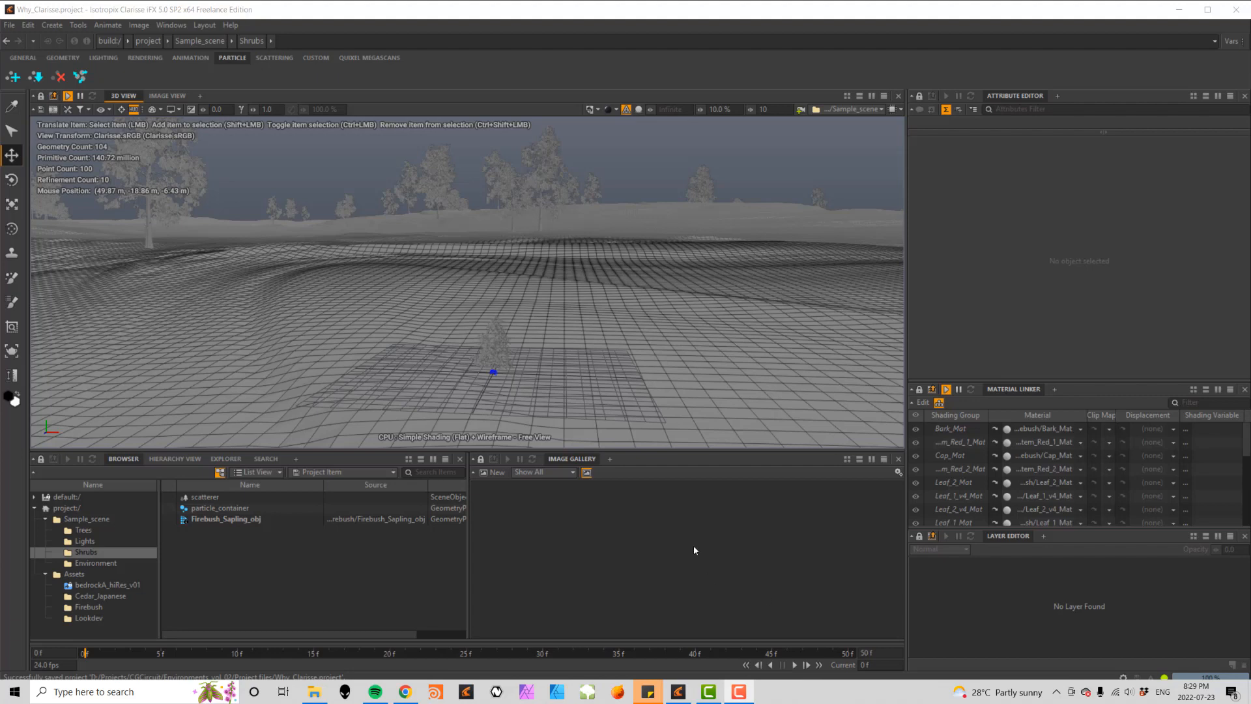
- Move the Firebush sapling to about 0.85 m in X and -19.4 m in Z, and try tilting it about 11° around Z
click(496, 345)
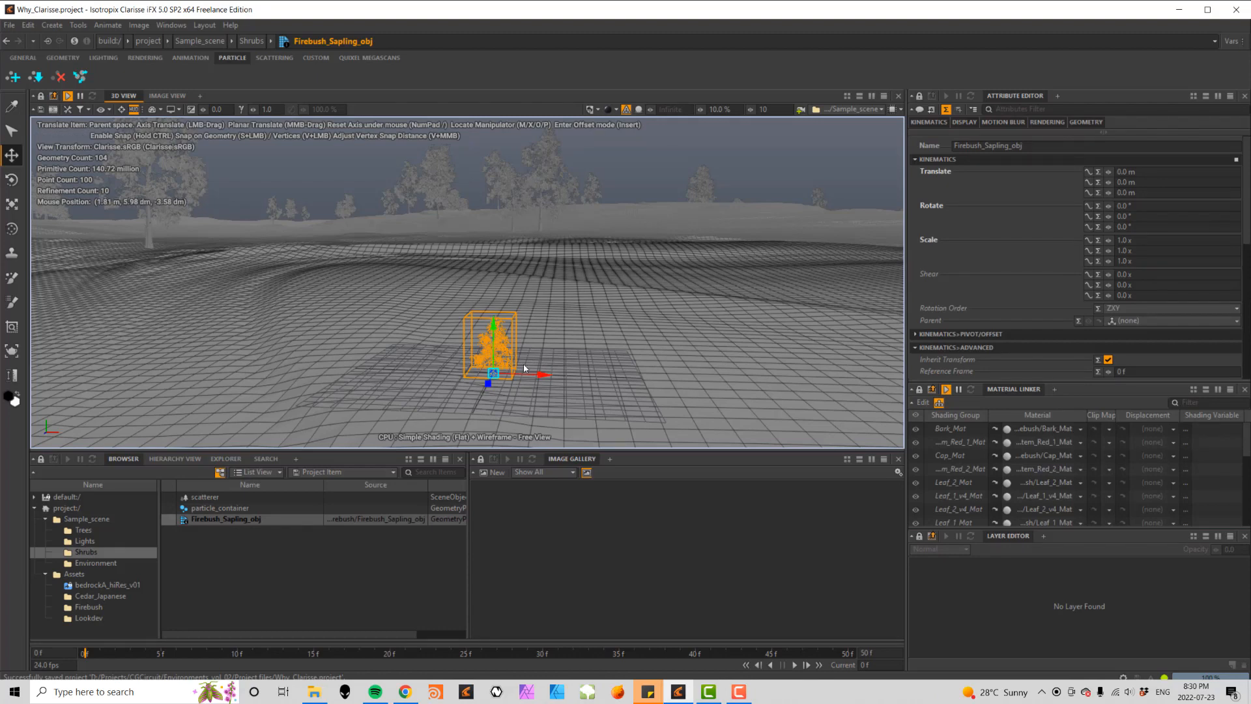
drag(521, 370, 549, 332)
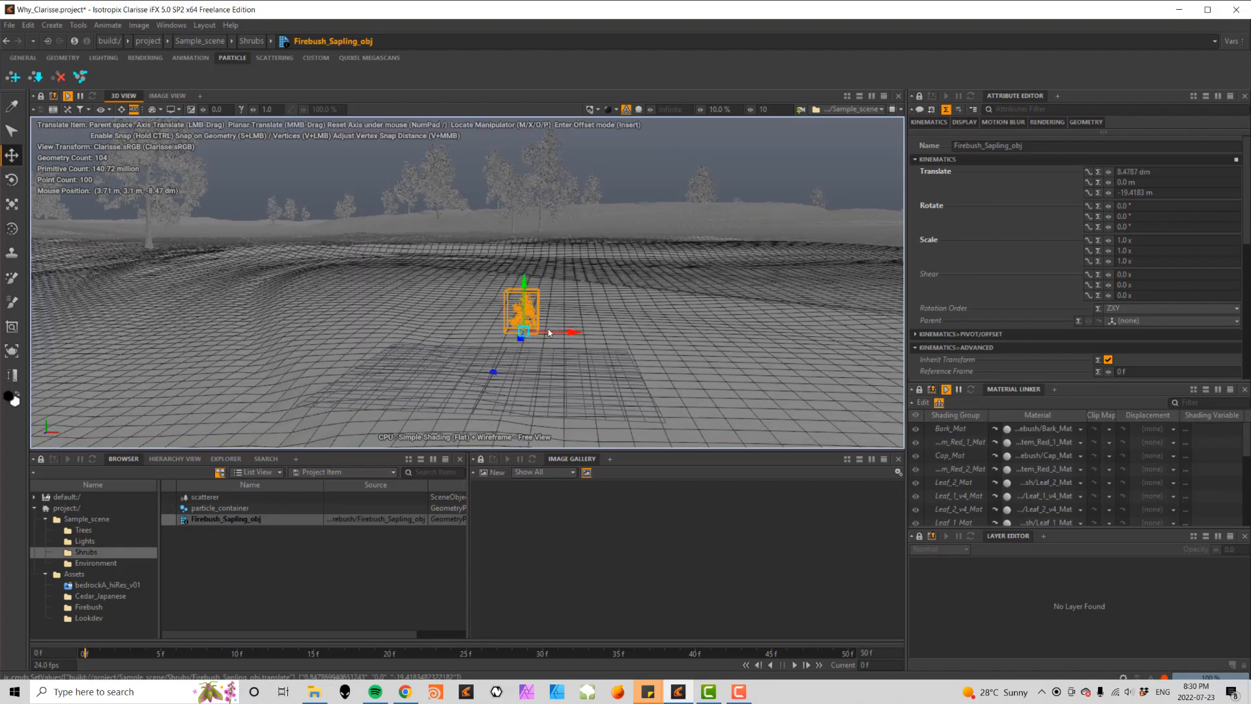
key(e)
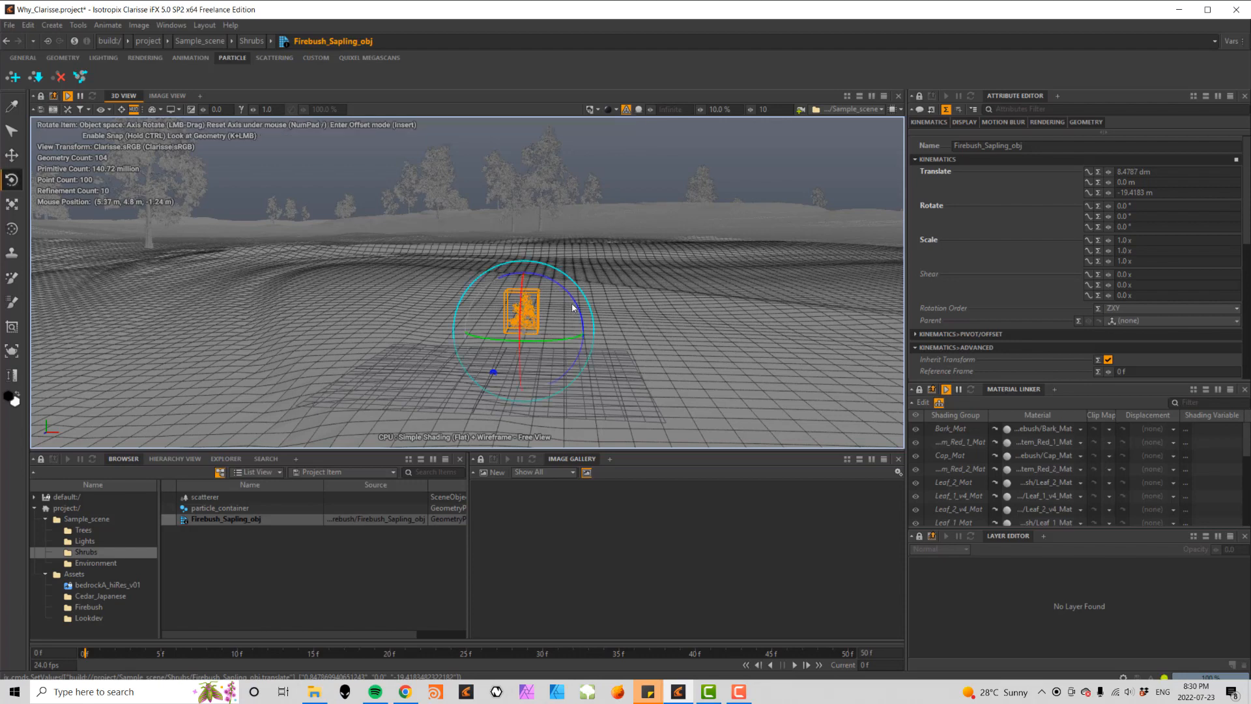
drag(565, 338, 535, 345)
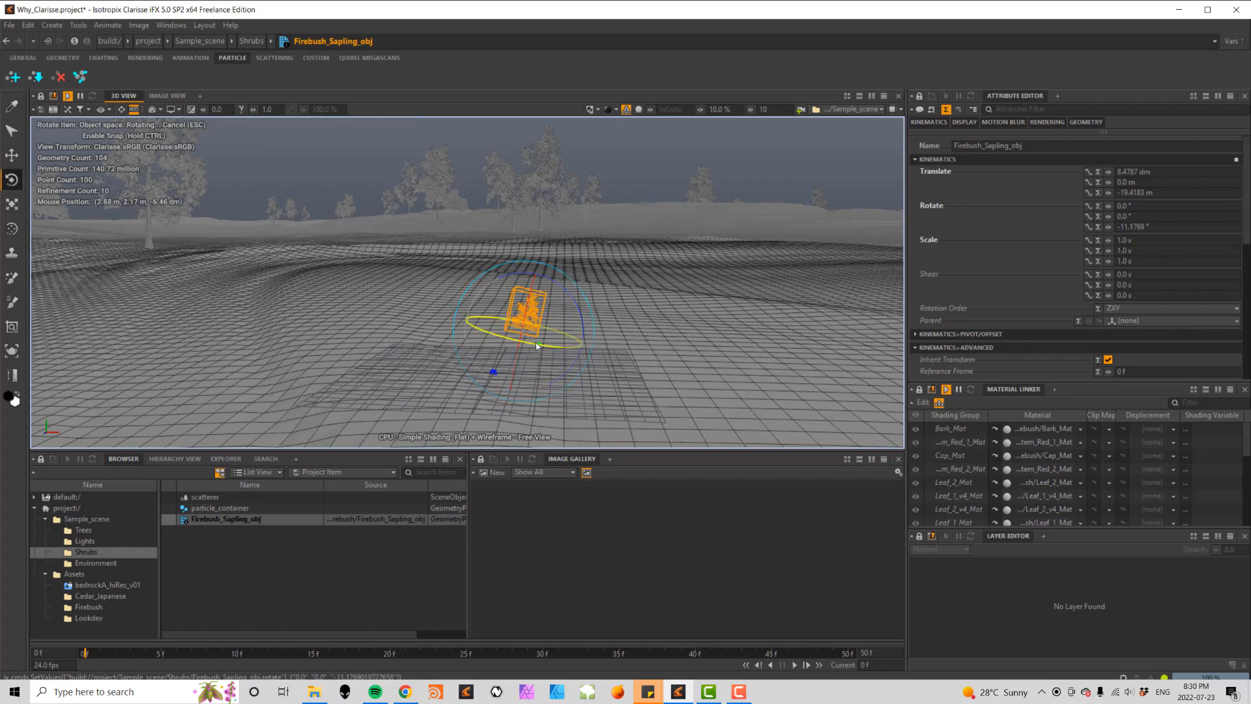
key(ctrl+z)
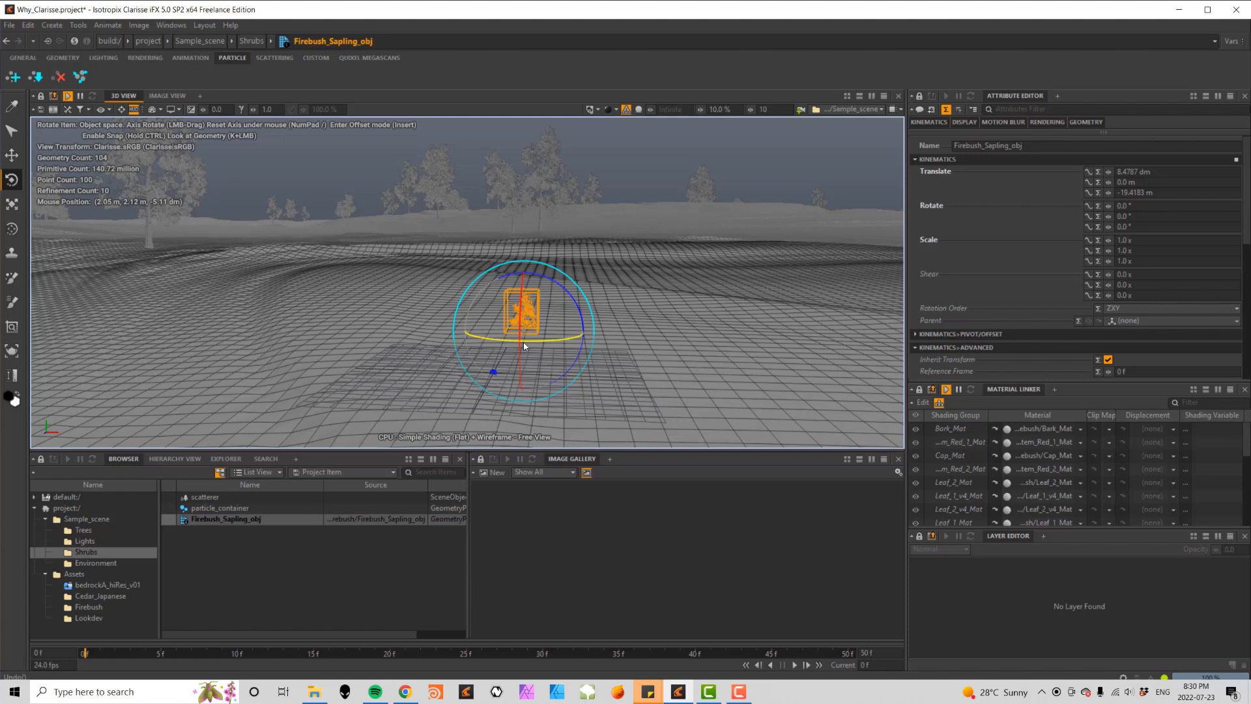
- Reposition the Firebush sapling directly on the terrain surface at several spots, ending at about X -3.05 m, Y -0.2 m, Z -25.5 m
click(12, 155)
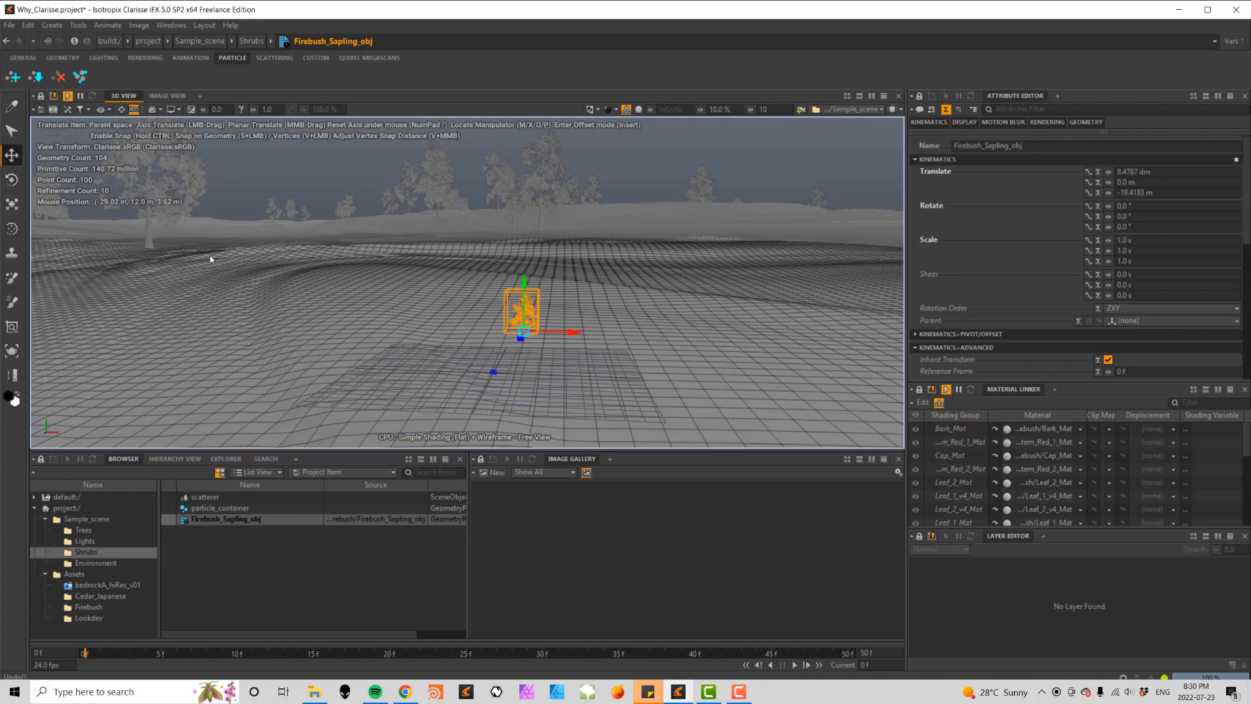
click(711, 342)
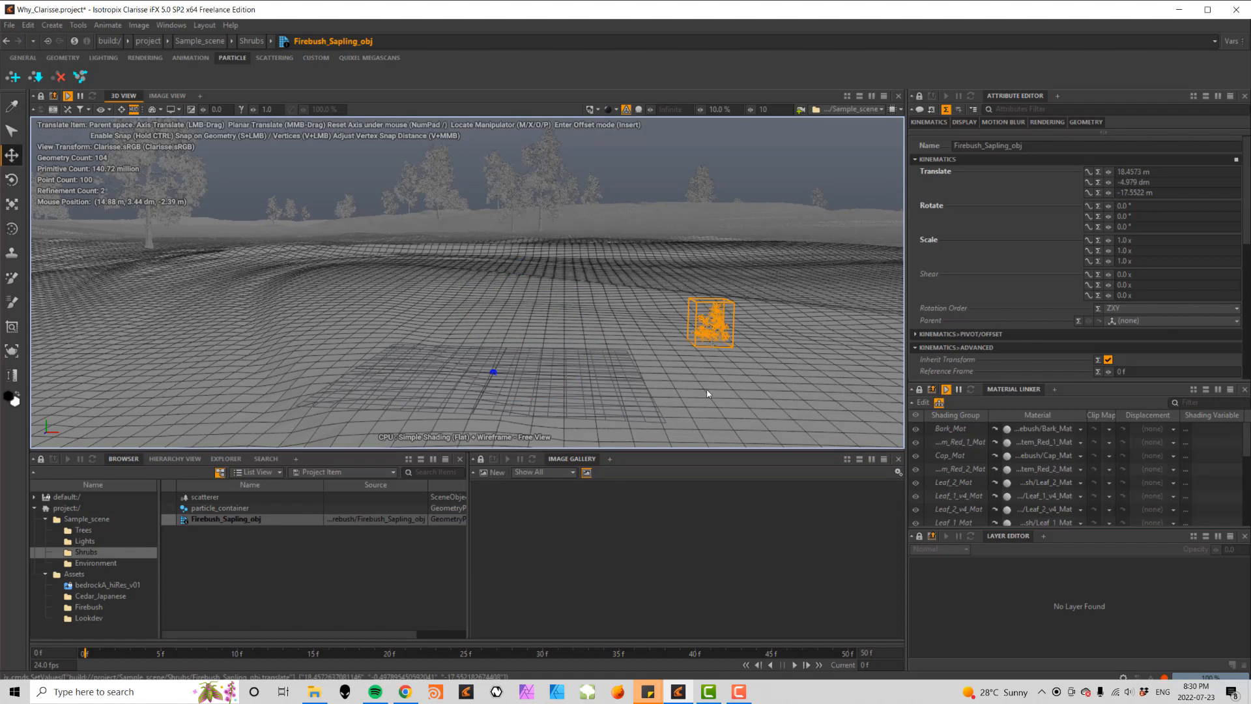
click(178, 347)
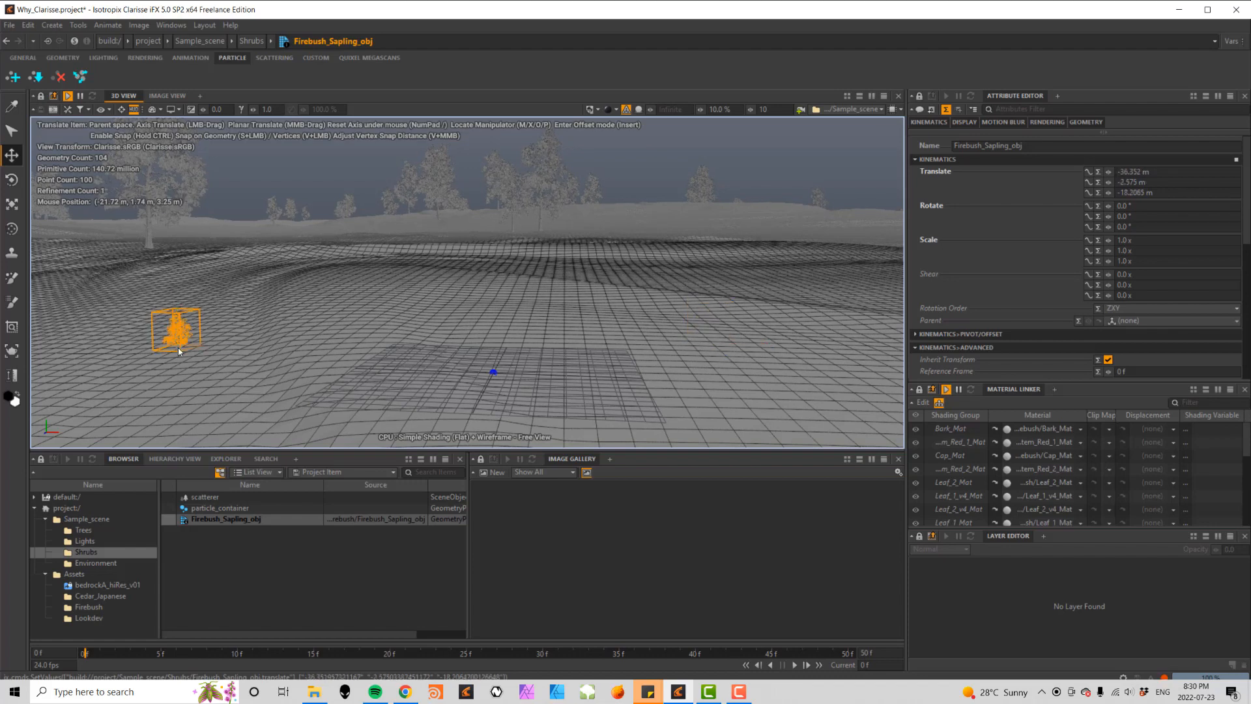
click(336, 284)
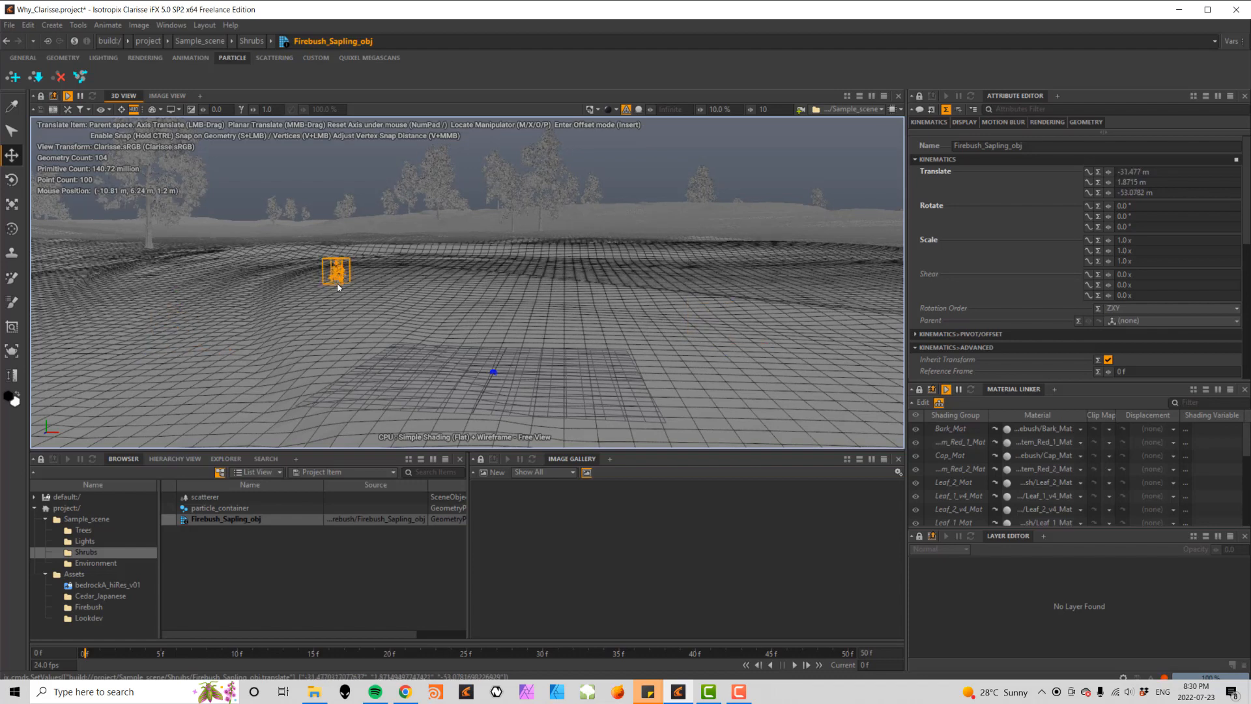
click(361, 354)
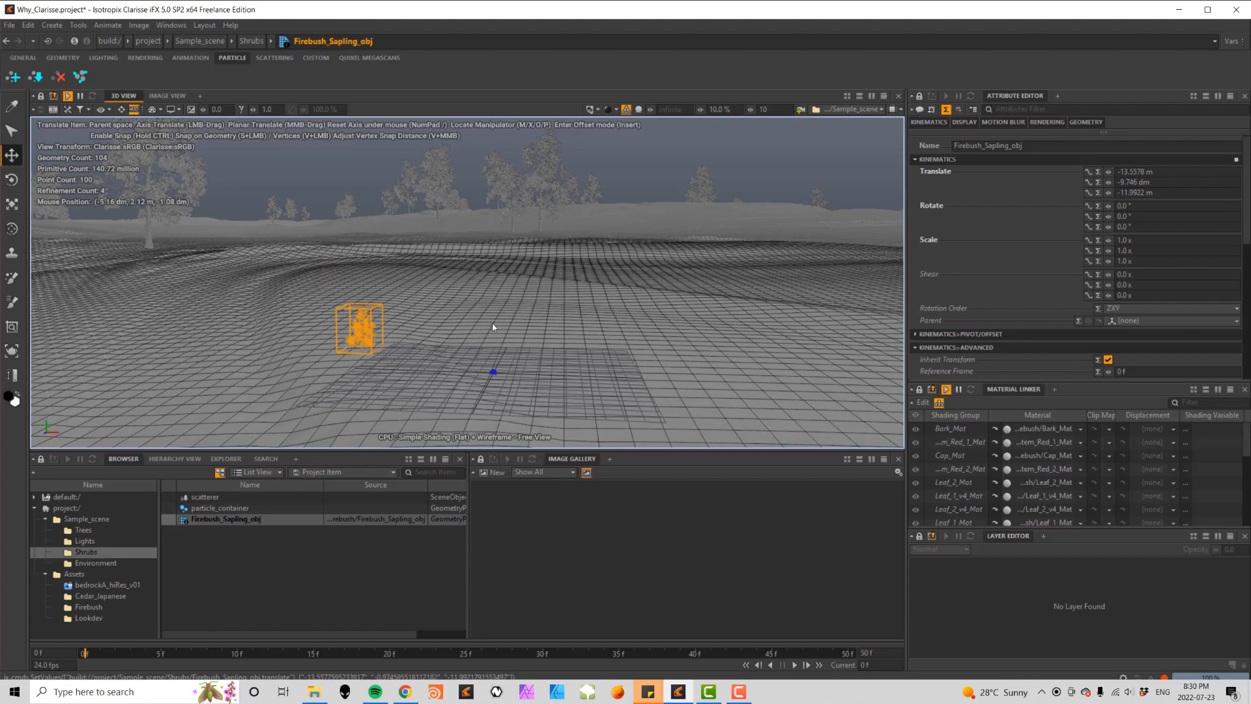
click(491, 322)
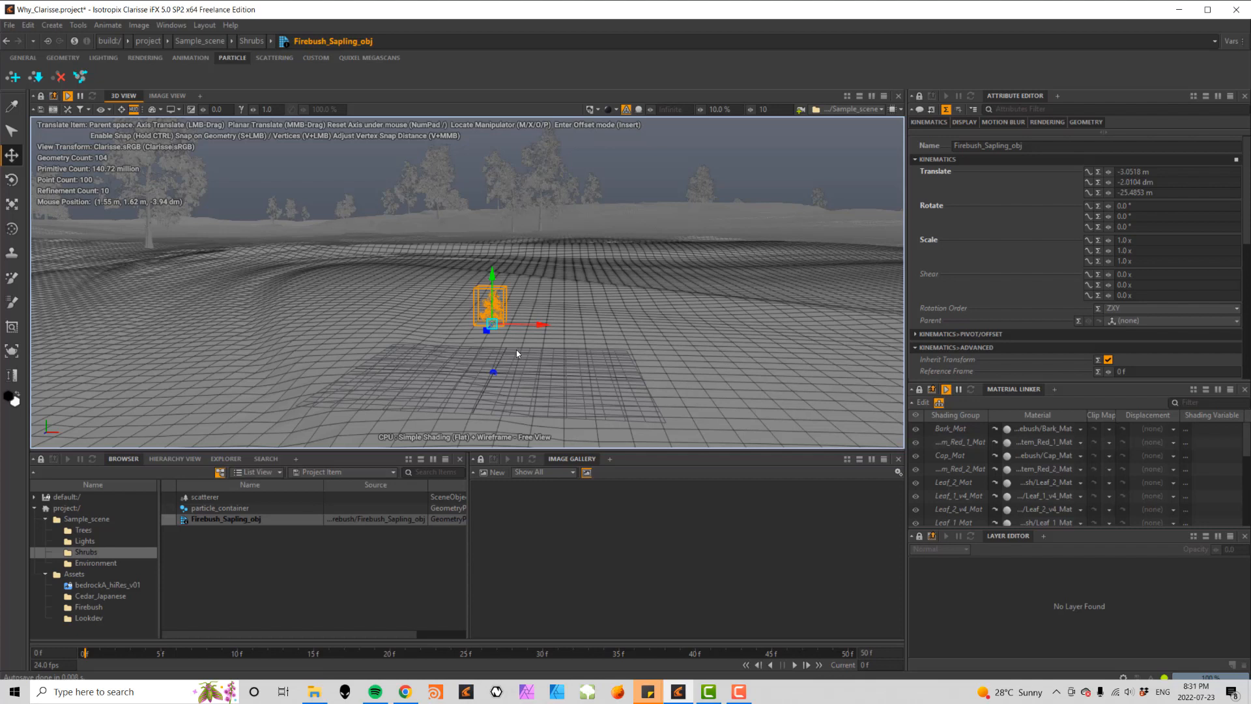
- Place Firebush sapling, seedling and field copies around the existing sapling on the terrain with the Clone Stamp tool
click(14, 256)
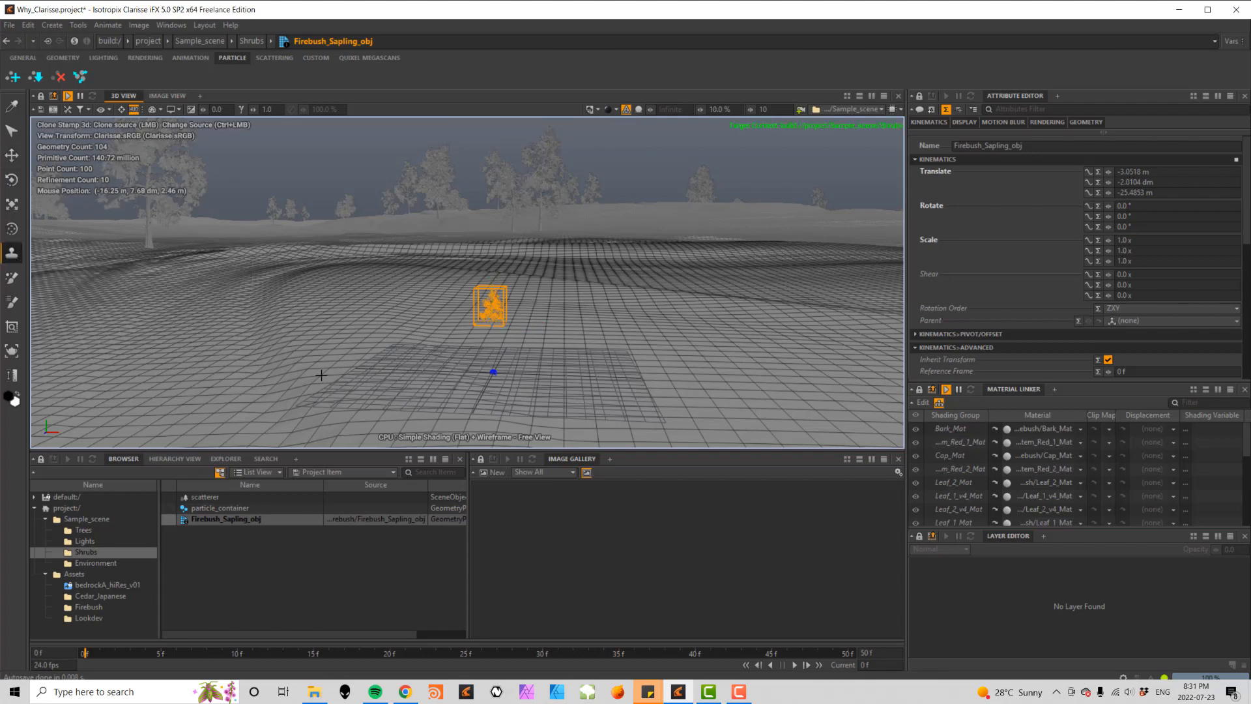
click(546, 330)
click(660, 331)
click(732, 362)
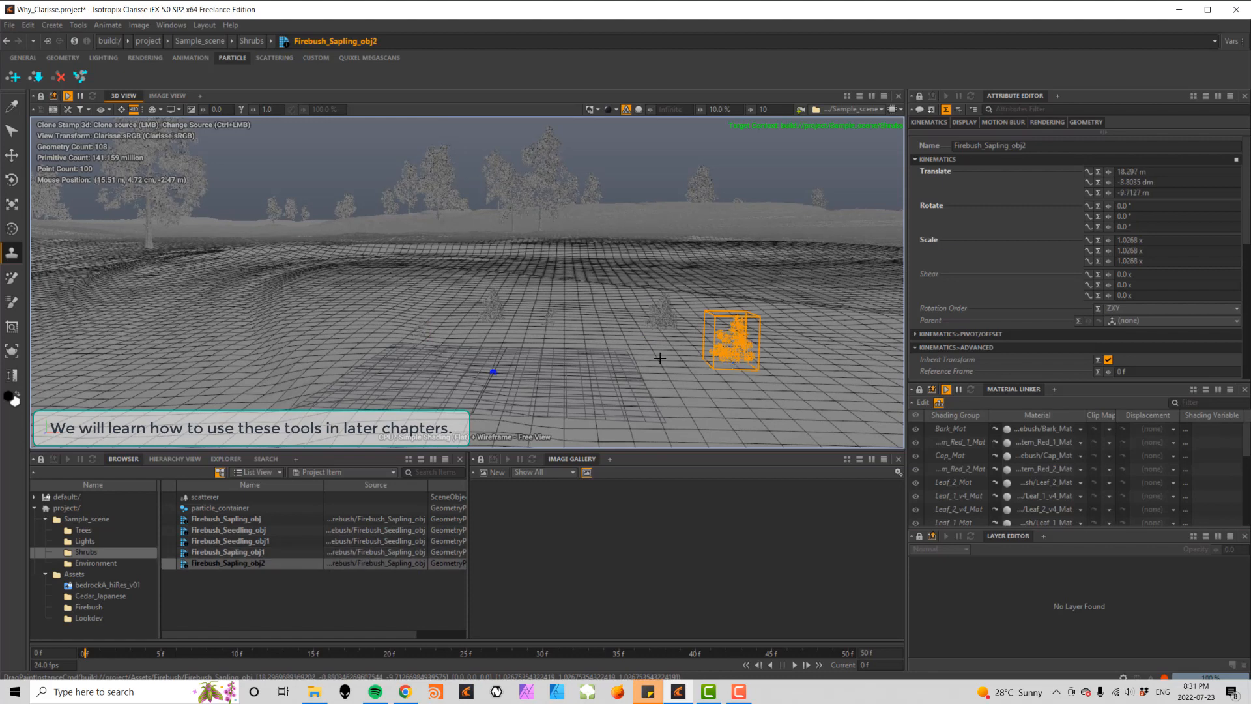
click(613, 321)
click(418, 289)
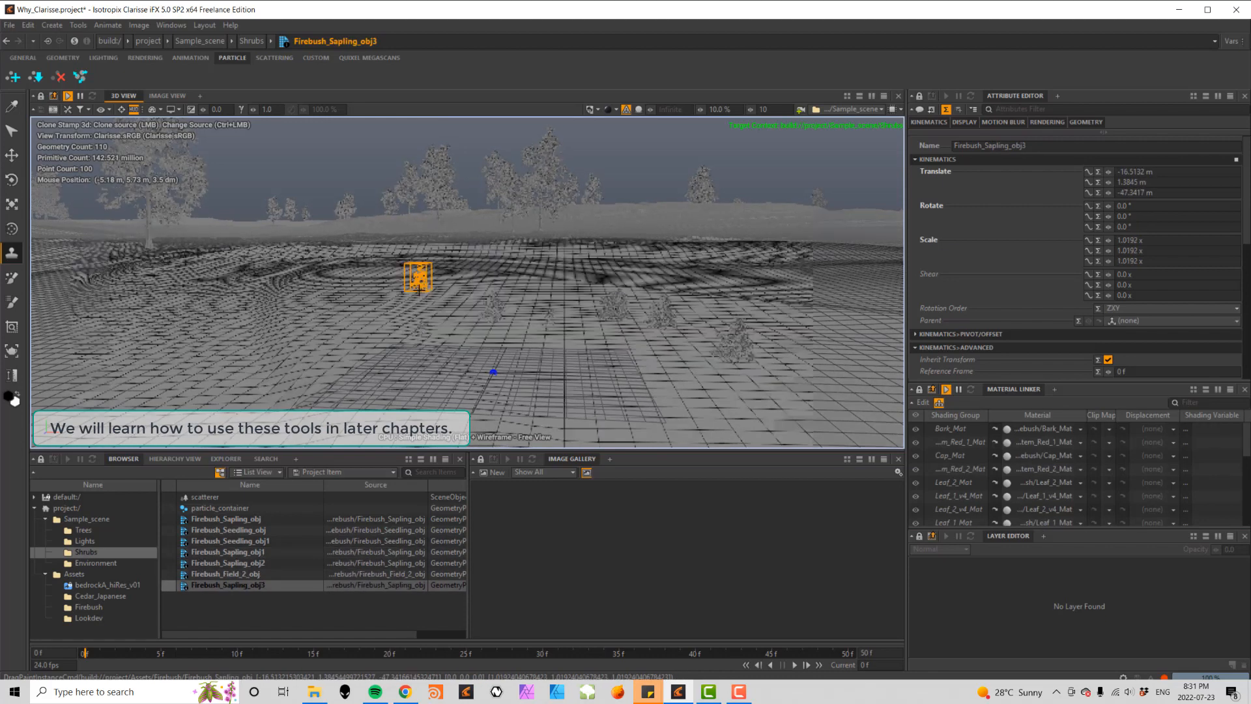
click(391, 312)
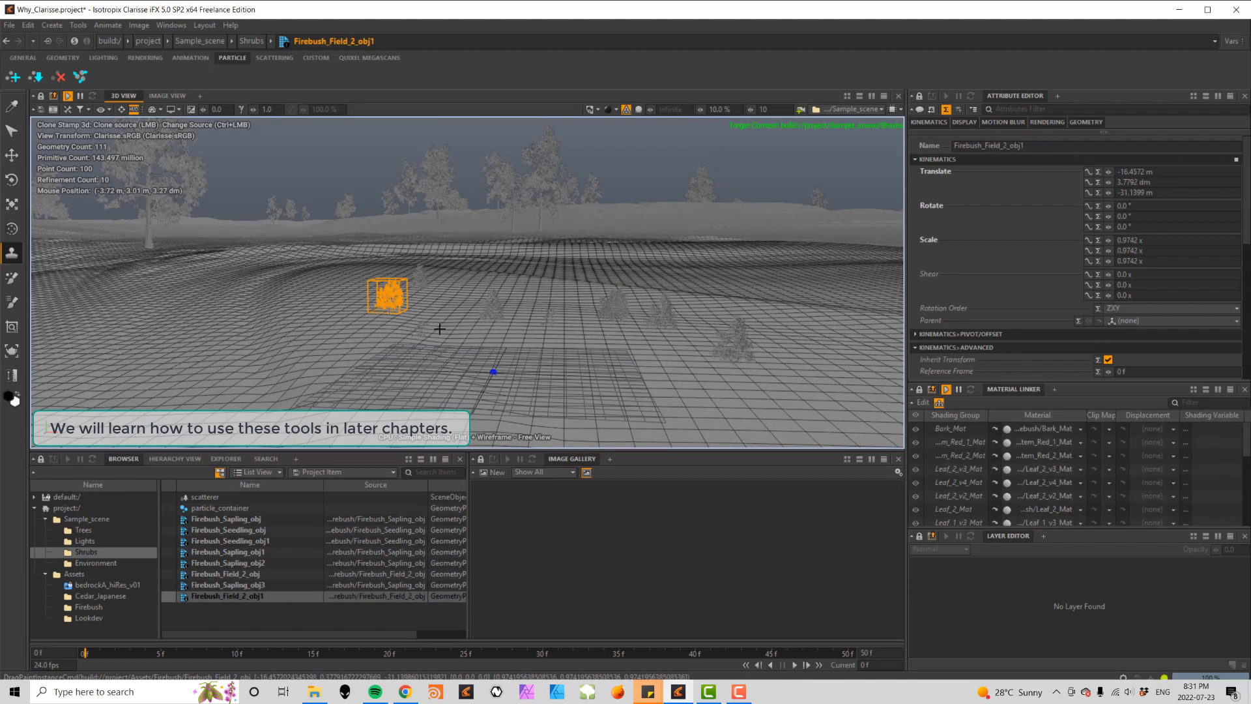
click(512, 335)
click(211, 351)
click(153, 313)
click(277, 288)
click(312, 312)
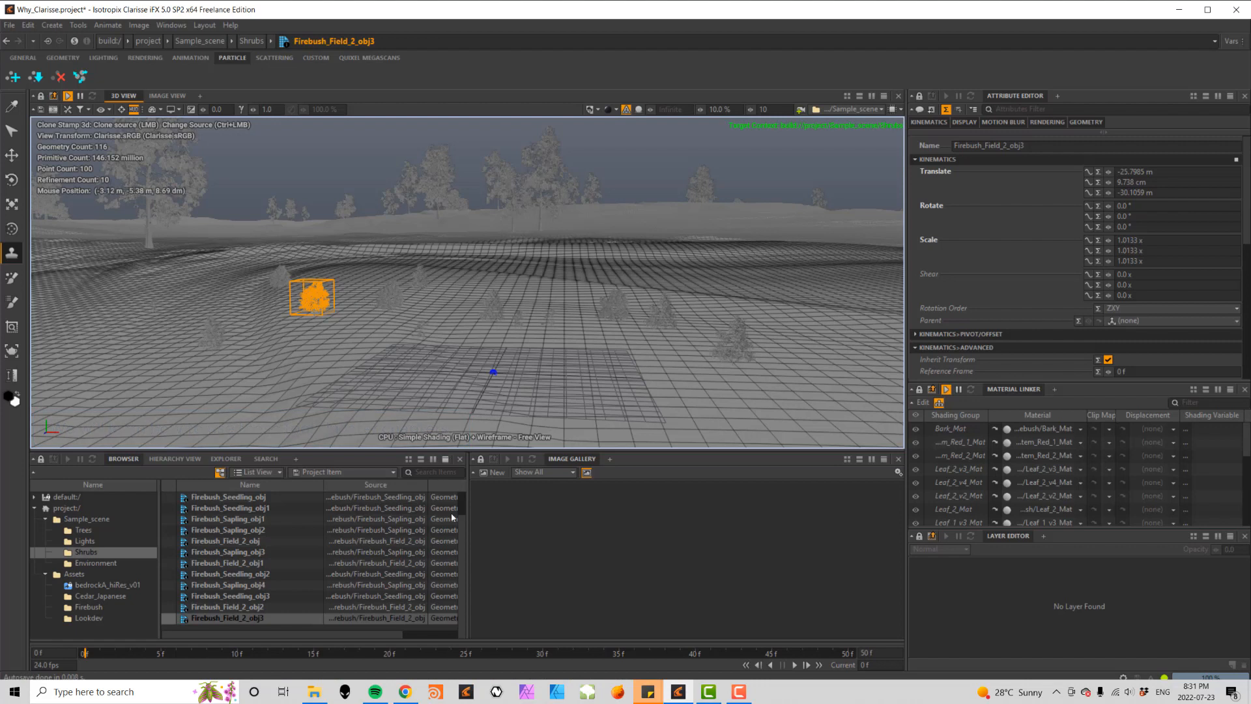
- Paint particles into the Shrubs particle_container with Particle Paint, scattering shrub clusters over the near and far terrain
scroll(459, 531, up, 2)
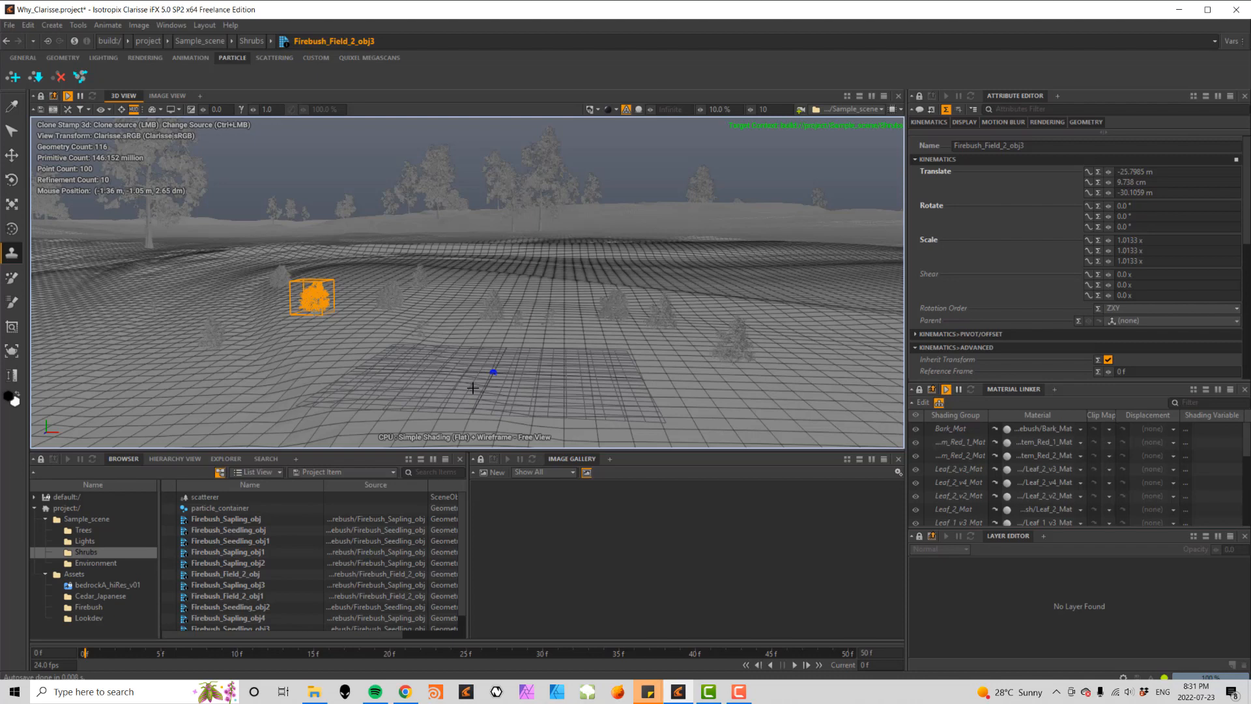
click(235, 509)
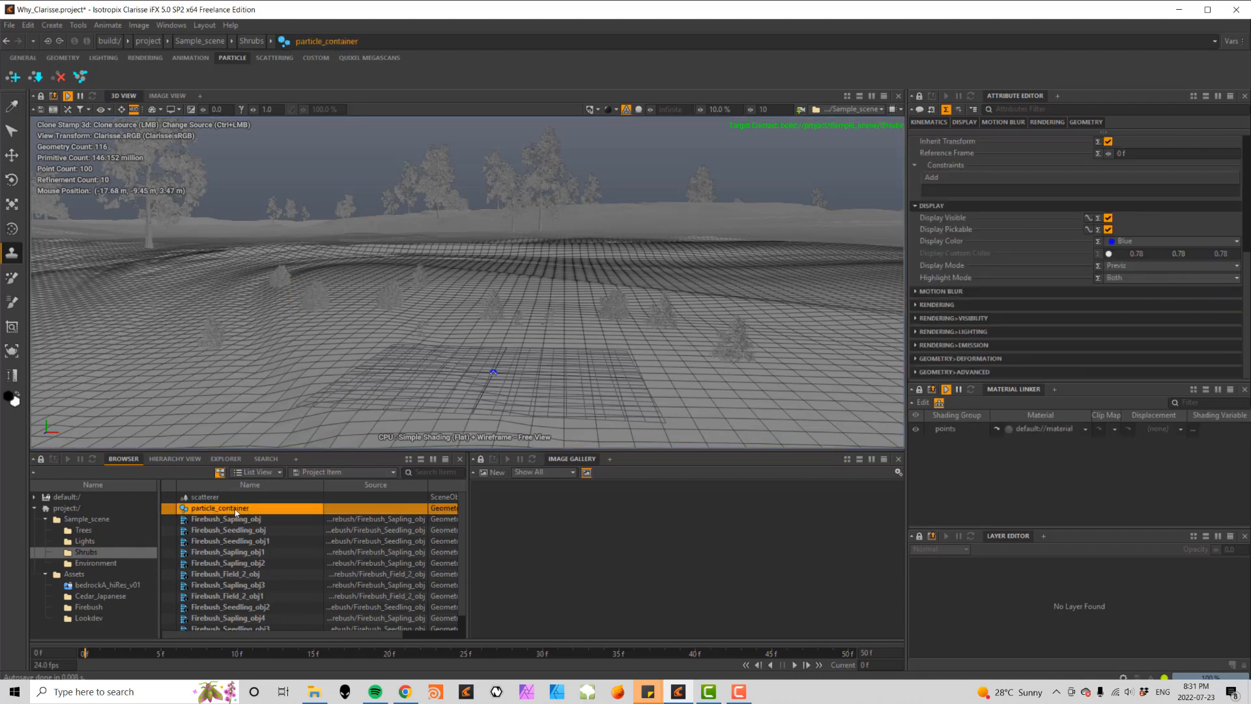
click(10, 280)
mouse_move(830, 344)
mouse_down()
mouse_move(750, 358)
mouse_move(592, 355)
mouse_up()
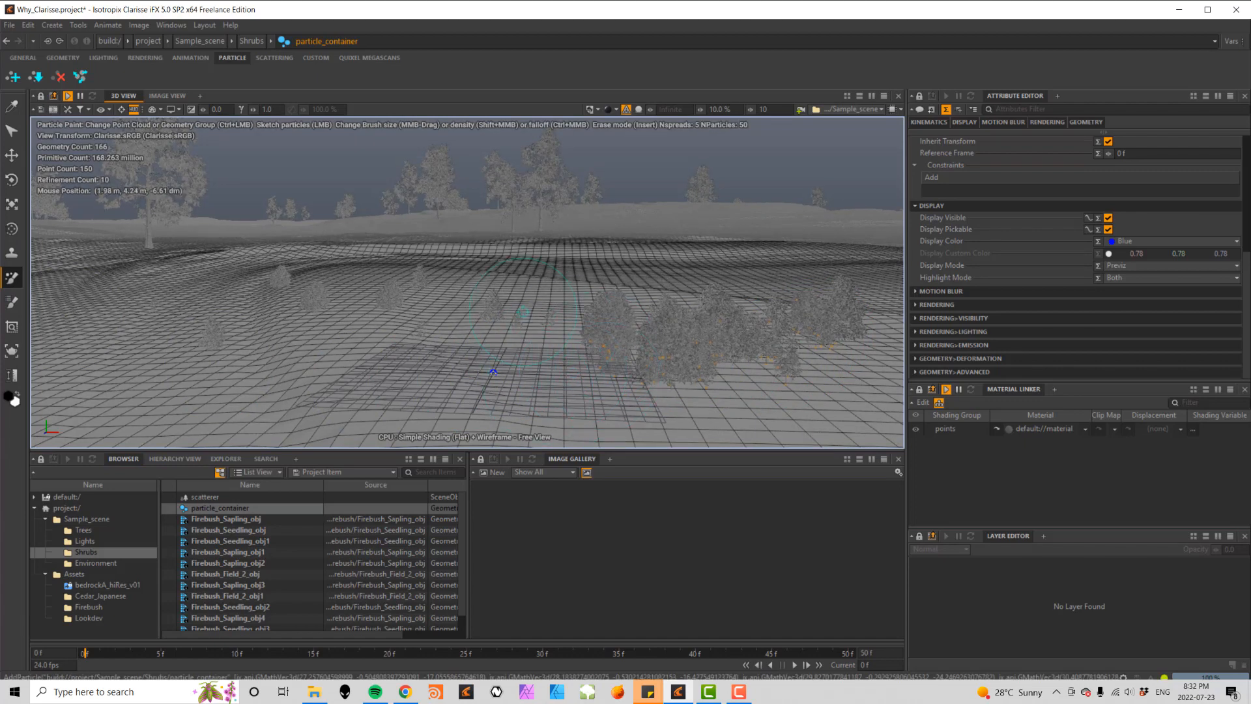
drag(142, 368, 234, 379)
alt+drag(631, 171, 632, 230)
drag(708, 192, 632, 194)
drag(150, 179, 259, 189)
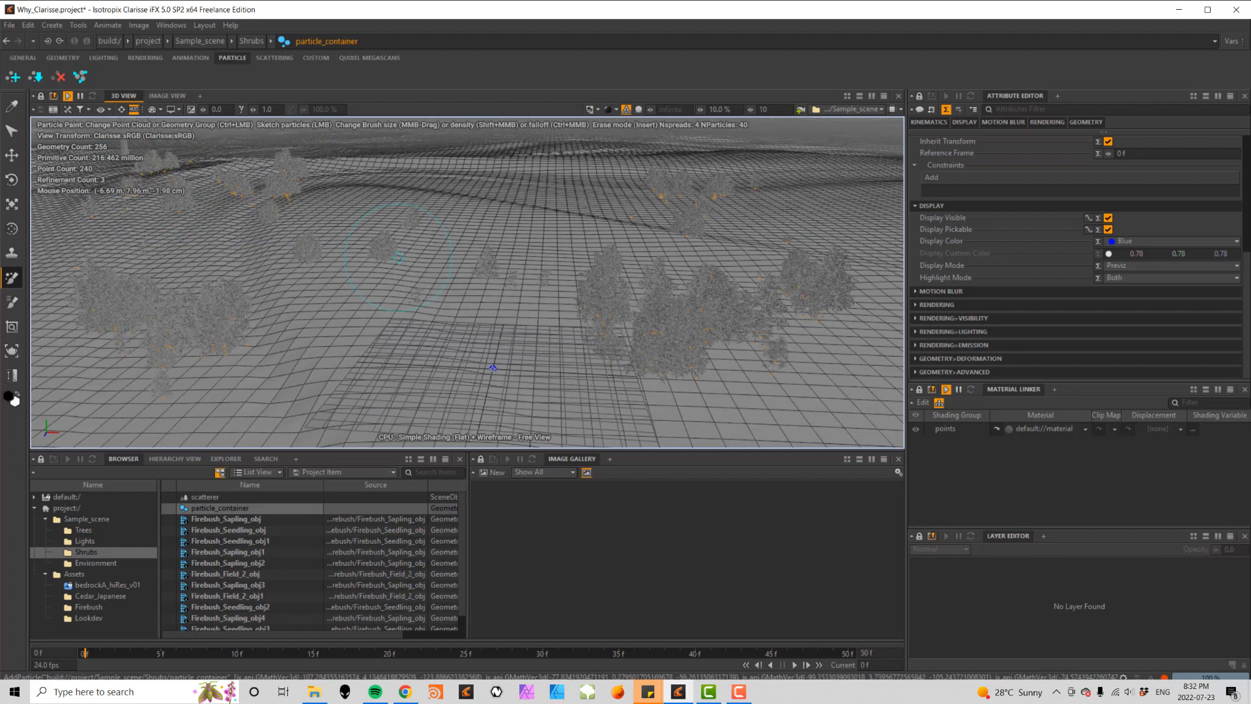
drag(460, 202, 564, 209)
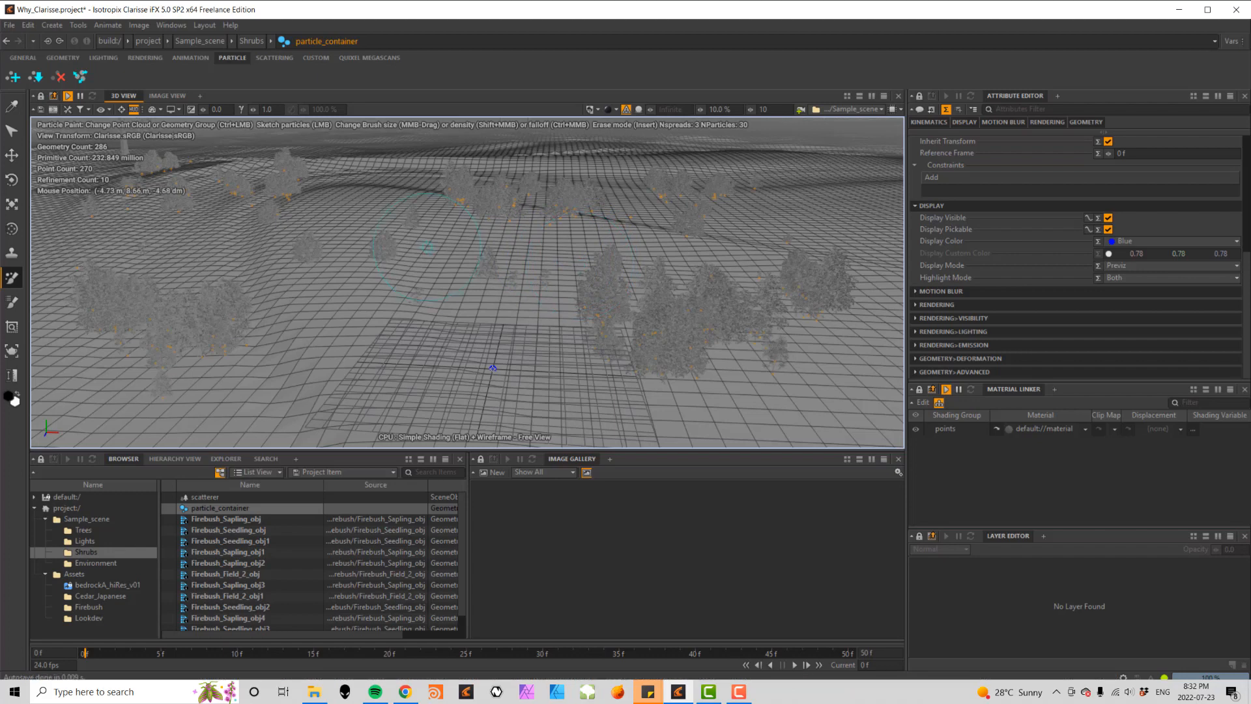
- Examine the scatterer and point_cloud in the Trees group, and the trees distributed across the whole terrain, close up and framed
click(79, 530)
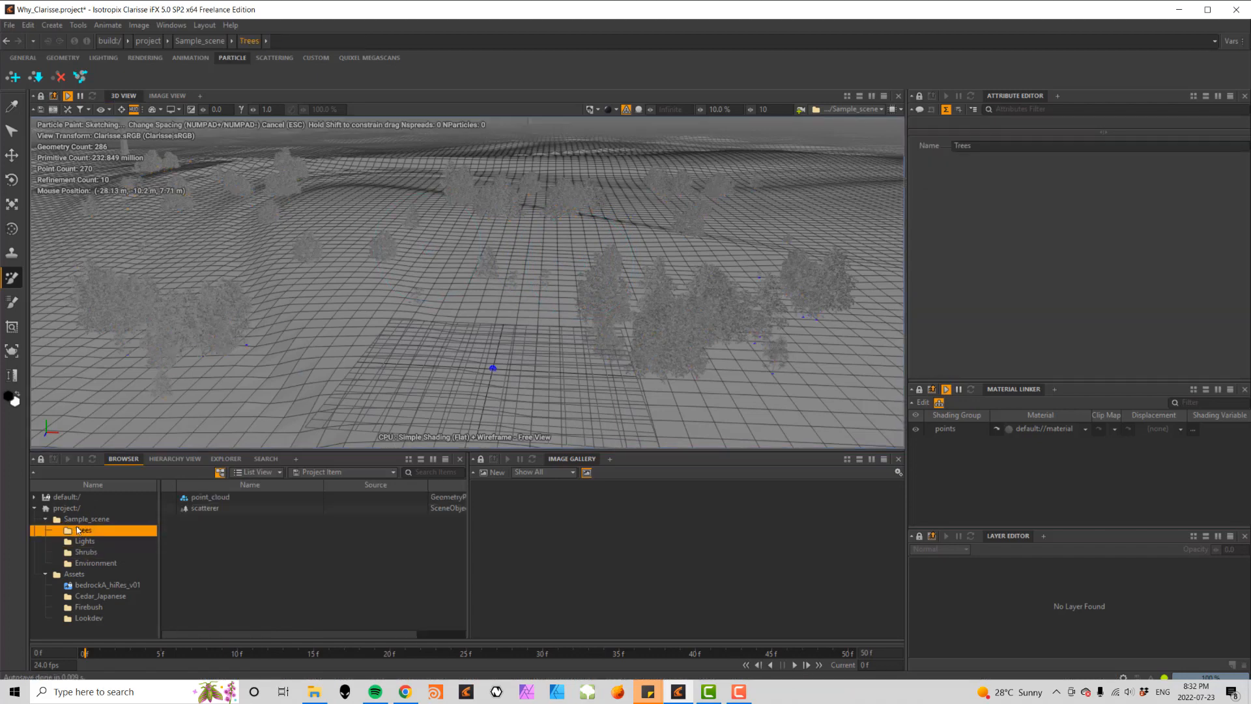
click(204, 510)
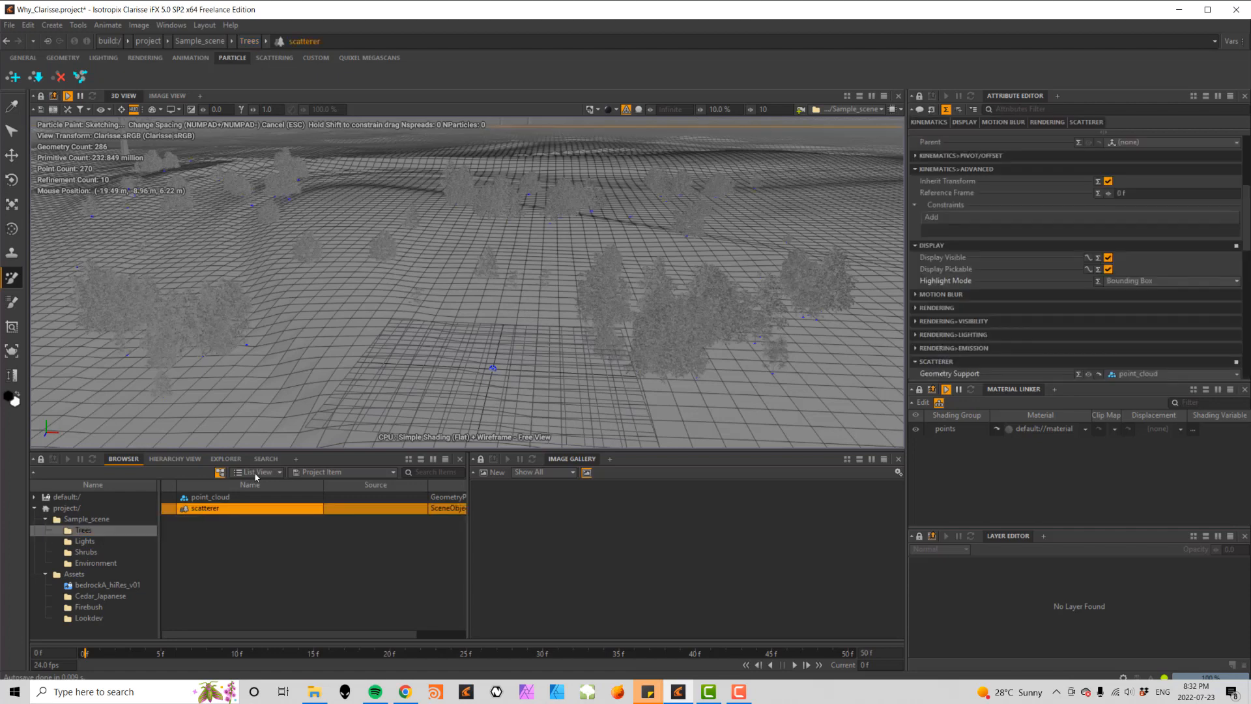
click(208, 498)
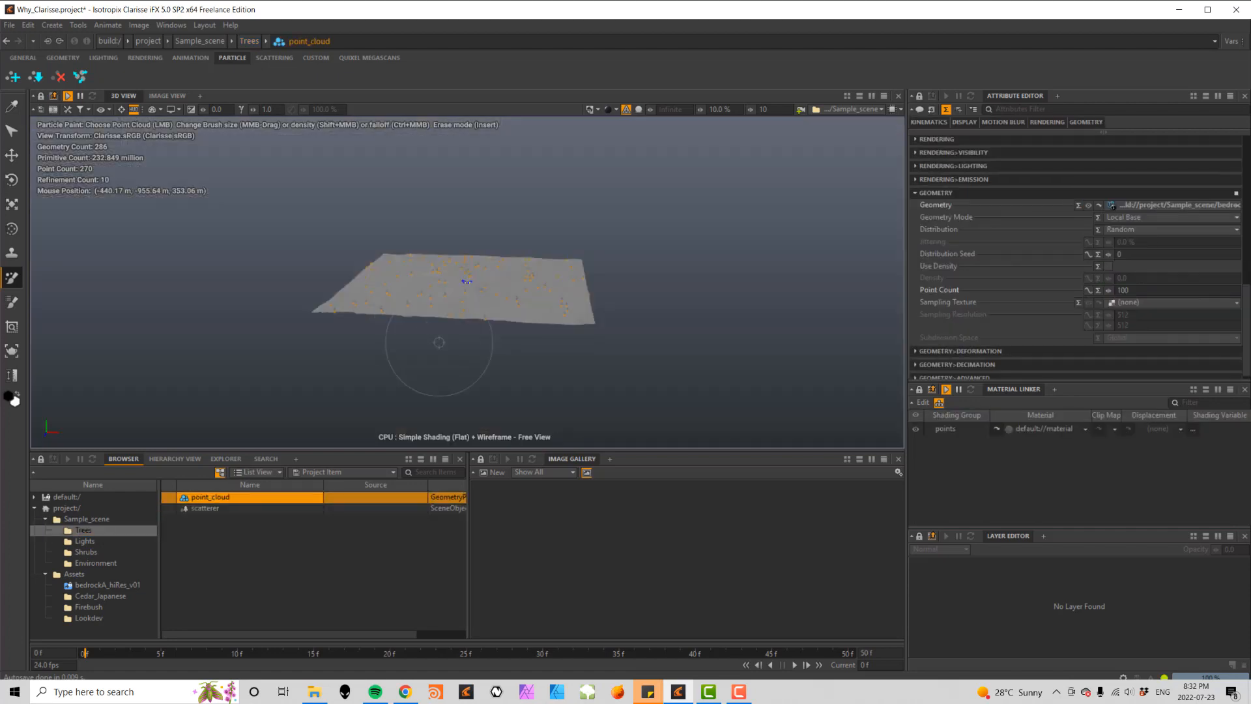
scroll(544, 368, up, 10)
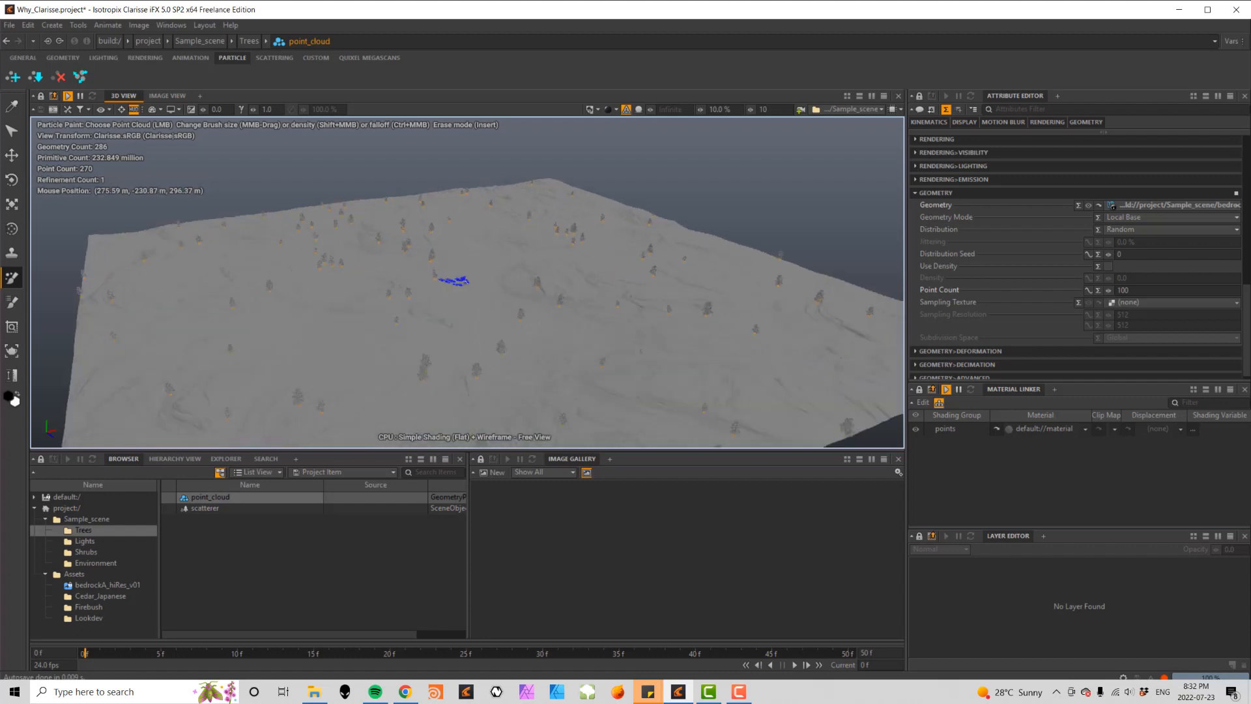
alt+drag(467, 282, 410, 270)
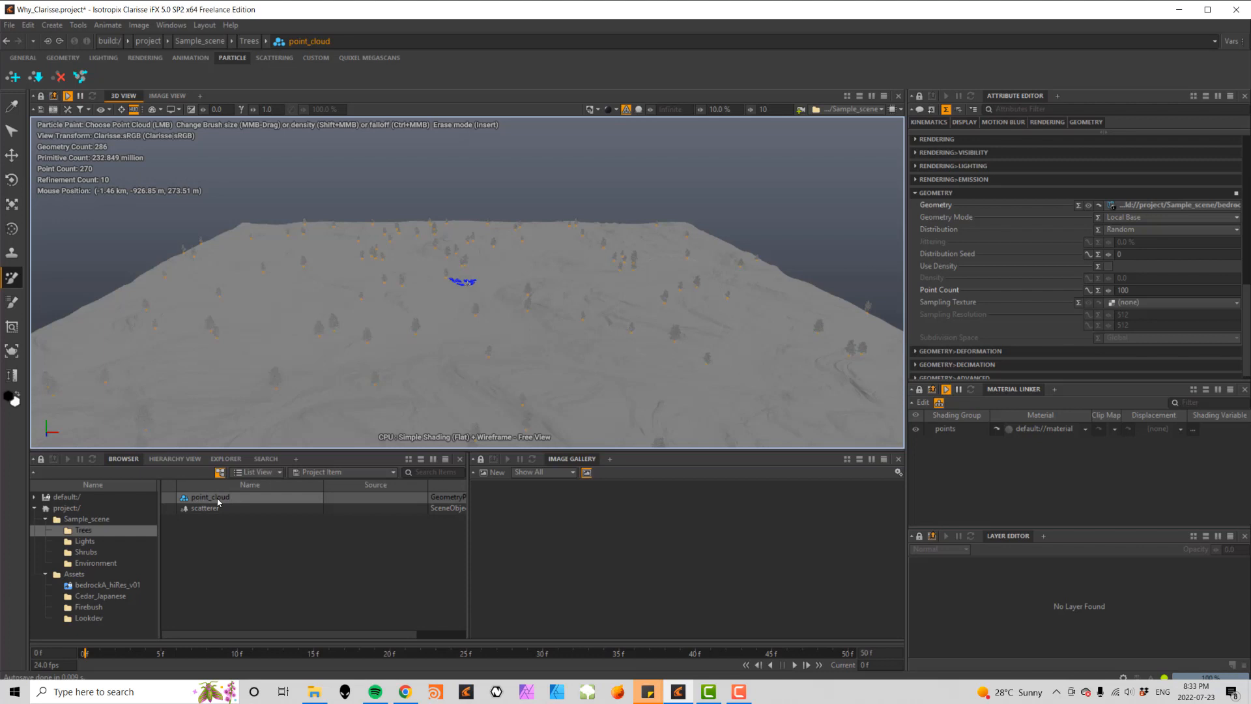
click(1138, 291)
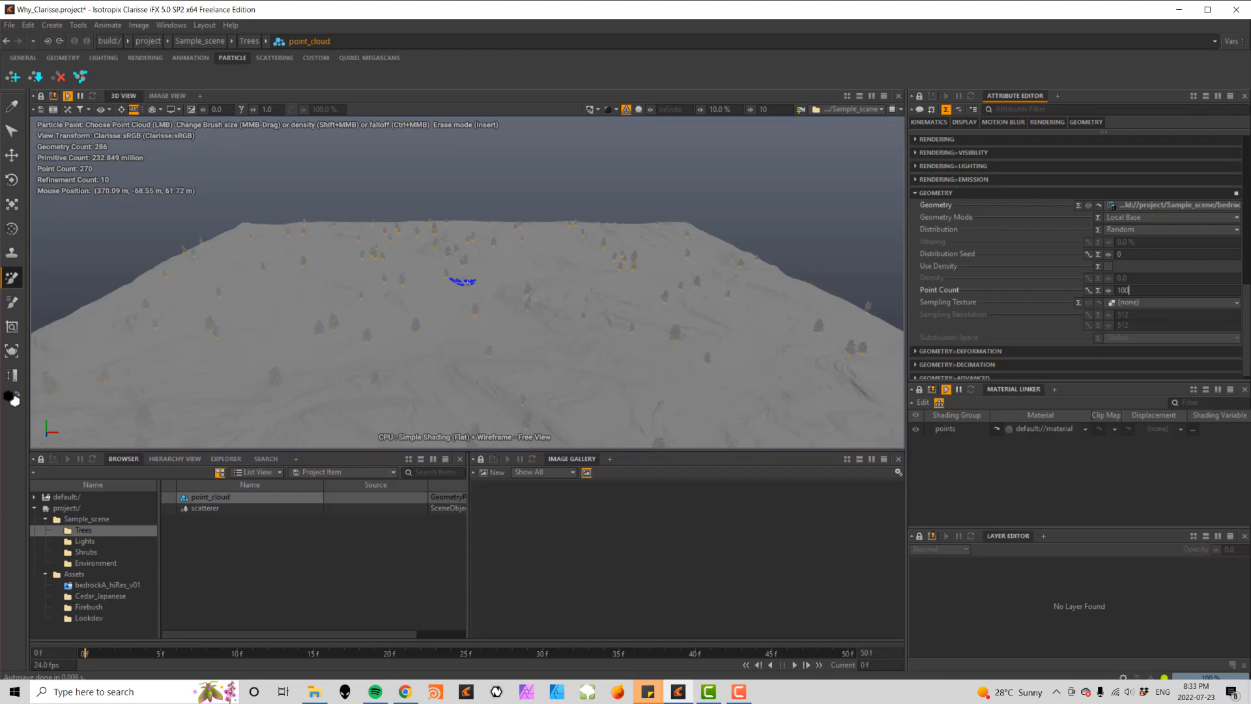
scroll(529, 359, up, 6)
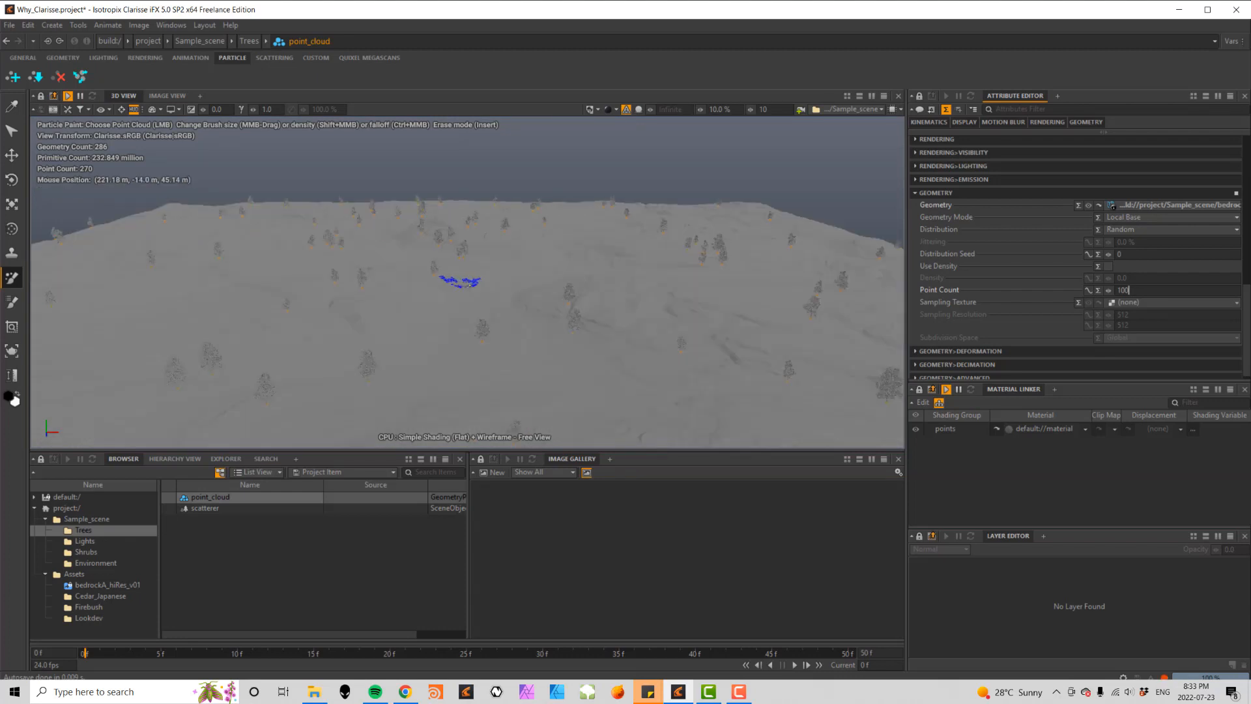
scroll(527, 357, up, 6)
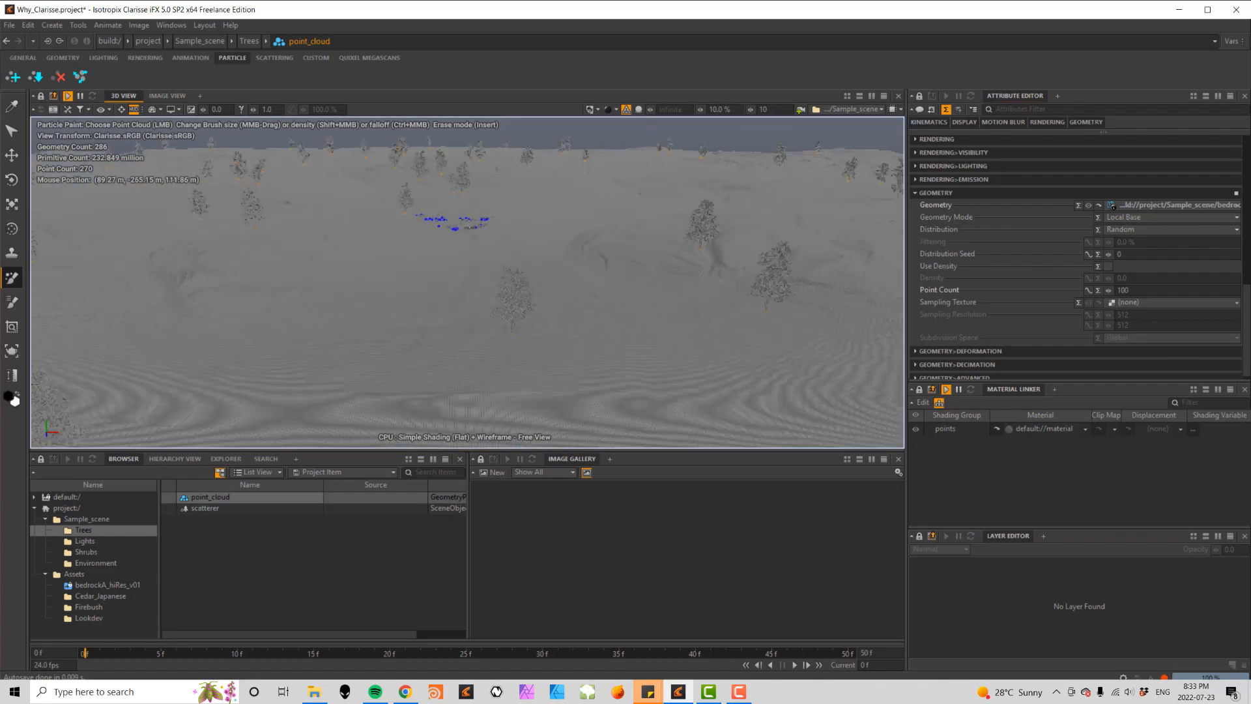
scroll(525, 357, up, 8)
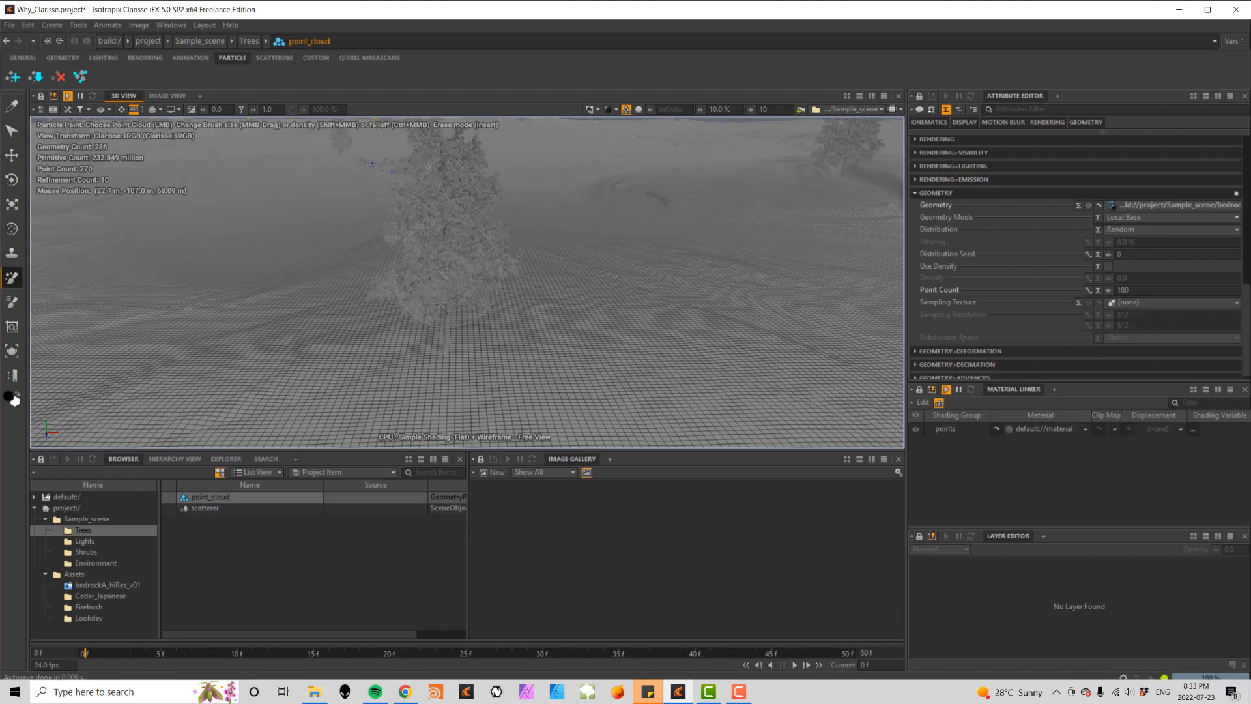
key(f)
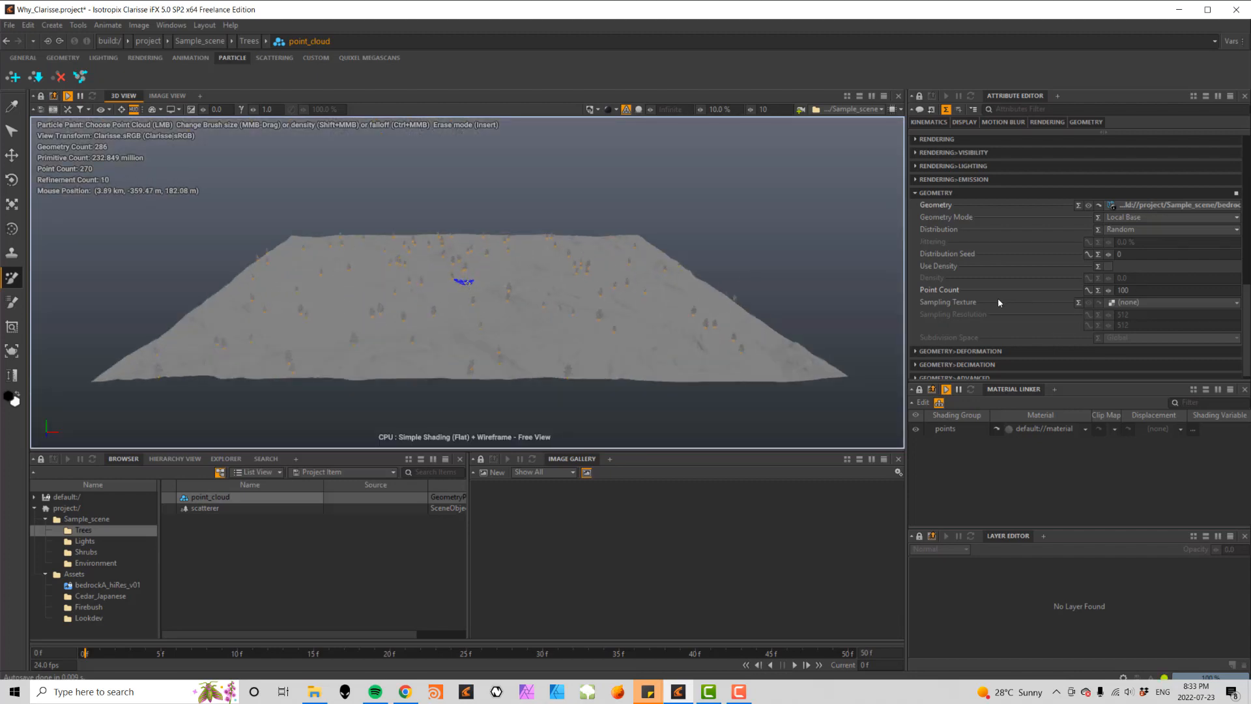
- Set the Trees point_cloud's Point Count to 10000 and inspect the tree coverage from several angles
click(1134, 290)
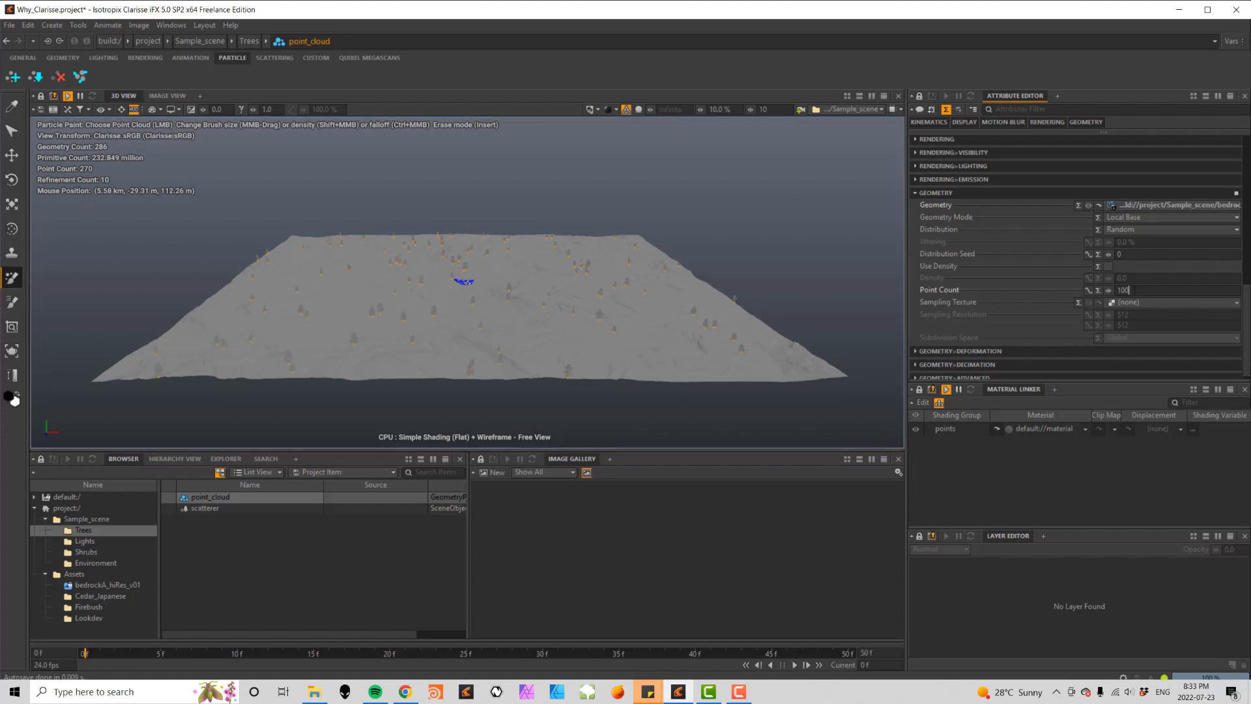
text(00)
key(Tab)
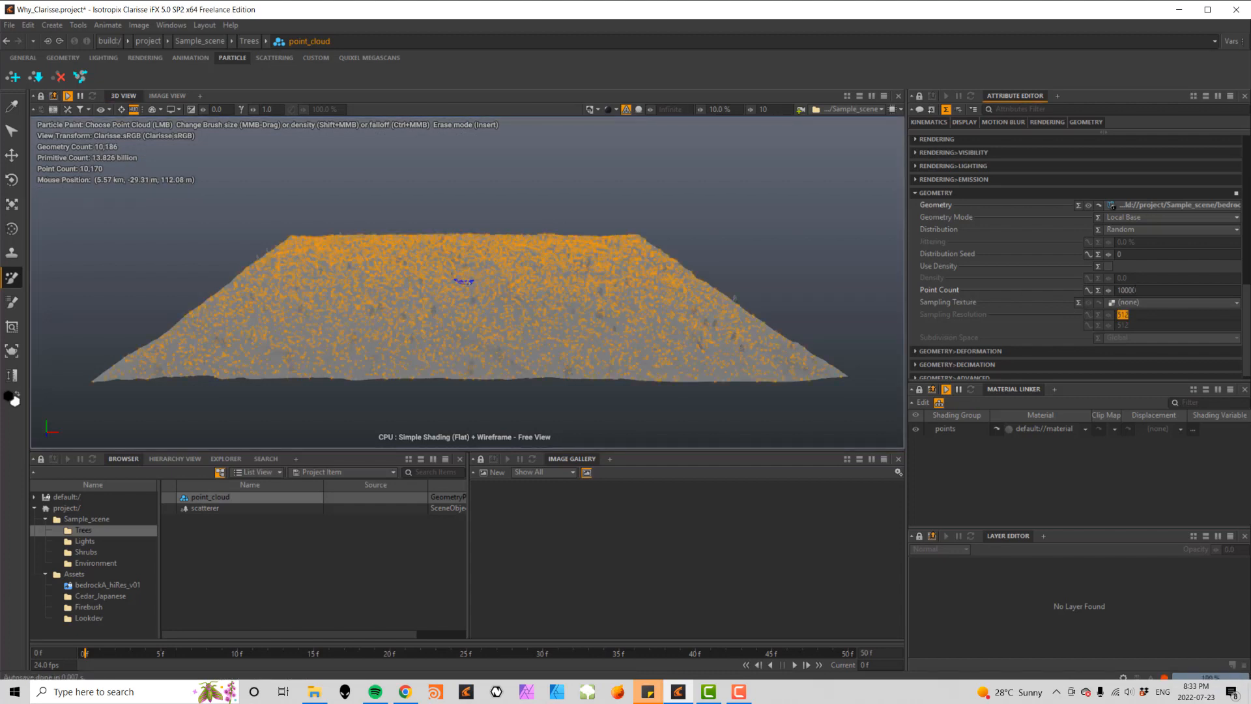
alt+drag(790, 295, 702, 313)
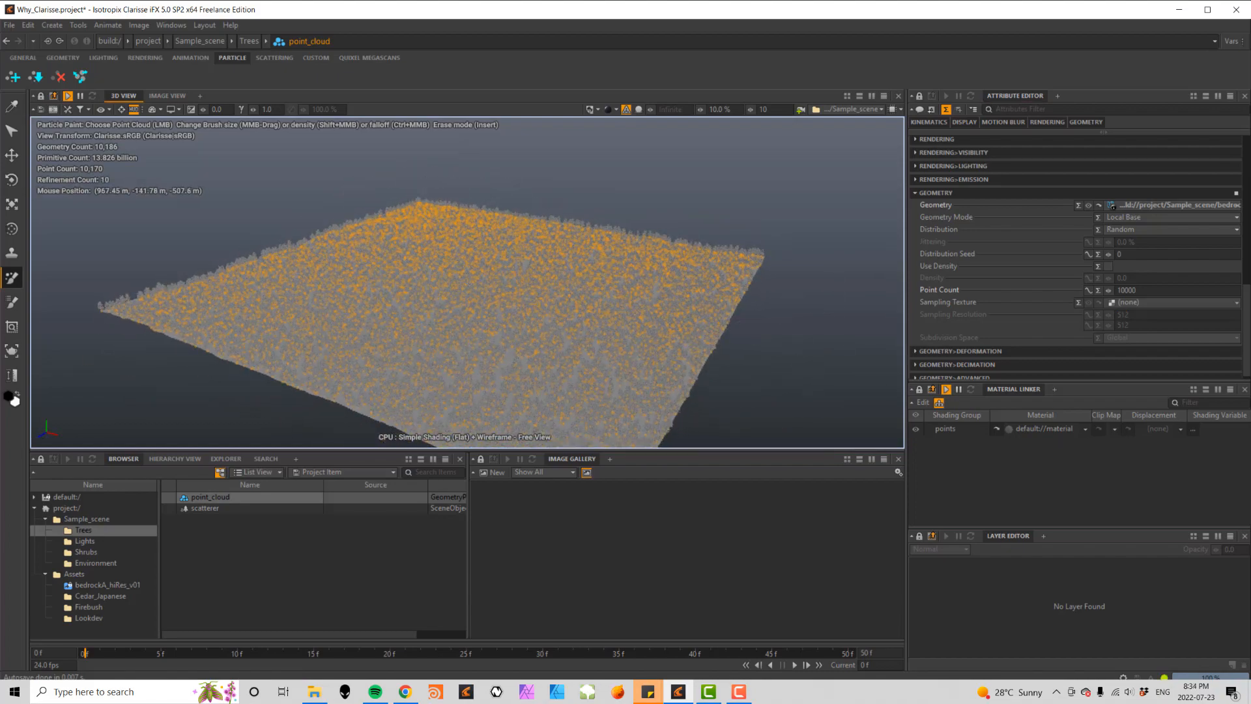
alt+drag(253, 383, 450, 348)
scroll(460, 325, up, 4)
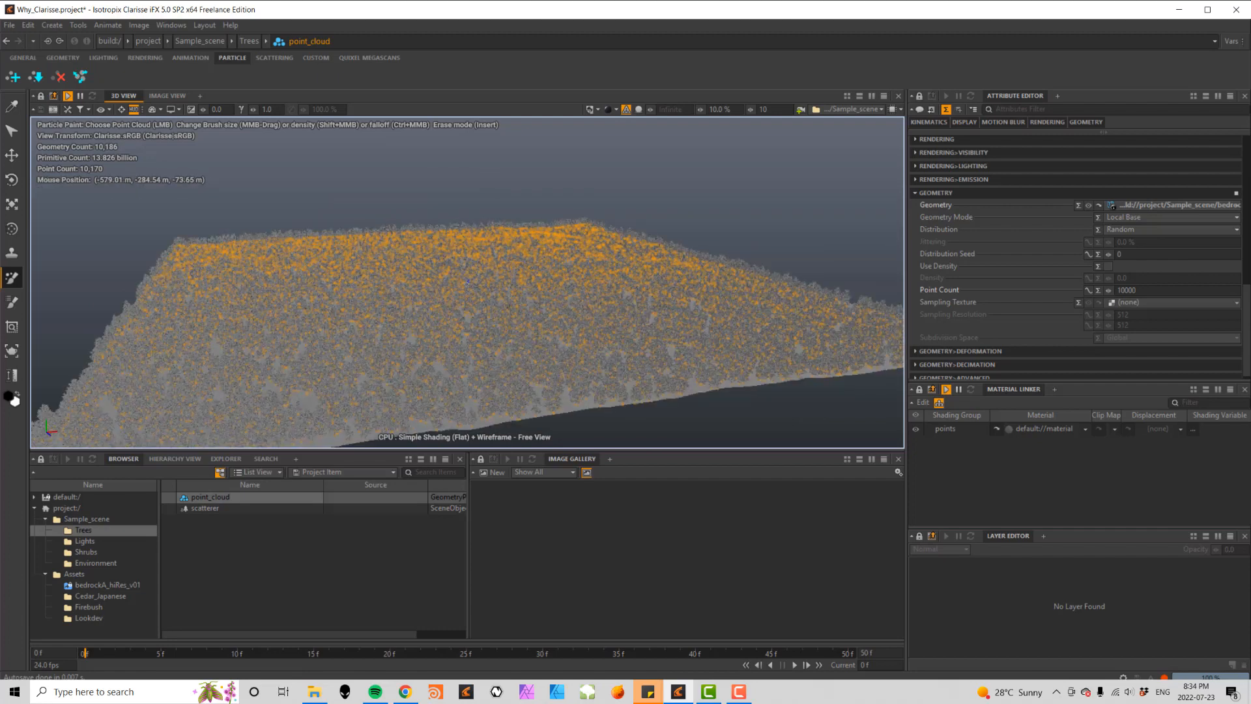
- Set the Trees point_cloud's Point Count to 1000000, deselect it and inspect the tree cover from afar and up close
alt+middle_drag(468, 281, 479, 251)
scroll(479, 252, up, 1)
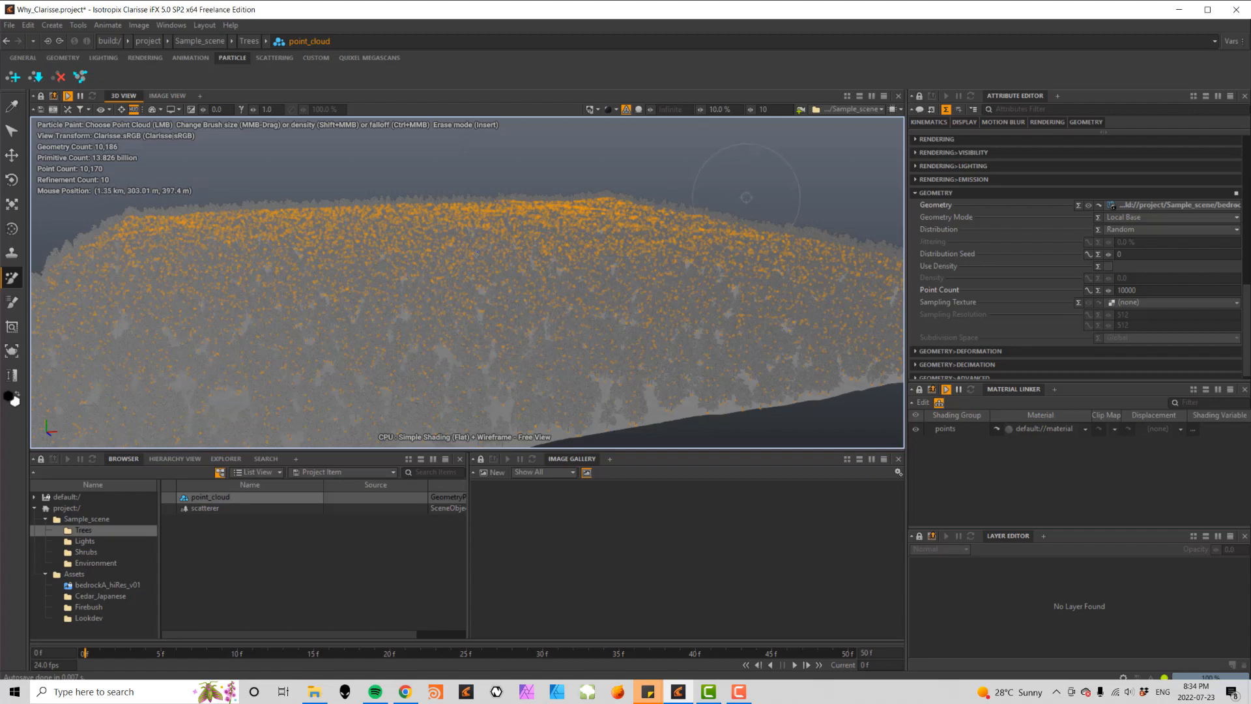
alt+drag(747, 197, 722, 216)
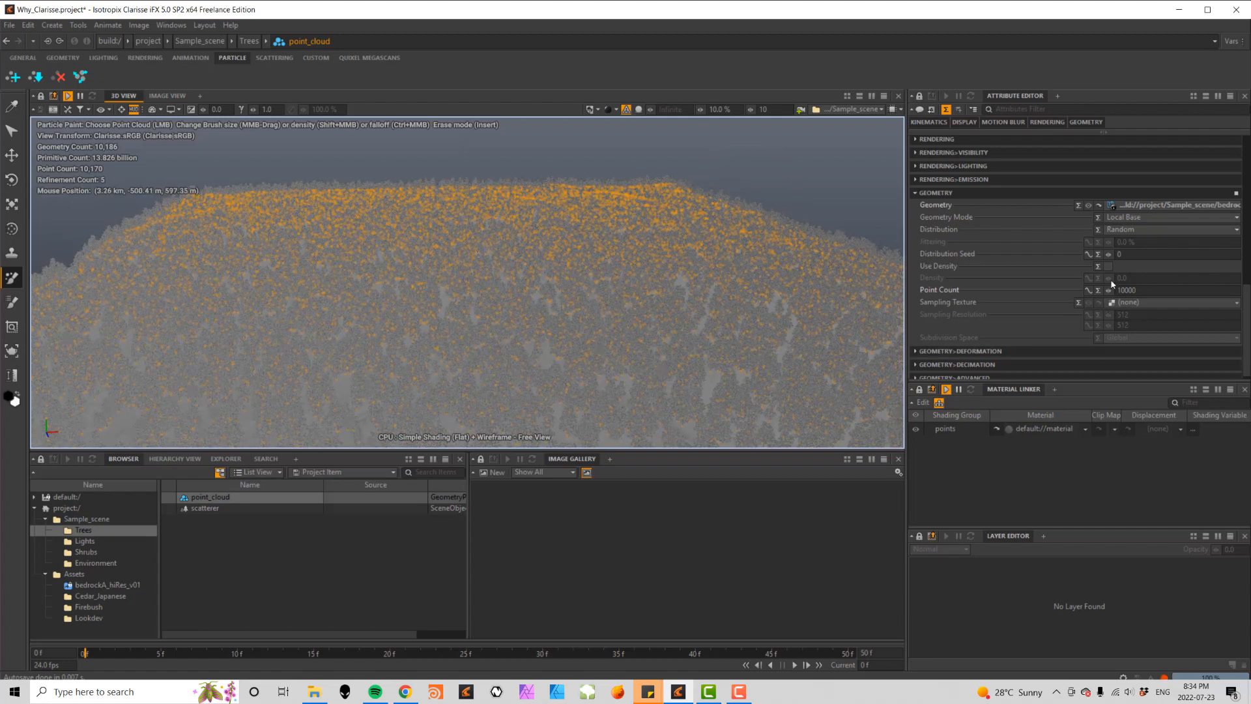
double_click(1125, 290)
text(1000000)
key(Tab)
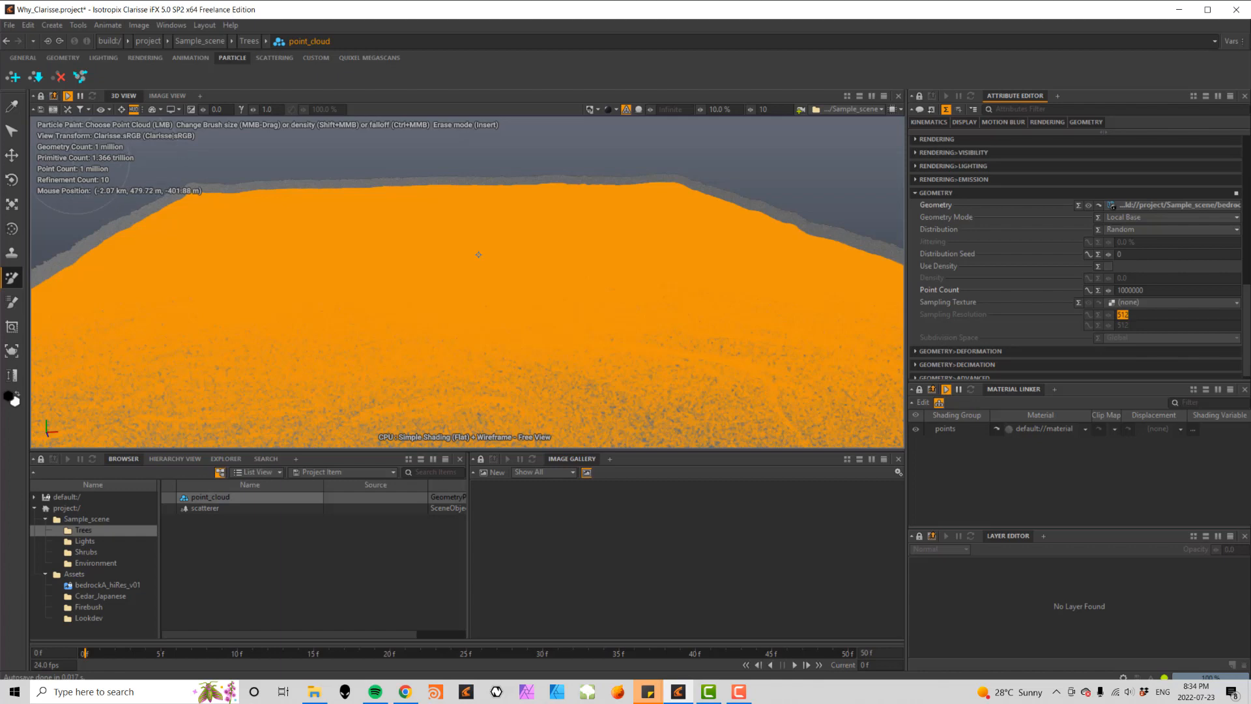
click(11, 130)
click(314, 164)
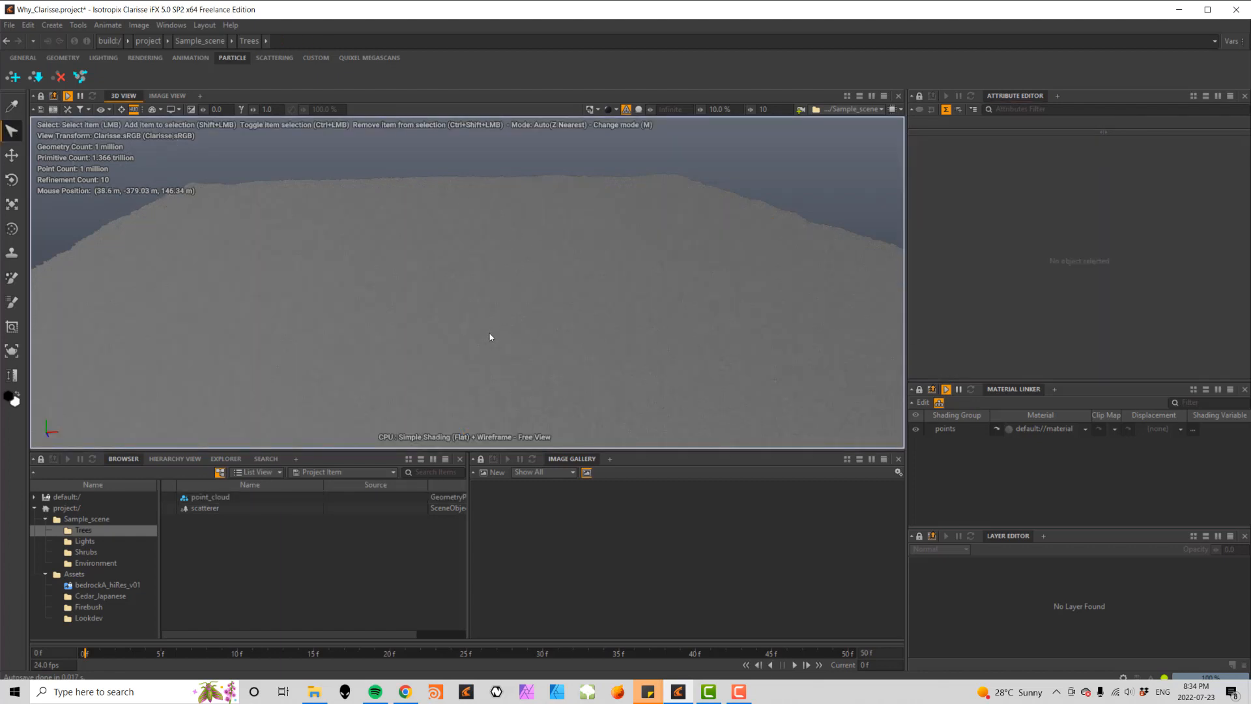
scroll(490, 334, up, 6)
scroll(490, 336, up, 6)
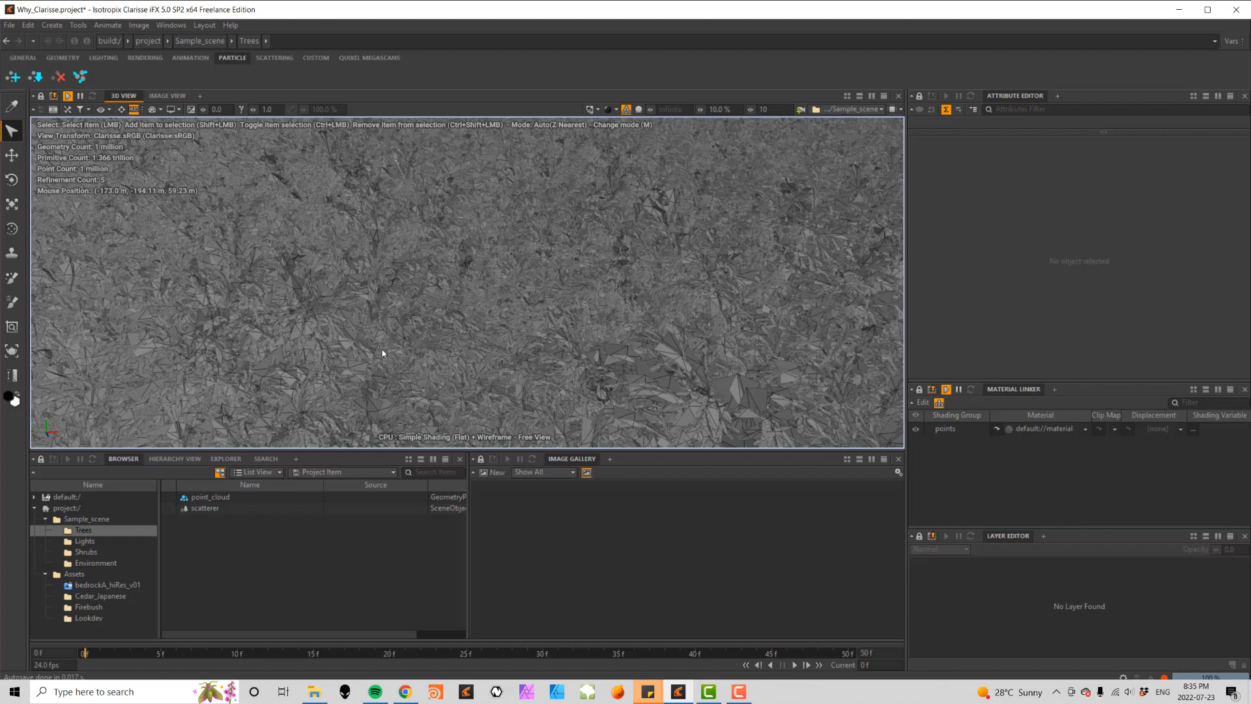
- Reduce the Trees point_cloud's Point Count to 1000
click(209, 499)
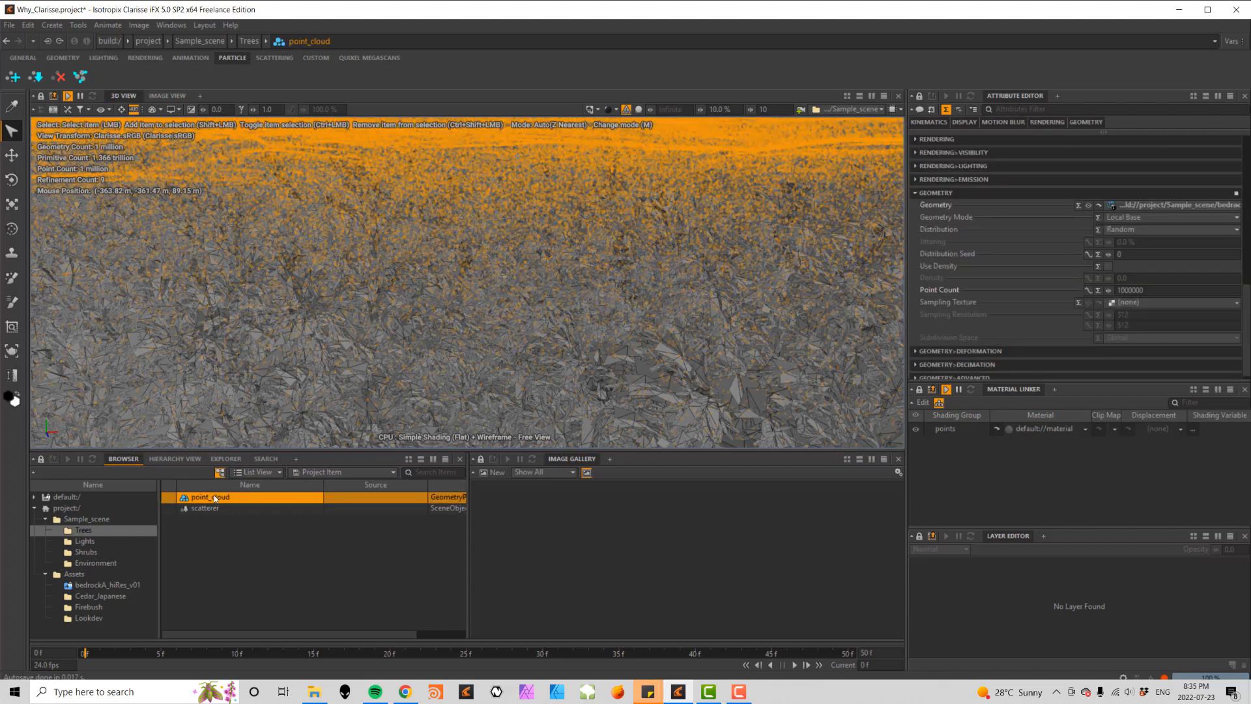
click(1154, 291)
key(BackSpace)
key(BackSpace)
key(BackSpace)
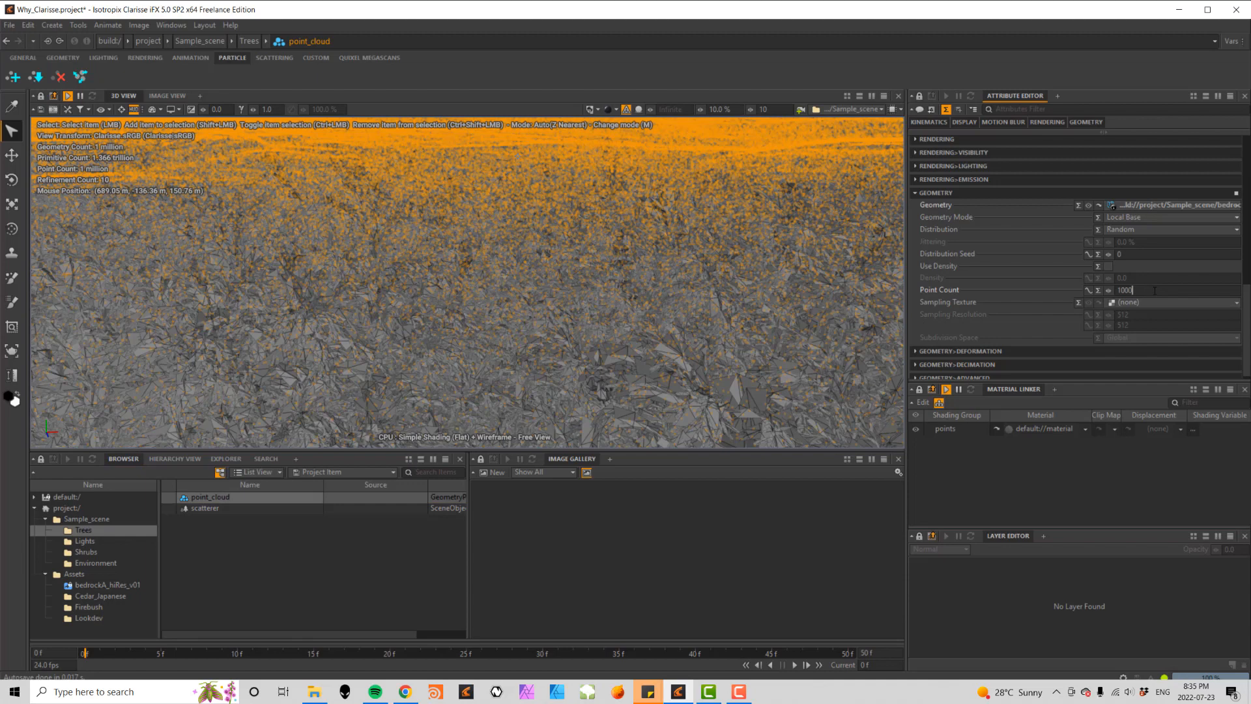
key(Return)
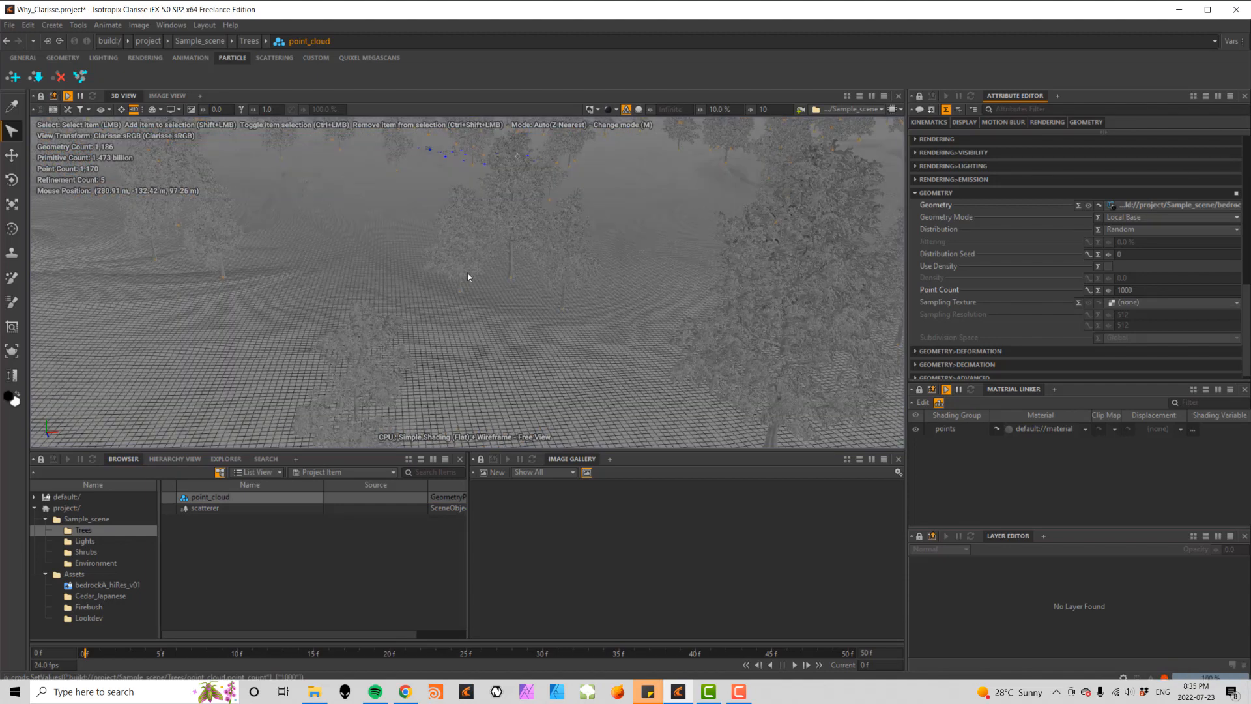
- Switch the 3D view's shading to Progressive Rendering and turn off the wireframe overlay
scroll(467, 273, down, 5)
mouse_move(525, 275)
alt+mouse_down()
mouse_move(511, 201)
mouse_move(545, 273)
alt+mouse_up()
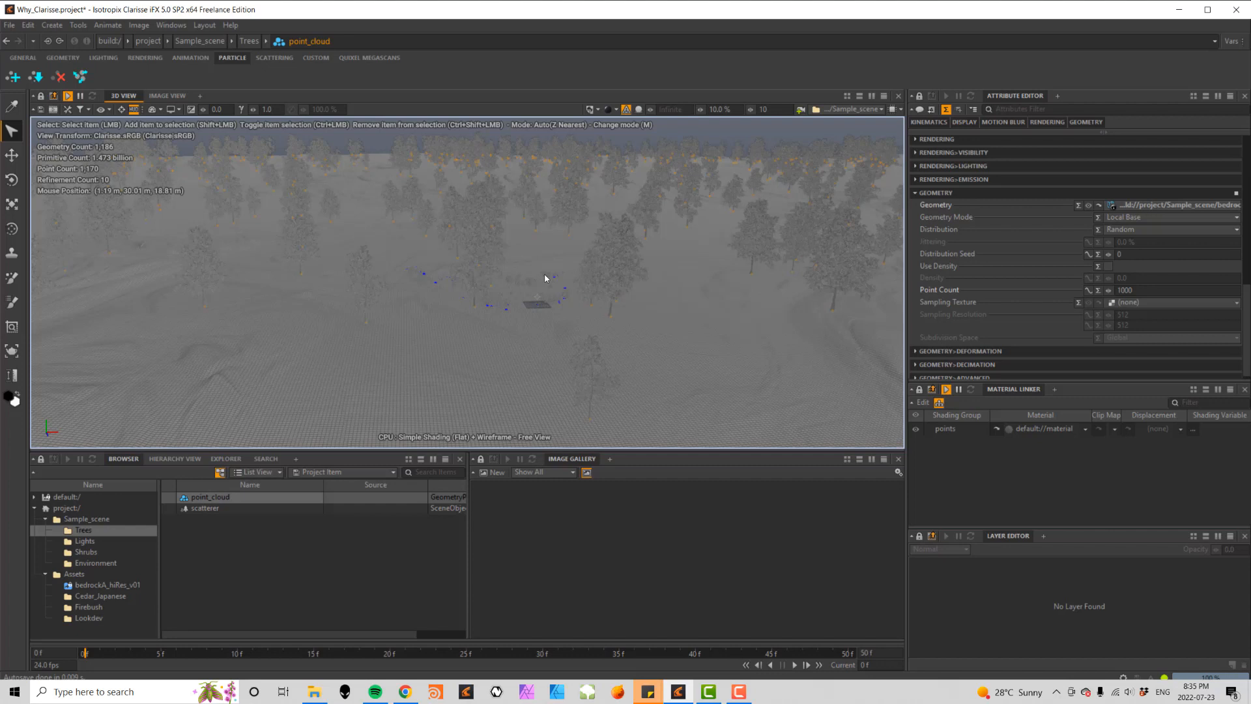
click(616, 110)
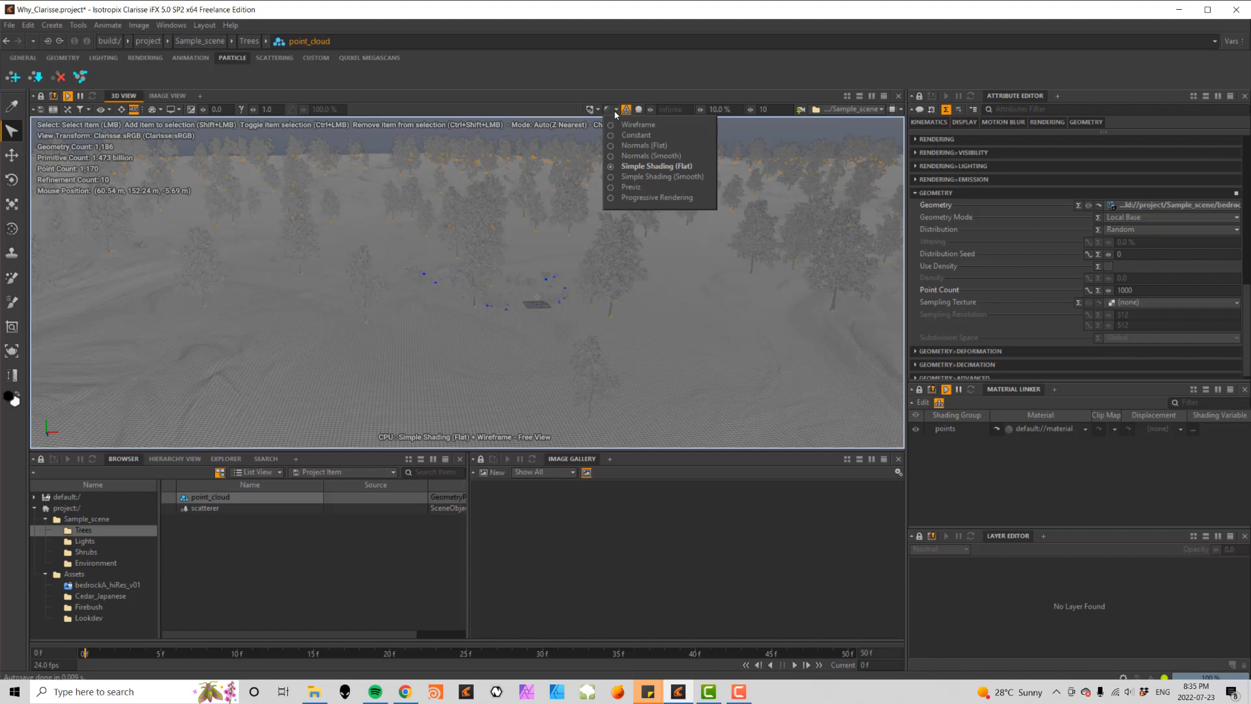
click(639, 198)
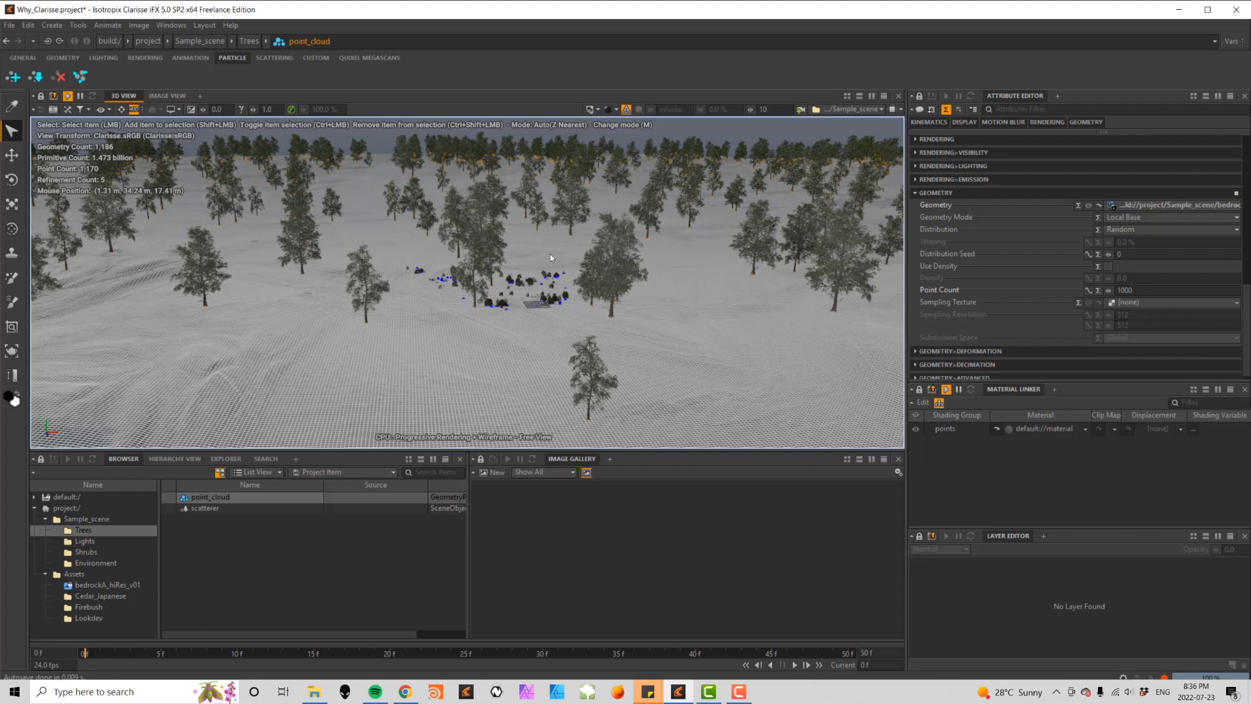
click(626, 109)
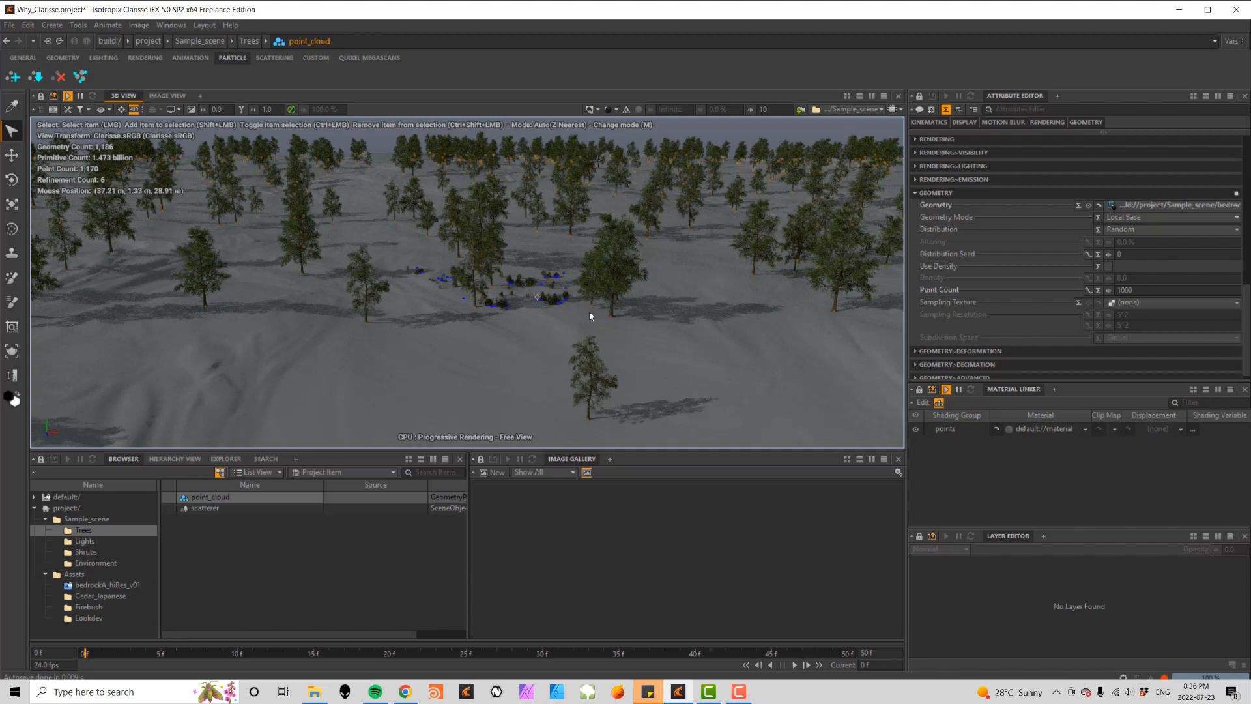
scroll(541, 314, up, 4)
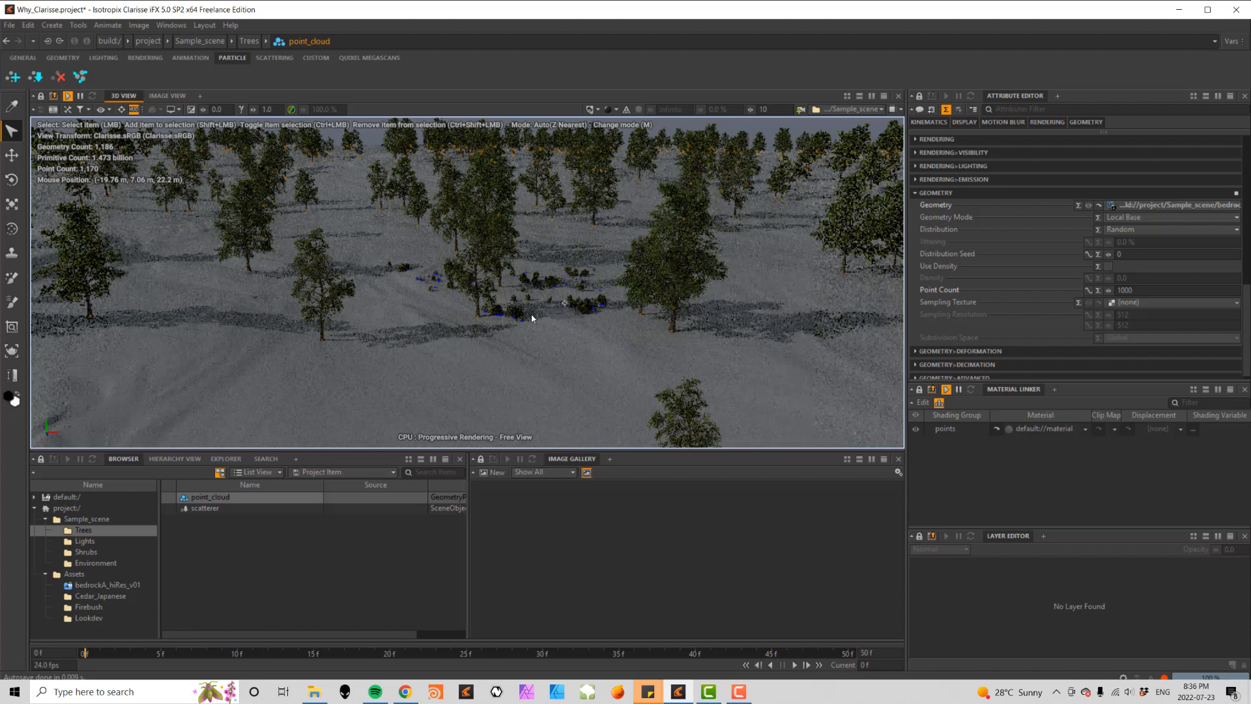
- Adjust the Y rotation of distant_light in the Lights group to redirect the tree shadows across the terrain
click(88, 540)
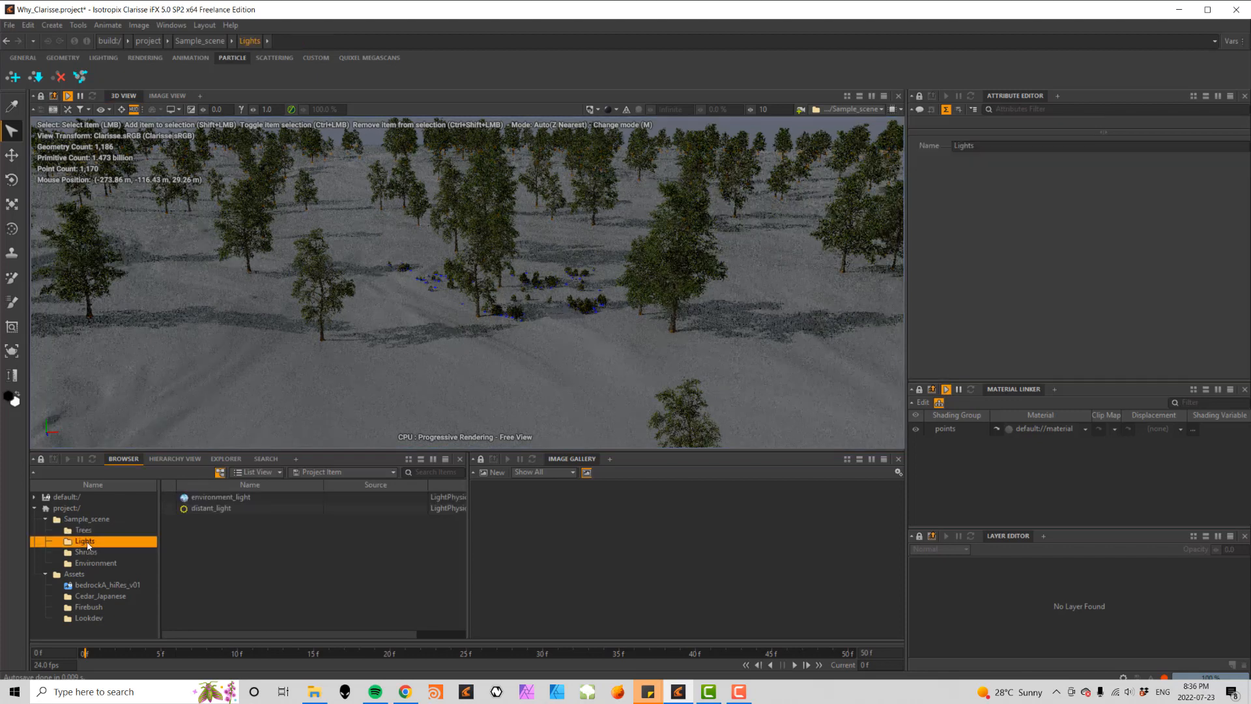
click(215, 509)
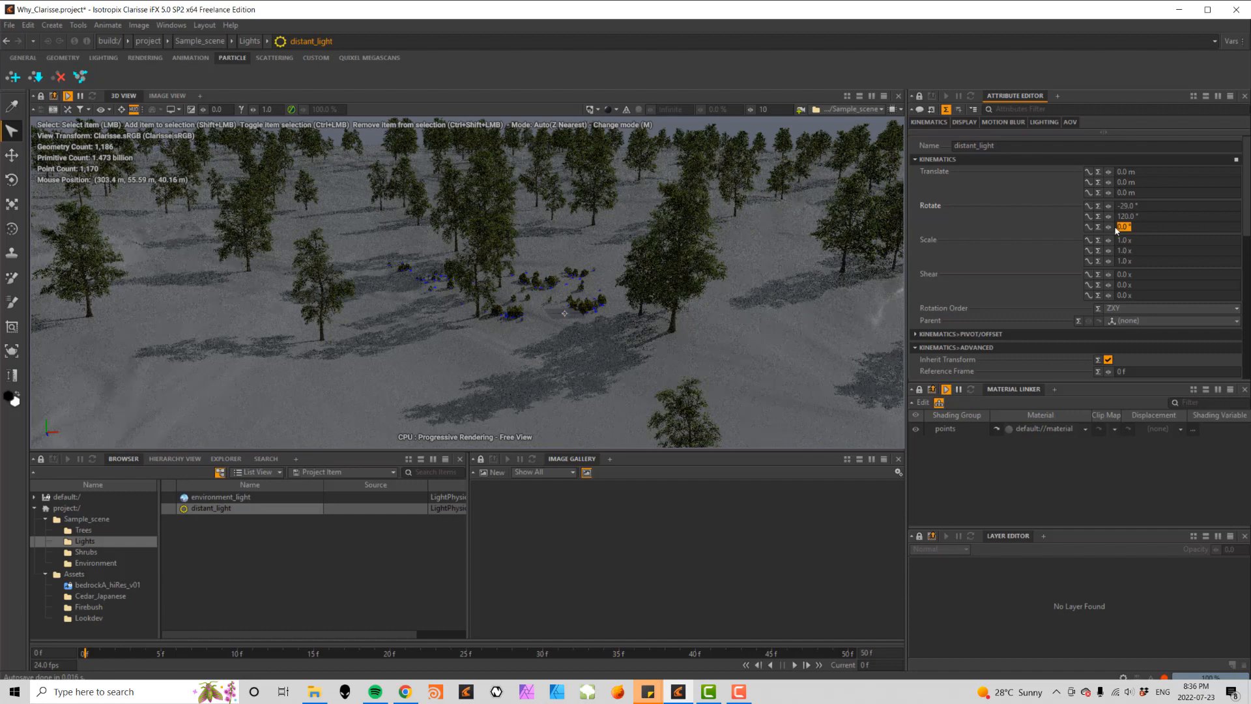
mouse_move(1109, 217)
mouse_down()
mouse_move(1134, 216)
mouse_move(1111, 220)
mouse_up()
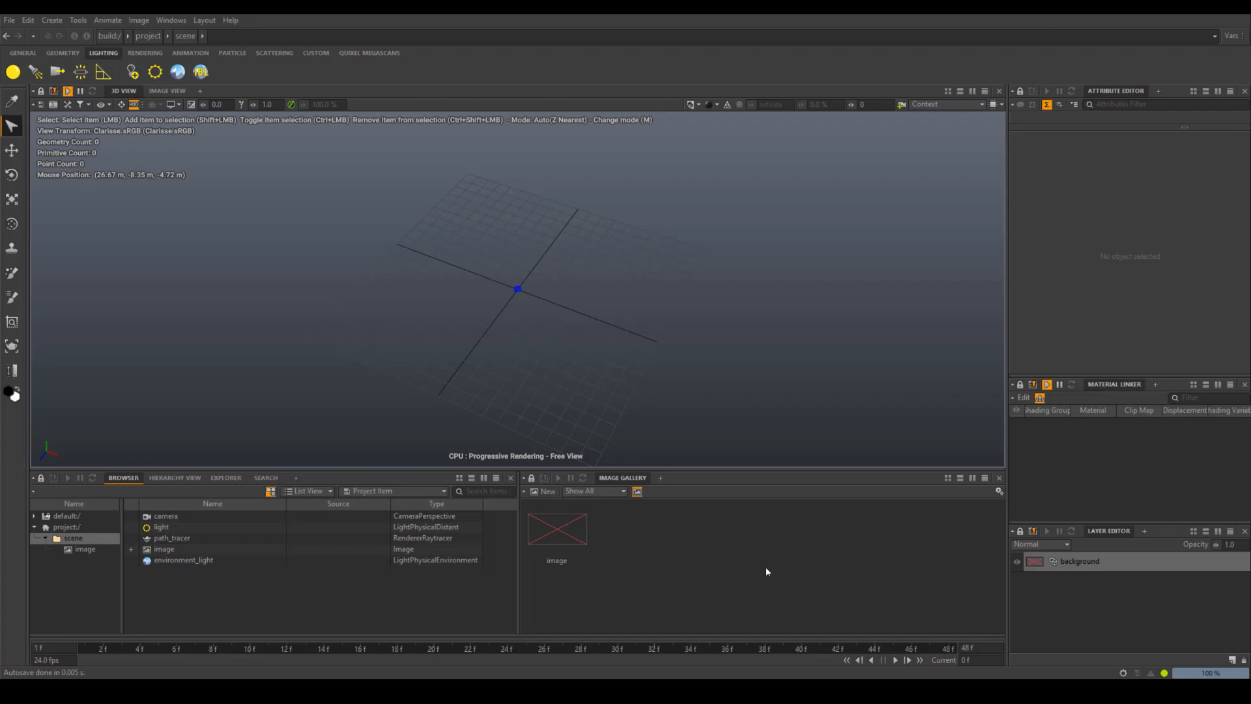
- Switch to the web browser and look through KitBash3D's kit collections and SpeedTree's Cinema Trees library, then return to Clarisse
click(400, 688)
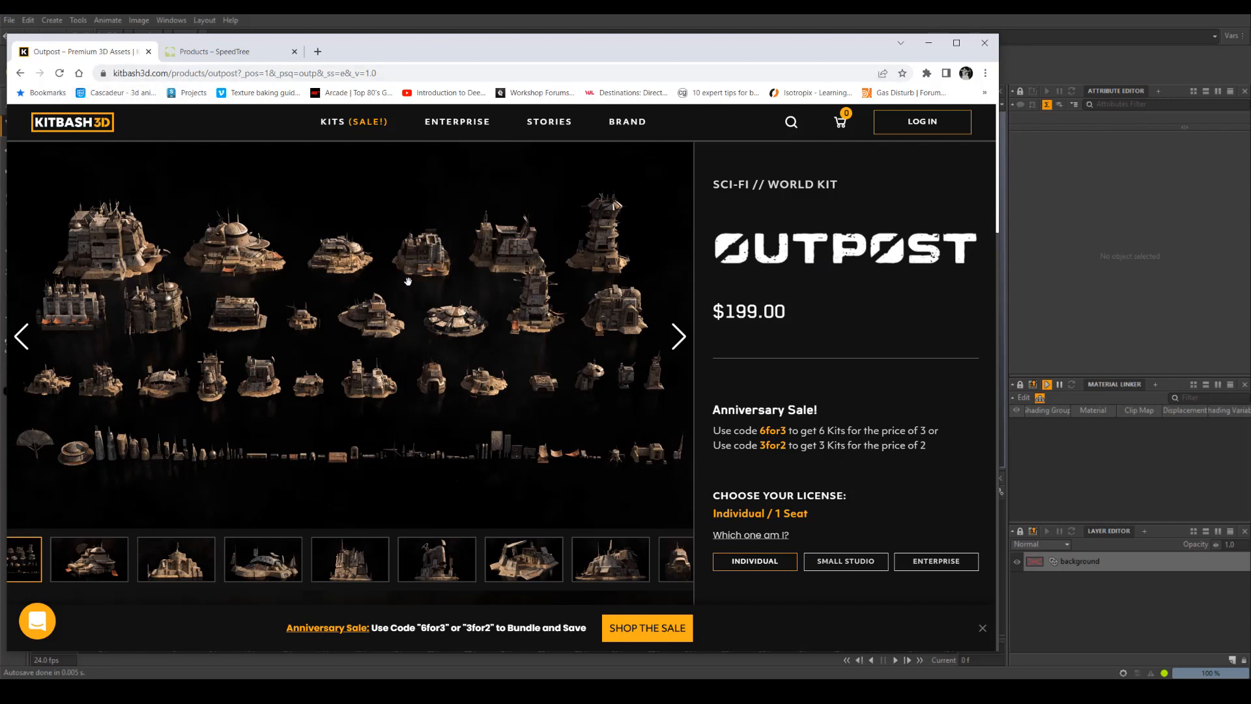
click(332, 128)
scroll(448, 358, down, 5)
scroll(448, 360, down, 3)
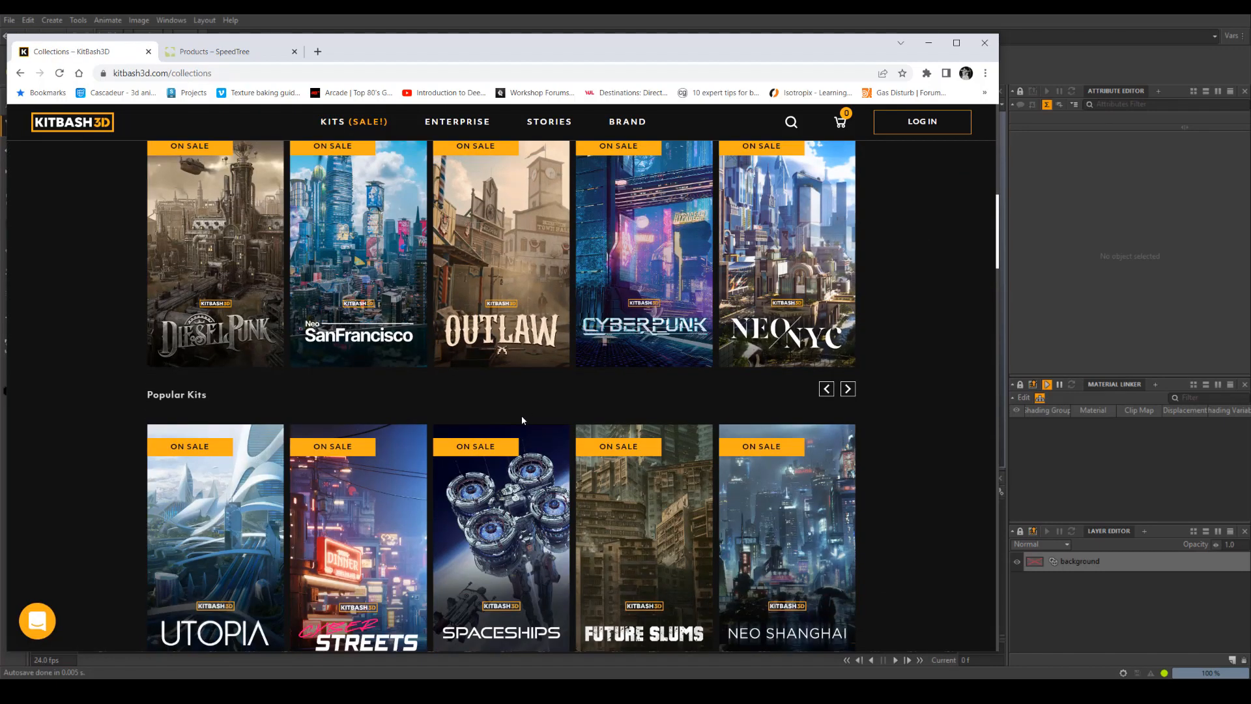
click(228, 52)
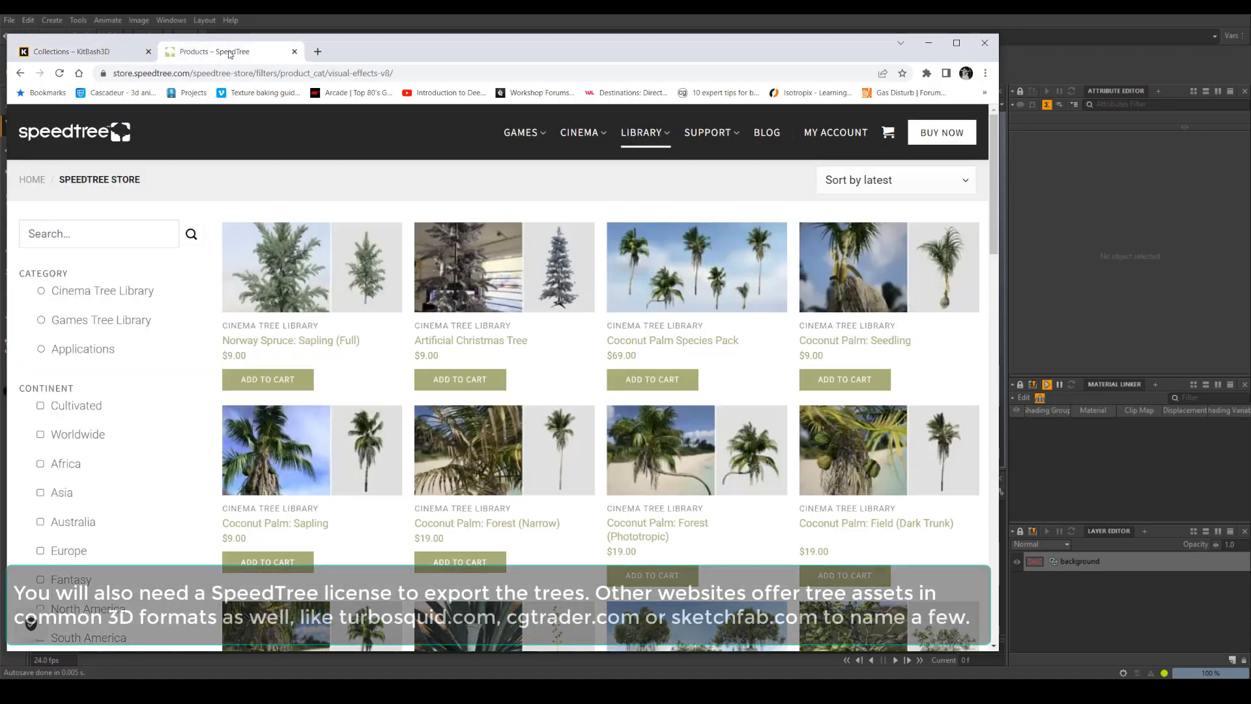
mouse_move(651, 140)
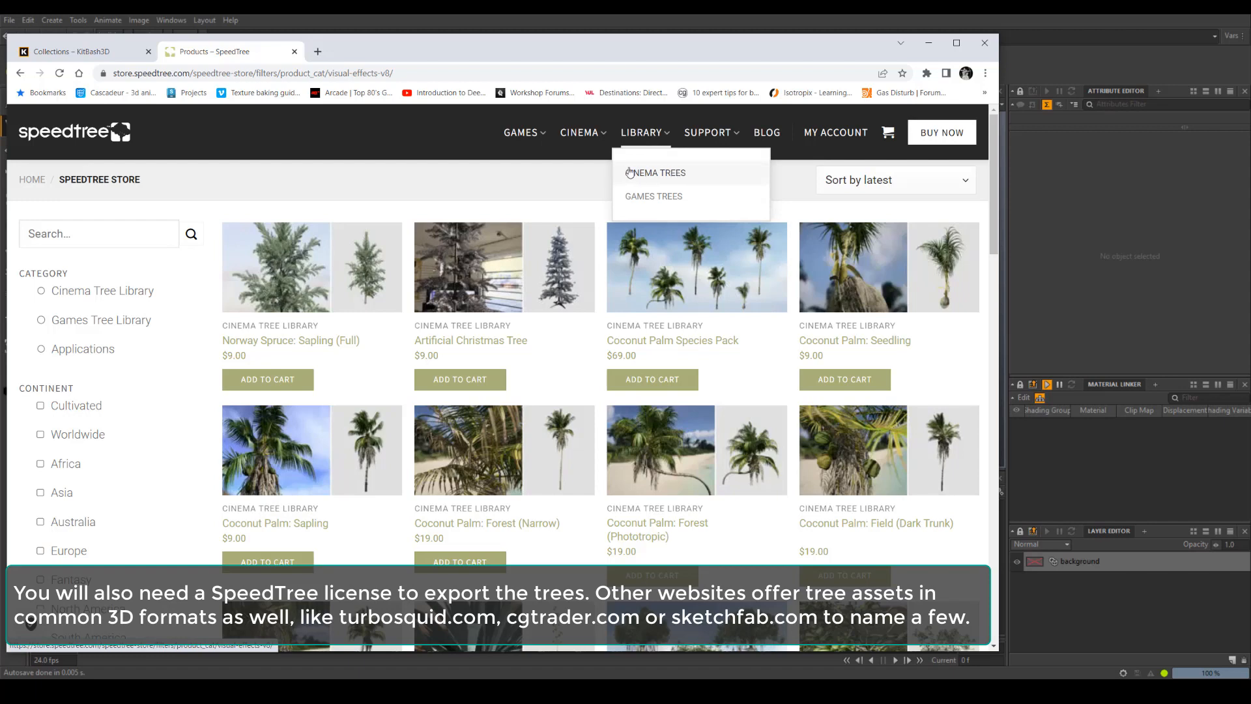
click(654, 177)
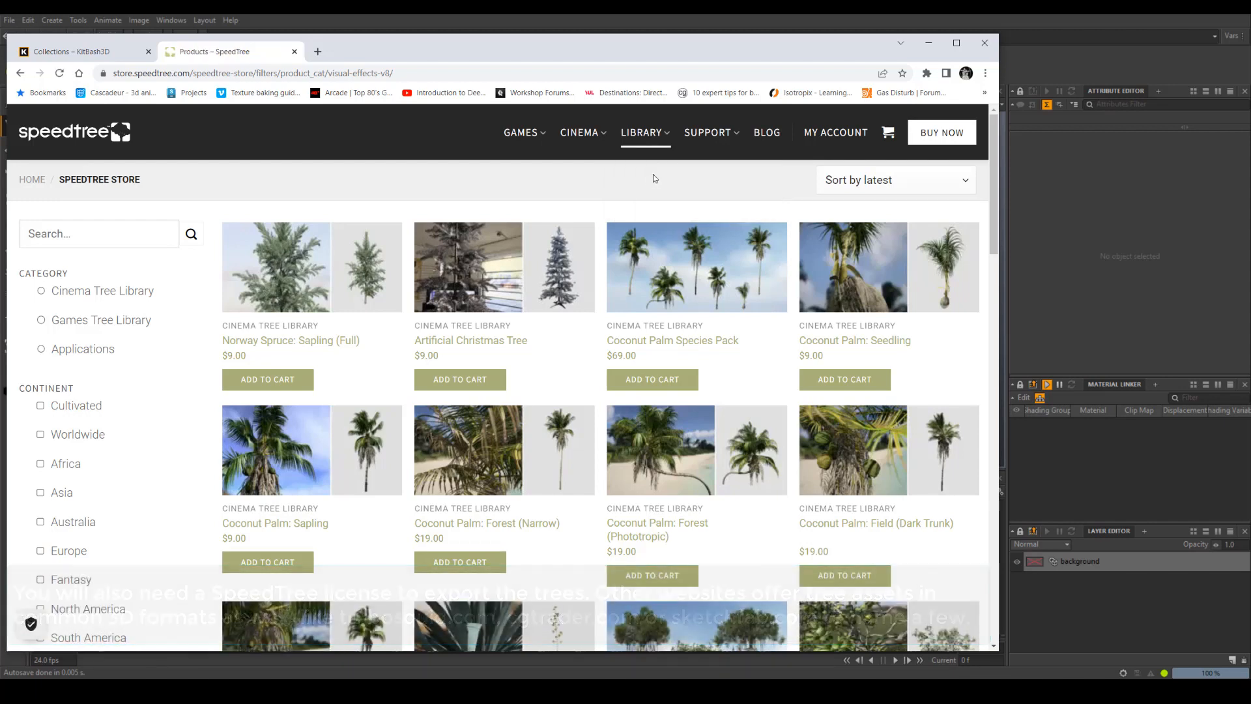
click(928, 43)
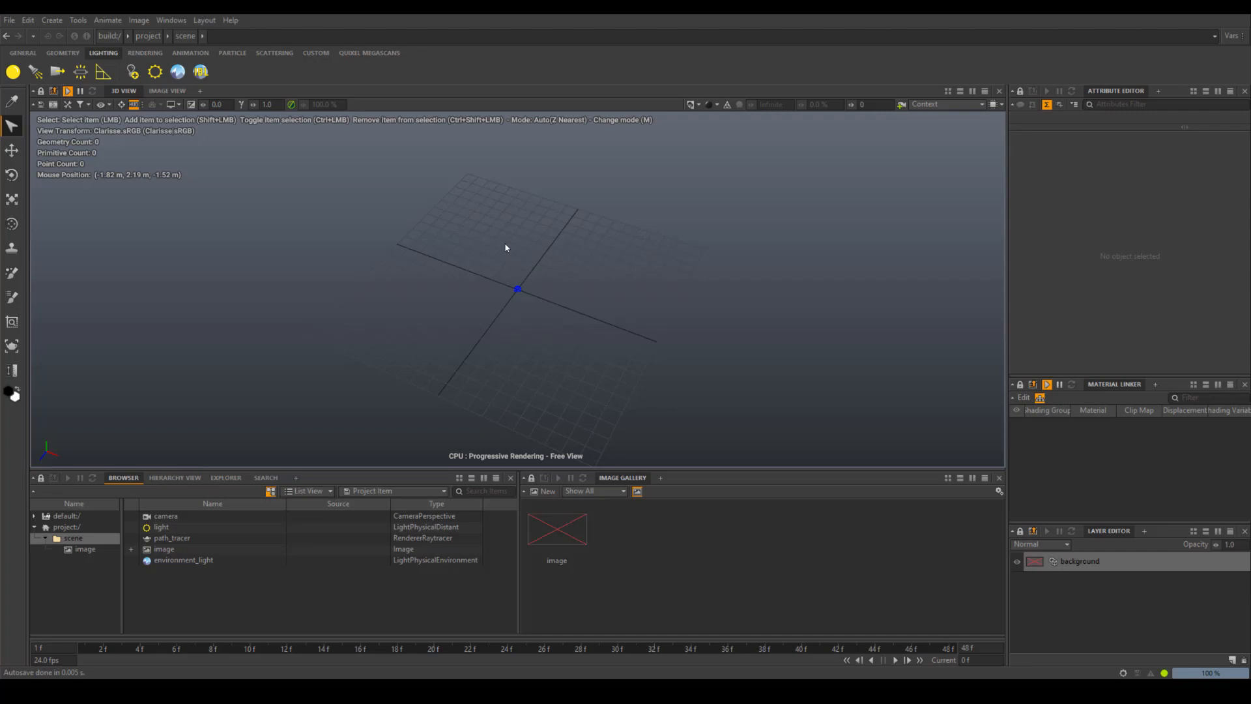
- Reference the Alembic camera file DNS_0010_cam.abc from the geo folder into the scene
click(9, 20)
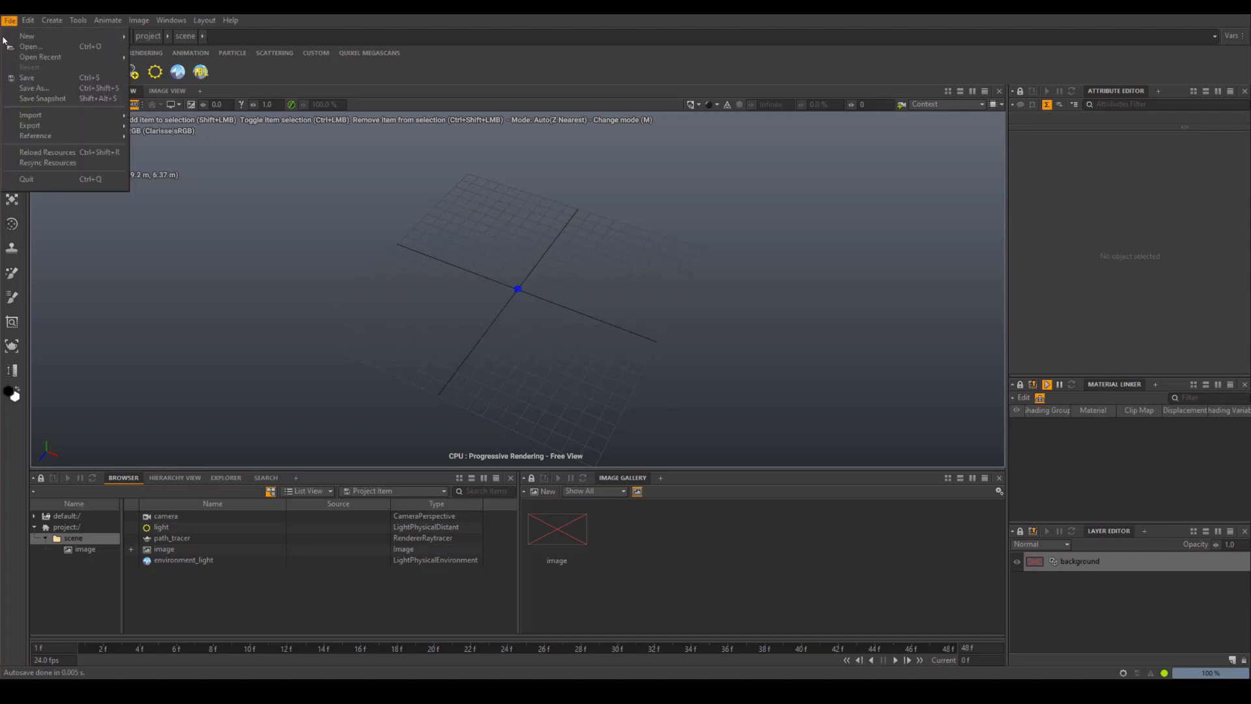
mouse_move(52, 136)
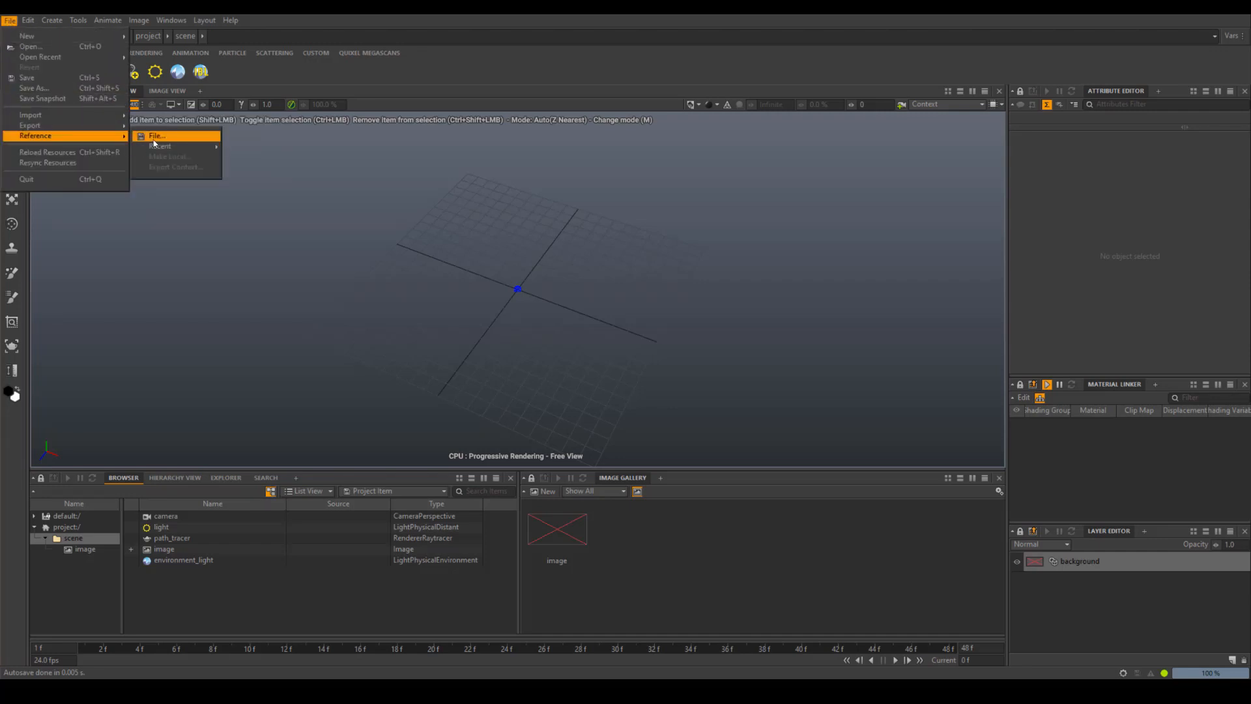
click(154, 143)
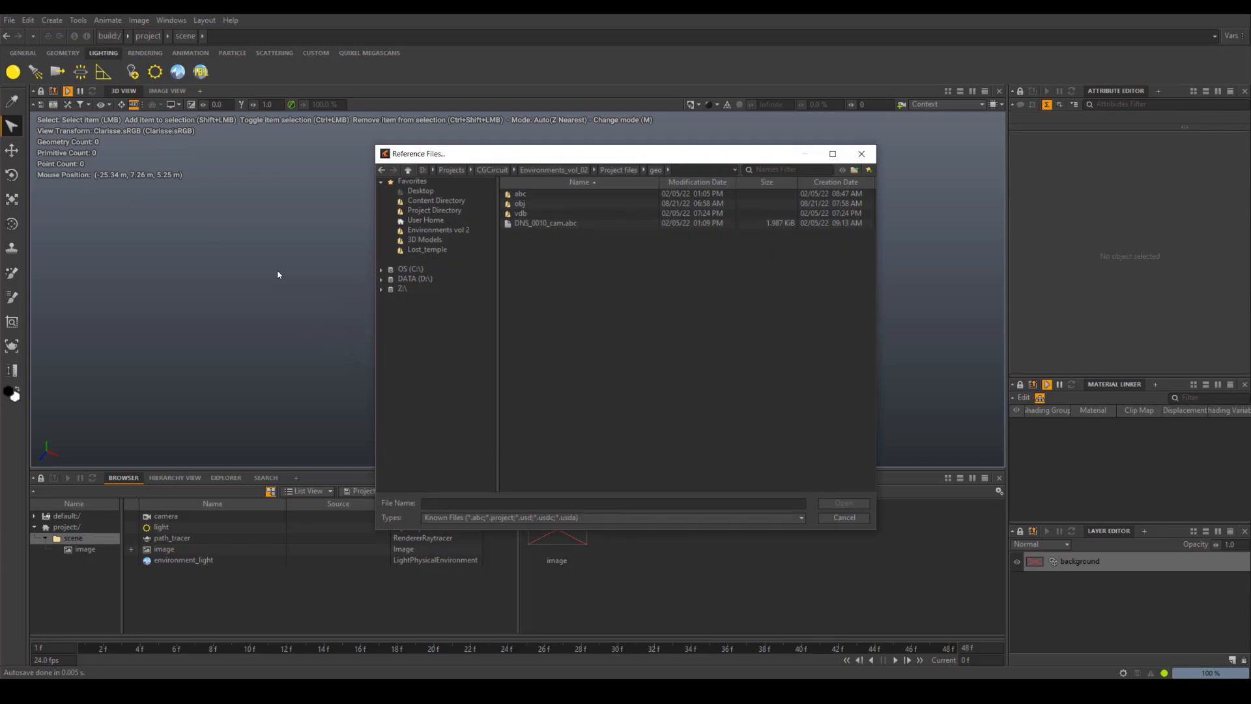
double_click(546, 223)
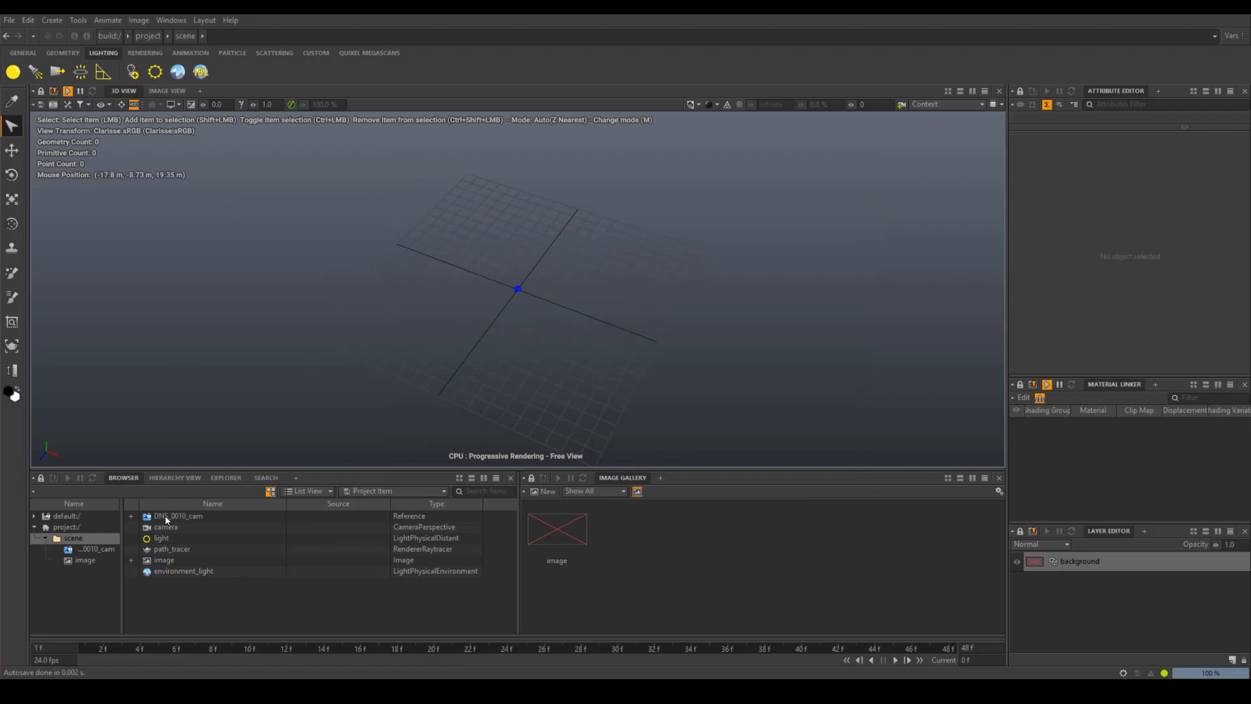
- Set the 3D view to look through DNS_0010_camCamera from the referenced DNS_0010_cam
click(109, 105)
click(122, 132)
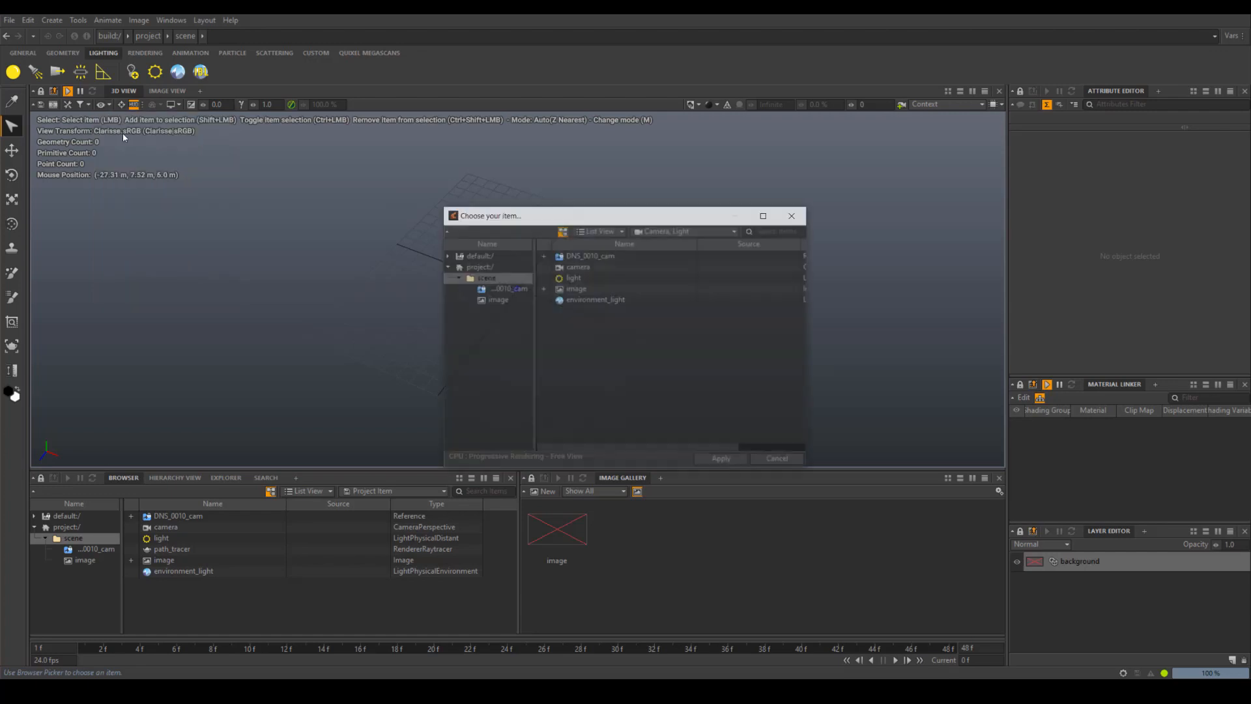
double_click(564, 257)
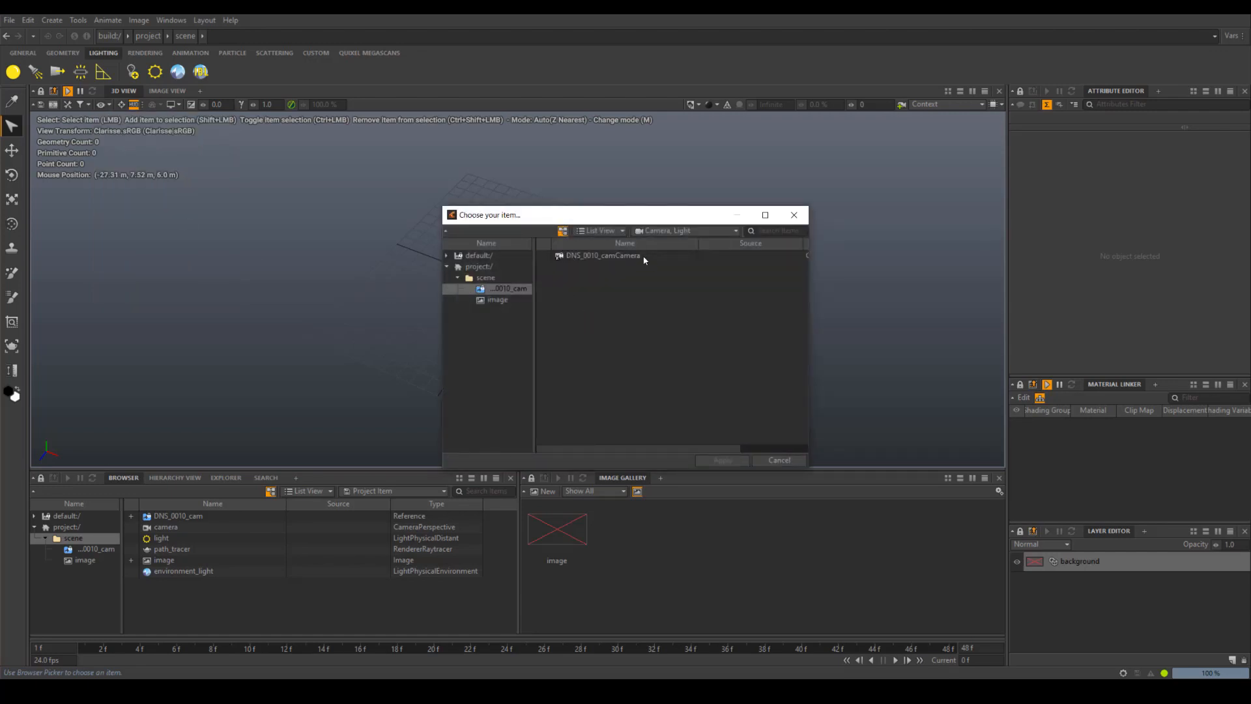
double_click(625, 255)
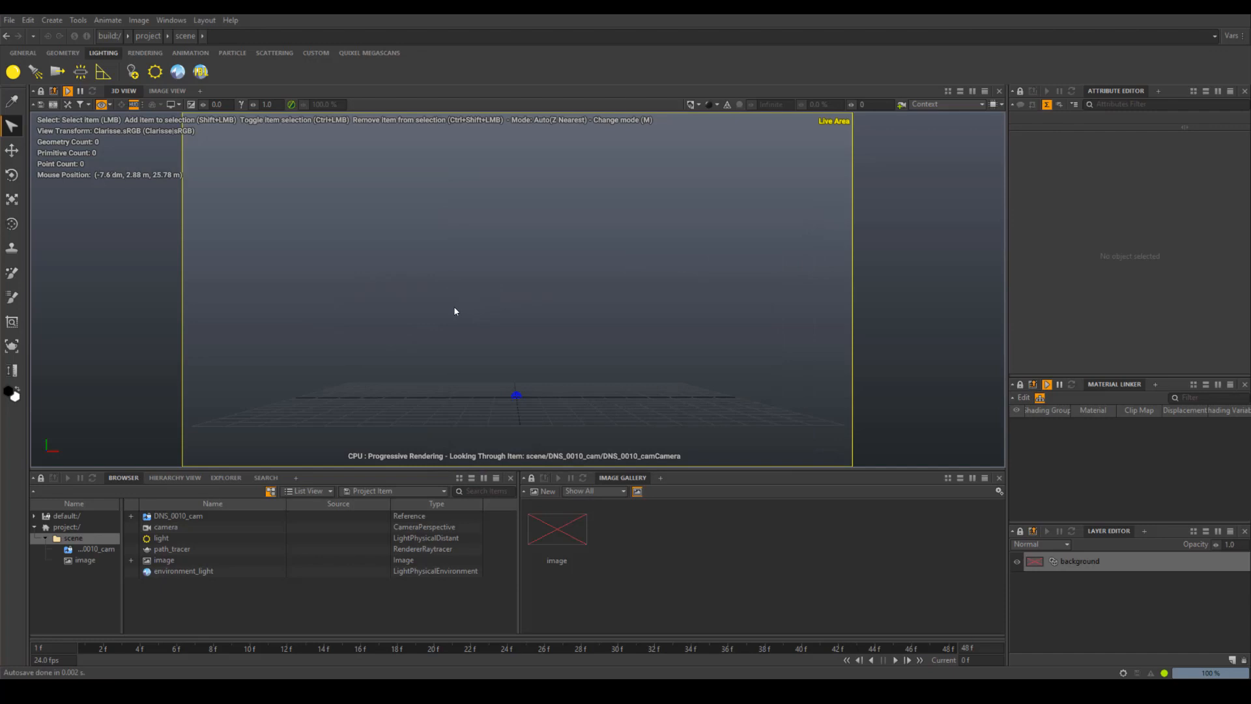
- Reference the terrain file bedrockA_hiRes_v01.abc from the abc folder into the scene
click(10, 20)
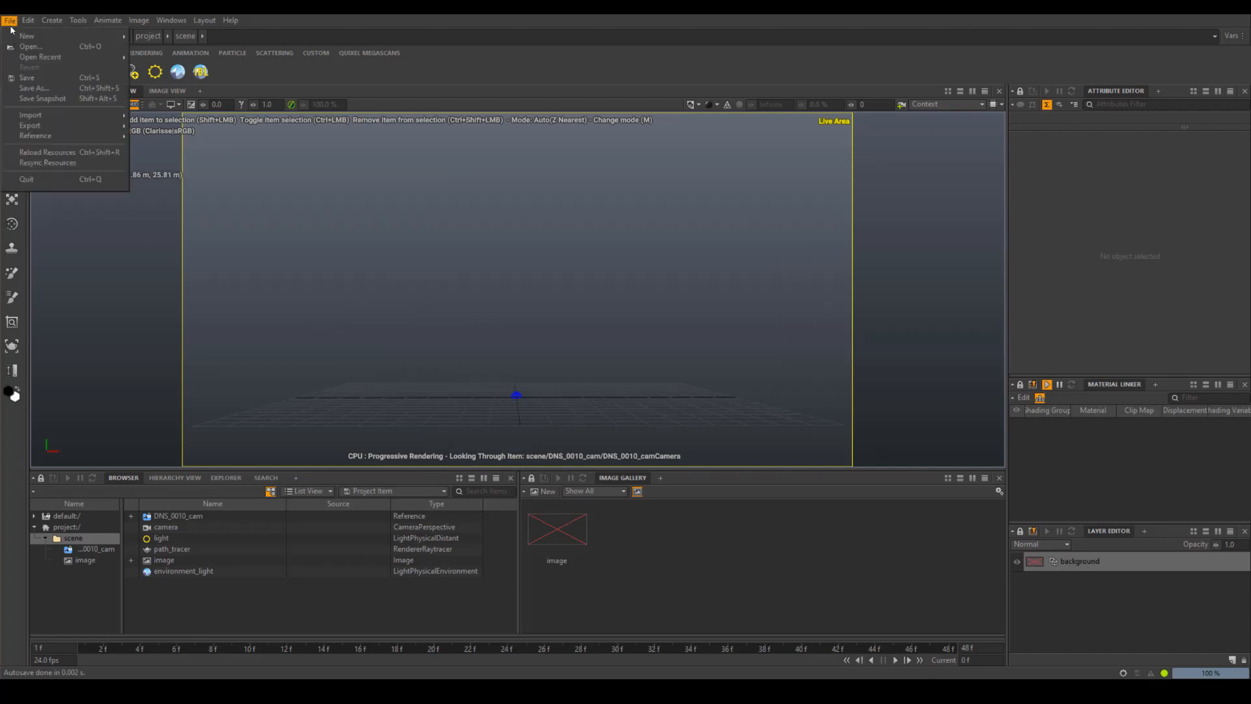
mouse_move(39, 136)
click(147, 136)
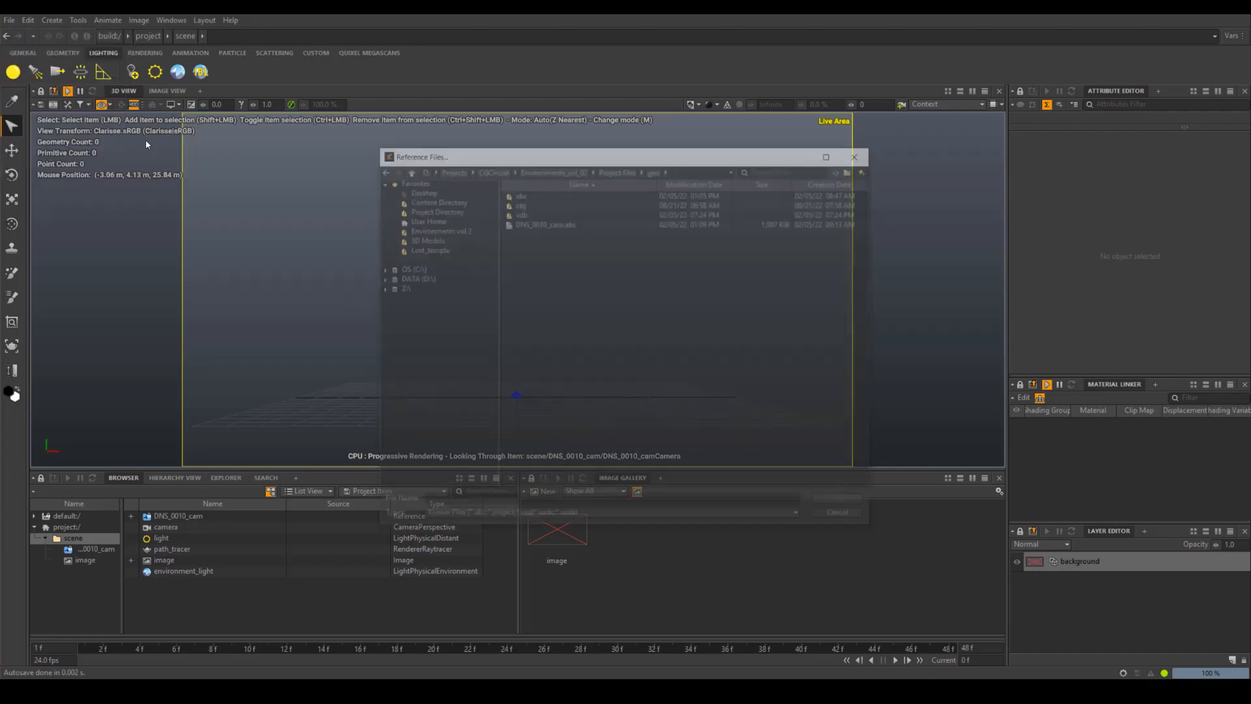
double_click(520, 194)
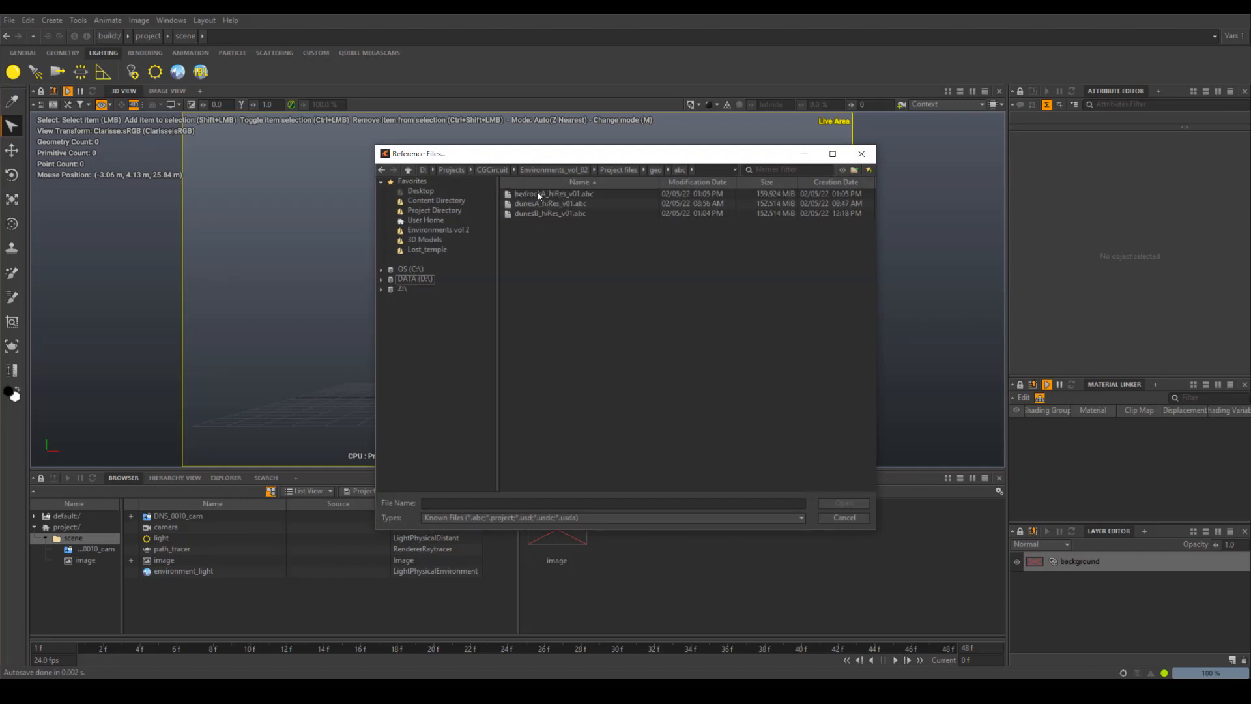
double_click(538, 194)
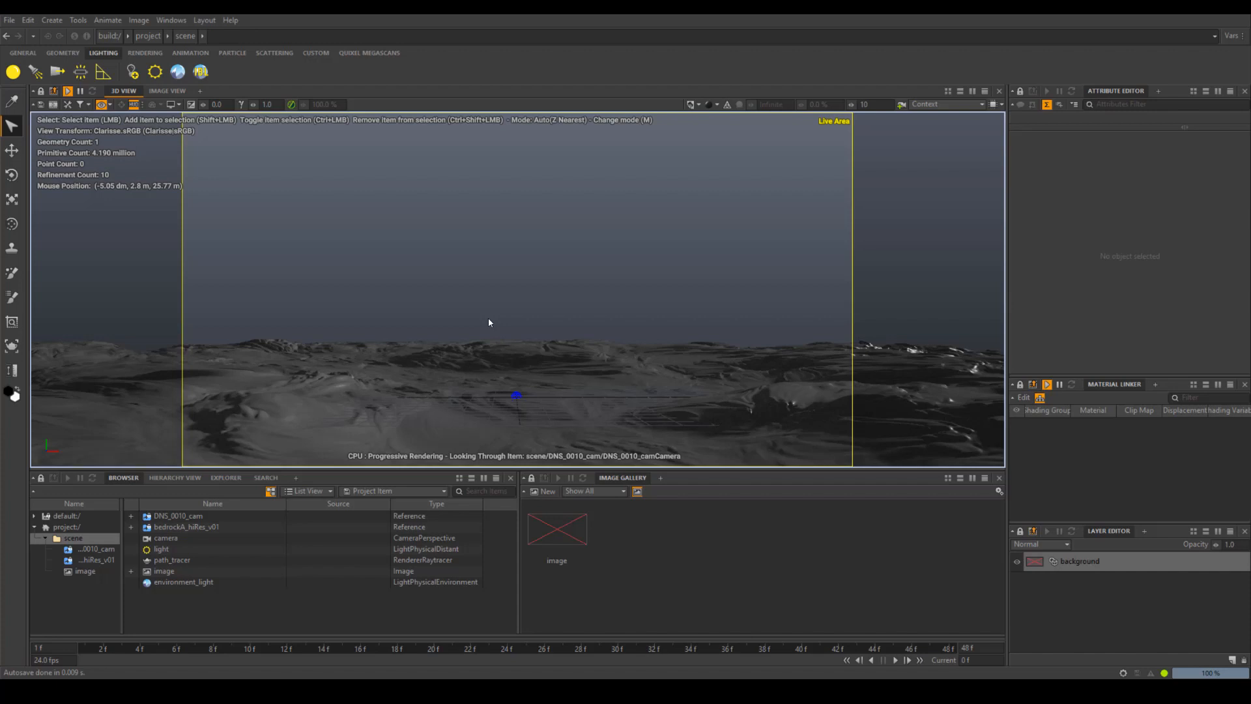
- Reference the terrain files dunesA_hiRes_v01.abc and dunesB_hiRes_v01.abc from the abc folder into the scene
click(5, 21)
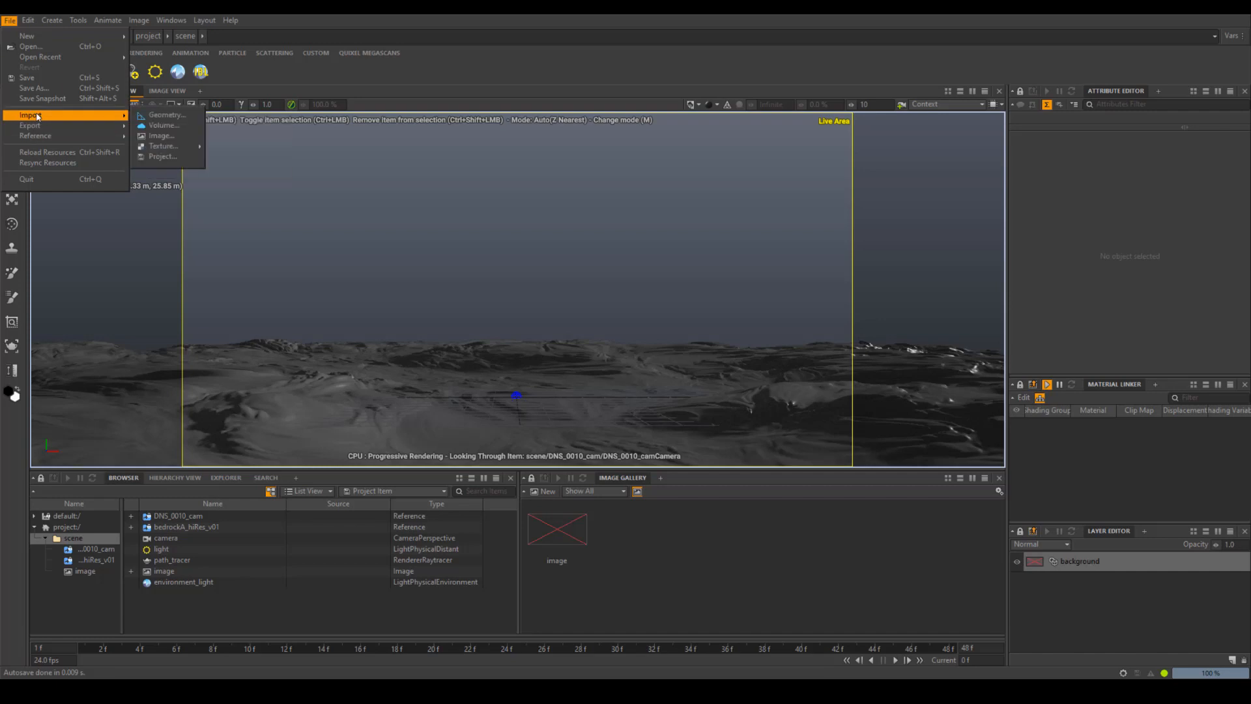
click(178, 141)
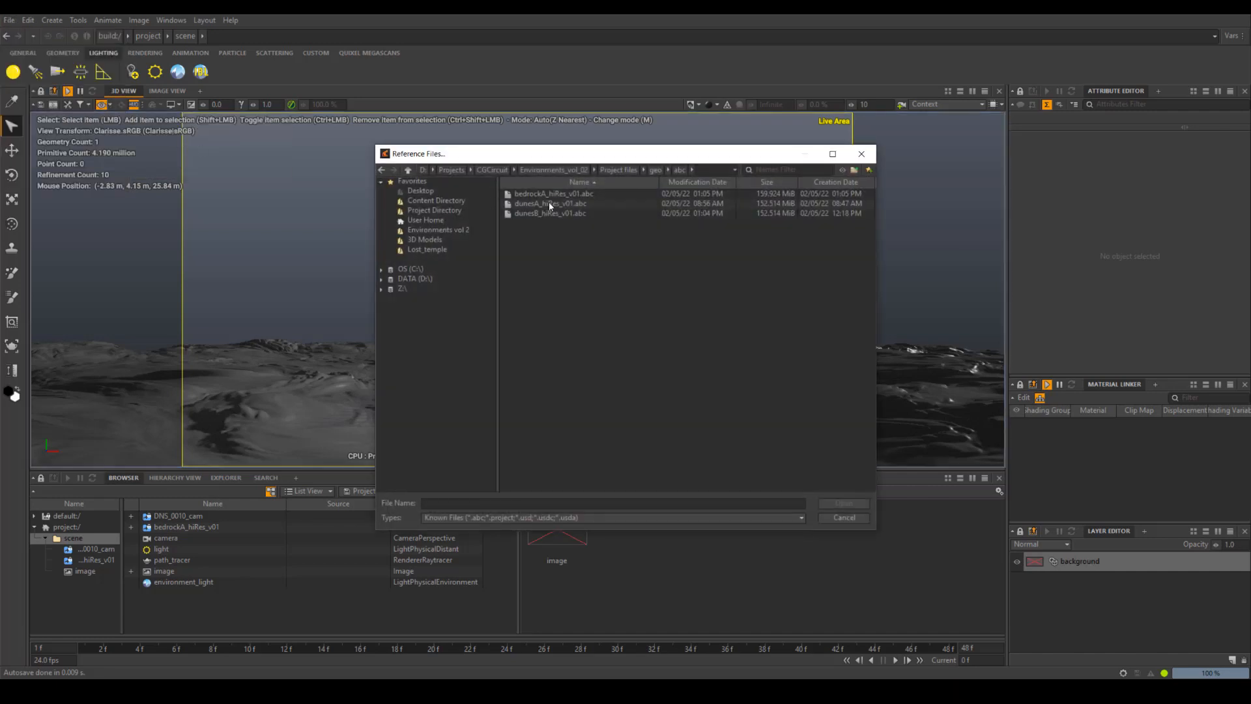
click(550, 205)
shift+click(557, 214)
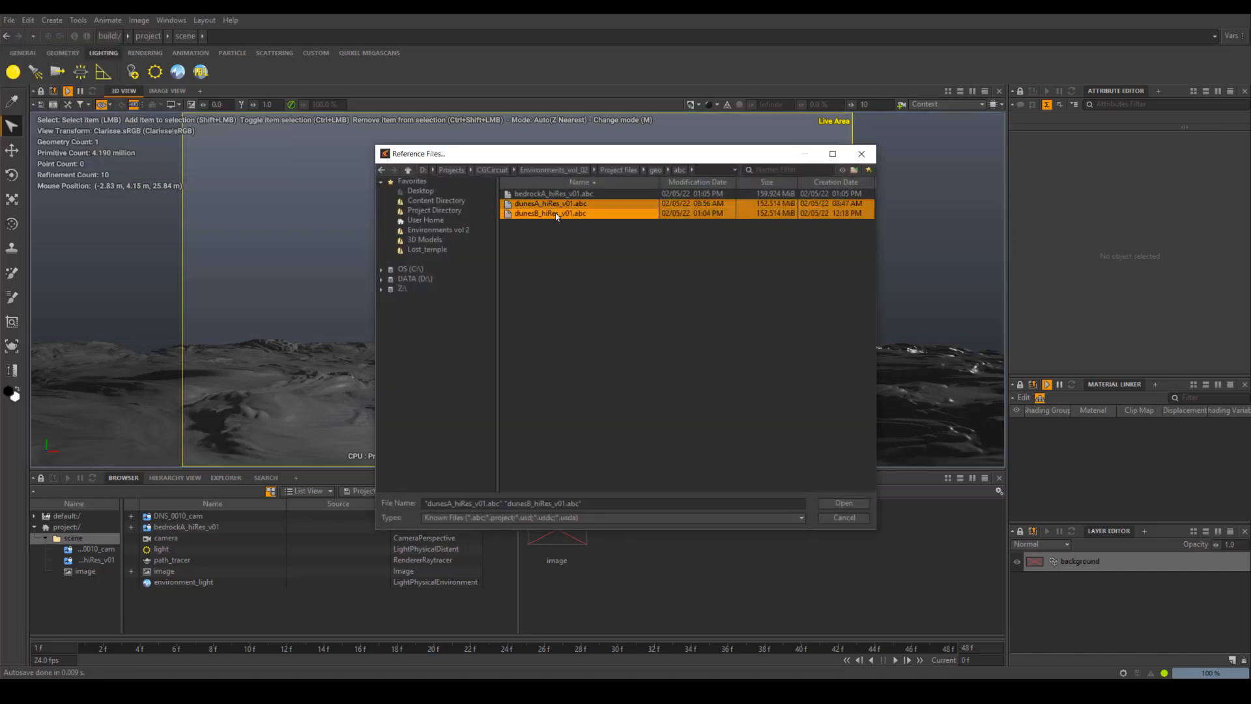
click(844, 503)
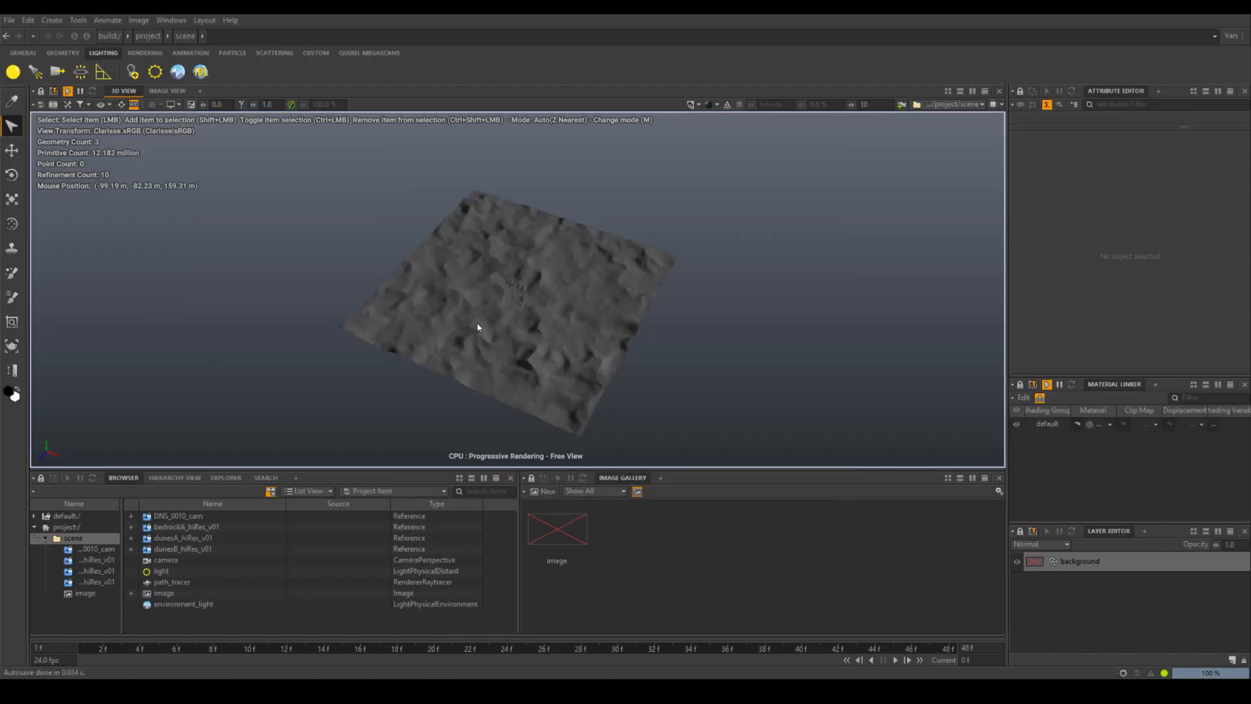
- Disable the bedrockA_hiRes_v01 and dunesB_hiRes_v01 references to isolate the dunesA terrain
click(179, 528)
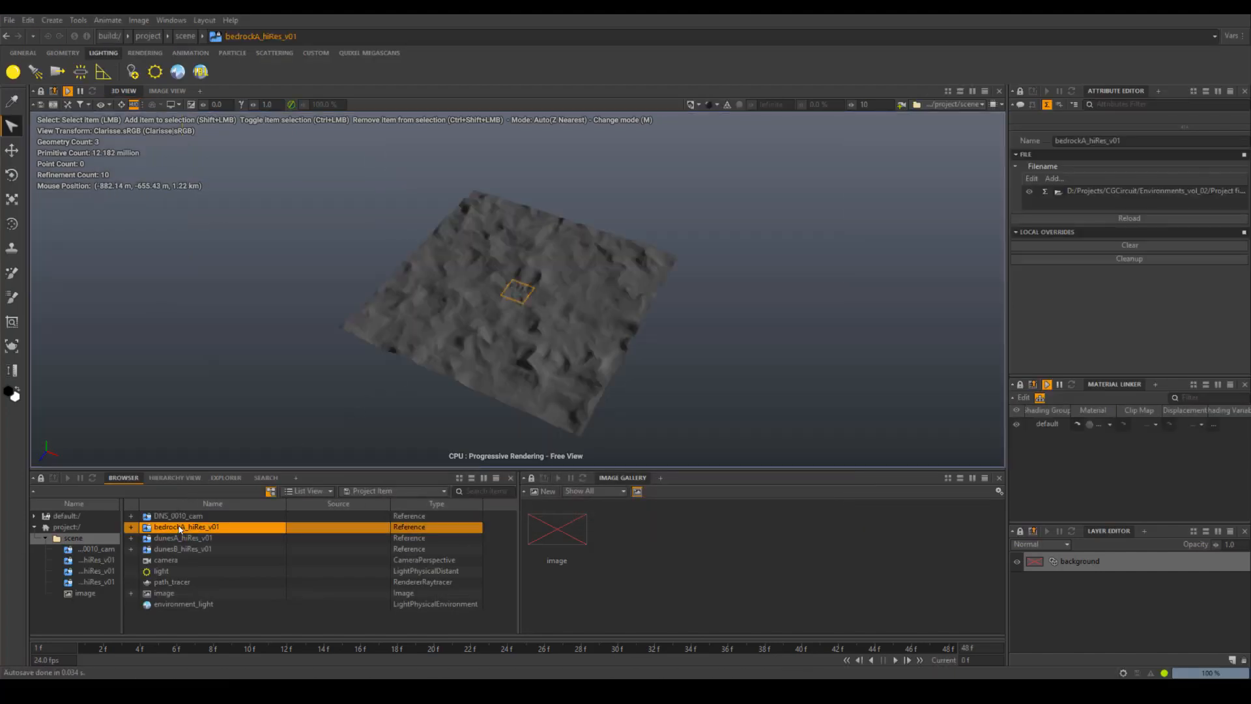
key(d)
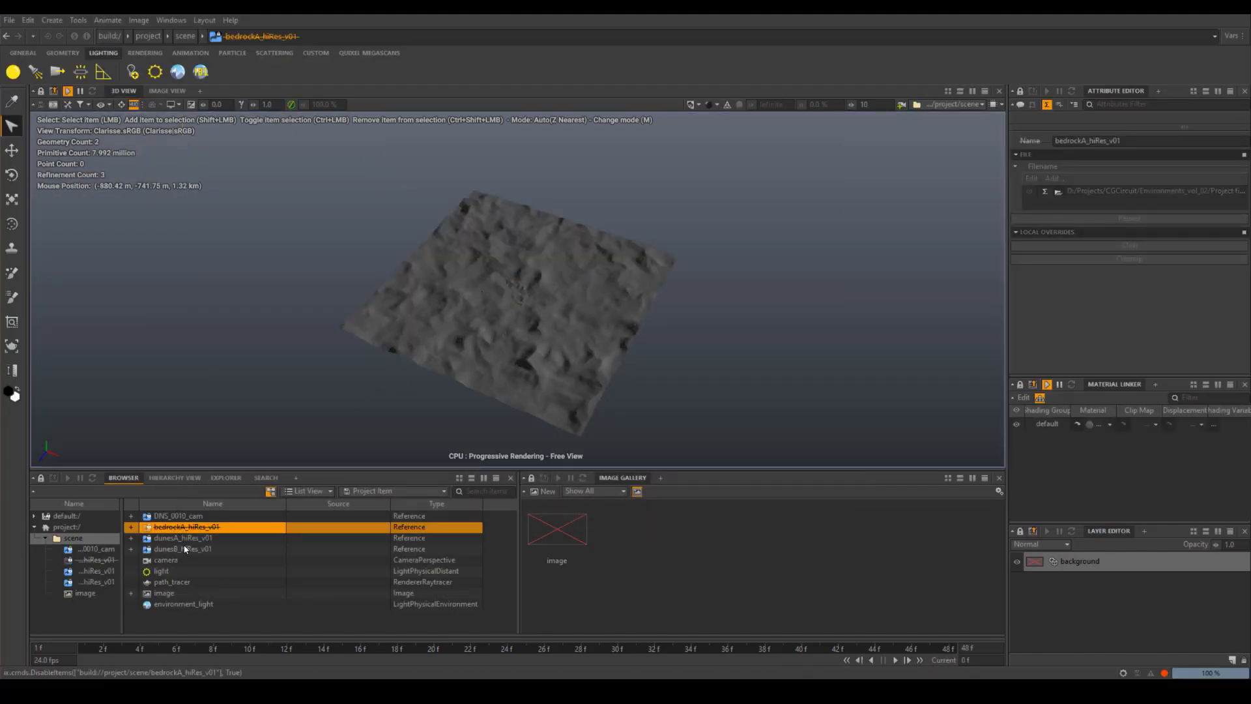
click(177, 549)
key(d)
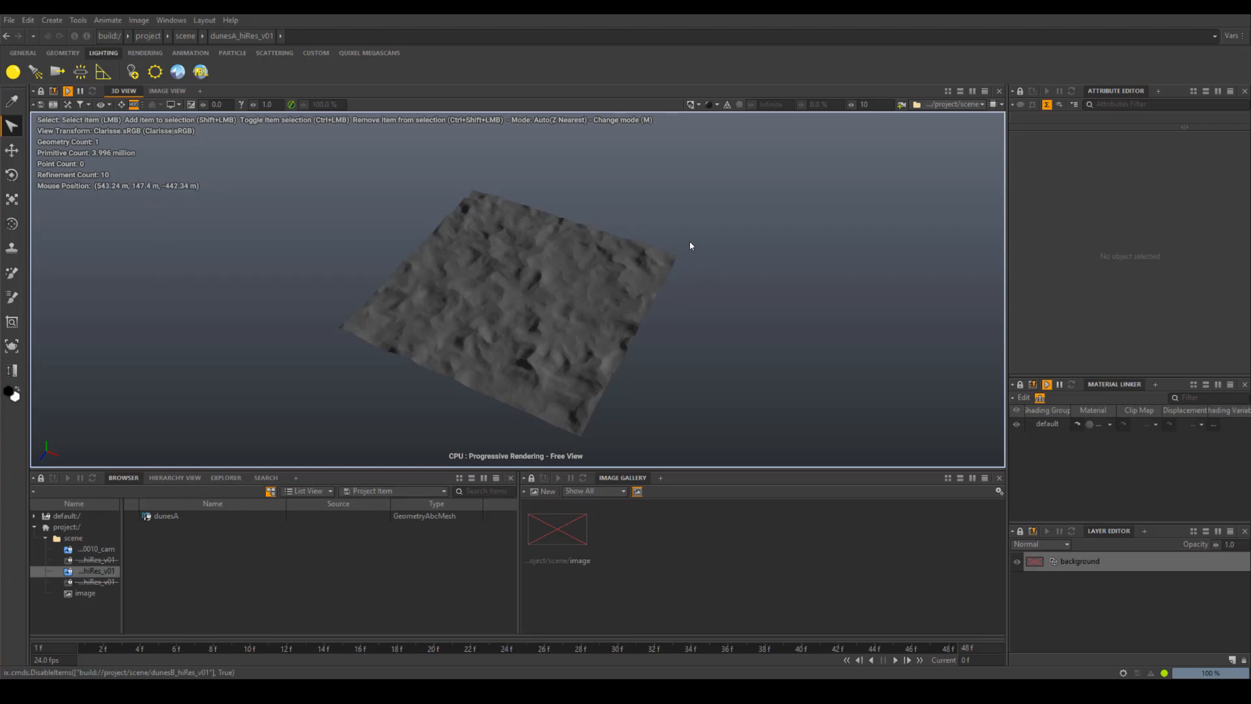
- Disable the dunesA_hiRes_v01 reference and enable dunesB_hiRes_v01, framing its terrain in the 3D view
click(107, 572)
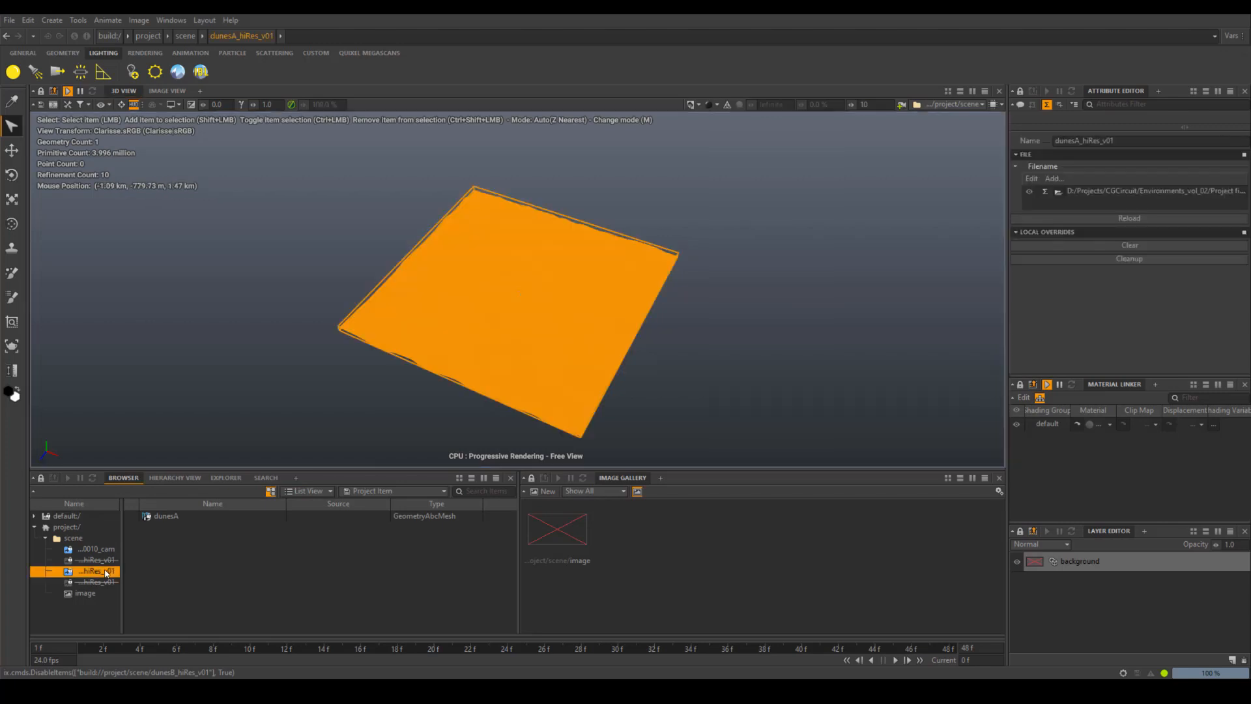
key(d)
click(108, 581)
key(d)
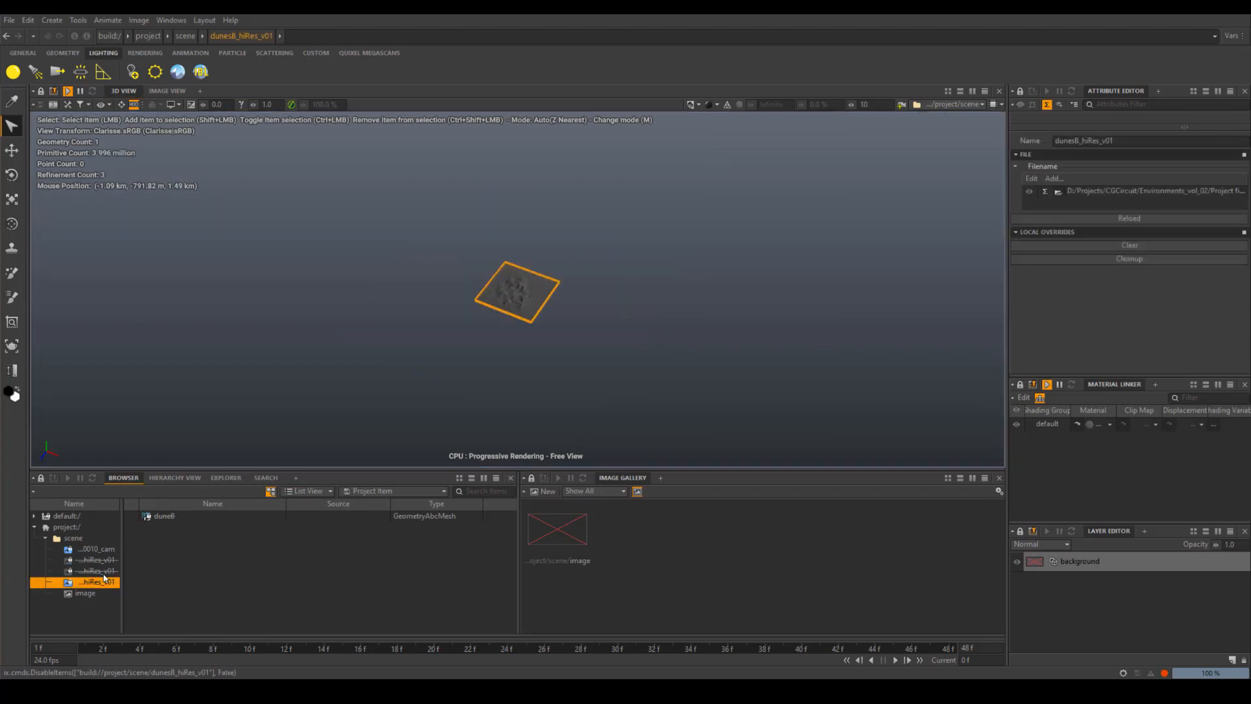
click(543, 296)
key(f)
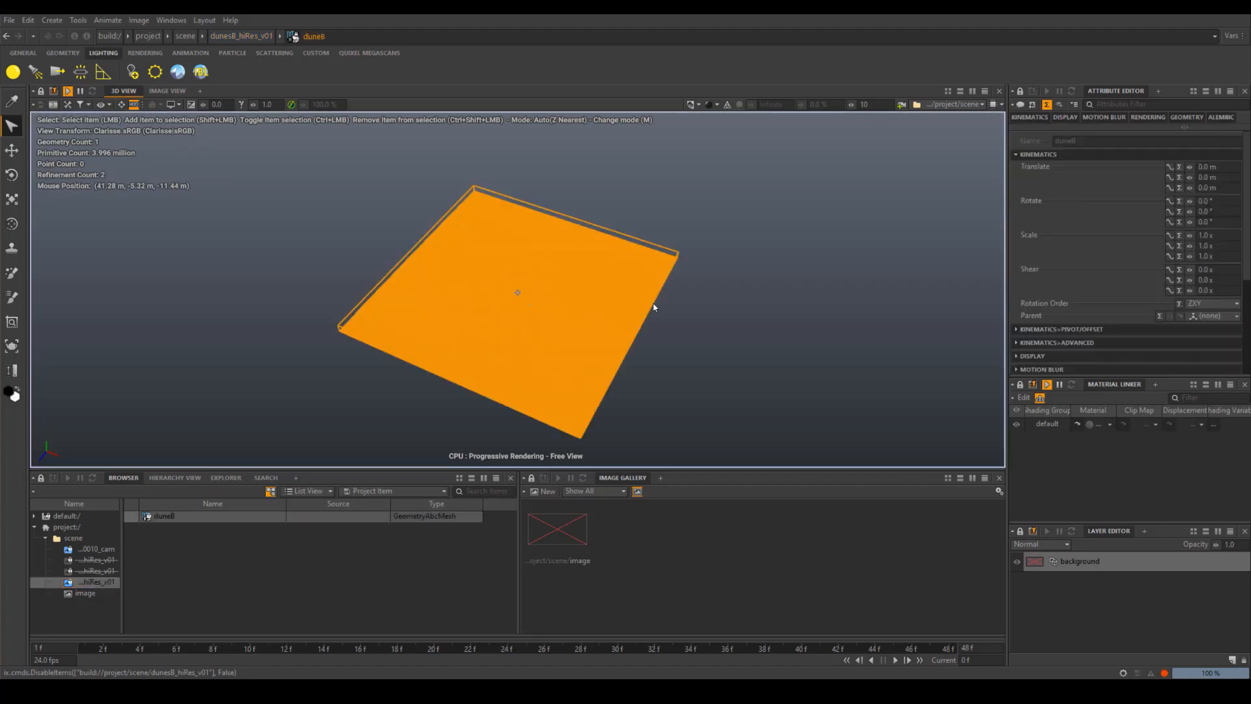
click(720, 301)
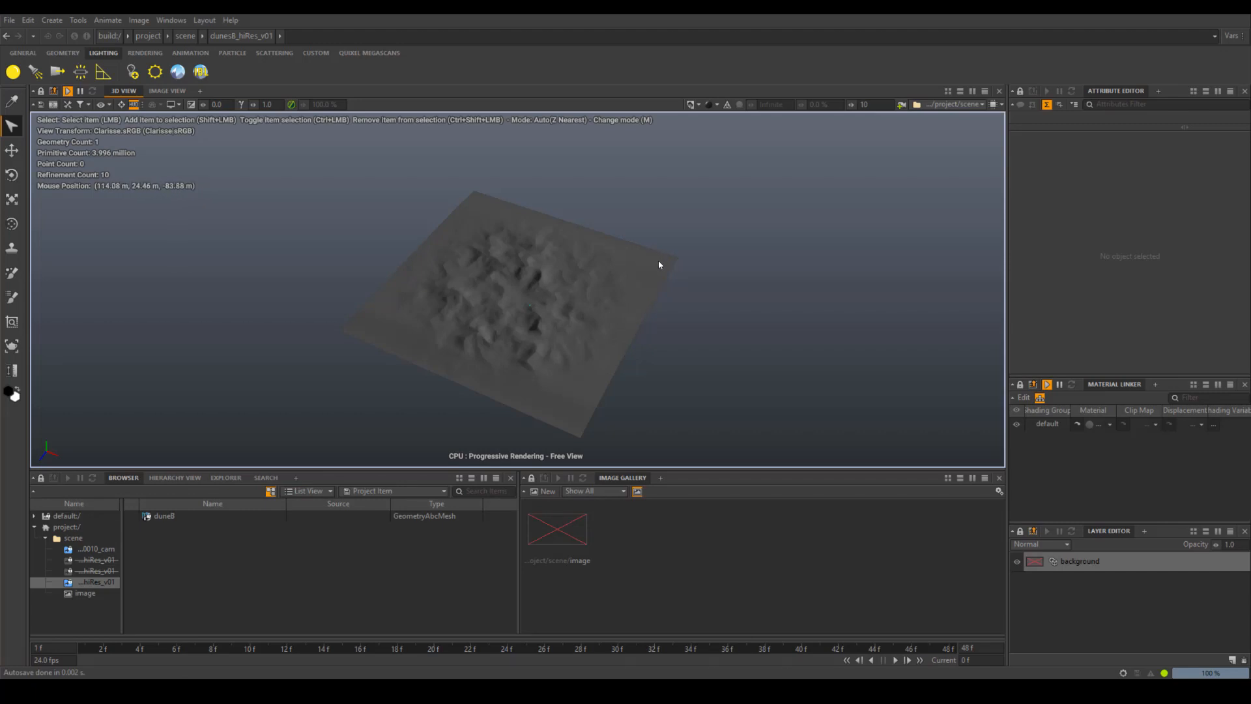
- Disable the duneB mesh and re-enable the bedrockA_hiRes_v01 reference, viewing it through DNS_0010_camCamera
click(615, 284)
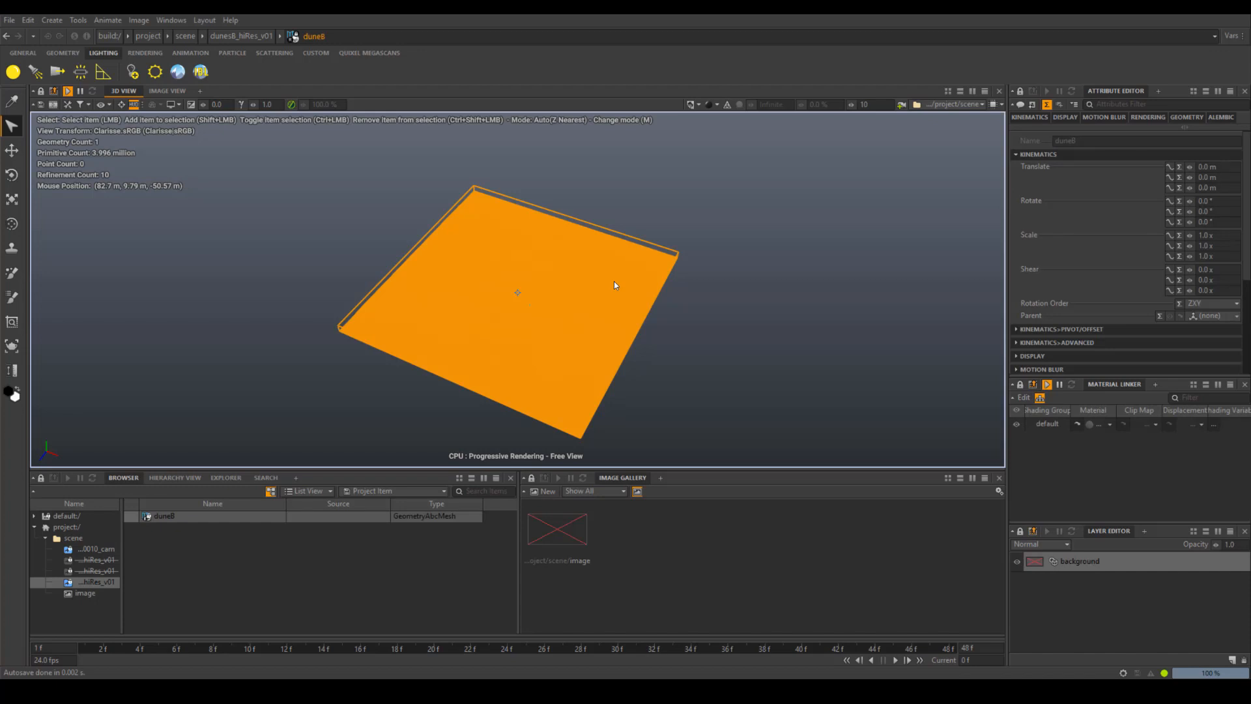
key(d)
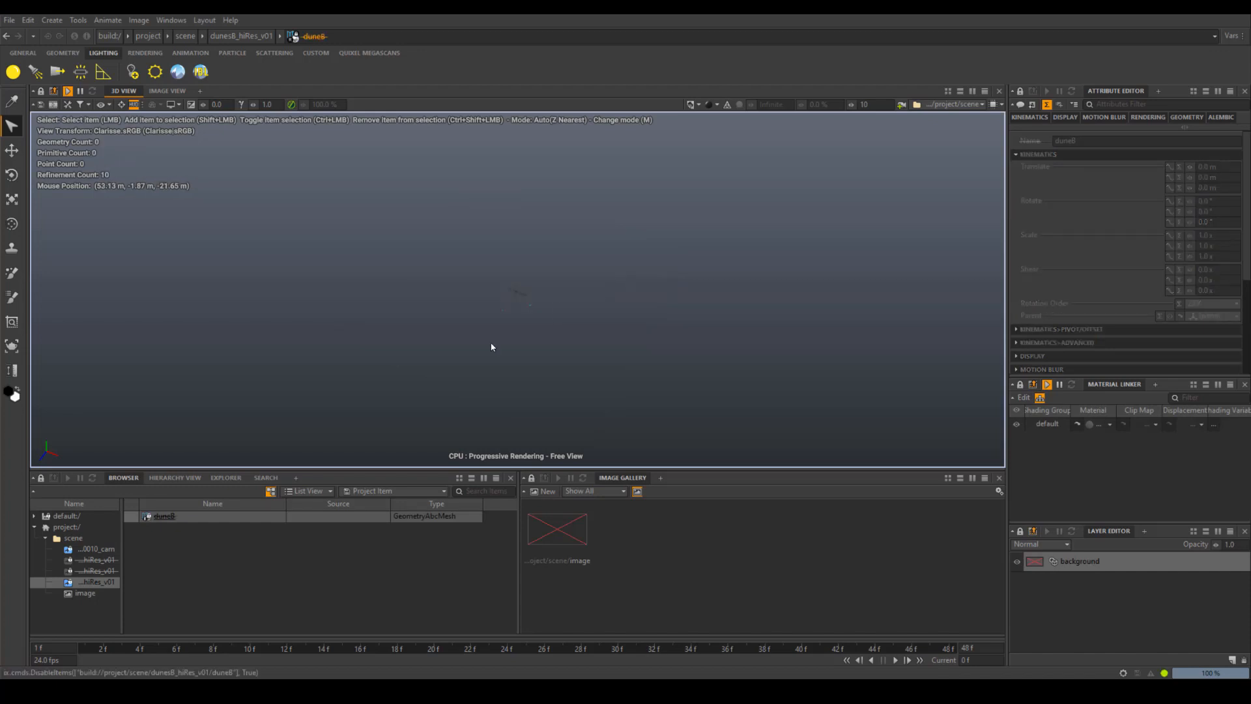
click(96, 561)
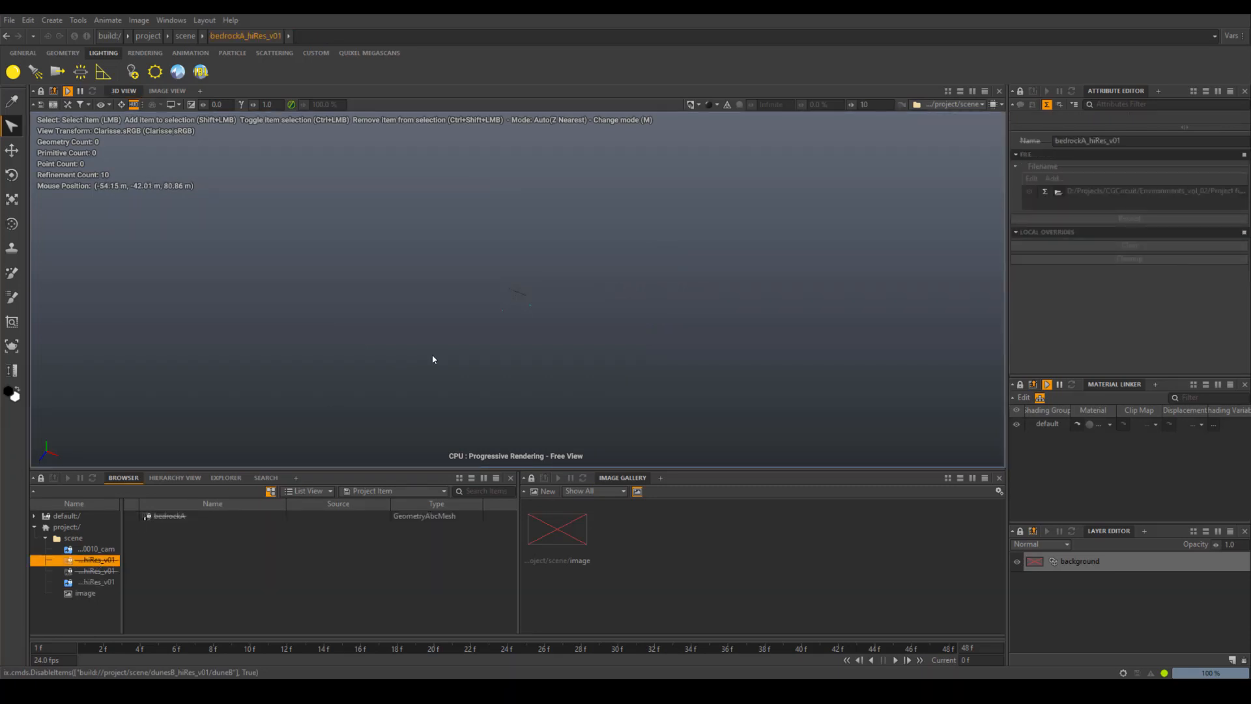
key(d)
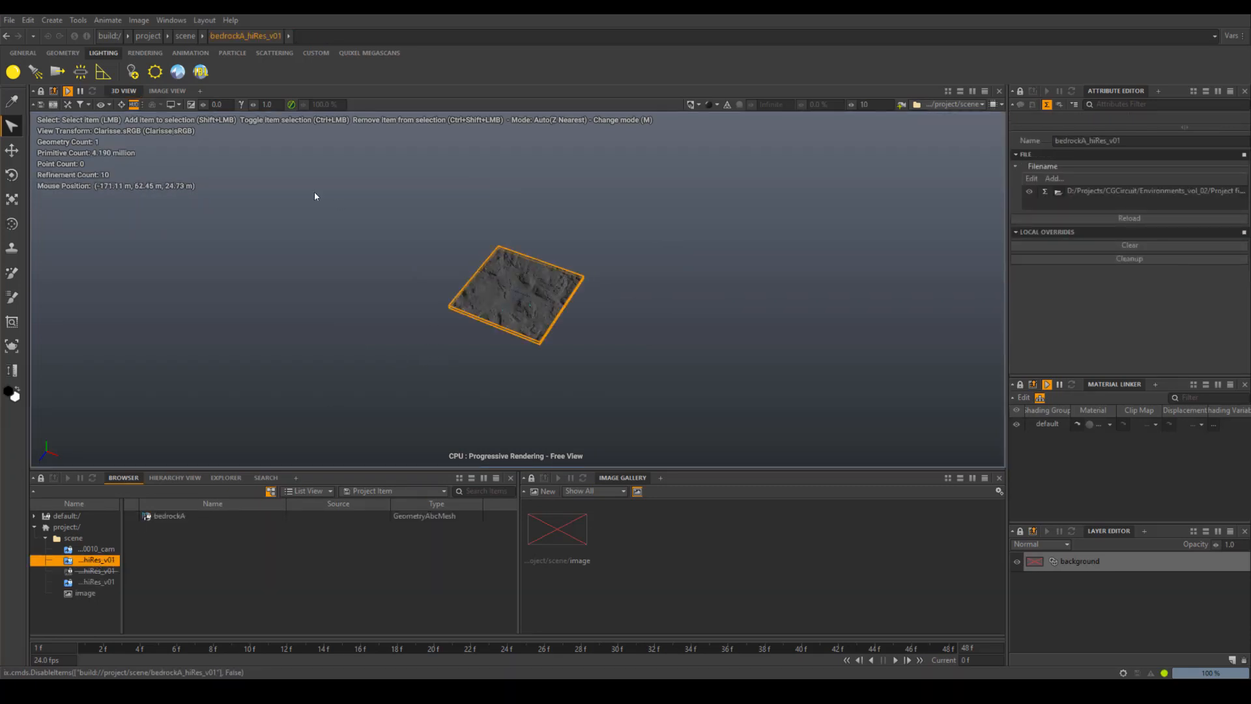
click(110, 108)
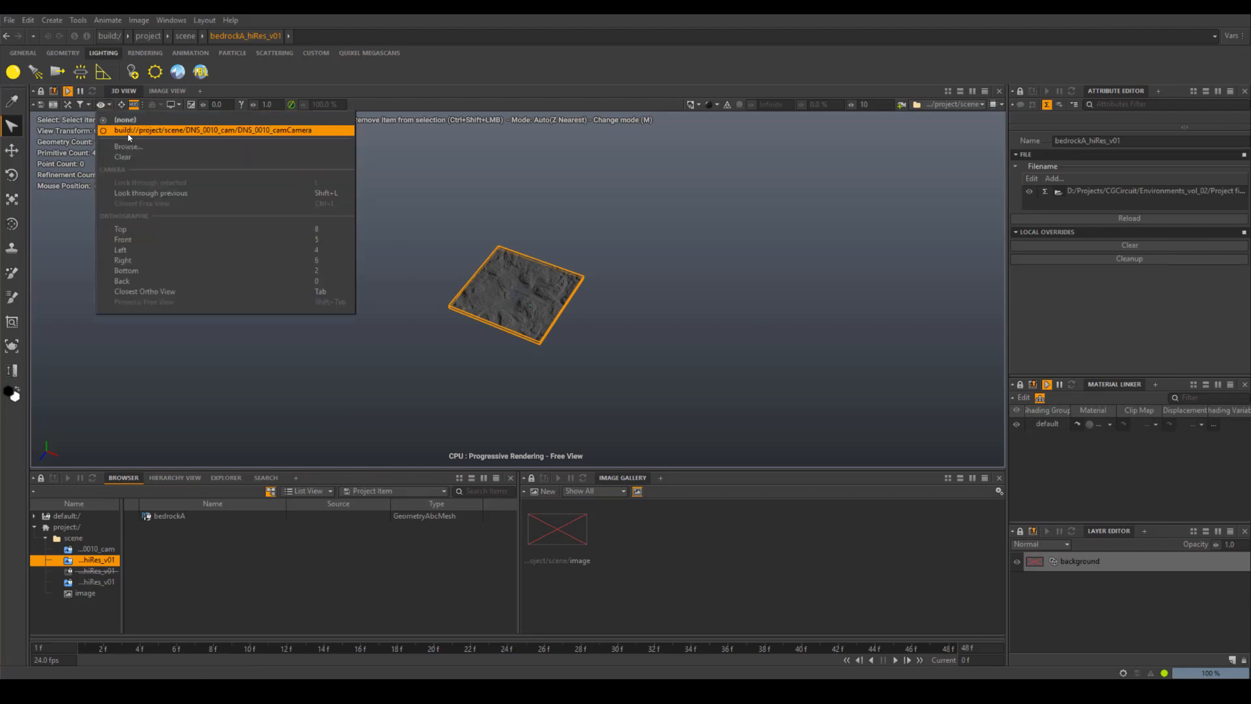
click(182, 128)
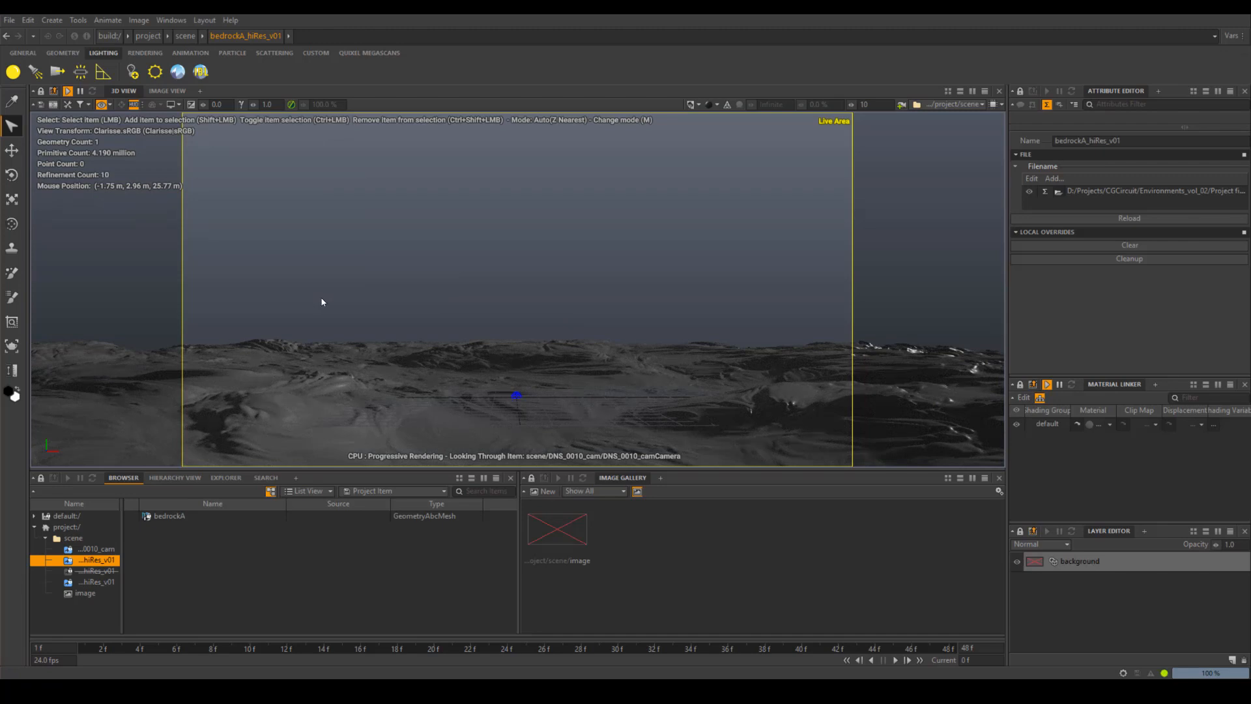
- Create a new volume File geometry item in the scene context
click(73, 540)
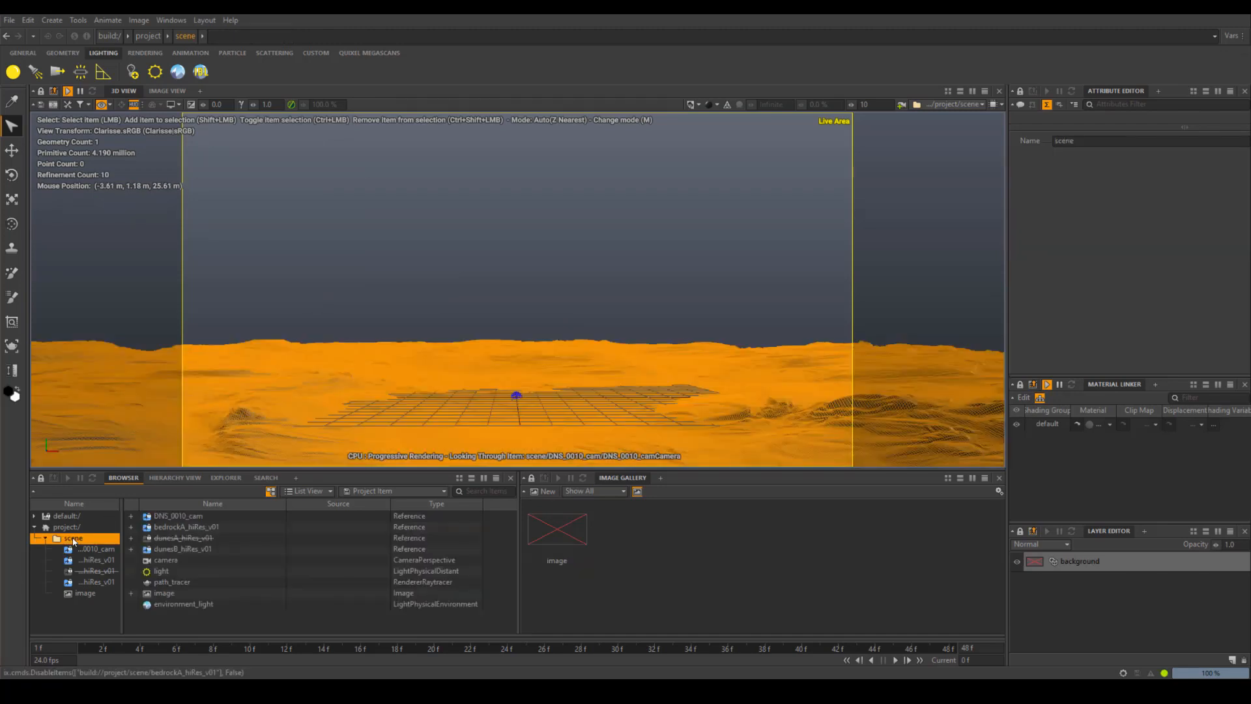
right_click(183, 623)
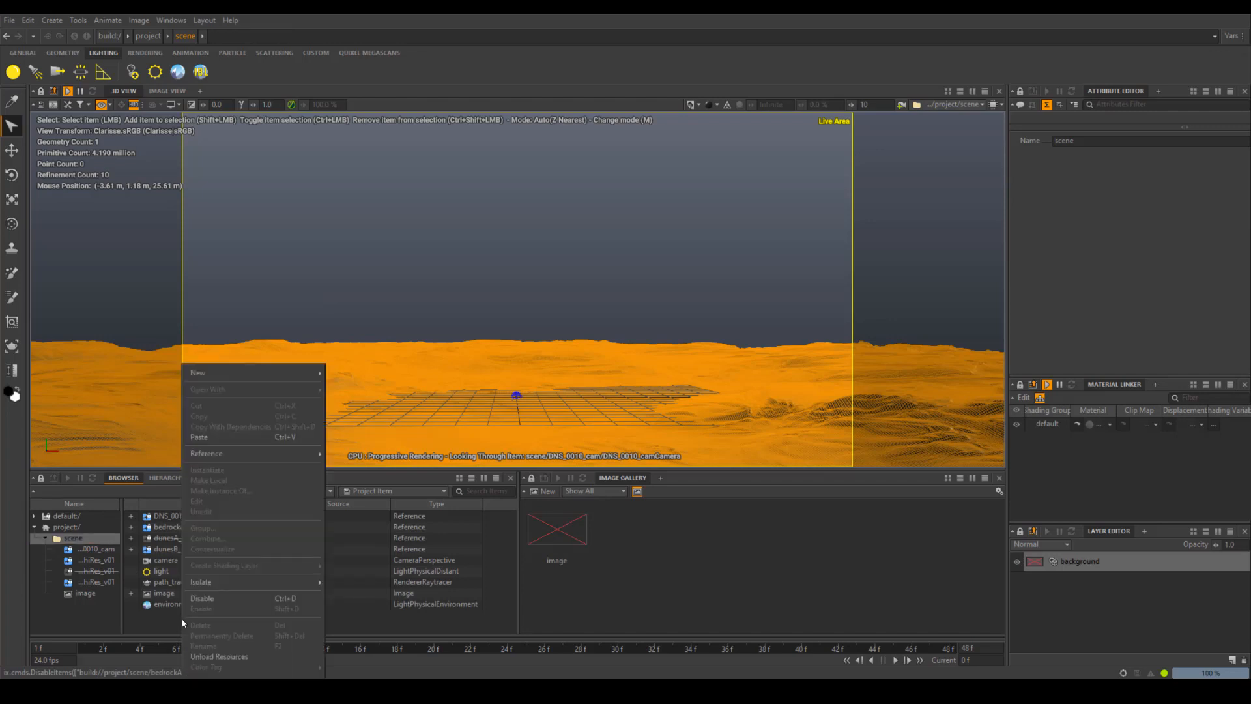
text(vol)
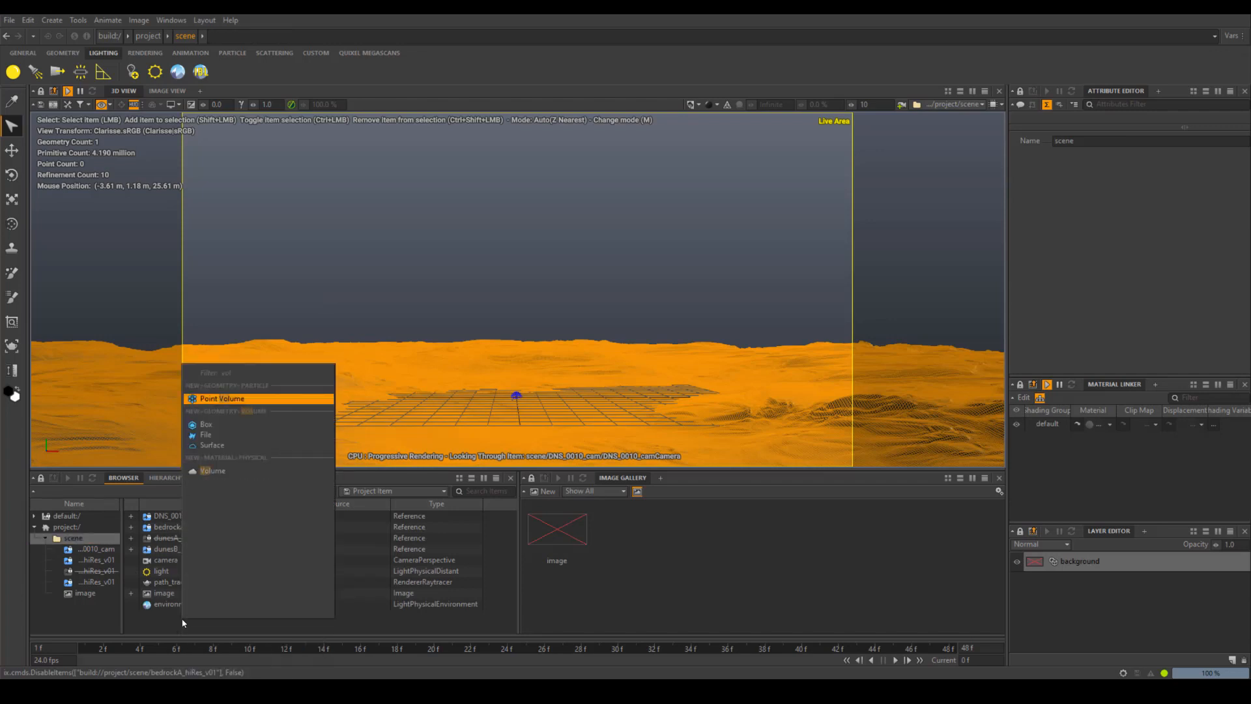
click(212, 436)
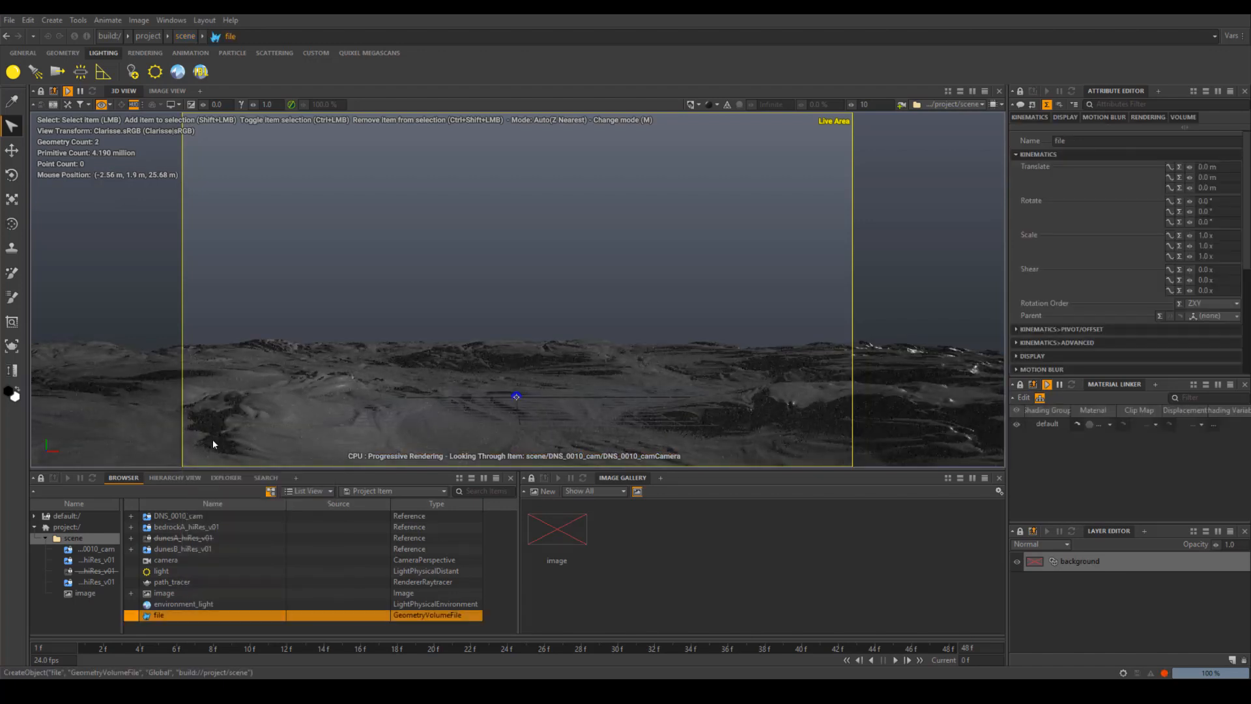
- Load dustGenericA_v01.vdb from the vdb folder as the volume item's file
drag(1247, 225, 1233, 310)
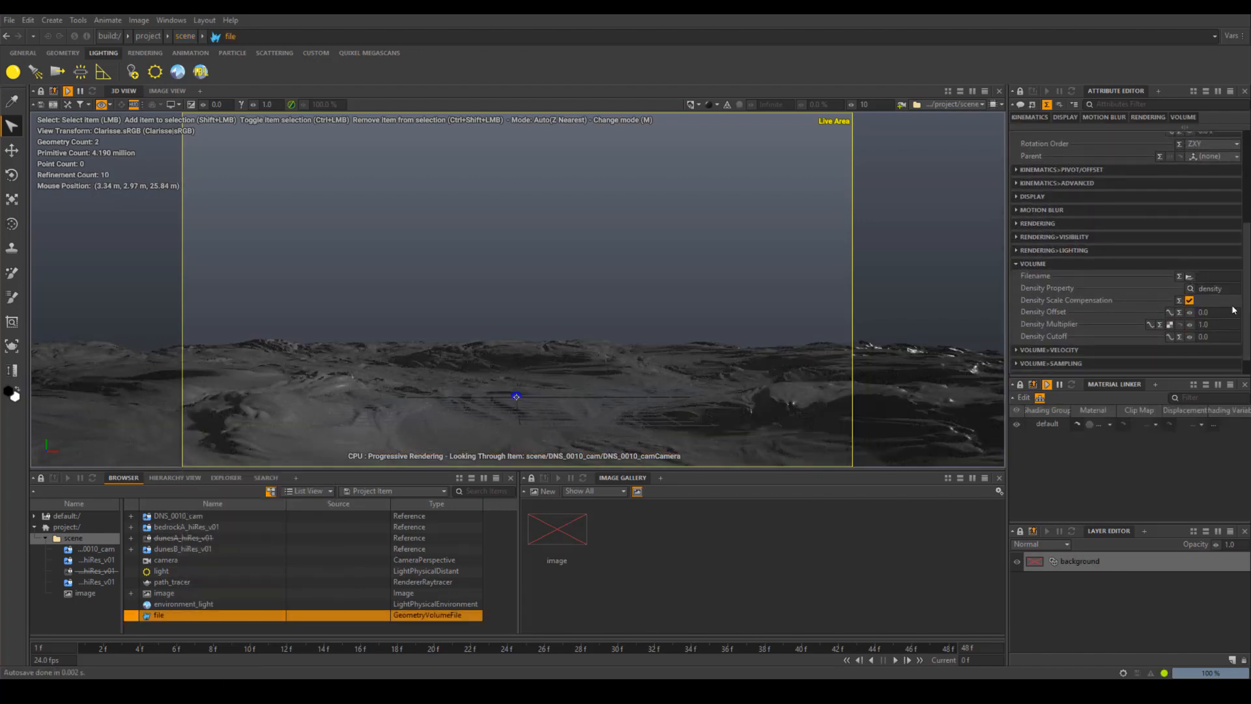
click(1189, 276)
click(515, 214)
double_click(511, 215)
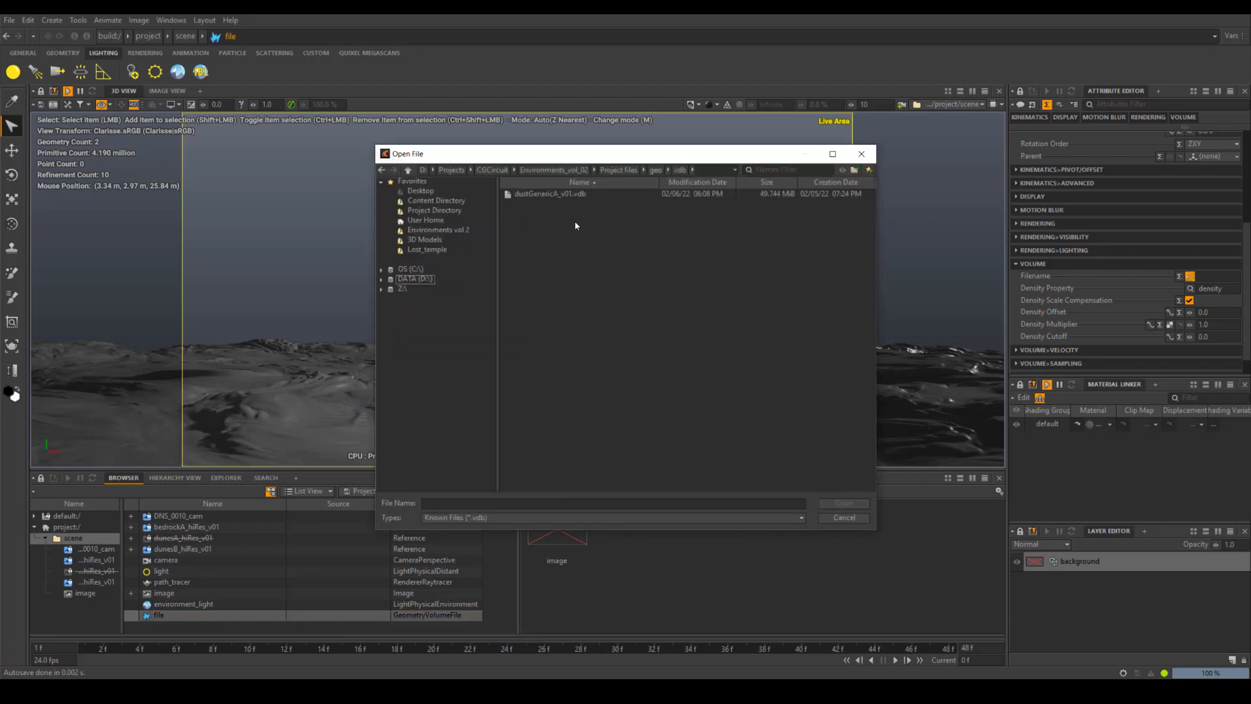
double_click(533, 193)
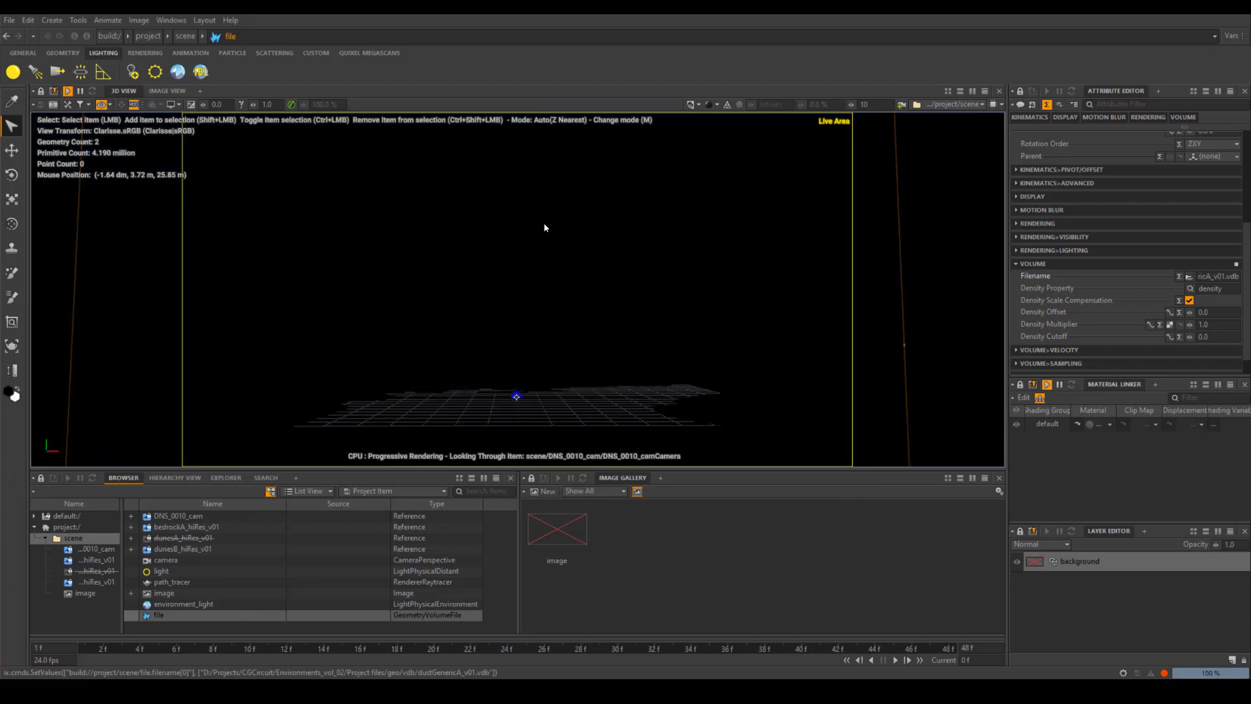
- Examine the dust volume from several angles and disable it to expose the bedrock terrain
key(f)
alt+right_drag(545, 227, 725, 291)
alt+drag(725, 291, 715, 370)
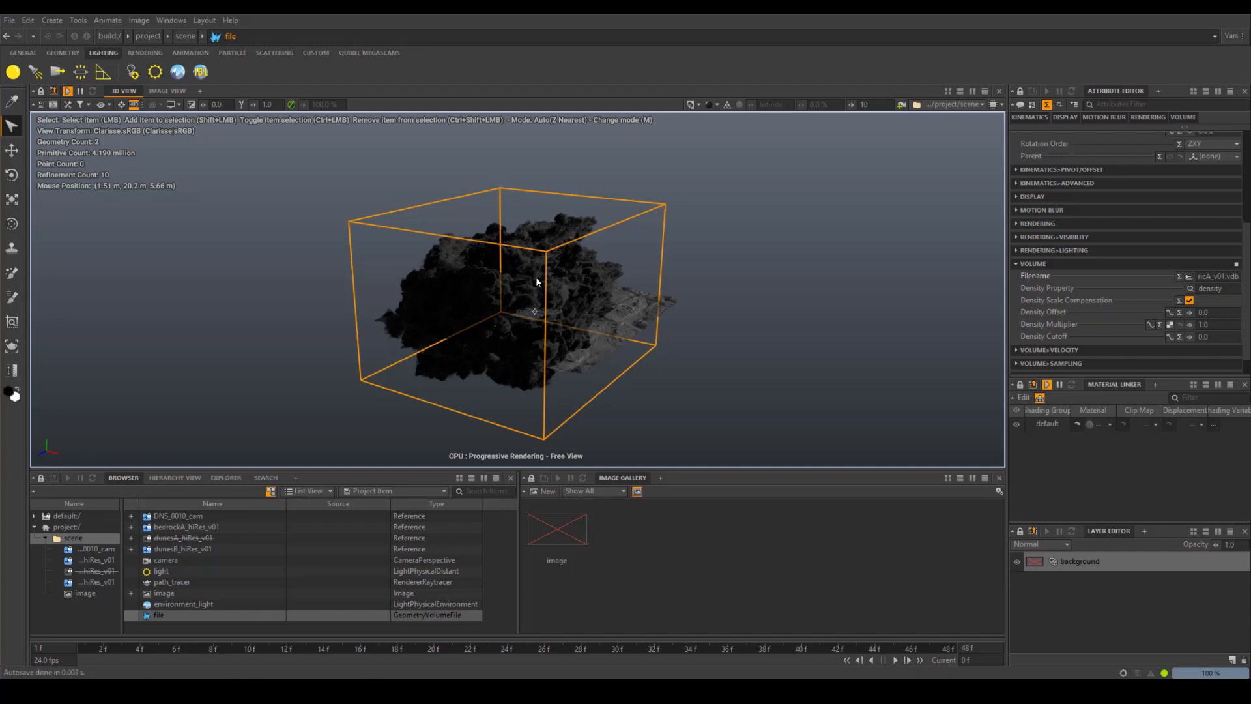
alt+drag(680, 289, 466, 284)
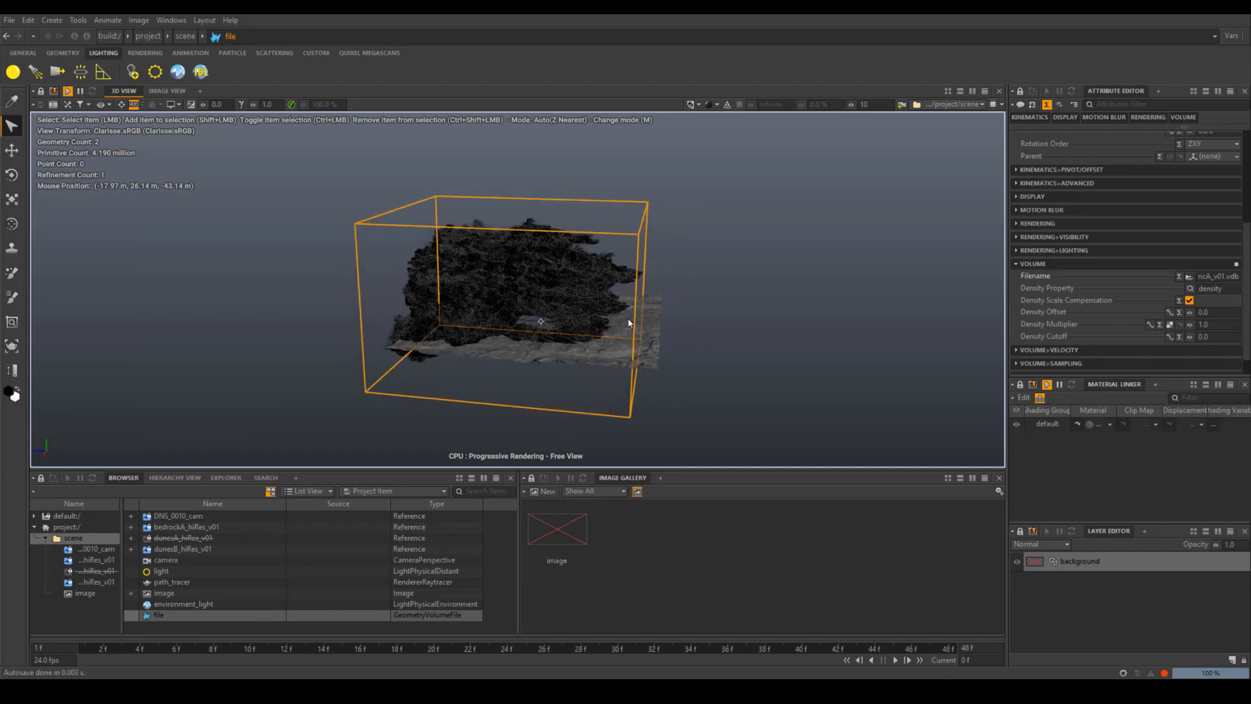
alt+drag(447, 330, 515, 313)
alt+drag(431, 378, 461, 338)
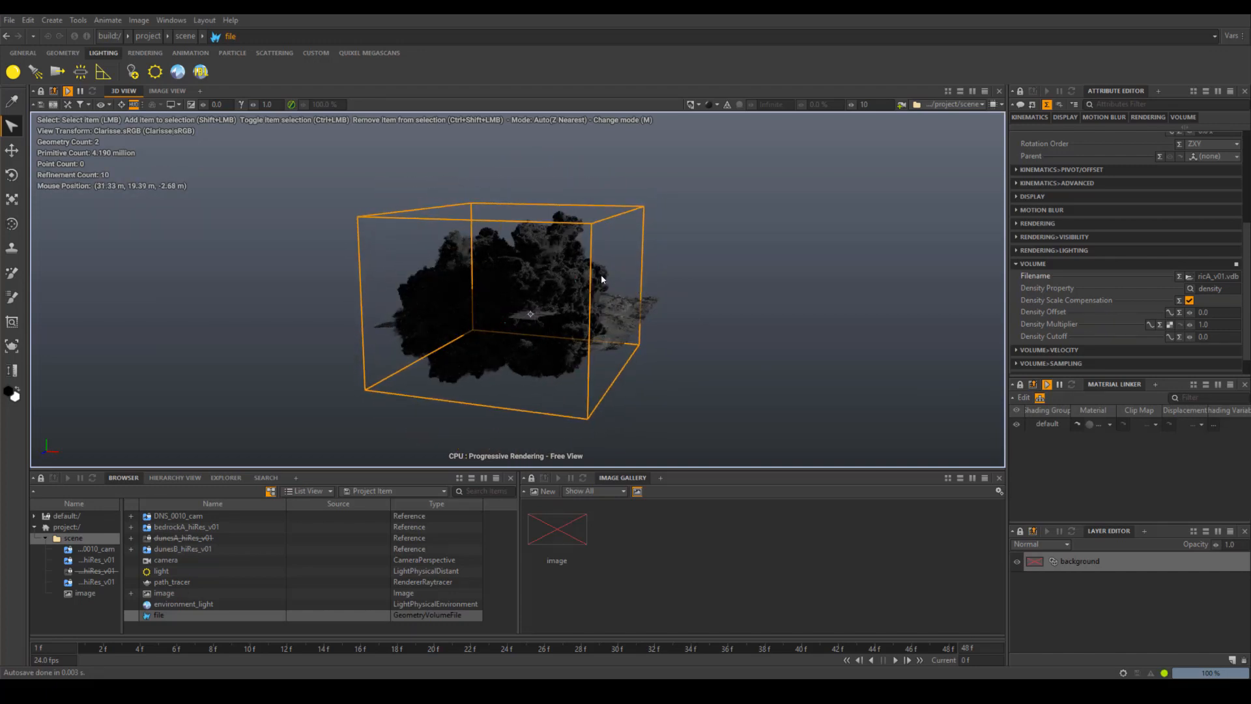
key(ctrl+d)
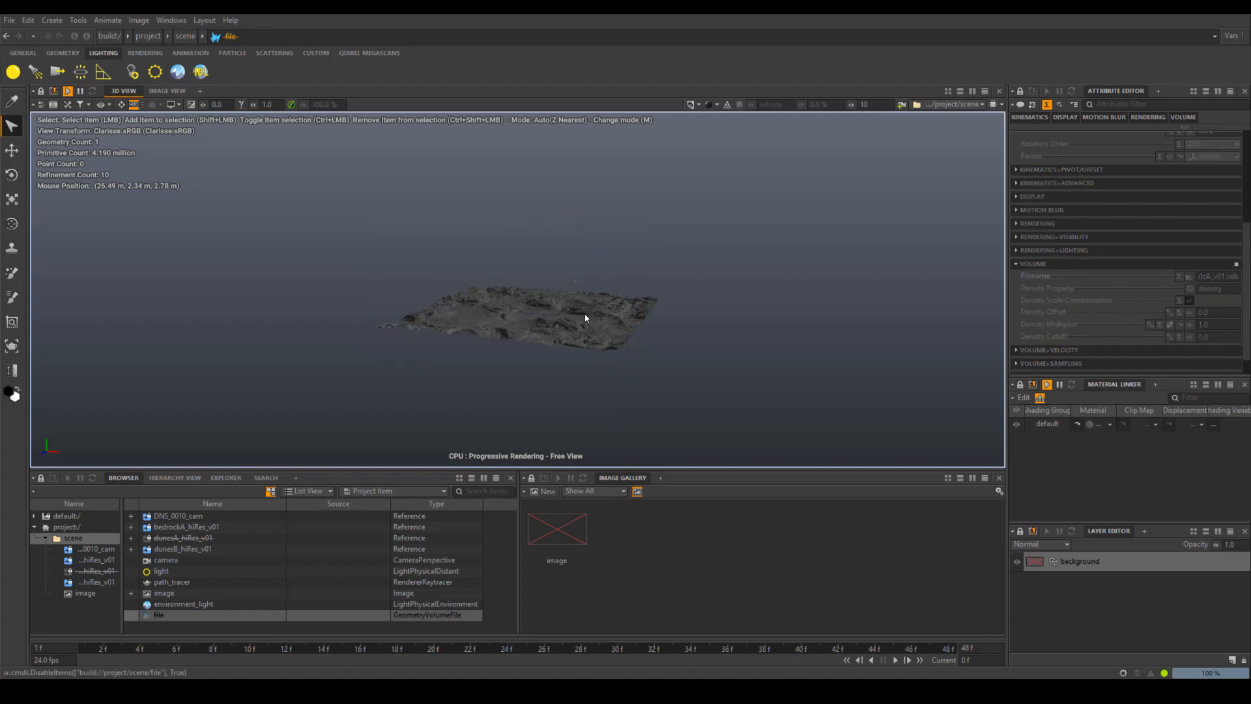
alt+drag(579, 315, 627, 340)
alt+drag(506, 321, 499, 312)
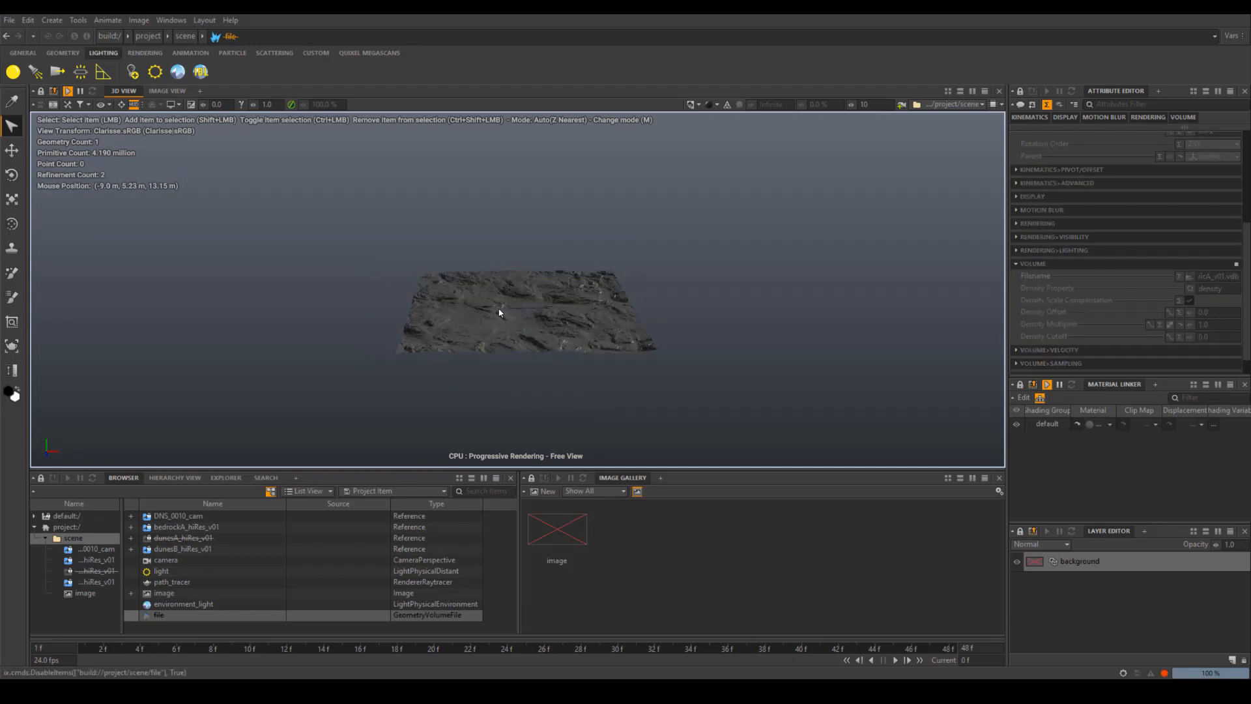
scroll(527, 321, up, 5)
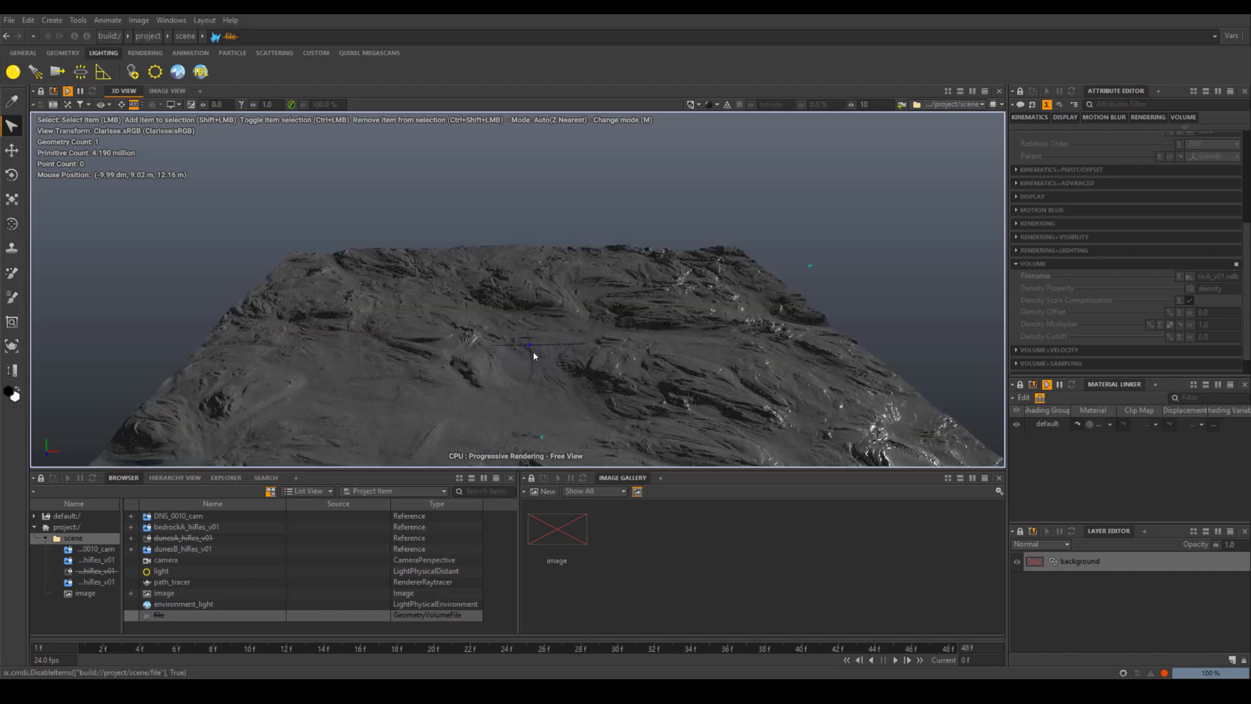
- Import bush_generic_A.obj from the project's geo/obj folder as geometry, without its OBJ materials
click(10, 20)
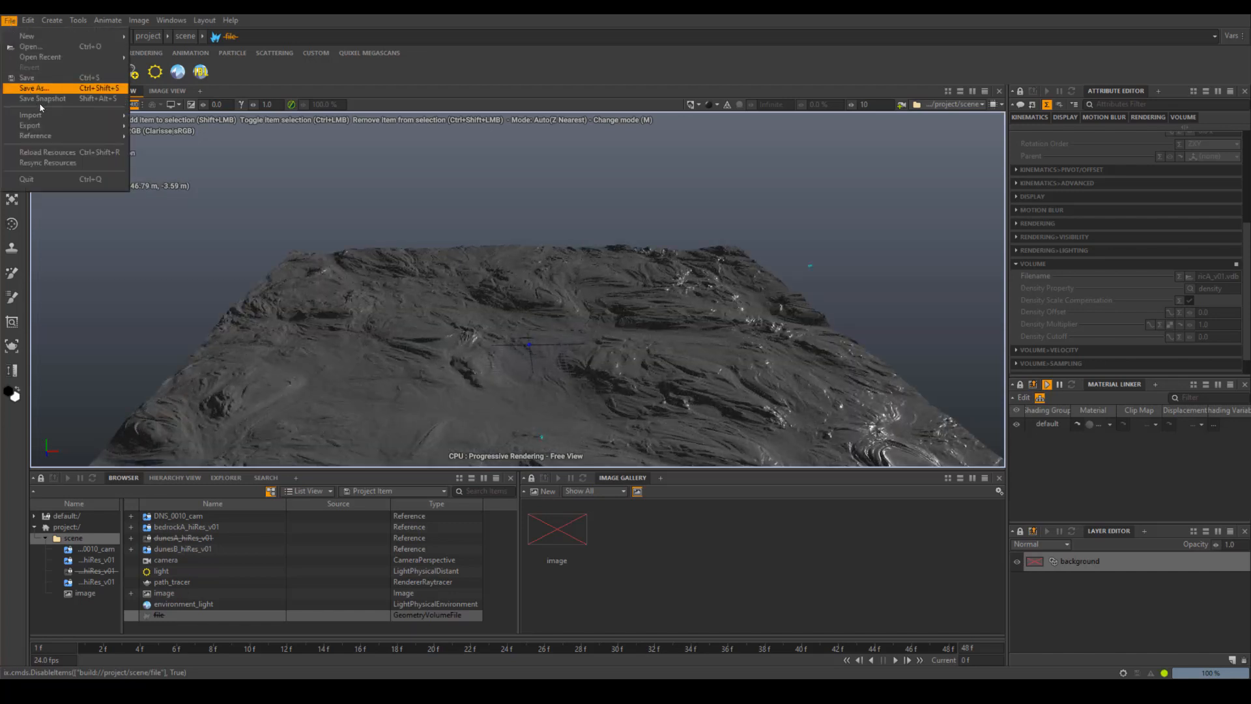
mouse_move(98, 115)
click(149, 117)
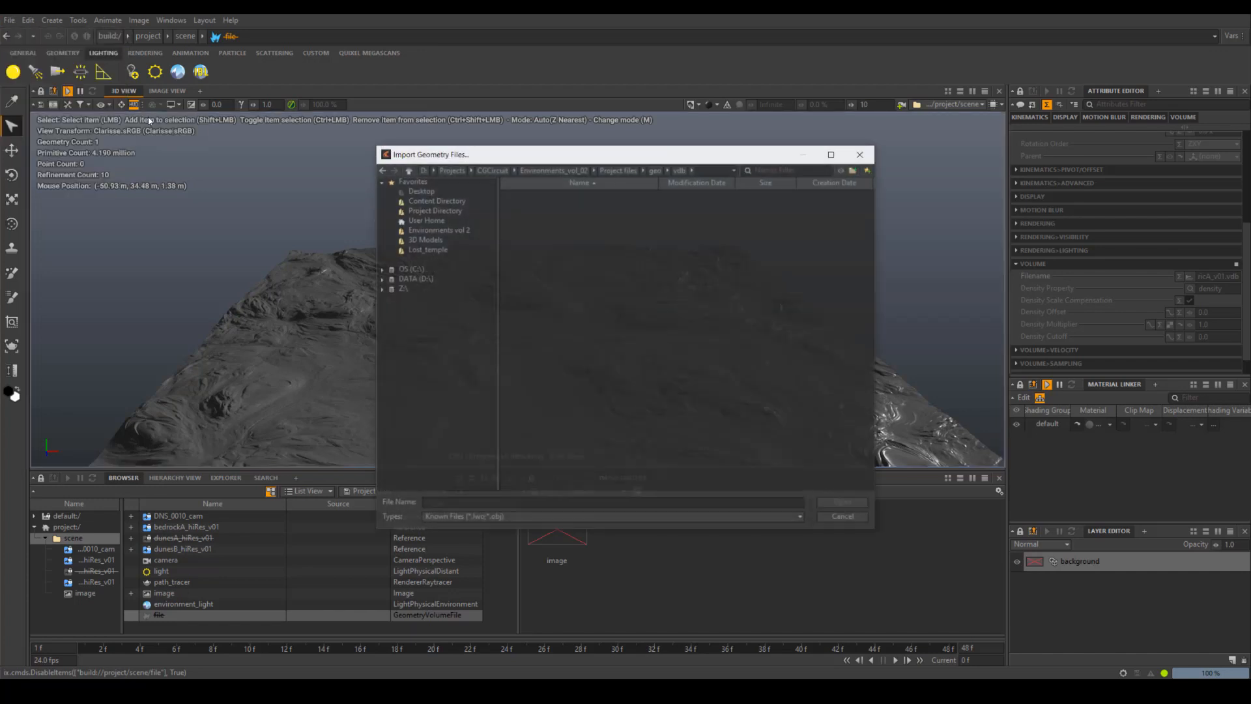
click(656, 170)
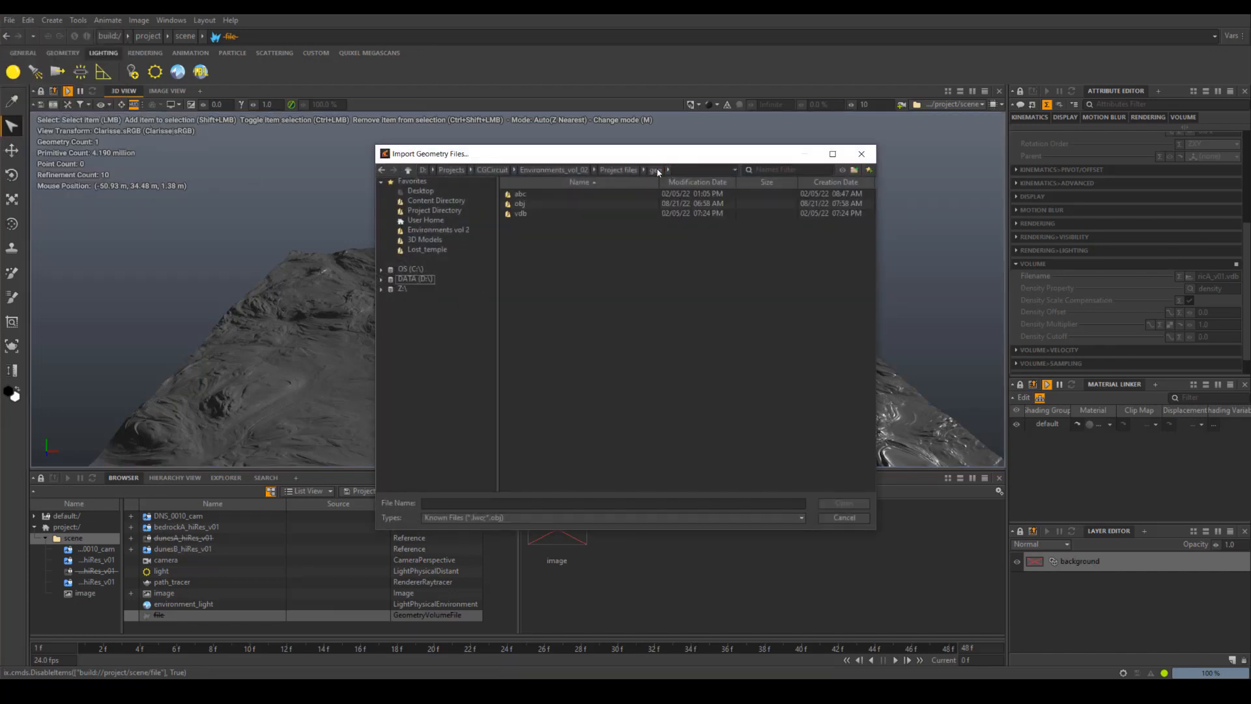
double_click(521, 206)
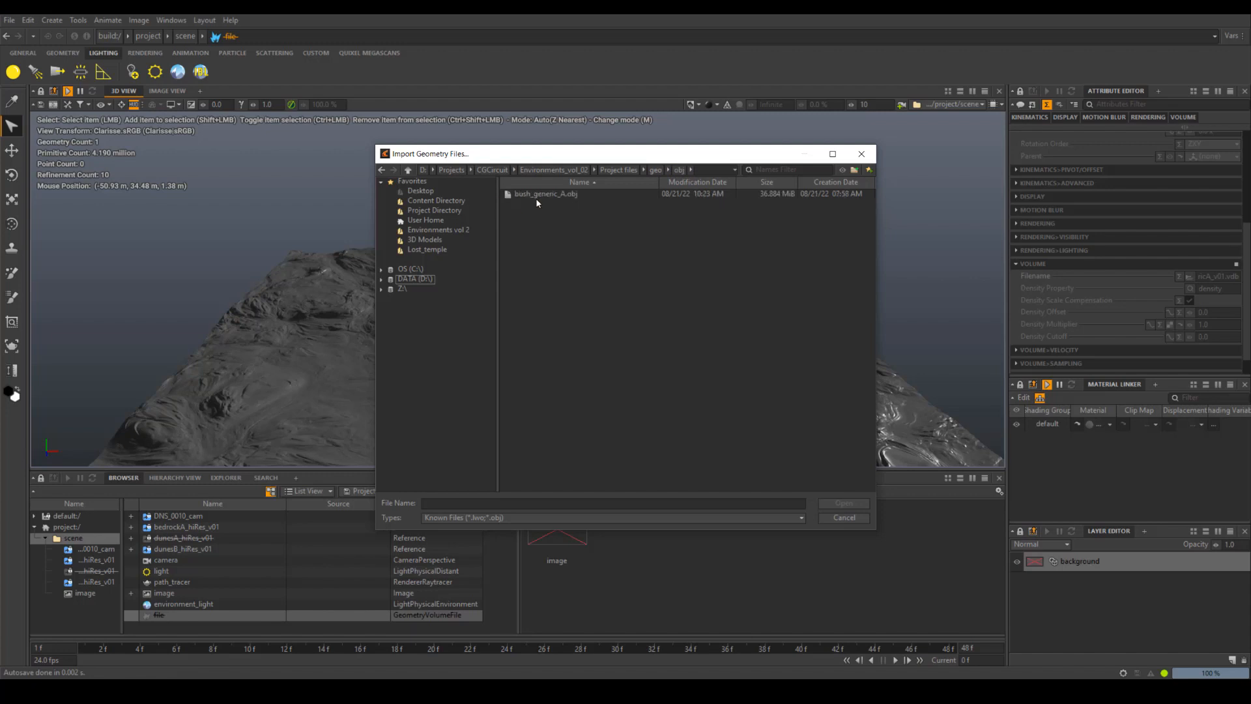
double_click(545, 193)
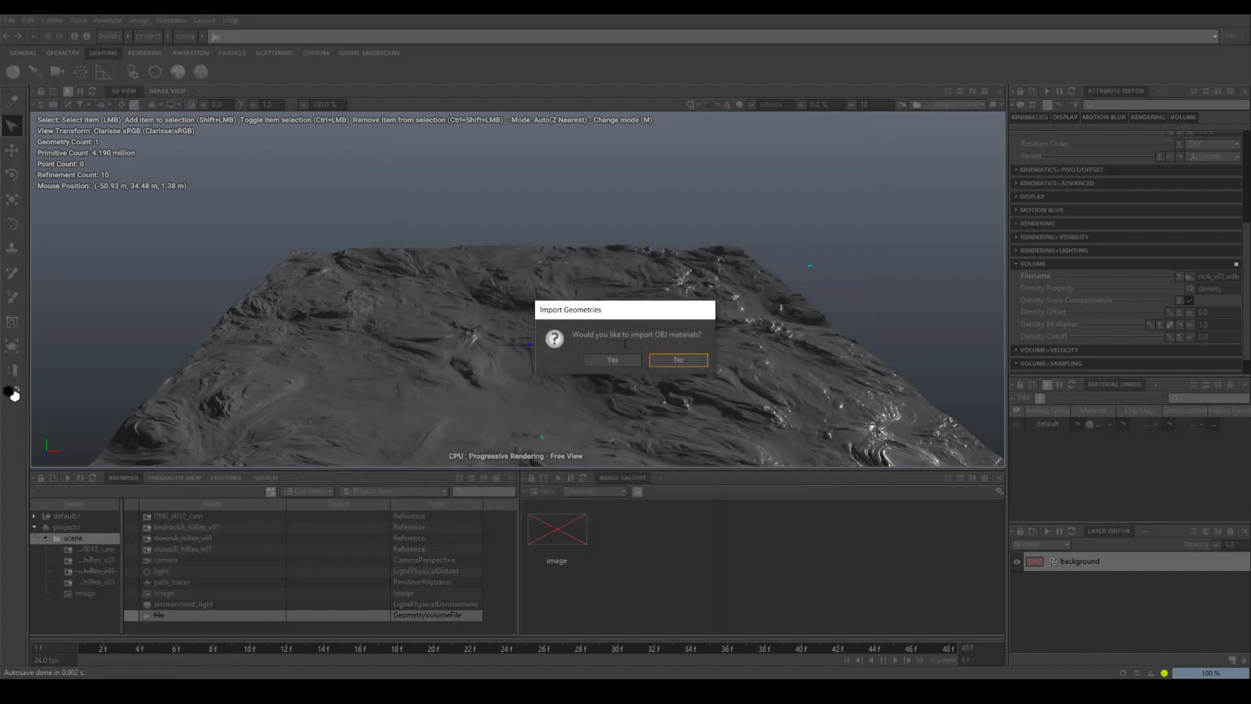
click(670, 361)
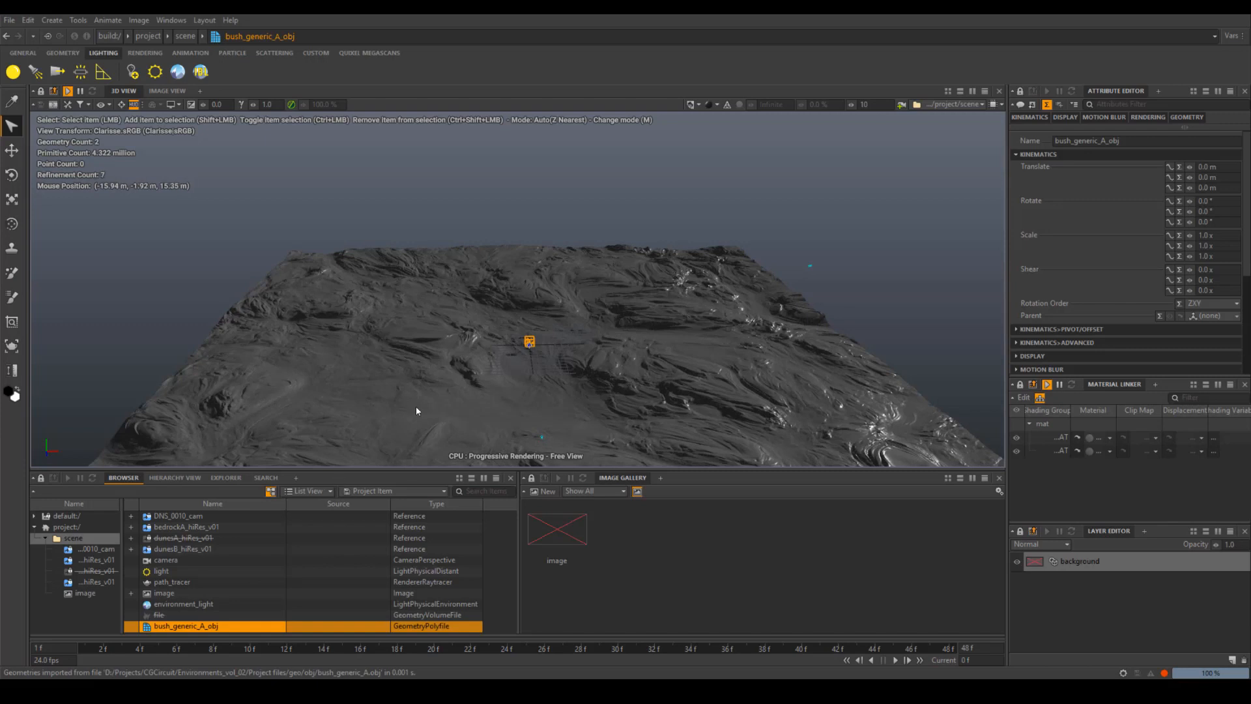
- Frame the imported bush, set its Highlight Mode to Bounding Box and inspect it from several angles
key(f)
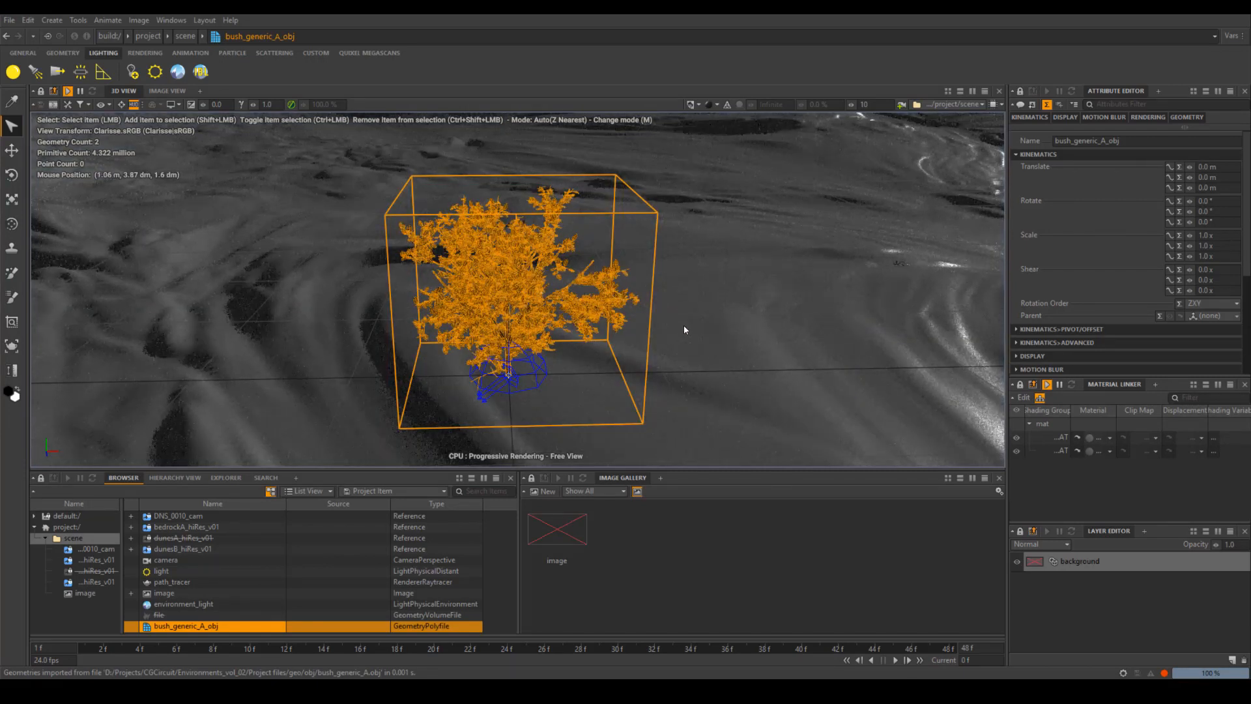
click(1032, 356)
scroll(1211, 324, down, 3)
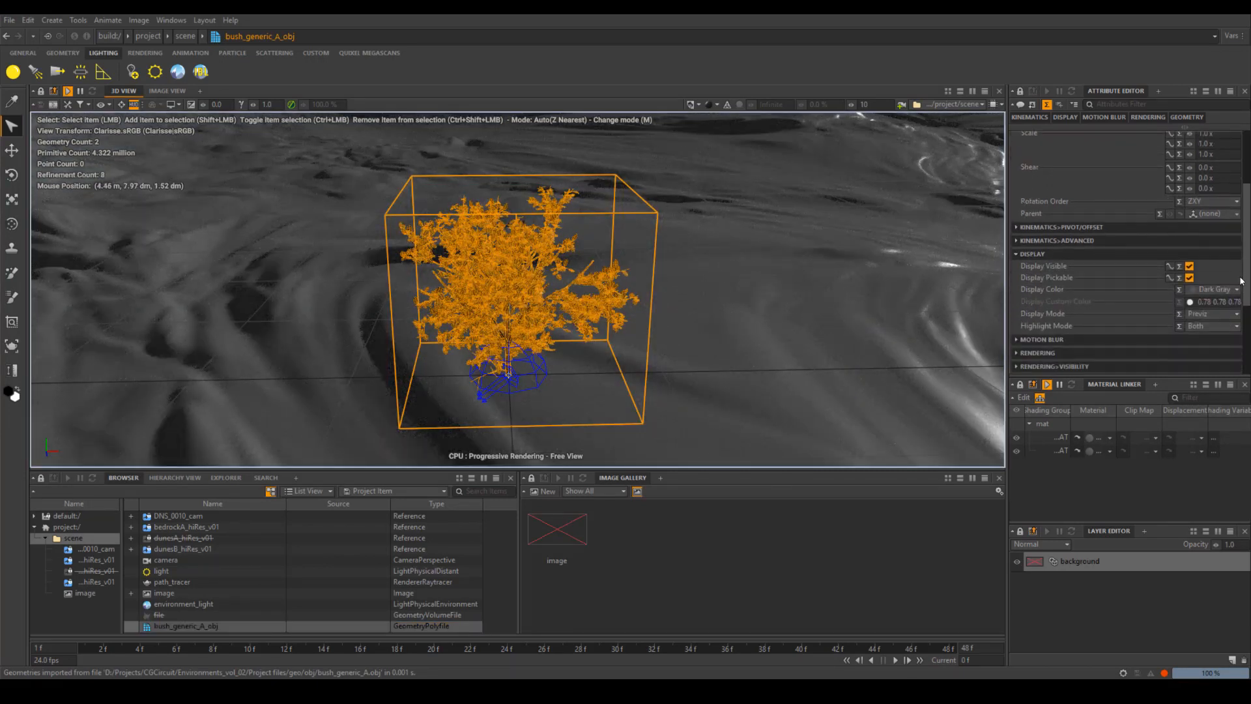
click(1212, 322)
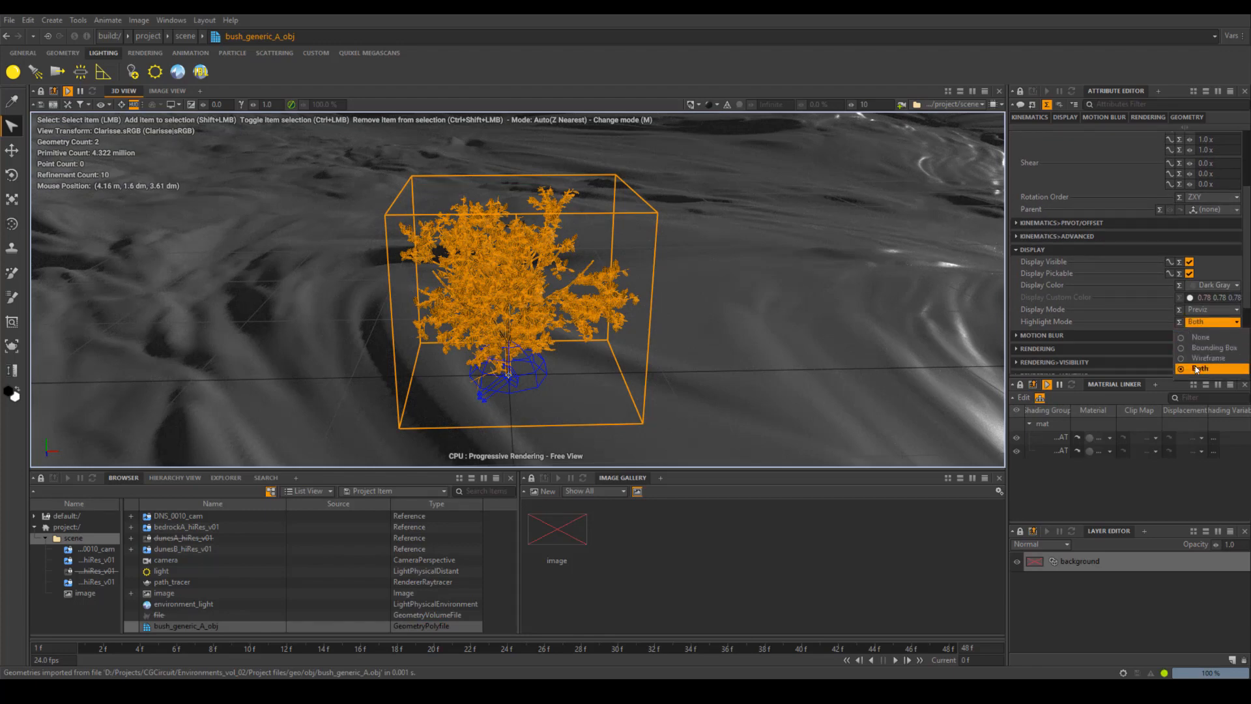
click(1212, 347)
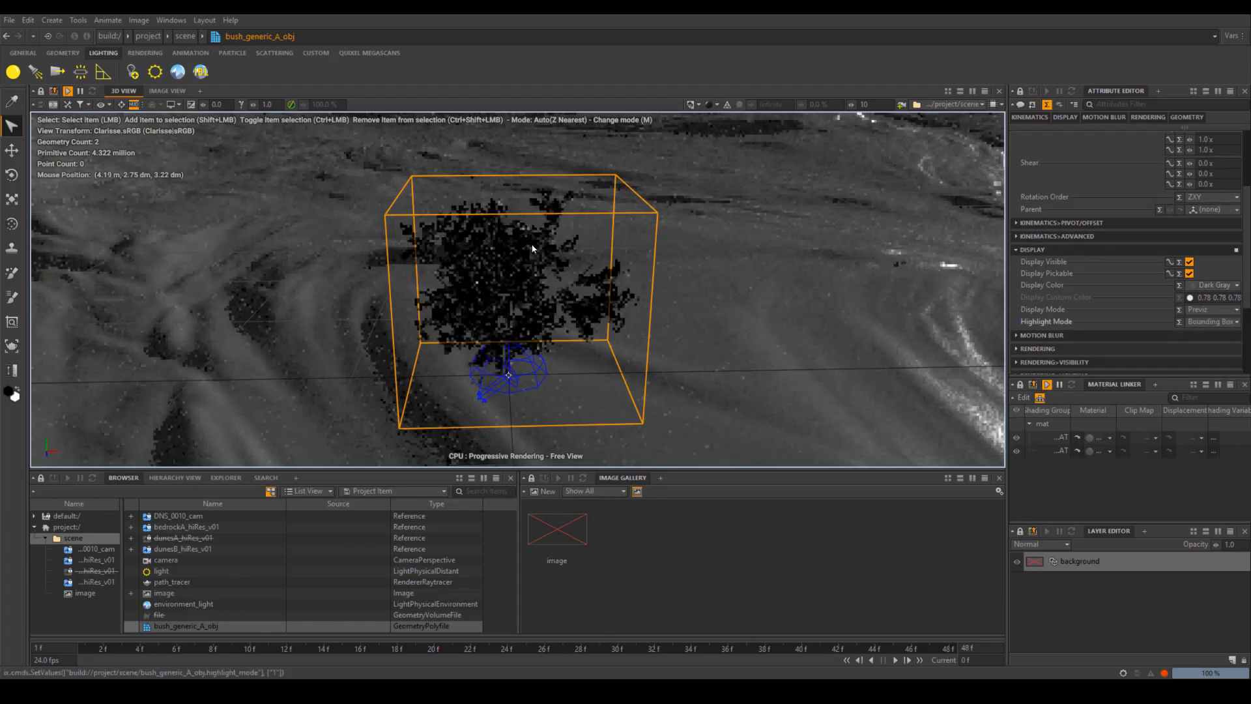
alt+drag(534, 260, 768, 229)
alt+drag(423, 228, 521, 274)
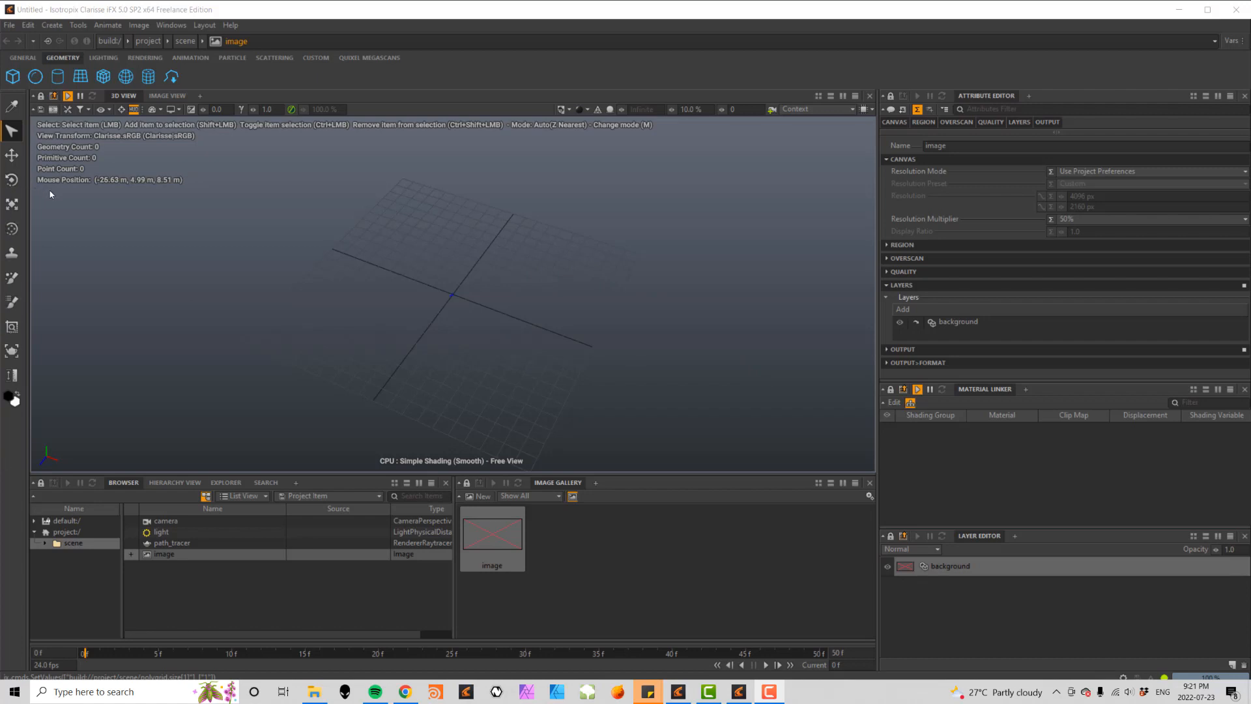
- Look over the transform tools, the main command groups and the General, Geometry, Lighting, Rendering and Particle shelf tools
click(13, 155)
click(14, 204)
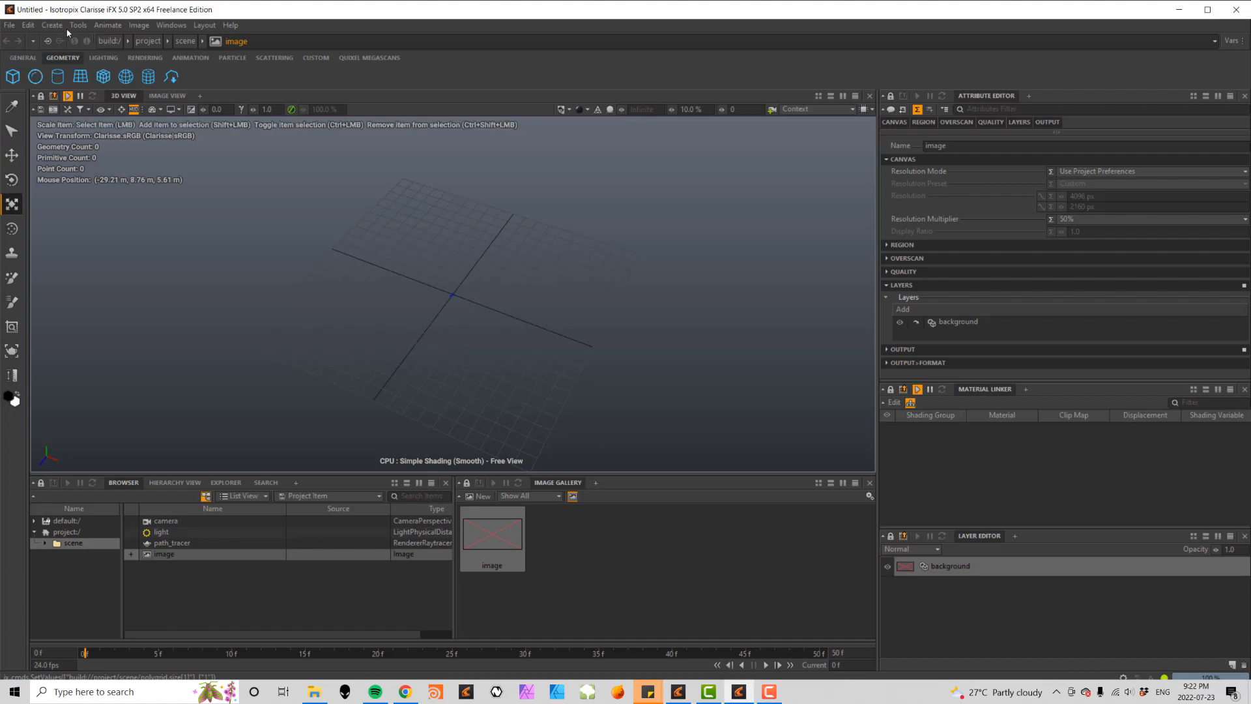
click(10, 25)
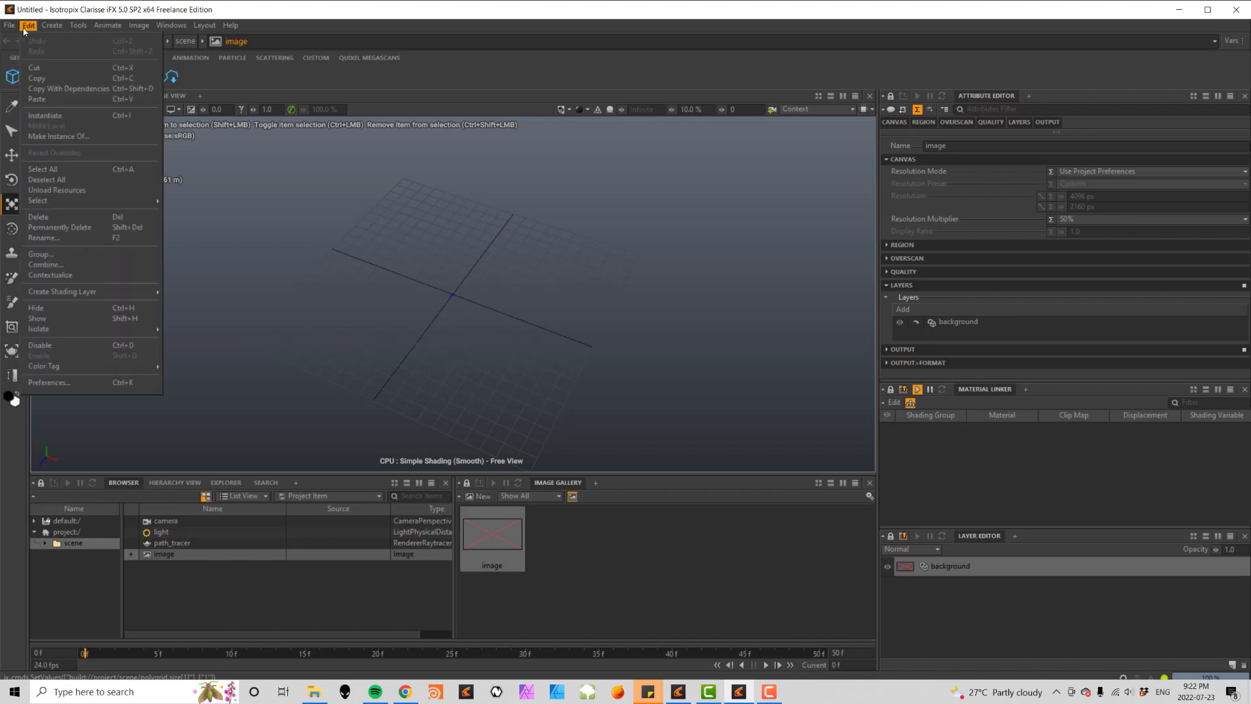
mouse_move(47, 29)
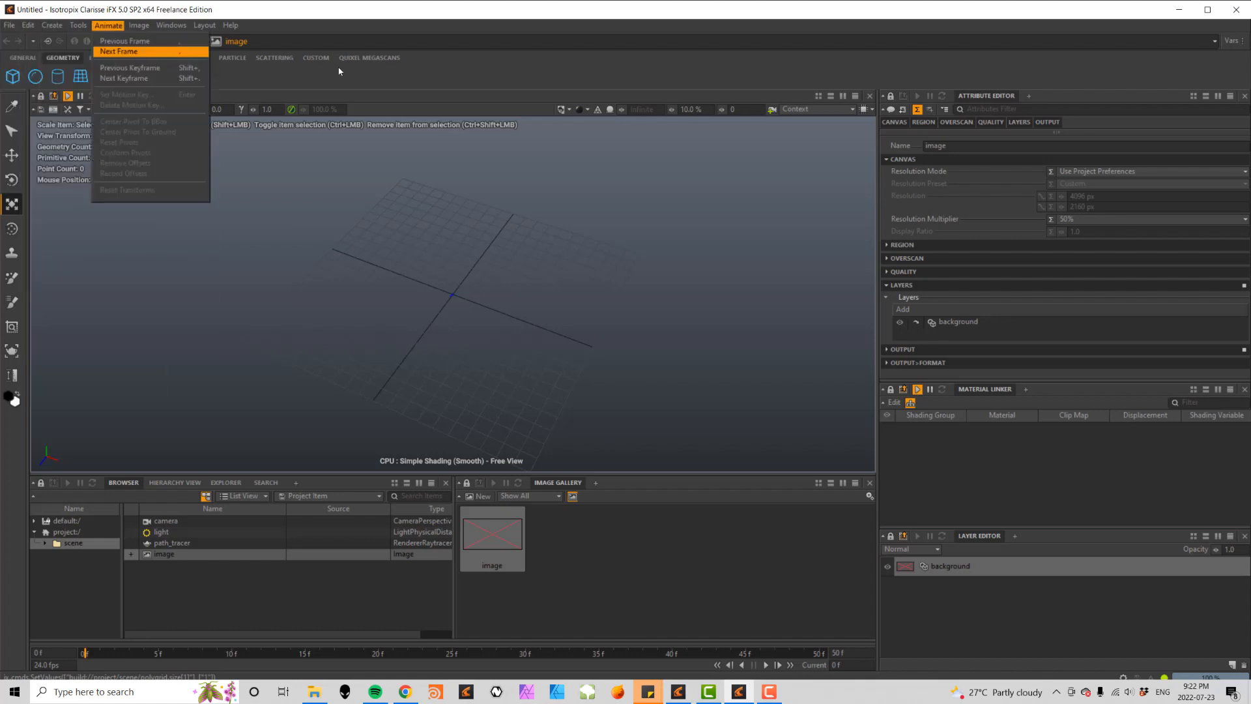
click(489, 74)
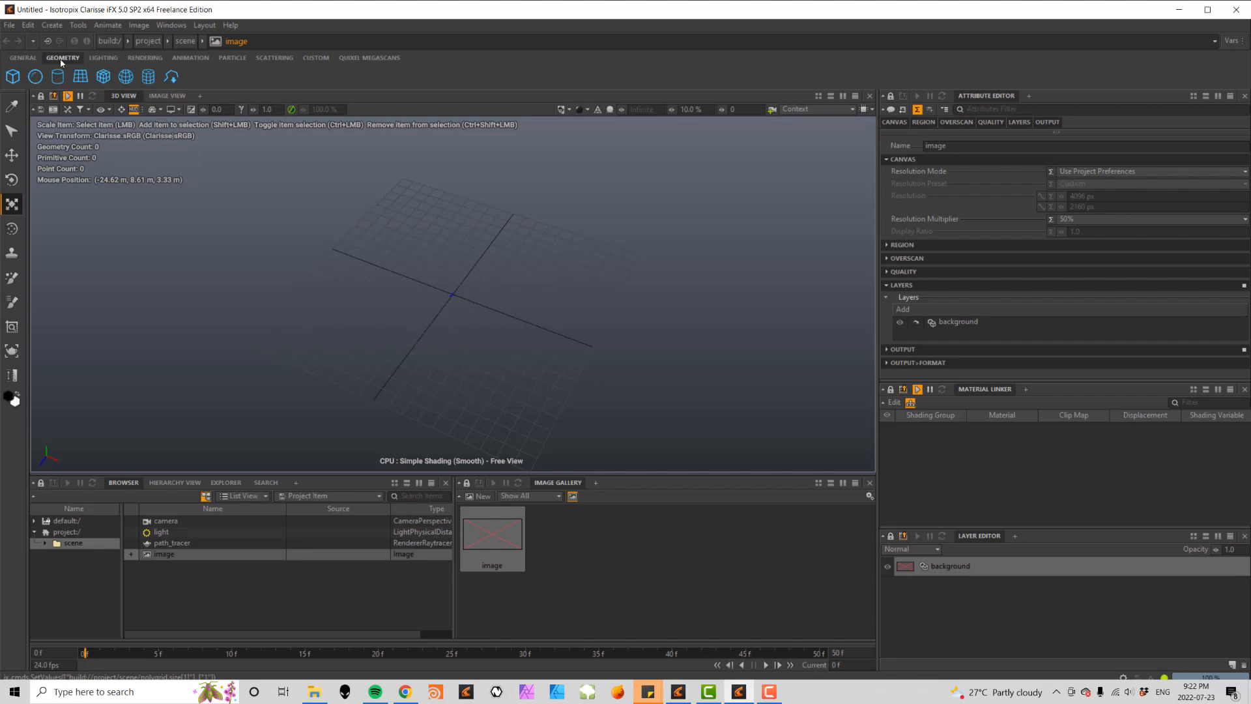
click(103, 58)
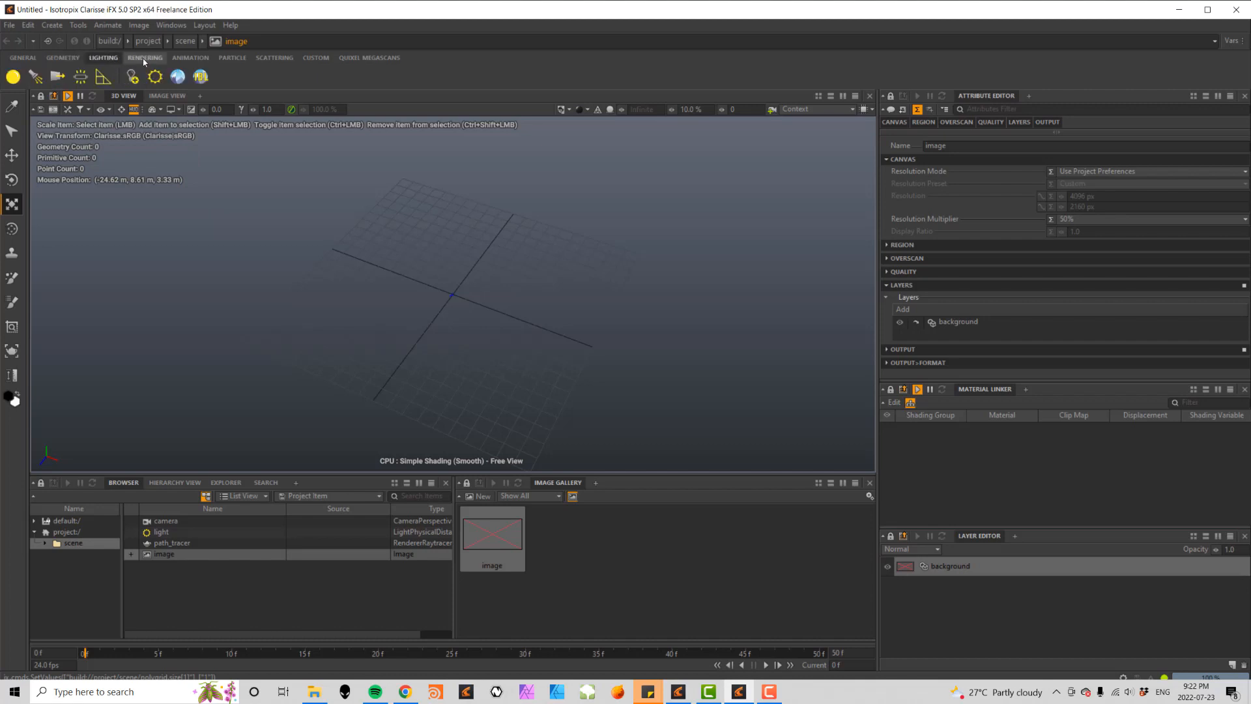
click(144, 59)
click(24, 59)
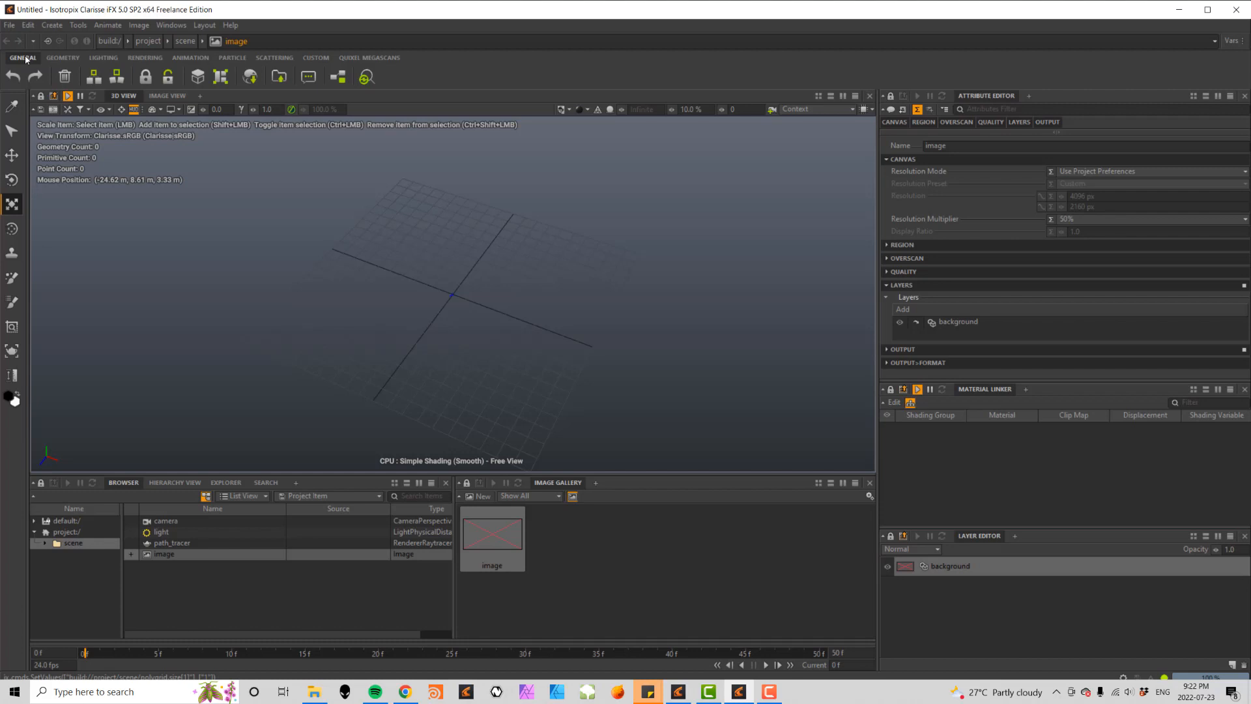
click(63, 58)
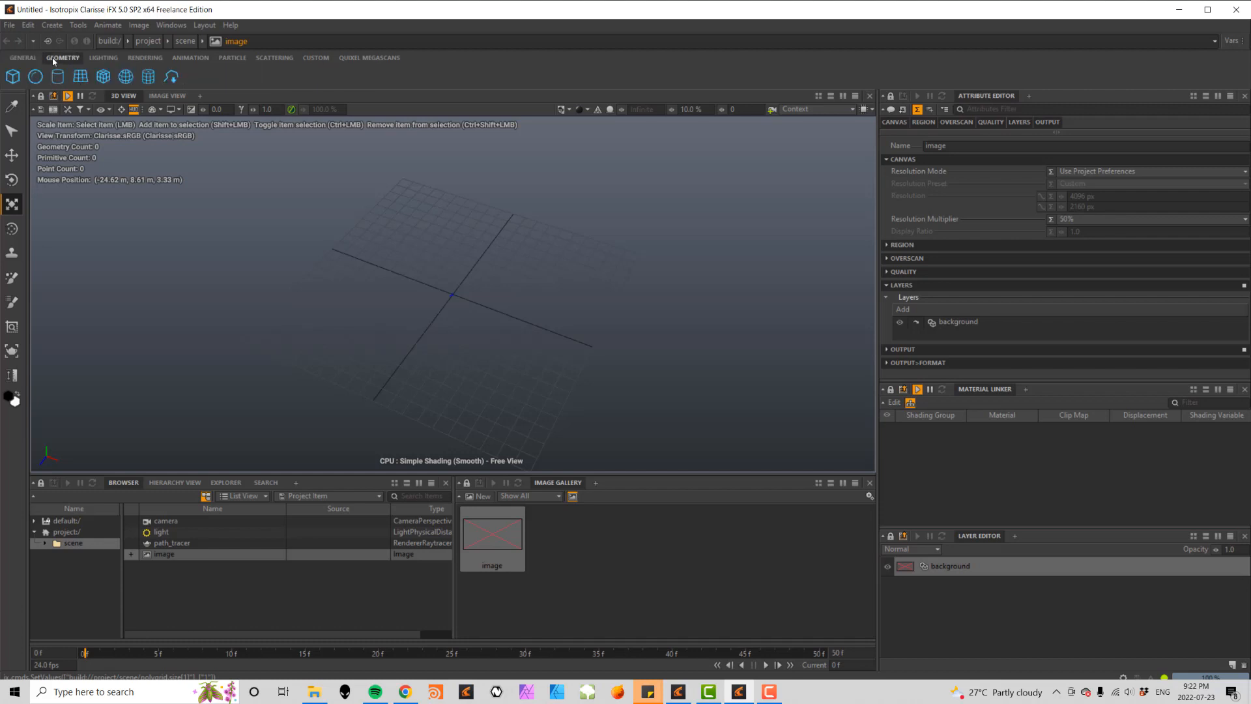
click(99, 60)
click(144, 60)
click(233, 59)
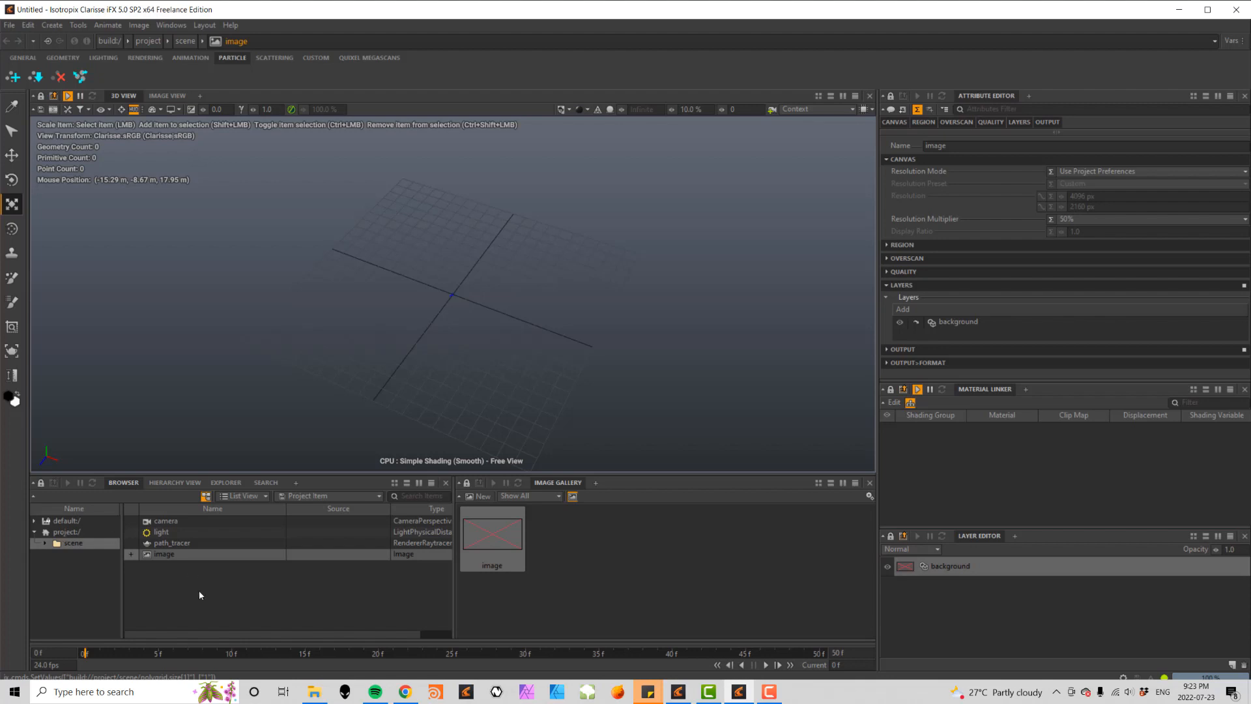
- Review the attributes of the scene's camera, light and path_tracer items and the actions available in the scene context, then clear the selection
click(172, 522)
click(171, 532)
click(168, 543)
right_click(184, 598)
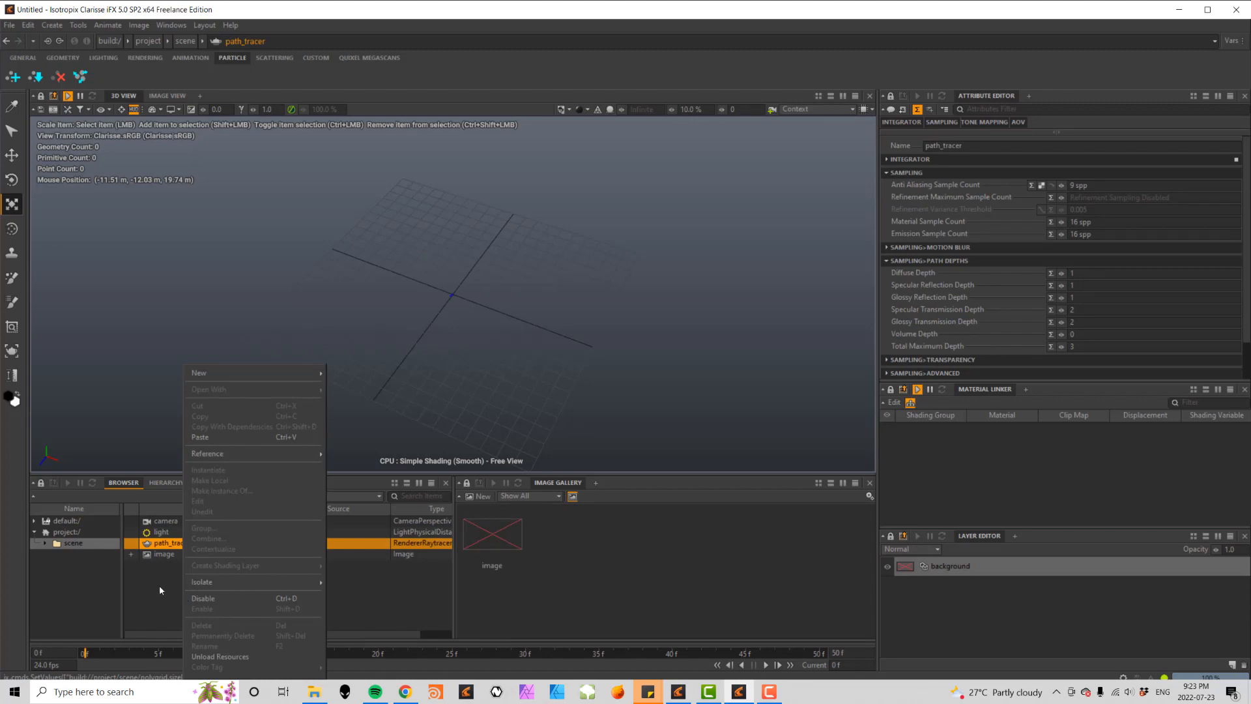
click(159, 585)
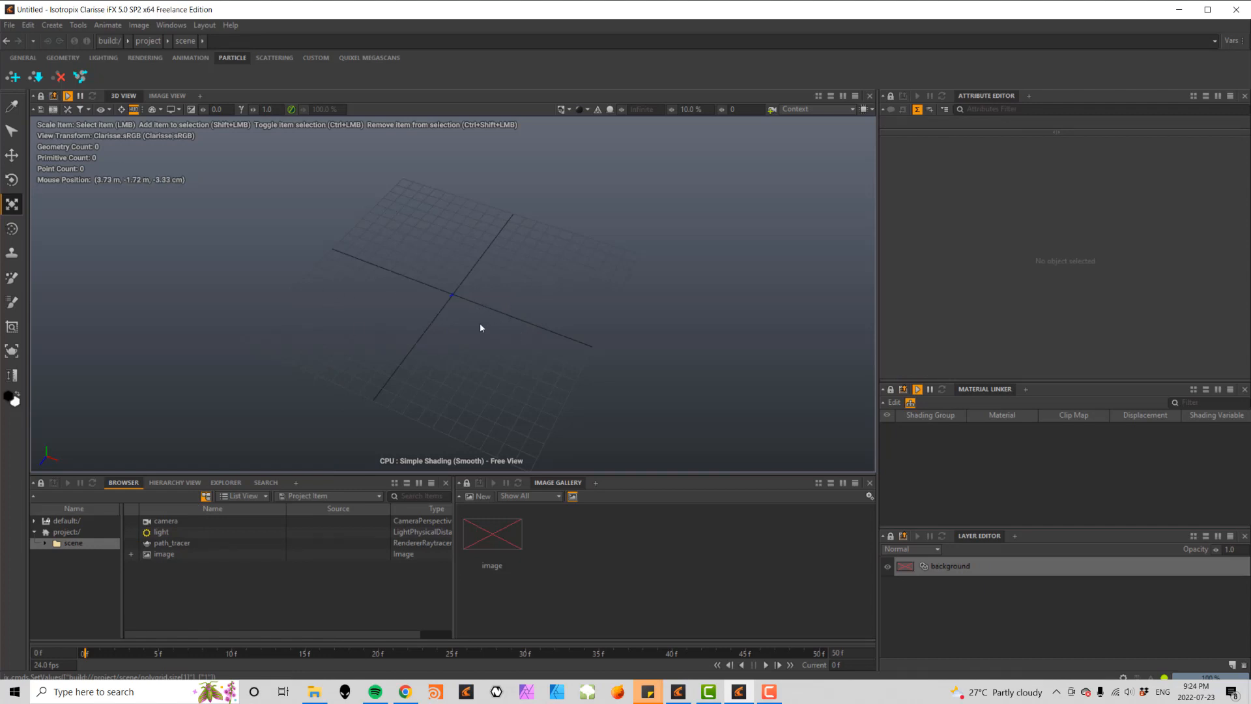
- Explore the empty scene by orbiting, panning and zooming the 3D view, and frame the default camera item
mouse_move(476, 340)
alt+mouse_down()
mouse_move(590, 292)
mouse_move(521, 330)
mouse_move(479, 305)
mouse_move(563, 308)
mouse_move(535, 331)
mouse_move(467, 340)
alt+mouse_up()
mouse_move(467, 340)
alt+middle_down()
mouse_move(457, 311)
mouse_move(484, 315)
mouse_move(473, 354)
mouse_move(450, 350)
mouse_move(514, 346)
mouse_move(532, 312)
mouse_move(479, 346)
mouse_move(509, 335)
mouse_move(484, 333)
alt+middle_up()
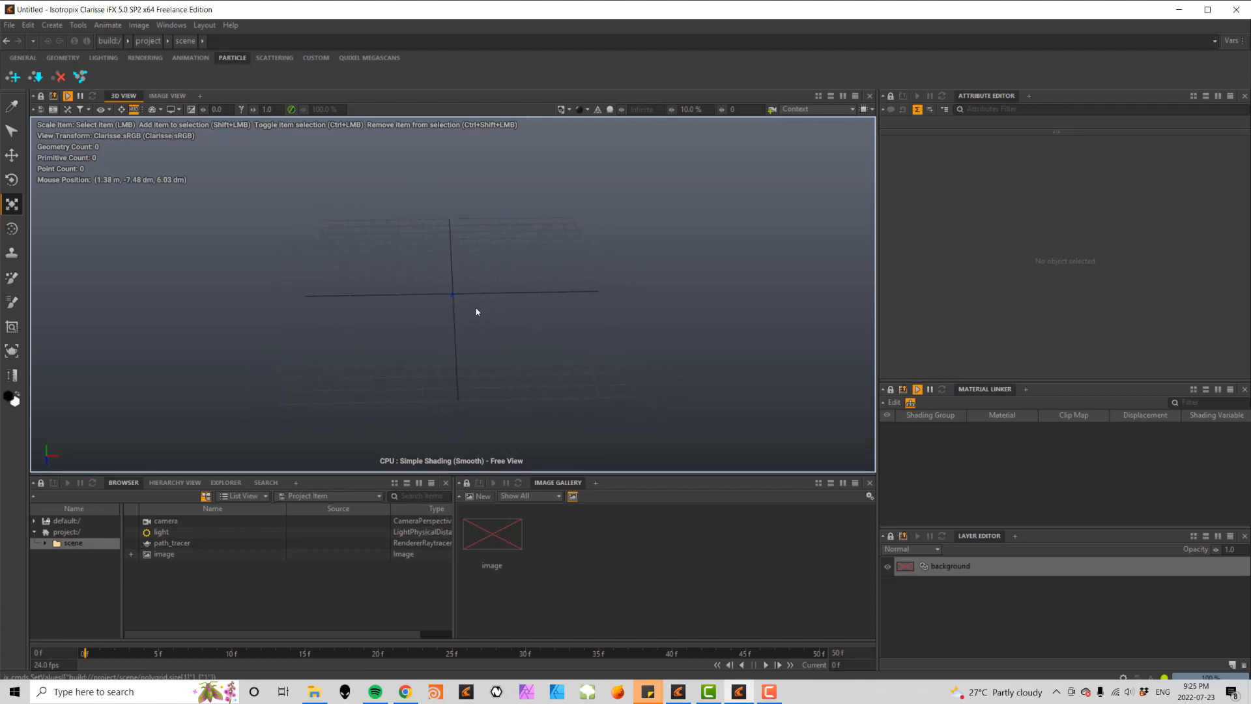
scroll(476, 312, up, 4)
scroll(475, 312, down, 4)
scroll(475, 311, up, 2)
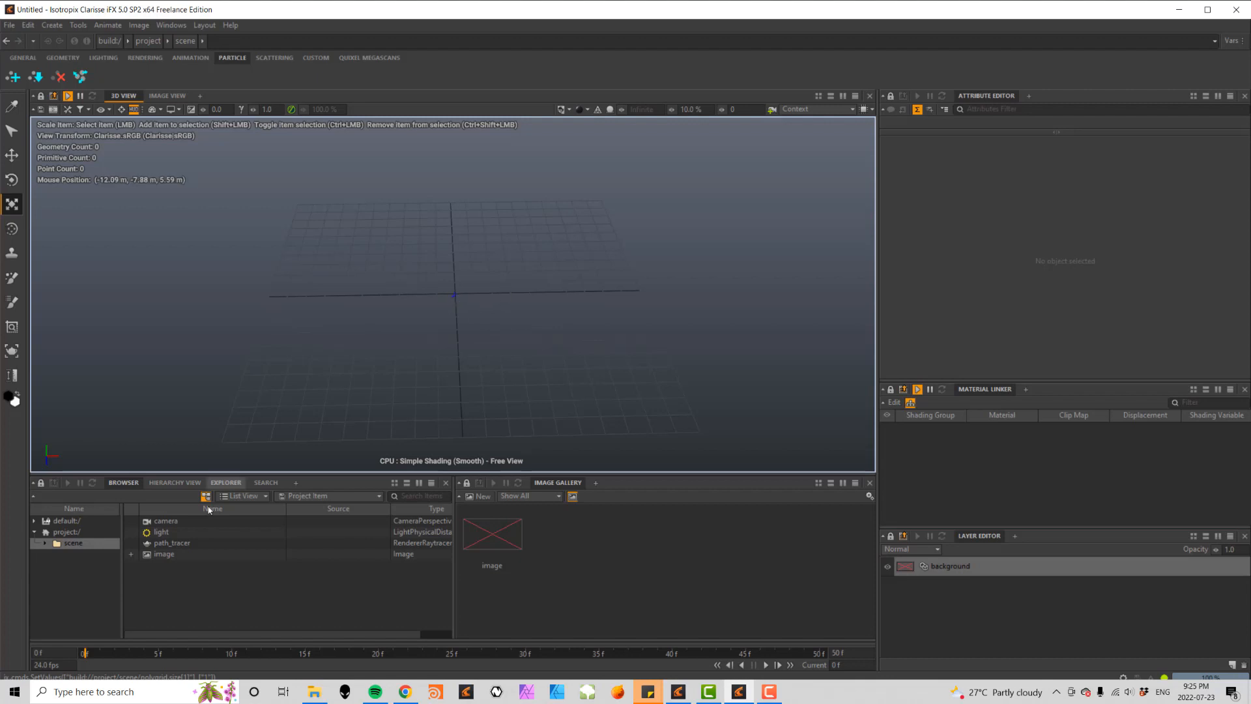
click(166, 521)
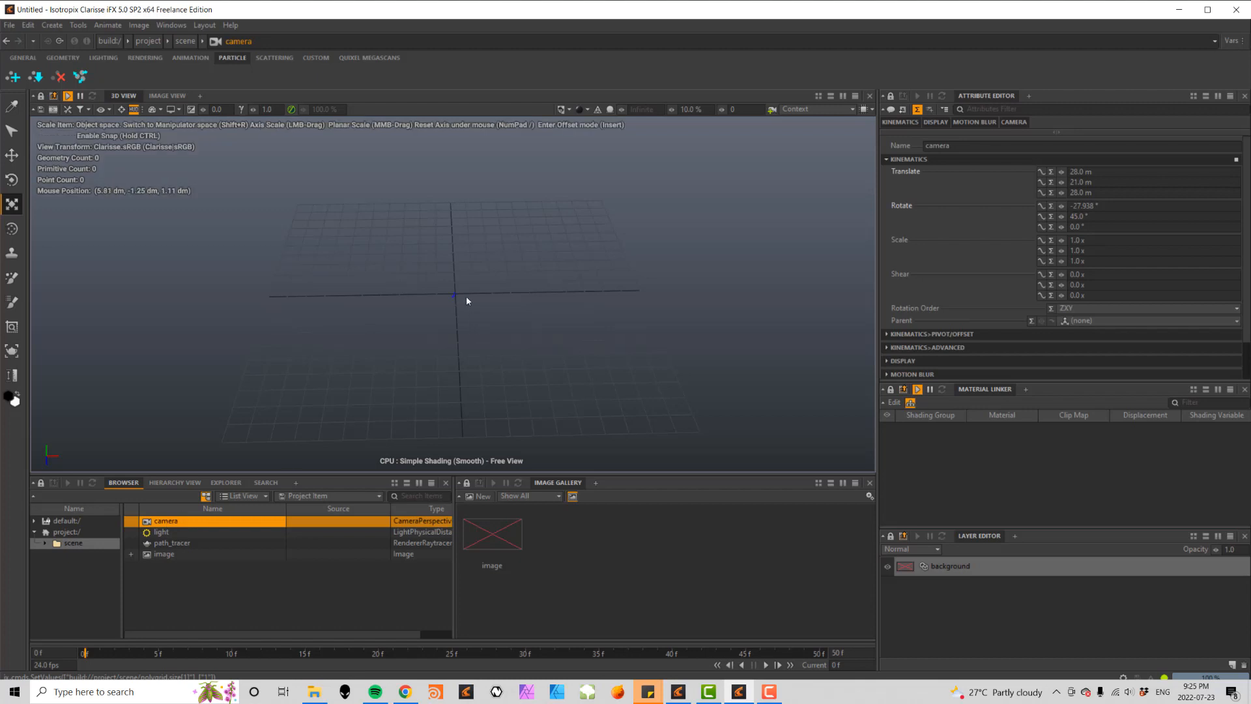
key(f)
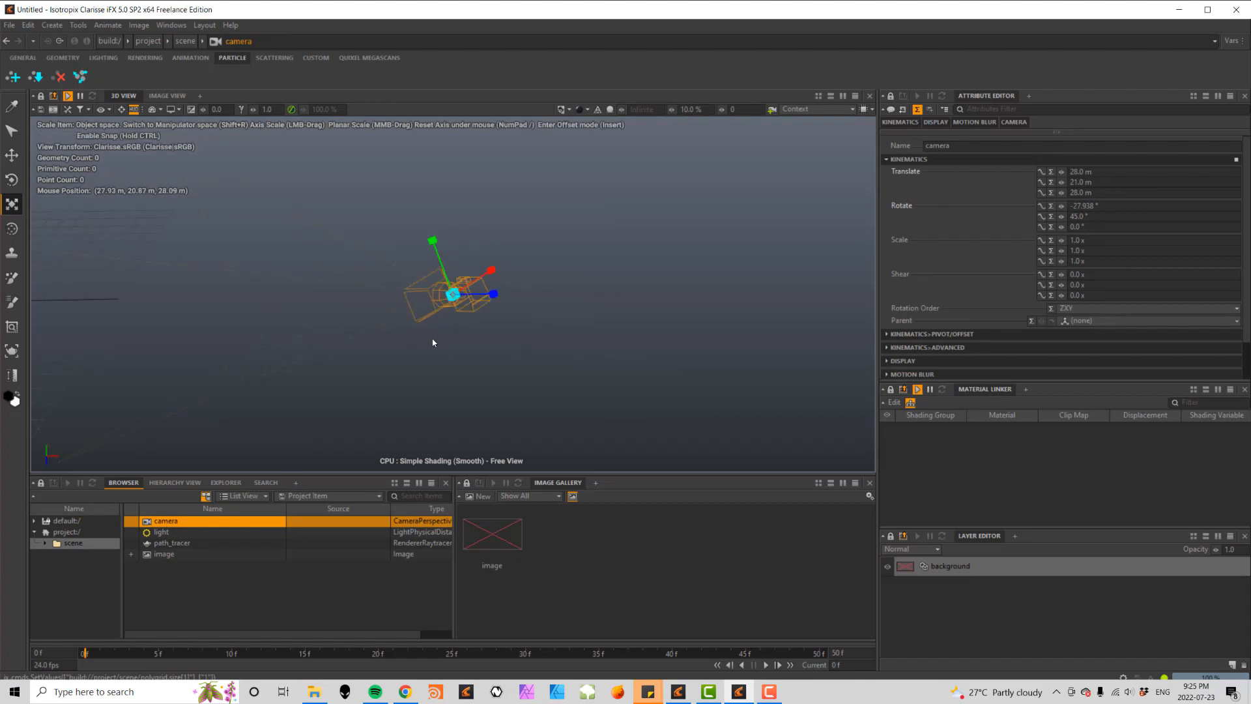
scroll(421, 348, down, 7)
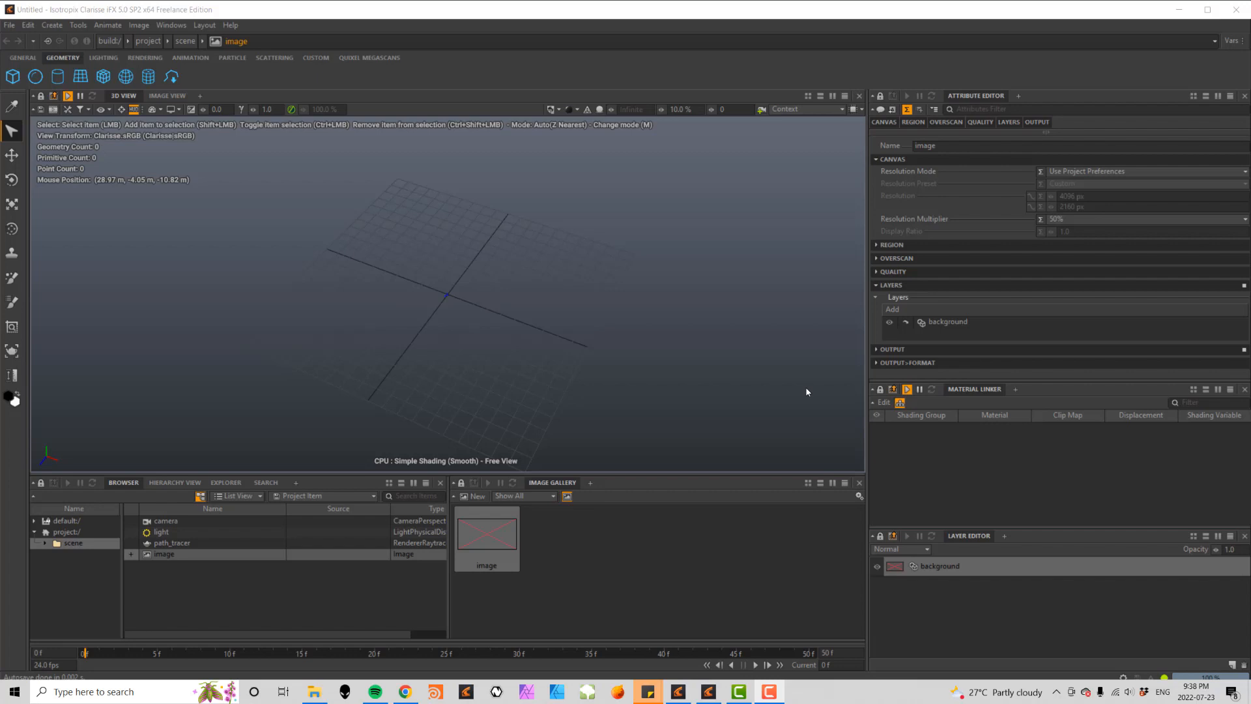
- Delete the default path_tracer and image items from the scene, keeping the camera and light
click(173, 543)
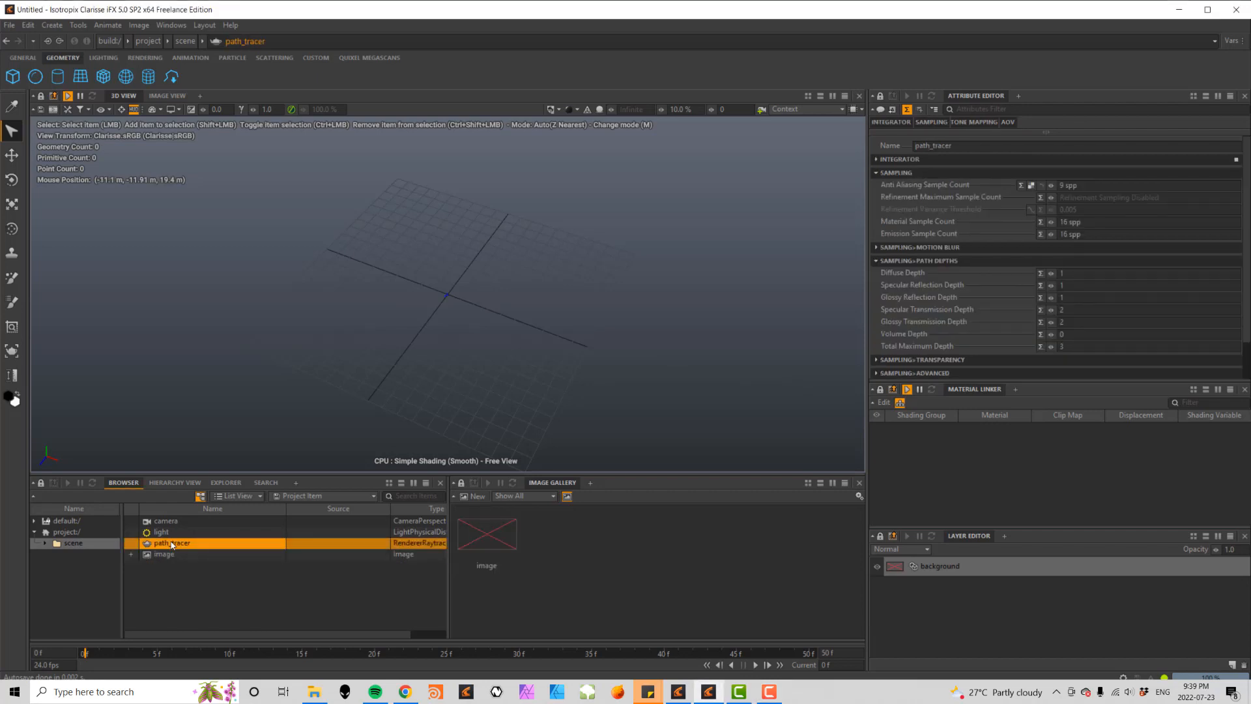
key(Delete)
click(166, 546)
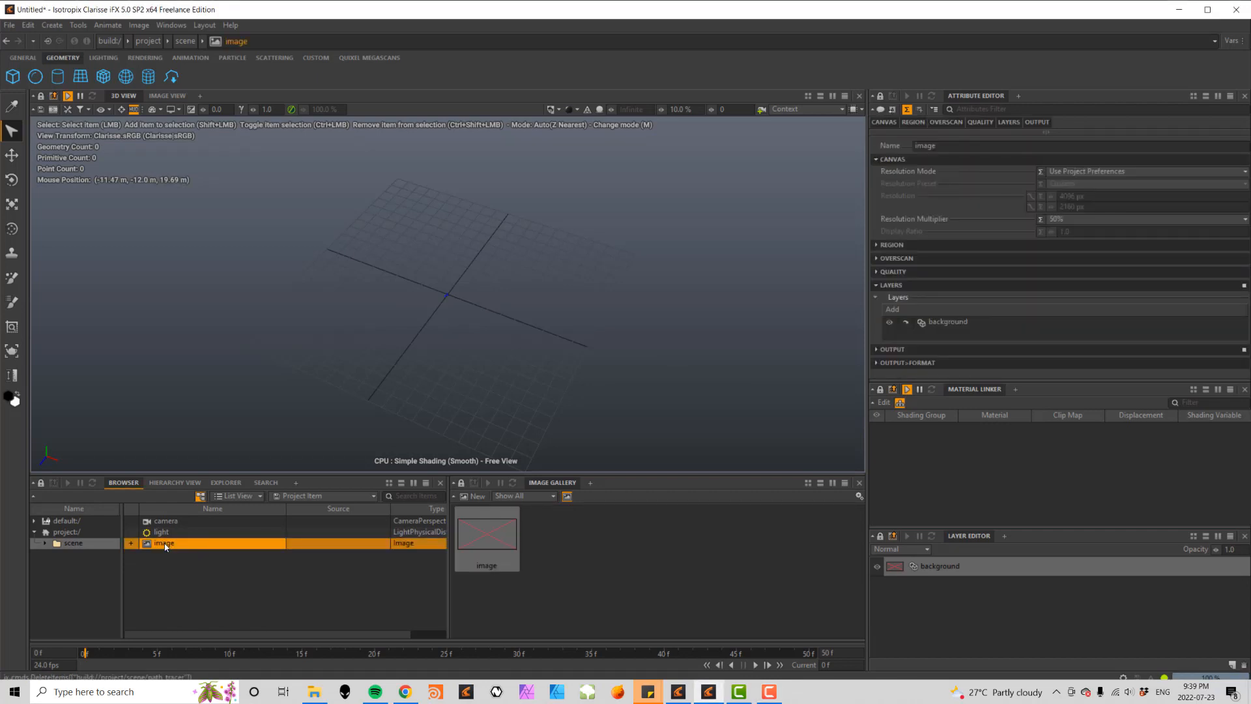
key(Delete)
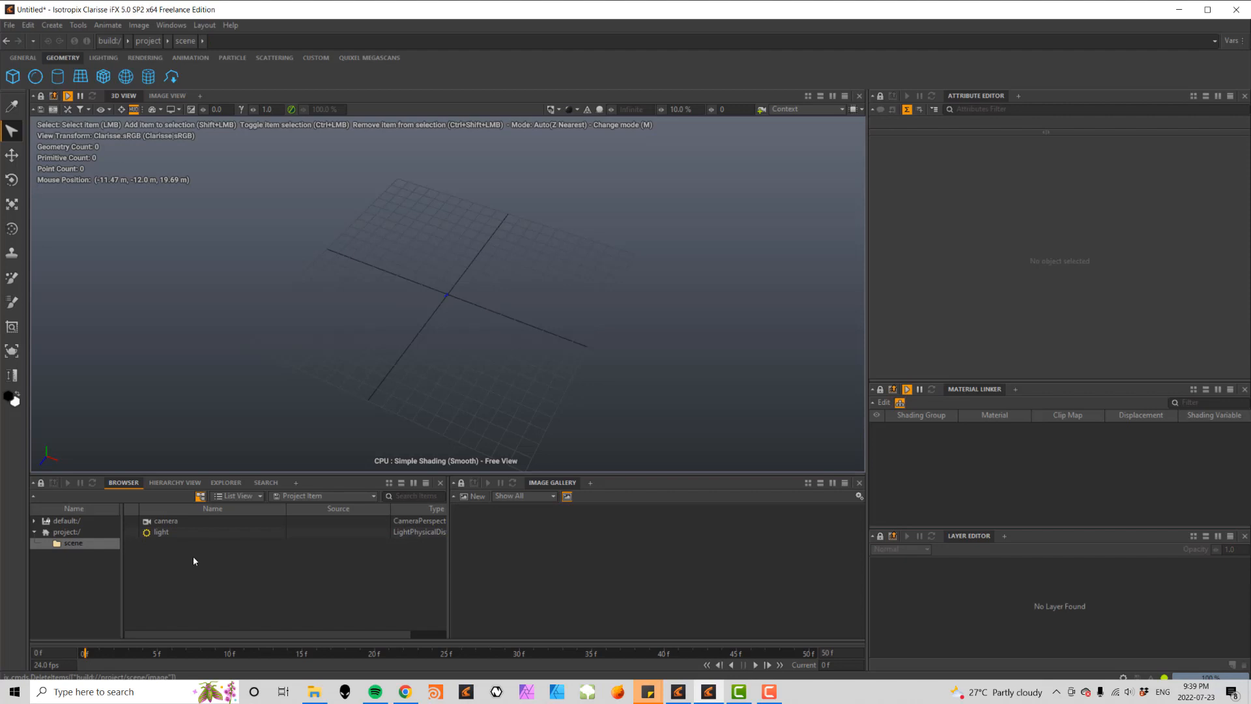
click(166, 522)
click(166, 533)
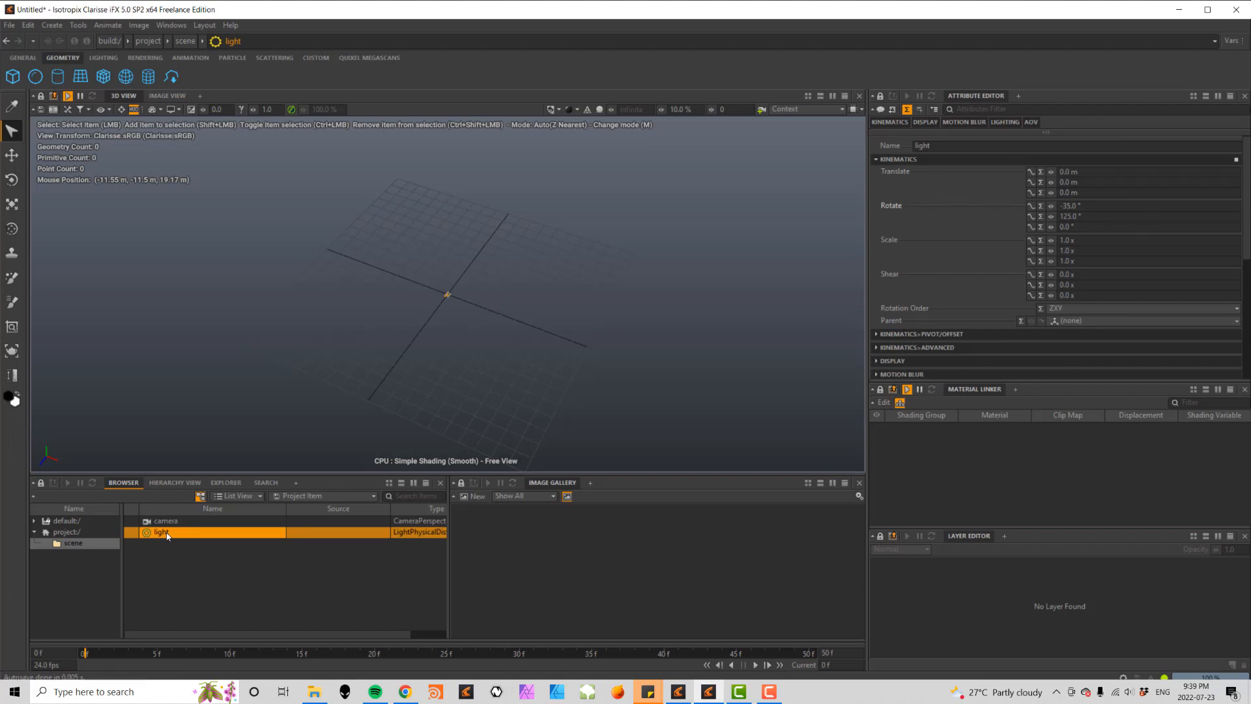
- Add a polygon grid to the scene and set its size to 1000 m by 1000 m
click(81, 77)
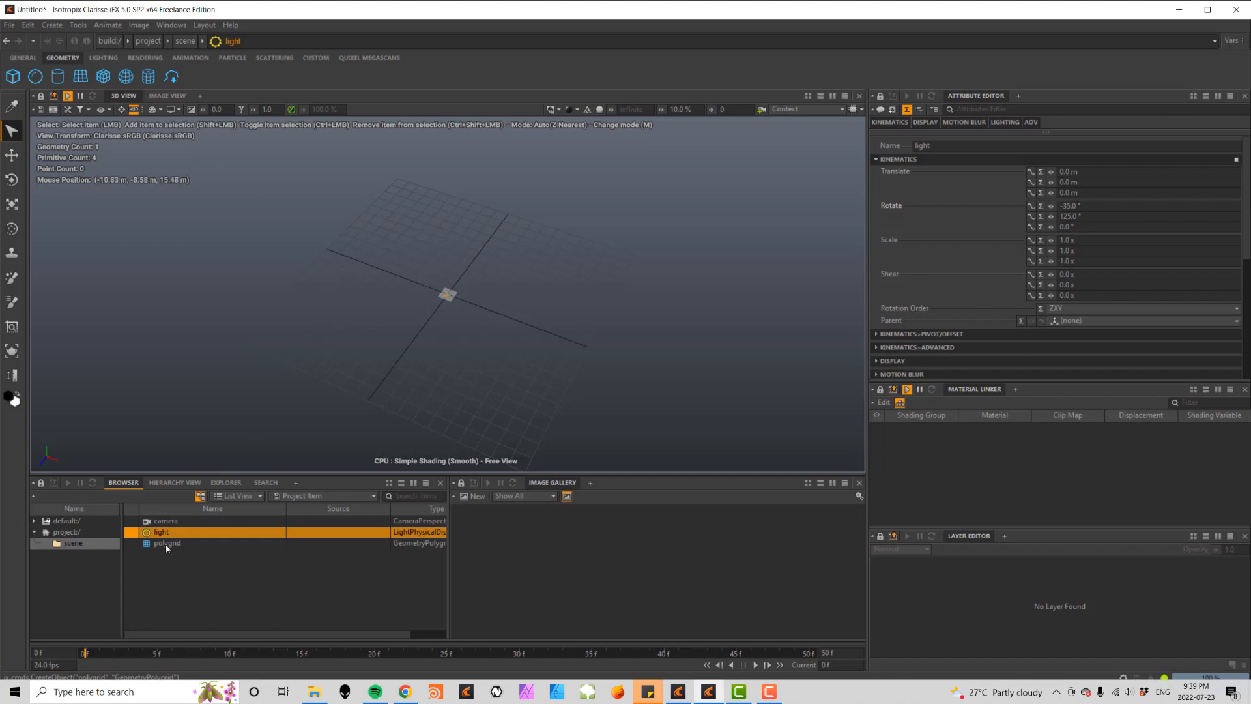
click(168, 544)
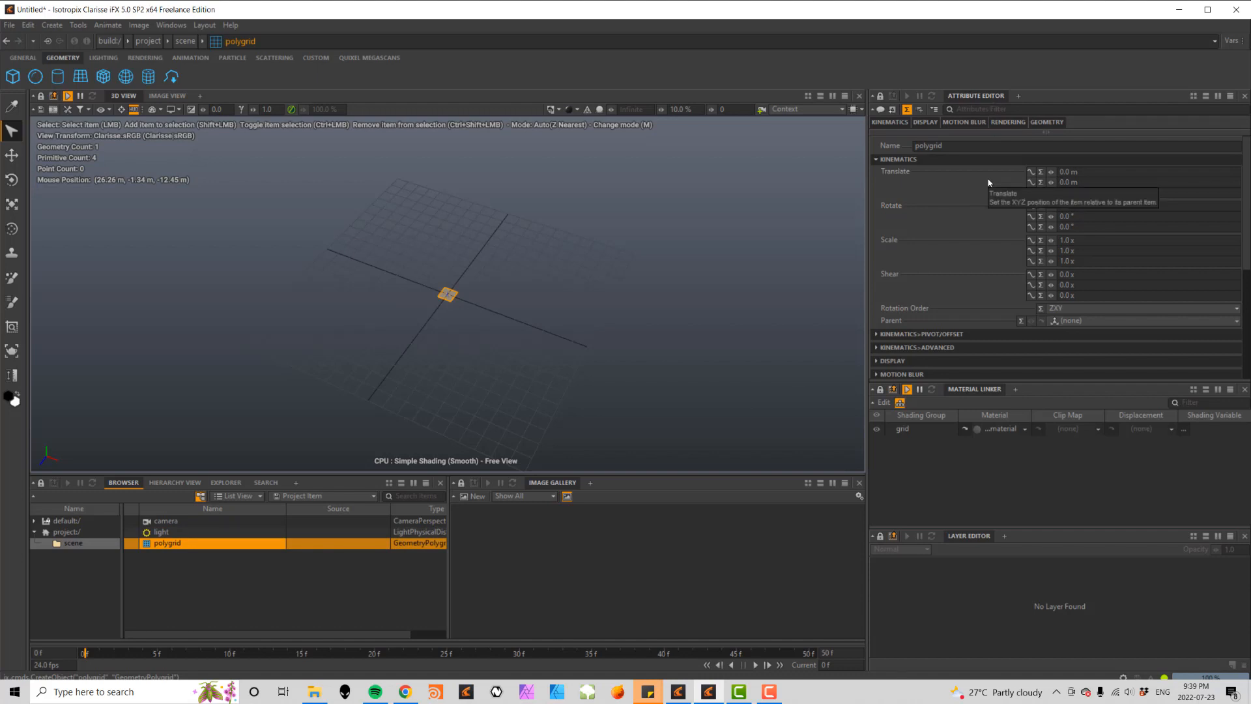
drag(1247, 221, 1248, 302)
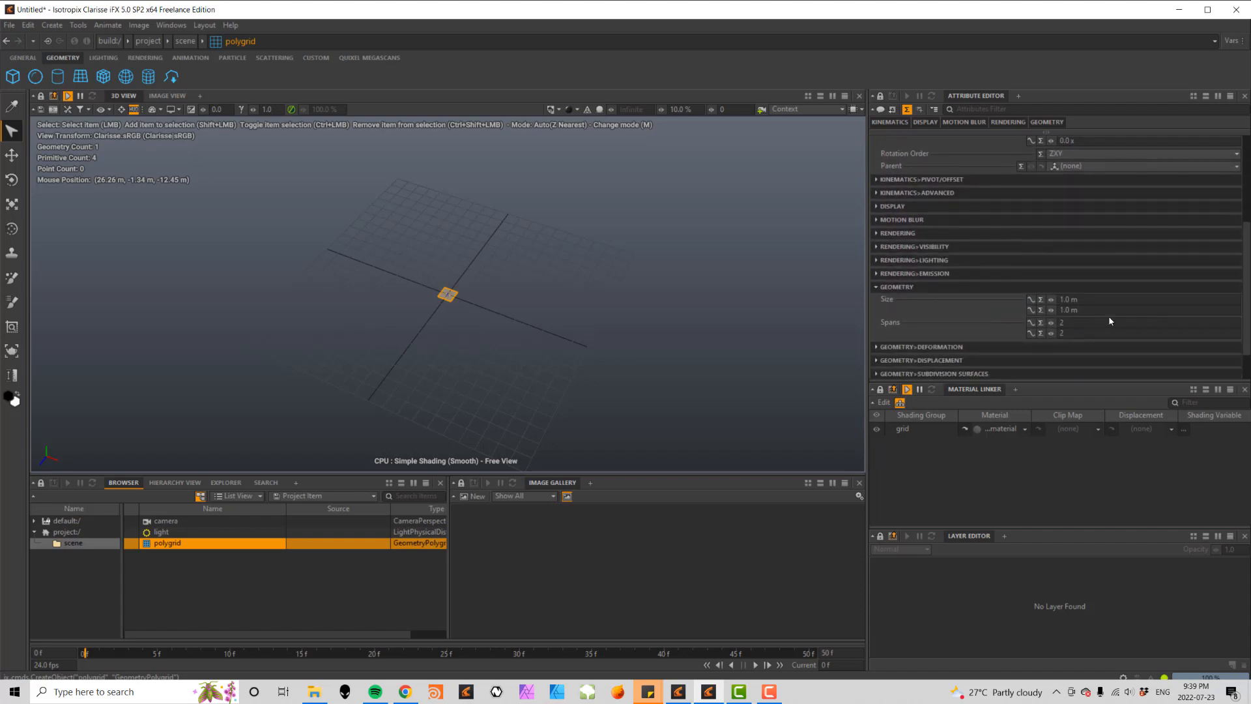
click(1087, 300)
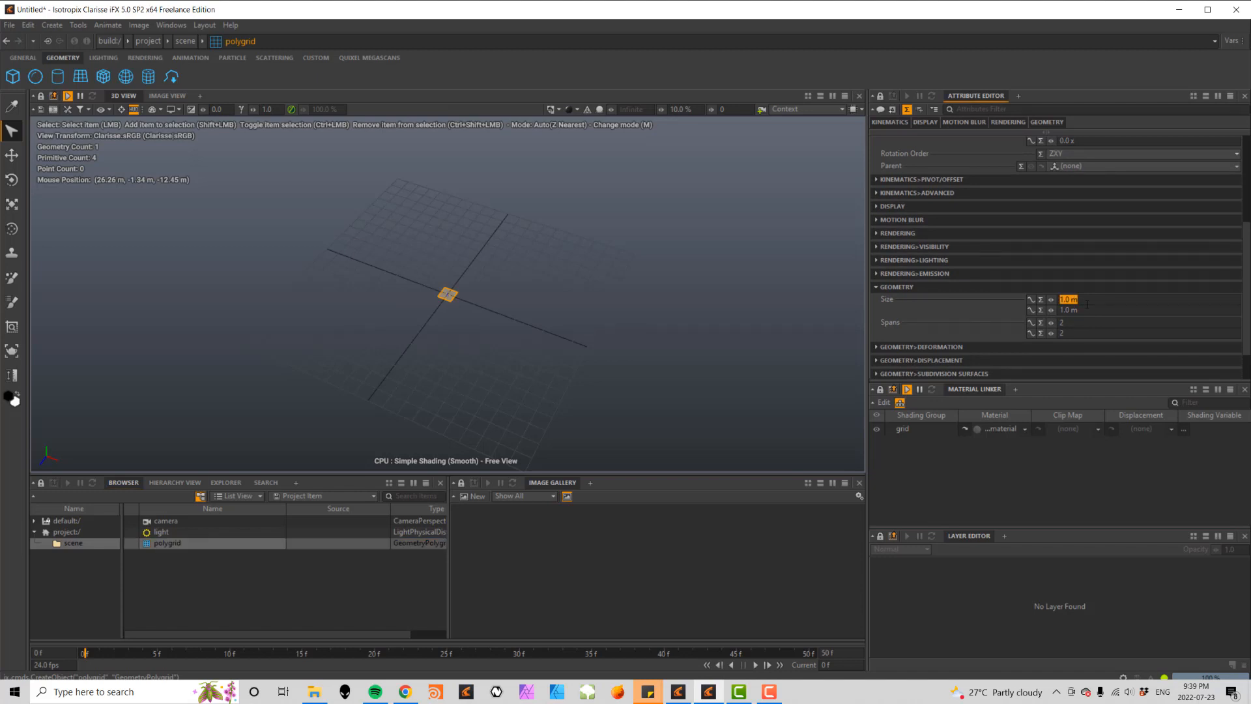
text(1000)
key(Tab)
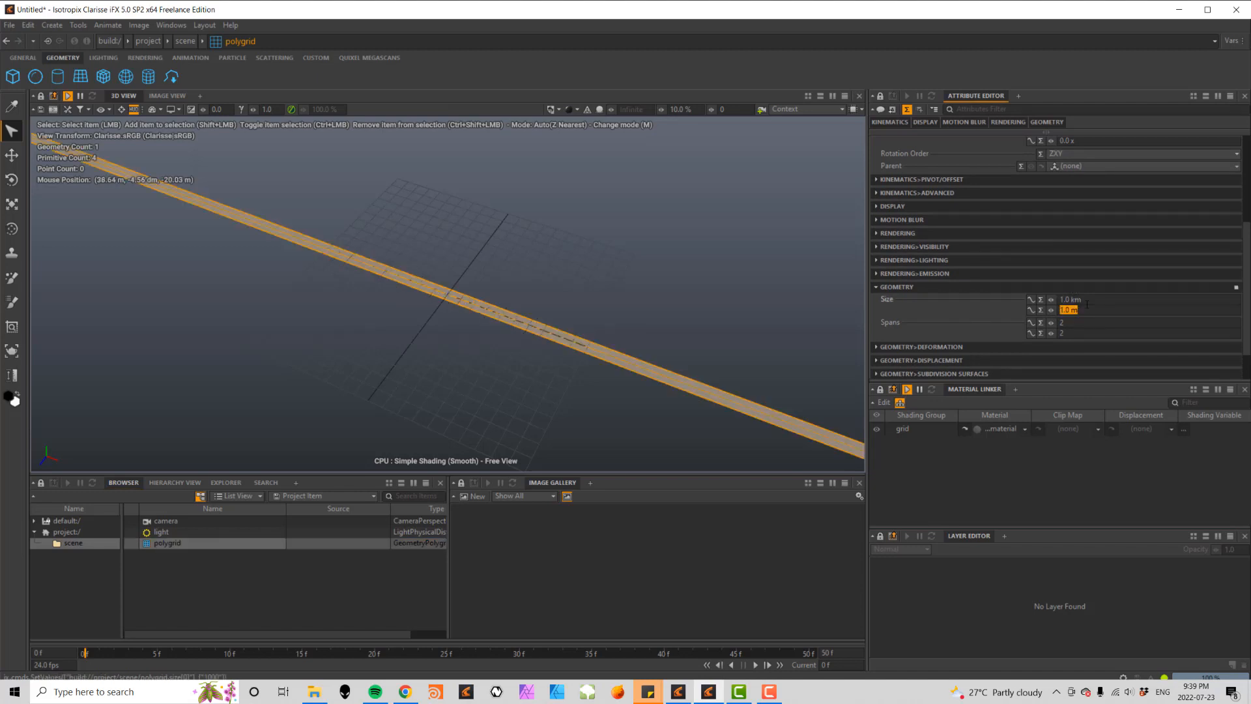
text(1000)
key(Tab)
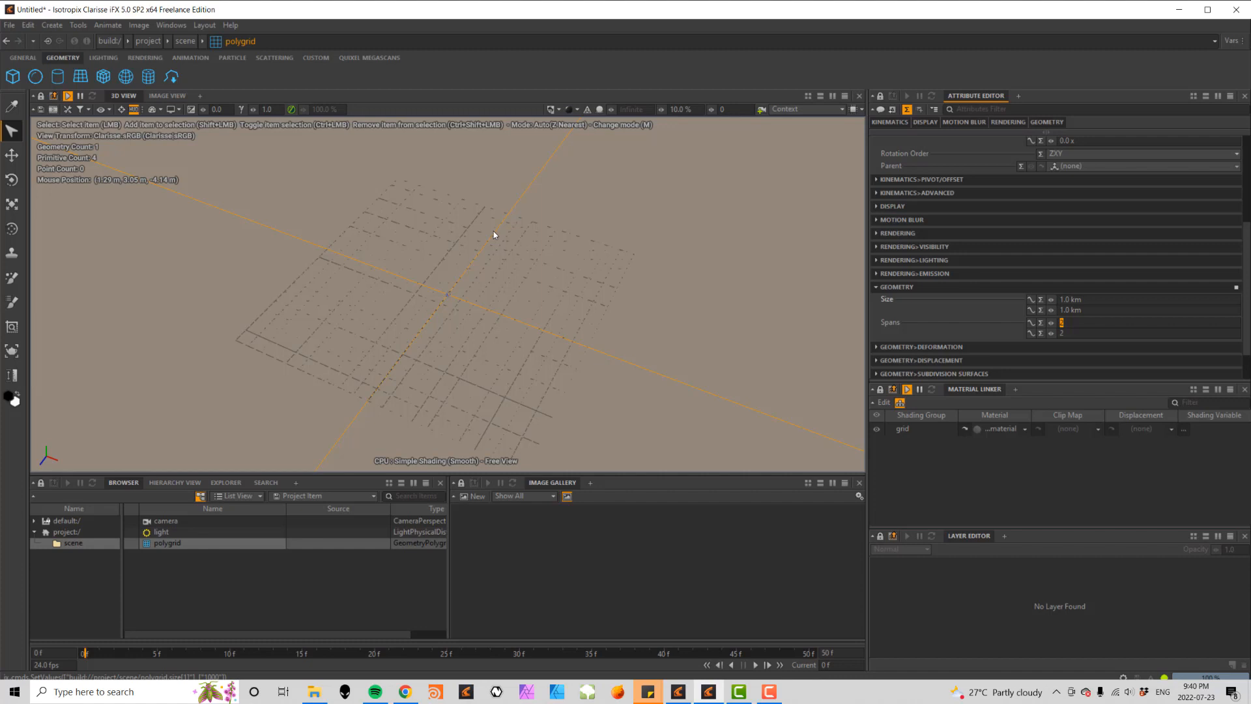
key(f)
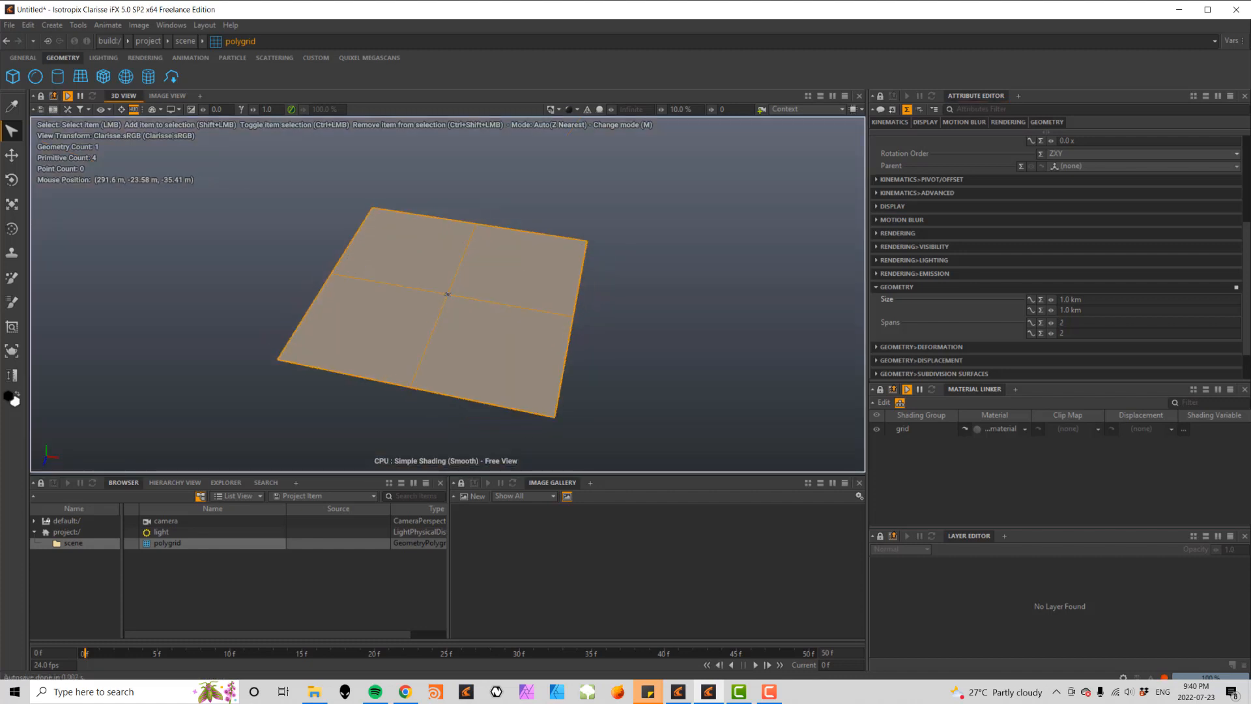
scroll(478, 337, up, 5)
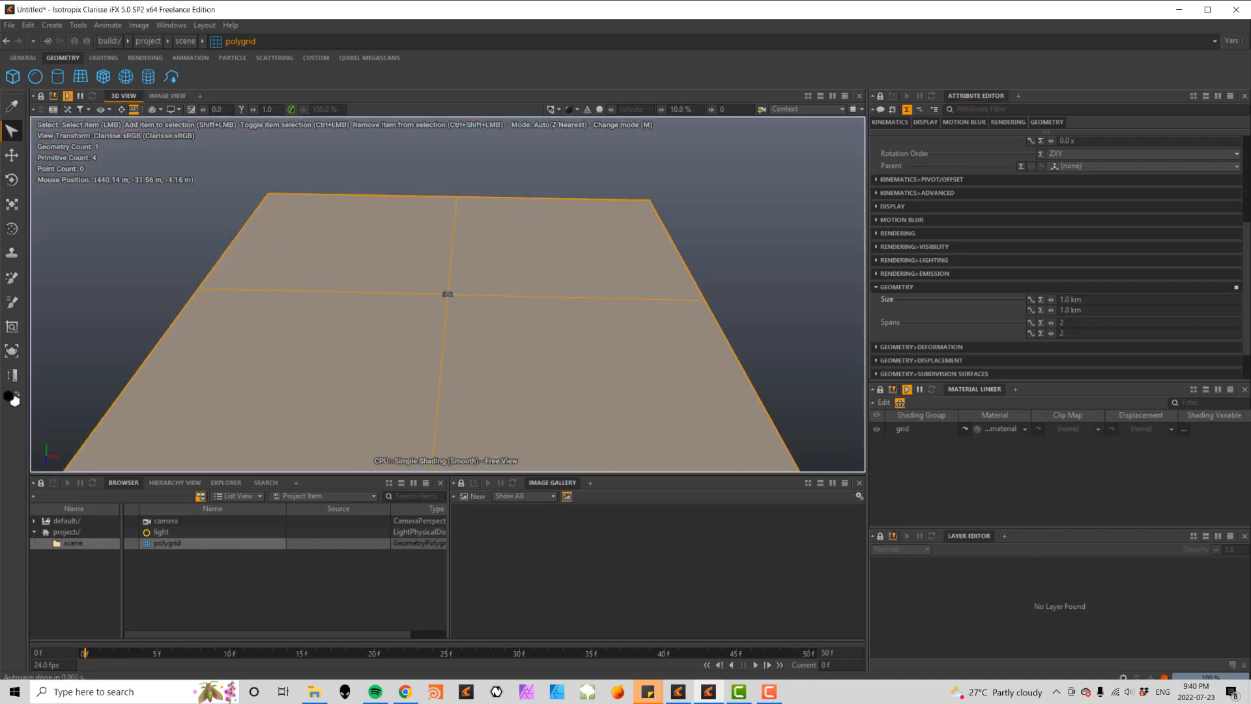
scroll(632, 338, down, 3)
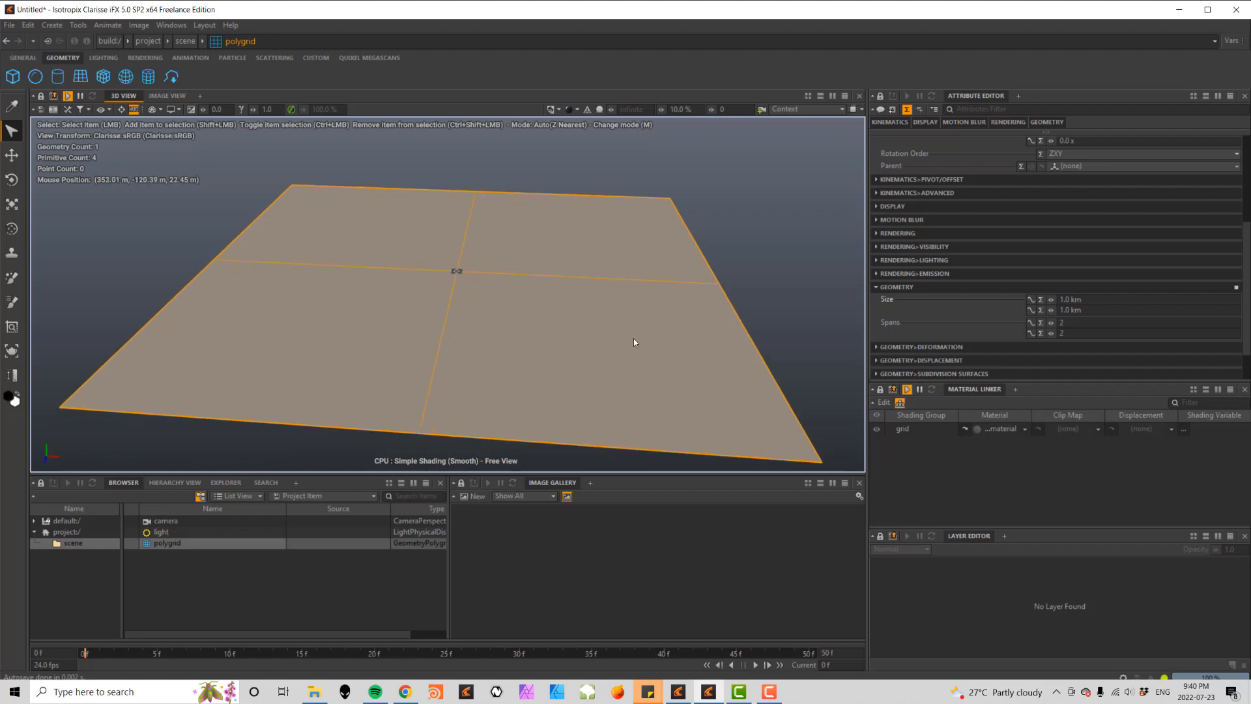
- Try adjusting the grid's translate, rotate and scale values interactively, and undo these changes
drag(1245, 243, 1242, 153)
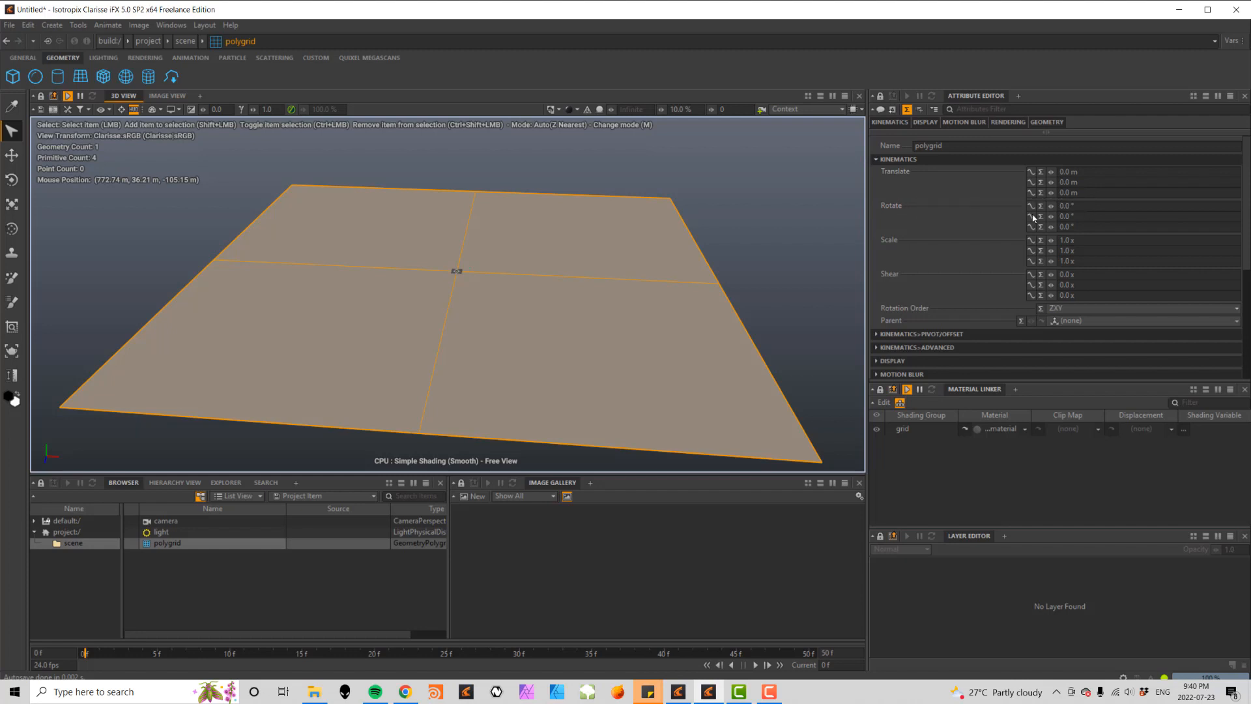
drag(1051, 172, 1055, 175)
drag(1050, 216, 1114, 216)
mouse_move(1054, 249)
mouse_down()
mouse_move(1075, 249)
mouse_move(1032, 249)
mouse_up()
key(ctrl+z)
key(ctrl+z)
key(ctrl+z)
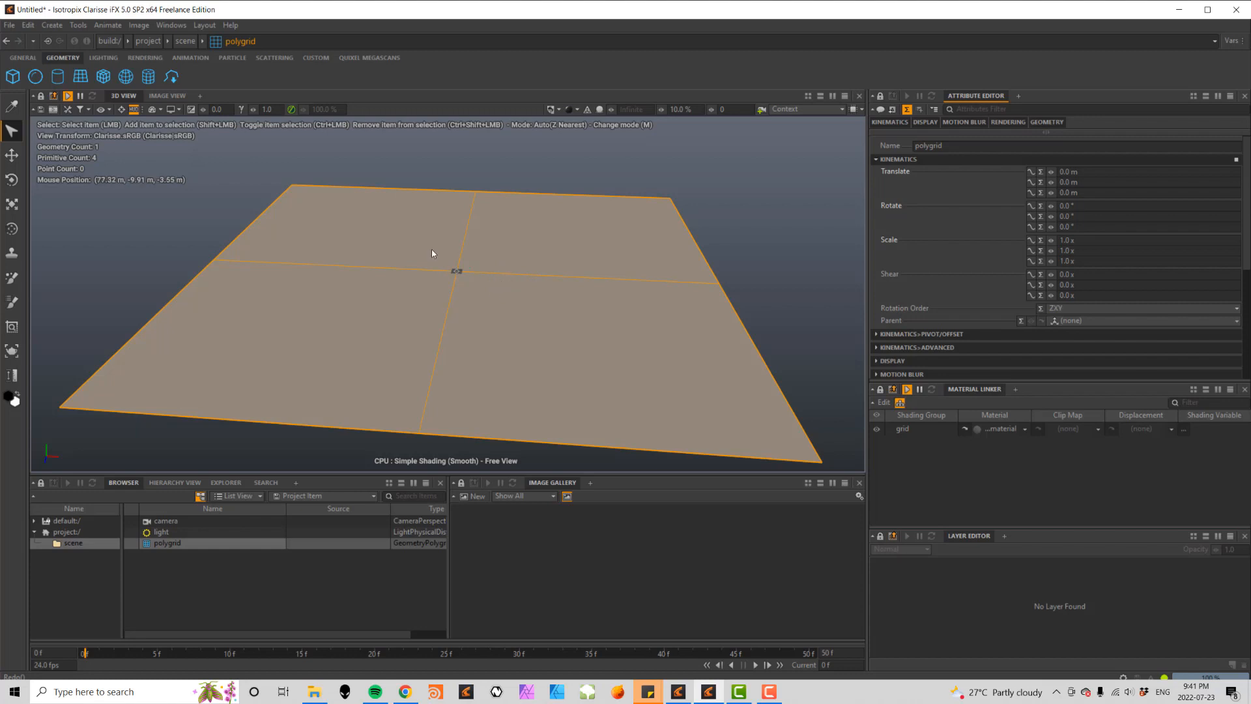
- Add a box and a sphere to the scene and frame the box in the 3D view
click(16, 79)
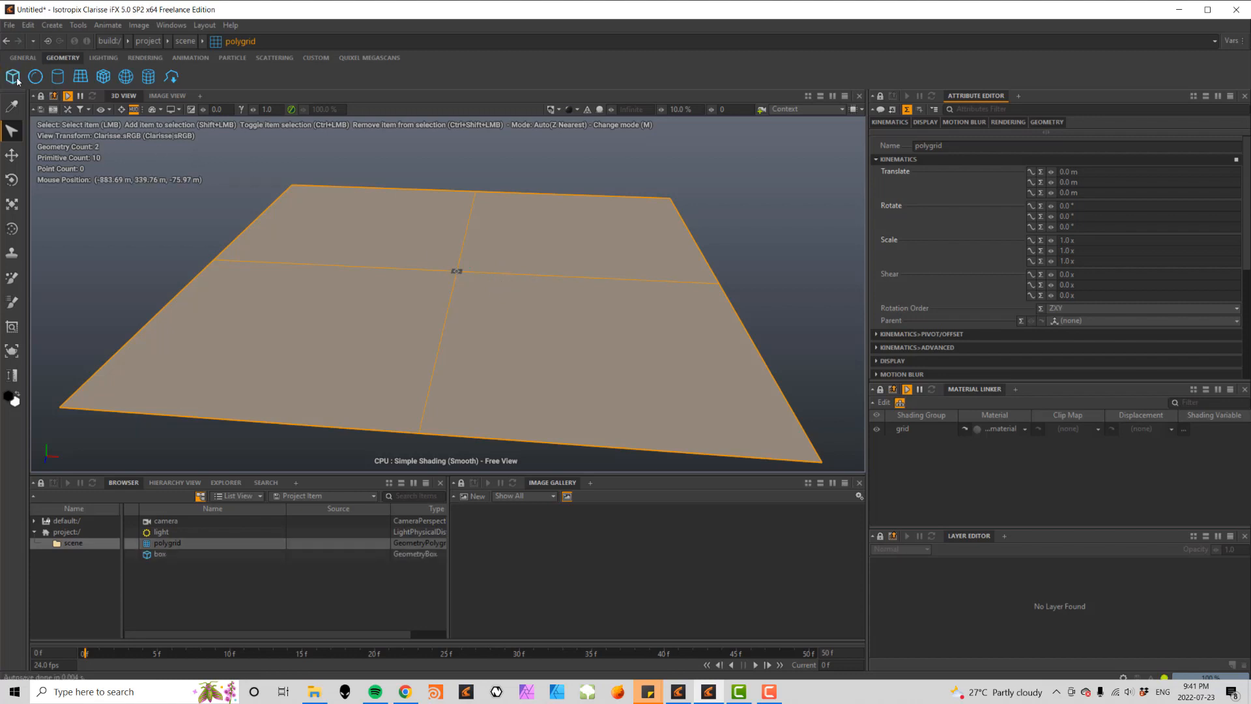
click(35, 77)
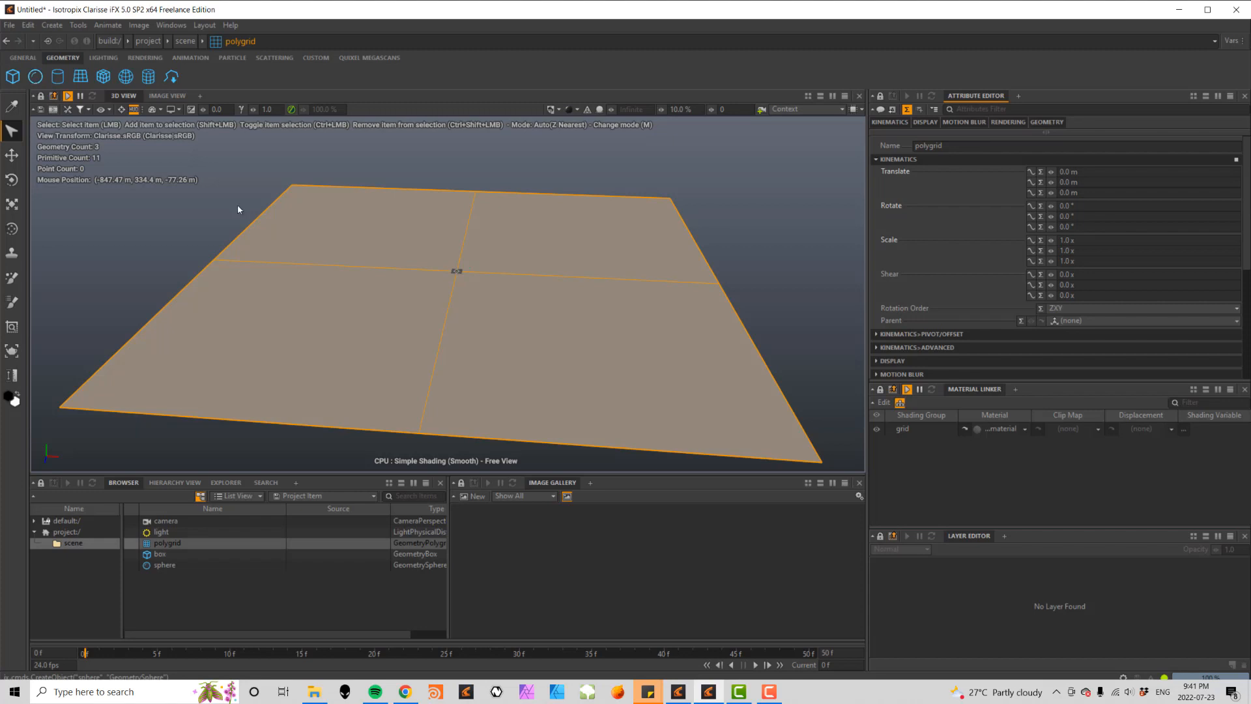
click(160, 555)
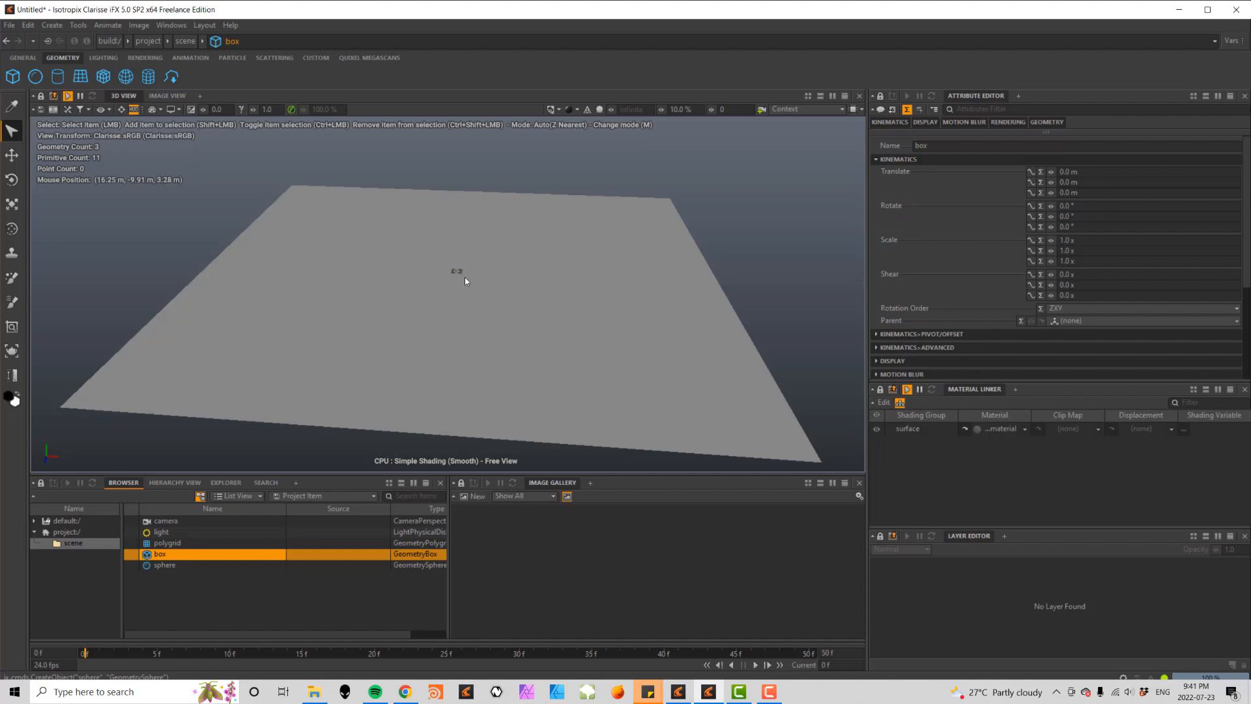
key(f)
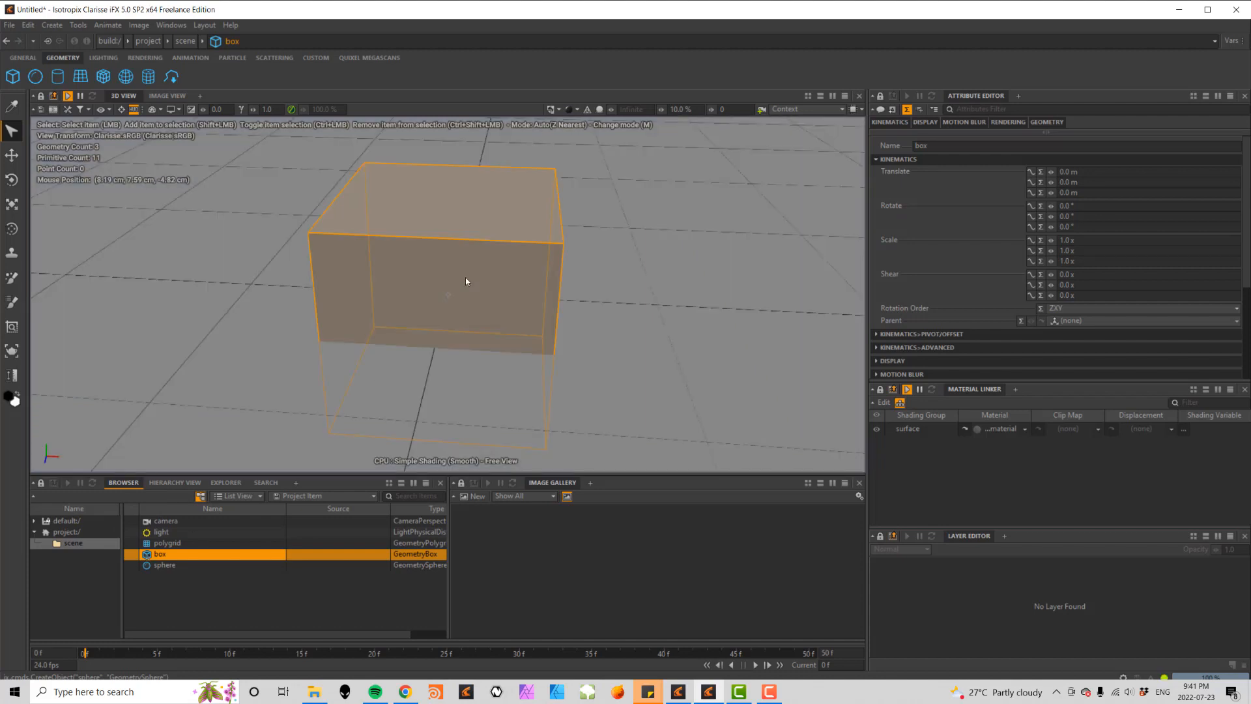
scroll(467, 278, down, 5)
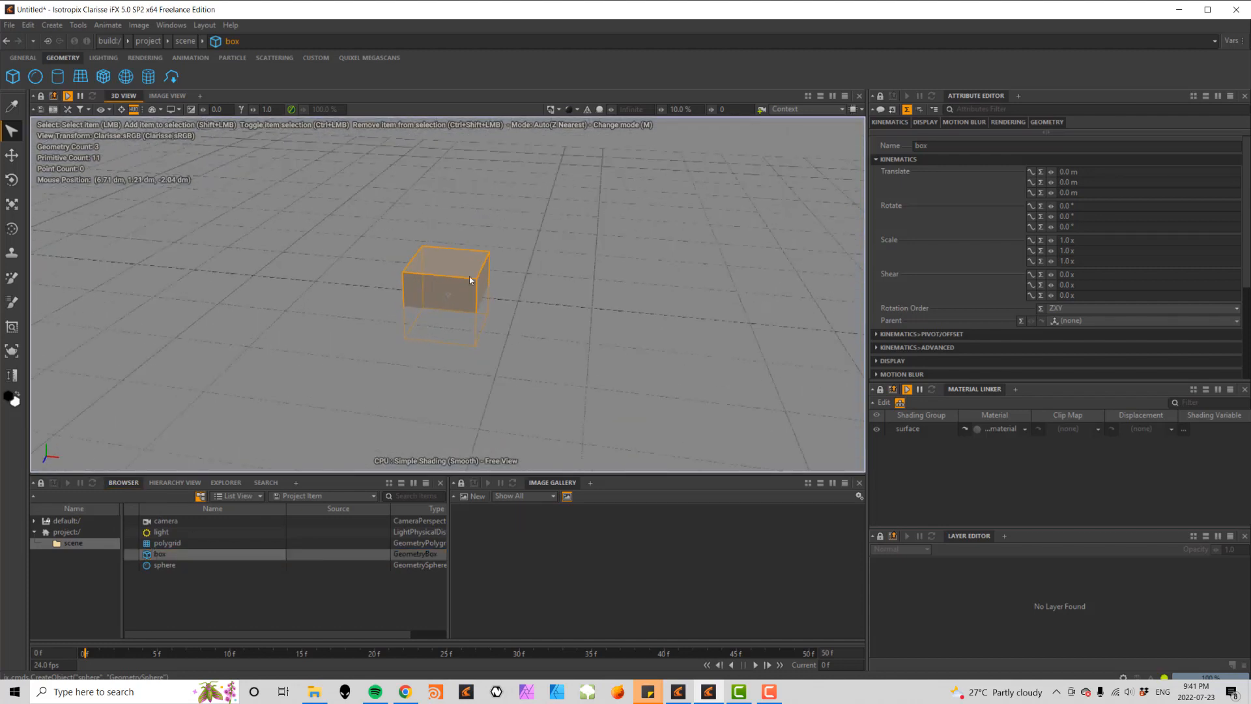
- Move the box around with the Translate tool, finally snapping it onto the grid at about X 4.23 m, Z -5.37 m
click(13, 163)
drag(467, 301, 382, 172)
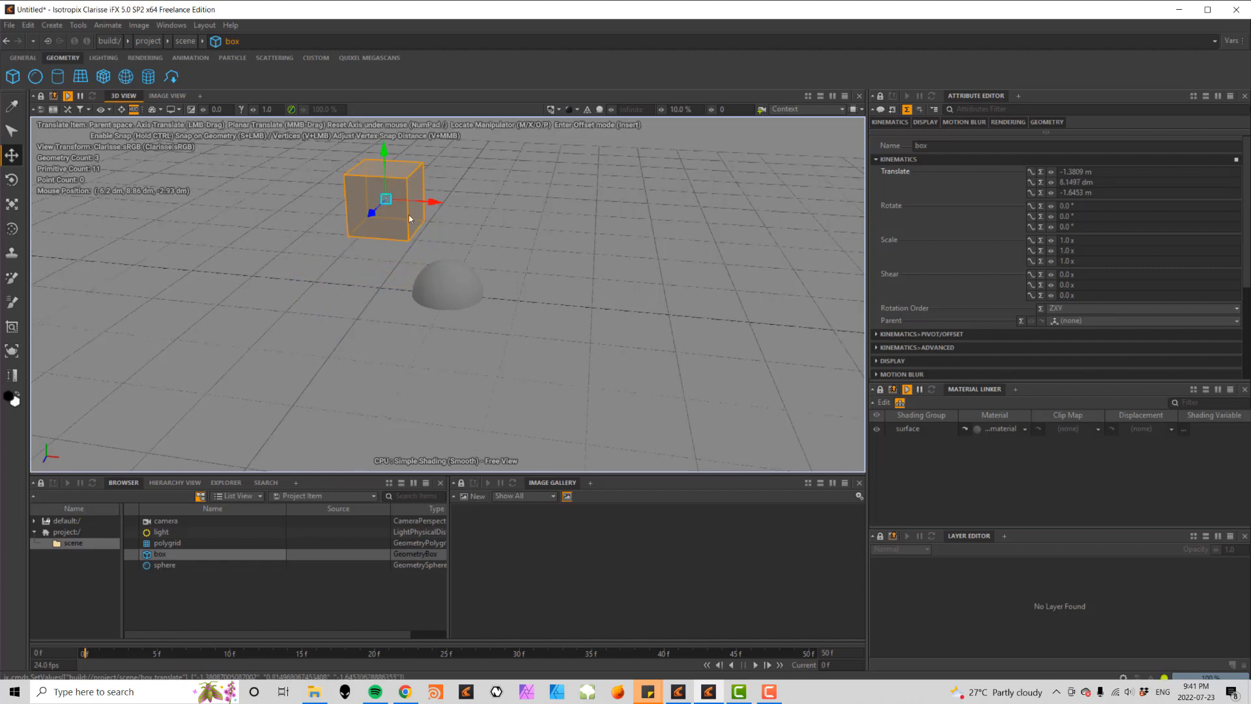
middle_drag(381, 164, 366, 197)
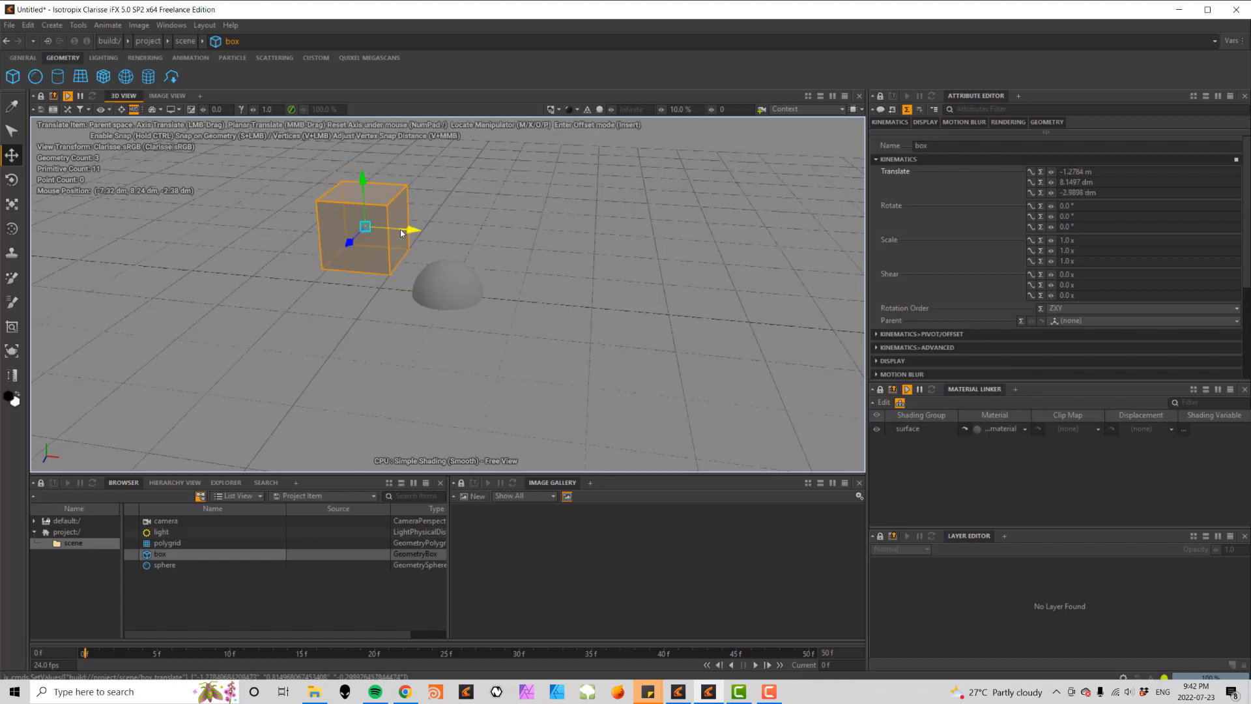
middle_drag(408, 233, 390, 207)
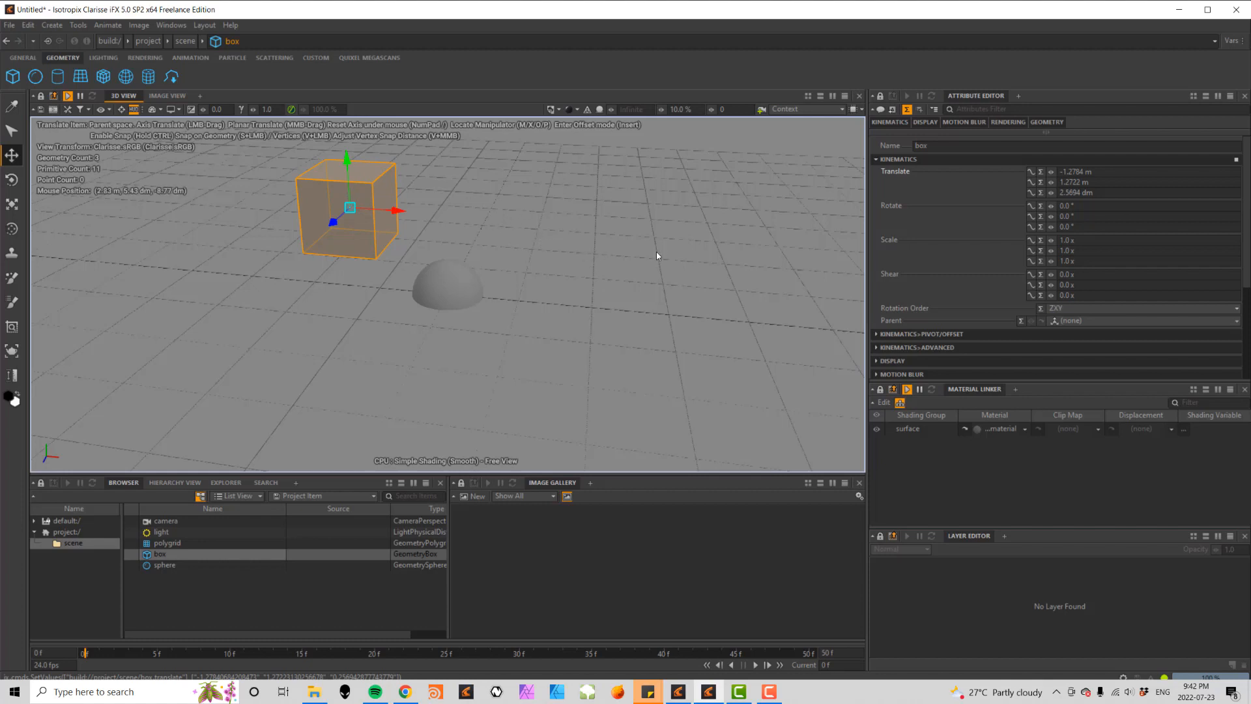
click(674, 223)
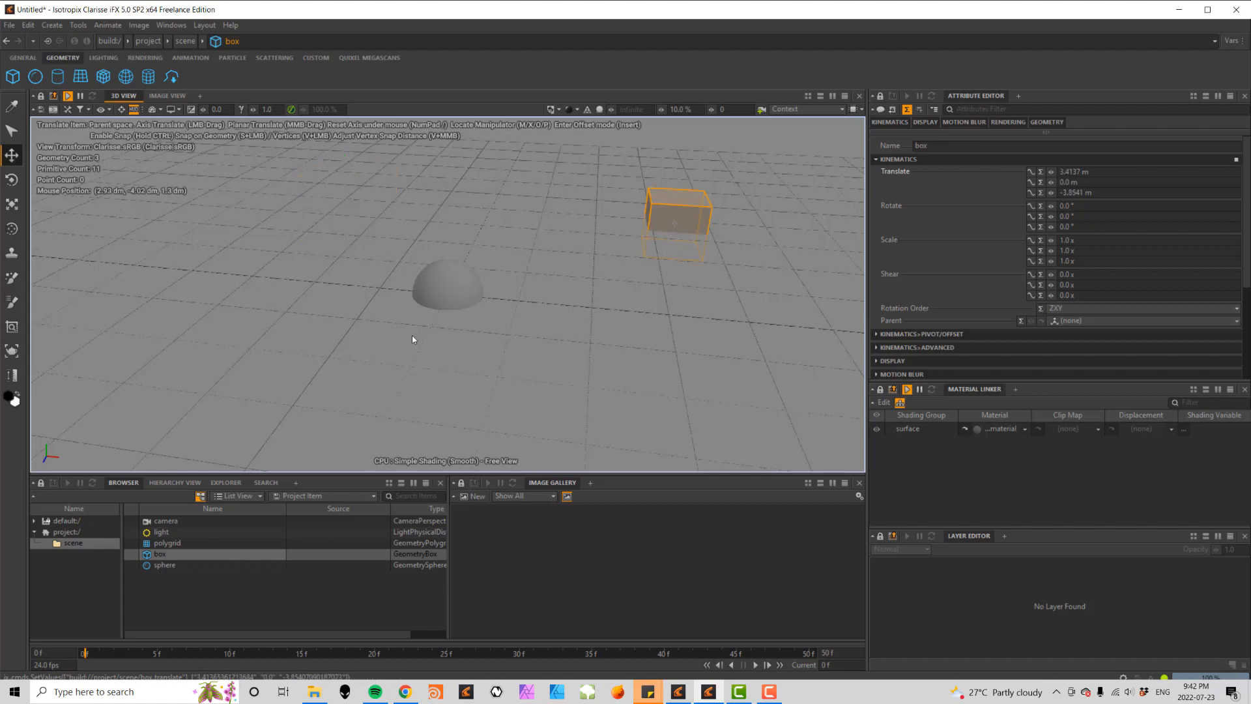
click(198, 287)
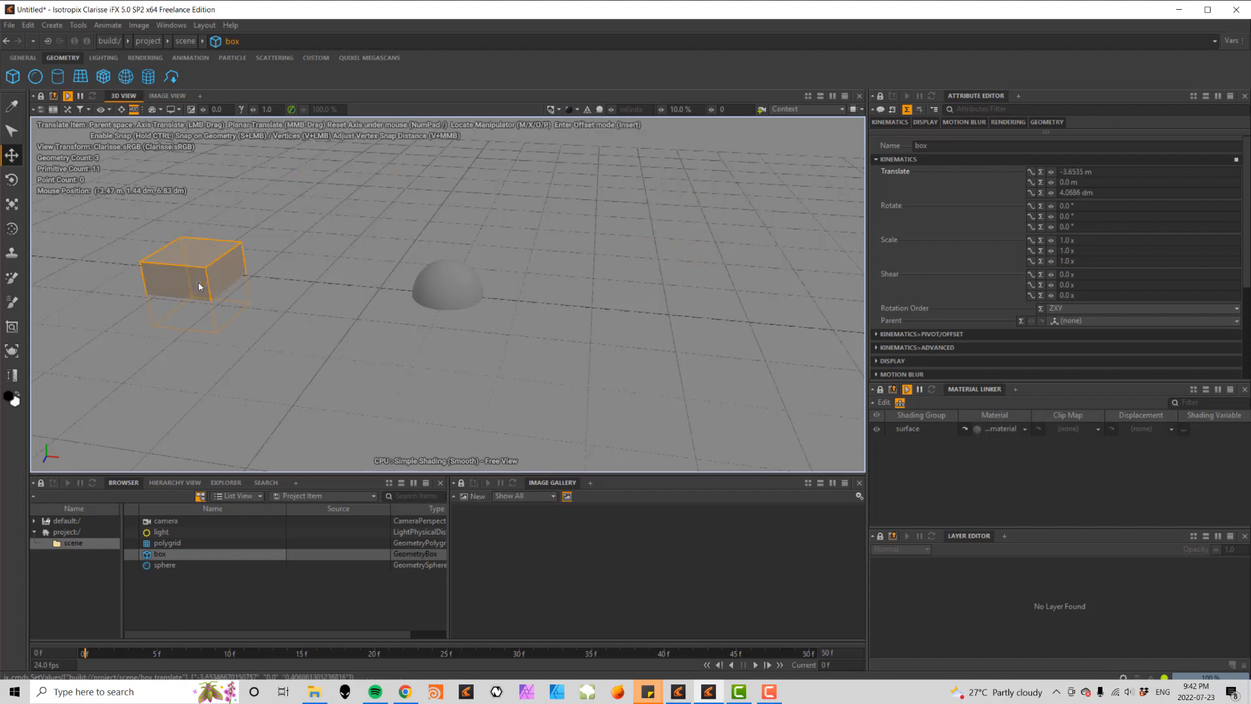
click(452, 273)
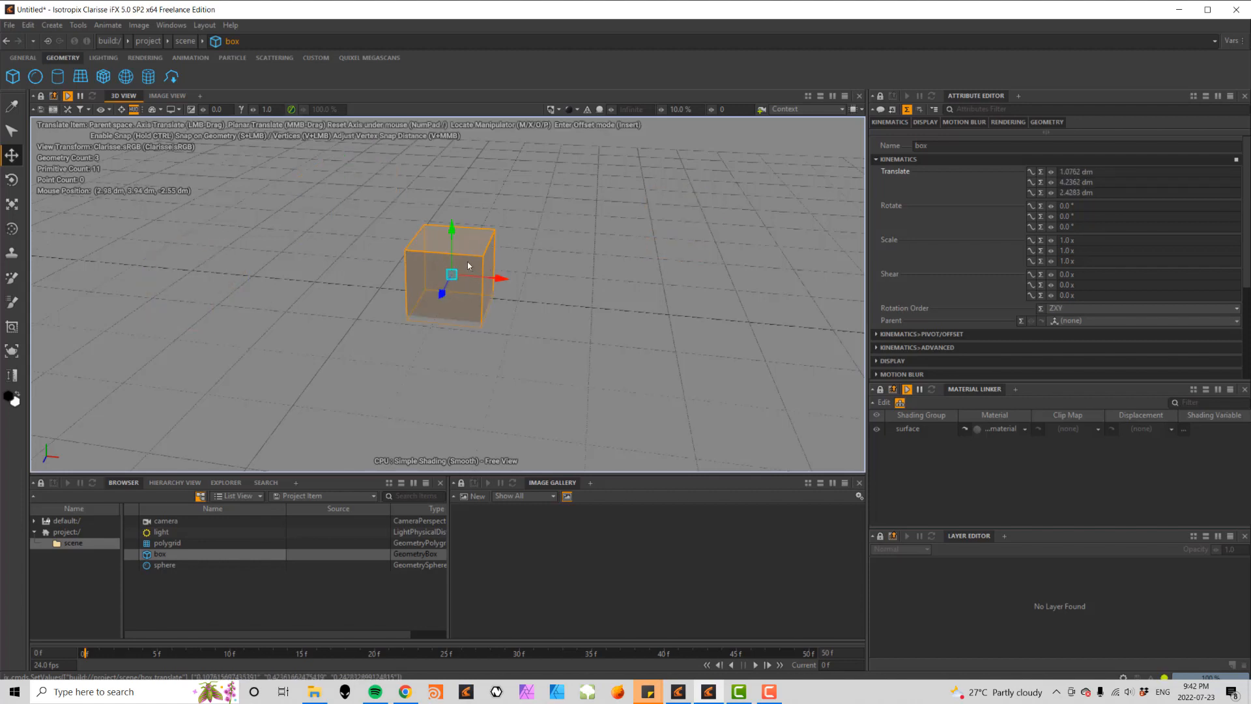
click(709, 202)
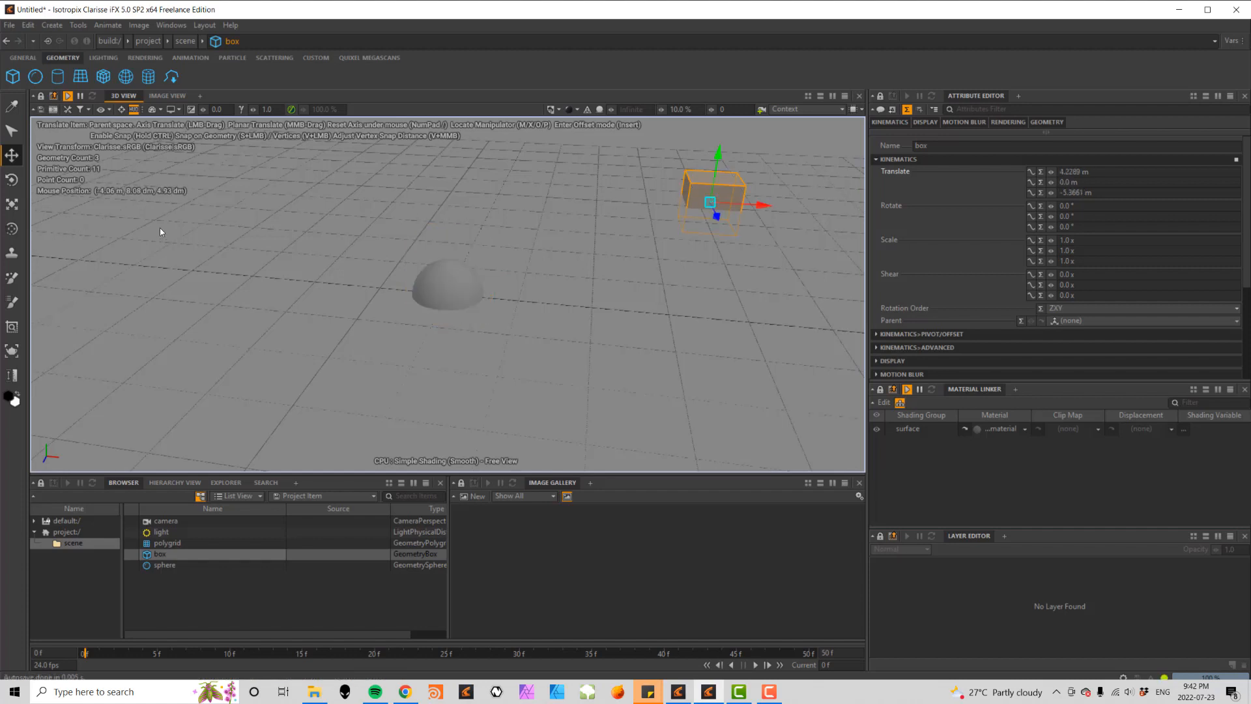
- Rotate the box about 25.4° around Z and scale it uniformly to about 1.21, then return to item selection
click(12, 179)
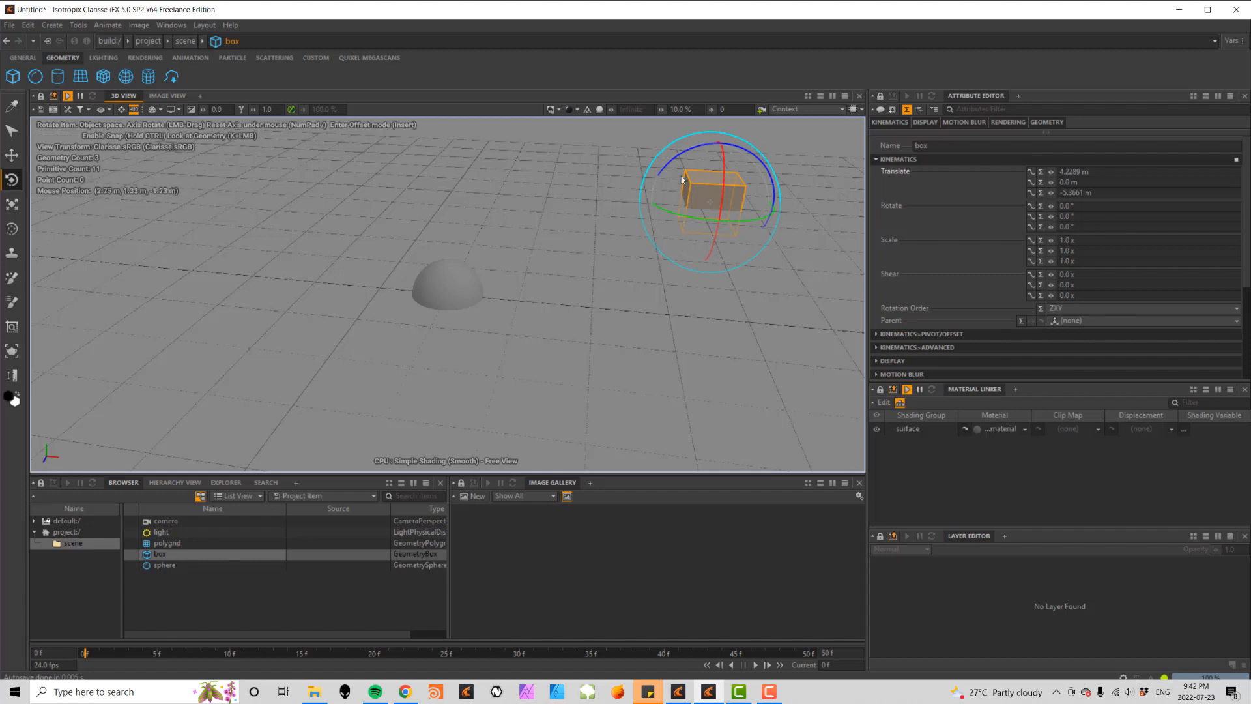
drag(678, 156, 750, 175)
key(r)
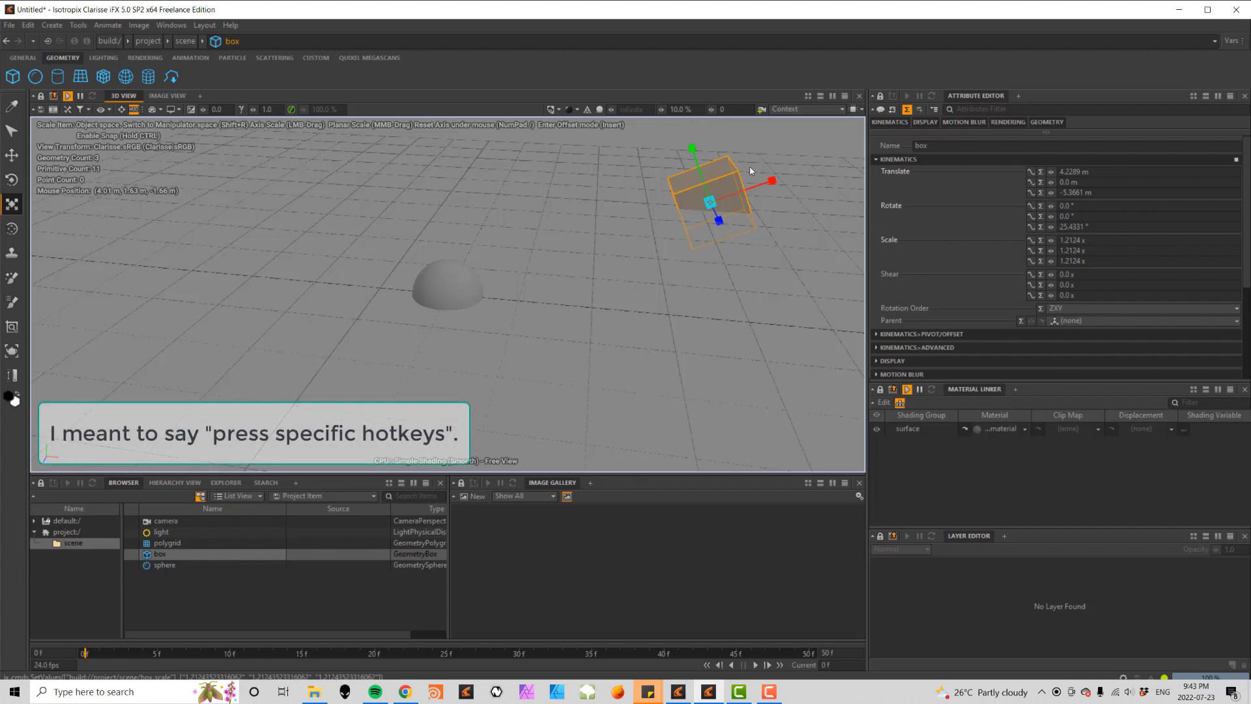
key(q)
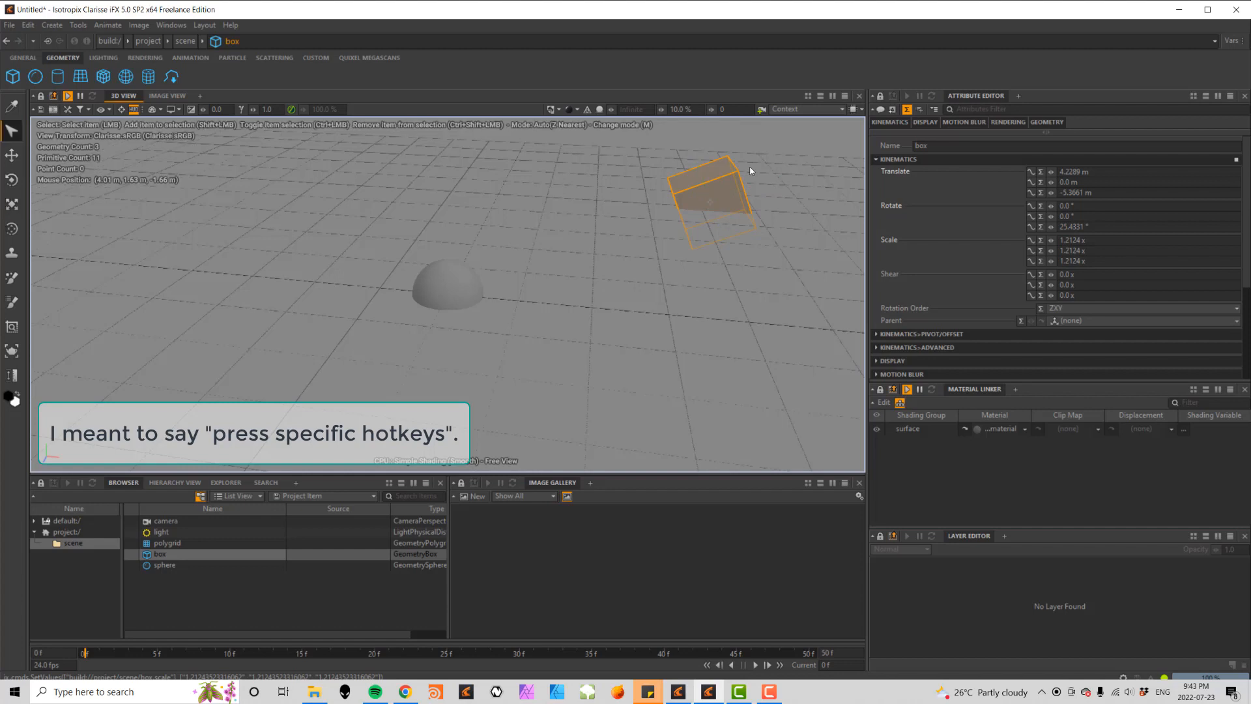
- Select the sphere and move it to about X -1.34 m and Y 1.12 m
click(446, 279)
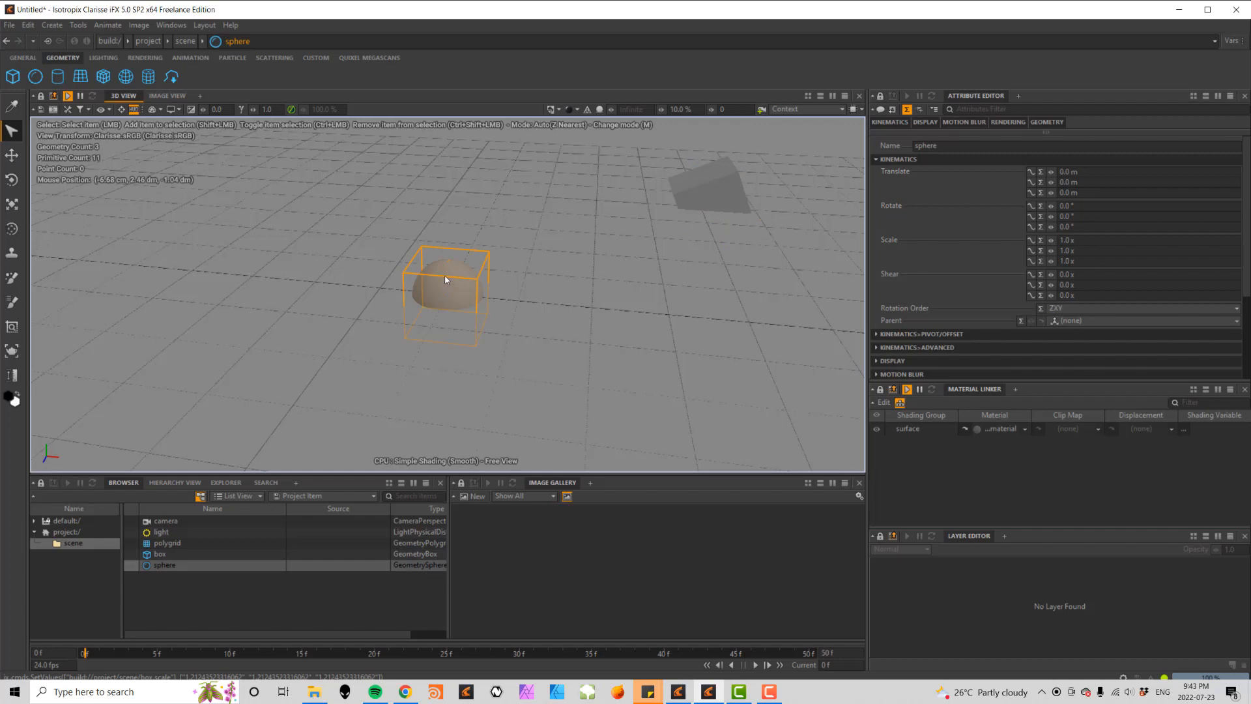
key(w)
drag(444, 260, 445, 188)
drag(492, 224, 396, 225)
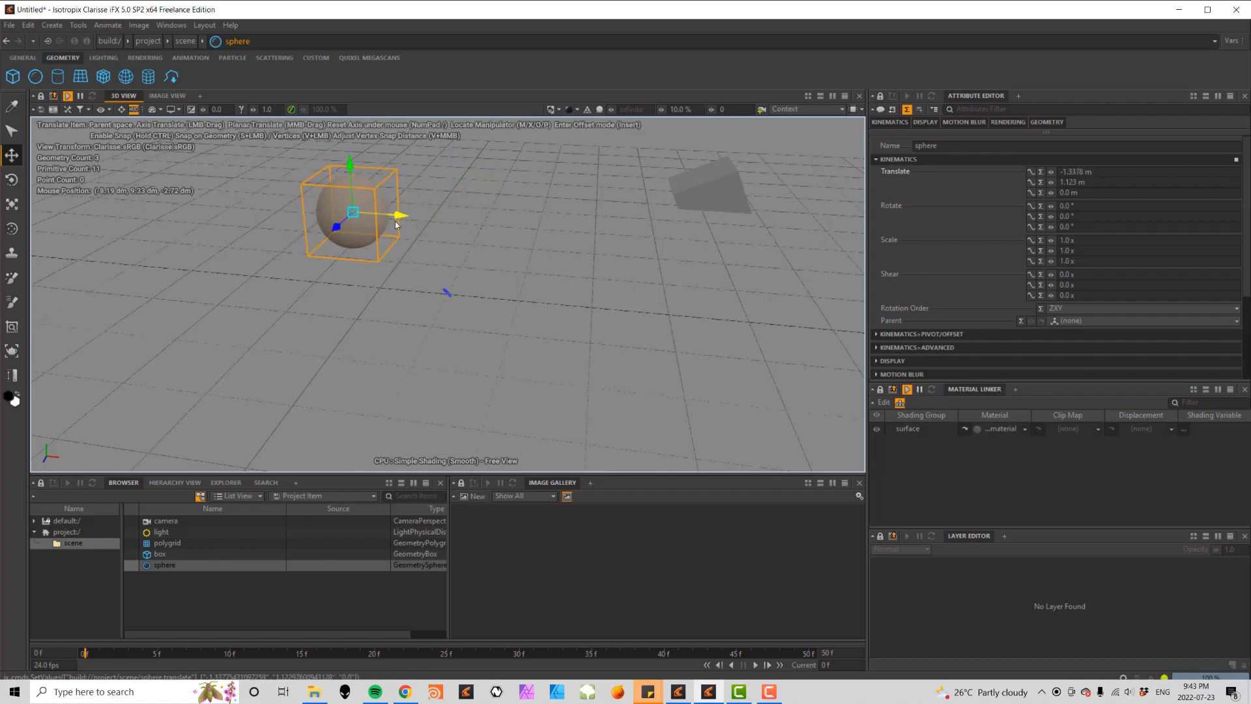
- Rotate the sphere to about 16.1°, -4.4°, -15.5° and scale it to about 1.88 in X and 1.53 in Y and Z
key(e)
drag(389, 171, 455, 179)
key(r)
drag(409, 236, 457, 238)
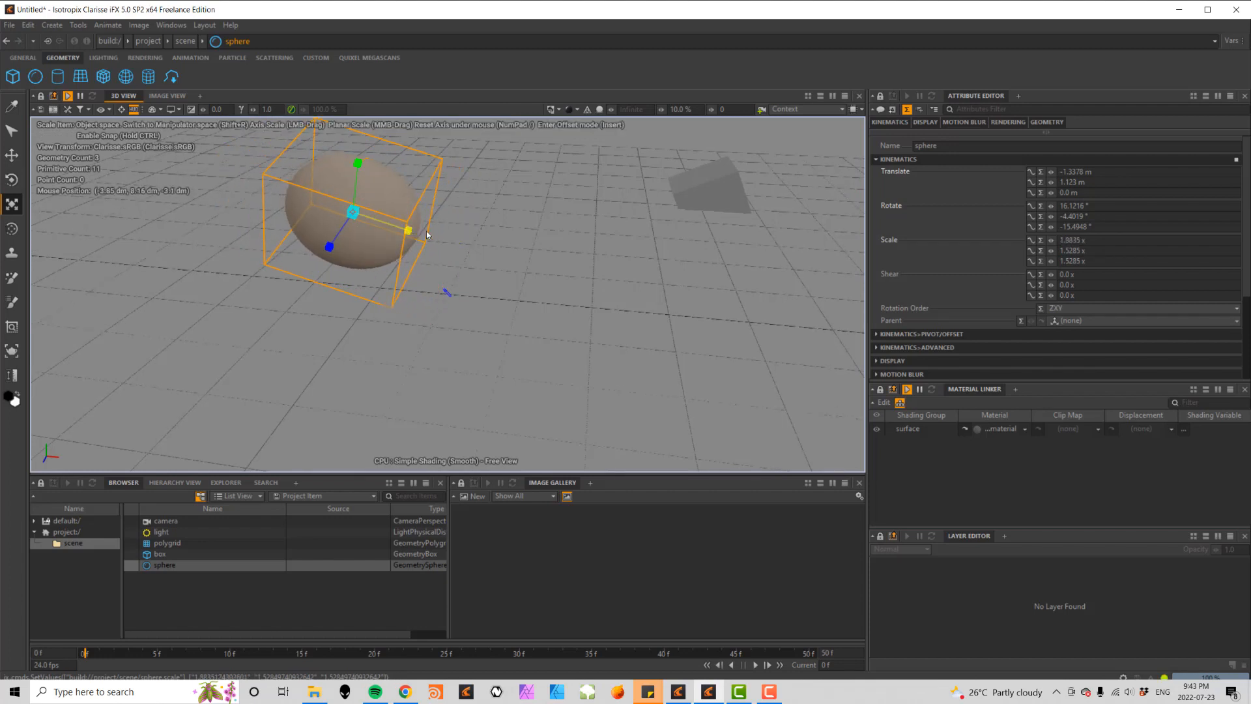
- Add the box to the sphere selection and rotate both around their shared centre by about -10.7° in Y with the Transform tool
click(13, 228)
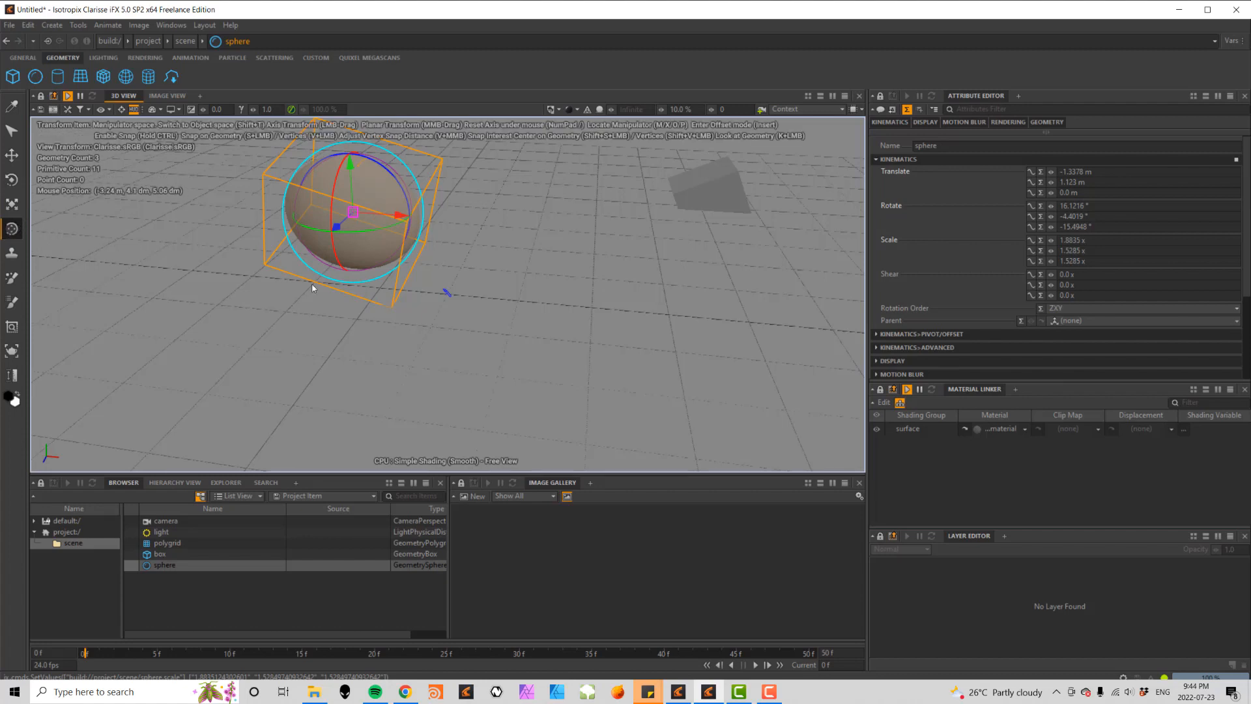
shift+click(713, 193)
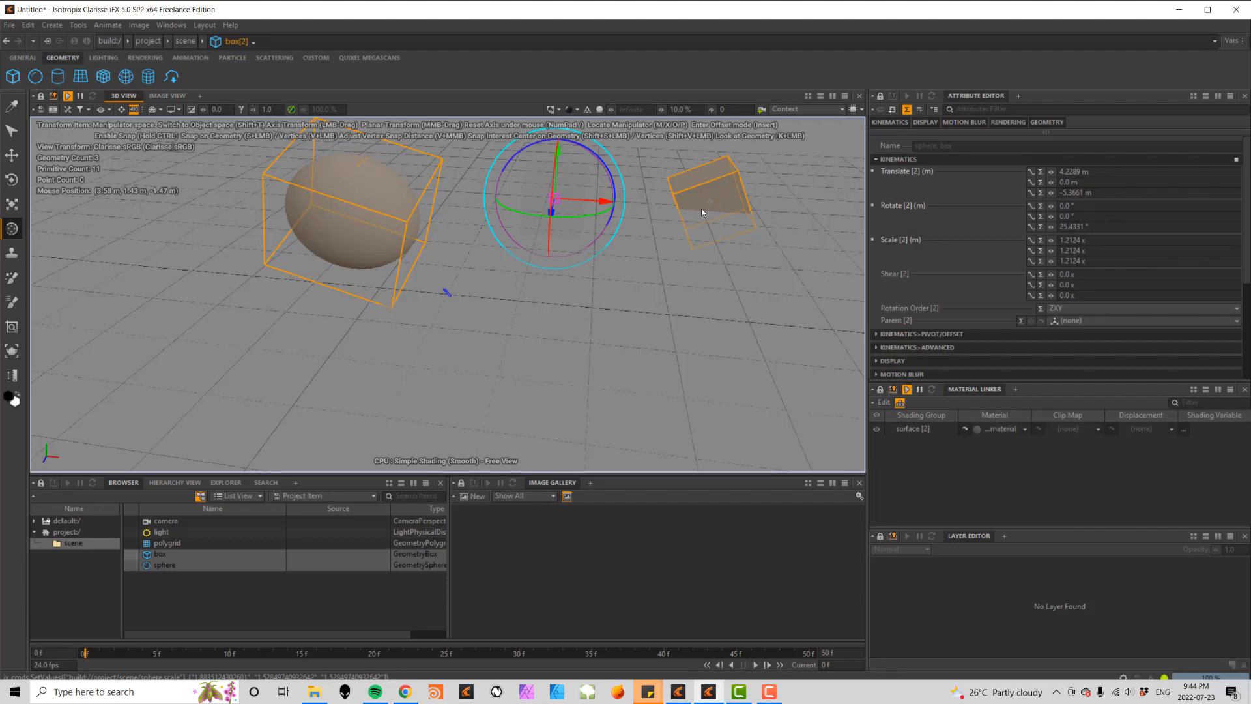
mouse_move(582, 219)
mouse_down()
mouse_move(497, 209)
mouse_move(565, 209)
mouse_up()
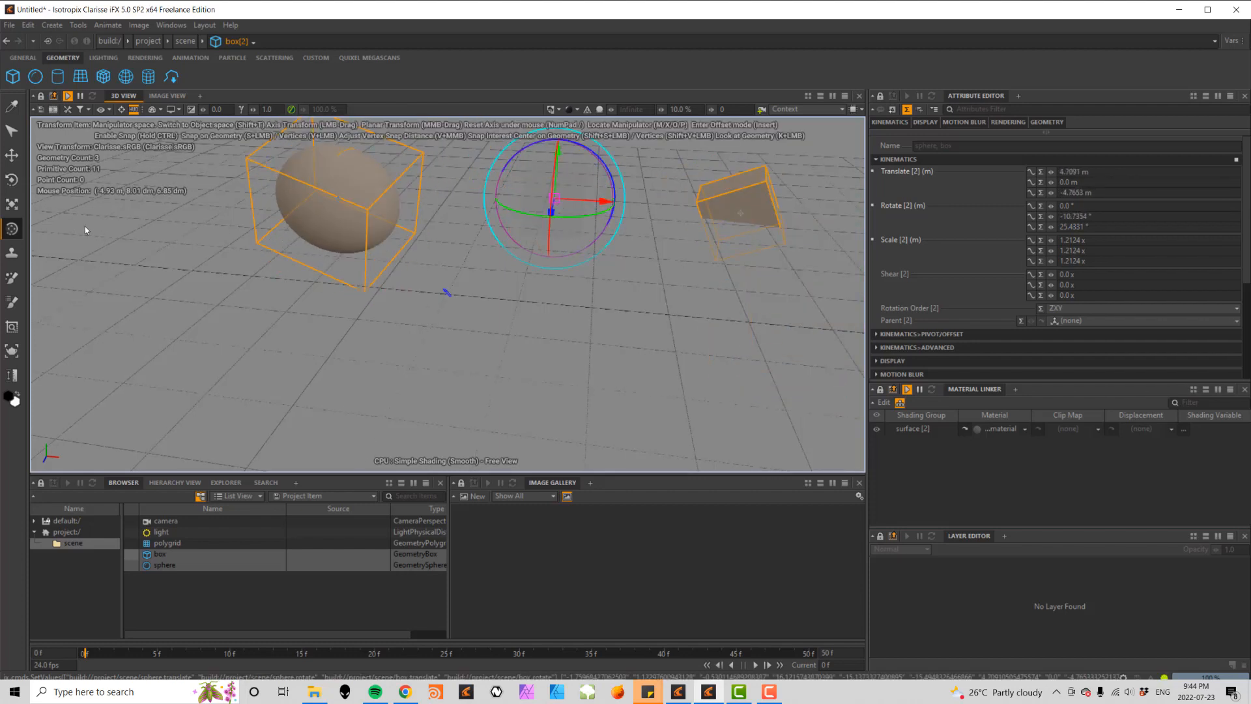
- Rotate the box and sphere around their own pivots, bringing the box to about 6.6°, -24.8°, 24.6°, and switch back to the Transform tool
click(11, 181)
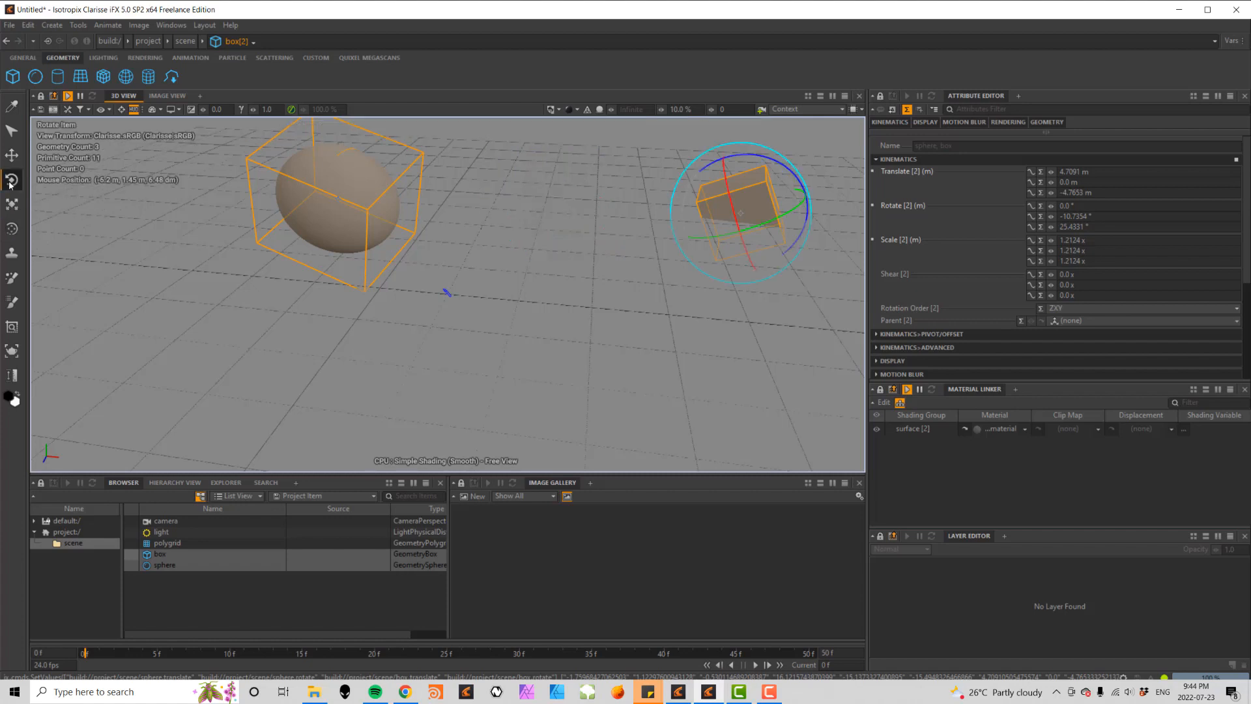
mouse_move(787, 213)
mouse_down()
mouse_move(751, 228)
mouse_move(780, 214)
mouse_up()
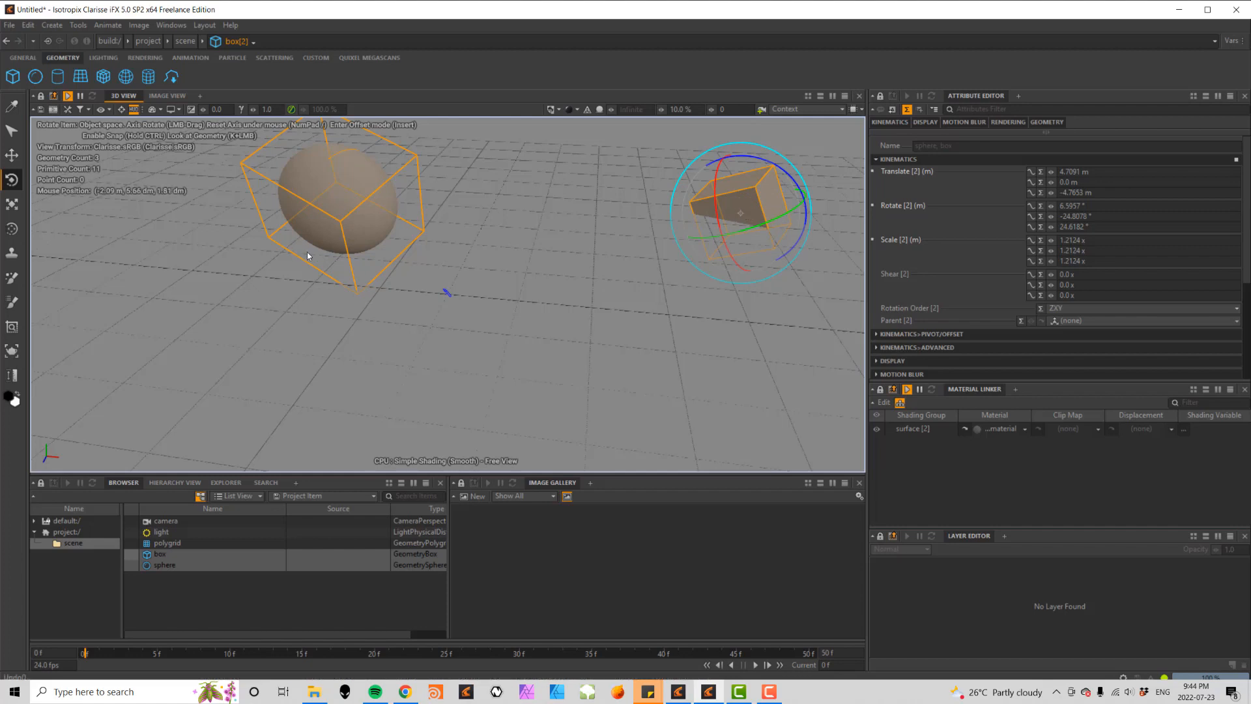
click(12, 229)
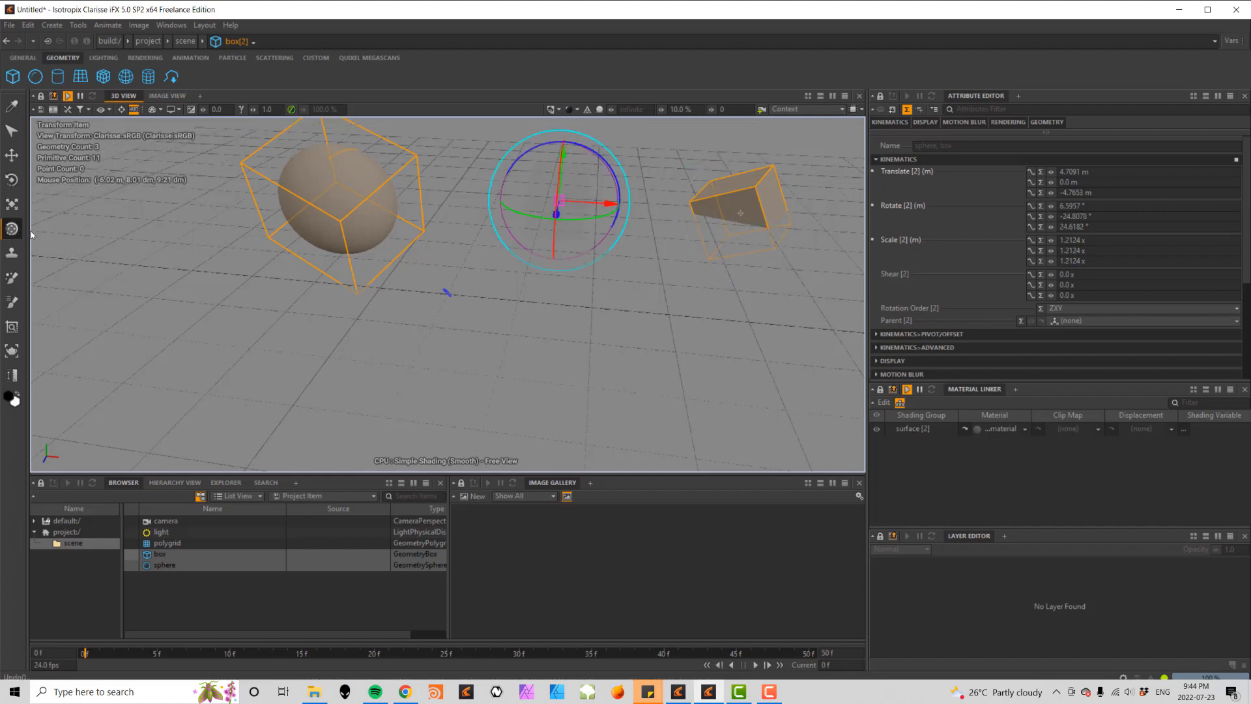
drag(505, 181, 480, 197)
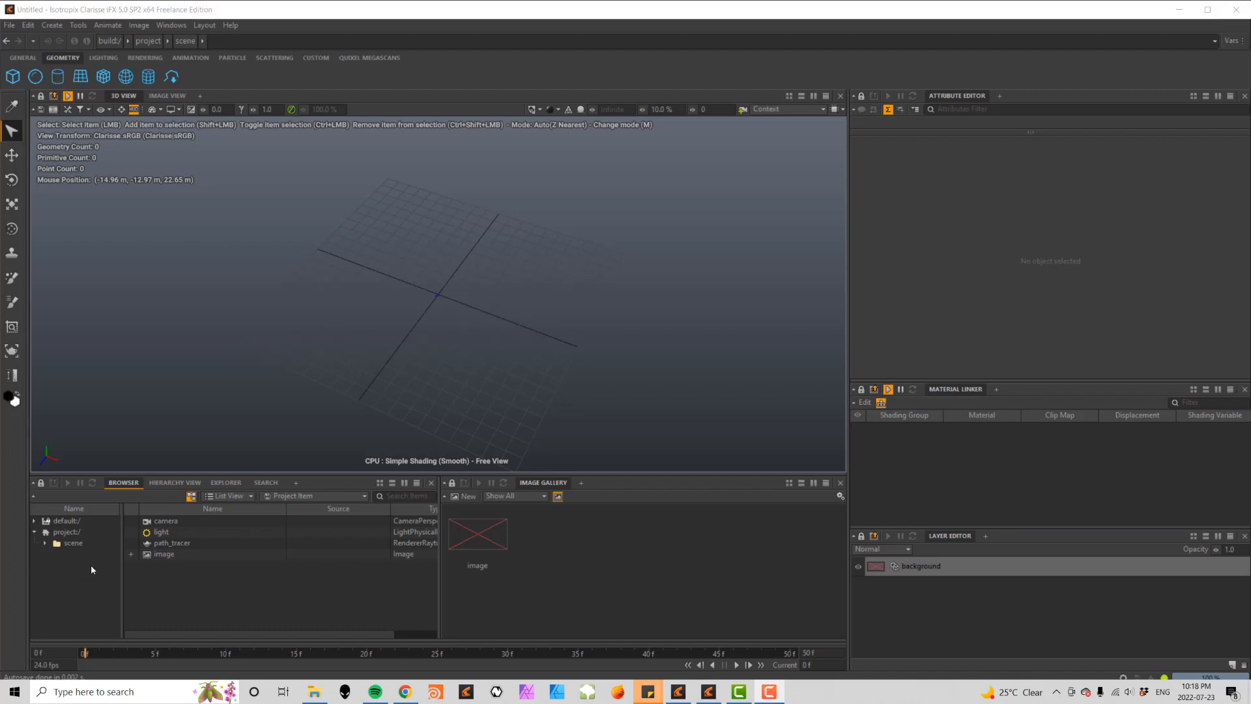
- Examine the default project's scene context and the light, path tracer and image items stored inside it
click(66, 531)
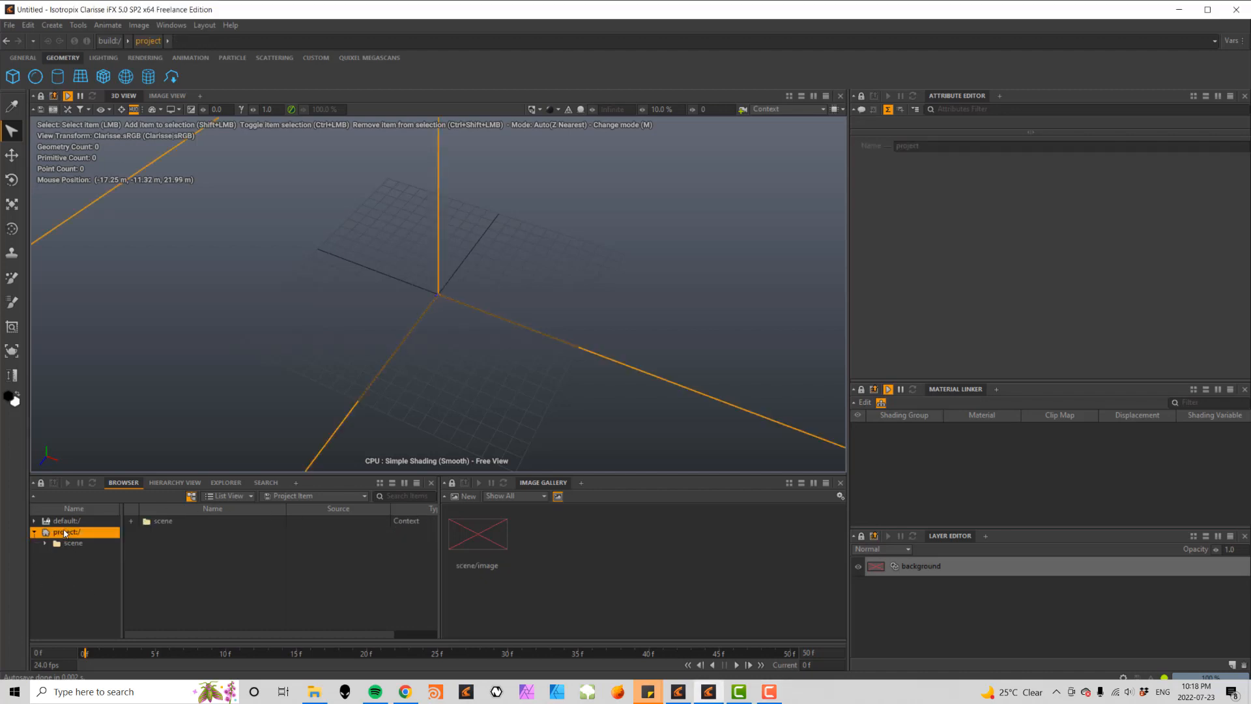
click(68, 544)
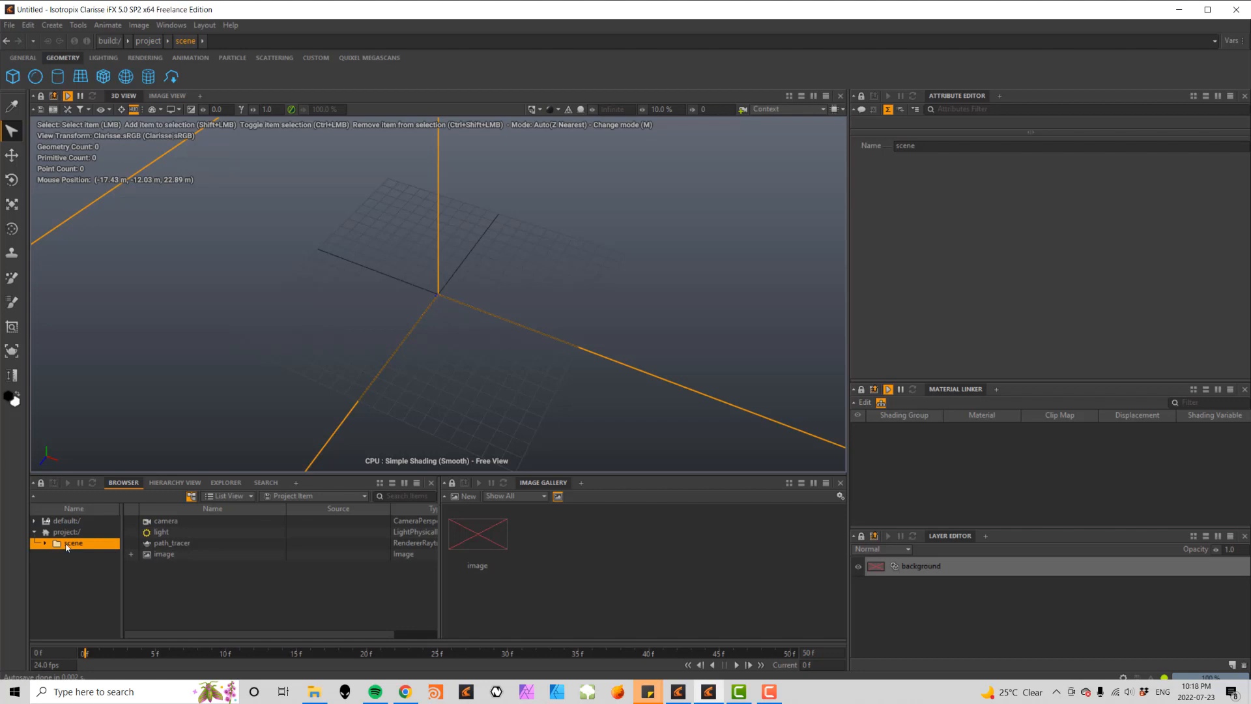
click(156, 530)
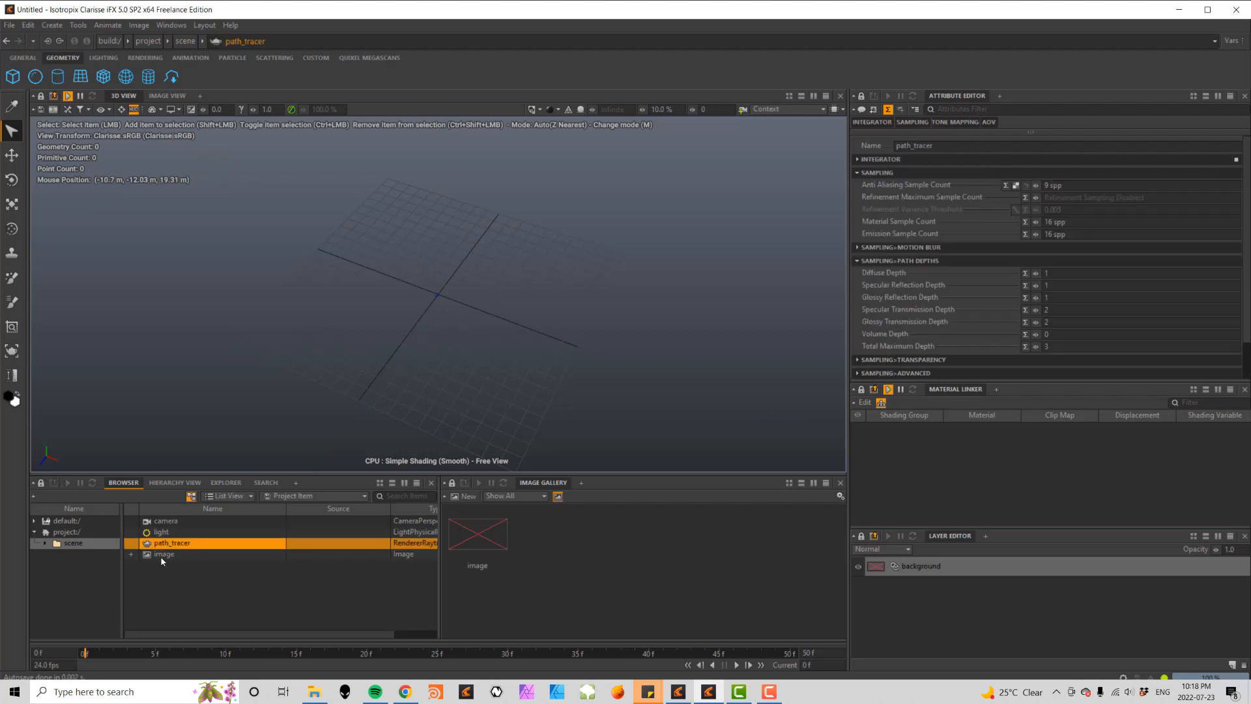
click(161, 556)
click(83, 546)
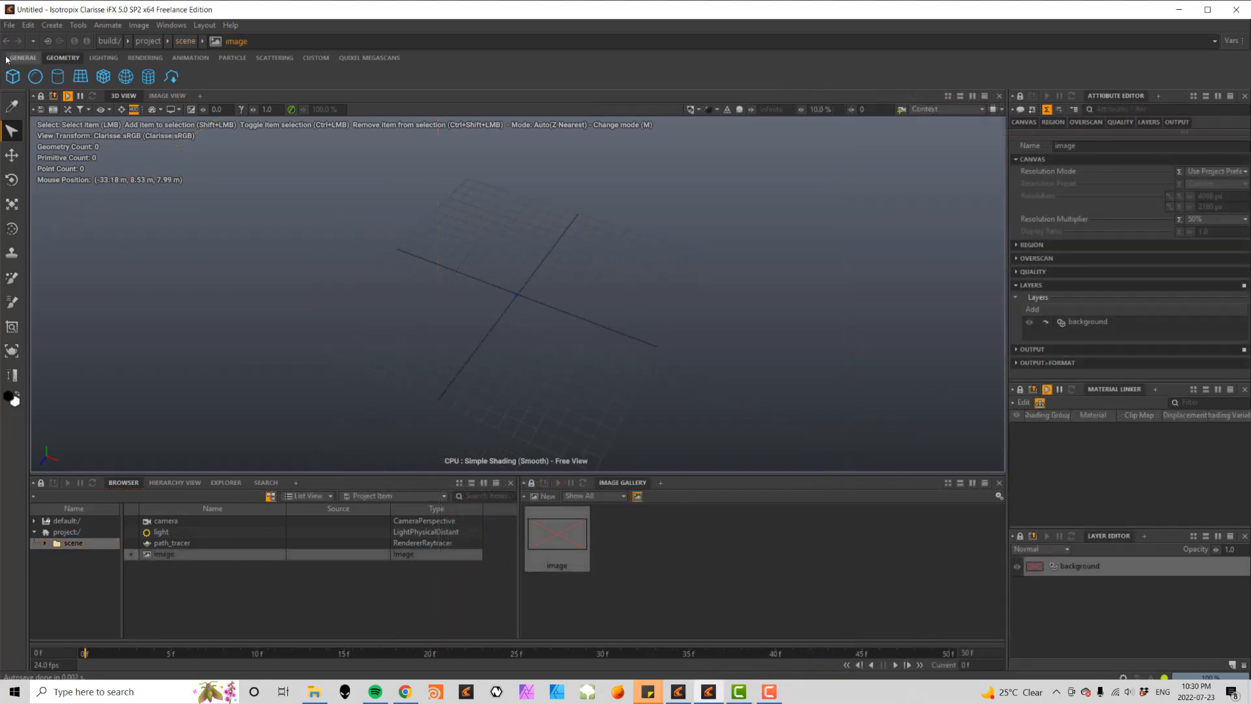
- Start a new empty project without the default scene items
click(8, 26)
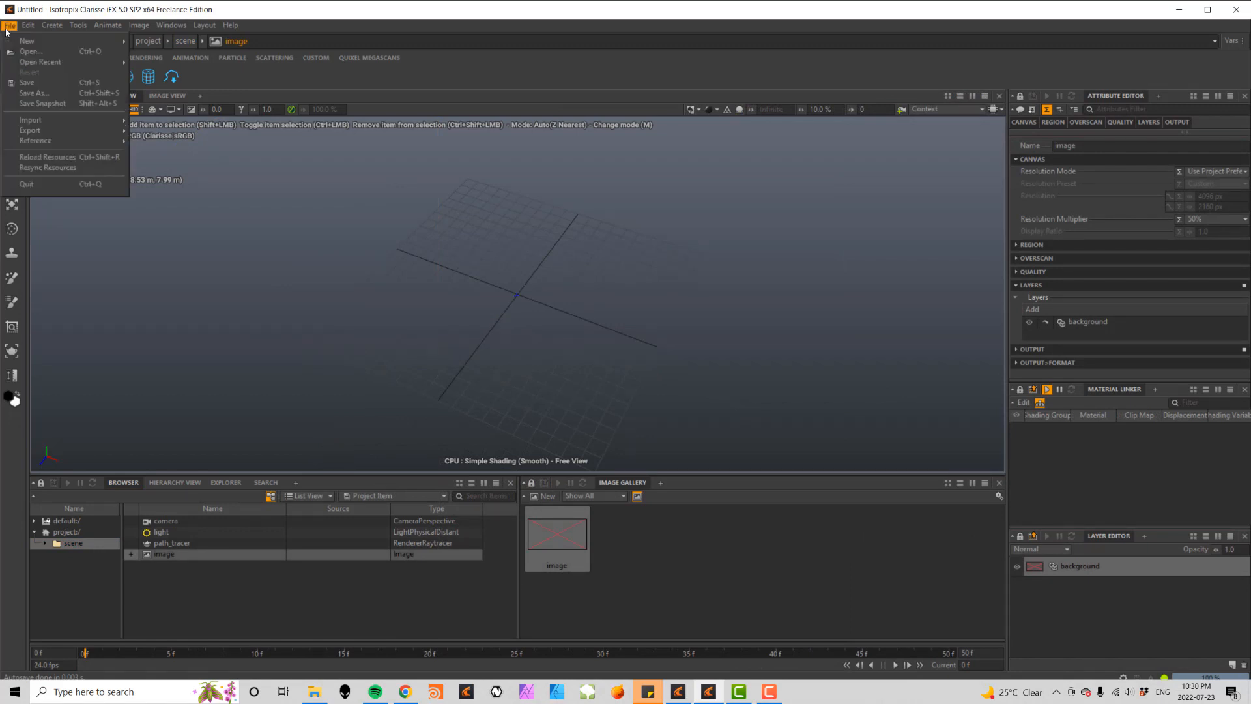
mouse_move(19, 43)
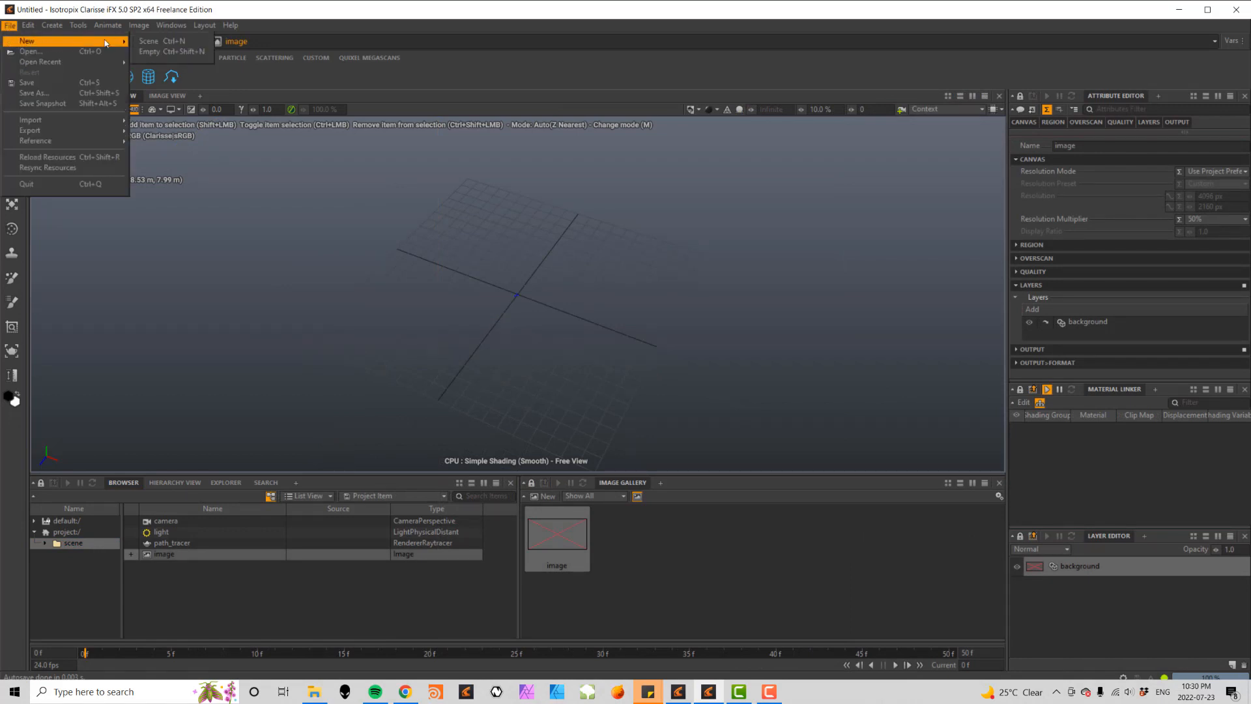
click(150, 41)
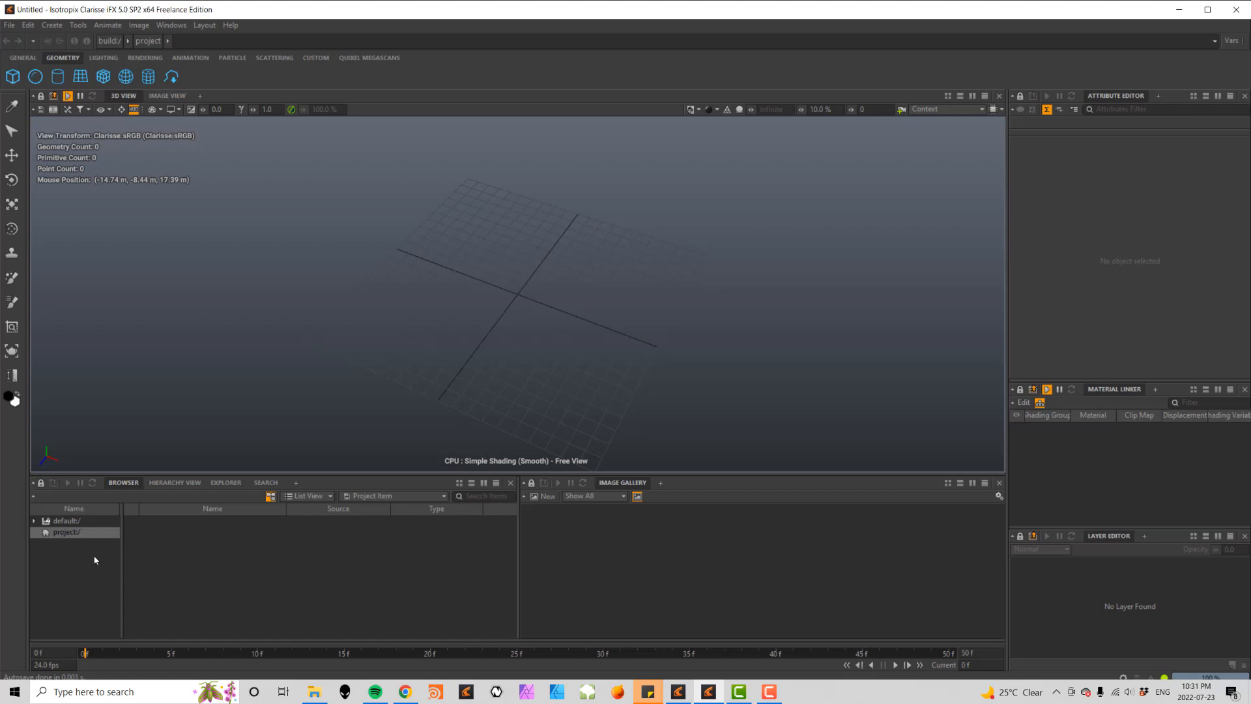
- Create a new context in the project root and name it Scene_day
right_click(67, 537)
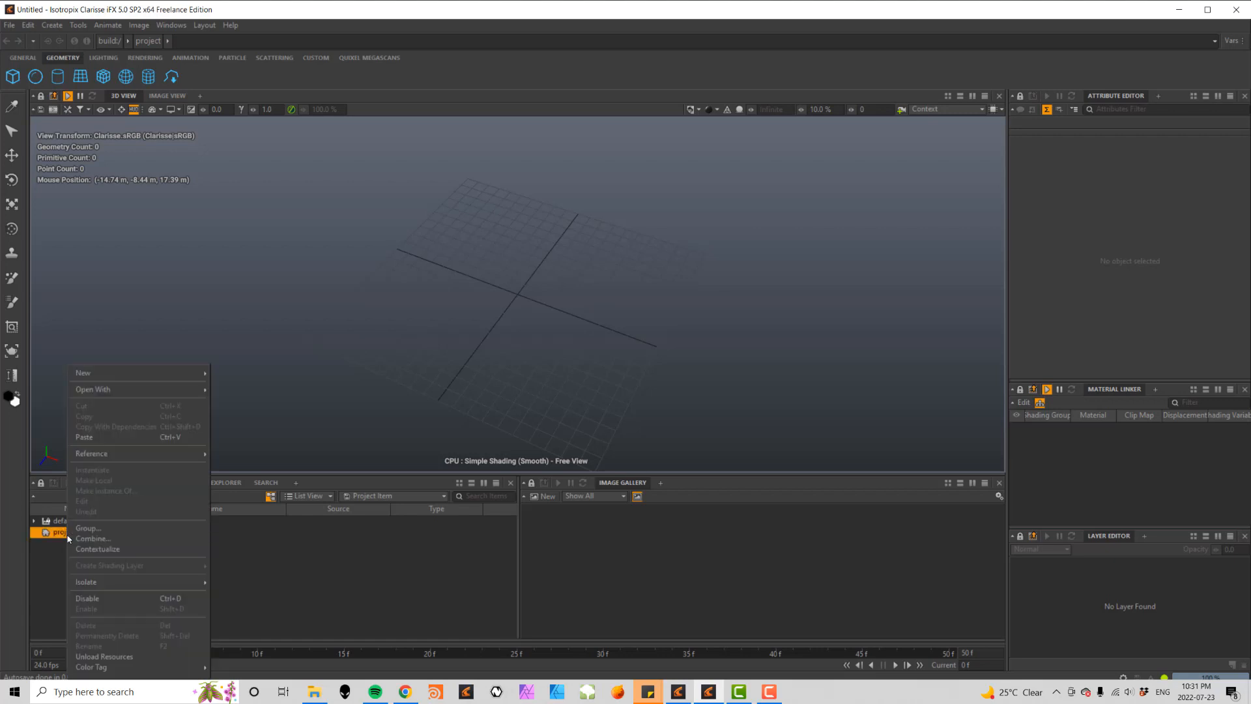
mouse_move(110, 375)
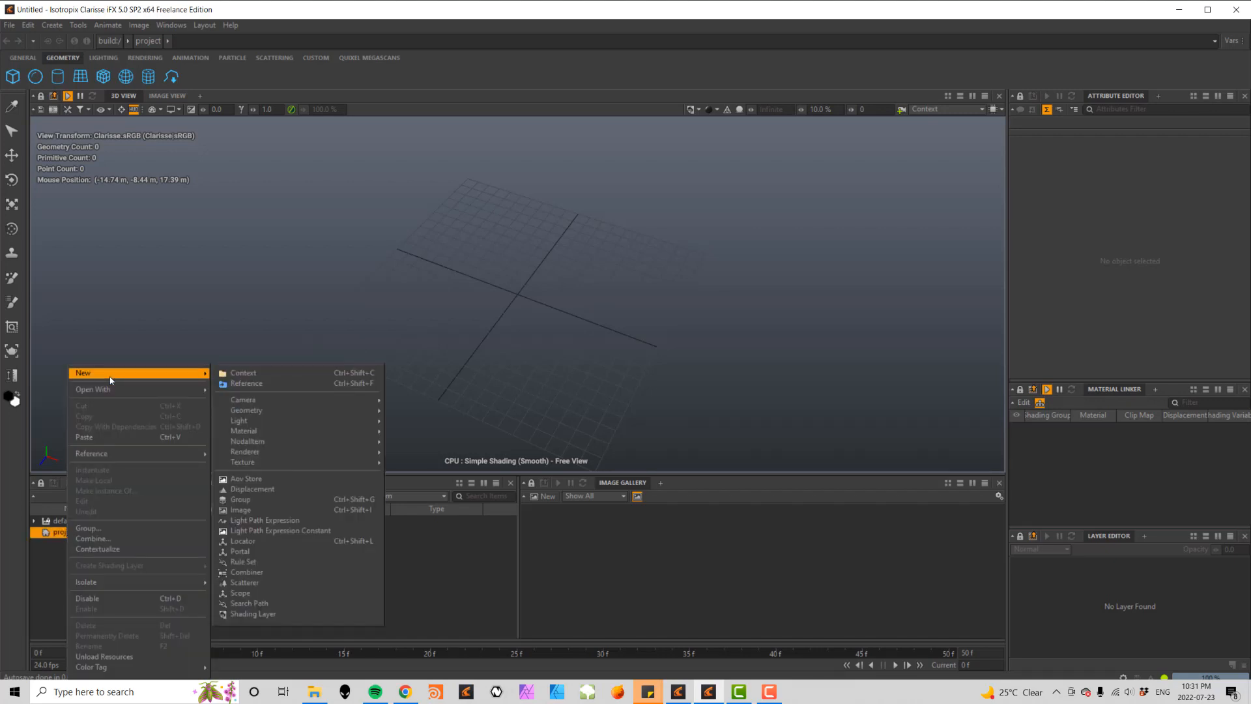
click(243, 374)
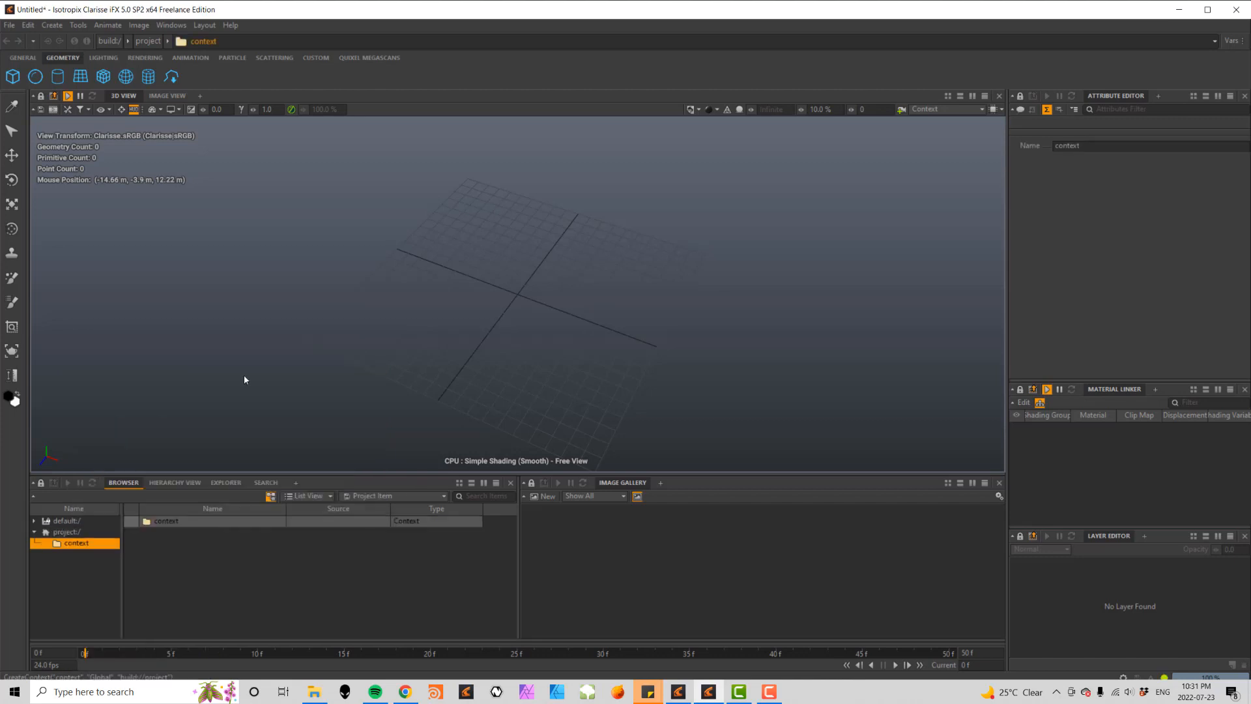
double_click(86, 550)
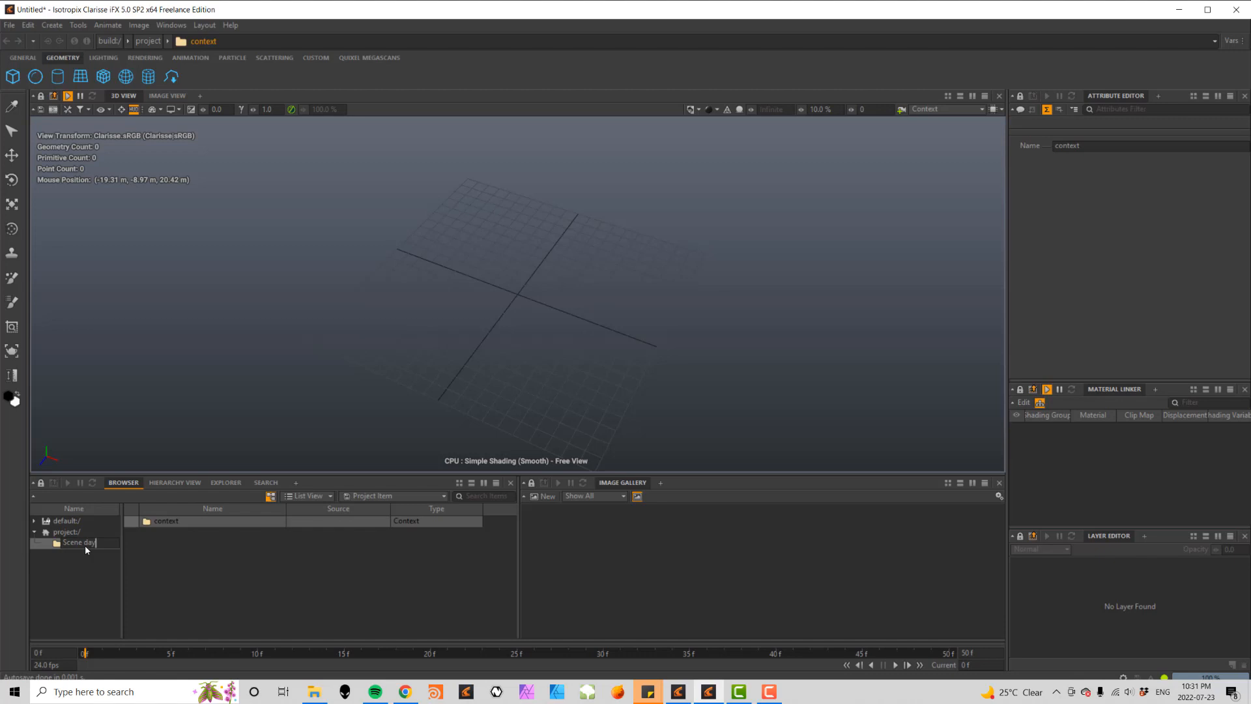
key(Return)
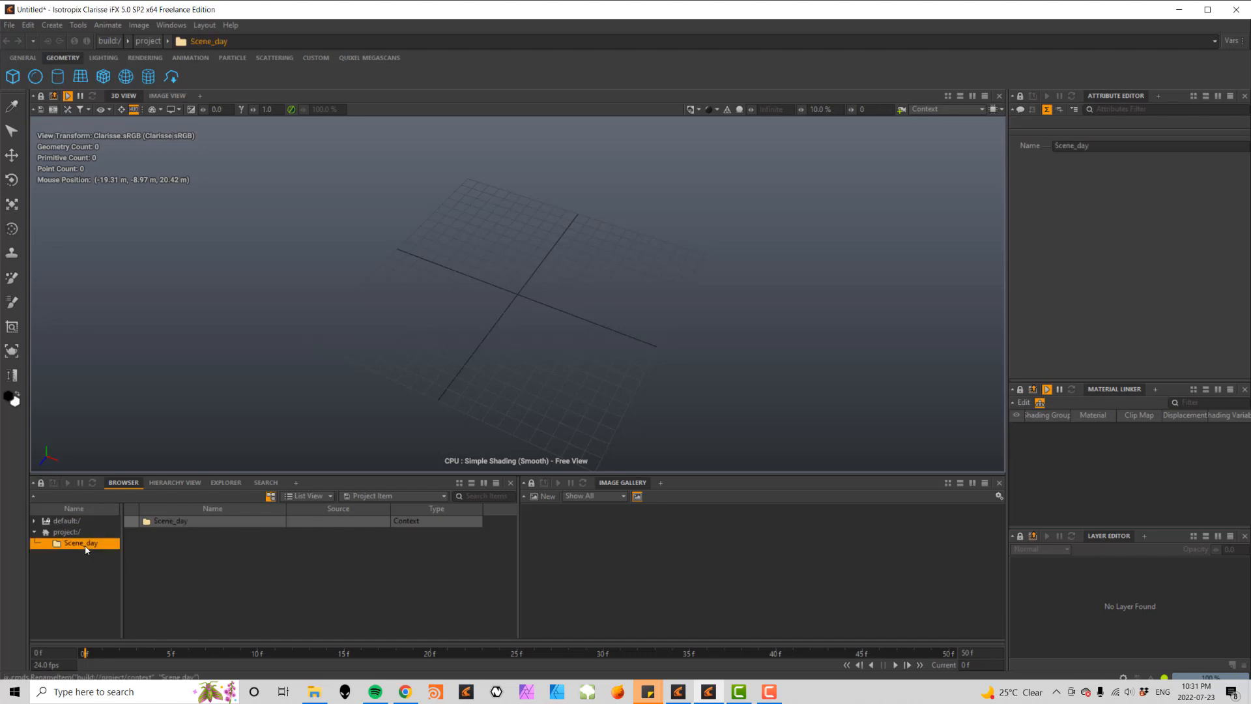
- Create a polygon grid inside the Scene_day context and select it
double_click(179, 521)
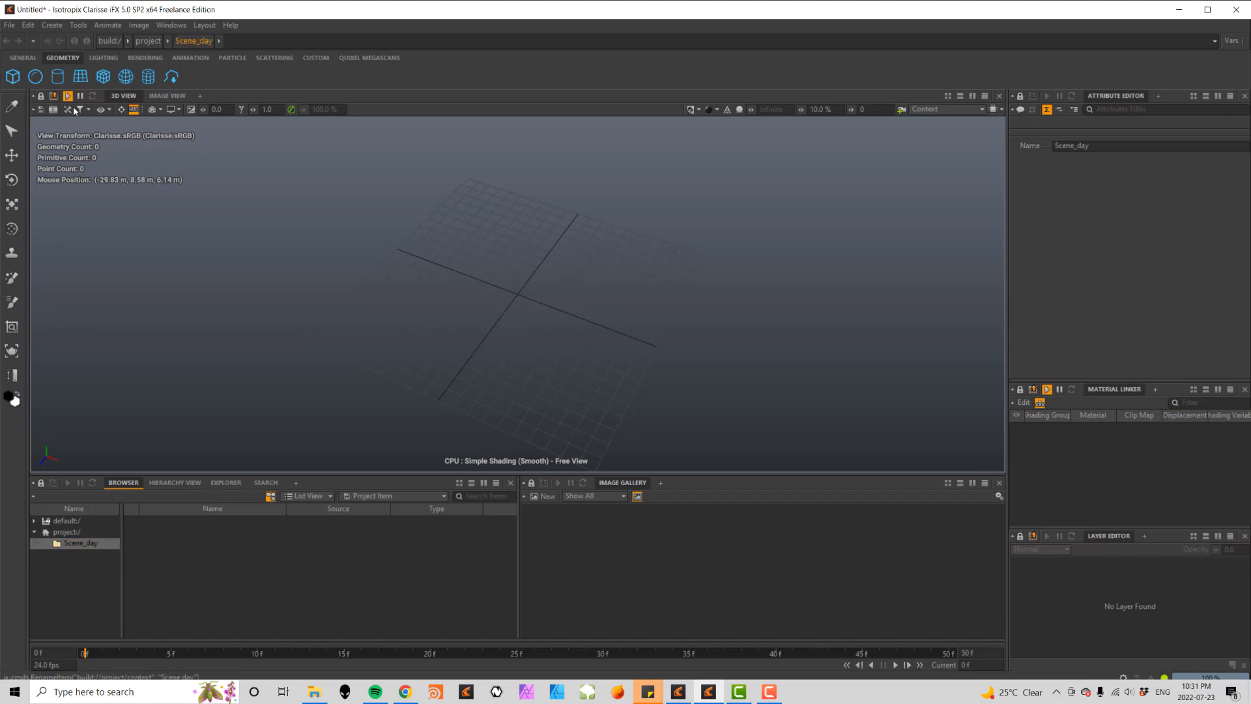
click(80, 76)
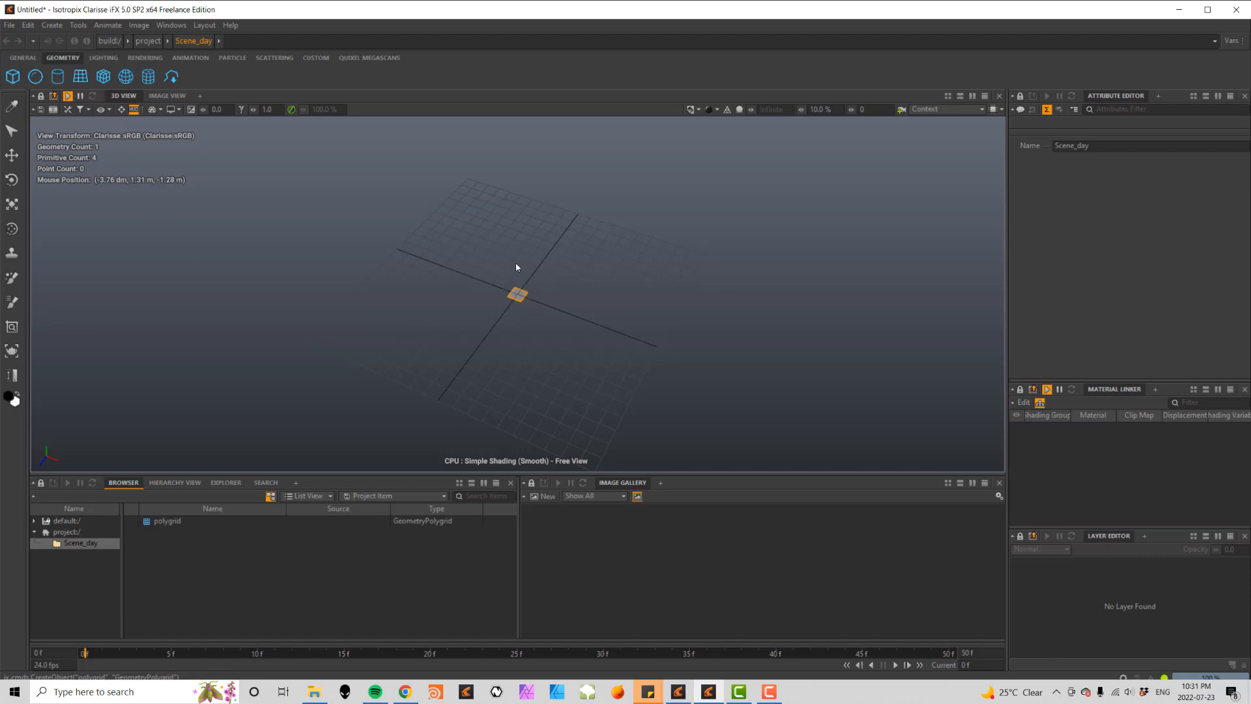
click(520, 298)
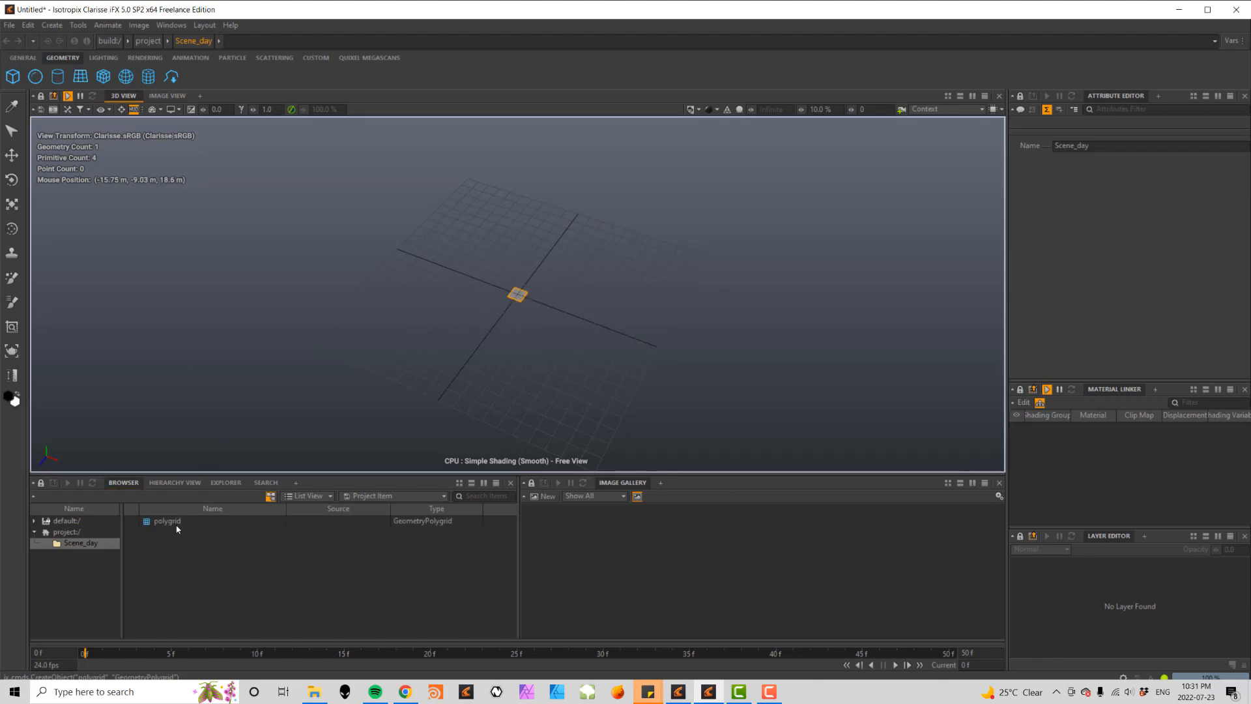
click(378, 520)
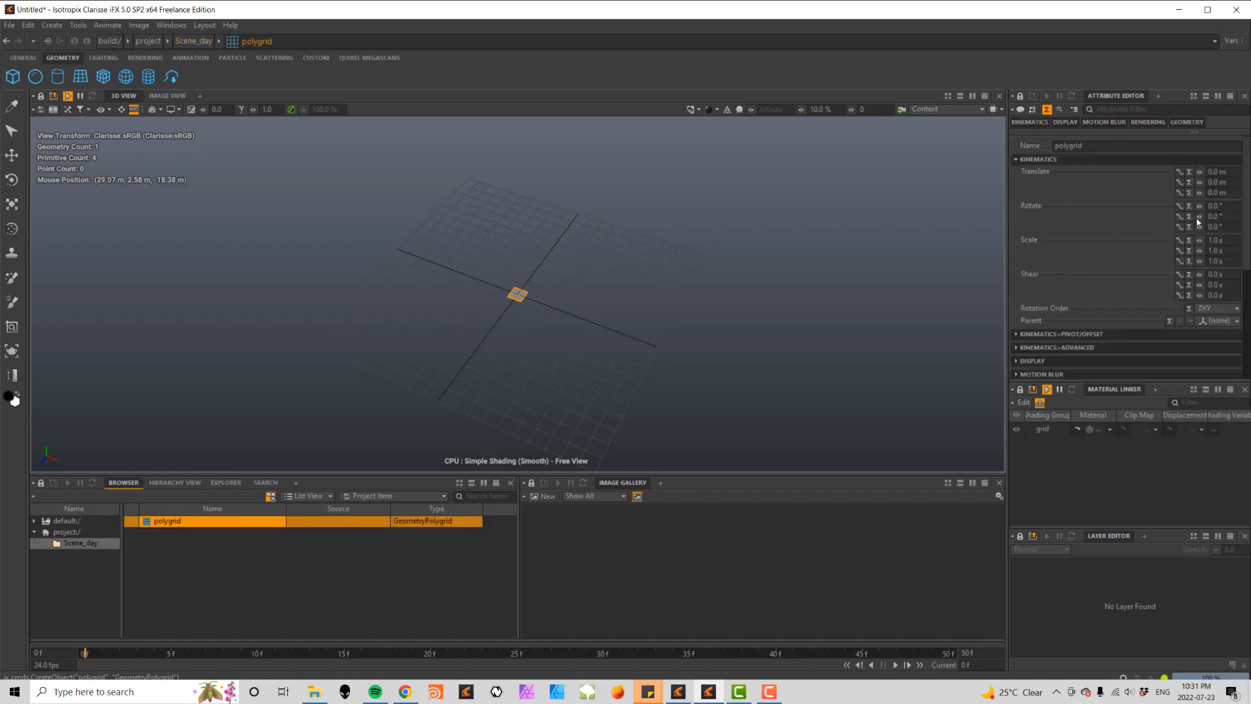
- Set the polygon grid's size to 1000 by 1000 m and frame the whole grid in the 3D view
drag(1244, 215, 1245, 310)
double_click(1222, 286)
text(100)
key(Tab)
text(1000)
key(Tab)
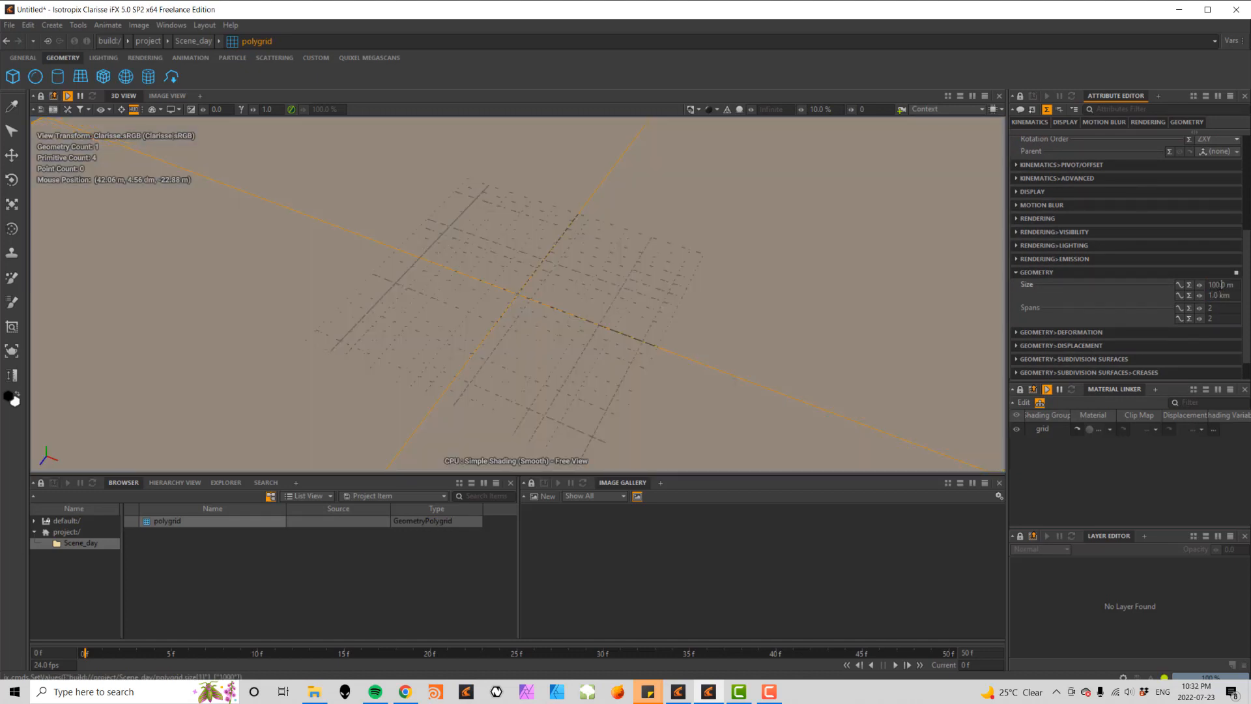
text(0)
key(Tab)
click(712, 314)
key(f)
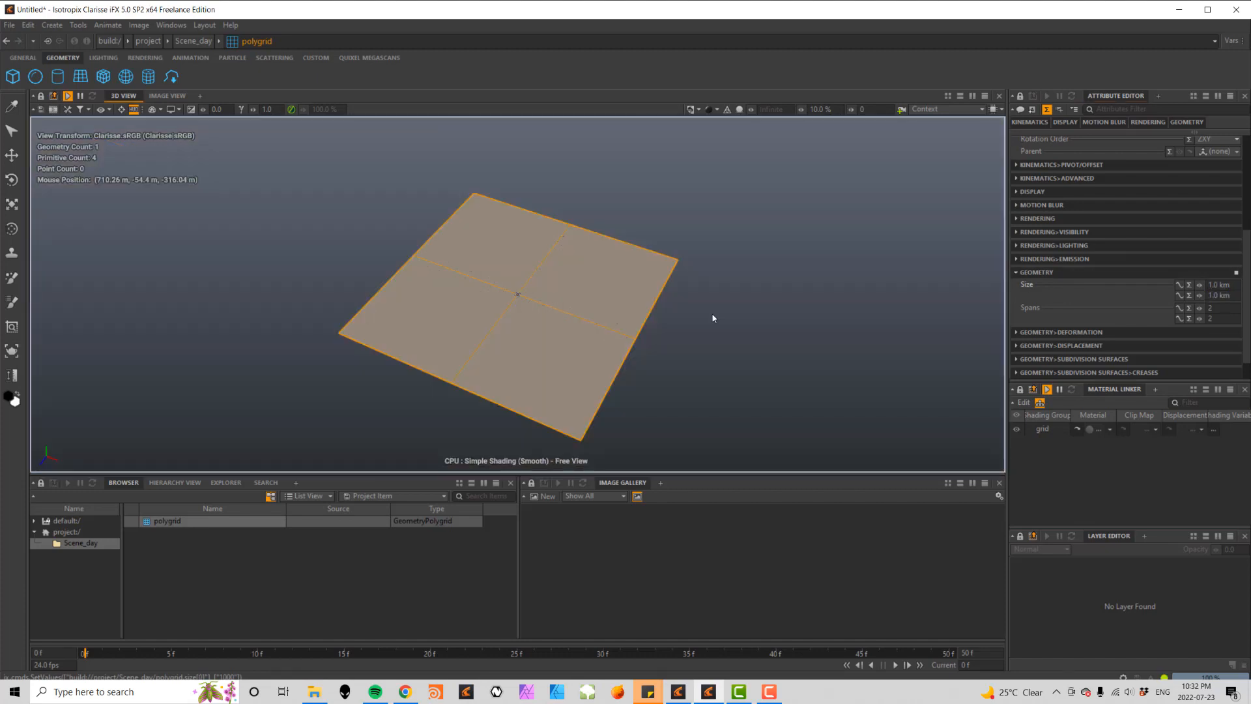
- Create a box at the grid's centre, select it and frame it in the 3D view
alt+drag(427, 352, 497, 322)
scroll(491, 319, up, 3)
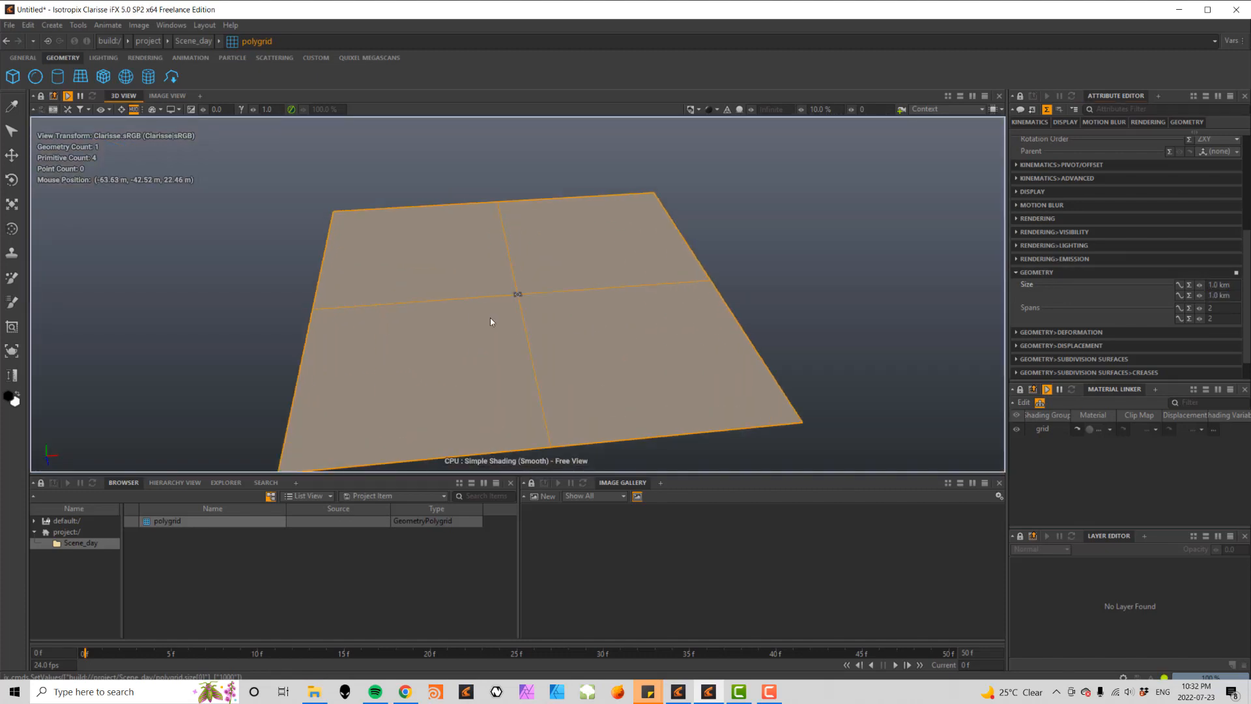
scroll(491, 319, up, 2)
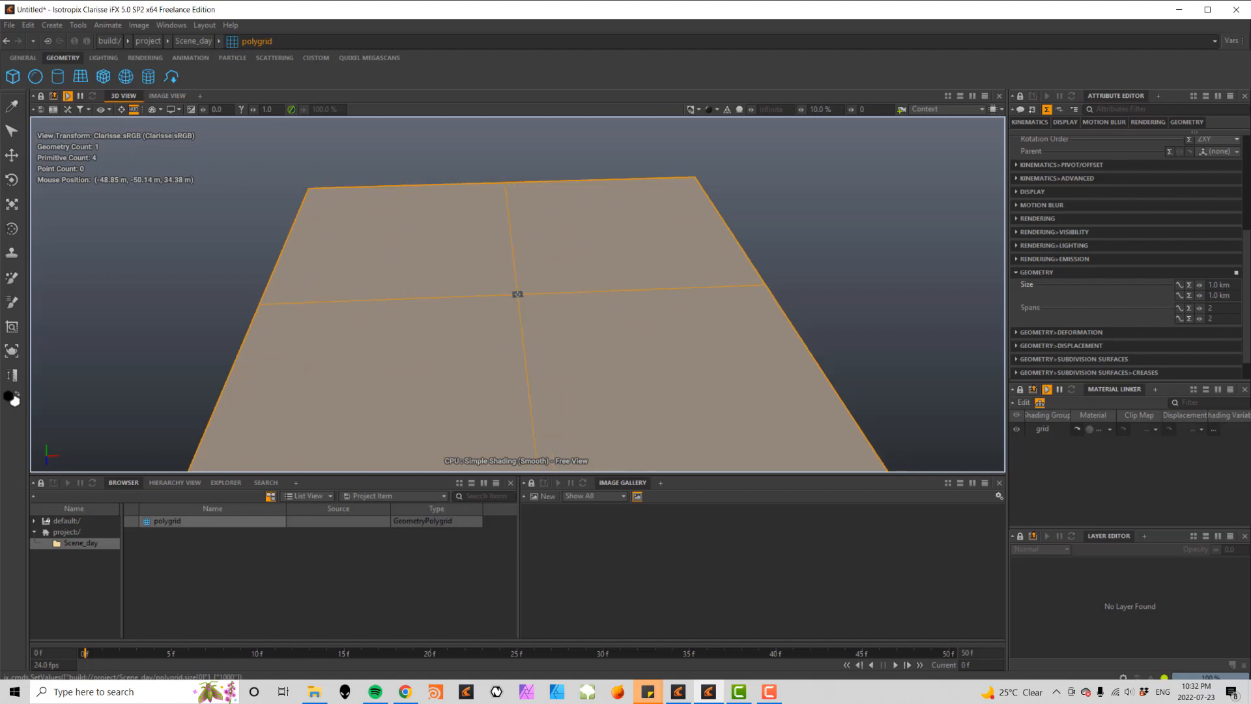
click(12, 76)
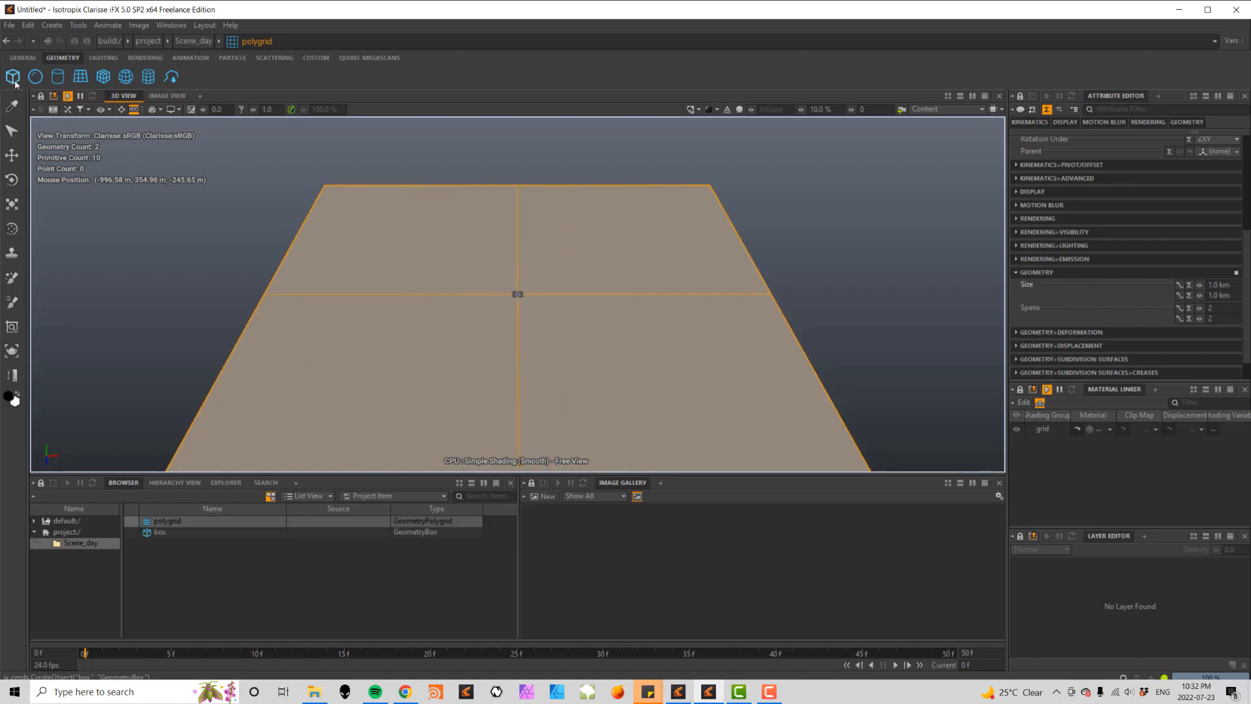
click(159, 533)
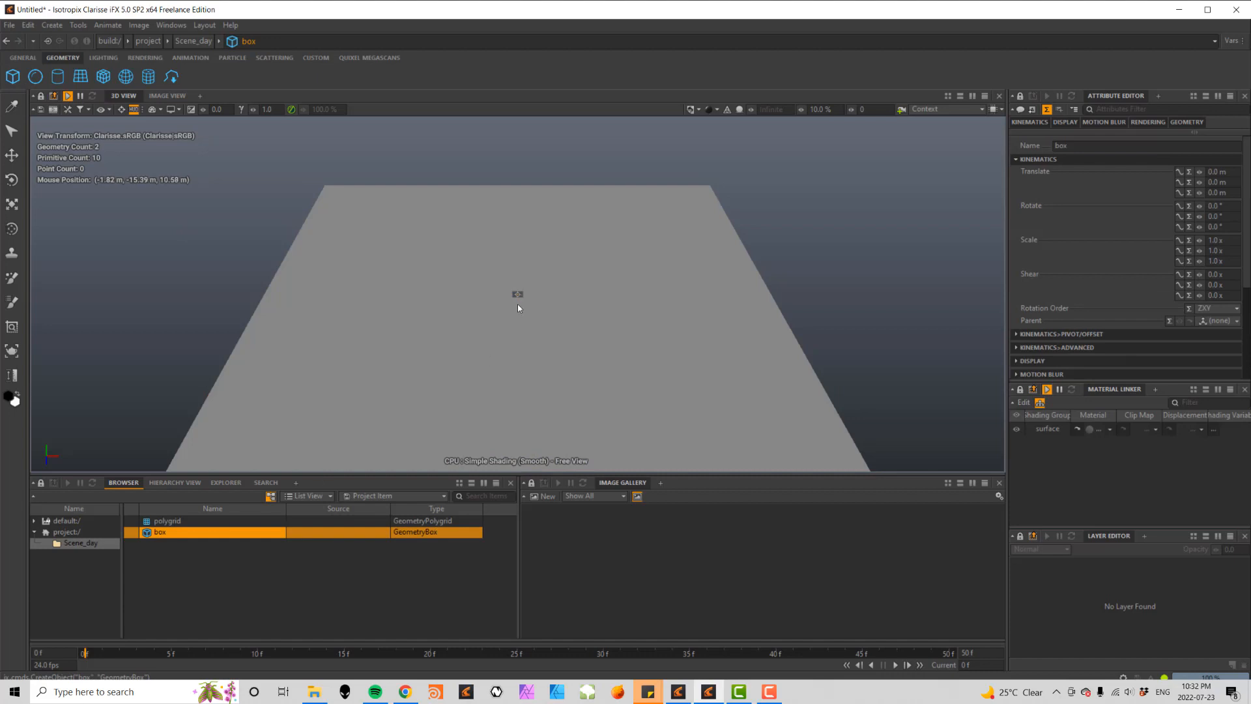
key(f)
scroll(517, 304, down, 5)
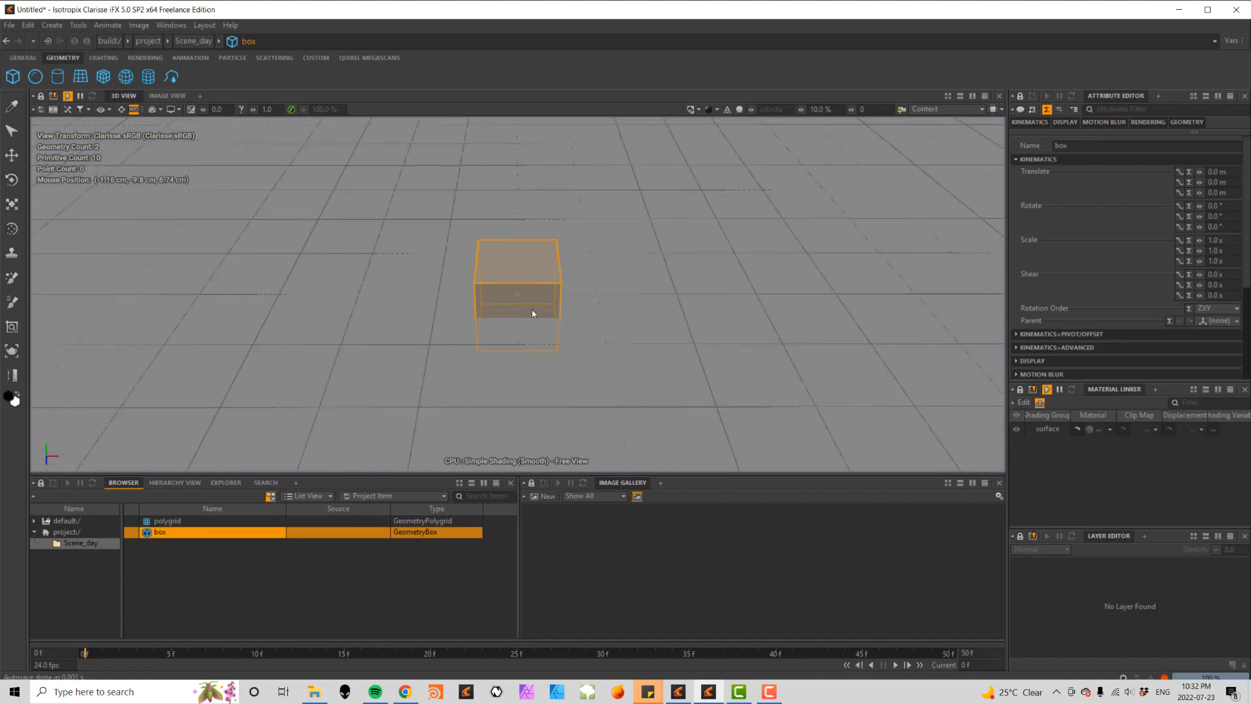
scroll(573, 315, down, 2)
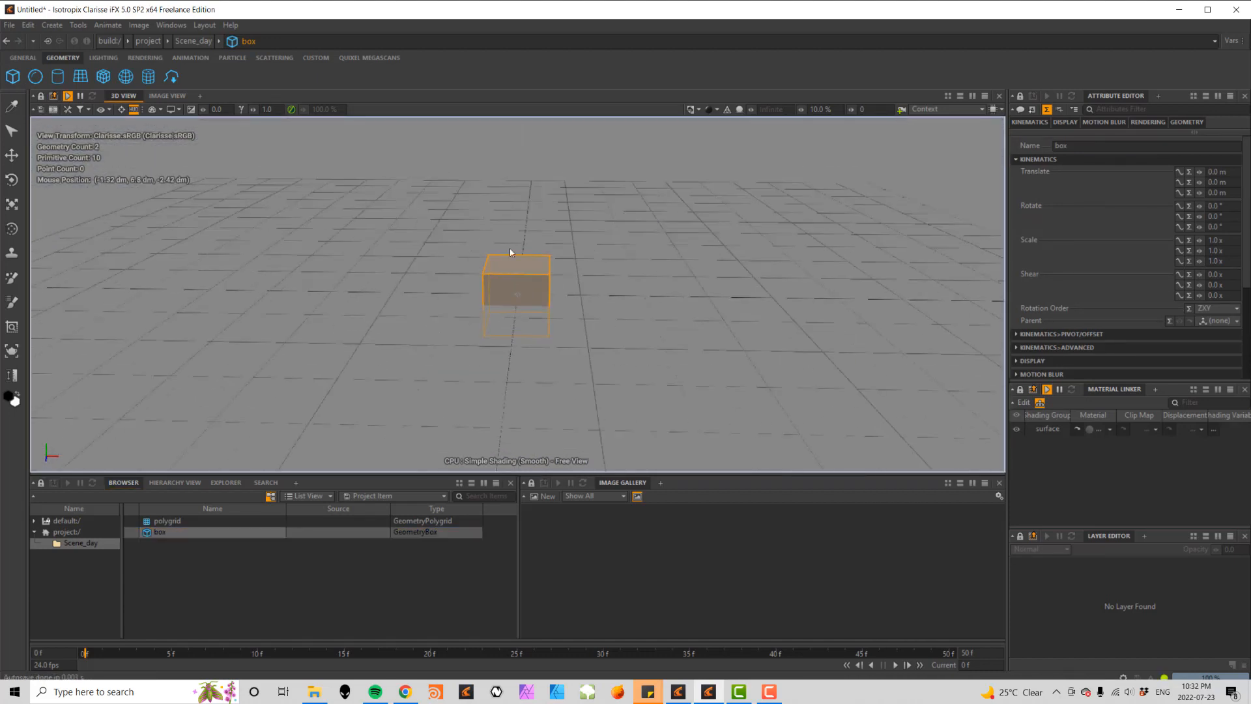
- Move the box to about X -1.41 m and raise it above the ground grid with the Translate tool
click(12, 155)
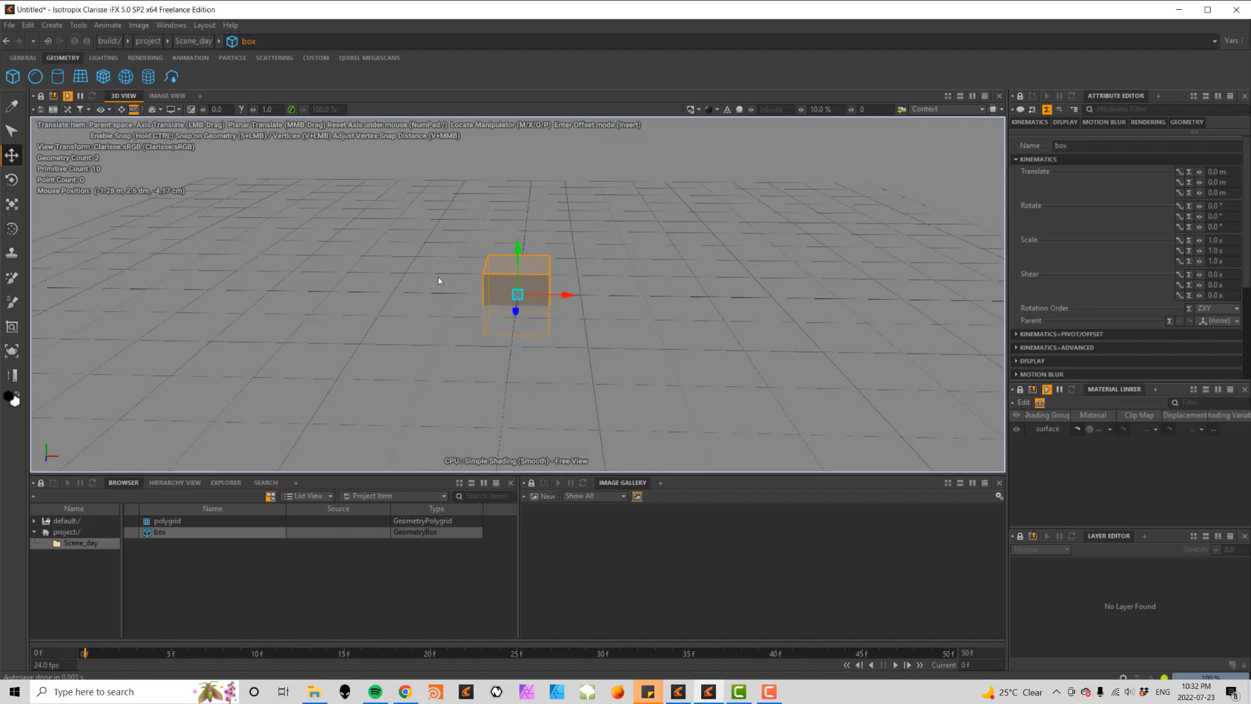
drag(517, 294, 438, 276)
mouse_move(555, 248)
alt+mouse_down()
mouse_move(573, 257)
mouse_move(557, 247)
alt+mouse_up()
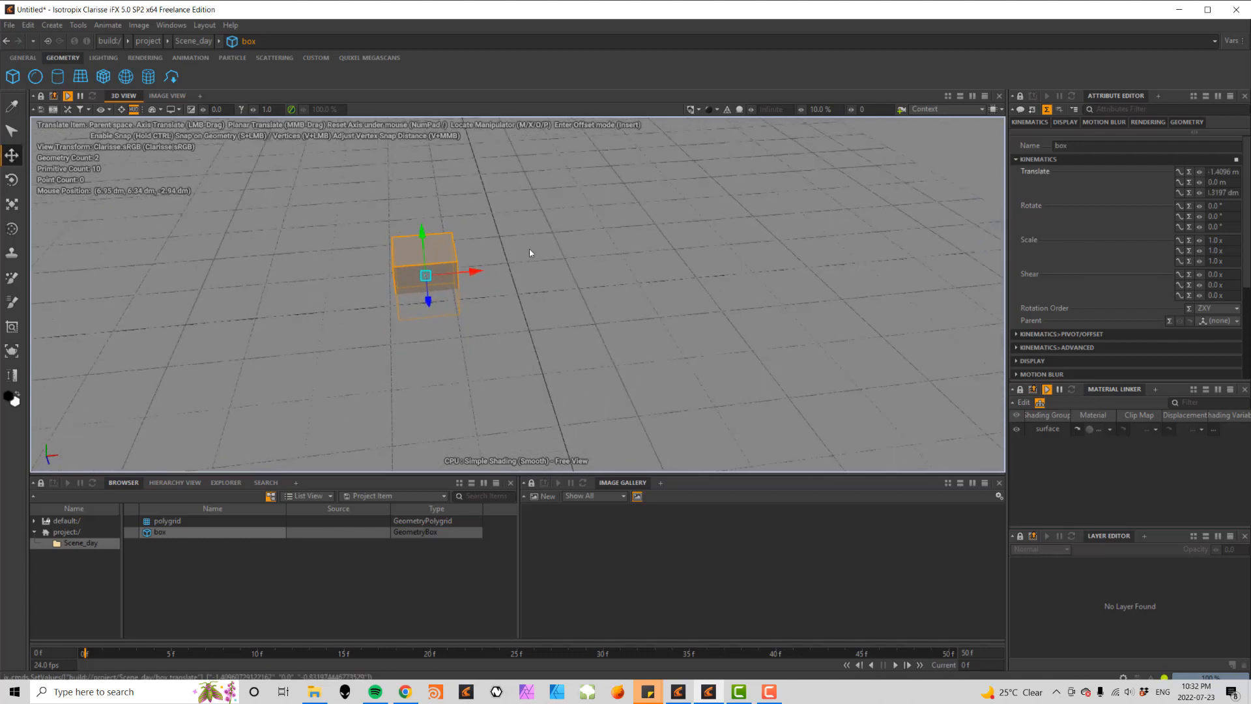
drag(424, 249, 421, 219)
- Add a sphere, raise it above the ground and move it to about X 1.84 m
click(35, 77)
drag(519, 268, 520, 251)
middle_drag(519, 250, 658, 260)
- Add a cylinder, place it slightly in front between the box and the sphere, and raise it above the grid
click(57, 76)
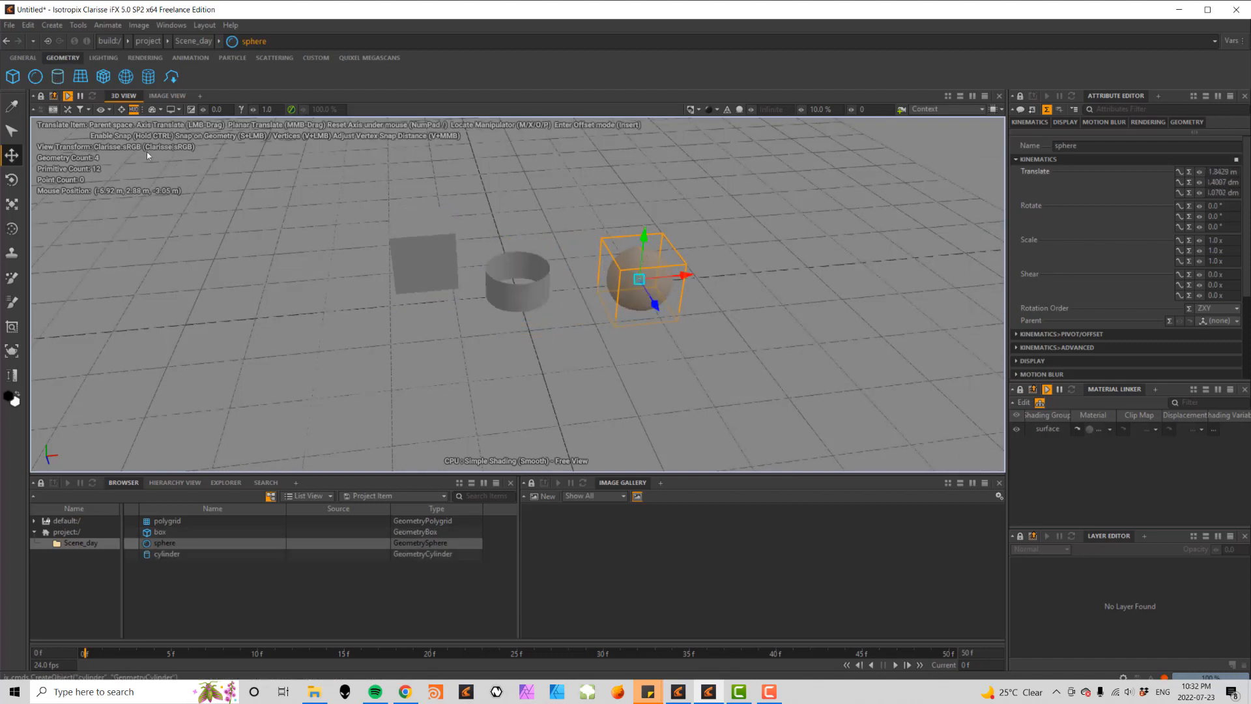
click(533, 302)
middle_drag(516, 282, 504, 315)
drag(509, 314, 510, 296)
- Enable Show Caps in the cylinder's geometry settings to close its ends
alt+drag(668, 363, 626, 340)
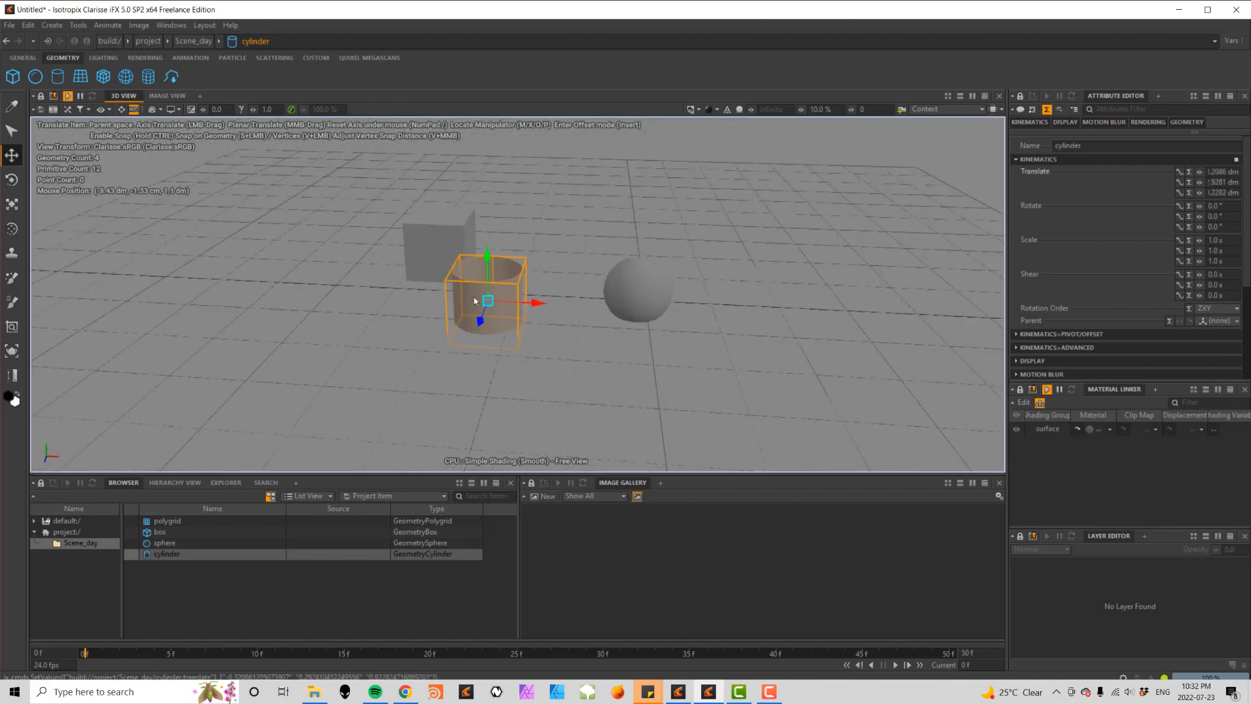
drag(1244, 230, 1246, 325)
click(1198, 334)
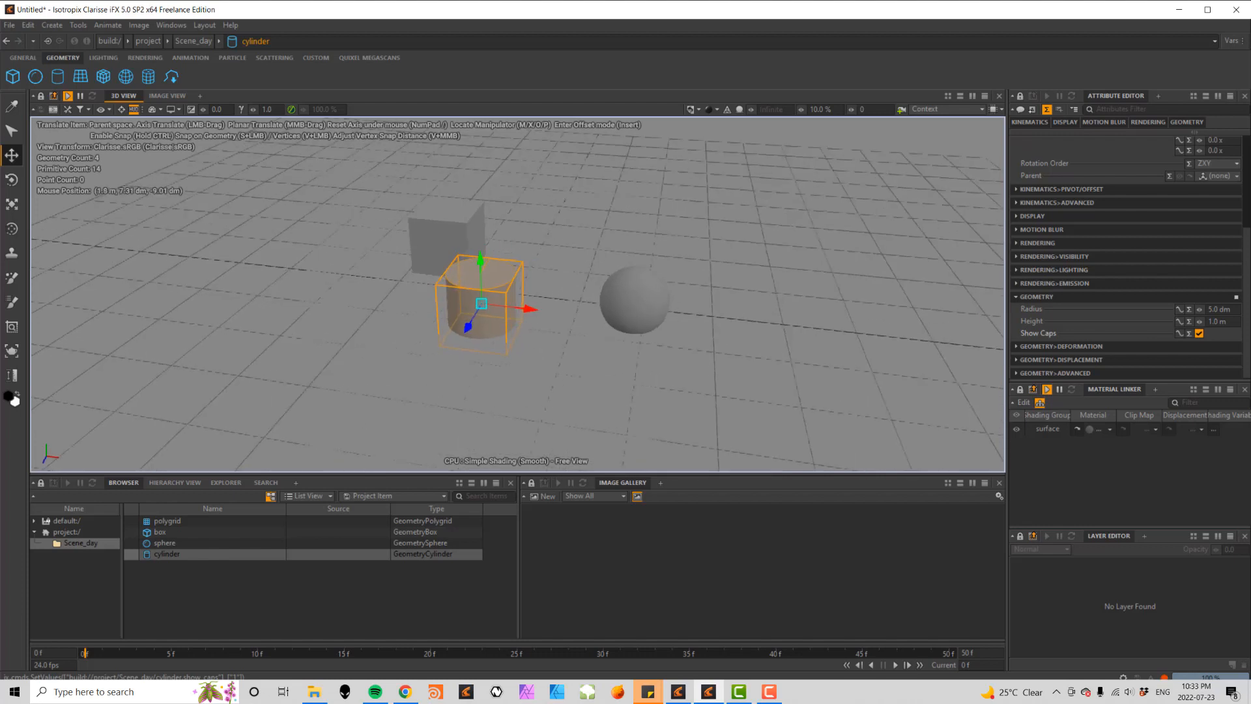
- Scale the box to about 1.8 in Y and raise it so the taller box stands on the ground grid
click(434, 234)
key(r)
drag(449, 177, 446, 131)
key(w)
drag(454, 187, 452, 181)
alt+drag(518, 295, 550, 286)
alt+middle_drag(522, 235, 540, 262)
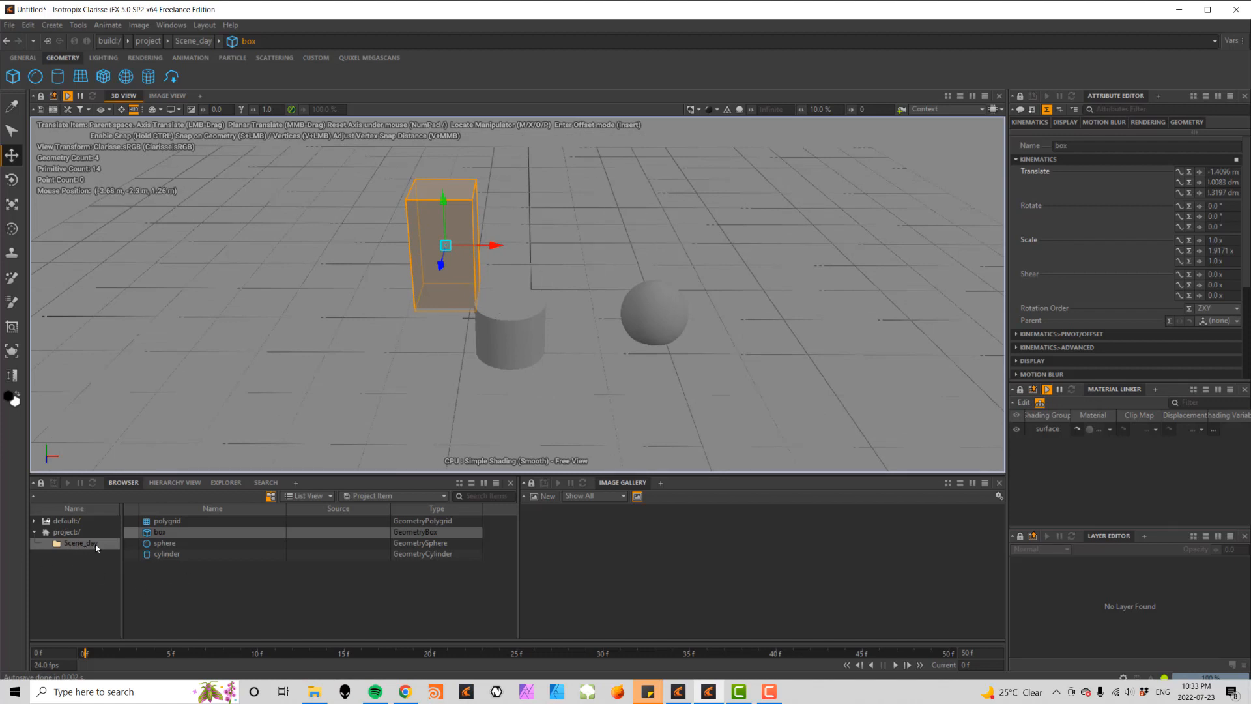
- Create a new context inside Scene_day and name it Lights
right_click(166, 577)
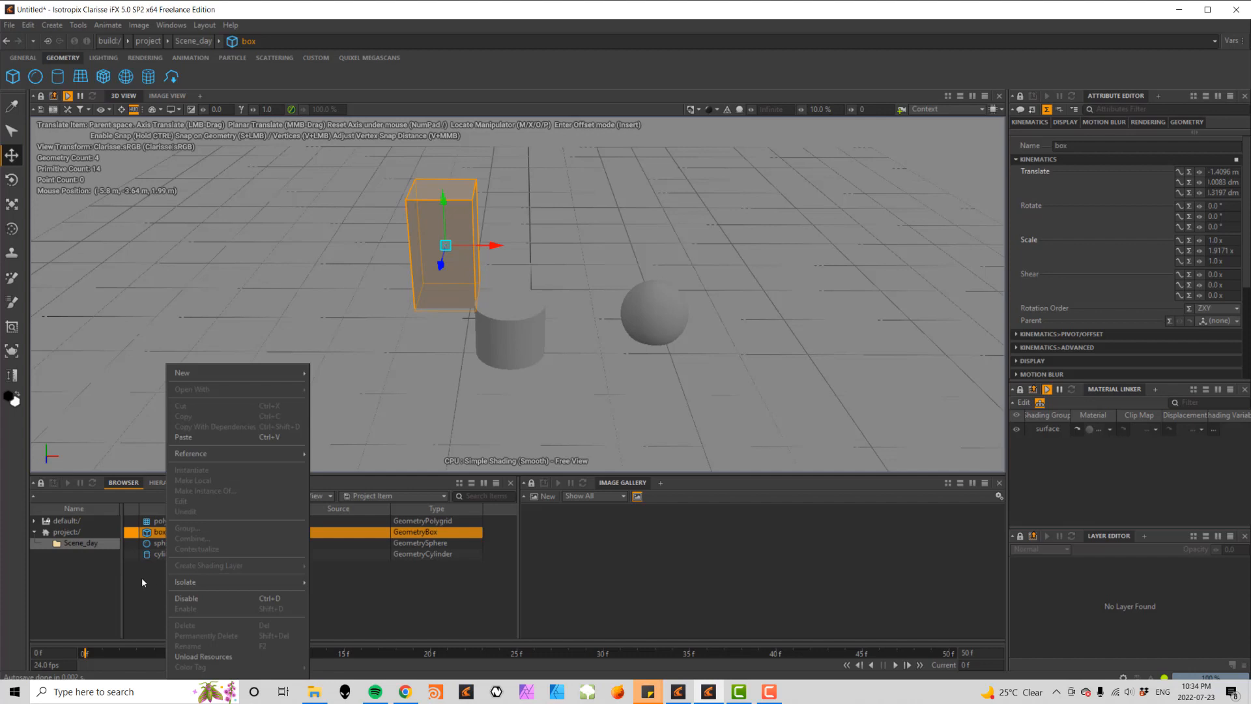
mouse_move(235, 372)
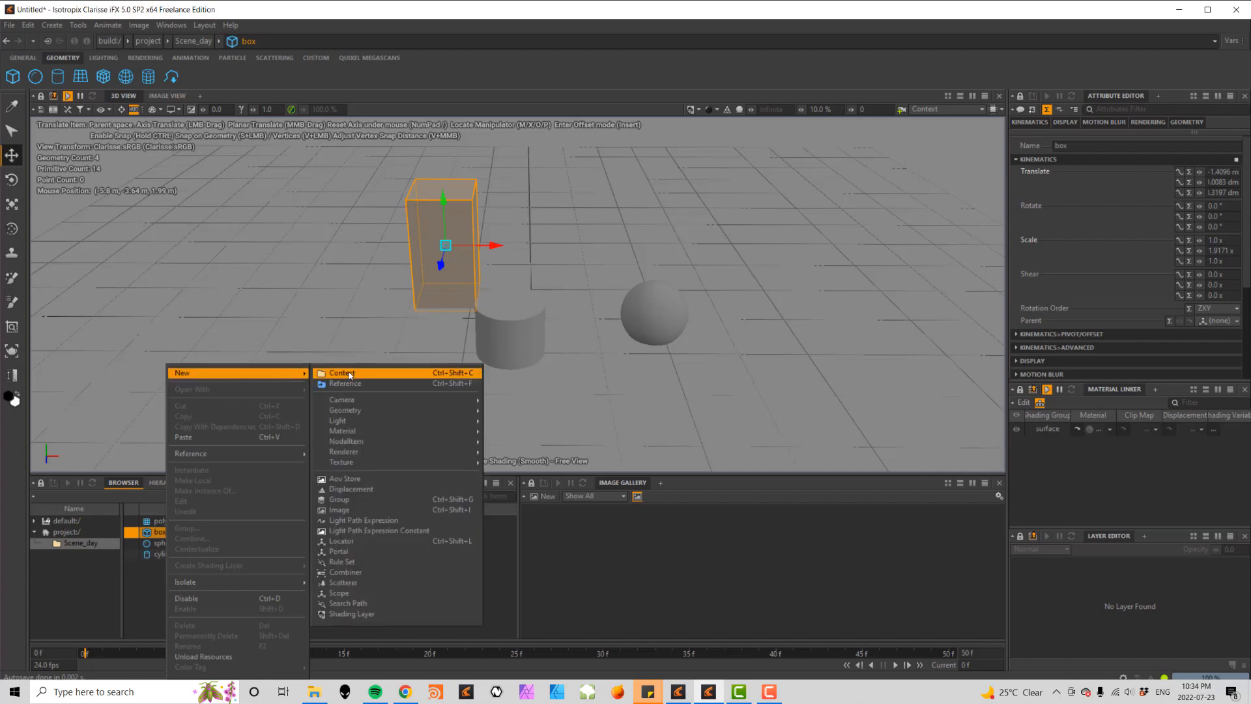
click(349, 372)
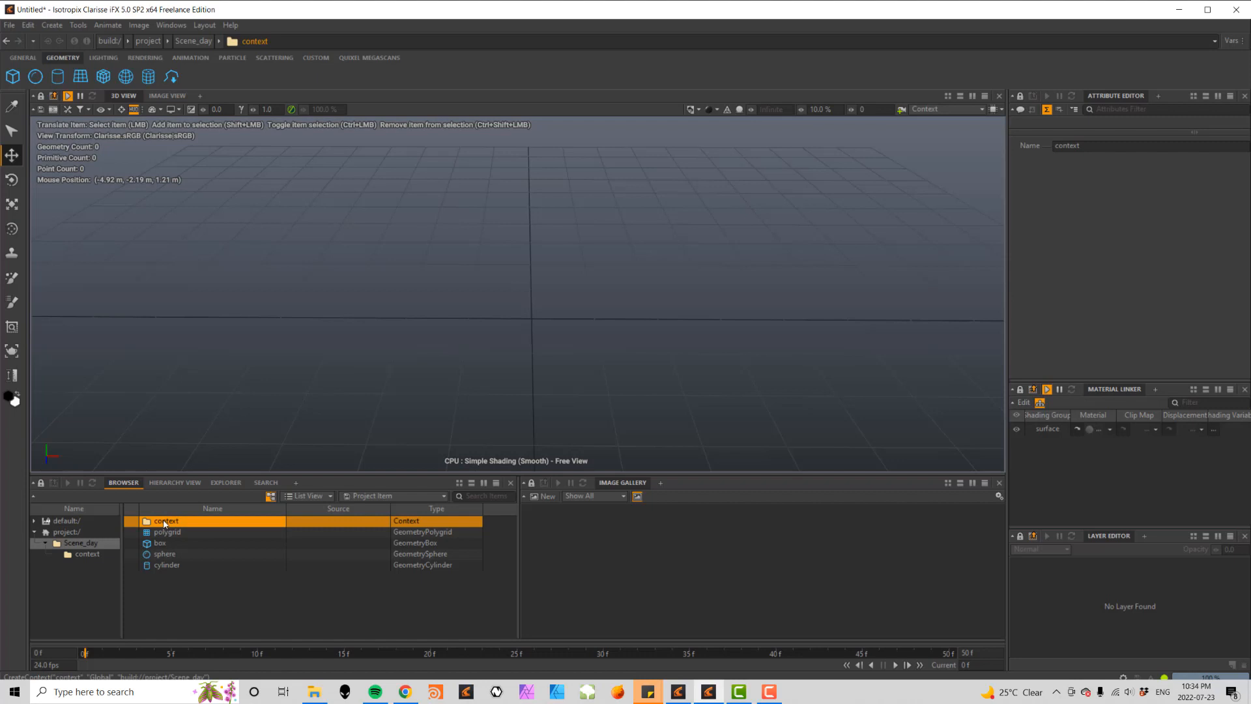
click(165, 522)
text(Lights)
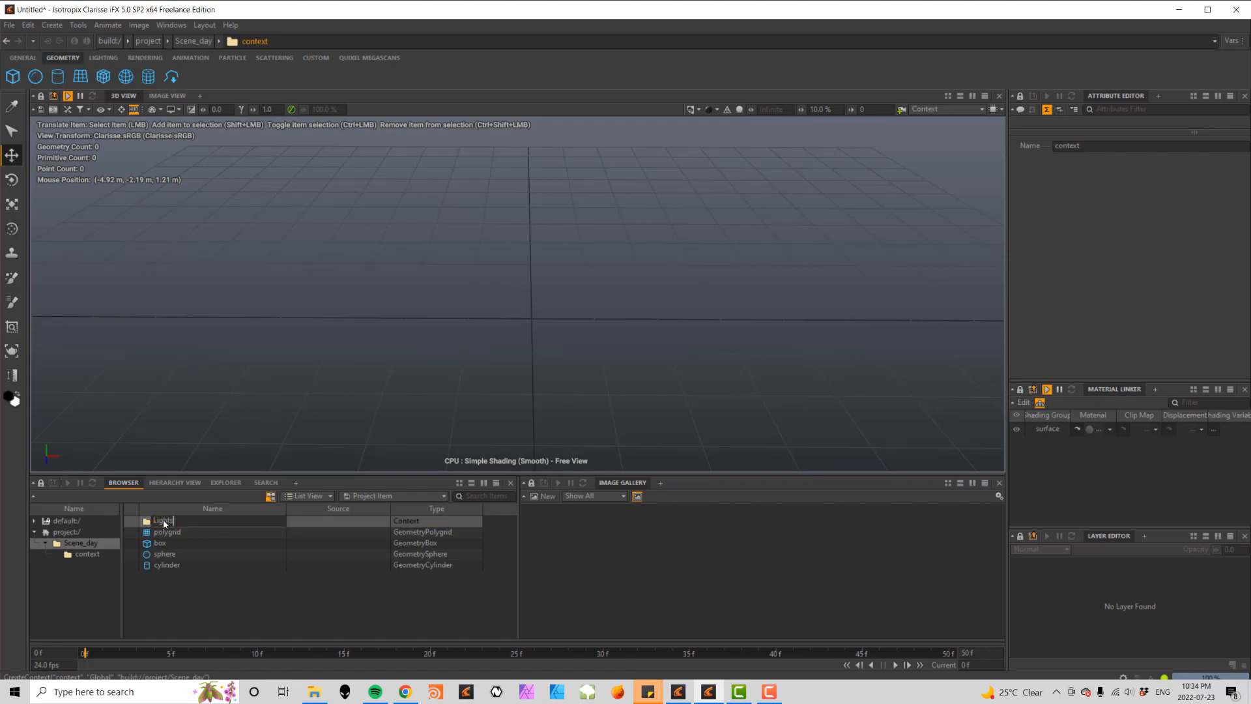
key(Return)
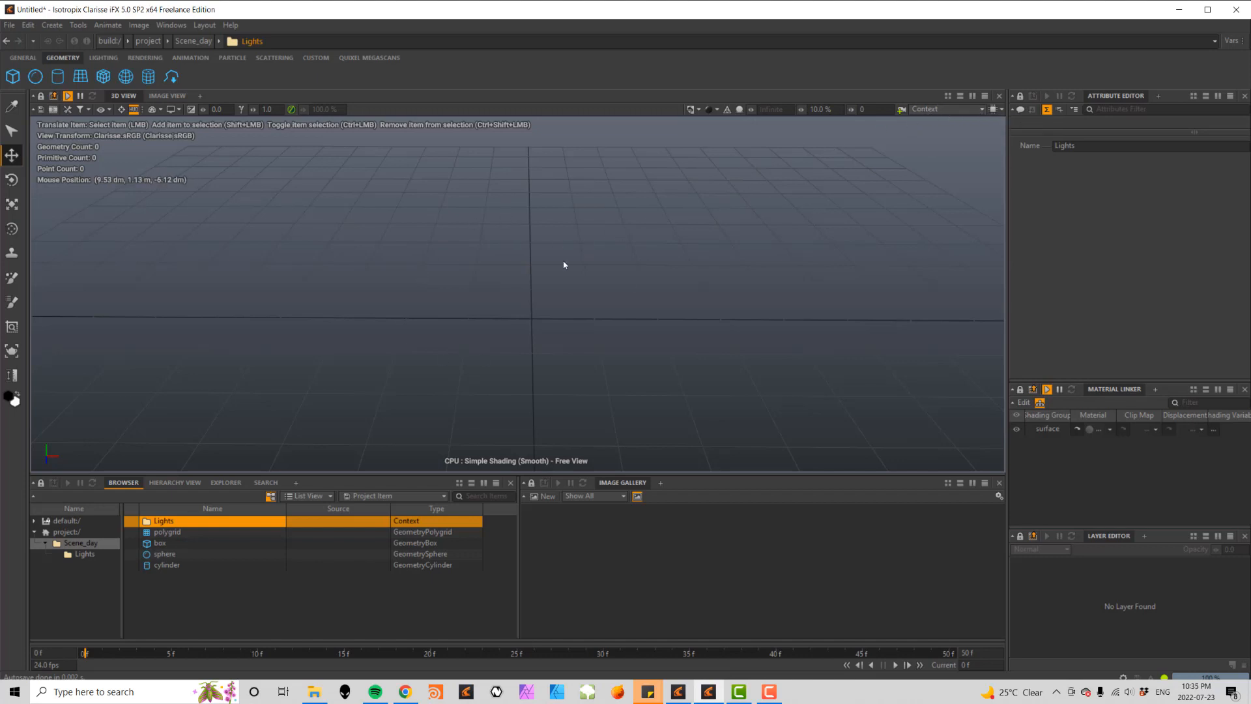
- Lock the 3D view's display to the Scene_day context, try selecting Lights, and return to Scene_day
click(84, 554)
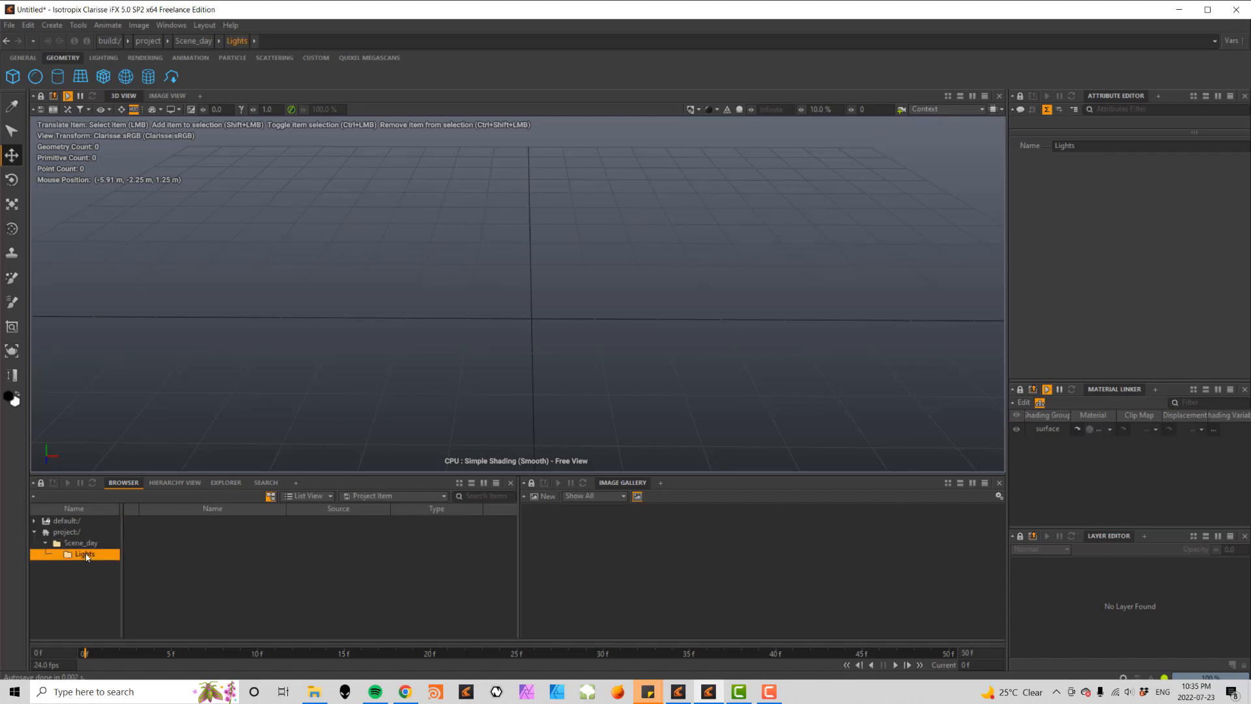
click(79, 548)
drag(59, 543, 942, 111)
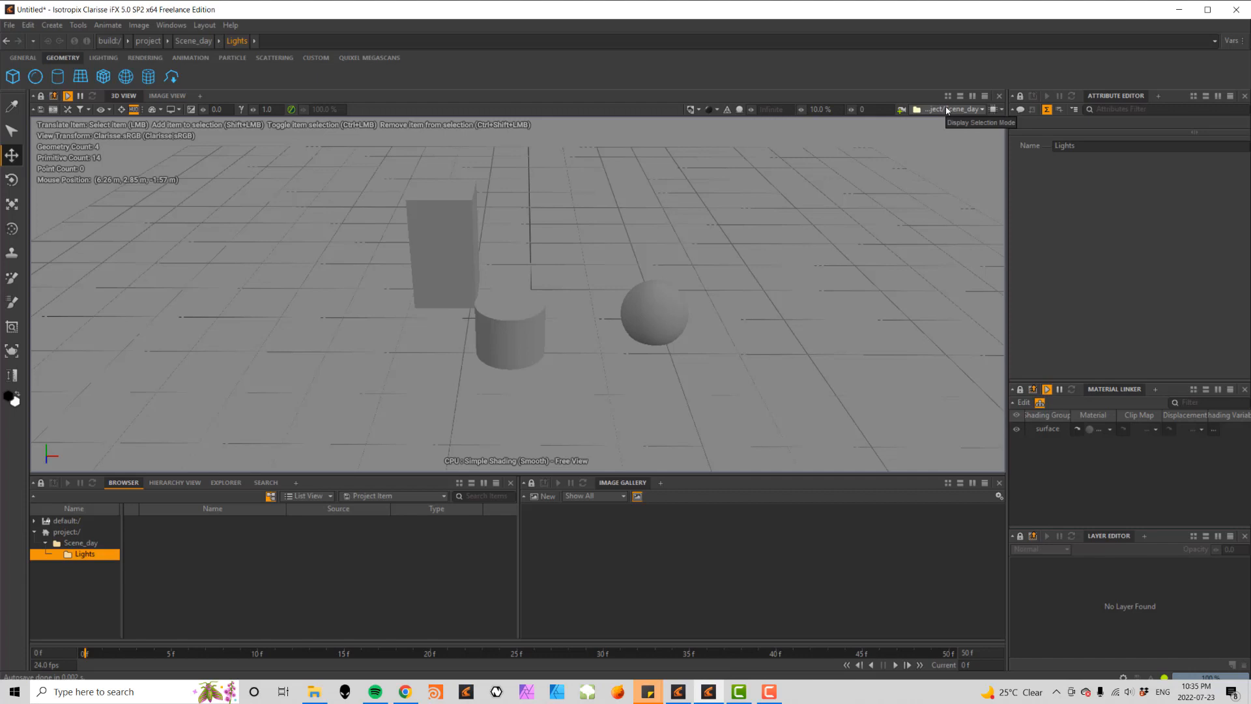
click(87, 543)
click(88, 553)
click(87, 546)
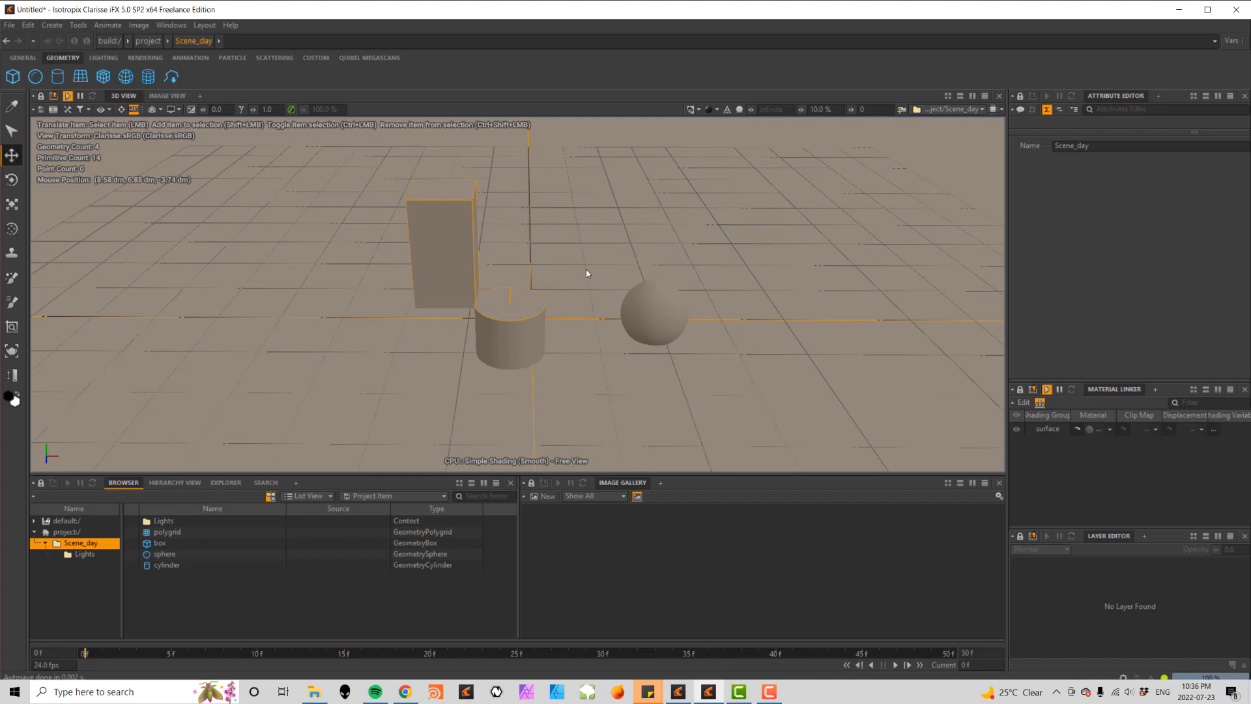
- Add an environment light to the Scene_day context
scroll(585, 269, down, 5)
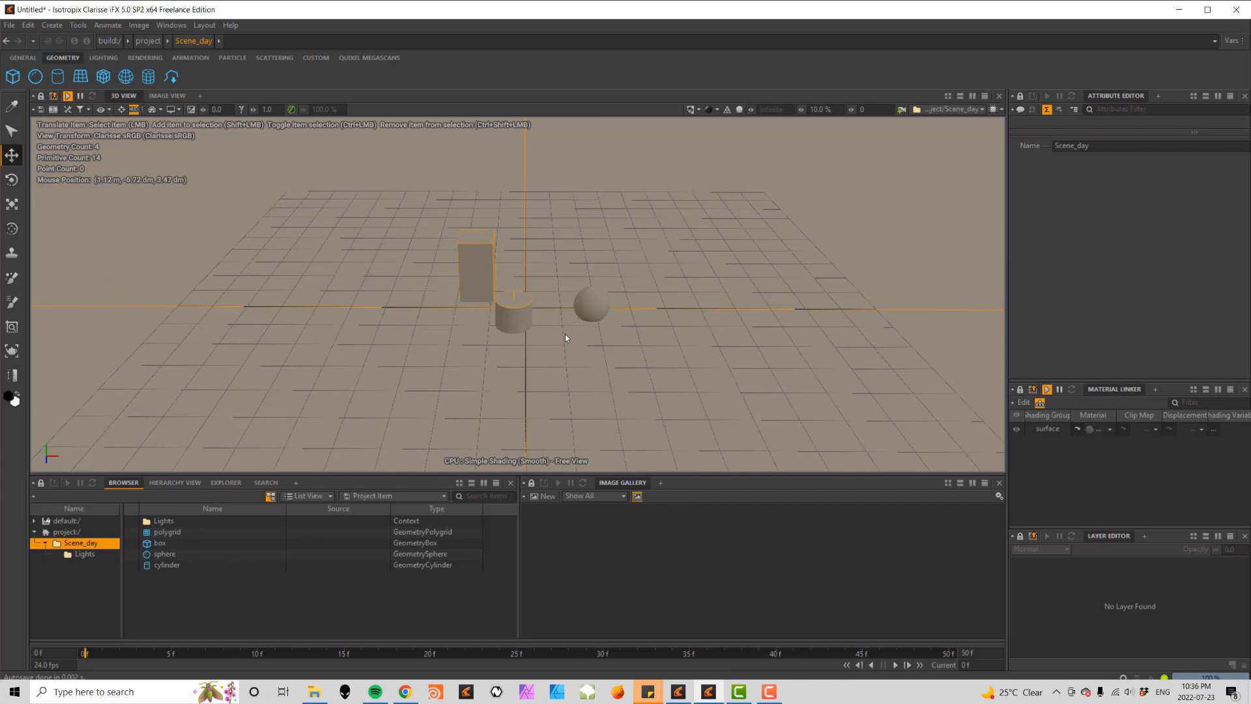
alt+drag(564, 334, 551, 307)
scroll(565, 333, down, 1)
click(600, 127)
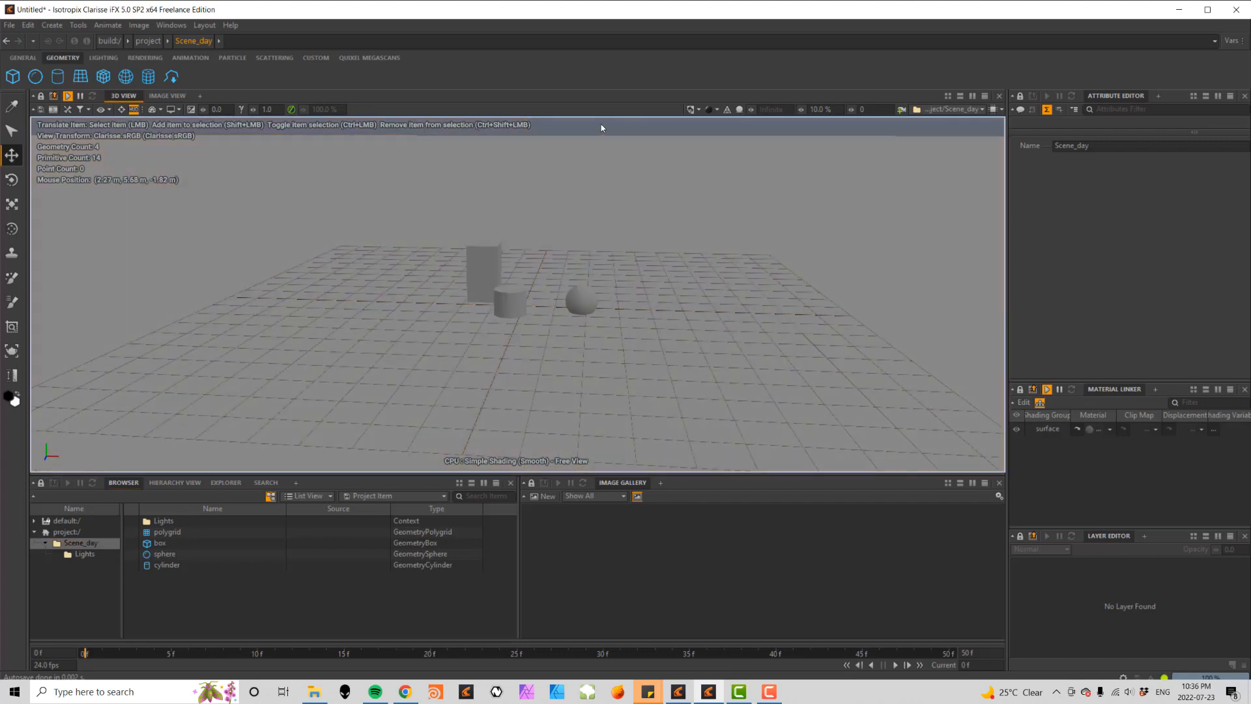
click(105, 58)
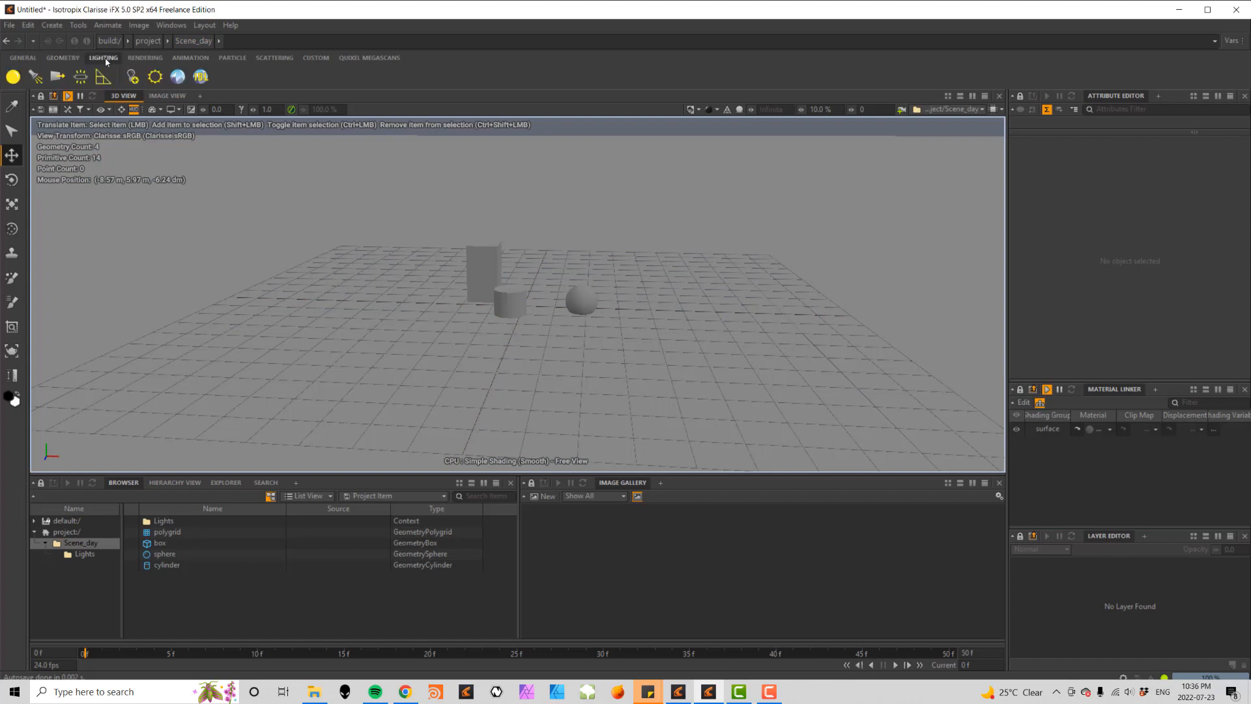
click(176, 77)
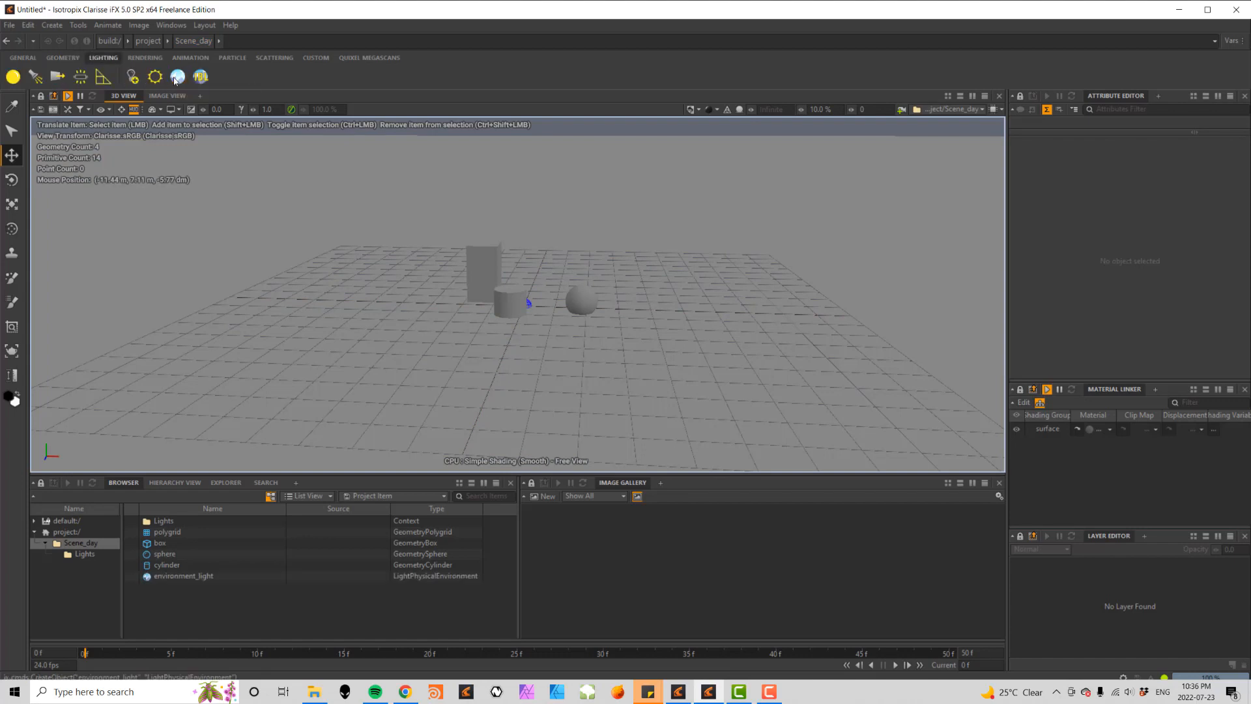
- Switch the 3D view's shading to Progressive Rendering and set its refinement count to 10
click(719, 111)
click(718, 111)
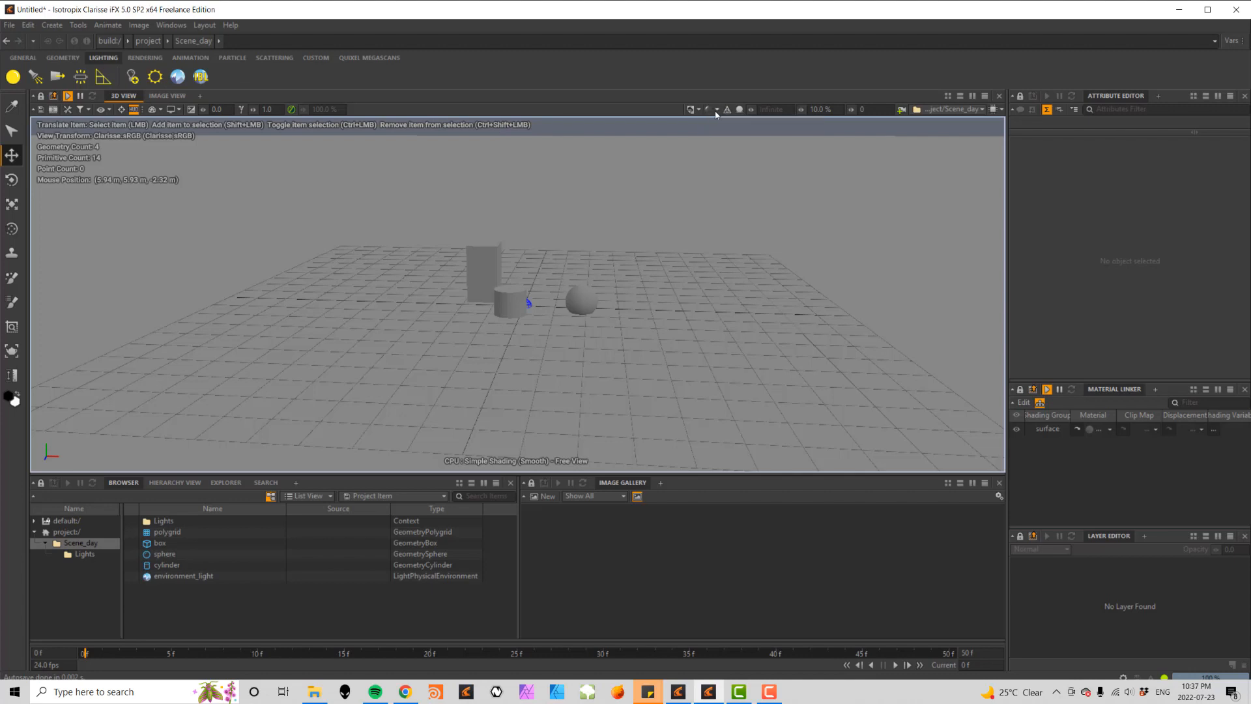
click(716, 111)
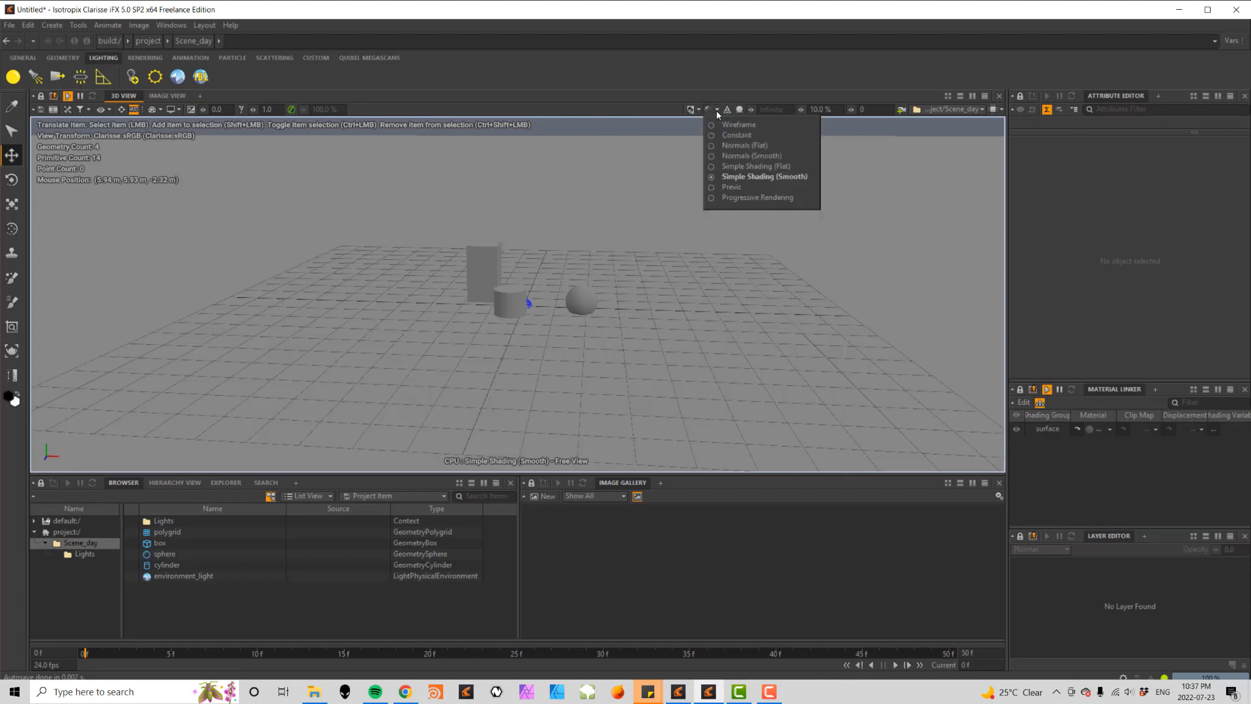
click(734, 198)
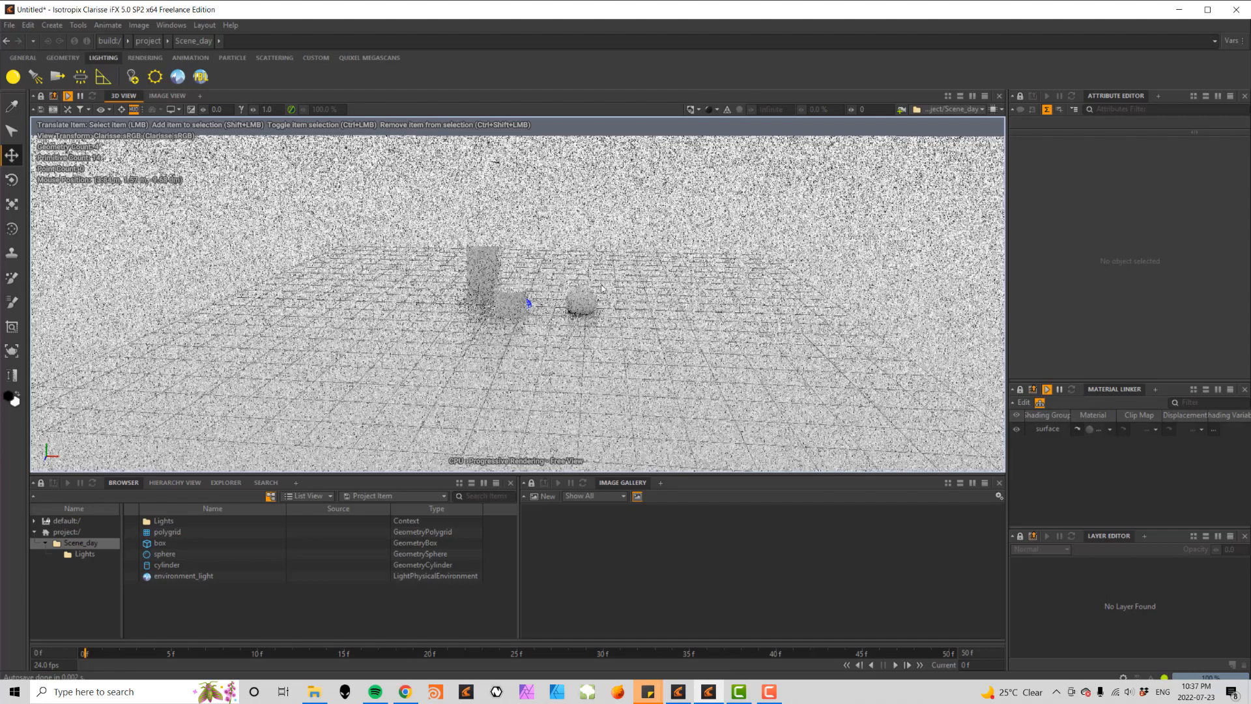
click(864, 109)
text(10)
key(Return)
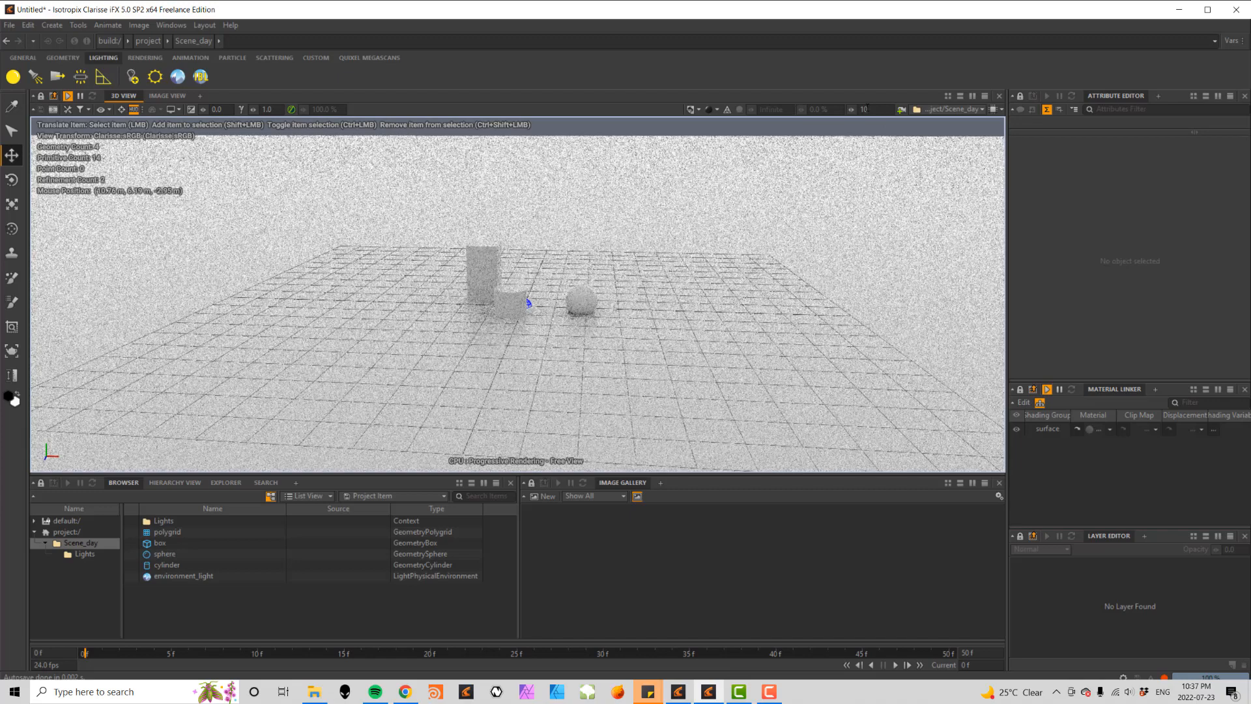
- Widen the attribute area, adjust the environment light's red value, set its green value to 0.9 and its intensity to 0.6
click(173, 577)
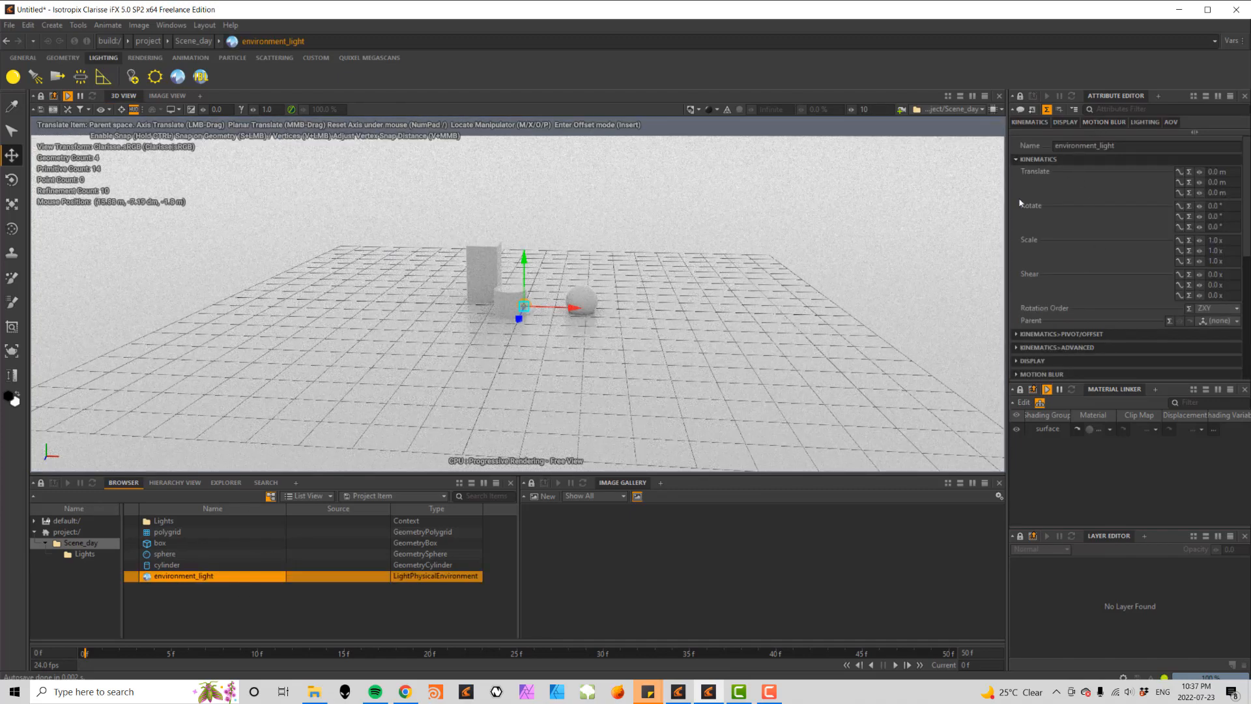
drag(1007, 234, 840, 234)
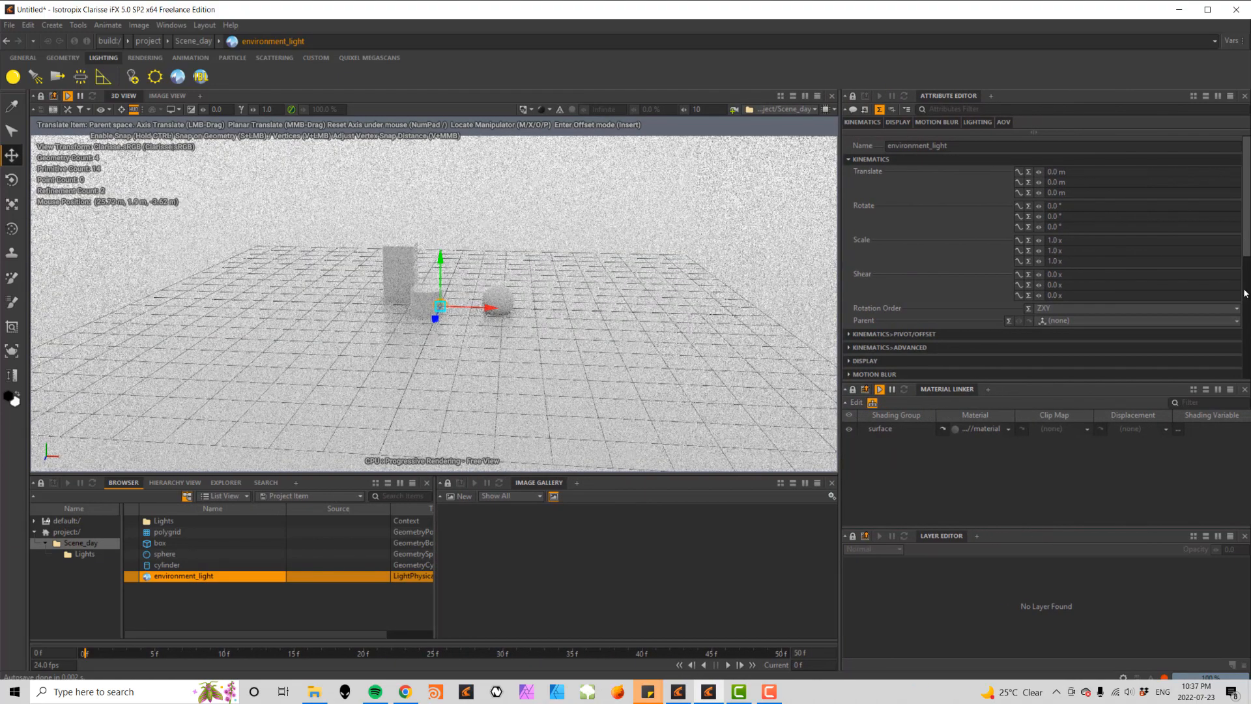
scroll(1242, 326, down, 3)
scroll(1242, 326, down, 2)
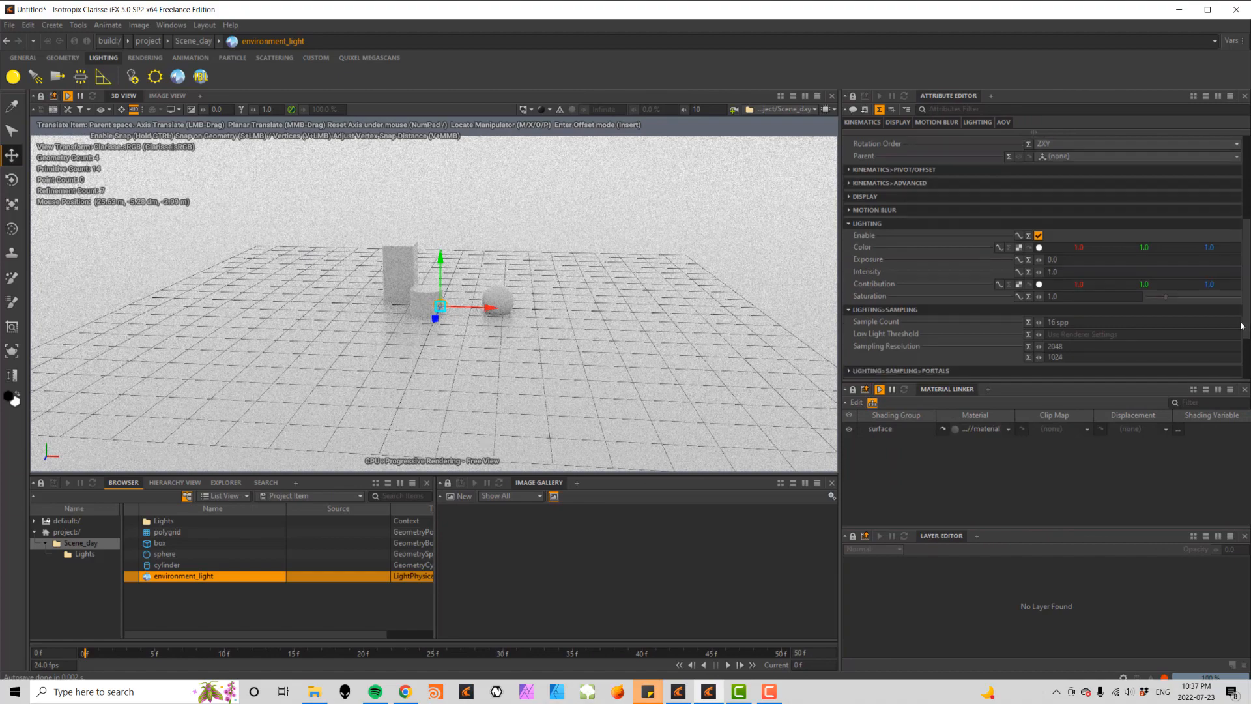
click(1099, 252)
text(6)
key(Tab)
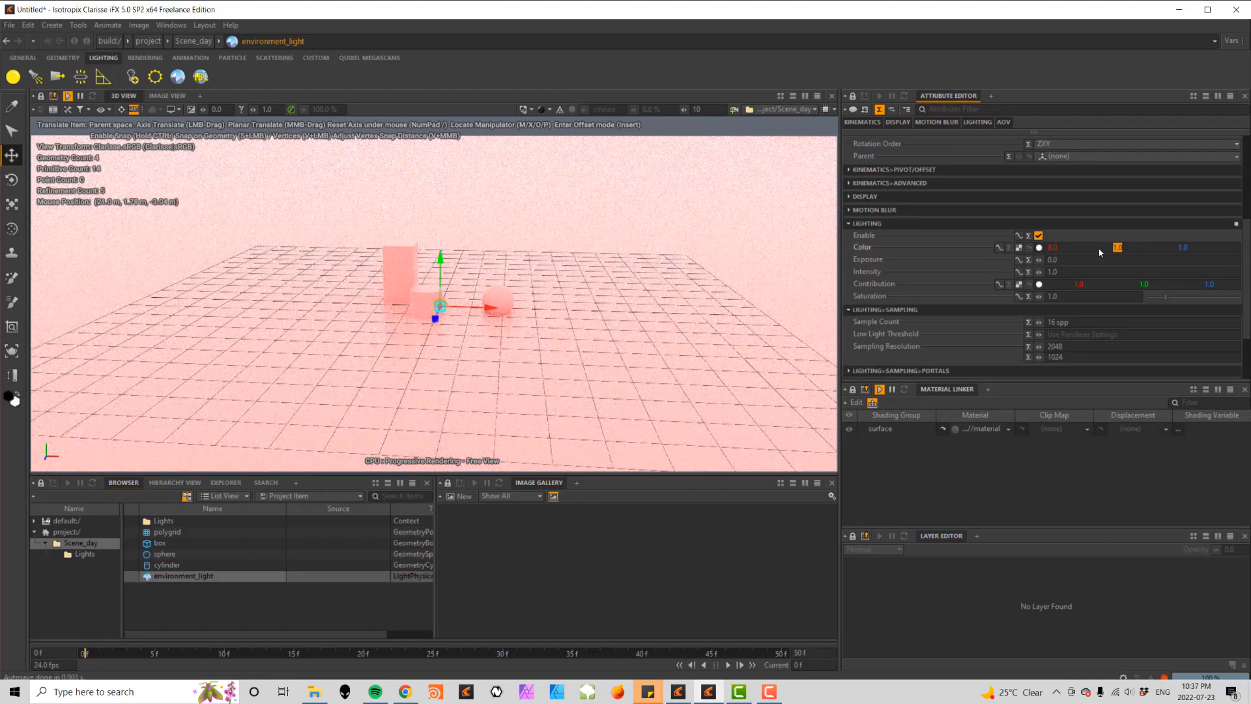
text(.9)
click(1063, 271)
text(.6)
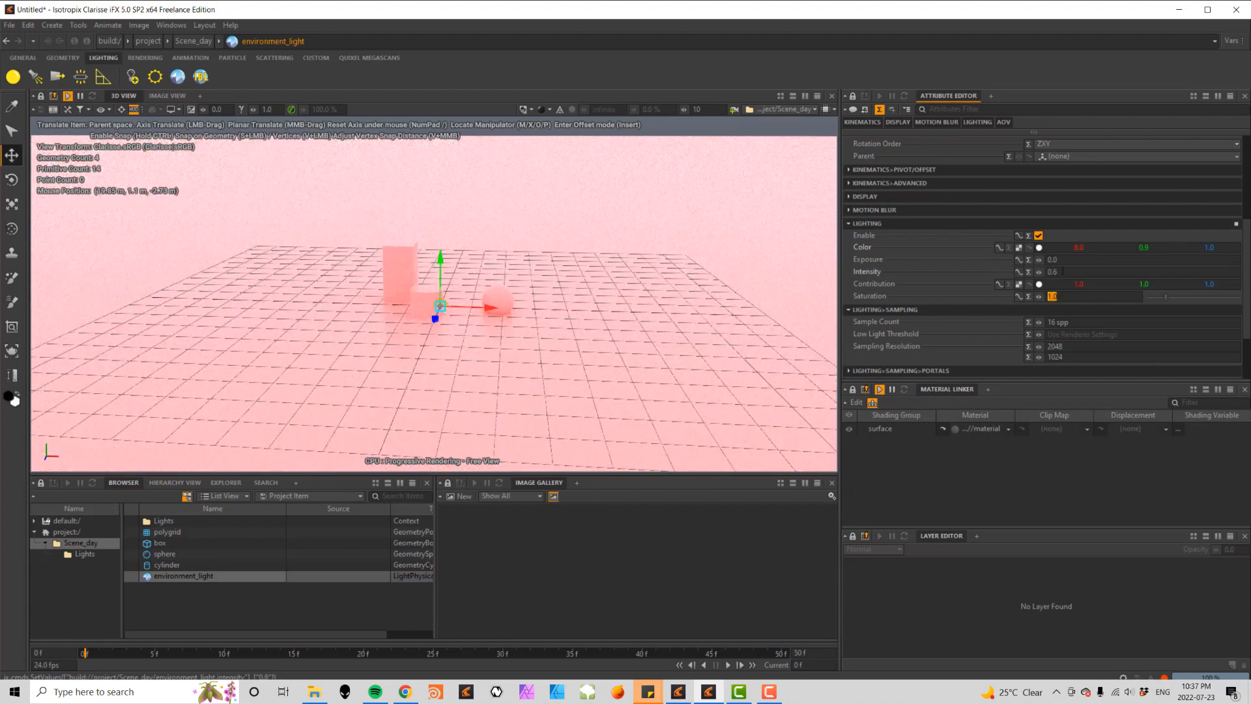
key(Tab)
- Set the environment light's red color value to 0.8 and its intensity to 0.4
click(1089, 252)
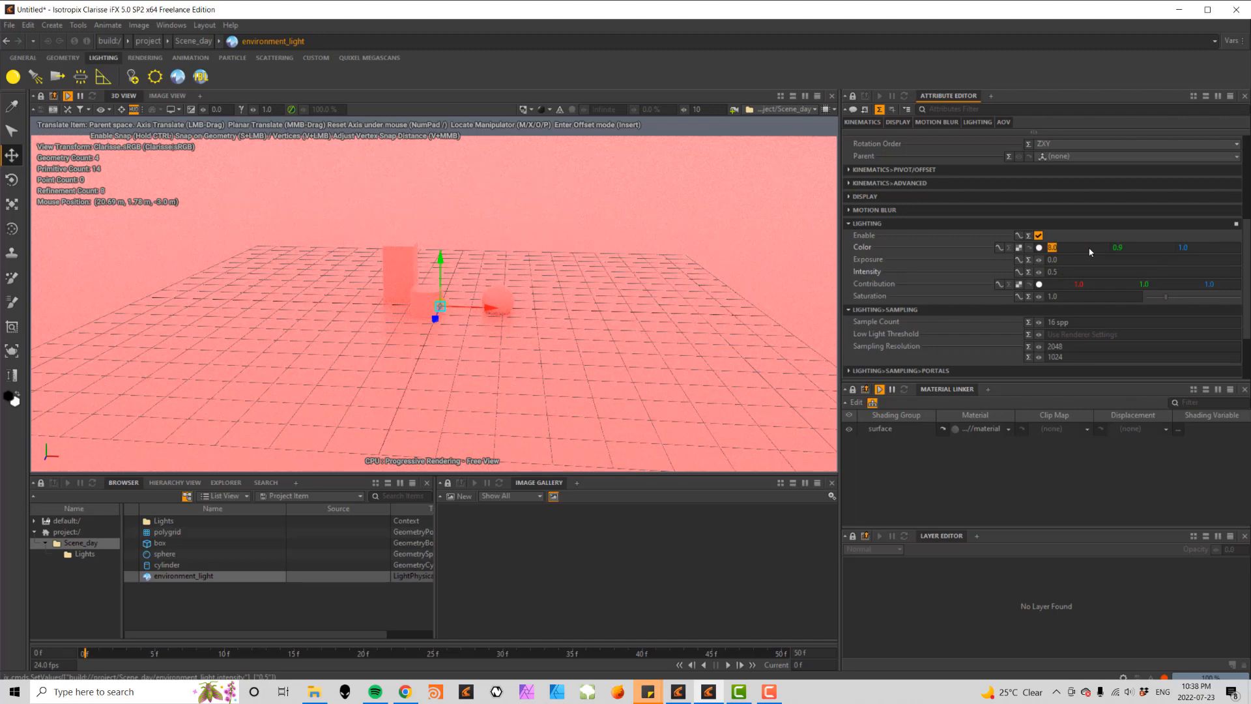
text(.8)
key(Tab)
key(shift+Tab)
click(1060, 274)
text(.4)
key(Tab)
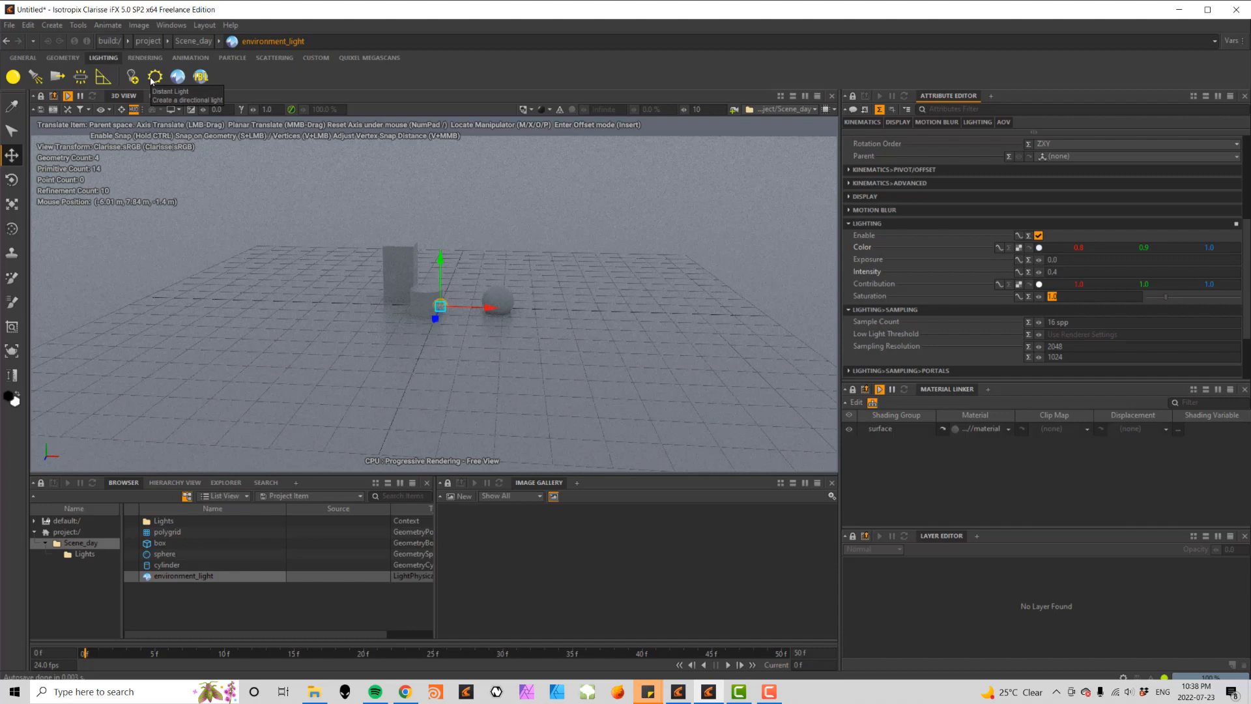
- Add a distant light to Scene_day and raise it to about 2.5 m in Y
click(154, 77)
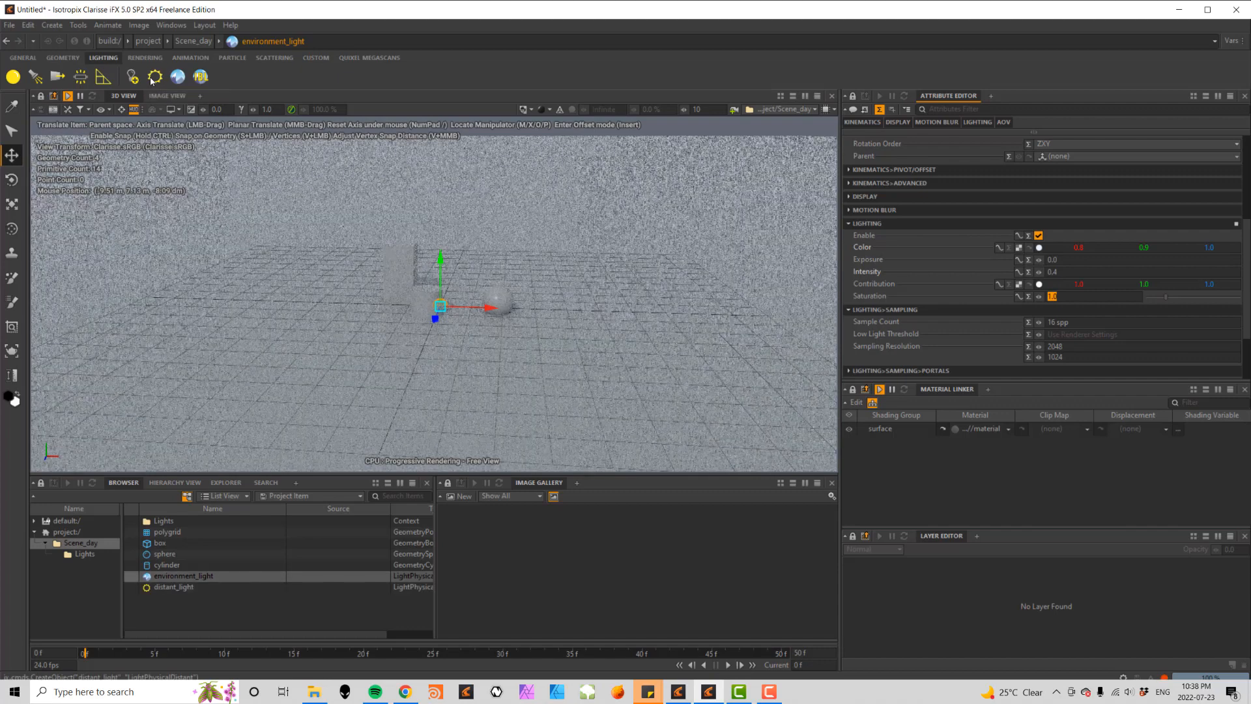
click(181, 586)
drag(447, 271, 448, 194)
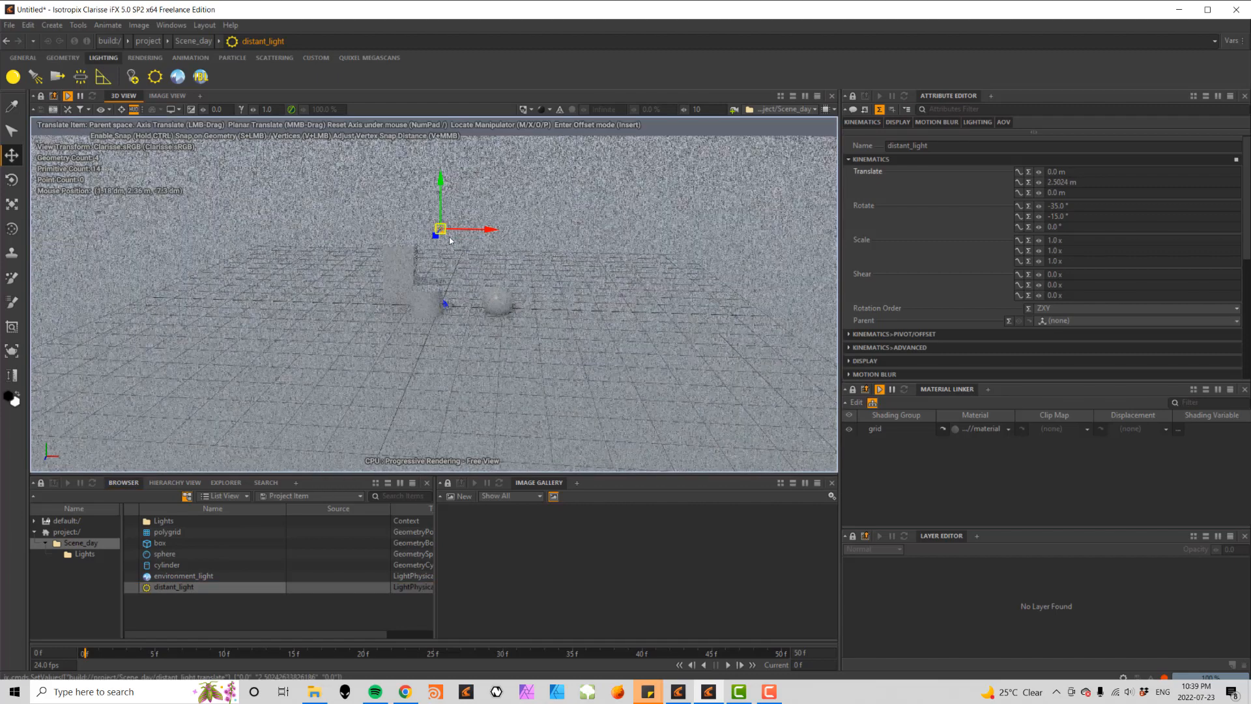
- Rotate the distant light to -140° in Y so the shadows fall in another direction
key(r)
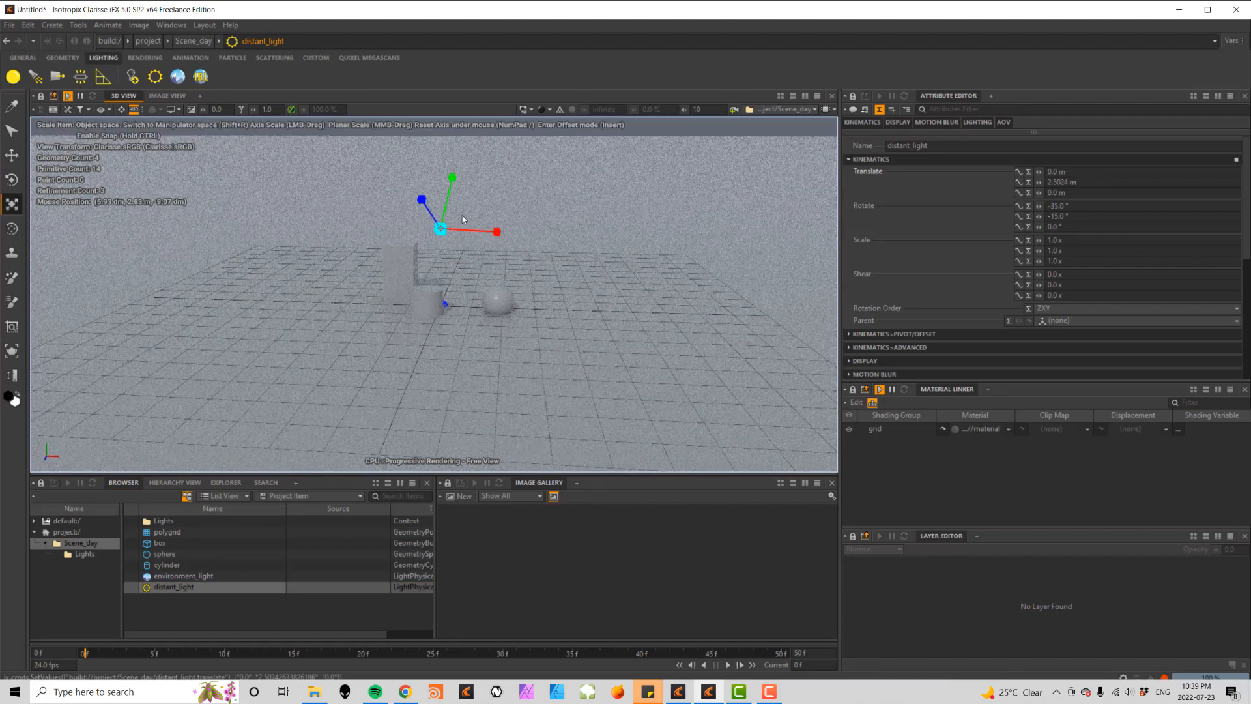
key(w)
key(q)
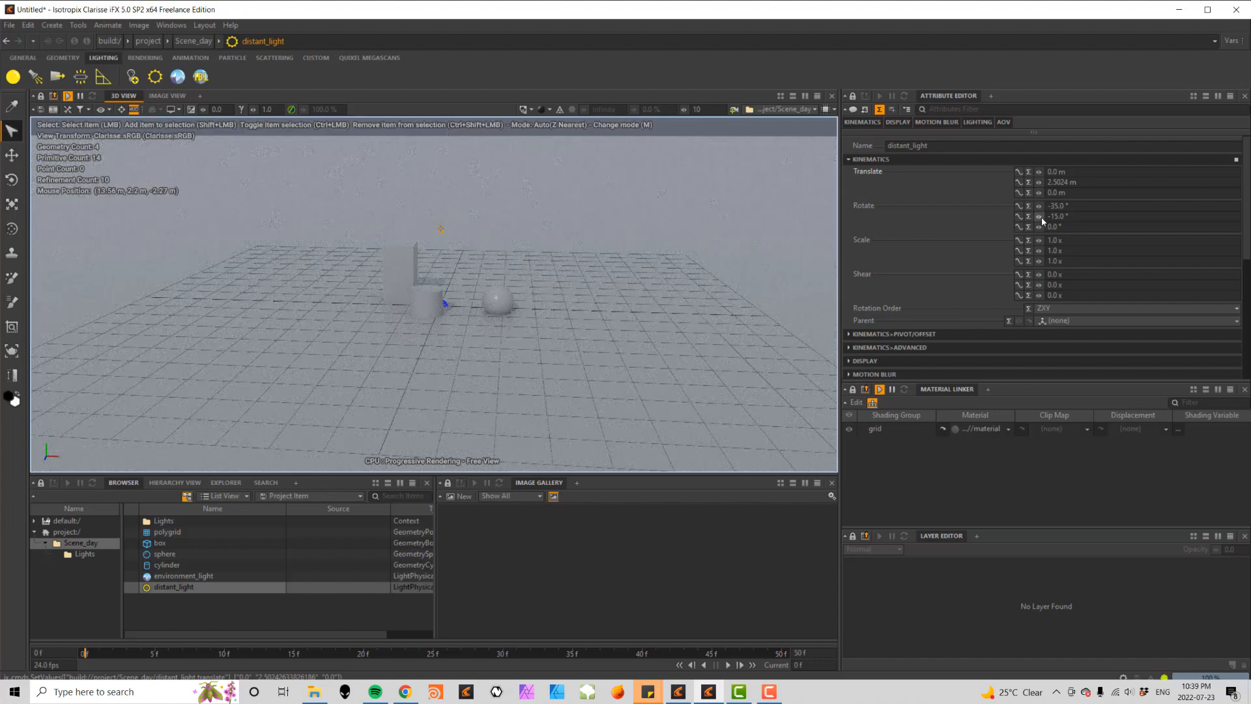
mouse_move(1039, 220)
mouse_down()
mouse_move(984, 219)
mouse_move(1033, 225)
mouse_up()
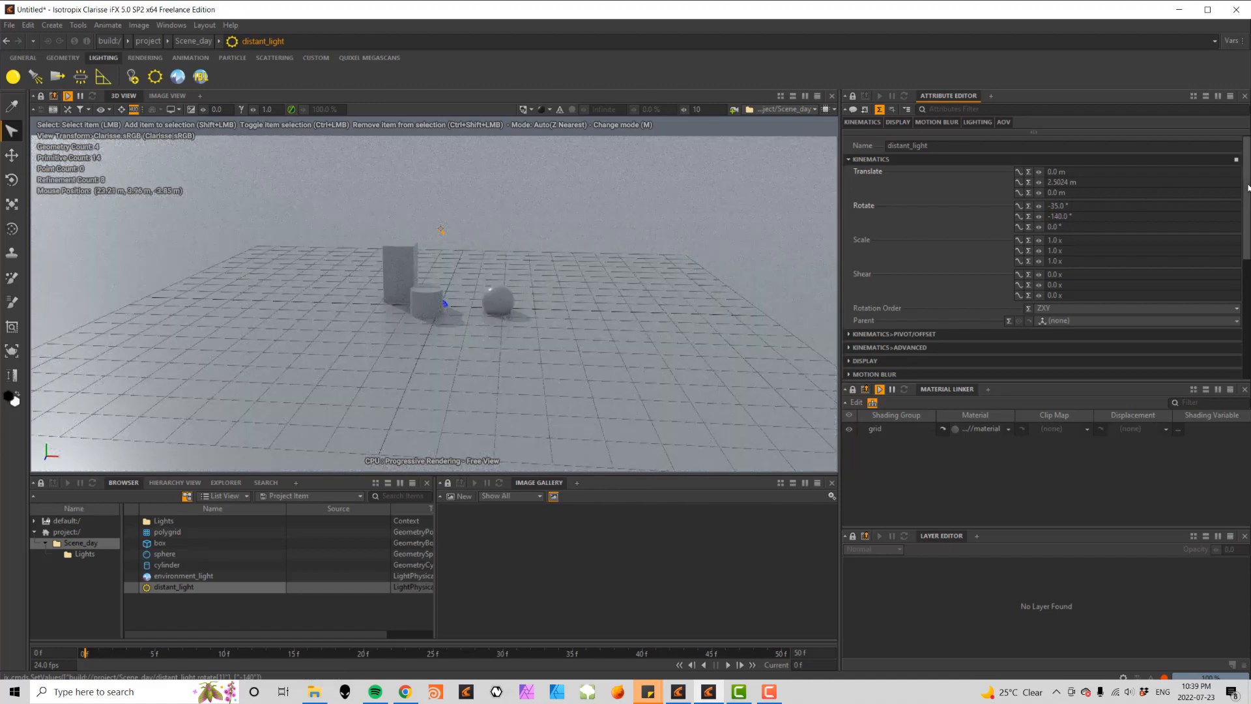
- Give the distant light a warm color with green 0.9 and blue 0.8
scroll(1151, 287, down, 5)
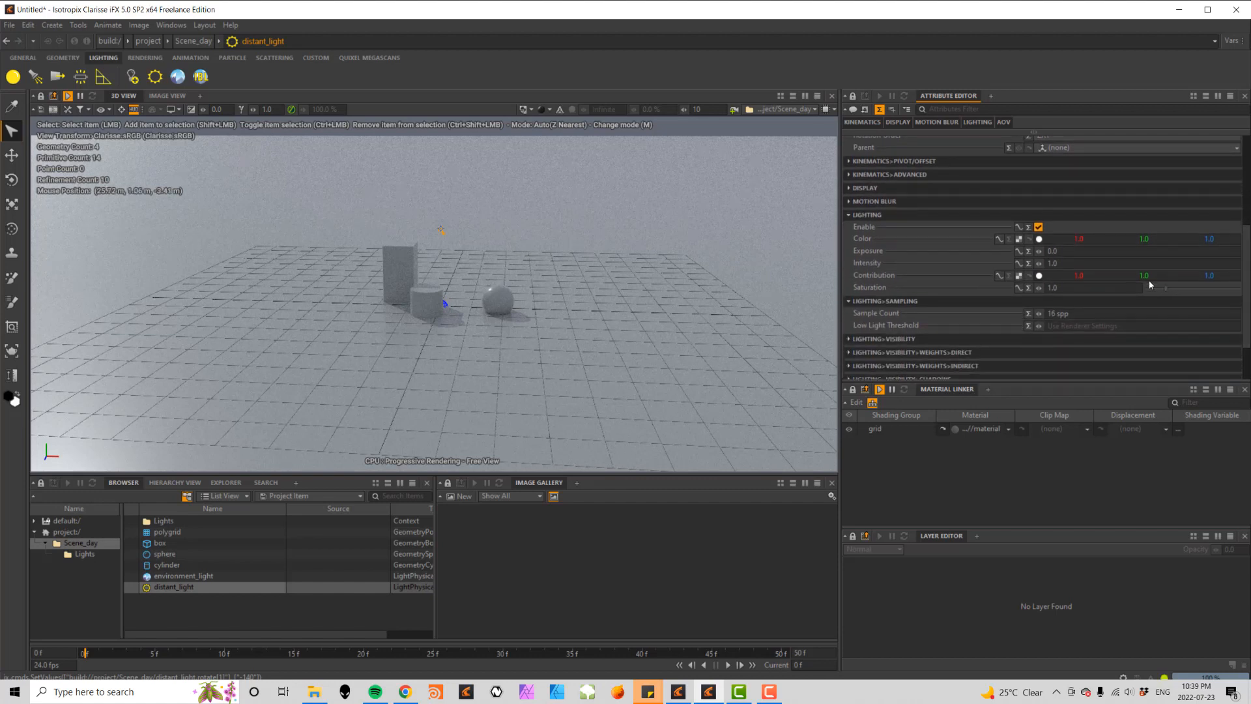
click(1162, 238)
text(0.9)
key(Tab)
text(0.8)
key(Tab)
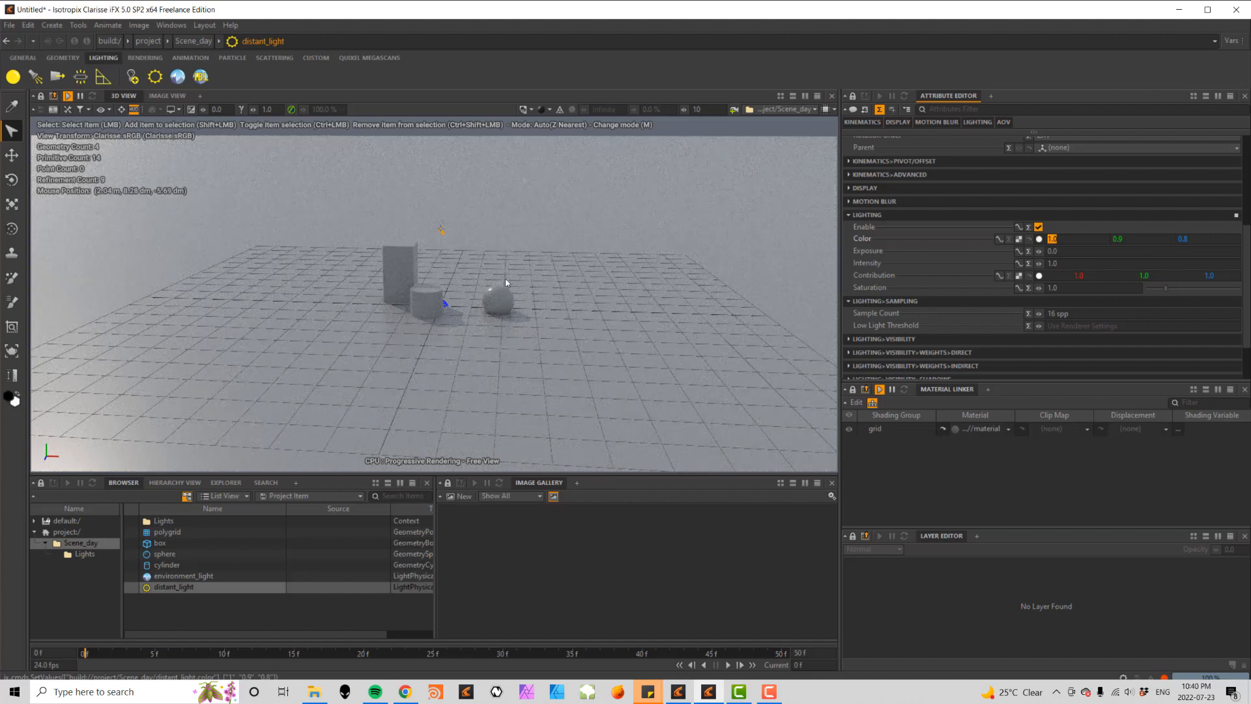
- Copy the Scene_day context and paste the duplicate into the project root
click(58, 546)
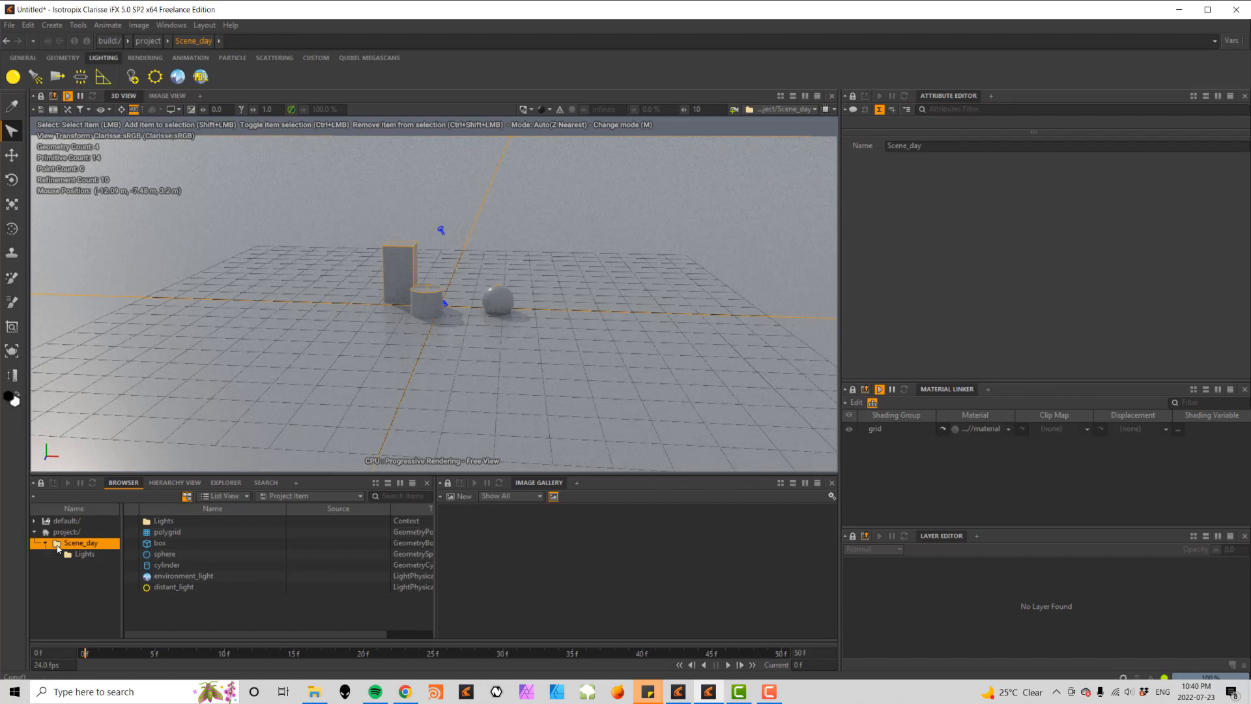
click(68, 535)
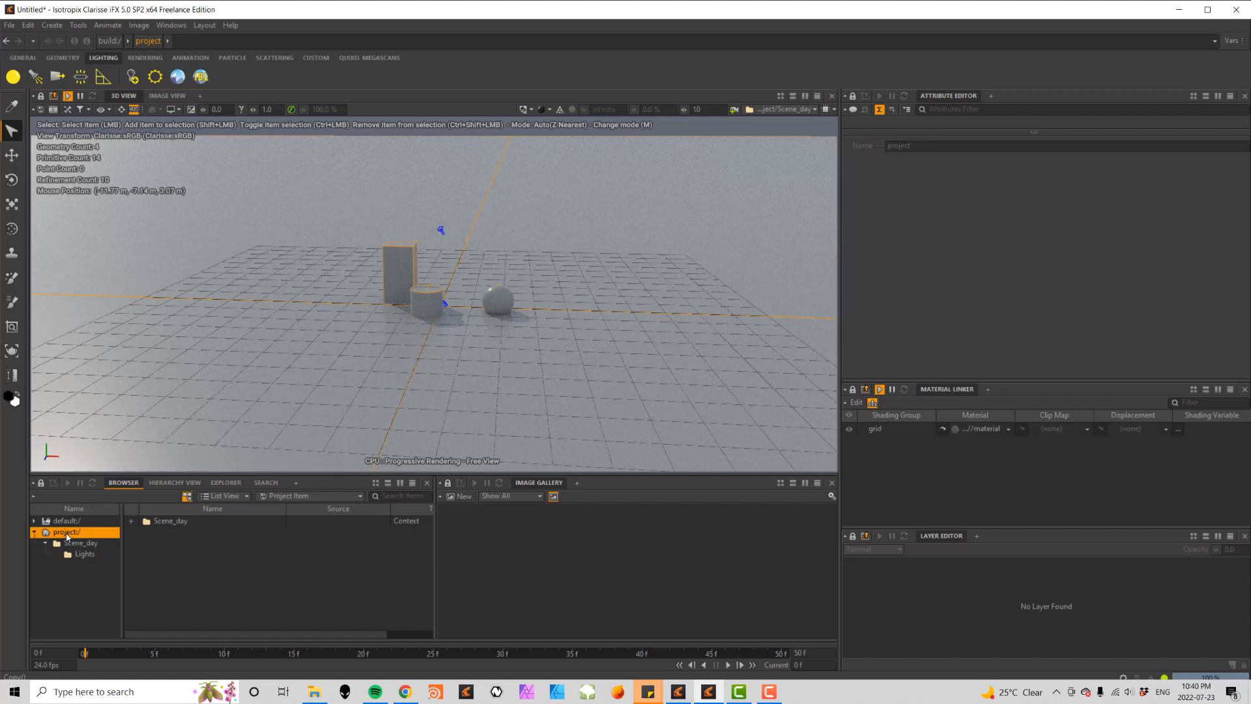
key(ctrl+v)
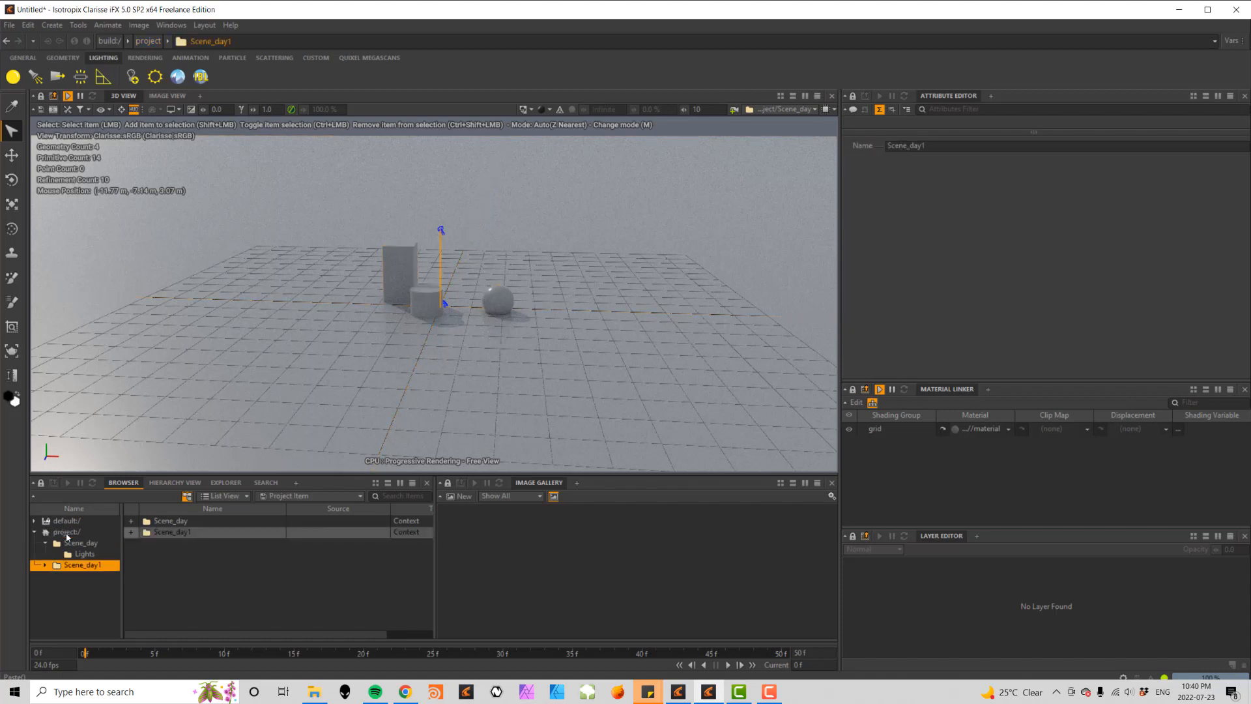
- Rename the duplicated context as Scene_night
double_click(96, 570)
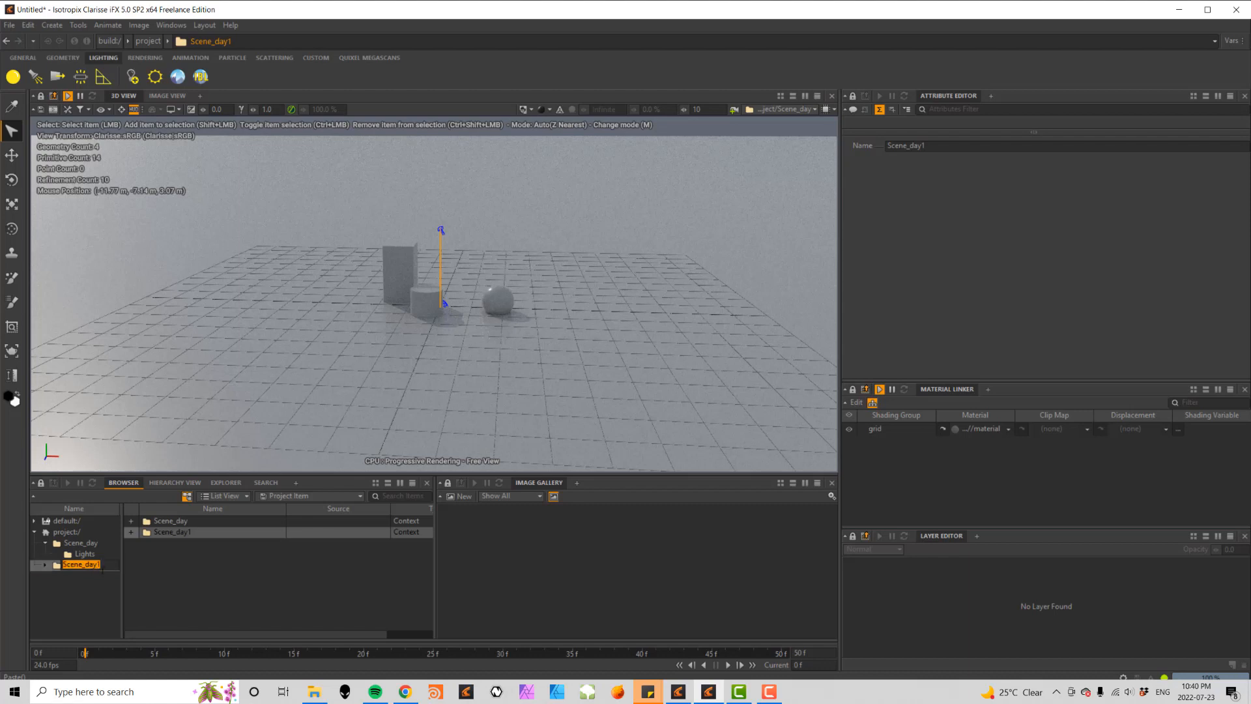
click(106, 566)
drag(101, 564, 89, 564)
text(night)
key(Return)
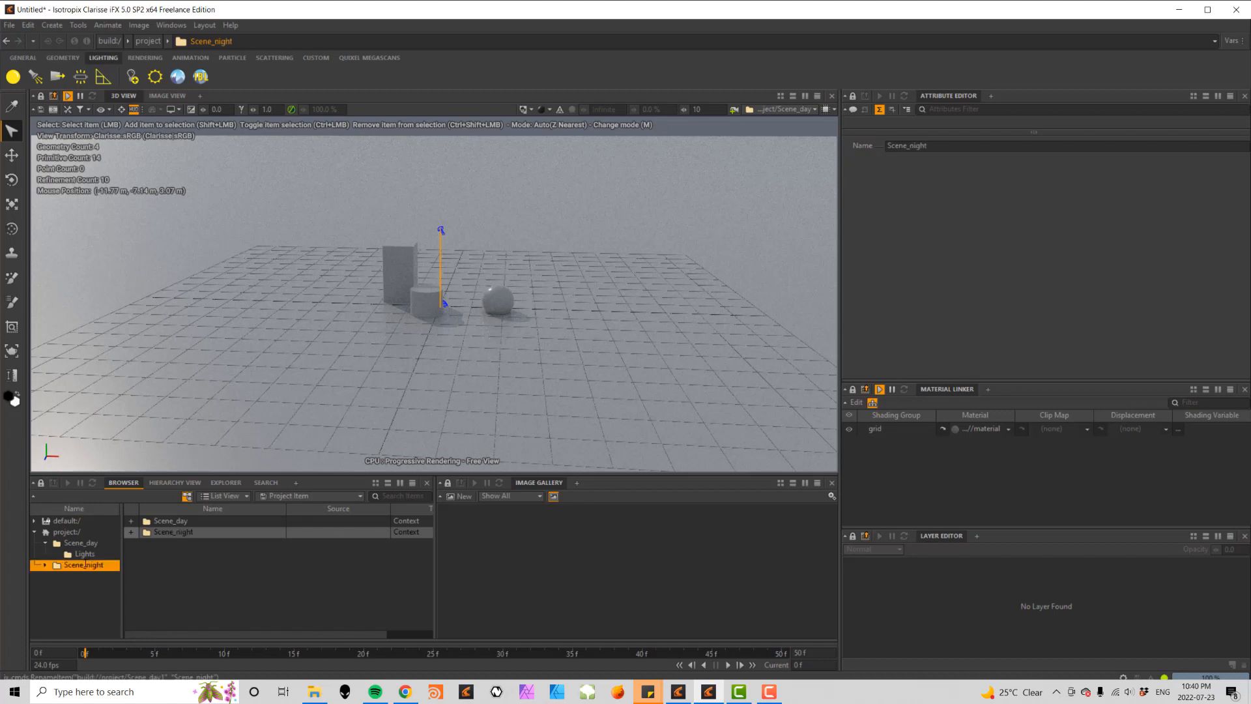
- Display the Scene_night context in the 3D view and open its Lights context
click(45, 566)
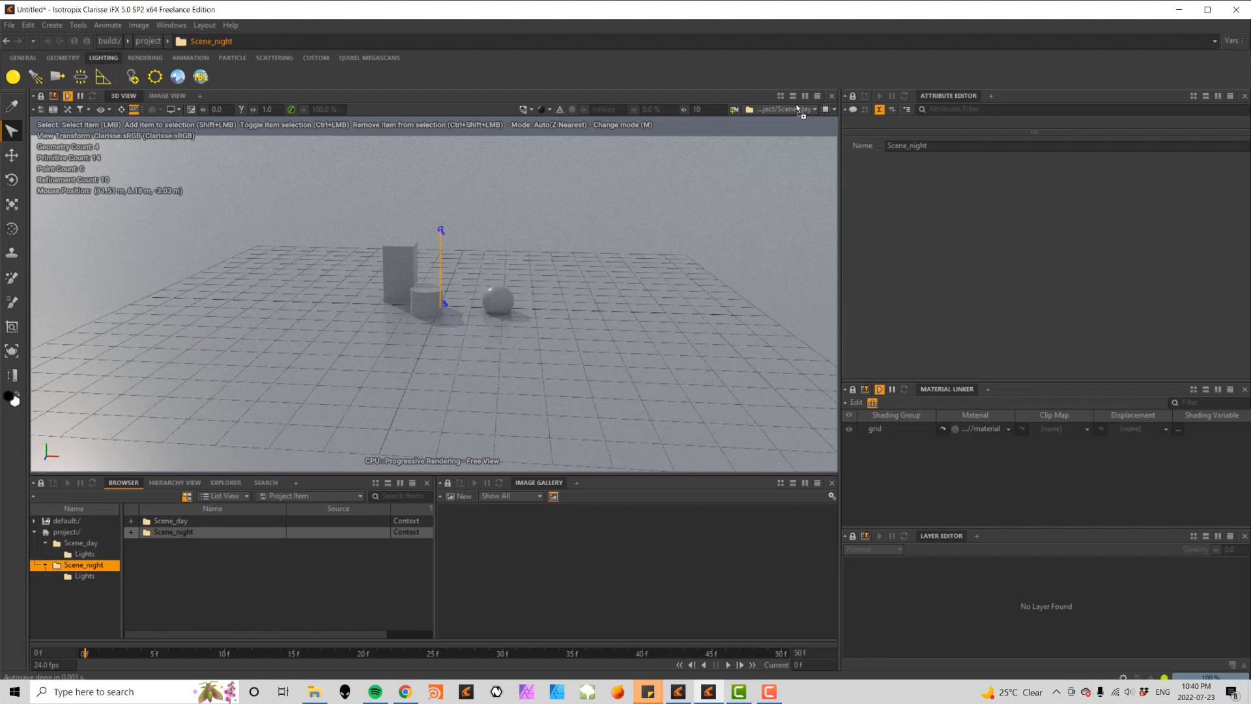
drag(788, 108, 788, 109)
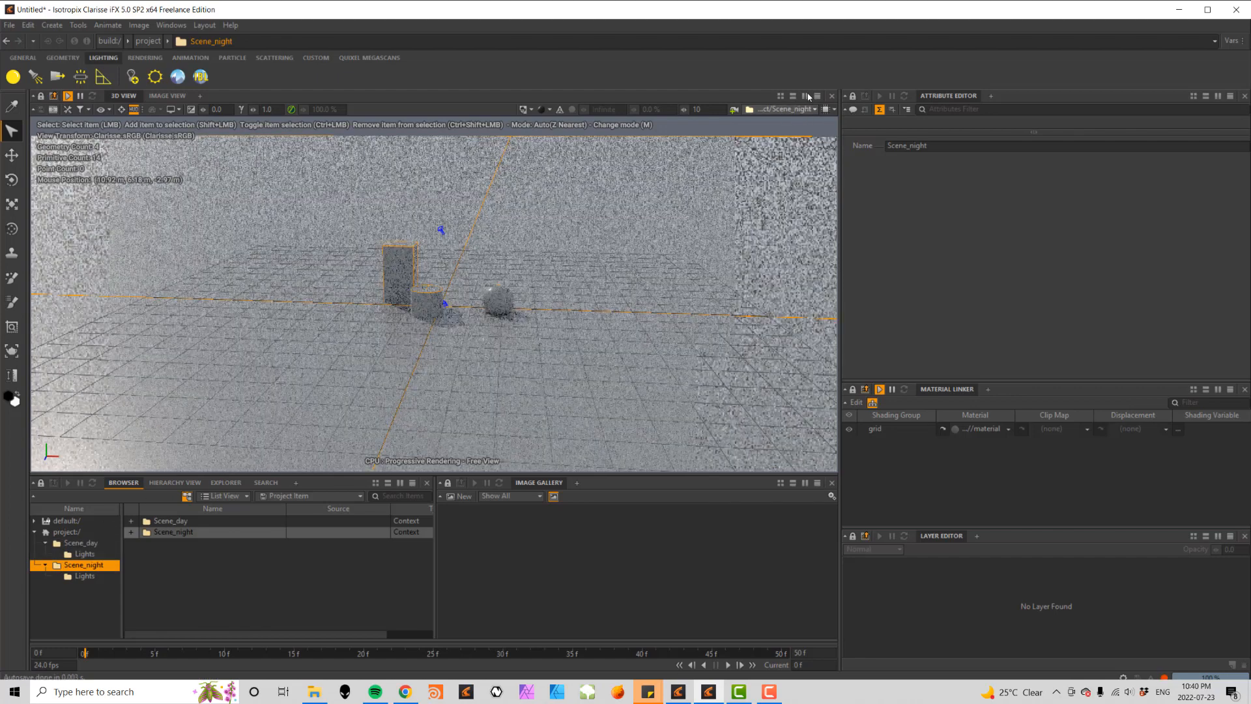
double_click(172, 532)
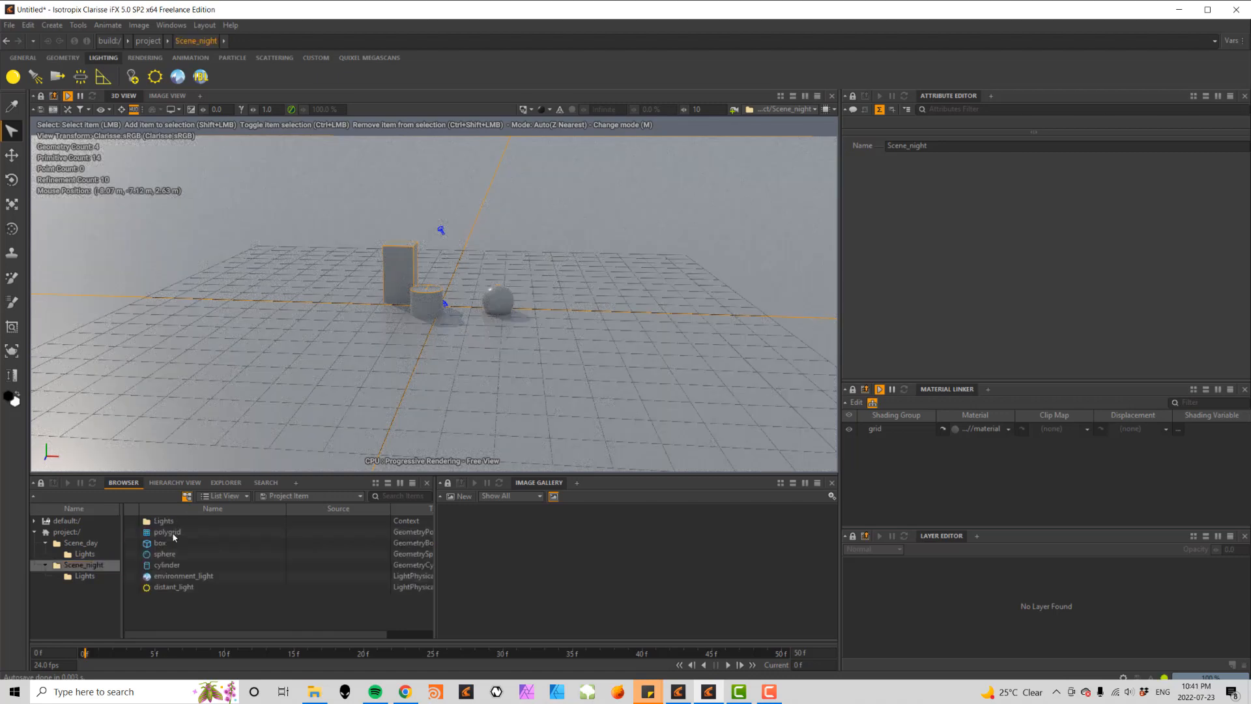
double_click(164, 521)
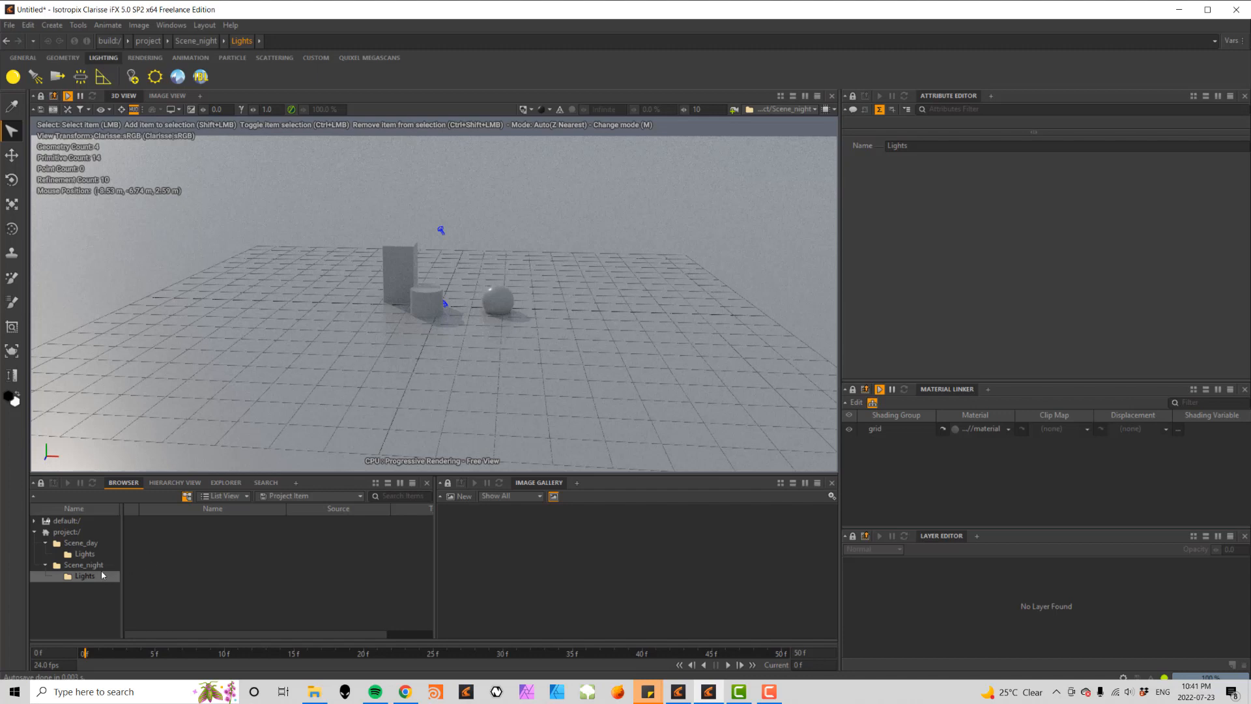
- Move the environment light and distant light of Scene_day into its Lights context
click(80, 543)
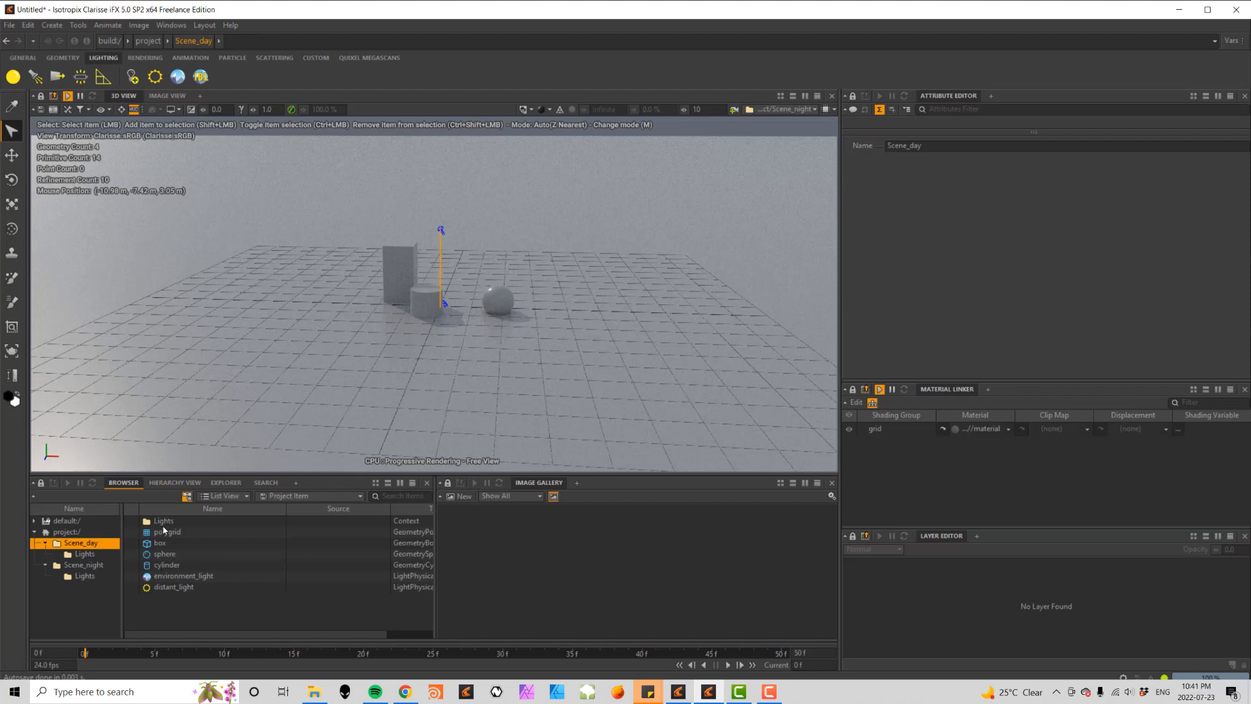
click(168, 587)
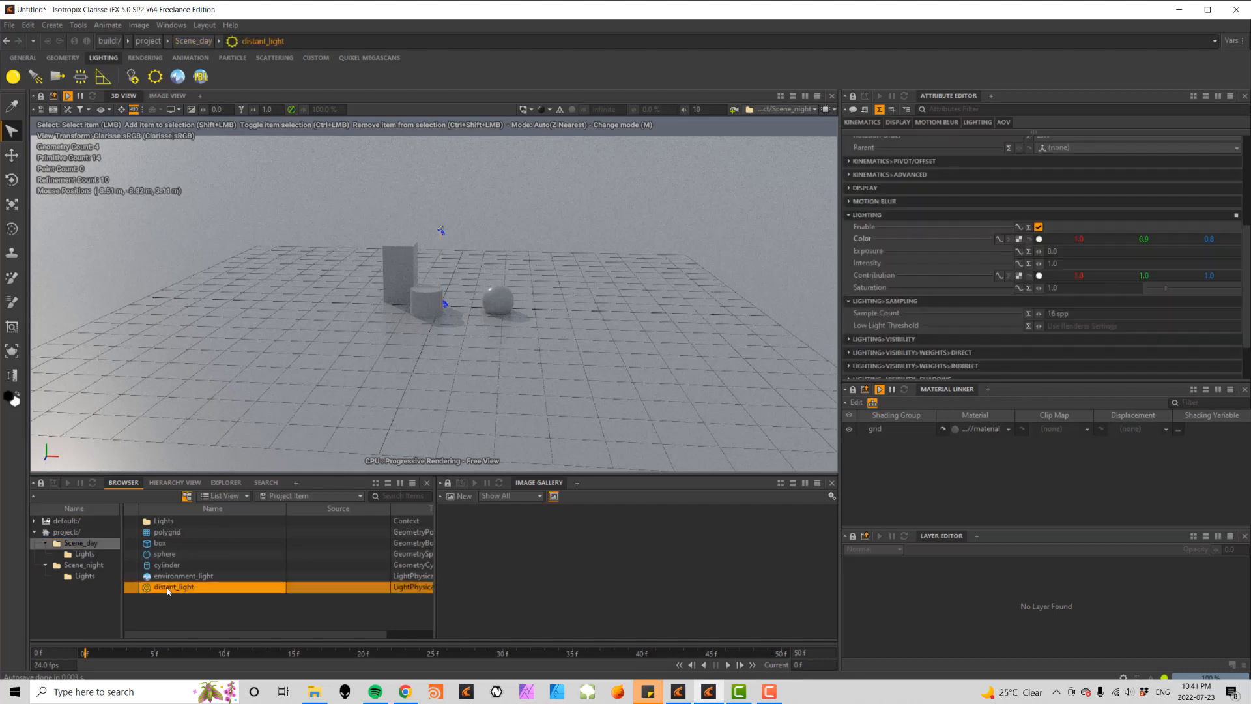
shift+click(185, 580)
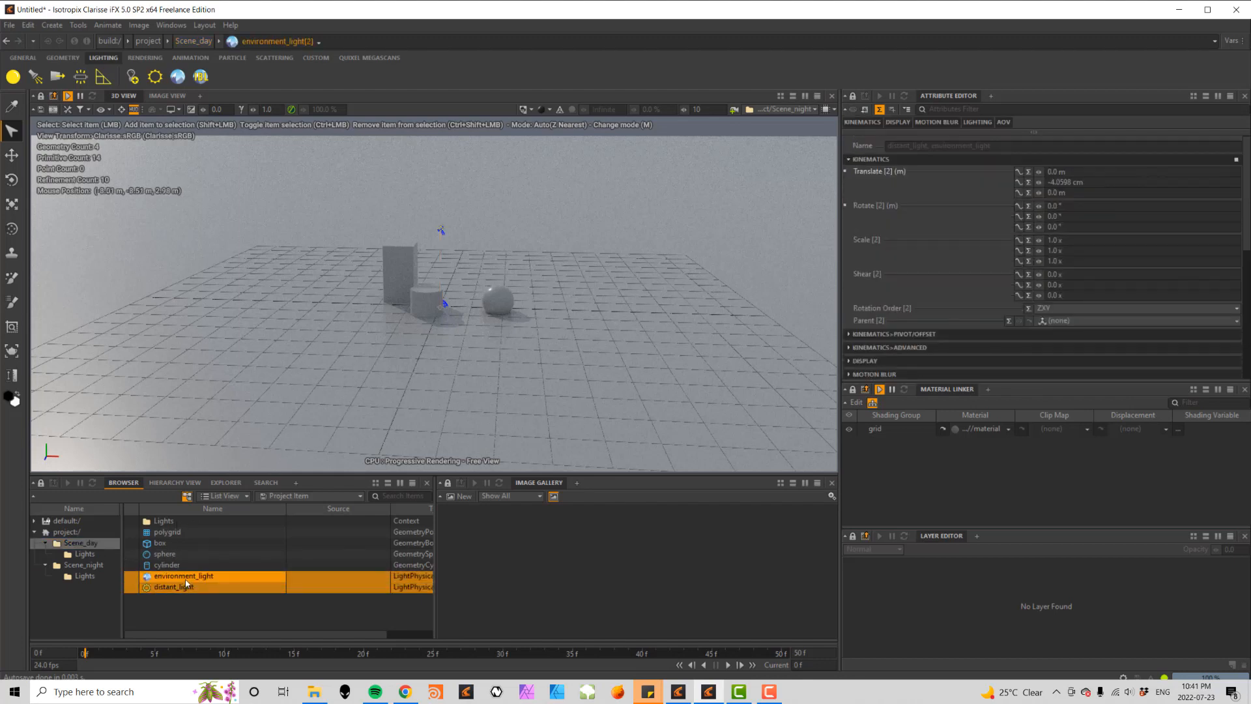
drag(186, 580, 164, 527)
- Move the environment light and distant light of Scene_night into its own Lights context
click(89, 566)
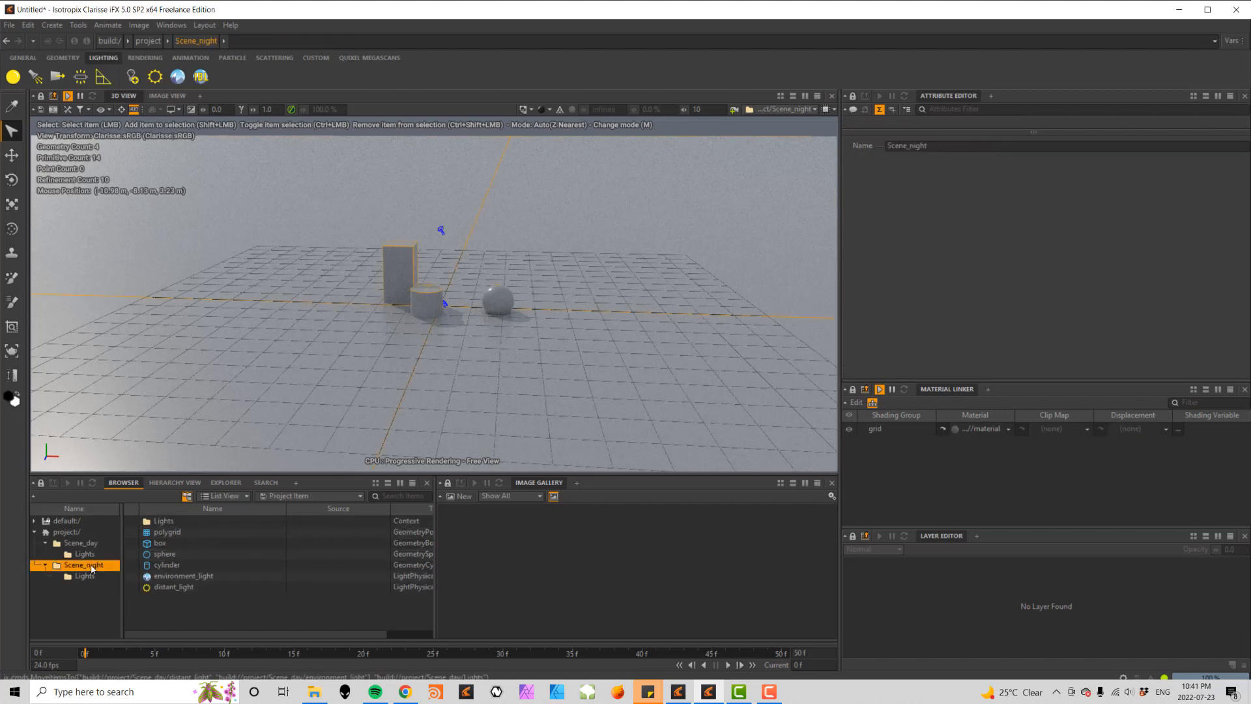
click(167, 586)
shift+click(171, 577)
drag(172, 576, 165, 525)
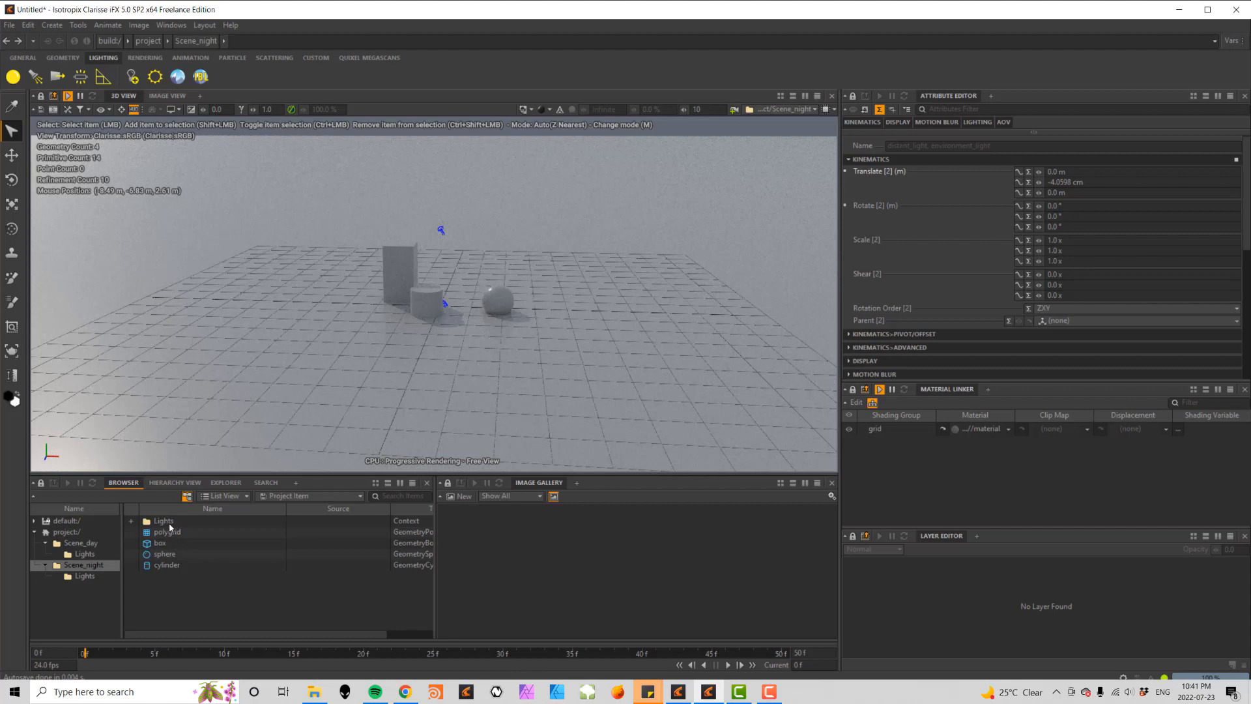
- Set the intensity of Scene_night's distant light to 0.1 and rotate the light to -73.5° in Y
double_click(167, 523)
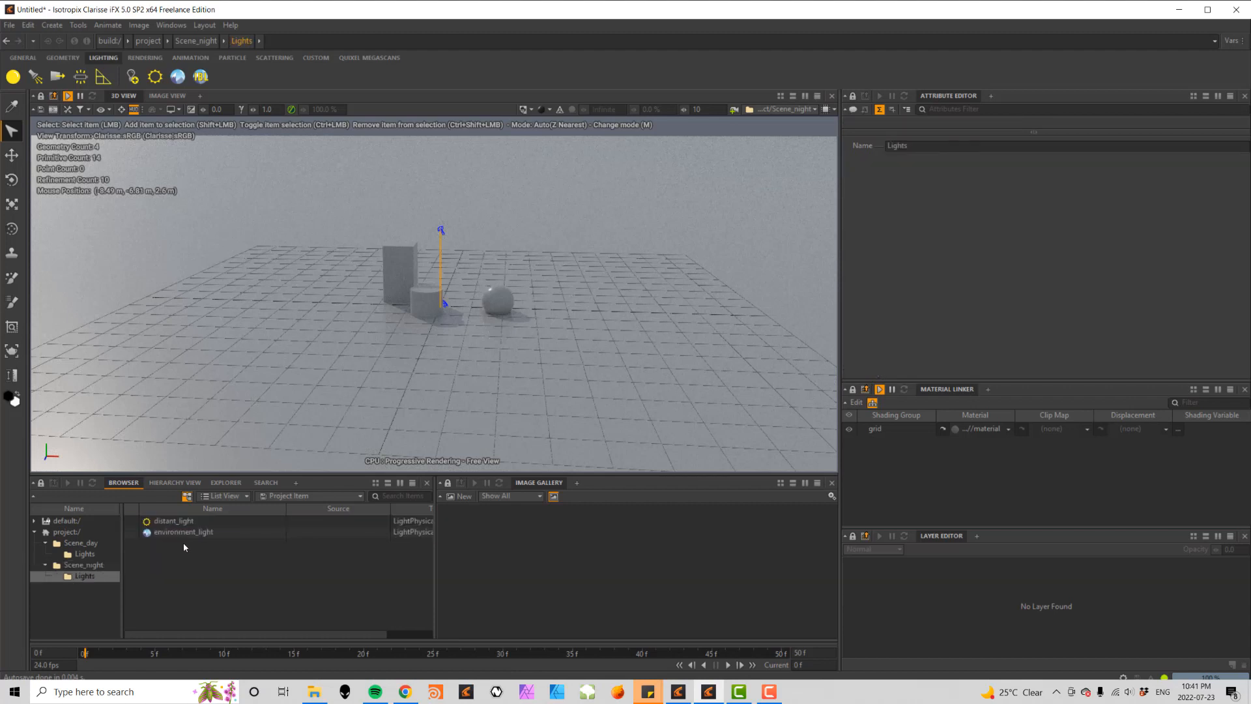
click(175, 523)
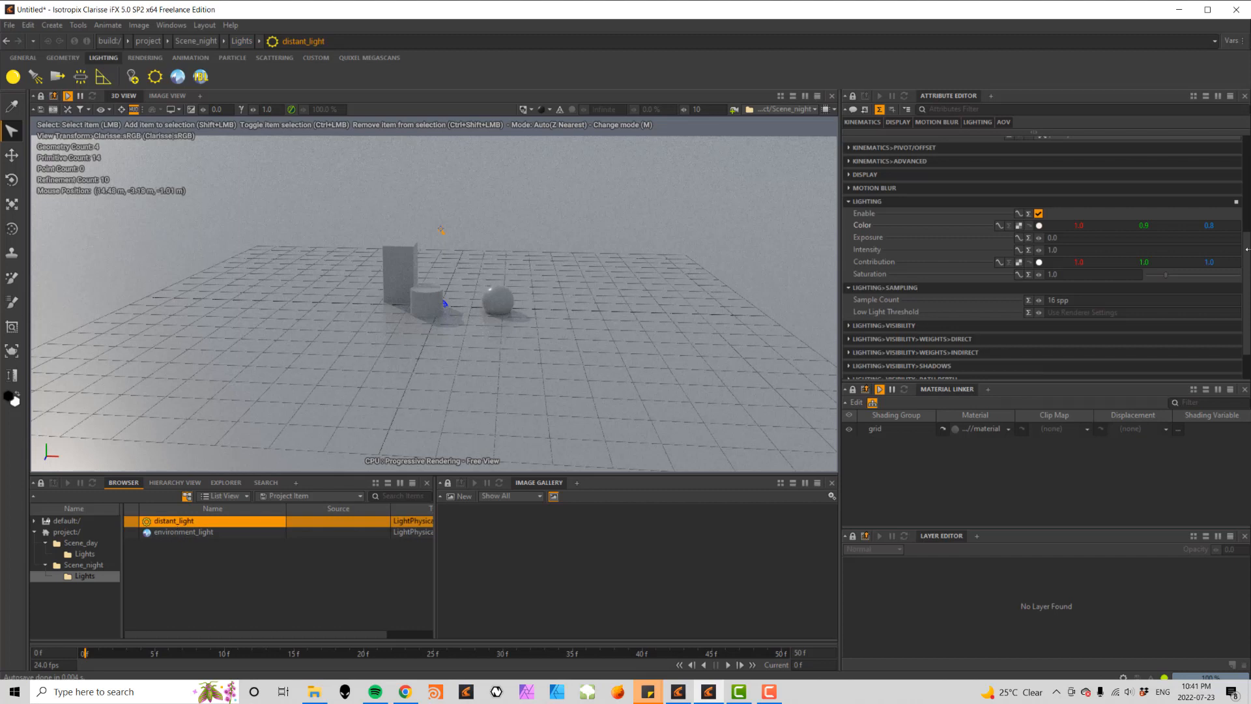
click(1078, 250)
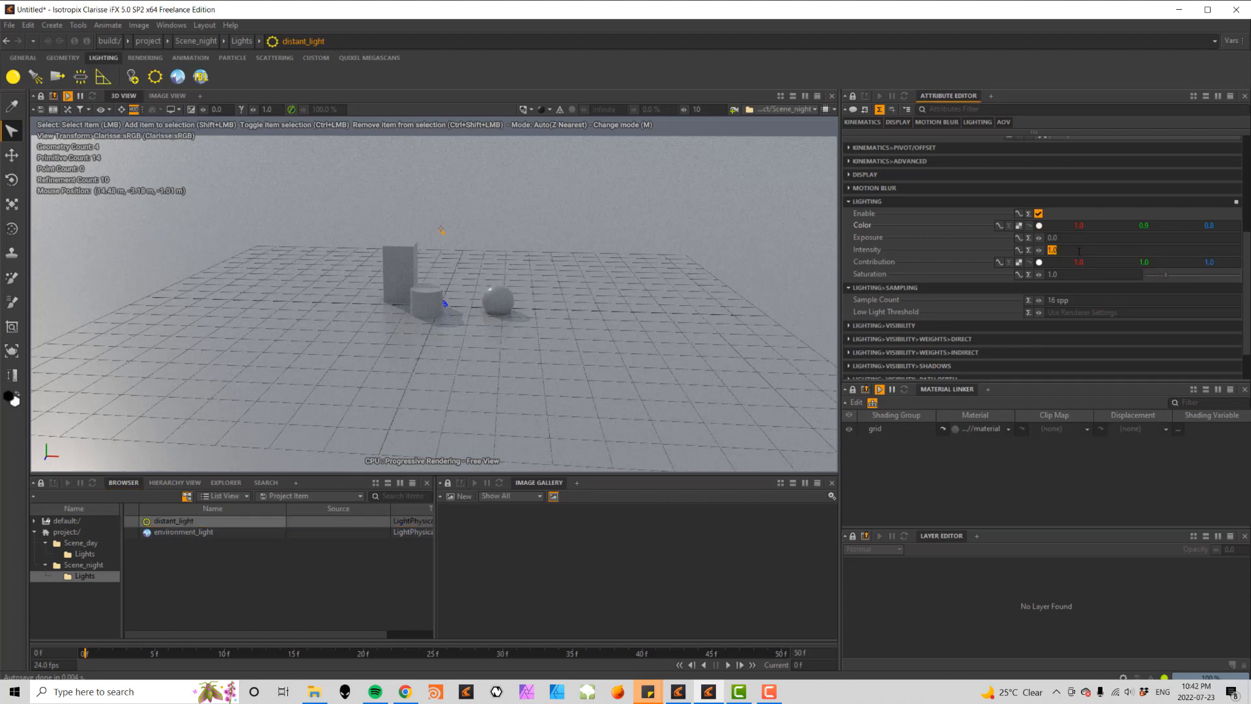
key(BackSpace)
text(0.2)
key(Tab)
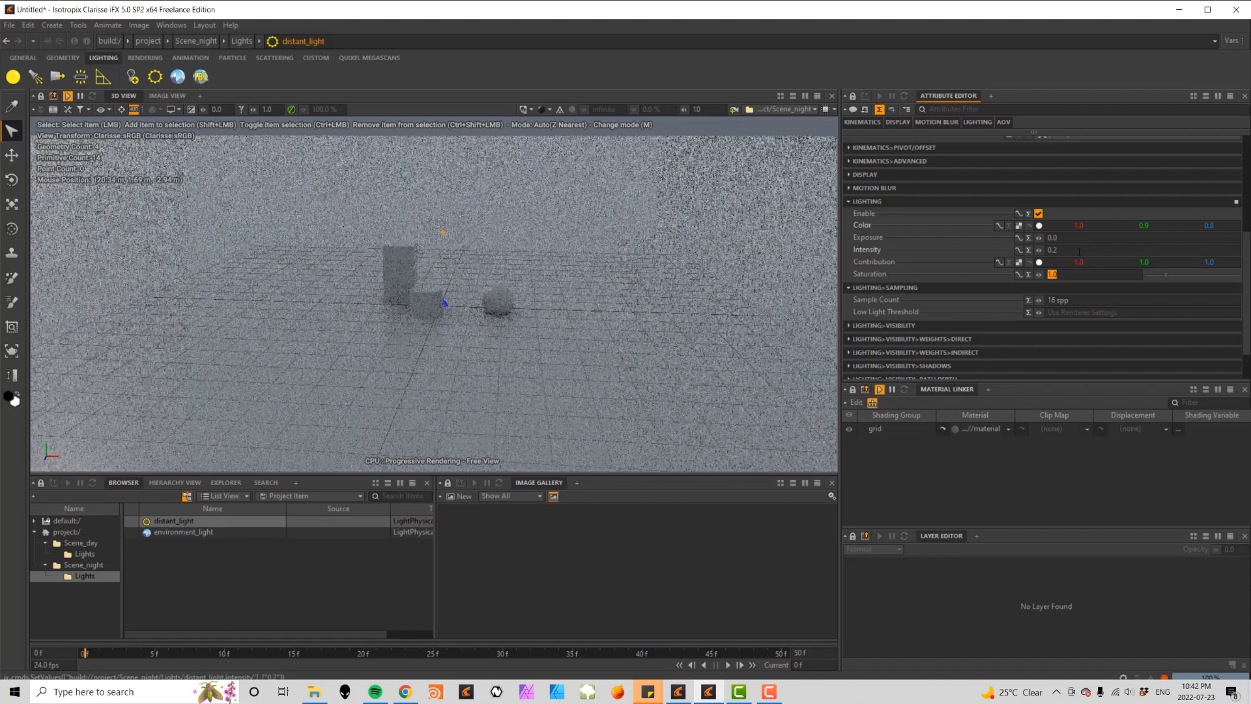
click(1078, 251)
text(0.1)
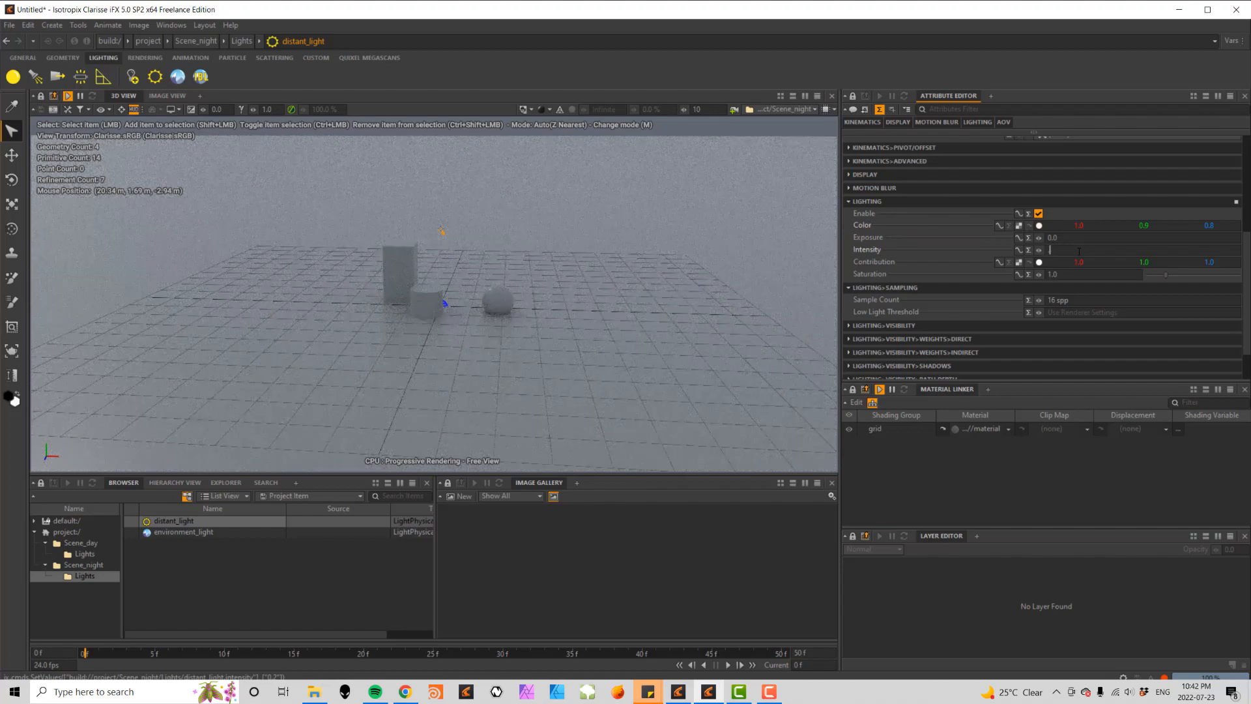
key(Tab)
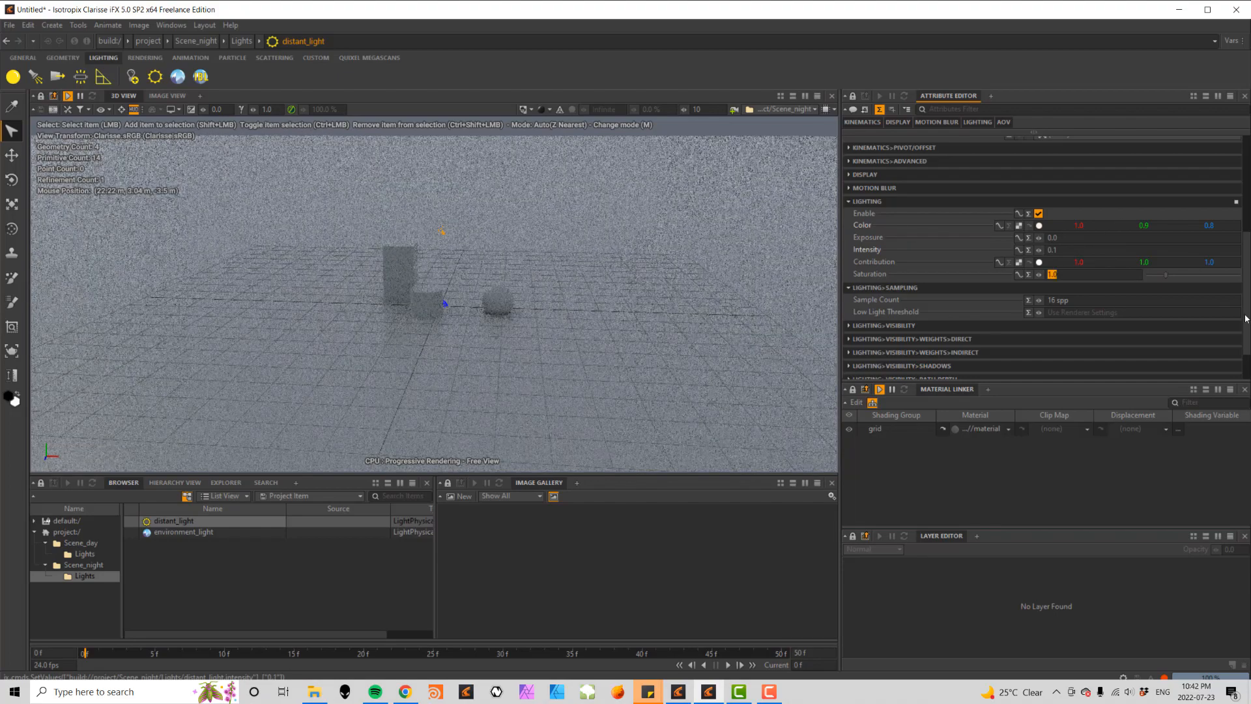
scroll(1224, 308, up, 5)
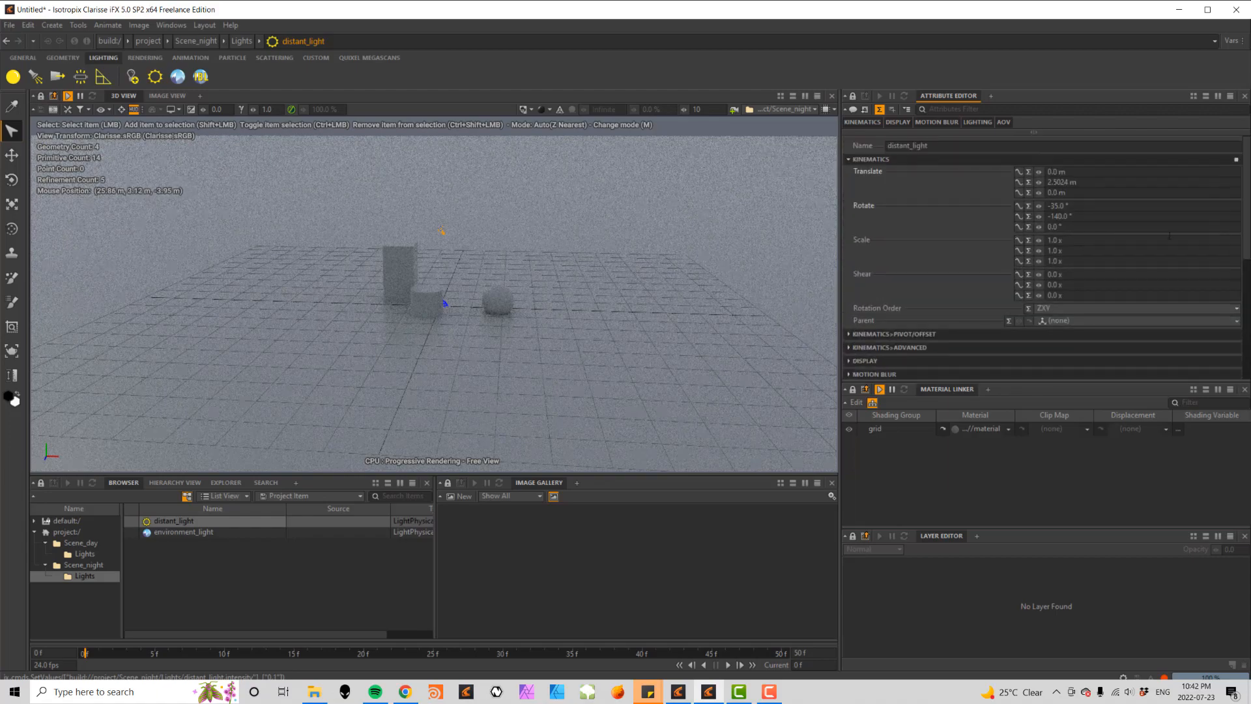
mouse_move(1042, 220)
mouse_down()
mouse_move(1058, 216)
mouse_move(1029, 226)
mouse_up()
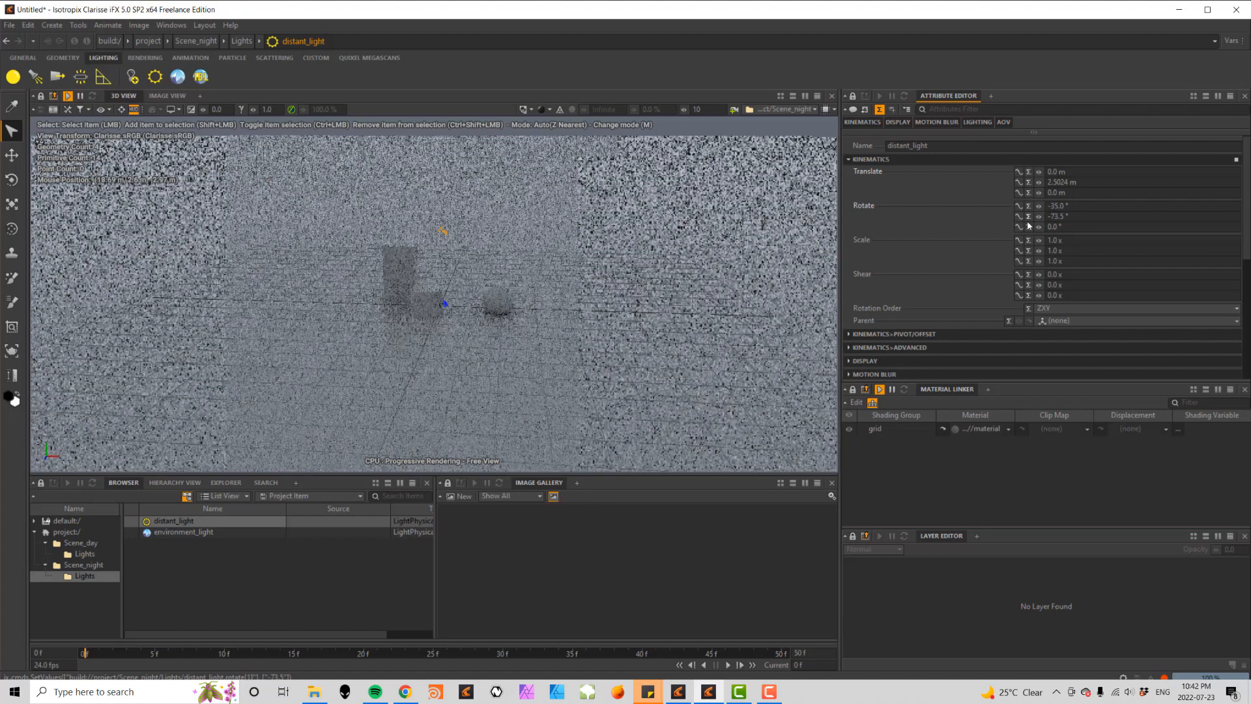
- Give Scene_night's environment light a bluer color with red 0.6 and green 0.7
click(163, 532)
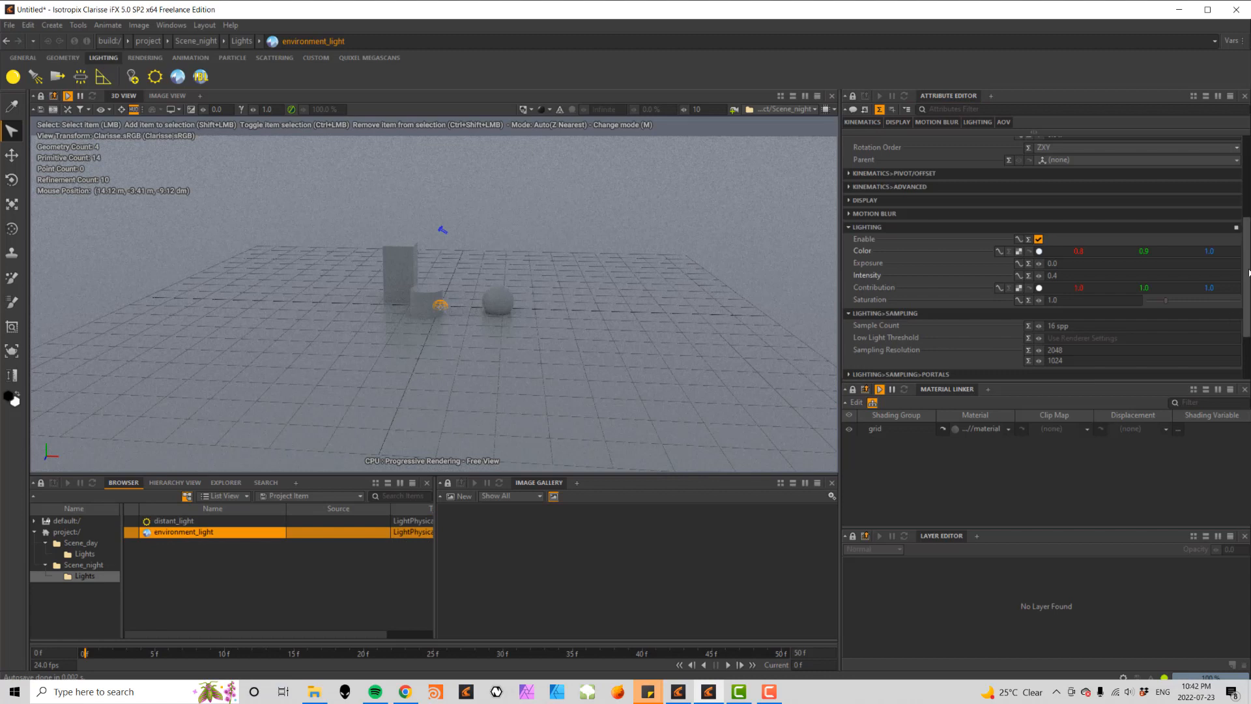
click(1095, 252)
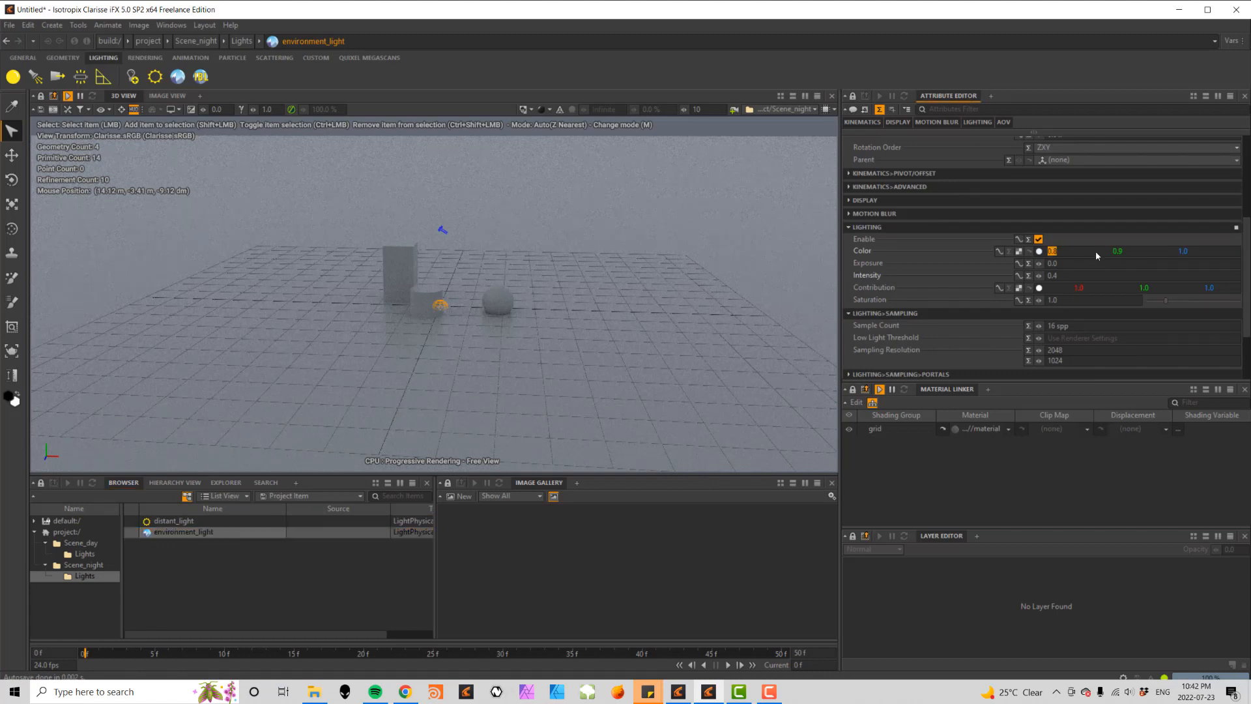
key(BackSpace)
text(0.6)
key(Tab)
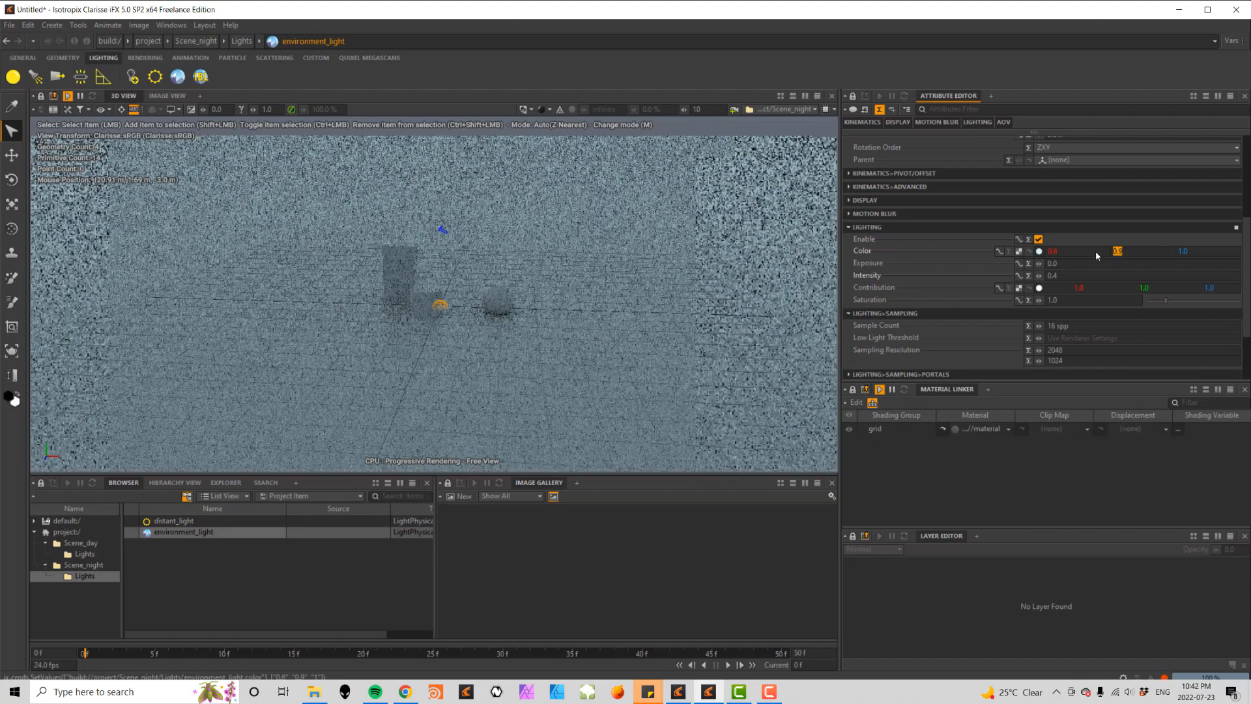
text(0.7)
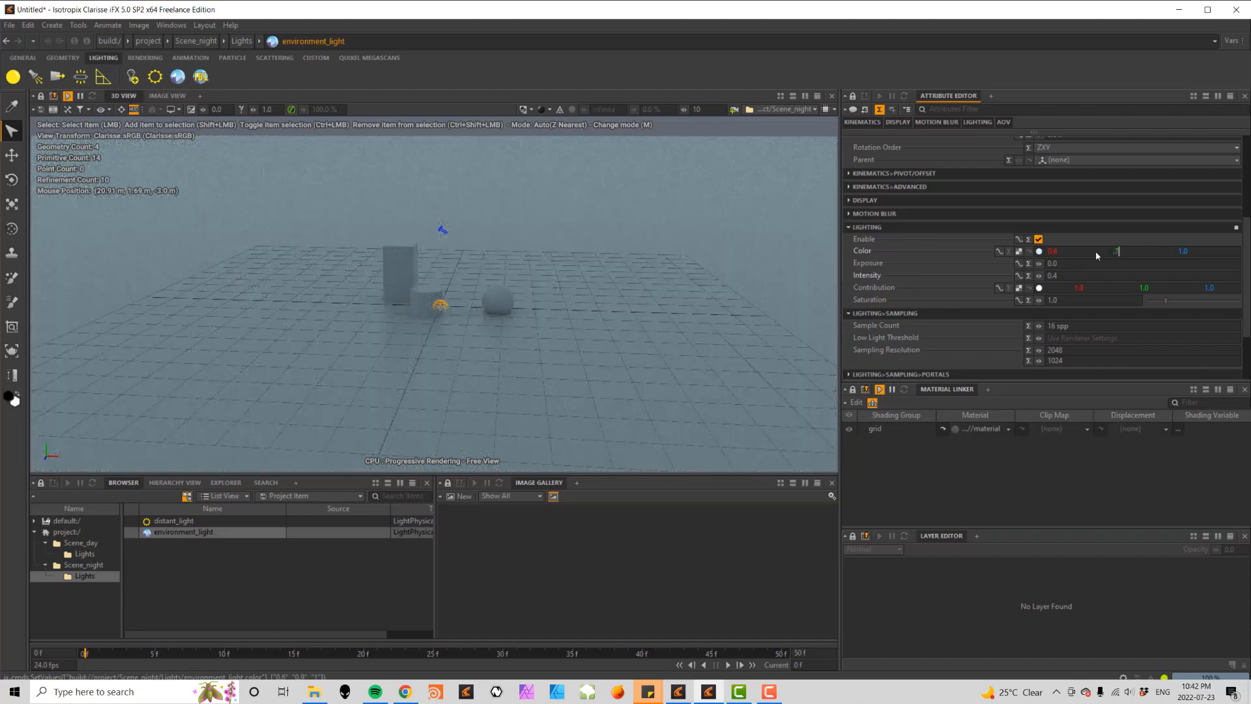
key(Tab)
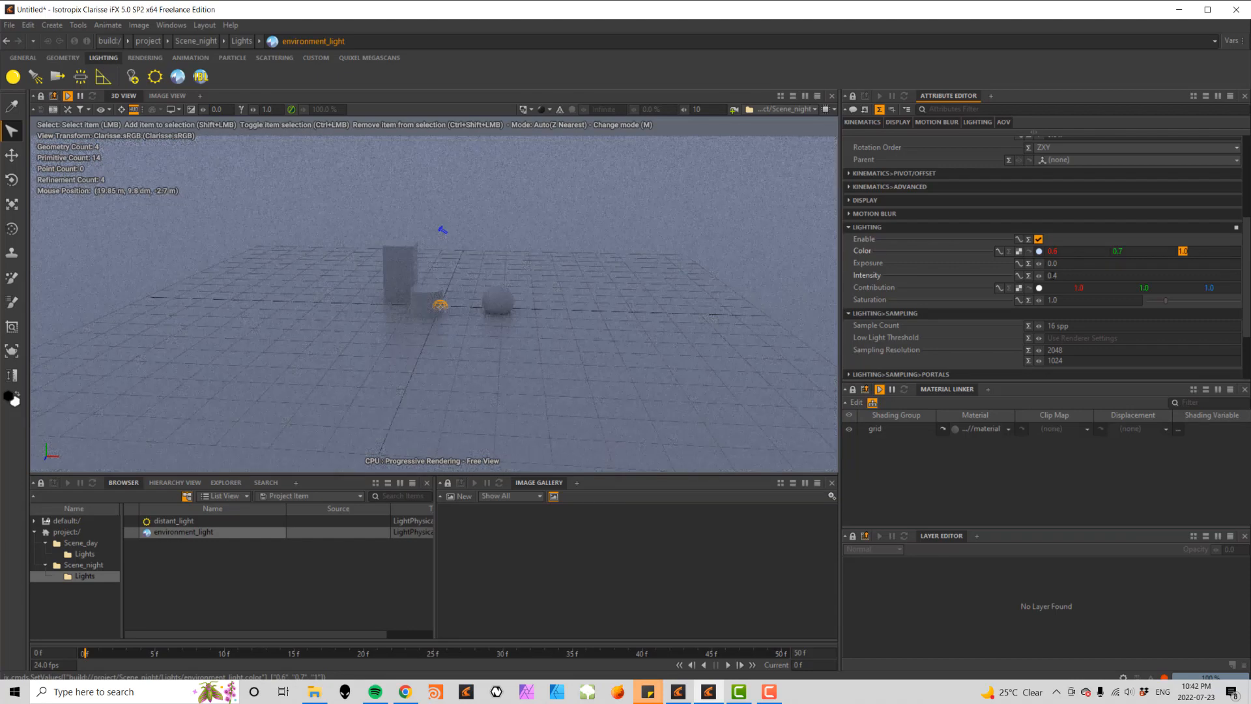
- Set the intensity of Scene_night's environment light to 0.2 and inspect the darker scene up close
click(1066, 275)
text(2)
key(Tab)
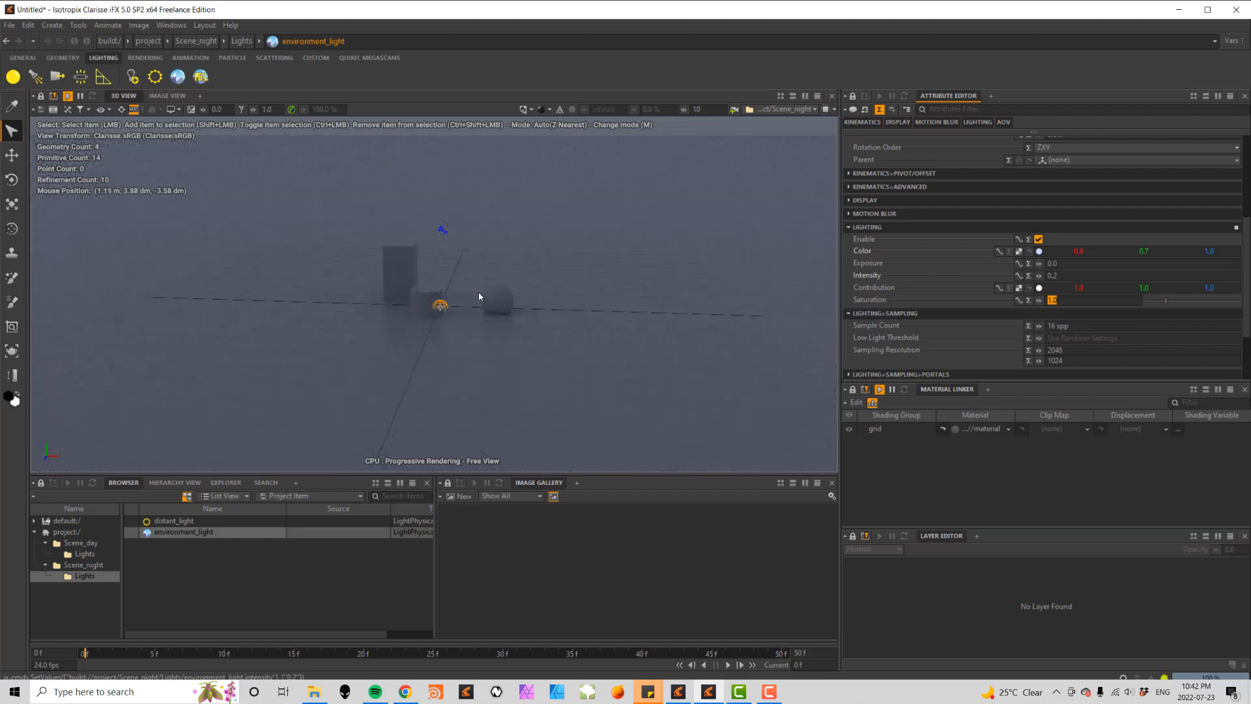
scroll(478, 292, up, 5)
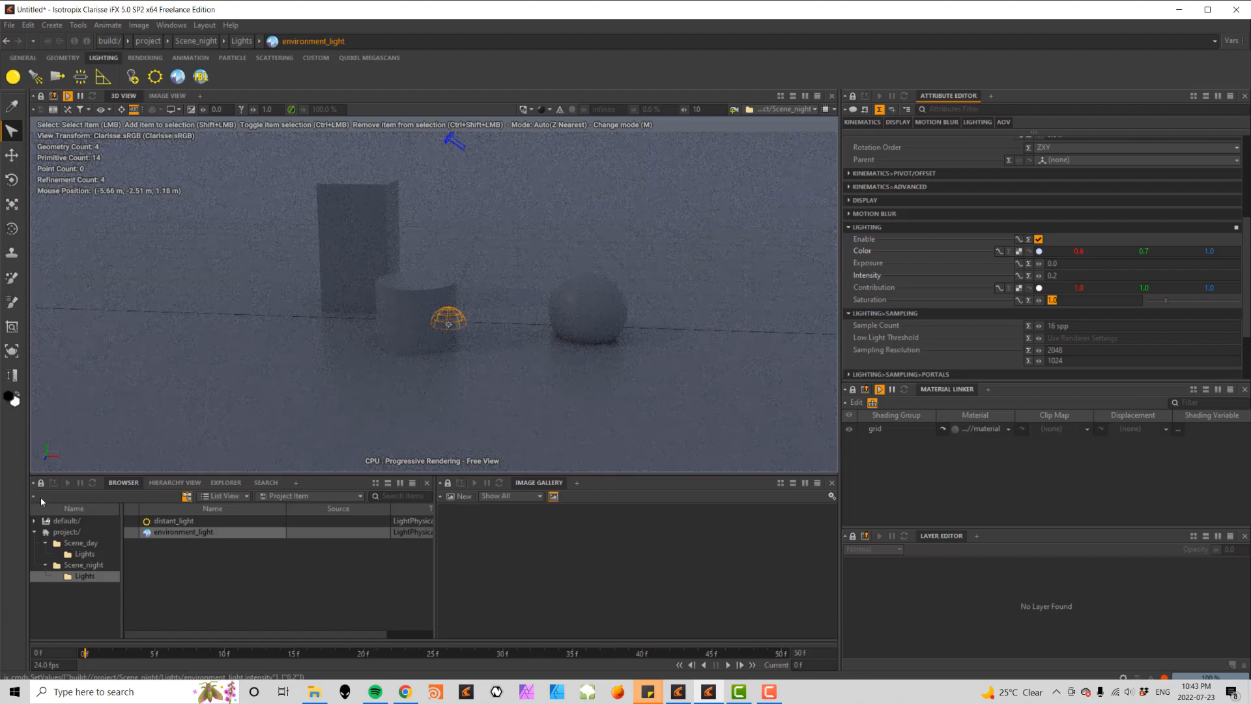
click(57, 565)
click(58, 544)
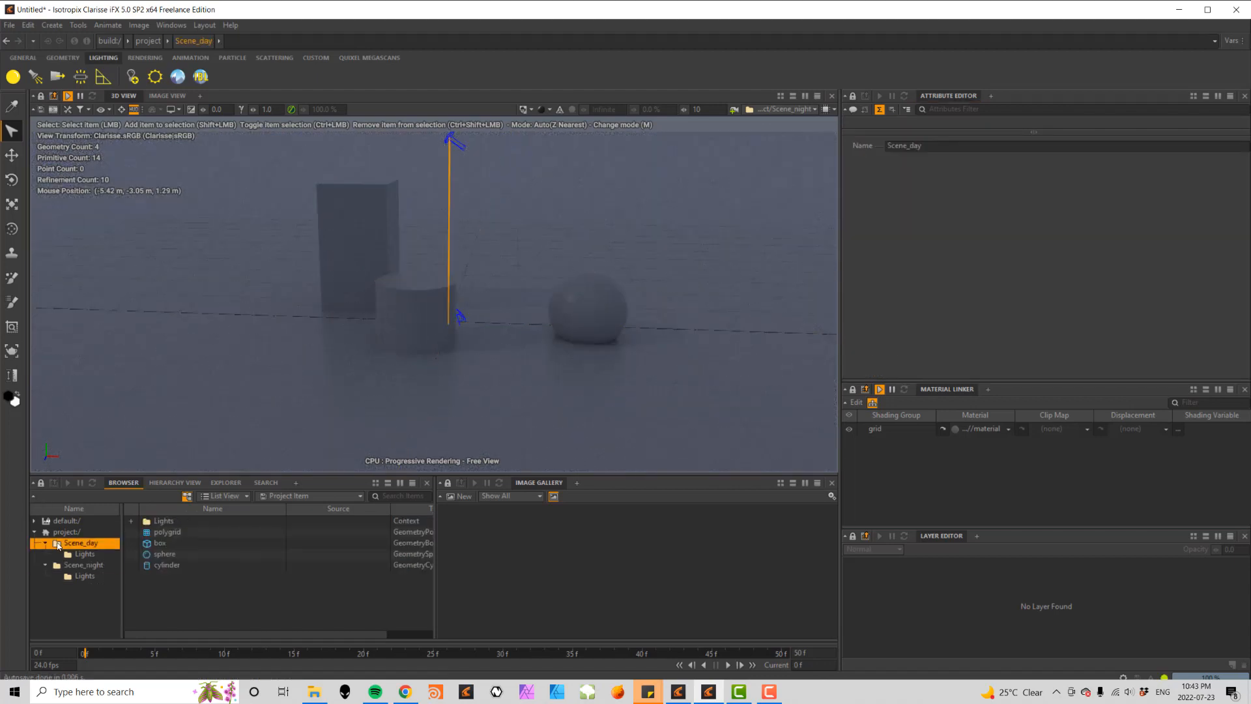
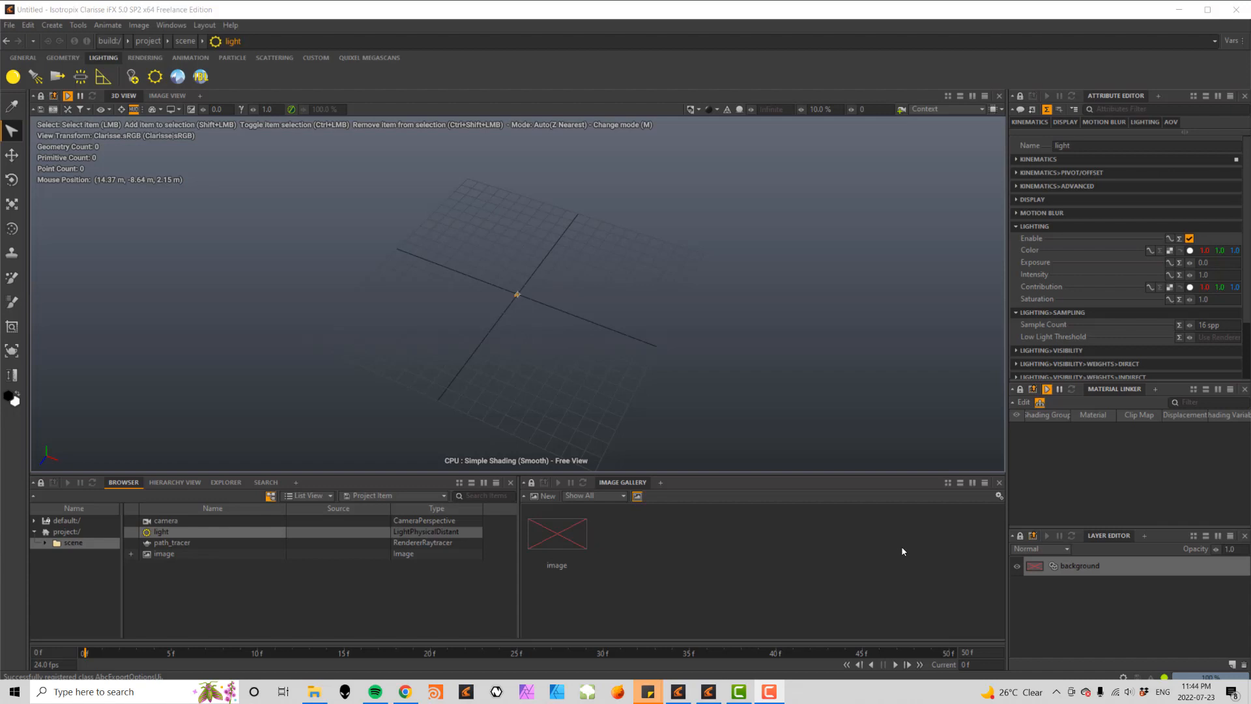
- Rename the new project's default scene context as DNS_0010
click(73, 544)
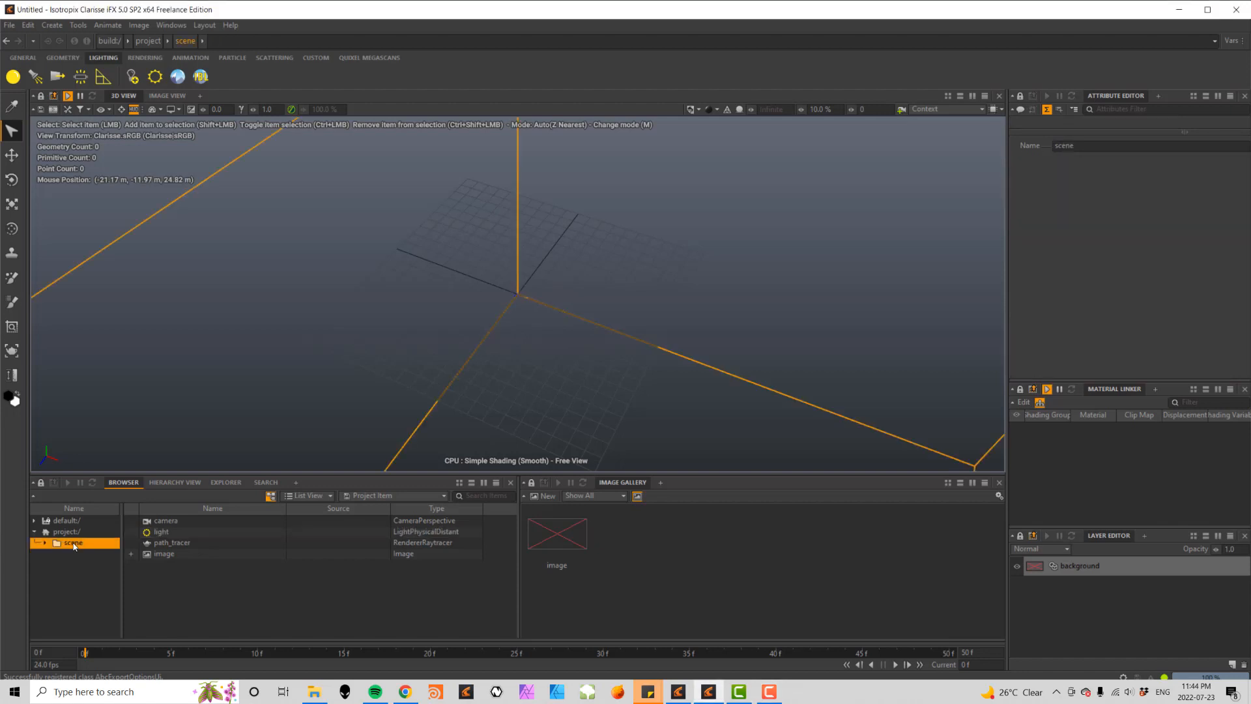
click(73, 545)
text(DNS_0010)
key(Return)
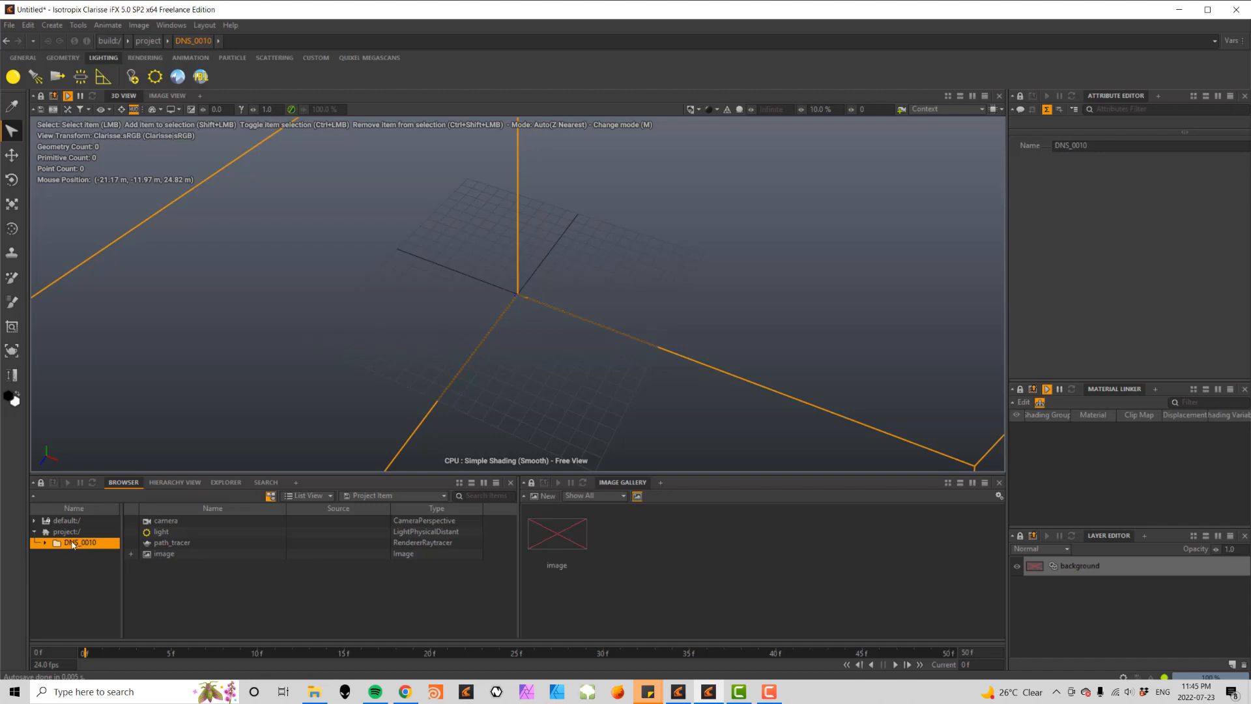
- Create a context in the project root and name it Assets
right_click(72, 533)
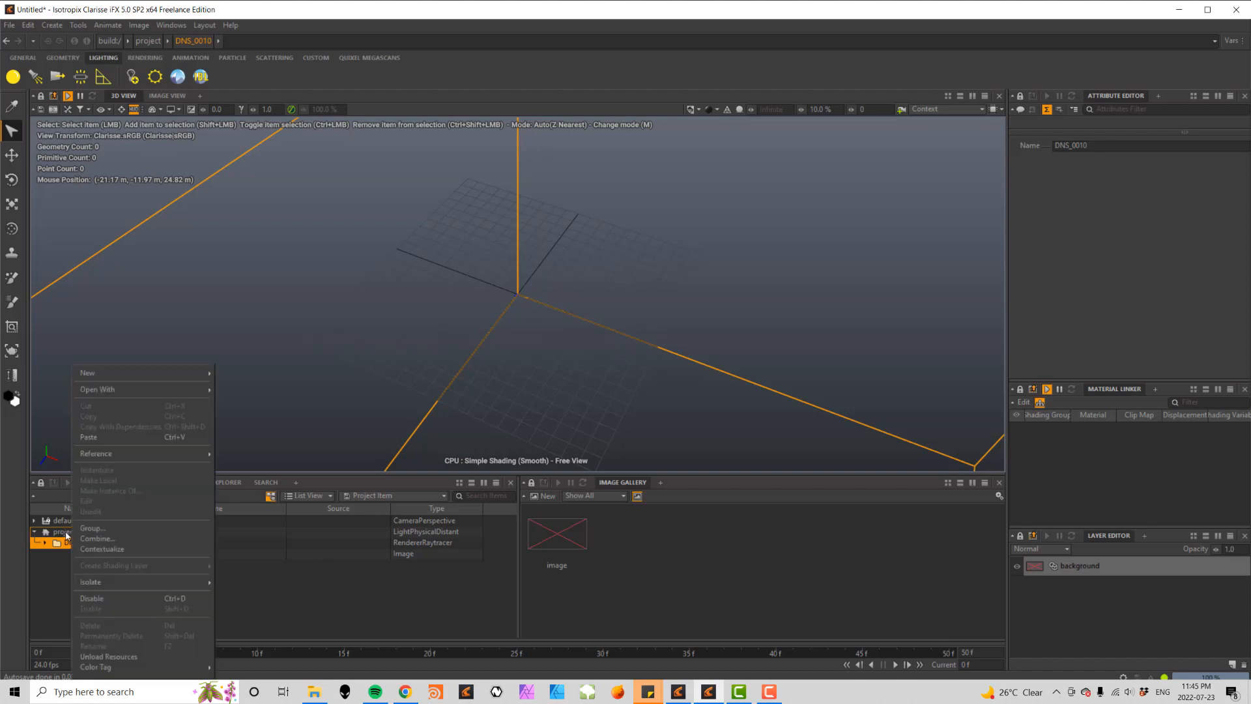
click(73, 534)
click(74, 533)
right_click(74, 533)
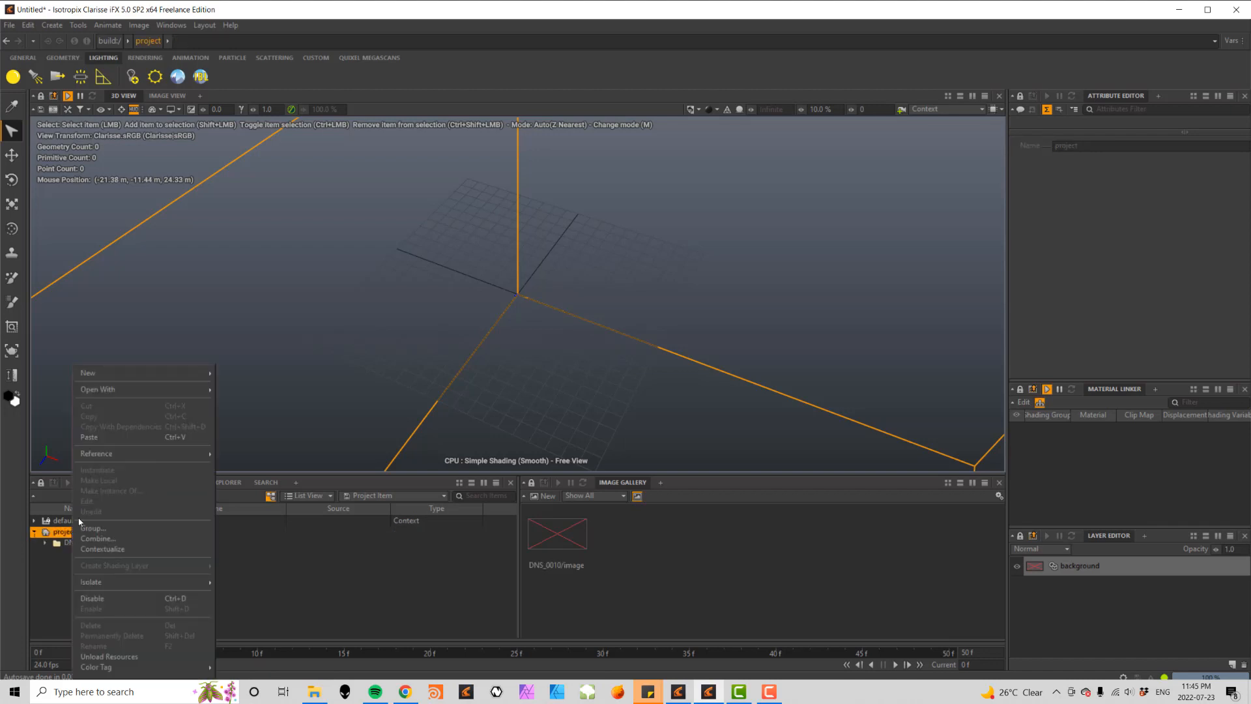
mouse_move(130, 378)
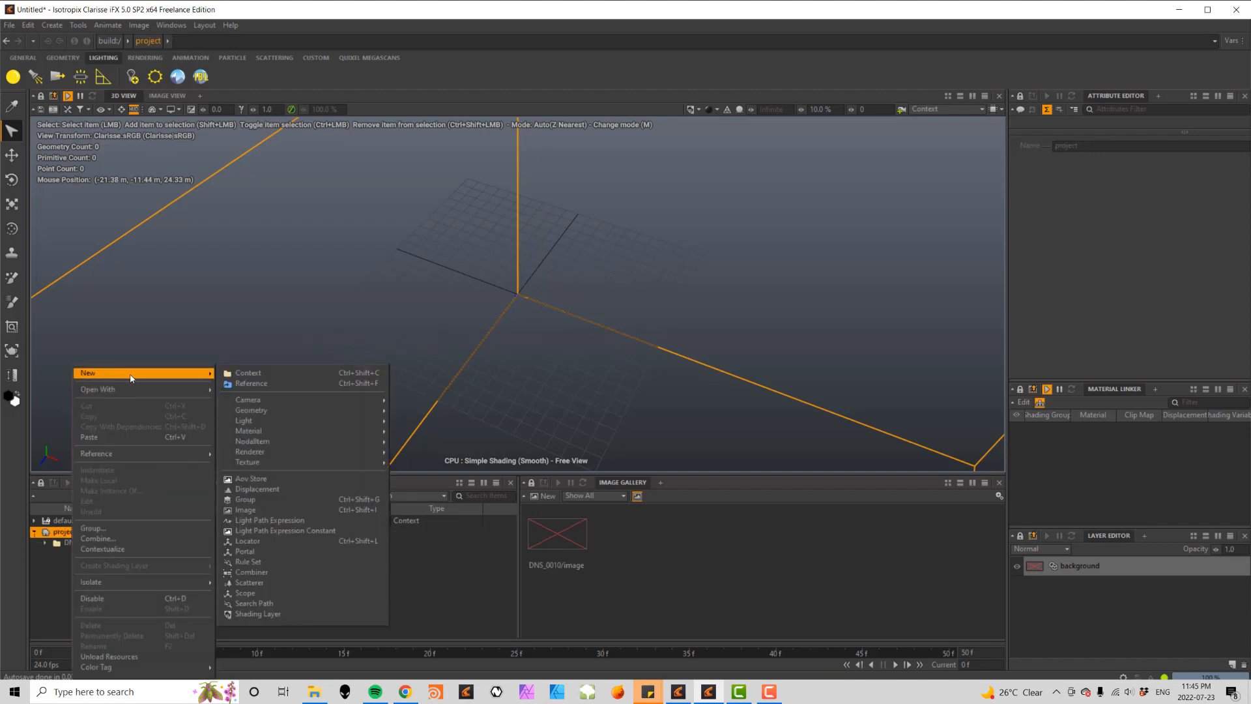
click(236, 373)
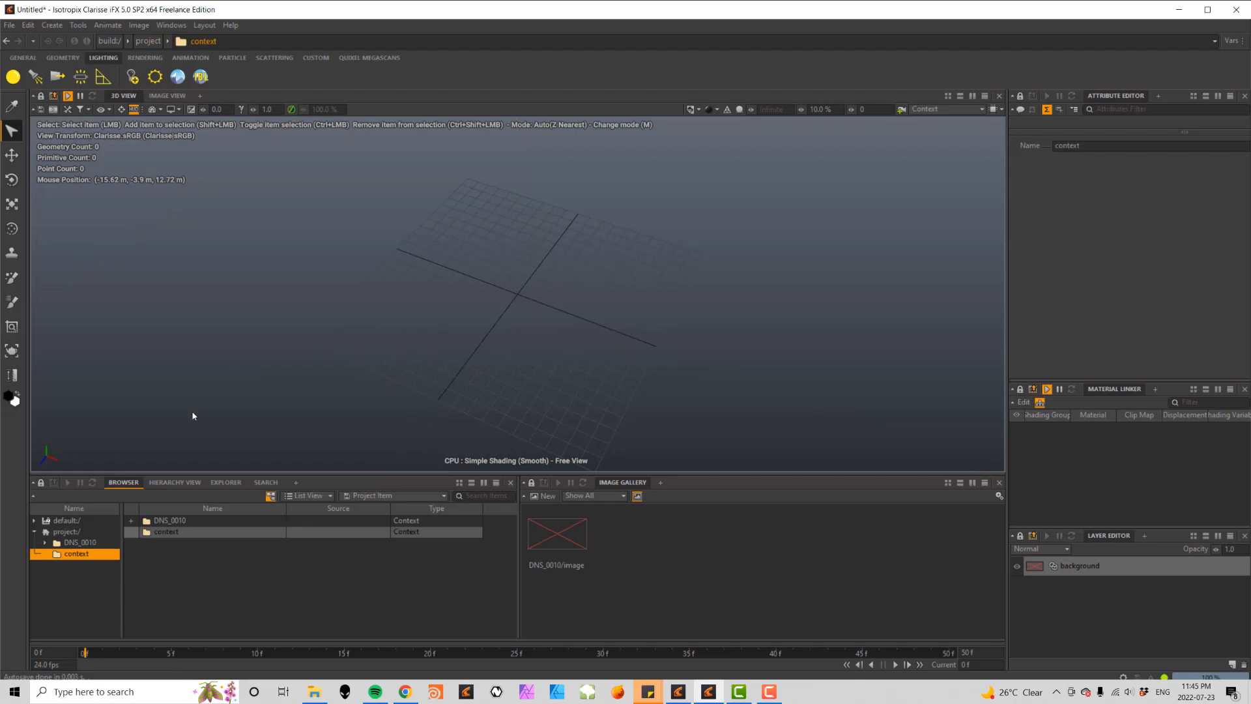
double_click(84, 554)
text(Assets)
key(Return)
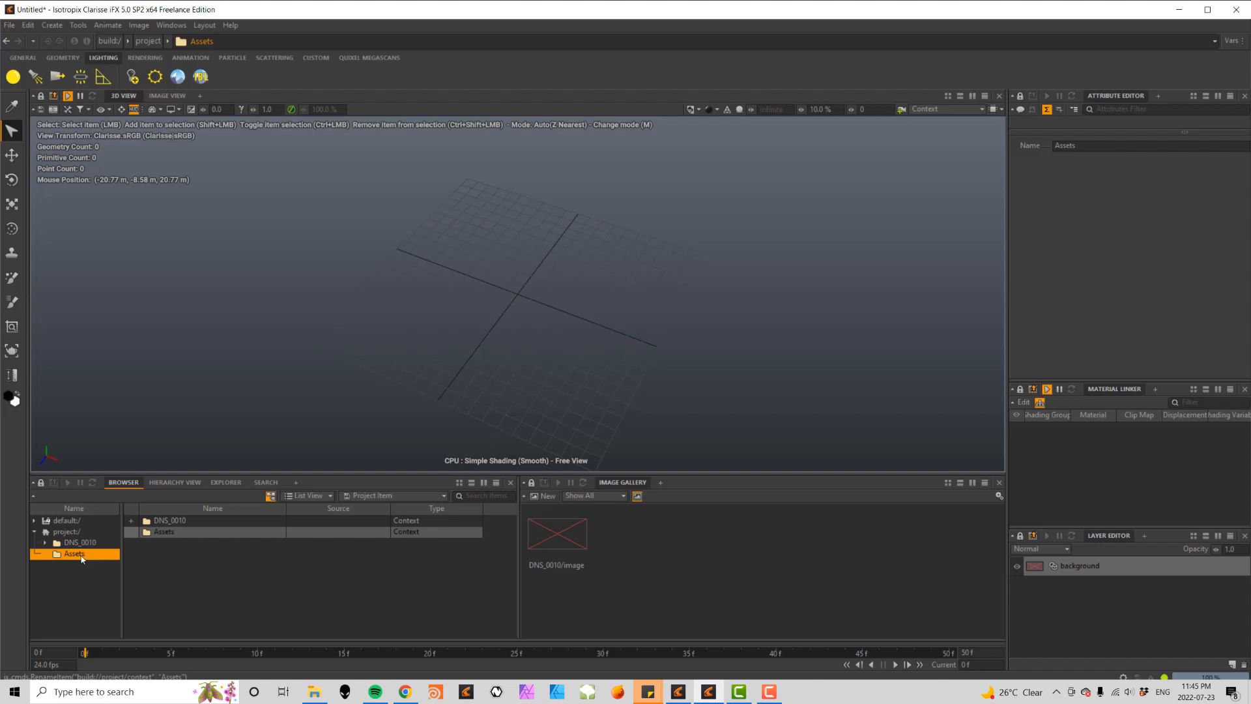
- Create another context in the project root and name it Looks
click(79, 532)
right_click(78, 533)
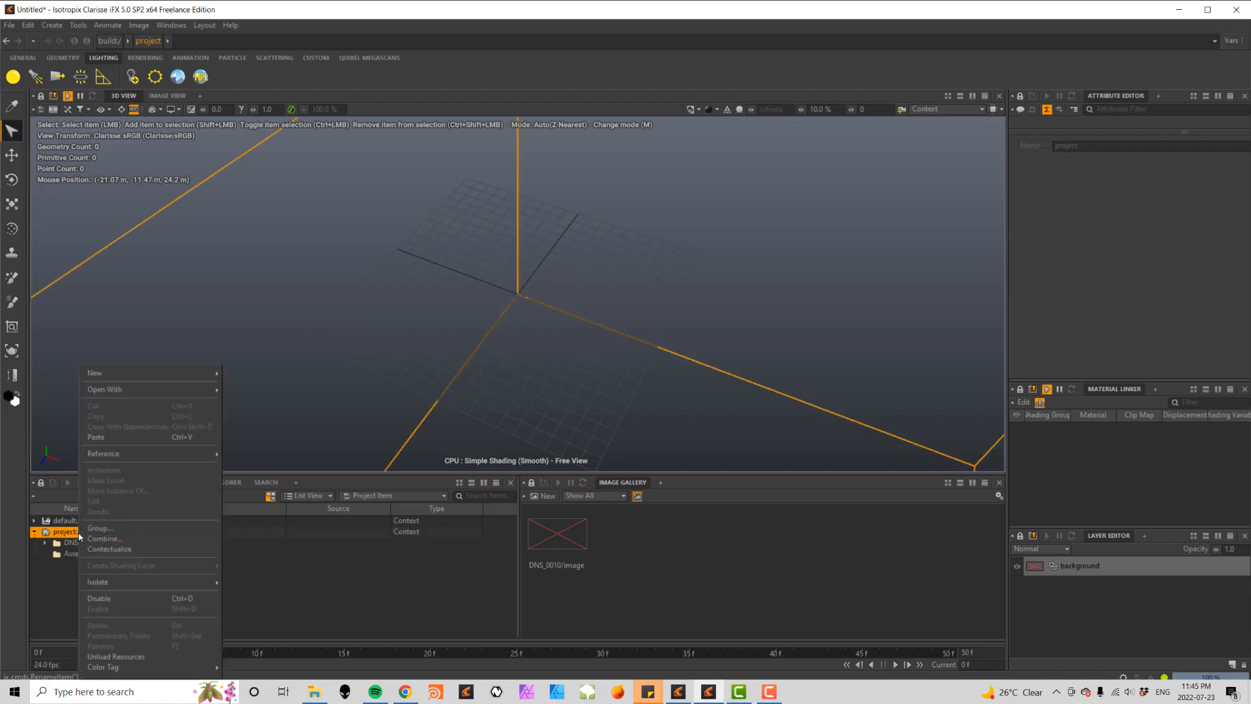
mouse_move(104, 373)
click(273, 375)
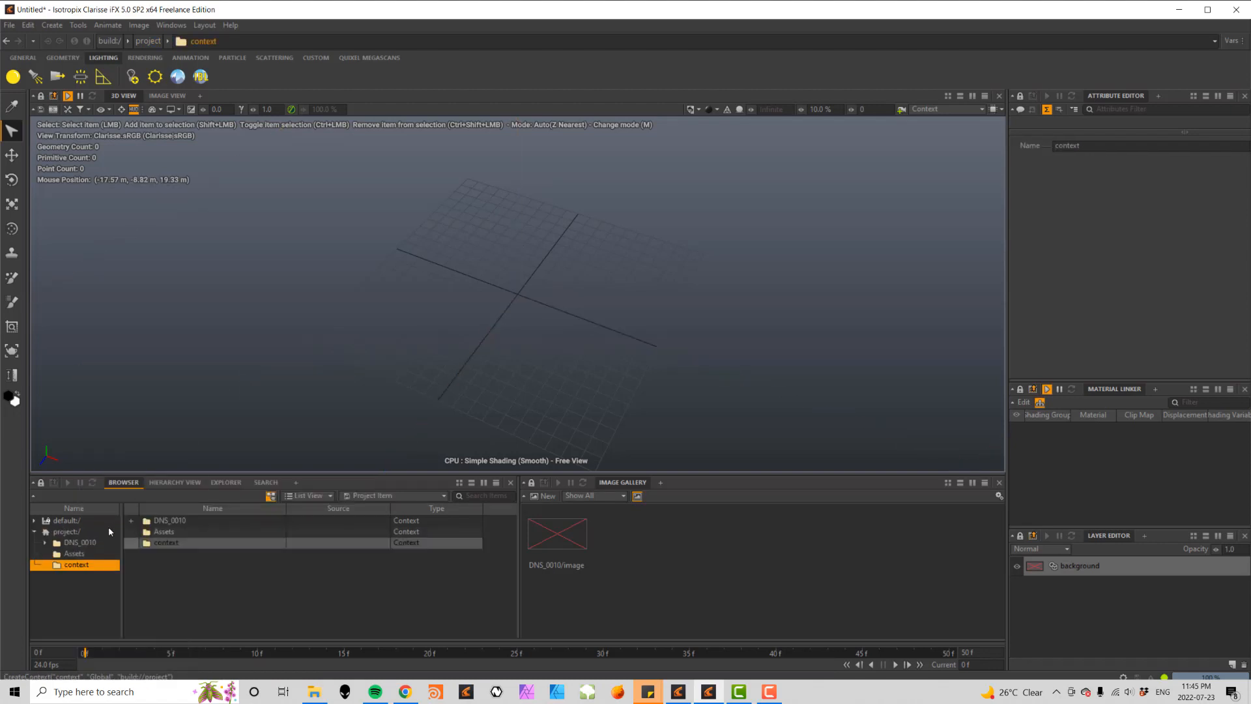
click(87, 565)
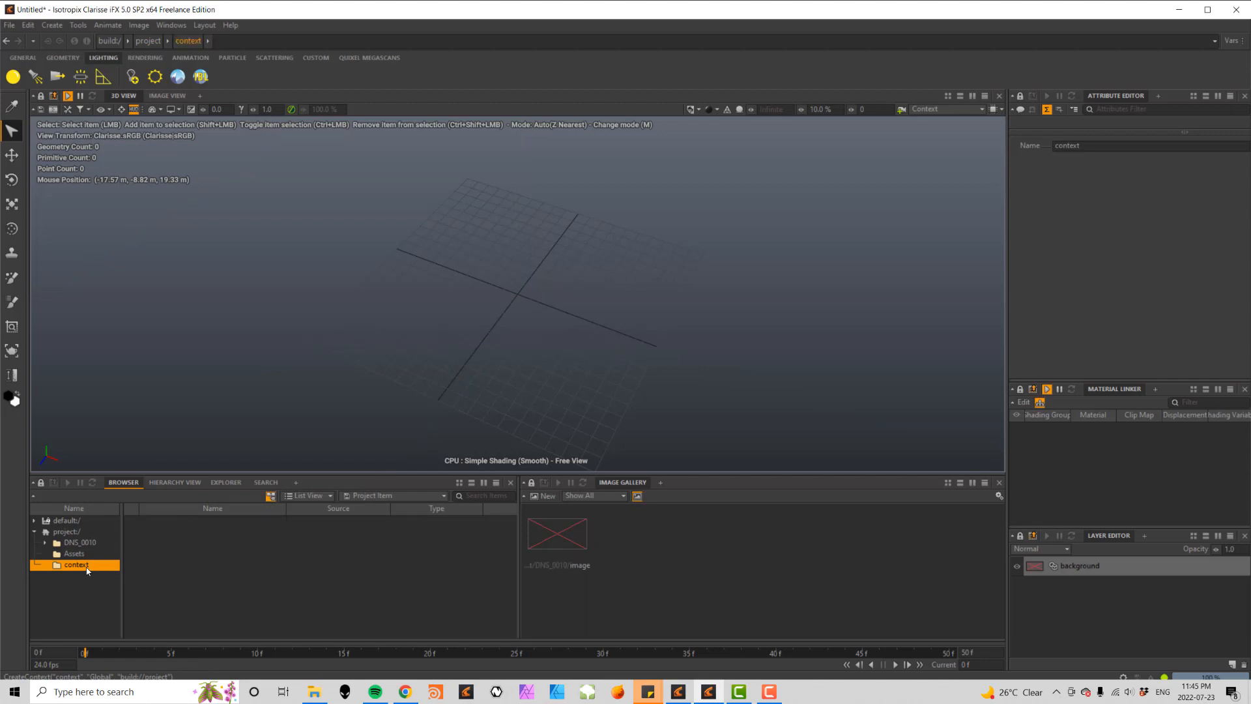
click(86, 566)
text(Looks)
key(Return)
- Create a context inside DNS_0010 and name it Lights
click(90, 542)
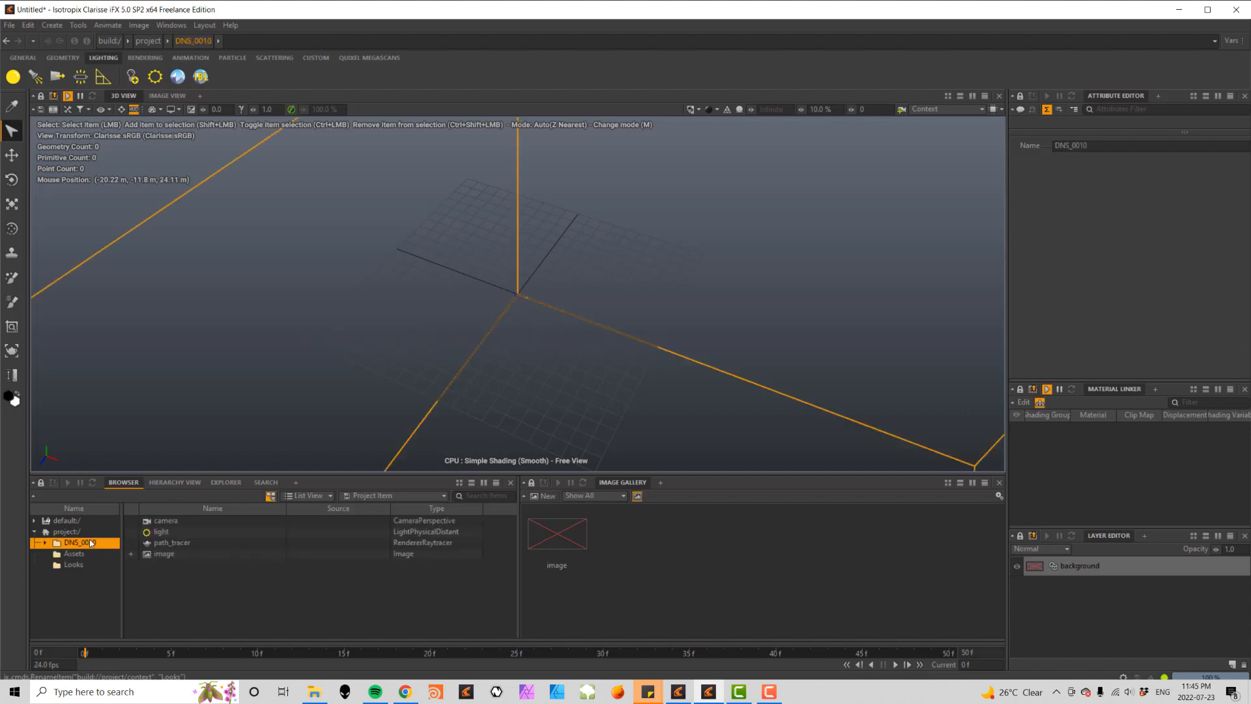
right_click(198, 591)
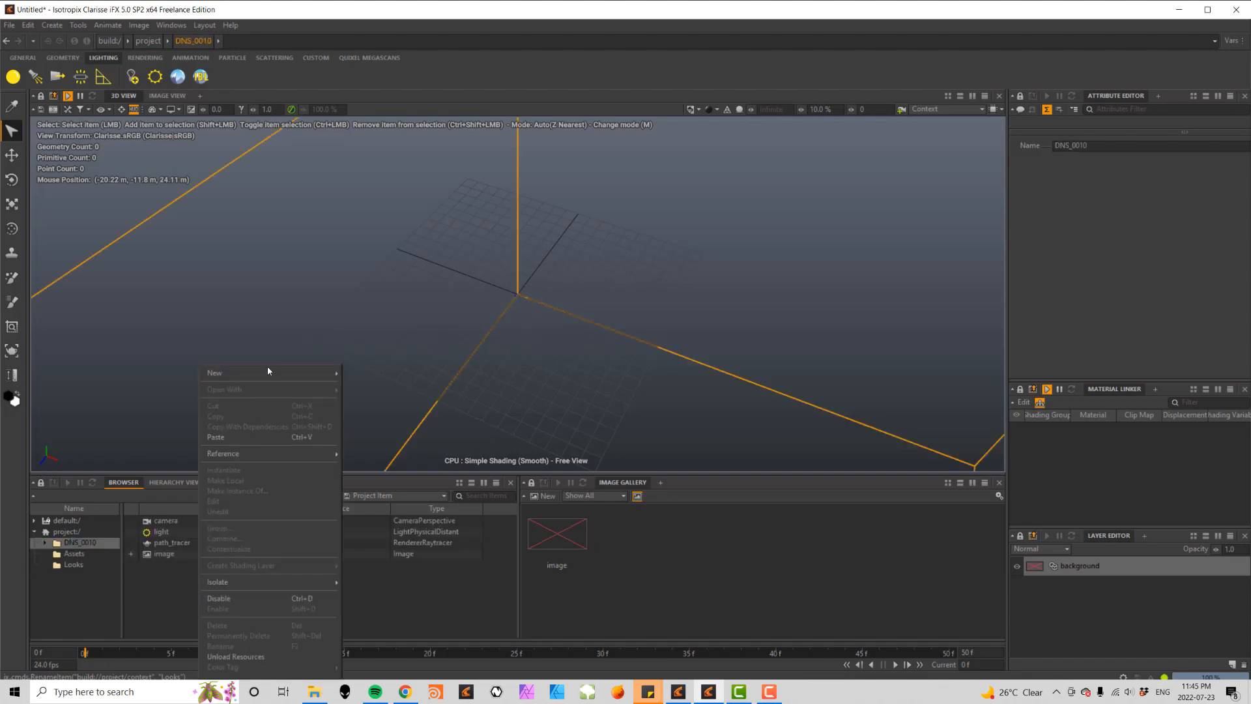
mouse_move(267, 370)
click(372, 375)
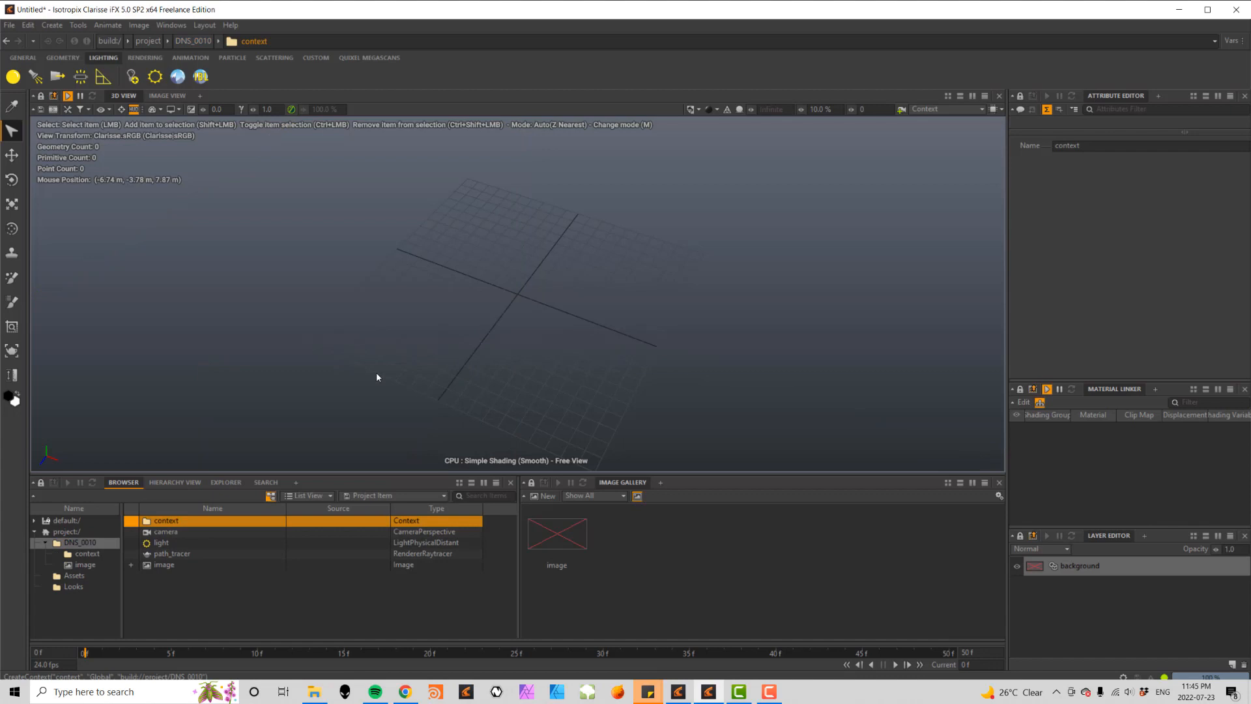
text(Lights)
key(Return)
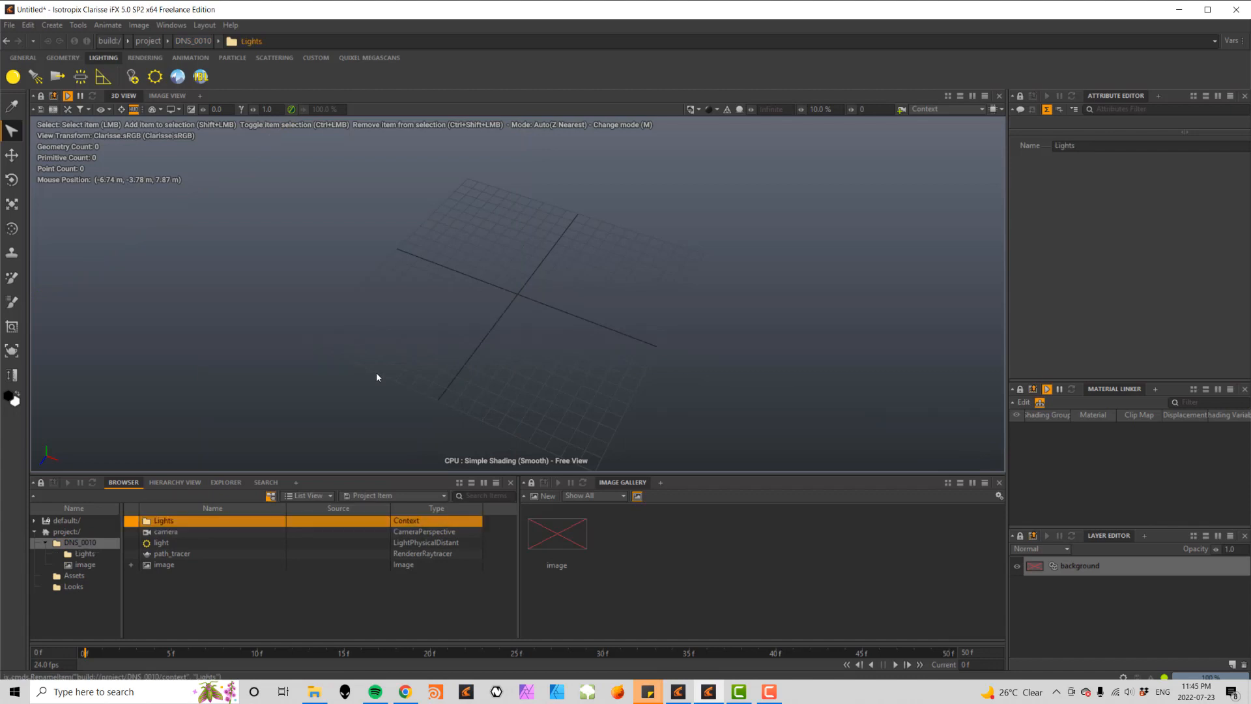
- Create a second context inside DNS_0010 and name it Environment
right_click(144, 589)
mouse_move(252, 378)
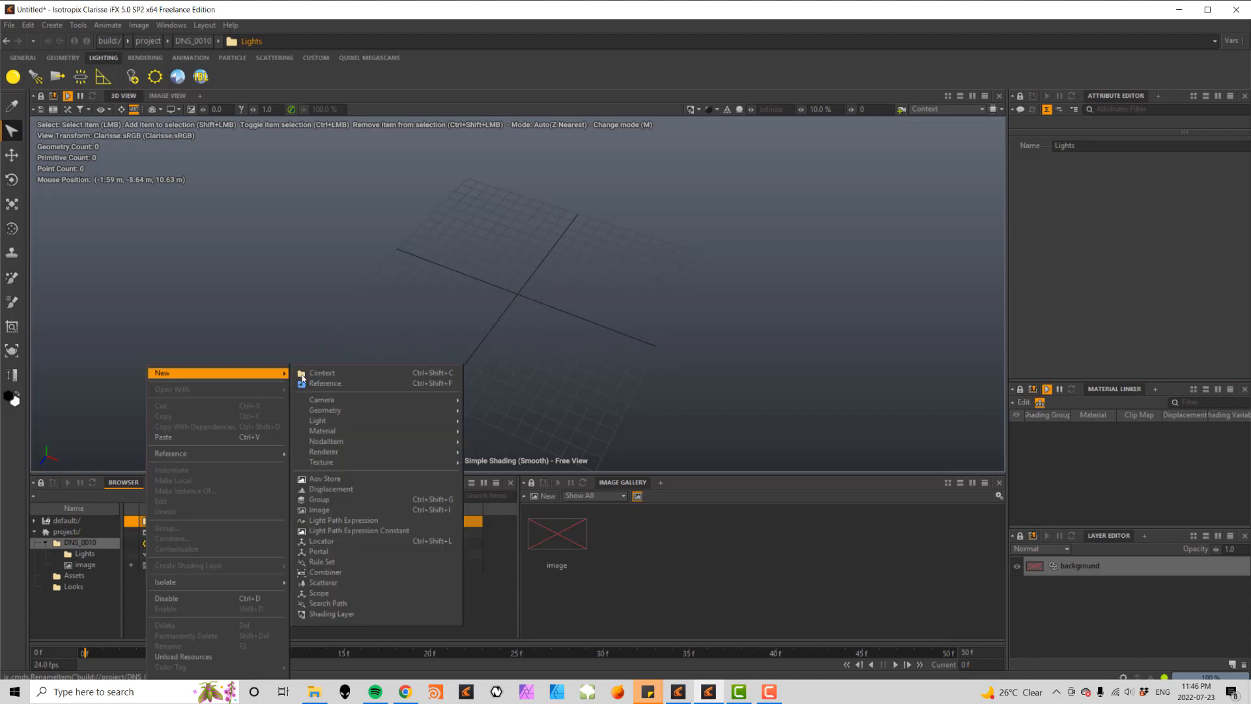
click(323, 374)
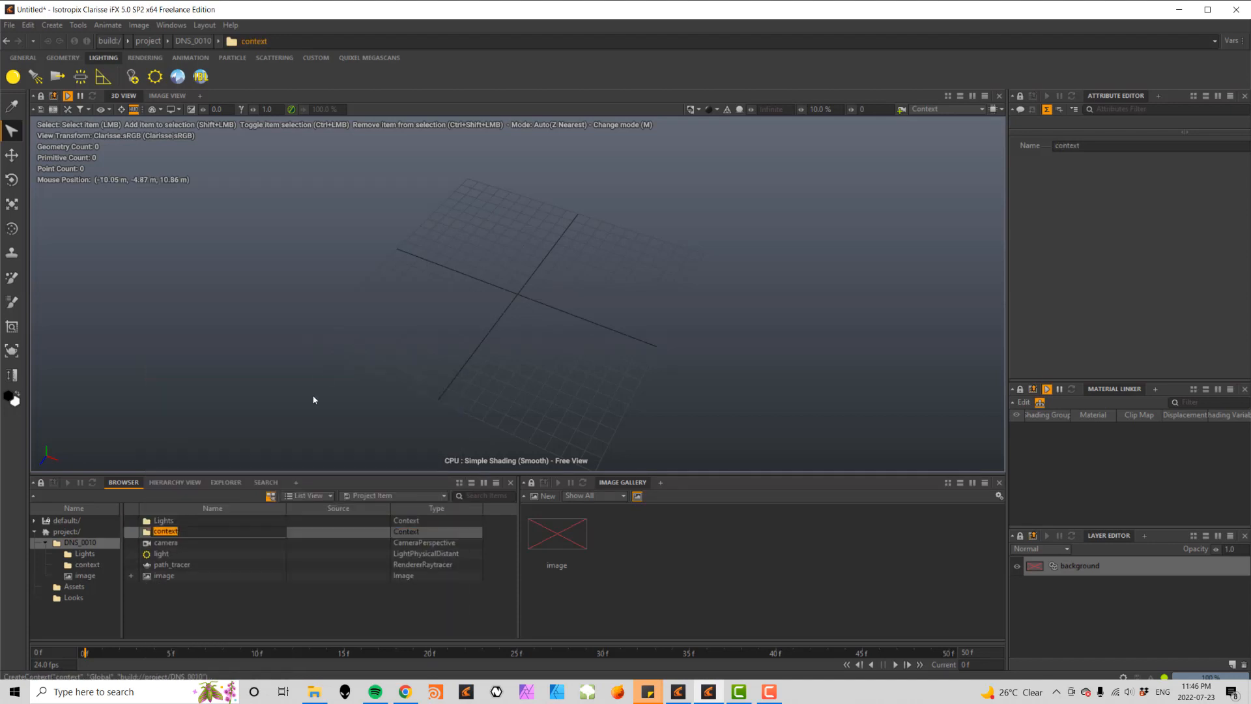
key(BackSpace)
text(Environmen)
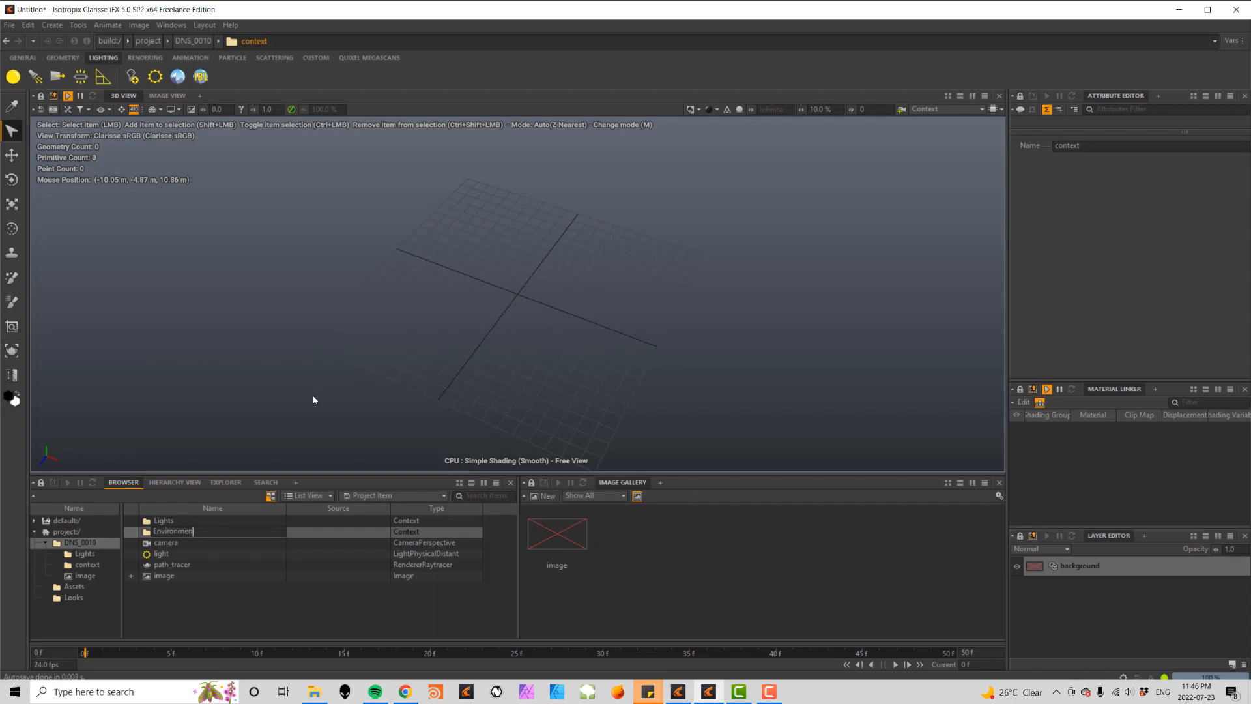
text(t)
key(Return)
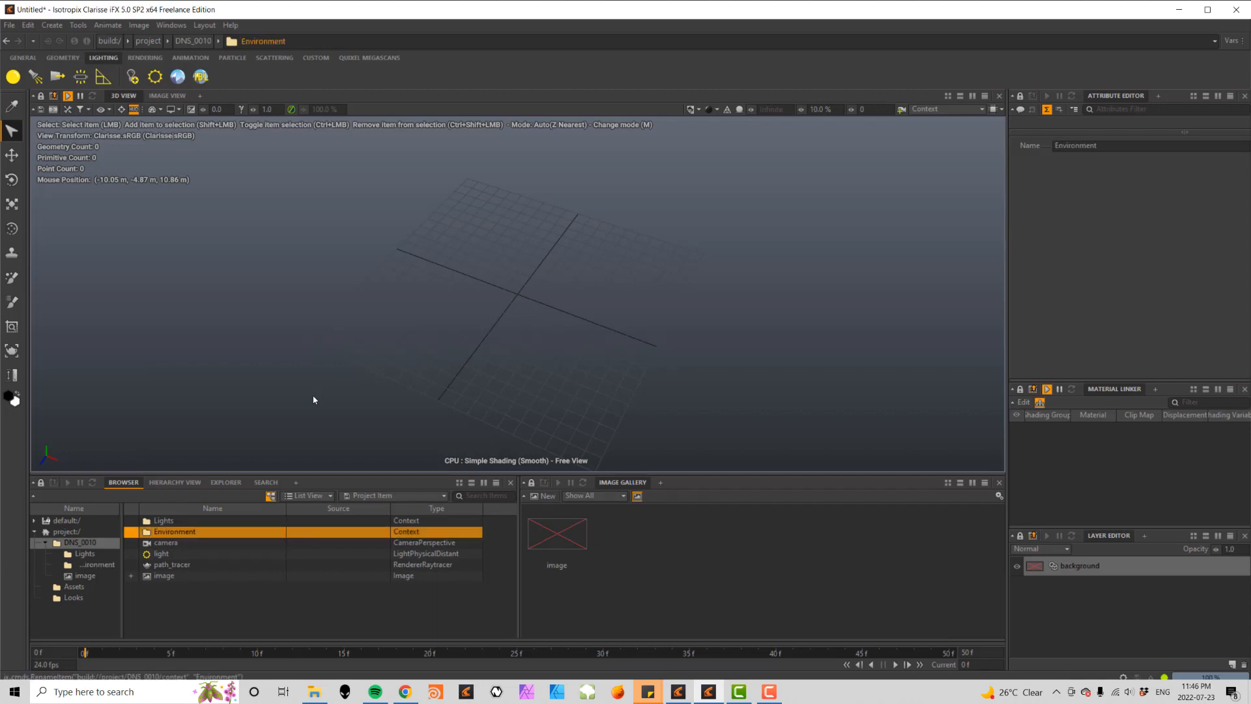
- Save the project as DNS_0010_tutorial_v01.project in the Project files folder
click(9, 26)
click(30, 95)
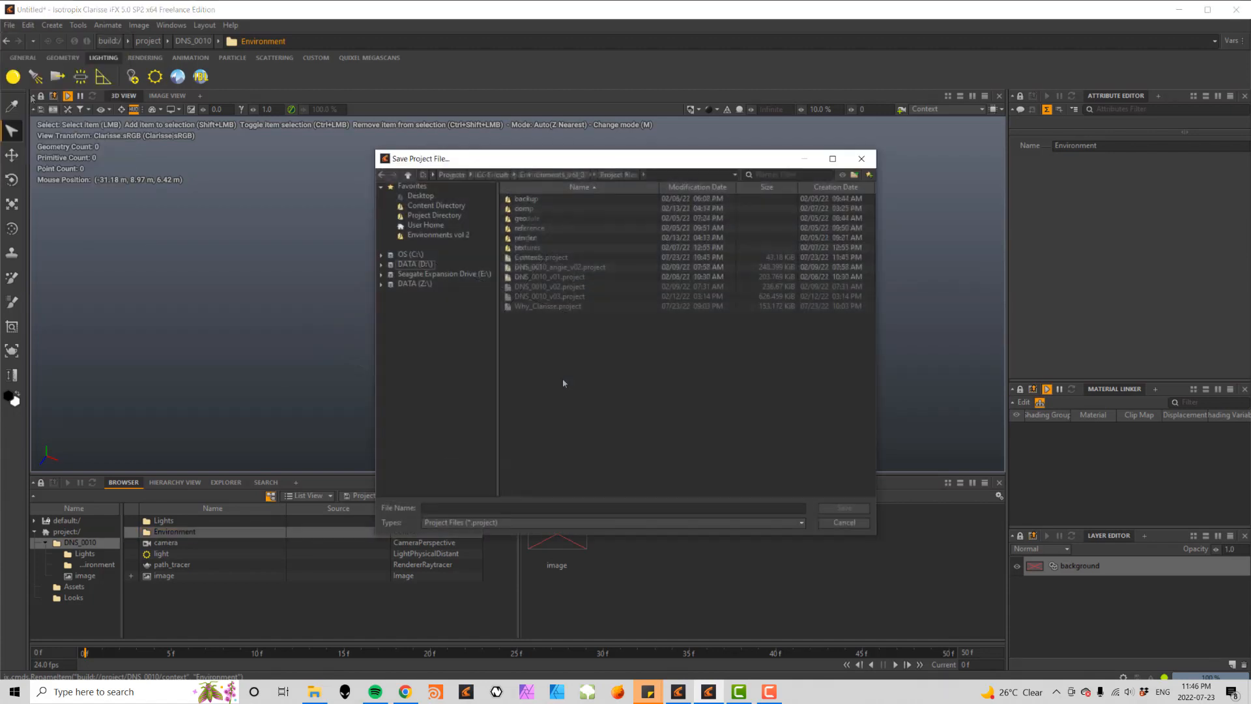
click(546, 277)
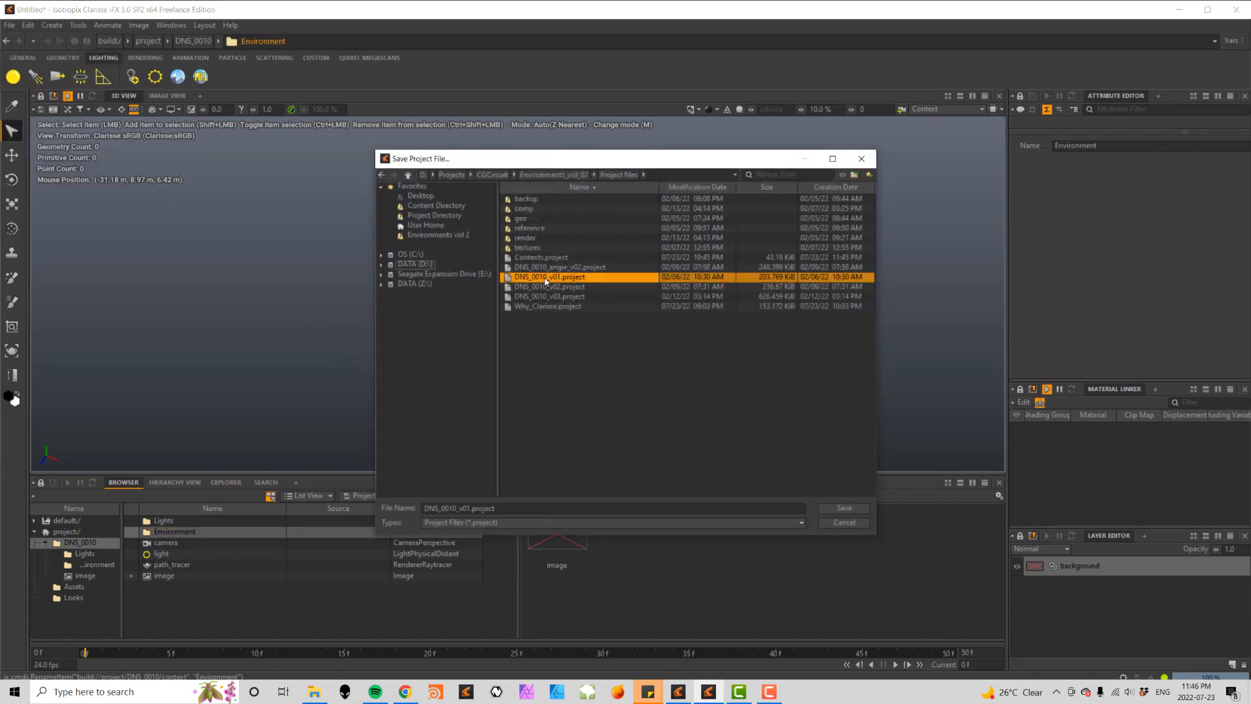
click(462, 508)
text(tutorial_)
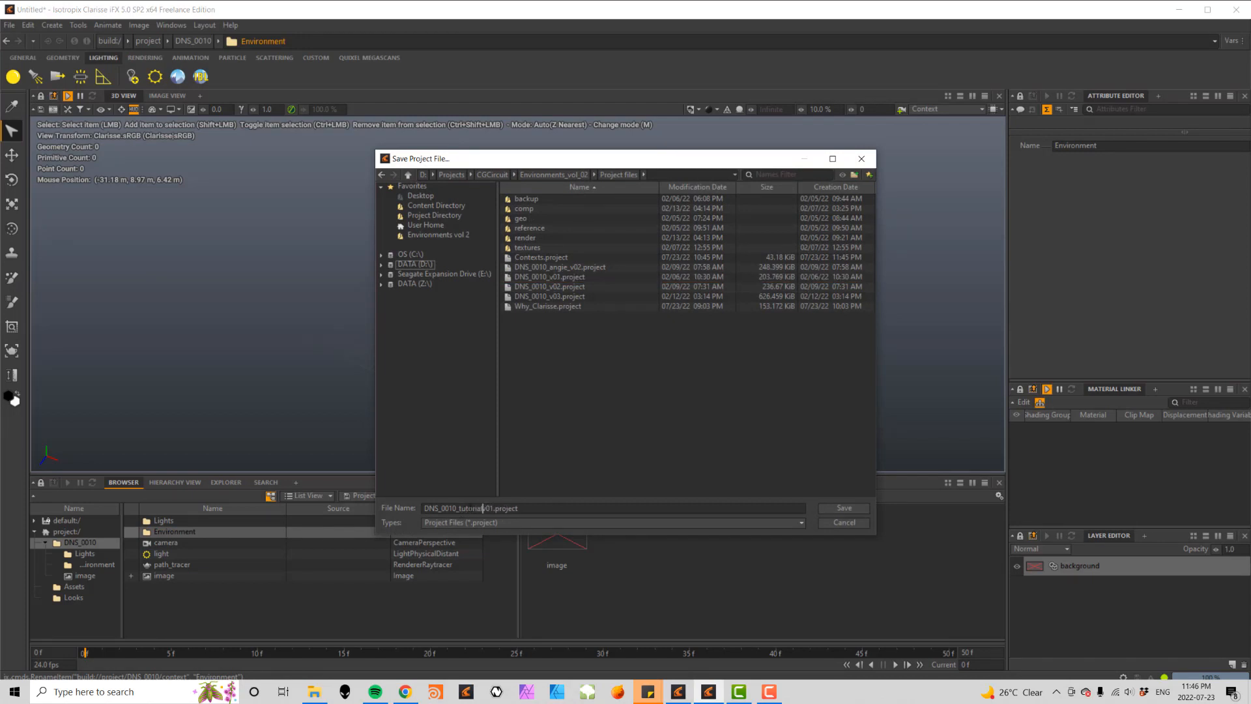
click(843, 507)
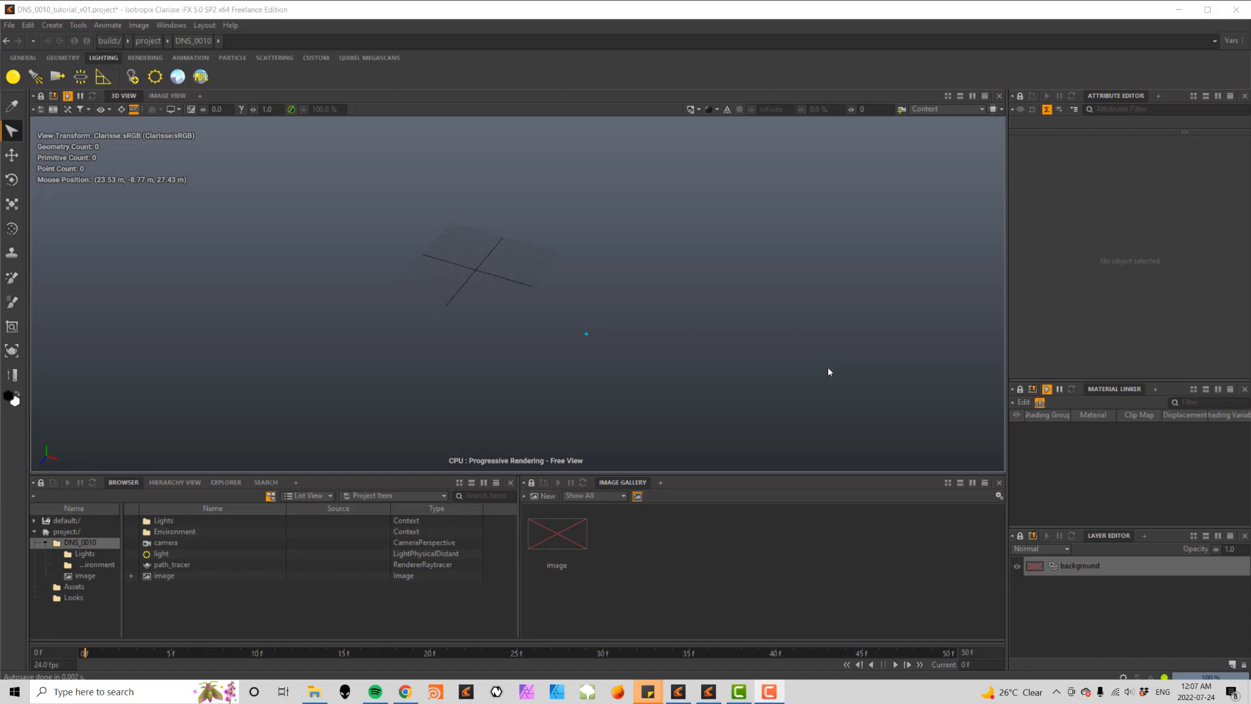
- Switch to Chrome and view the Cinema Trees library in the SpeedTree store
click(410, 690)
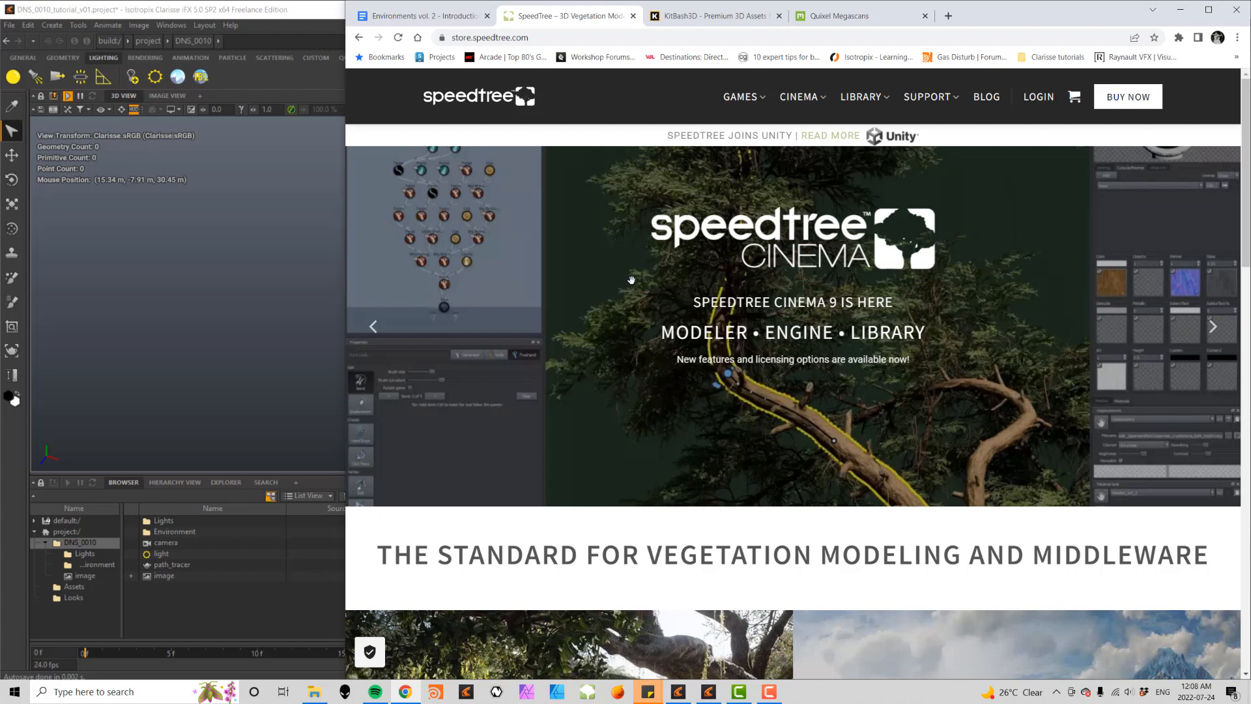
mouse_move(864, 98)
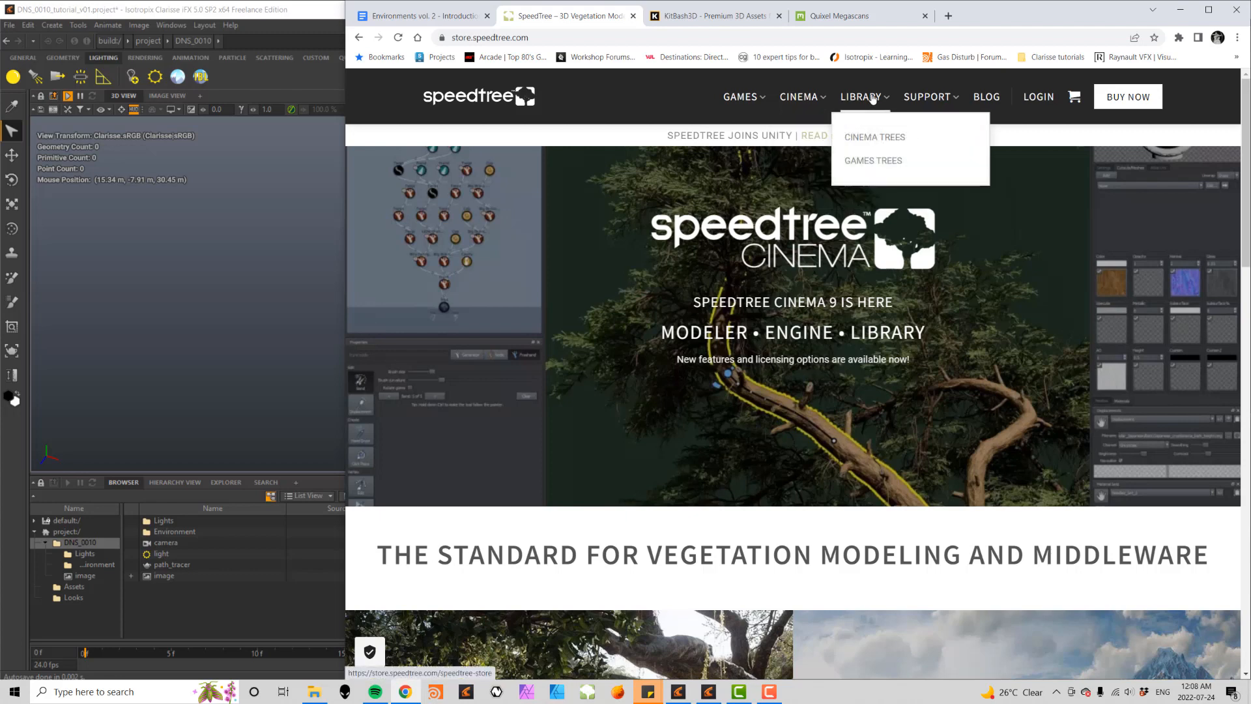
click(864, 141)
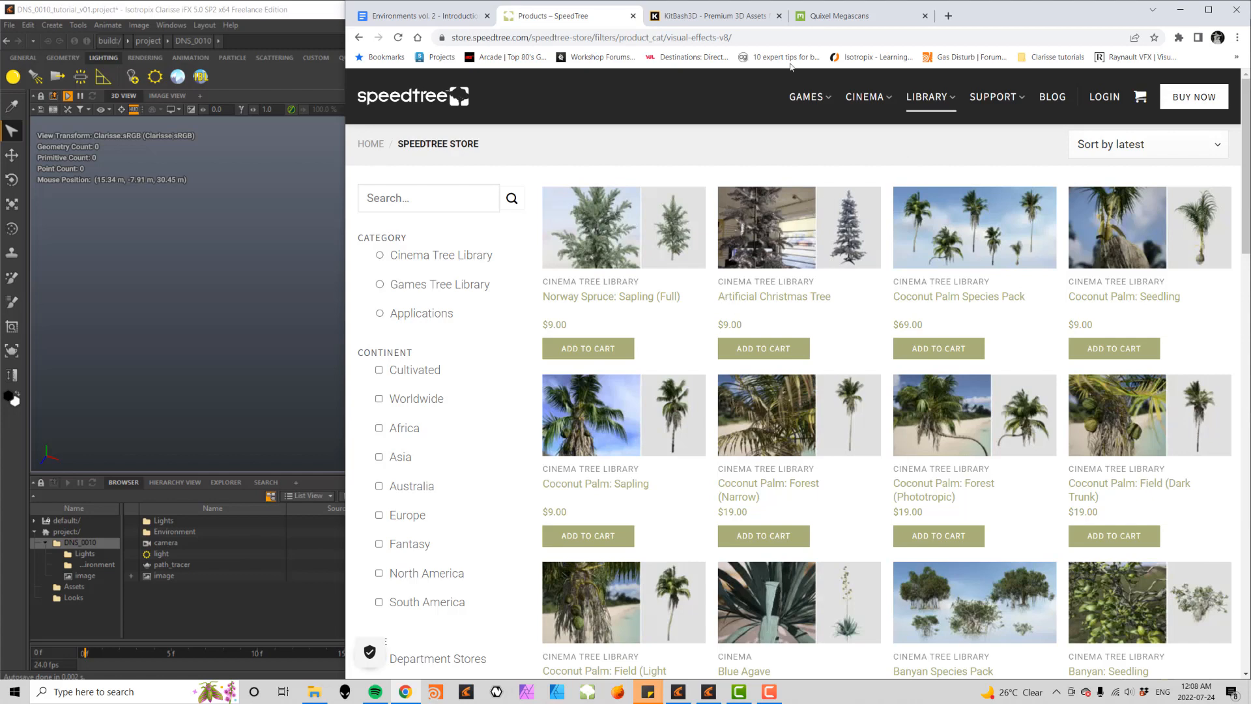
- Look through the kit collections on the KitBash3D website, including the new releases and Dystopia kits
click(719, 19)
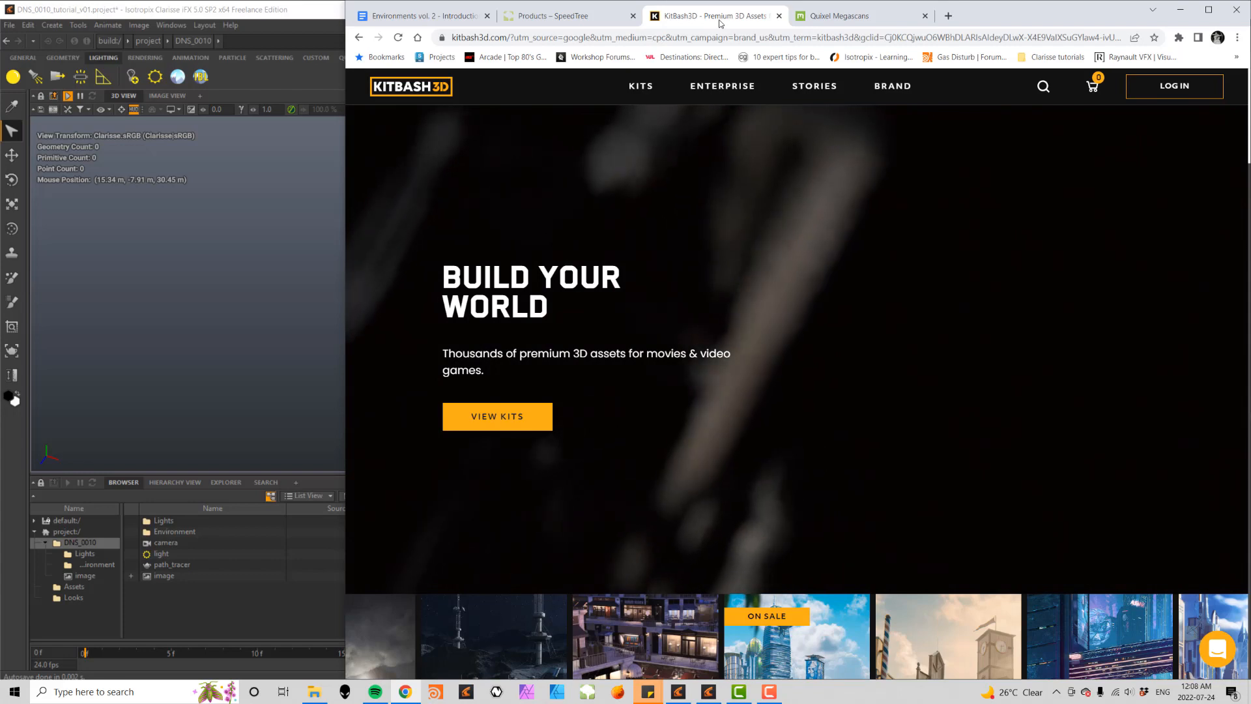
click(642, 87)
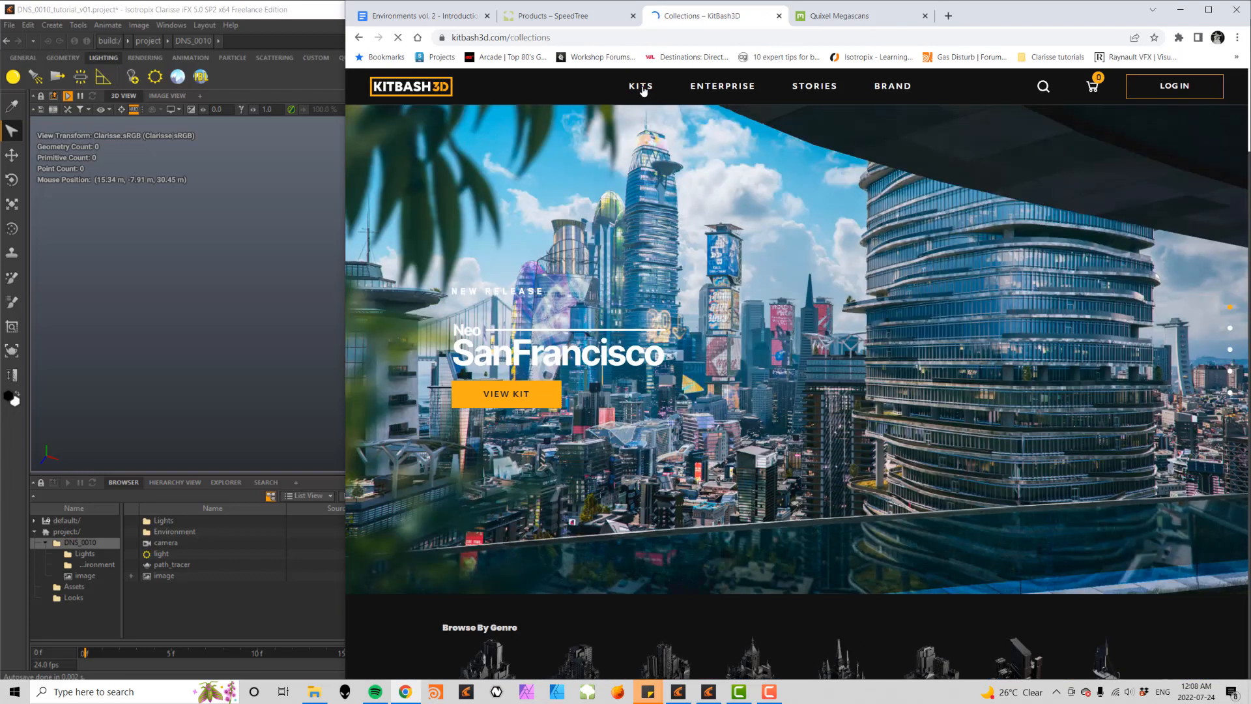
scroll(792, 386, down, 4)
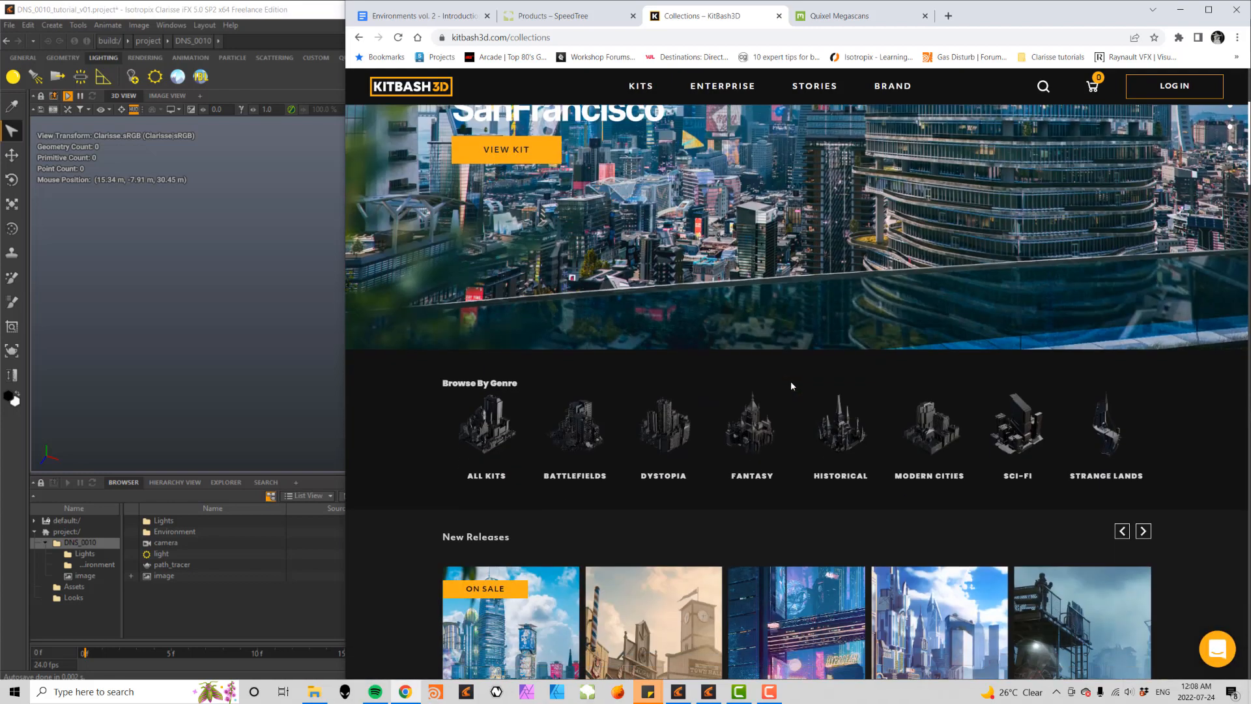
scroll(792, 386, down, 6)
scroll(792, 387, down, 3)
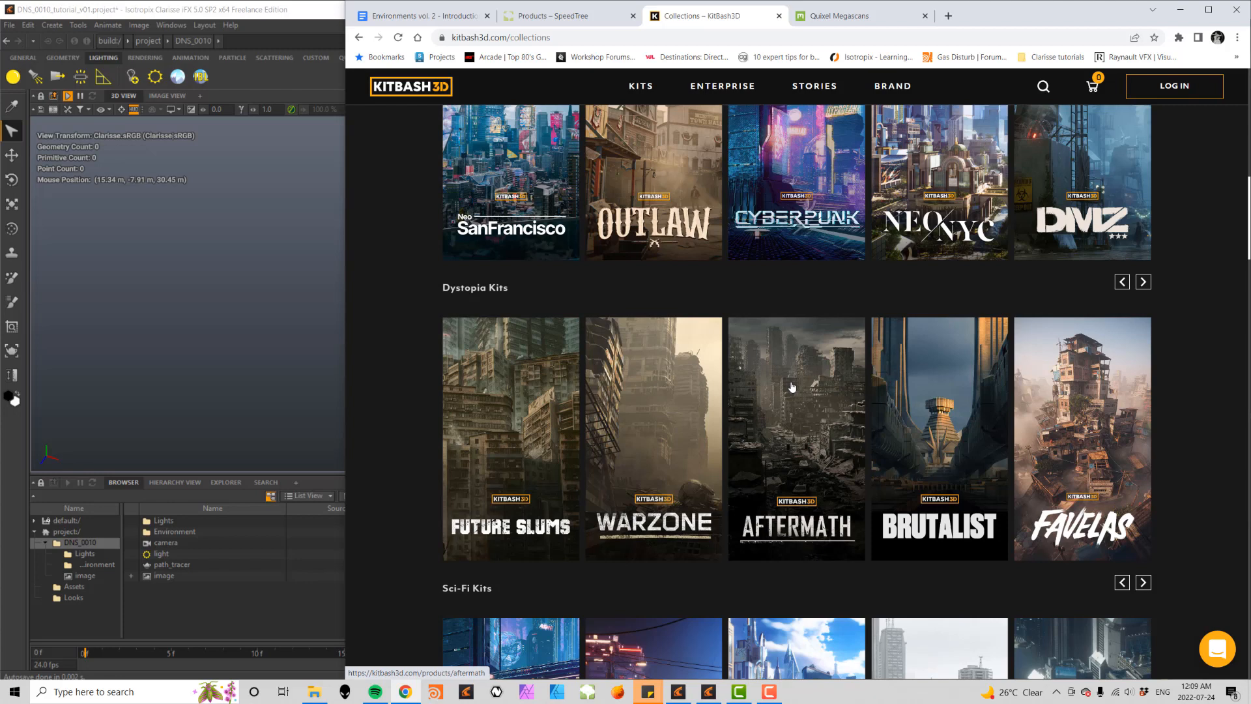
- Look over the new surfaces and 3D models on the Quixel Megascans website, and return to Clarisse
click(841, 16)
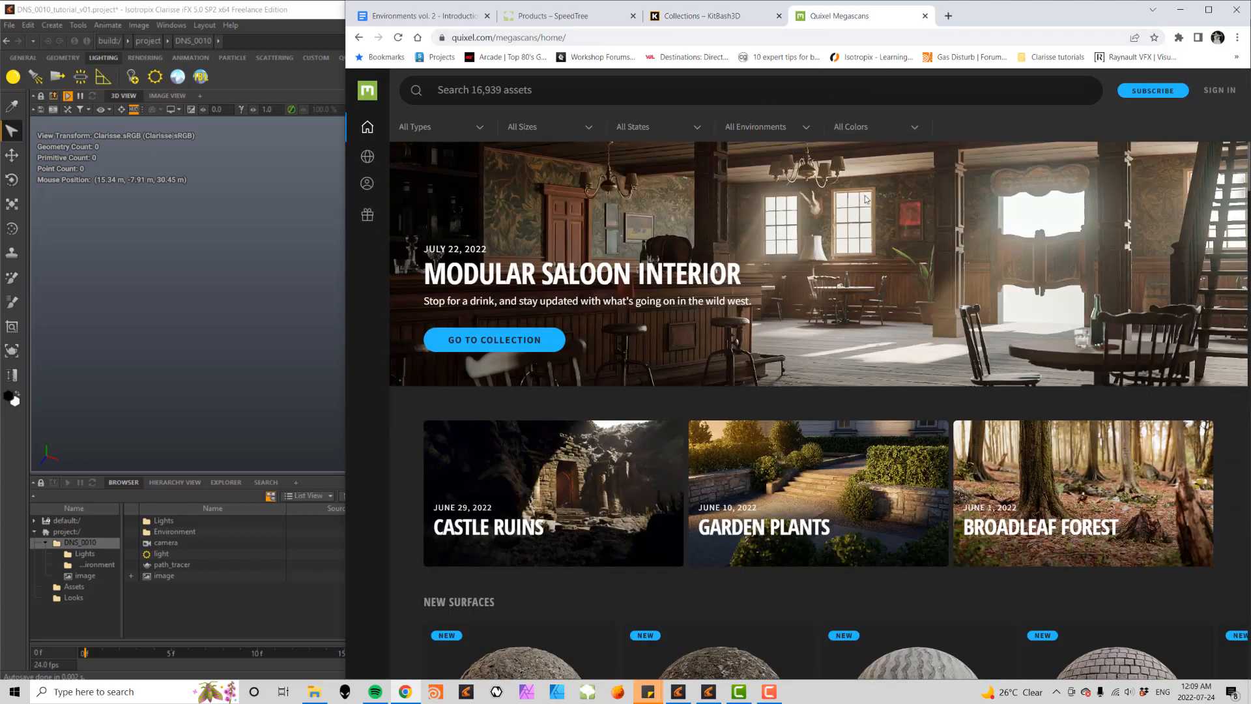
scroll(872, 273, down, 6)
scroll(870, 271, down, 1)
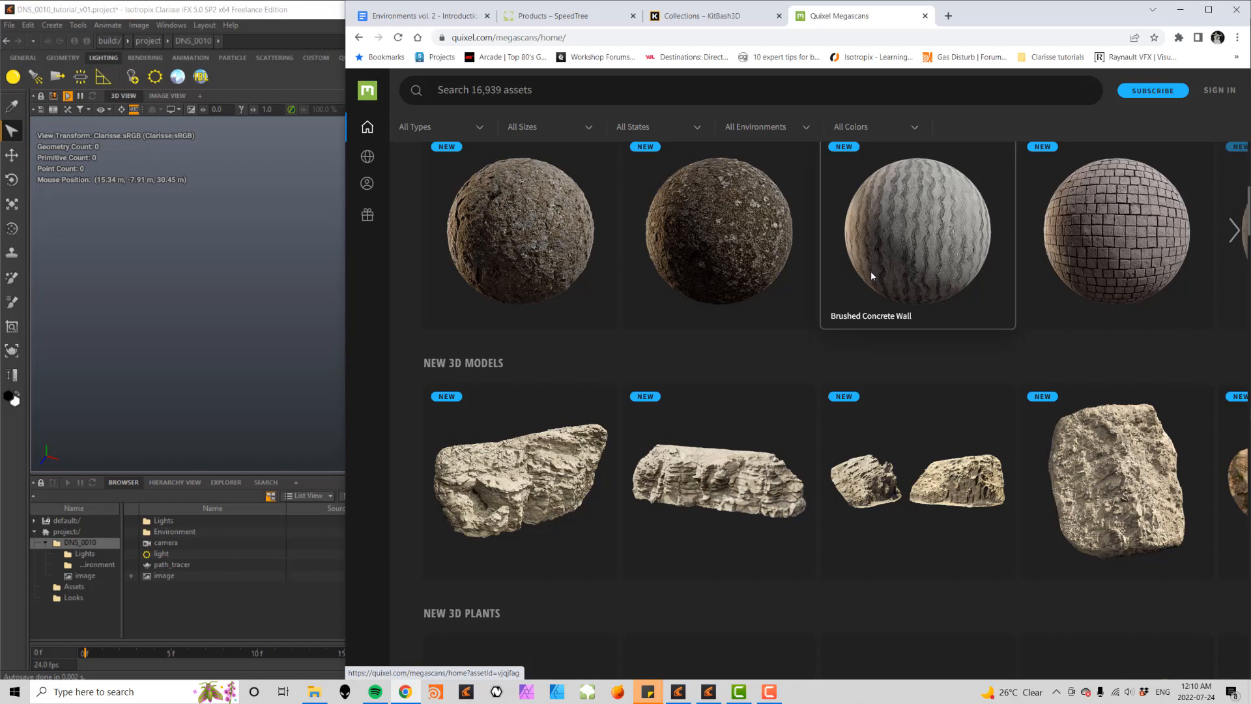
click(1180, 11)
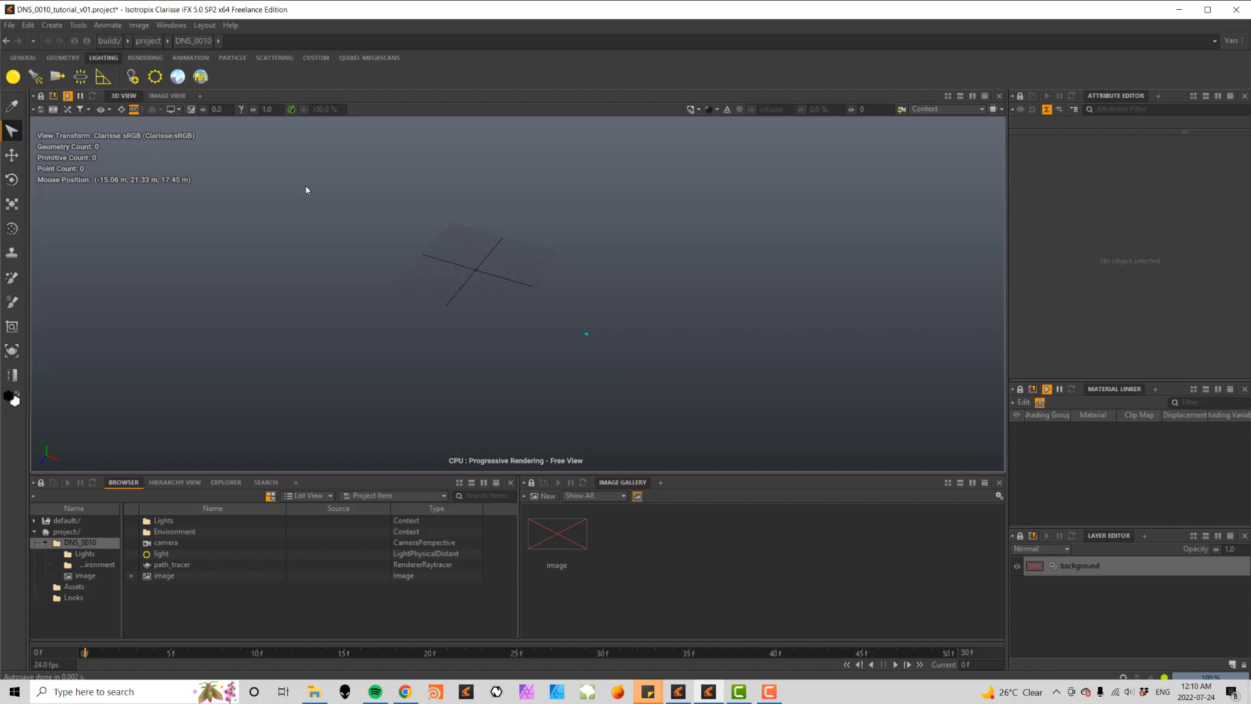
- Reference bedrockA_hiRes_v01.abc from the project's geo/abc folder and move the reference into the Assets context
click(9, 25)
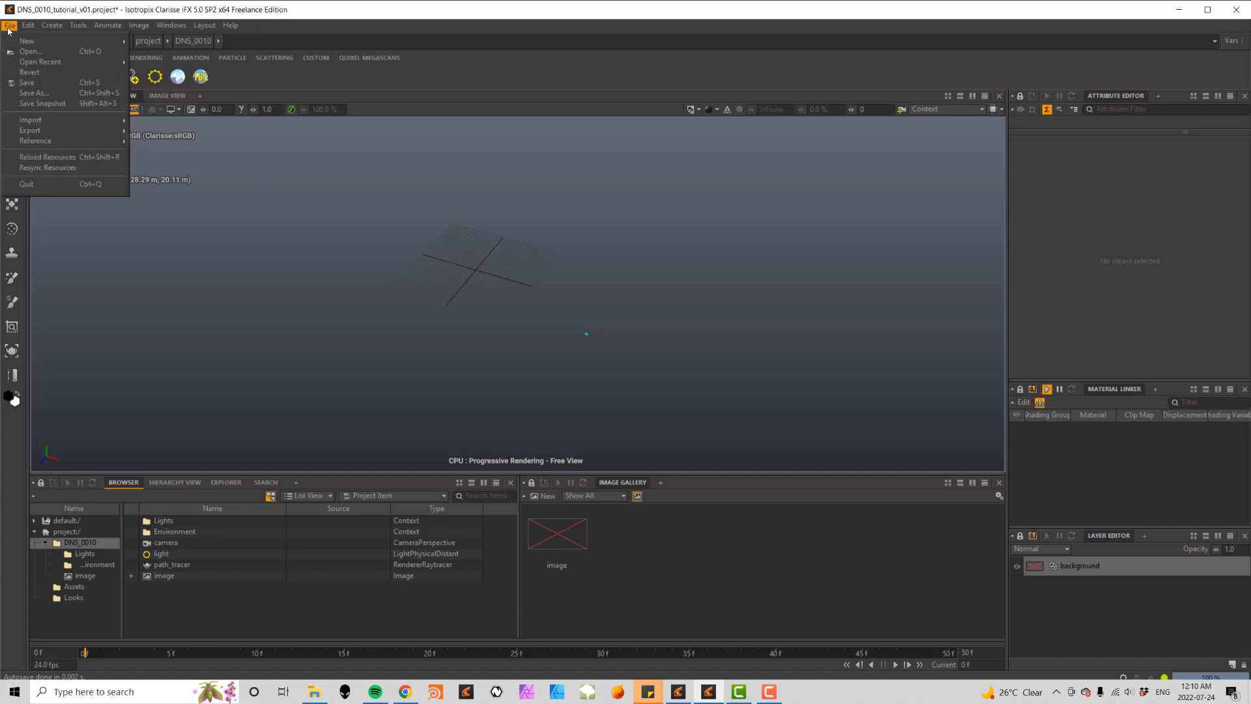
mouse_move(45, 142)
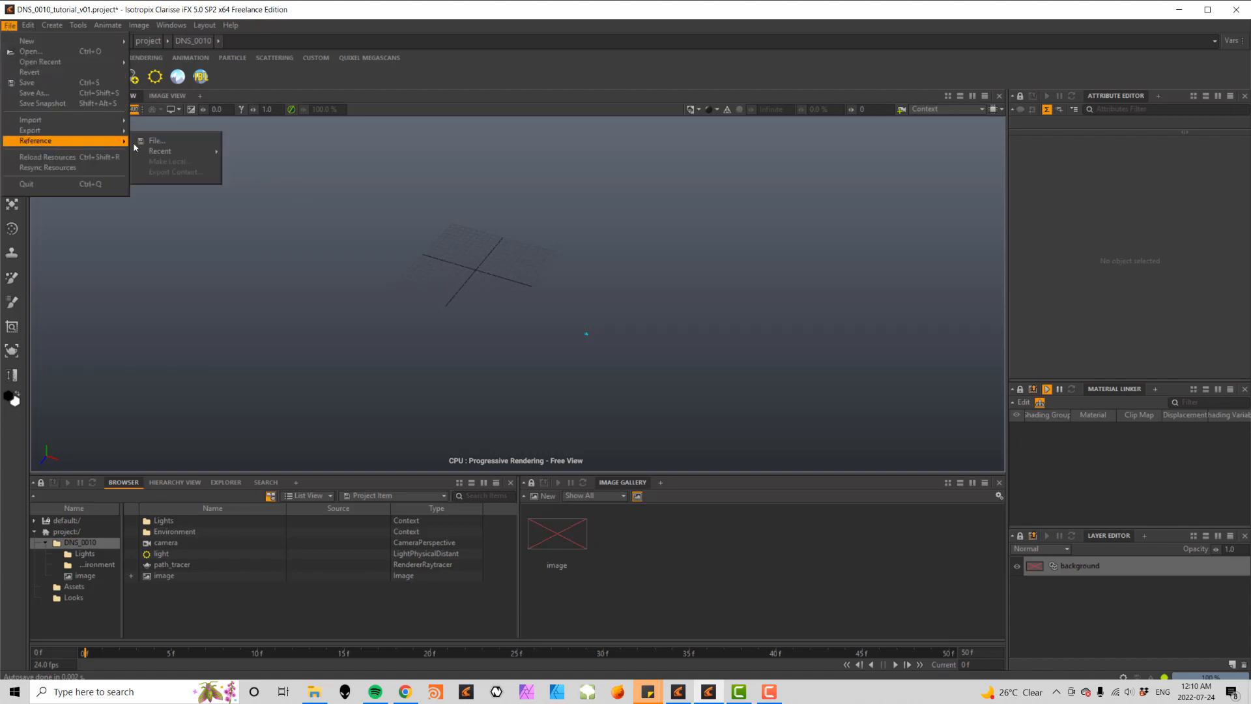
click(146, 143)
click(429, 235)
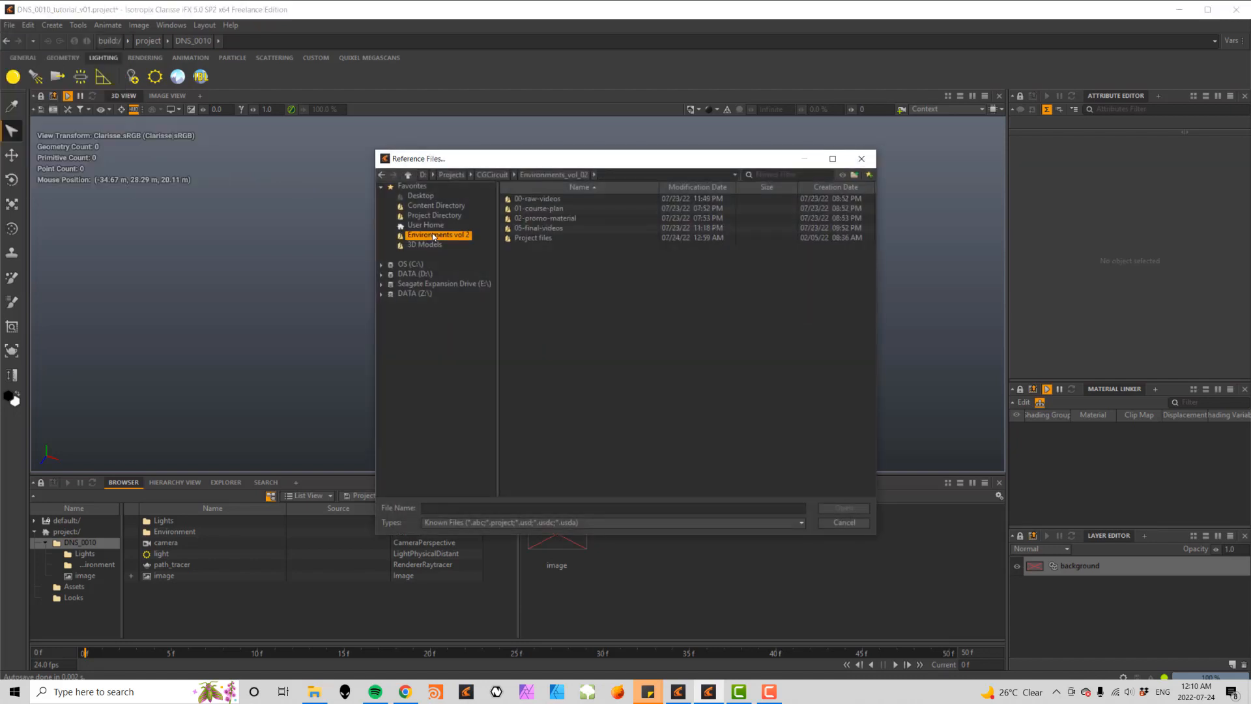
double_click(533, 238)
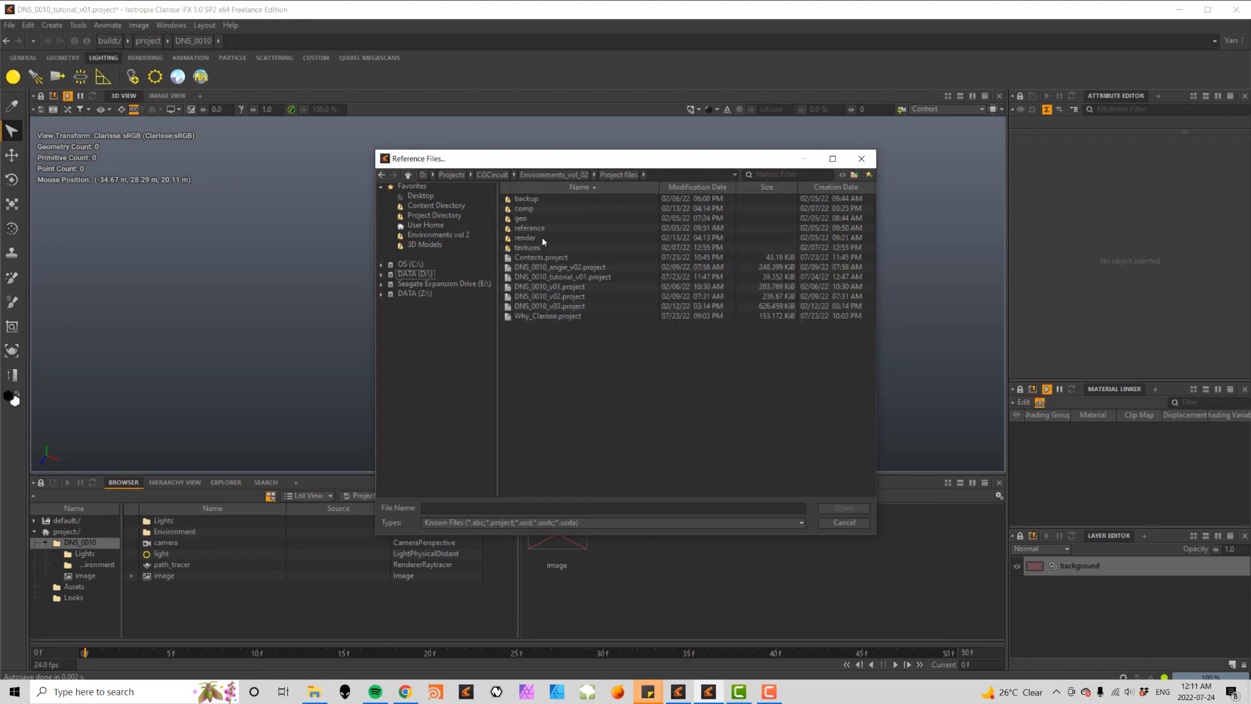
double_click(524, 219)
double_click(525, 199)
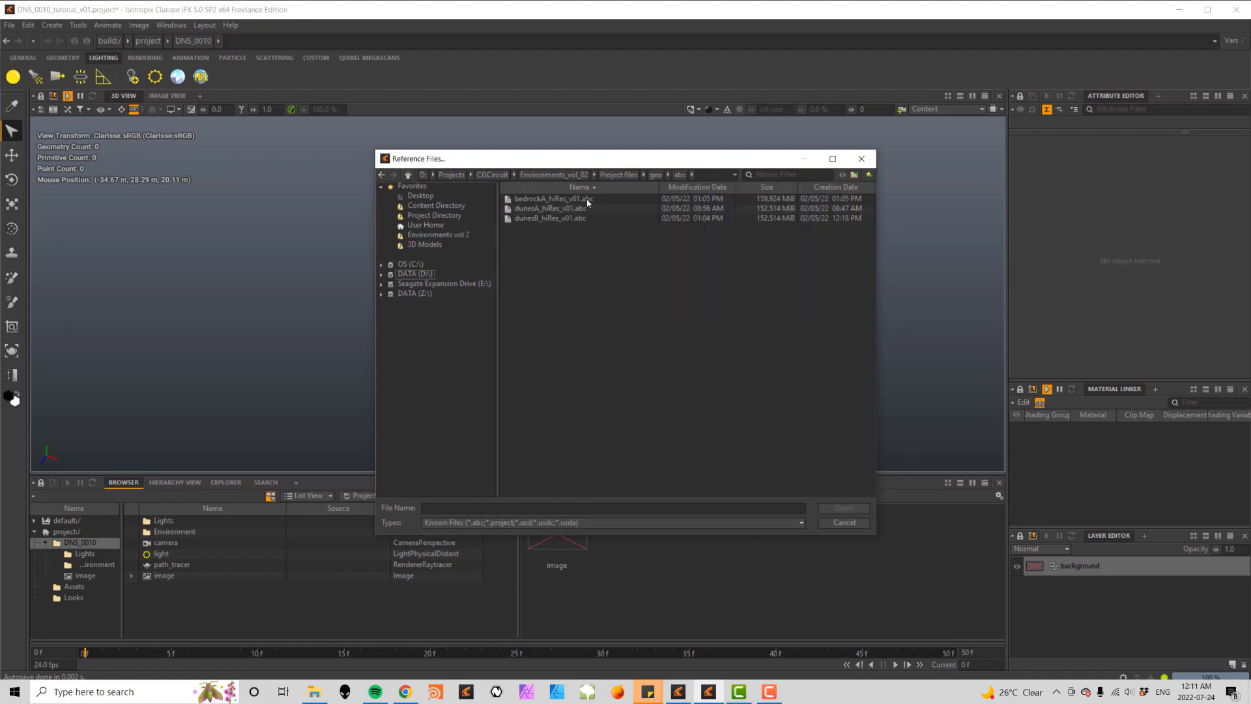
double_click(553, 199)
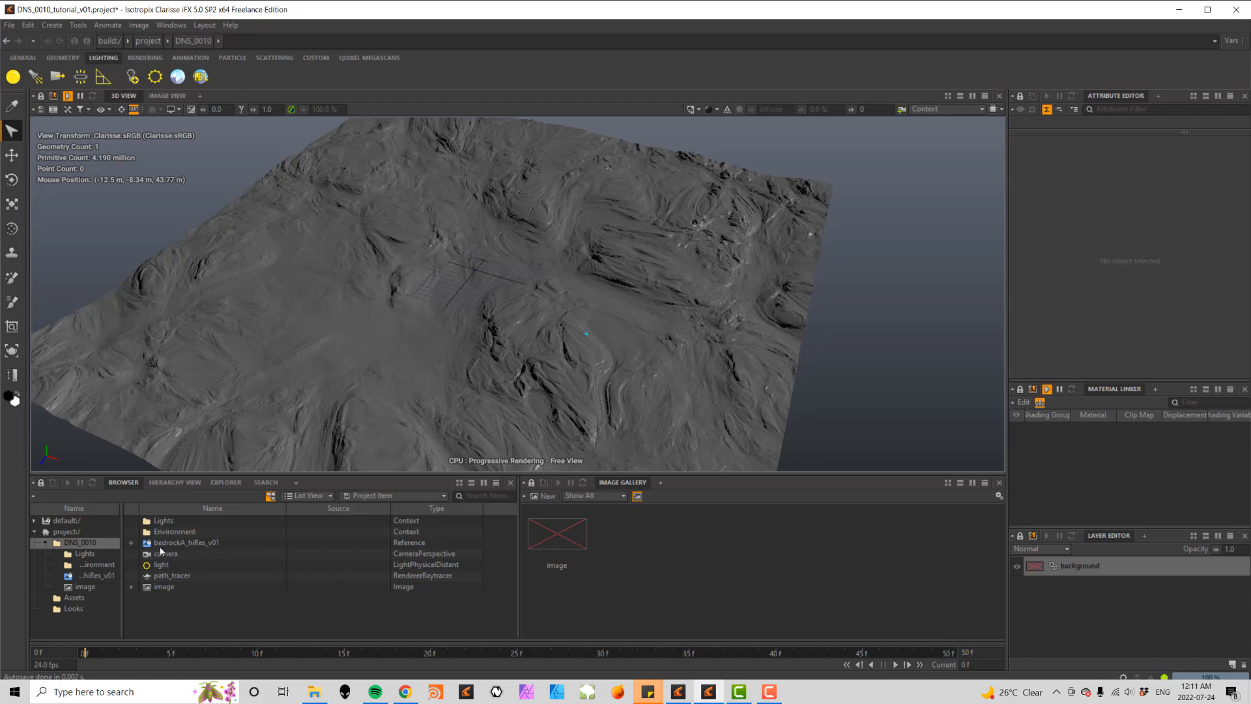
drag(171, 547, 77, 603)
click(75, 588)
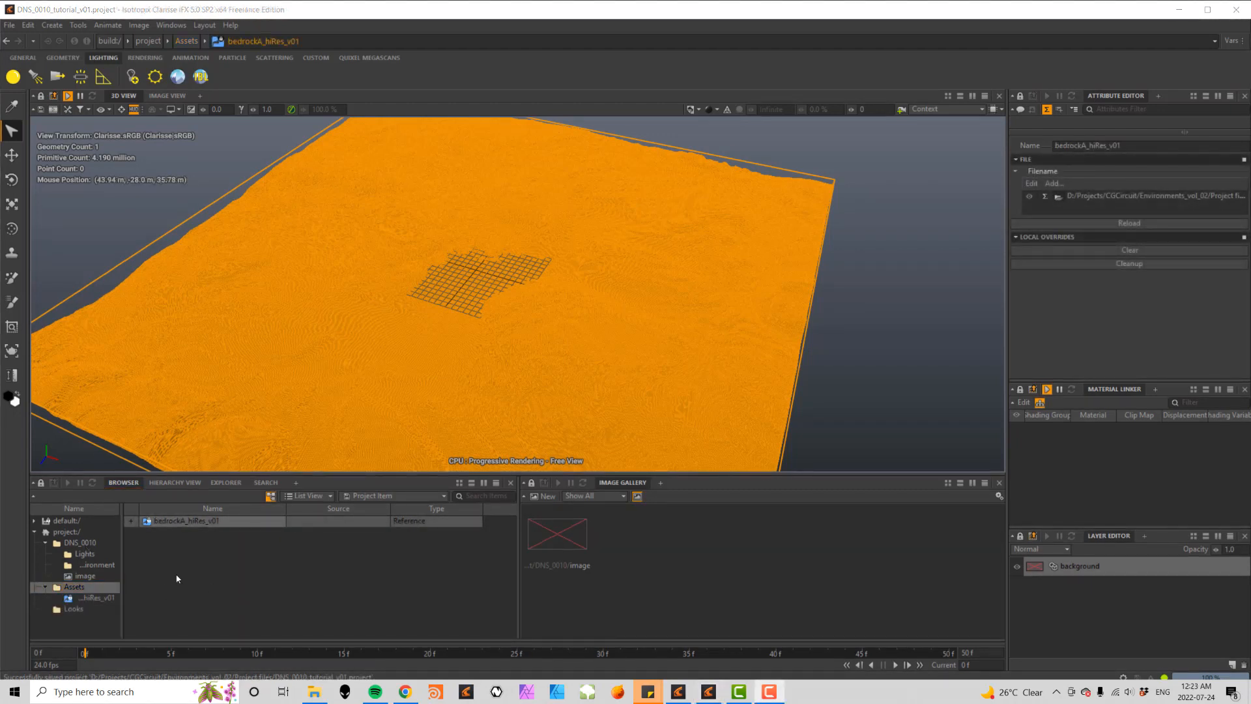
- Reference dunesB_hiRes_v01.abc from the project's geo/abc folder into the Assets context and frame the dunes terrain in the 3D view
click(10, 24)
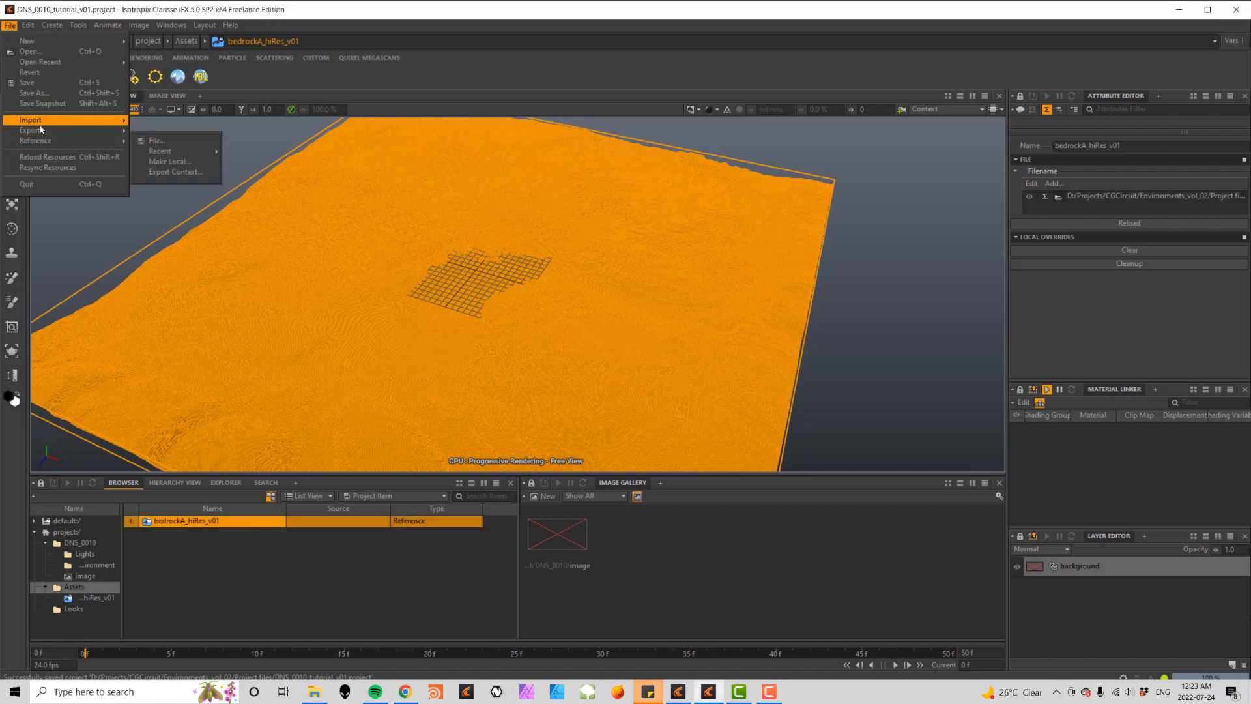
mouse_move(38, 145)
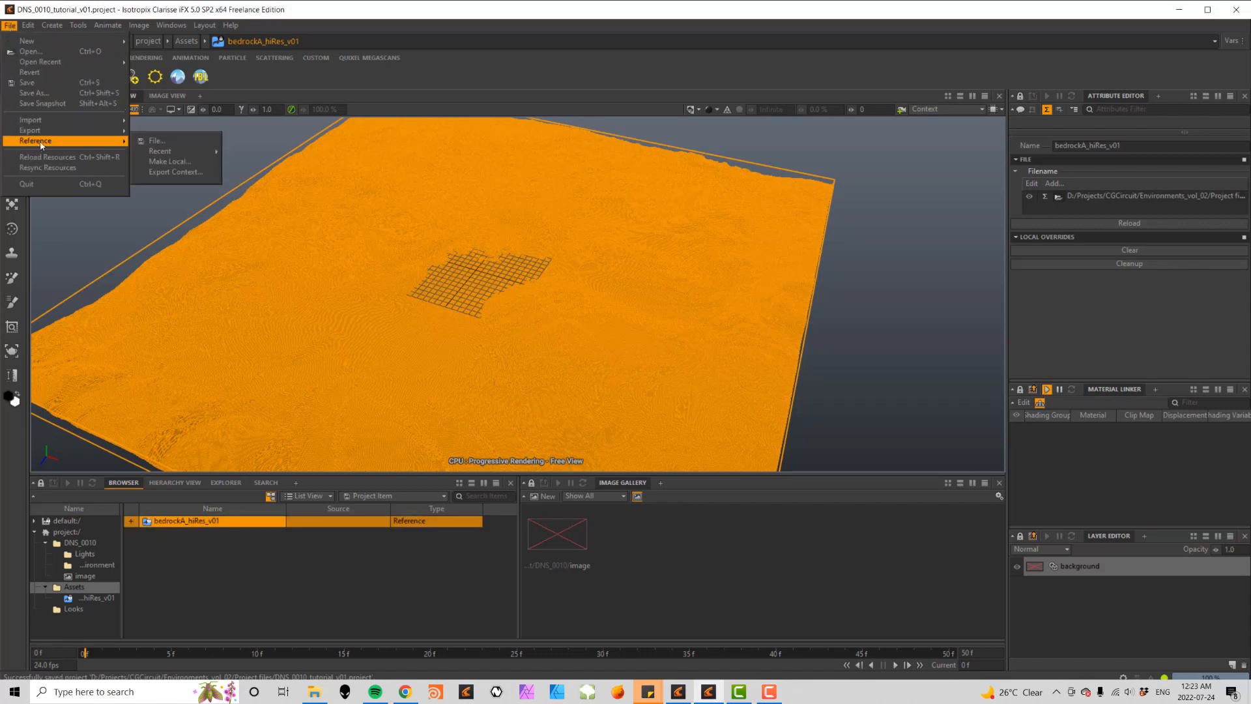
click(156, 141)
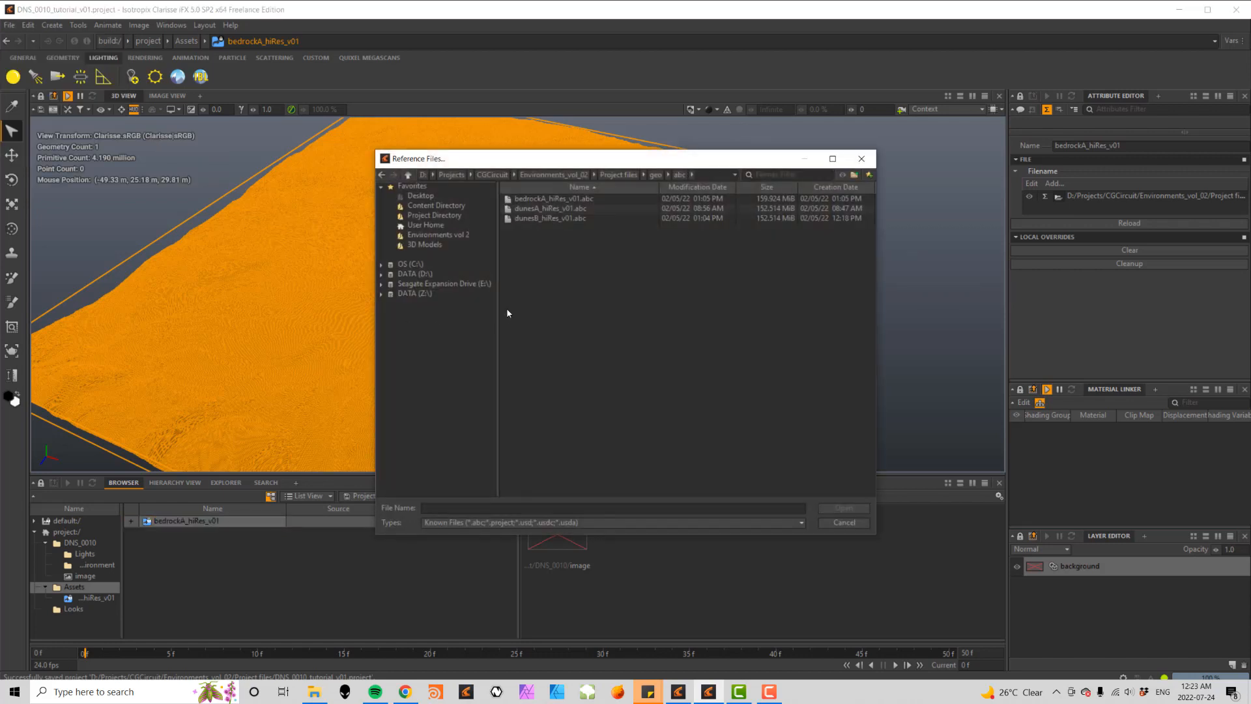
click(531, 220)
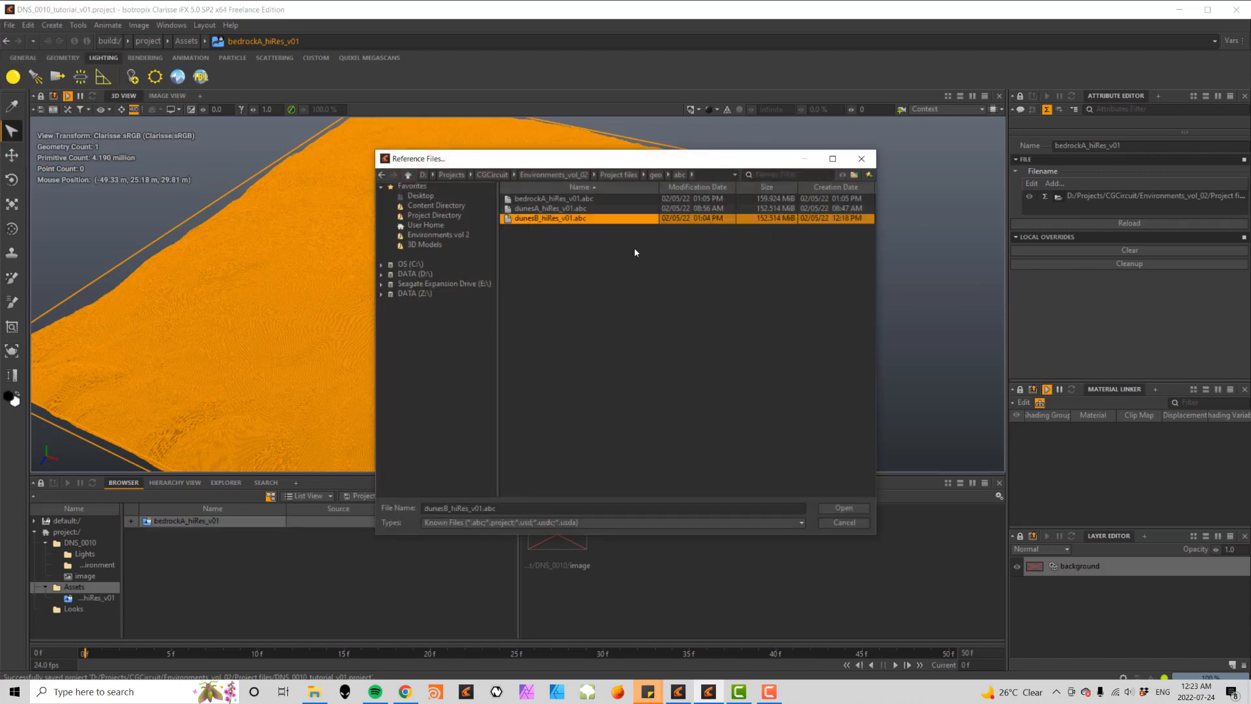
click(843, 508)
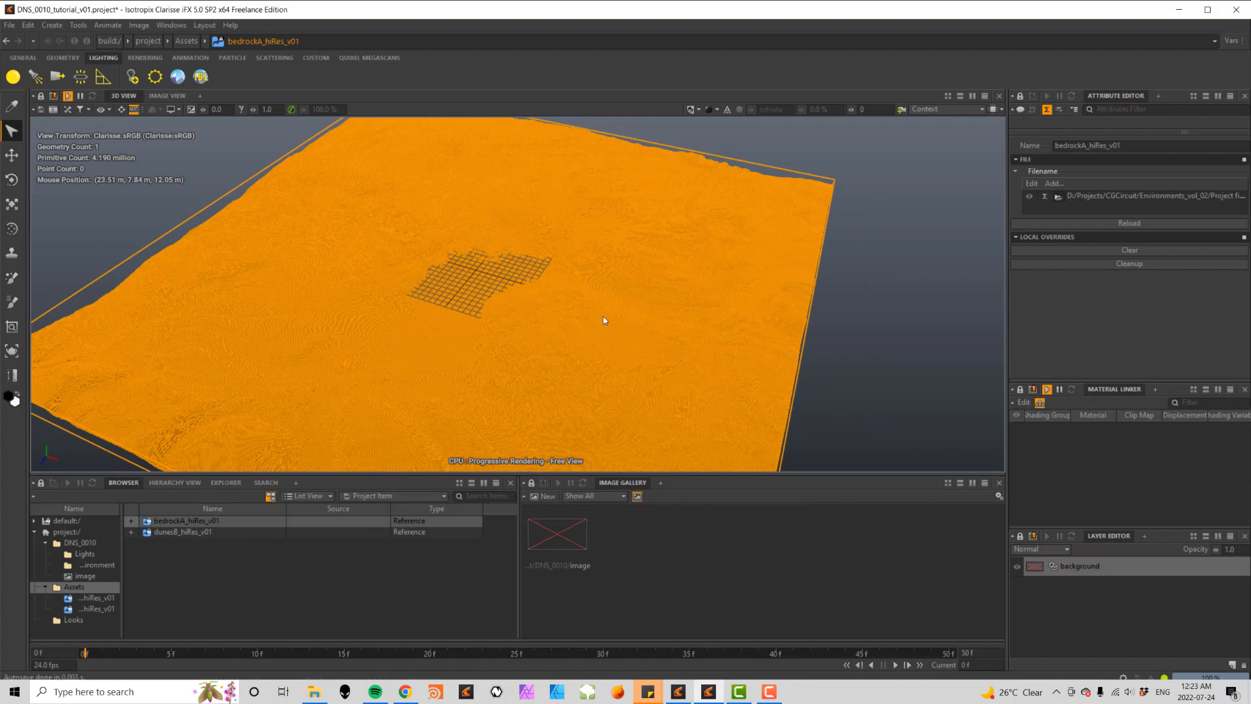
click(104, 597)
click(103, 609)
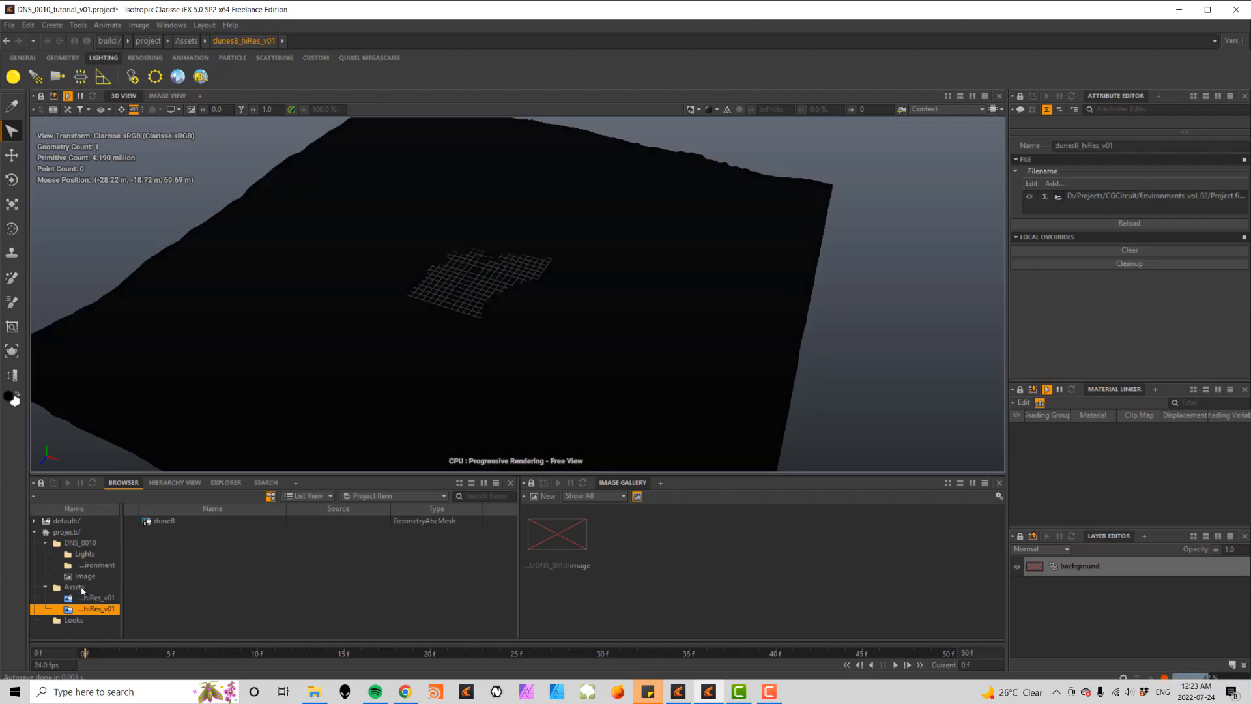
key(f)
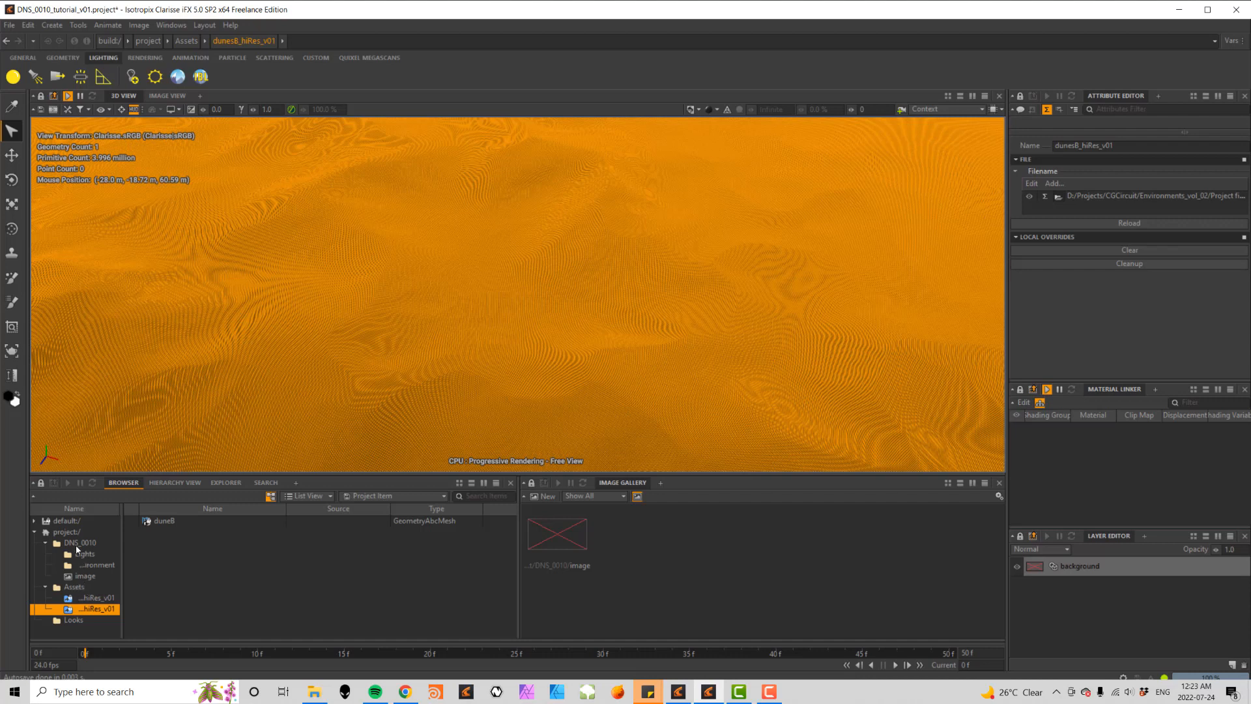
- Create instances of bedrockA_hiRes_v01 and dunesB_hiRes_v01 inside the Environment context of DNS_0010
drag(122, 546, 166, 546)
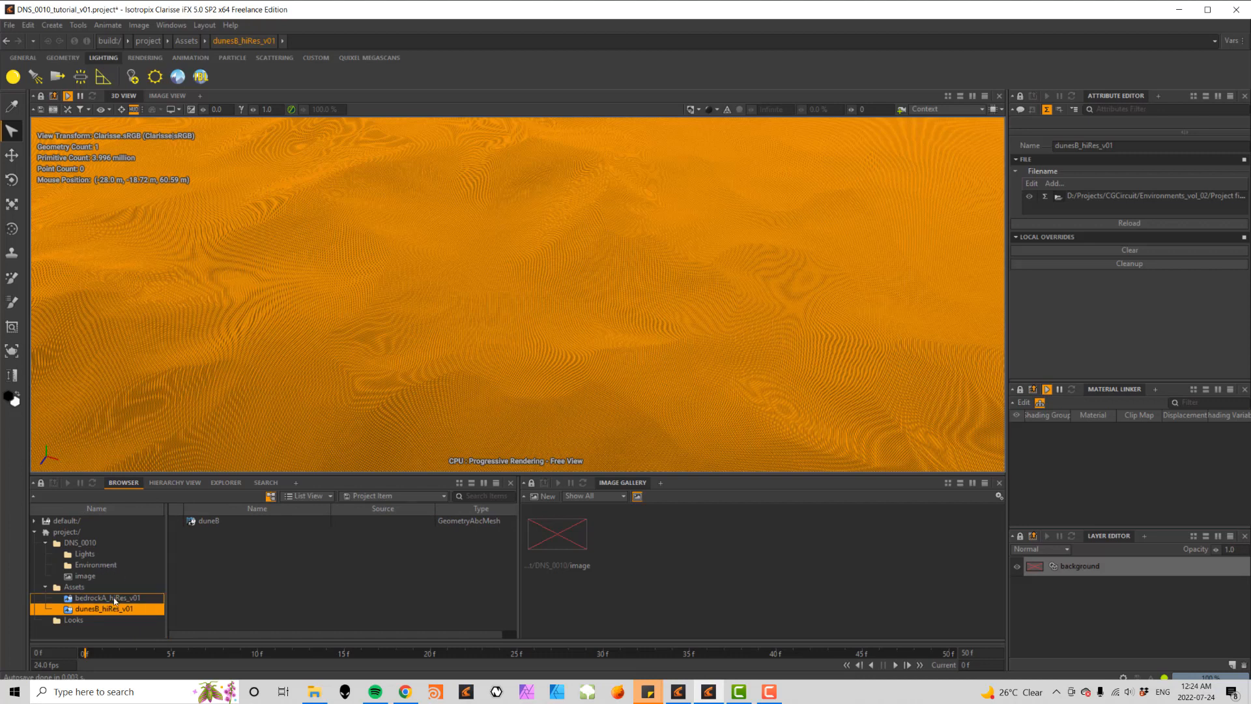
drag(115, 601, 103, 563)
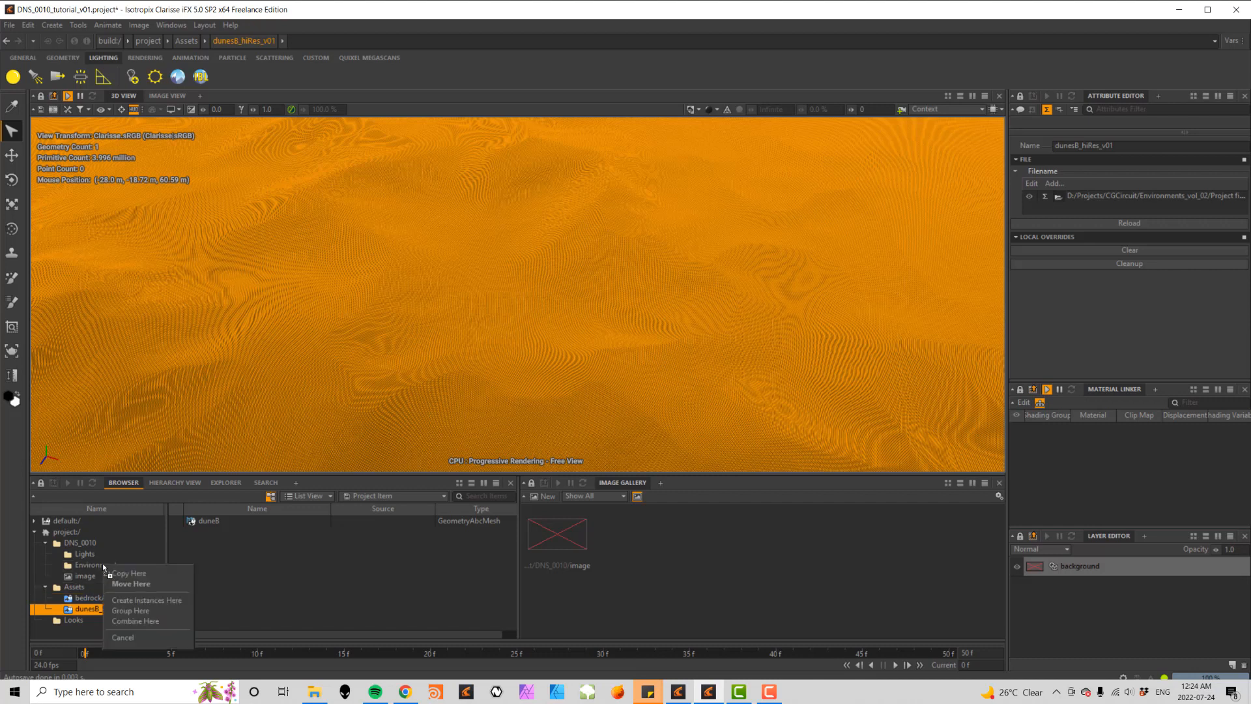
click(147, 601)
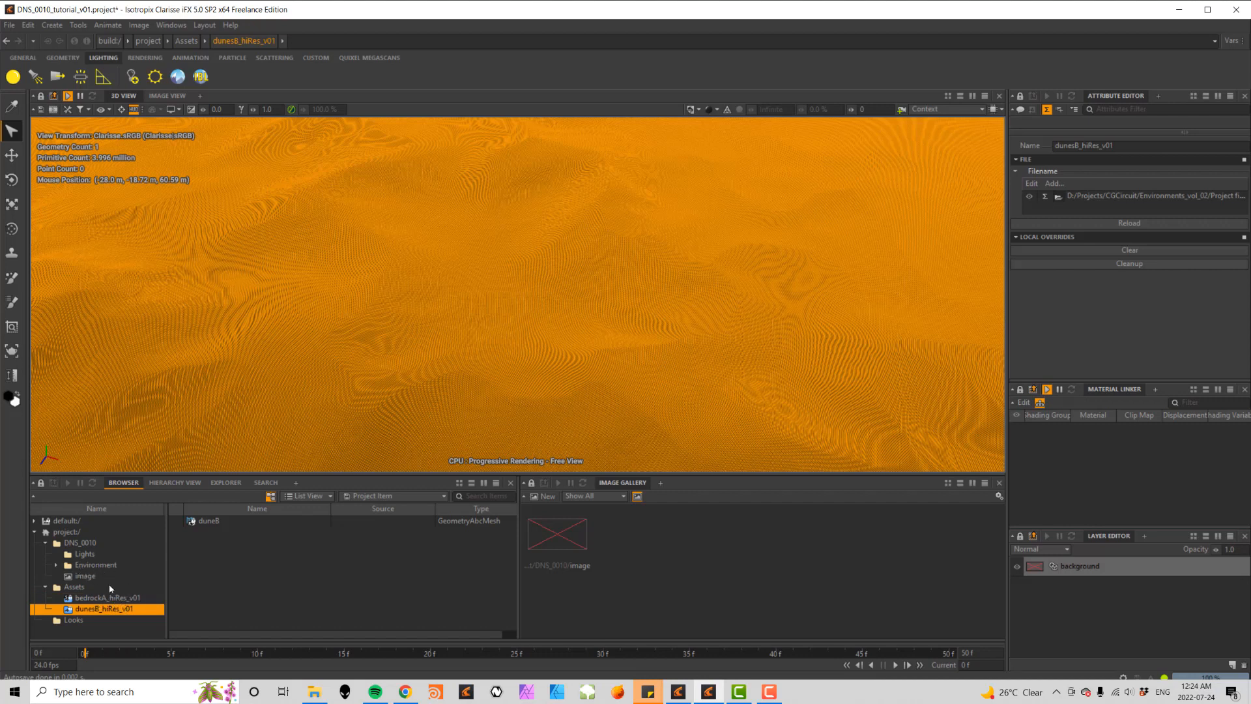
click(56, 564)
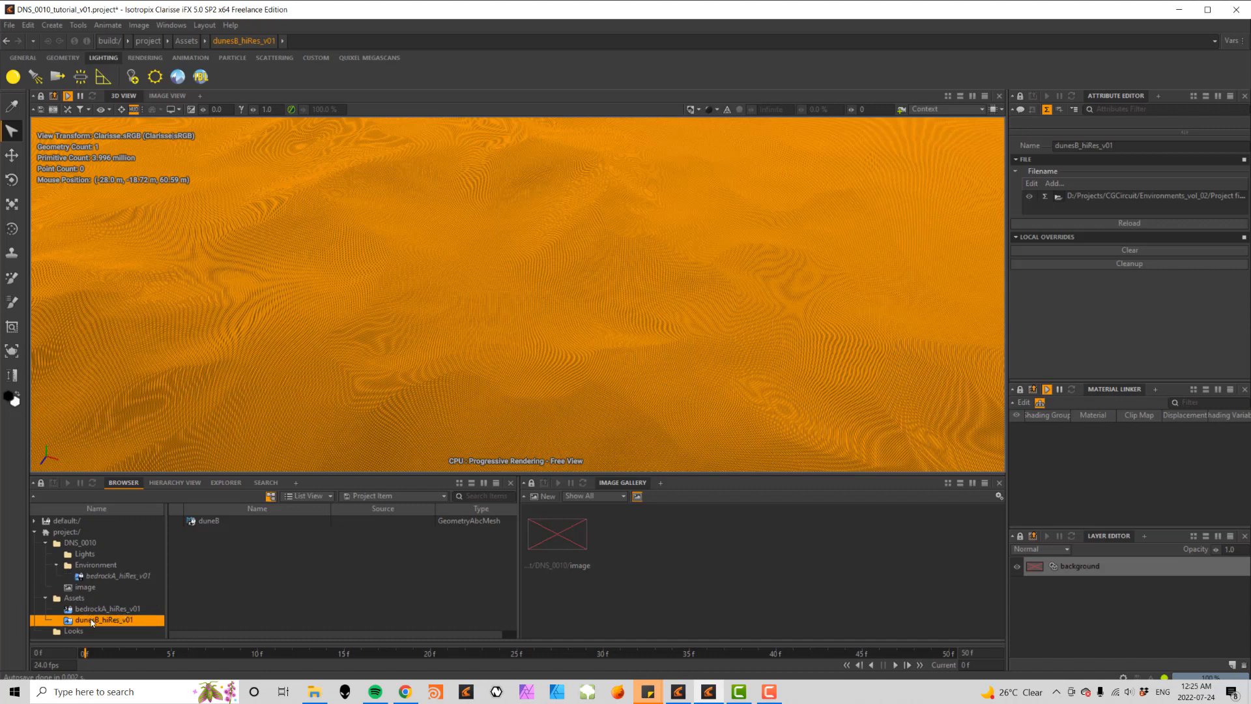
drag(92, 622, 102, 565)
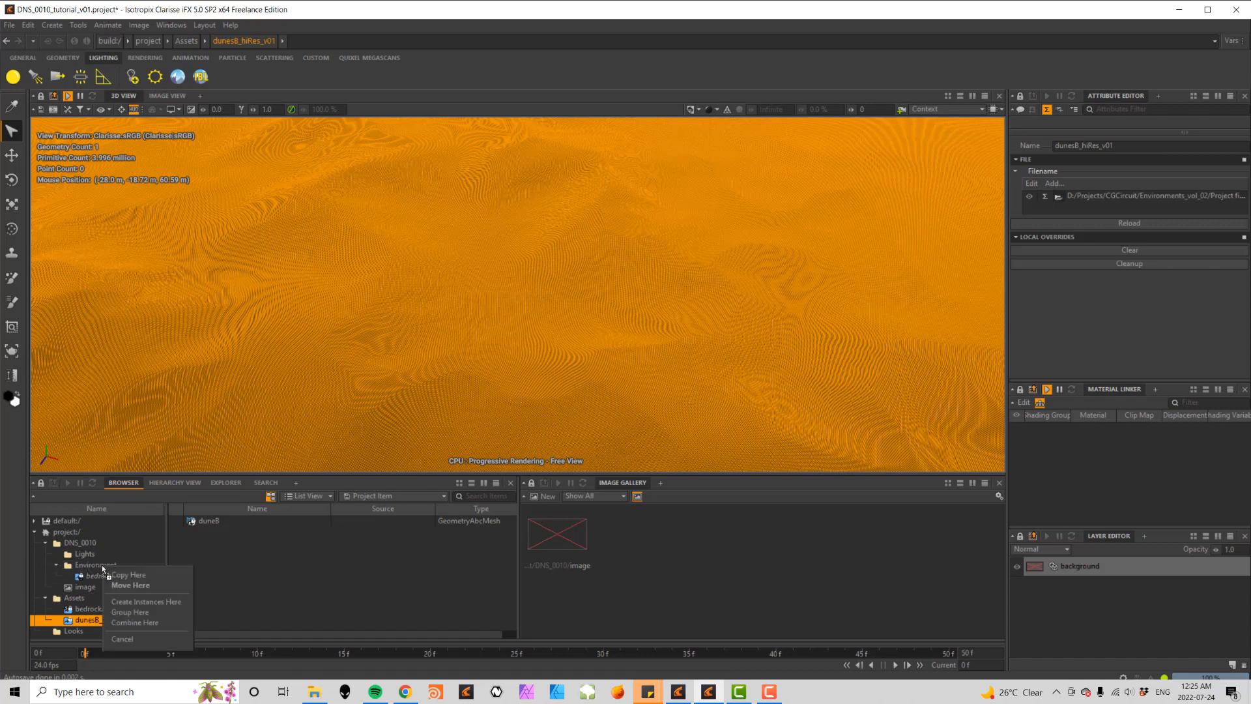
click(151, 602)
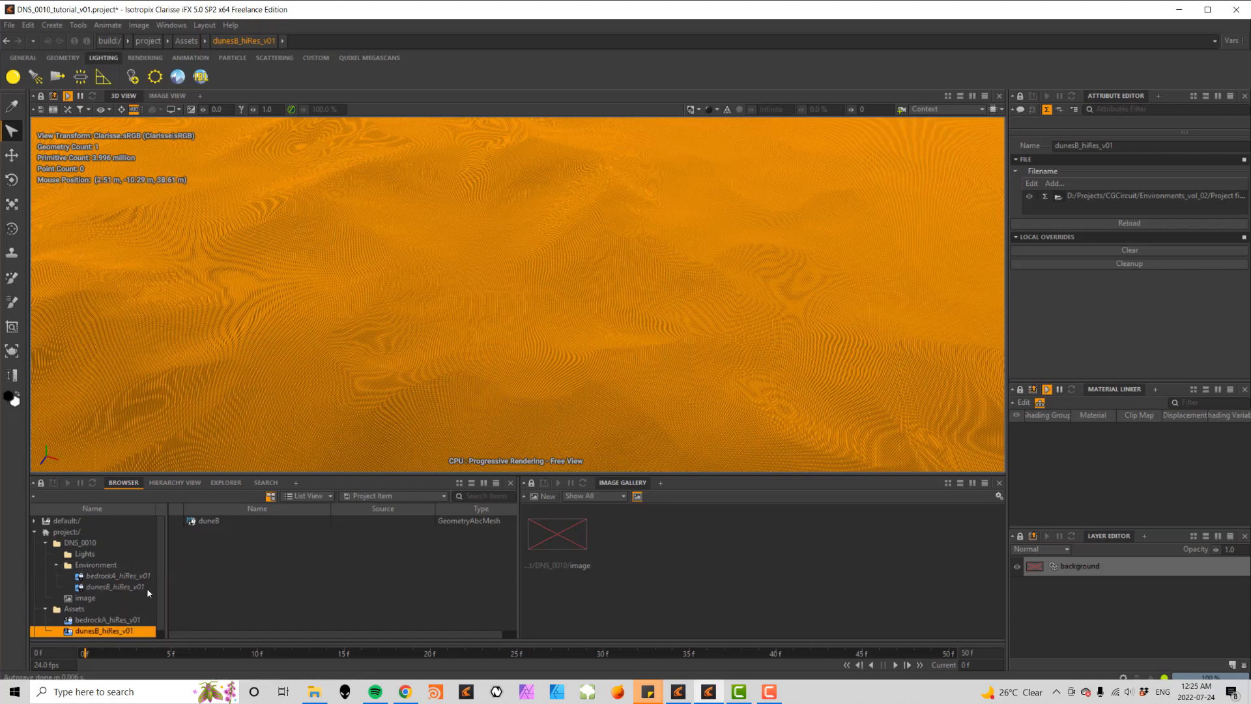
scroll(160, 567, down, 1)
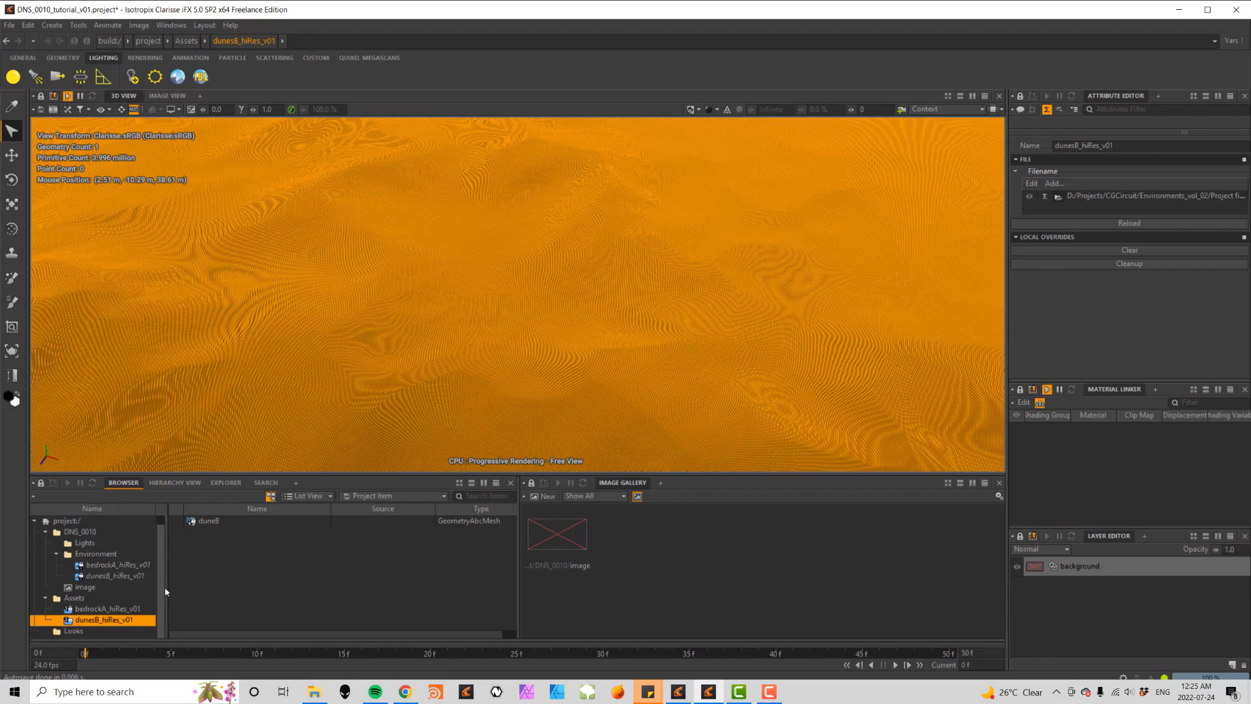
- Create a new context named Speedtree inside the Assets context
click(77, 600)
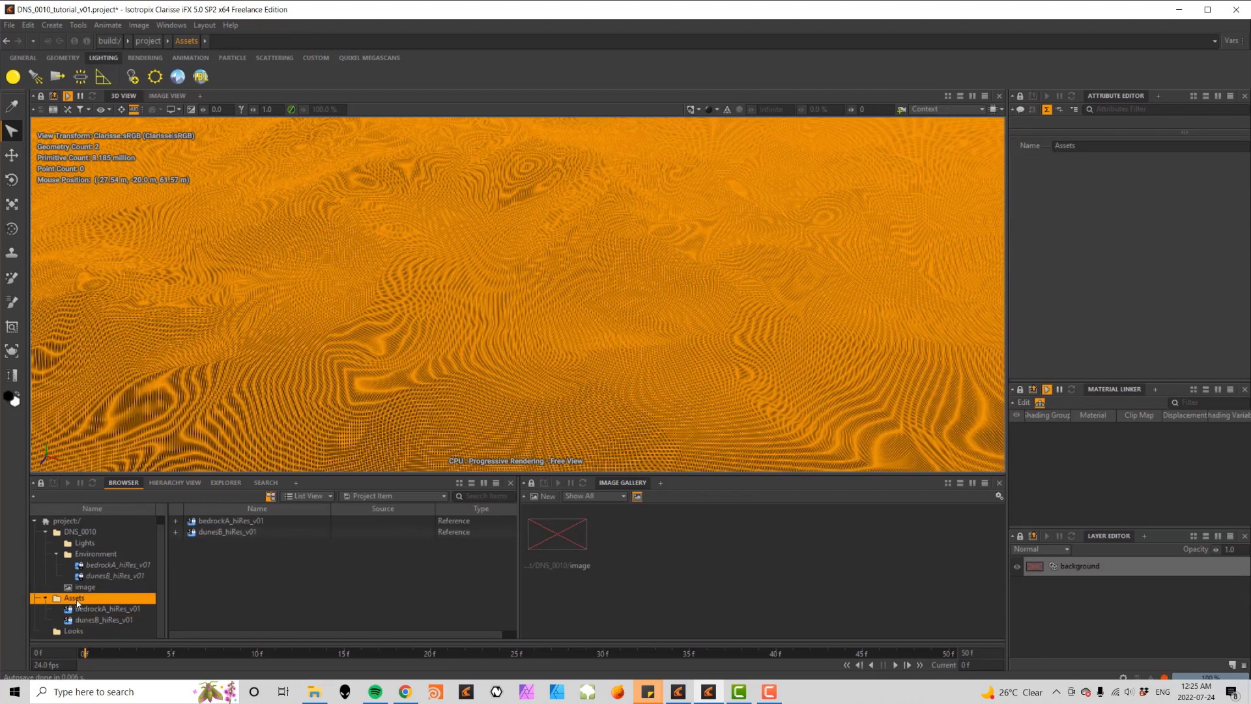
right_click(228, 567)
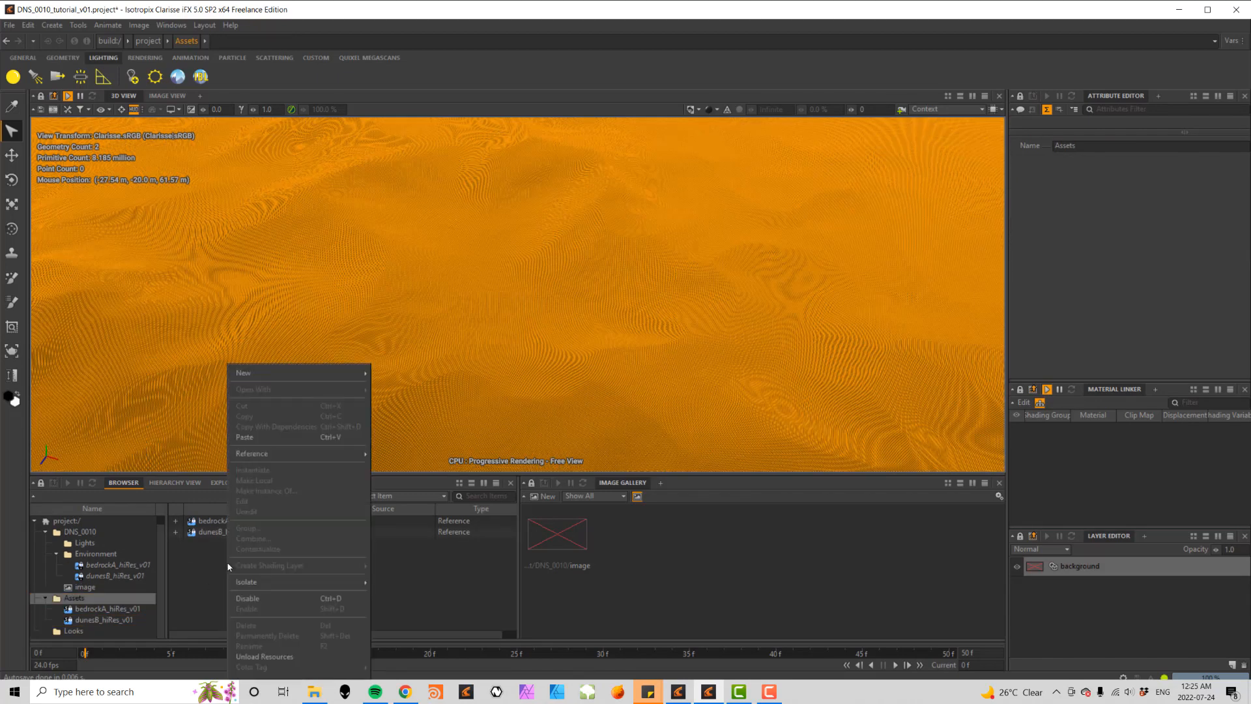
mouse_move(357, 372)
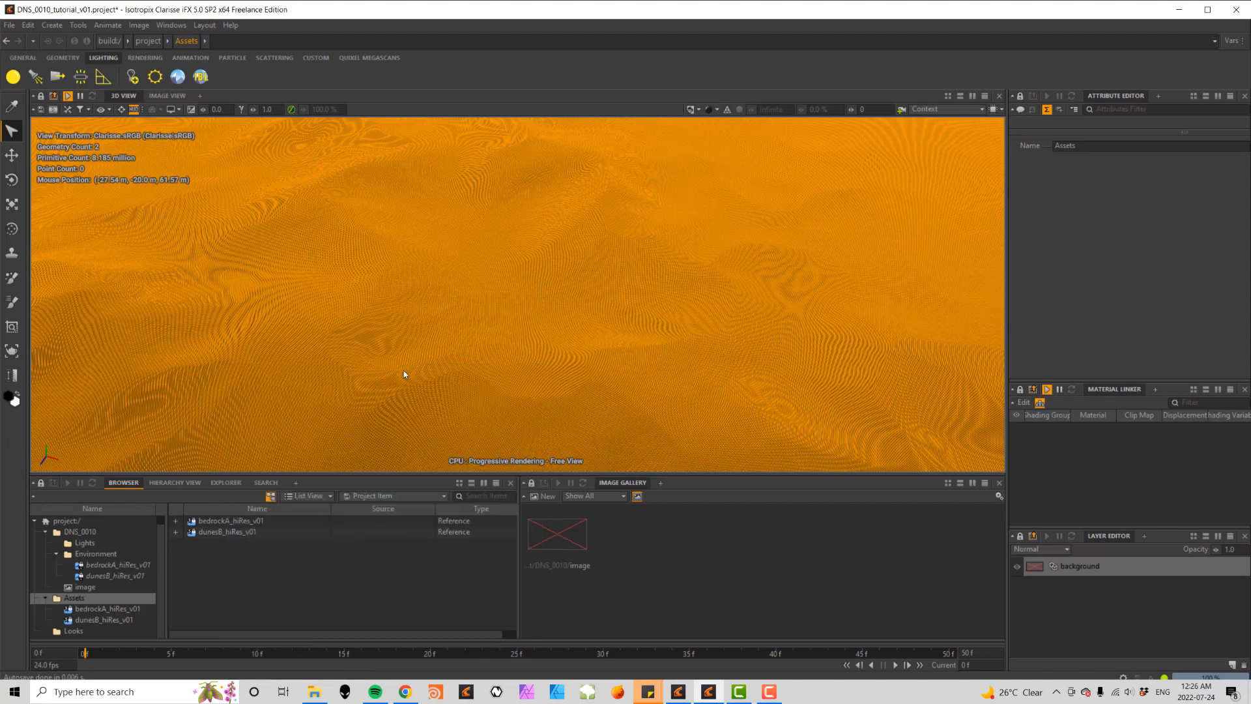
click(402, 373)
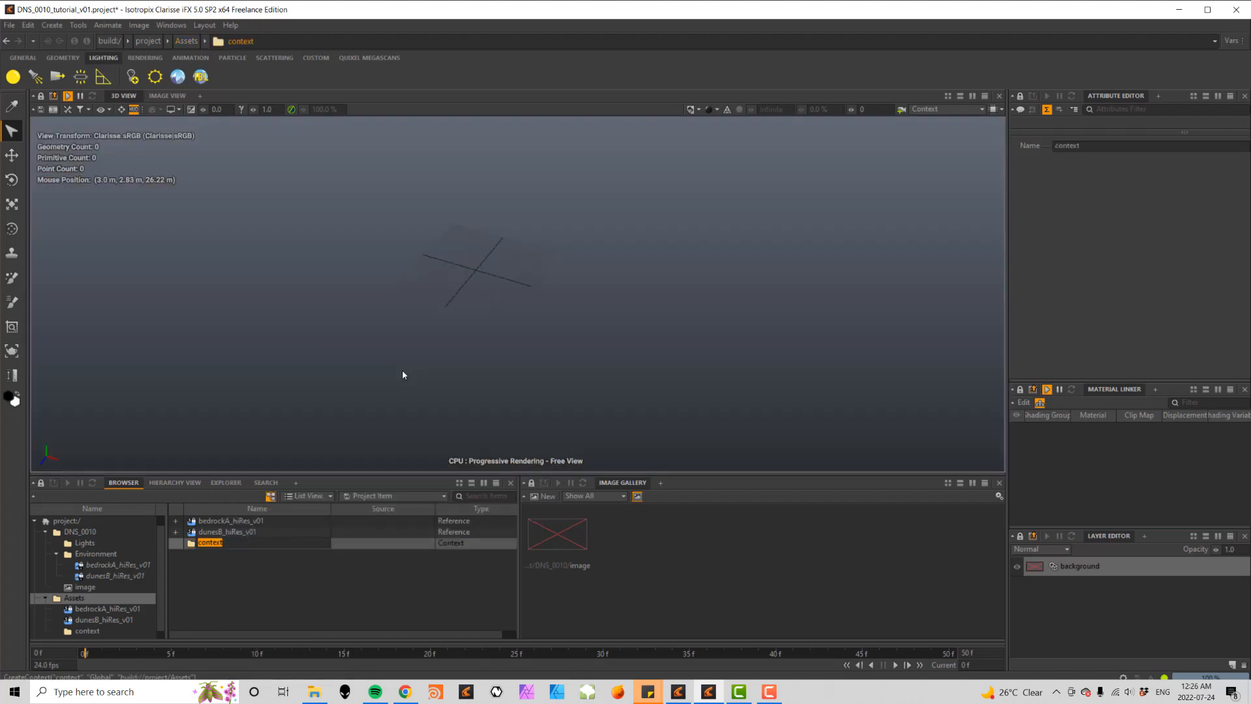
text(Speedtree)
key(Return)
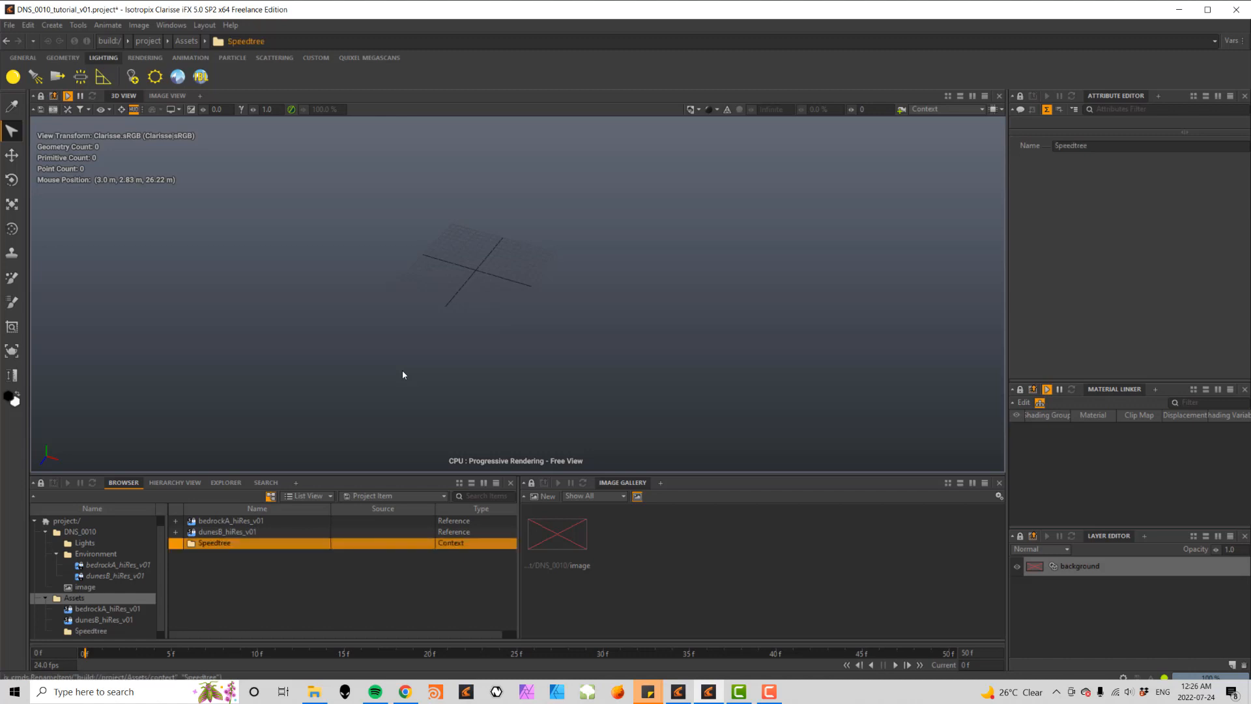
- Import Palm_Coconut_Field_1.obj from the 3D Models/Speedtree library into the Speedtree context, including its OBJ materials
double_click(215, 543)
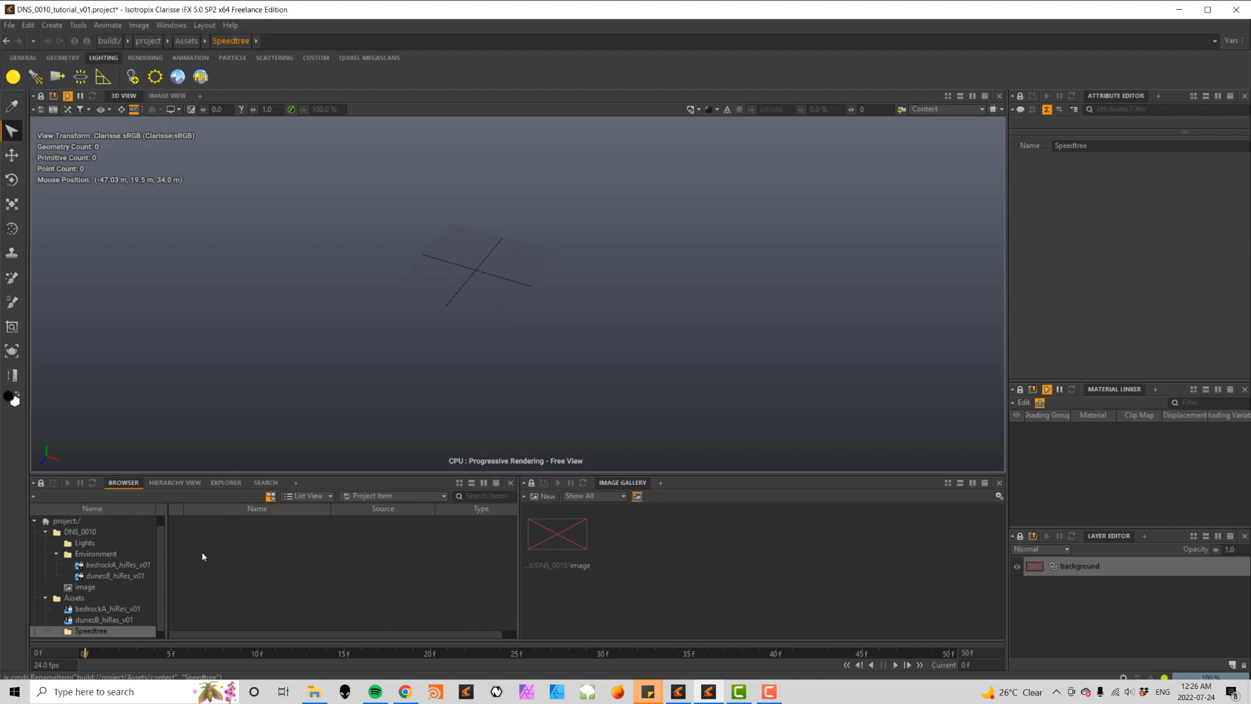
click(11, 26)
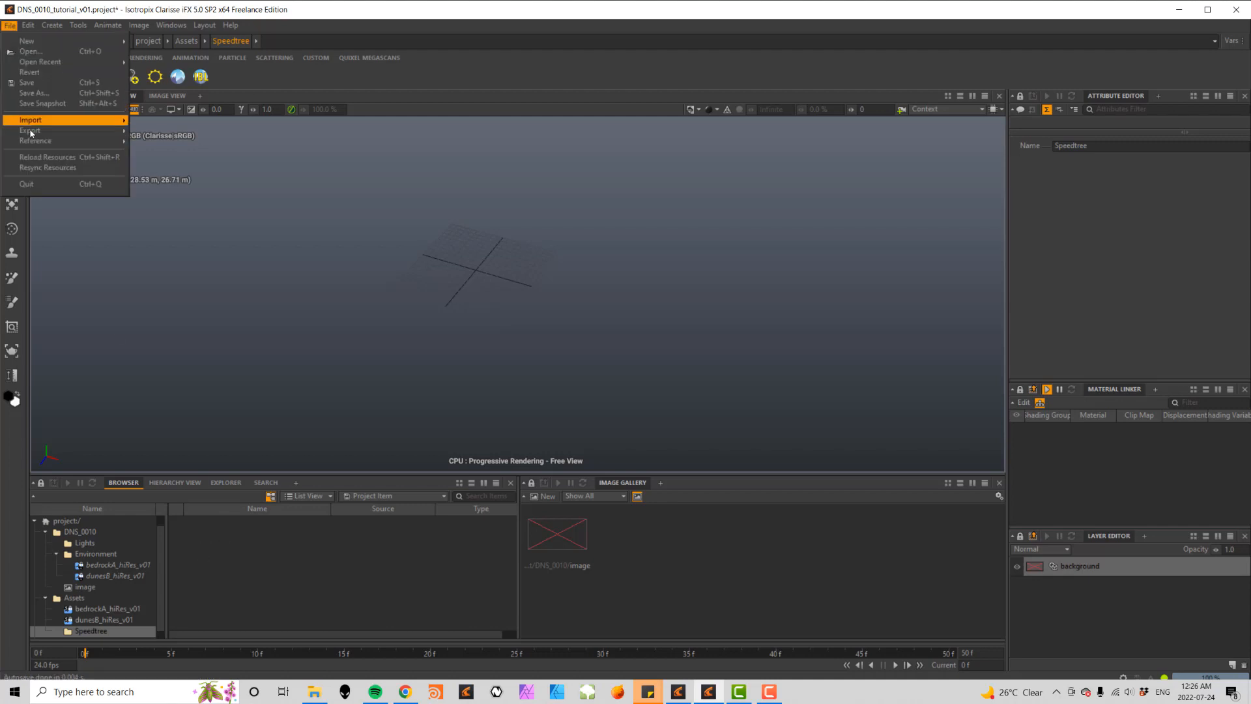
mouse_move(43, 124)
click(166, 120)
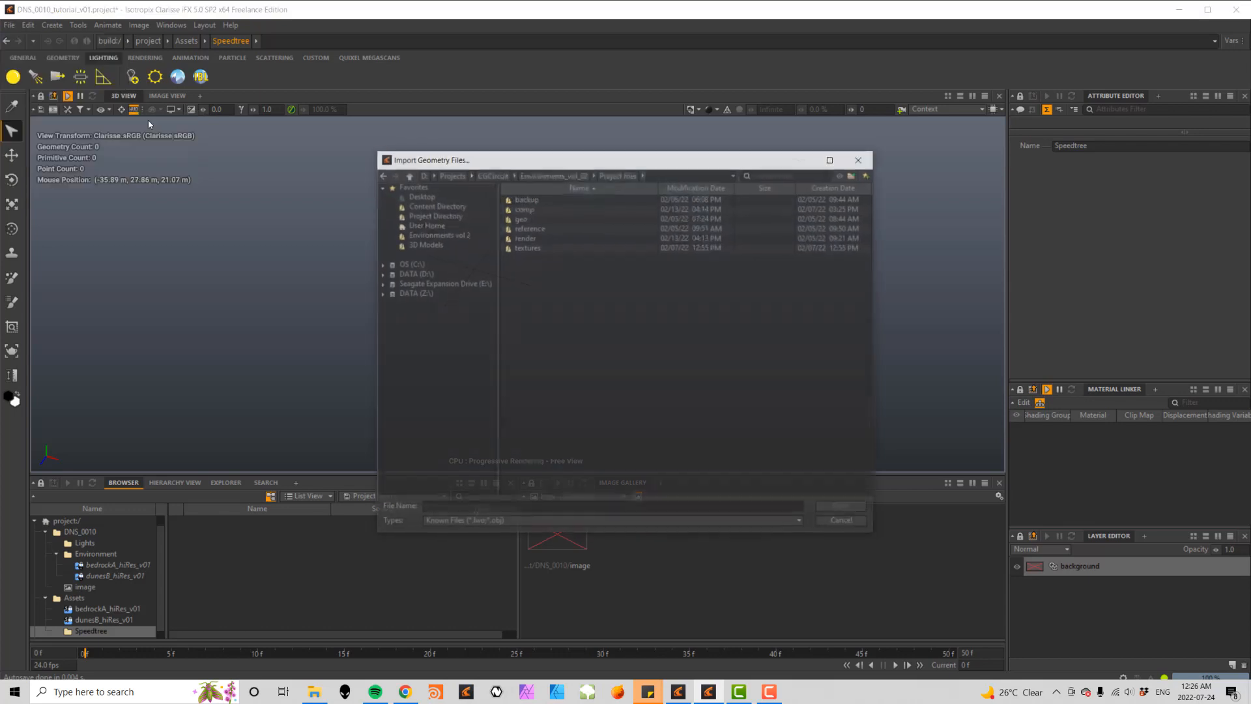
click(440, 246)
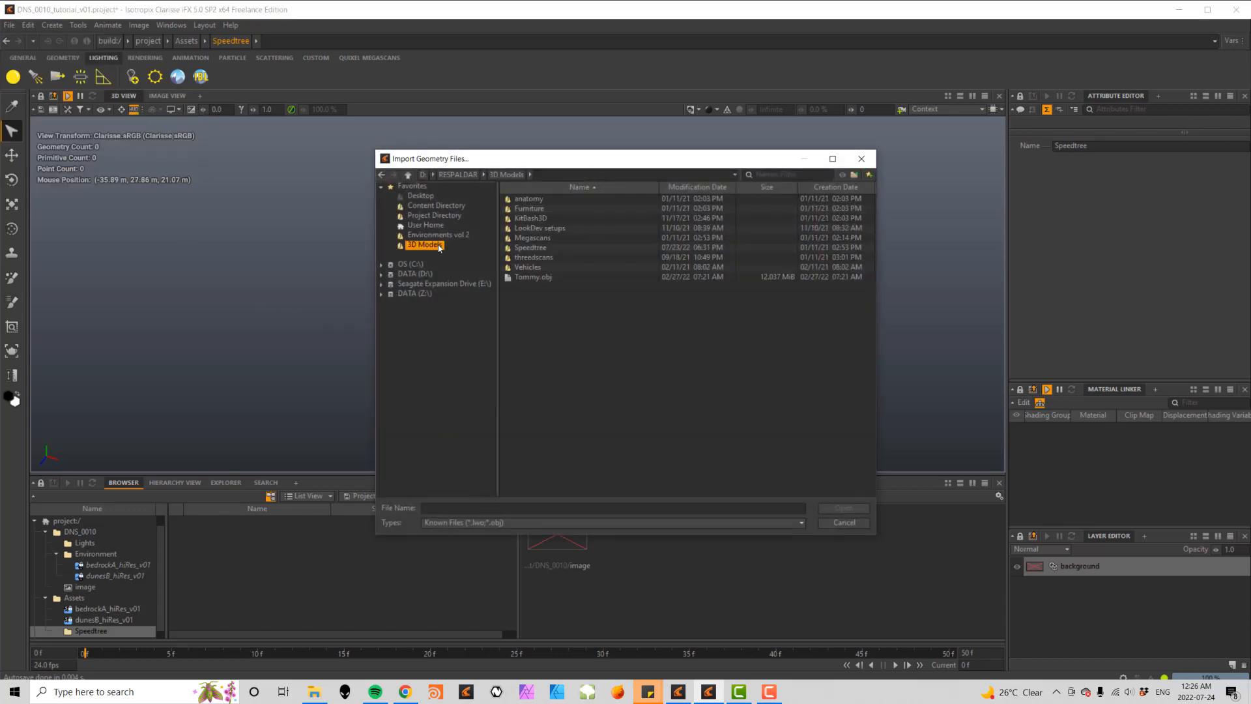
double_click(533, 250)
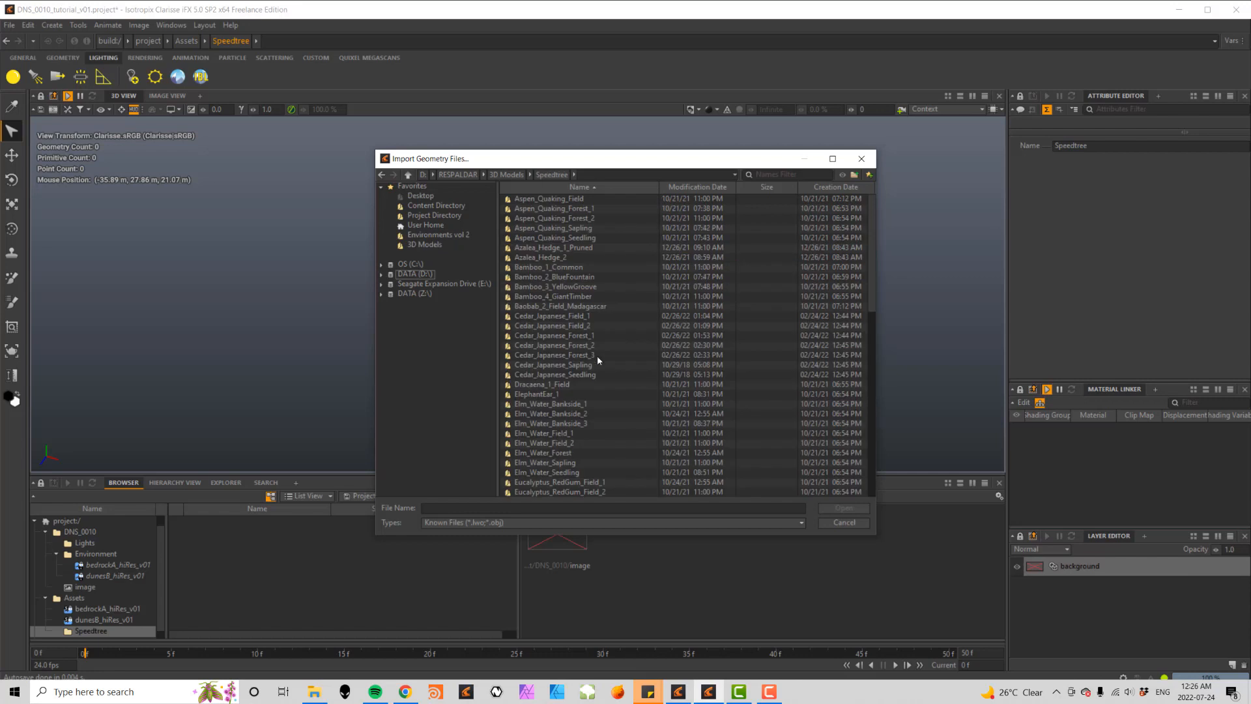
drag(873, 259, 865, 381)
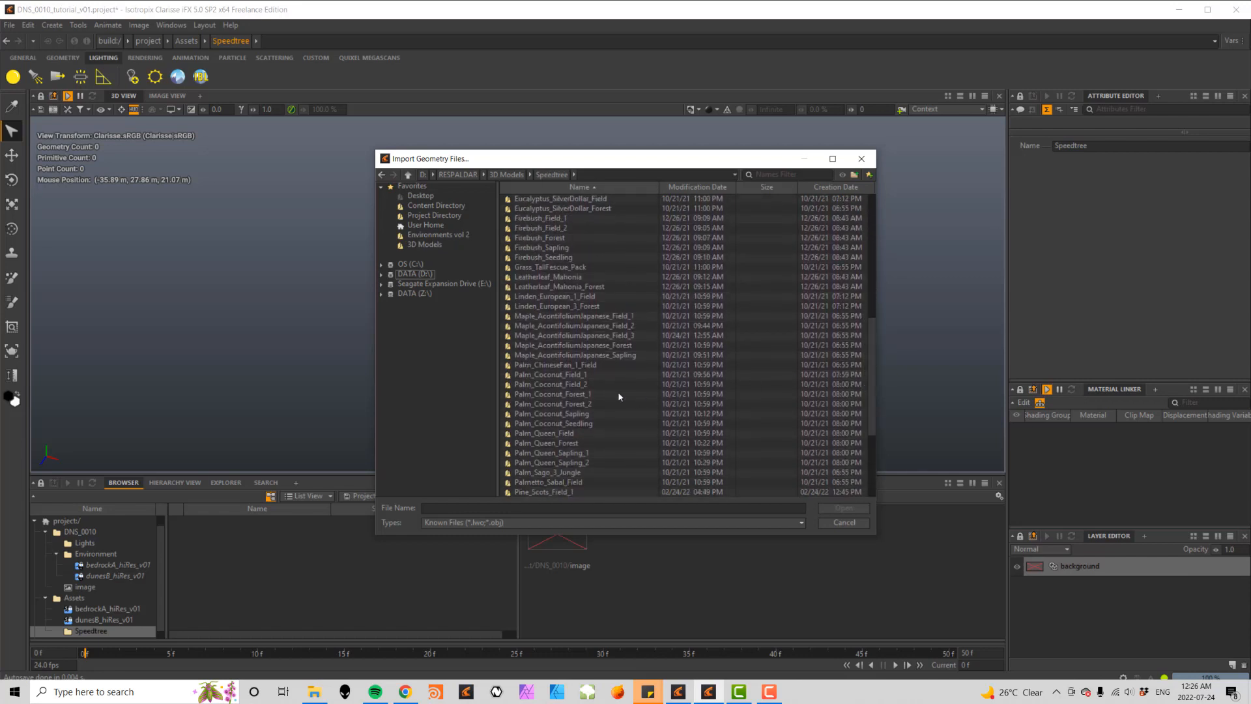
double_click(545, 375)
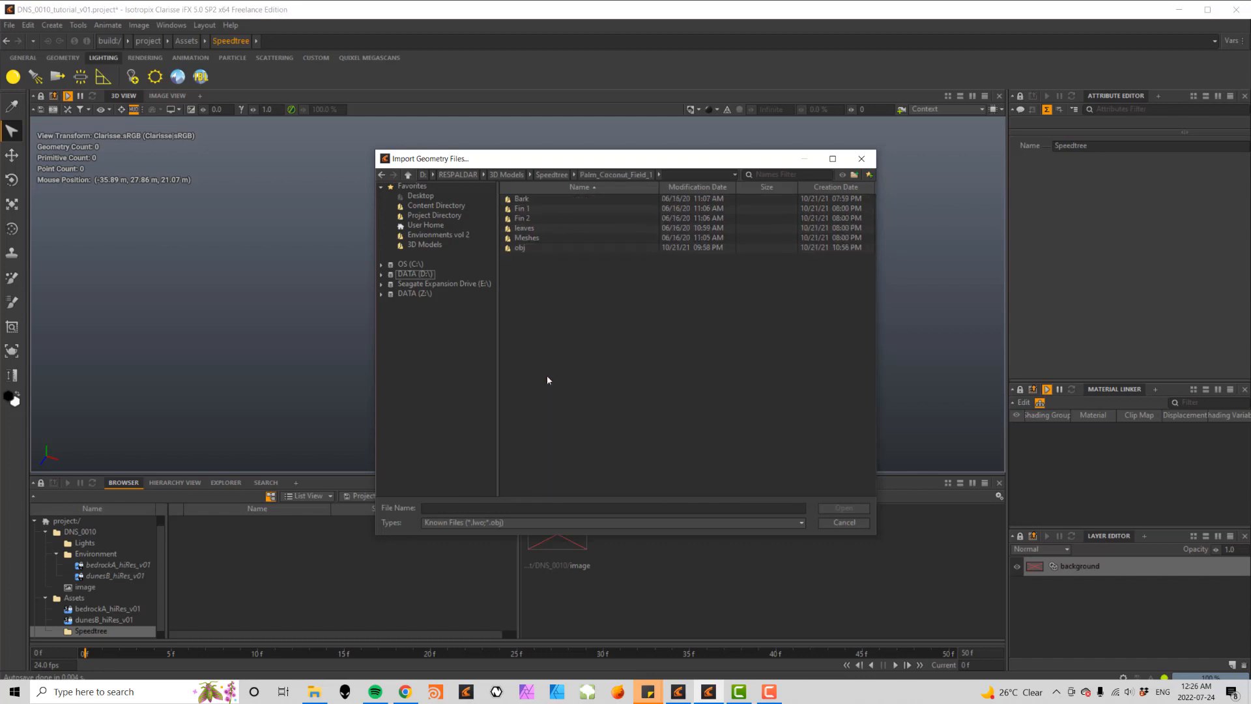
double_click(513, 249)
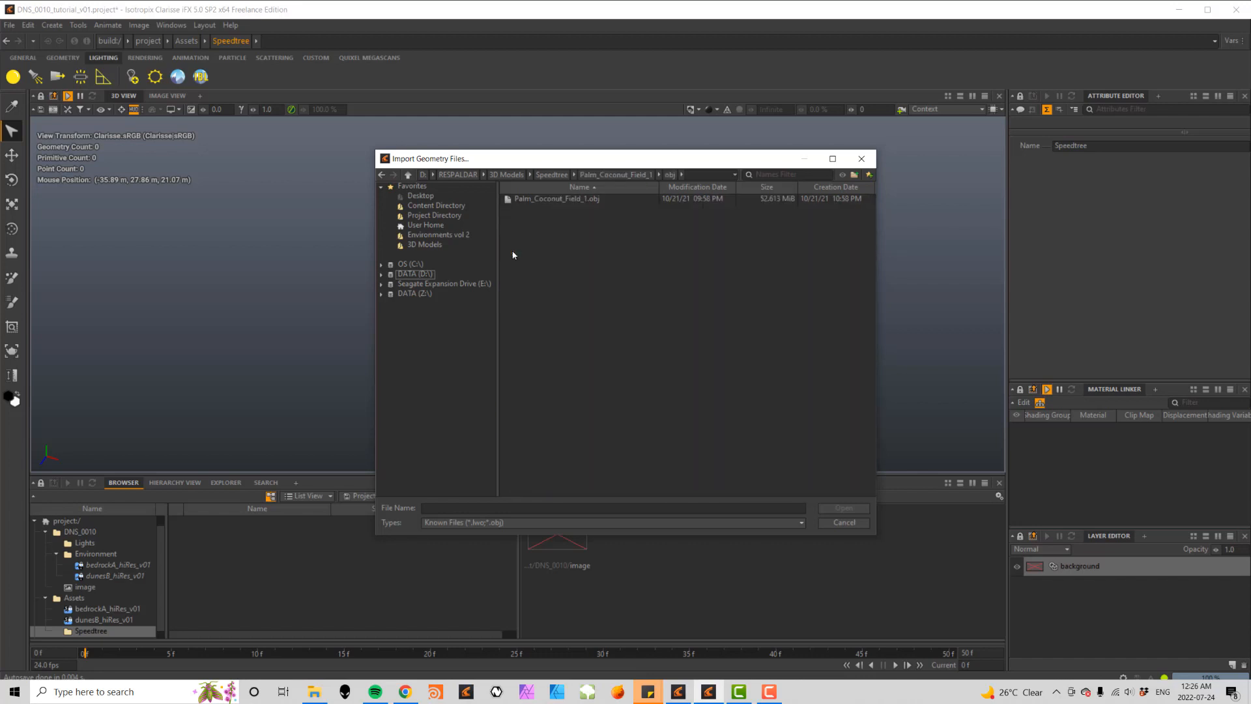
double_click(548, 199)
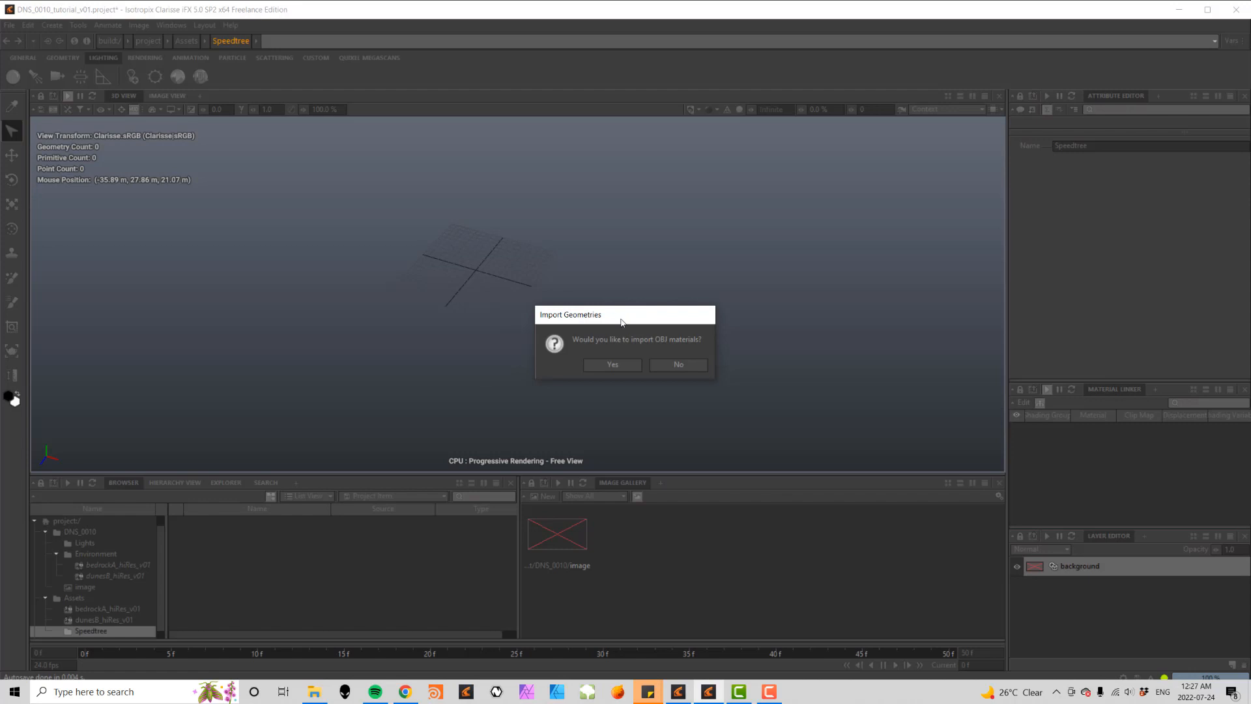
click(612, 365)
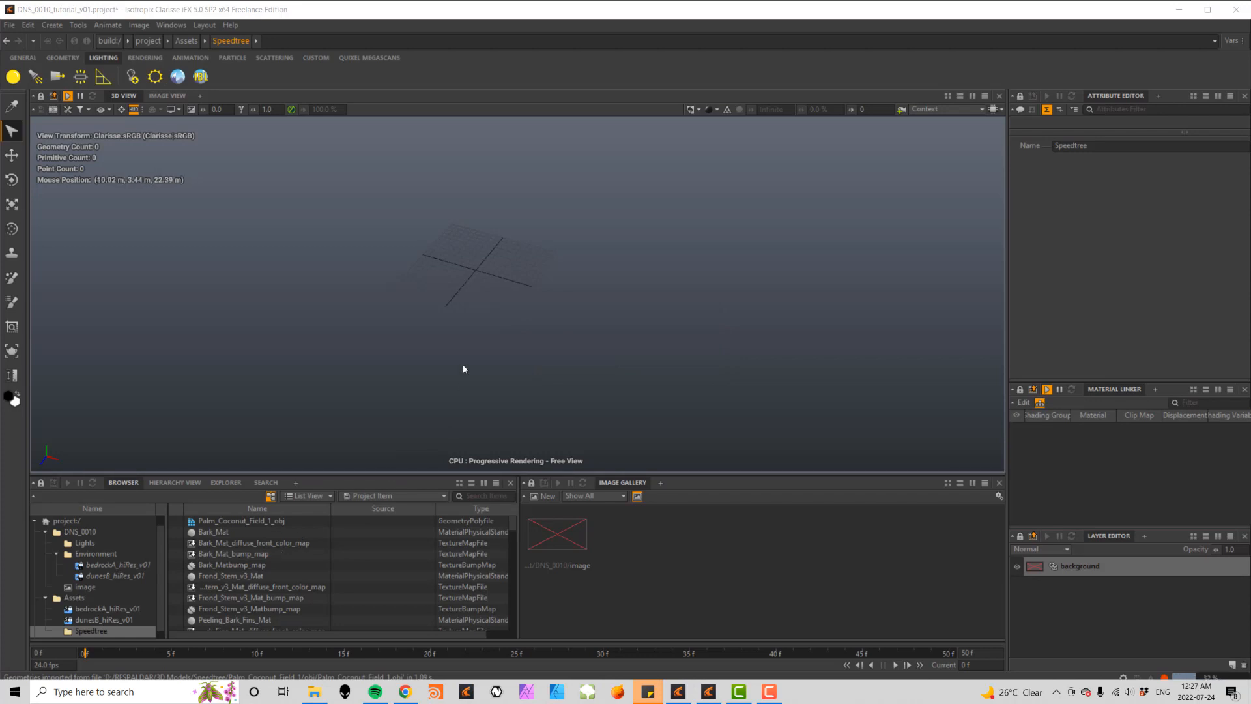
- Inspect the imported palm geometry, its Bark_Mat and Frond_Stem_v3_Mat materials, and the bark diffuse and bump maps
click(244, 520)
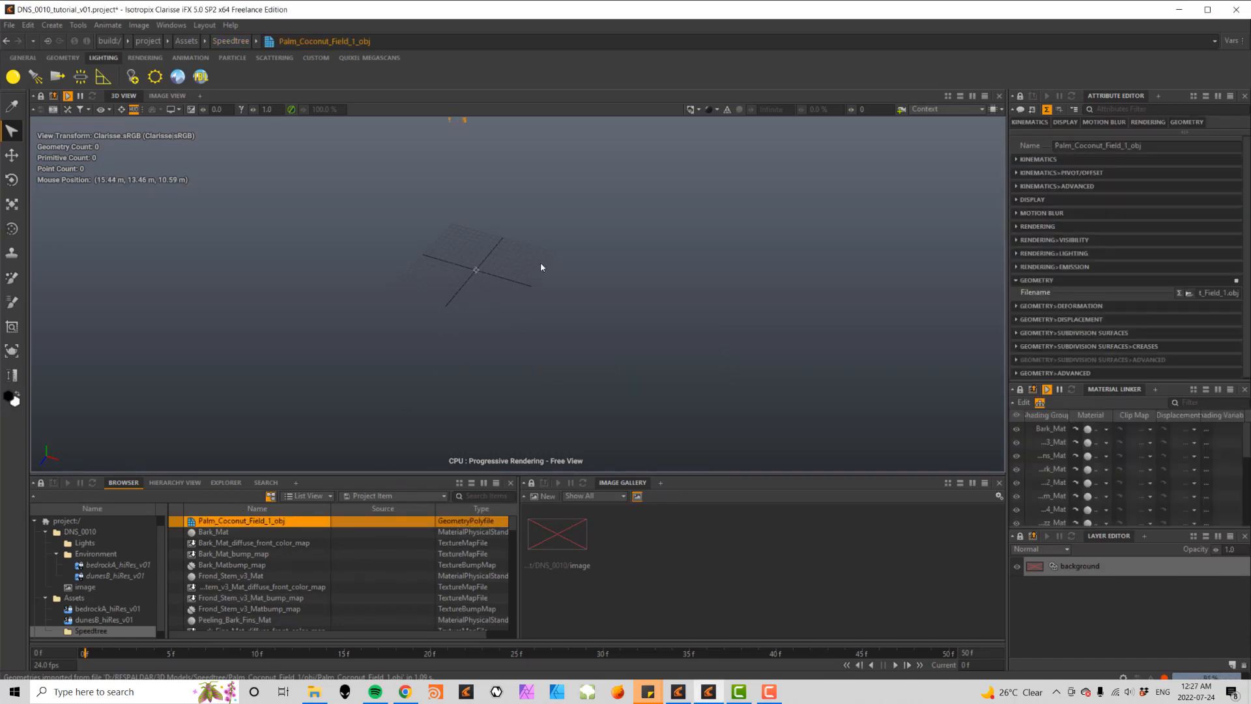
click(214, 533)
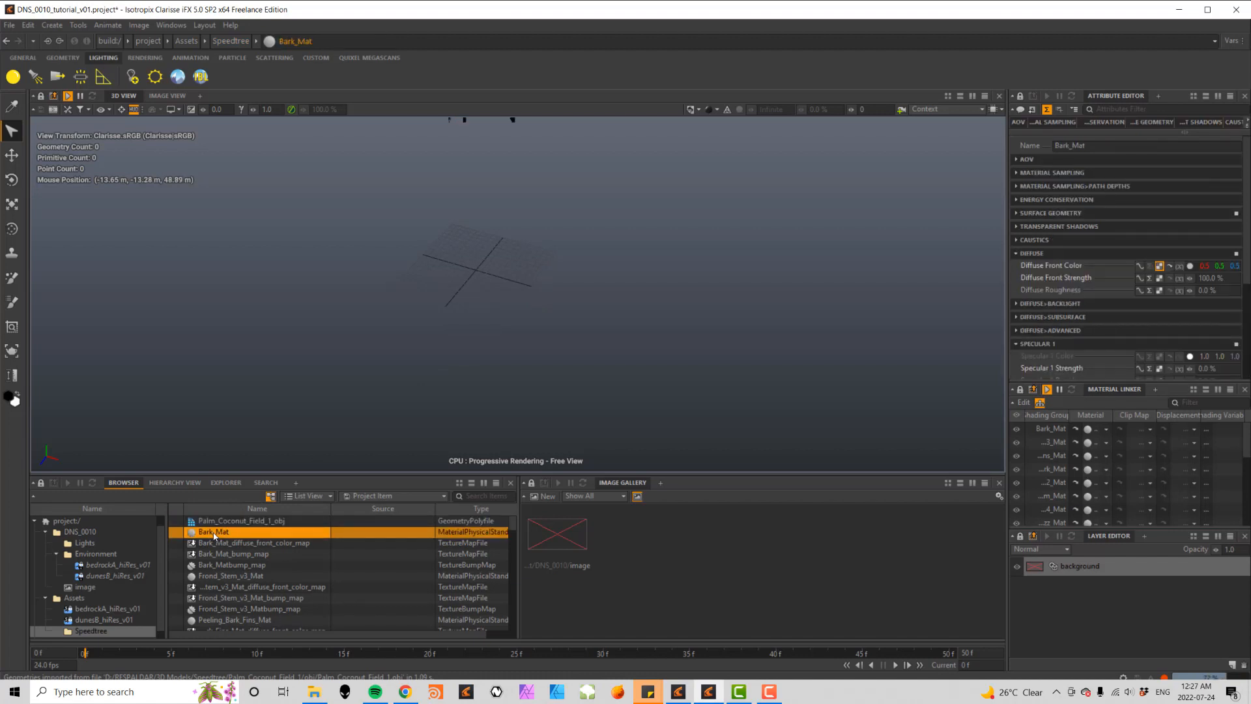
click(223, 577)
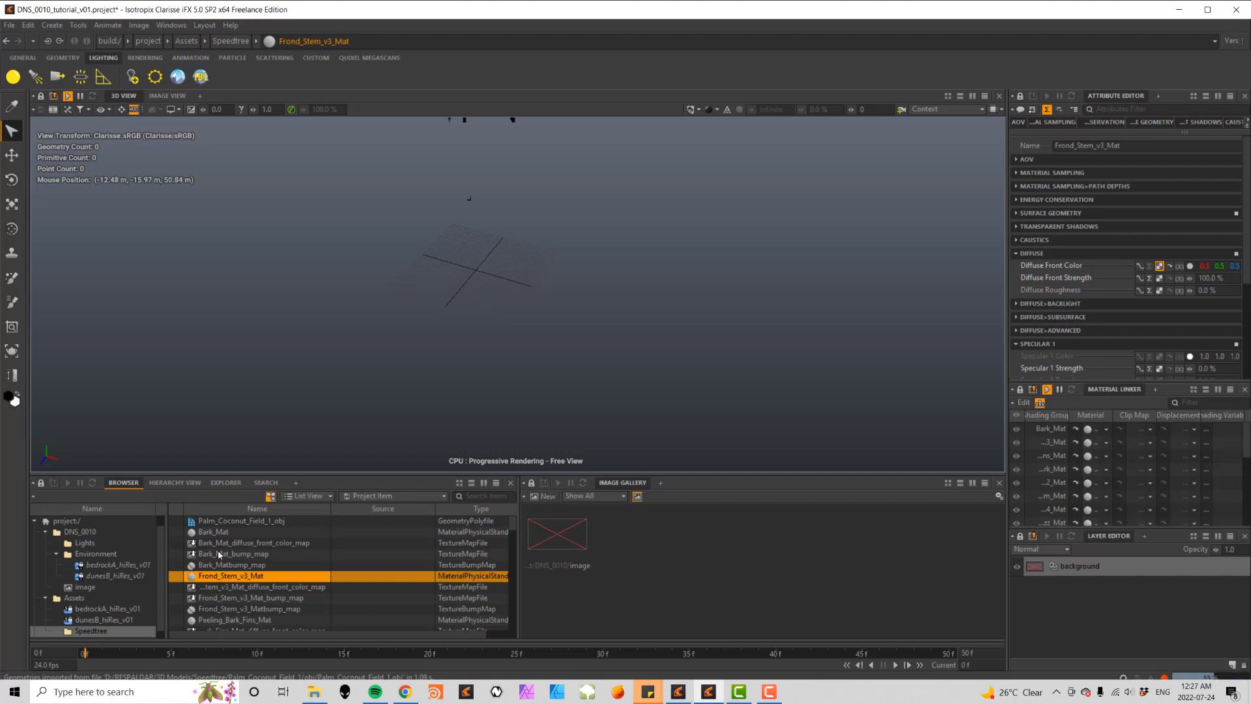
click(225, 544)
click(224, 554)
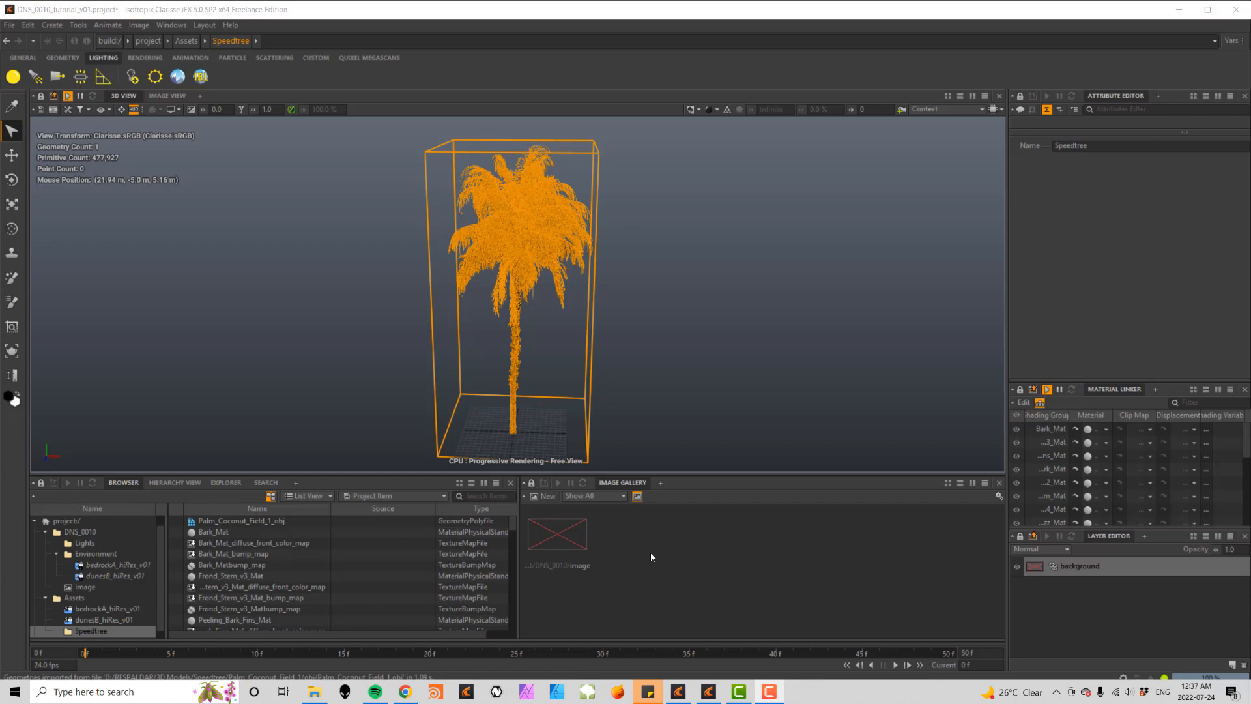
- Create another new context inside the Assets context
click(77, 599)
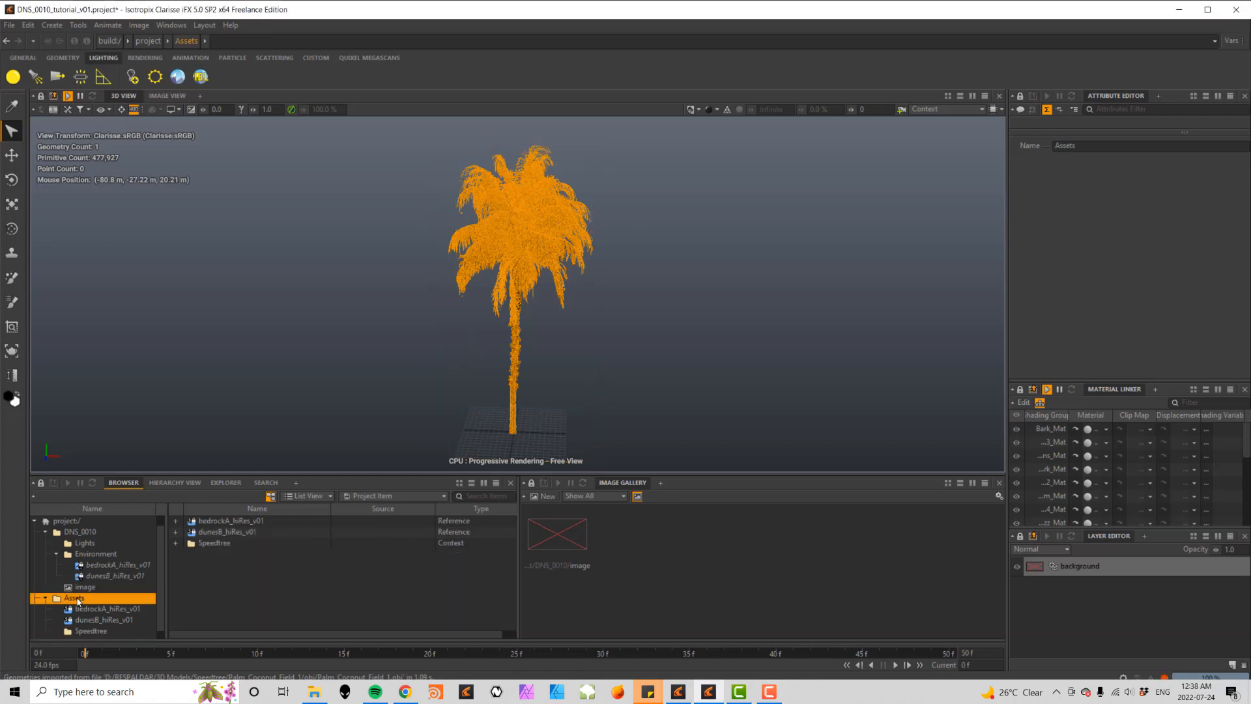
right_click(77, 599)
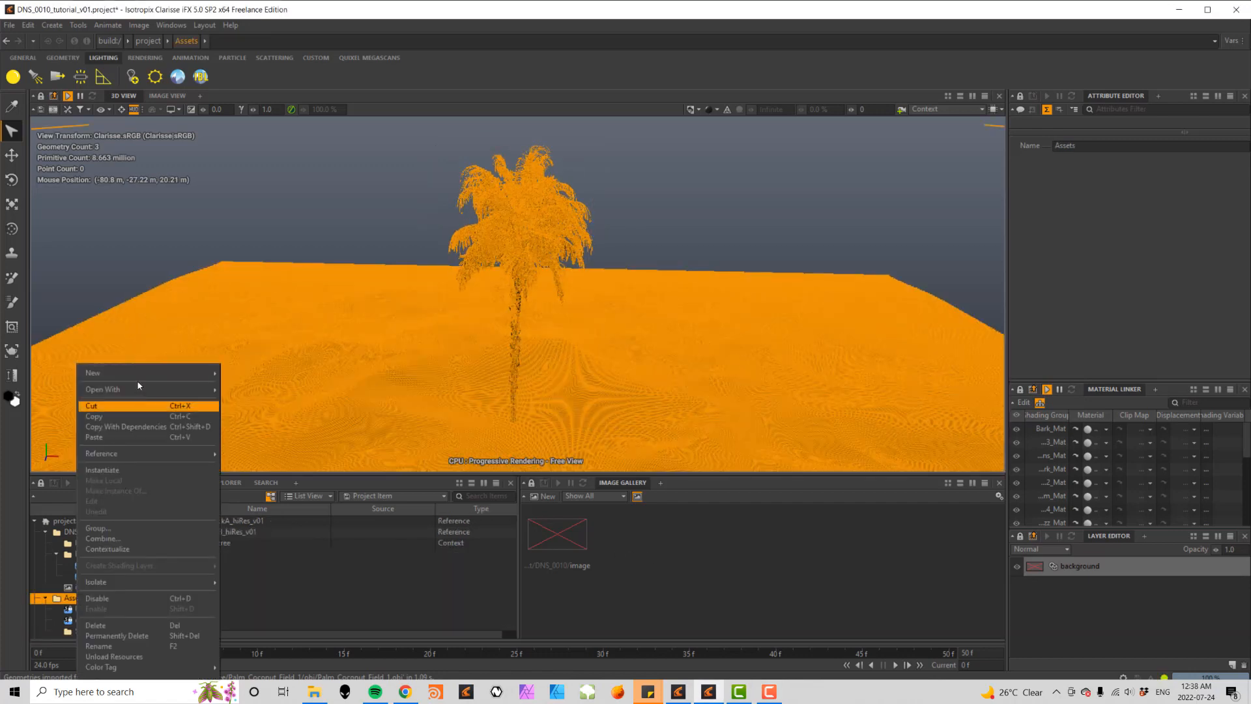
mouse_move(97, 372)
click(251, 373)
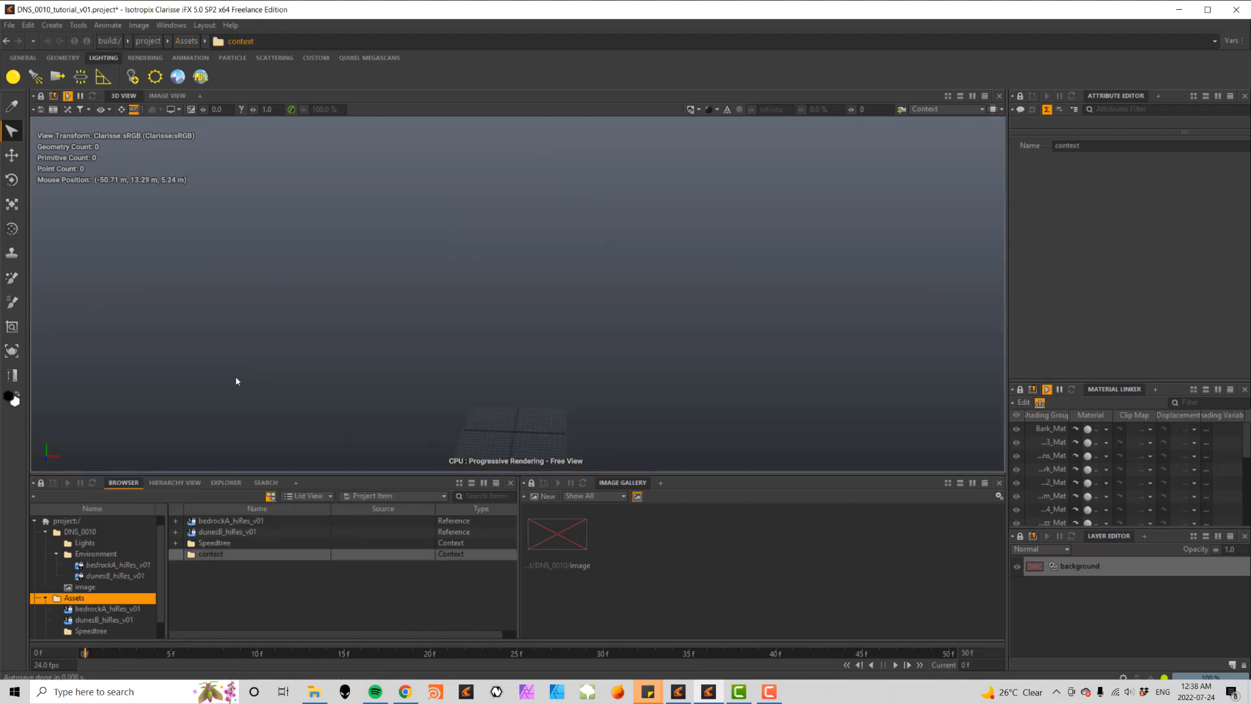
- Rename the new context inside the Assets context as Buildings
scroll(161, 589, down, 2)
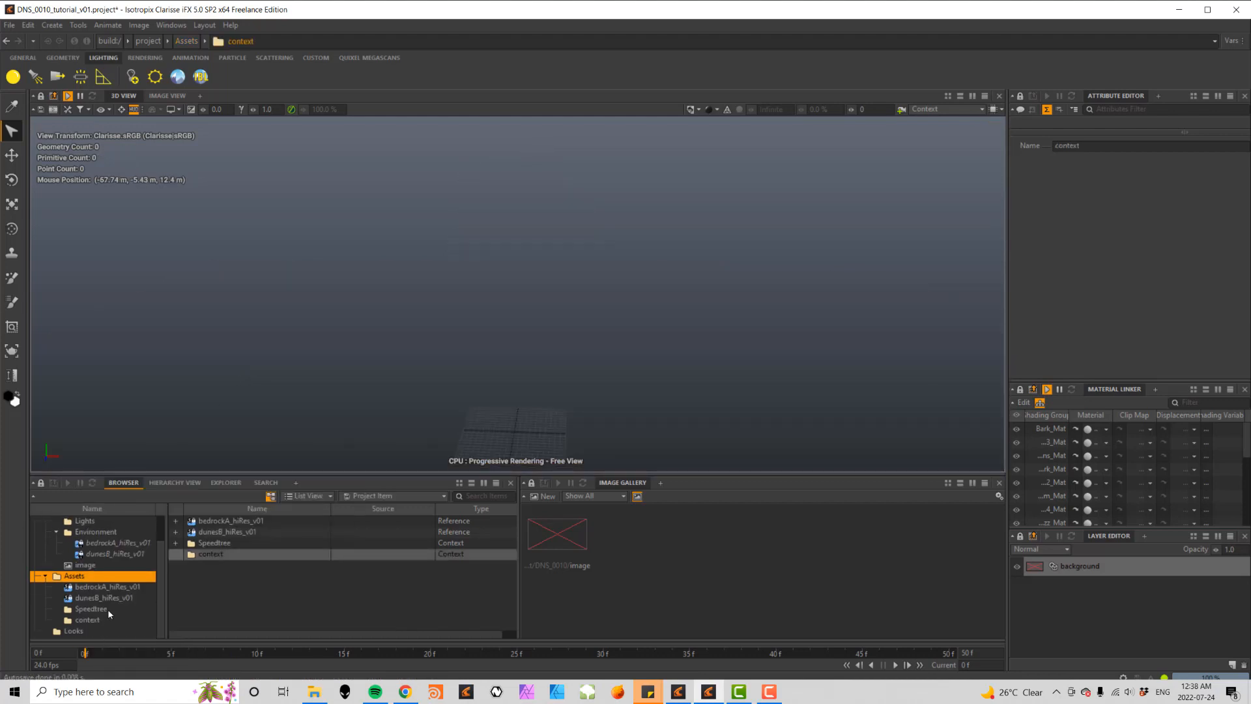
click(88, 621)
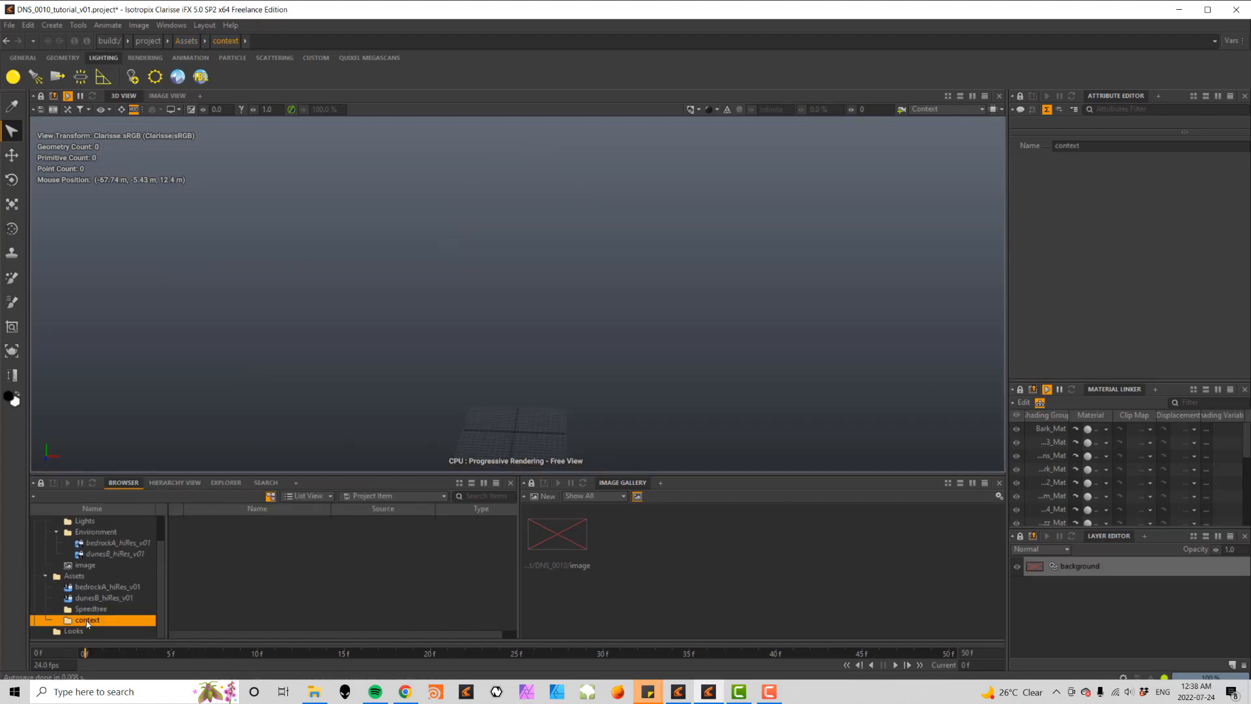
double_click(87, 621)
text(B)
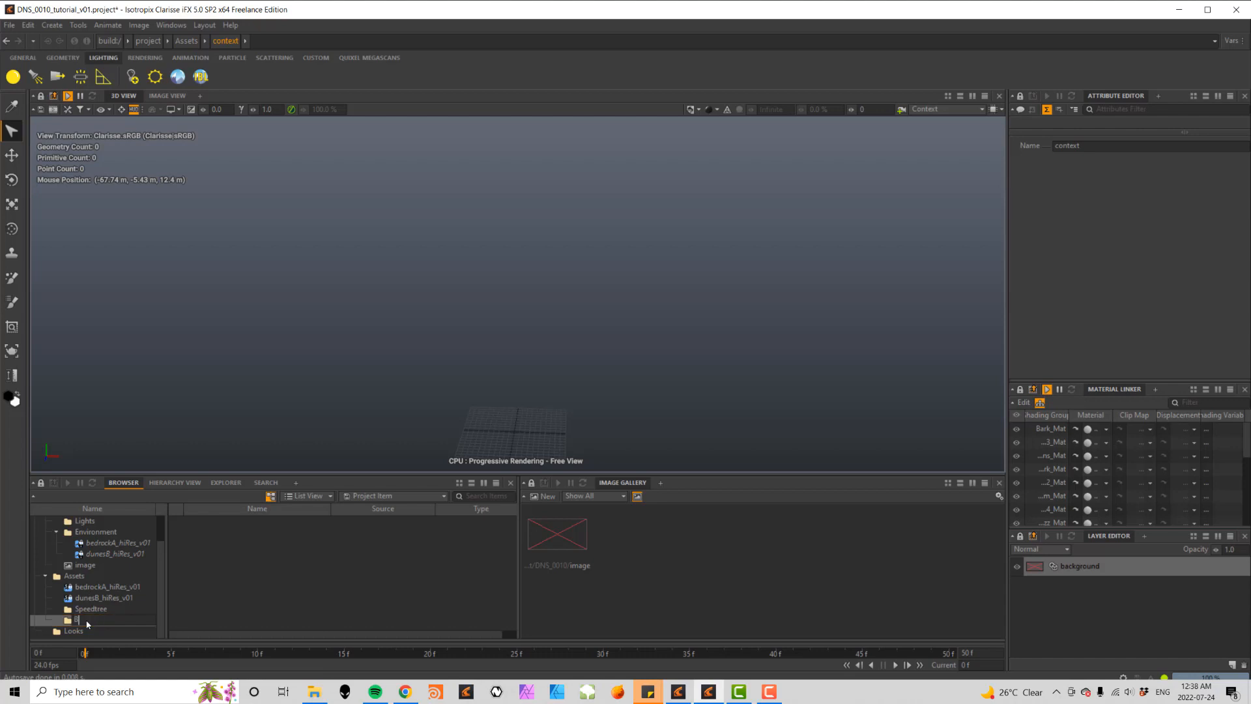
text(uildings)
key(Return)
- Import KB3D_OTP_Antenna_A.obj from the KitBash3D Outpost folder into the Buildings context with its OBJ materials, and inspect the antenna
click(79, 619)
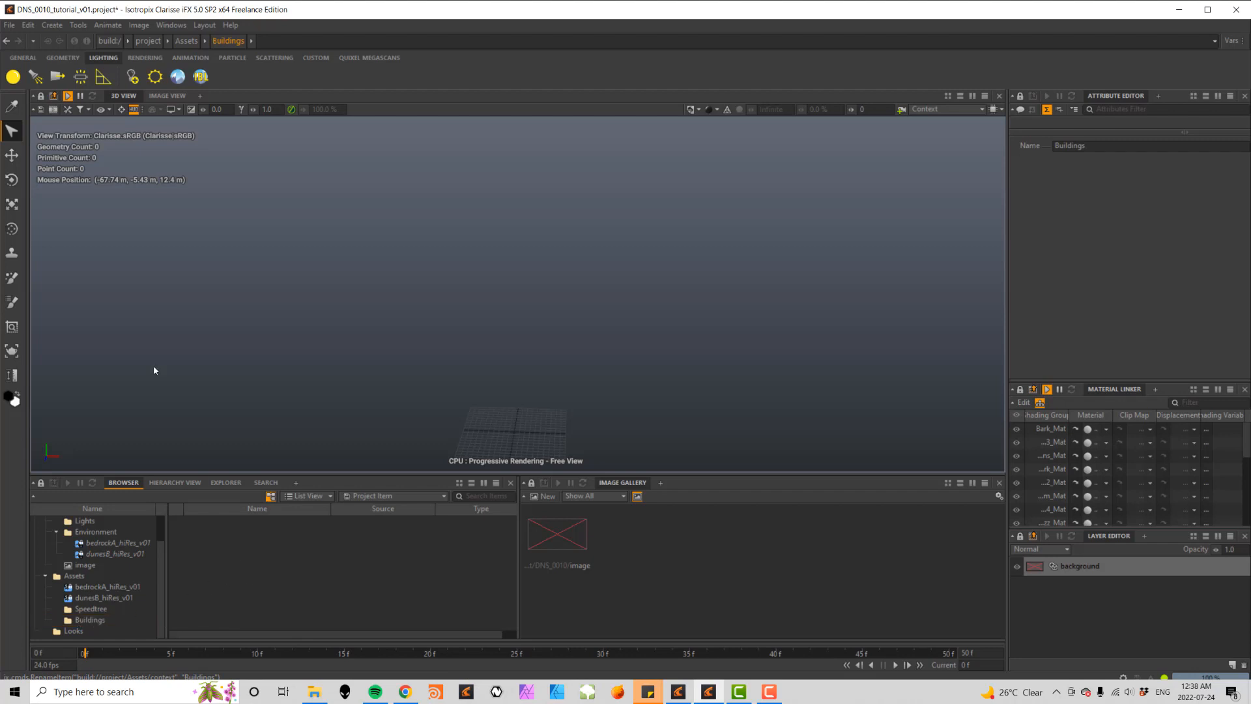
click(10, 26)
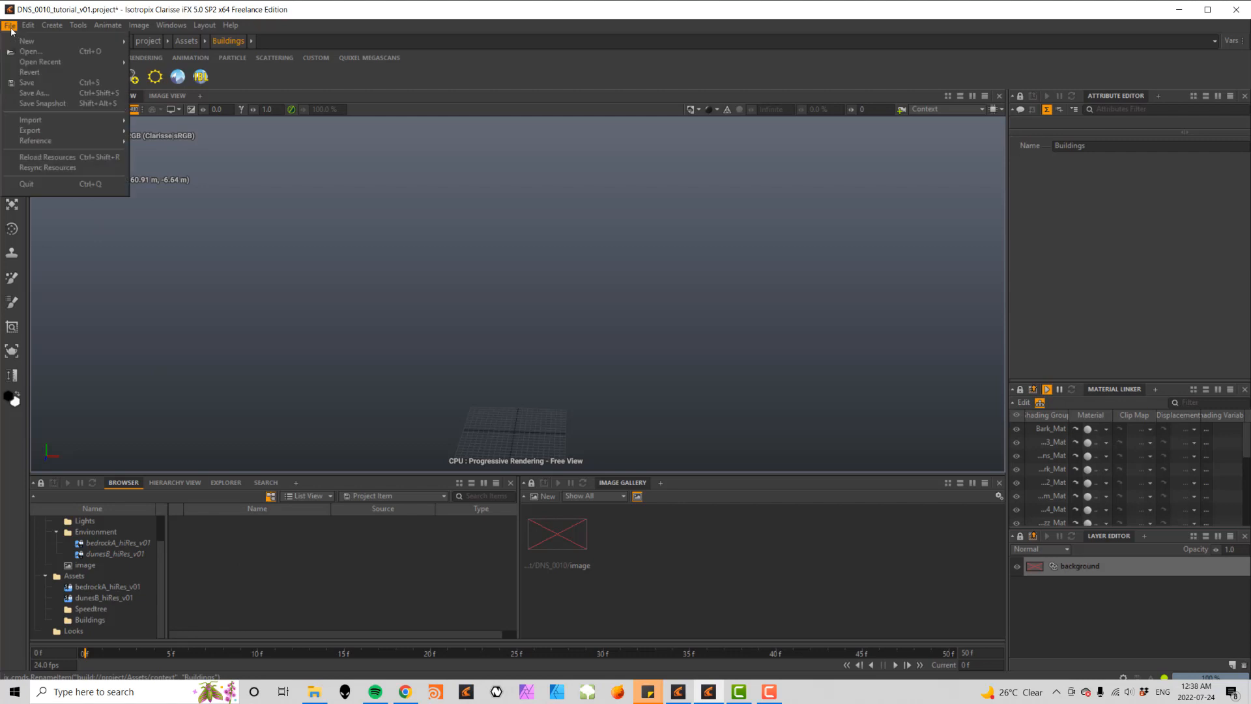
mouse_move(102, 120)
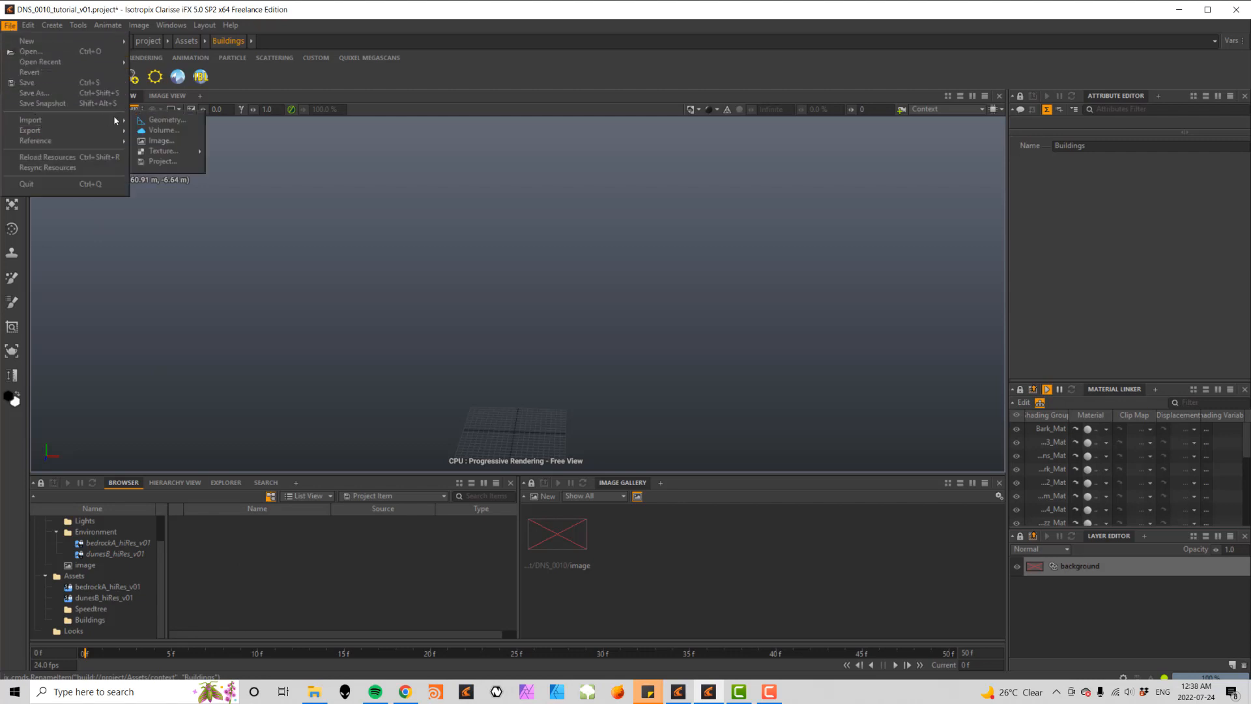
click(163, 120)
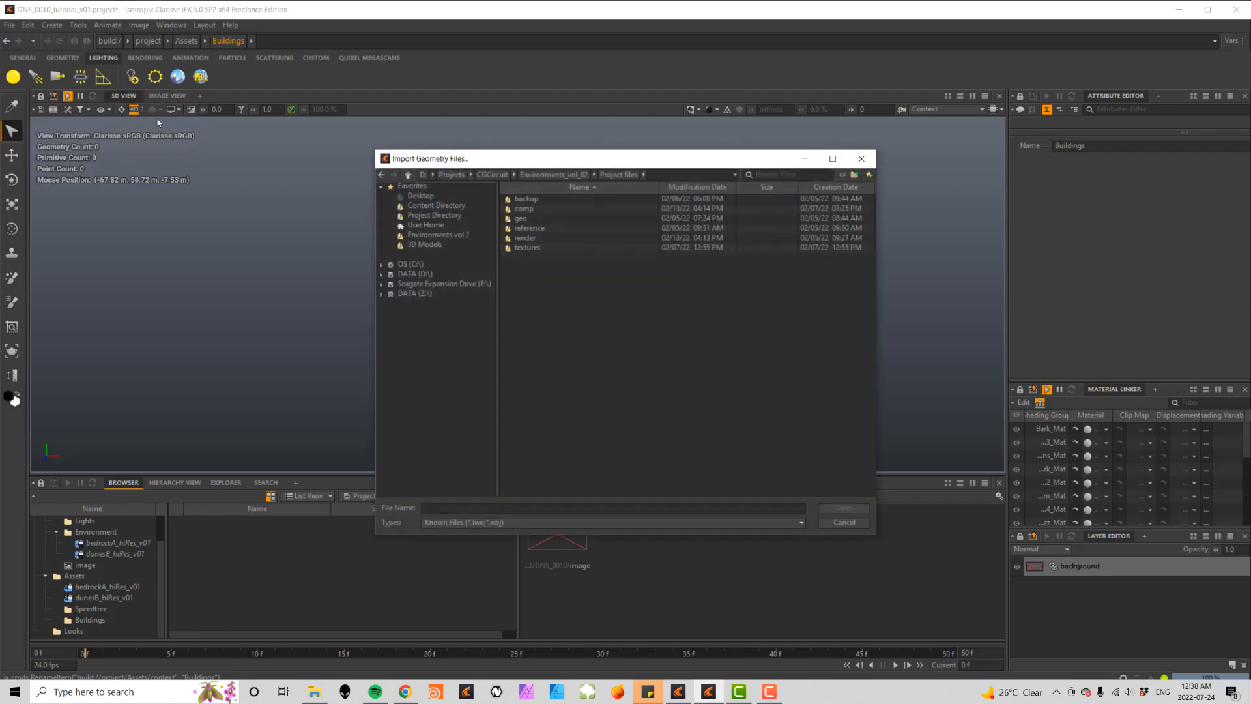
click(424, 246)
double_click(545, 219)
double_click(536, 258)
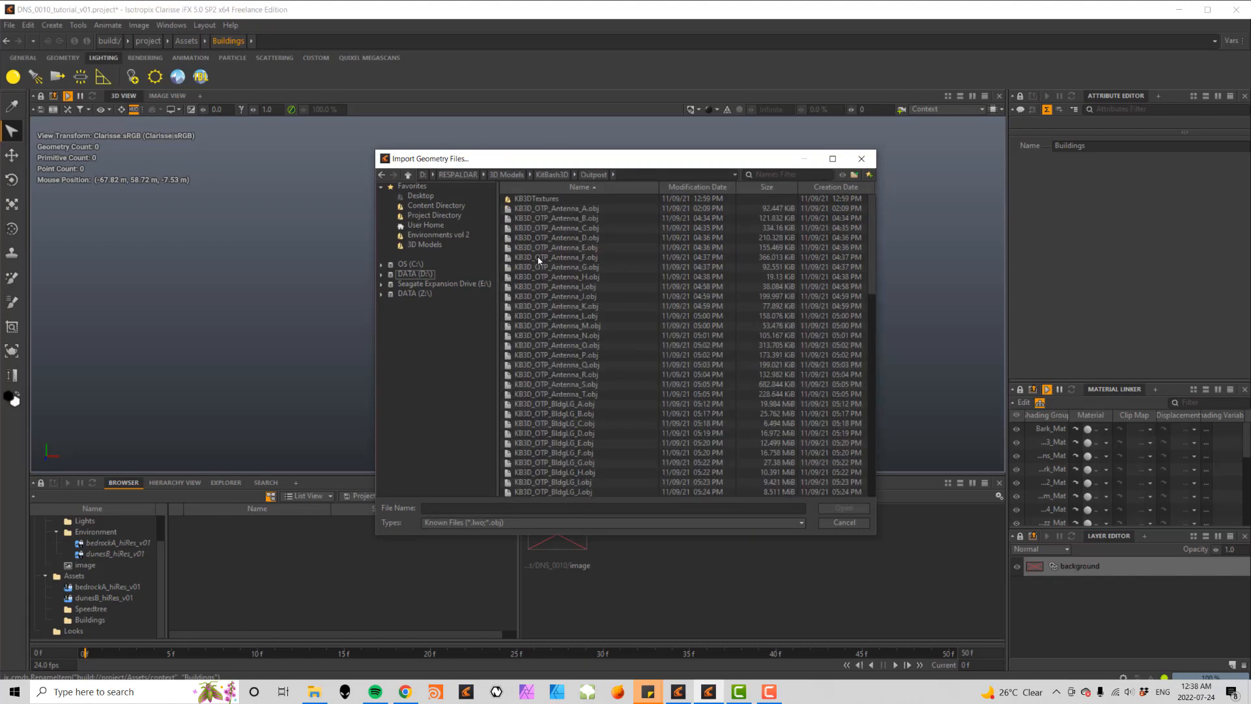
double_click(548, 211)
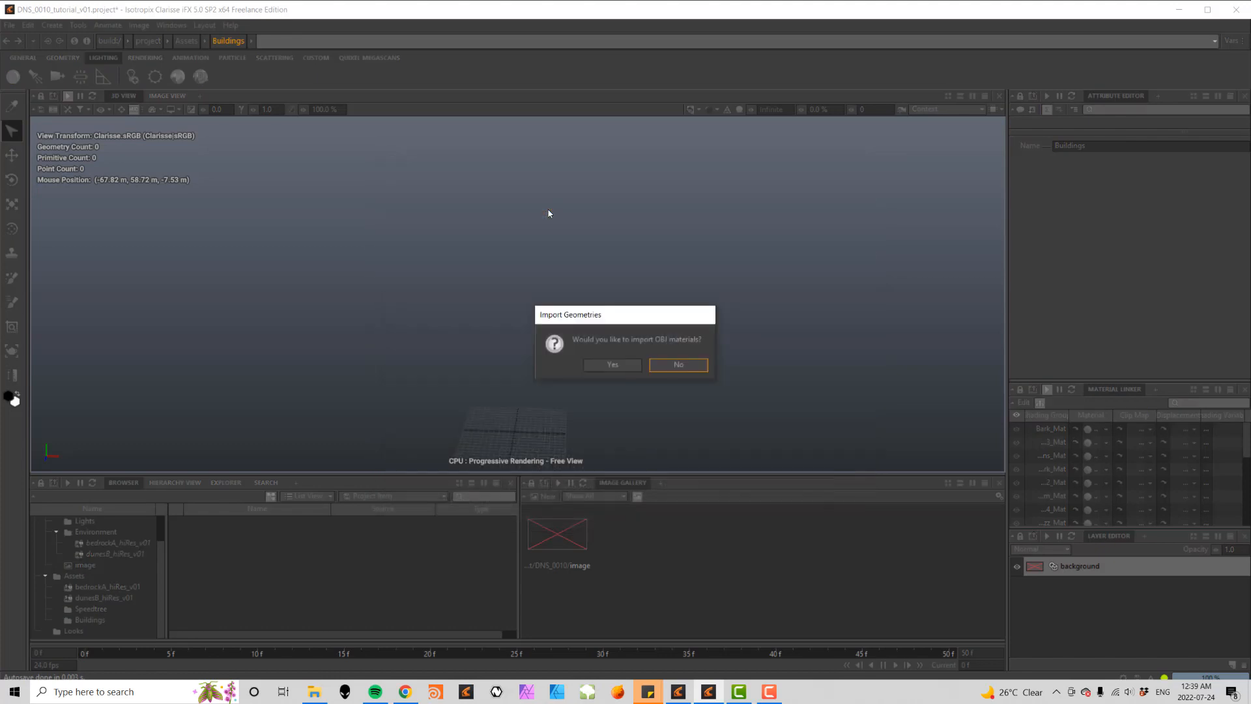
click(613, 364)
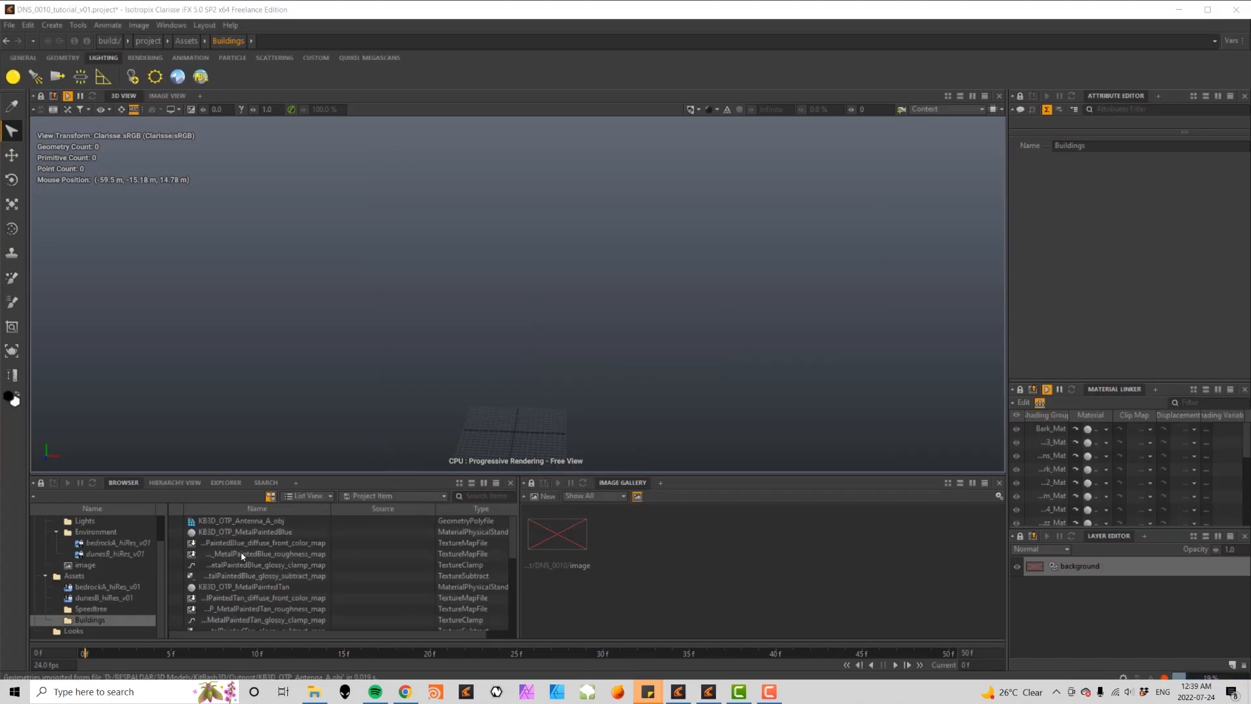
click(241, 522)
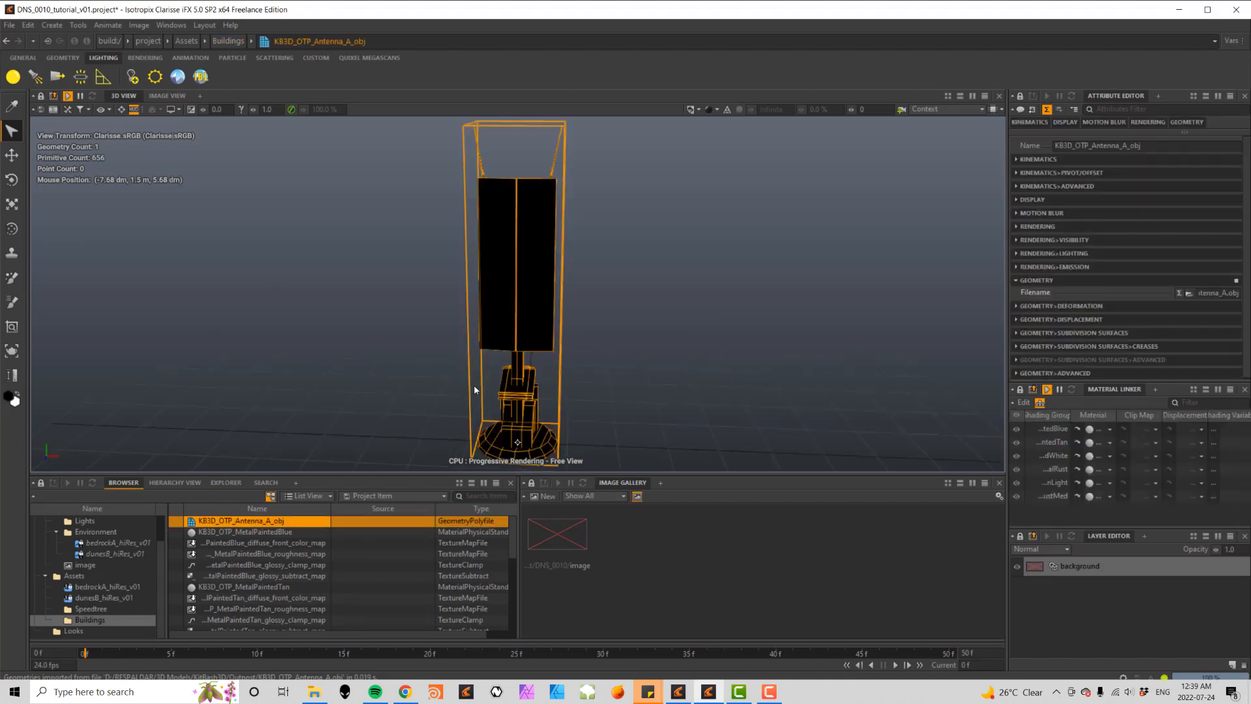
alt+drag(801, 346, 857, 359)
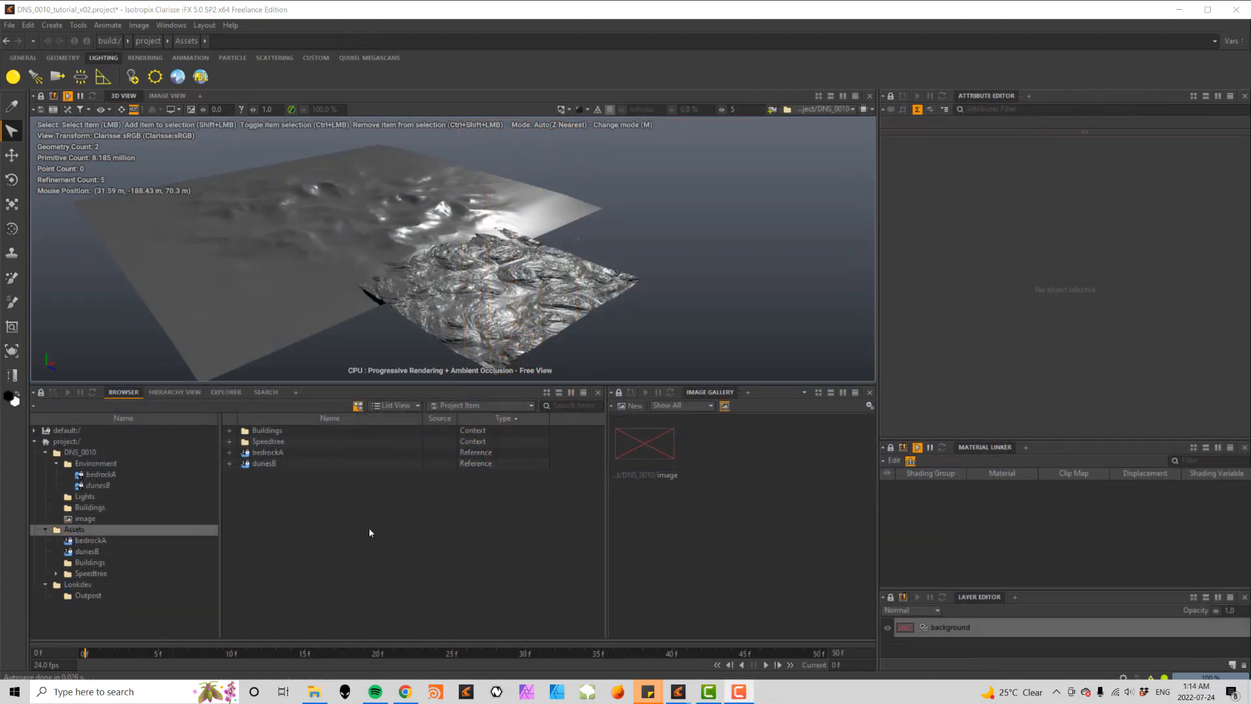
- Create a new context inside Assets and name it Volumes
click(91, 573)
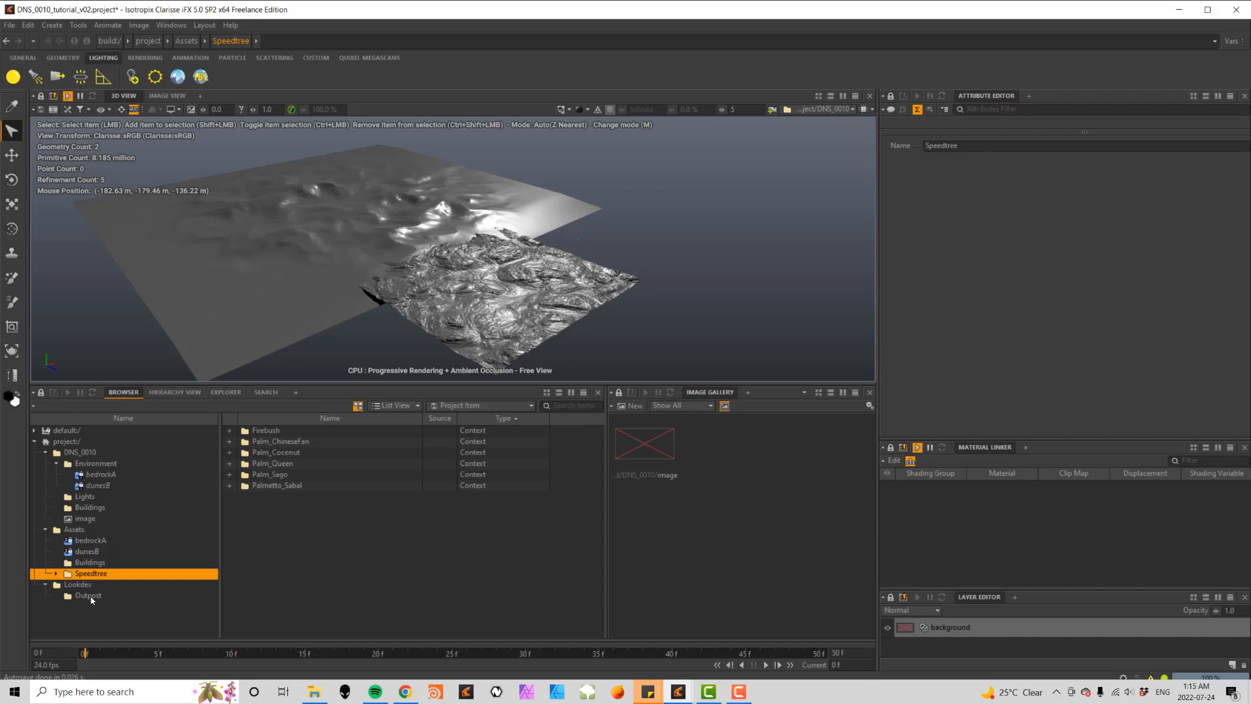
click(88, 596)
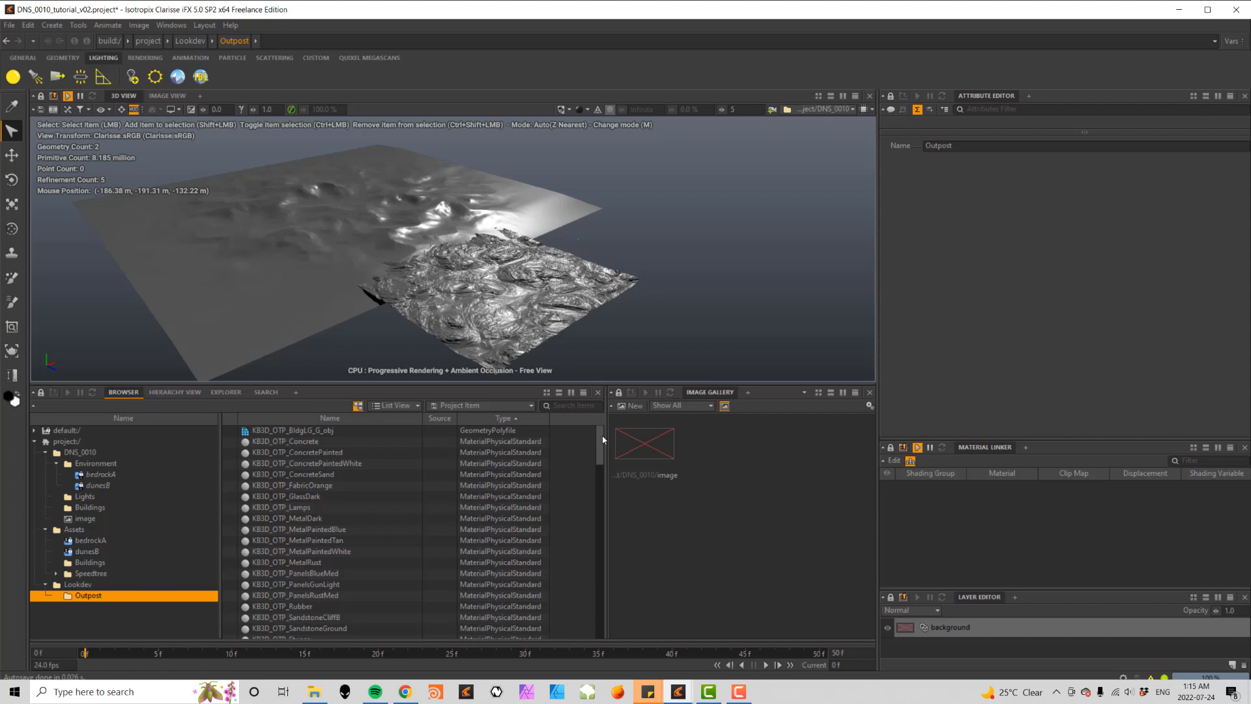
click(77, 530)
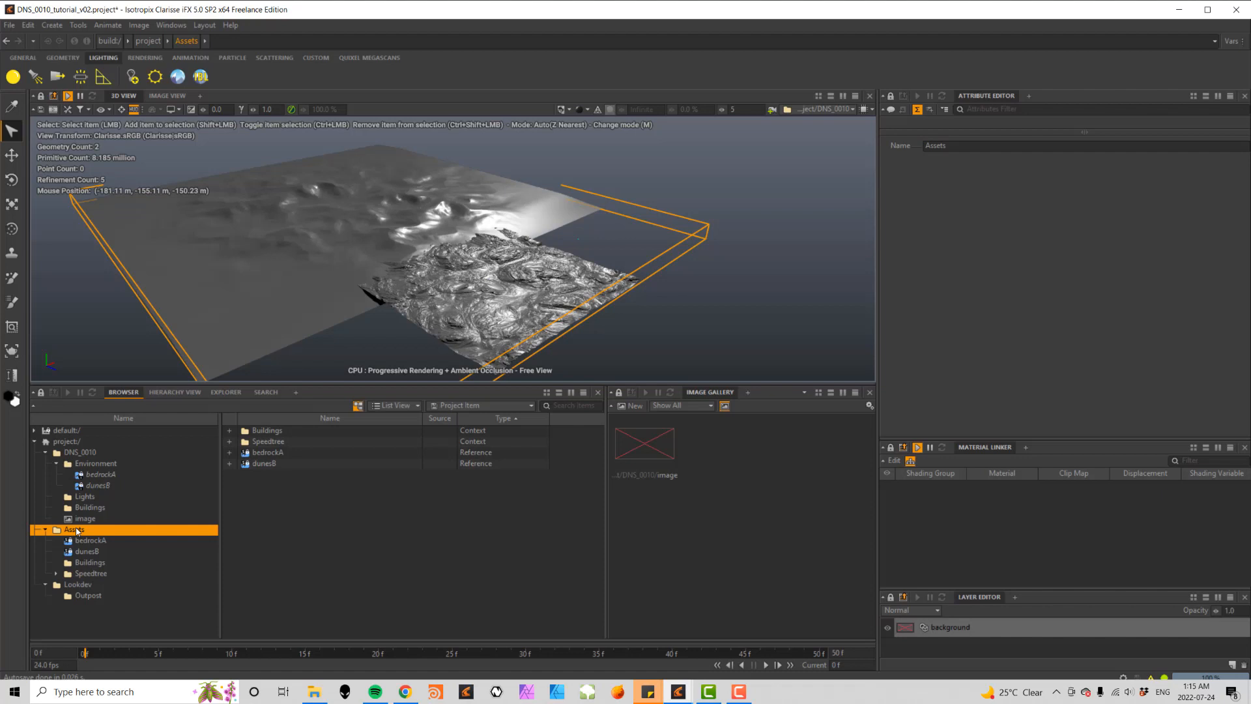
double_click(73, 530)
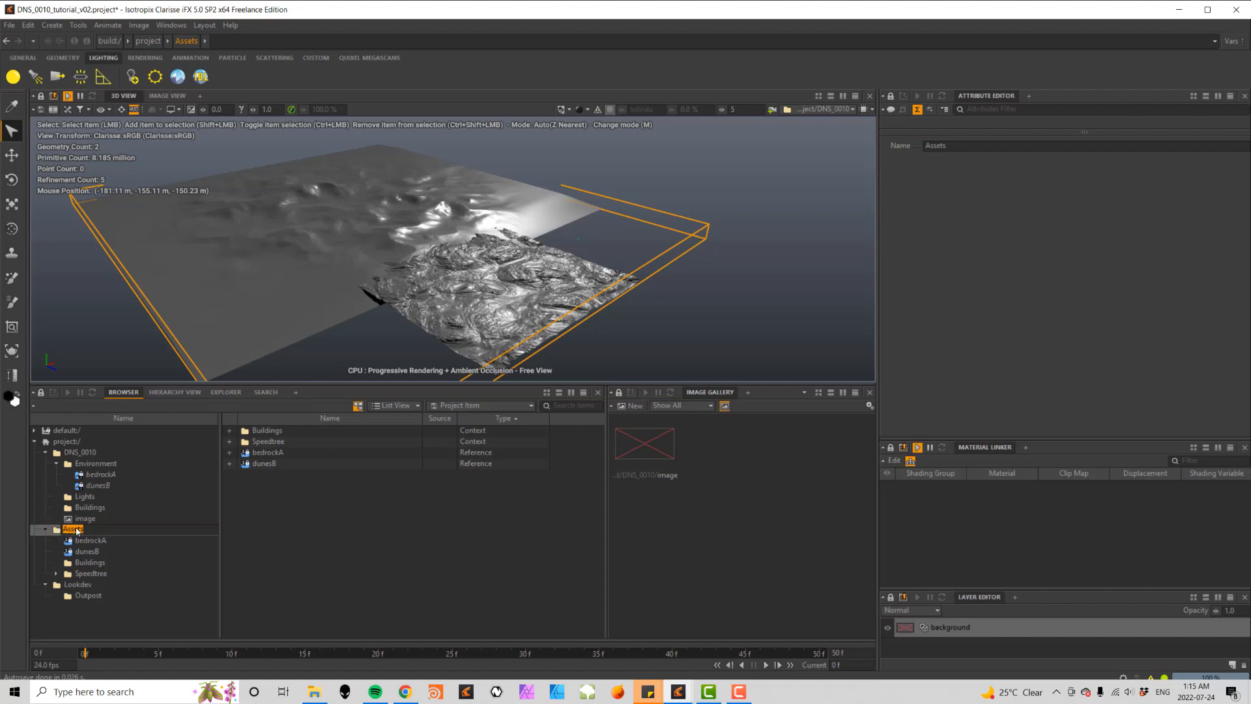
key(Return)
right_click(76, 530)
mouse_move(192, 373)
click(236, 374)
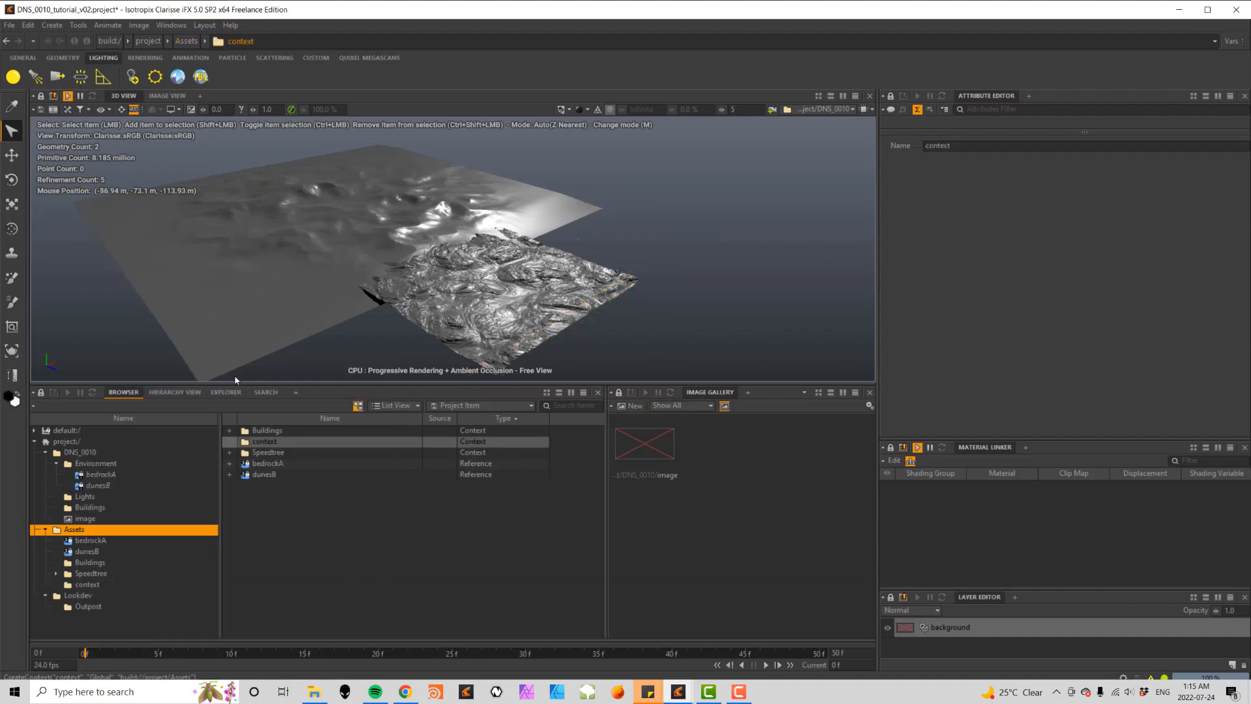
click(265, 442)
click(265, 447)
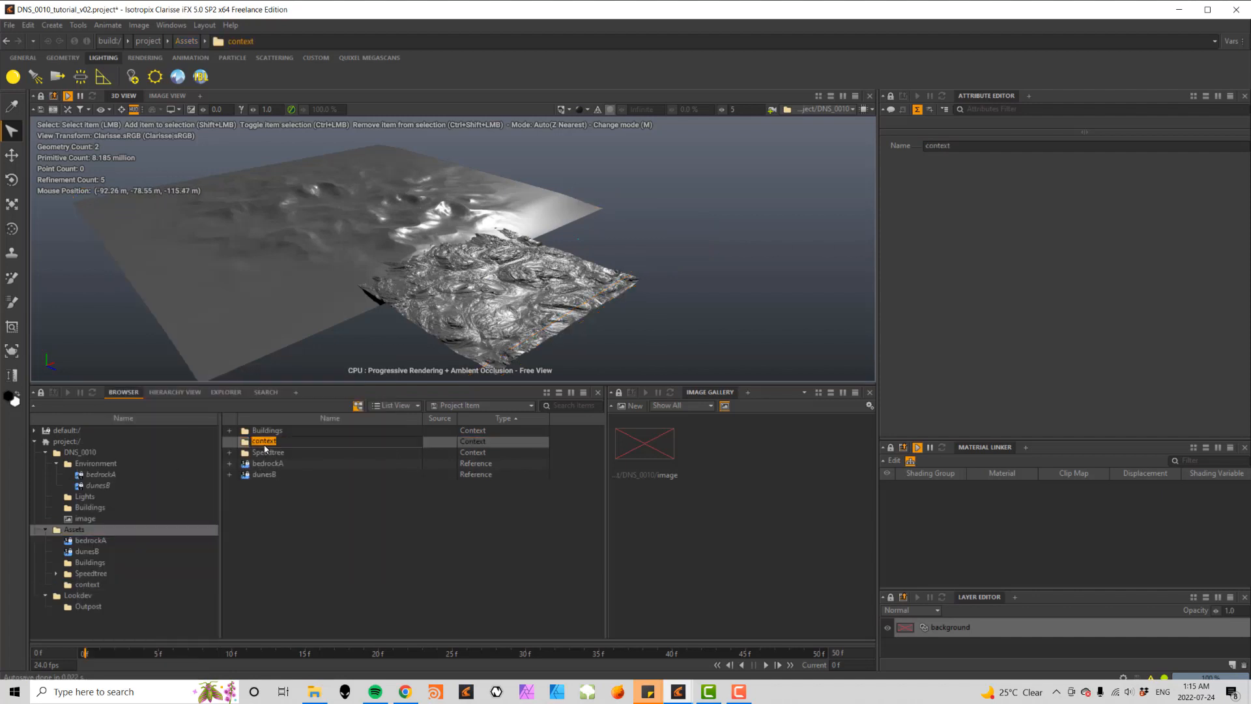
text(Volumes)
key(Return)
- Add a volume File geometry item inside the Volumes context of Assets
double_click(265, 443)
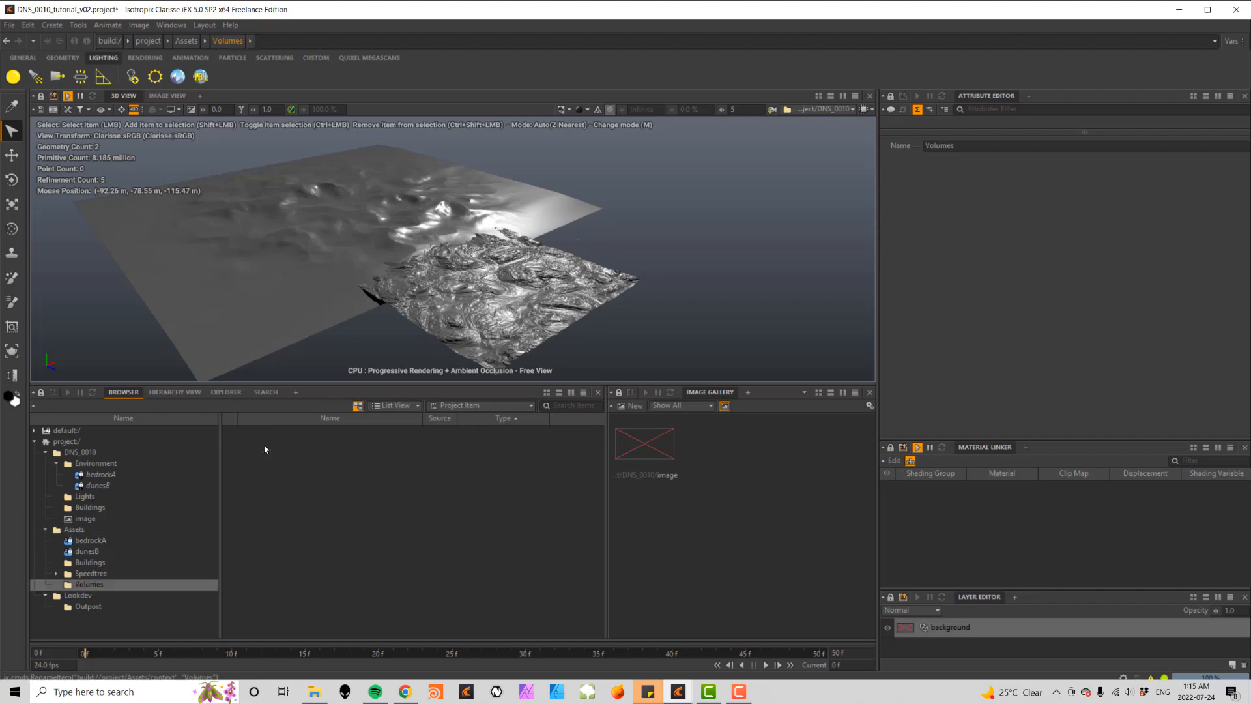
right_click(304, 467)
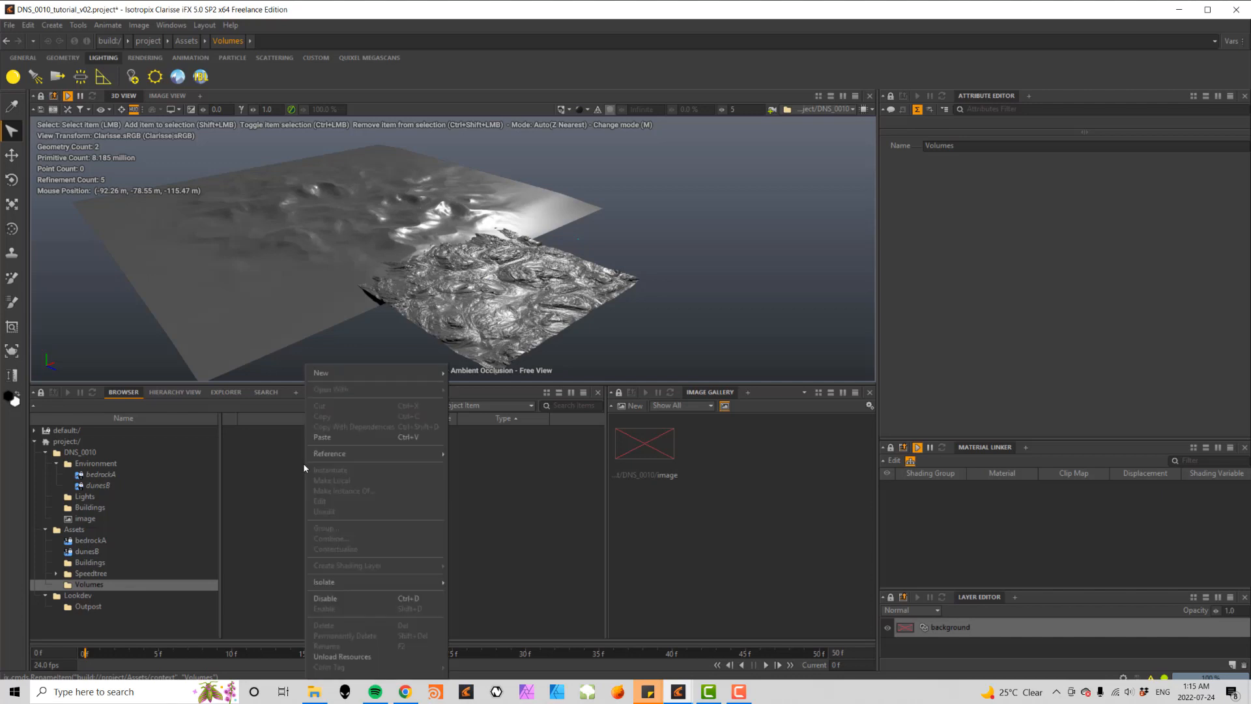
mouse_move(389, 377)
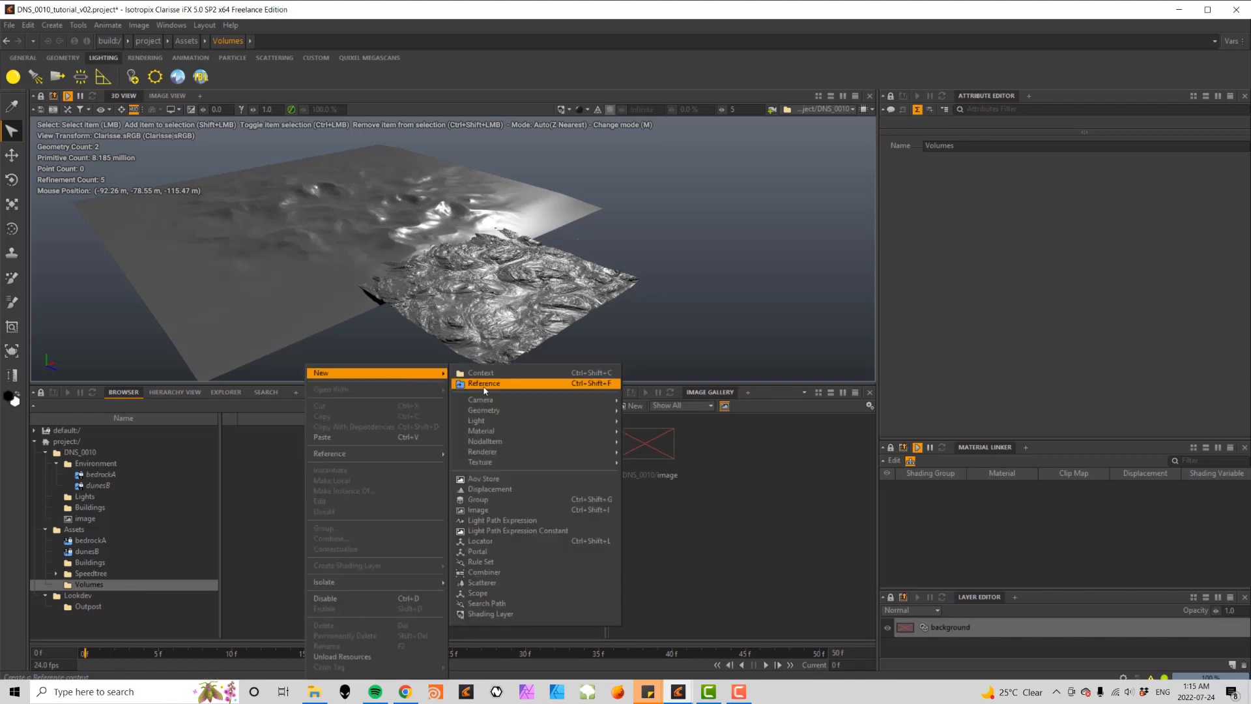
mouse_move(498, 408)
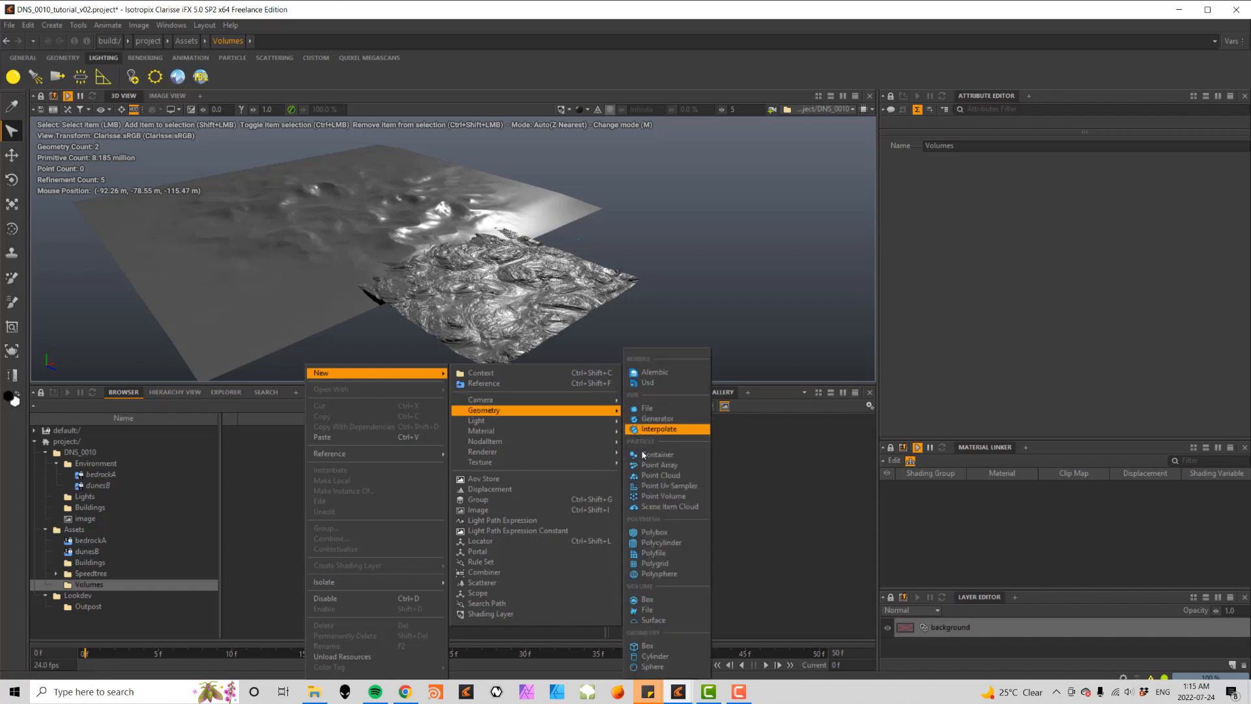
click(648, 609)
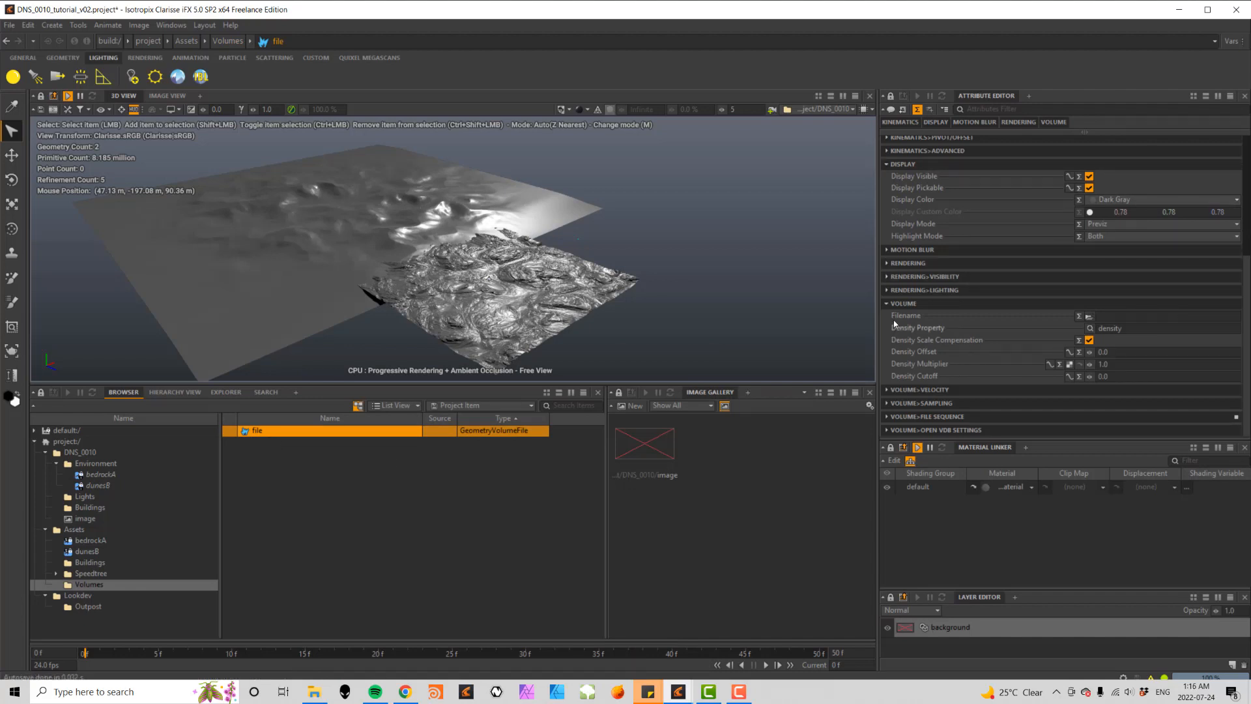
- Load dustGenericA_v01.vdb from the project's geo/vdb folder as the volume item's source file
click(1090, 316)
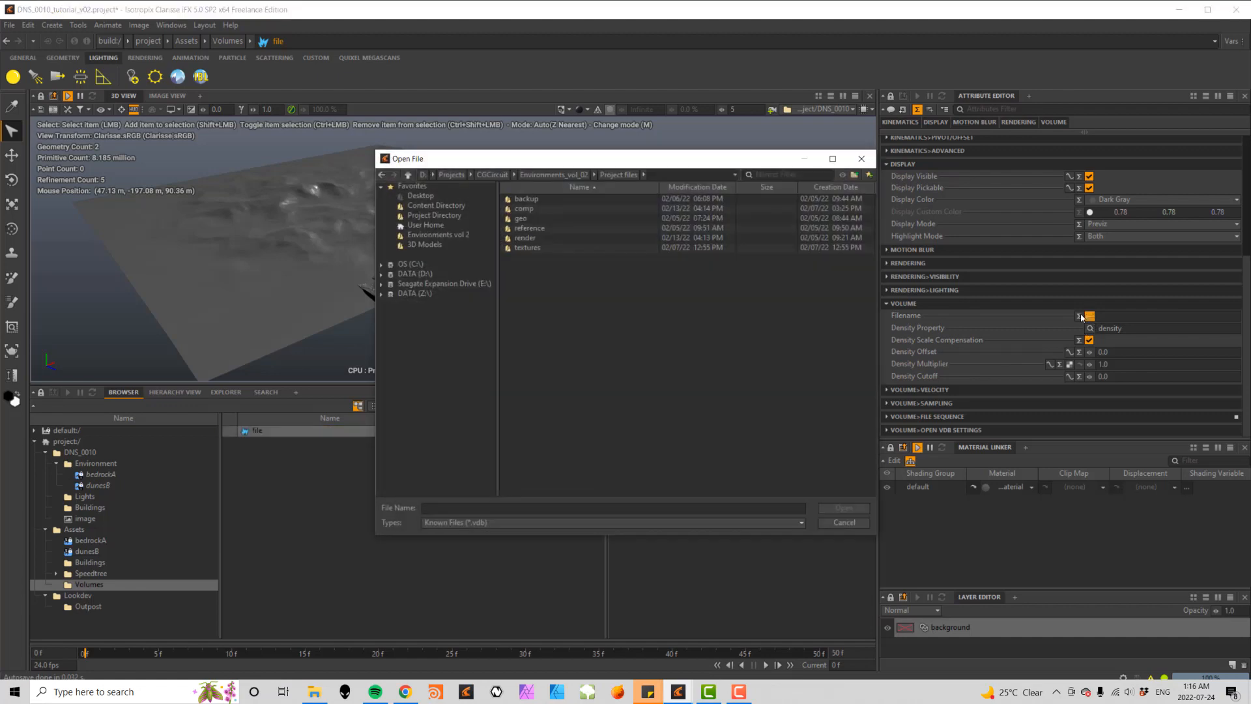
click(443, 236)
double_click(524, 239)
double_click(515, 218)
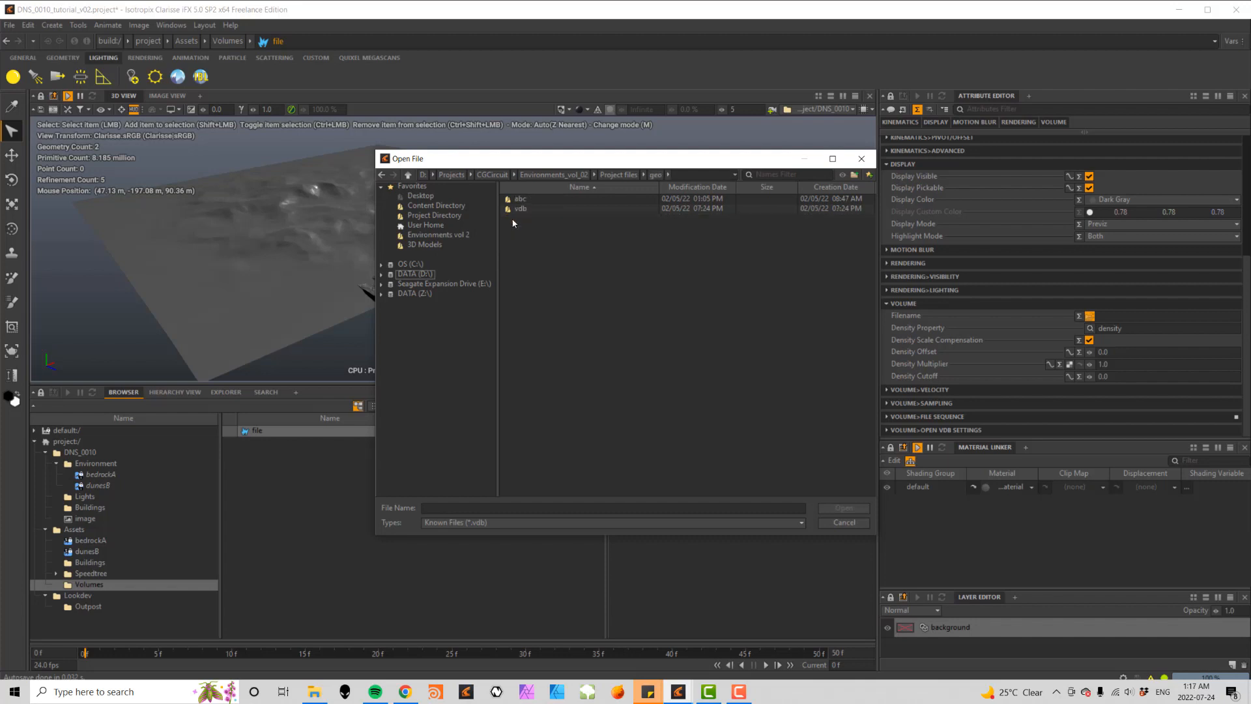
double_click(515, 208)
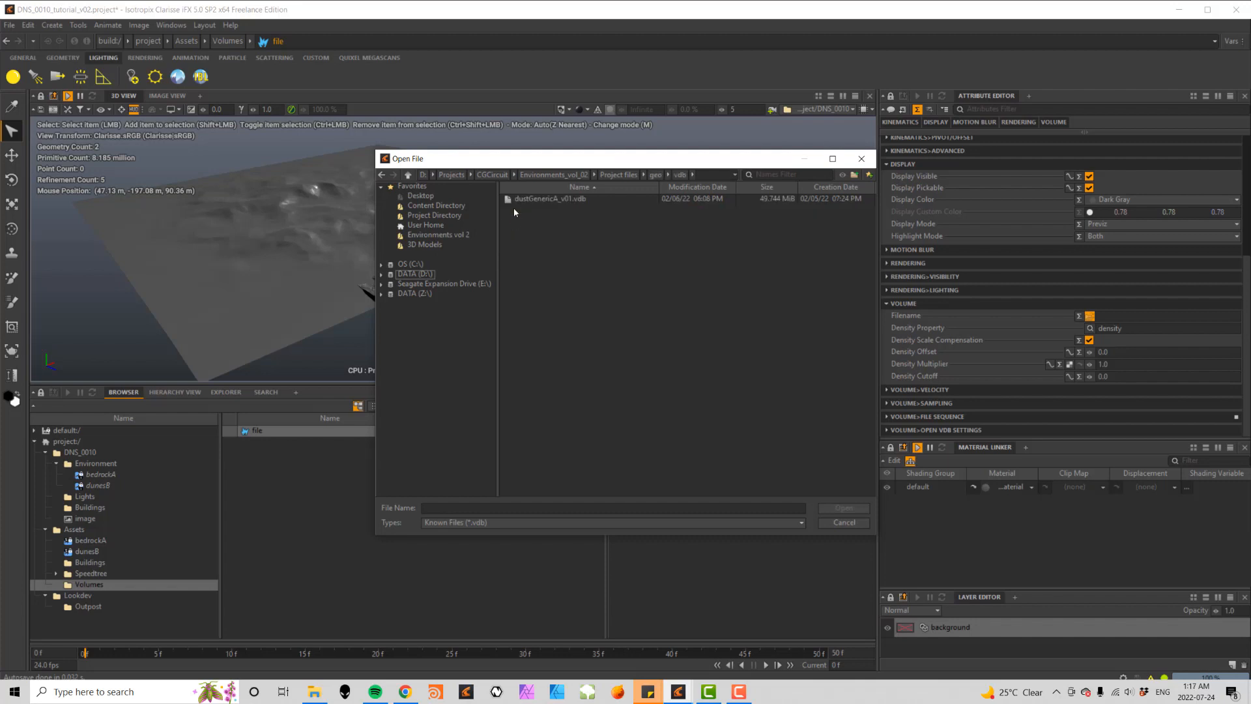
double_click(546, 197)
- Rename the volume file item as DustA
click(259, 432)
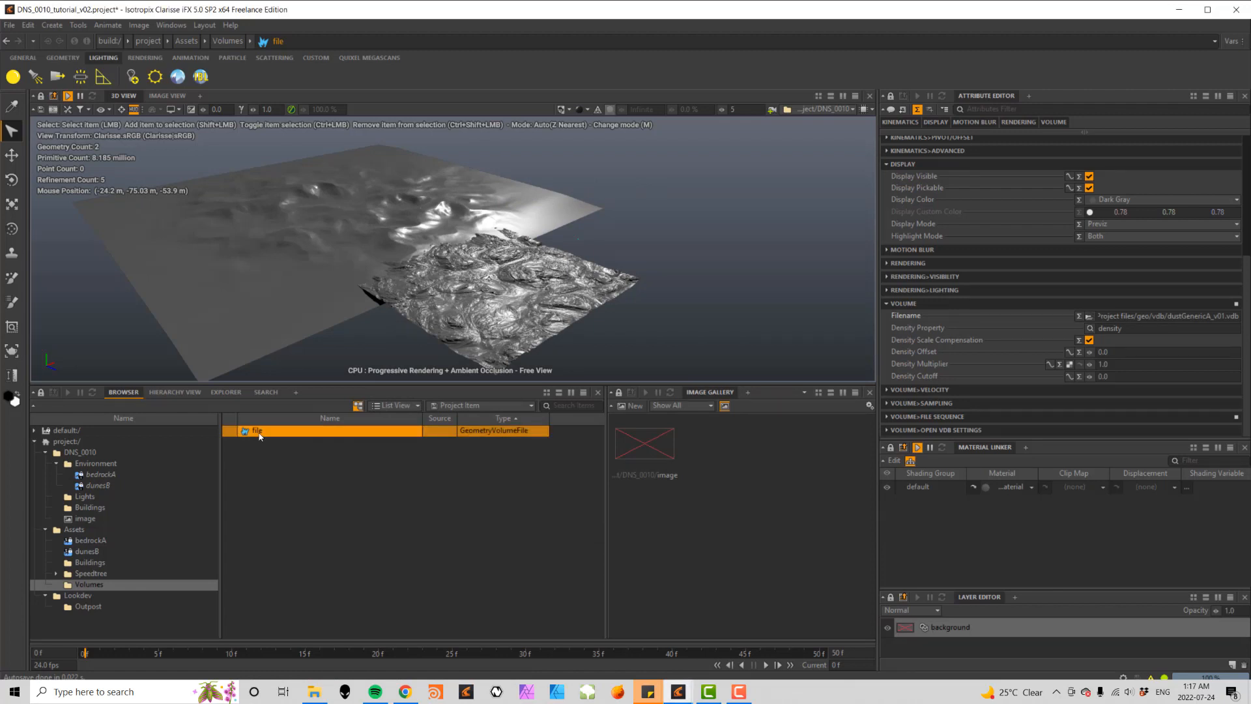
click(259, 433)
text(DustA)
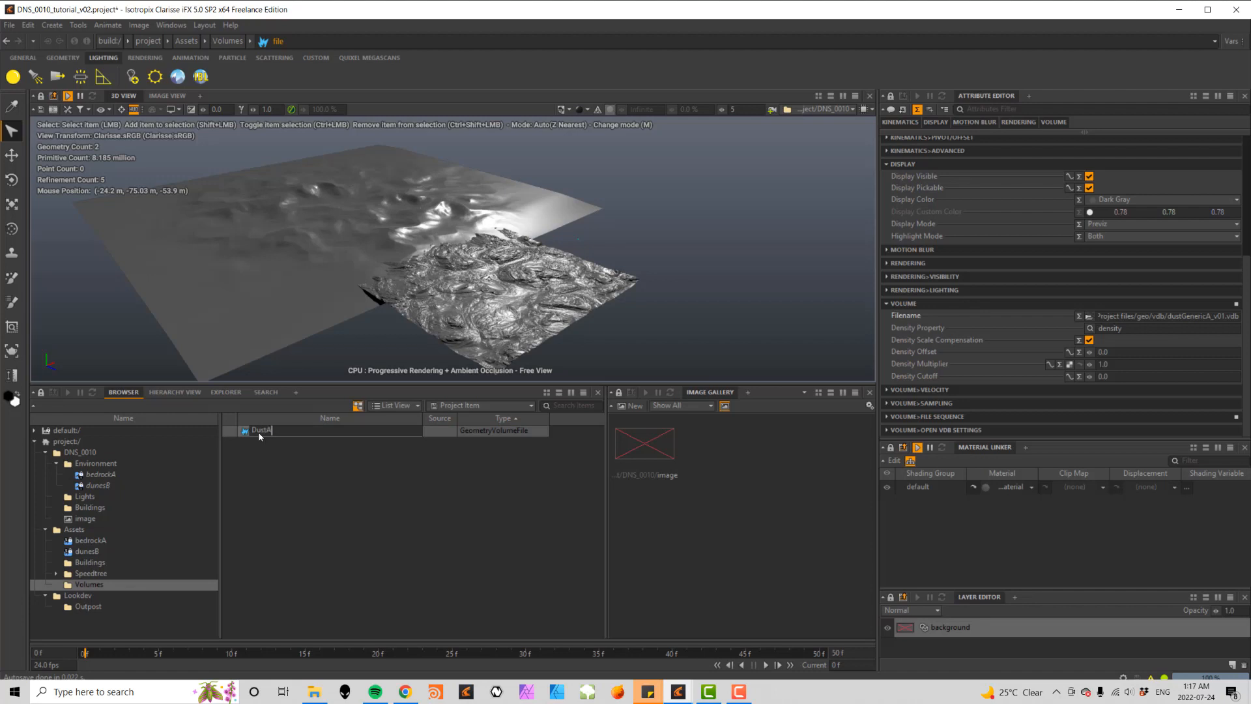
key(Return)
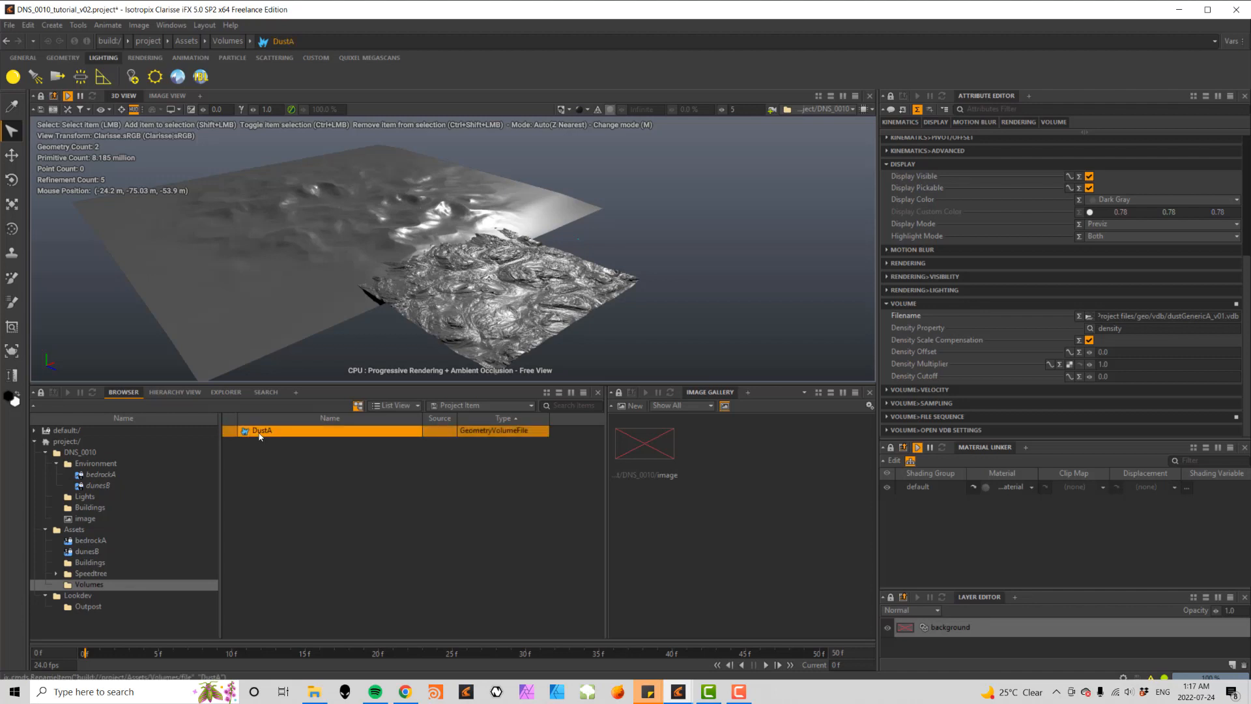
- Create a new context inside the DNS_0010 shot context and name it Volumes
click(81, 453)
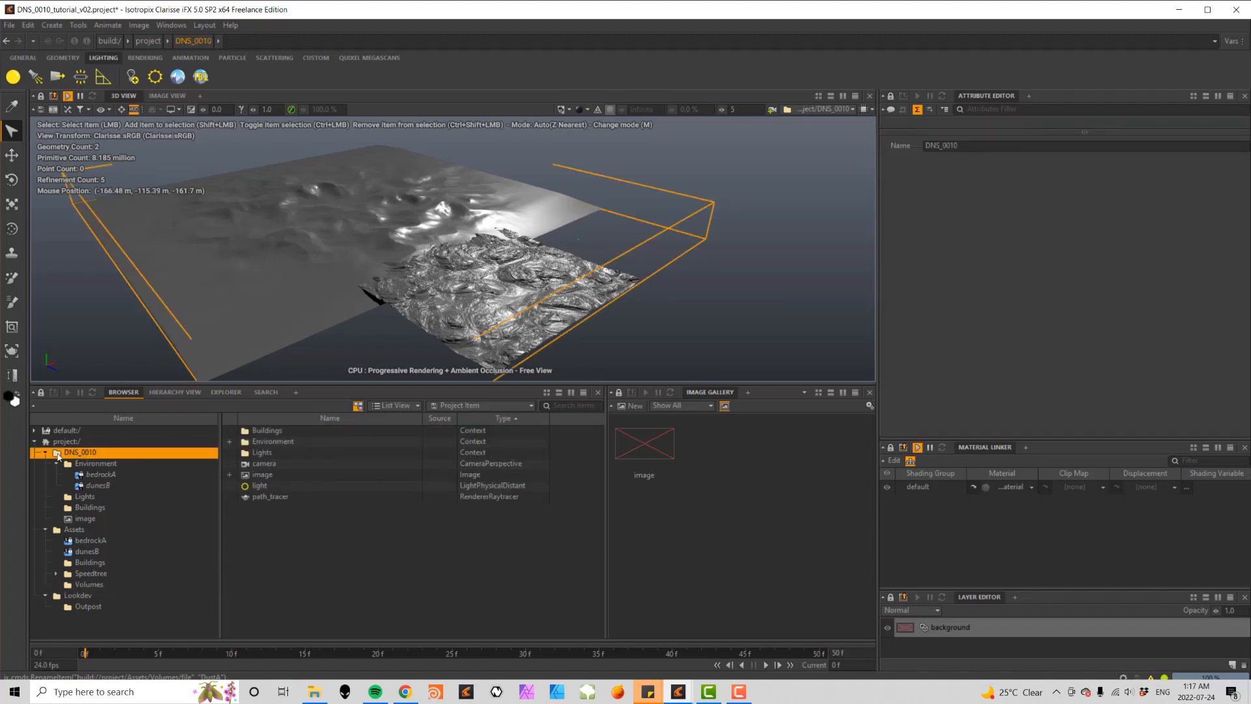
right_click(58, 455)
mouse_move(172, 377)
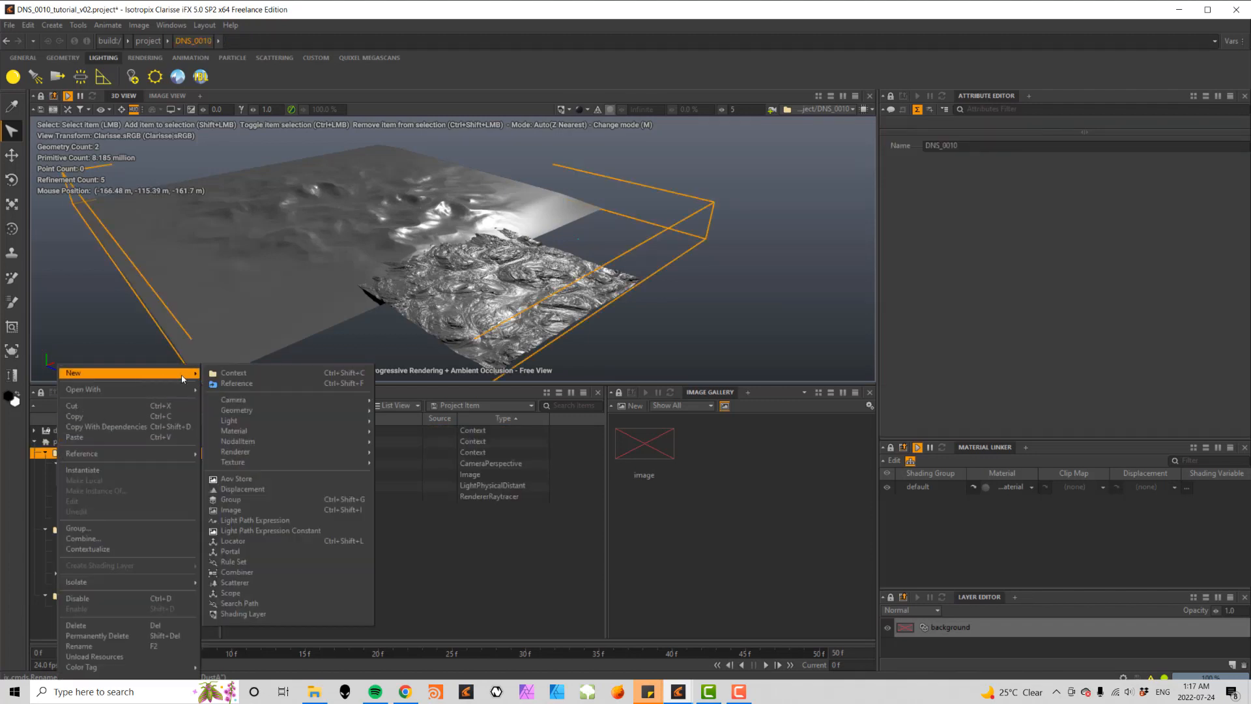
click(233, 372)
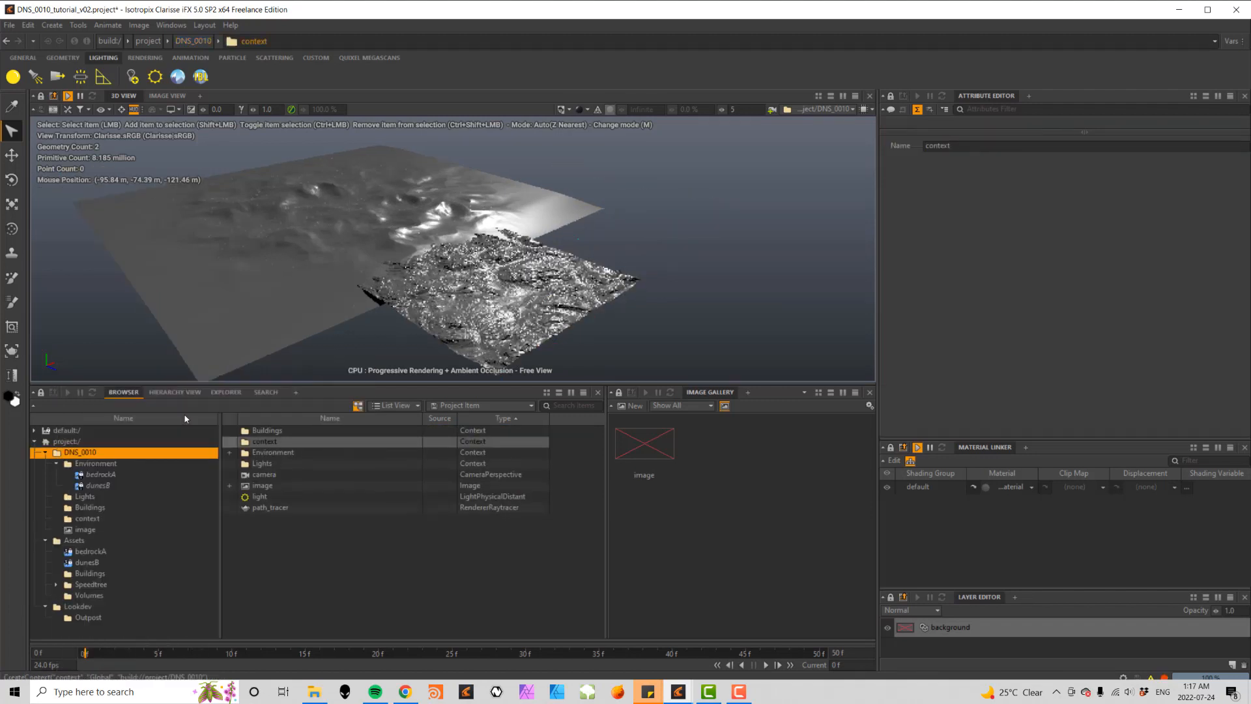
click(94, 519)
double_click(94, 518)
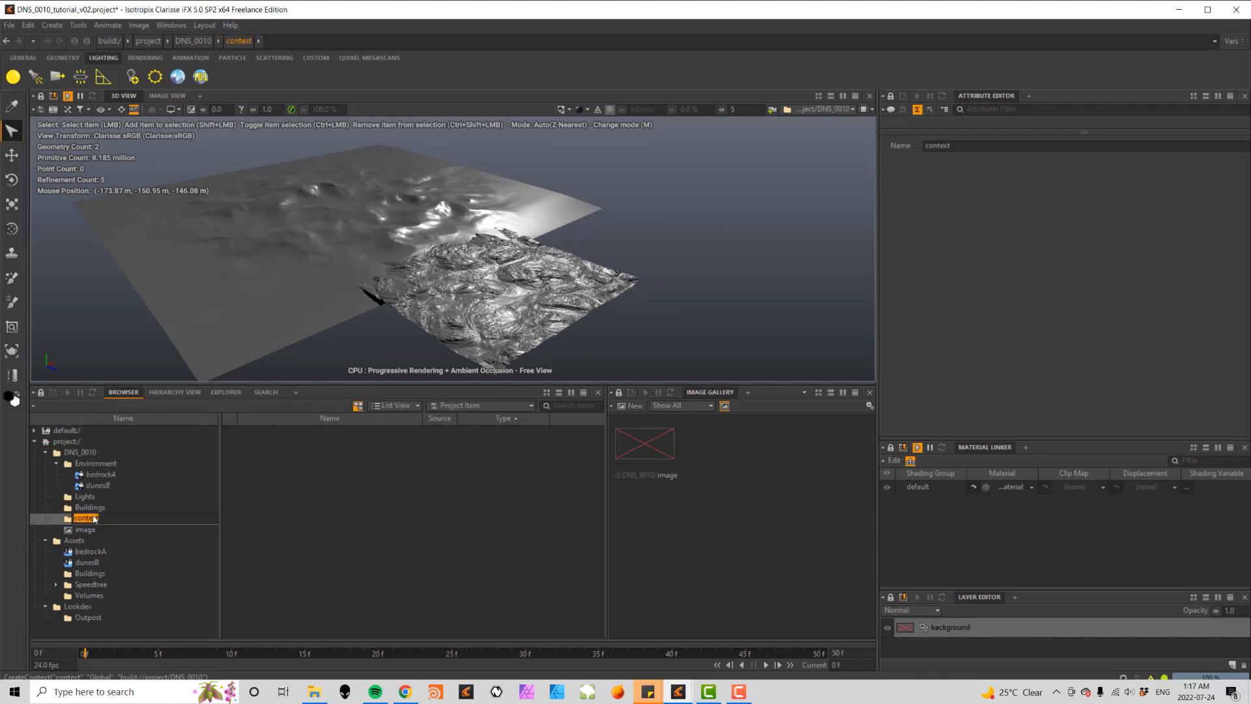
text(Volumes)
key(Return)
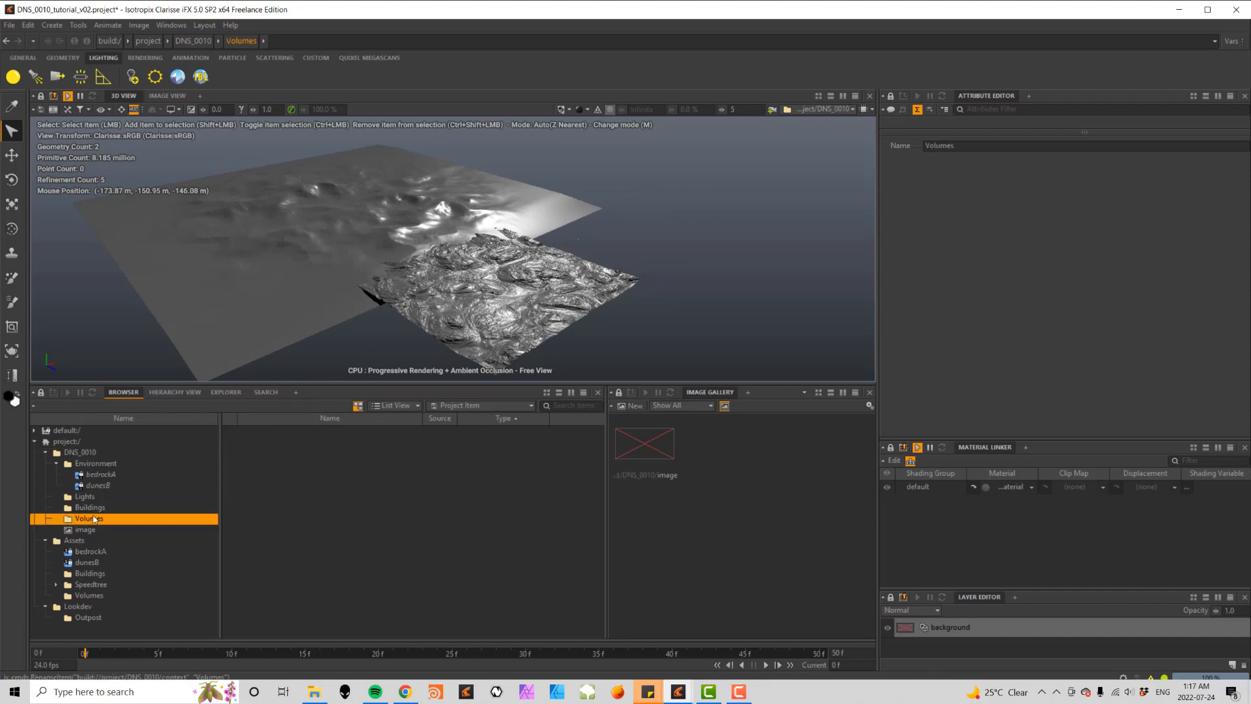
- Create an instance of the DustA volume from Assets inside the Volumes context of DNS_0010
click(89, 595)
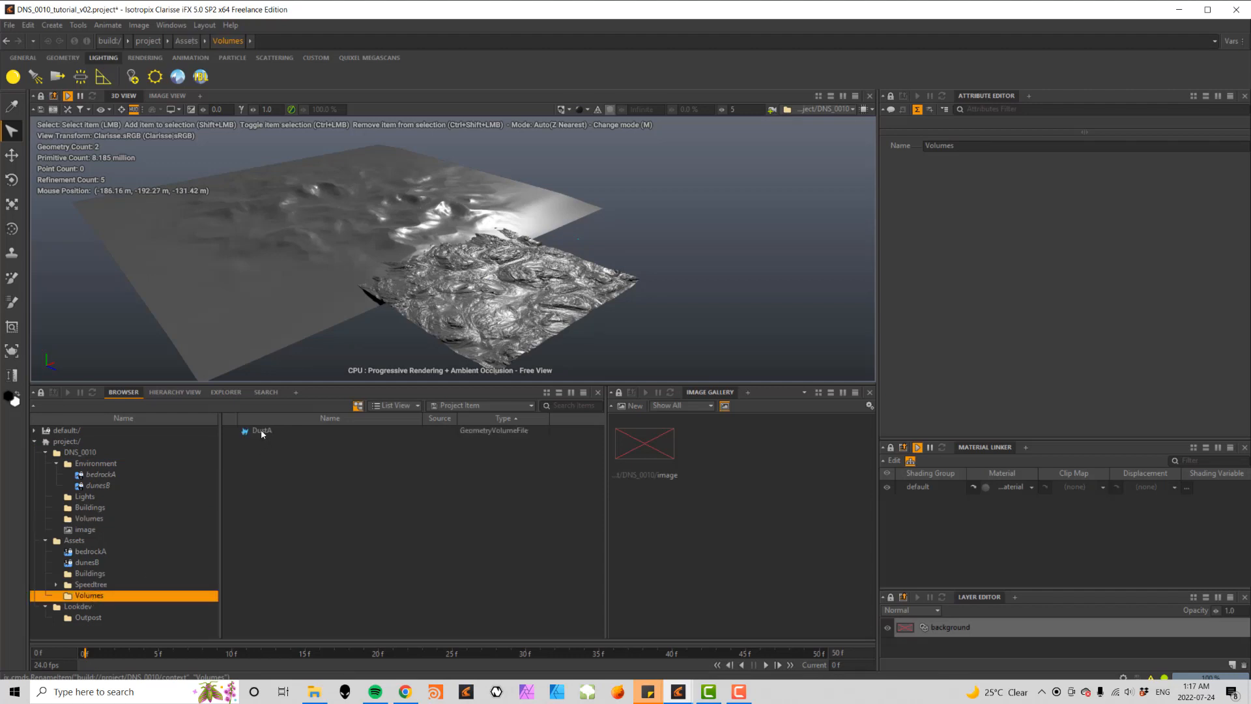
drag(261, 428, 101, 519)
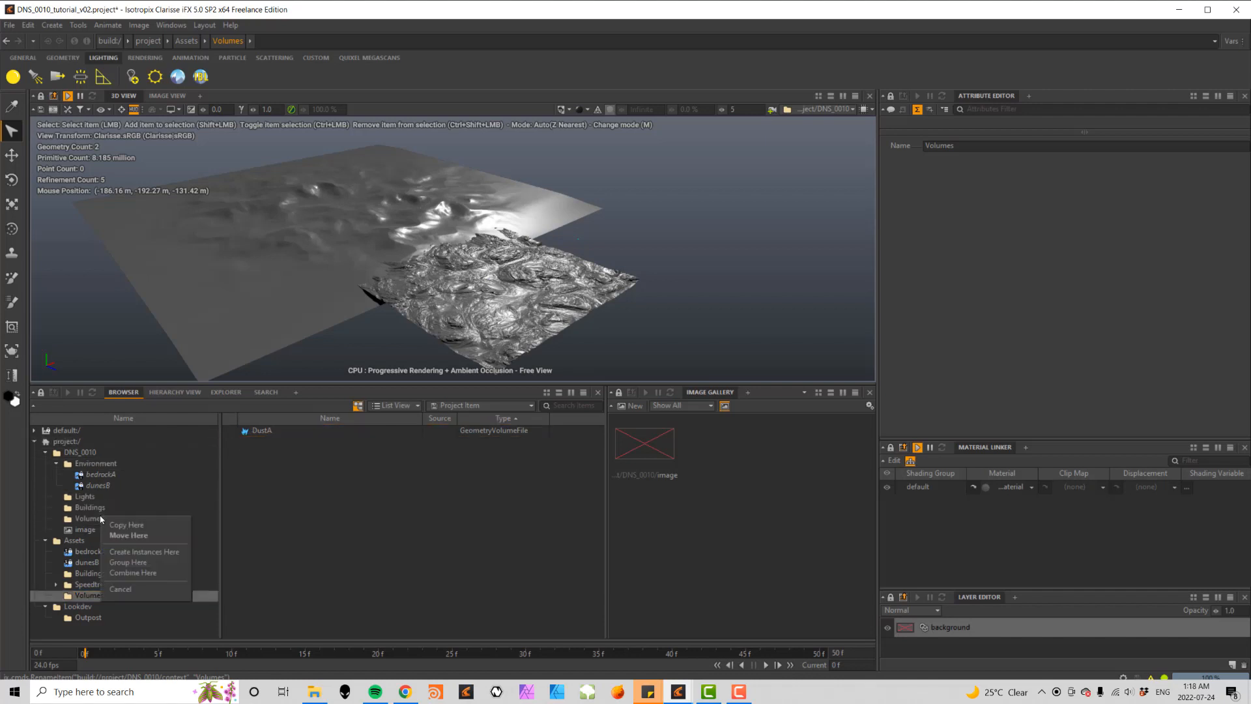
click(141, 553)
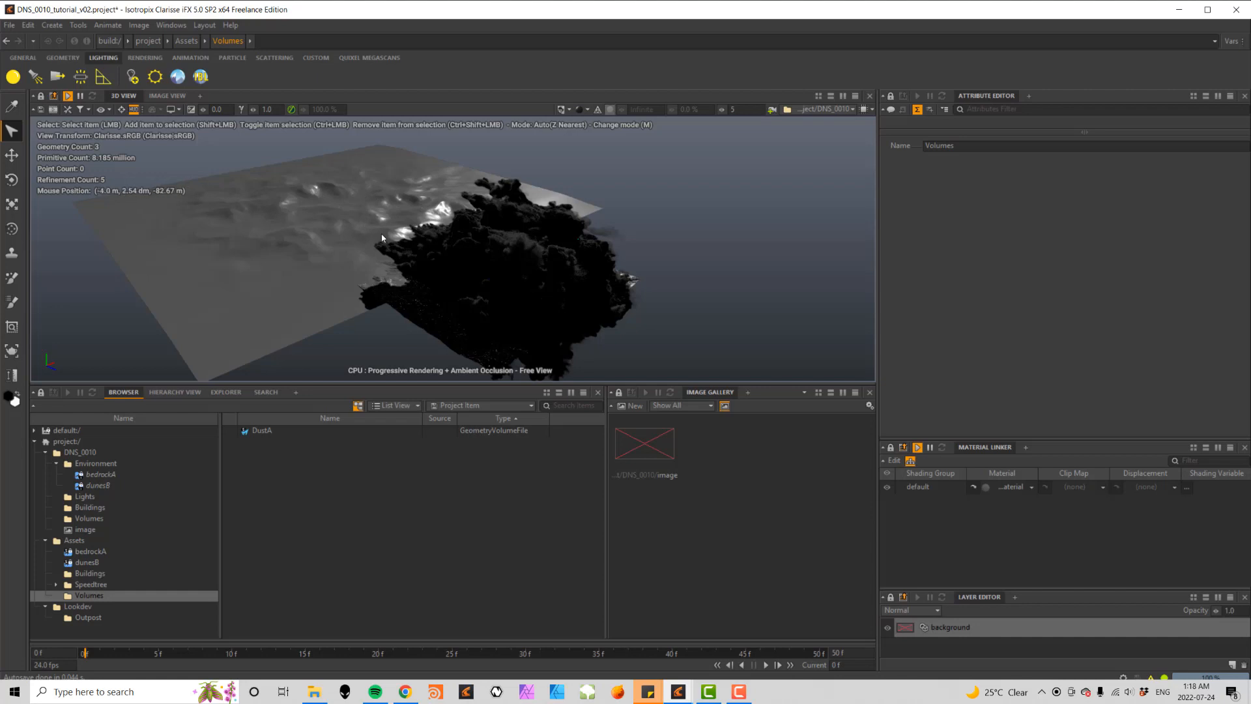
- Disable the DustA instance in the Volumes context of DNS_0010
click(447, 250)
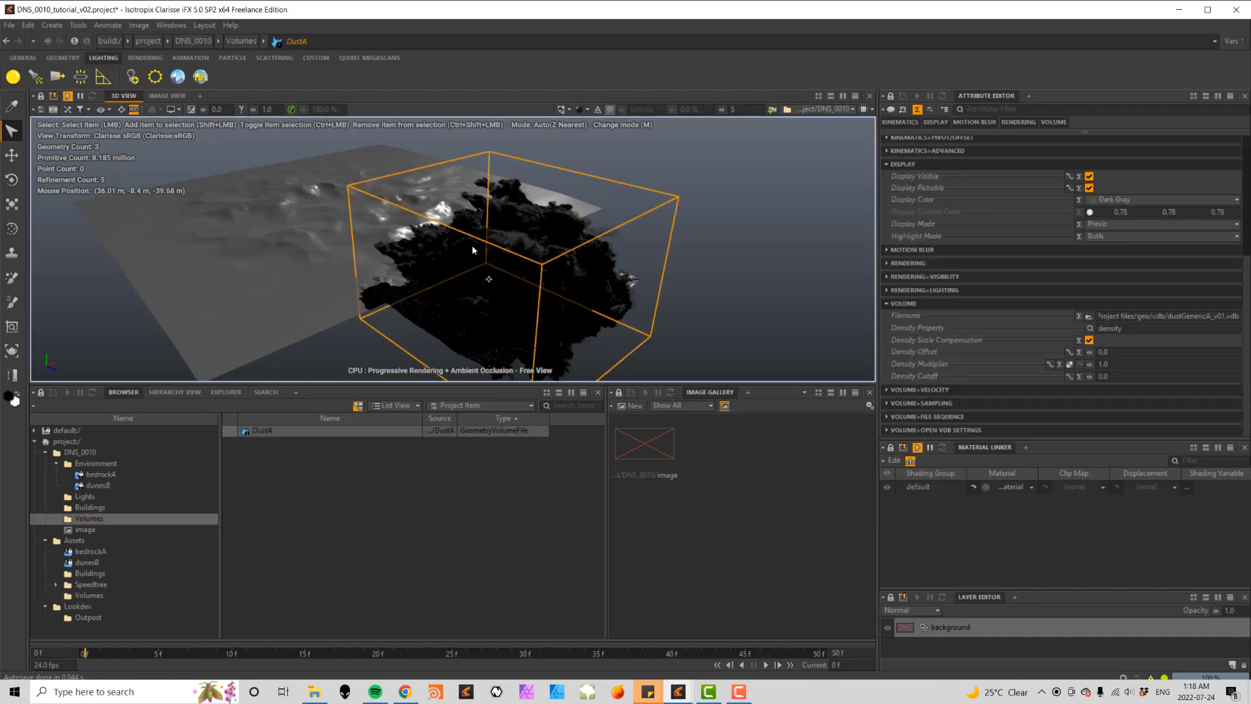
click(263, 433)
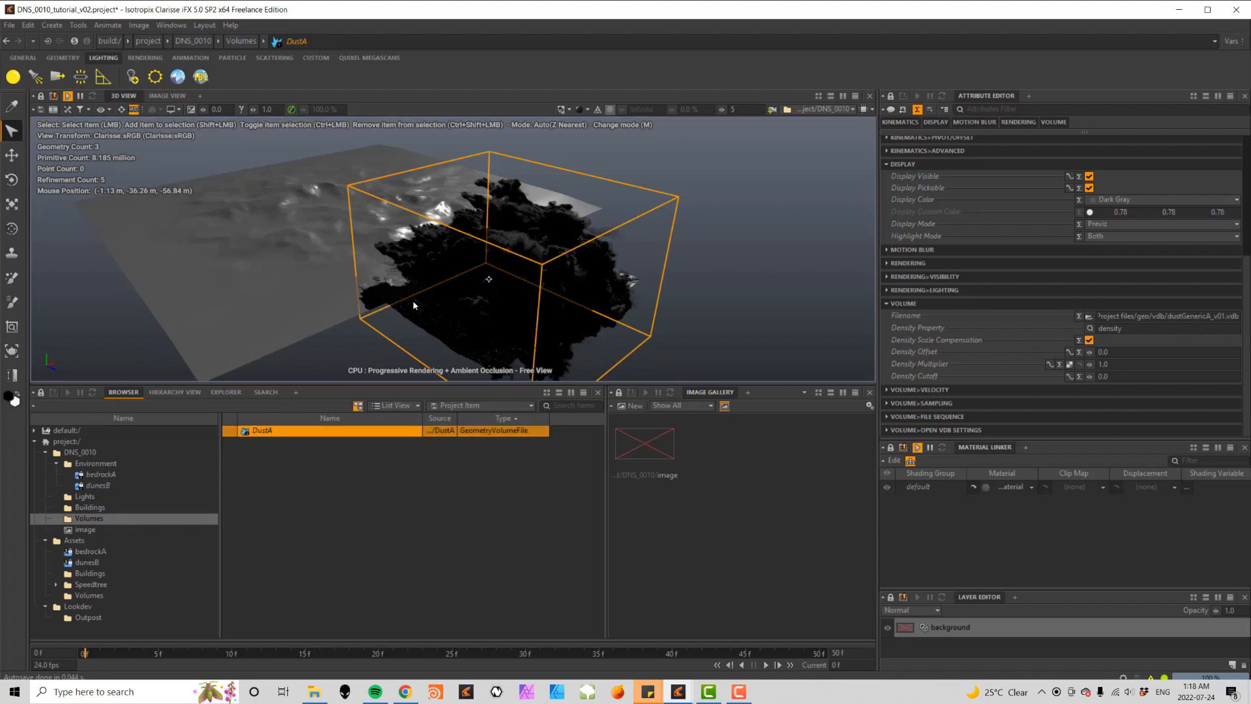
key(d)
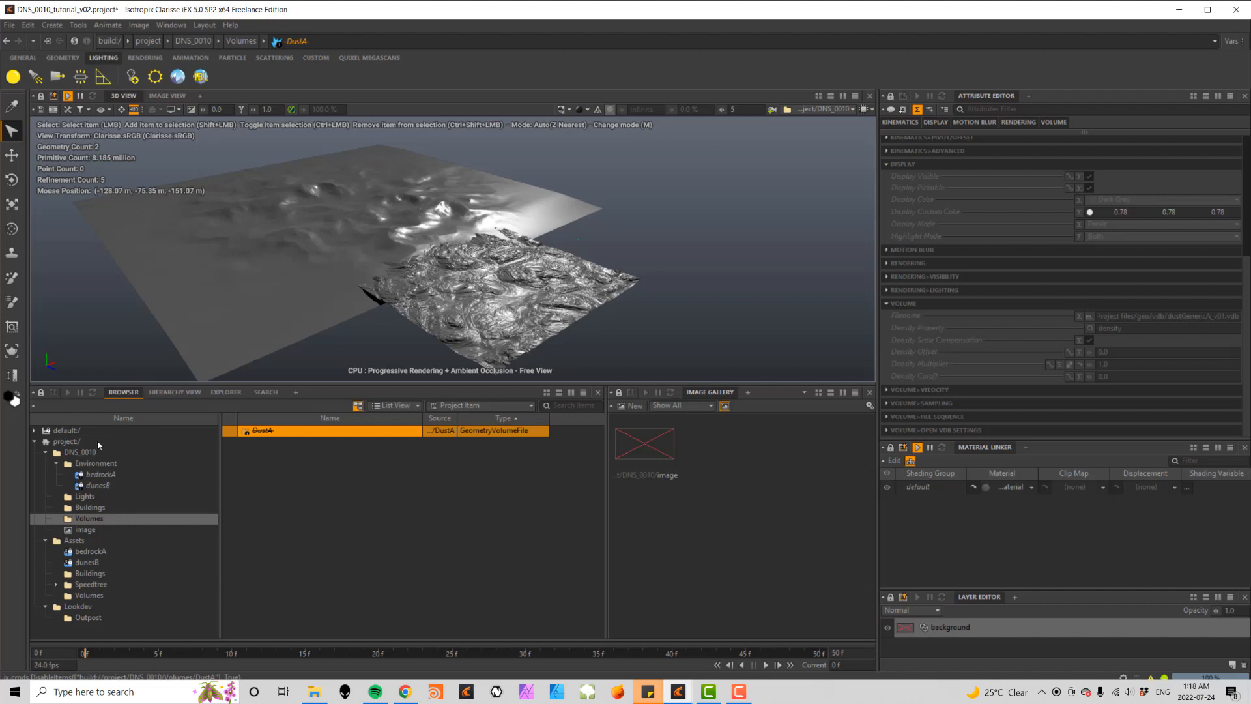
- Reference the camera file DNS_0010_cam.abc from the project's geo folder into the DNS_0010 context
click(80, 452)
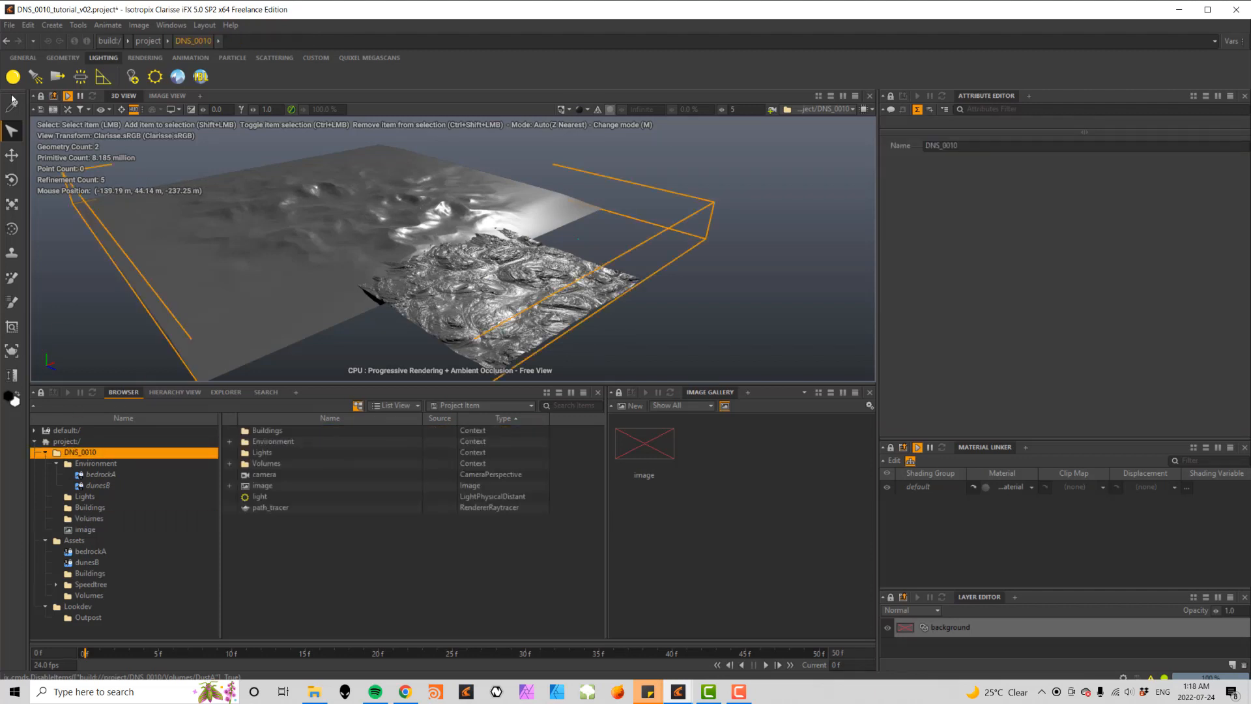
click(10, 26)
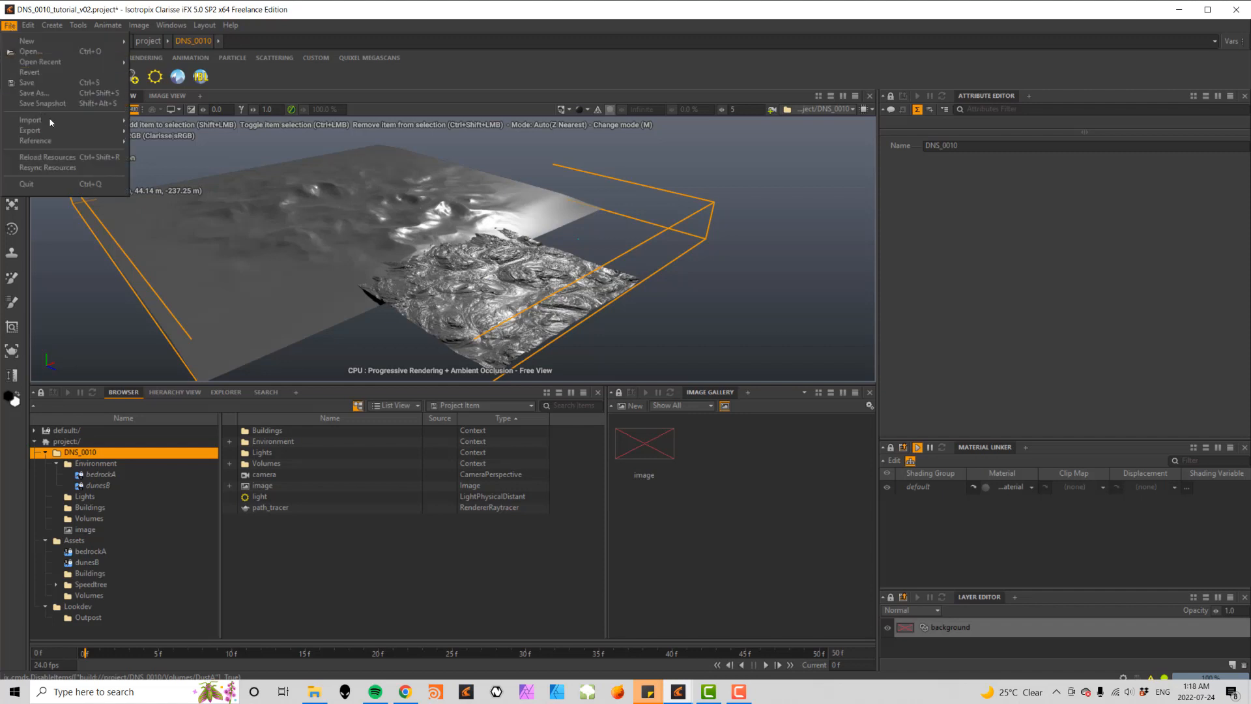
mouse_move(42, 144)
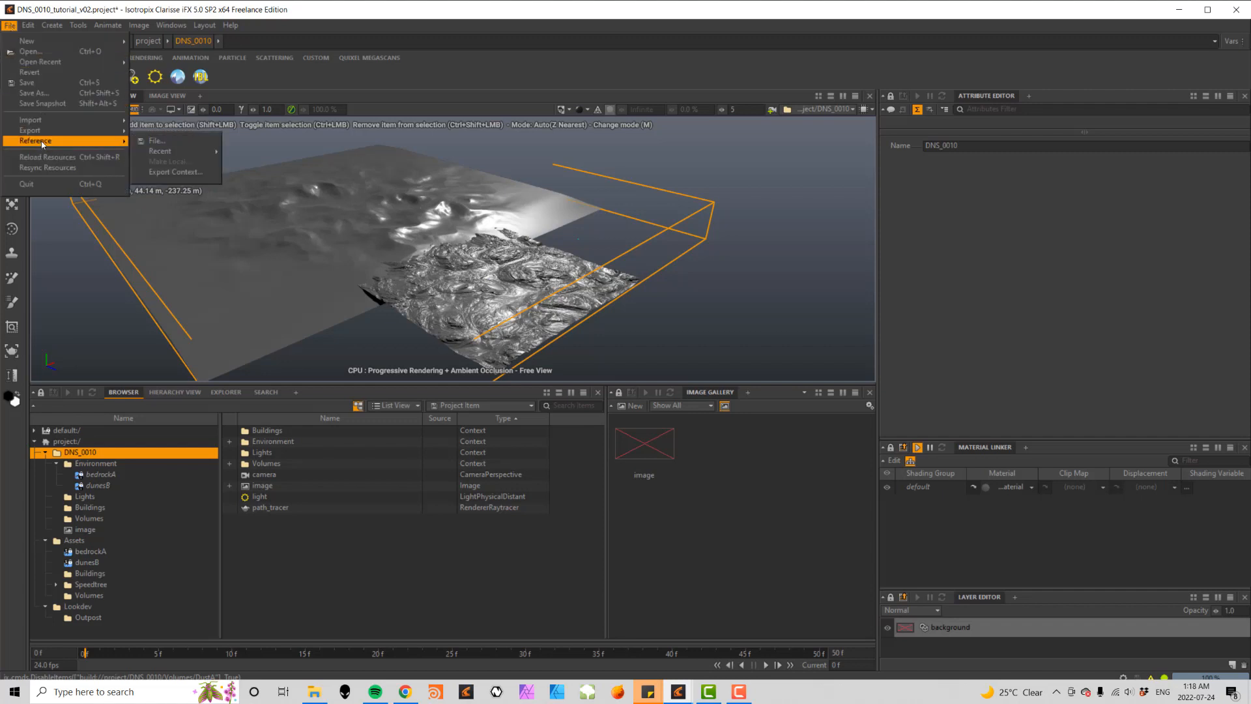
click(157, 140)
click(449, 235)
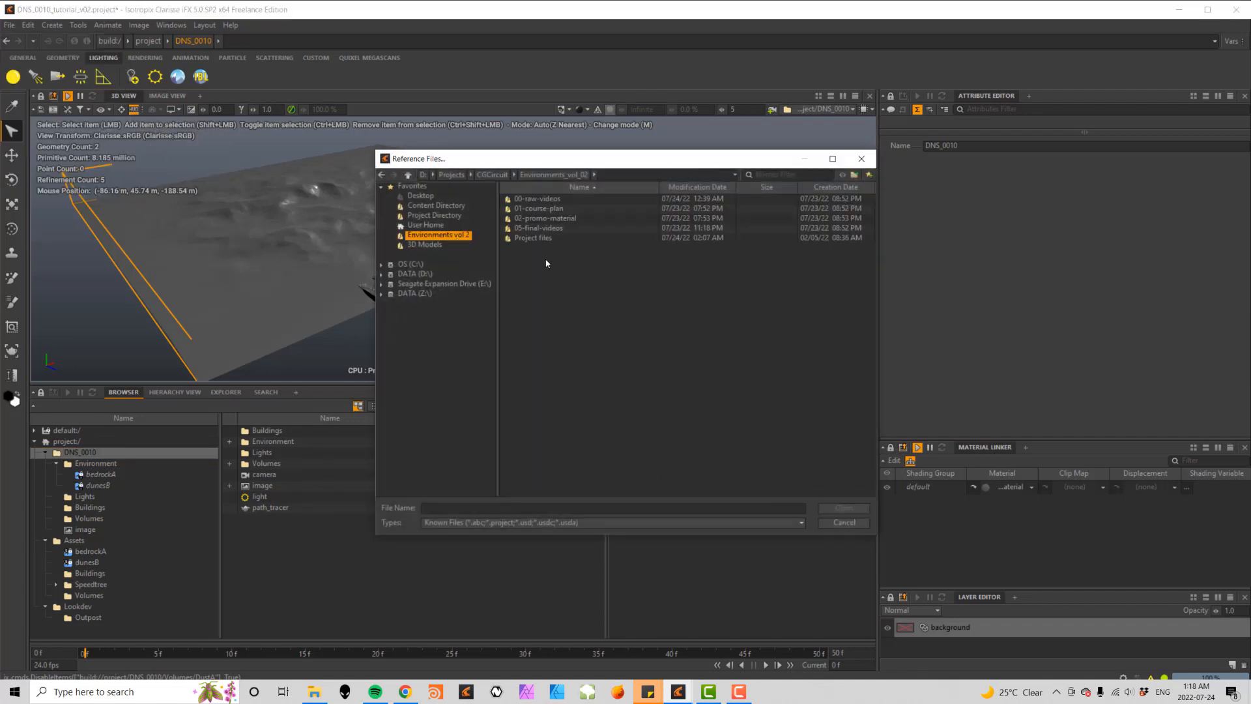
double_click(533, 237)
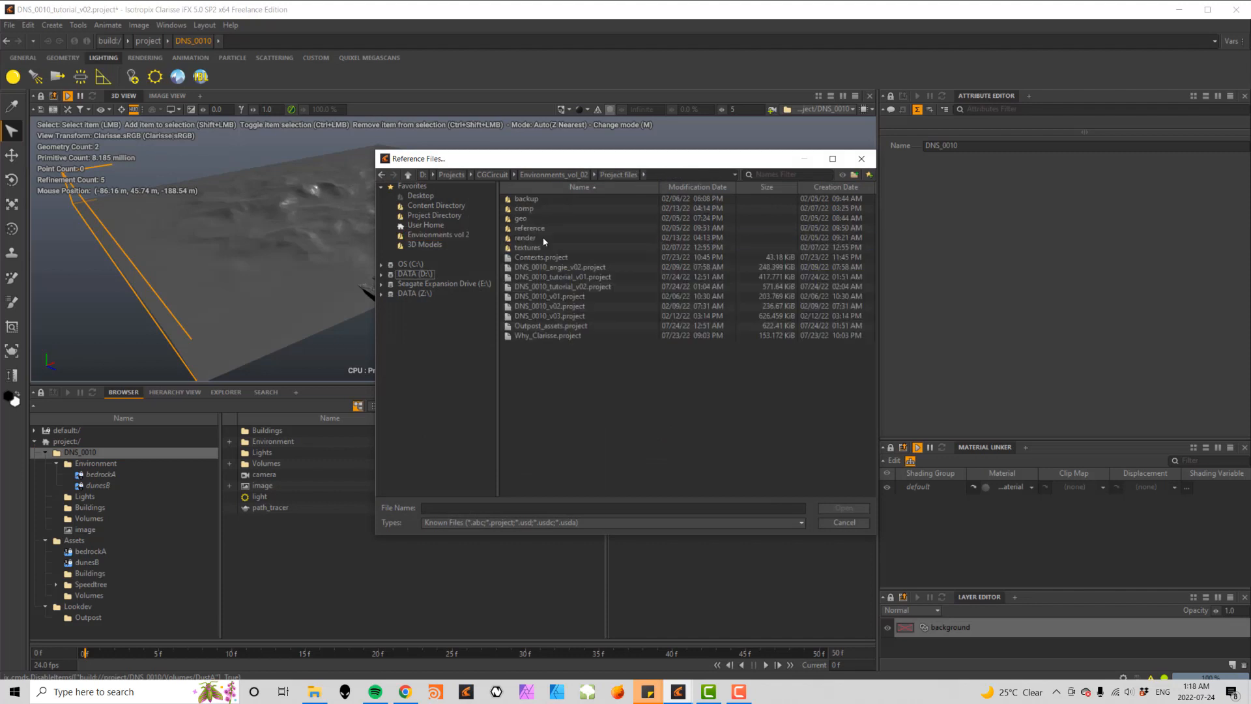
double_click(523, 220)
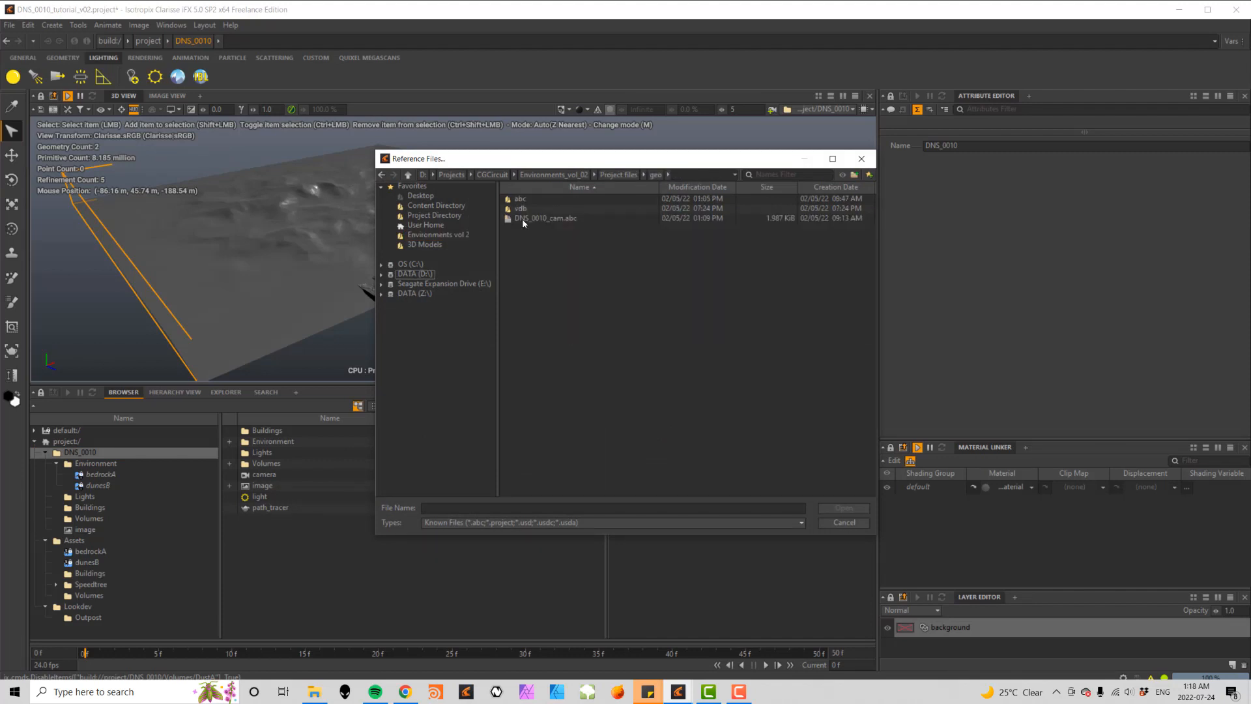
double_click(537, 219)
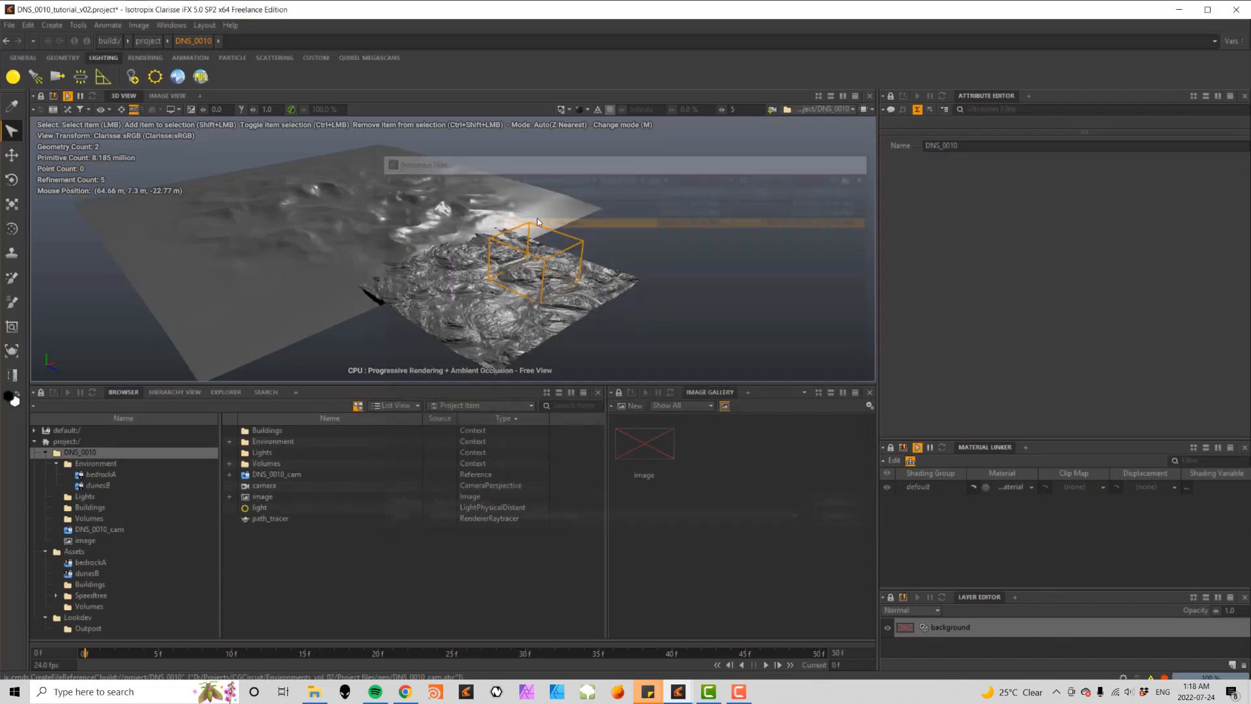
- Look through the referenced shot camera DNS_0010_camCamera in the 3D view
click(111, 113)
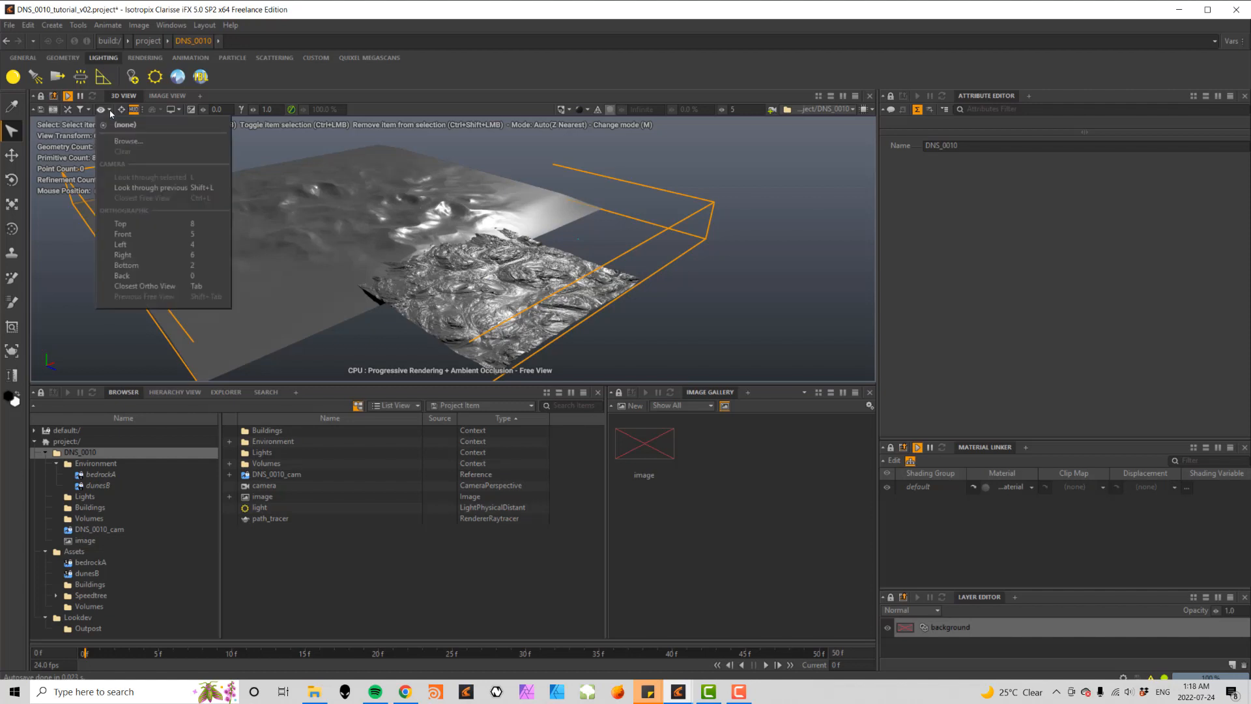
click(132, 139)
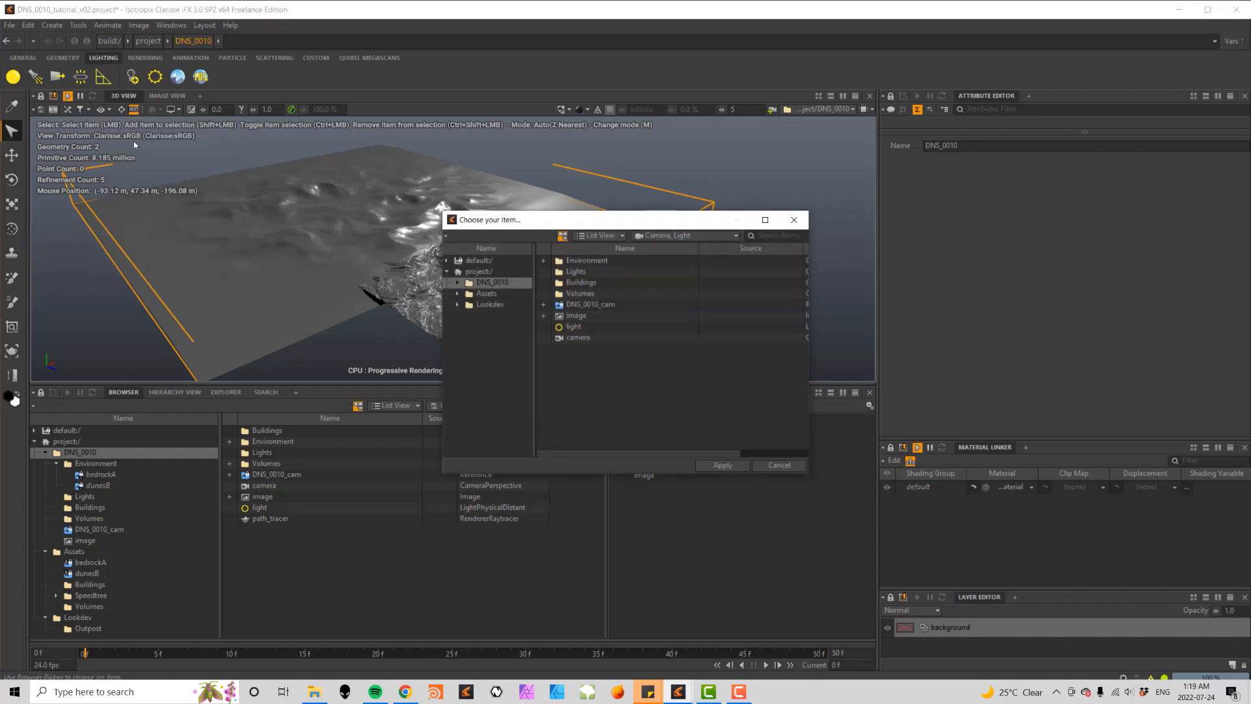
click(545, 308)
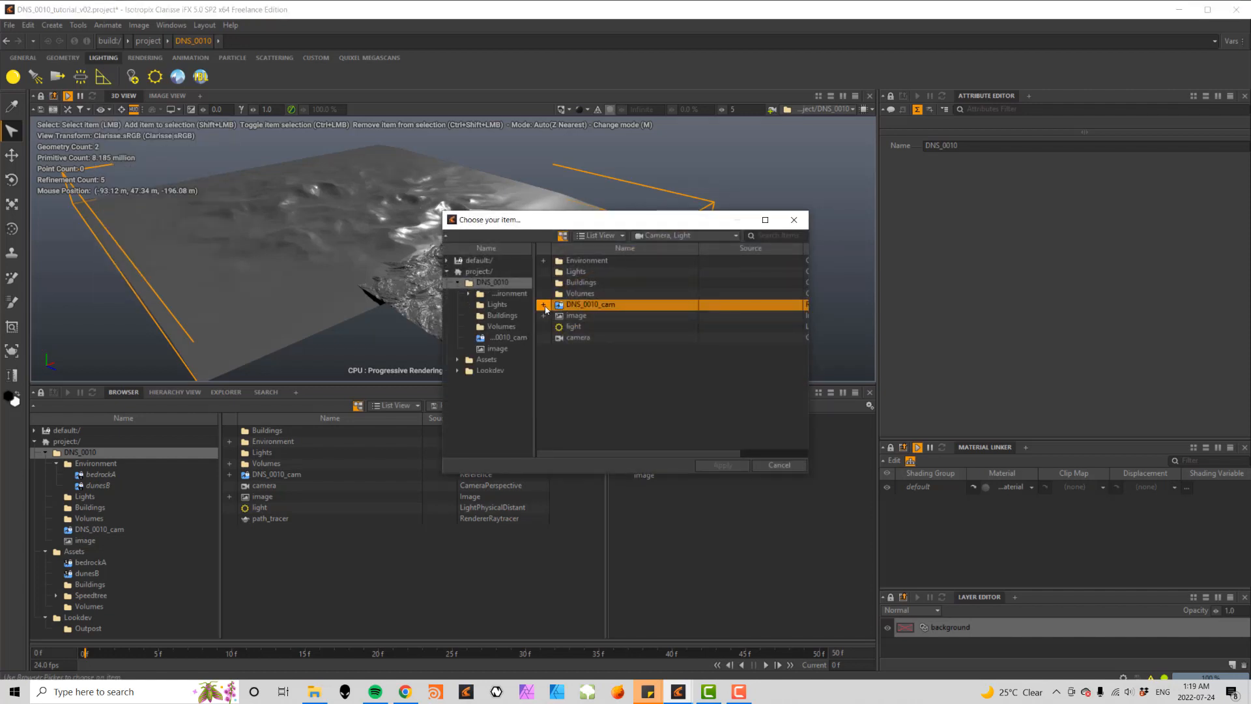
double_click(545, 306)
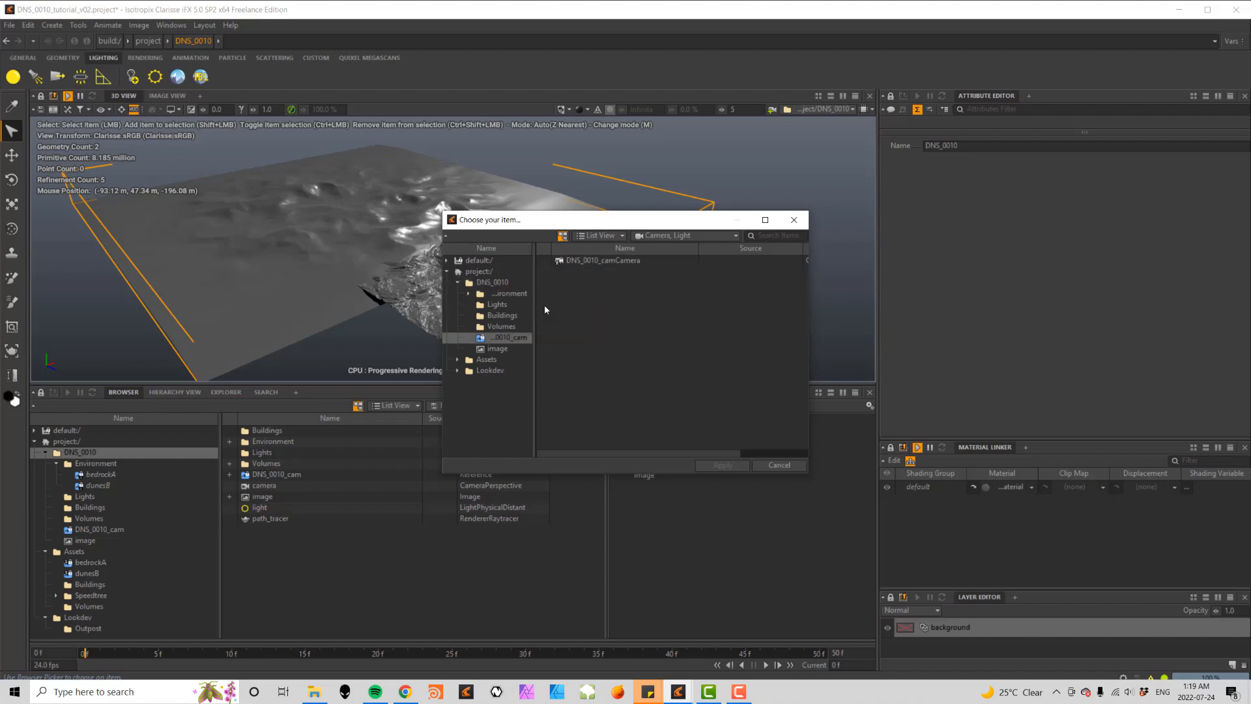
double_click(596, 261)
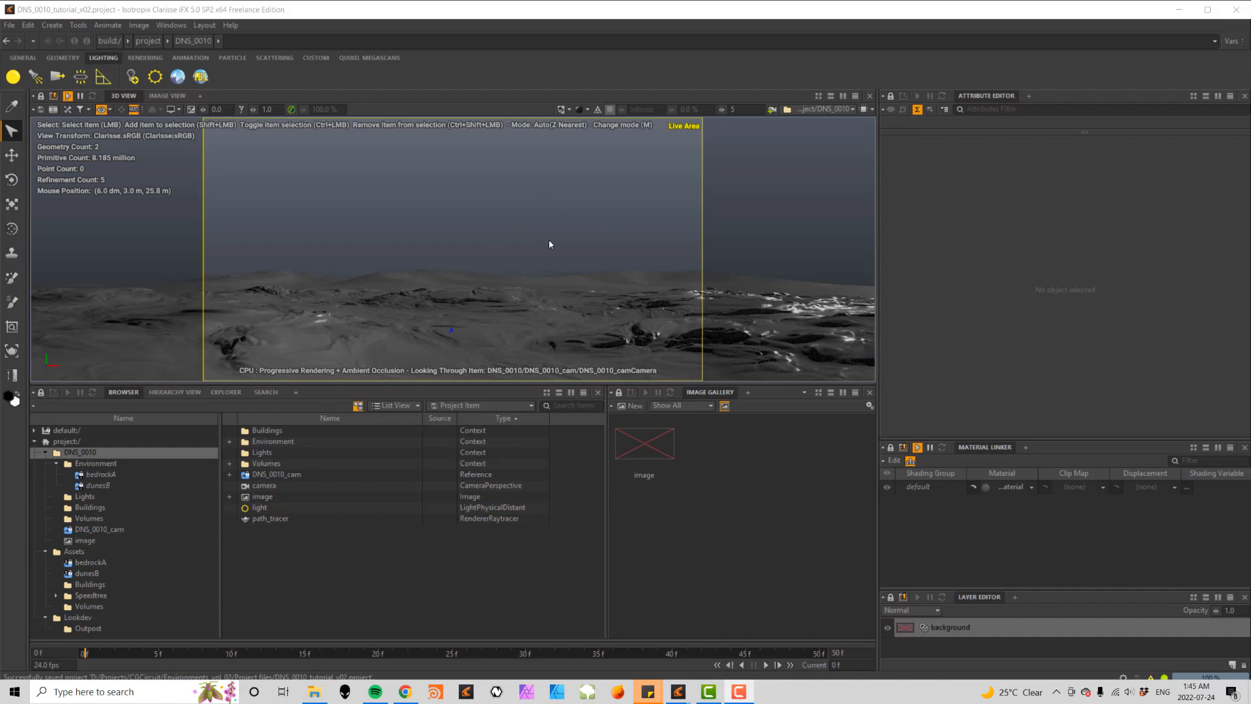
- Select the bedrockA terrain in free view and inspect it with the 3D view shading set to Wireframe
click(566, 250)
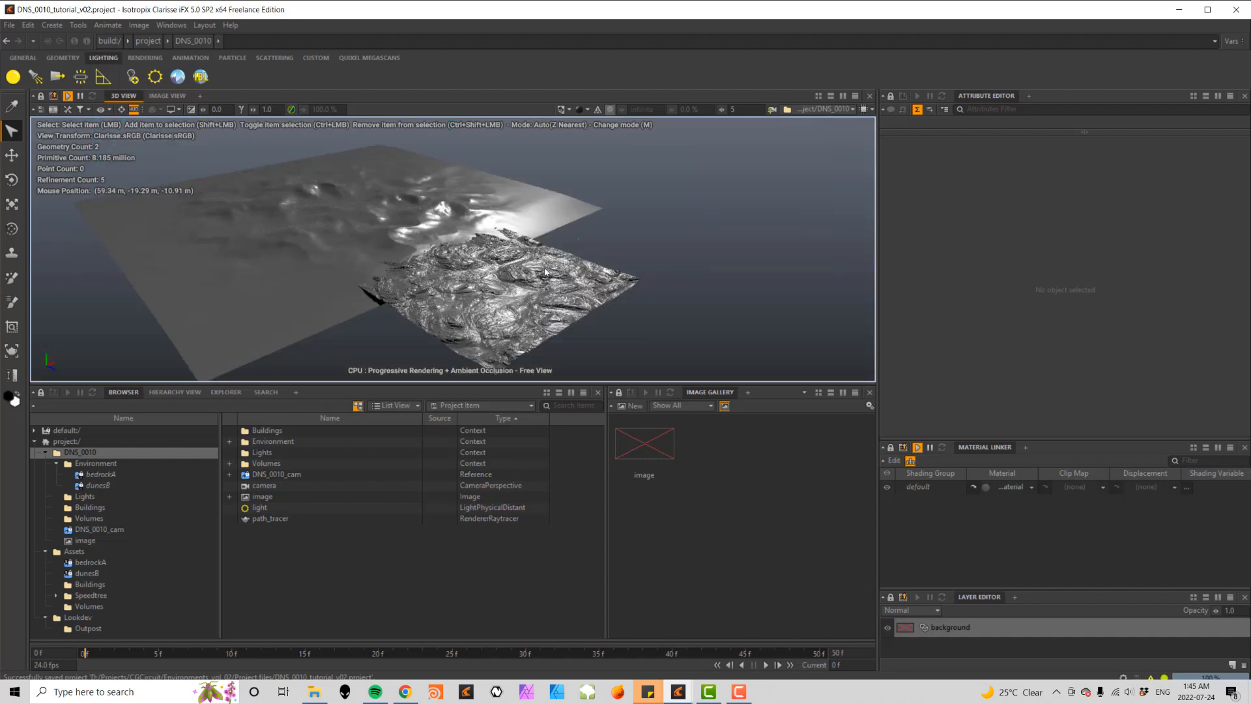
click(637, 267)
alt+drag(637, 267, 390, 256)
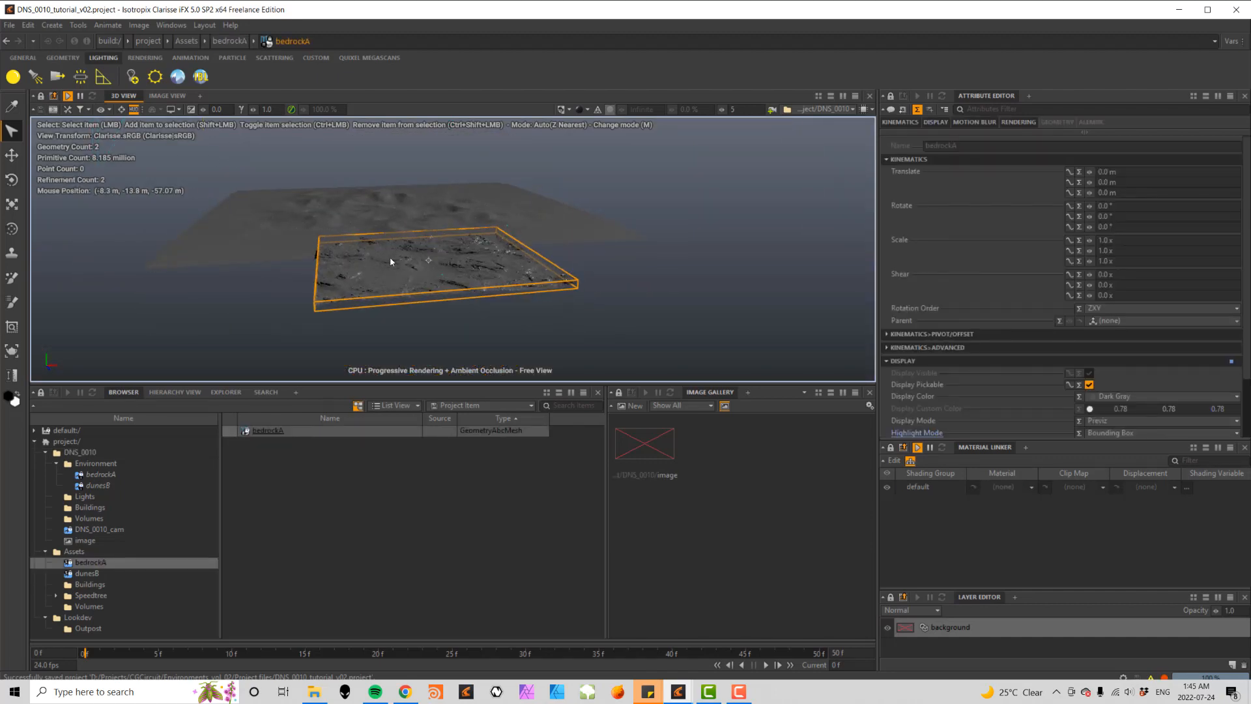
scroll(400, 256, up, 10)
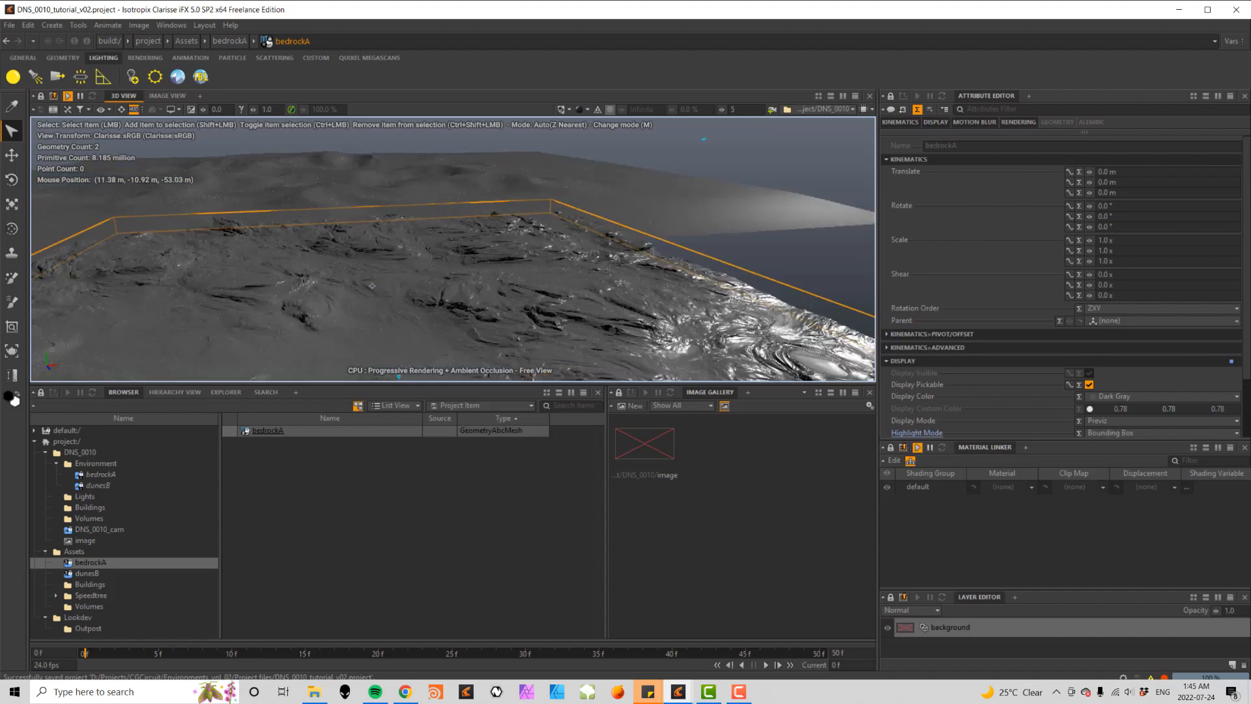
alt+middle_drag(400, 256, 420, 264)
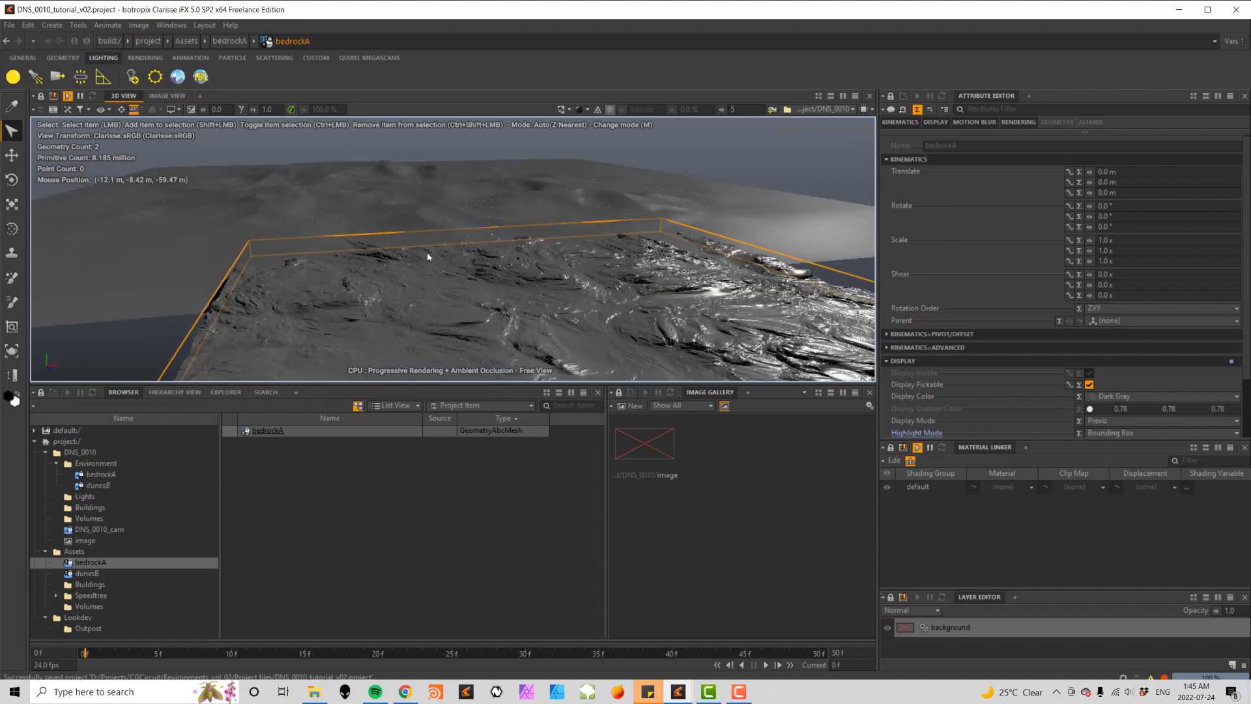
click(581, 112)
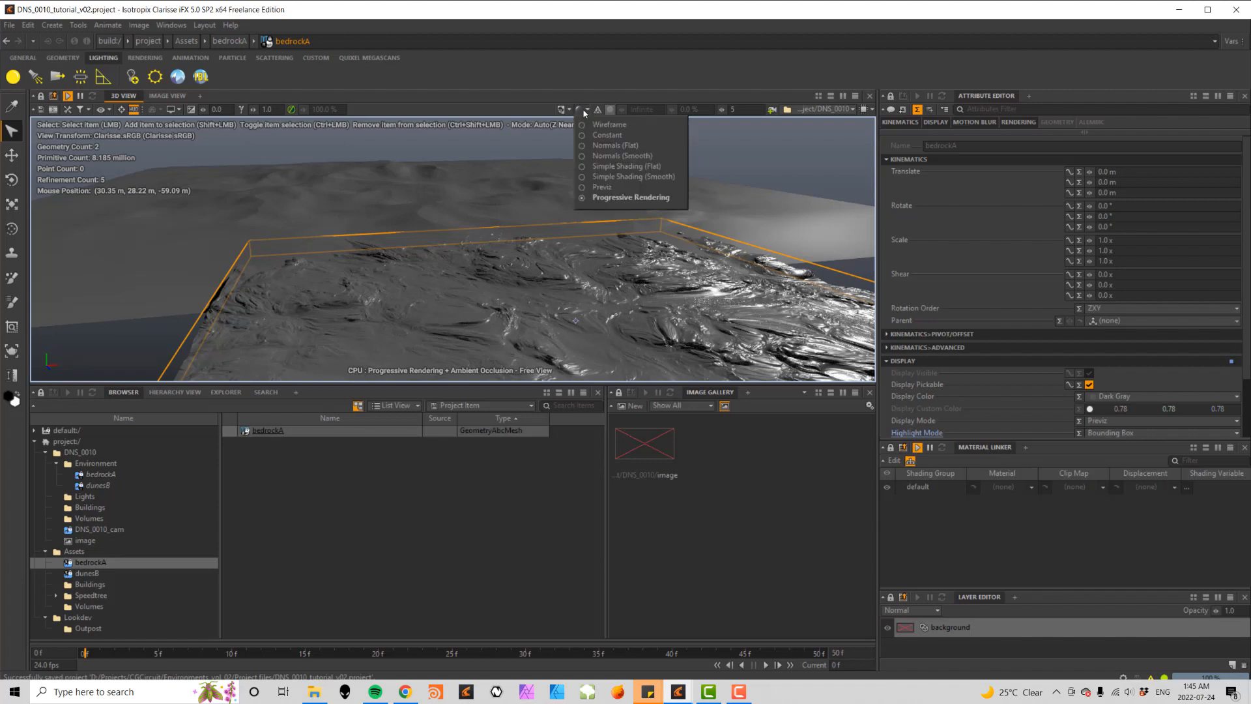
click(609, 124)
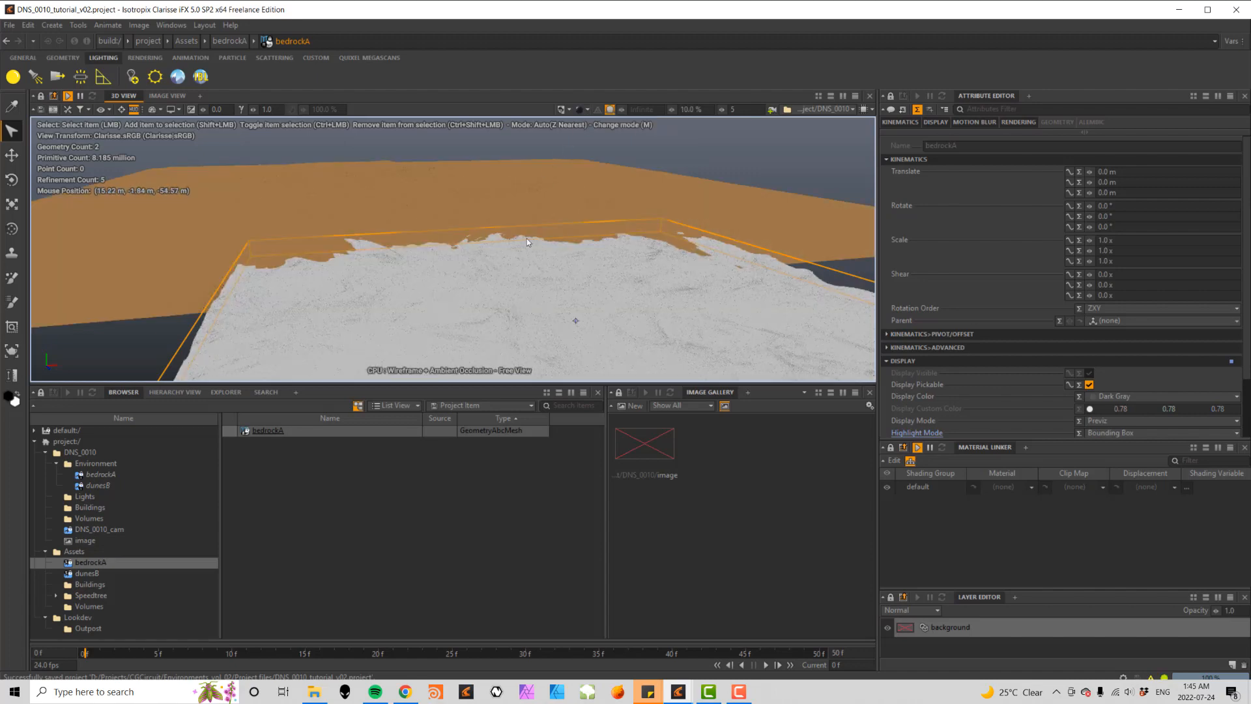
alt+drag(531, 251, 642, 277)
alt+drag(696, 326, 702, 321)
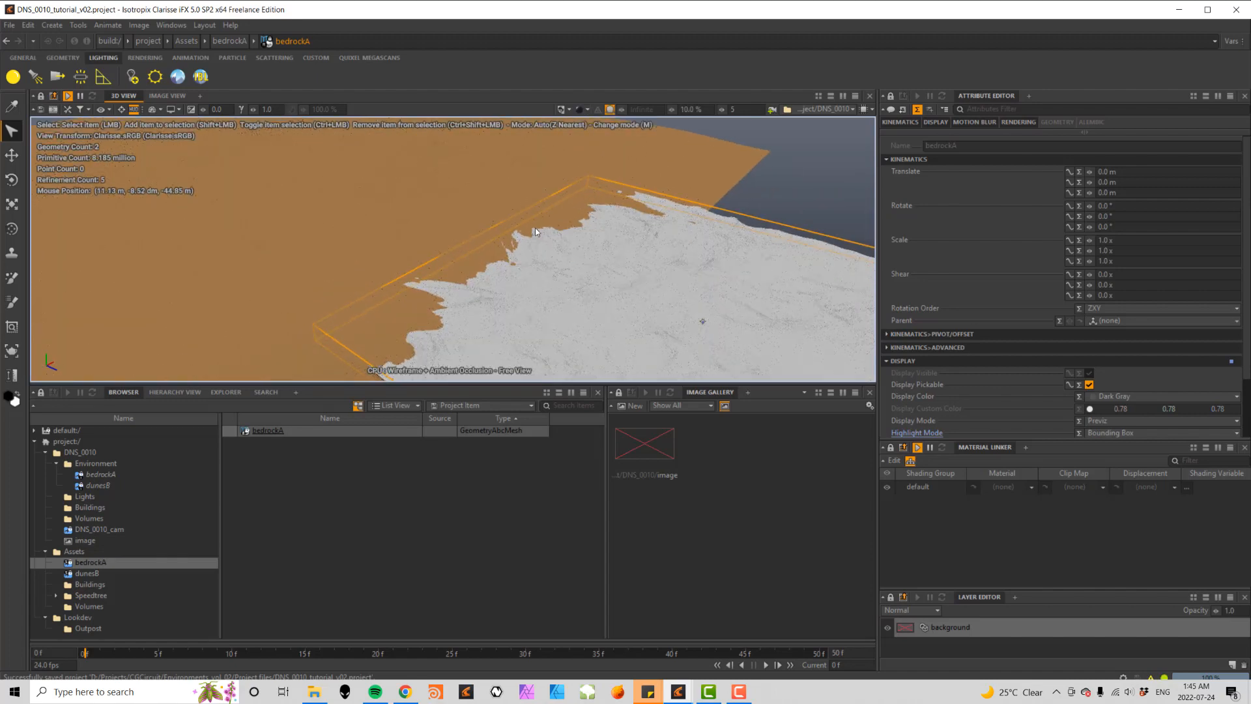
- Inspect the terrain with the 3D view shading set to Simple Shading (Flat), followed by Previz
click(587, 110)
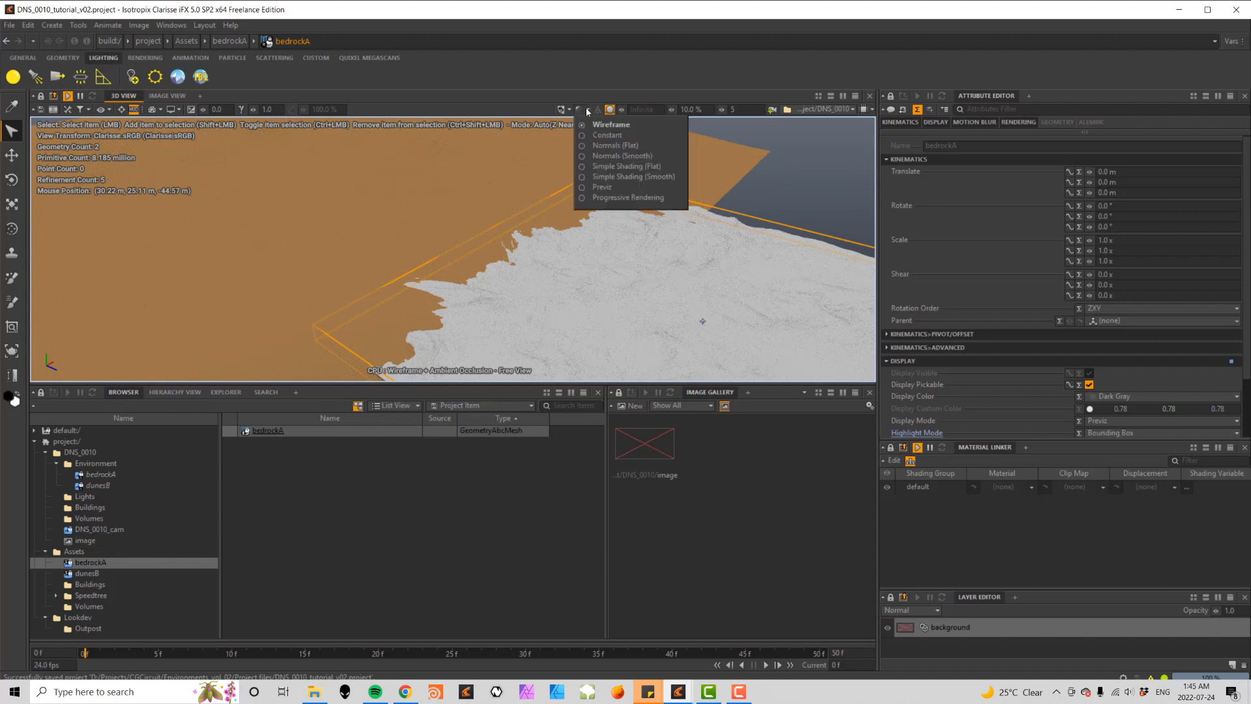
click(618, 167)
alt+drag(690, 251, 671, 229)
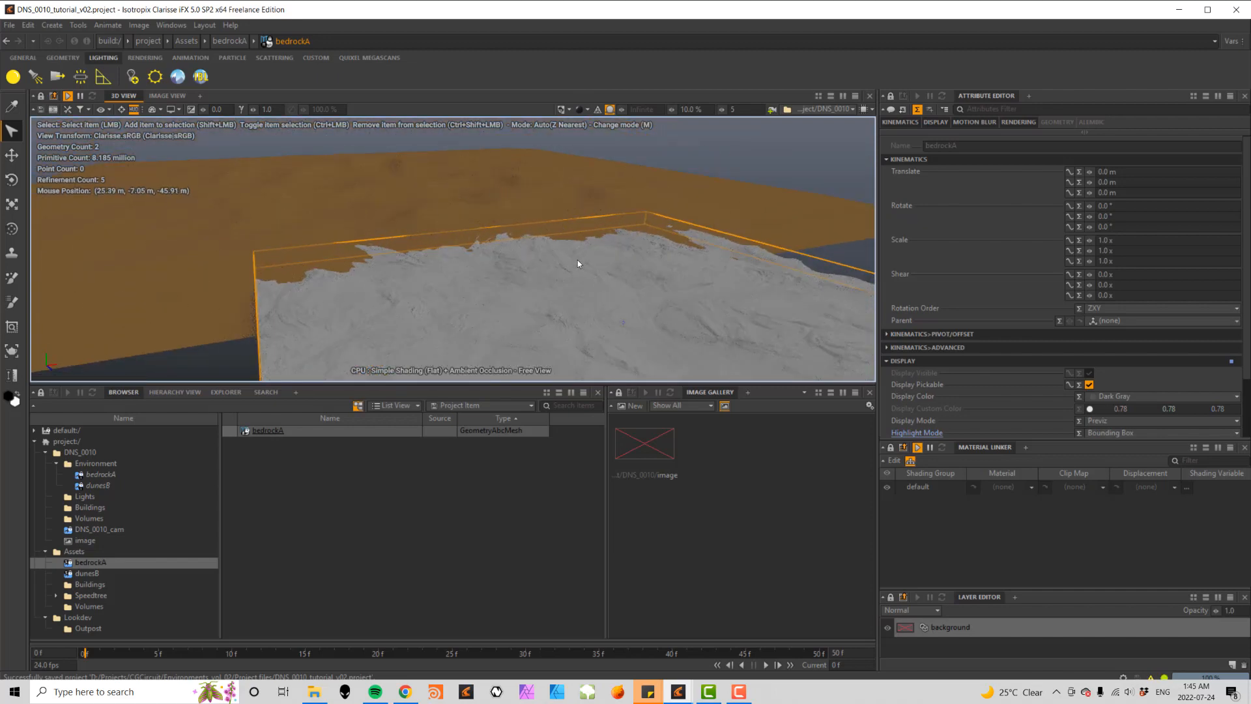
click(581, 109)
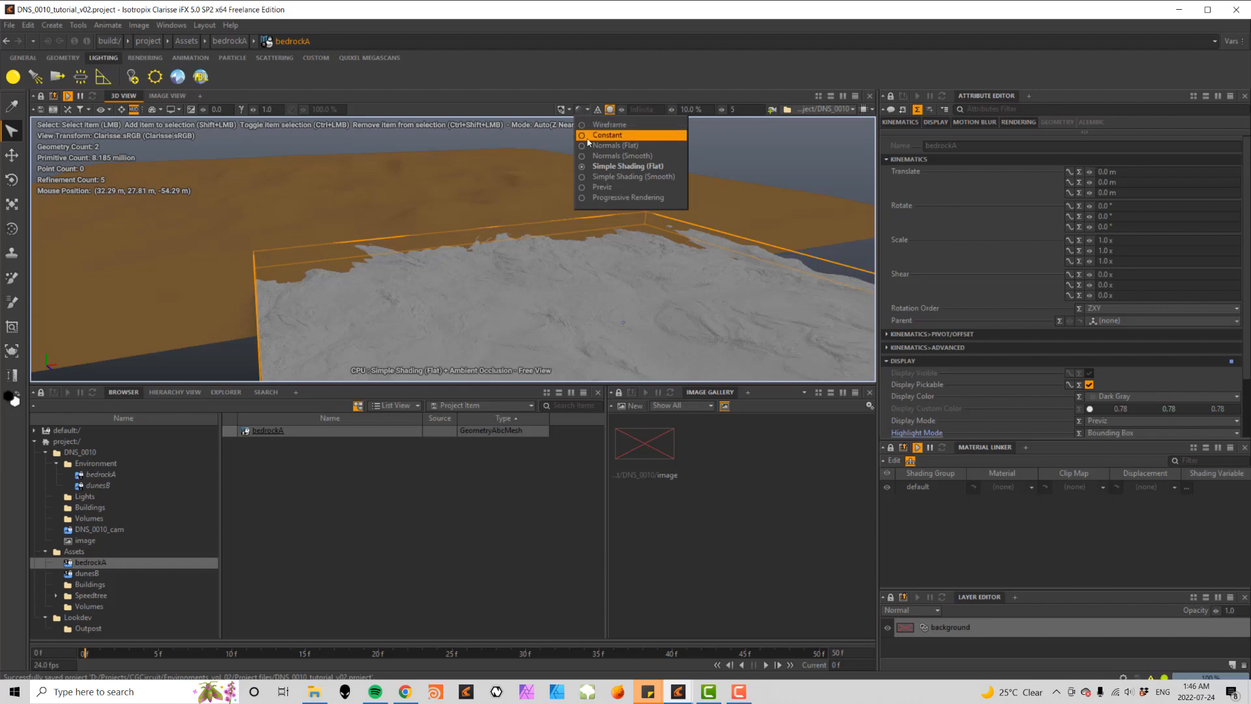
click(610, 189)
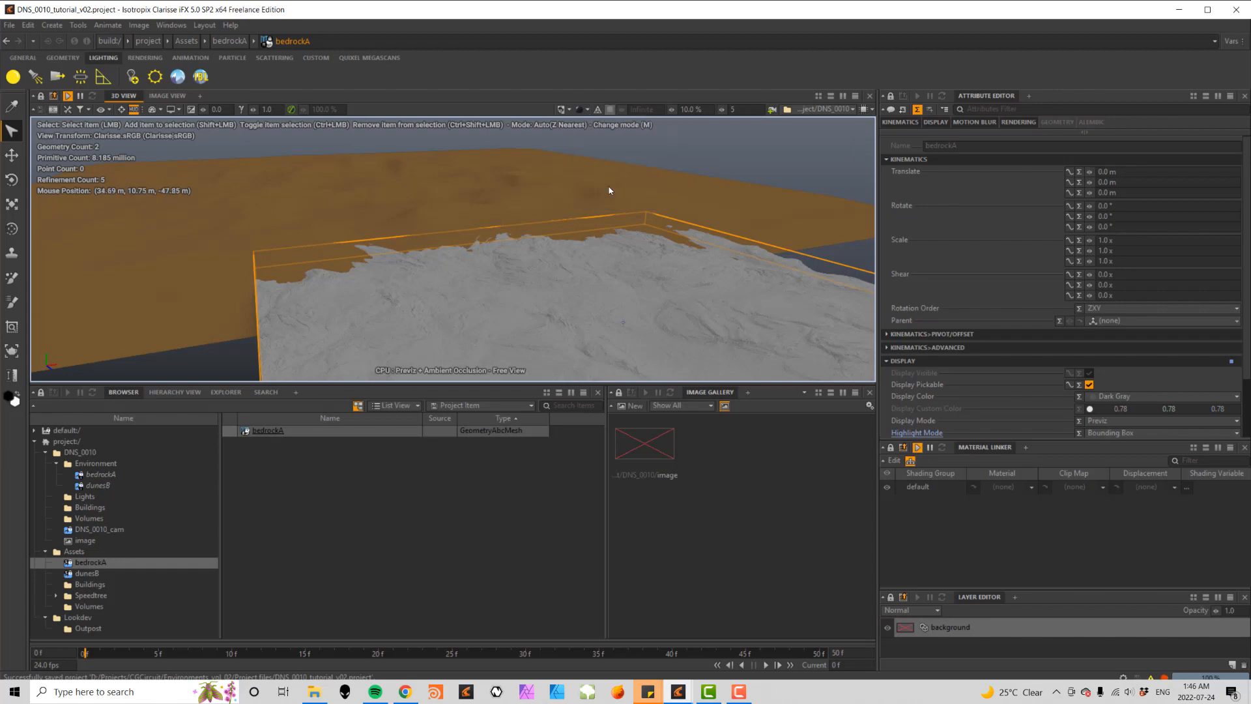
alt+drag(623, 322, 567, 352)
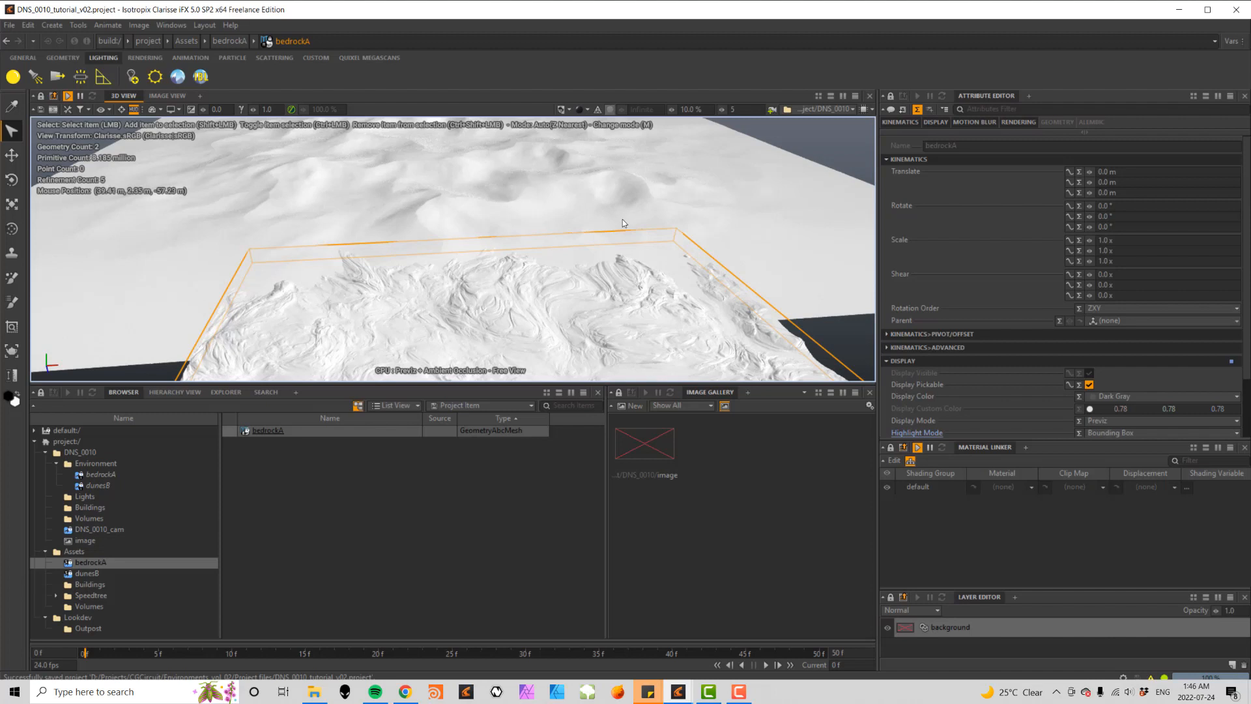
- Set the 3D view shading to Progressive Rendering and turn on the wireframe overlay to examine the terrain mesh
click(588, 111)
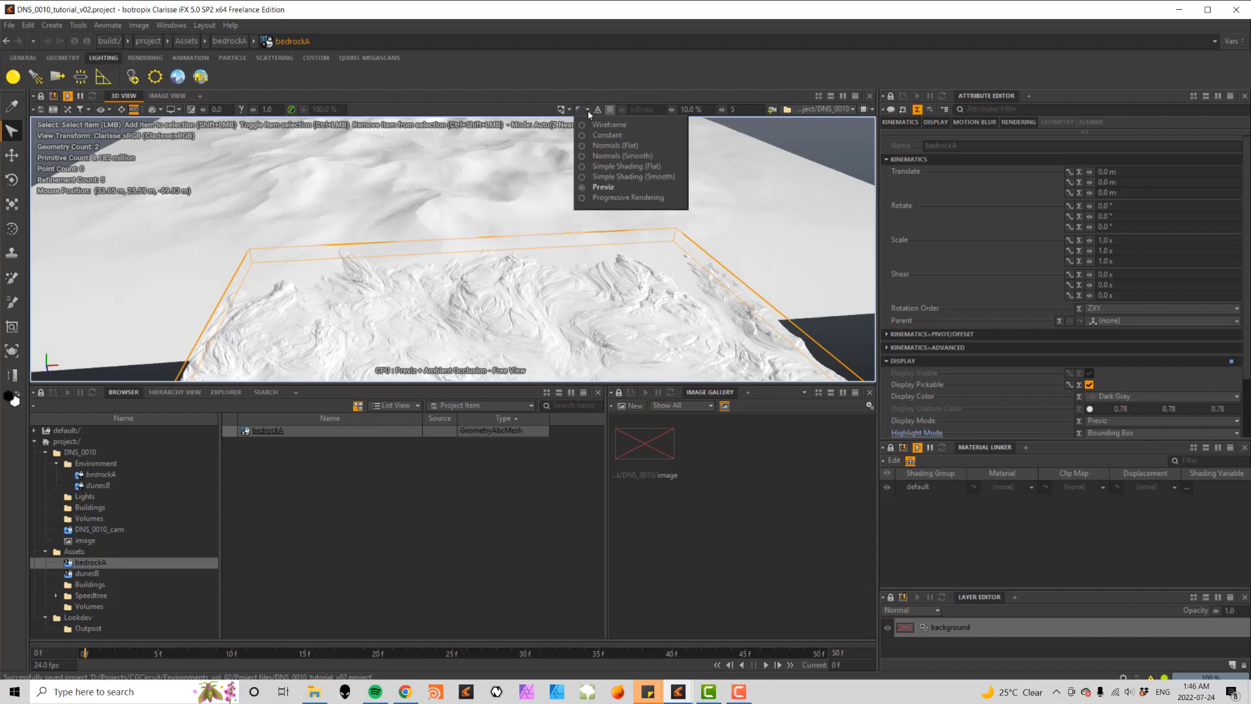
click(620, 198)
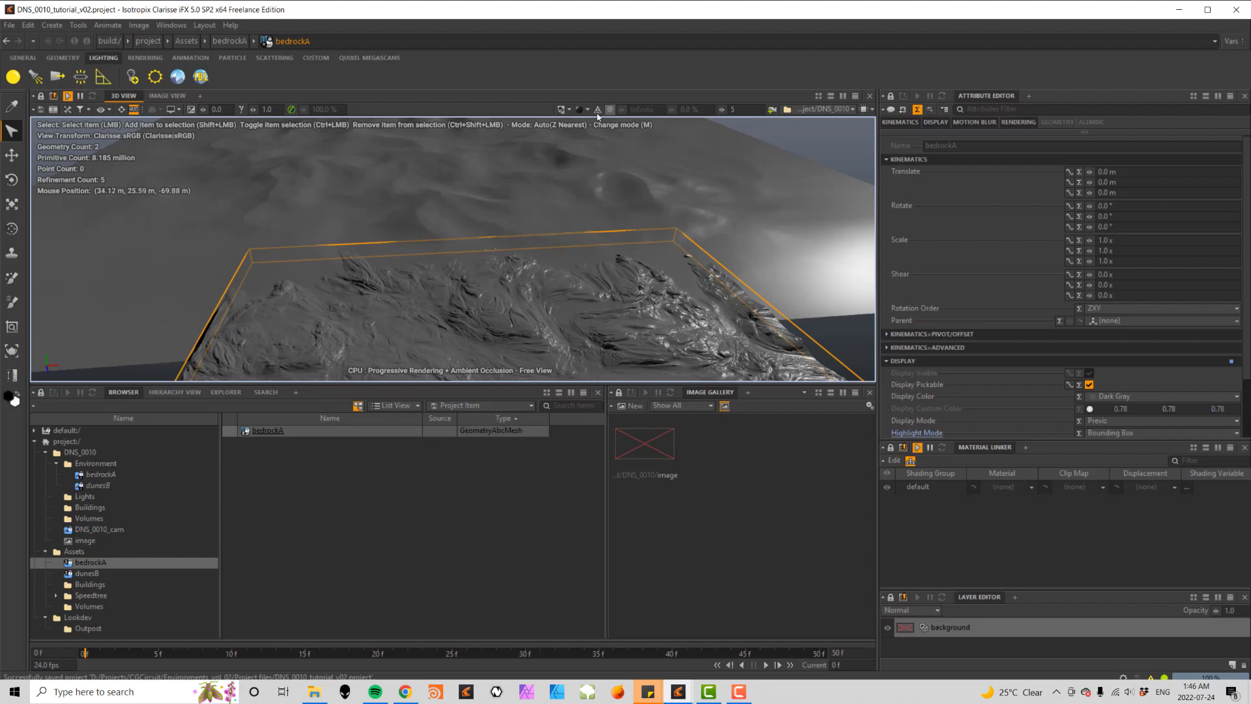
click(597, 110)
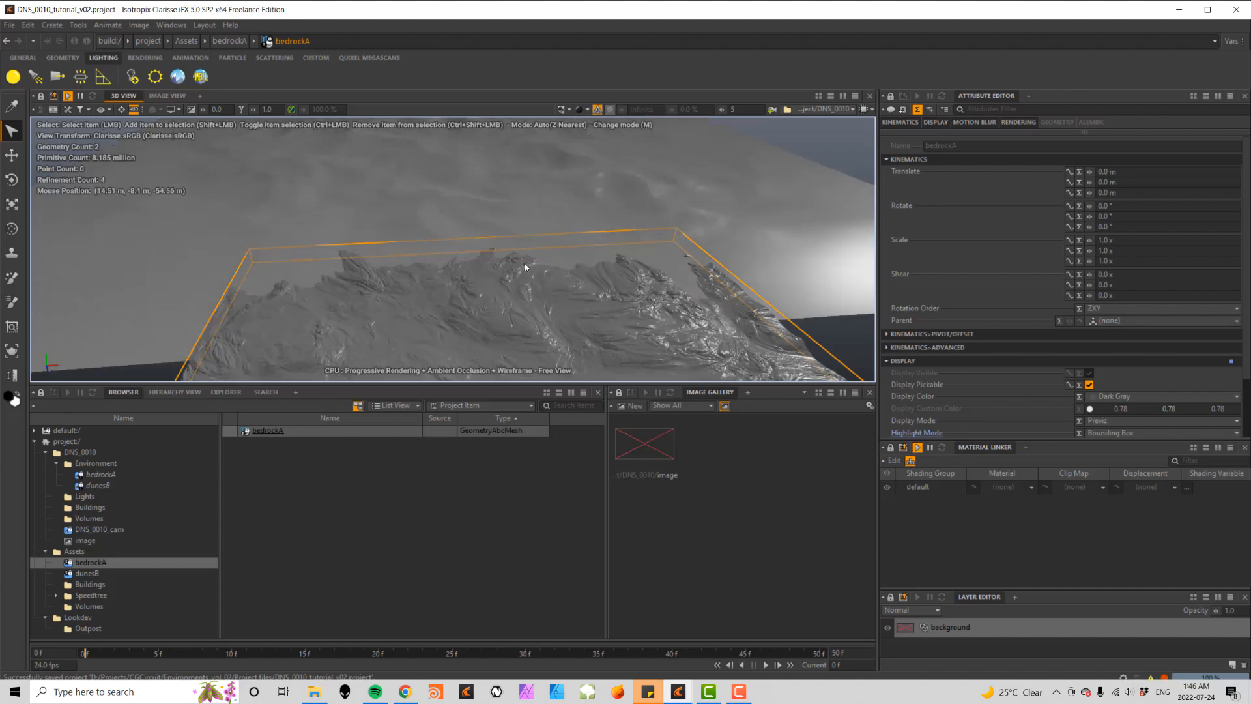
scroll(525, 266, up, 5)
scroll(525, 263, up, 4)
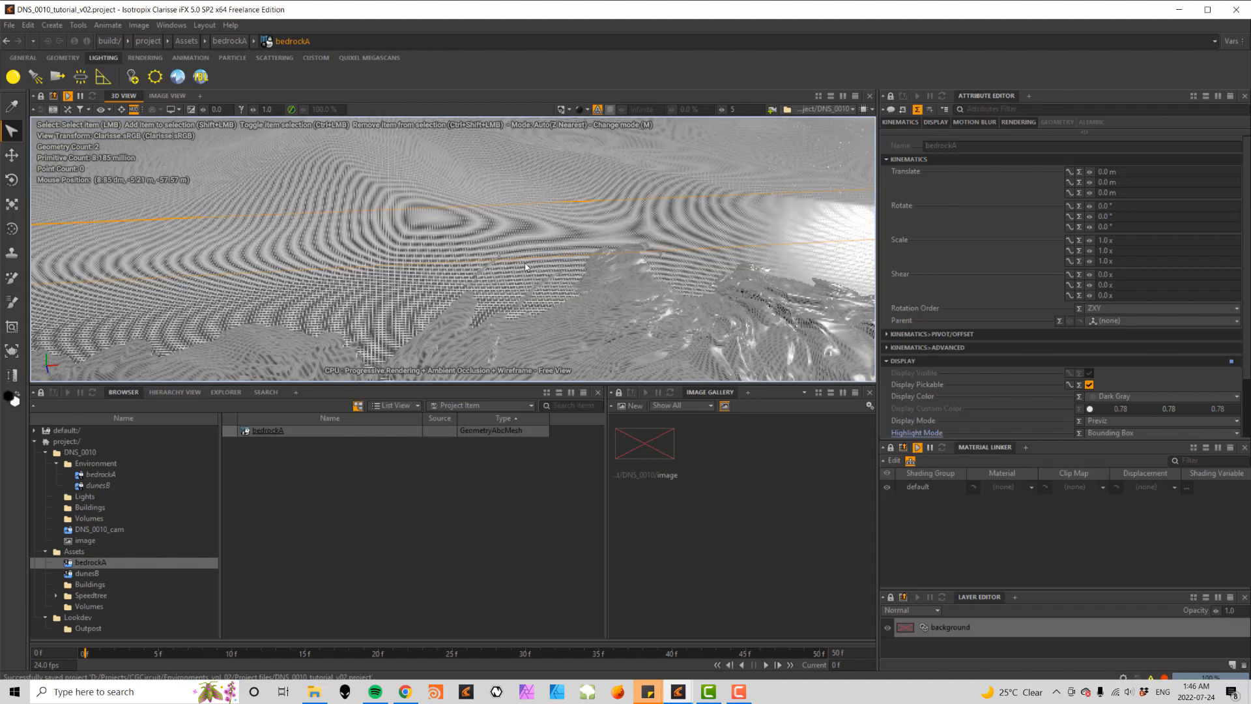
scroll(555, 270, down, 6)
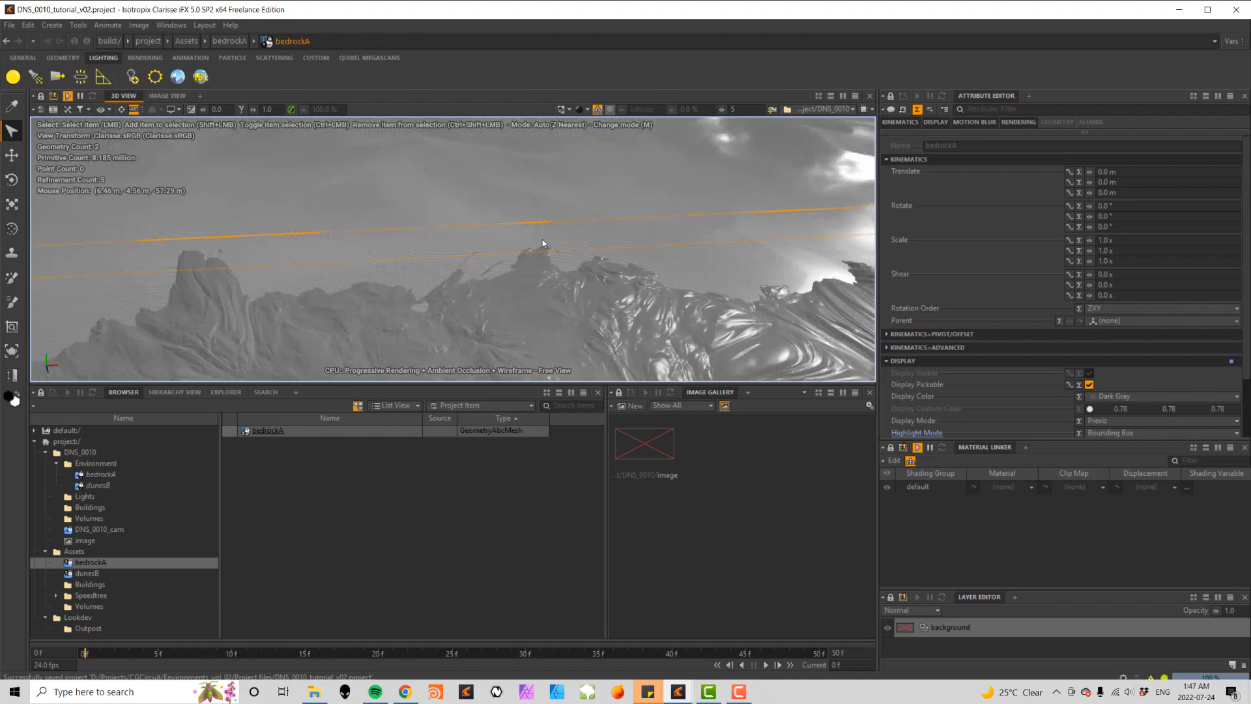
- Turn off the wireframe overlay and set the 3D view shading to Simple Shading (Smooth)
click(597, 109)
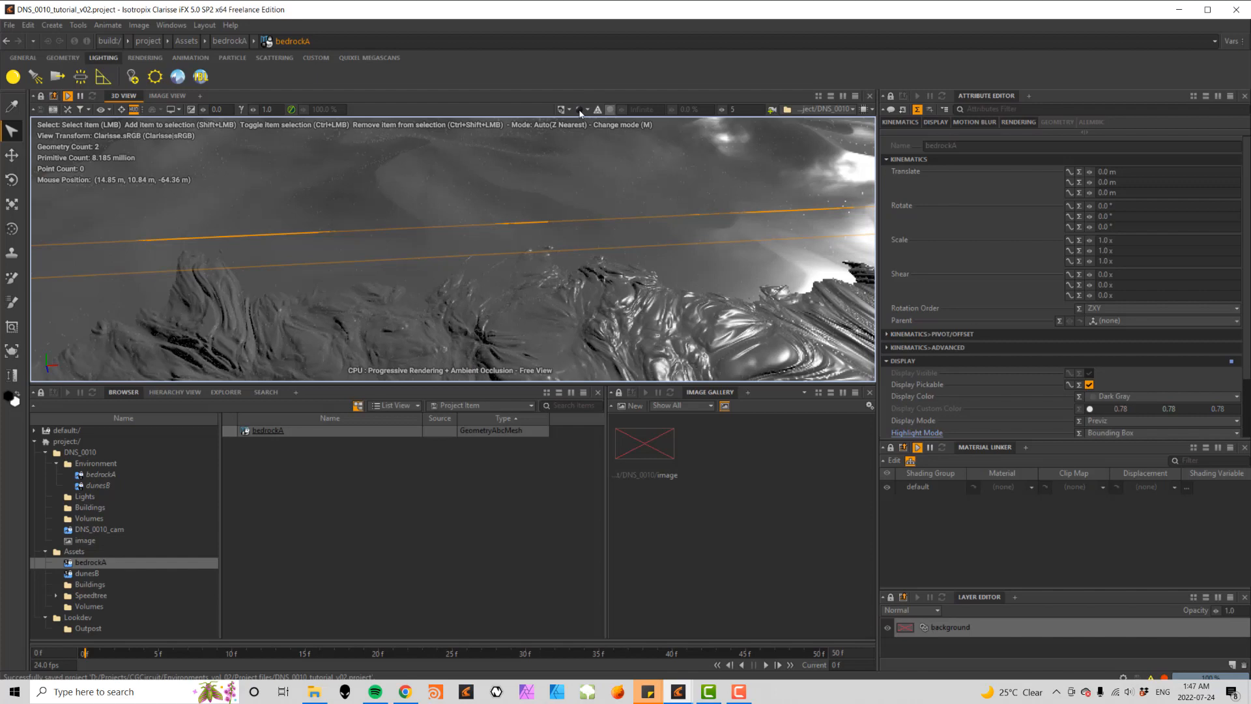
click(579, 109)
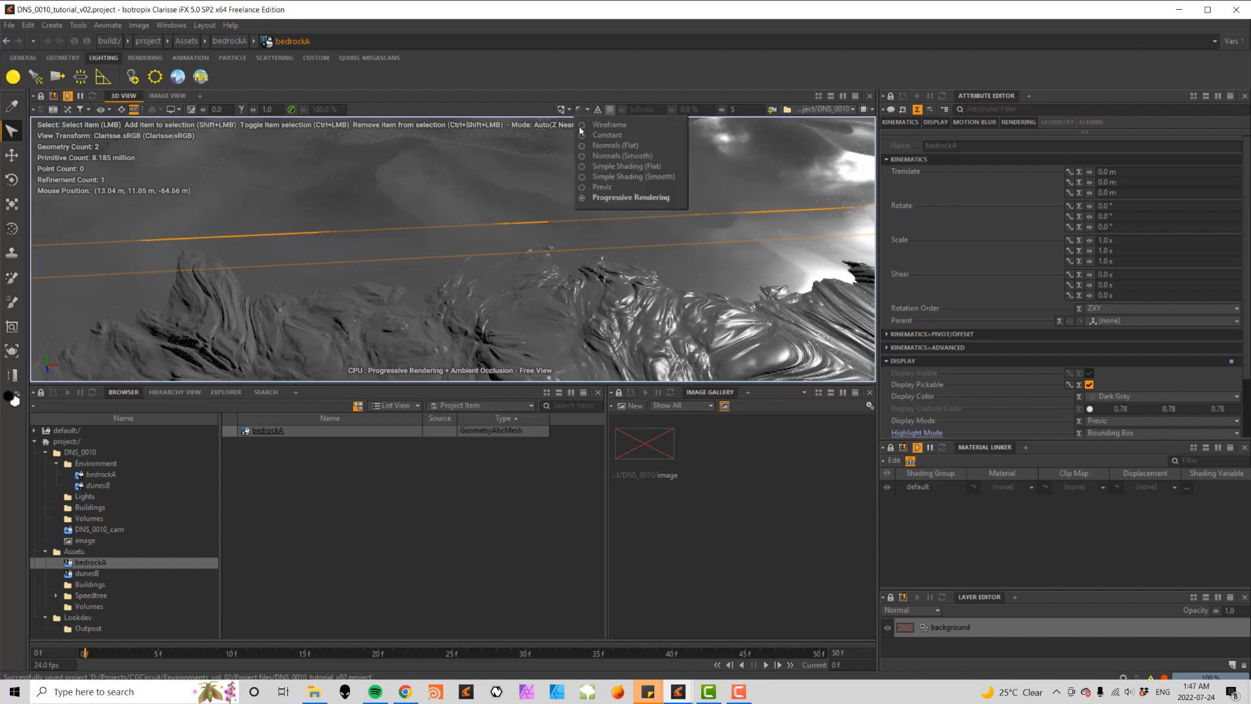
click(604, 176)
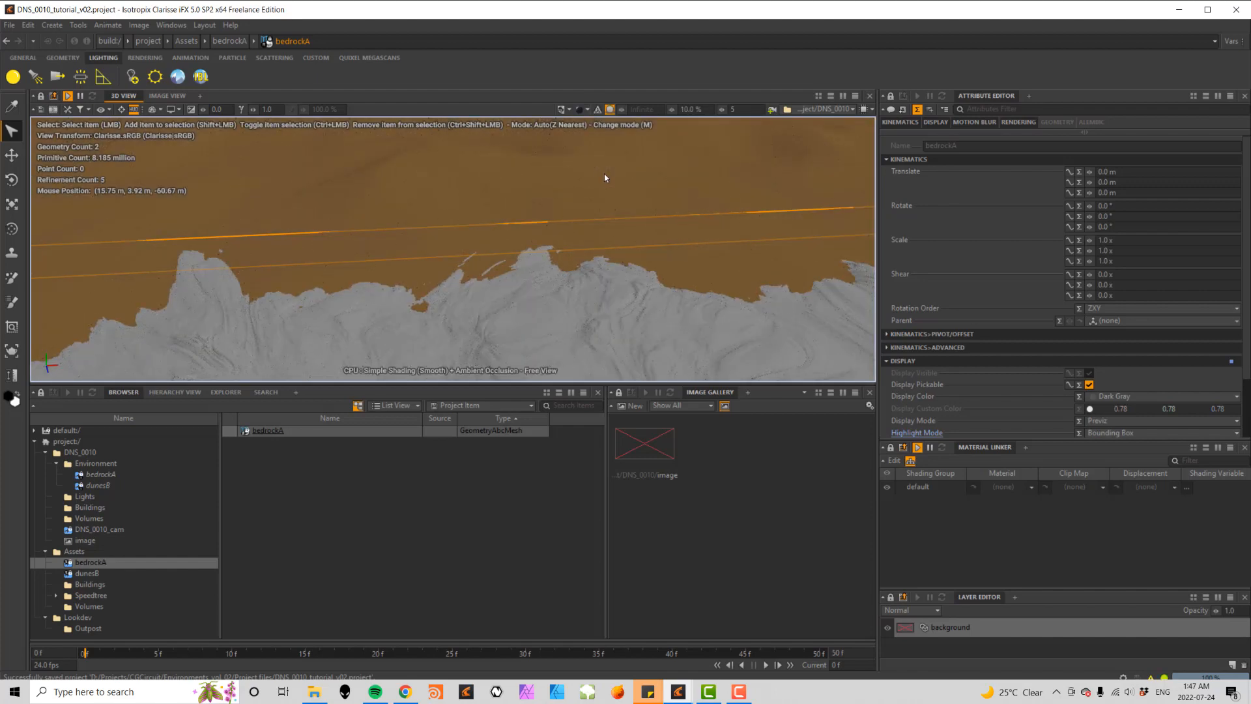
- Compare the terrain with ambient occlusion off and on, and frame bedrockA from farther back
click(609, 109)
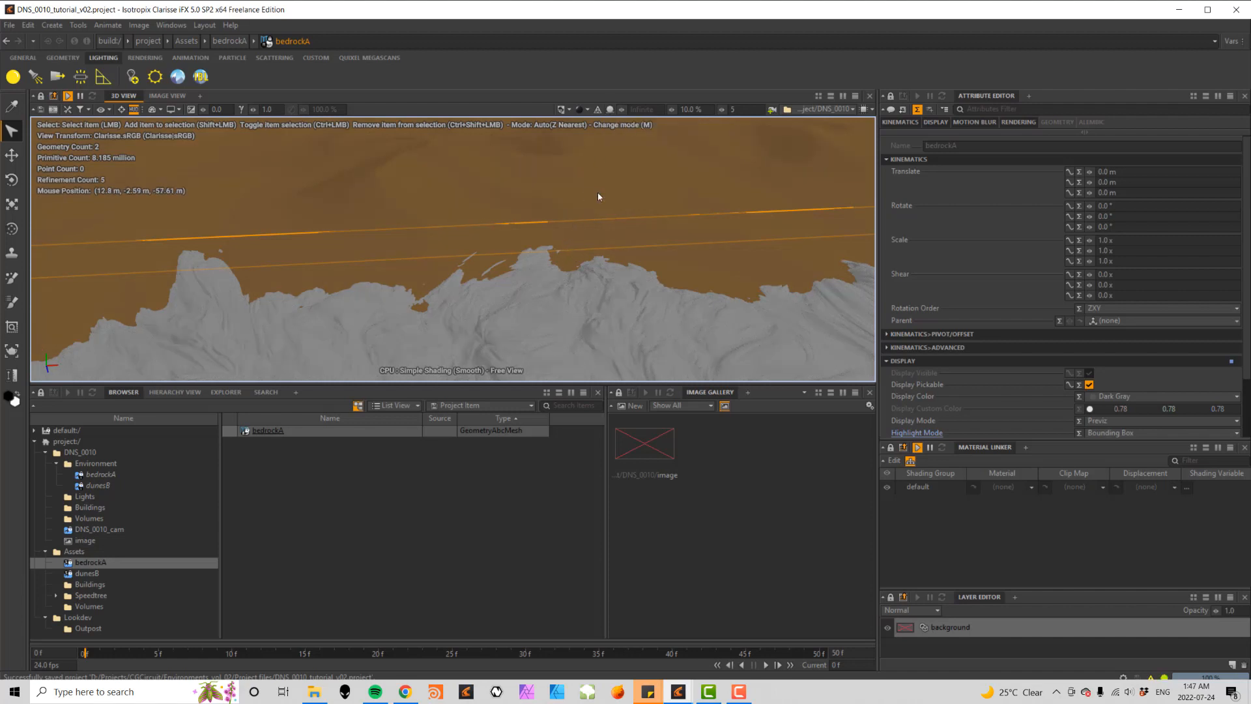
click(609, 110)
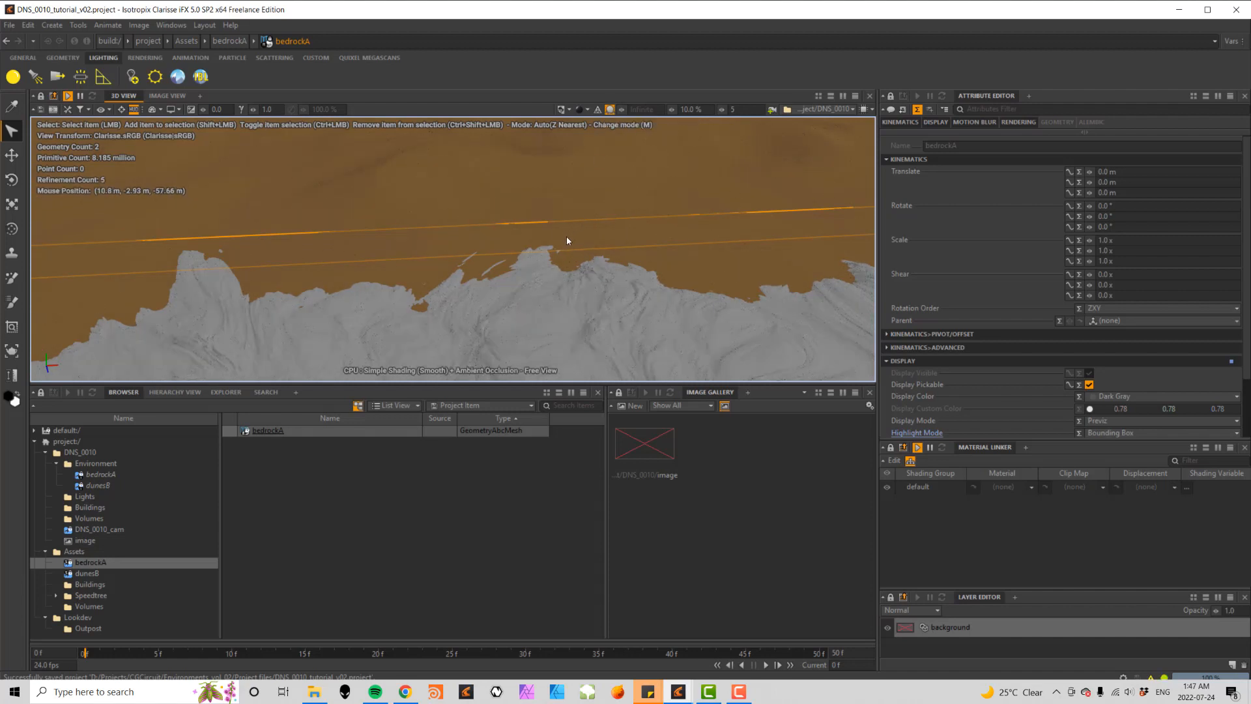
key(f)
scroll(567, 241, down, 4)
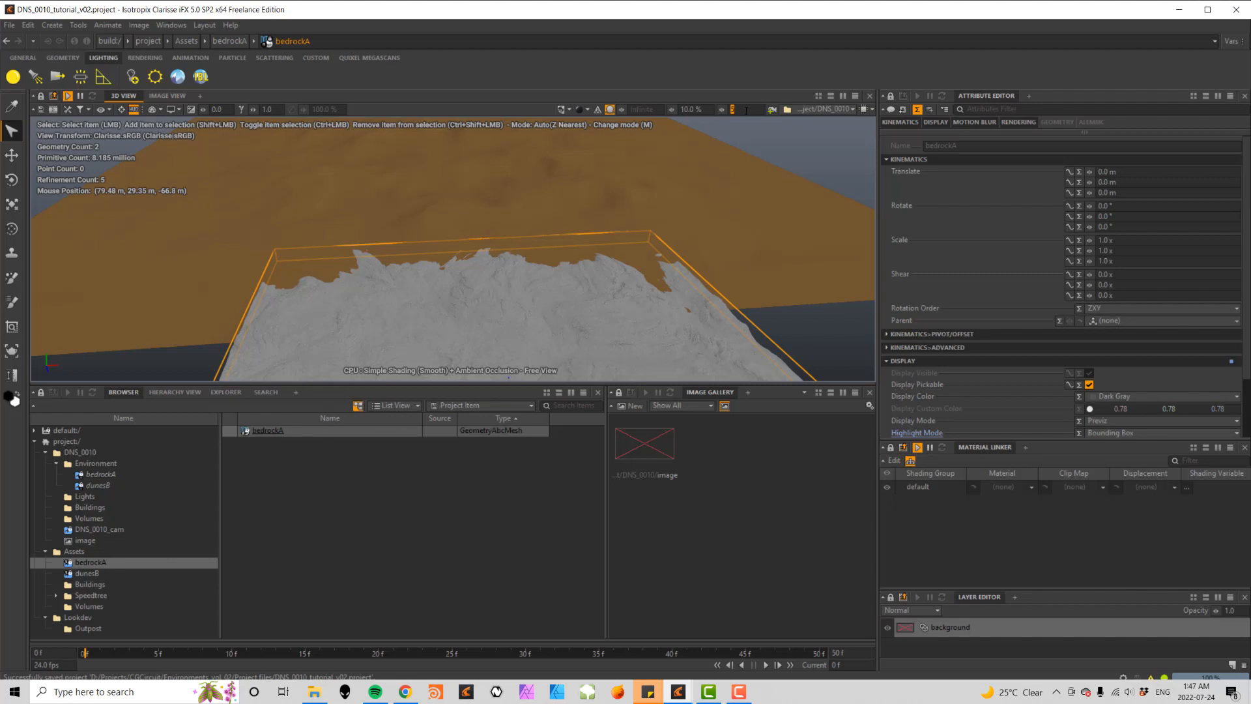
- Compare the ambient occlusion quality with the 3D view refinement count at 10 and at 0, keeping Simple Shading (Smooth)
text(10)
key(Return)
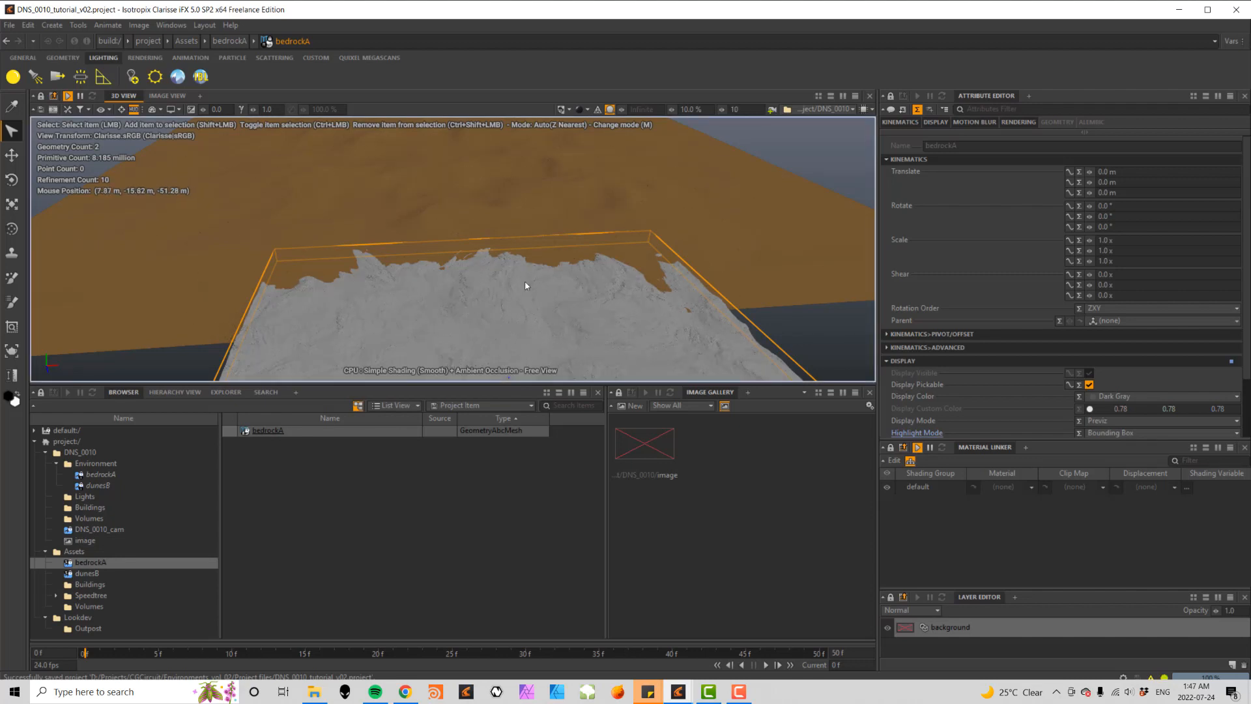
double_click(738, 110)
text(0)
key(Return)
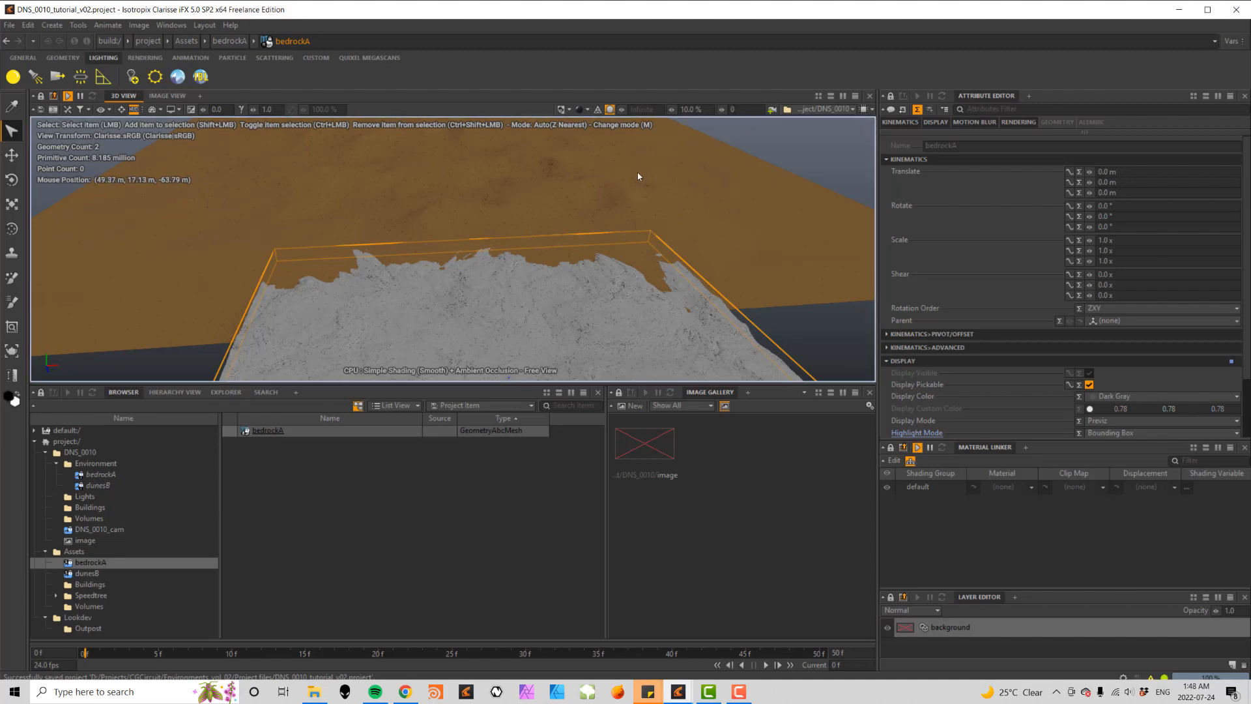
alt+drag(495, 280, 560, 274)
alt+drag(638, 223, 646, 218)
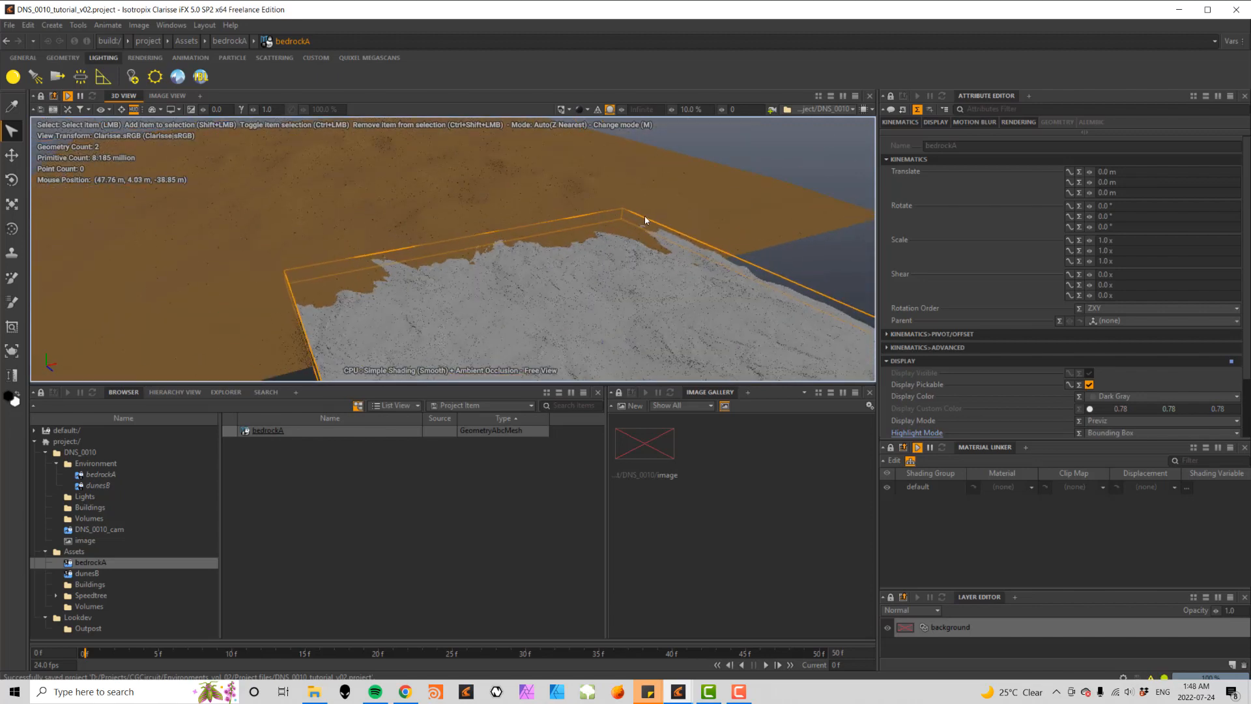
click(587, 111)
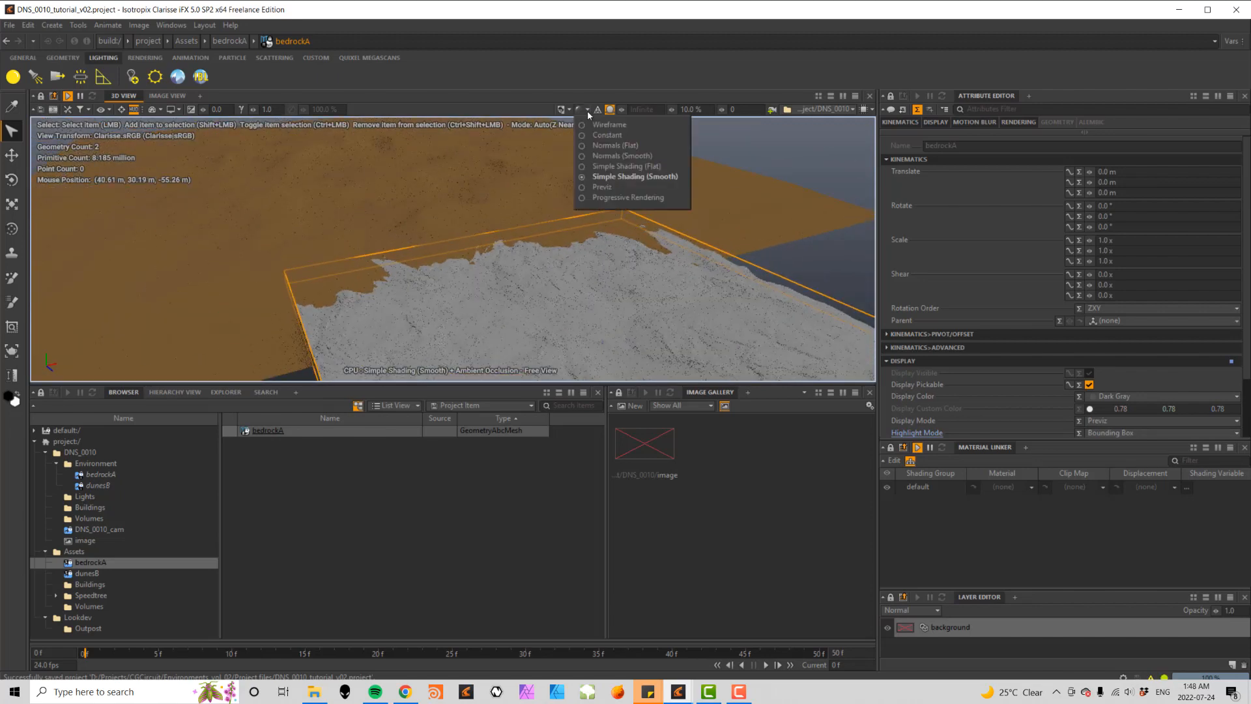
click(598, 177)
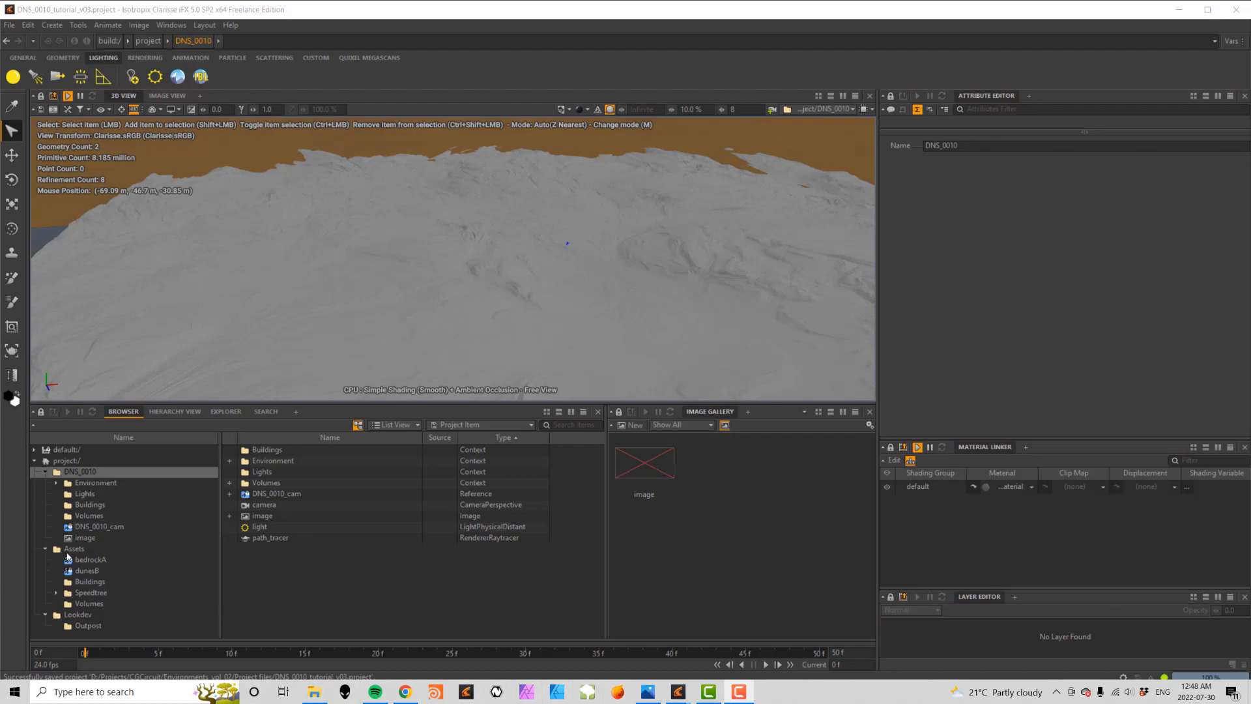
- Examine the imported plant contexts under Assets > Speedtree and the contents of the Firebush context
click(56, 593)
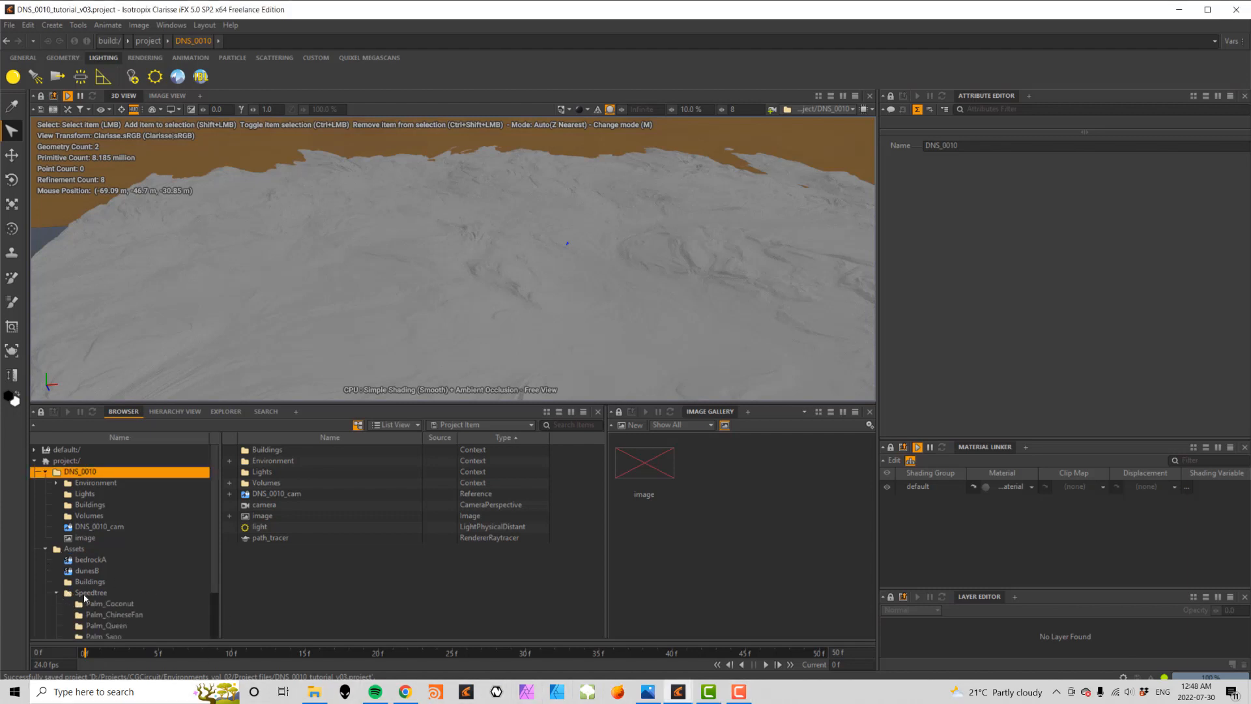
click(88, 593)
scroll(219, 566, down, 2)
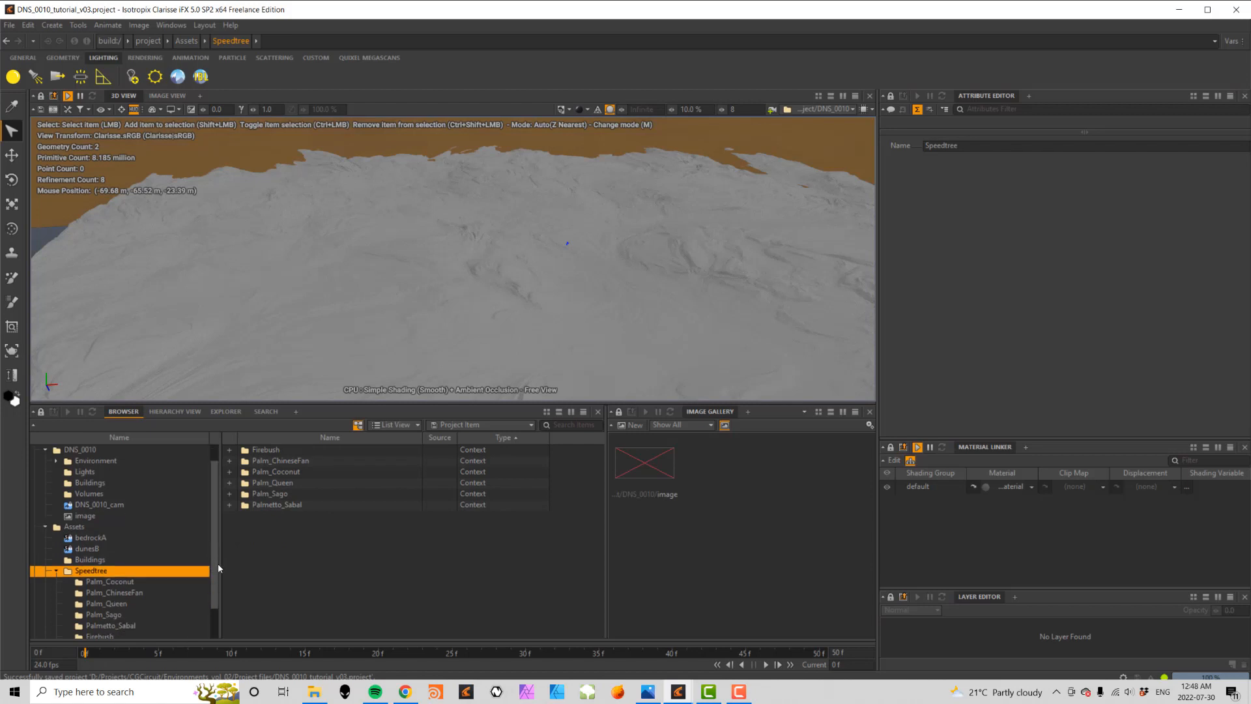
scroll(219, 566, down, 2)
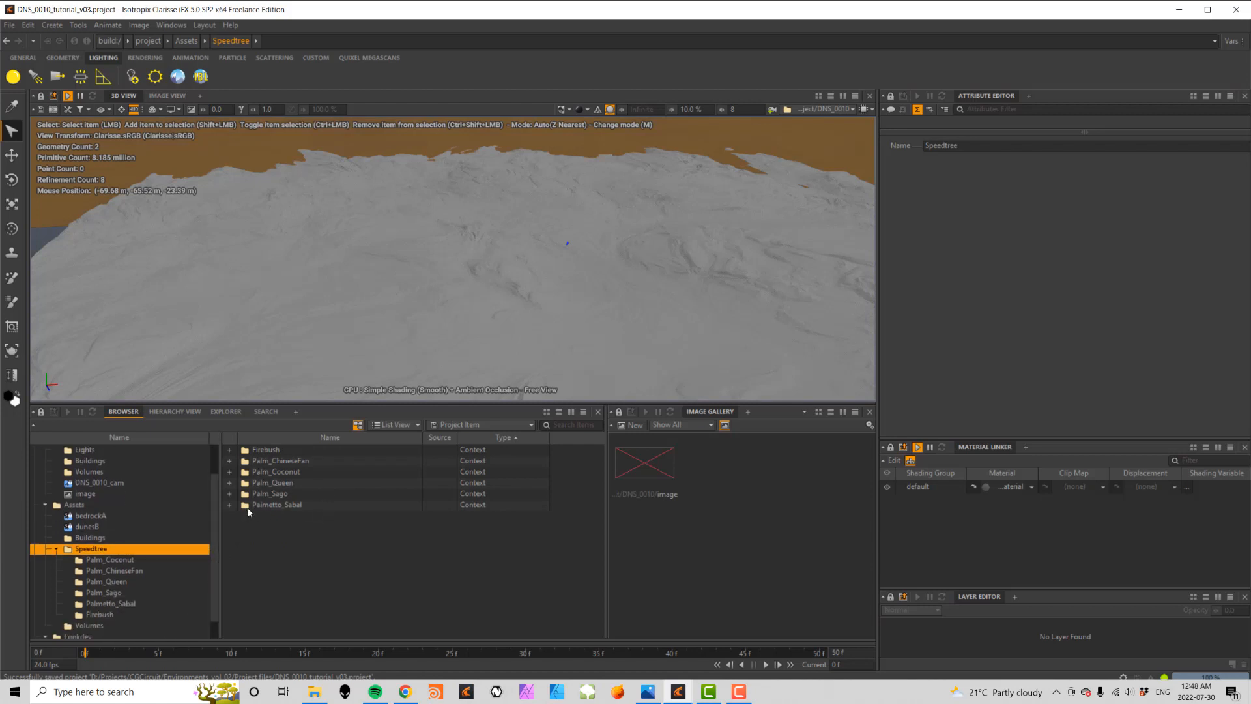
click(101, 615)
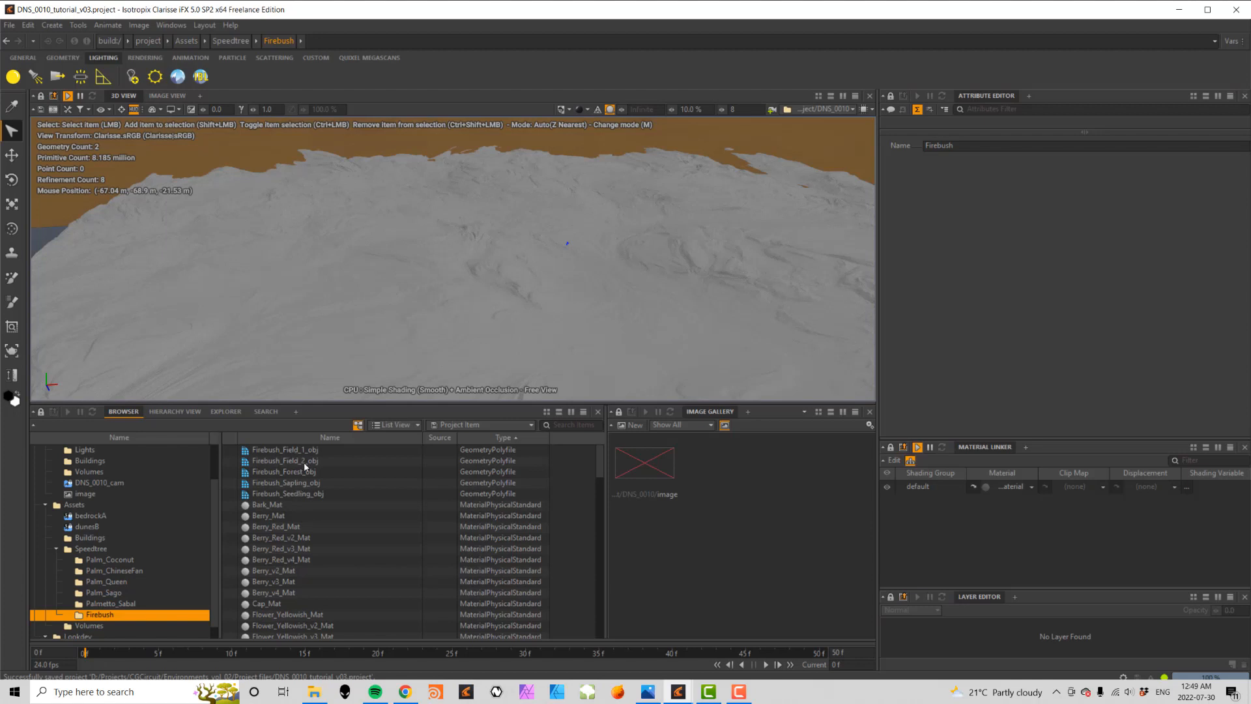
- Create a new context inside DNS_0010's Environment context and name it Shrubs
scroll(218, 452, up, 2)
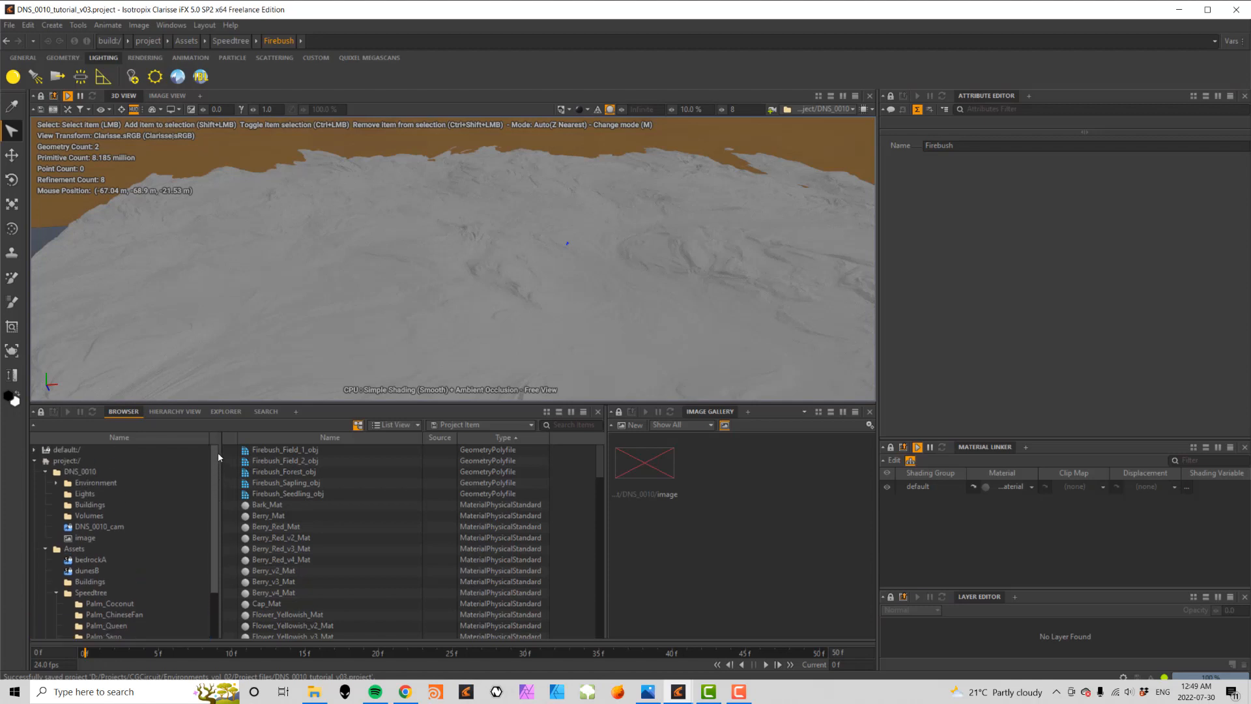
right_click(95, 486)
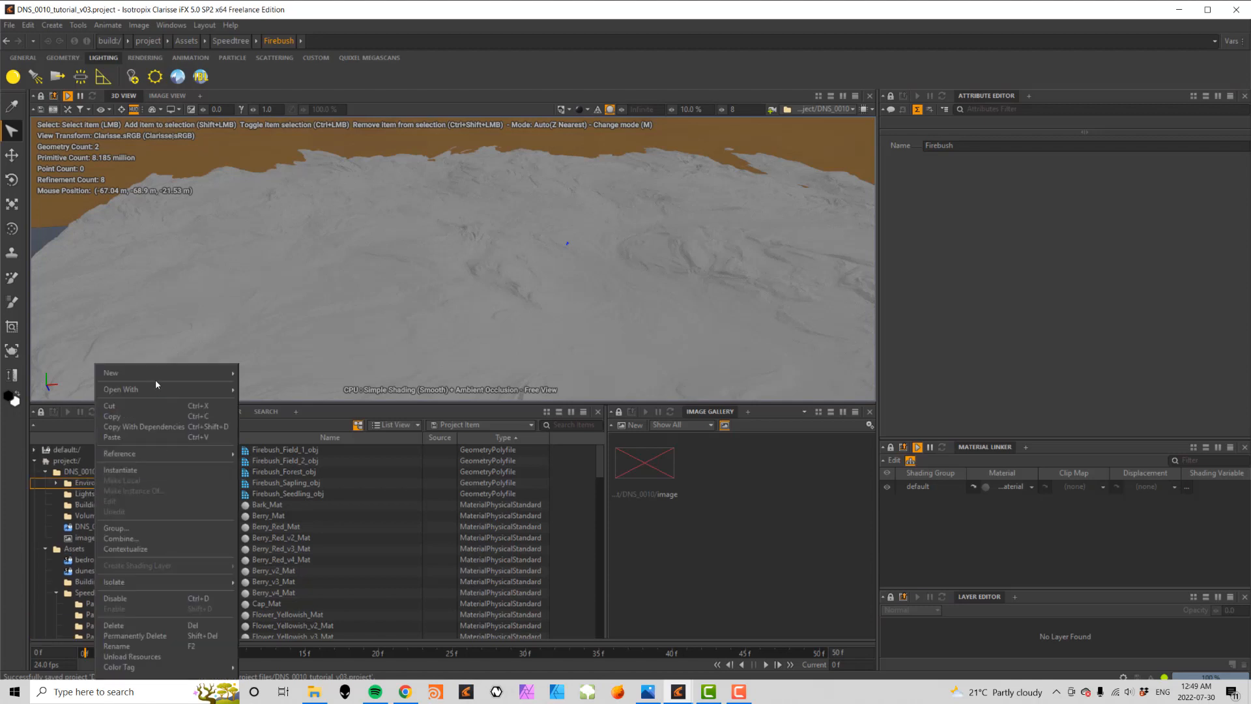
mouse_move(156, 373)
click(270, 376)
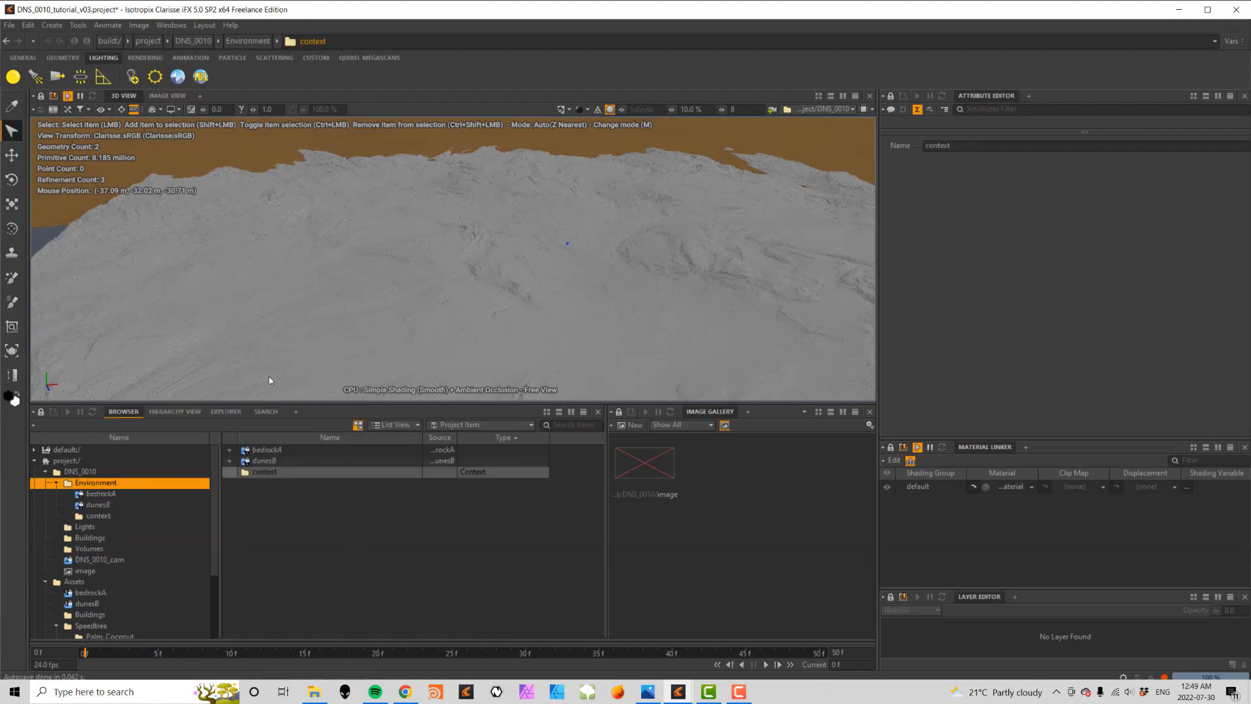
click(274, 472)
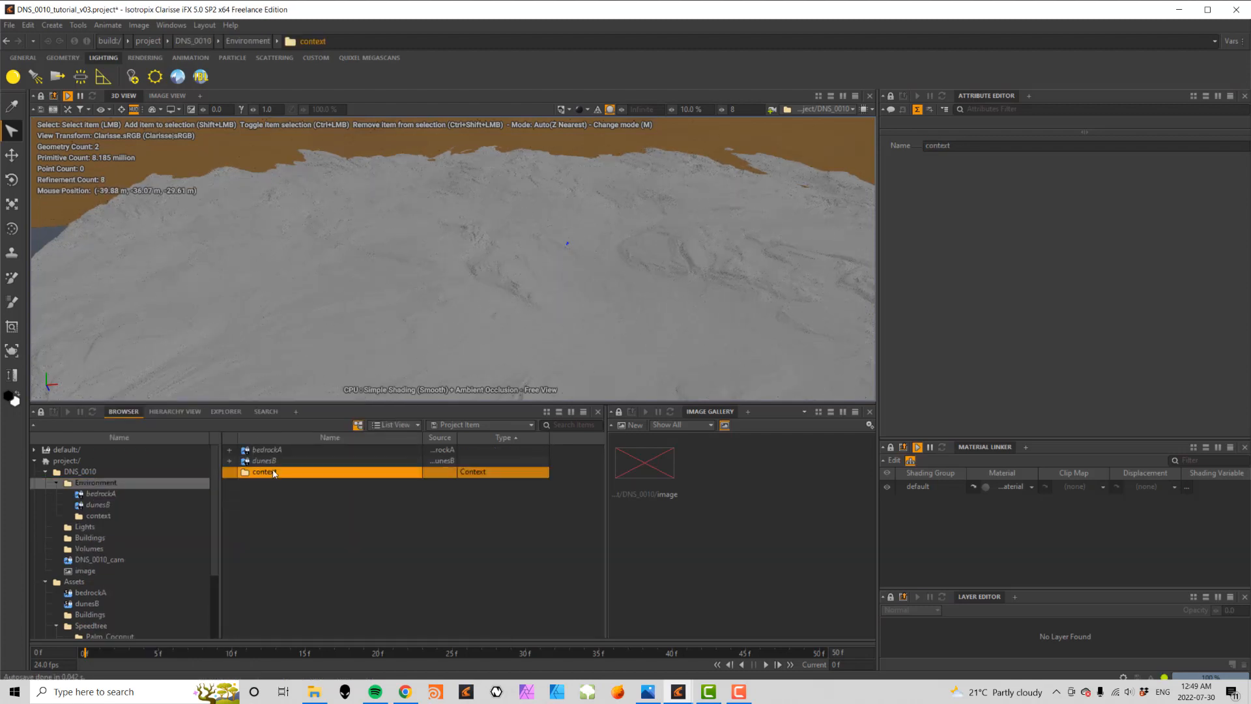
click(274, 472)
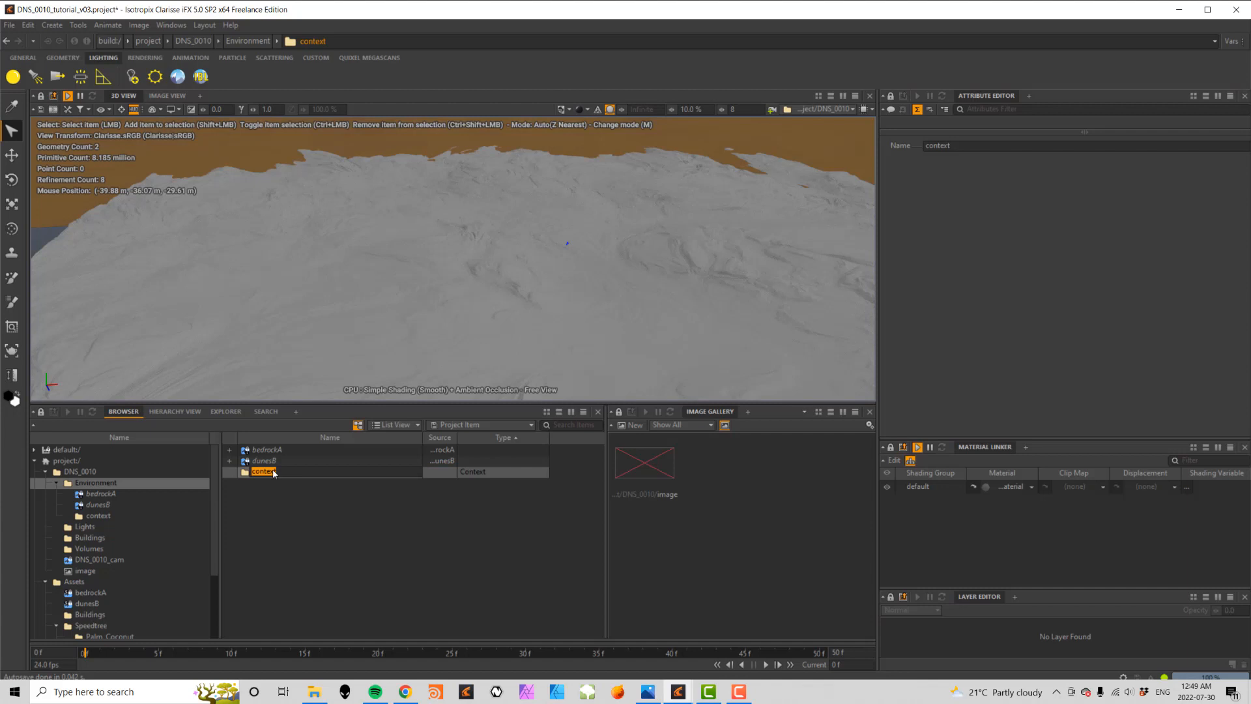
text(Shrubs)
key(Return)
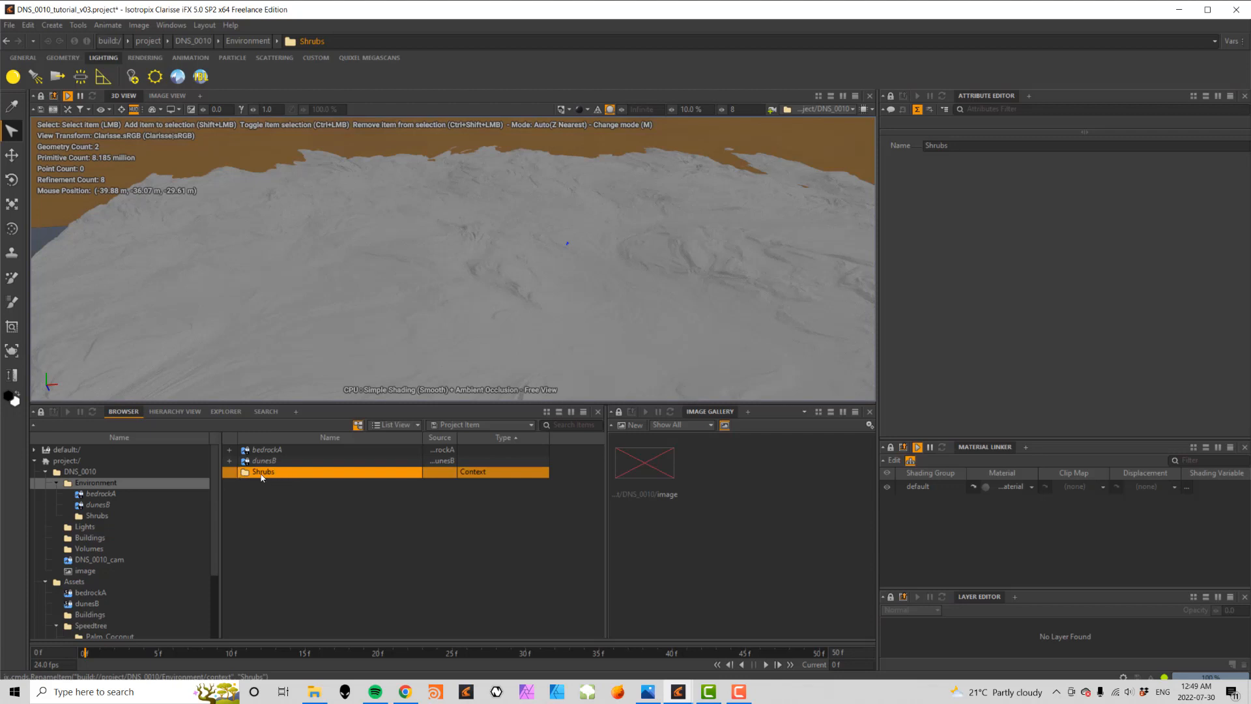
- Create an instance of Firebush_Field_1_obj from the Firebush assets in the Shrubs context
scroll(216, 501, down, 2)
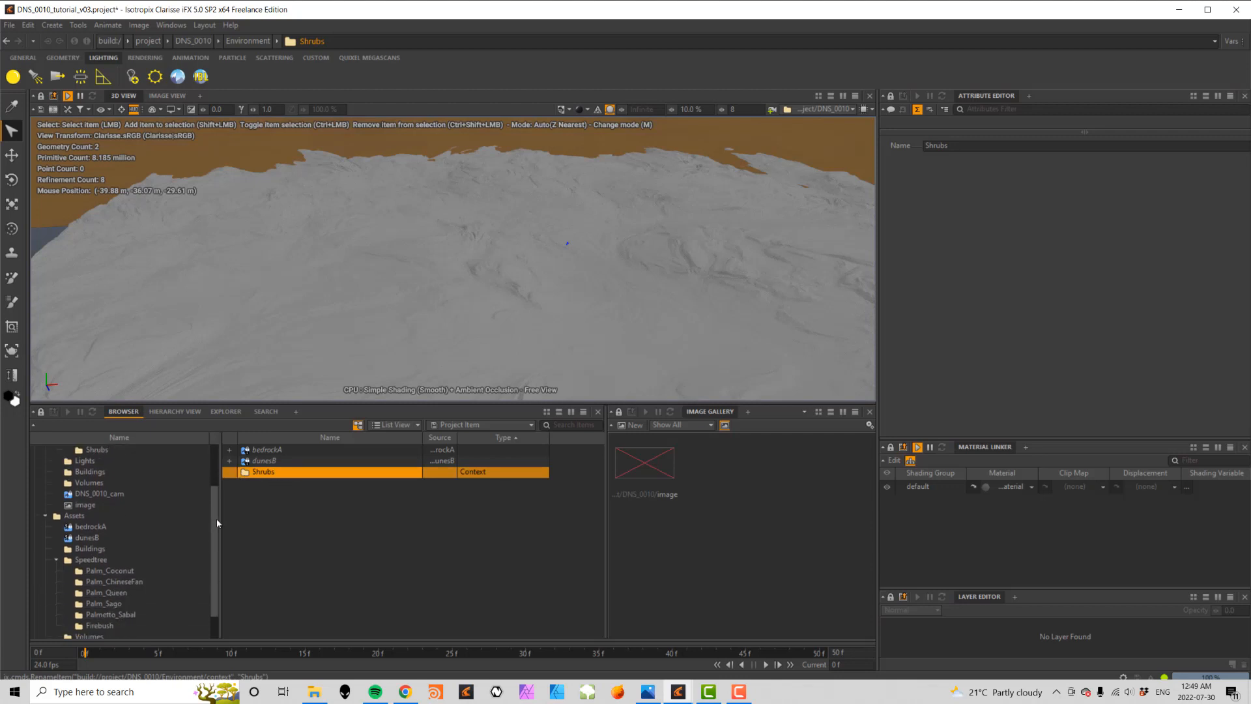
click(100, 625)
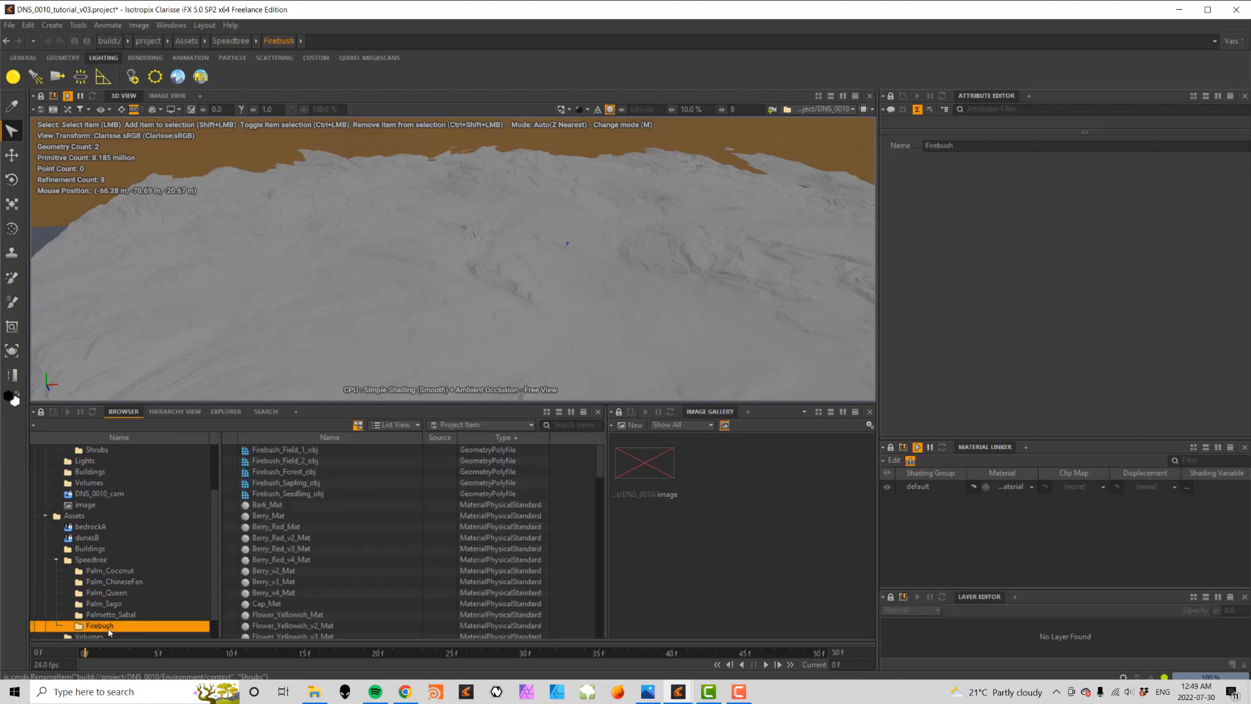
click(268, 451)
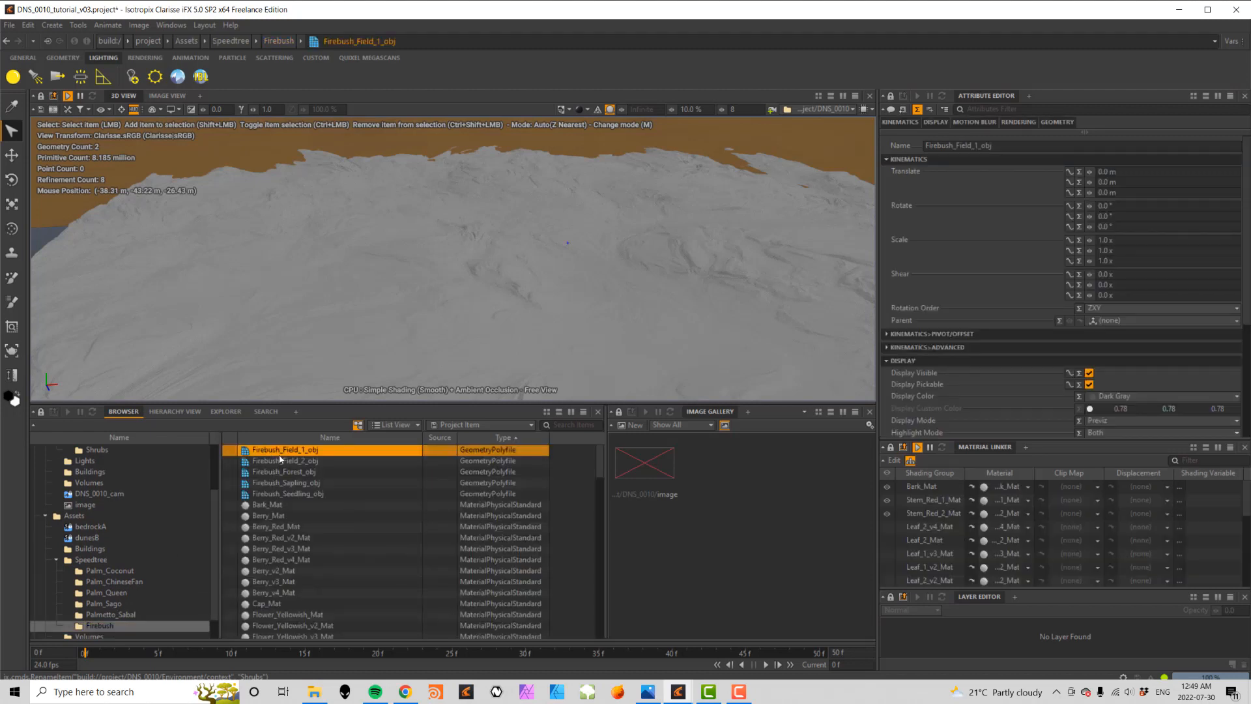
drag(284, 451, 102, 449)
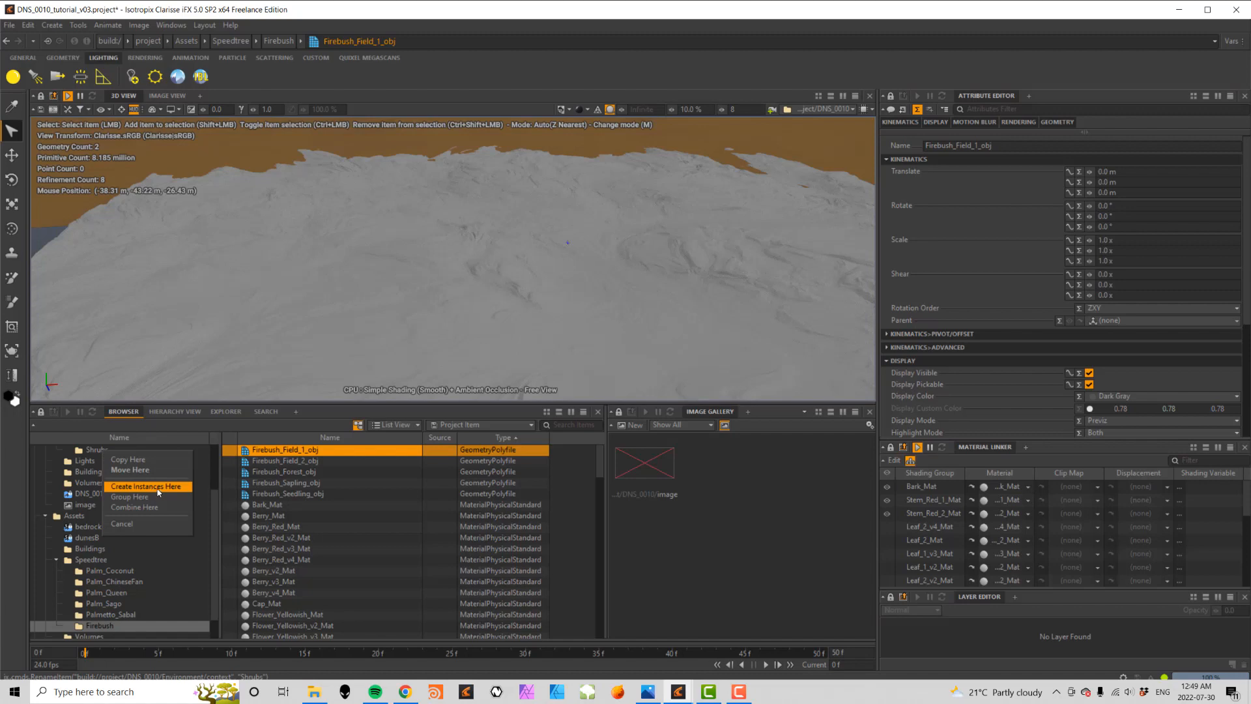
click(158, 490)
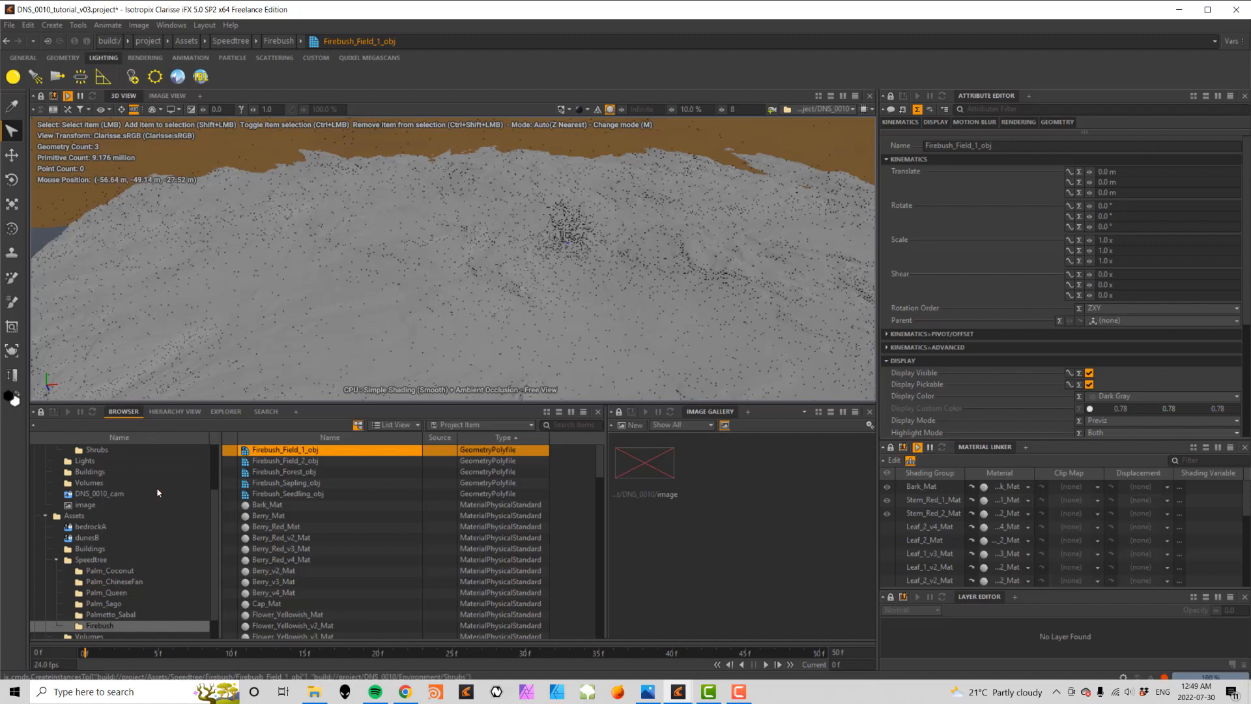
- Move the Firebush_Field_1_obj instance about -8.65 m along the X axis
click(565, 222)
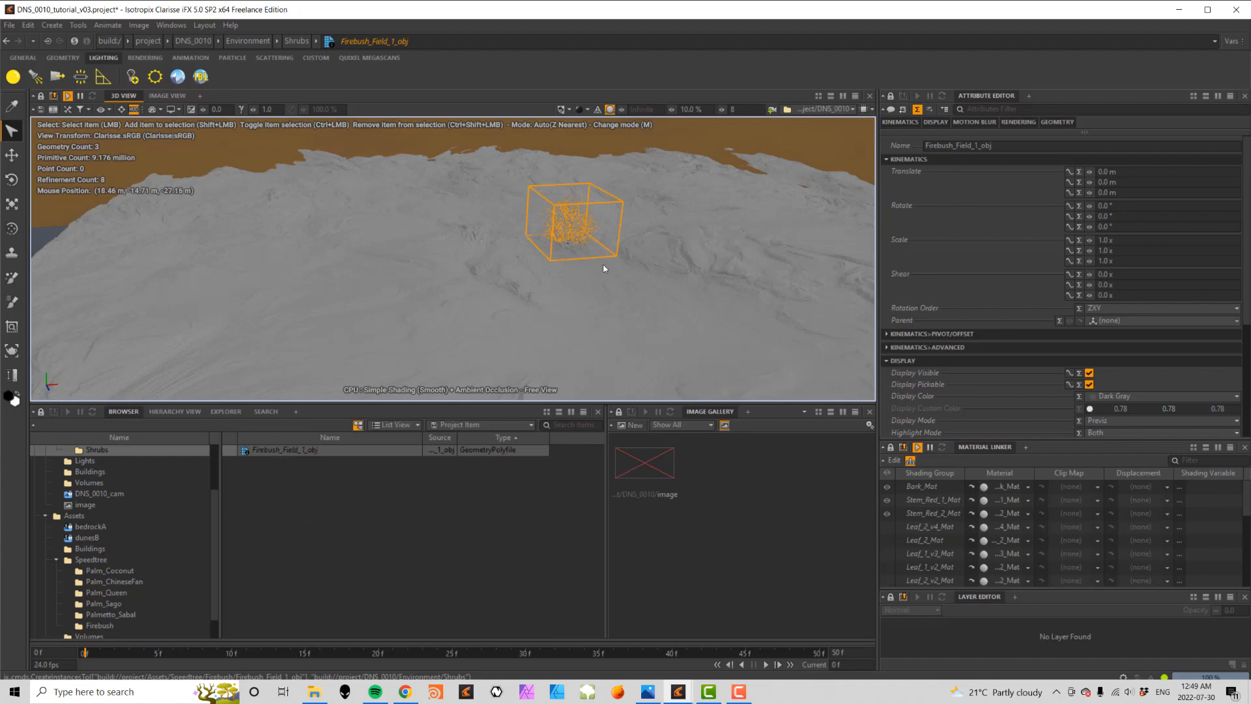
key(w)
drag(581, 241, 512, 246)
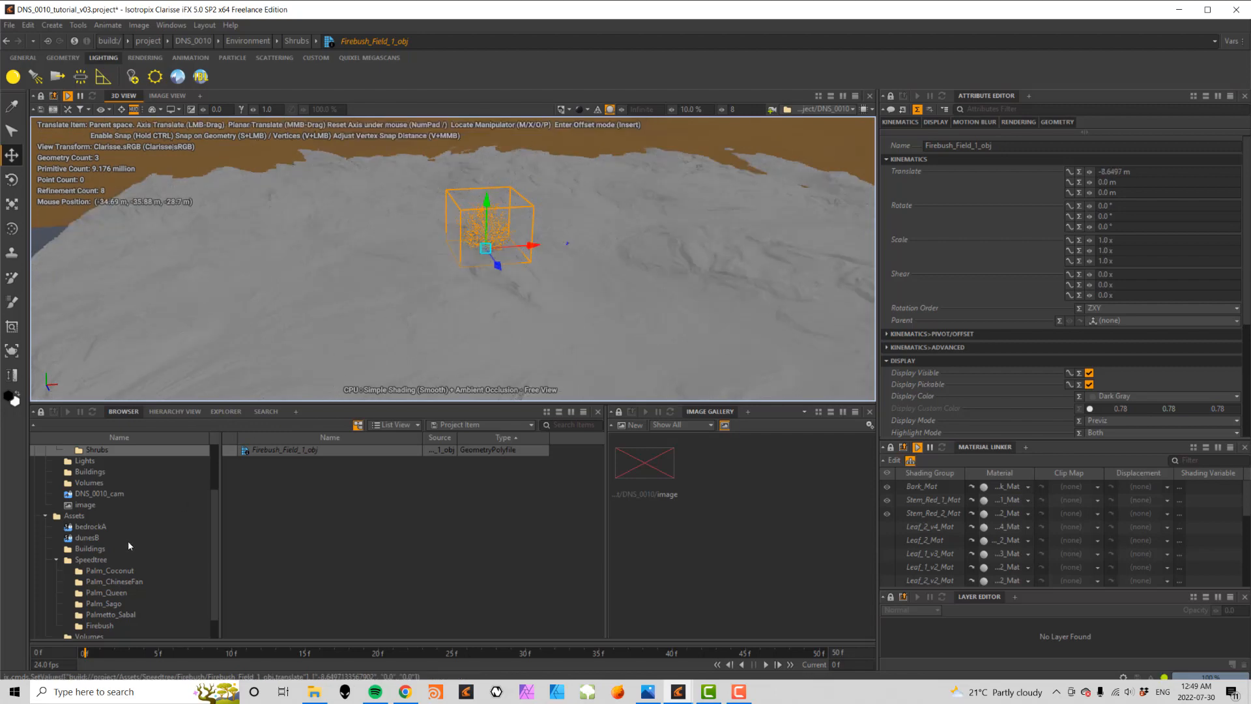
- Reset the X translation of the source Firebush_Field_1_obj in the Firebush assets to 0
click(108, 624)
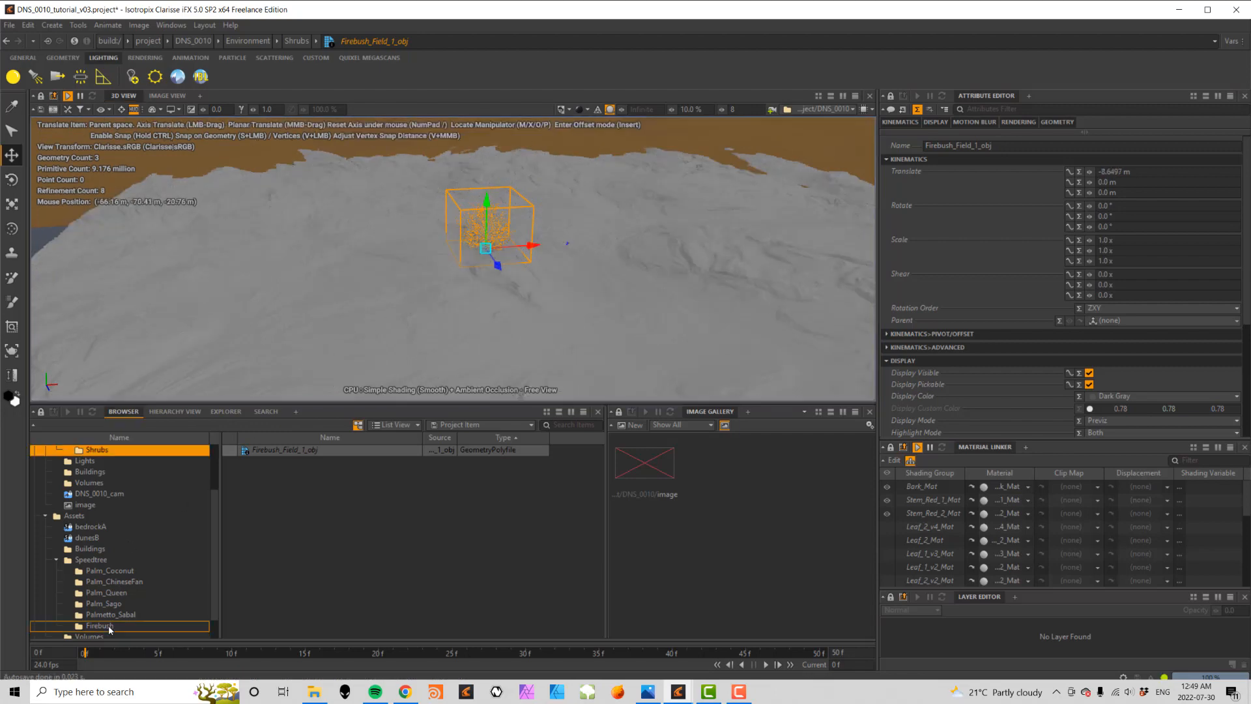
click(297, 450)
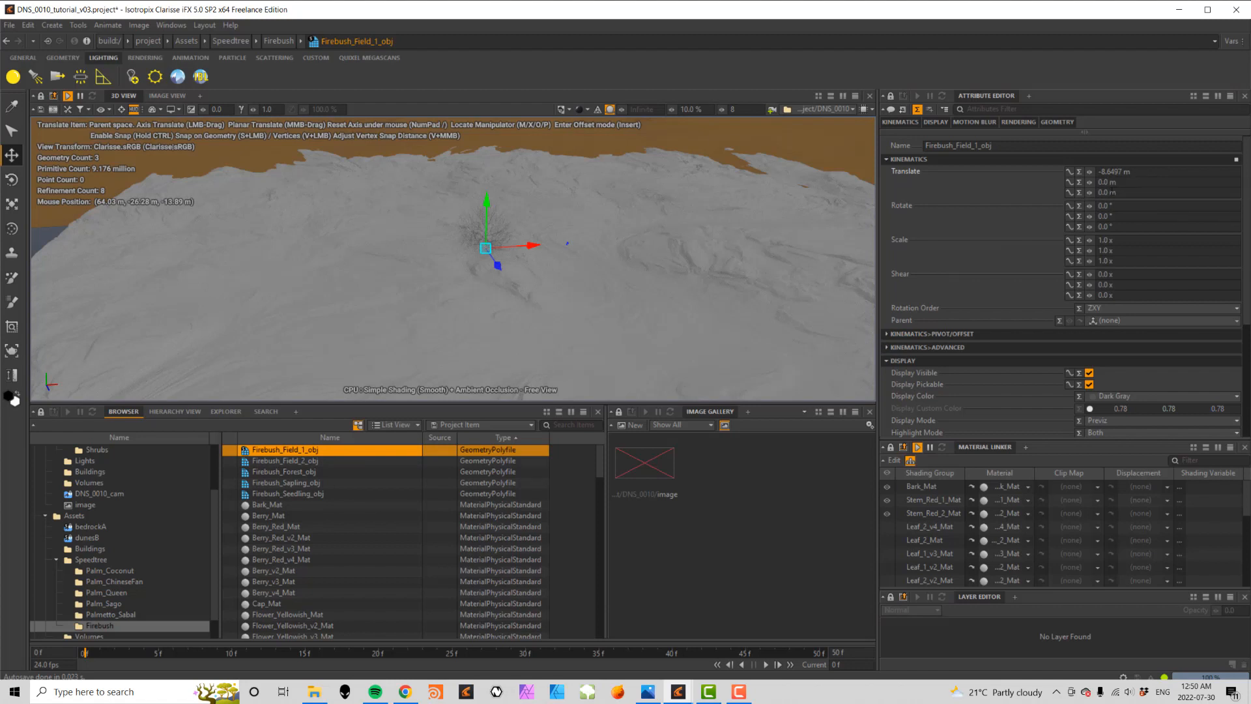
click(1149, 172)
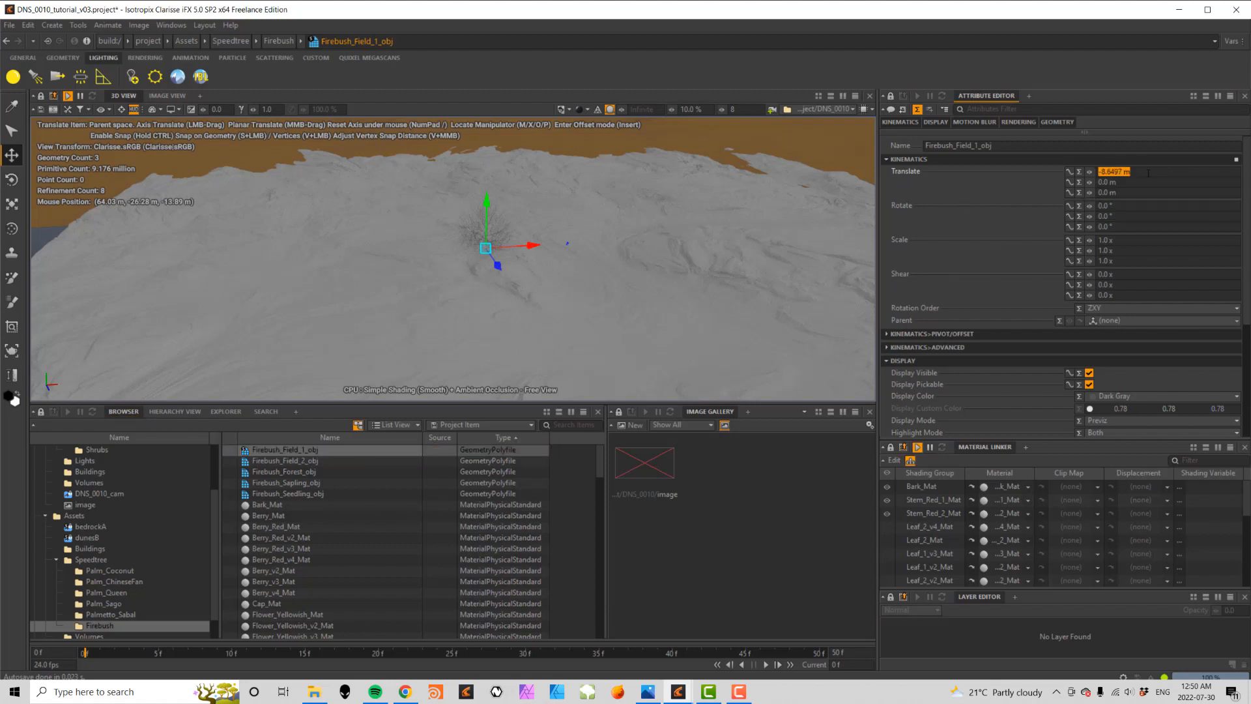
text(0)
key(Tab)
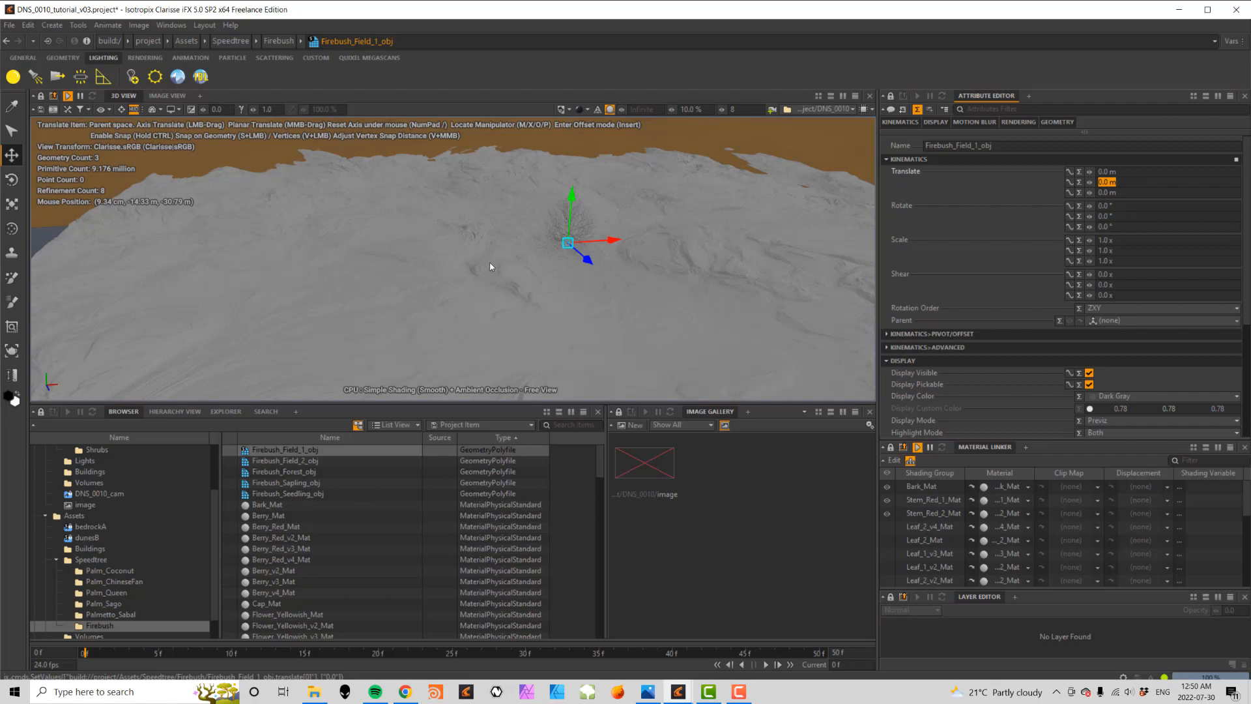
- Localize the Translate attribute of the Firebush_Field_1_obj instance in Shrubs and move it to about -6.89 m along X
scroll(212, 456, up, 2)
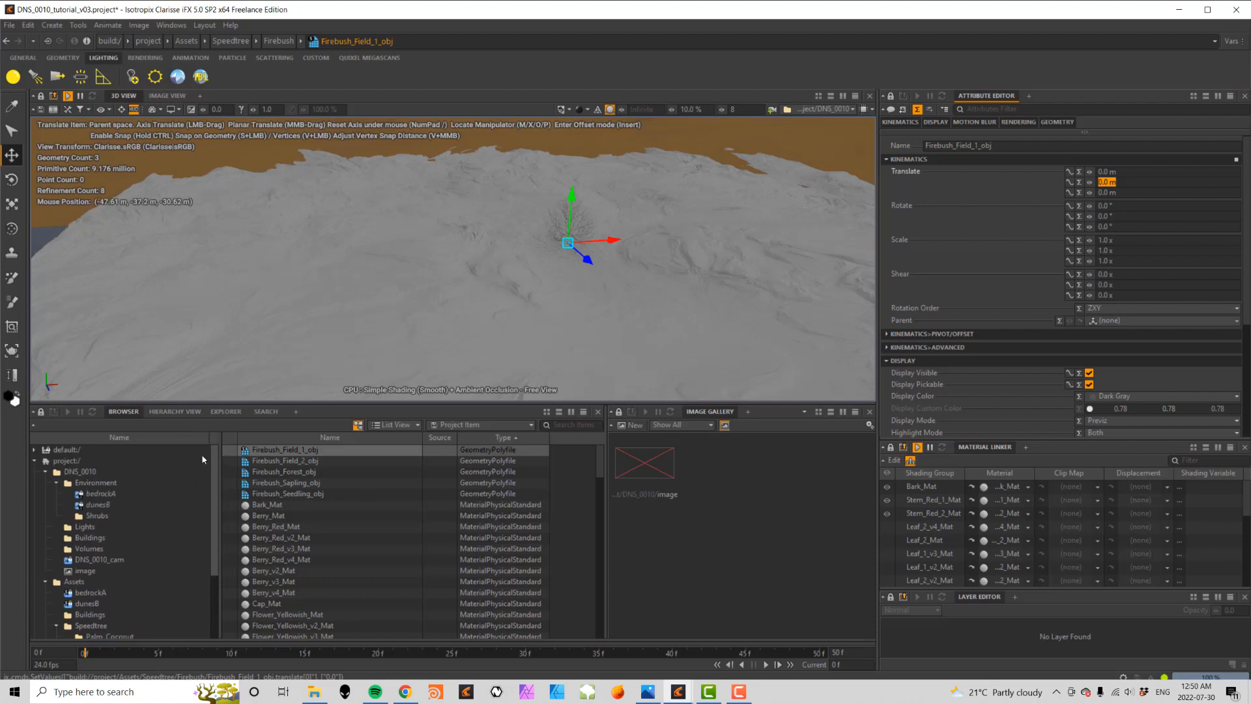
click(98, 515)
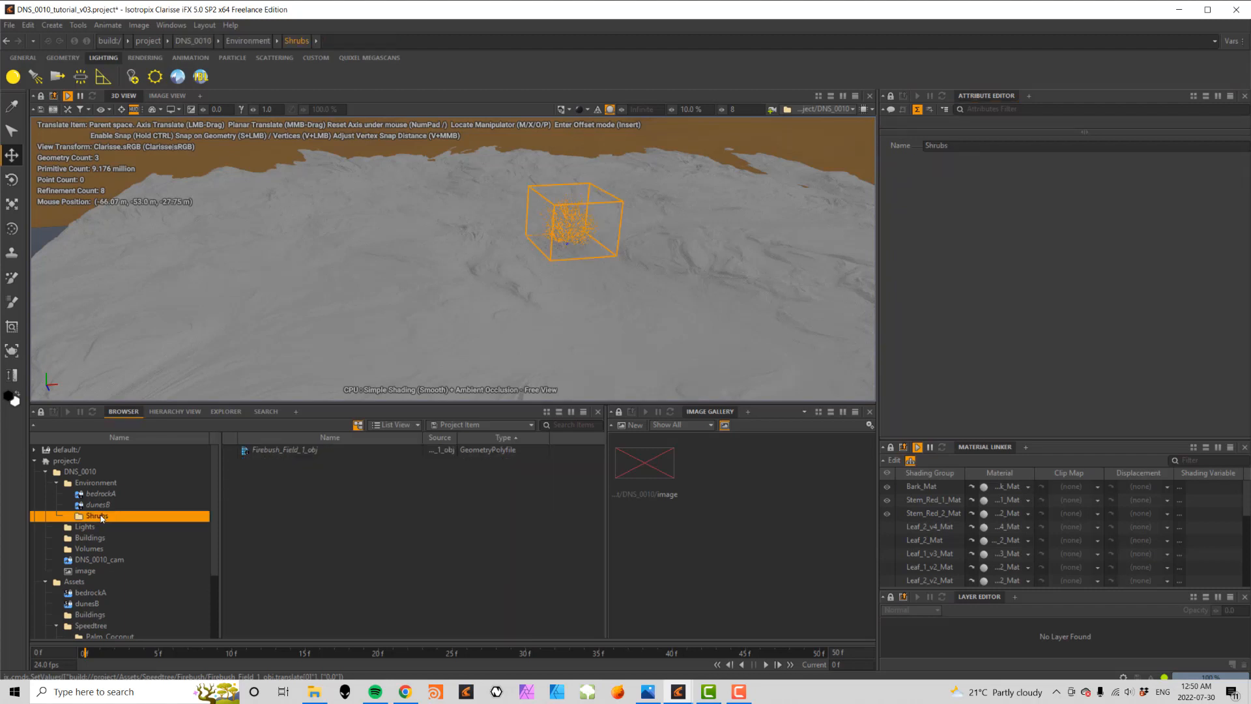
click(285, 451)
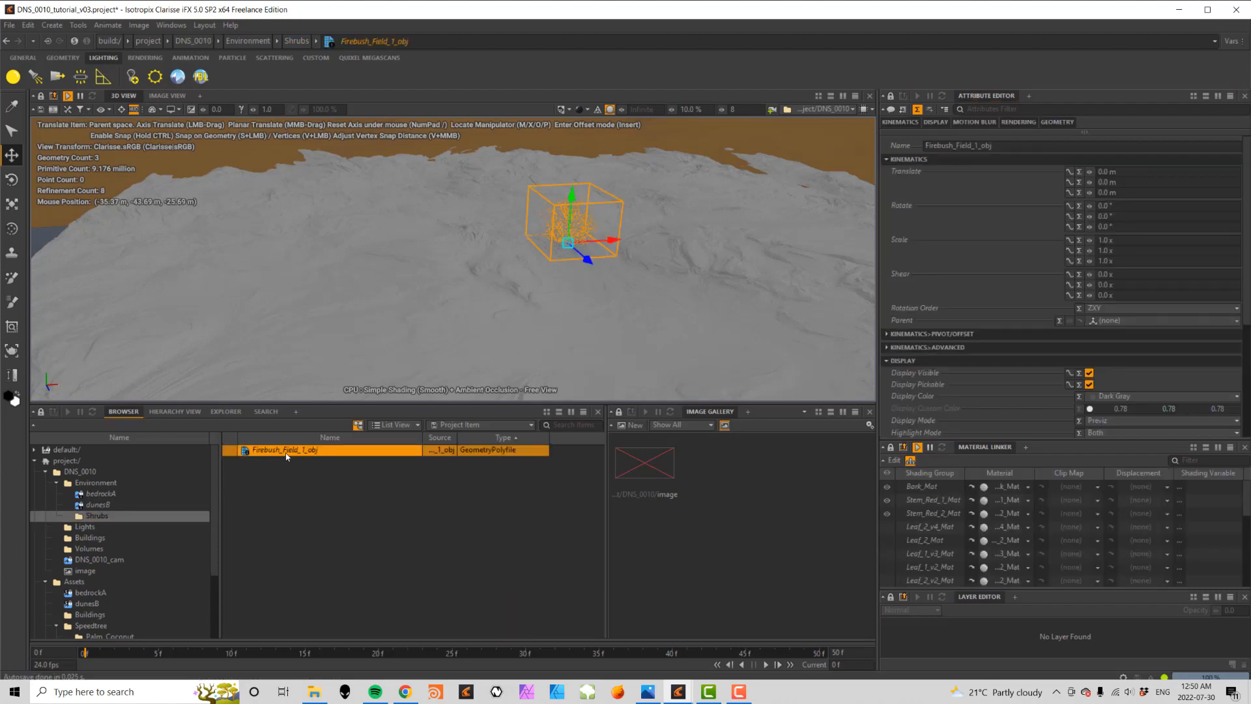
right_click(906, 170)
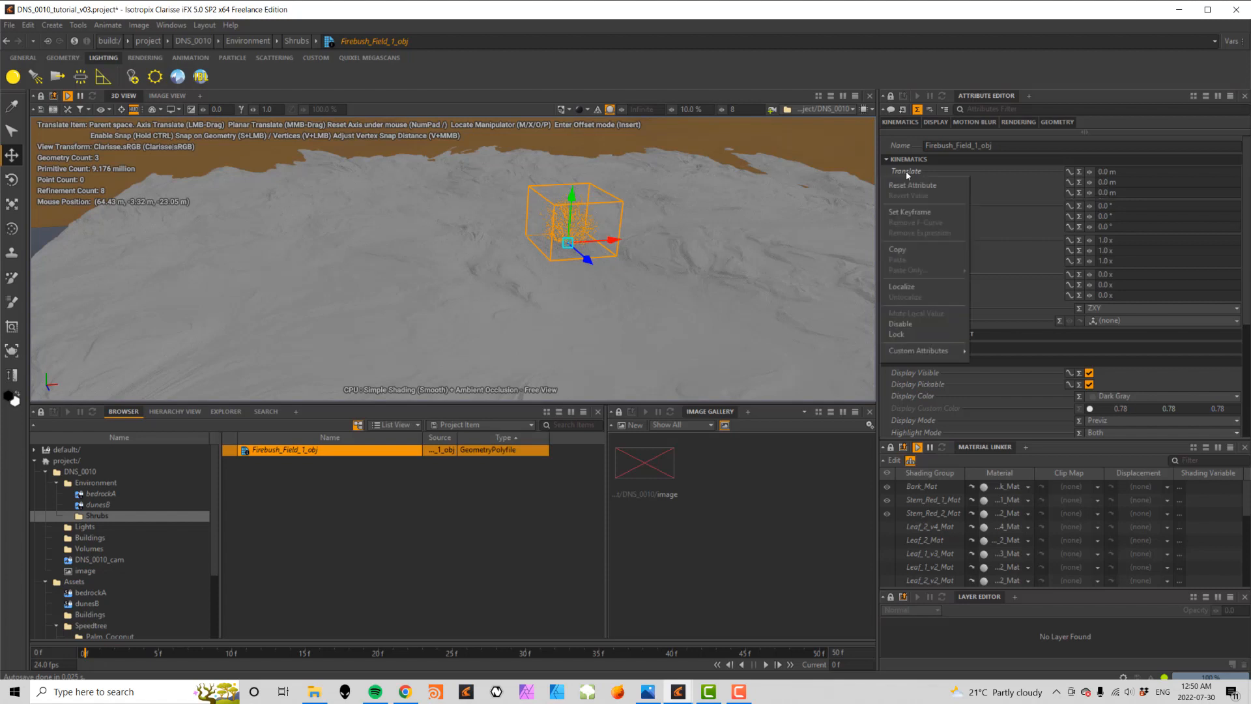
click(909, 288)
drag(631, 254, 585, 249)
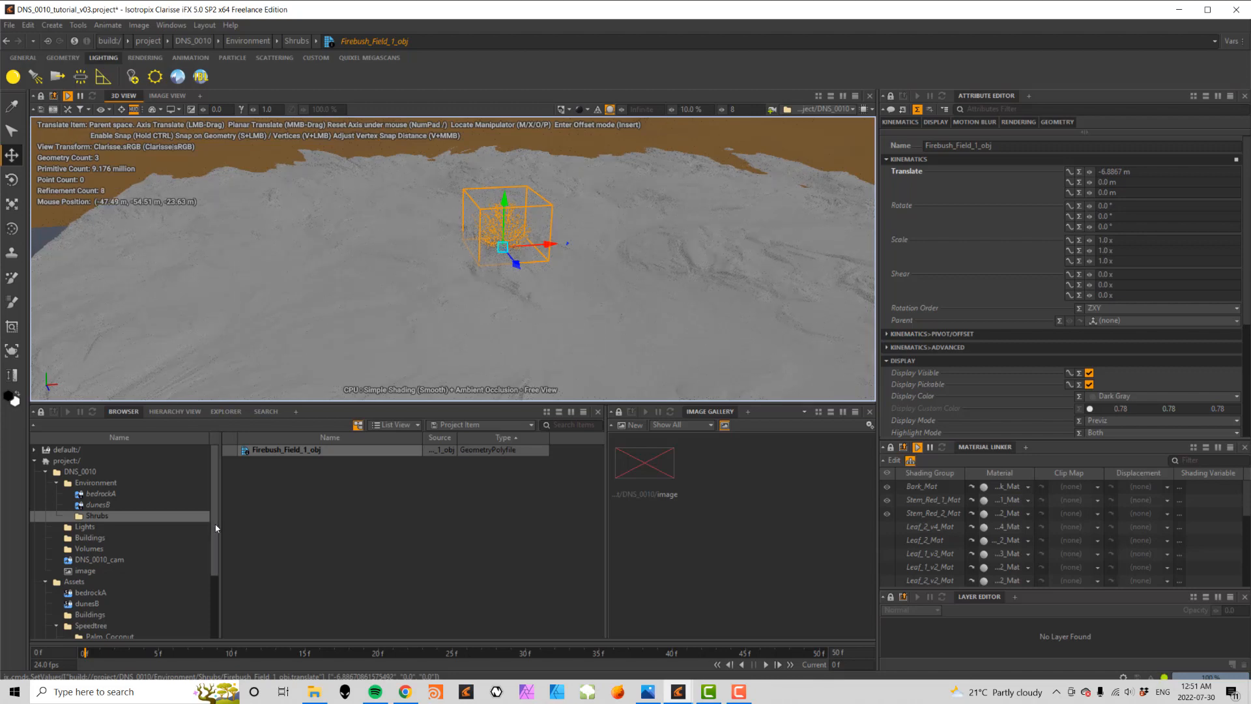
- Check the translation values of the source Firebush_Field_1_obj in the Firebush assets
scroll(163, 570, down, 3)
click(104, 635)
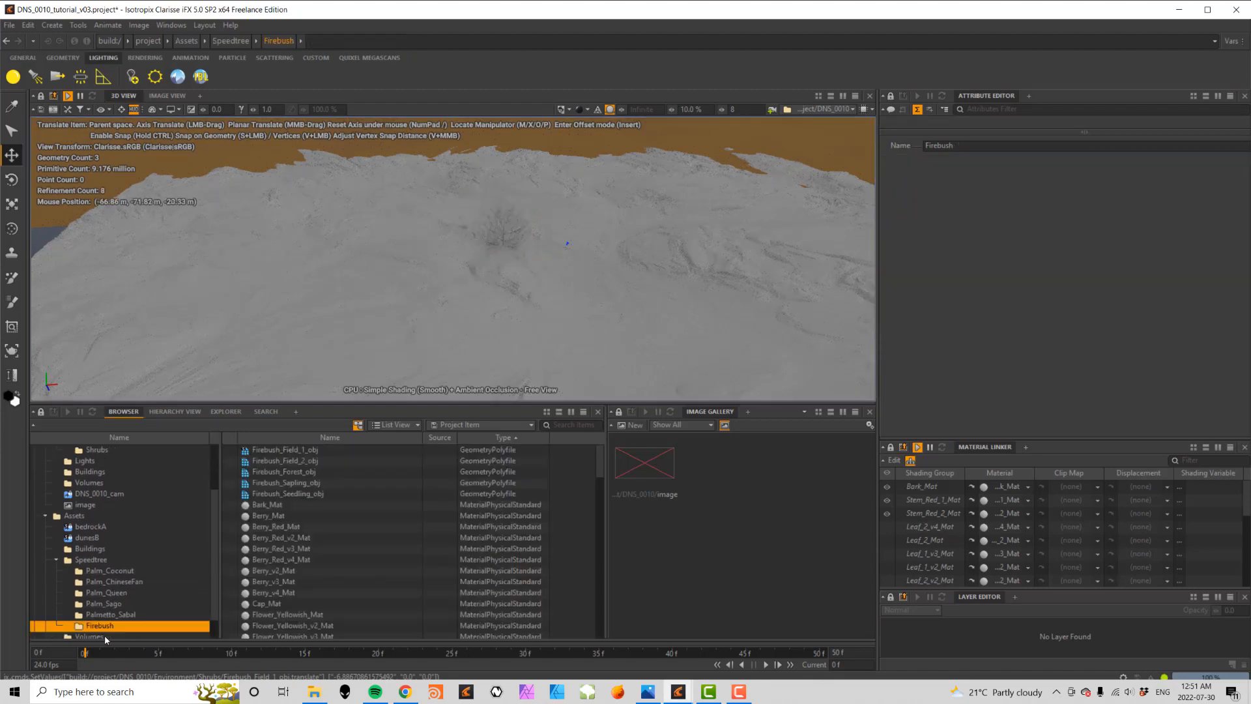
click(293, 451)
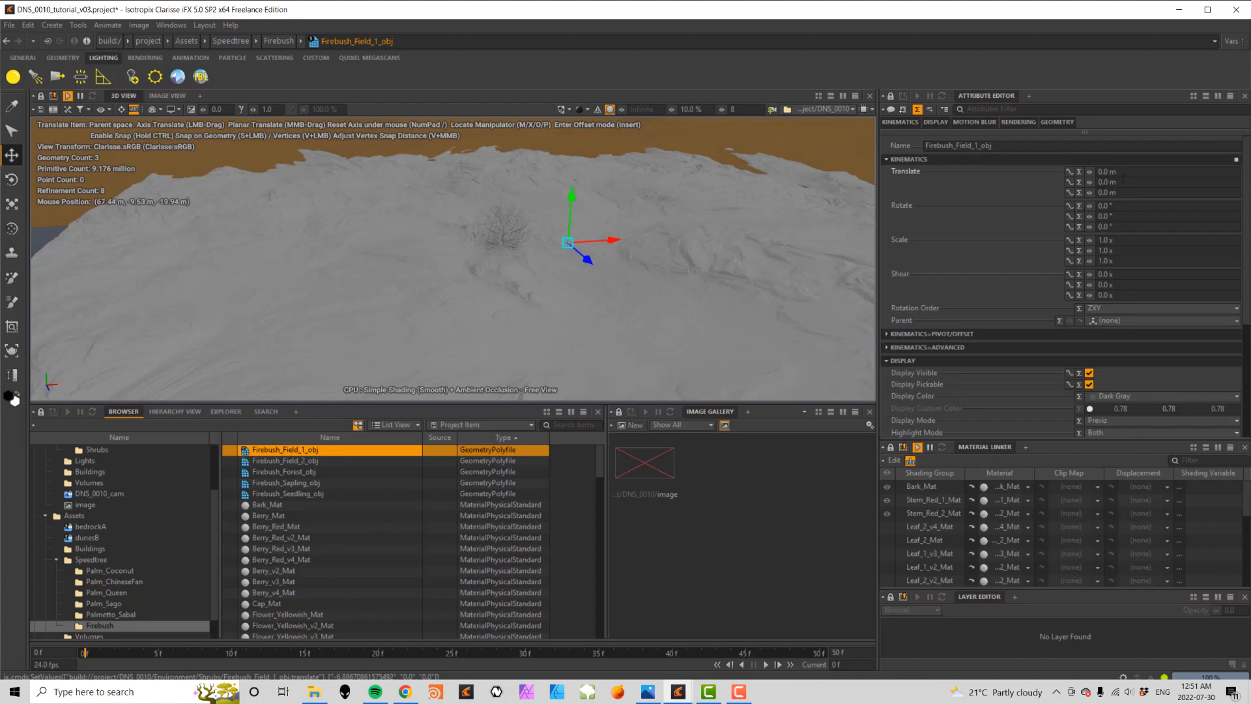
- Localize Rotate and Scale on the Shrubs instance of Firebush_Field_1_obj and move it to about -11.7 m along X
click(503, 232)
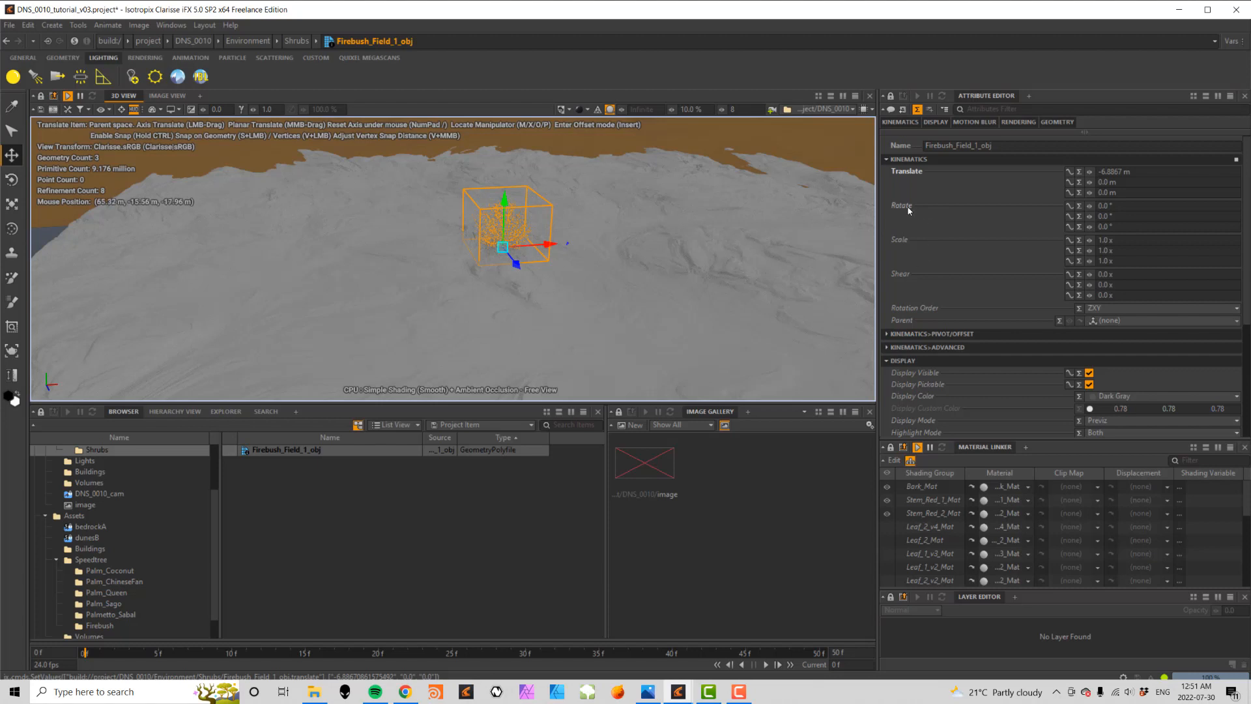
right_click(888, 212)
click(904, 321)
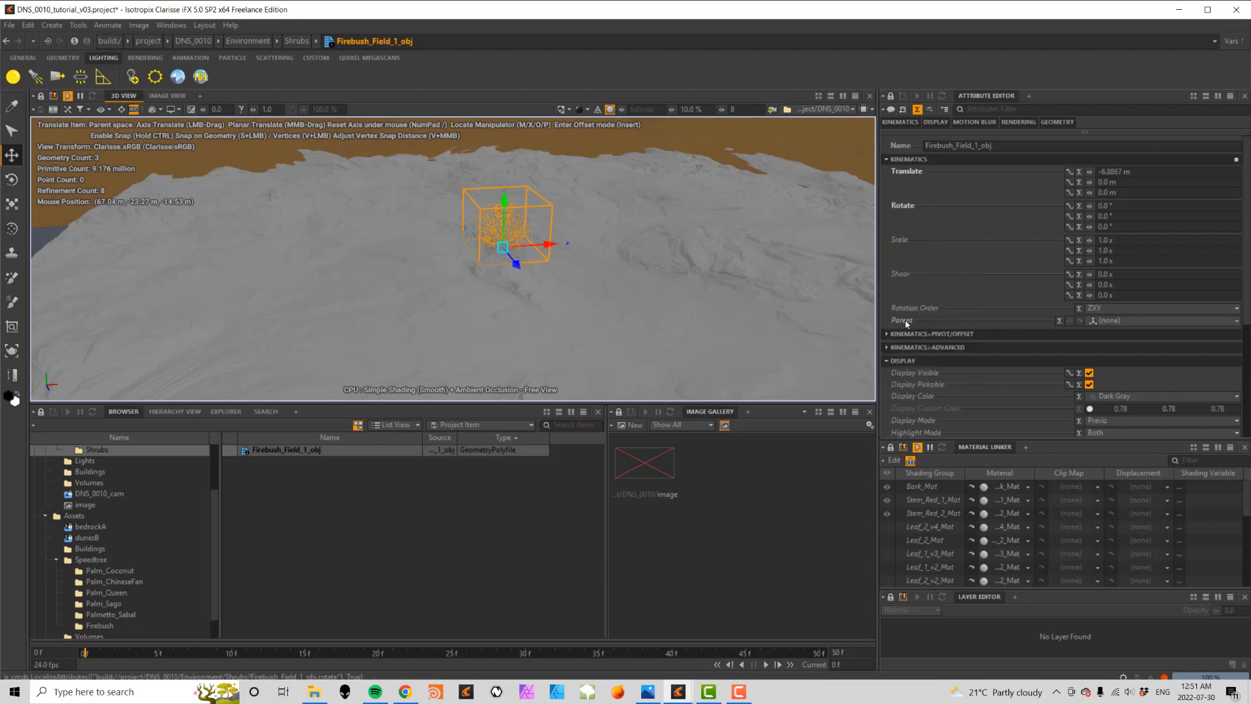
right_click(900, 240)
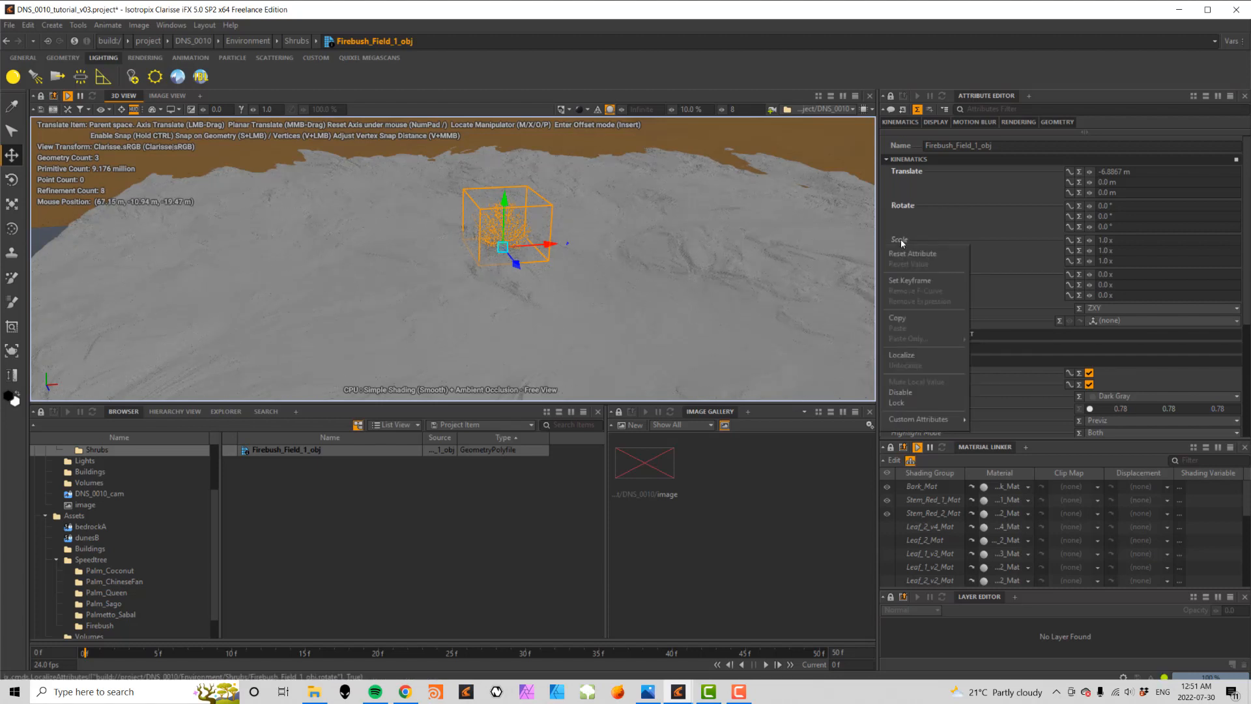
click(910, 356)
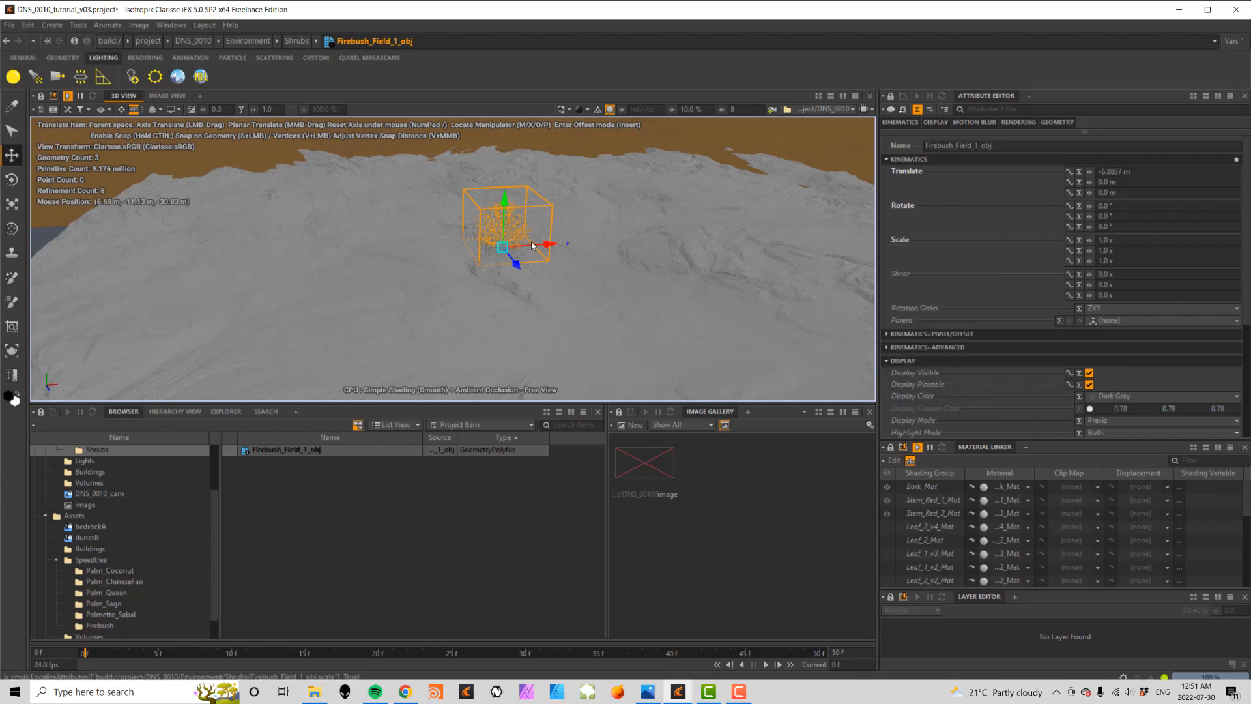
drag(539, 247, 493, 253)
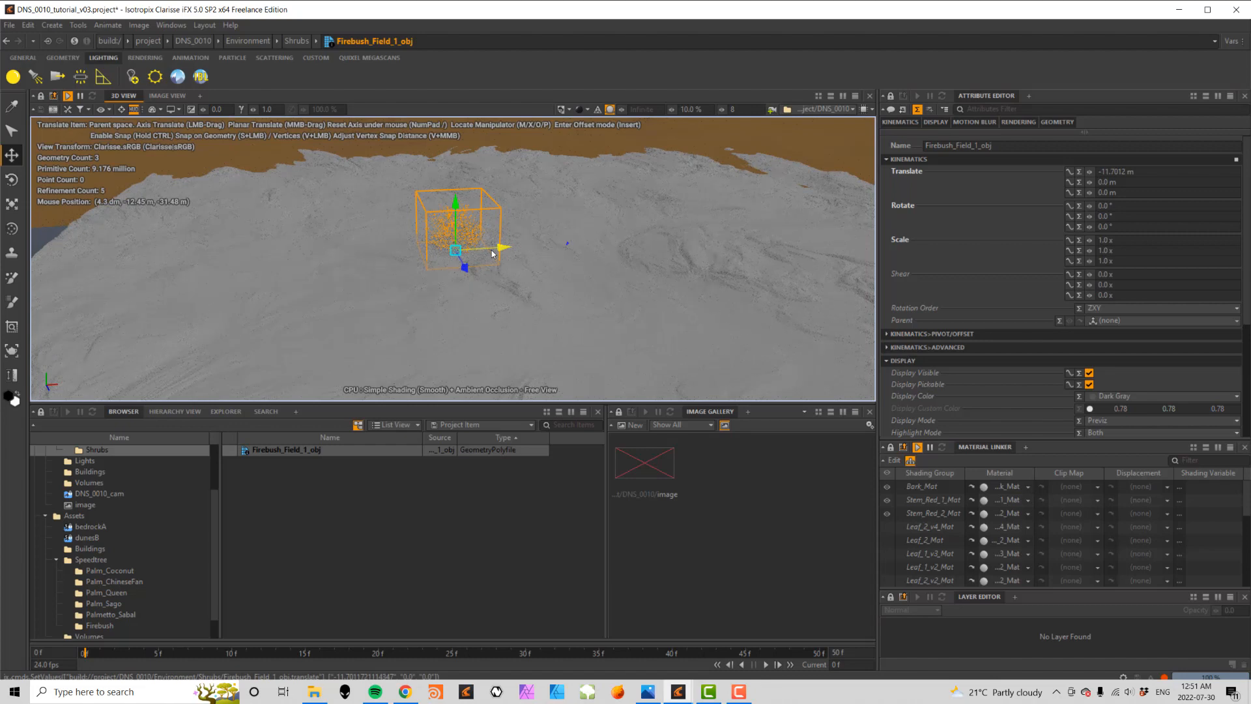
- Duplicate the Firebush_Field_1_obj instance in Shrubs and move the copy to about -20.9 m along X
key(ctrl+c)
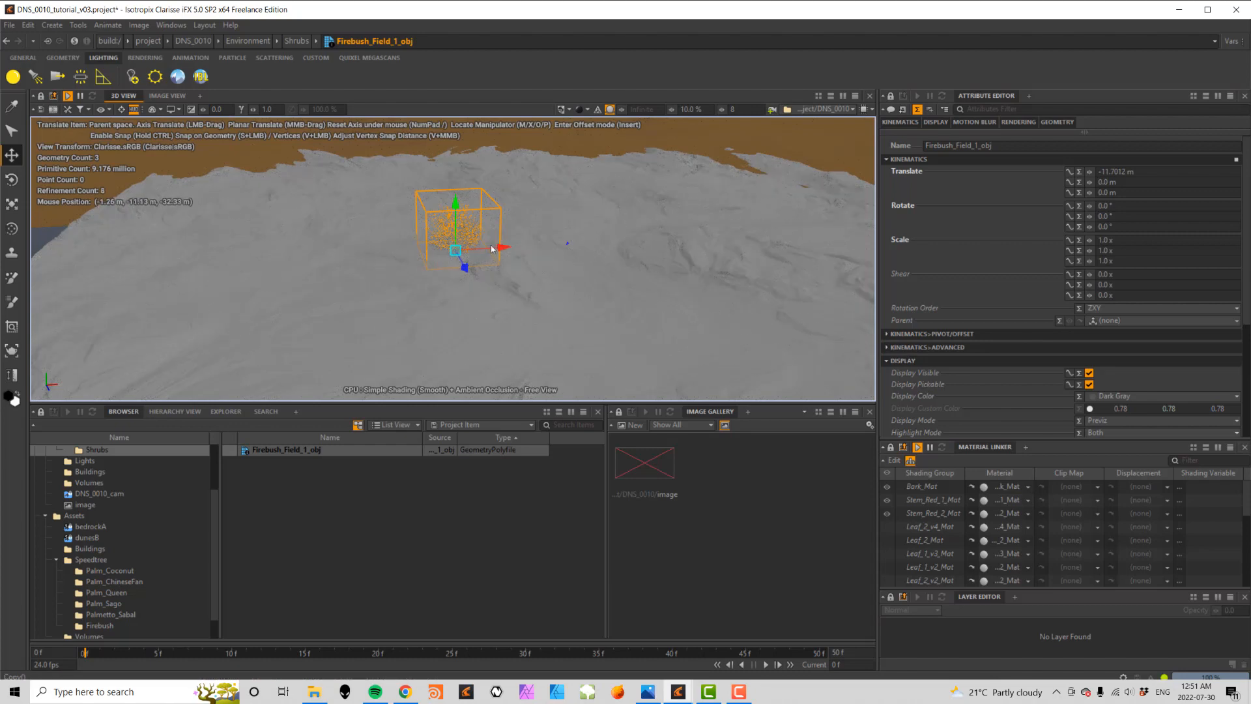
key(ctrl+v)
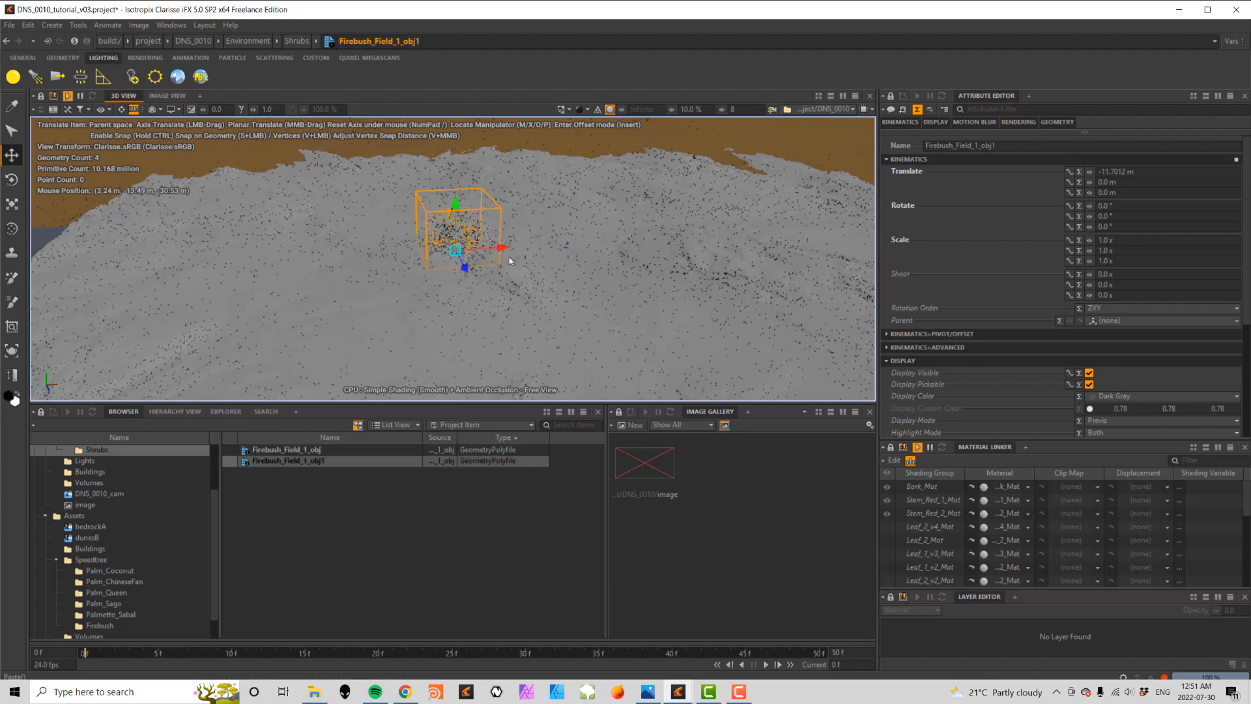
drag(483, 252, 390, 254)
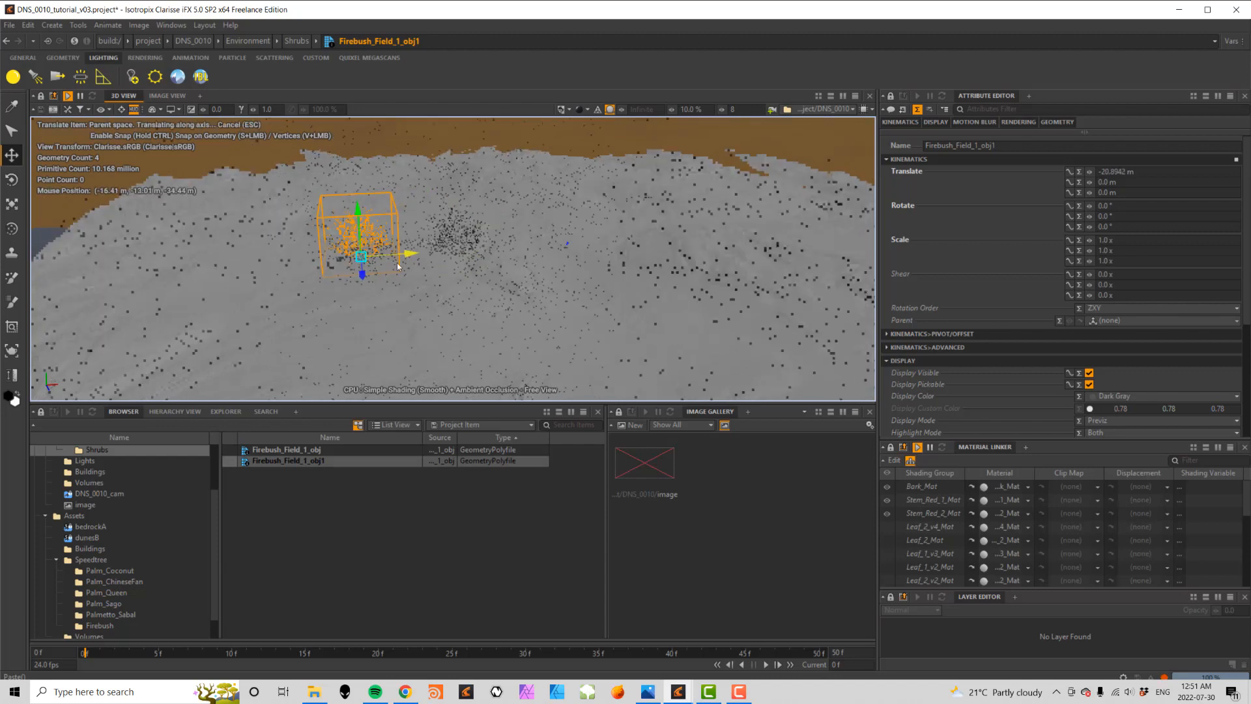
click(455, 239)
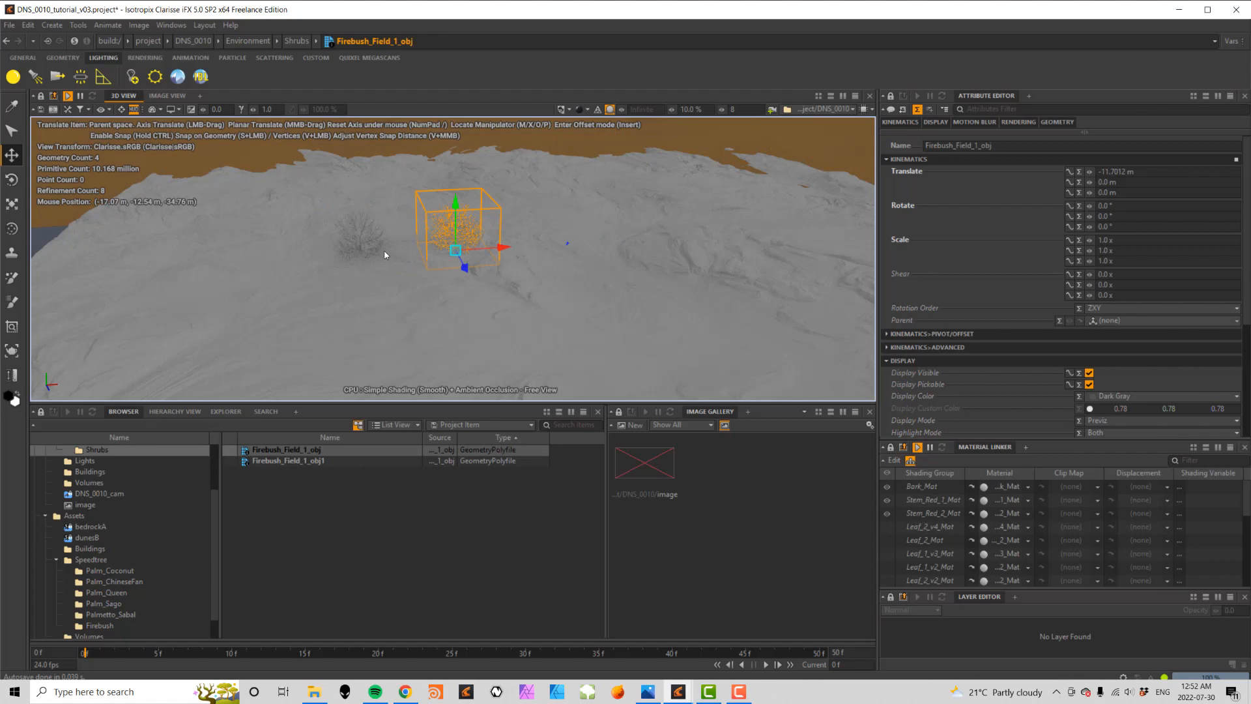
- Create instances of Firebush_Field_2_obj, Firebush_Forest_obj, Firebush_Sapling_obj and Firebush_Seedling_obj from the Firebush assets in the Shrubs context
scroll(212, 500, down, 3)
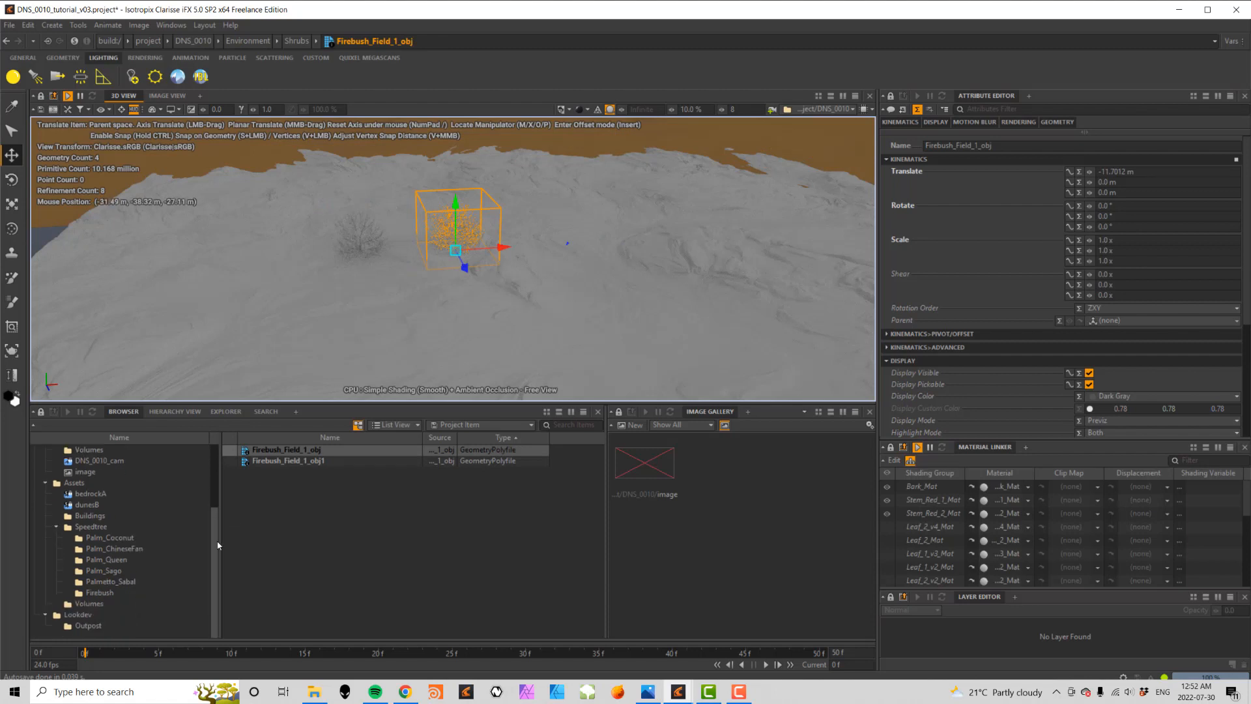
click(100, 592)
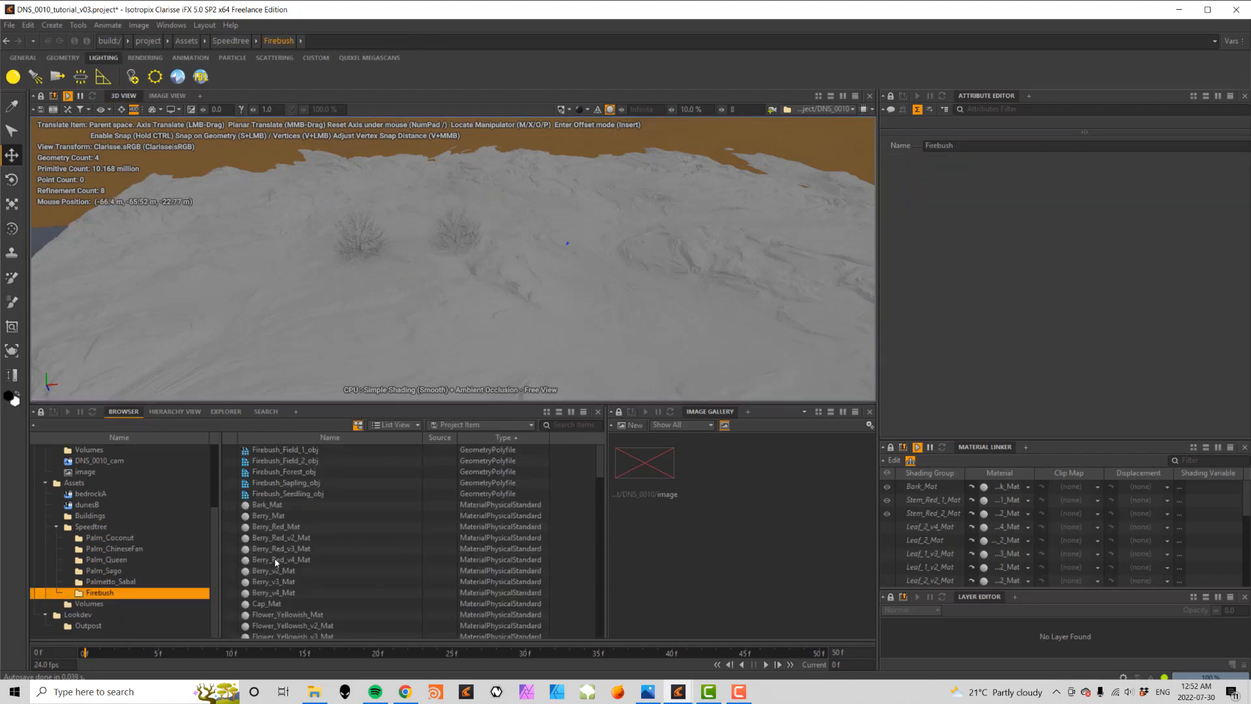
click(310, 461)
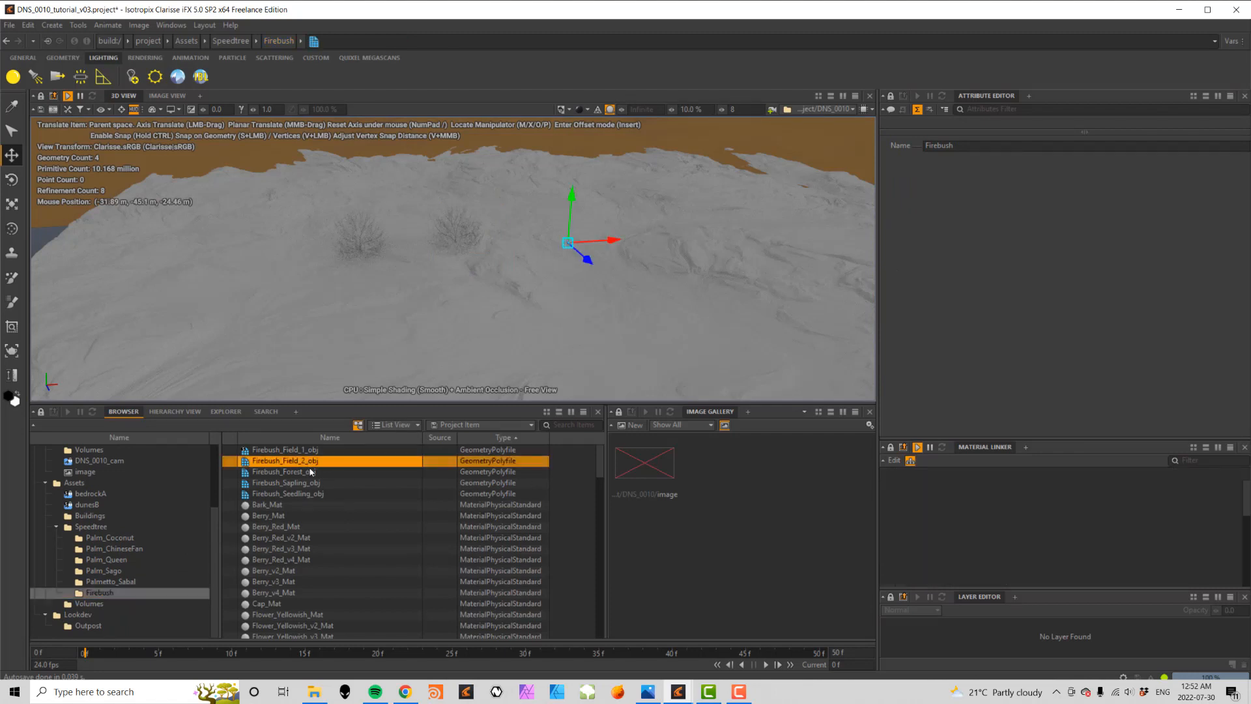
shift+click(311, 493)
drag(213, 516, 217, 456)
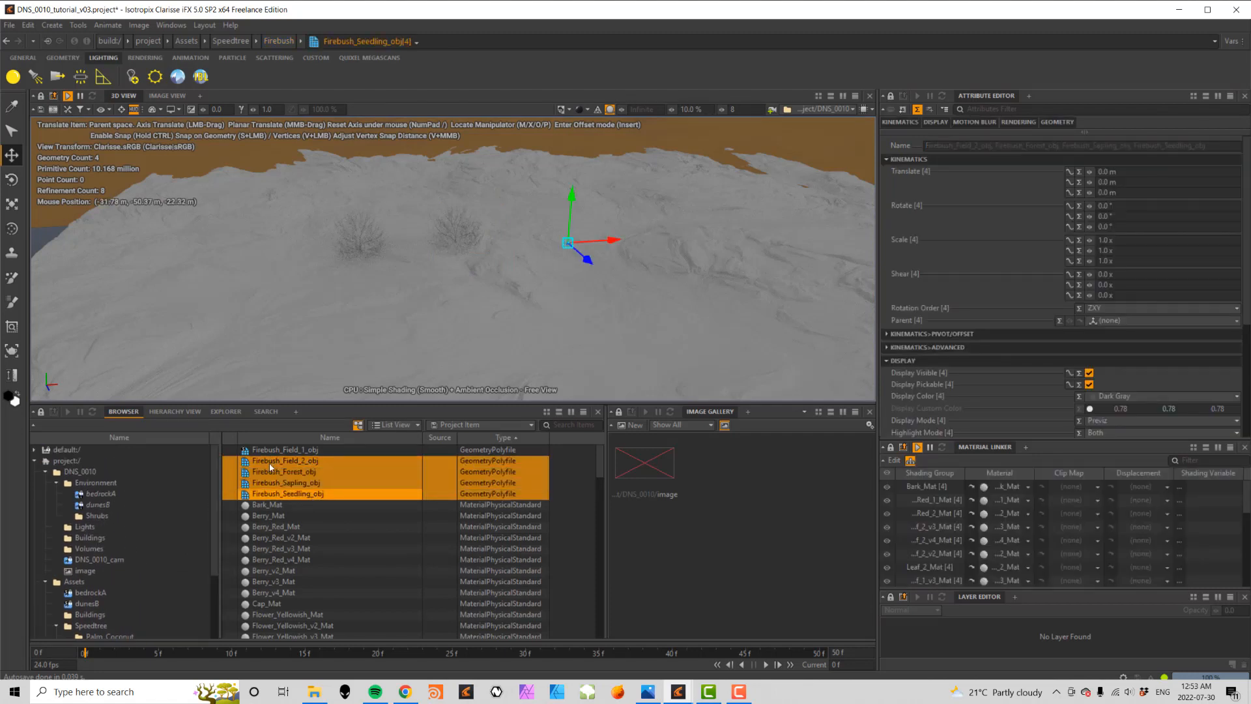
drag(238, 461, 101, 521)
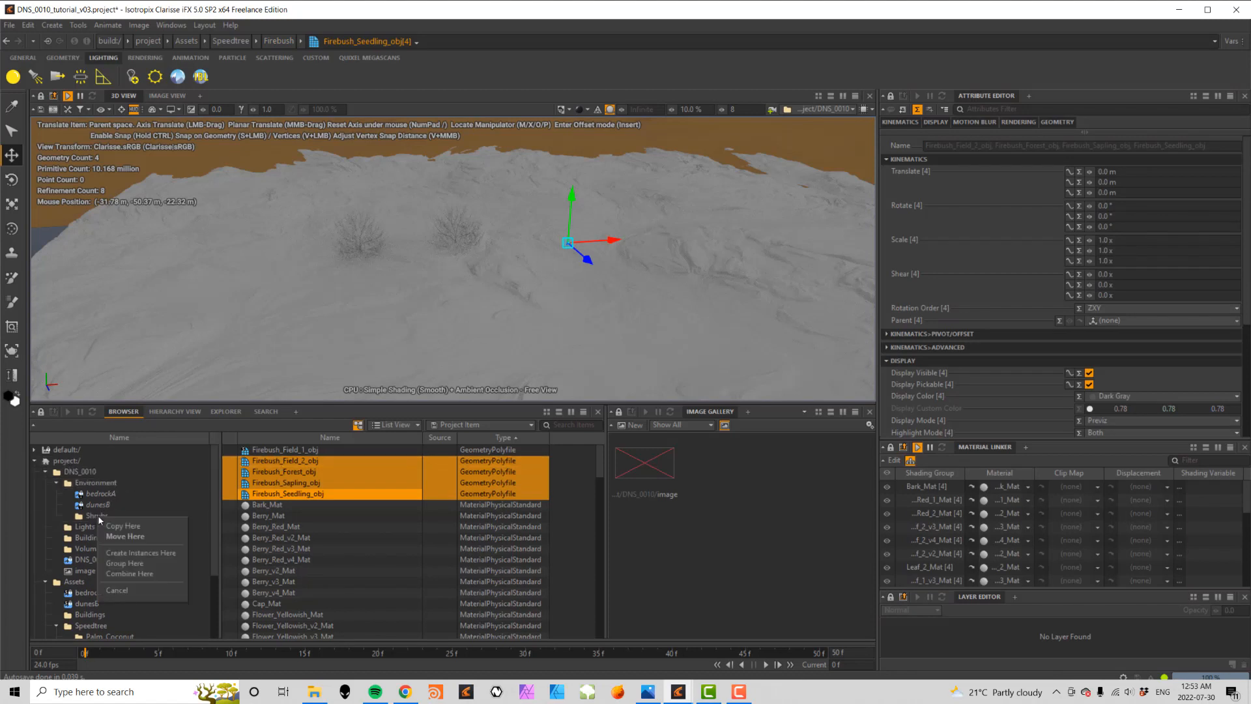
click(142, 553)
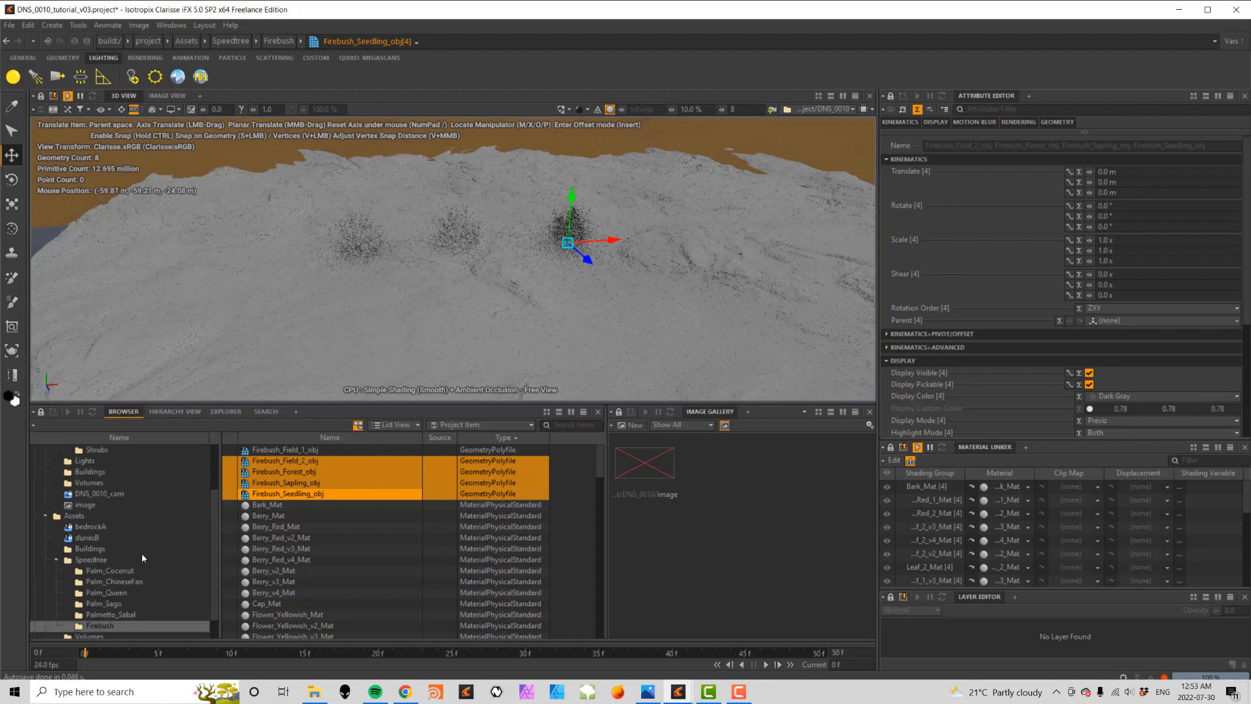
- Spread out the overlapping new shrubs along X and Z, with Firebush_Field_2_obj about 10.67 m along Z and Firebush_Sapling_obj about -4.68 m along X
click(97, 450)
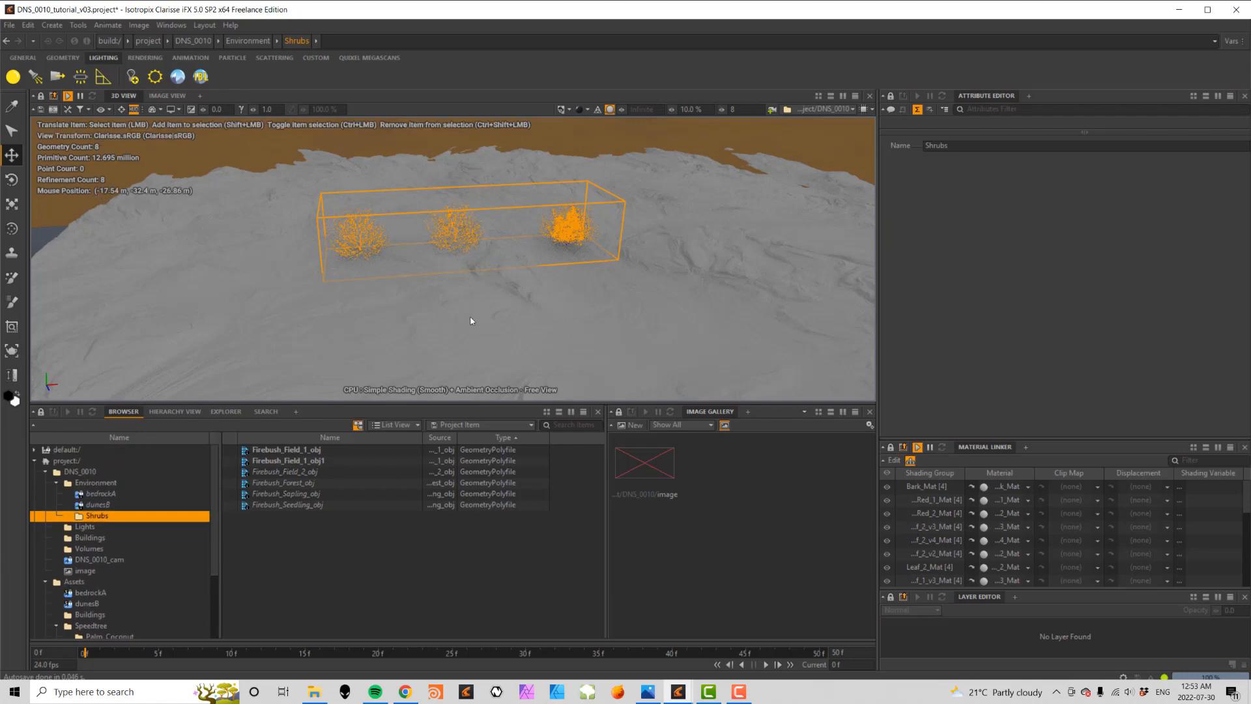
click(572, 221)
drag(599, 245, 669, 243)
click(577, 233)
drag(585, 256, 632, 297)
click(569, 229)
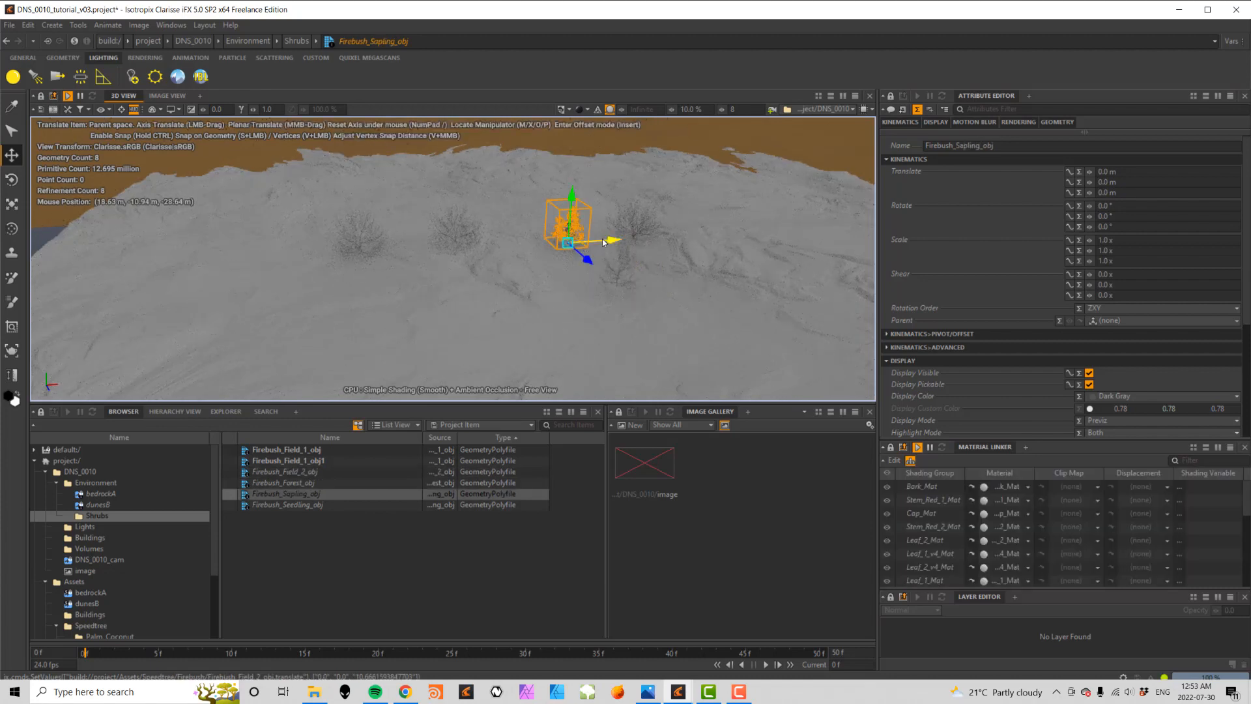
drag(603, 243, 560, 244)
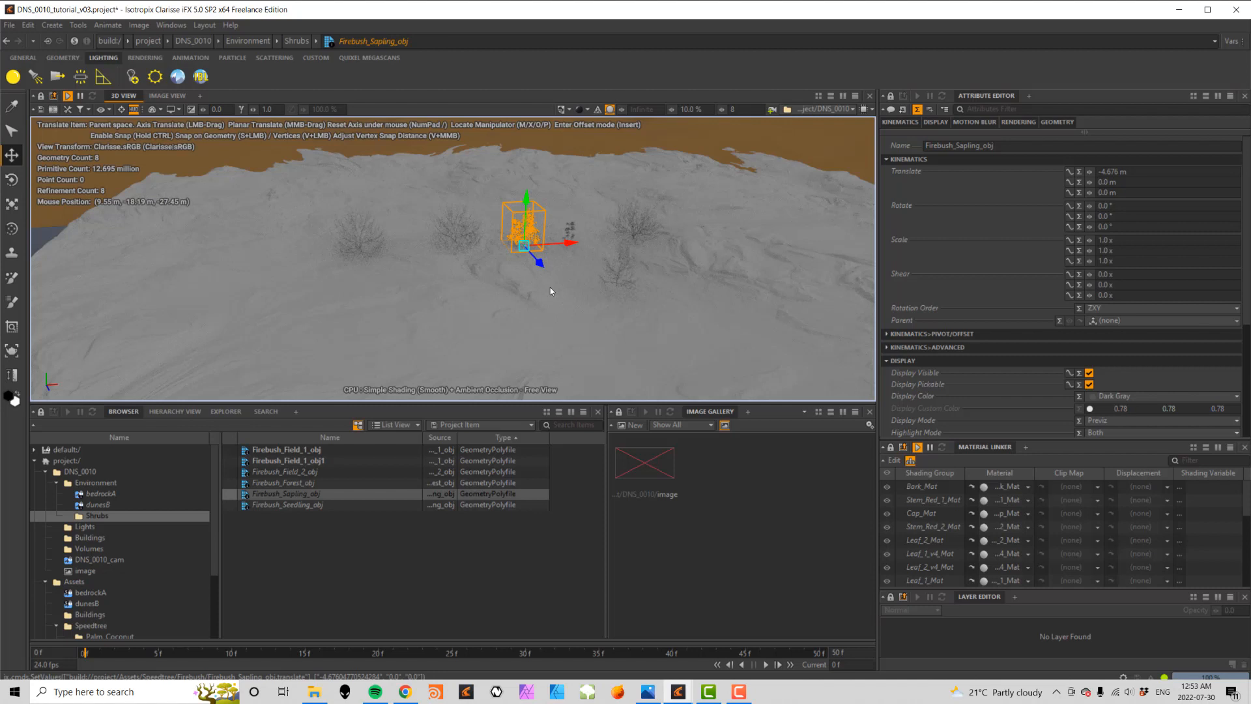
- Lock the bedrockA terrain geometry in the Assets context against editing
click(309, 289)
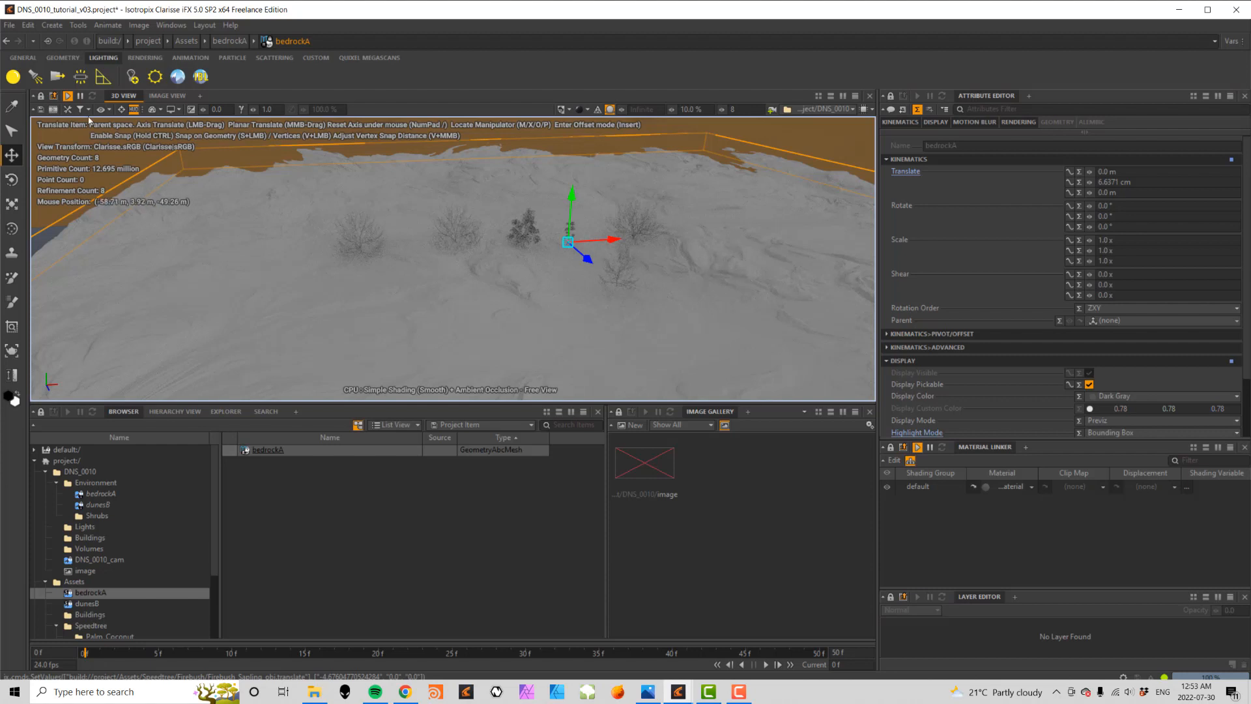
click(23, 58)
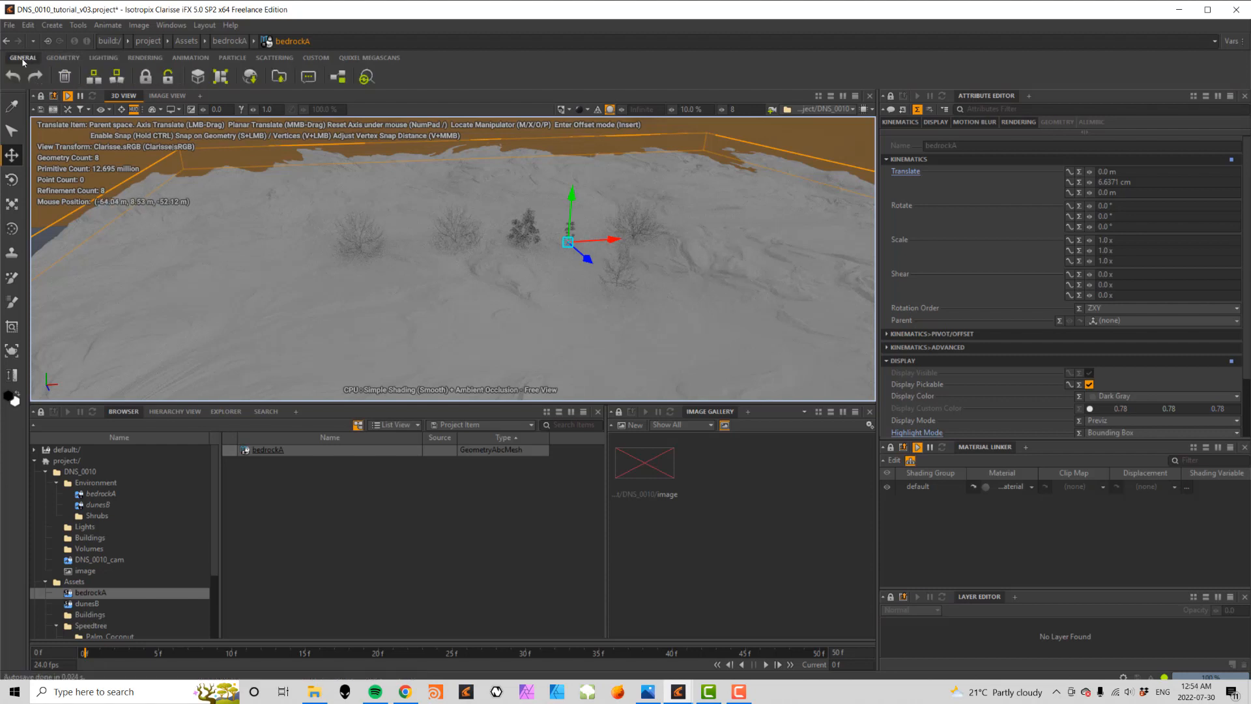
click(145, 76)
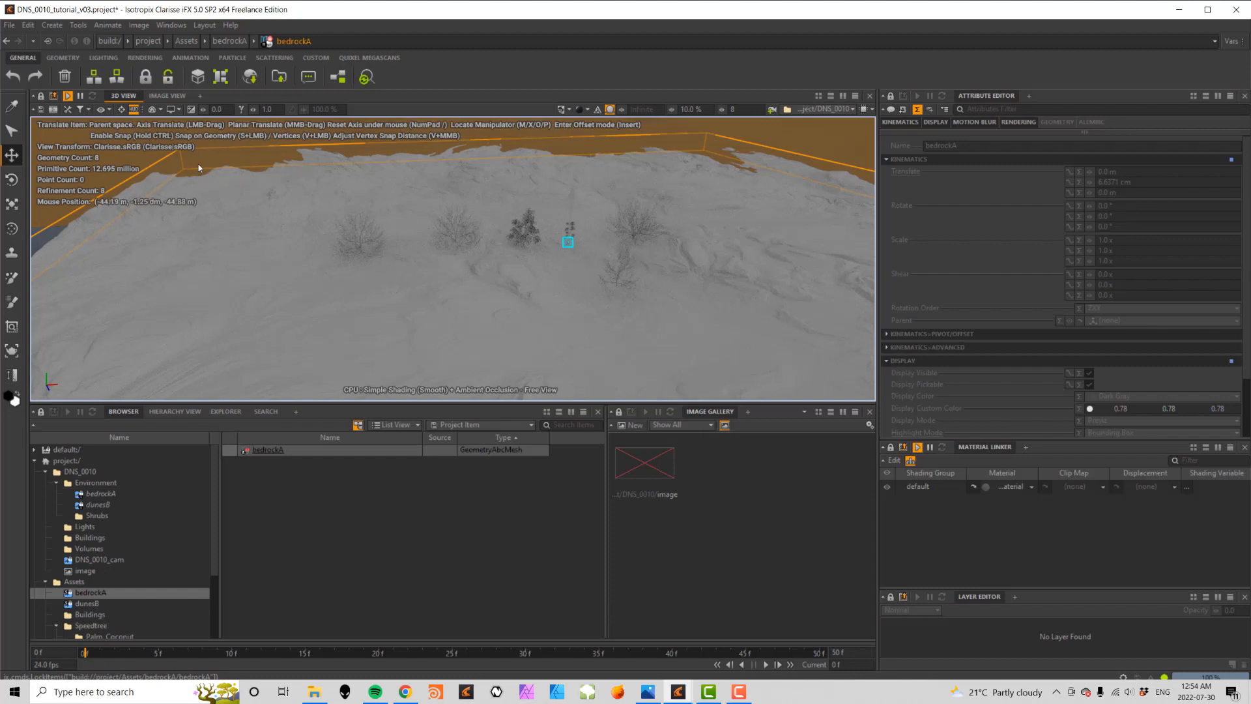
- Look through the DNS_0010_cam camera and scale all six Firebush instances in Shrubs uniformly to 0.55
click(108, 111)
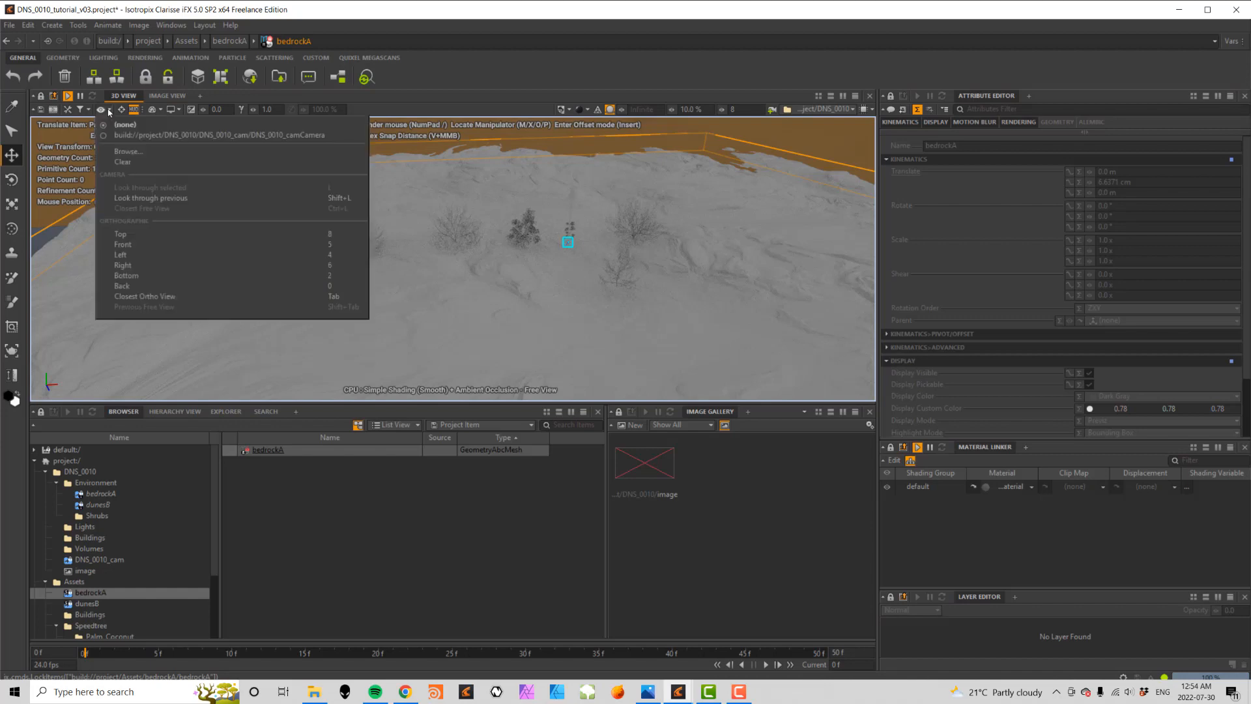
click(212, 137)
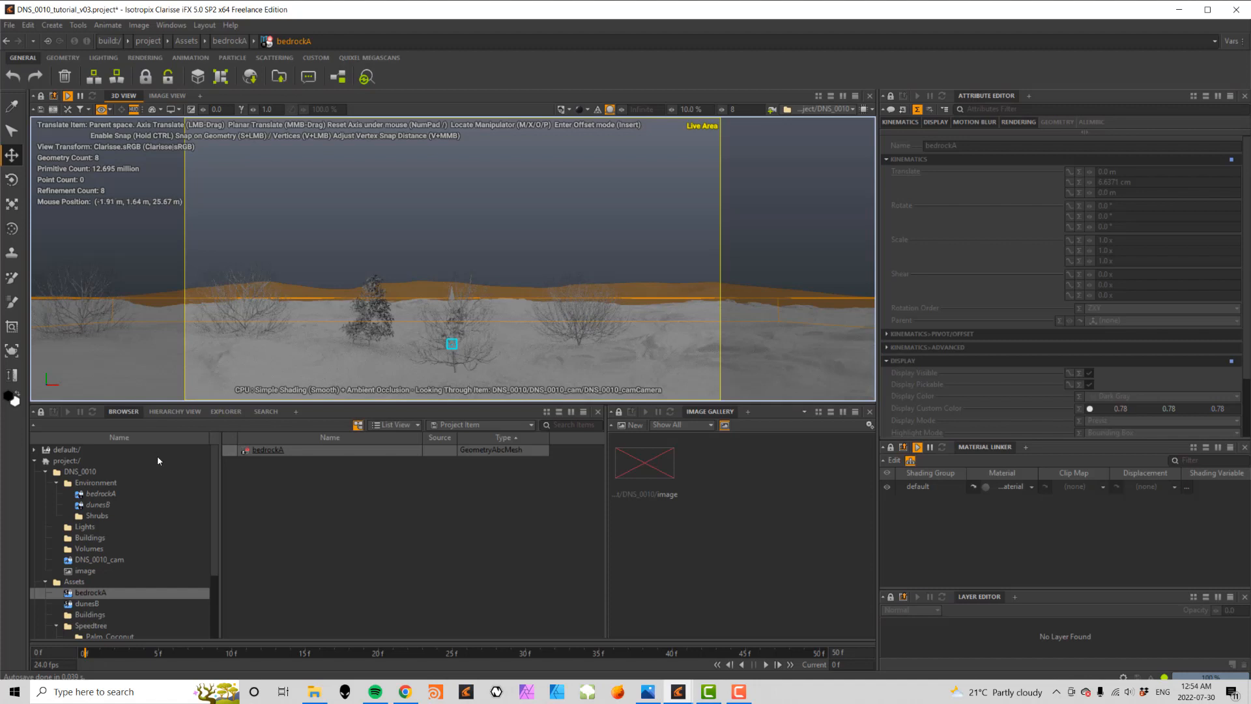
click(96, 515)
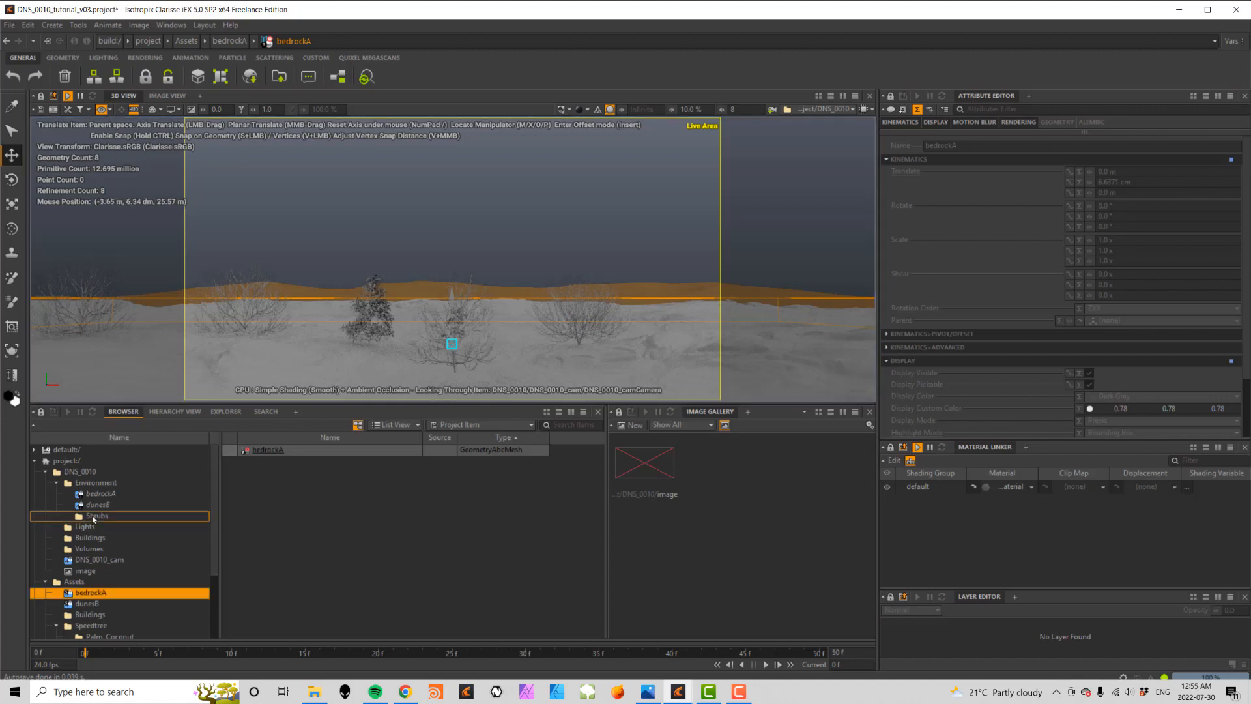
click(574, 321)
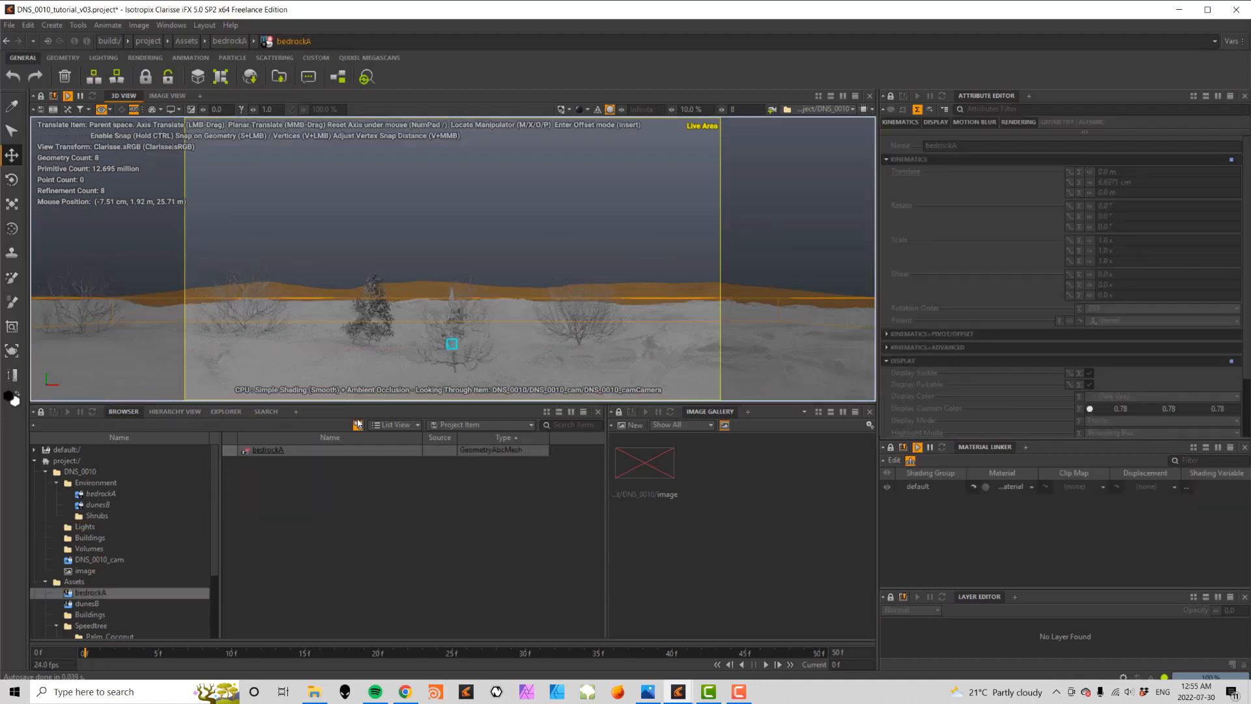
click(98, 516)
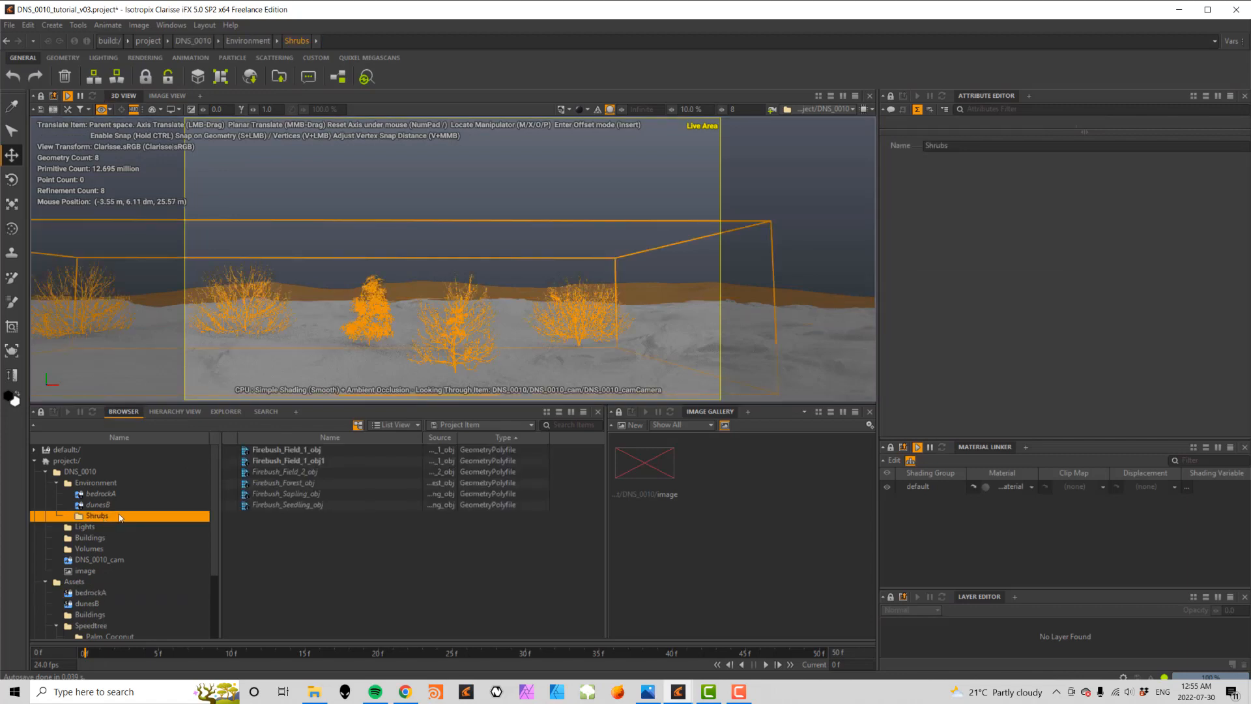
click(319, 451)
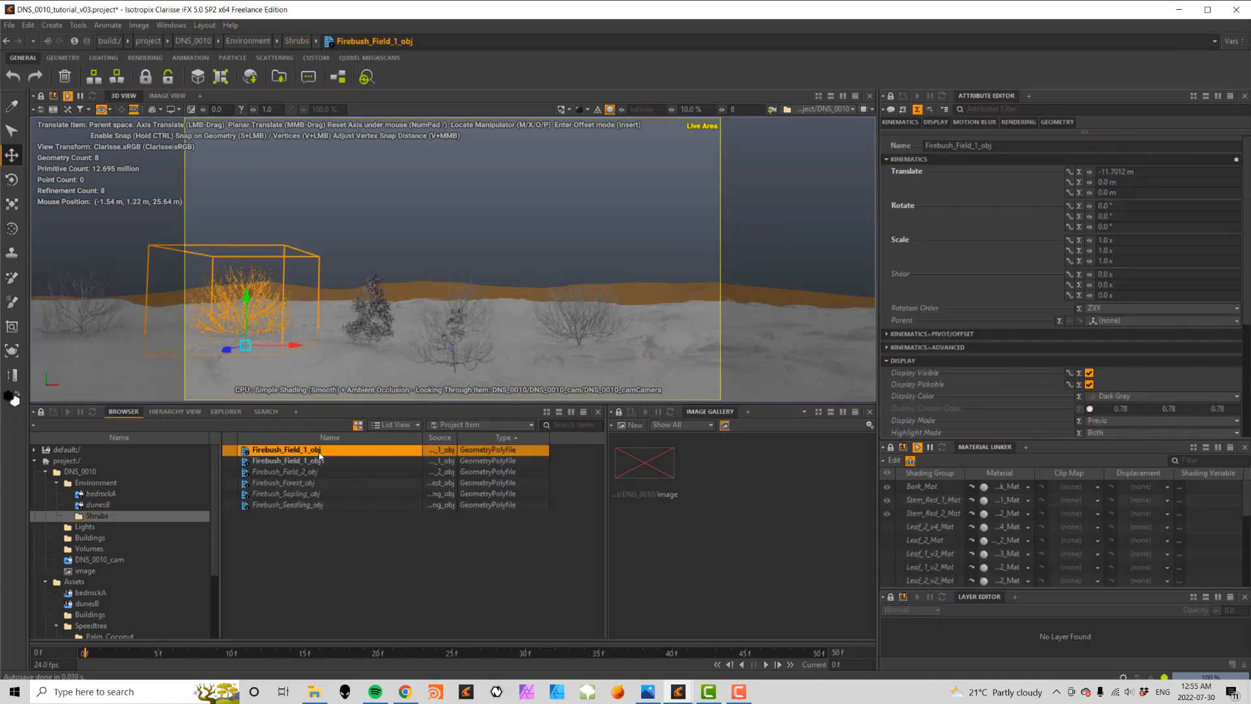
shift+click(299, 505)
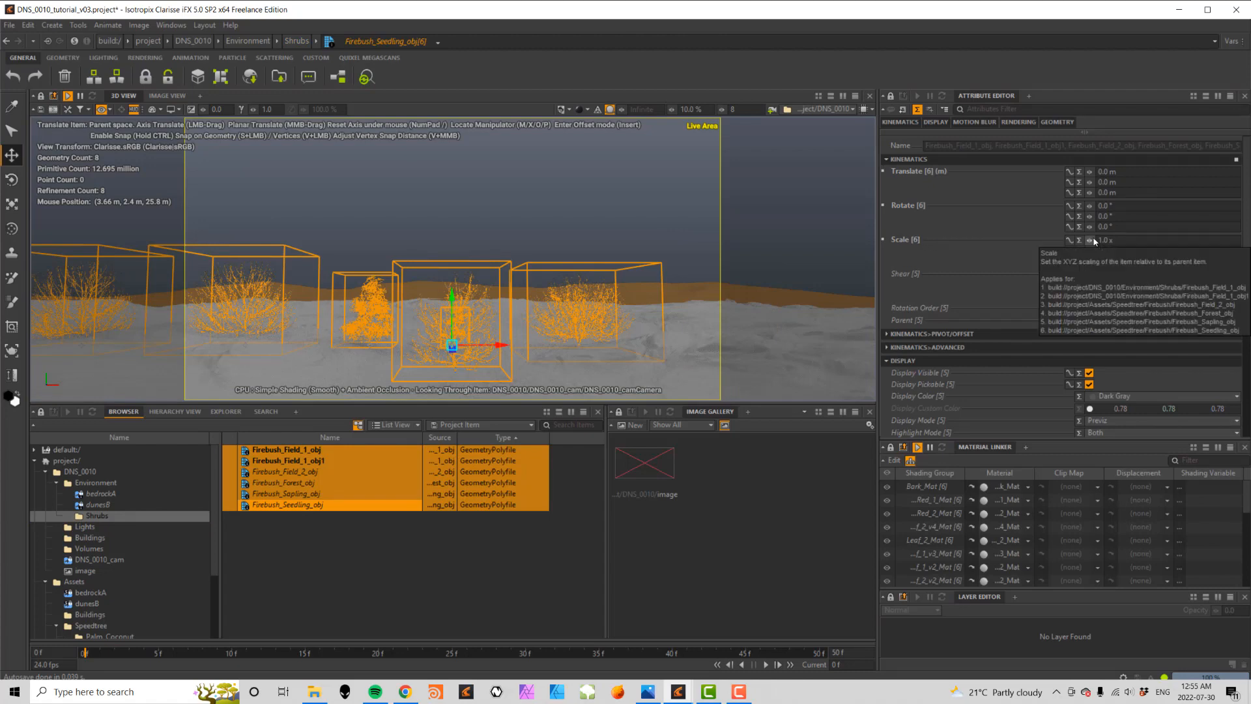
drag(1090, 240, 1057, 240)
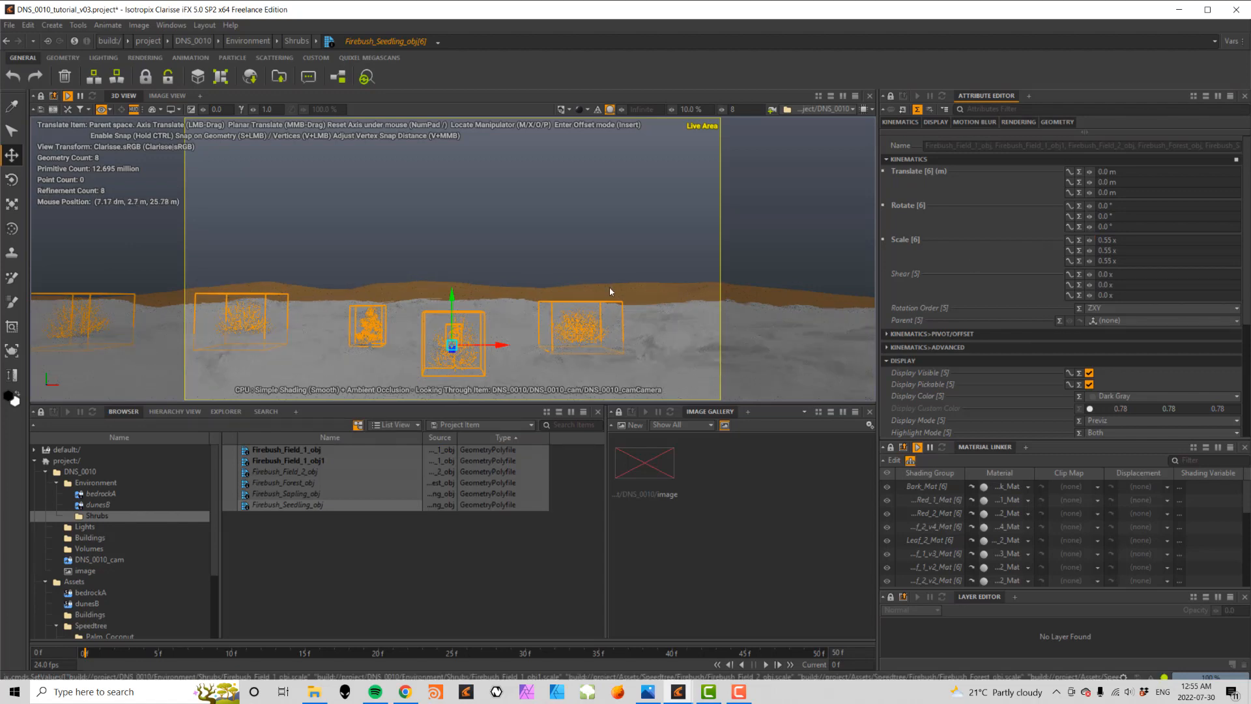
- Snap Firebush_Forest_obj onto the terrain at about X 11.5 m, Y 0.97 m, Z 4.98 m
click(534, 288)
click(468, 360)
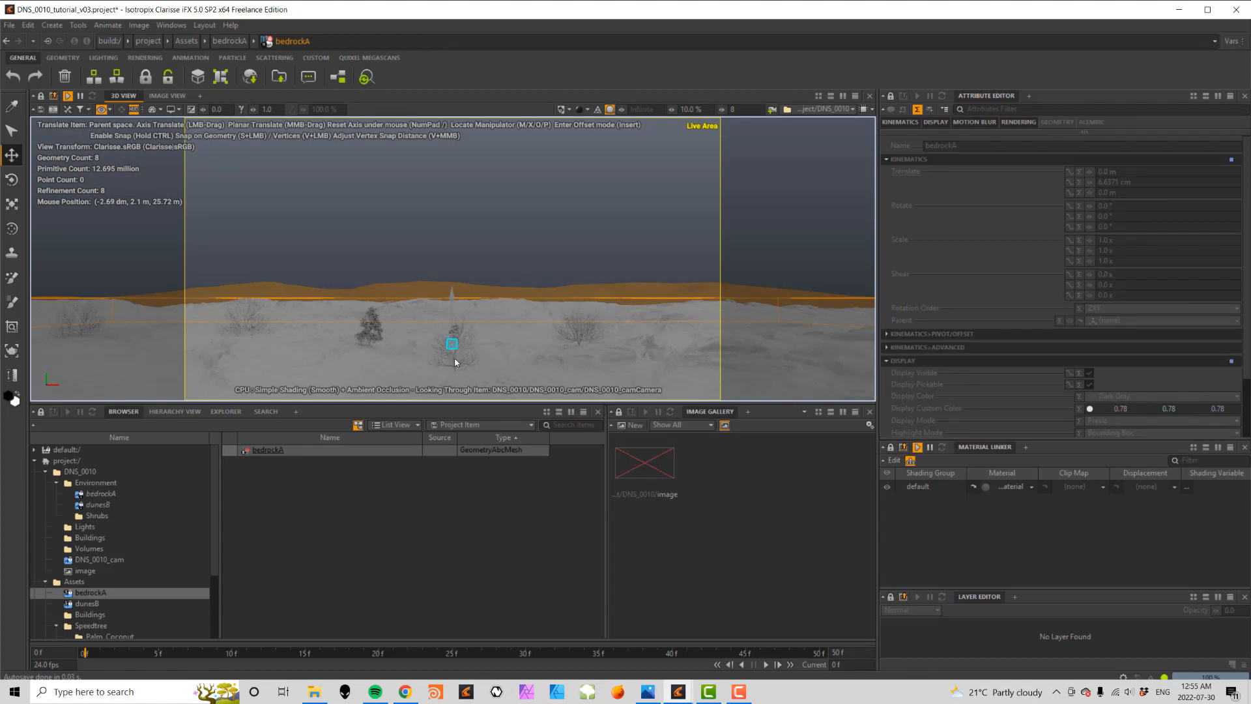
click(579, 329)
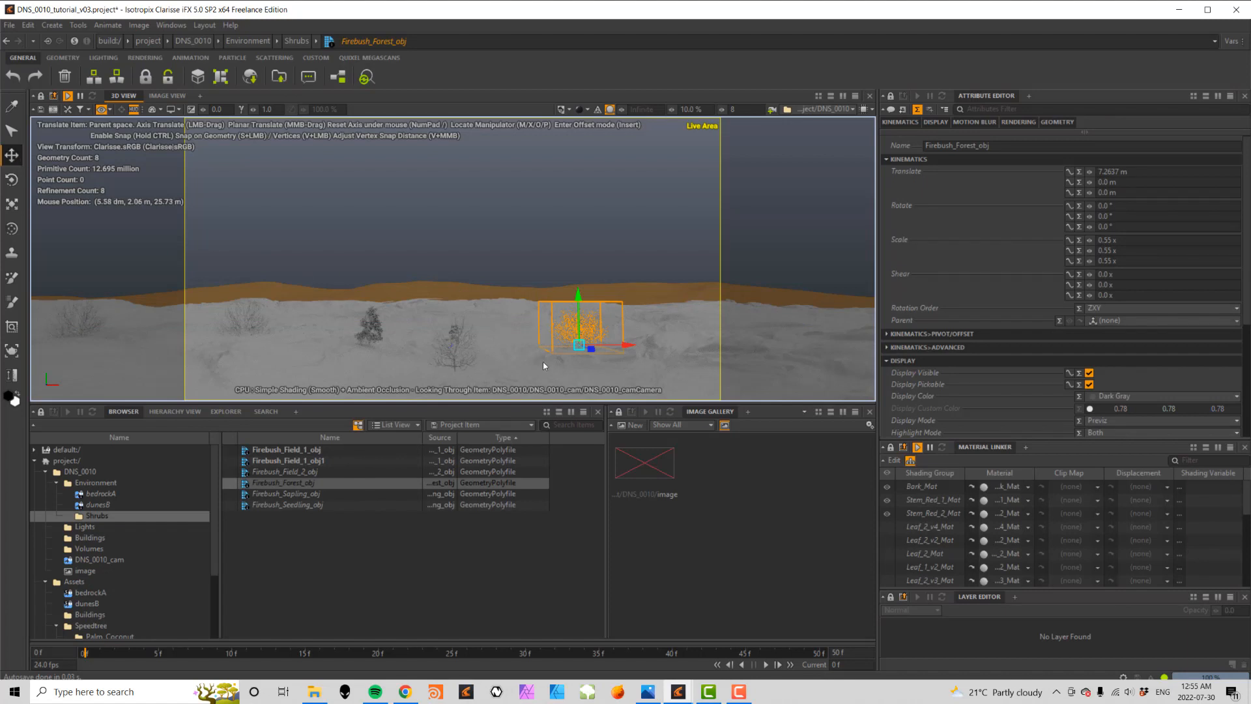
click(691, 333)
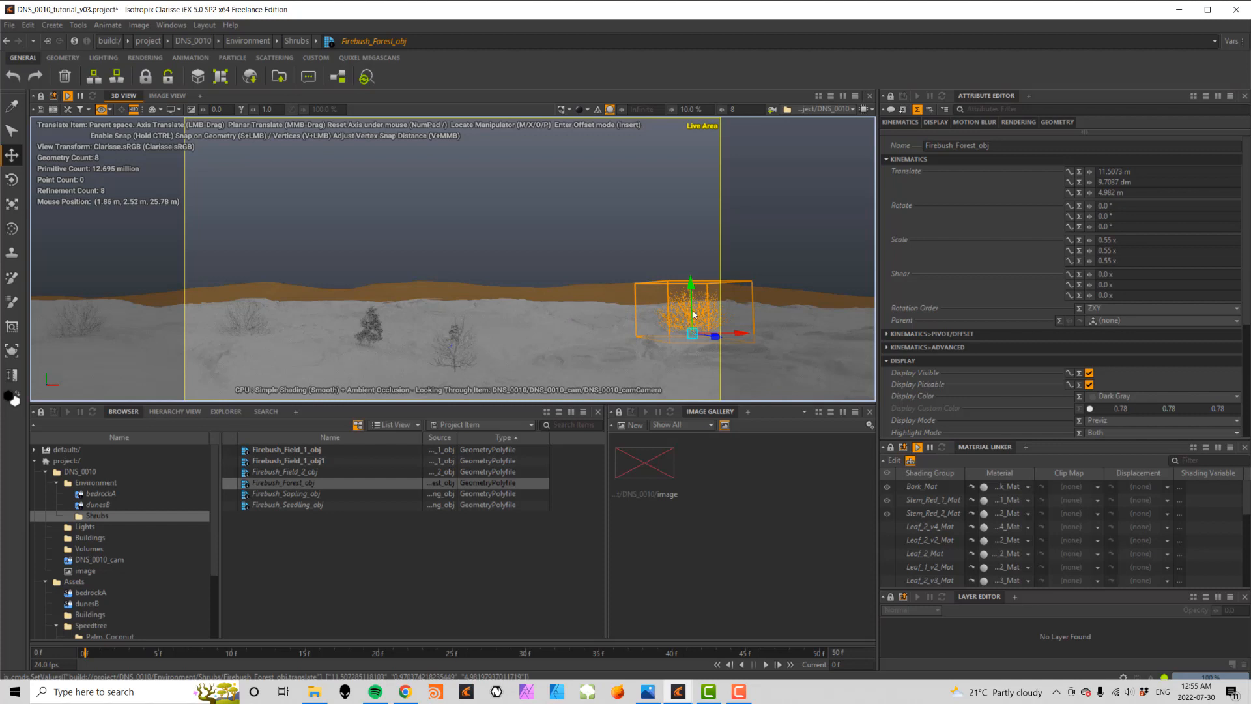
- Snap Firebush_Field_2_obj onto the terrain near X 15.9 m, Z -11.8 m, and Firebush_Seedling_obj near X 13.4 m, Z -11 m
click(455, 354)
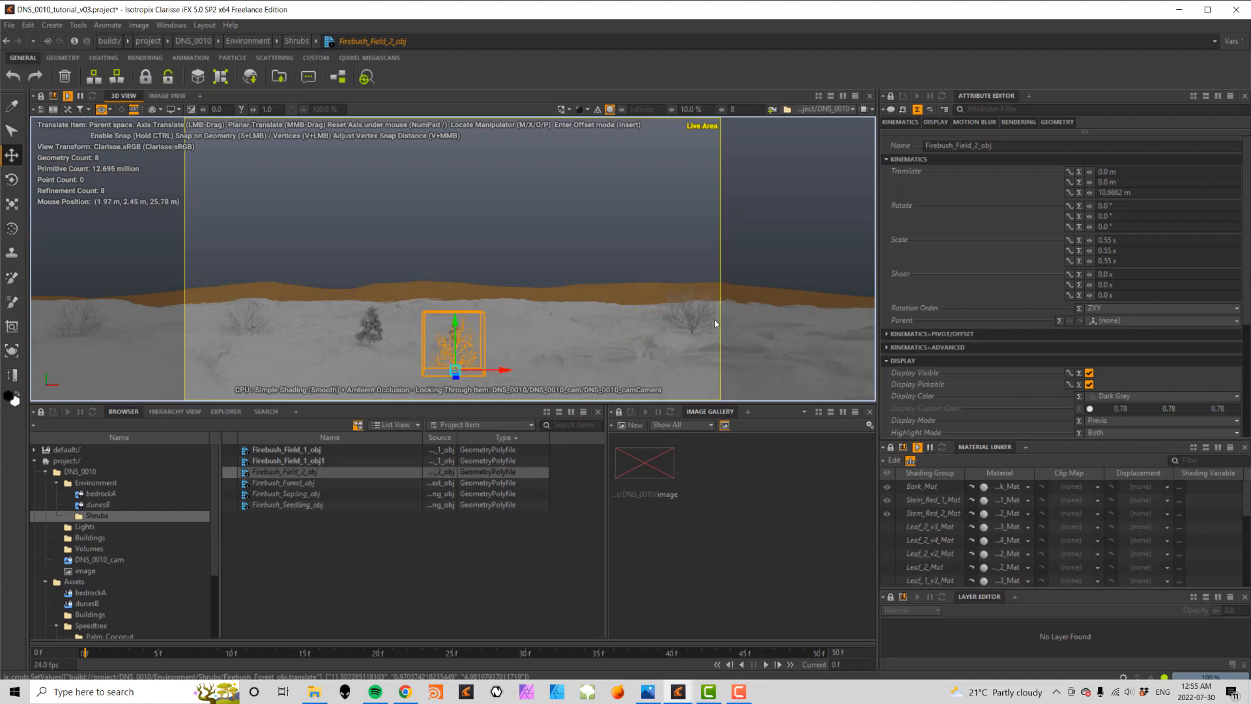
click(653, 318)
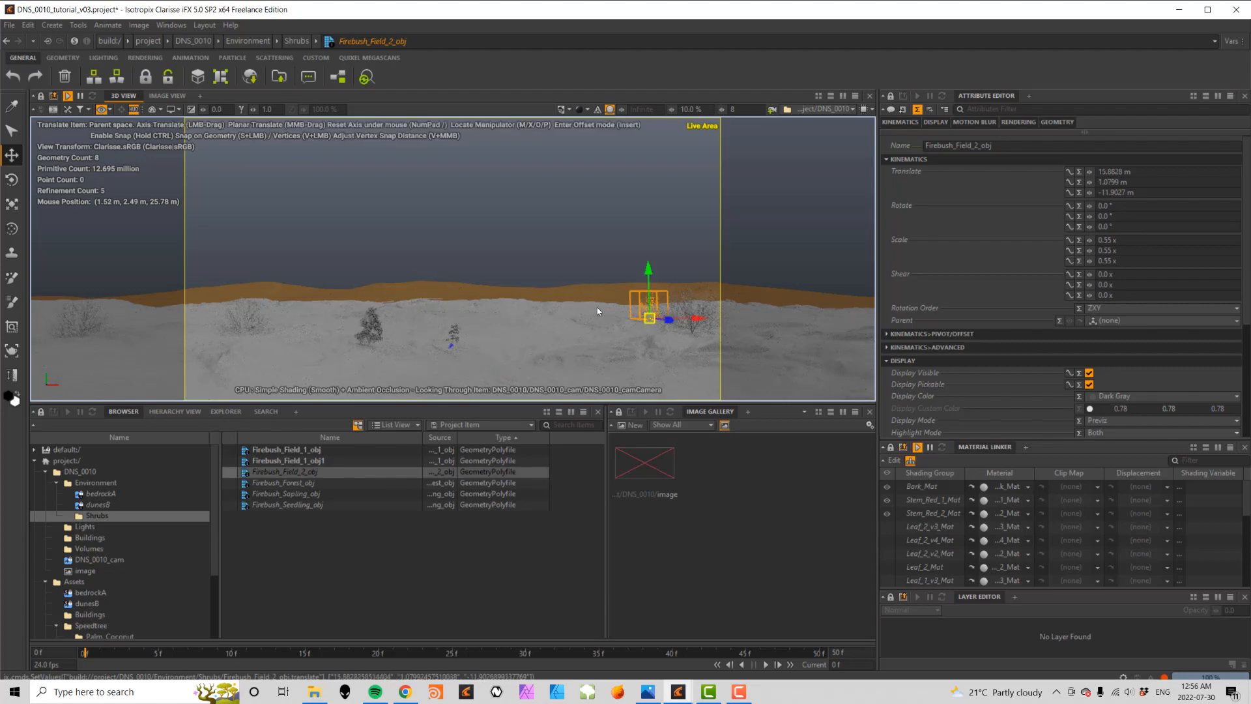
click(454, 338)
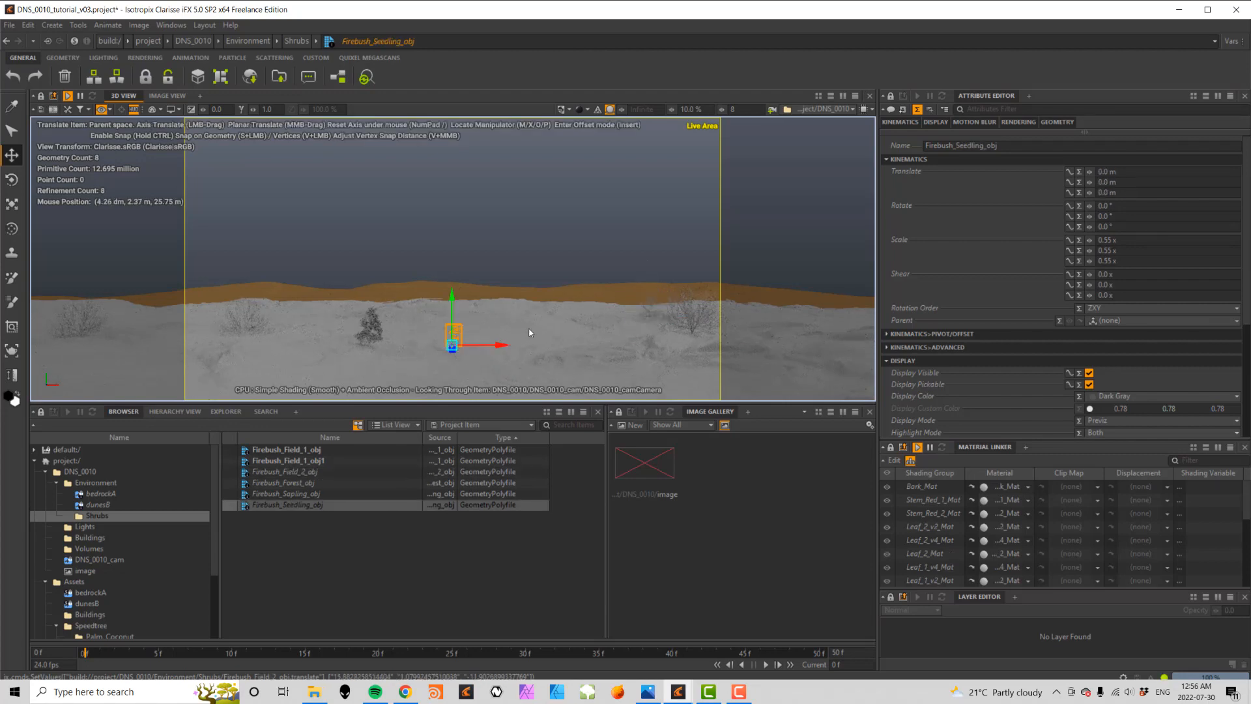
click(623, 322)
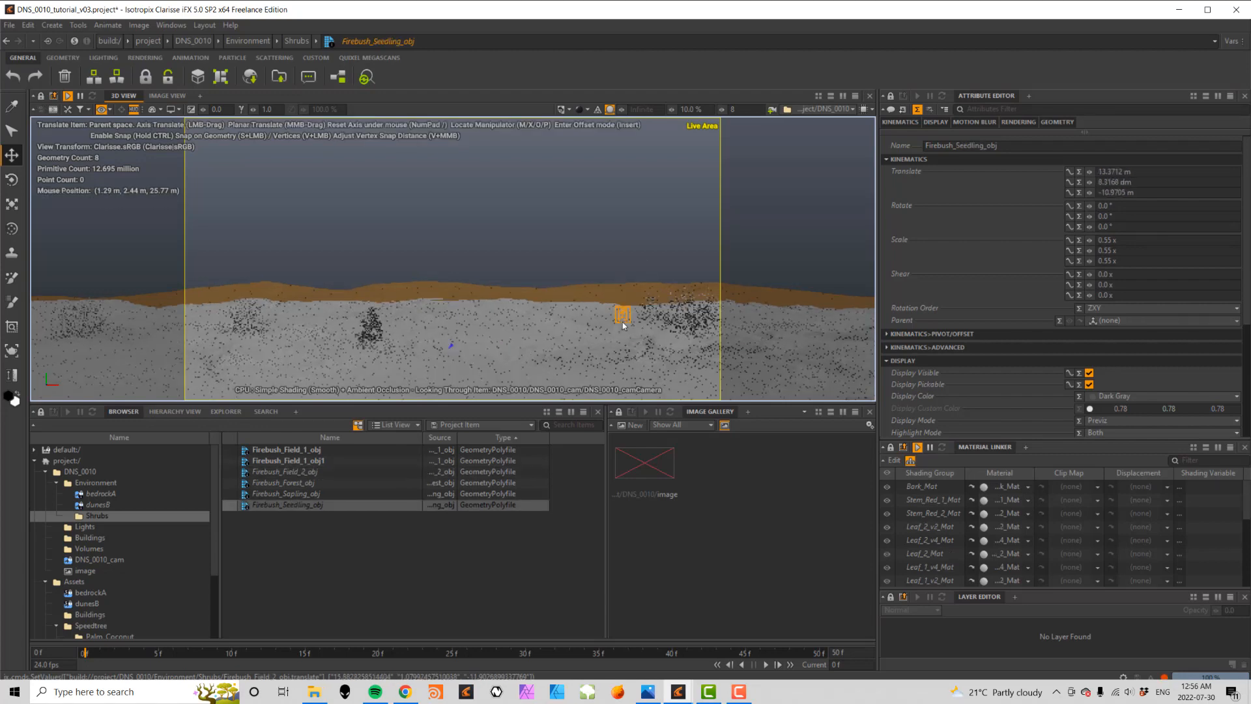
- Cluster Firebush_Sapling_obj, Firebush_Field_1_obj and Firebush_Field_1_obj1 on the terrain at about X -15.1, -12.4 and -15.5 m
click(371, 337)
click(280, 324)
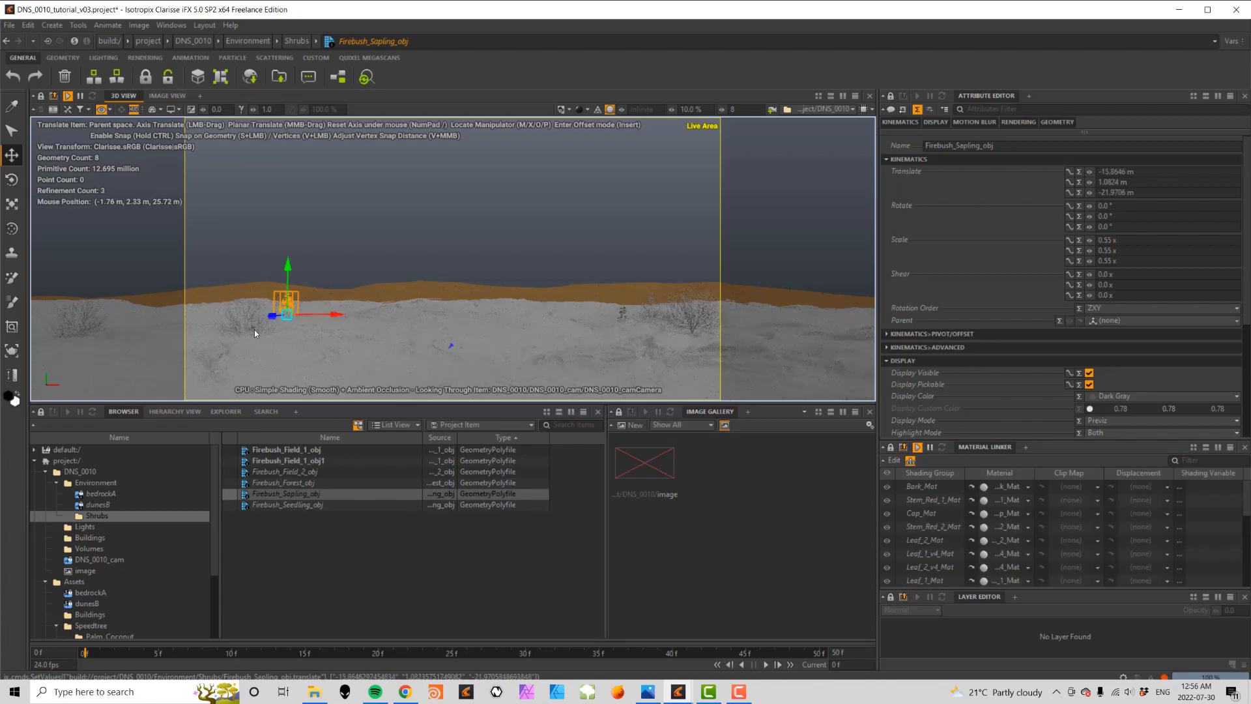
click(284, 326)
click(307, 322)
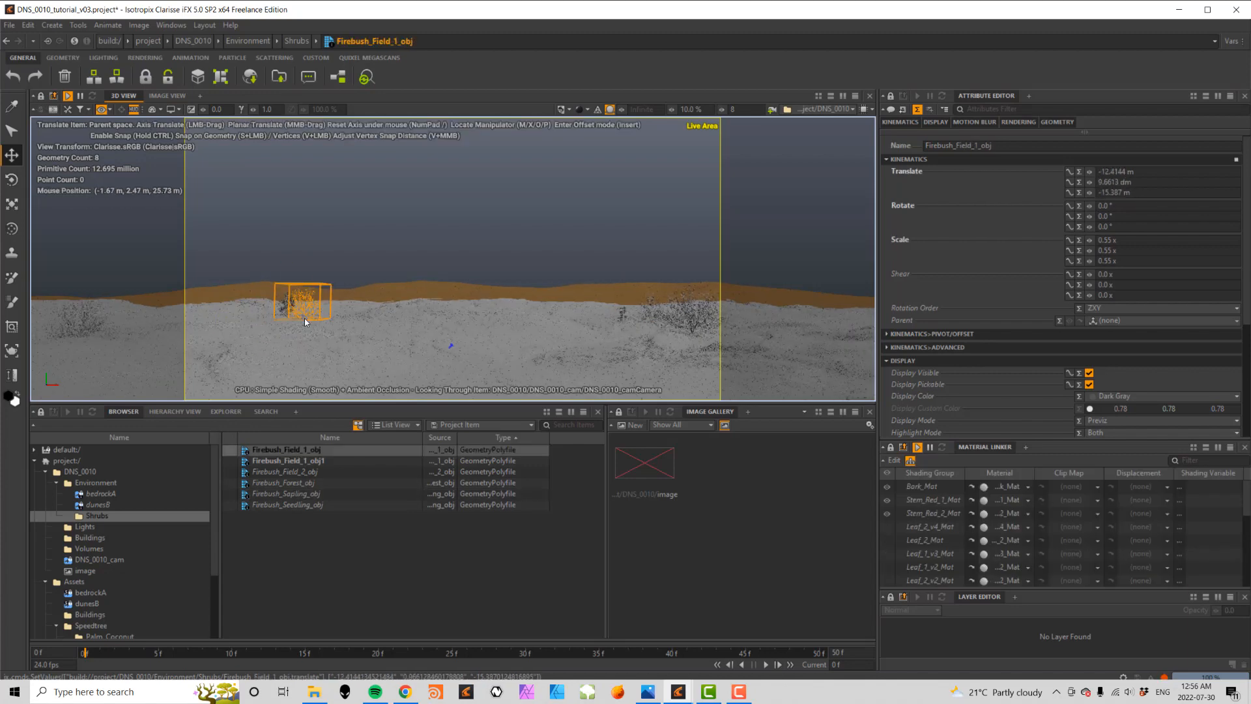
click(76, 339)
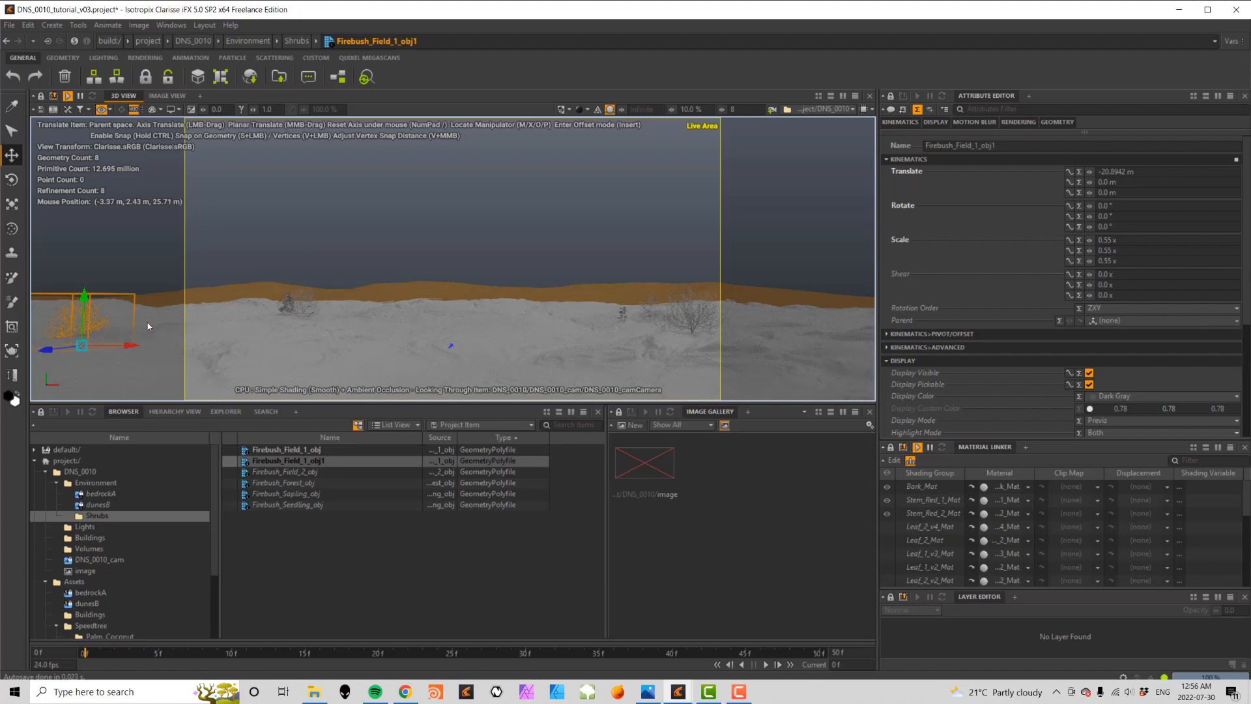
click(249, 319)
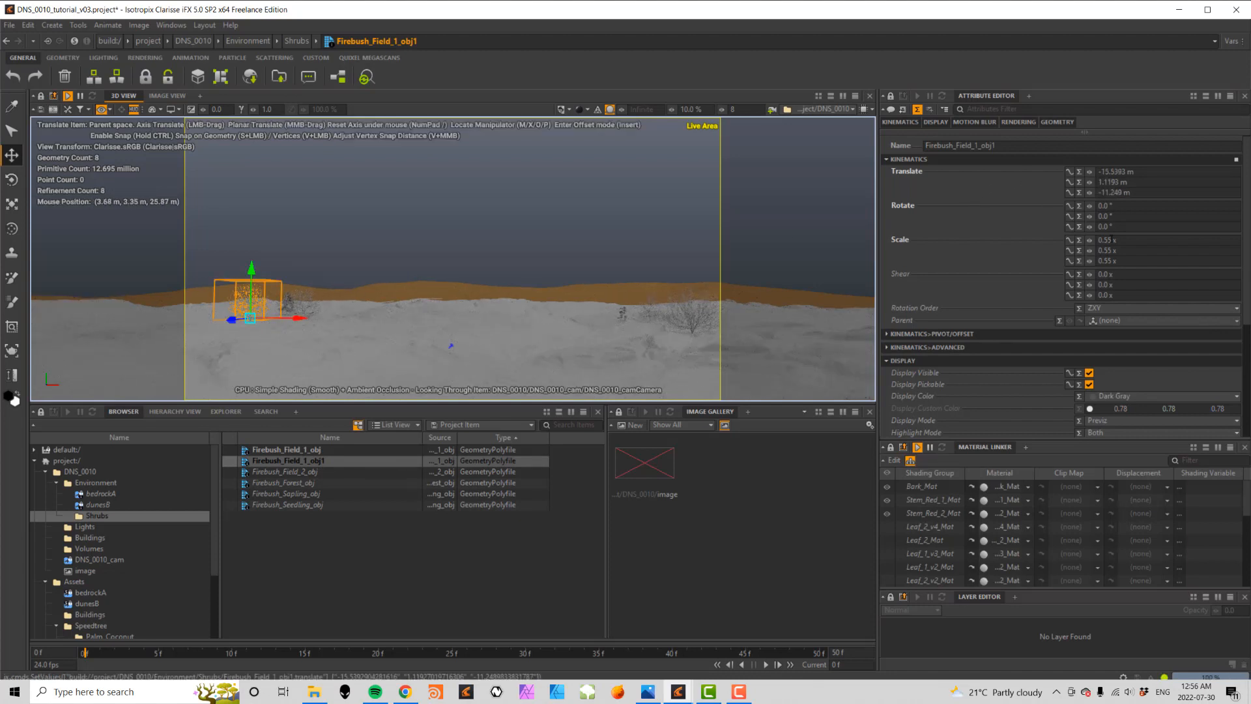
- Scale Firebush_Field_1_obj1 uniformly to 0.43 and Firebush_Forest_obj to 0.48, then clear the selection
drag(1090, 242, 1065, 242)
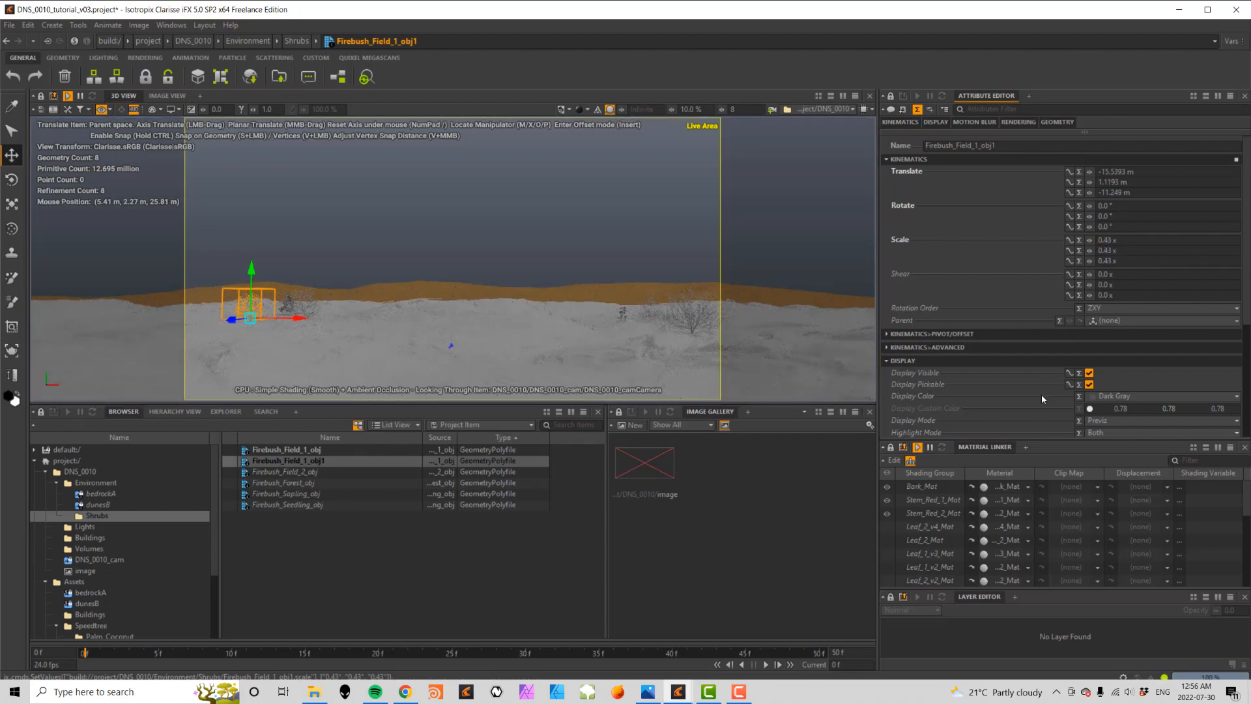
click(691, 323)
drag(1089, 240, 1092, 239)
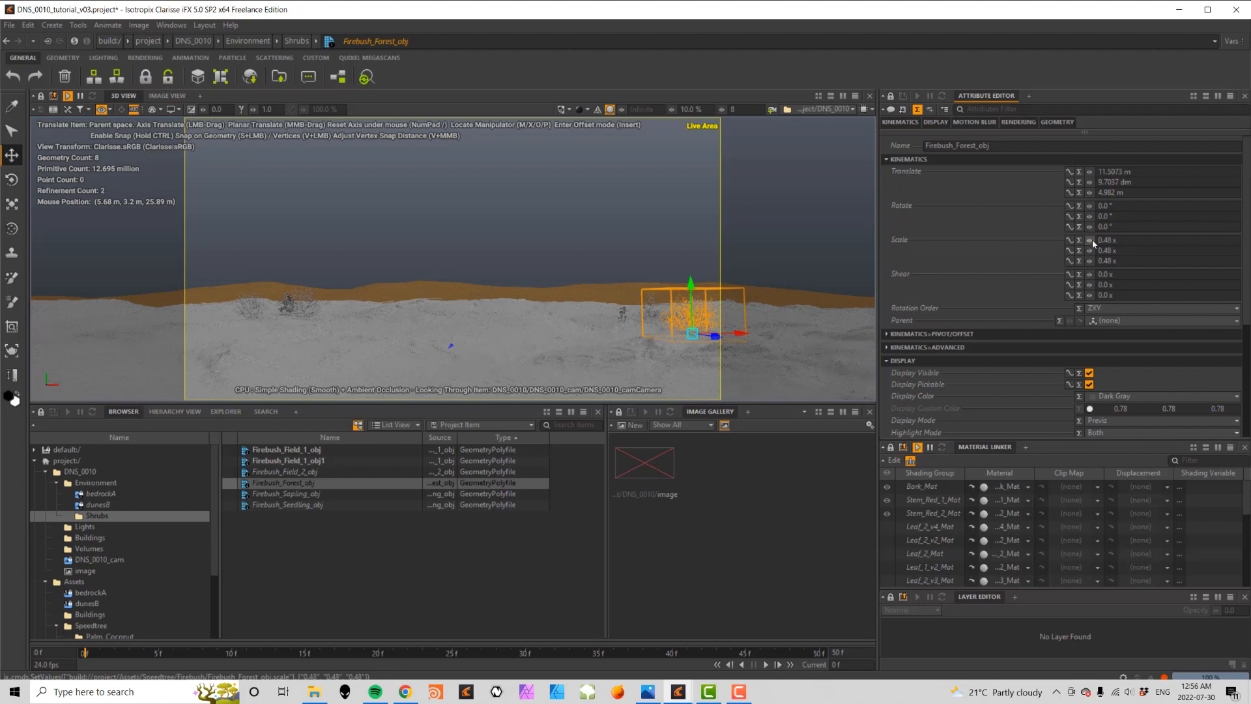
click(529, 246)
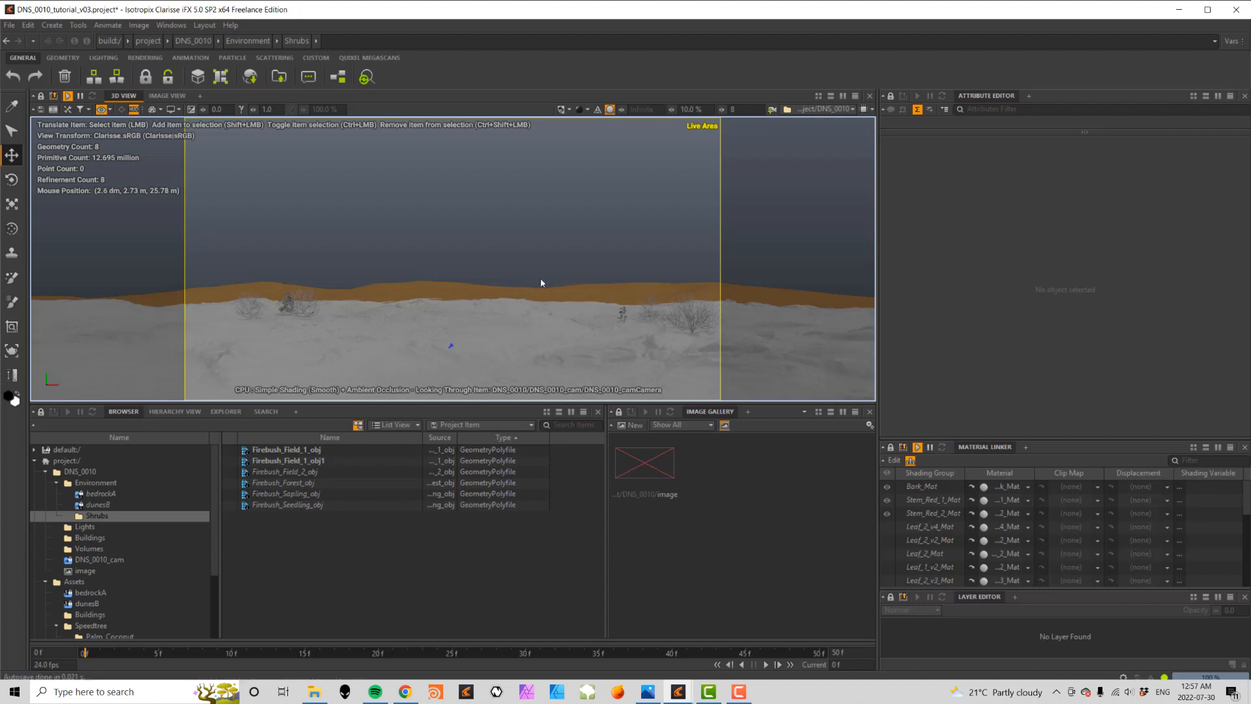
- Add Firebush_Field_1_obj, Forest, Sapling, Seedling and Field_2 from Shrubs as sources for the Clone Stamp 3d tool
double_click(12, 254)
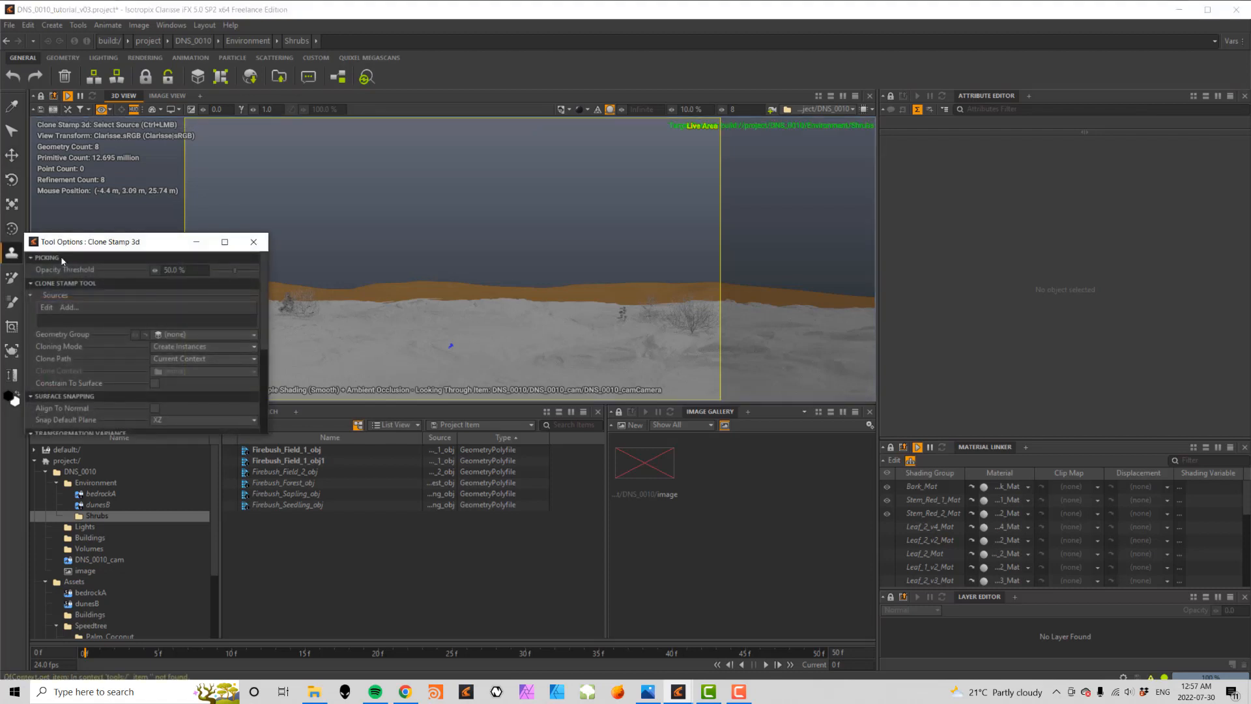
drag(114, 247, 299, 152)
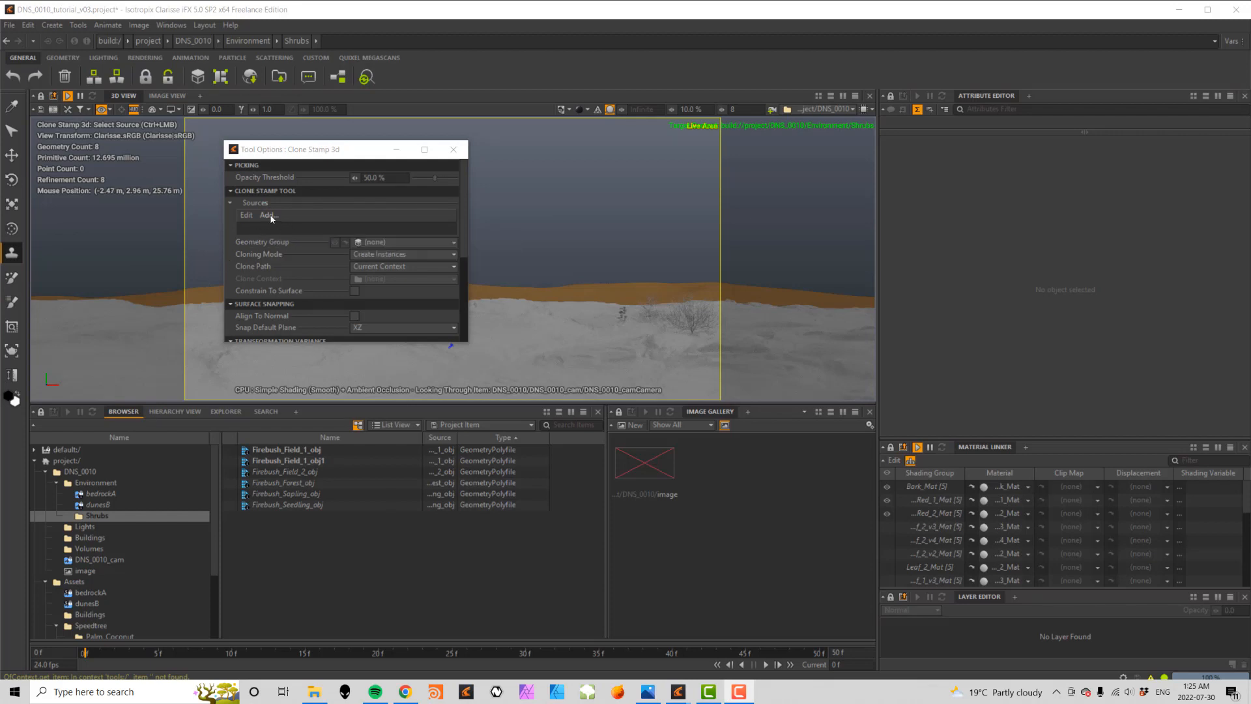
click(268, 215)
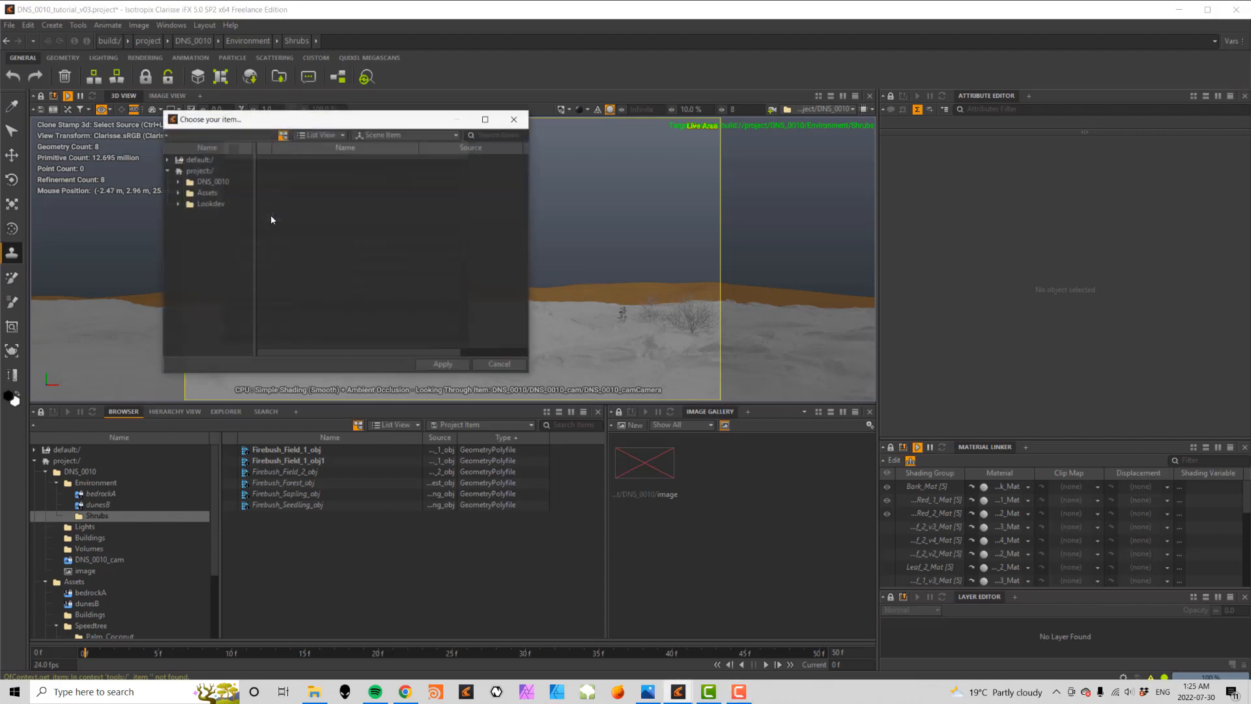
click(178, 183)
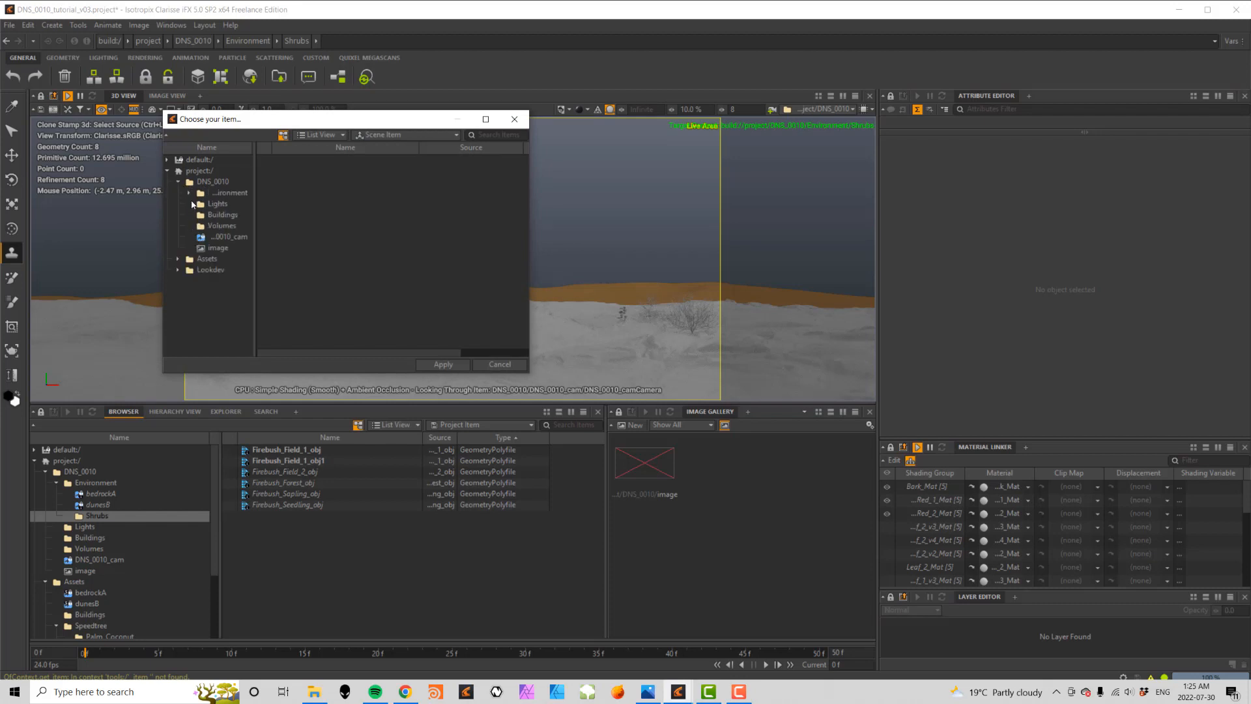
click(189, 192)
click(224, 227)
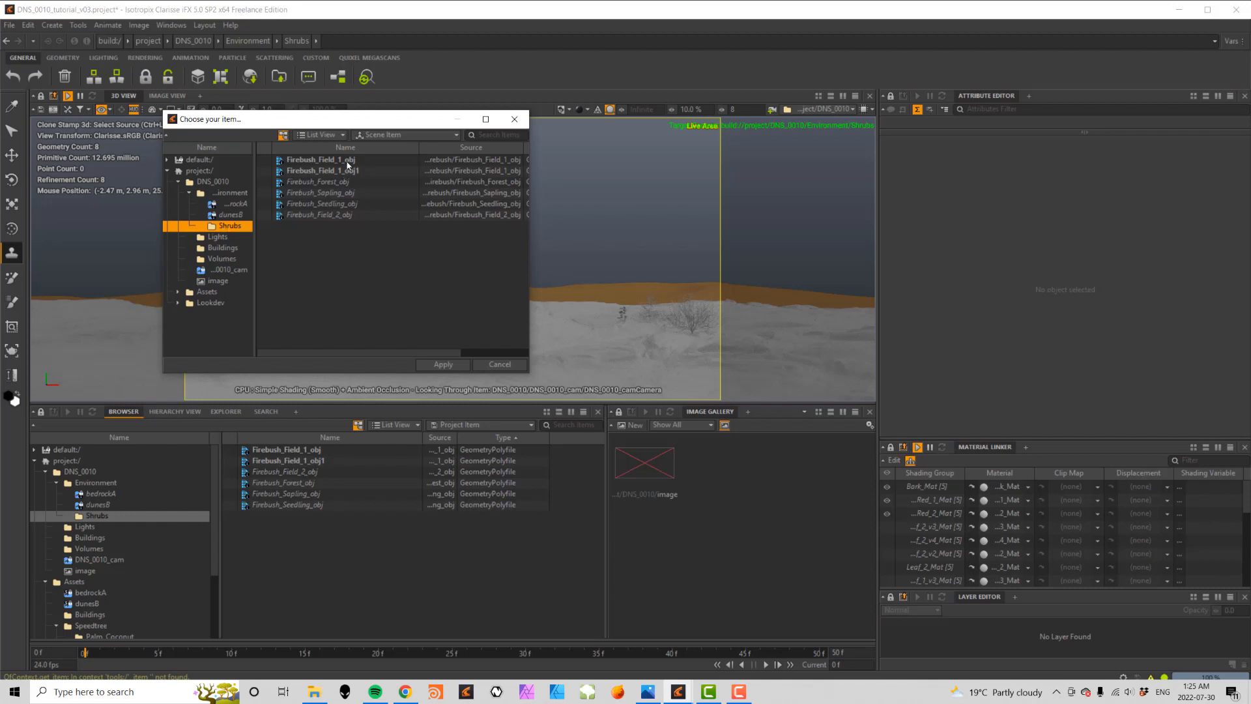
click(323, 159)
ctrl+click(339, 181)
ctrl+drag(346, 194, 342, 218)
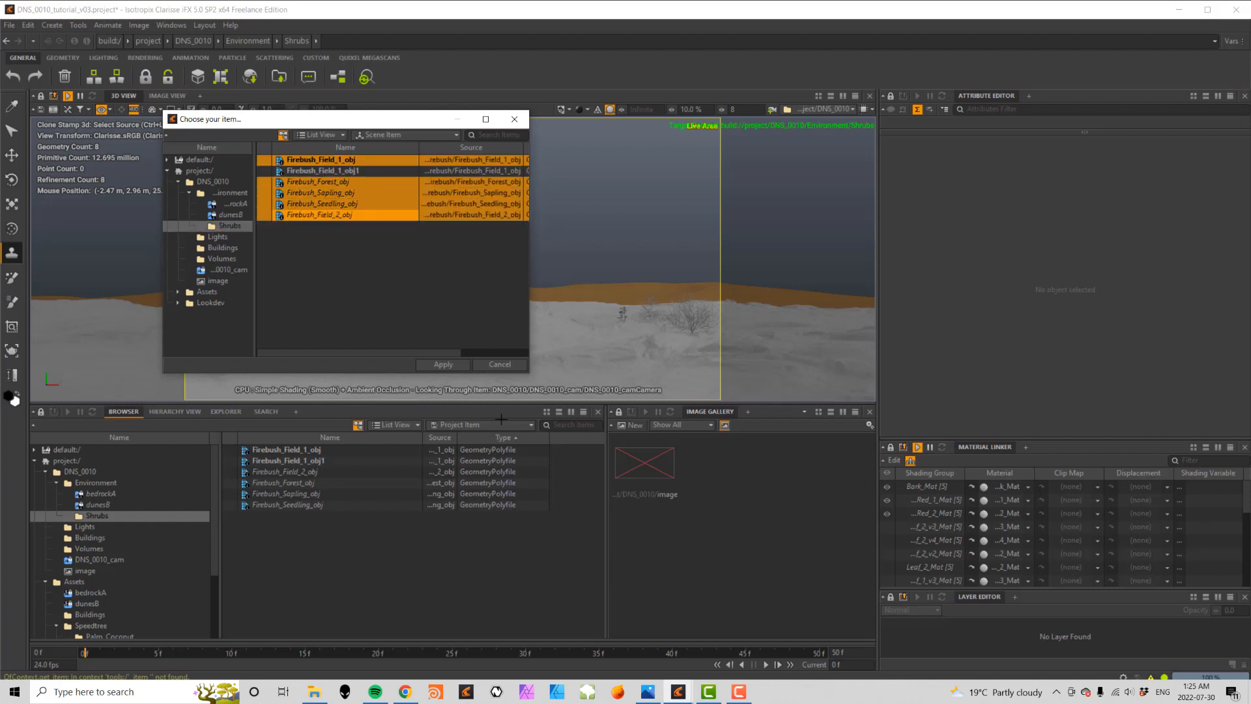
click(444, 364)
- Set the Clone Stamp's rotation variance to 360° on Y and its uniform scaling variance to 15%
drag(467, 345, 499, 503)
drag(494, 338, 492, 422)
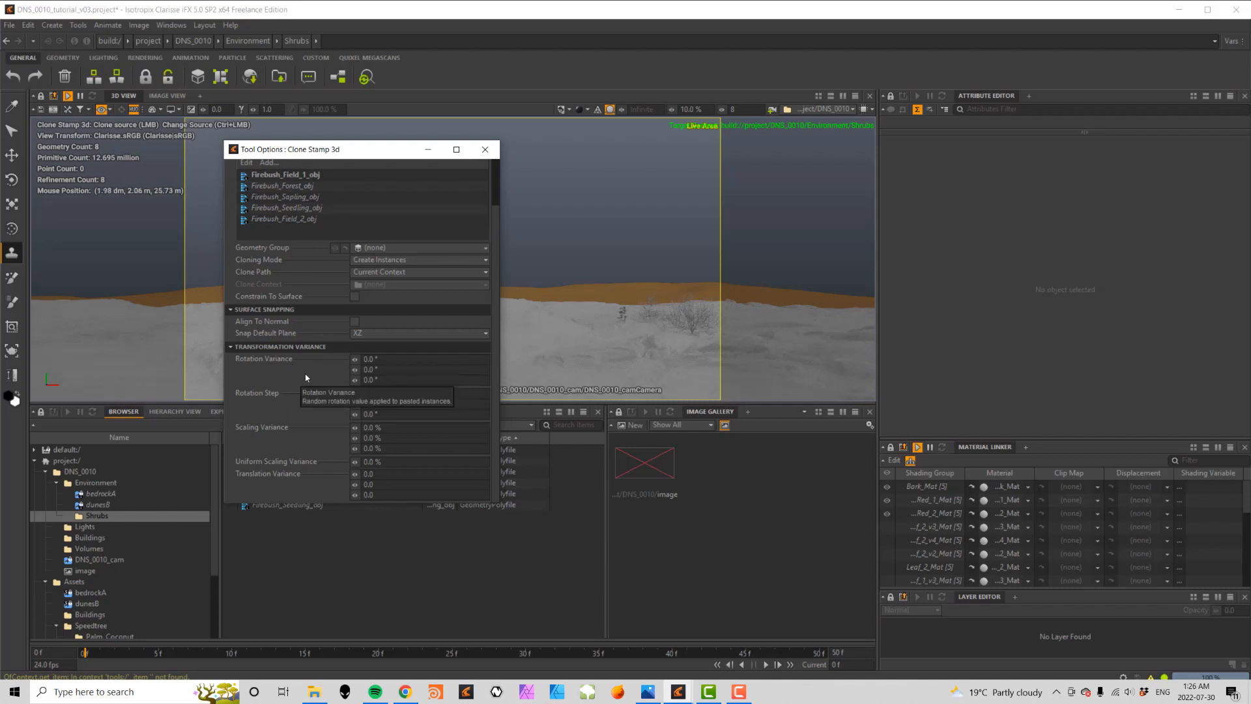
click(388, 369)
text(360)
key(Tab)
click(366, 462)
text(15)
key(Tab)
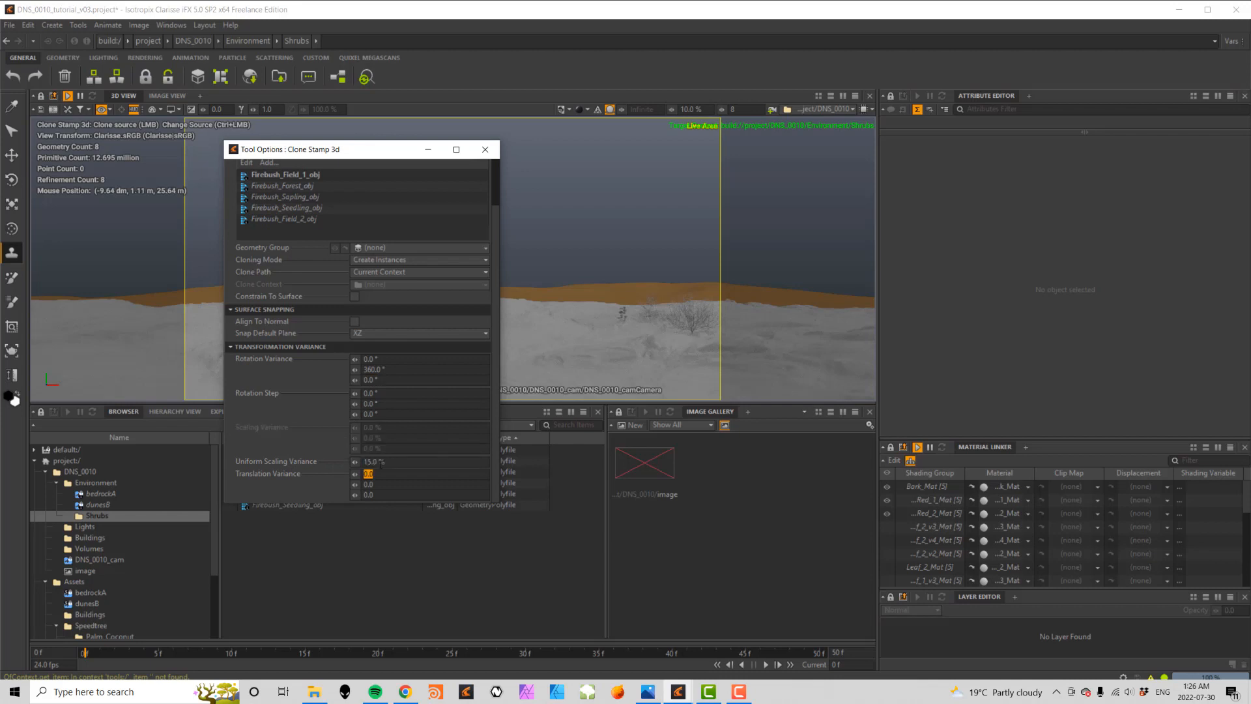
scroll(494, 312, up, 2)
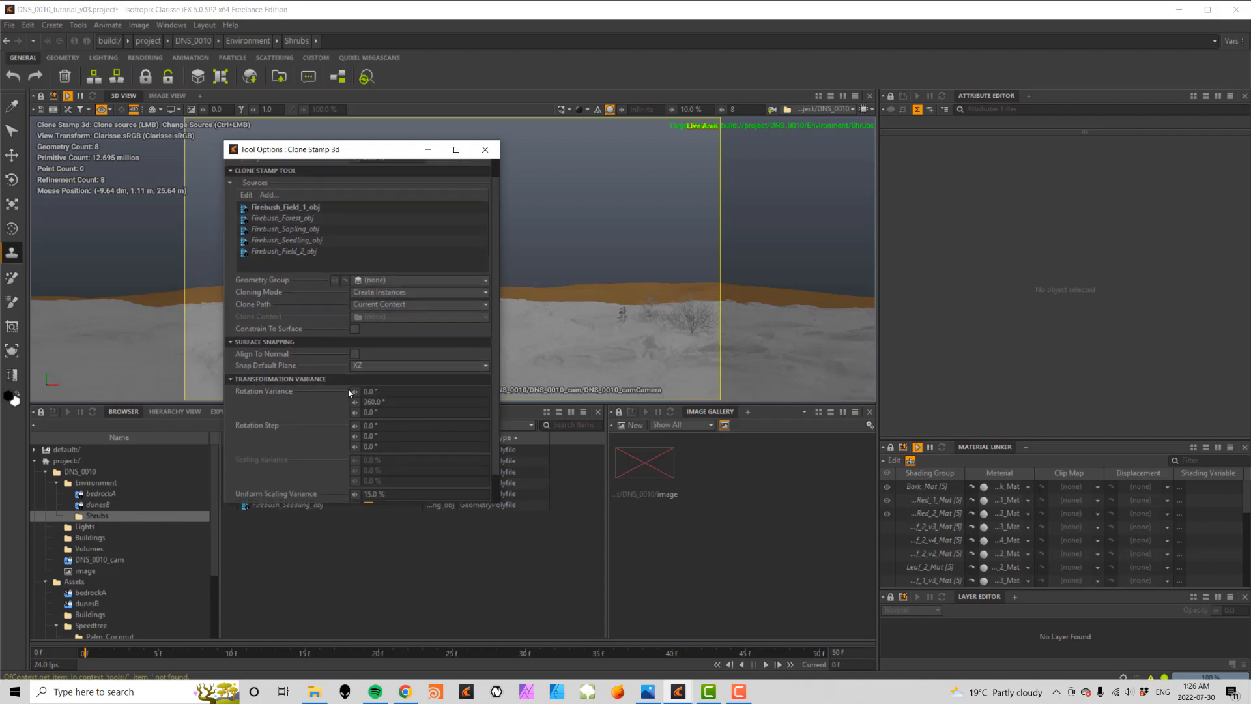
click(485, 150)
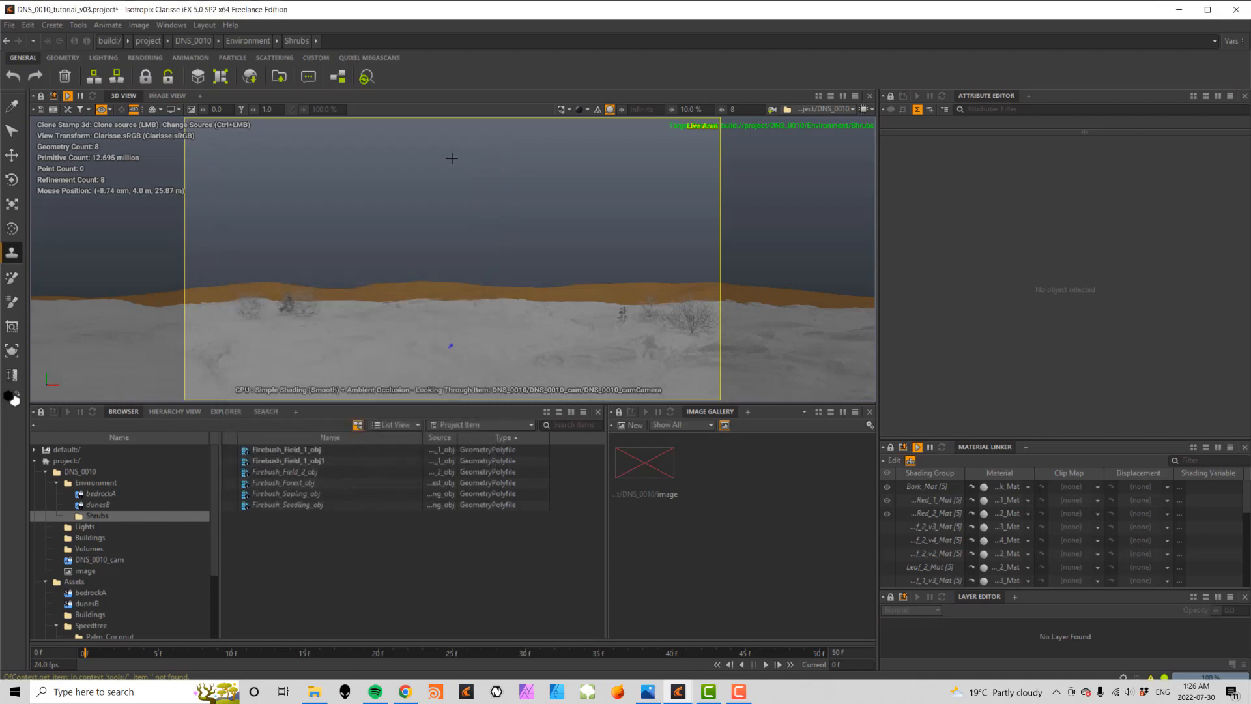
- Try clone-stamping nine Firebush shrubs across the terrain within the shot camera's frame
click(519, 319)
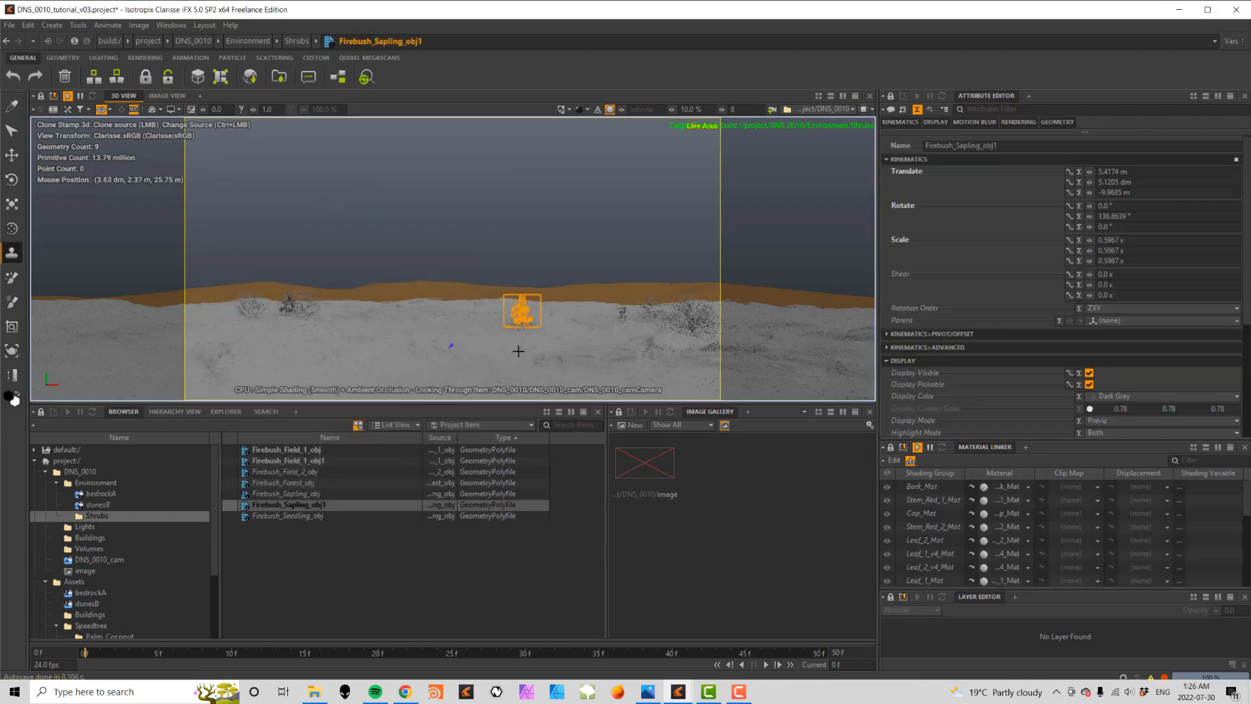
click(440, 323)
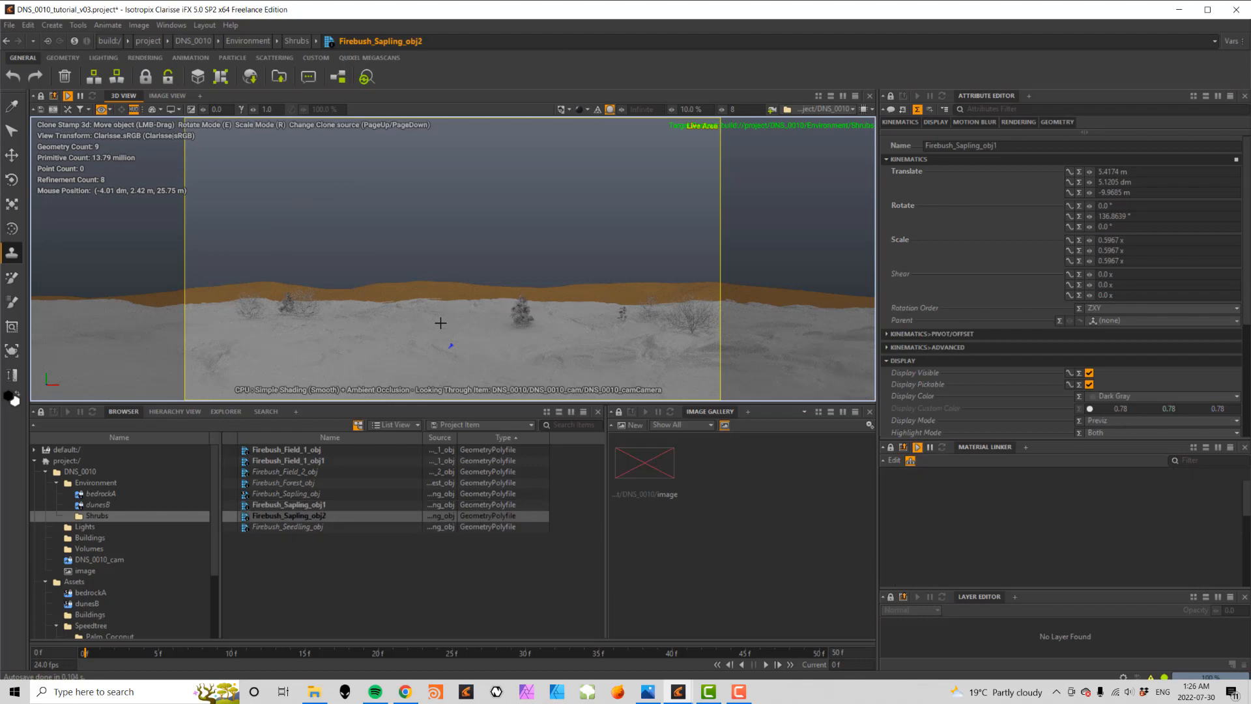
click(315, 323)
click(384, 313)
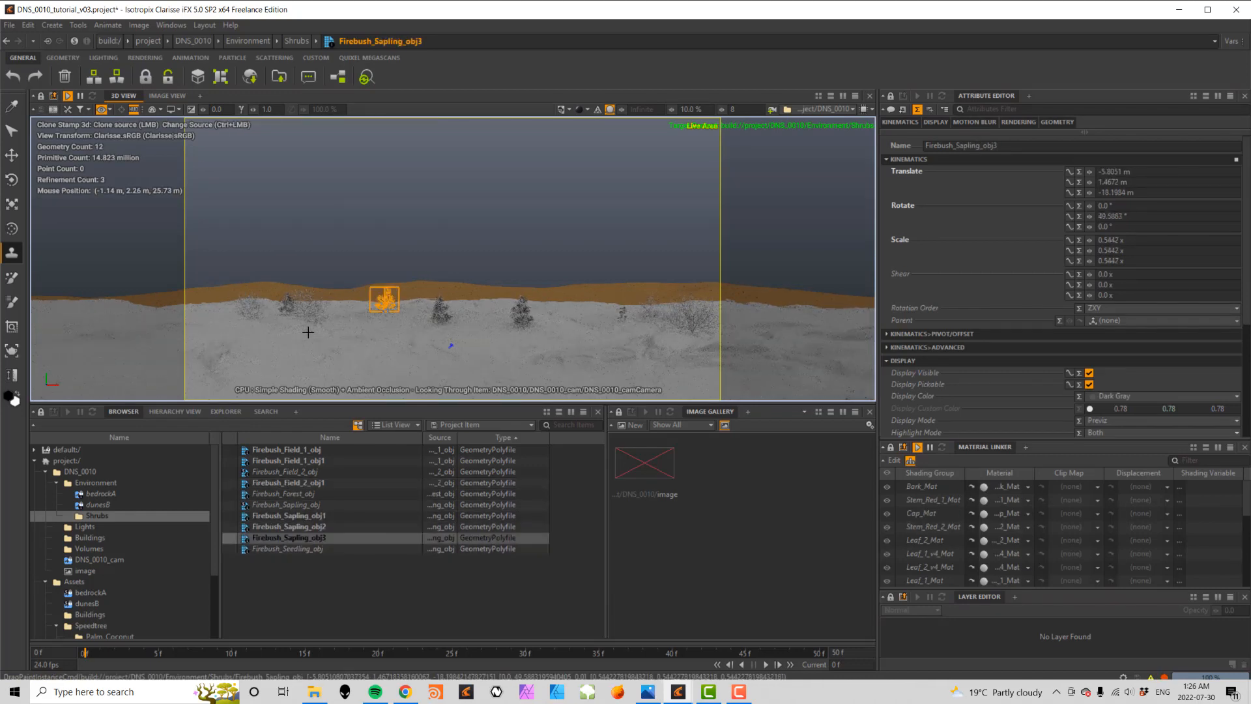
click(212, 316)
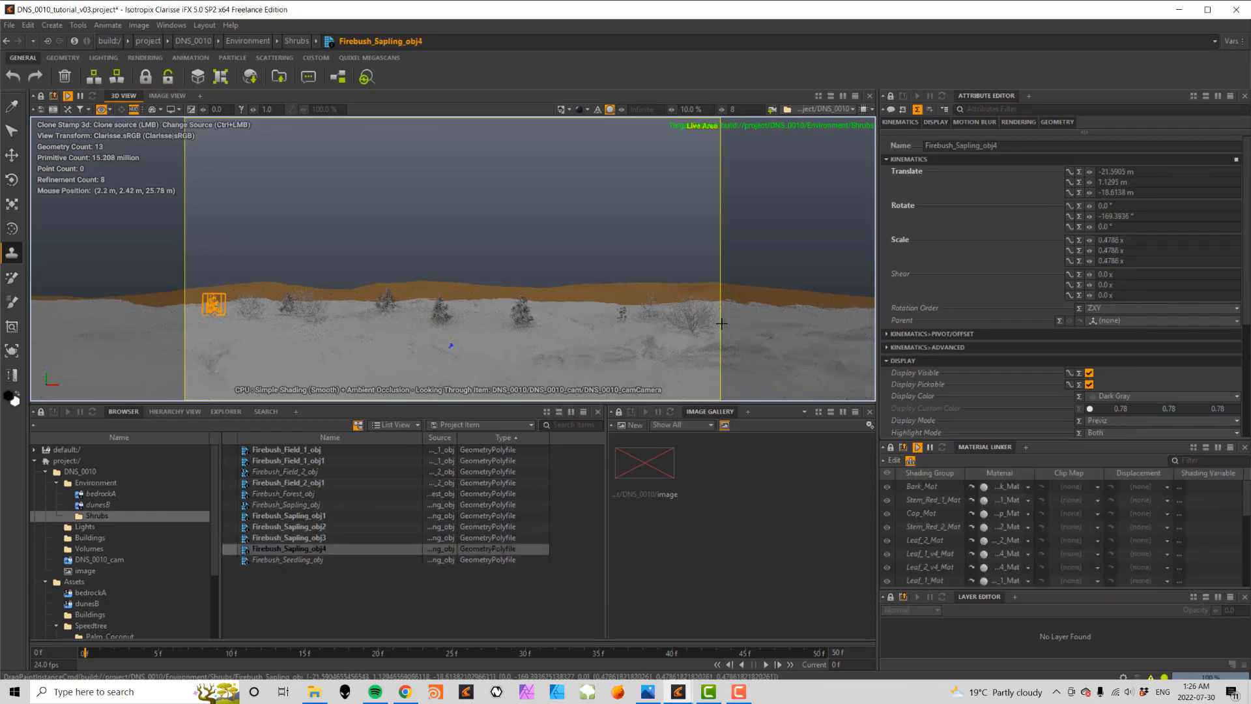
click(621, 324)
click(666, 340)
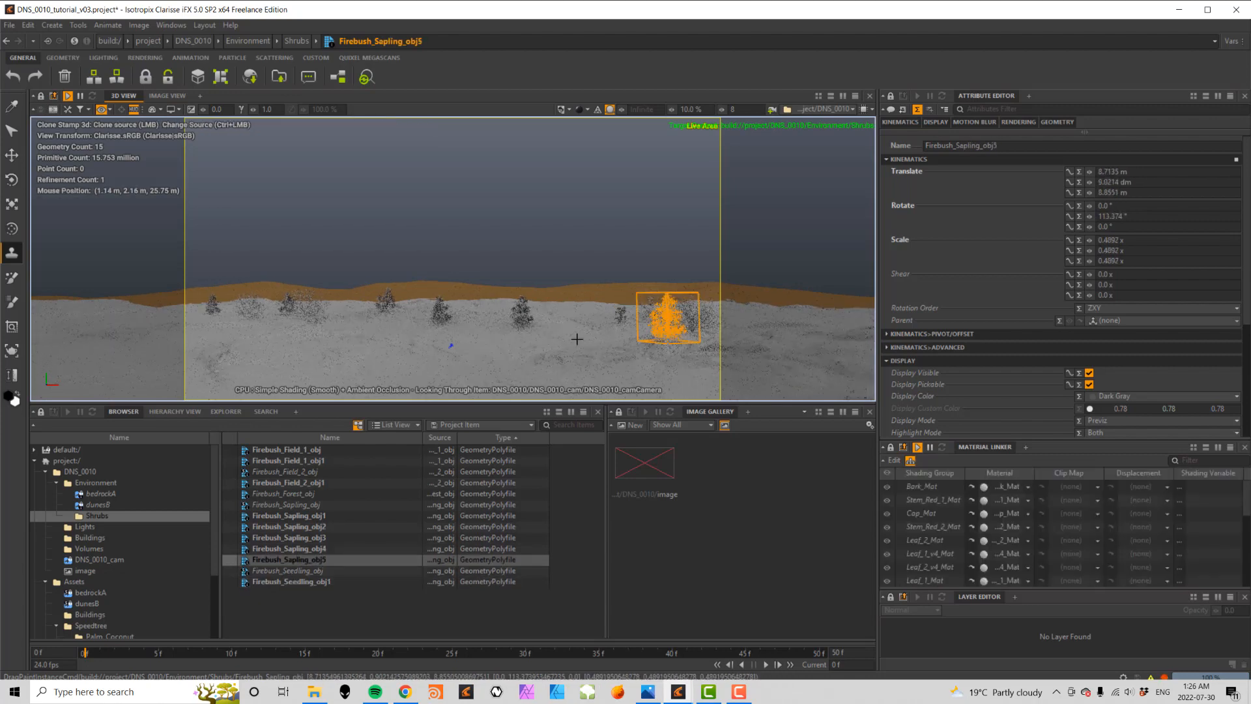
click(572, 334)
click(606, 351)
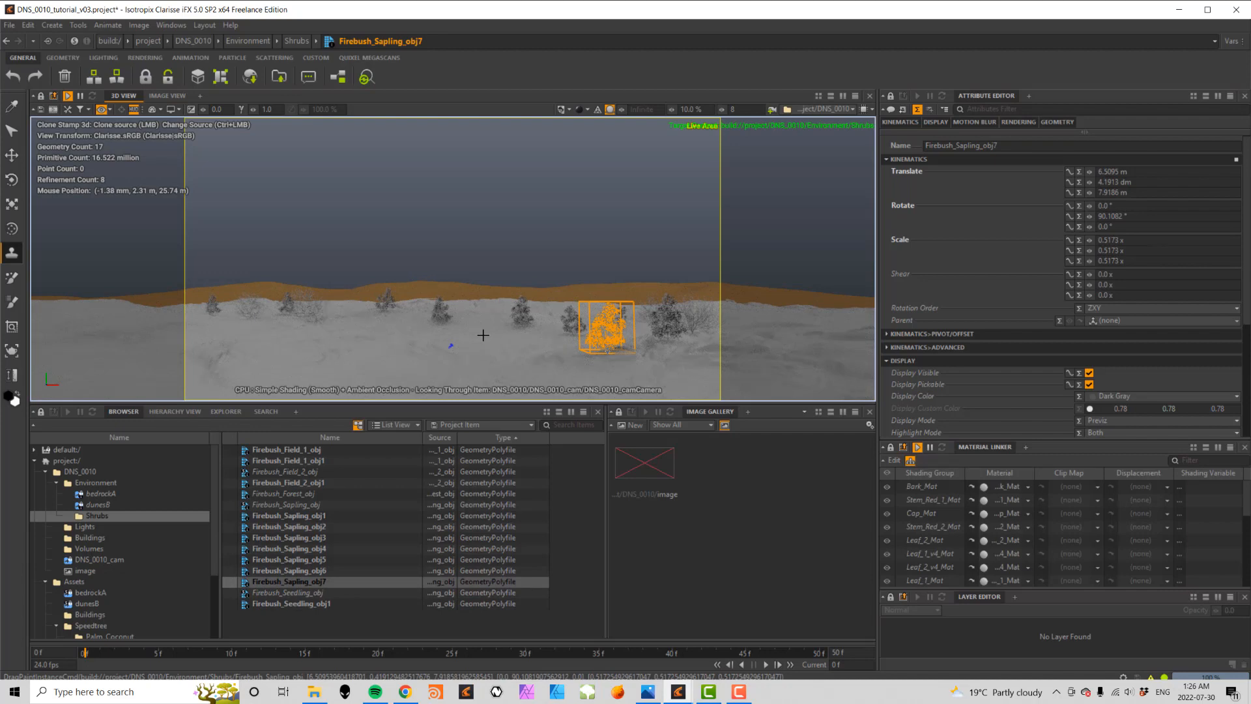
- Undo all of the clone-stamped Firebush shrubs
key(ctrl+z)
key(ctrl+z)
key(ctrl+z)
key(ctrl+z)
key(ctrl+z)
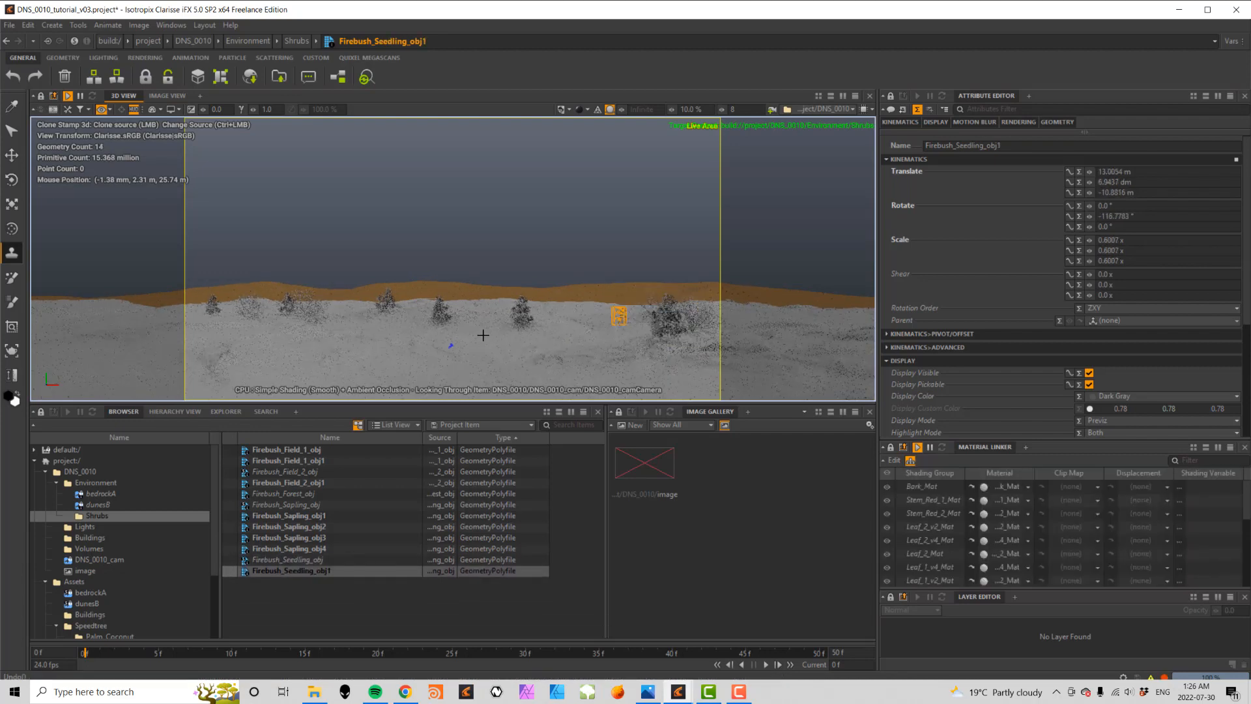
key(ctrl+z)
key(ctrl+z)
key(ctrl+z)
key(ctrl+z)
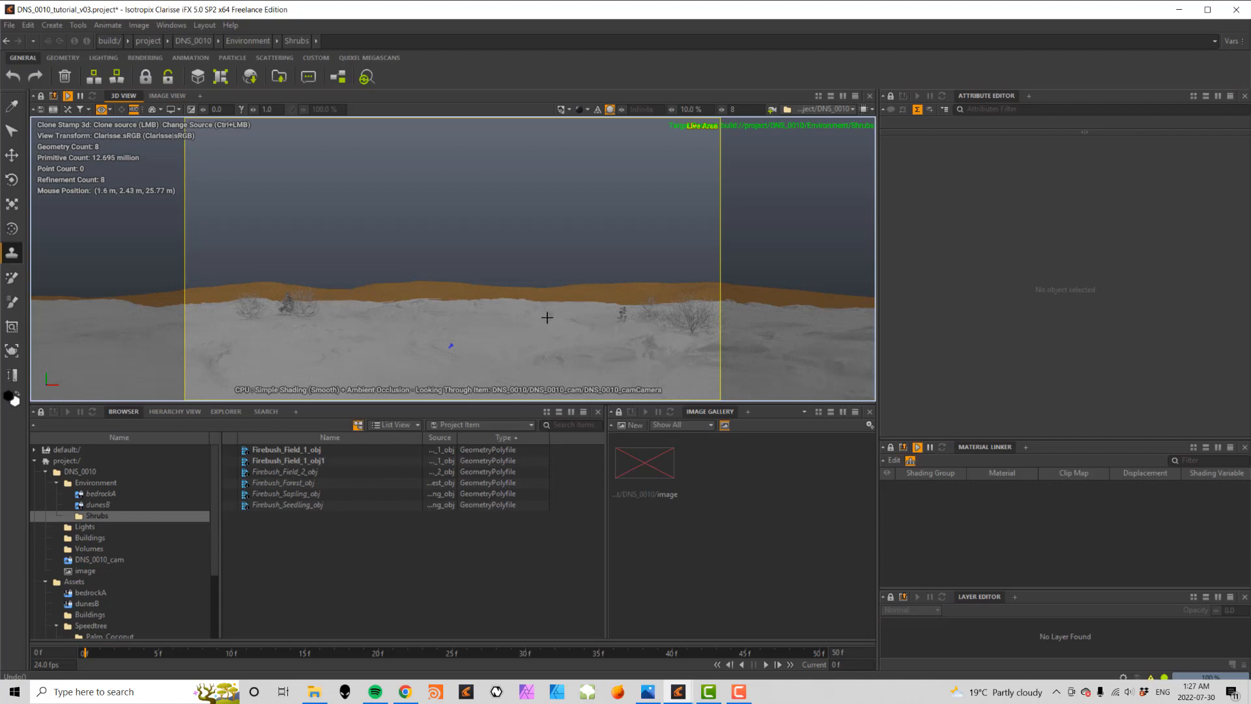
- Remove Firebush_Sapling_obj and Firebush_Seedling_obj from the Clone Stamp 3d sources, keeping Field_1, Forest and Field_2
key(q)
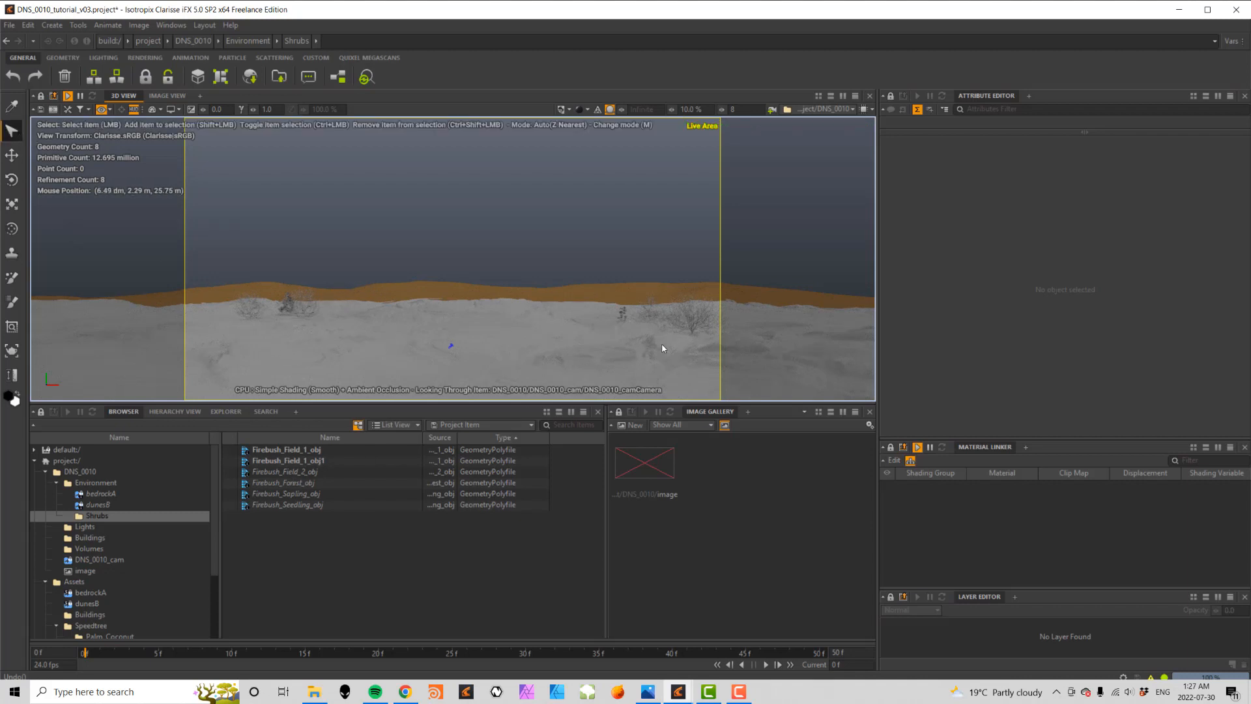
click(695, 319)
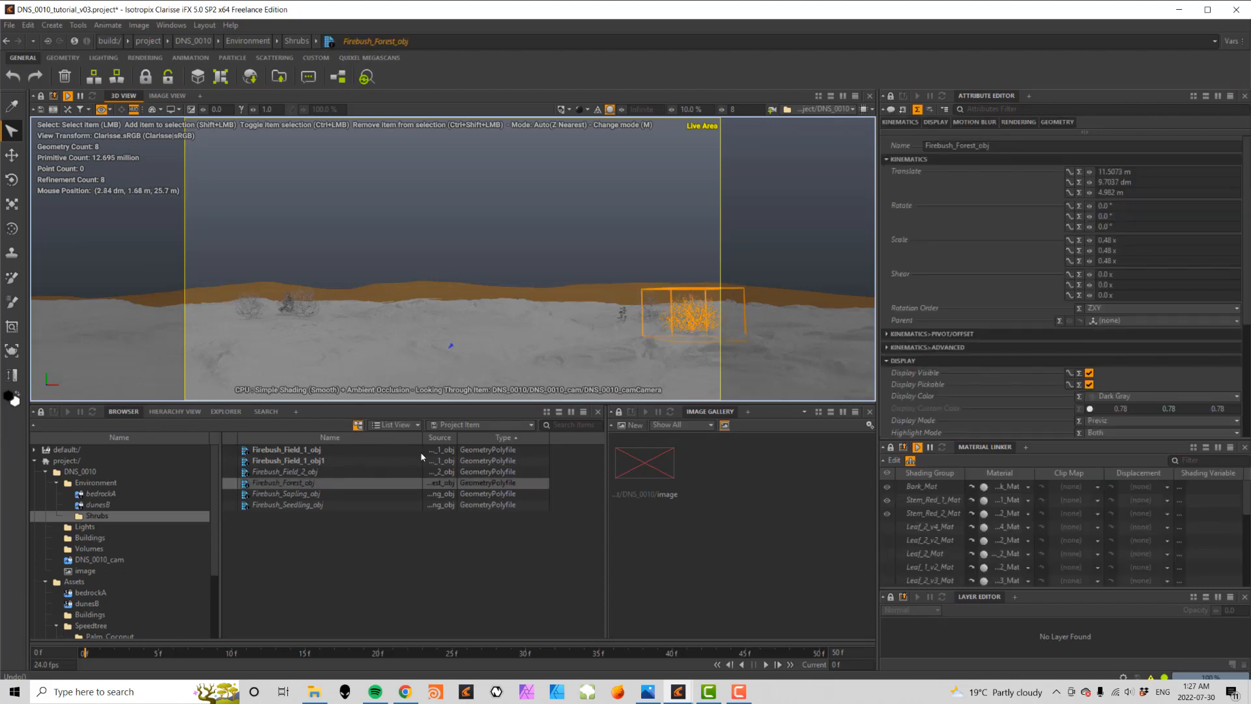
click(253, 312)
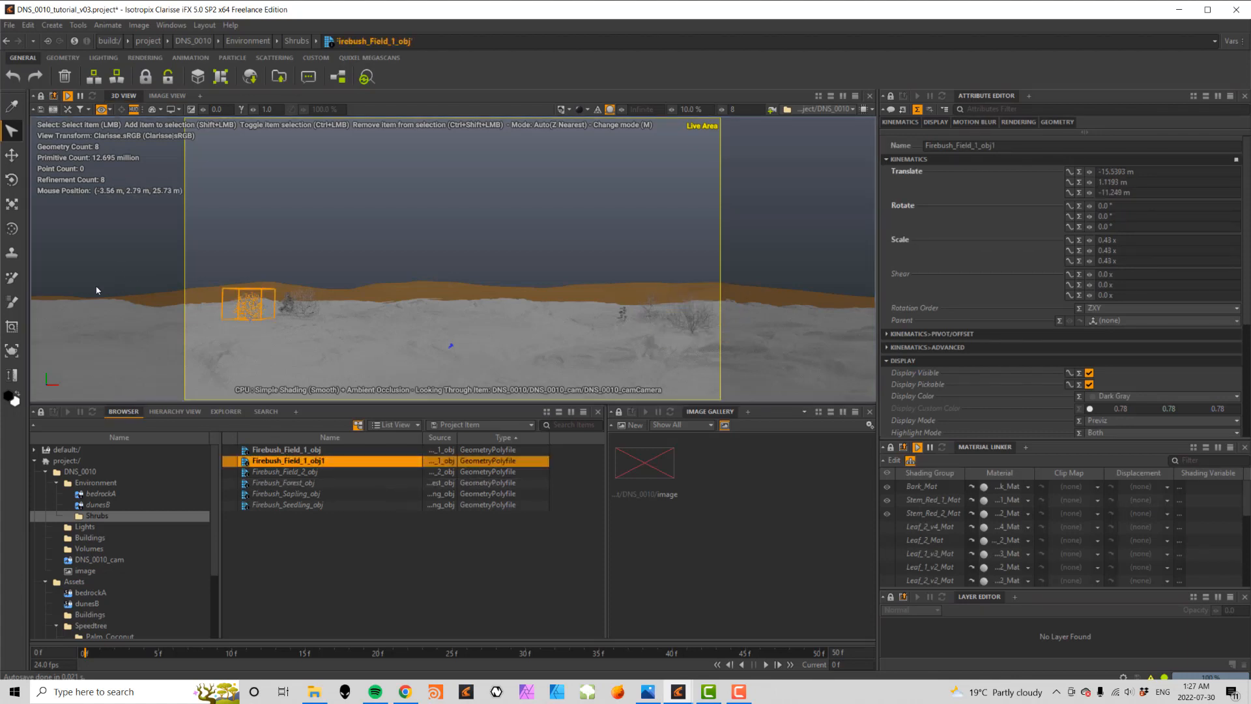
double_click(12, 253)
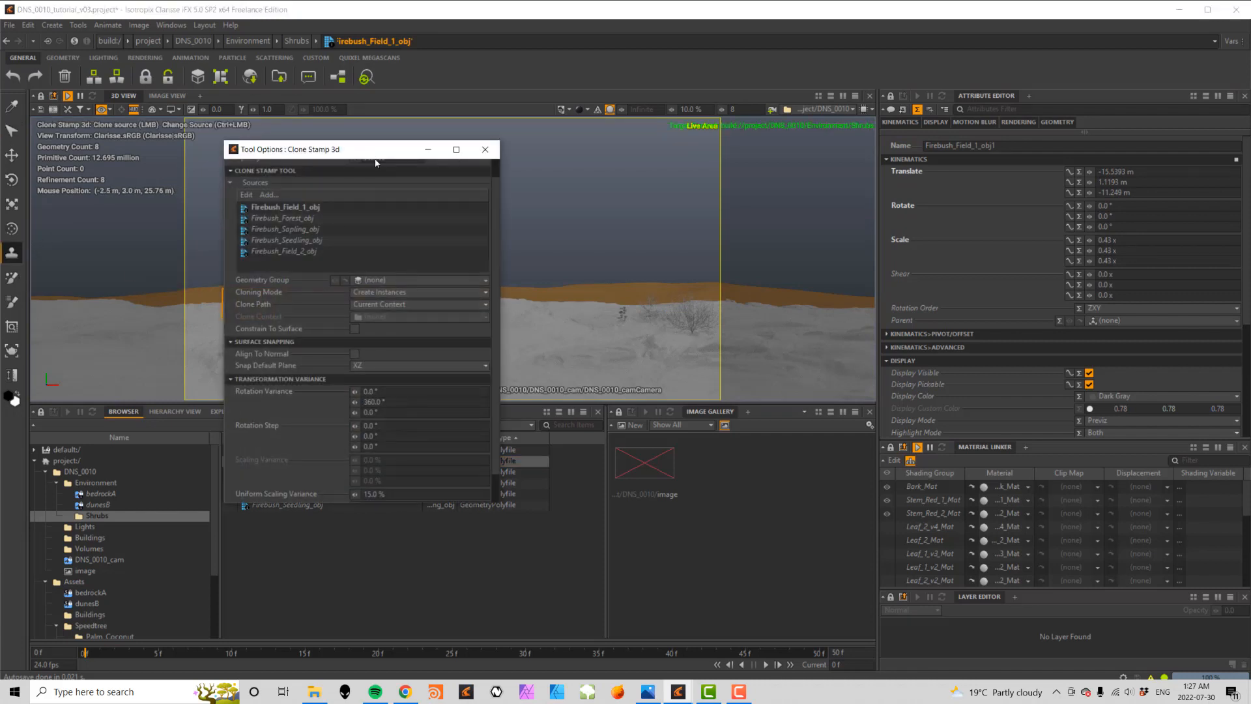
drag(376, 157, 588, 171)
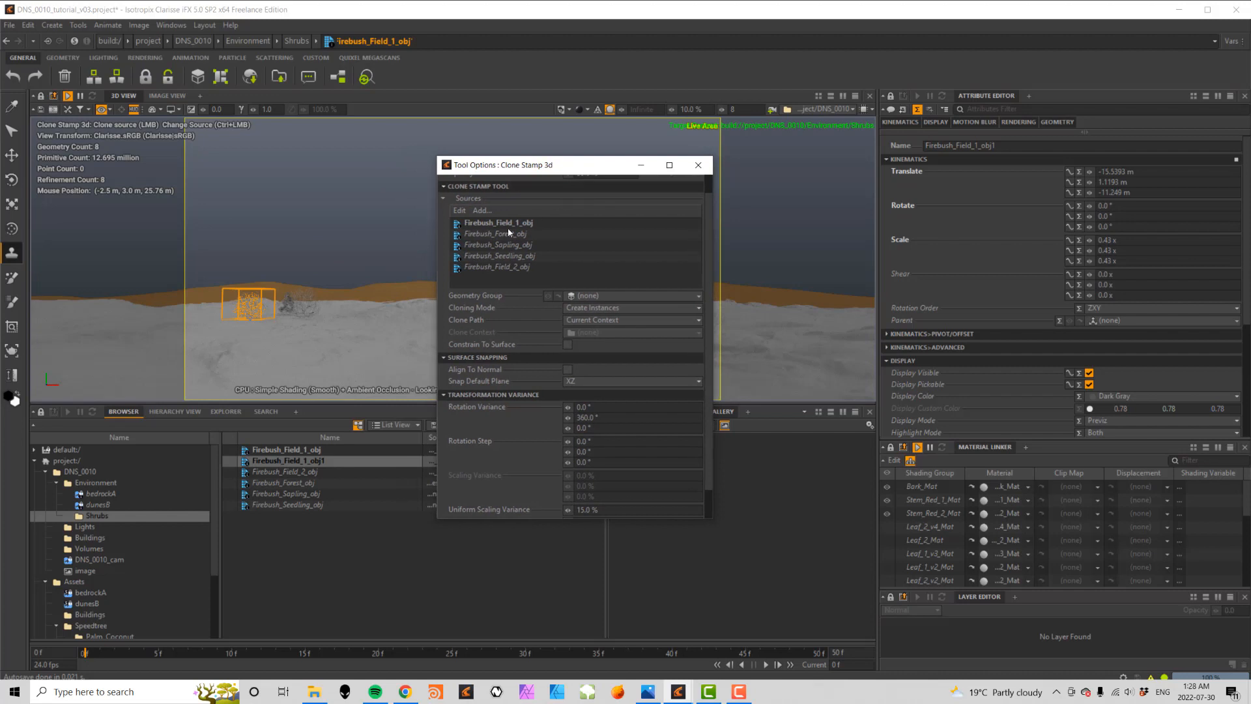
click(506, 247)
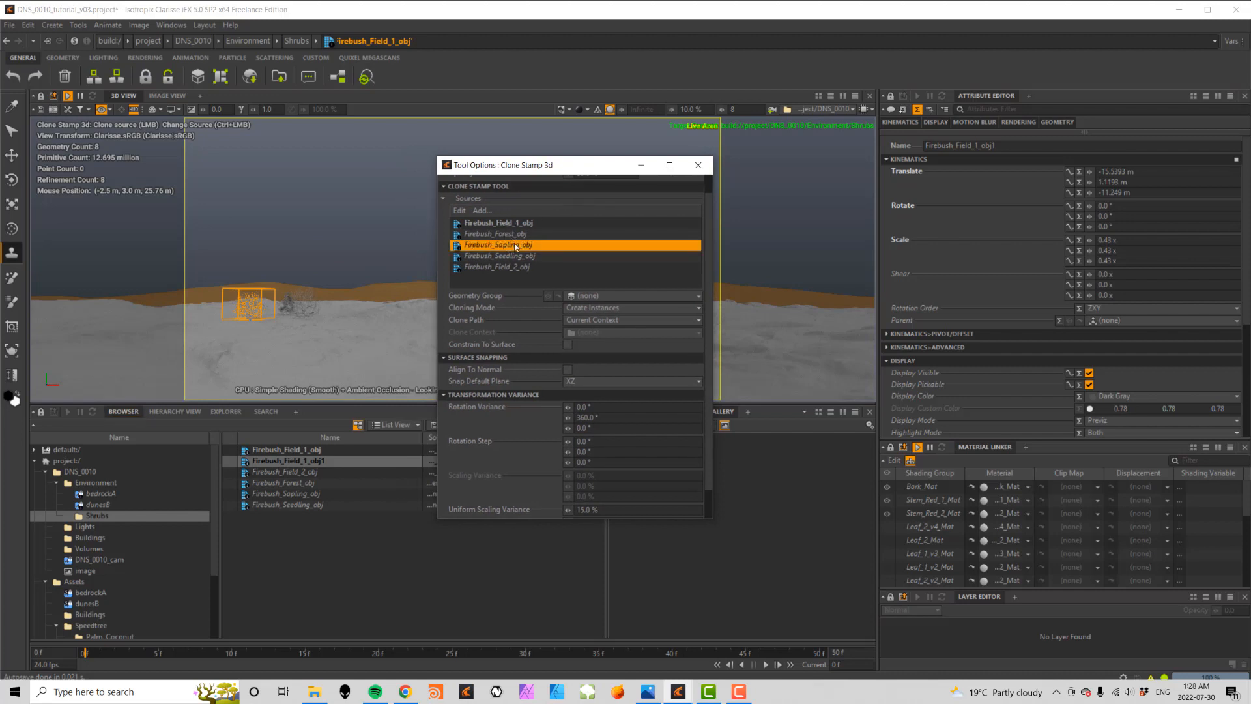
key(Delete)
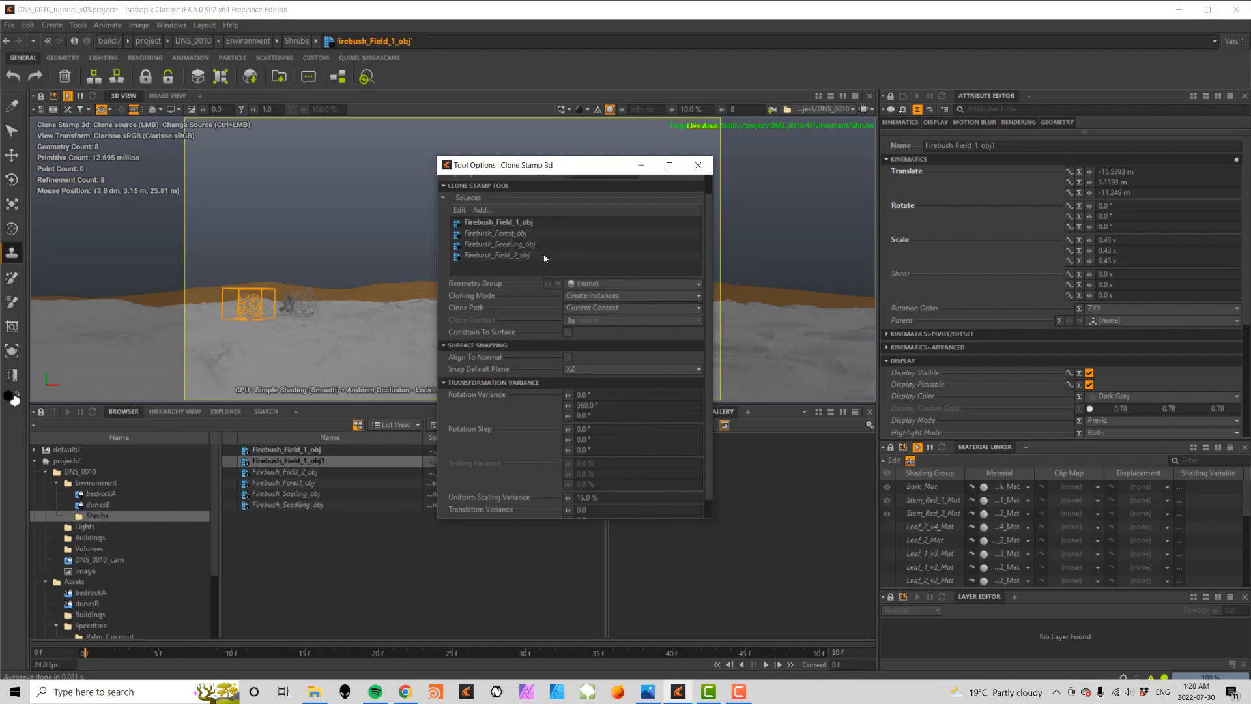
click(527, 245)
key(Delete)
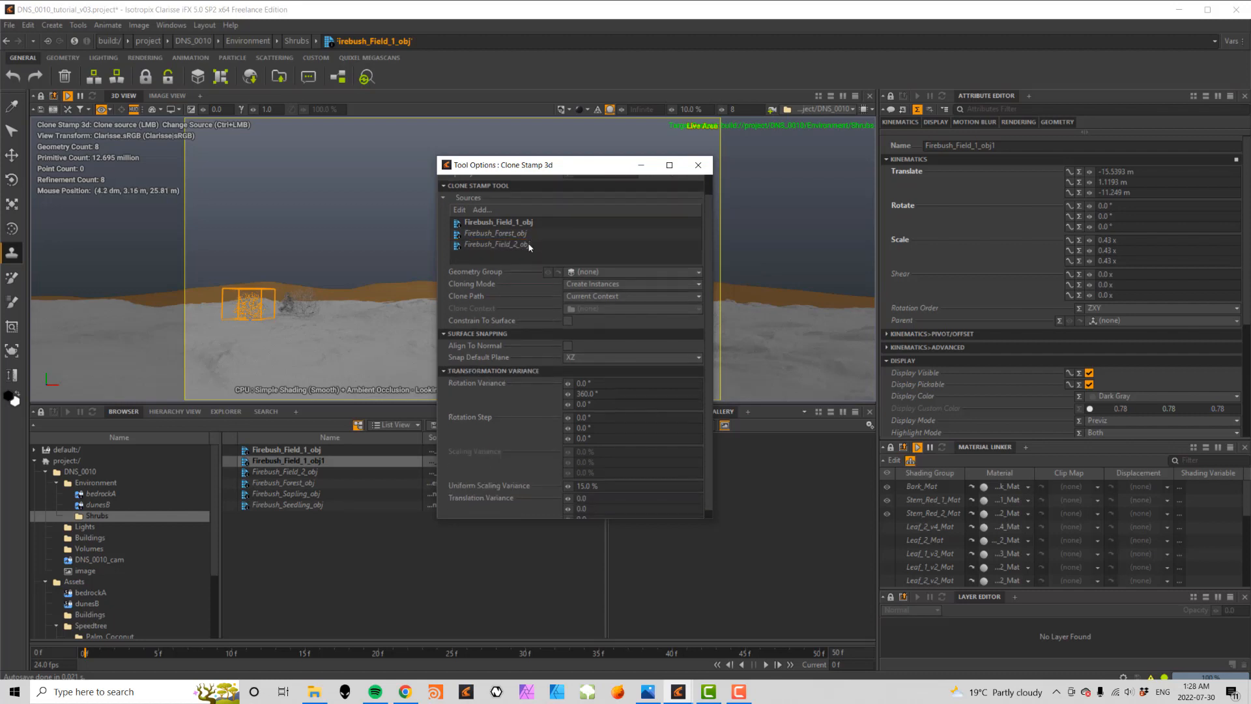
click(694, 166)
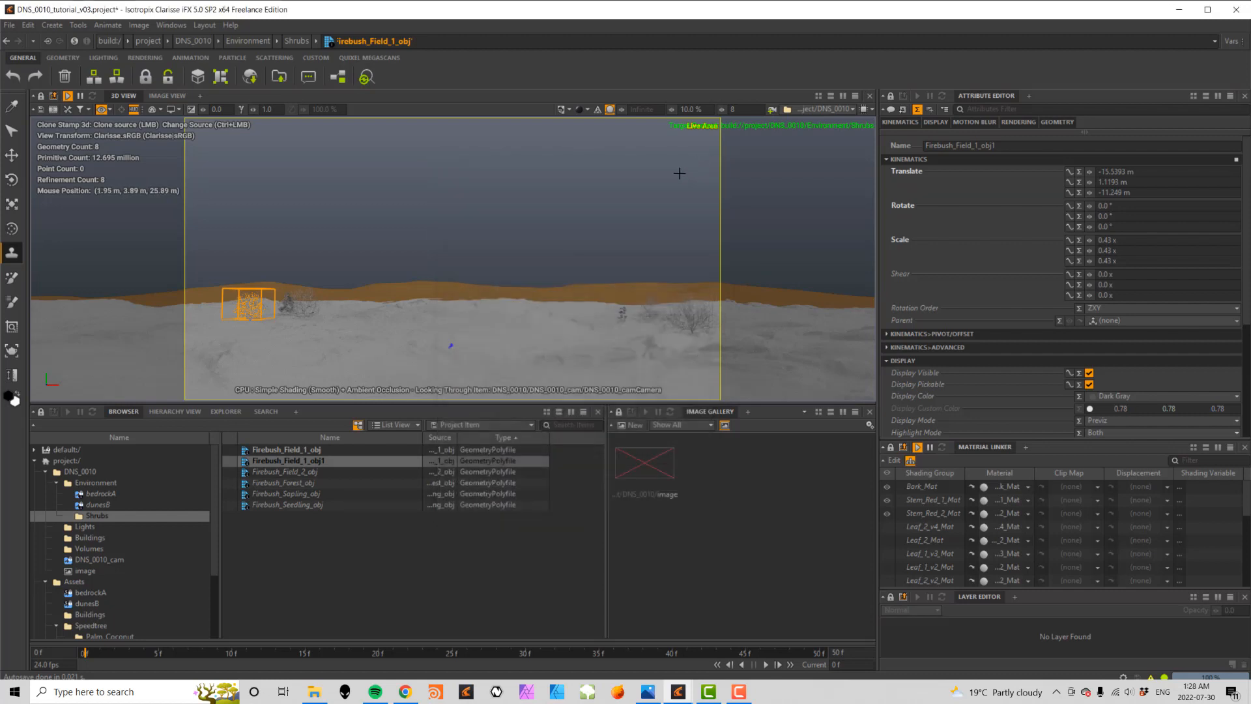
- Clone-stamp four Firebush Field shrubs on the terrain at about X -13.8, -12.8, 15.0 and 24.1 m, and save the project
click(202, 329)
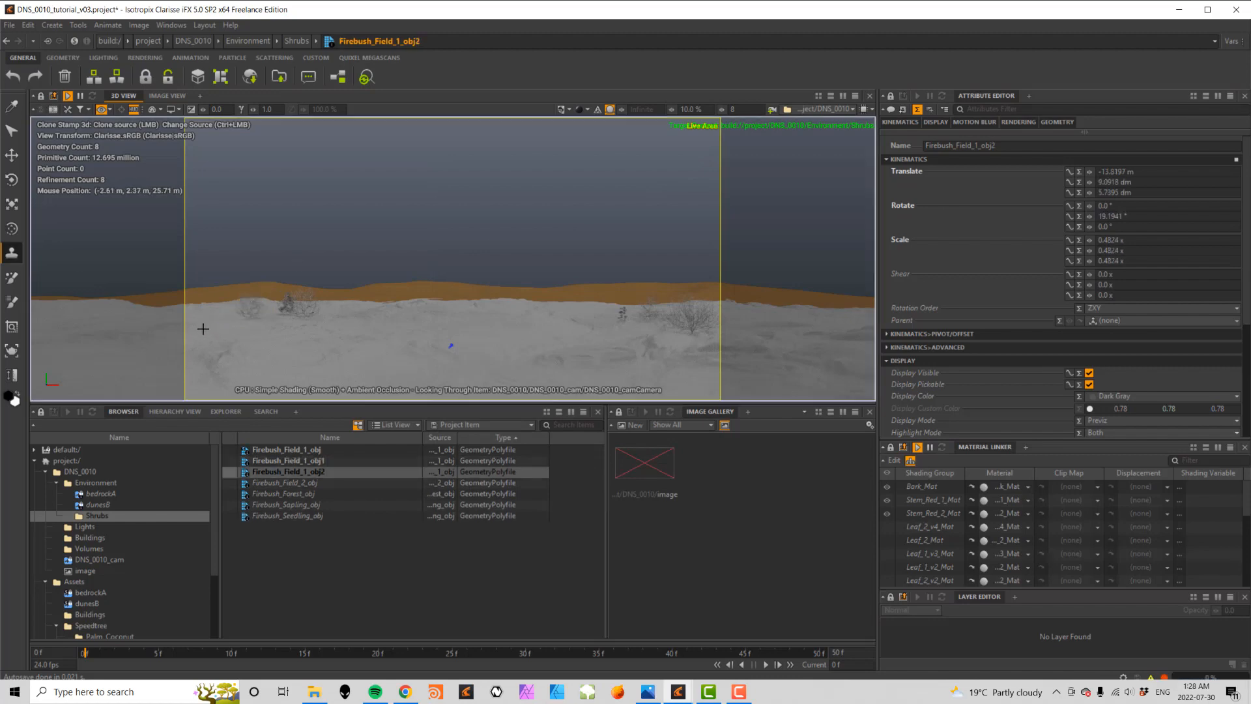
click(250, 317)
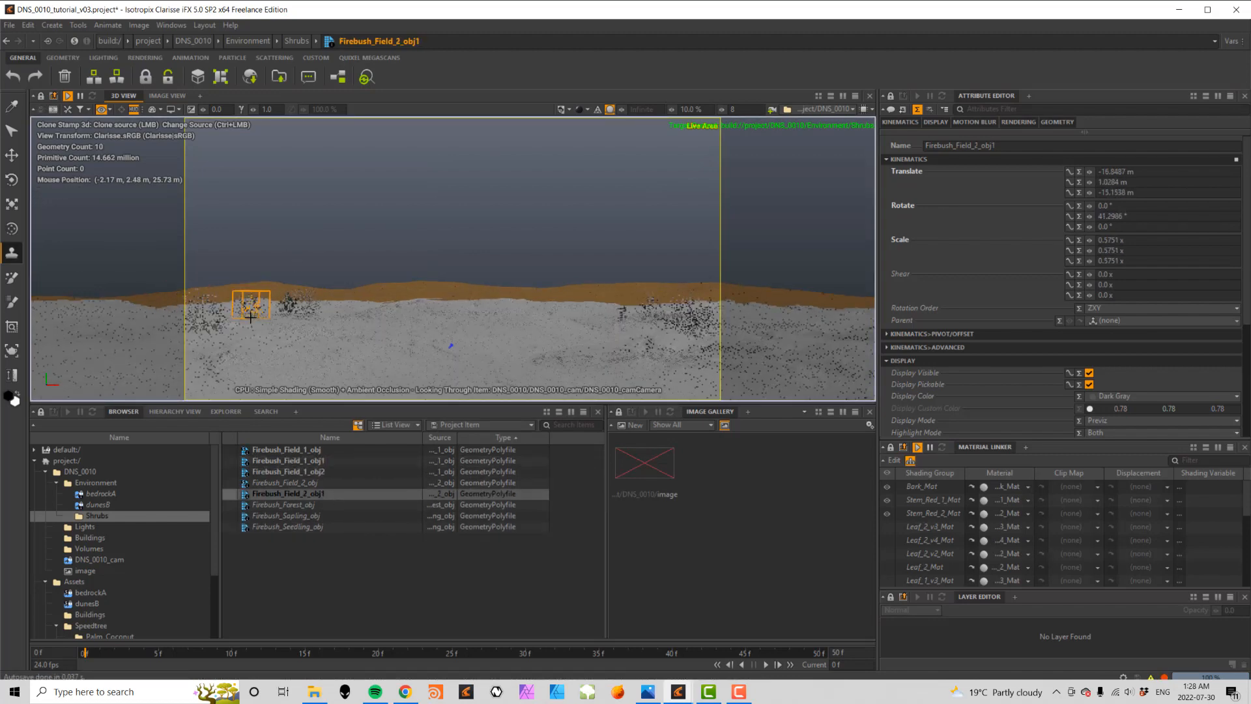
key(ctrl+z)
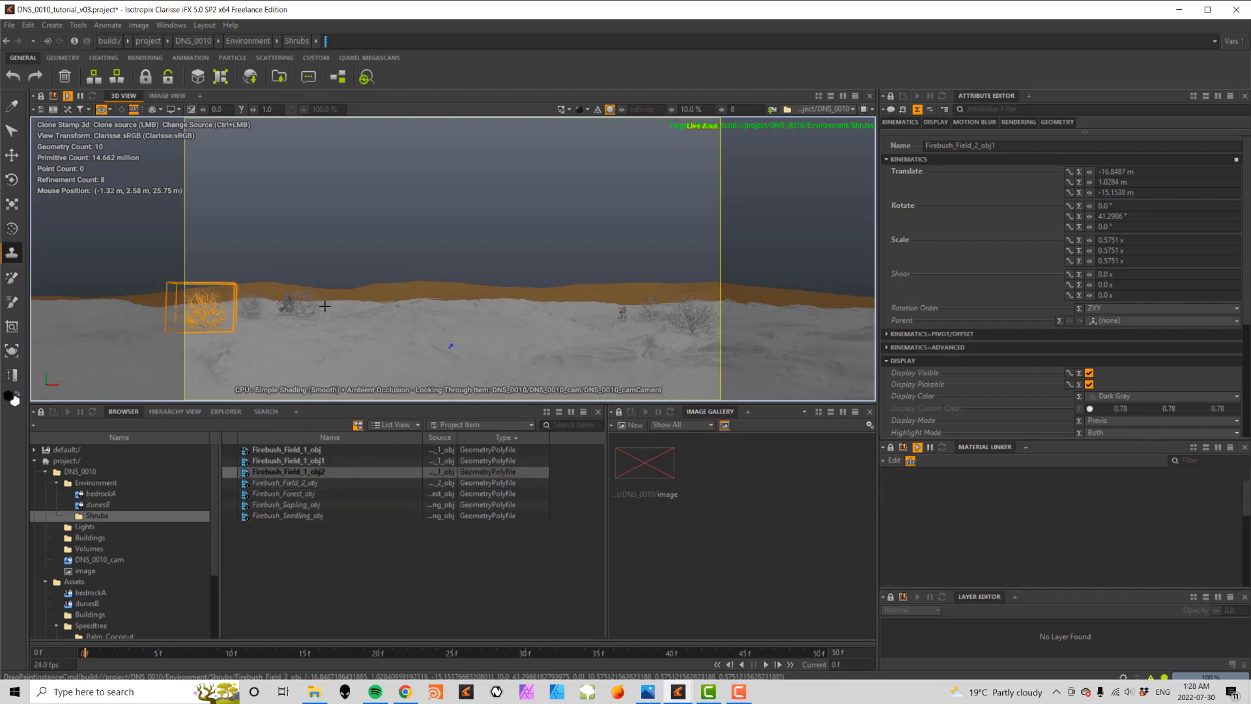
click(333, 309)
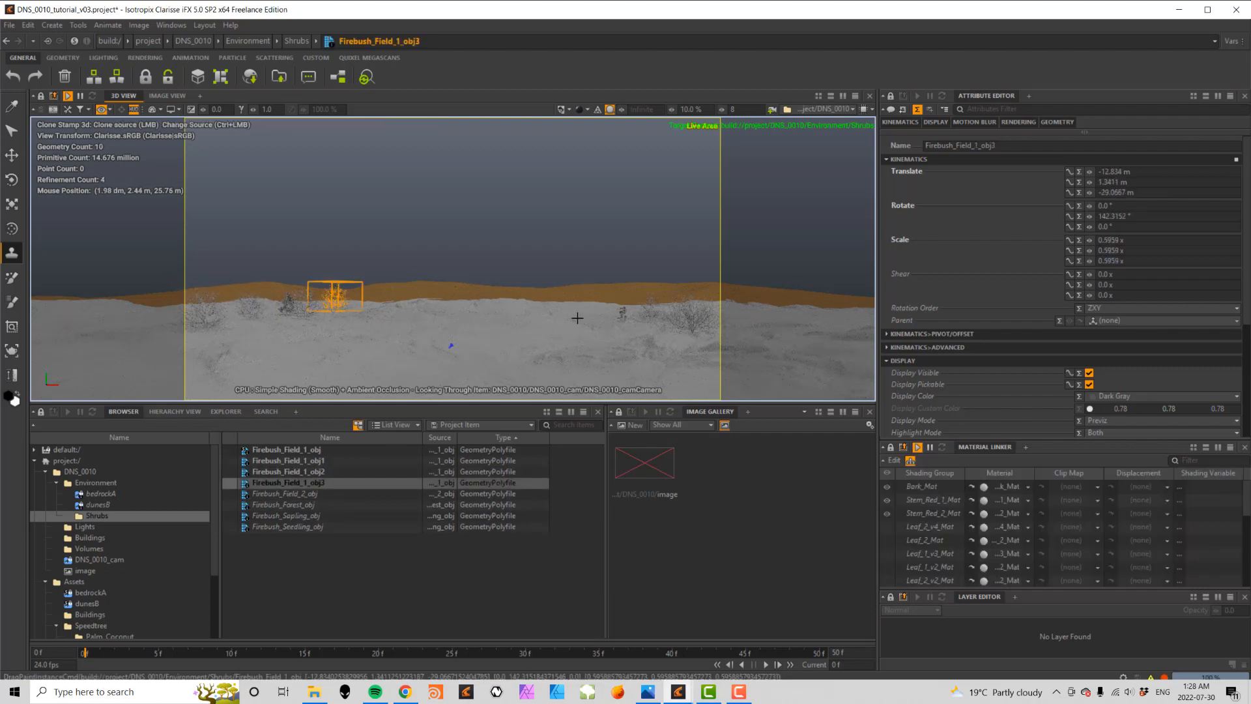
click(594, 305)
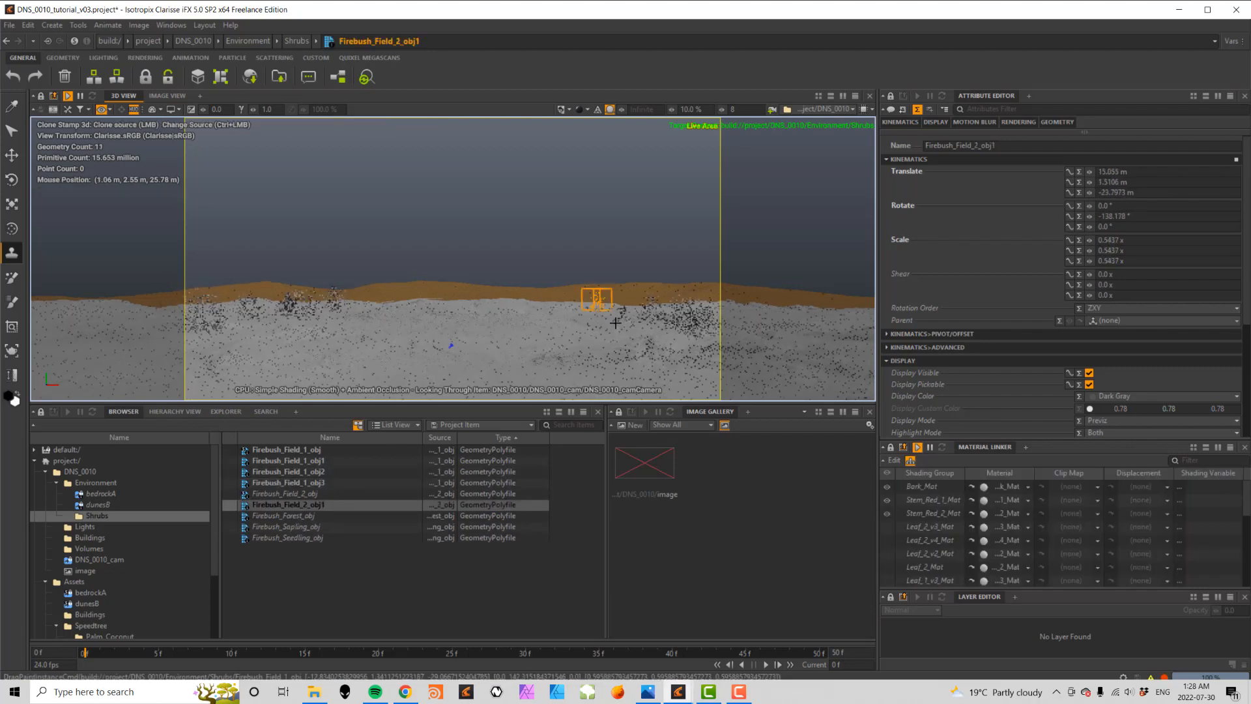
click(717, 311)
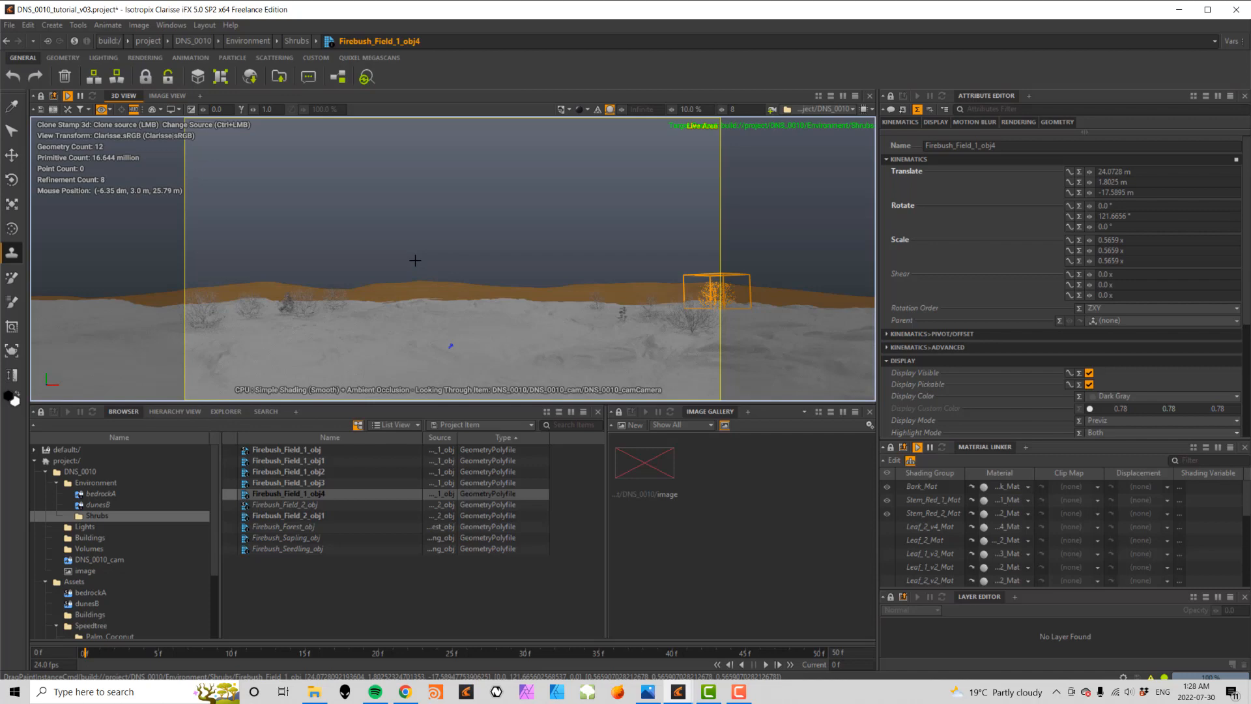
key(ctrl+s)
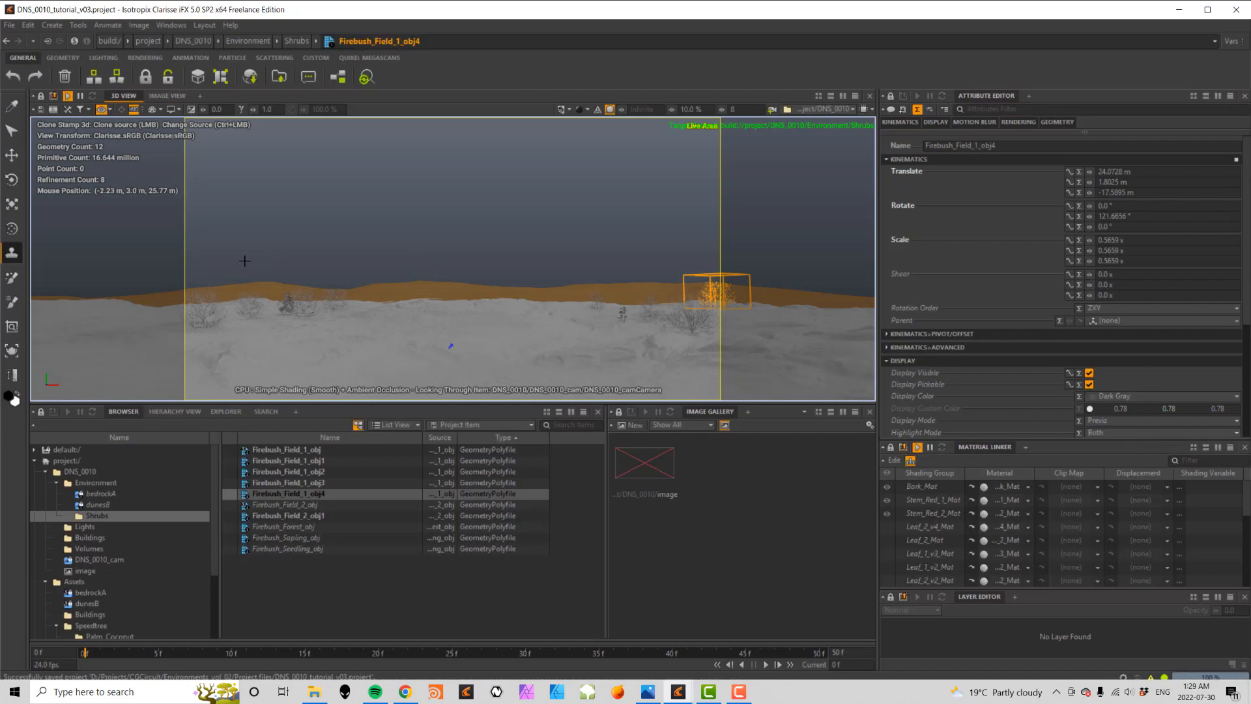
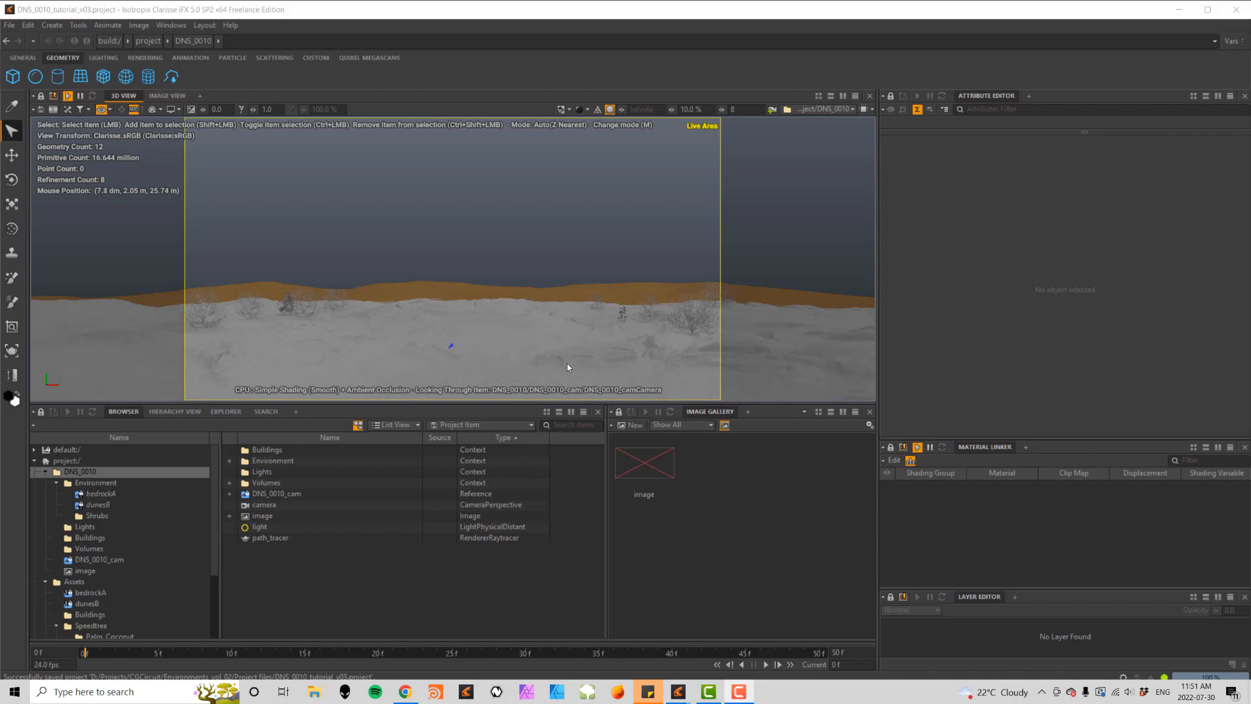
- Create a polygrid in the Environment context and rename it water
click(101, 486)
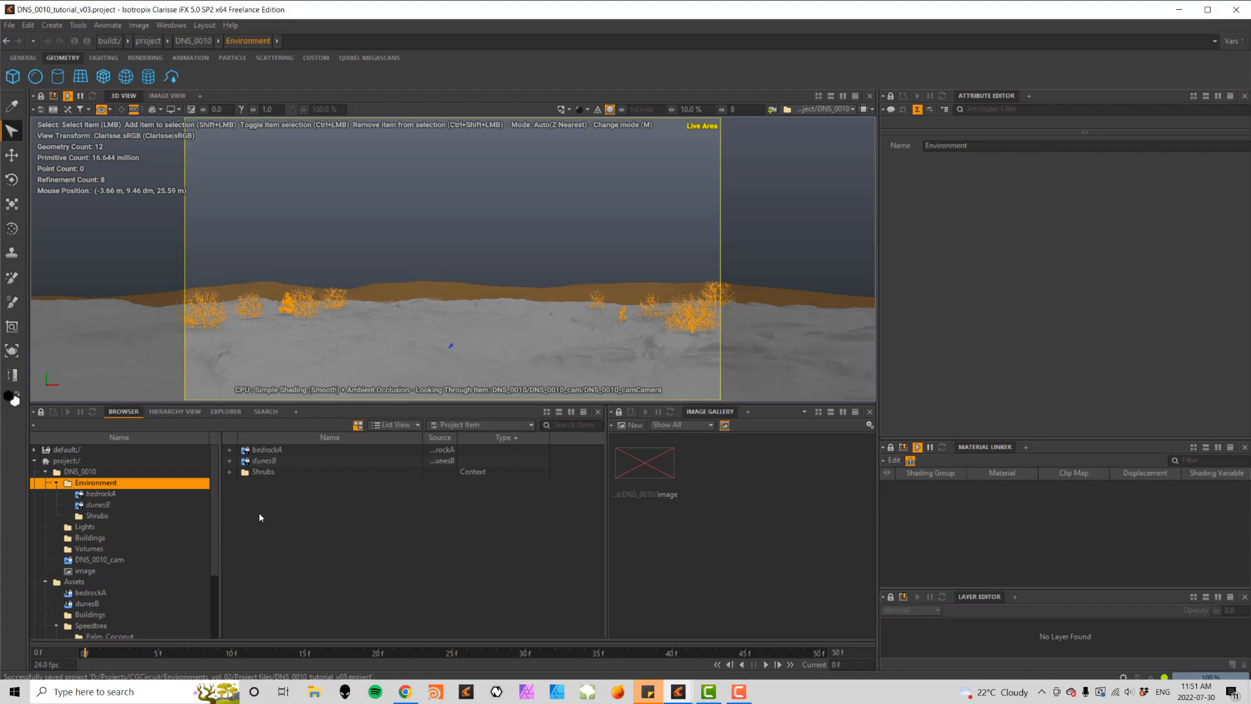
click(81, 78)
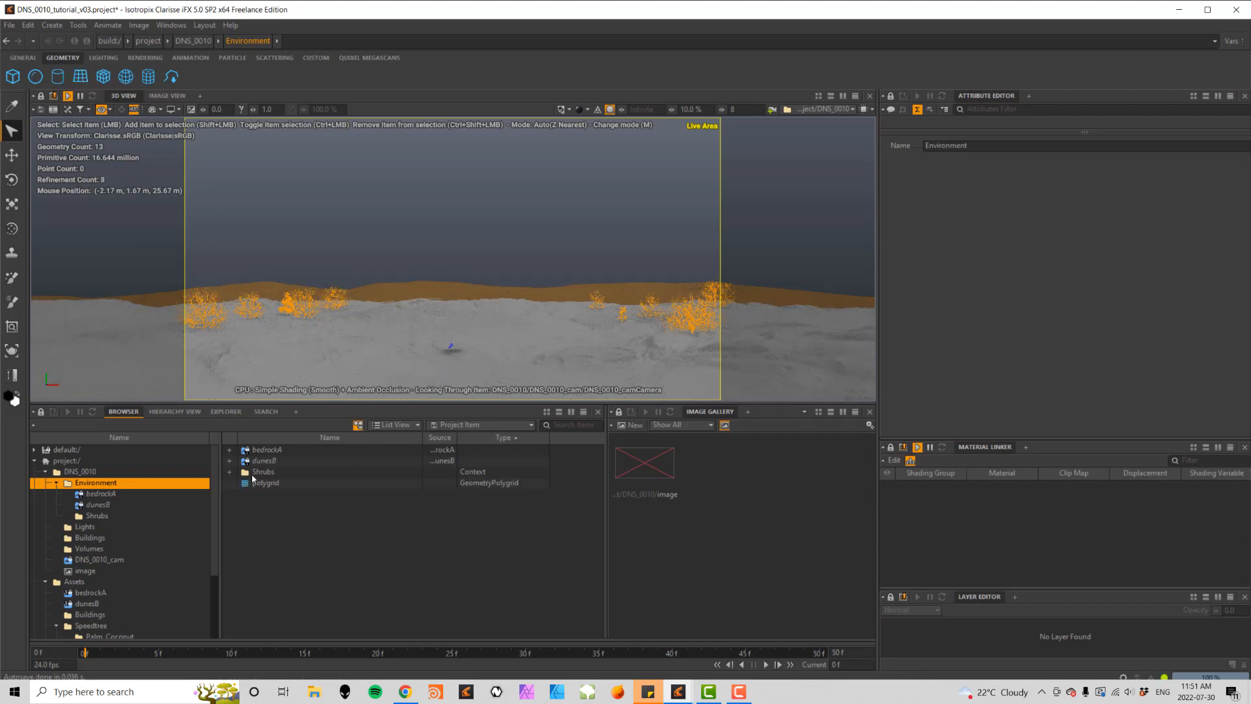
click(271, 483)
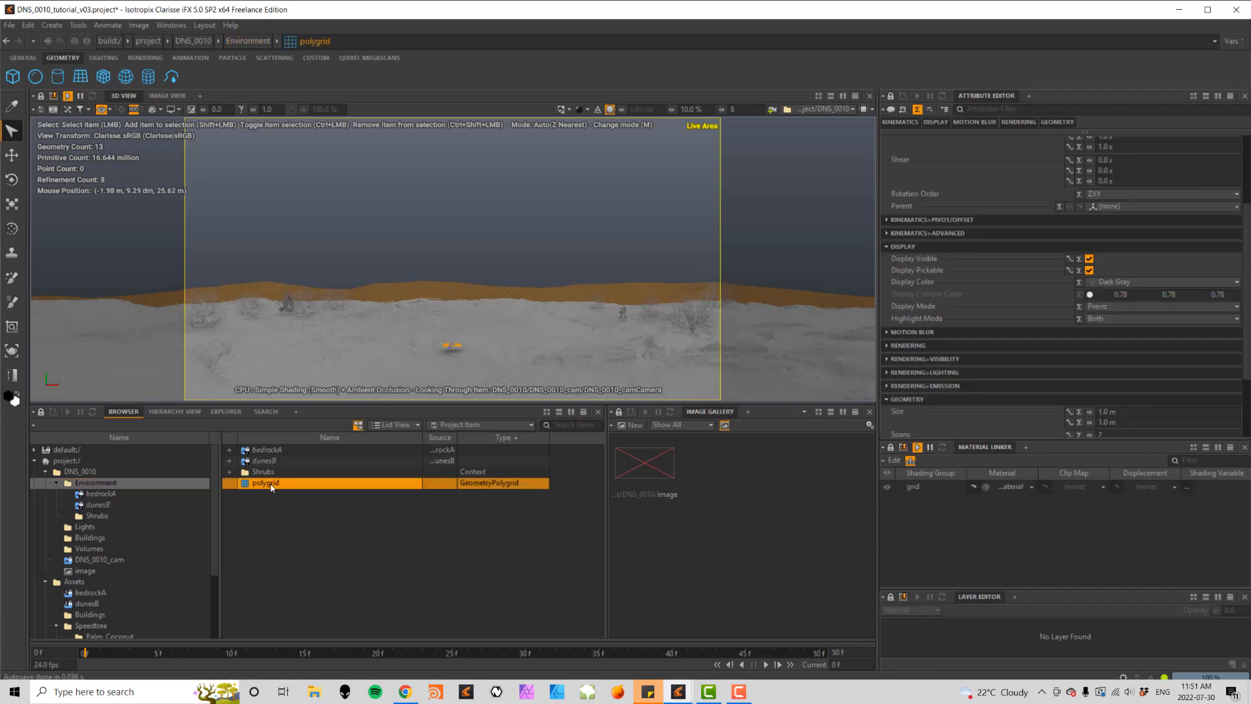
double_click(271, 484)
text(water)
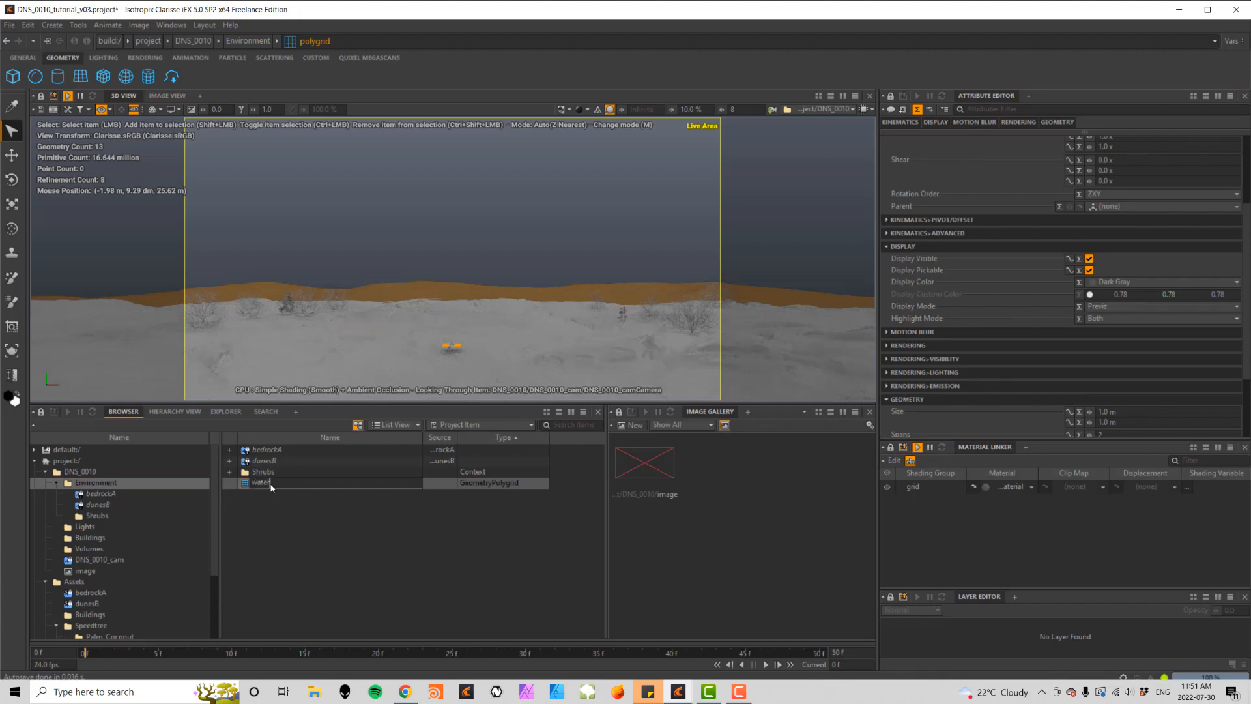
key(Return)
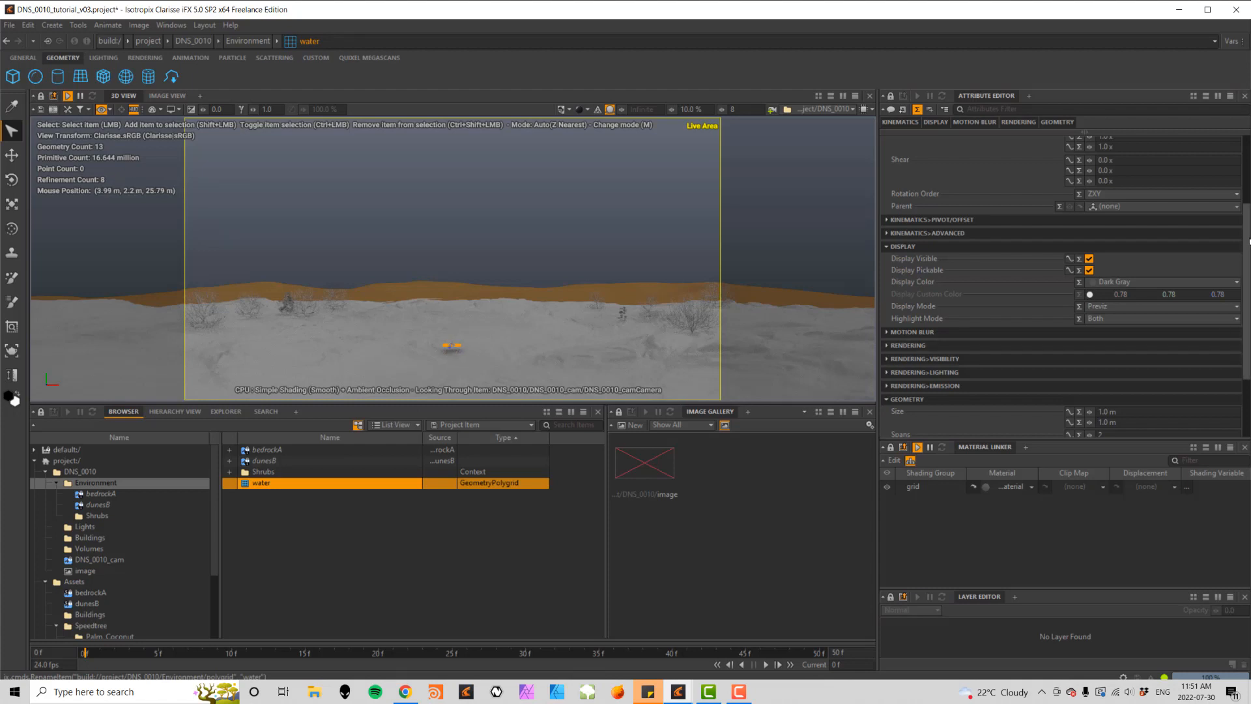
- Set the water grid's size to 70 m by 70 m
scroll(1247, 241, down, 4)
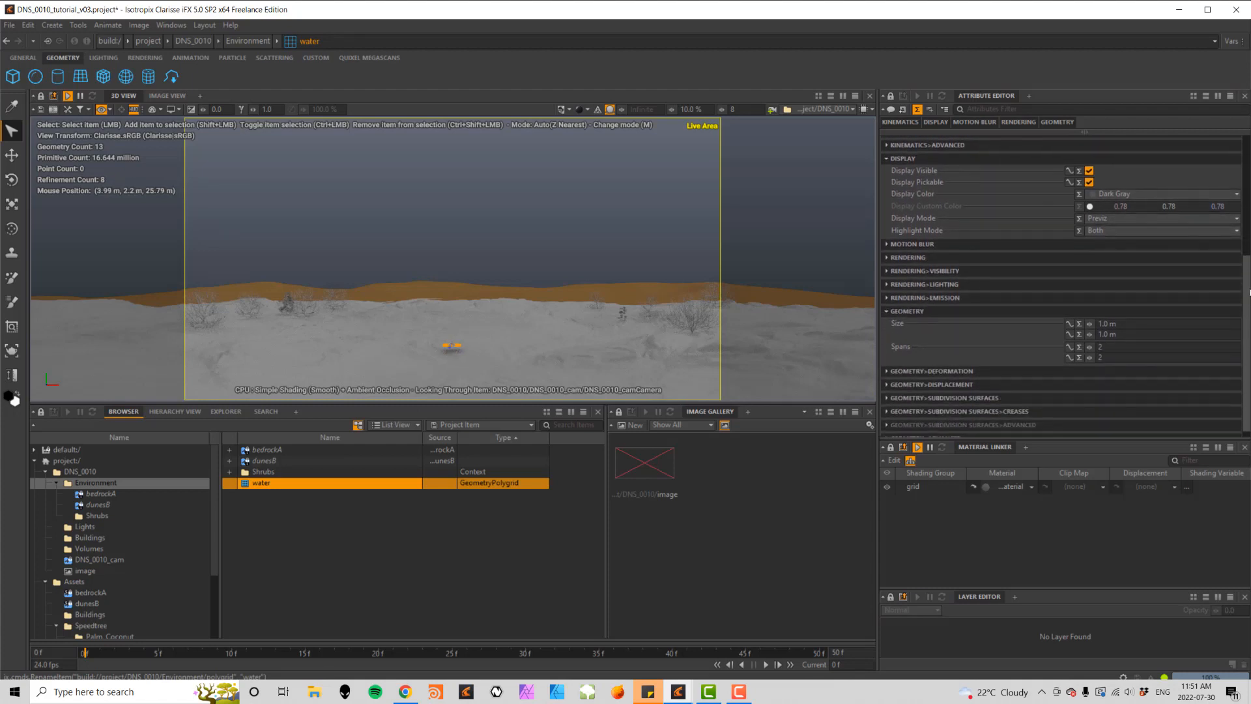
click(1152, 327)
text(70)
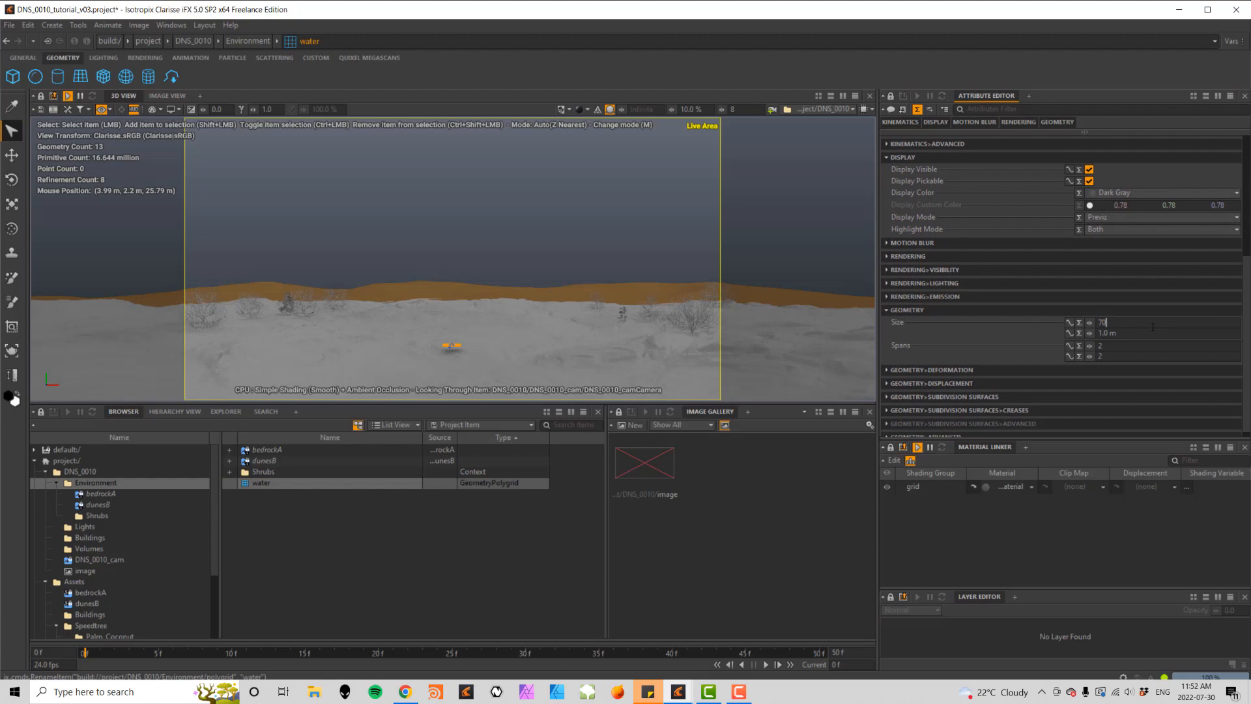
key(Tab)
text(70)
key(Tab)
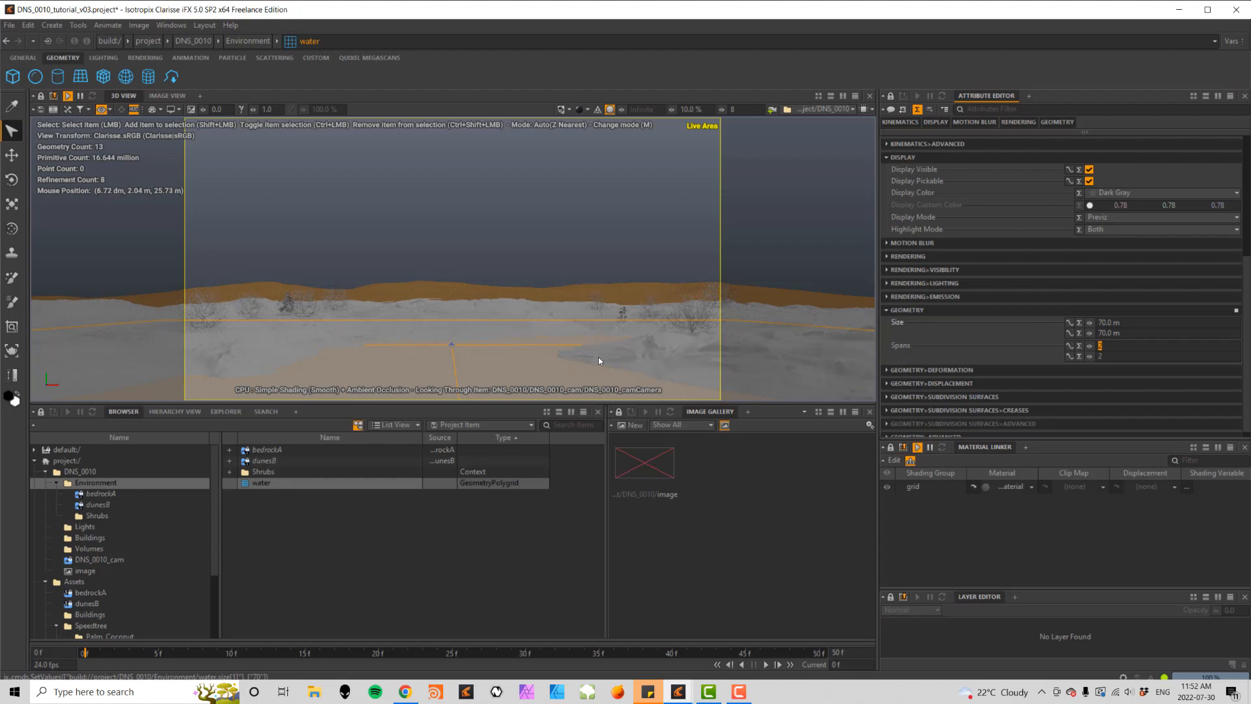
- Change the water grid's display color to Blue
drag(1248, 292, 1249, 256)
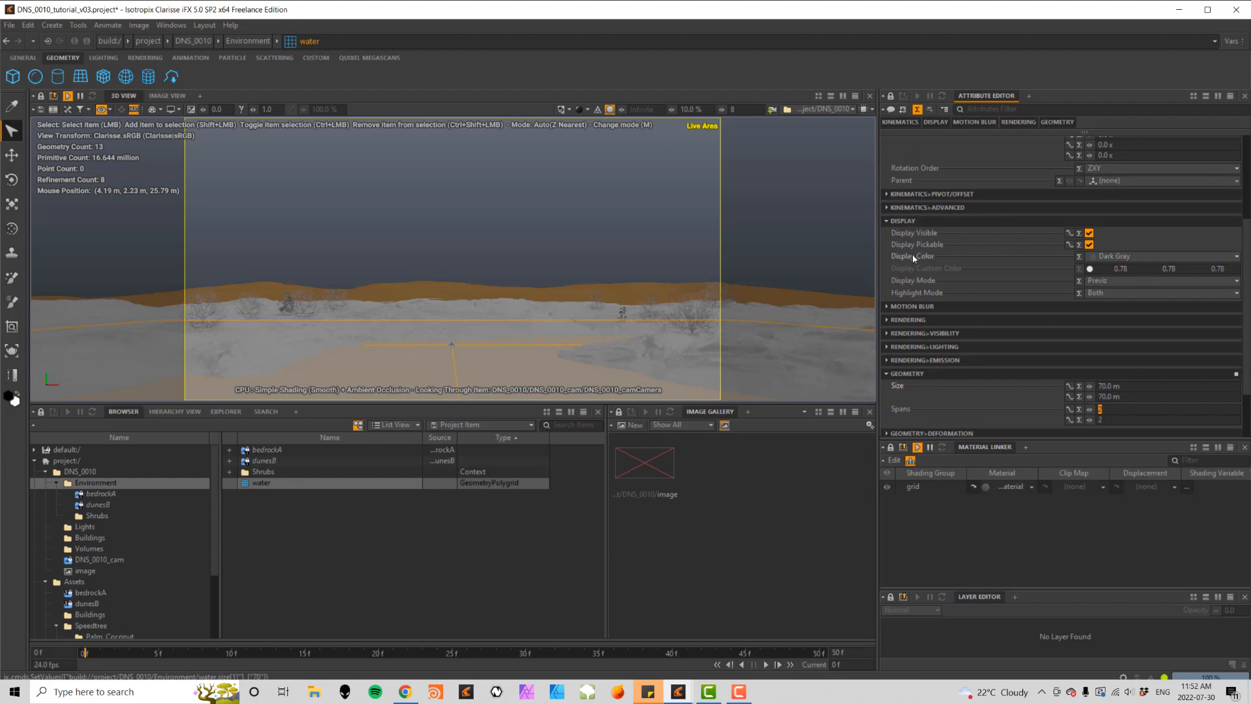
click(1233, 258)
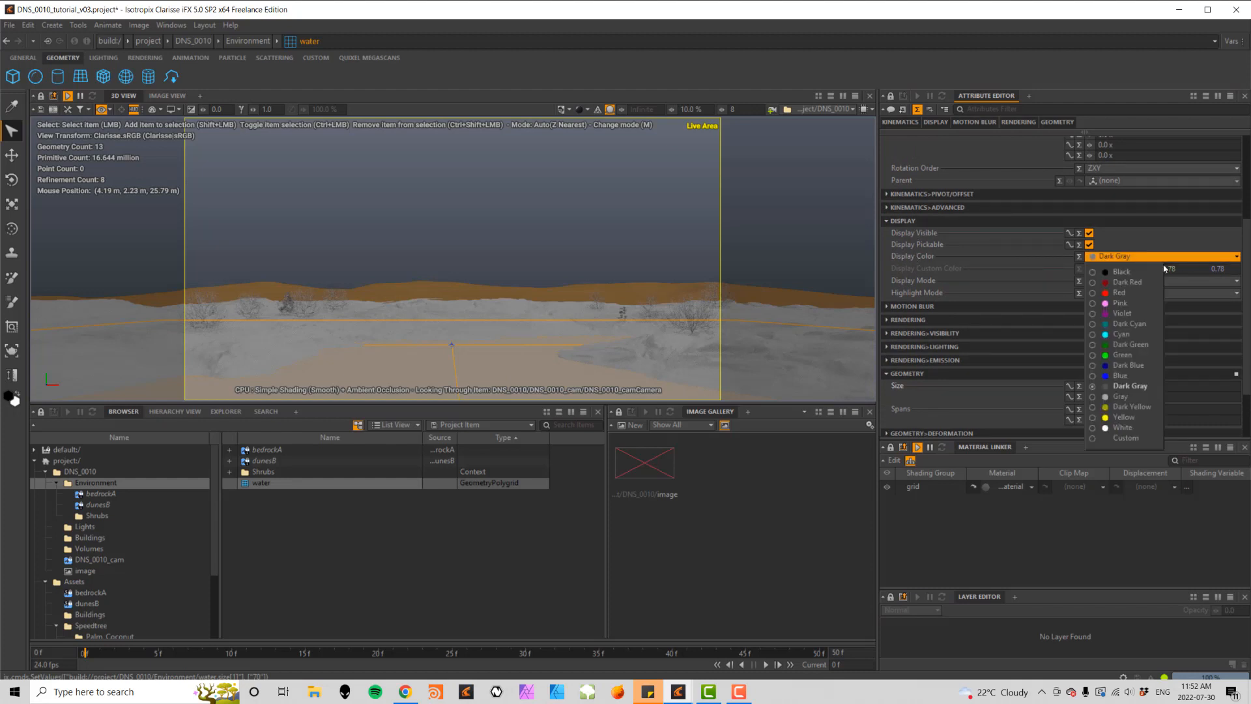
click(1114, 381)
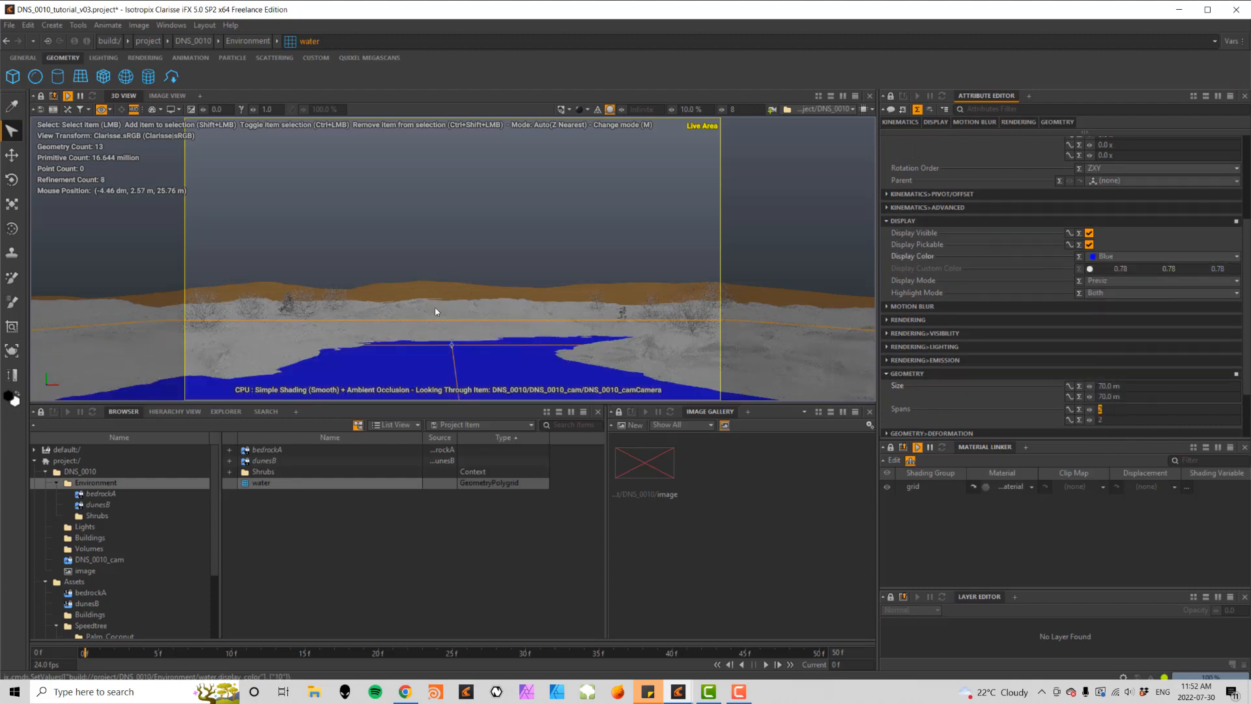
- Examine the water grid's shoreline against the terrain from several angles in the free view
click(447, 228)
key(l)
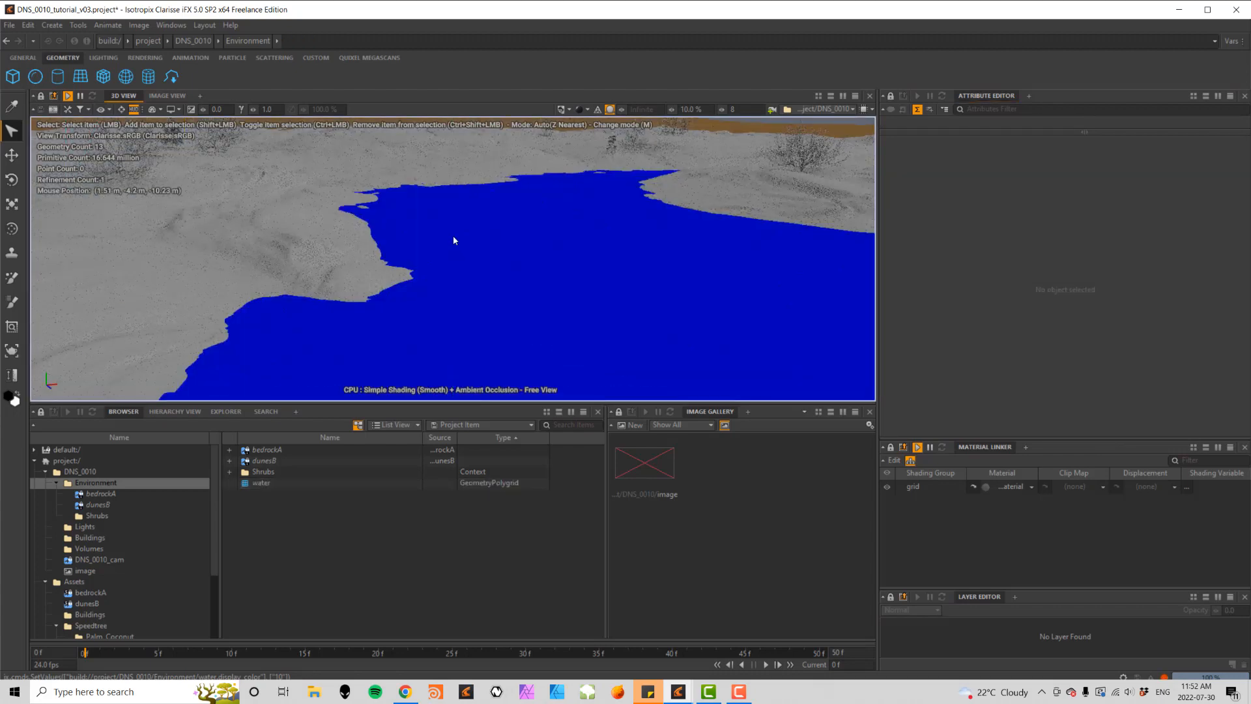
scroll(467, 240, down, 6)
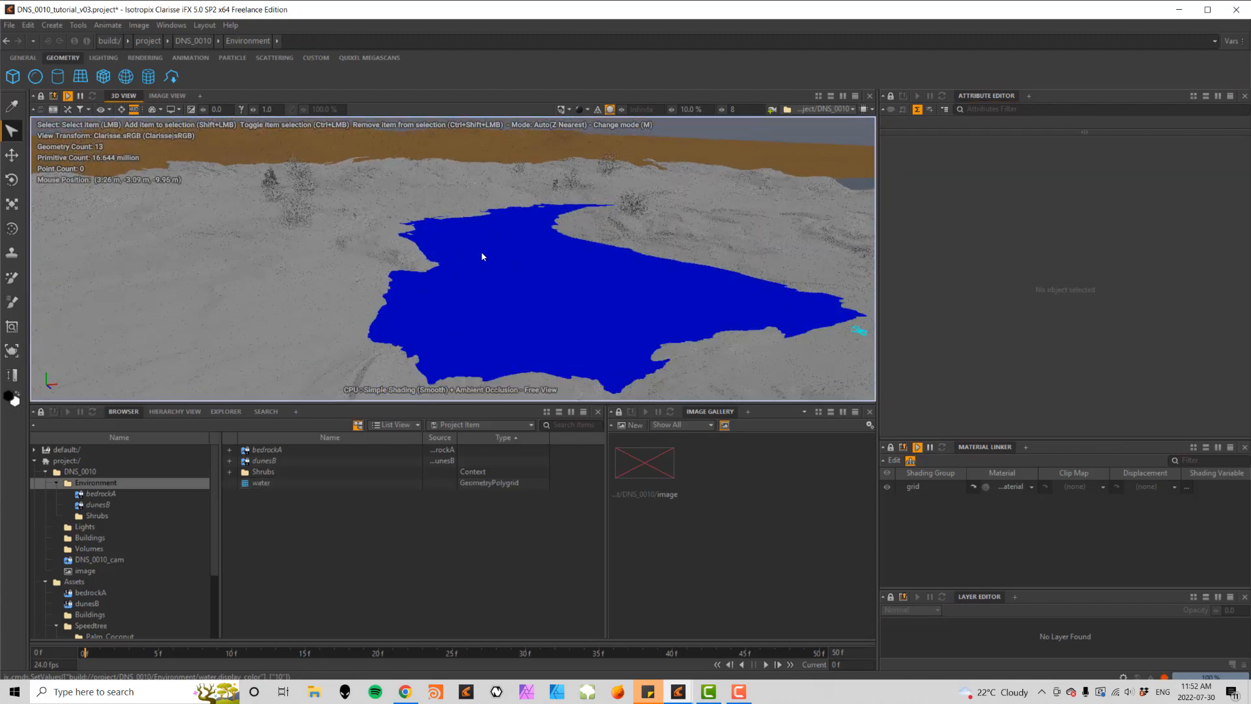
alt+drag(467, 240, 424, 313)
scroll(424, 310, up, 2)
scroll(437, 312, down, 1)
scroll(514, 321, up, 1)
alt+drag(514, 321, 622, 263)
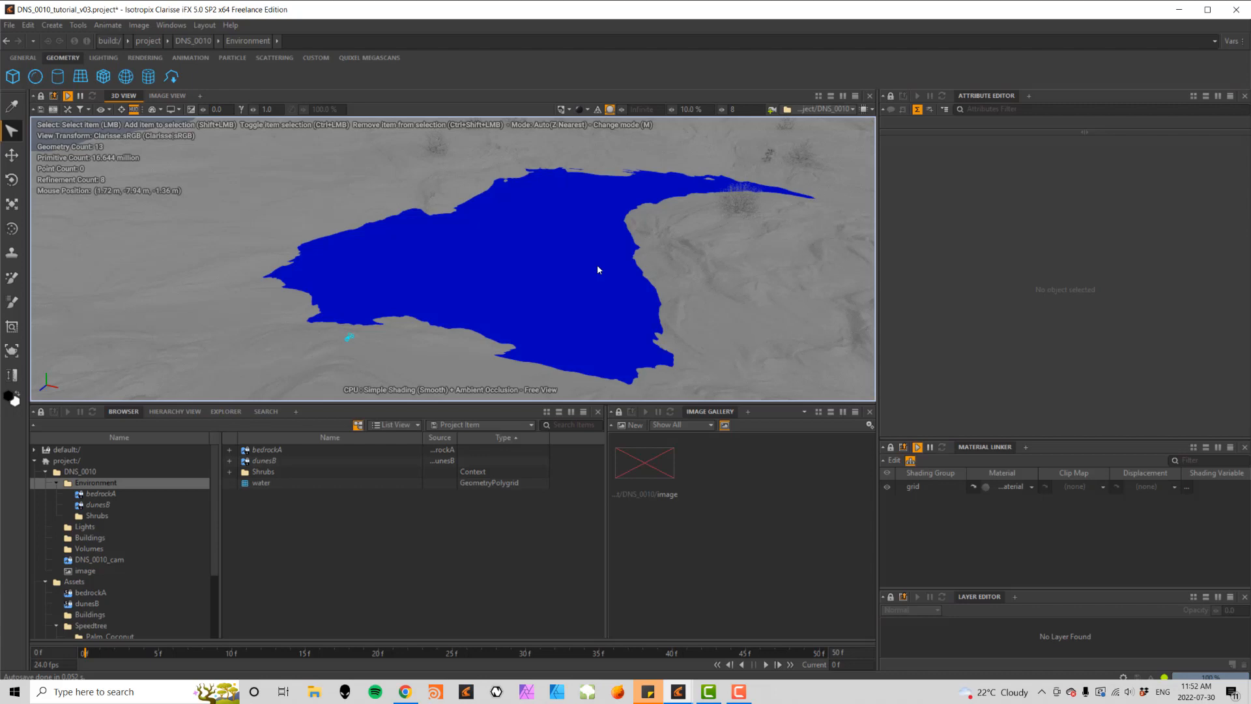
click(549, 260)
alt+drag(460, 268, 537, 268)
alt+right_drag(538, 269, 865, 301)
alt+middle_drag(866, 302, 827, 368)
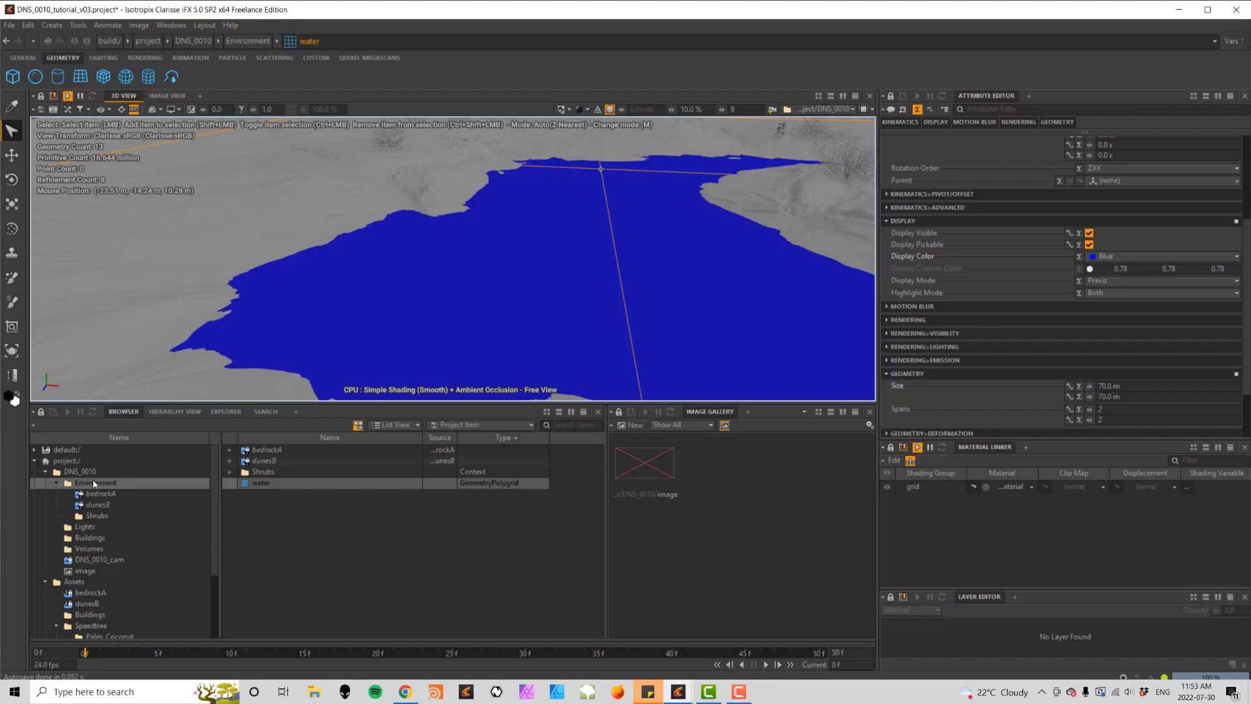
- Create a context inside Environment, rename it Water_plants and open it
right_click(268, 516)
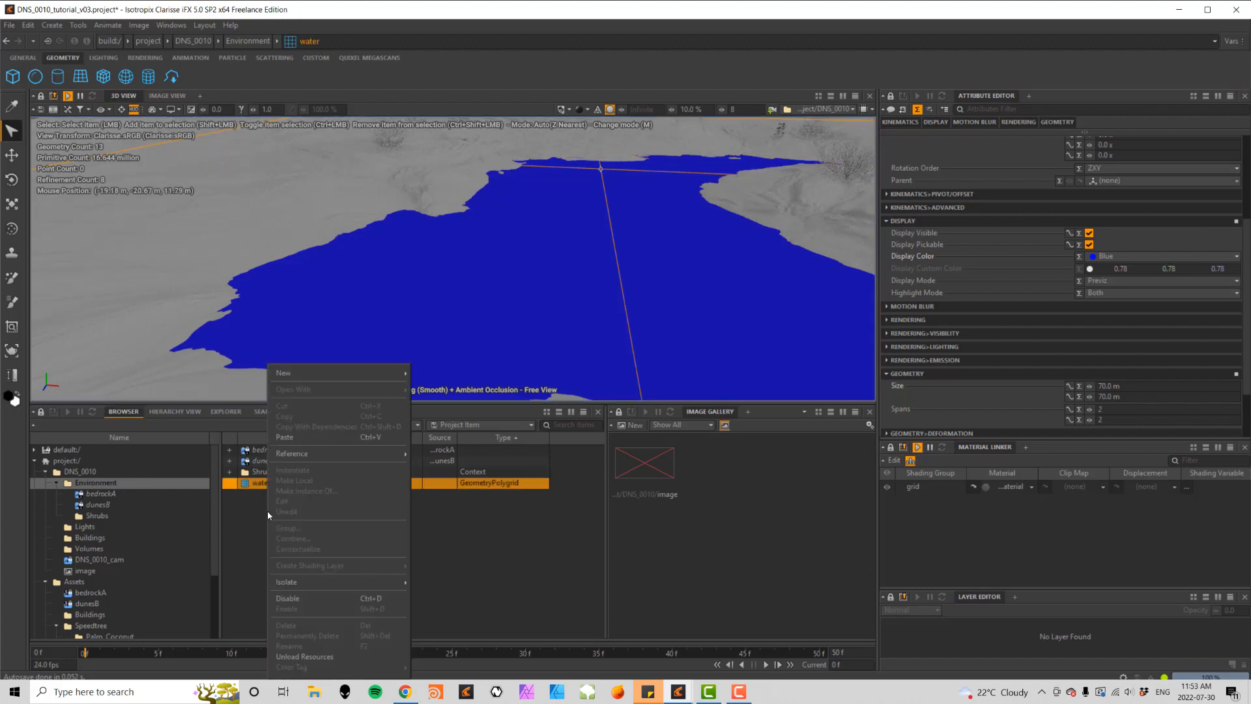
mouse_move(308, 377)
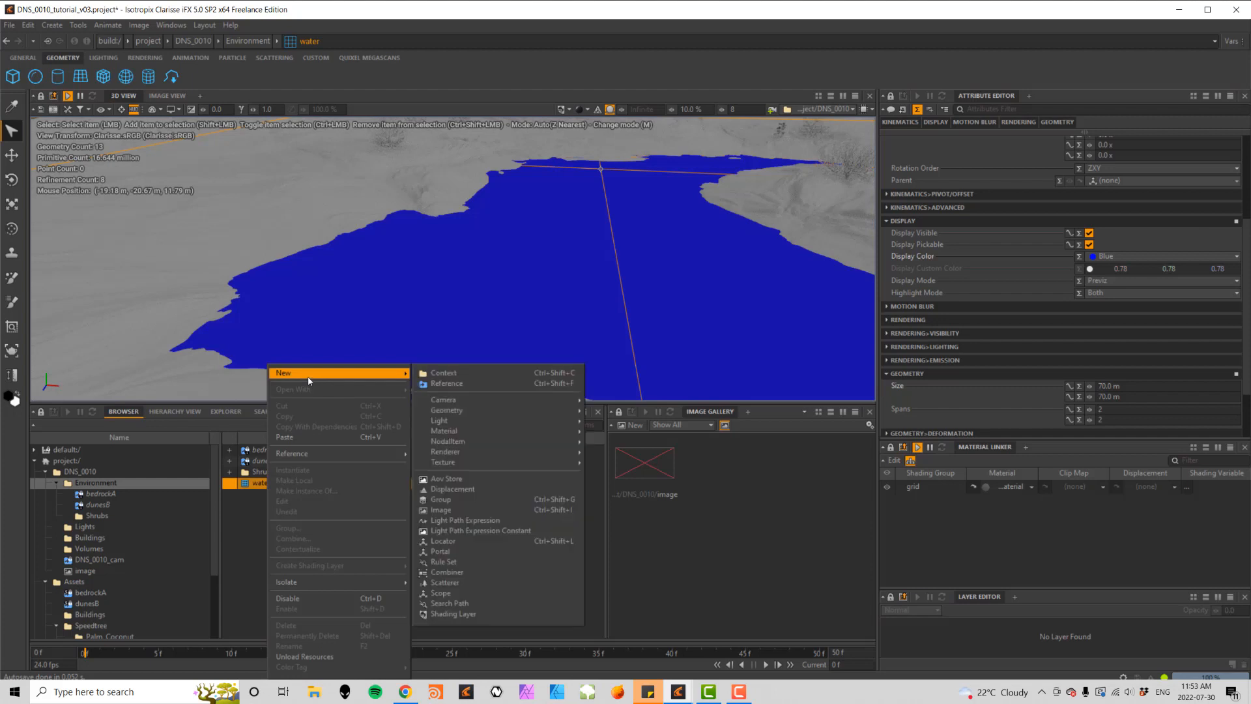
click(436, 373)
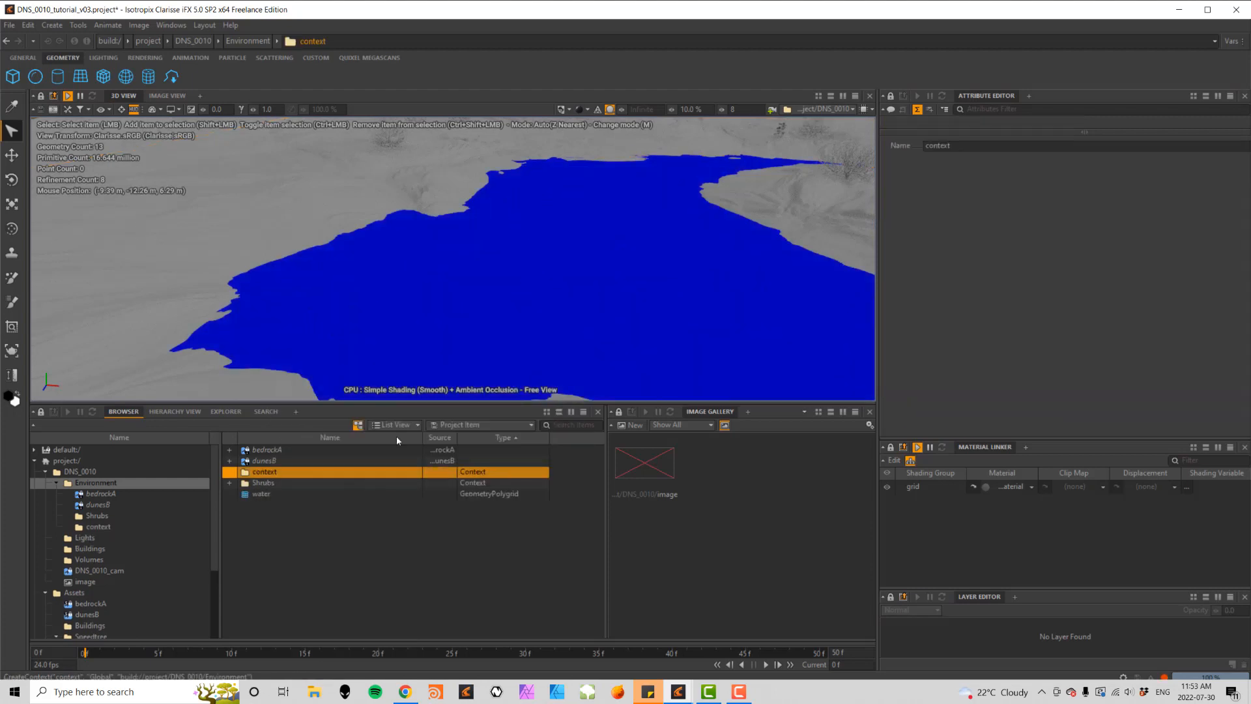
click(269, 475)
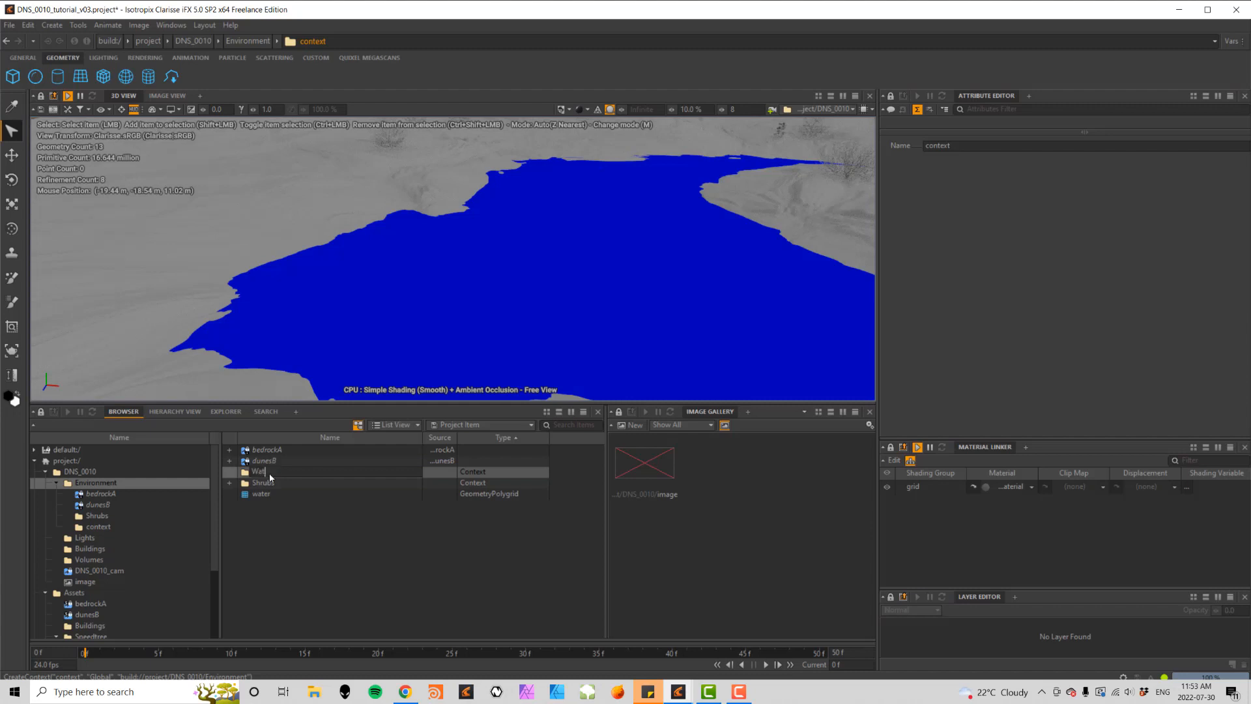
text(Water_plants)
key(Return)
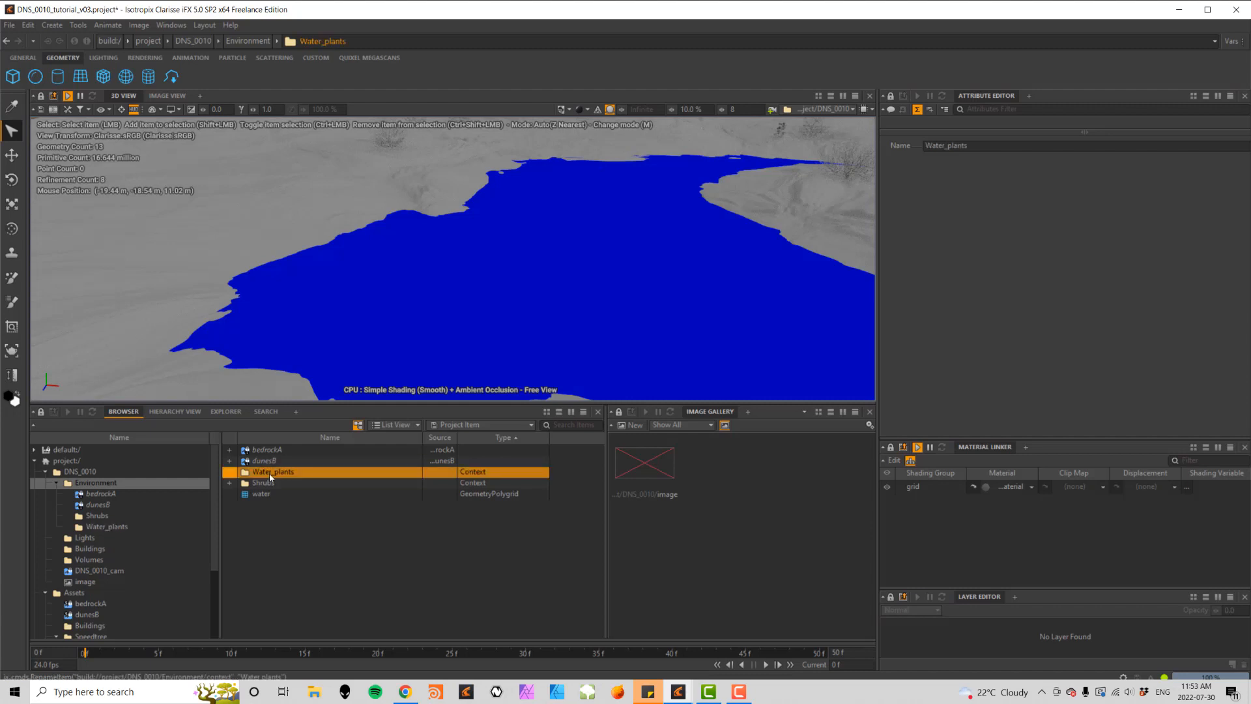
double_click(263, 476)
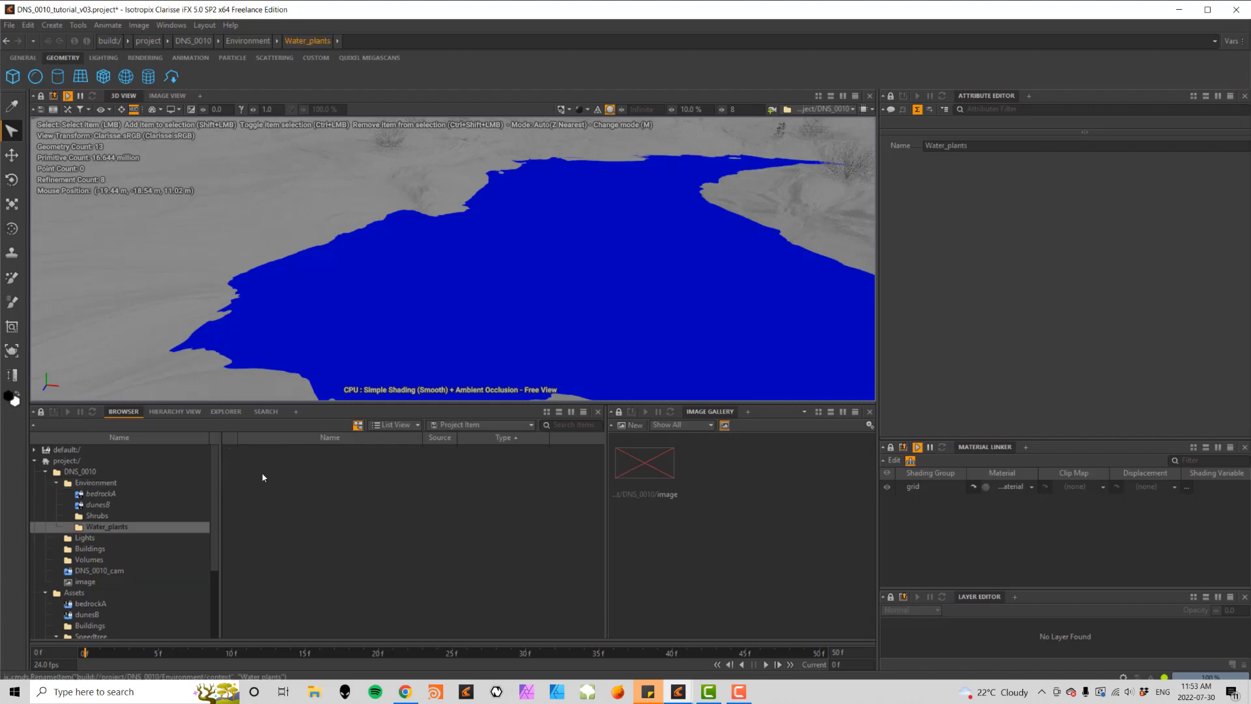
- Disable the water grid to expose the terrain bed beneath it
click(525, 271)
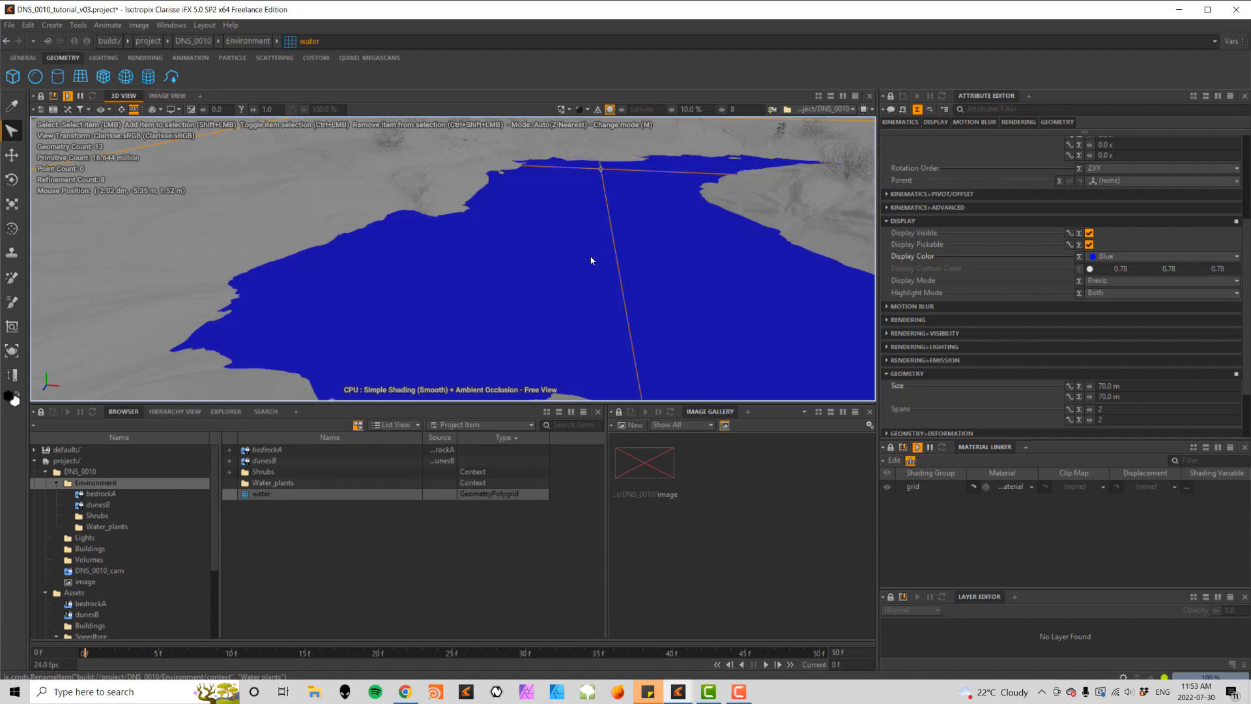
key(d)
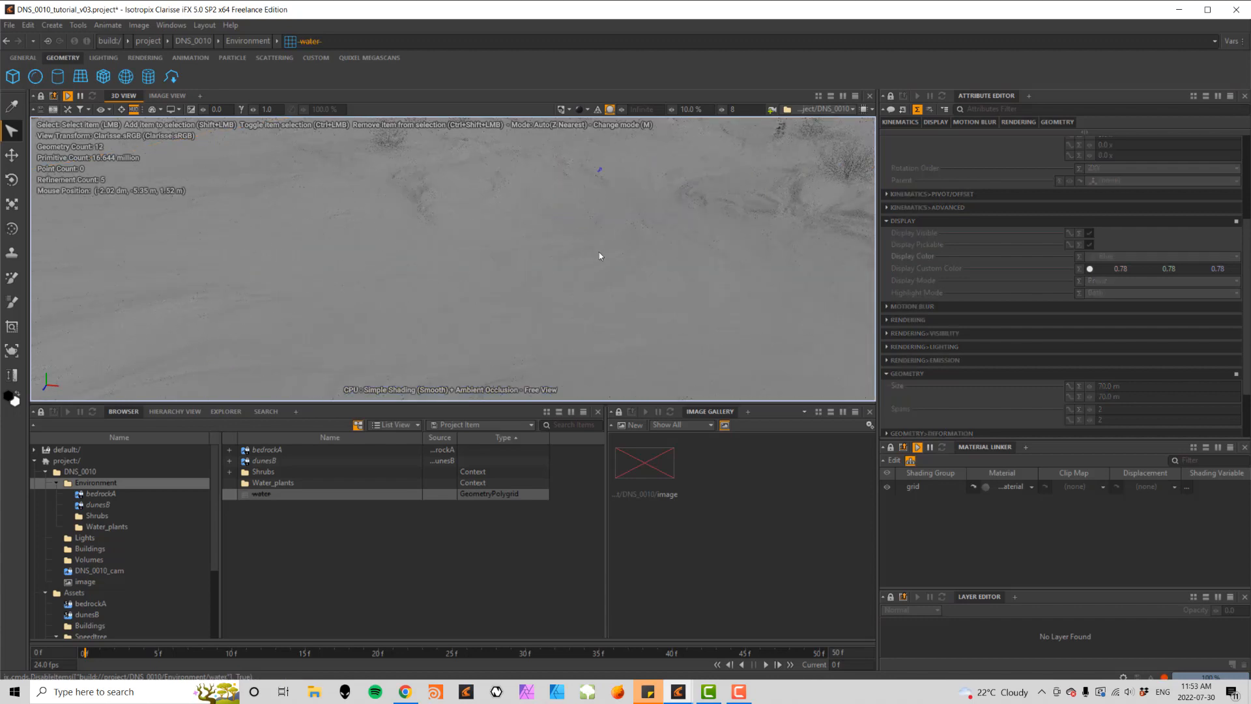
alt+middle_drag(628, 272, 599, 247)
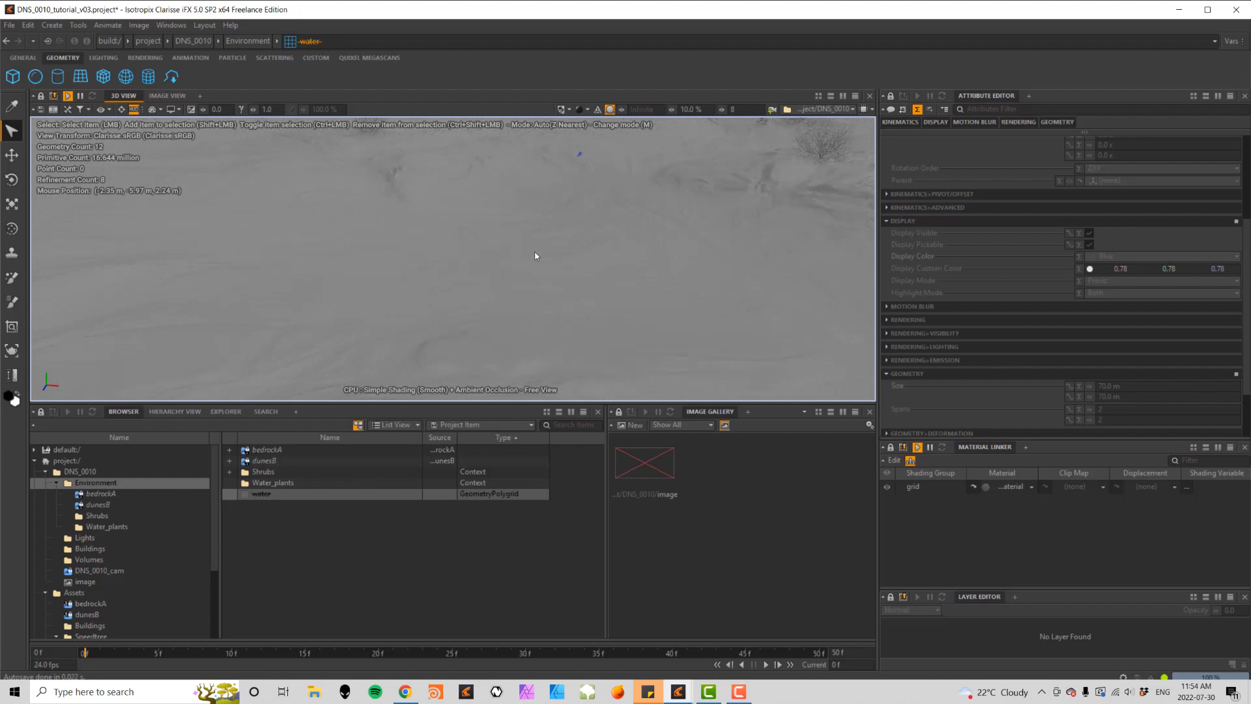
- Create a scatterer inside the Water_plants context
double_click(275, 483)
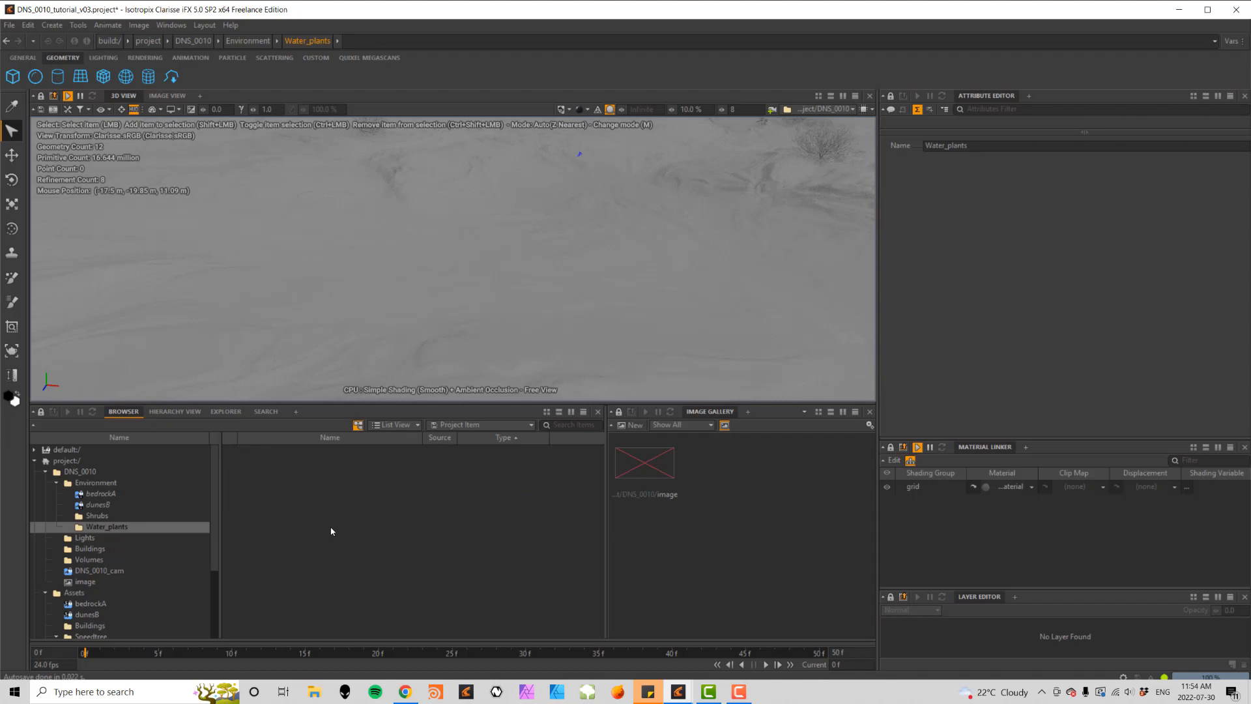
right_click(301, 486)
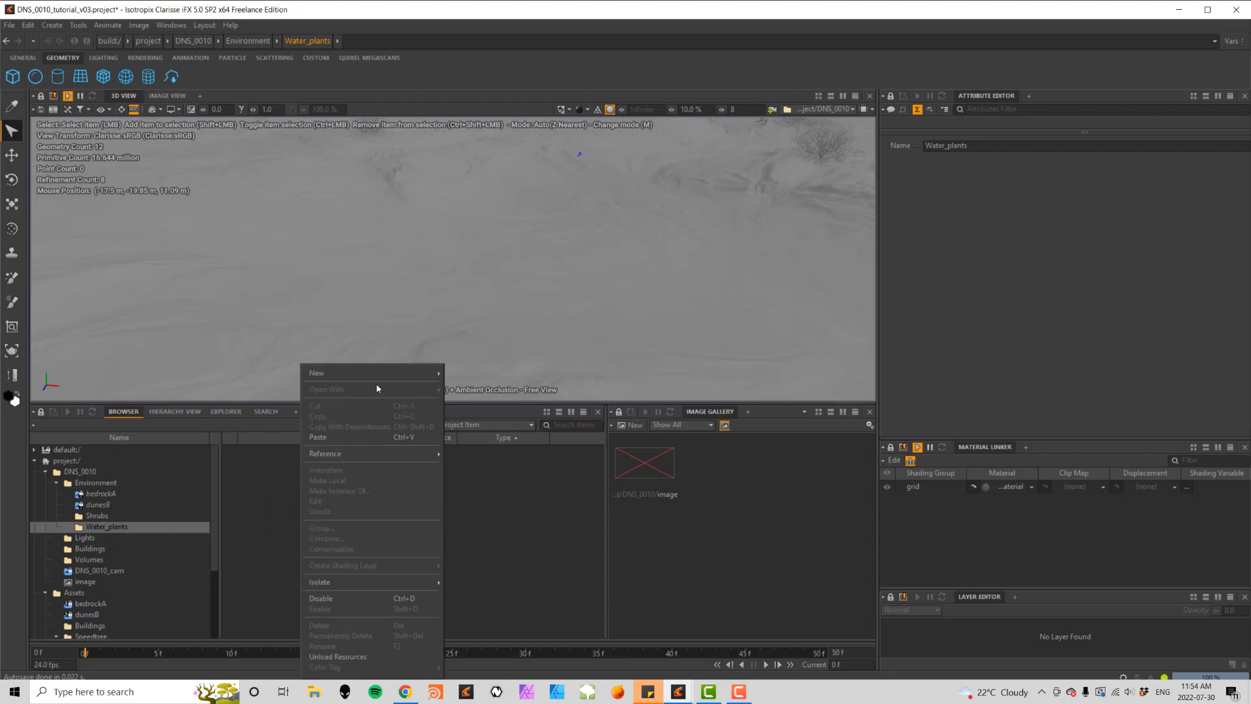
mouse_move(377, 372)
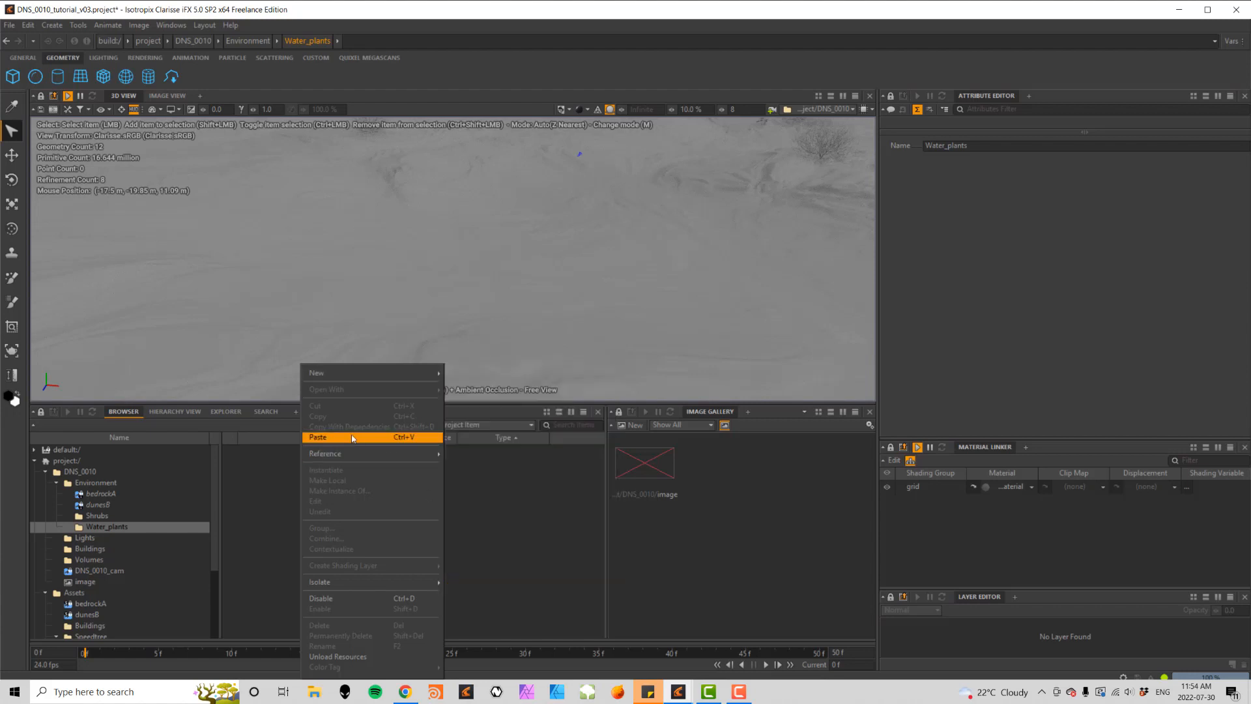
text(sca)
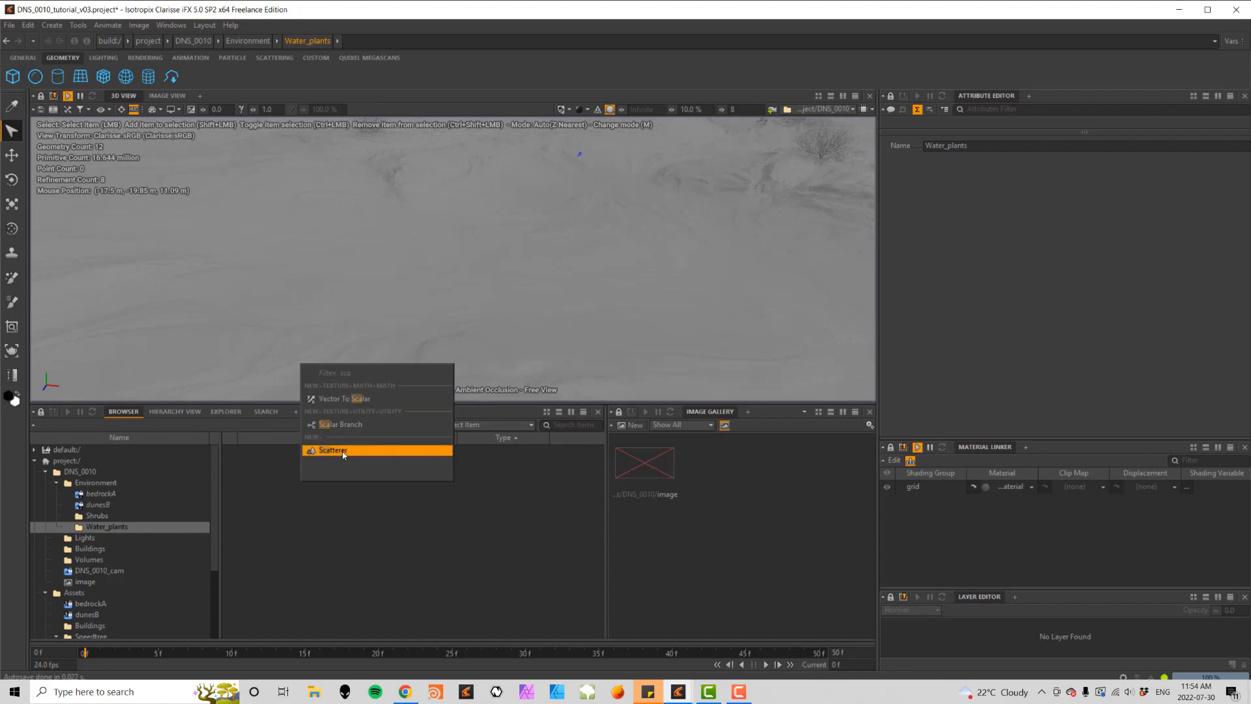
click(343, 452)
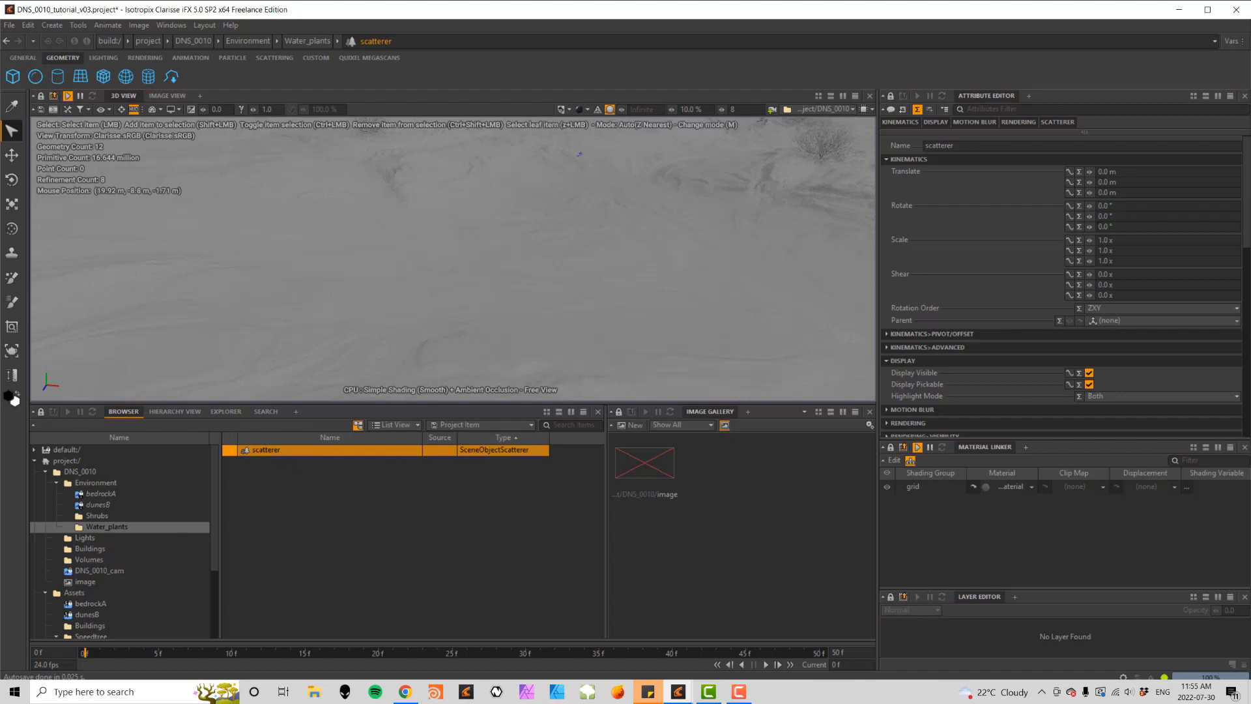
- Add Firebush_Seedling_obj from the Speedtree Firebush assets to the scatterer's geometries
drag(1246, 221, 1245, 293)
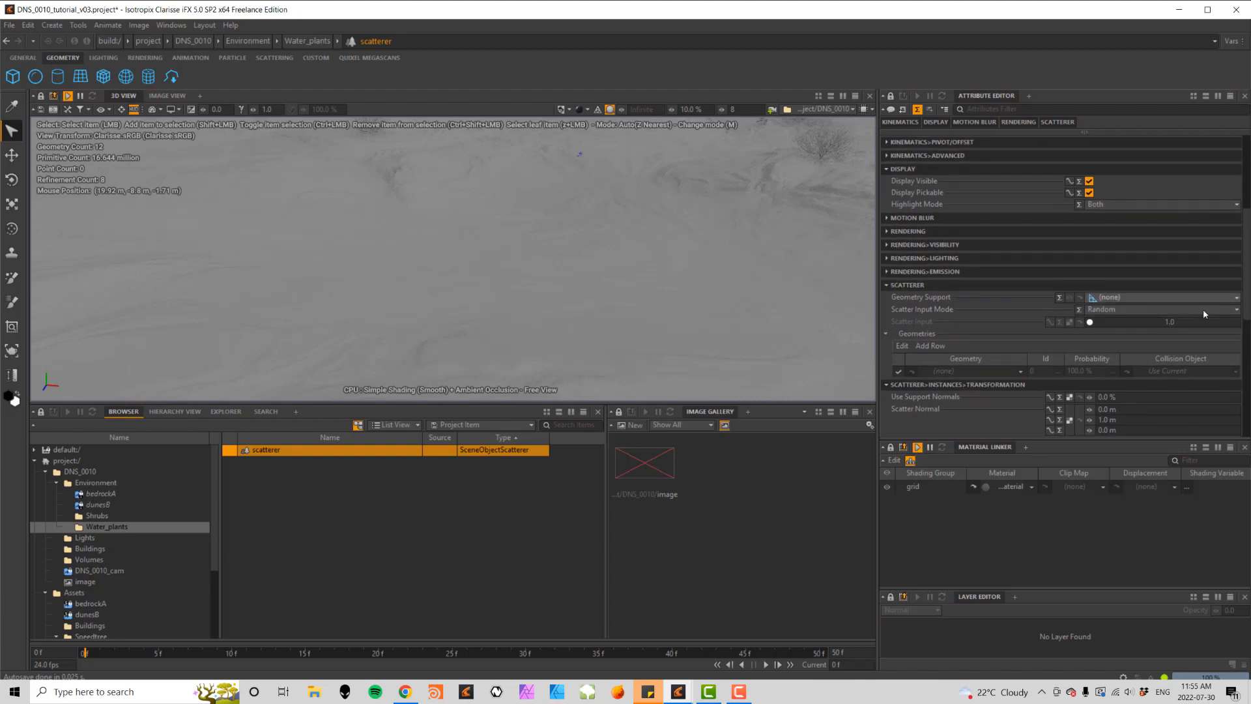
click(929, 346)
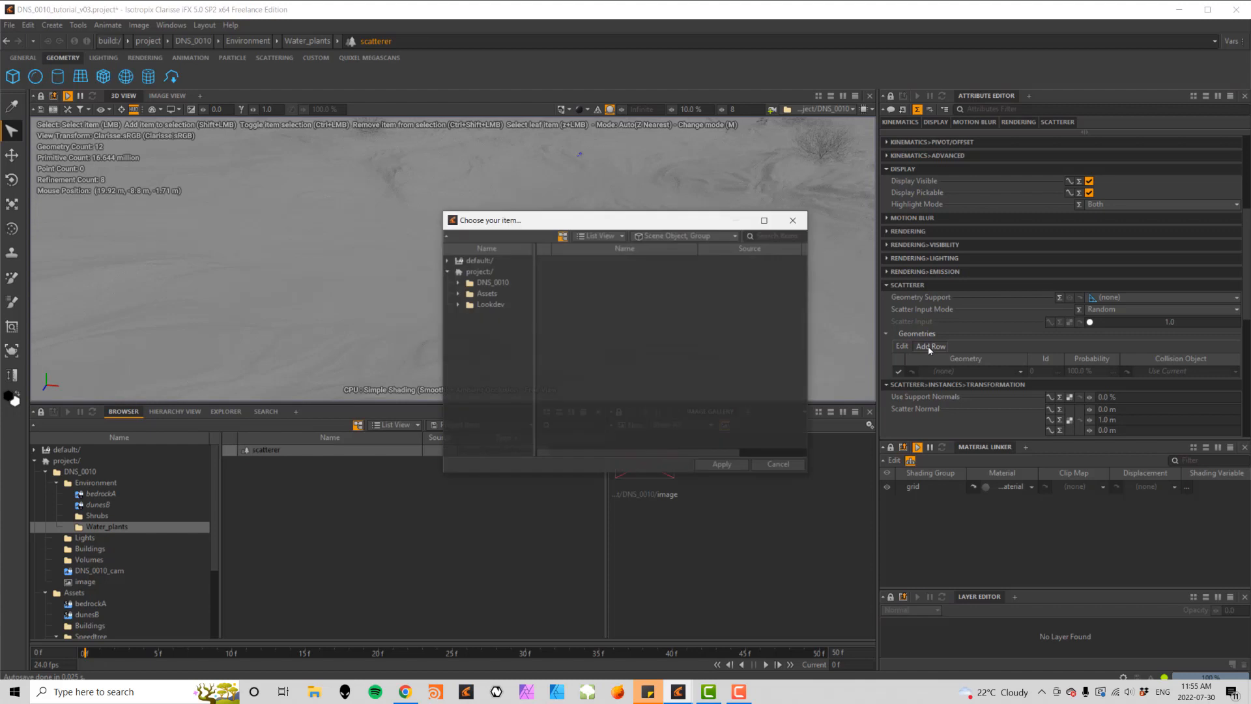
click(459, 292)
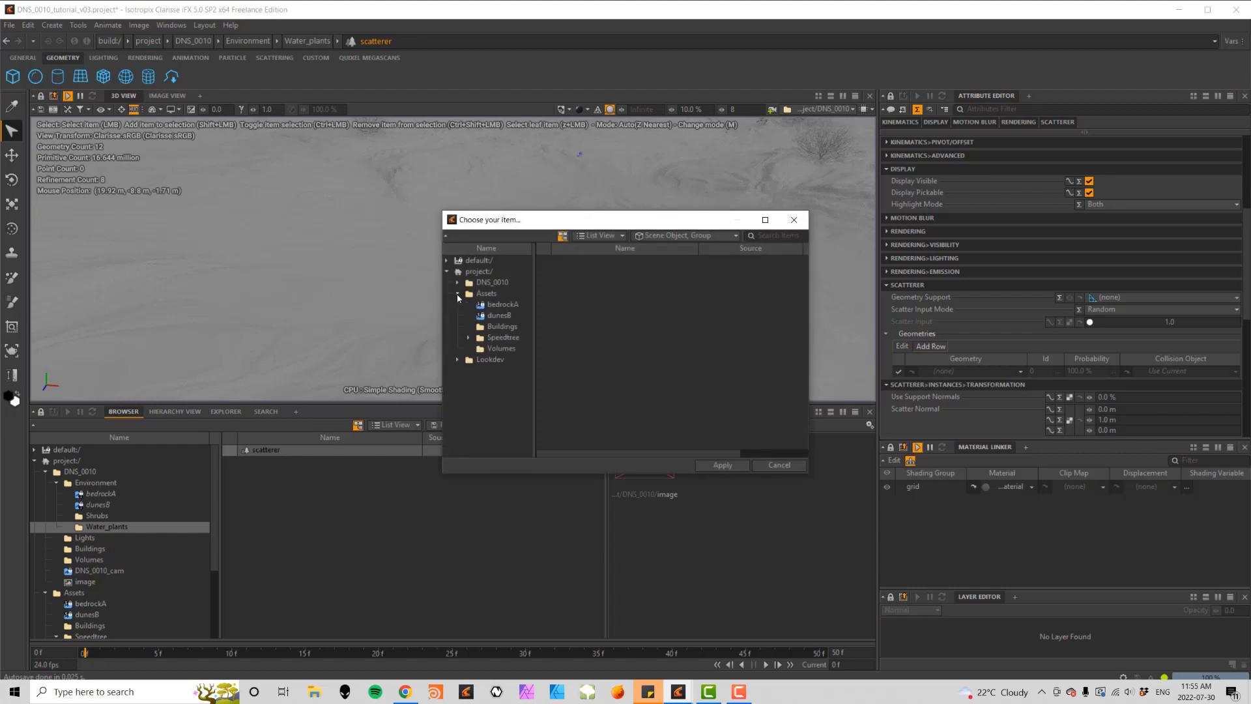
click(468, 337)
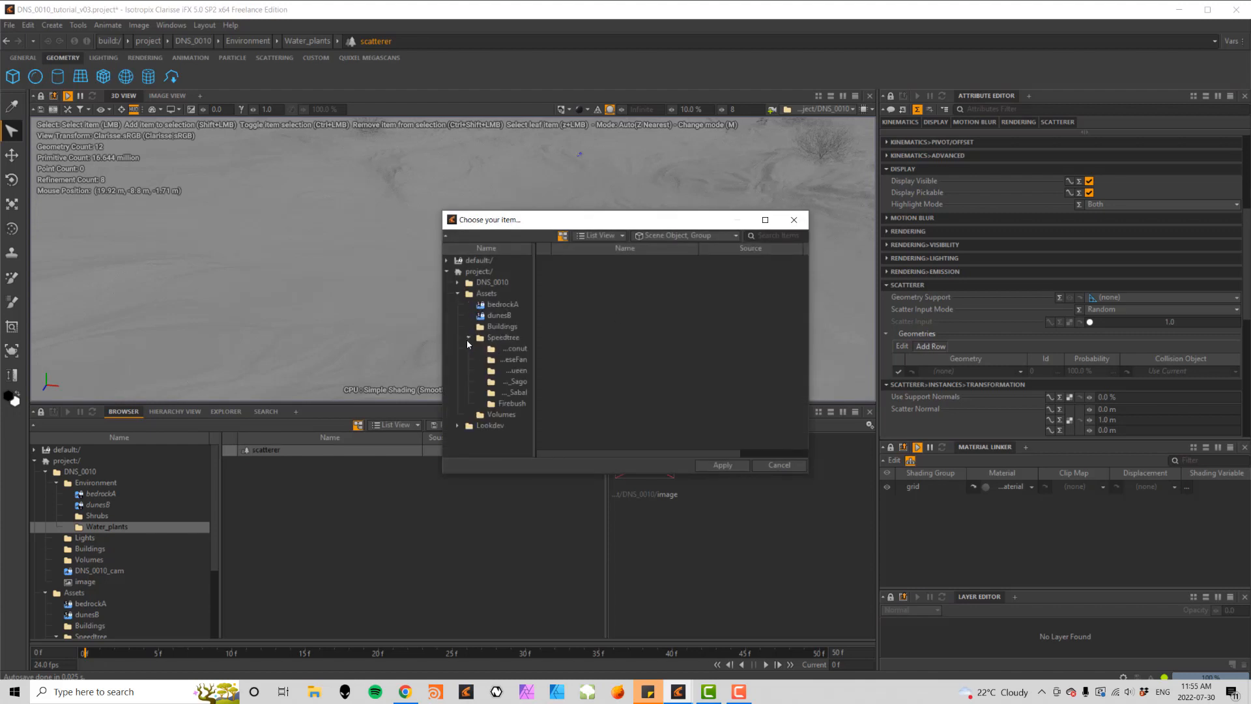
click(506, 404)
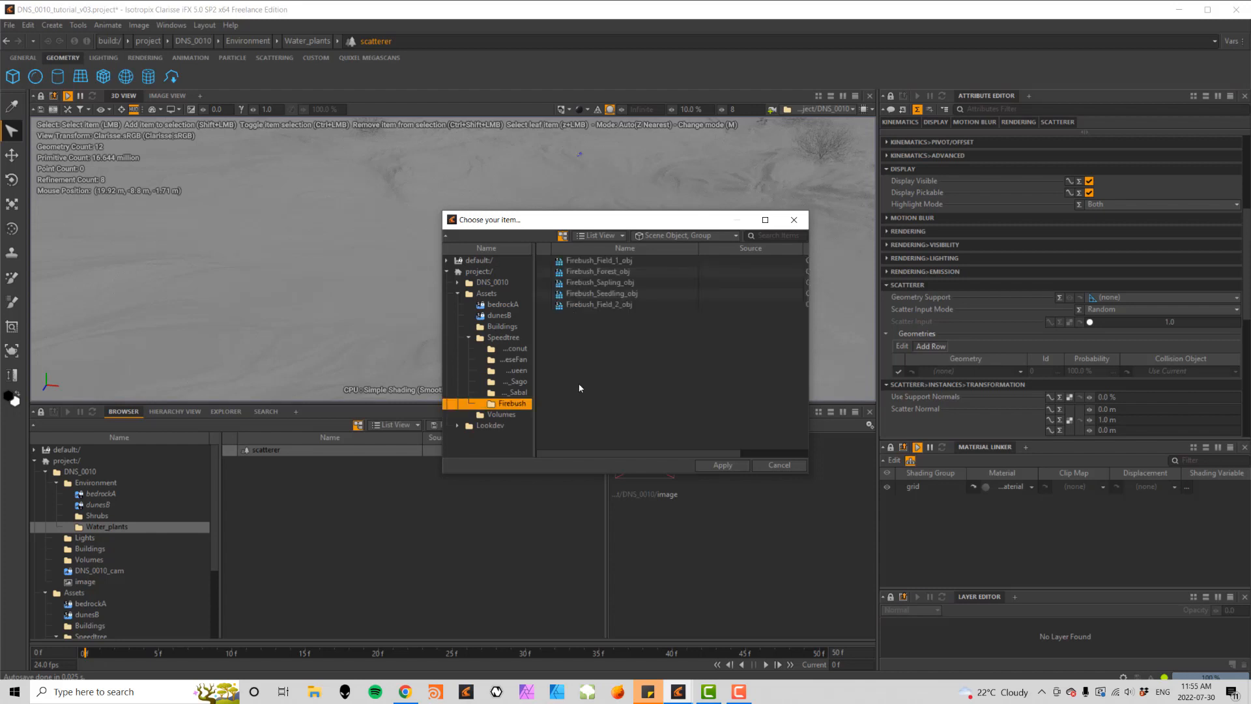
double_click(613, 294)
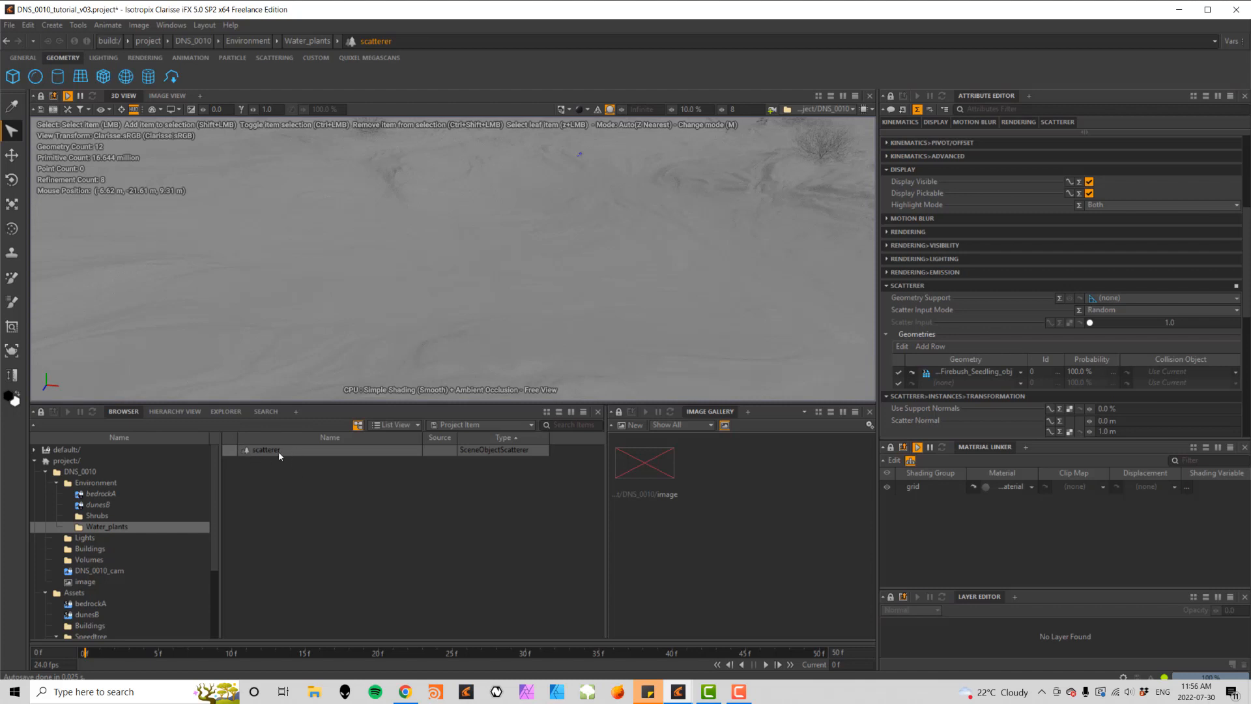
- Create a particle container geometry in the Water_plants context
right_click(298, 491)
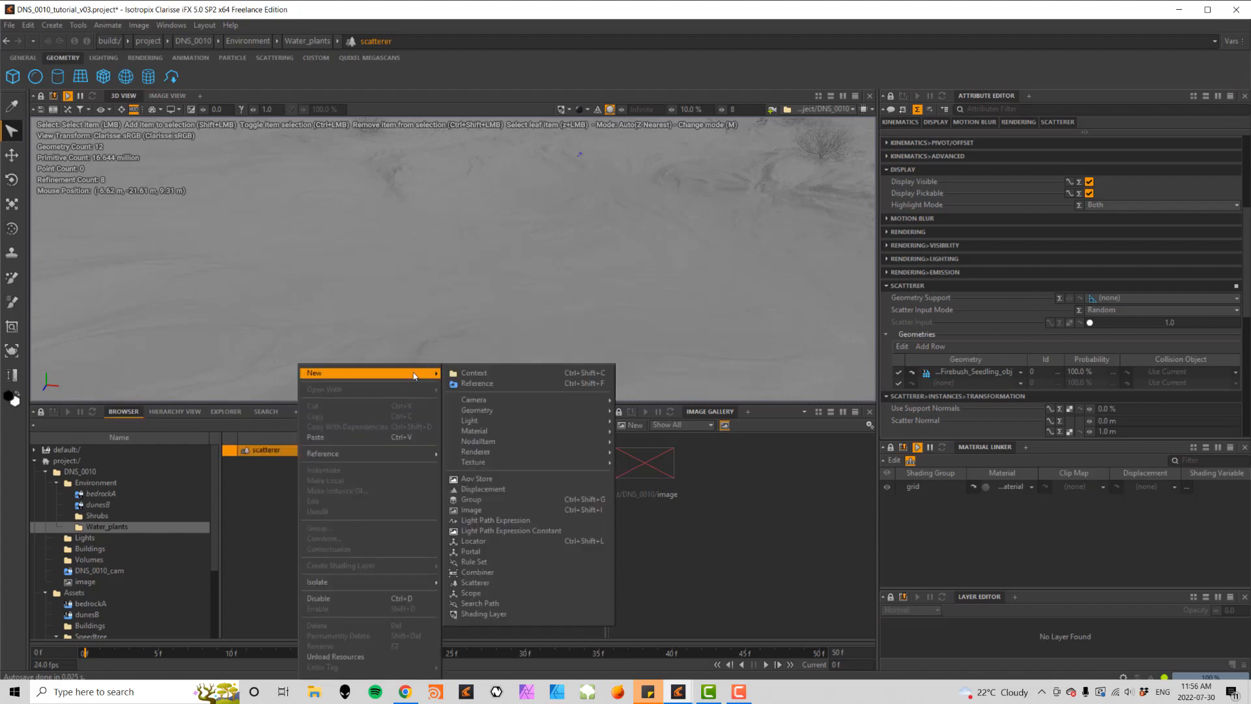
mouse_move(484, 412)
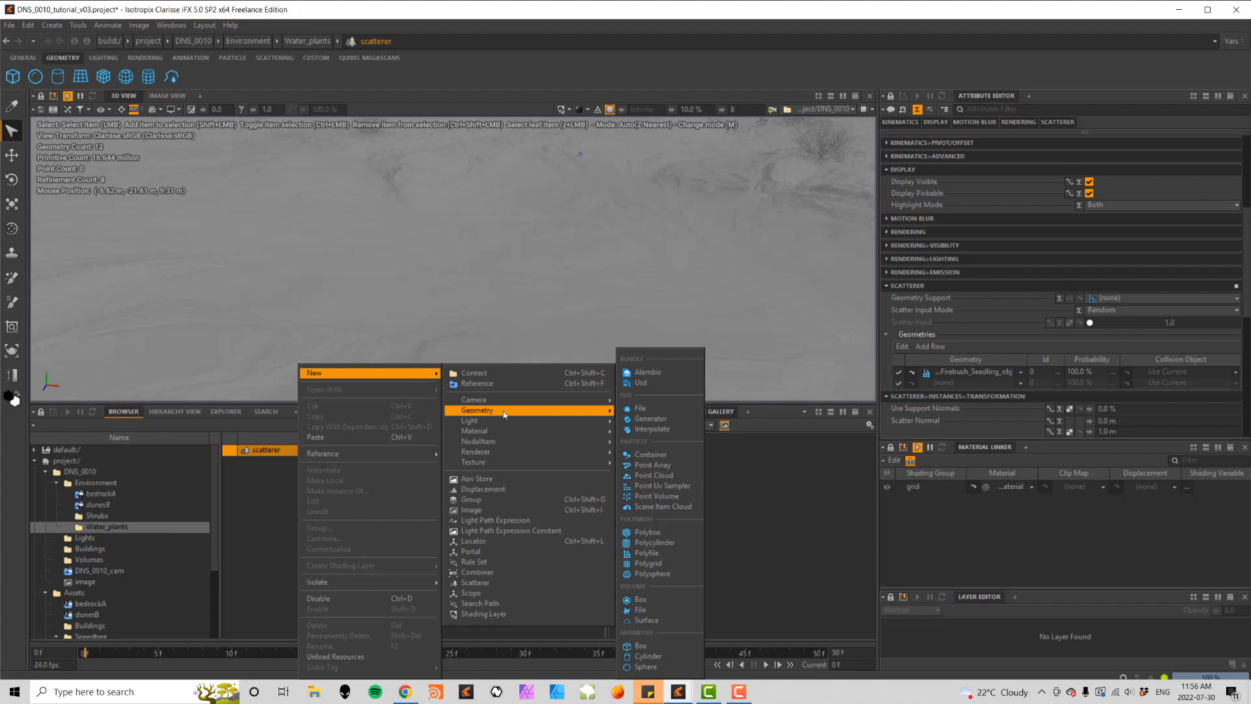
click(658, 455)
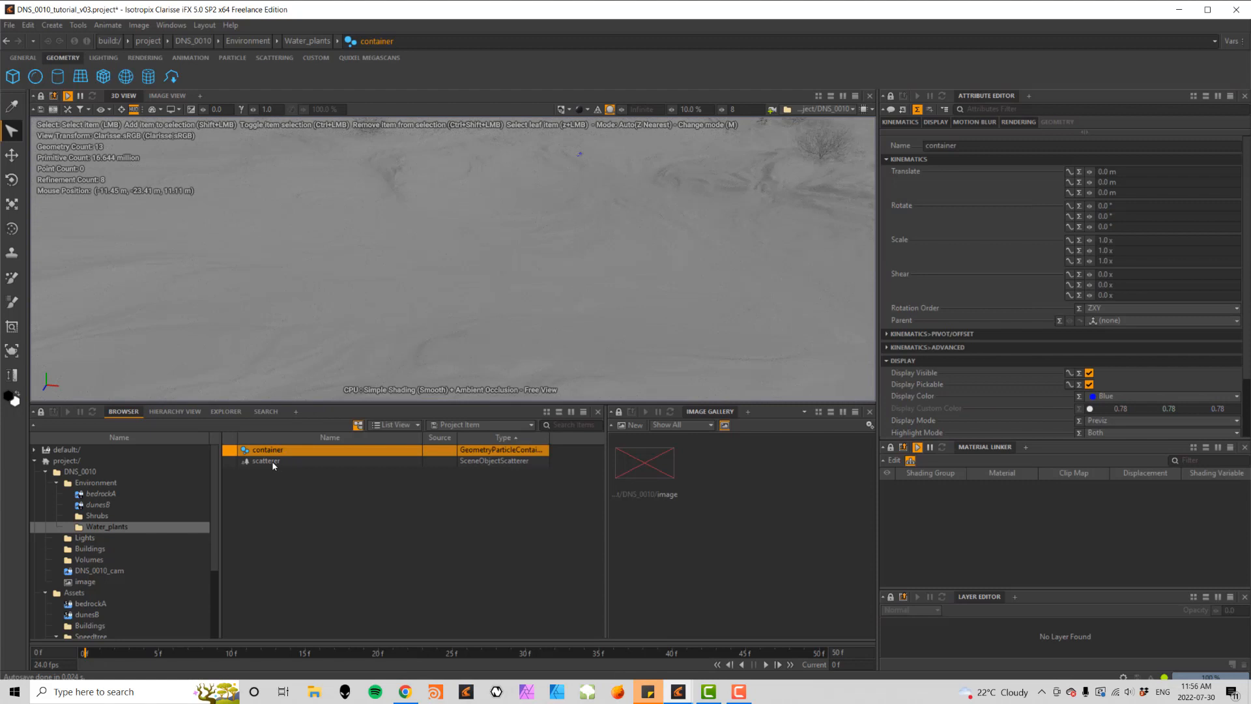
- Assign the particle container as the scatterer's geometry support, and select the container
click(273, 462)
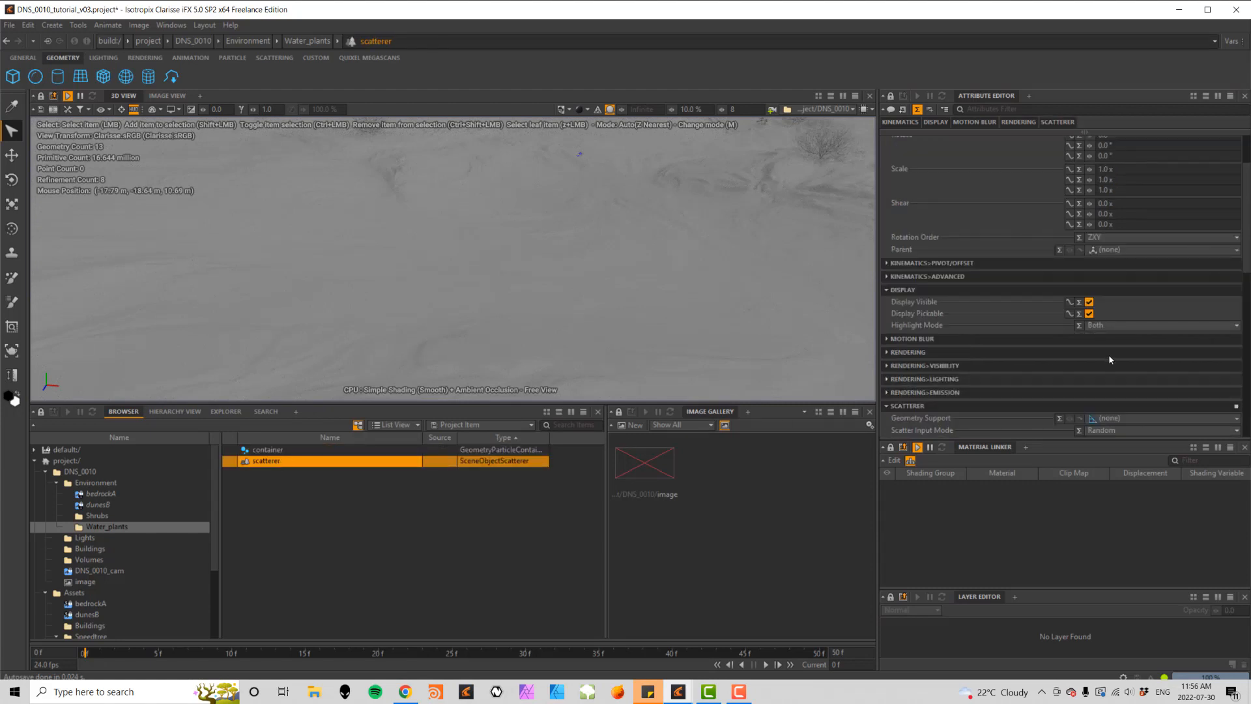
scroll(1208, 298, down, 1)
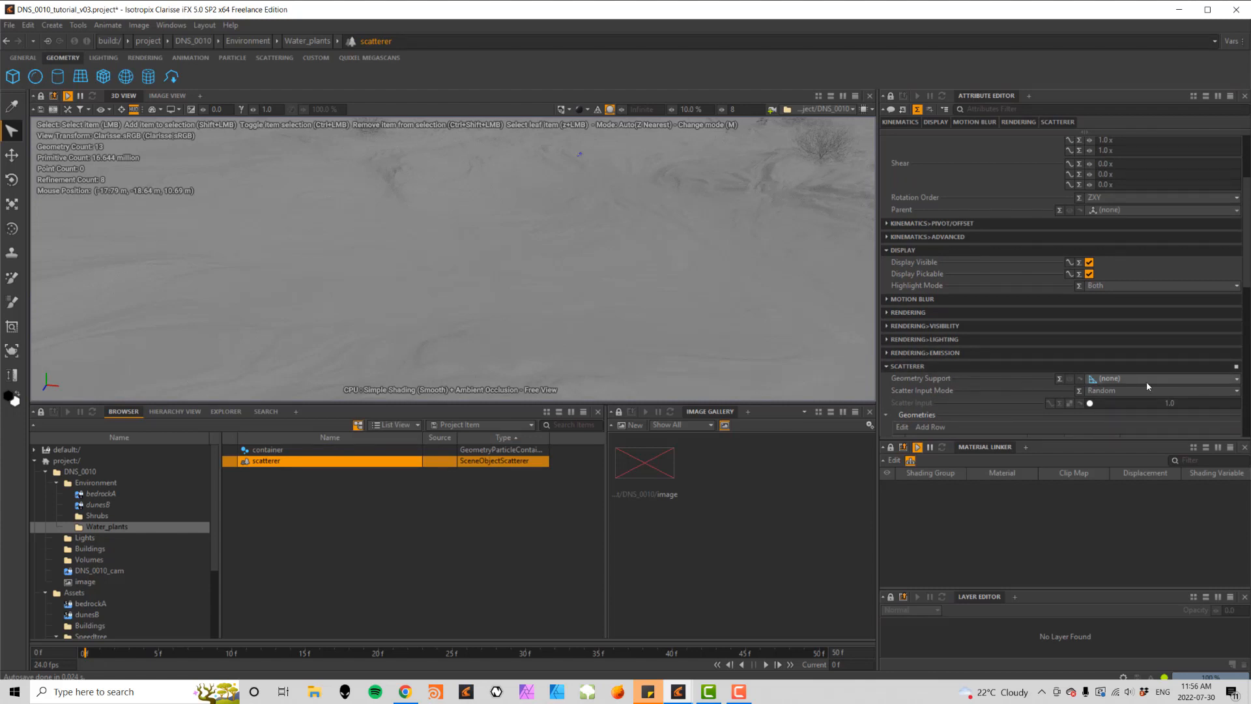
click(1166, 380)
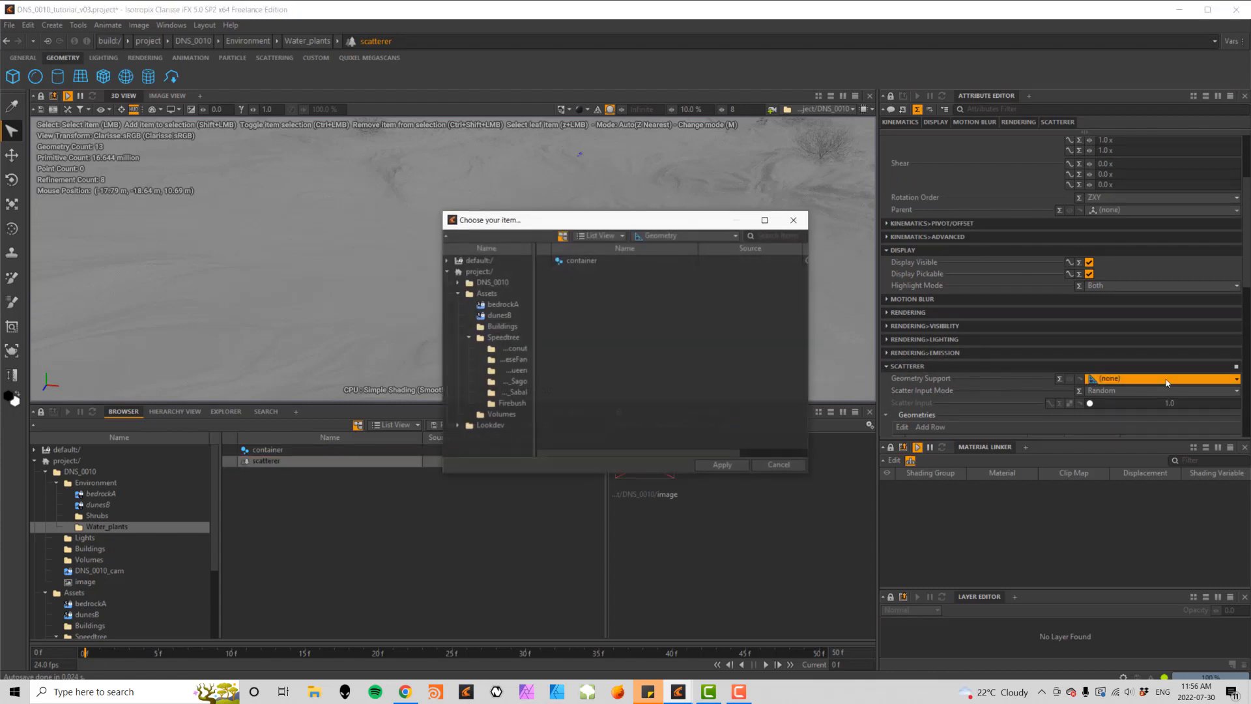
double_click(591, 261)
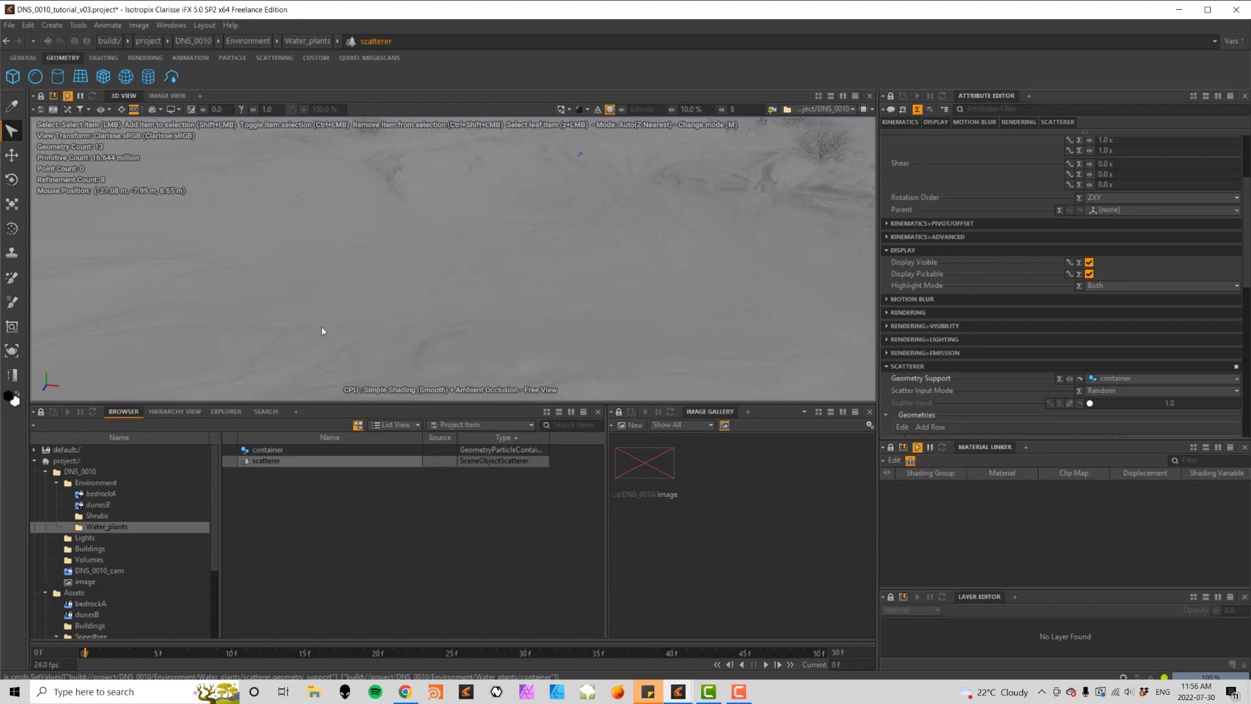
click(267, 452)
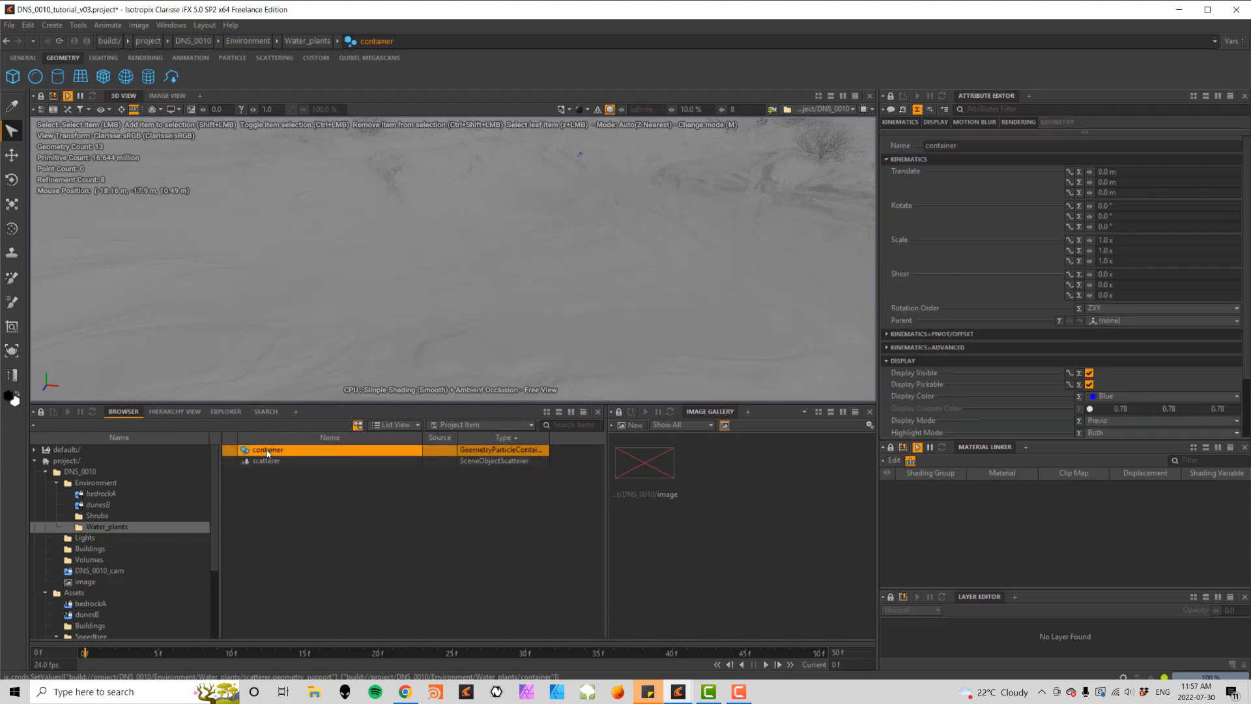
- Paint seedling particles into the container across the terrain, using the Particle Paint tool with brush size 250
double_click(13, 277)
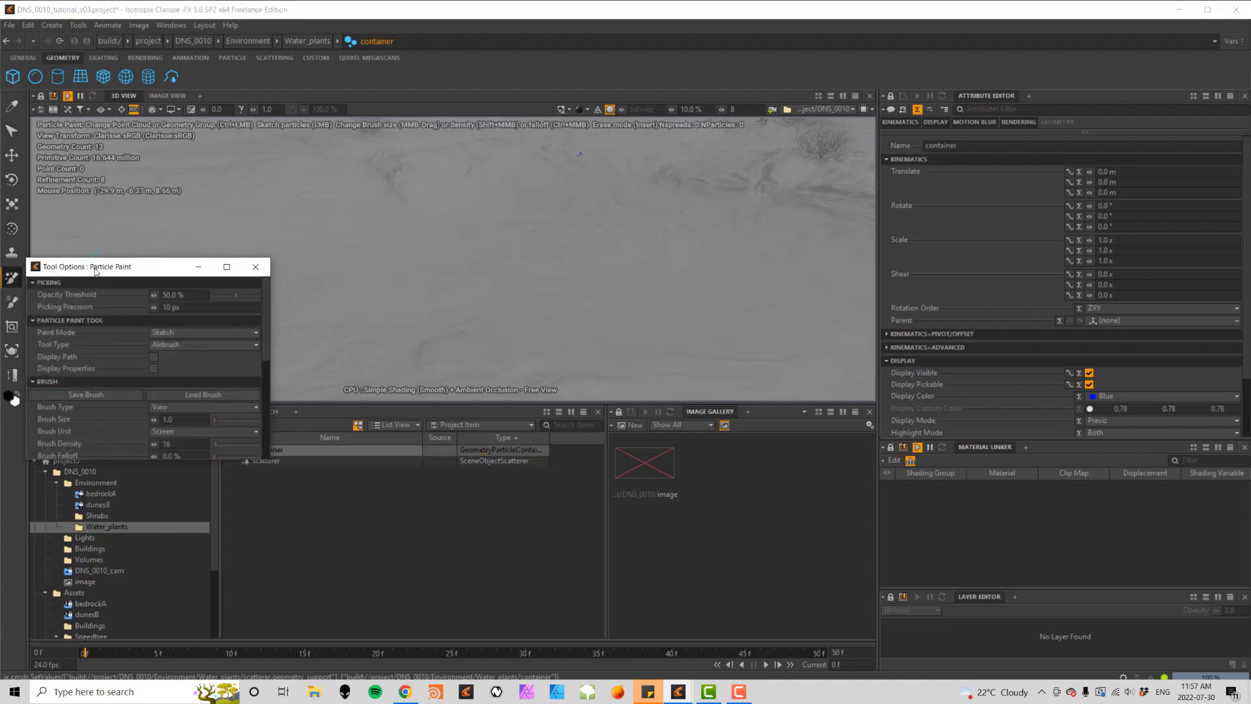
drag(150, 269, 187, 150)
mouse_move(308, 342)
mouse_down()
mouse_move(324, 345)
mouse_move(324, 385)
mouse_move(377, 553)
mouse_up()
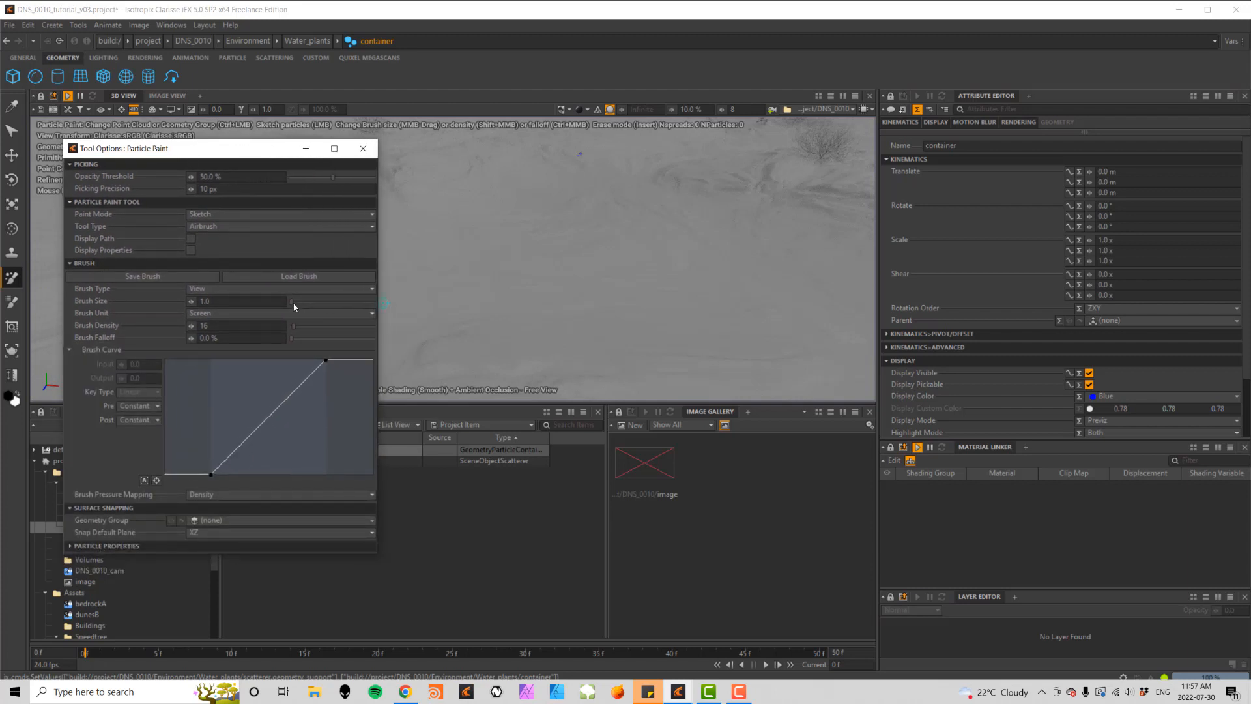
drag(291, 302, 379, 308)
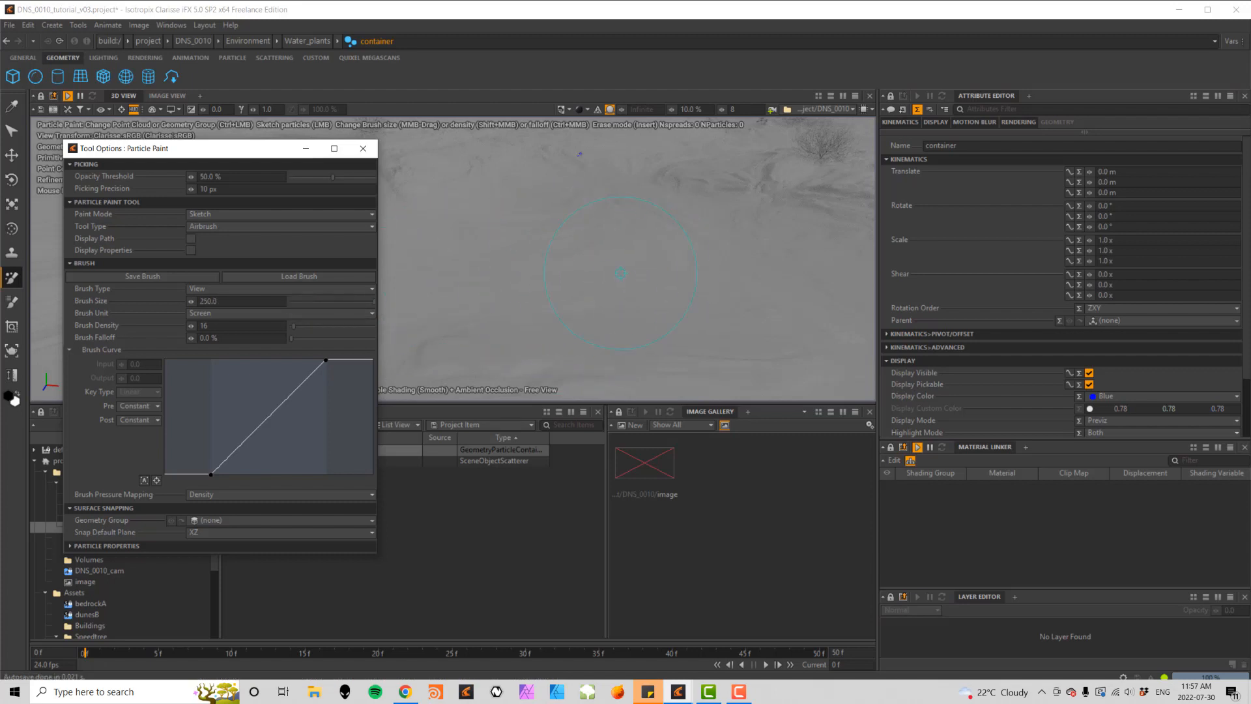
drag(676, 255, 639, 267)
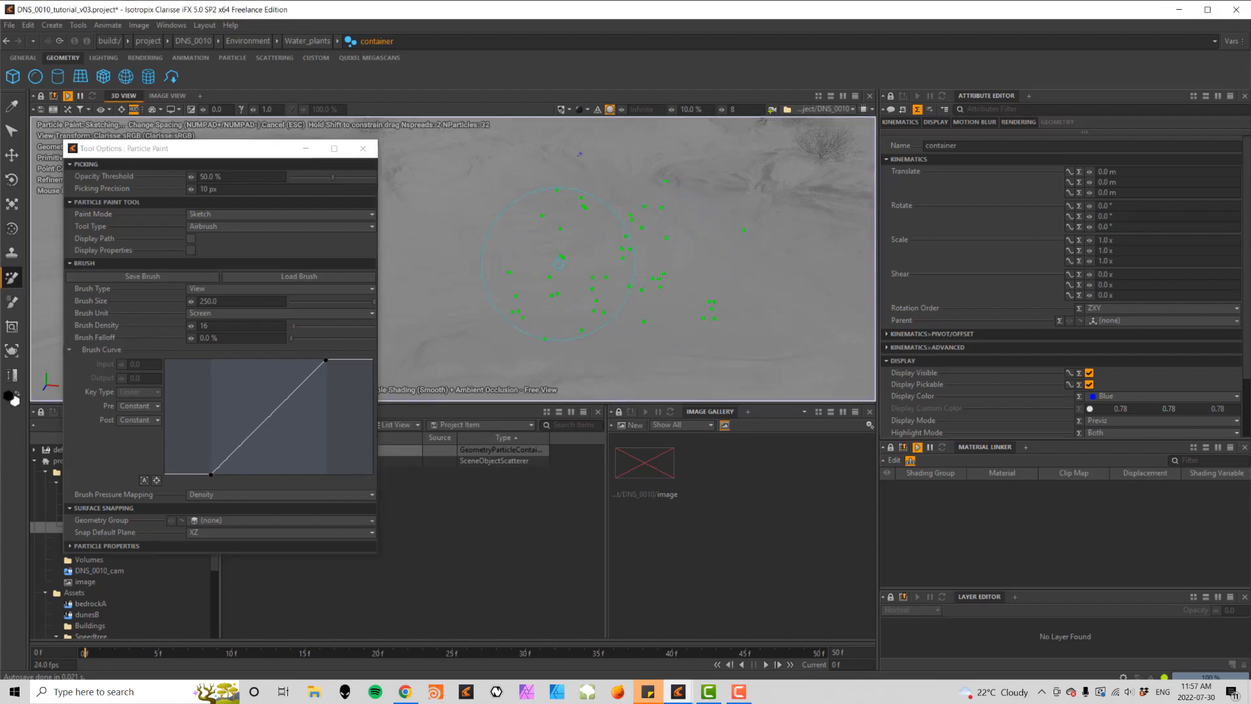
drag(508, 279, 510, 280)
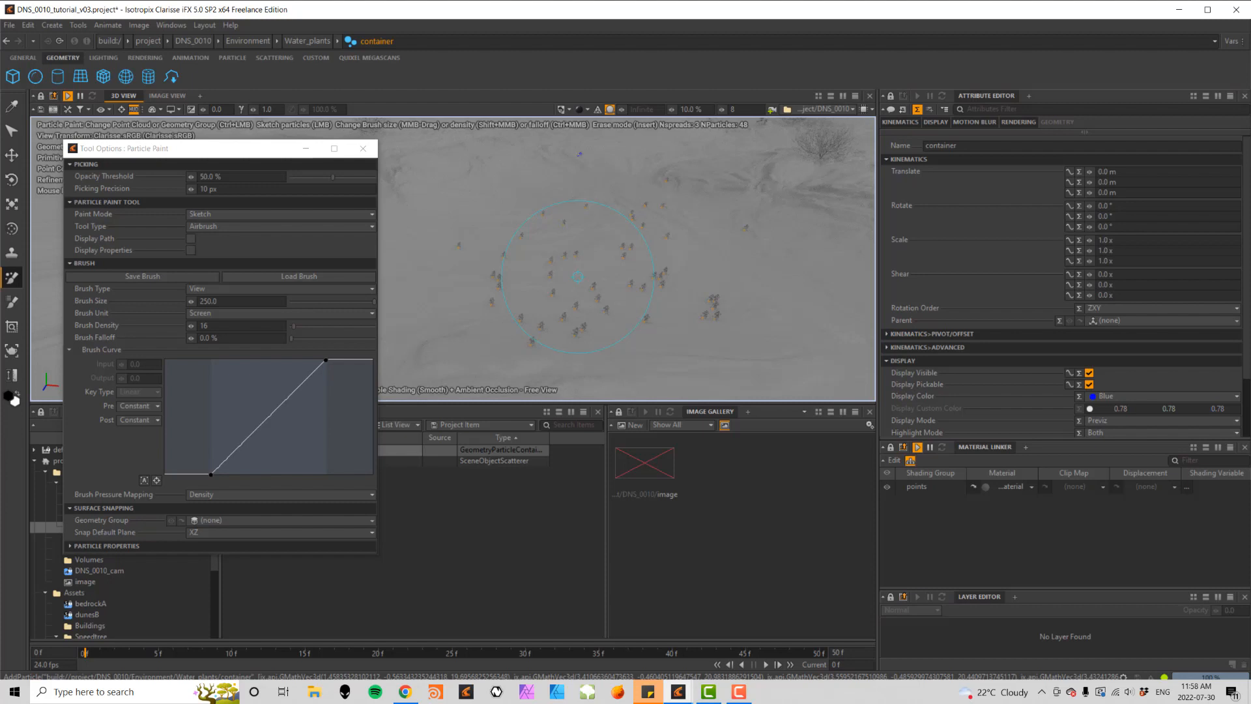
- Paint a denser seedling cluster beside the existing ones with brush size 165.25 and brush density 38
drag(374, 301, 346, 306)
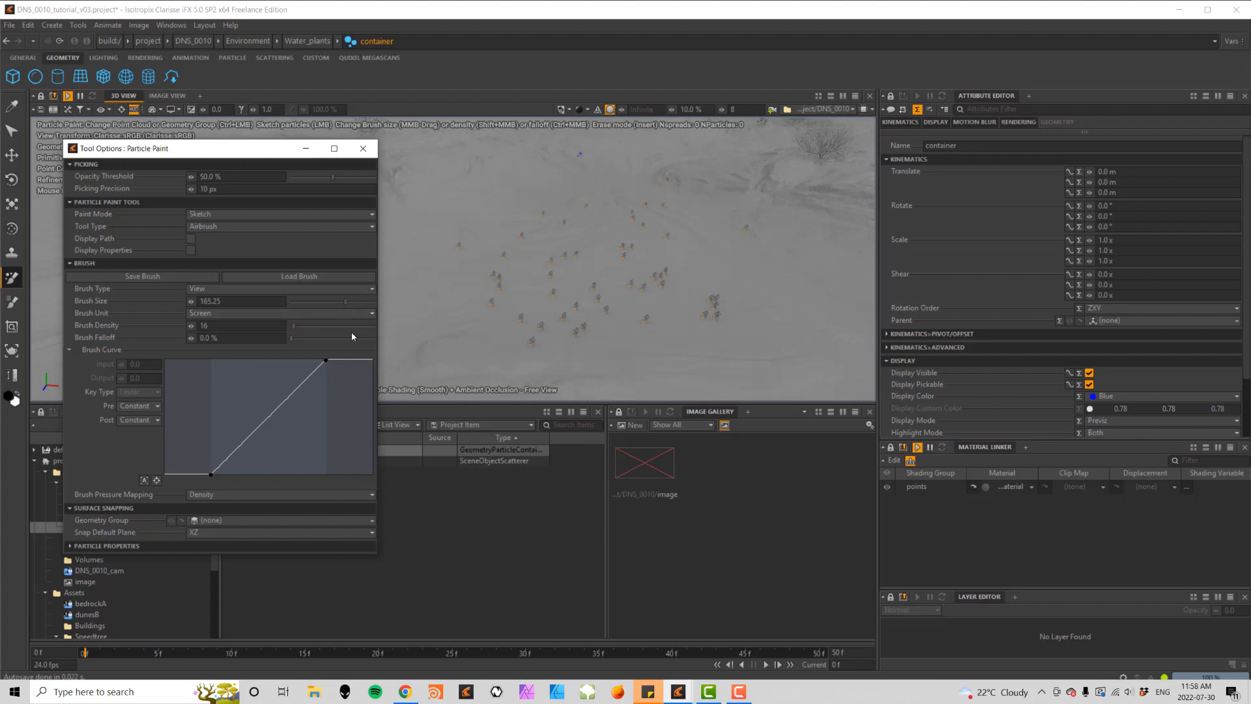
drag(294, 329, 299, 330)
click(680, 300)
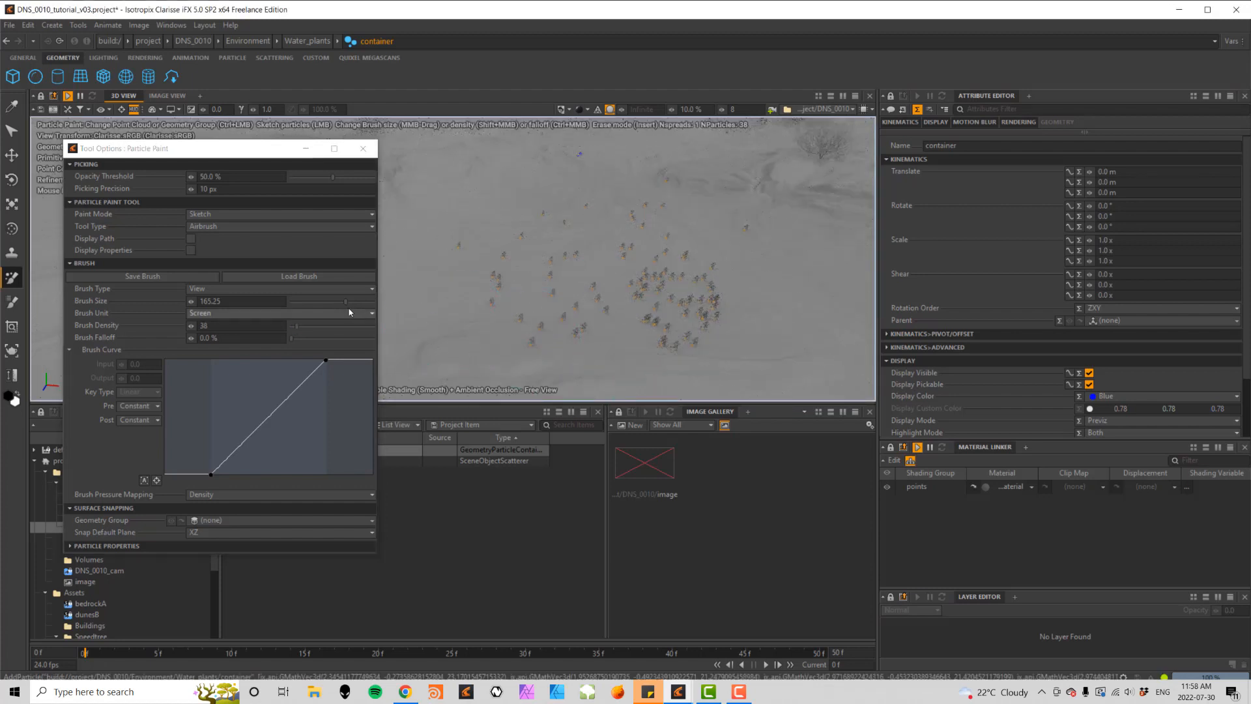
- Paint two tight seedling clusters on the terrain with the brush size reduced to 75.25
drag(345, 302, 326, 304)
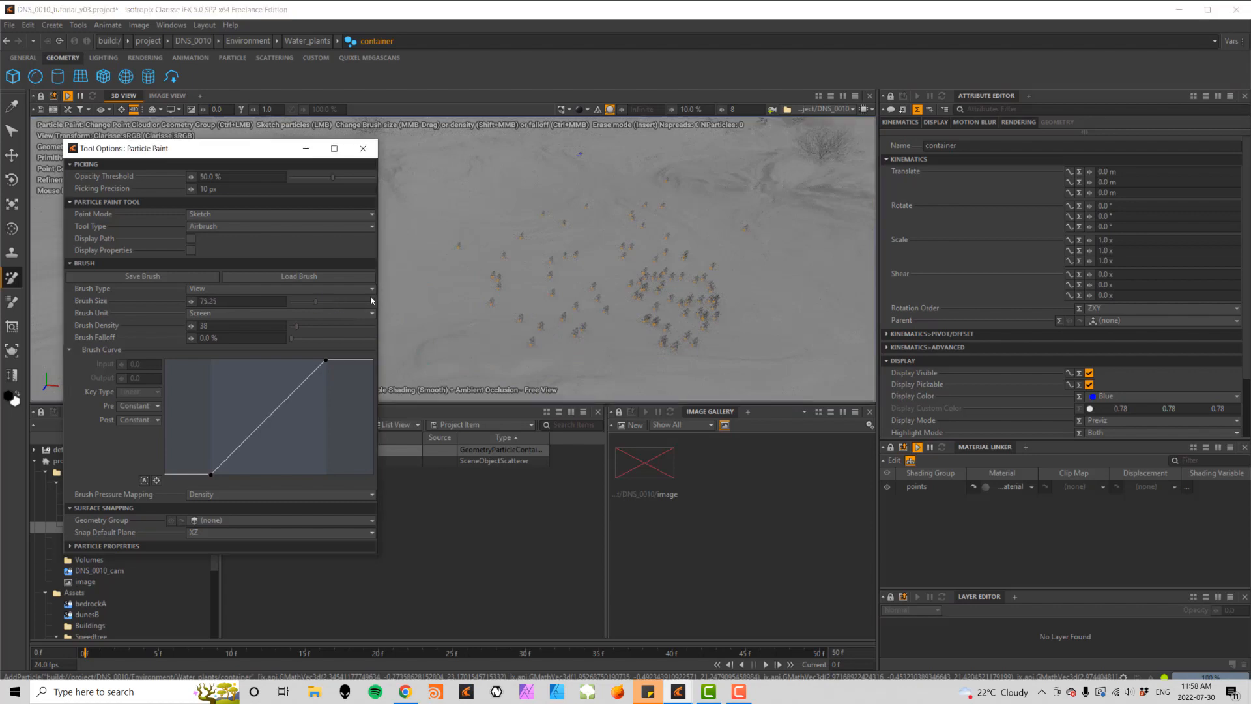
click(598, 274)
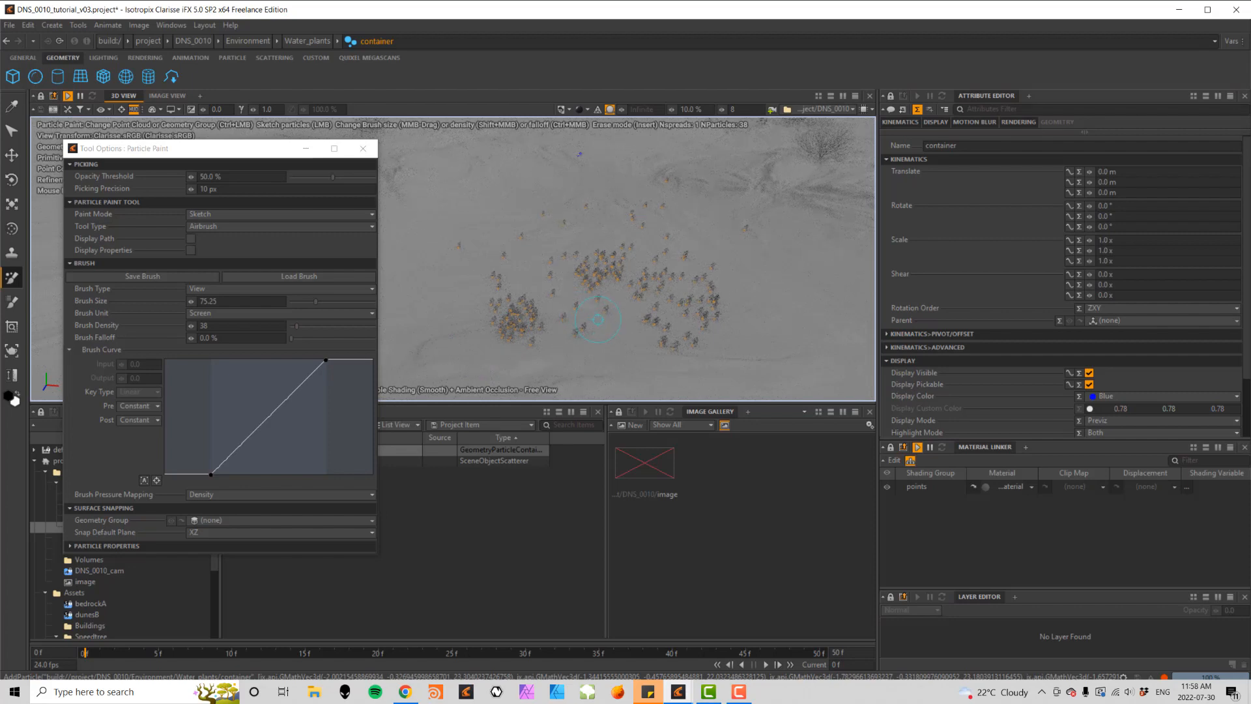
key(ctrl+z)
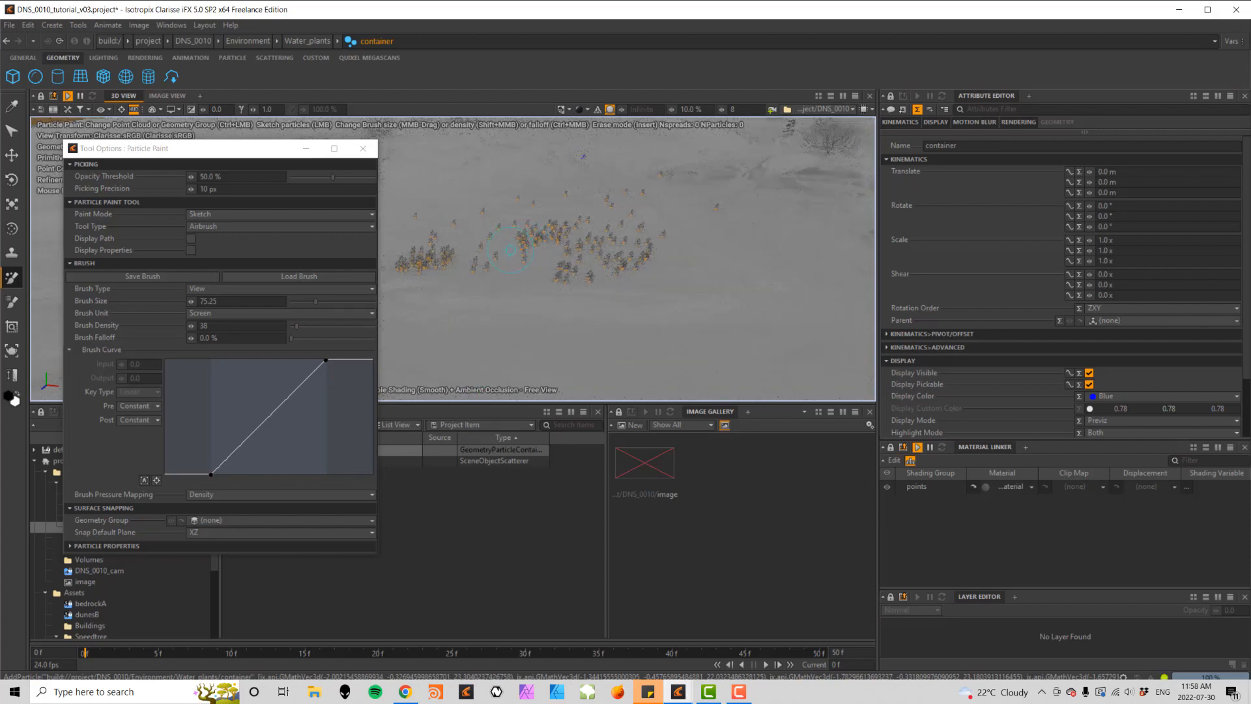
- Set the particle brush size to 40.25 and close the Particle Paint options
click(316, 302)
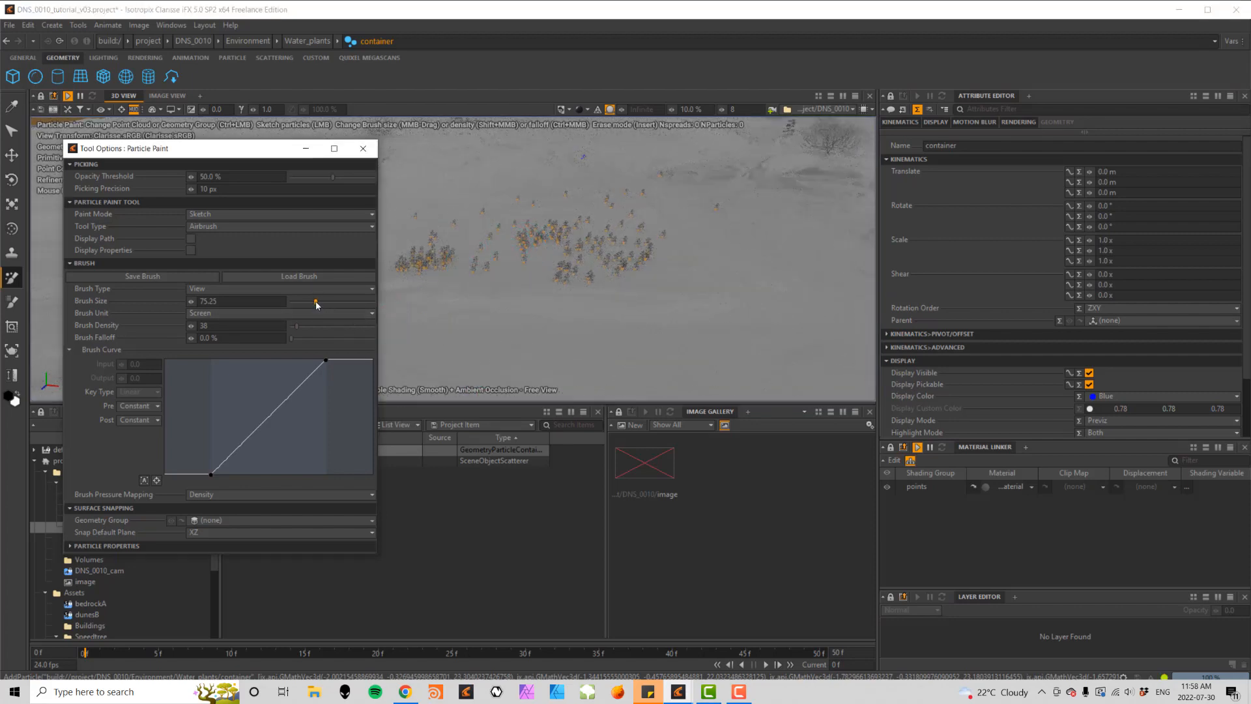
drag(313, 305, 304, 303)
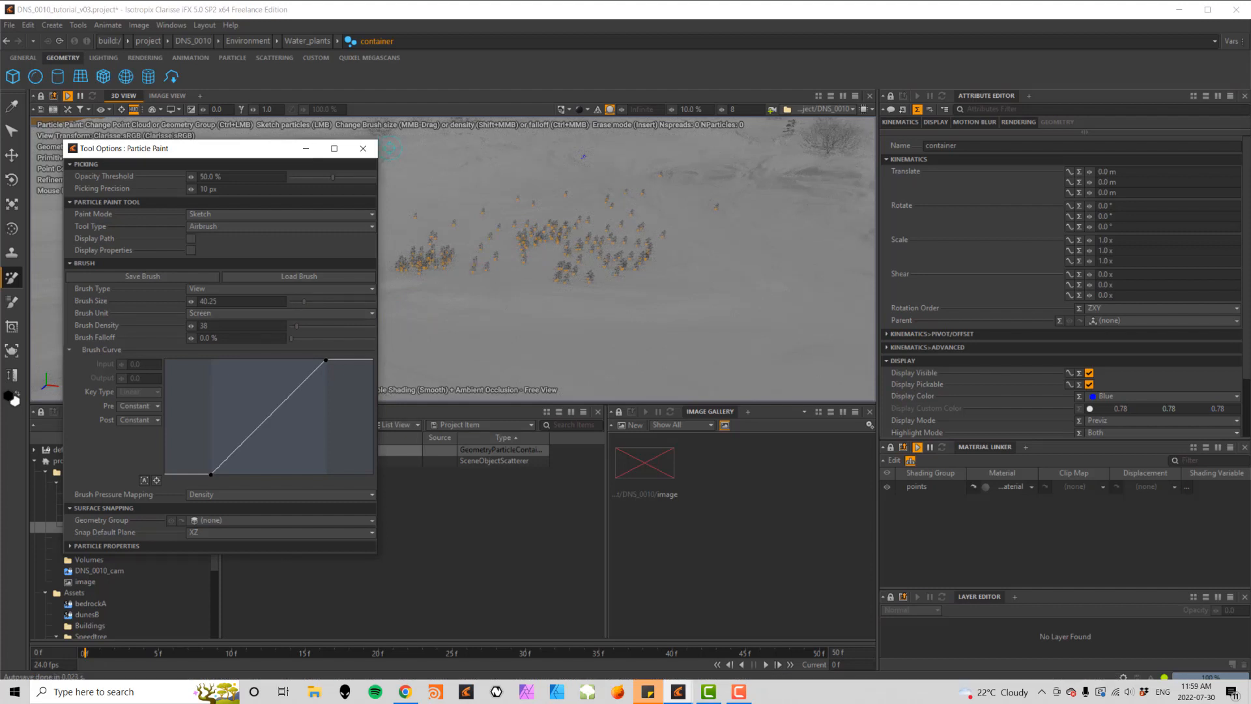
click(367, 152)
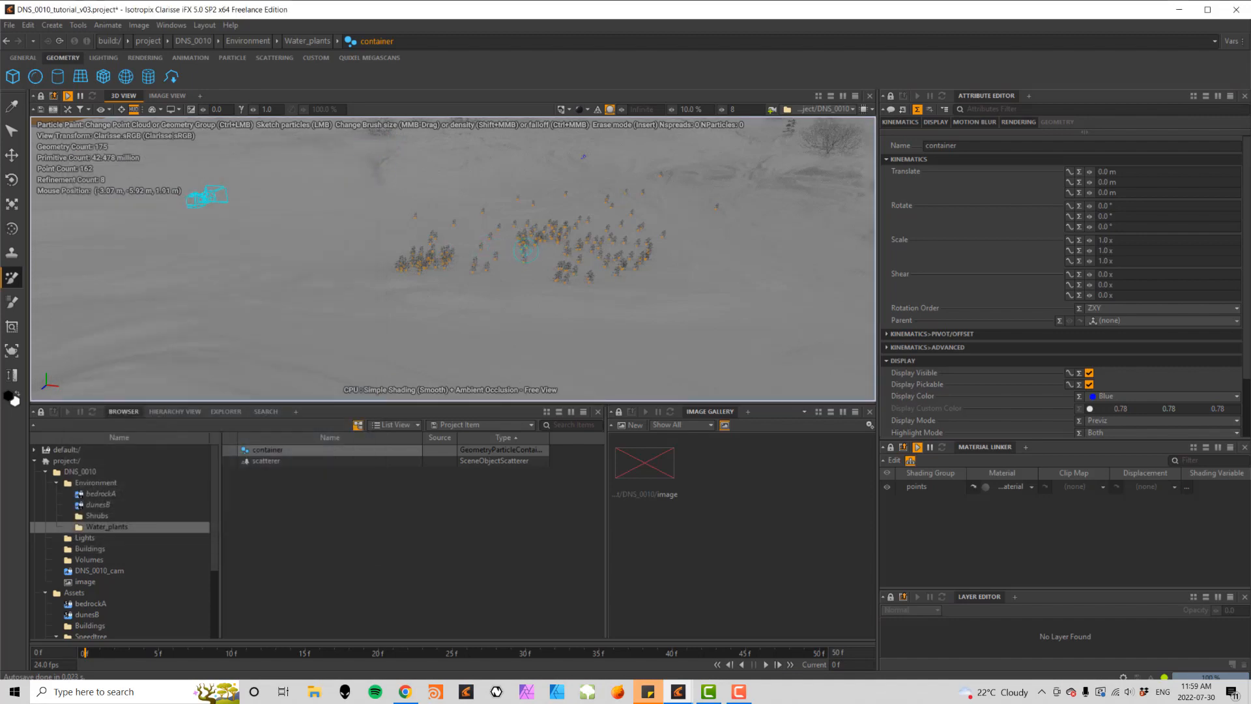
- Set the scatterer's Y Scatter Rotation Variance to 360° and its Scatter Scale Variance to 0.42 on all axes
scroll(483, 246, up, 10)
alt+middle_drag(529, 254, 445, 232)
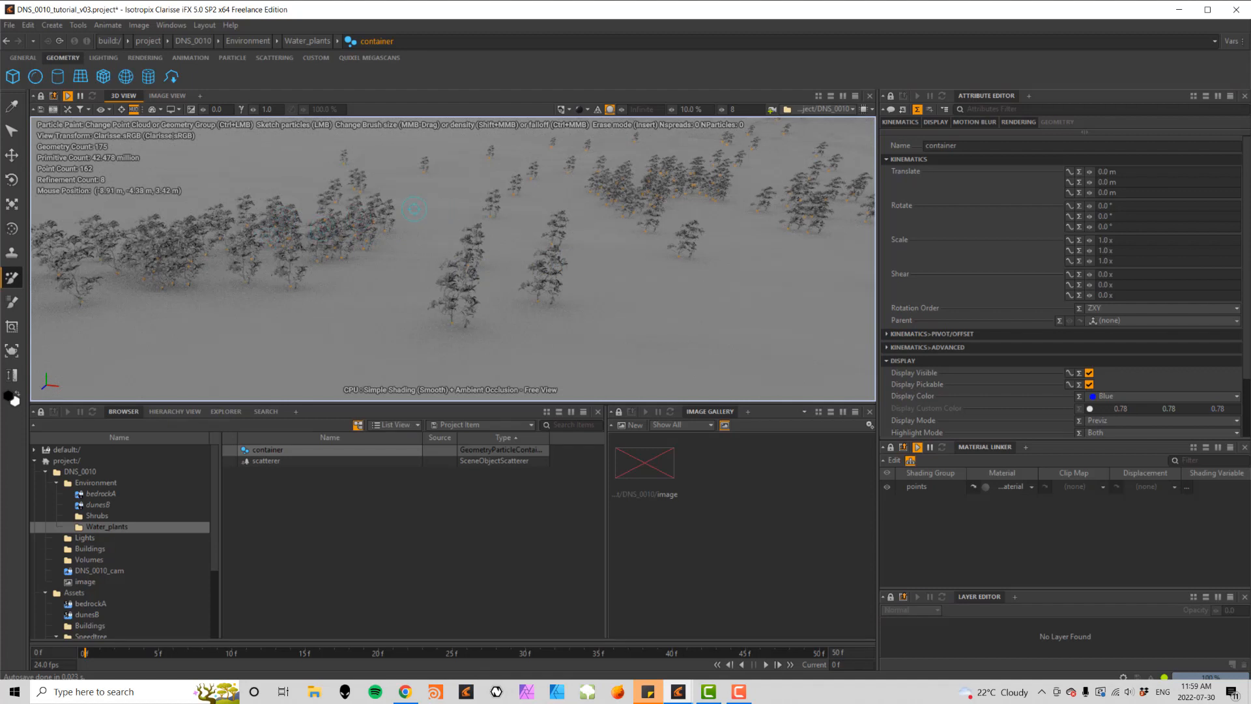
click(275, 460)
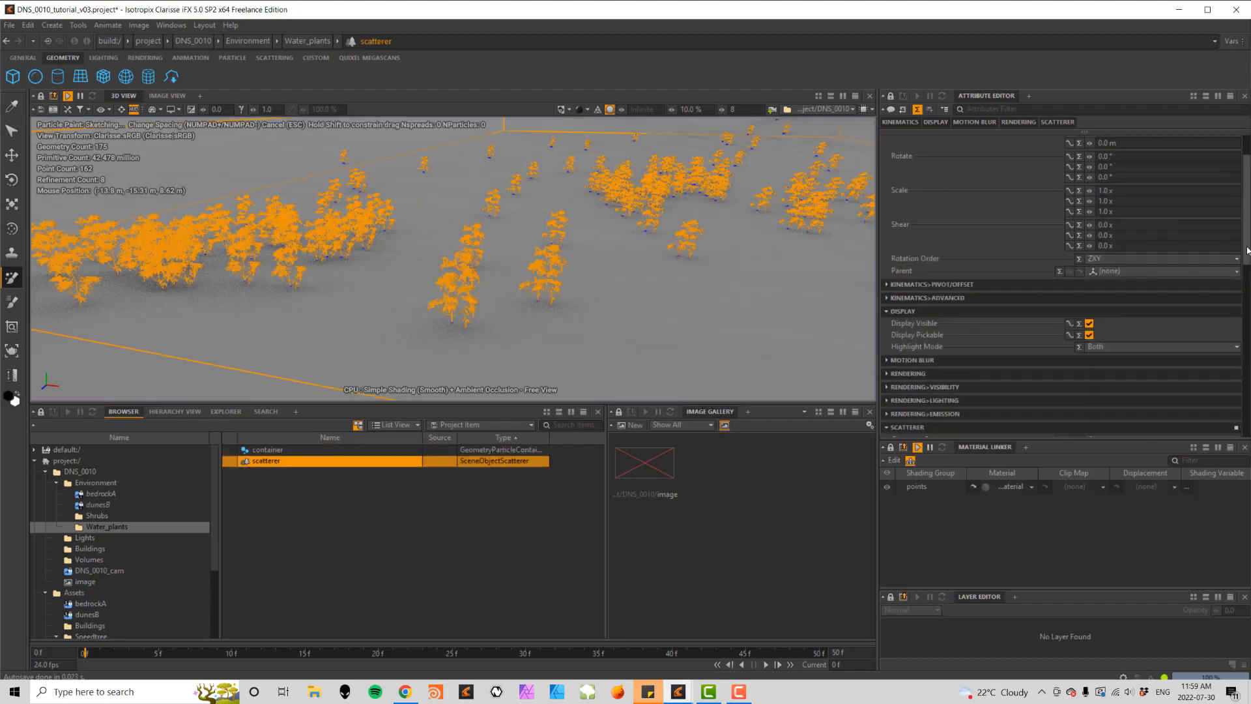
drag(1242, 258, 1250, 387)
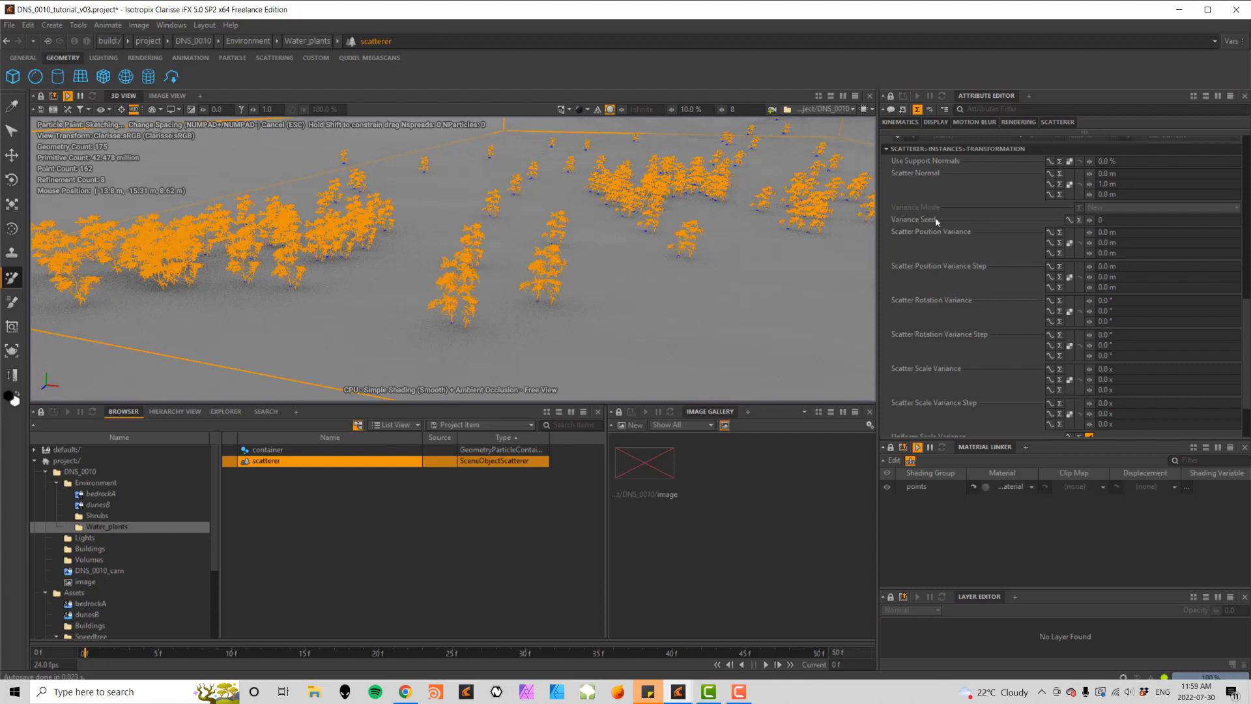
click(1106, 311)
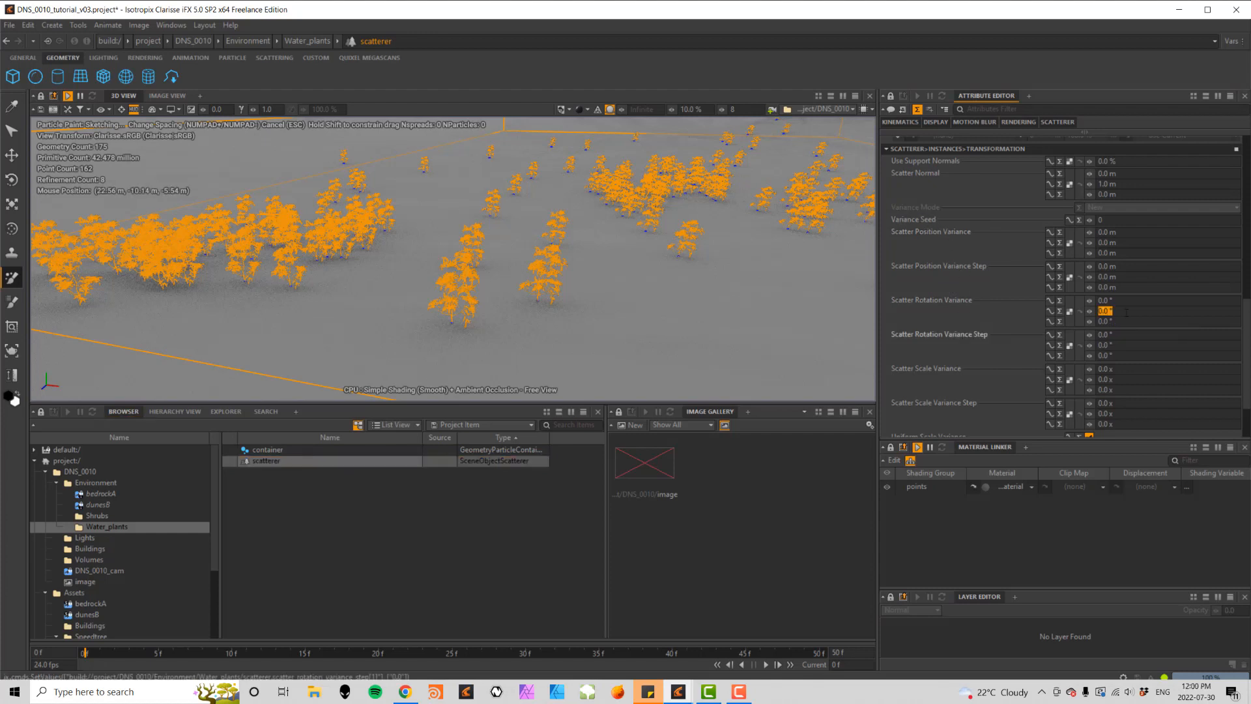
text(360)
key(Tab)
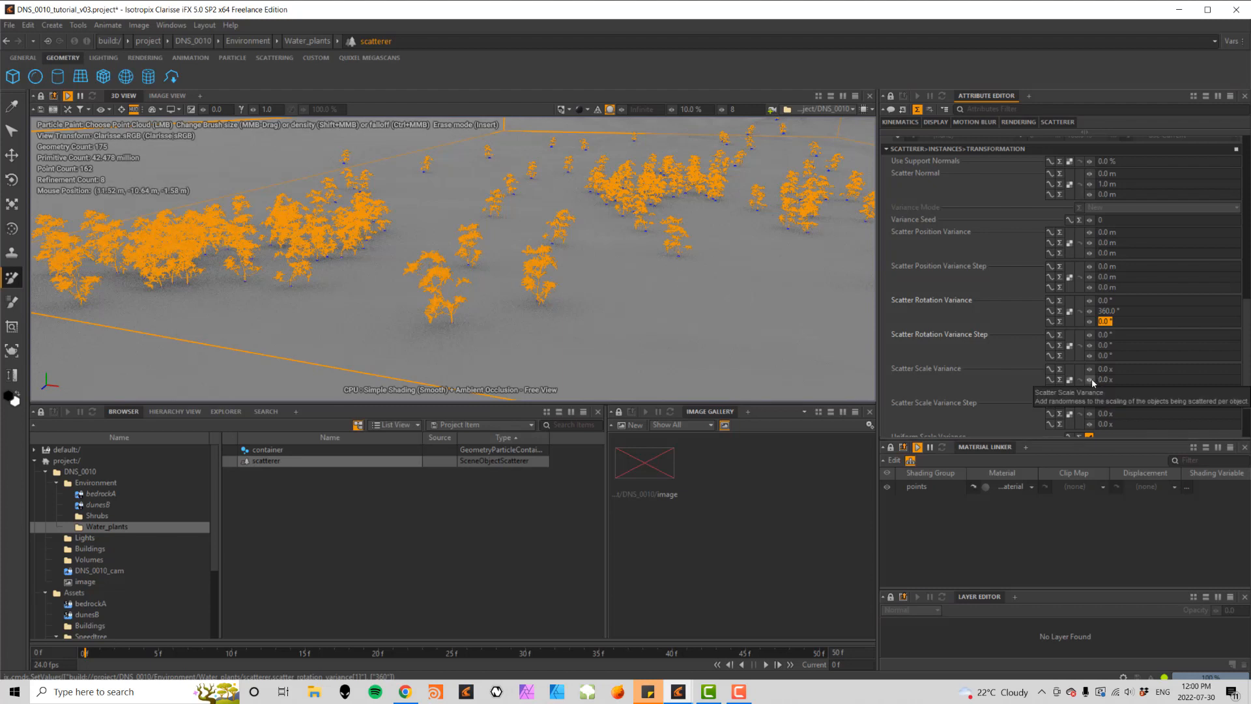
drag(1090, 379, 1117, 380)
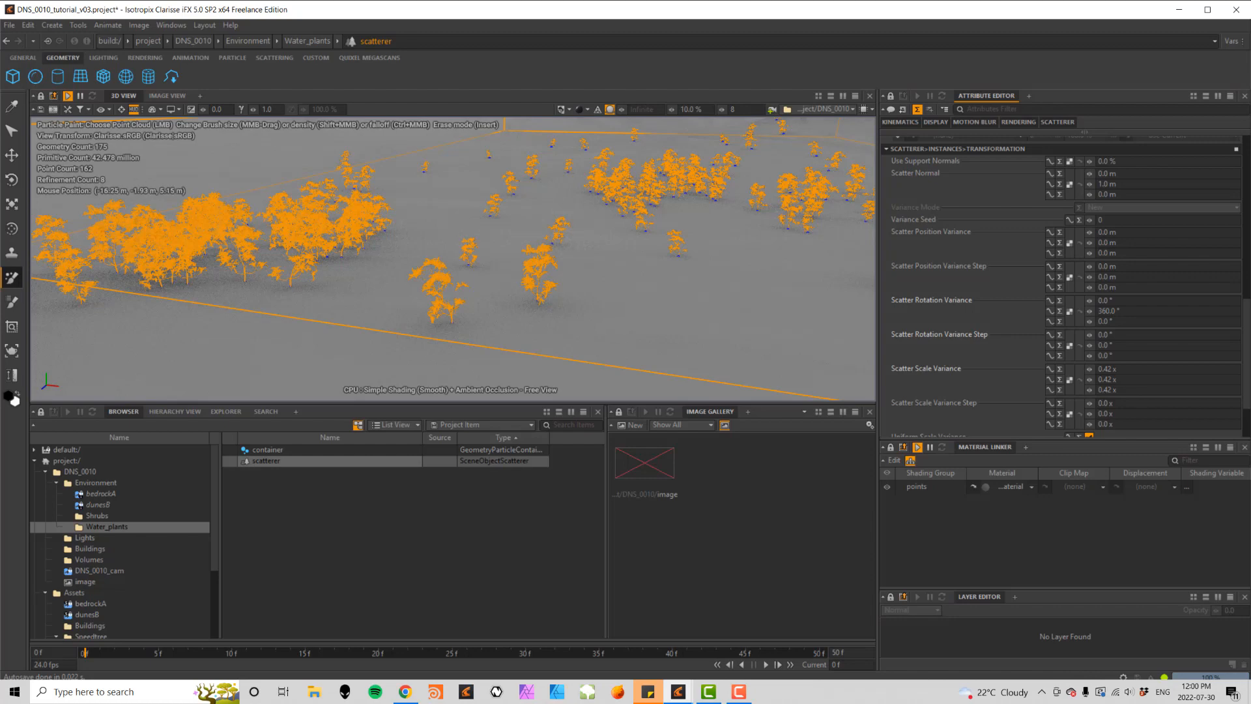
- Look through DNS_0010_camCamera and paint several seedling clusters into the container along the foreground of the shot
click(104, 110)
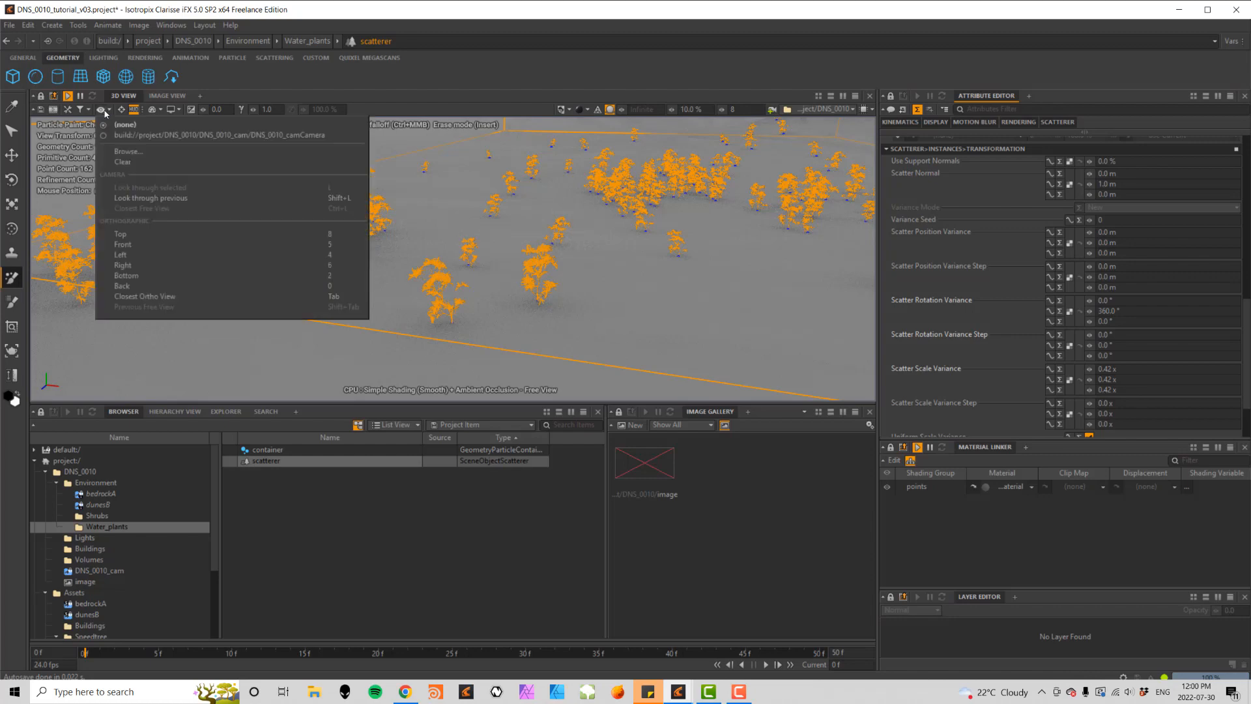
click(142, 136)
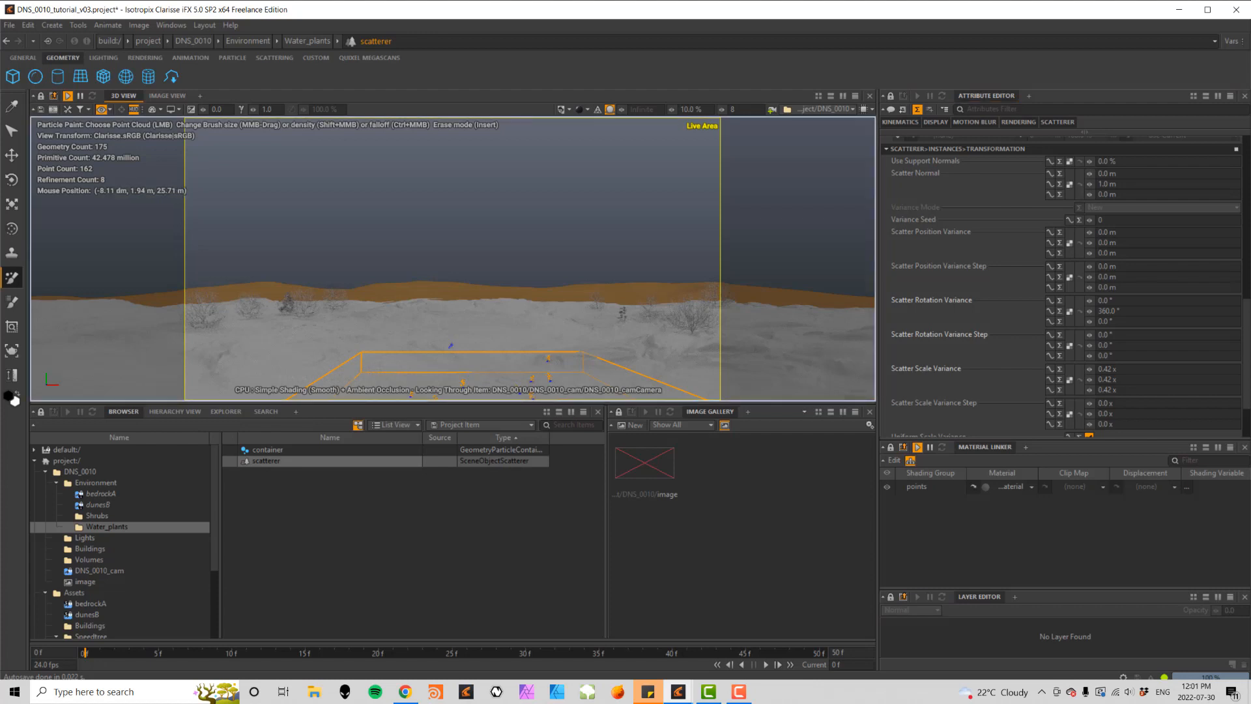
click(277, 450)
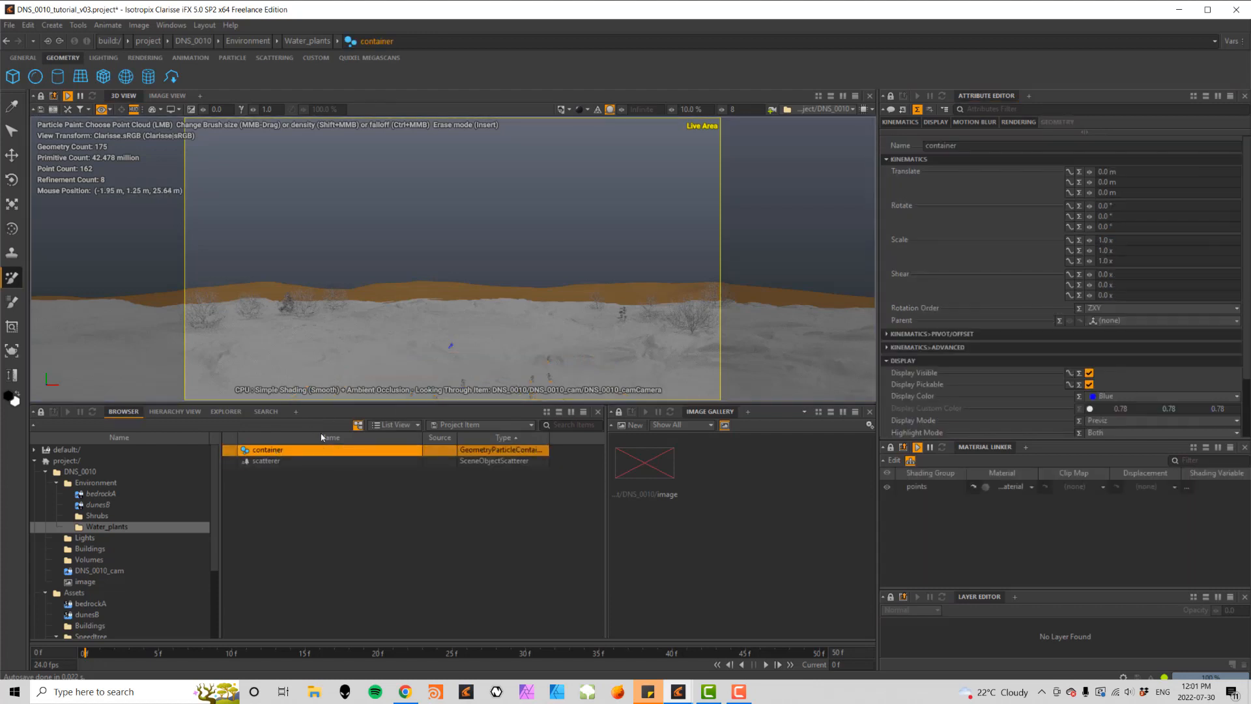
drag(361, 381, 395, 385)
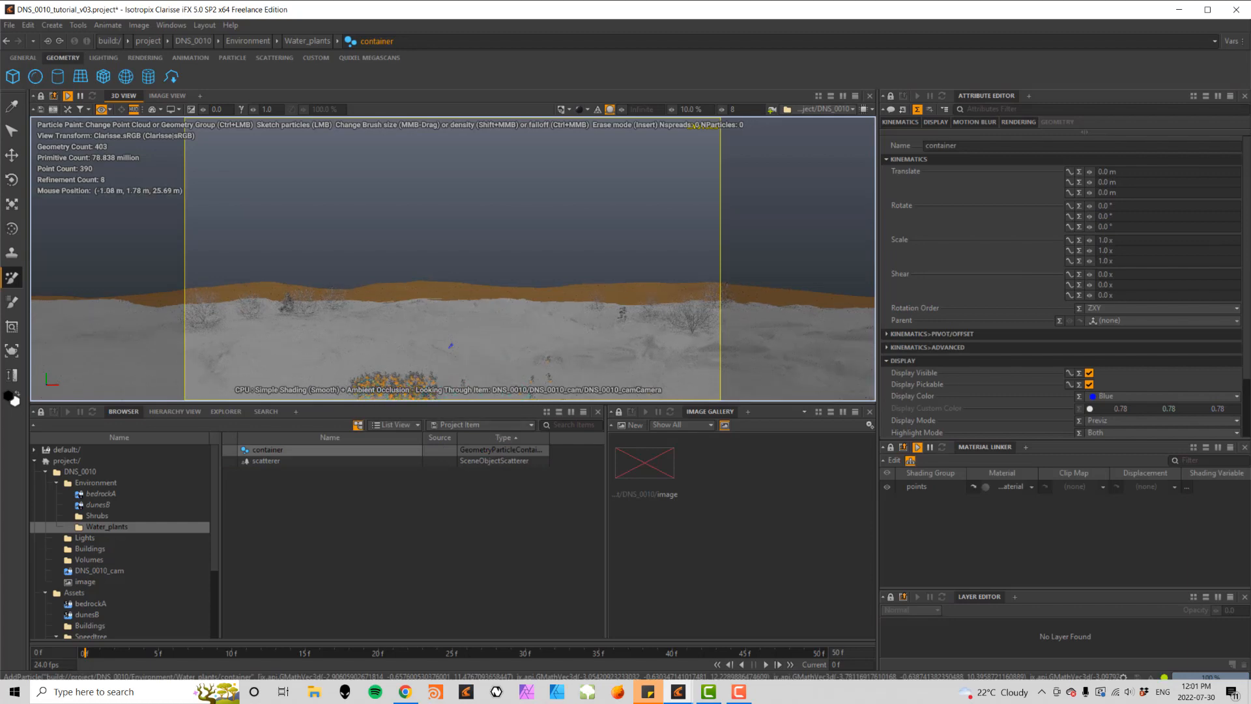
drag(559, 389, 564, 391)
click(608, 391)
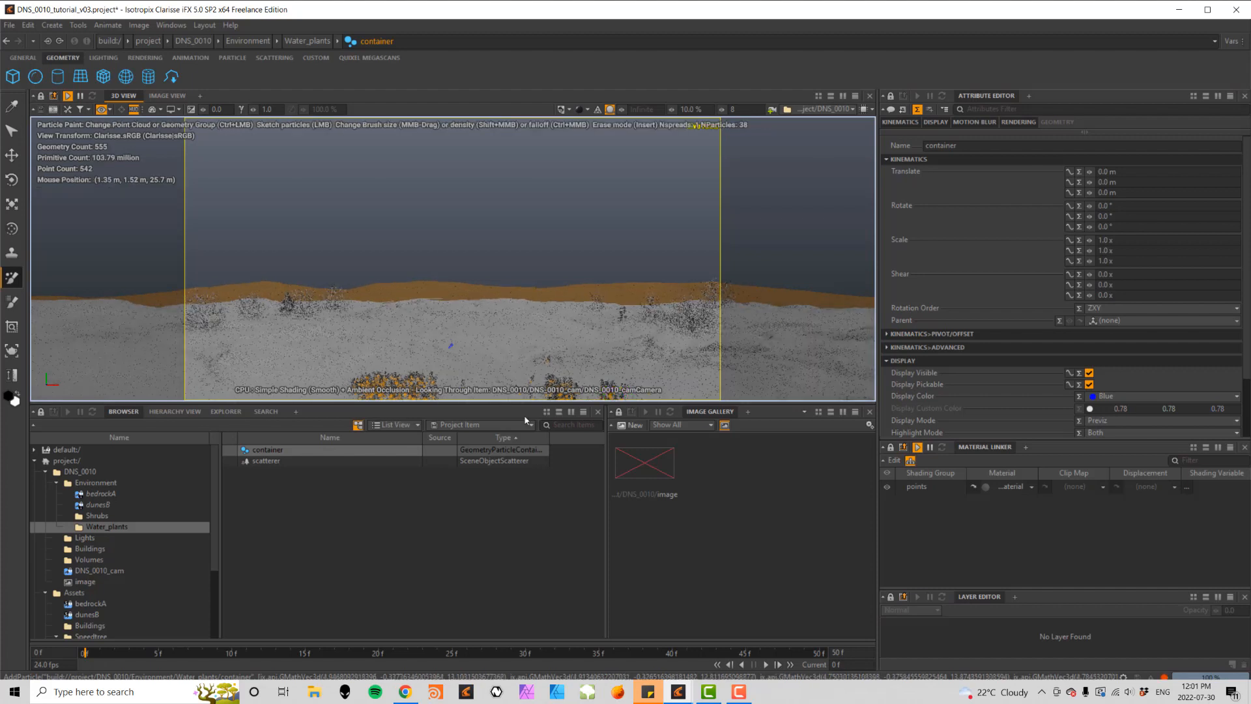
click(500, 390)
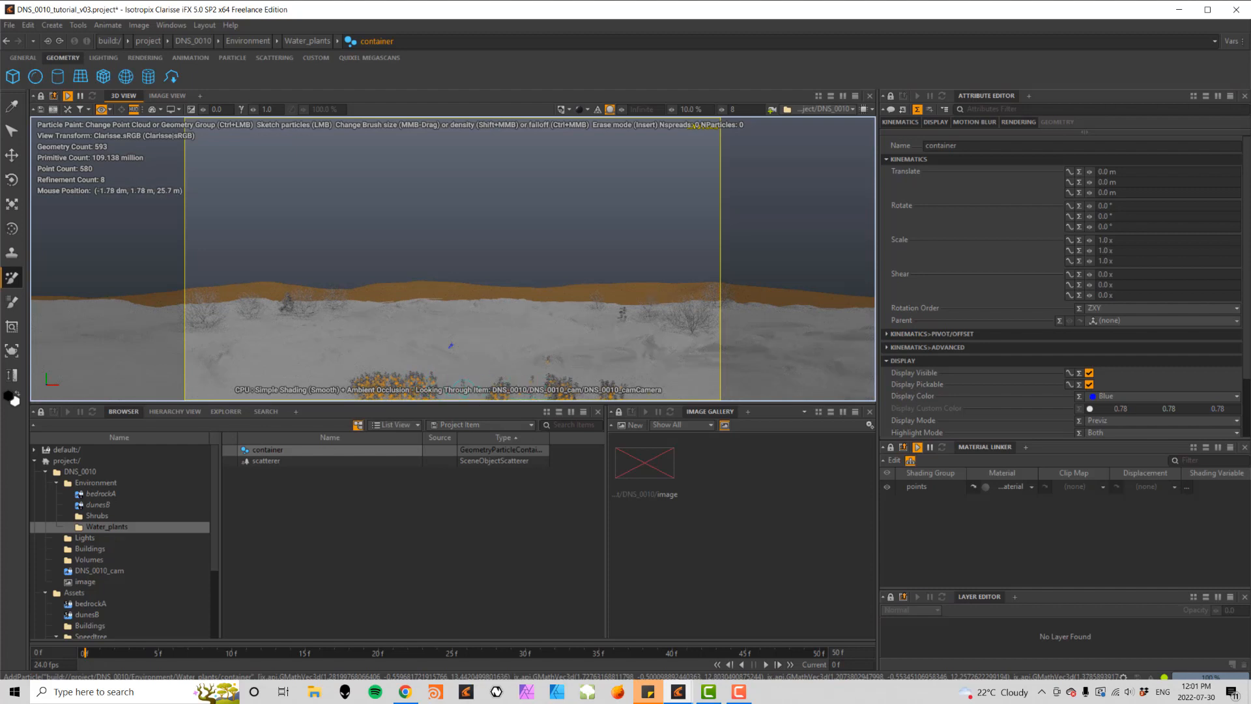
click(462, 391)
click(548, 393)
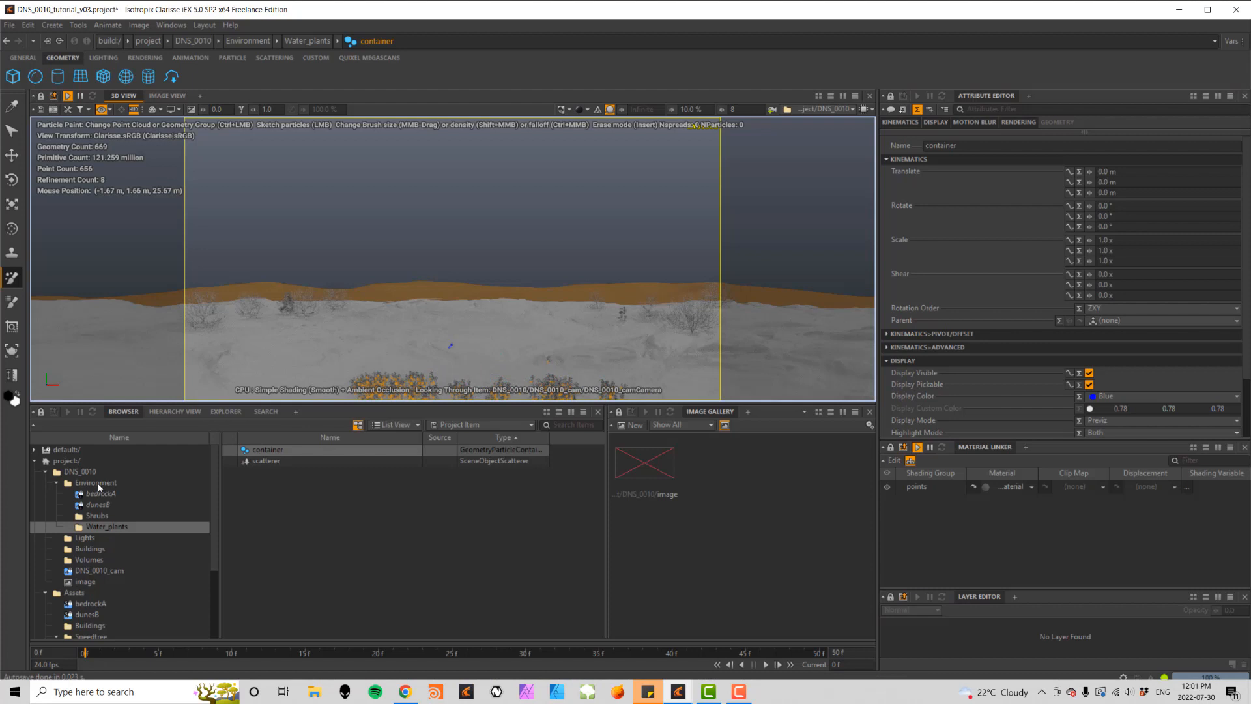
- Enable the water grid in the Environment context to compare it with the painted plants, and disable it again
click(98, 483)
click(262, 494)
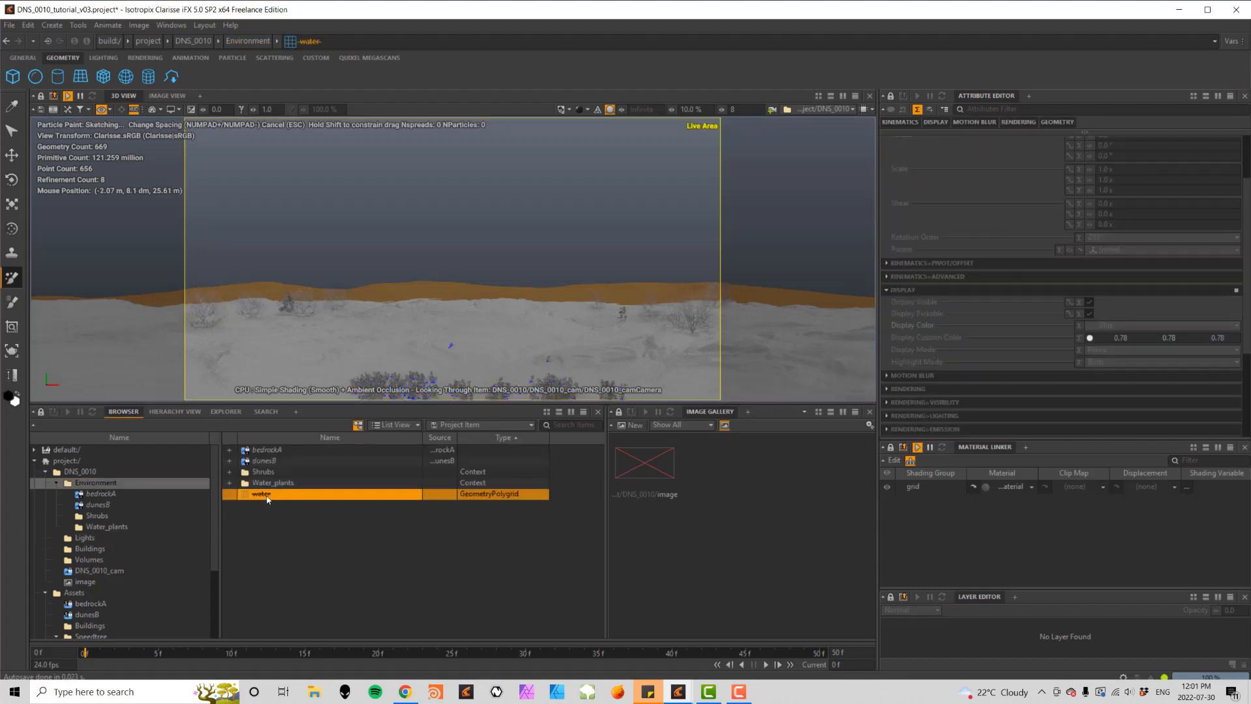
key(ctrl+d)
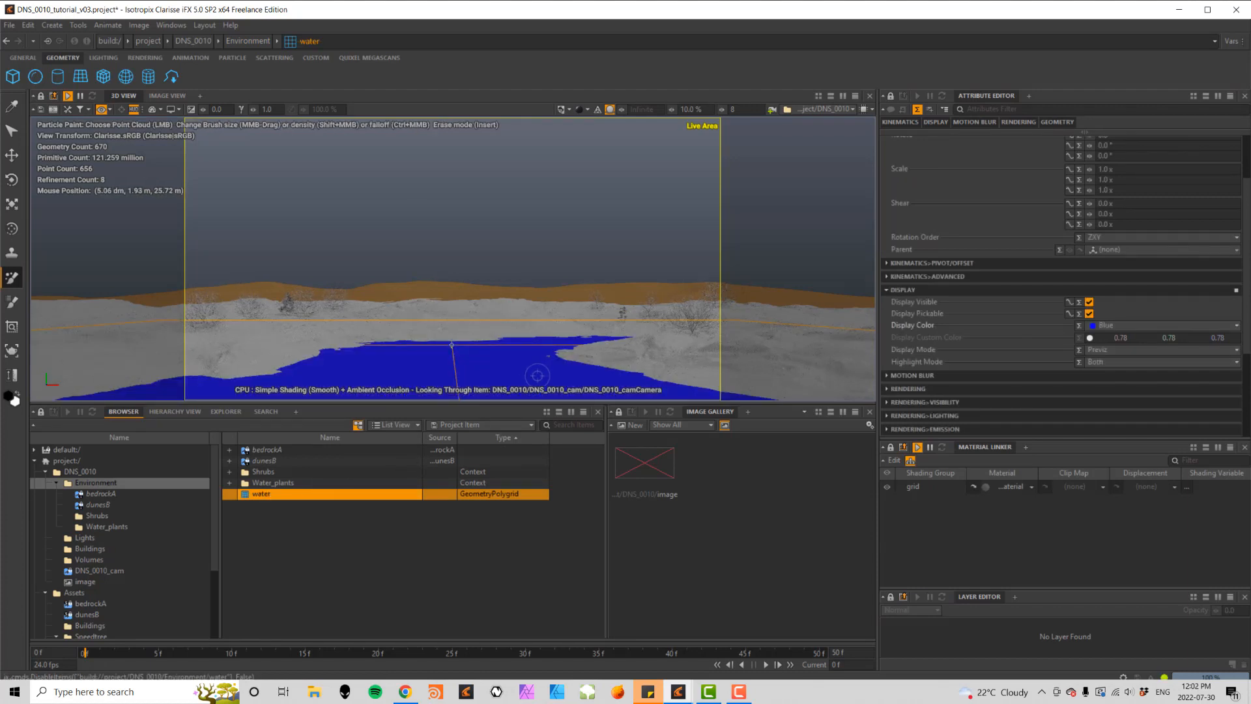
key(ctrl+d)
click(449, 326)
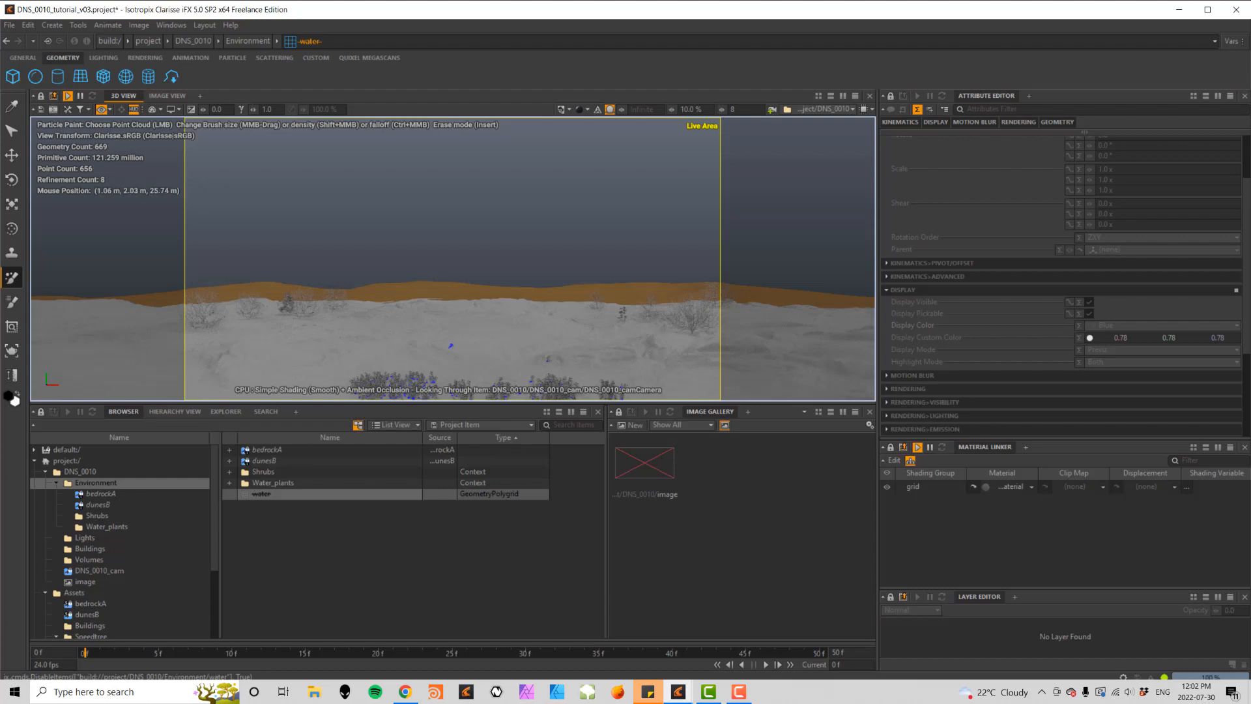
- Paint more seedling clusters into the Water_plants container, slightly farther back in the camera view, and save the project
double_click(275, 486)
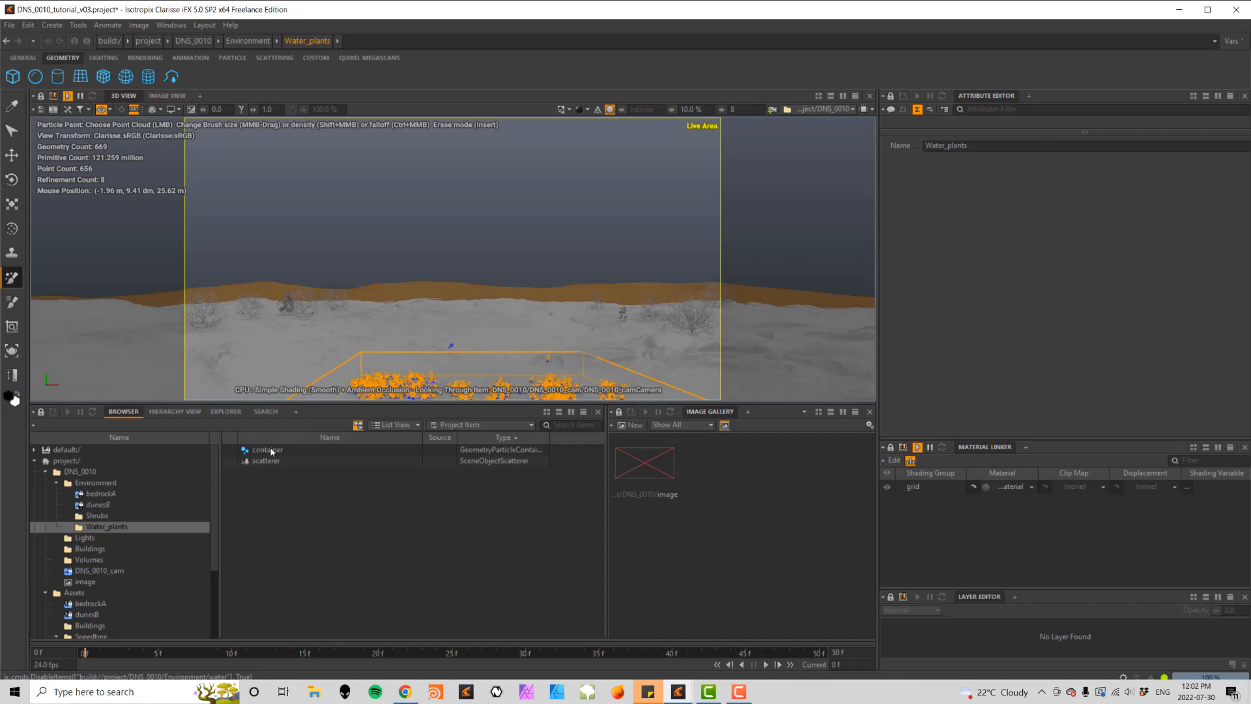
click(273, 449)
click(573, 372)
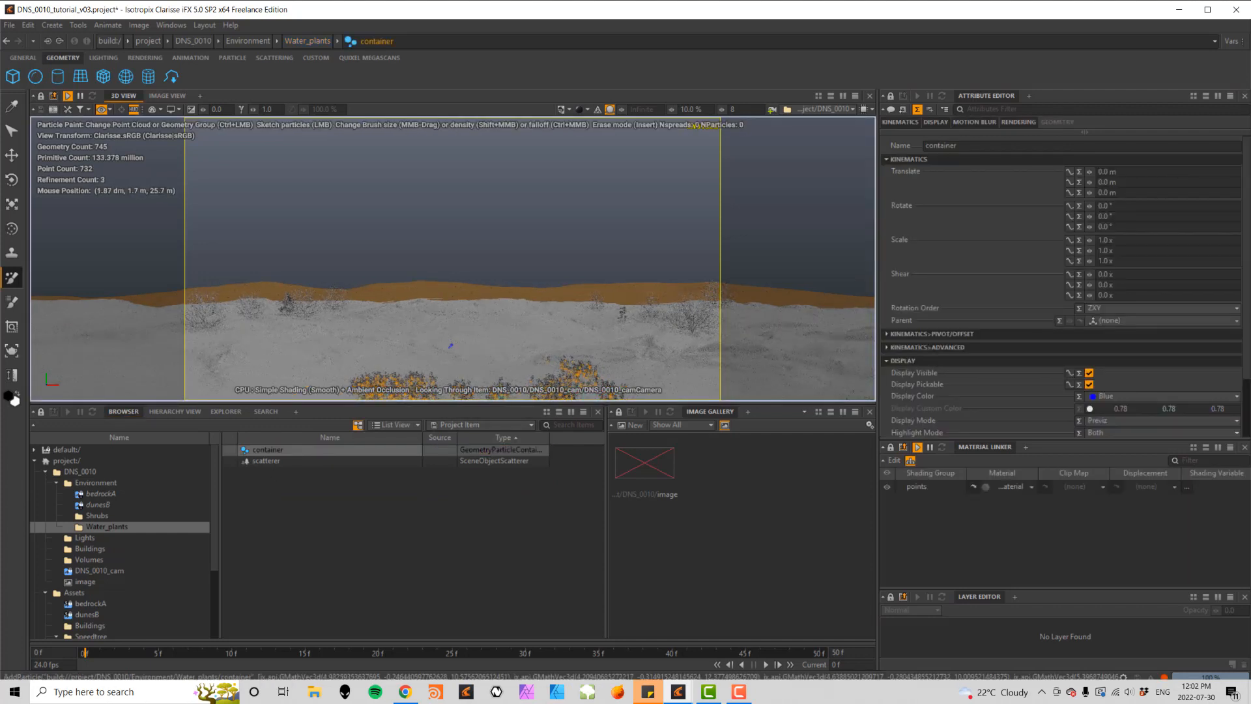
click(441, 368)
click(492, 361)
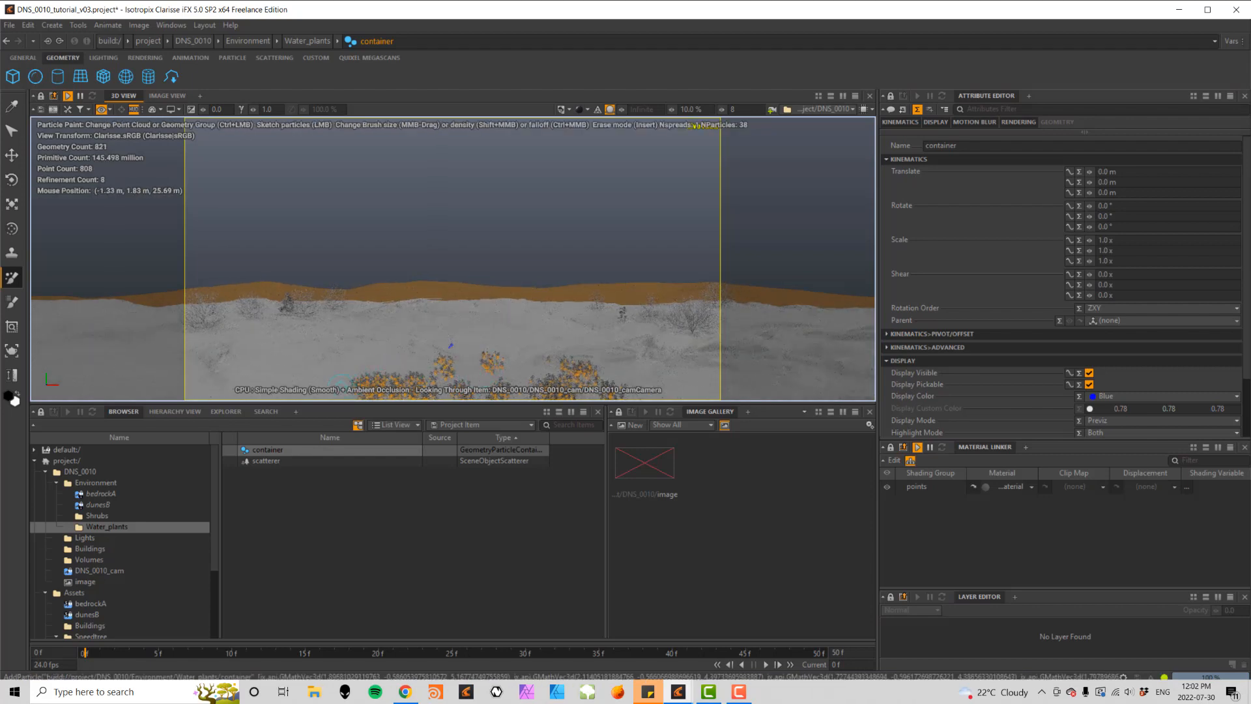
click(357, 374)
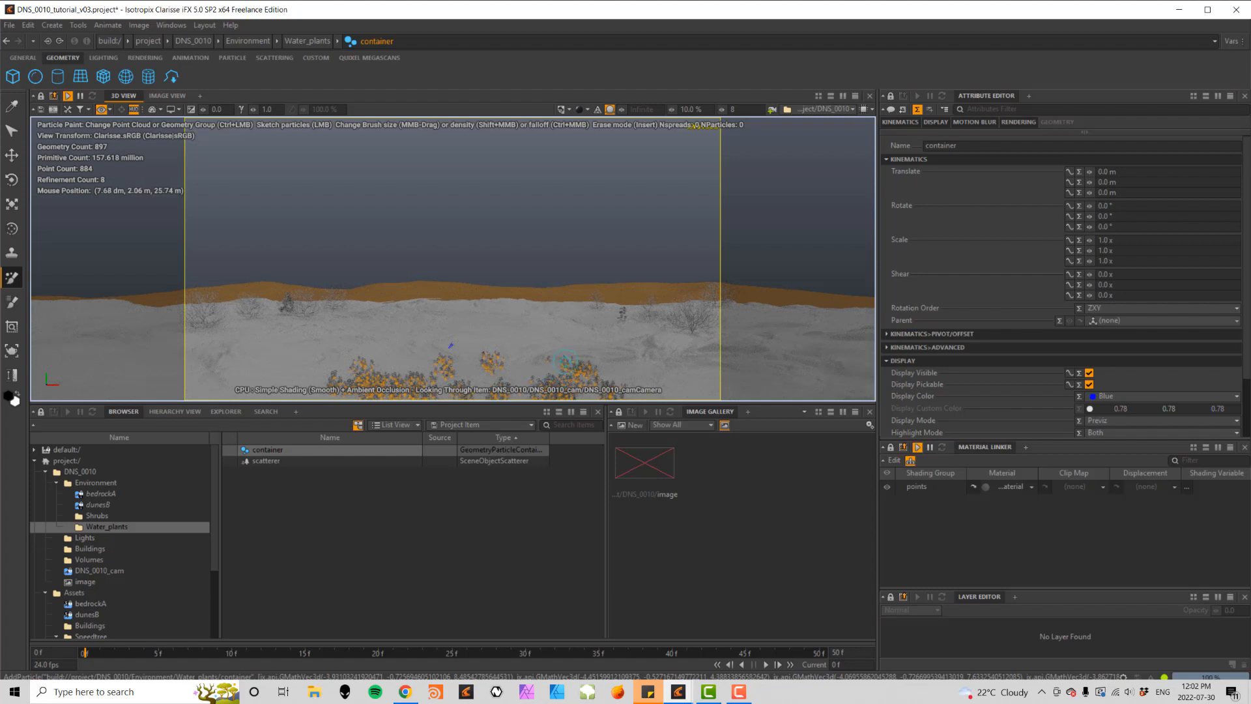
key(ctrl+s)
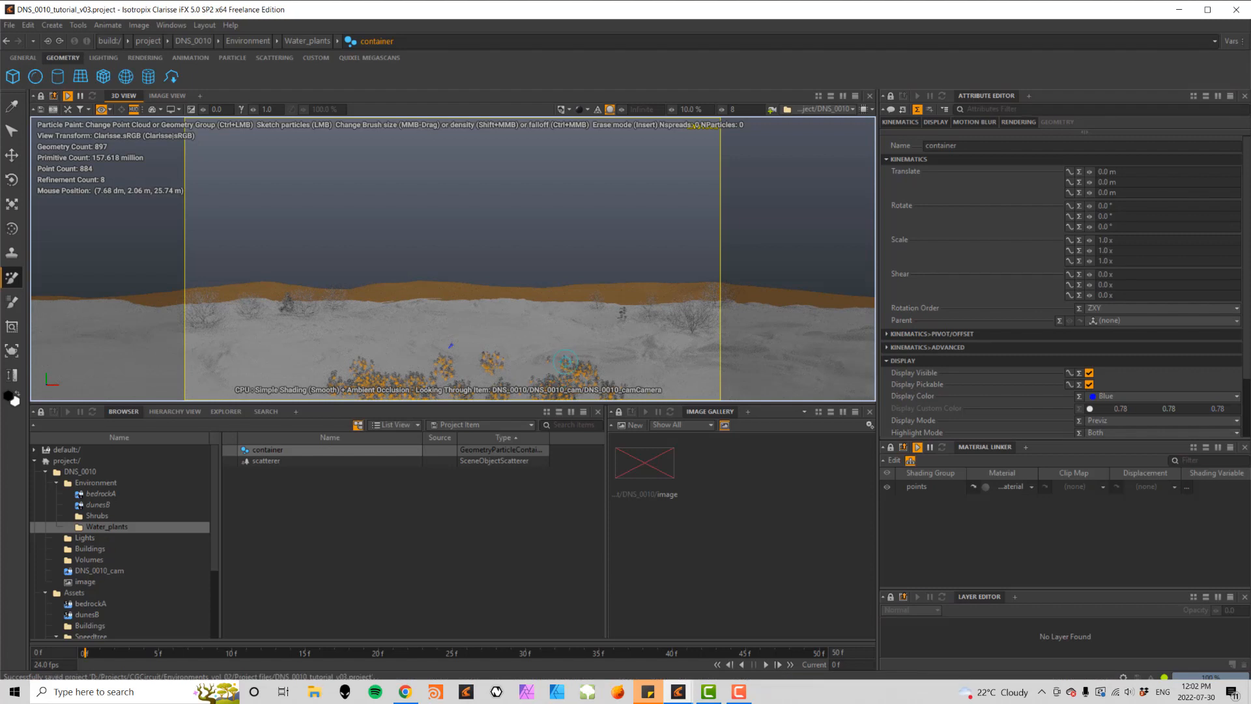
- Toggle the water grid in the Environment context to check it against the painted water plants
click(92, 483)
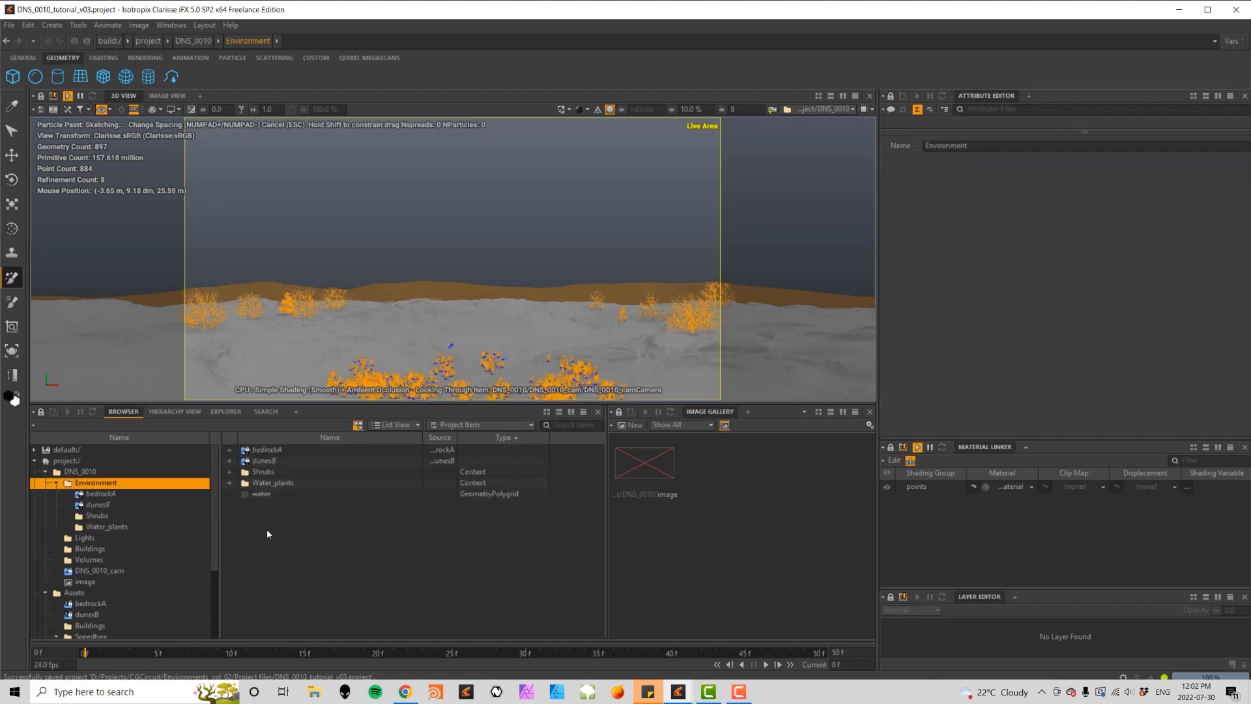
click(260, 495)
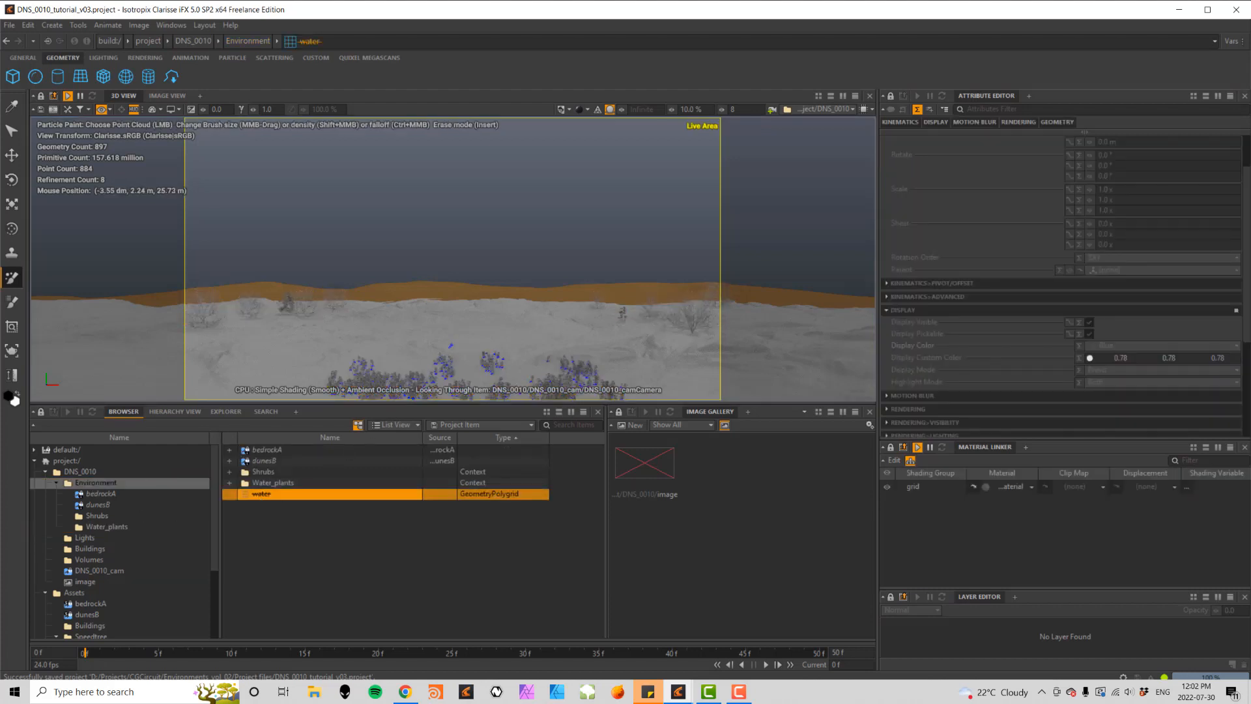
key(d)
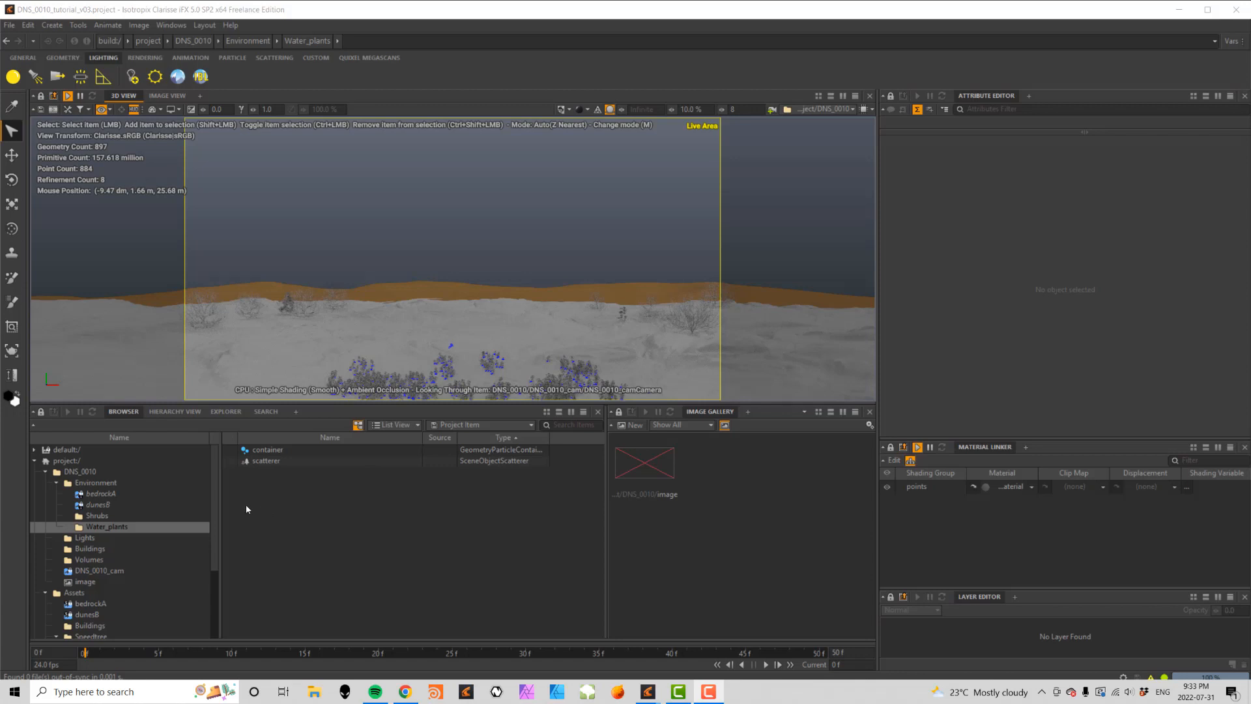
- Create a new context named Palms inside the Environment context and open it
click(96, 483)
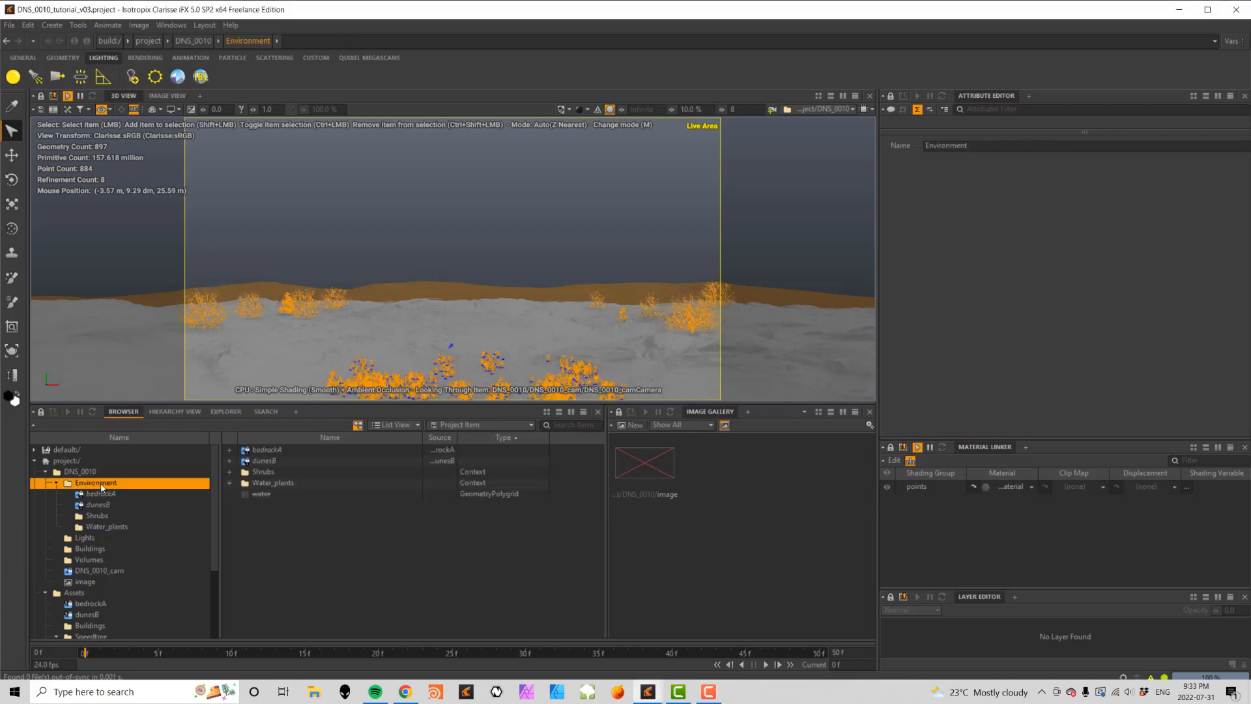
right_click(290, 549)
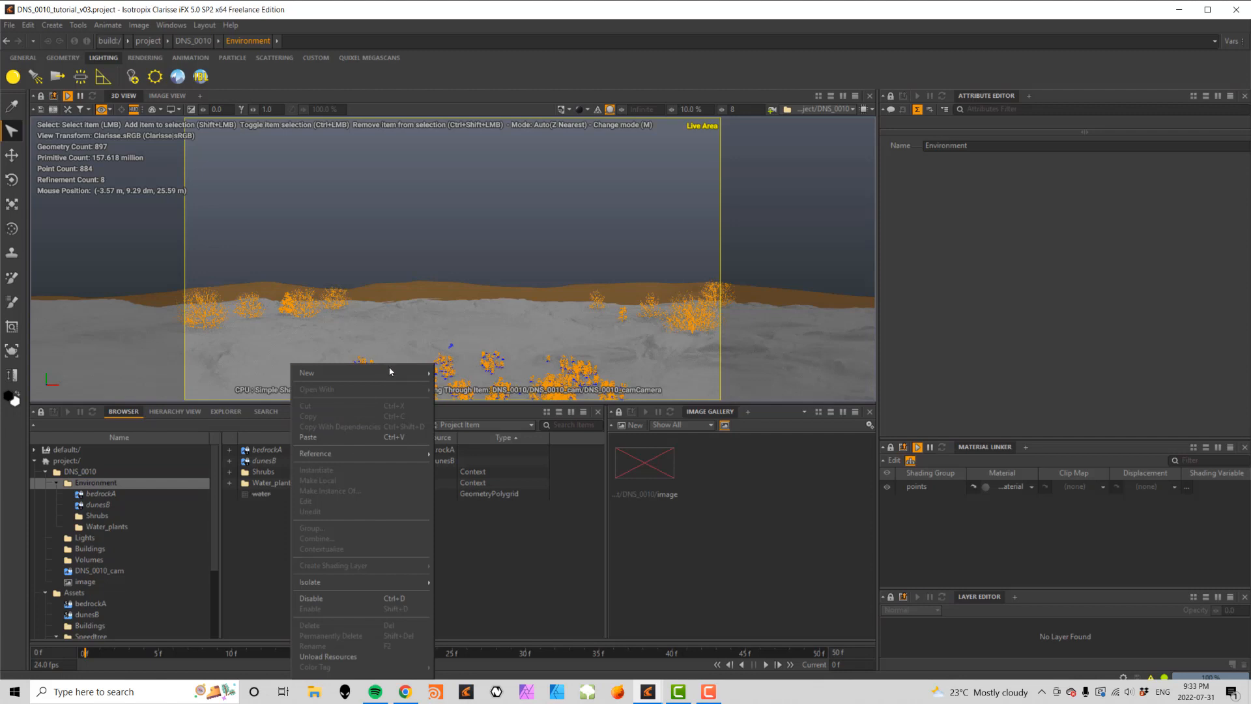
mouse_move(390, 372)
click(456, 375)
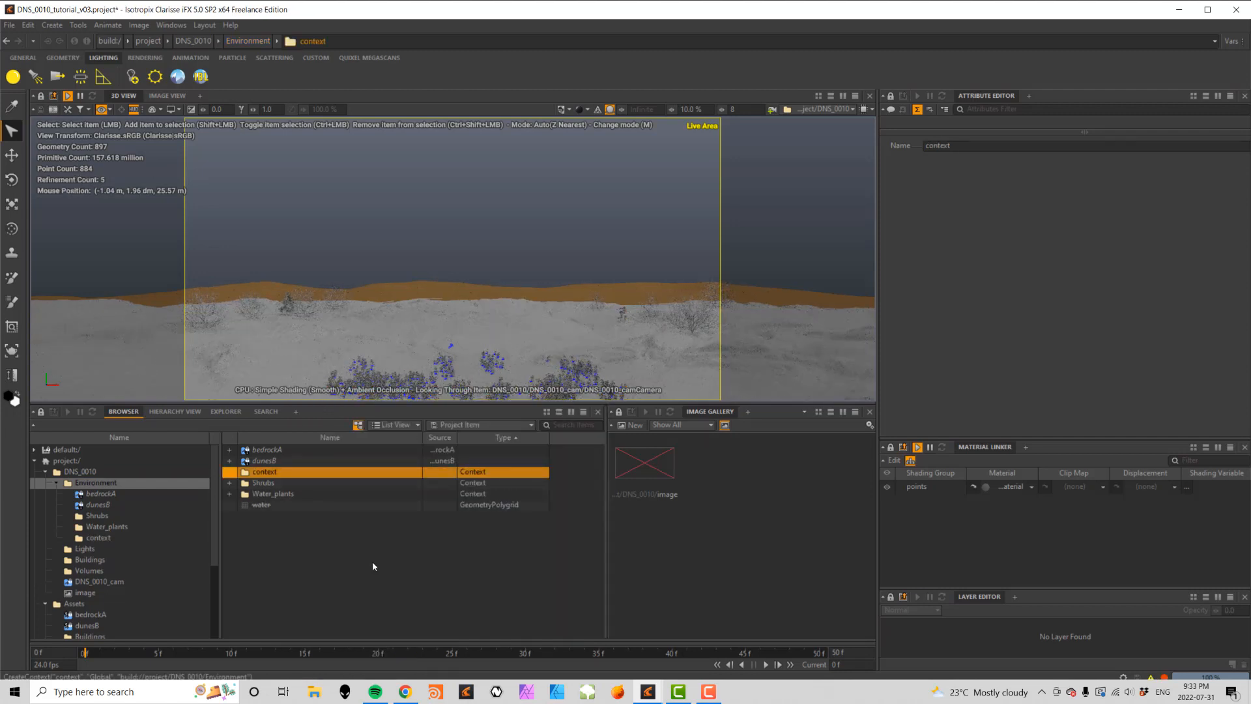
key(F2)
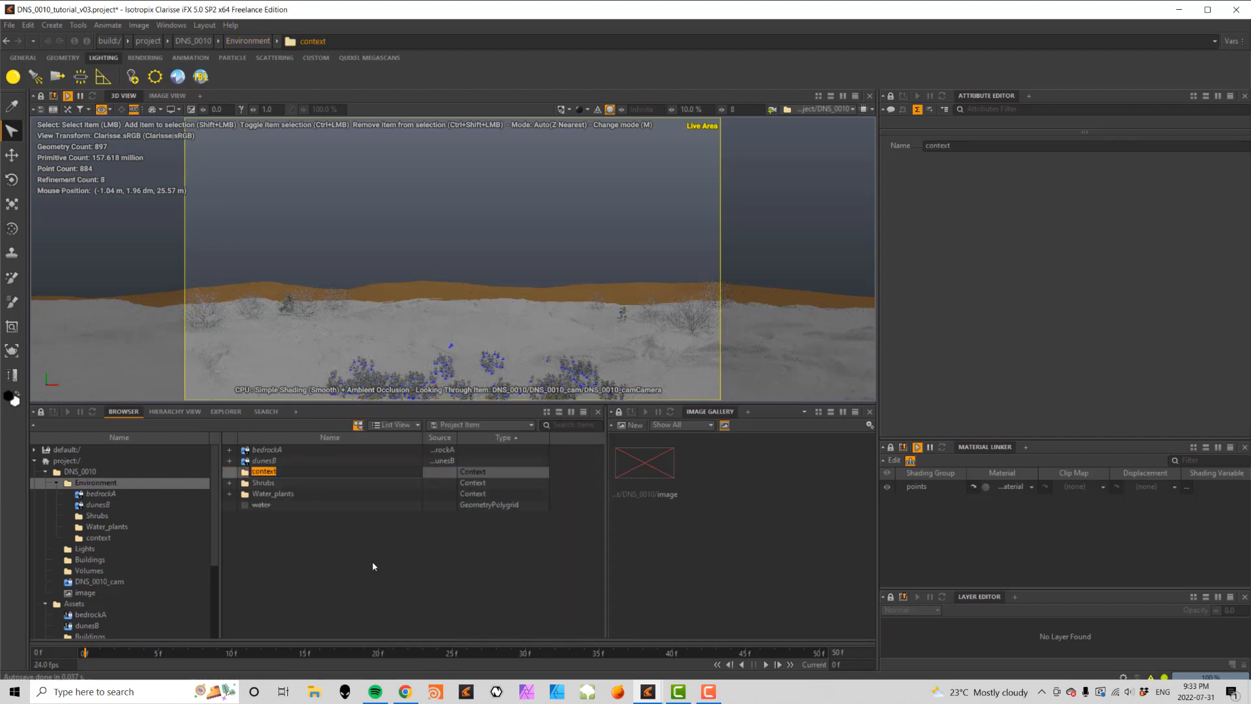
text(Palms)
key(Return)
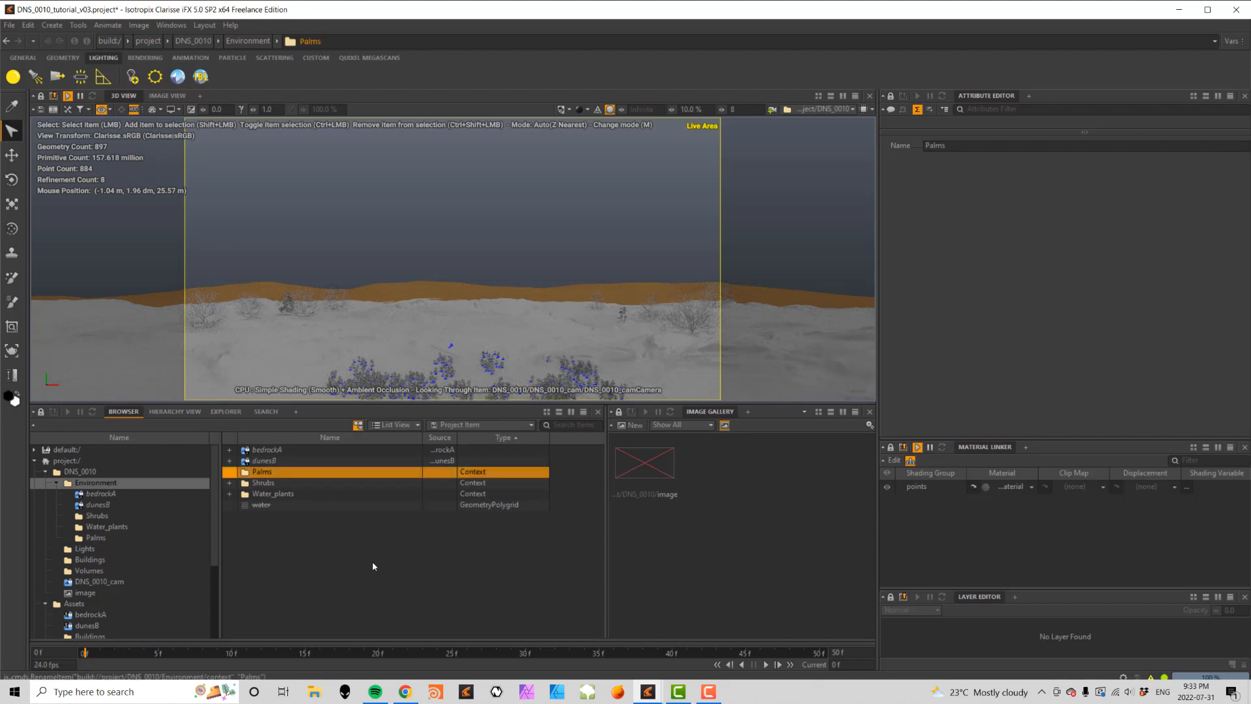
key(Return)
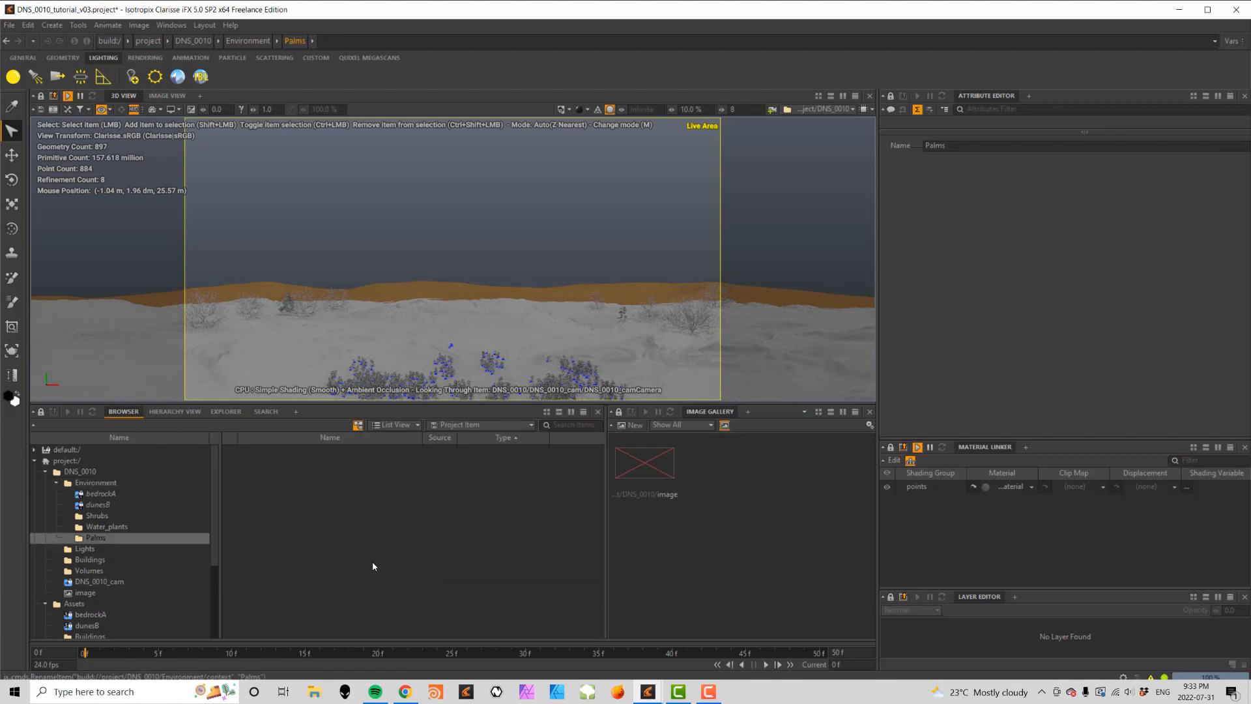
- Create a scatterer and a point cloud inside the Palms context
right_click(293, 515)
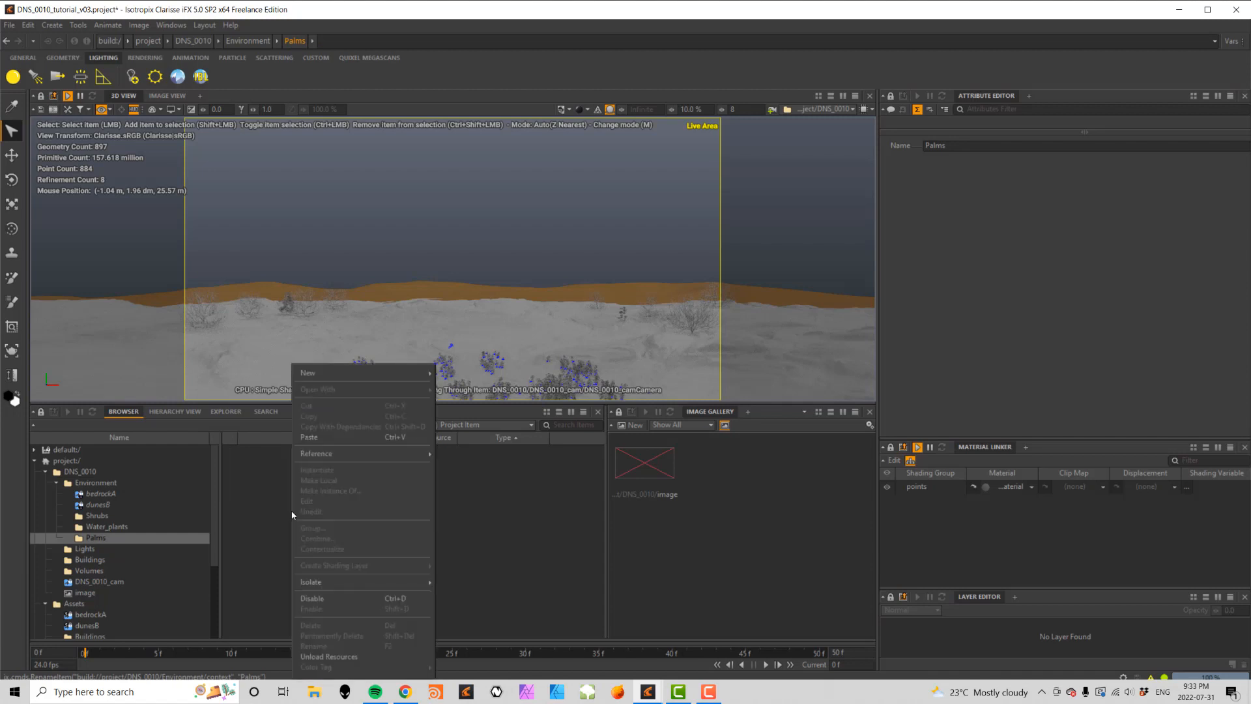
mouse_move(385, 373)
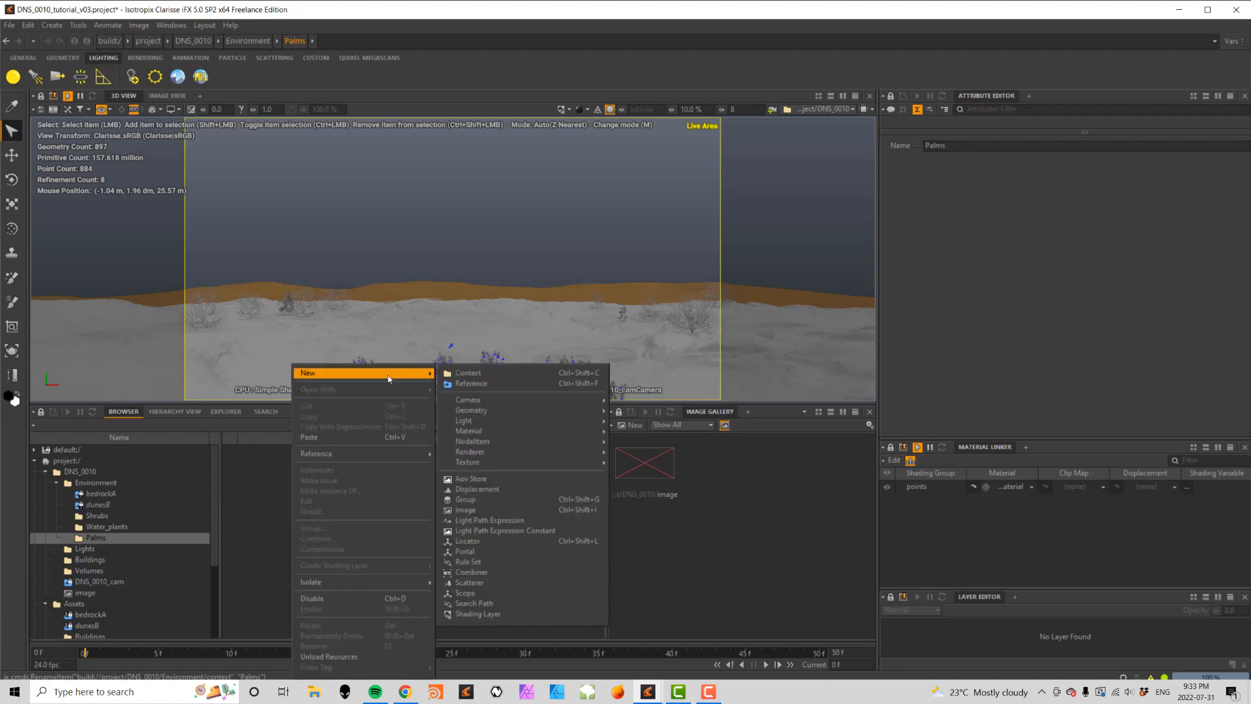
click(472, 589)
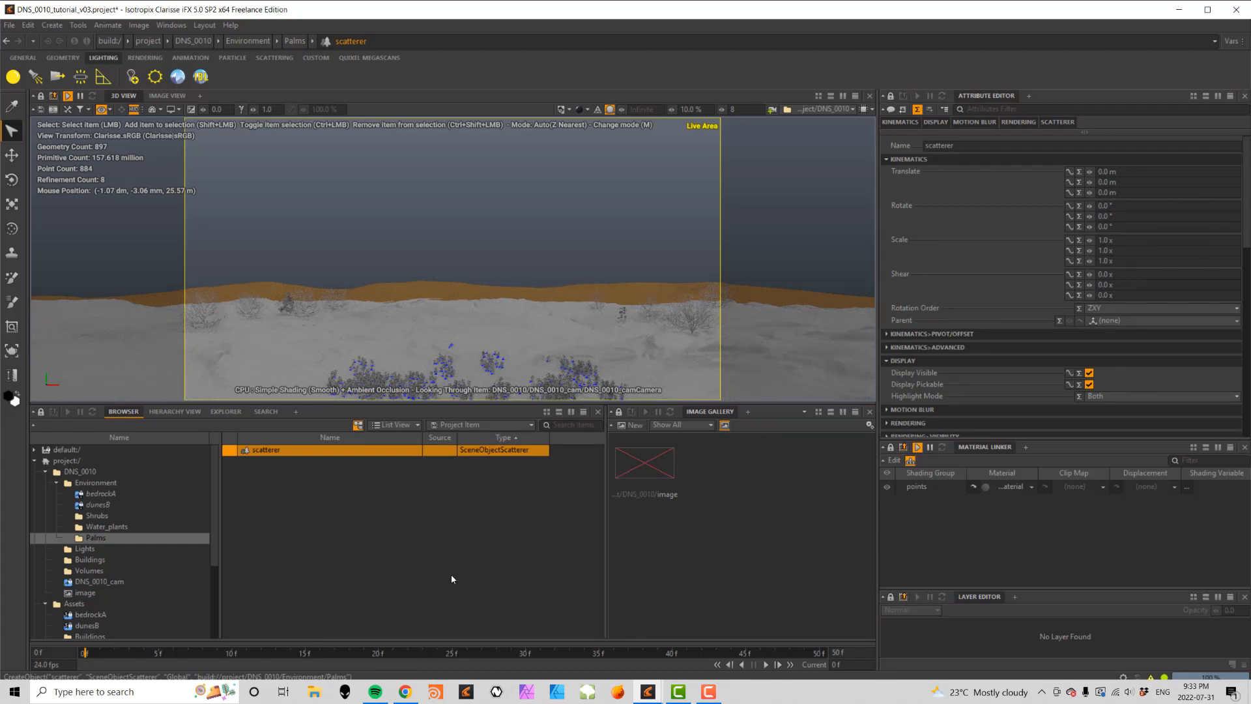
right_click(324, 502)
mouse_move(401, 372)
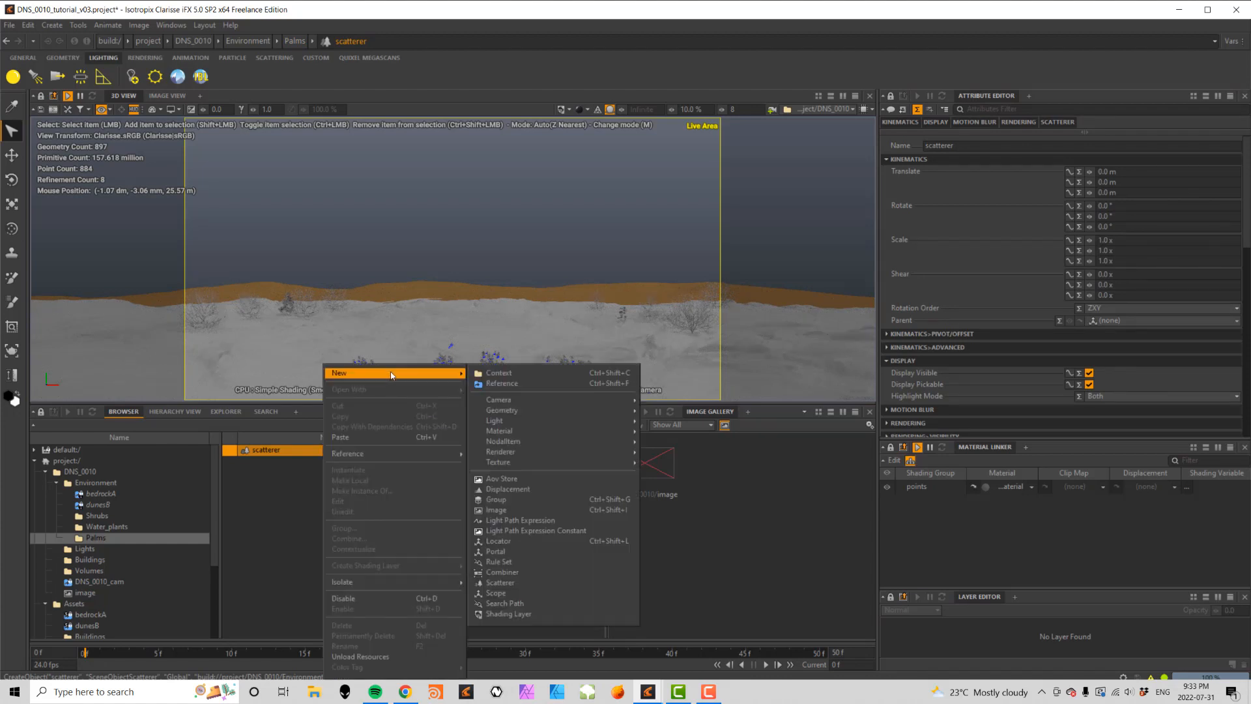
mouse_move(533, 411)
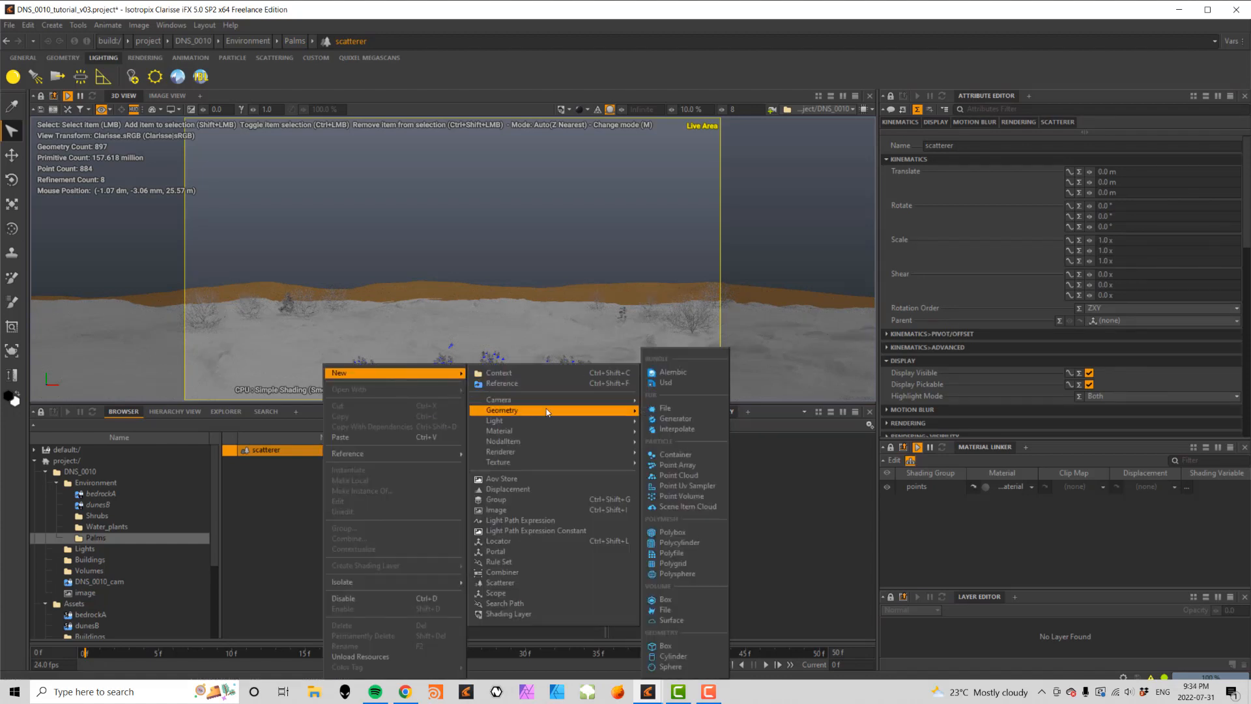
click(676, 476)
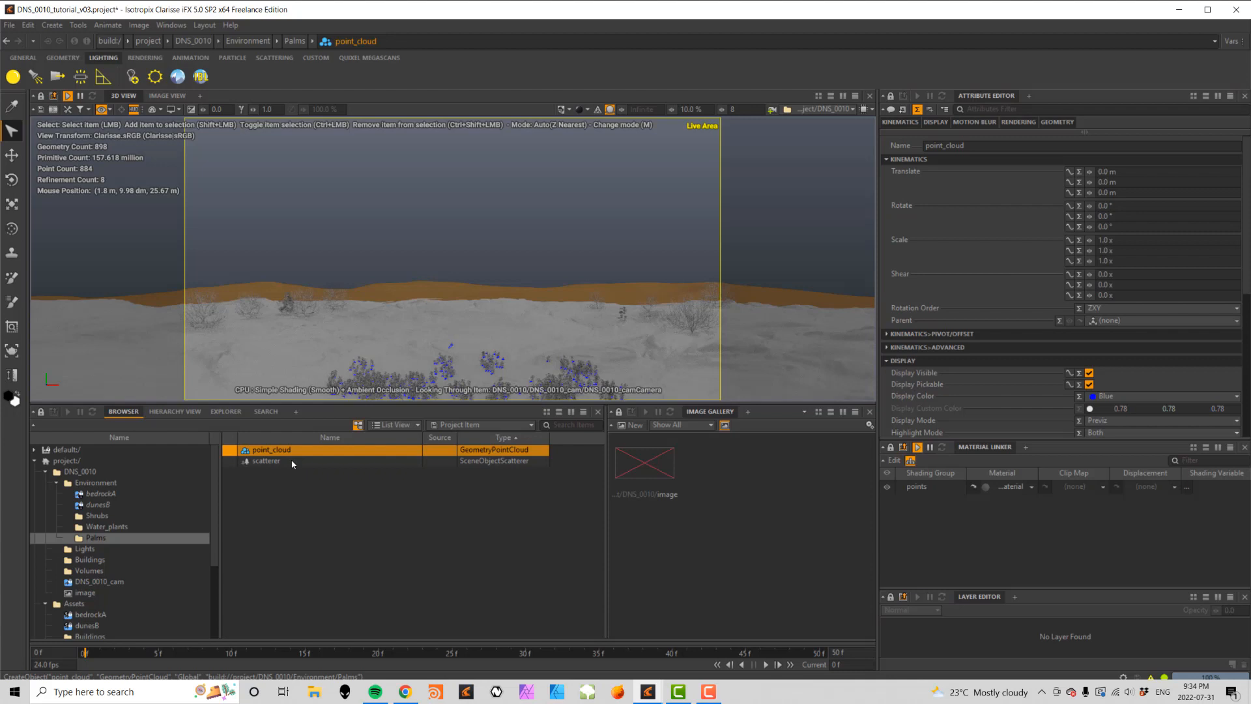
- Select the duneB mesh in the 3D view and frame the whole dune terrain in a free view
click(433, 291)
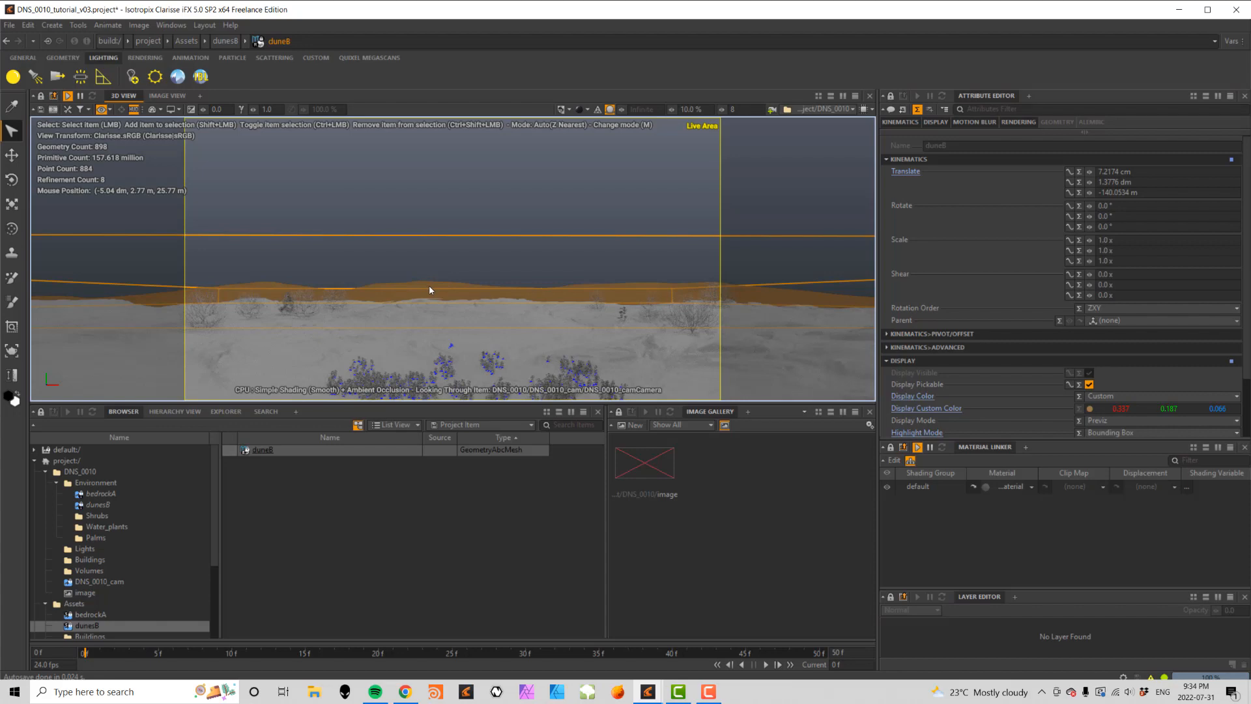
key(f)
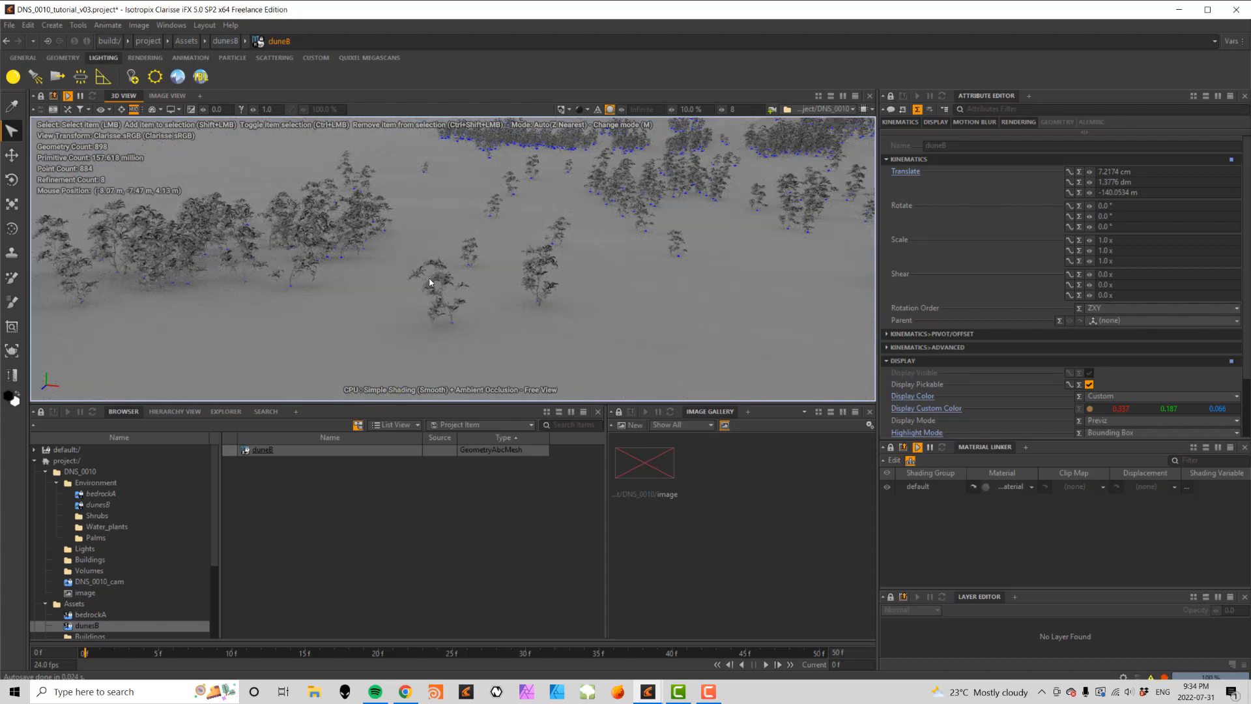
scroll(429, 282, down, 6)
key(f)
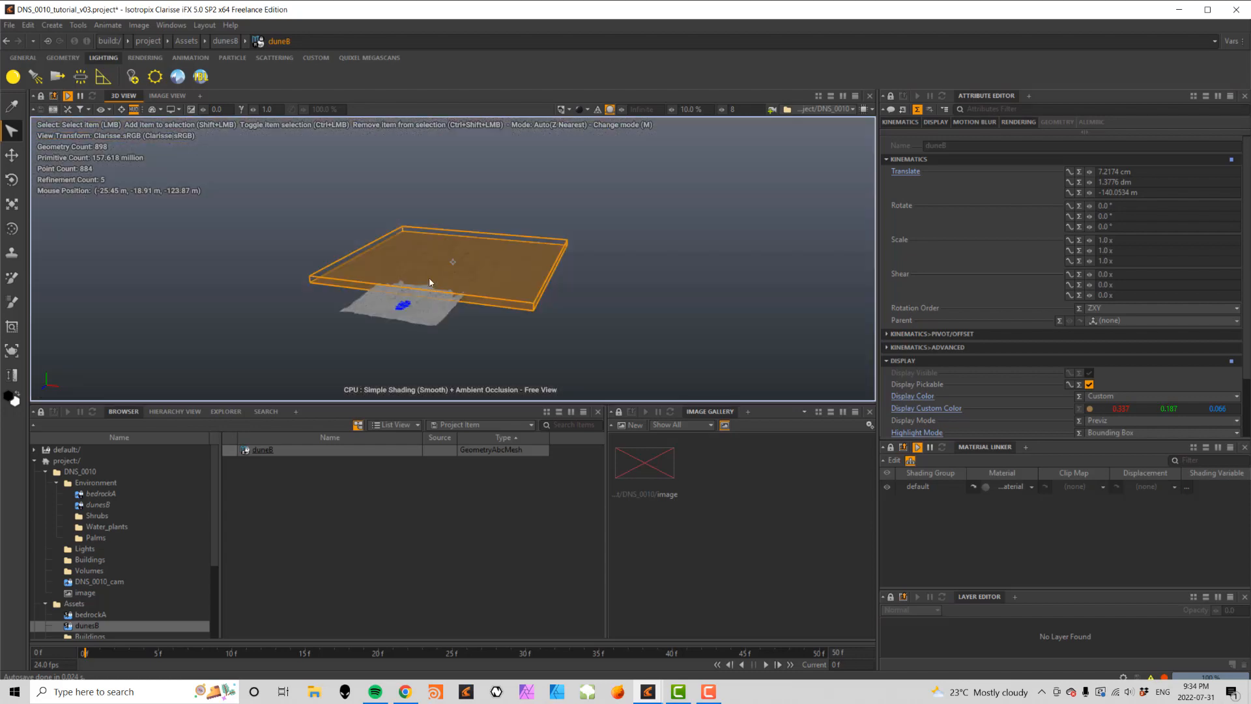
scroll(553, 334, up, 8)
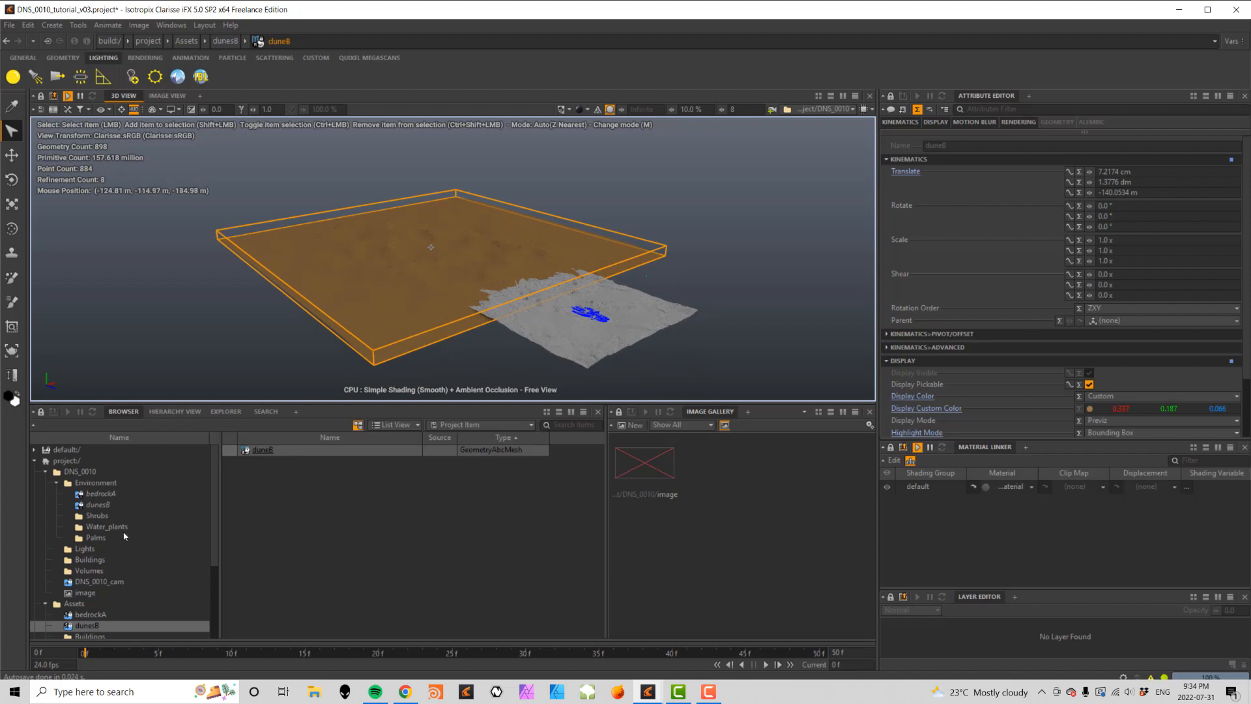
- Set the Geometry of the Palms point cloud to the duneB mesh inside the Environment context's dunesB reference
click(97, 538)
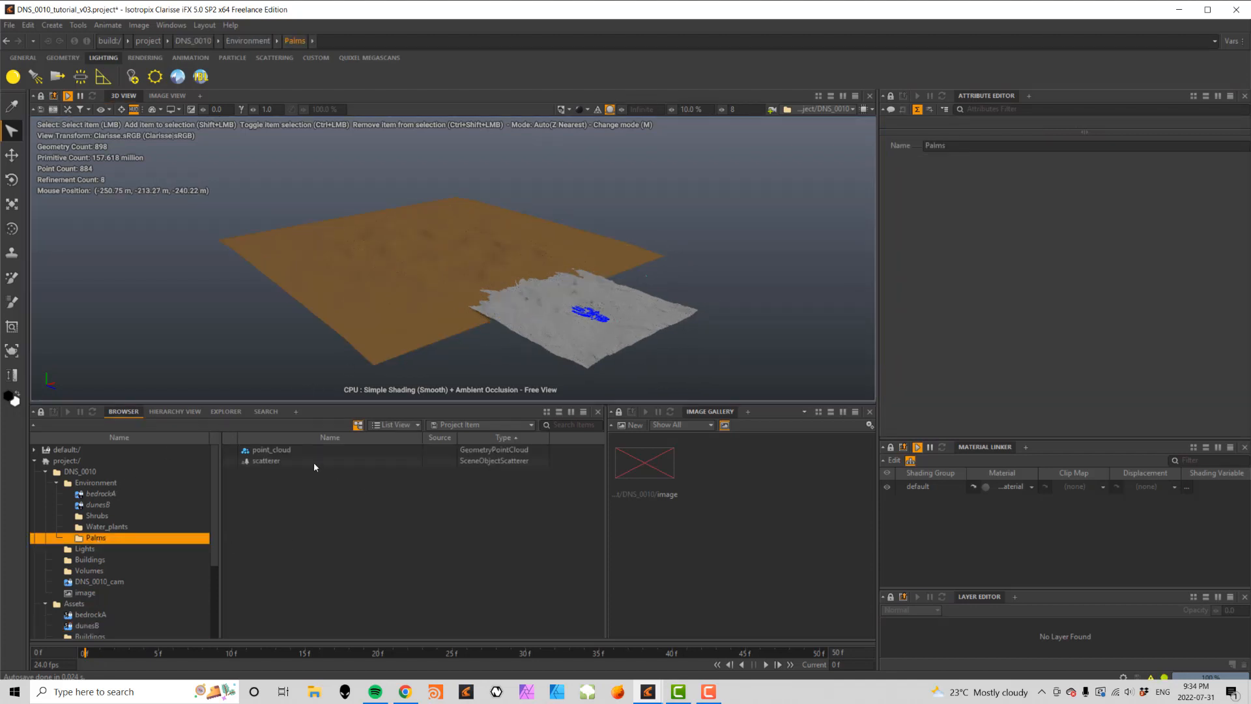
click(279, 450)
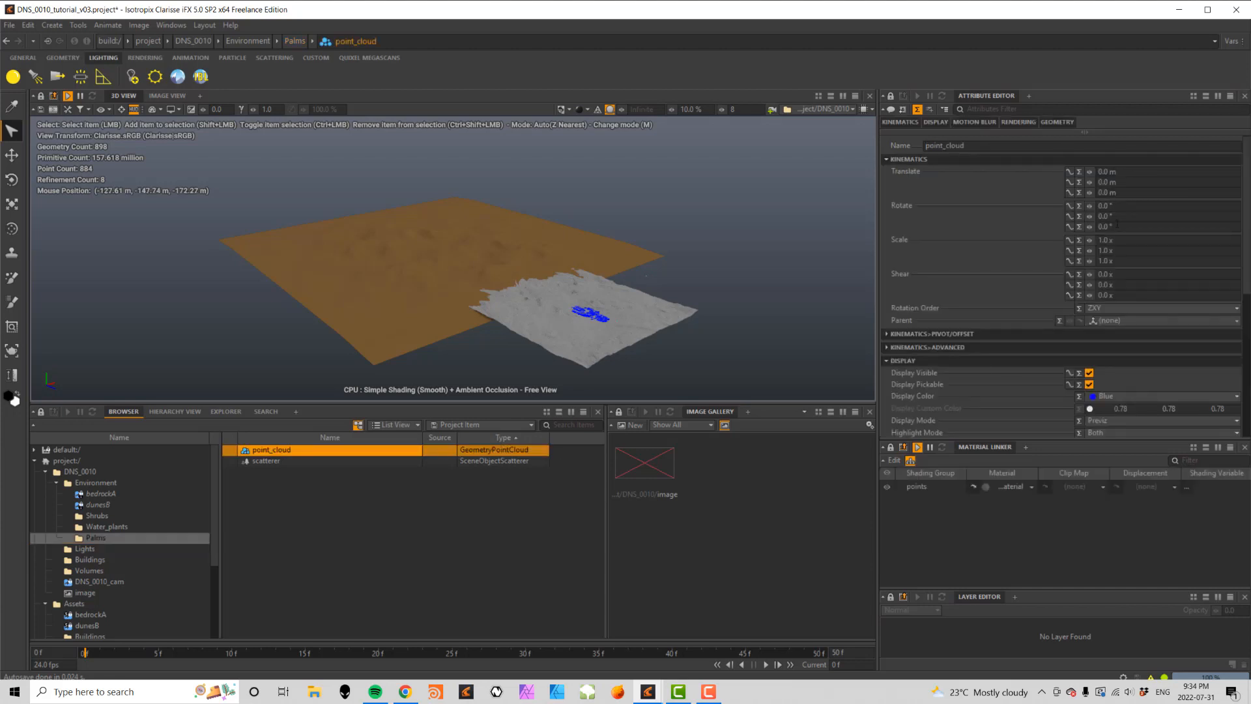
scroll(1247, 326, down, 5)
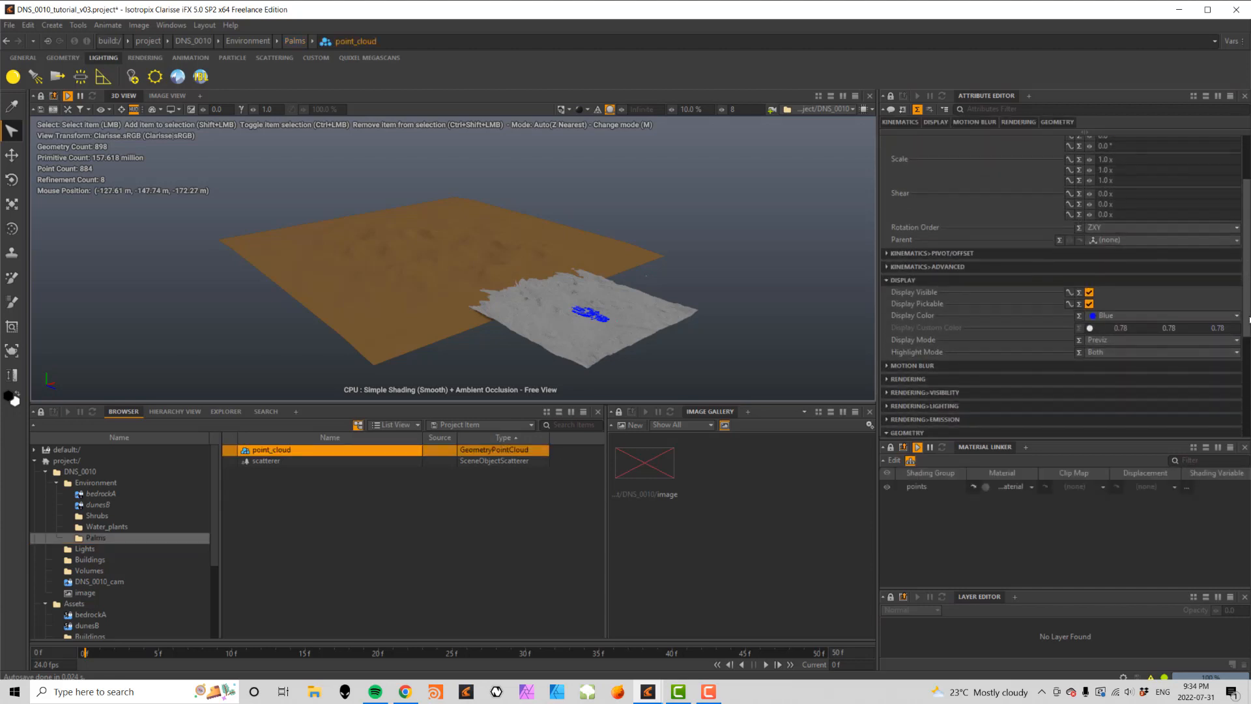
scroll(1248, 350, down, 2)
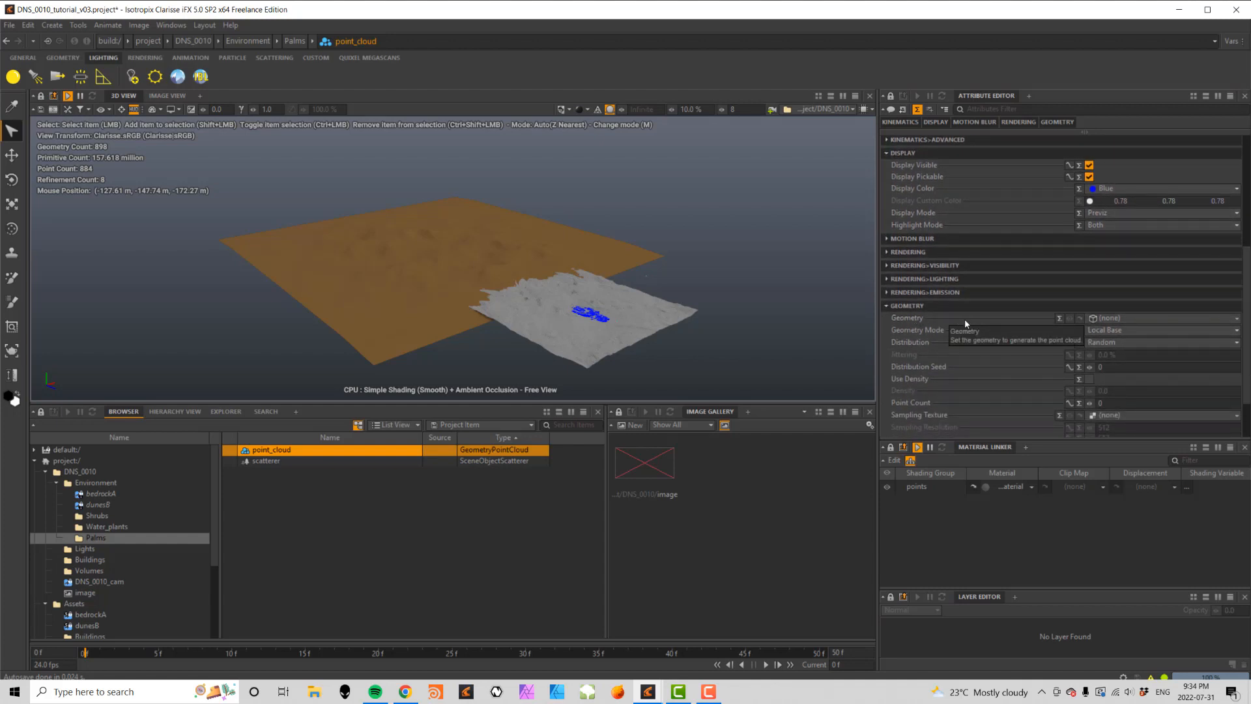
click(1176, 317)
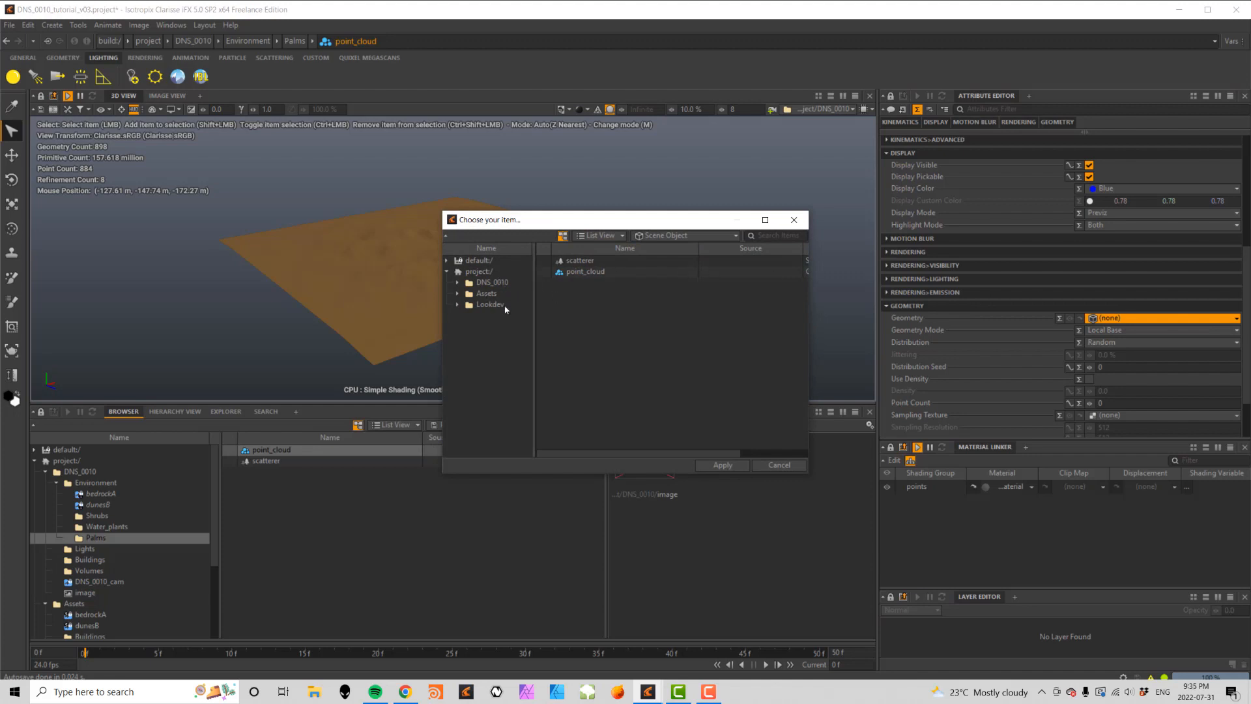
click(458, 283)
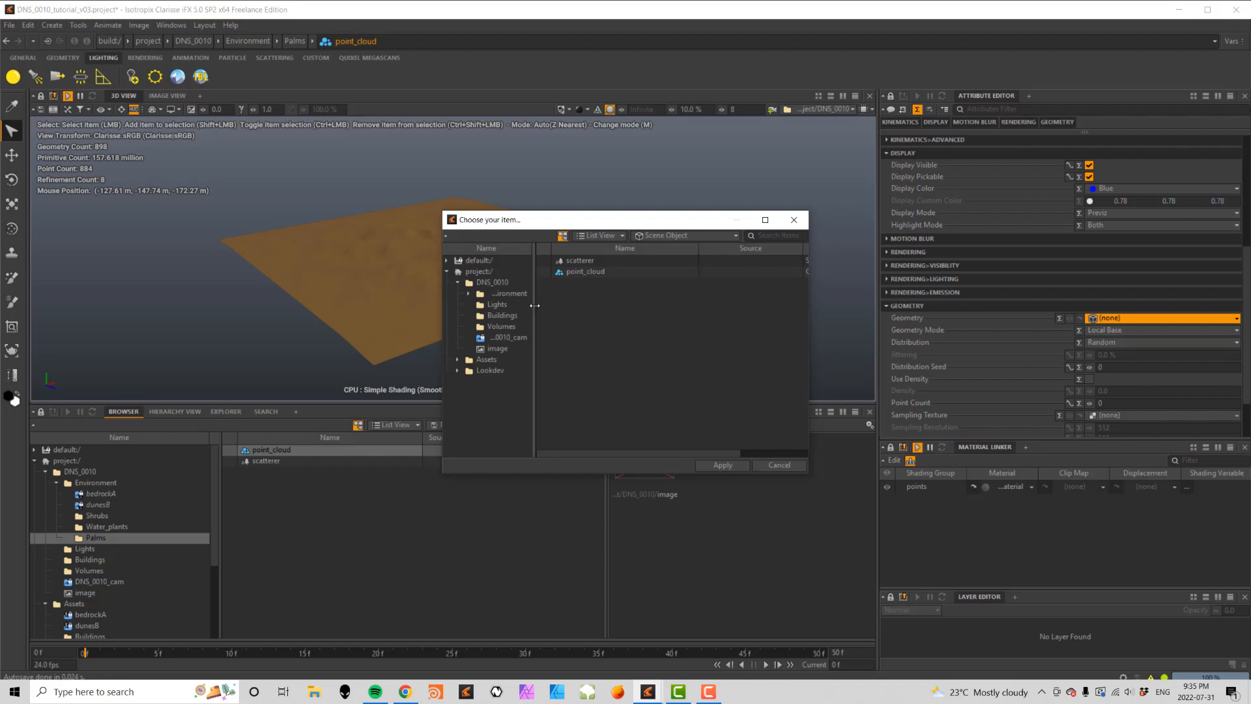
drag(535, 306, 567, 306)
click(514, 295)
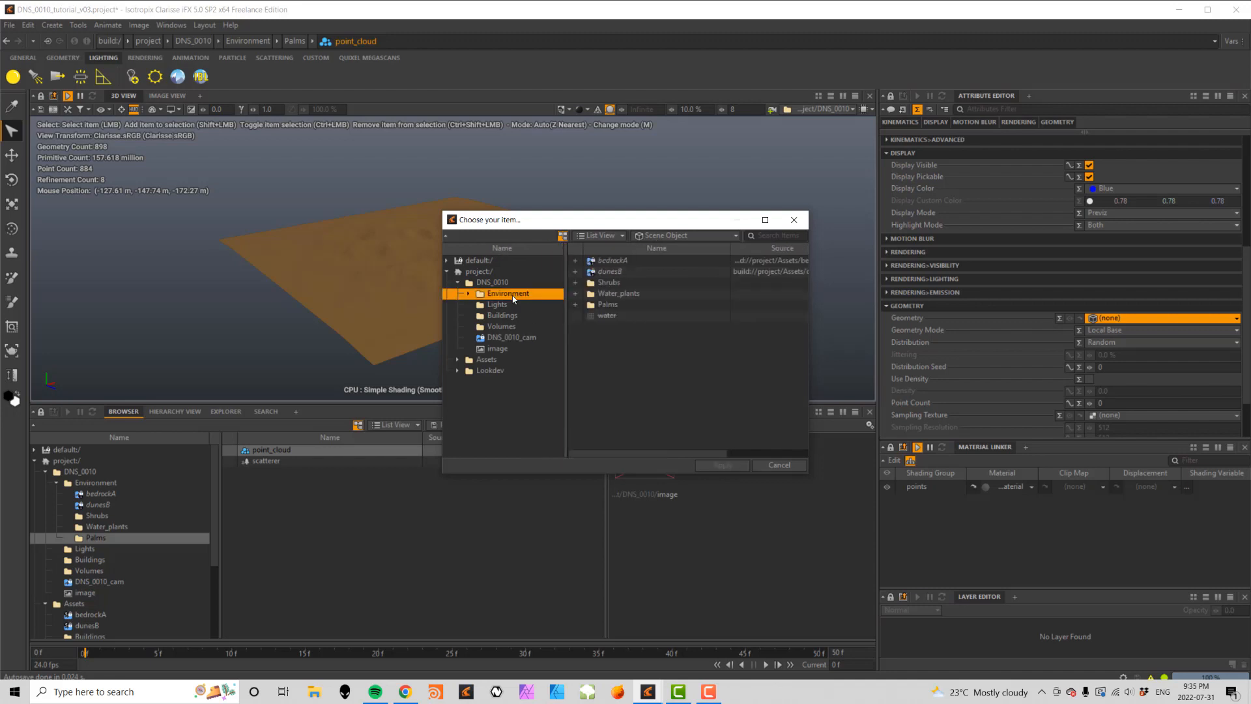
click(619, 278)
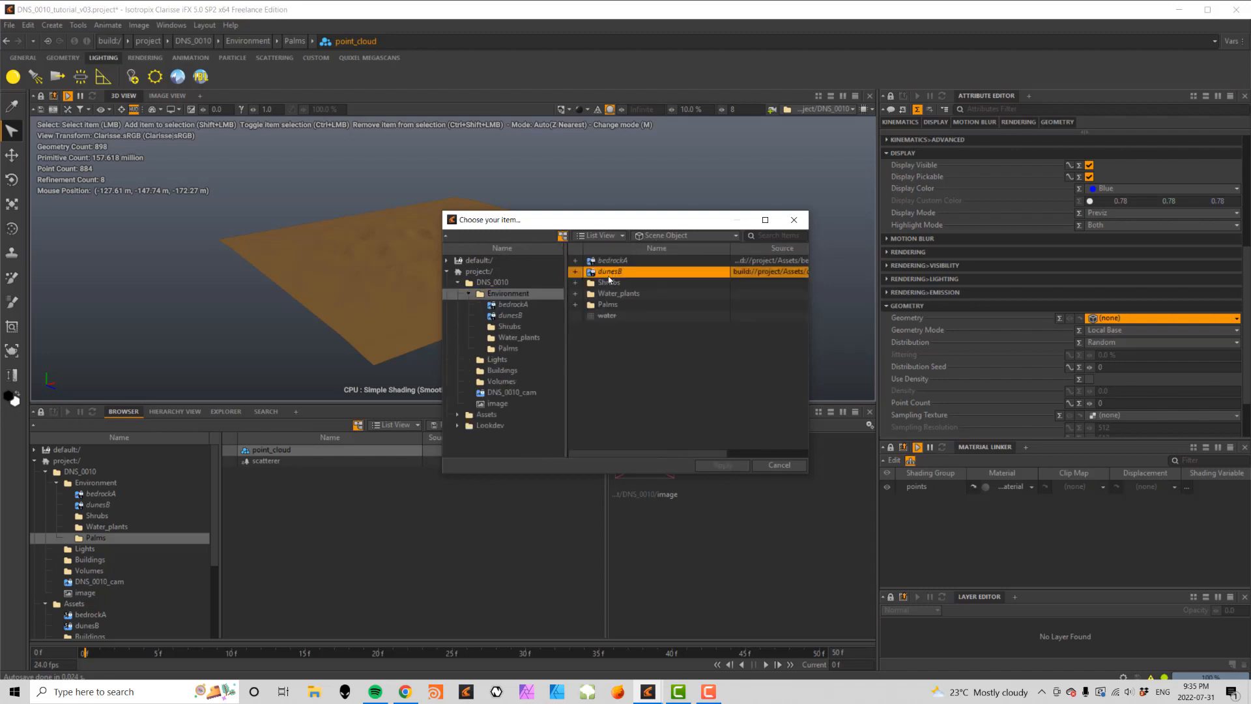
double_click(613, 273)
double_click(608, 260)
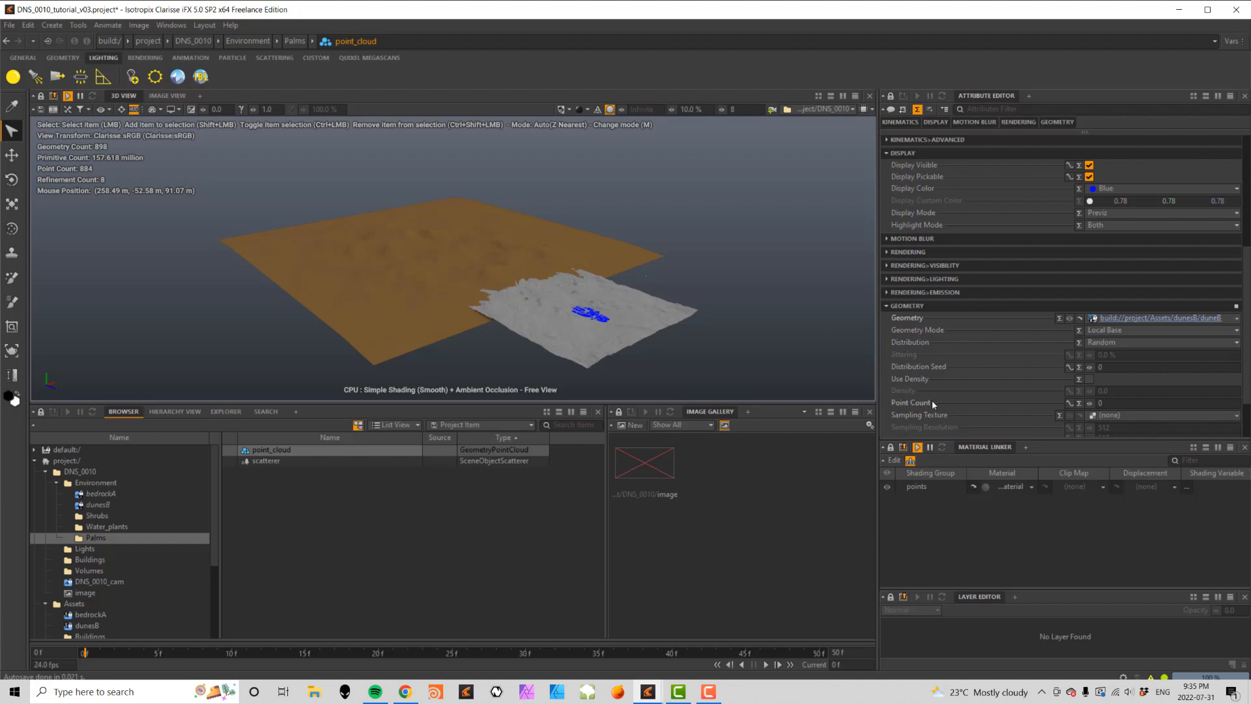
- Set the point cloud's Point Count to 1000
double_click(1119, 402)
text(1000)
key(Tab)
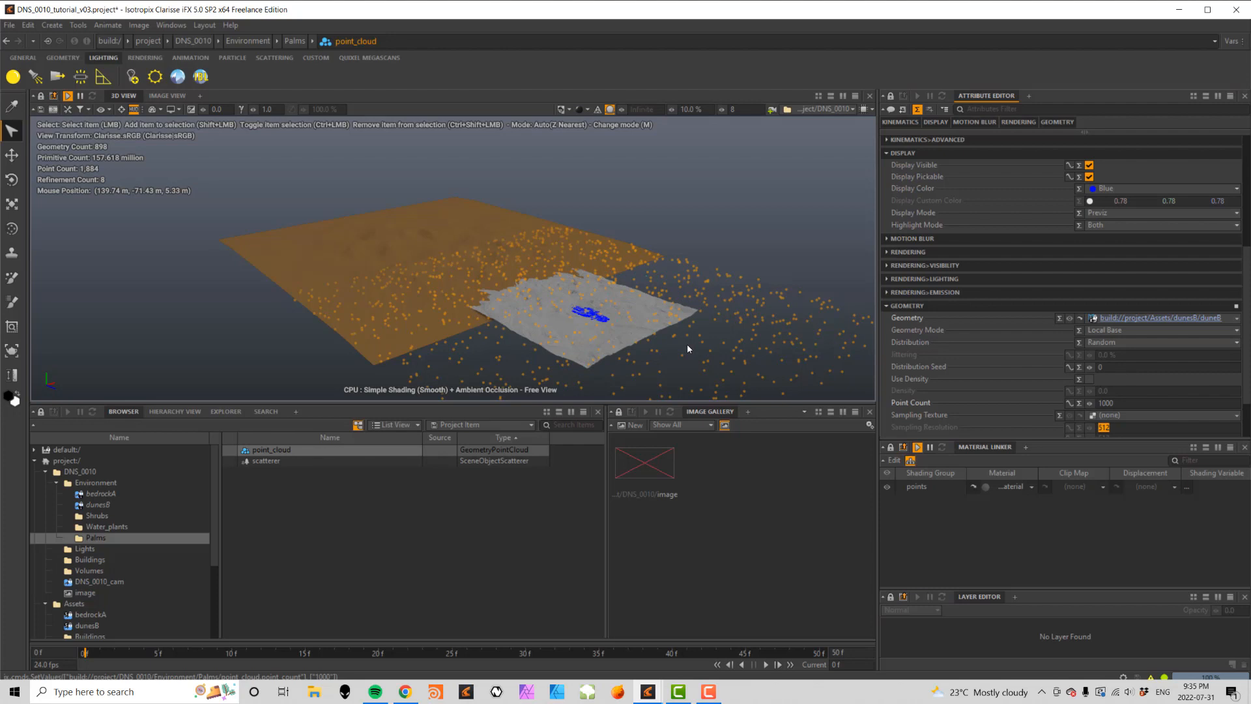
- Set the point cloud's Parent to the duneB mesh to align the points with the dunes, and inspect their placement
click(414, 230)
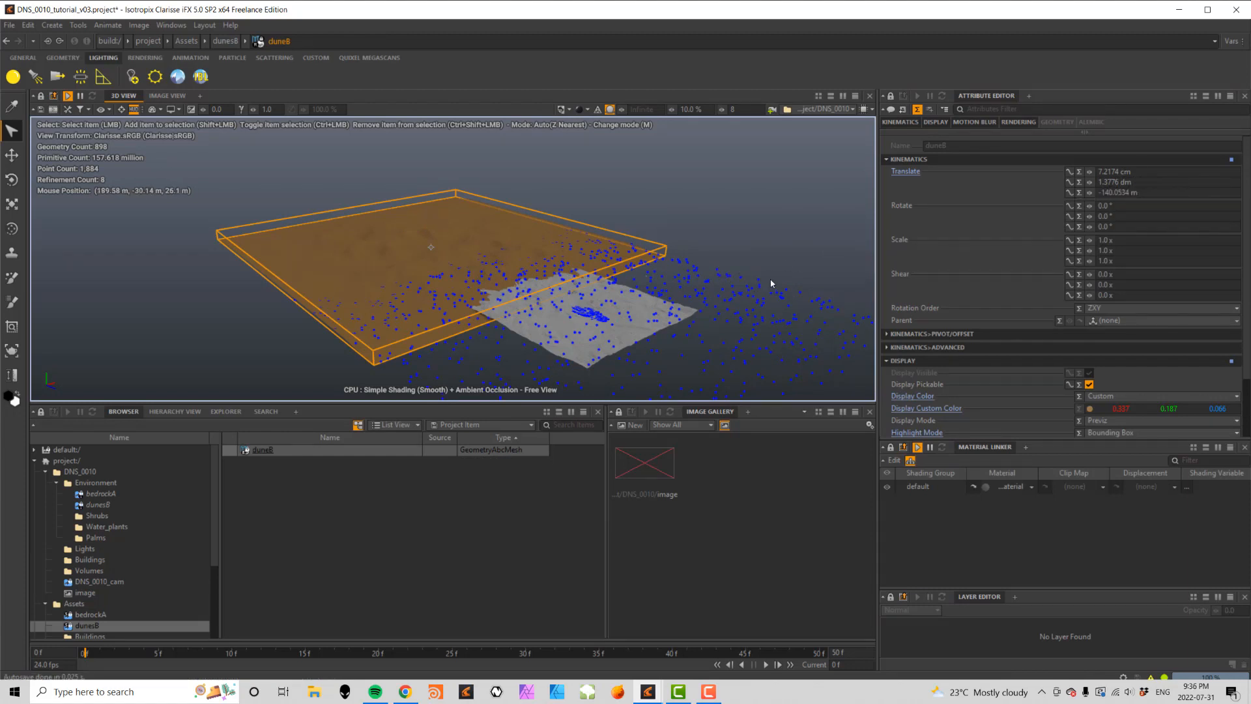
drag(748, 259, 786, 324)
click(271, 450)
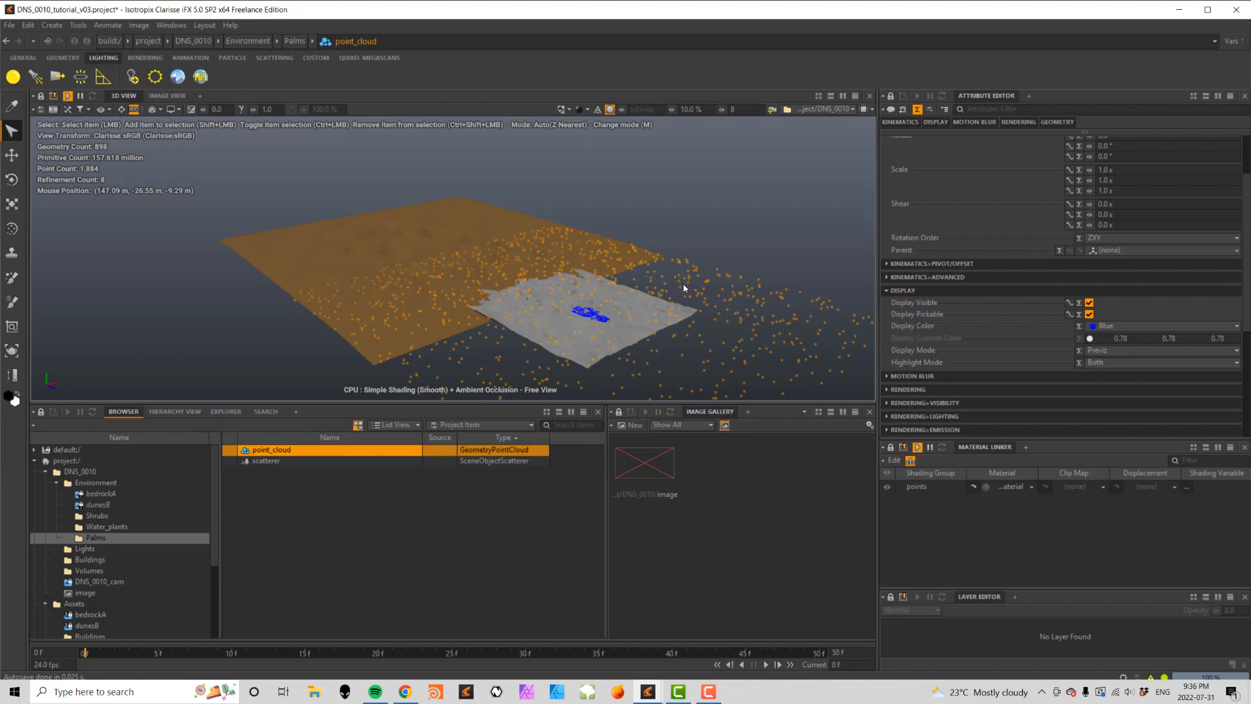
scroll(1140, 225, up, 3)
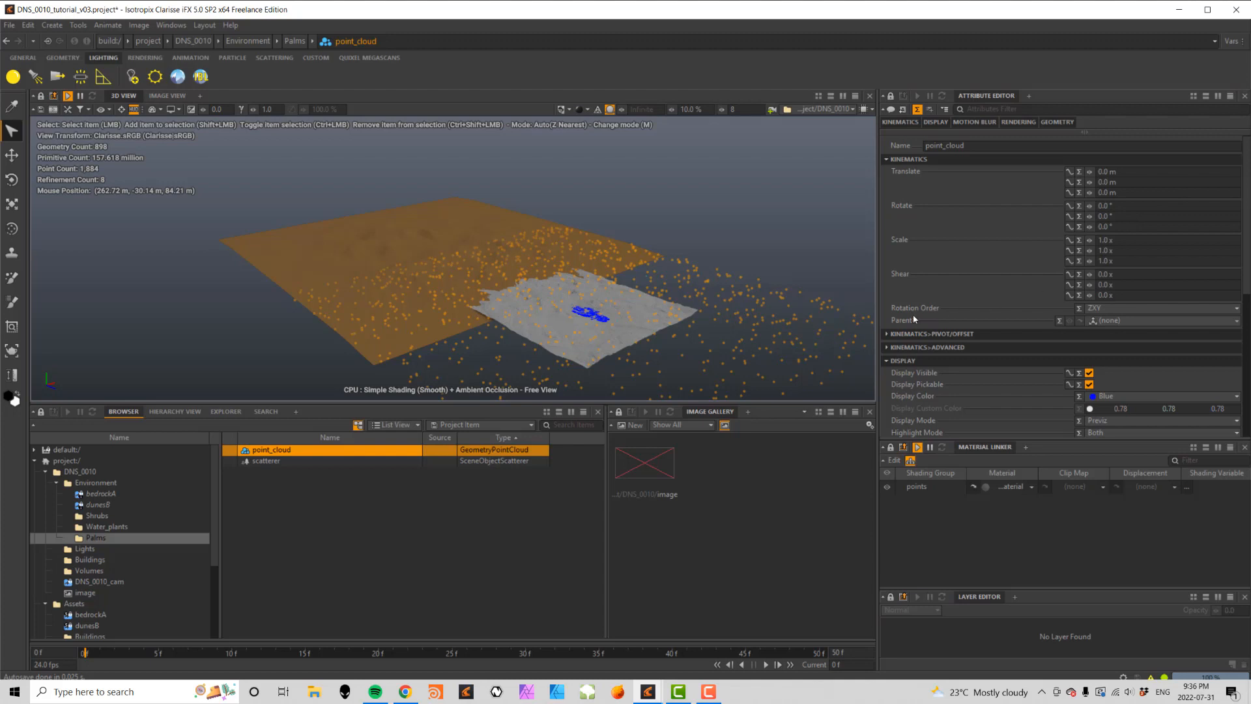
click(1147, 320)
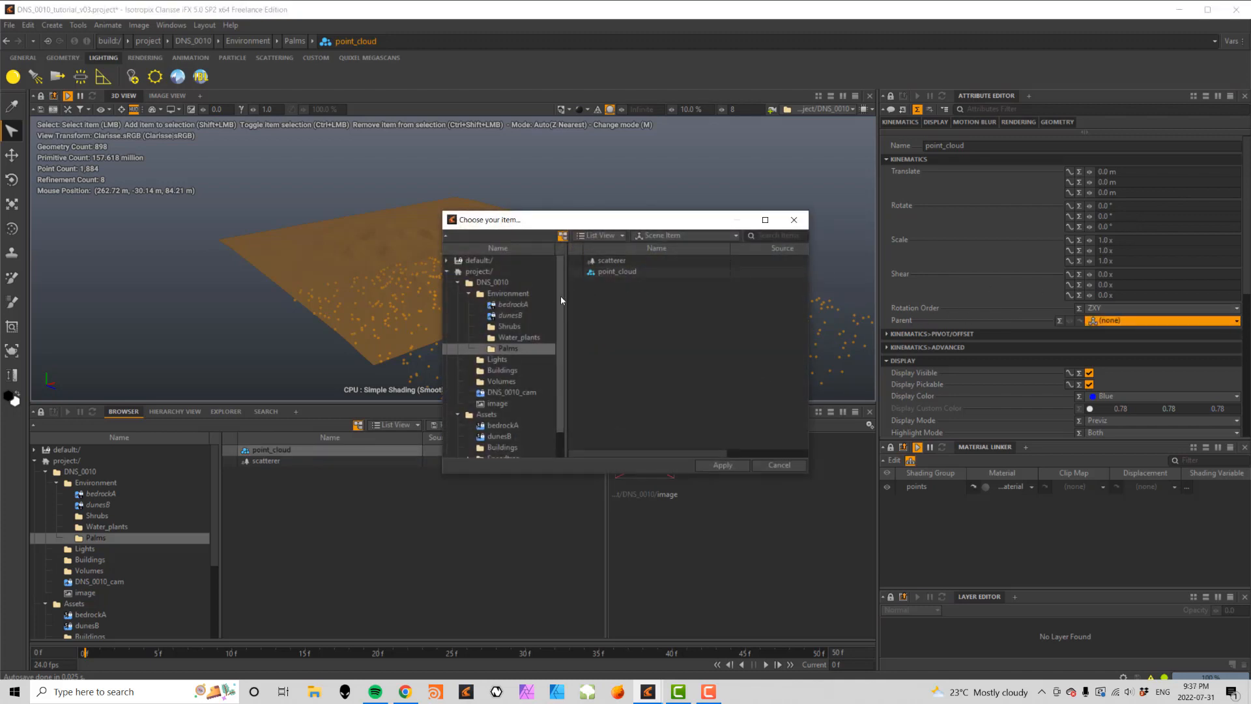
click(515, 315)
double_click(612, 261)
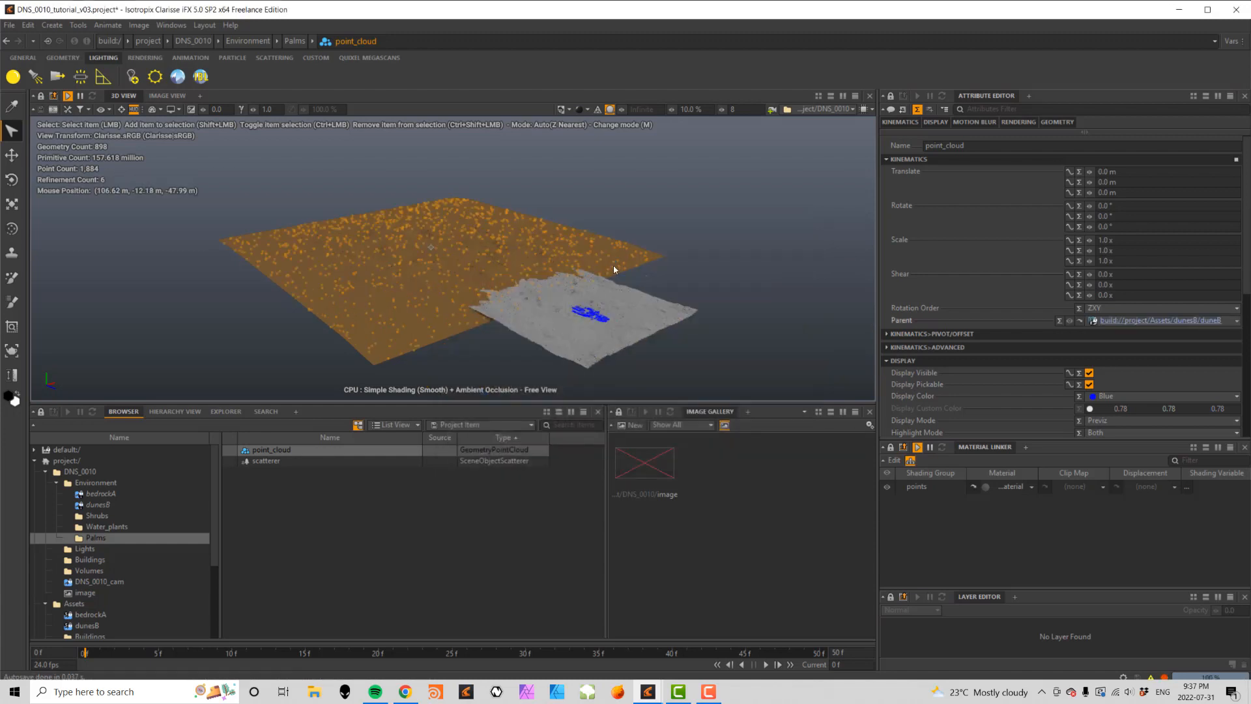
alt+drag(381, 290, 463, 309)
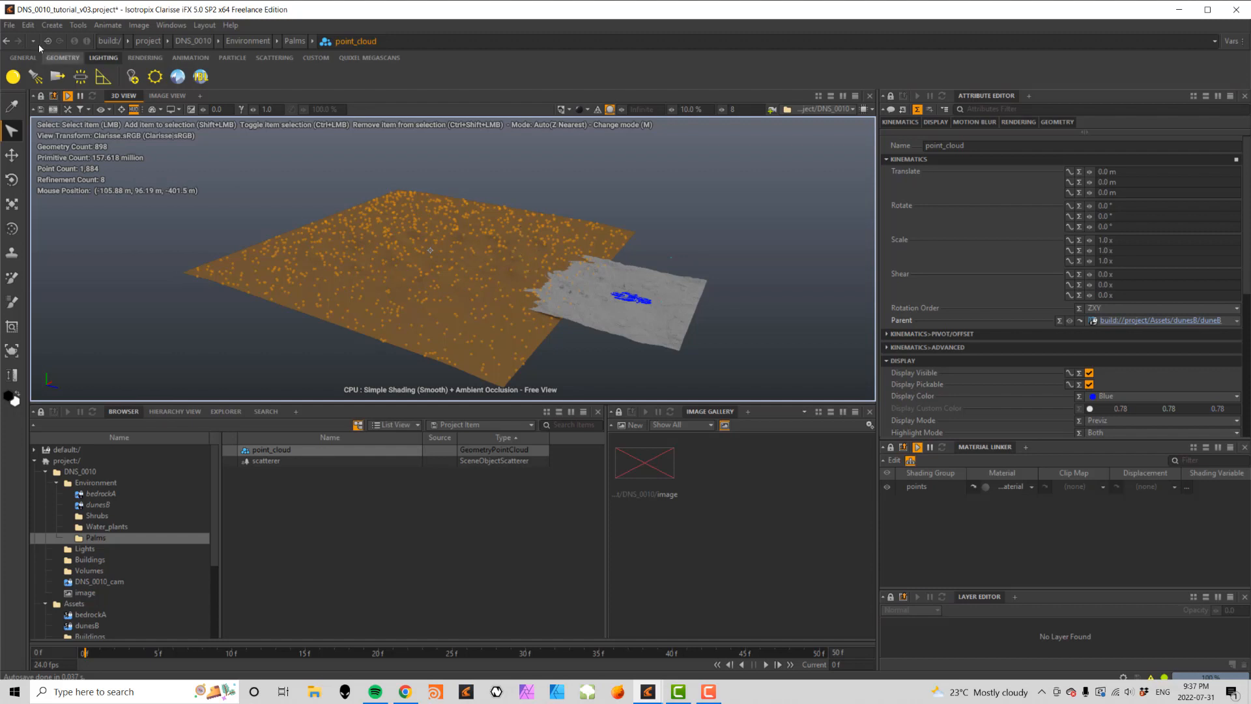
- Check the Parent In Place option in the application's Layout preferences, leaving it disabled
click(28, 25)
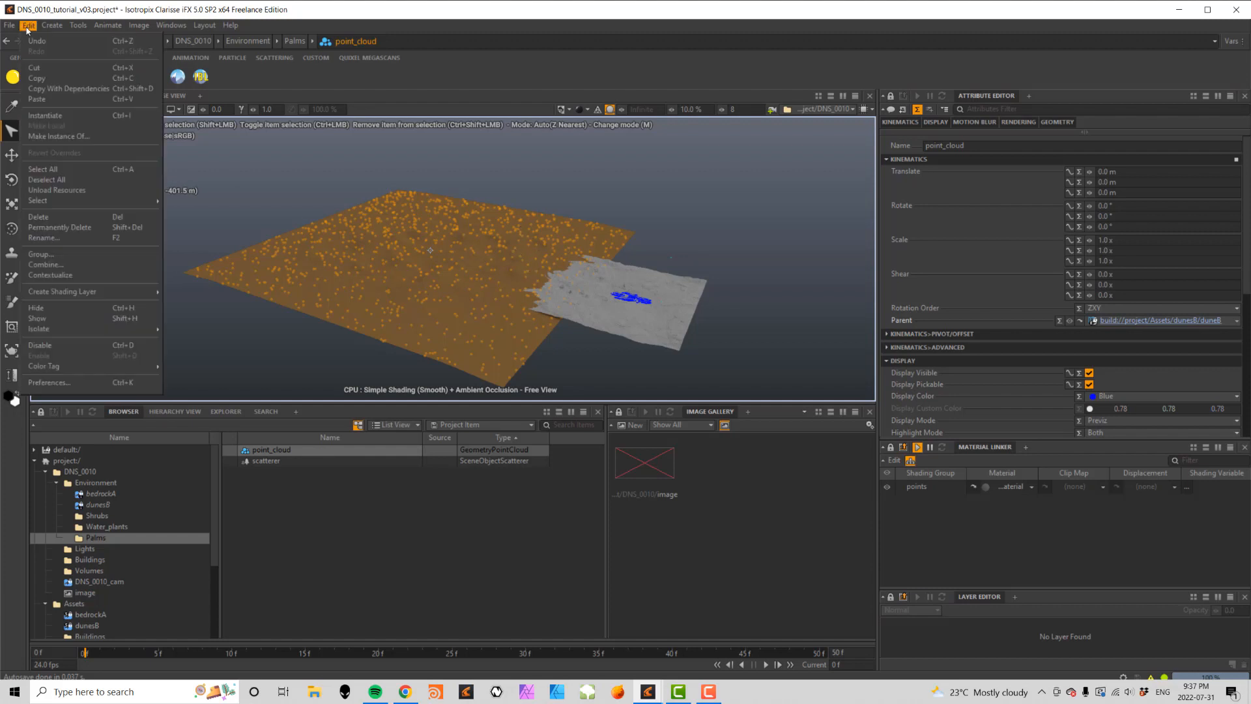
click(52, 384)
click(450, 244)
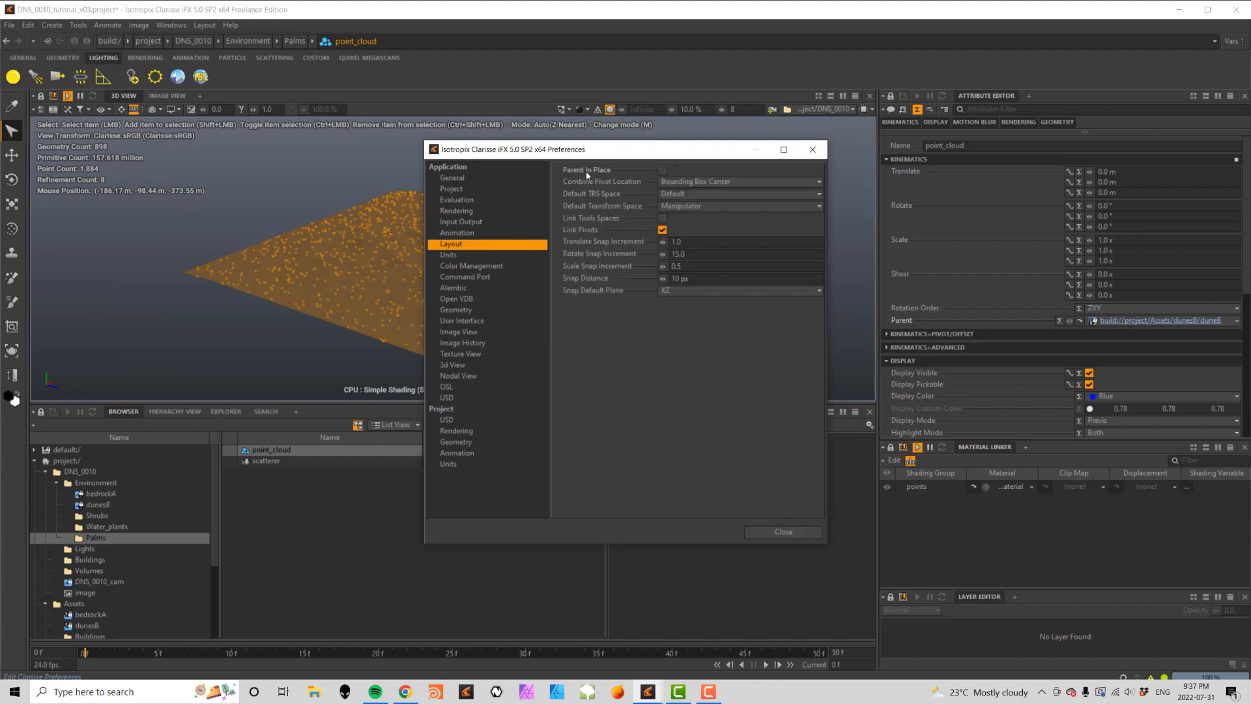
mouse_move(579, 174)
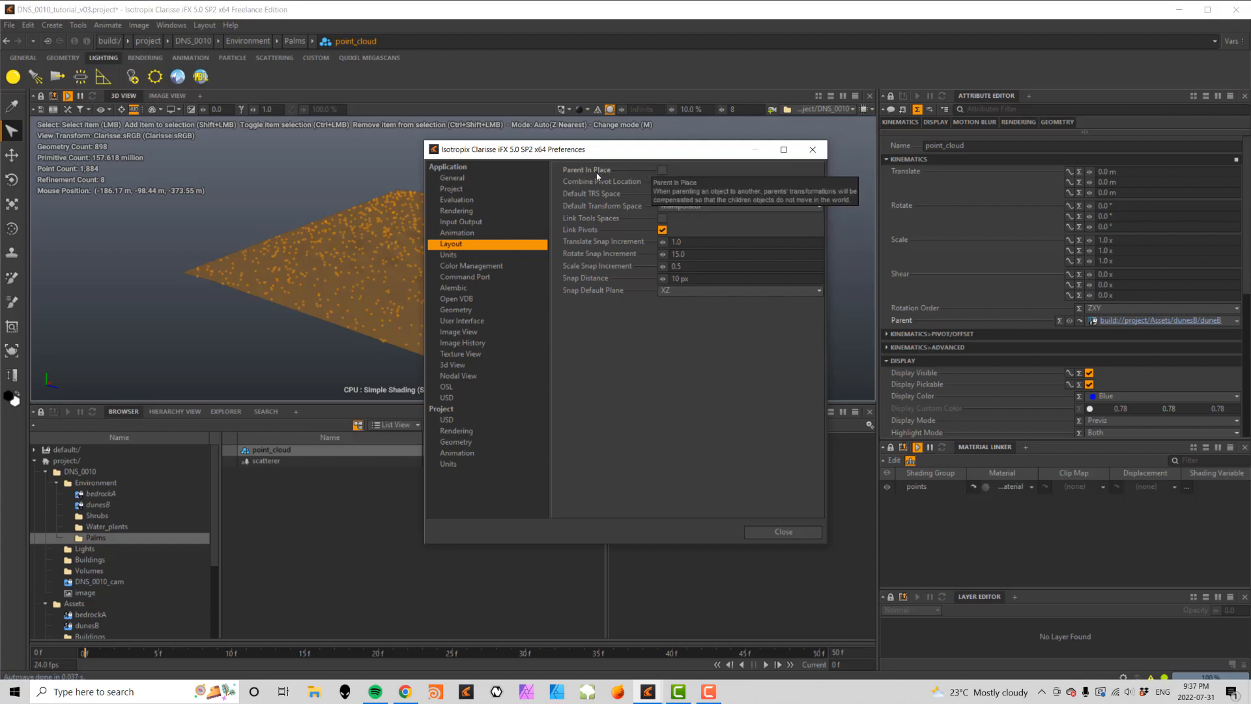
click(813, 149)
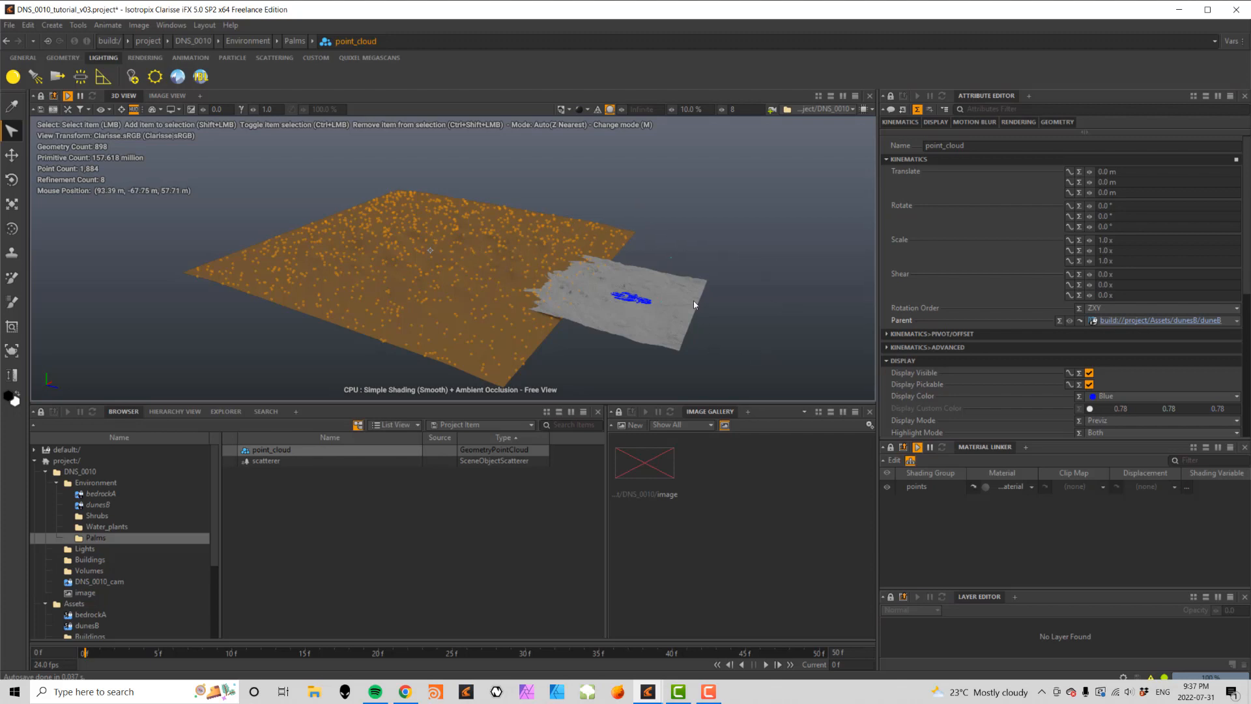
alt+drag(732, 288, 694, 312)
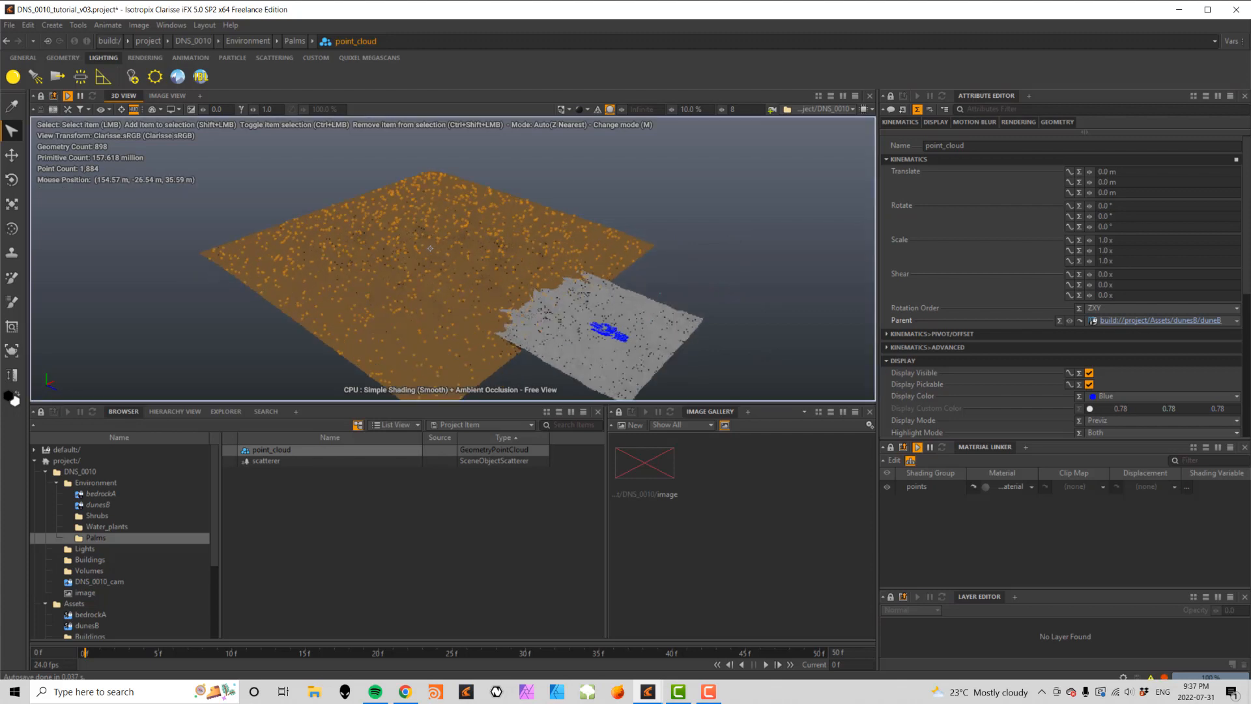
- Set the Geometry Support of the Palms scatterer to point_cloud
click(272, 462)
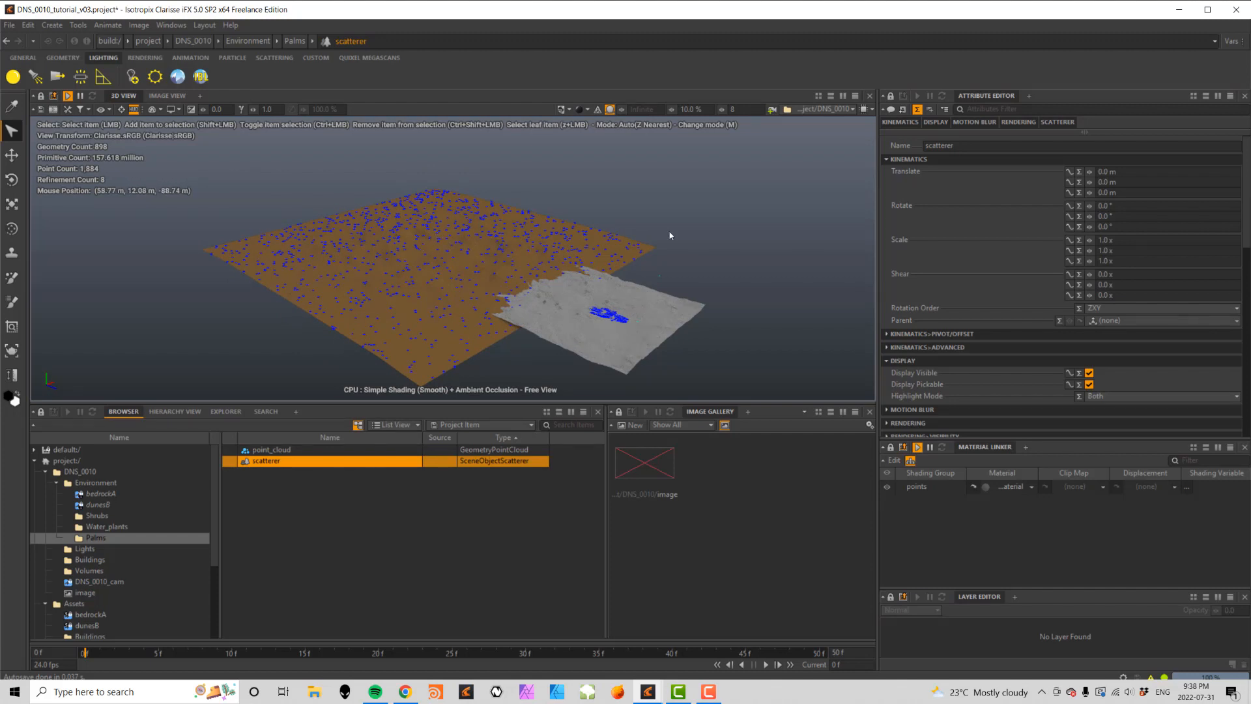
drag(1246, 195, 1247, 281)
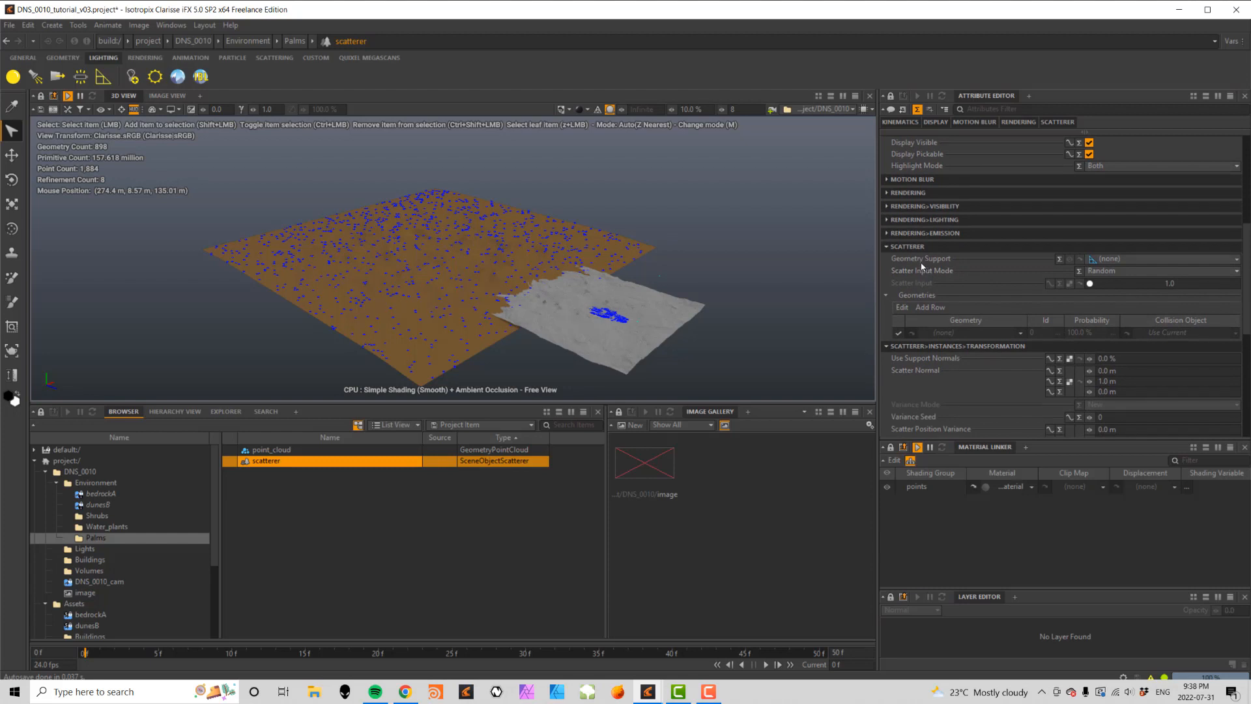
click(1129, 259)
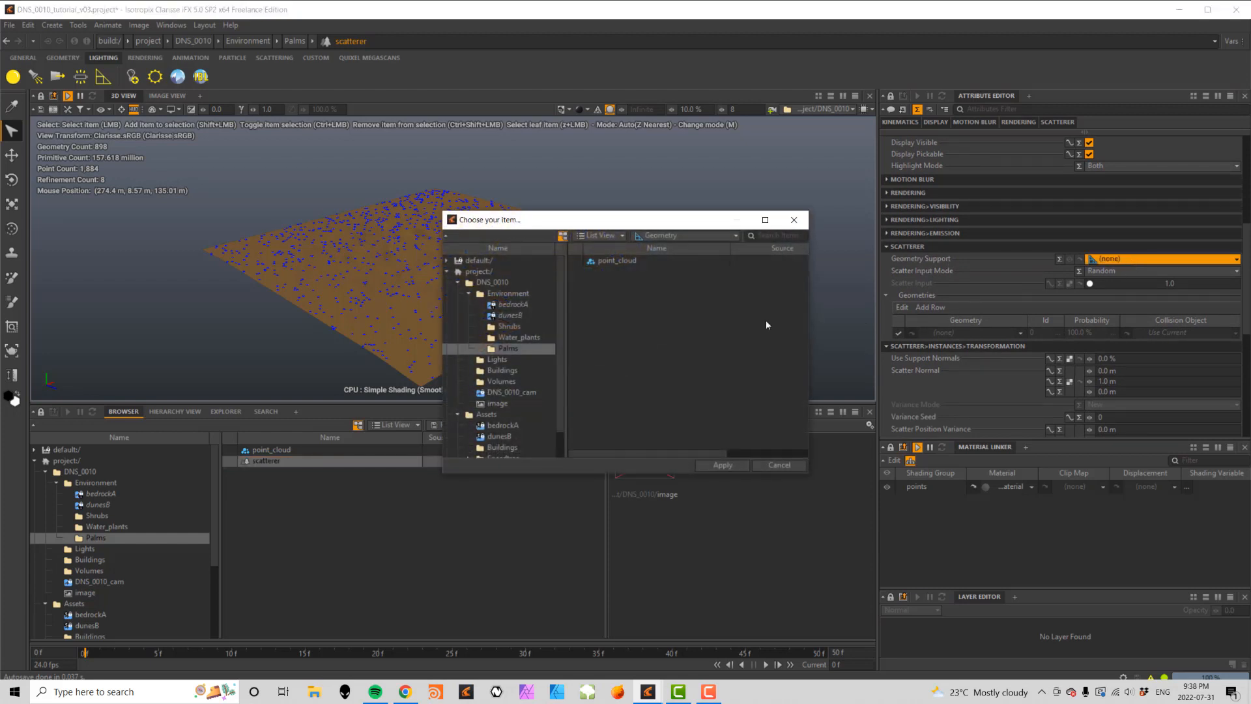
double_click(617, 261)
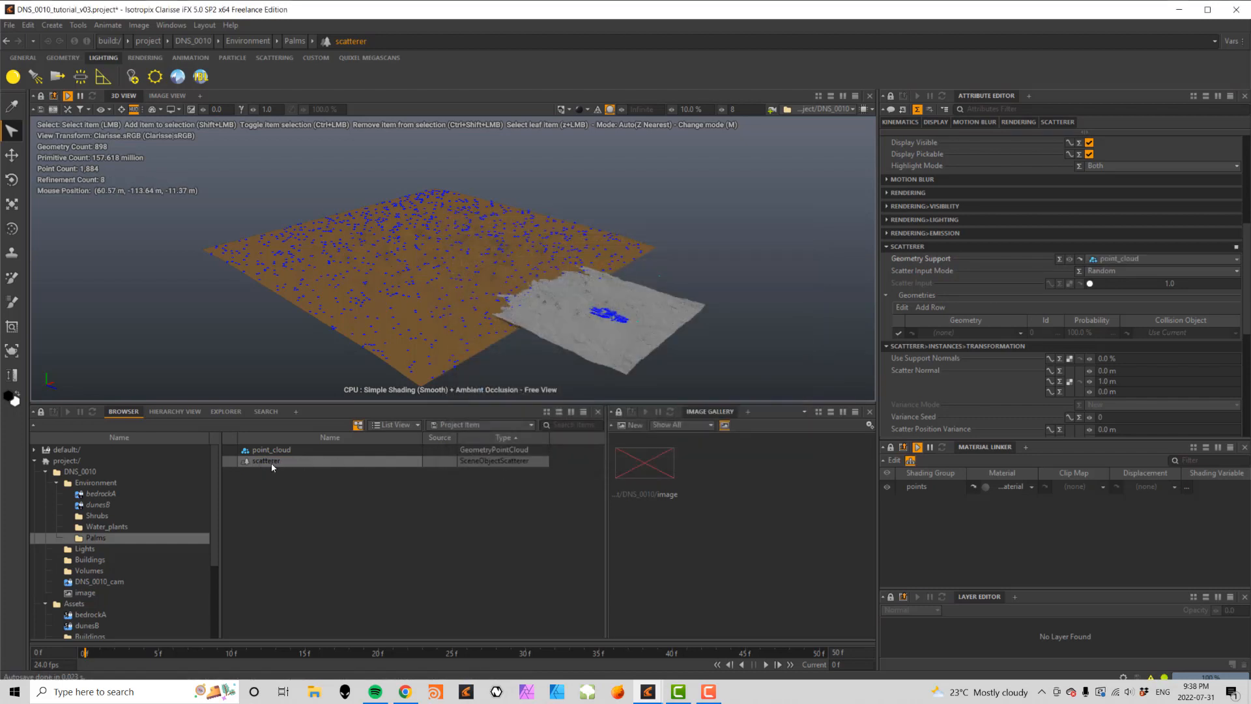
- Add Palm_ChineseFan_1_Field_obj from the Speedtree assets to the scatterer's Geometries and inspect the scattered palms
click(933, 307)
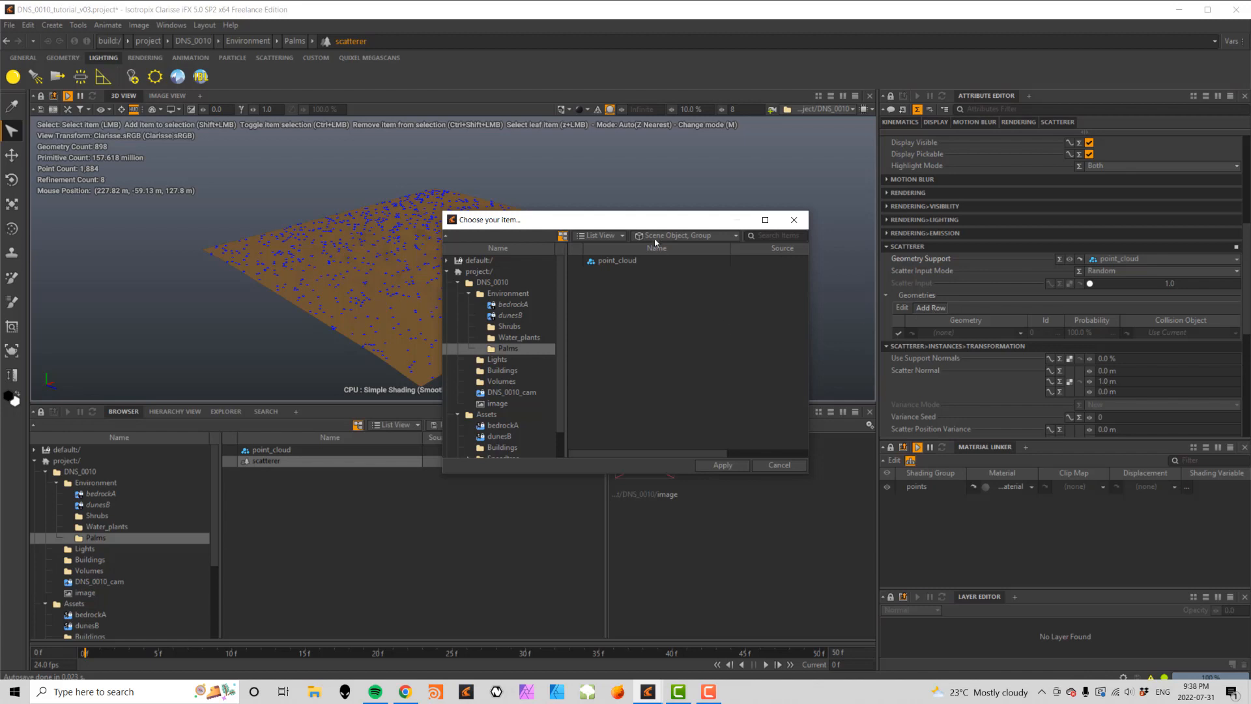
drag(687, 211, 687, 160)
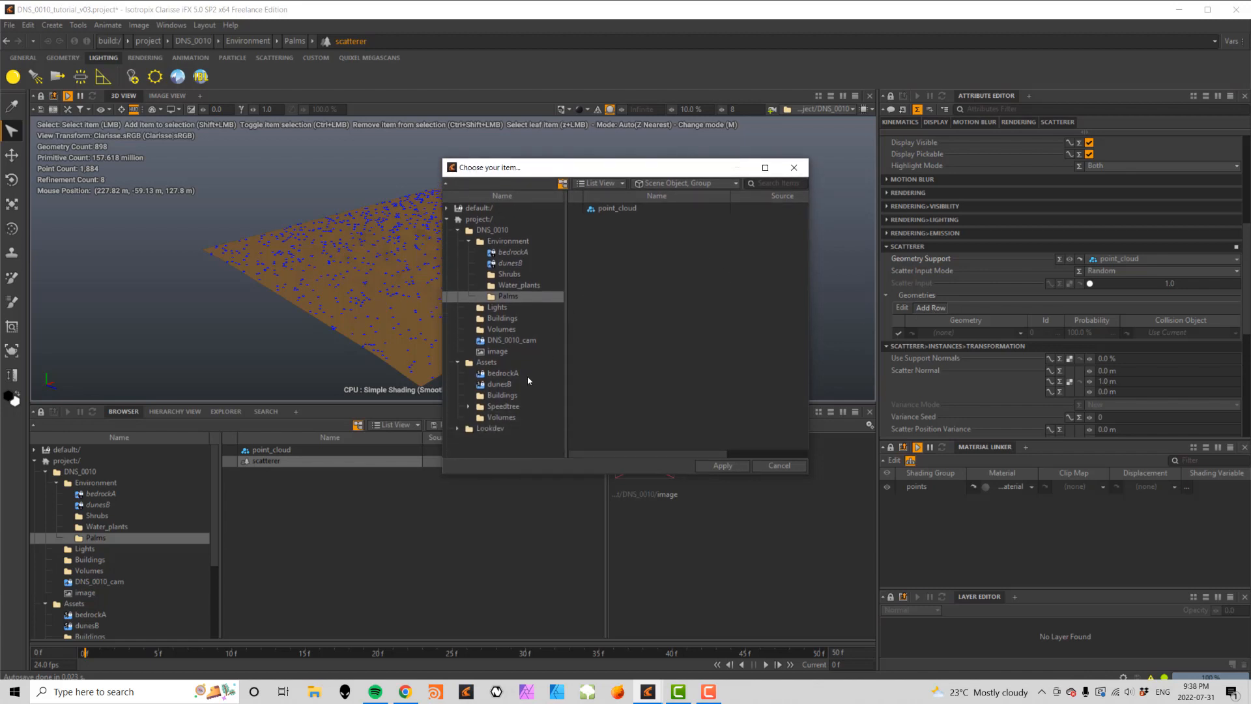
click(469, 406)
drag(566, 392, 589, 417)
scroll(580, 424, down, 2)
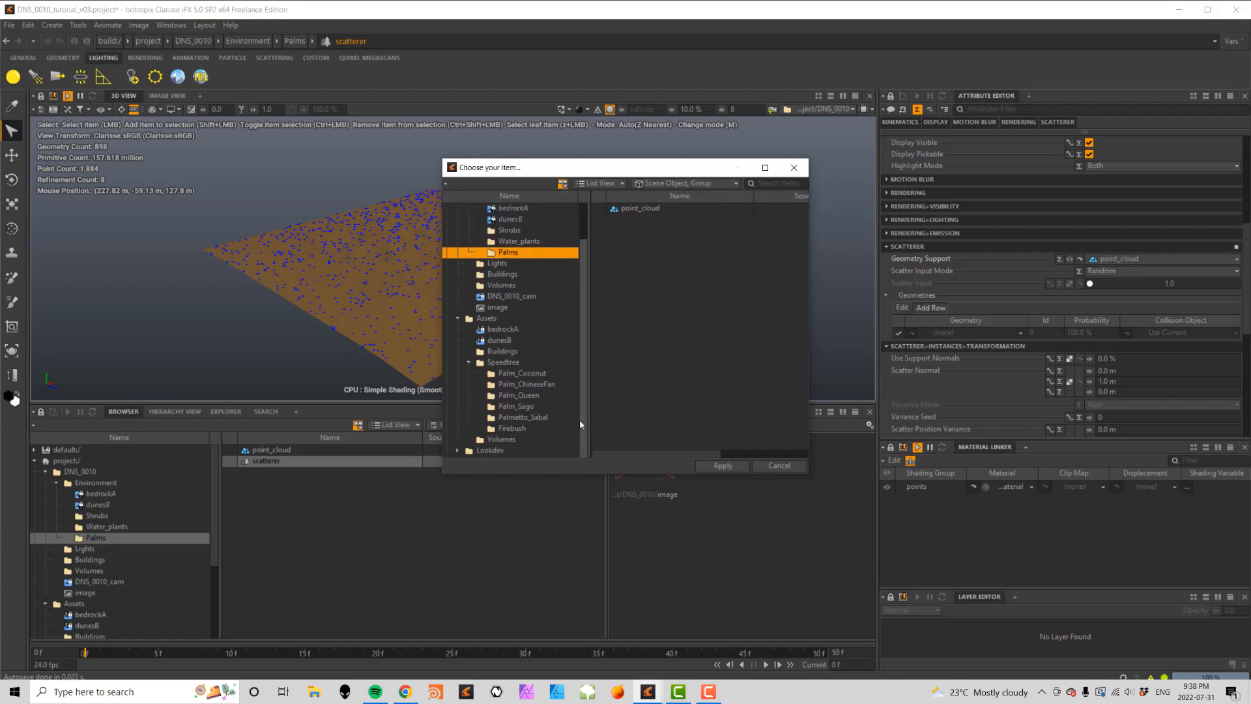
click(520, 388)
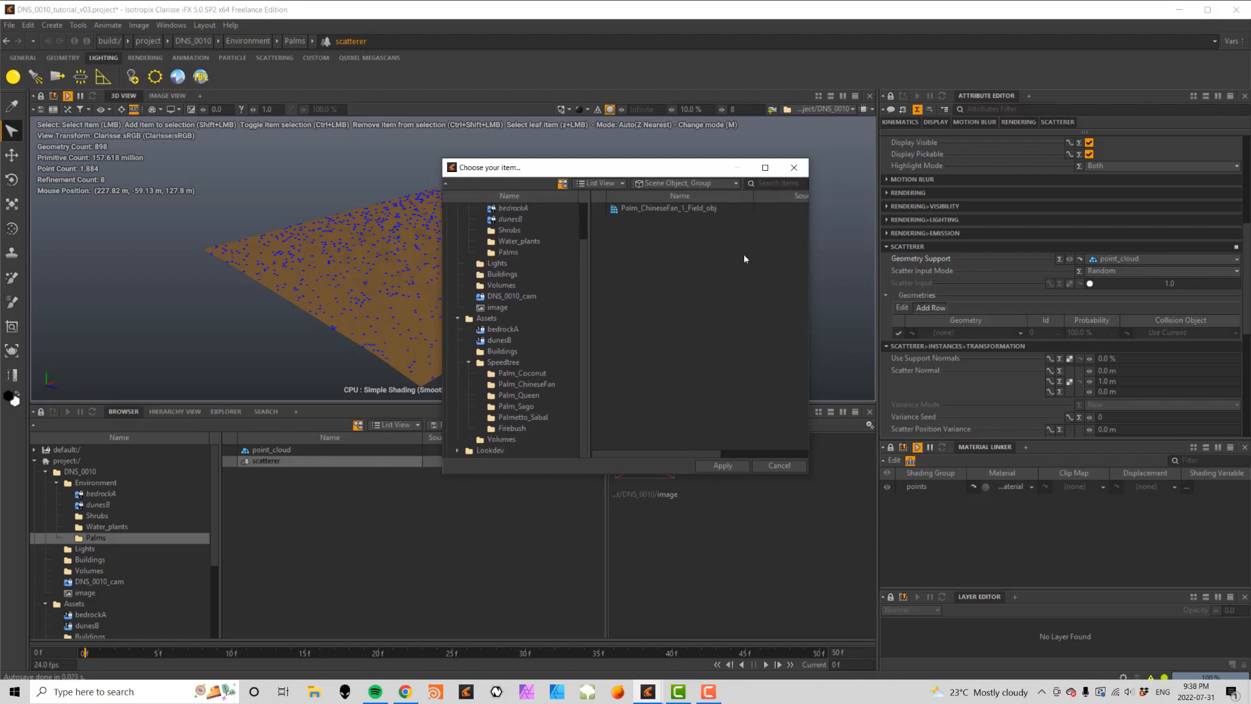
double_click(649, 210)
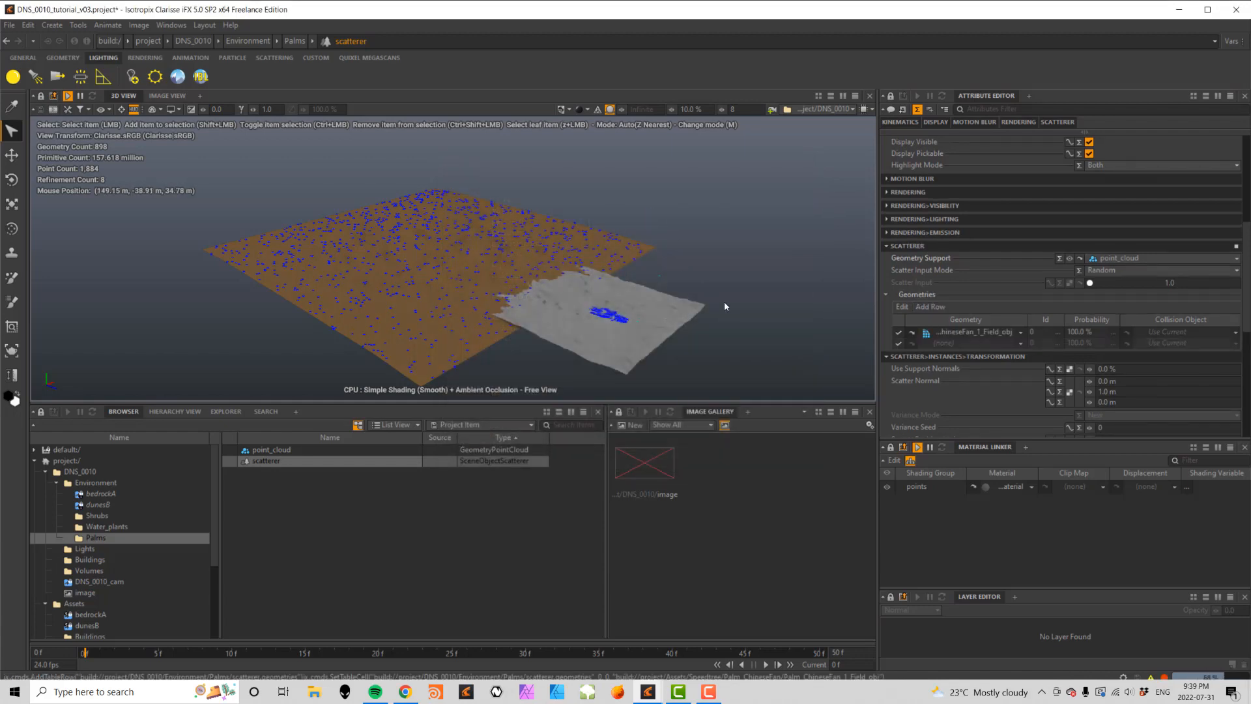
alt+drag(702, 249, 560, 267)
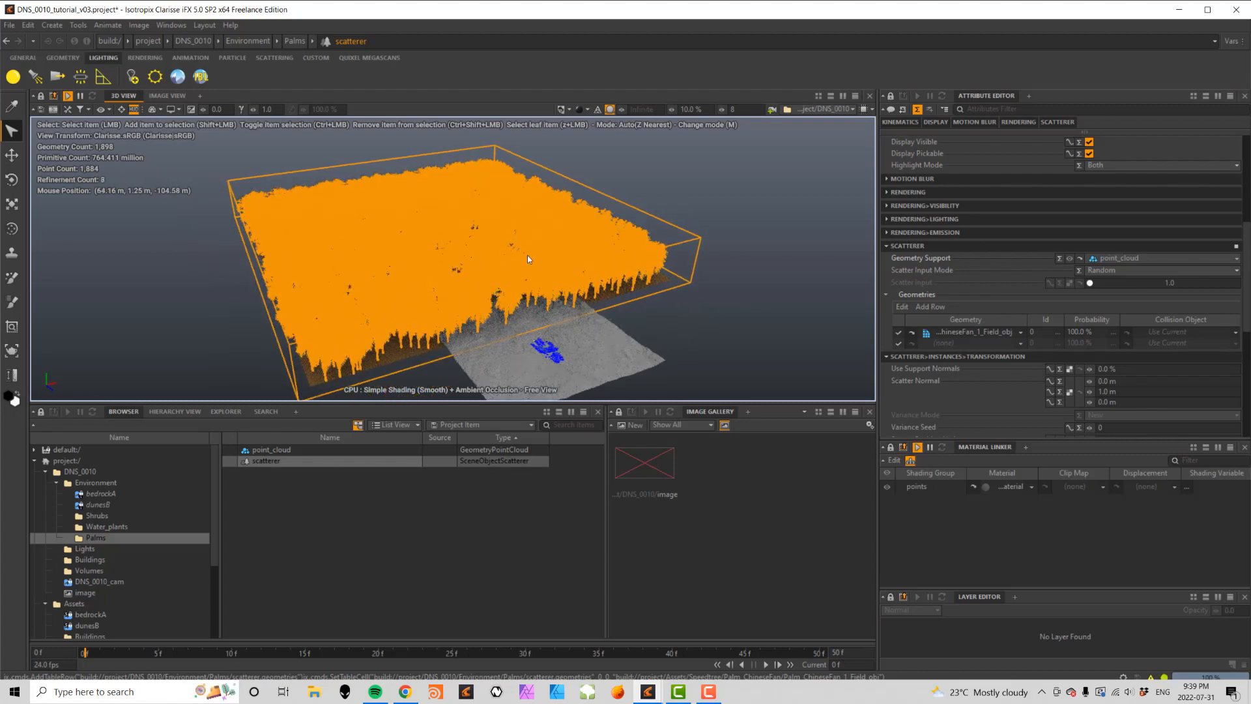
click(738, 248)
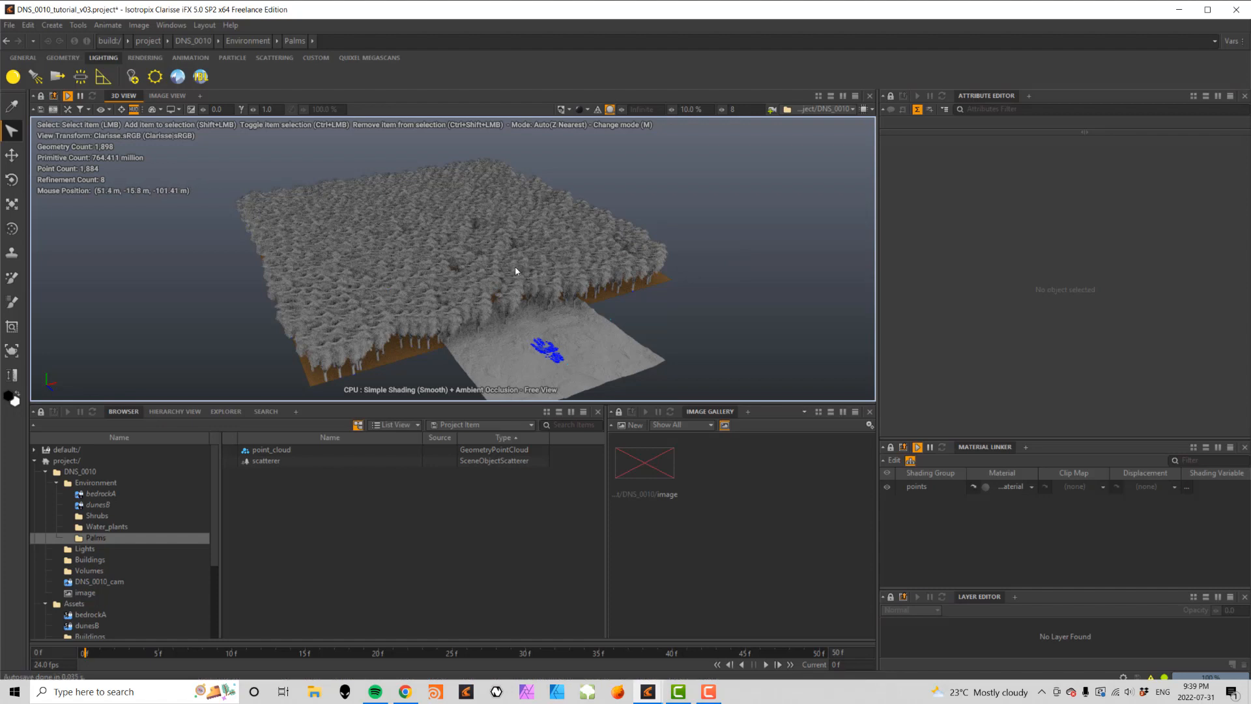
- Add Queen_Palm_Field_obj and Queen_Palm_Forest_obj from the Palm_Queen context to the scatterer's Geometries and inspect the mixed palms
click(265, 463)
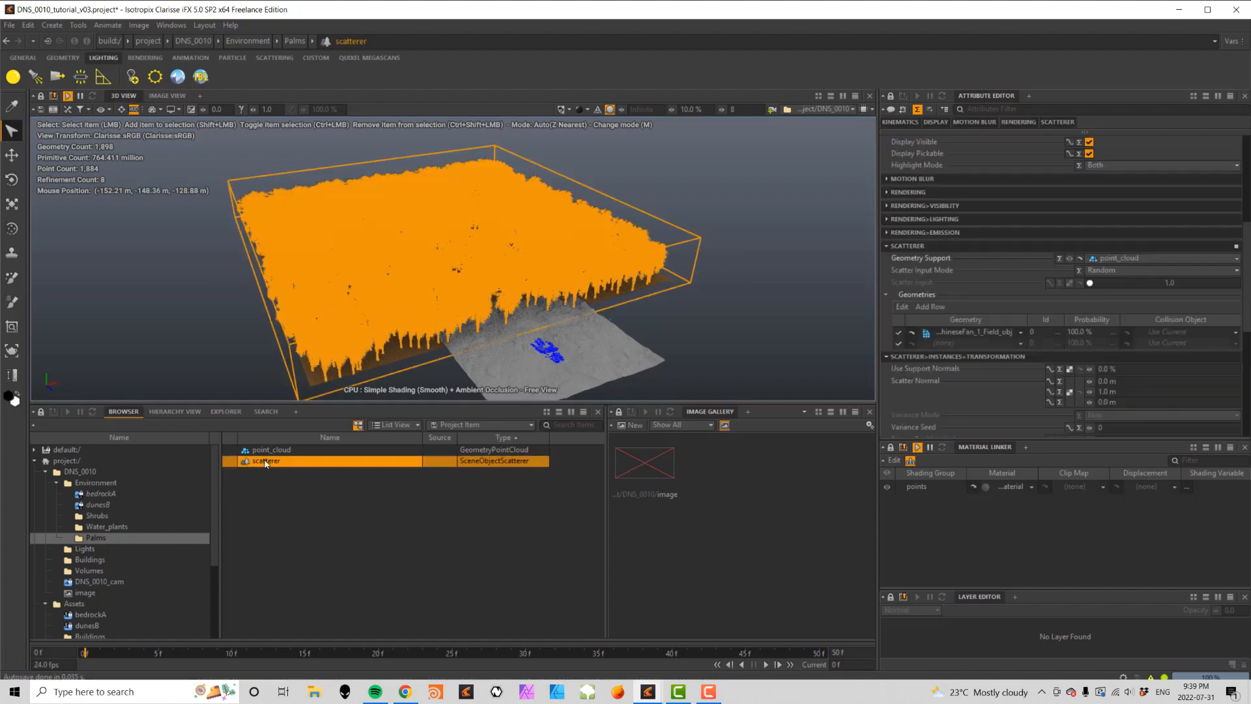
click(930, 306)
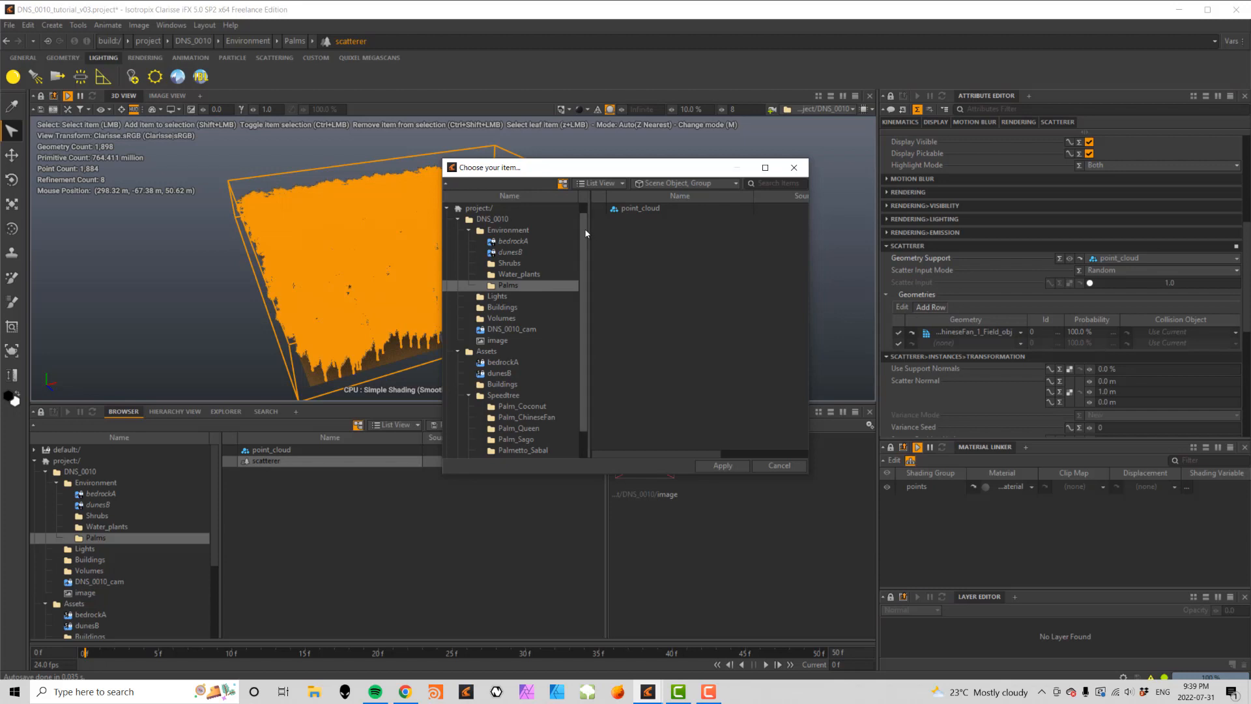
scroll(588, 267, down, 1)
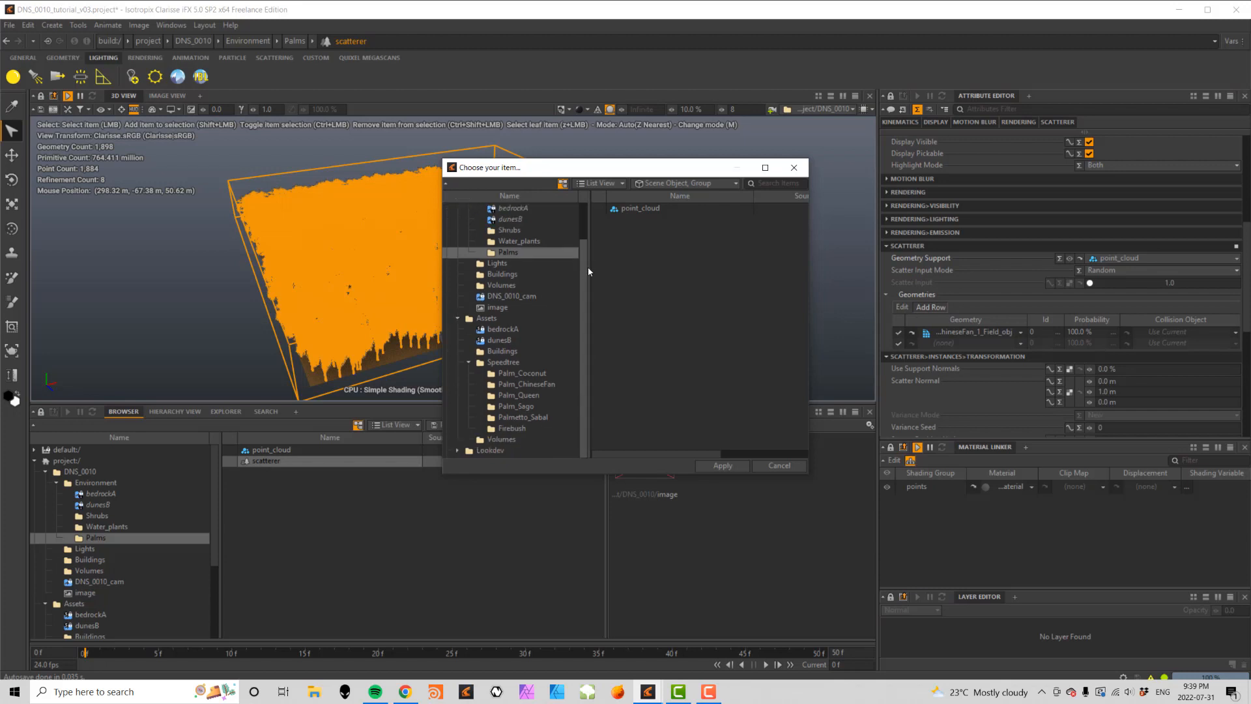
click(519, 395)
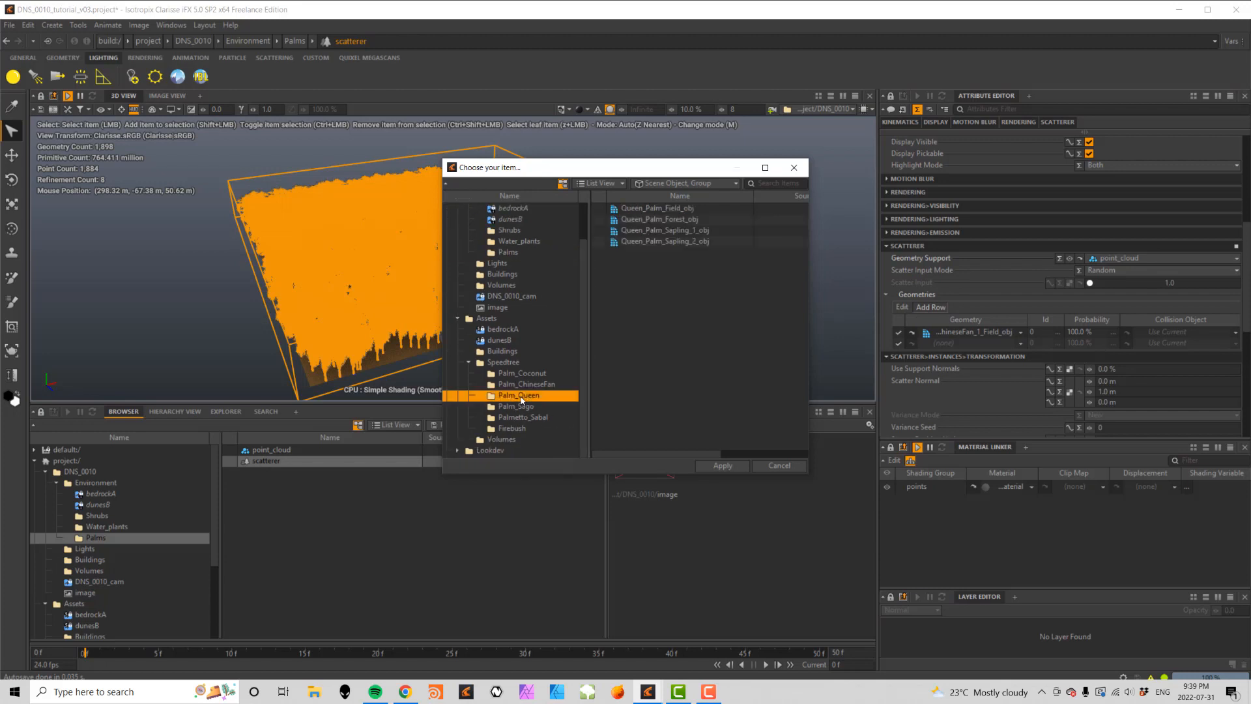
click(668, 208)
shift+click(673, 220)
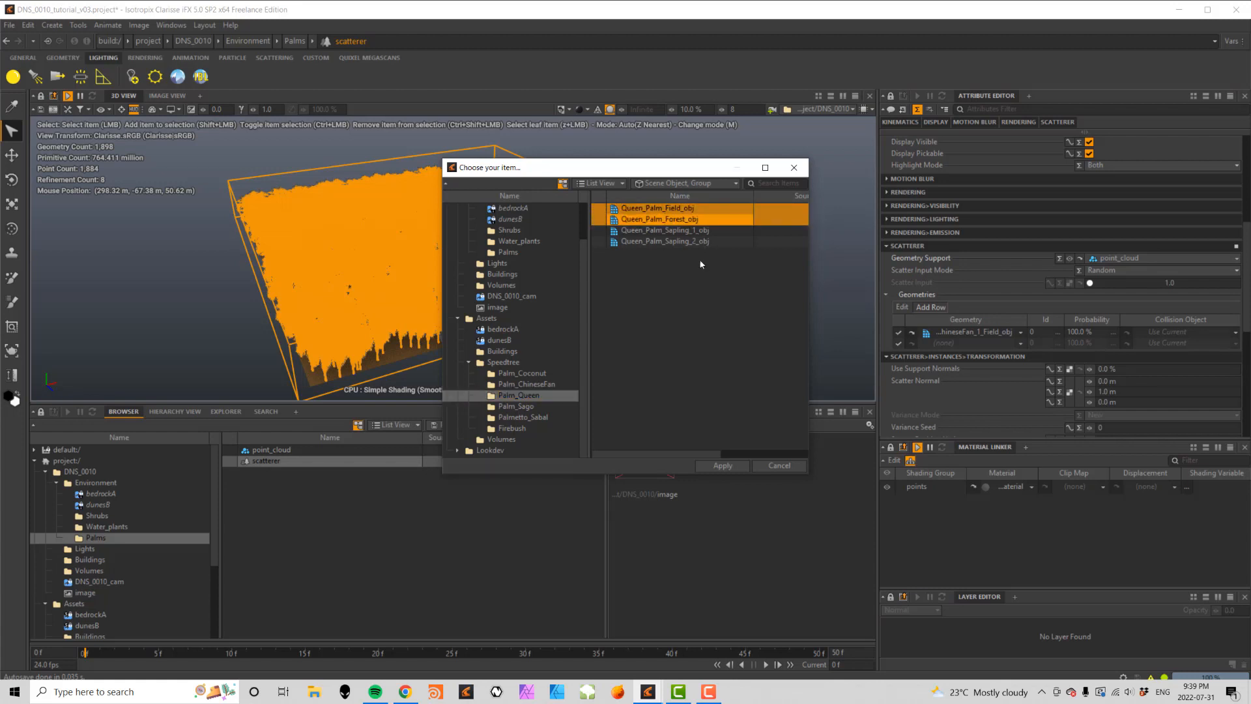
click(723, 465)
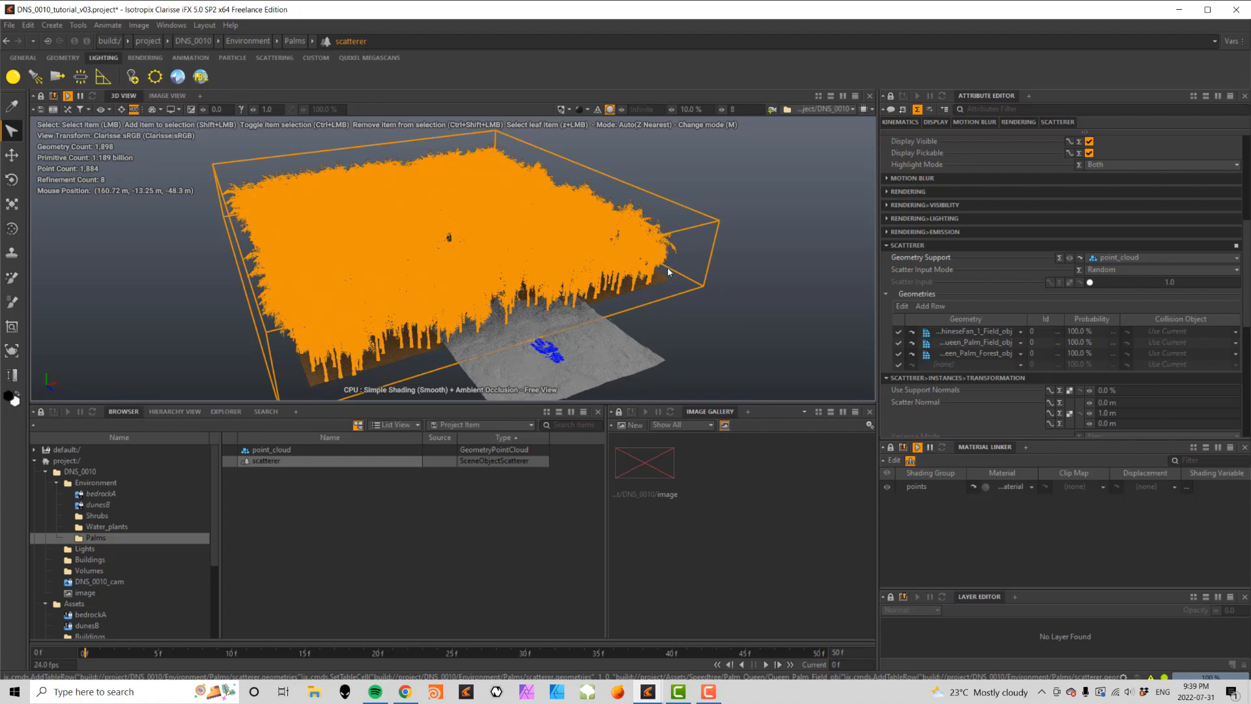
click(681, 317)
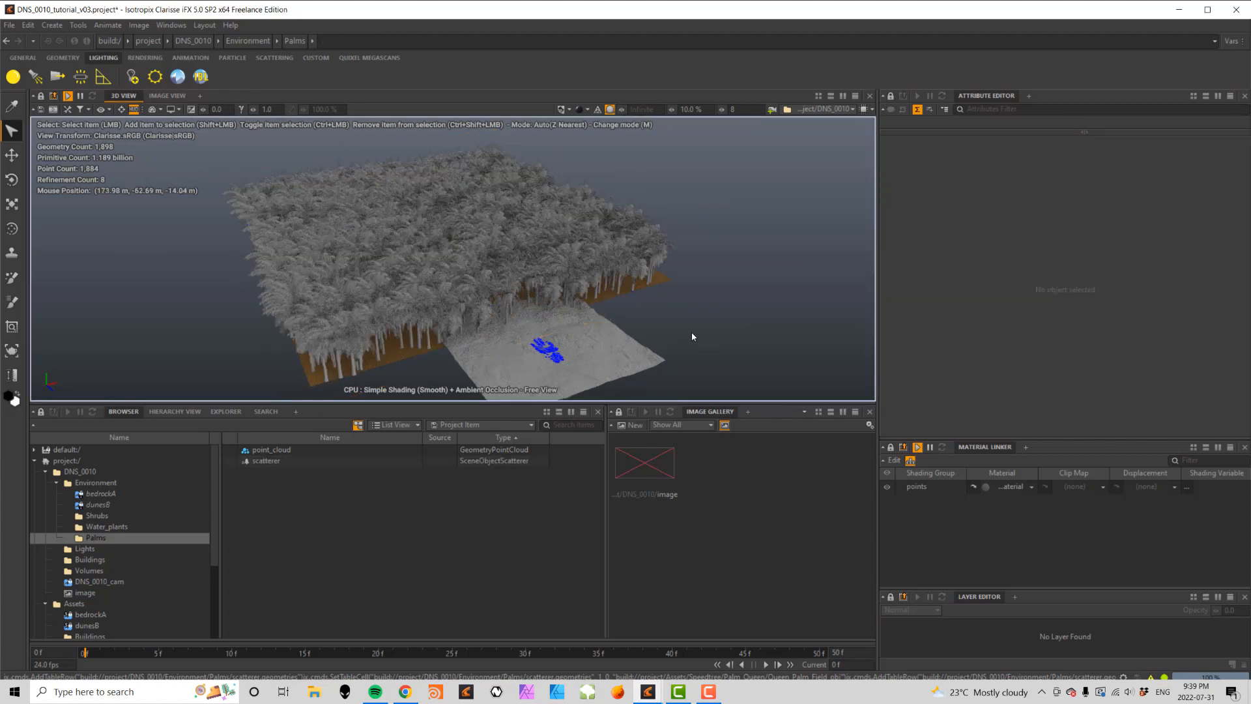
alt+drag(743, 293, 687, 282)
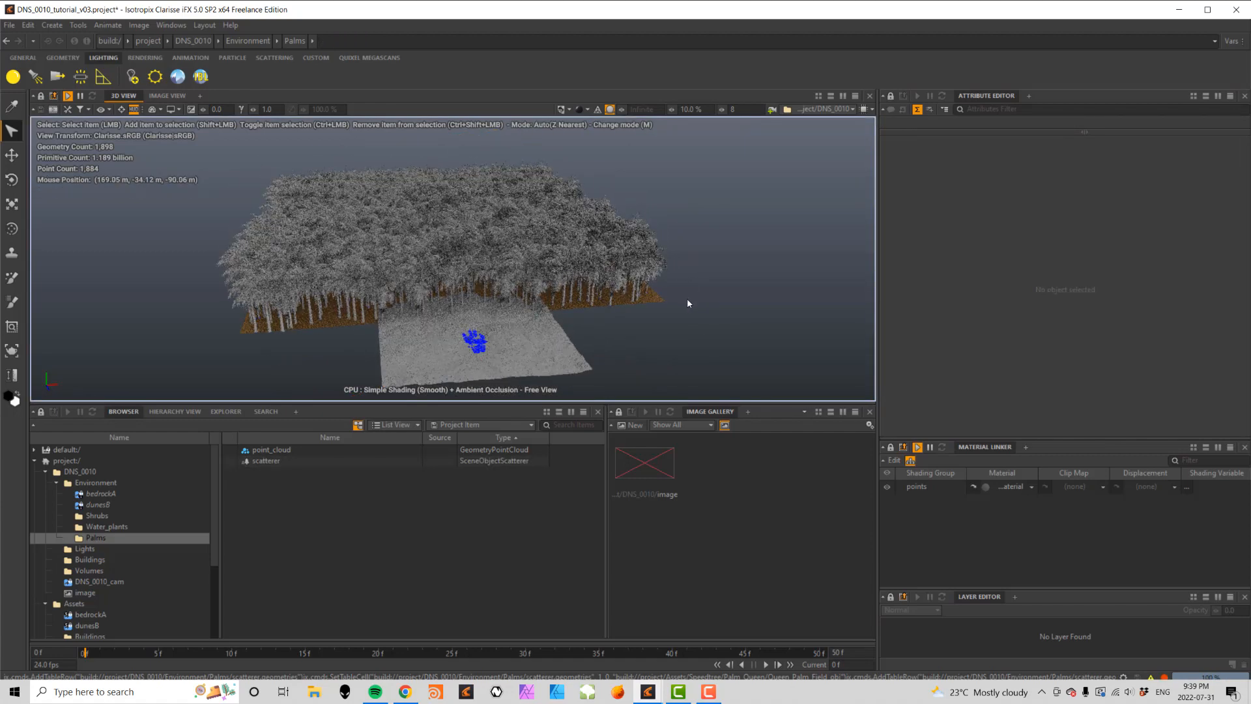
alt+right_drag(688, 300, 721, 305)
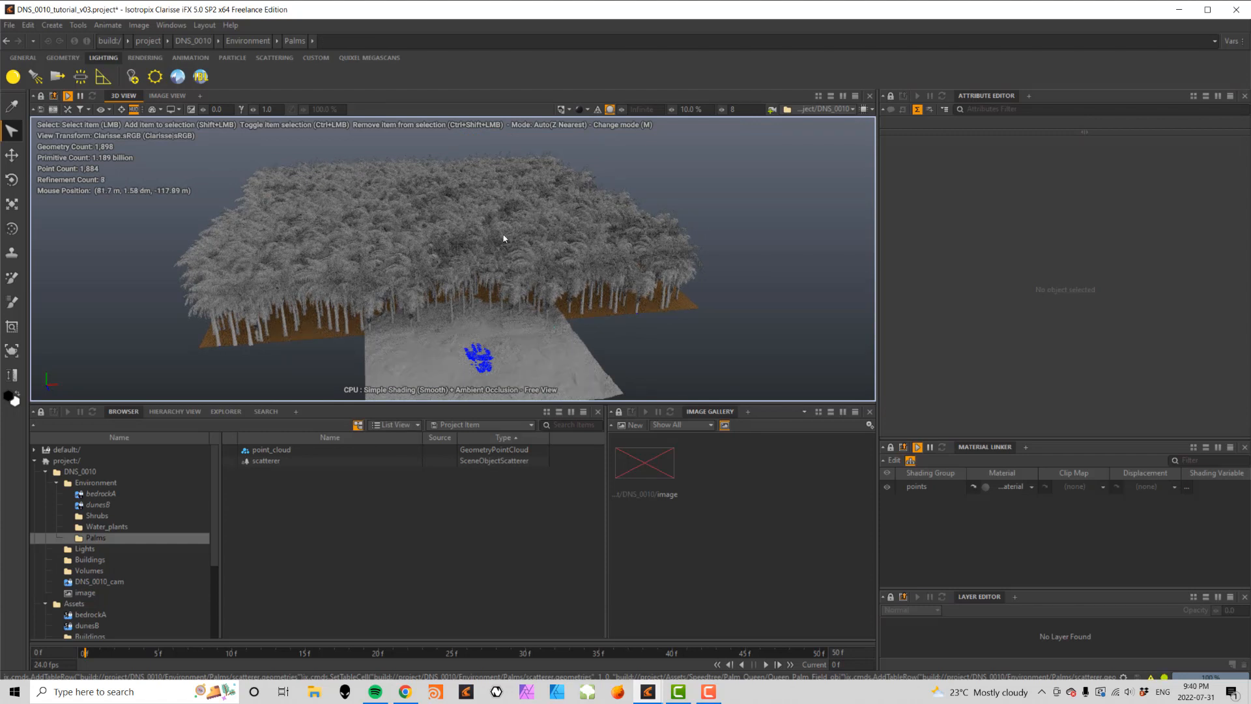
- Set the Palms point cloud's Point Count to 40 and view the dunes through DNS_0010_camCamera
click(261, 449)
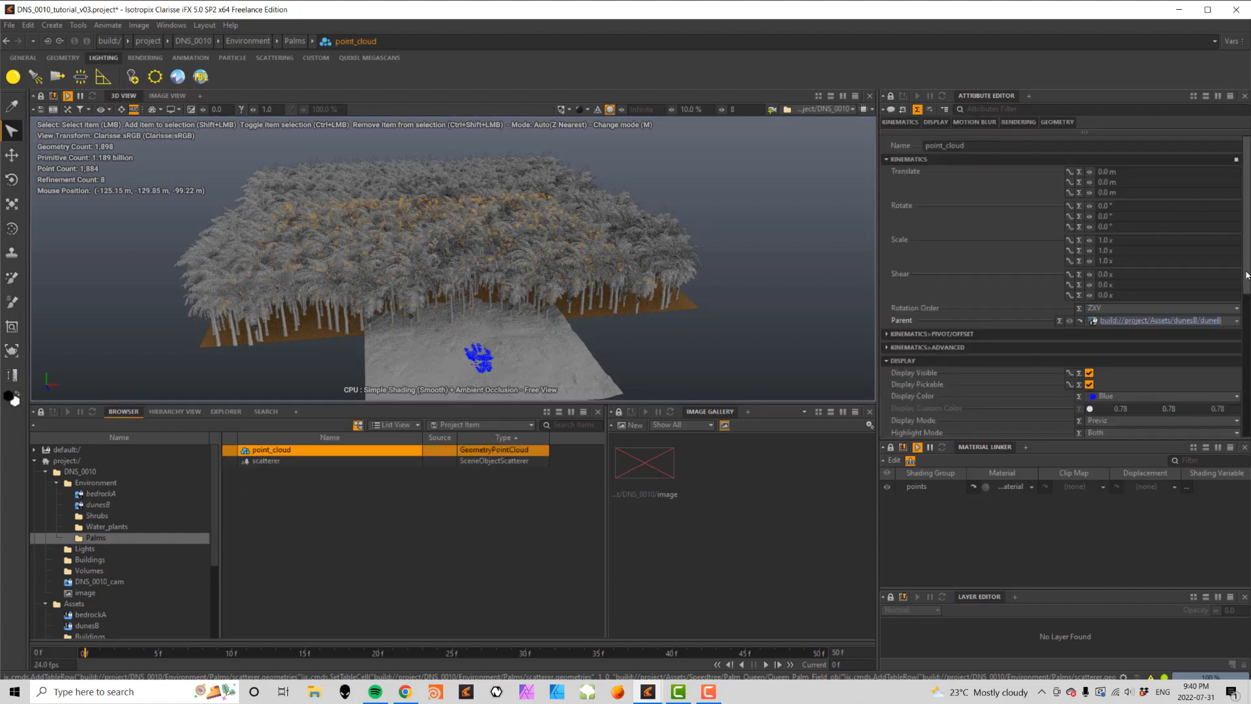
scroll(1092, 335, down, 5)
scroll(1197, 397, down, 1)
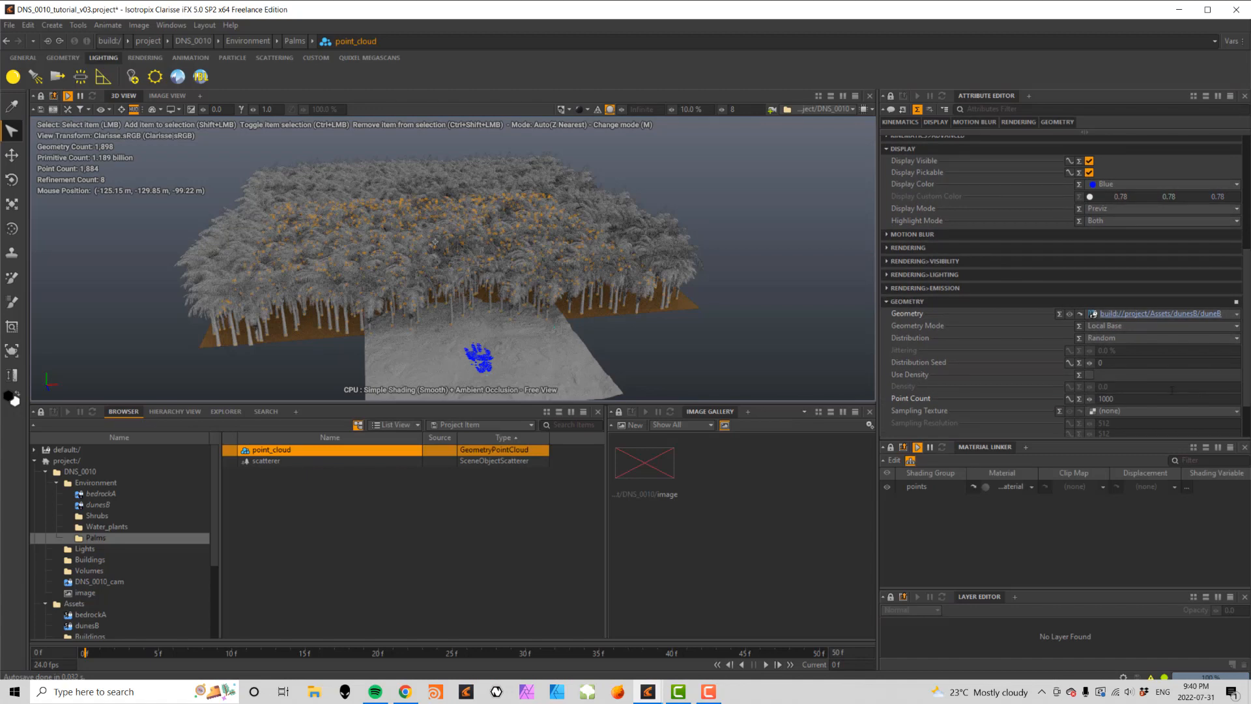
click(1145, 399)
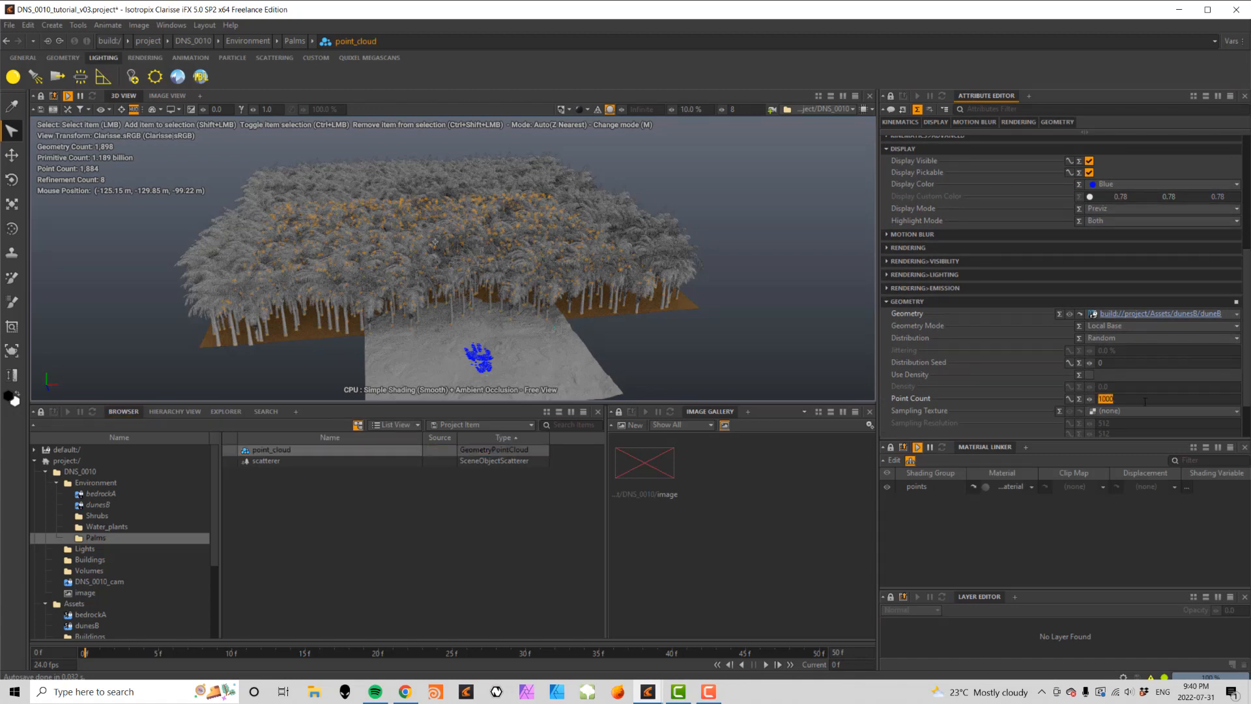
text(40)
key(Tab)
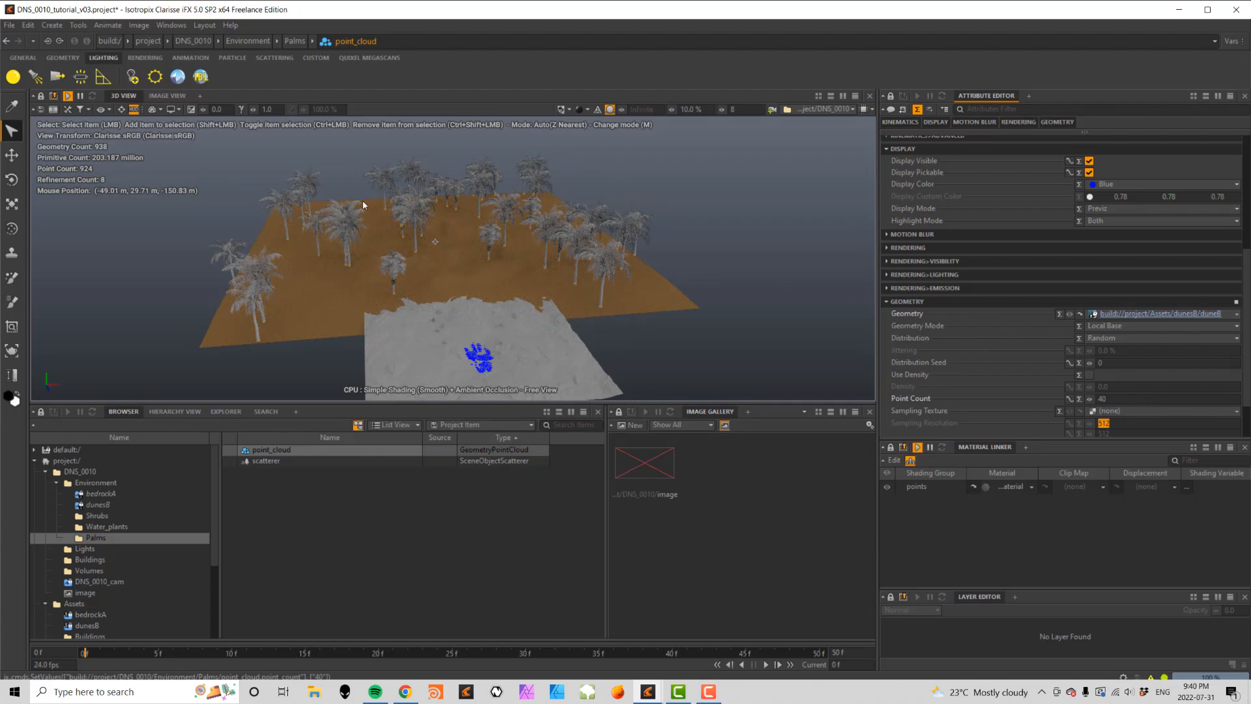
click(111, 111)
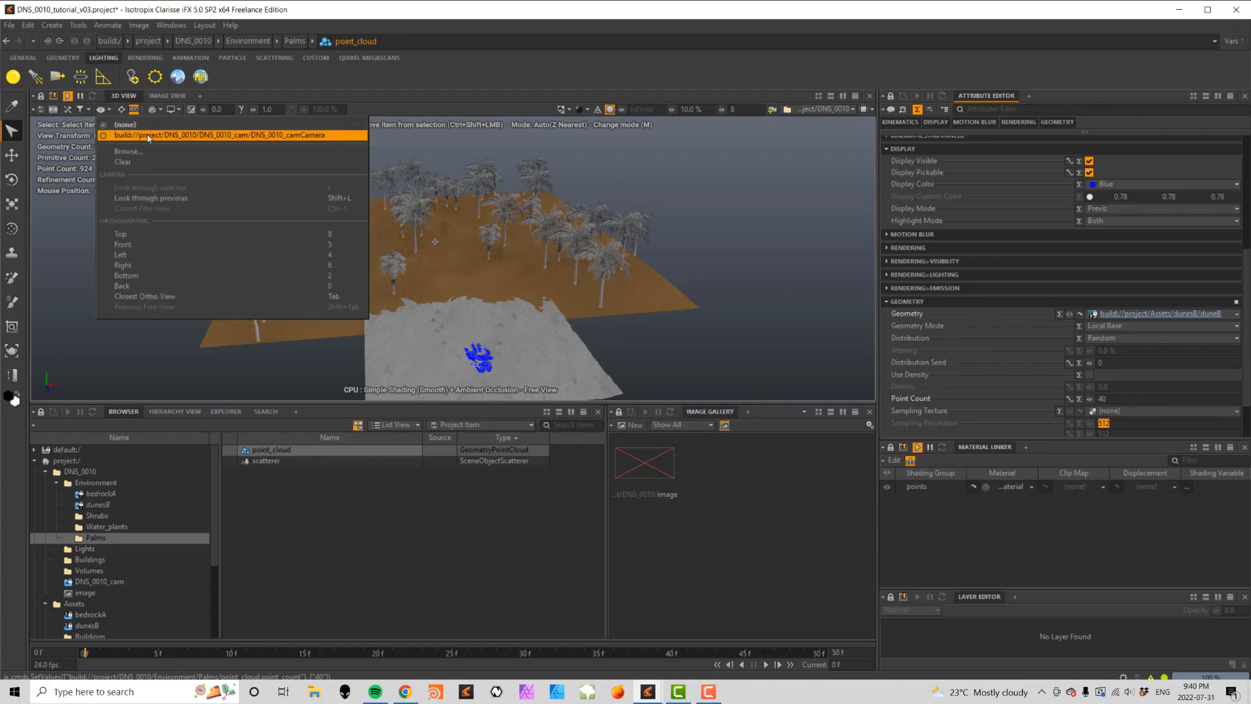
click(150, 127)
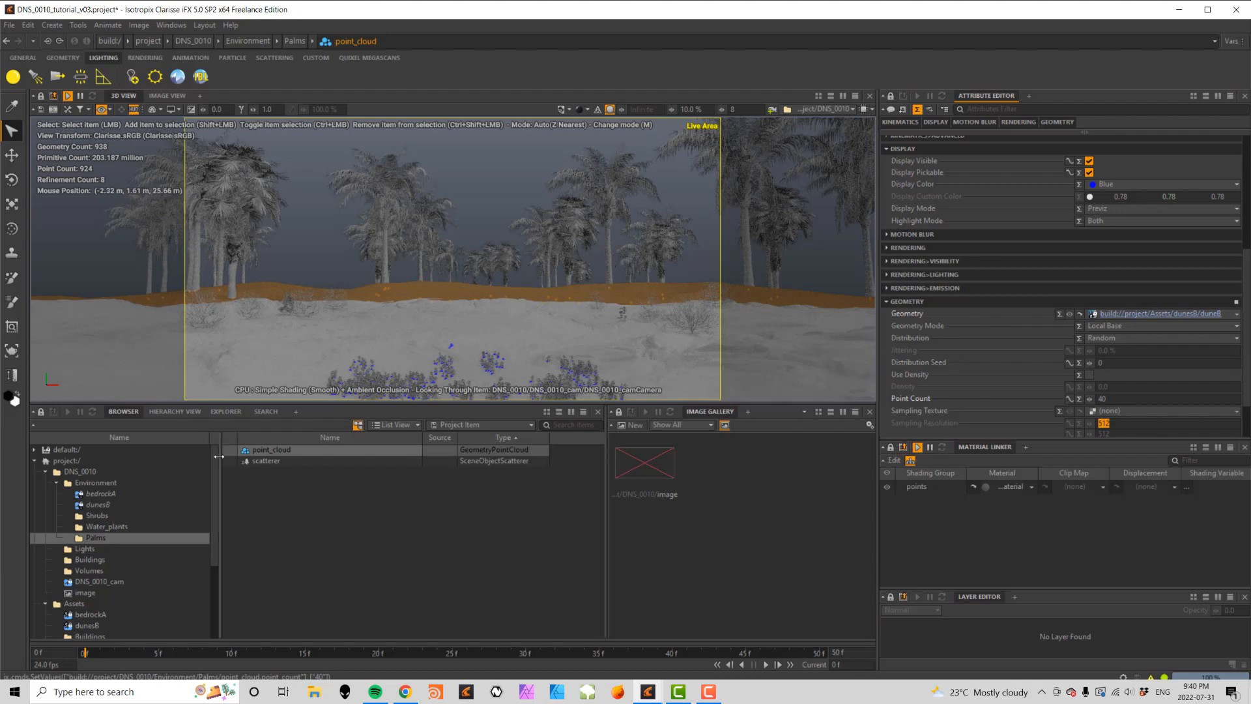
- Open the Palm_Queen context in the project's Speedtree assets
drag(213, 455, 222, 529)
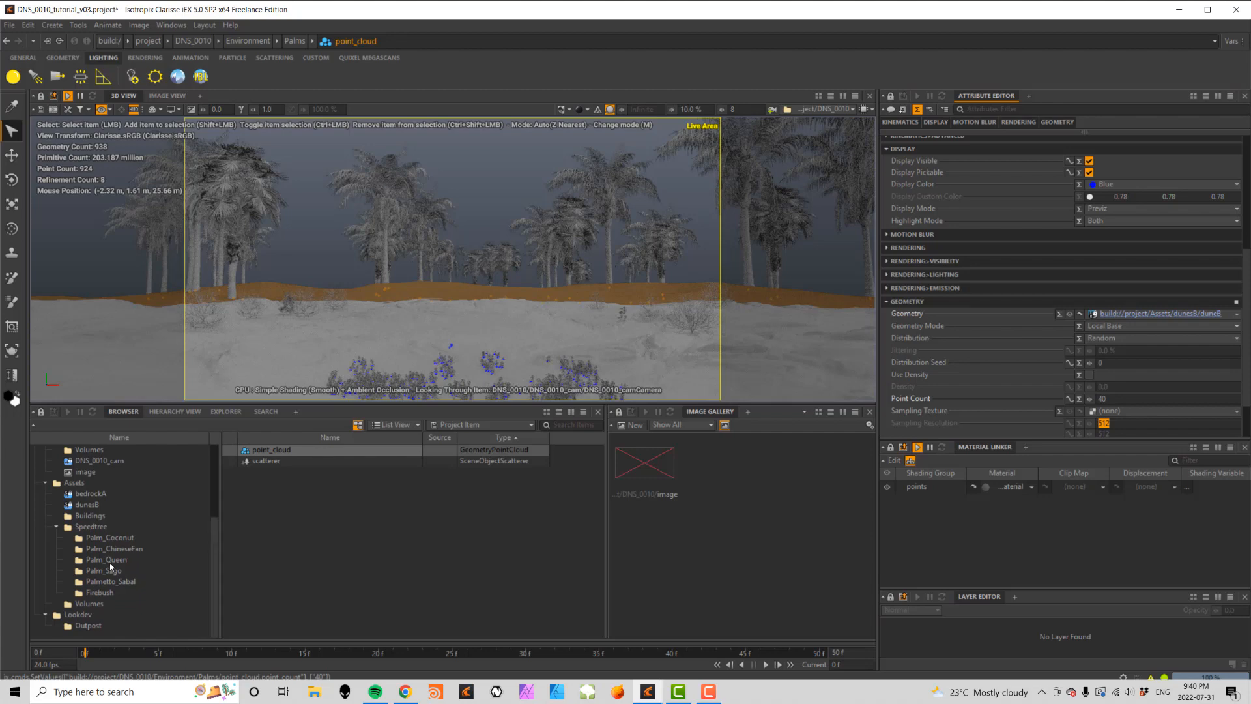
click(108, 560)
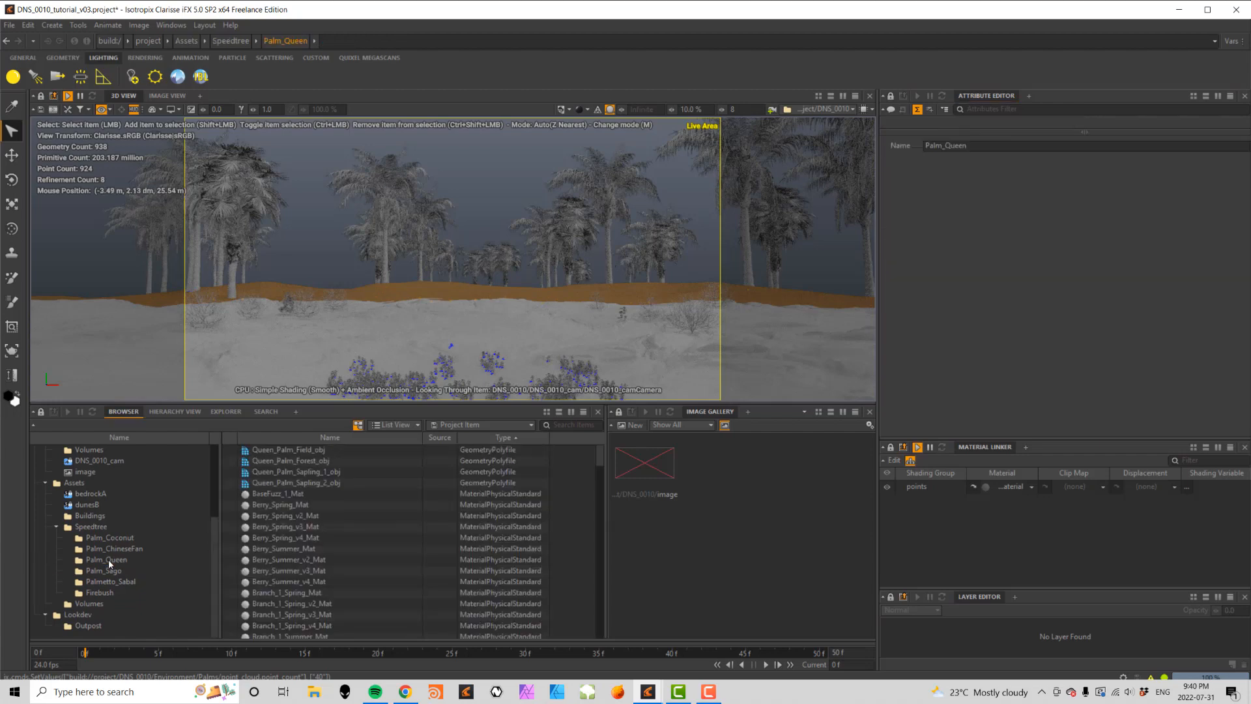
- Scale the four Queen_Palm geometries in the Palm_Queen context down uniformly to about 0.39
click(319, 452)
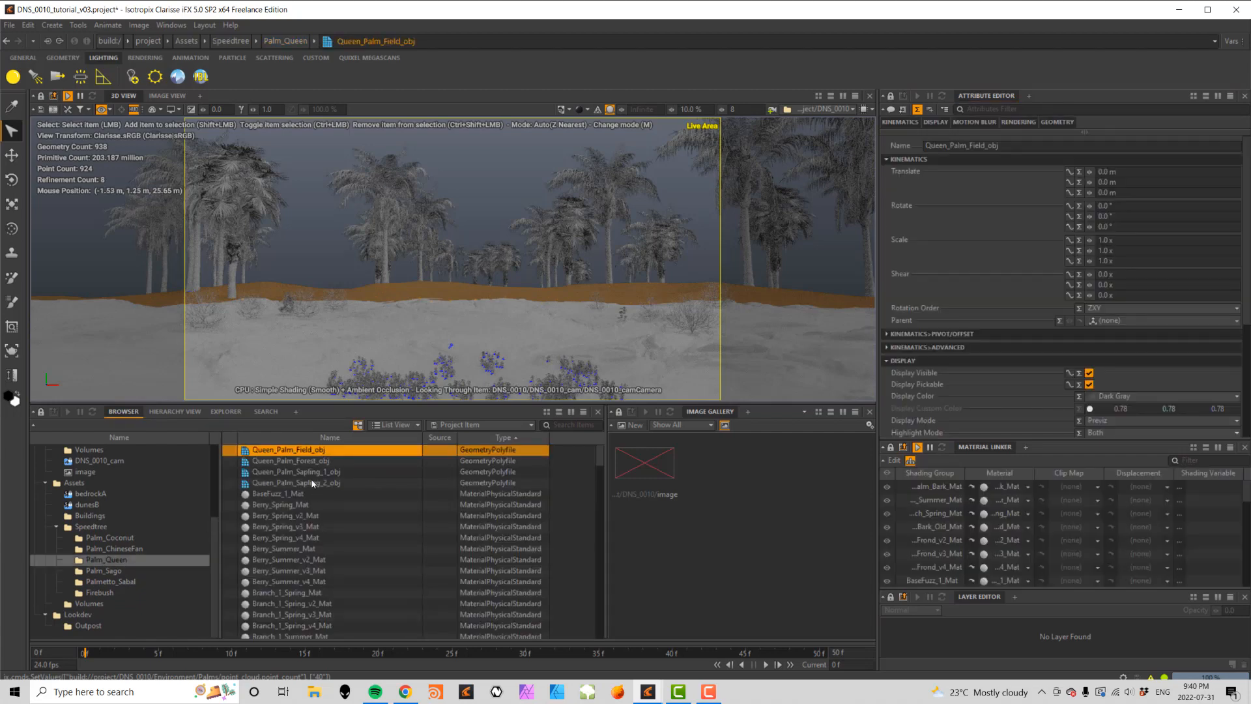
shift+click(315, 484)
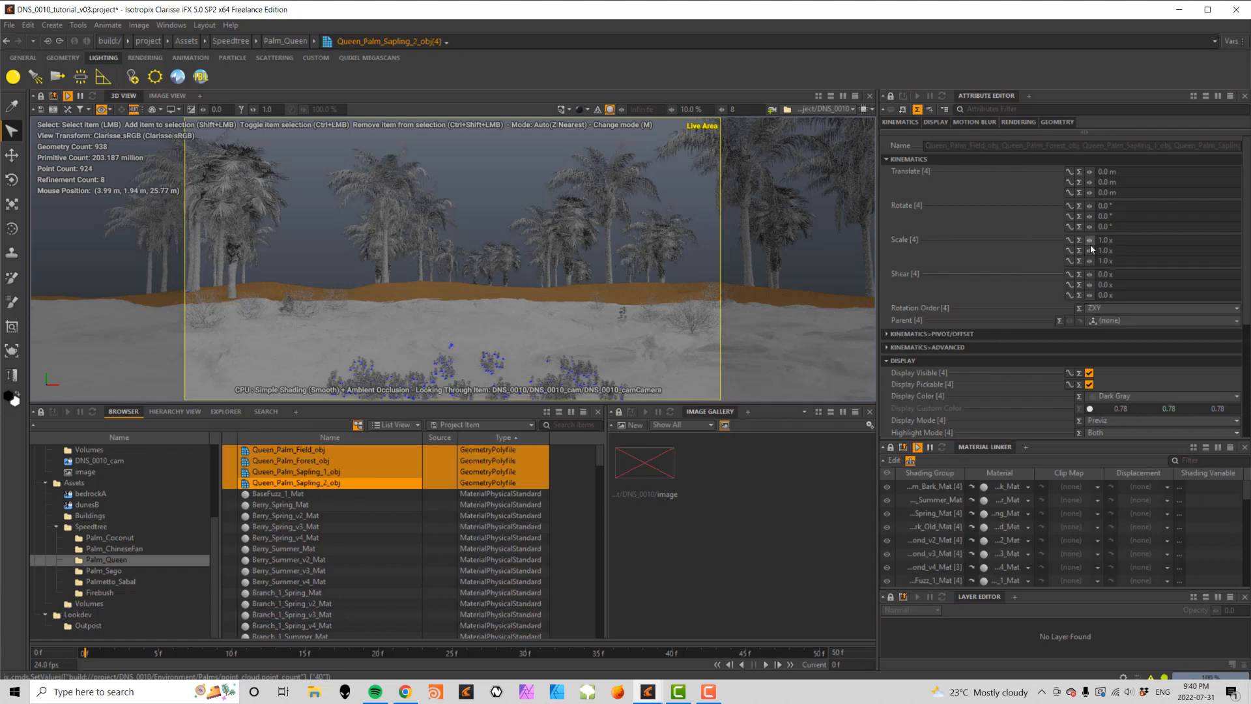
drag(1089, 241, 1049, 241)
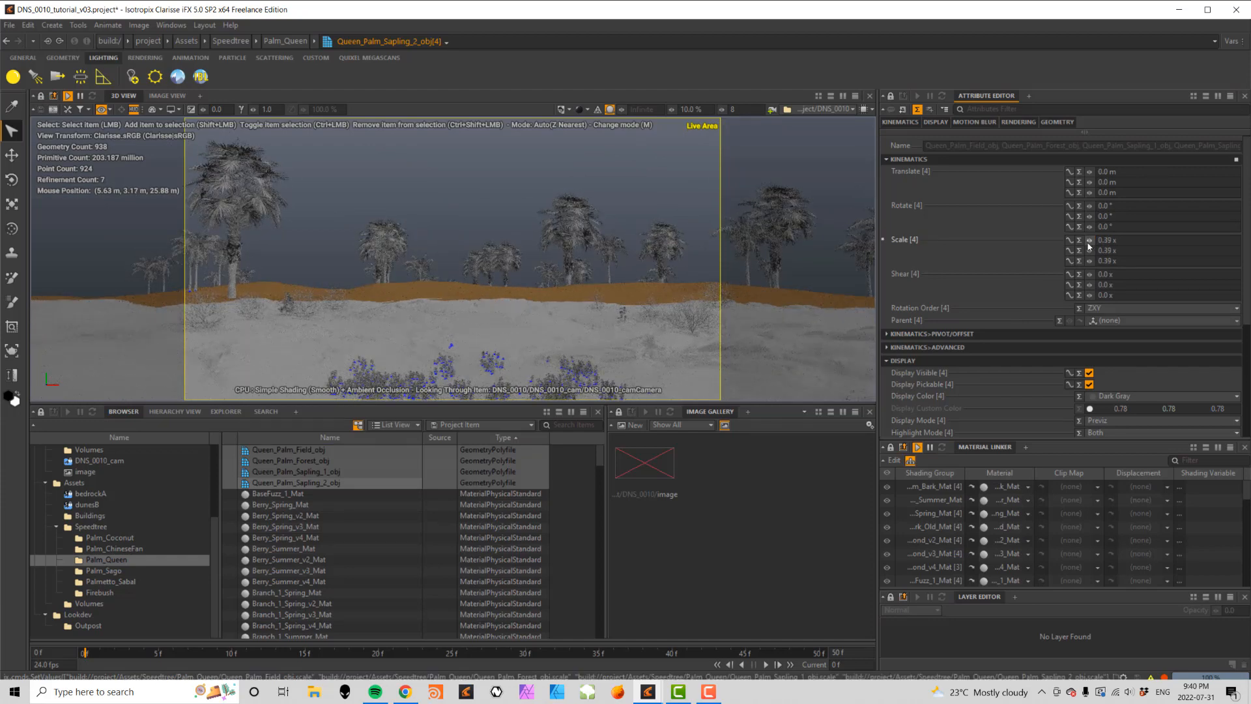
- Scale Palm_ChineseFan_1_Field_obj in the Palm_ChineseFan context down uniformly
click(132, 549)
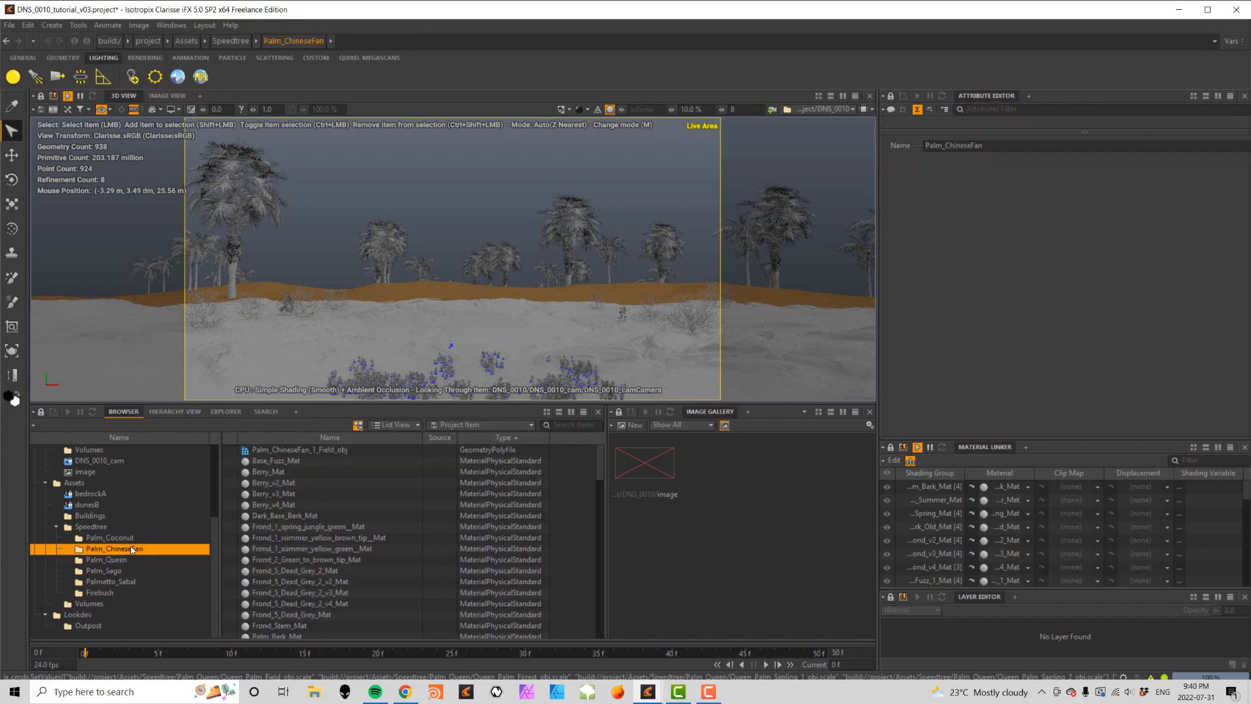
click(334, 450)
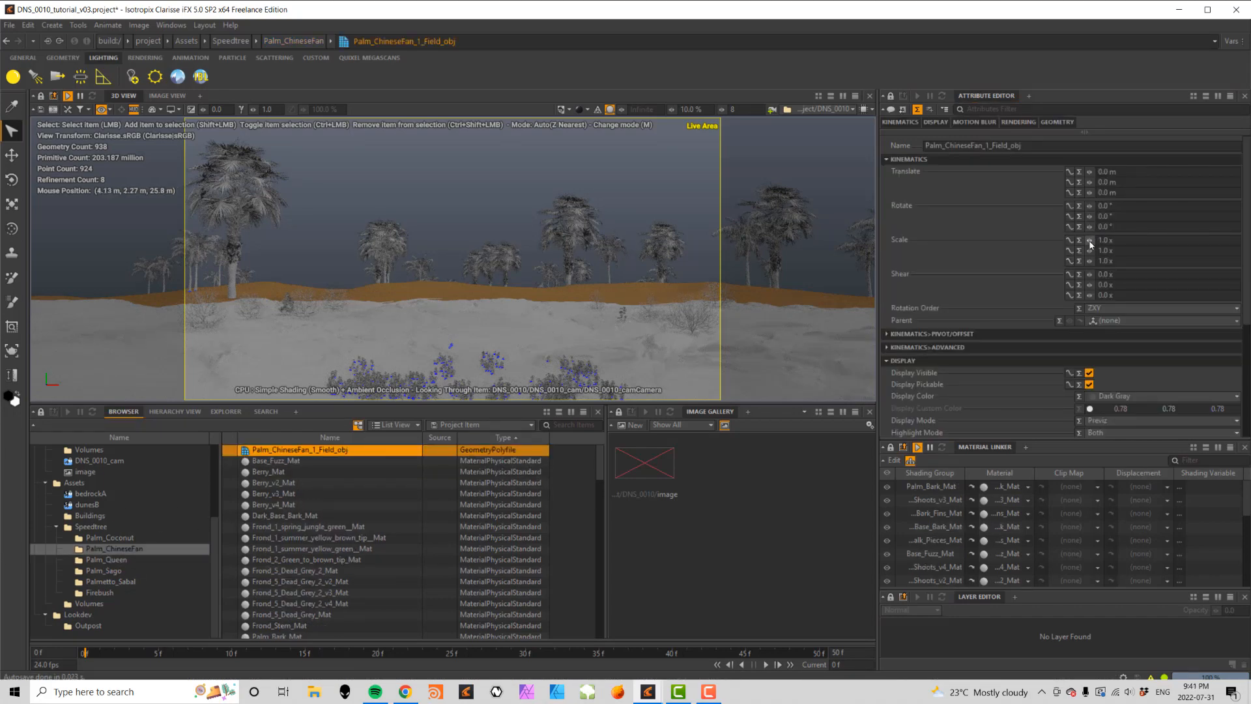
drag(1090, 242, 1038, 241)
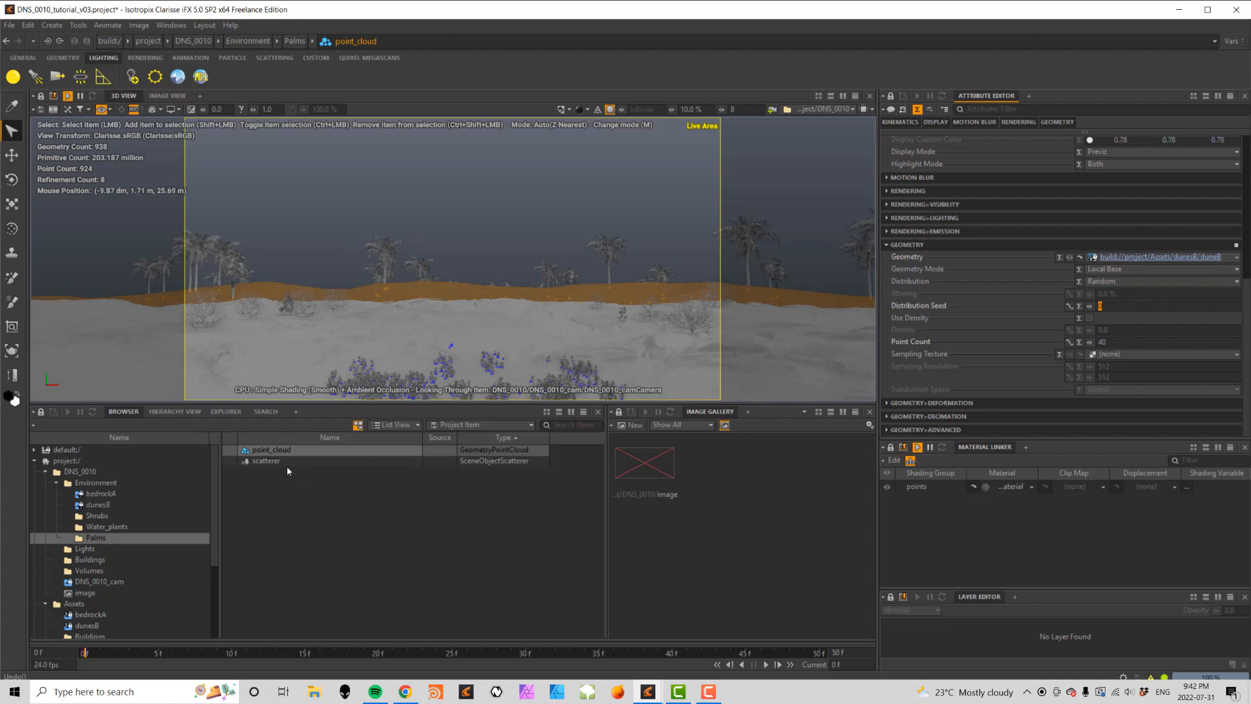
- Set the Palms scatterer's Y scatter rotation variance to 260° and raise its scatter scale variance slightly
click(266, 461)
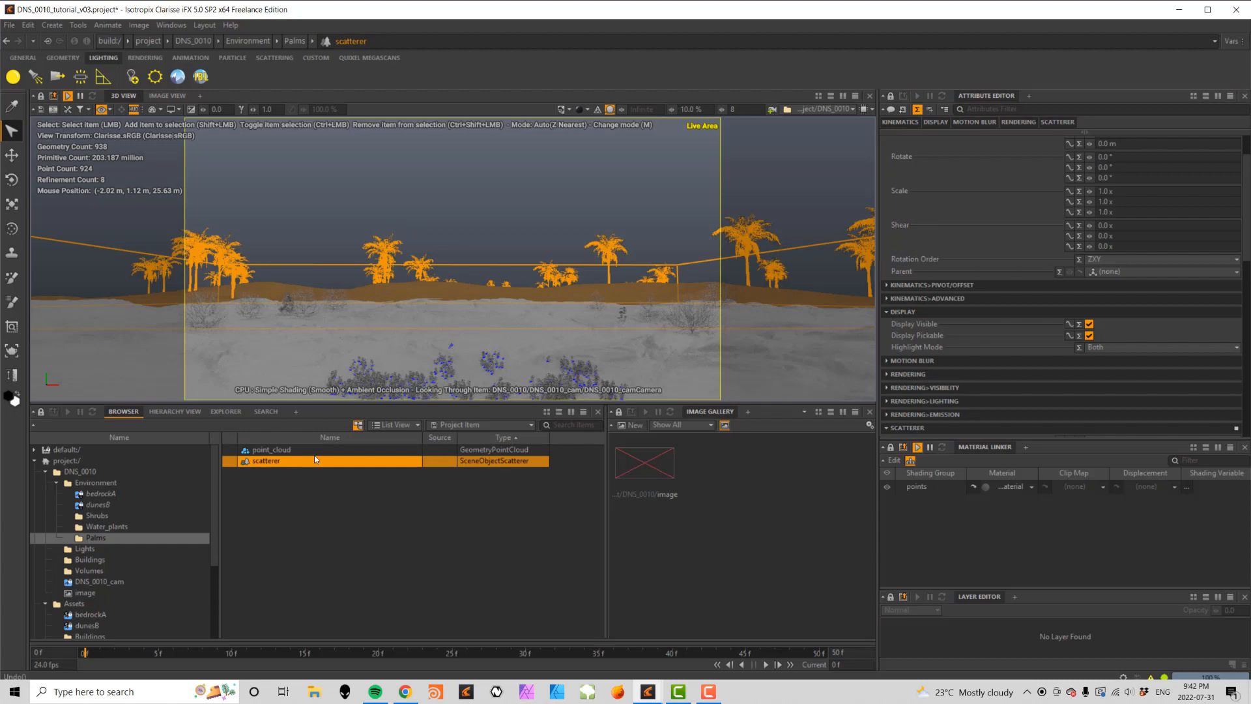
scroll(1230, 273, down, 8)
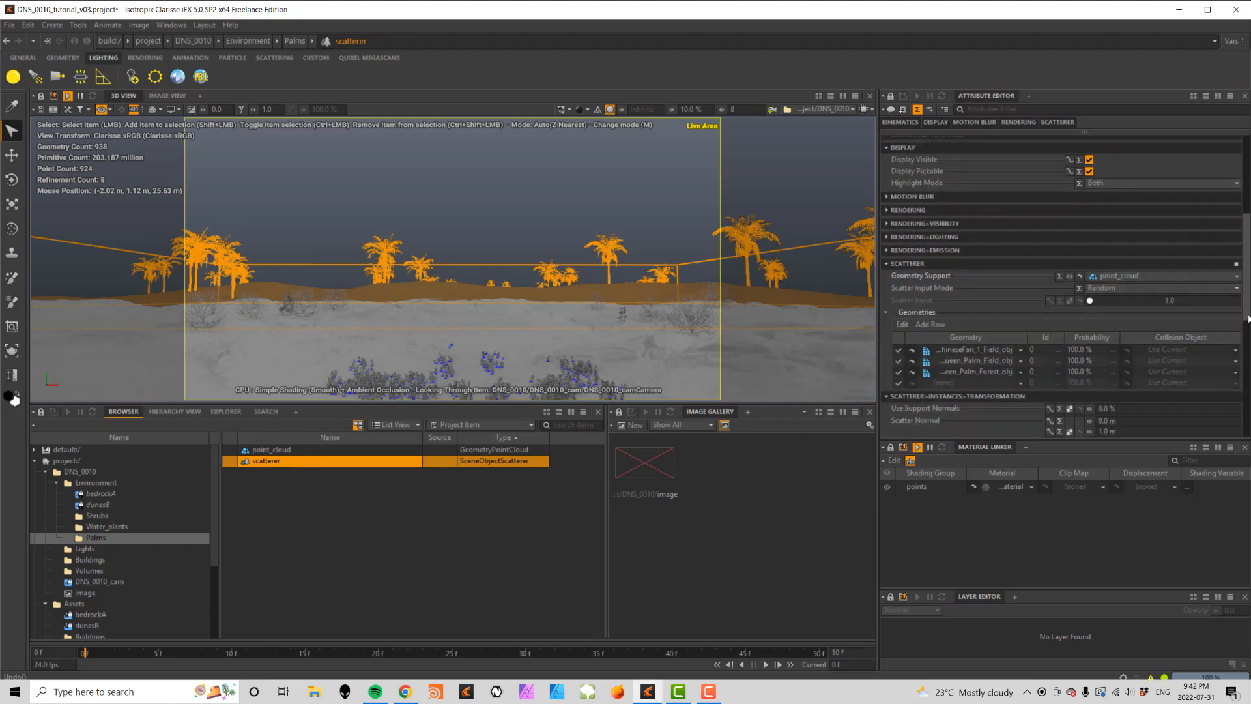
scroll(959, 214, down, 5)
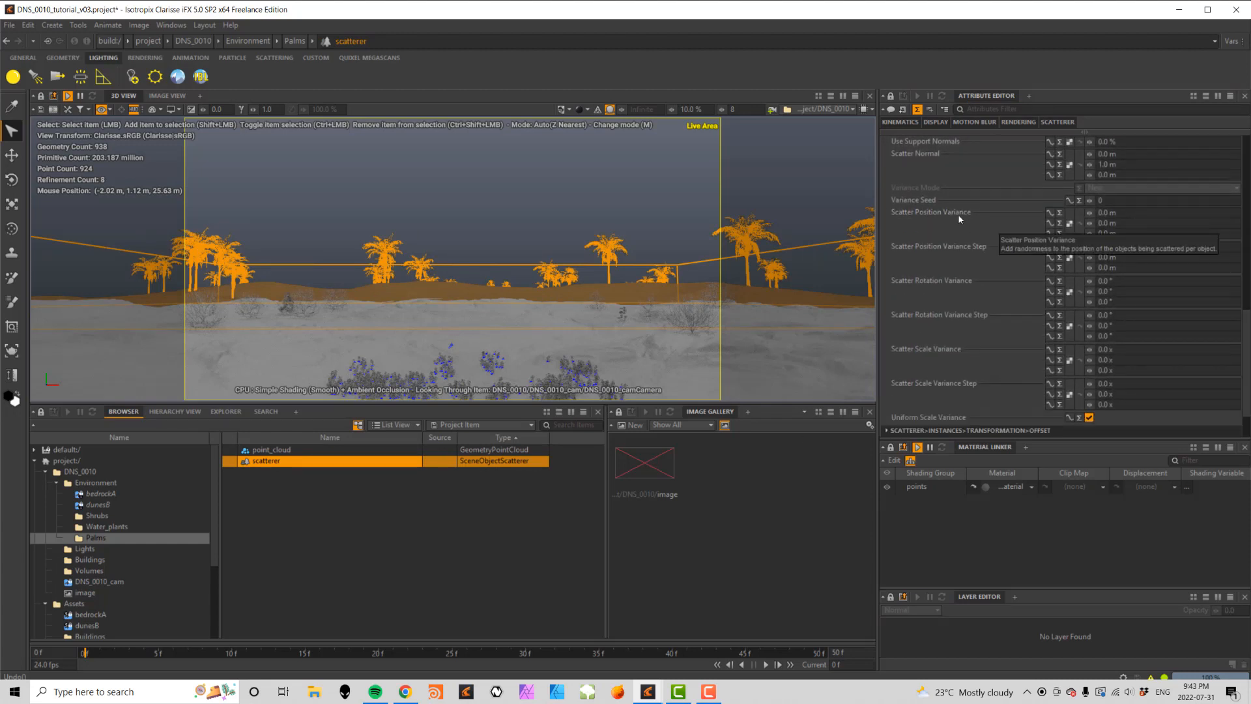
scroll(945, 219, down, 2)
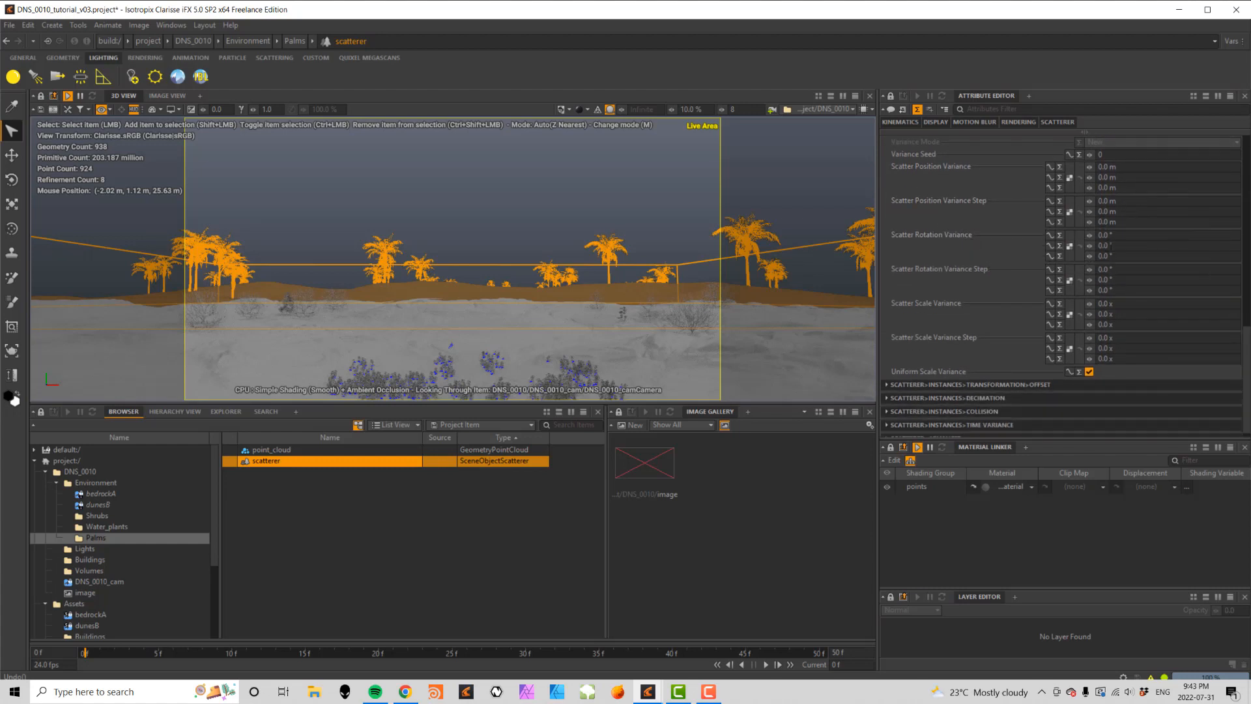
click(1122, 246)
text(260)
key(Tab)
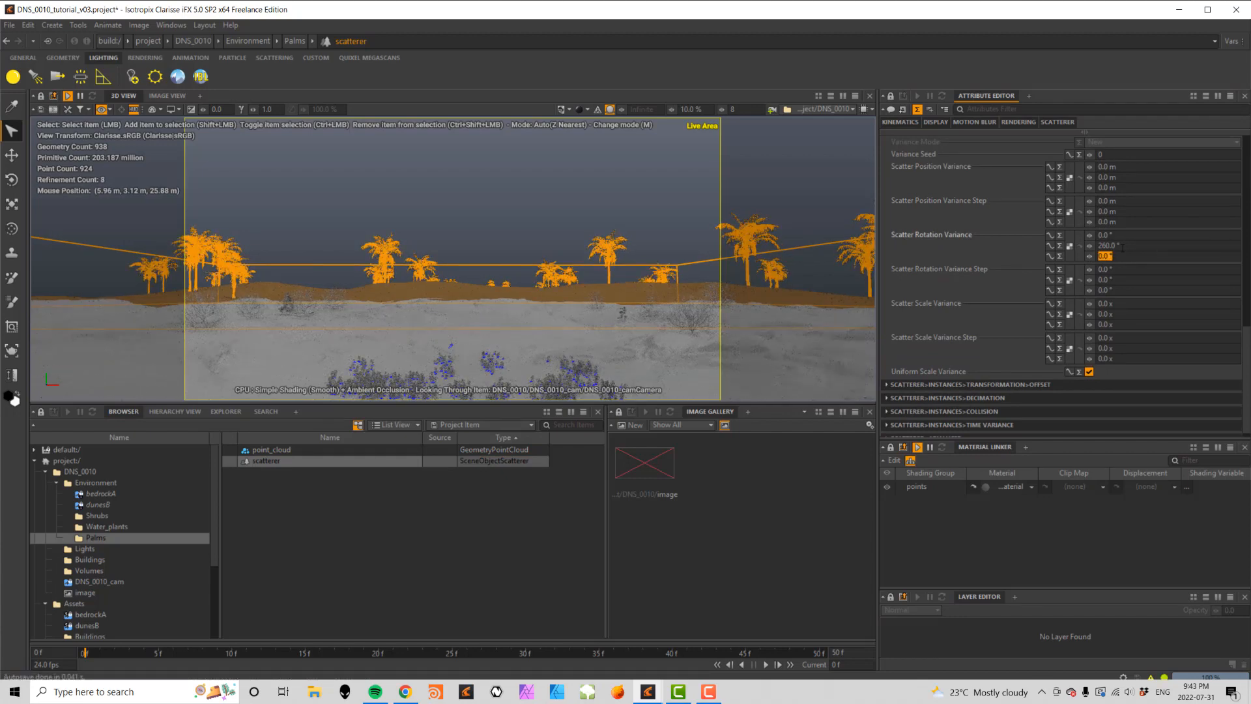
drag(1090, 314, 1102, 314)
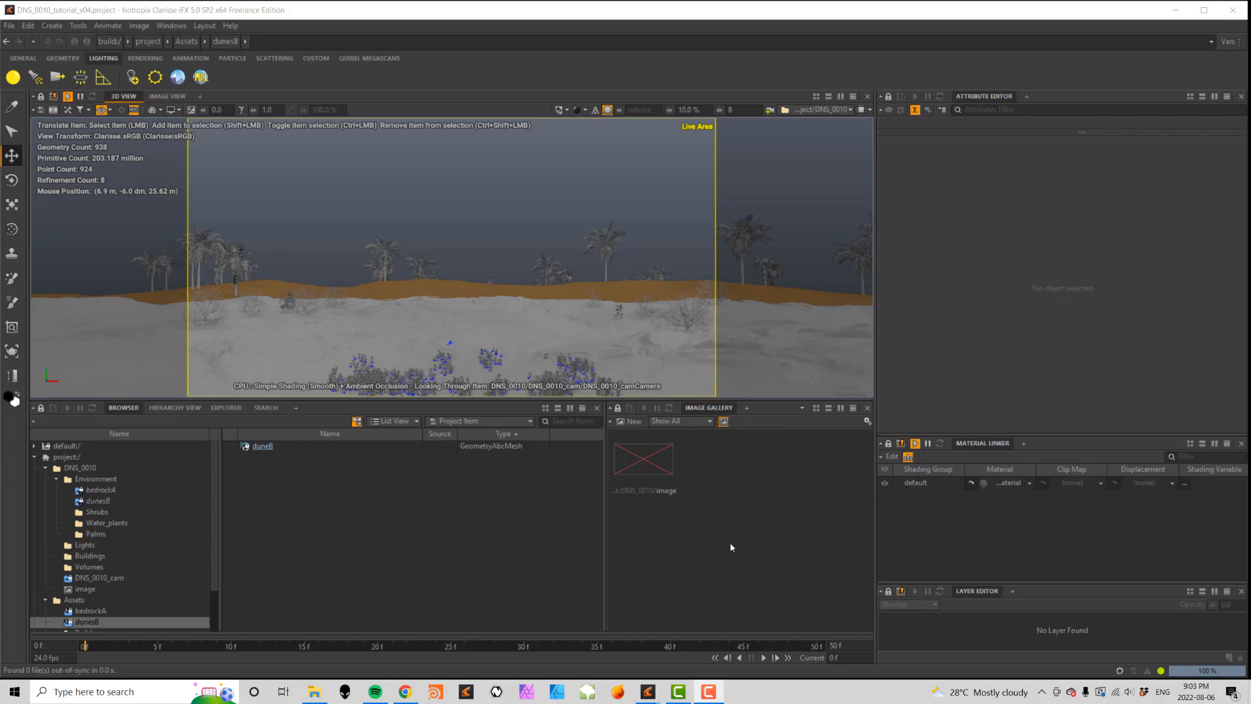
- Show the Buildings context from Assets in the 3D view in place of the DNS_0010 scene
scroll(215, 519, down, 2)
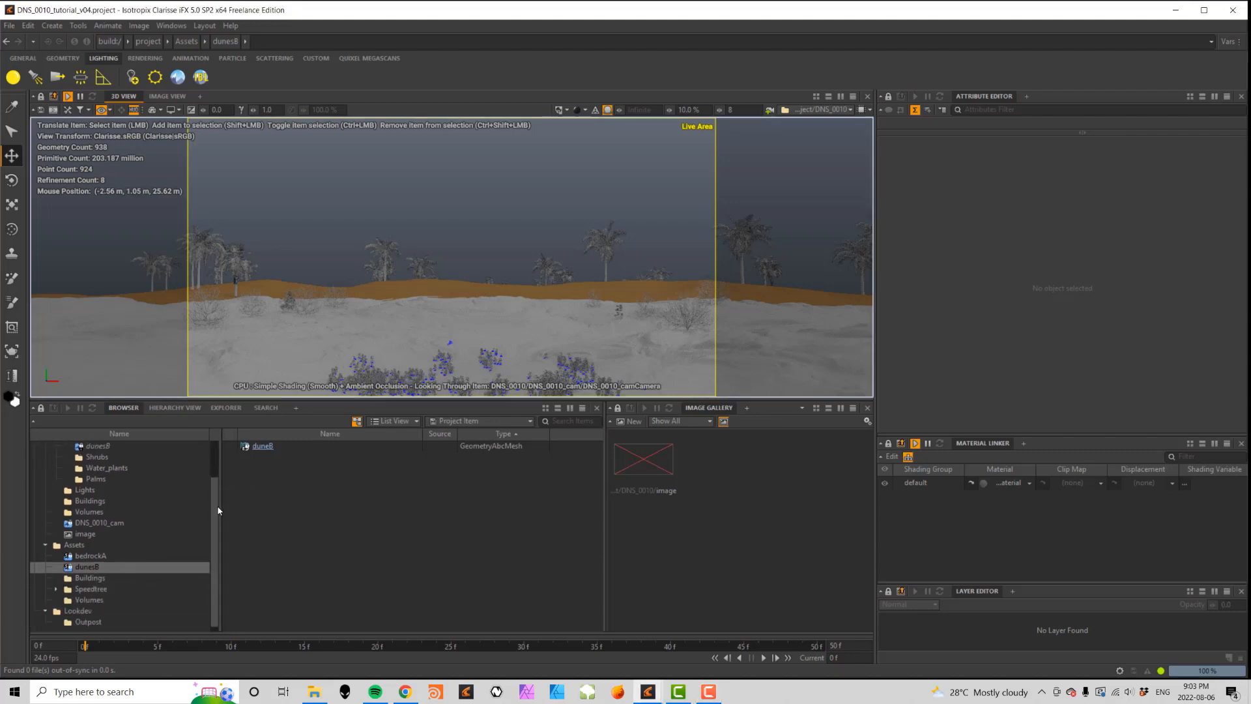
click(93, 578)
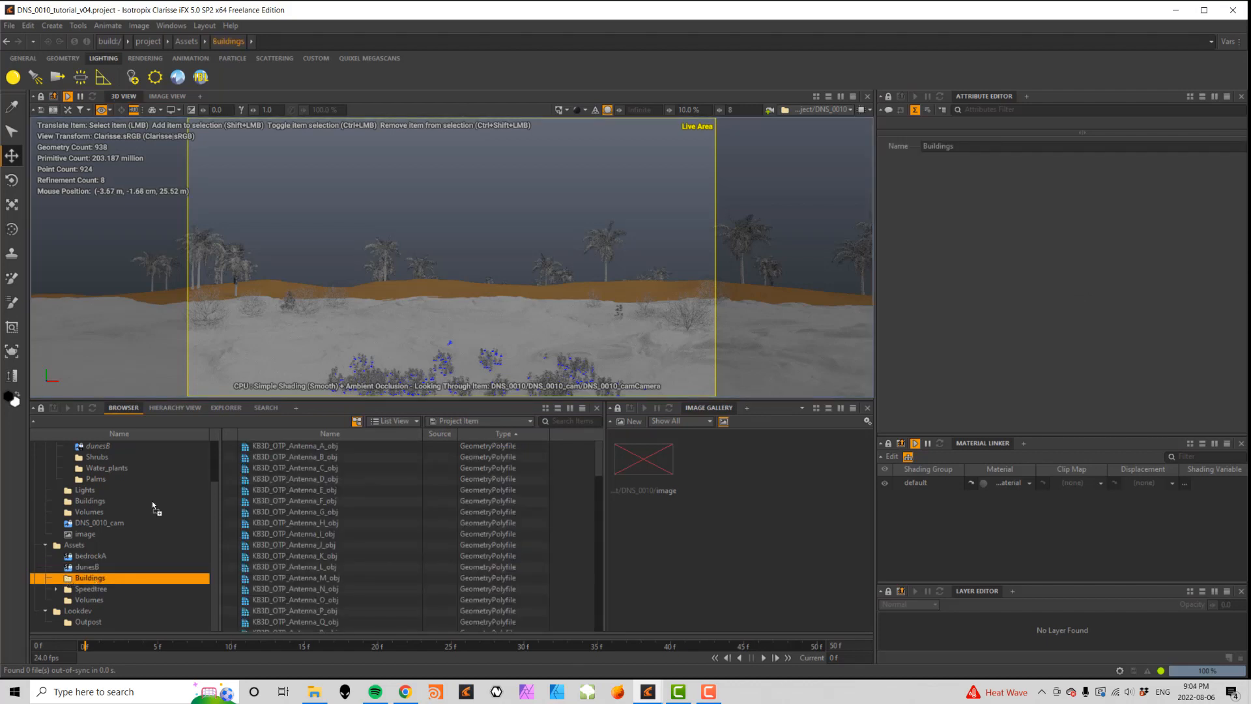
drag(816, 113, 812, 109)
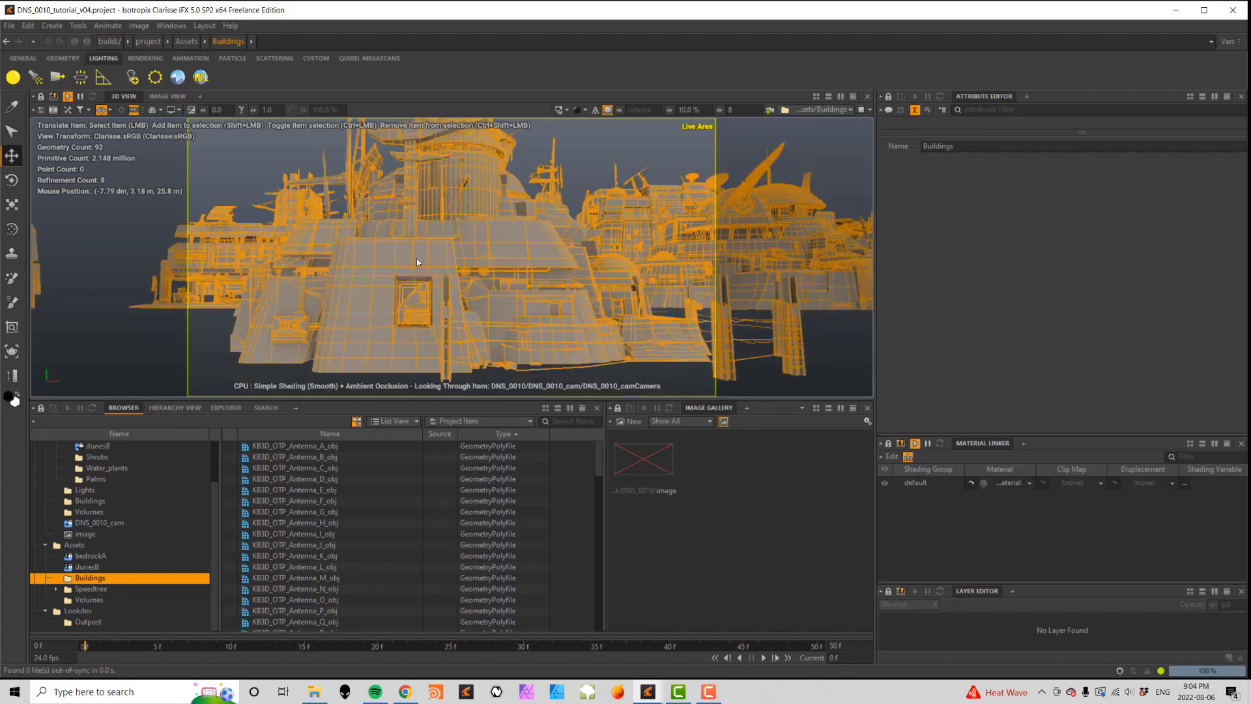
click(580, 173)
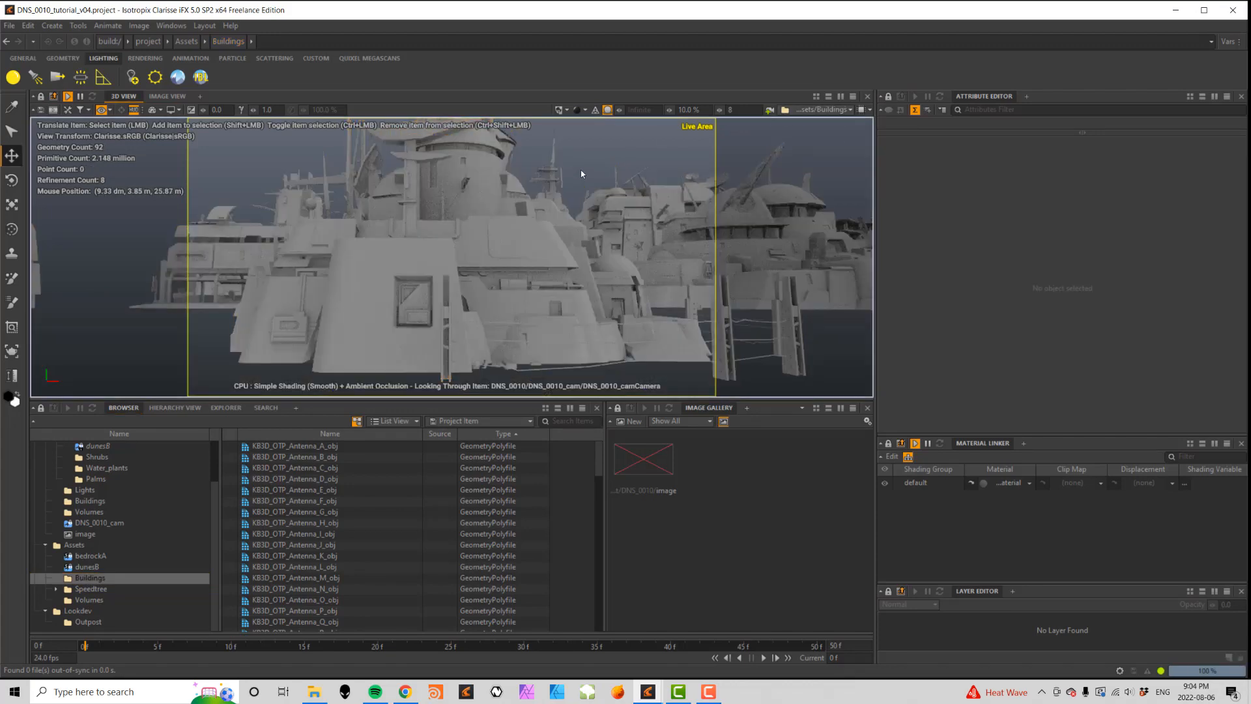
key(f)
alt+drag(576, 170, 495, 227)
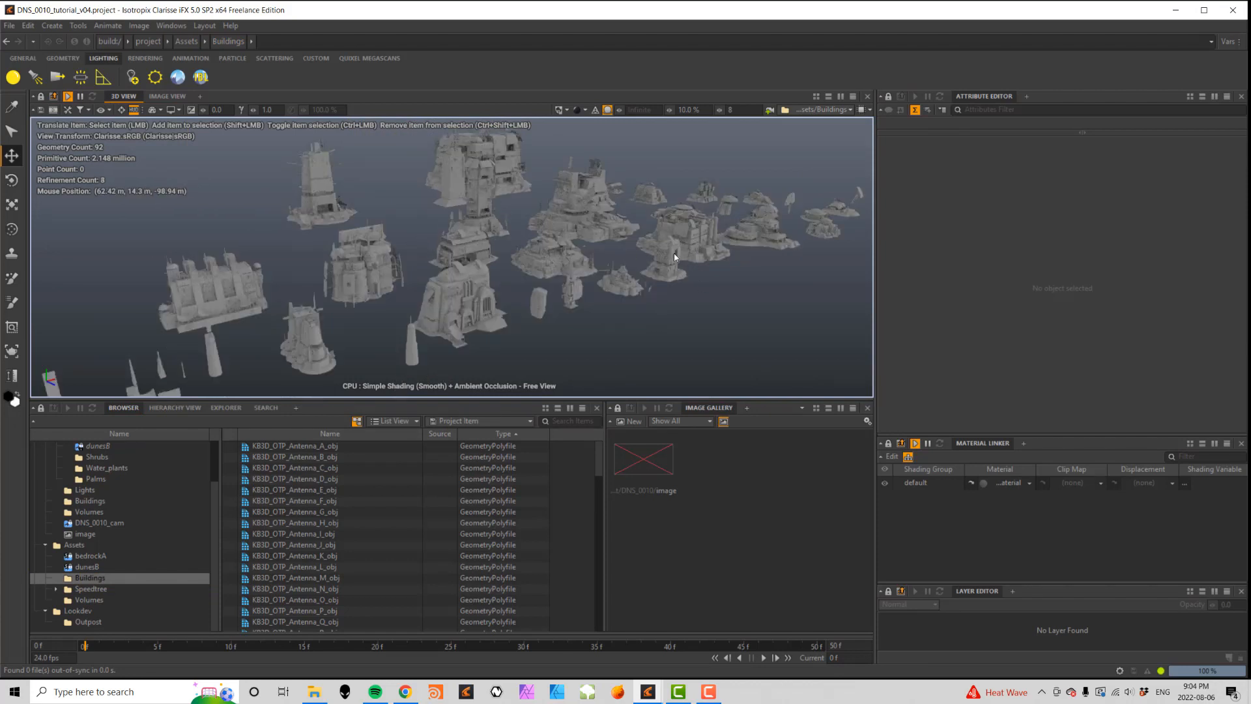
- Examine the building kit's small parts, picking the greeble panel and several antenna pieces one at a time
alt+middle_drag(583, 349, 669, 308)
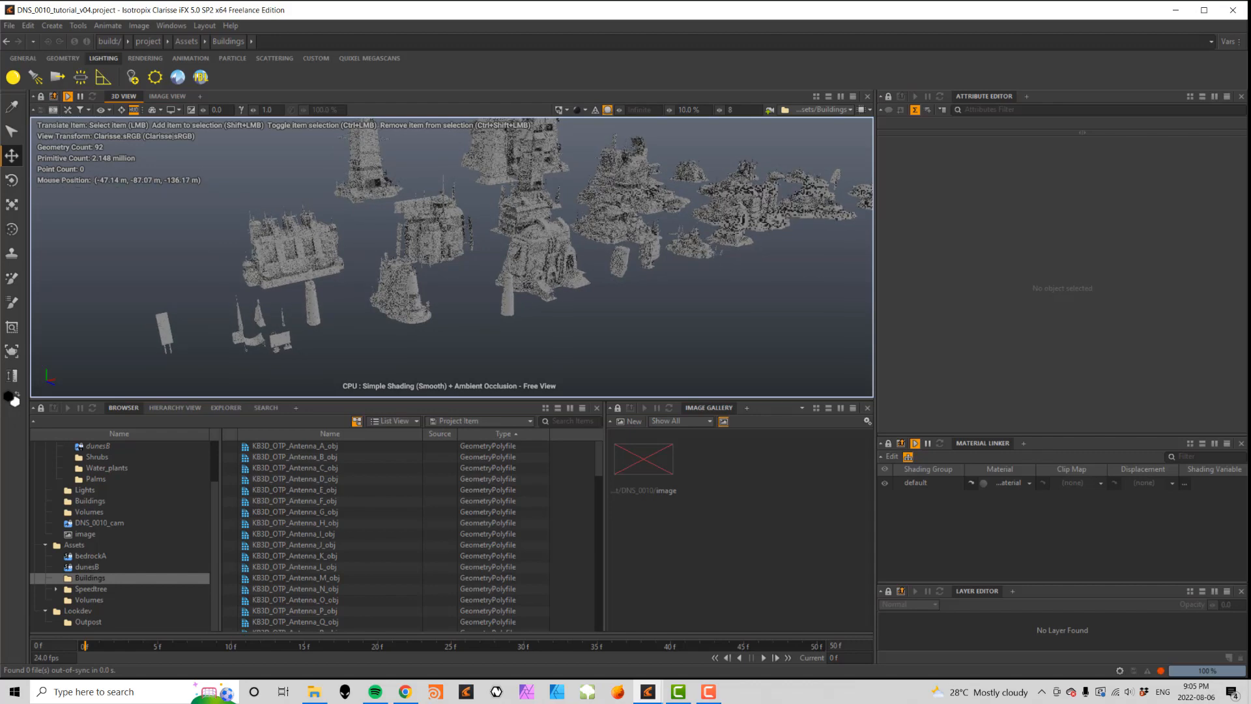
alt+right_drag(459, 324, 488, 324)
alt+drag(488, 324, 476, 301)
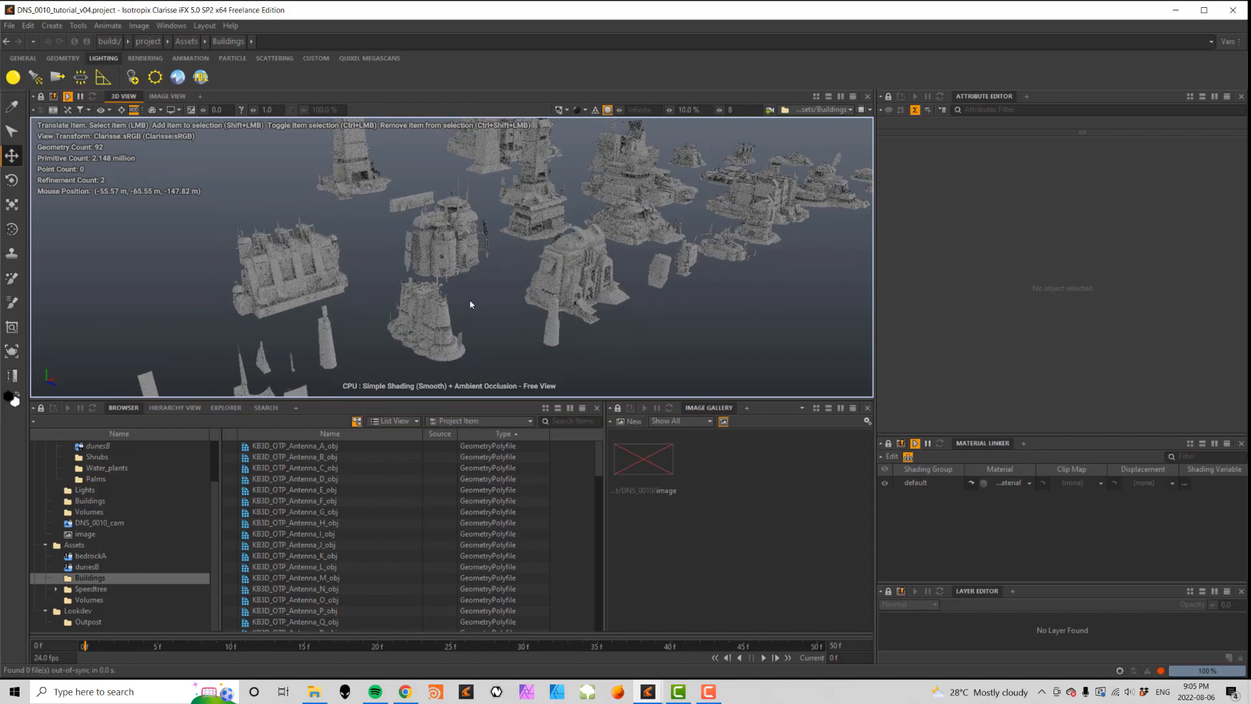
click(403, 207)
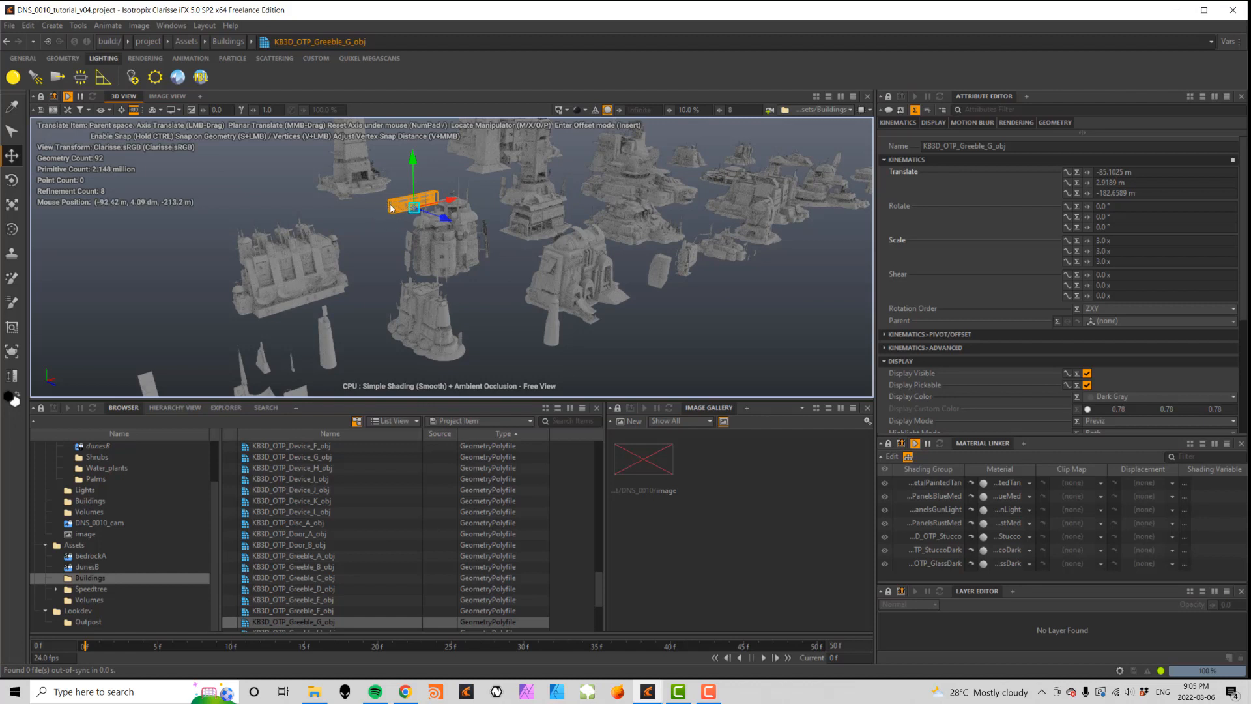
click(292, 365)
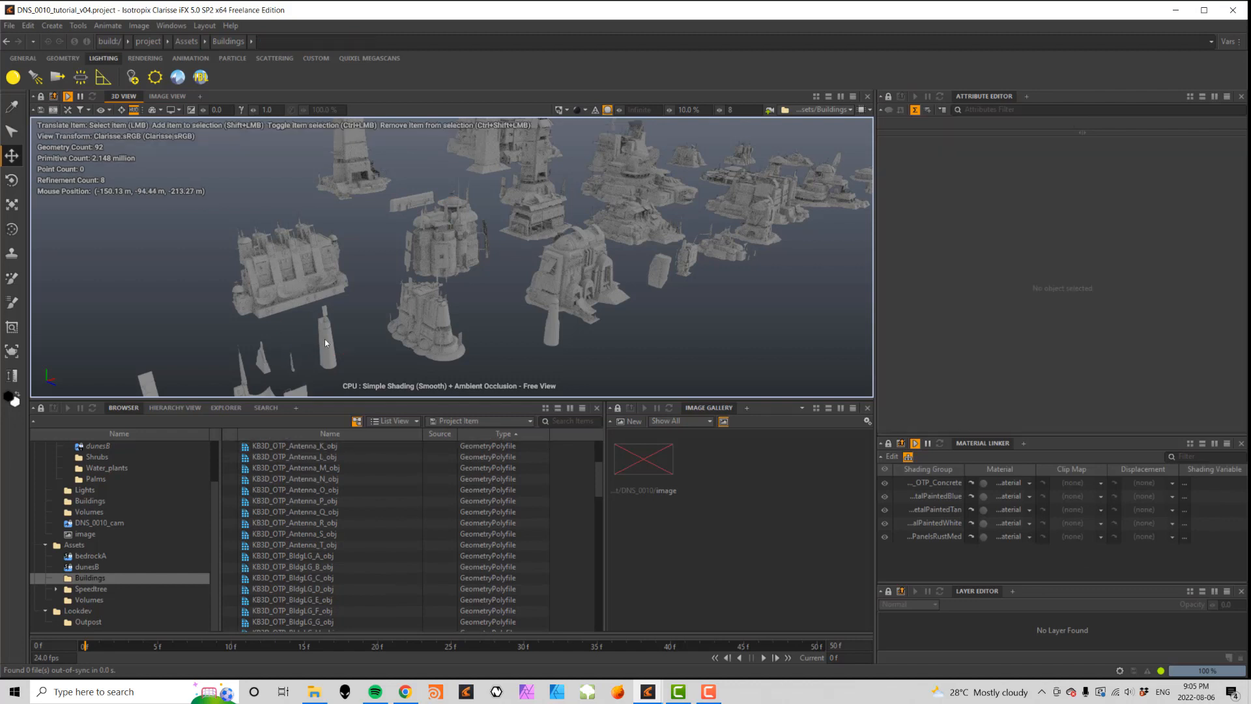
click(324, 343)
click(263, 363)
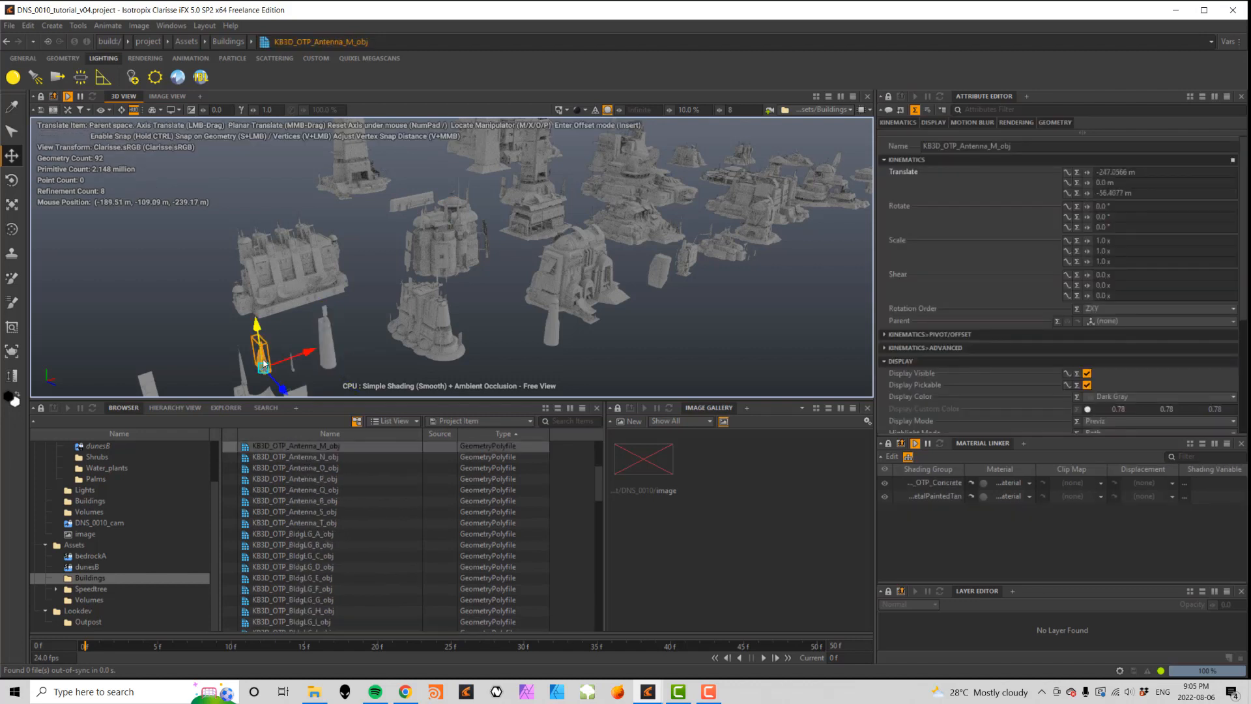
- Create a new context inside the Assets Buildings context and rename it Combiners
right_click(95, 579)
mouse_move(215, 373)
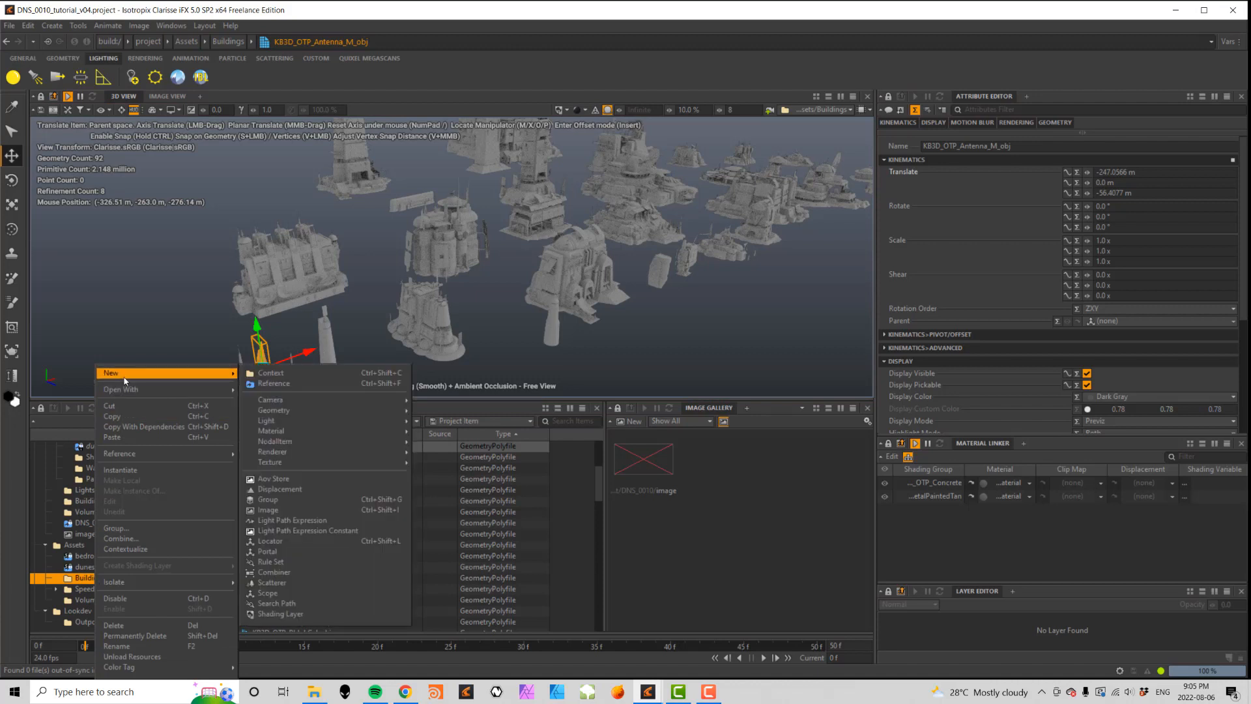
click(274, 374)
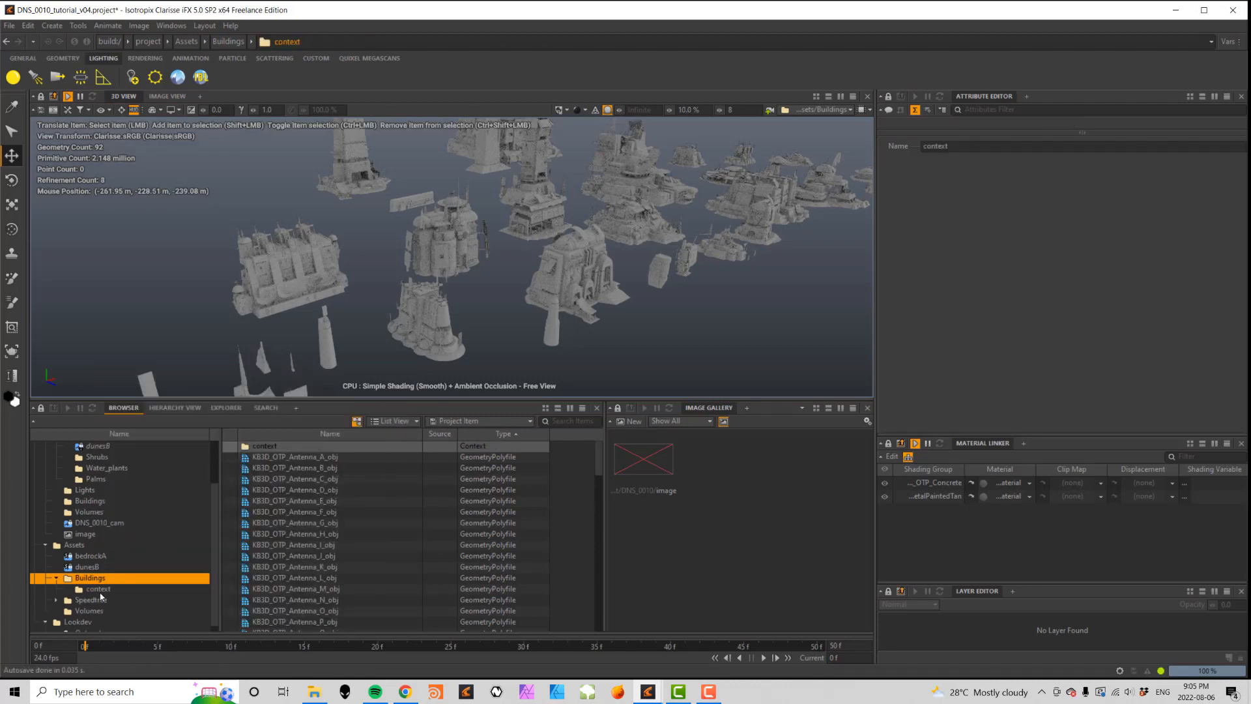
click(98, 589)
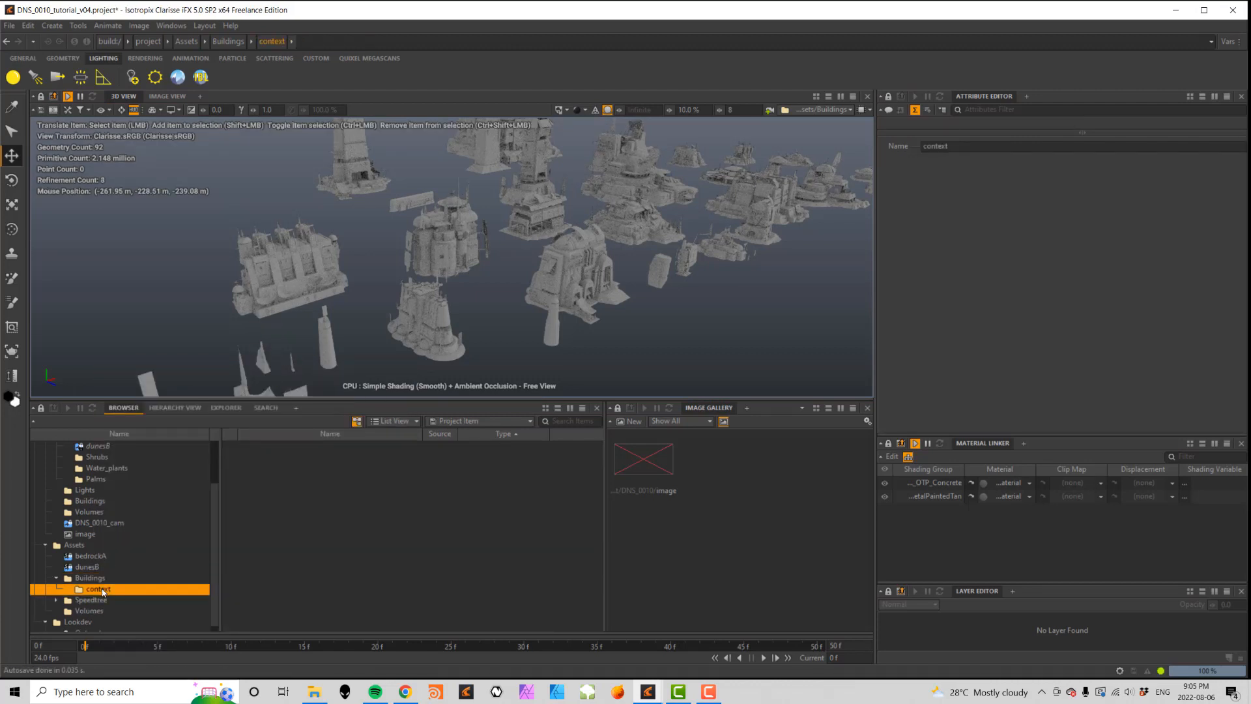
double_click(98, 589)
text(Combiners)
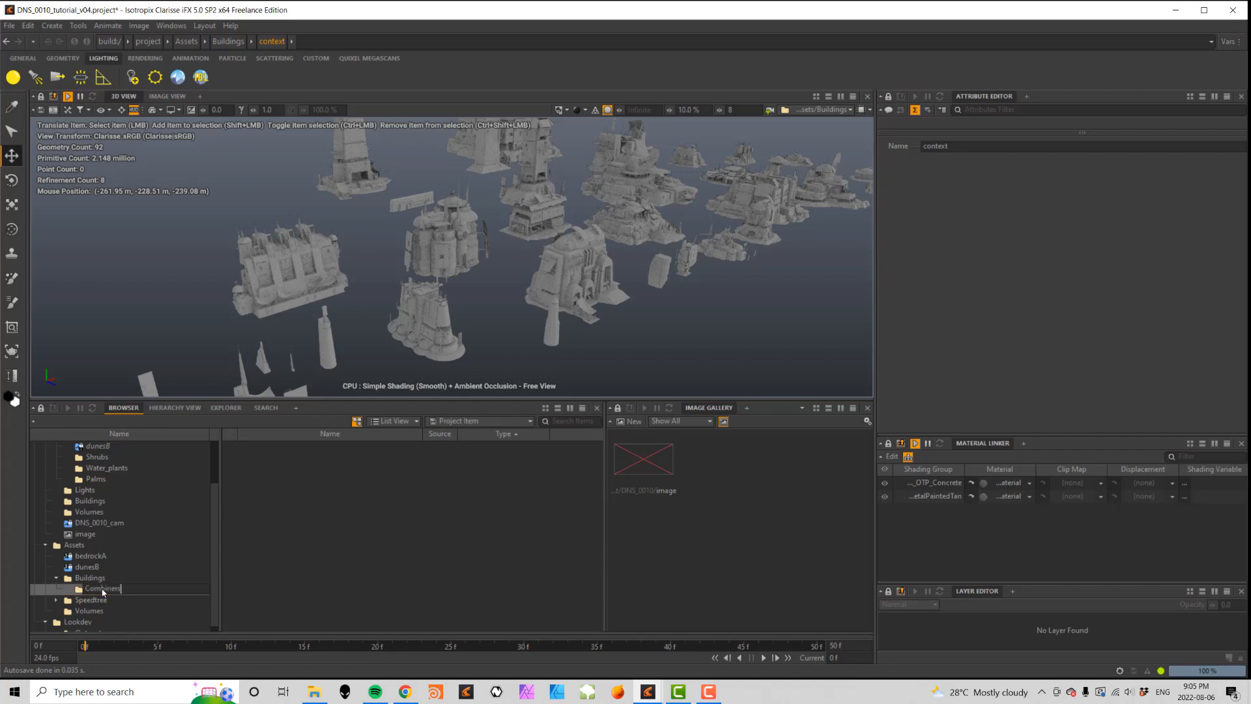
key(Return)
- Create instances of Greeble_G, Antenna_K, CoverPanel_A, Roof_A and BldgSM_J in the Combiners context and open that context
click(95, 579)
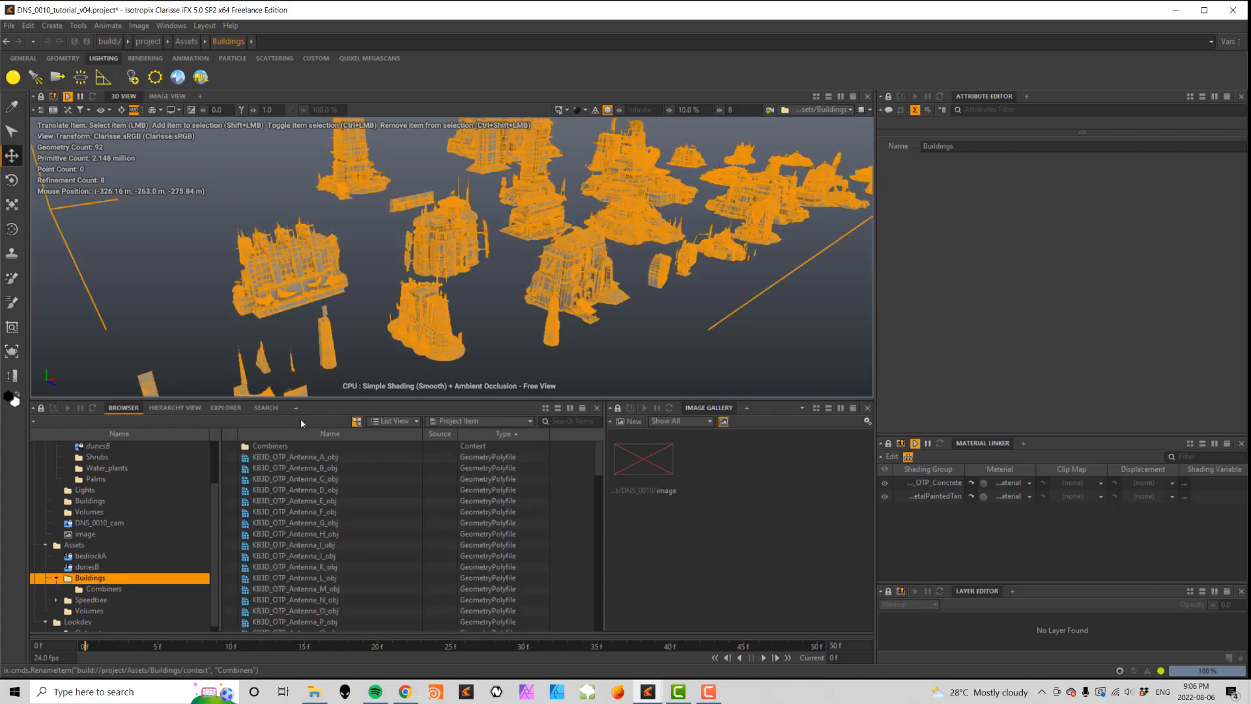
click(400, 205)
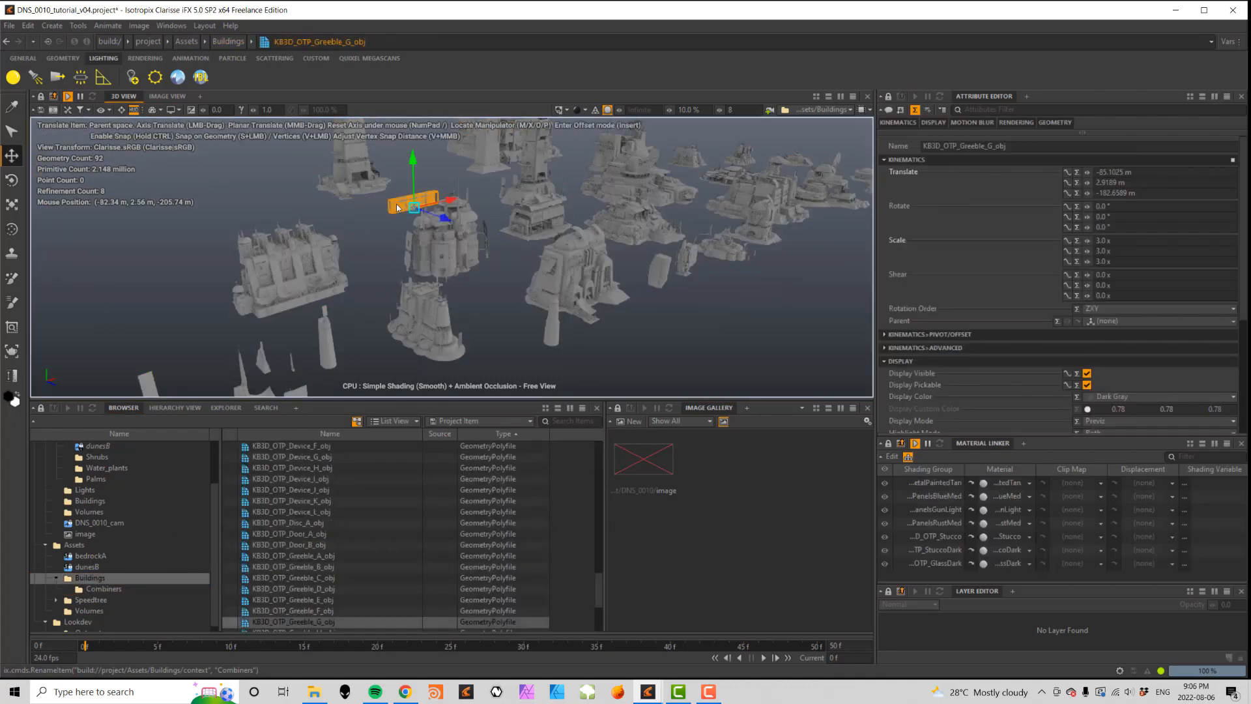
shift+click(293, 368)
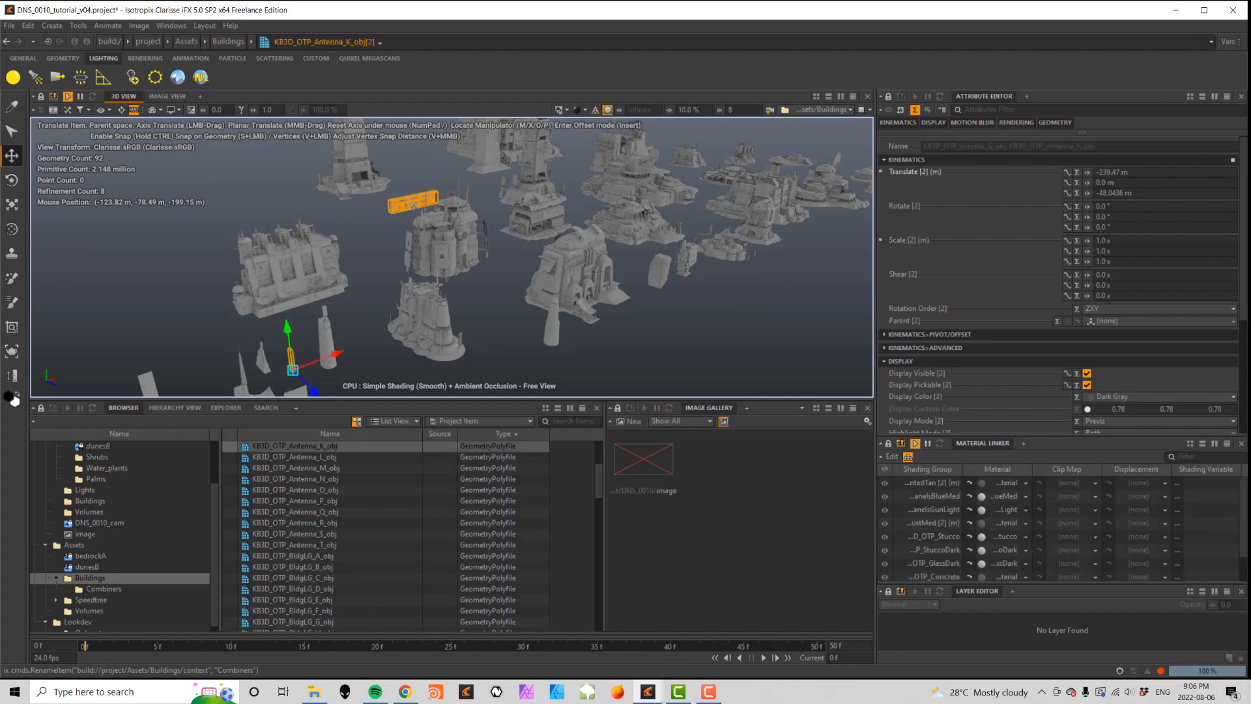
alt+middle_drag(296, 371, 309, 319)
shift+click(313, 341)
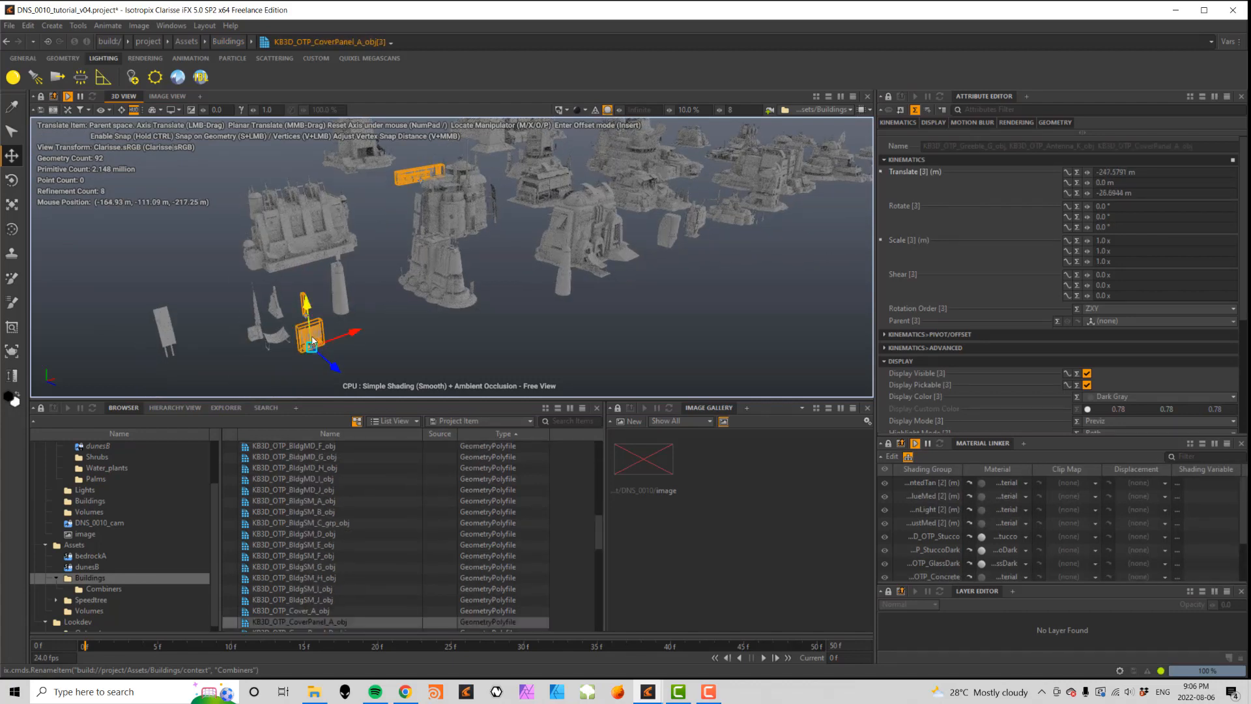
shift+click(280, 342)
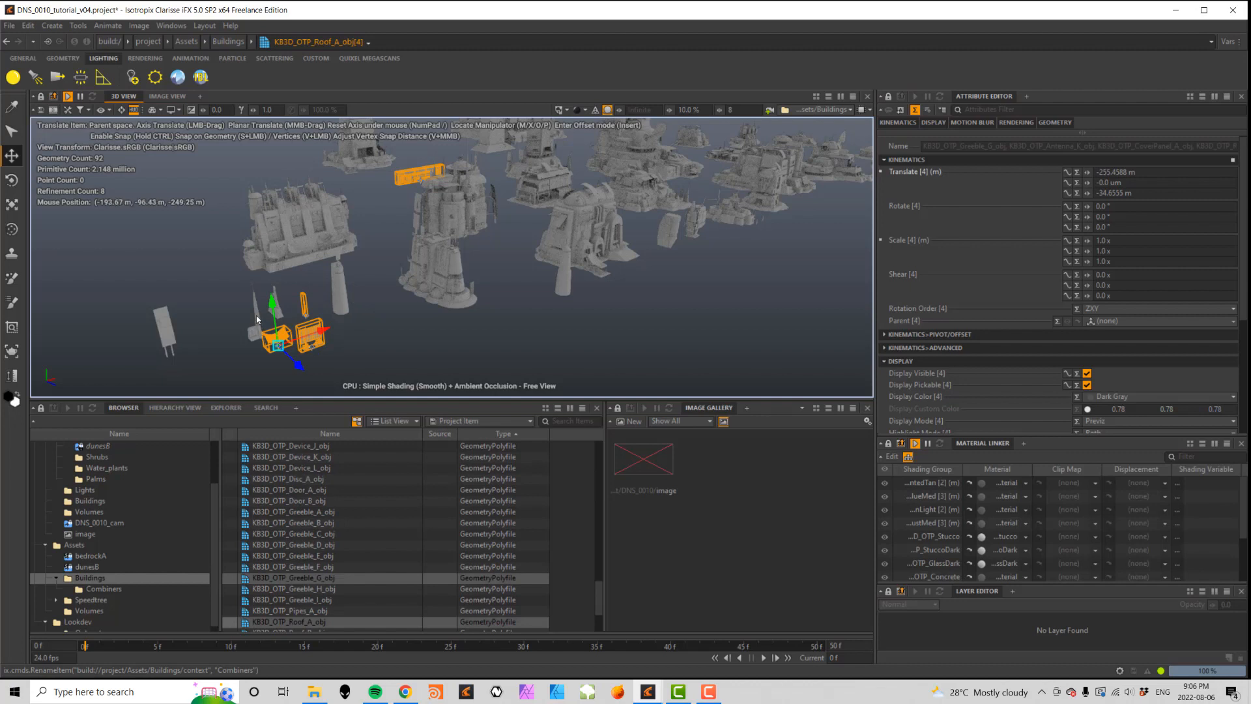
shift+click(258, 320)
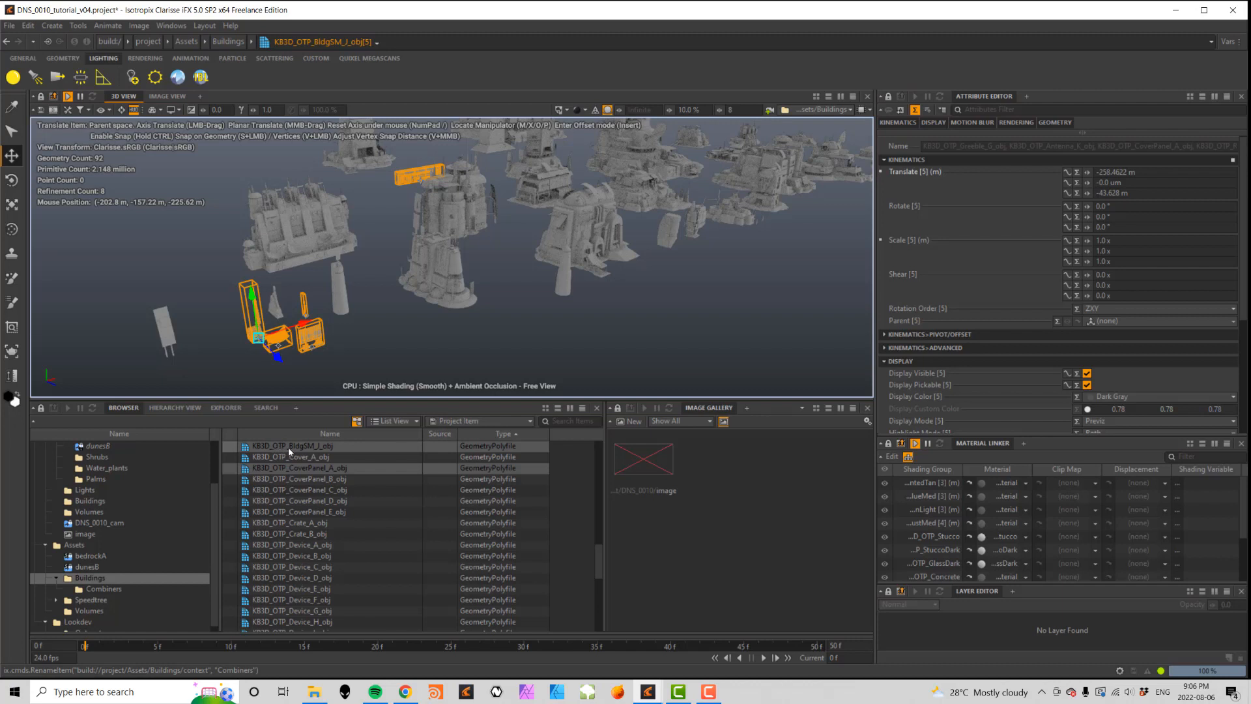
drag(293, 447, 107, 590)
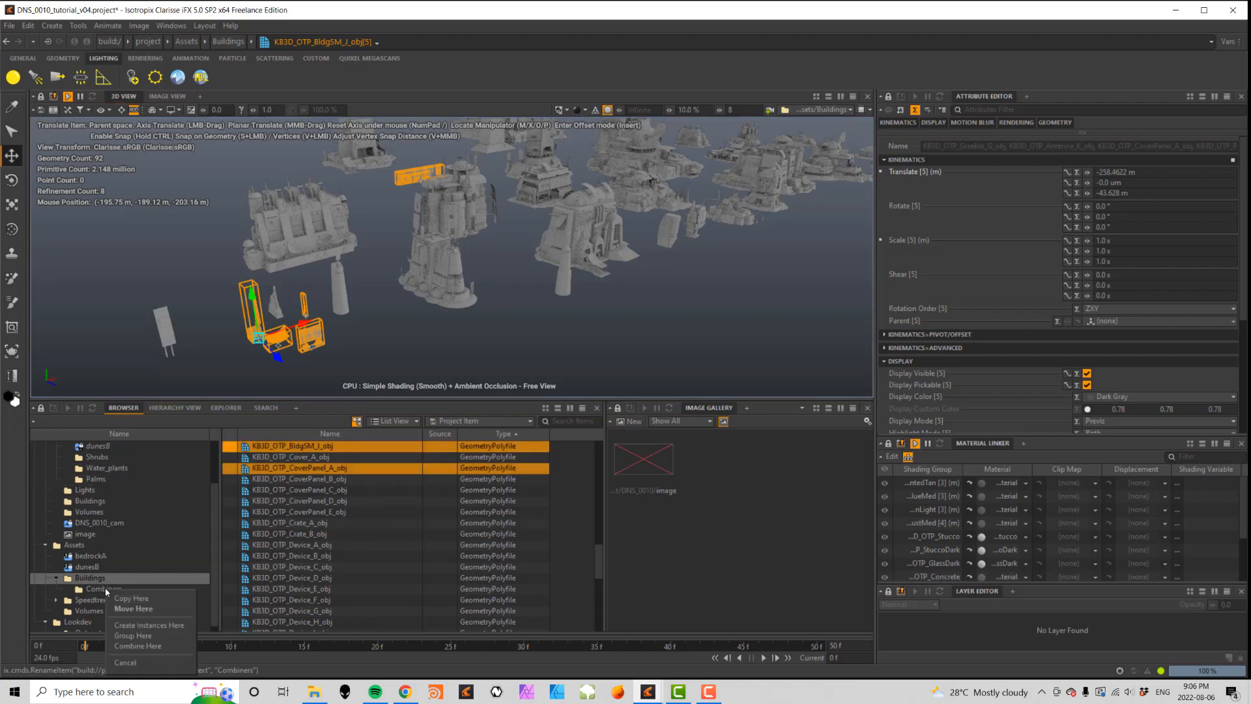
click(139, 625)
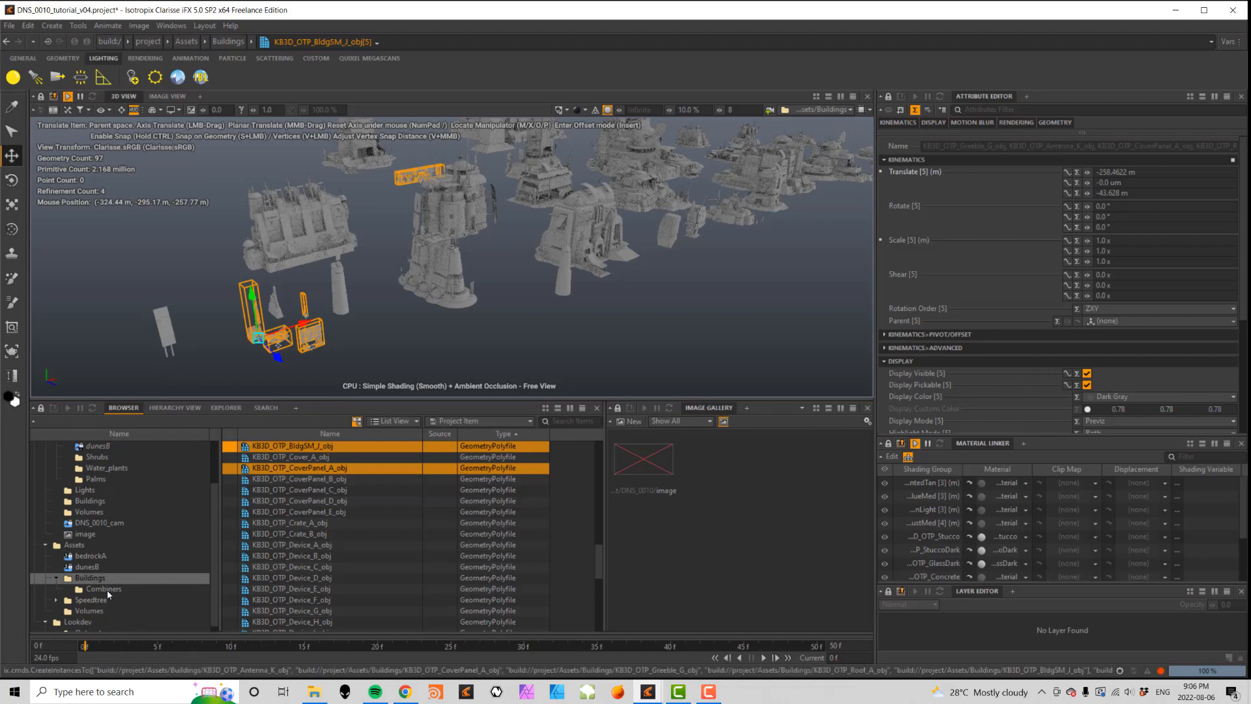
click(106, 589)
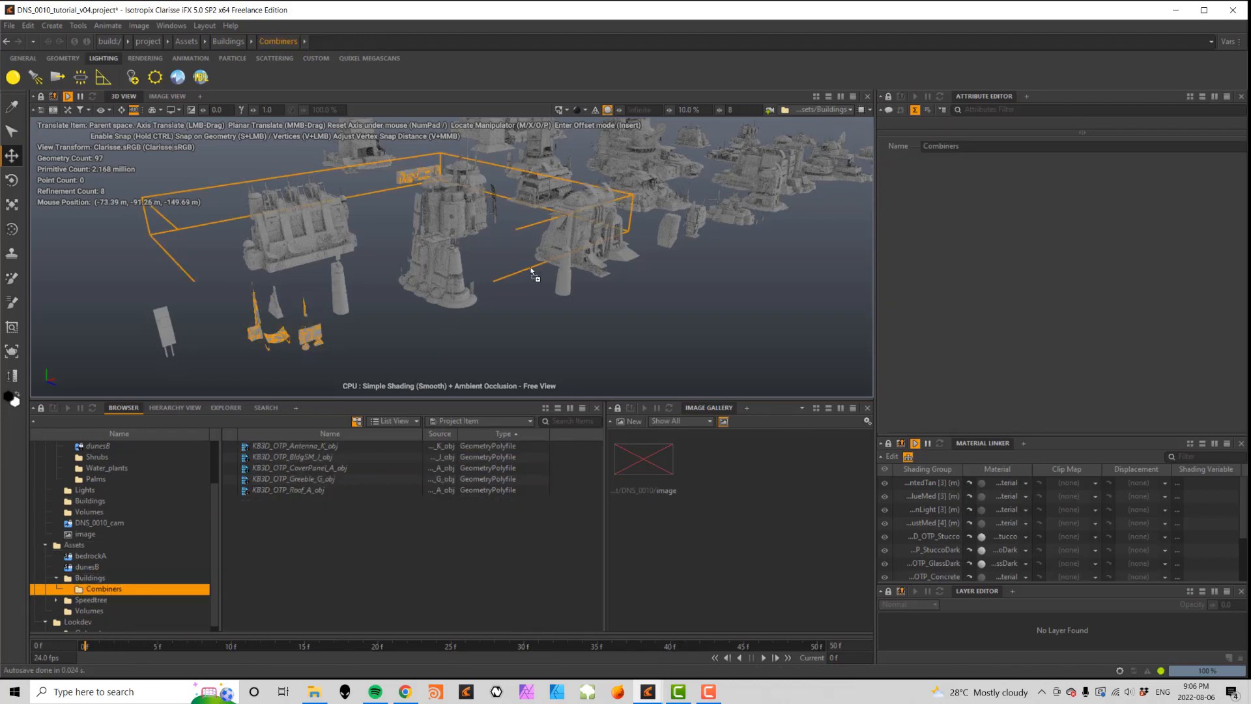
- Show the Combiners context in the 3D view and move Antenna_K, BldgSM_J, CoverPanel_A and Roof_A together beside the Greeble_G wall
click(819, 108)
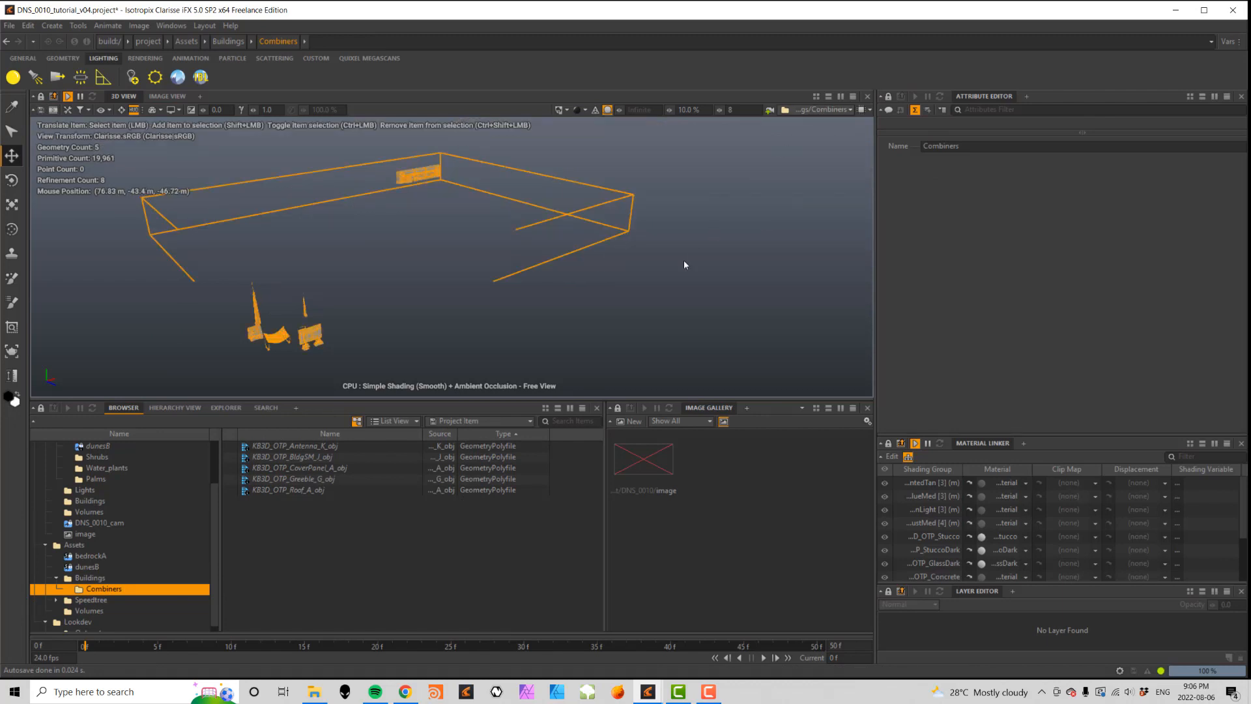
click(654, 279)
drag(200, 251, 357, 364)
drag(312, 328, 433, 179)
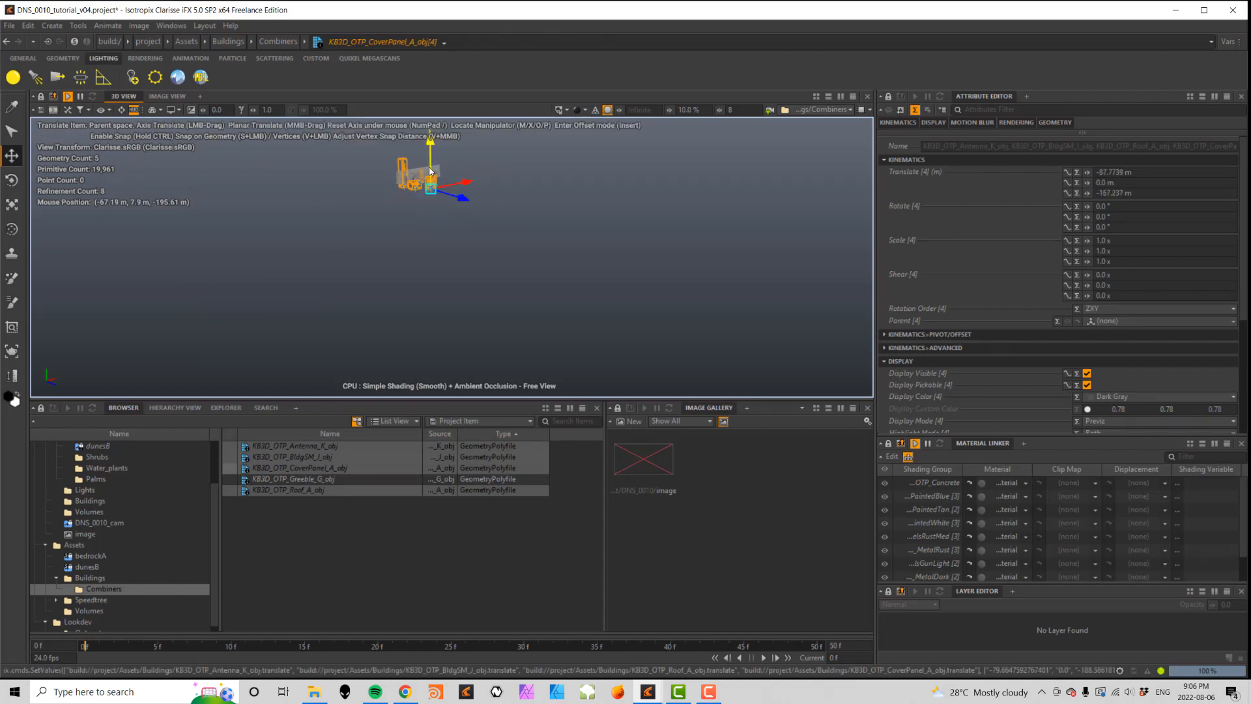
key(f)
alt+drag(588, 282, 627, 293)
click(632, 248)
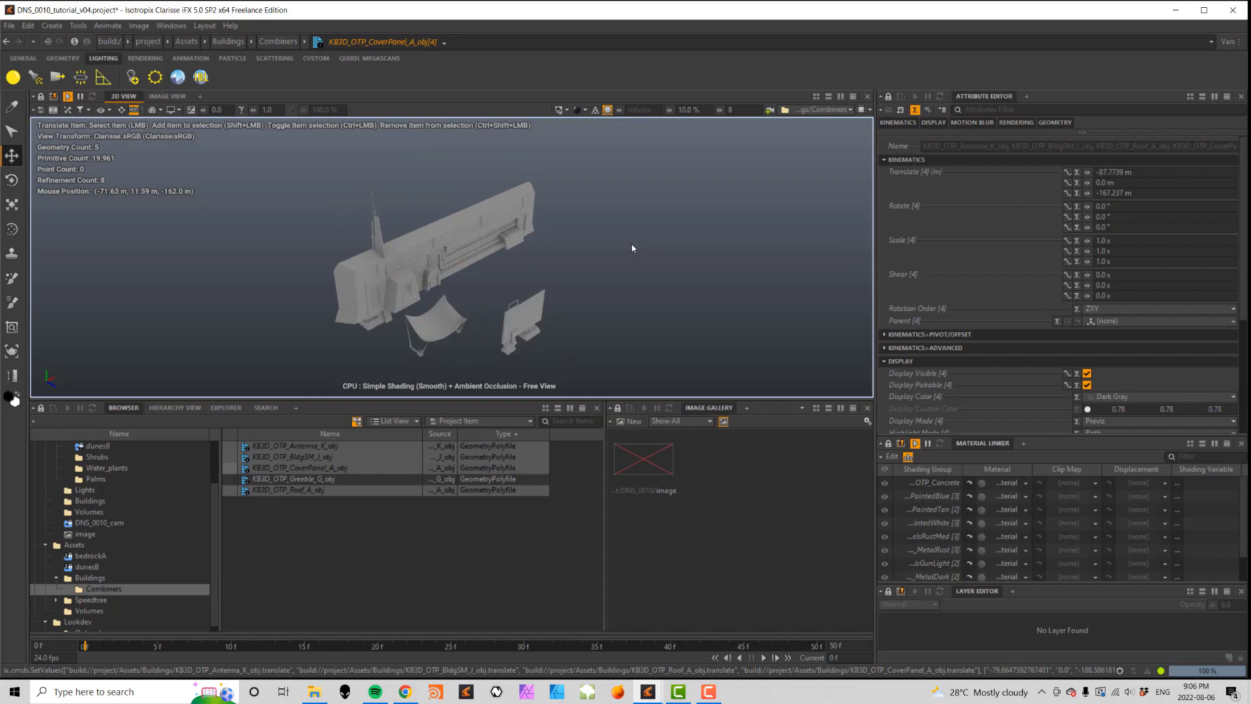
- Move CoverPanel_A against the front of the Greeble_G wall, to about X -73.3 m and Z -180.3 m
click(526, 314)
middle_drag(522, 317, 521, 245)
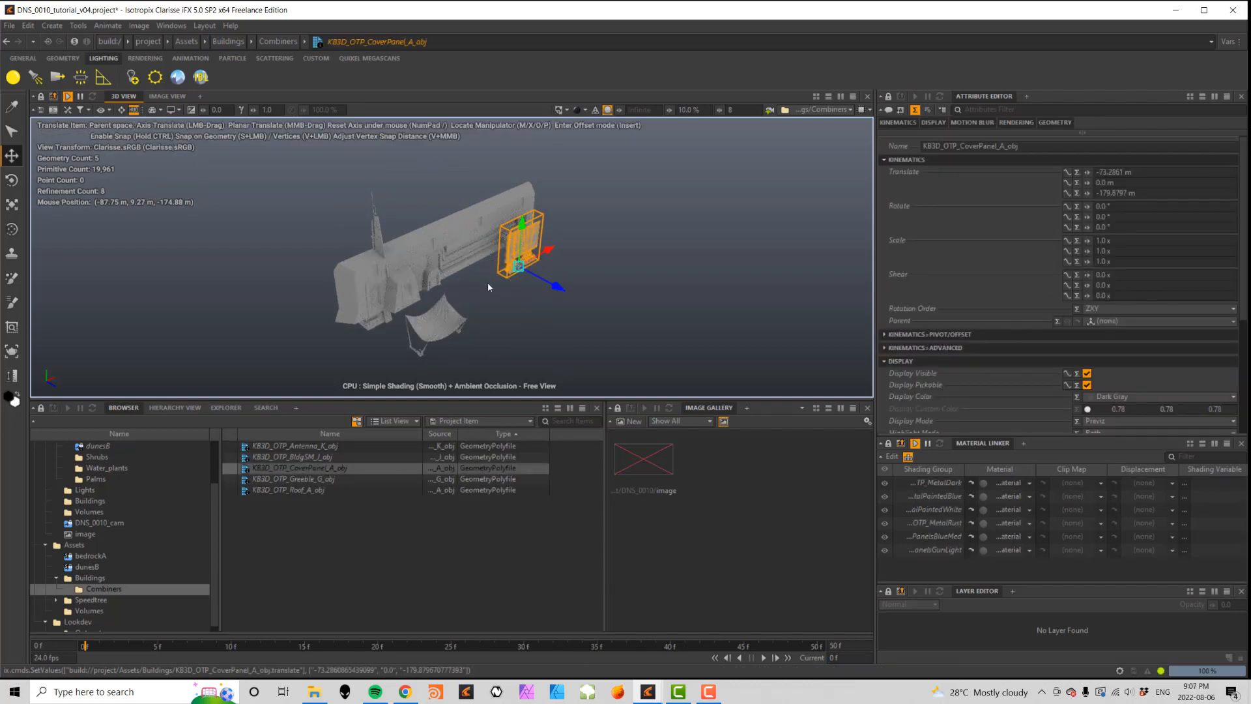
alt+drag(578, 272, 491, 236)
alt+drag(545, 291, 485, 276)
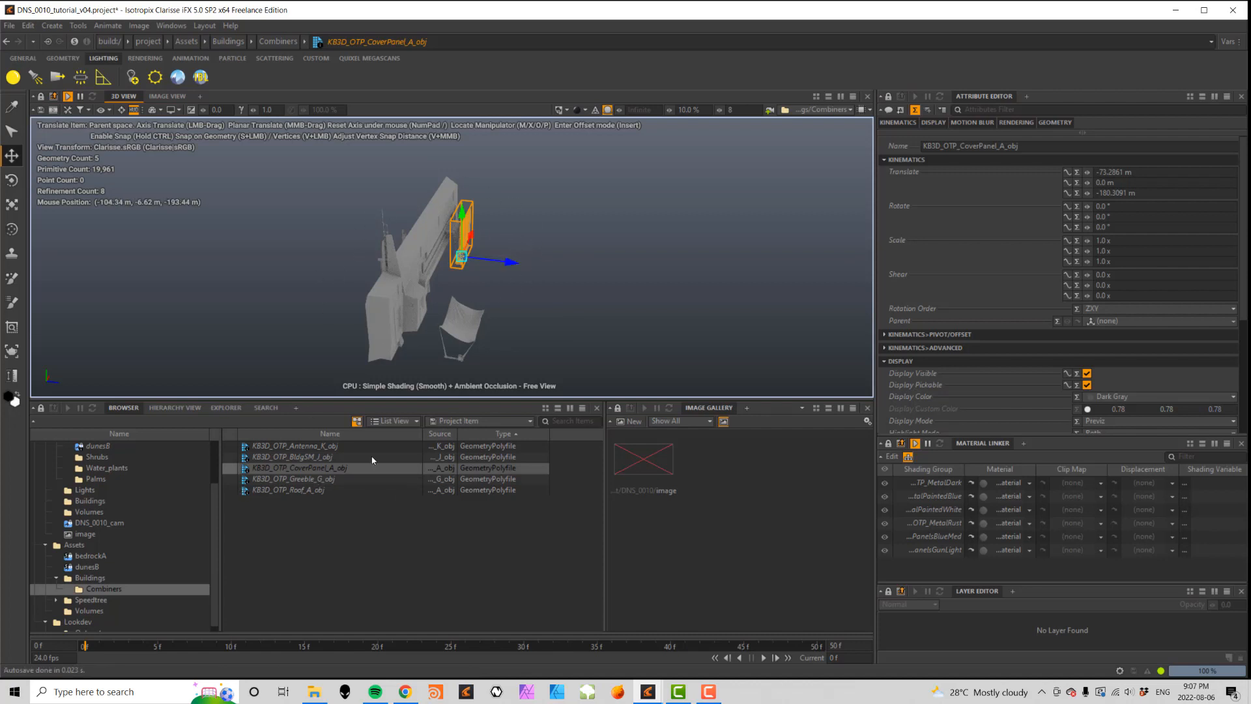
- Localize the Translate, Rotate and Scale attributes of all five instanced pieces in Combiners
drag(547, 148, 331, 371)
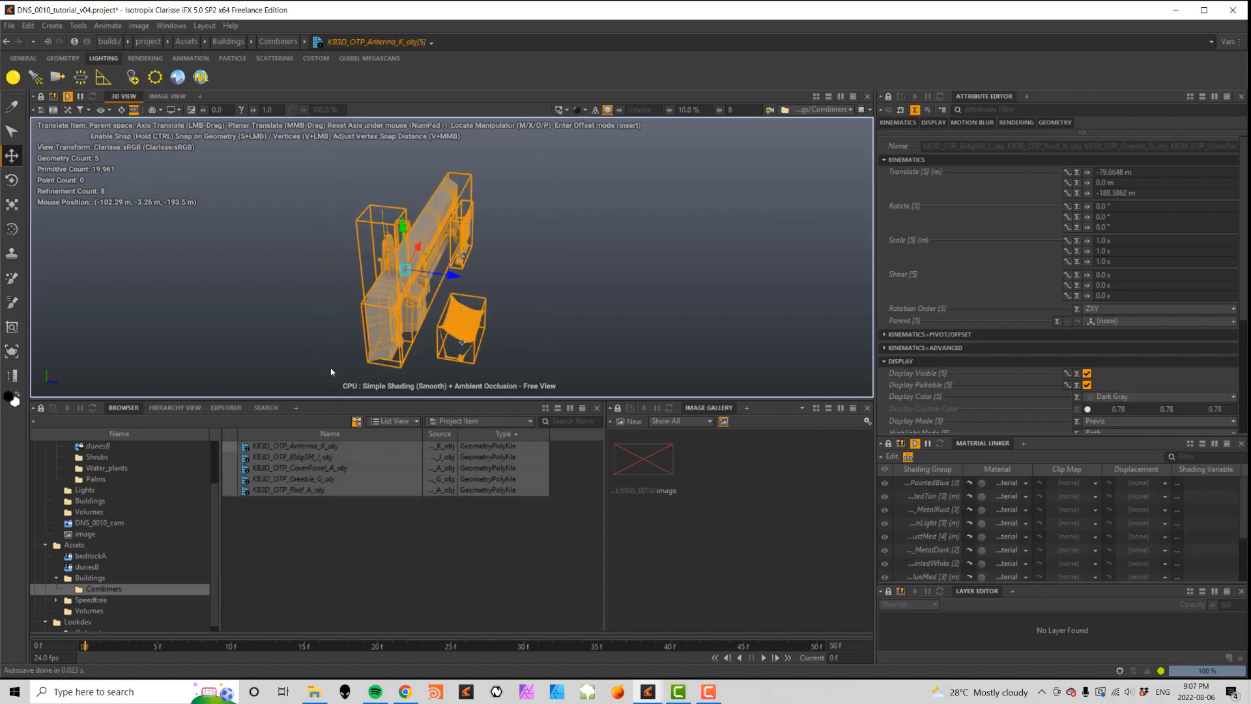
right_click(910, 172)
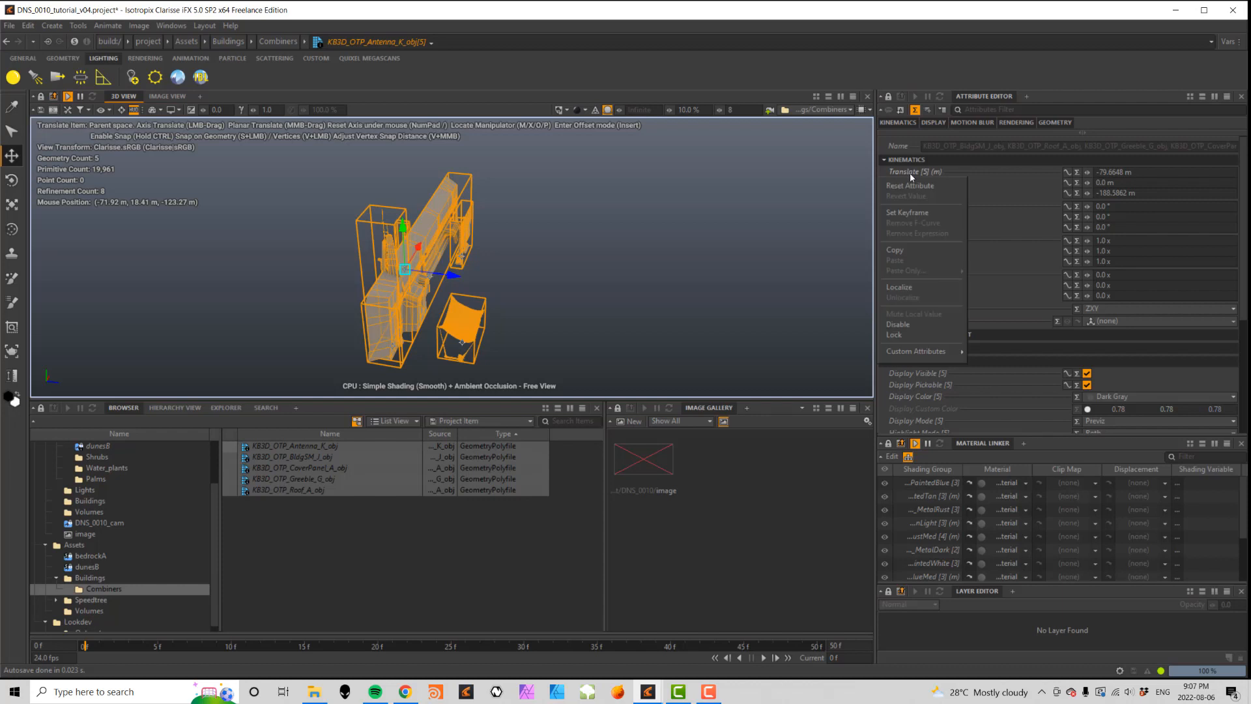
click(911, 289)
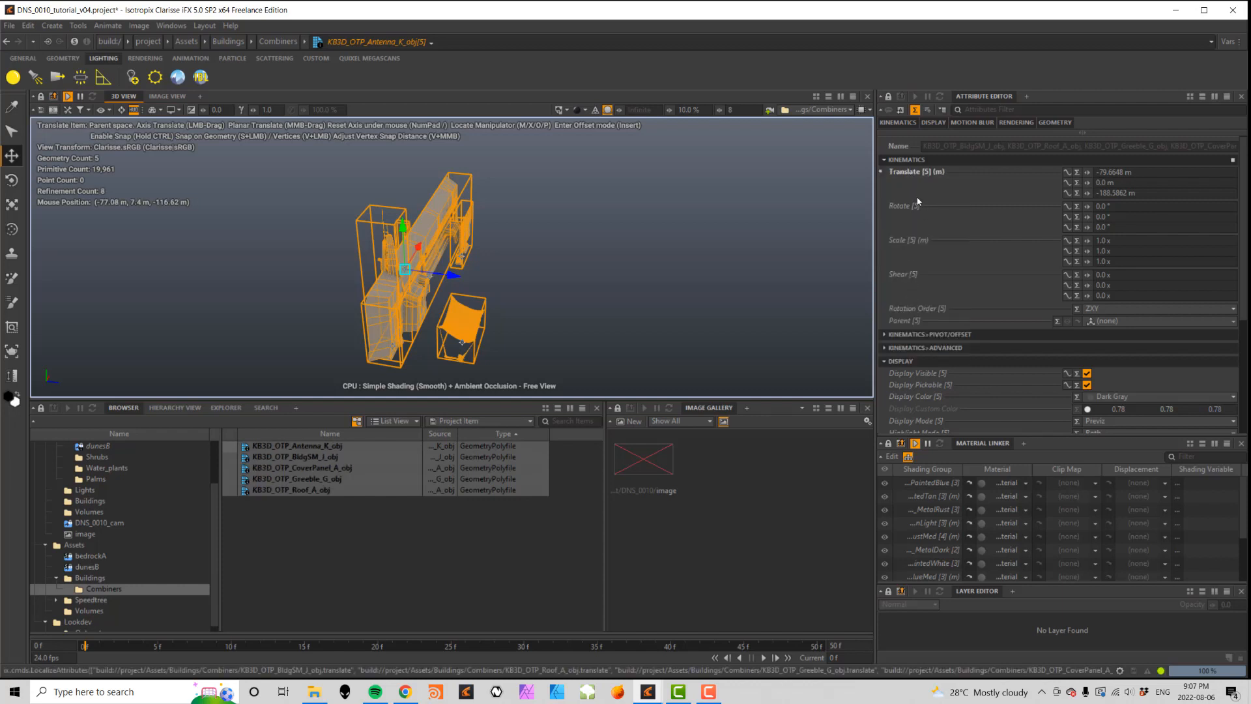
right_click(902, 207)
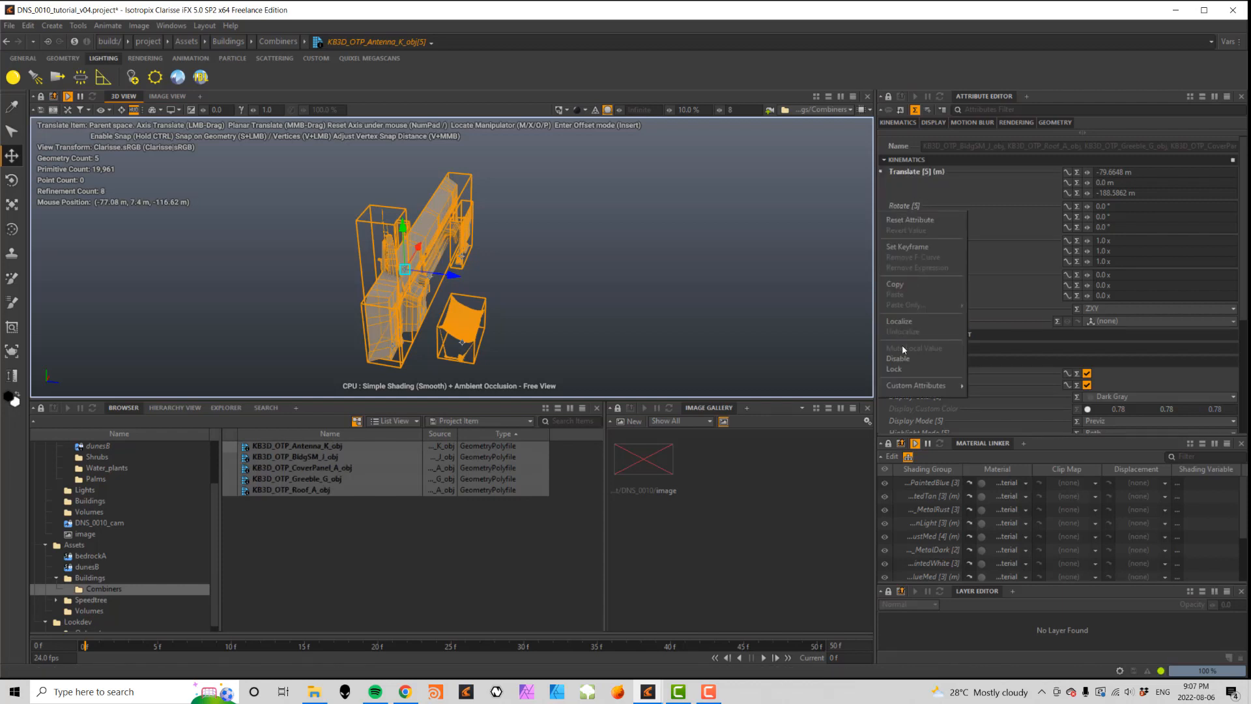
click(902, 327)
right_click(905, 240)
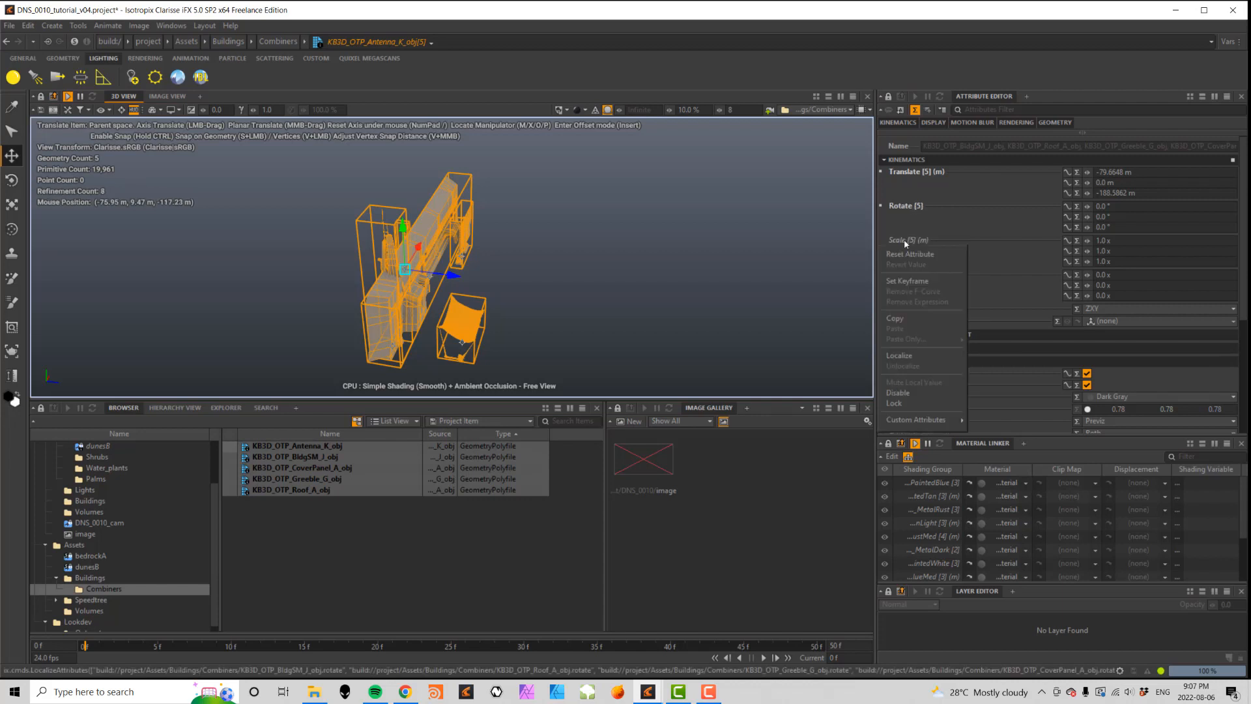
click(908, 356)
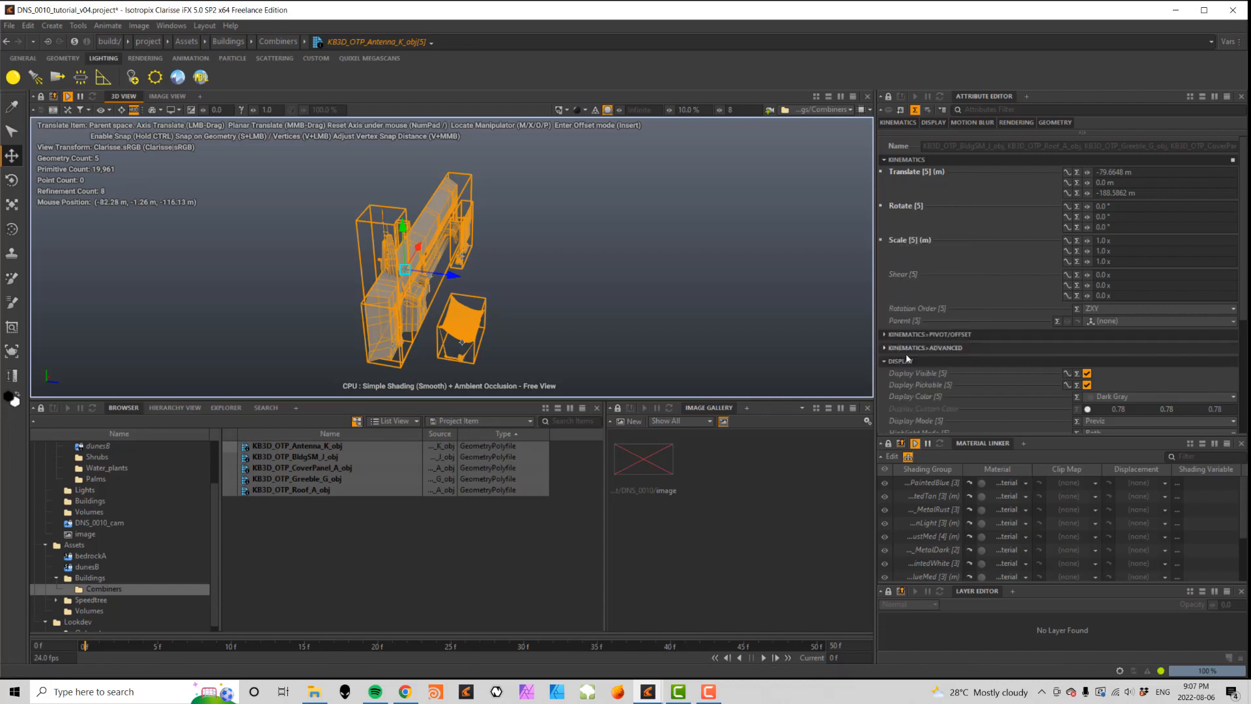
- Move Antenna_K to the front side of the Greeble_G wall, to about Z -178.1 m
click(538, 262)
alt+drag(538, 262, 578, 298)
click(382, 271)
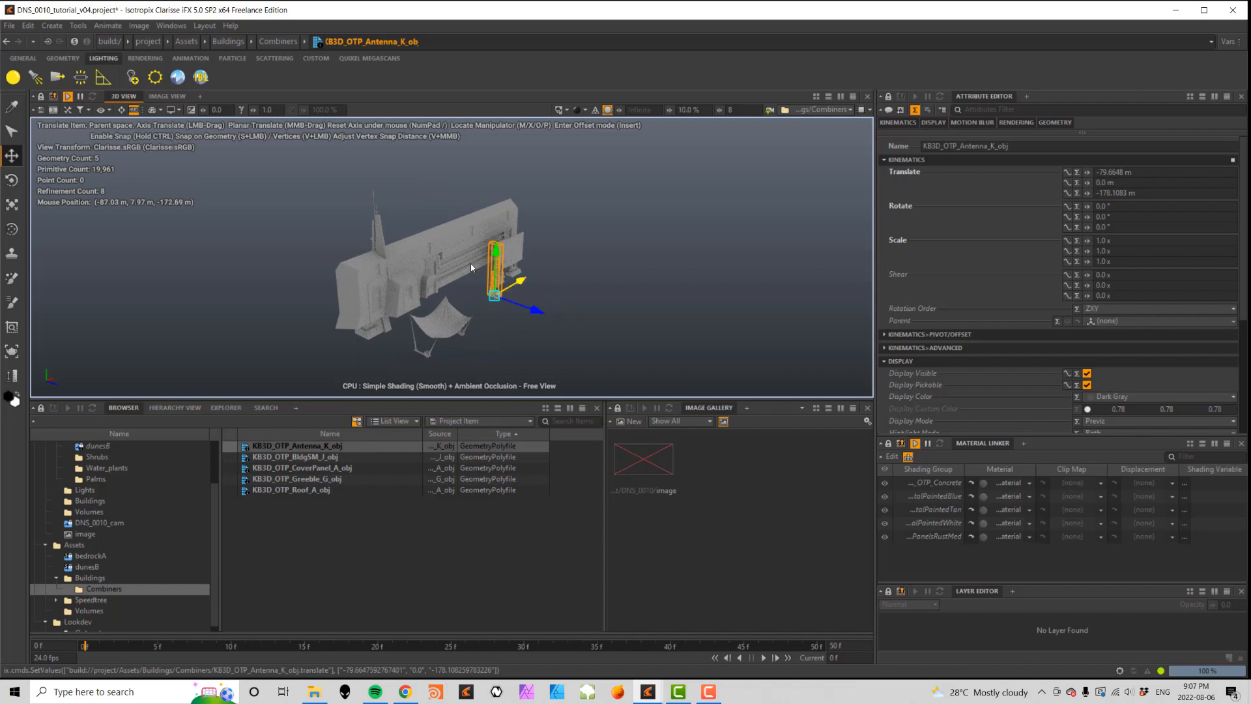
- Set the Y translation of all five pieces to 2.9 m, using the Greeble_G wall's height as reference
click(450, 228)
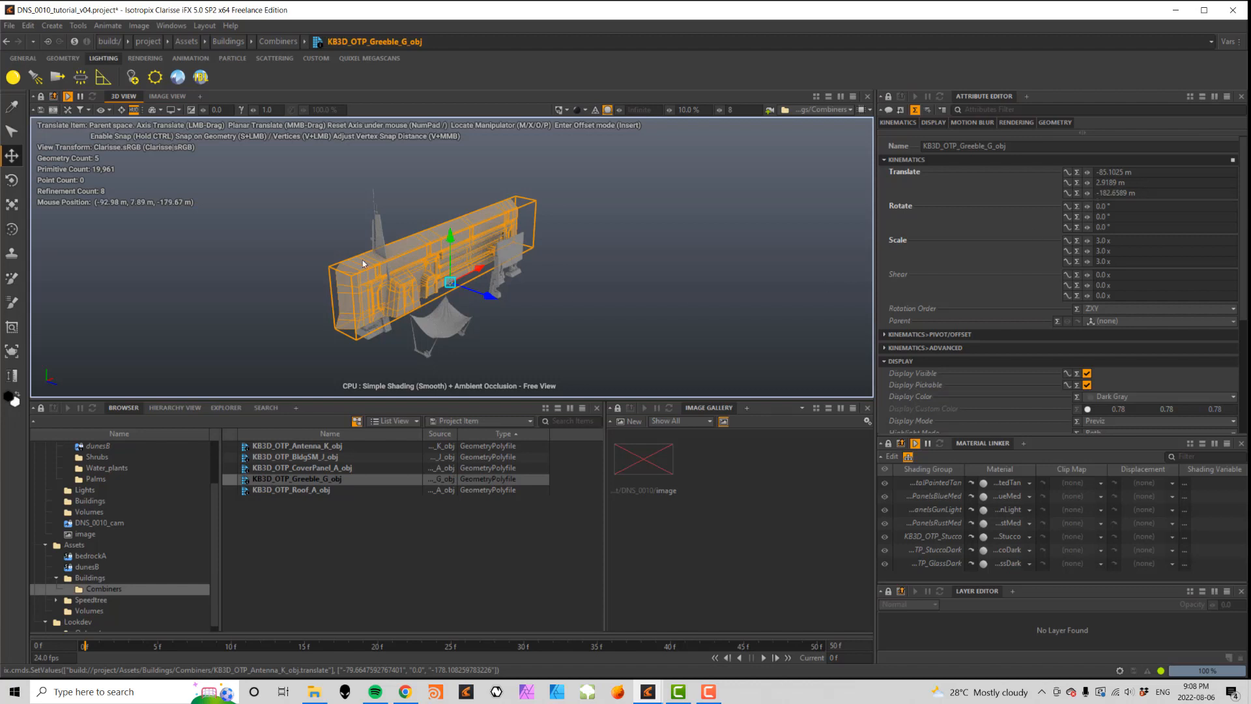
drag(293, 170, 605, 365)
key(ctrl+z)
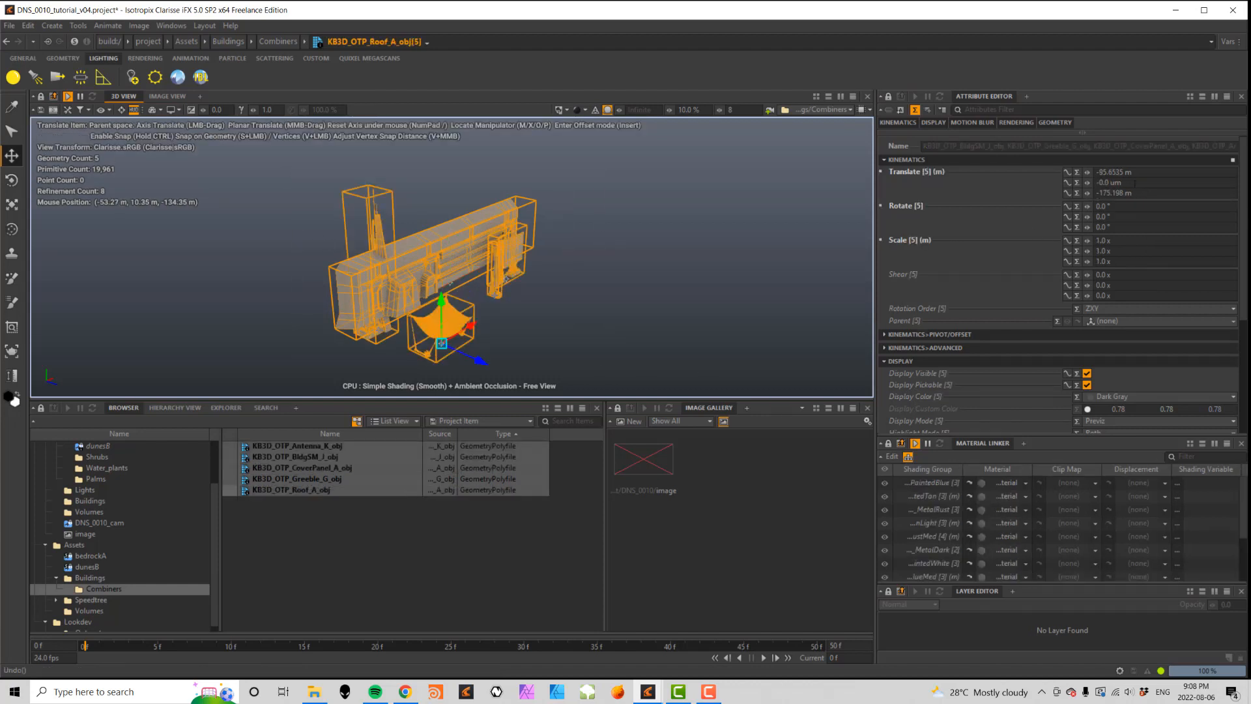
click(1134, 183)
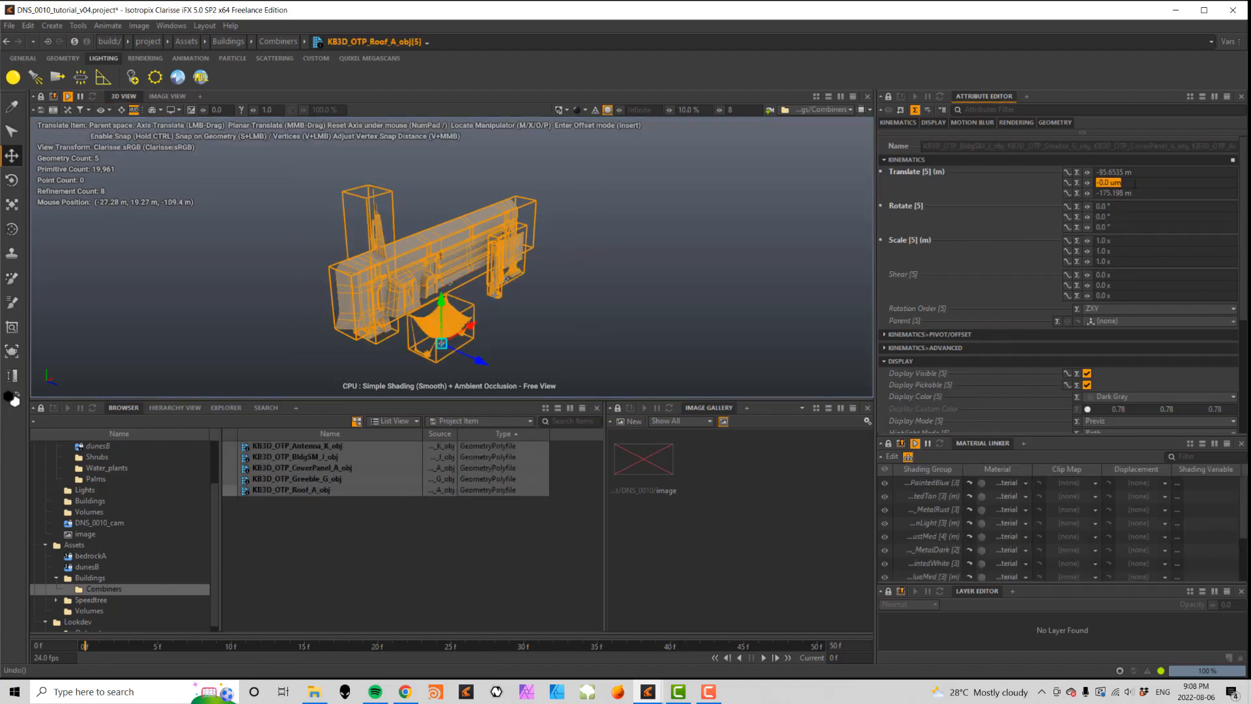
text(2.9)
key(Tab)
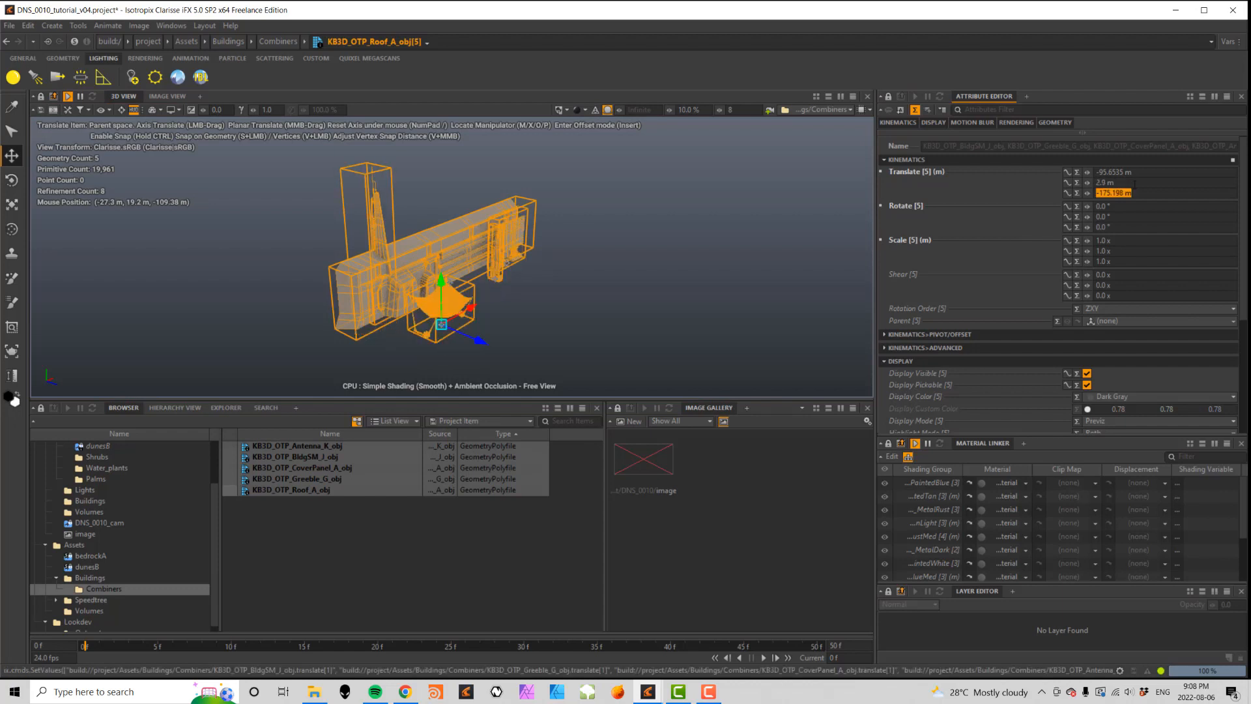
click(528, 272)
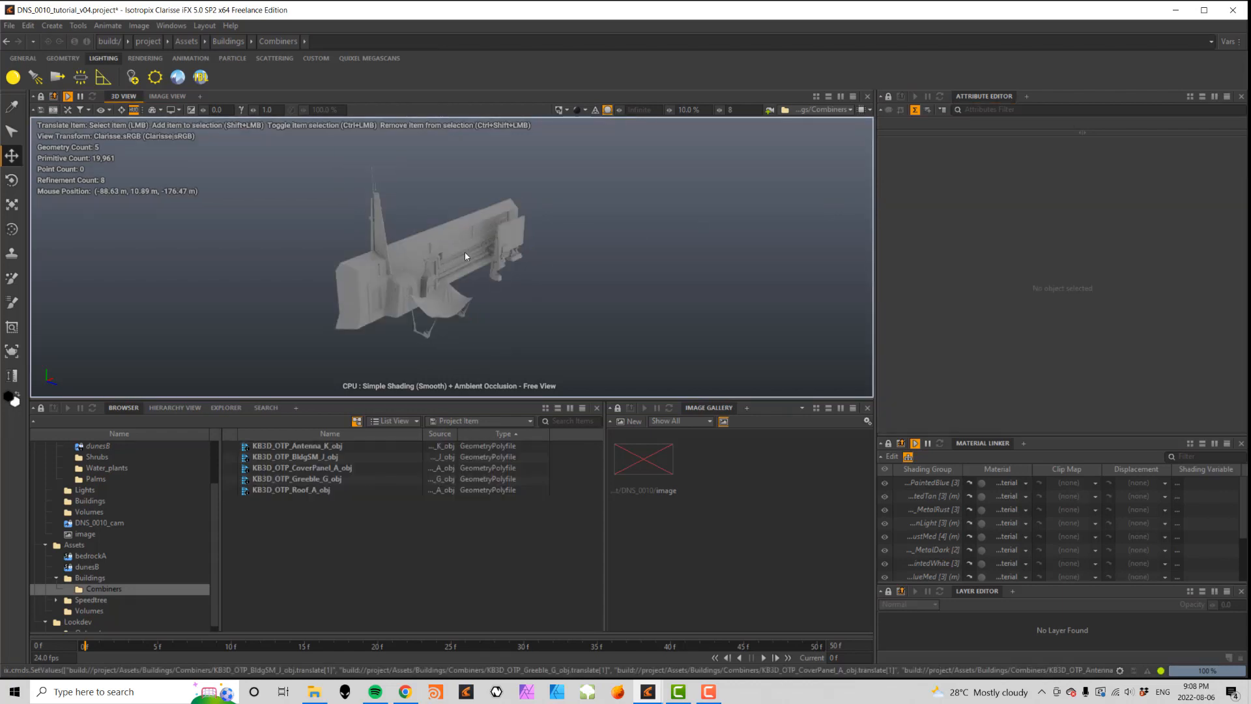
- Move BldgSM_J to the front of the Greeble_G wall's free end, to about X -103 m and Z -178.8 m
click(383, 242)
mouse_move(398, 323)
mouse_down()
mouse_move(378, 299)
mouse_move(381, 314)
mouse_up()
middle_drag(379, 310, 380, 308)
mouse_move(515, 299)
alt+mouse_down()
mouse_move(460, 302)
mouse_move(519, 280)
alt+mouse_up()
- Move Antenna_K to the wall end beside CoverPanel_A, about X -67.7 m and Z -179.4 m, and scale it uniformly to 1.93
click(517, 276)
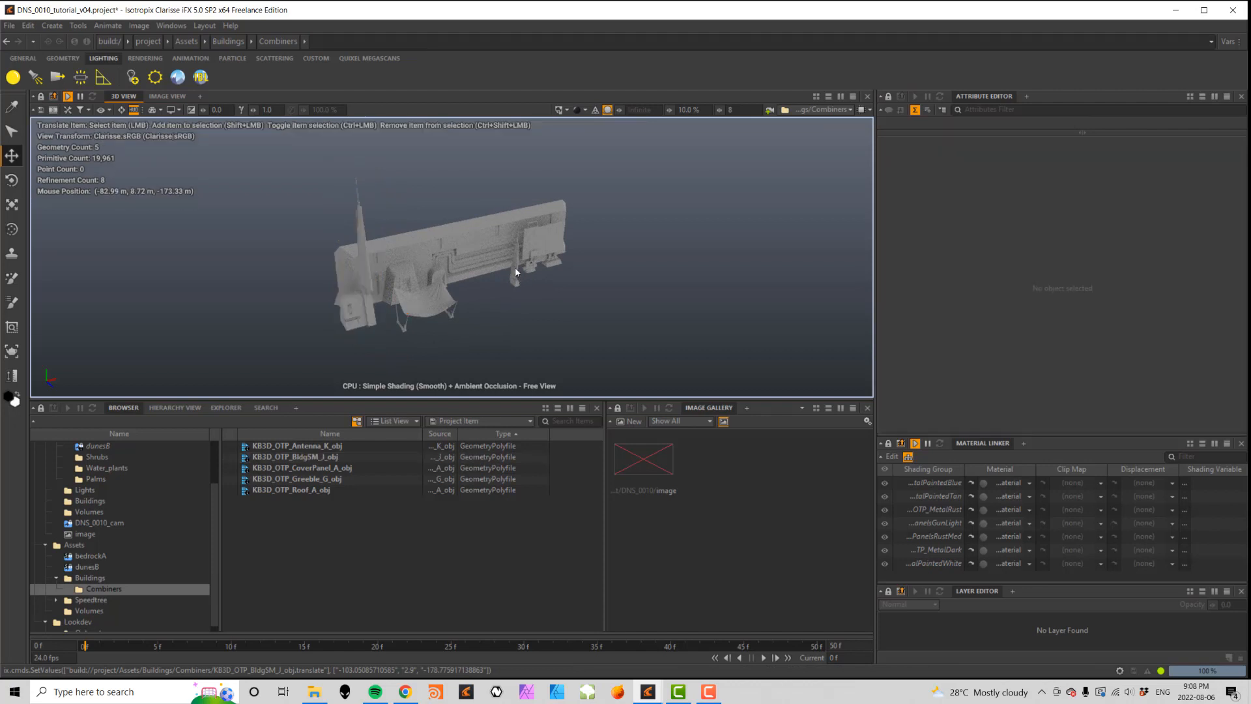
drag(532, 281, 566, 252)
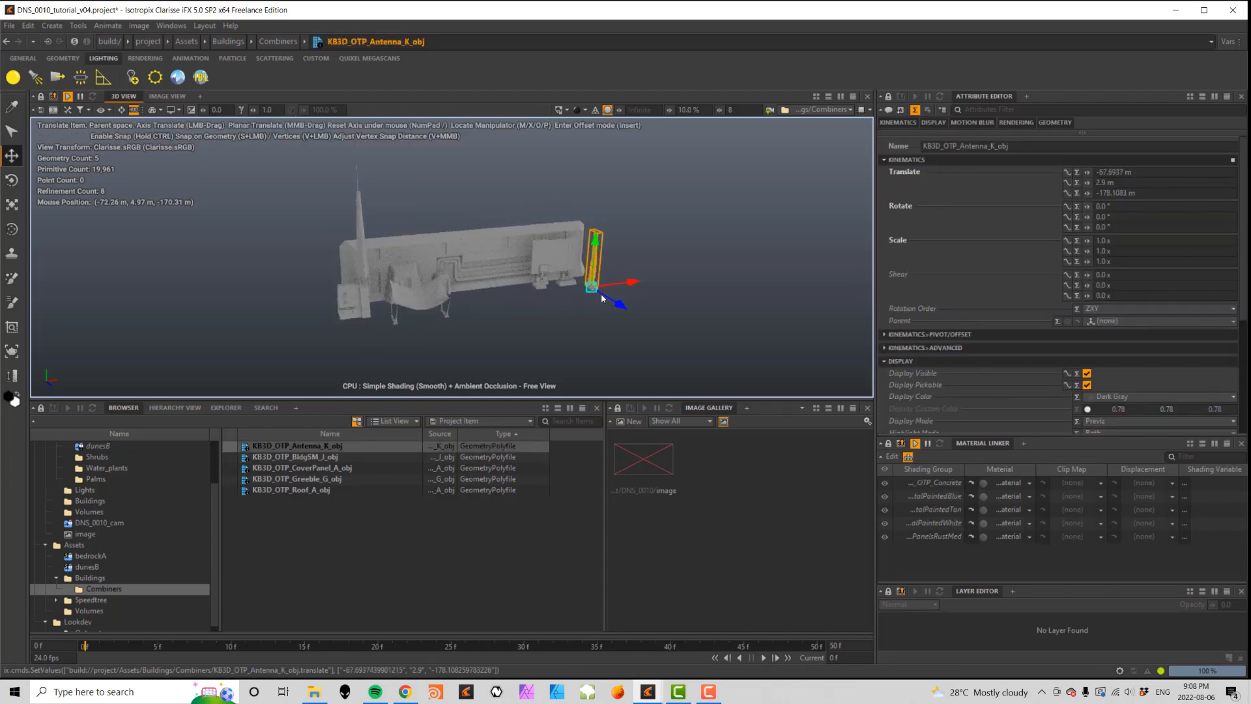
drag(610, 297, 609, 289)
ctrl+drag(1088, 252, 1148, 255)
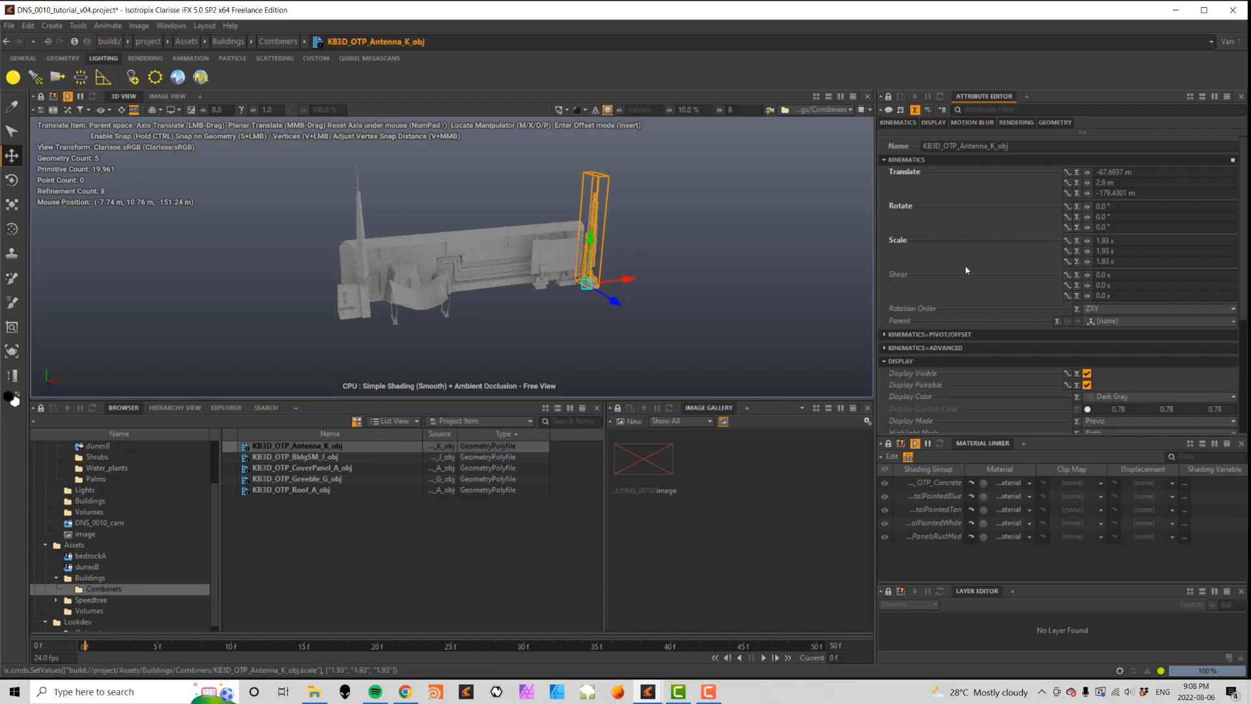
- Move Roof_A along the wall's front next to CoverPanel_A, to about X -81.8 m and Z -180.4 m
click(411, 304)
mouse_move(423, 304)
alt+mouse_down()
mouse_move(475, 314)
mouse_move(429, 291)
alt+mouse_up()
middle_drag(428, 291, 493, 253)
alt+drag(627, 297, 638, 288)
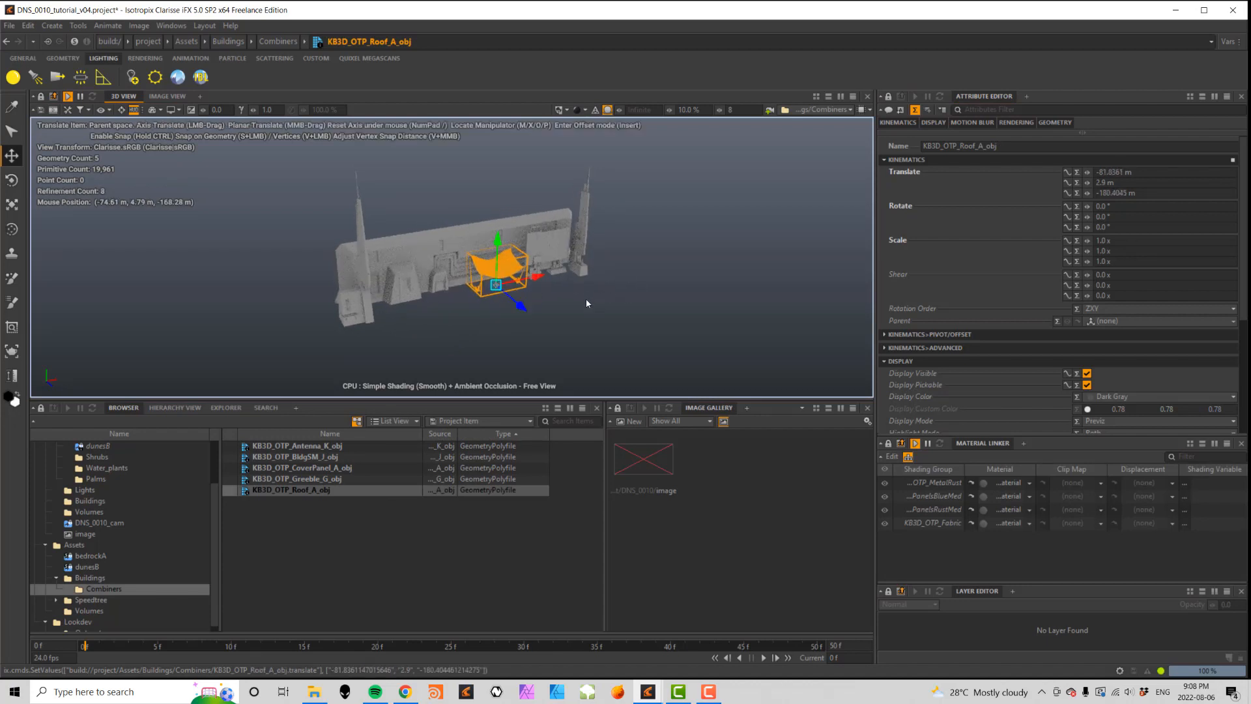
- Combine all five wall pieces into a single scene object combiner
drag(286, 161, 652, 335)
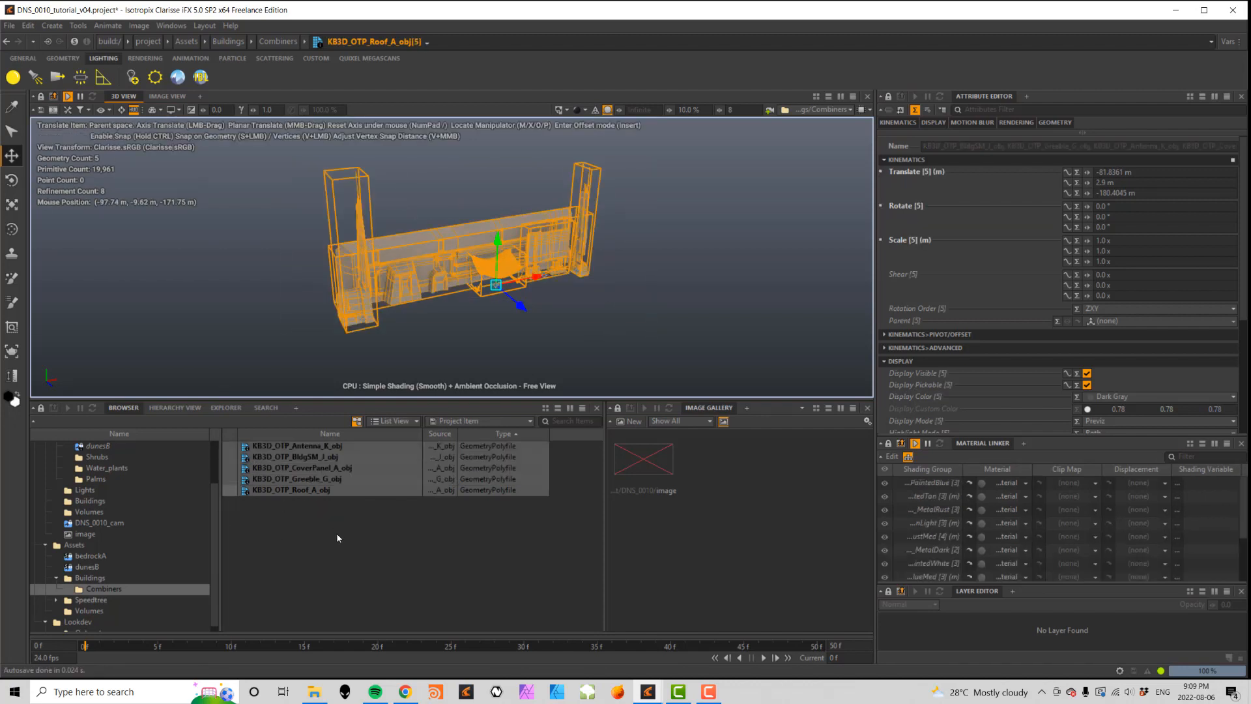
right_click(290, 469)
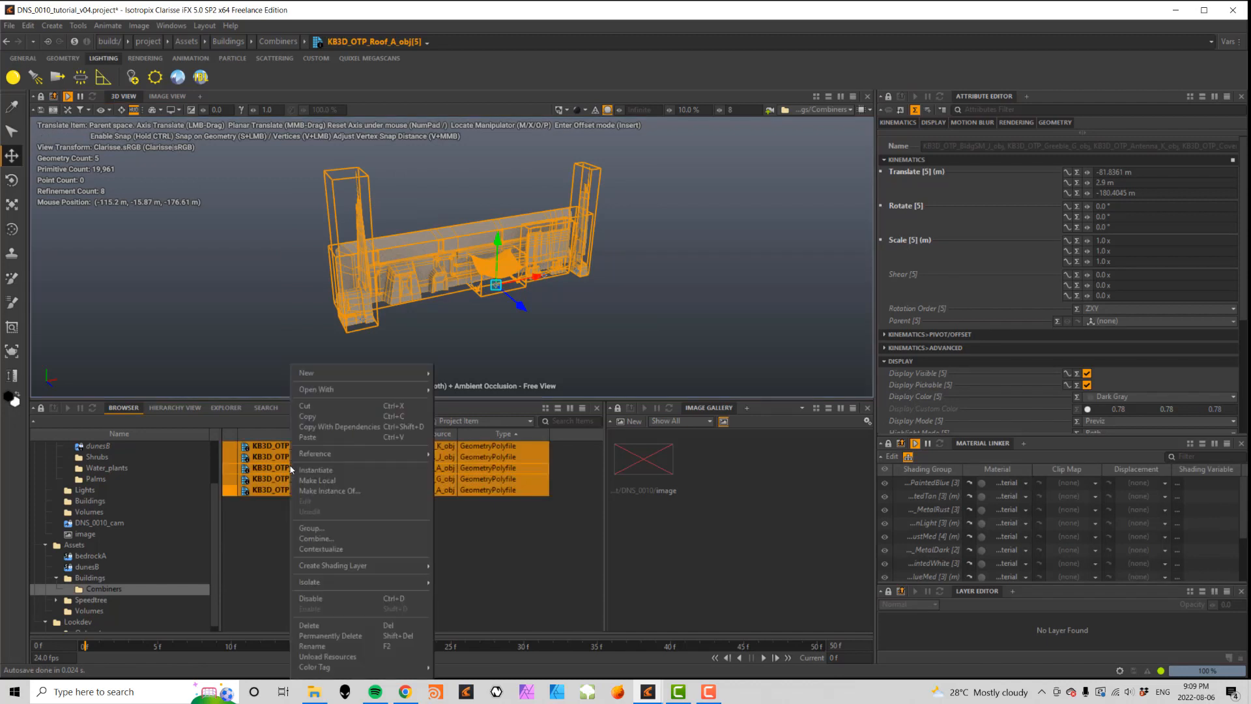
click(315, 539)
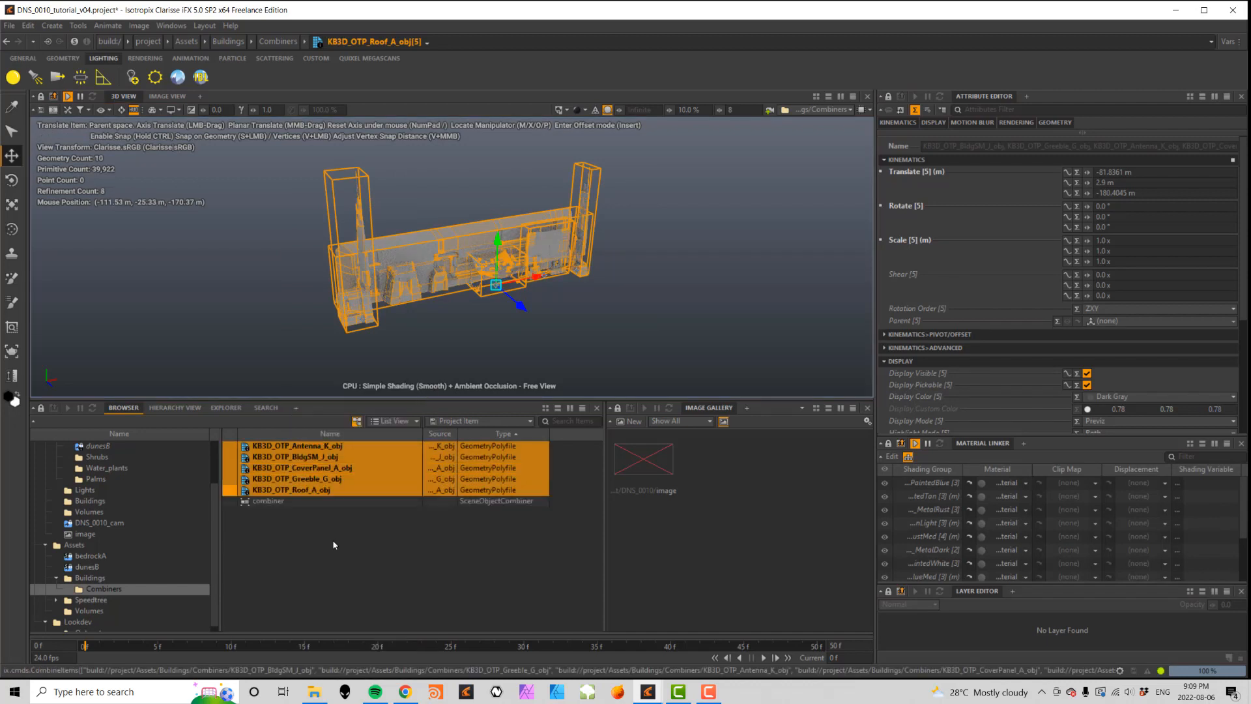
- Try moving the combiner aside from its source pieces, and undo the move
click(268, 503)
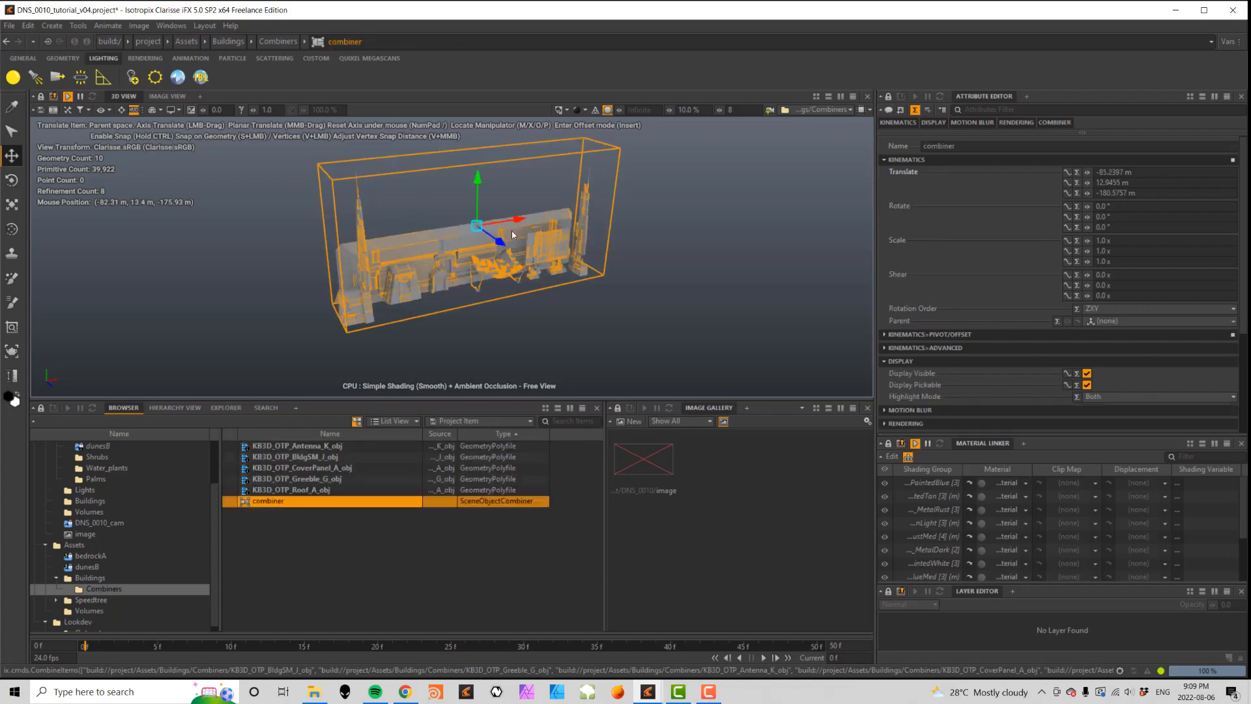
drag(512, 220, 750, 214)
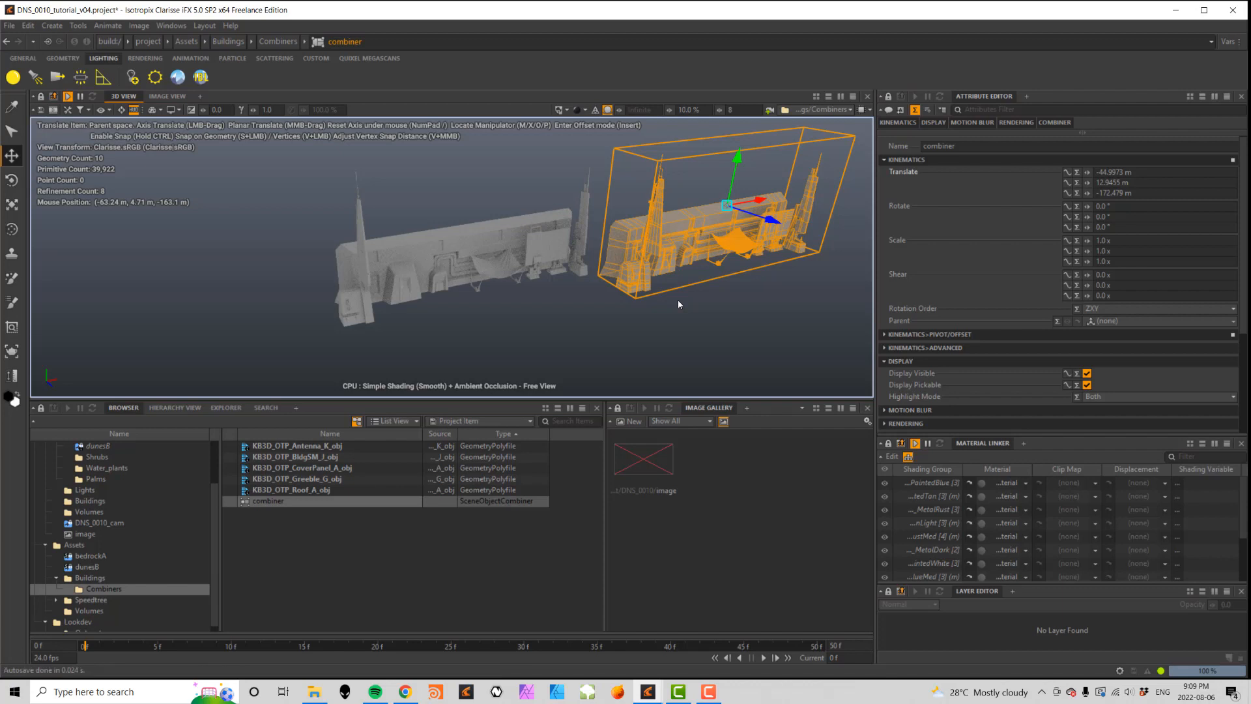
key(ctrl+z)
key(ctrl+z)
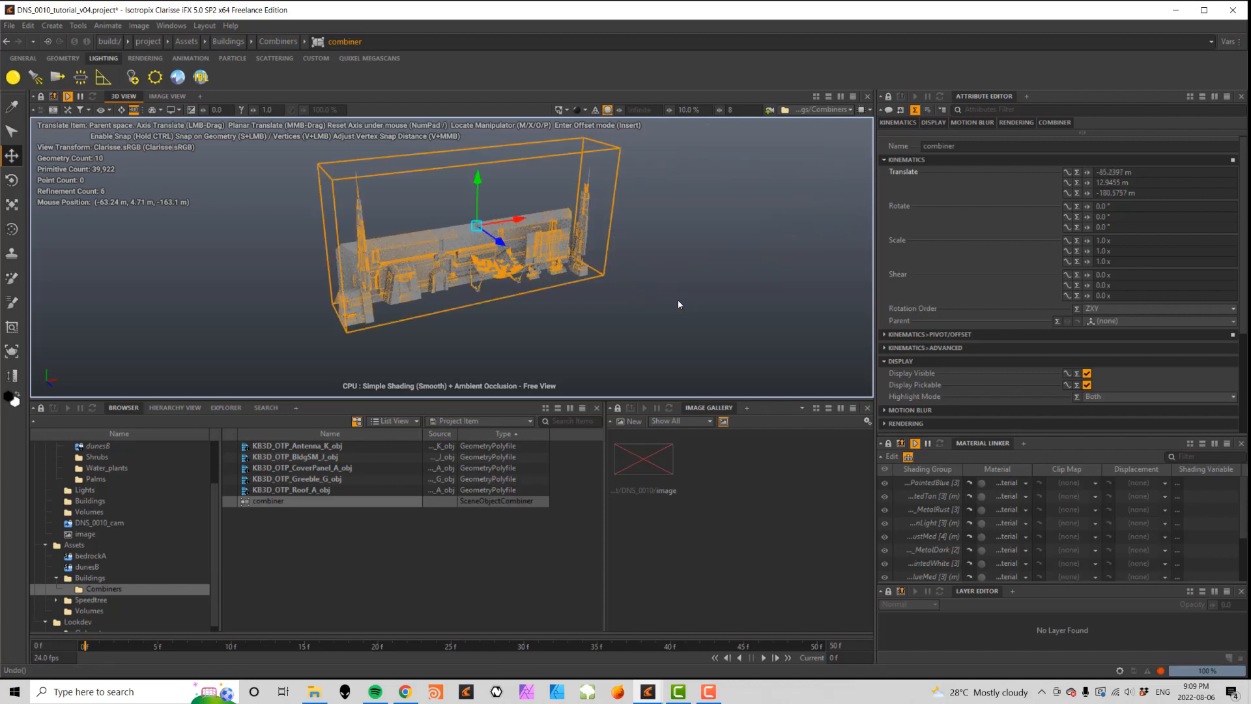
- Rename the combiner as wall_combiner
scroll(203, 530, up, 2)
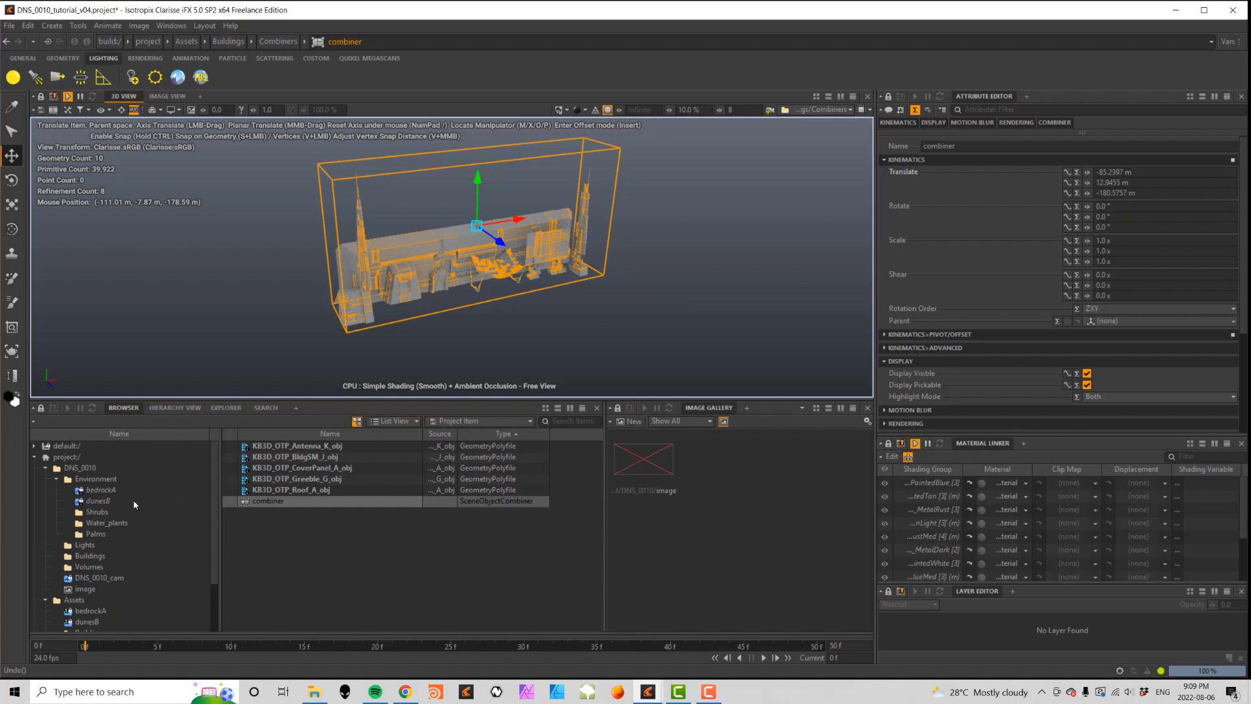
click(274, 501)
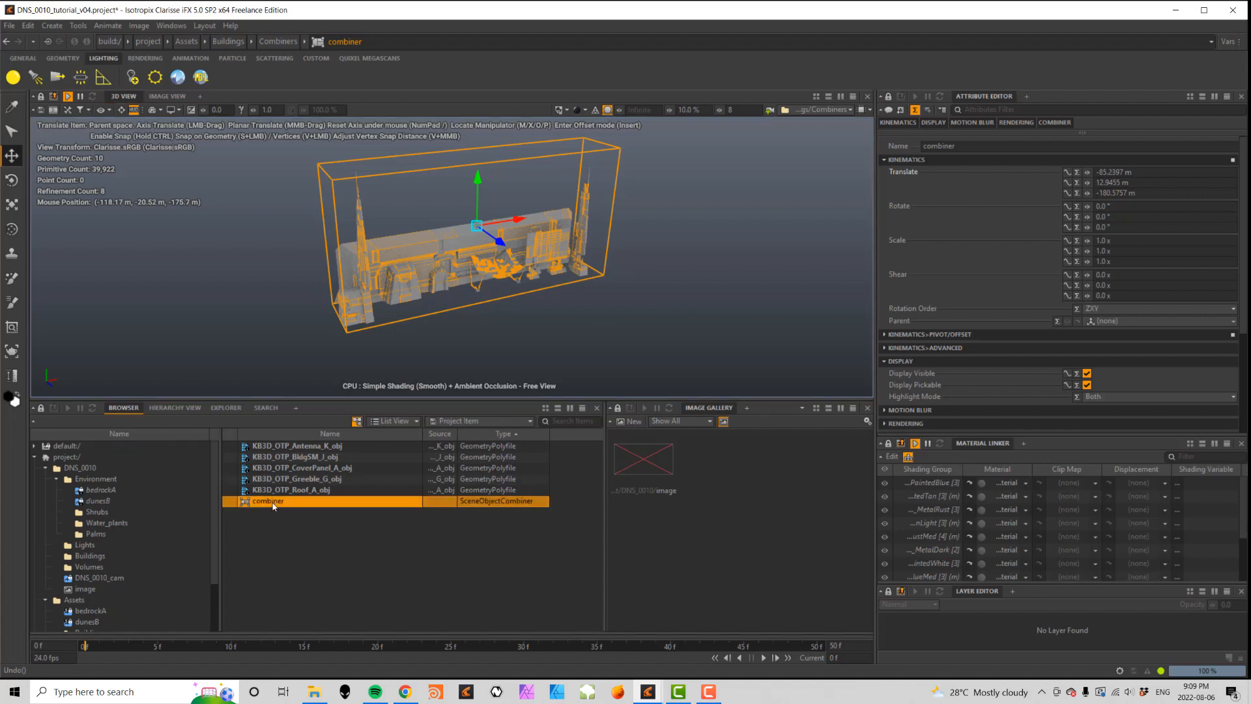
double_click(274, 502)
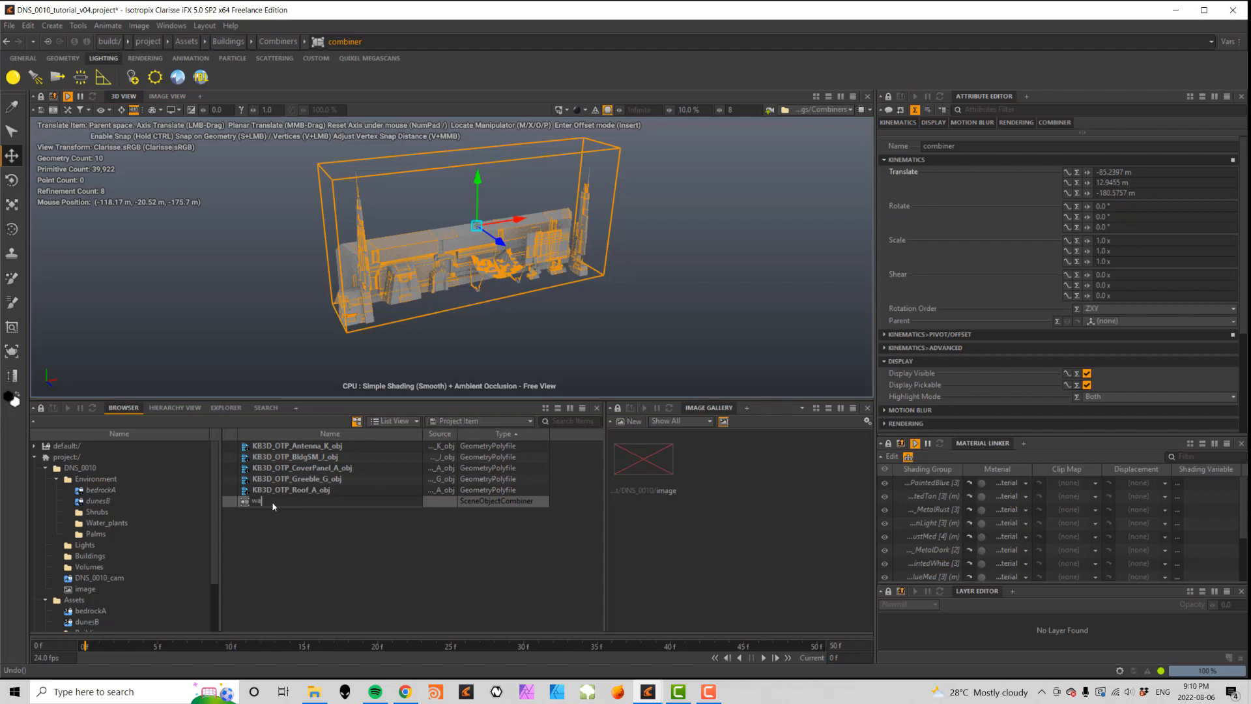
text(wall_combiner)
key(Return)
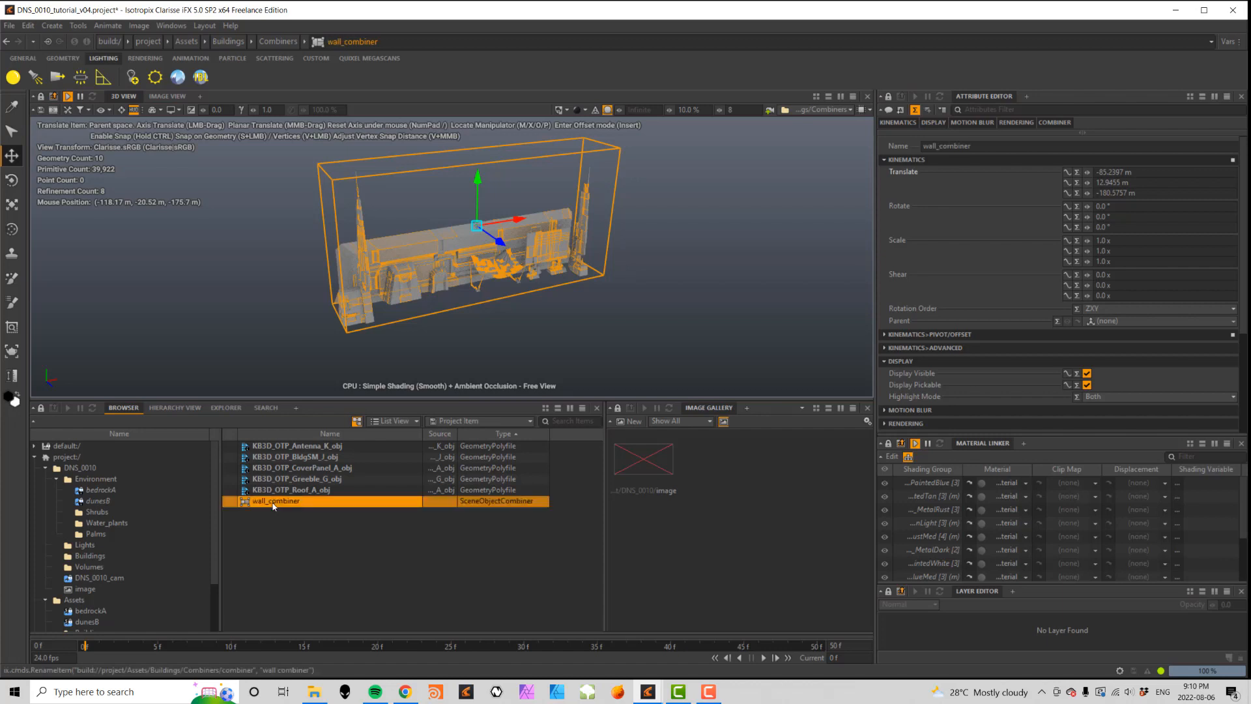
- Create an instance of wall_combiner in the DNS_0010 Buildings context and show the DNS_0010 scene in the 3D view
drag(291, 505, 86, 560)
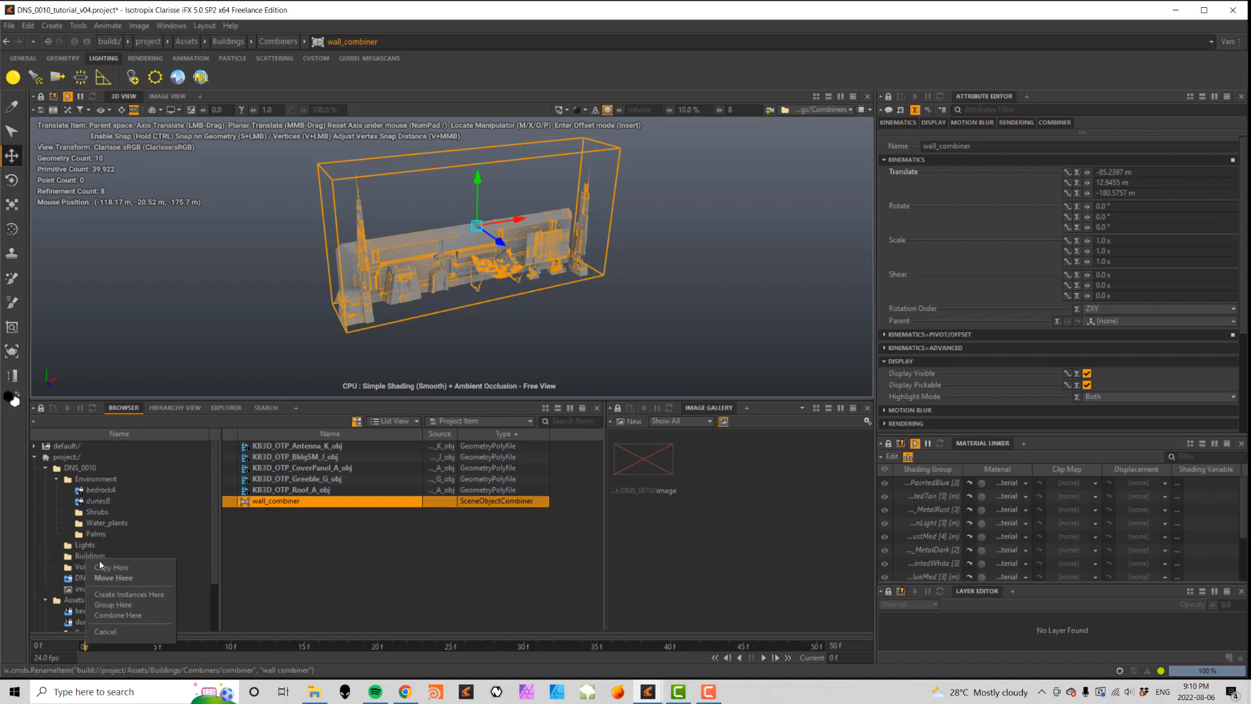
click(141, 594)
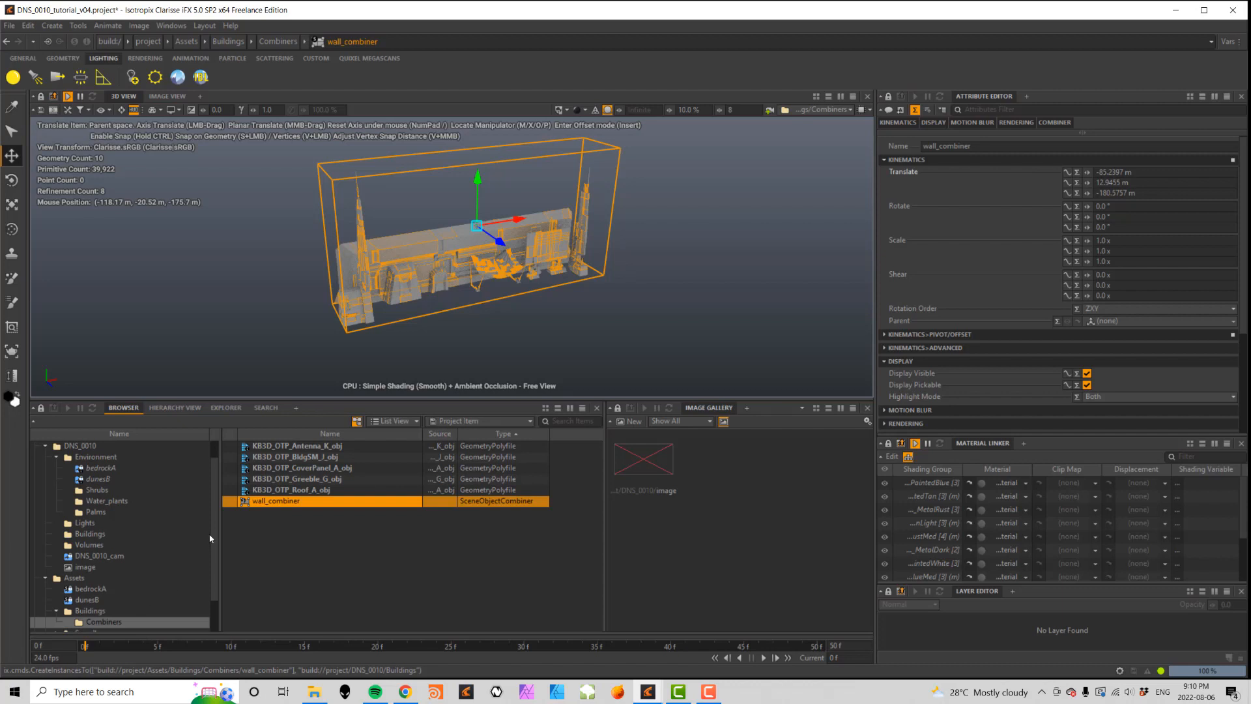
click(77, 468)
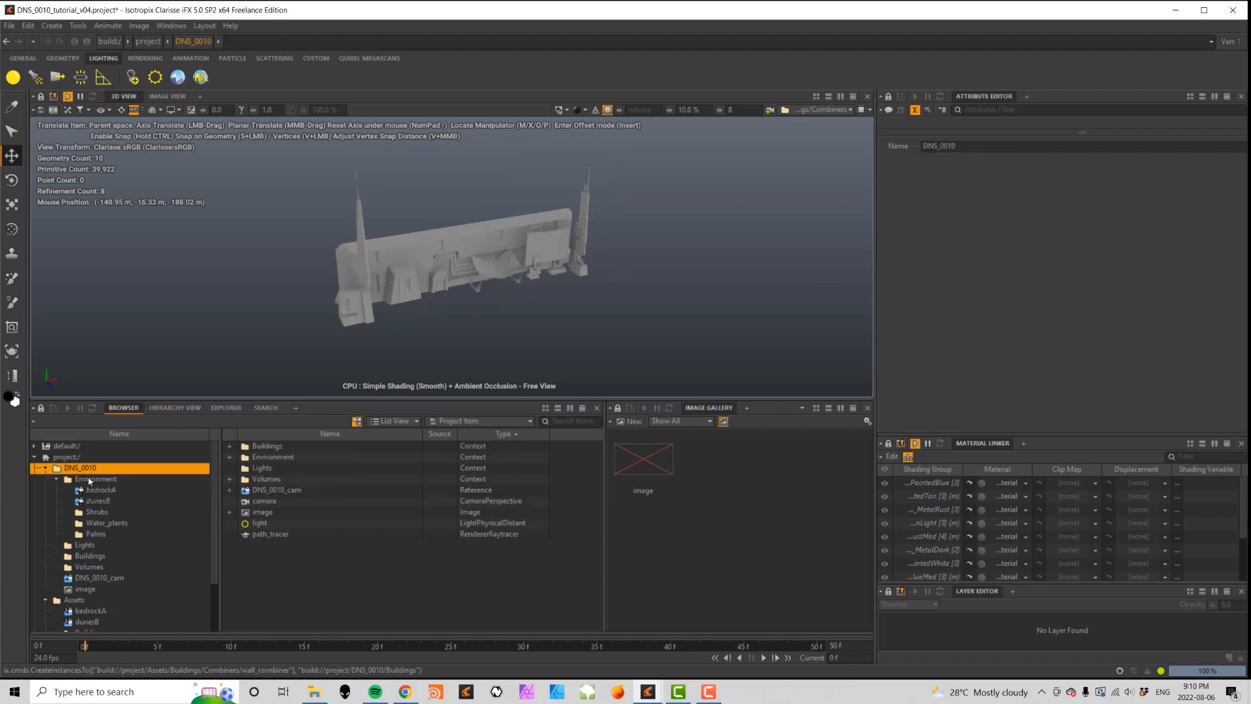
click(823, 109)
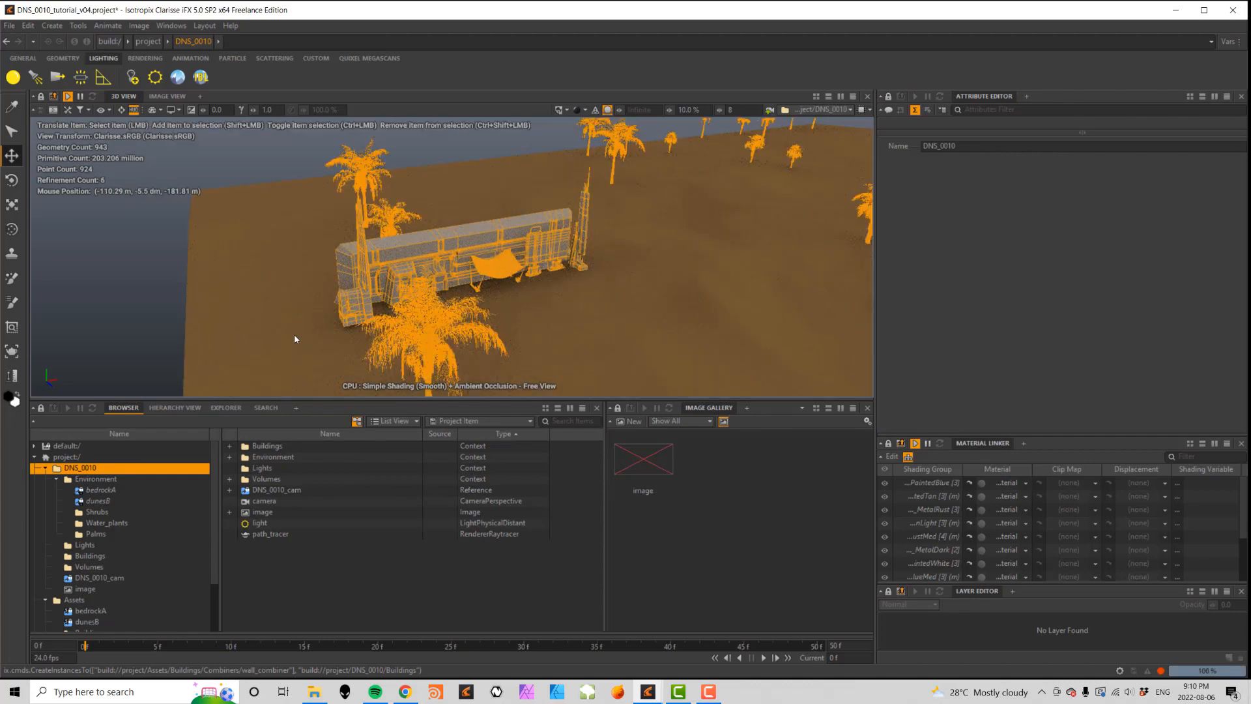
- Duplicate the wall_combiner instance within the DNS_0010 Buildings context
click(404, 297)
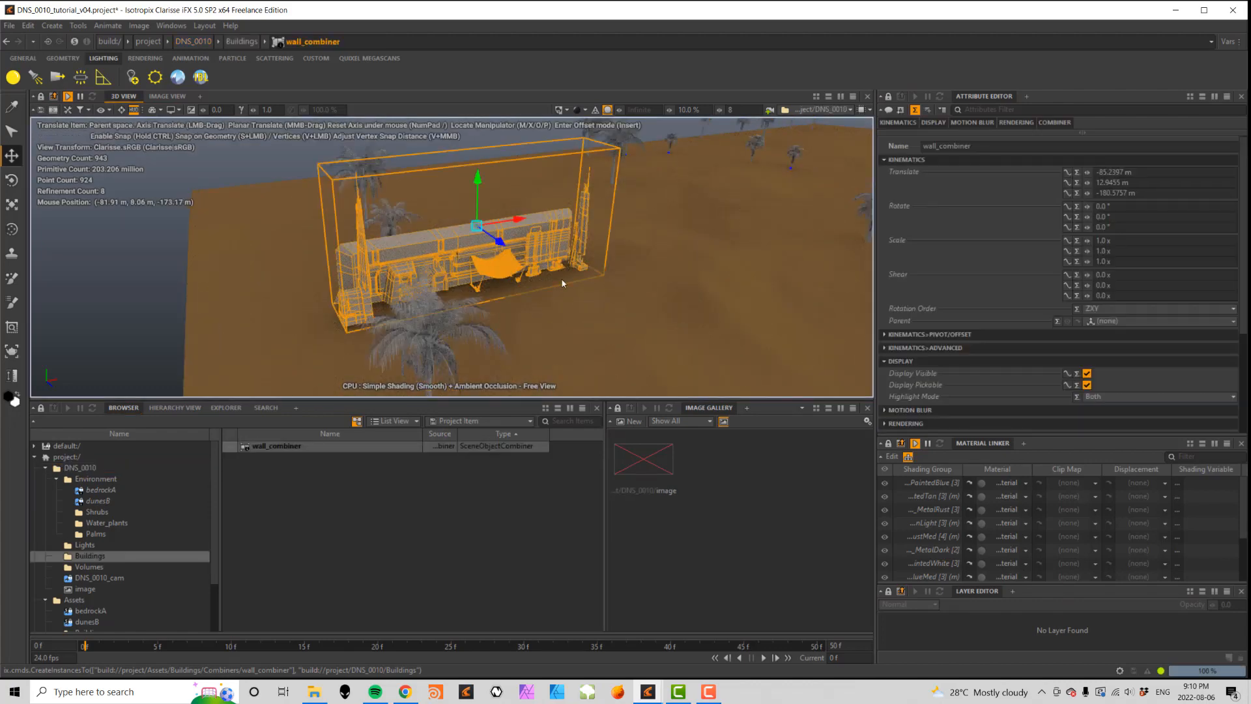
alt+drag(613, 334, 576, 318)
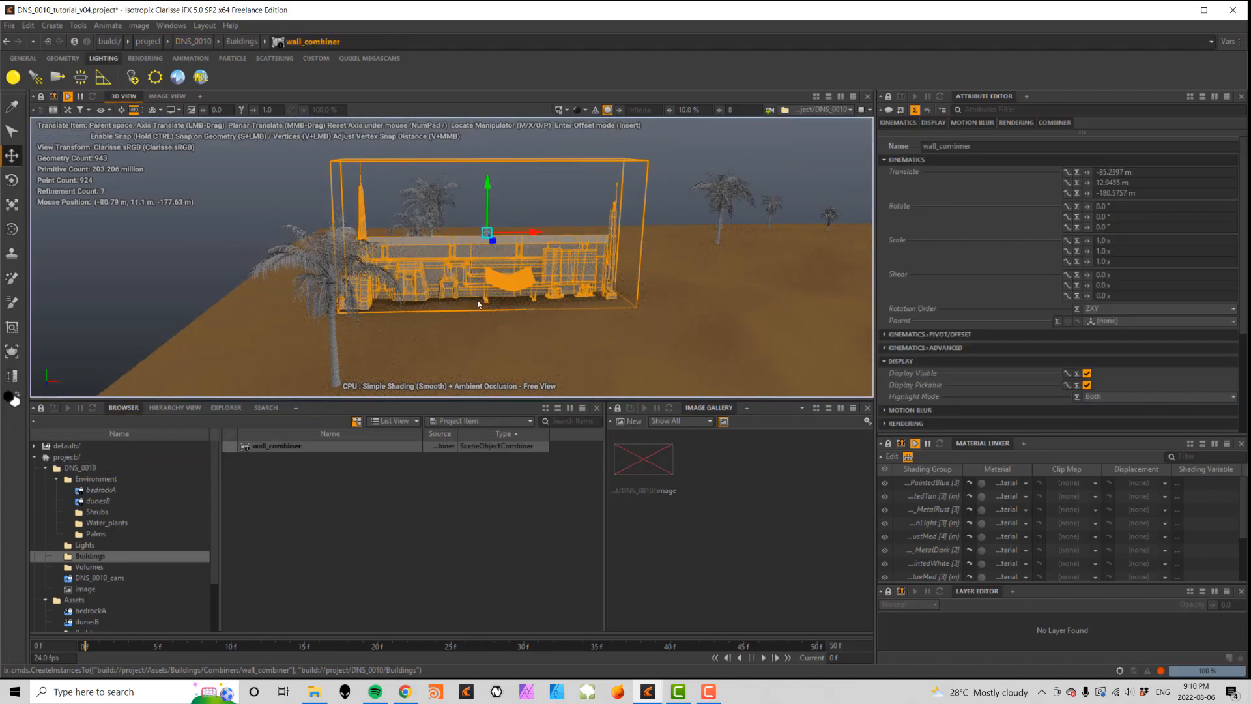
mouse_move(525, 232)
mouse_down()
mouse_move(485, 235)
mouse_move(534, 233)
mouse_up()
key(ctrl+z)
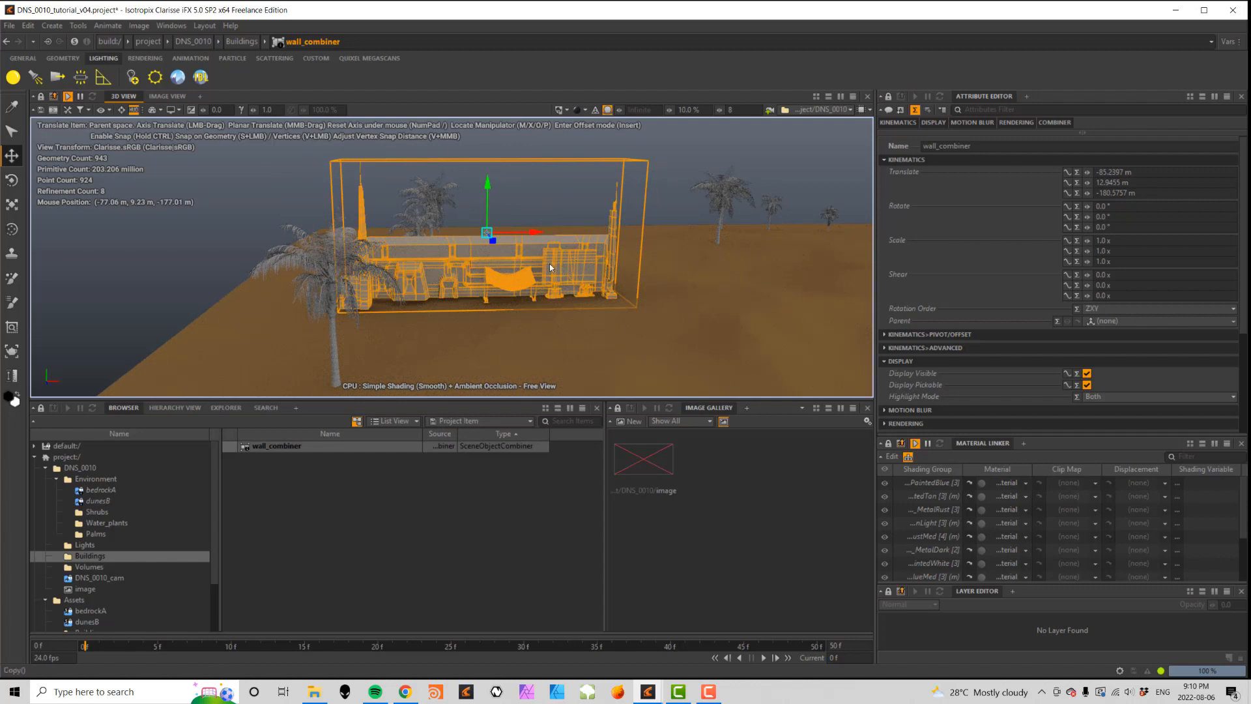
key(ctrl+v)
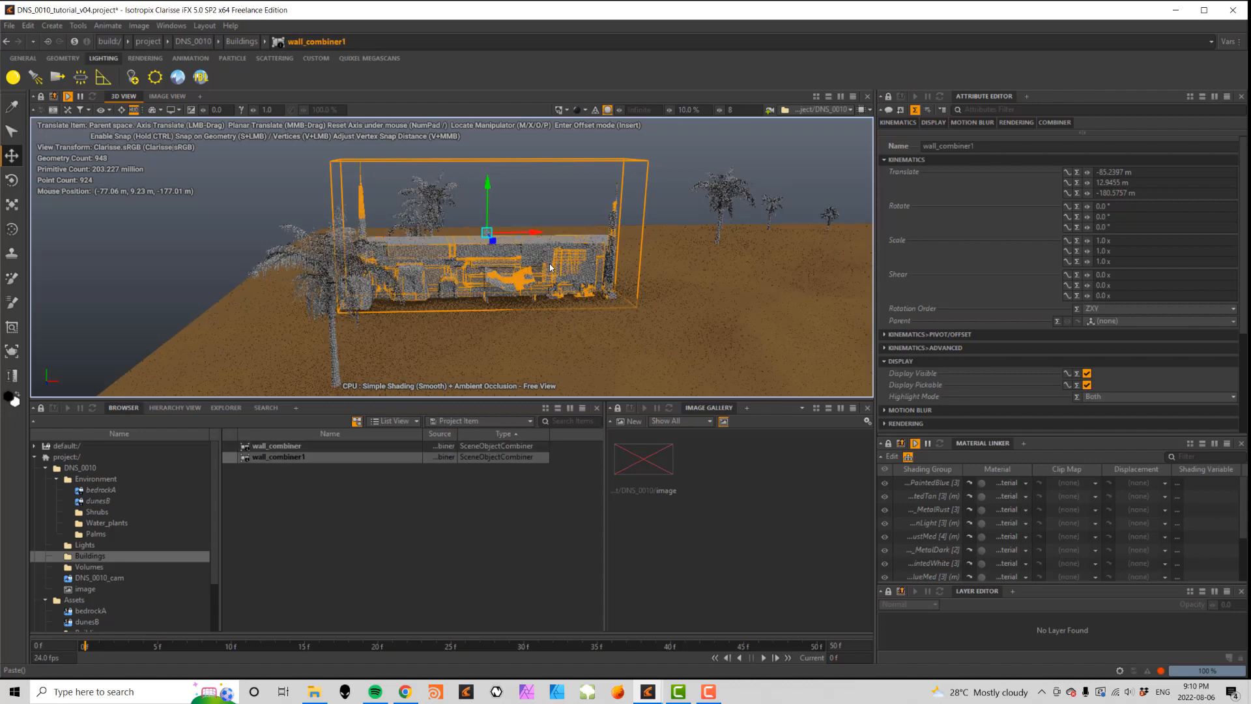
key(ctrl+z)
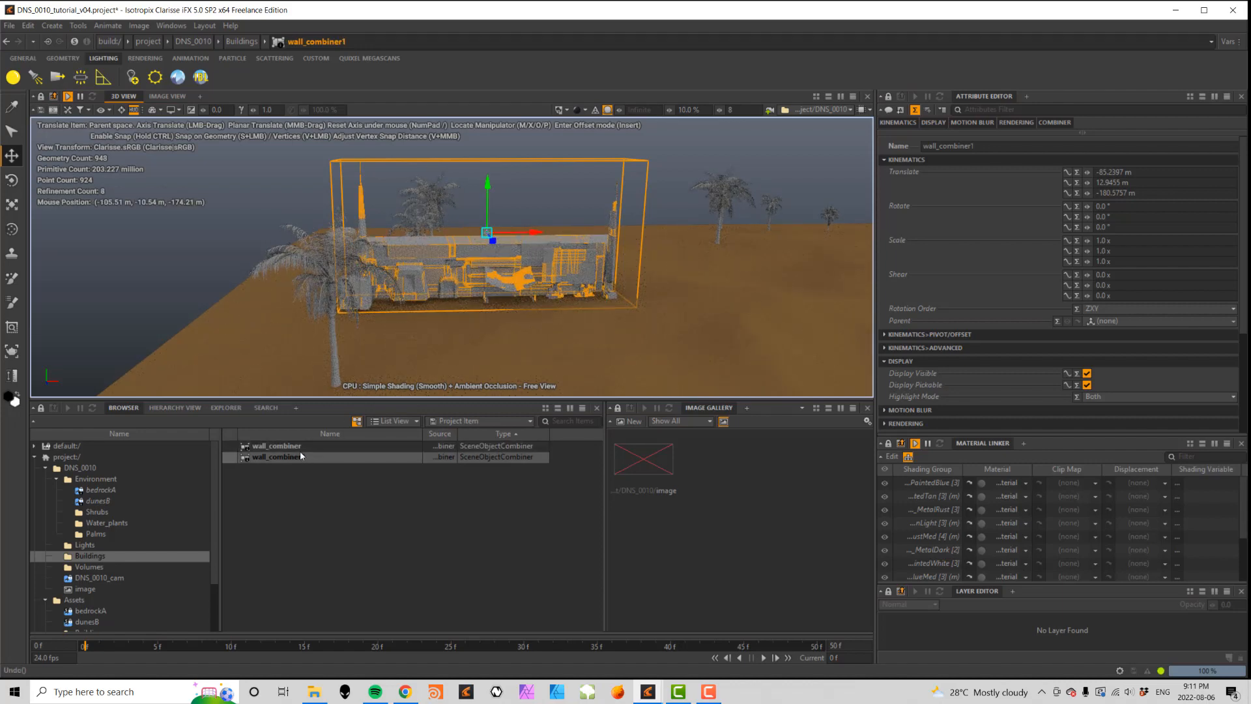
- Localize the Translate, Rotate and Scale attributes of both wall_combiner and wall_combiner1
shift+click(293, 447)
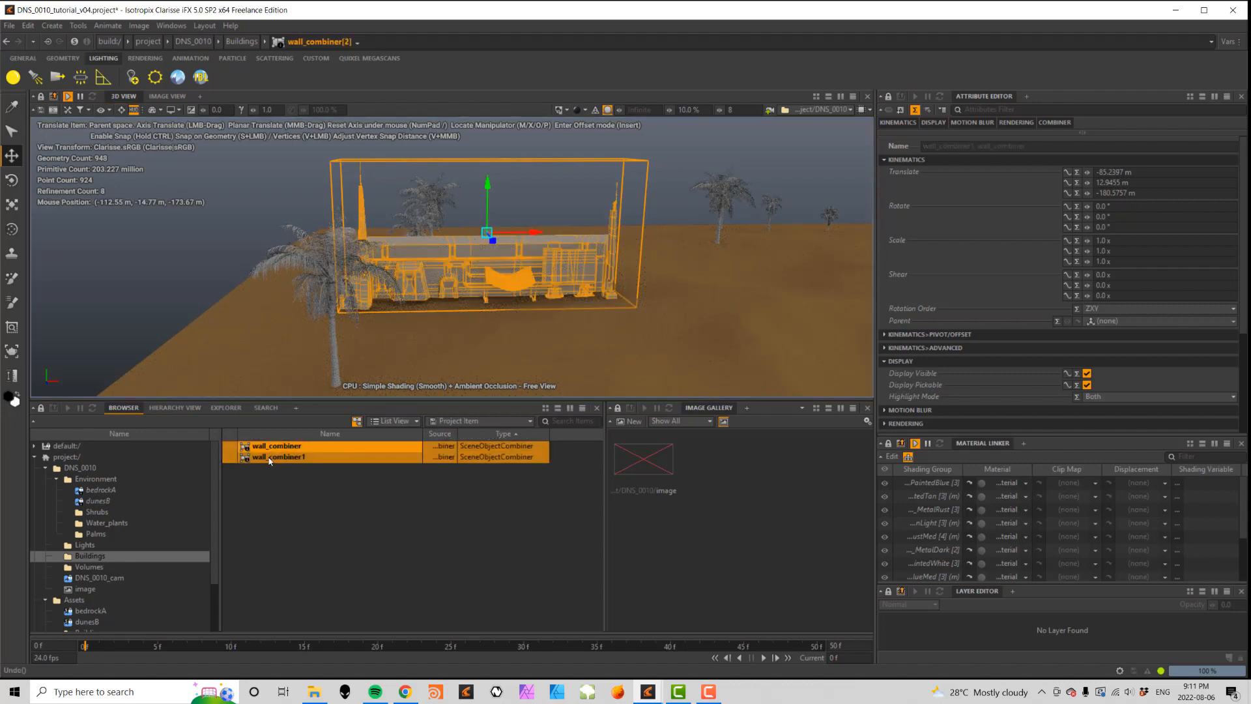
right_click(915, 174)
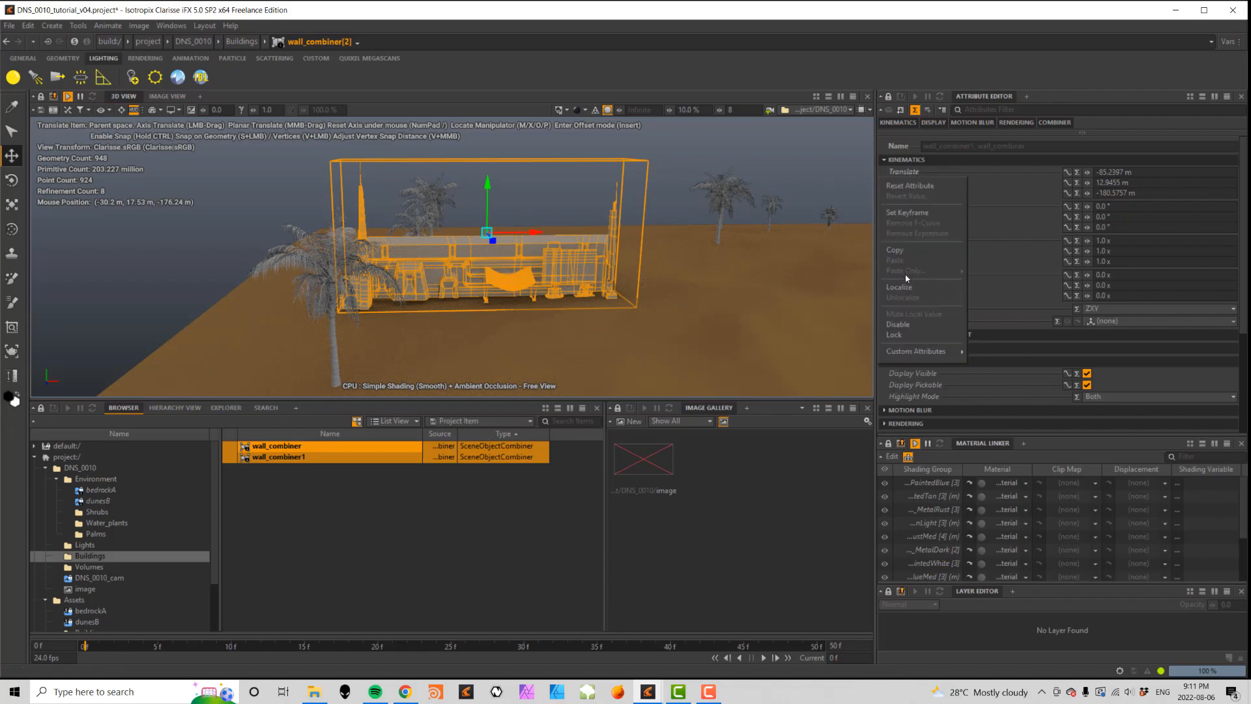
click(910, 291)
right_click(904, 208)
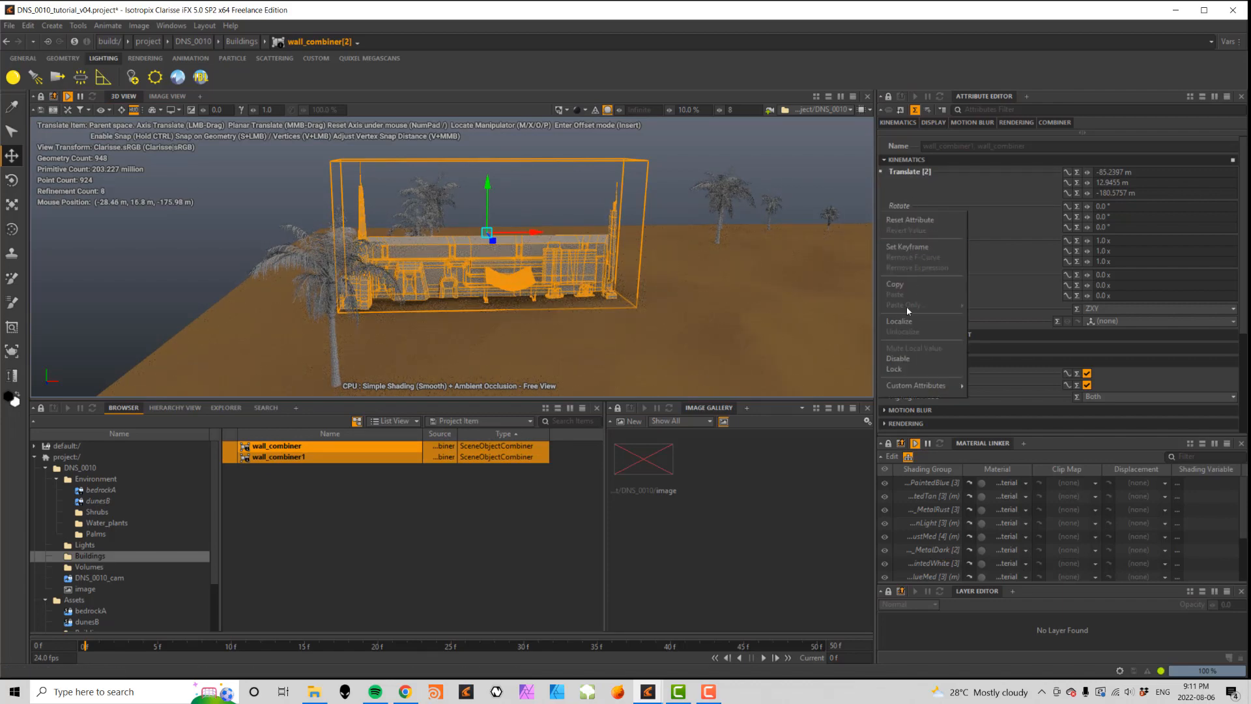
click(908, 319)
right_click(898, 241)
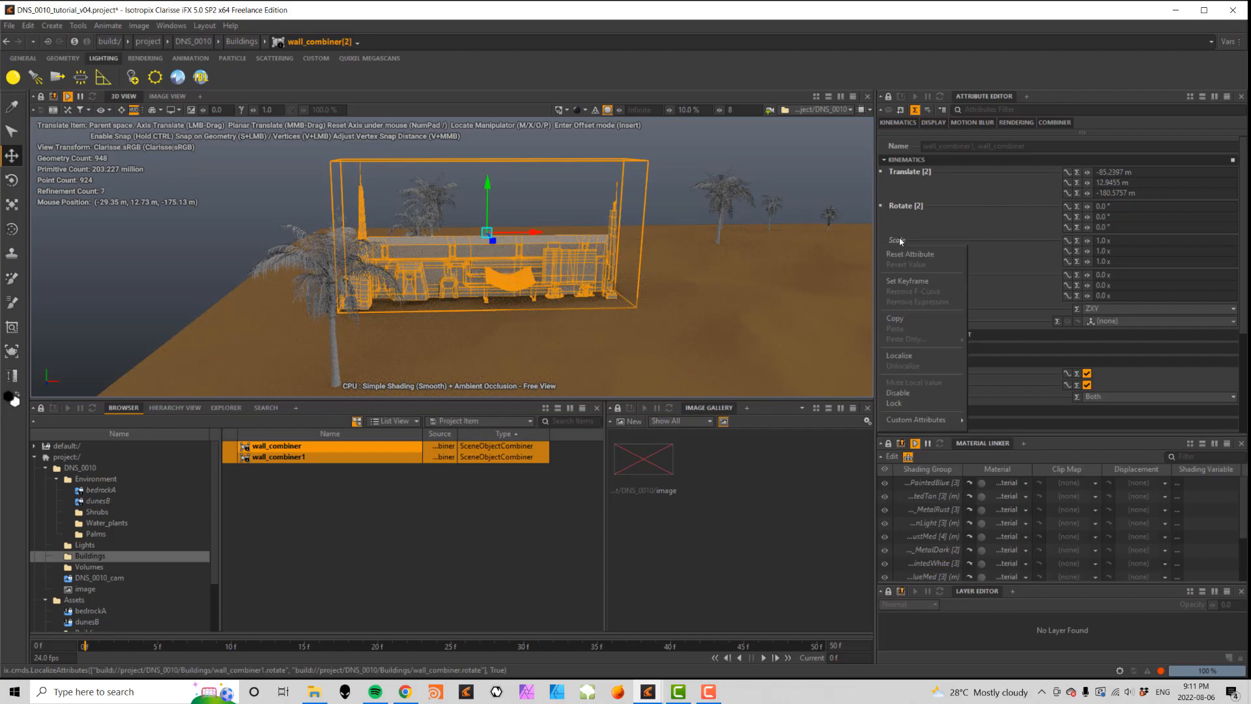
click(902, 355)
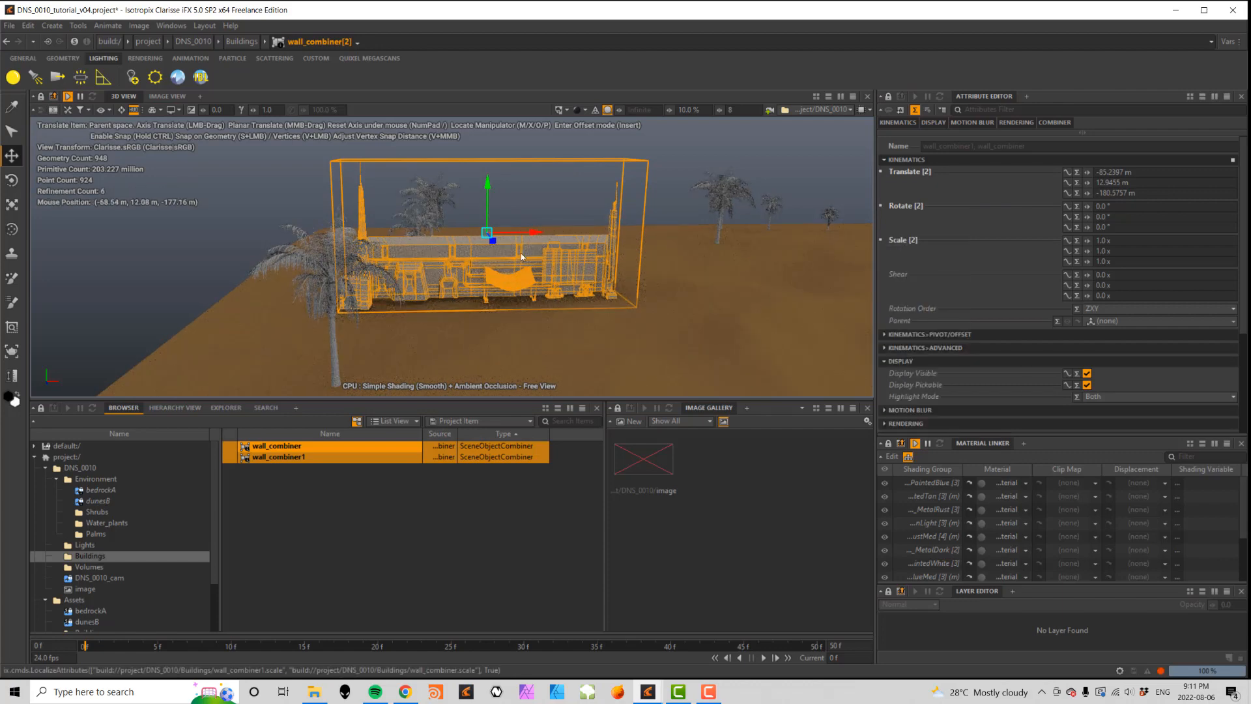
- Move wall_combiner1 along X to about -46 m to extend the first wall, adjusting it while looking through DNS_0010_camCamera
click(339, 475)
click(289, 458)
drag(540, 236, 870, 239)
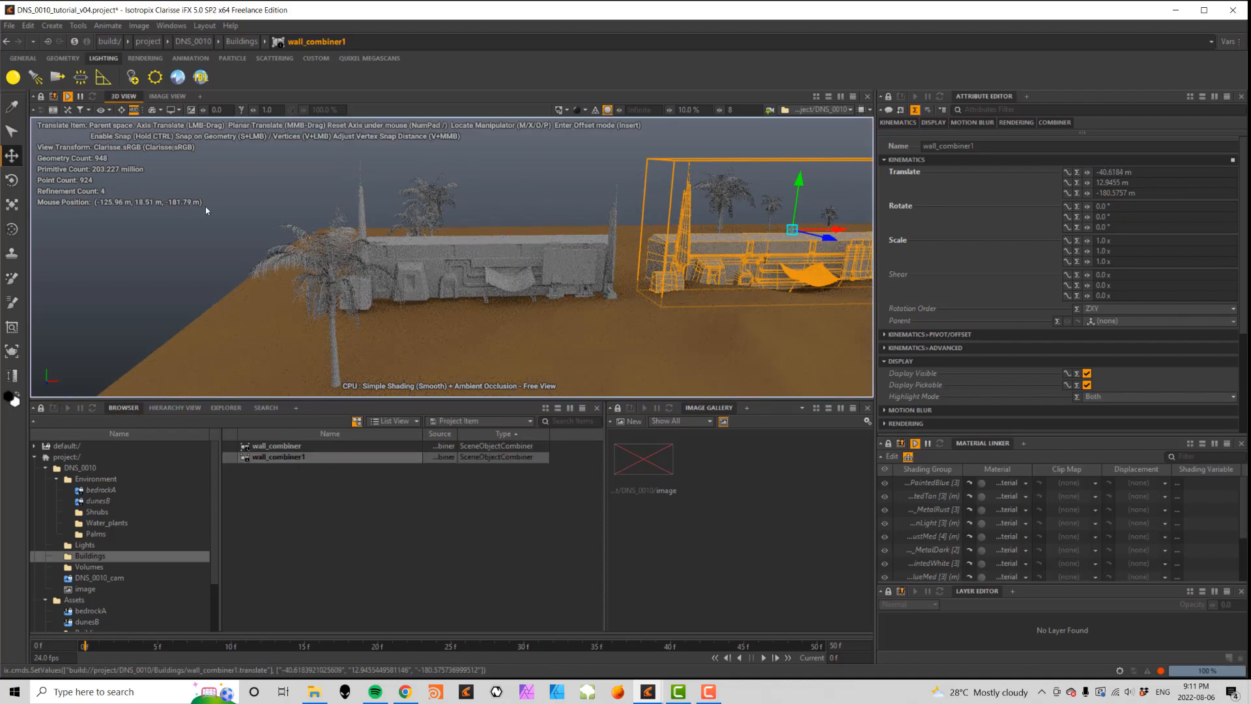
click(109, 110)
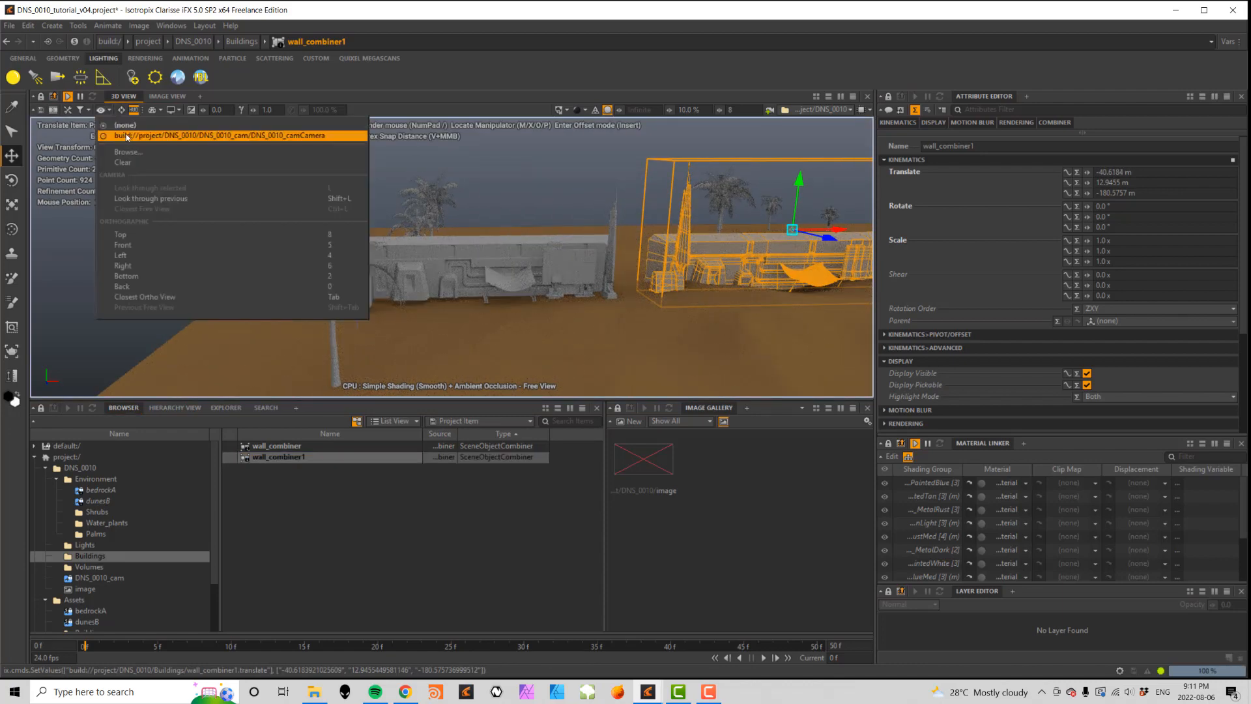
click(133, 137)
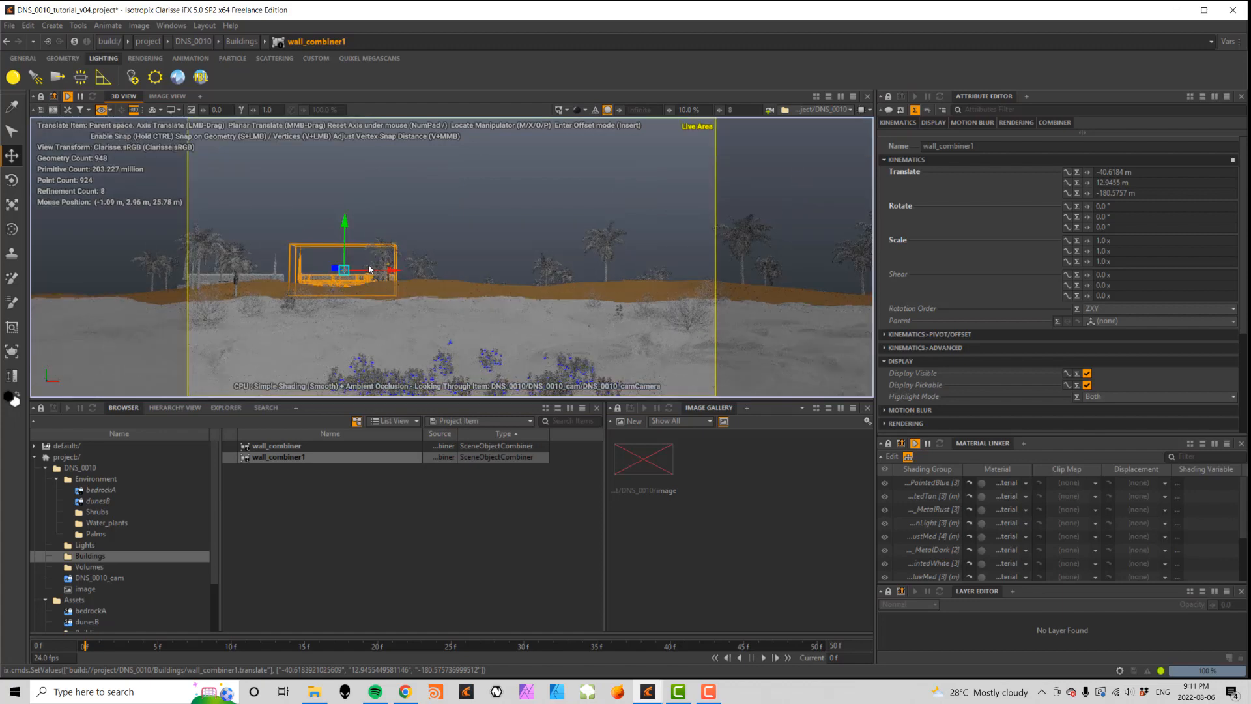
drag(369, 275, 355, 271)
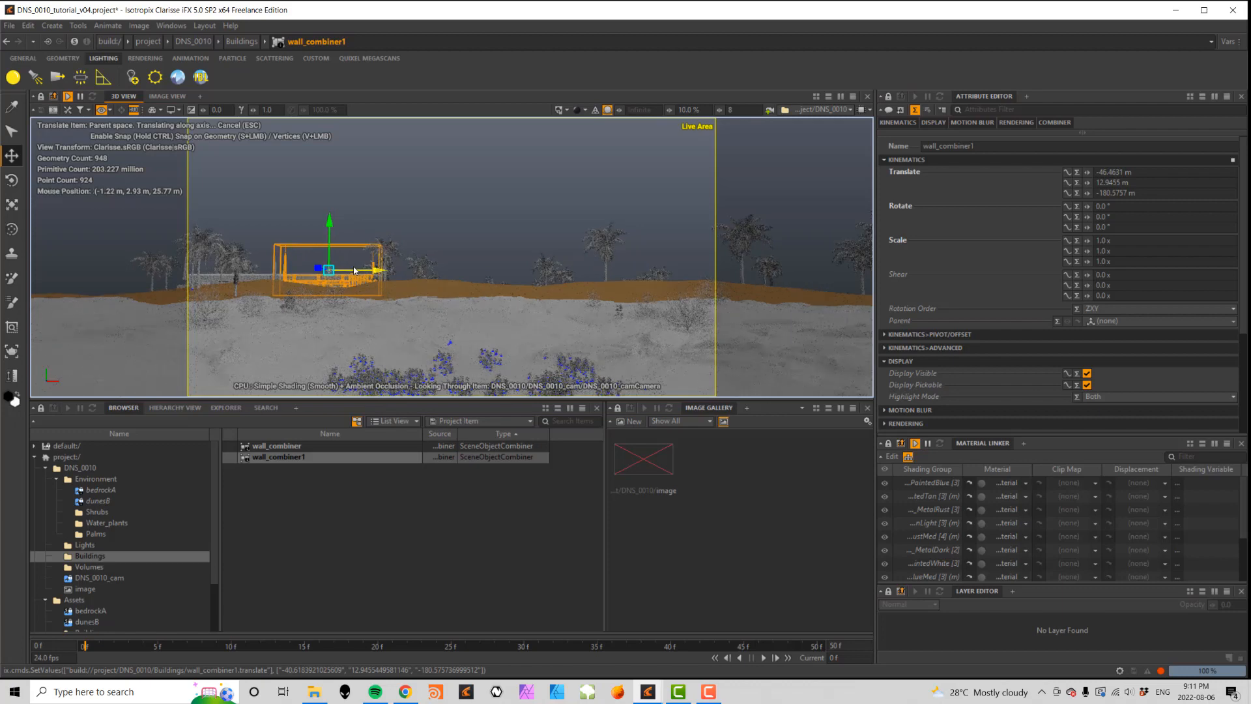
- Duplicate wall_combiner1 twice and place the copies along X at about 70 m and 107 m to form a second wall stretch
key(ctrl+c)
key(ctrl+v)
drag(355, 270, 648, 253)
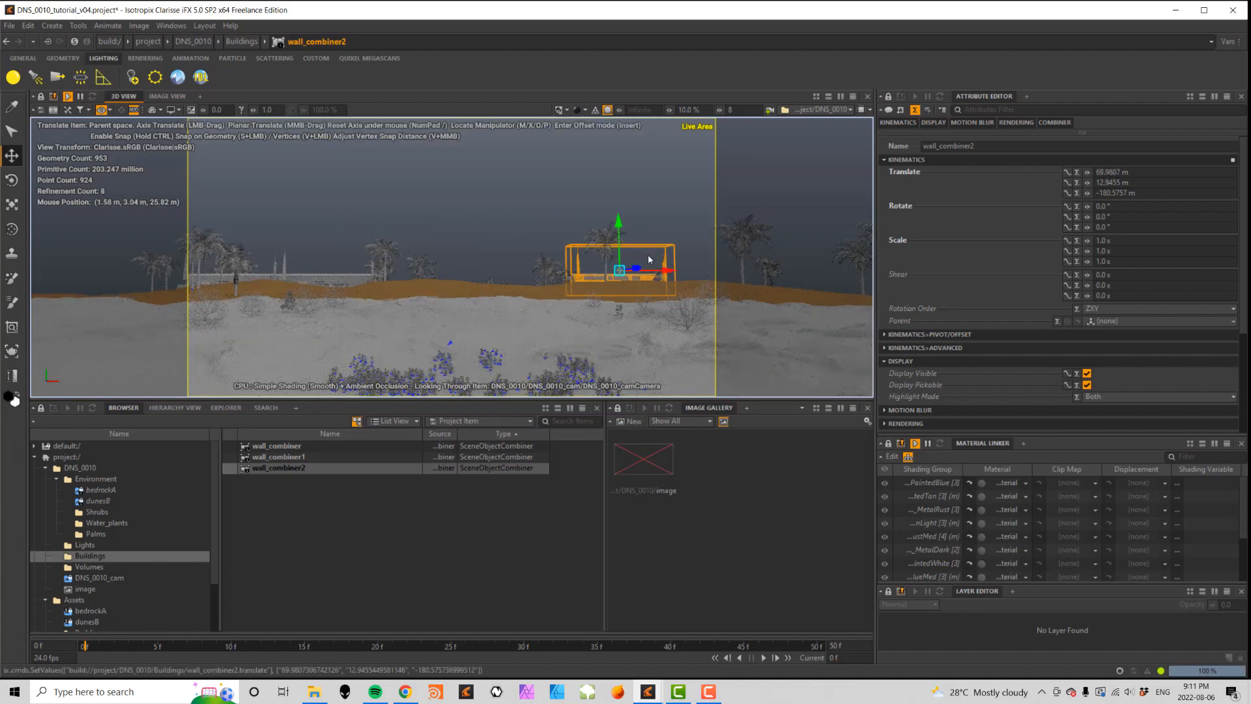
key(ctrl+v)
drag(362, 272, 738, 276)
click(482, 249)
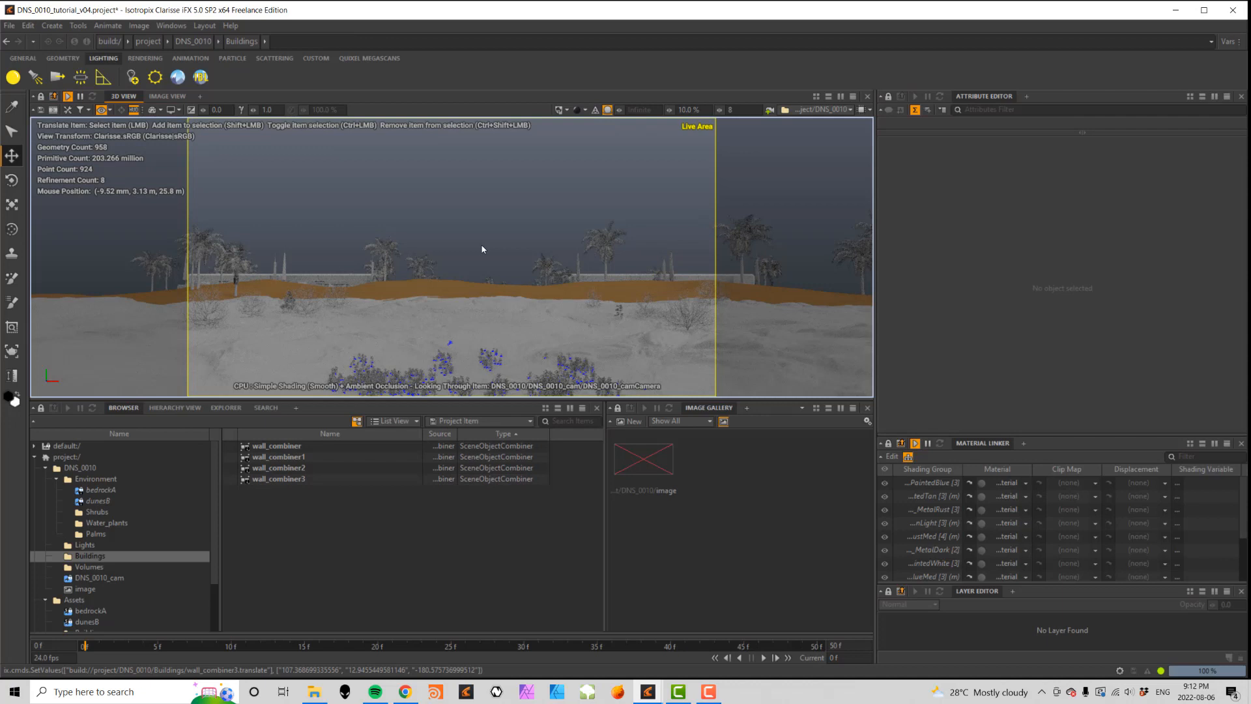
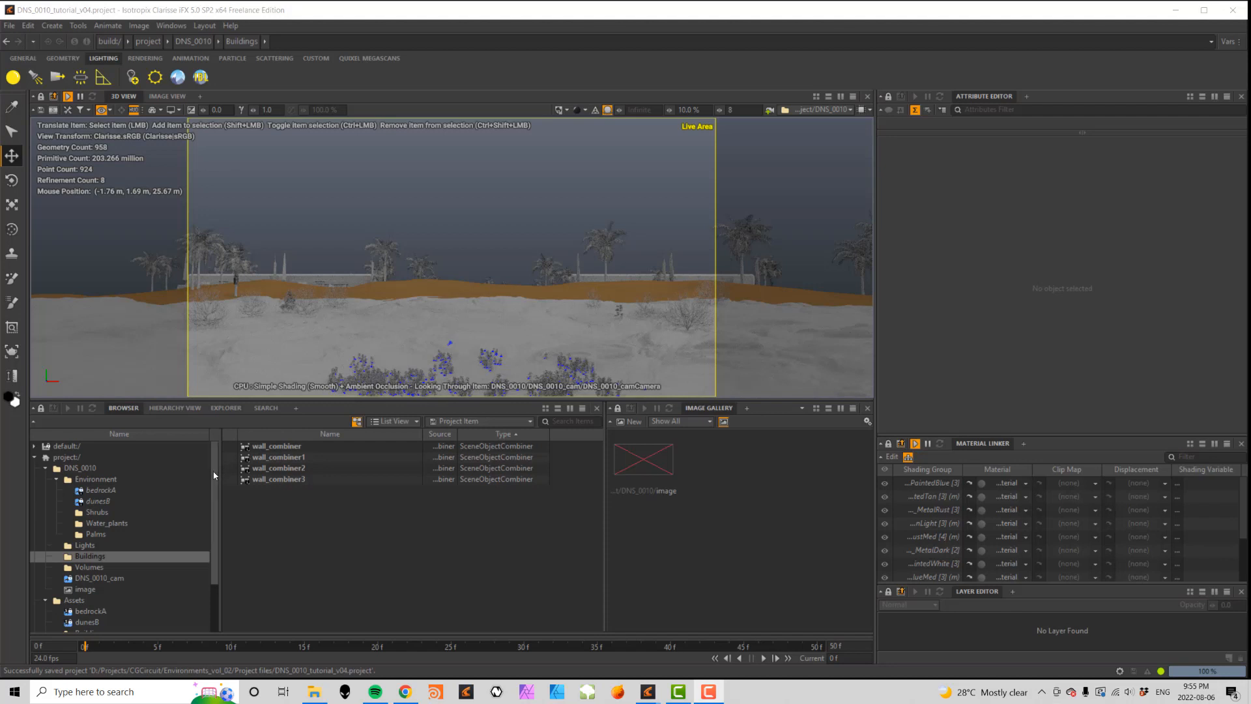
- Return the 3D view to the free view and frame the dune with both wall stretches from above
scroll(179, 558, down, 2)
click(90, 567)
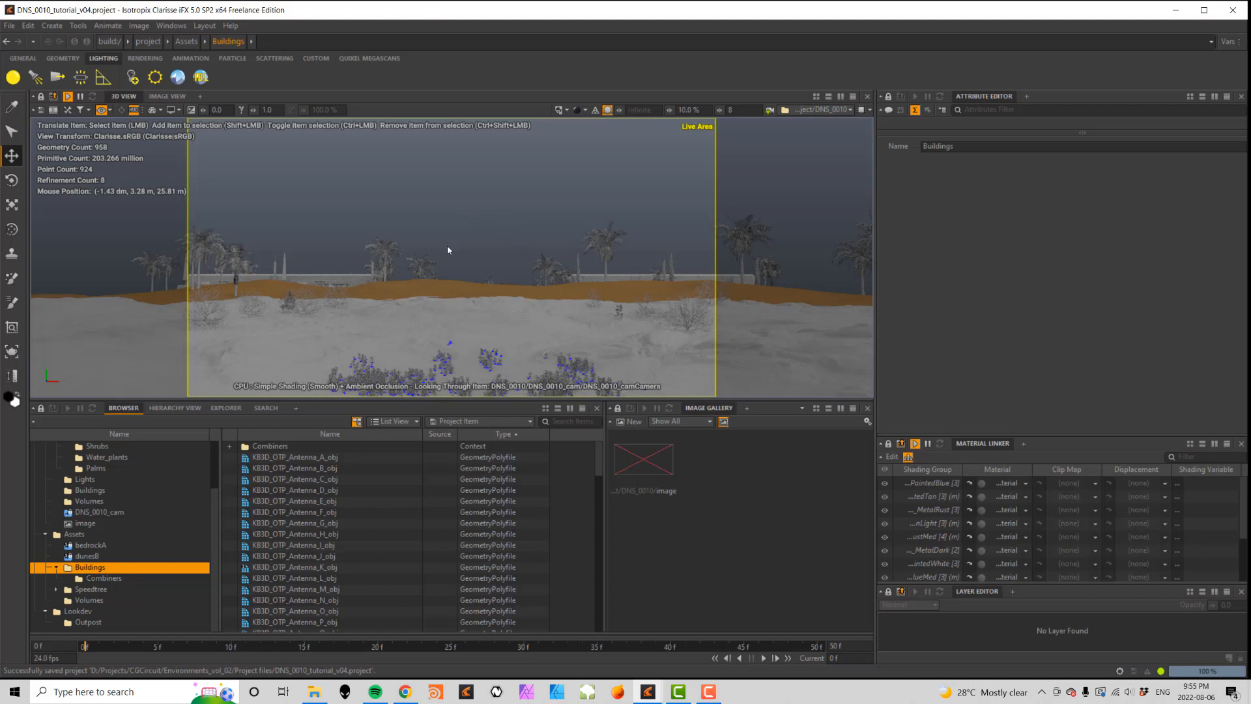
click(471, 223)
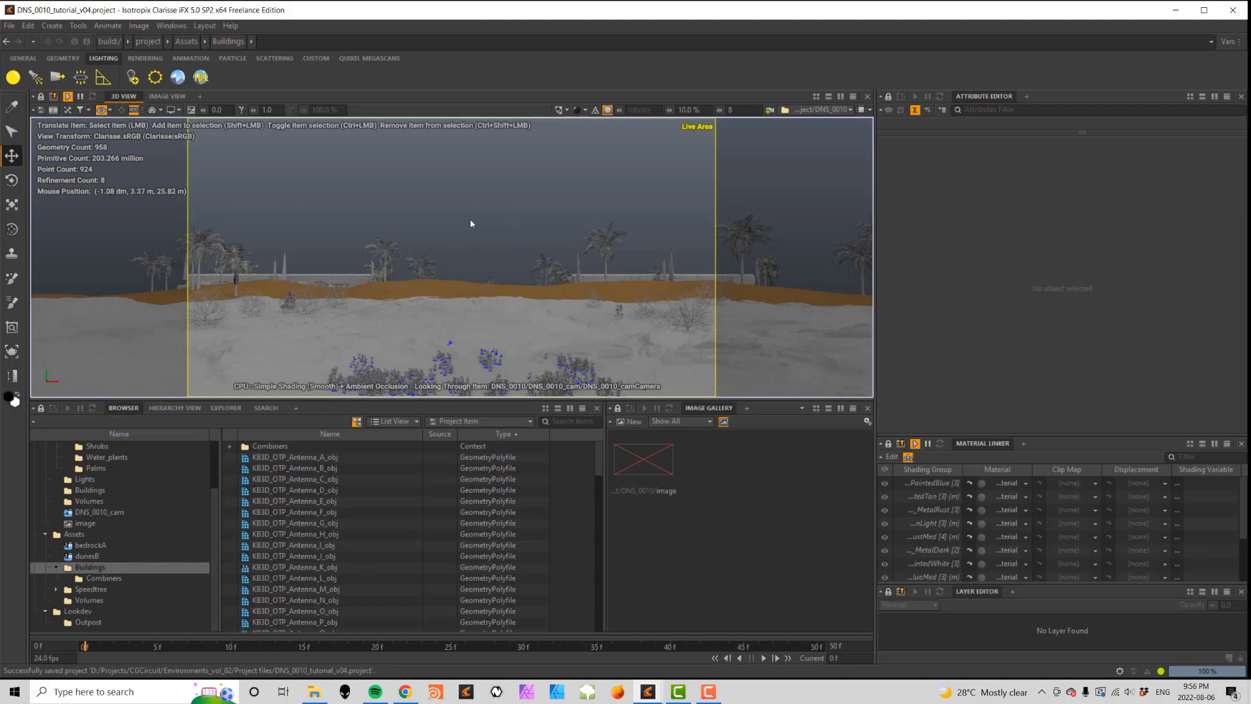
key(l)
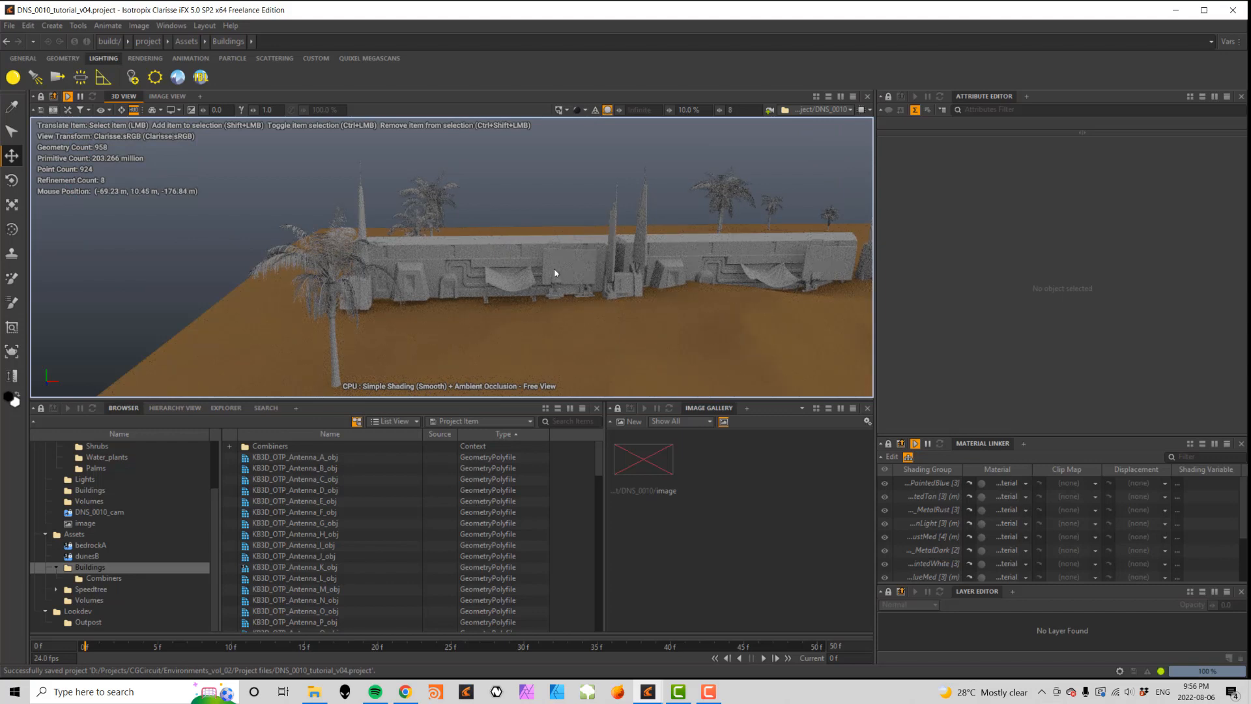
click(616, 326)
key(f)
alt+drag(482, 224, 518, 246)
scroll(493, 267, up, 8)
scroll(502, 270, up, 1)
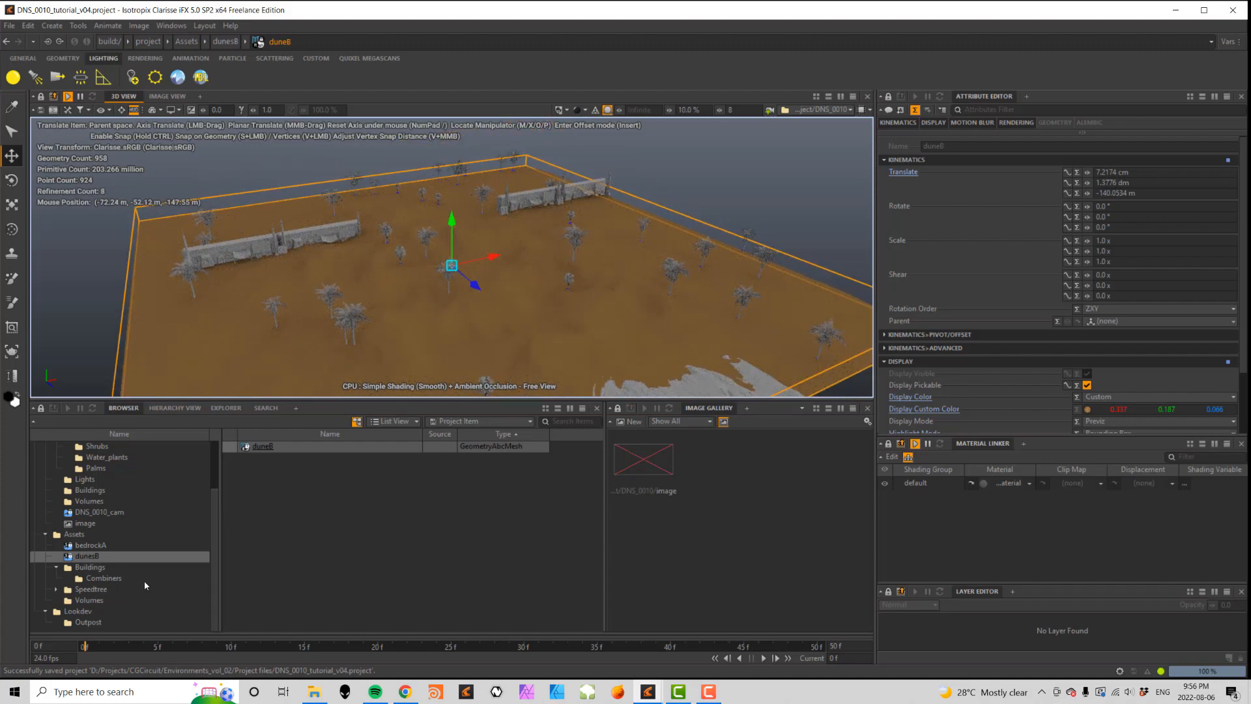
- Create instances of the KB3D_OTP BldgLG_D, BldgLG_G, BldgMD_D, BldgMD_G and BldgSM_D assets in the DNS_0010 Buildings context
click(86, 568)
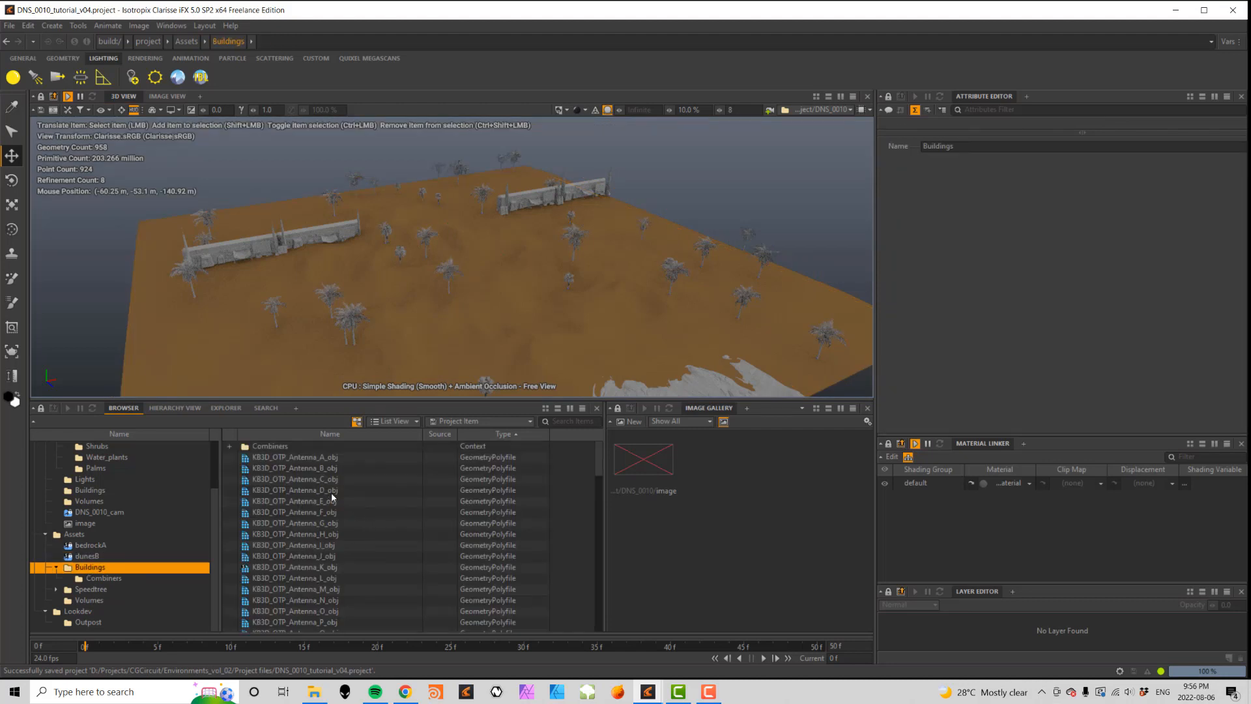
scroll(346, 497, down, 6)
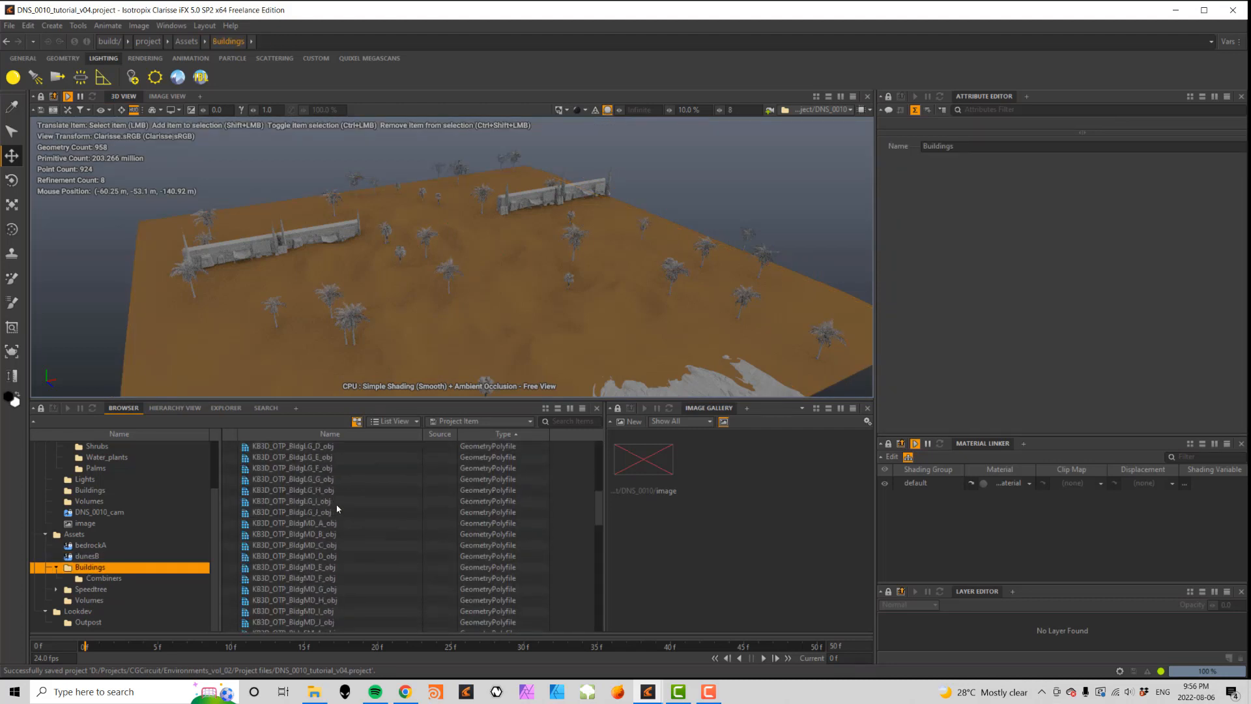
click(329, 490)
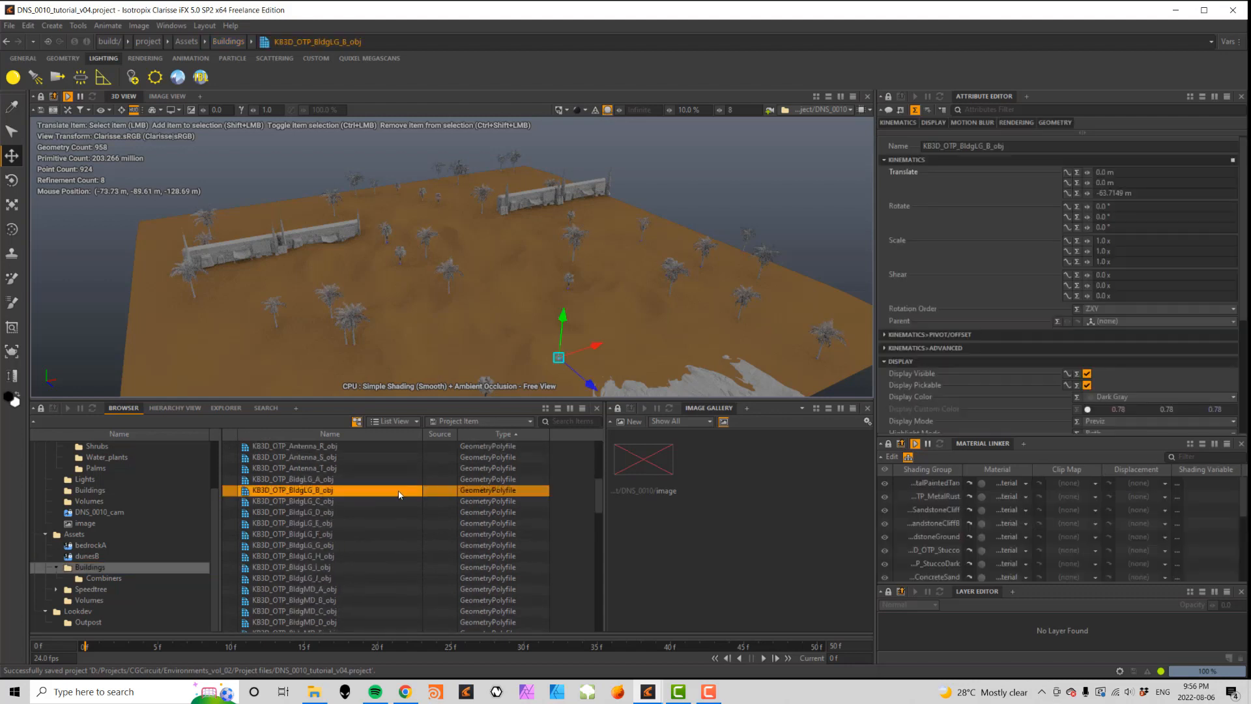
click(320, 546)
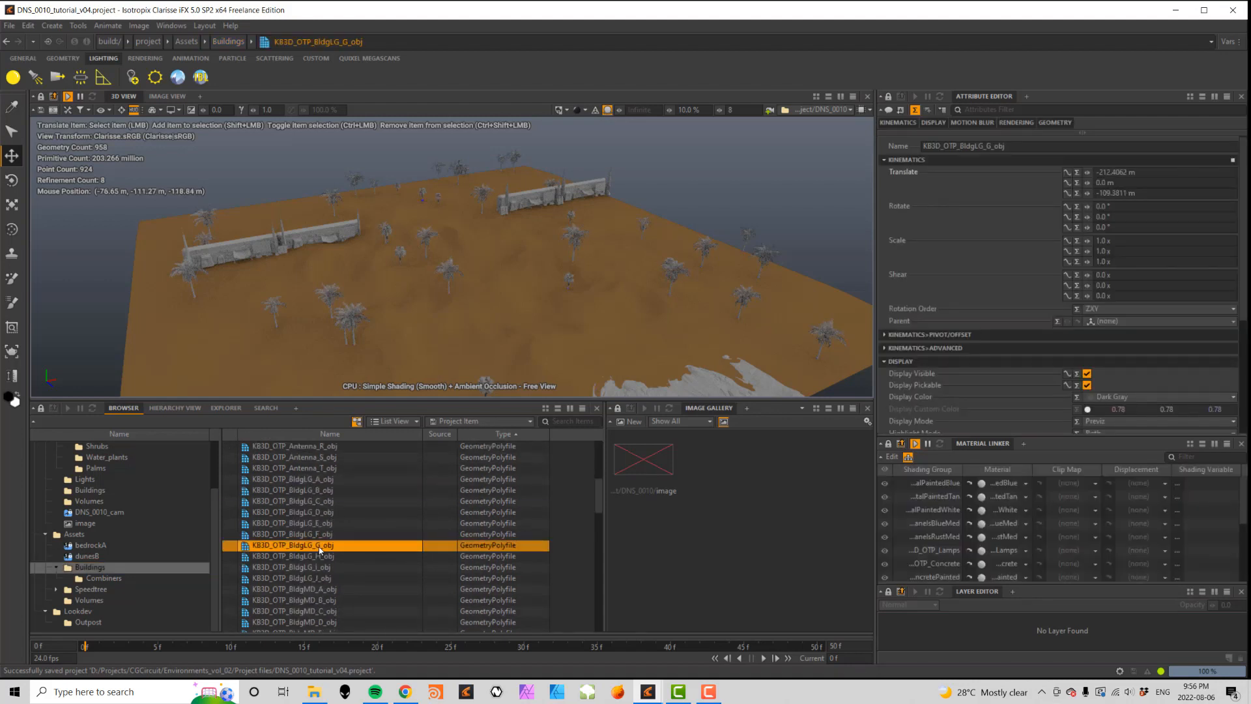
ctrl+click(313, 513)
scroll(599, 494, down, 2)
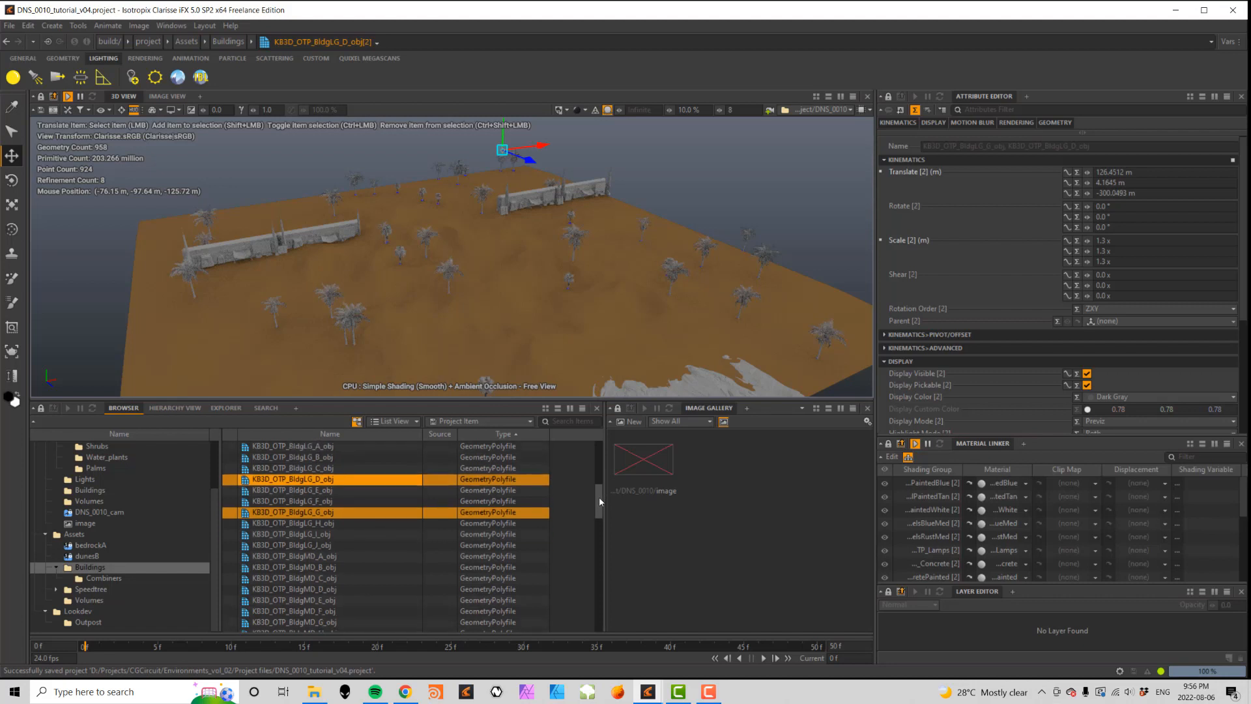
ctrl+click(311, 589)
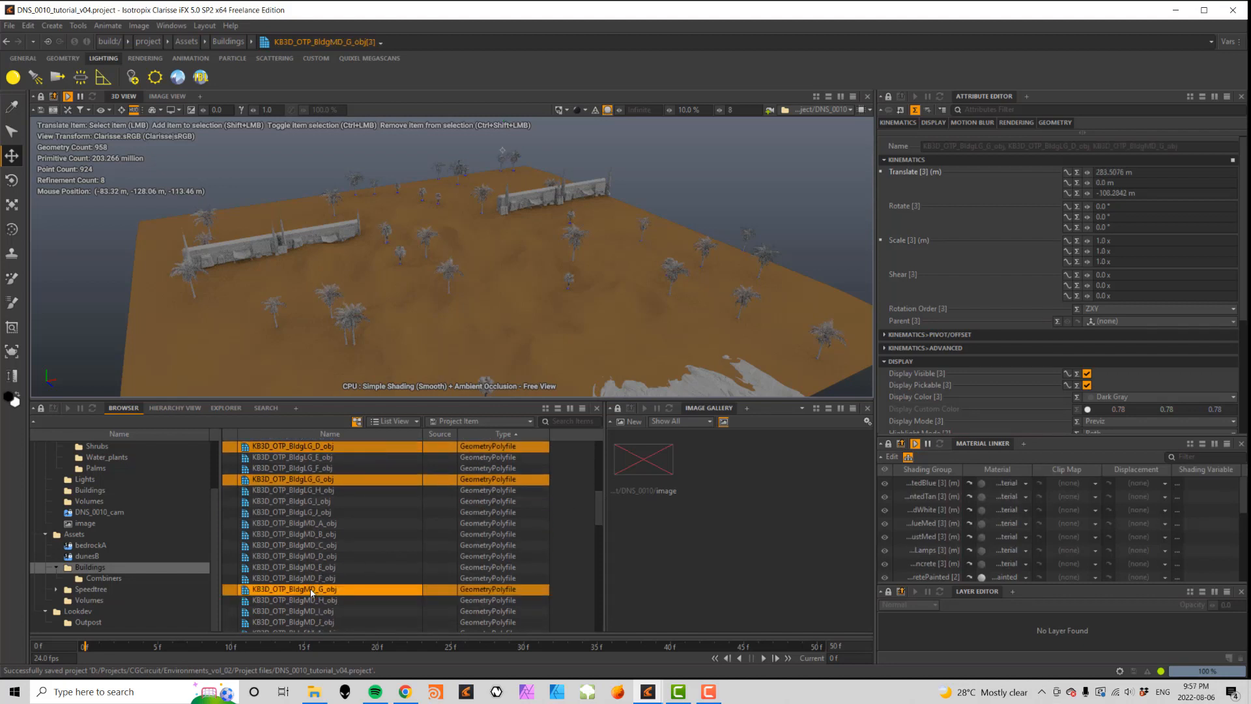
ctrl+click(320, 556)
scroll(599, 521, down, 2)
scroll(599, 521, down, 3)
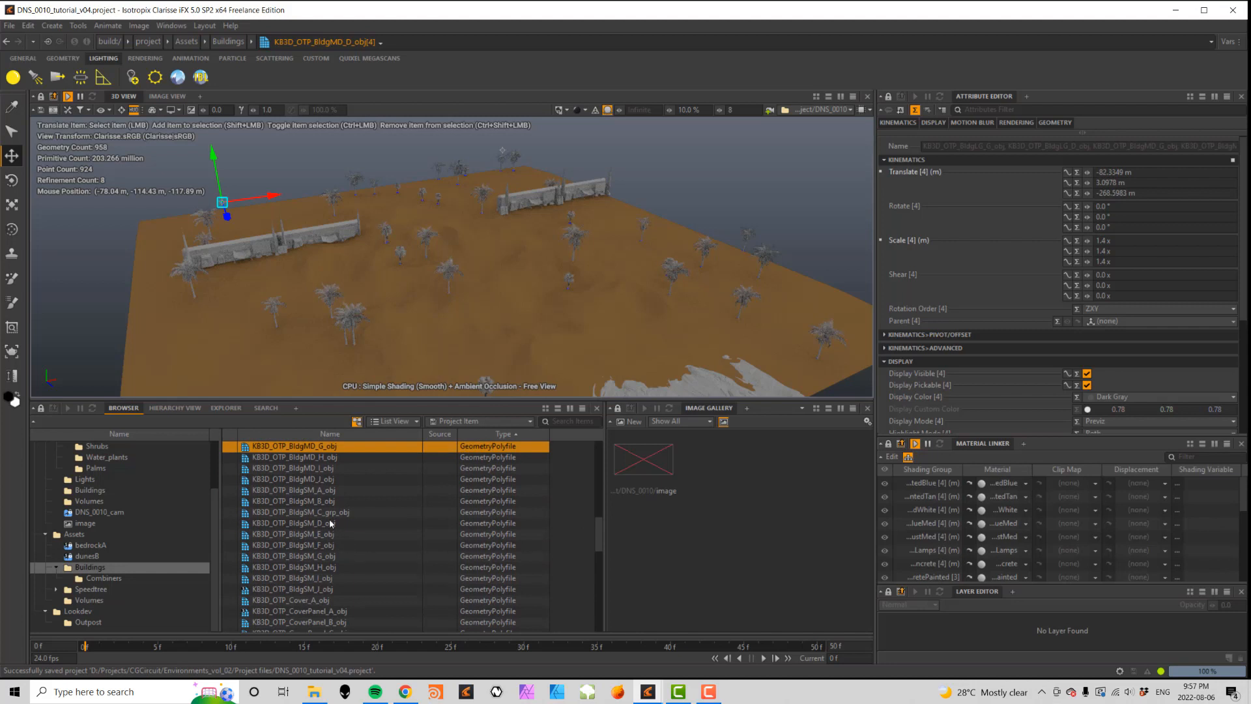
ctrl+click(330, 522)
scroll(217, 530, up, 2)
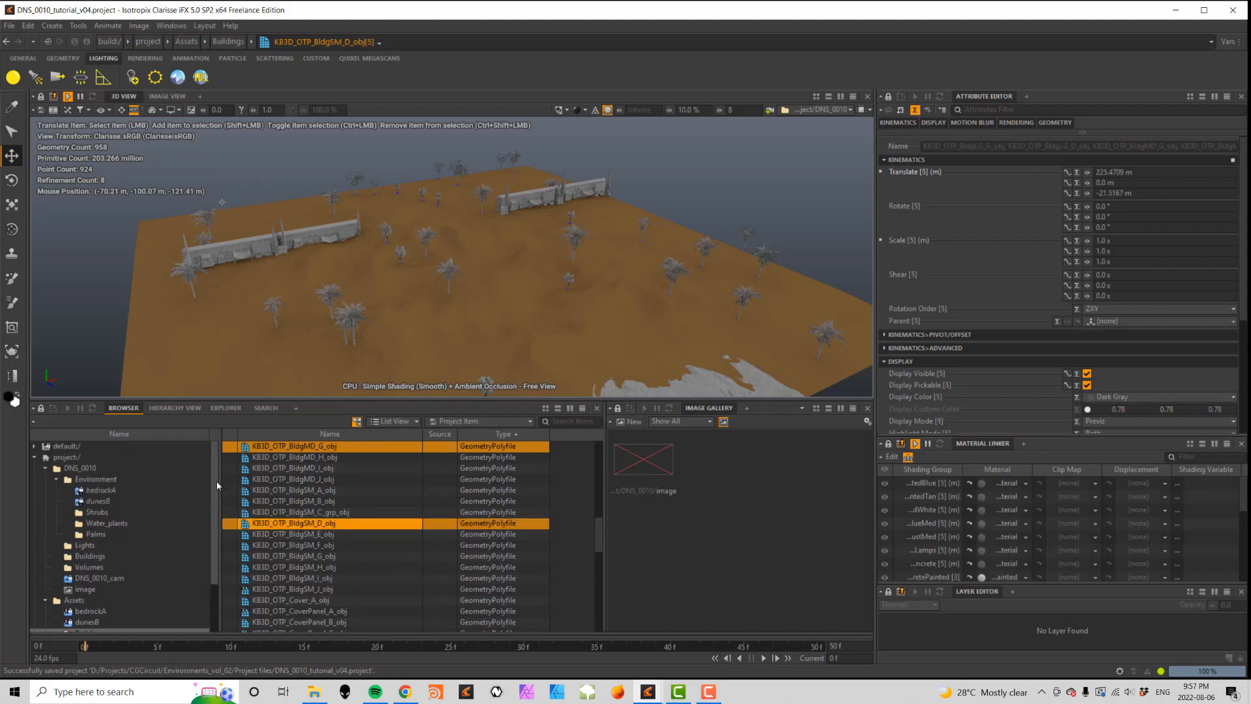
drag(277, 526, 97, 555)
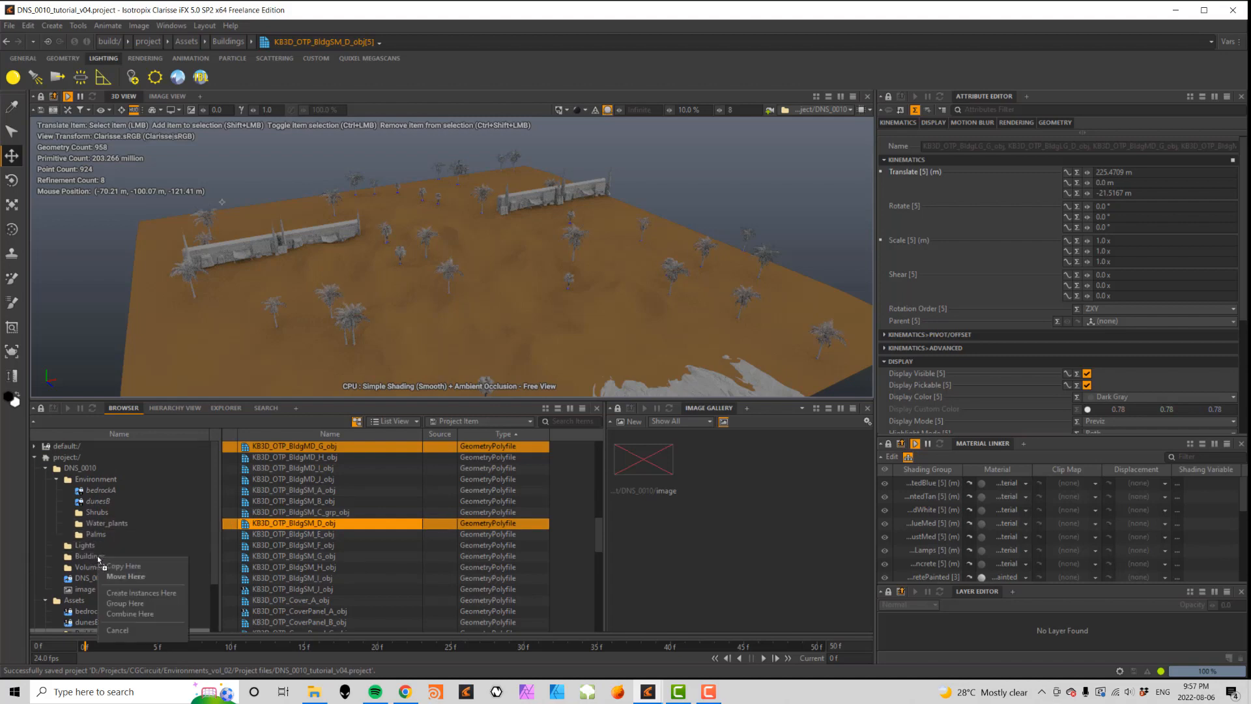
click(147, 593)
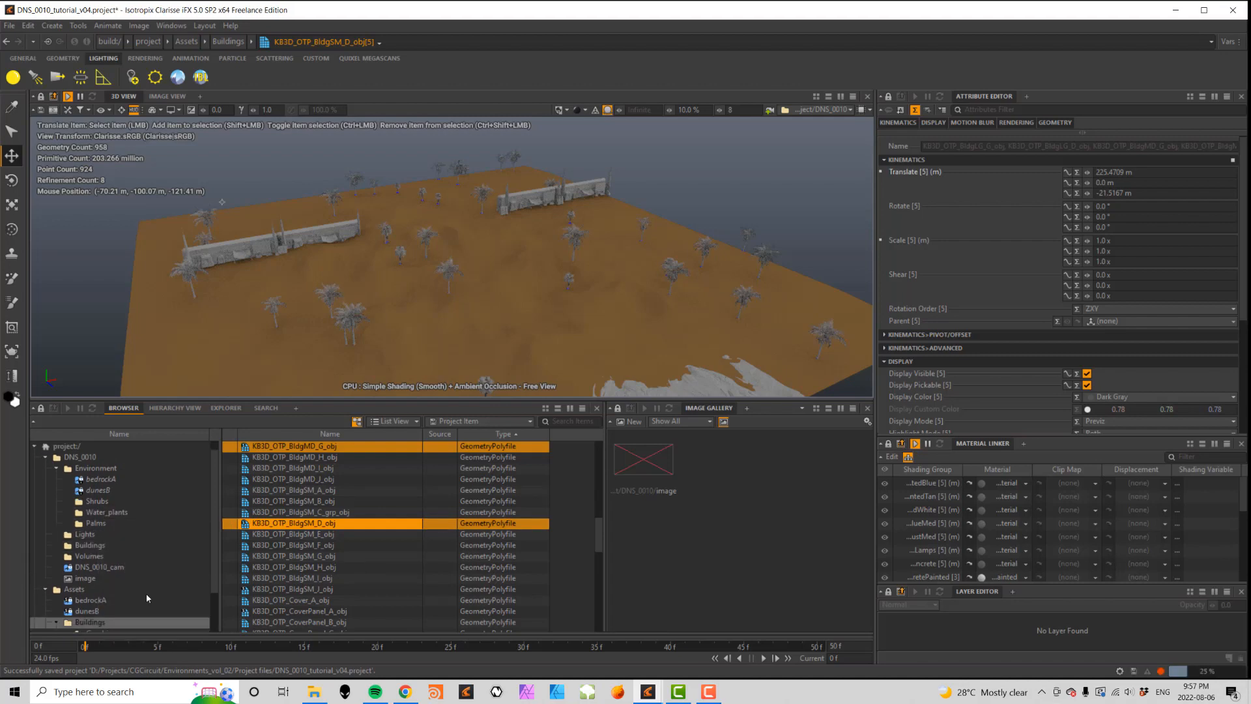
- Localize the Translate, Rotate and Scale attributes of all five KB3D_OTP building instances in the DNS_0010 Buildings context
click(87, 548)
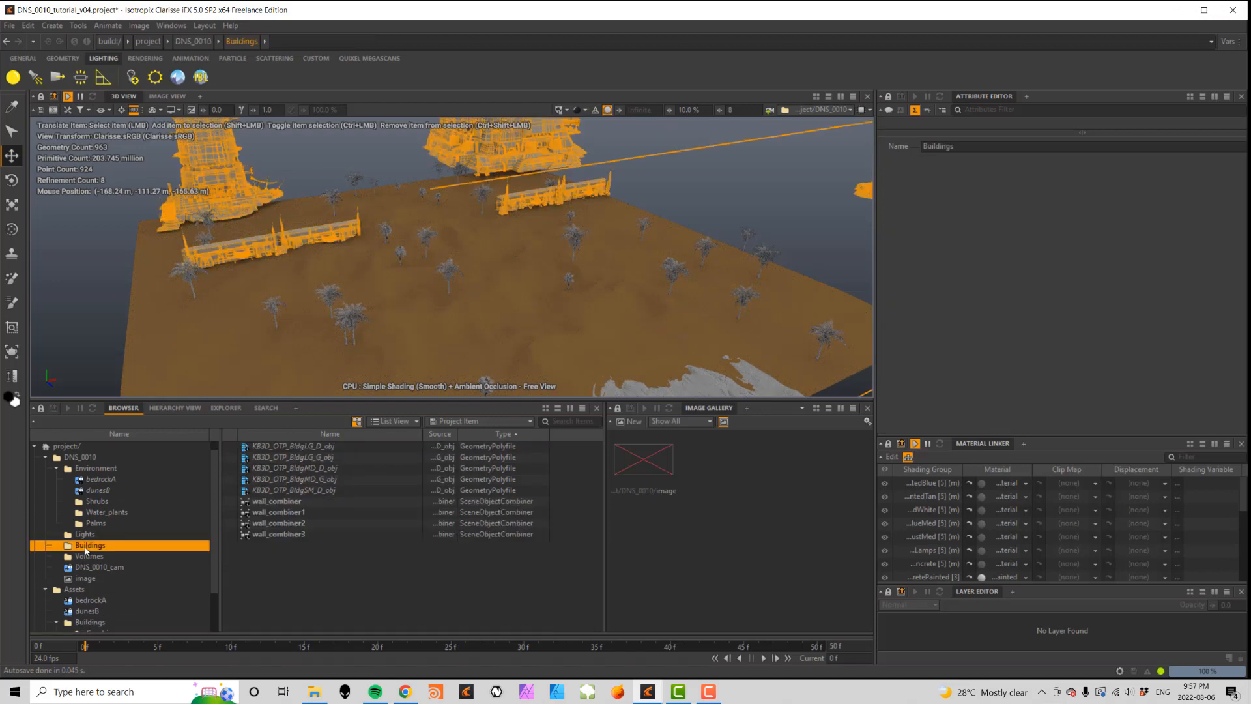
click(312, 490)
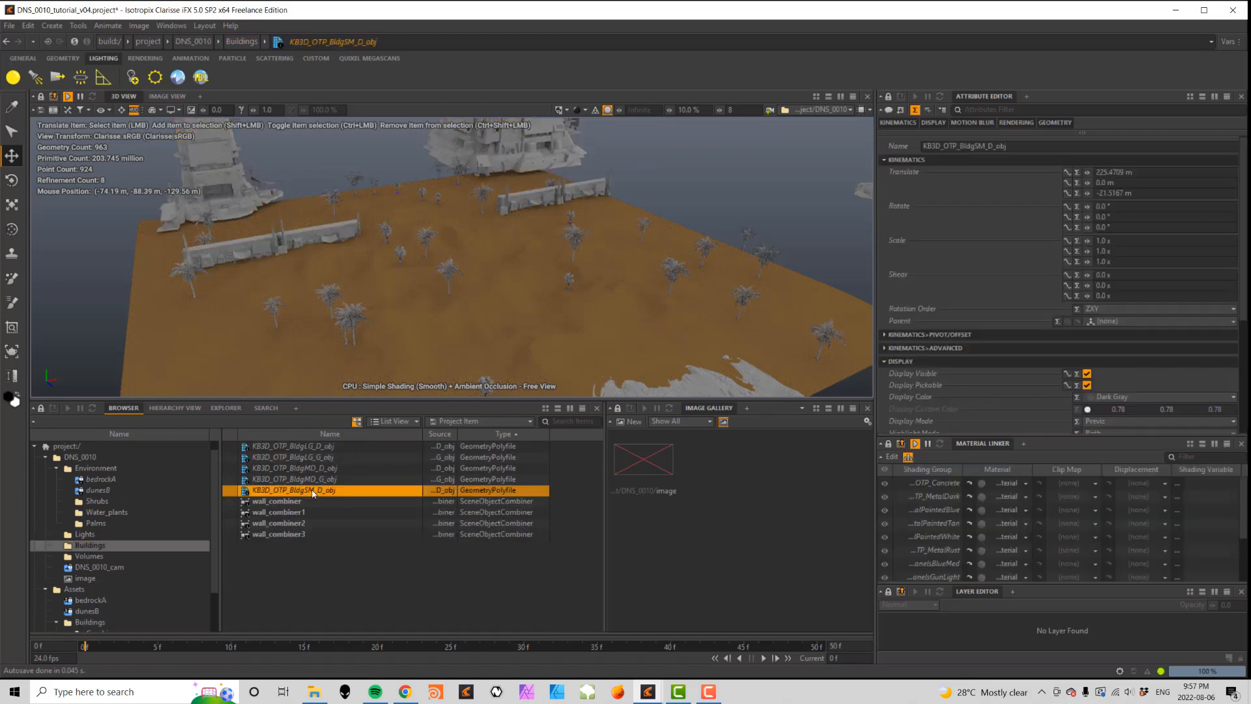
shift+click(296, 445)
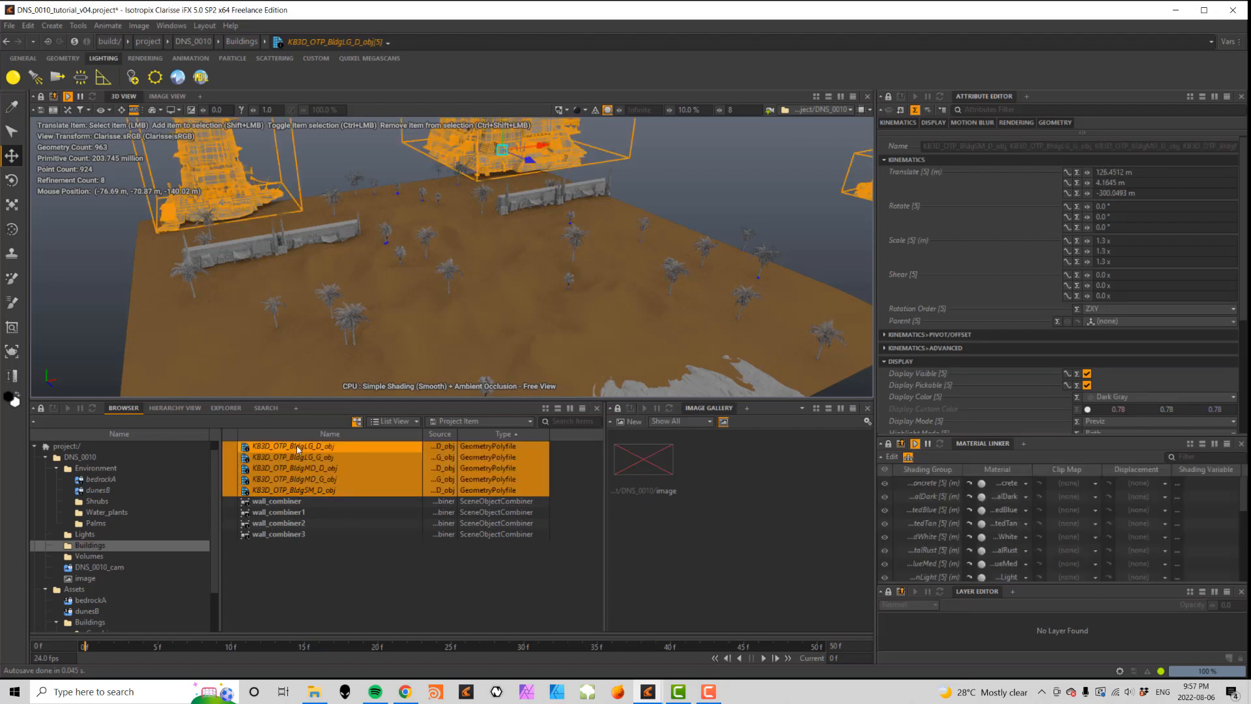
right_click(907, 182)
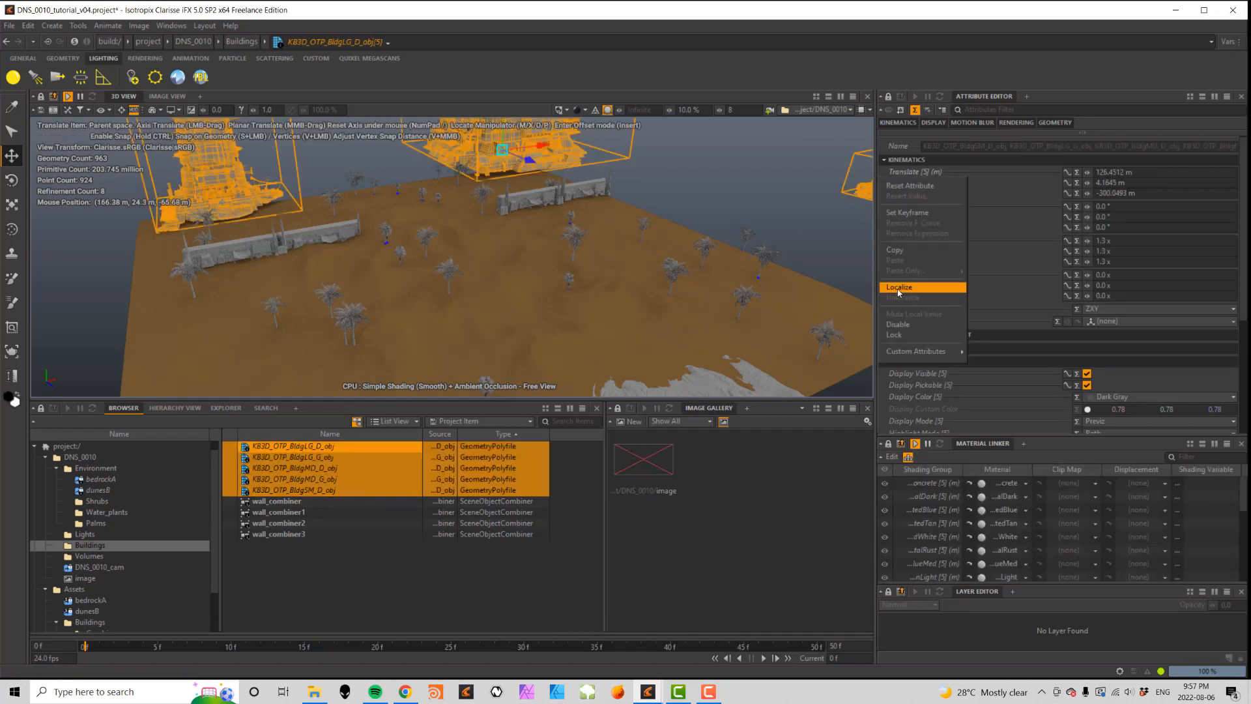
click(899, 287)
right_click(906, 214)
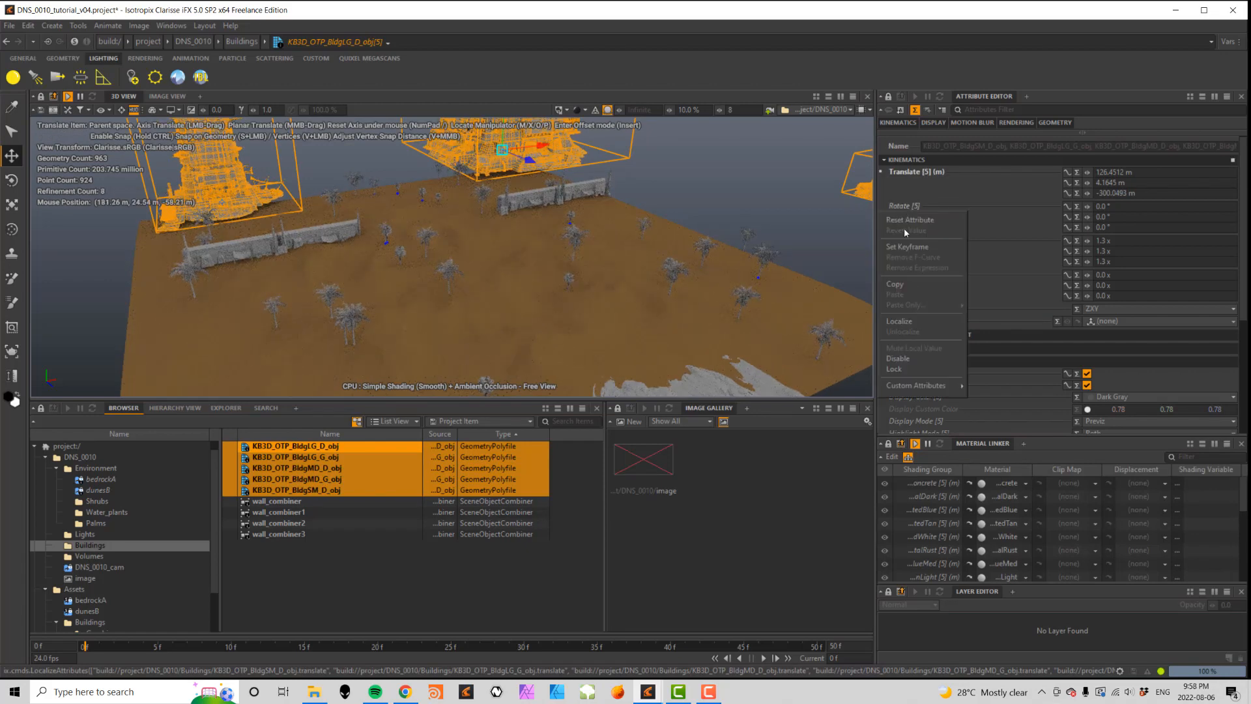
click(899, 321)
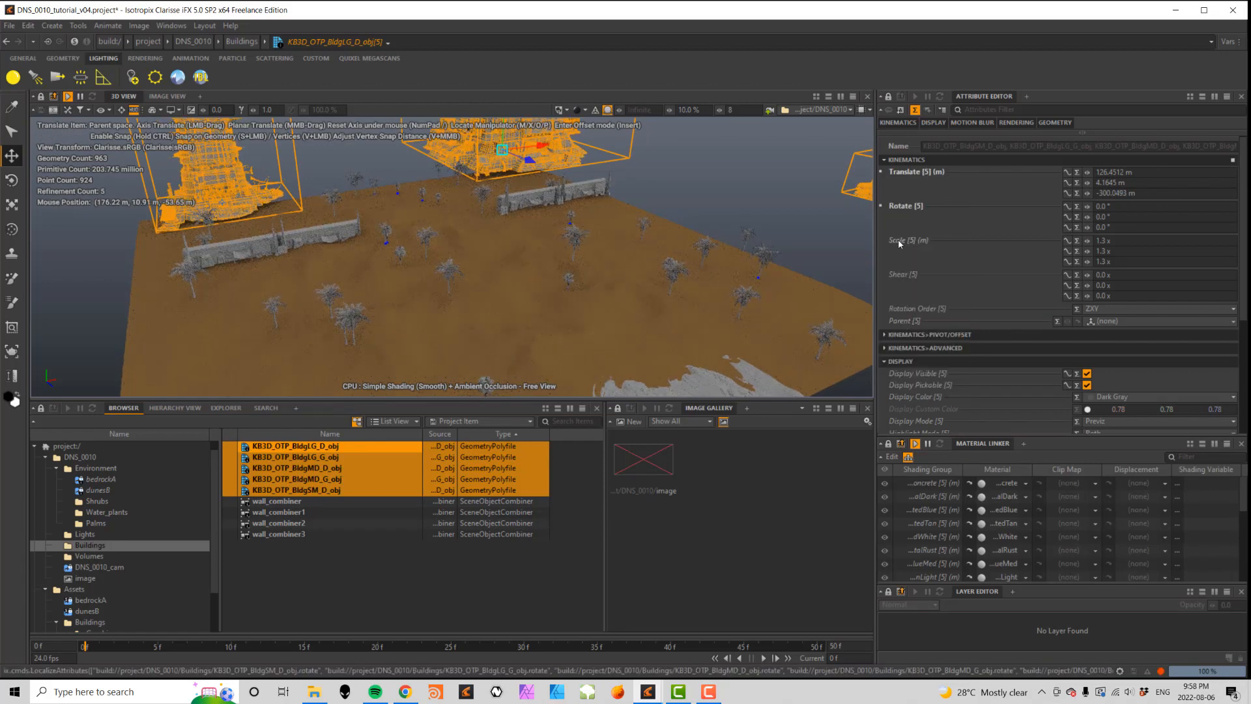
right_click(897, 239)
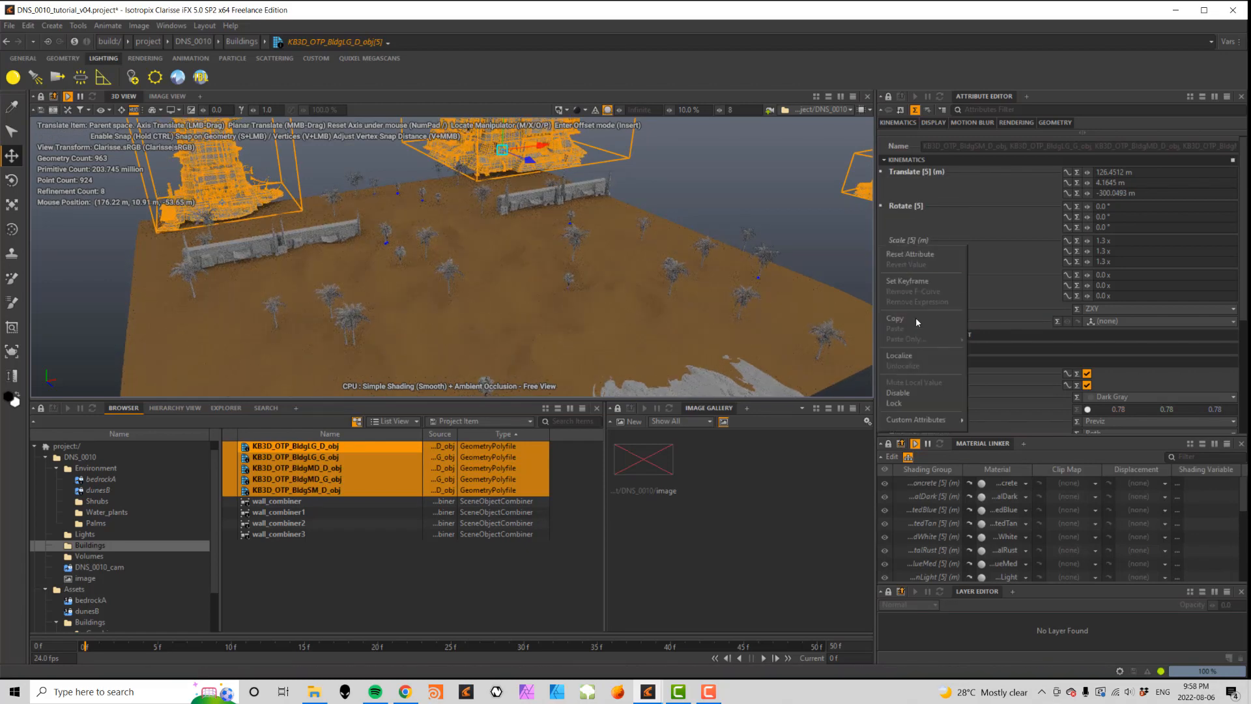
click(901, 358)
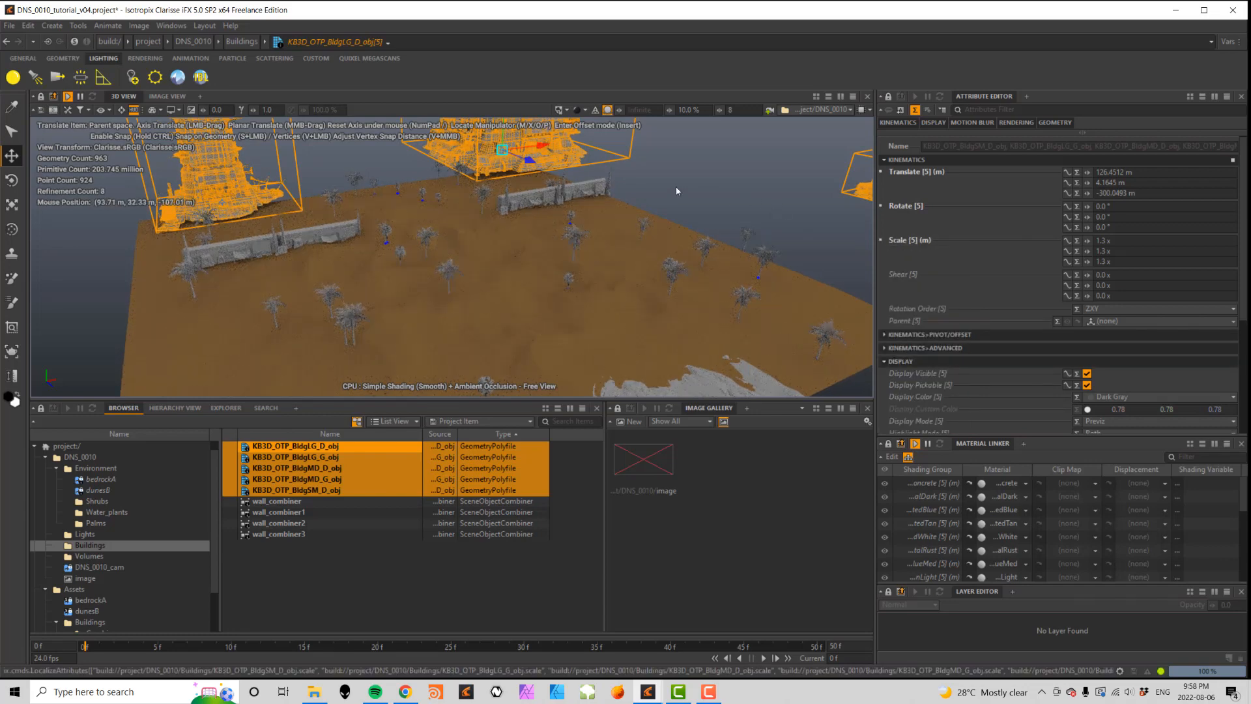
- Place KB3D_OTP_BldgLG_G on the dune surface behind the gap between the wall stretches, at about X -2 m, Z -223 m
key(f)
scroll(577, 301, up, 5)
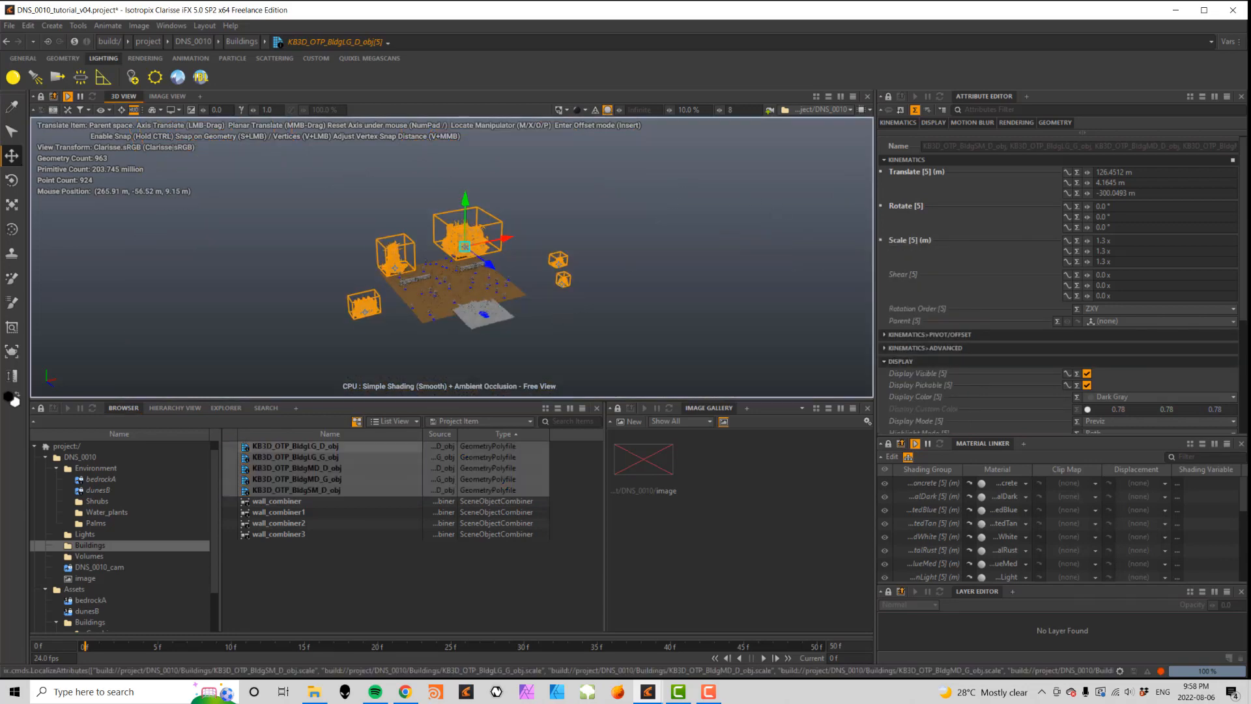
scroll(549, 311, down, 4)
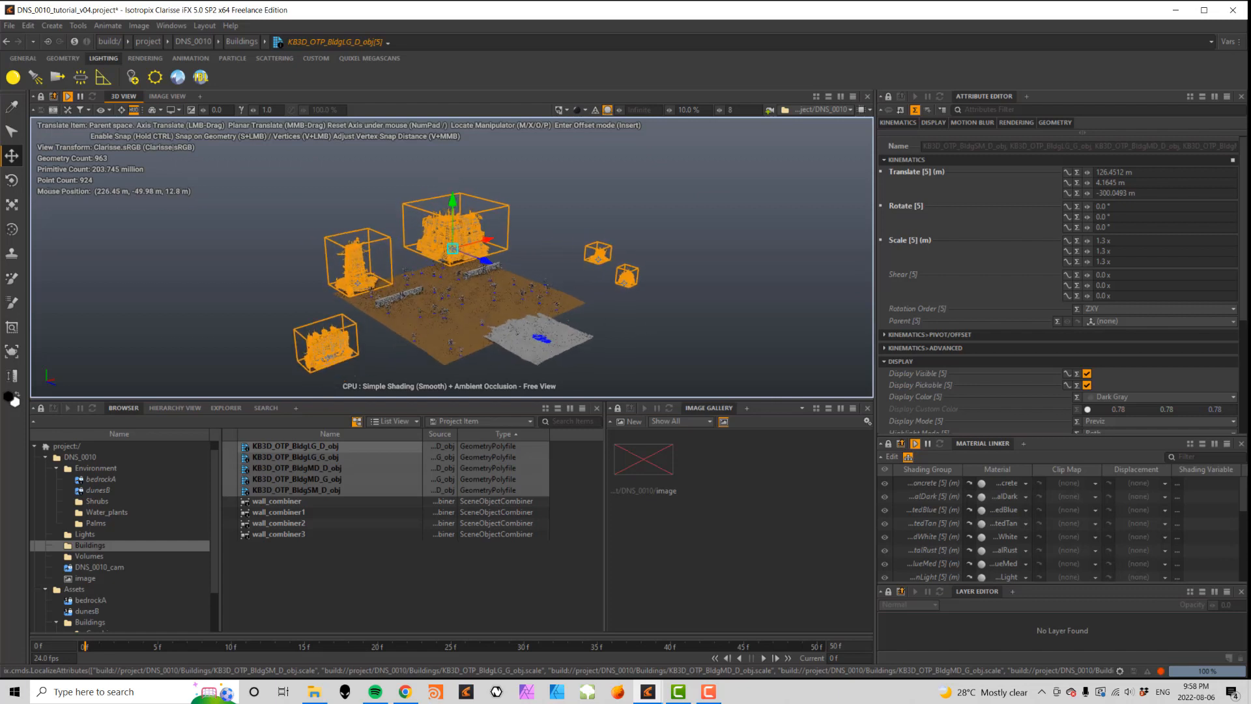
click(344, 325)
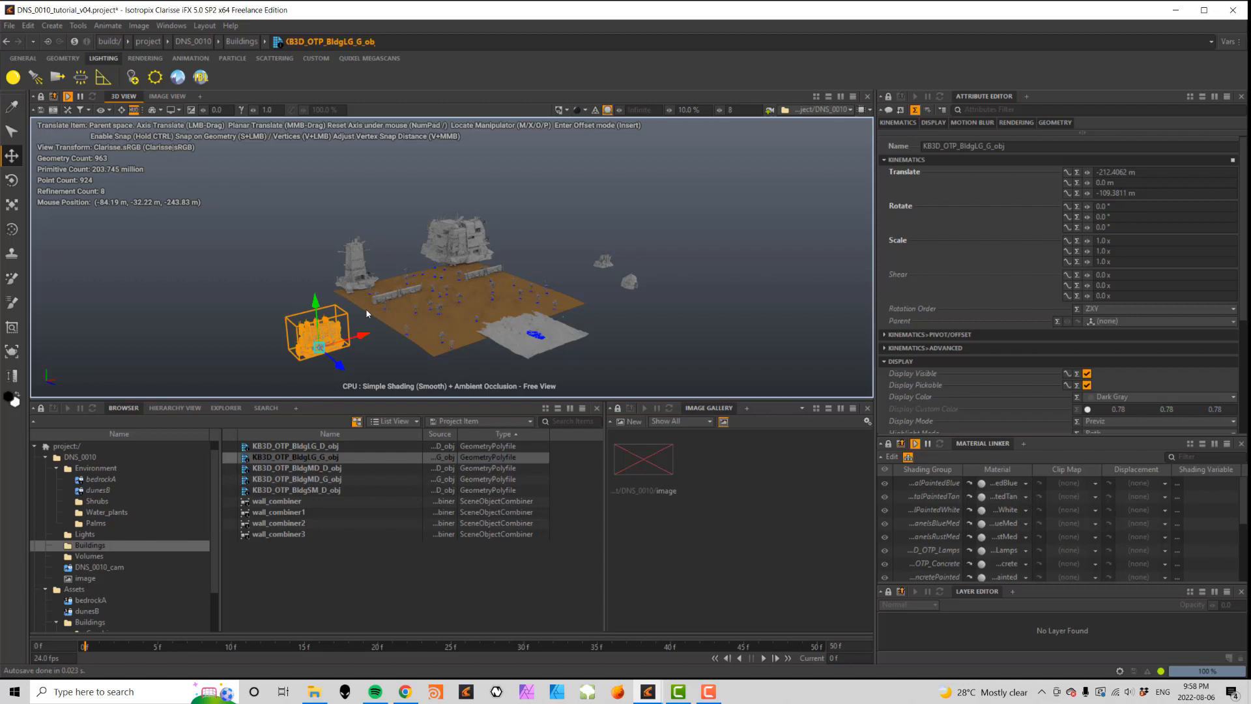
key(s)
click(420, 285)
alt+drag(559, 268, 486, 273)
scroll(486, 273, up, 5)
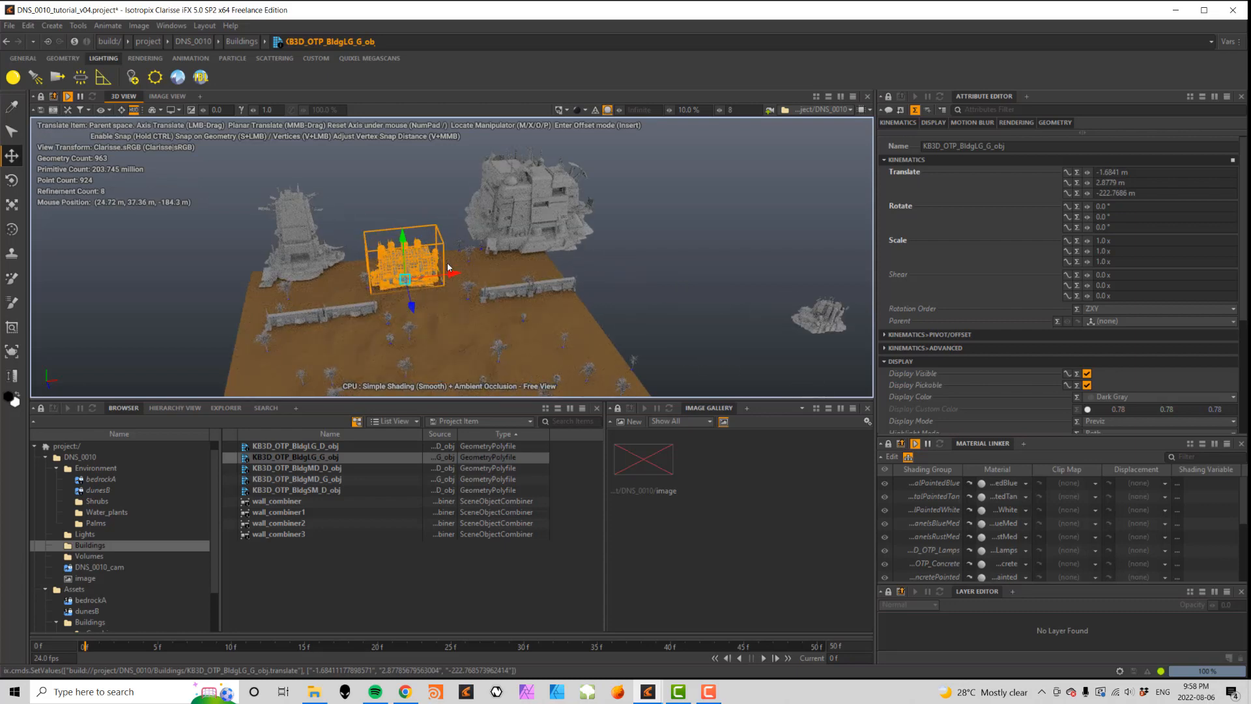
- Place KB3D_OTP_BldgMD_G on the dune surface beside BldgLG_G, at about X 46 m, Z -227 m
click(808, 324)
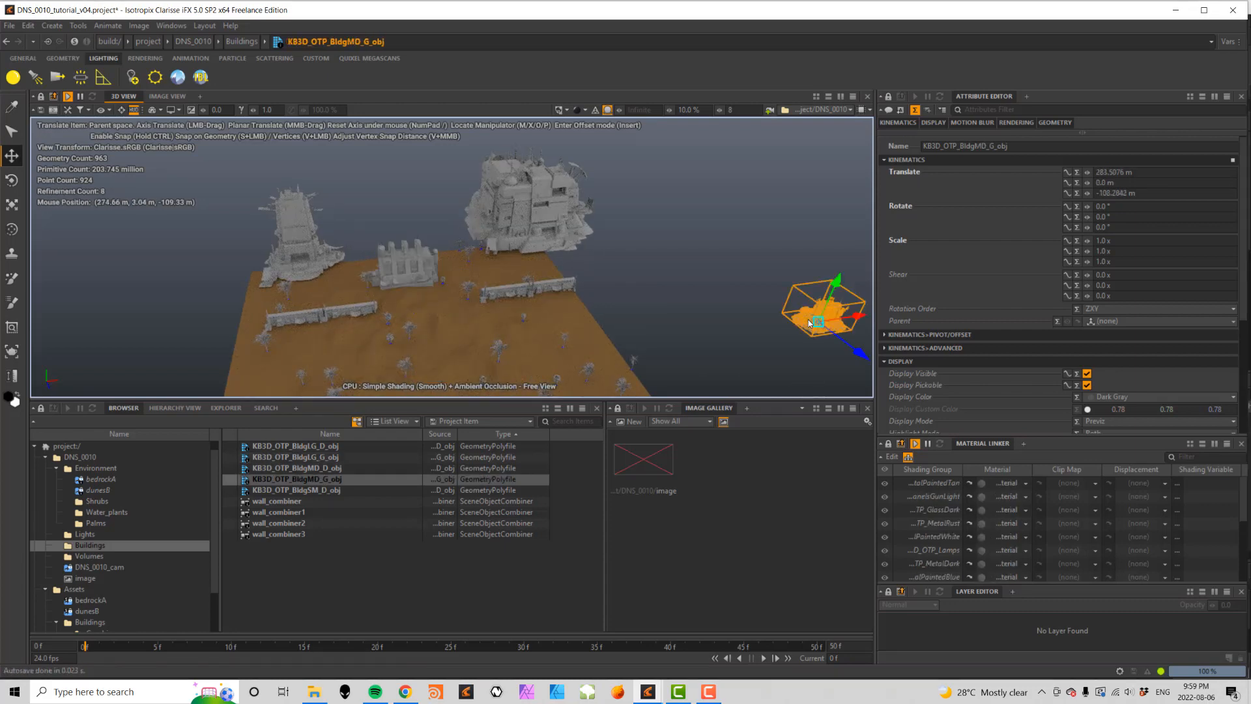
key(s)
click(467, 274)
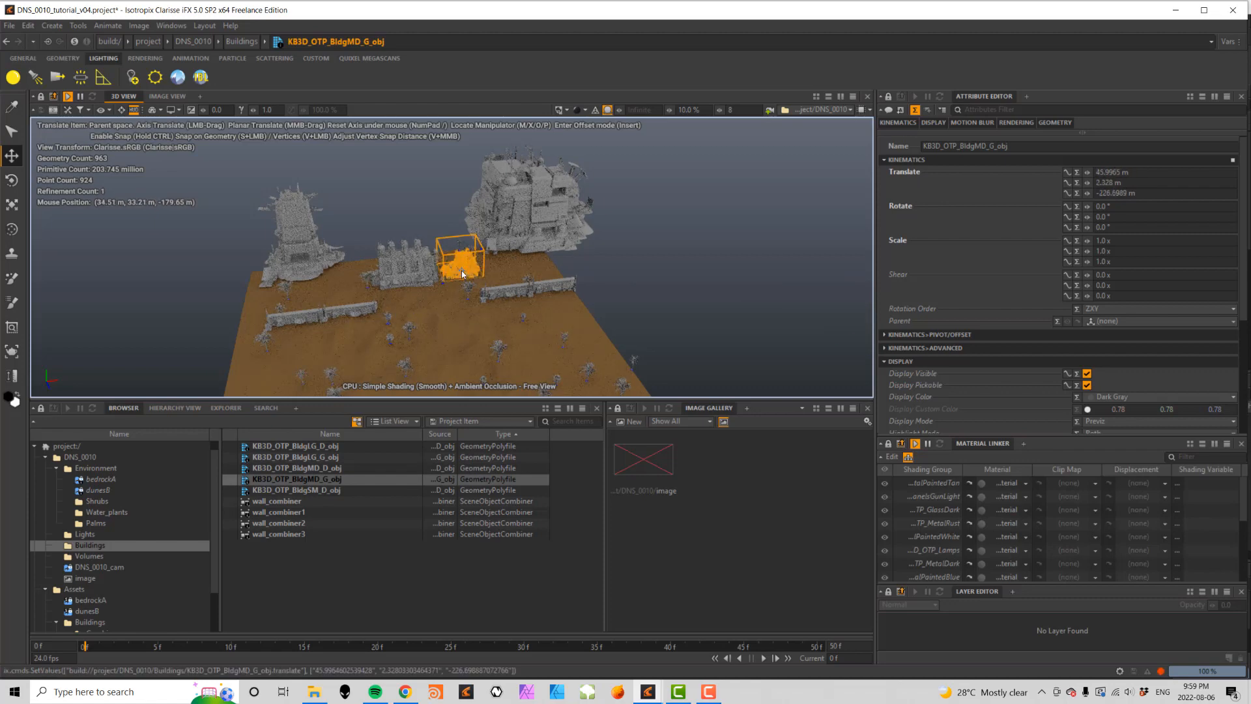
alt+drag(629, 265, 638, 271)
scroll(637, 274, down, 3)
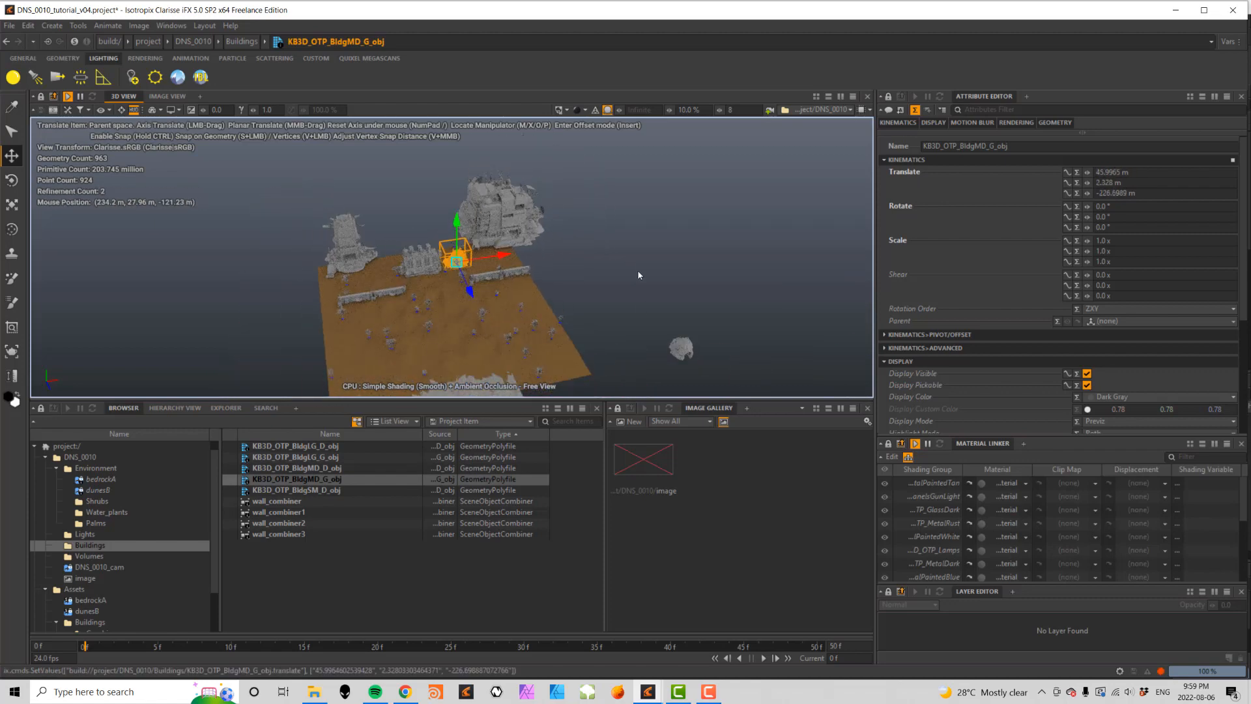
- Place KB3D_OTP_BldgSM_D on the dune surface between the BldgMD_D tower and BldgLG_G, at about X -49 m, Z -235 m
click(681, 352)
key(s)
click(382, 273)
alt+drag(505, 245, 510, 248)
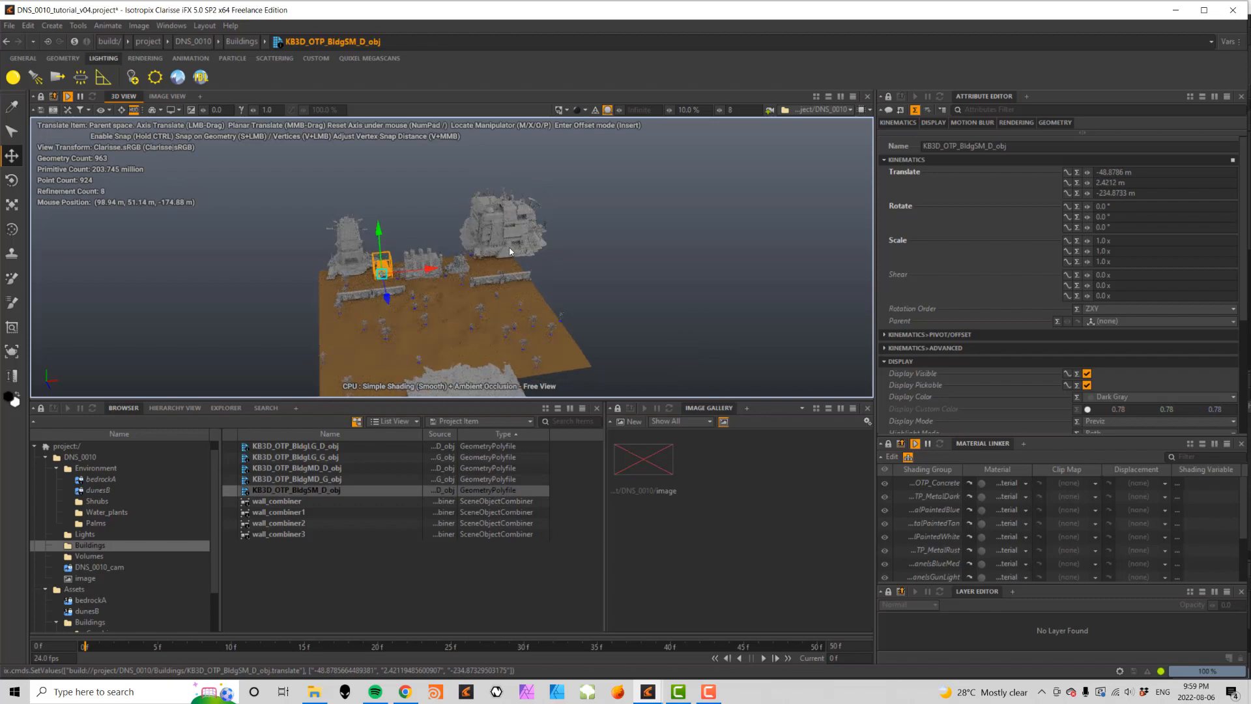
- Move the KB3D_OTP_BldgMD_D tower to about X -109 m, Z -248 m, refining its position while looking through DNS_0010_camCamera
click(496, 245)
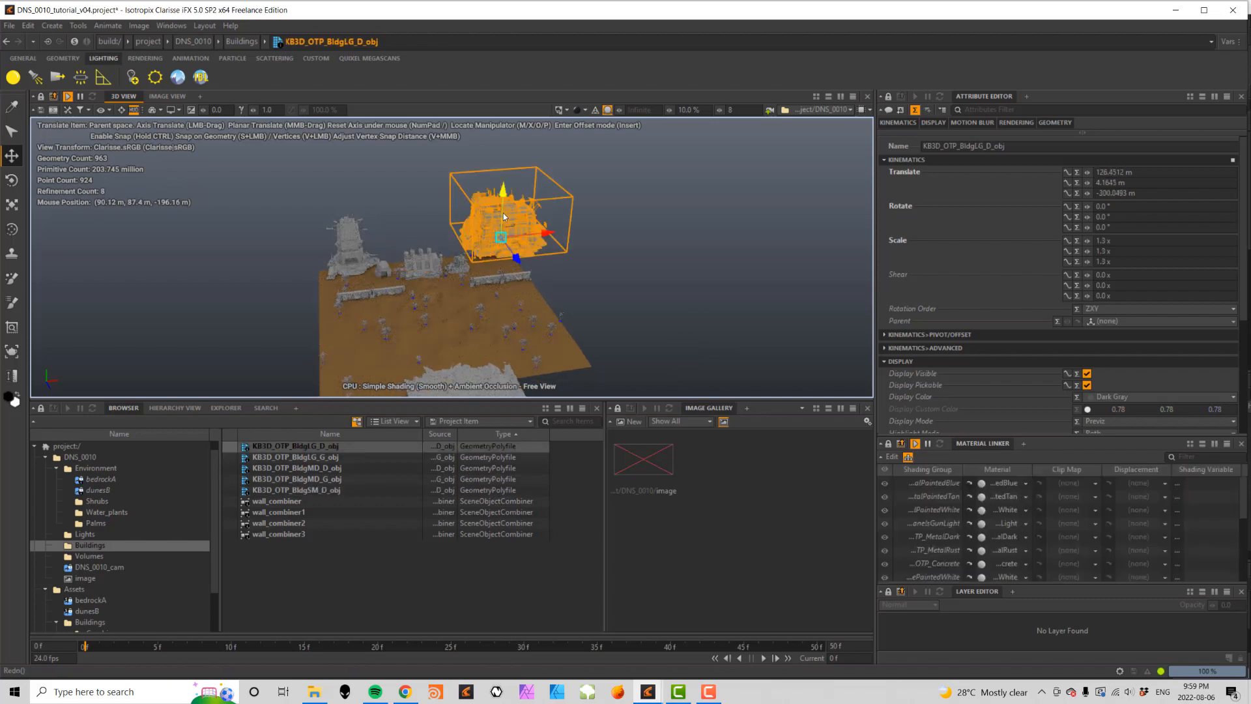
click(353, 247)
middle_drag(350, 238, 340, 246)
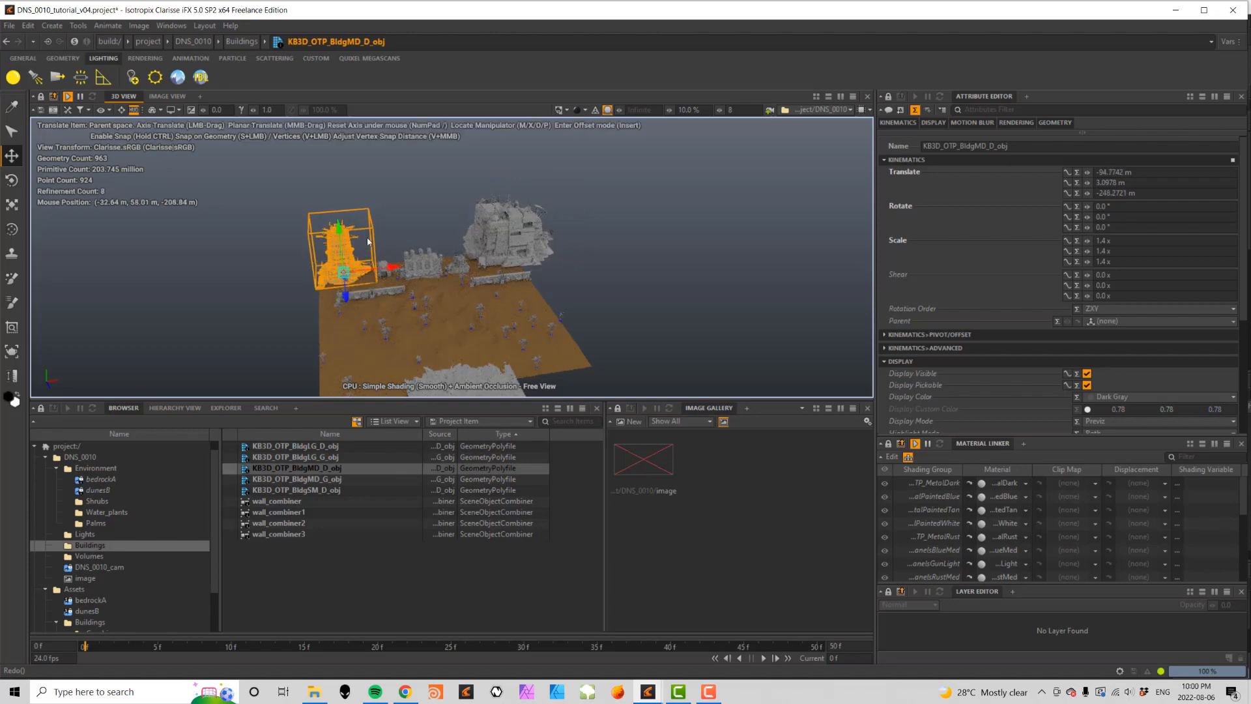
click(110, 110)
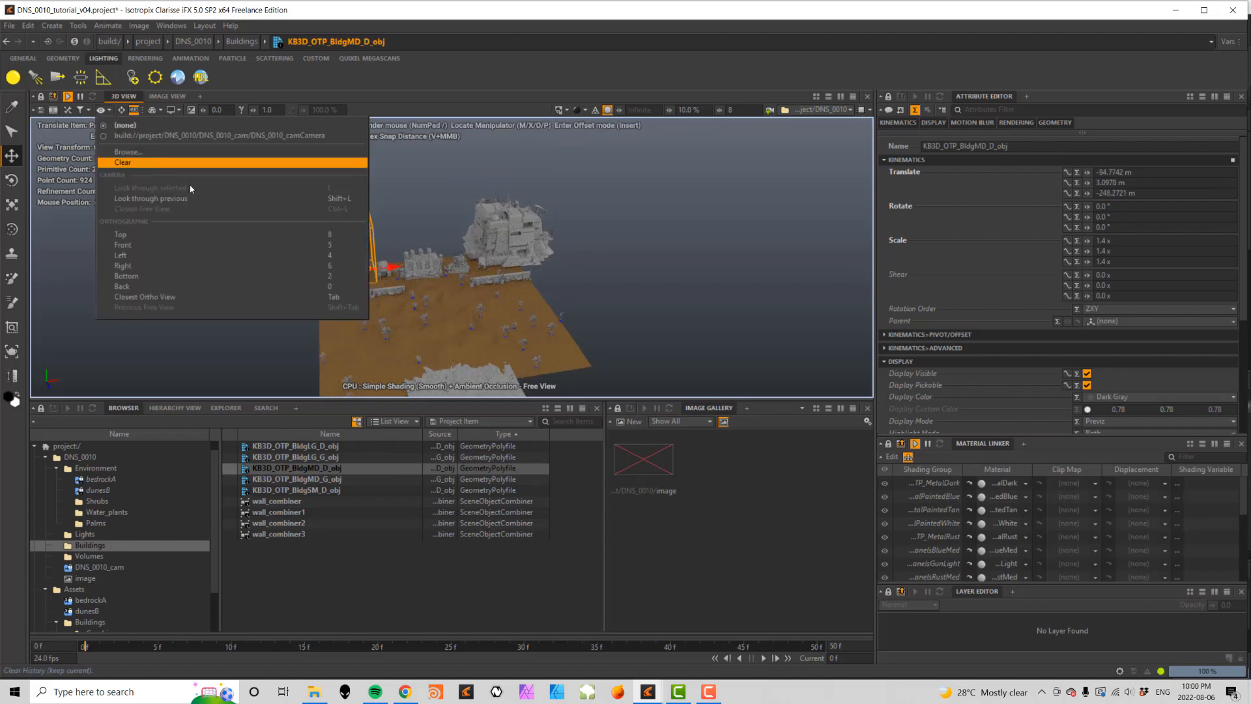
click(163, 135)
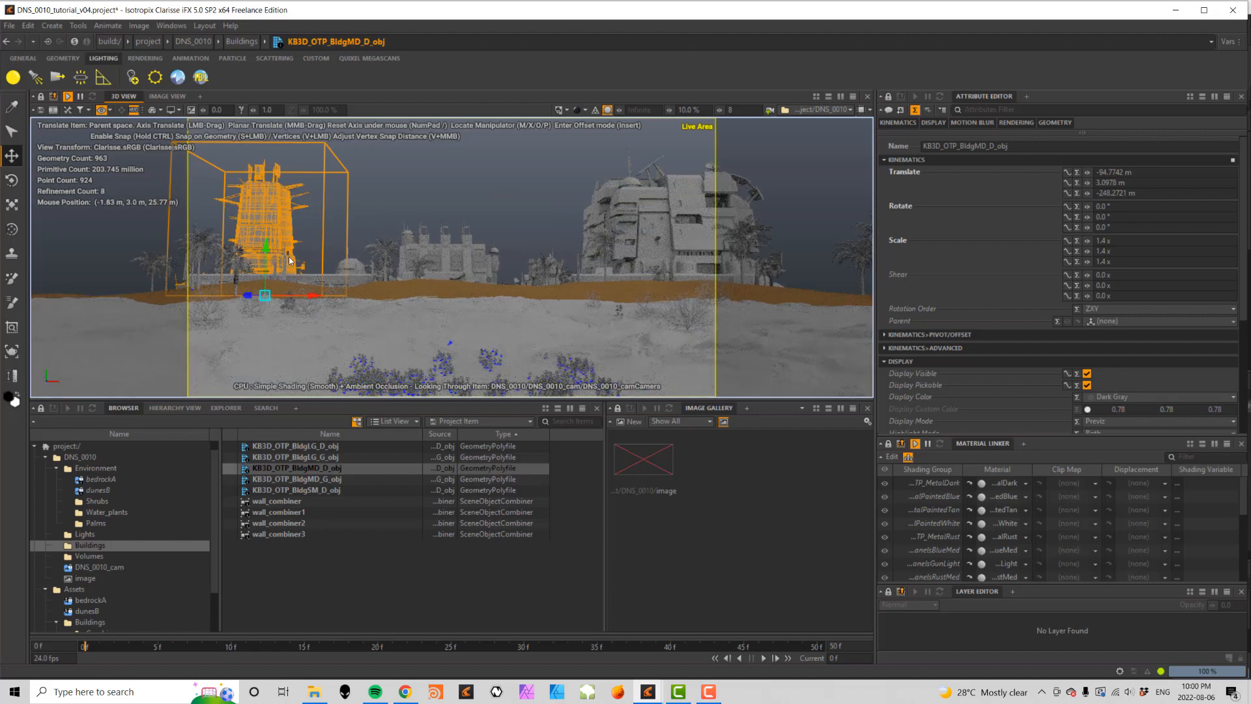
drag(295, 297, 266, 298)
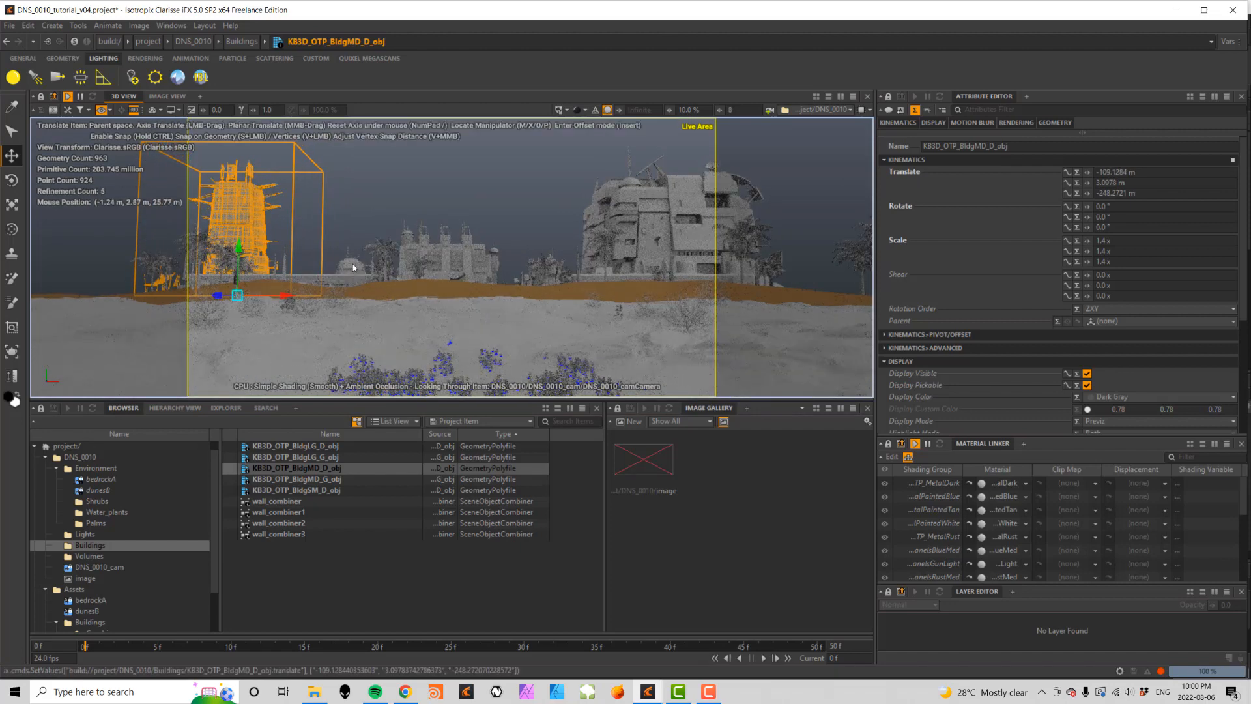
- Shift KB3D_OTP_BldgSM_D along X to about -67 m and KB3D_OTP_BldgLG_G along X to about 5 m
click(353, 263)
drag(378, 297, 346, 294)
click(450, 252)
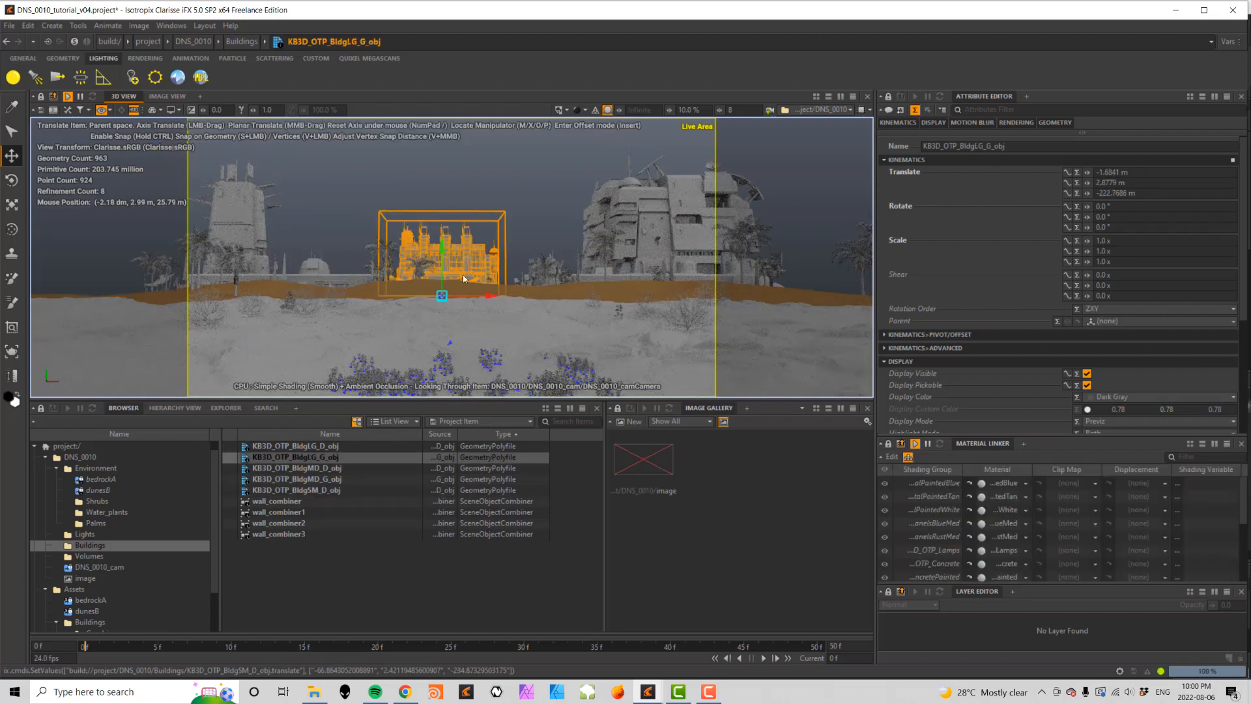
drag(472, 298, 490, 297)
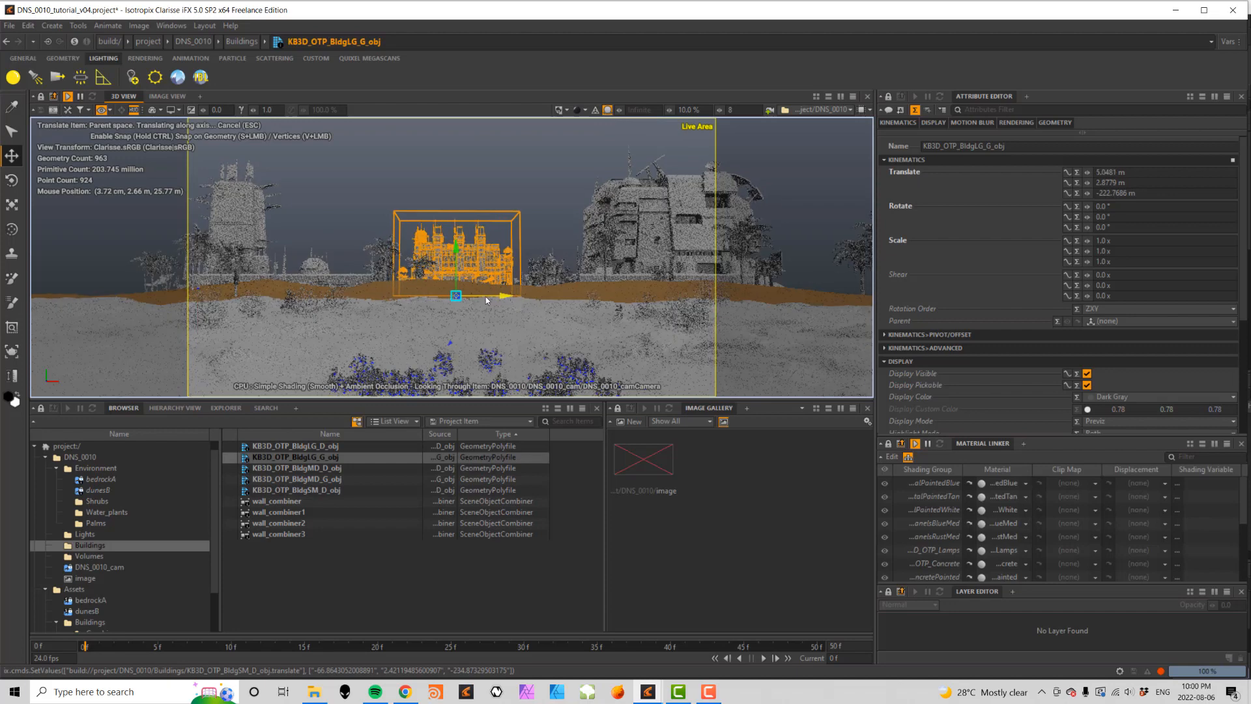
- Scale KB3D_OTP_BldgMD_G uniformly to 1.4 and move it along X to about 50 m
click(552, 272)
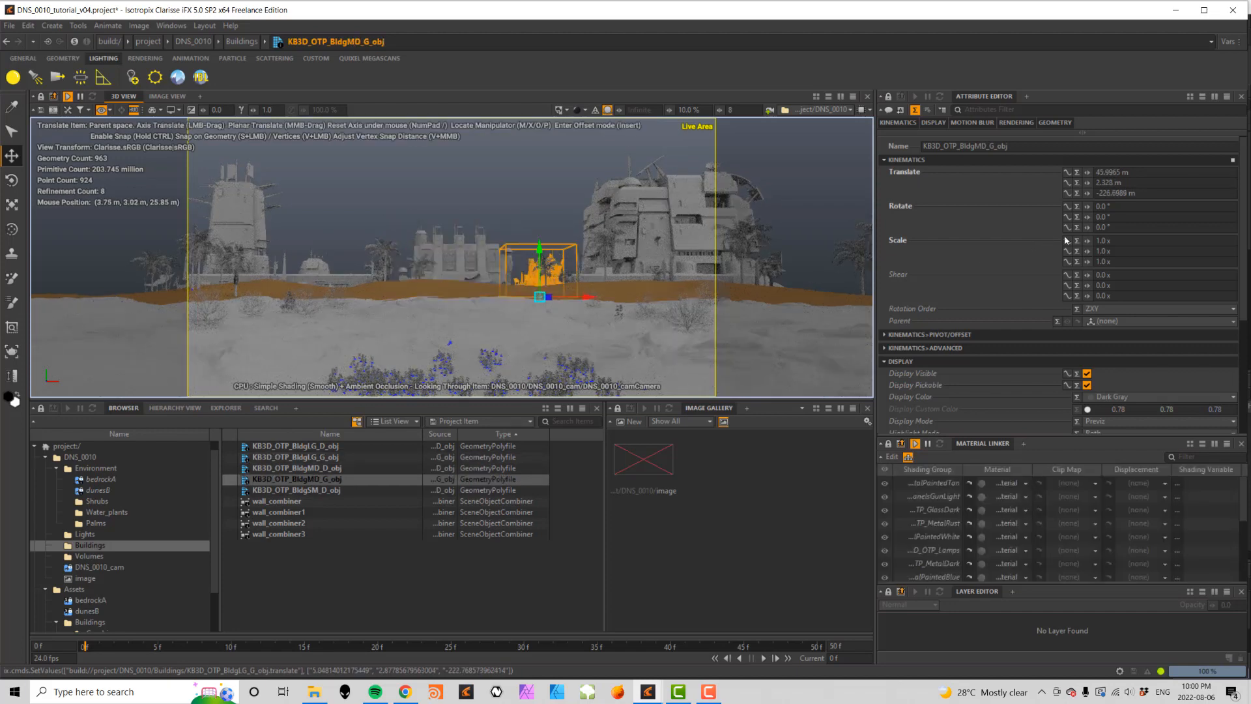
ctrl+drag(1087, 241, 1114, 241)
drag(561, 300, 572, 311)
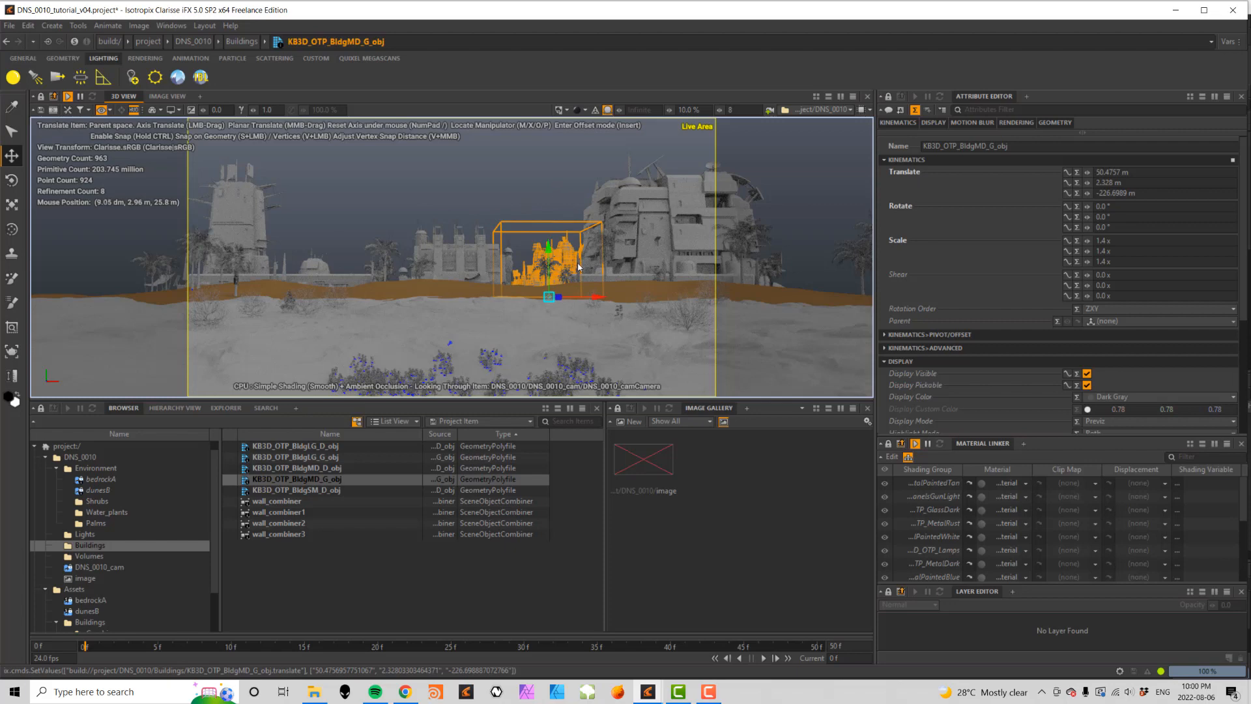
- Duplicate KB3D_OTP_BldgMD_G, move the copy along X to about -44 m and set its Y rotation to 90°
key(ctrl+v)
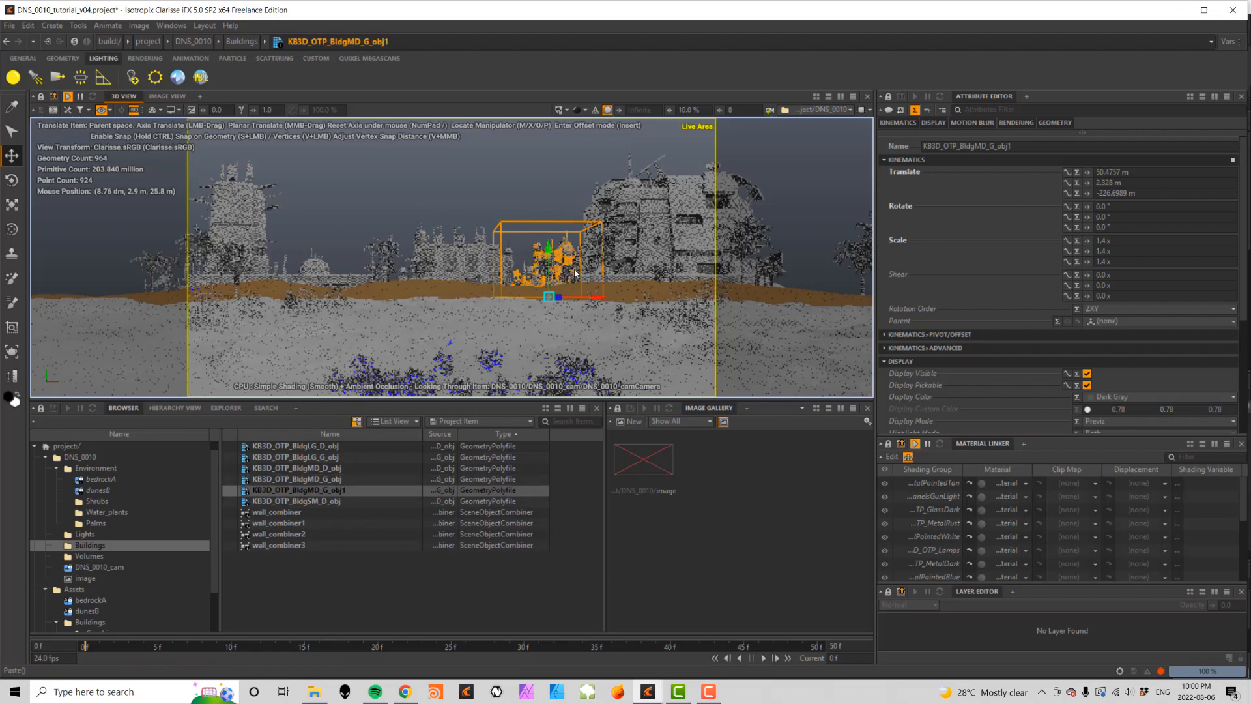
drag(586, 302, 394, 282)
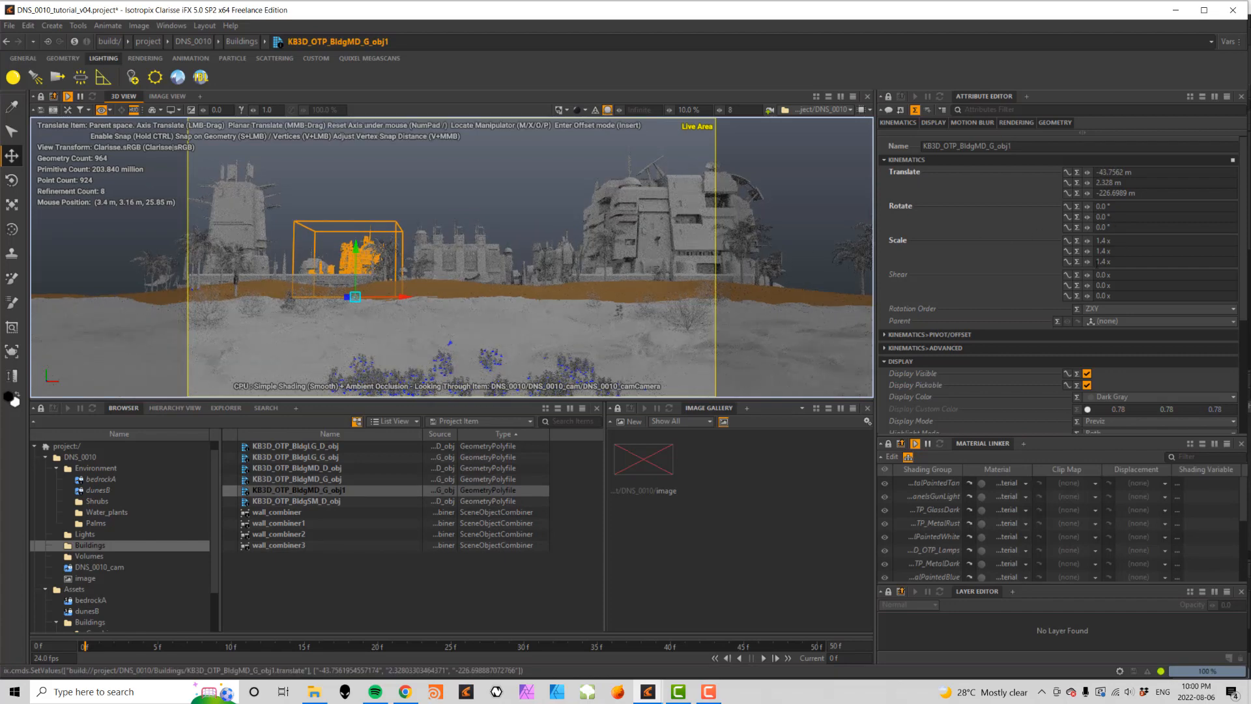
click(1110, 217)
text(90)
key(Tab)
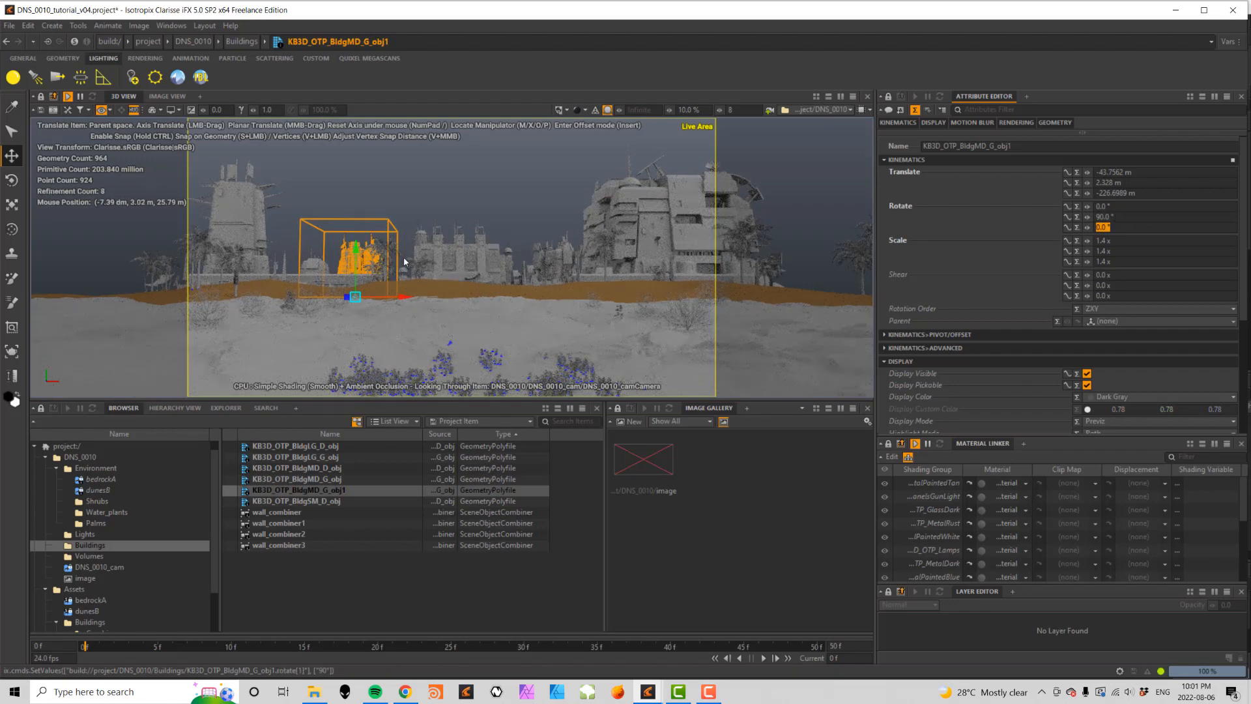
- Scale the BldgMD_G copy uniformly to 1.83 and move it along X to about -76 m, beside the tower
drag(1088, 243, 1116, 242)
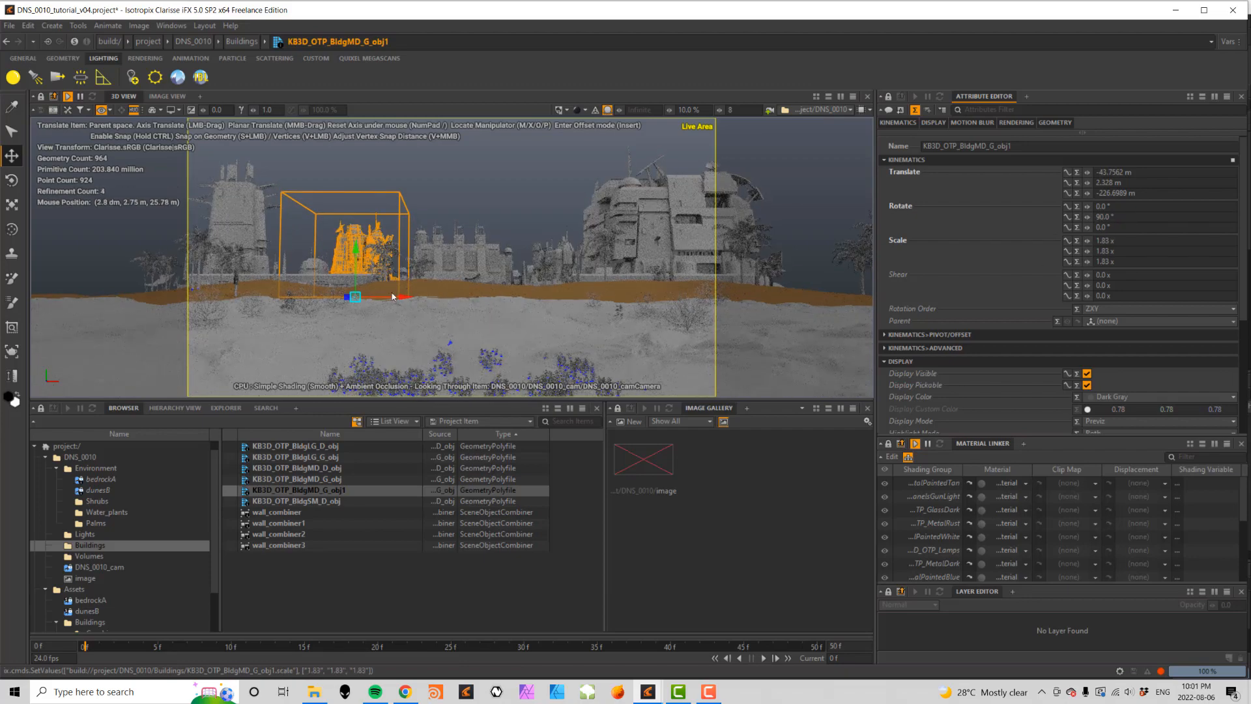
drag(379, 300, 313, 297)
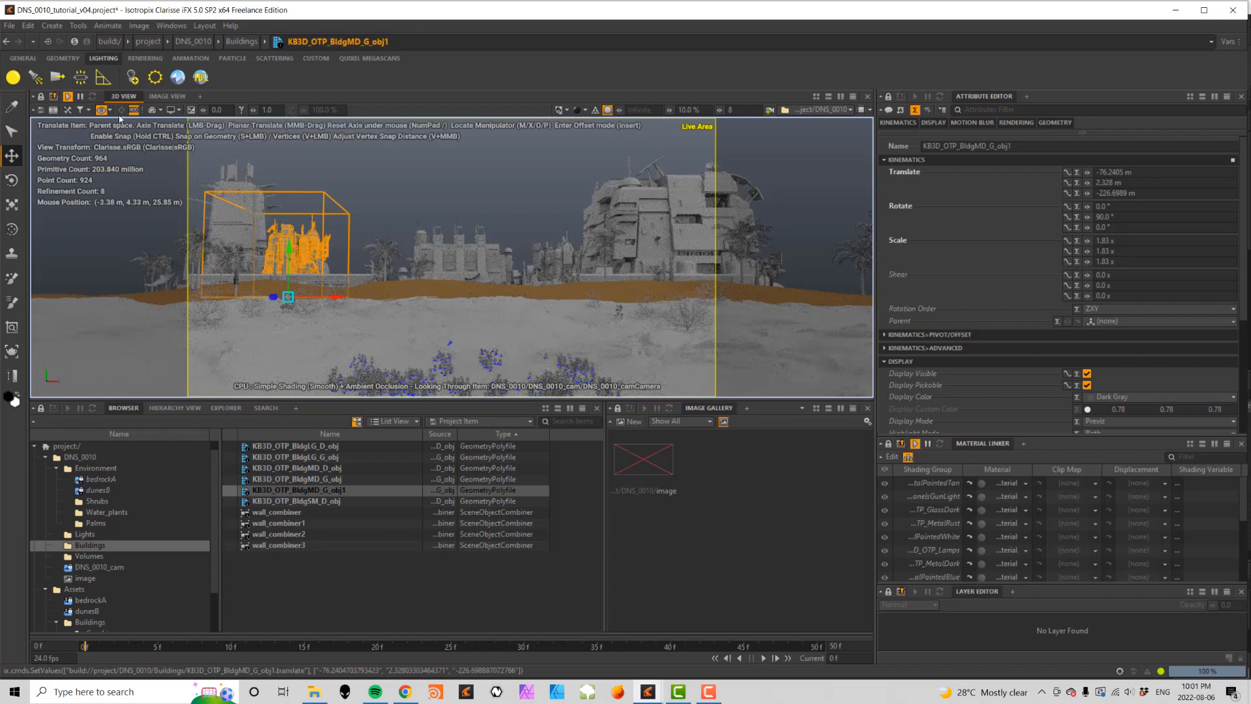
click(359, 175)
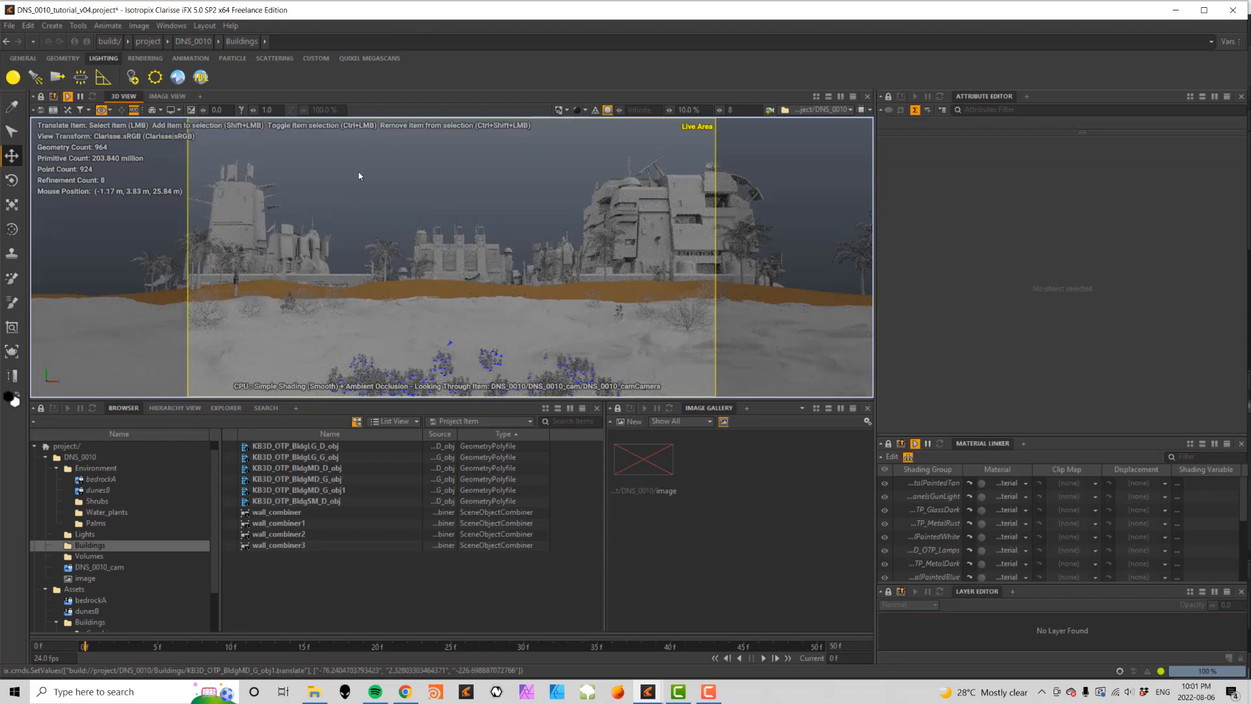
- In the free view, move the BldgMD_G copy to about X -58 m, Z -254 m
key(l)
click(362, 269)
drag(406, 203, 360, 286)
click(360, 307)
- Move KB3D_OTP_BldgSM_D along Z to about -208 m and check the layout through DNS_0010_camCamera
click(365, 309)
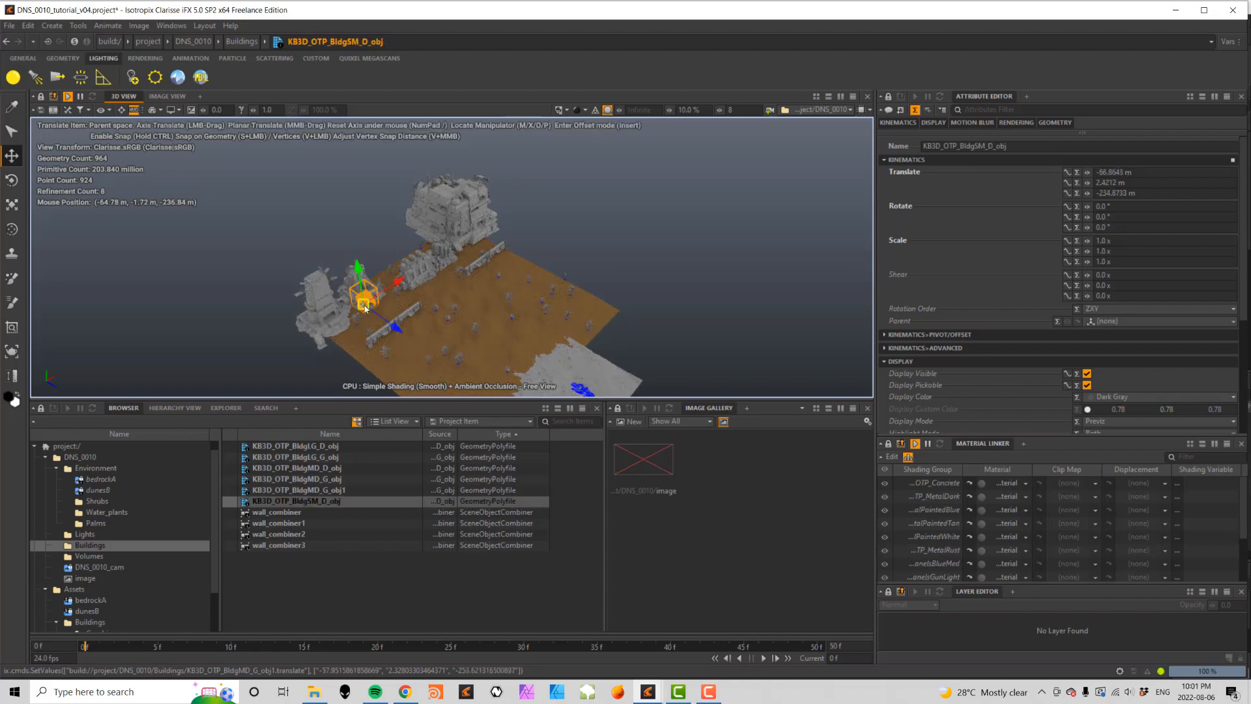
drag(379, 312, 394, 323)
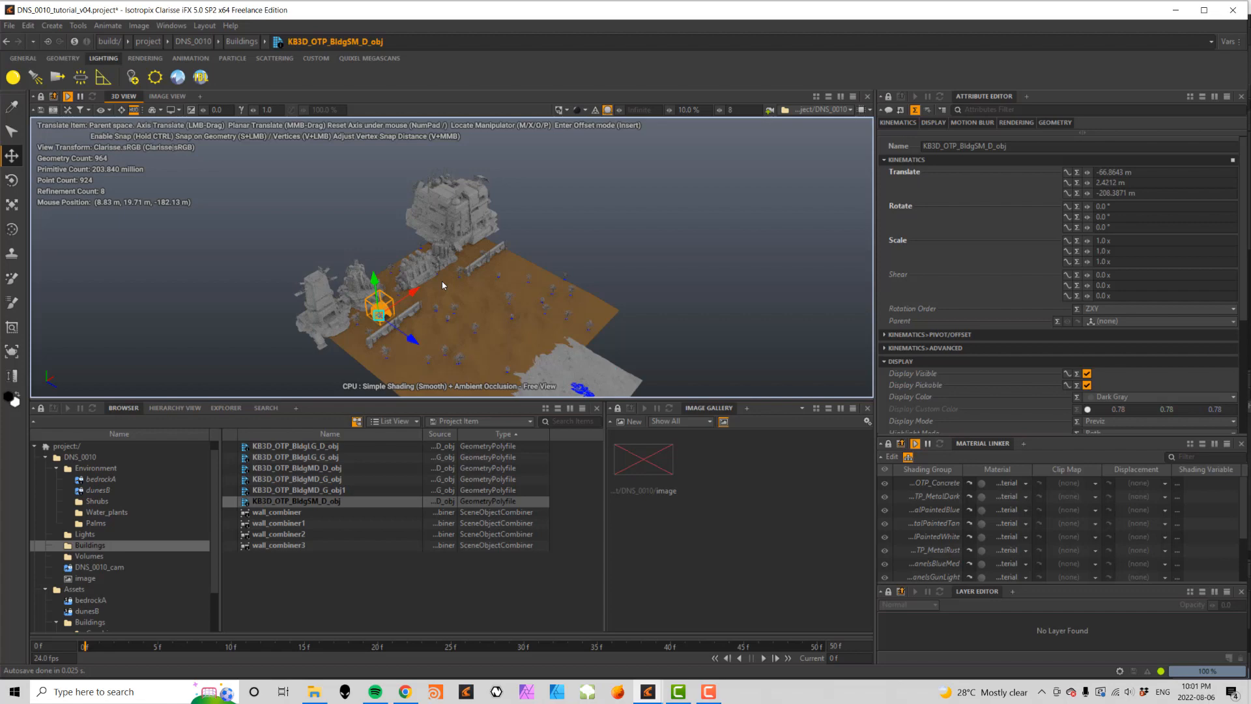
click(105, 110)
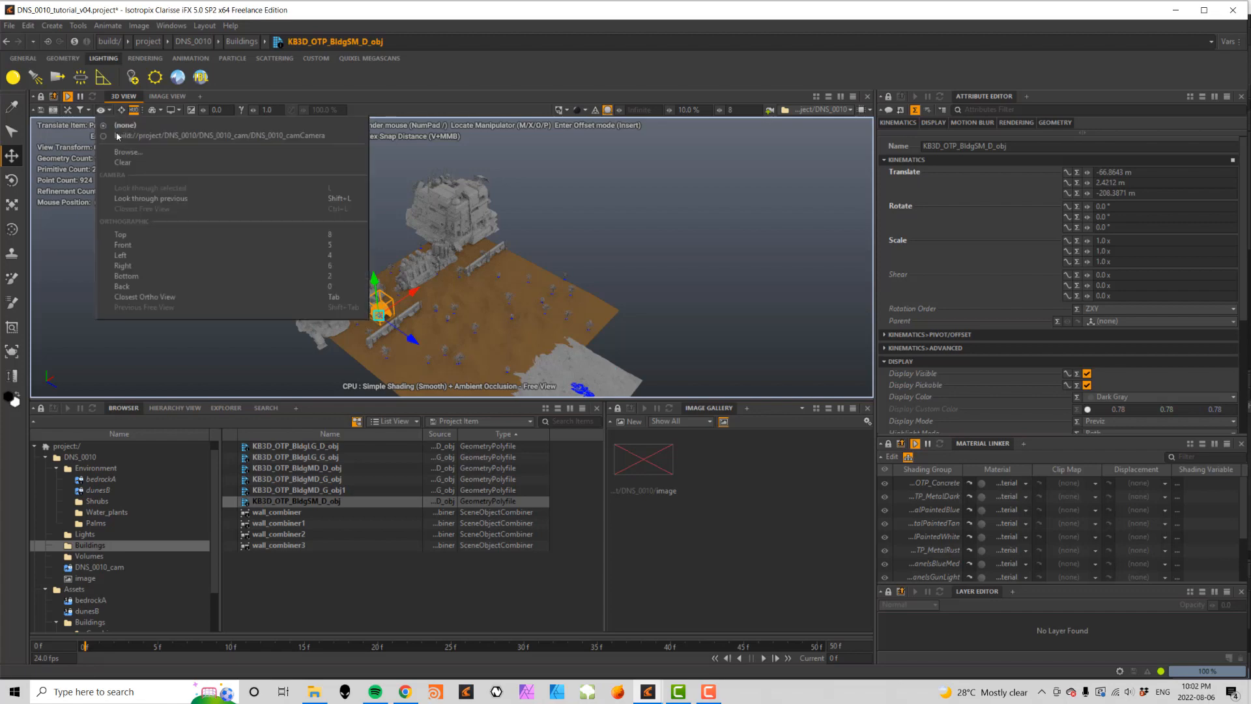
click(130, 134)
click(404, 167)
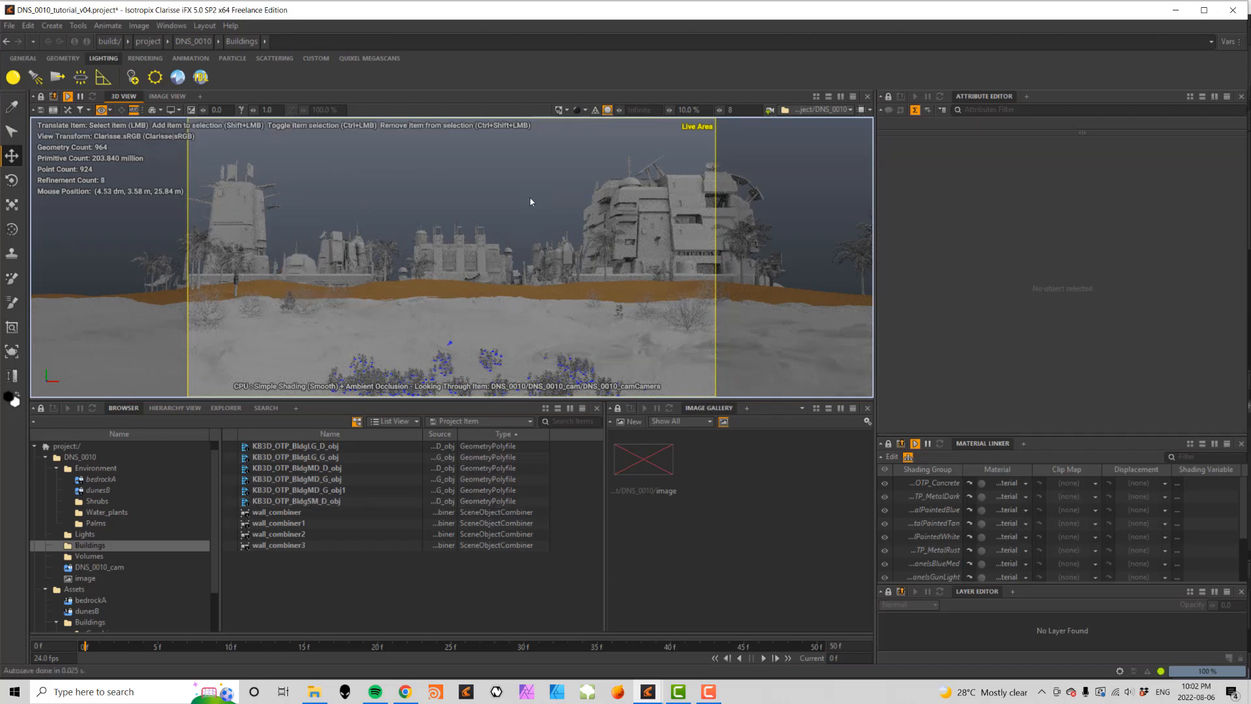
- Save the project and switch the 3D view's shading mode to Progressive Rendering
key(ctrl+s)
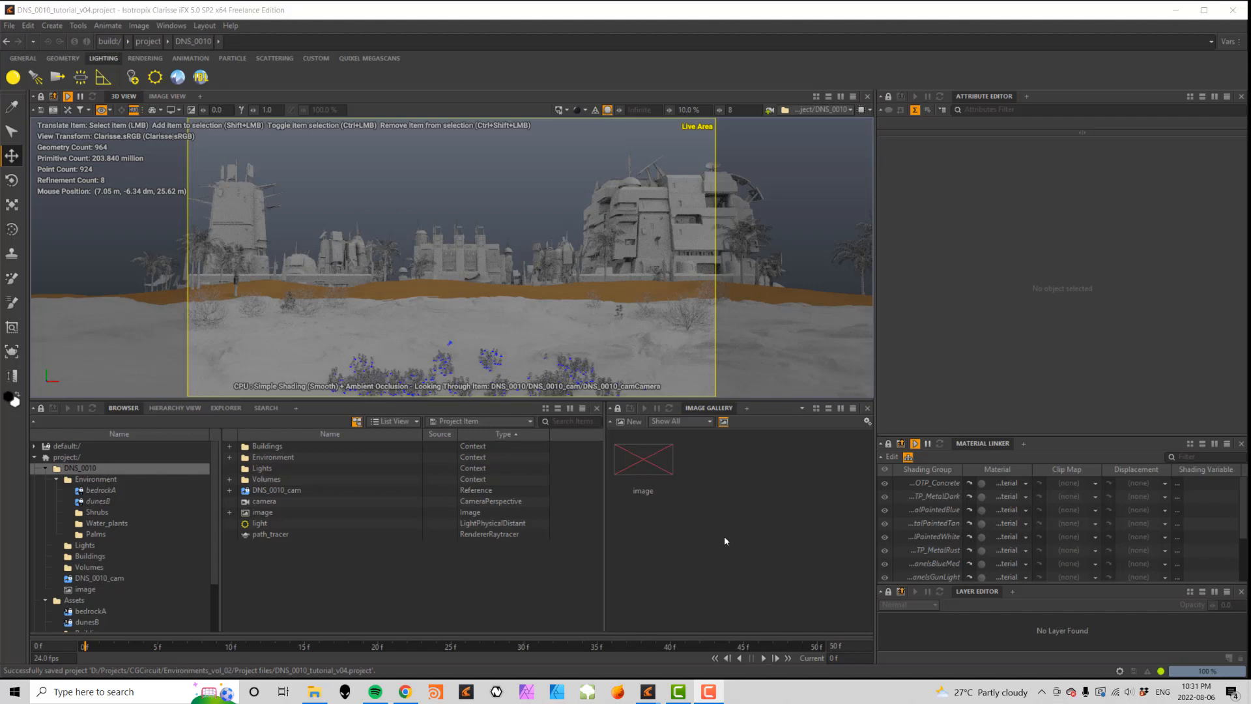
click(258, 524)
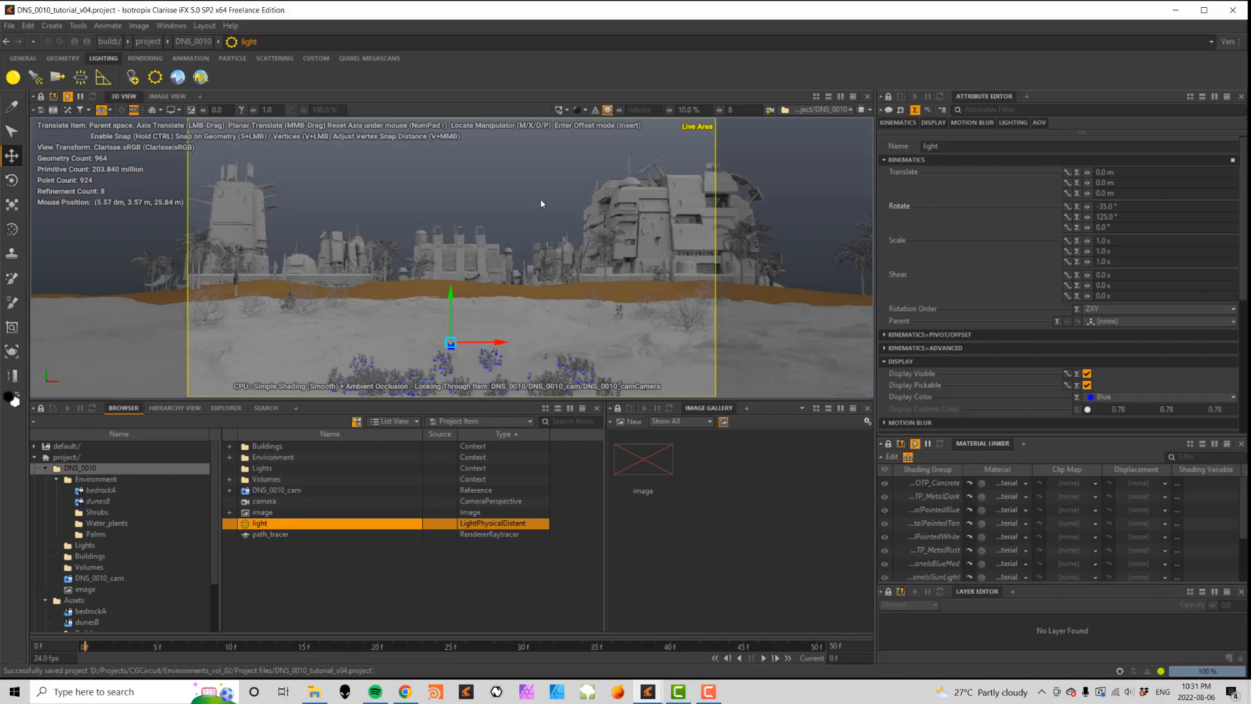
click(585, 111)
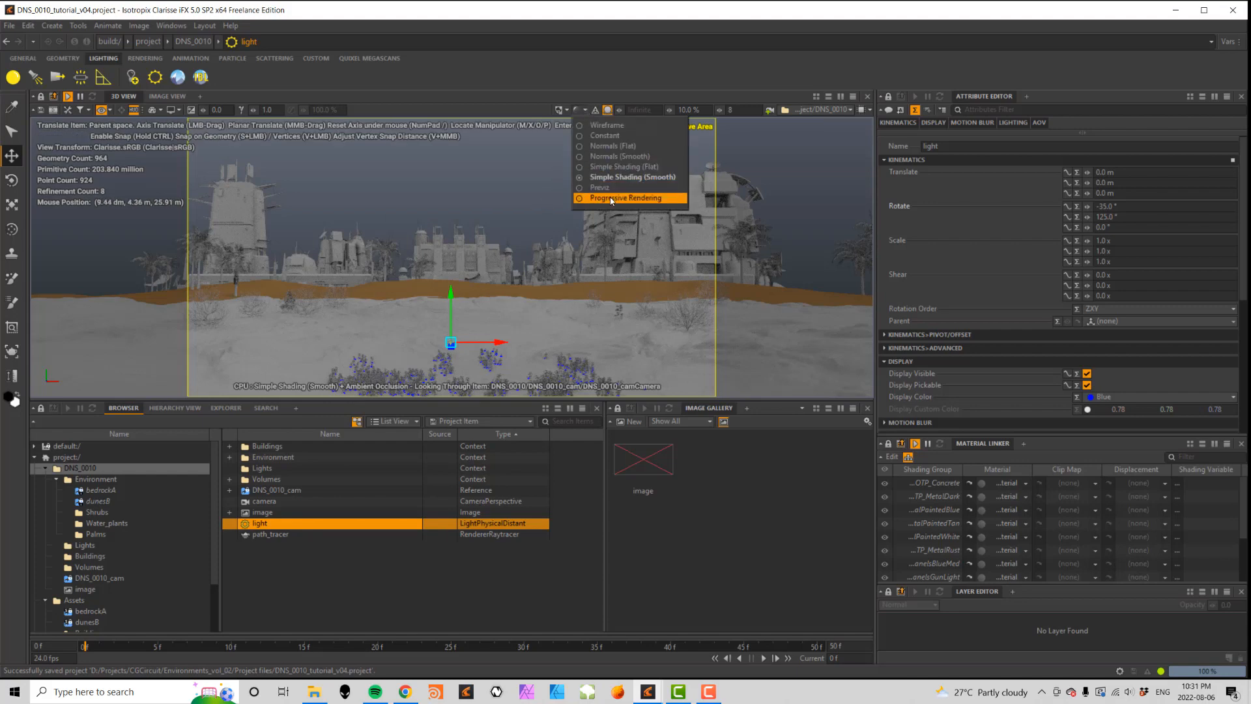
click(635, 198)
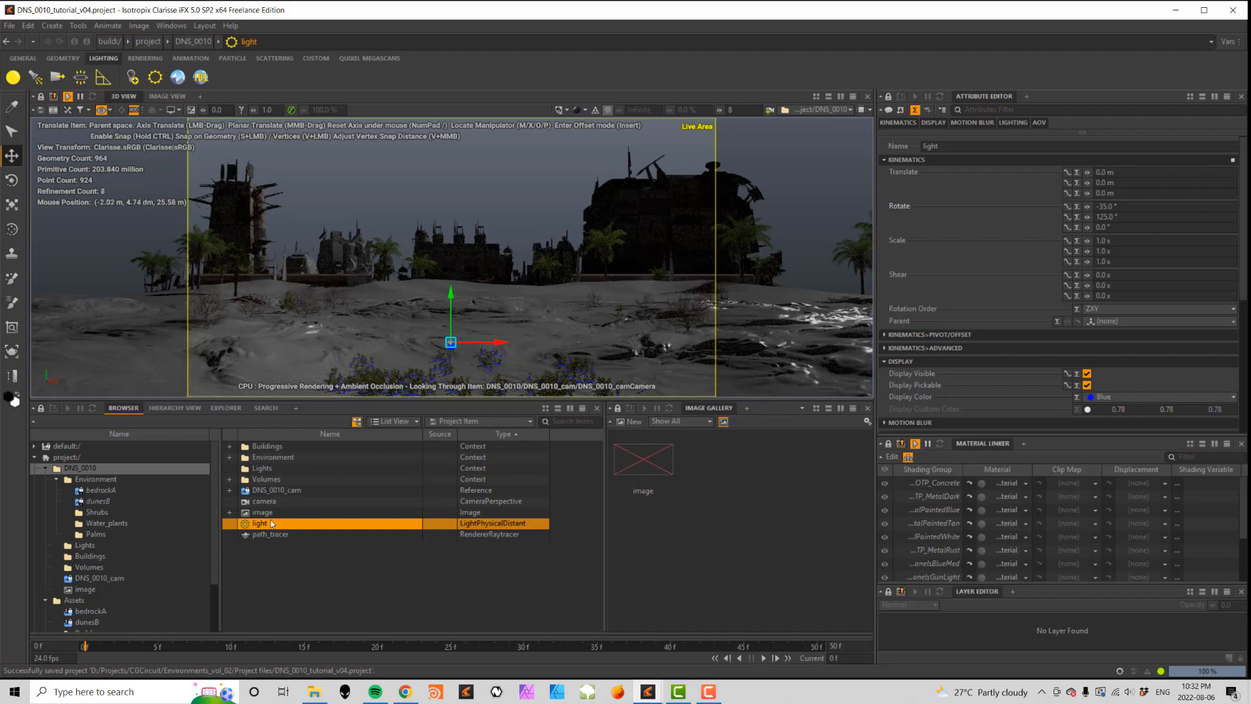
- Delete the default light from the DNS_0010 context
key(Delete)
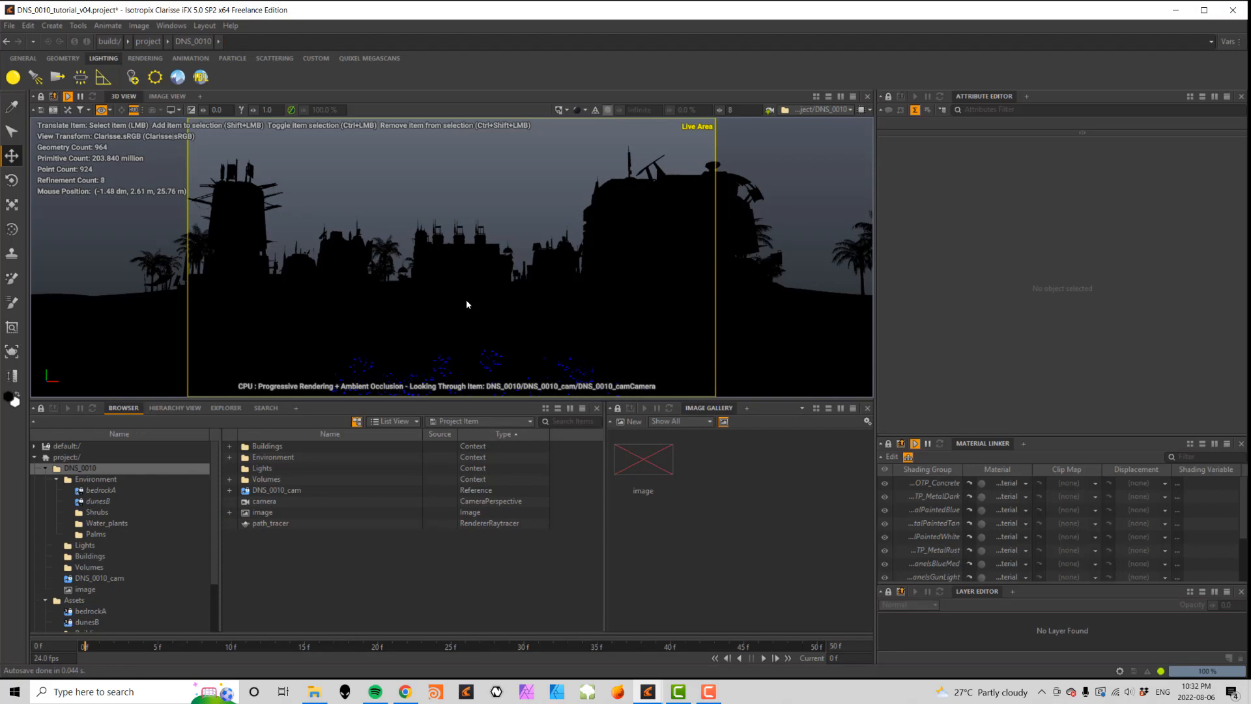
click(585, 109)
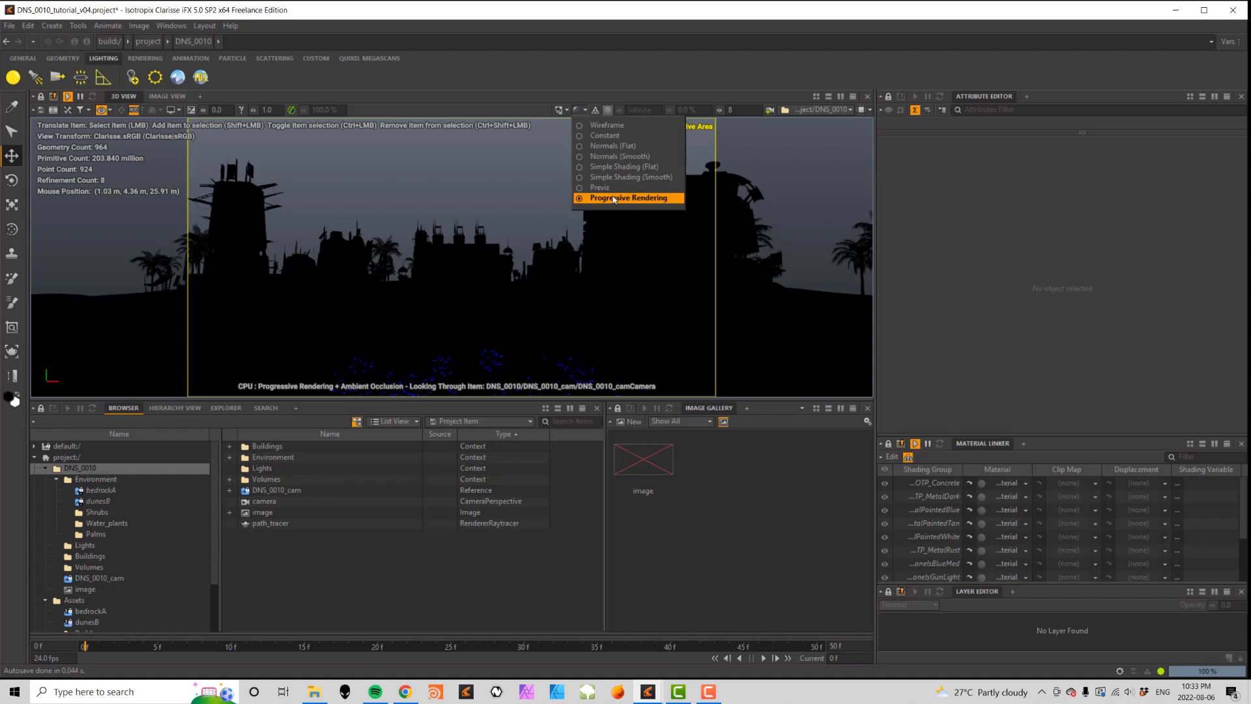
click(327, 581)
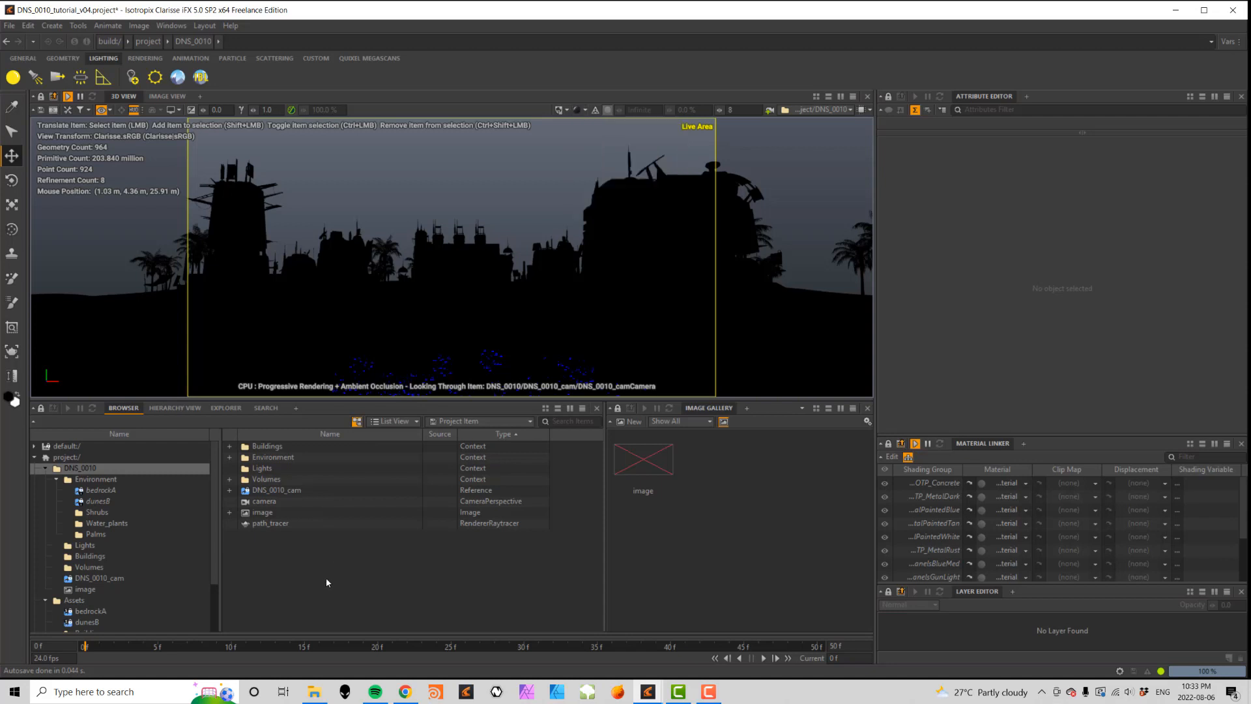
- Create an environment light in the Lights context and set its intensity to 0.15
click(92, 548)
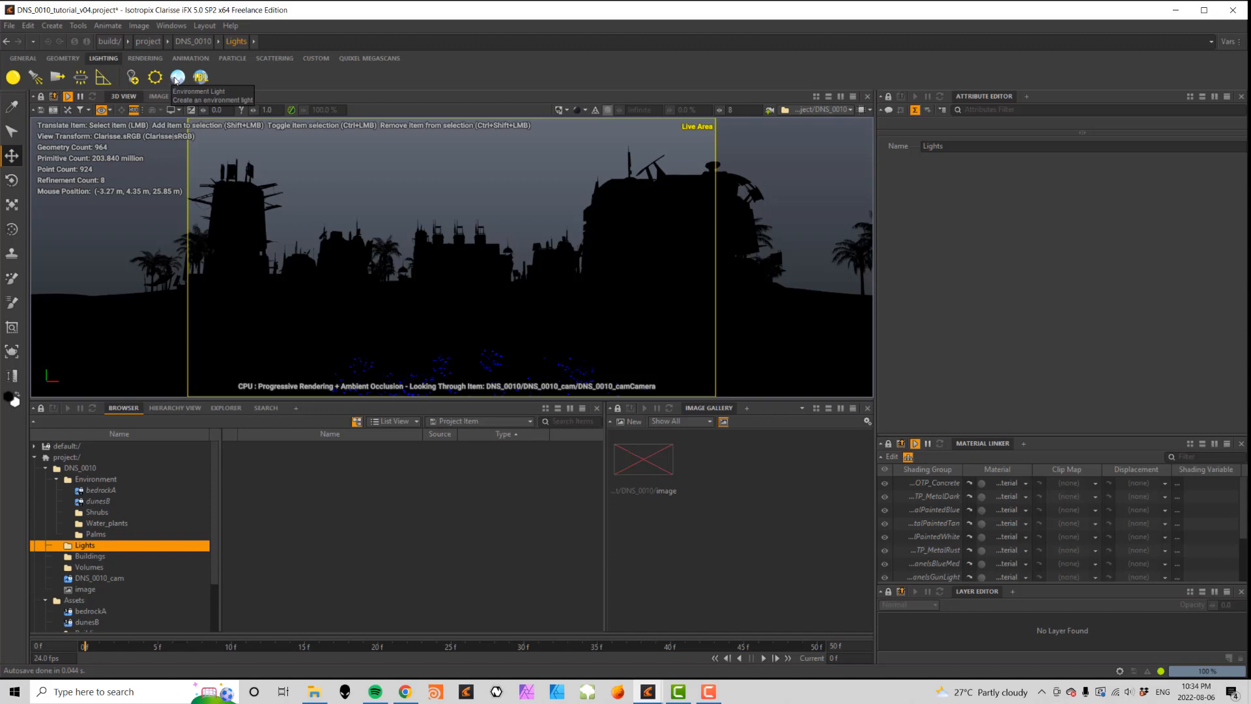
click(177, 79)
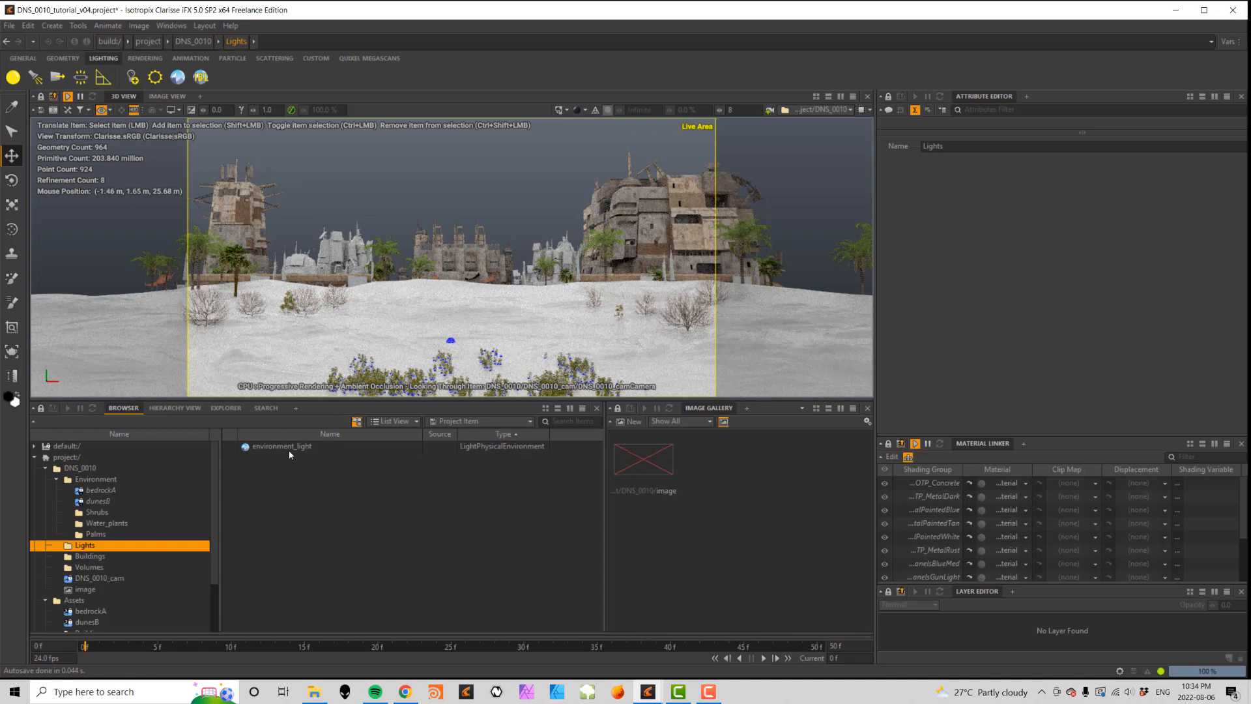
click(272, 448)
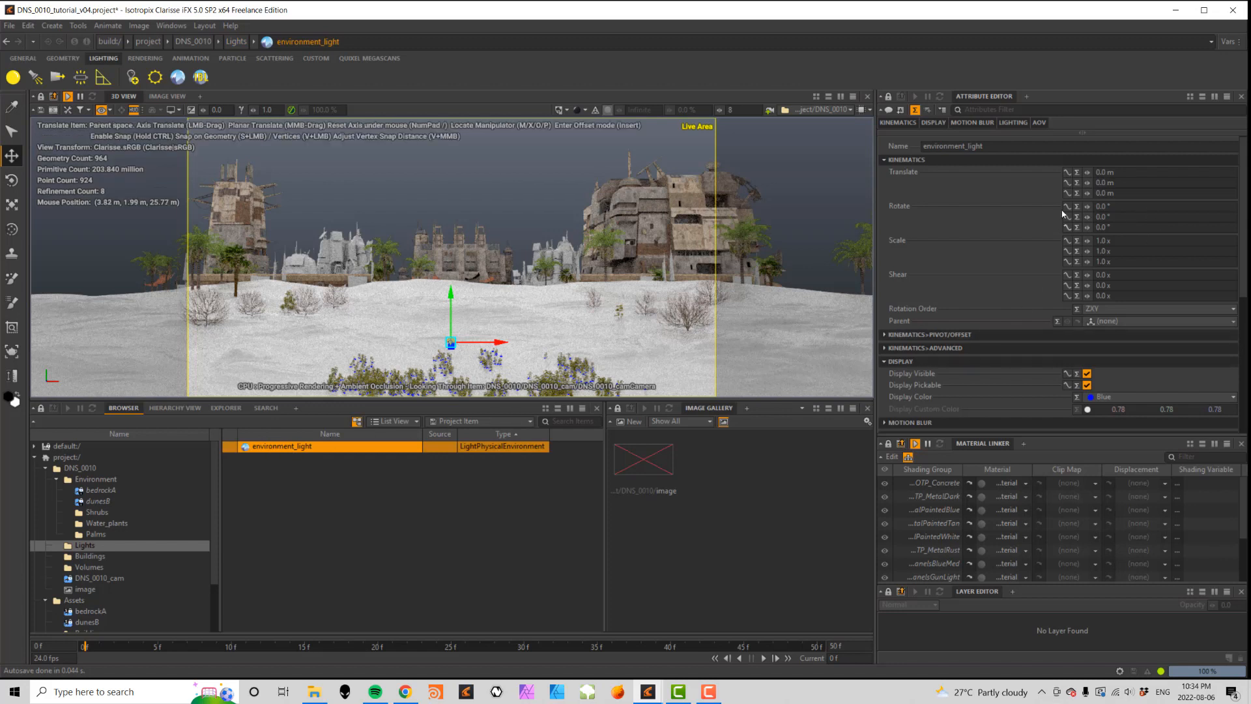
drag(1246, 169, 1246, 266)
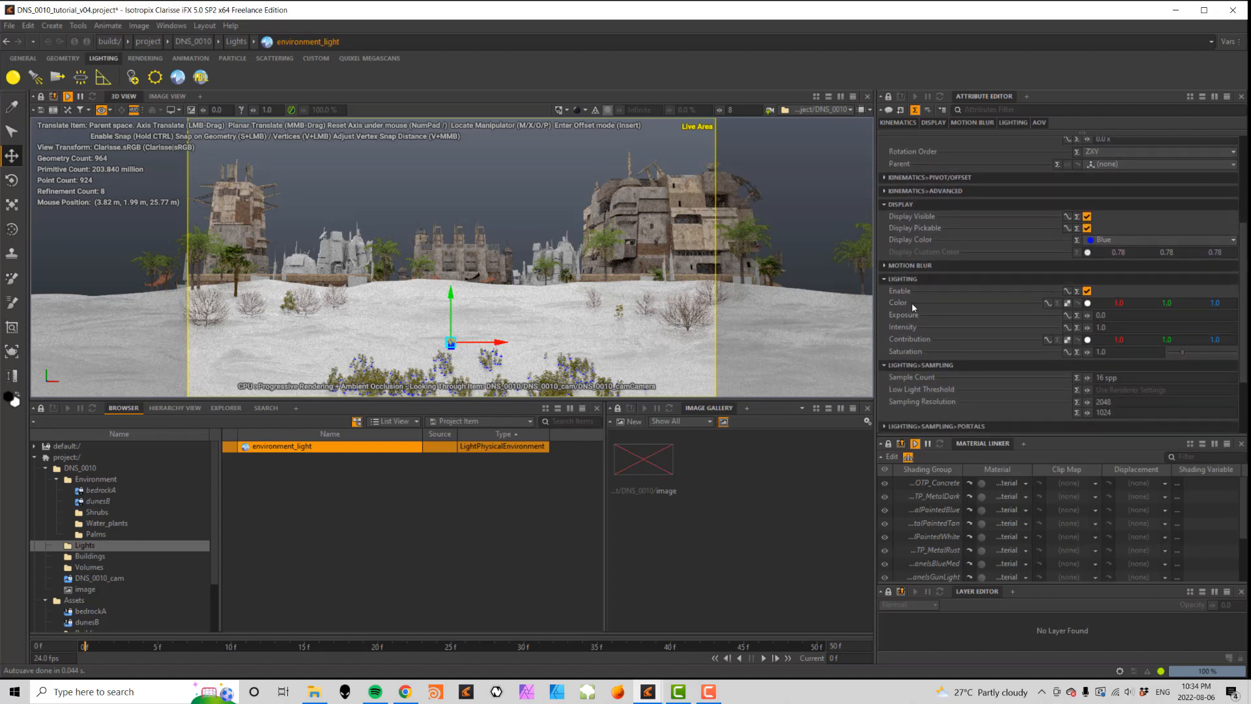
click(941, 326)
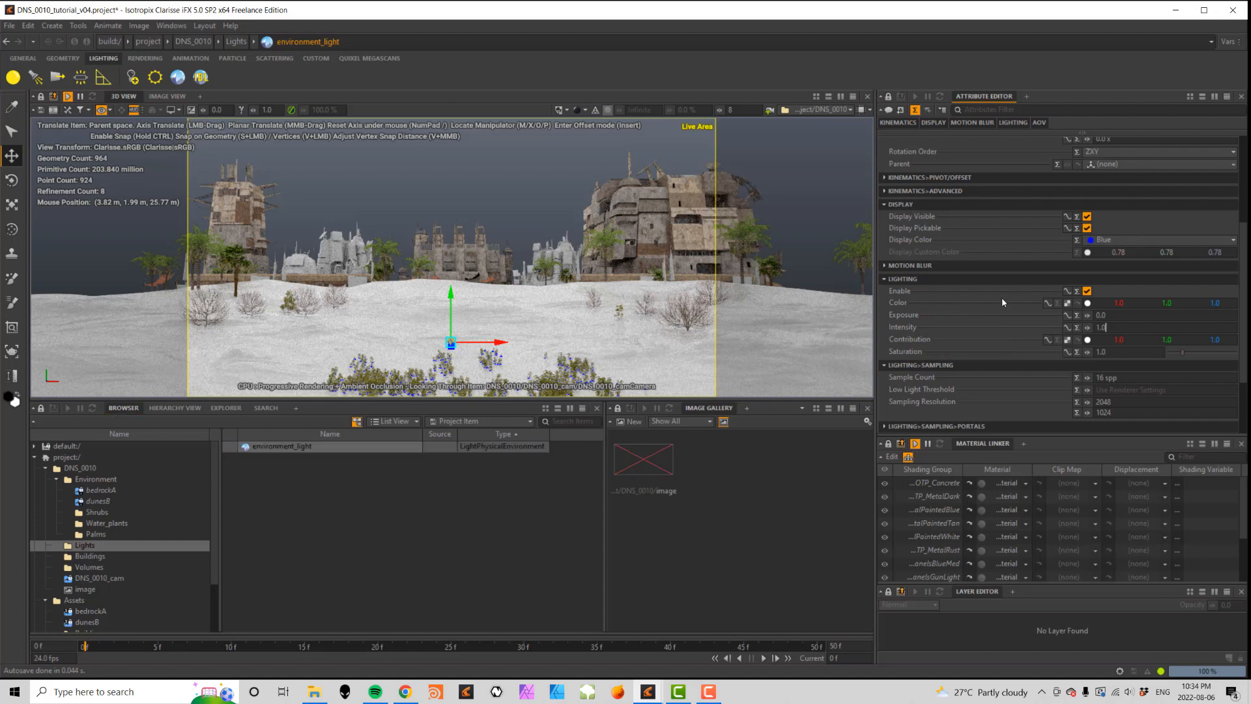
double_click(1114, 327)
text(.15)
key(Tab)
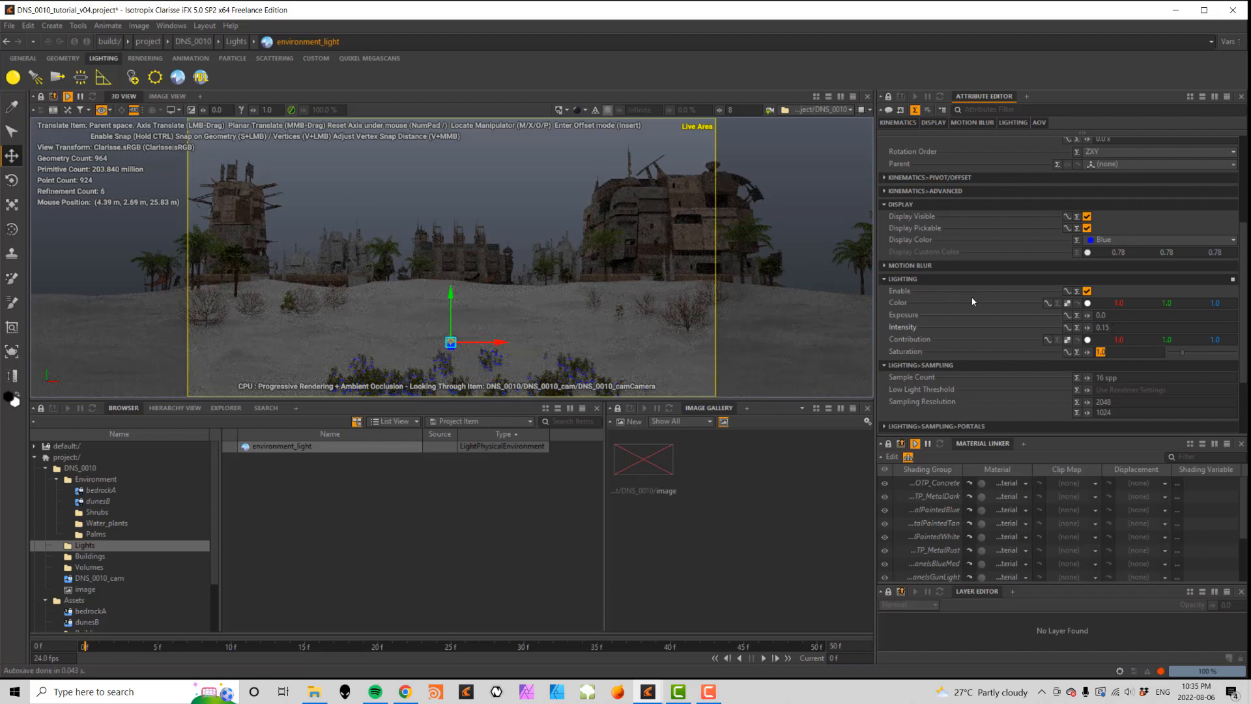
- Give the environment light a blue color with a hue of about 220° and a saturation of 0.2
click(1087, 303)
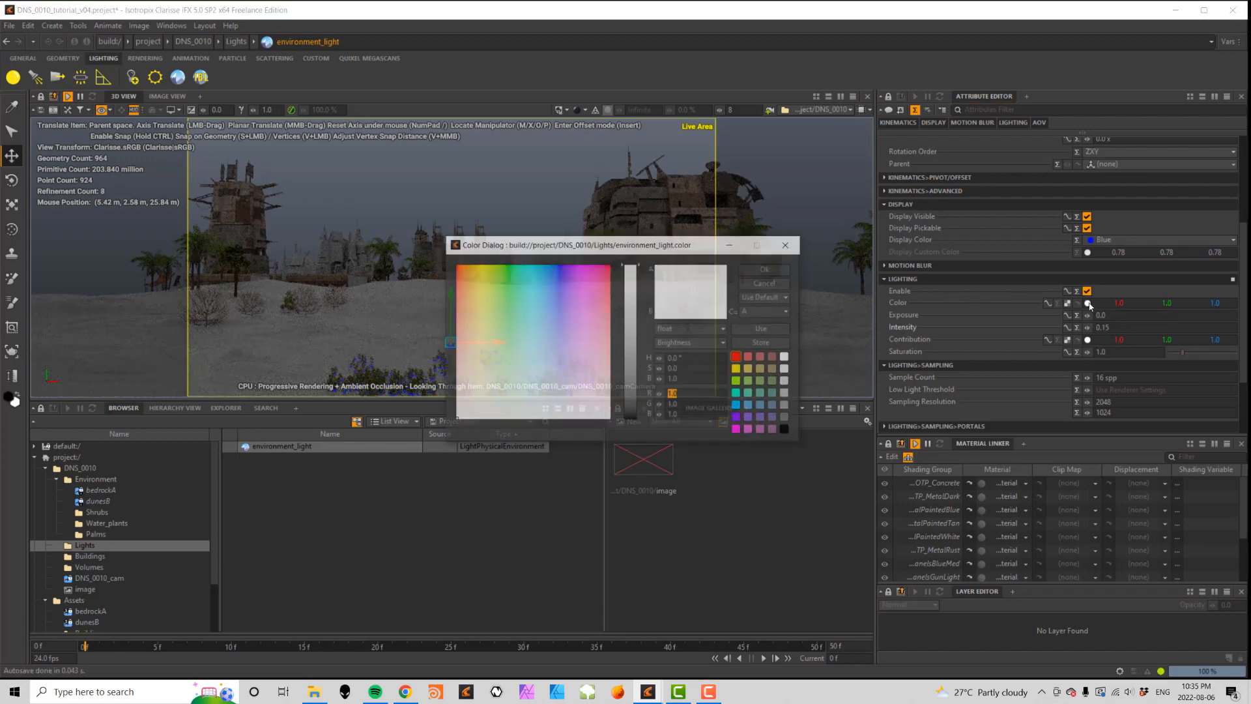
click(551, 273)
drag(551, 273, 549, 272)
drag(550, 272, 550, 271)
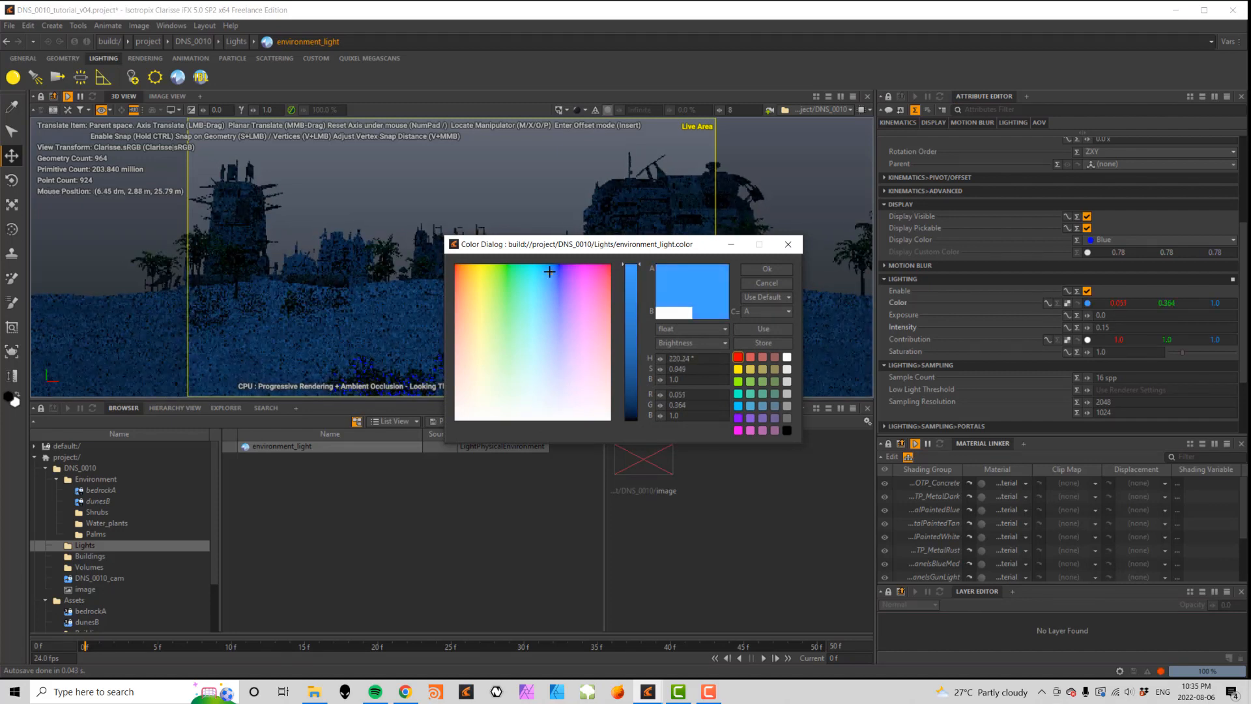
double_click(697, 366)
text(0.2)
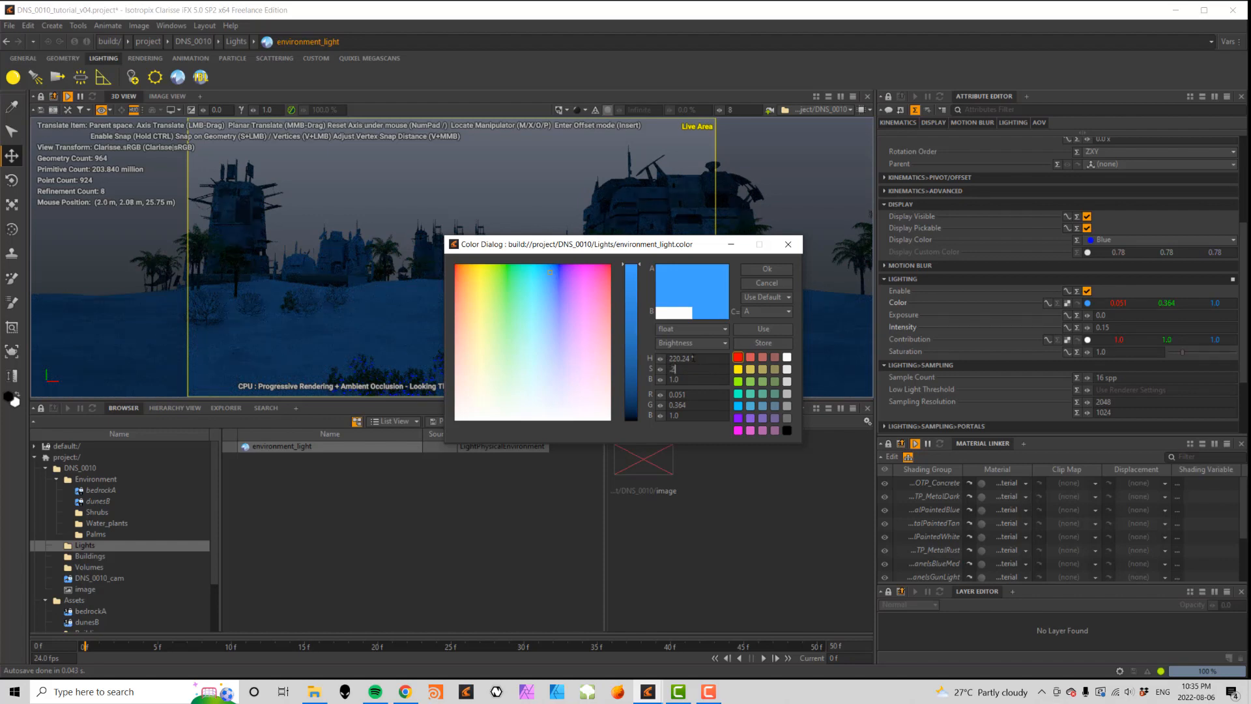
key(Tab)
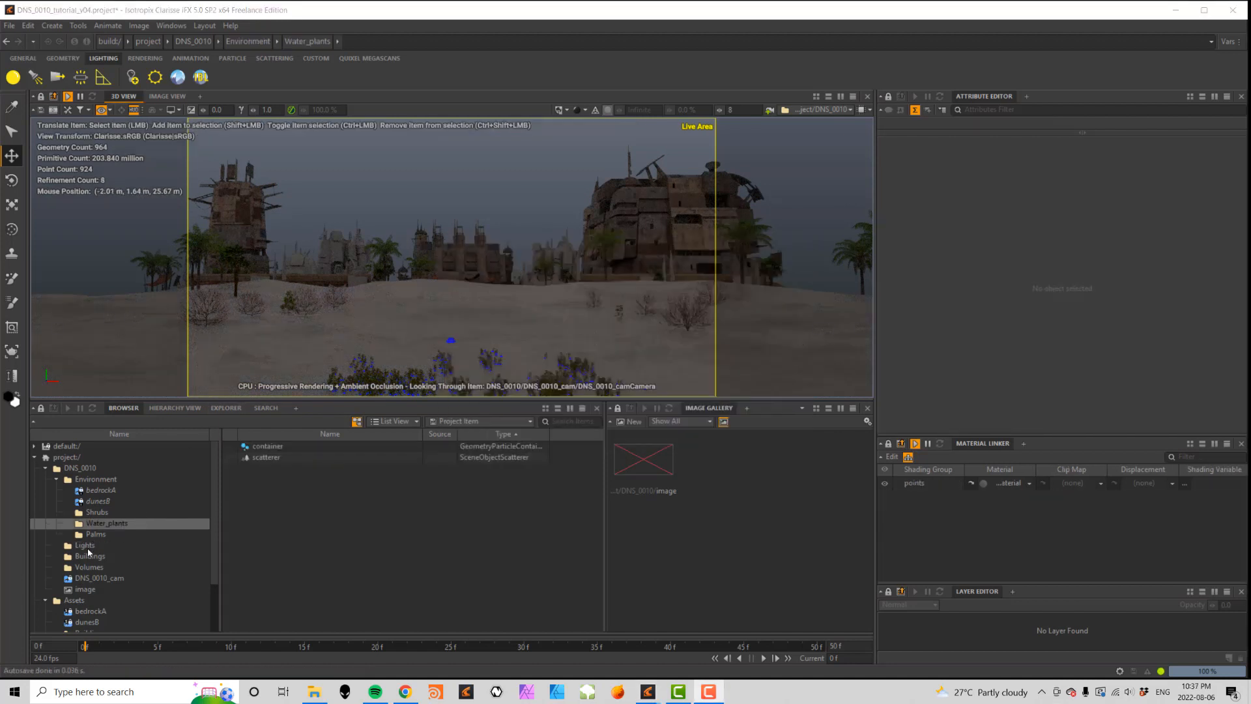
- Add a distant light to the Lights context and select it
click(88, 547)
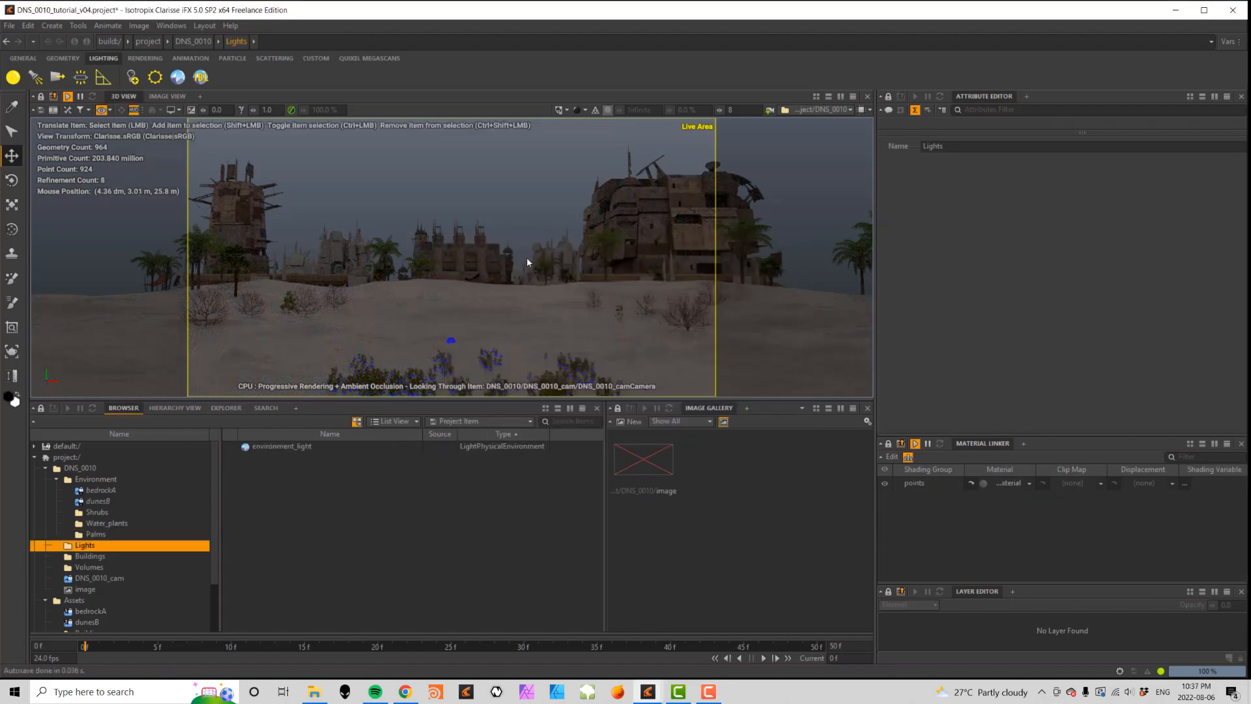
click(154, 78)
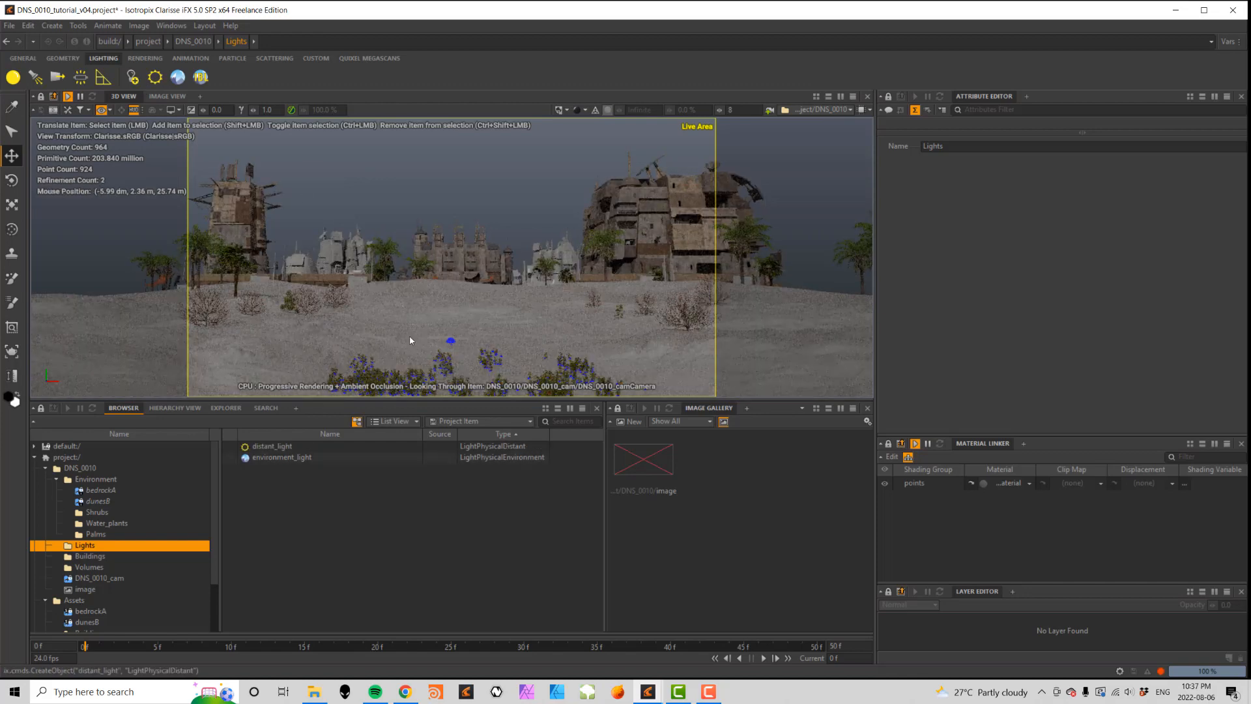
click(278, 448)
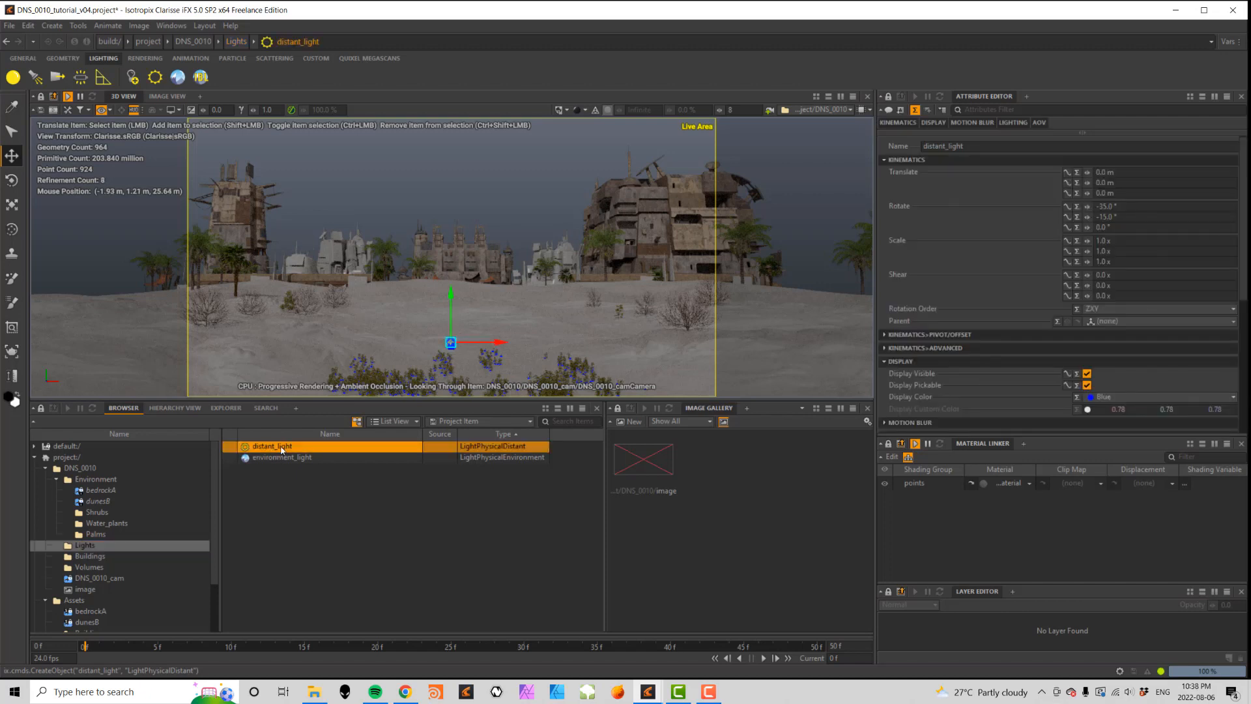
- Give the distant light a warm orange color with a hue of about 30° and a saturation of 0.2
drag(1243, 270, 1237, 349)
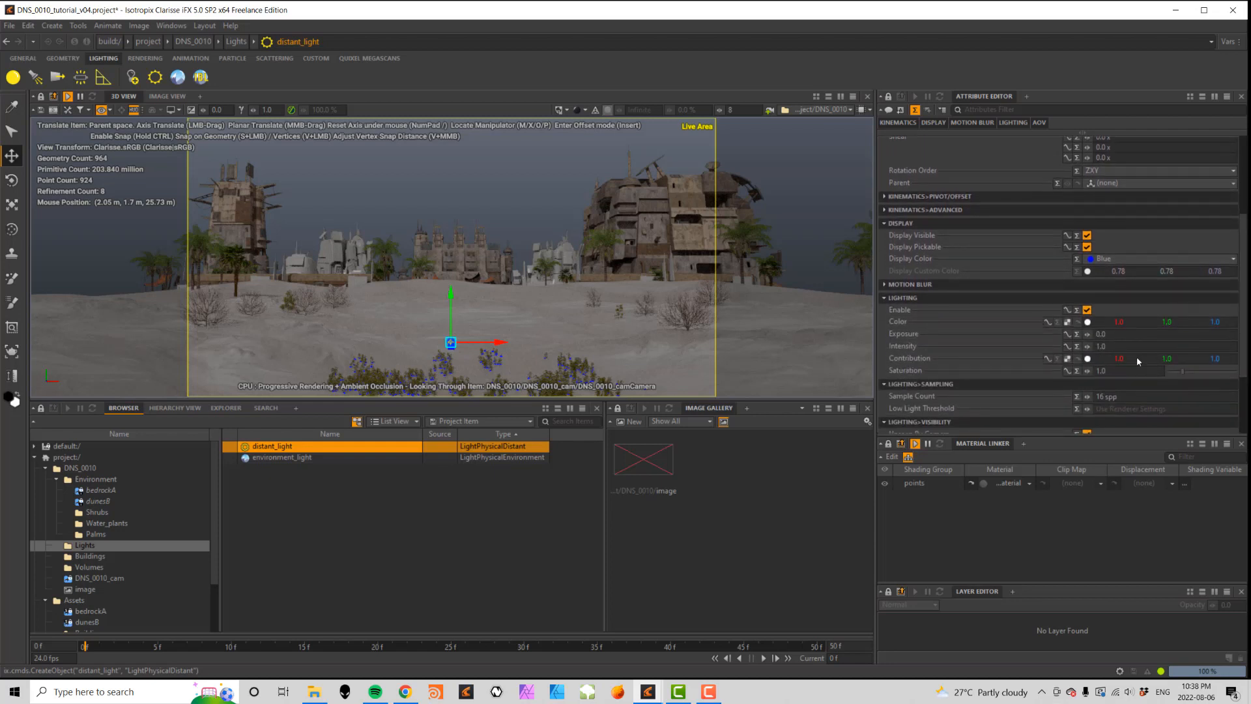
click(1087, 323)
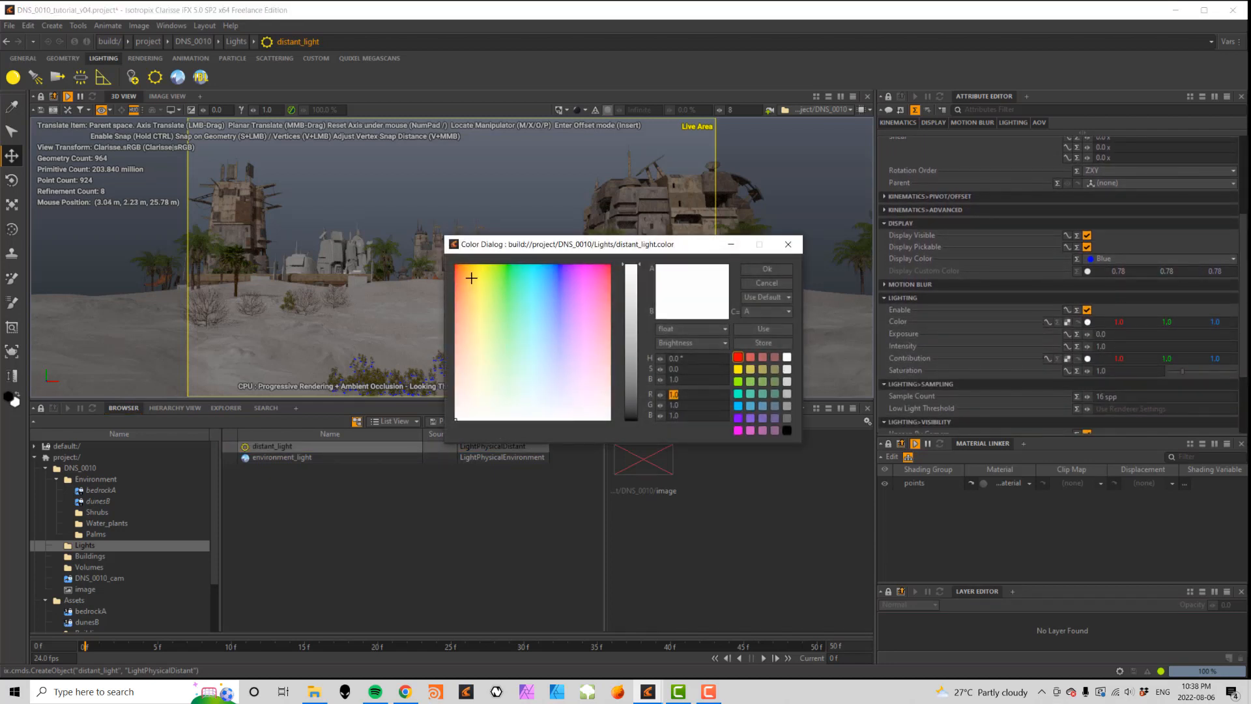
click(467, 277)
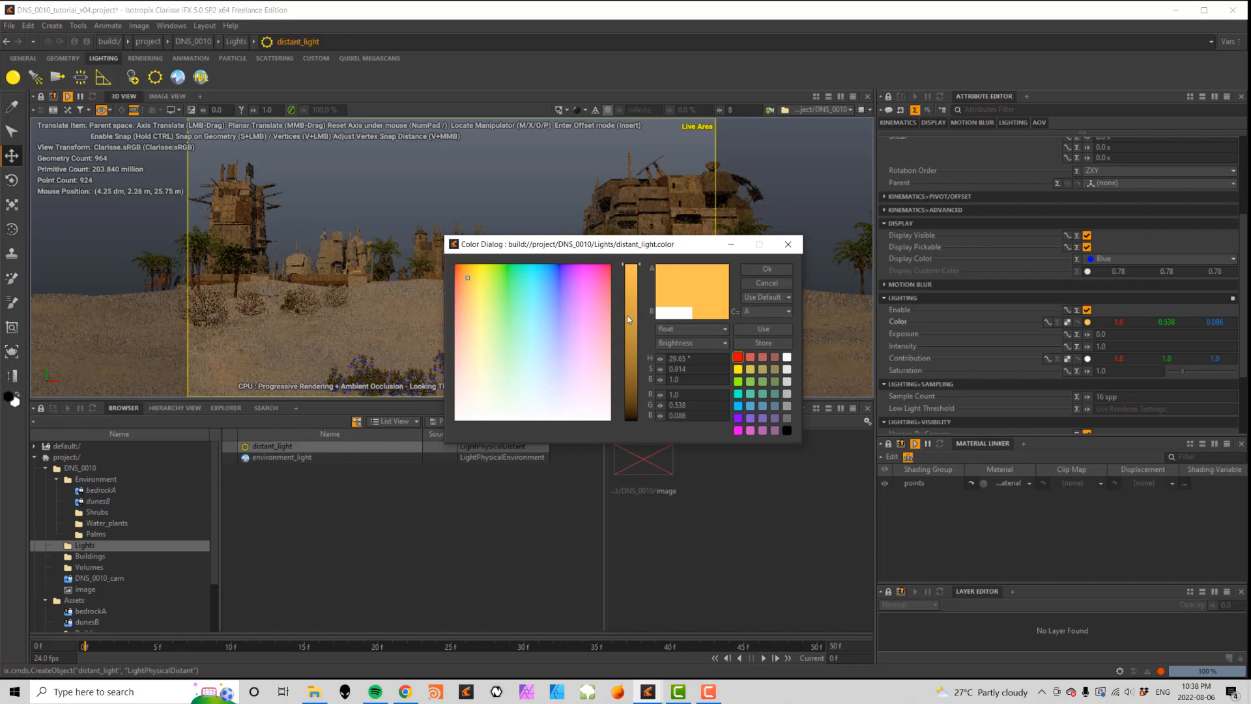
click(699, 368)
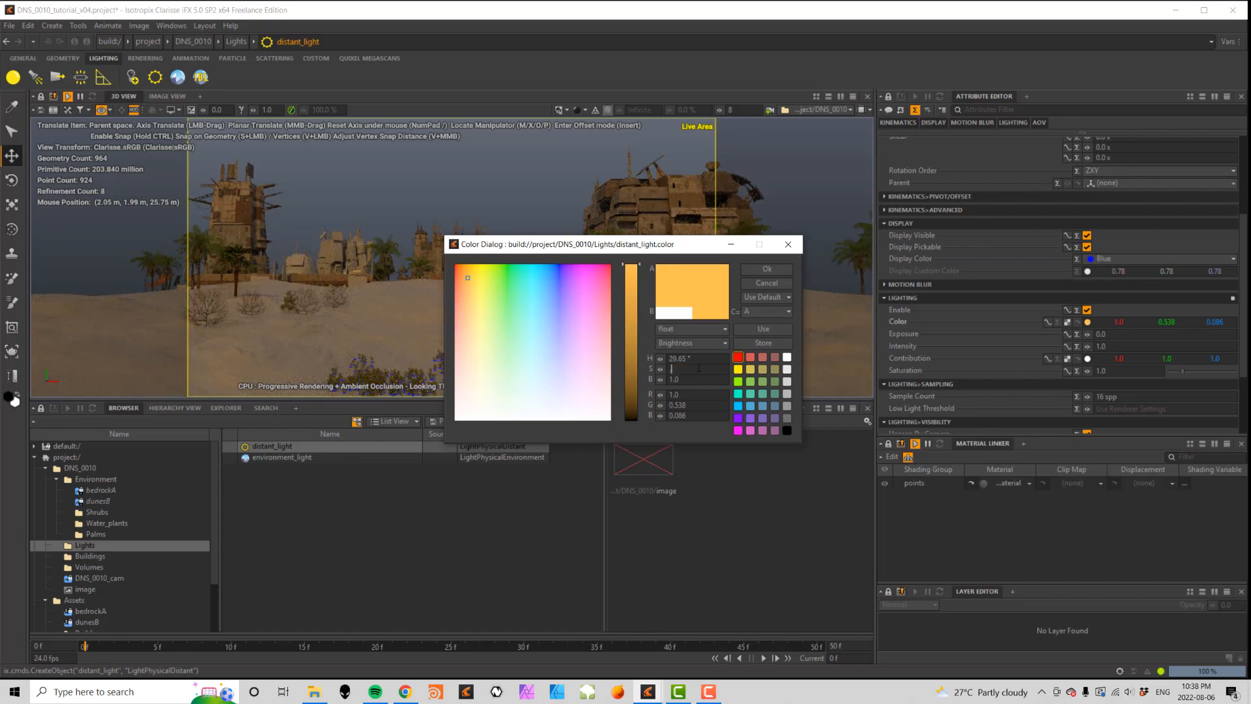
text(0.2)
key(Tab)
click(761, 271)
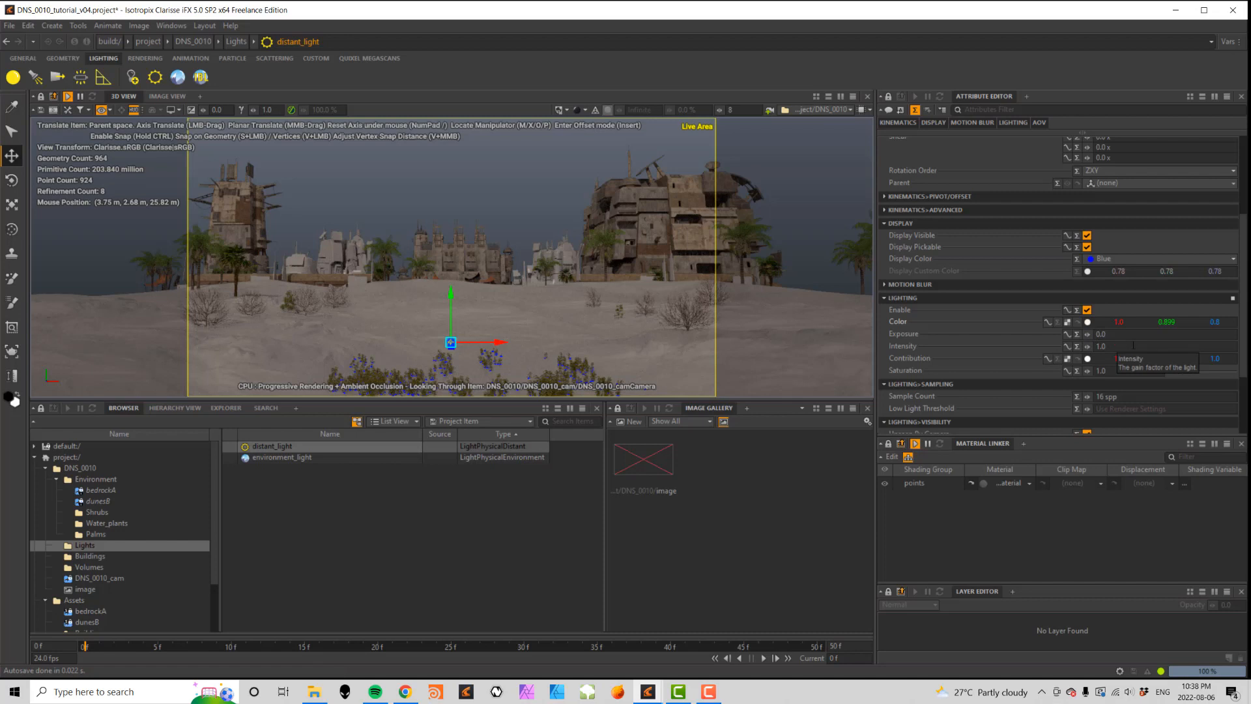
- Set the distant light's rotation to -70° in X and -60° in Y
drag(1243, 322, 1244, 228)
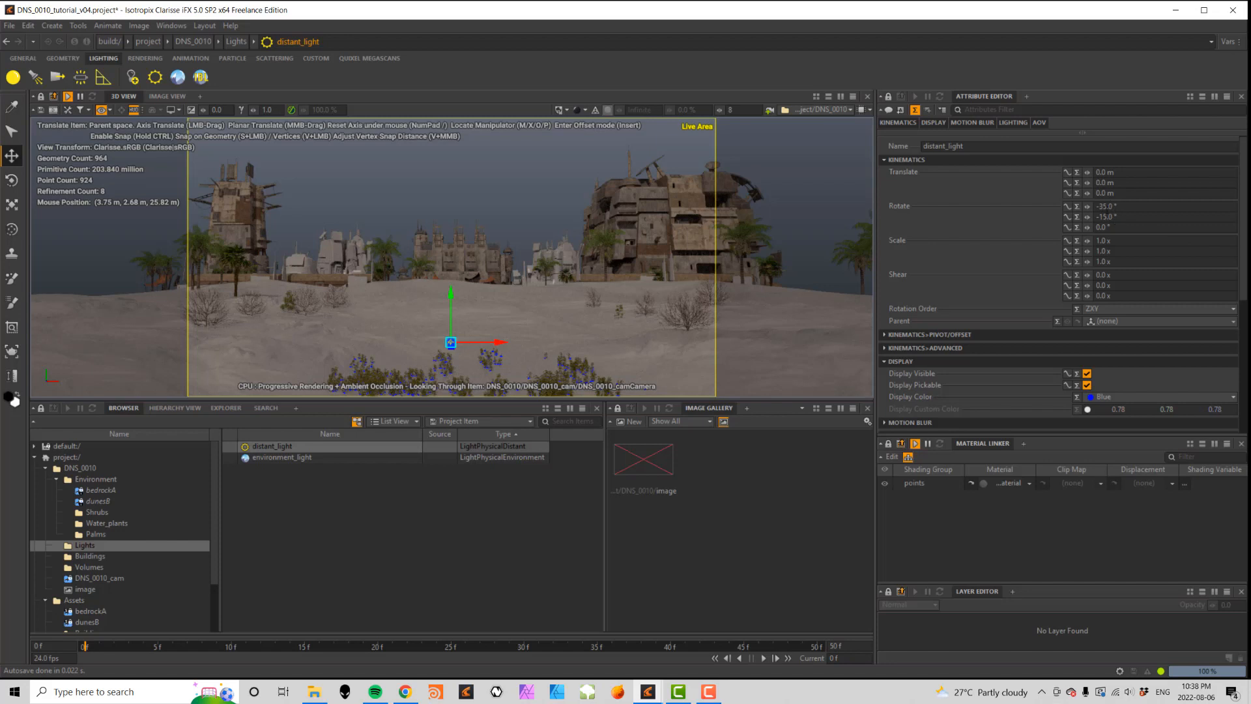
click(1124, 206)
text(-70)
key(Tab)
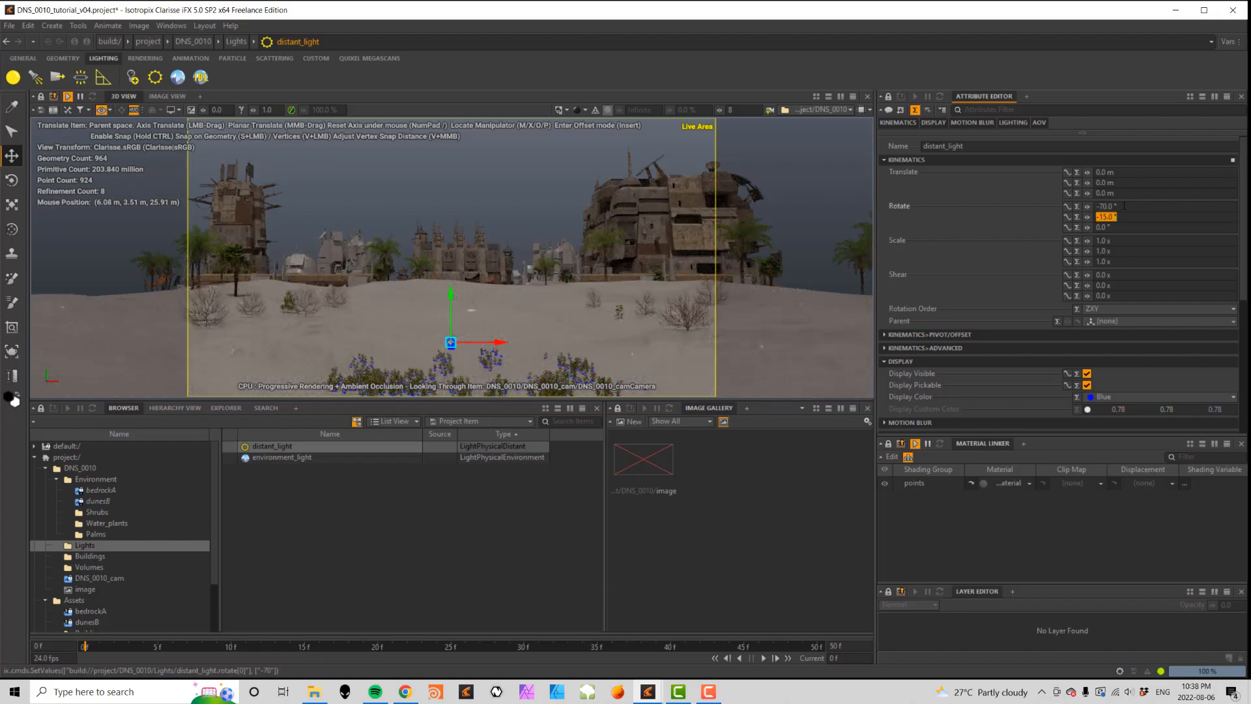
text(-60)
key(Tab)
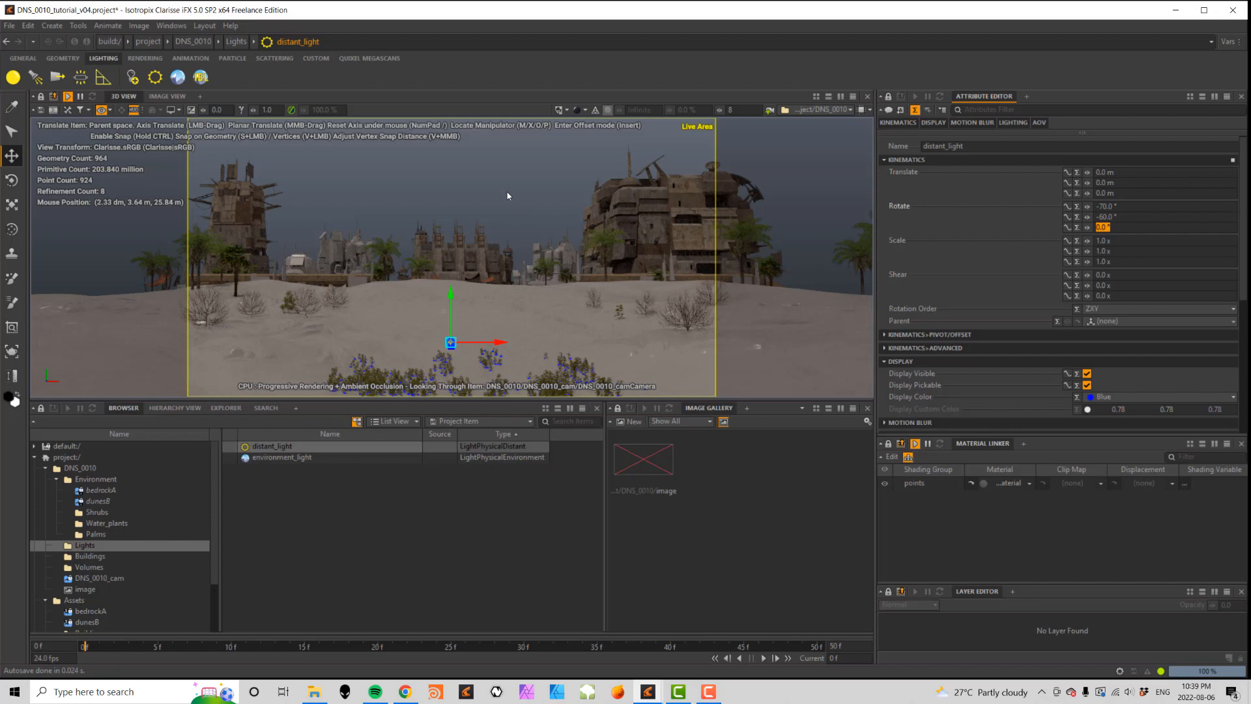
- Keep the view in Progressive Rendering and delete both distant_light and environment_light
click(580, 110)
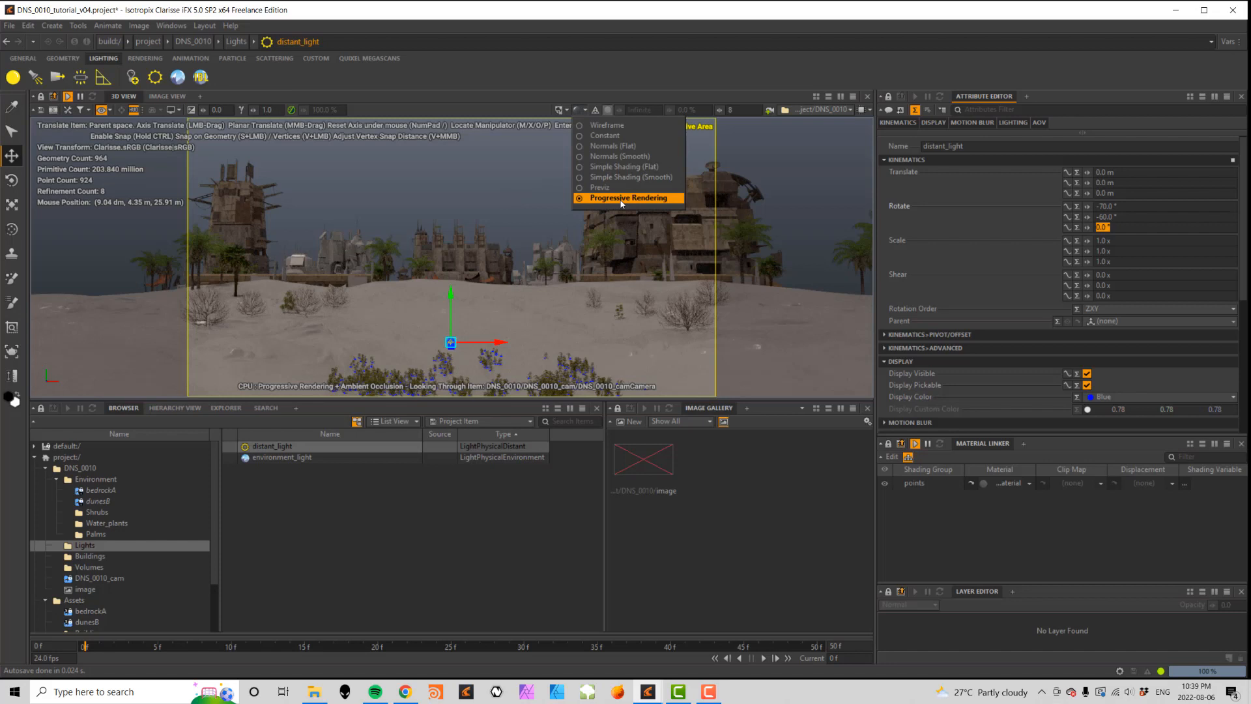
click(621, 202)
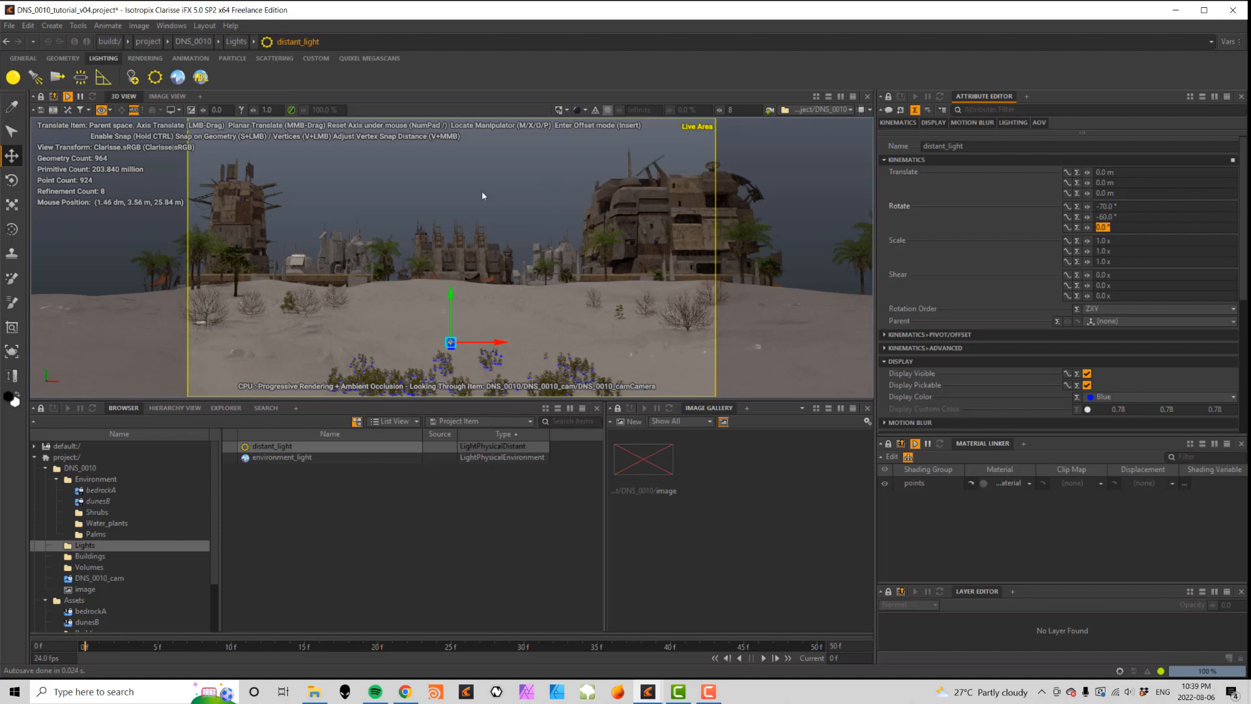
shift+click(280, 456)
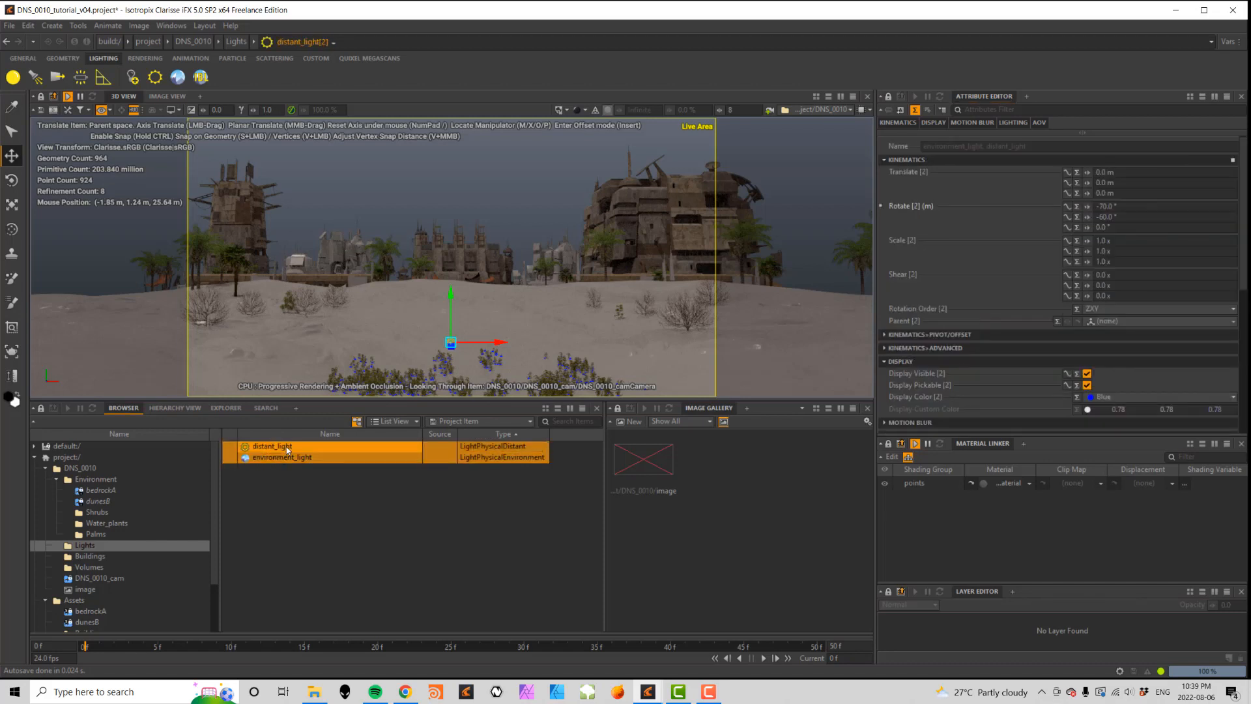
key(Delete)
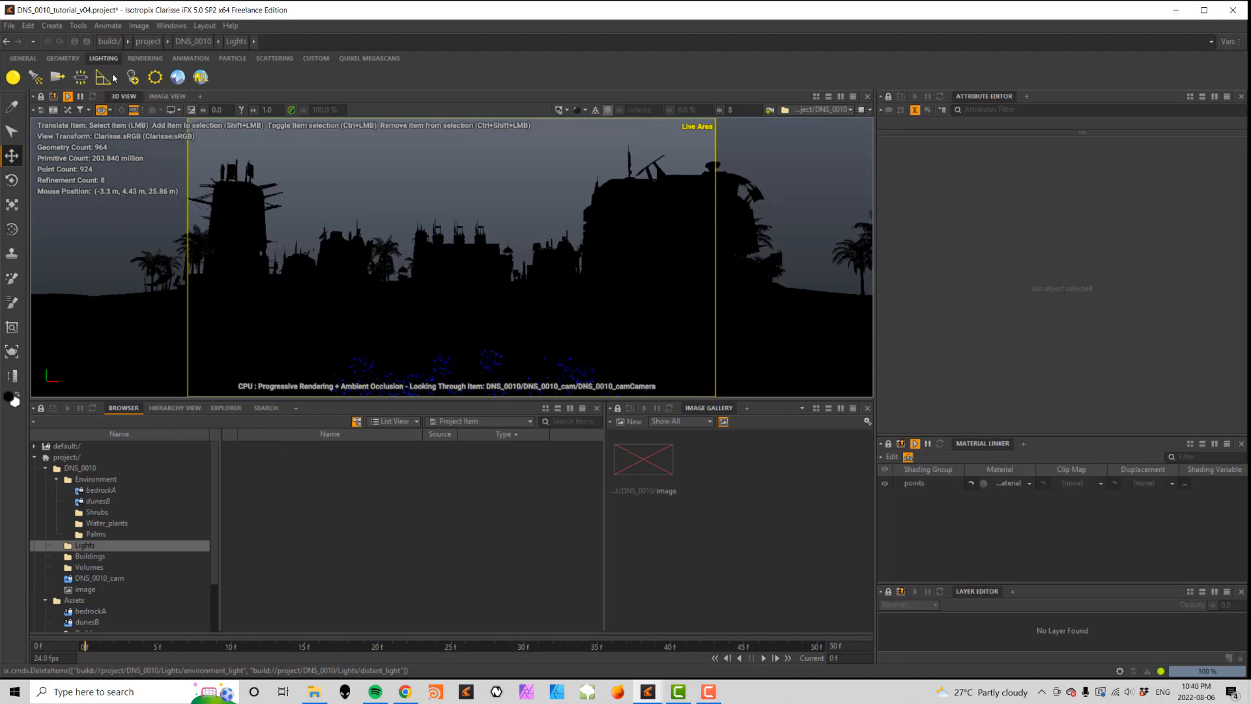
- Create an image-based light in the Lights context from mealie_road_4k.hdr in the project's textures folder
click(201, 77)
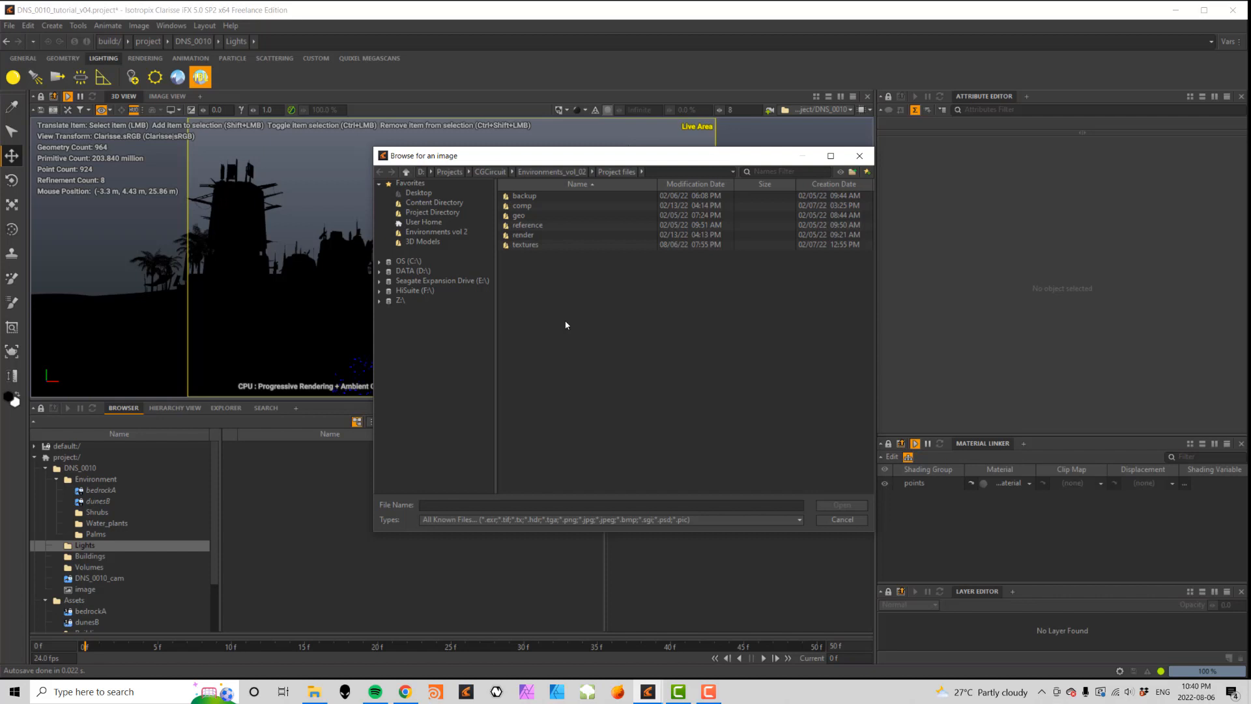
double_click(521, 246)
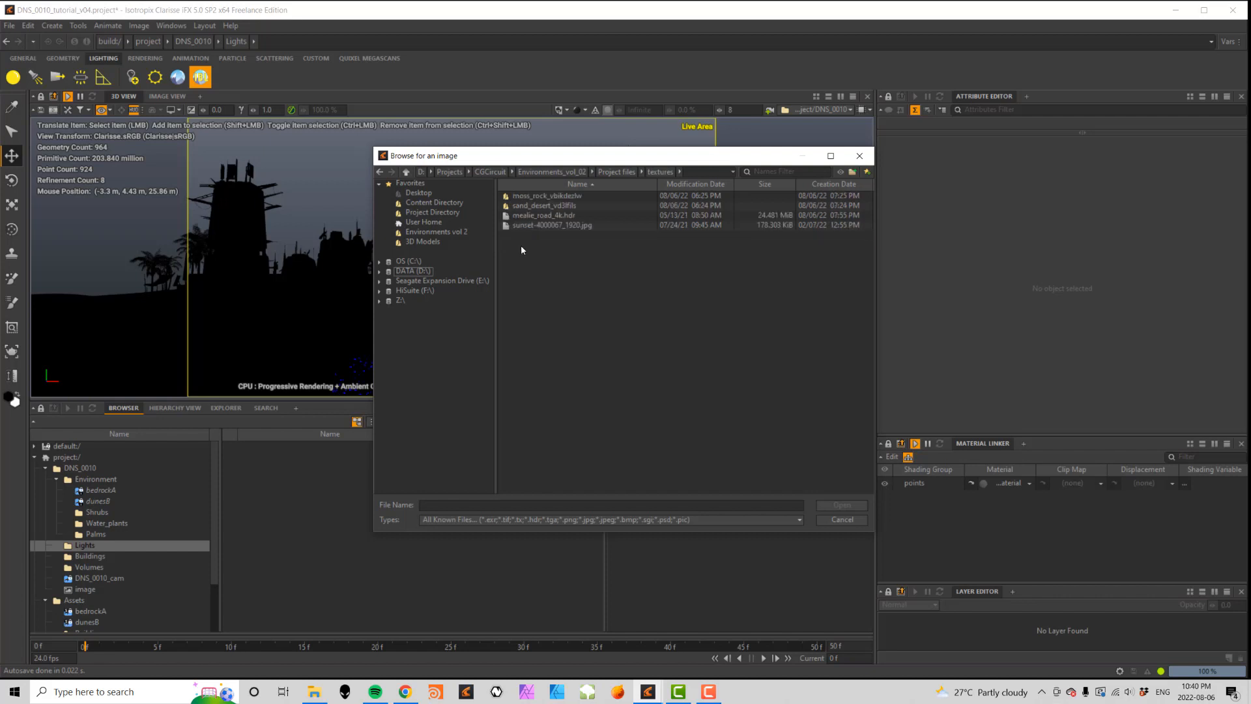
double_click(523, 217)
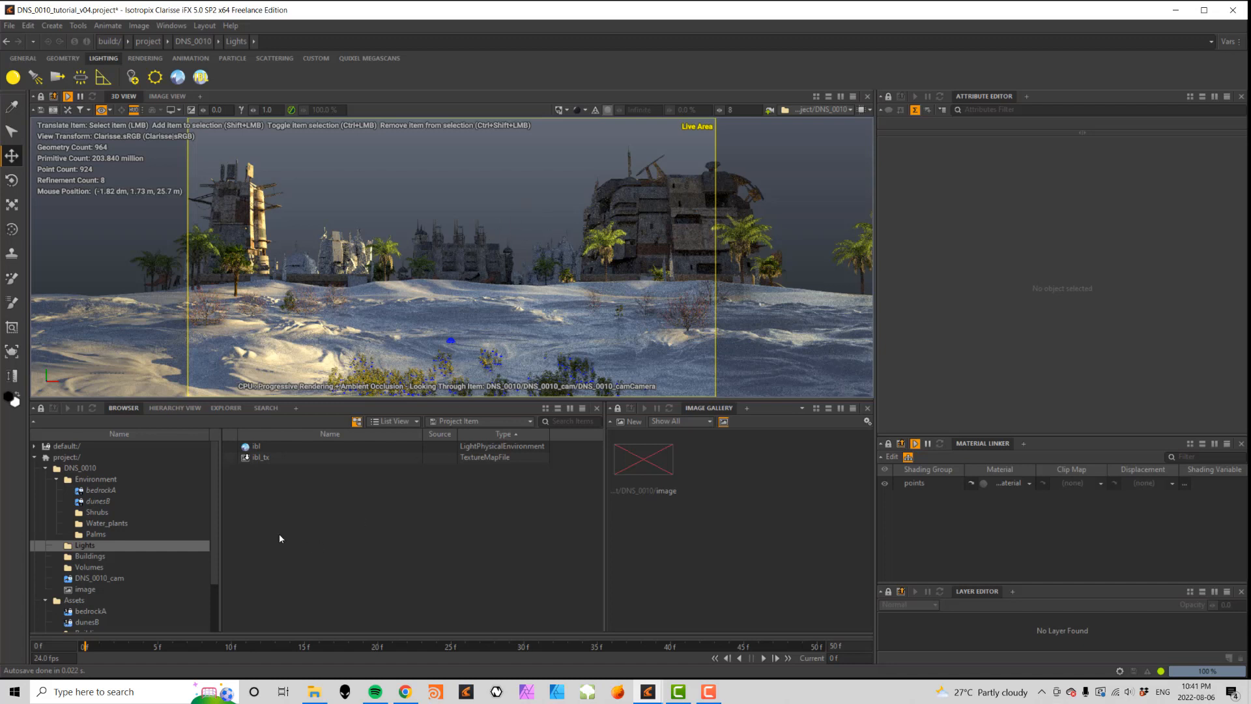
- Try an intensity of 1.5 on the ibl light and settle on 0.5
click(258, 449)
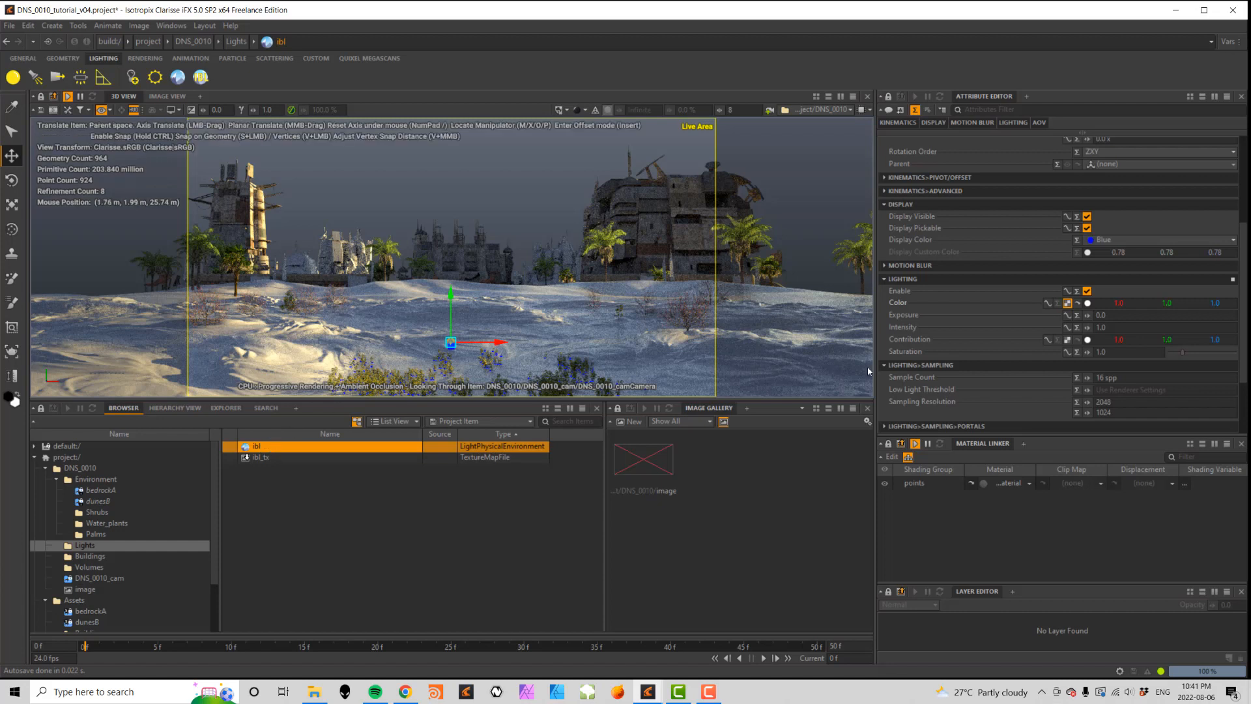
click(1114, 327)
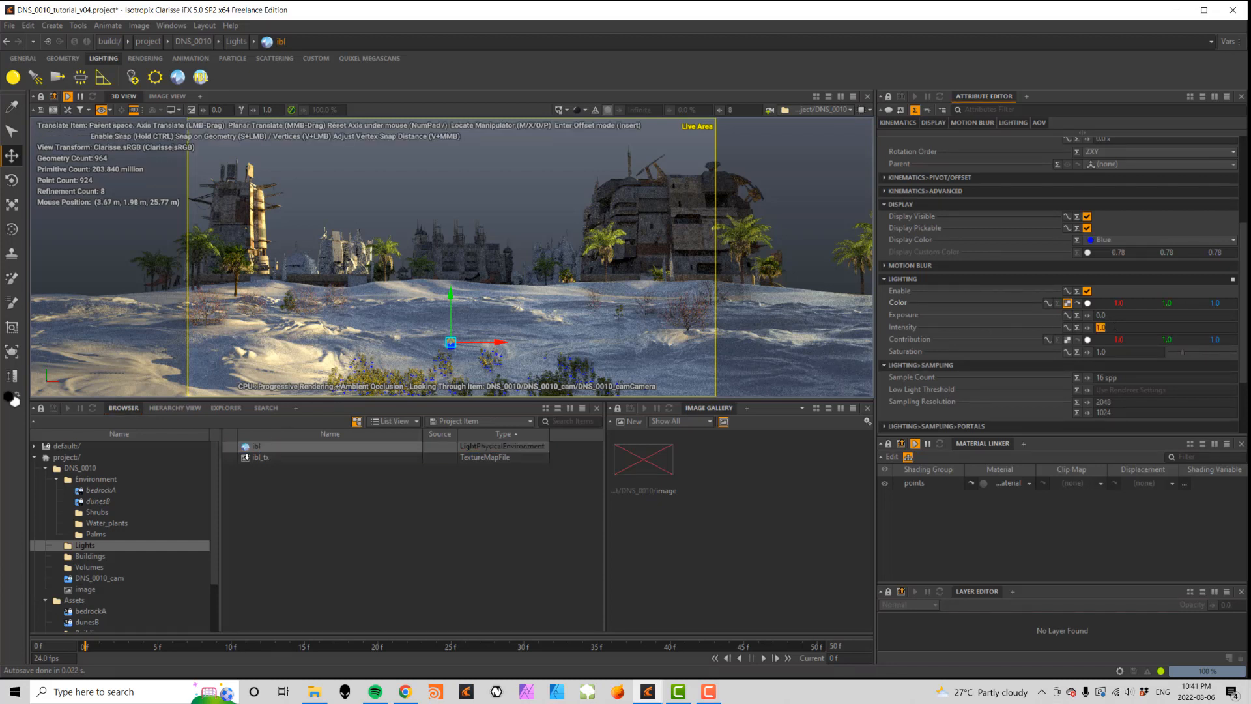
text(1.5)
key(Tab)
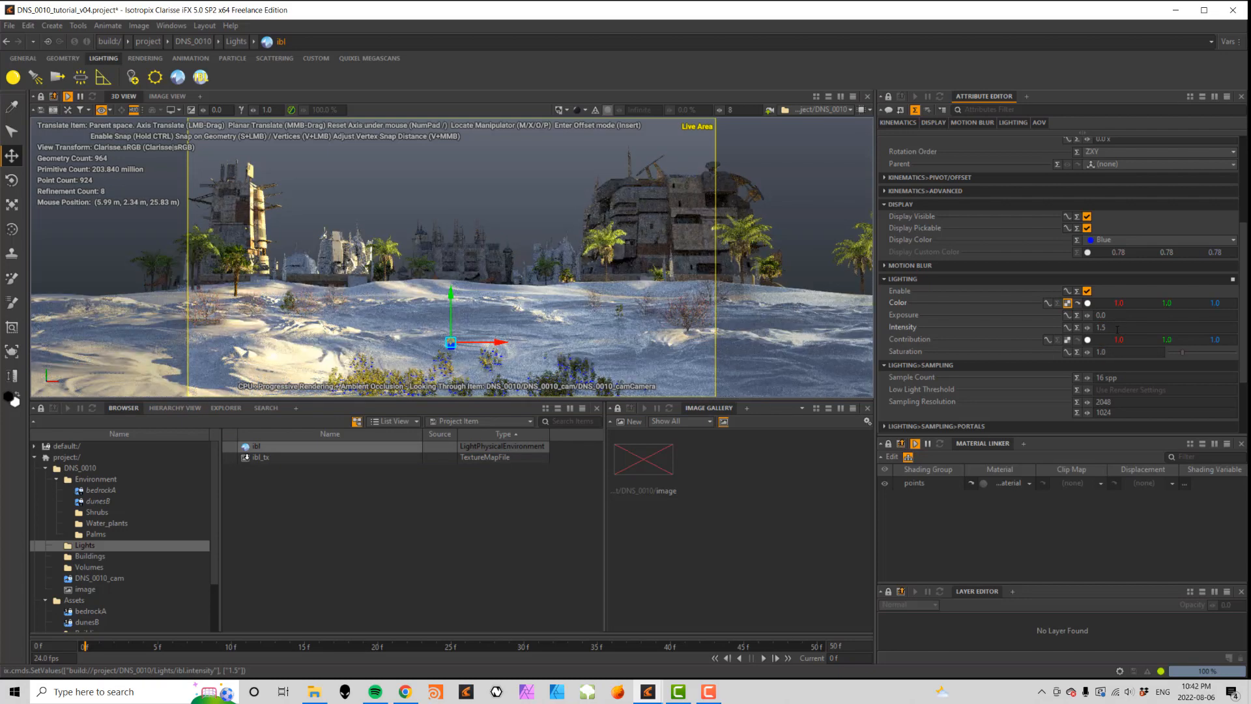
click(1117, 329)
text(0.5)
key(Tab)
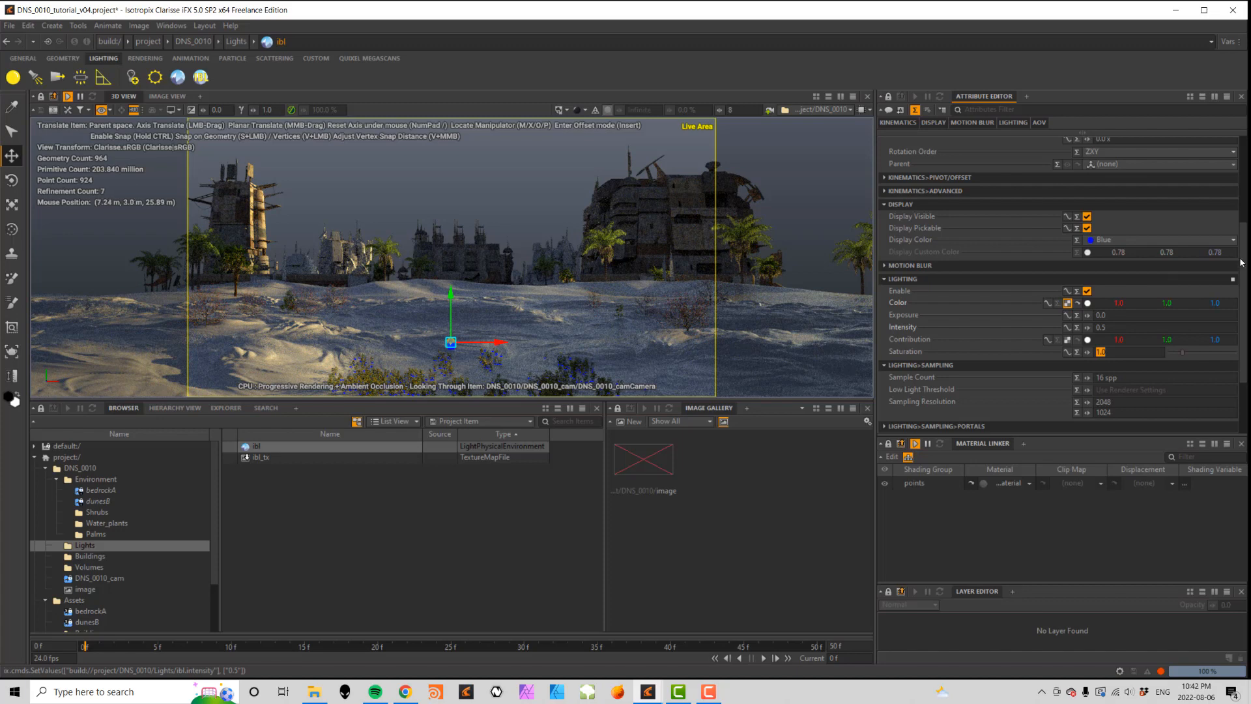
- Set the ibl light's Y rotation to 180°
drag(1241, 262, 1233, 177)
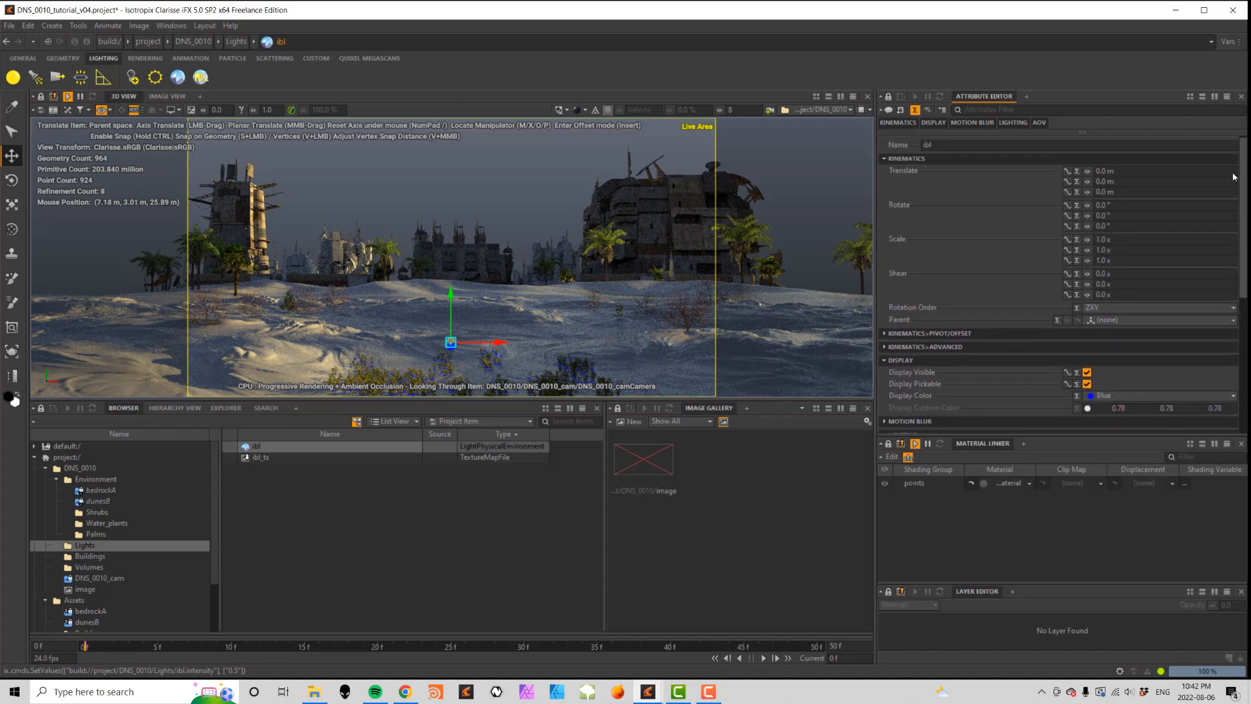
click(1116, 216)
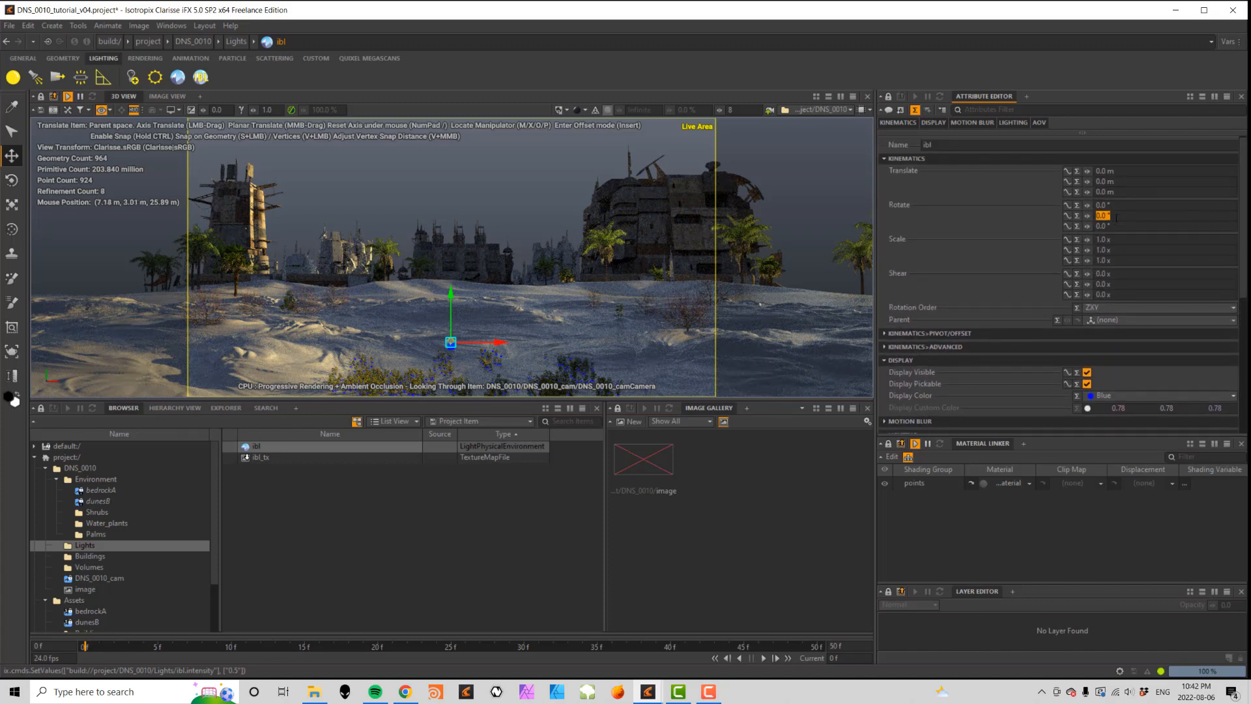
text(180)
key(Tab)
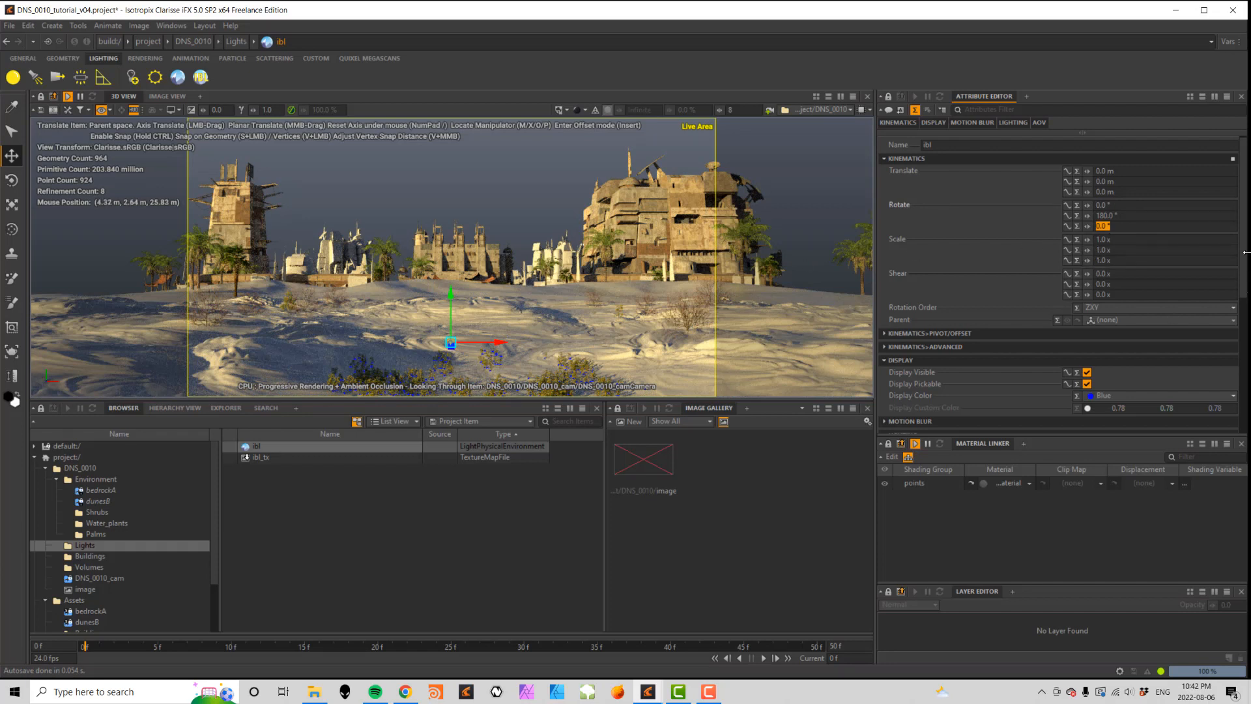
- Try disabling Unseen By Camera on the ibl light, and enable the option again
drag(1244, 248, 1246, 372)
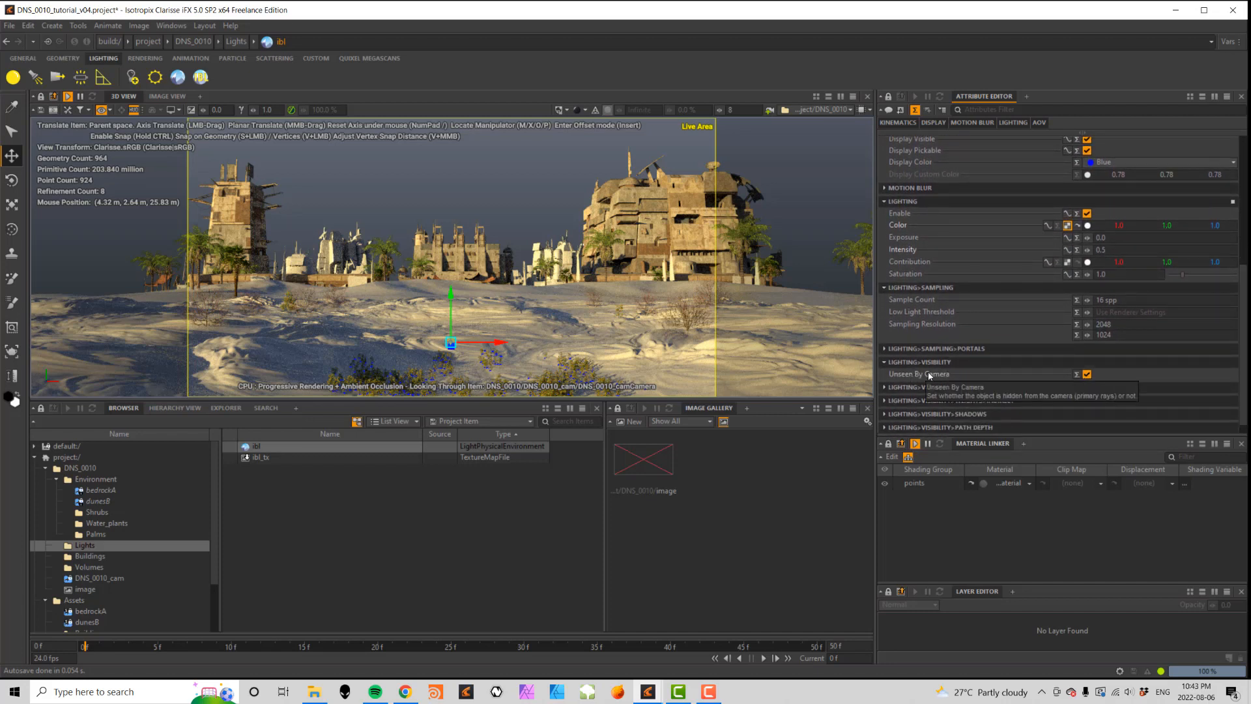
click(1086, 375)
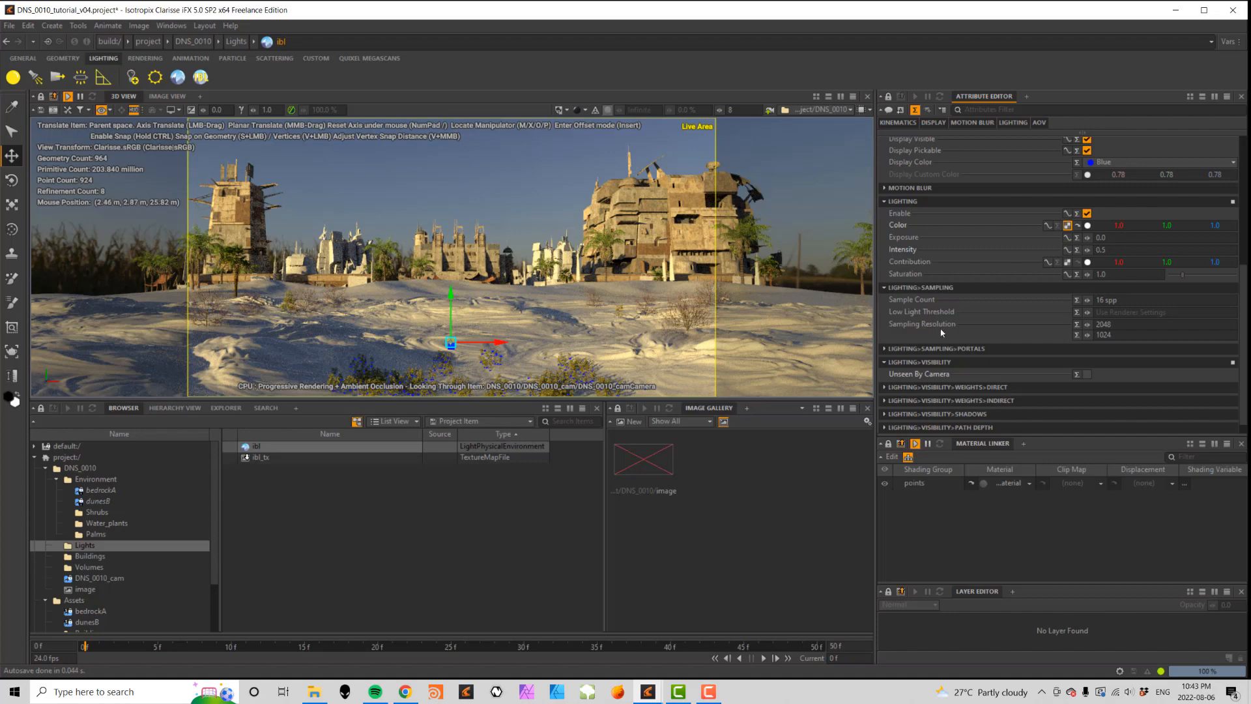
click(1086, 374)
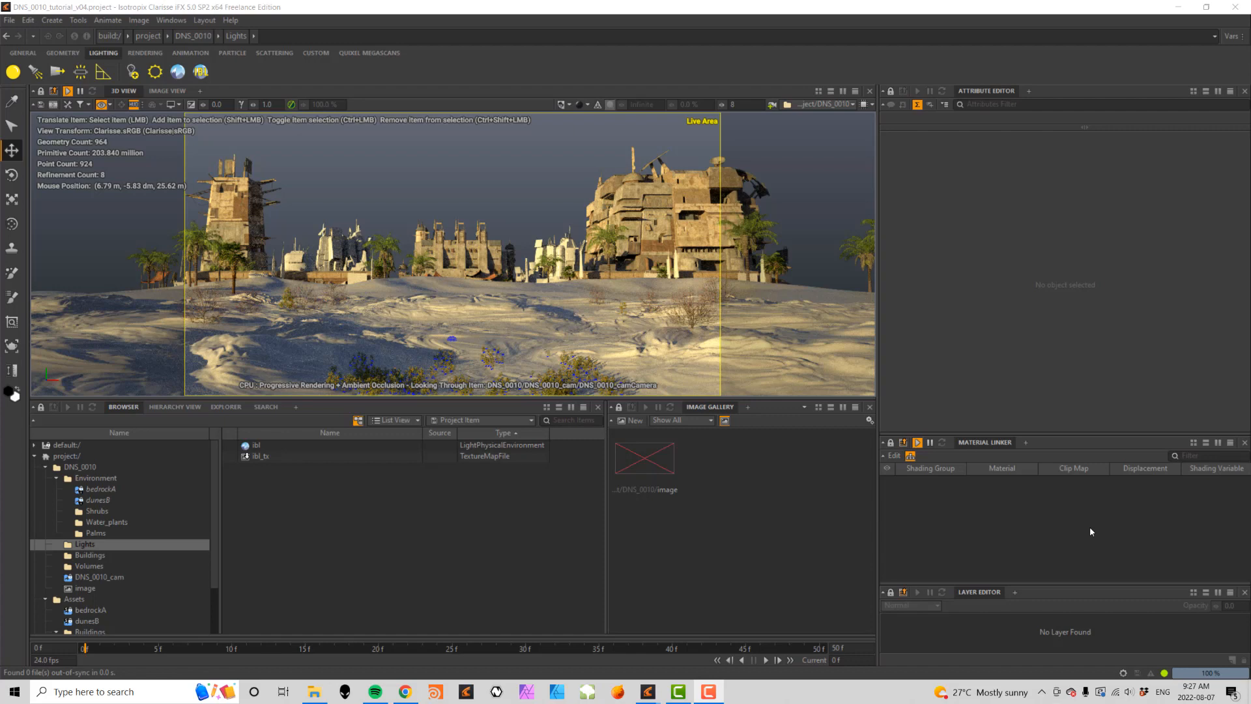
- Create a new context named water inside the Lookdev context
click(81, 467)
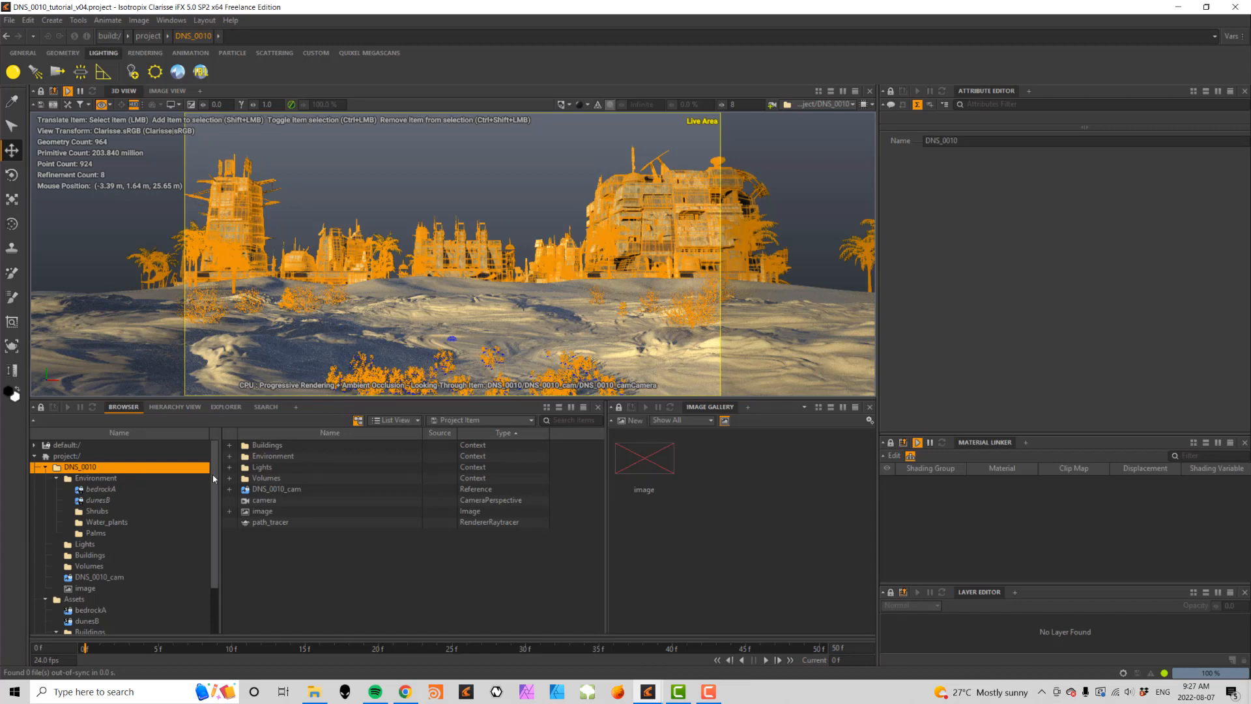
scroll(77, 514, down, 2)
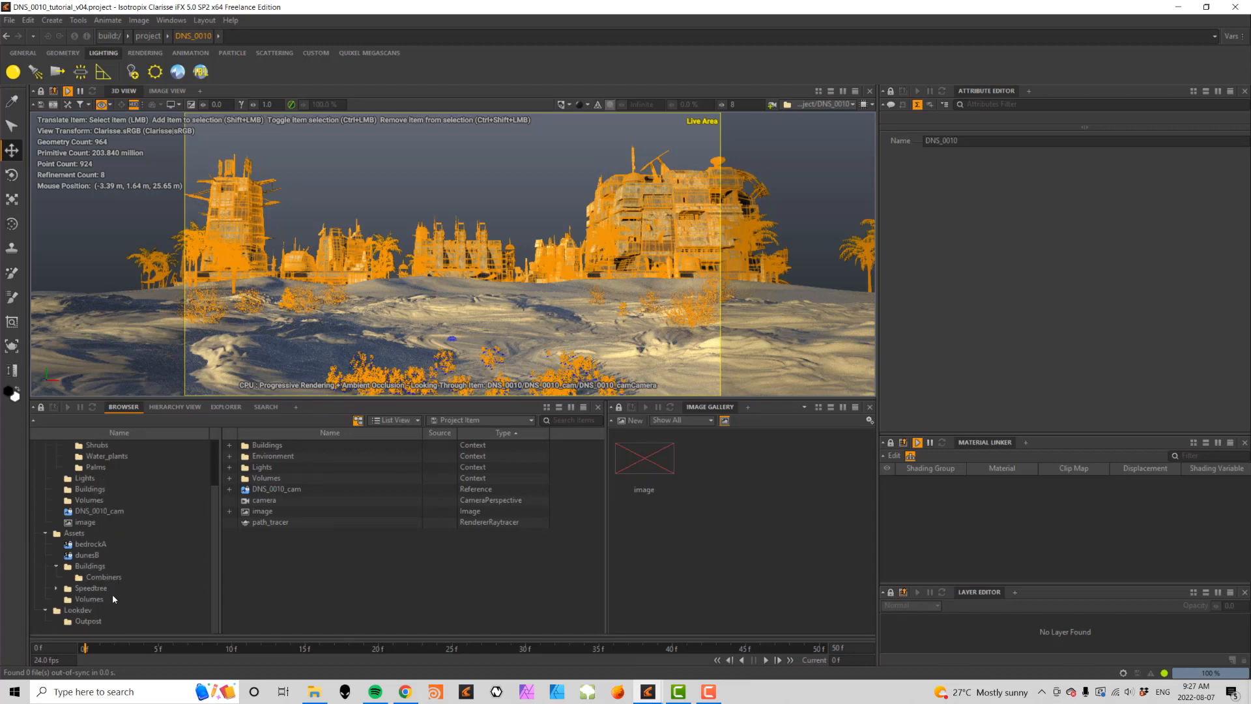
click(77, 611)
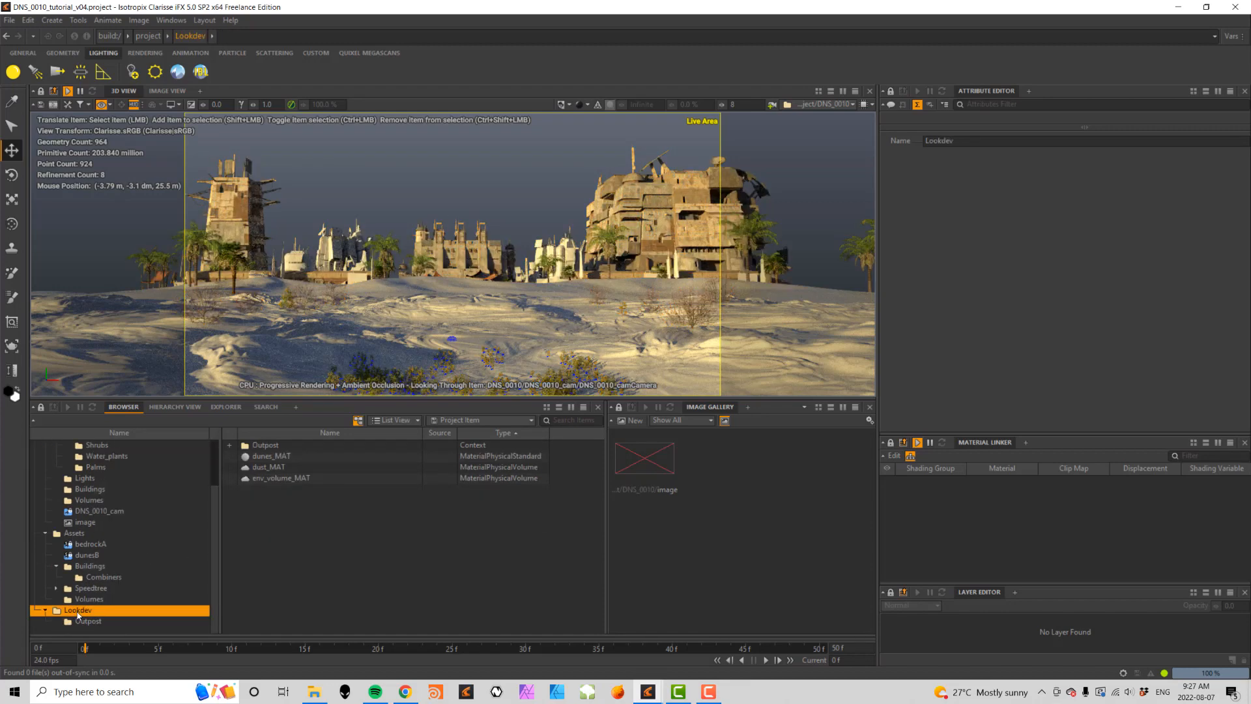
click(89, 621)
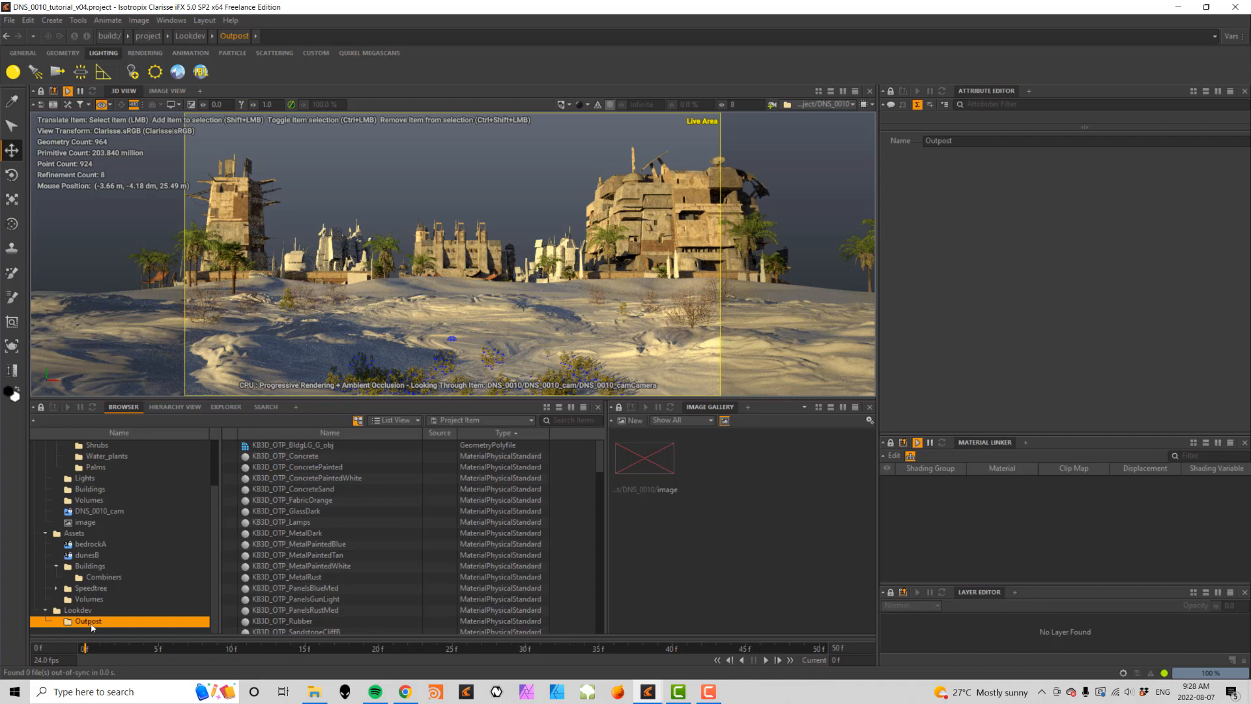
click(77, 611)
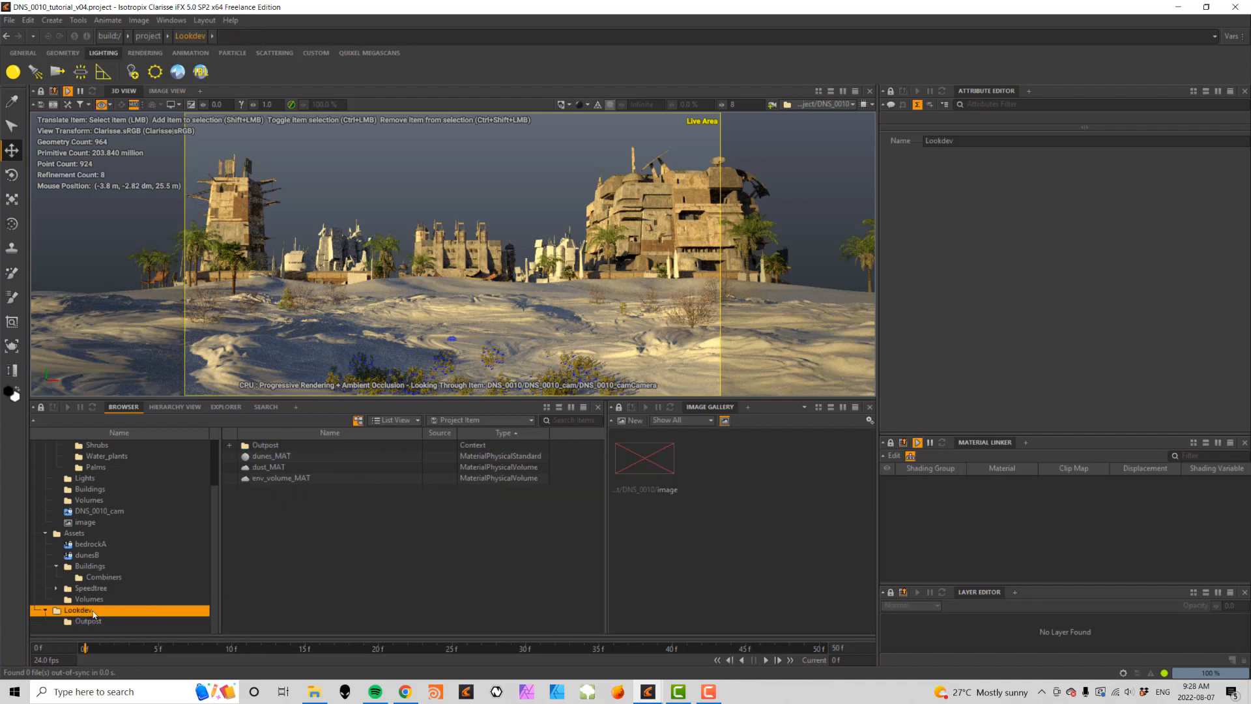
right_click(93, 614)
mouse_move(215, 373)
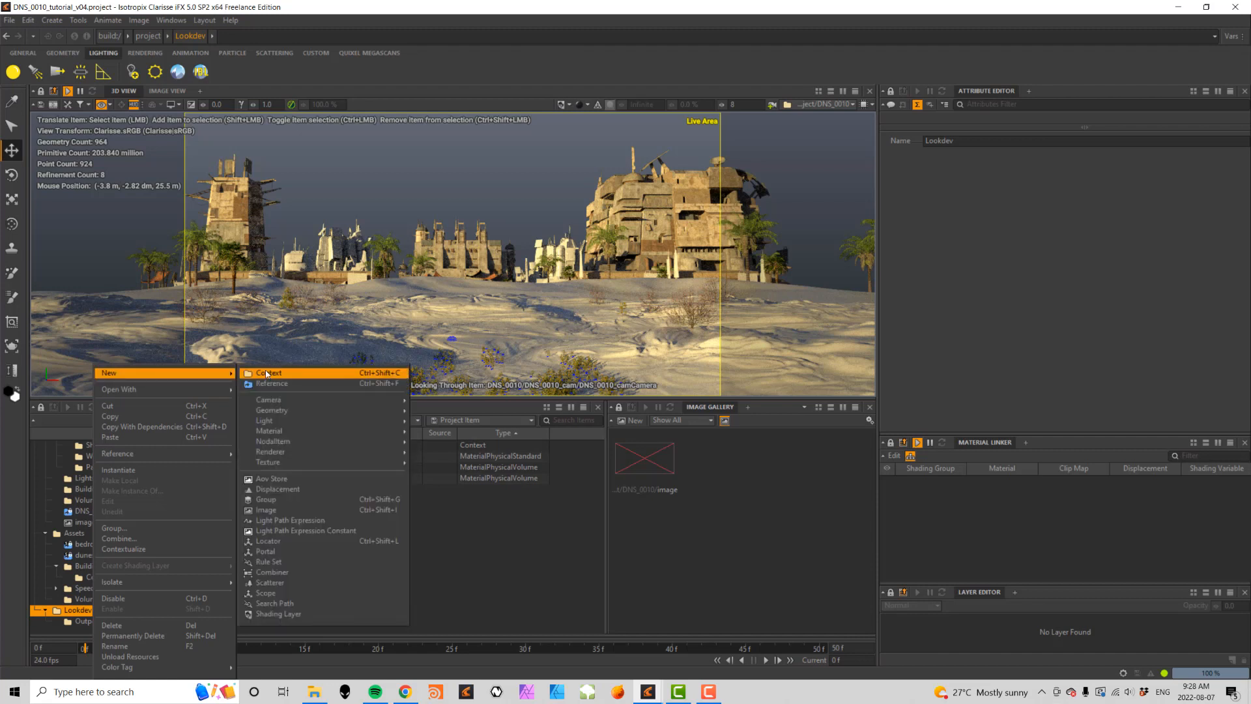
click(267, 373)
text(water)
key(Return)
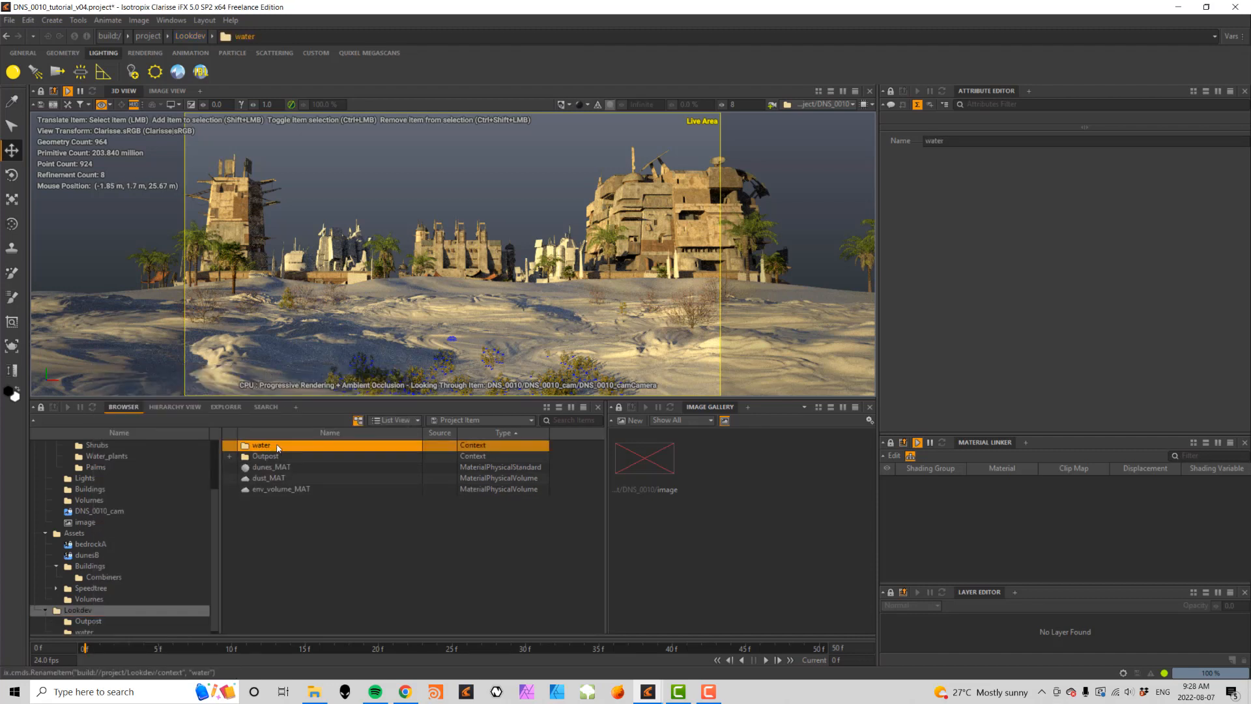
- Create a Standard physical material inside the Lookdev water context and rename it water_MAT
double_click(278, 447)
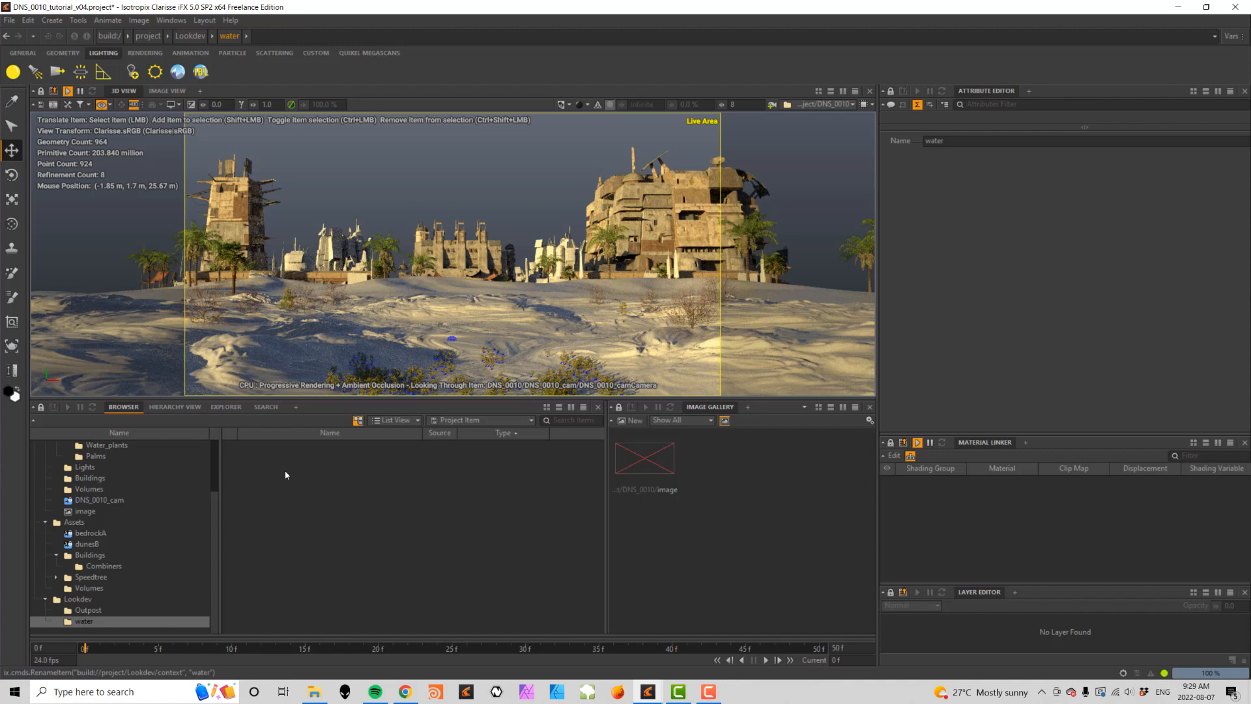
right_click(285, 474)
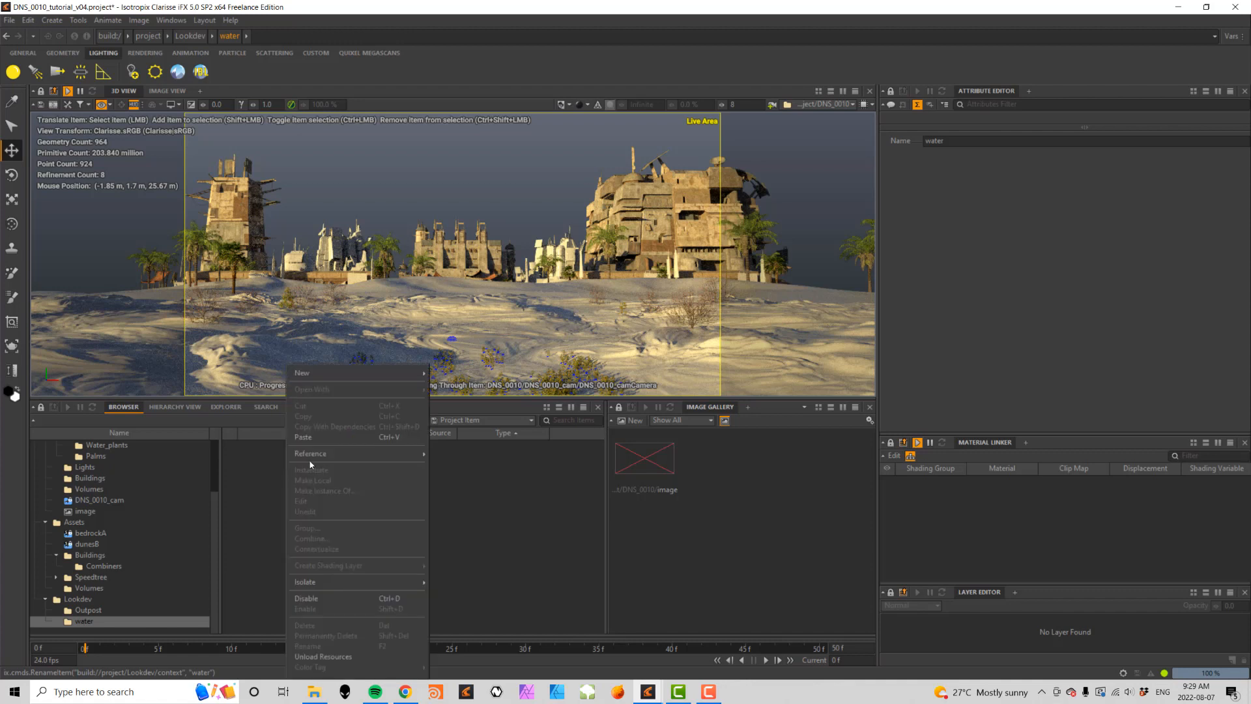
mouse_move(400, 372)
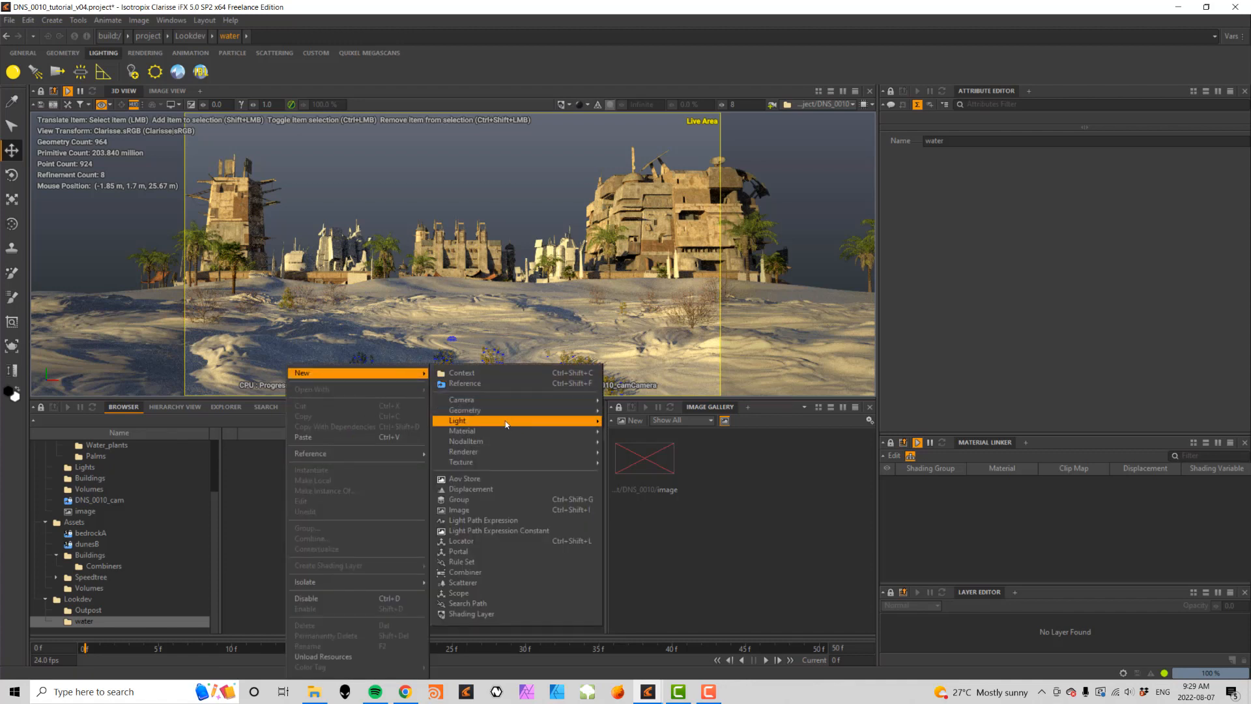
mouse_move(511, 429)
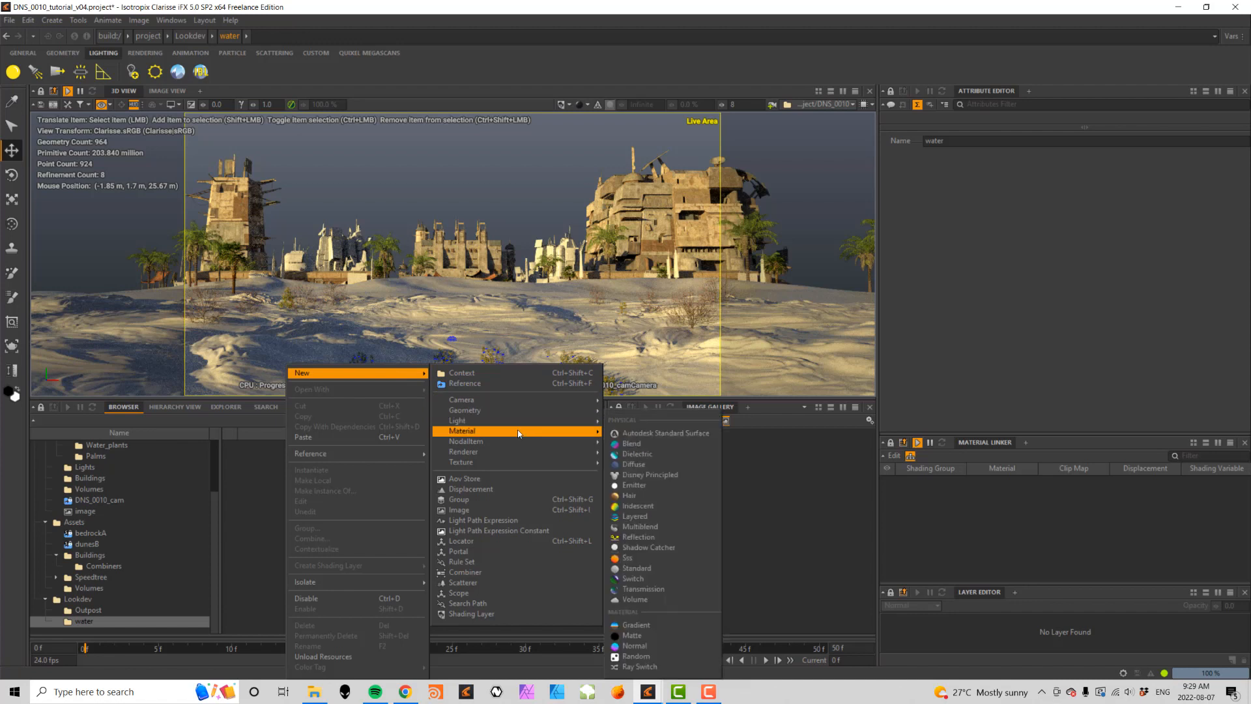
click(637, 568)
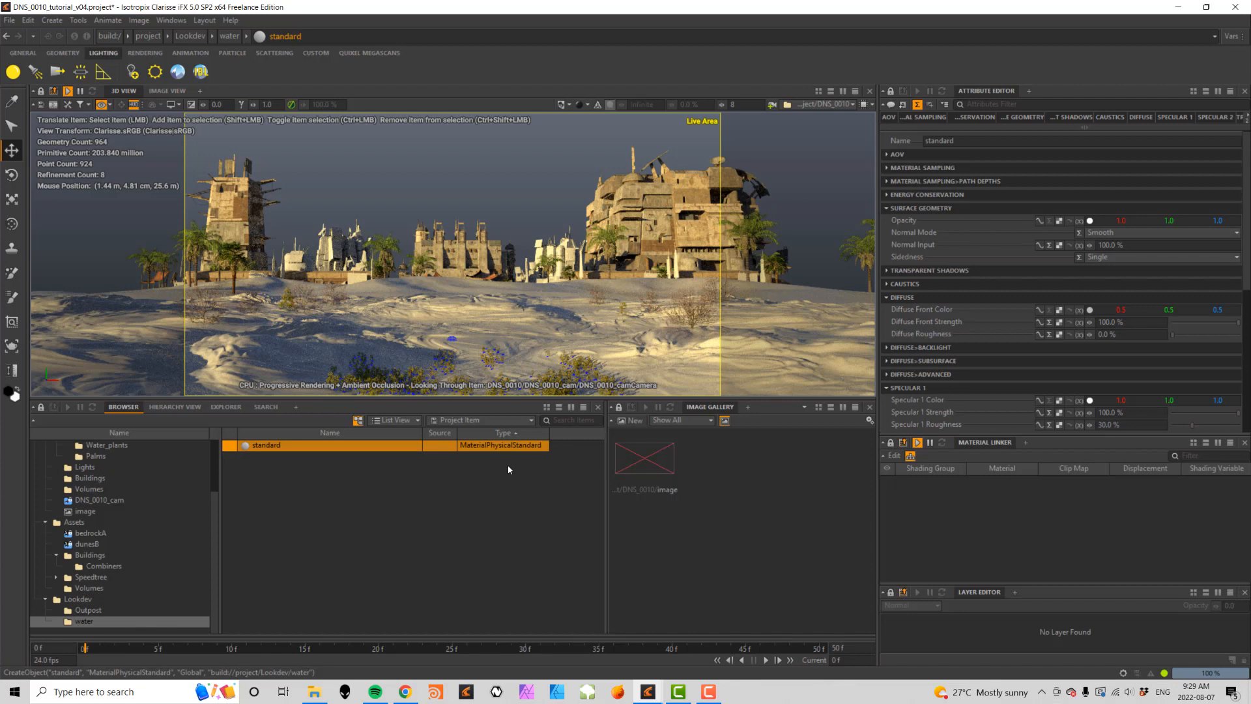
double_click(267, 446)
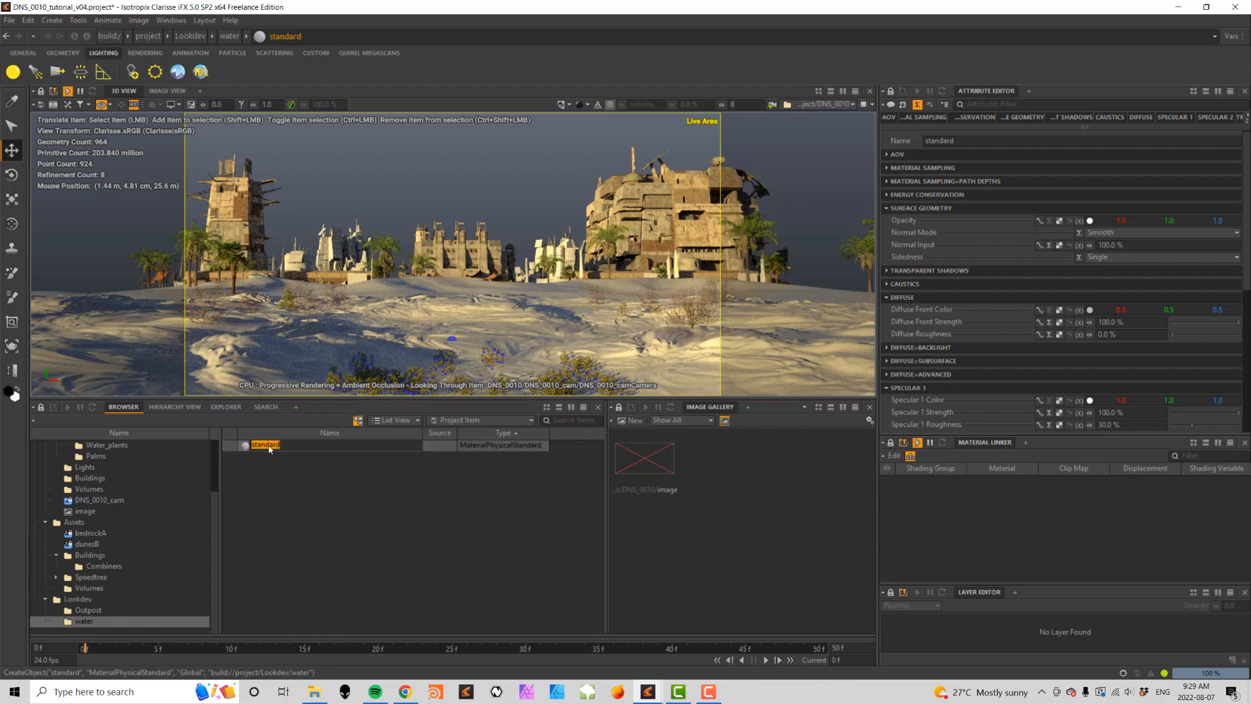
text(water_MAT)
key(Return)
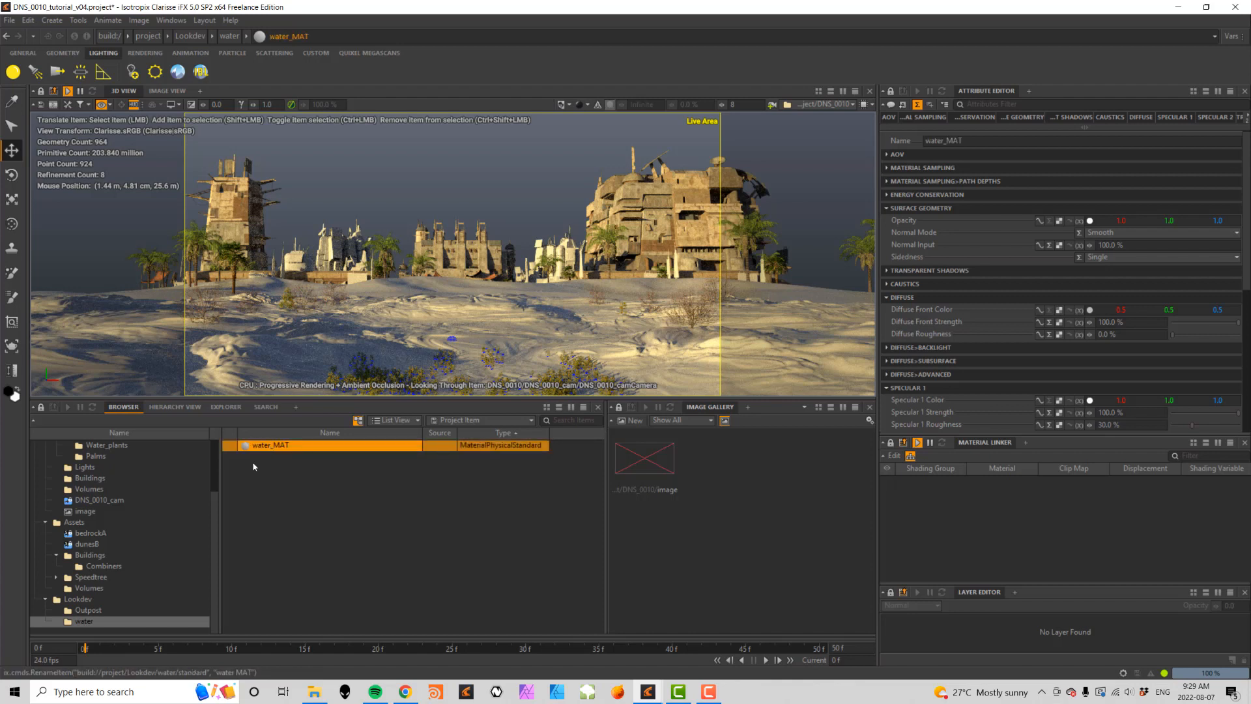
- Enable the disabled water polygrid in the Environment context and widen the area holding the Attribute Editor and Material Linker
scroll(209, 521, up, 3)
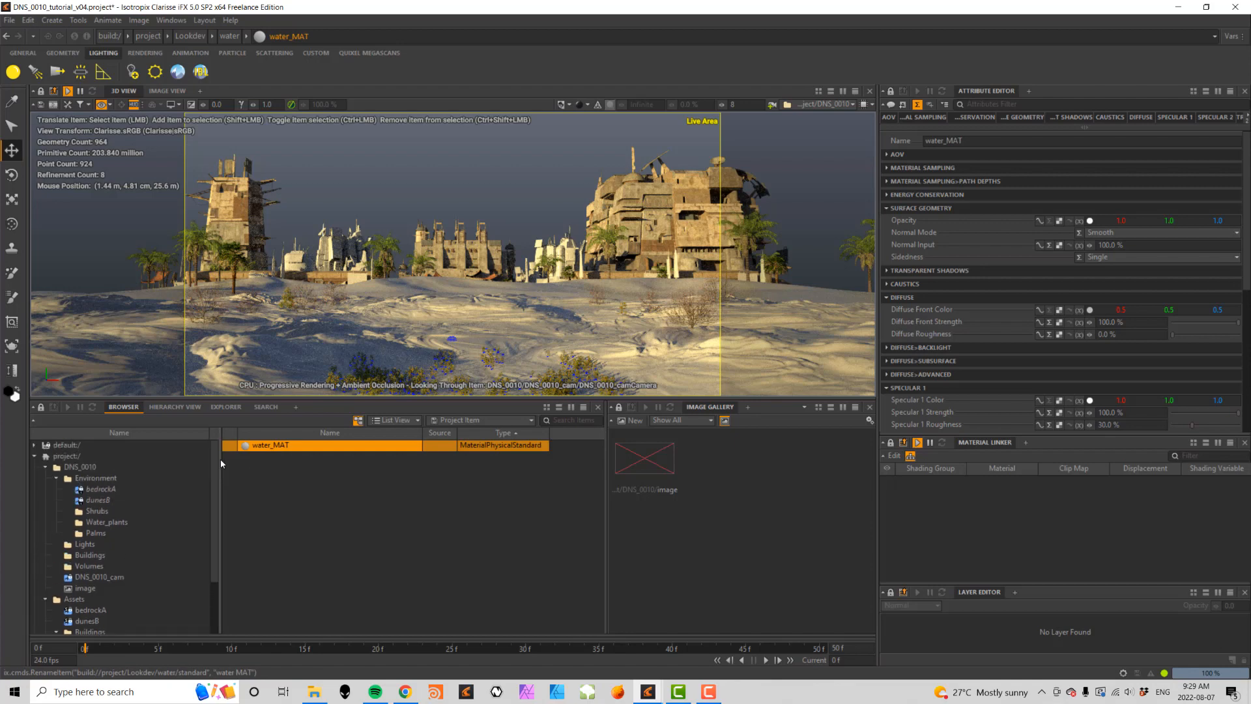
click(95, 478)
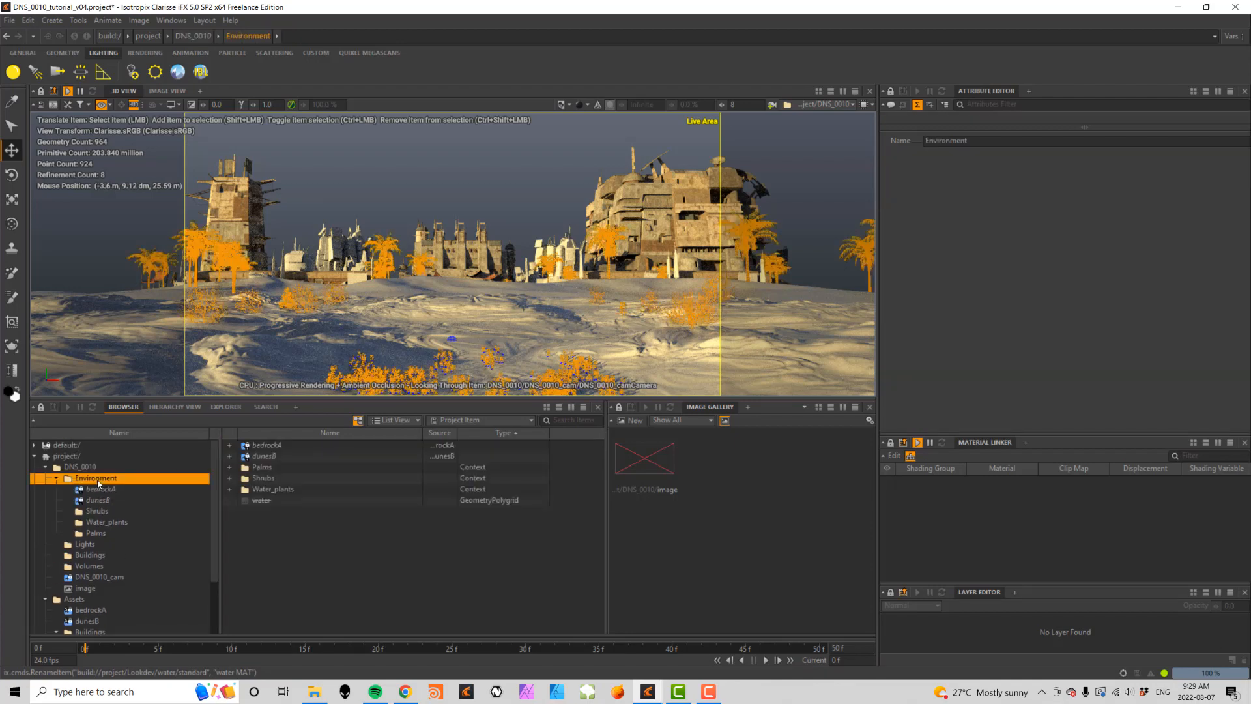
click(265, 502)
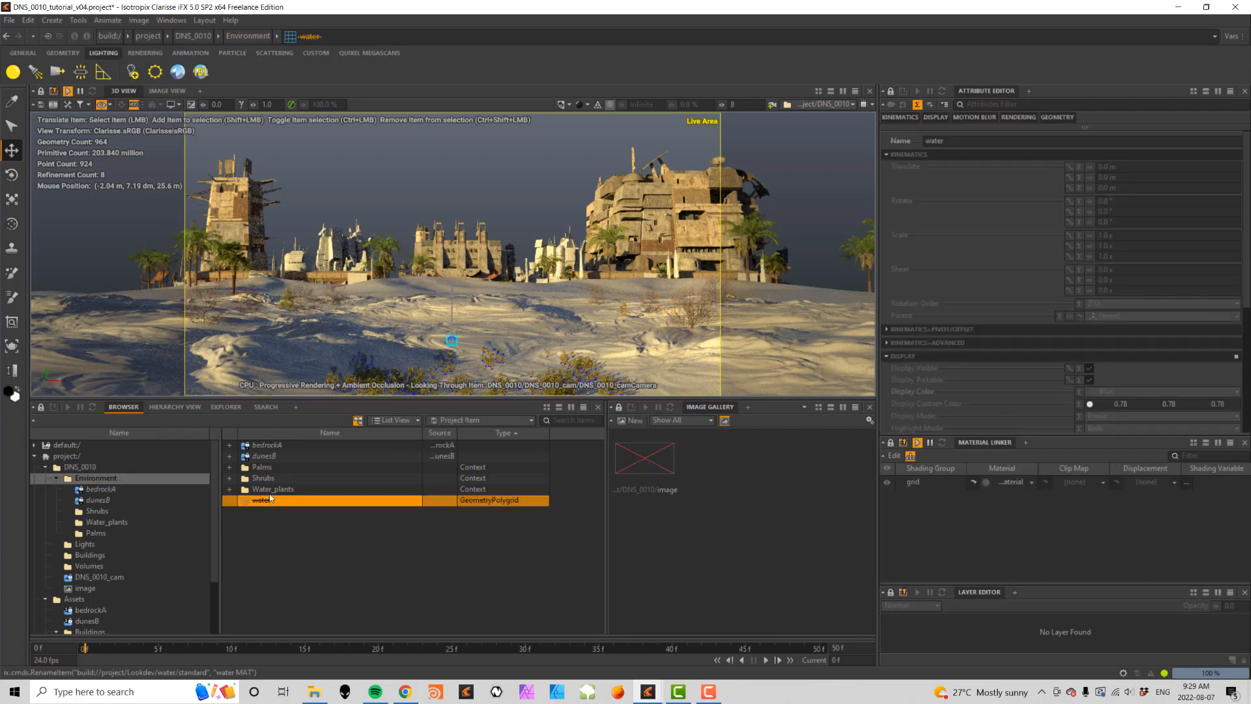
key(d)
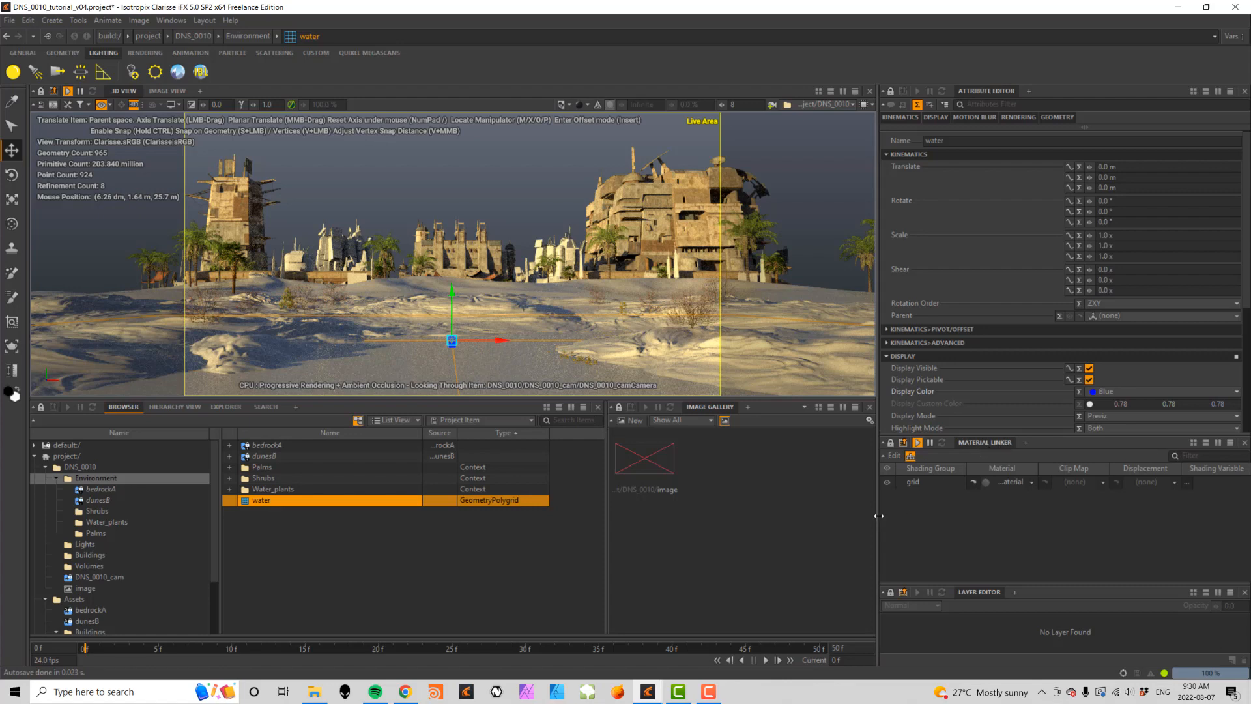
drag(877, 507, 736, 508)
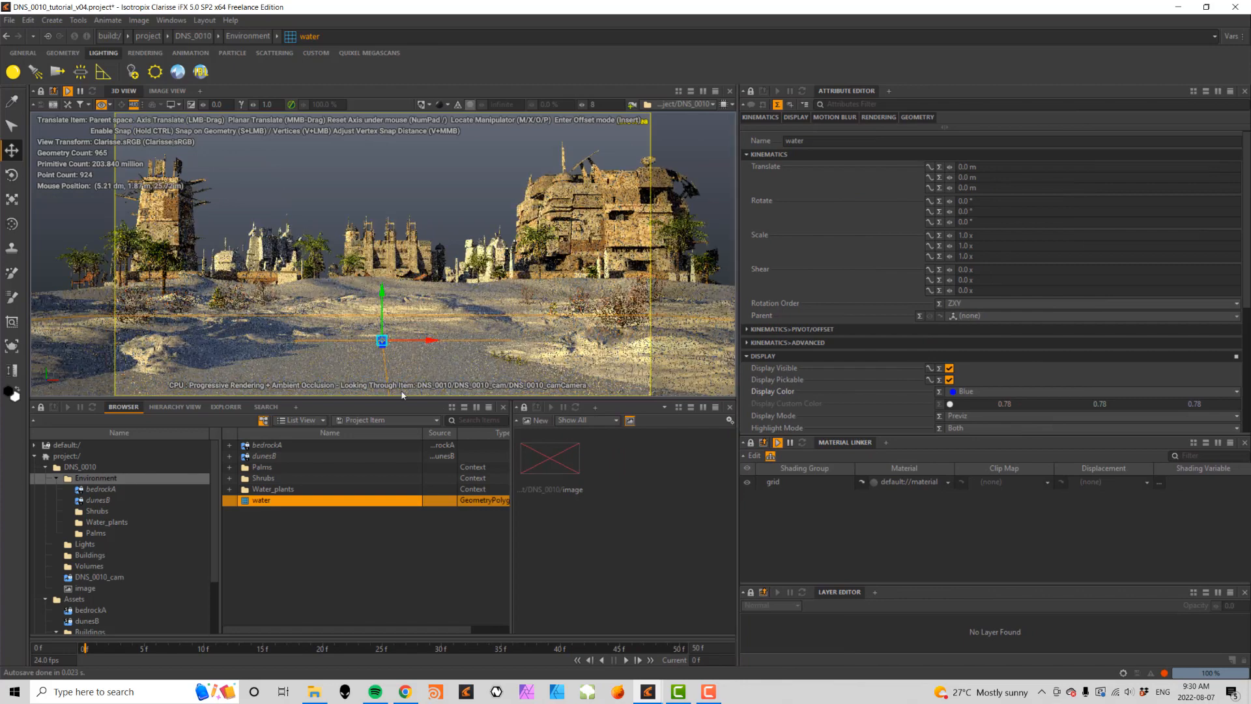
click(923, 483)
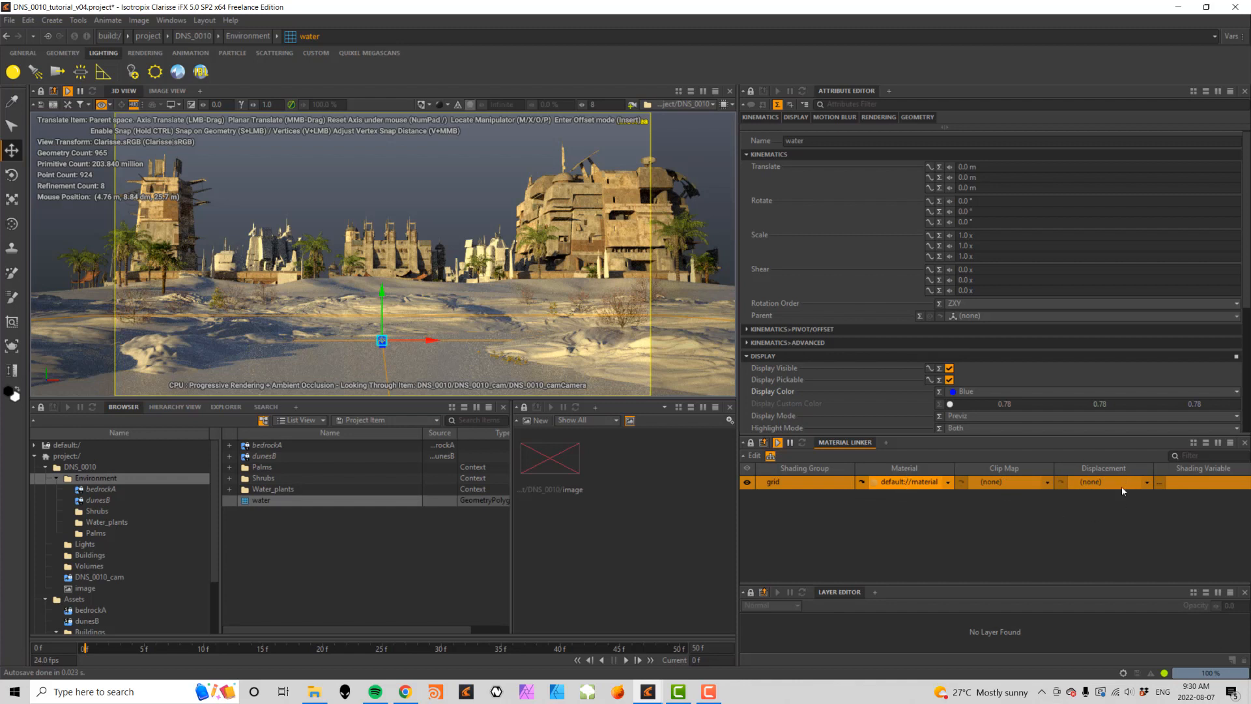
click(909, 513)
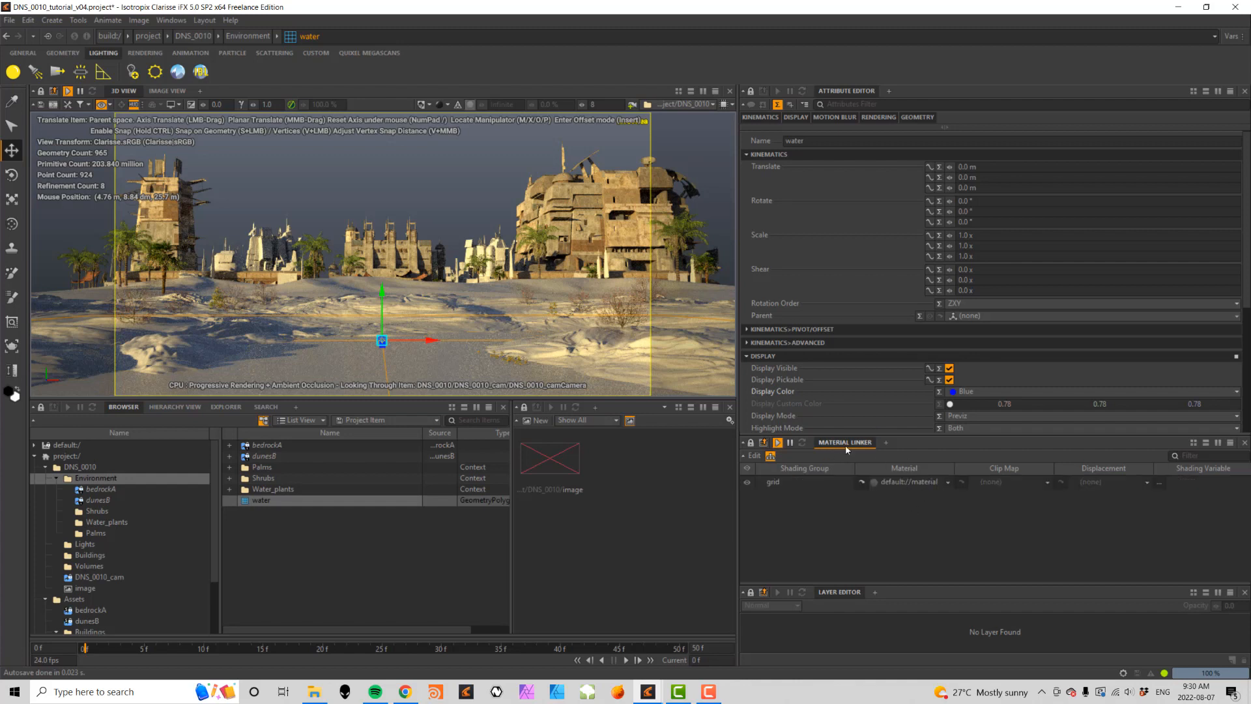
click(945, 482)
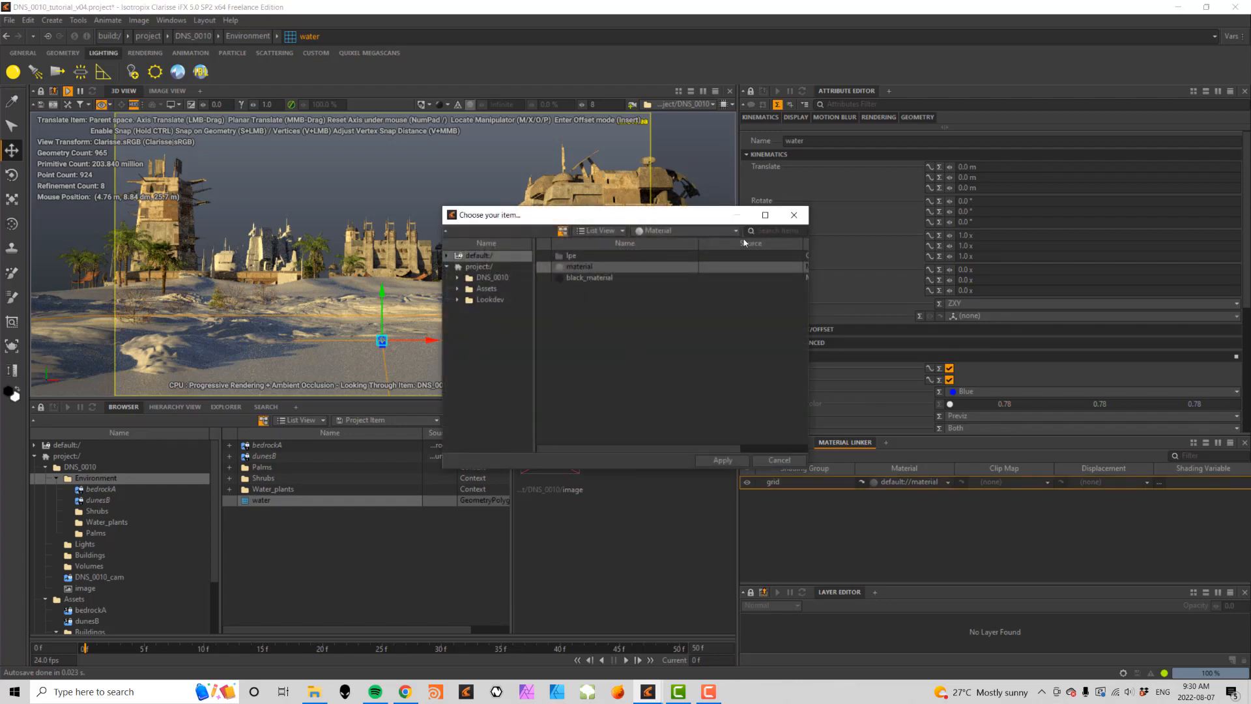
click(793, 214)
- Assign water_MAT from the Lookdev water context to the water grid in the 3D view
scroll(212, 479, down, 2)
scroll(217, 506, down, 2)
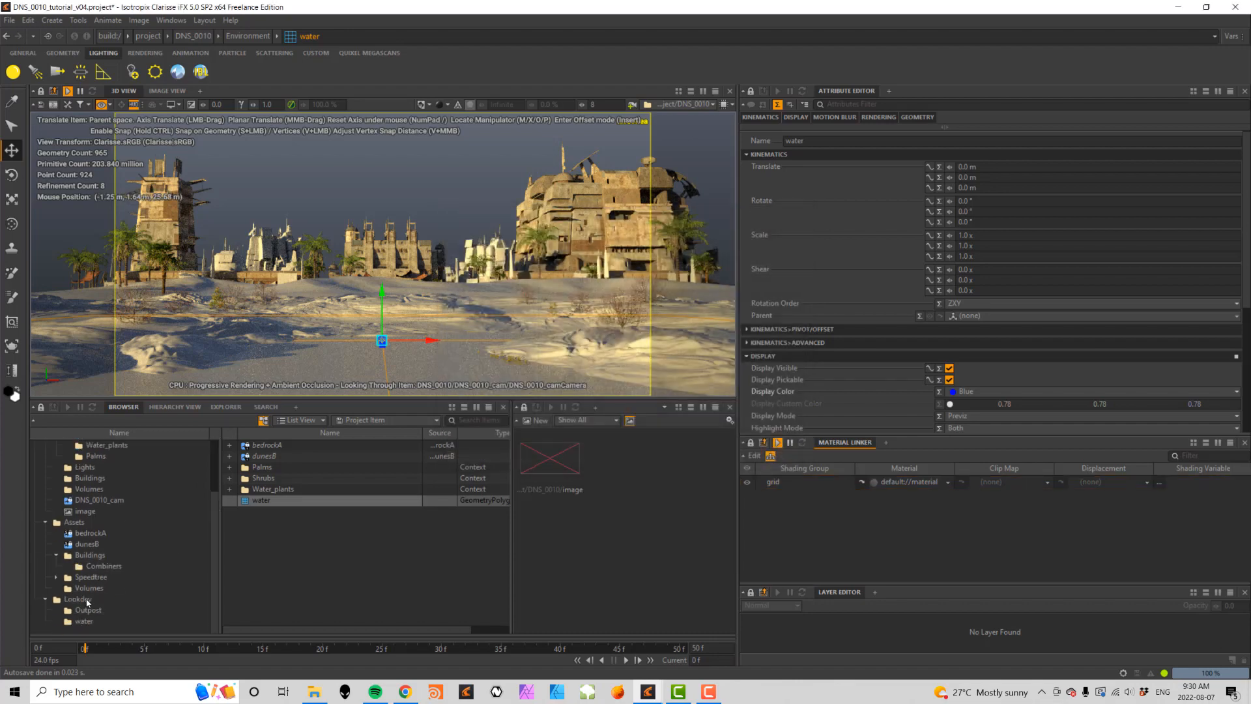
click(78, 600)
double_click(270, 456)
drag(269, 448, 383, 355)
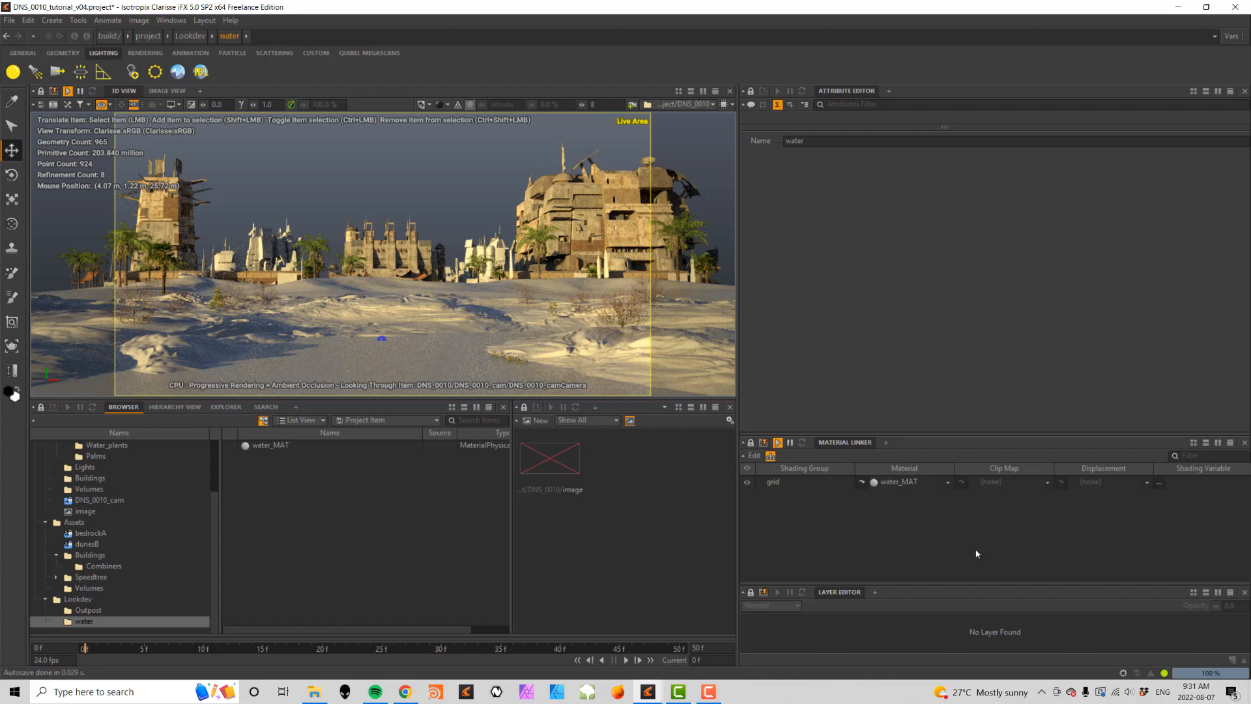
- Set the diffuse front color of water_MAT to a dark blue of about 0.011, 0.018, 0.149
click(280, 446)
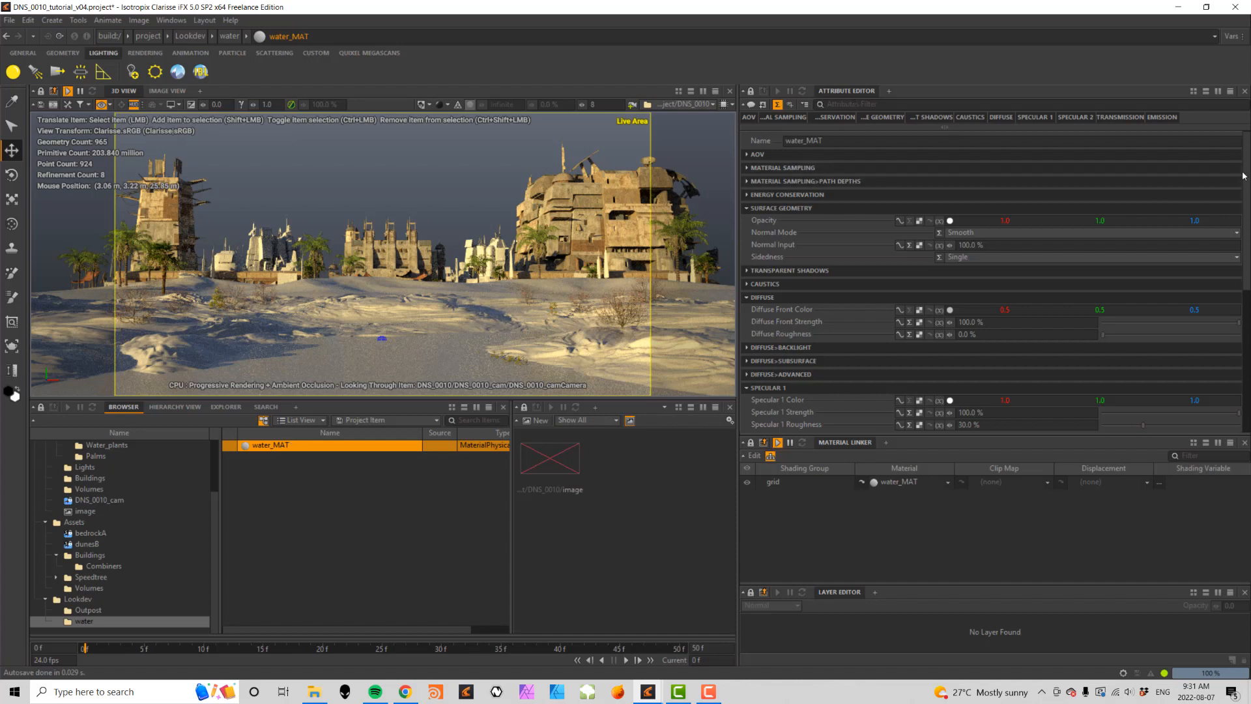
scroll(960, 224, down, 2)
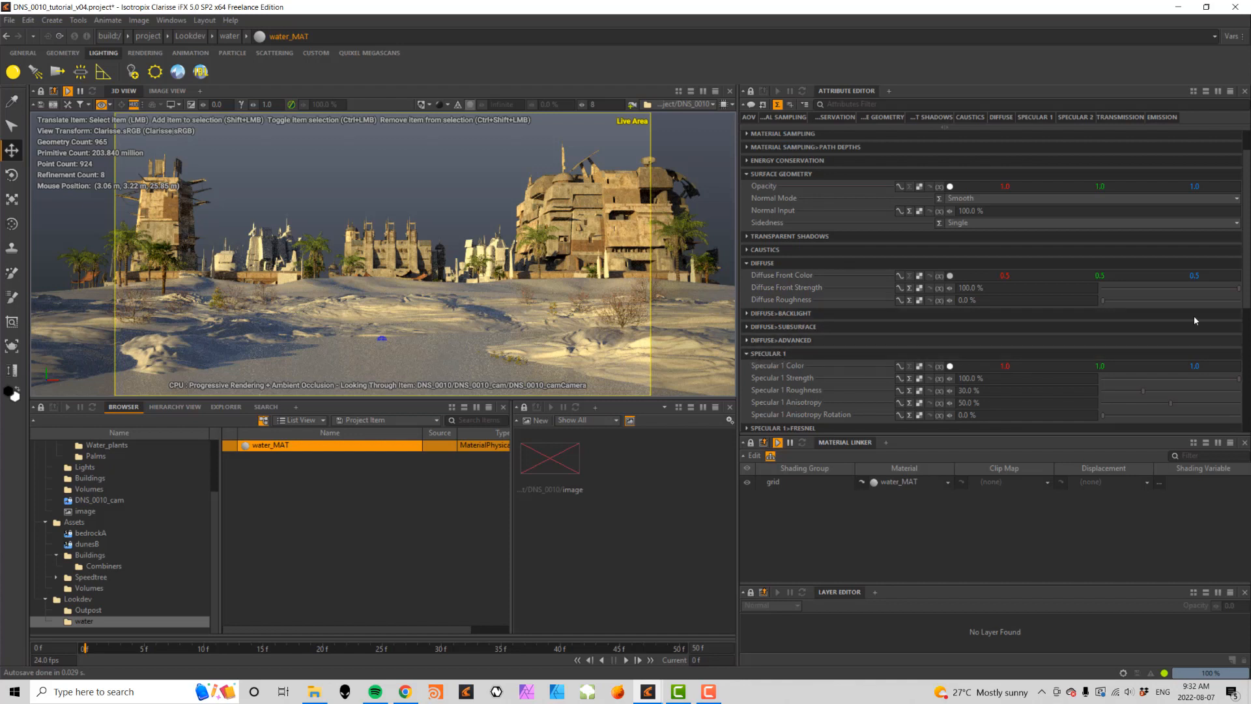
drag(1247, 257, 1249, 346)
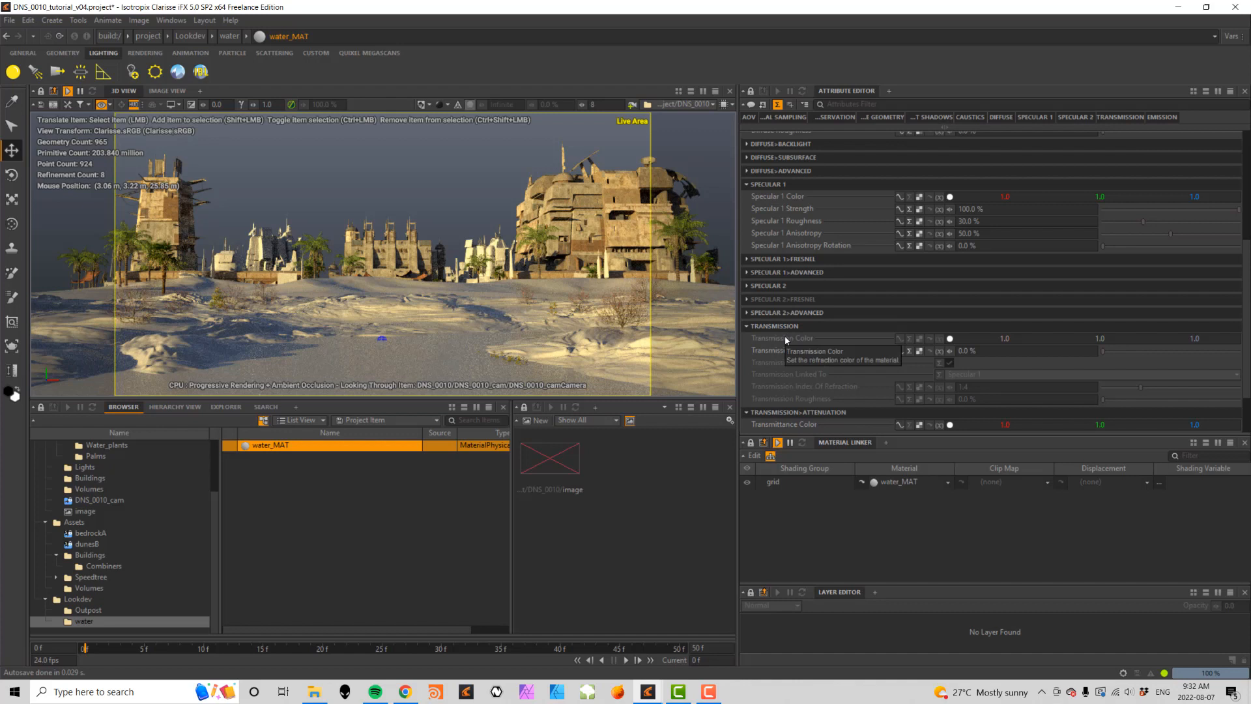
drag(1244, 258, 1247, 155)
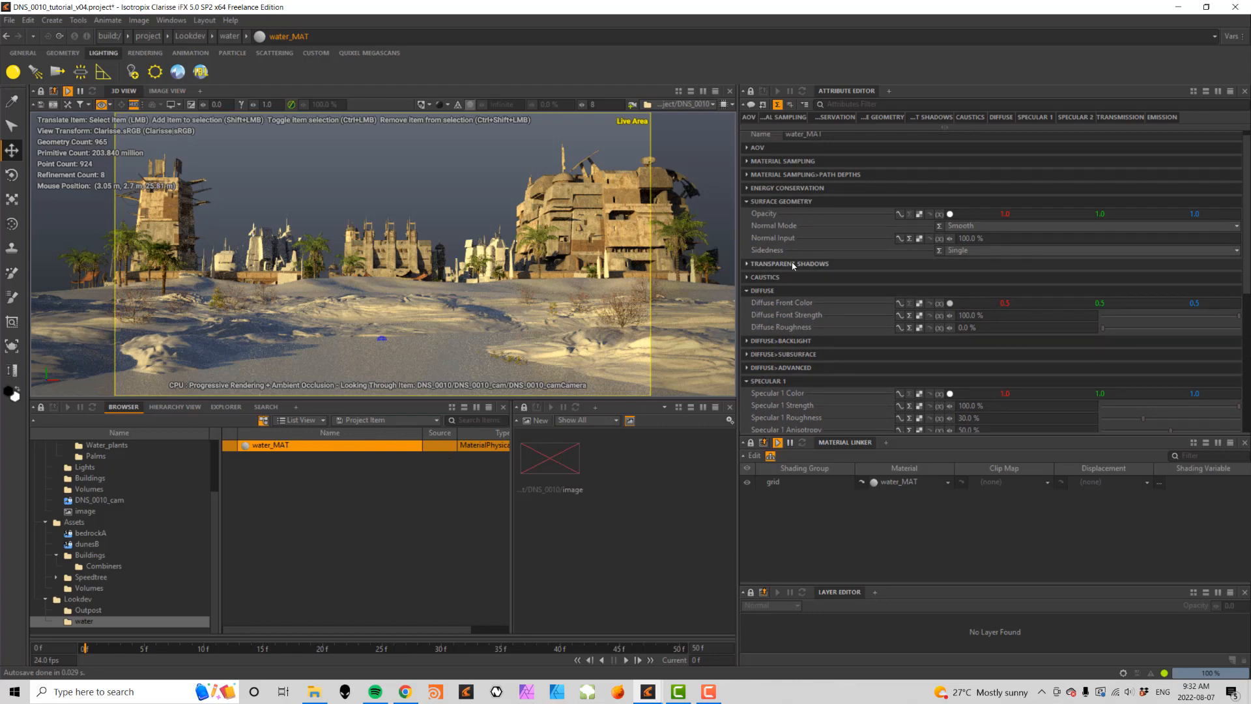
click(950, 304)
mouse_move(611, 242)
mouse_down()
mouse_move(917, 233)
mouse_move(866, 259)
mouse_up()
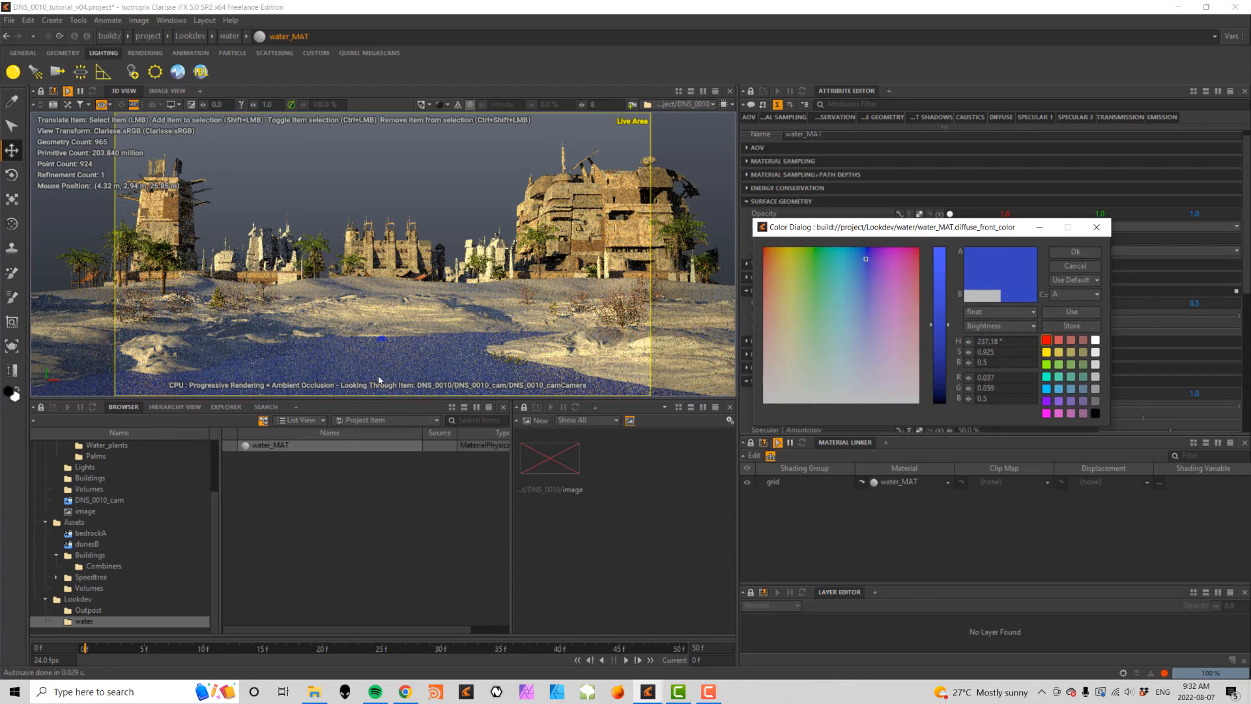
drag(940, 350, 941, 383)
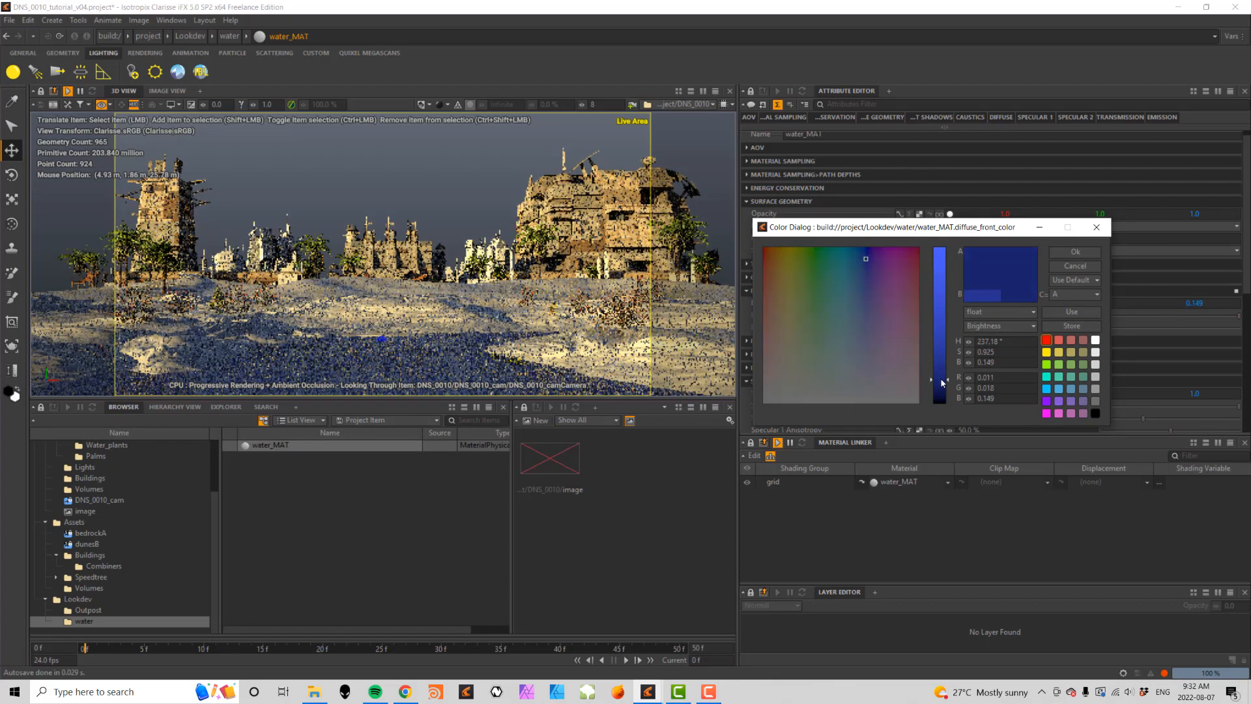
click(1082, 253)
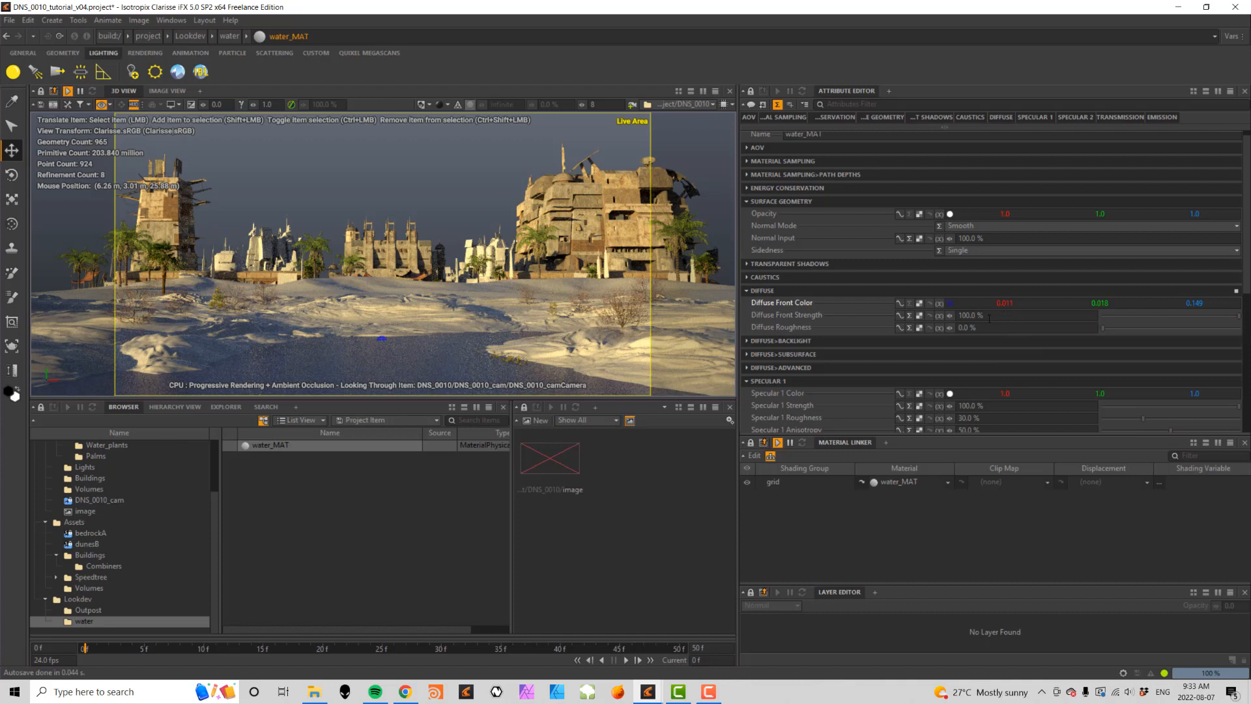
- Try water_MAT with a diffuse front strength of 0% and restore it to 100%
click(969, 315)
drag(949, 315, 840, 315)
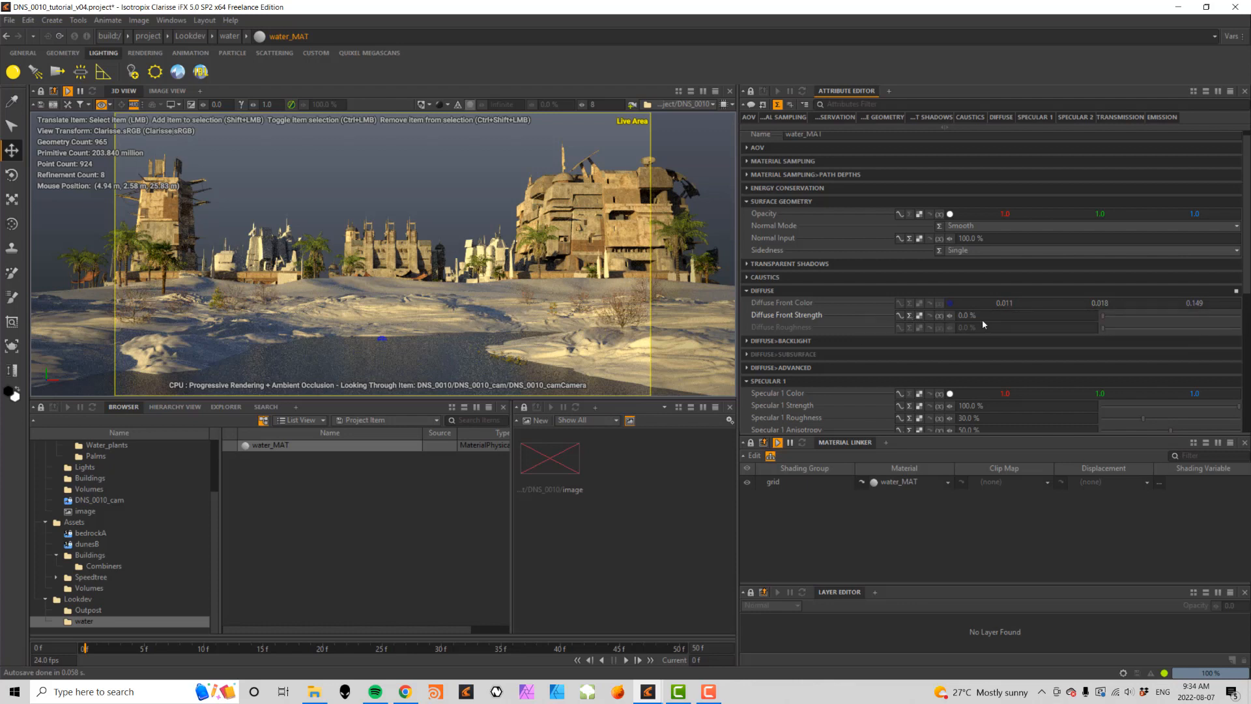
click(998, 315)
text(100)
key(Tab)
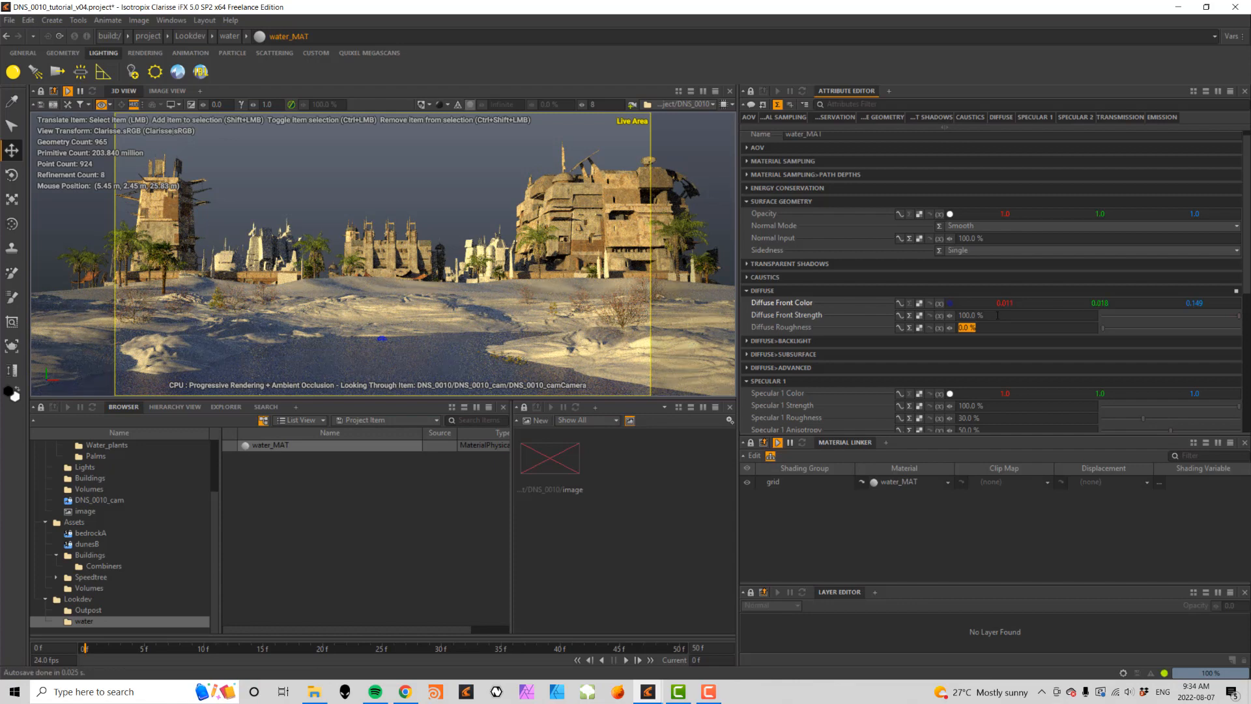
- Try Specular 1 roughness values of 0% and 60% on water_MAT to compare its reflections
scroll(1247, 246, down, 3)
drag(1248, 246, 1243, 311)
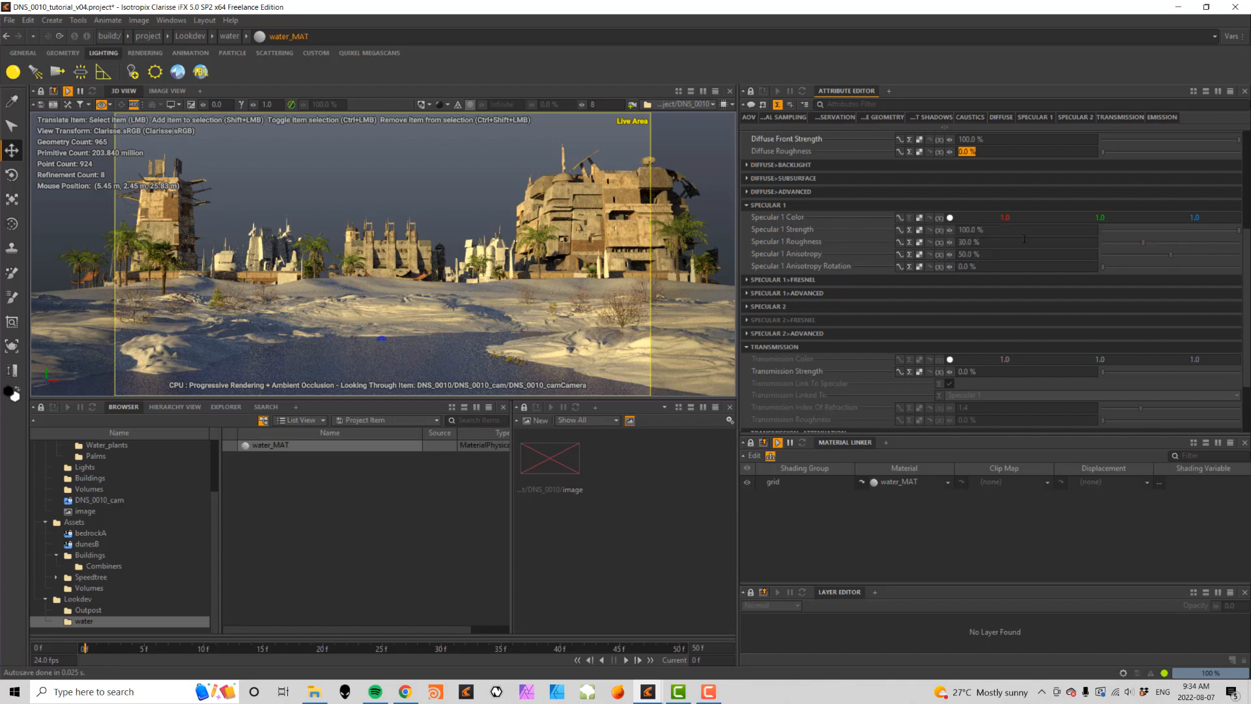
click(999, 231)
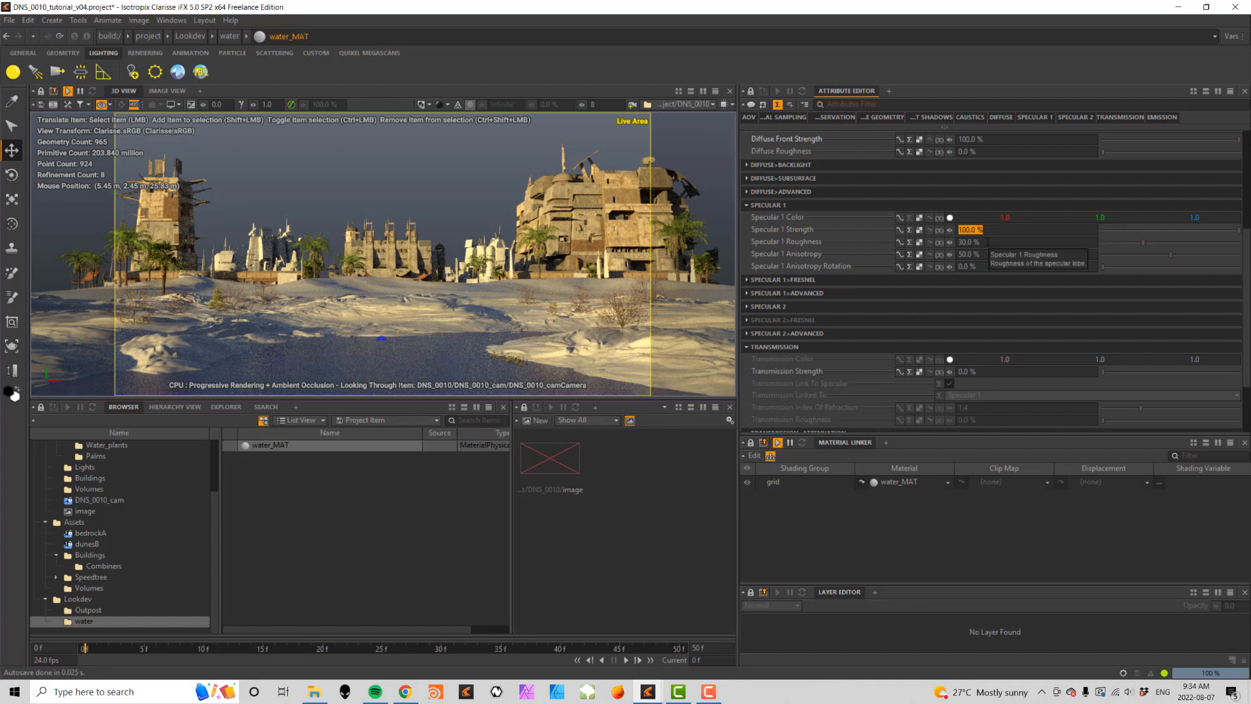
click(988, 241)
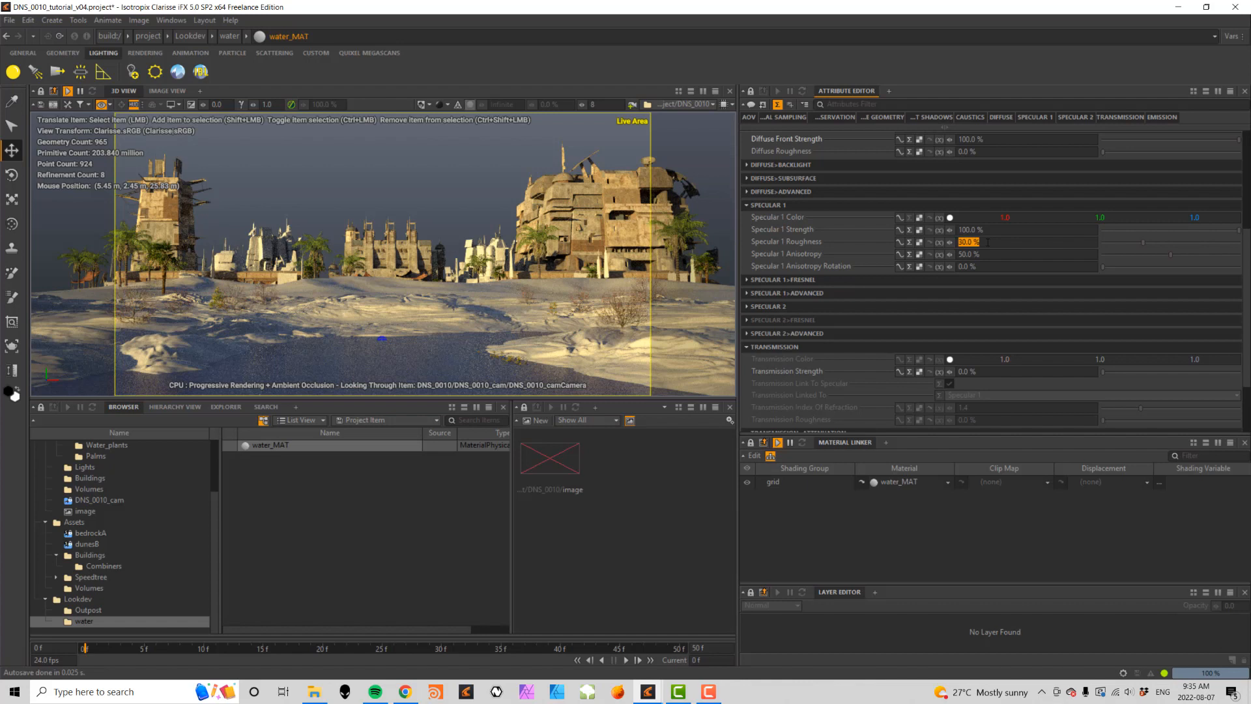
text(0)
key(Return)
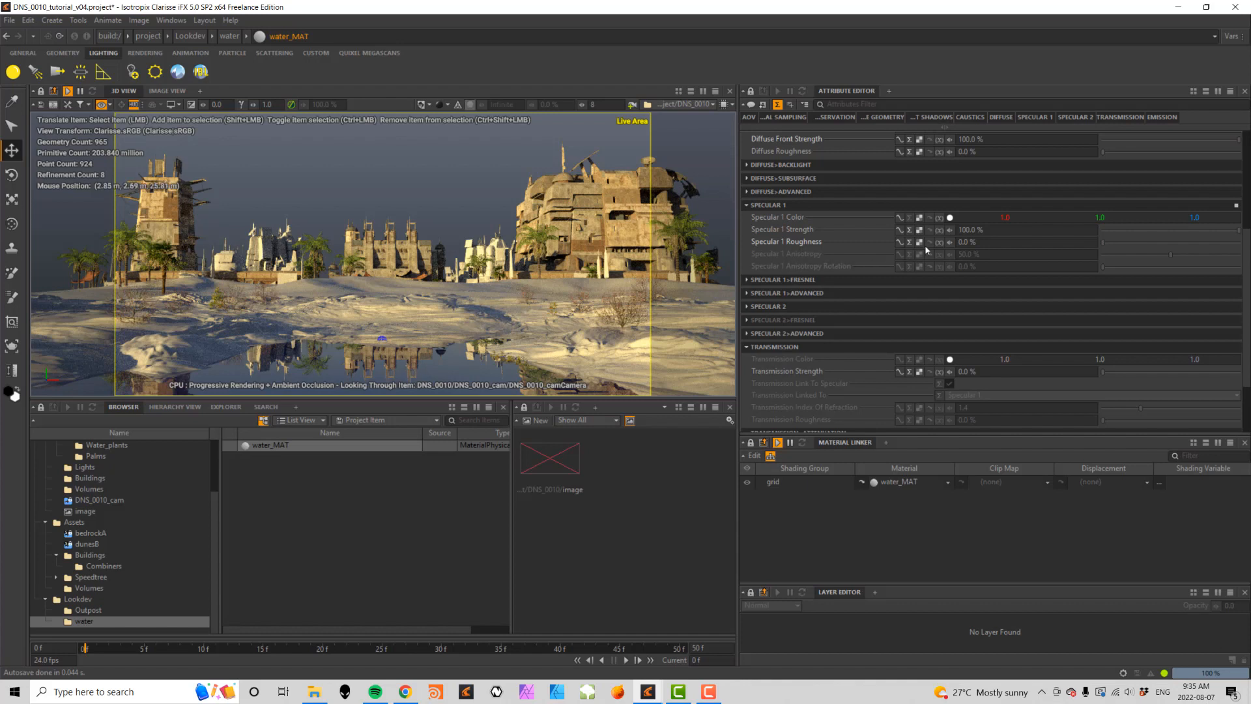
click(984, 242)
text(60)
key(Tab)
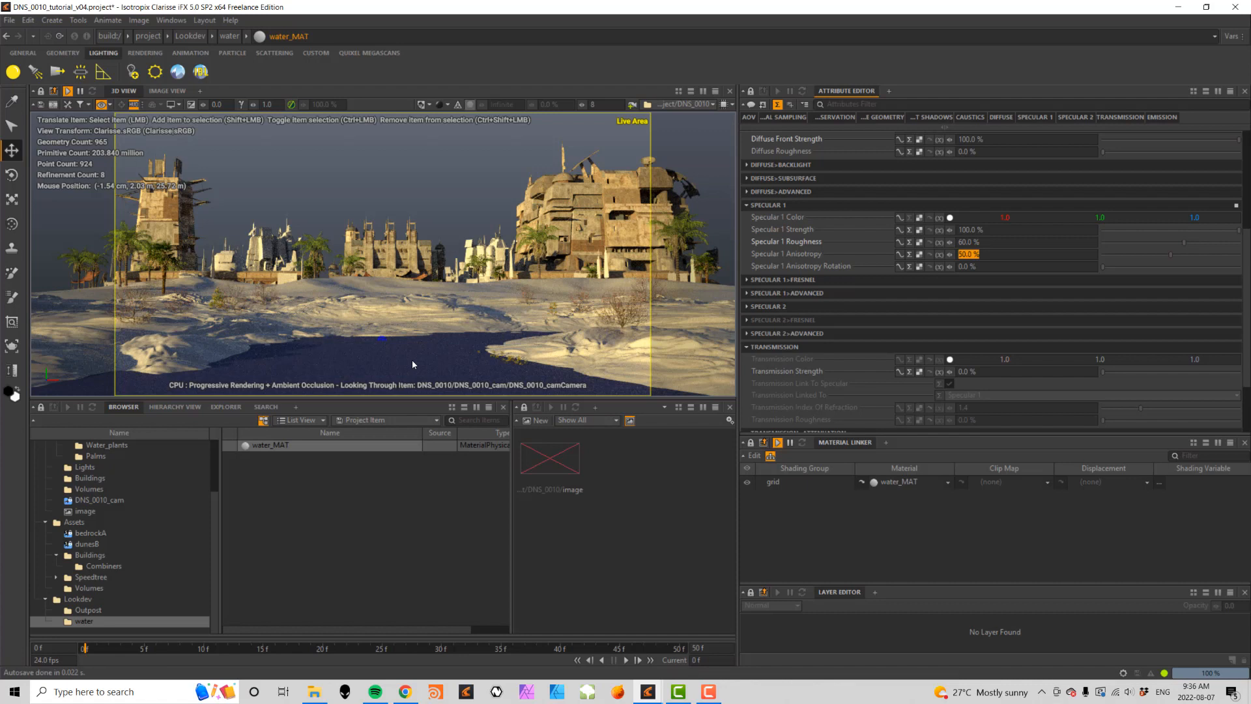
- Set the Specular 1 roughness of water_MAT to 5%
click(1001, 242)
text(05)
key(Tab)
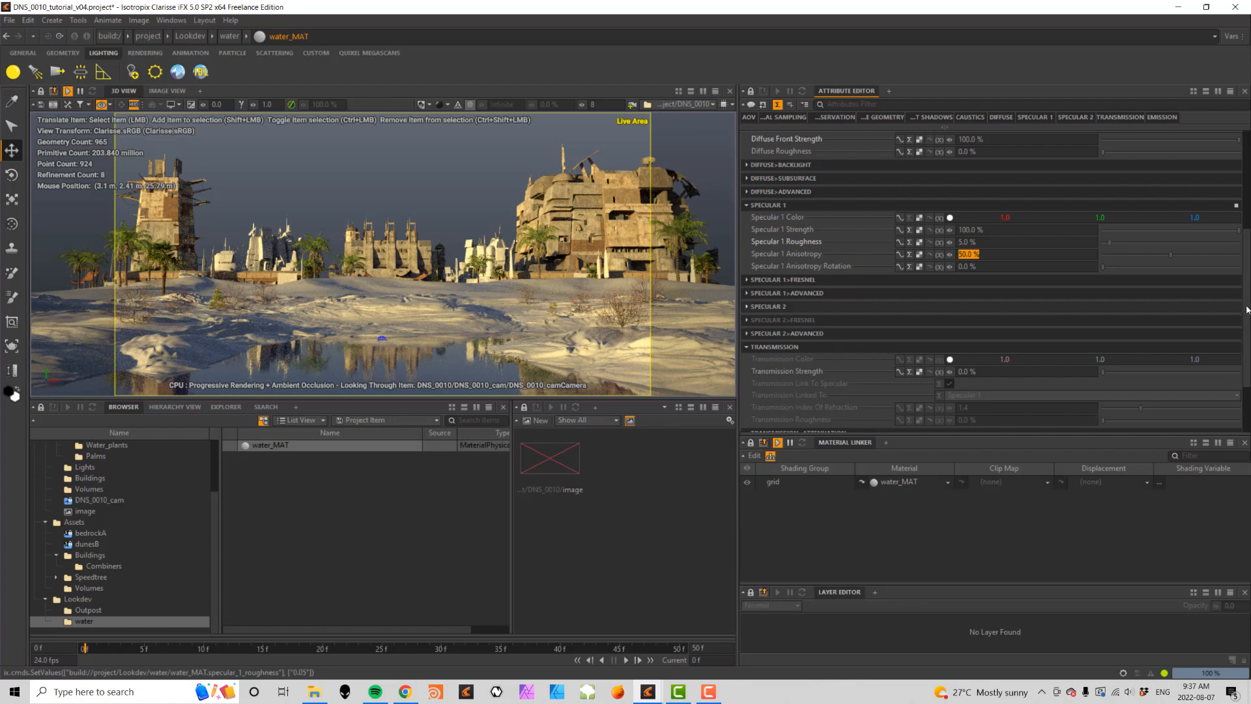
- Set the transmission strength of water_MAT to 100%
drag(1247, 310, 1246, 360)
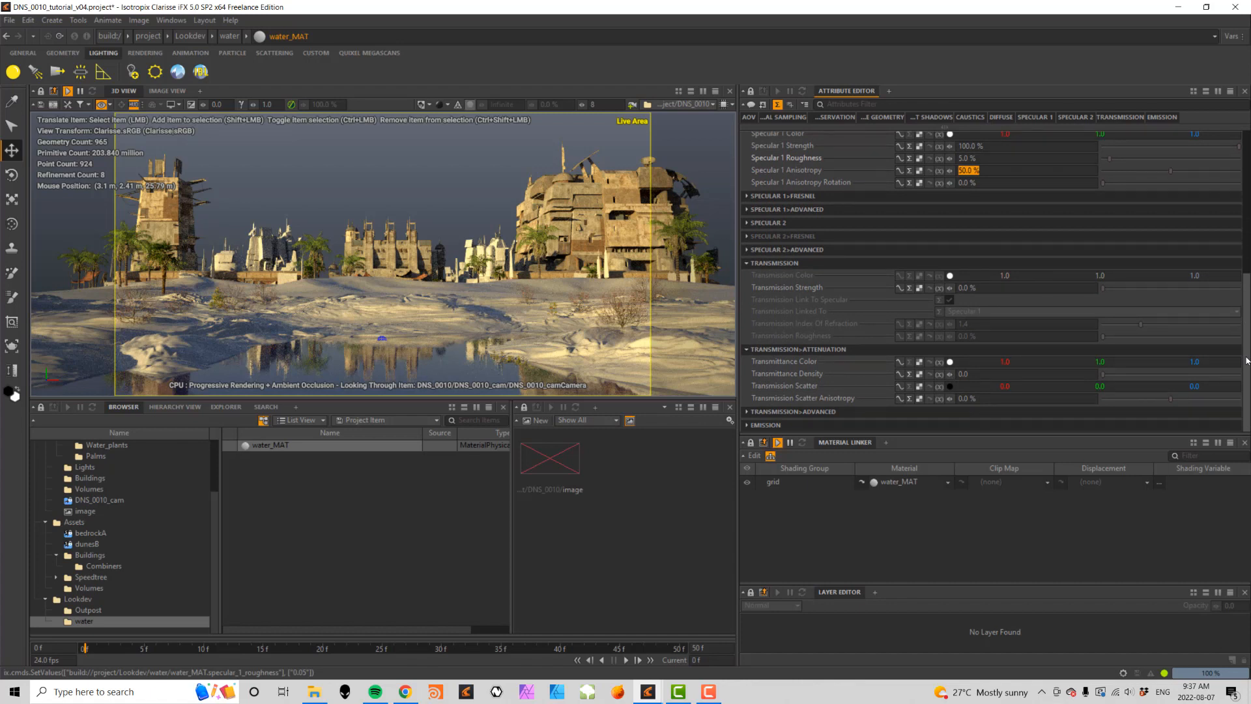
click(982, 290)
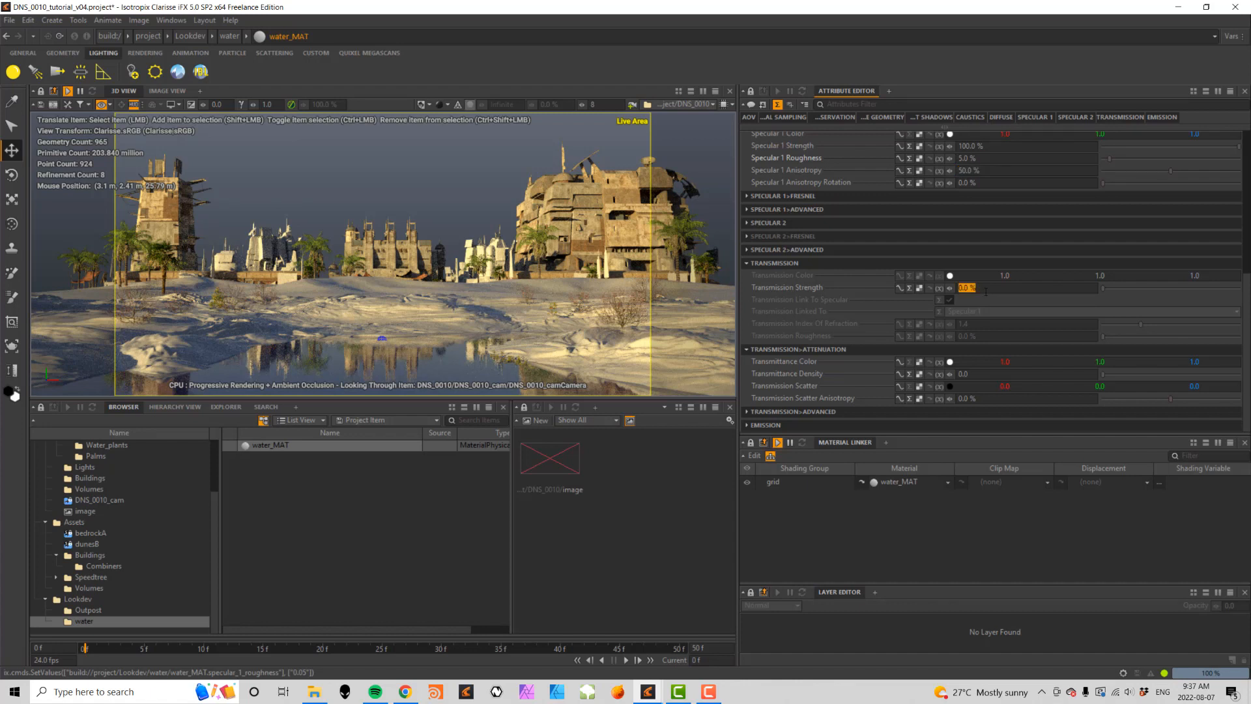
text(100)
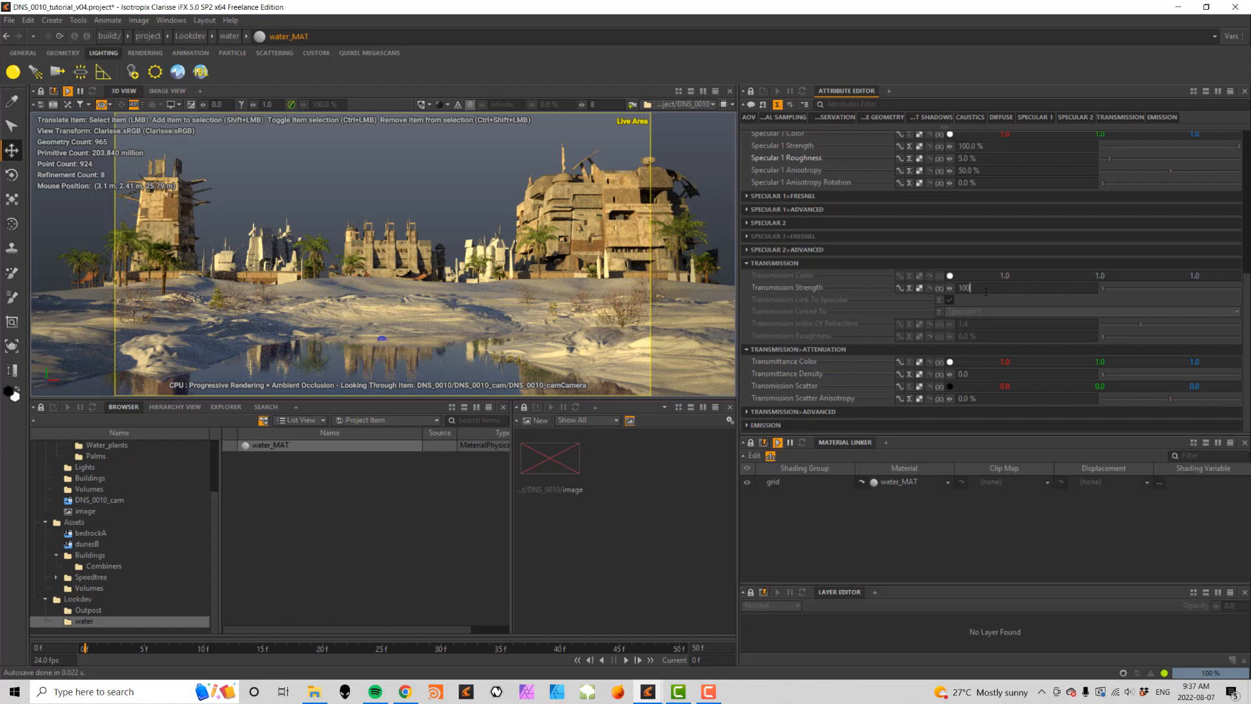
key(Return)
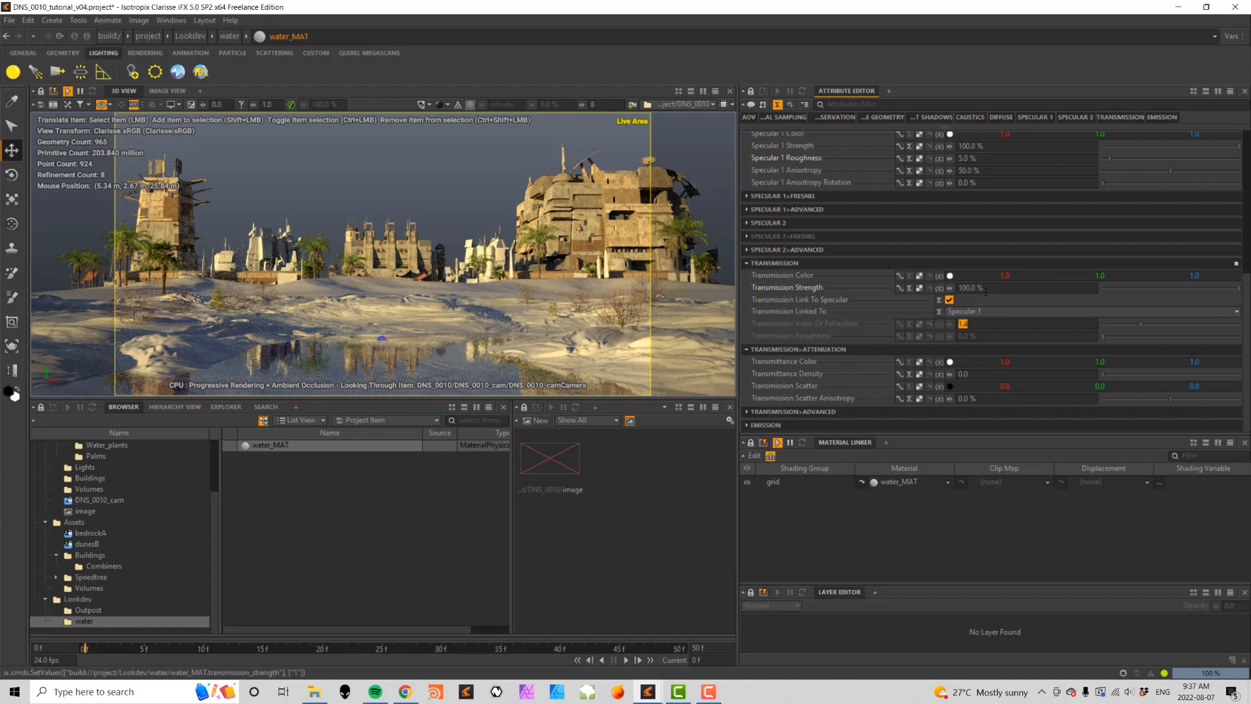
- Set the Specular 1 strength of water_MAT to 0% to remove its reflections
scroll(986, 291, up, 5)
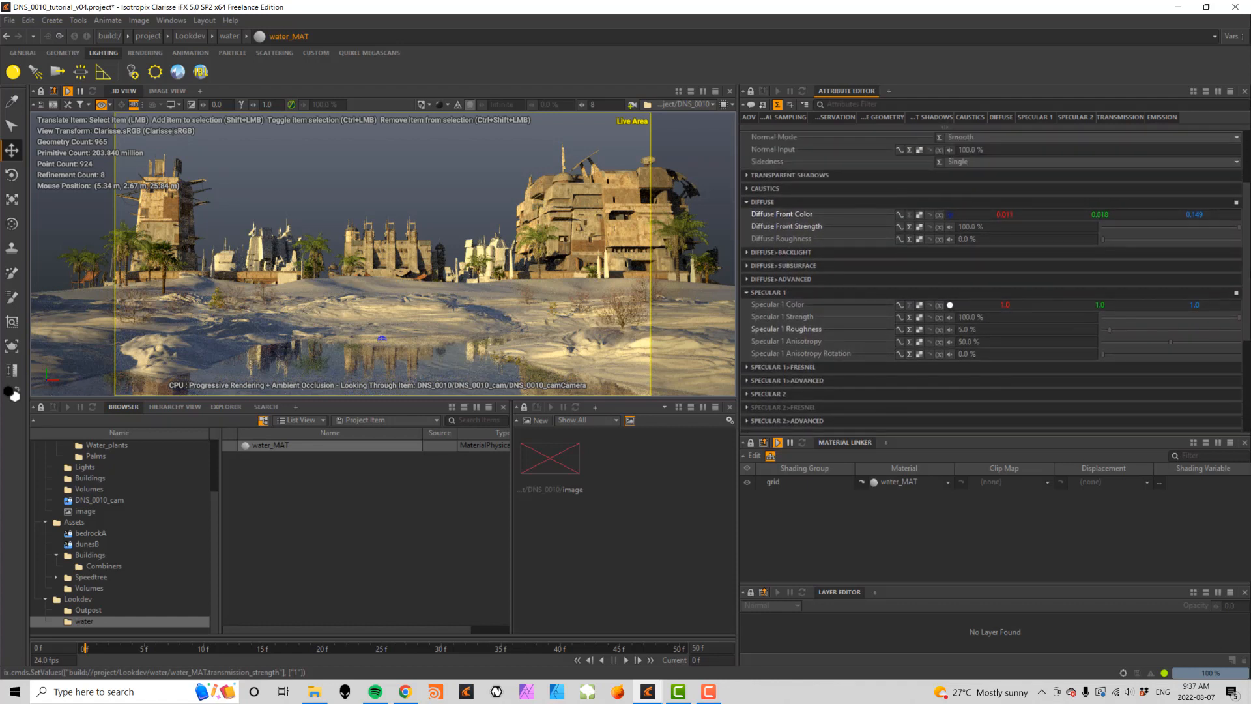
click(1002, 318)
text(0)
key(Return)
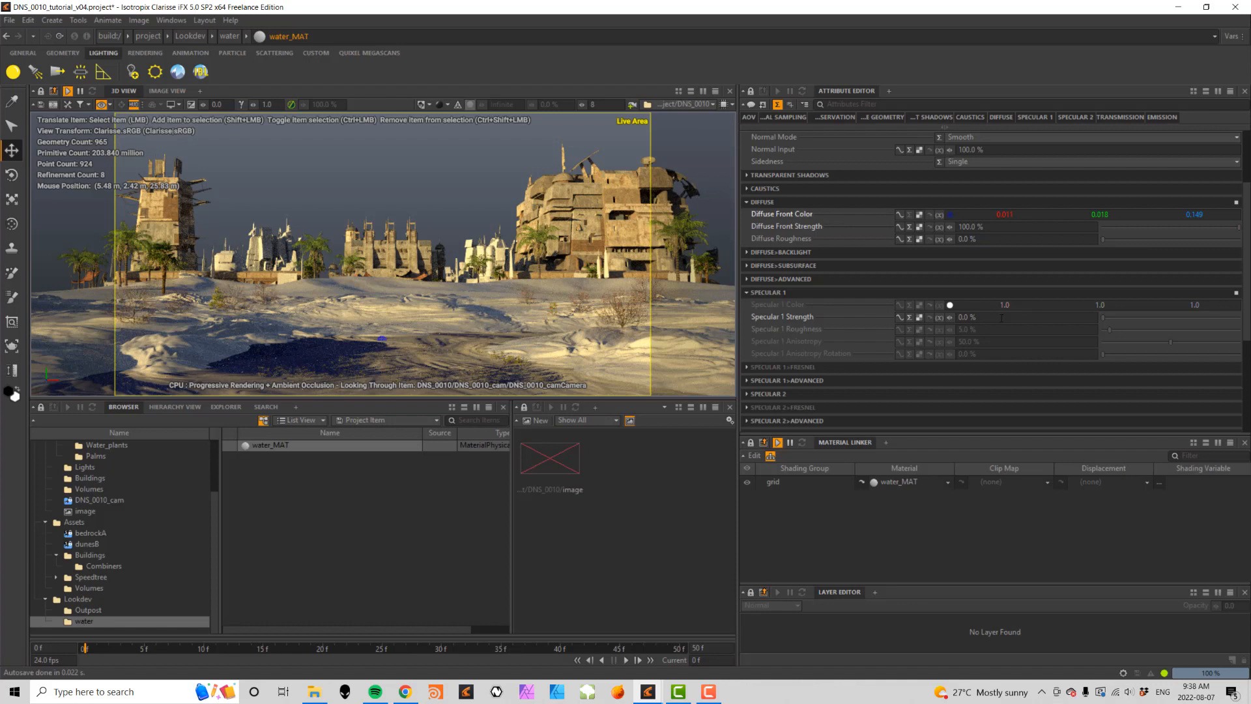
- Set the transmittance density of water_MAT to 2 in its transmission attenuation settings
drag(1248, 286, 1249, 377)
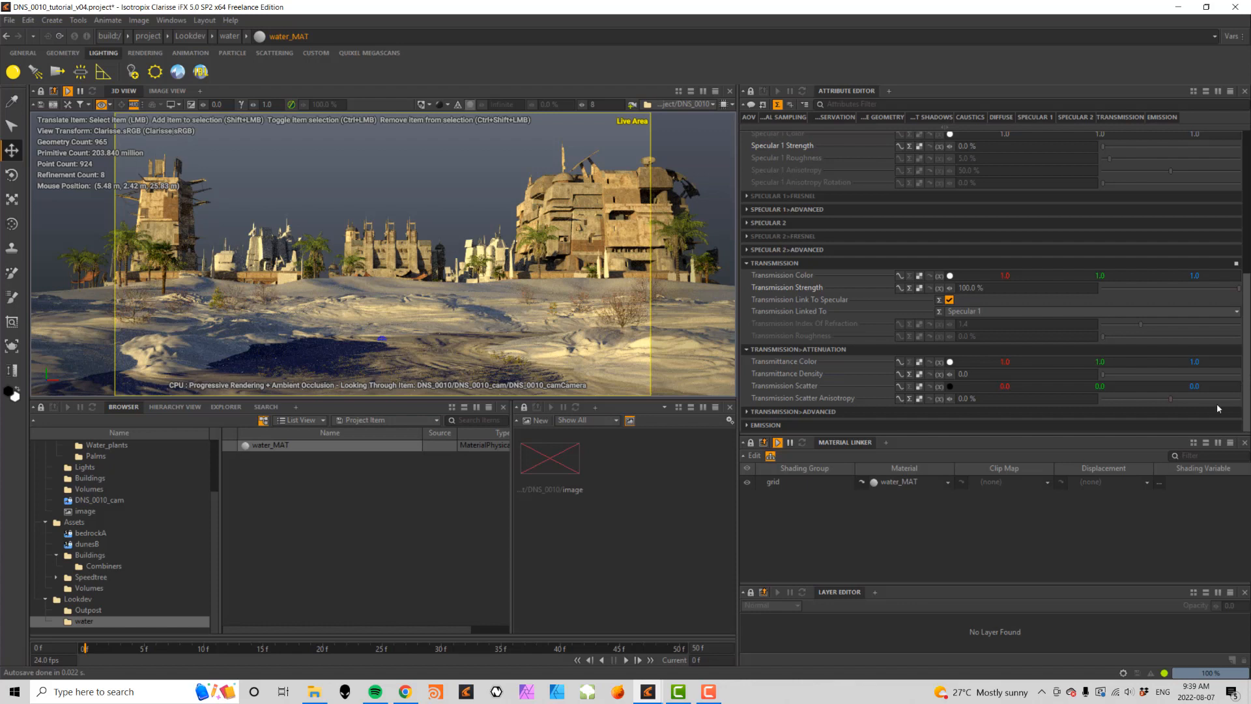
click(974, 377)
text(2)
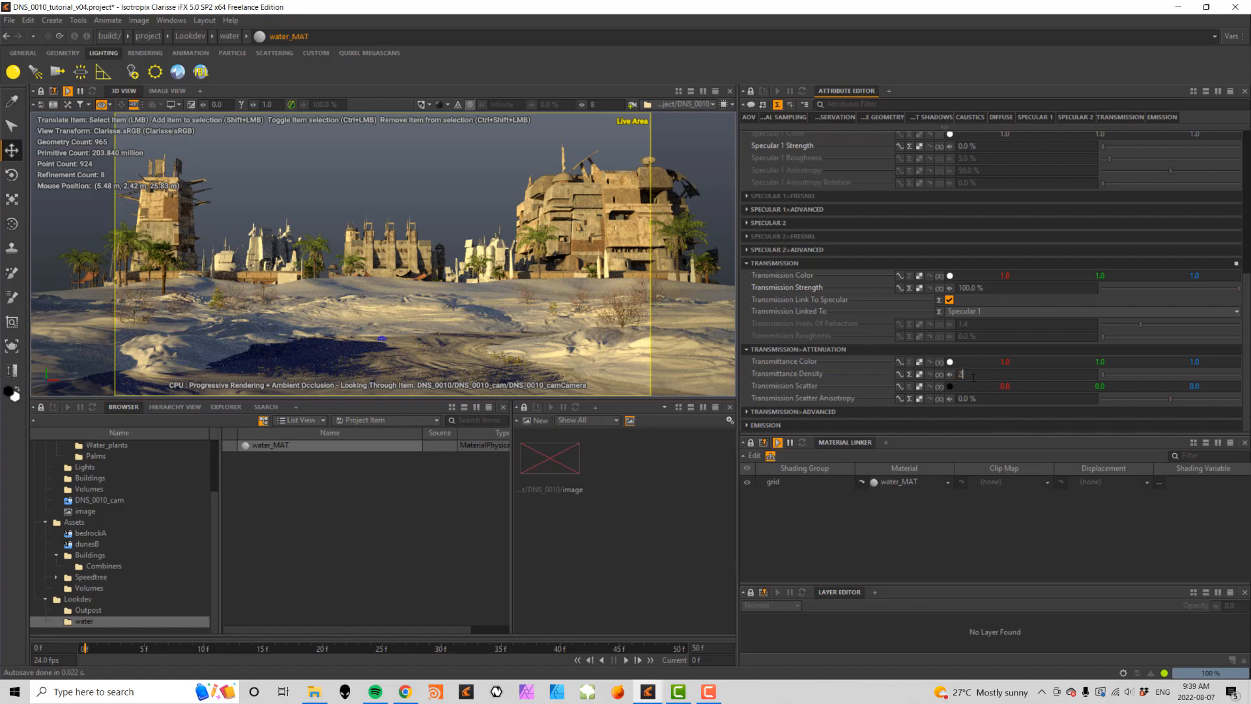
key(Tab)
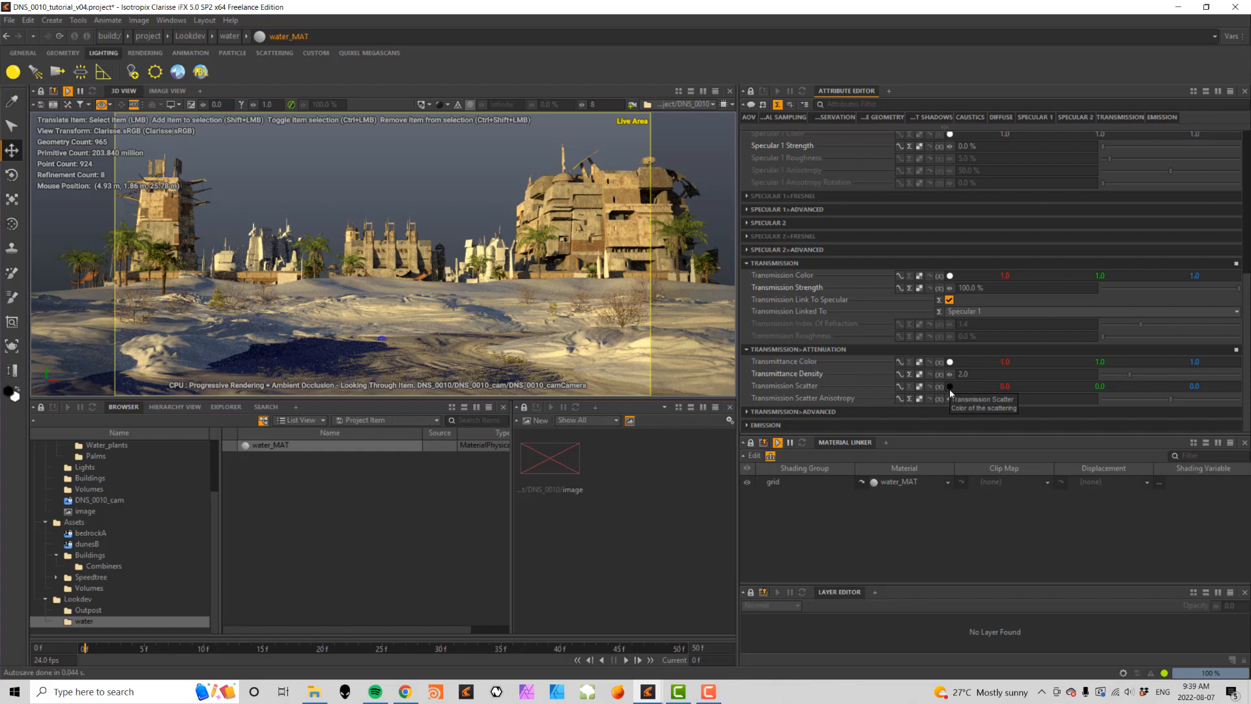
- Set the transmission scatter color of water_MAT to a dark green of about 0.044, 0.086, 0.01
click(949, 388)
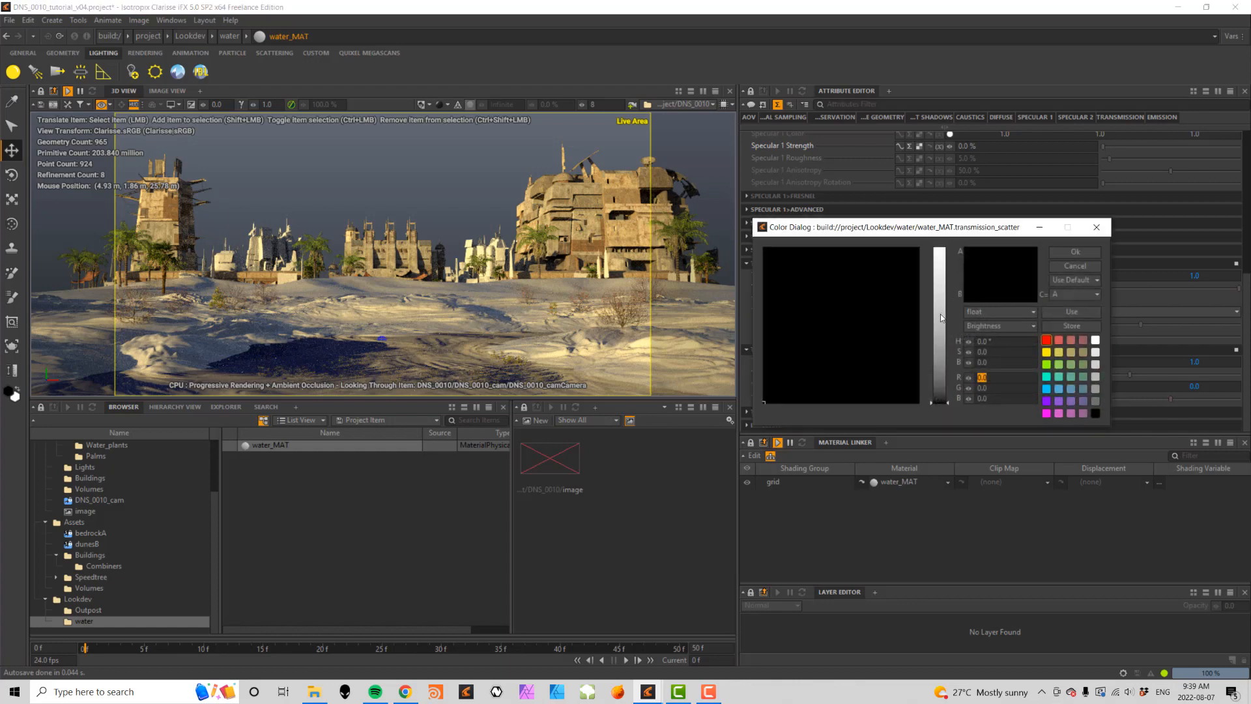
drag(941, 381, 942, 332)
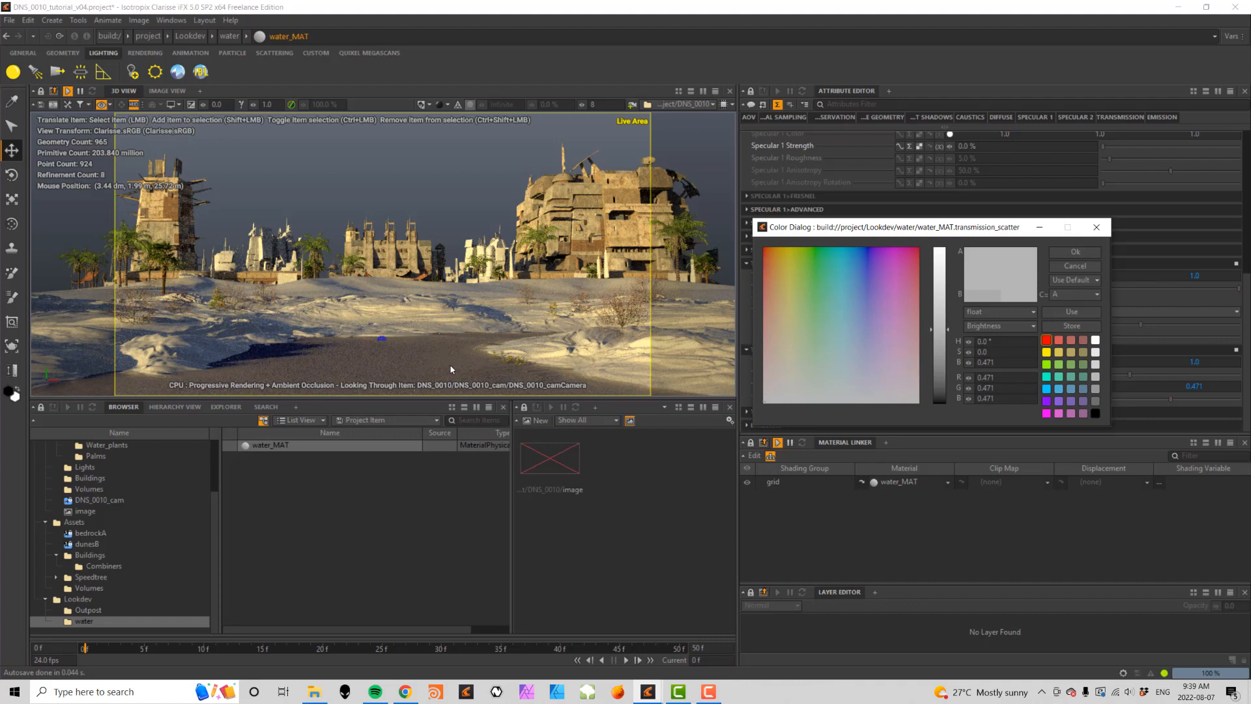
click(813, 272)
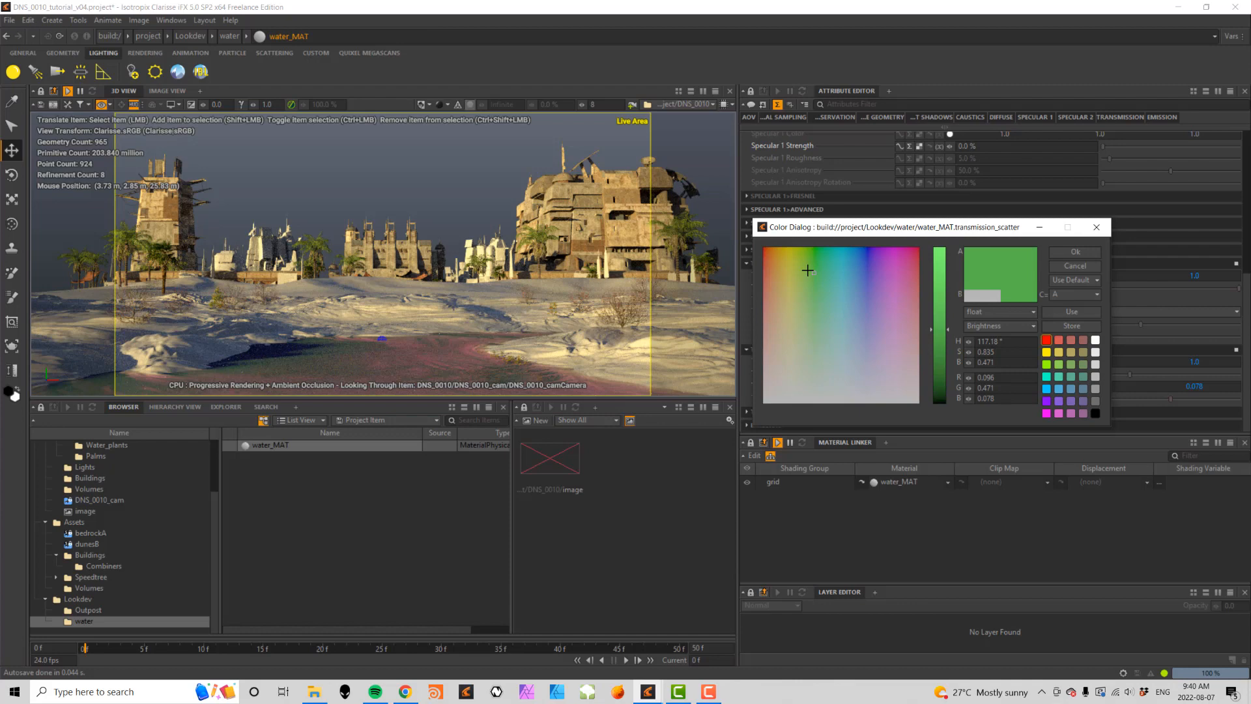
click(803, 264)
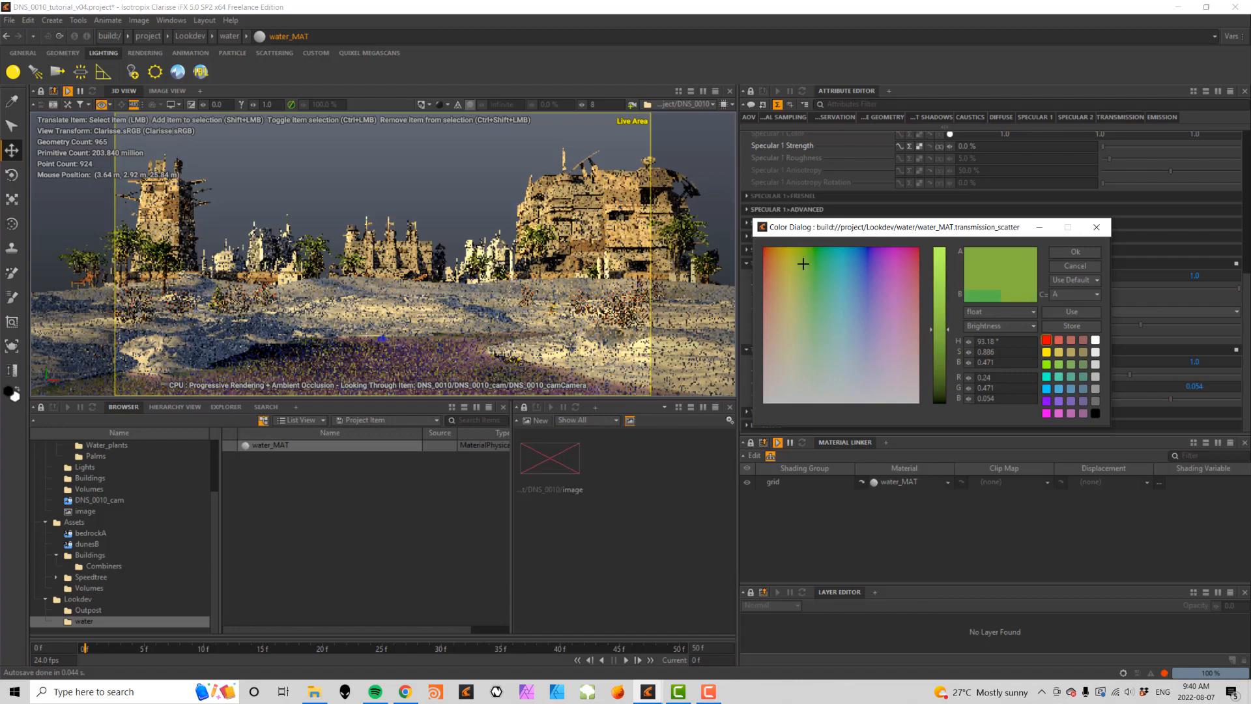
click(940, 377)
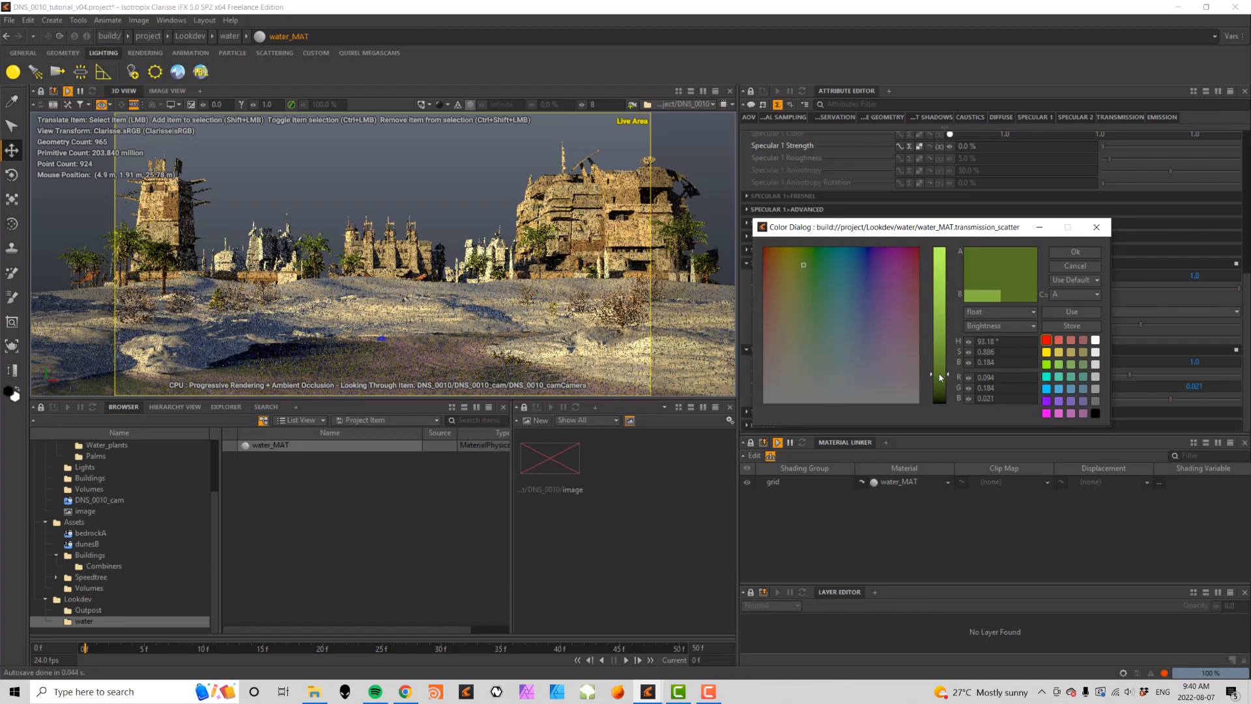
click(939, 387)
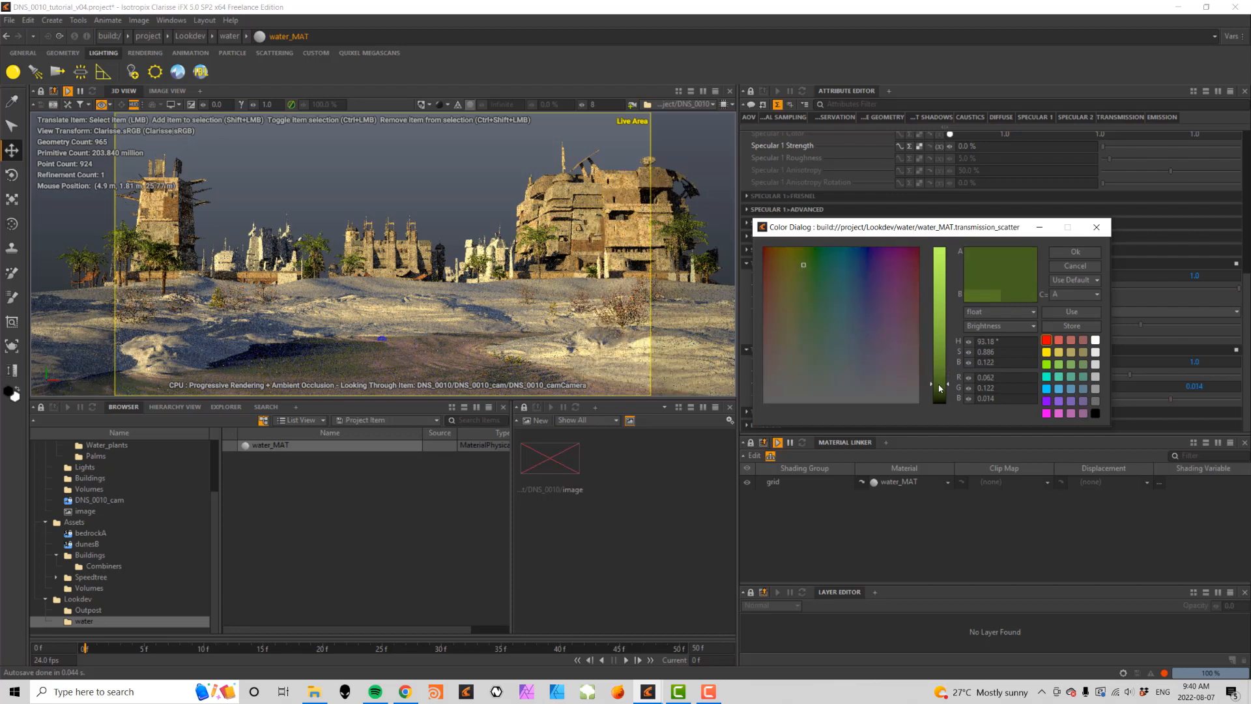
click(941, 392)
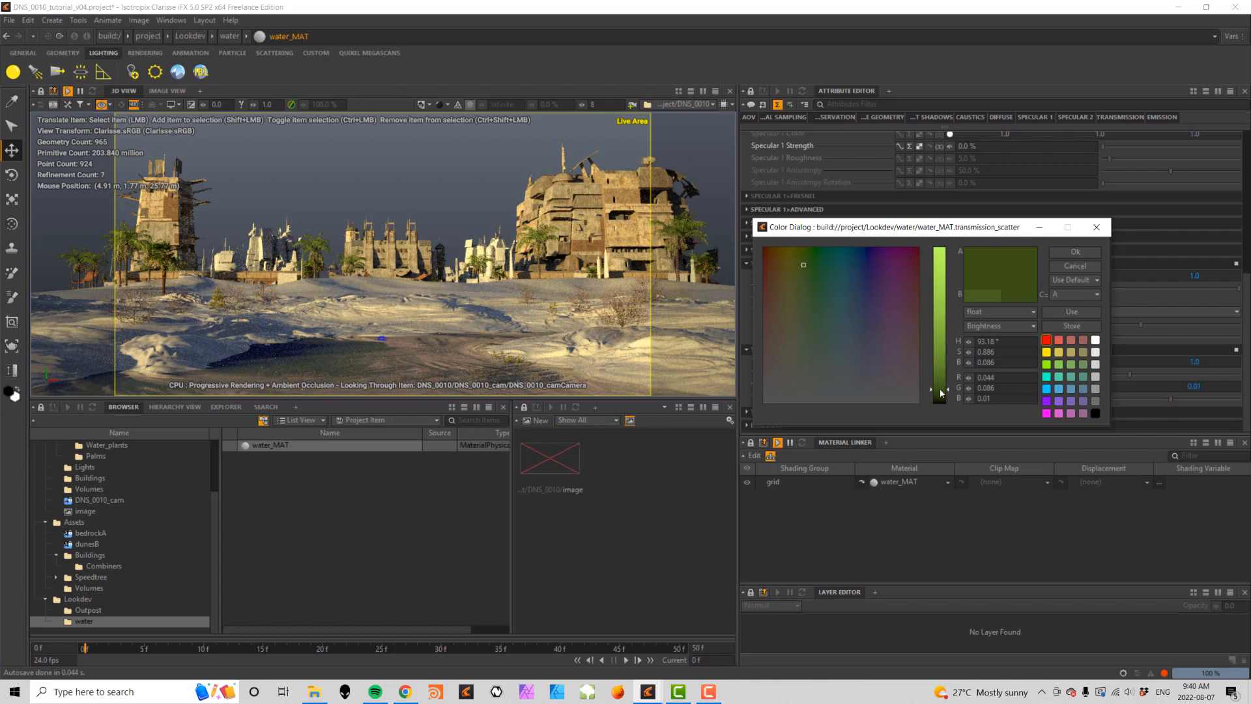
click(1075, 252)
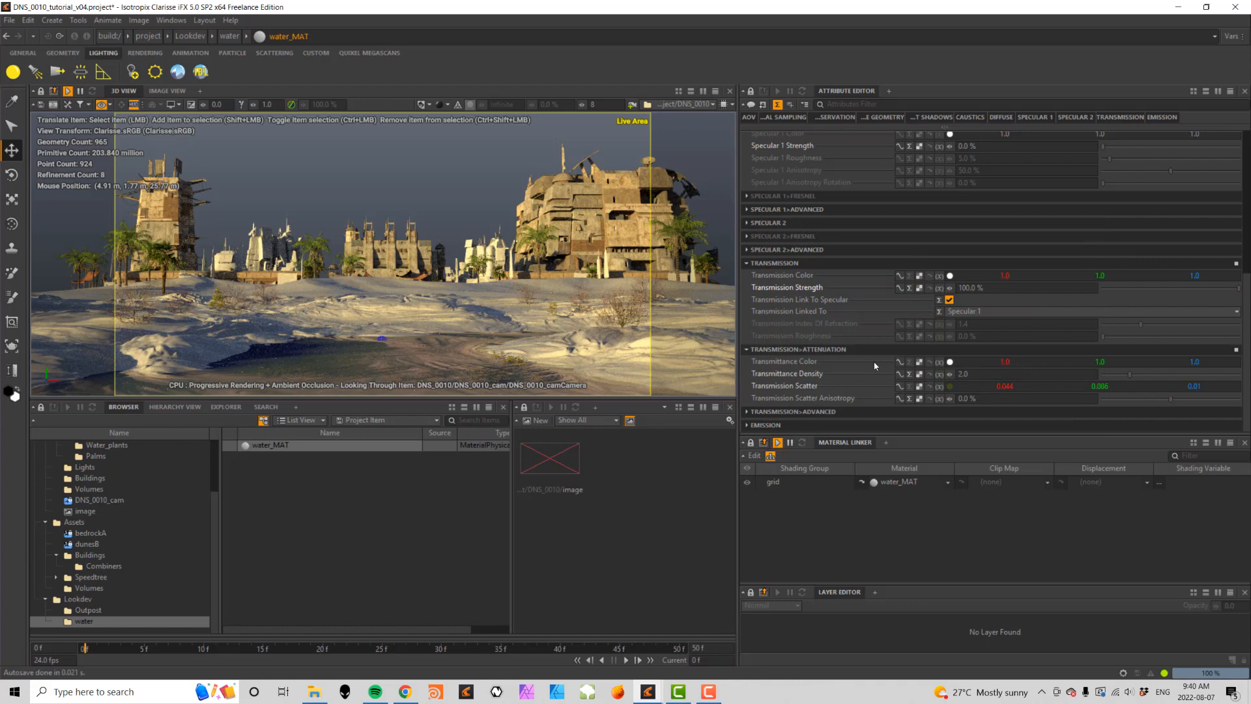
- Lower the transmittance density of water_MAT to 1
click(982, 373)
text(1)
key(Tab)
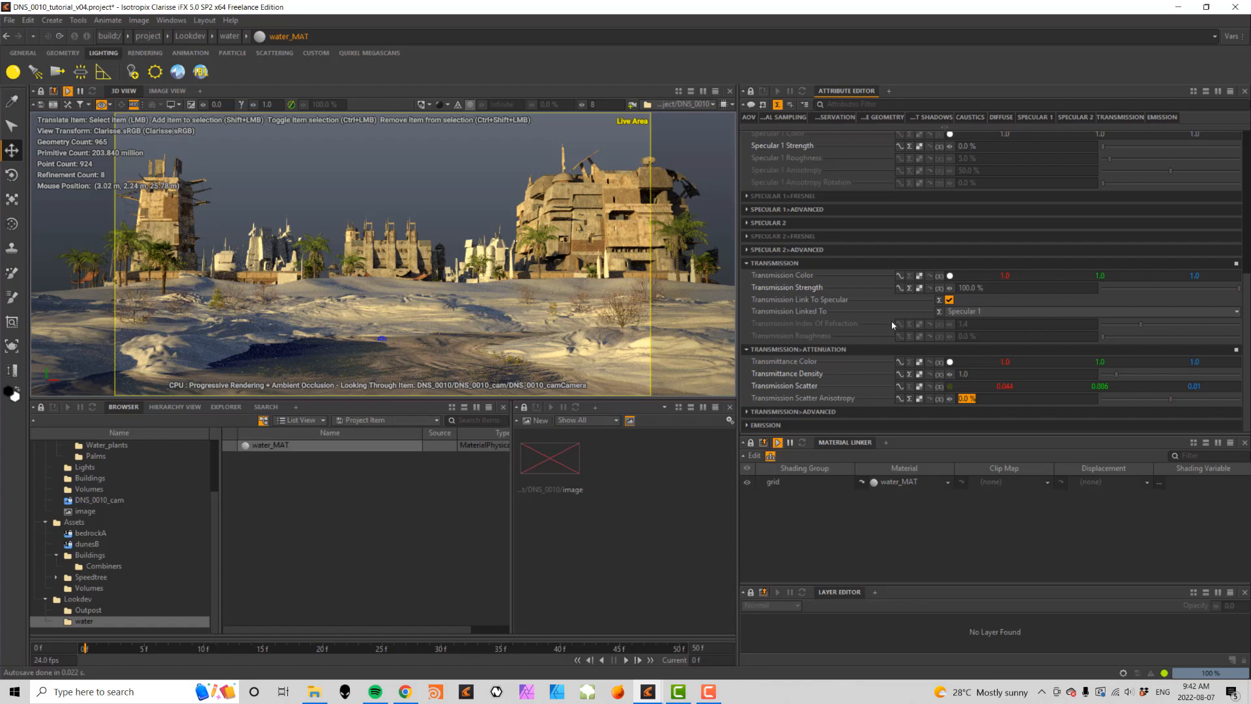
- Set the transmission strength of water_MAT to 0% and return to its diffuse and specular settings
click(1003, 288)
text(0)
key(Tab)
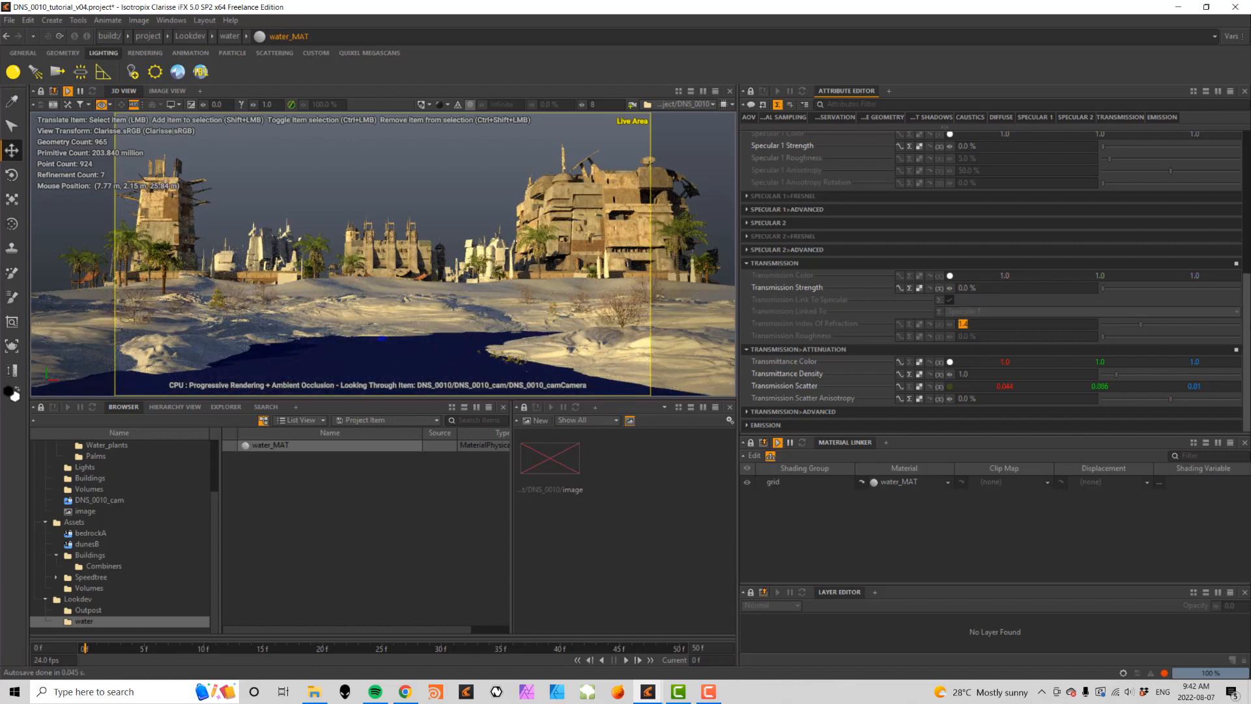
scroll(990, 281, up, 5)
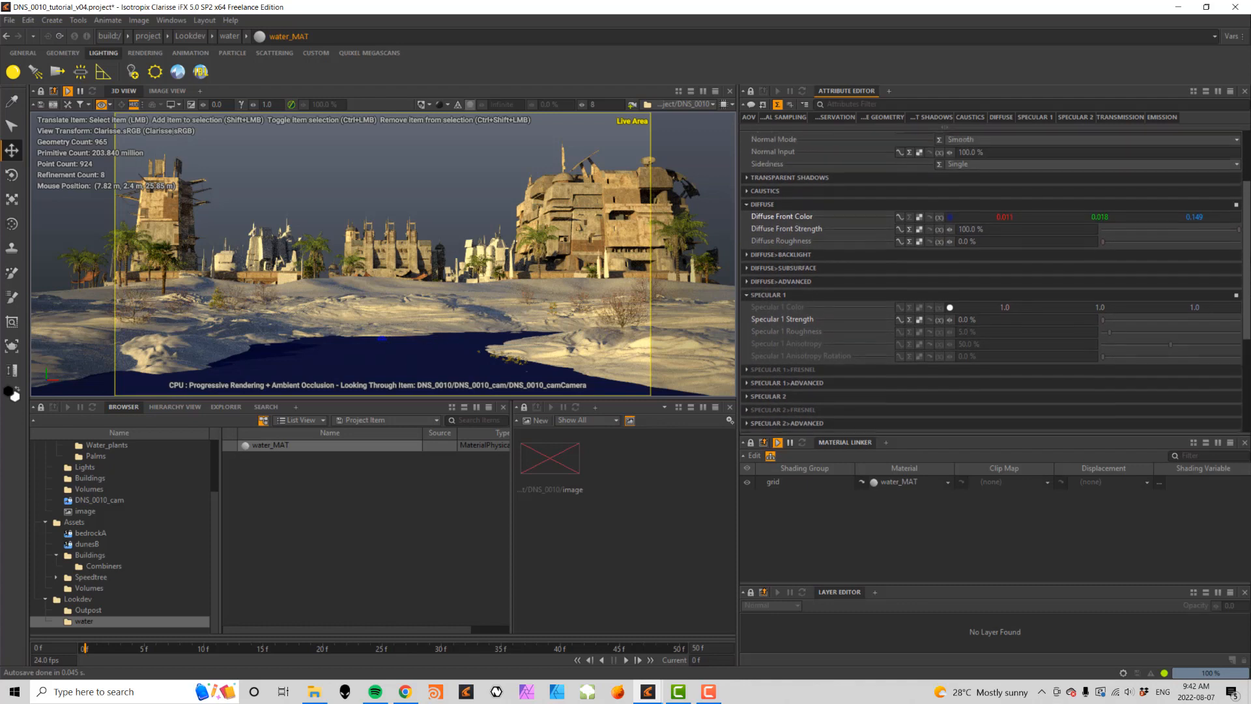
- Open water_MAT in a floating Material Editor window and widen the window to expose its node graph
scroll(995, 320, up, 1)
click(989, 330)
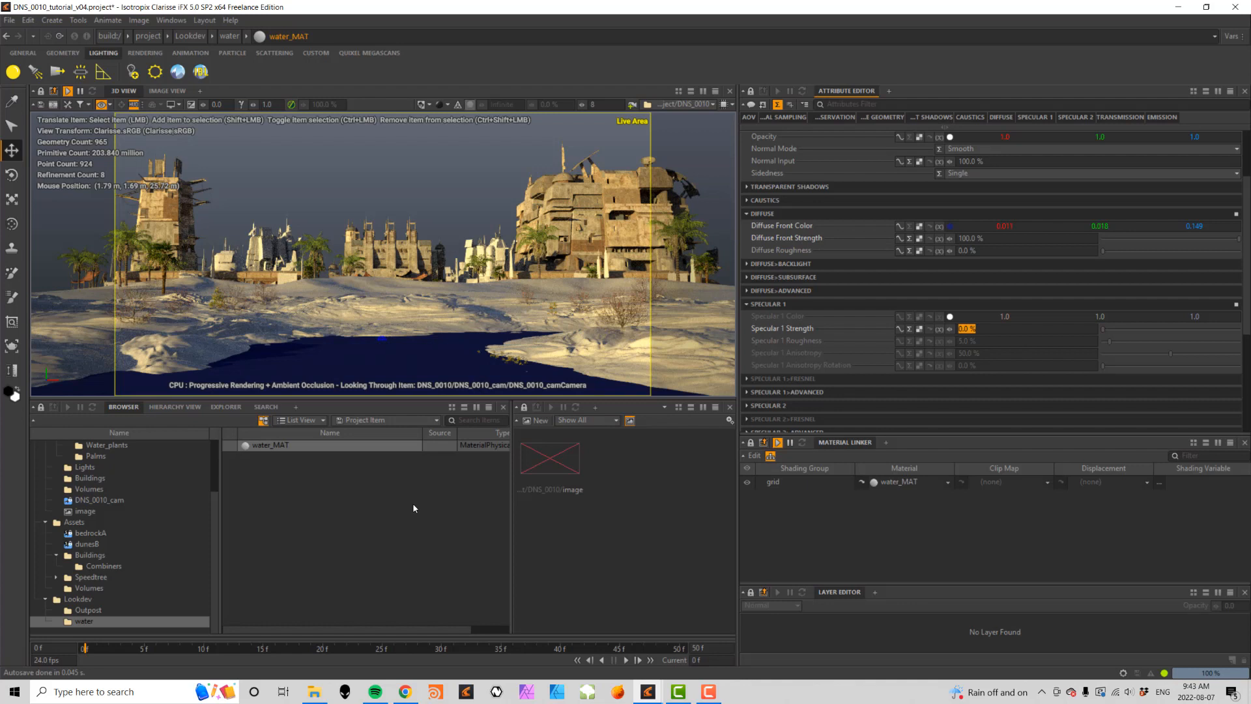
double_click(262, 446)
drag(393, 383, 773, 291)
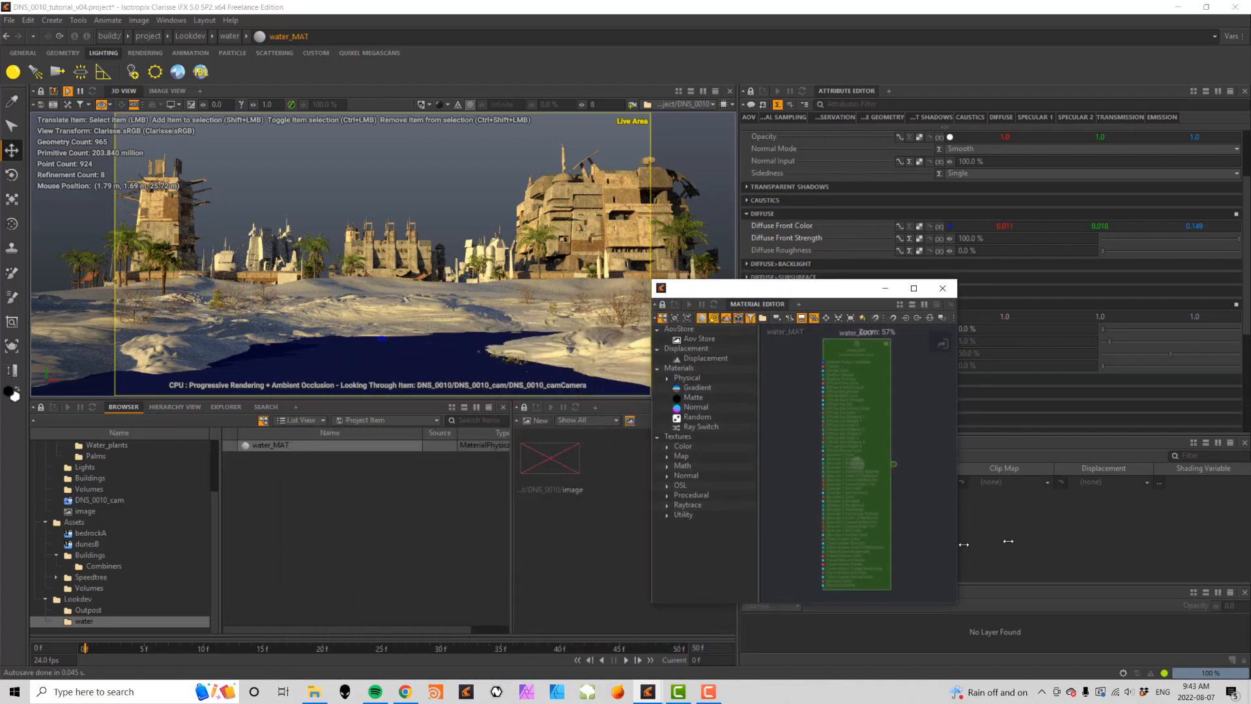
drag(961, 544, 1209, 541)
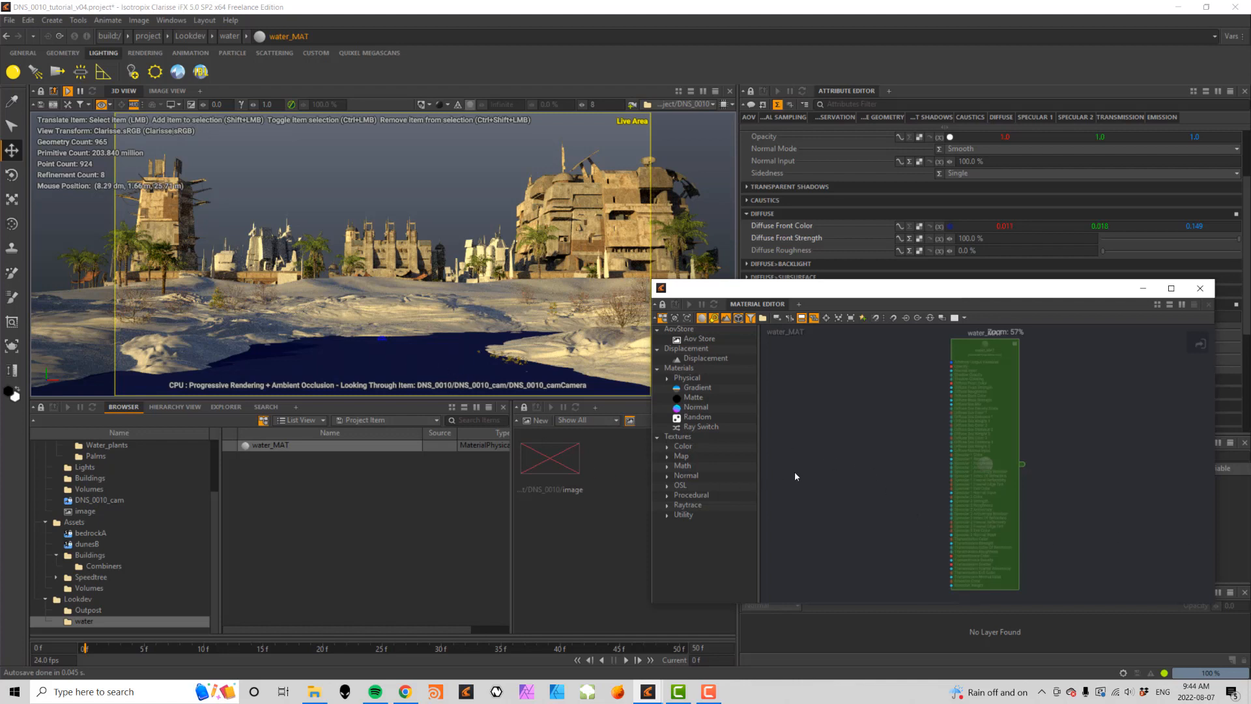
- Add a Perlin Noise texture to the material graph and place its node beside the upper part of water_MAT
right_click(816, 404)
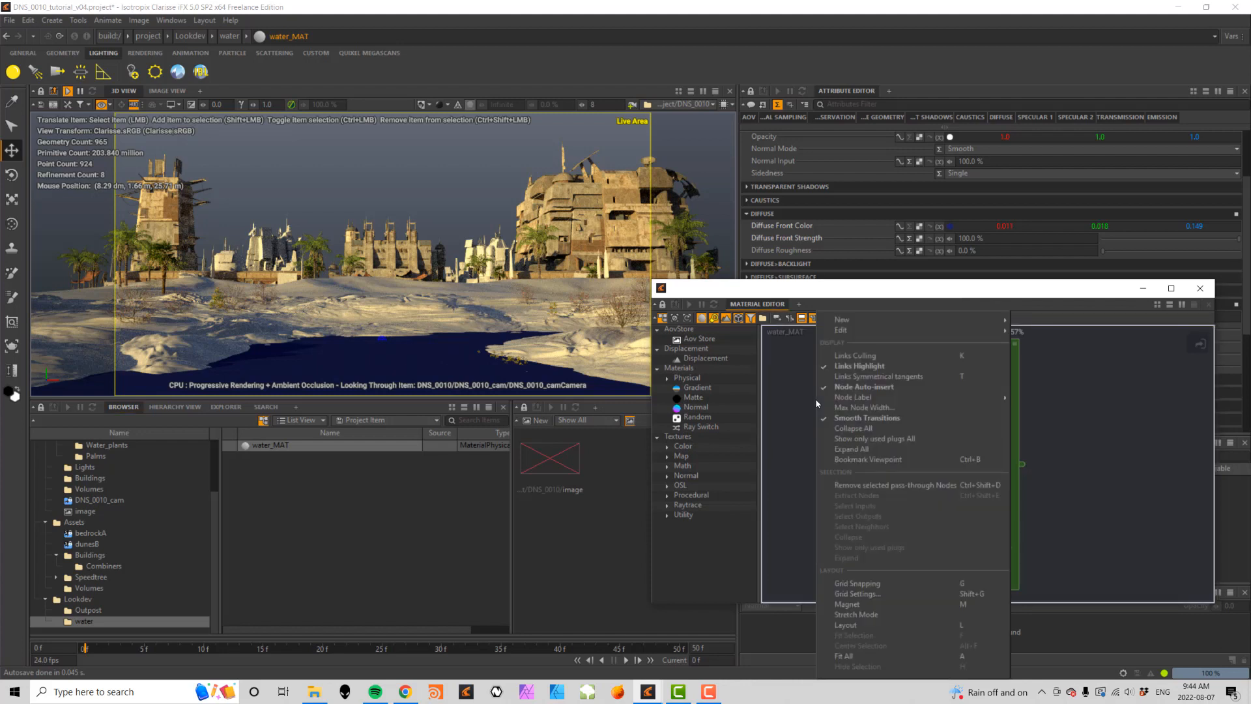
text(noi)
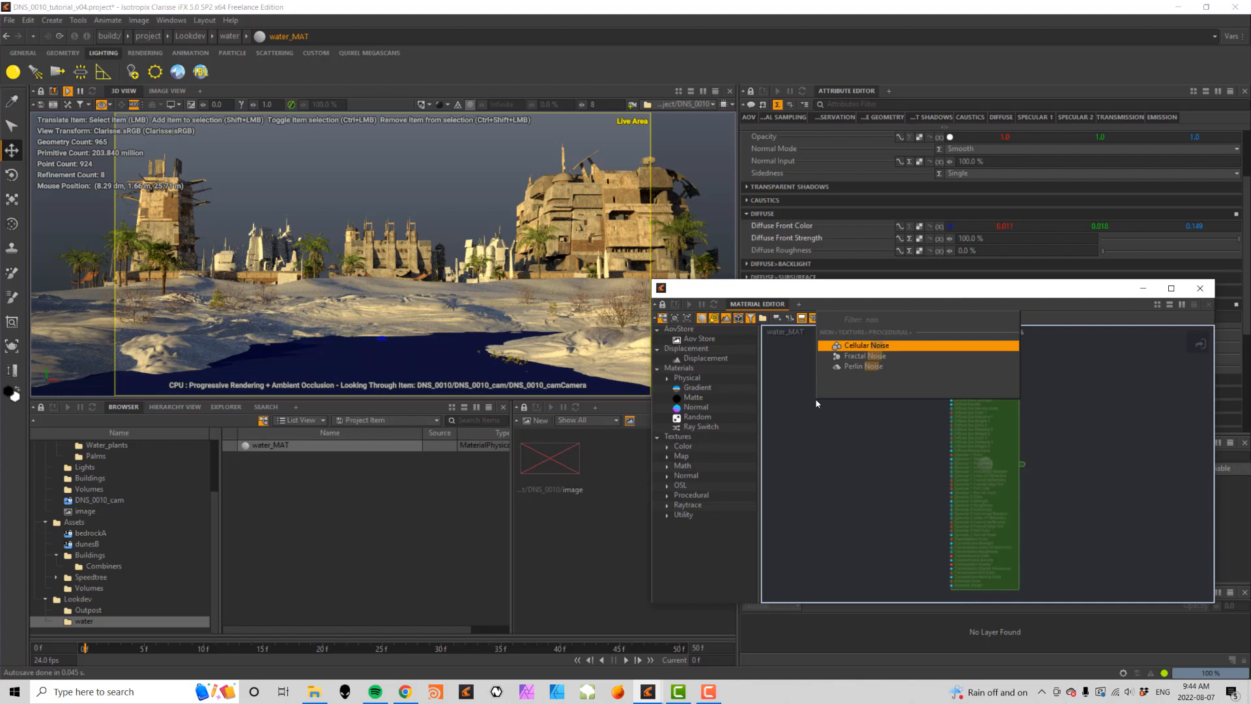
click(857, 369)
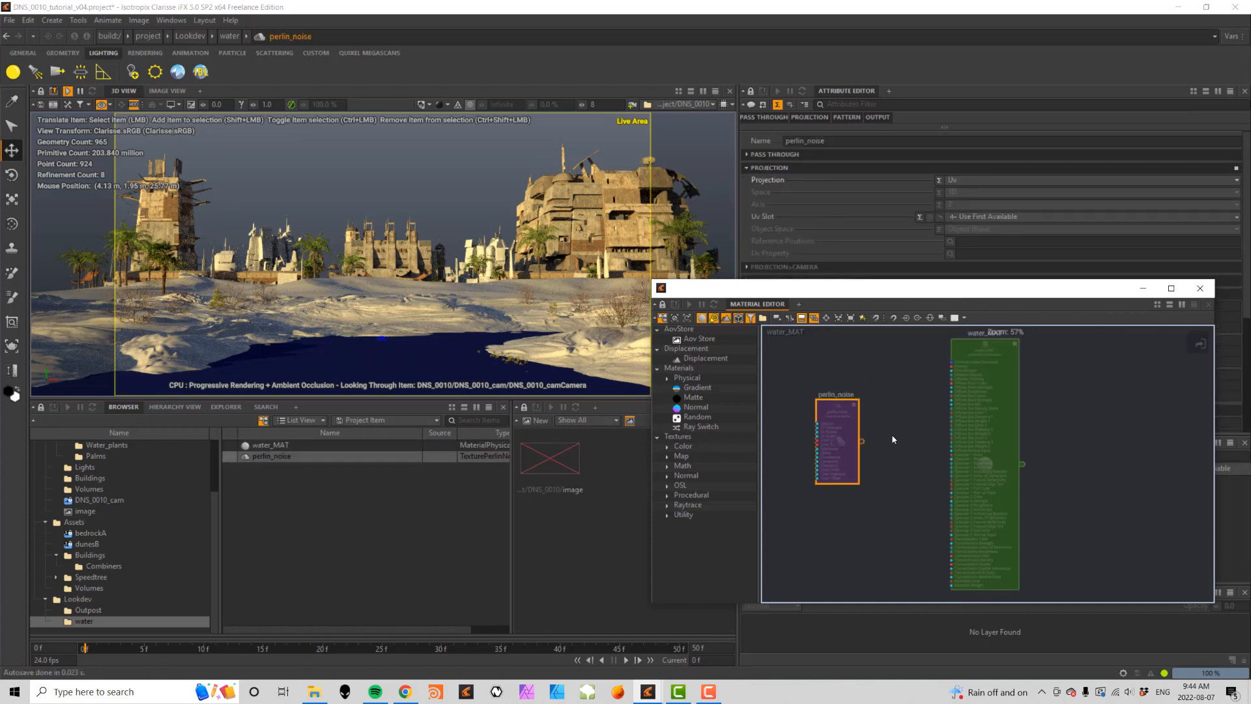
drag(841, 405, 884, 354)
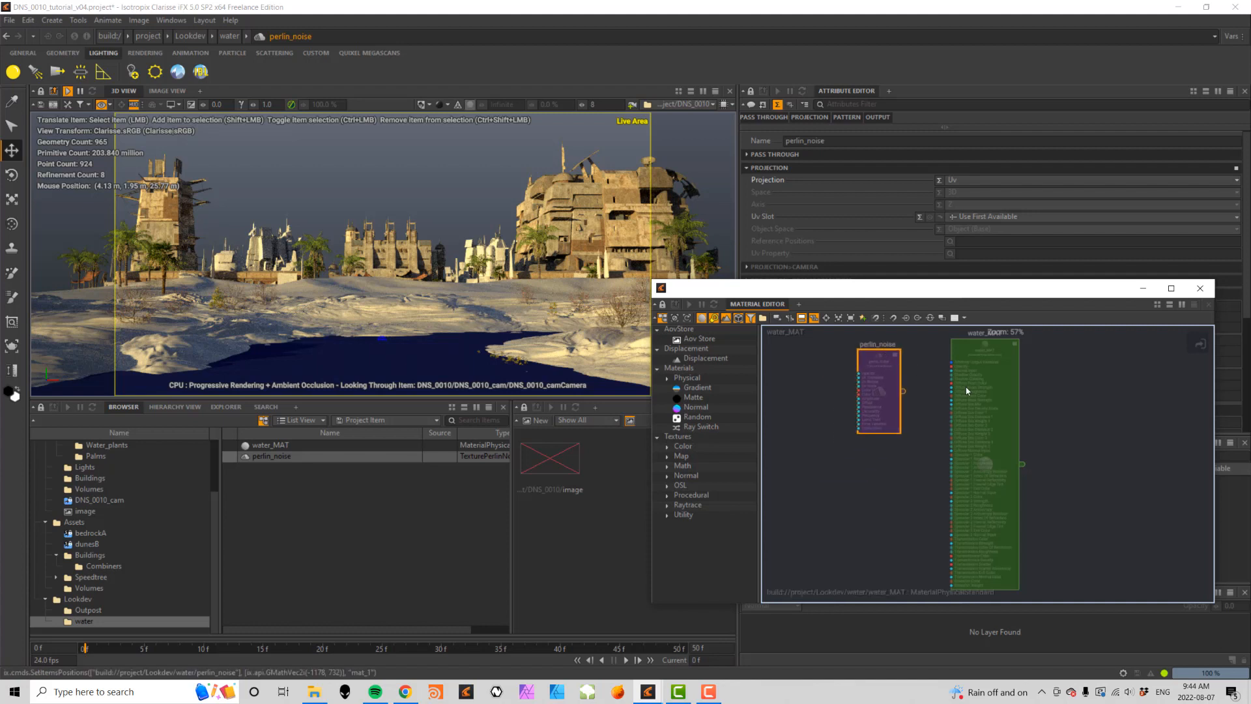
- Connect the perlin_noise output to the Diffuse Front Color input of water_MAT
scroll(932, 383, up, 1)
scroll(931, 383, up, 3)
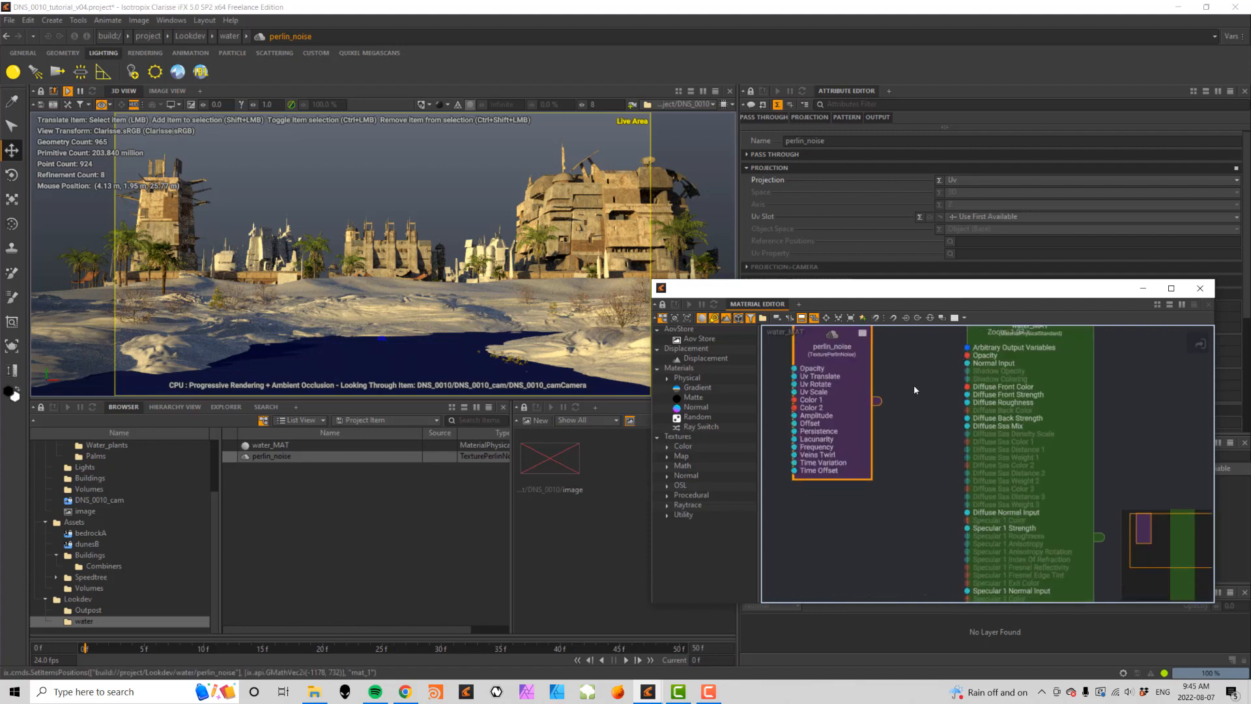
drag(877, 400, 979, 389)
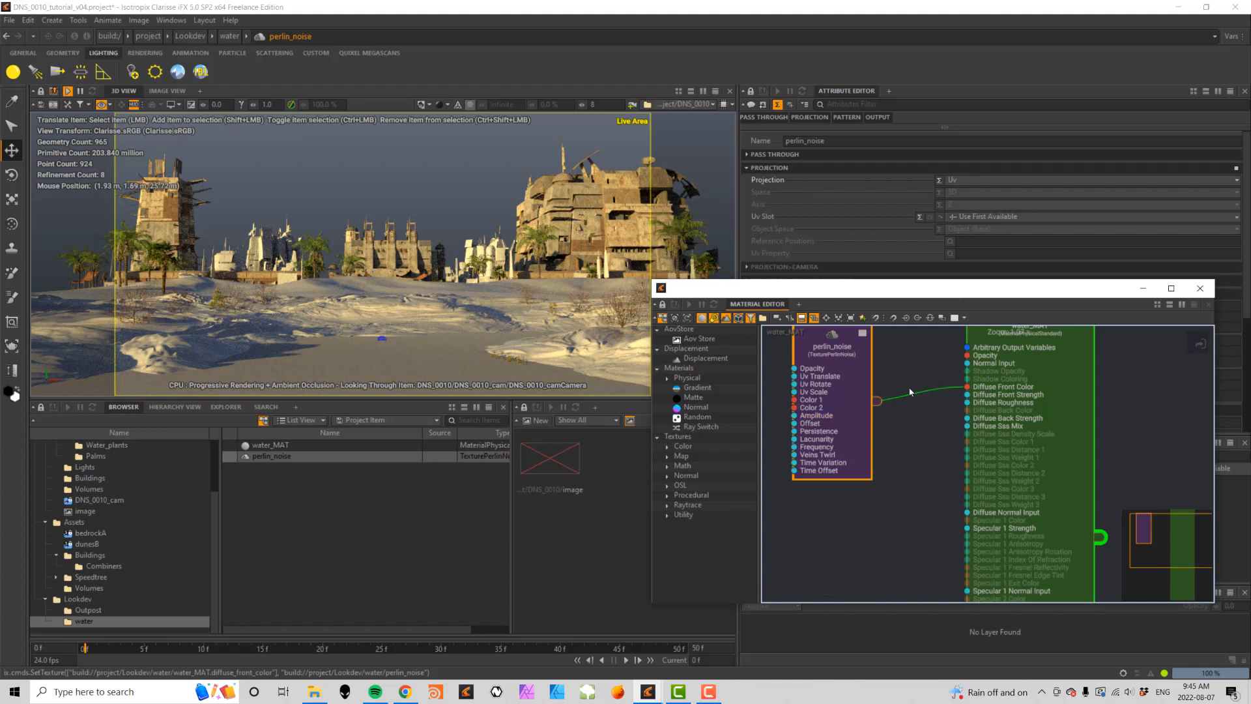
- Replace the floating Material Editor with the docked one in a widened pane and select water_MAT there
click(837, 338)
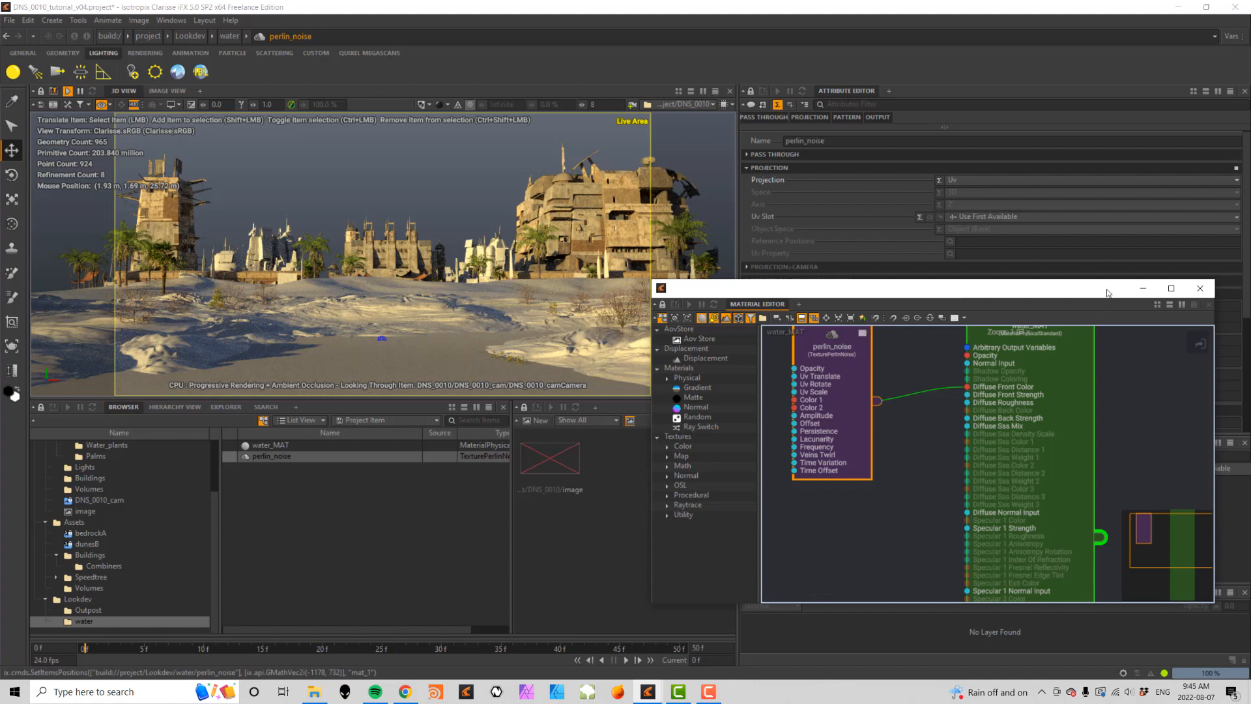
drag(1107, 292, 869, 249)
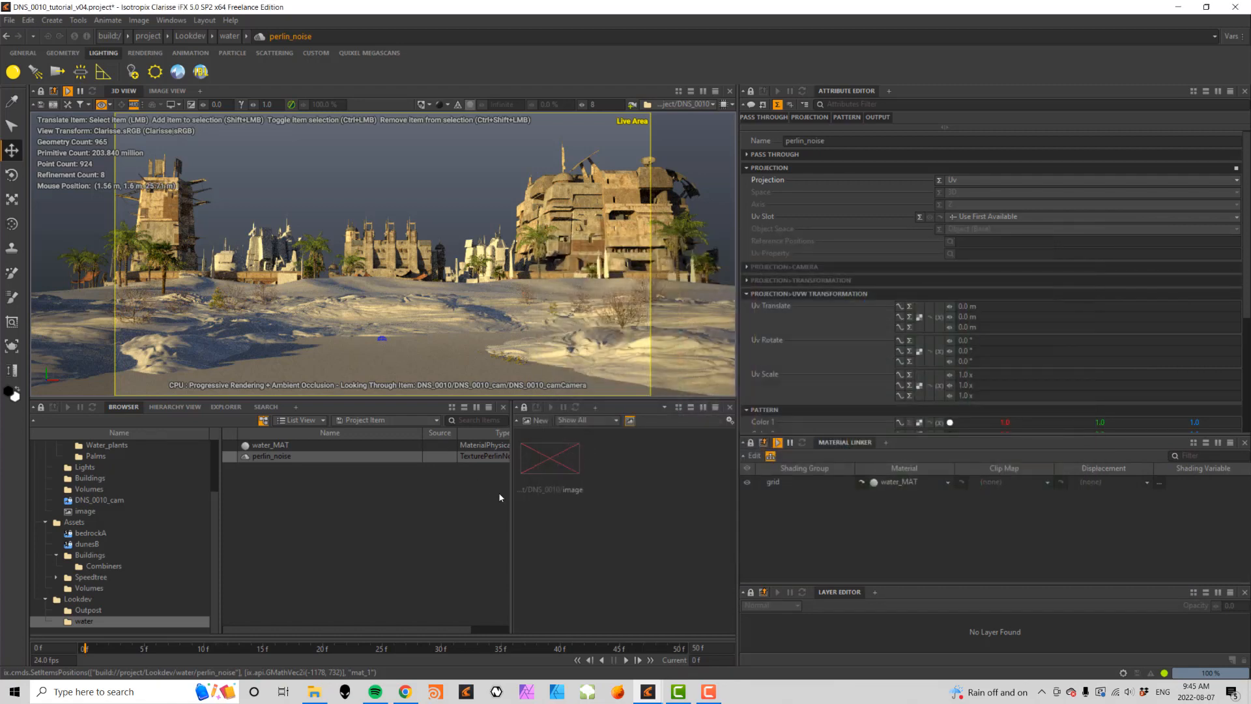
drag(510, 498, 397, 498)
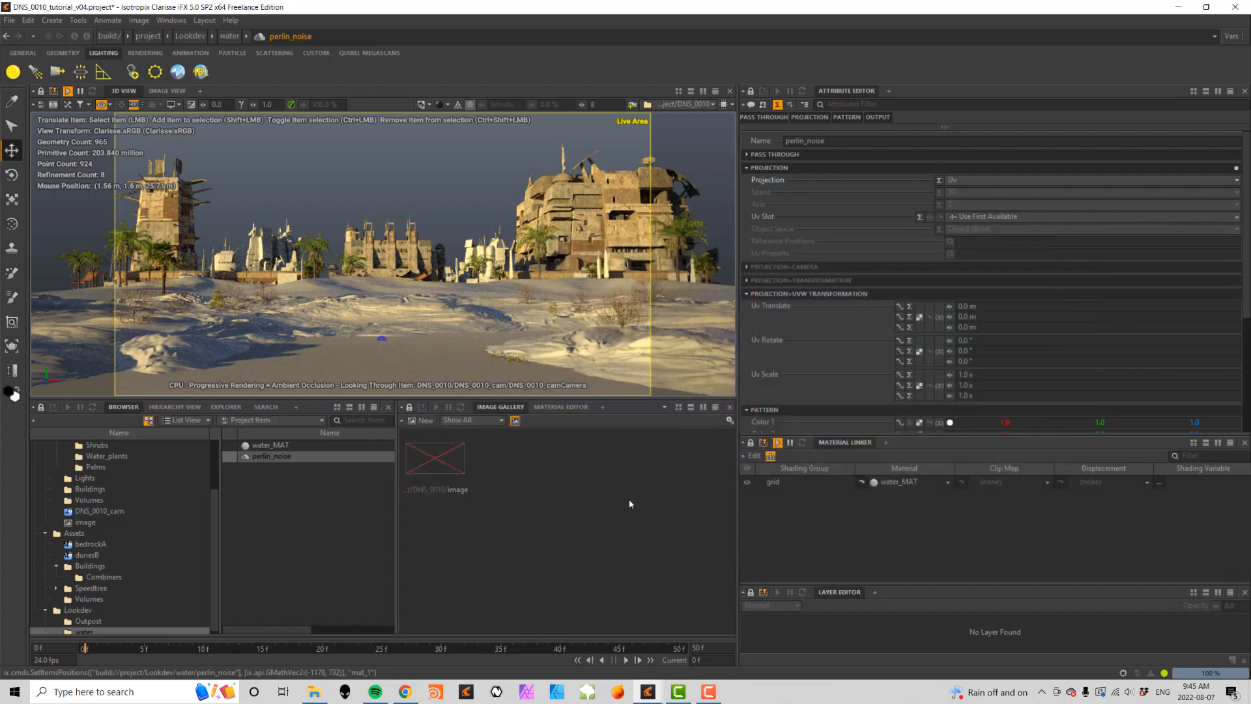
drag(738, 533, 923, 533)
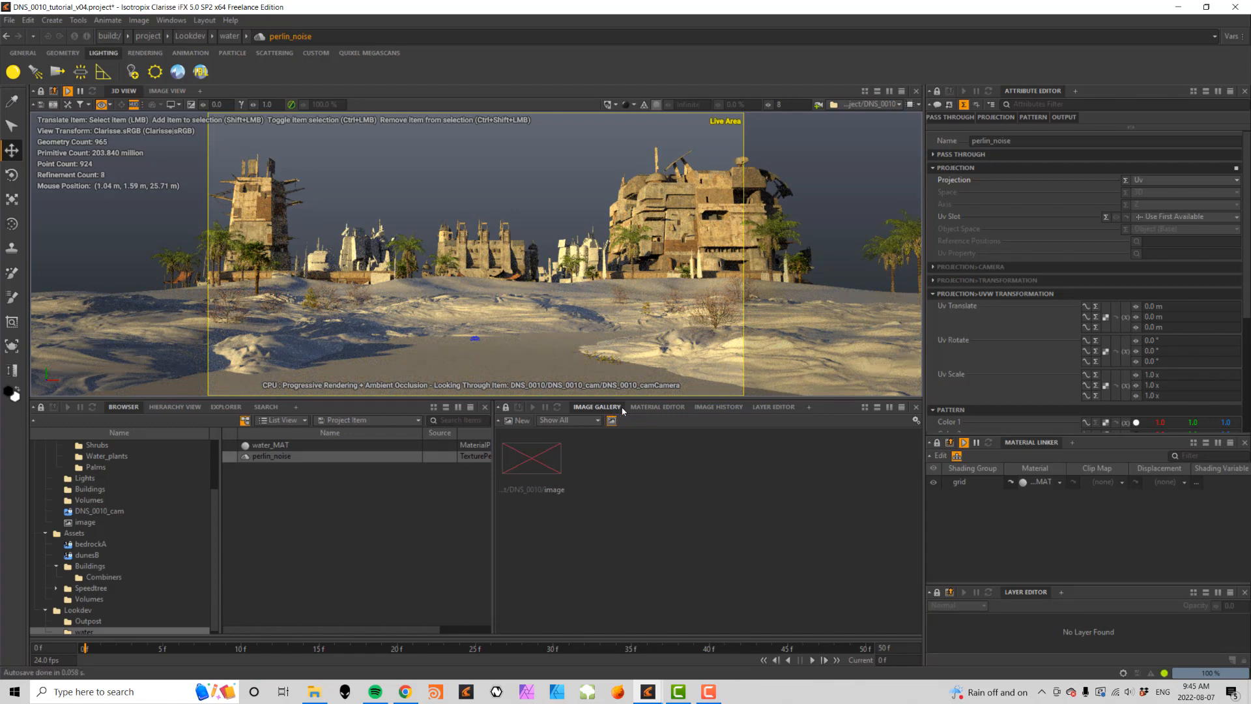
click(656, 406)
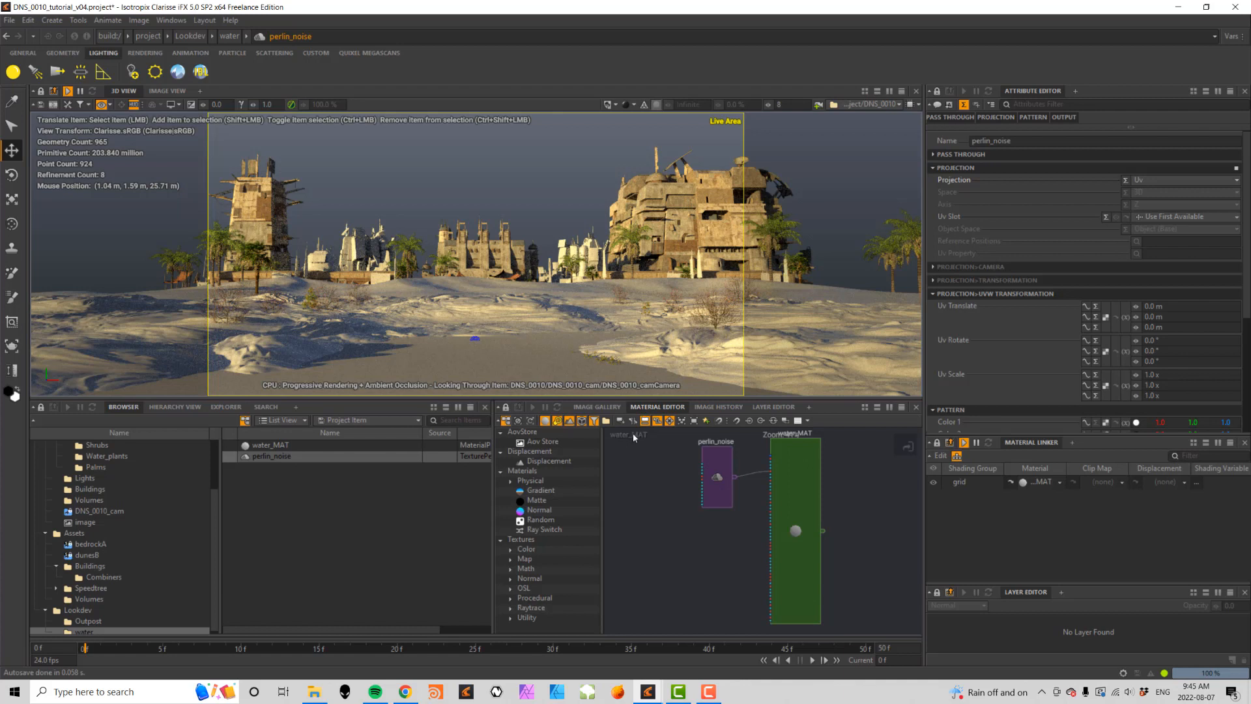
click(280, 446)
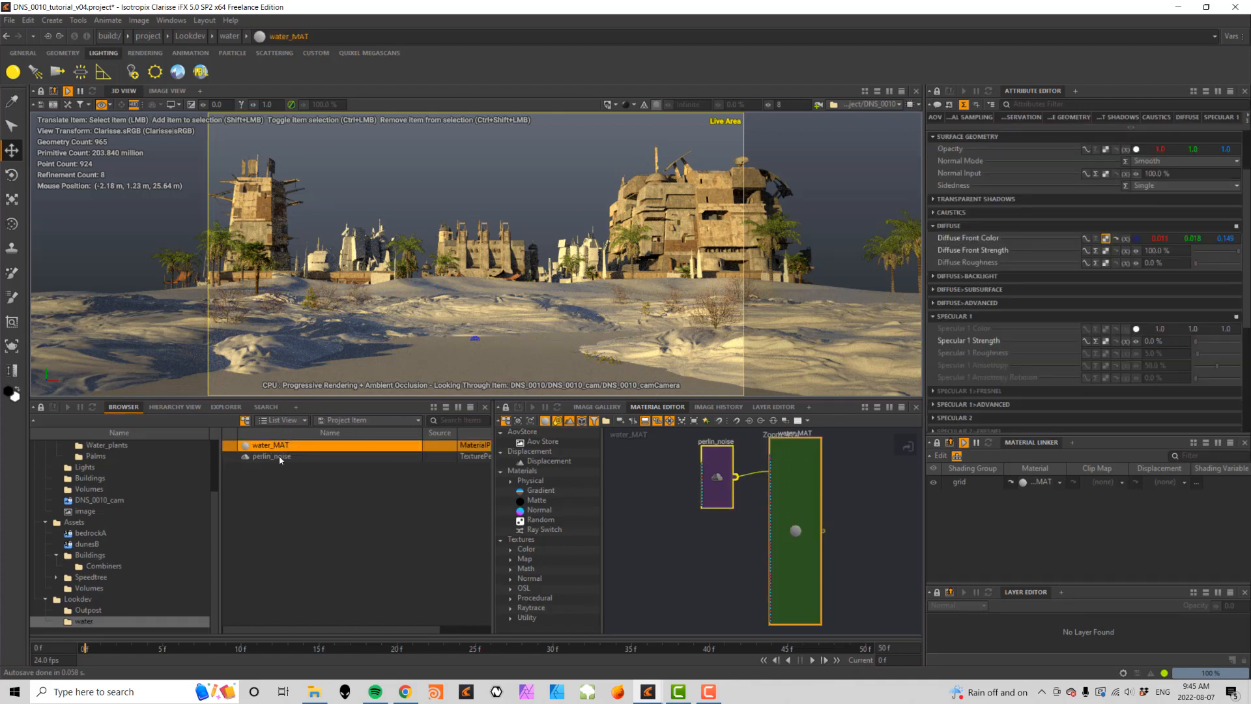
click(661, 531)
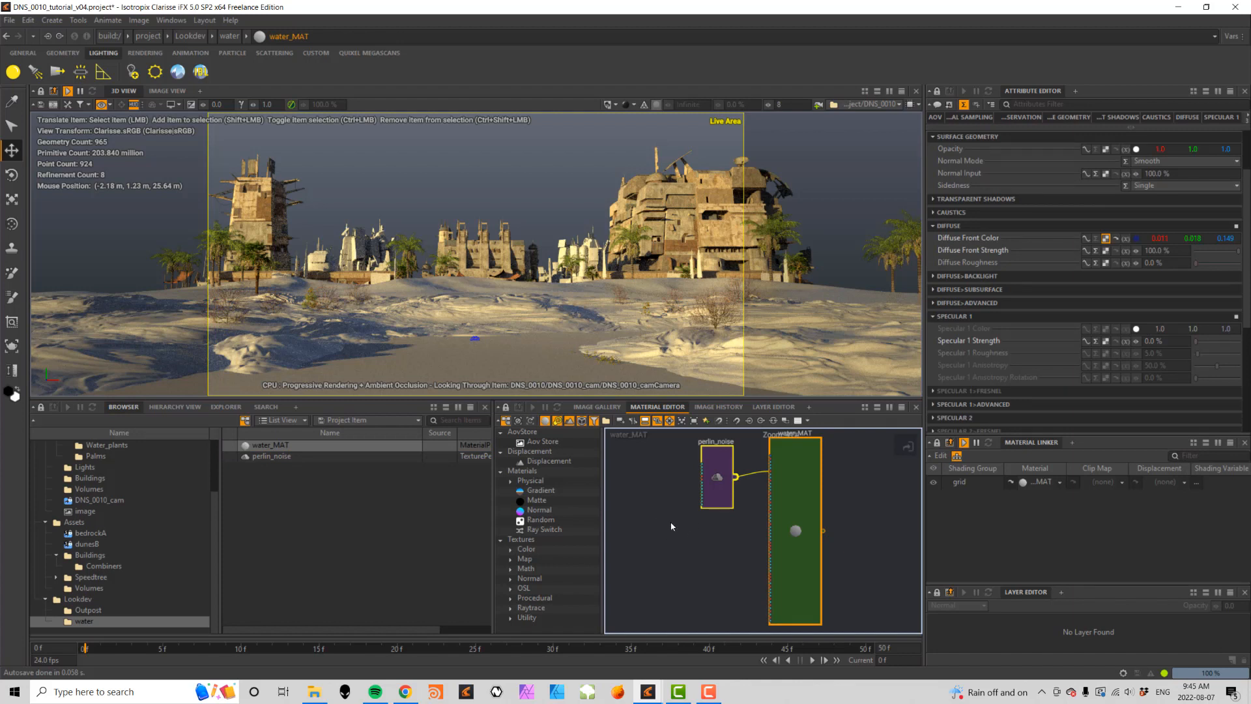
- Set the Uv Scale of perlin_noise to 0.1 on all three axes
click(716, 468)
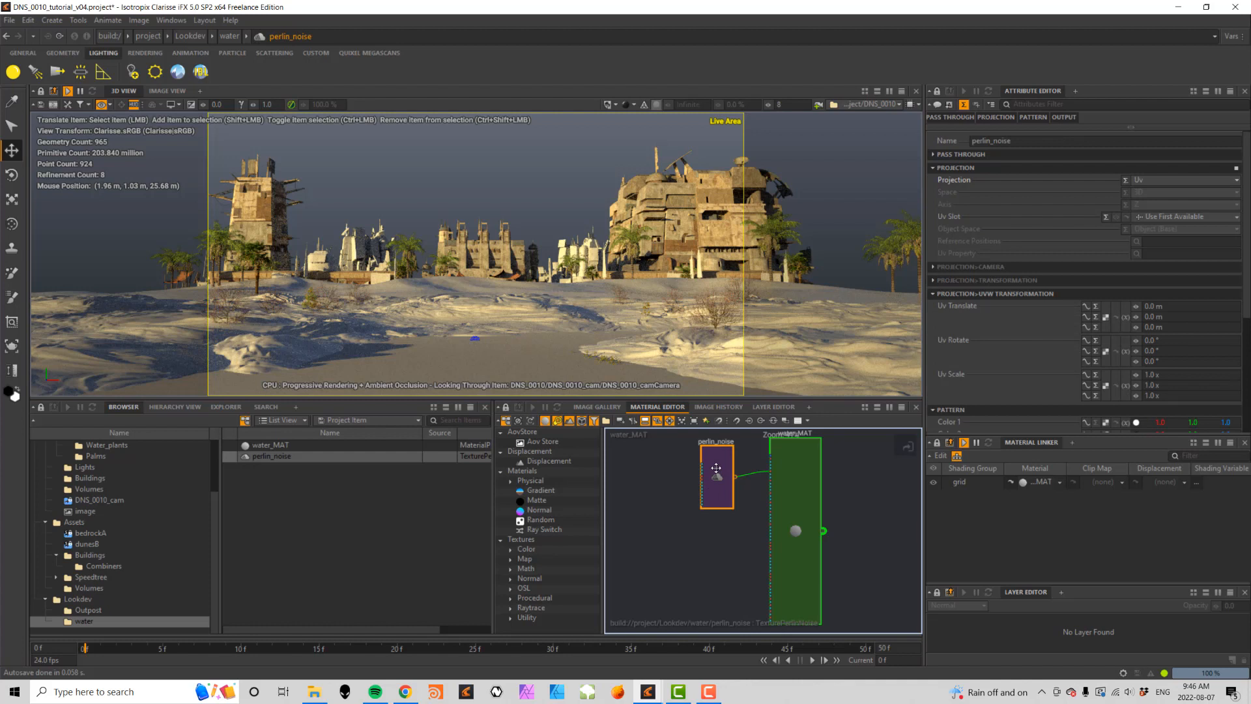
scroll(1247, 267, down, 1)
scroll(1246, 267, down, 1)
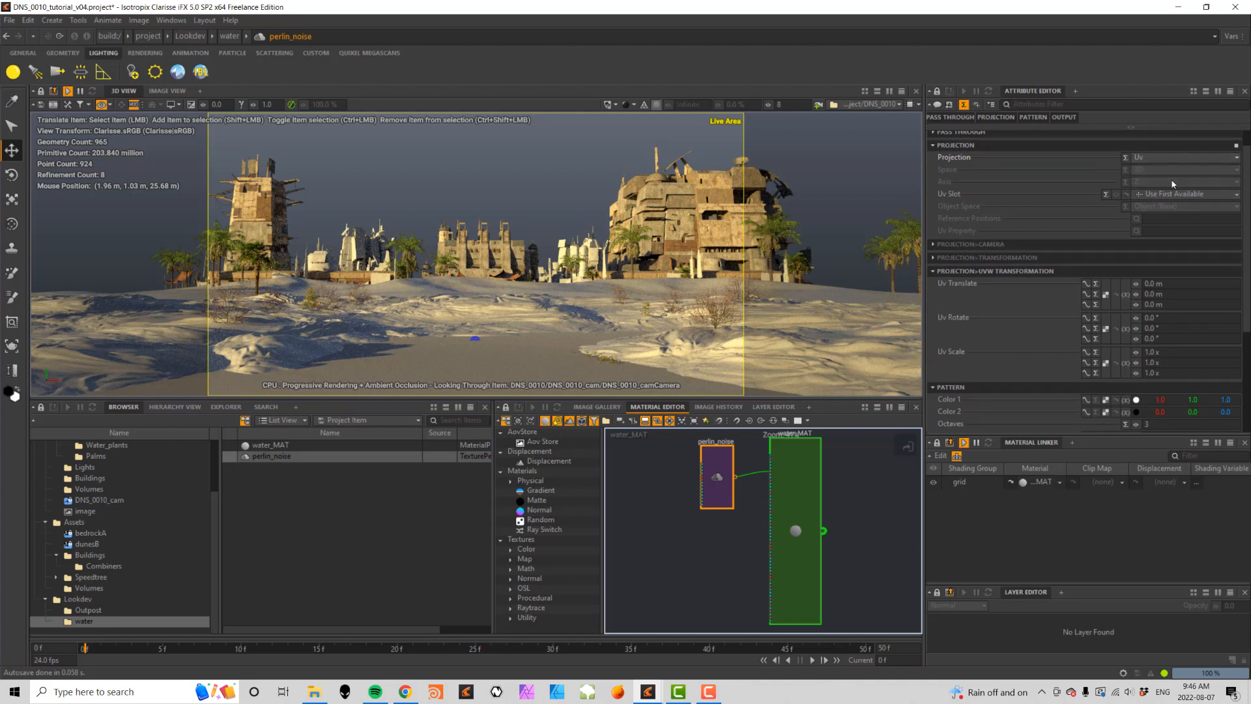
scroll(1241, 370, down, 3)
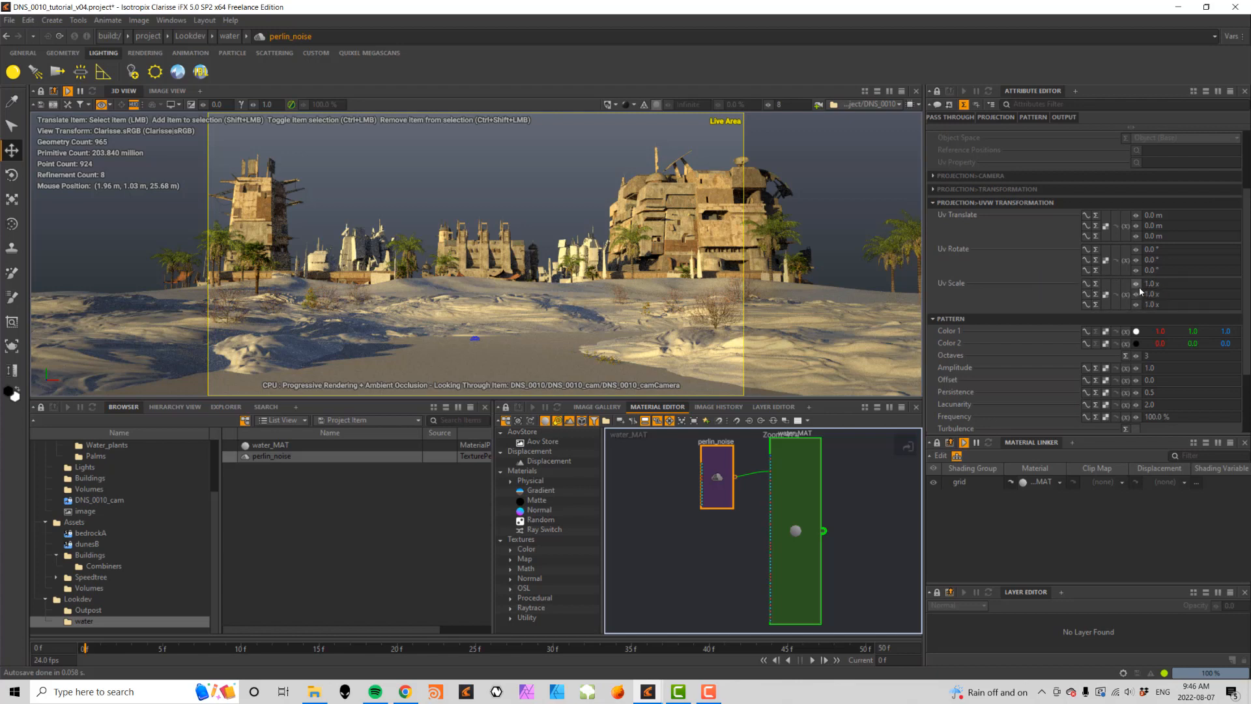
click(1137, 285)
drag(1136, 285, 1100, 285)
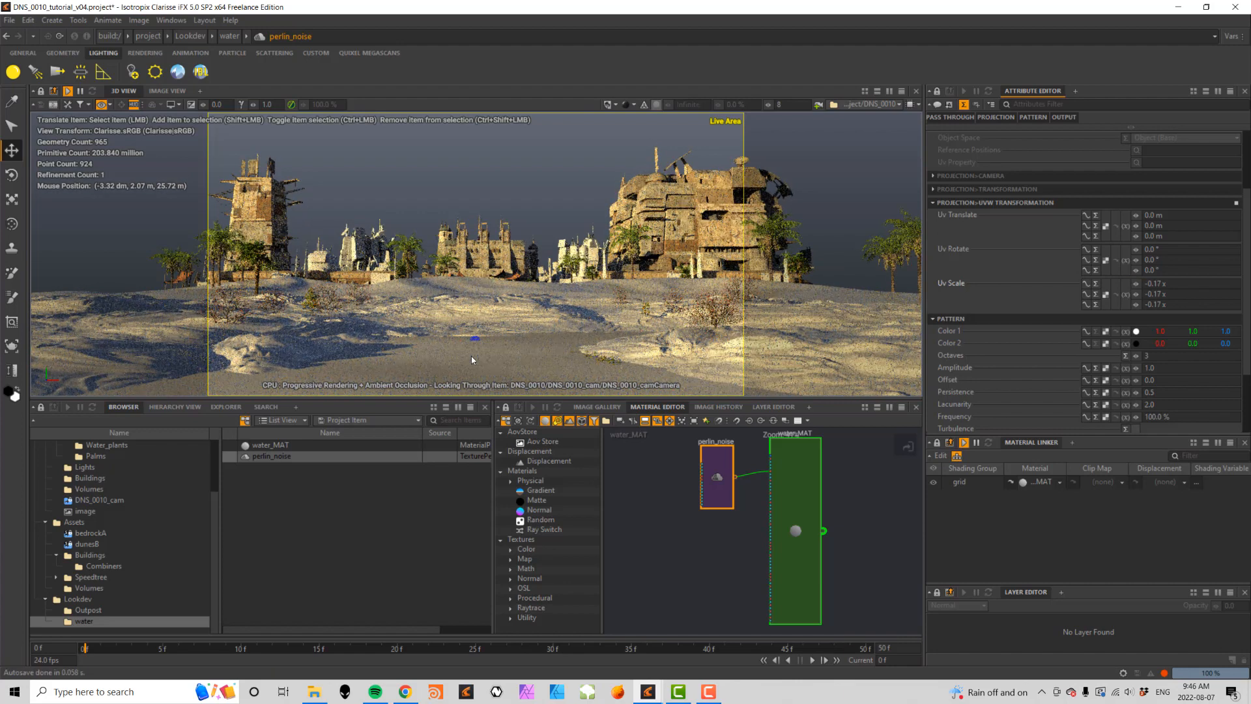
double_click(1177, 283)
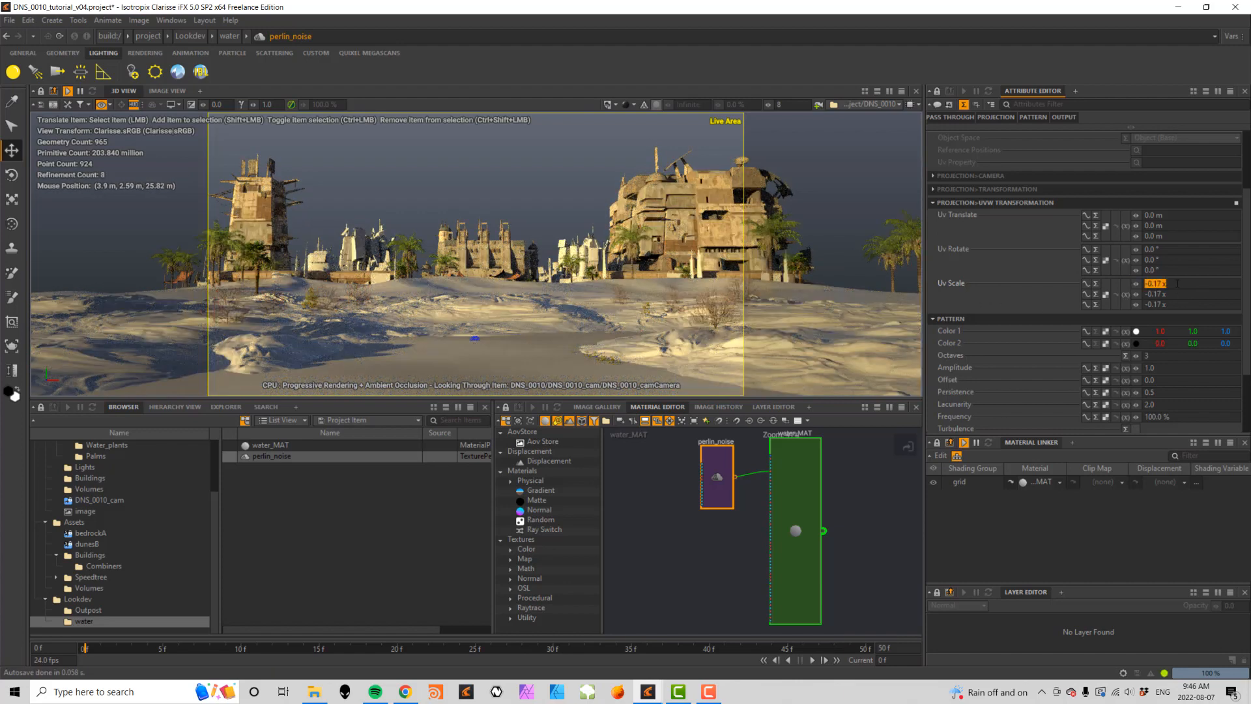
text(0.1)
key(Tab)
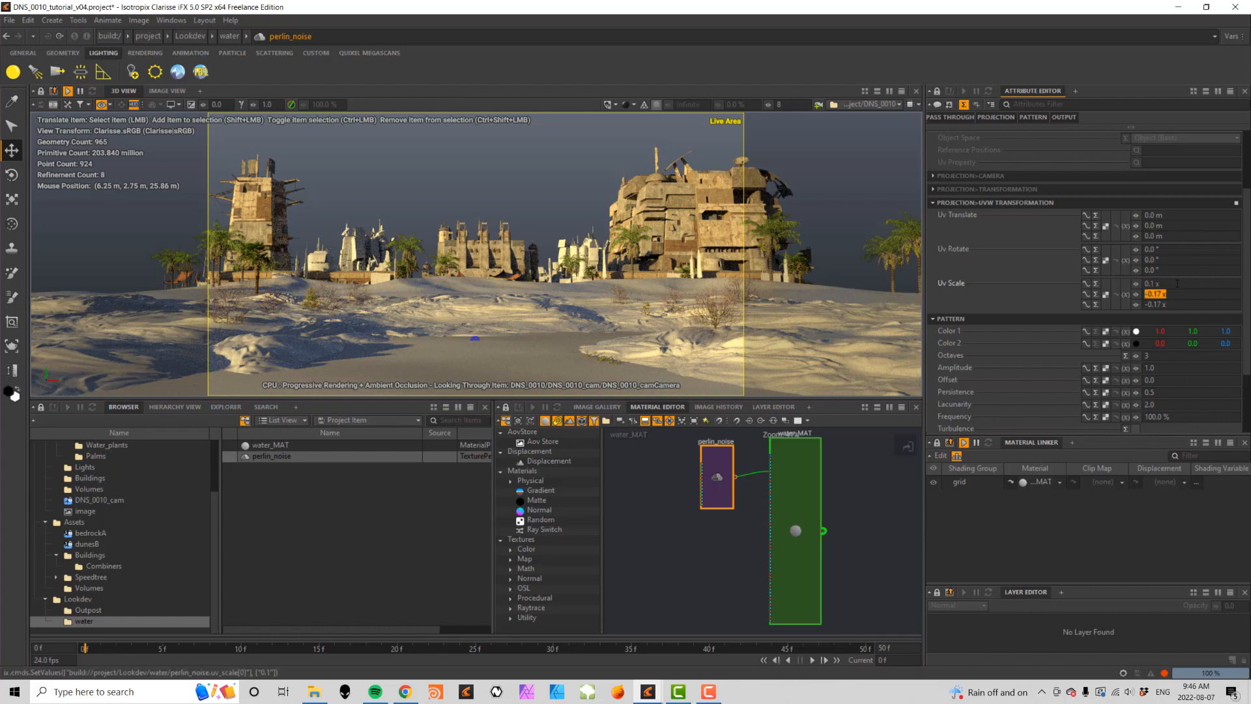
text(-1)
key(Tab)
text(0.1)
key(Tab)
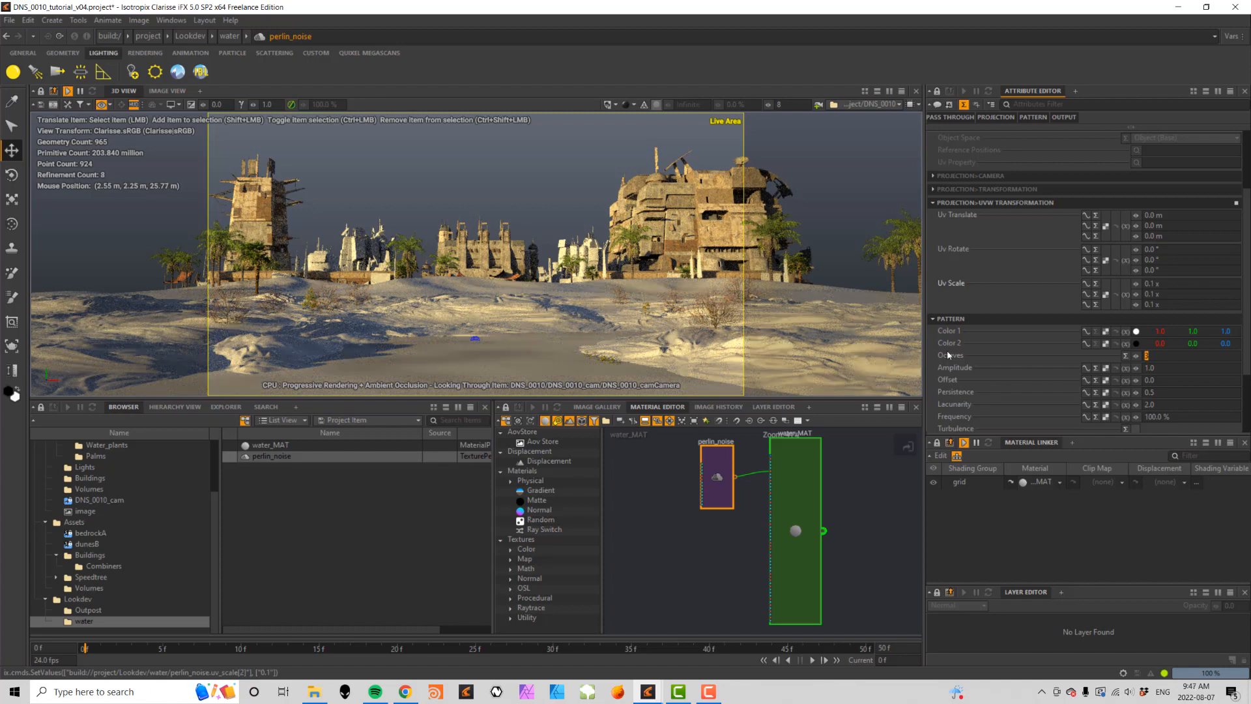
- Set the amplitude of the perlin_noise pattern to 2
scroll(1246, 334, down, 1)
scroll(1246, 335, down, 3)
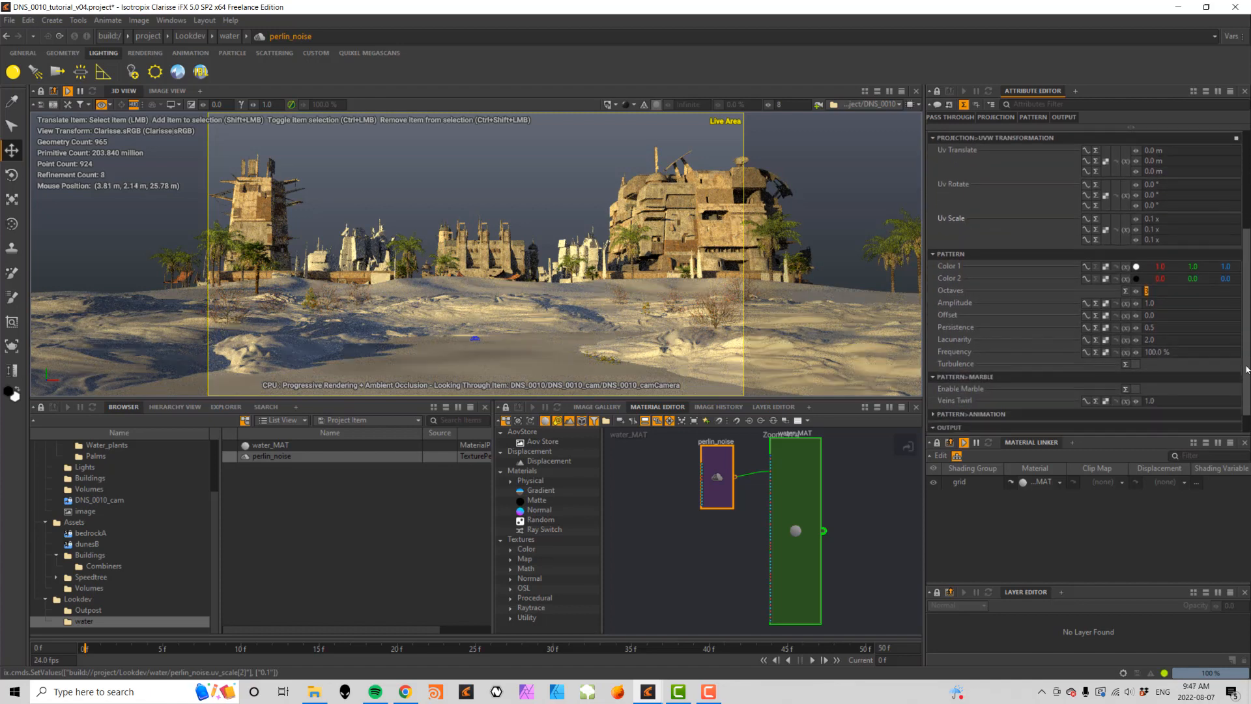
click(1166, 304)
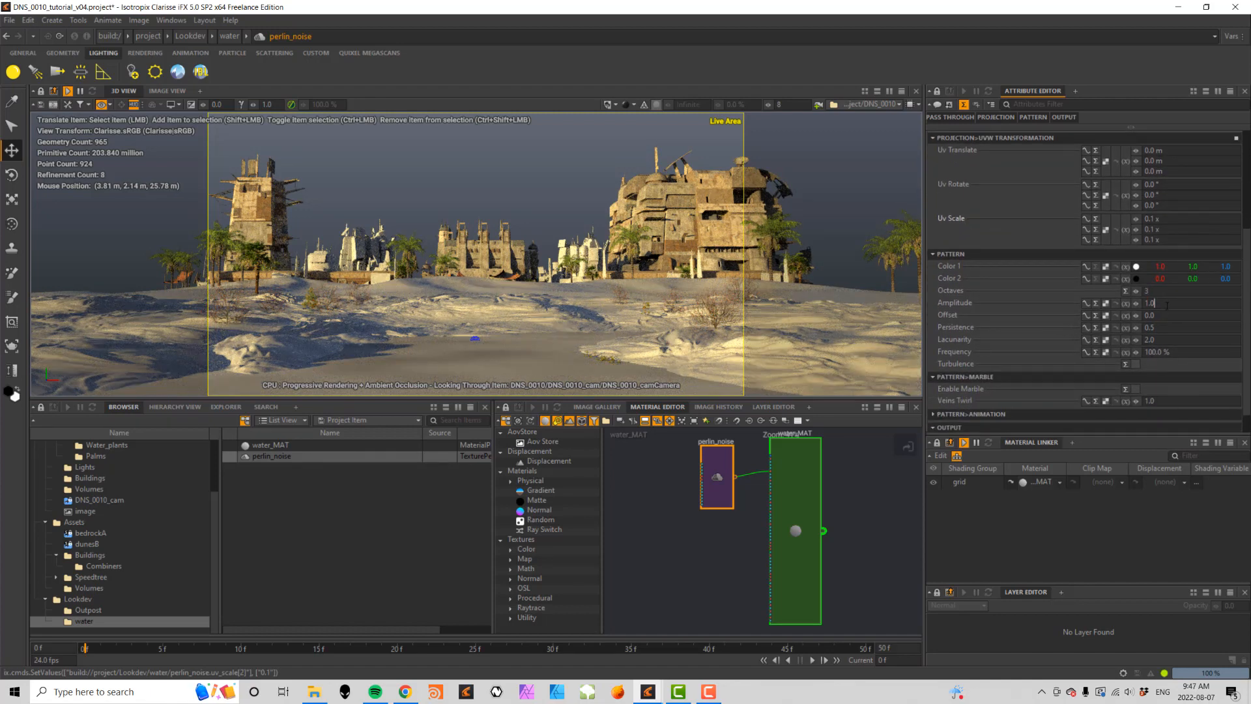
text(2)
key(Tab)
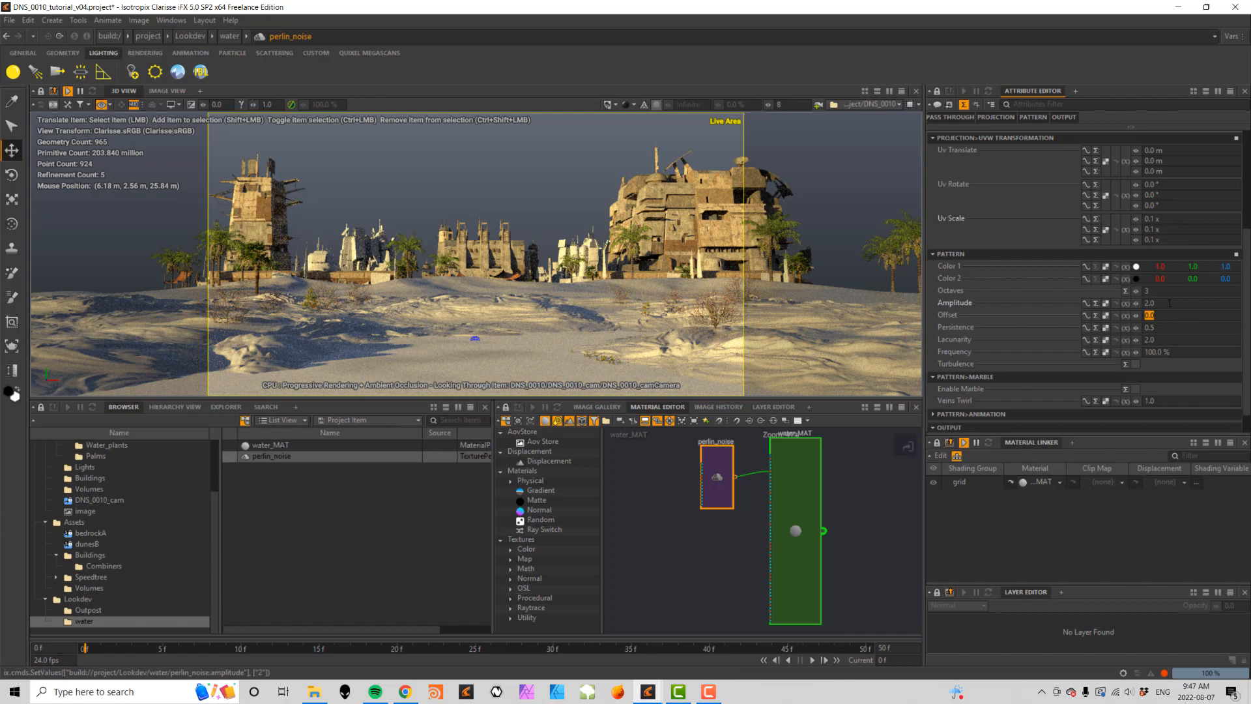
- Set the Uv Scale of perlin_noise to 0.01 on all three axes
click(1170, 221)
text(0.01)
key(Tab)
text(0.01)
key(Tab)
text(.01)
key(Tab)
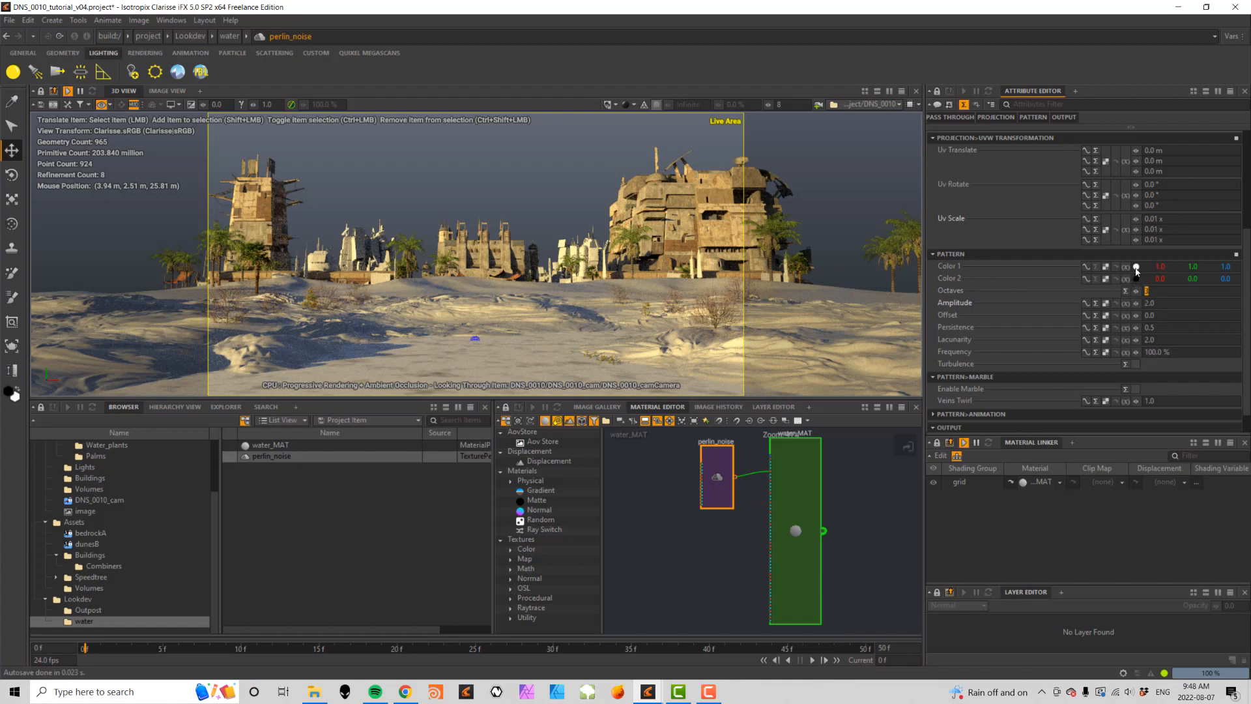
- Set the lacunarity of the perlin_noise pattern to 4
scroll(1179, 297, down, 1)
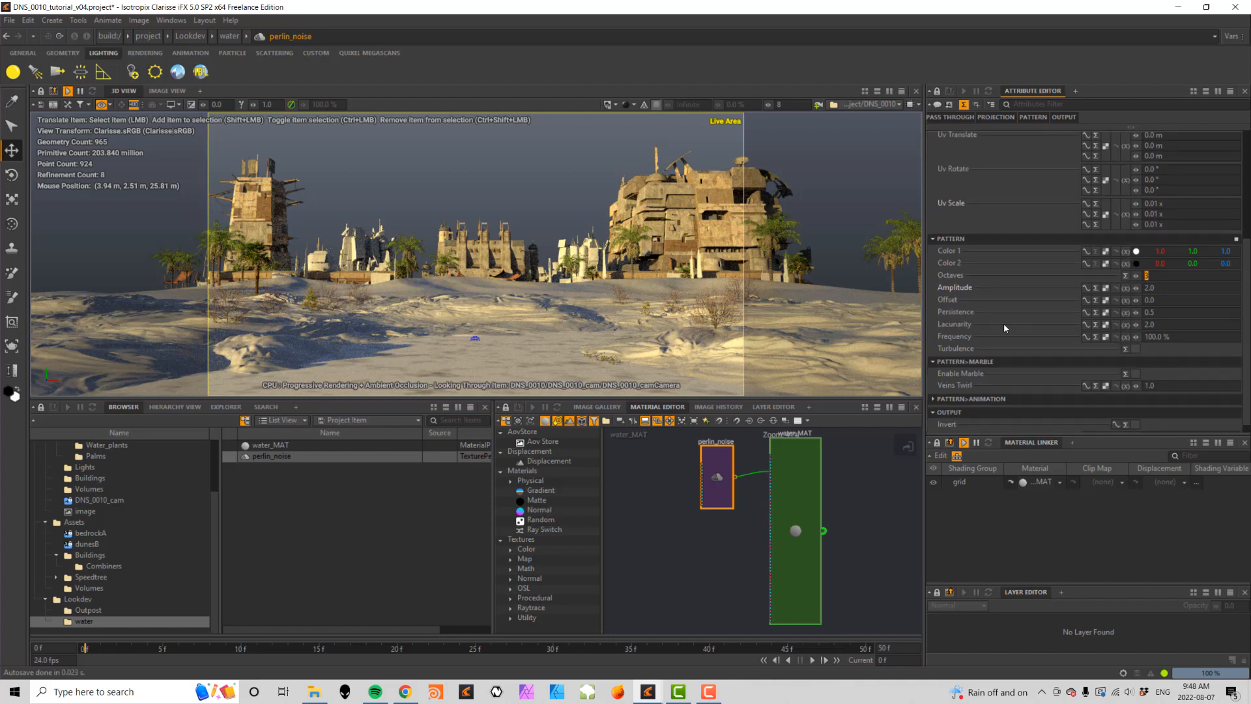
click(1168, 324)
text(4)
key(Return)
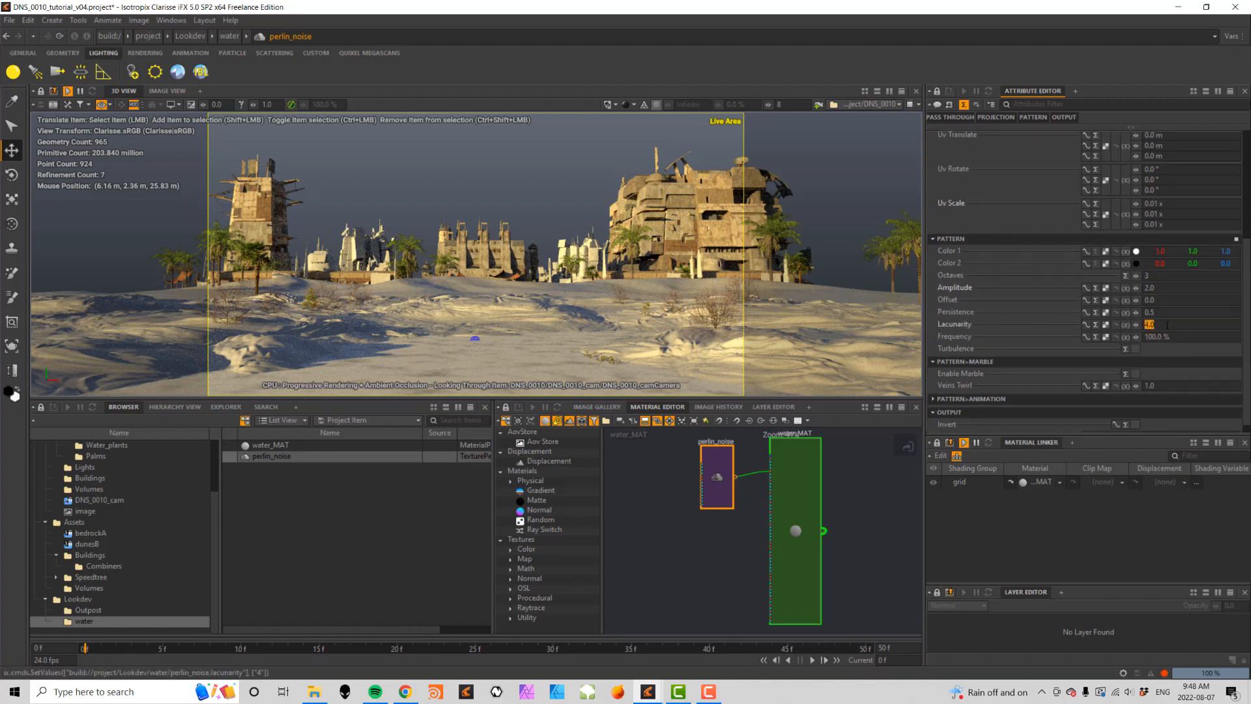
- Enable turbulence on perlin_noise and set its offset to -0.52
click(1136, 348)
drag(1136, 304, 1139, 301)
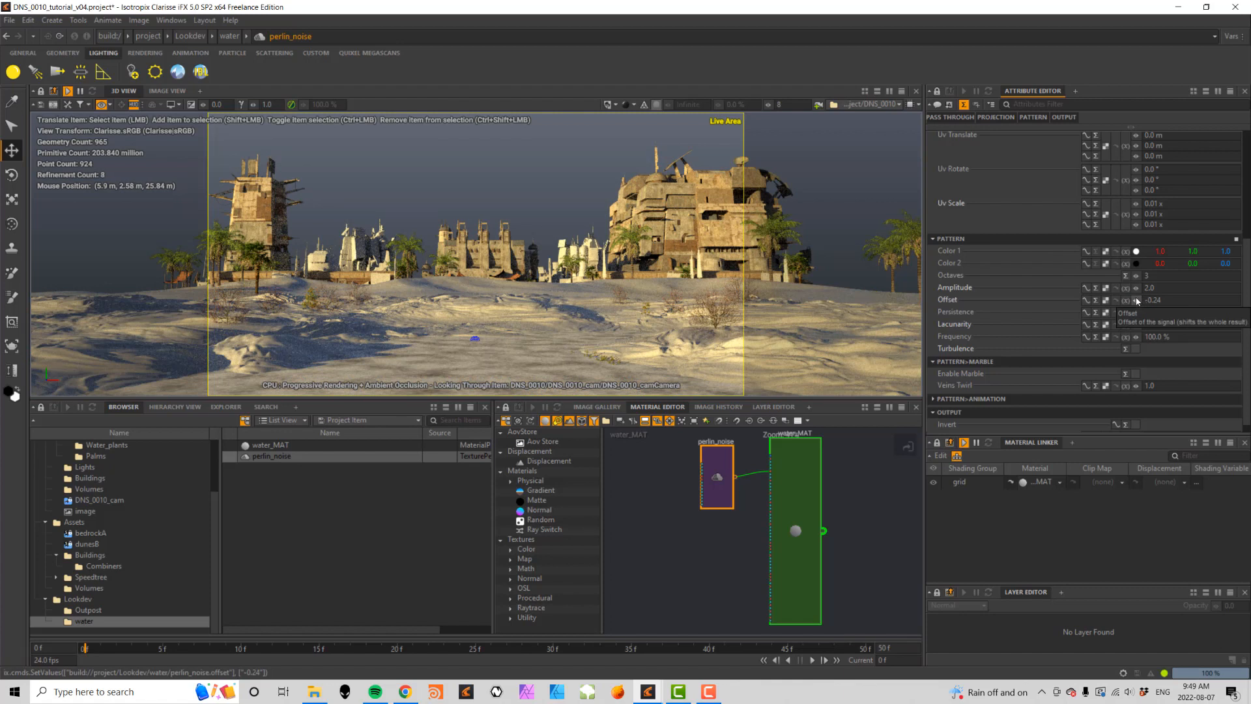
mouse_move(1137, 301)
mouse_down()
mouse_move(1119, 301)
mouse_move(1138, 299)
mouse_up()
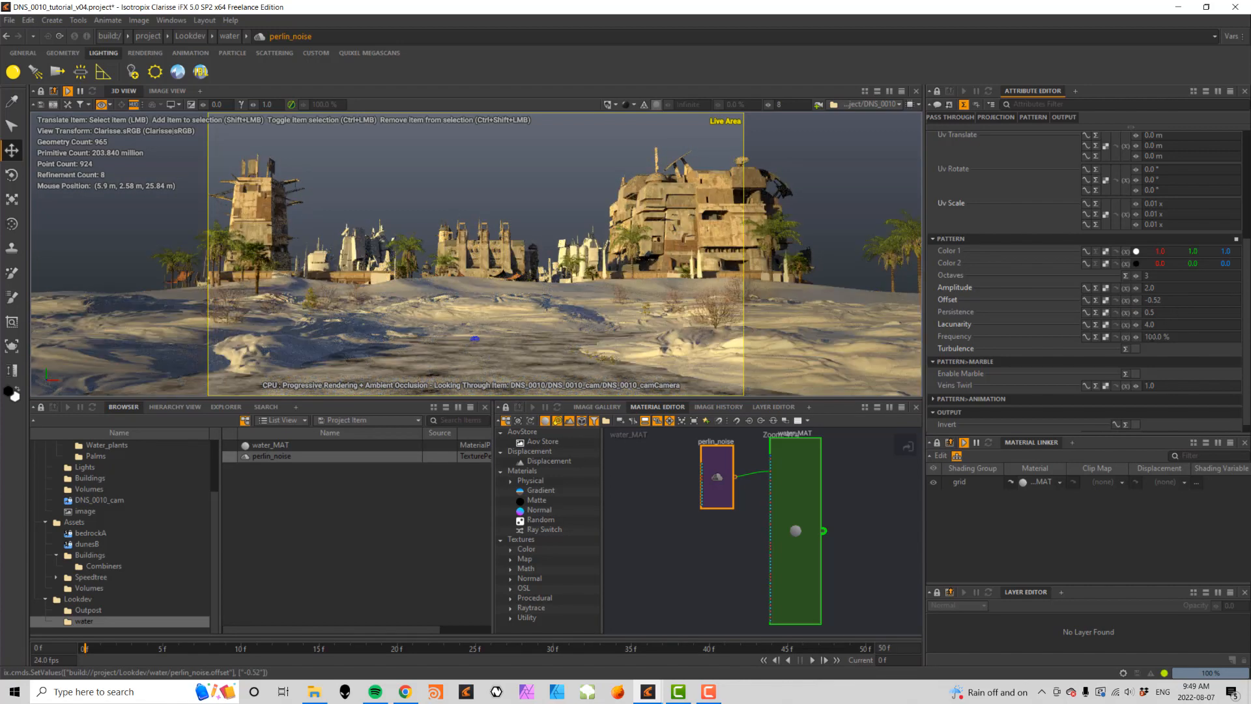
- Move perlin_noise farther from water_MAT, disconnect it from Diffuse Front Color, and select water_MAT
scroll(713, 531, down, 3)
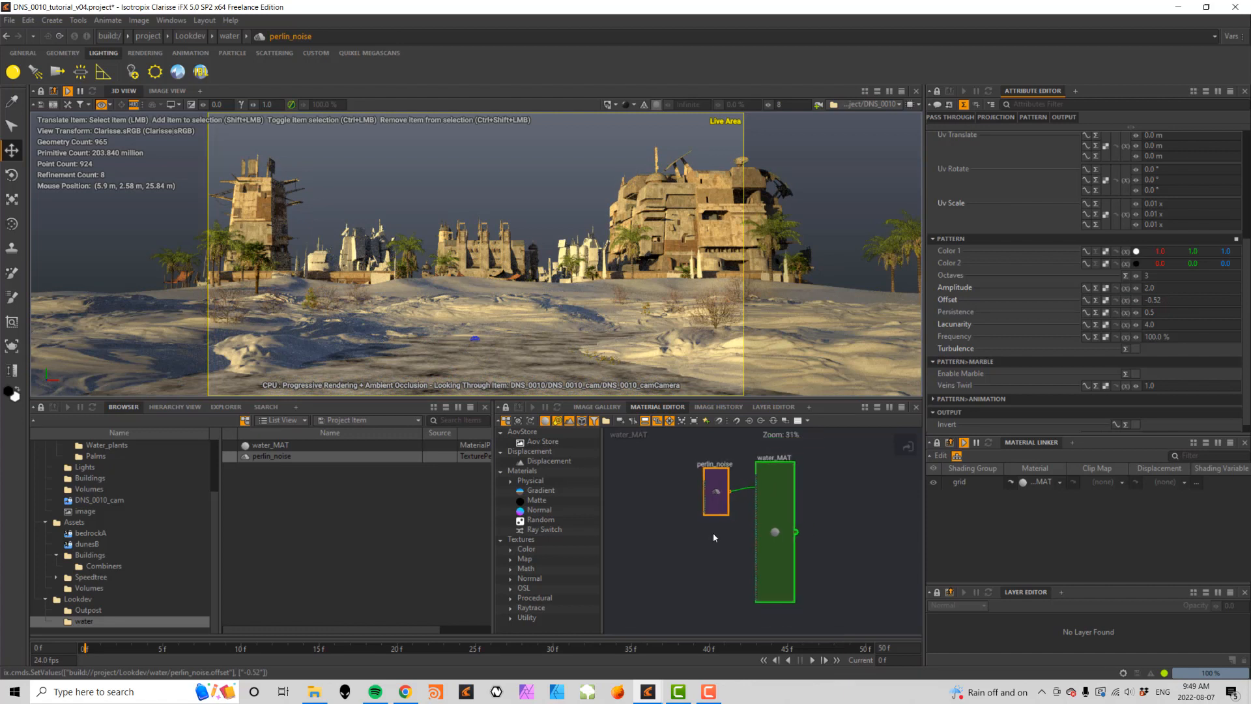
drag(717, 482, 638, 473)
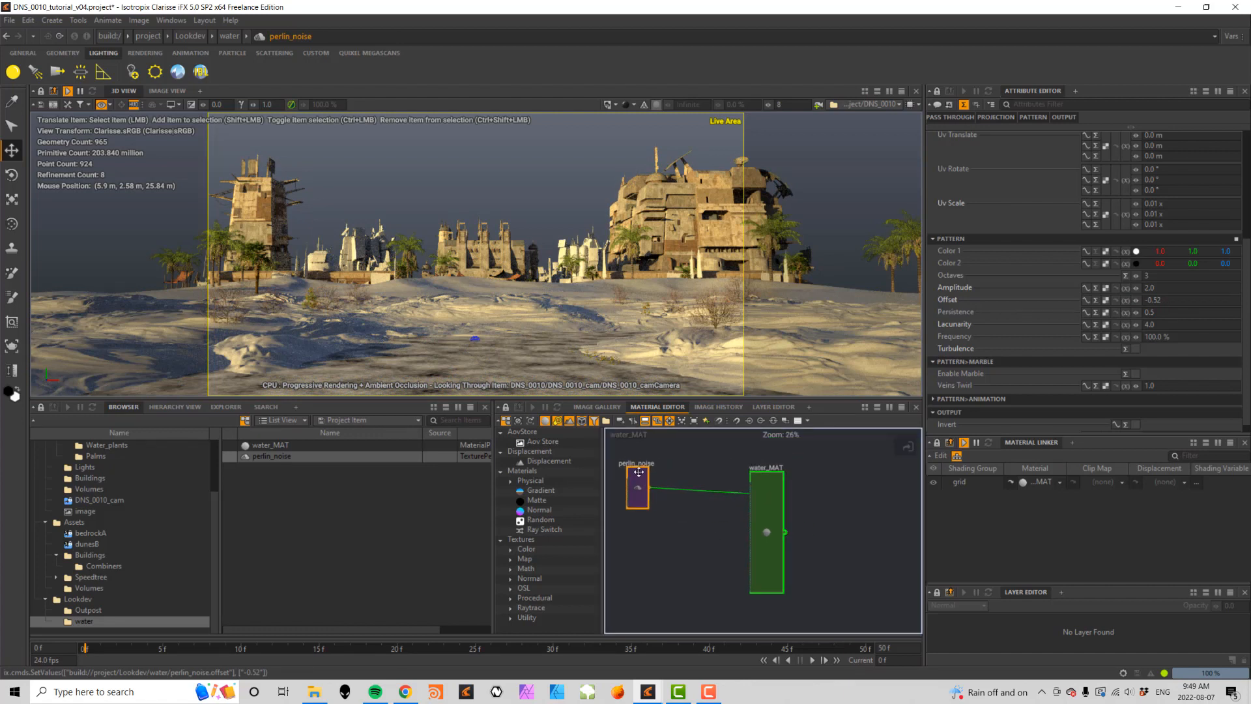
drag(744, 494, 734, 518)
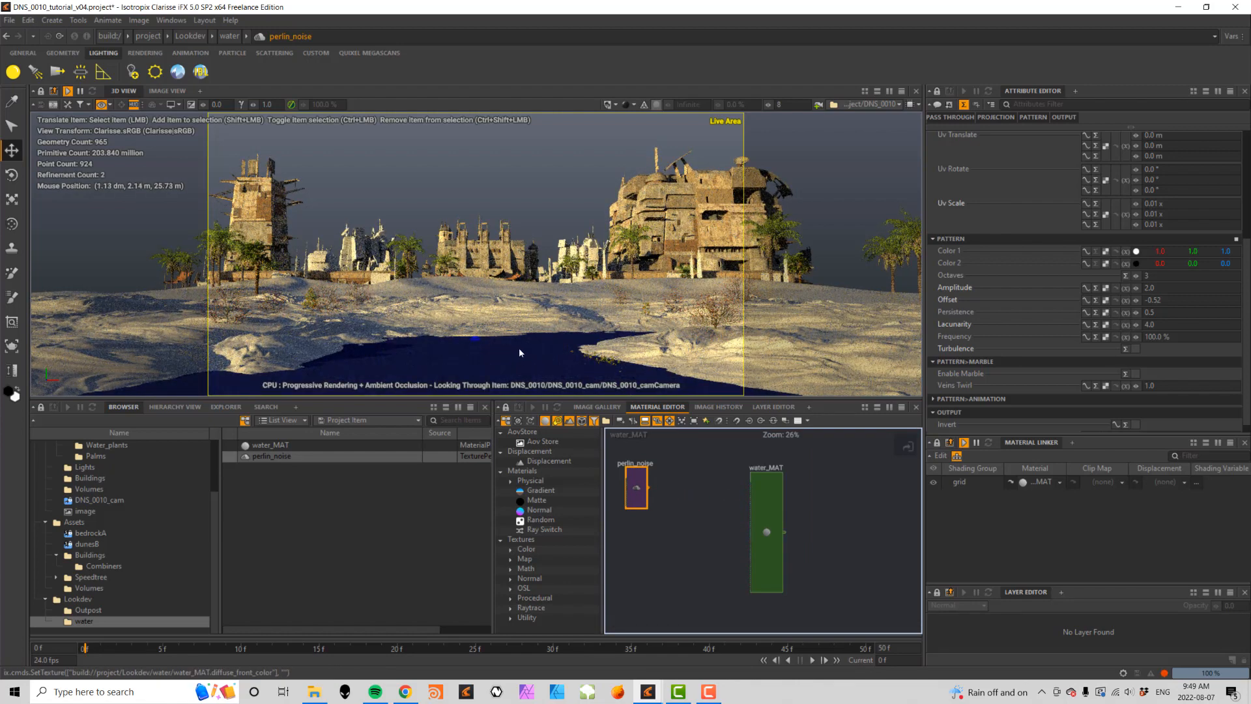
click(774, 477)
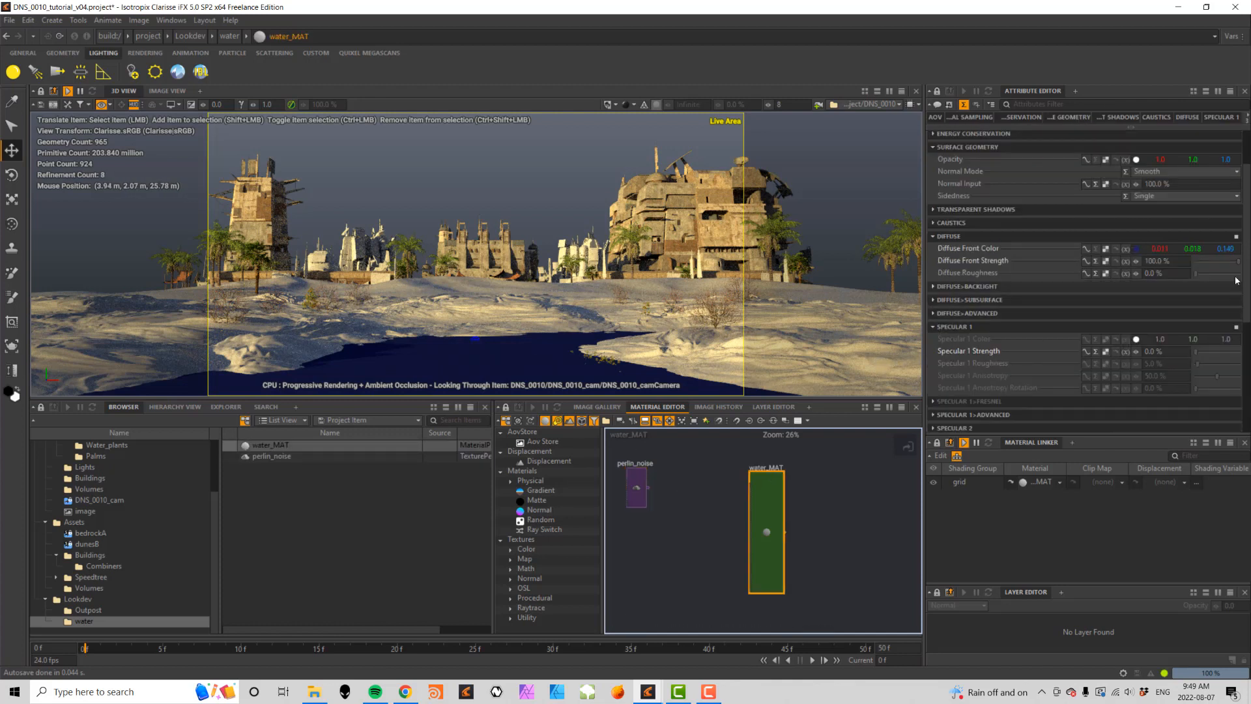
- Set the Diffuse Front Strength of water_MAT to 0%
click(1175, 259)
double_click(1174, 259)
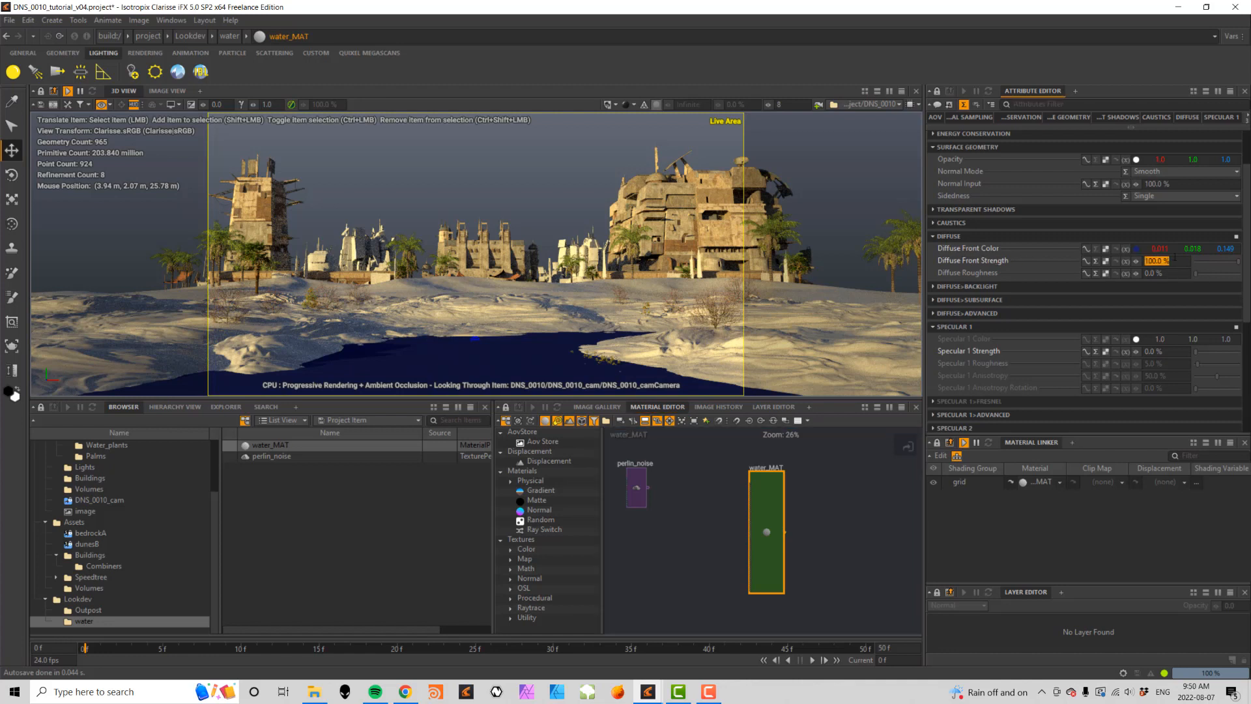
text(0)
key(Return)
- Set the Specular 1 Strength of water_MAT to 100%
scroll(1247, 291, down, 1)
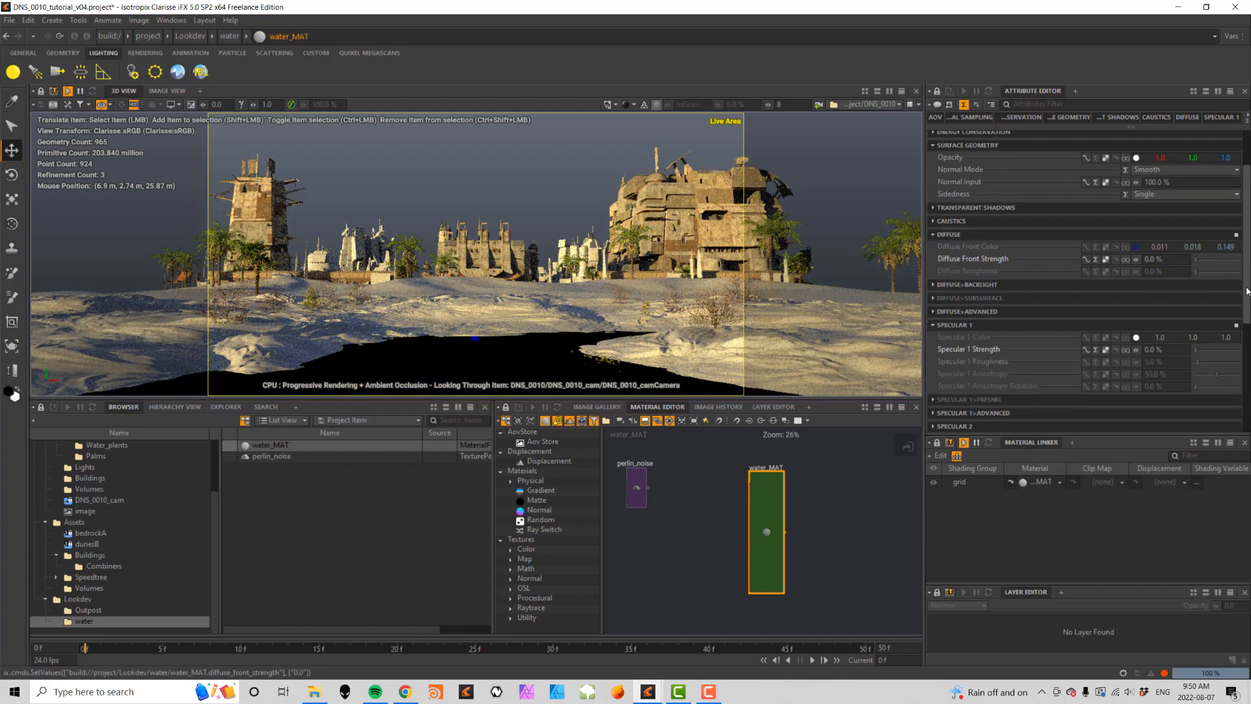
scroll(1248, 291, down, 3)
click(1173, 303)
double_click(1172, 305)
text(1)
key(Tab)
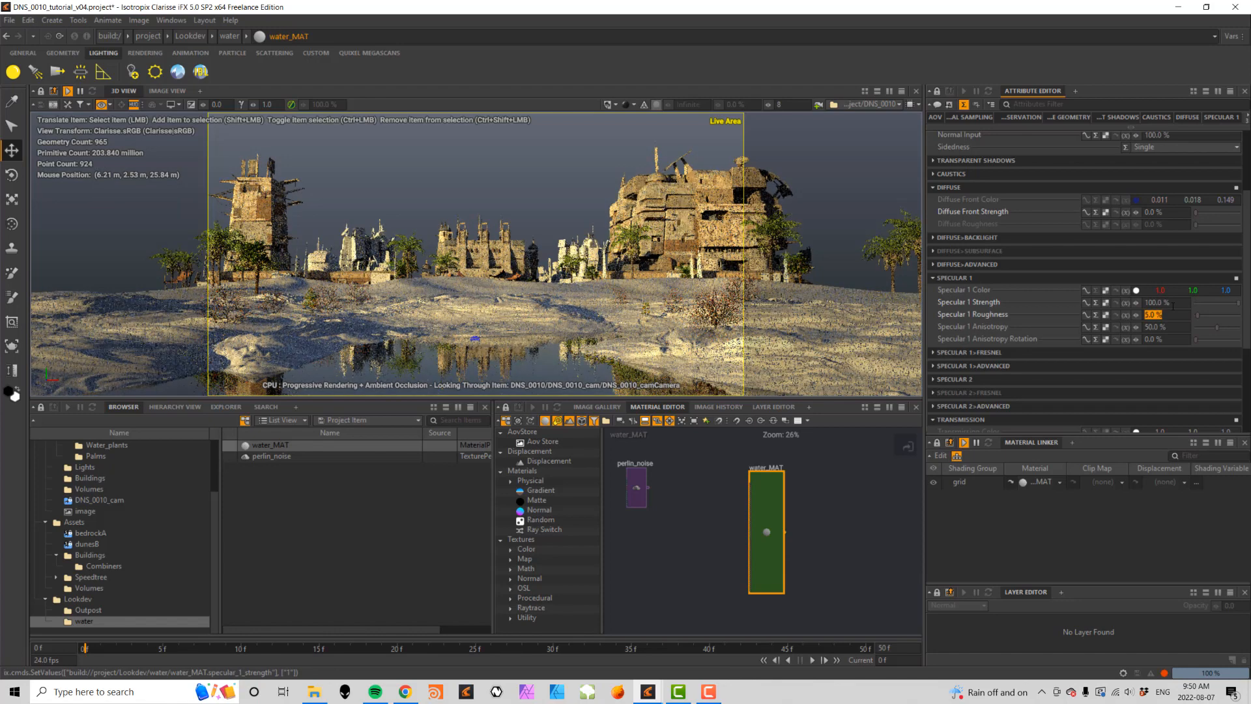
- Set the Transmission Strength of water_MAT to 100%
scroll(1243, 297, down, 3)
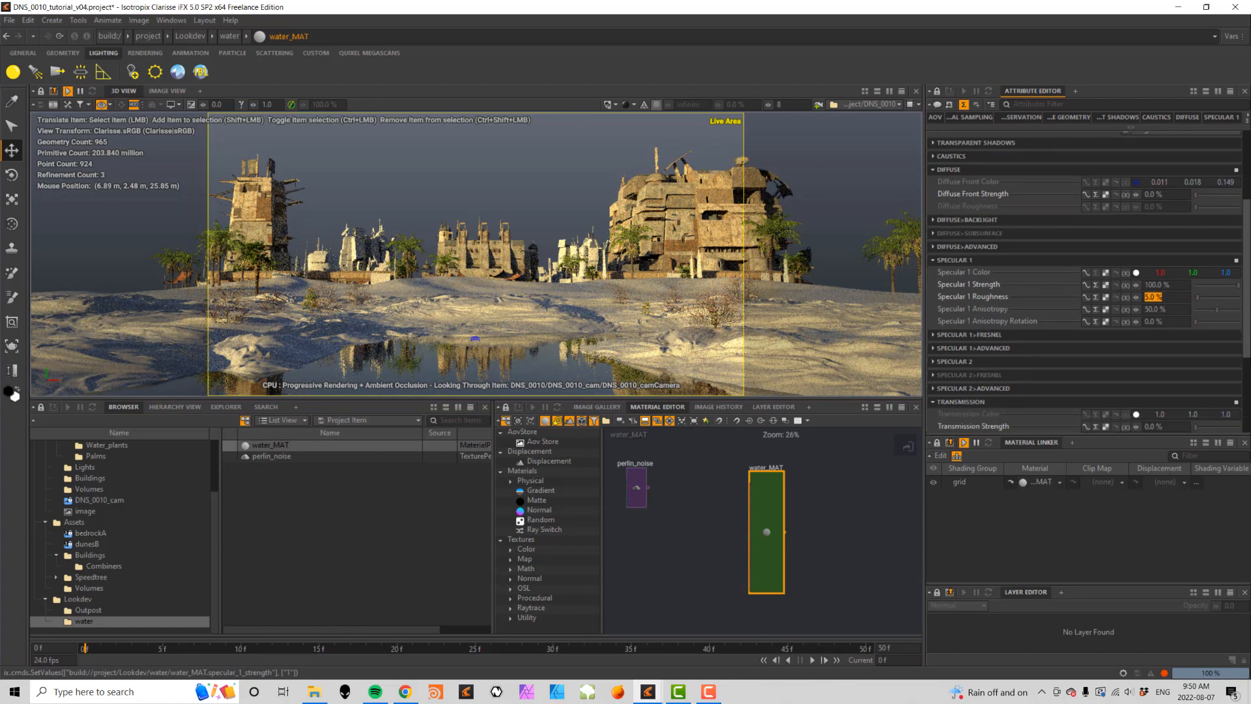
scroll(1196, 312, down, 1)
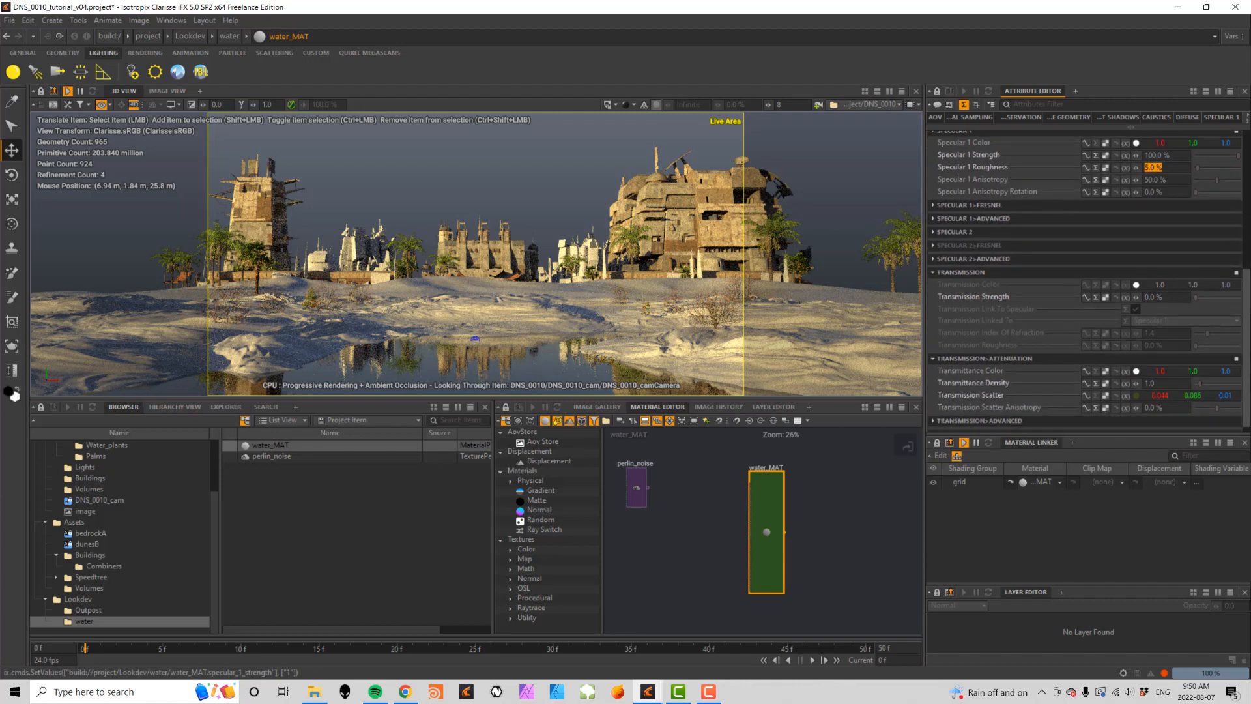
click(1166, 293)
text(100)
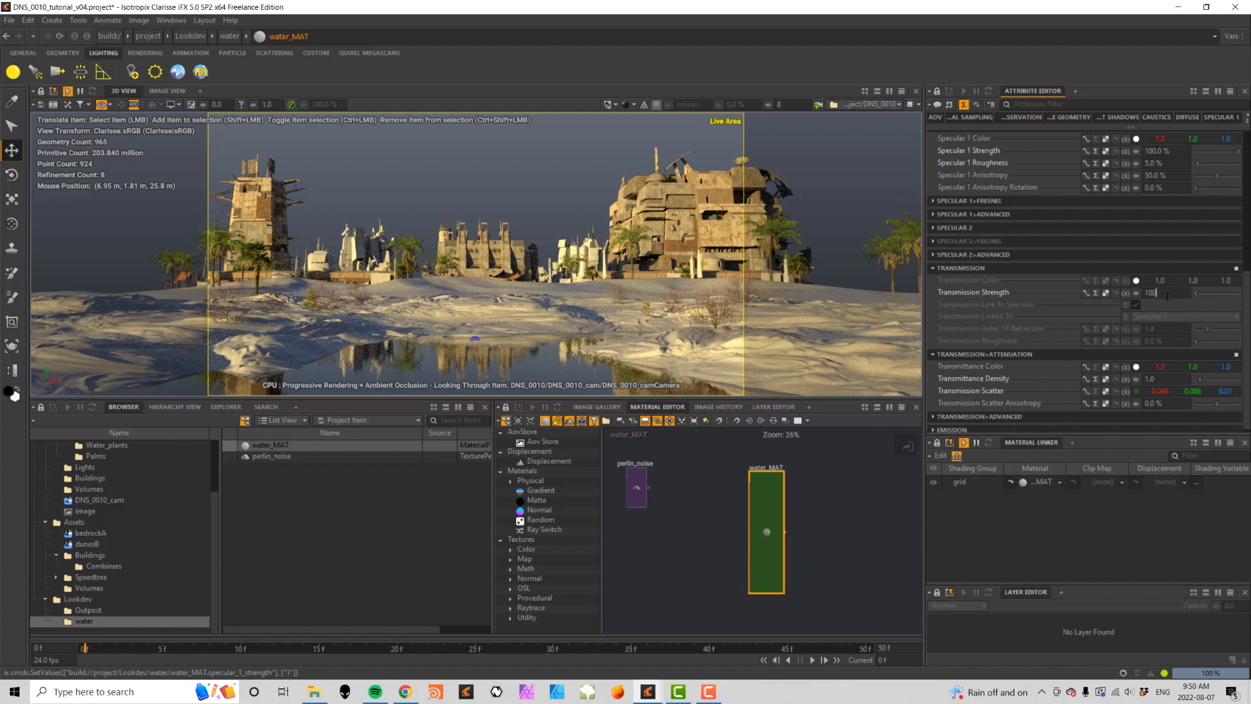
key(Return)
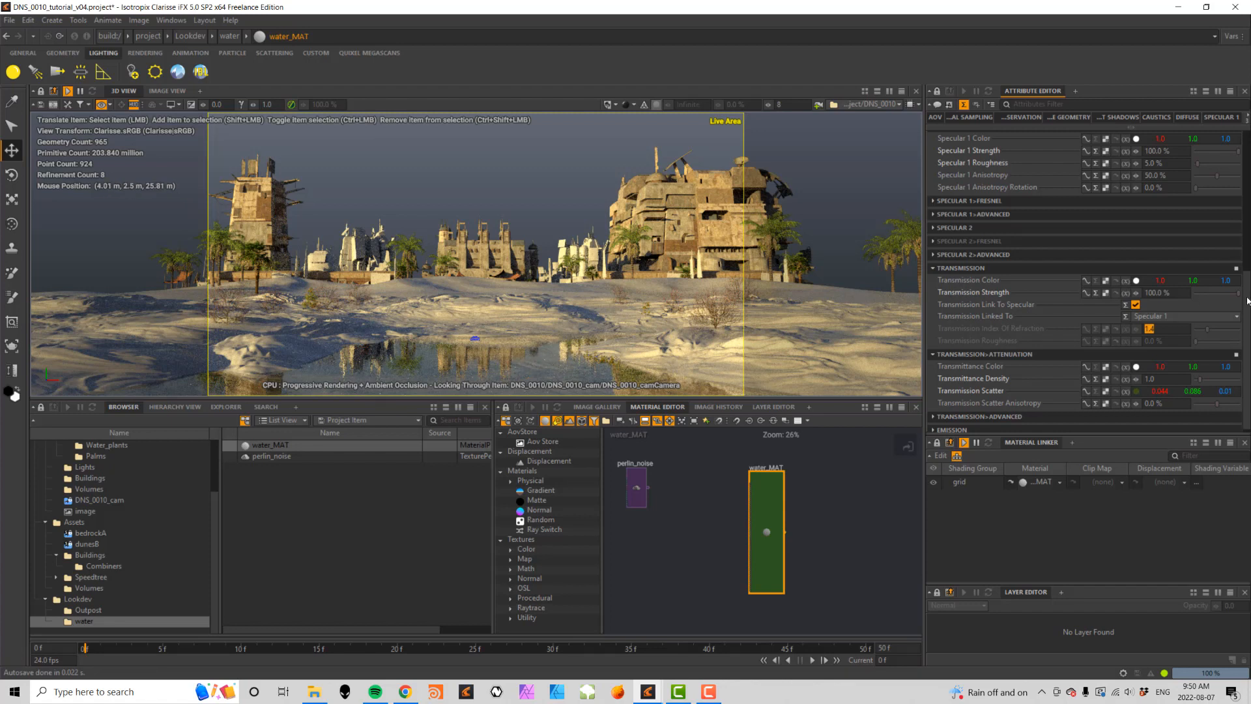
- Reduce the Specular 1 Strength of water_MAT to 75%
scroll(1085, 280, up, 3)
scroll(1189, 267, up, 3)
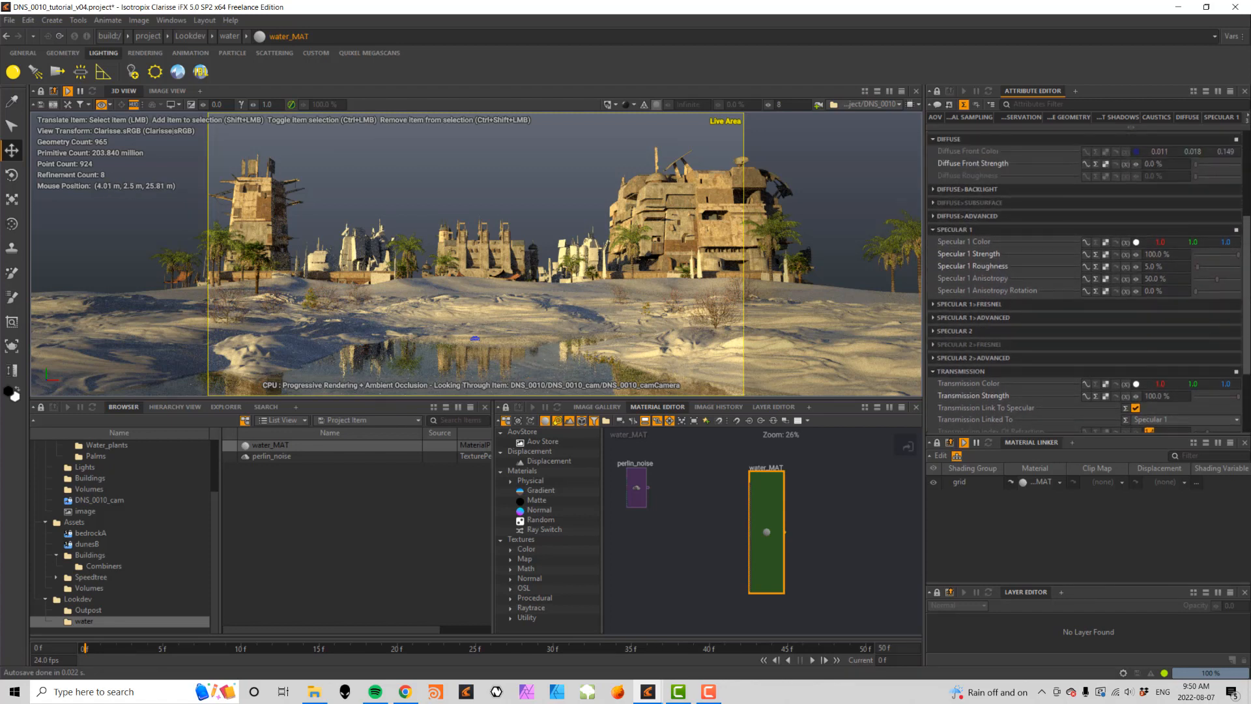
click(1175, 259)
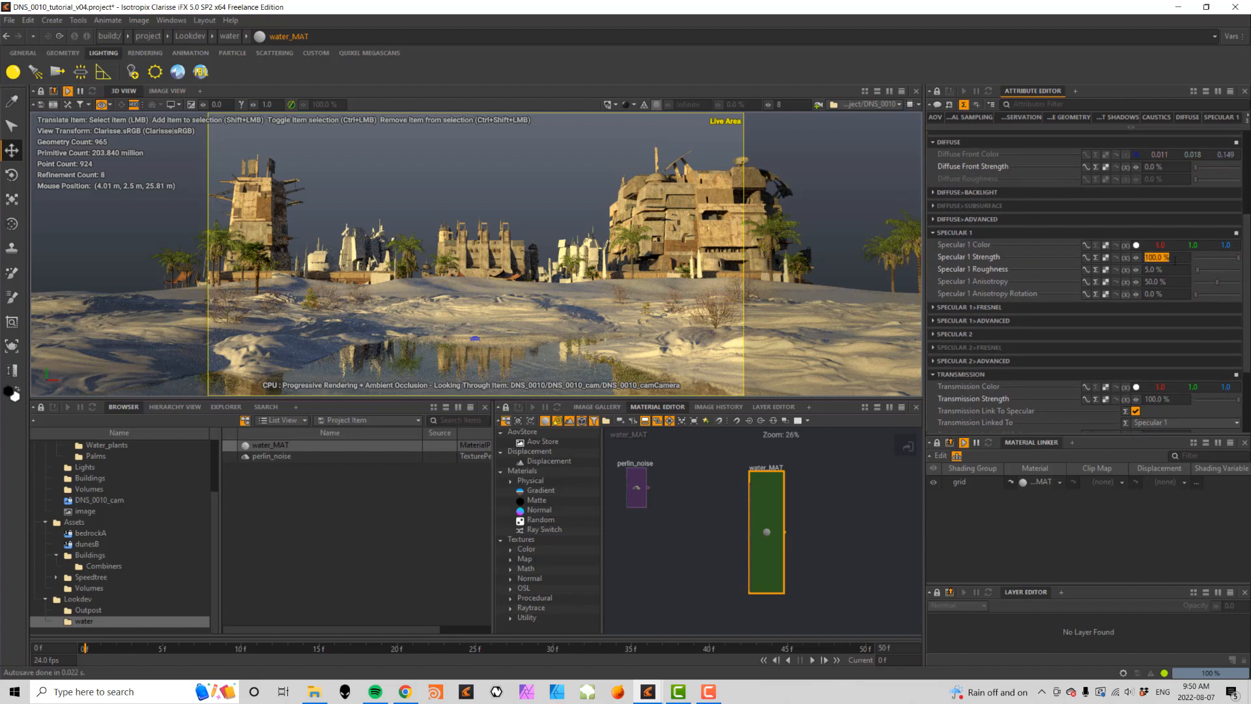
text(75)
key(Tab)
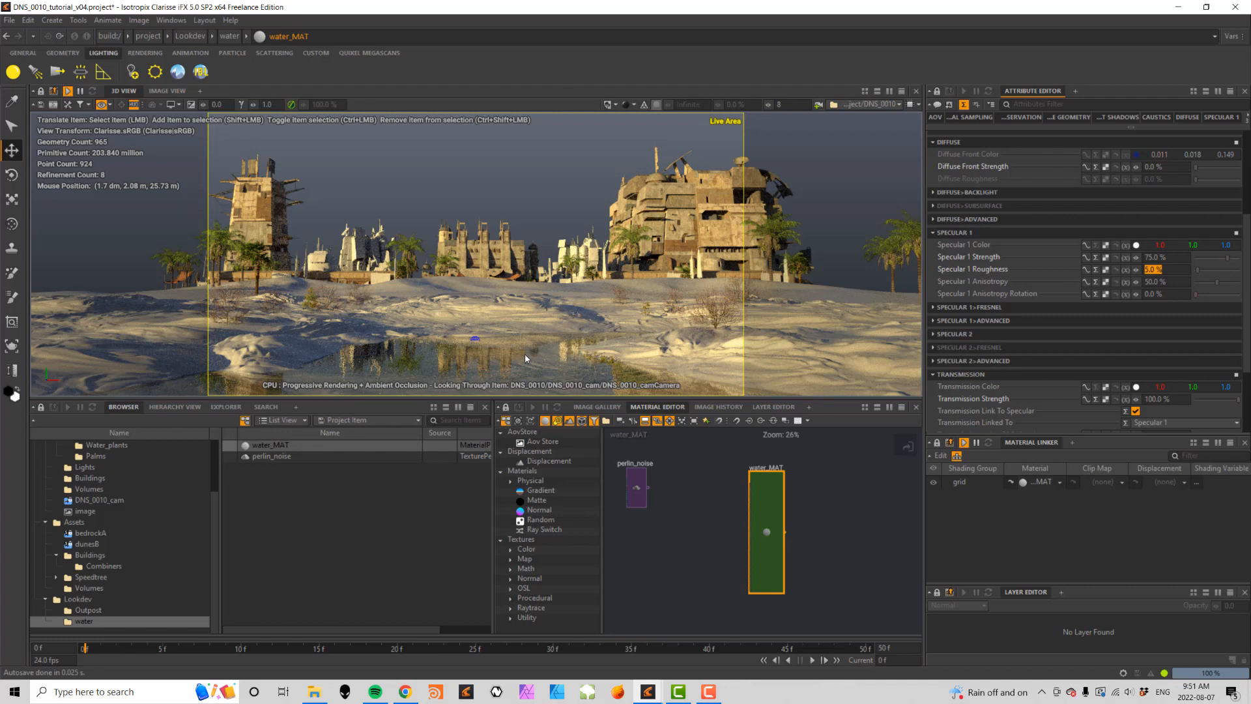
- Add a Bump Map texture node between perlin_noise and water_MAT in the material network
scroll(763, 485, down, 1)
scroll(762, 486, up, 10)
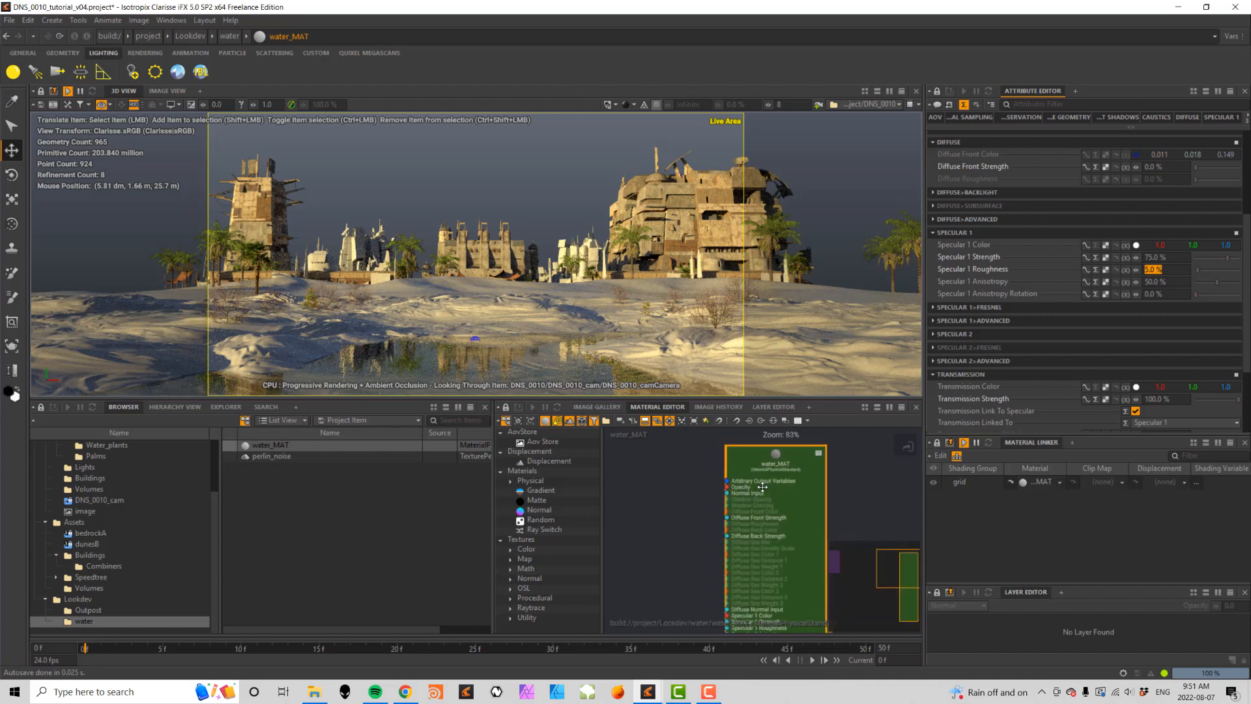
scroll(743, 505, up, 2)
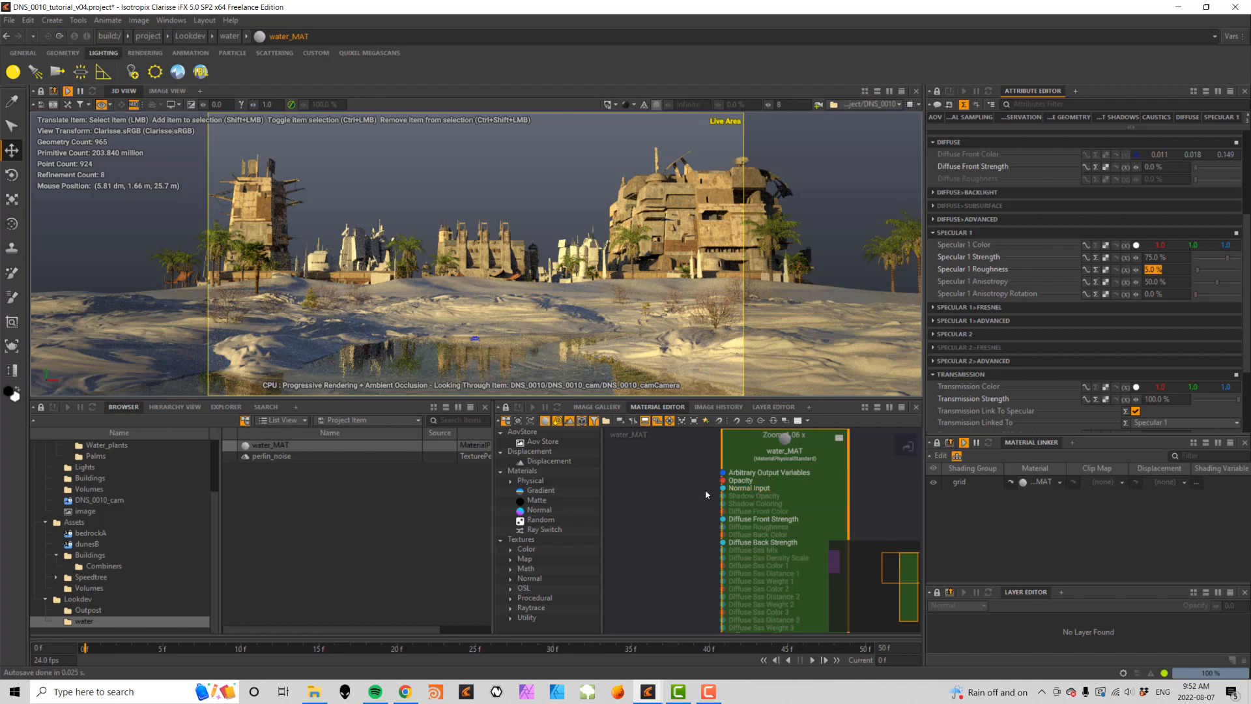
scroll(686, 507, down, 5)
click(676, 507)
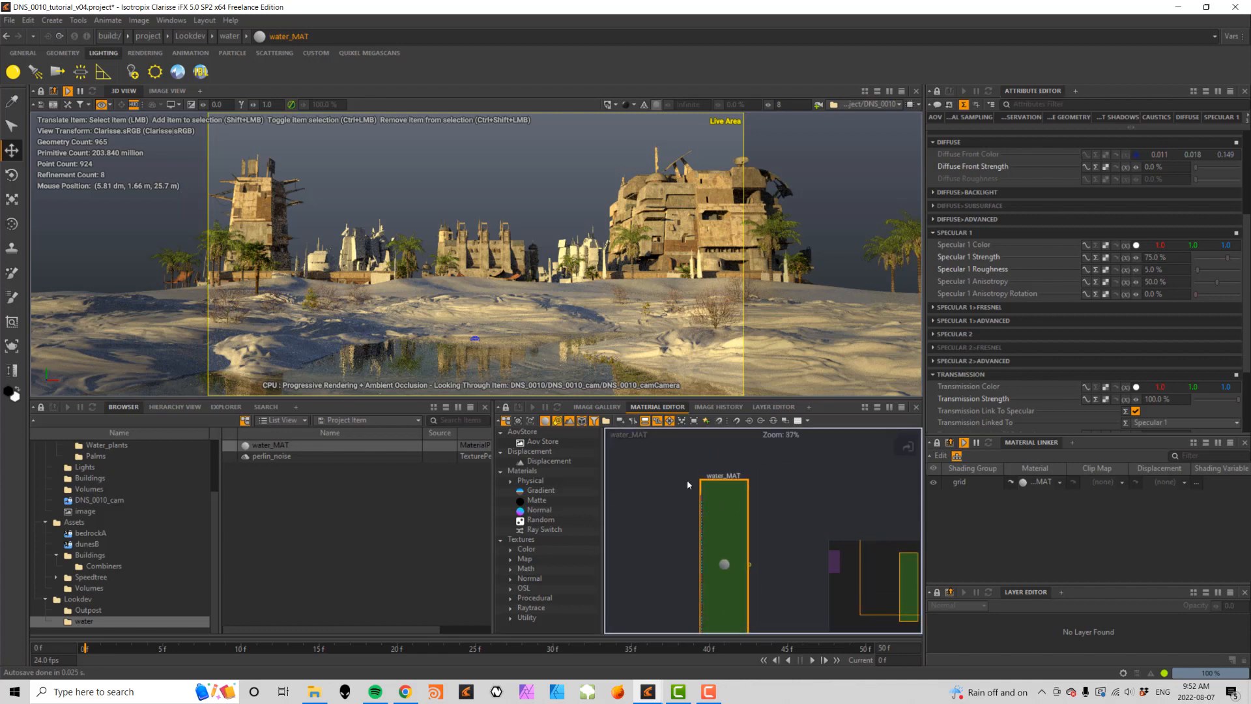
middle_drag(661, 488, 762, 475)
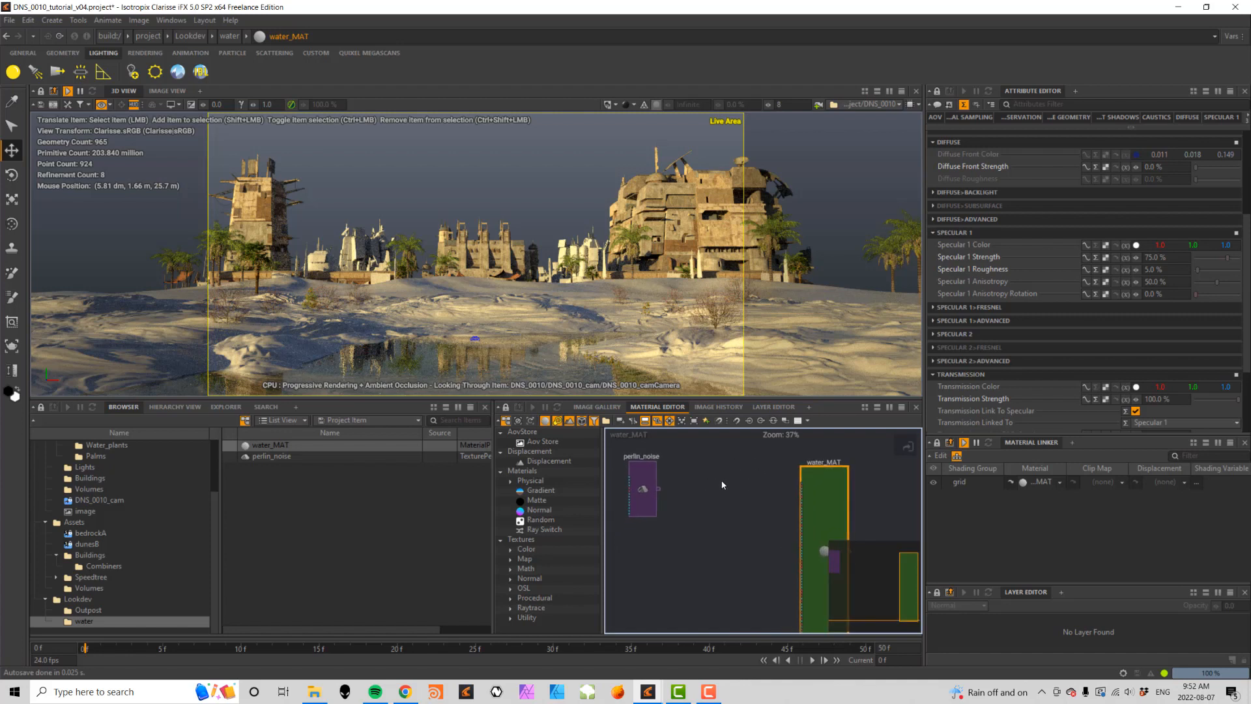
mouse_move(728, 474)
middle_down()
mouse_move(751, 476)
mouse_move(730, 477)
middle_up()
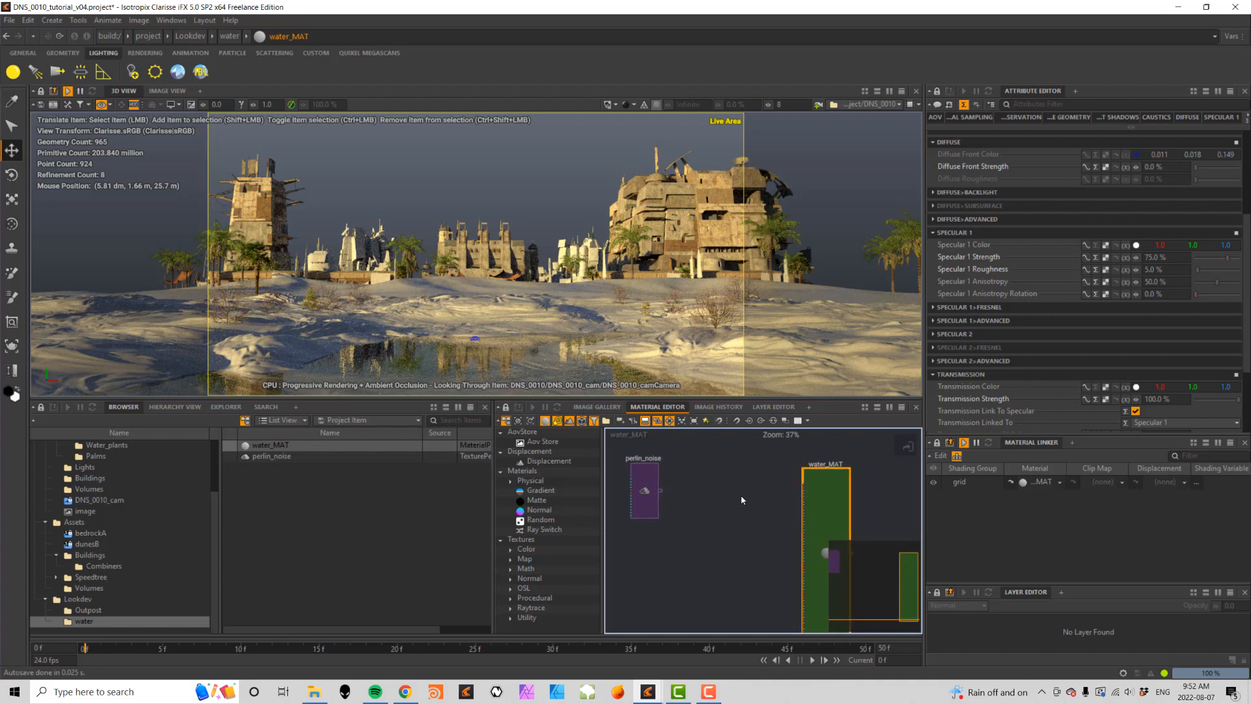
scroll(742, 500, down, 2)
scroll(741, 500, down, 2)
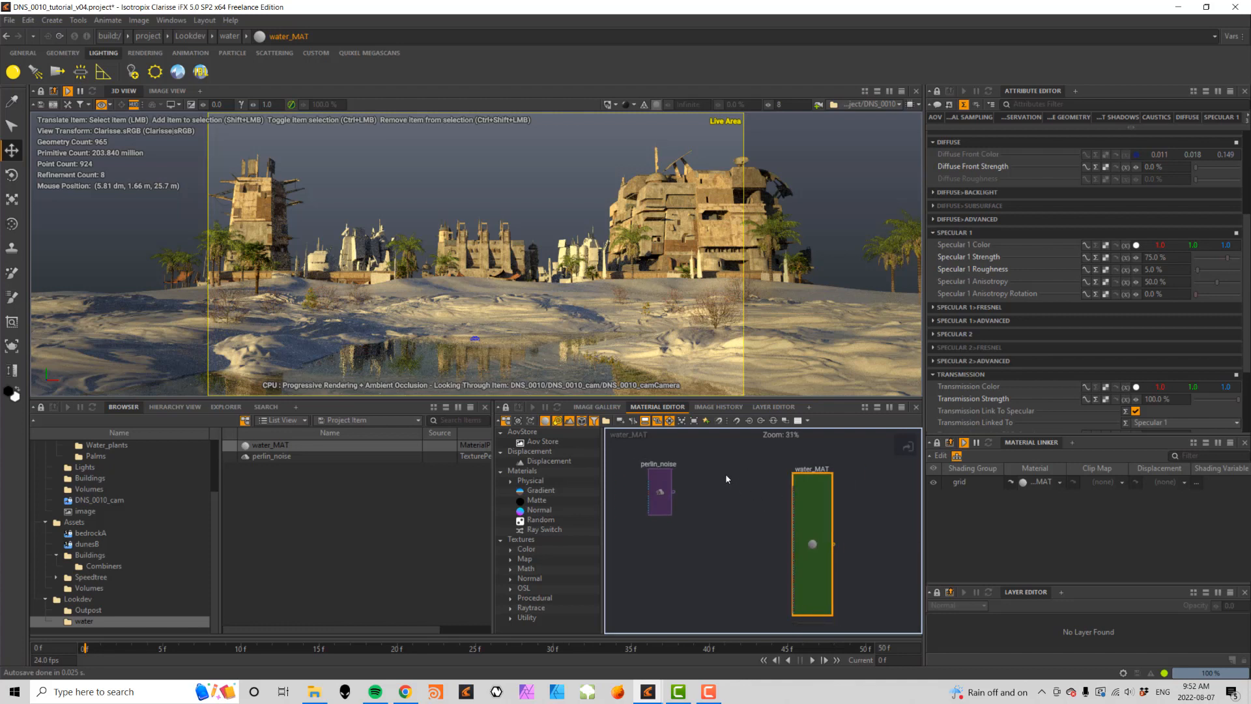
right_click(719, 478)
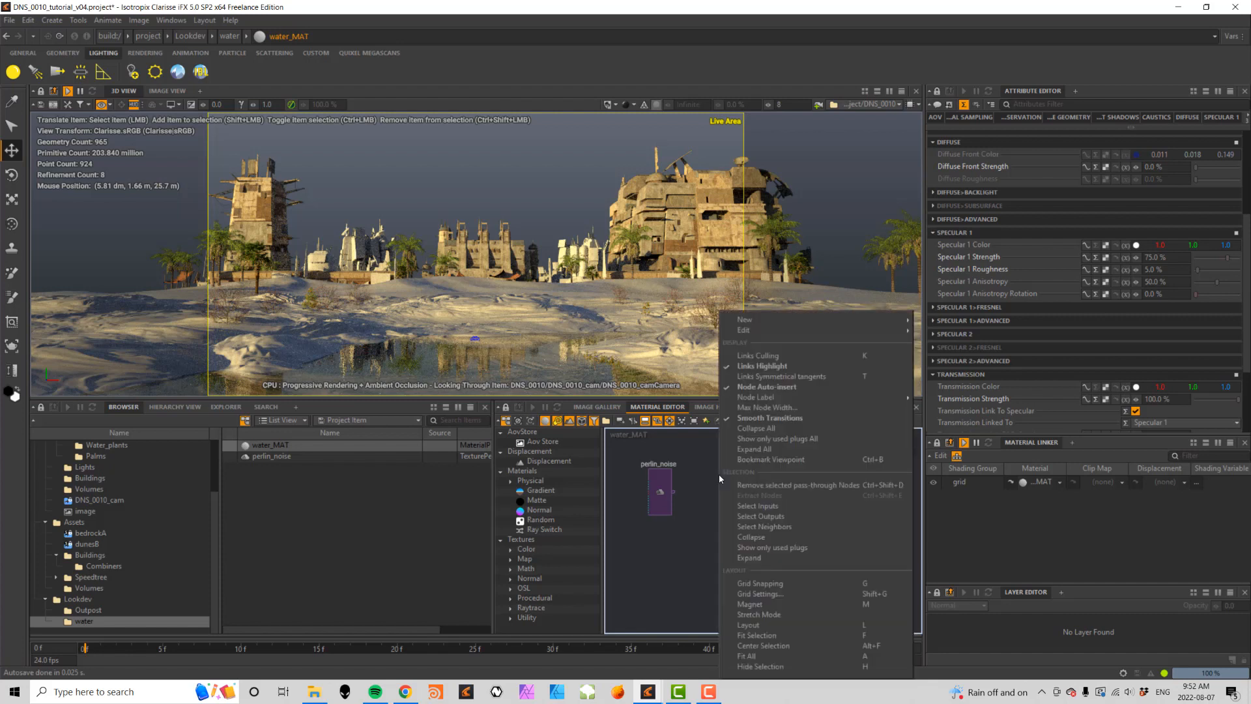
text(bum)
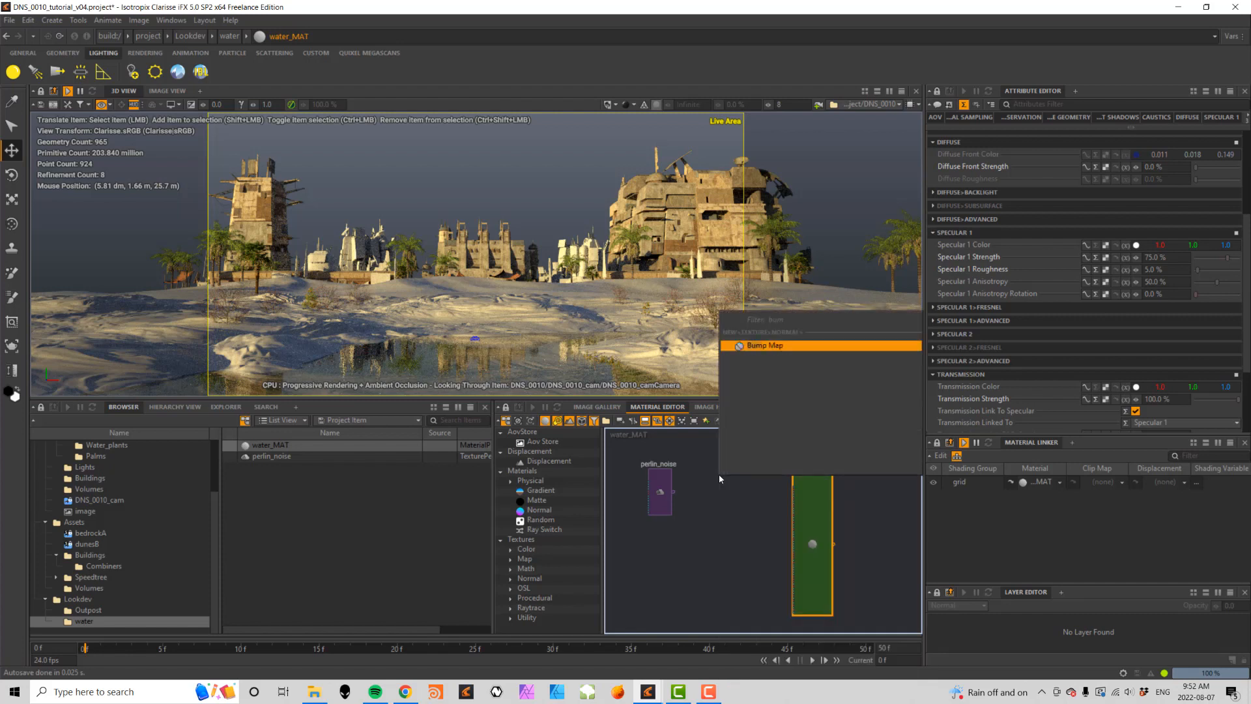
click(768, 346)
- Connect perlin_noise to the Input of bump_map and bump_map to the Normal Input of water_MAT
scroll(670, 520, up, 3)
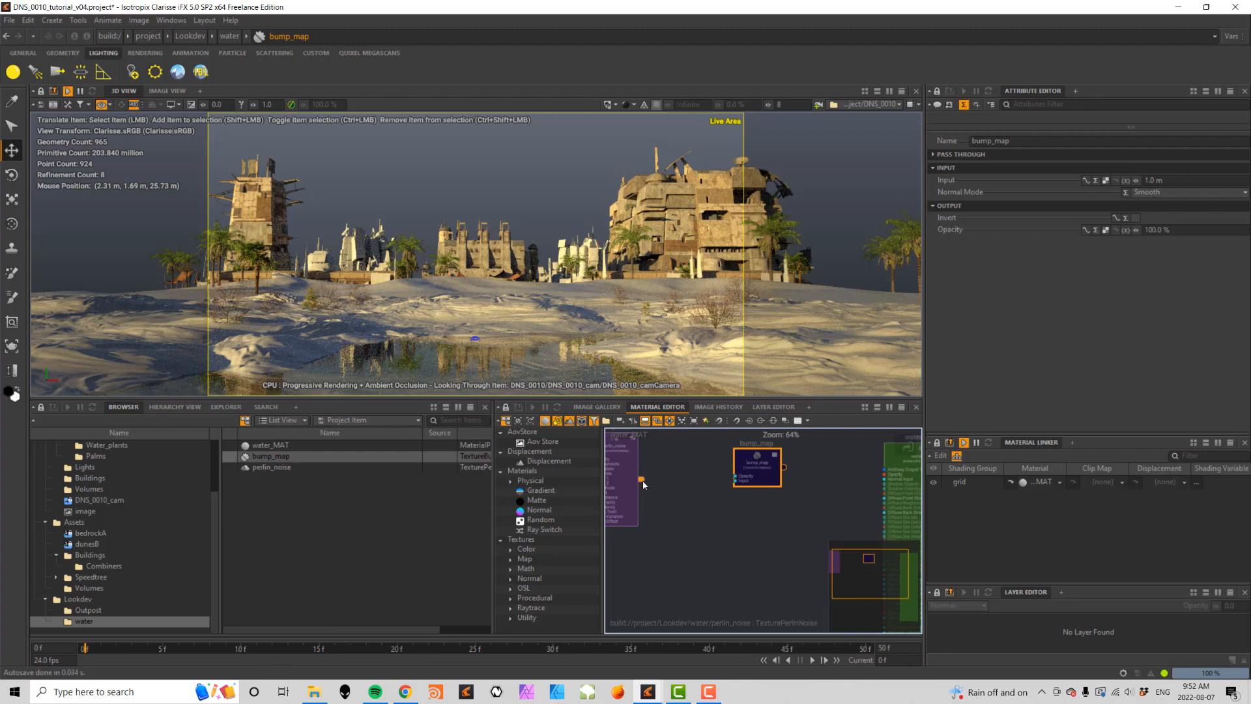
drag(641, 480, 742, 484)
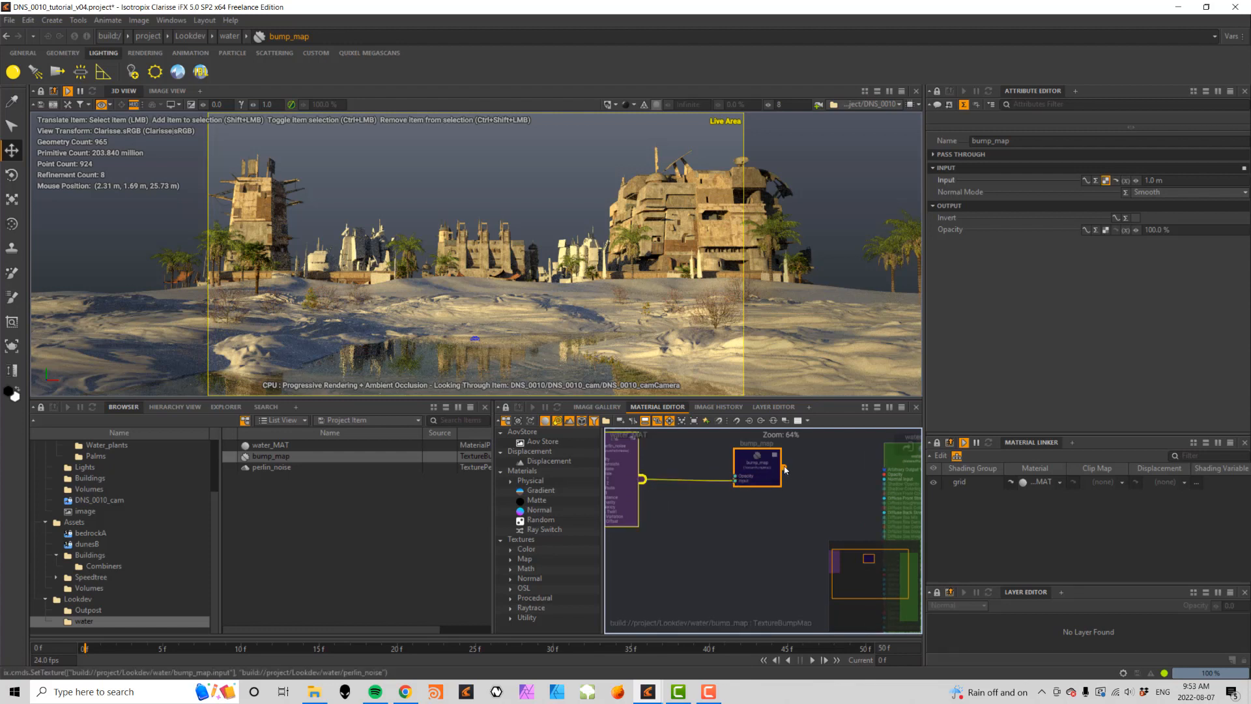
drag(785, 469, 897, 499)
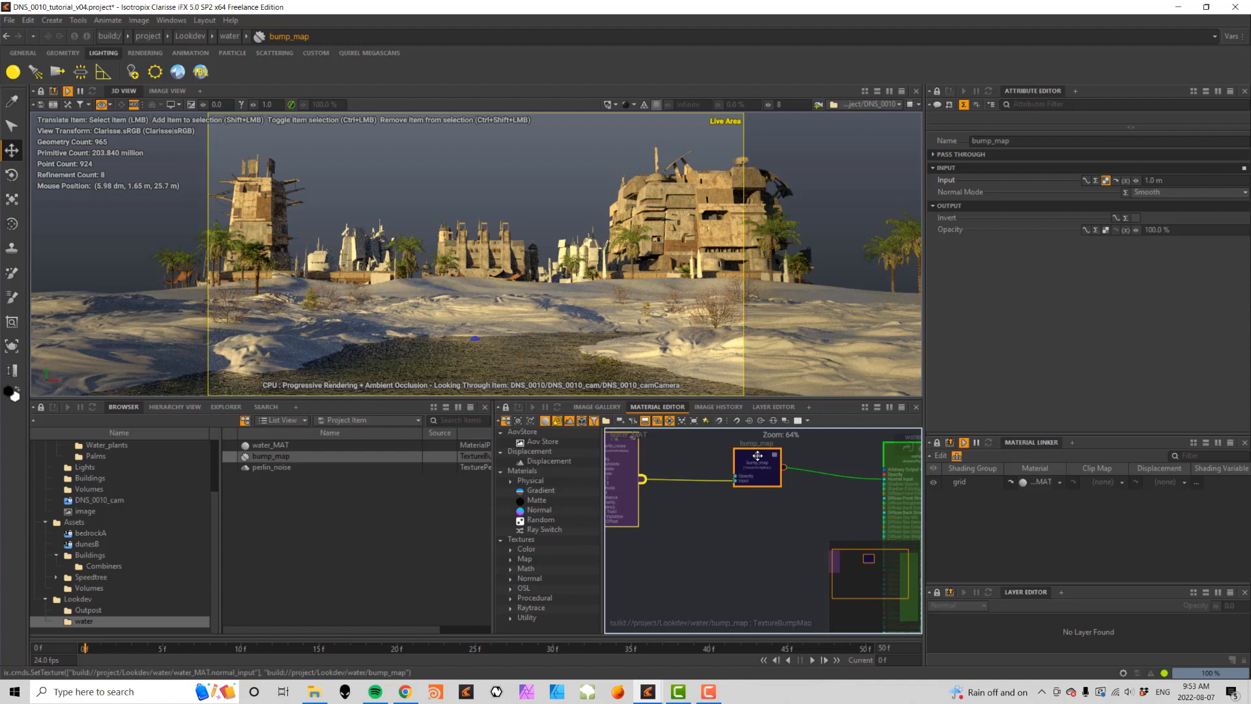
- Set the Input value of bump_map to 0.1 m to weaken the water ripples
middle_drag(858, 458, 819, 480)
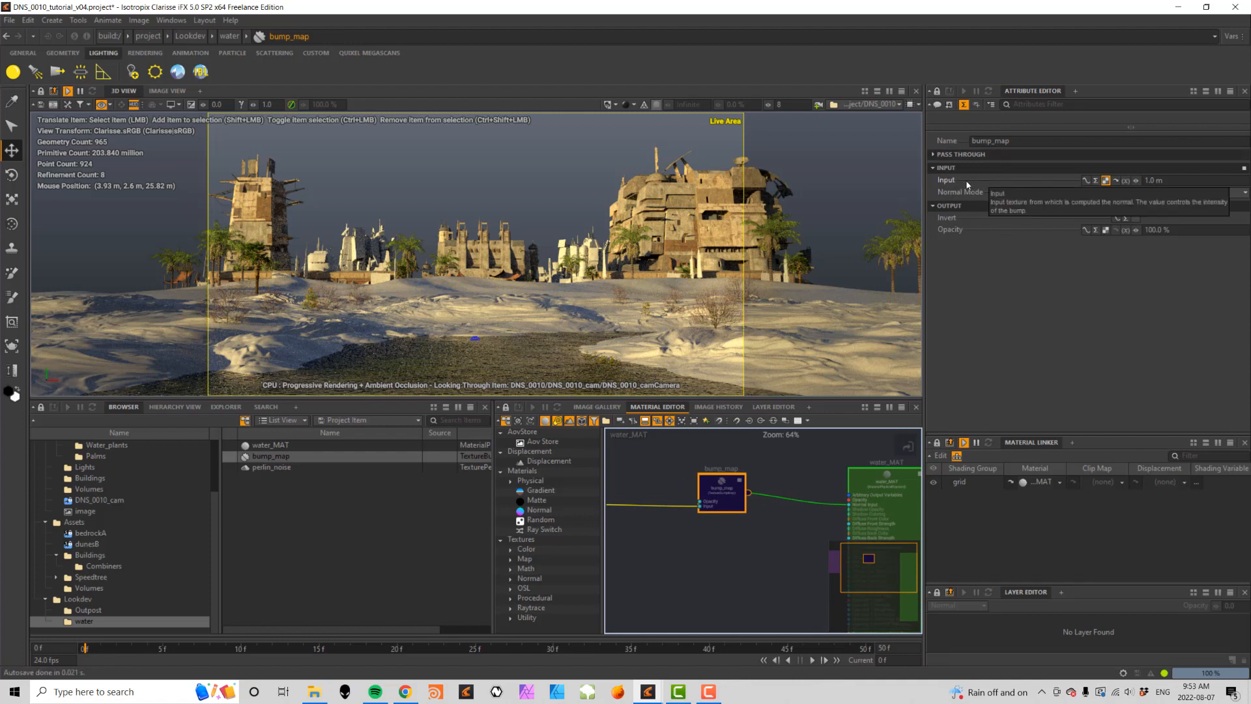
click(1170, 181)
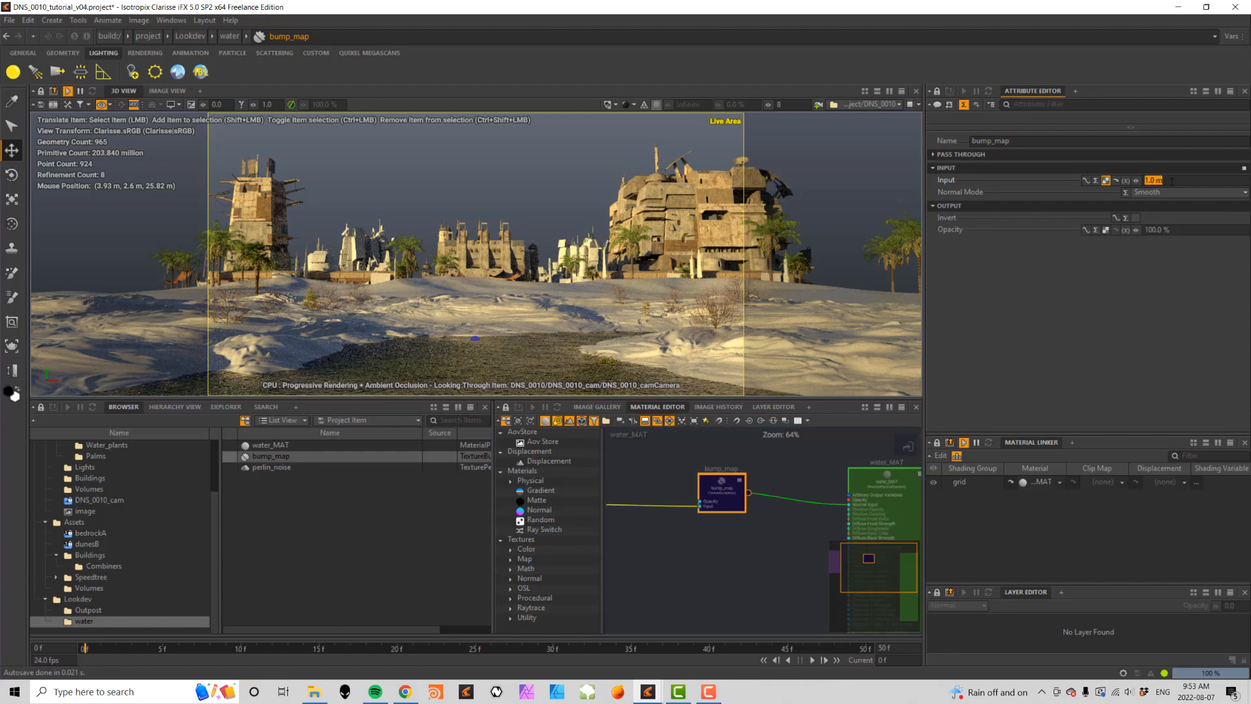
text(.1)
key(Tab)
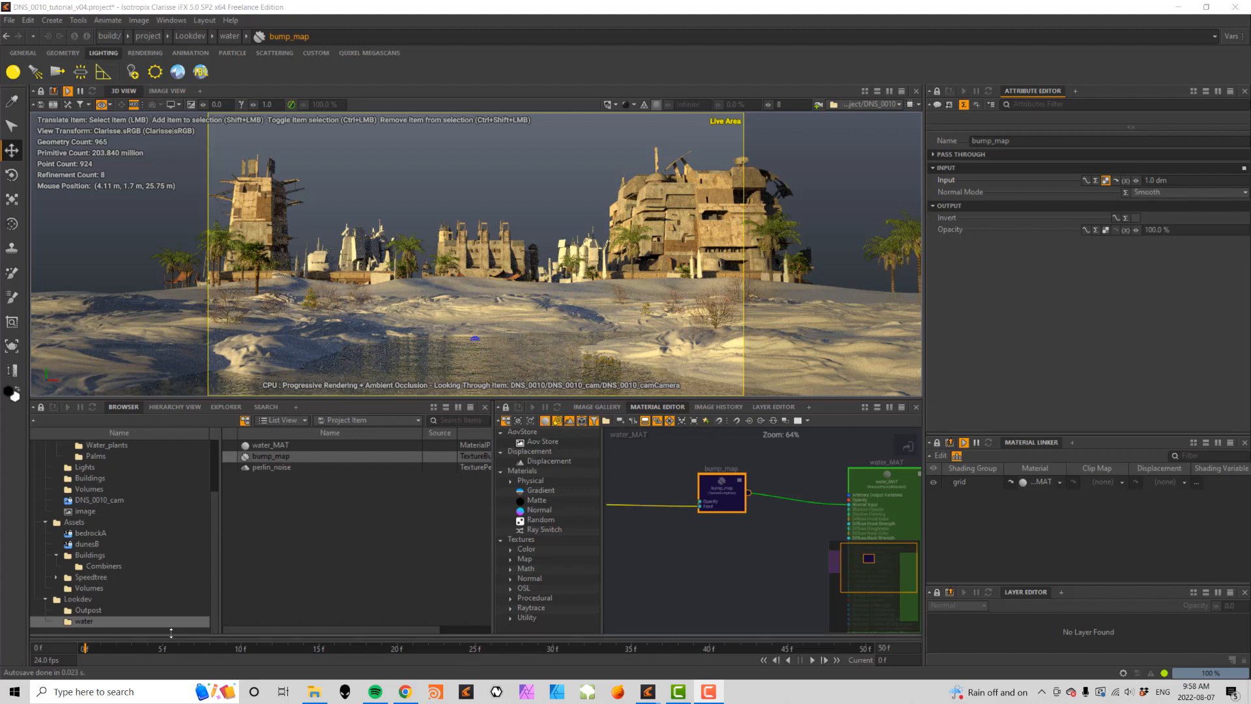
- Create a new context inside Lookdev and name it rock_mossy
click(120, 600)
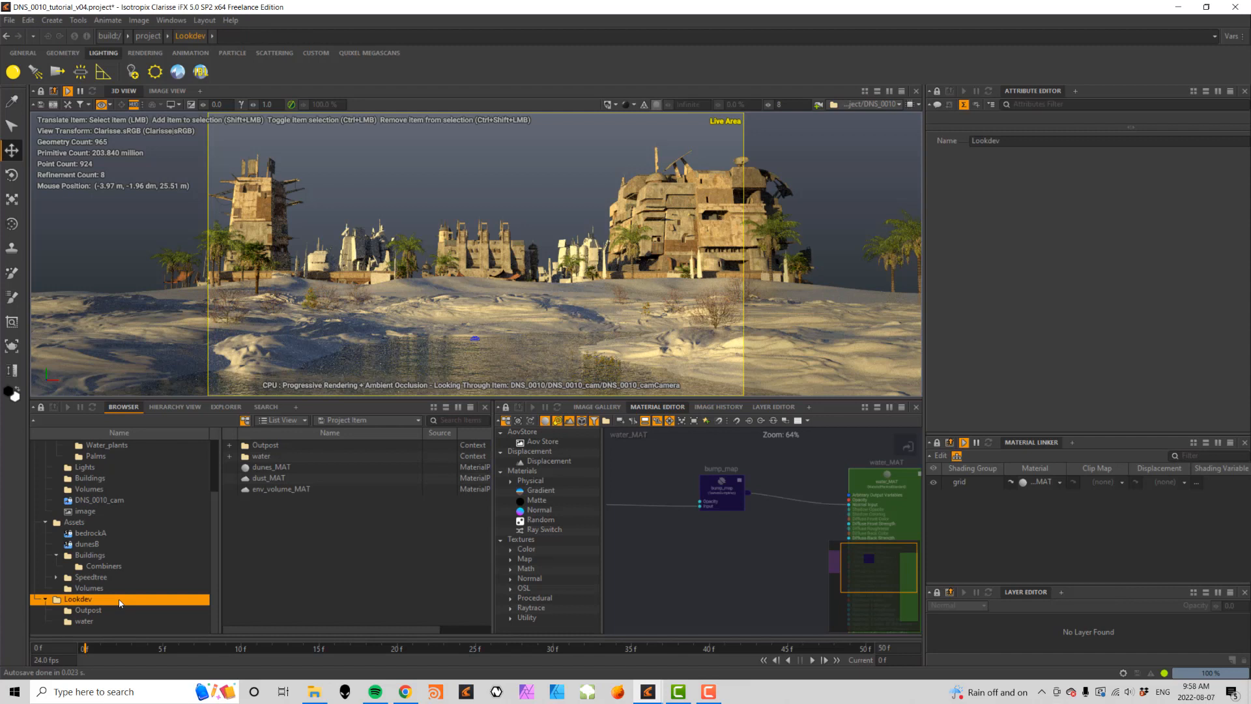
right_click(282, 539)
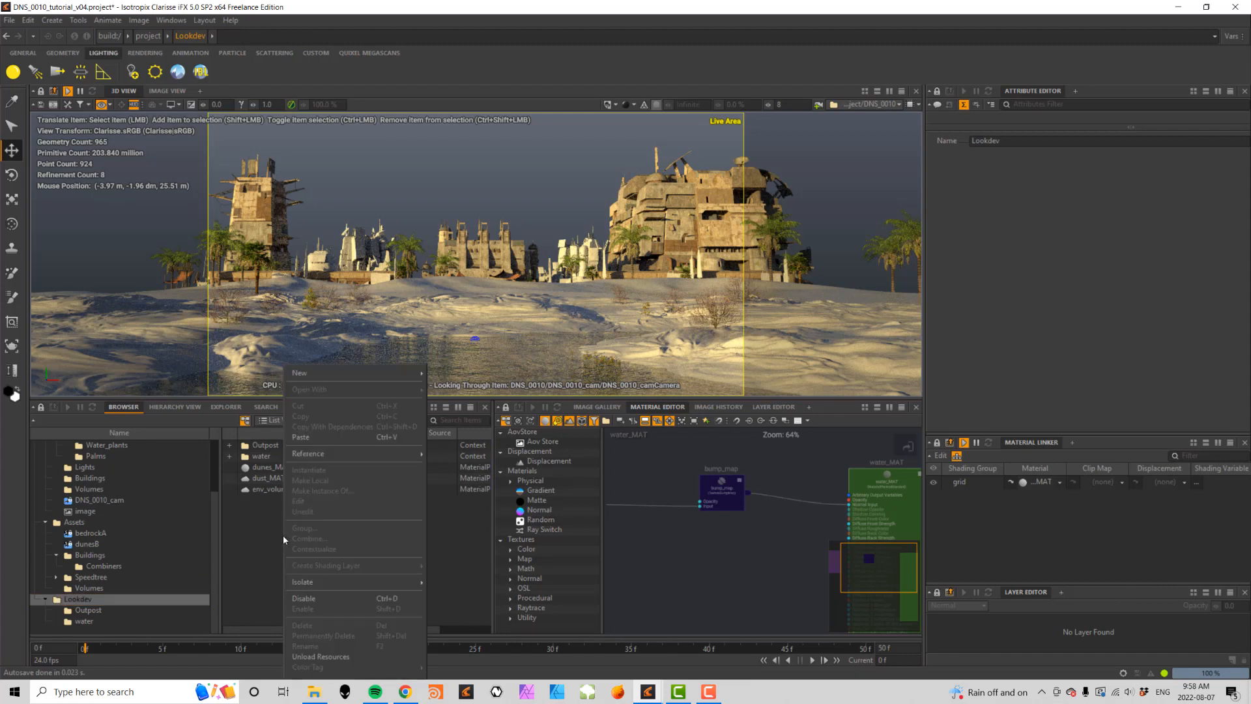
mouse_move(374, 371)
click(456, 377)
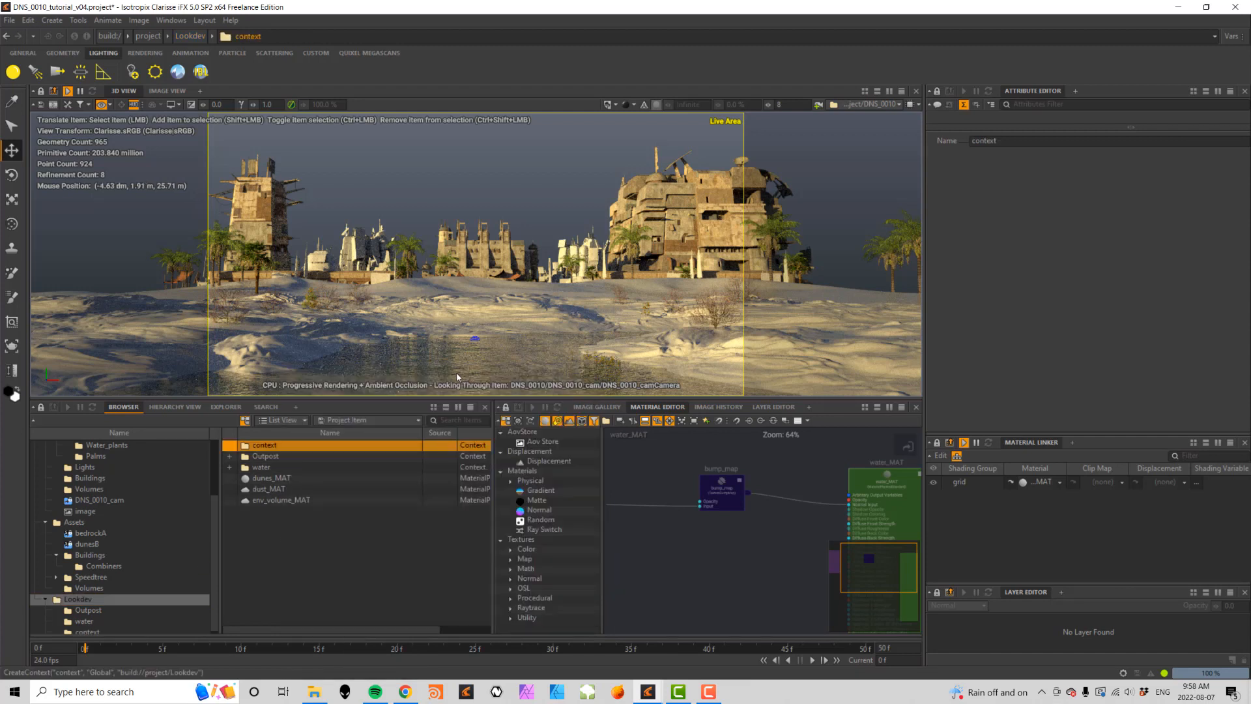
text(rock mossy)
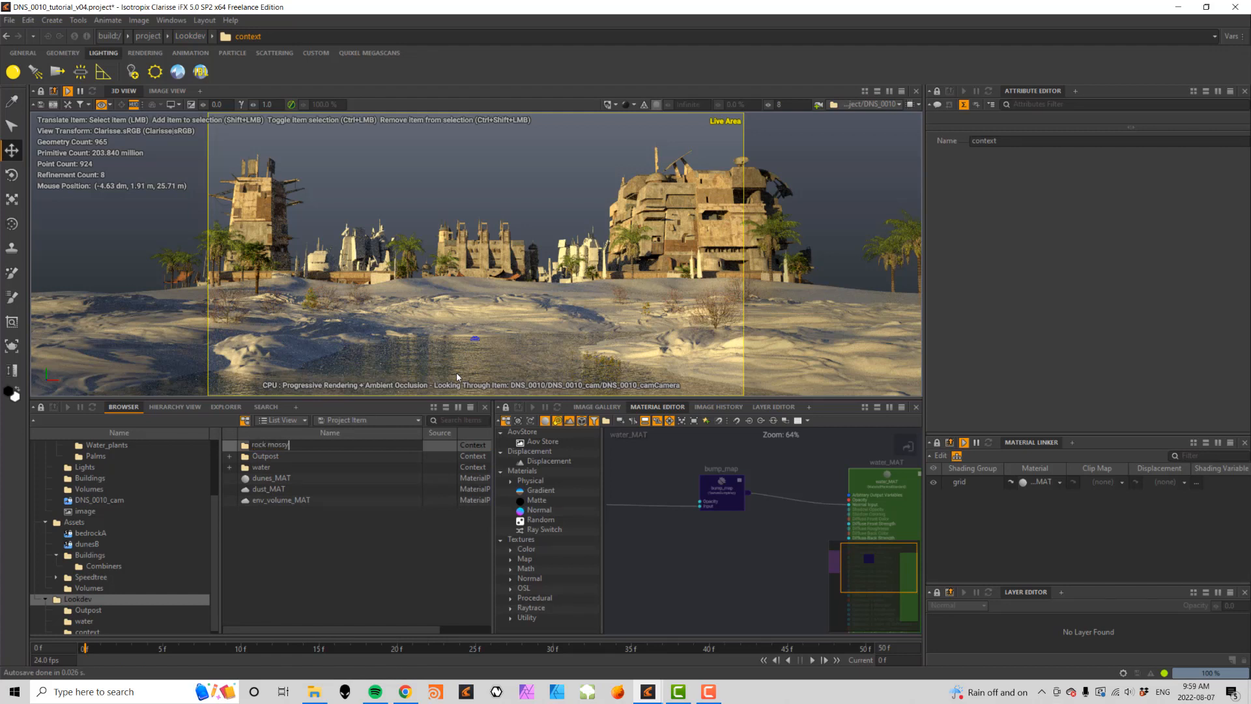
key(Return)
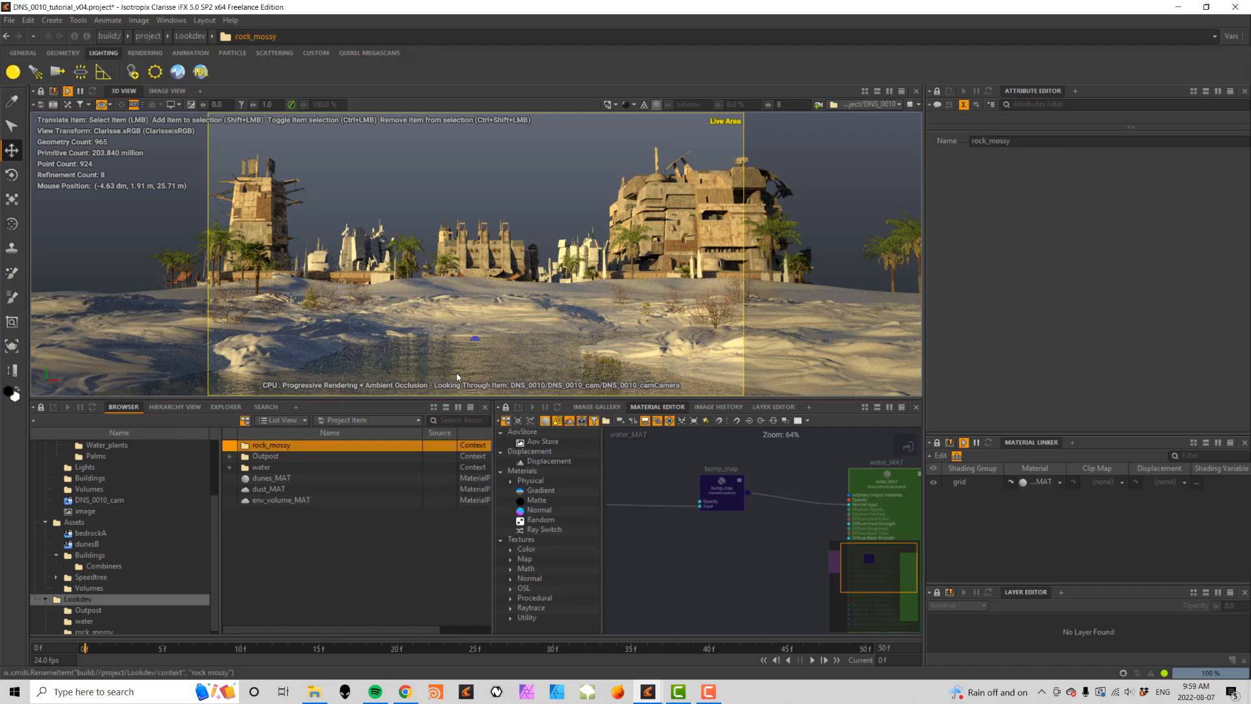
- Create a Disney Principled material inside the rock_mossy context and select its node
double_click(272, 446)
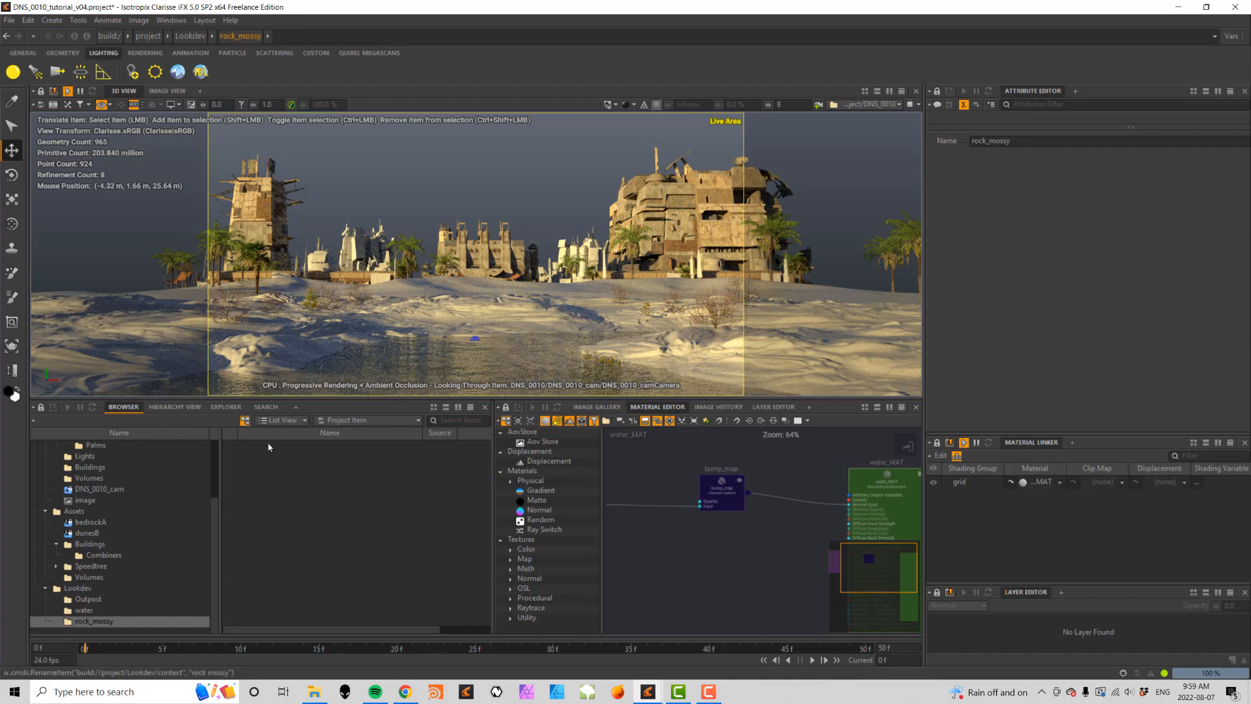
right_click(293, 484)
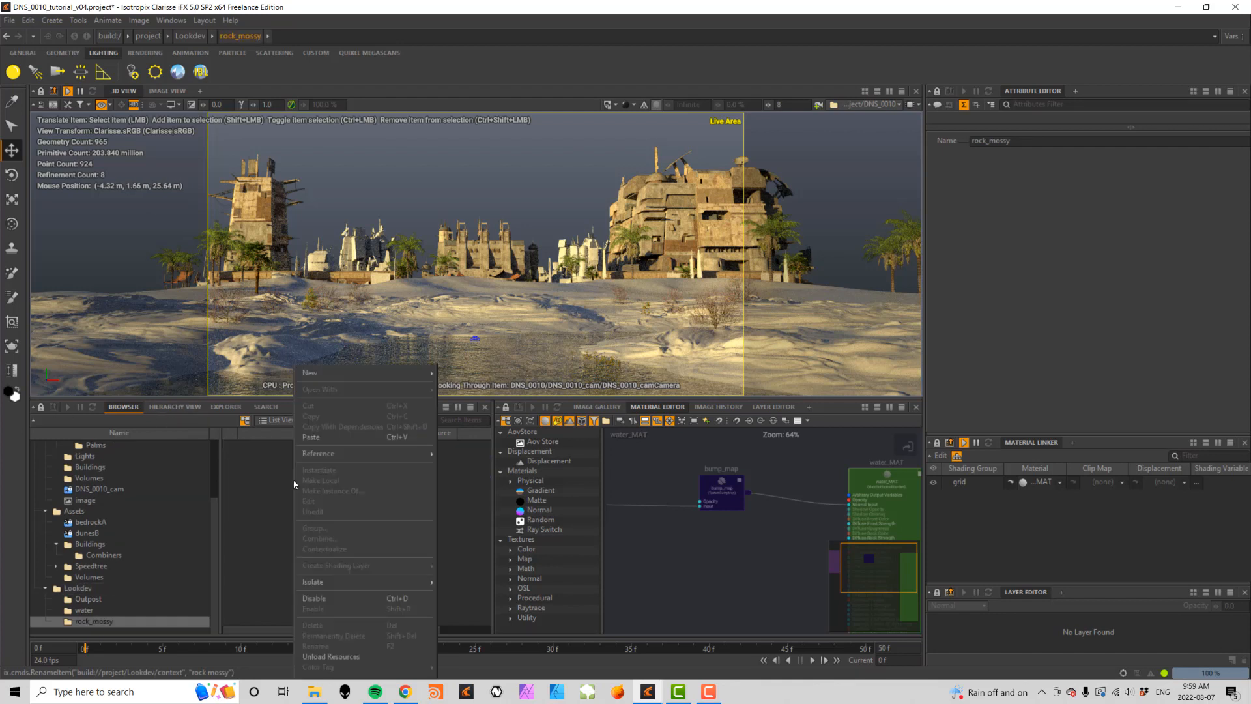
mouse_move(365, 373)
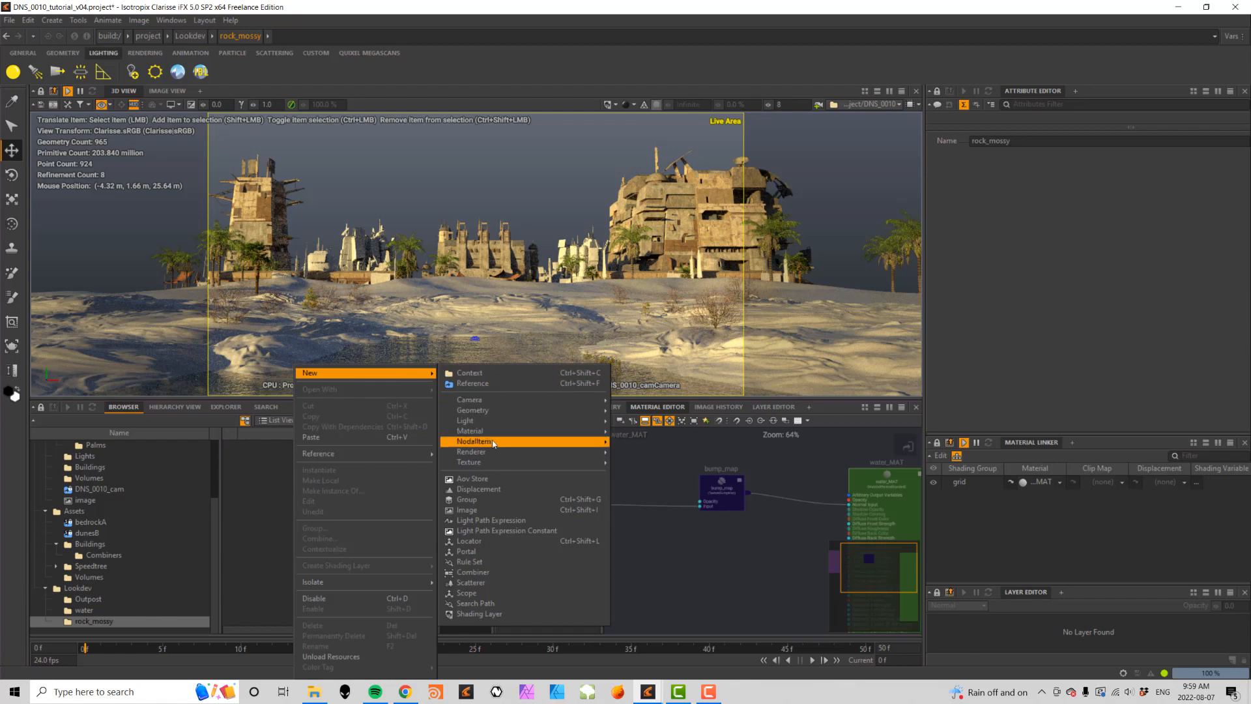
mouse_move(495, 433)
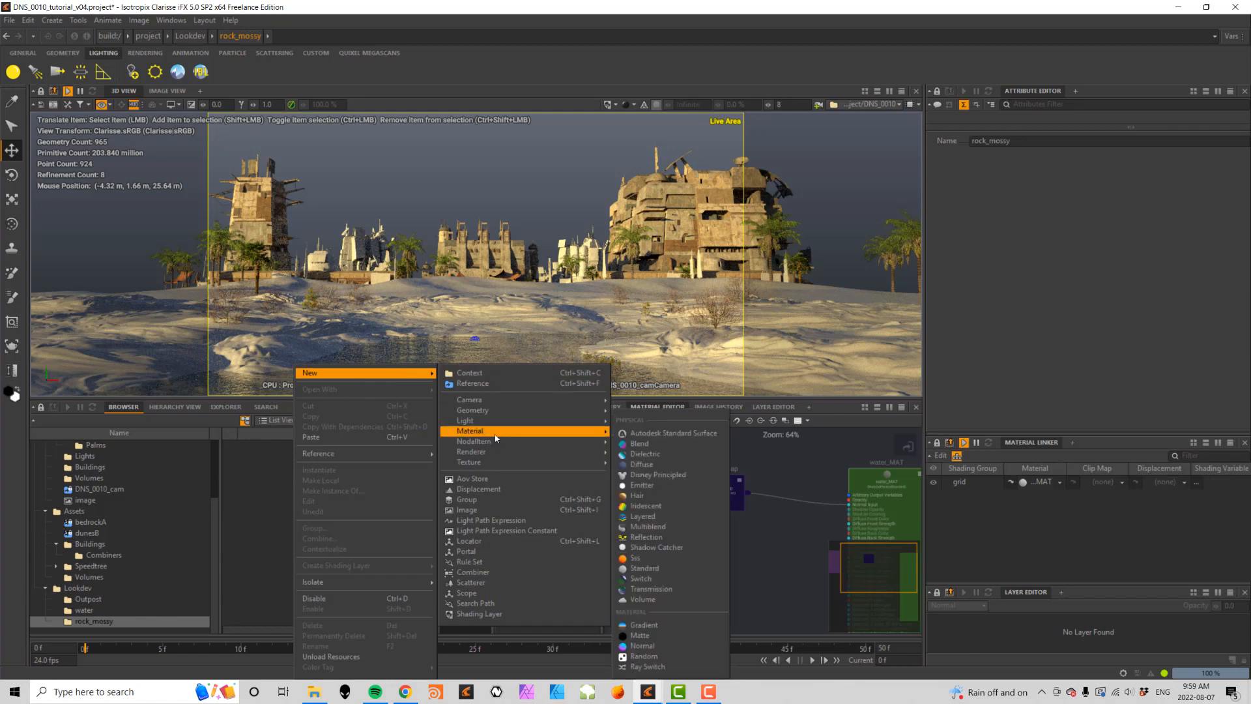
click(658, 475)
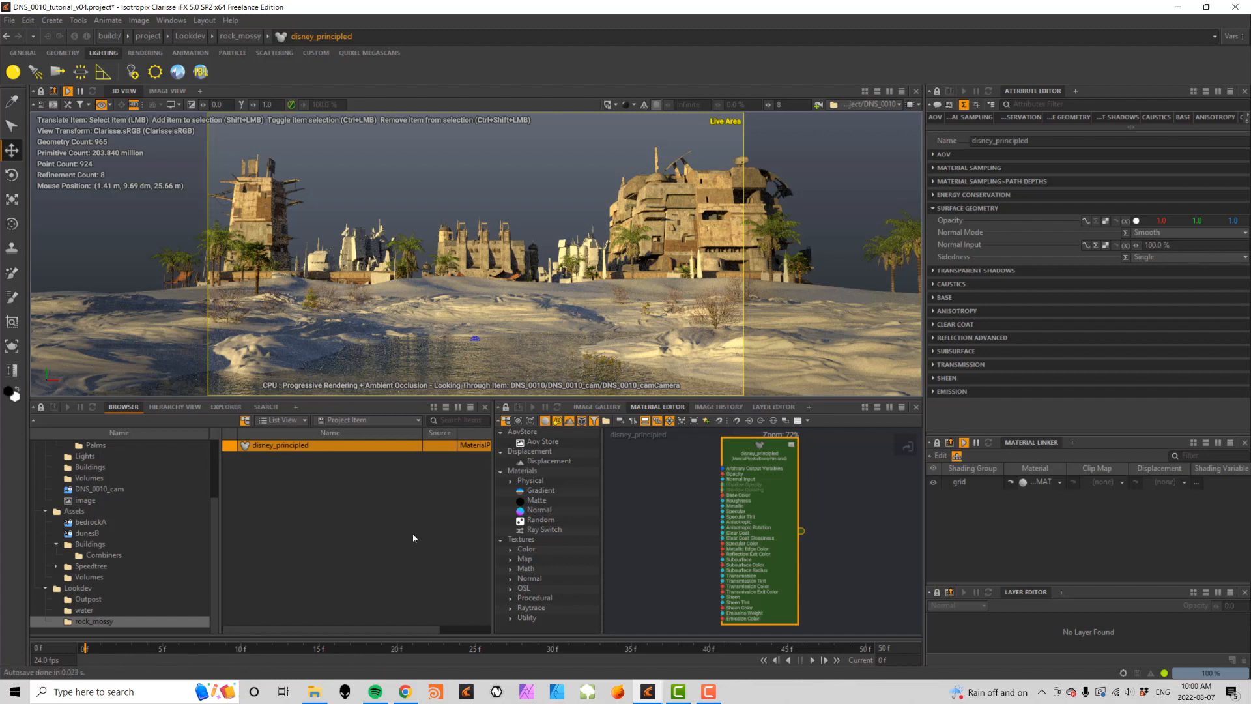
click(745, 446)
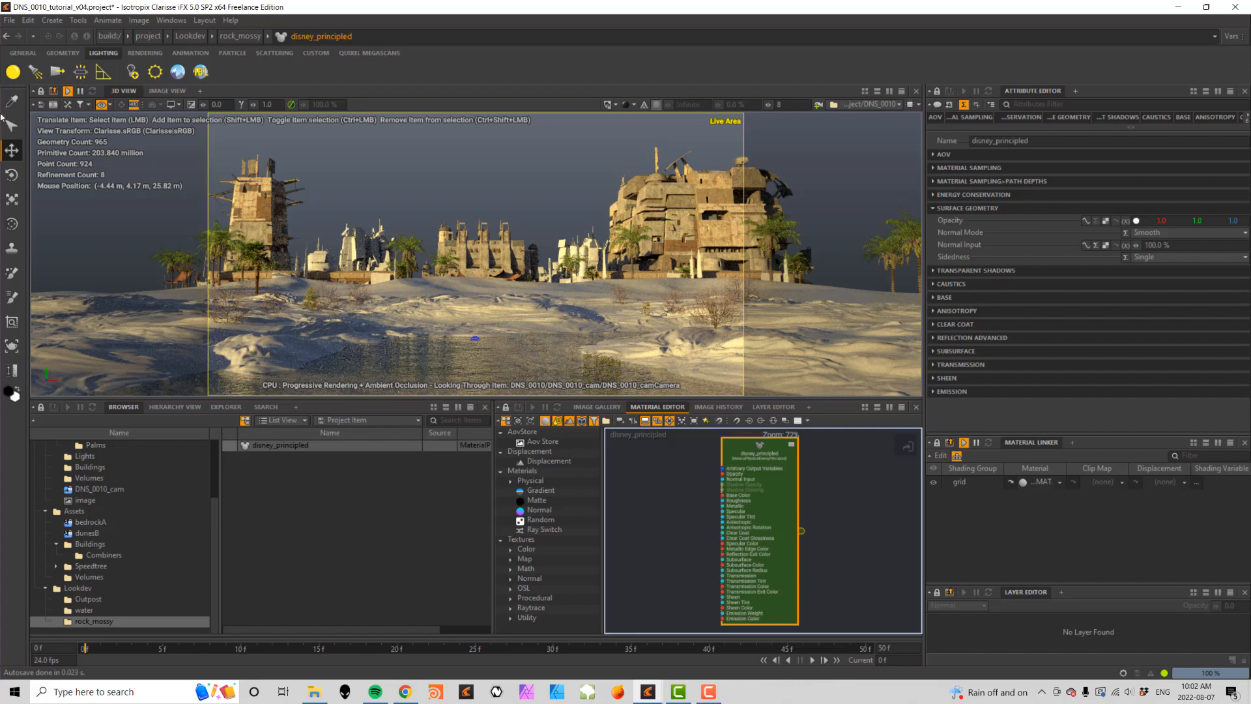
- Import the moss rock Albedo, AO, Displacement EXR, Normal and Roughness 8K images from the project's textures folder as map files
click(11, 20)
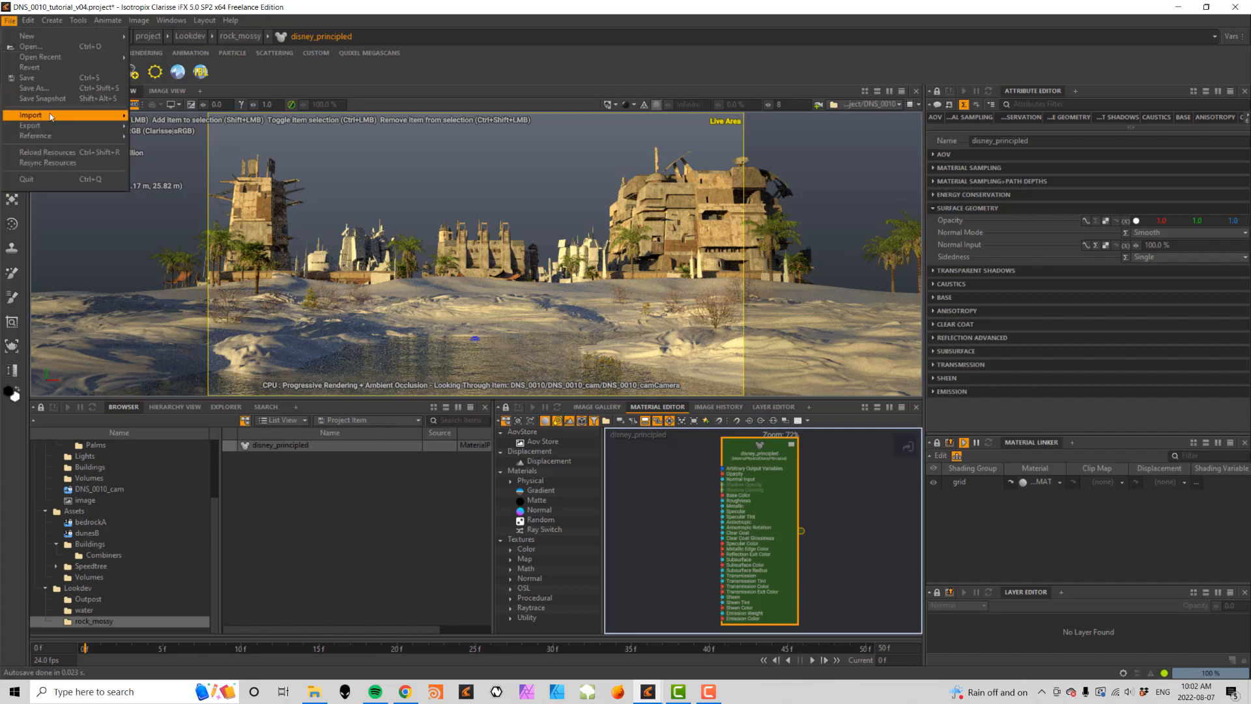
mouse_move(51, 116)
mouse_move(163, 146)
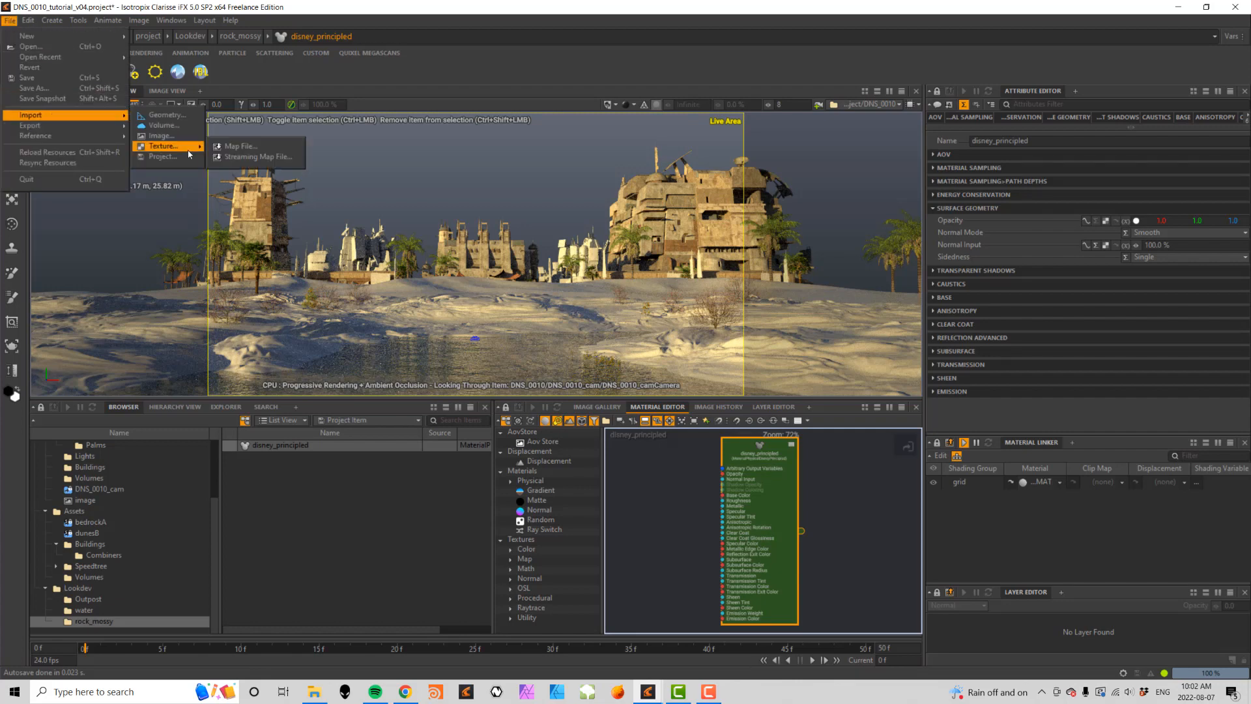
click(252, 149)
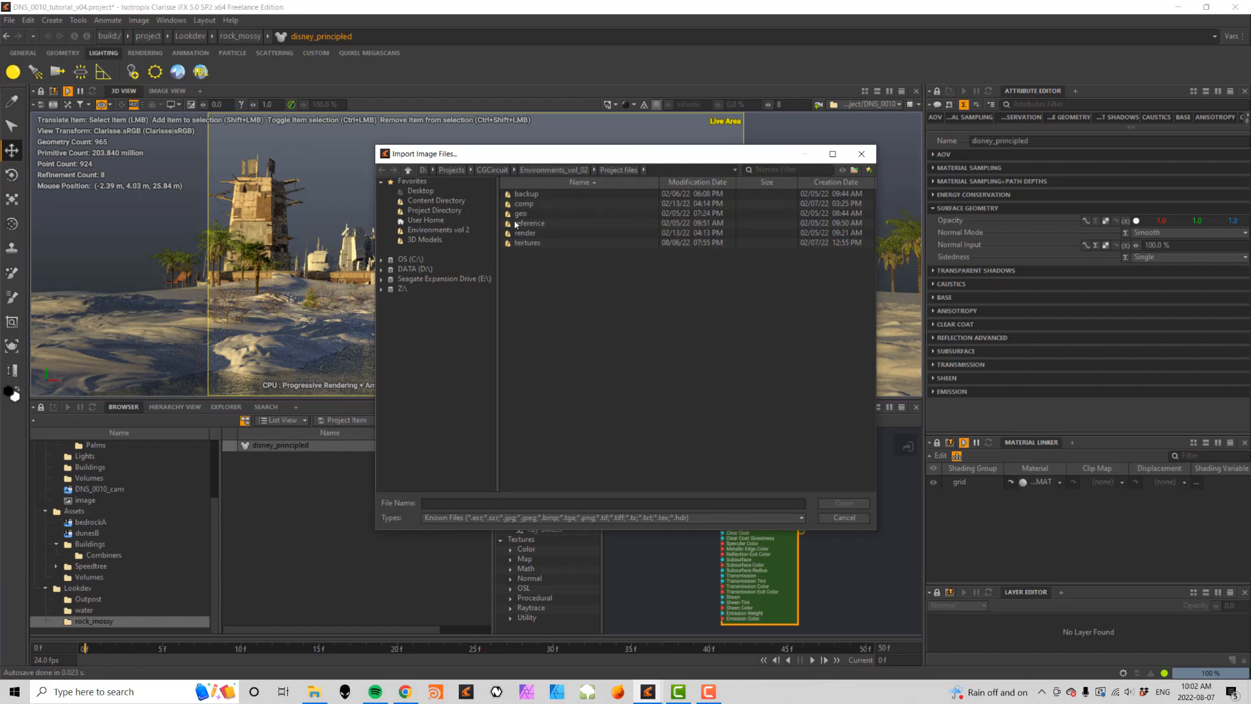
double_click(527, 242)
double_click(547, 195)
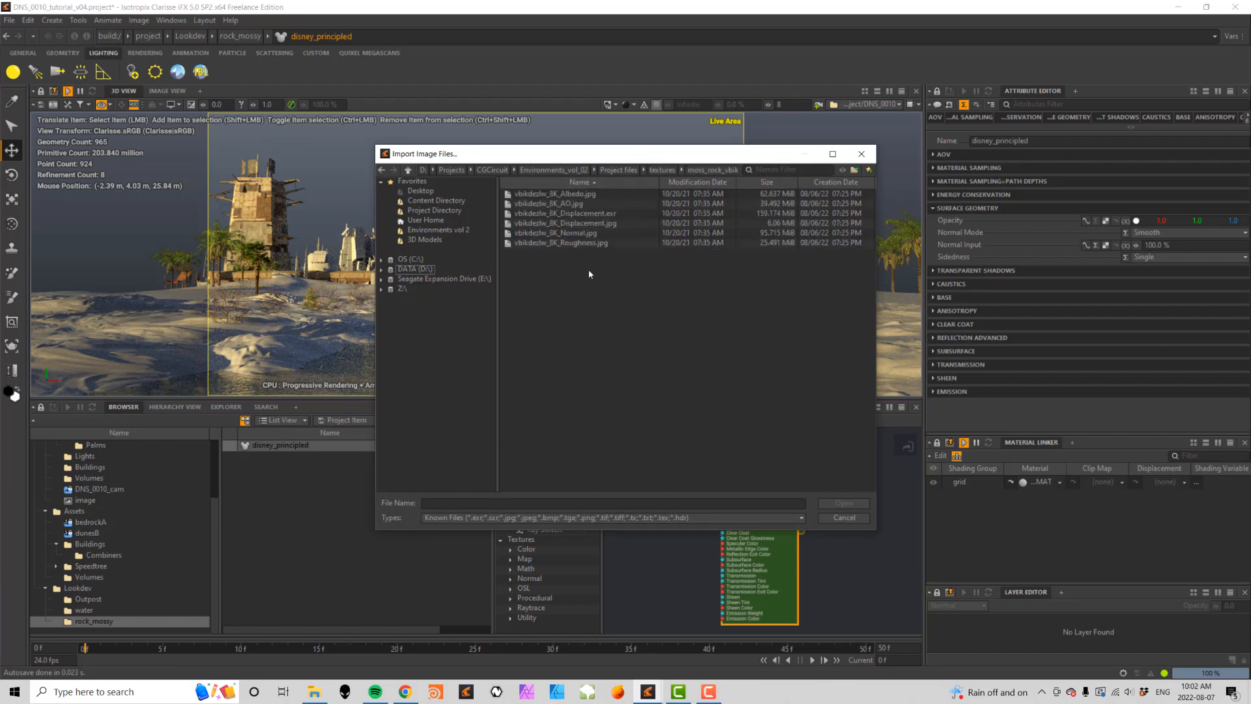
click(588, 194)
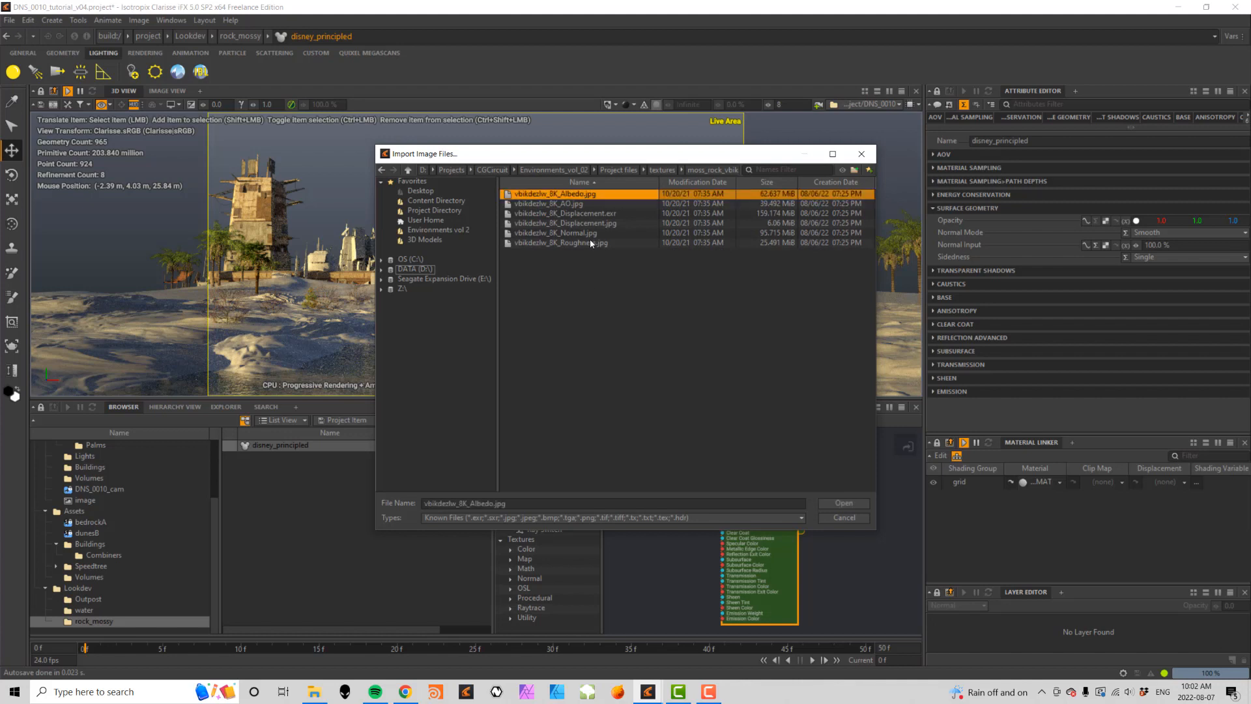
shift+click(591, 243)
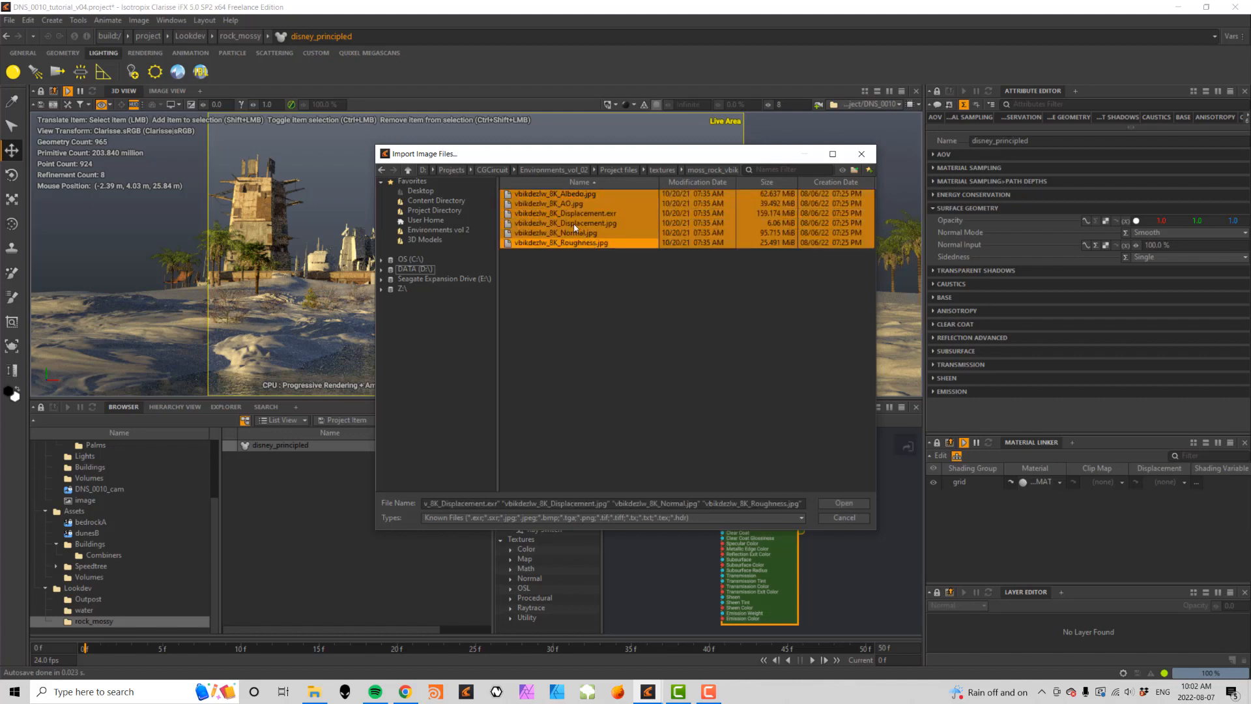
ctrl+click(579, 224)
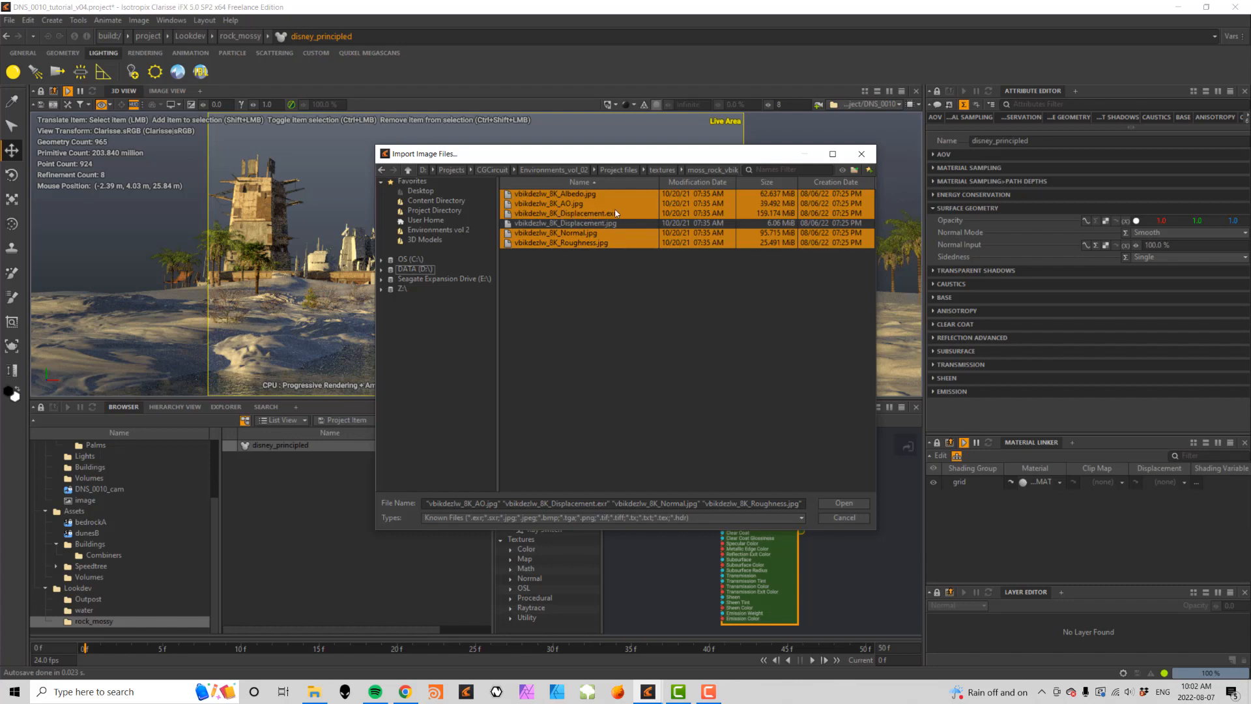
click(843, 502)
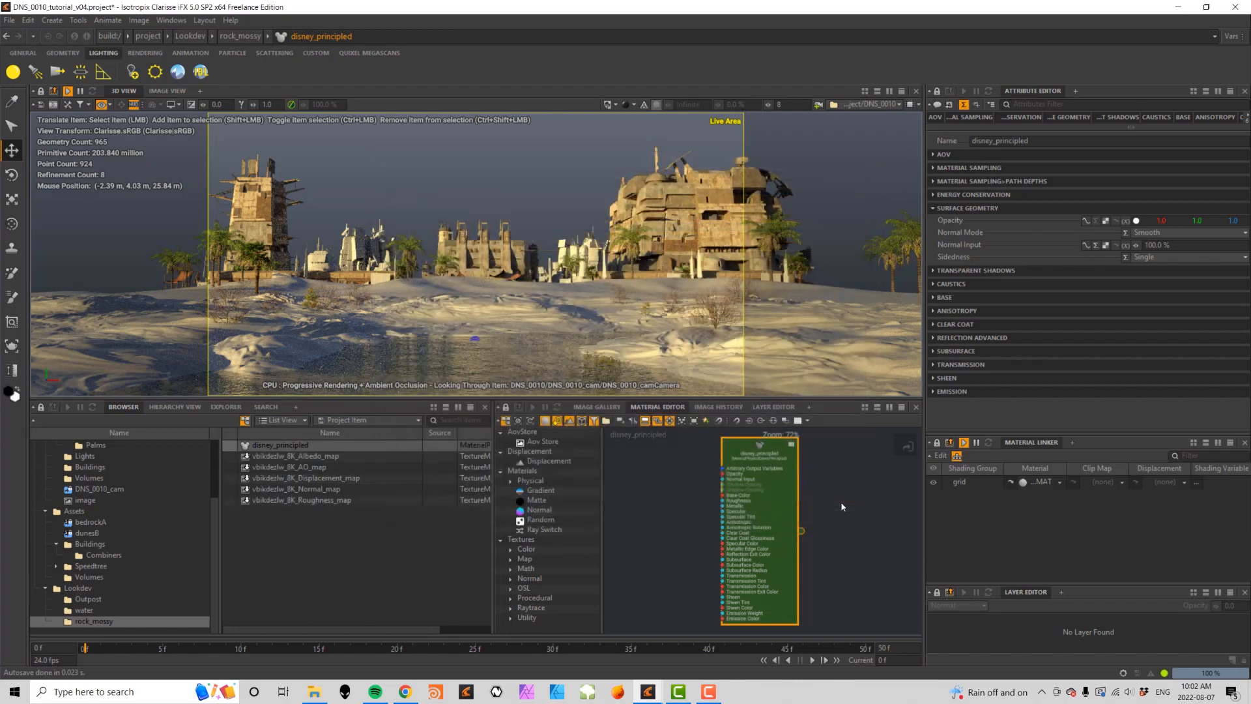
- Preview the imported Albedo map in a texture view, then close the preview
click(296, 445)
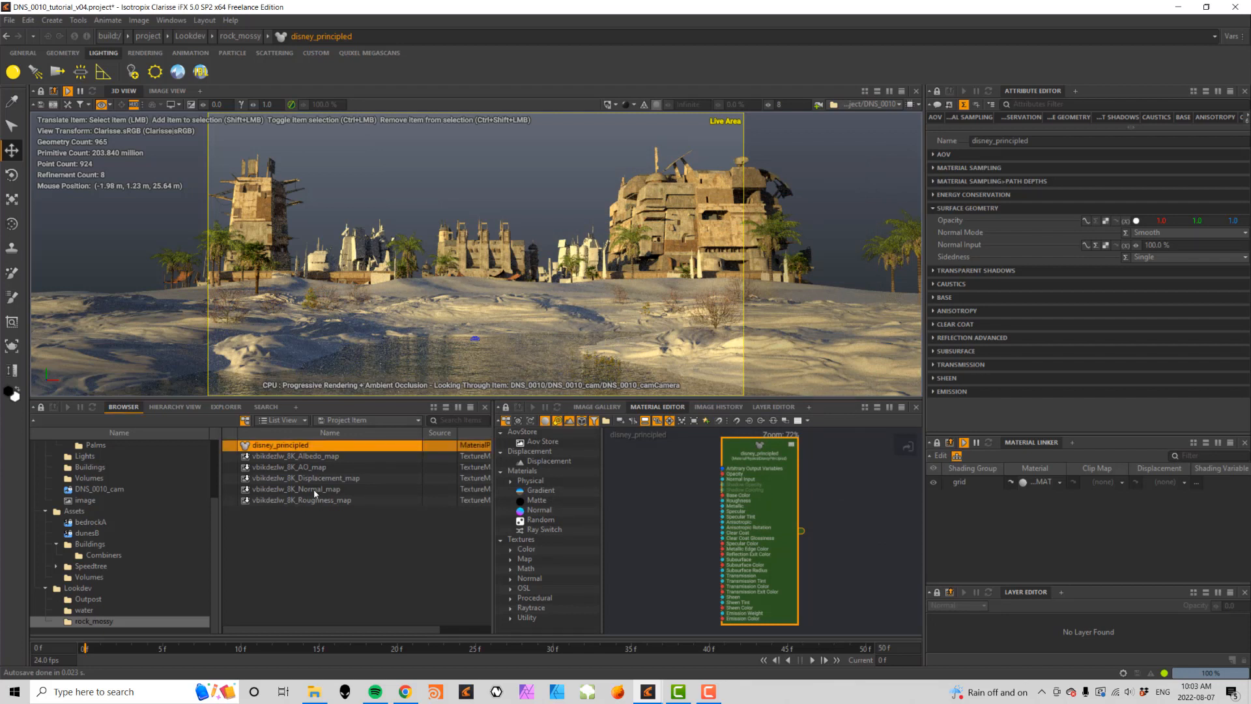
click(688, 447)
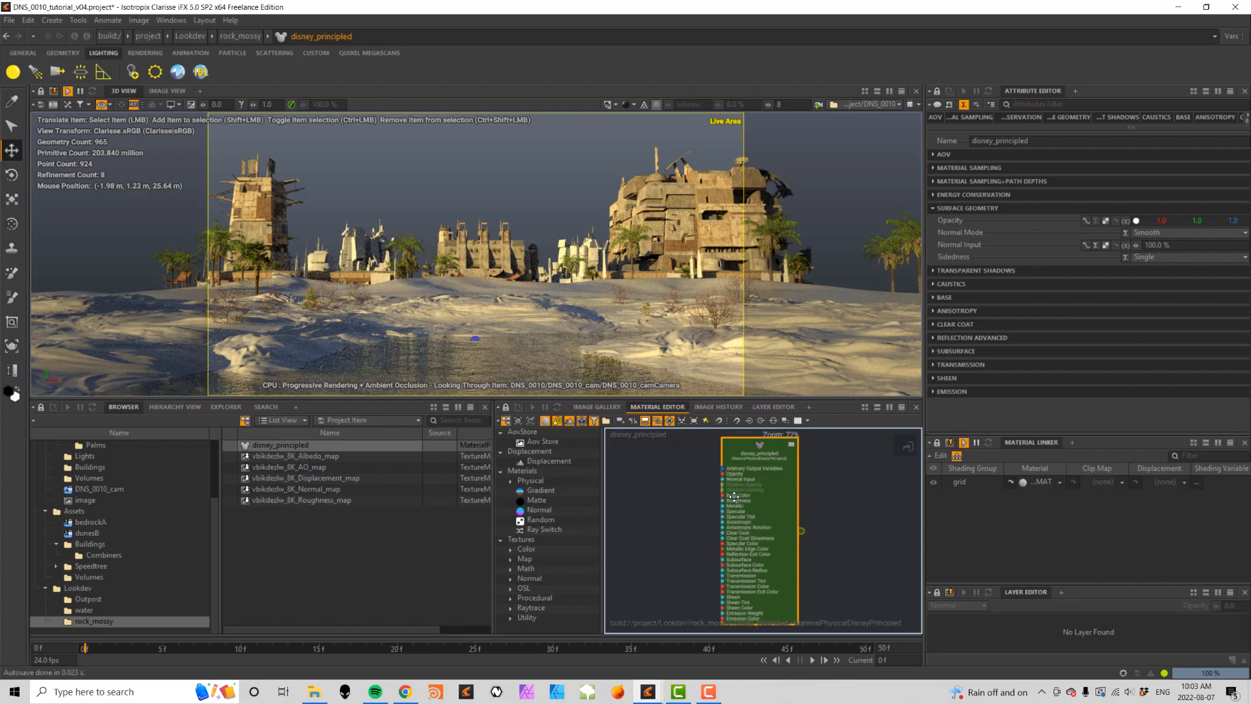
click(290, 459)
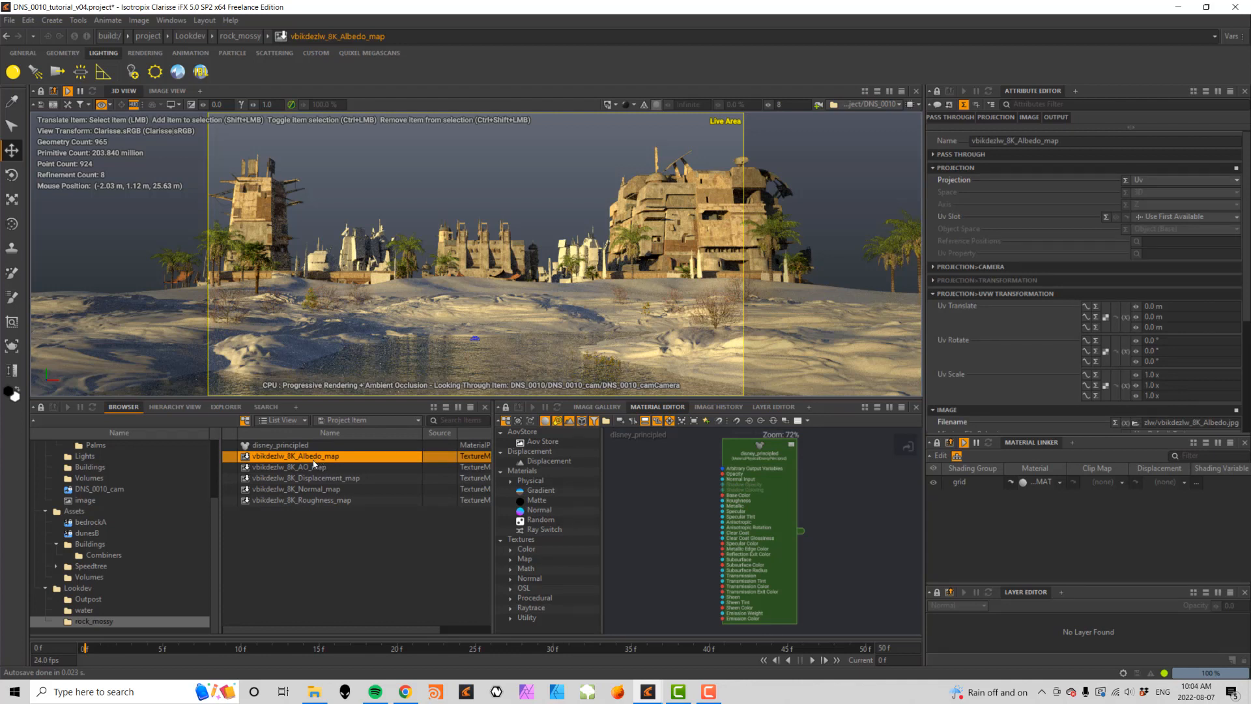
double_click(280, 457)
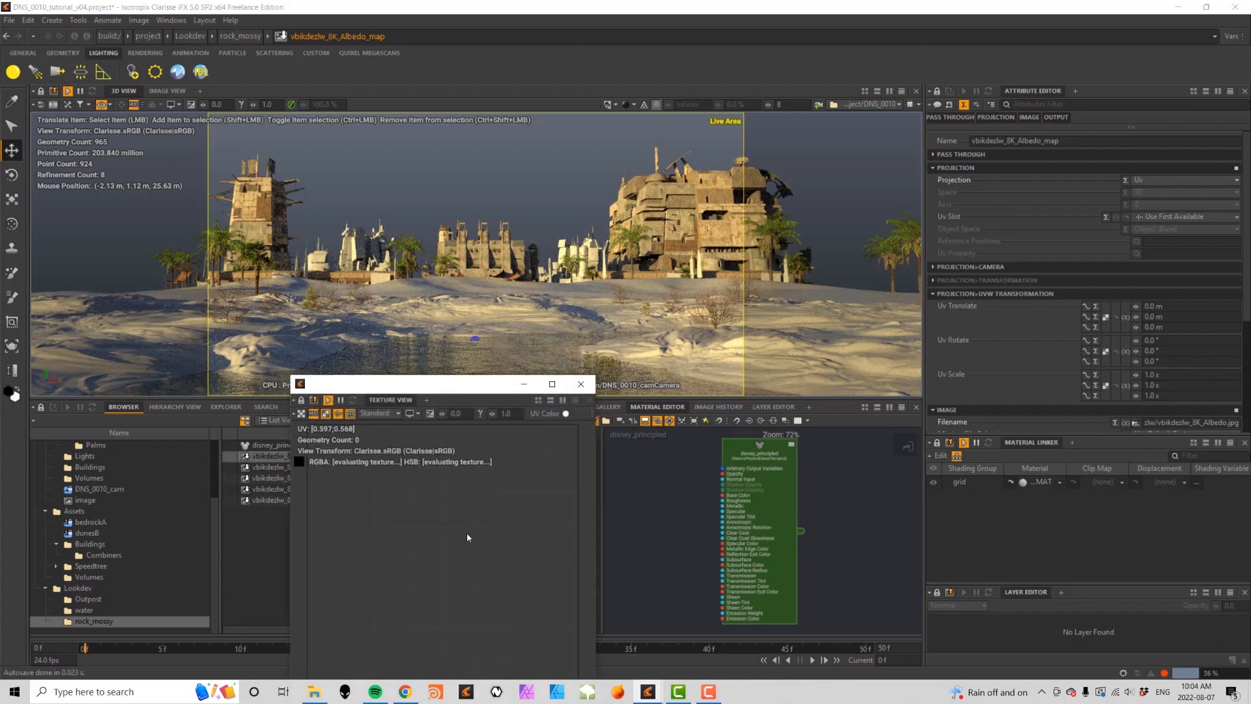
drag(443, 391, 550, 182)
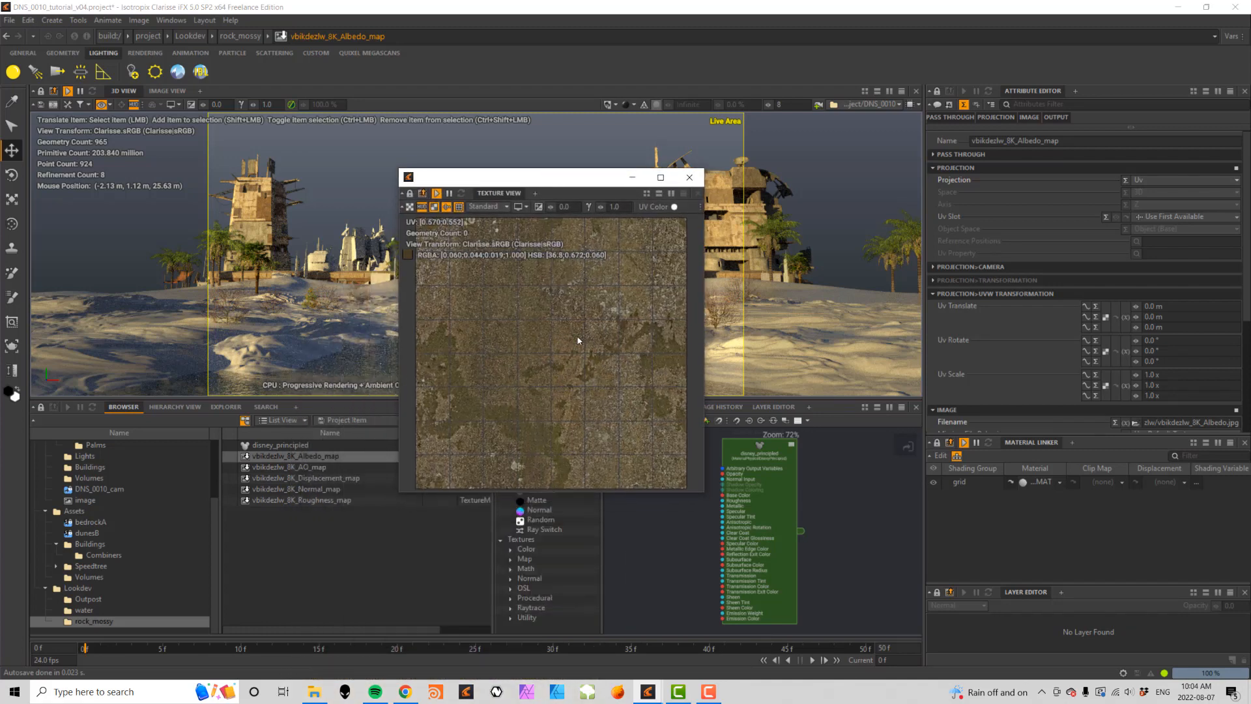
click(690, 177)
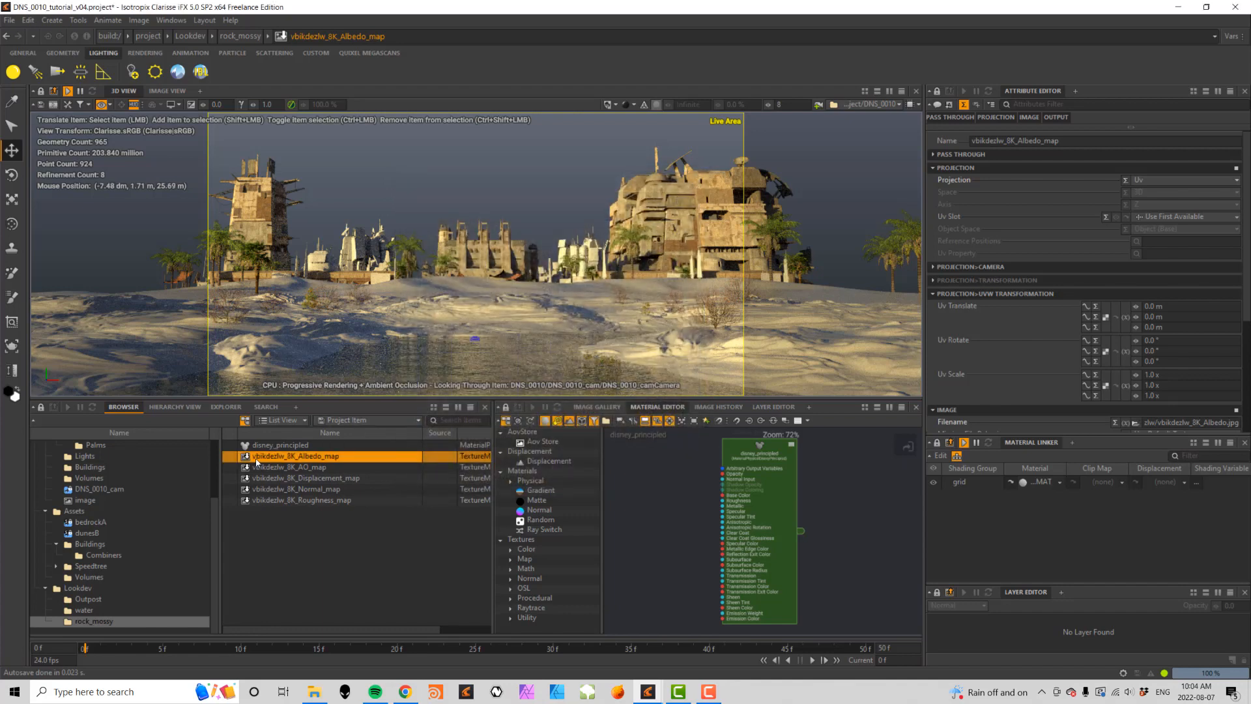
- Add the Albedo map to the disney_principled node graph and connect its output to Base Color
drag(256, 462, 651, 491)
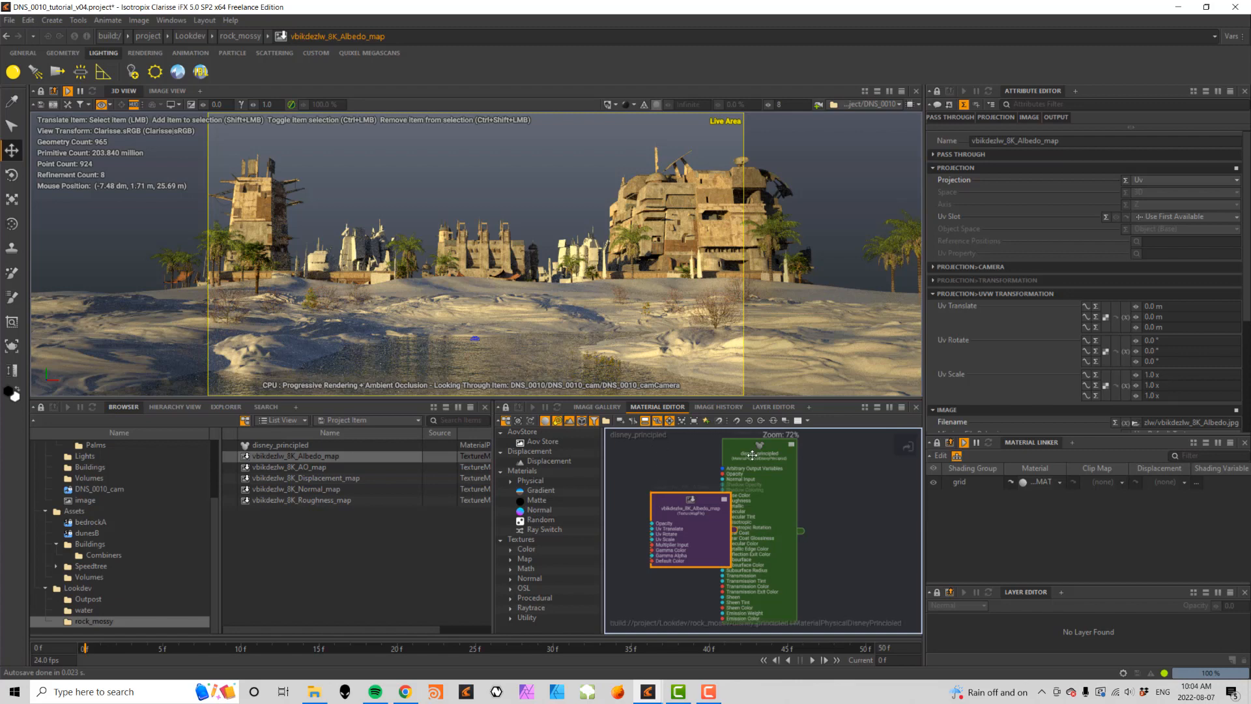
drag(747, 450, 809, 468)
scroll(771, 522, up, 3)
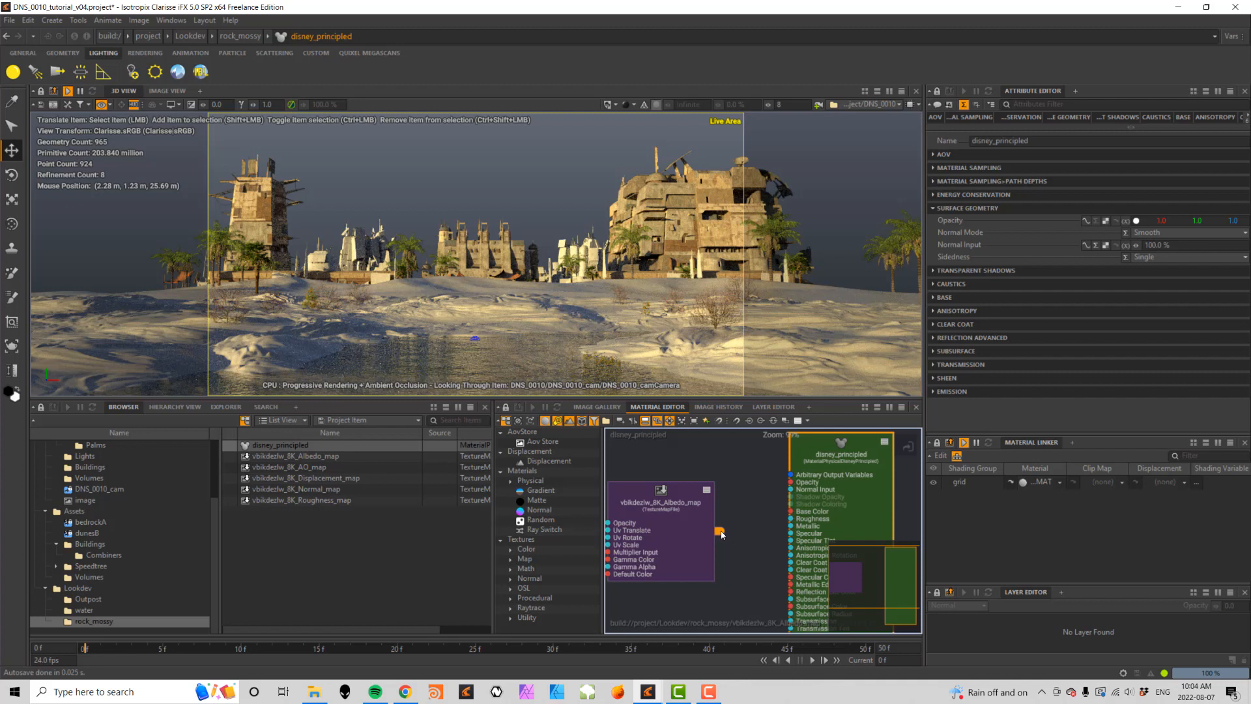
drag(722, 534, 792, 510)
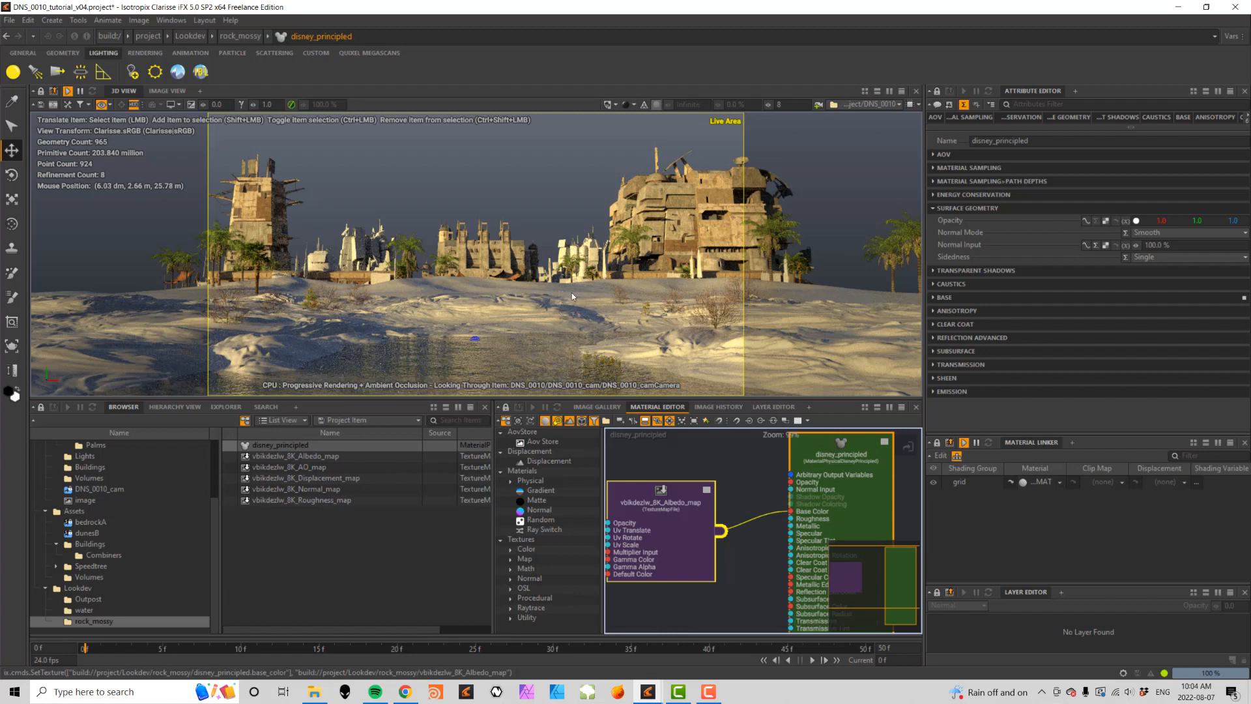
- Assign the disney_principled material to the sandy foreground ground around the water
click(270, 446)
drag(270, 450, 465, 287)
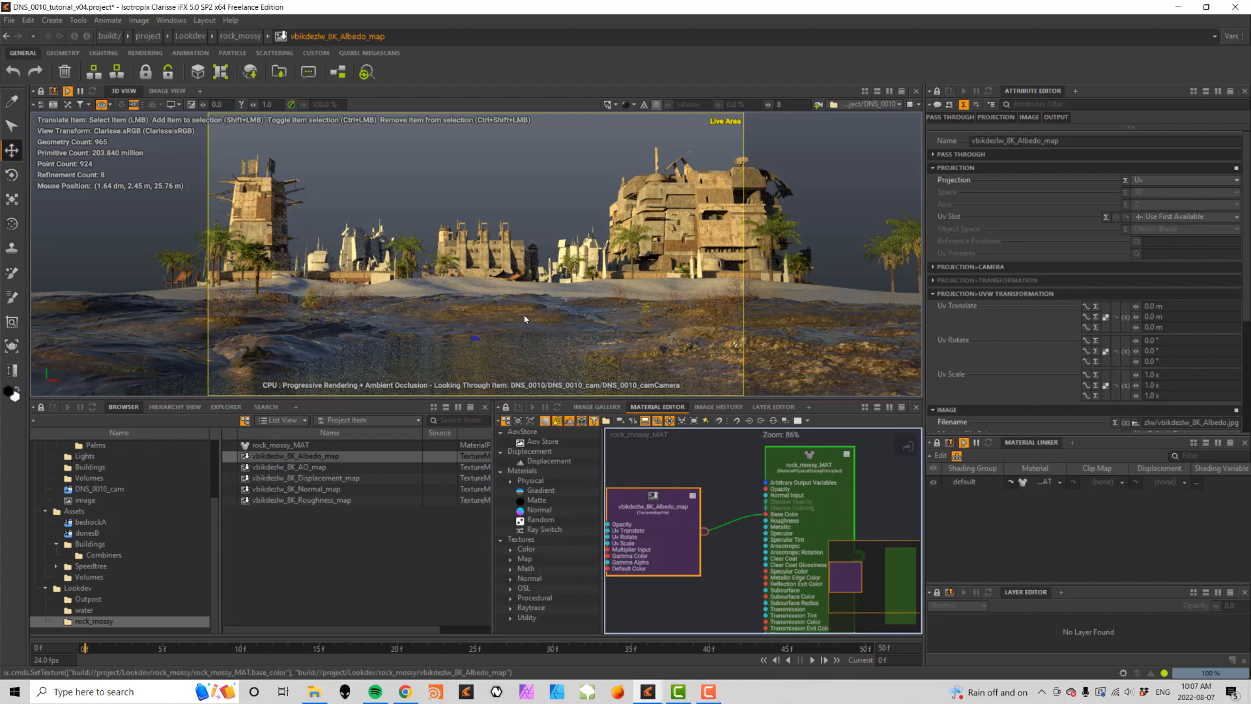
- Set the Specular of rock_mossy_MAT to 0 %
click(810, 454)
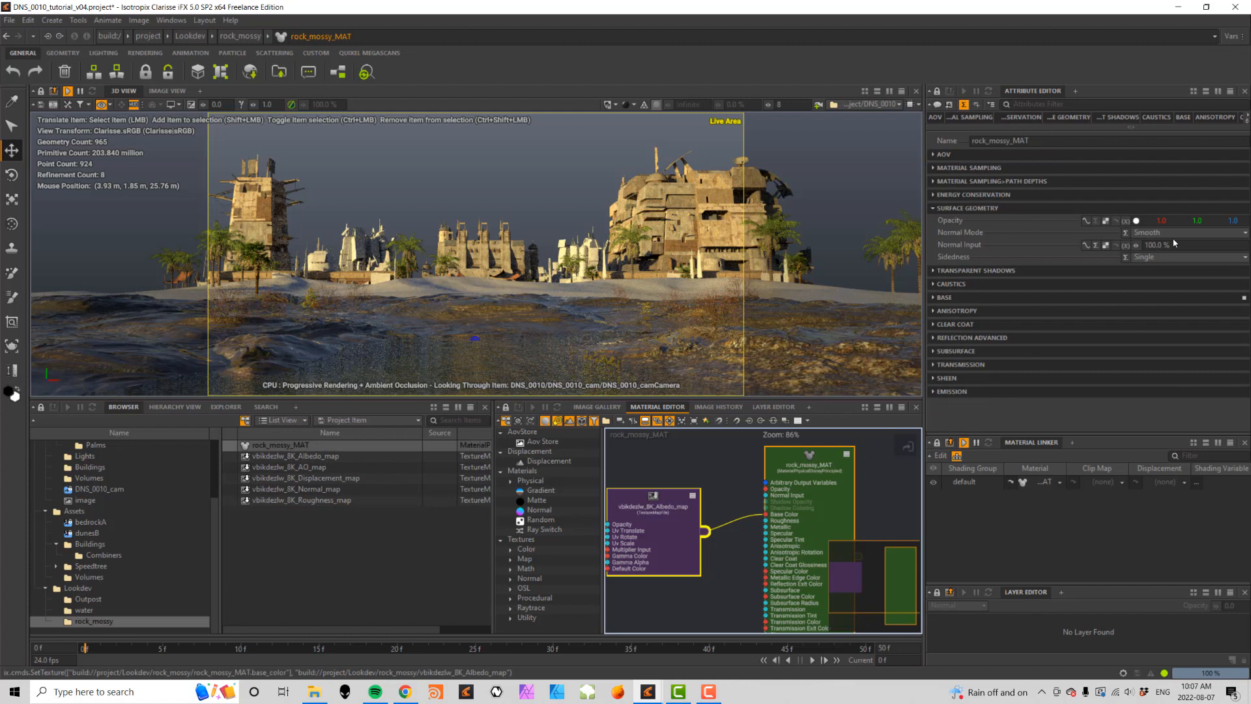
click(932, 297)
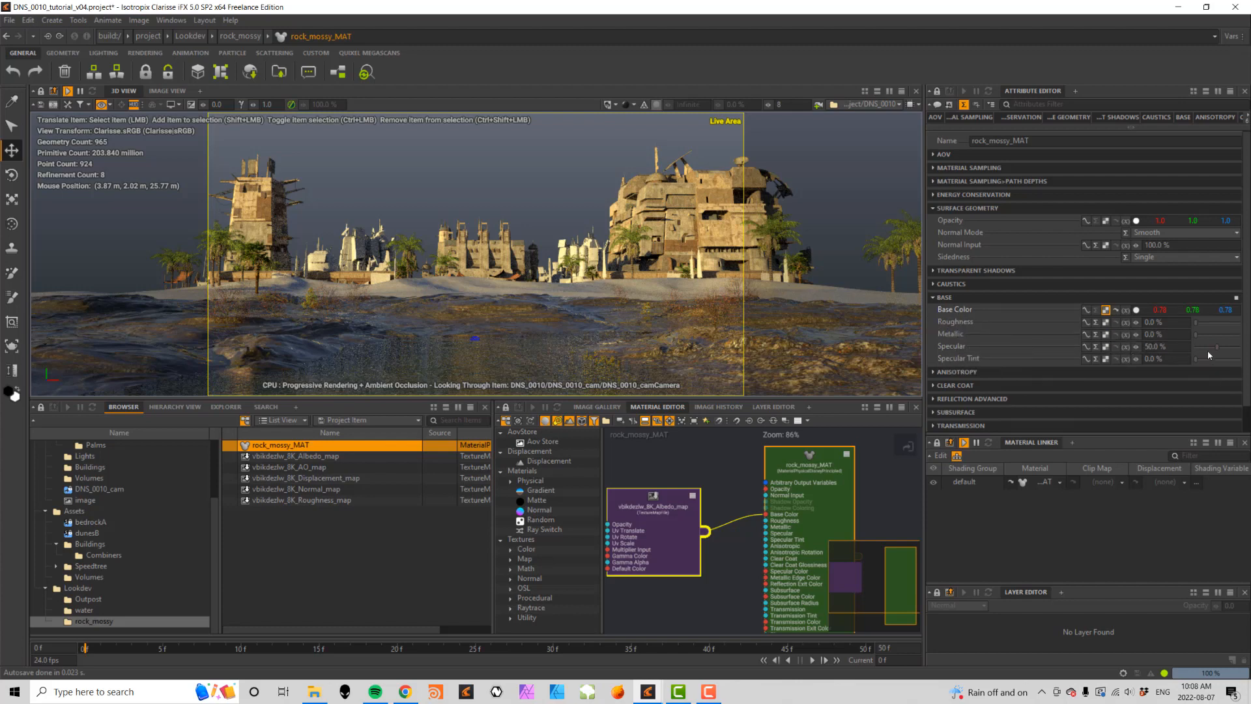
drag(1217, 347, 1194, 349)
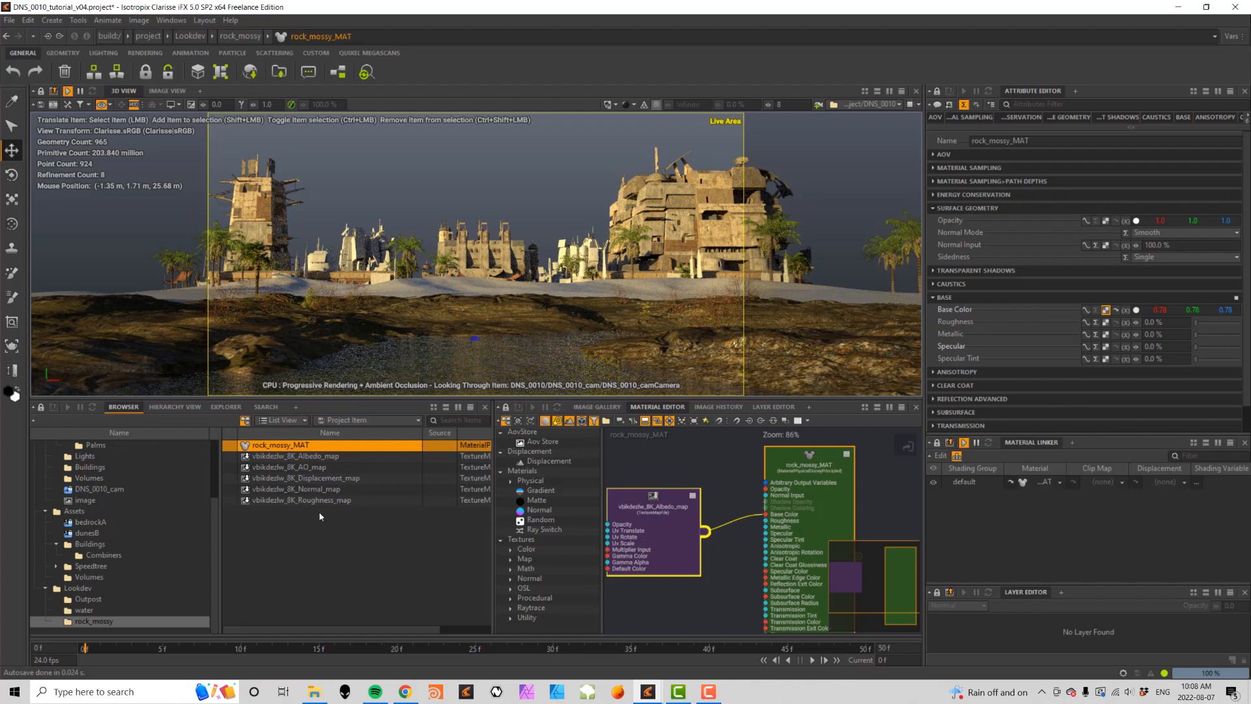
- Add the 8K roughness map to the rock_mossy_MAT node graph and connect it to the material's Roughness input
click(322, 479)
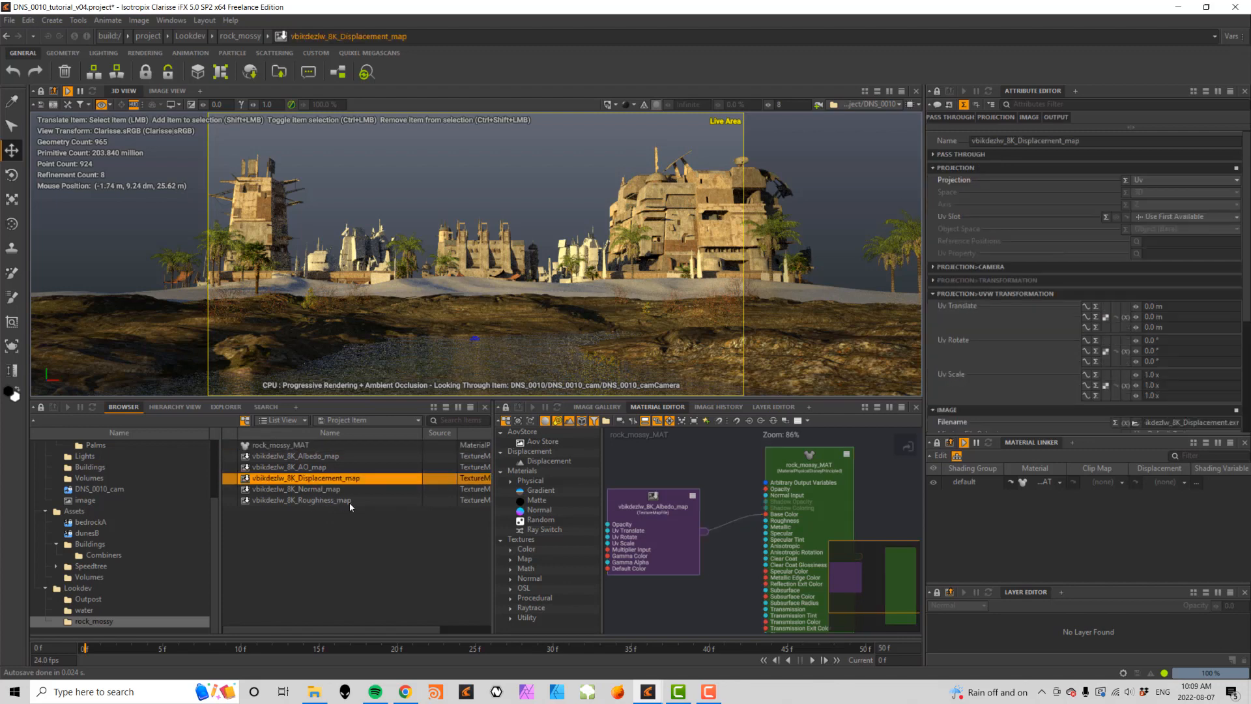
drag(298, 502, 651, 600)
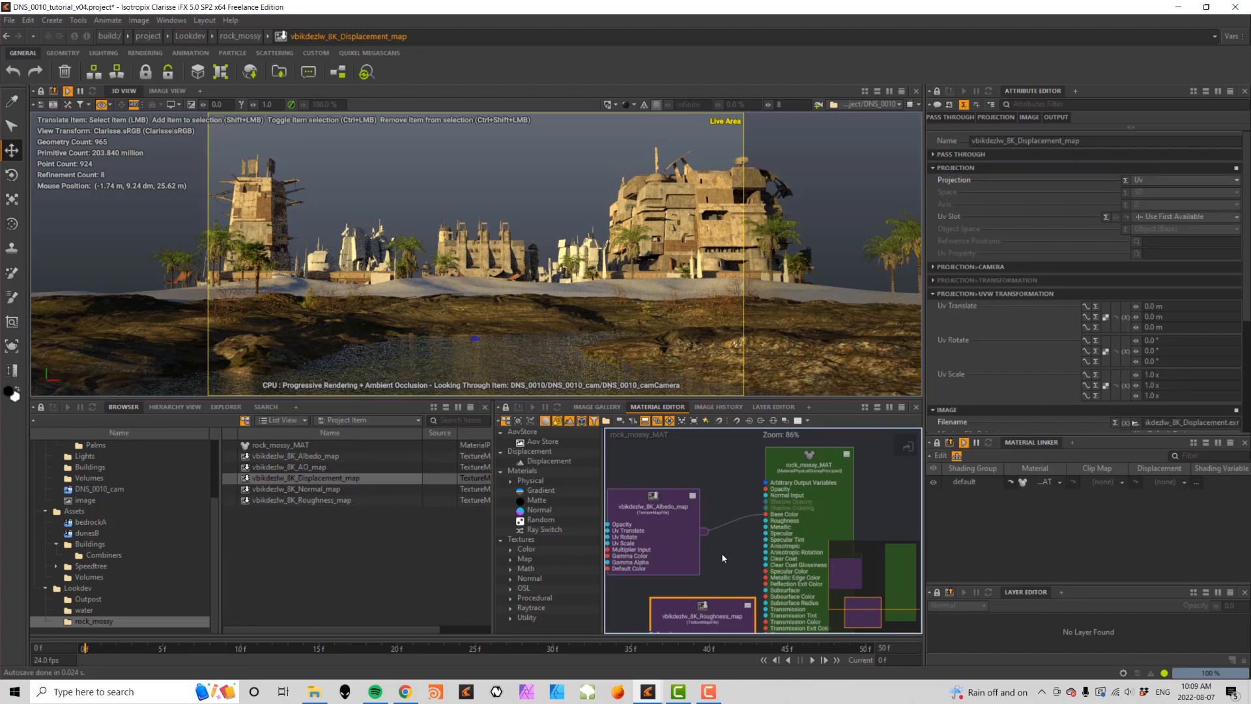
scroll(721, 553, down, 4)
drag(678, 527, 658, 493)
drag(705, 583, 788, 503)
scroll(703, 576, up, 3)
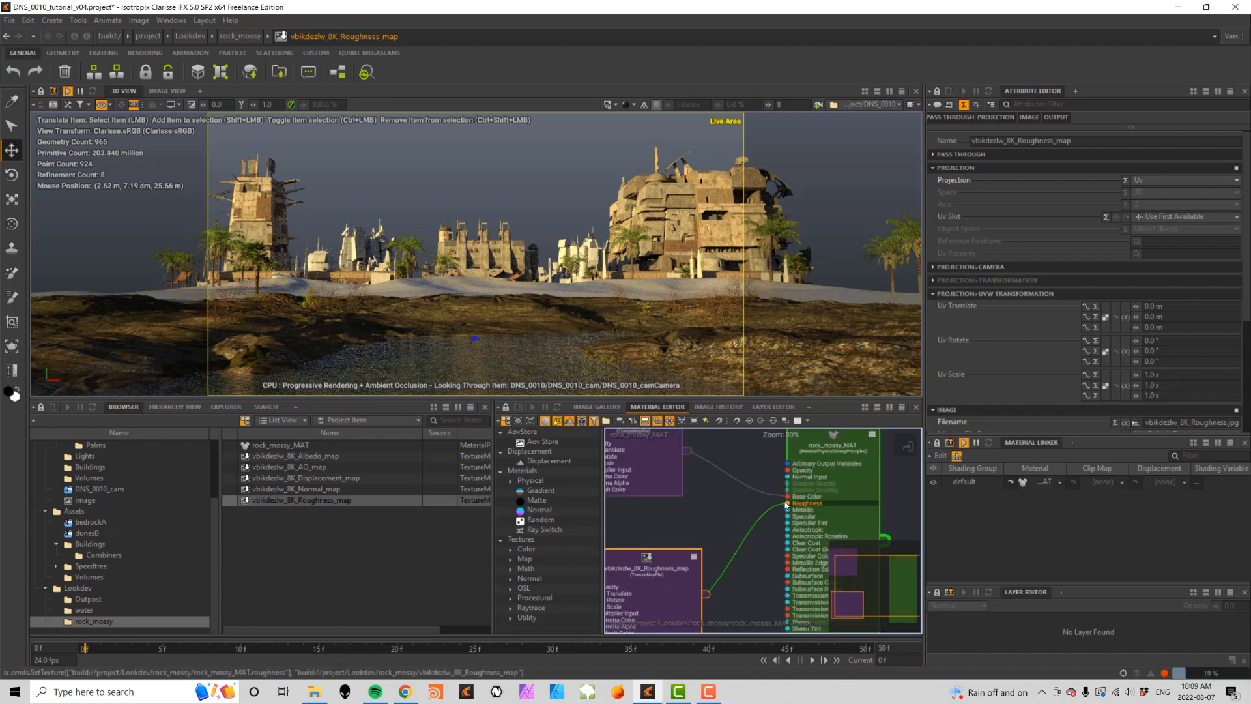
- Set the Specular value of rock_mossy_MAT to 100%
click(849, 449)
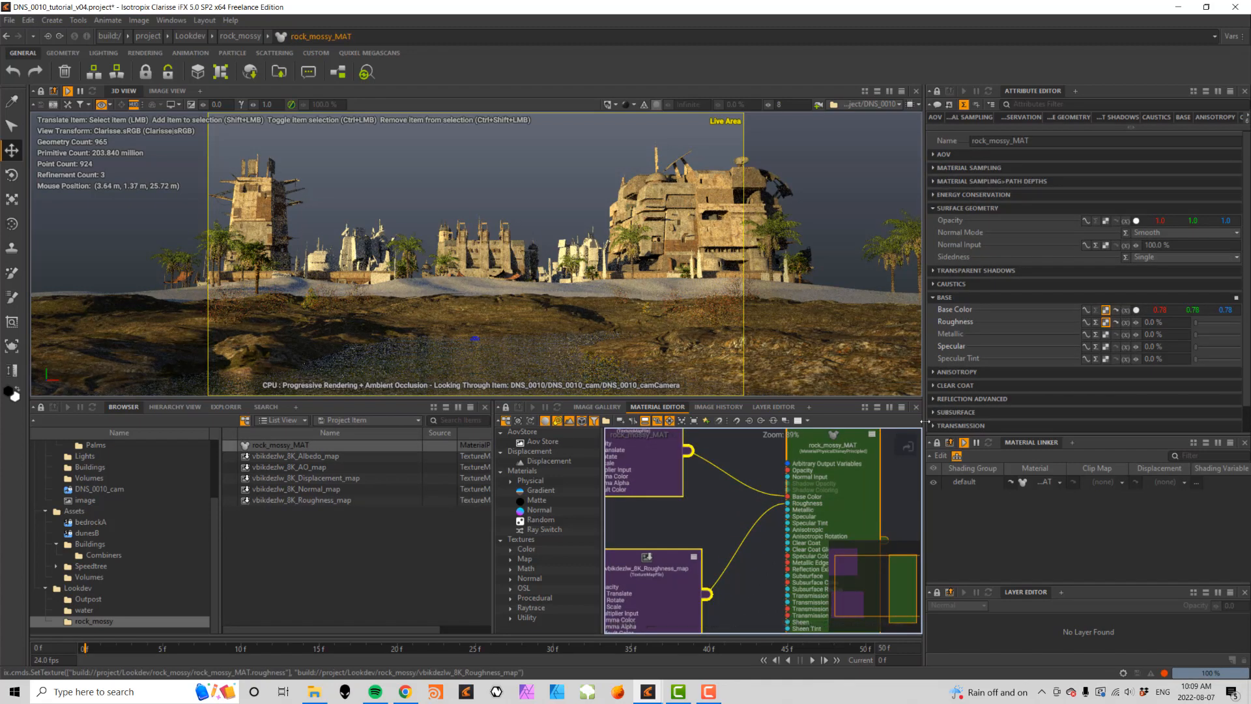
click(1168, 346)
text(10)
key(Tab)
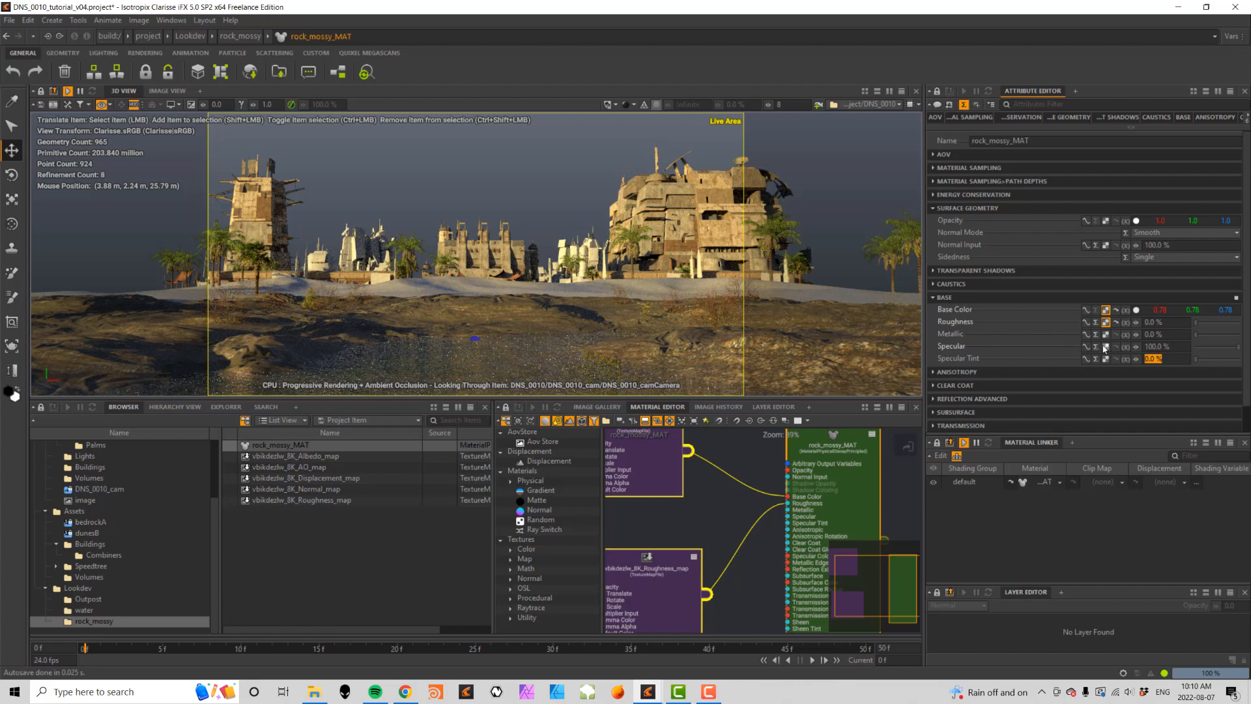
click(1176, 346)
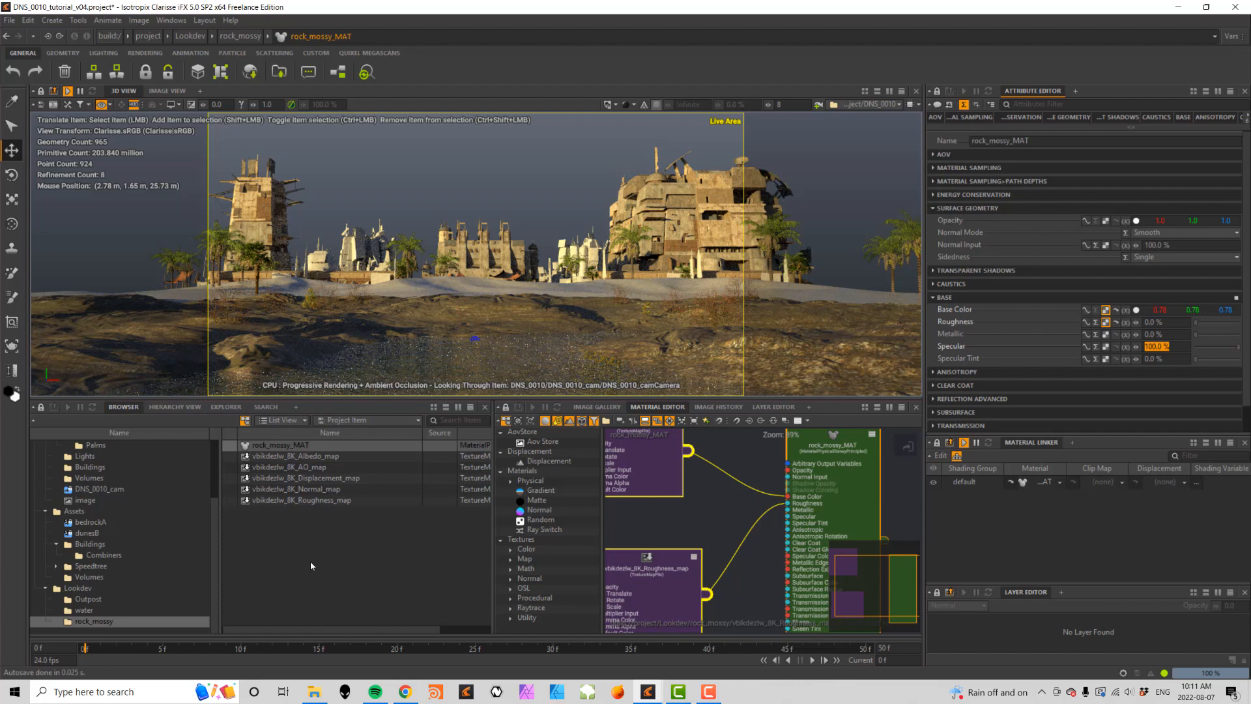
- Create a Displacement item in the rock_mossy context and assign it as displacement for bedrockA's default shading group
right_click(288, 525)
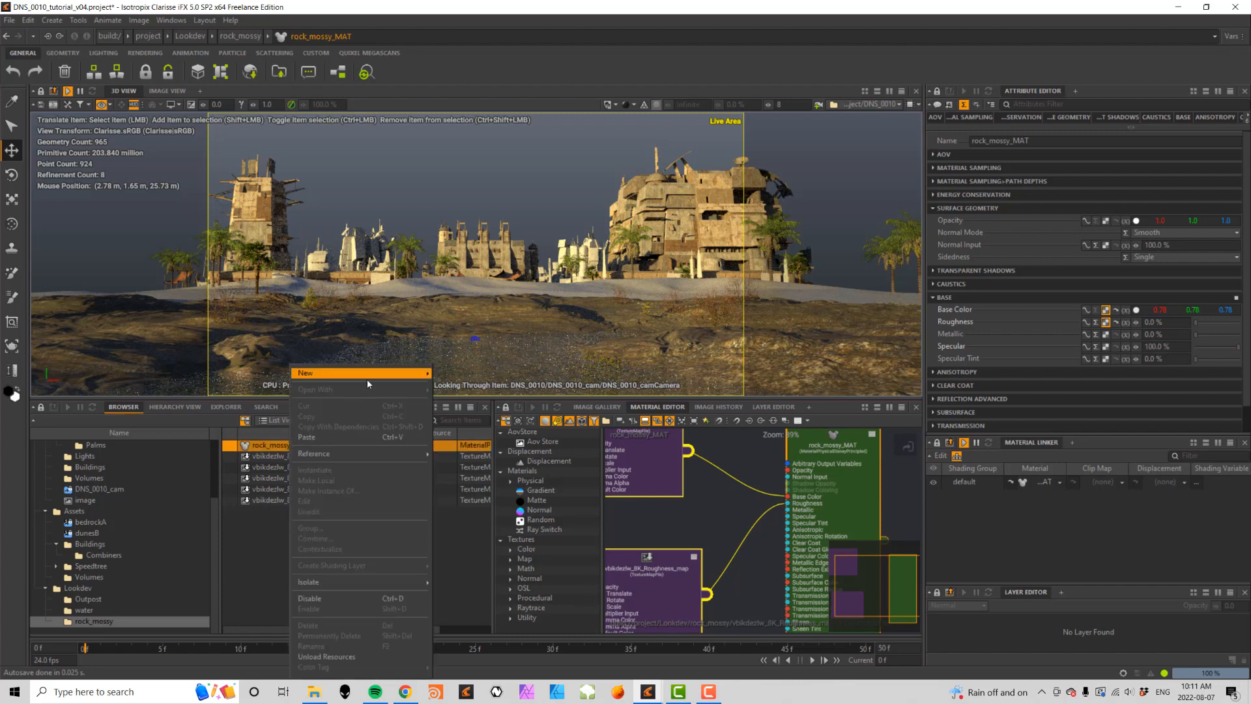
mouse_move(366, 379)
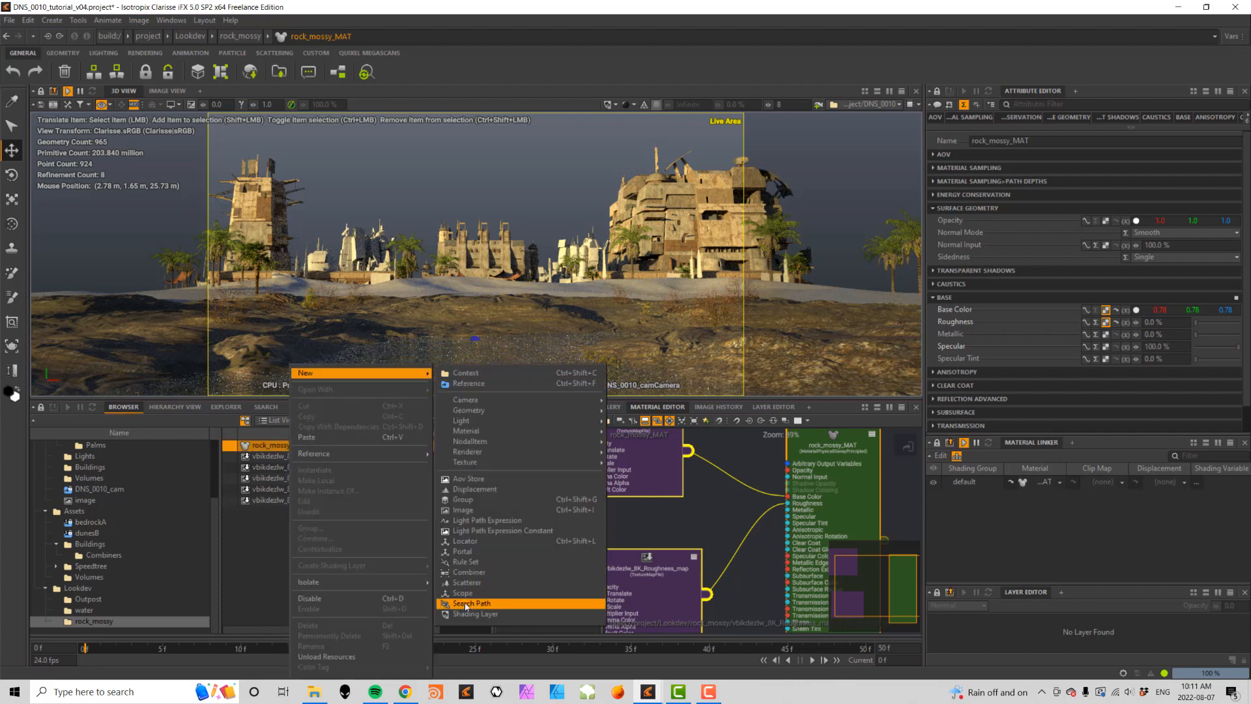
click(462, 490)
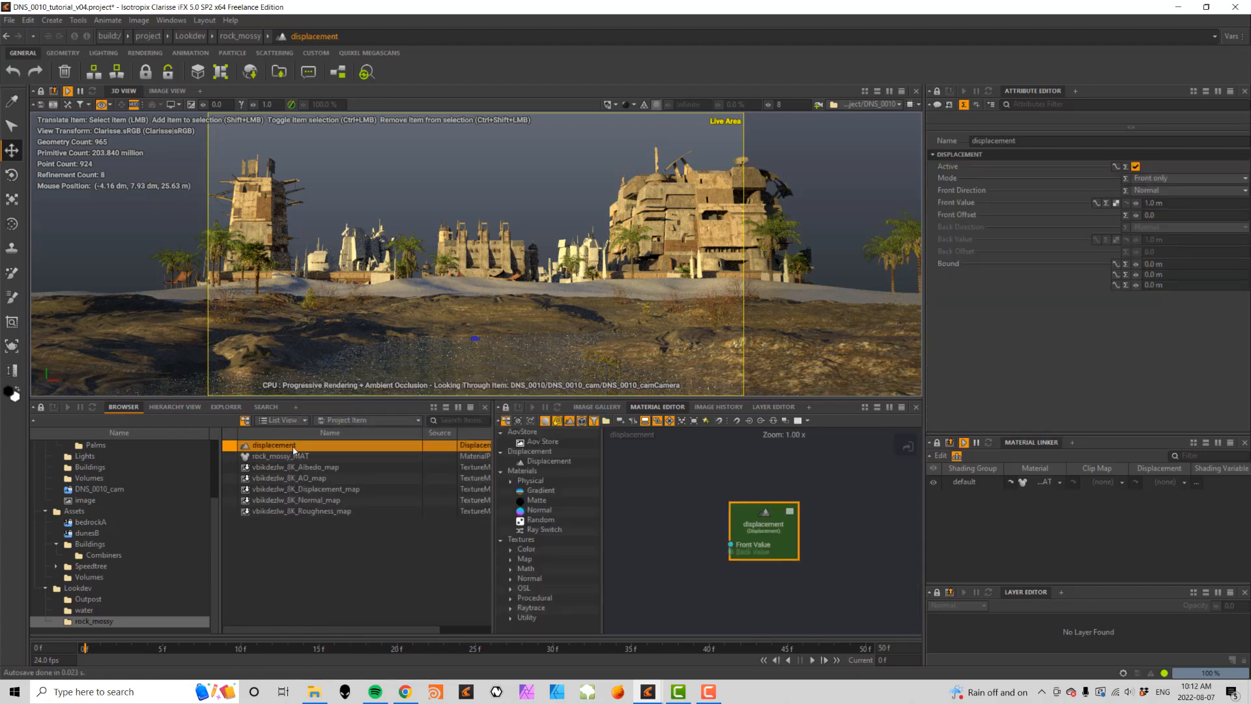
click(1184, 483)
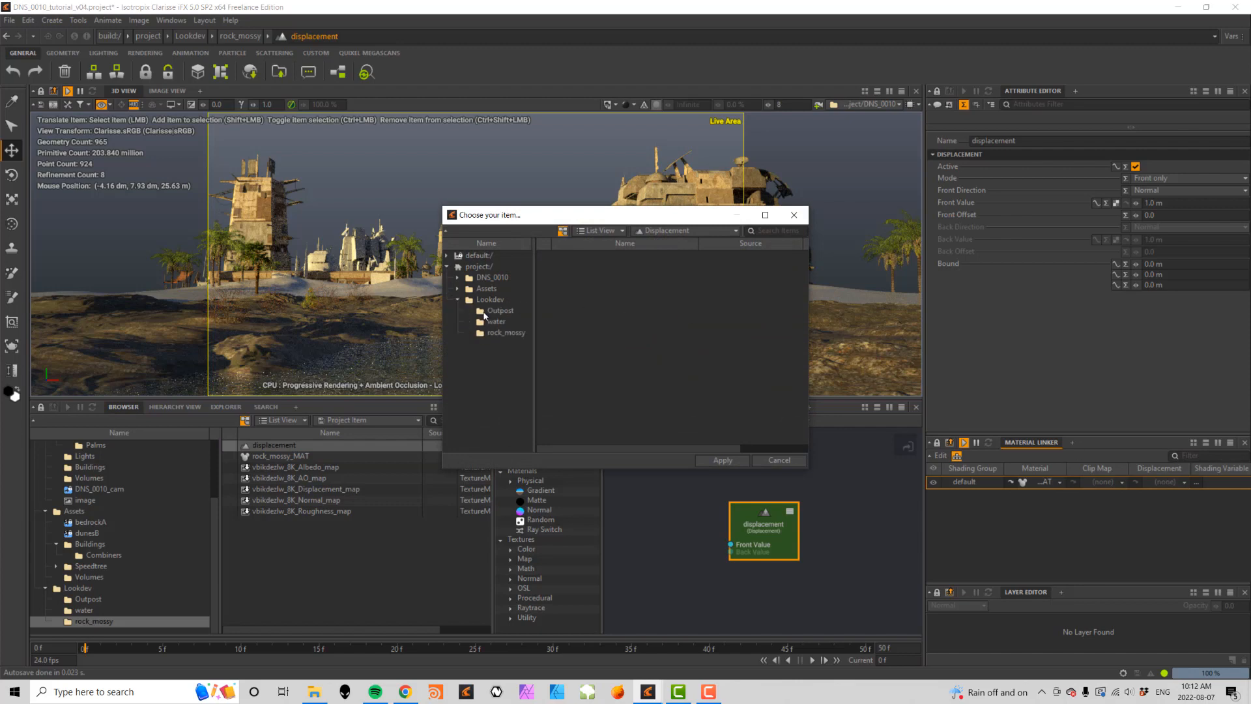
click(511, 332)
double_click(595, 255)
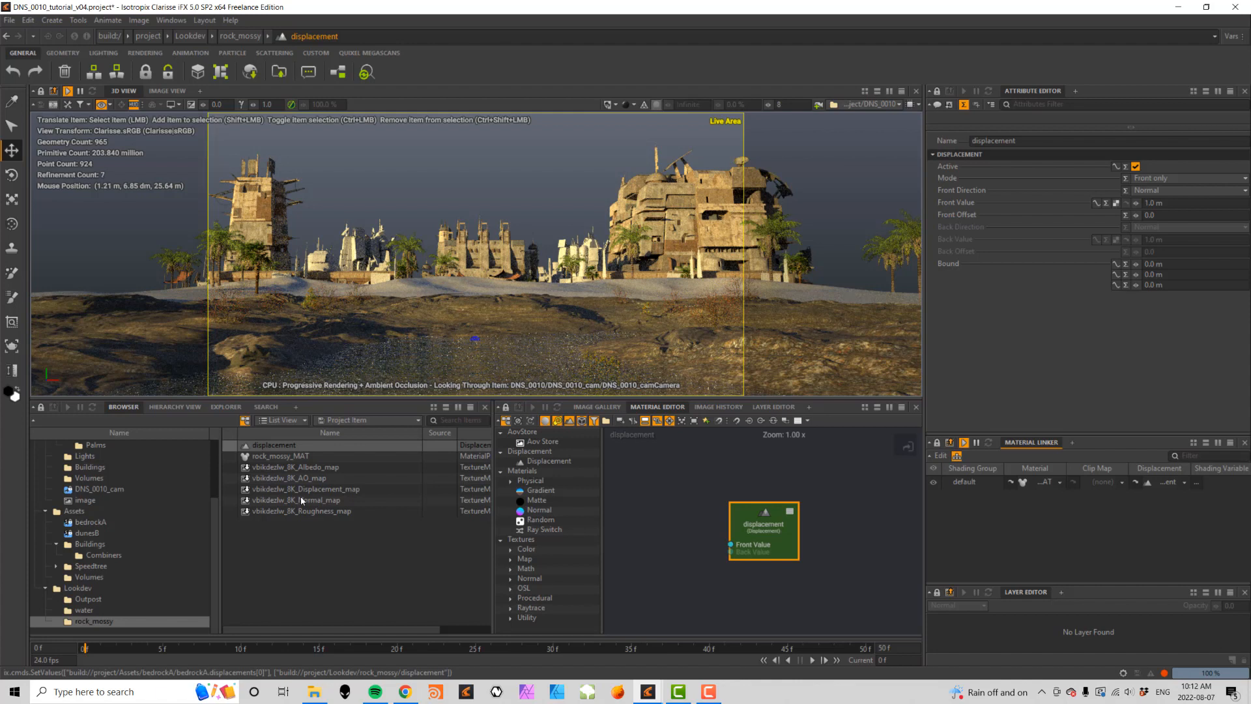
- Add the 8K displacement map to the displacement's node graph and connect it to the Front Value input
drag(292, 492, 633, 503)
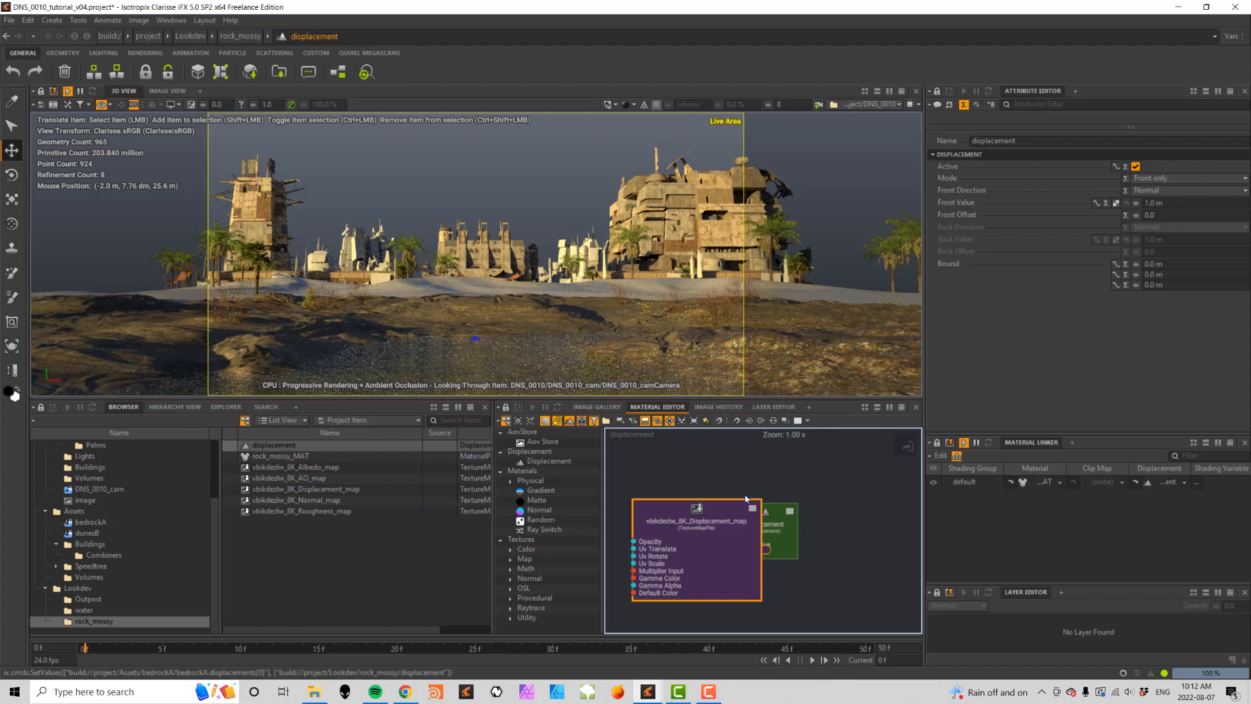
drag(778, 511, 837, 499)
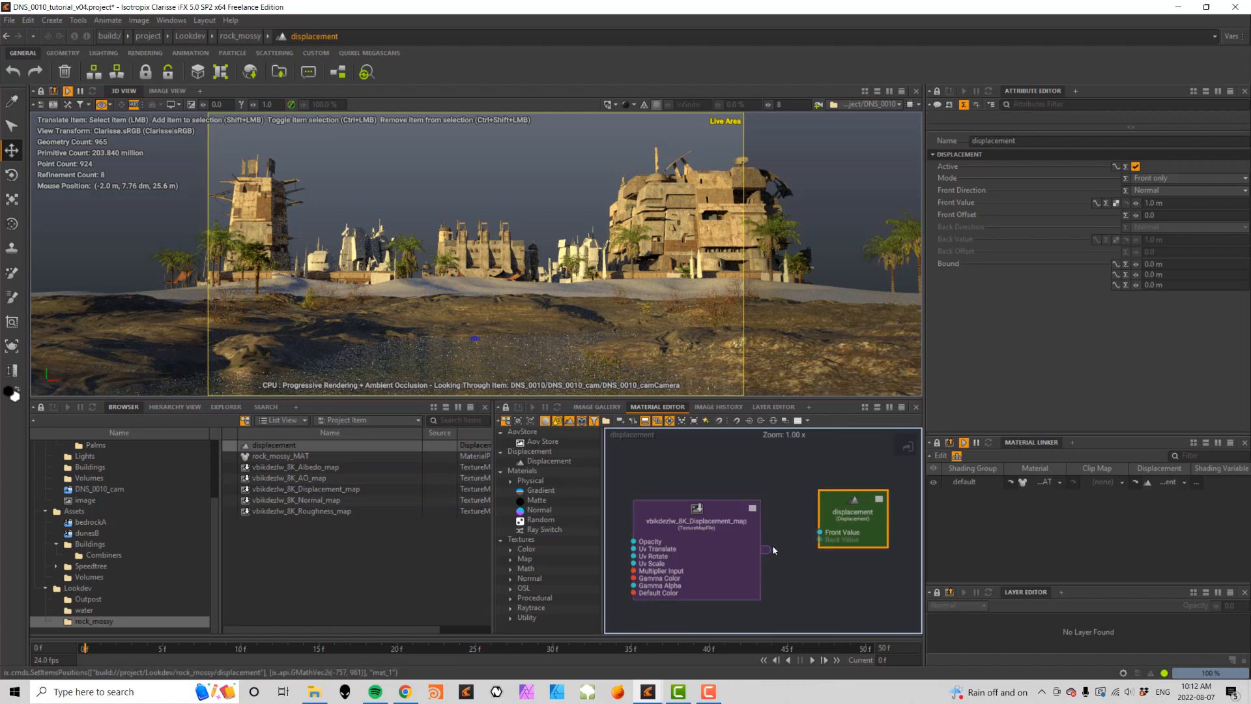
drag(765, 549, 823, 530)
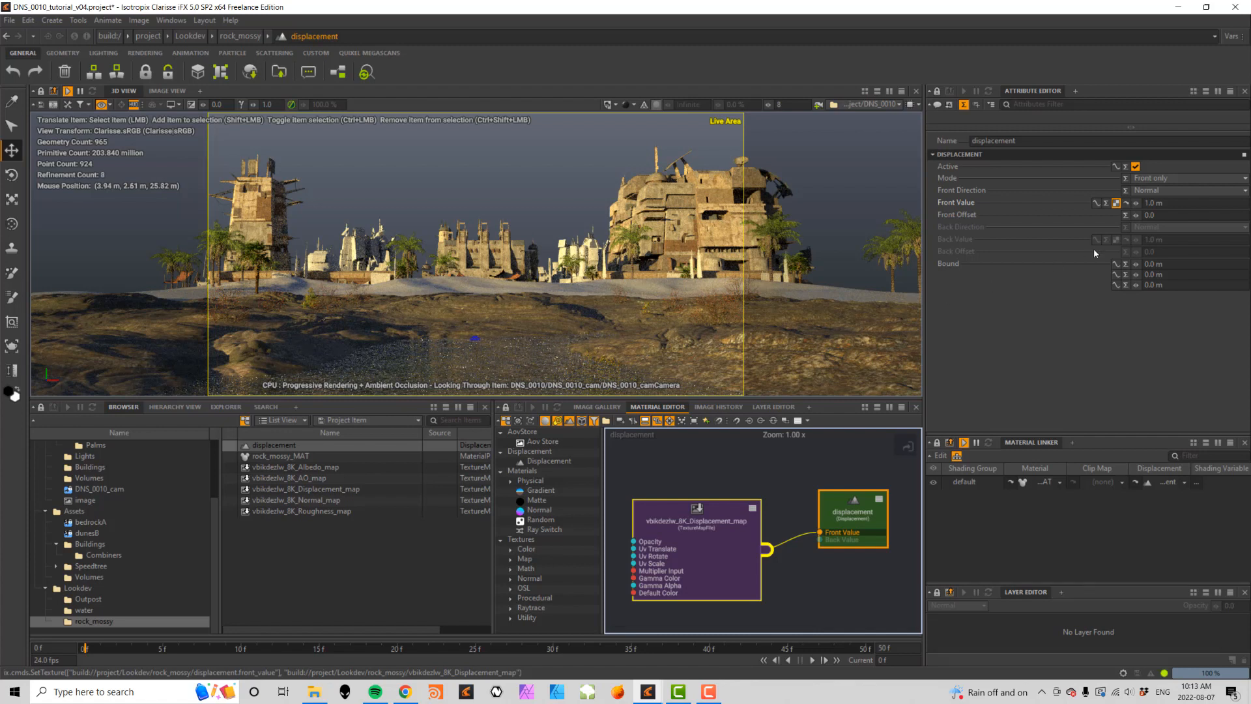
- Try a Front Value of 6 m on the displacement and set it back to 1 m
click(1166, 204)
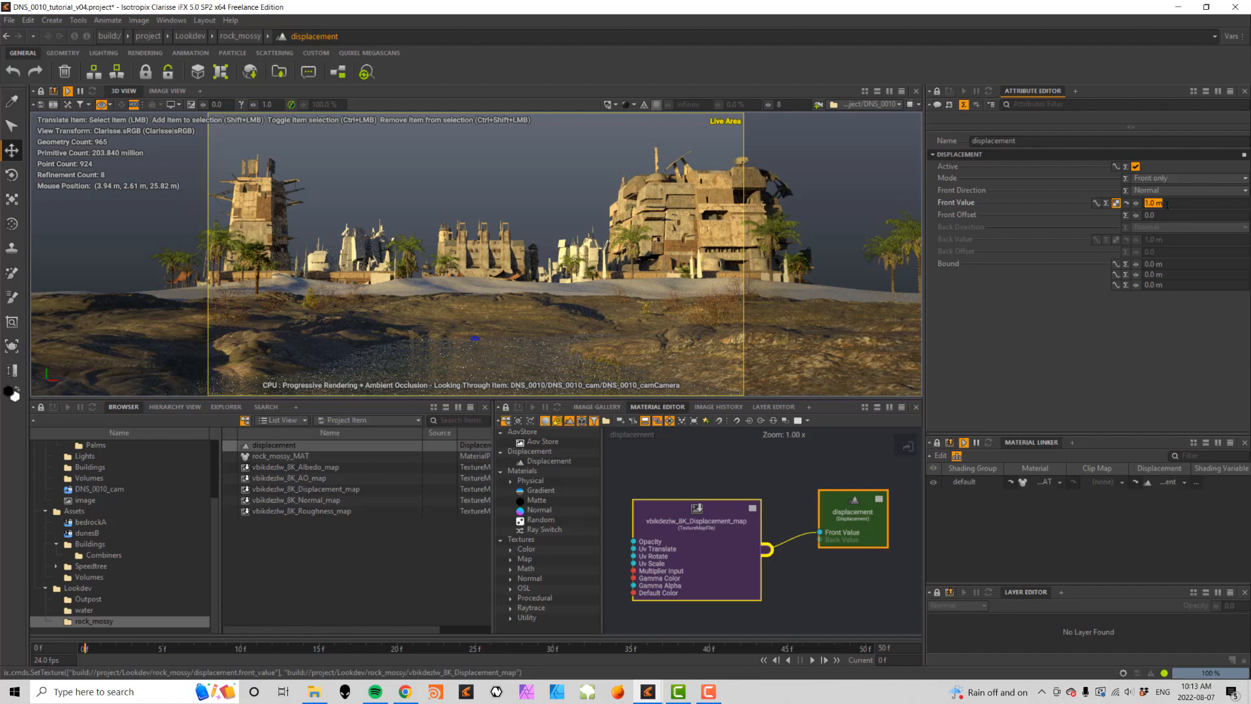
text(6)
key(Tab)
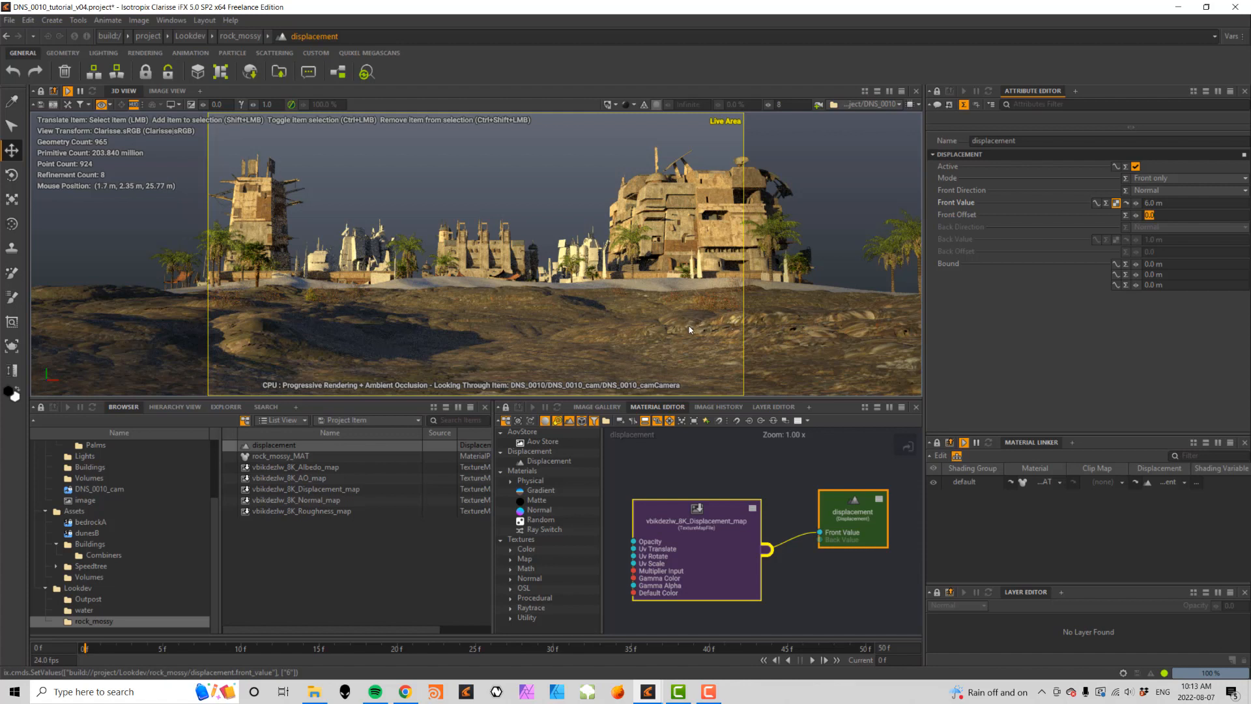
click(1175, 203)
text(1)
key(Tab)
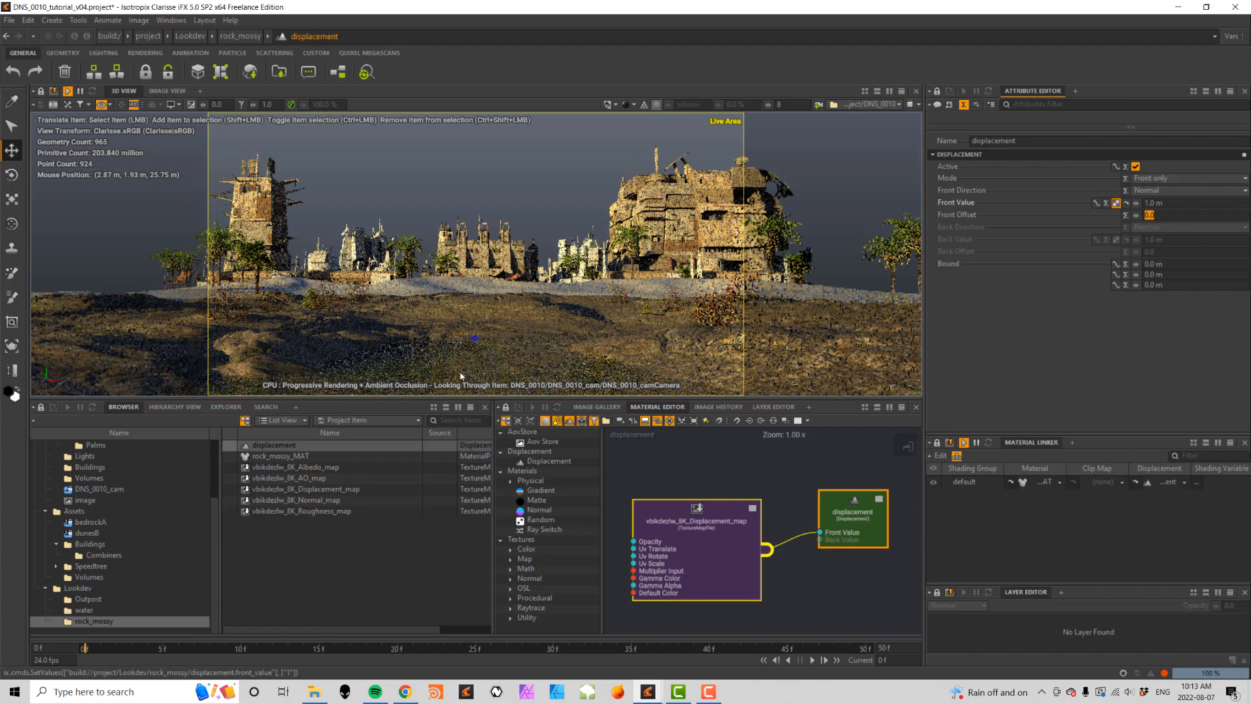
- Rename the displacement item as rock_mossy_DIP and save the project
click(273, 444)
text(r)
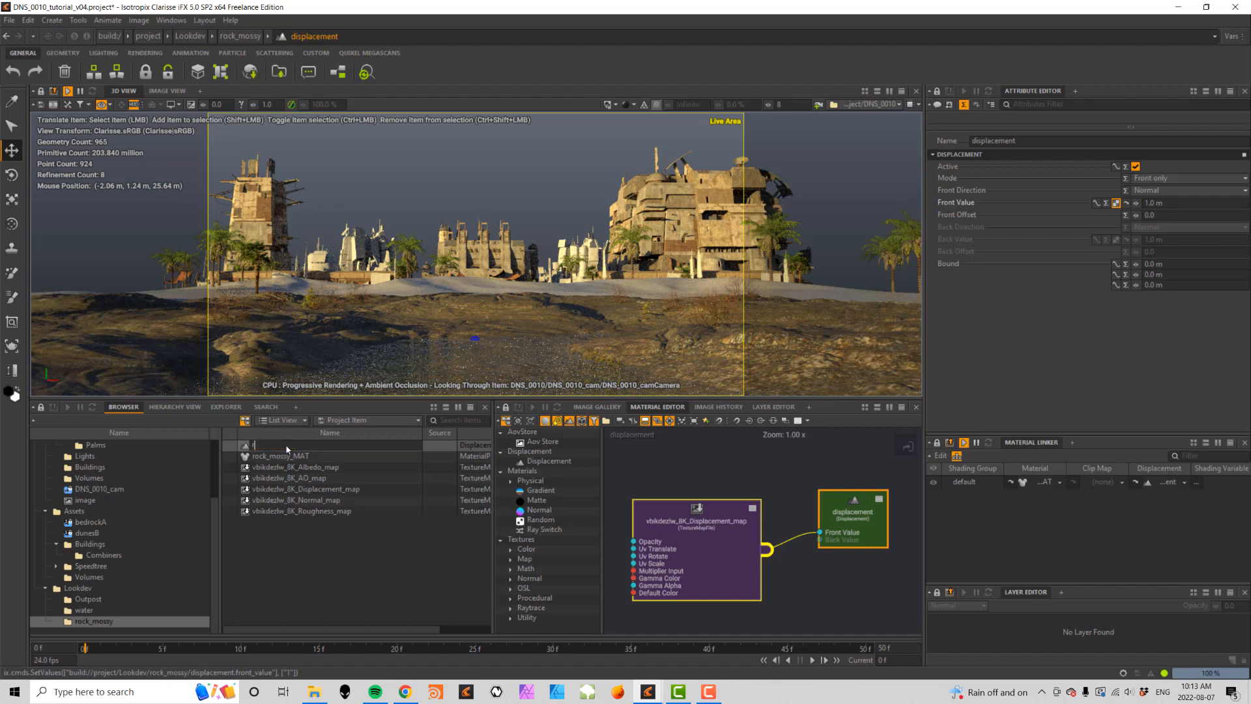
text(ock_mossy_DIP)
key(Return)
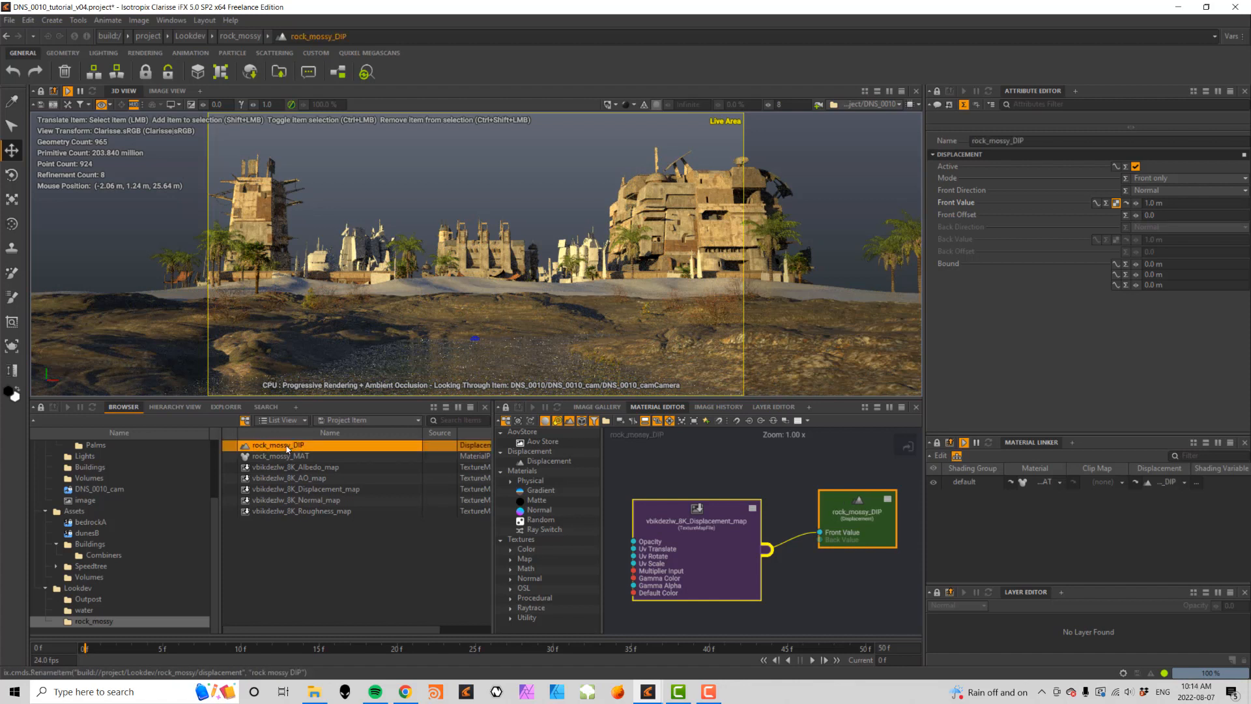
key(ctrl+s)
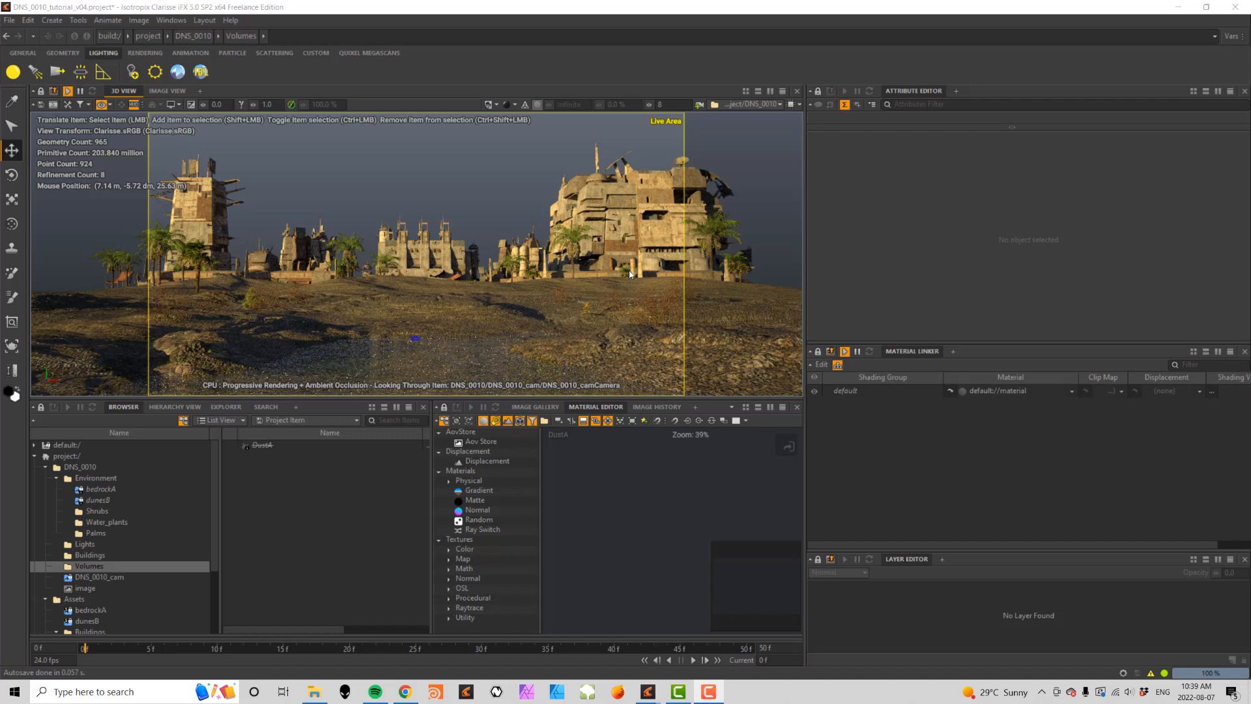
click(493, 290)
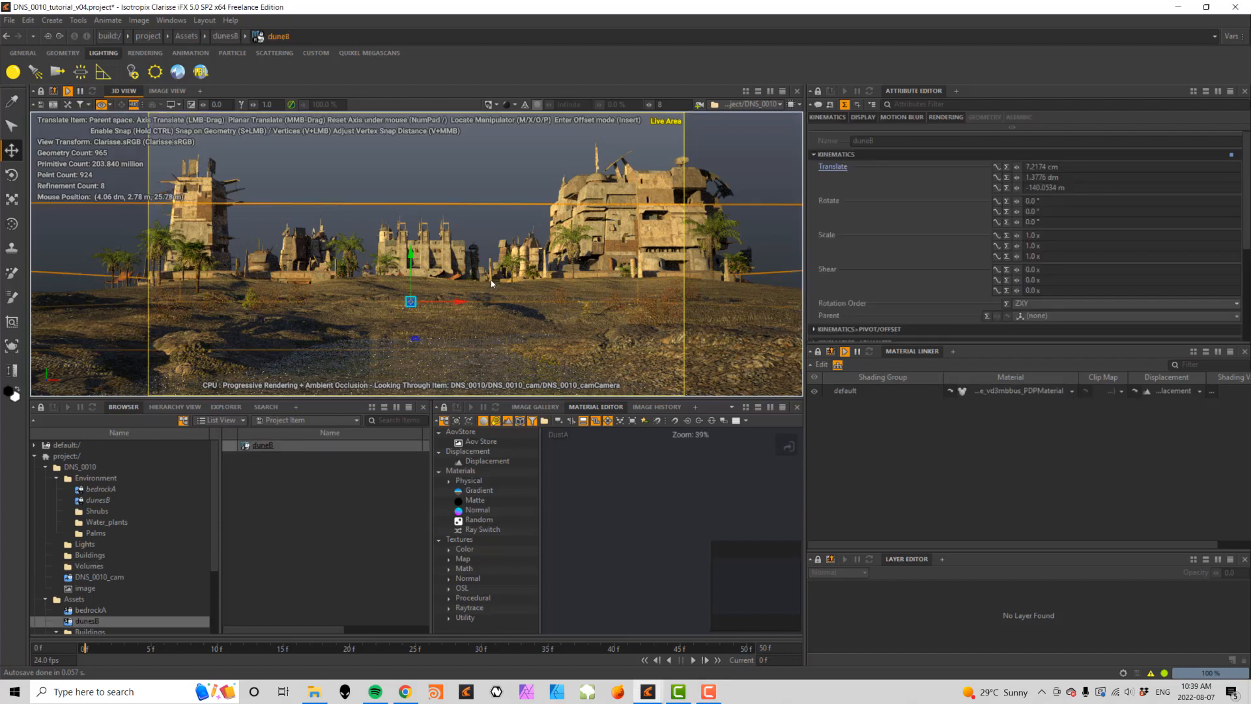
click(534, 251)
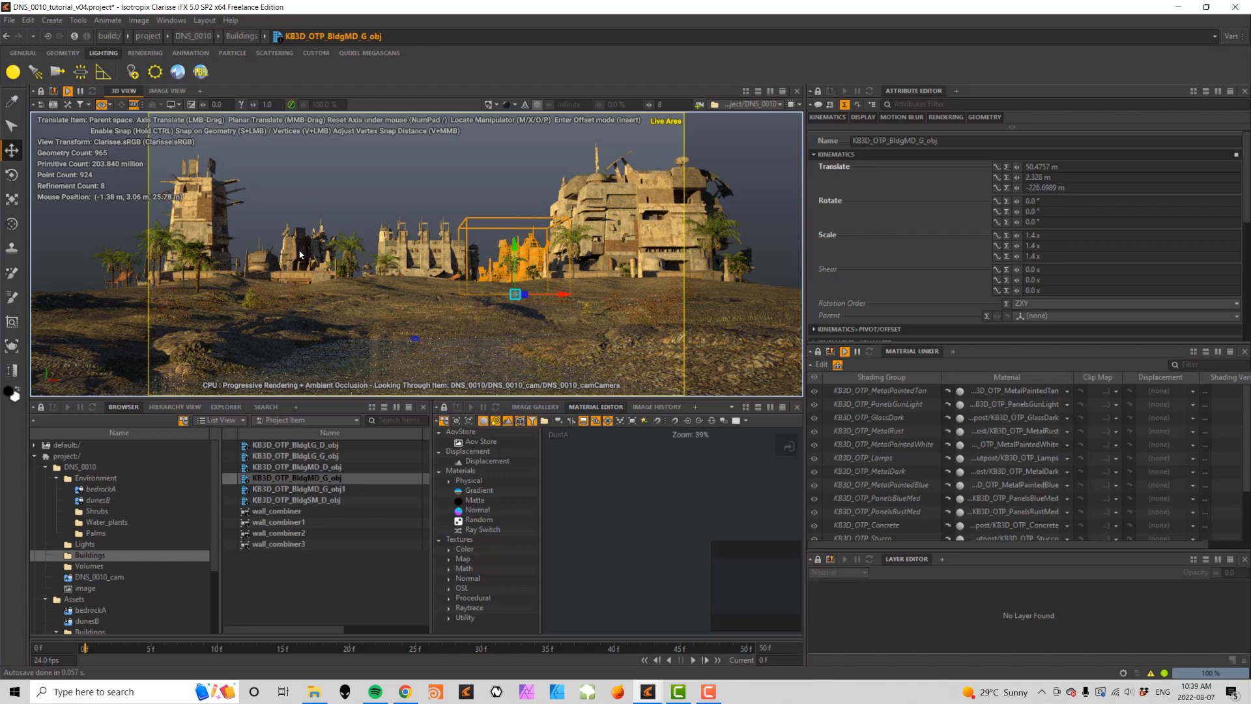
click(302, 250)
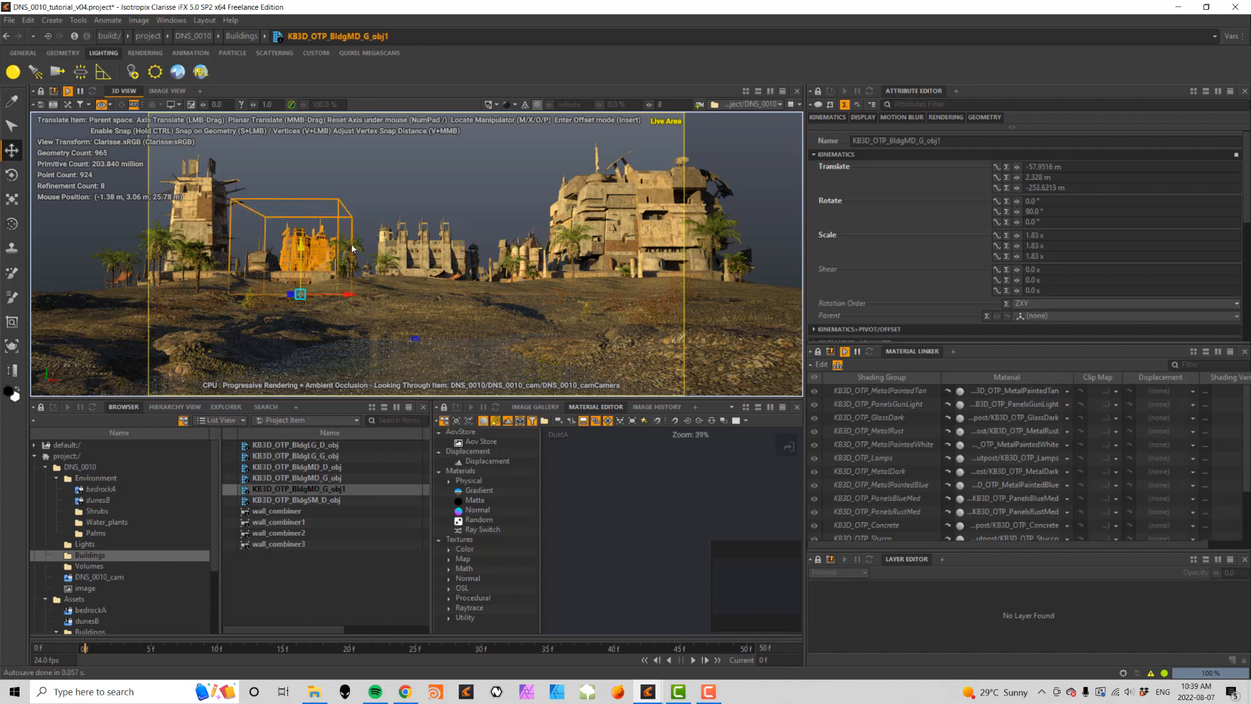
click(519, 220)
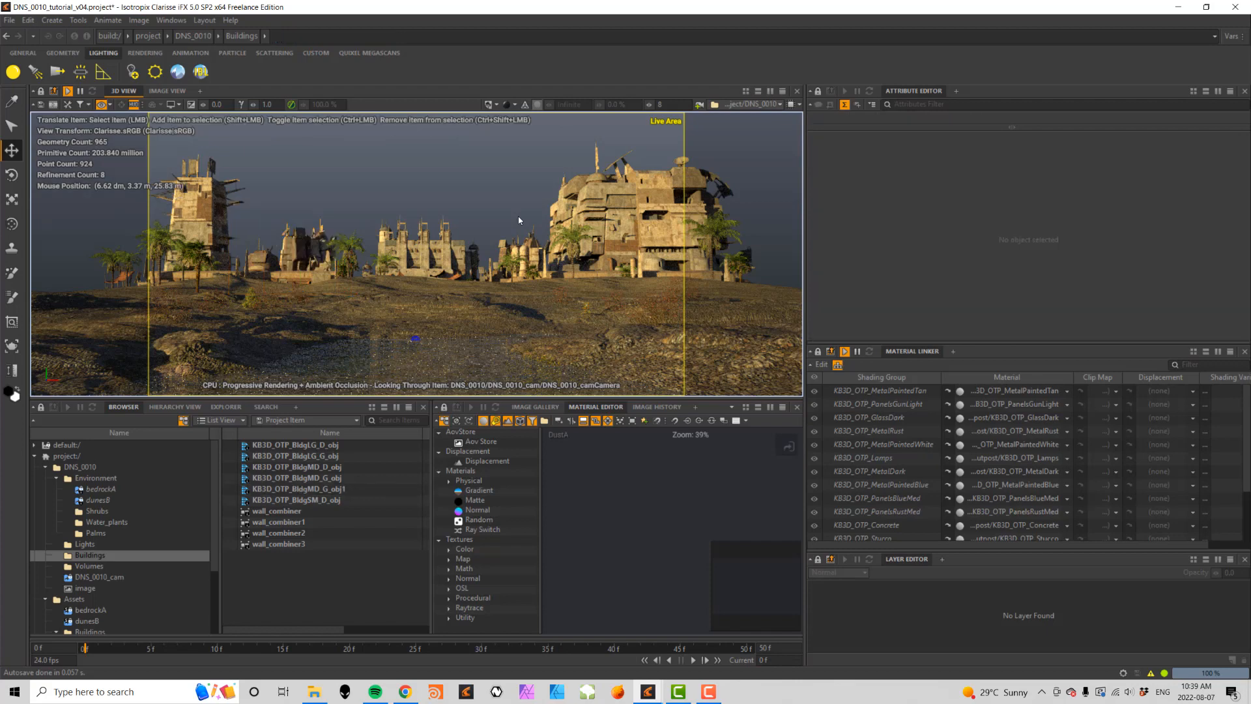
- Enable the DustA volume in DNS_0010's Volumes context and show its full bounding box in a free view outside the shot camera
click(90, 566)
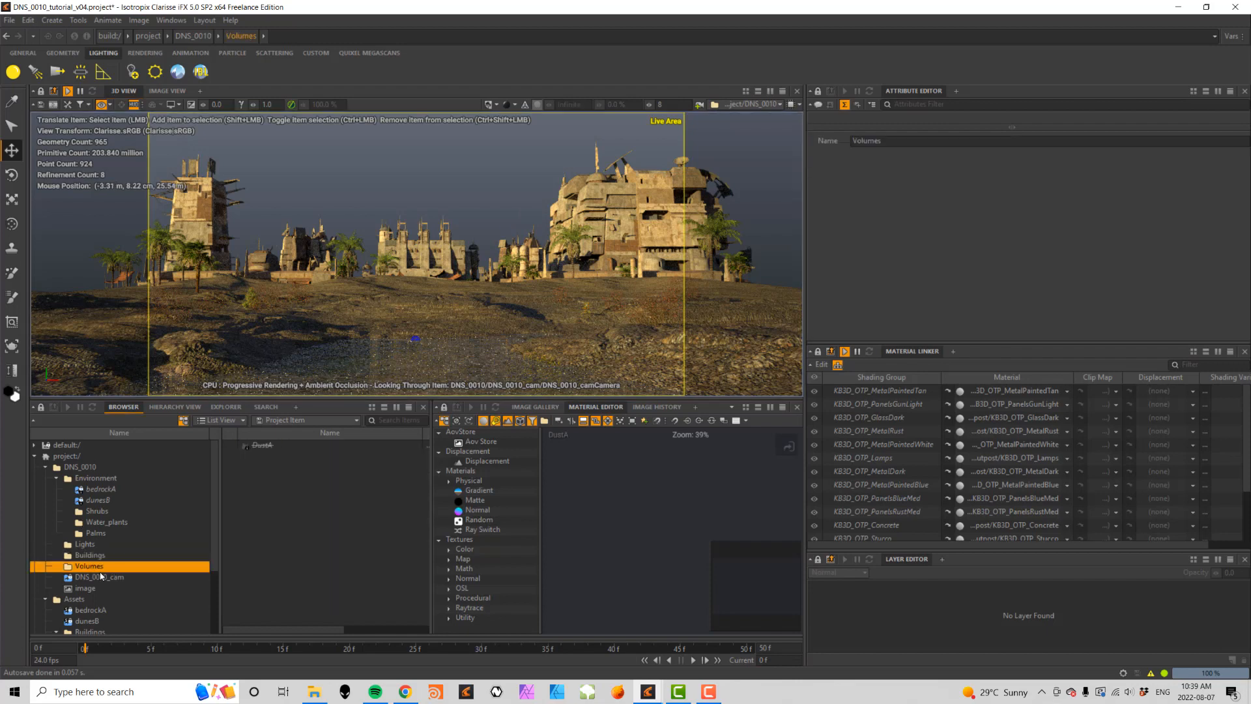
click(262, 447)
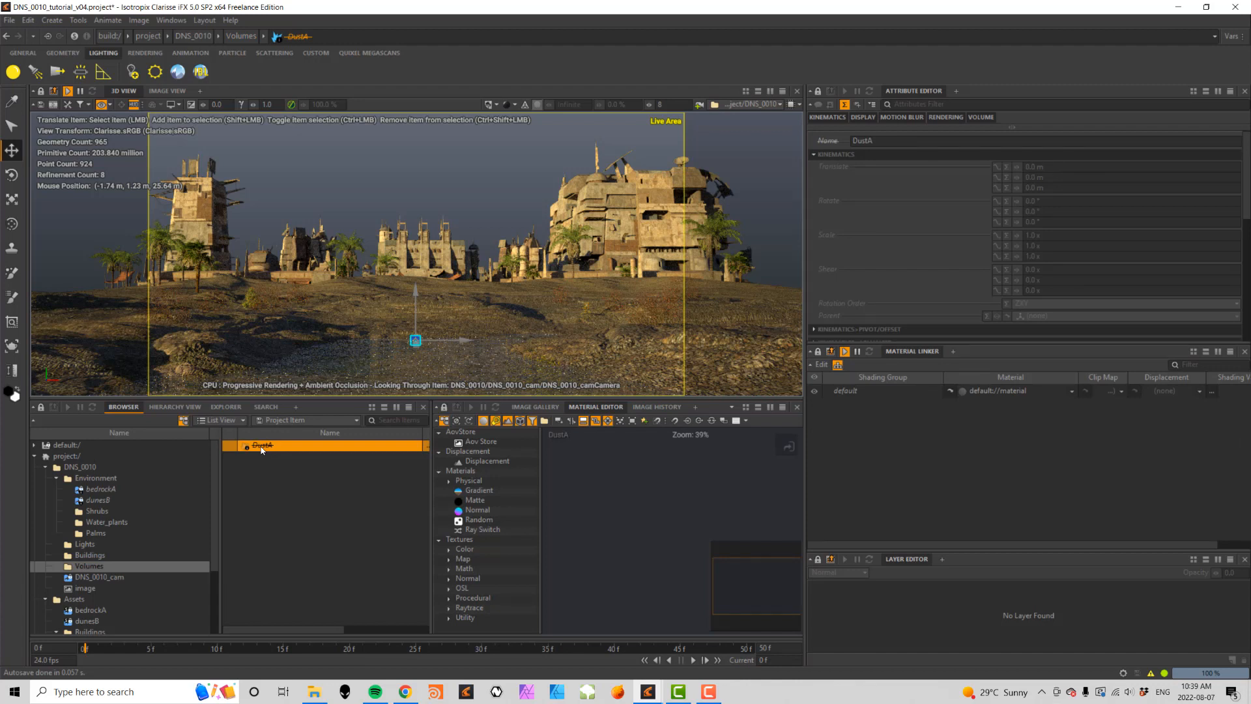
key(d)
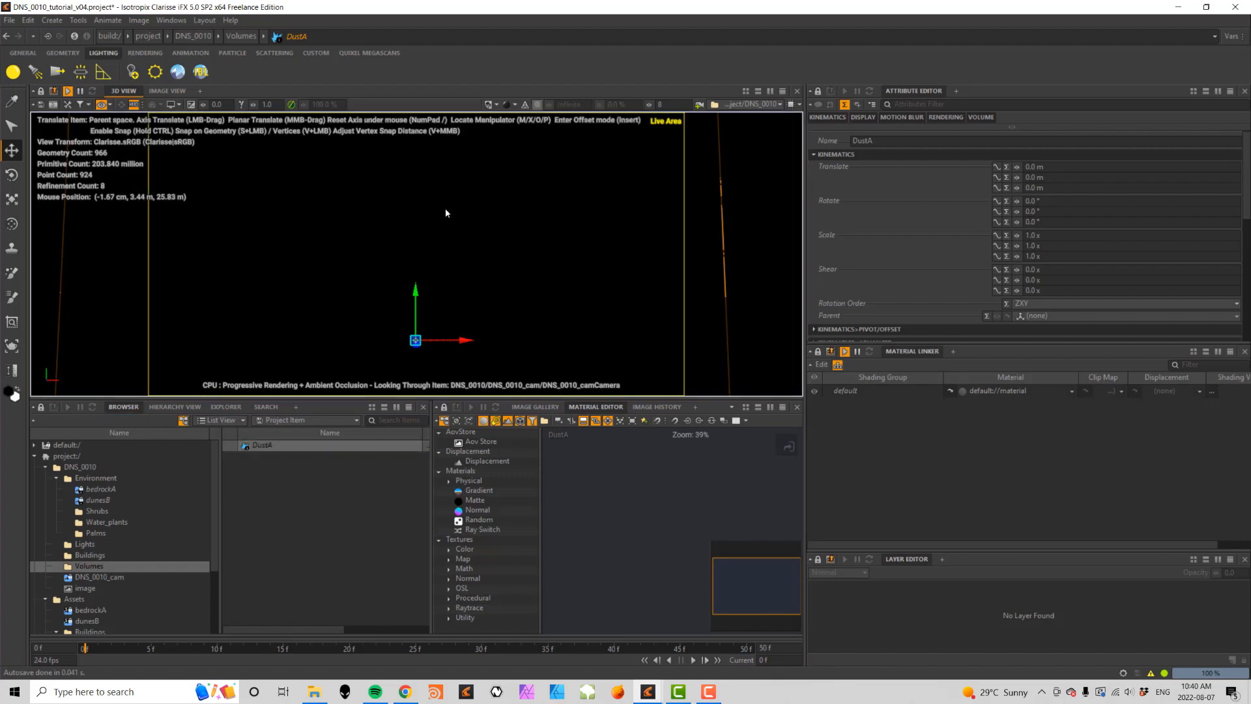
key(l)
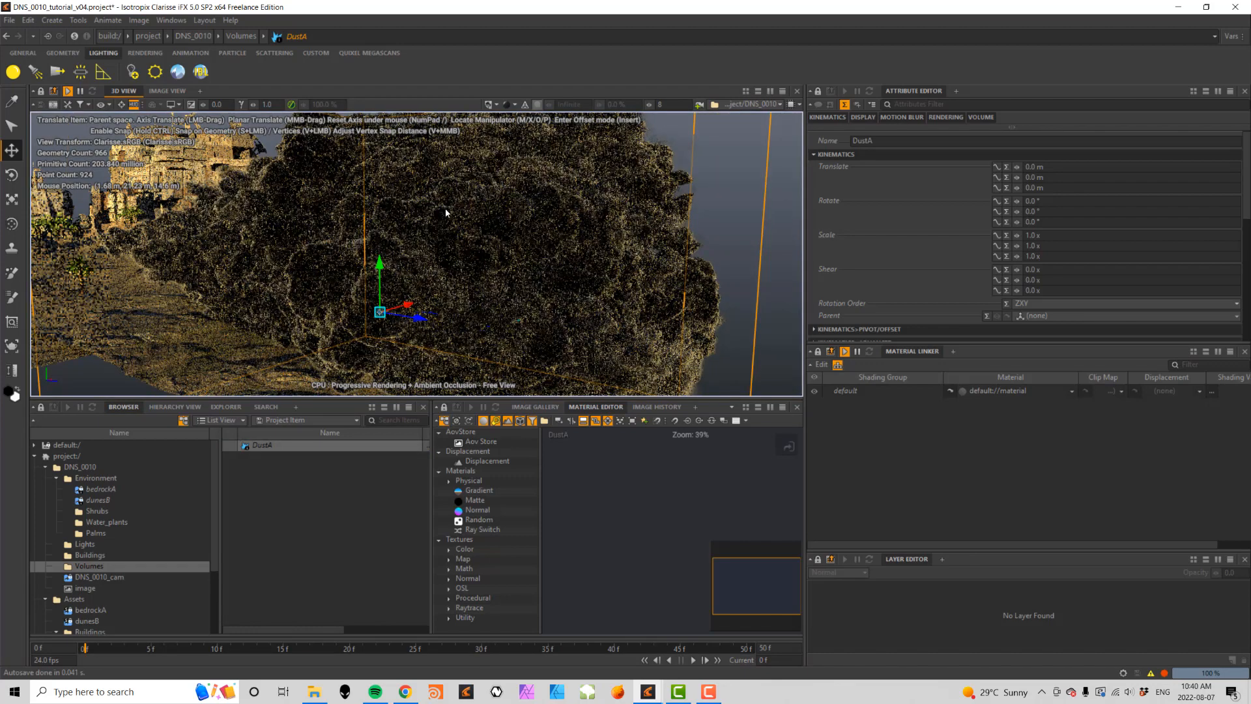
scroll(444, 208, down, 3)
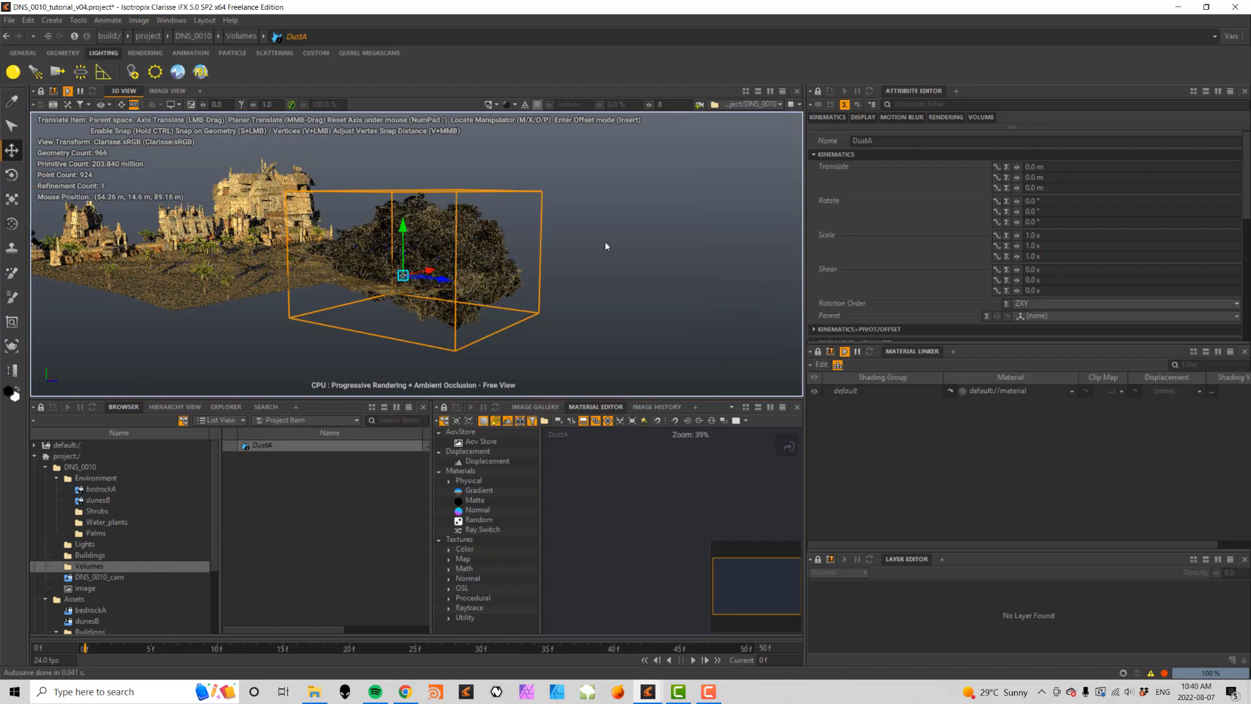
alt+drag(603, 244, 361, 274)
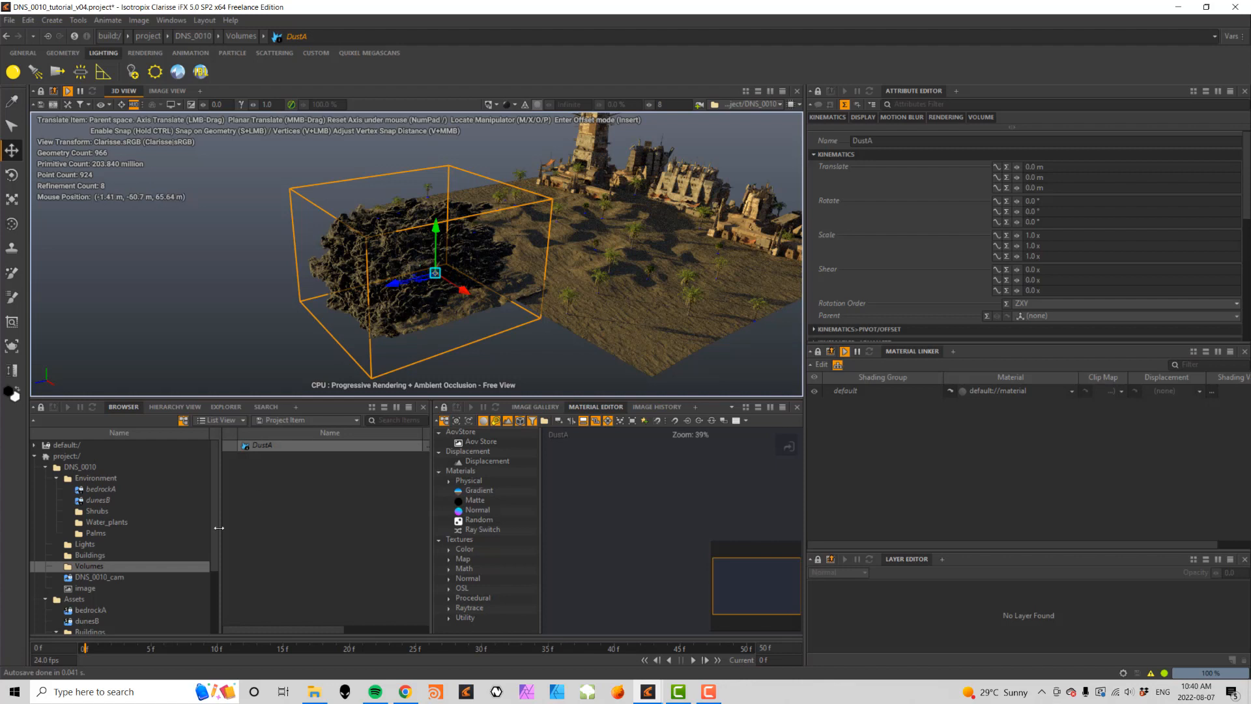
- Create a new context named volumes inside the Lookdev context
scroll(213, 527, down, 2)
scroll(213, 527, down, 1)
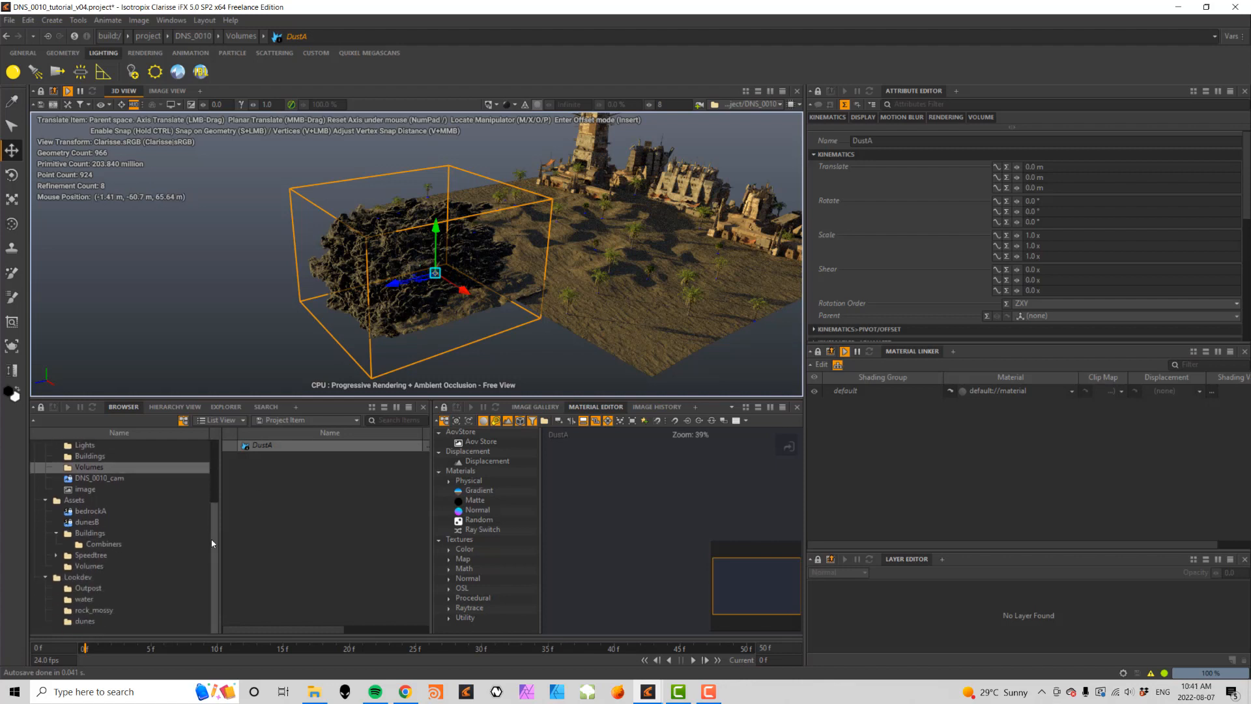
click(78, 577)
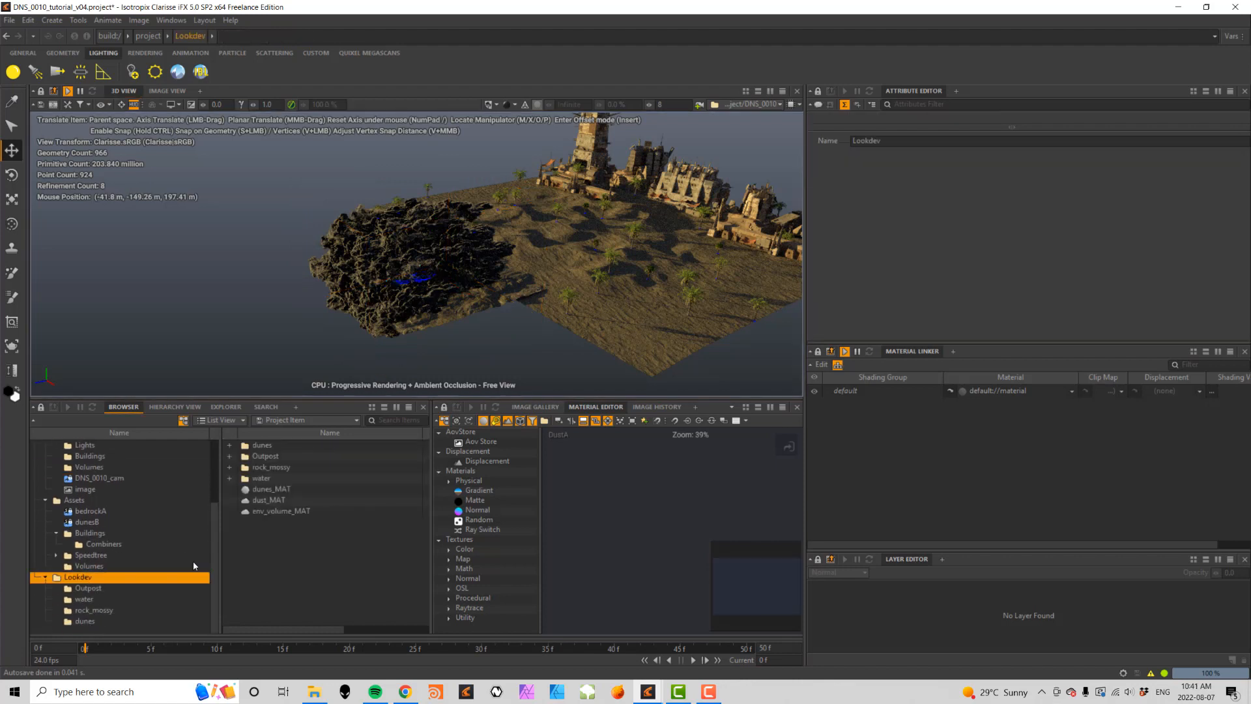
right_click(256, 545)
mouse_move(372, 373)
click(427, 372)
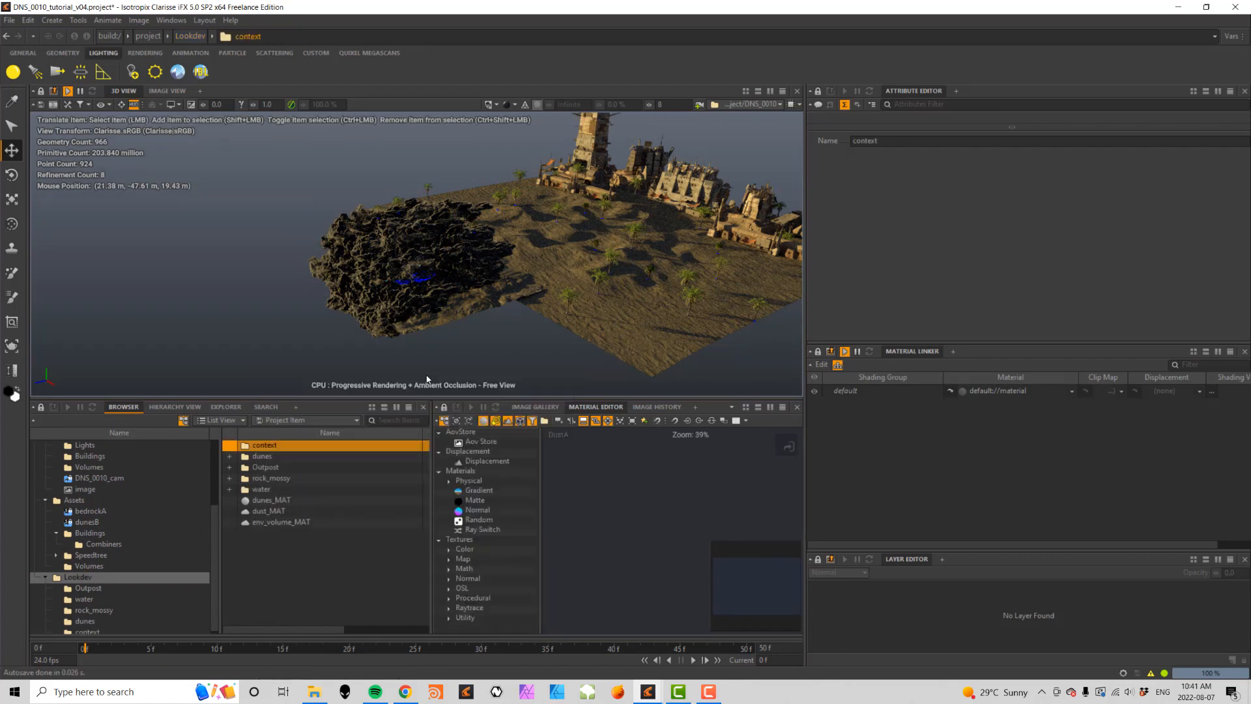
text(volumes)
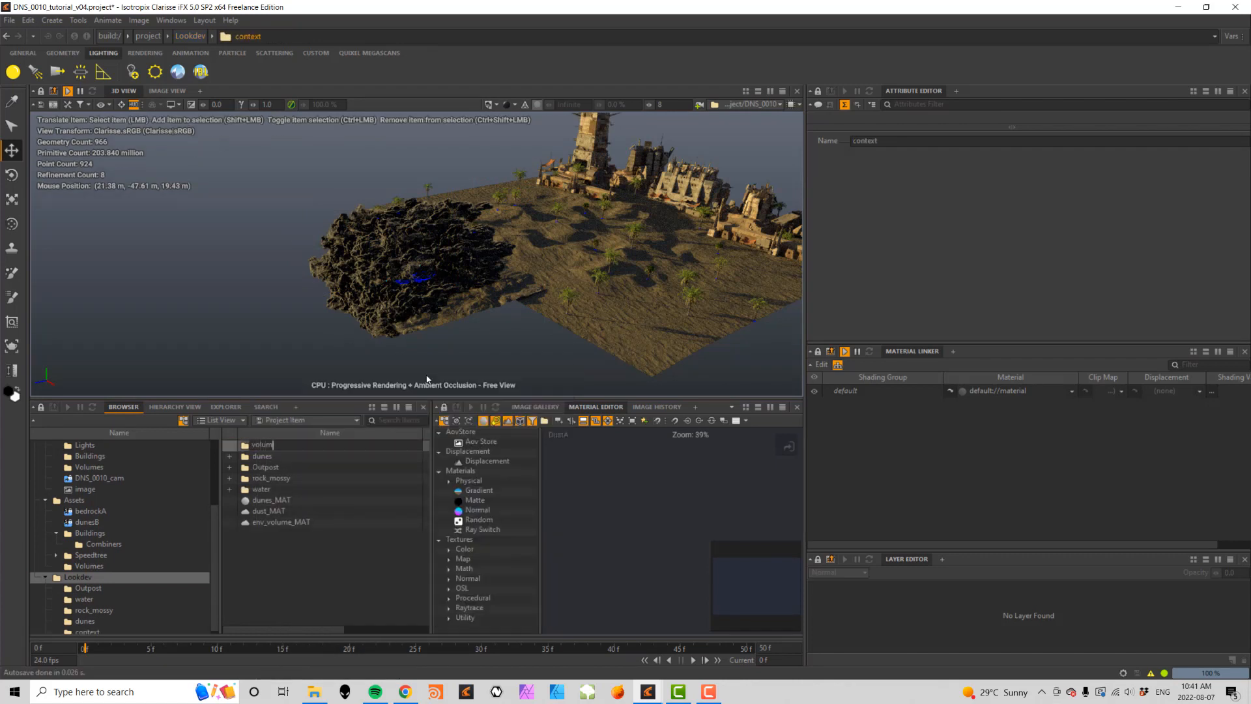
key(Return)
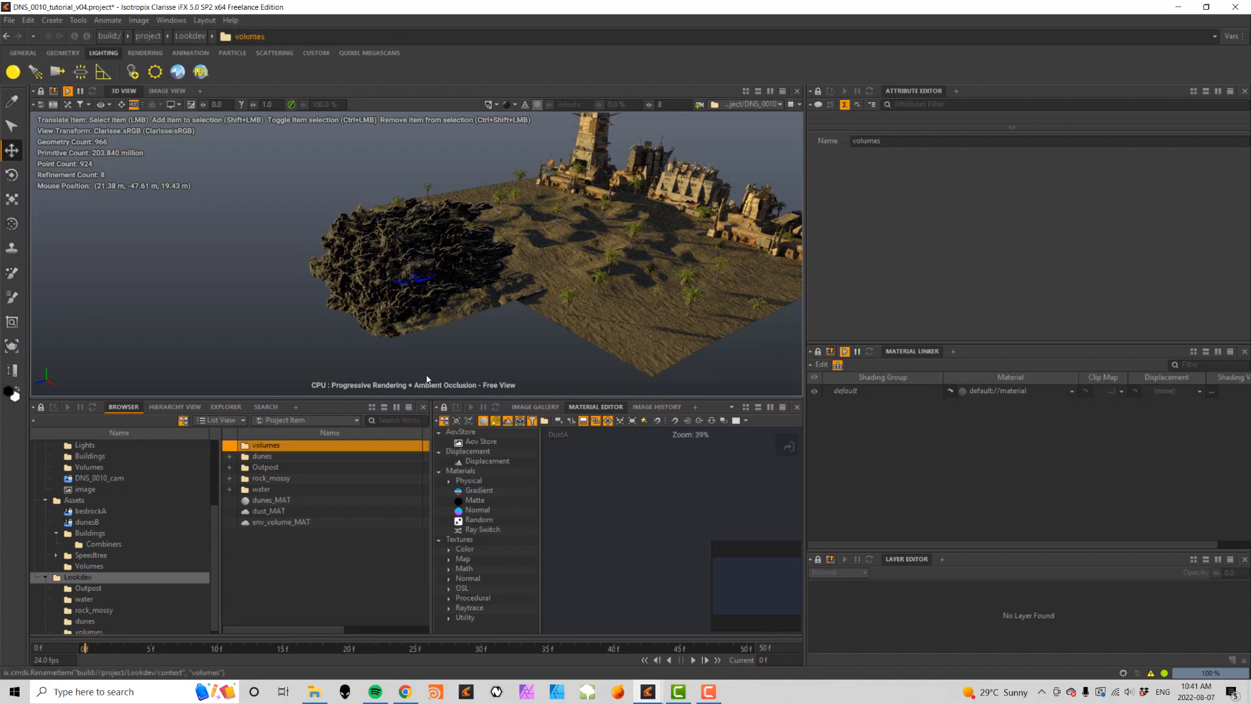
- Create a volume material named dust_VOL in the Lookdev volumes context and assign it to the DustA volume
double_click(316, 447)
right_click(308, 472)
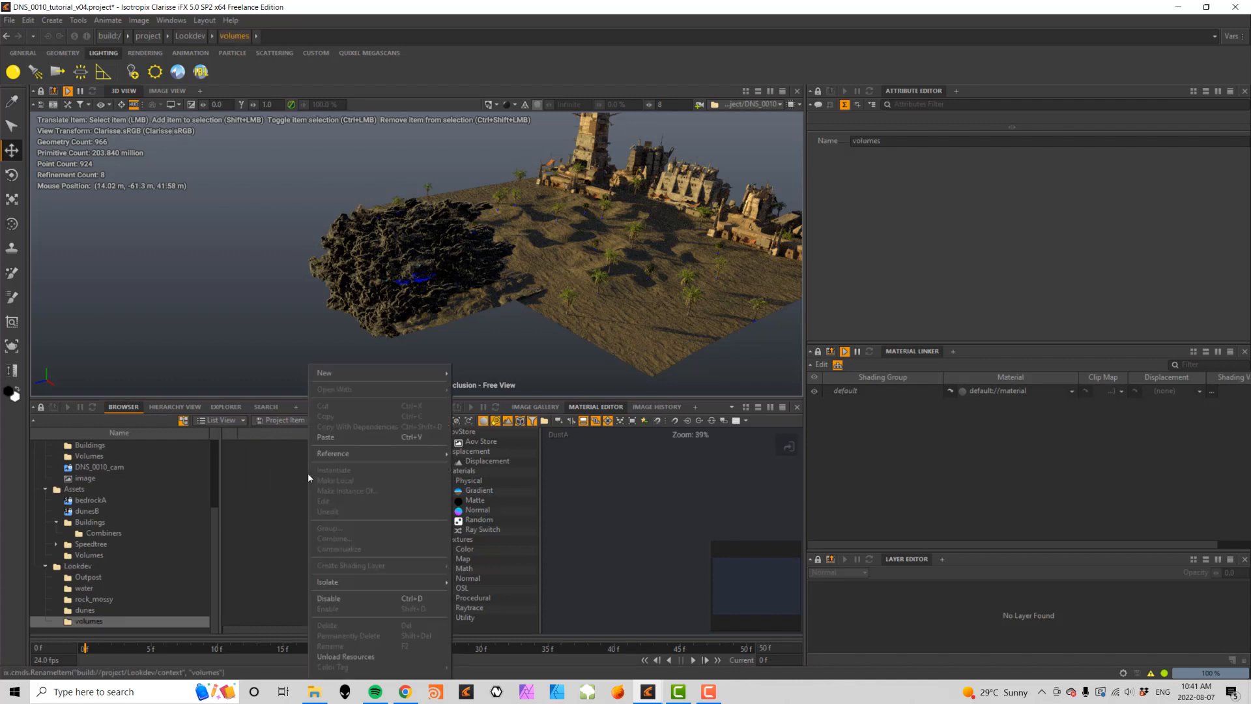
mouse_move(427, 380)
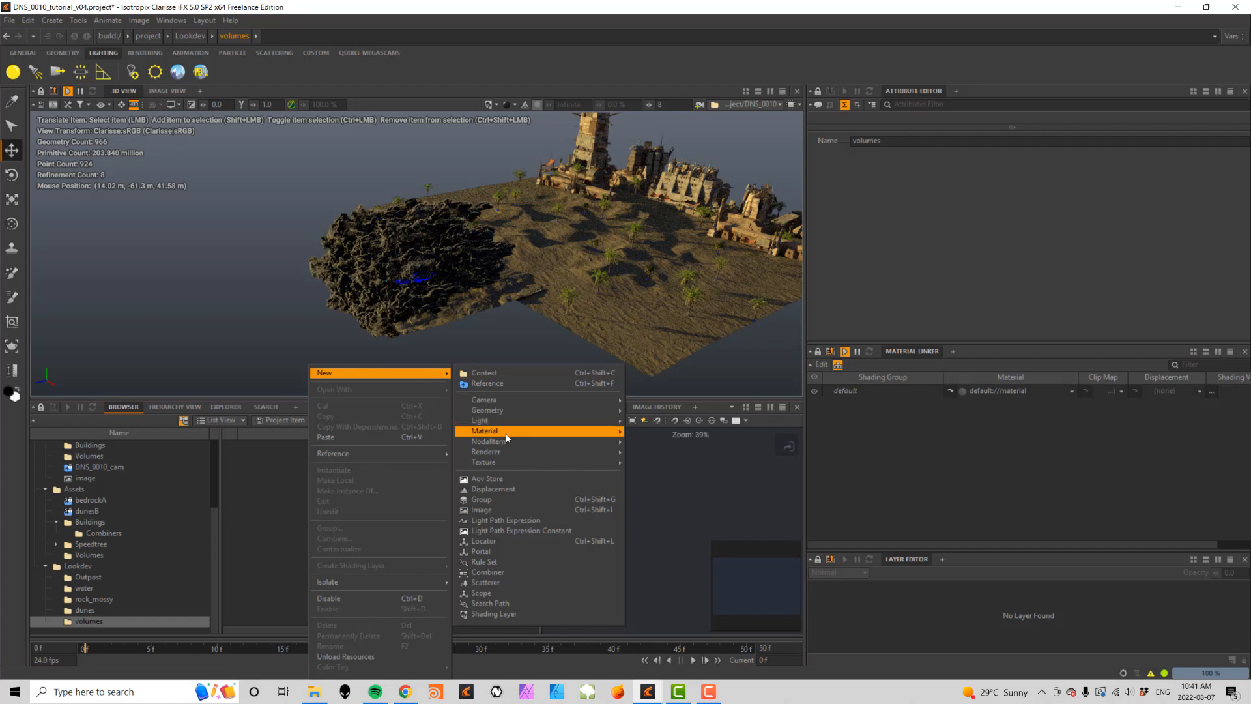
mouse_move(553, 431)
click(658, 598)
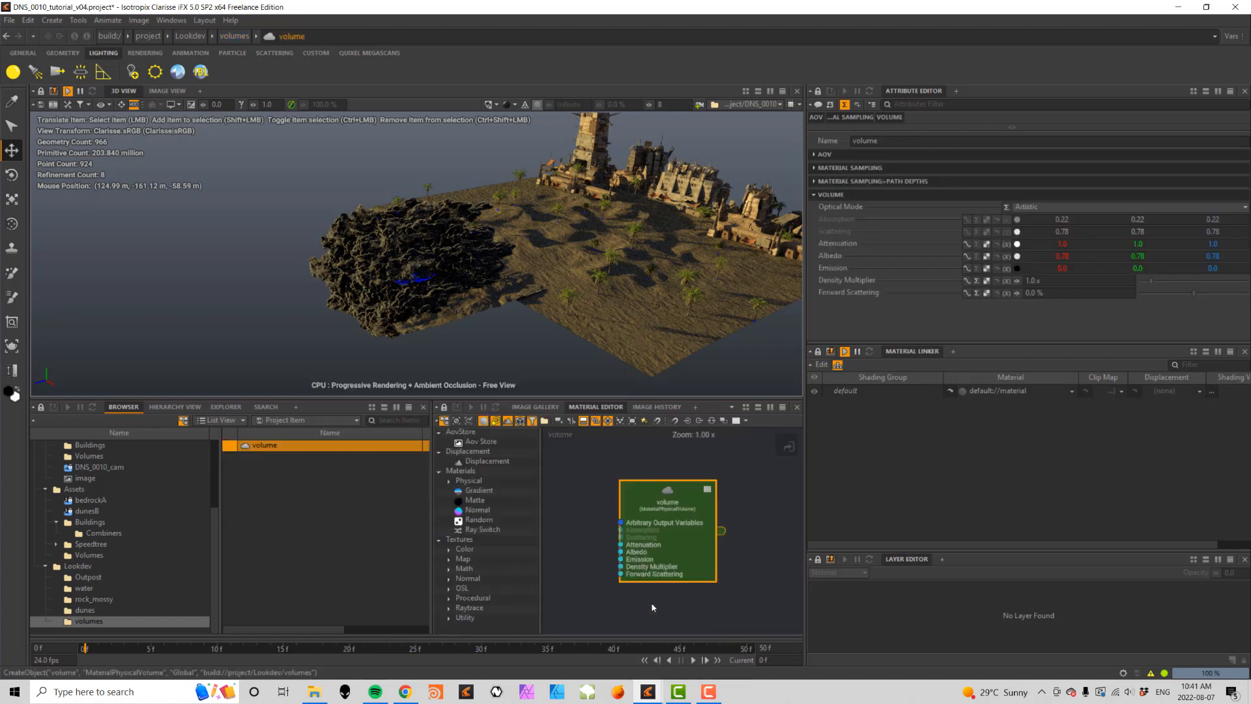
double_click(274, 448)
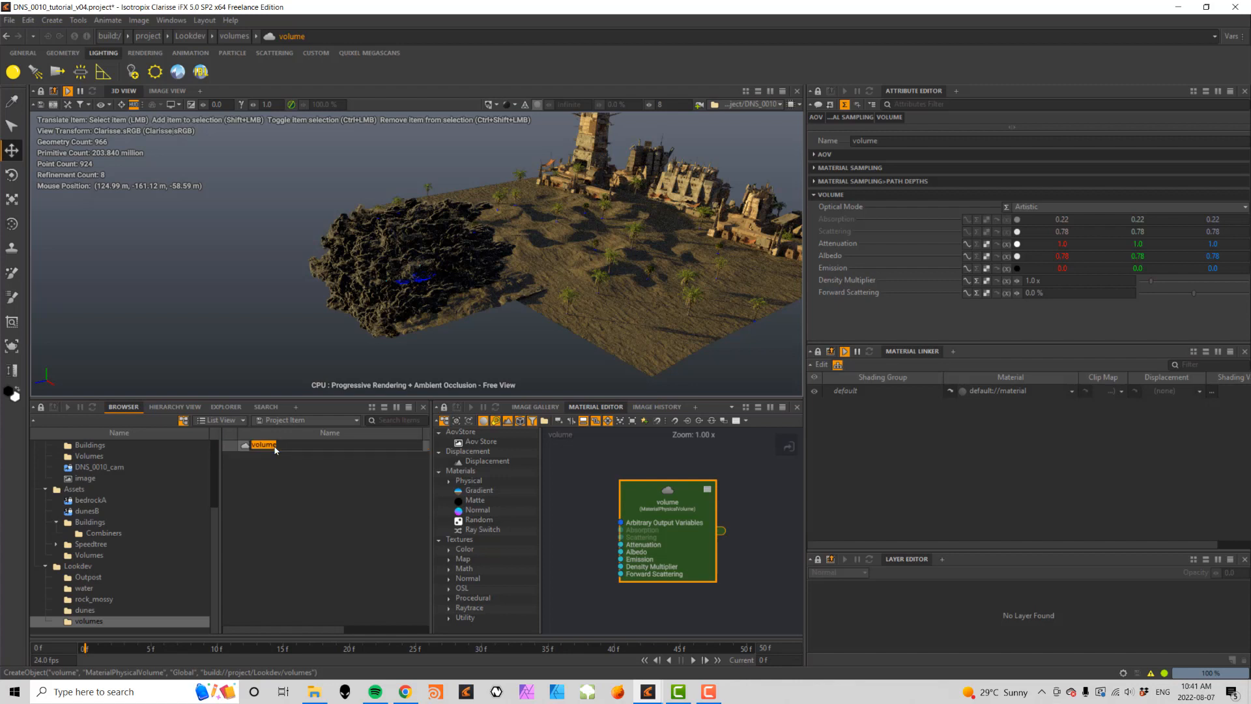
text(dust_VOL)
key(Return)
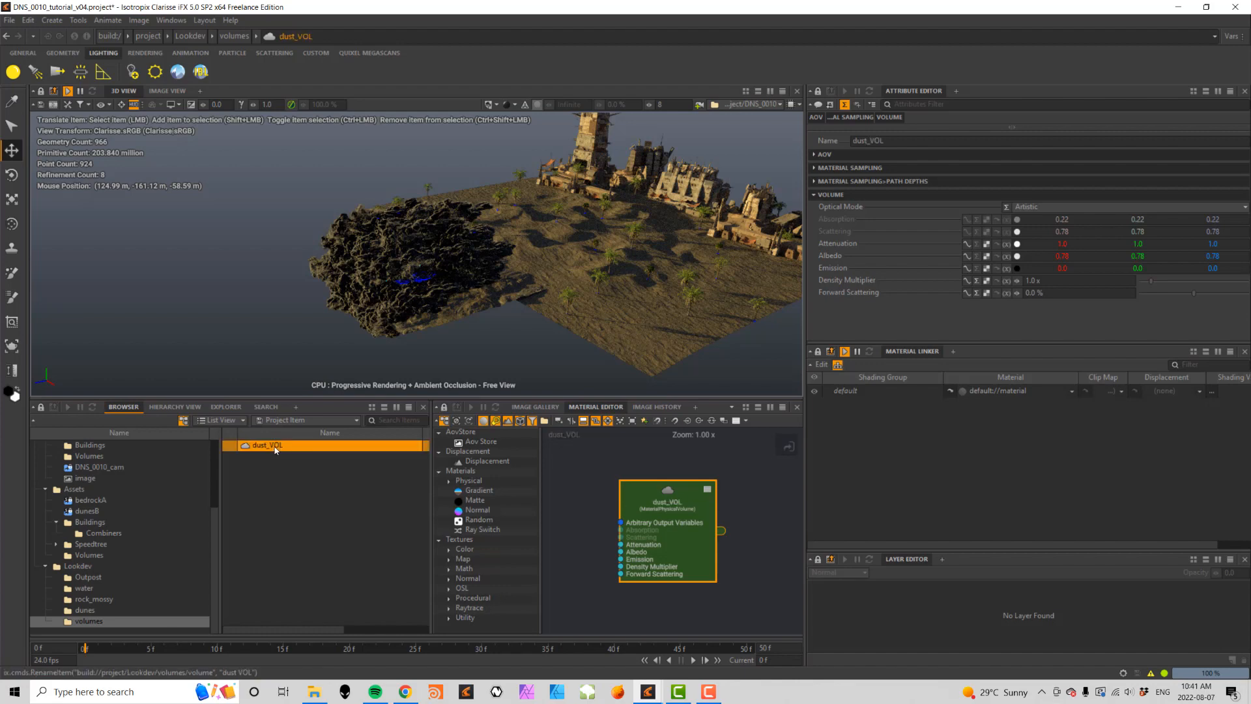
drag(275, 450, 332, 287)
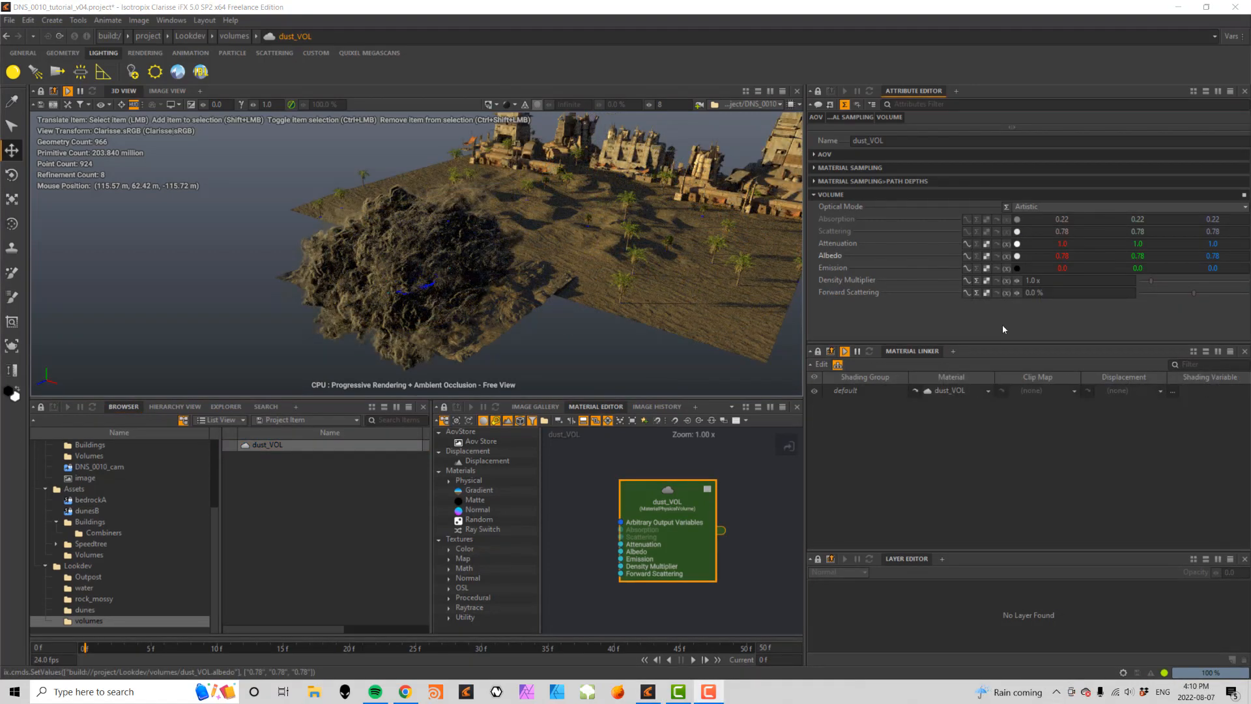
- Try a bright yellow albedo on dust_VOL and inspect the dust cloud from several sides
click(1017, 256)
drag(613, 243, 979, 376)
click(889, 435)
drag(890, 436, 854, 402)
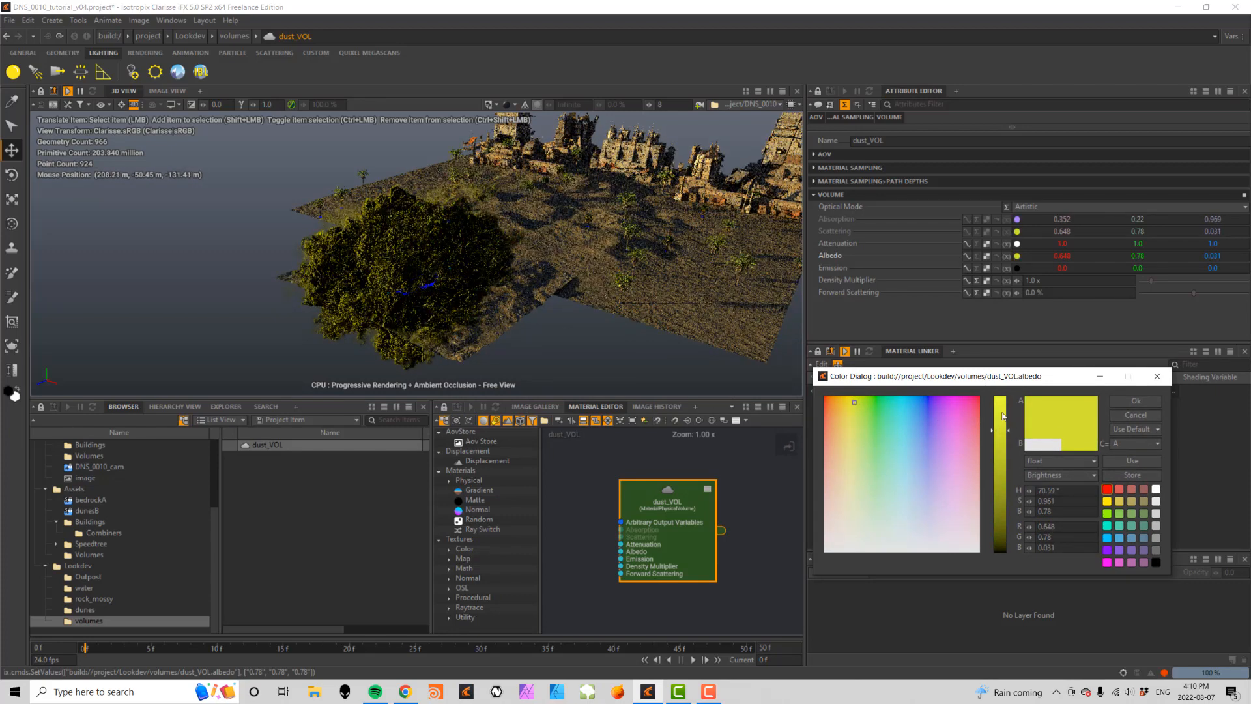
drag(1007, 430, 1008, 412)
click(1141, 404)
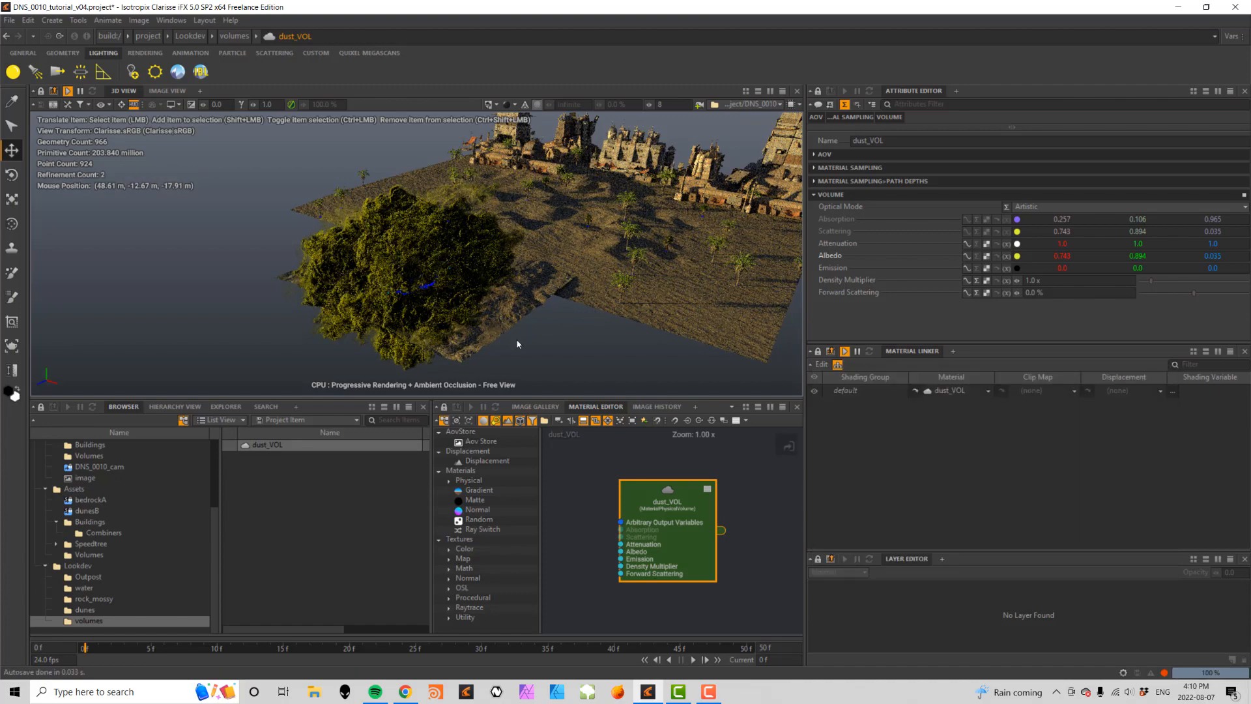
mouse_move(517, 340)
alt+mouse_down()
mouse_move(564, 338)
mouse_move(509, 343)
alt+mouse_up()
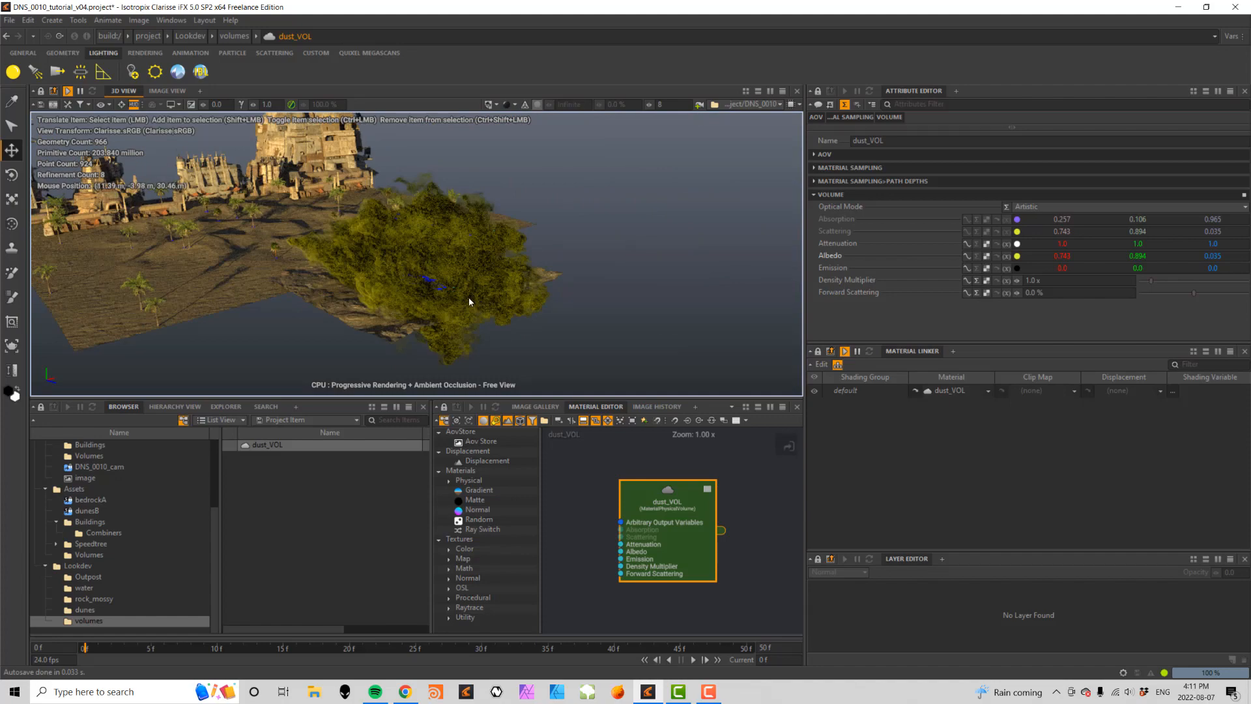
alt+drag(545, 300, 384, 300)
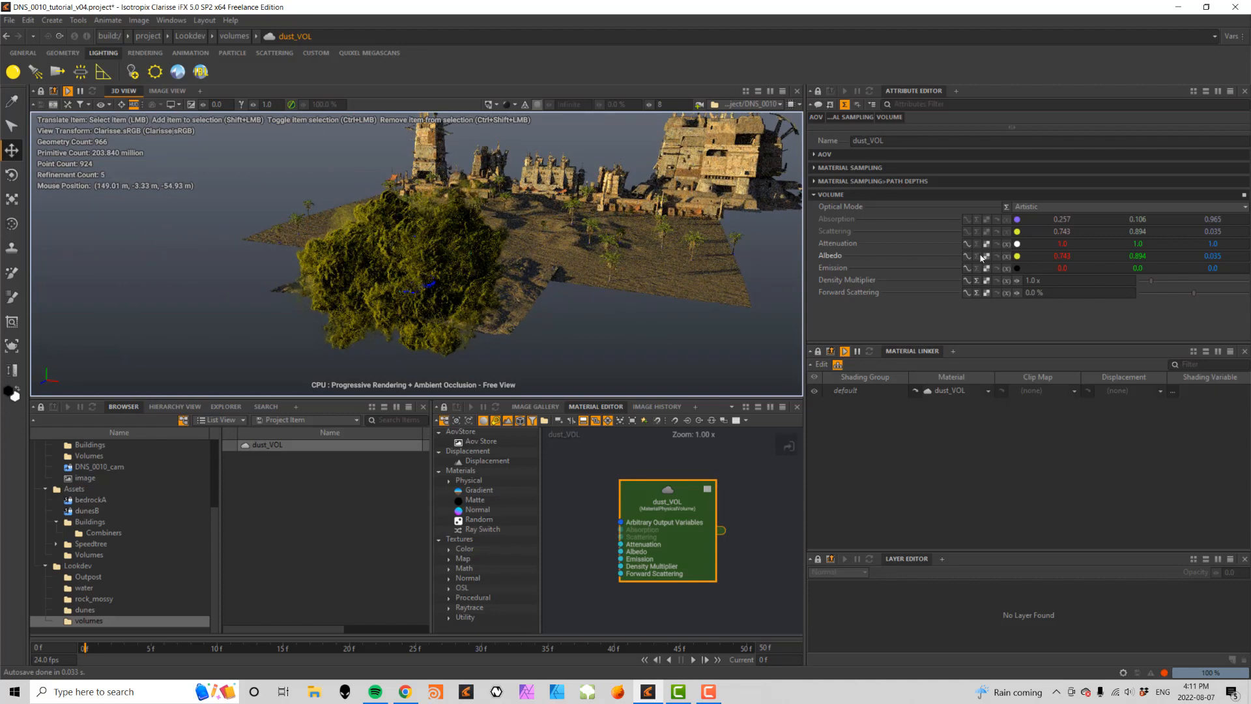
- Set dust_VOL's albedo colour to R 0.5, G 0.45, B 0.45
click(1015, 257)
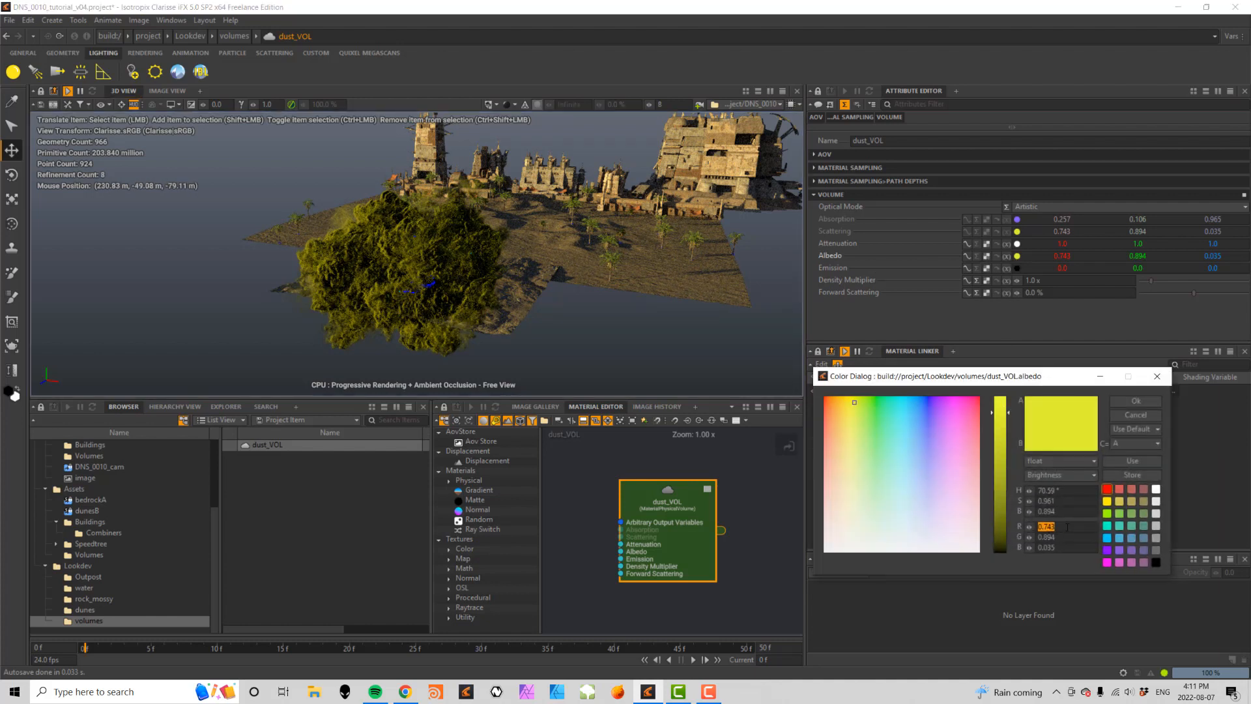
text(0.5)
key(Tab)
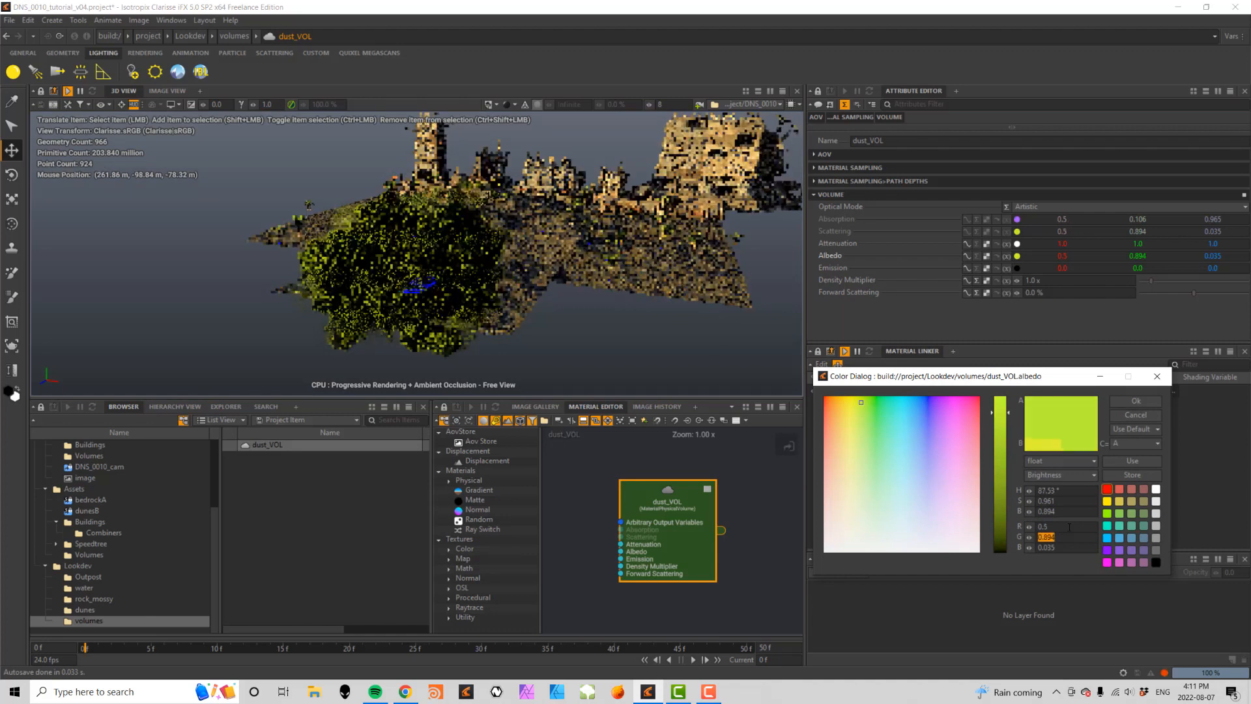
text(.45)
key(Tab)
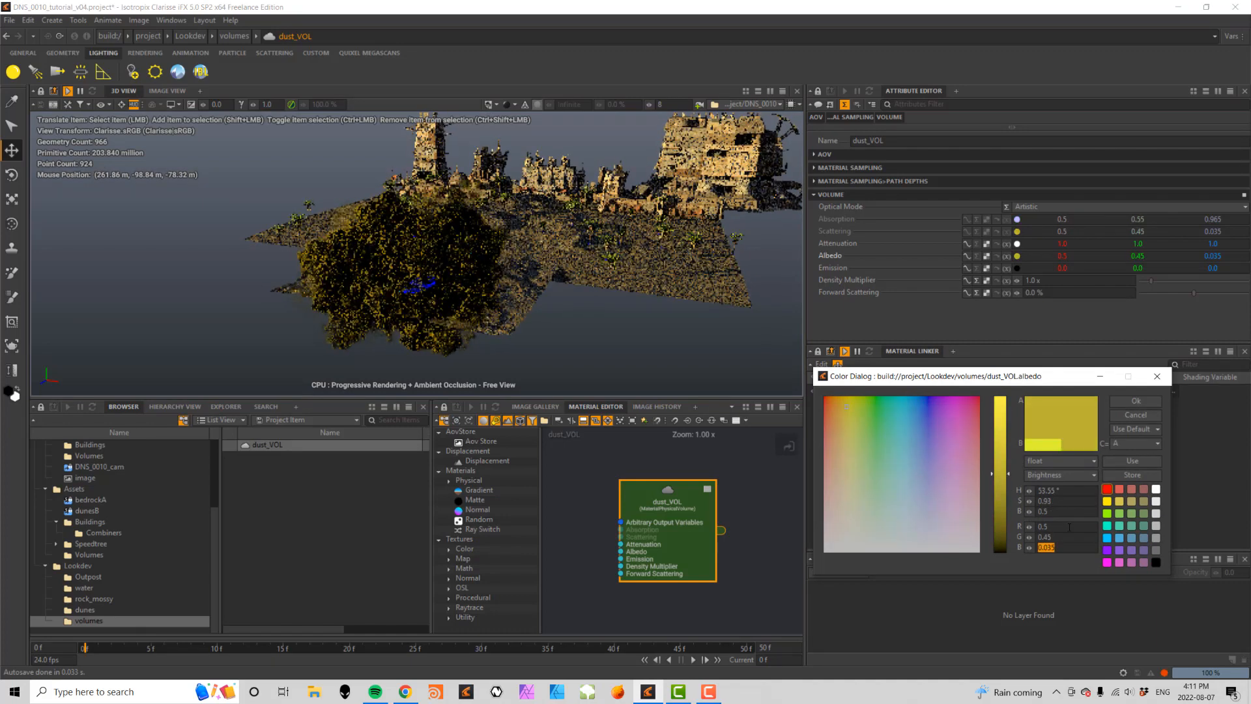
text(.45)
key(Tab)
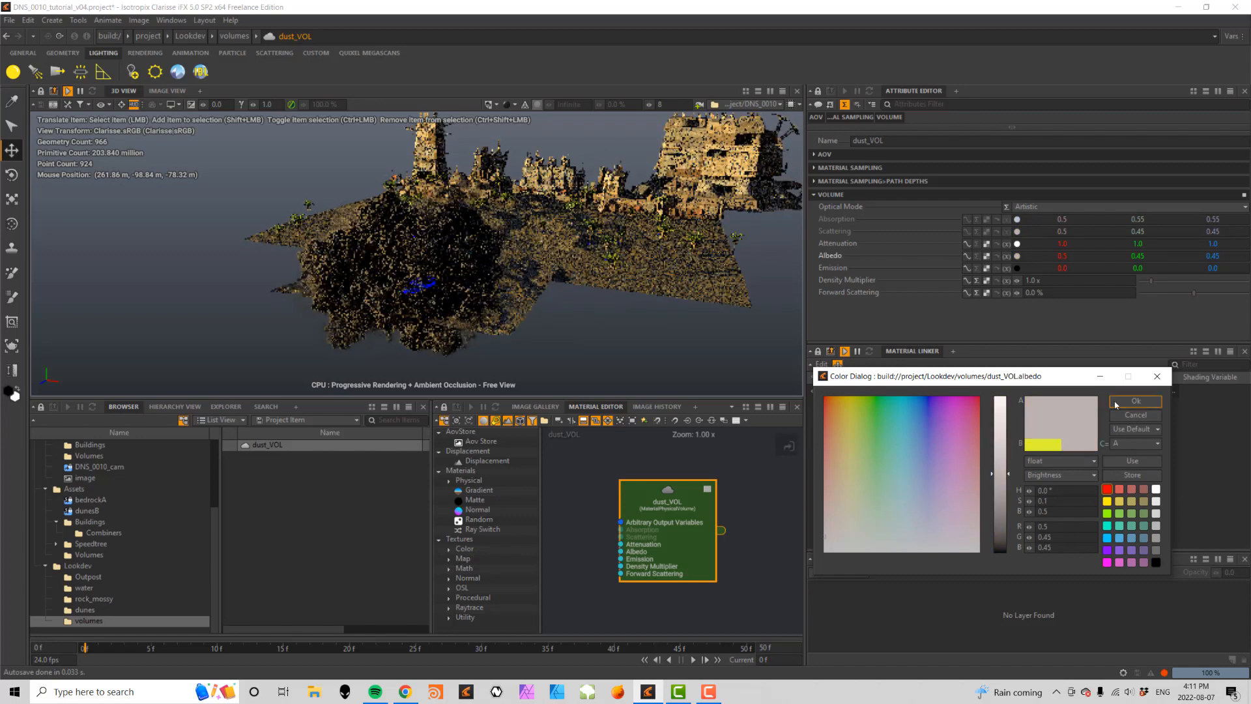
click(1117, 403)
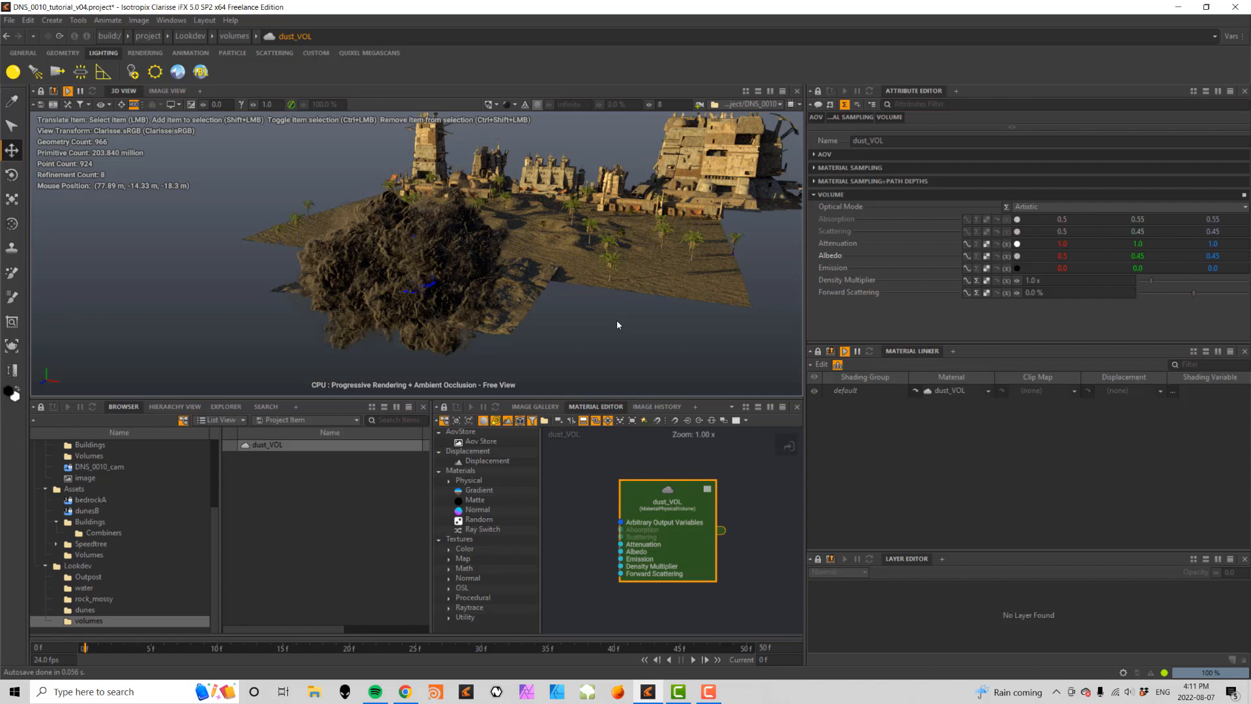
- Set dust_VOL's density multiplier to 0.05
click(1058, 281)
text(.05)
key(Tab)
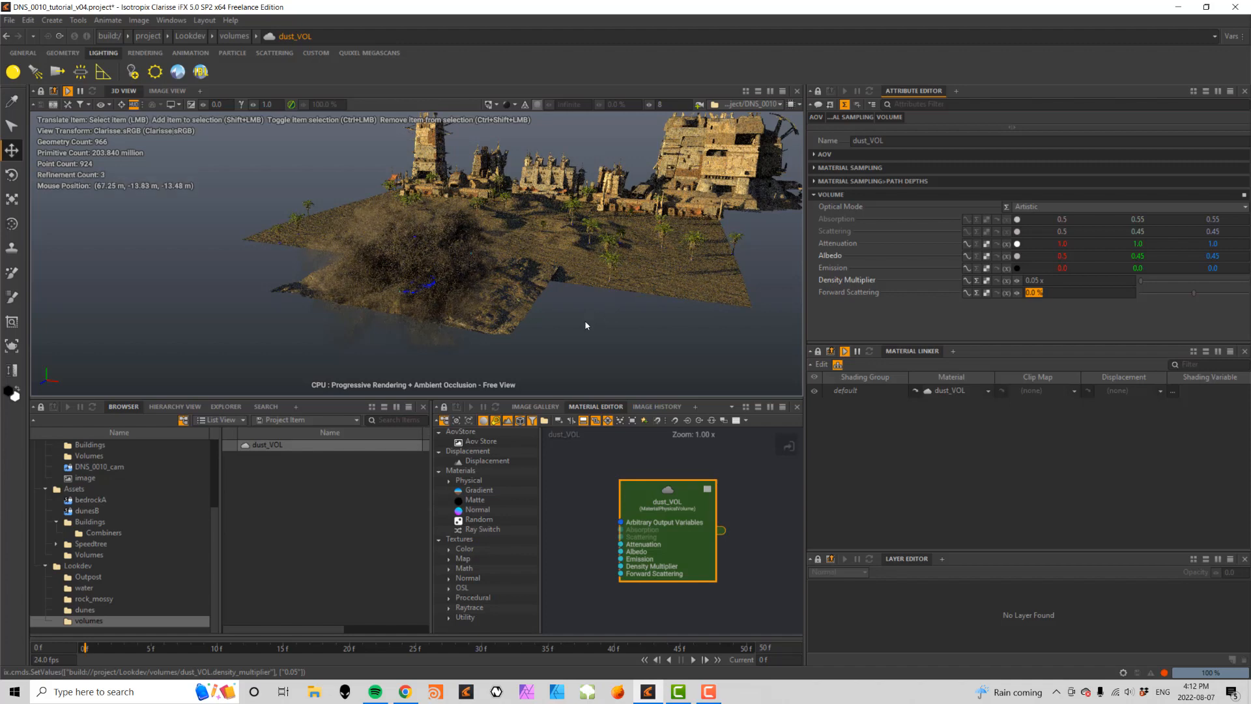
- Move the DustA volume to about X -19.76 m and Z -60.82 m, judging its placement through the DNS_0010 shot camera
scroll(560, 338, up, 5)
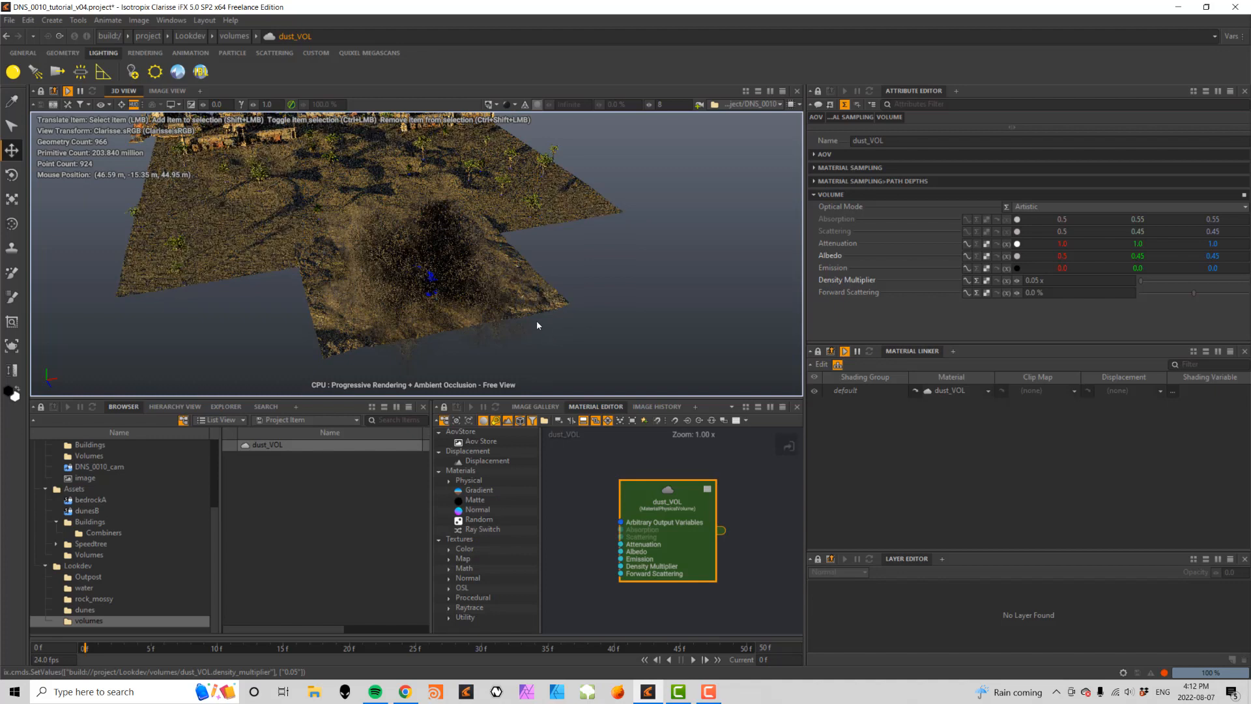
click(383, 264)
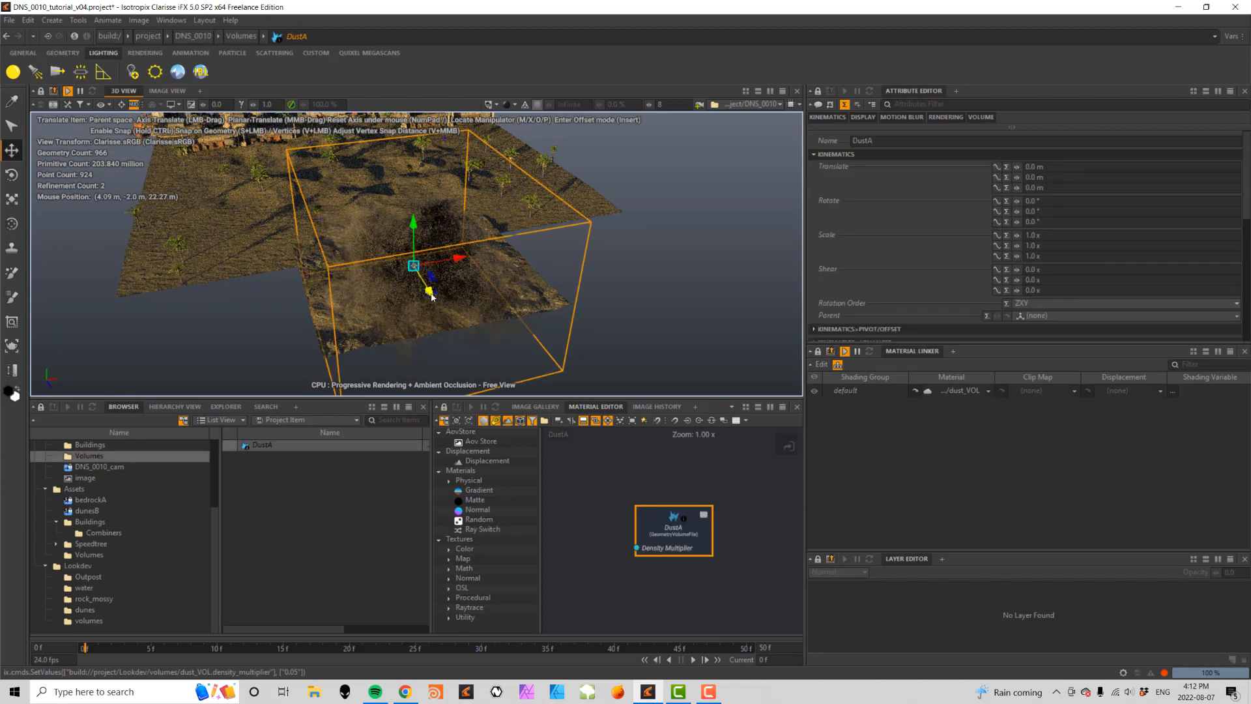
drag(429, 293, 511, 242)
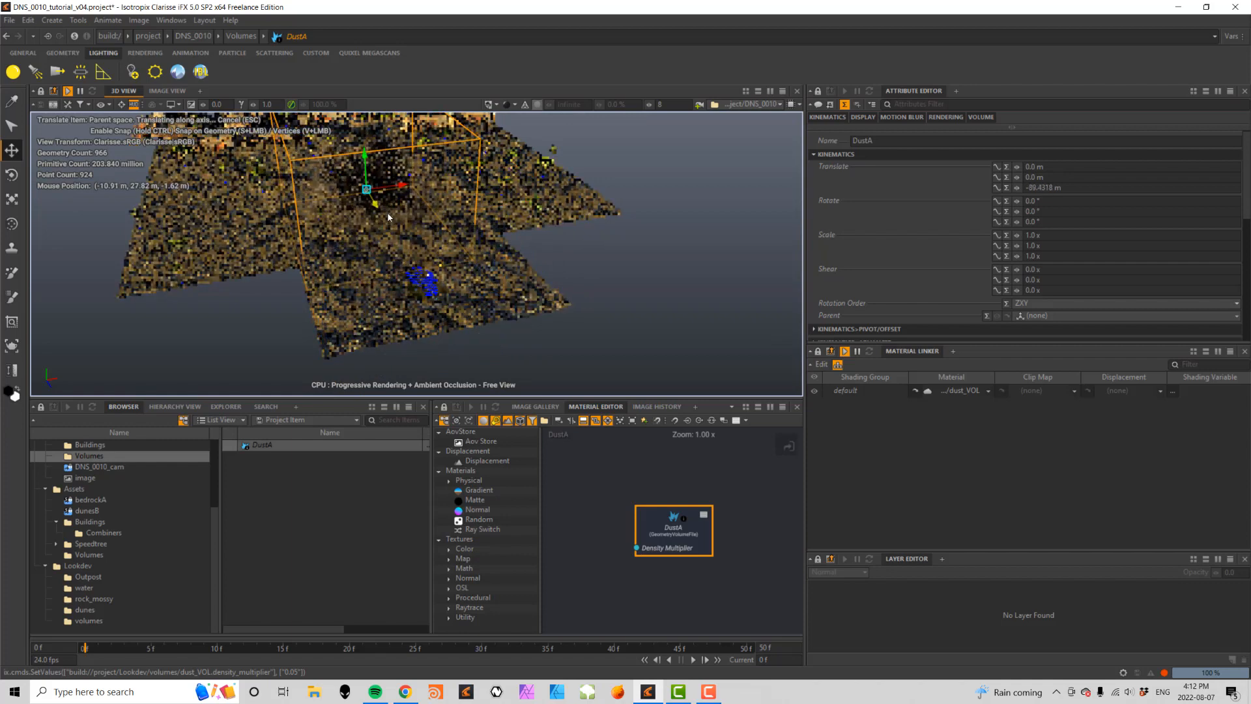
drag(411, 184, 349, 192)
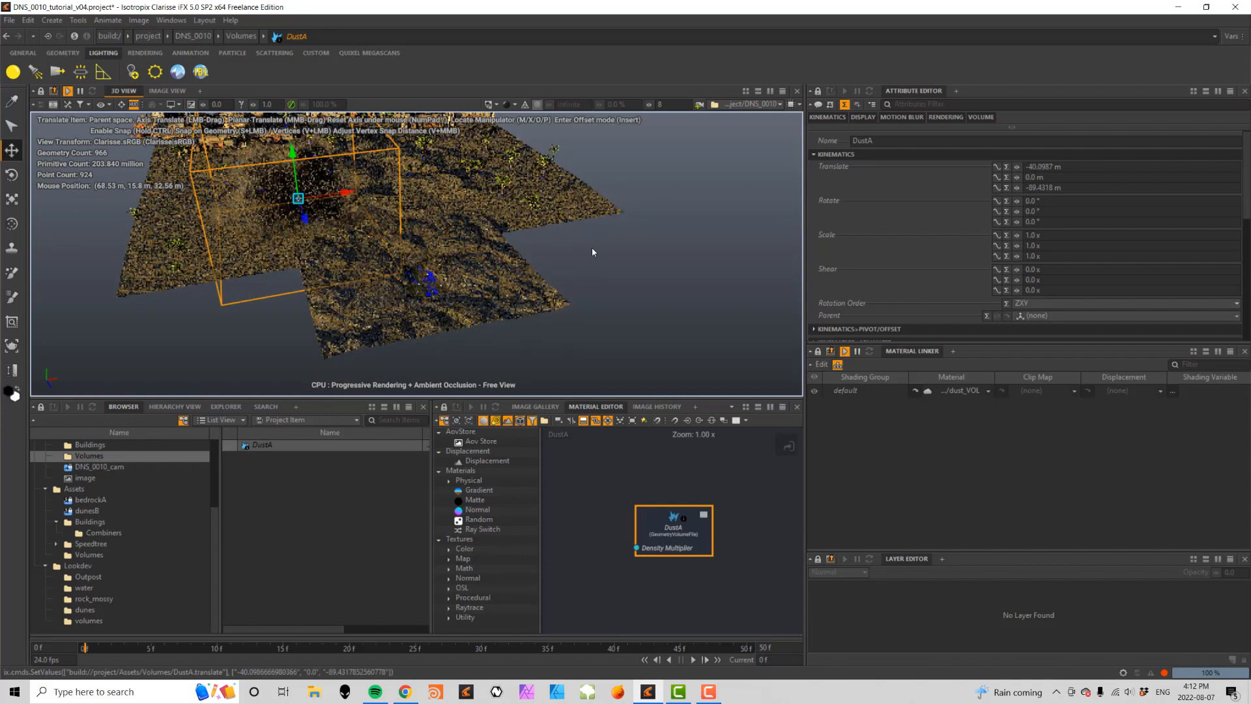
alt+drag(466, 286, 447, 245)
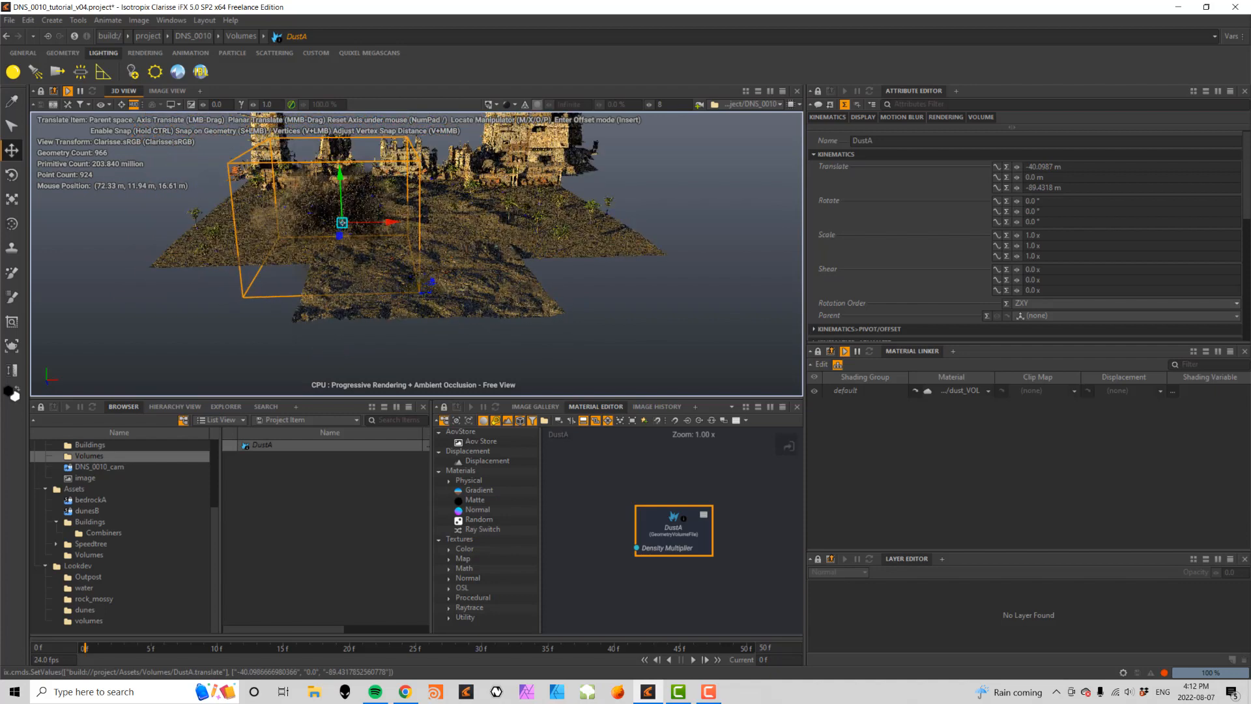
click(109, 105)
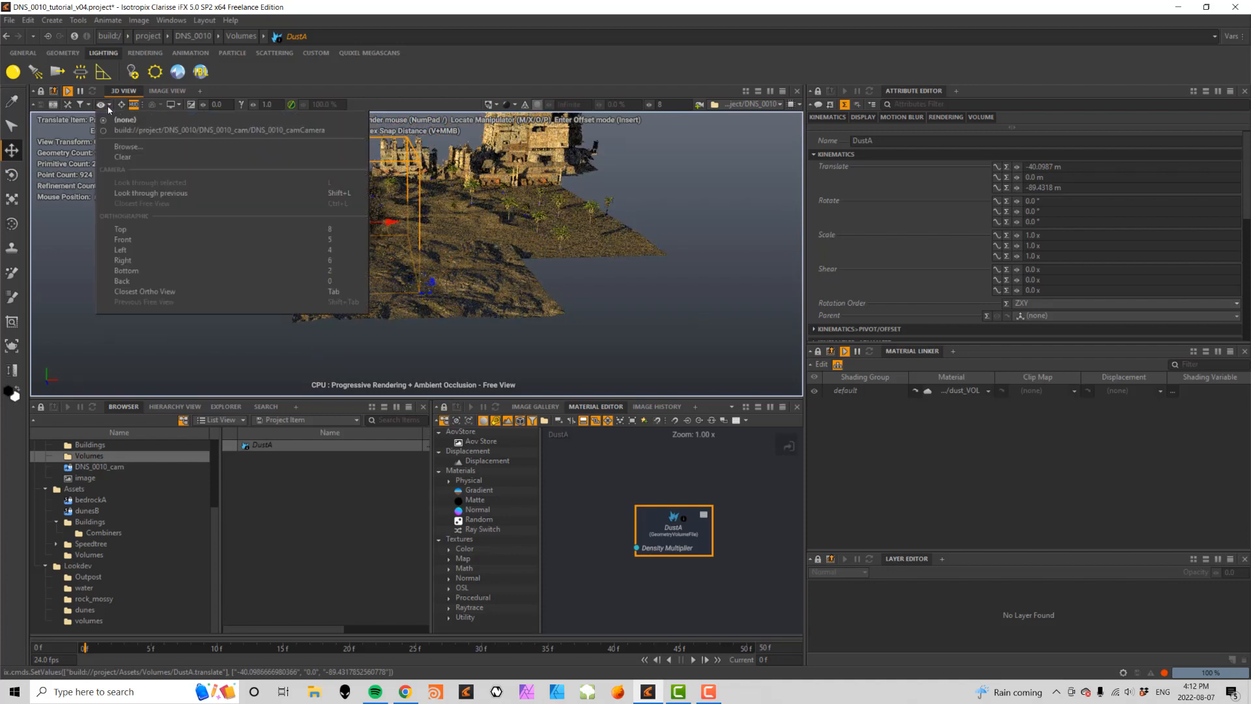
click(157, 130)
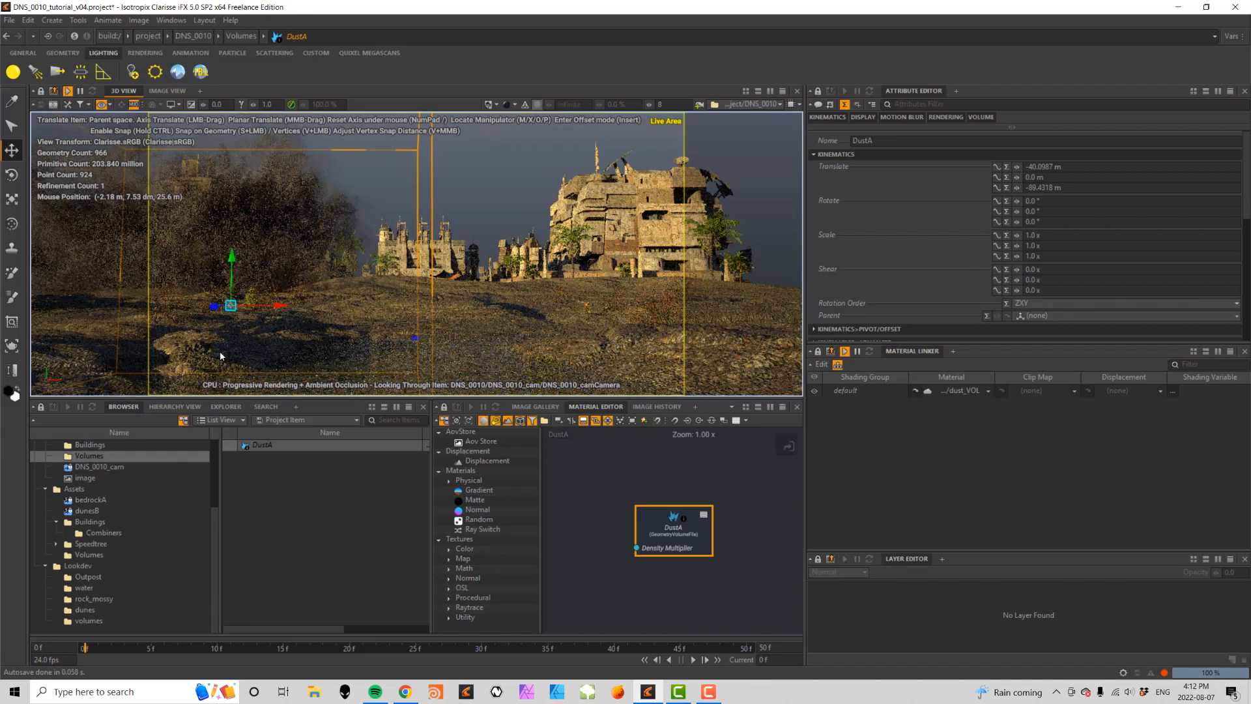
drag(264, 311, 357, 312)
drag(1017, 188, 993, 209)
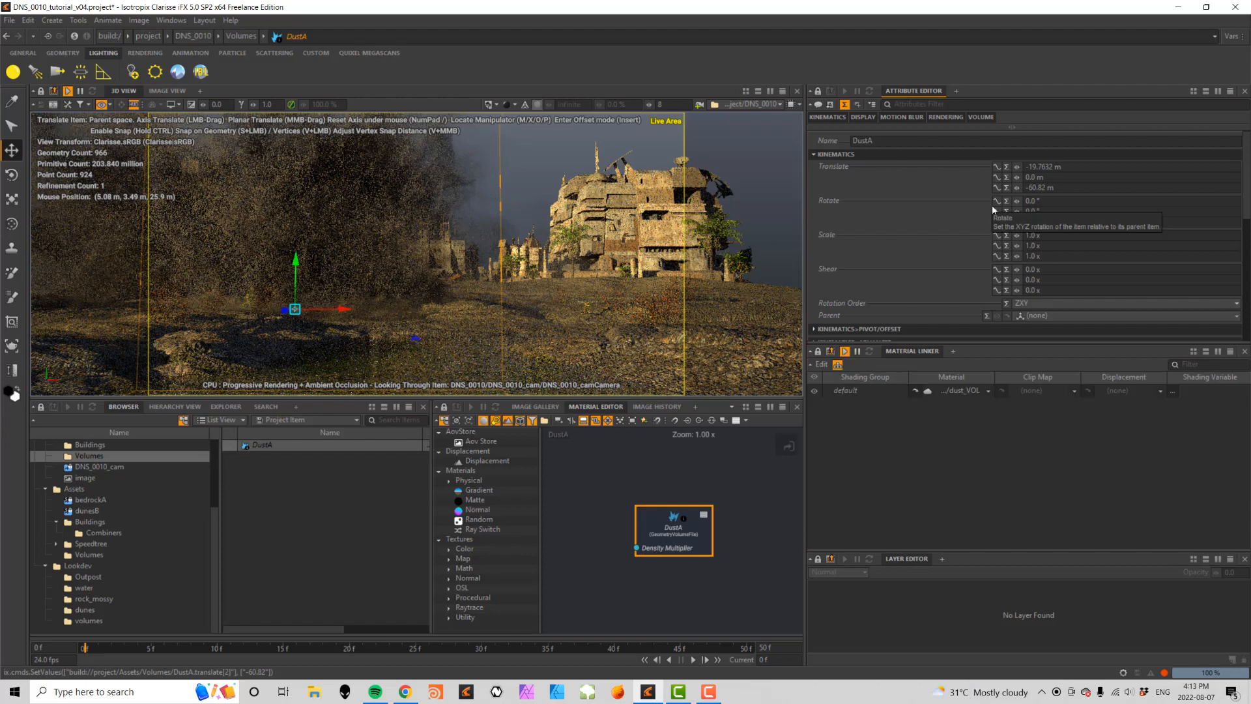
- Duplicate DustA in DNS_0010's Volumes context, try moving the copy along X, and undo the move
click(263, 447)
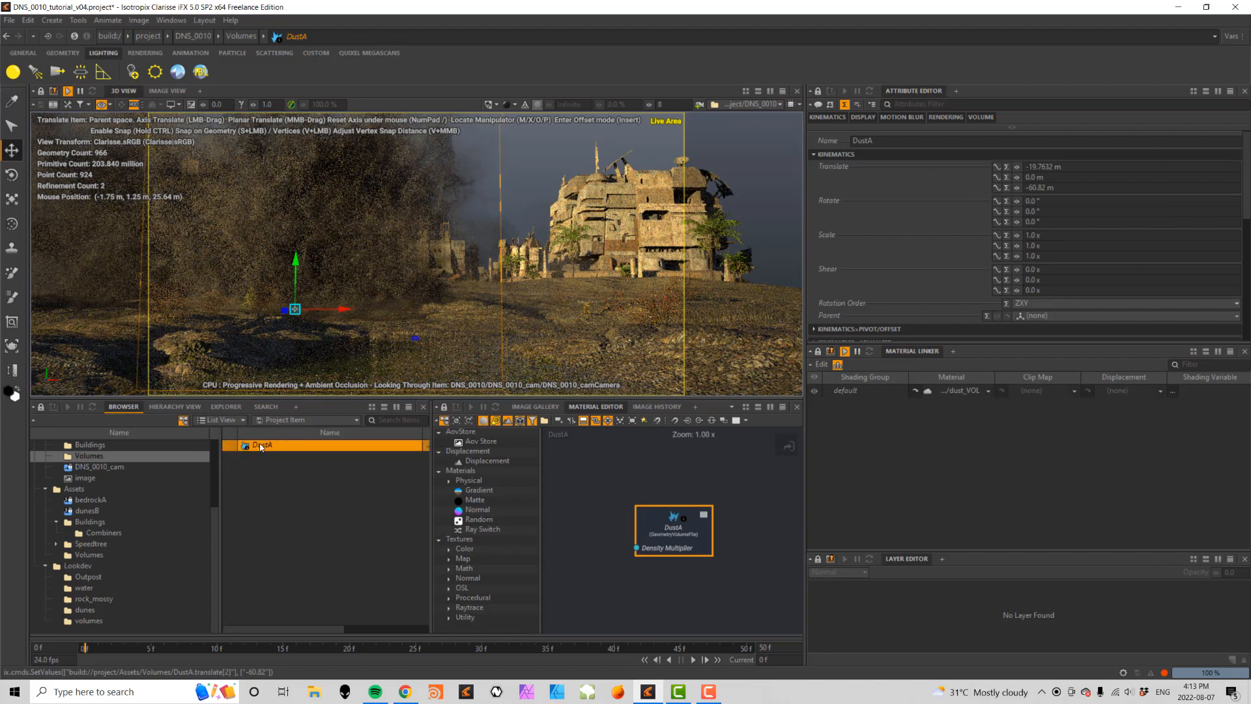
key(ctrl+c)
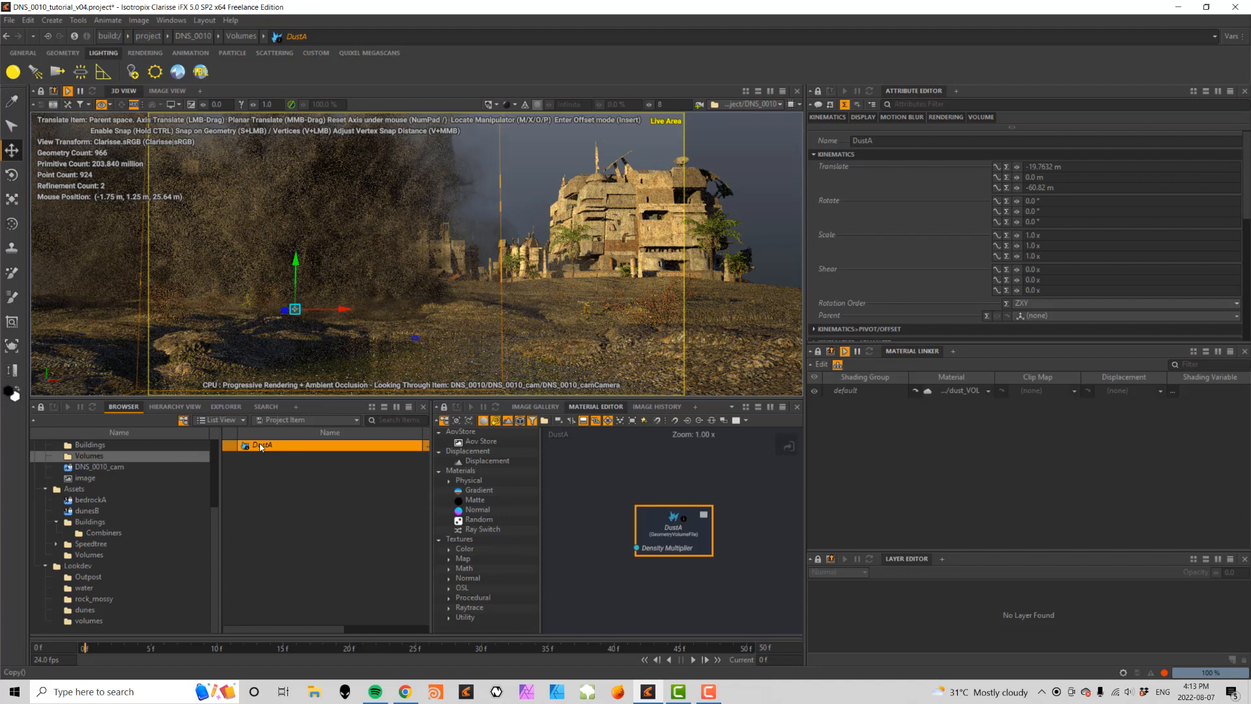
key(ctrl+v)
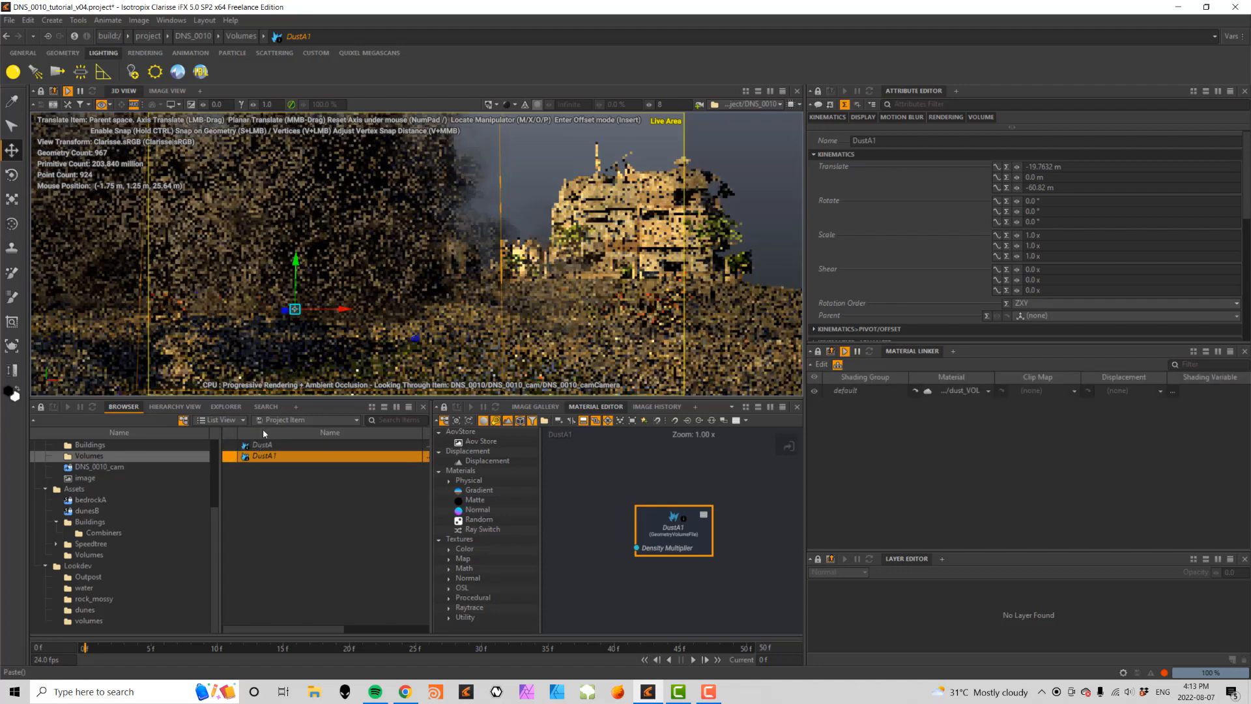
drag(316, 316, 615, 279)
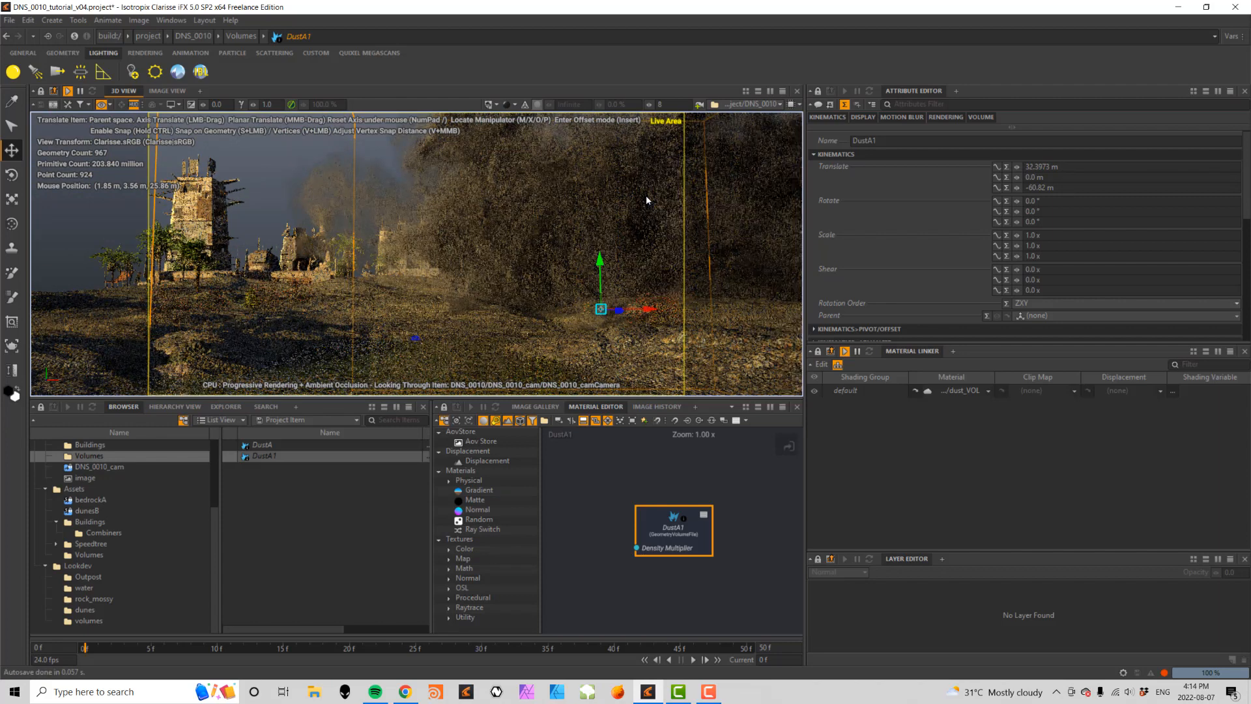
key(ctrl+z)
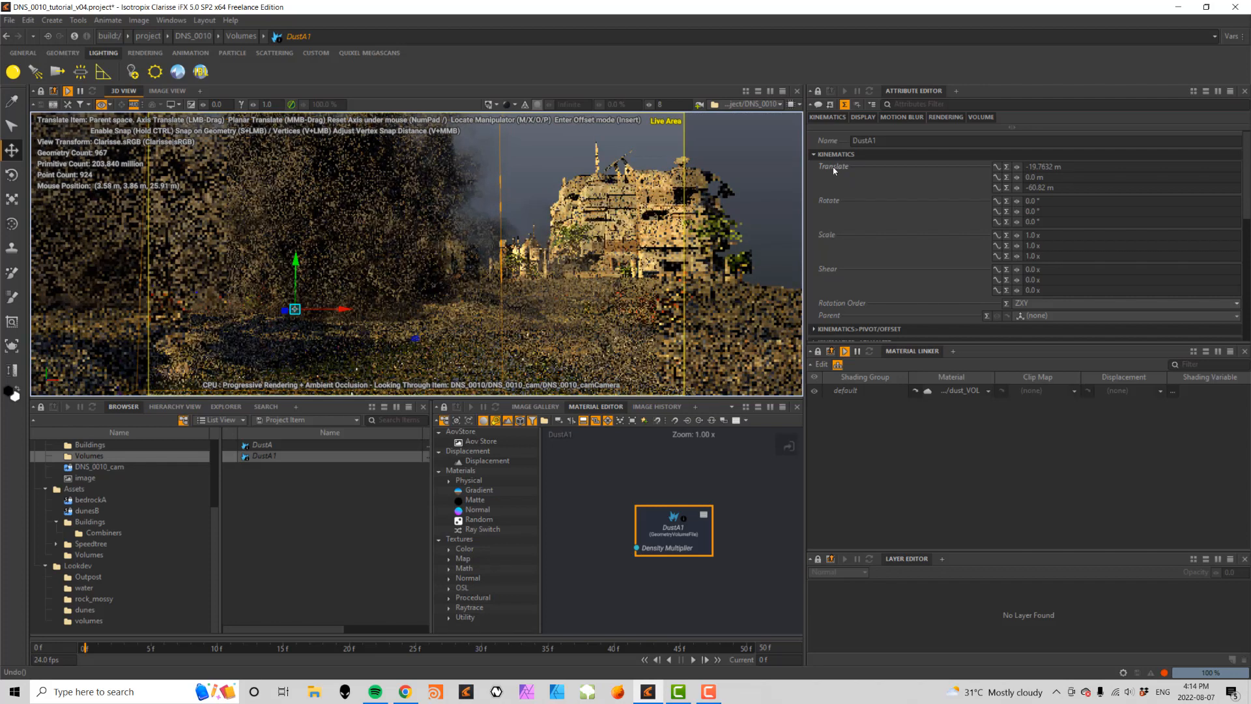
- Localize the translate, rotate and scale attributes of DustA1 and move it along X to about 35.2 m
right_click(834, 170)
click(825, 279)
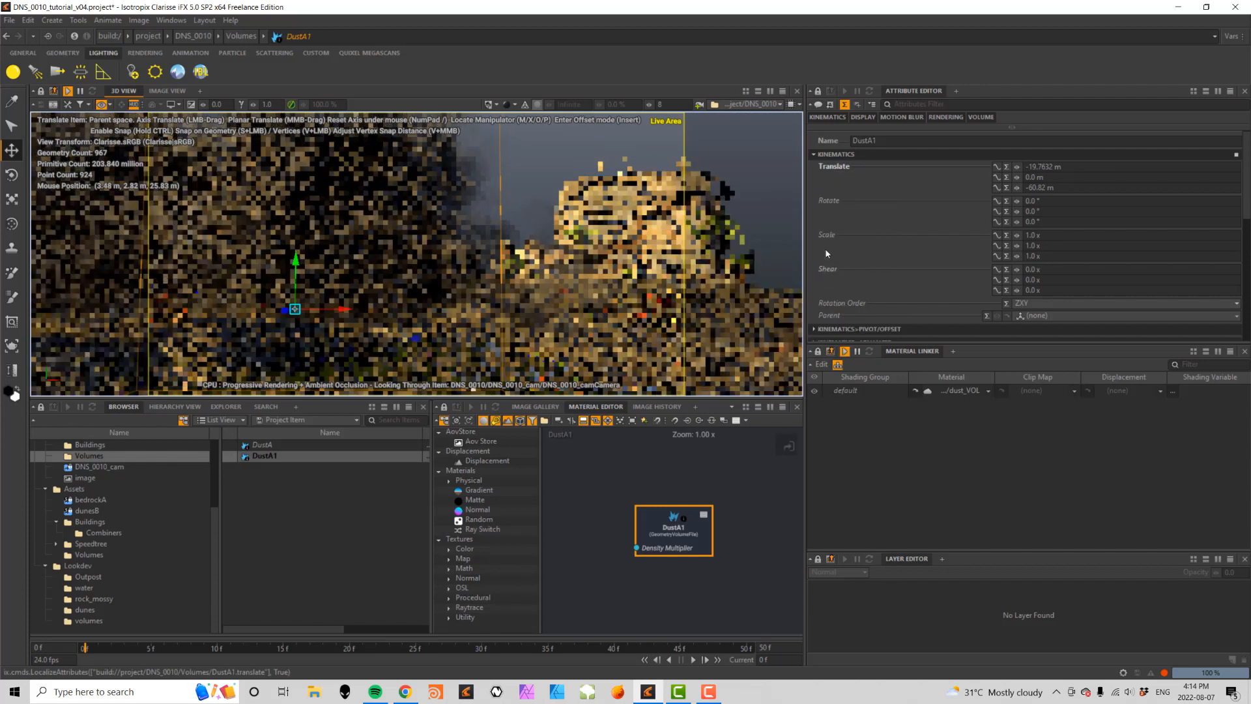
right_click(827, 203)
click(829, 316)
right_click(835, 238)
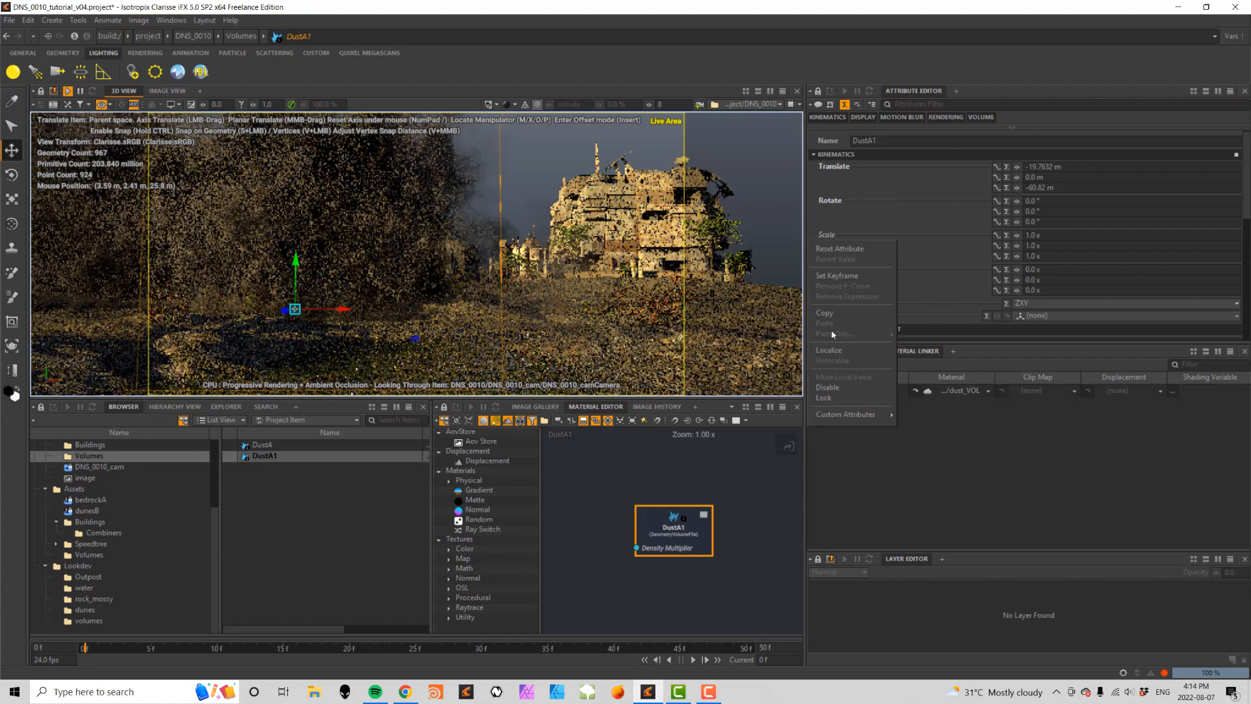
click(828, 350)
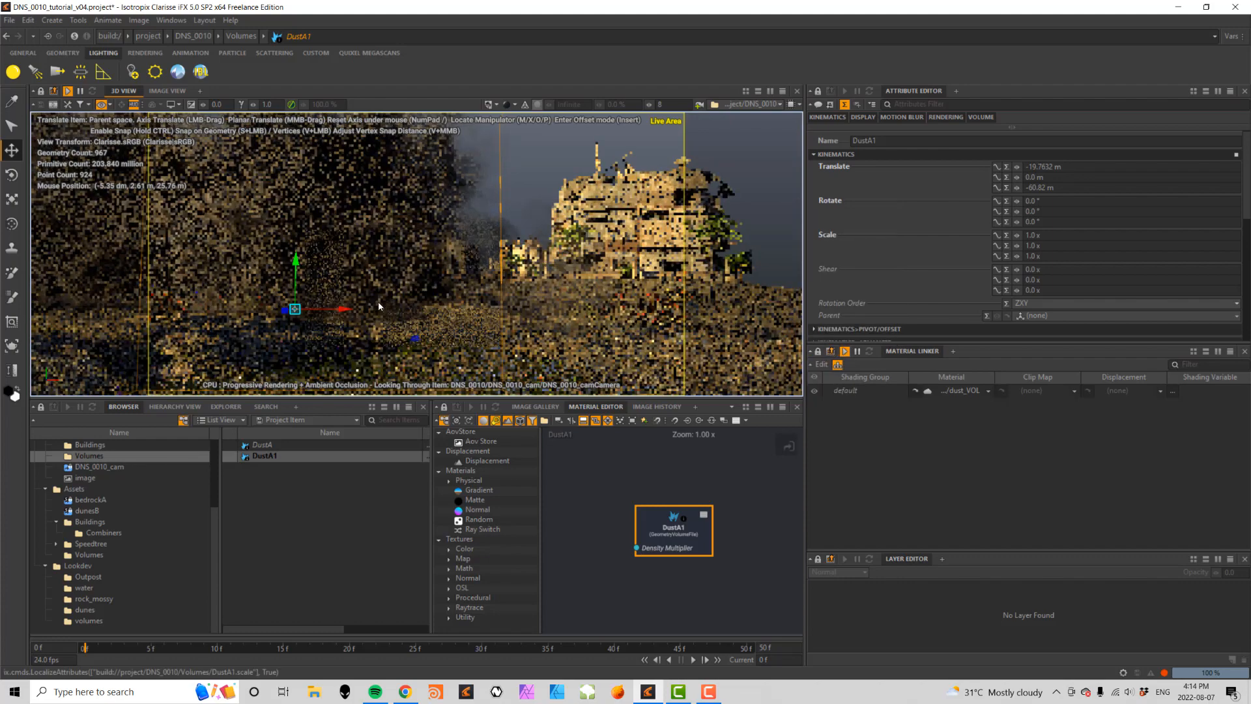
drag(335, 311, 654, 278)
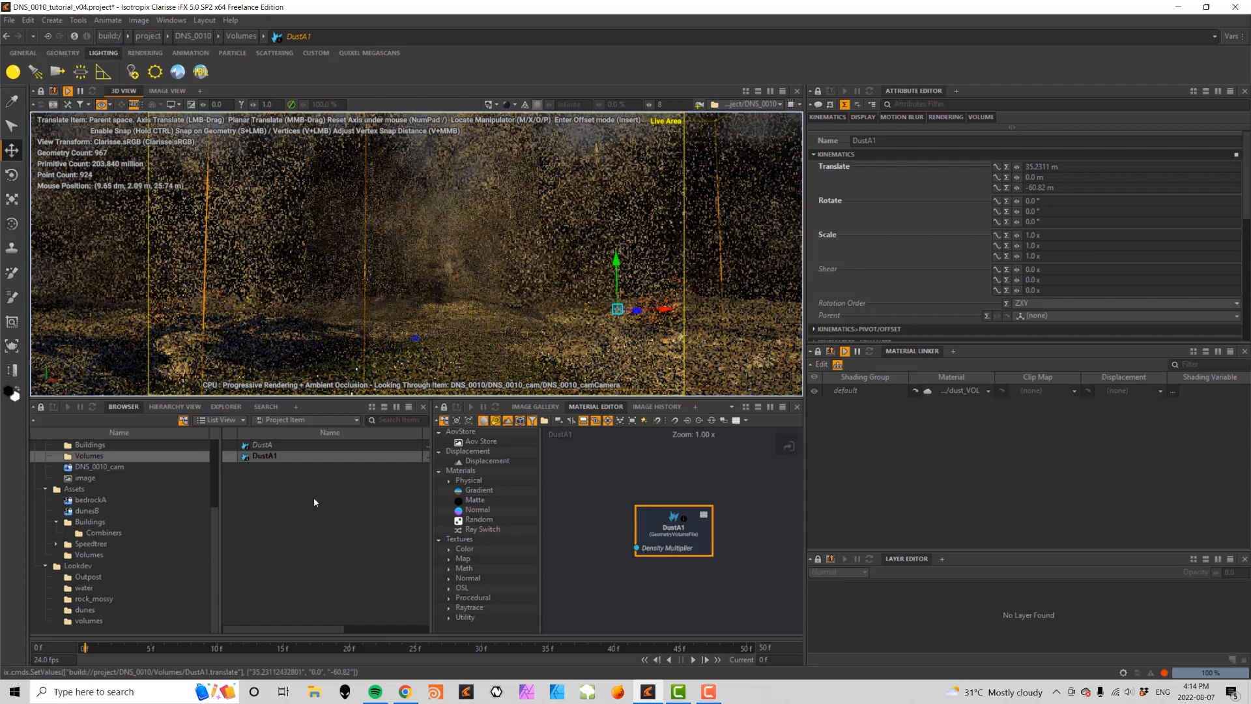
- Set the density multiplier of the dust_VOL material in the Lookdev volumes context to 0.02
click(99, 619)
click(266, 447)
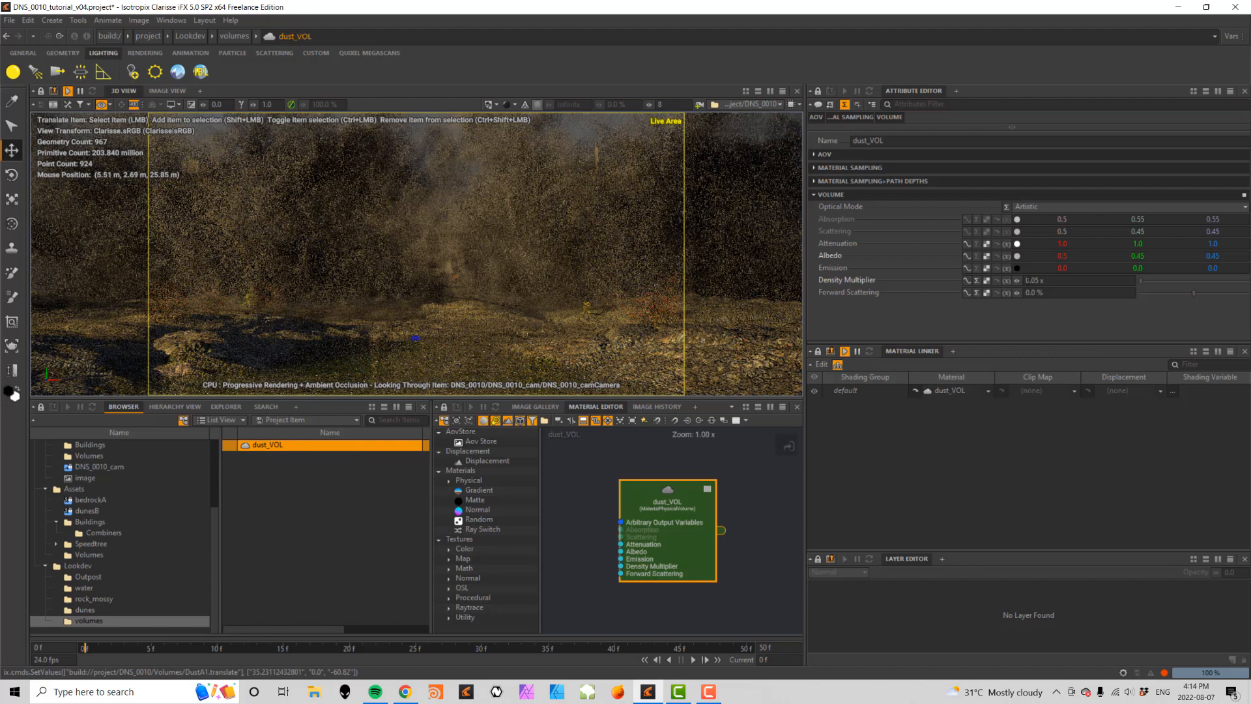
drag(1035, 280, 1057, 278)
text(05)
key(Tab)
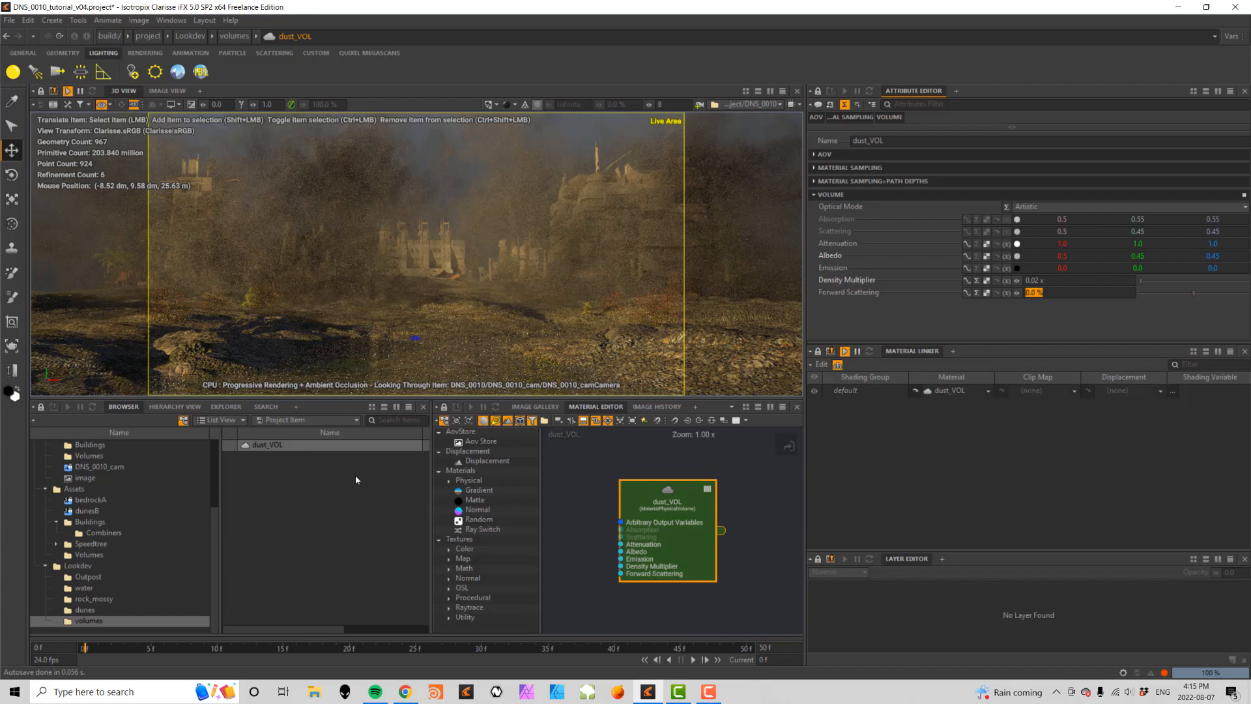
- Disable both the DustA and DustA1 volumes in DNS_0010's Volumes context
scroll(171, 498, up, 4)
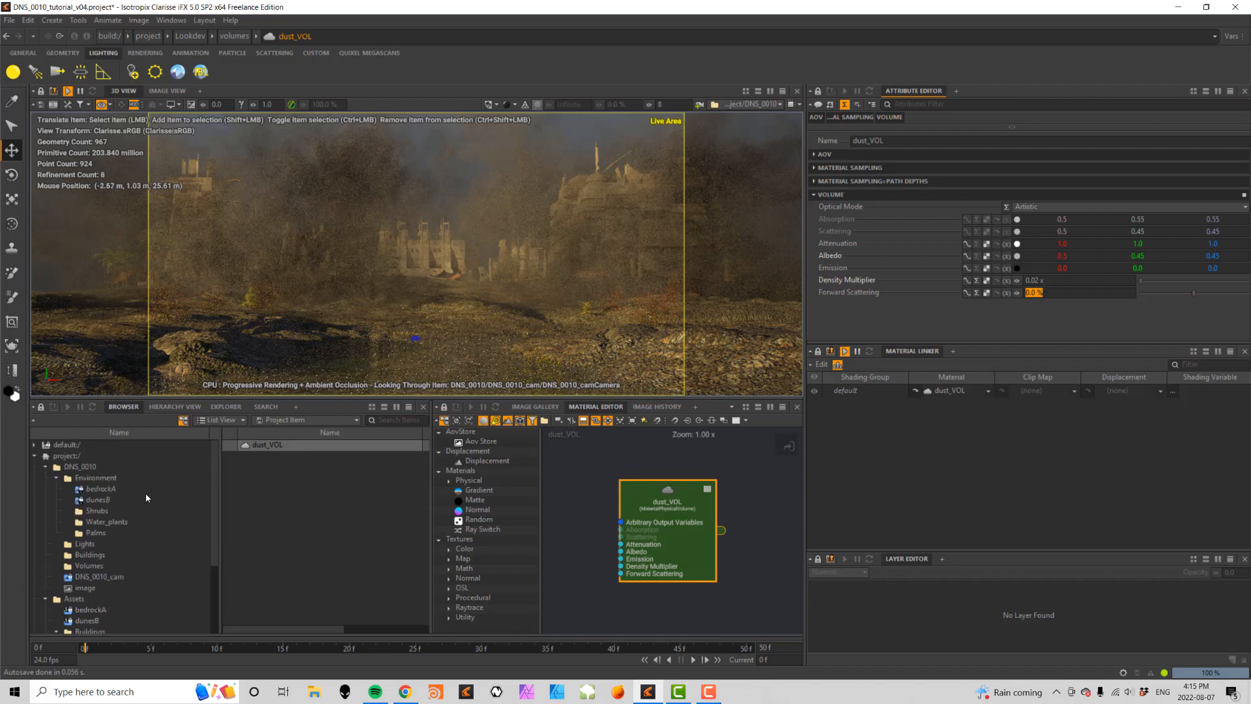
click(91, 467)
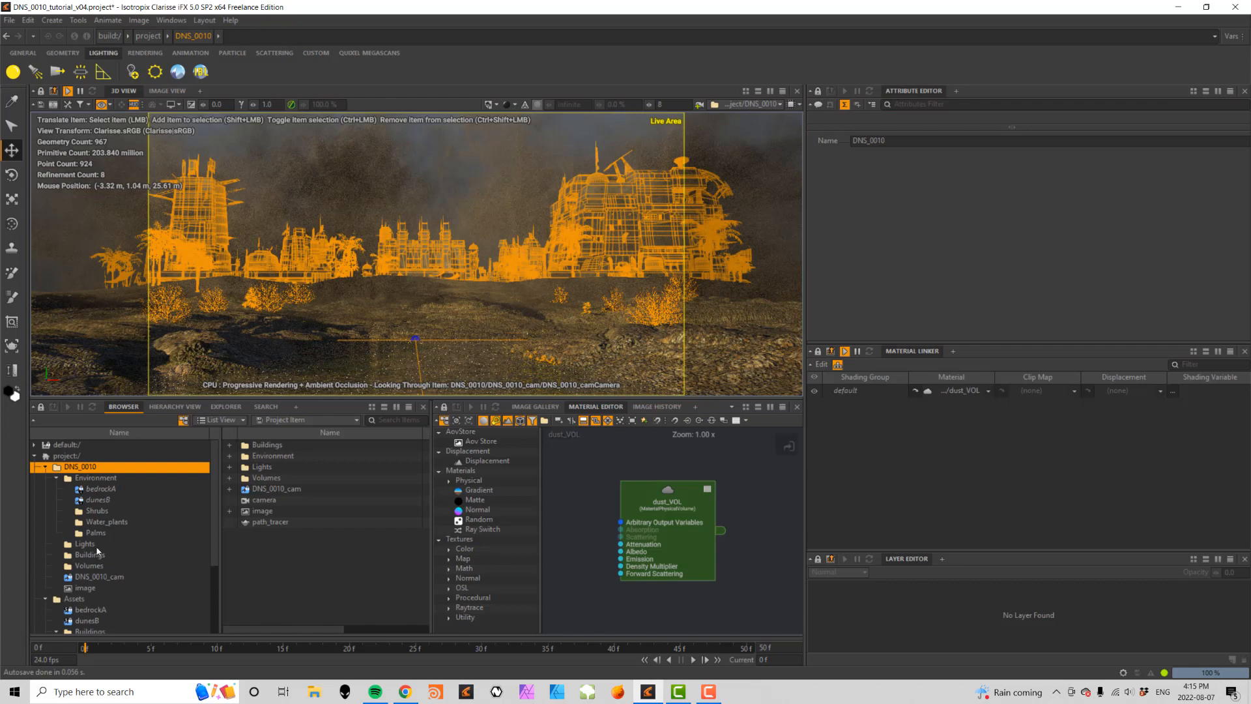
click(89, 565)
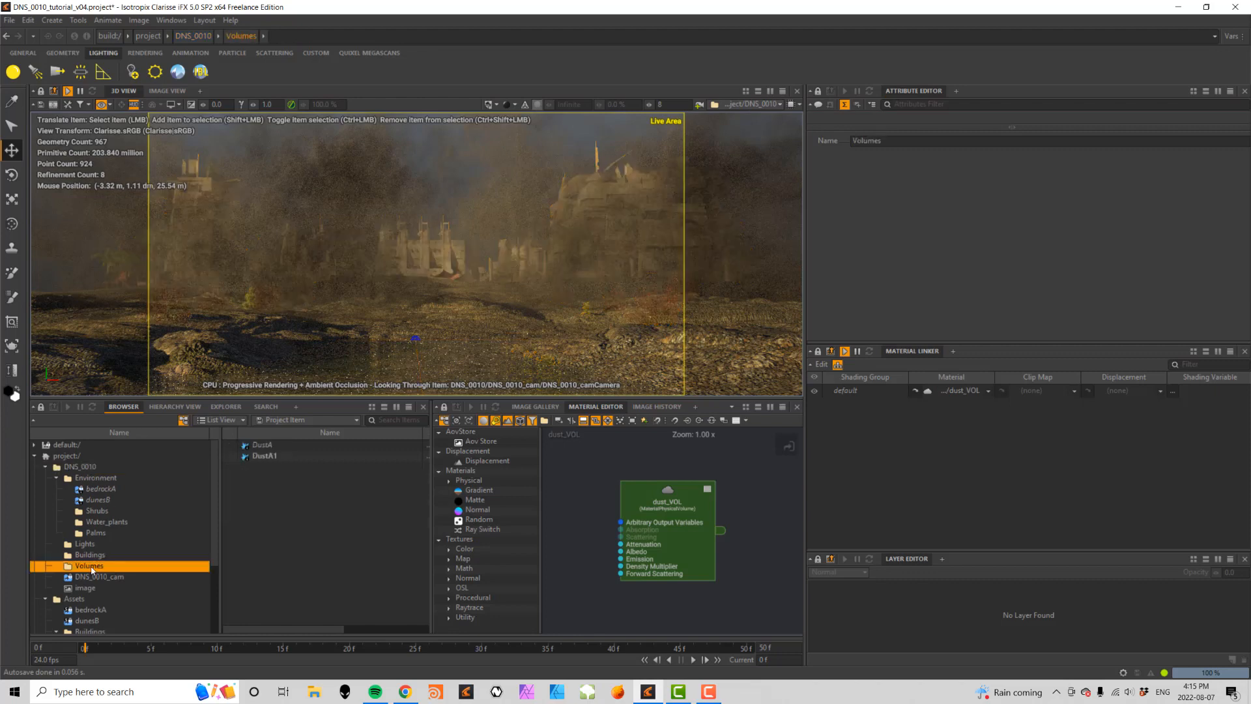
click(269, 446)
ctrl+click(267, 456)
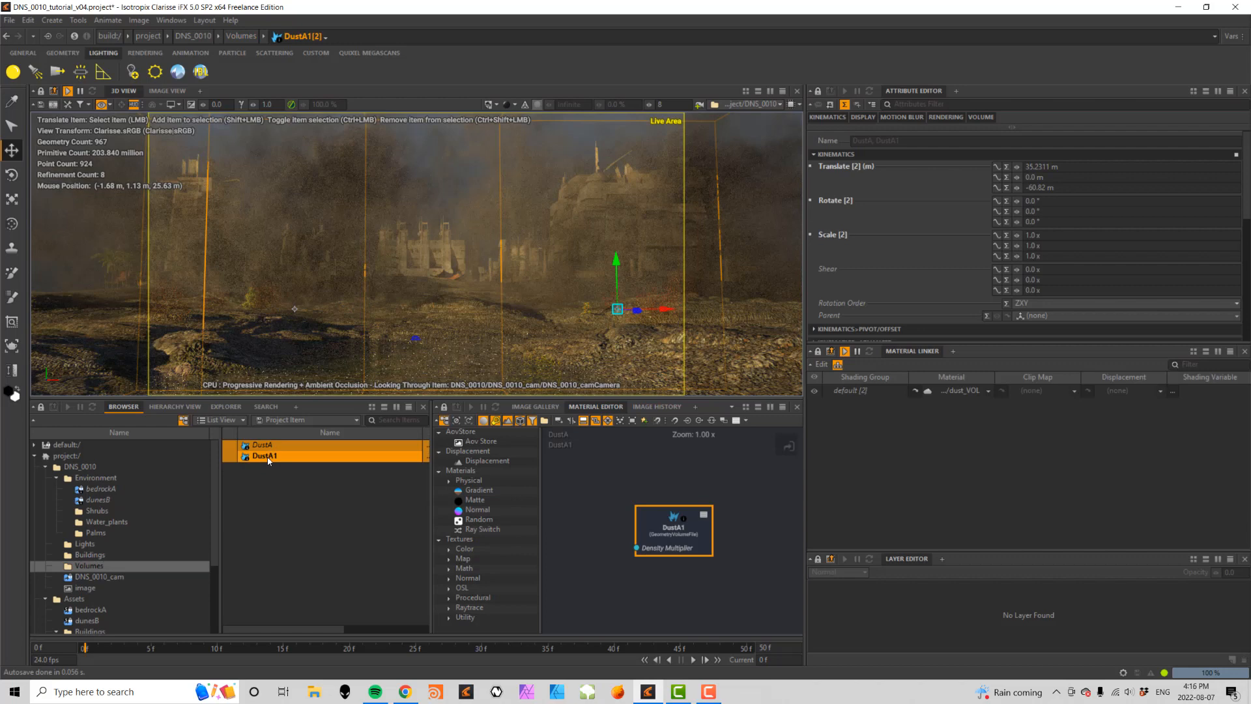
key(d)
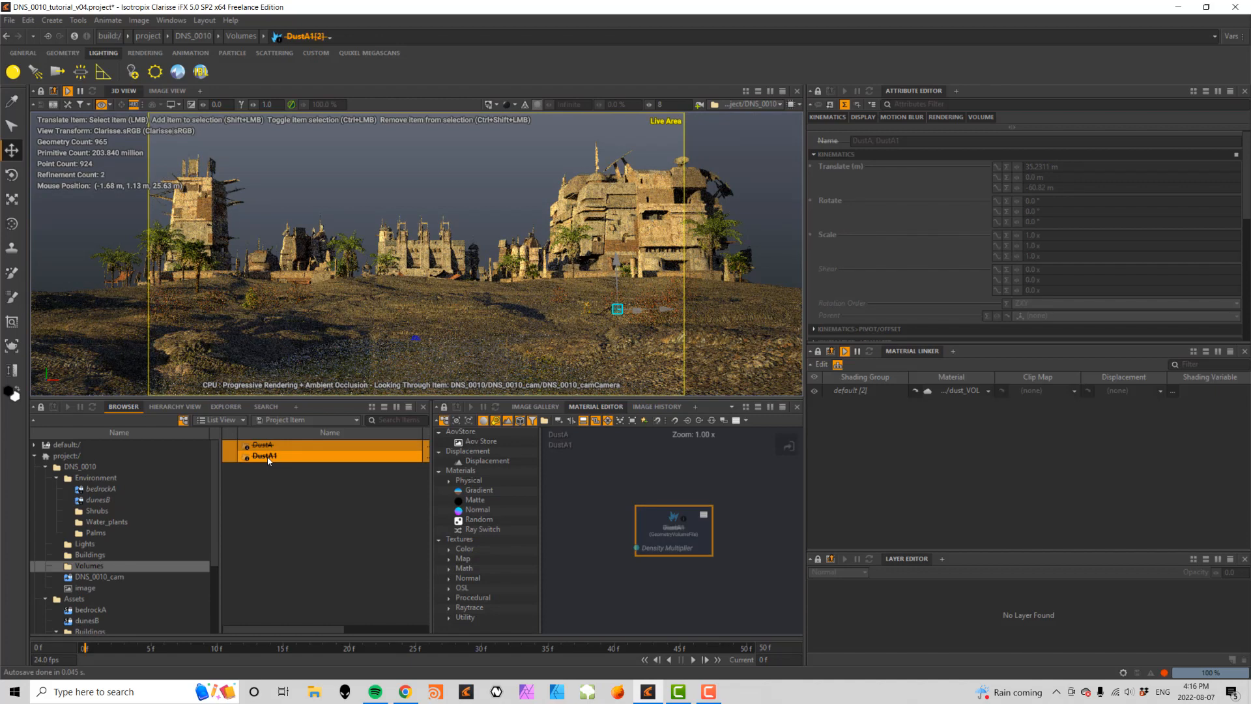
- Create a volume box in DNS_0010's Volumes context and raise it along Y to about 7.19 m
right_click(278, 497)
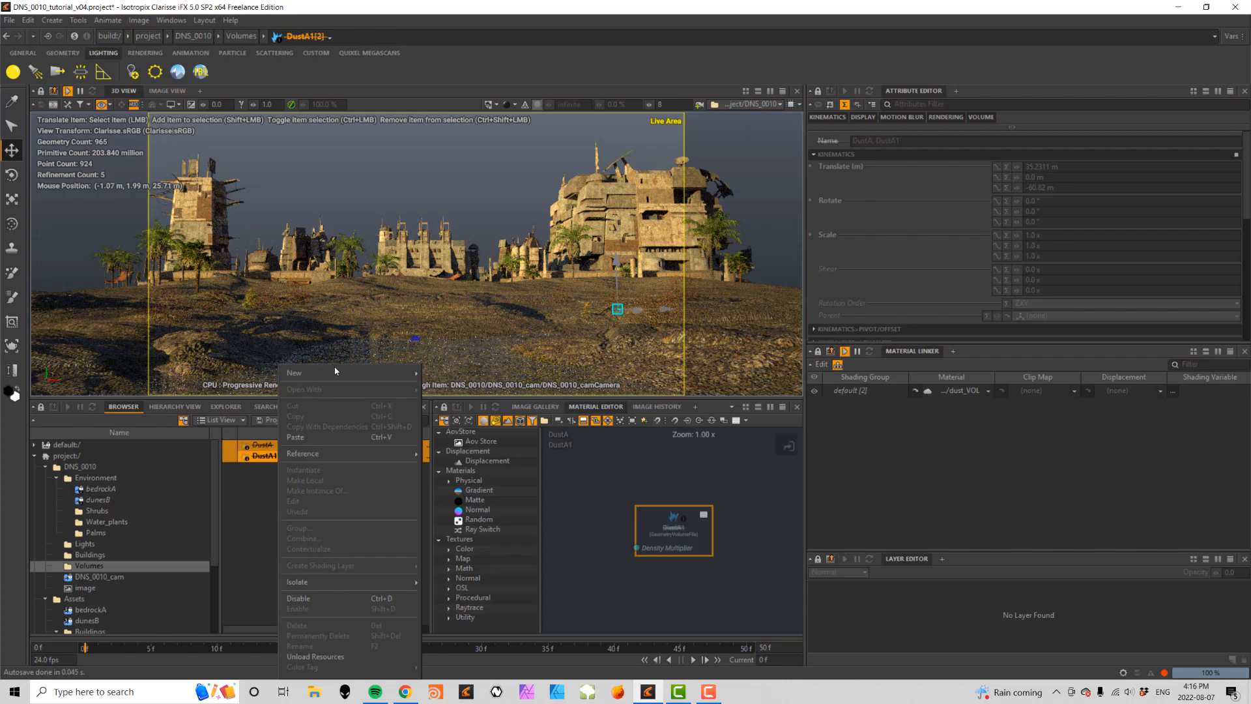
mouse_move(340, 376)
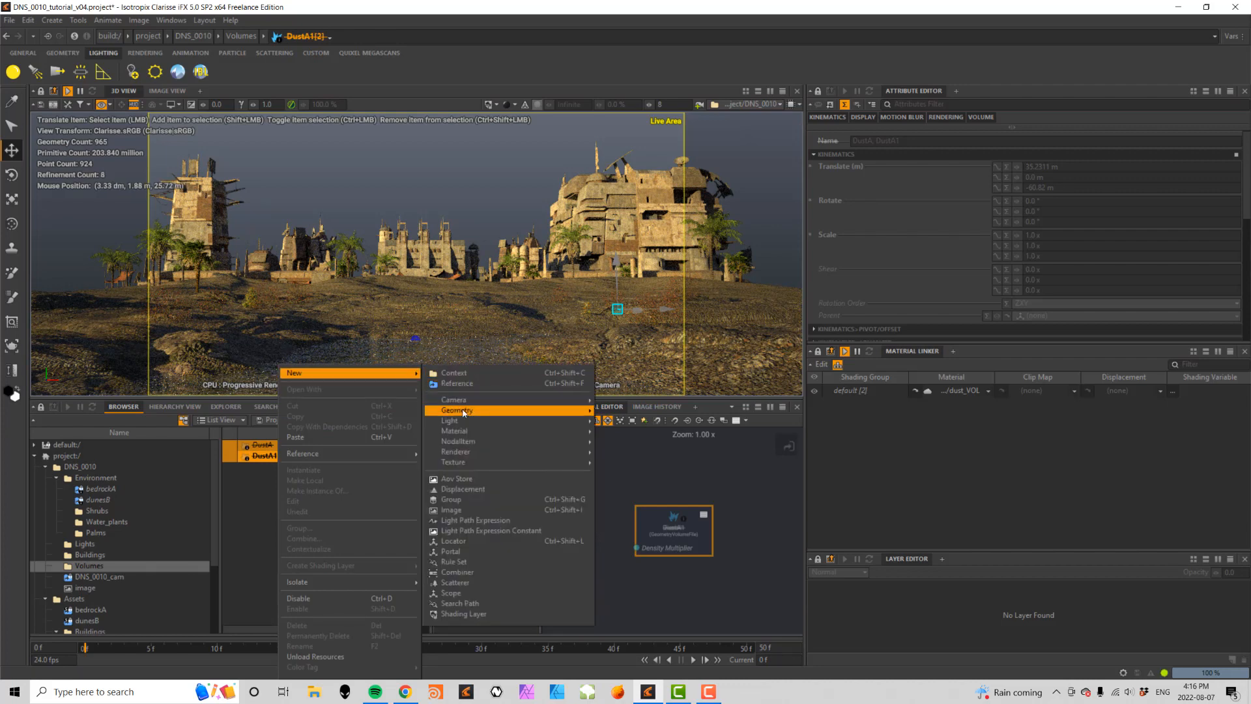
mouse_move(464, 412)
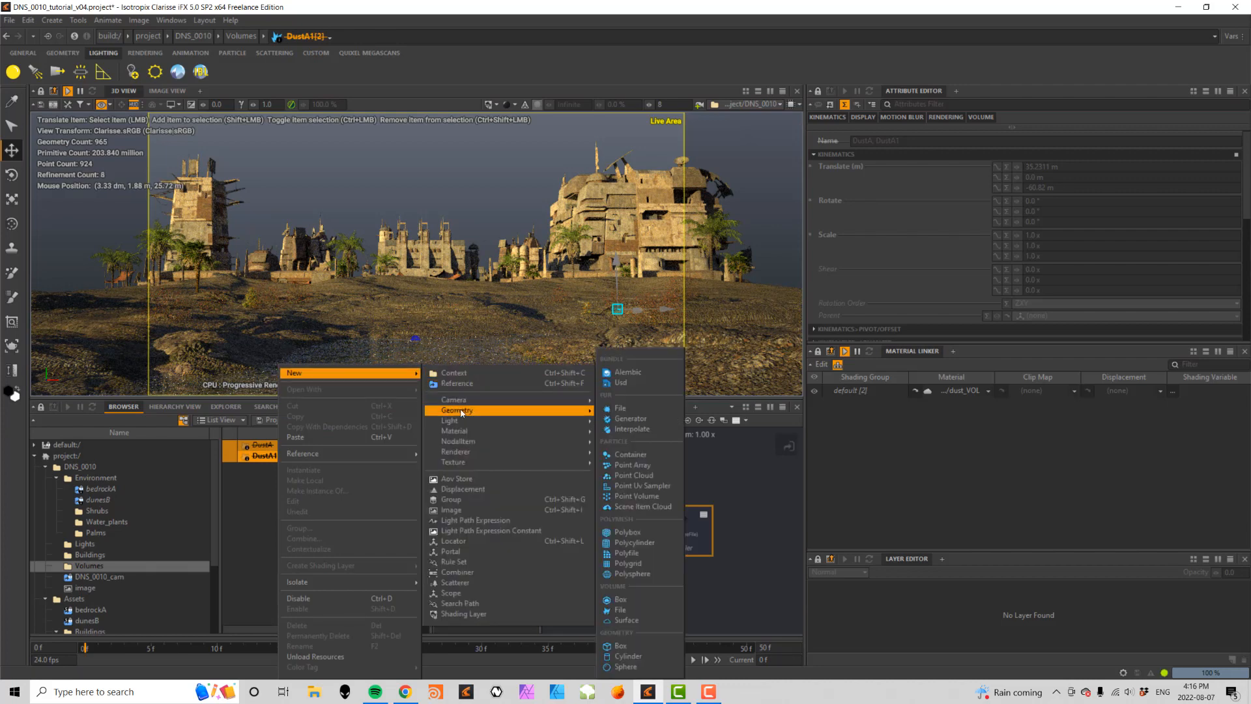
click(622, 599)
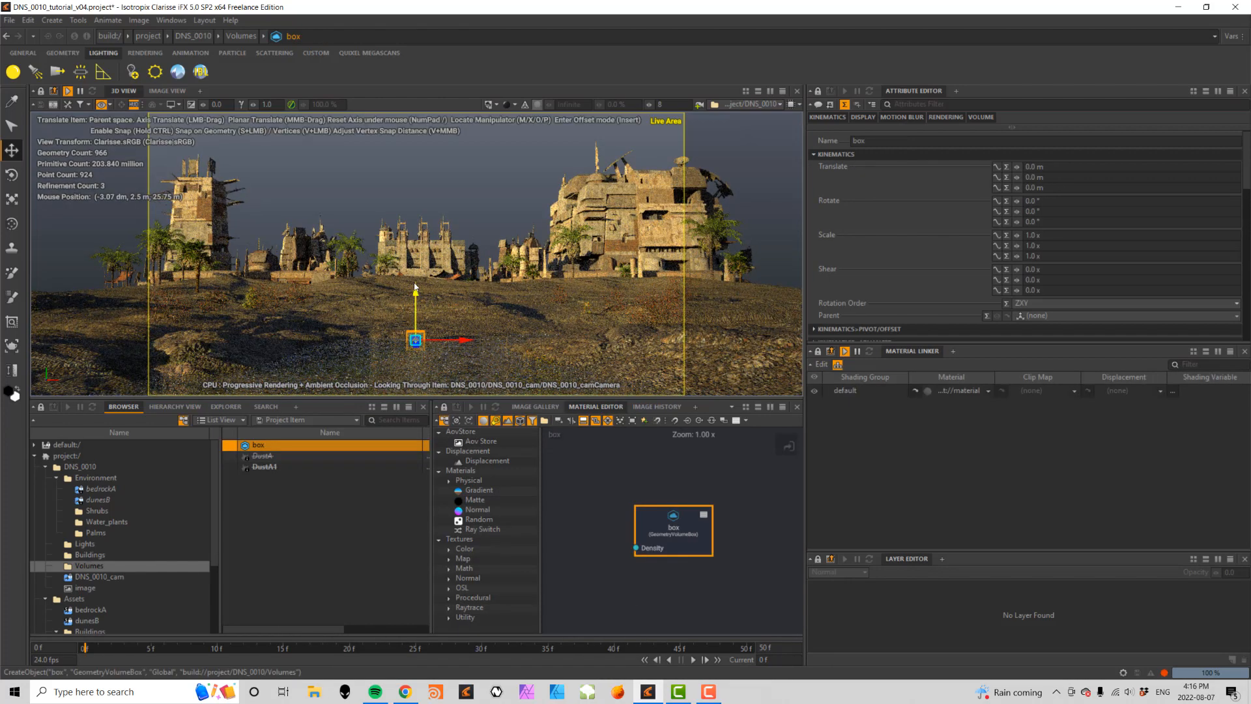
drag(415, 285, 415, 212)
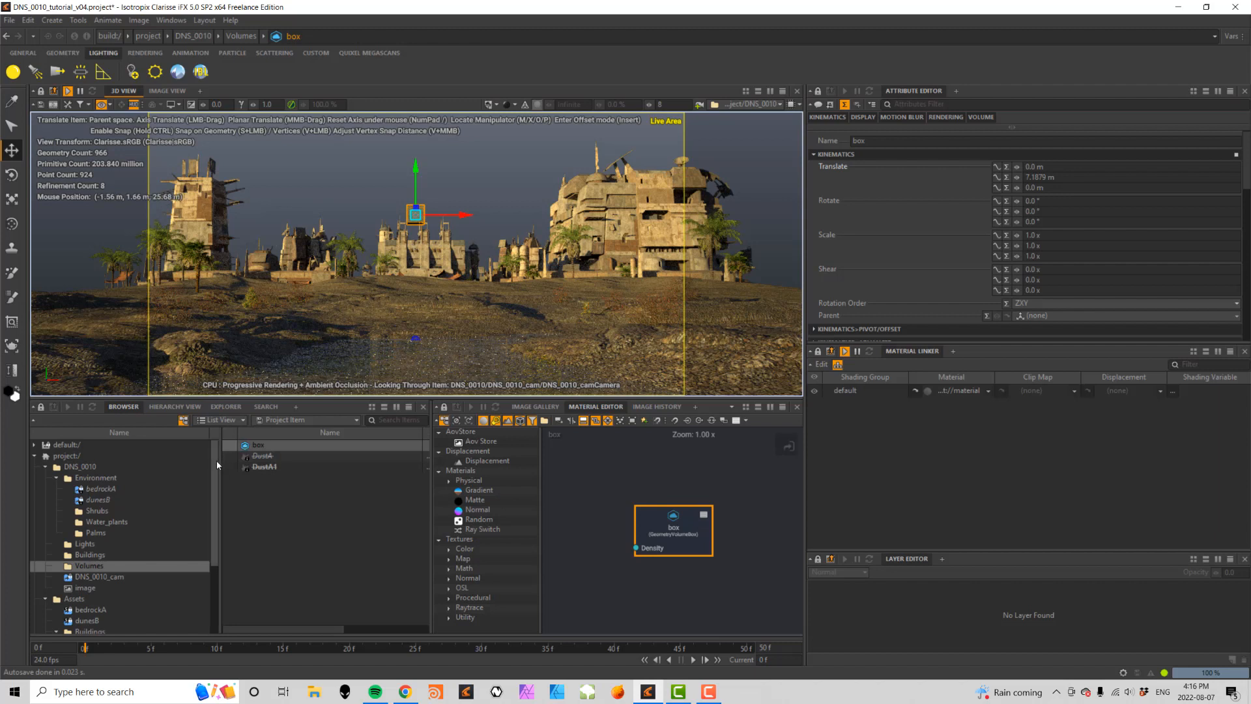
- Create a physical Volume material in the Lookdev volumes context and name it environment_VOL
scroll(217, 508, down, 2)
scroll(217, 509, down, 2)
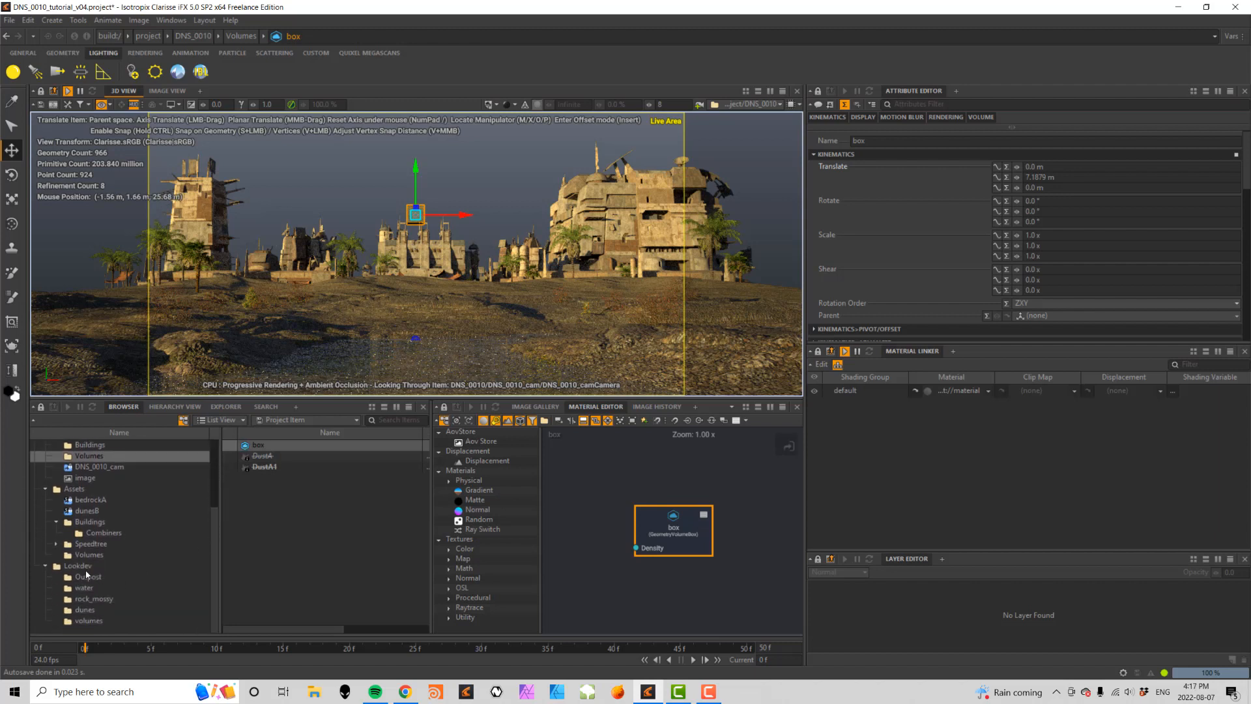
click(95, 621)
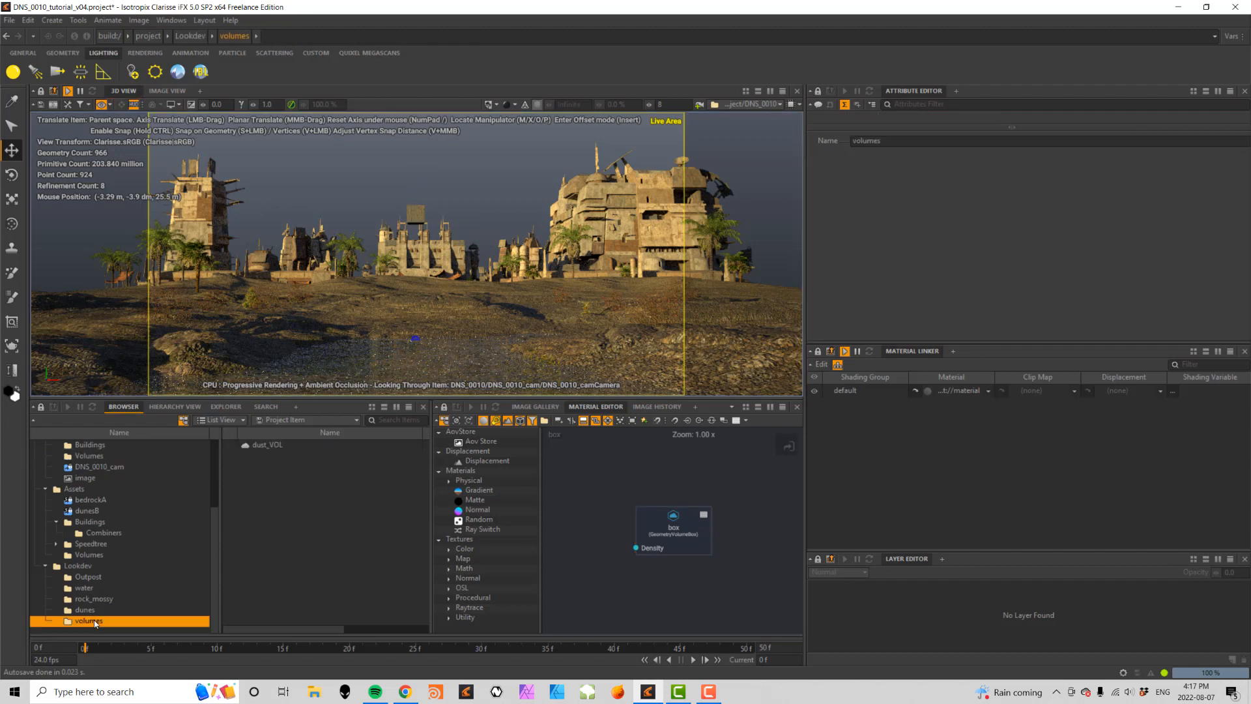
right_click(262, 483)
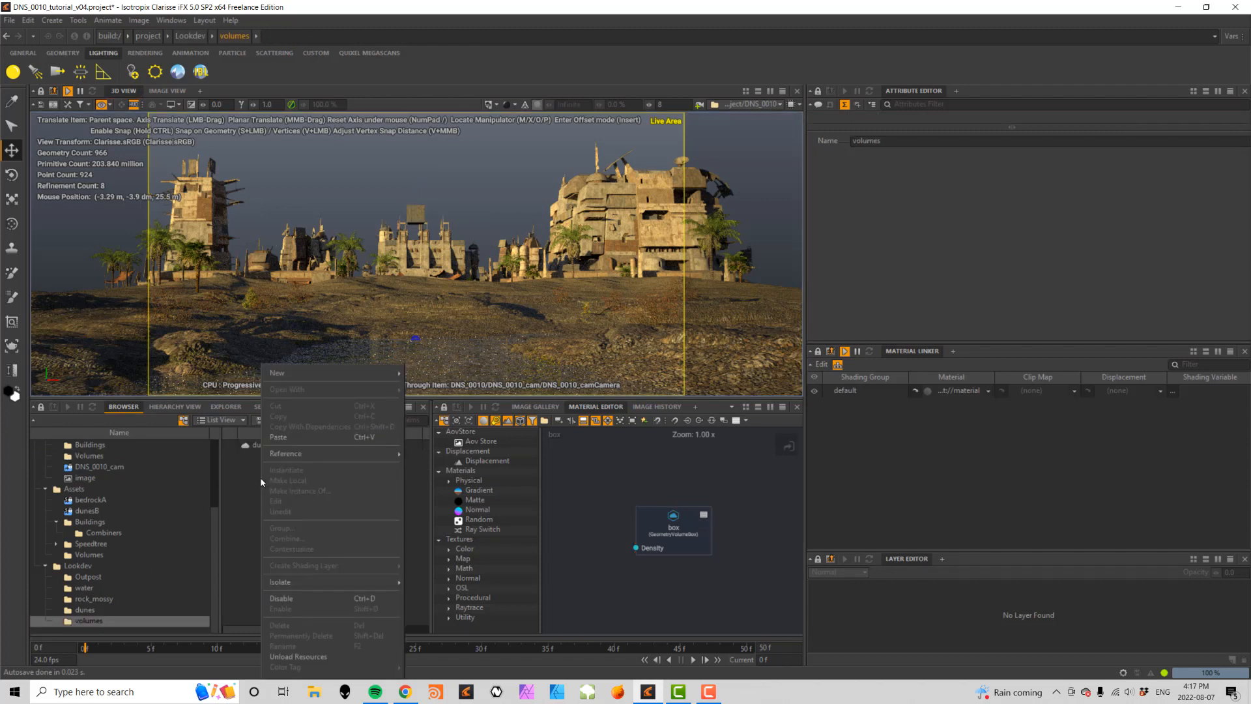
mouse_move(367, 376)
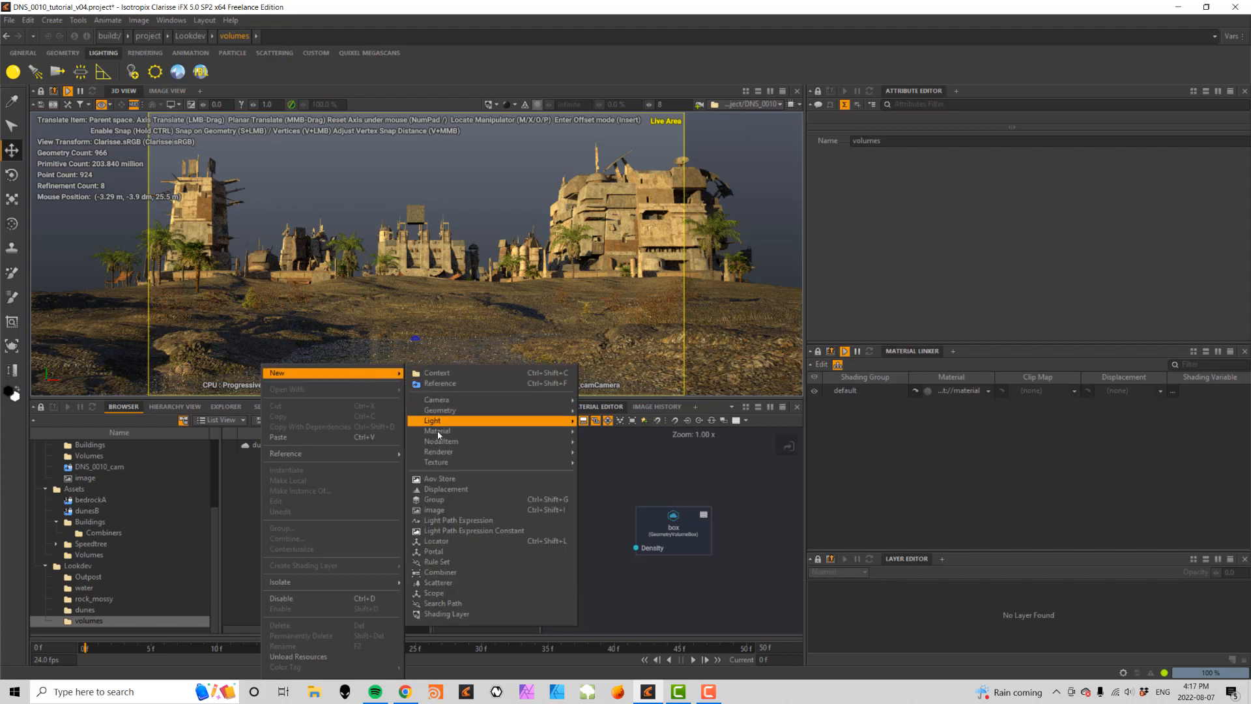
mouse_move(438, 431)
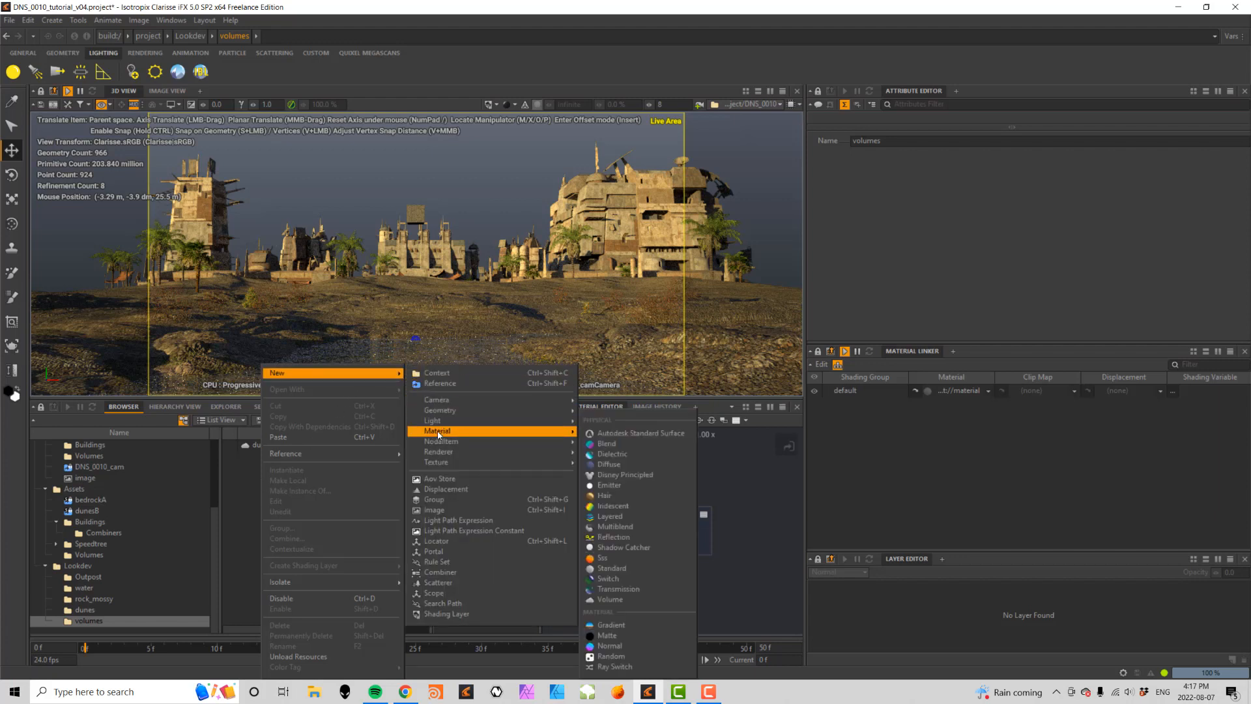
click(610, 599)
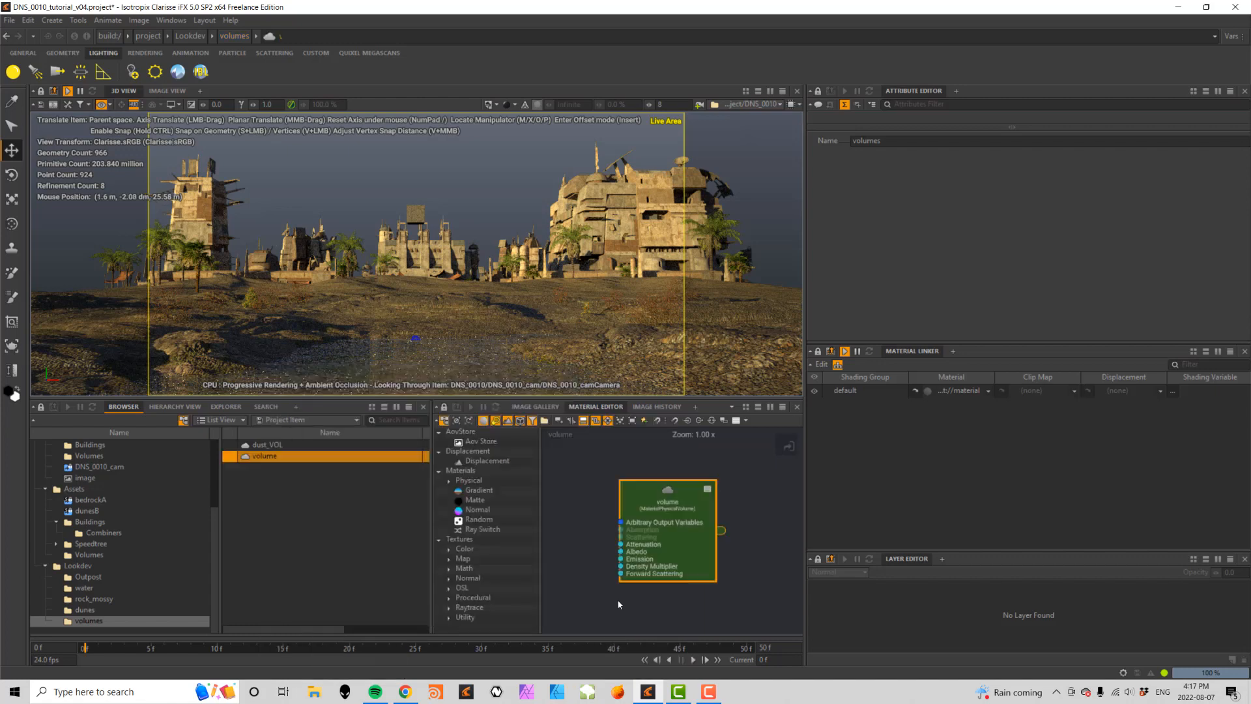
double_click(264, 456)
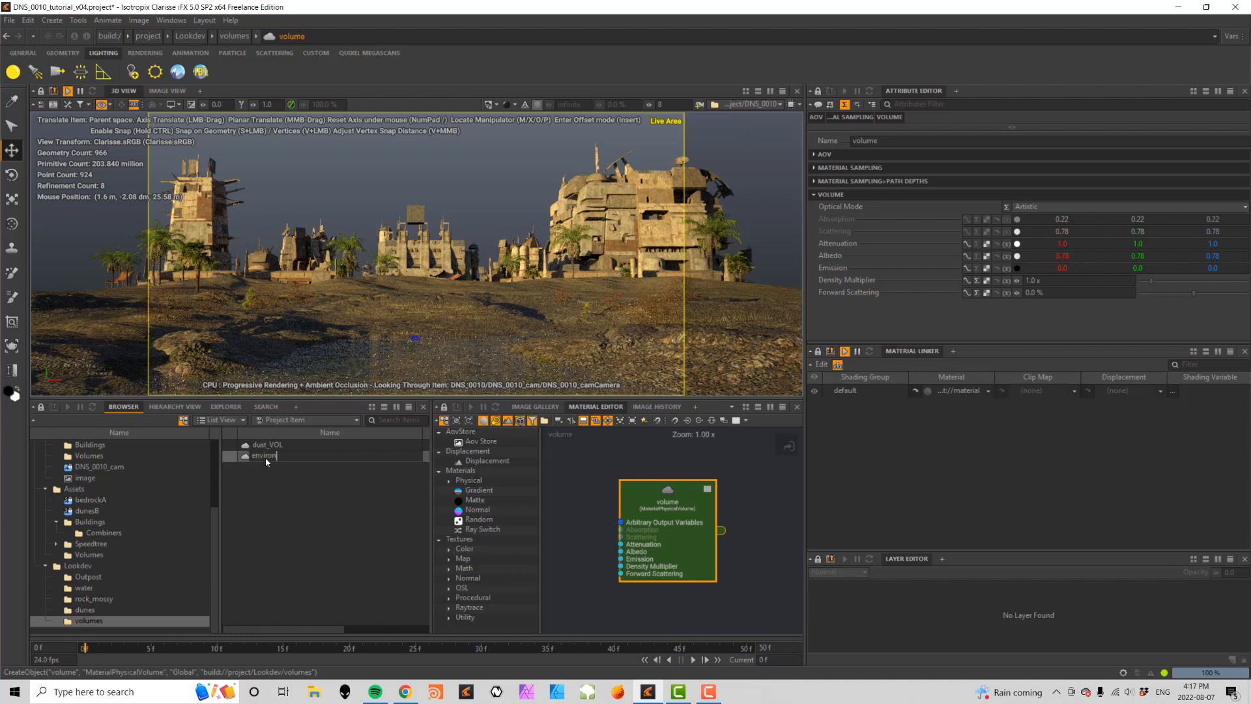
text(environment_VOL)
key(Return)
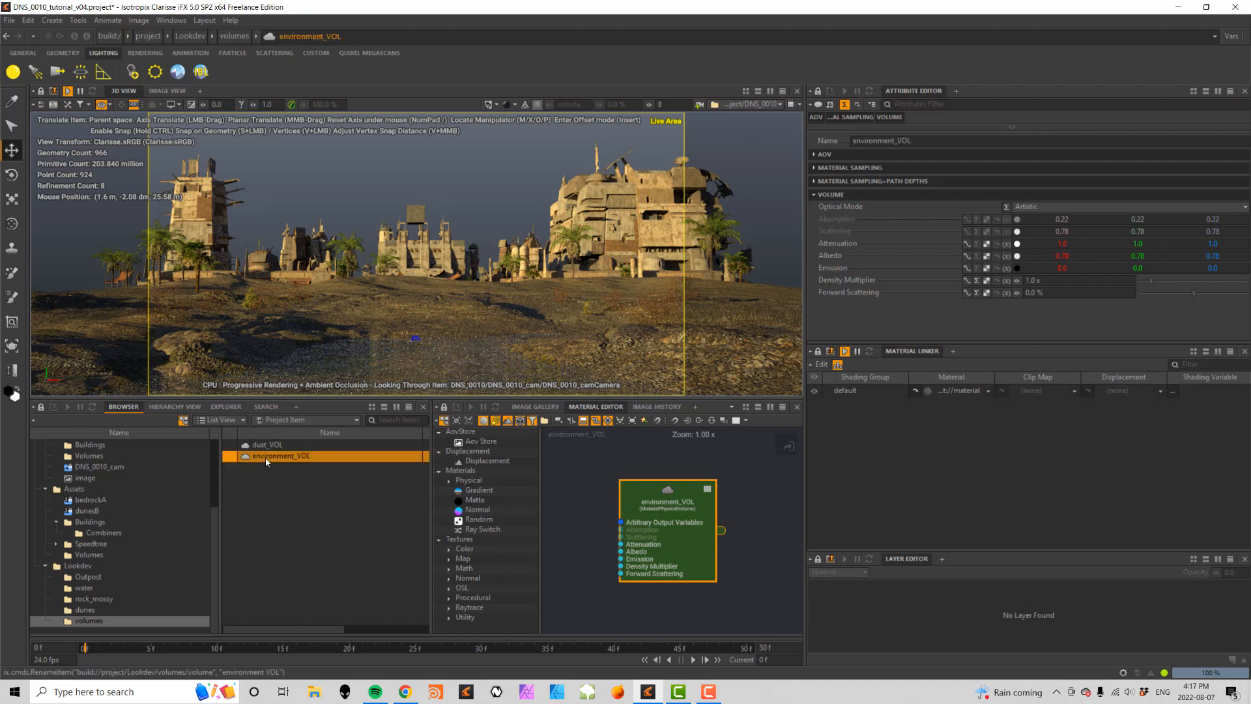
- Assign environment_VOL to the volume box and set the material's albedo to 0.5, 0.45, 0.45
drag(266, 461, 415, 221)
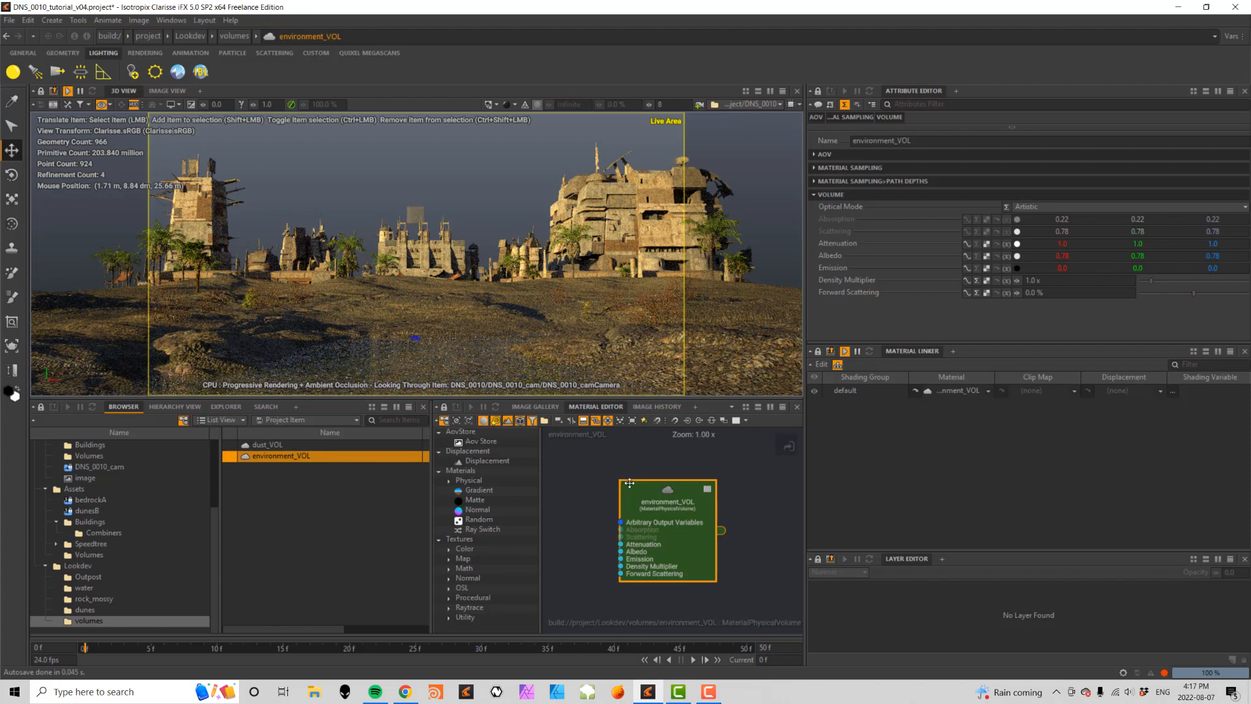
click(630, 482)
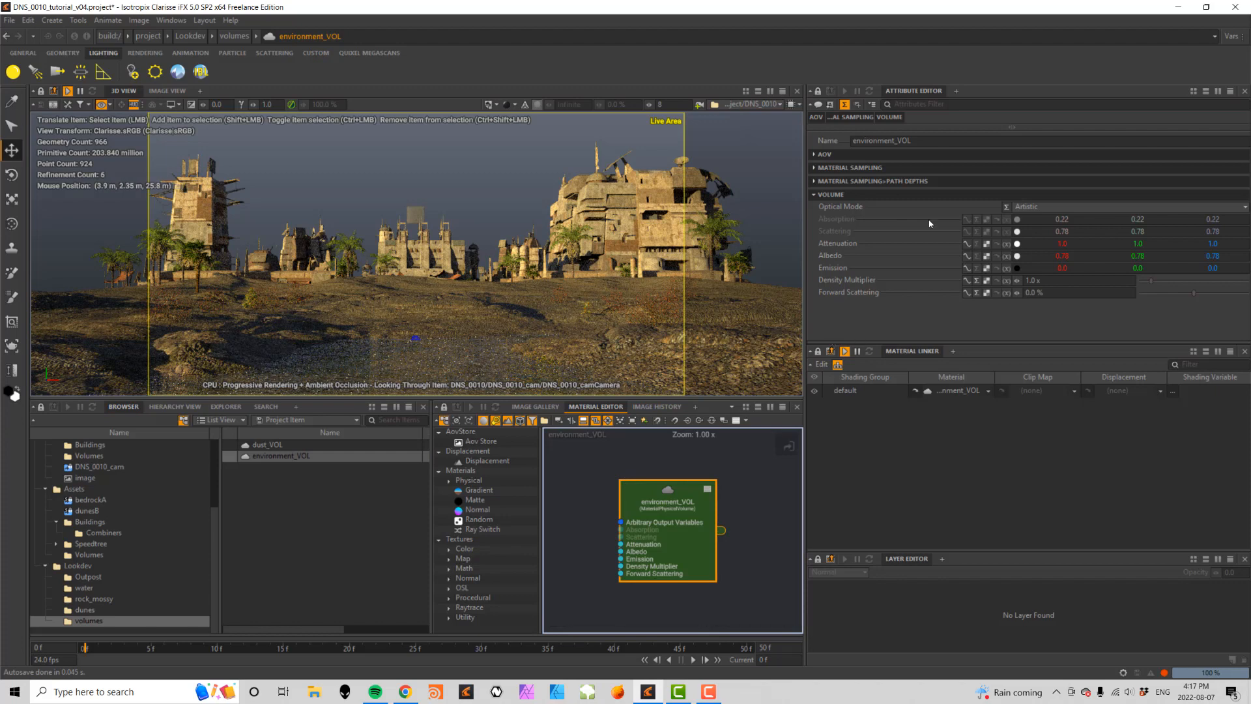
click(1016, 257)
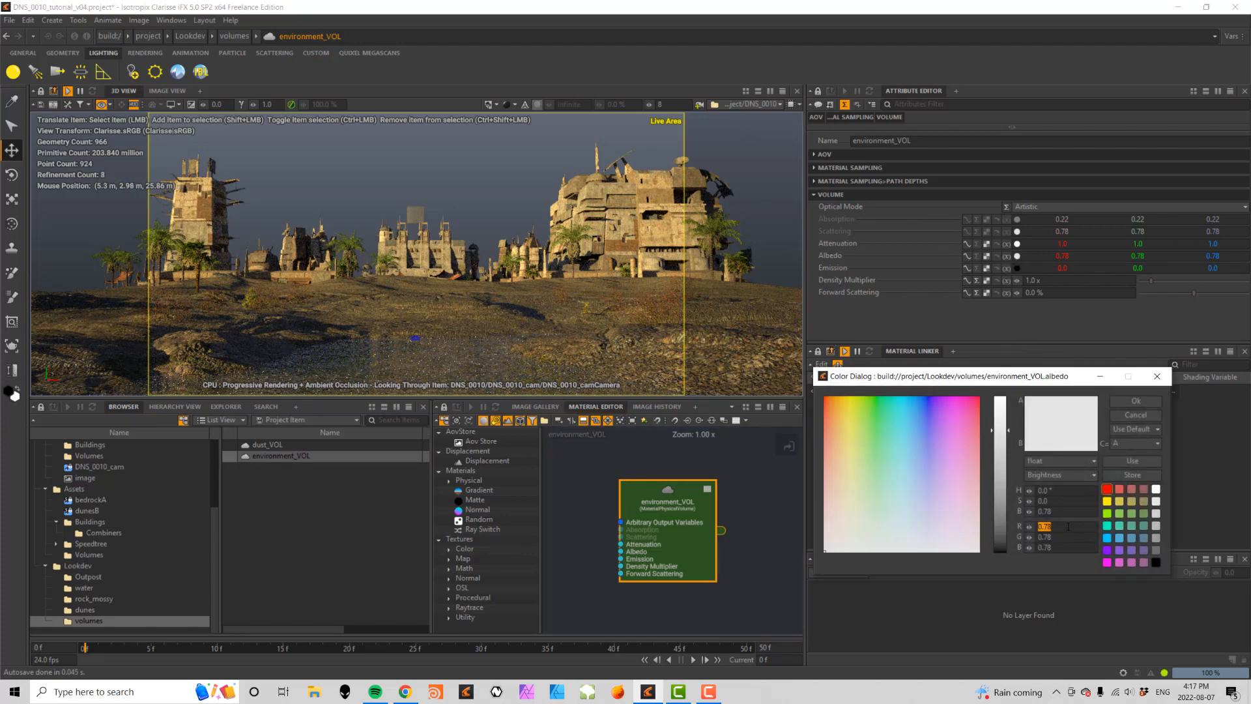
text(.5)
key(Tab)
text(.45)
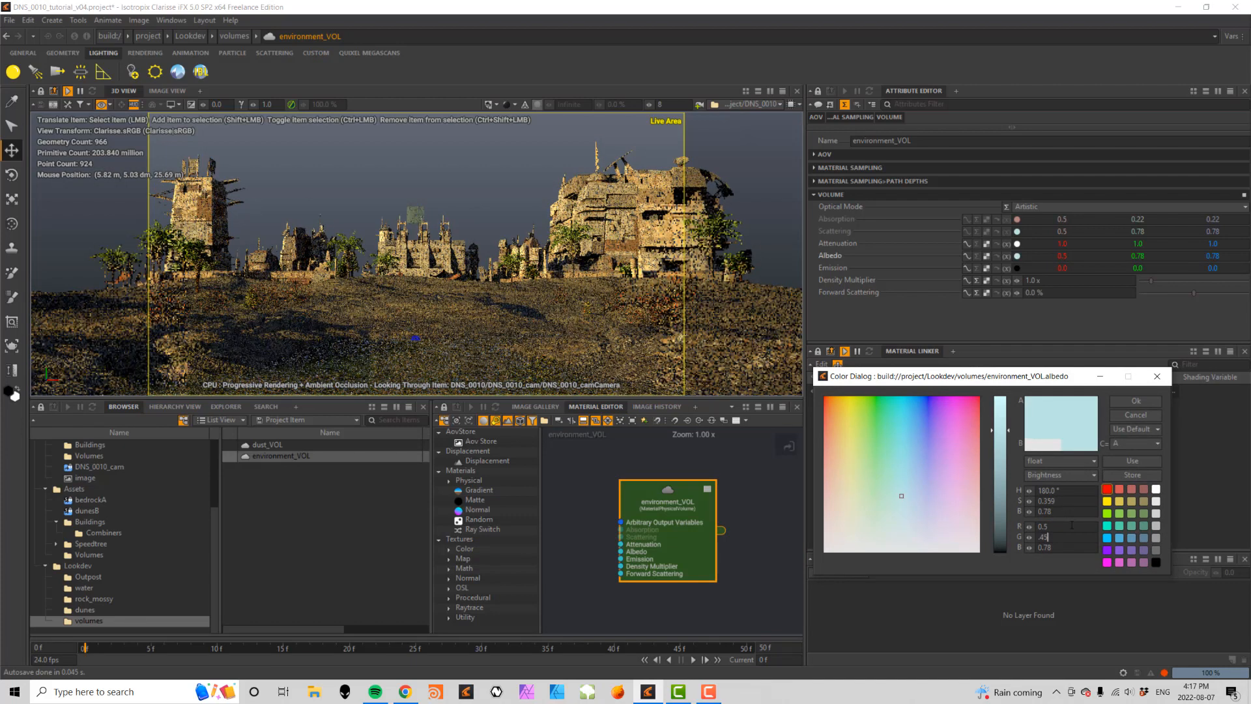
key(Tab)
key(BackSpace)
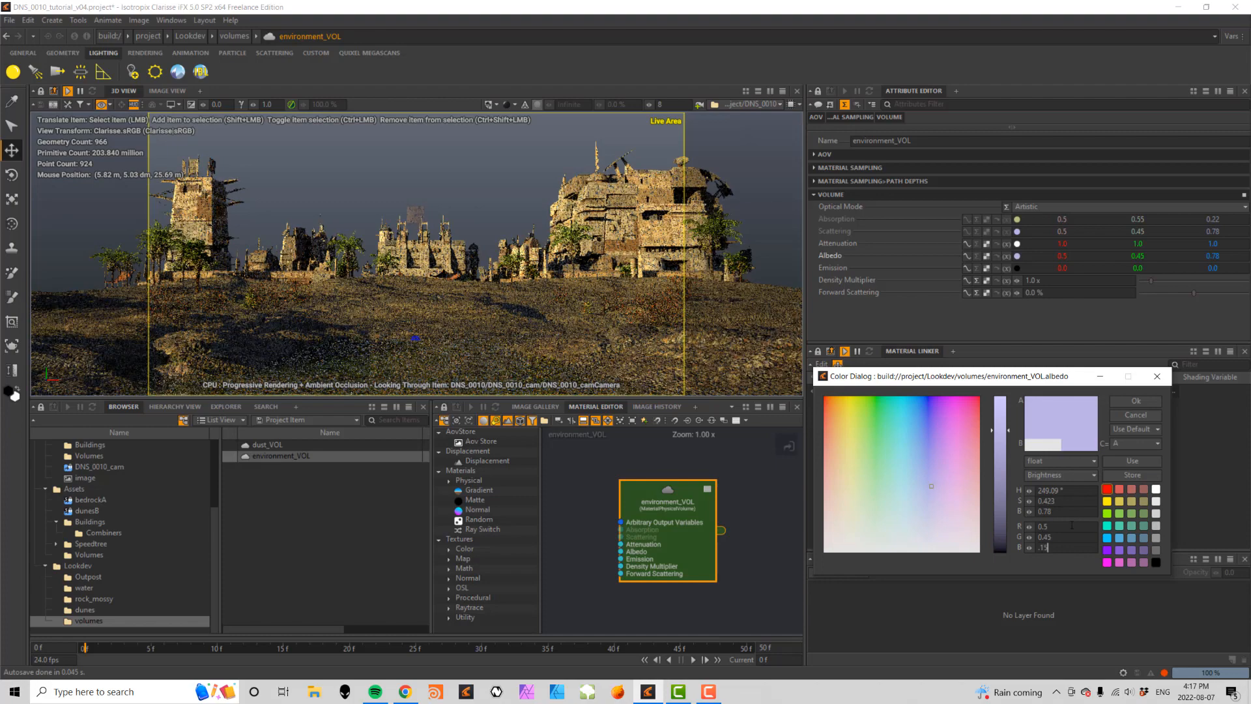
text(.15)
text(.4)
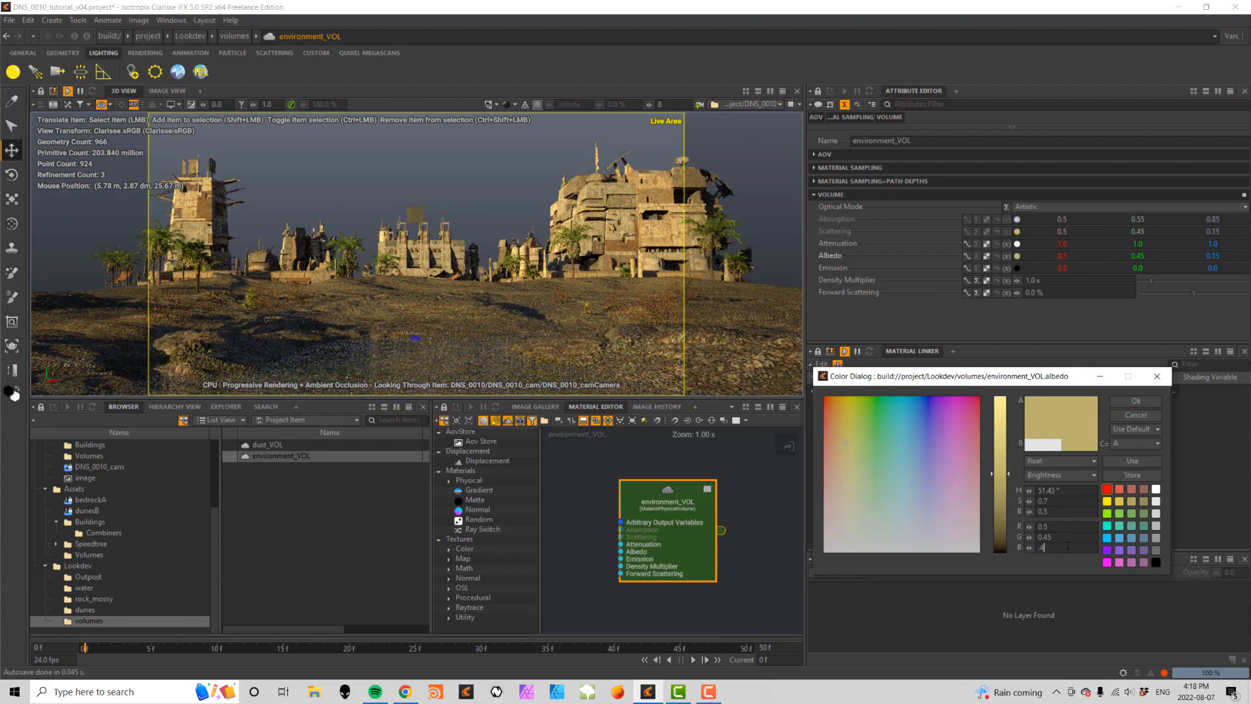
text(5)
key(Return)
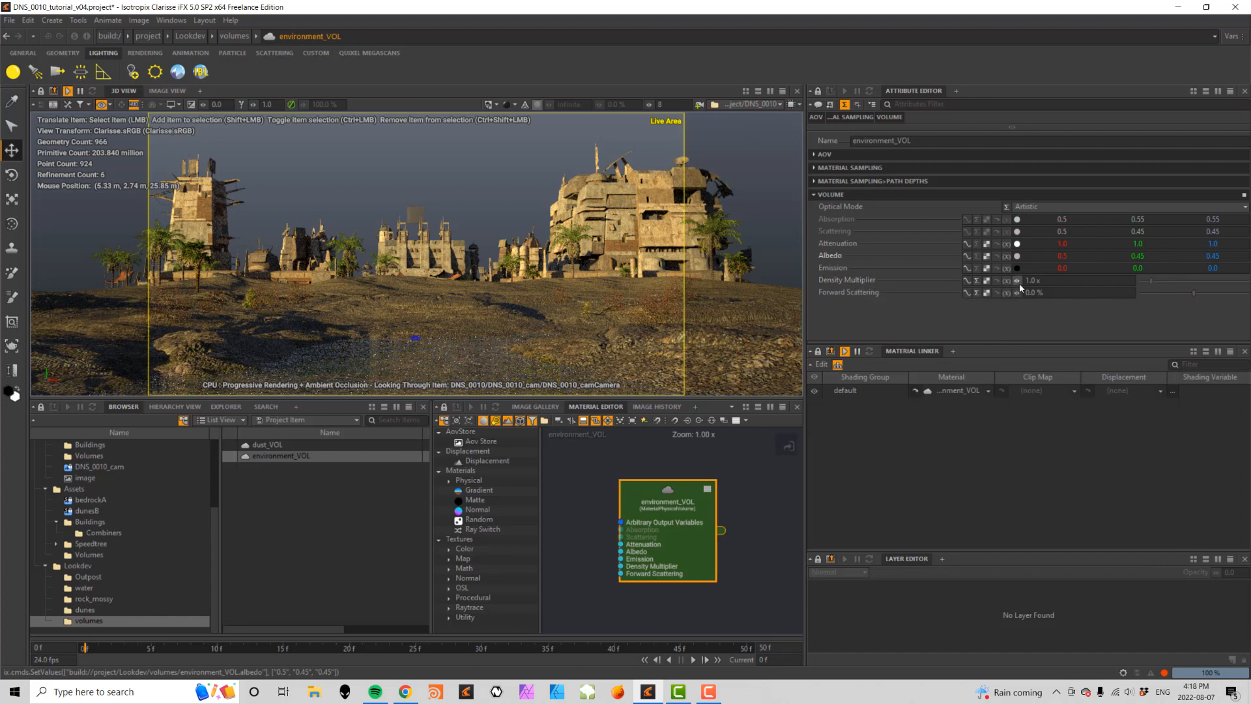
- Set the density multiplier of the environment_VOL material to 0.001
double_click(1036, 280)
text(.001)
key(Tab)
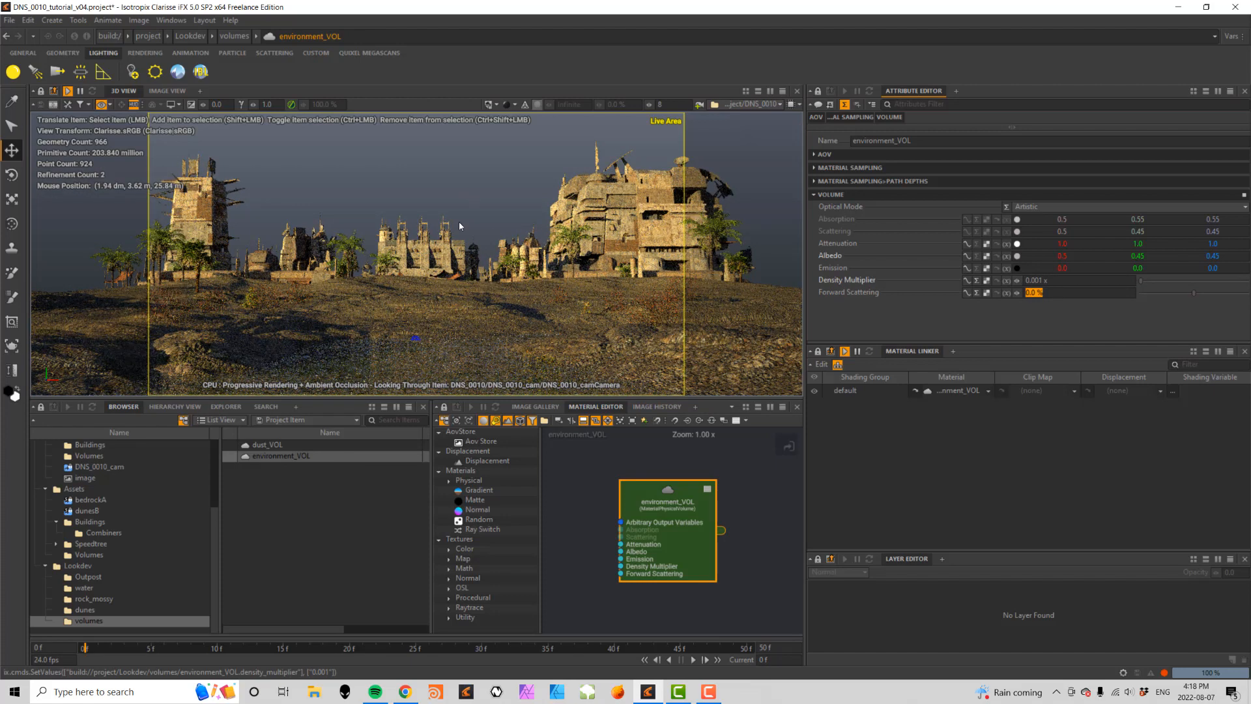
- Rename the volume box in DNS_0010's Volumes context as environment_volume
drag(217, 521, 218, 445)
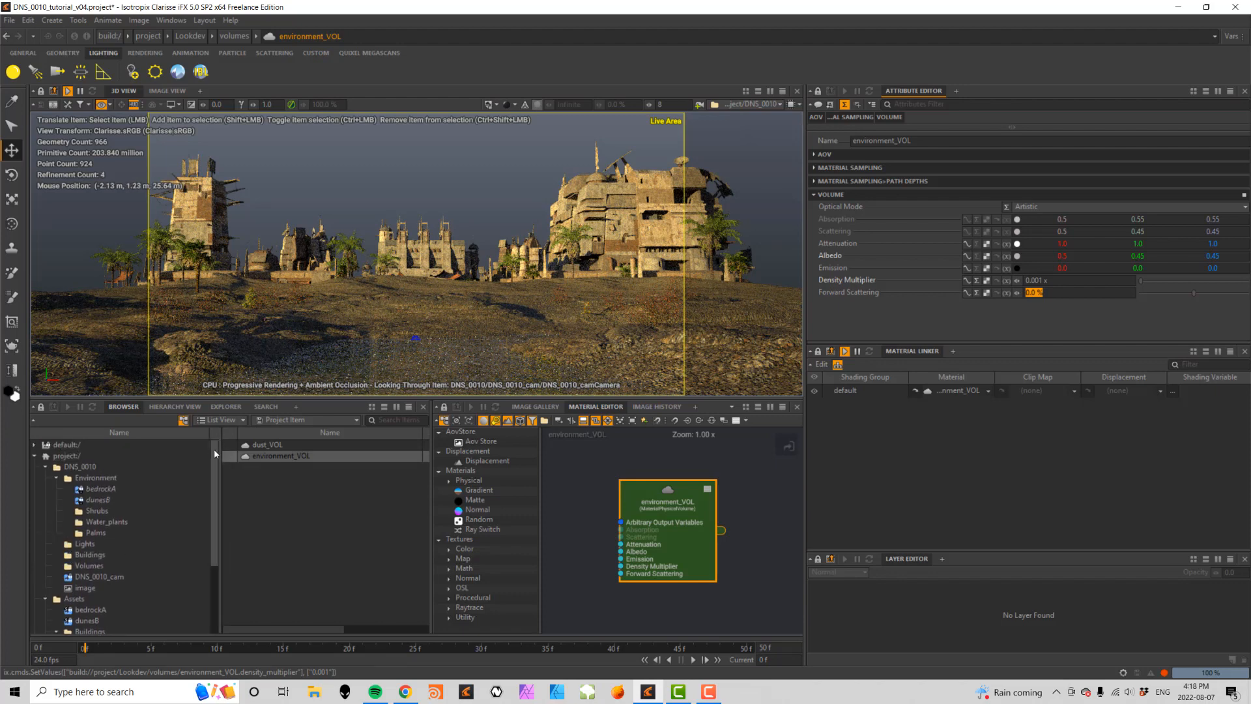
click(90, 566)
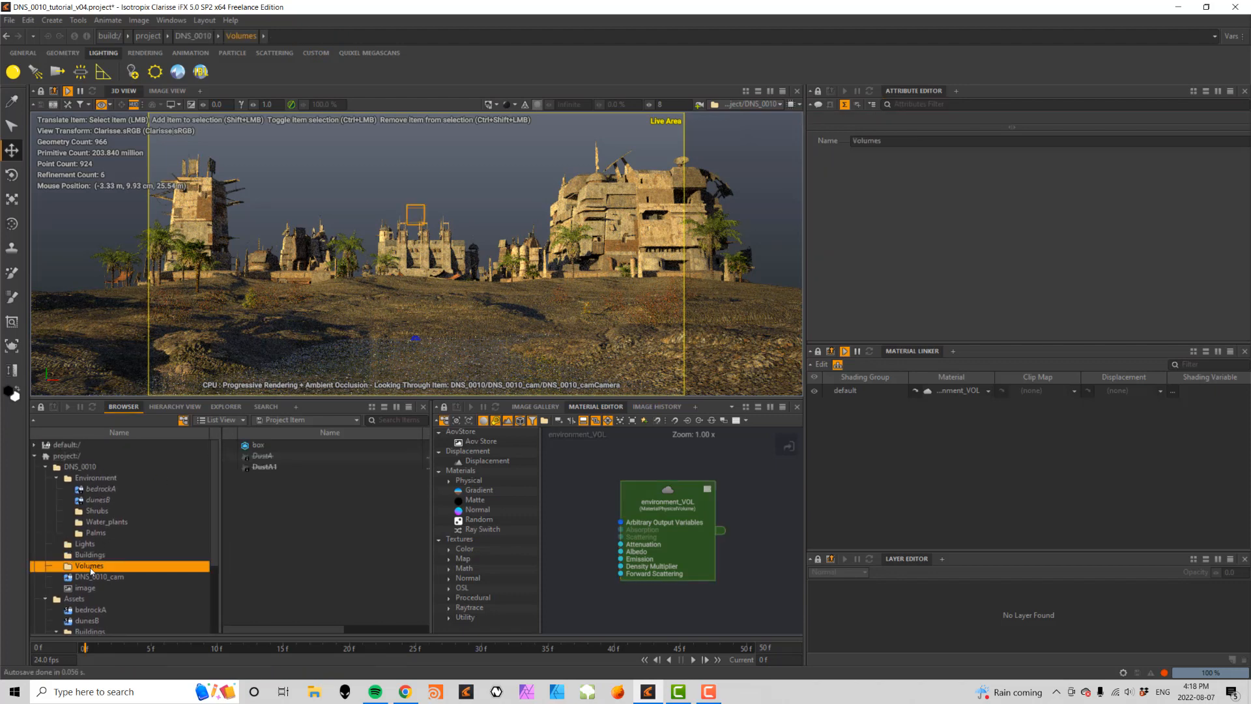
click(258, 446)
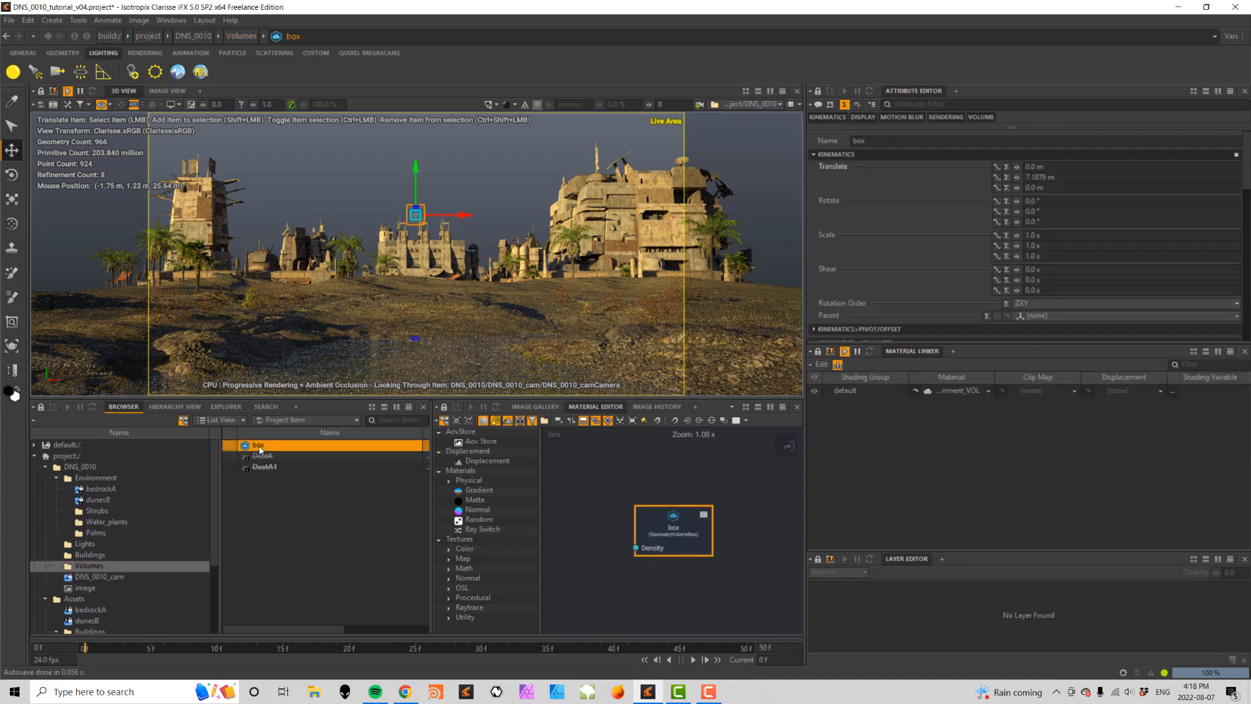
click(259, 447)
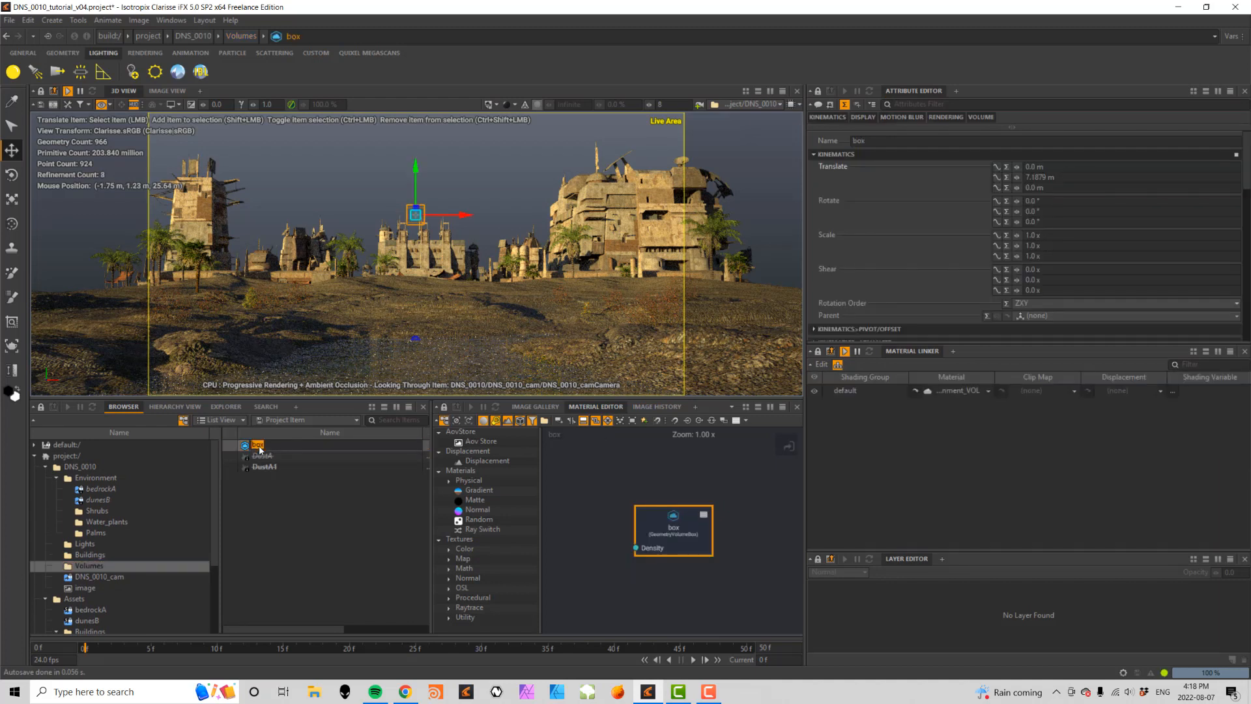
text(environment_volume)
key(Return)
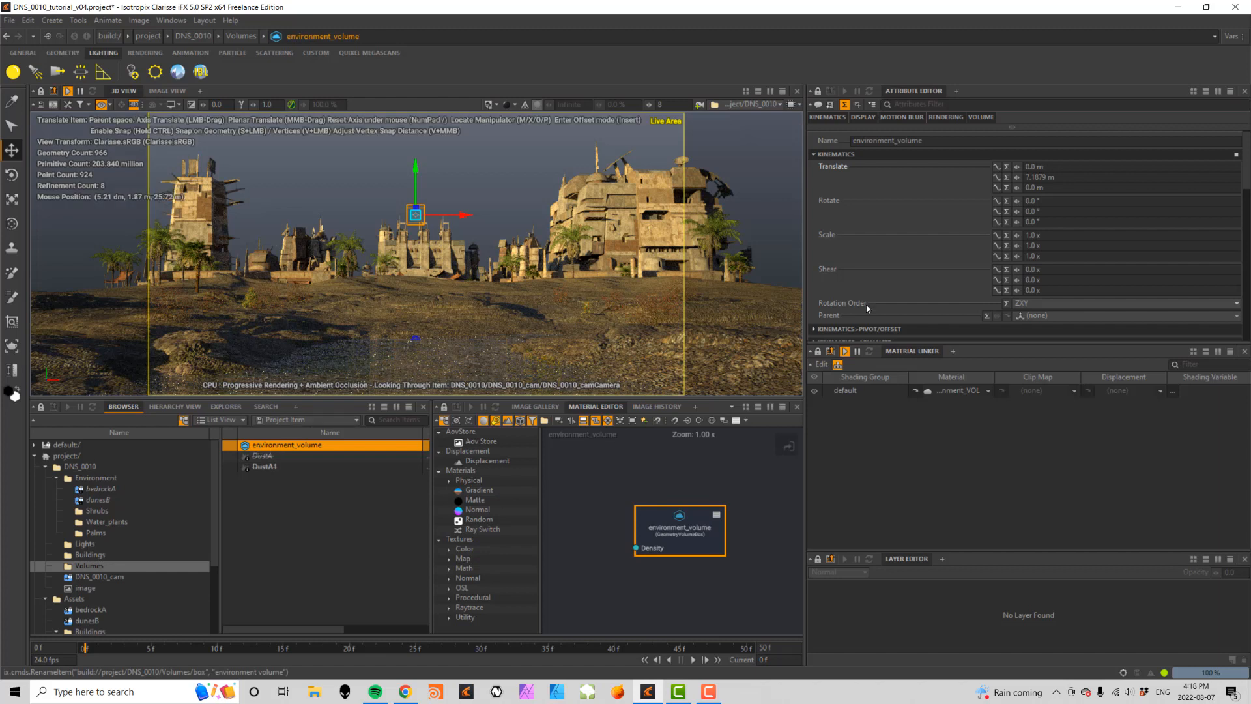
- Set the size of environment_volume to 4000 m in X, 4000 m in Y and 2000 m in Z
drag(1247, 157, 1247, 187)
scroll(1195, 241, down, 10)
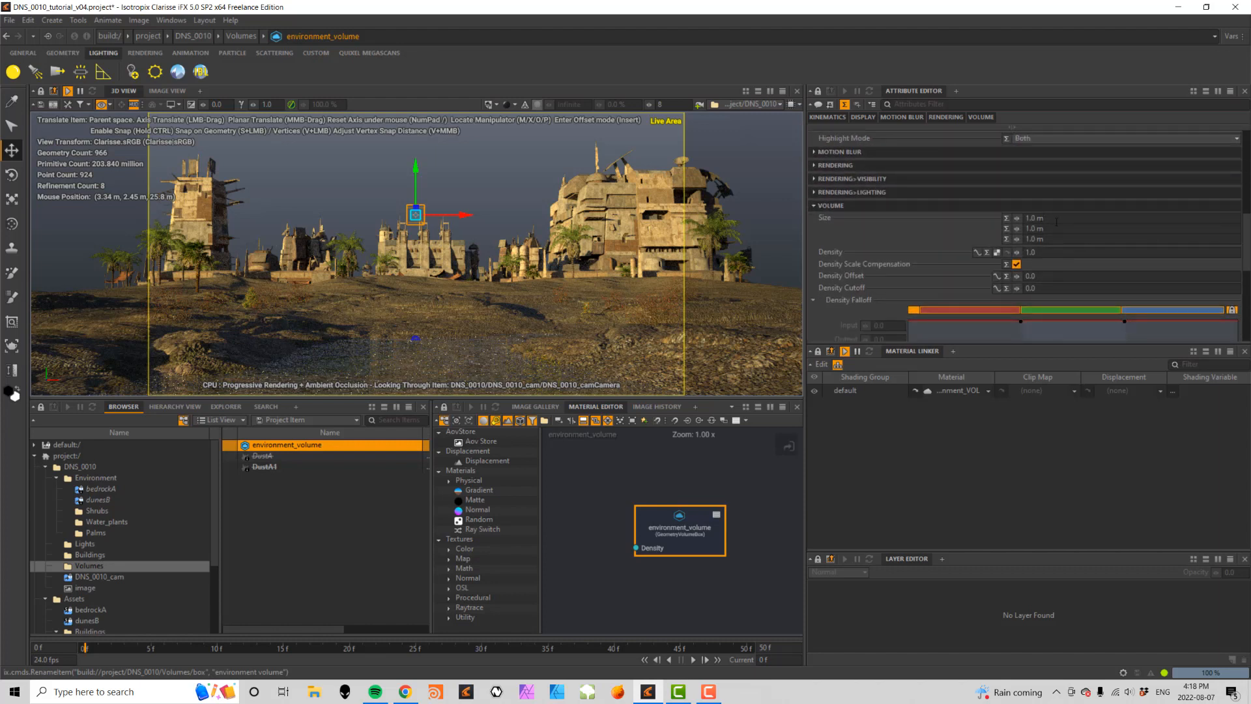
click(1056, 221)
text(4)
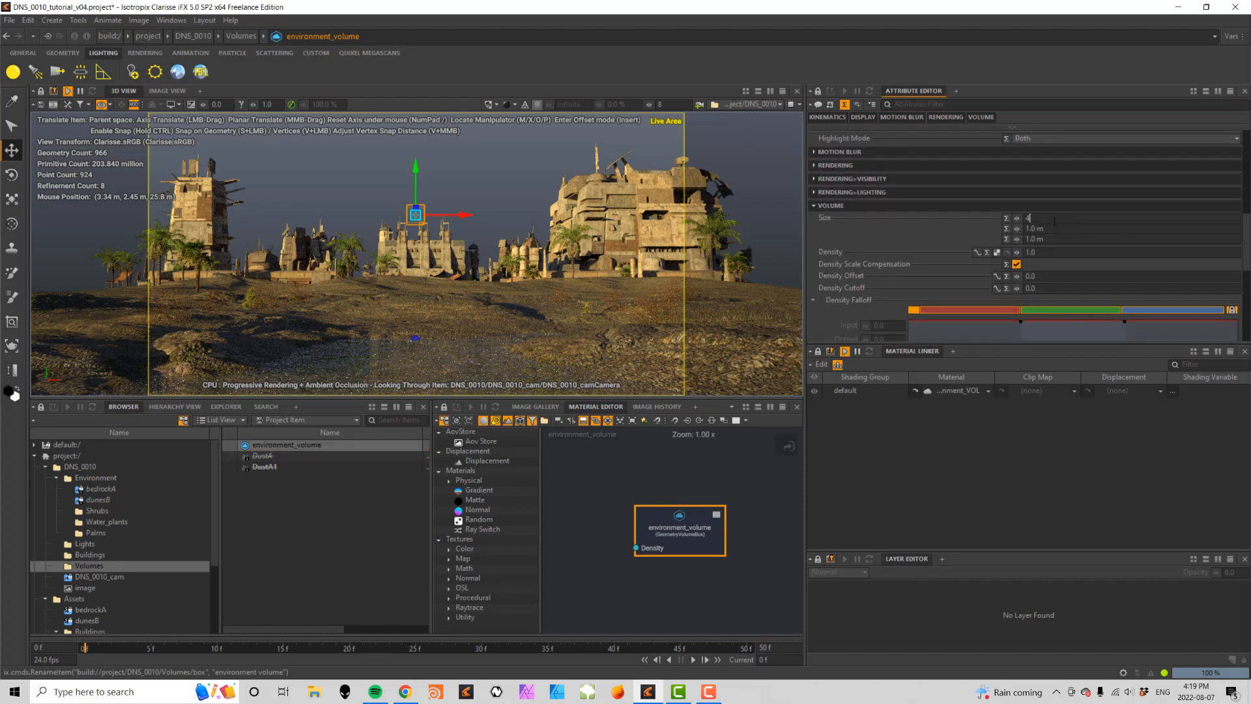
text(000)
key(Return)
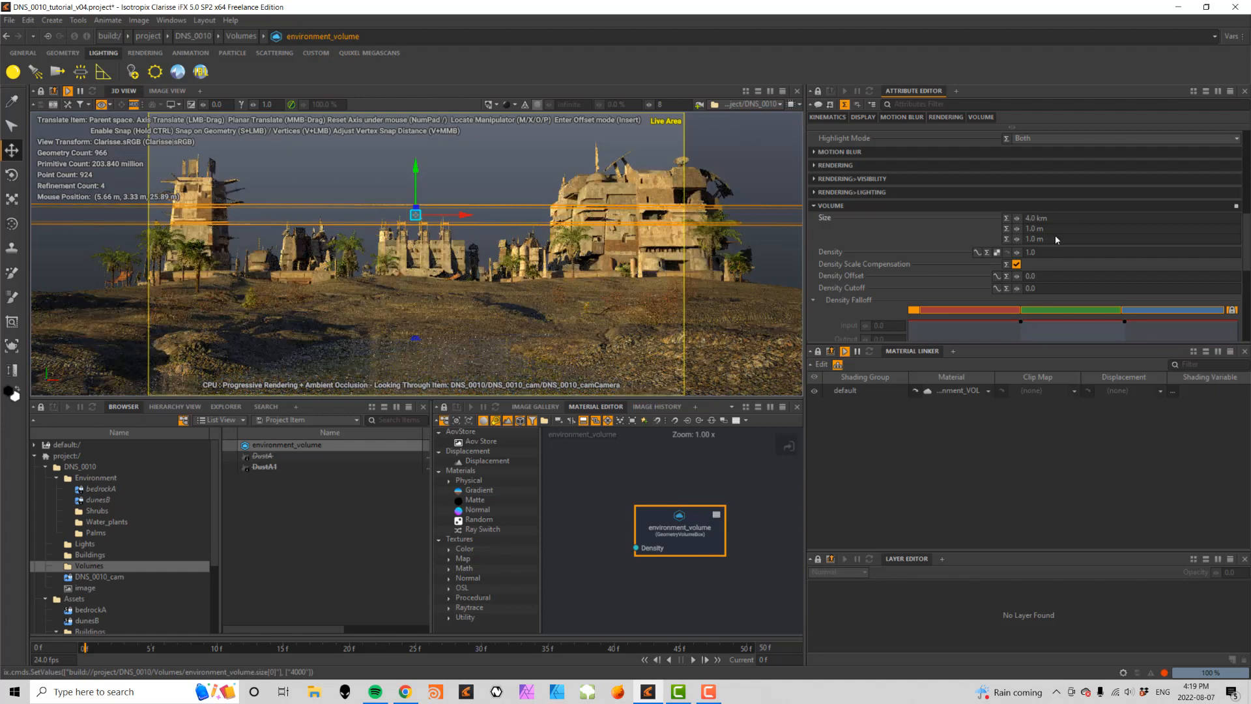
click(1059, 228)
text(4000)
key(Return)
click(1053, 239)
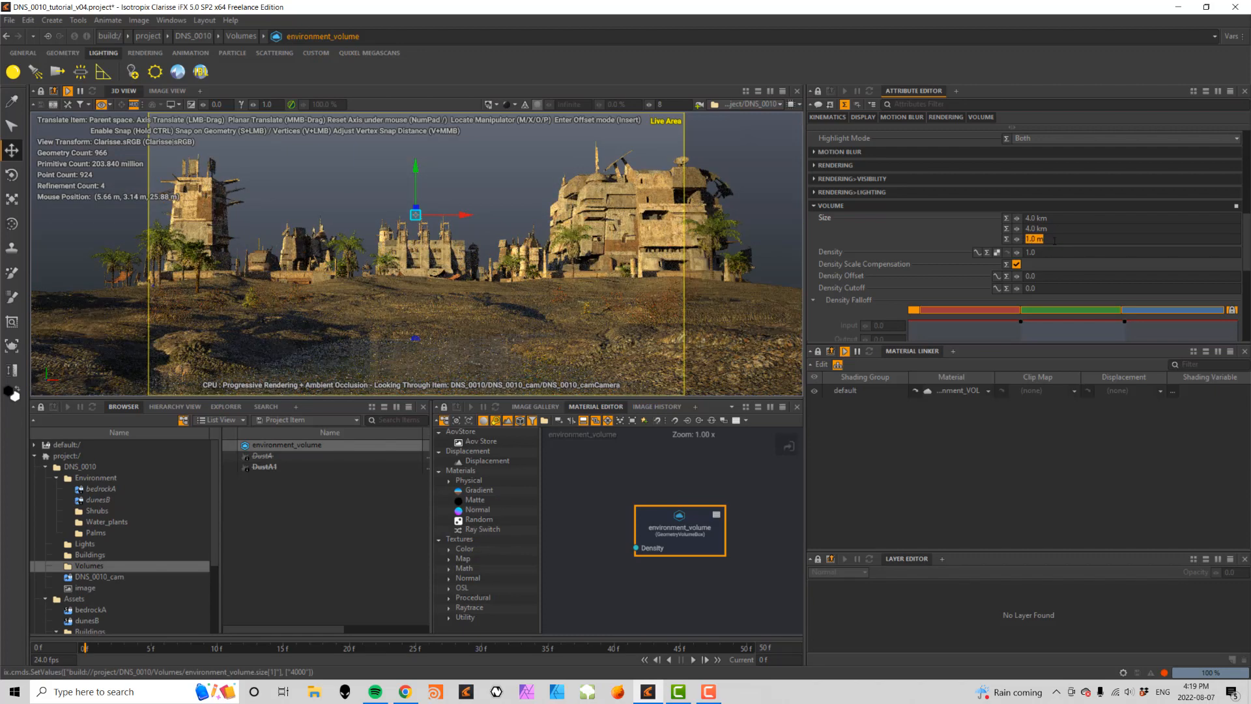
text(2)
text(000)
key(Return)
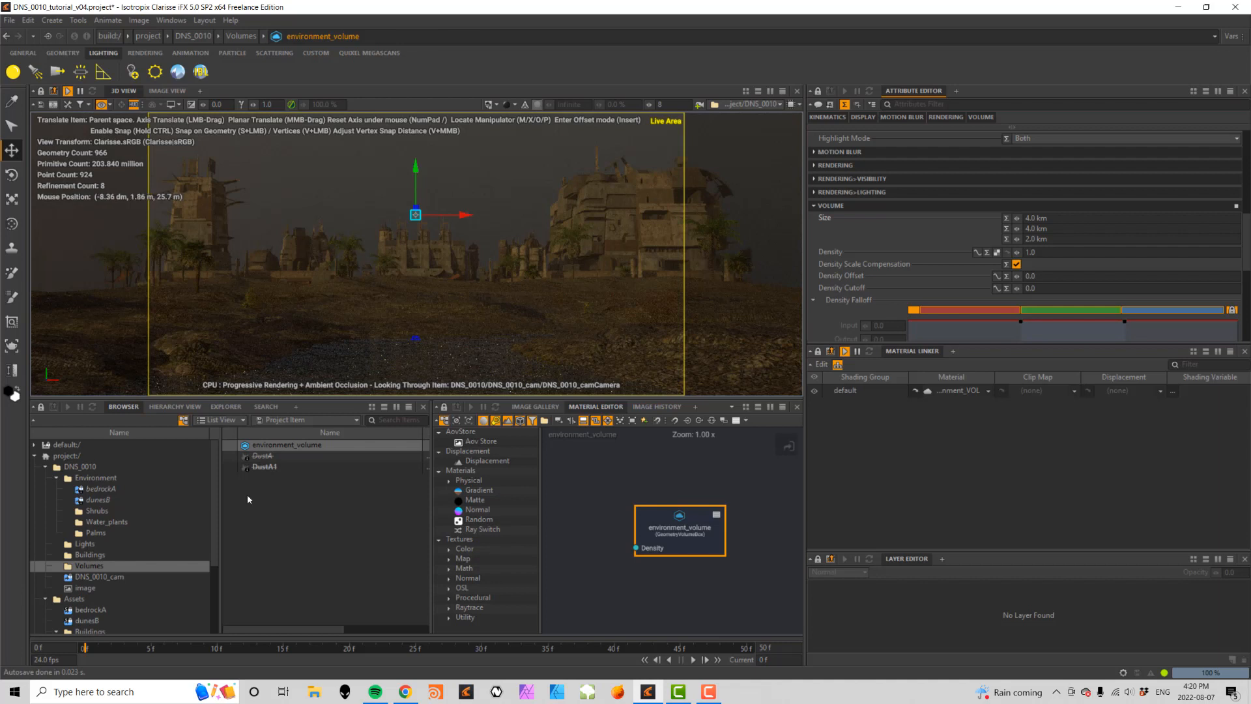
- Lower the density multiplier of the environment_VOL material in the Lookdev volumes context to 0.0001
scroll(217, 505, down, 1)
scroll(215, 547, down, 4)
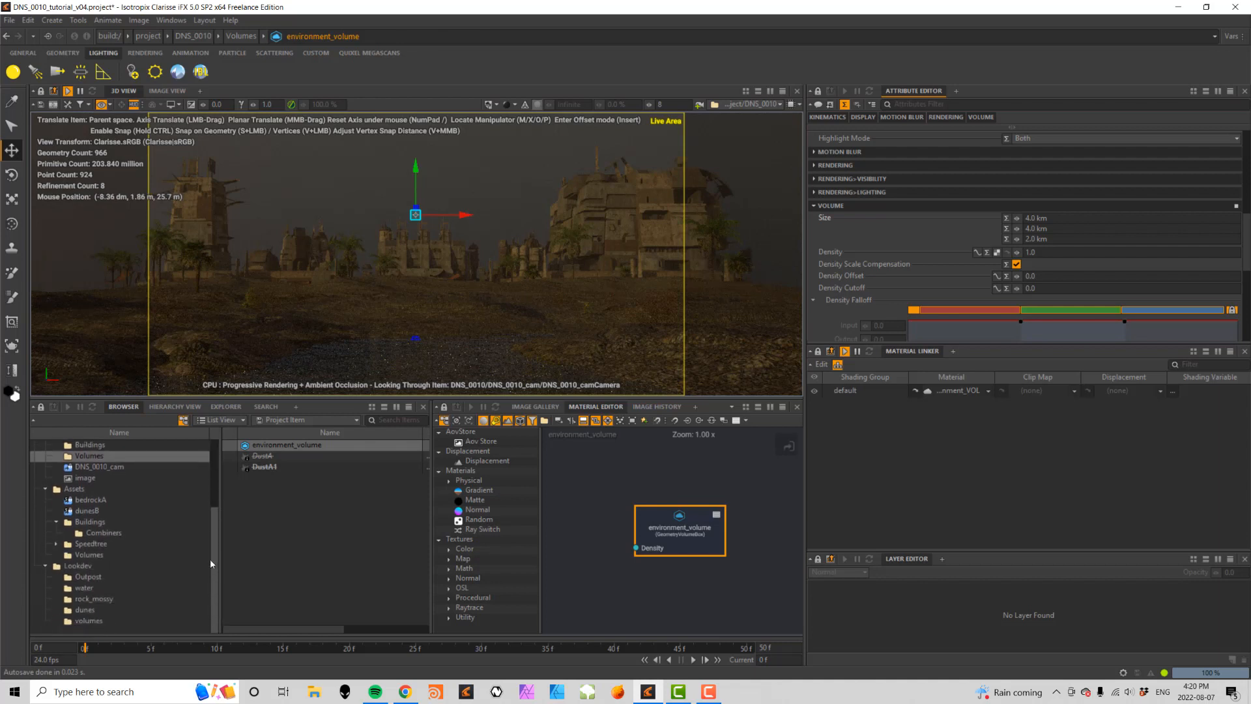
click(86, 620)
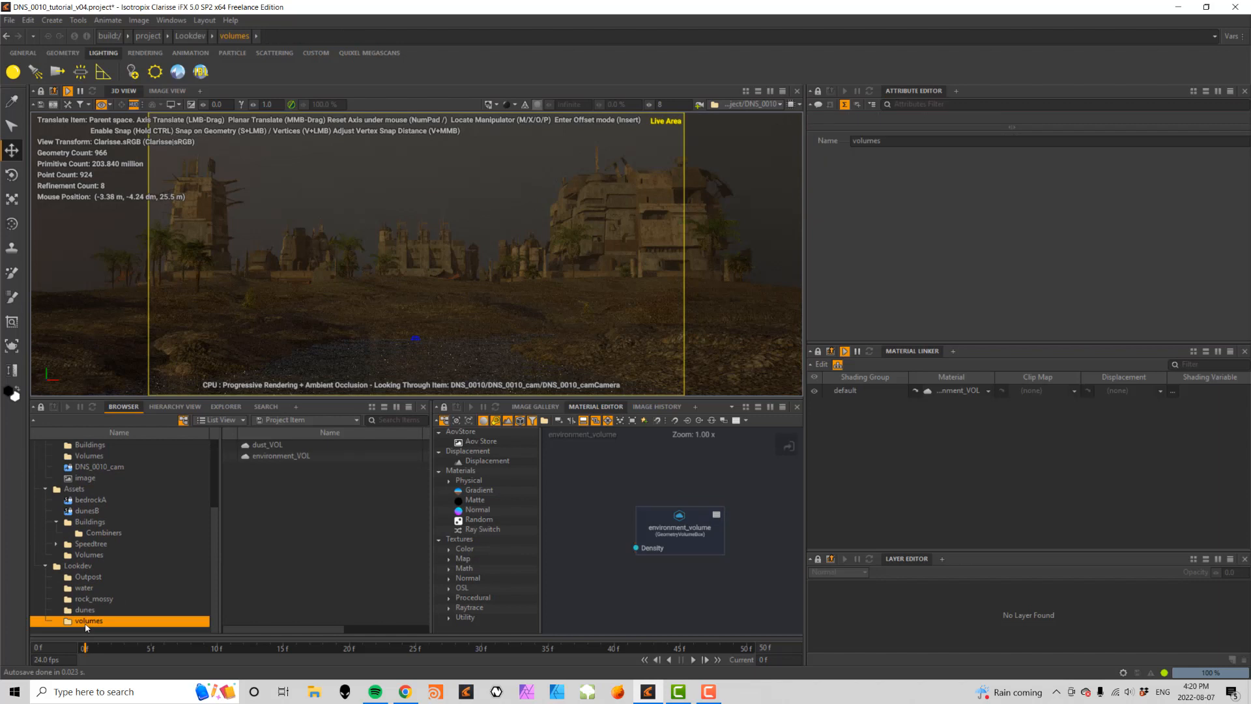
click(275, 458)
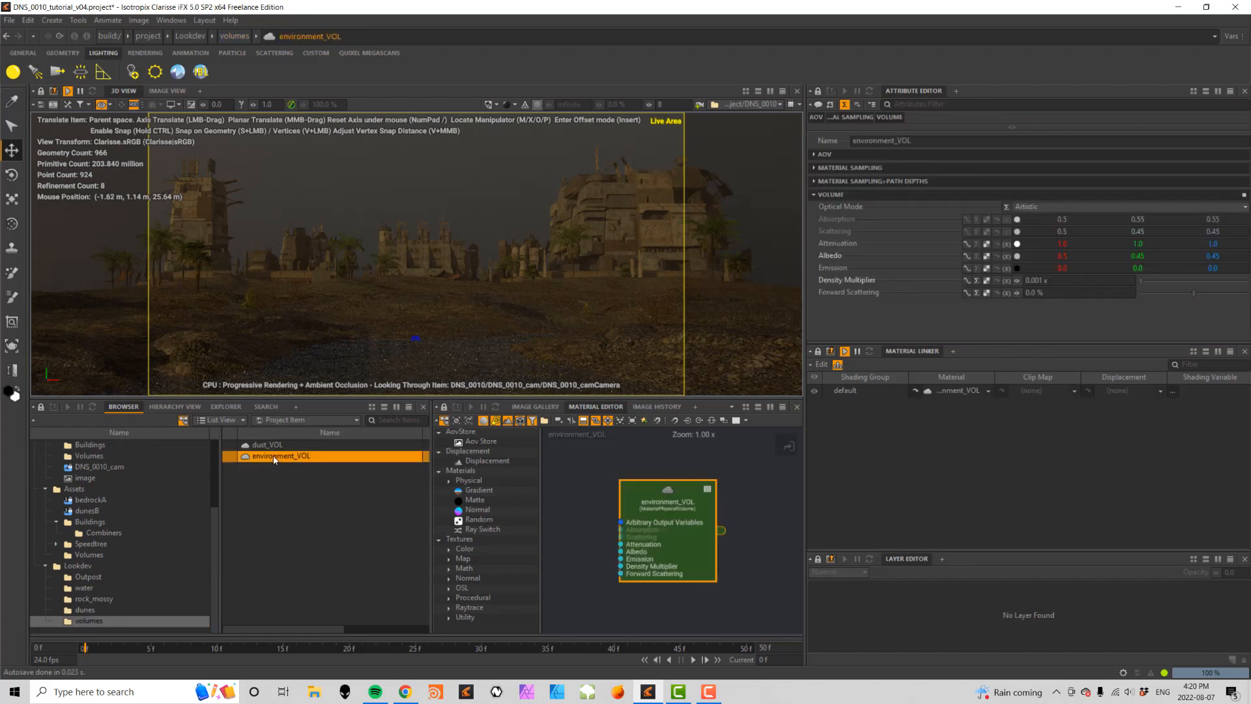
click(1041, 280)
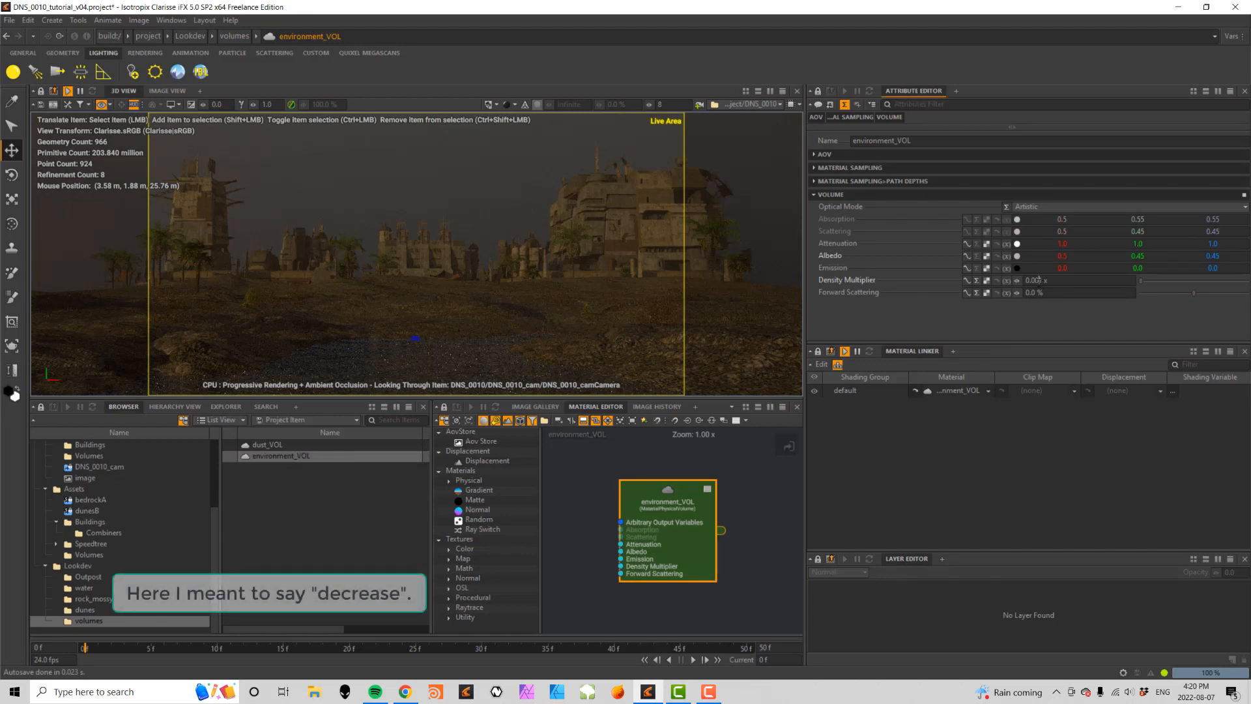
text(01)
key(Tab)
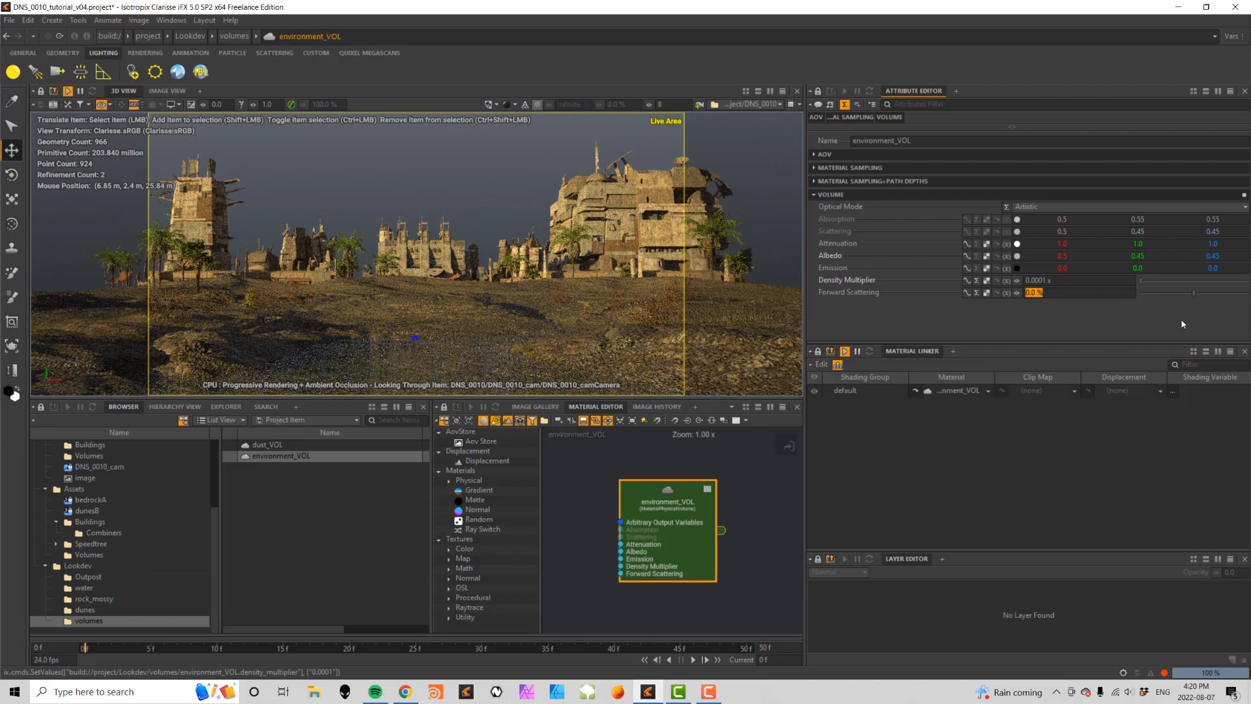
- Raise the environment_VOL density multiplier to 0.0004
drag(1042, 280, 1049, 280)
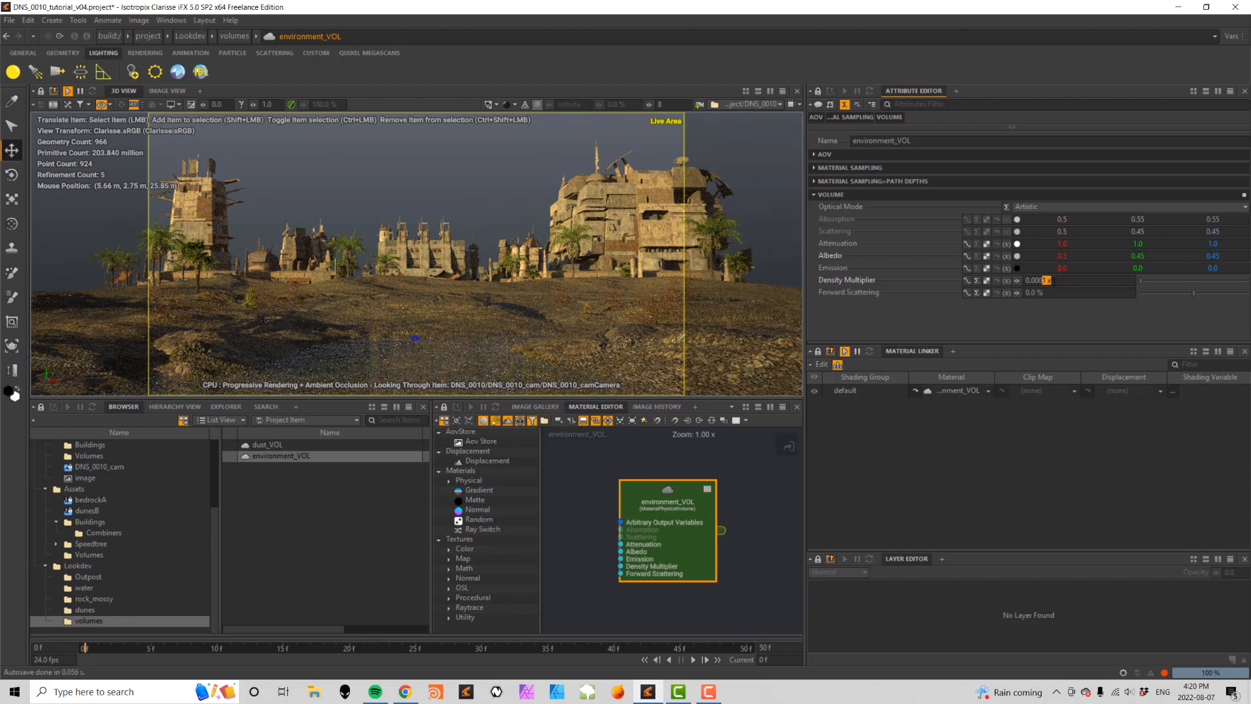
text(4)
key(Tab)
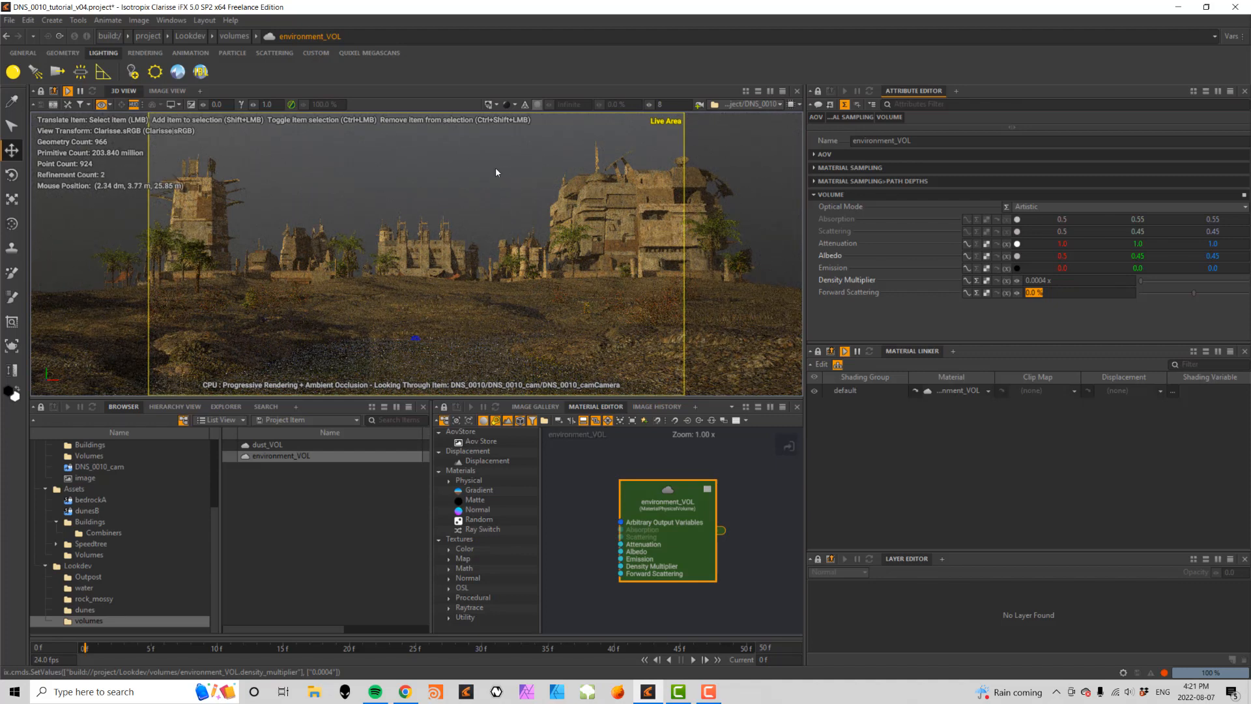
- Re-enable the two disabled dust volumes, DustA and DustA1, in DNS_0010's Volumes context
scroll(215, 508, up, 1)
drag(215, 509, 214, 448)
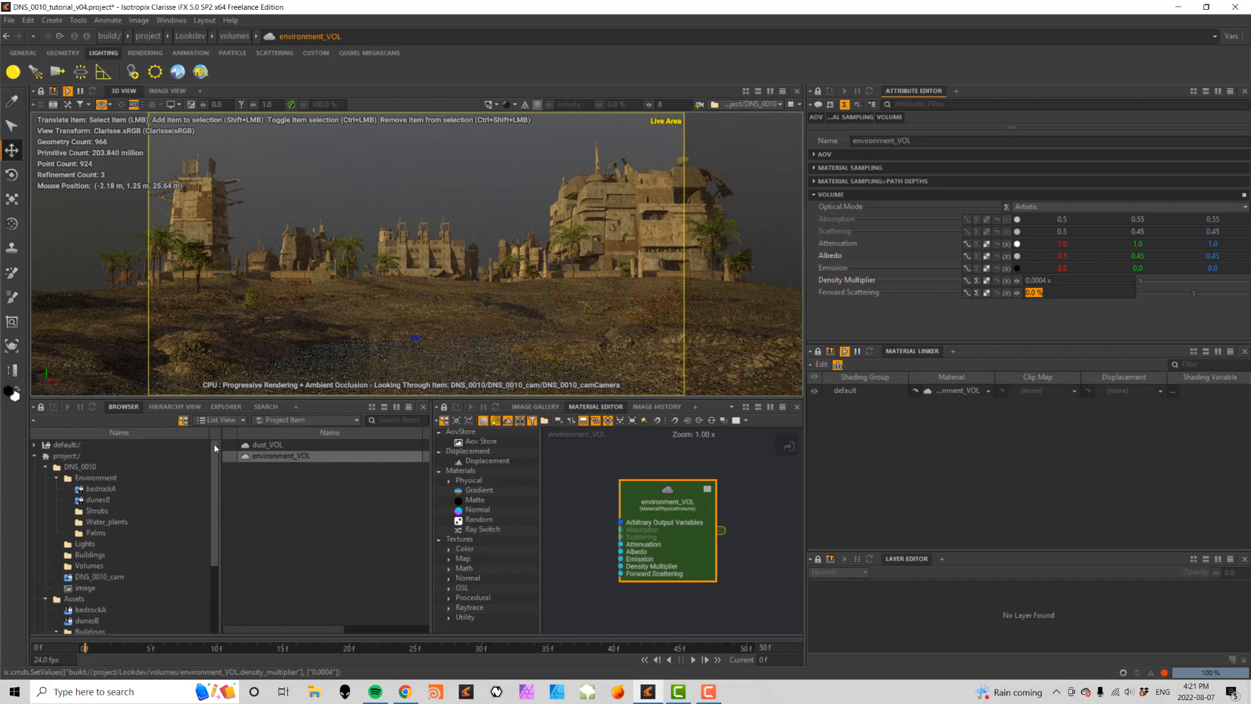
click(82, 564)
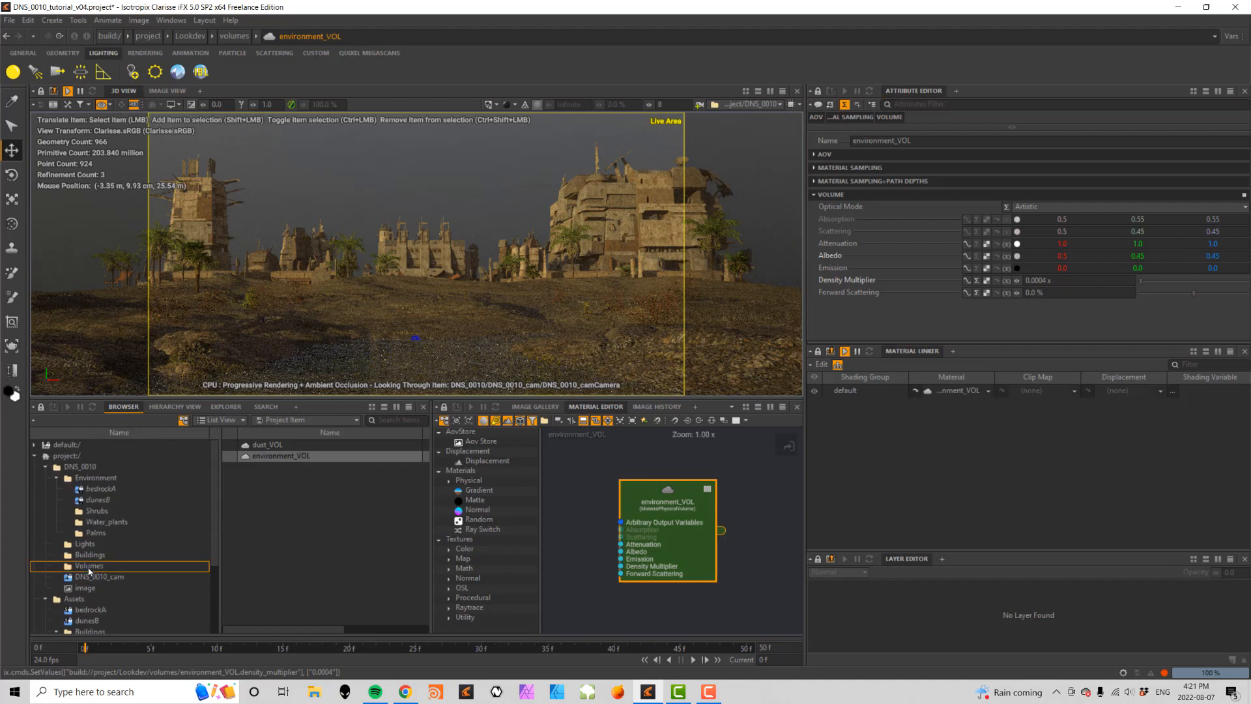
click(262, 456)
shift+click(266, 467)
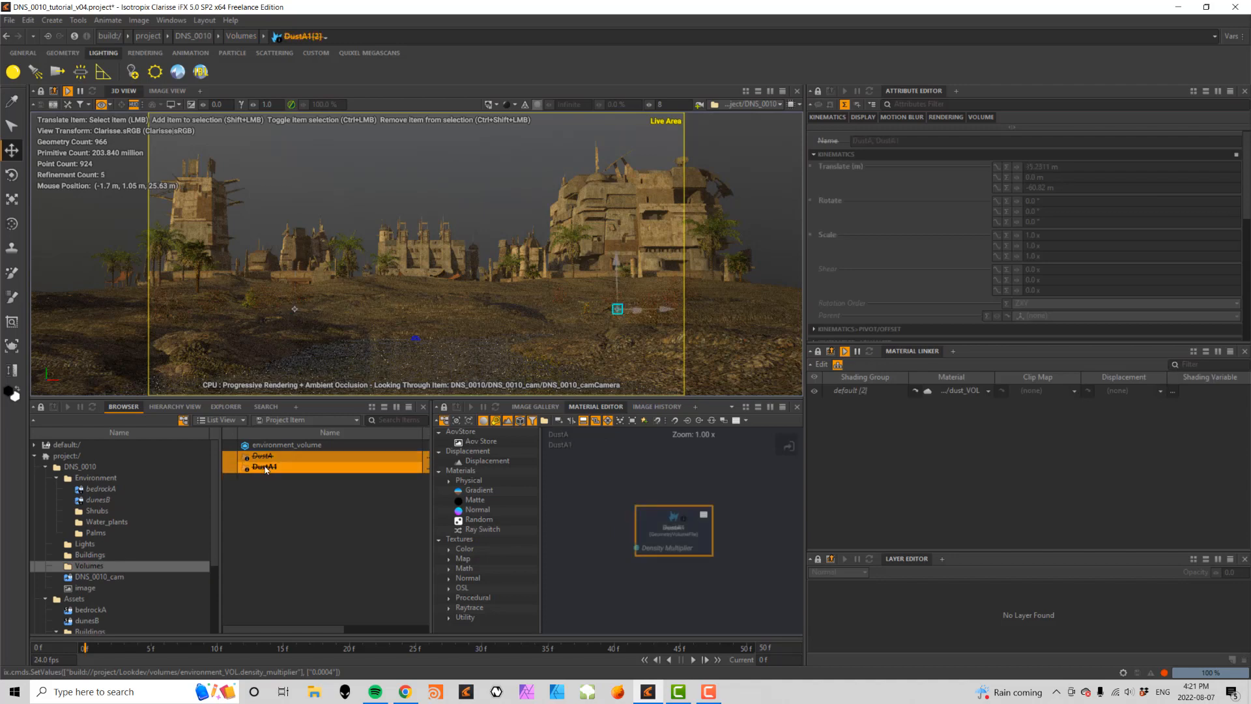
key(d)
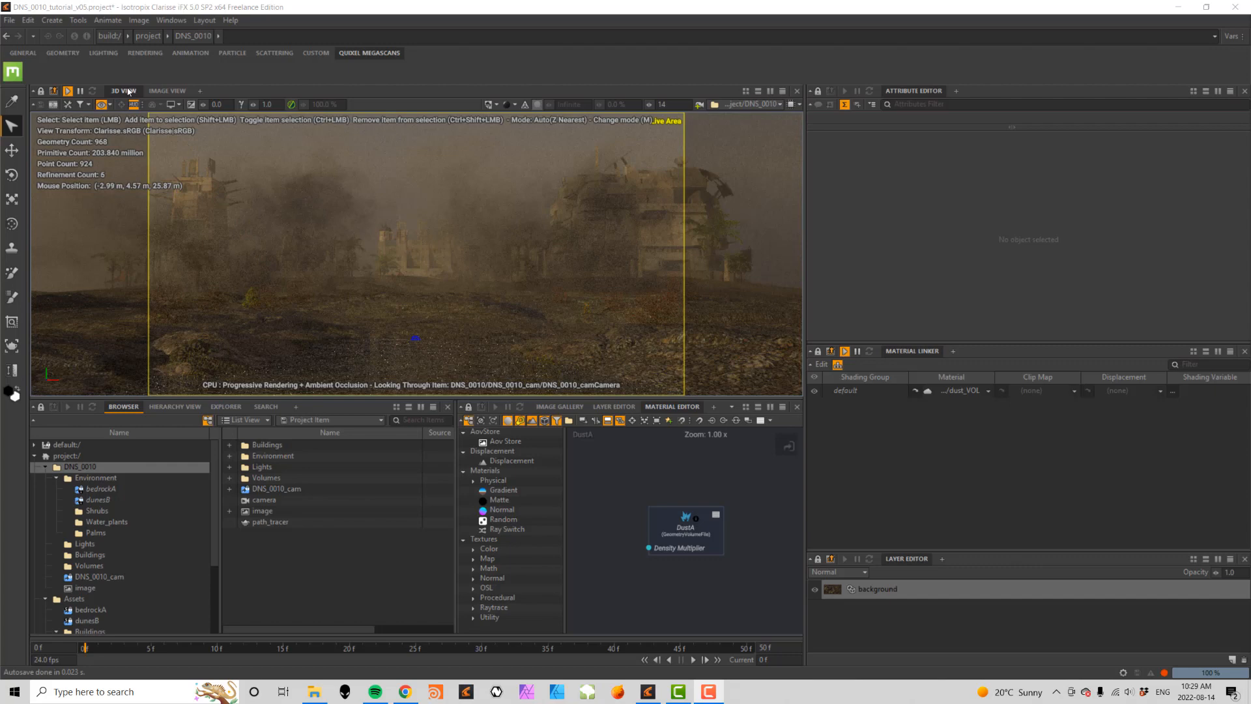
- Examine the rendered image view, the attributes of DNS_0010's camera, image, path_tracer and DNS_0010_cam items, and the image gallery
click(159, 91)
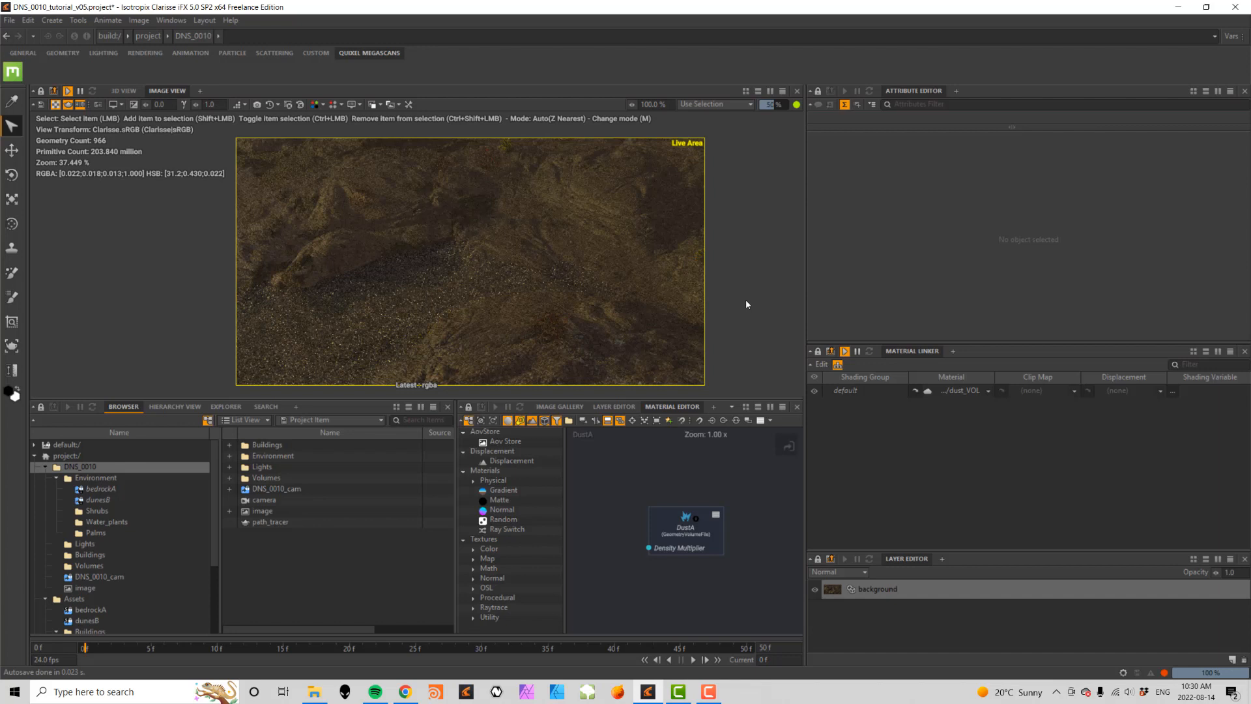
click(264, 500)
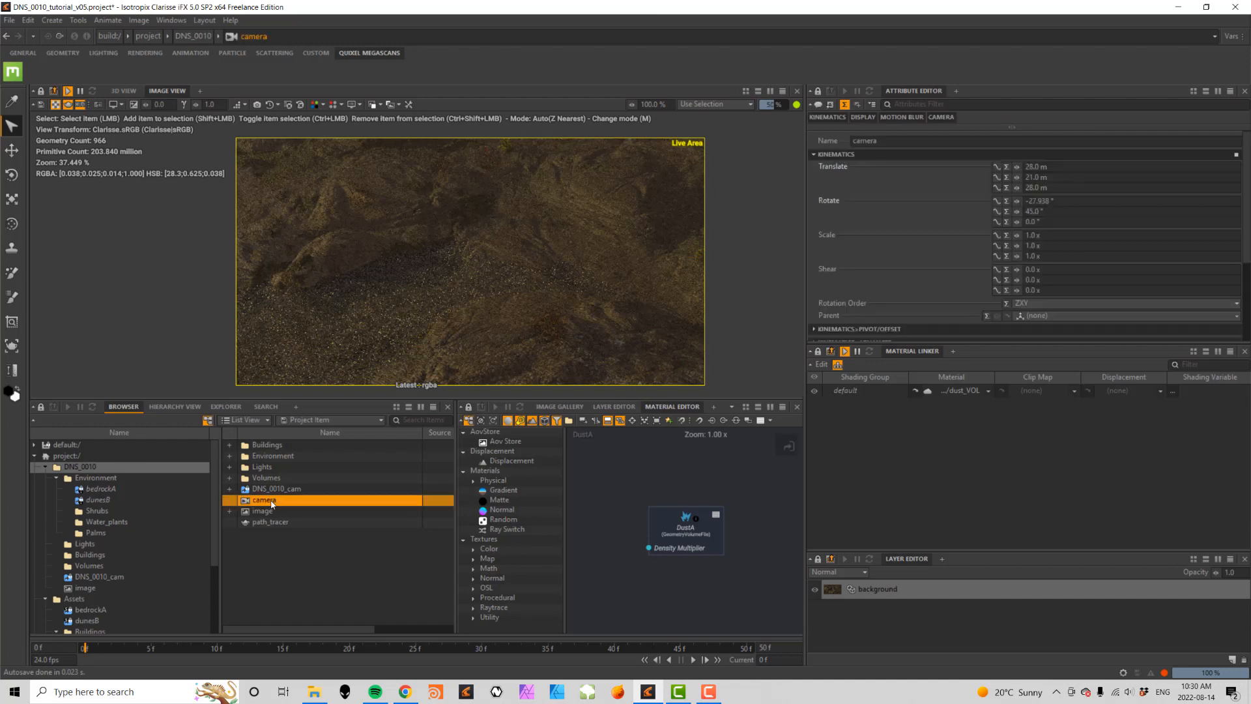
click(266, 514)
click(269, 523)
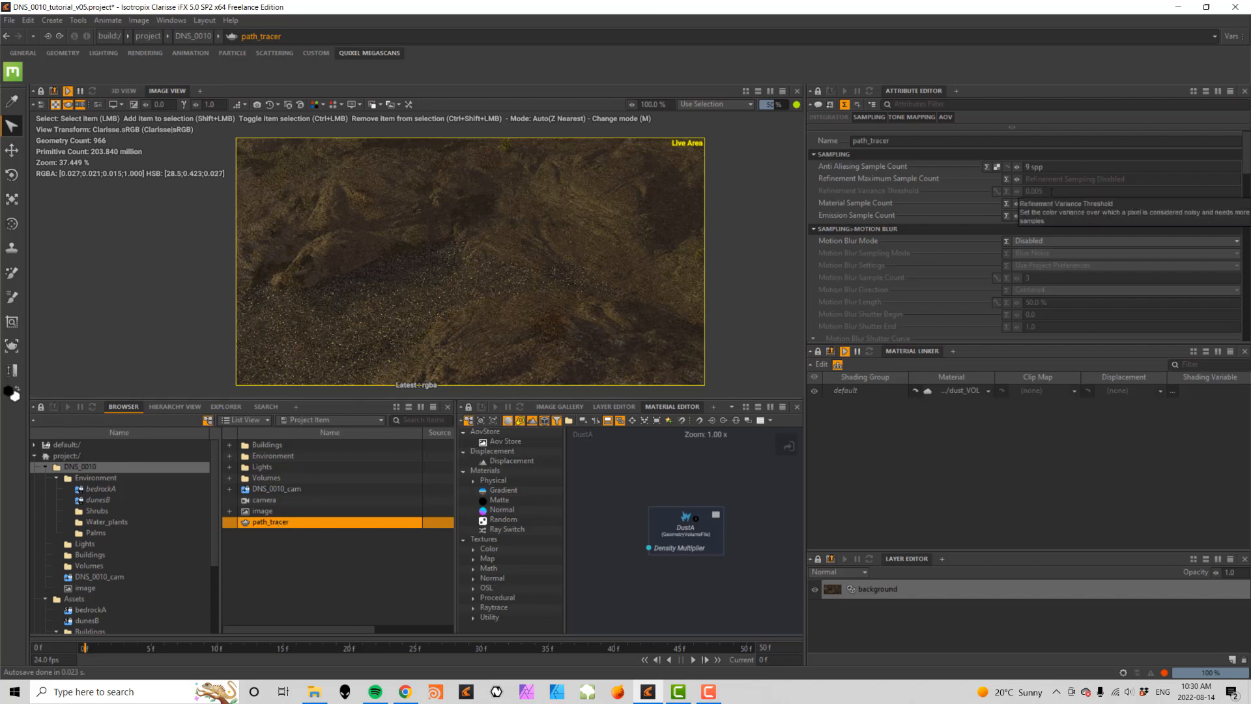
click(262, 512)
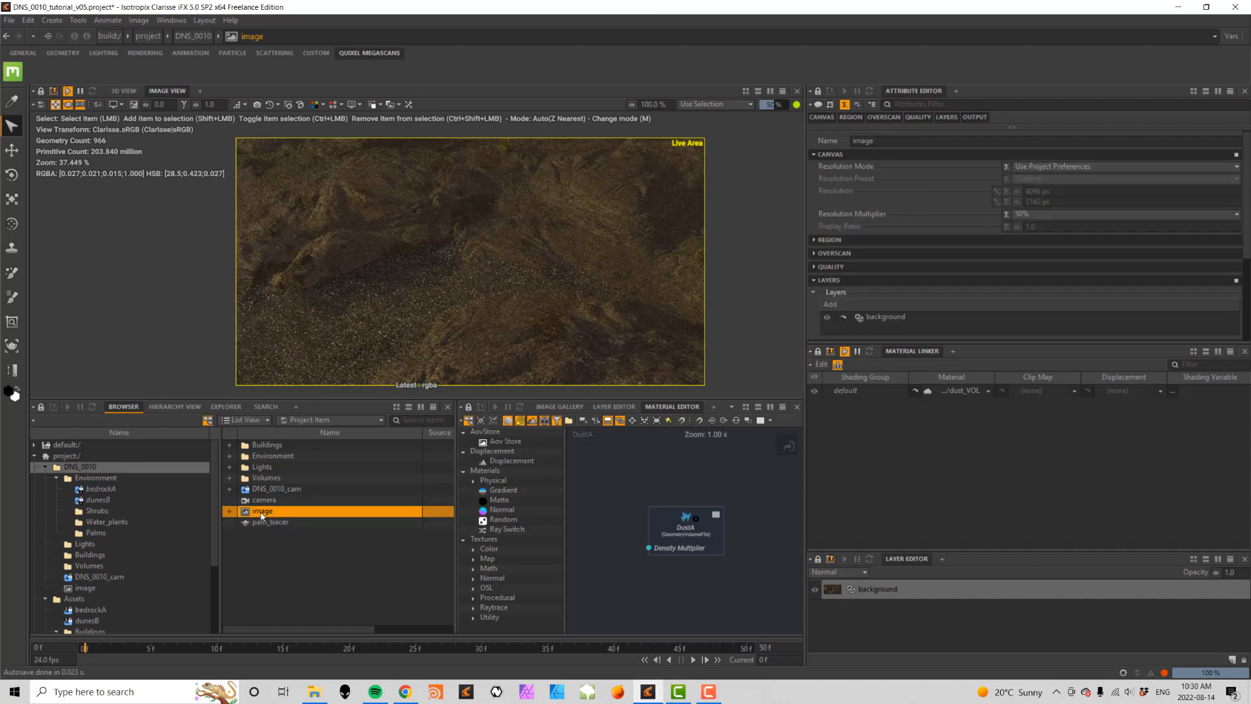
click(272, 503)
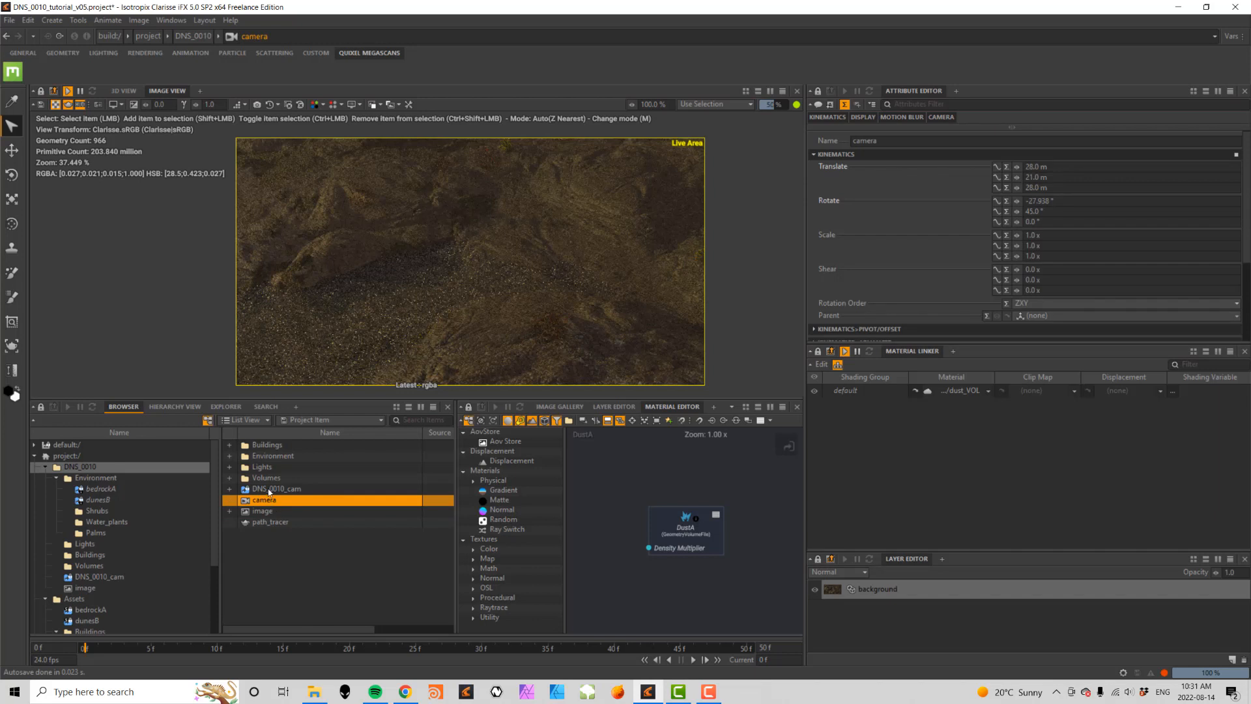
click(270, 490)
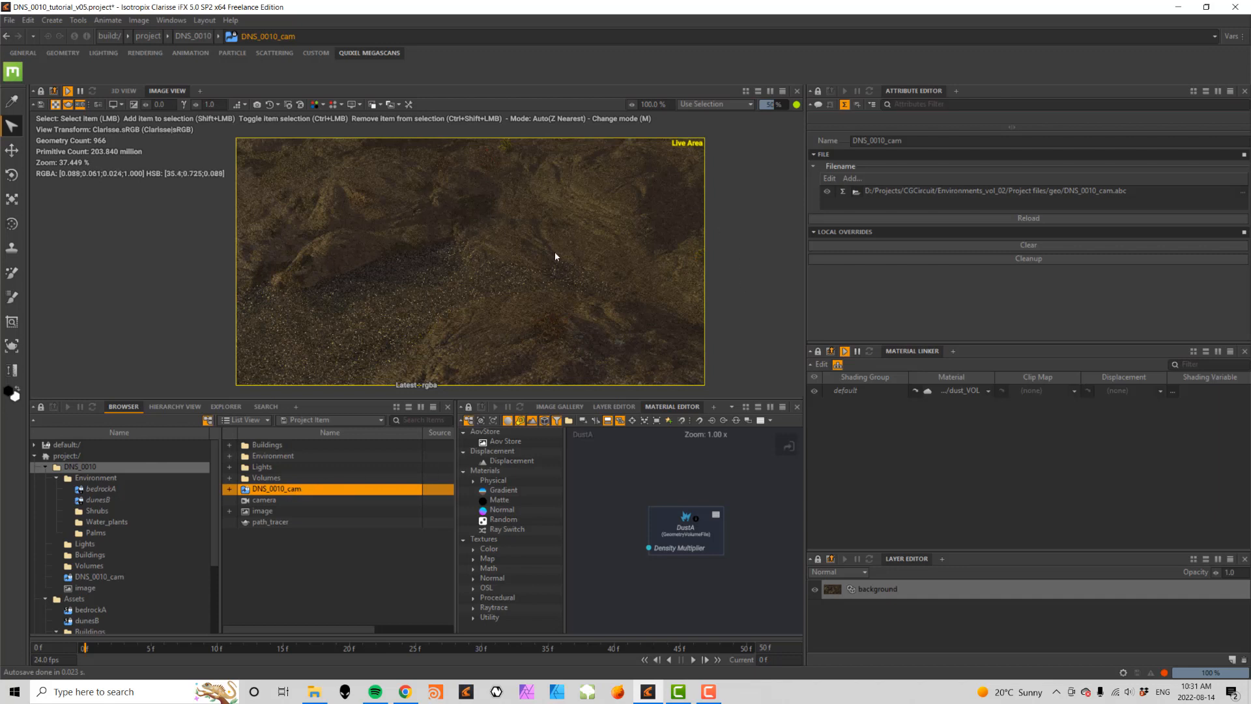
click(261, 500)
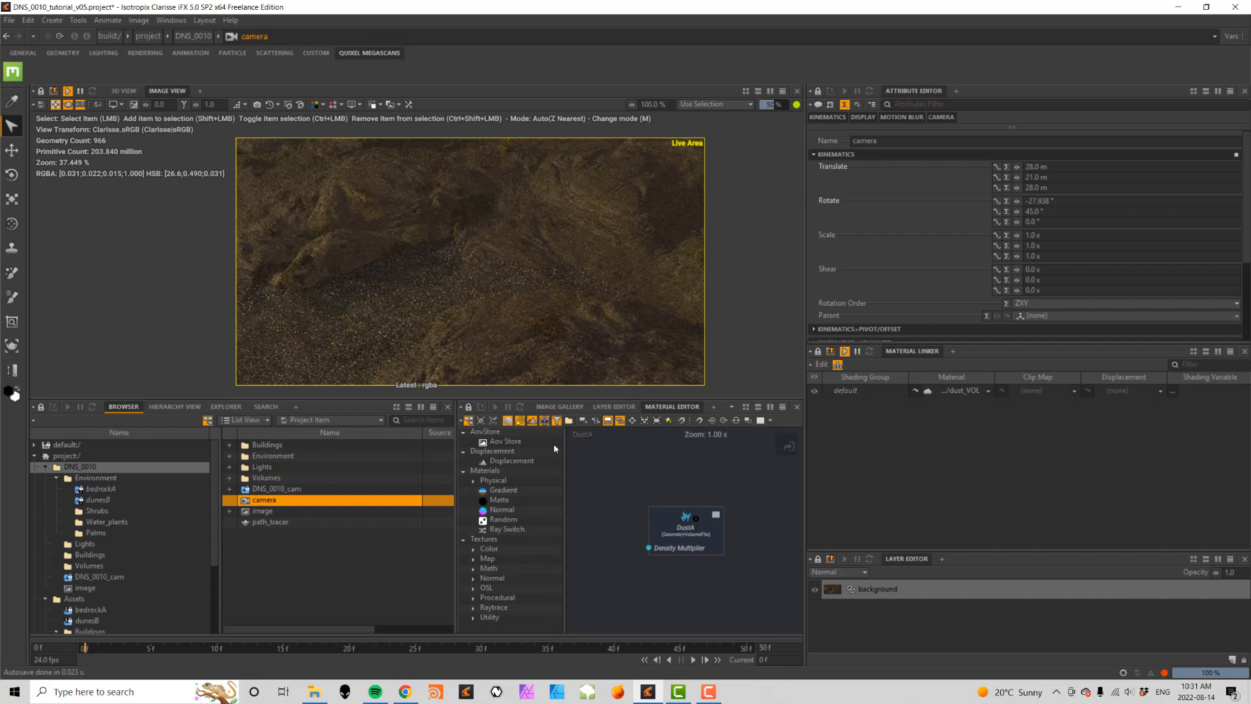
click(561, 406)
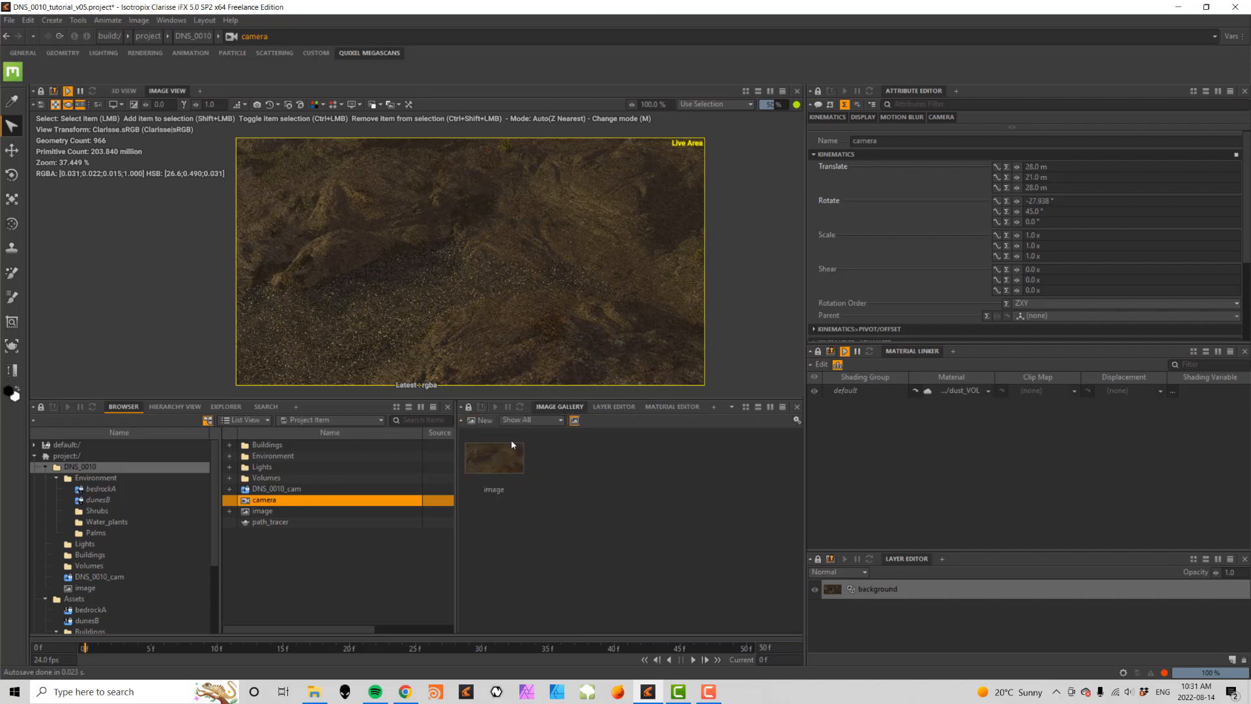
- Show the layers of DNS_0010's image item and set its resolution multiplier to 25%
click(263, 511)
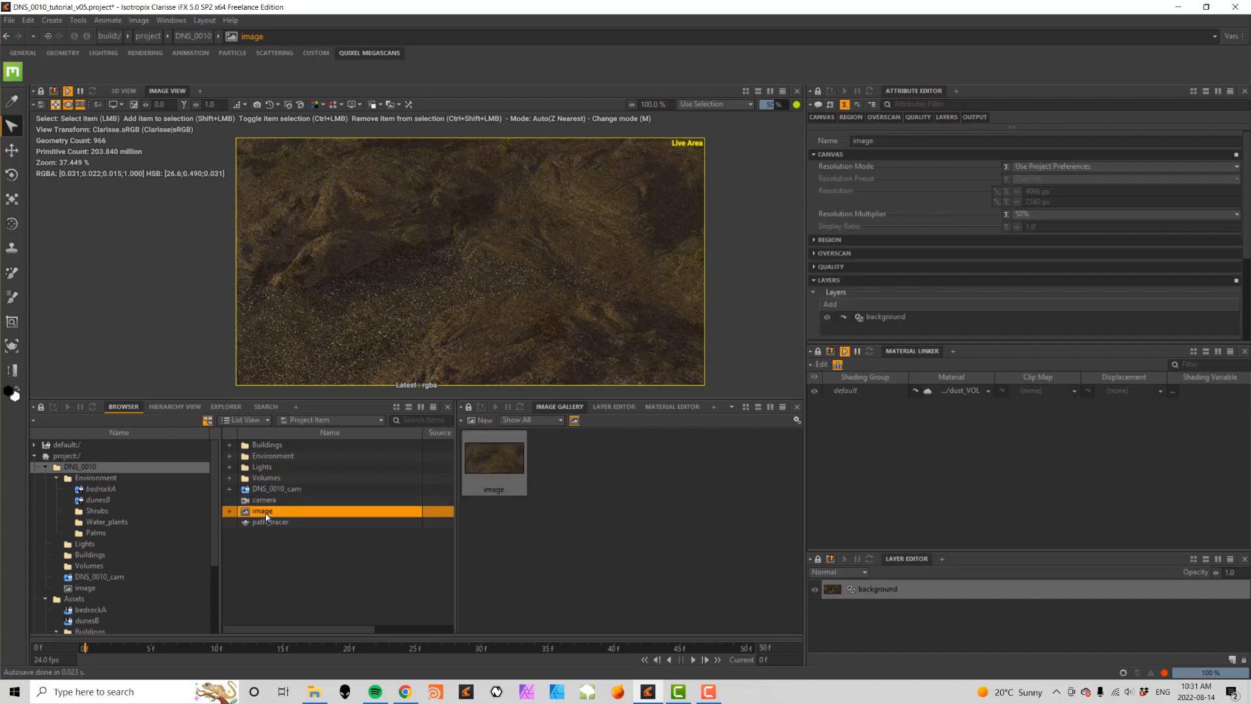
click(607, 410)
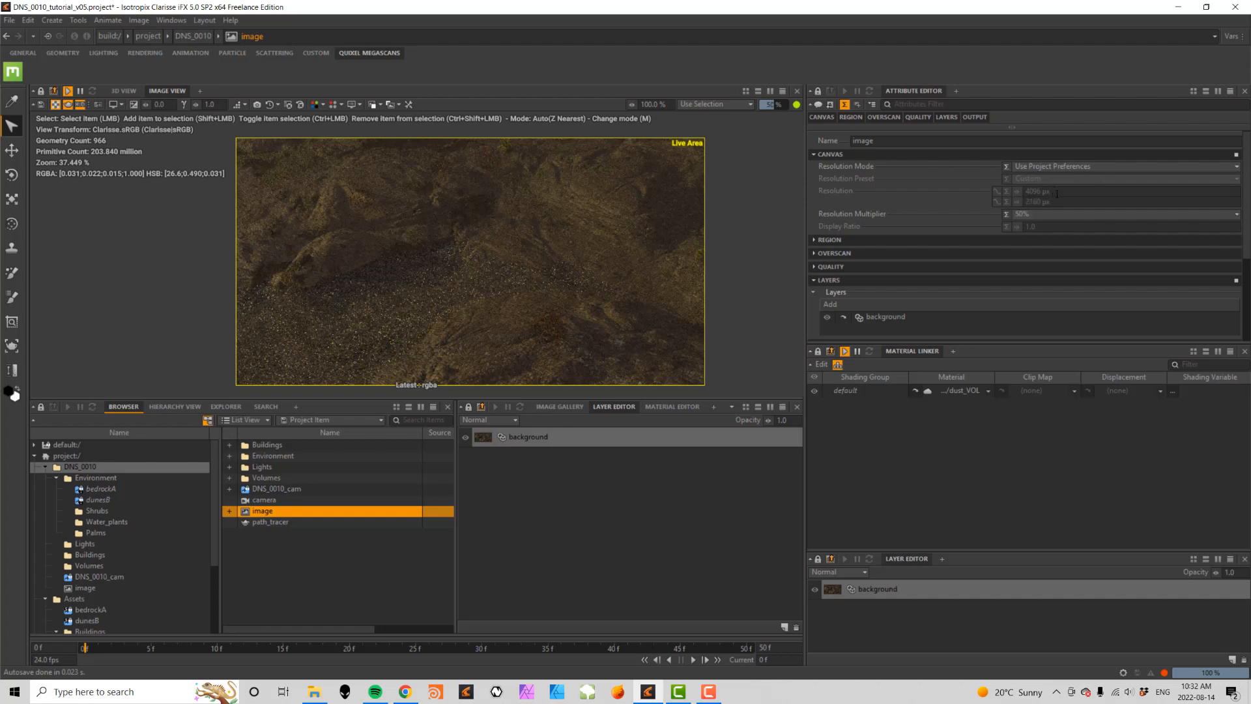
click(1045, 213)
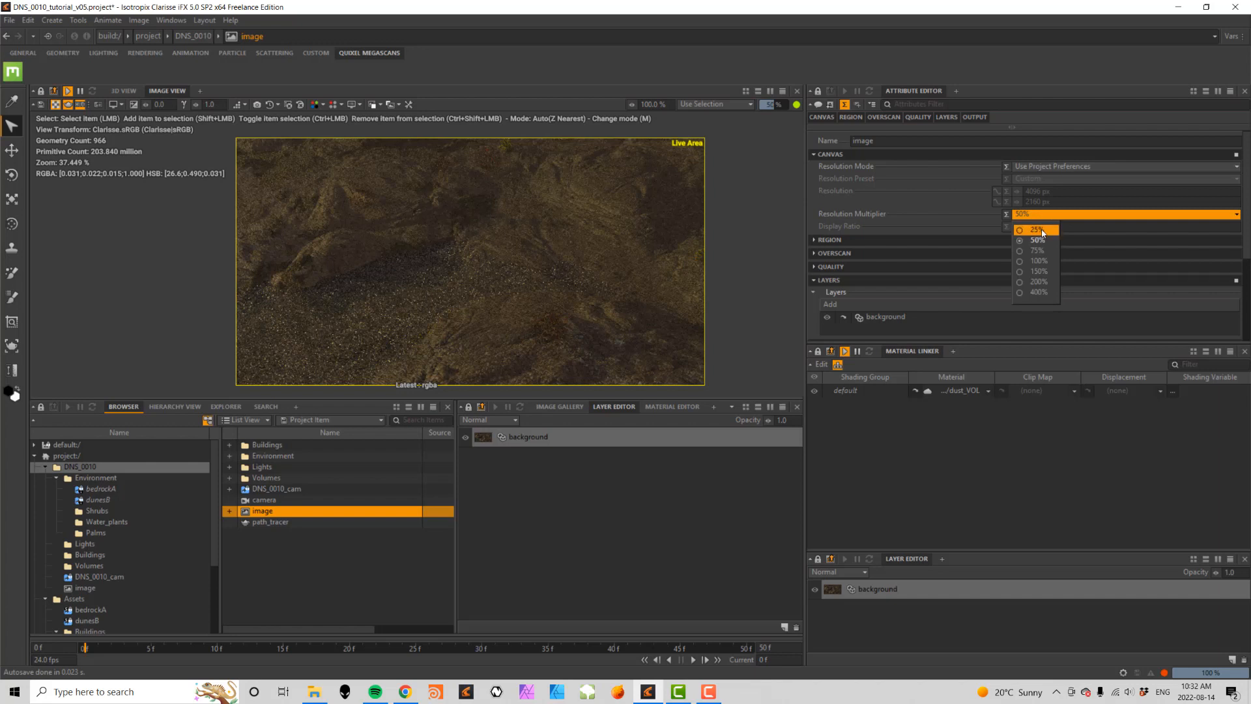
click(1041, 231)
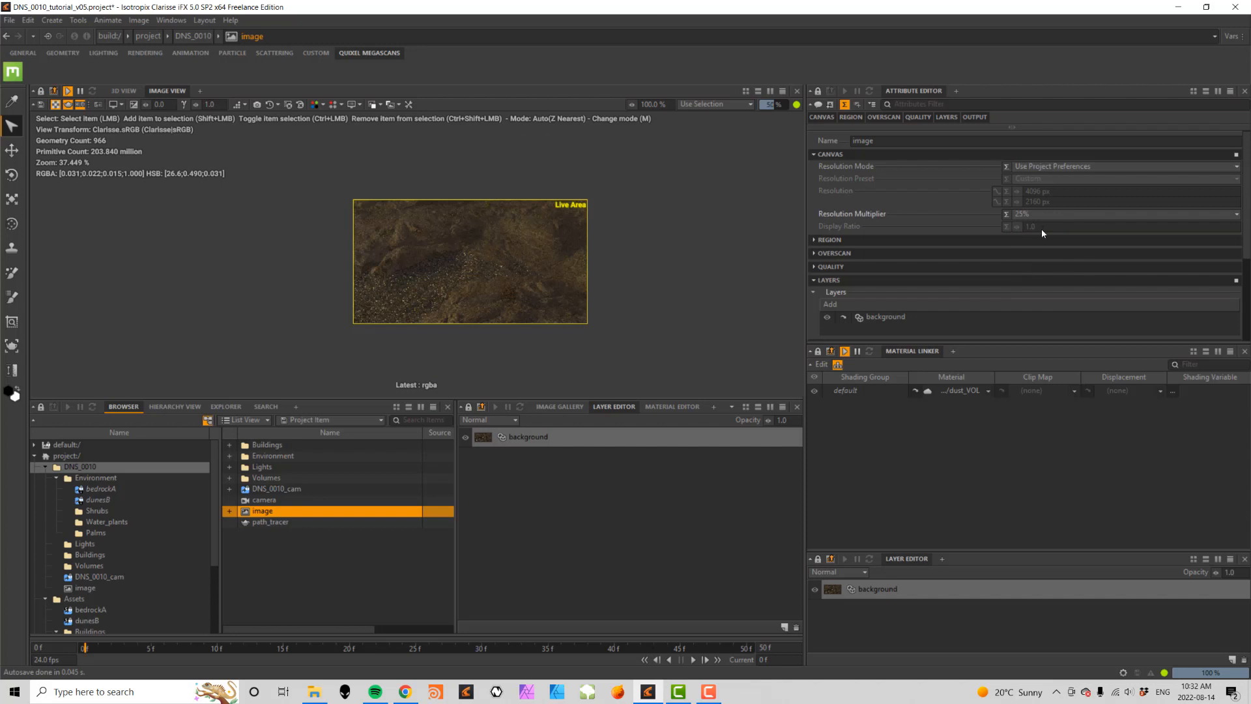
- Set the active camera of the image's background layer to DNS_0010_camCamera, found inside DNS_0010_cam
scroll(921, 203, down, 3)
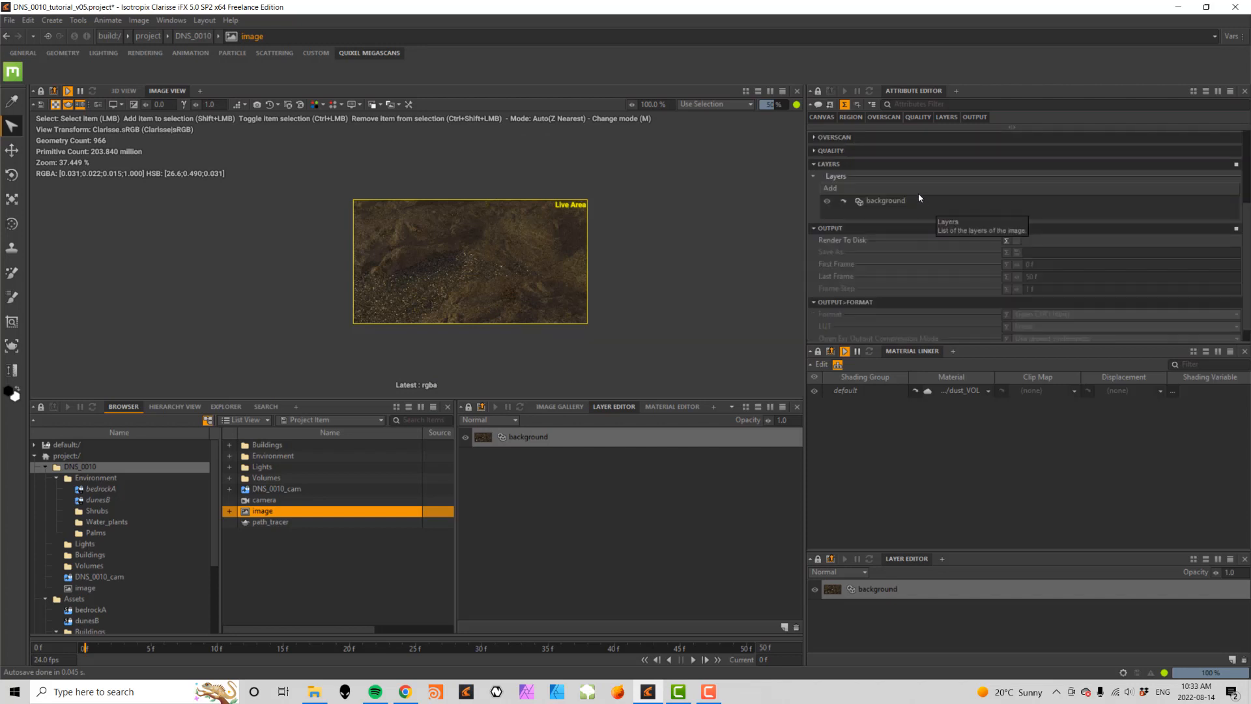
click(907, 200)
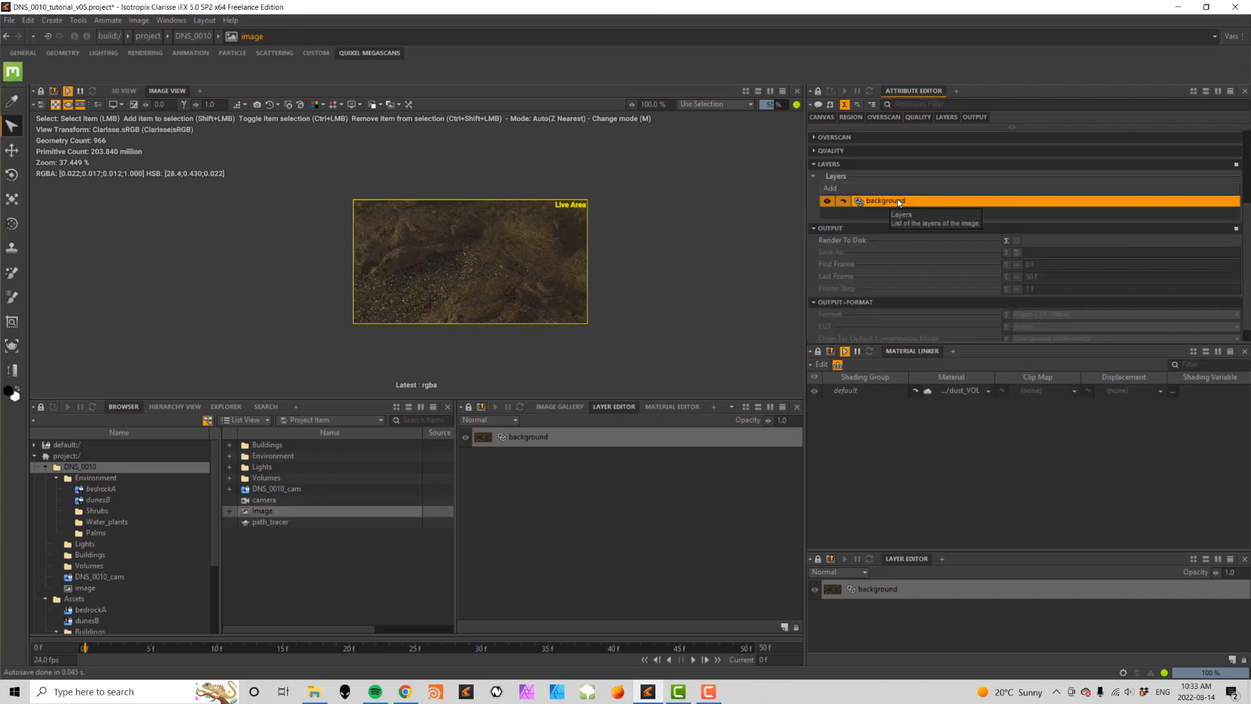
click(529, 437)
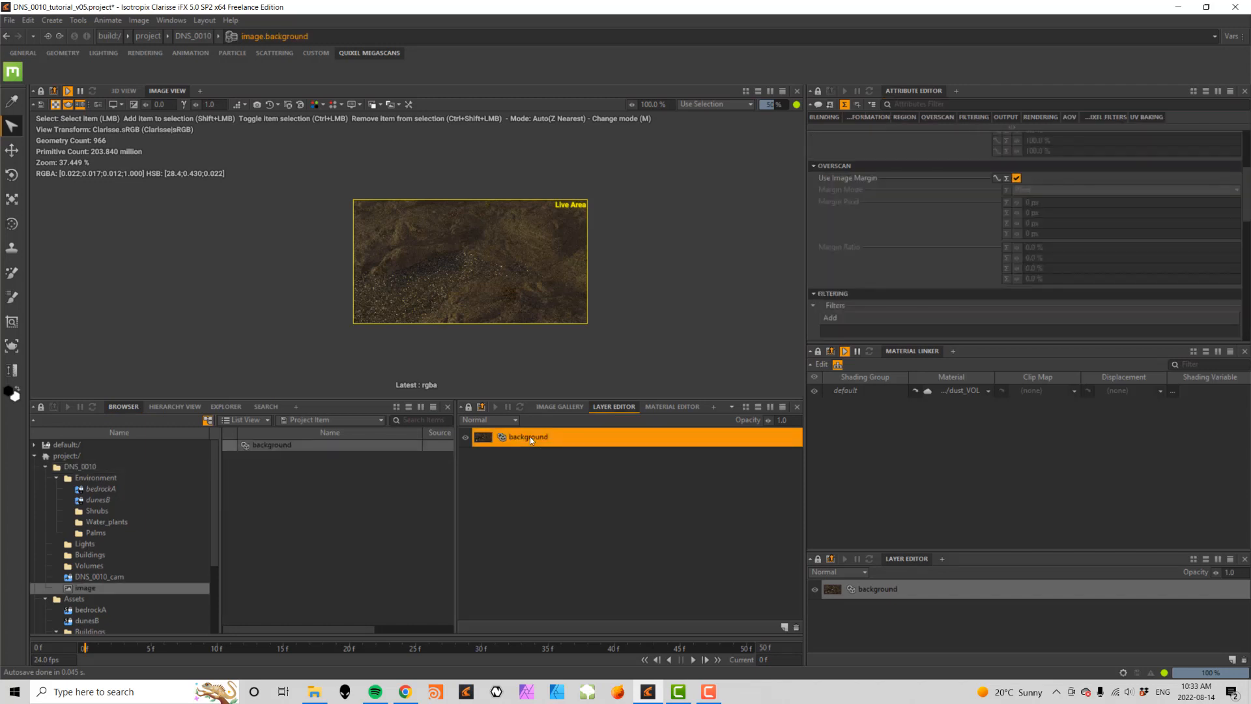
drag(1246, 211, 1249, 169)
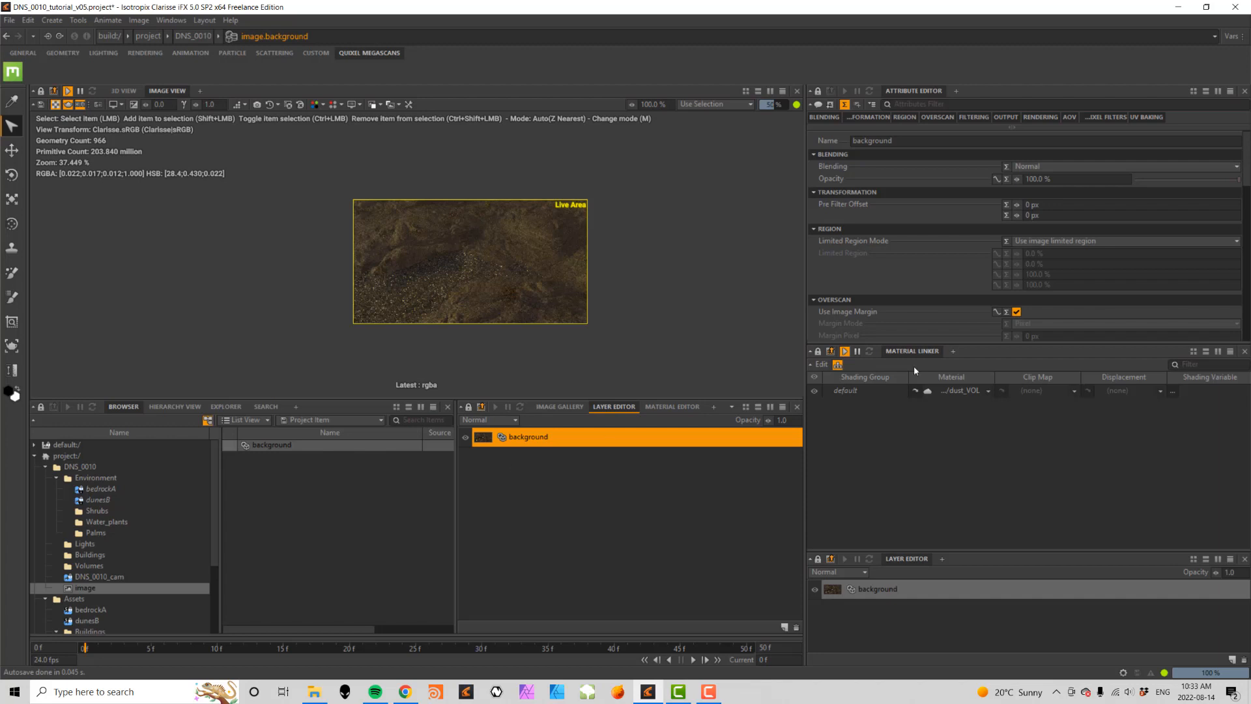
drag(1247, 163, 1247, 268)
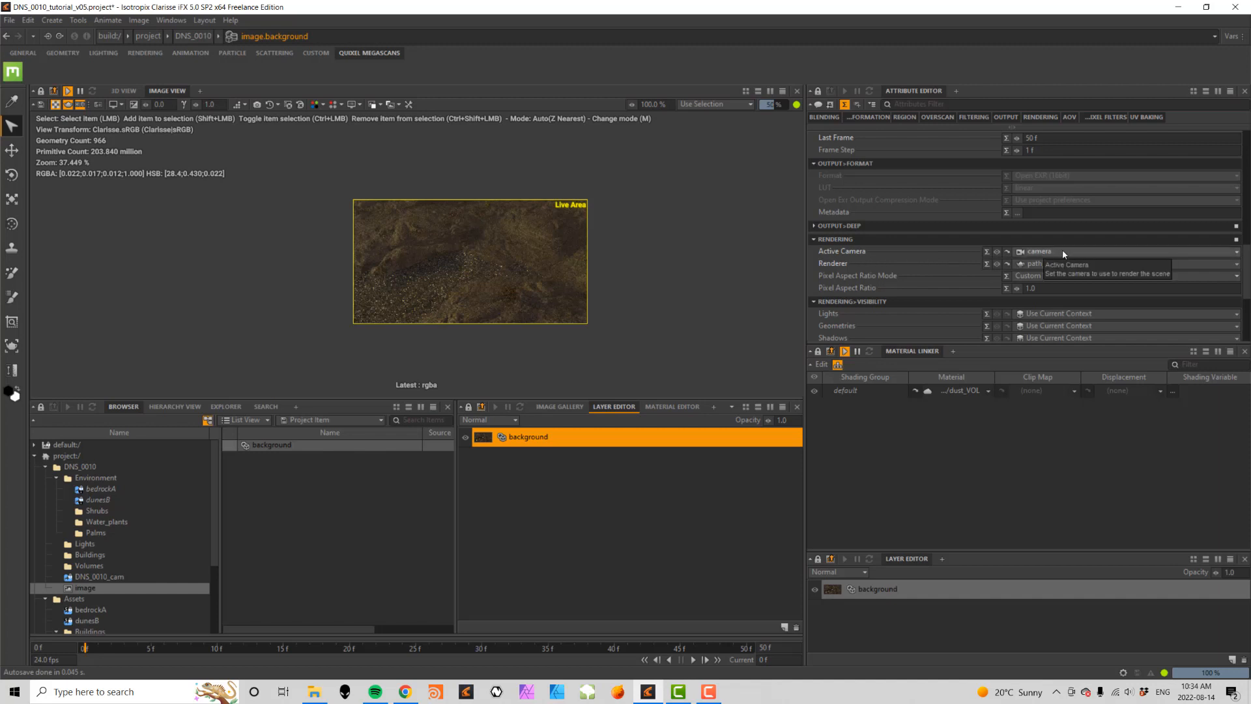
click(1237, 253)
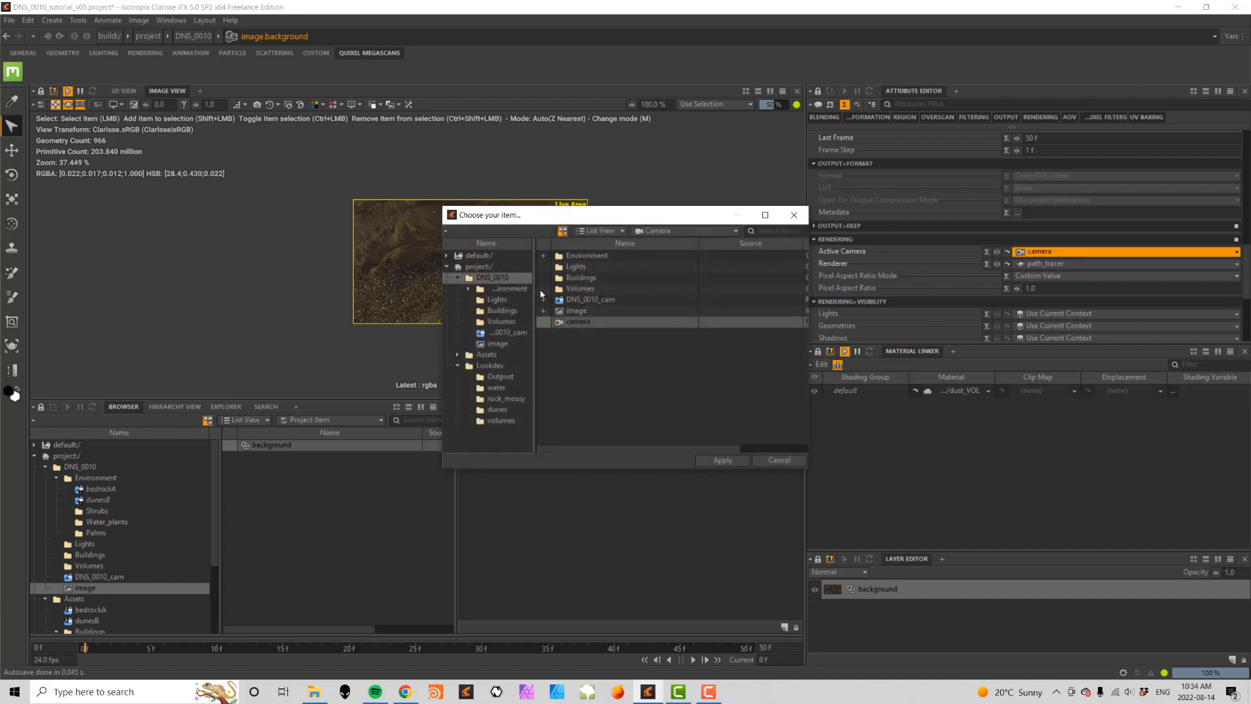
double_click(592, 300)
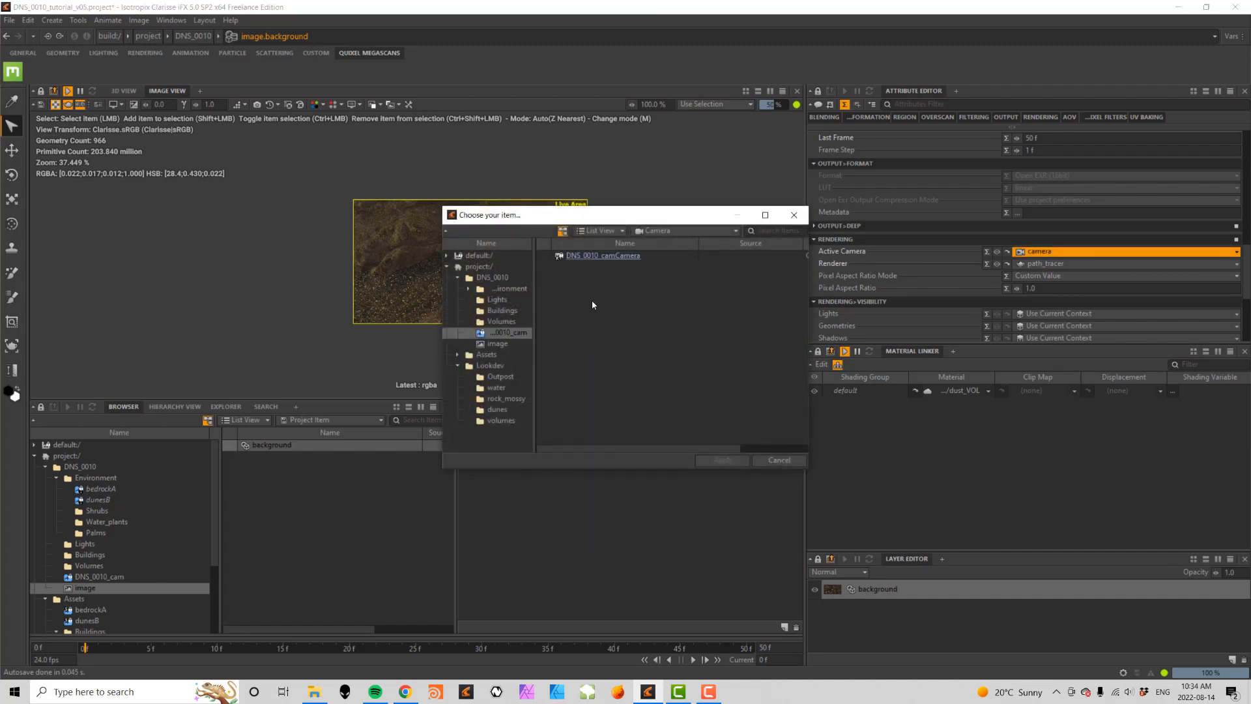
click(615, 257)
double_click(616, 256)
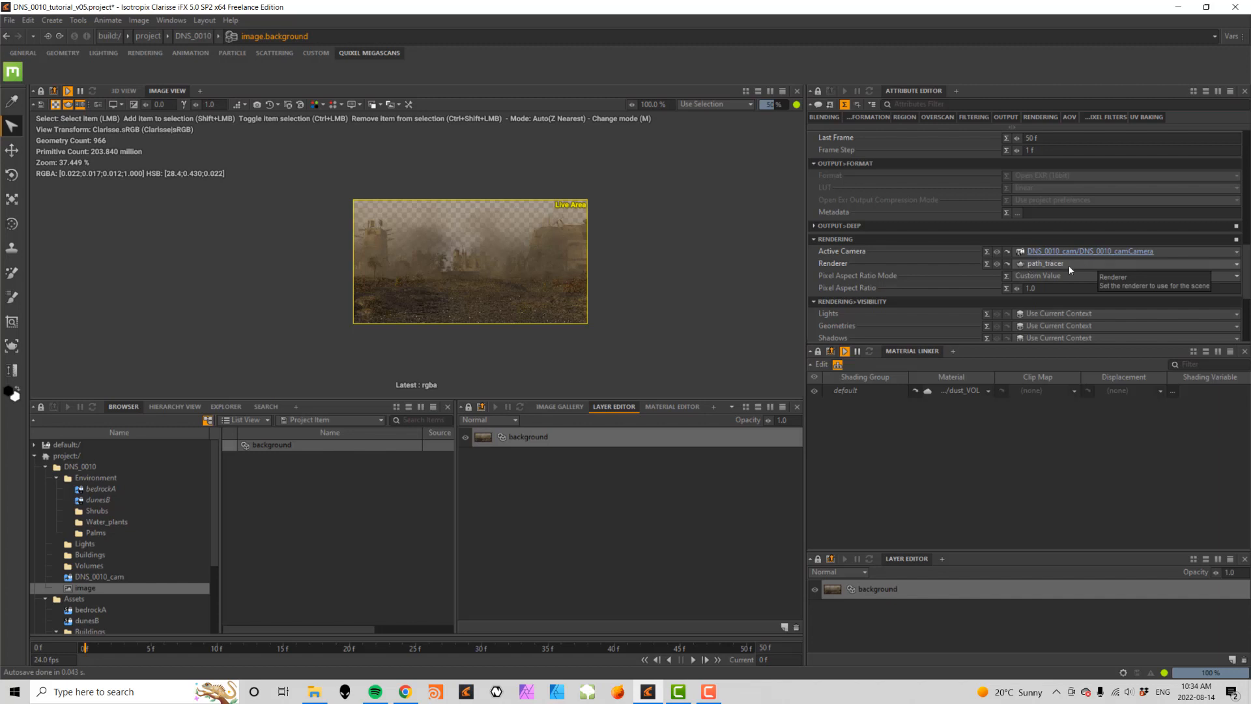
- Show the sampling attributes of DNS_0010's path_tracer and inspect the rendered image more closely
click(80, 467)
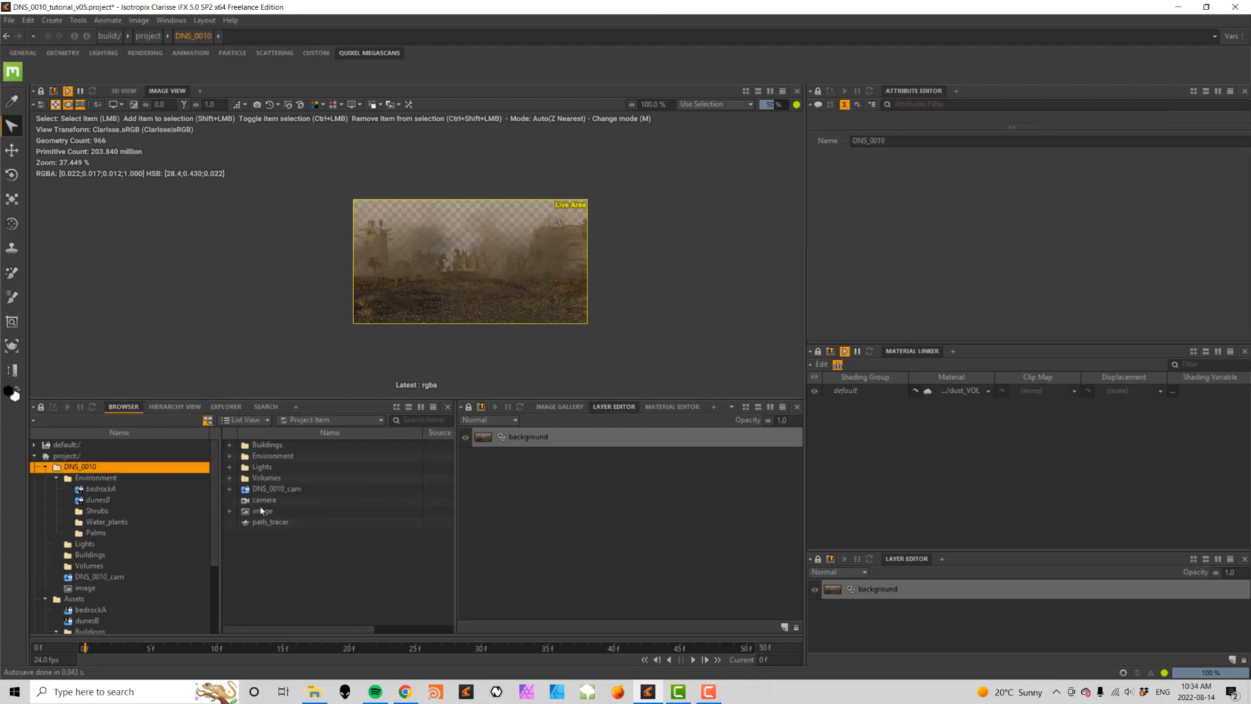
click(262, 521)
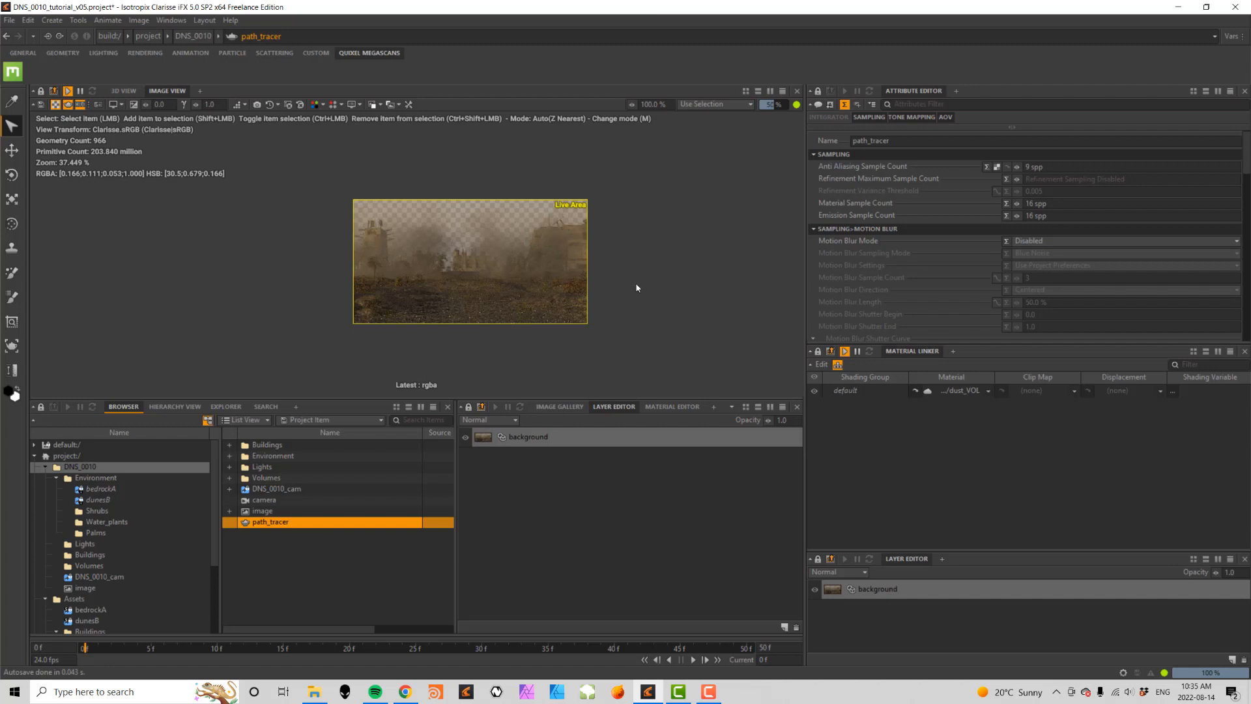
middle_drag(634, 257, 585, 274)
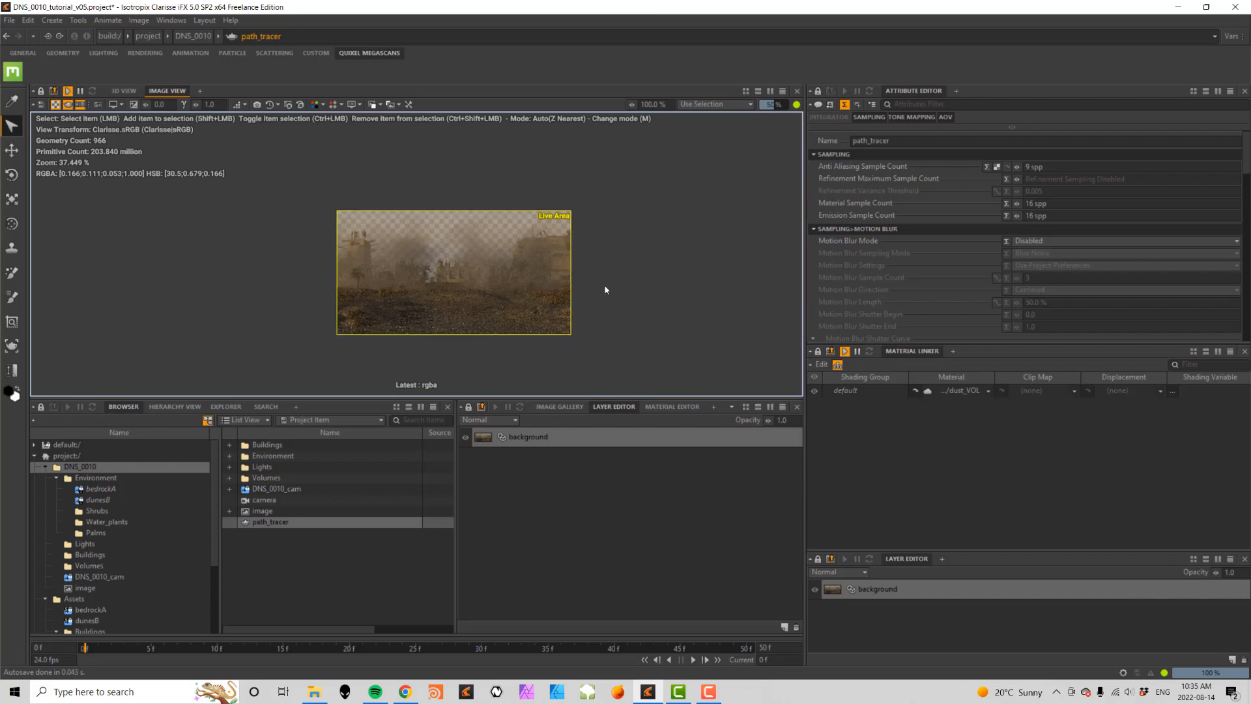
scroll(605, 289, up, 1)
scroll(605, 289, up, 4)
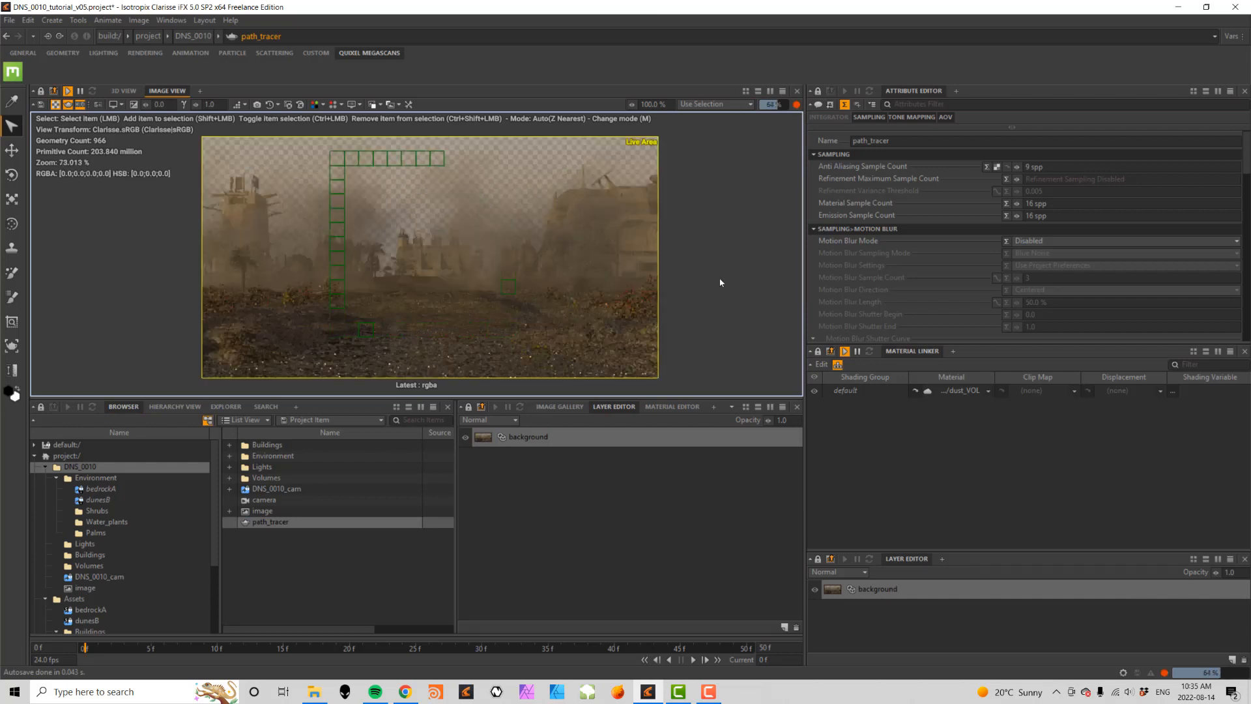
- Set the path_tracer's anti-aliasing sample count to 24 spp
click(1051, 165)
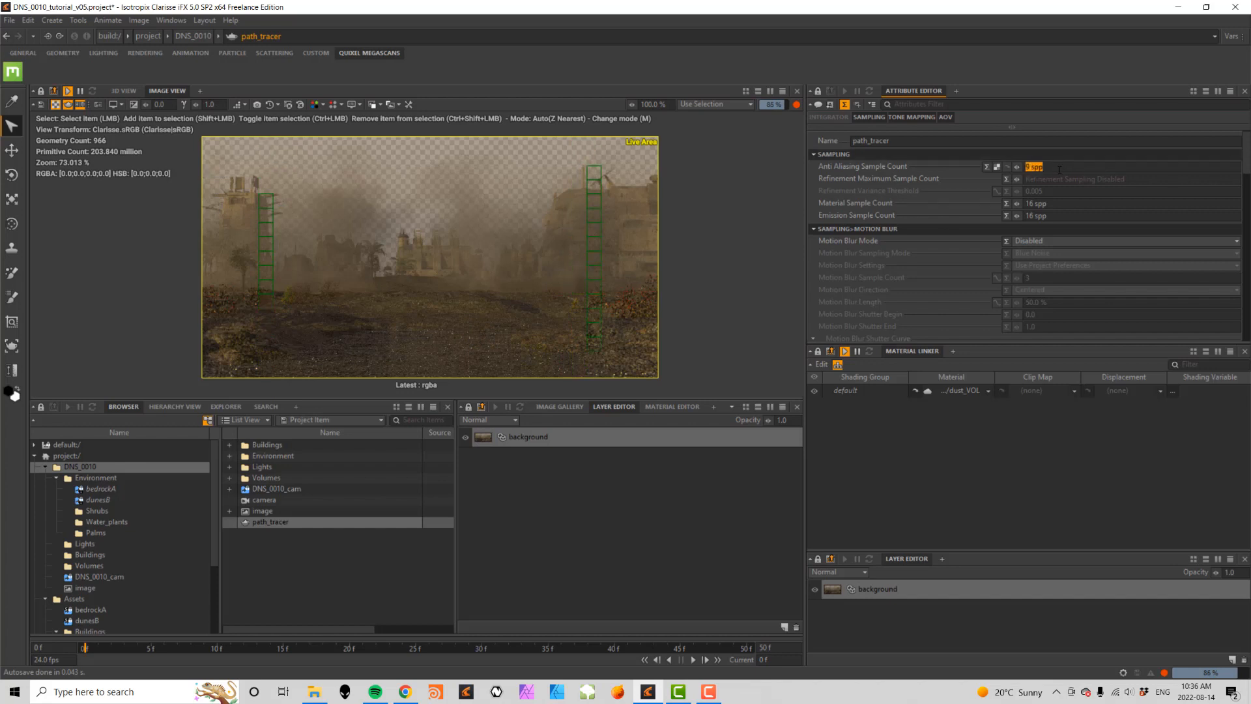
text(24)
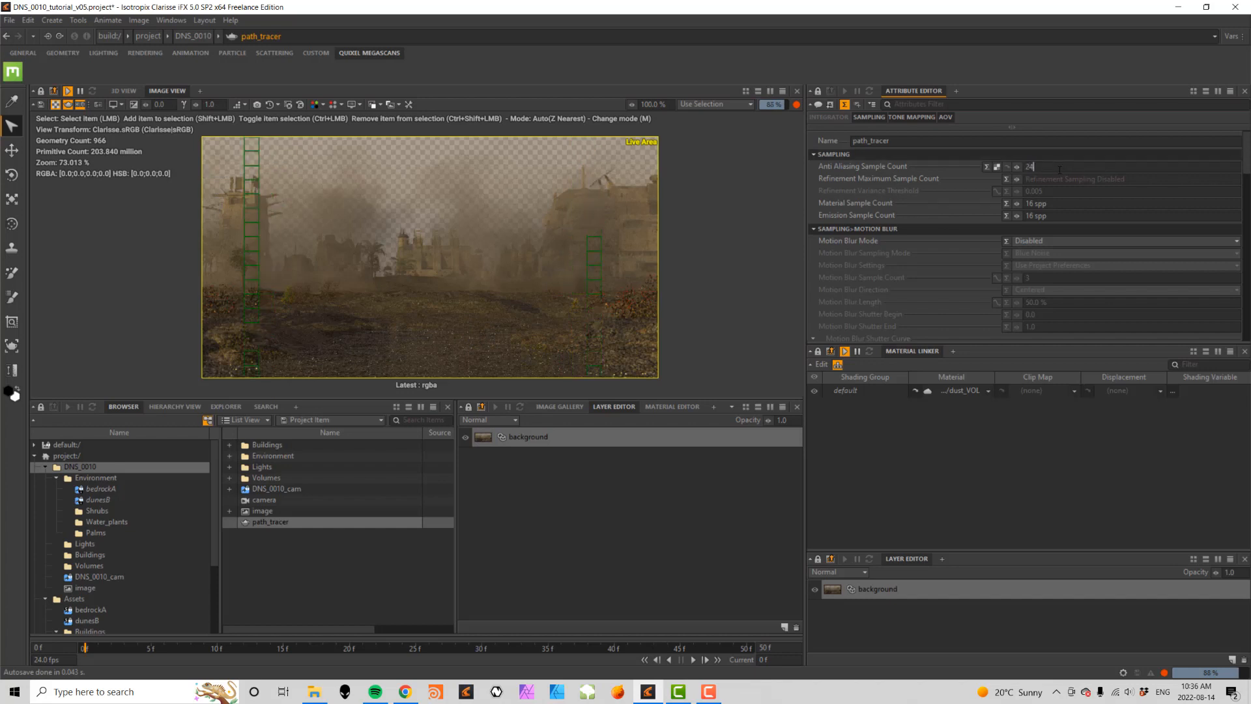
key(Tab)
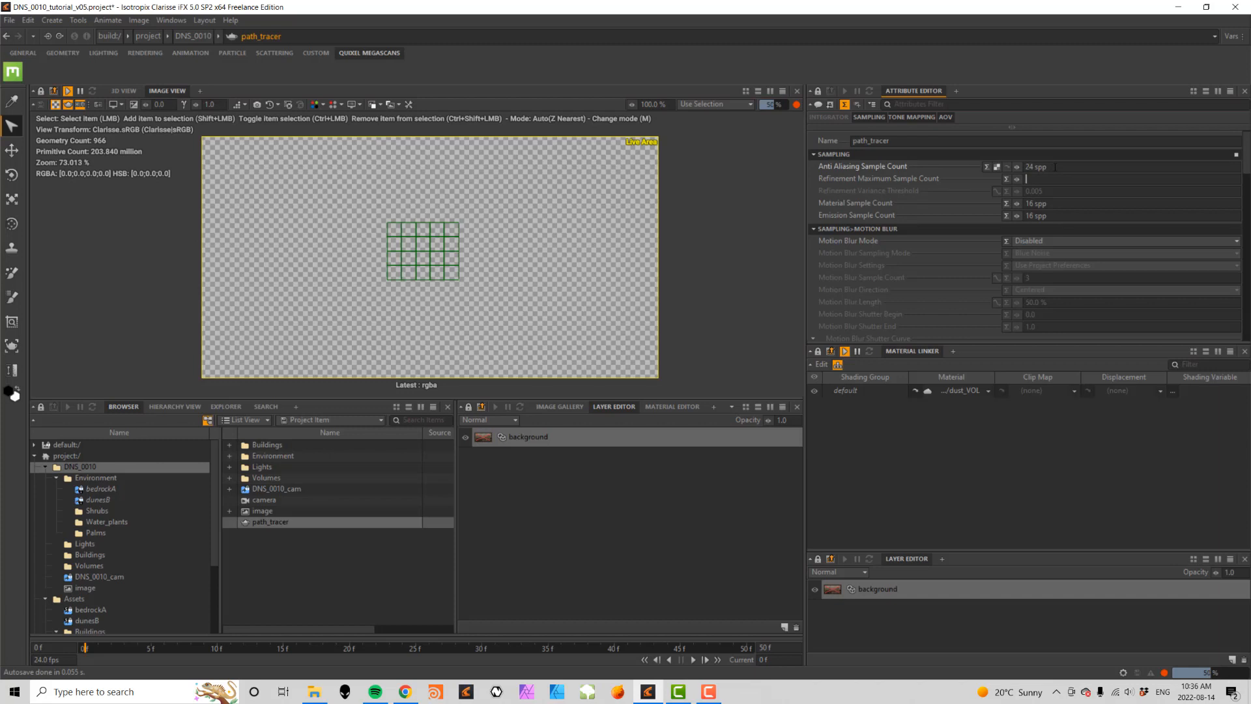
- Set the path_tracer's anti-aliasing sample count to 8 spp
click(1054, 166)
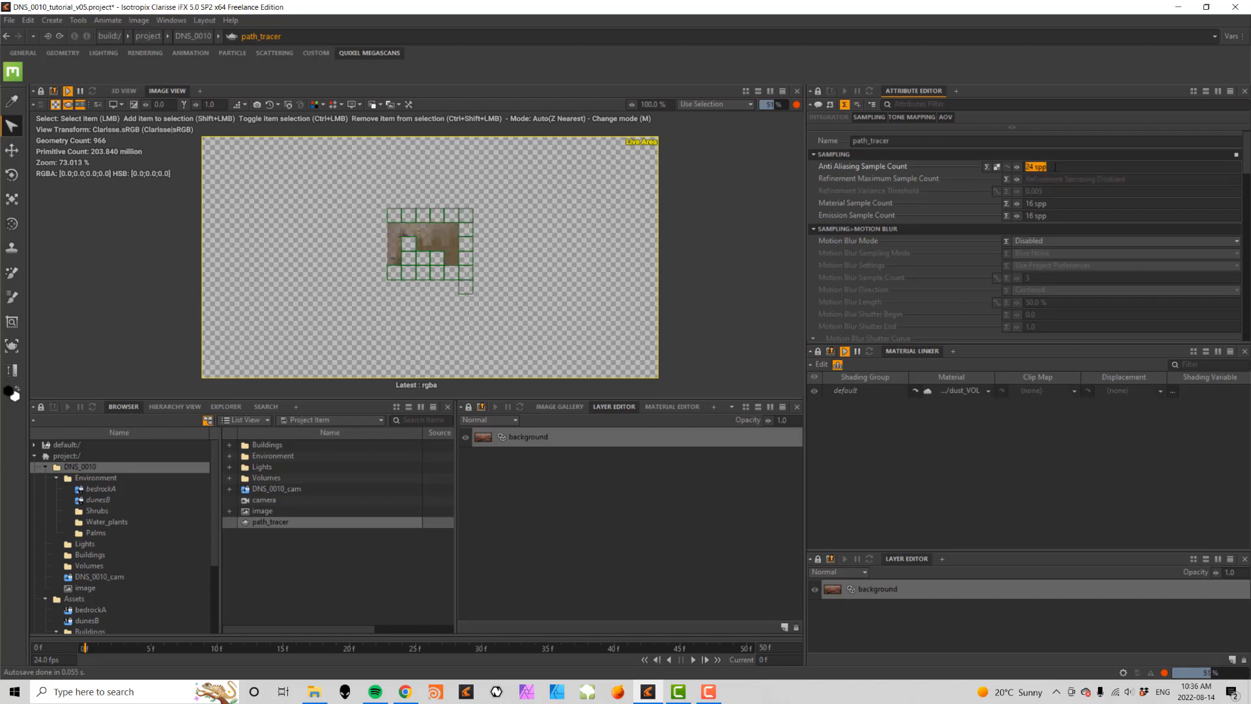
text(8)
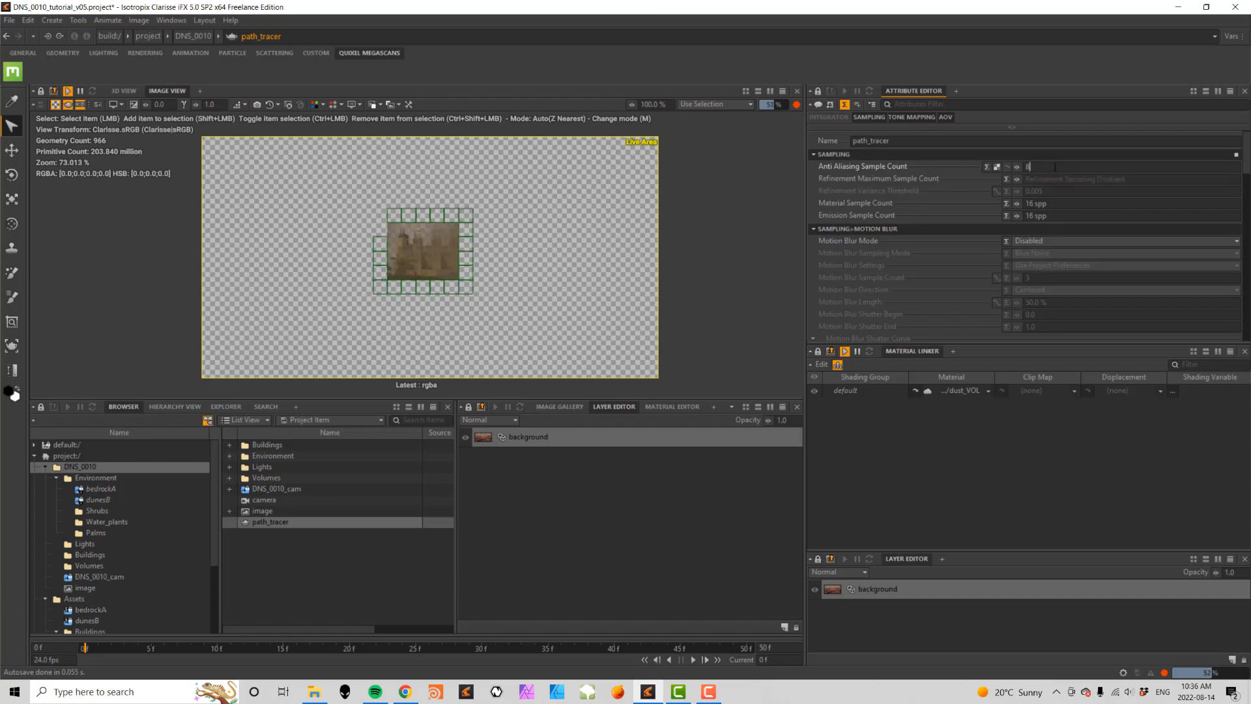
key(Tab)
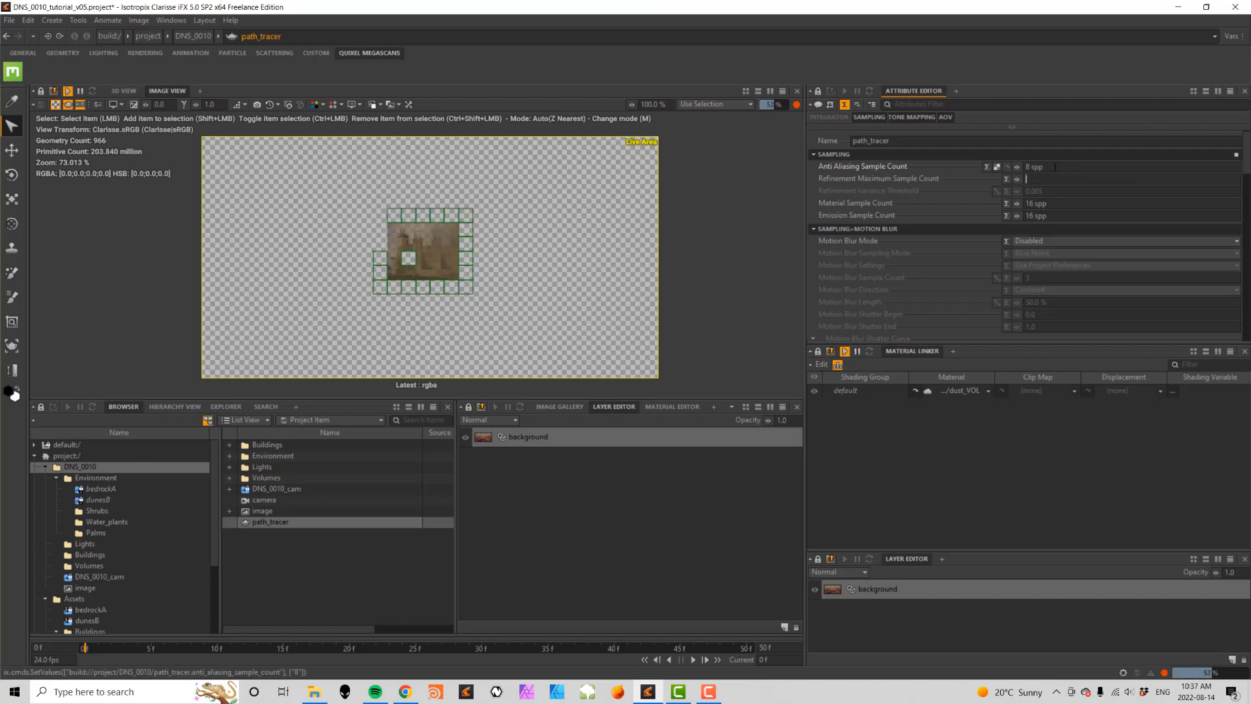
double_click(1054, 168)
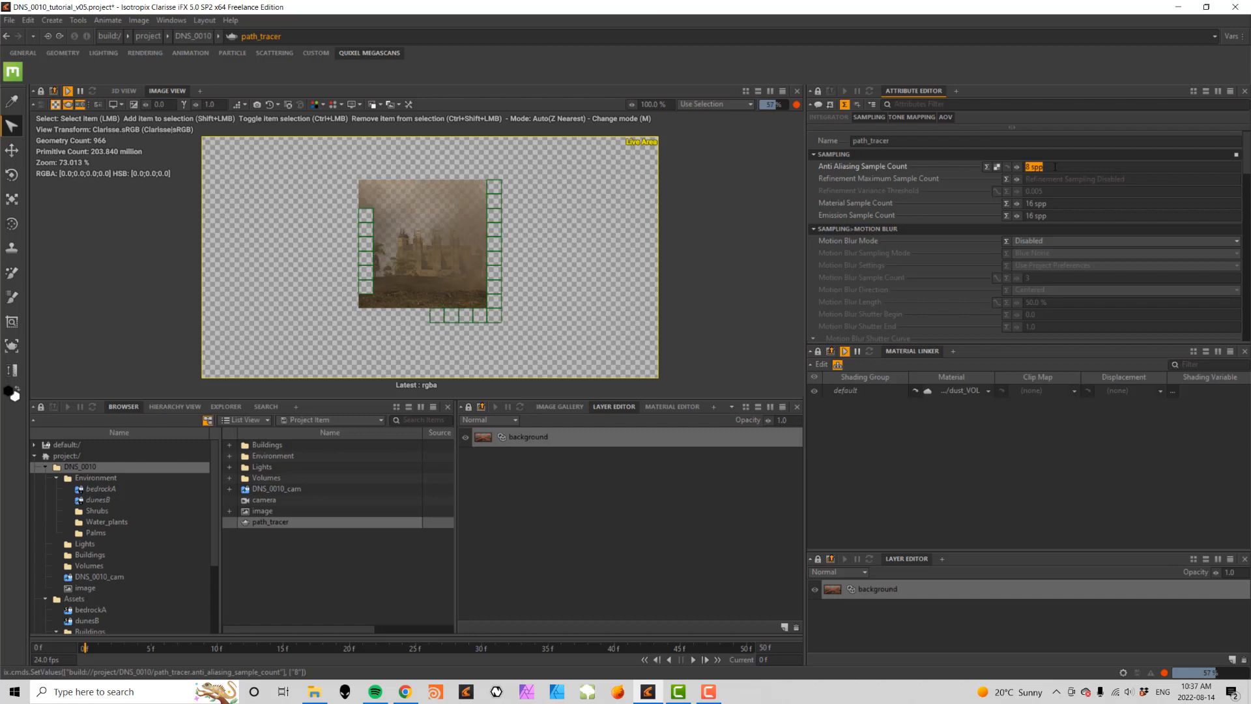
- Enable Render To Disk for the image's background layer and set both its first and last frame to 1
click(266, 512)
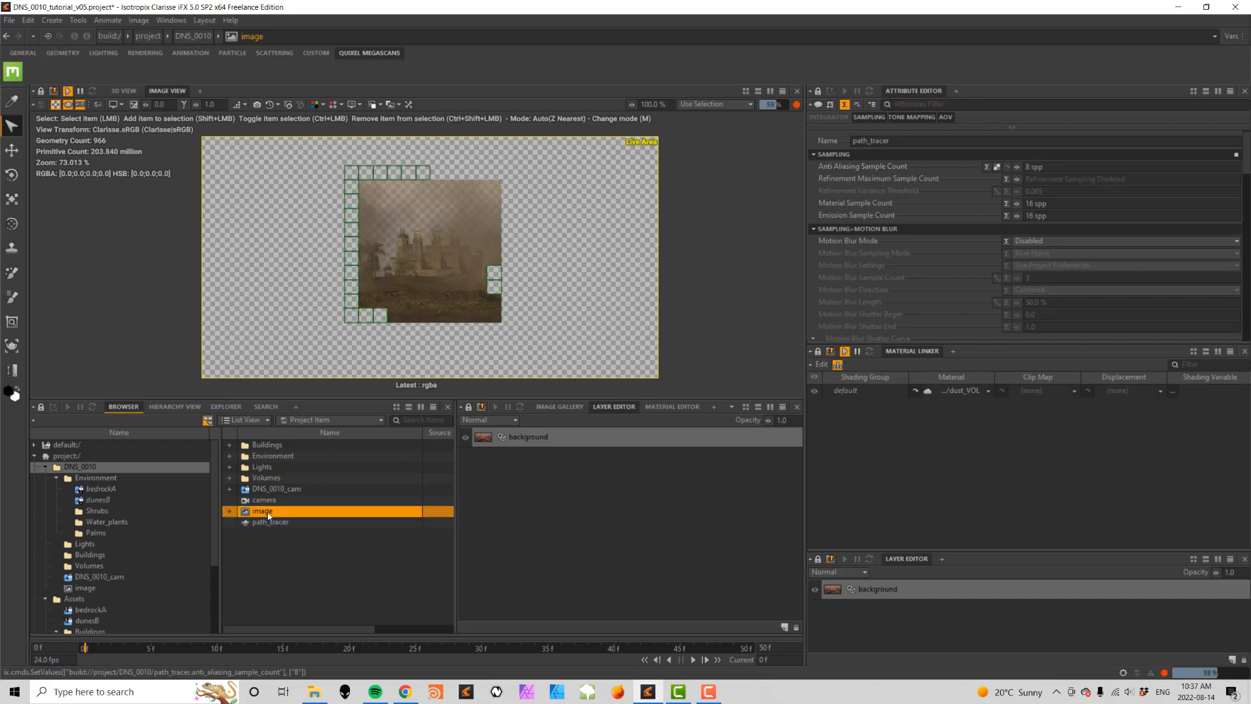
click(524, 437)
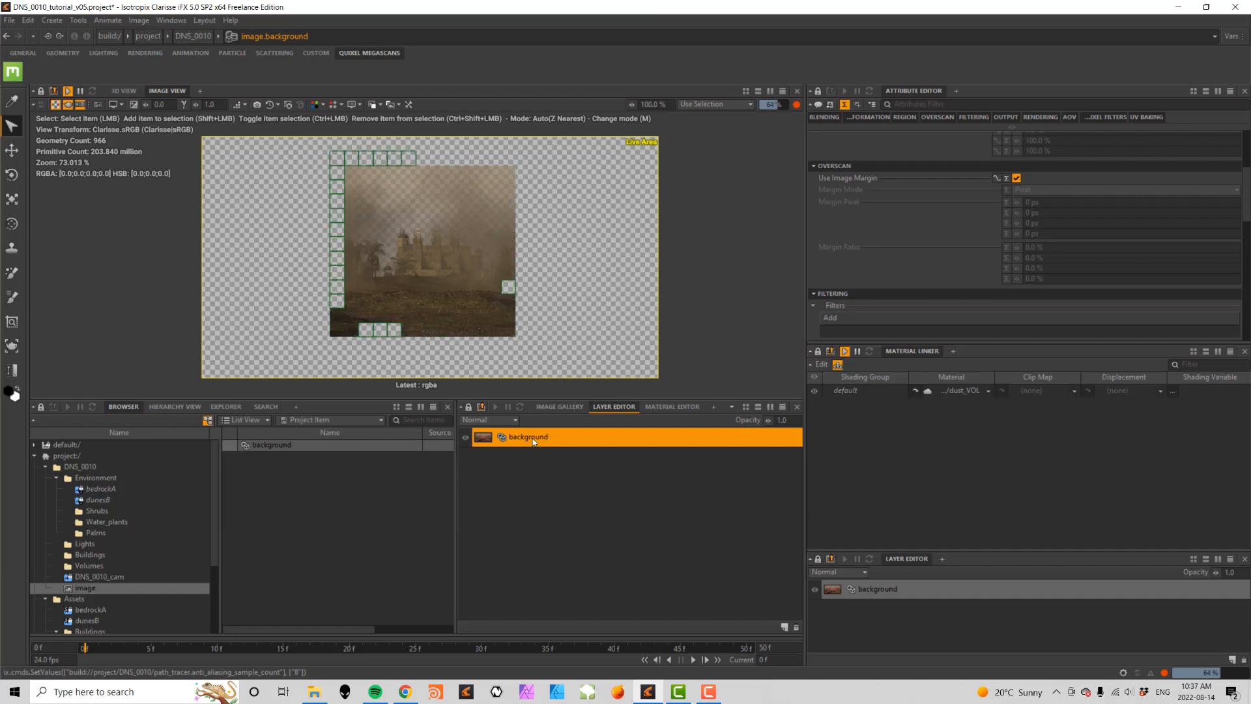
drag(1247, 187, 1249, 226)
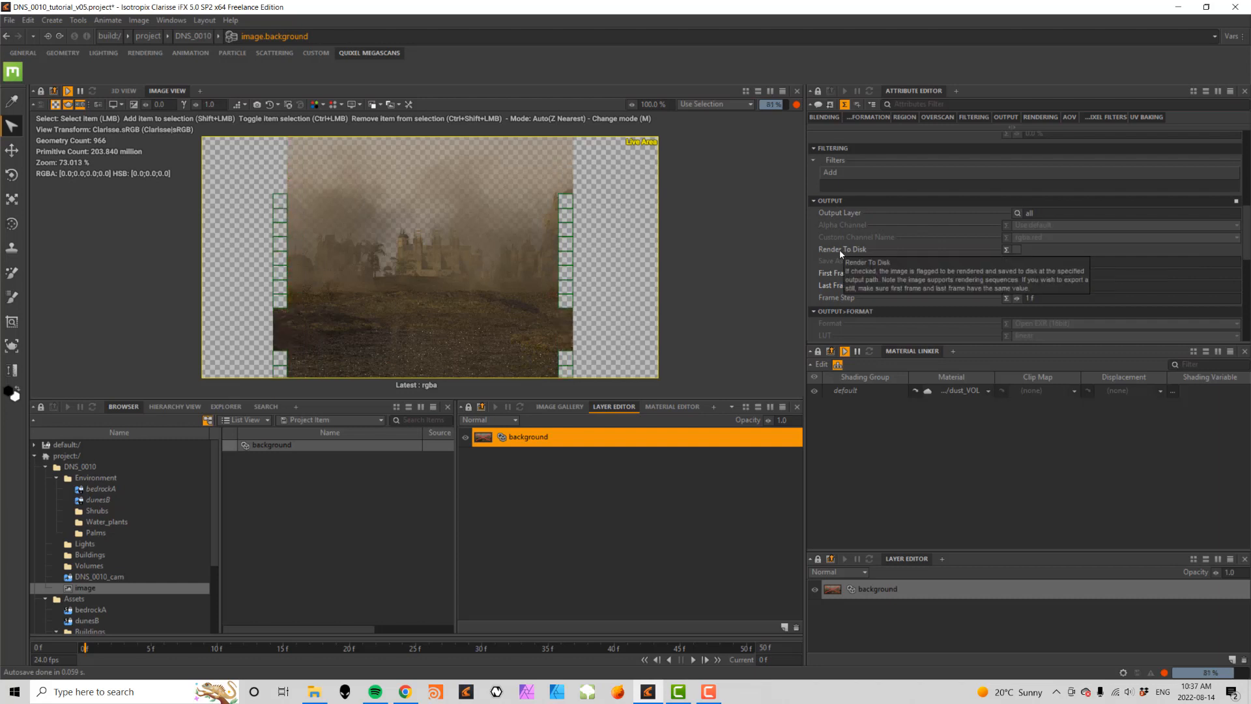
click(1016, 250)
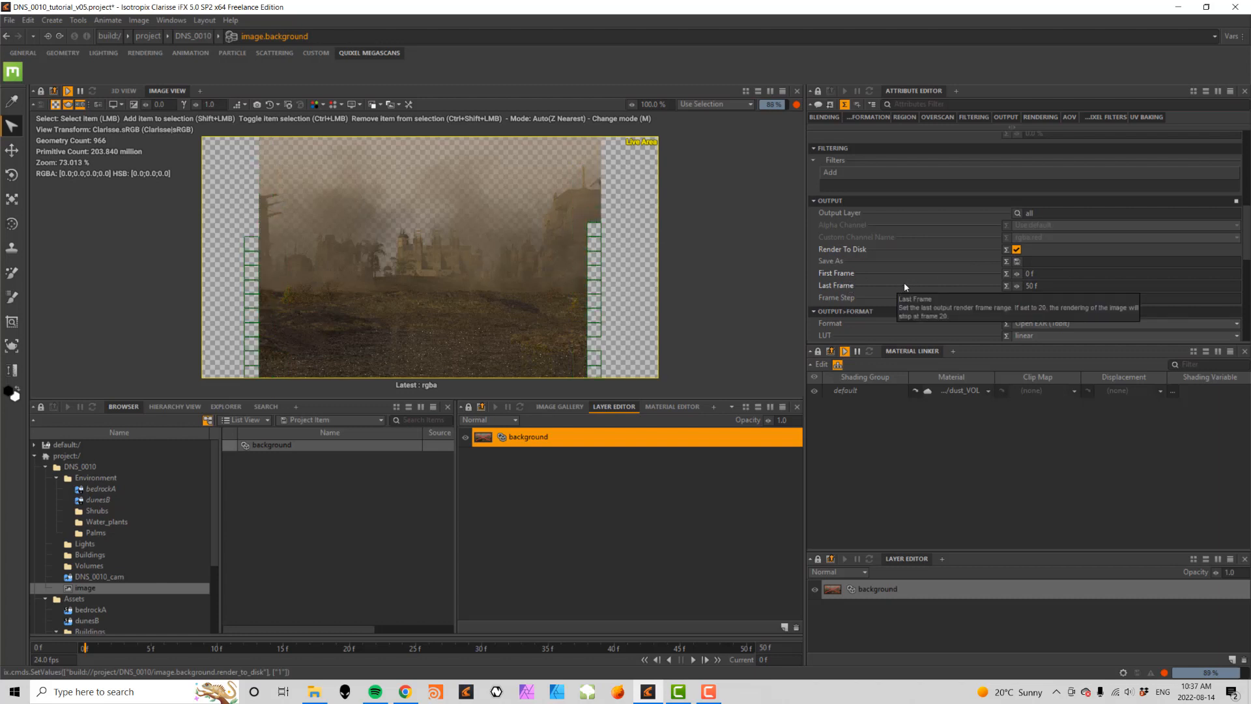
click(1042, 274)
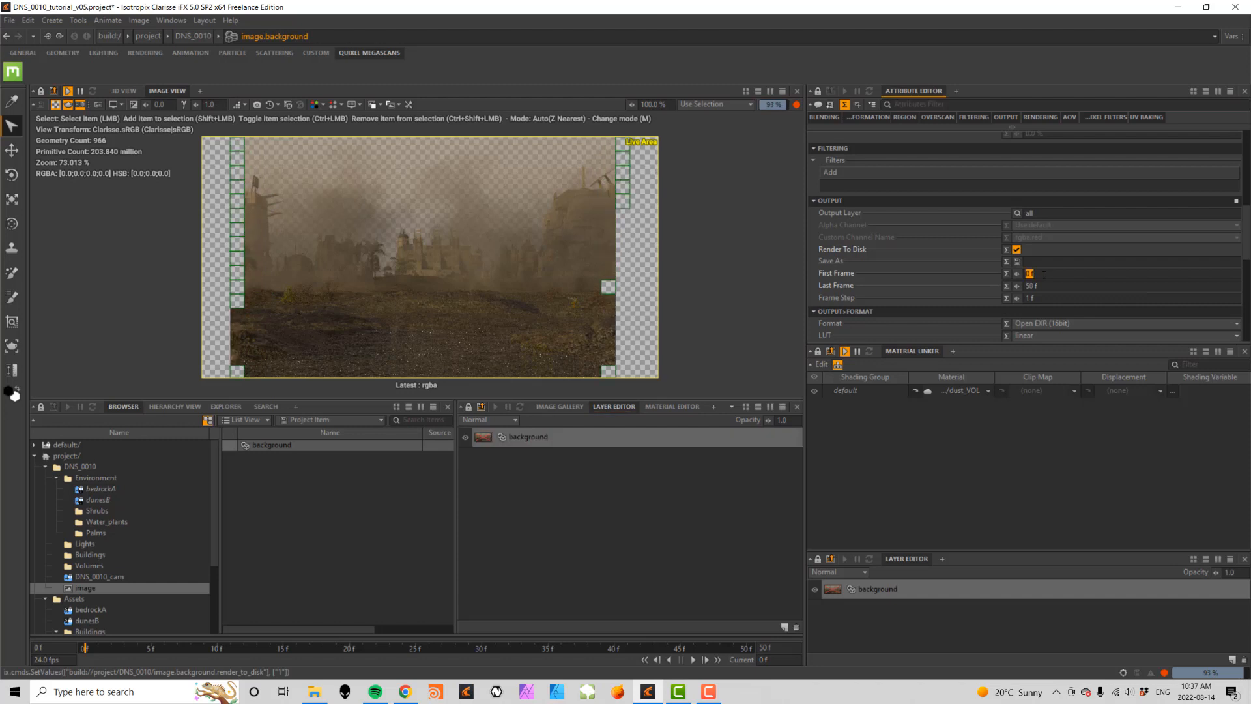
text(1)
key(Tab)
text(1)
key(Tab)
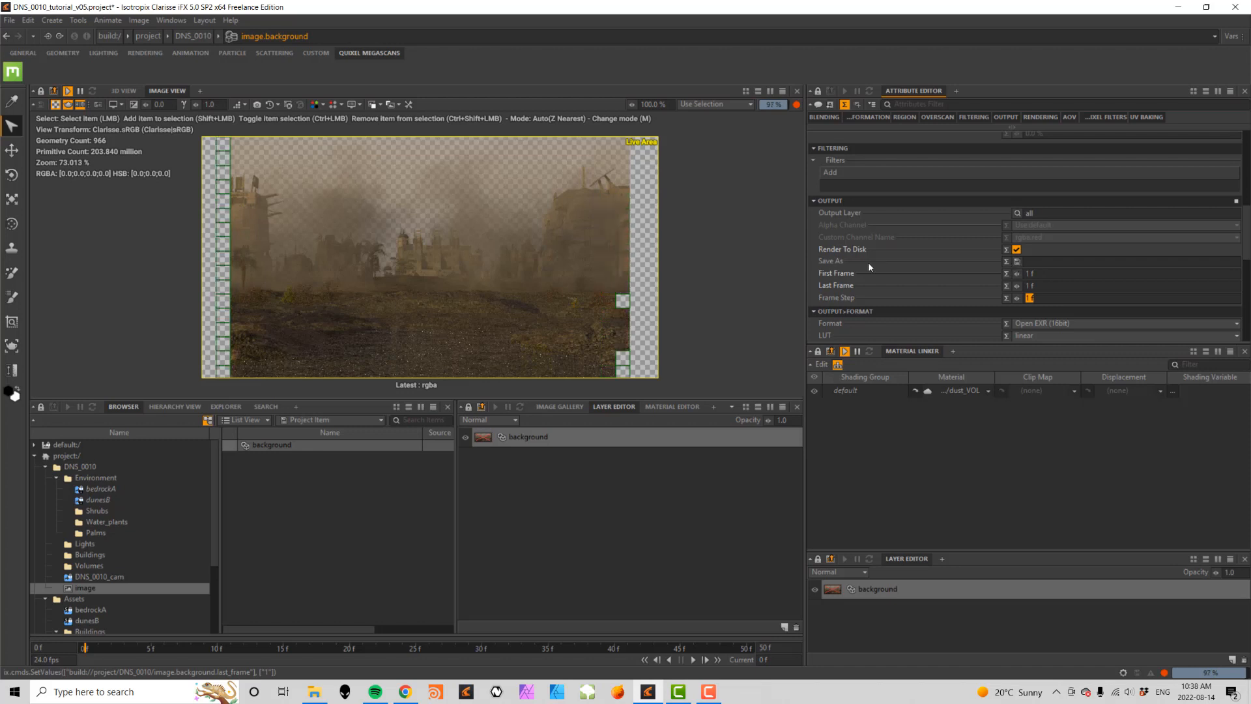
- Set the background layer's save path to environment_tutorial_v01_### in the project's render/tutorial folder
click(1018, 263)
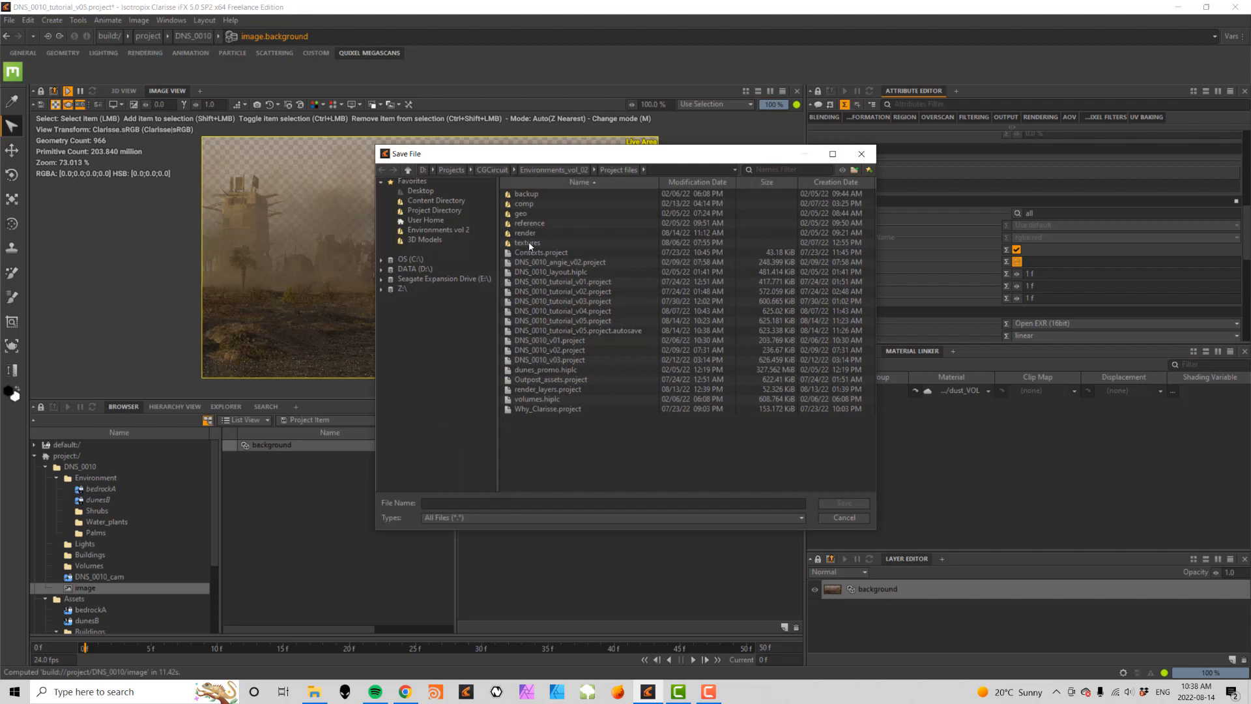
double_click(525, 234)
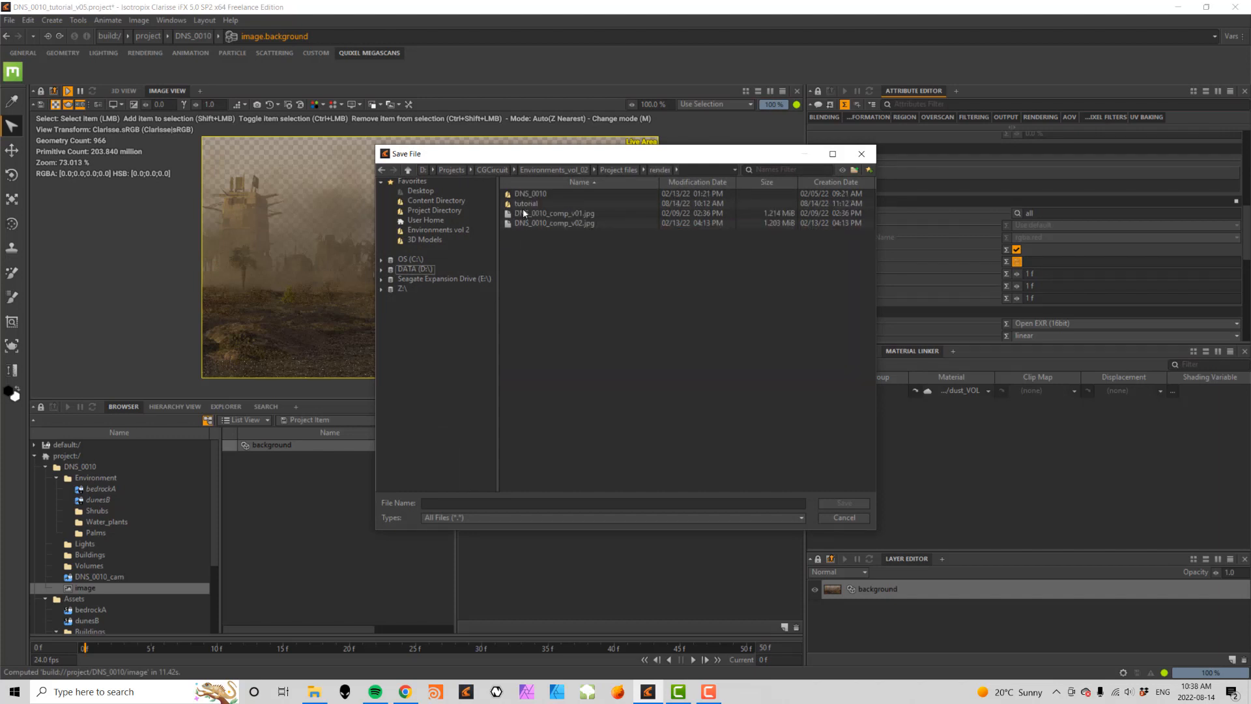
double_click(525, 203)
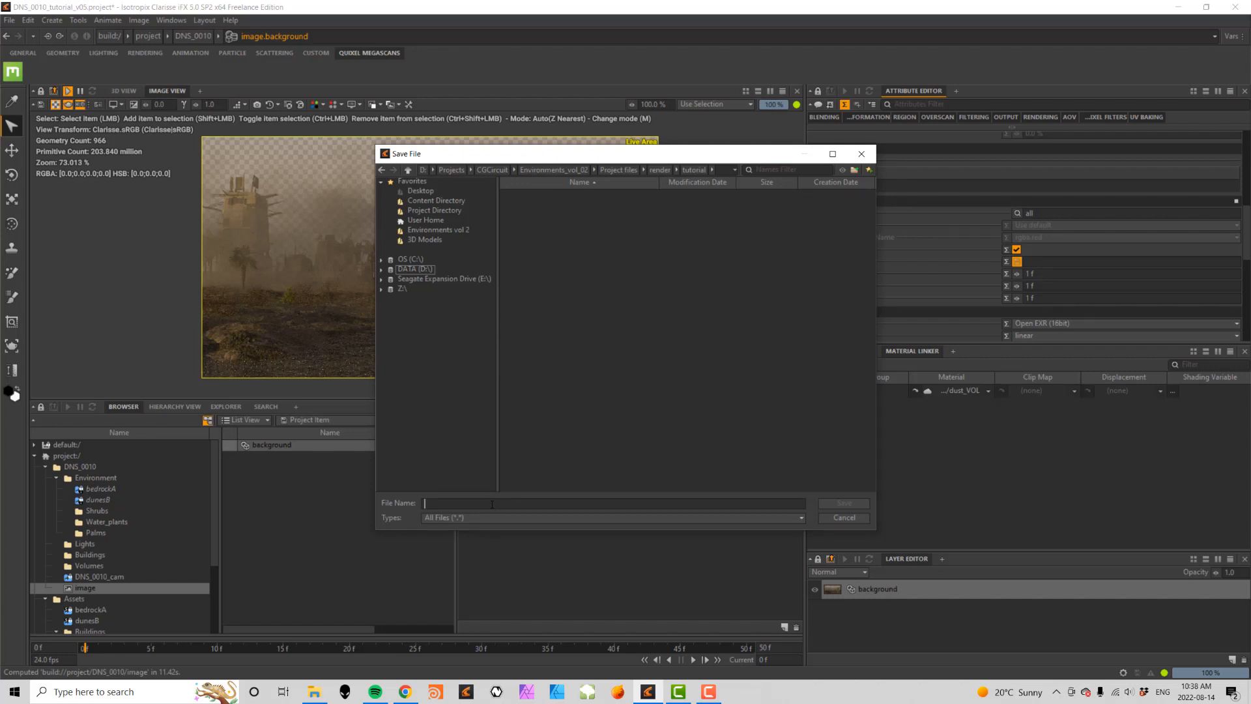
text(environment_tutorial_v01)
text(_###)
key(shift+Left)
key(shift+Left)
key(Right)
click(844, 503)
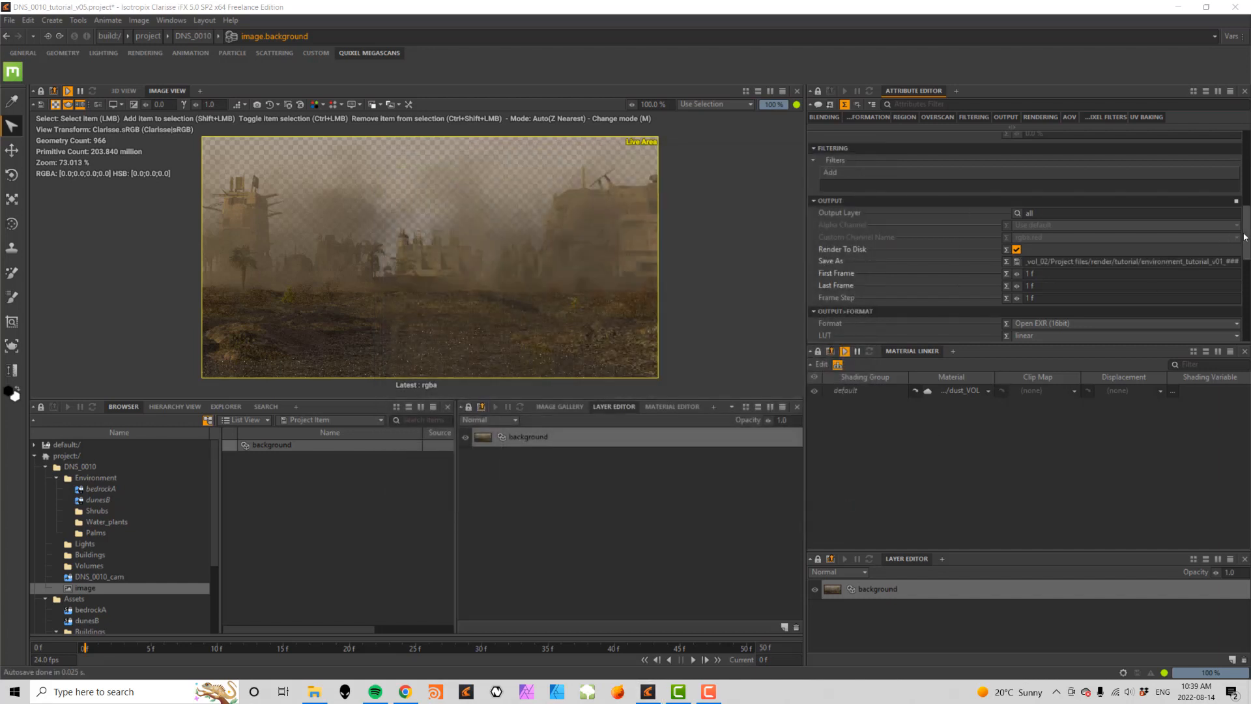
- Choose Open EXR (16bit) as the background layer's output format
scroll(1135, 258, down, 2)
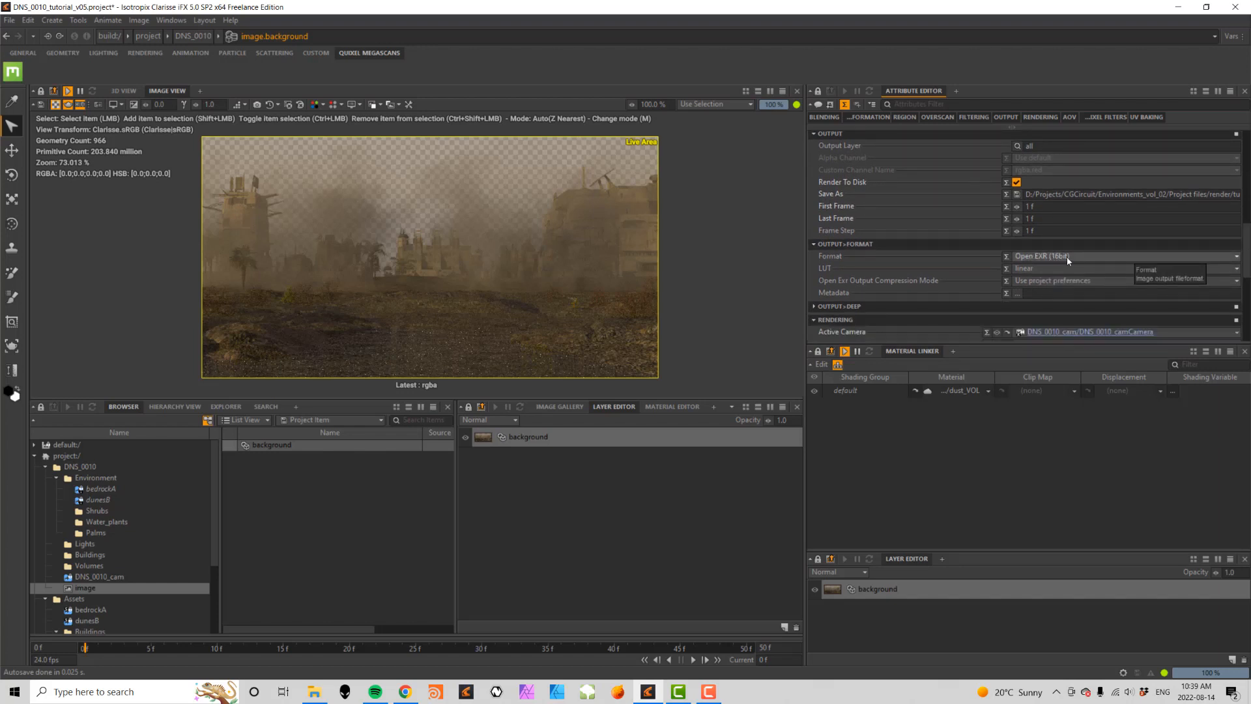
click(1235, 257)
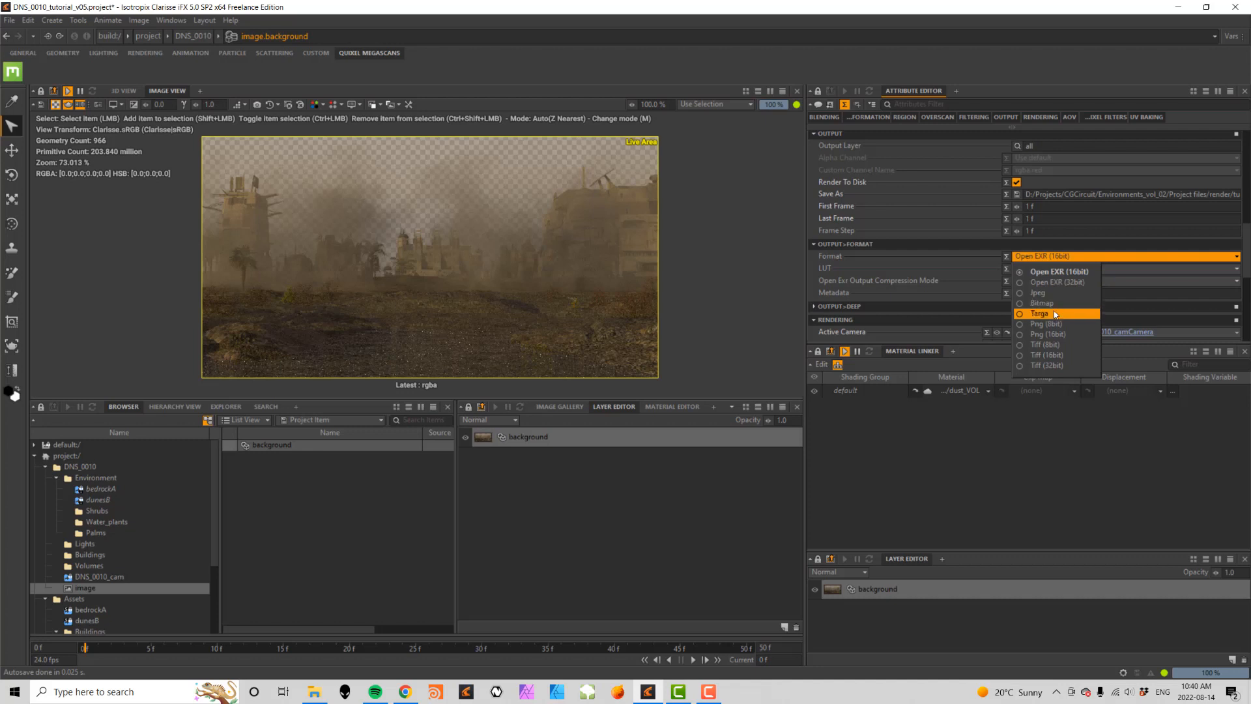
click(1072, 274)
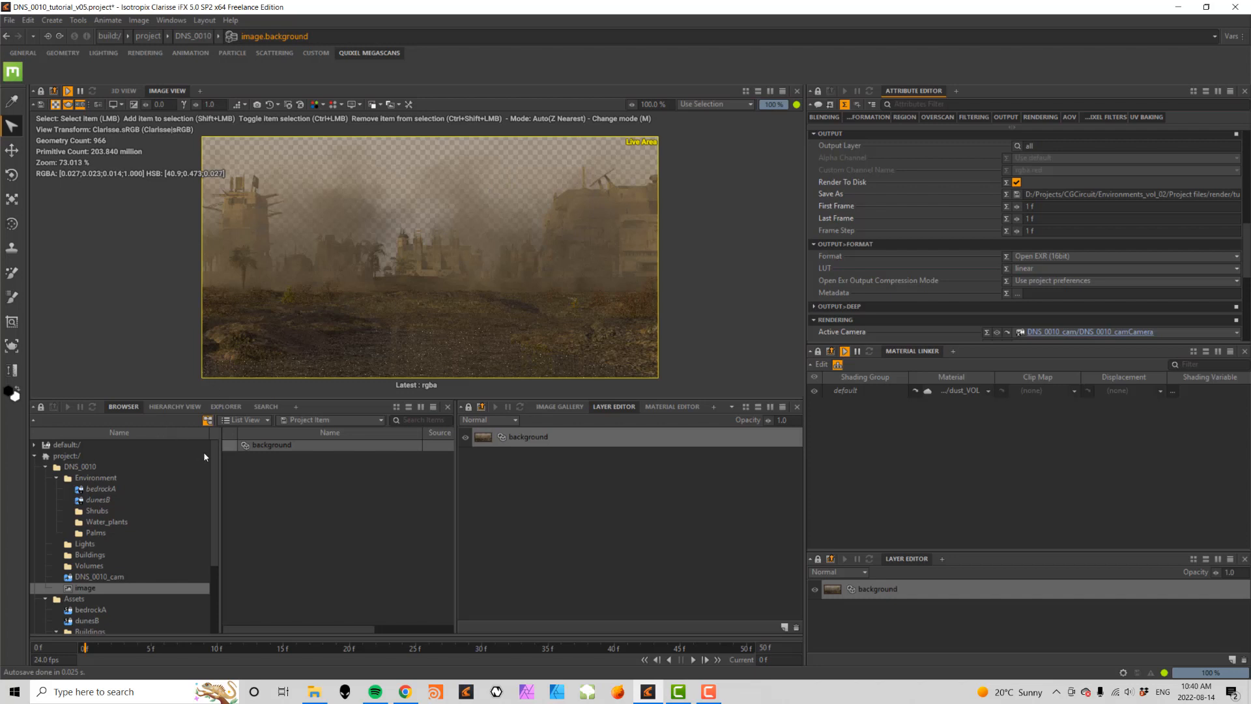
- Examine the attributes of the ibl light in DNS_0010's Lights context, including its camera visibility
scroll(214, 467, down, 1)
scroll(214, 468, down, 1)
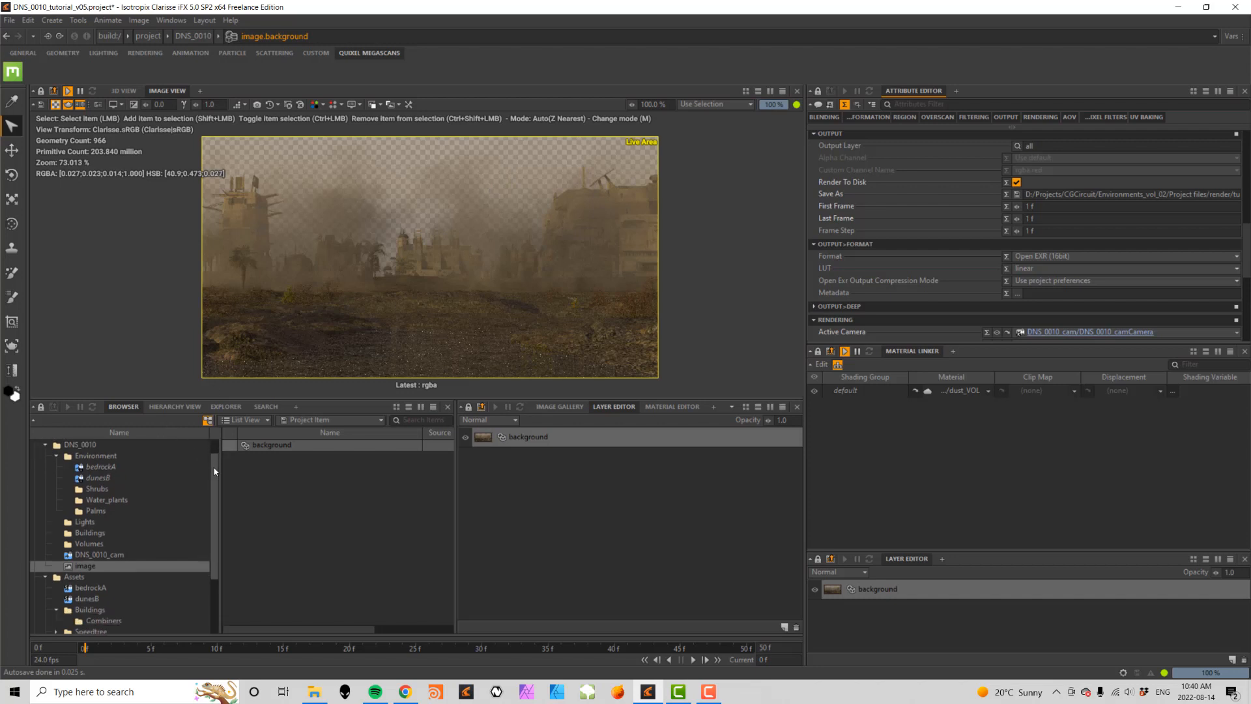
click(77, 525)
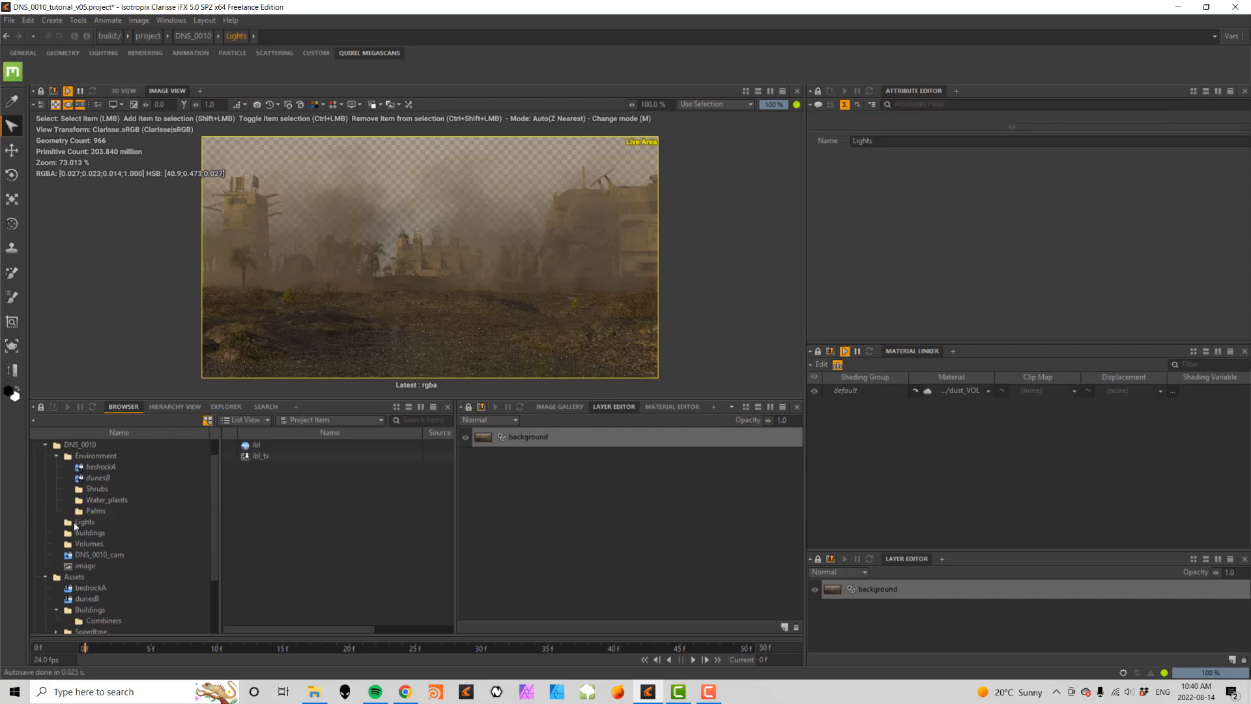
click(256, 447)
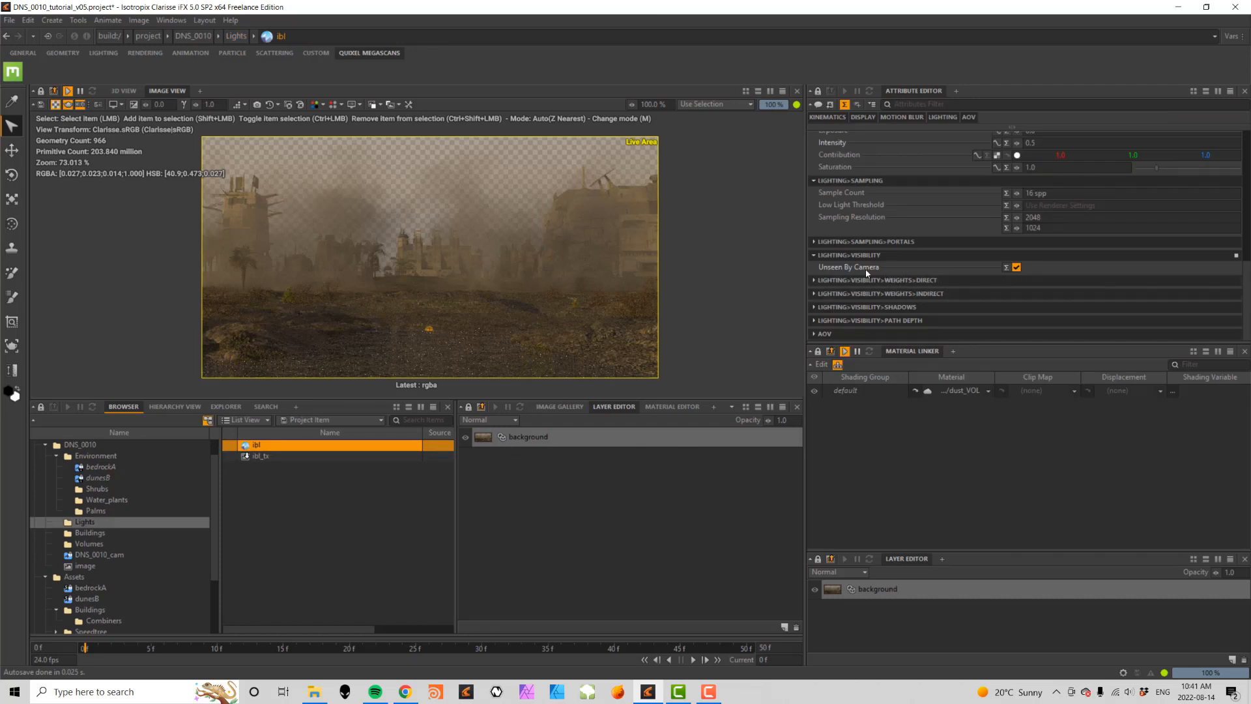
- Turn off Unseen By Camera for the ibl light
click(1016, 268)
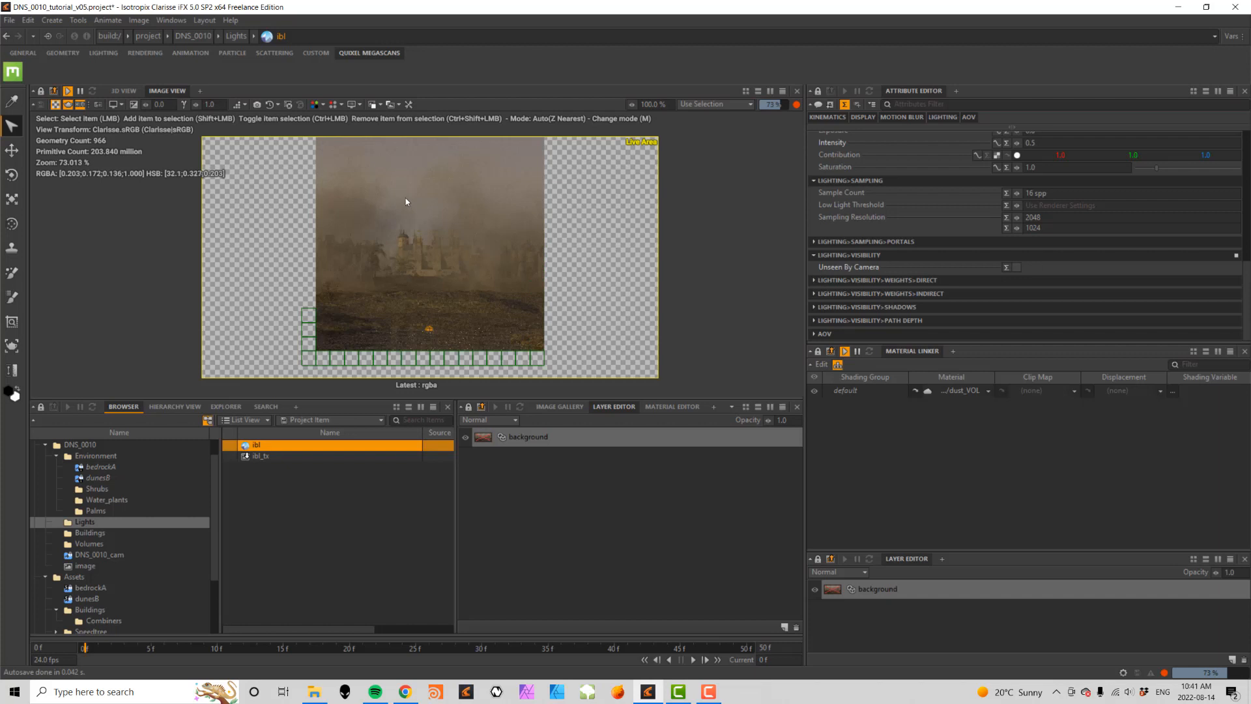
- Check the background layer's output paths in the Render Manager and render the layer to disk
click(174, 21)
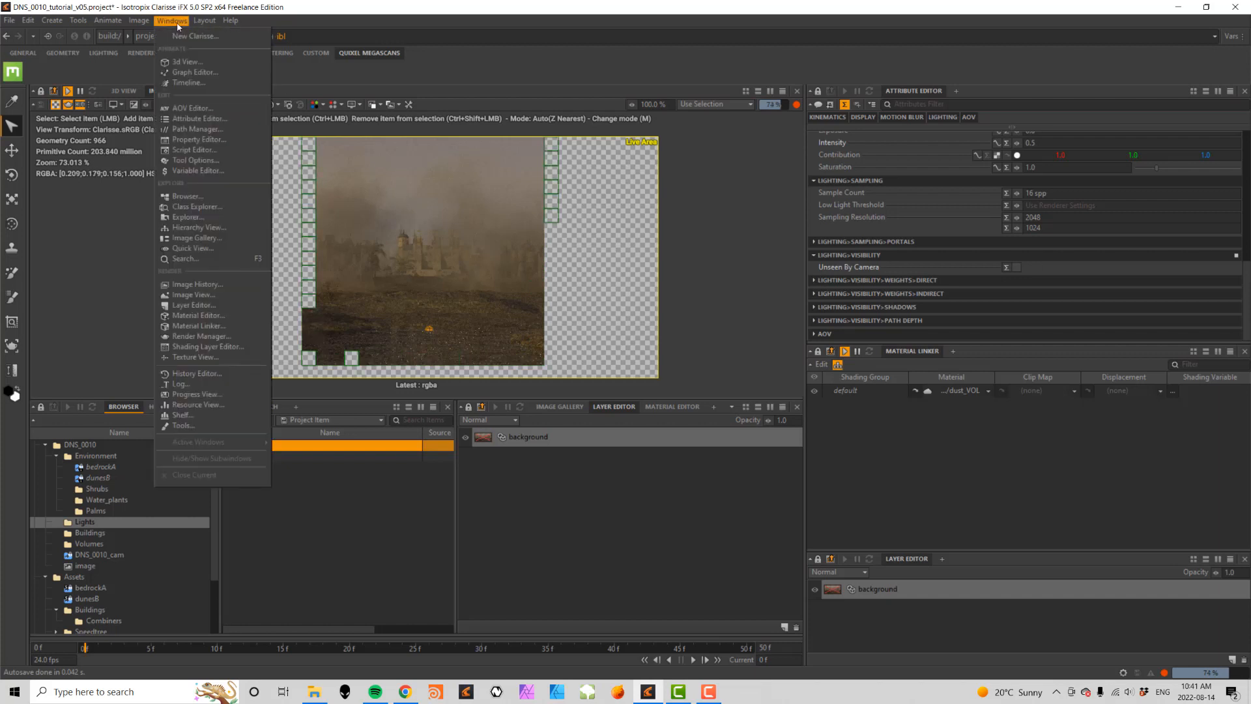
click(201, 336)
drag(372, 309, 619, 233)
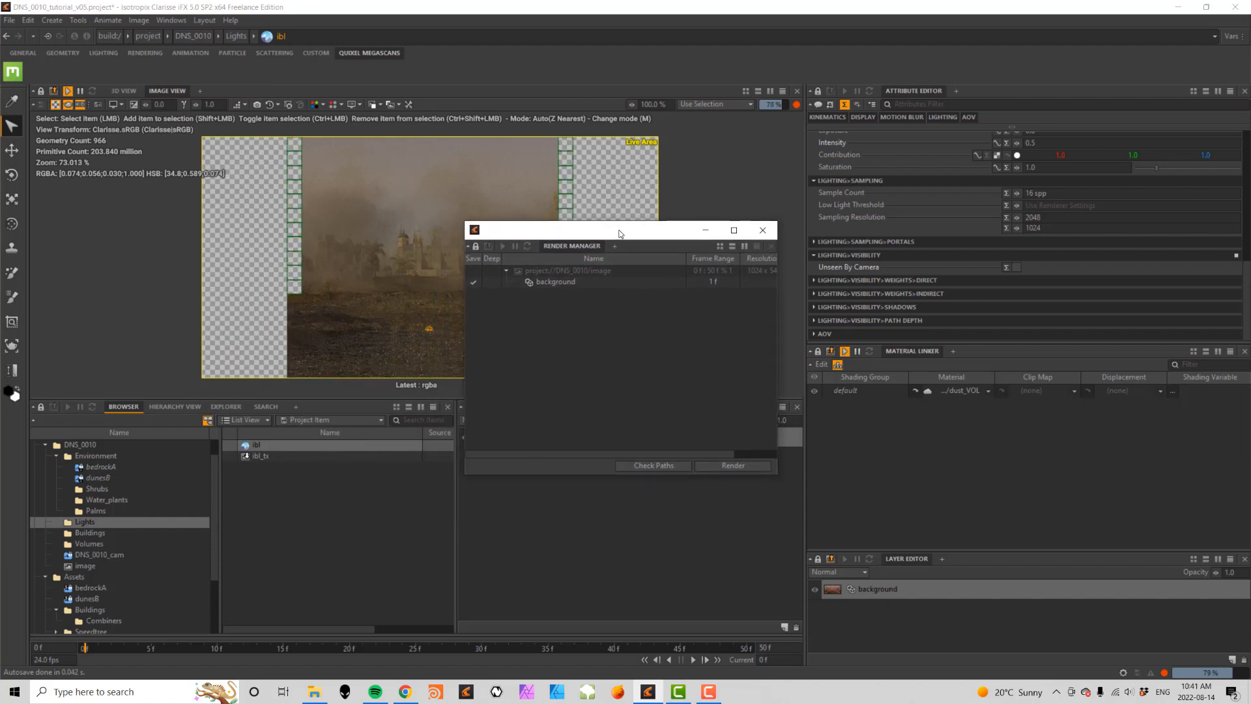
click(548, 282)
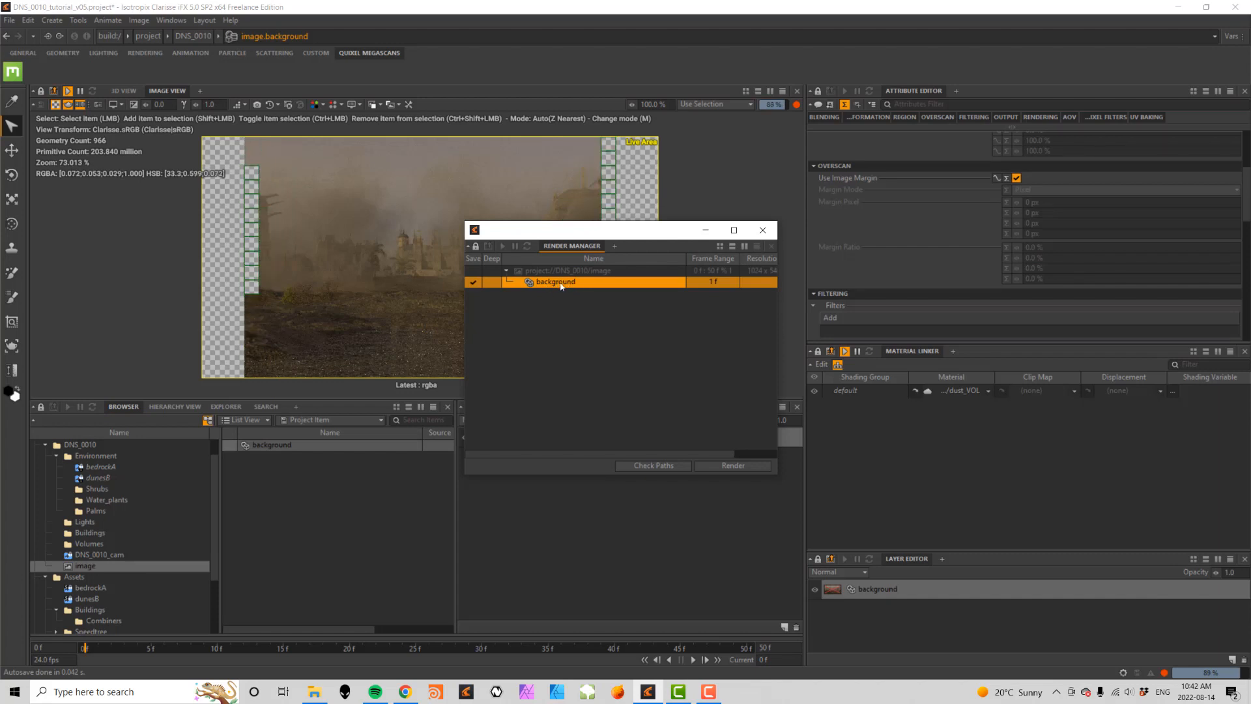
click(642, 466)
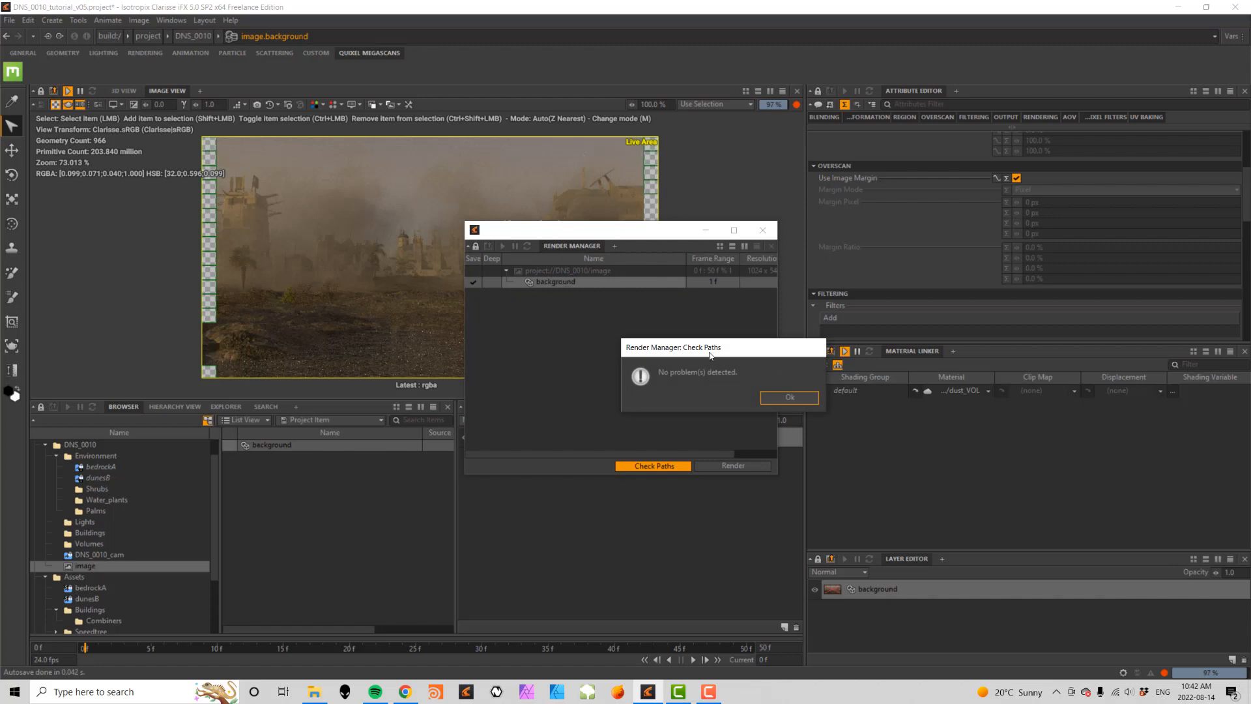
drag(624, 331, 622, 329)
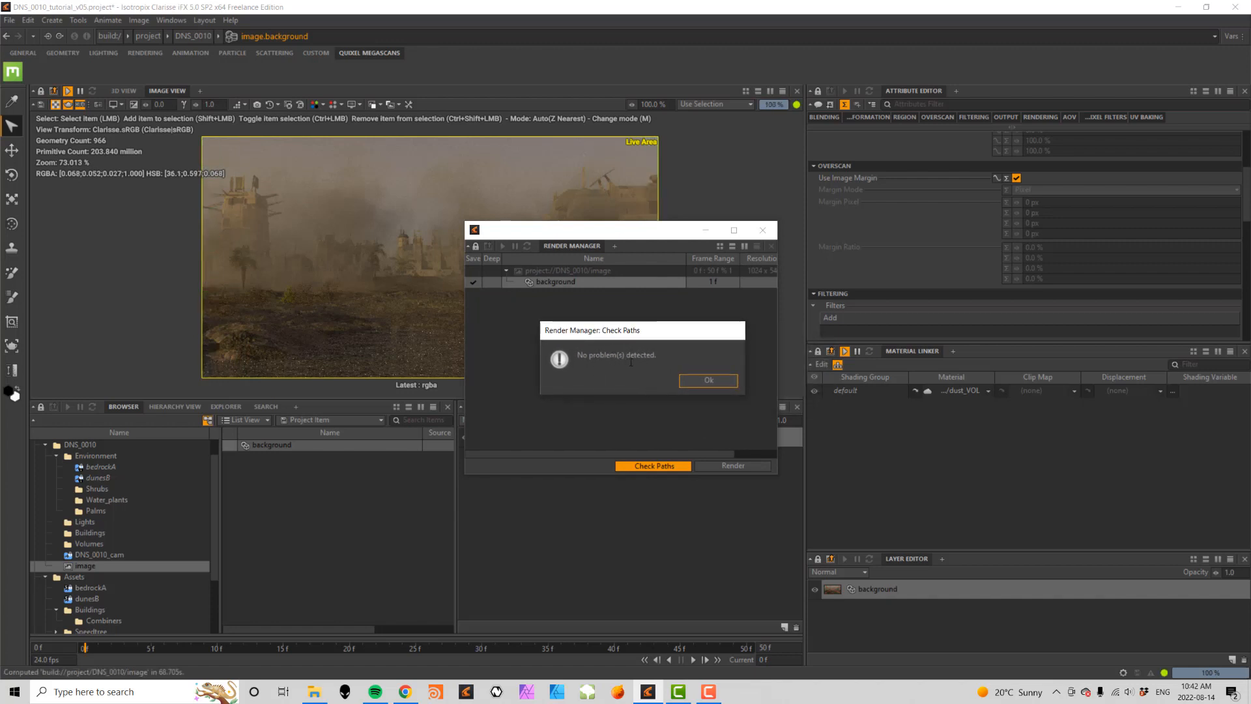
click(694, 382)
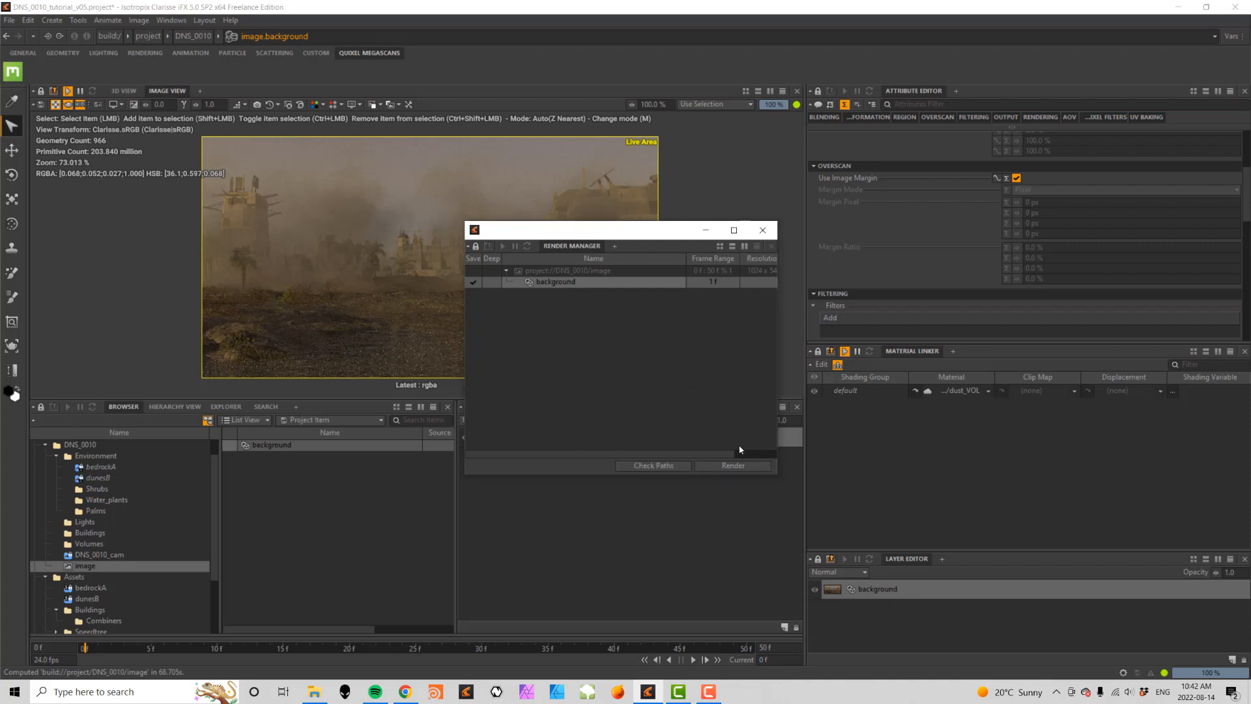
click(728, 469)
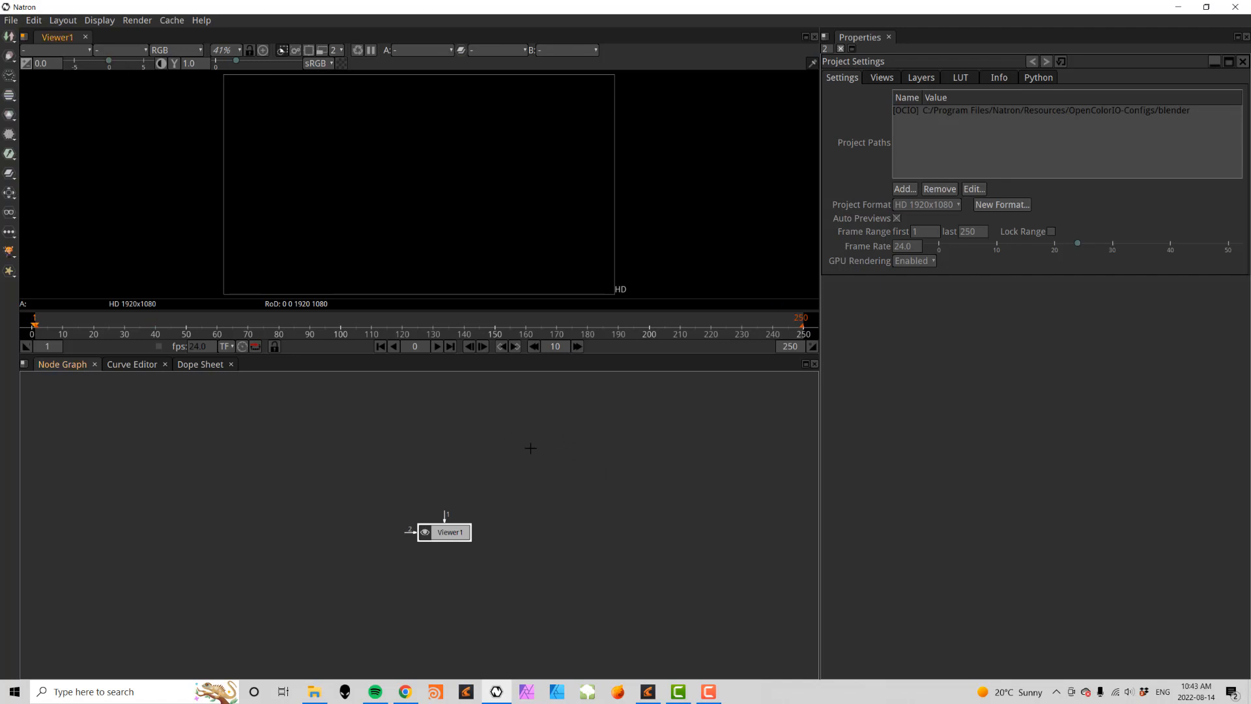
- Load environment_tutorial_v01_001.exr from the render/tutorial folder into Natron's node graph, place its Read node above Viewer1, and enlarge the viewer
click(310, 693)
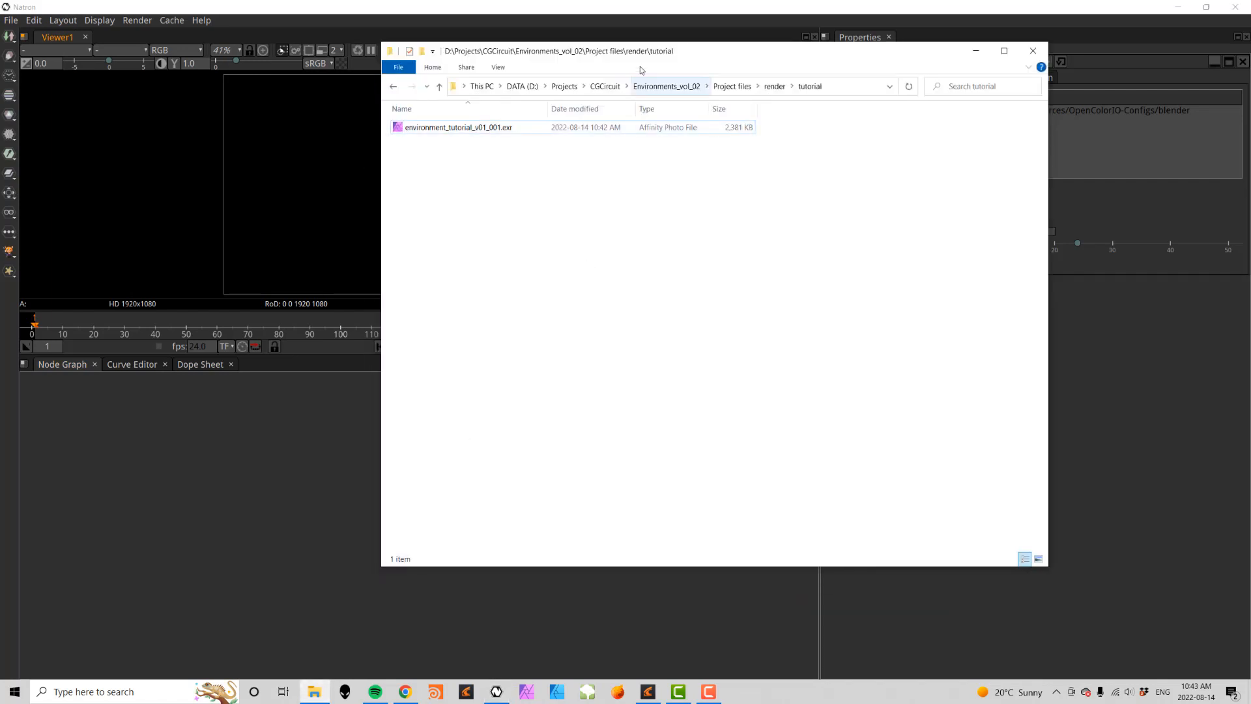
drag(709, 59, 942, 87)
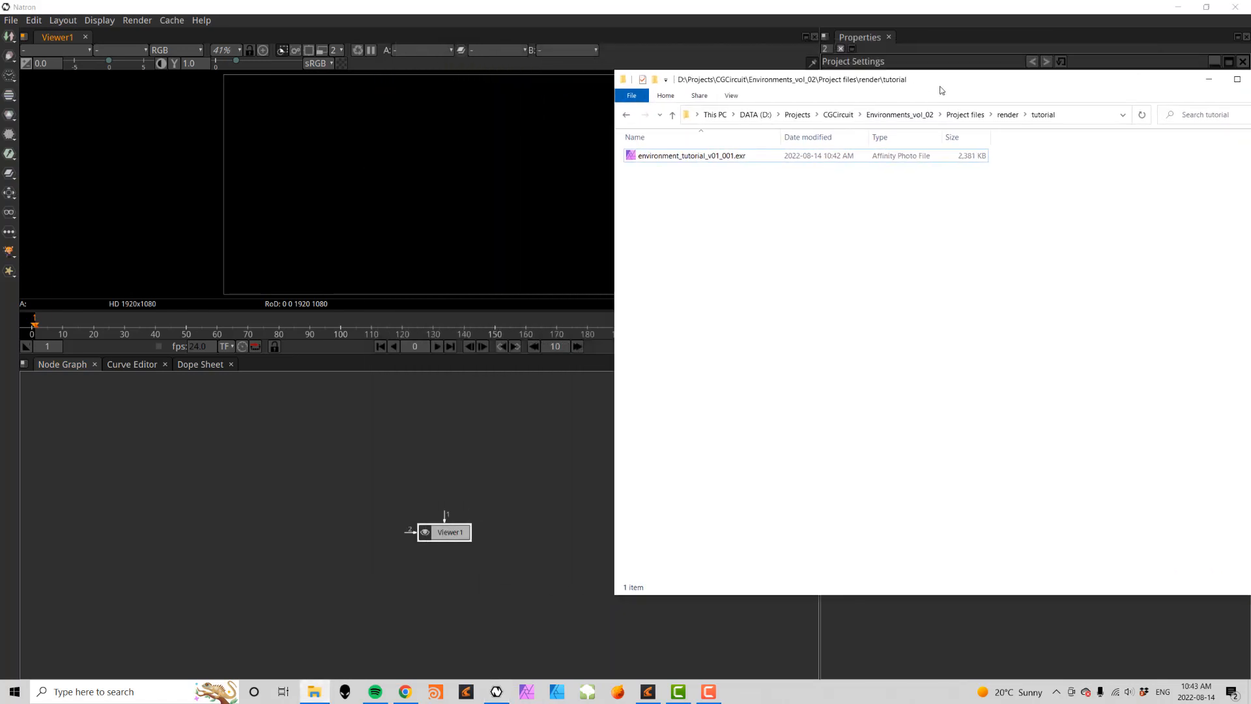
click(643, 158)
drag(643, 158, 450, 437)
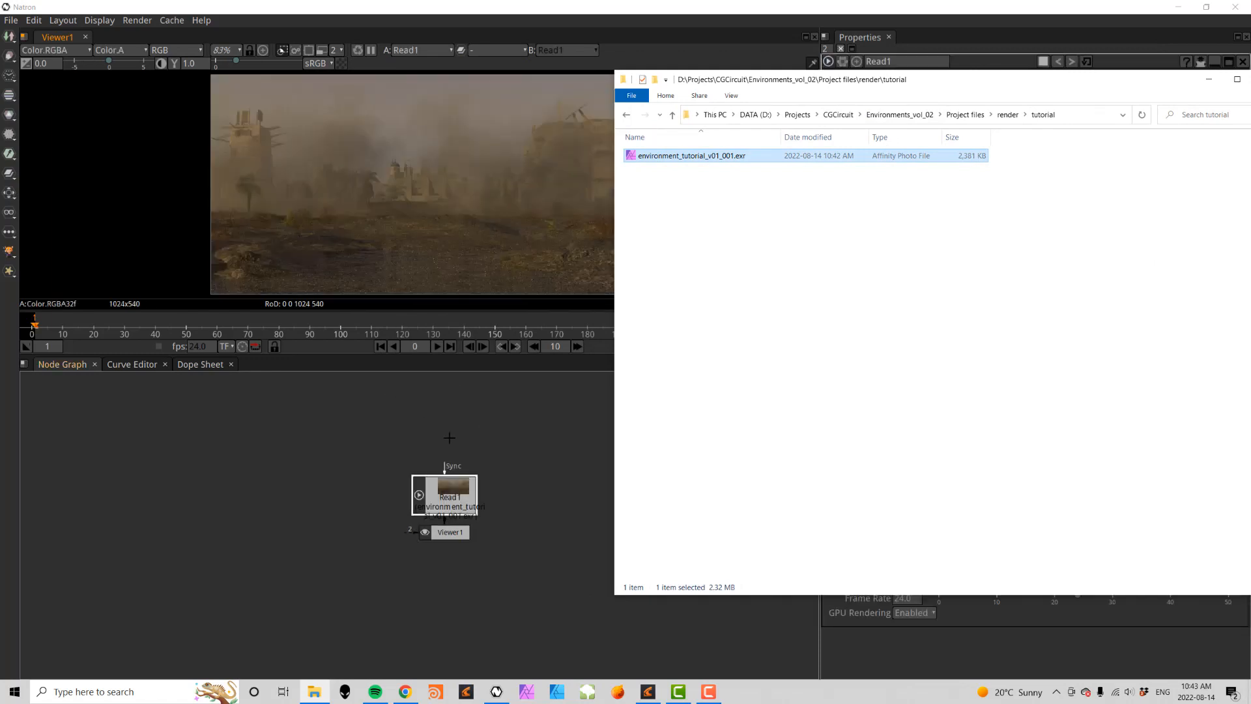
drag(446, 503, 447, 433)
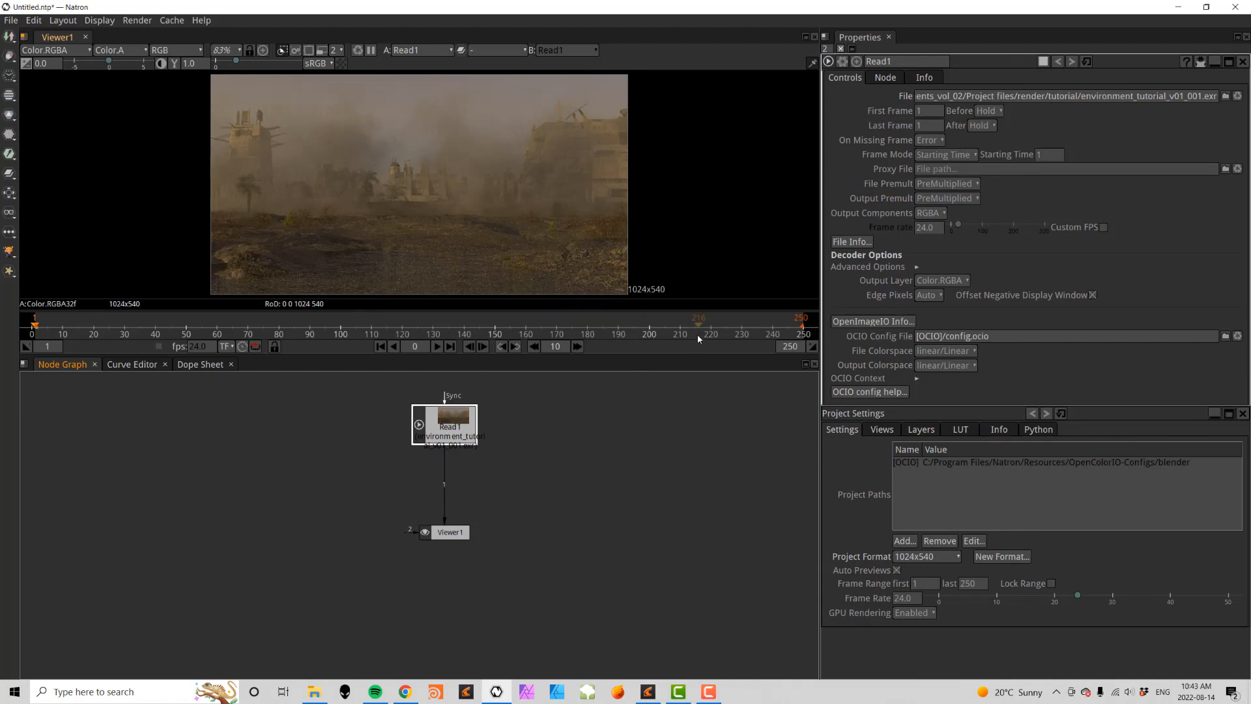
drag(695, 355, 695, 440)
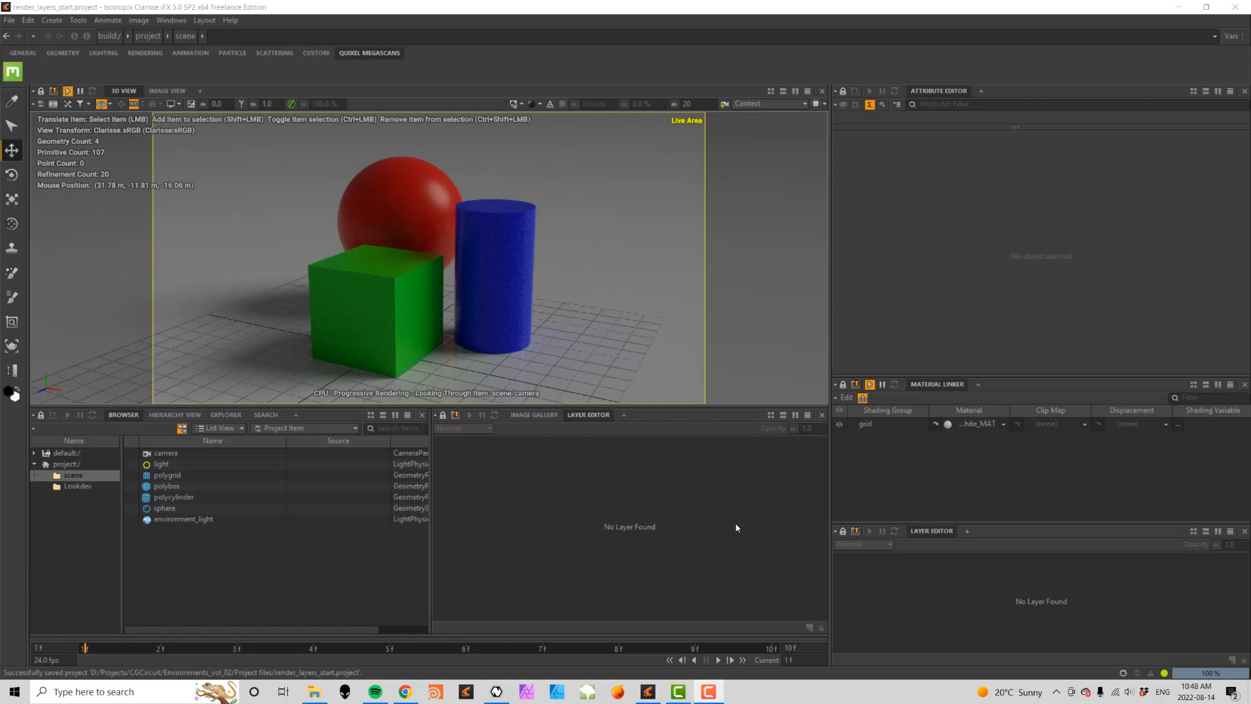
- In Clarisse's render_layers_start project, examine the scene context's camera, light, polygrid, polybox, polycylinder and sphere
click(166, 454)
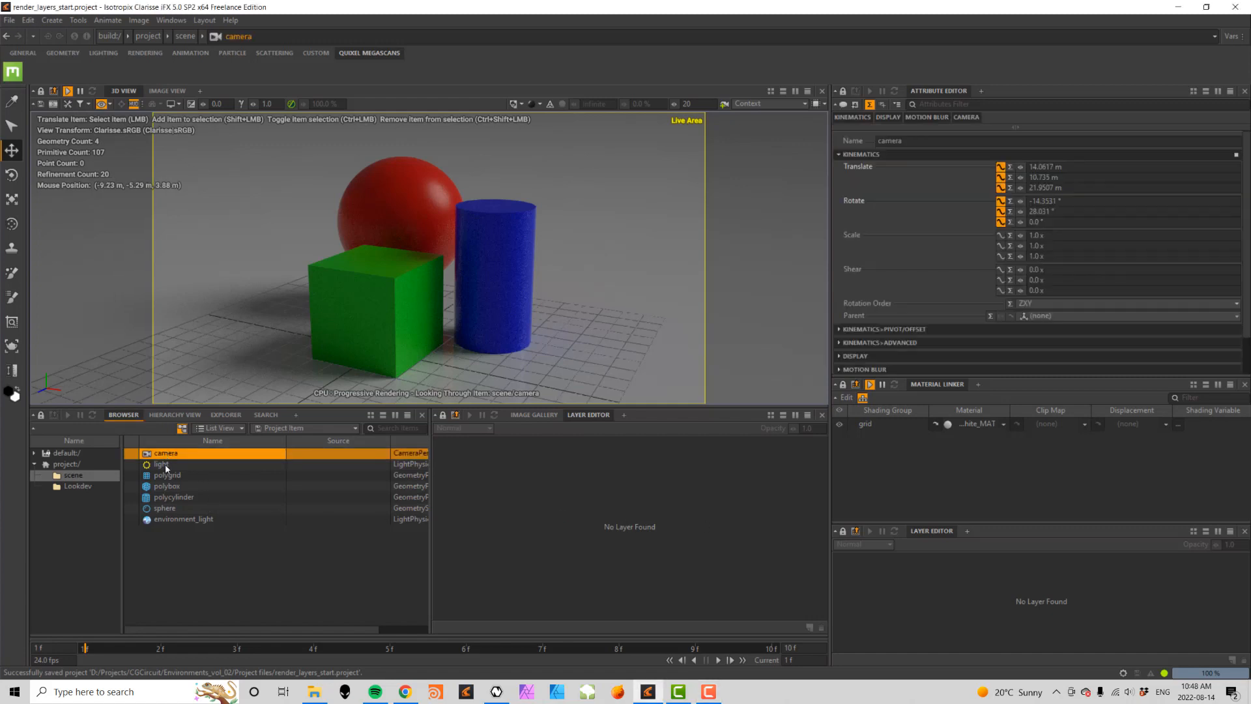
click(166, 465)
click(173, 476)
click(170, 487)
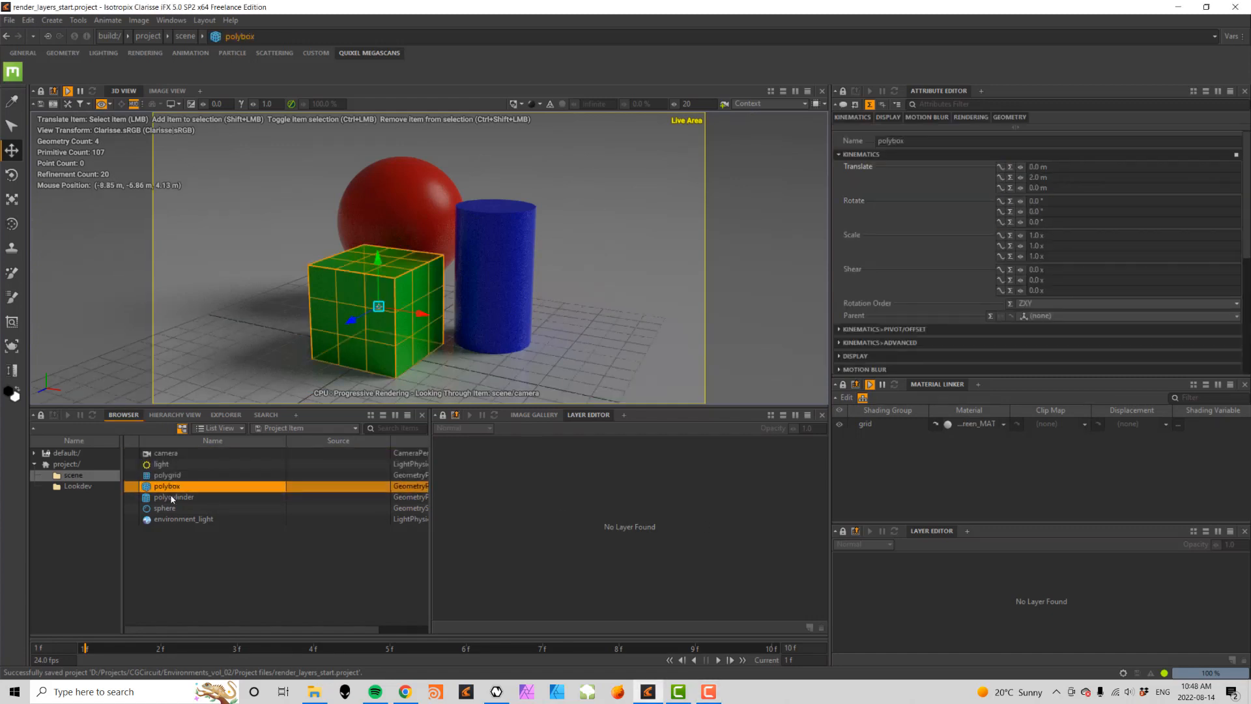
click(170, 498)
click(167, 509)
click(275, 274)
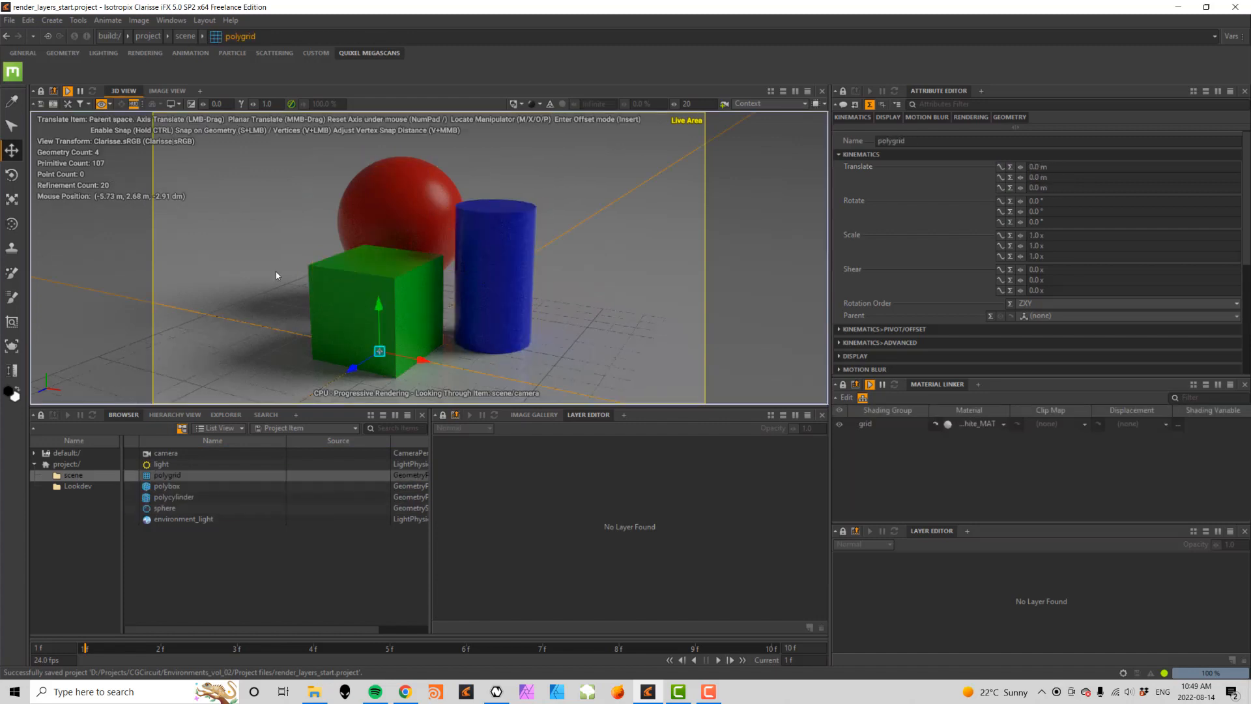
click(173, 549)
click(174, 550)
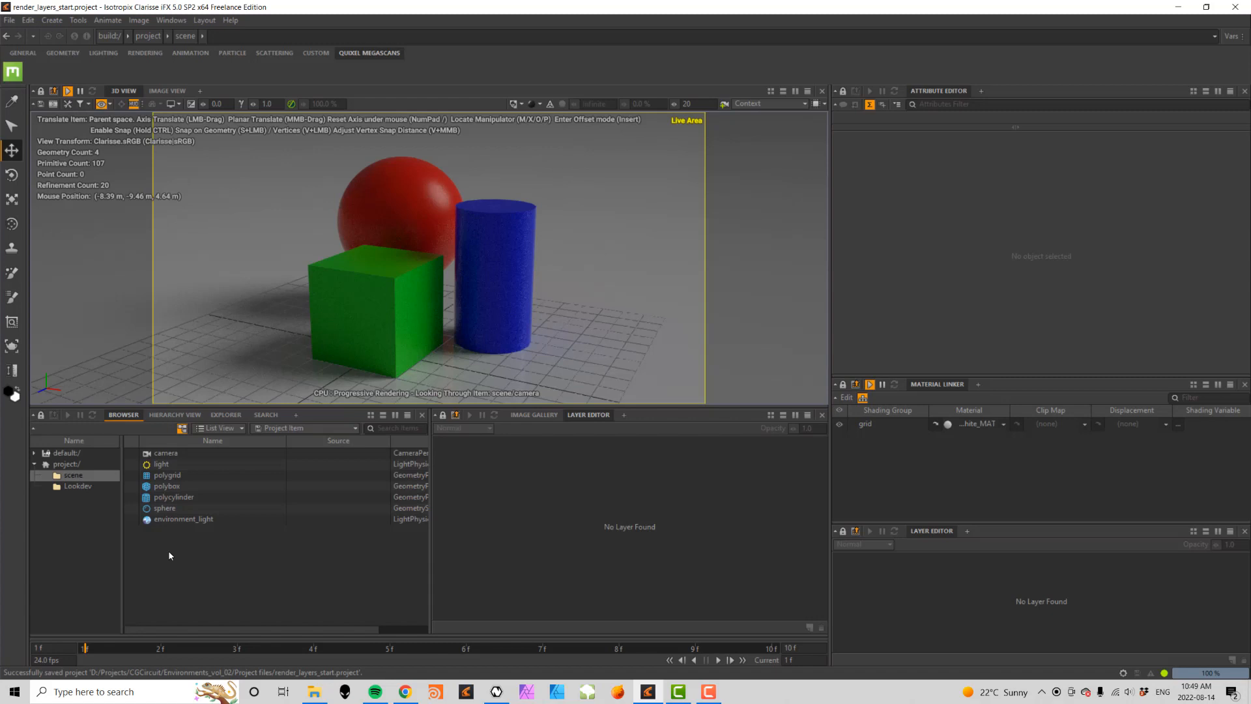
- Create a Raytracer renderer in the scene context
right_click(230, 558)
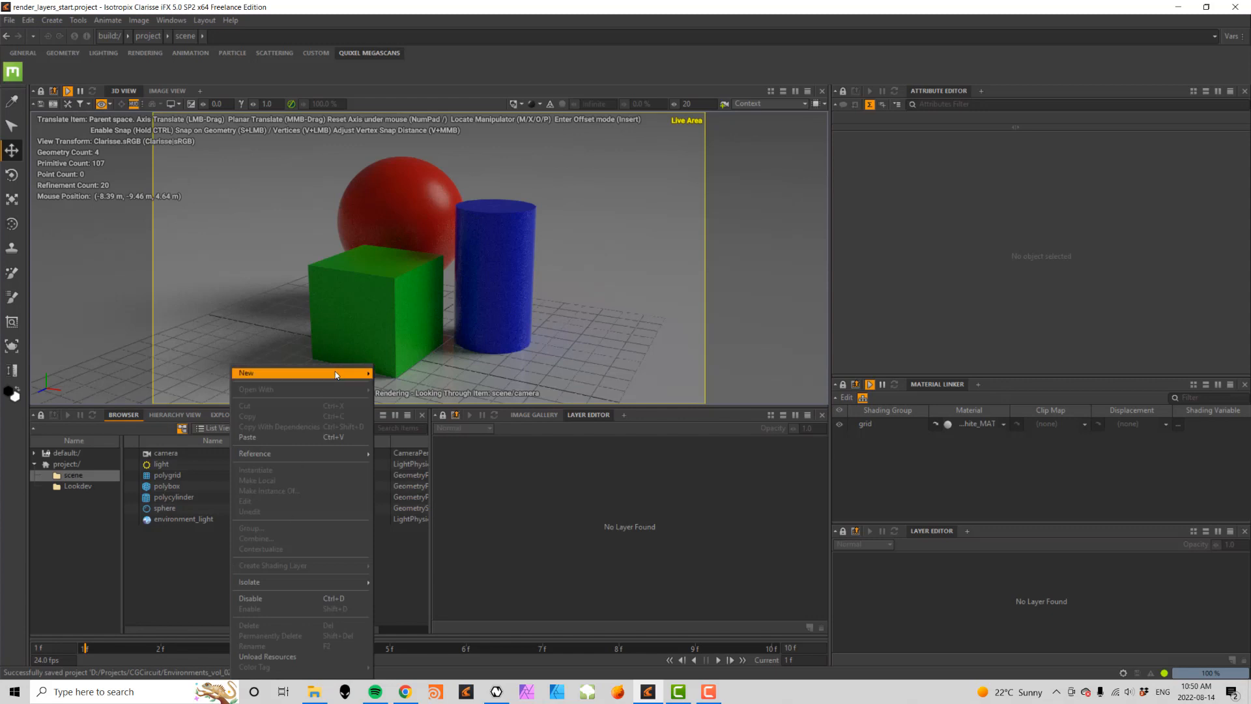
mouse_move(336, 374)
mouse_move(531, 454)
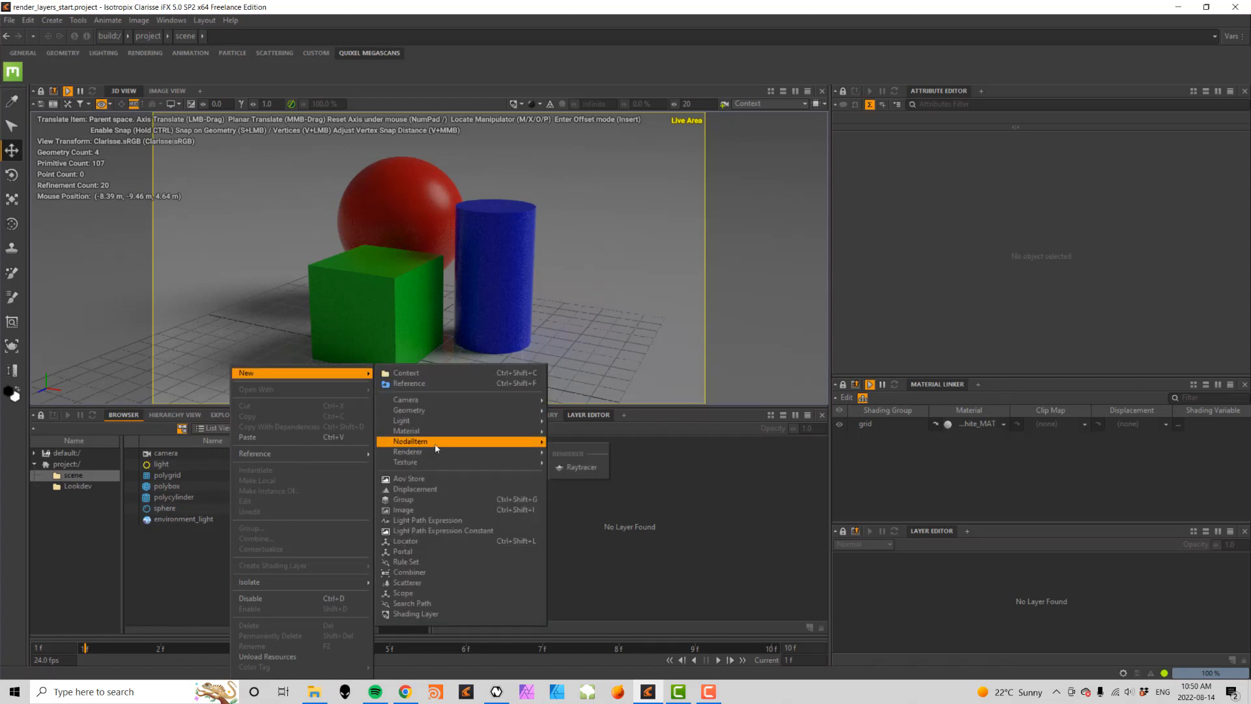
click(577, 467)
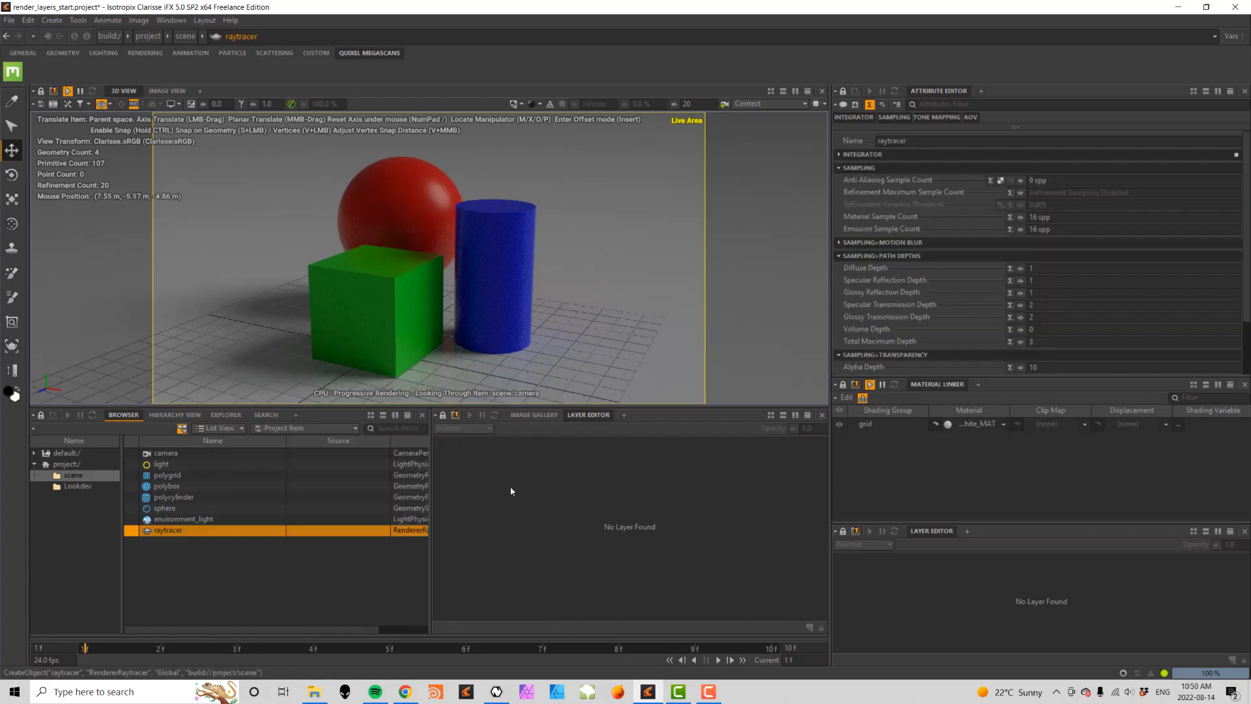
- Create a new image in the scene context and name it tutorial_image
right_click(240, 564)
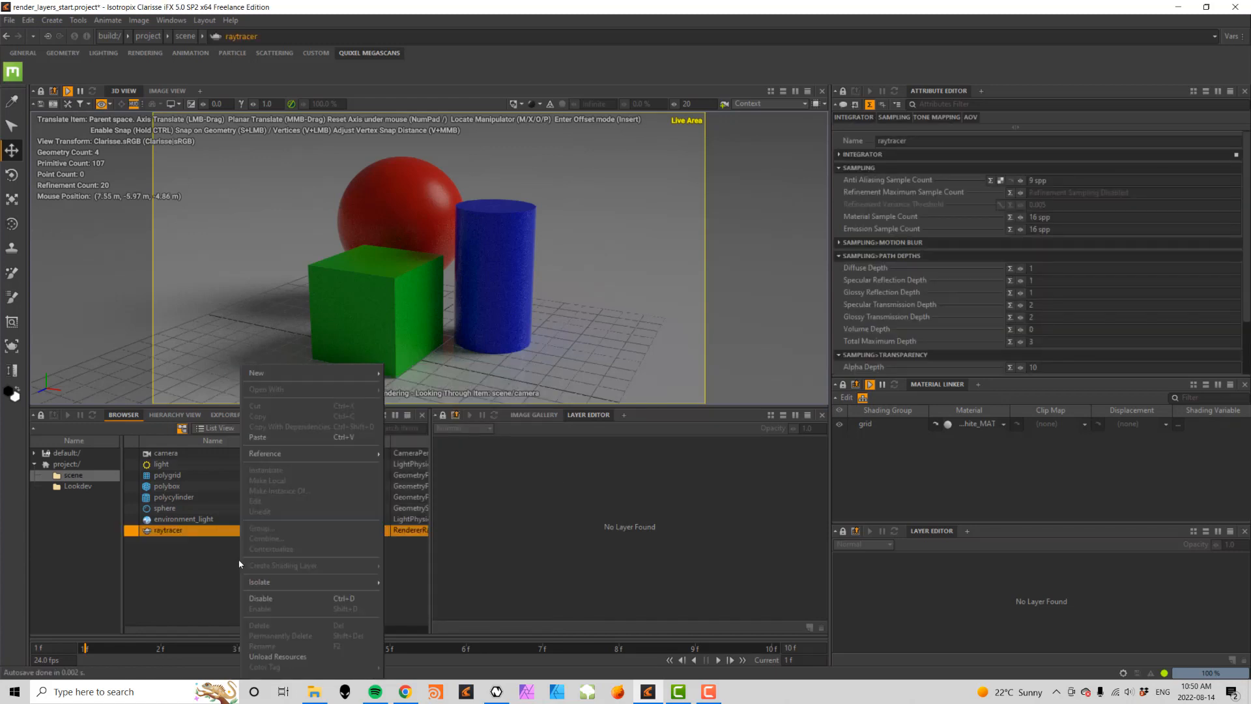
mouse_move(319, 373)
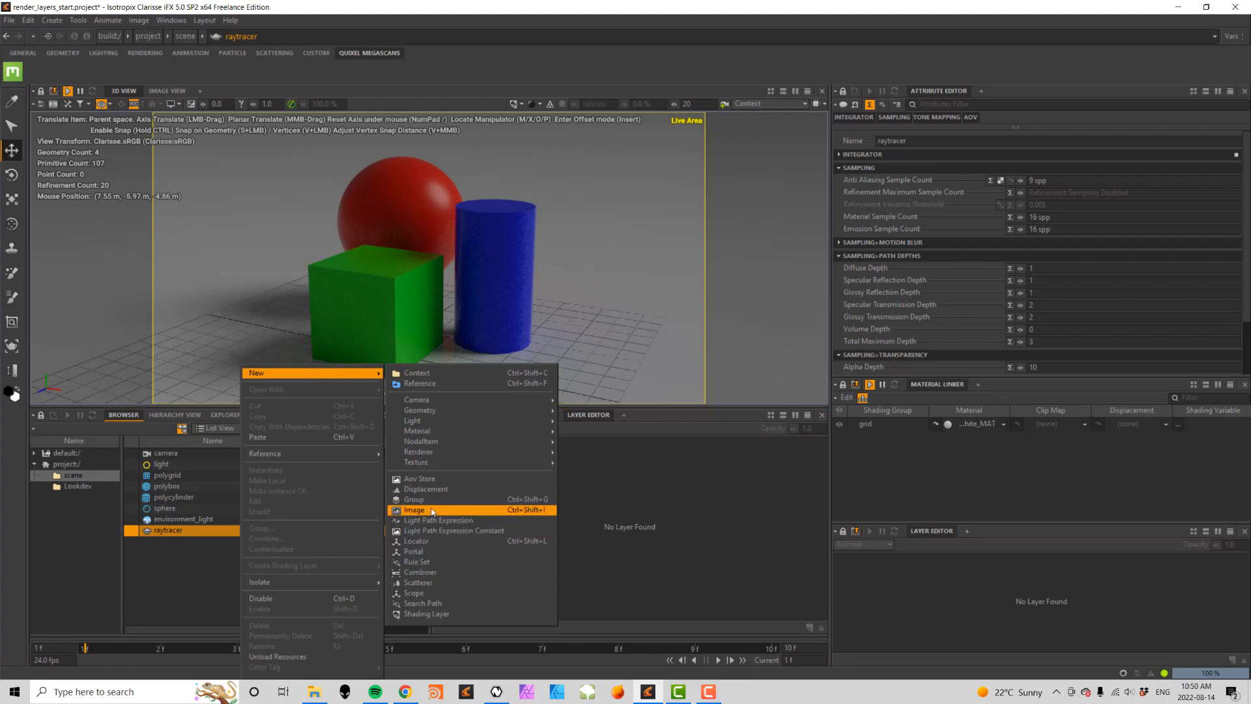
click(432, 510)
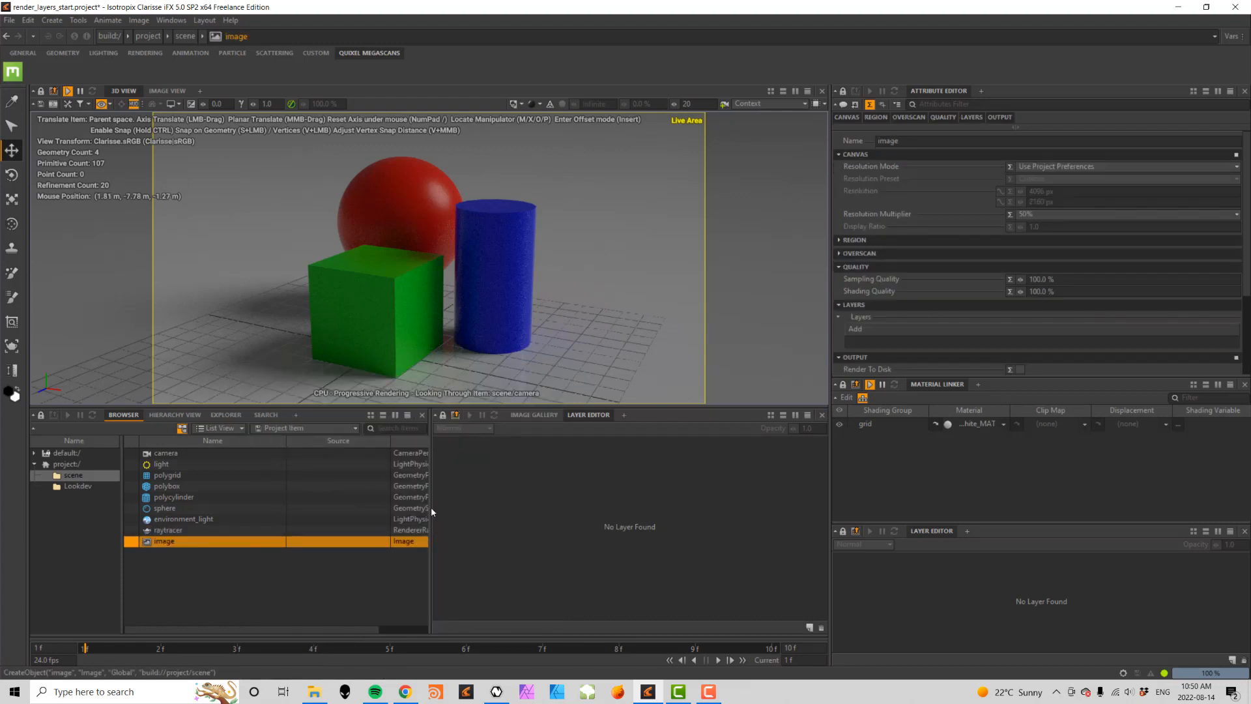
double_click(165, 543)
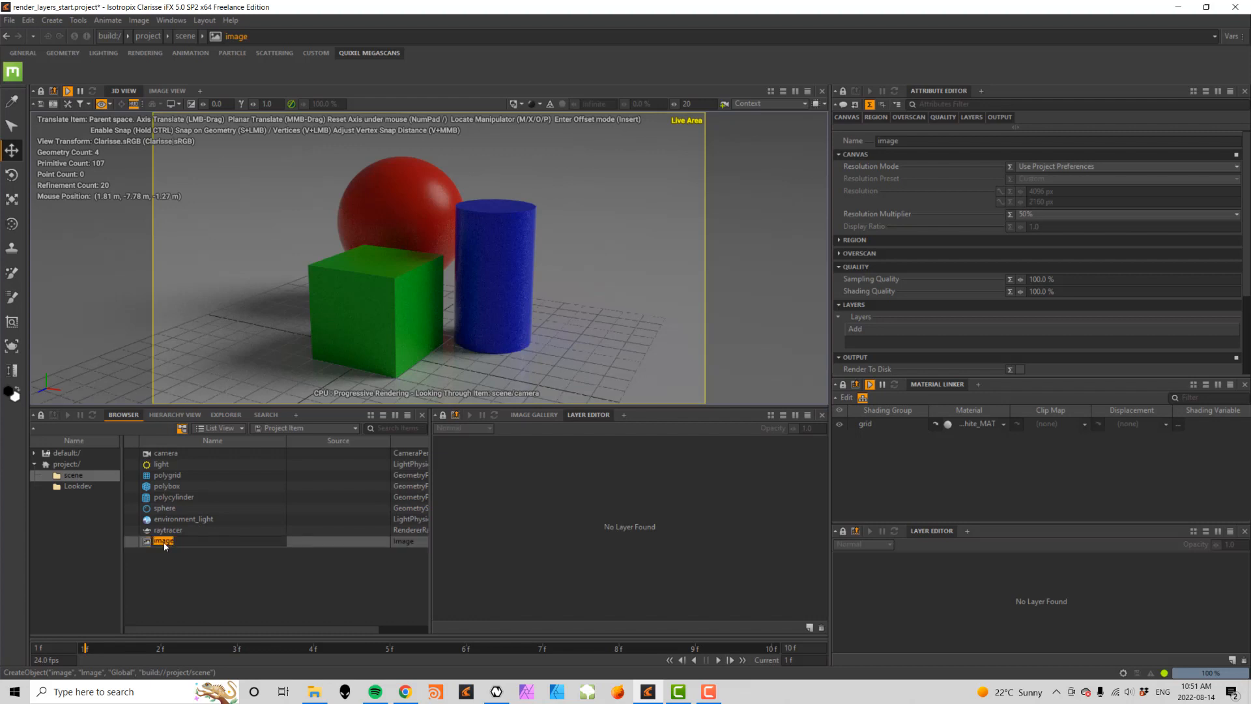
text(tutorial_)
key(Return)
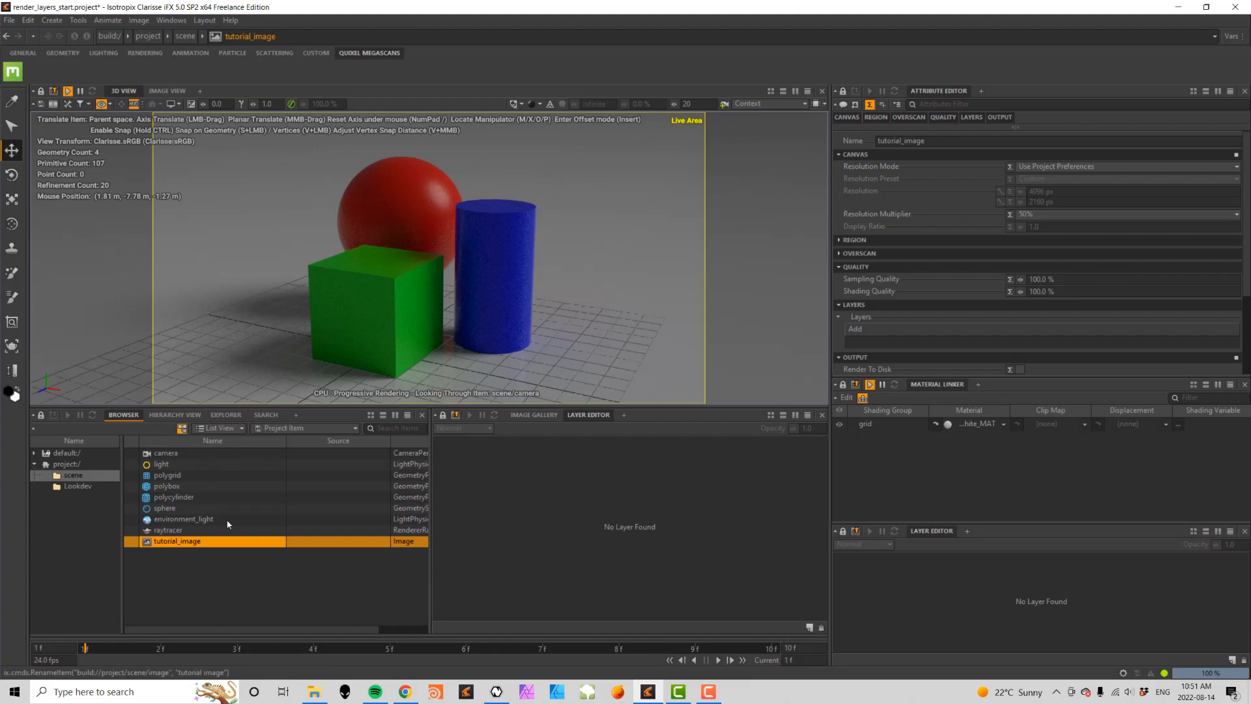
- Display the whole canvas of tutorial_image in the Image View
click(167, 91)
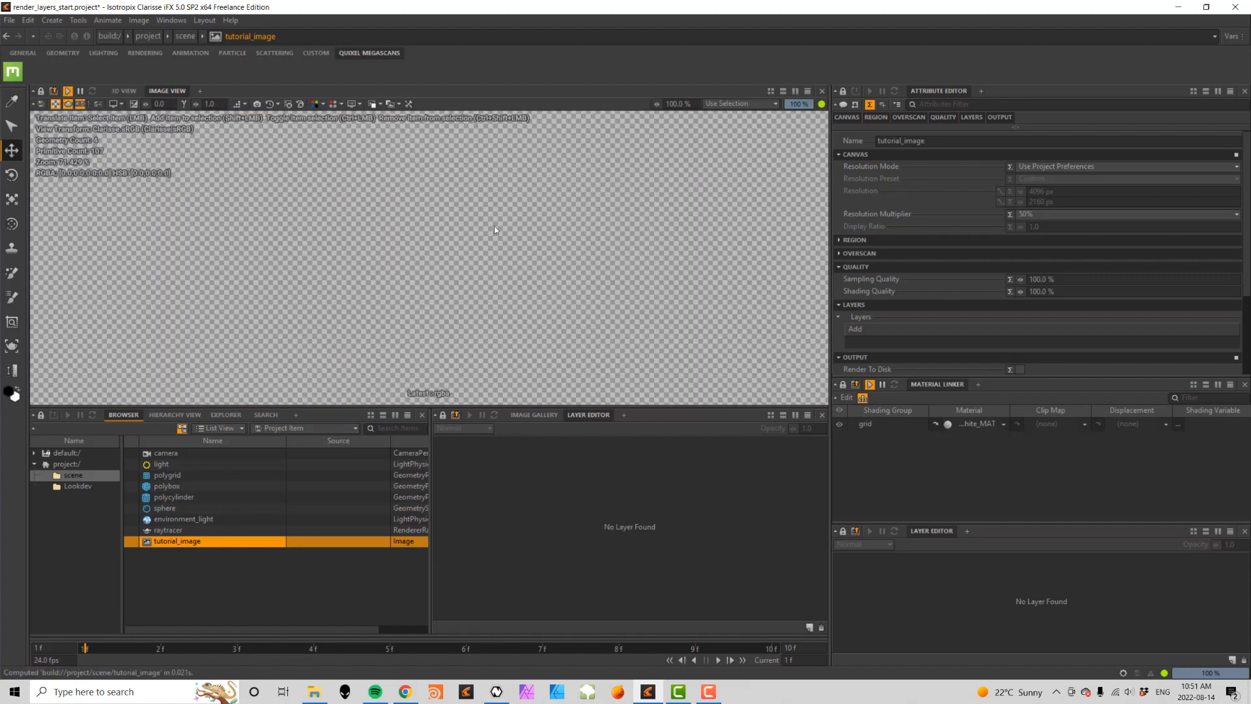
scroll(486, 234, down, 7)
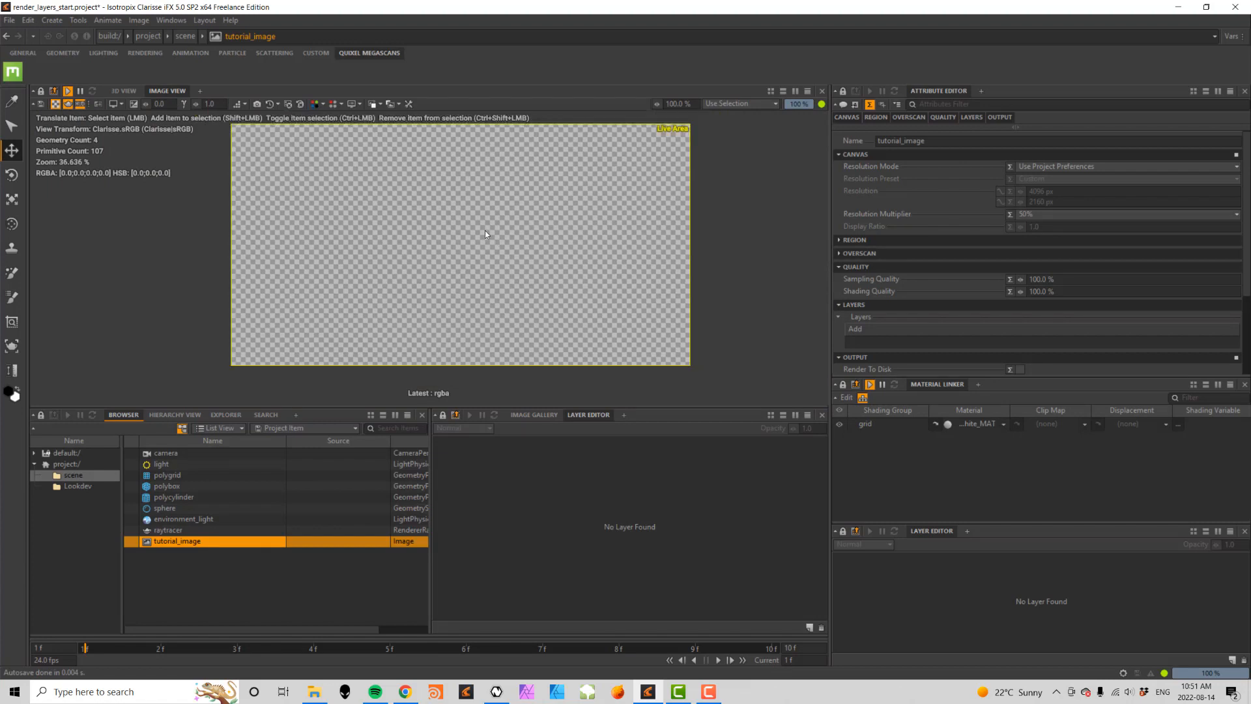
middle_drag(731, 222, 701, 232)
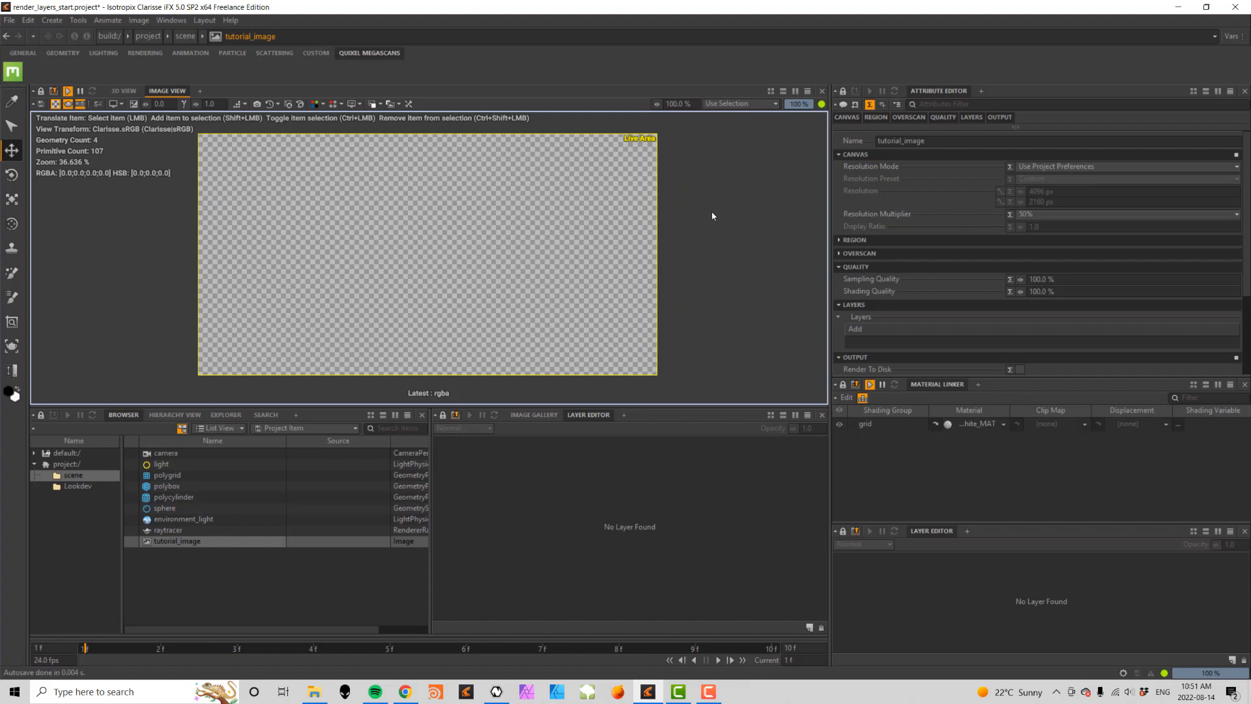
- Give tutorial_image a user-defined resolution of 1024 by 764 px with a resolution multiplier of 100%
click(176, 542)
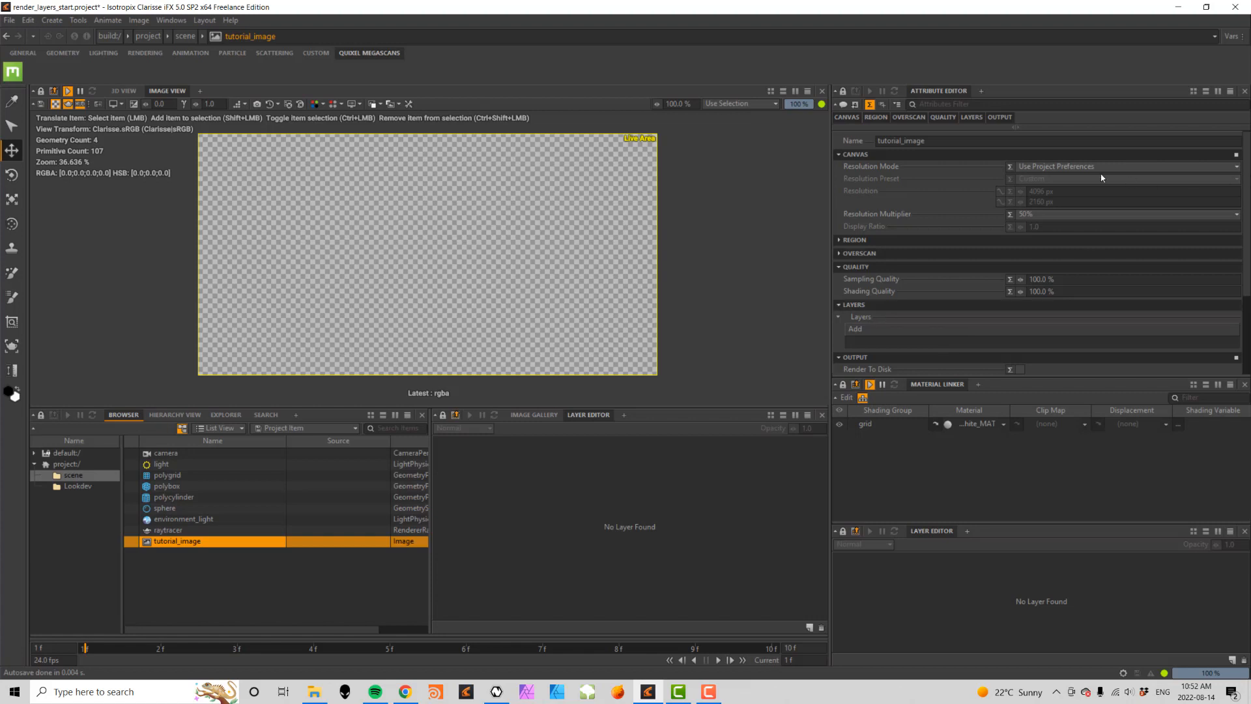
click(1075, 167)
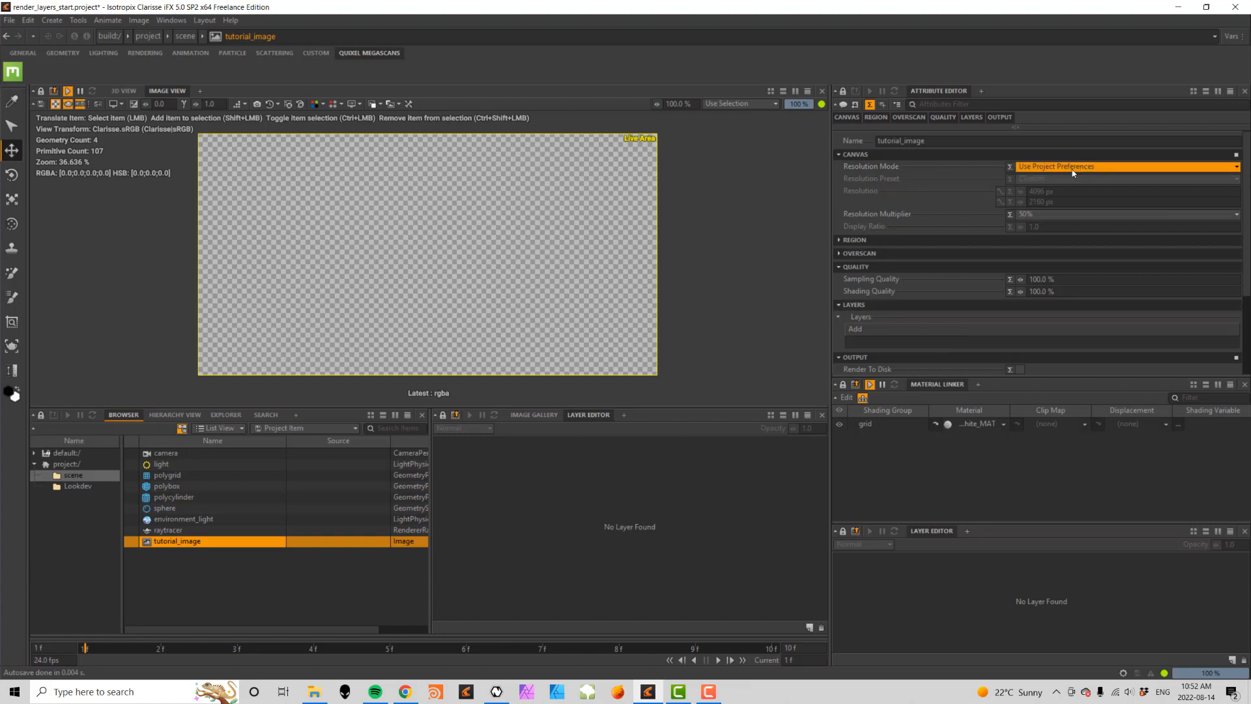
click(1055, 195)
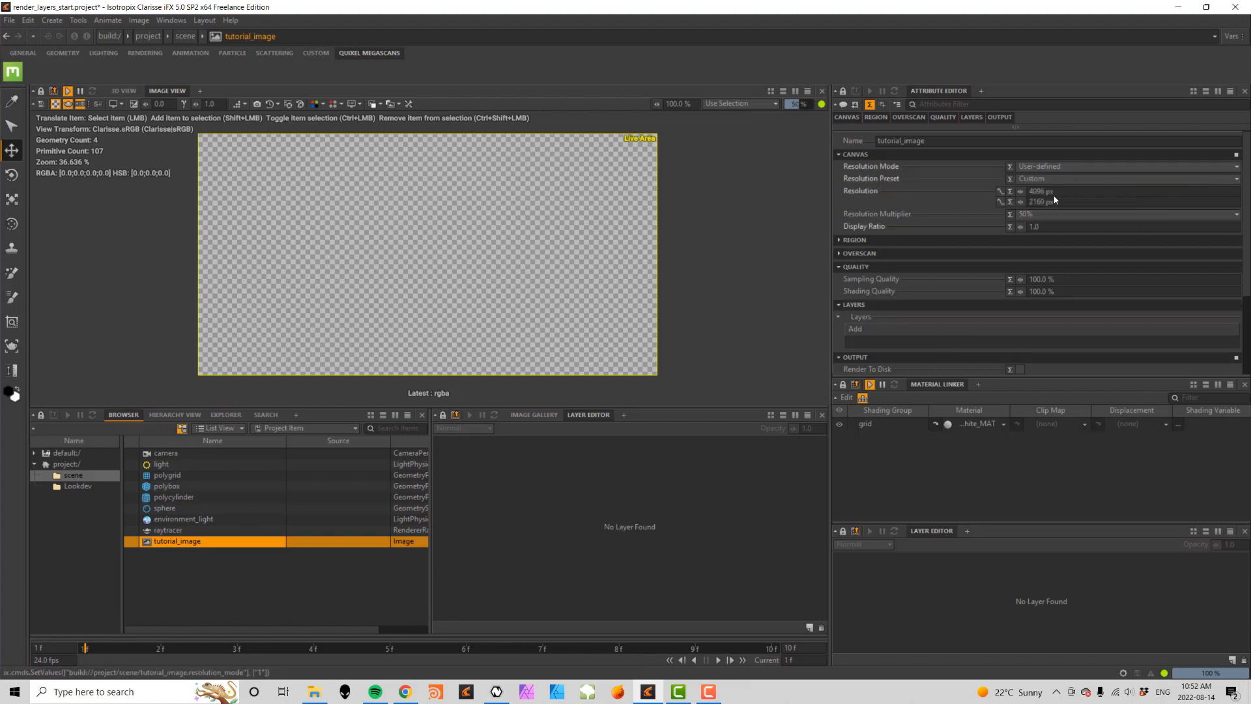
double_click(1061, 192)
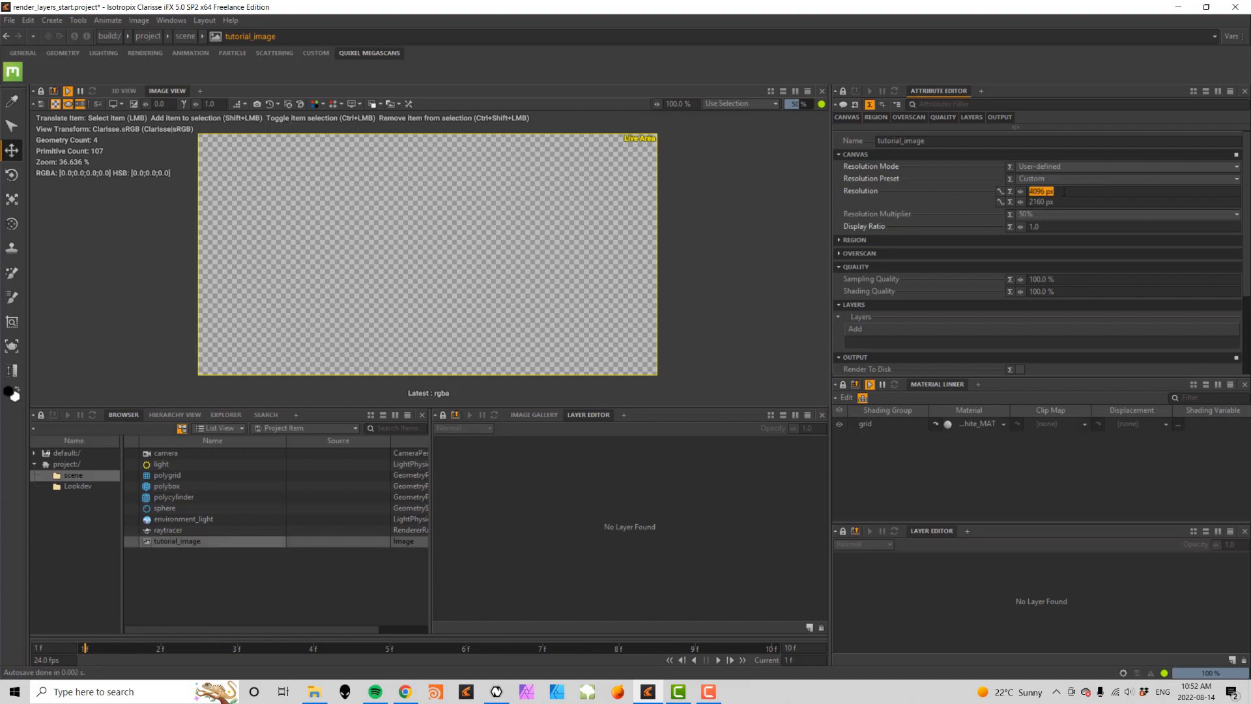
text(1024)
key(Tab)
text(764)
key(Tab)
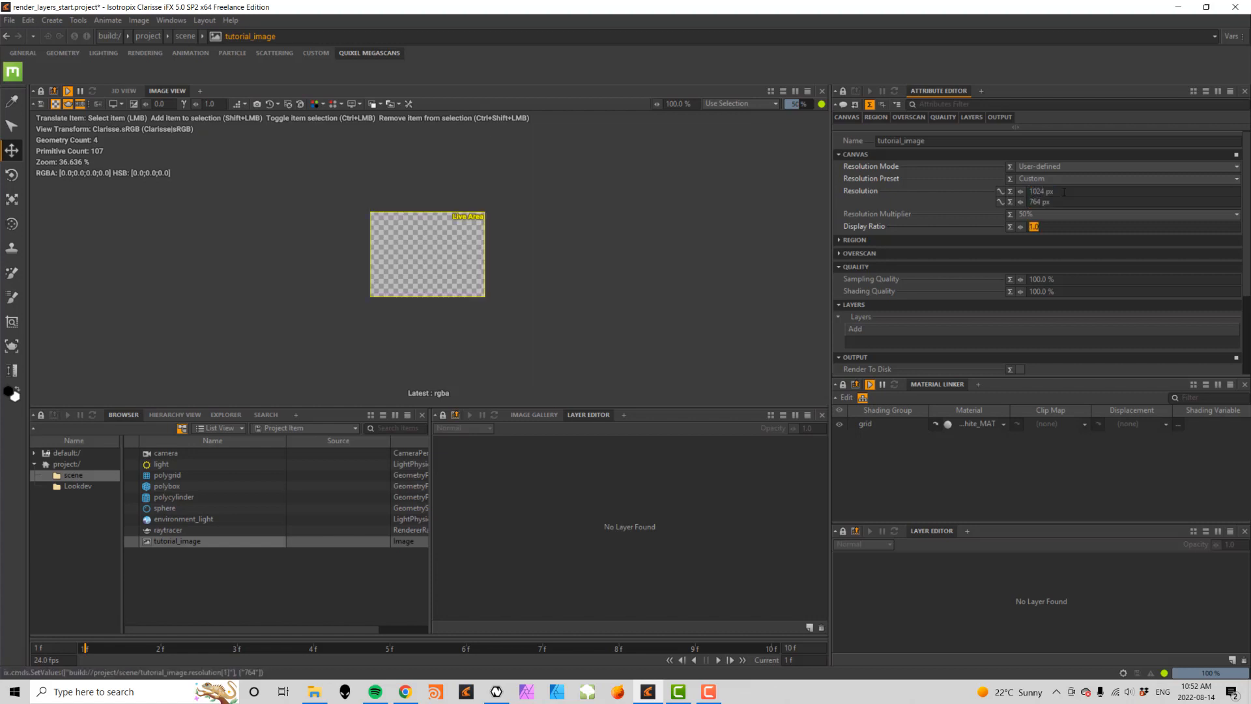
click(1207, 215)
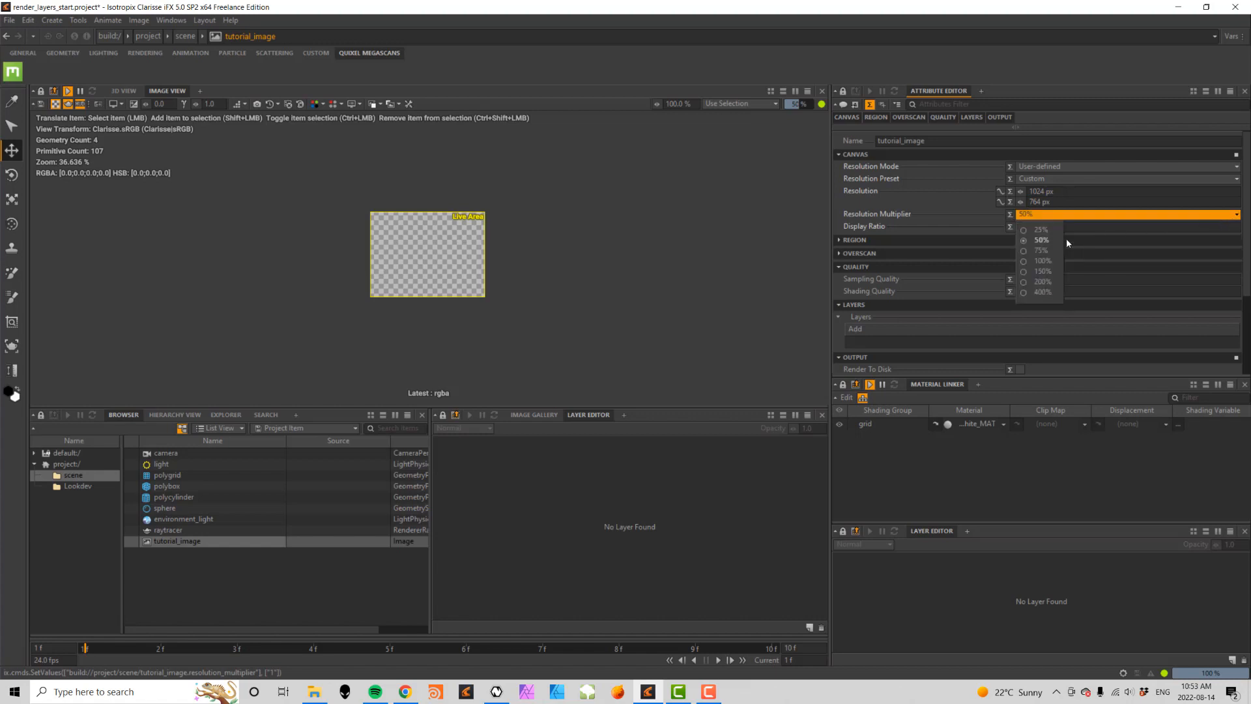
click(1042, 260)
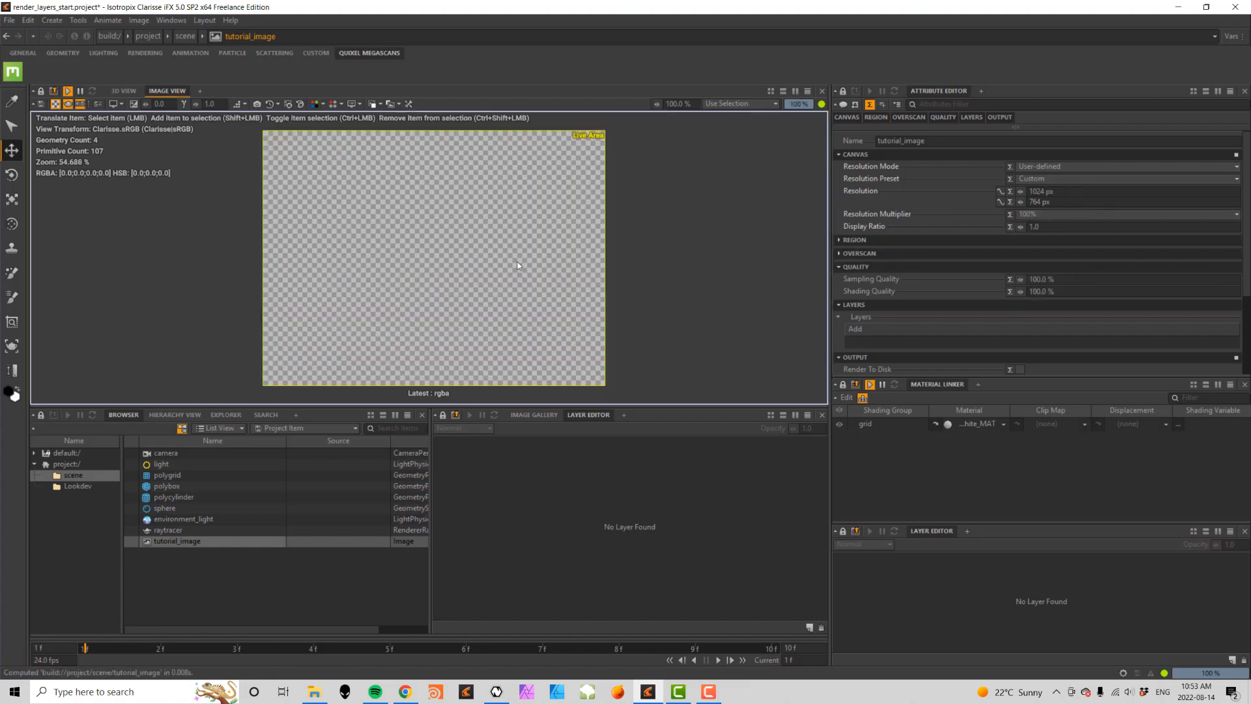
- Add a 3D layer to tutorial_image and rename it BG
click(856, 330)
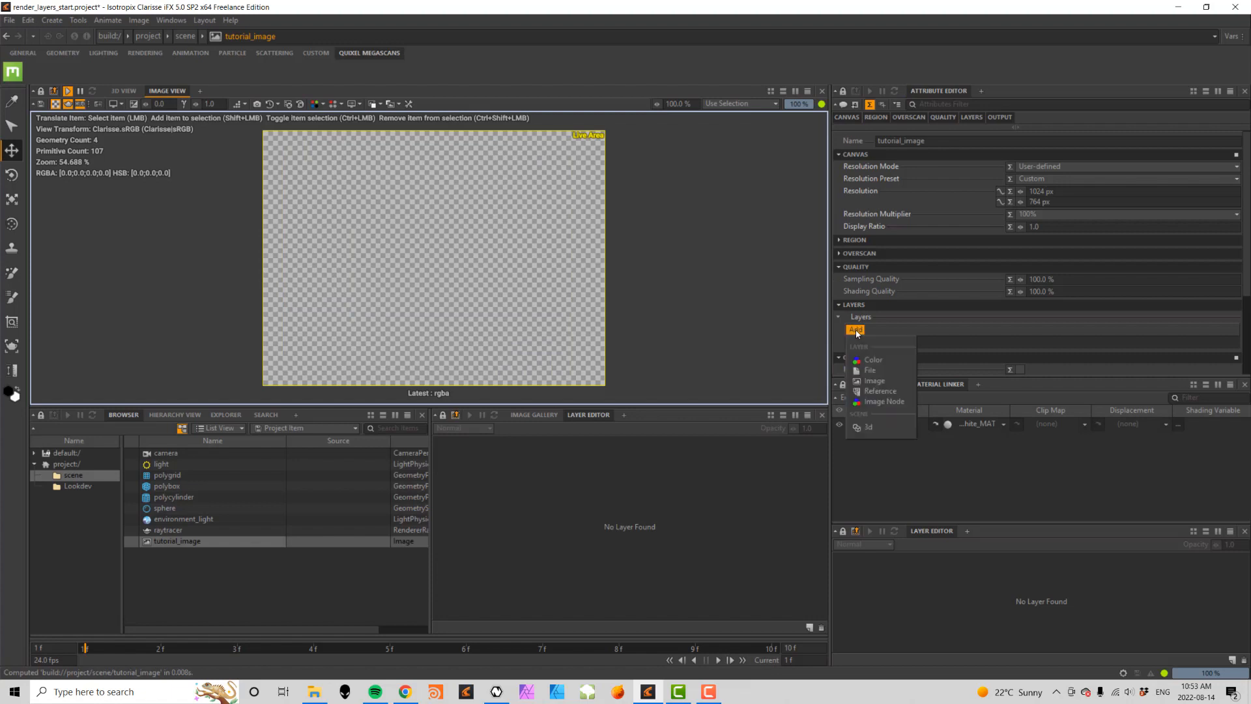
click(858, 427)
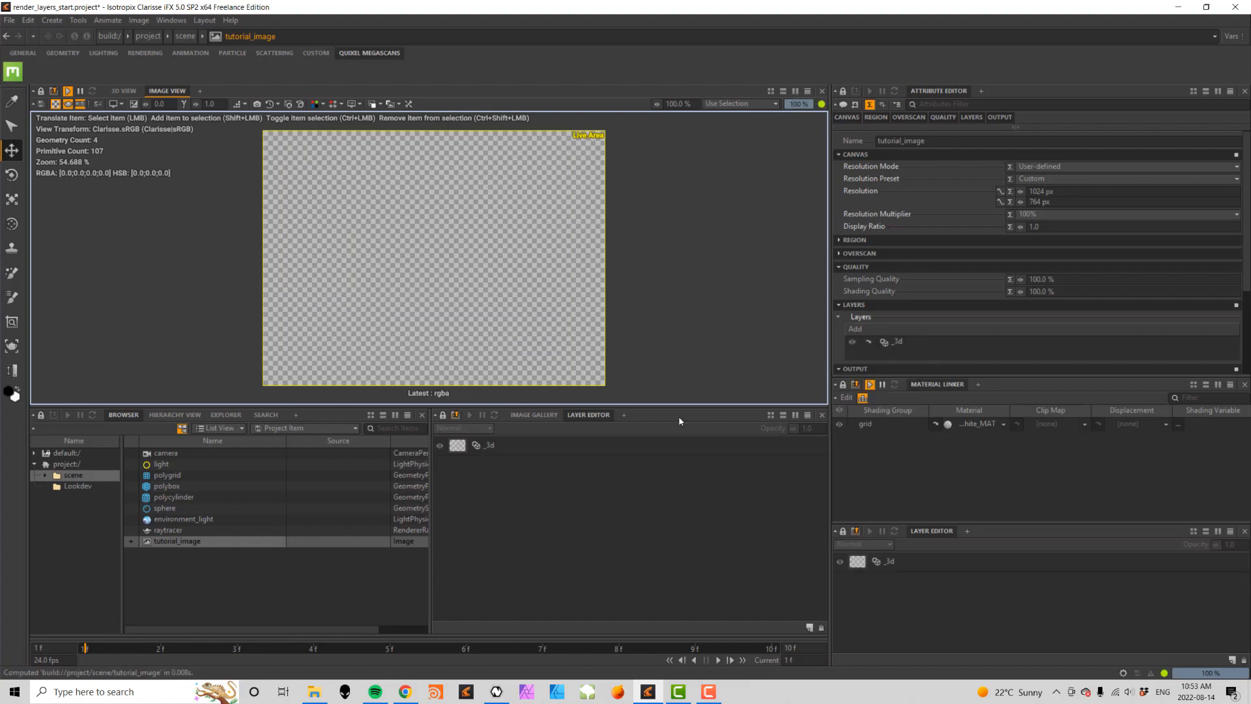
click(490, 445)
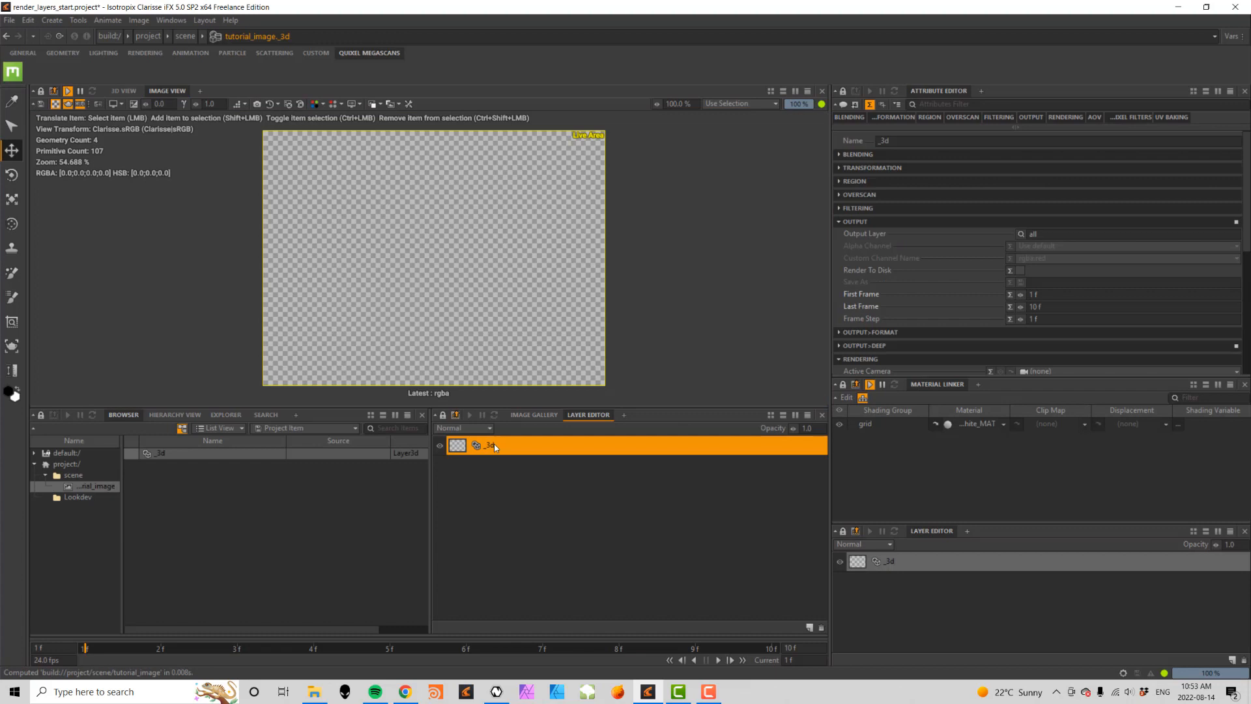
double_click(490, 446)
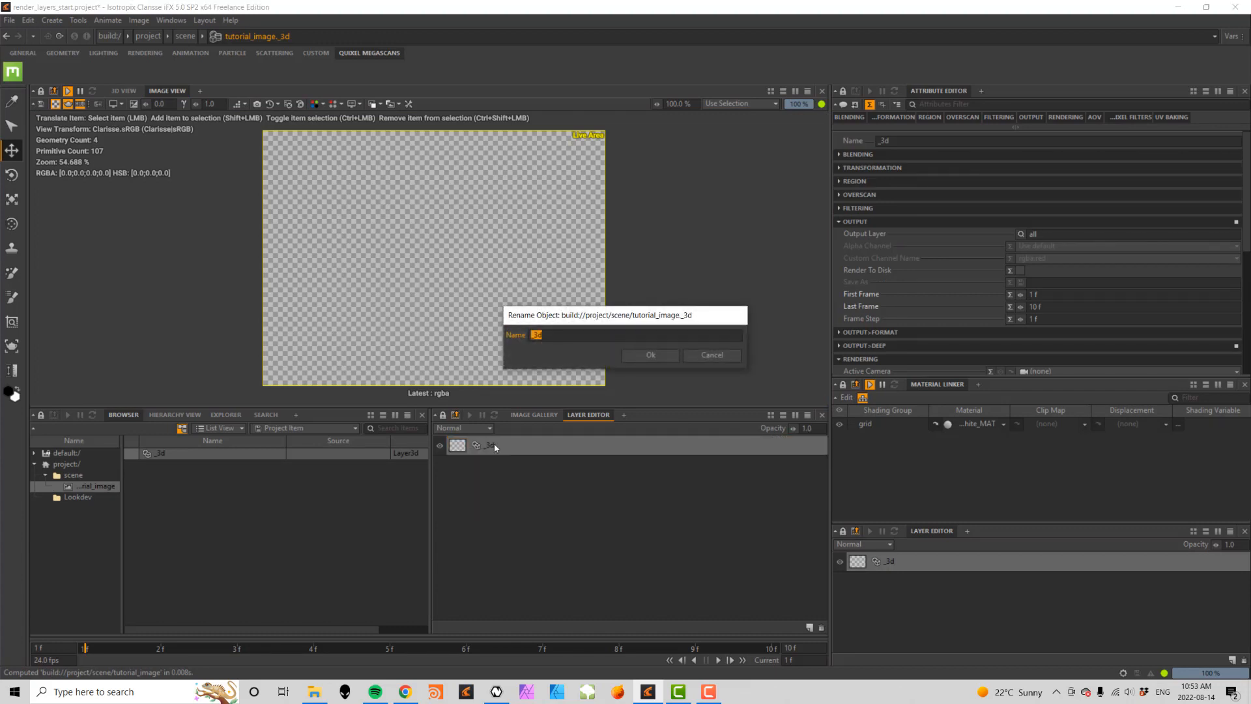
text(BG)
click(657, 357)
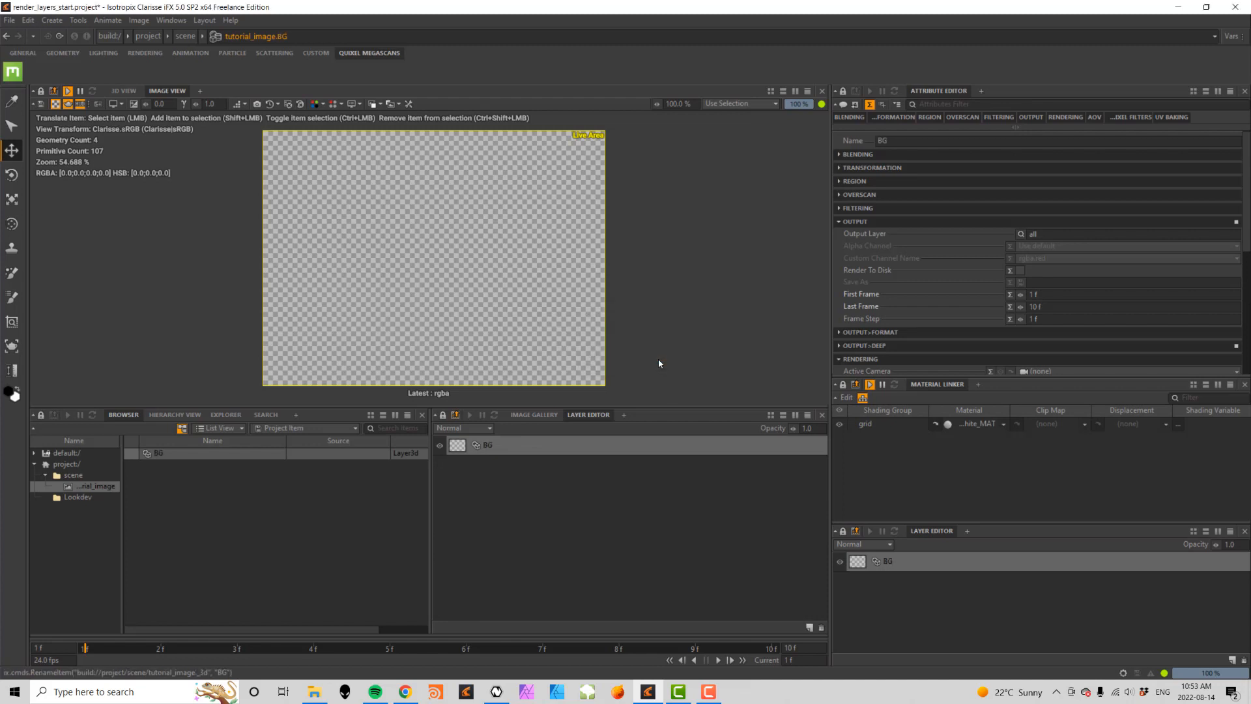
- Assign the scene's camera as the BG layer's active camera and raytracer as its renderer
click(489, 448)
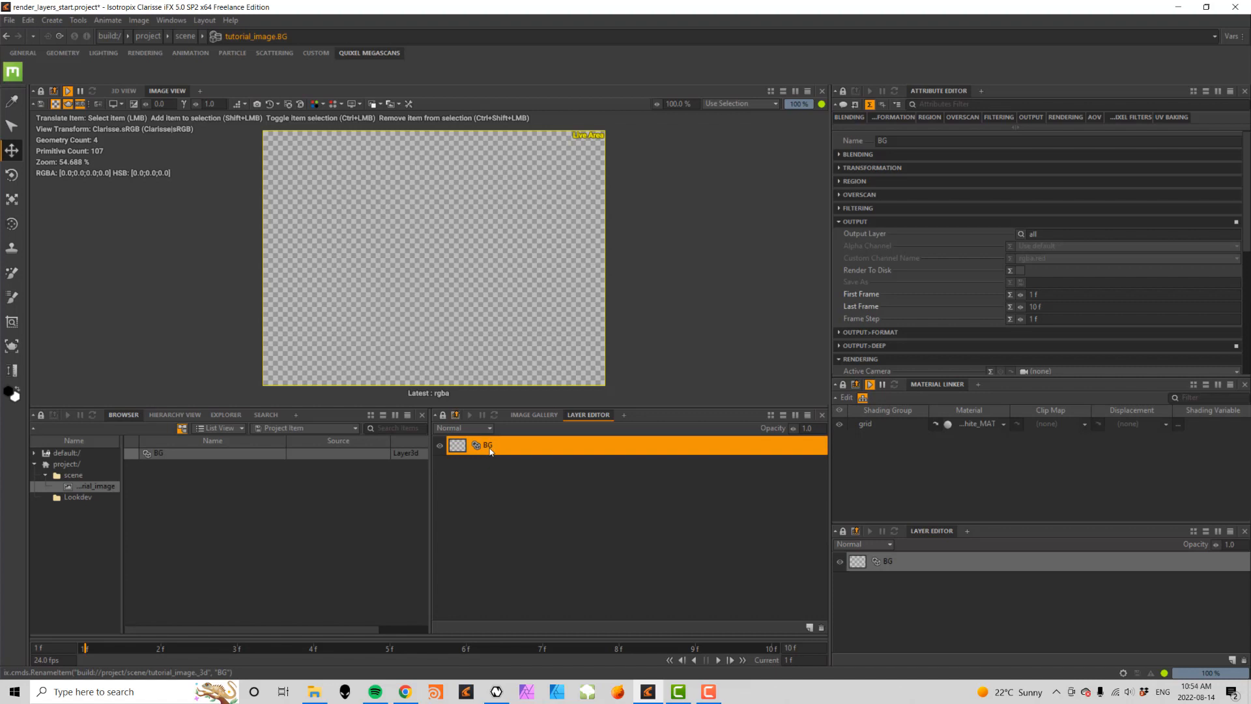
scroll(1245, 220, down, 3)
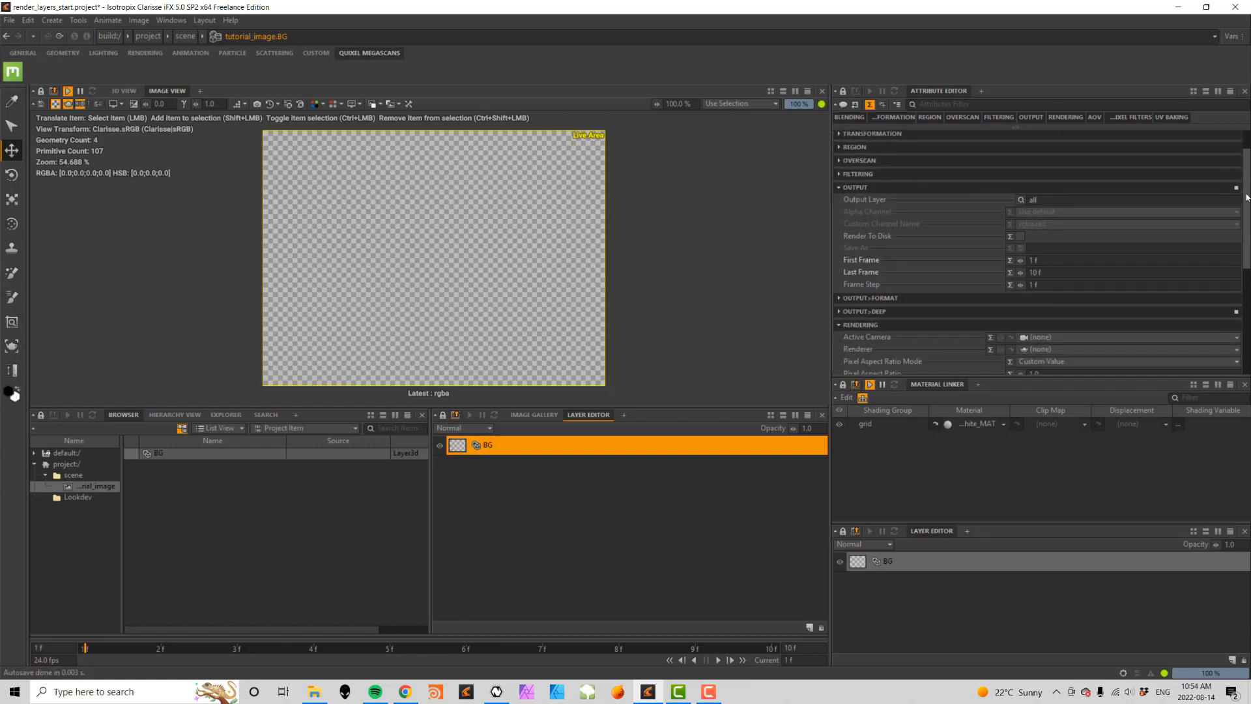
scroll(1244, 220, down, 3)
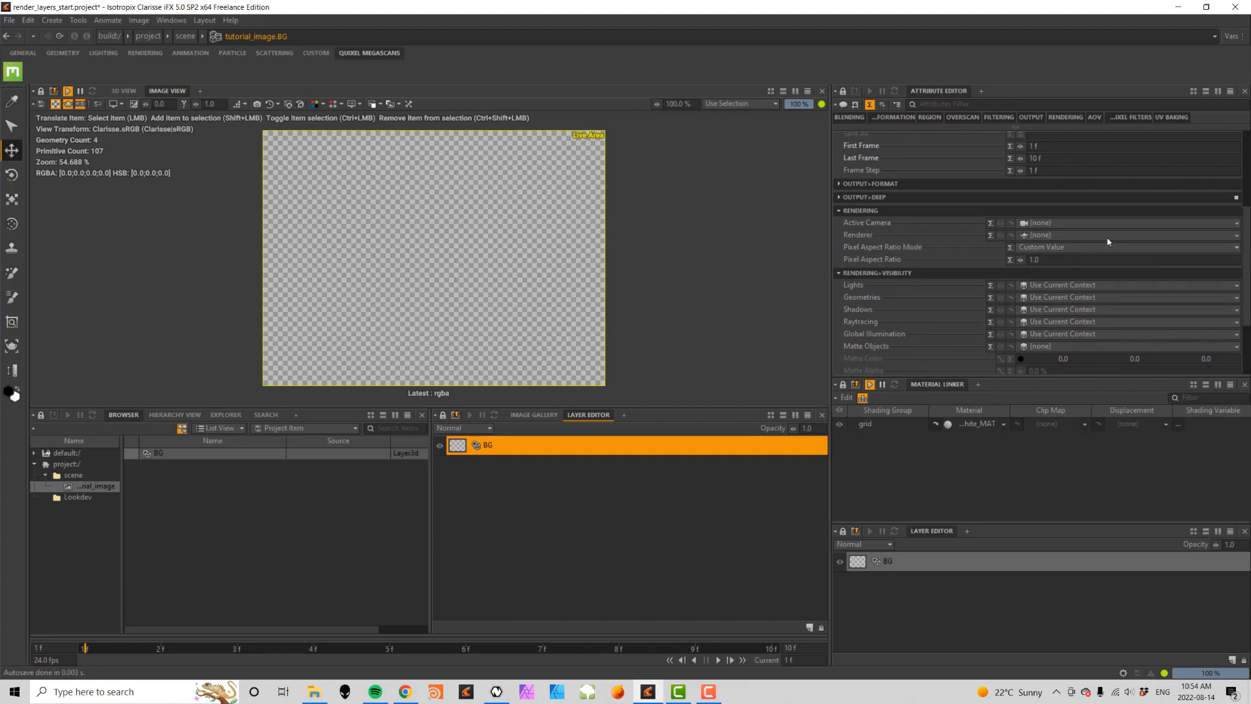
click(1236, 225)
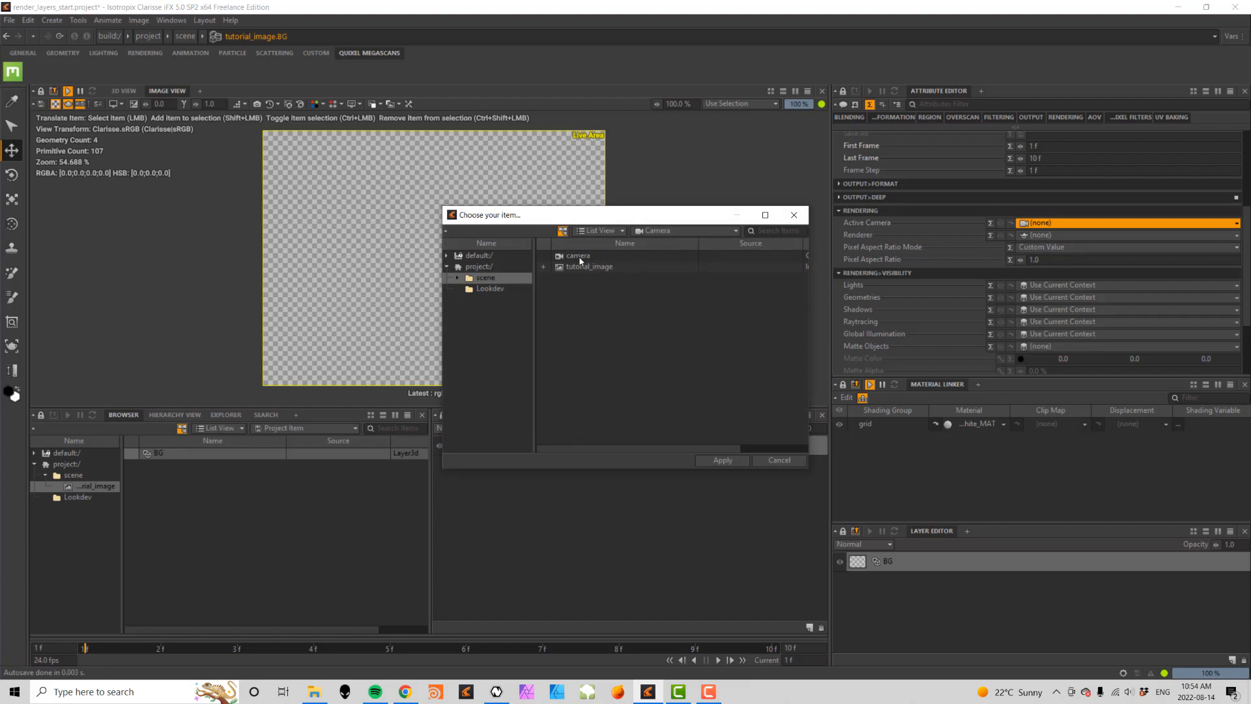
double_click(578, 256)
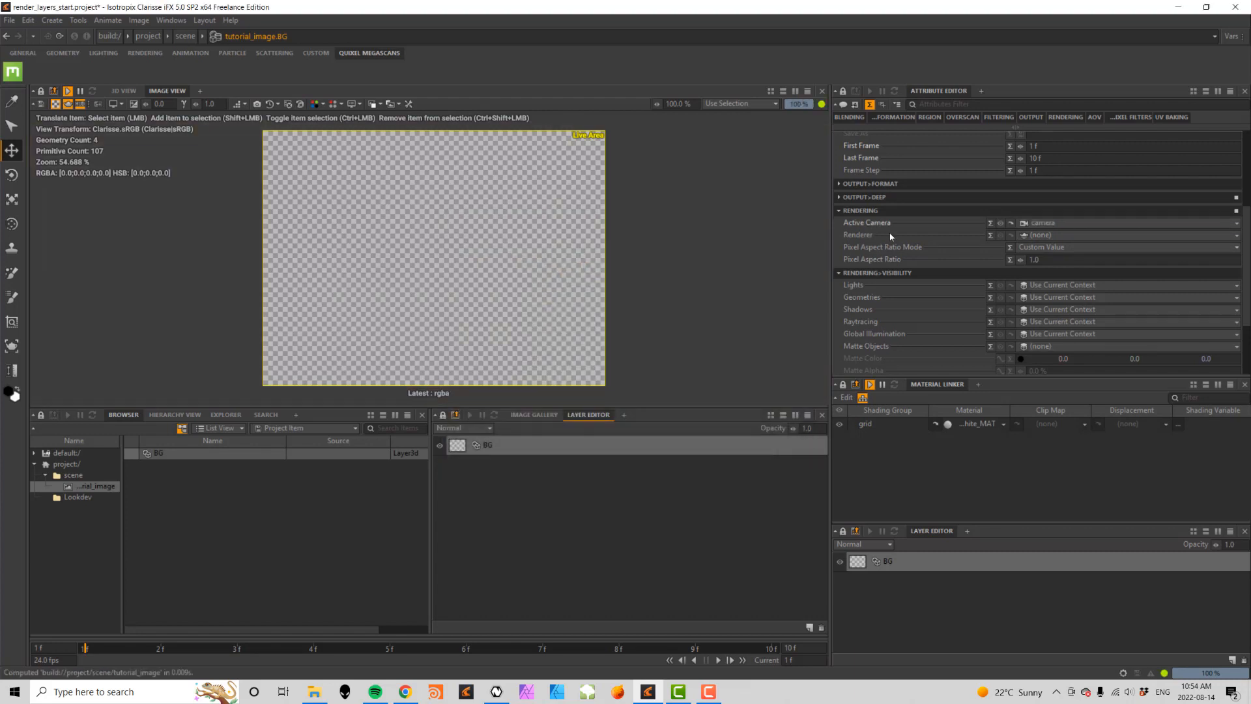
click(1236, 239)
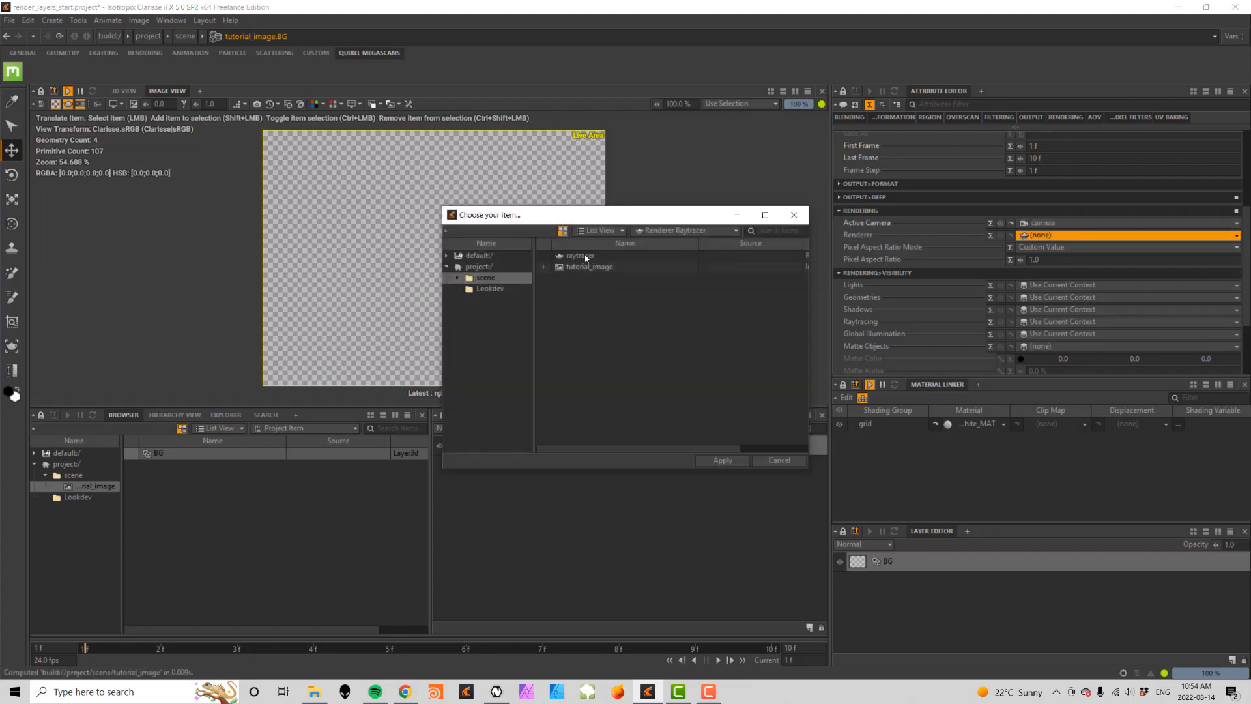
double_click(583, 256)
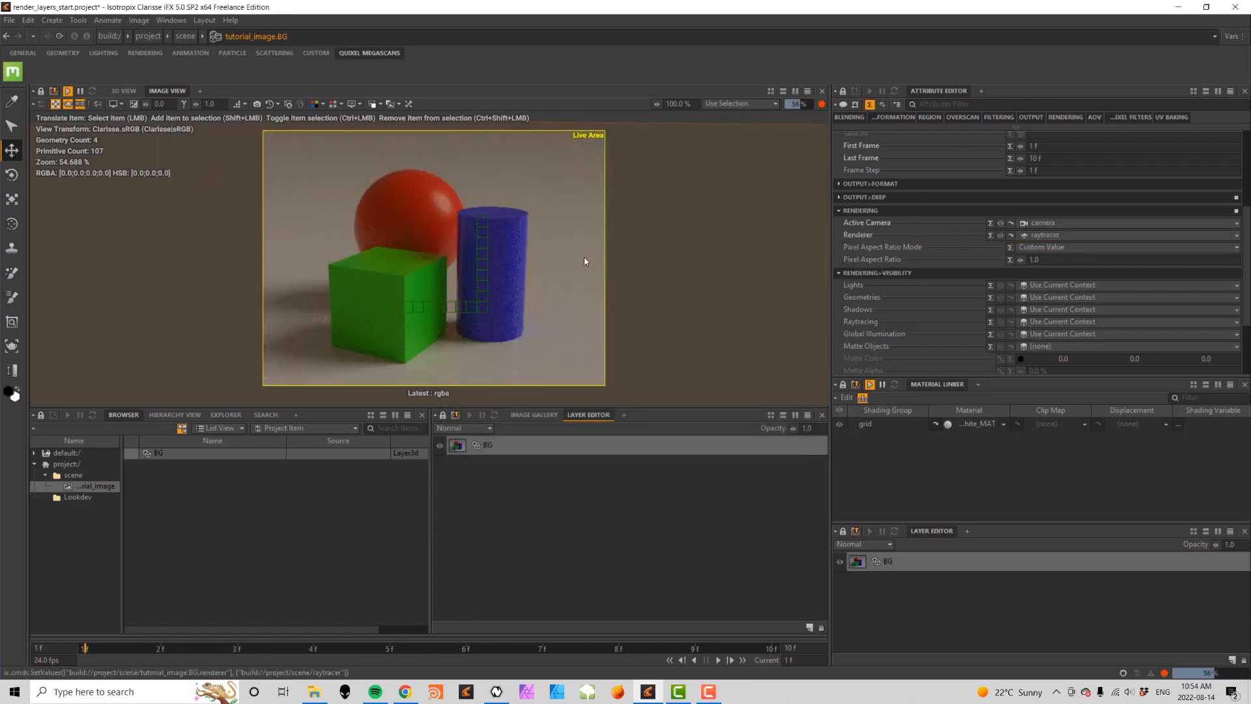
click(124, 91)
click(167, 91)
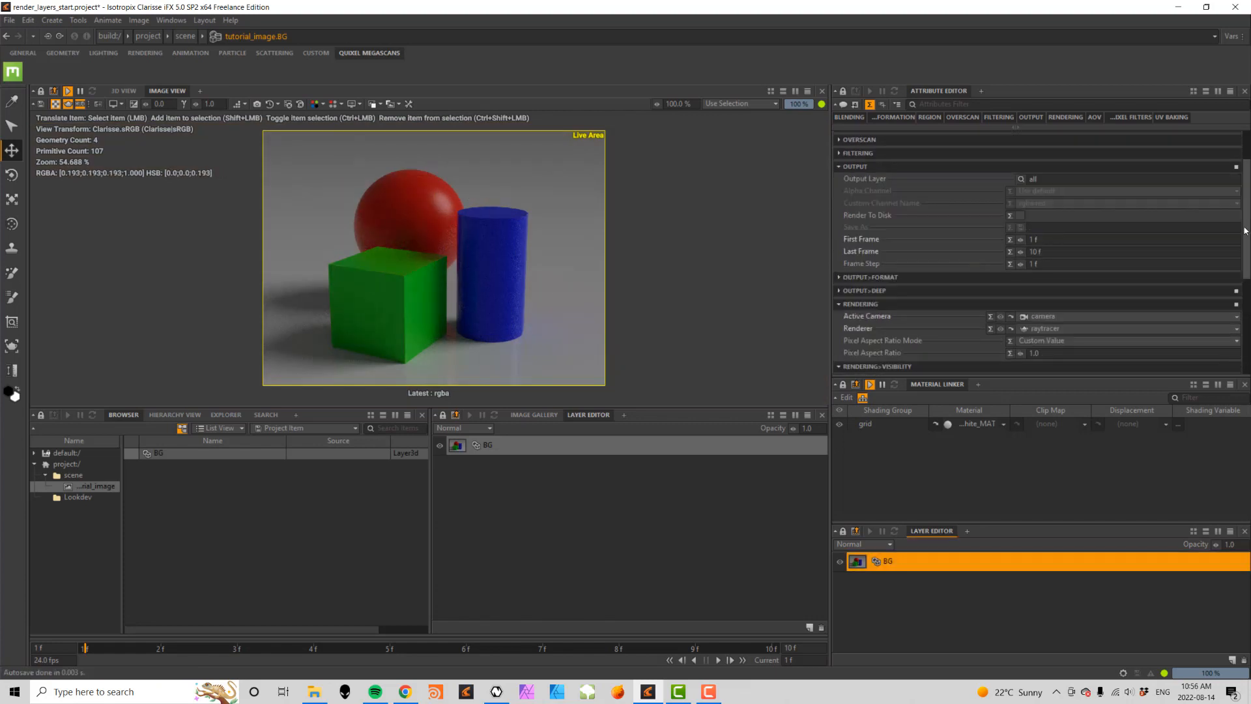
- Enable rendering to disk for the BG layer and set its last frame to 1
scroll(1044, 219, up, 2)
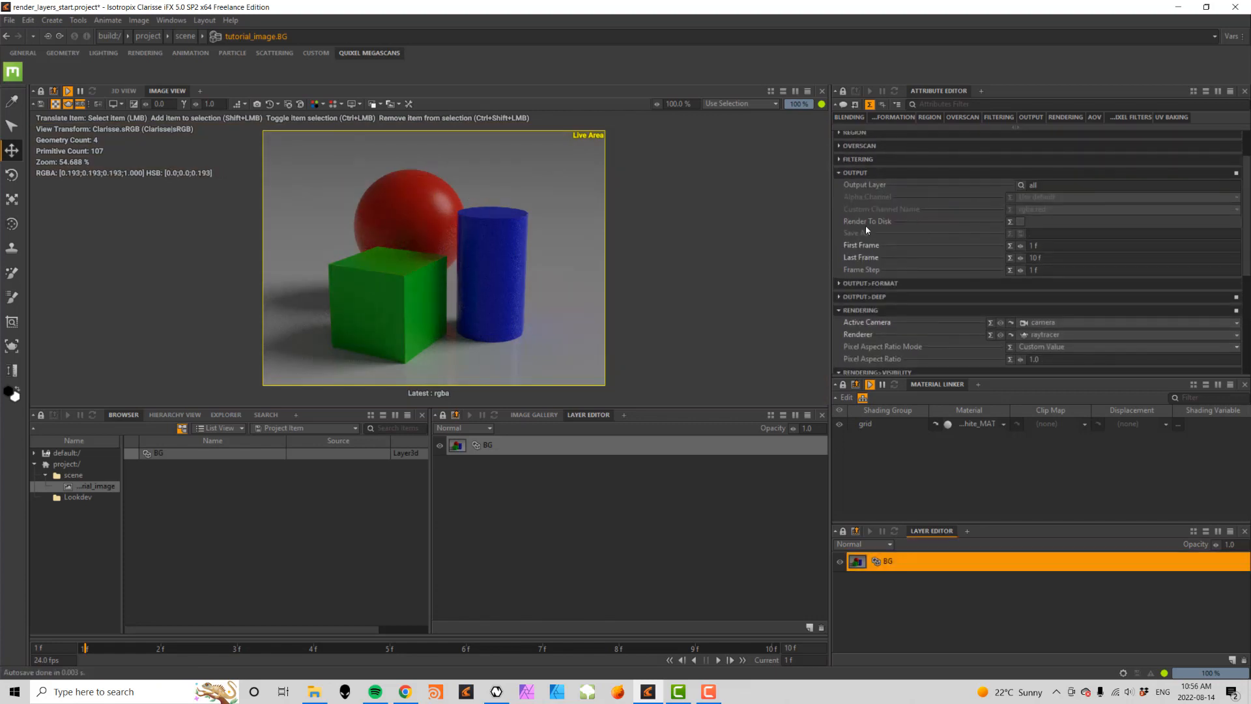
click(1020, 223)
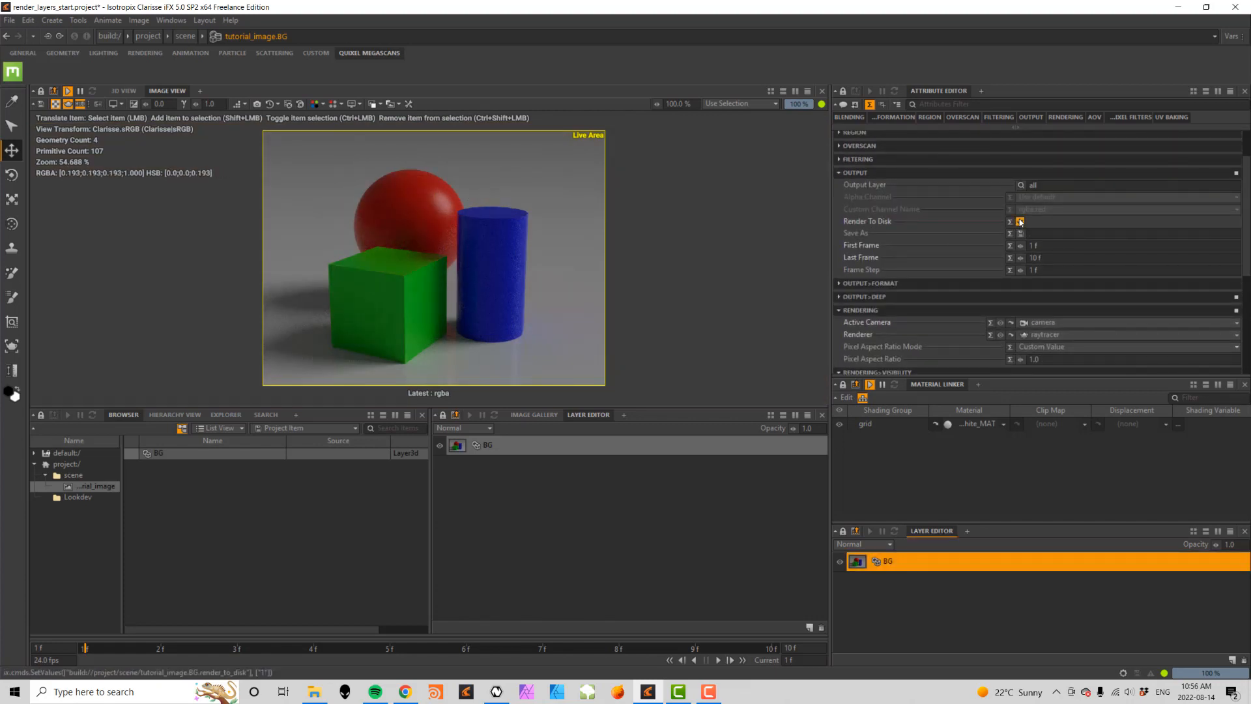
click(1049, 256)
double_click(1049, 256)
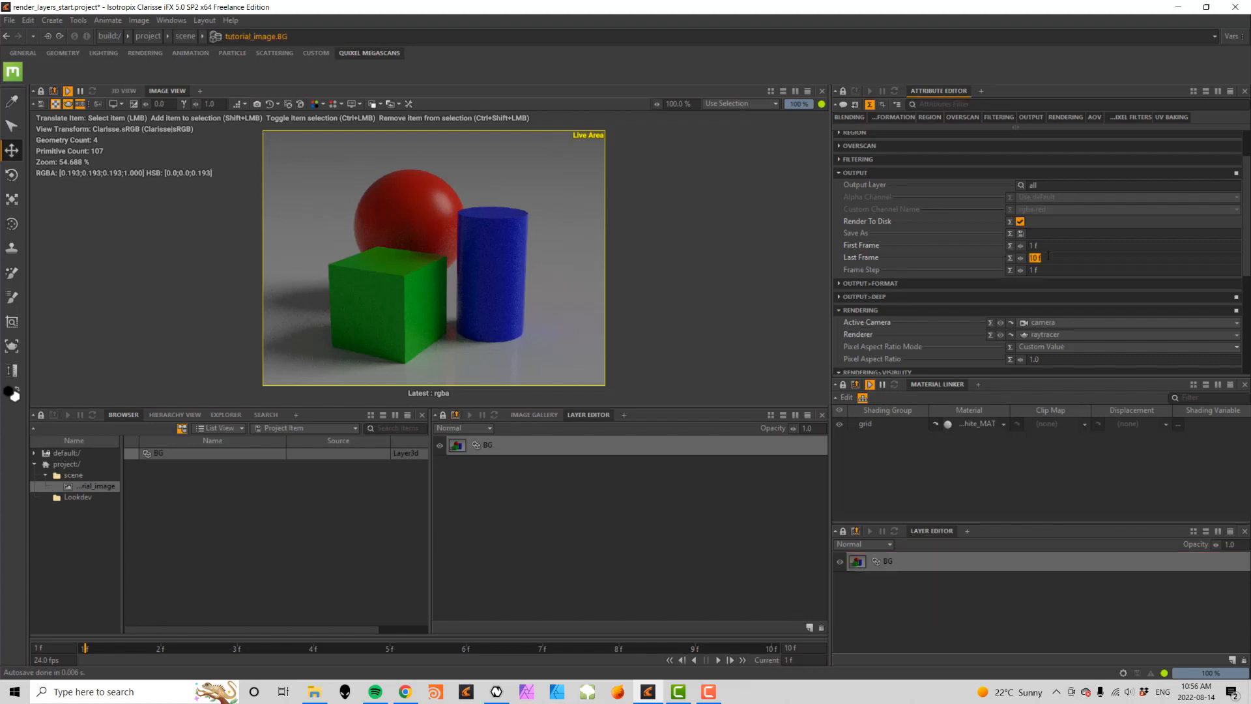
text(1)
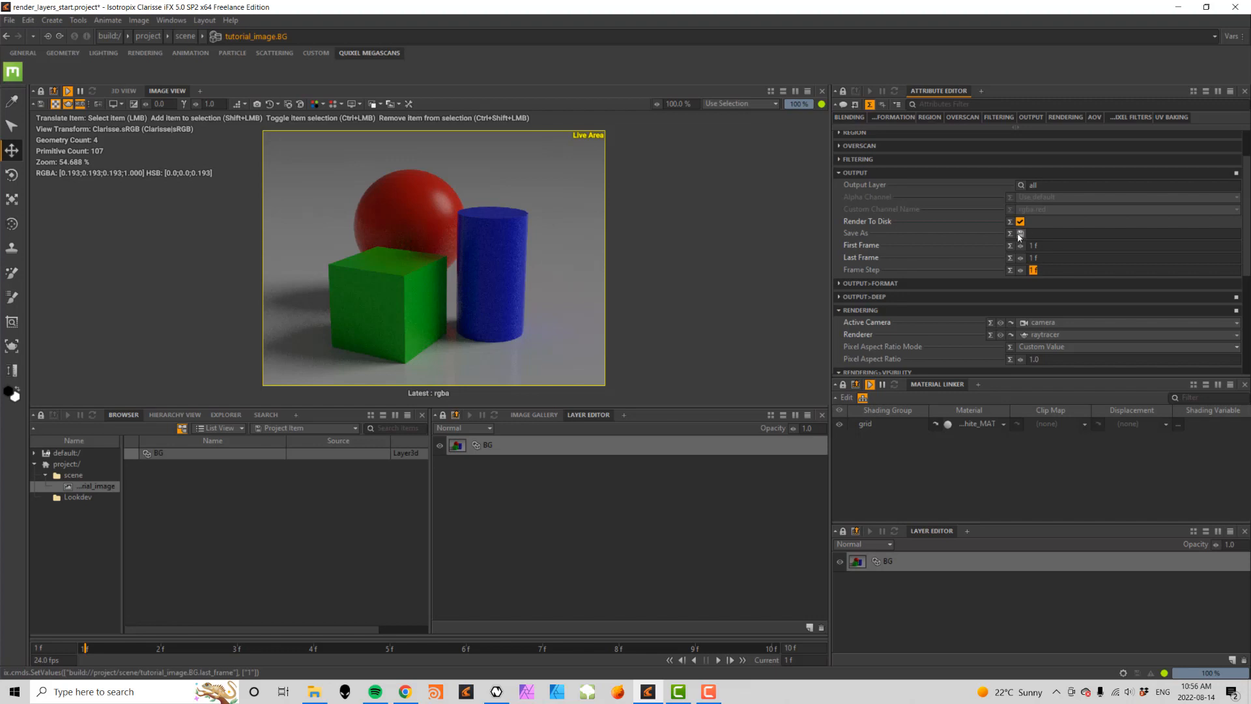
- For the BG layer's save location, create a folder named render layers inside render/tutorial and open it
click(1021, 234)
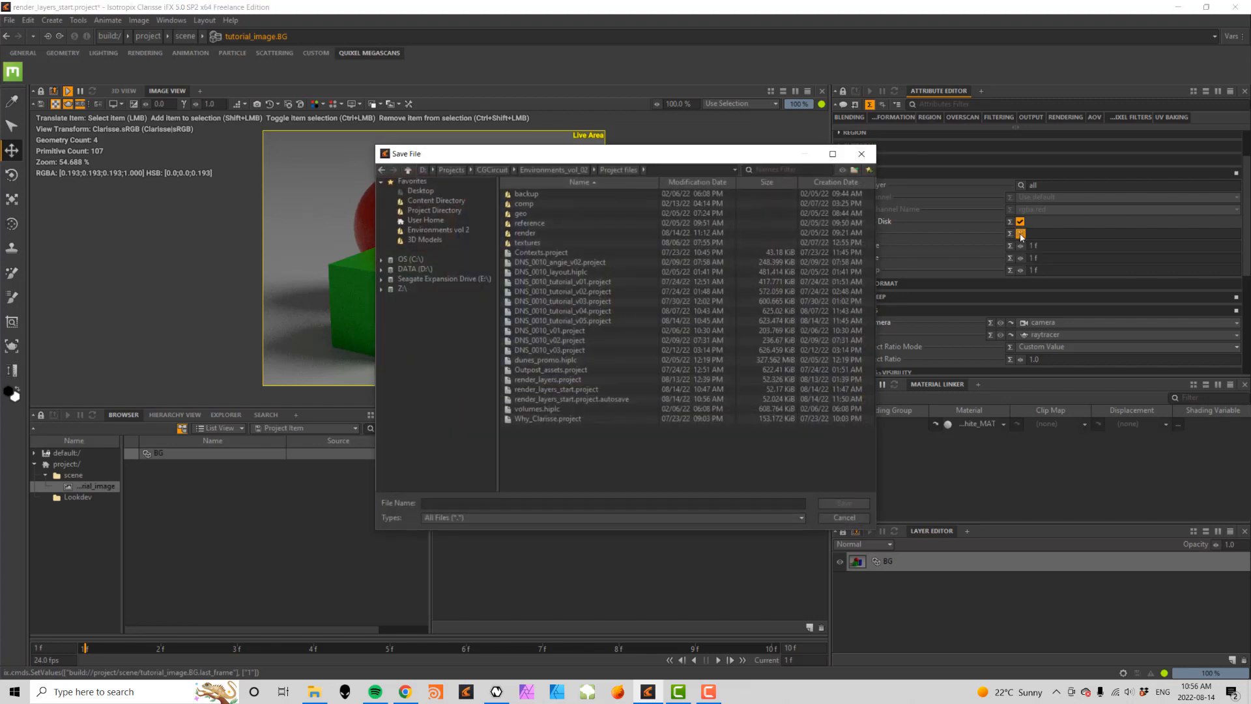
double_click(525, 232)
double_click(526, 204)
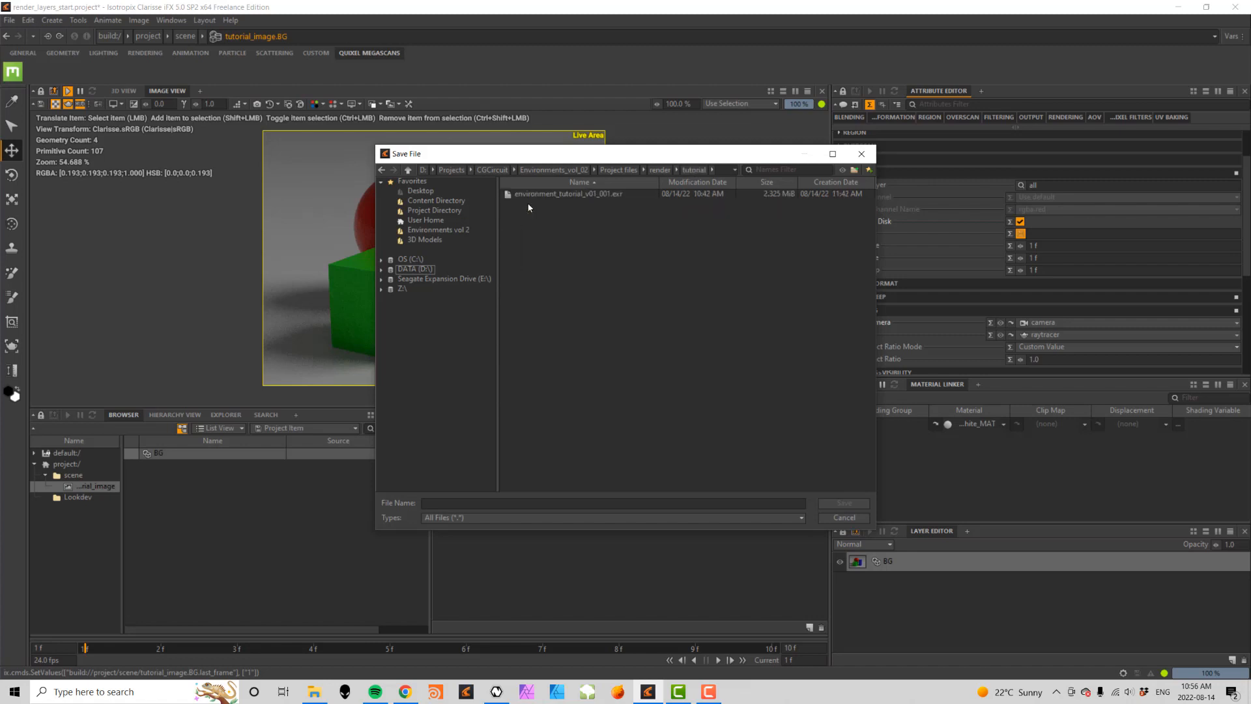
click(854, 170)
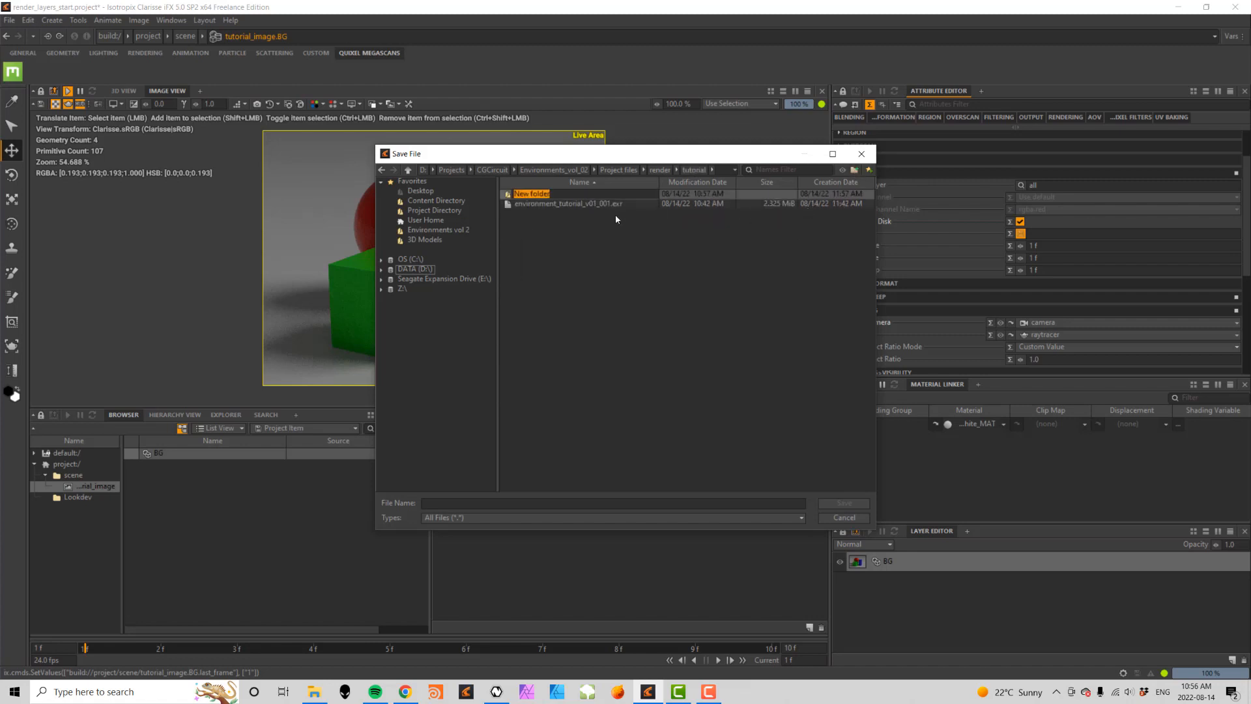
text(render layer)
key(Return)
key(Return)
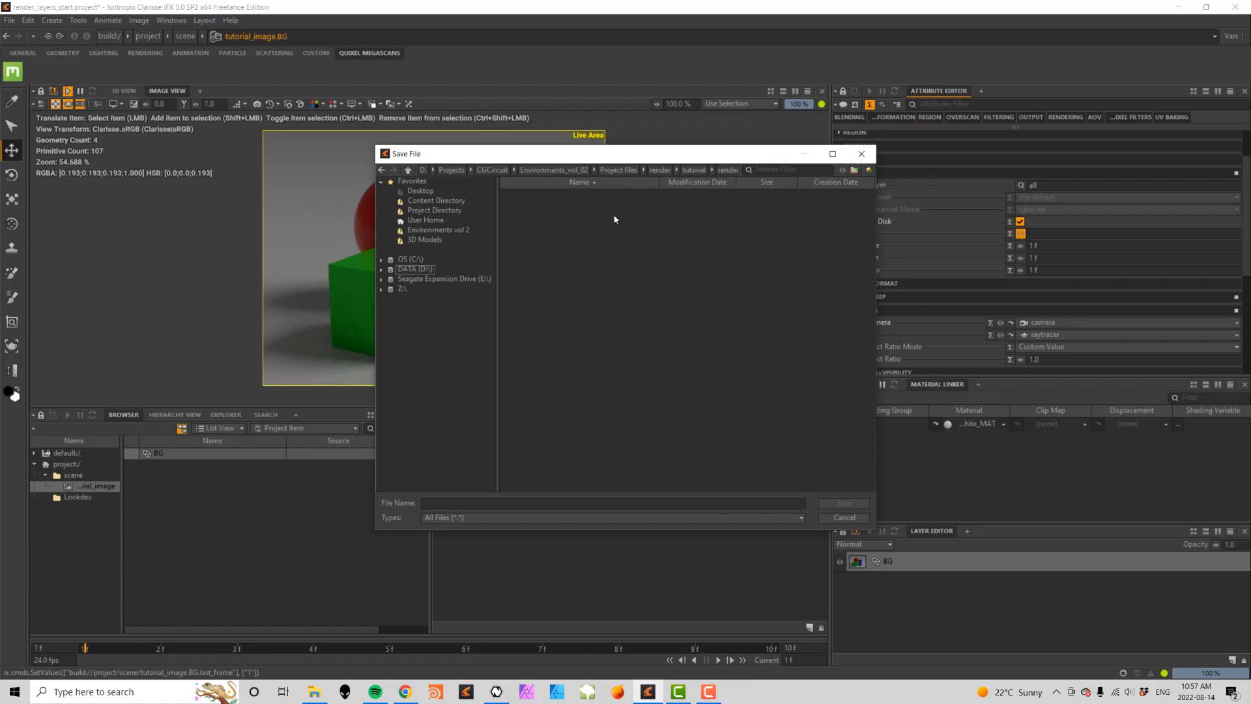
- Set the BG layer's output file name to tutorial_sample_BG_### in the current folder
text(tutorial_sample)
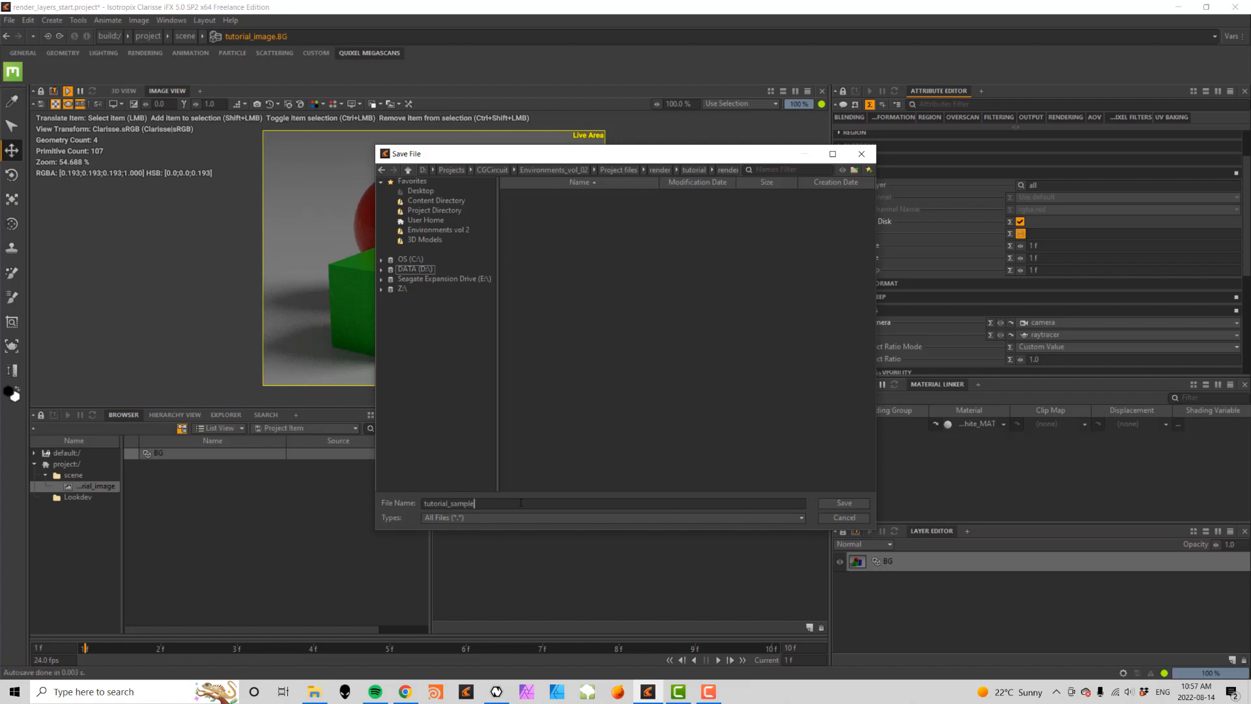
text(_BG_###)
click(843, 503)
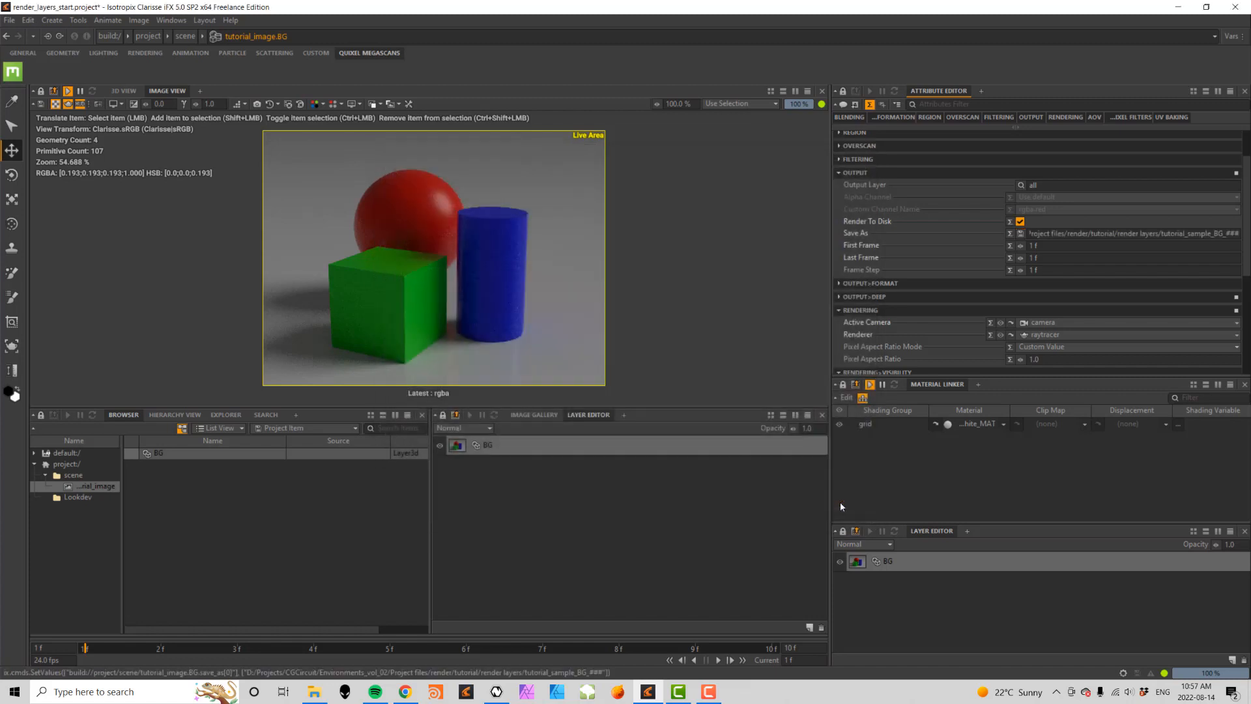
- Render the BG layer of tutorial_image to disk with the Render Manager and dismiss the finished progress dialog
scroll(1042, 260, down, 5)
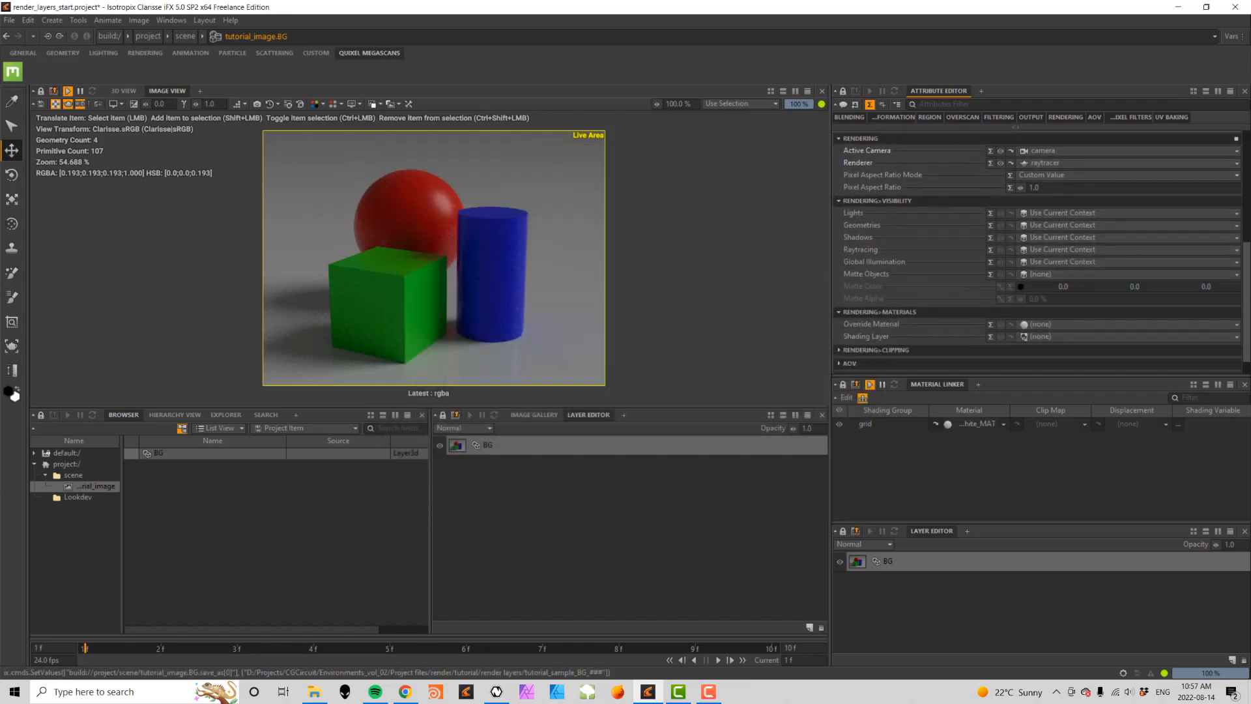
scroll(1043, 254, up, 5)
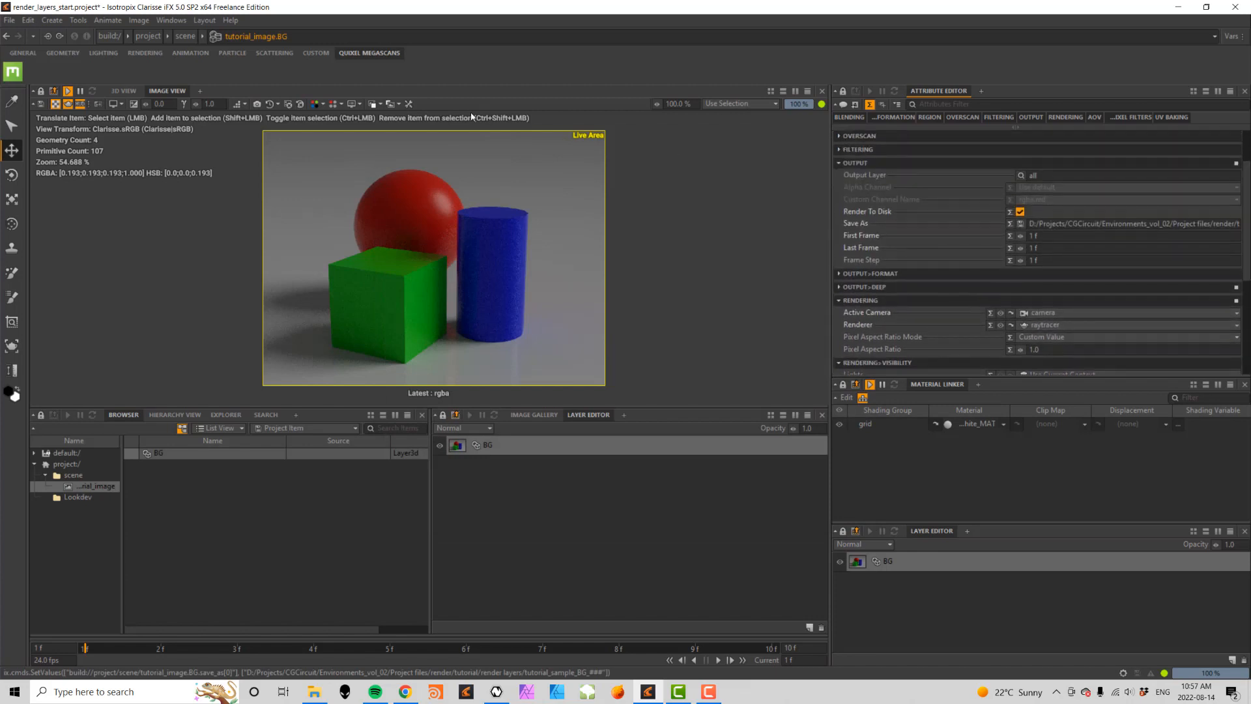
click(171, 20)
click(193, 337)
drag(297, 320, 597, 164)
click(727, 386)
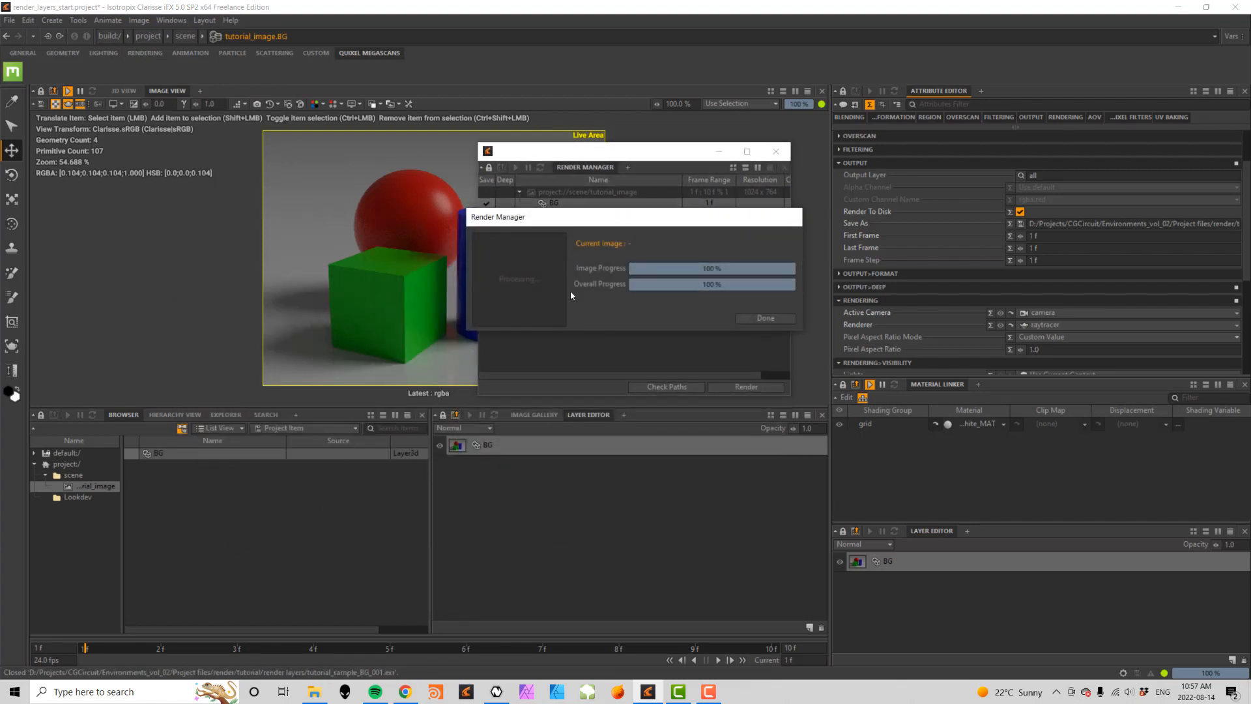
click(749, 319)
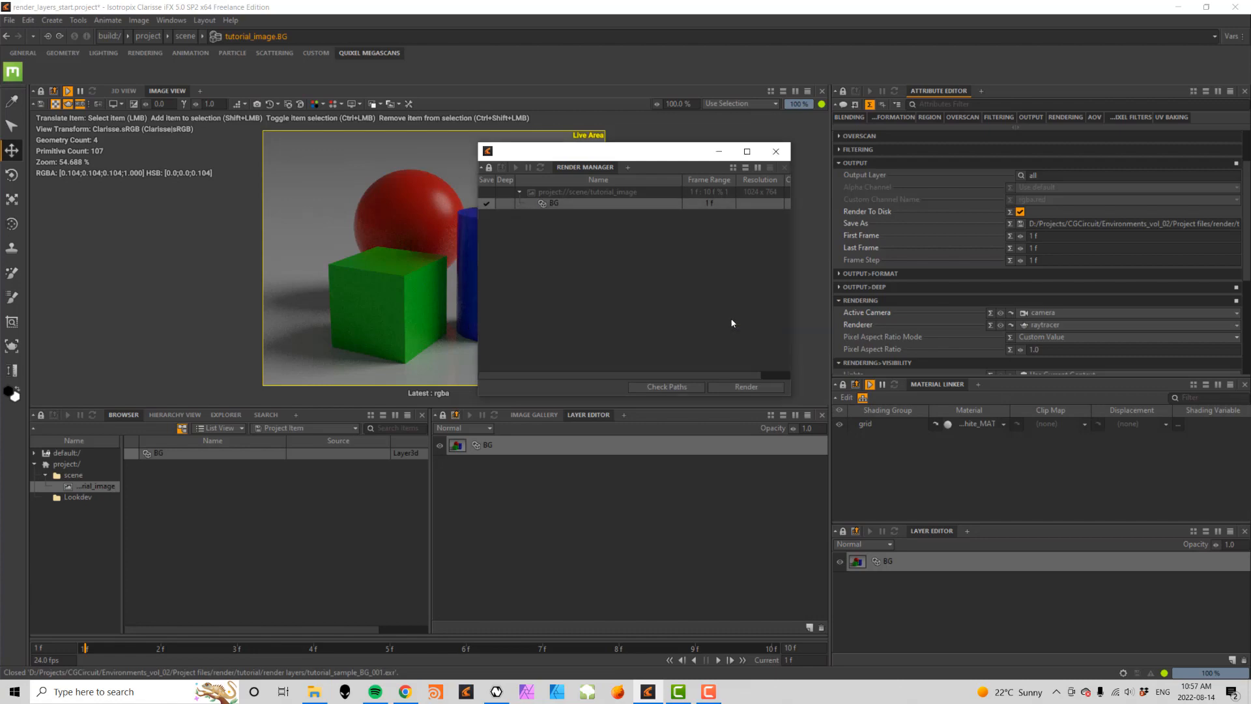
- Bring tutorial_sample_BG_001.exr from the render layers folder into Natron's node graph as a new Read node
click(314, 692)
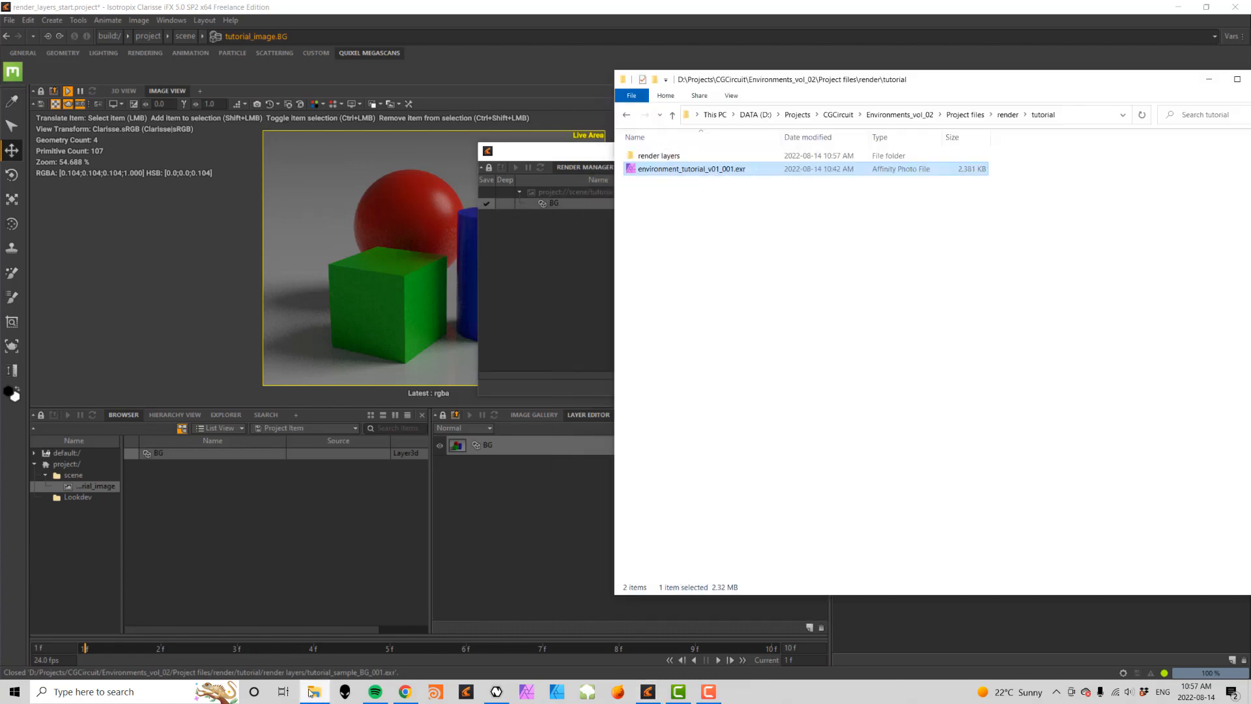
double_click(650, 157)
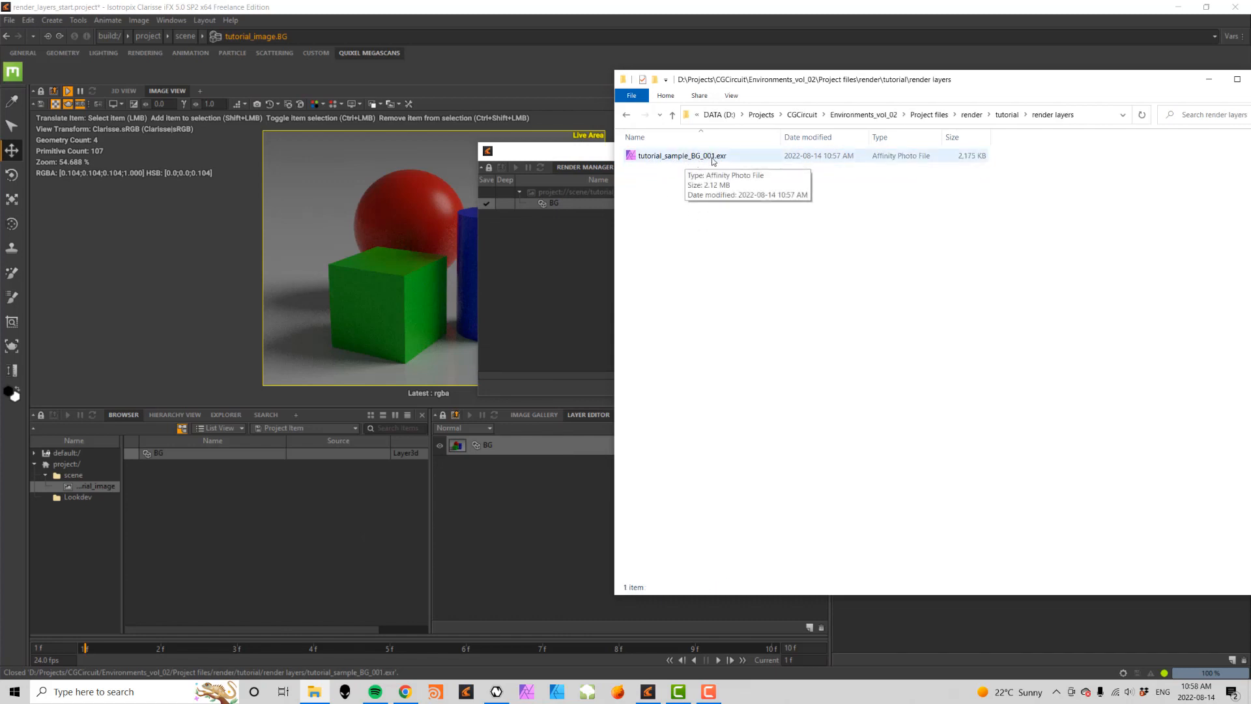
click(497, 695)
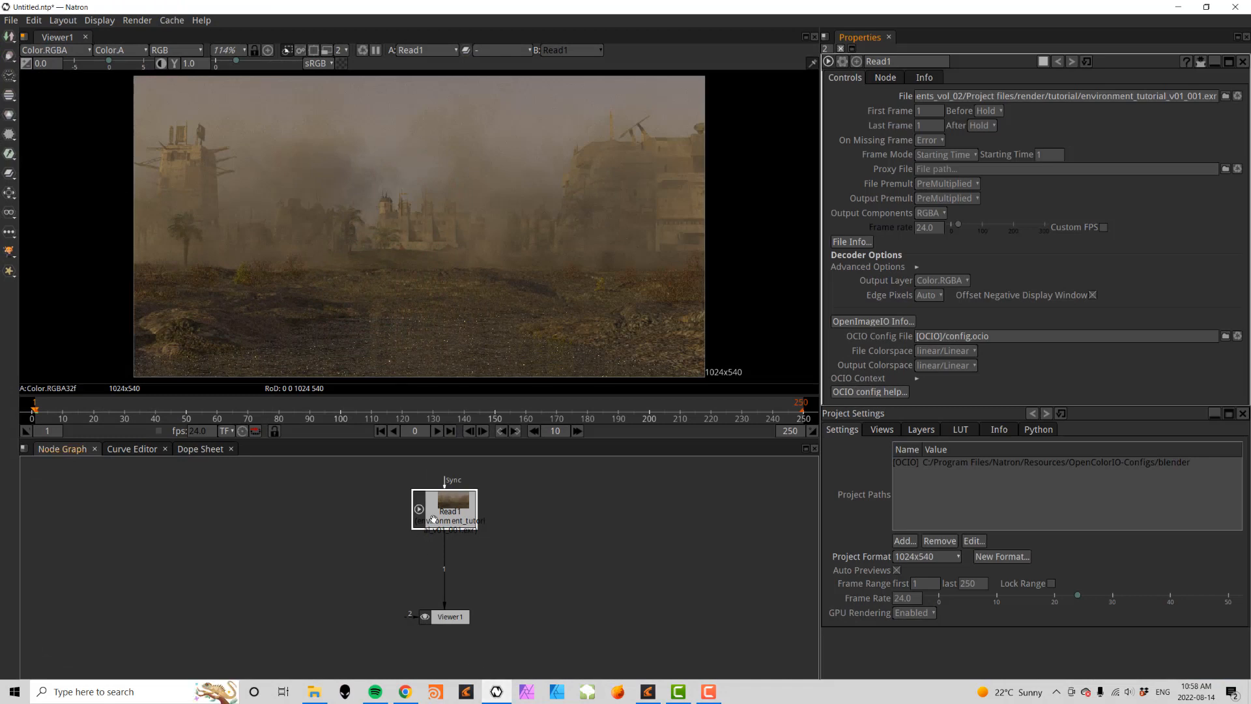
click(314, 692)
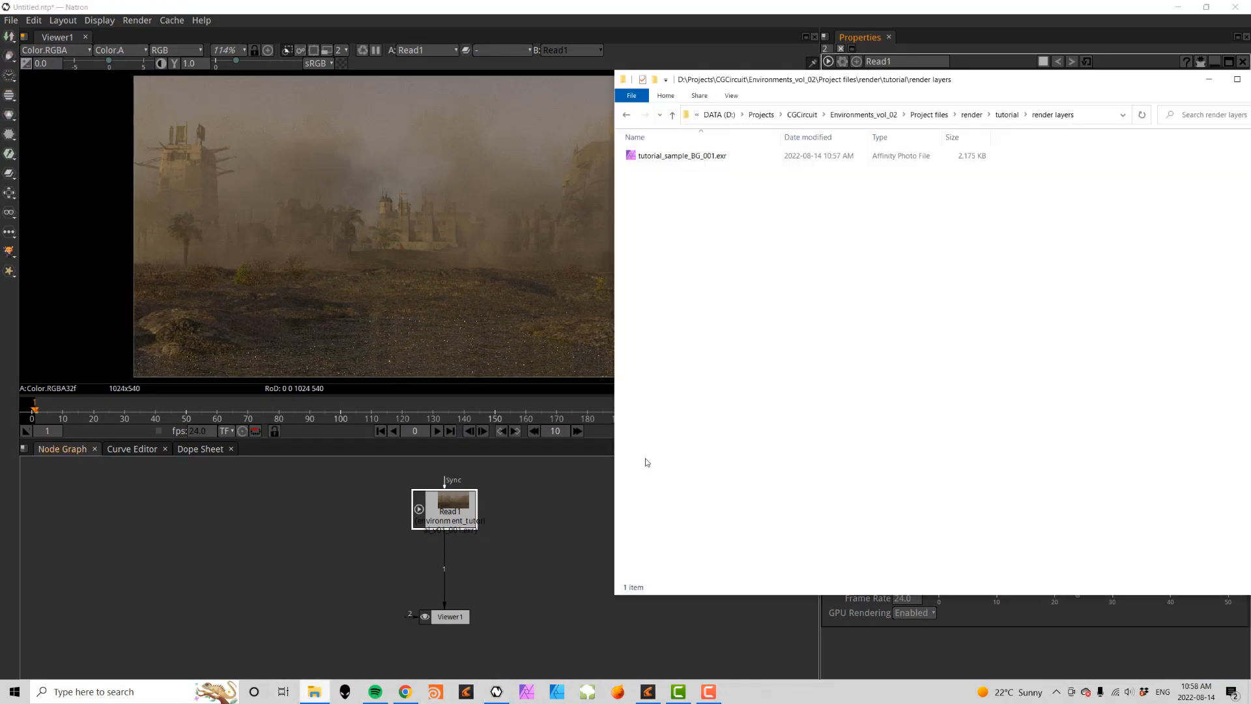
click(665, 158)
drag(624, 194, 552, 512)
click(550, 338)
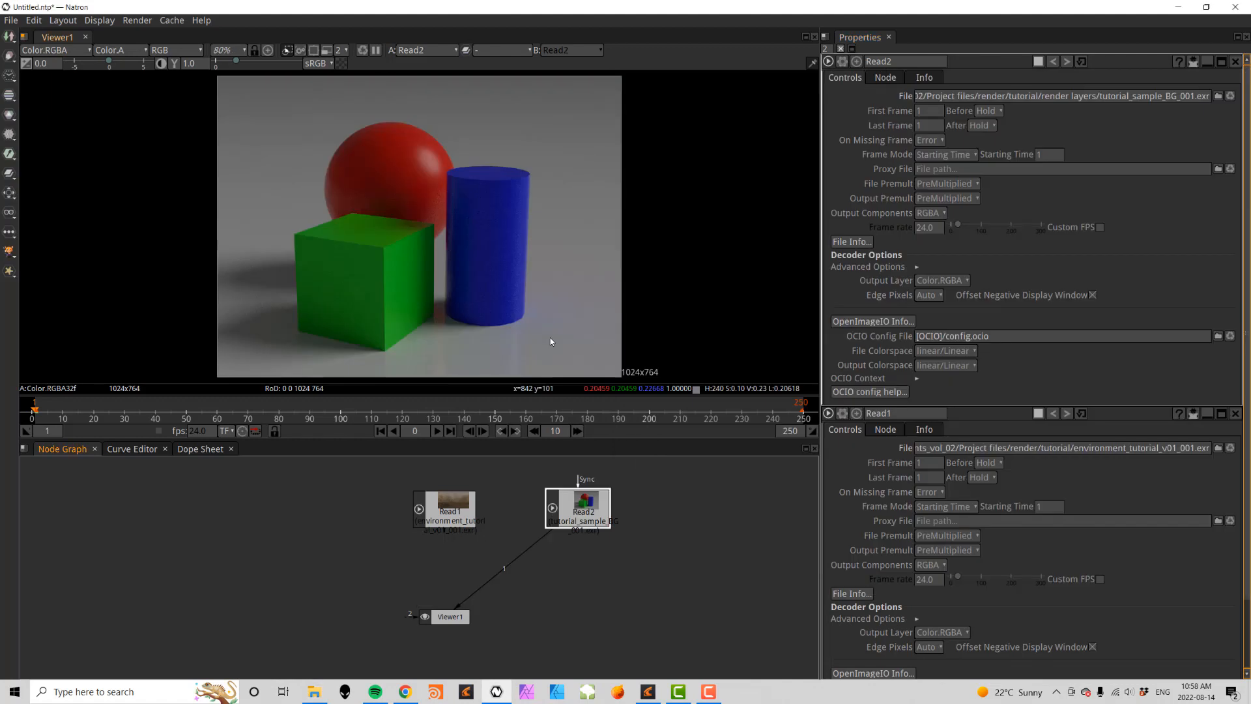
- Connect the environment render's Read node to viewer input 1 and the tutorial_sample_BG Read node to viewer input 2
click(449, 497)
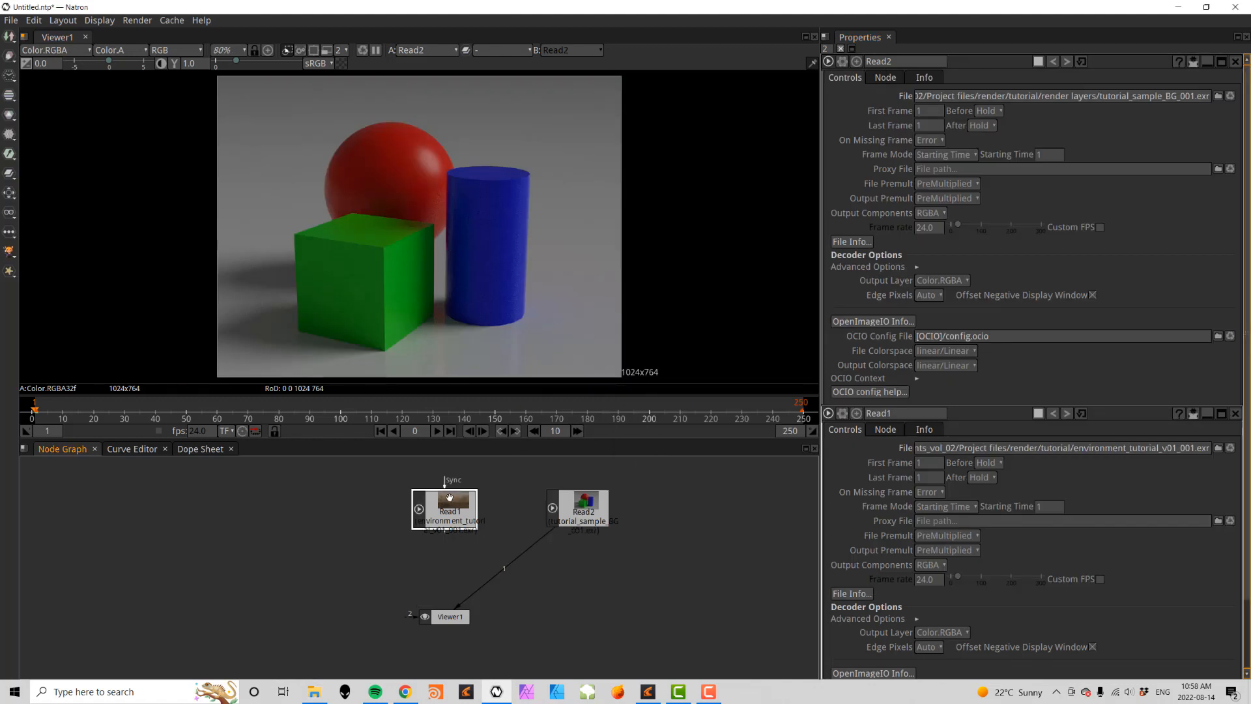
key(1)
click(582, 501)
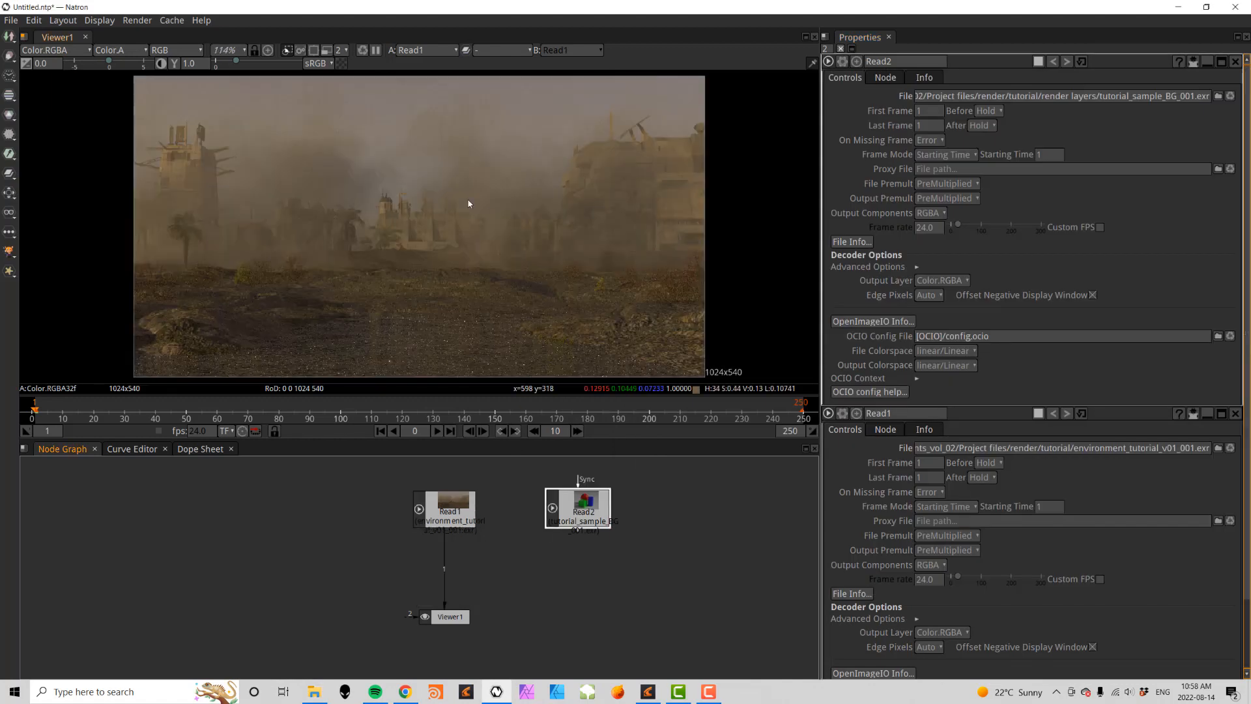
key(2)
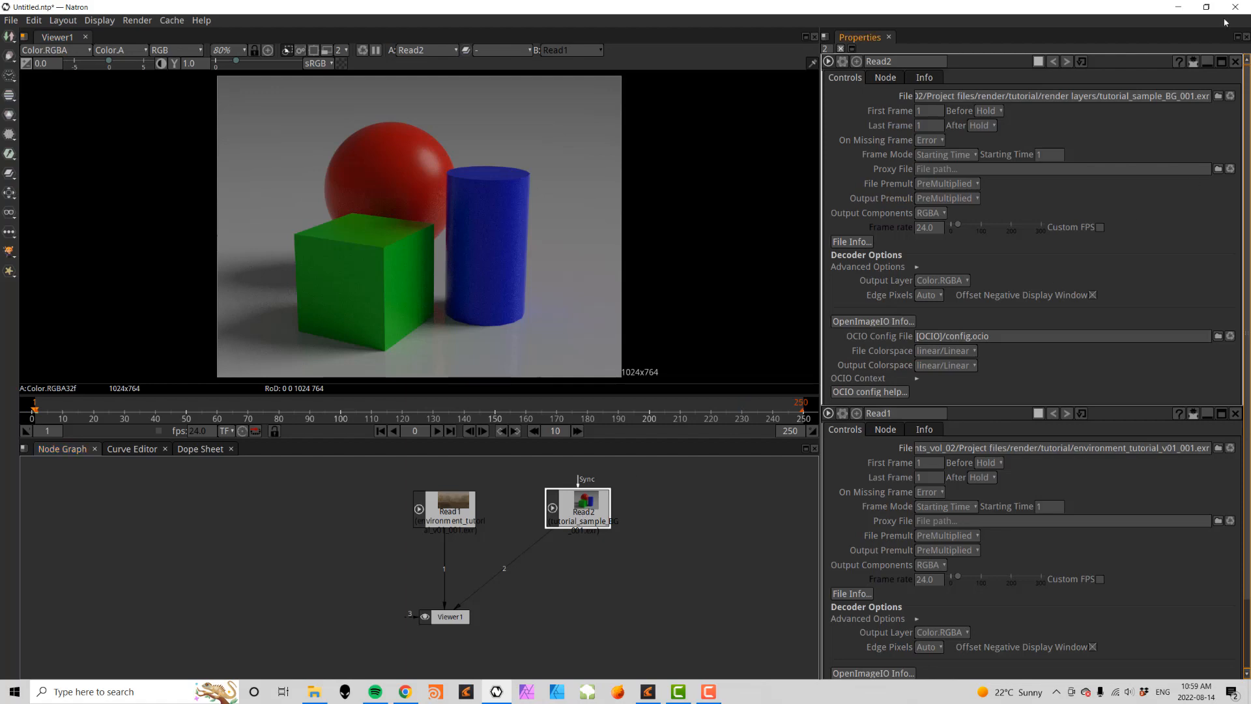
- Switch from Natron back to Clarisse and close the Render Manager
click(1178, 7)
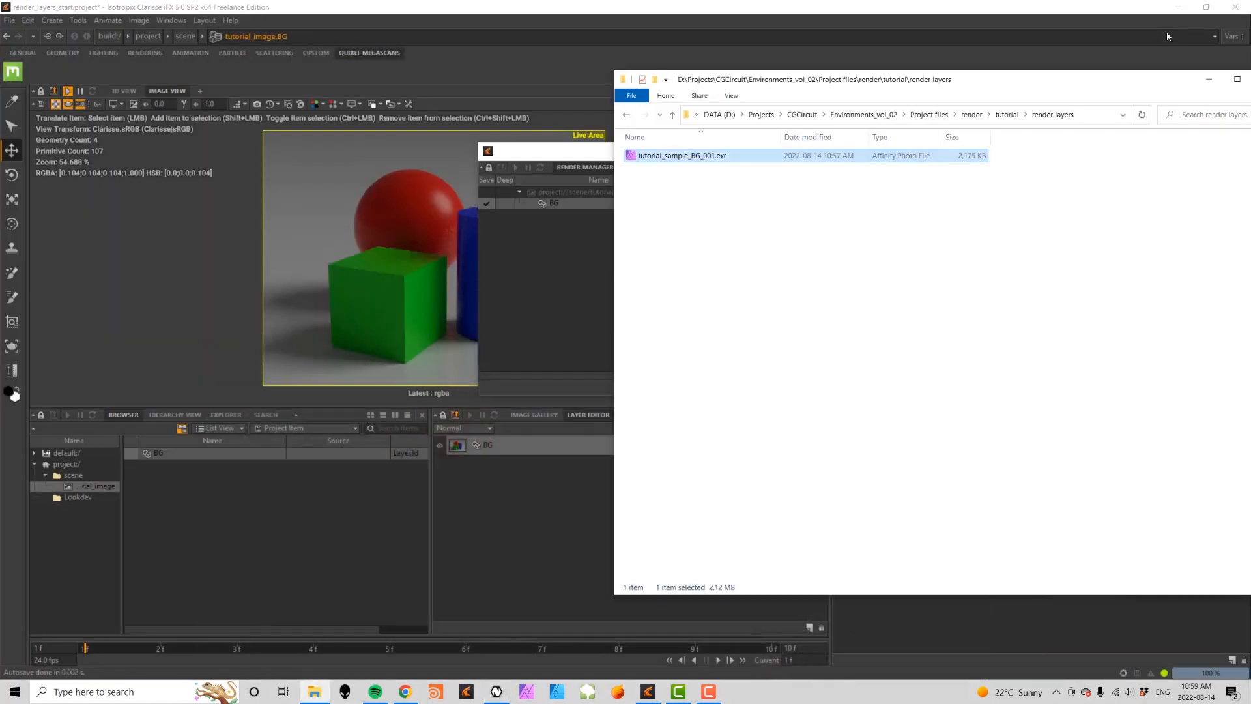
click(478, 508)
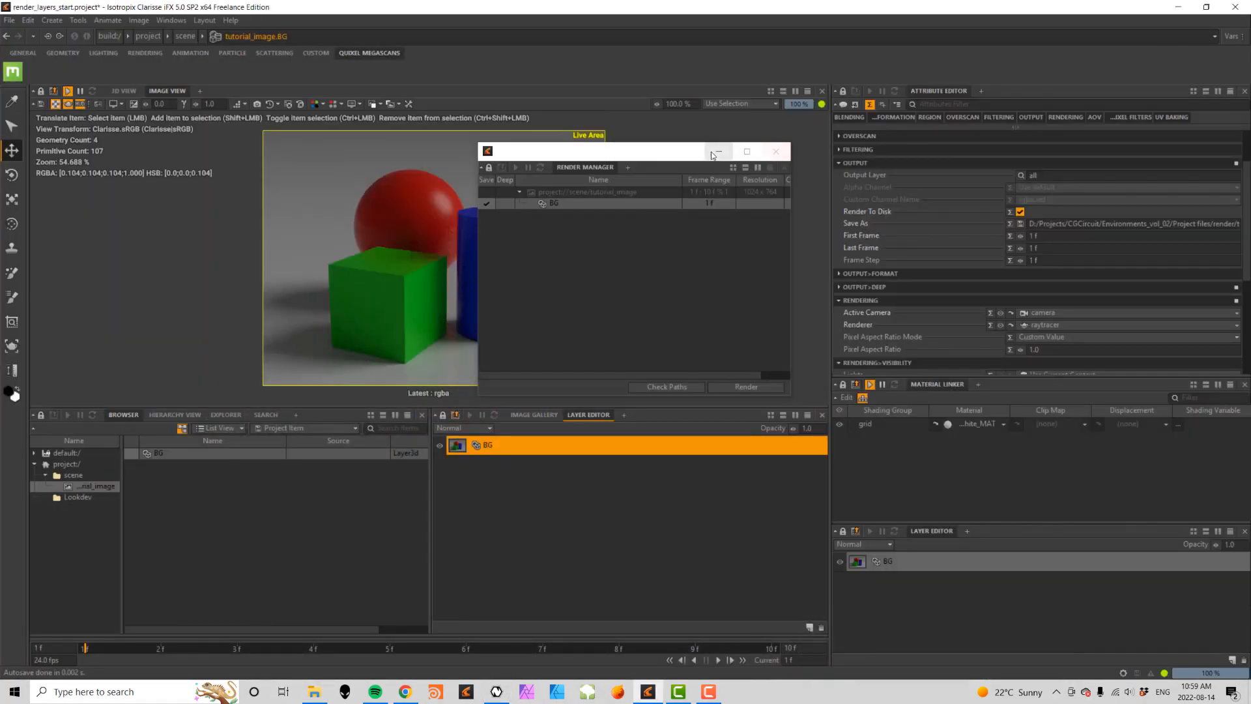
click(775, 152)
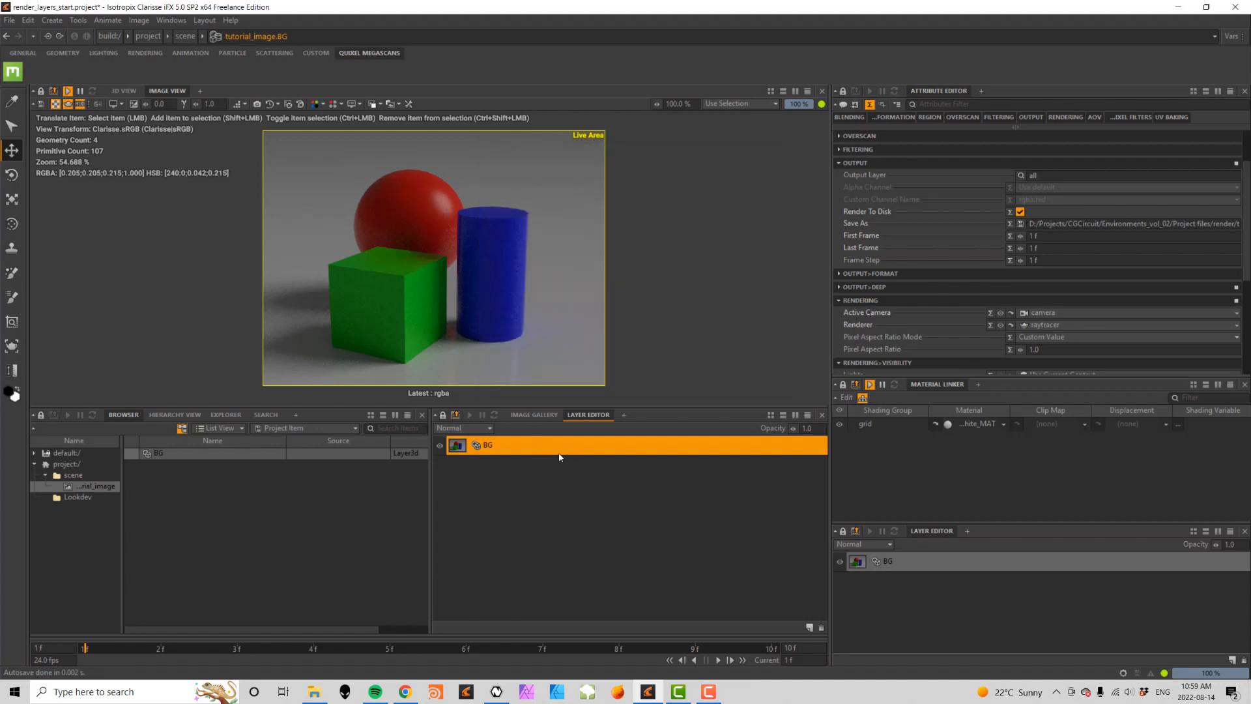
- Duplicate the BG layer of tutorial_image until there are three copies above it
right_click(525, 446)
click(548, 454)
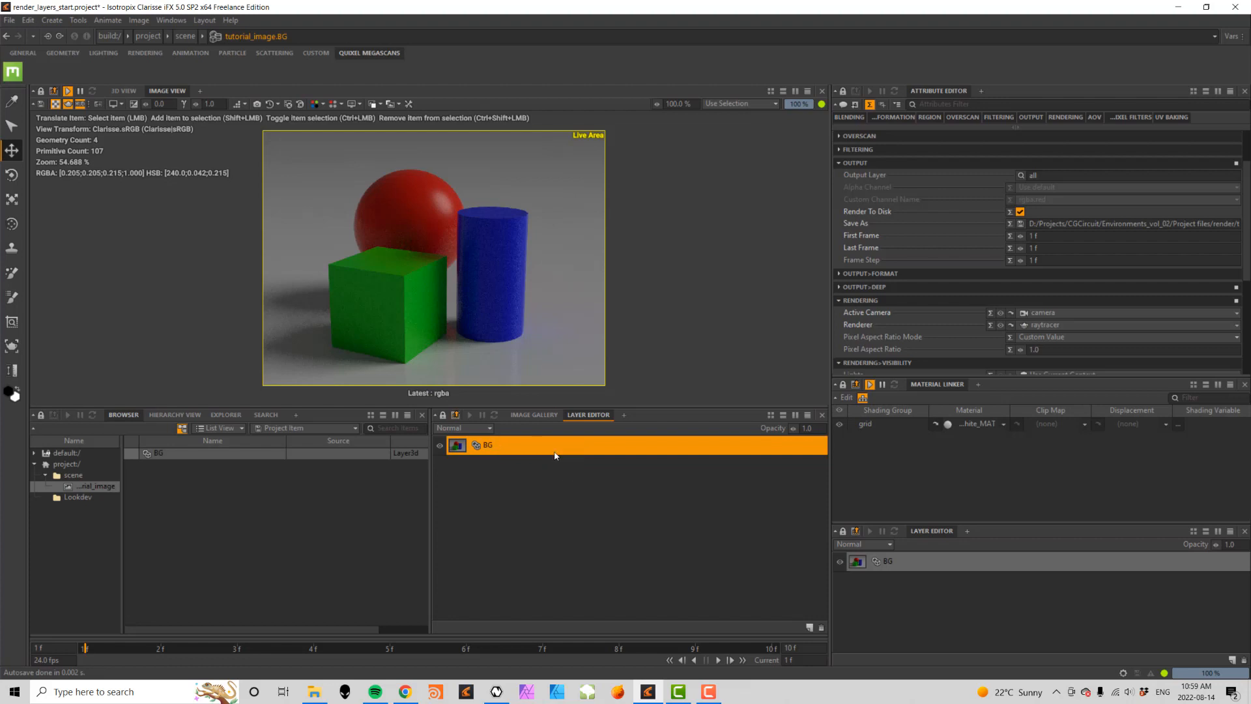
right_click(598, 446)
click(616, 455)
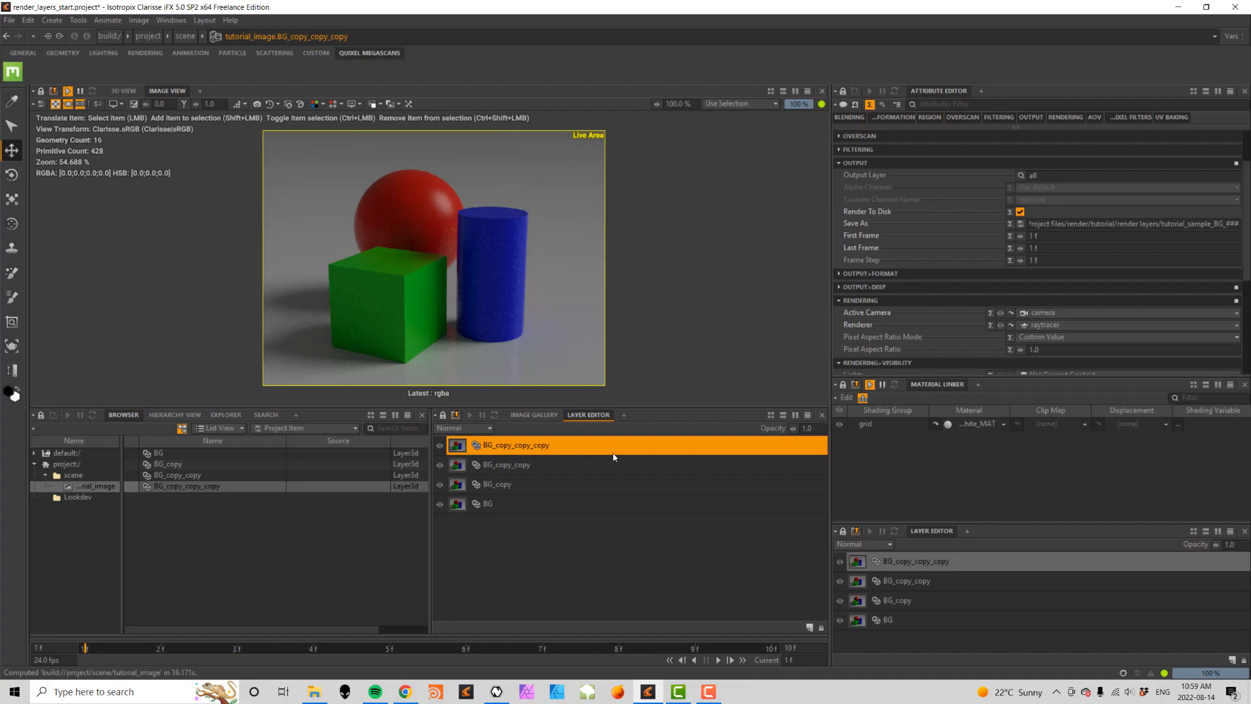
click(549, 504)
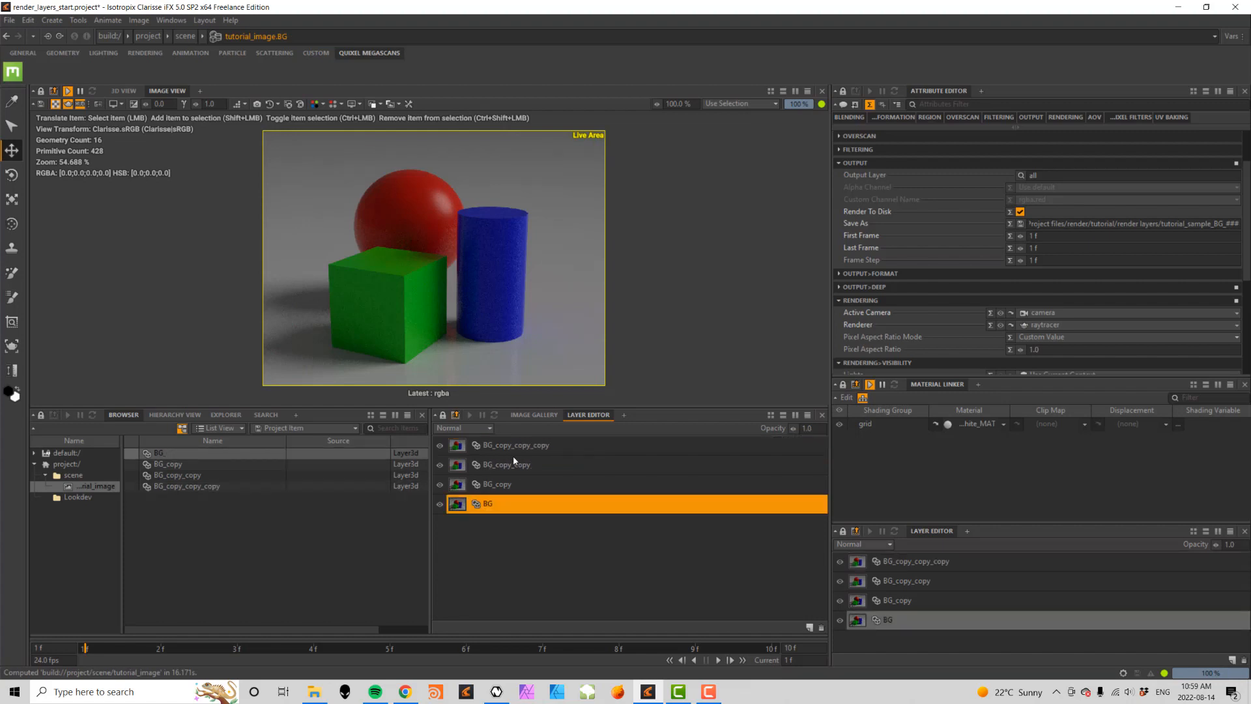
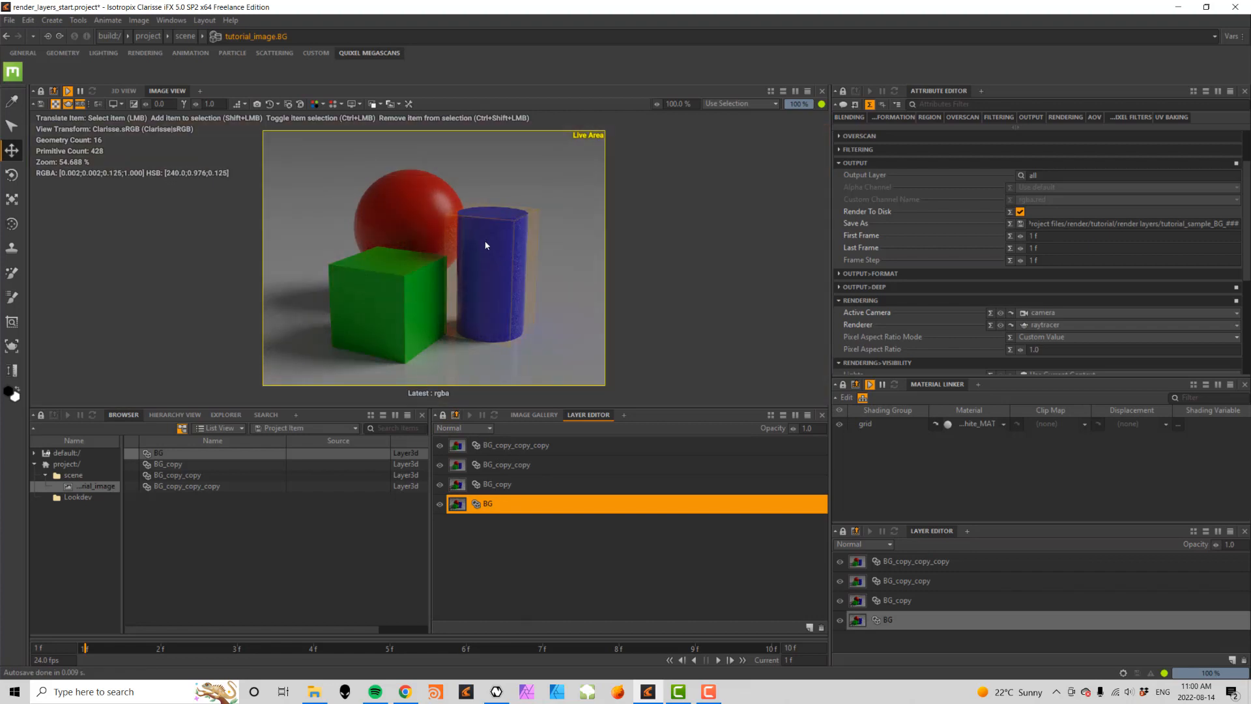
- Rename the topmost layer, BG_copy_copy_copy, as cube
click(514, 449)
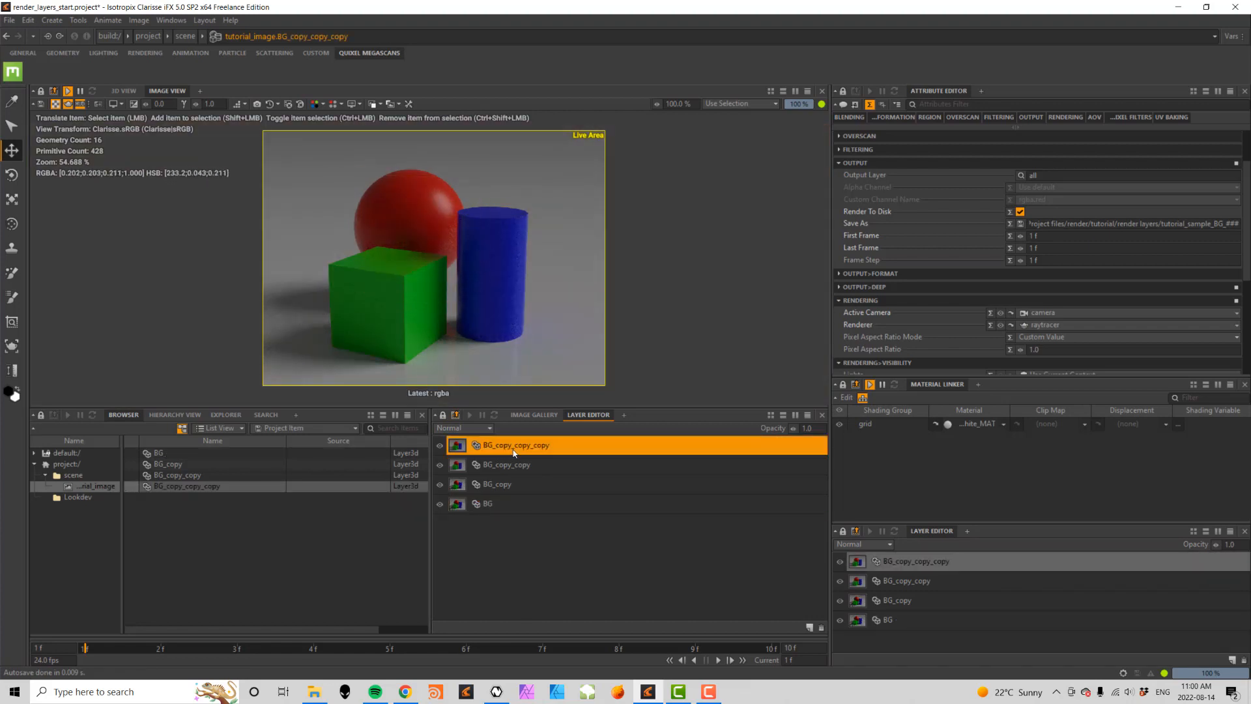
double_click(514, 450)
text(cube)
key(Return)
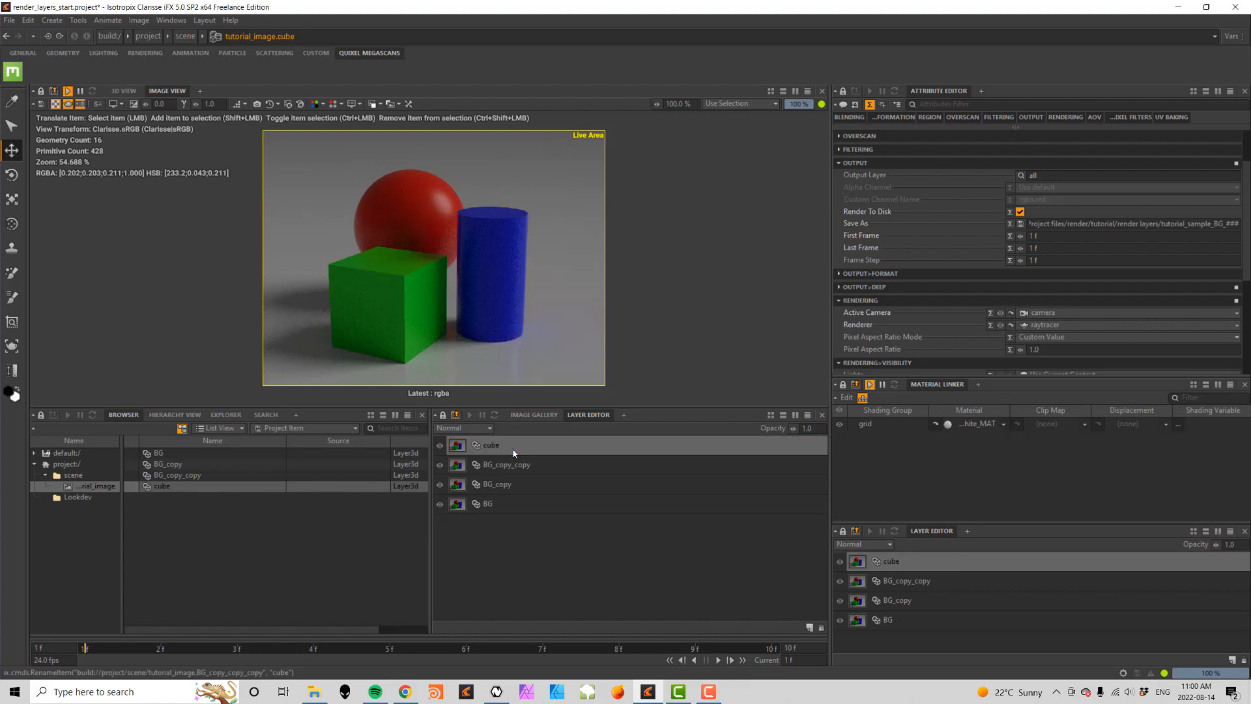
- Rename the BG_copy_copy layer as cylinder
double_click(511, 467)
text(cyin)
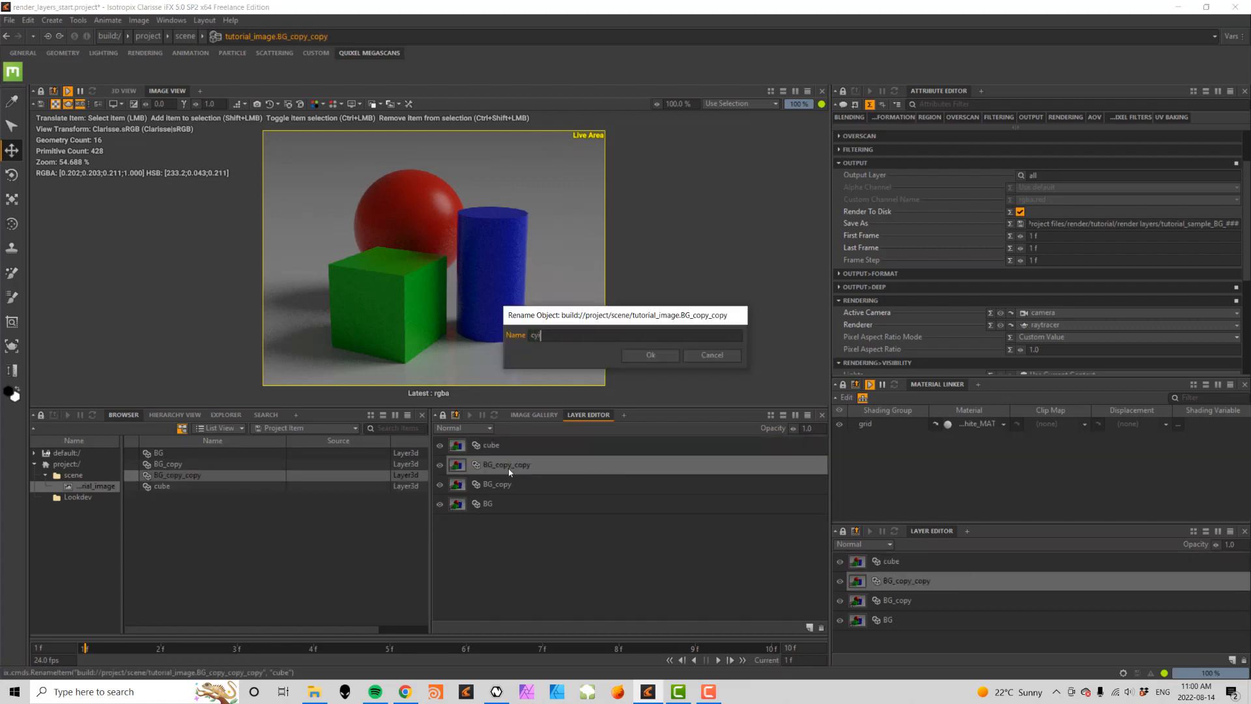
key(BackSpace)
key(BackSpace)
text(linder)
key(Return)
- Rename the remaining BG_copy layer as sphere
click(497, 485)
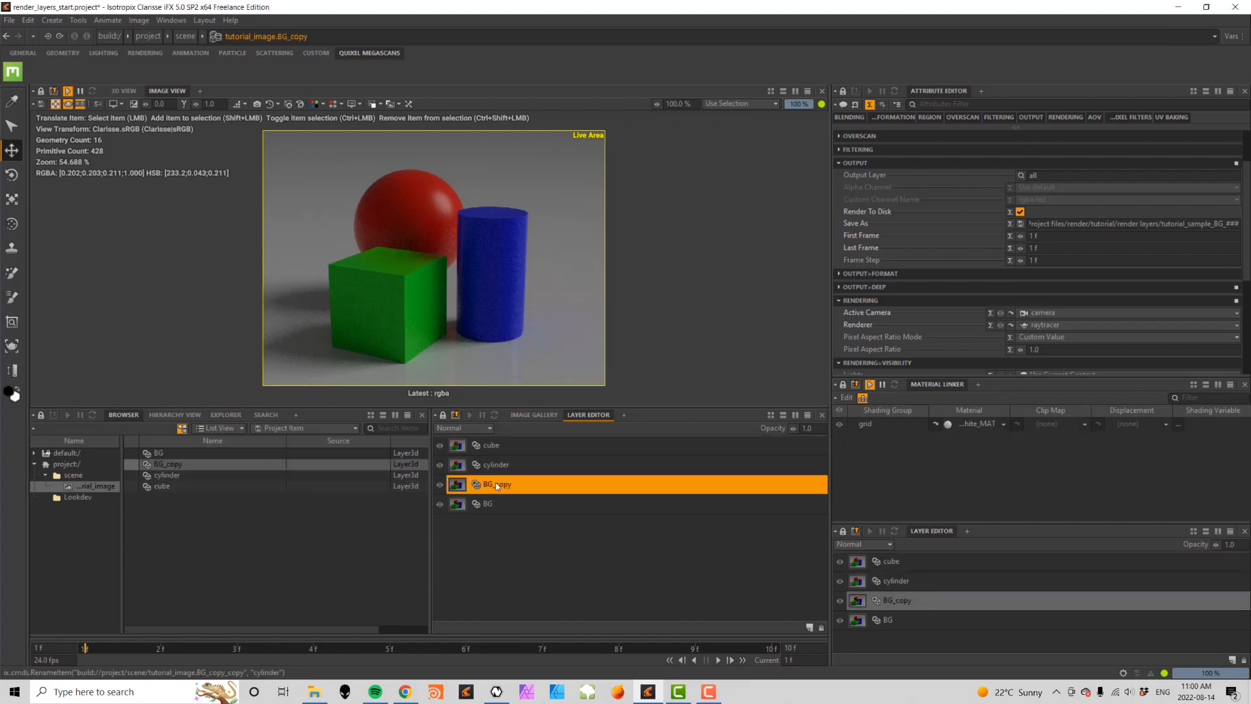
double_click(497, 485)
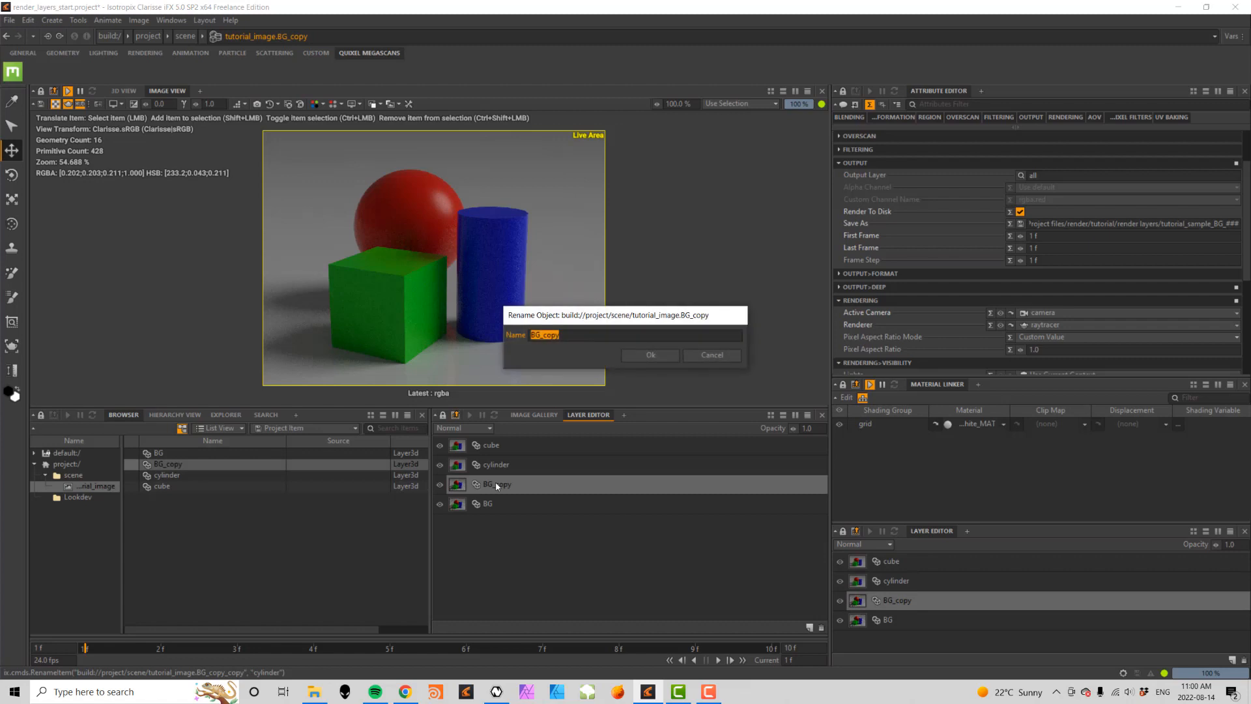
text(sphere)
key(Return)
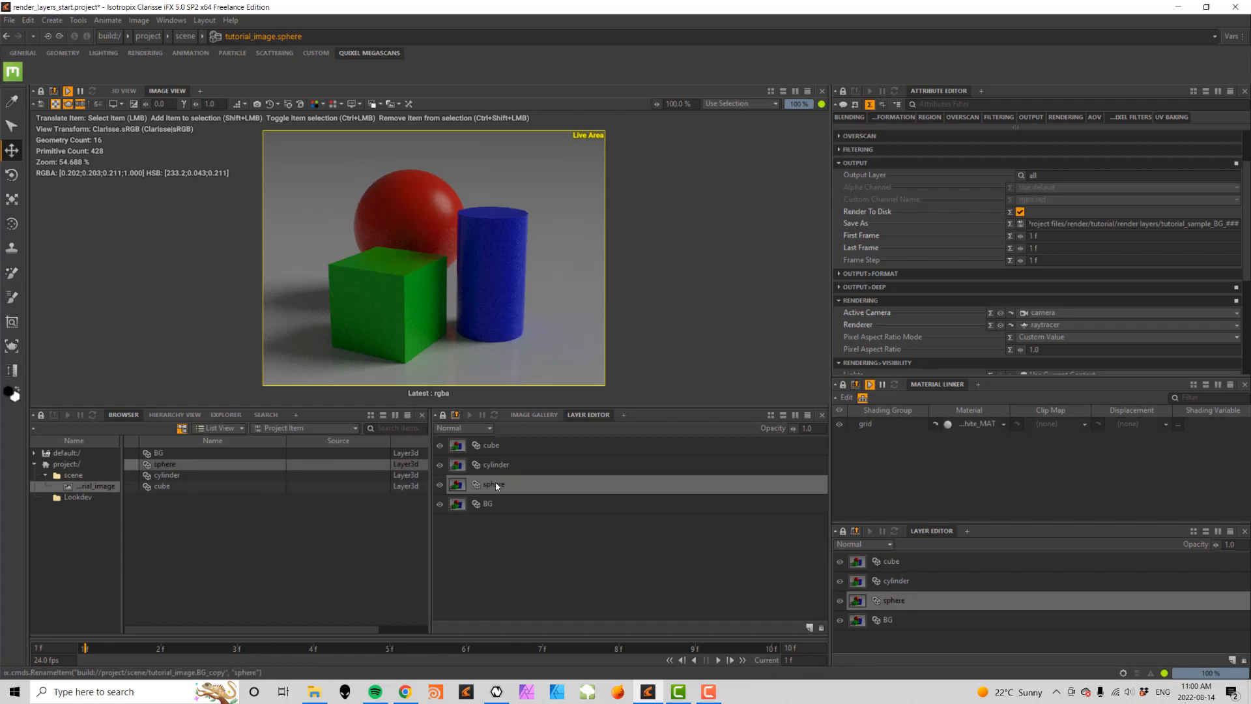
- Change the sphere layer's output file name to tutorial_sample_sphere_###
click(502, 505)
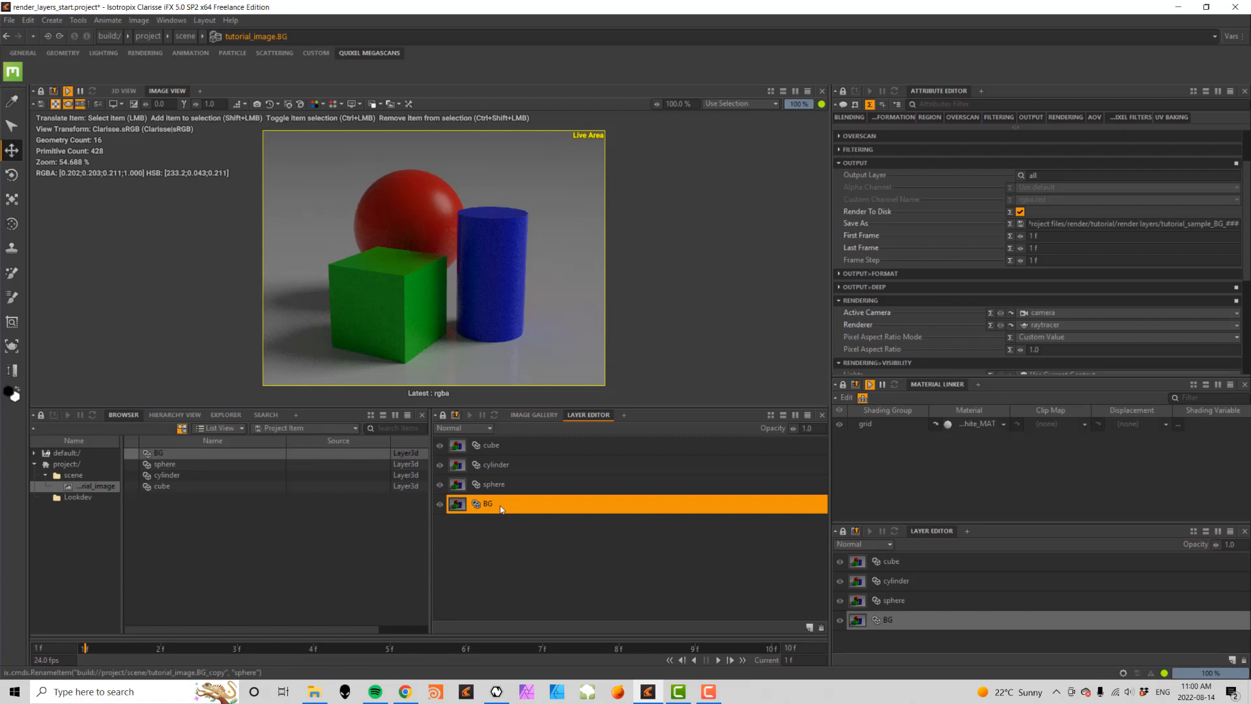
click(505, 448)
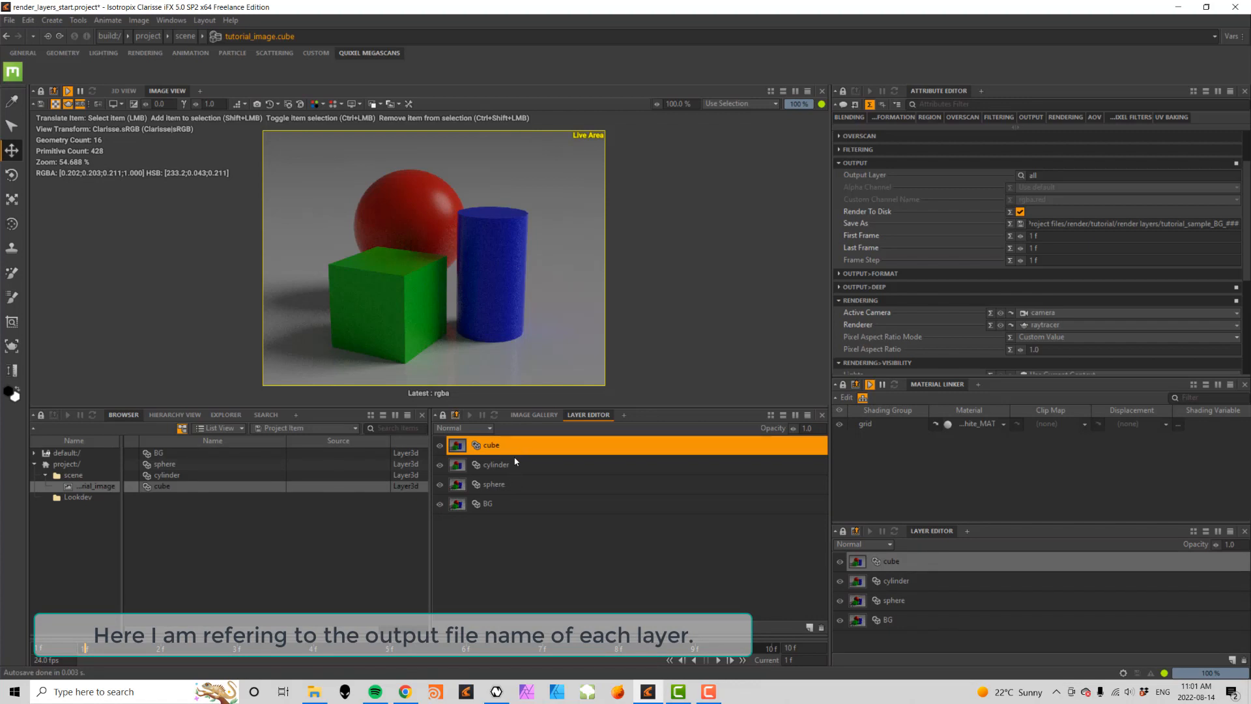
click(506, 483)
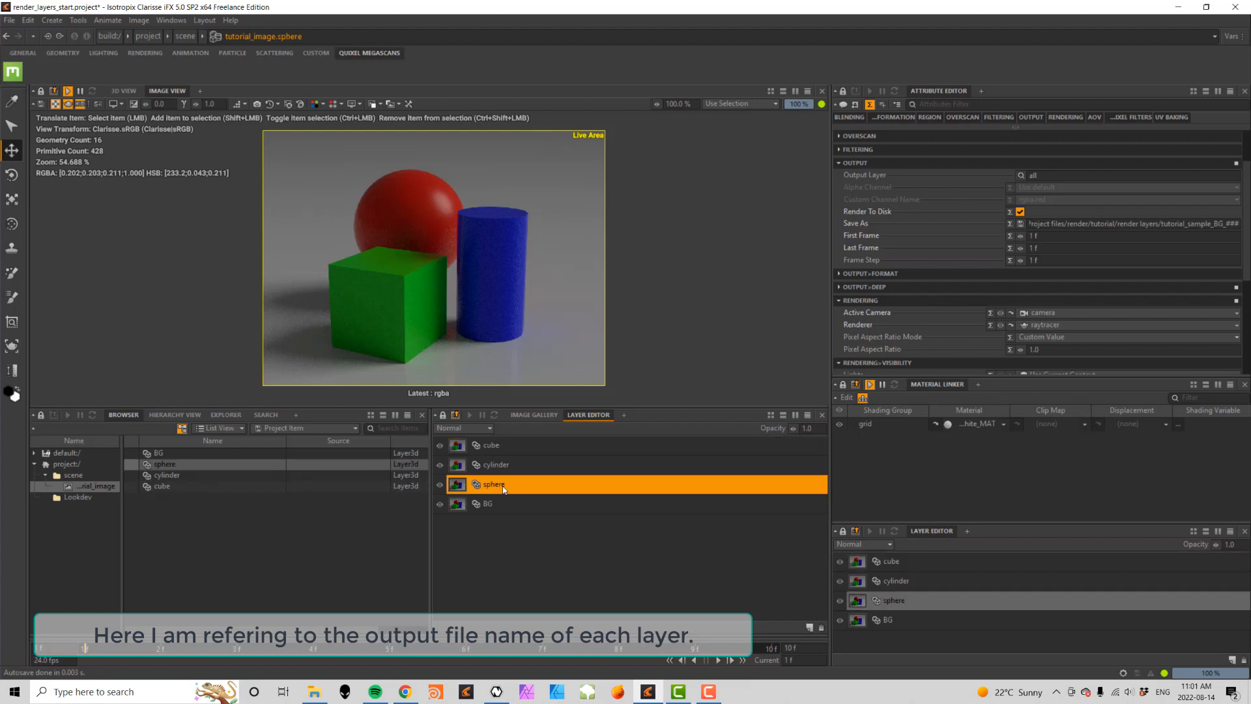
mouse_move(1246, 262)
mouse_down()
mouse_move(1244, 302)
mouse_move(1241, 252)
mouse_up()
double_click(1217, 220)
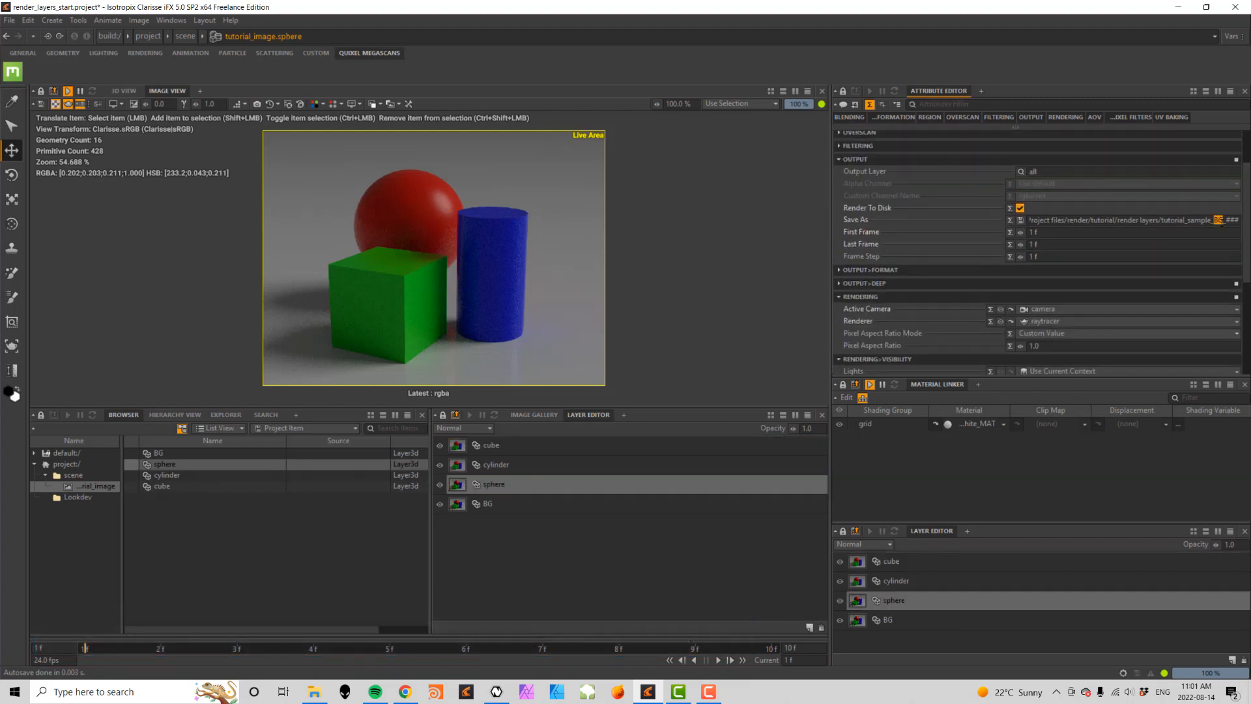
text(sphere)
key(Return)
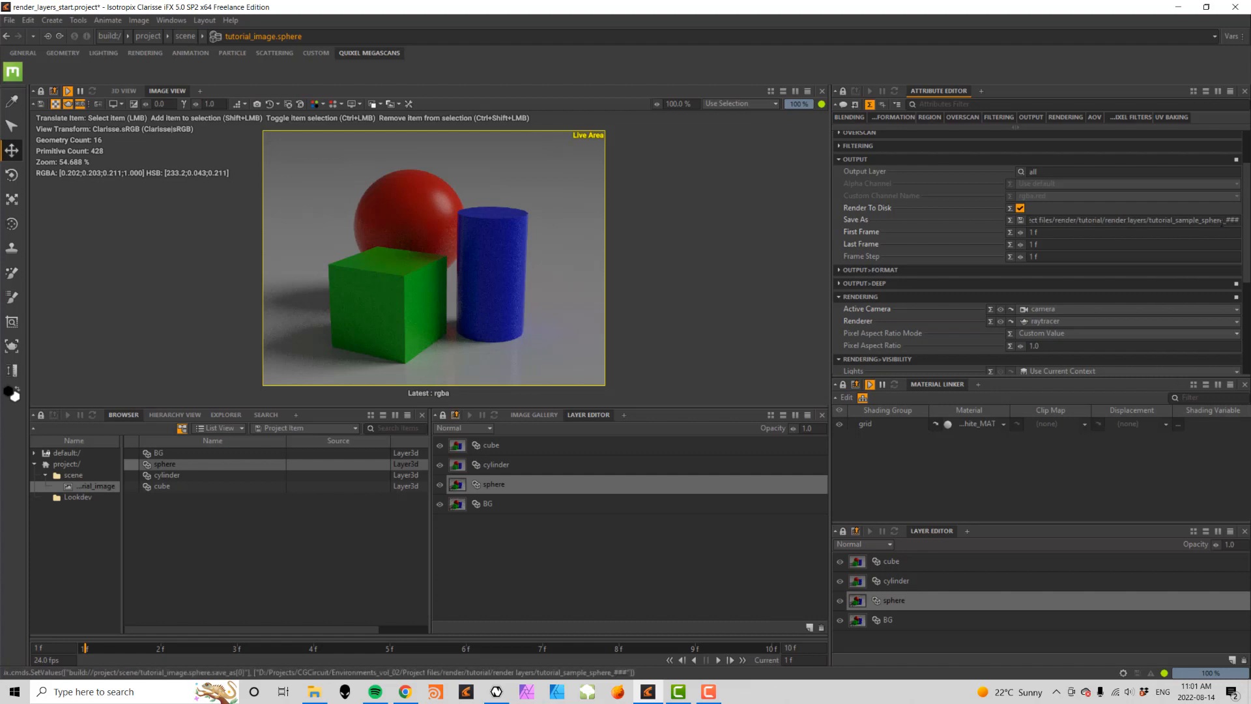
- Change the cylinder layer's output file name to tutorial_sample_cylinder_###
click(482, 465)
double_click(1218, 220)
text(cylinde)
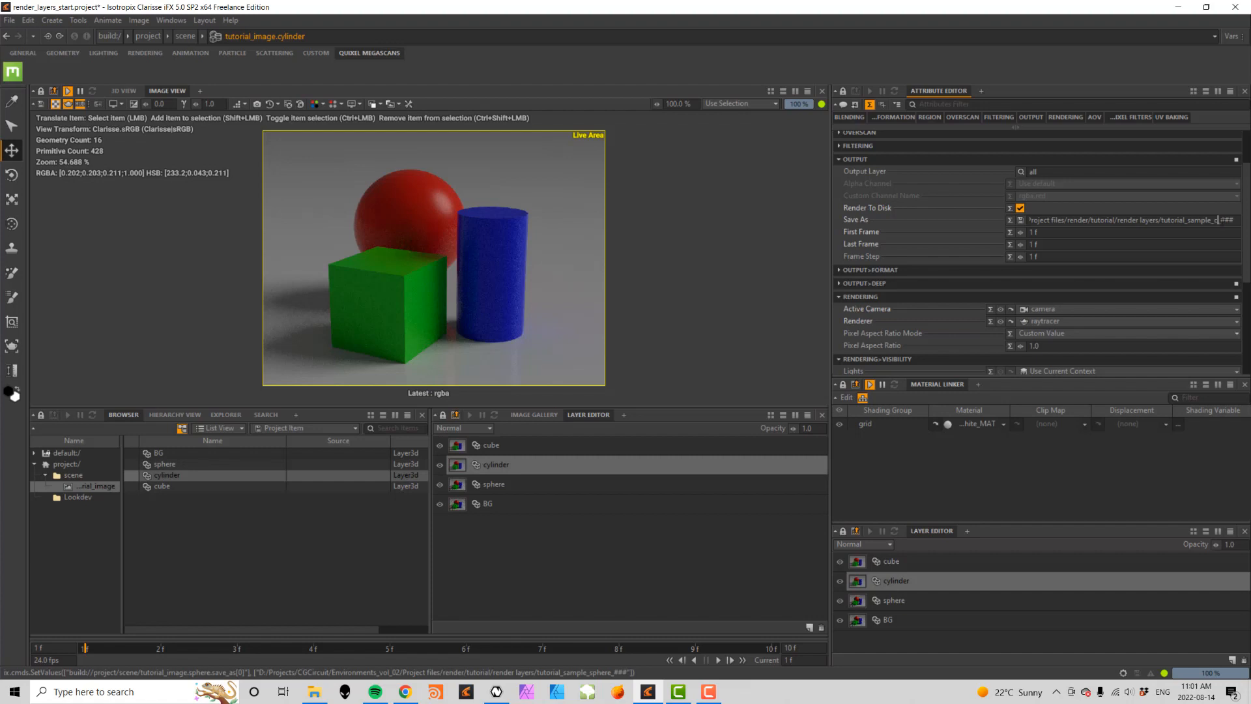
text(r)
key(Return)
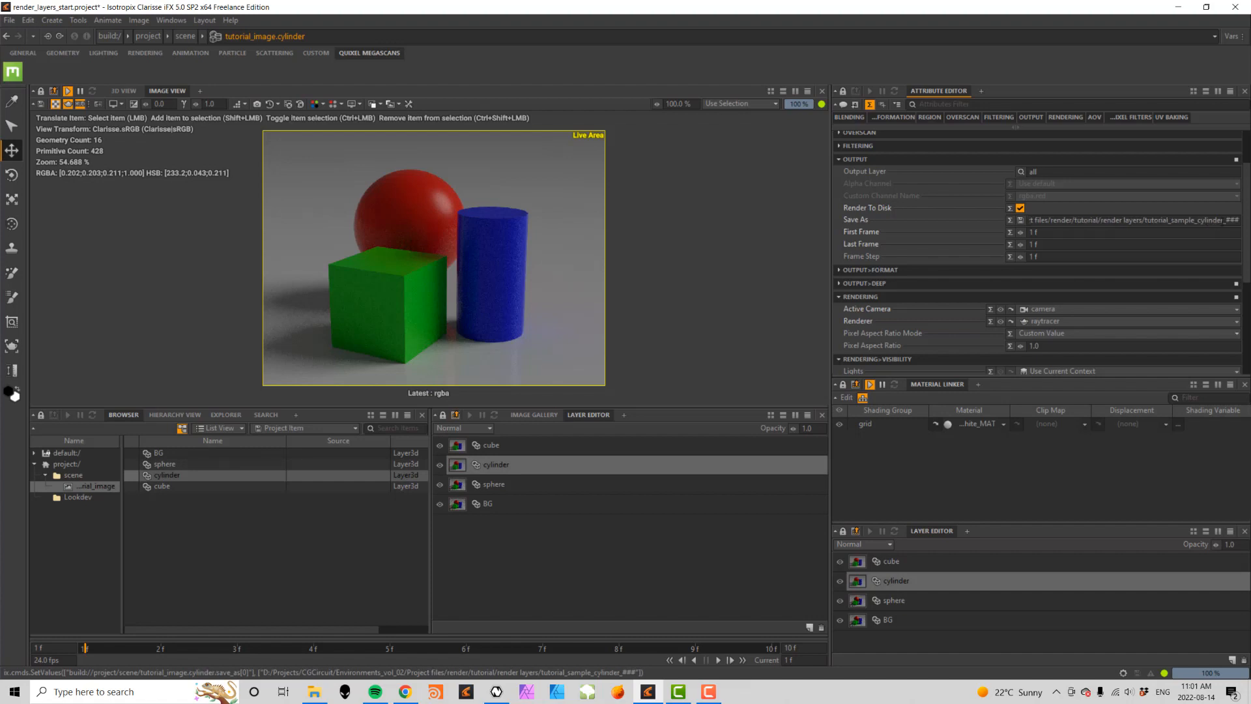
- Change the cube layer's output file name to tutorial_sample_cube_###
click(519, 449)
double_click(1217, 222)
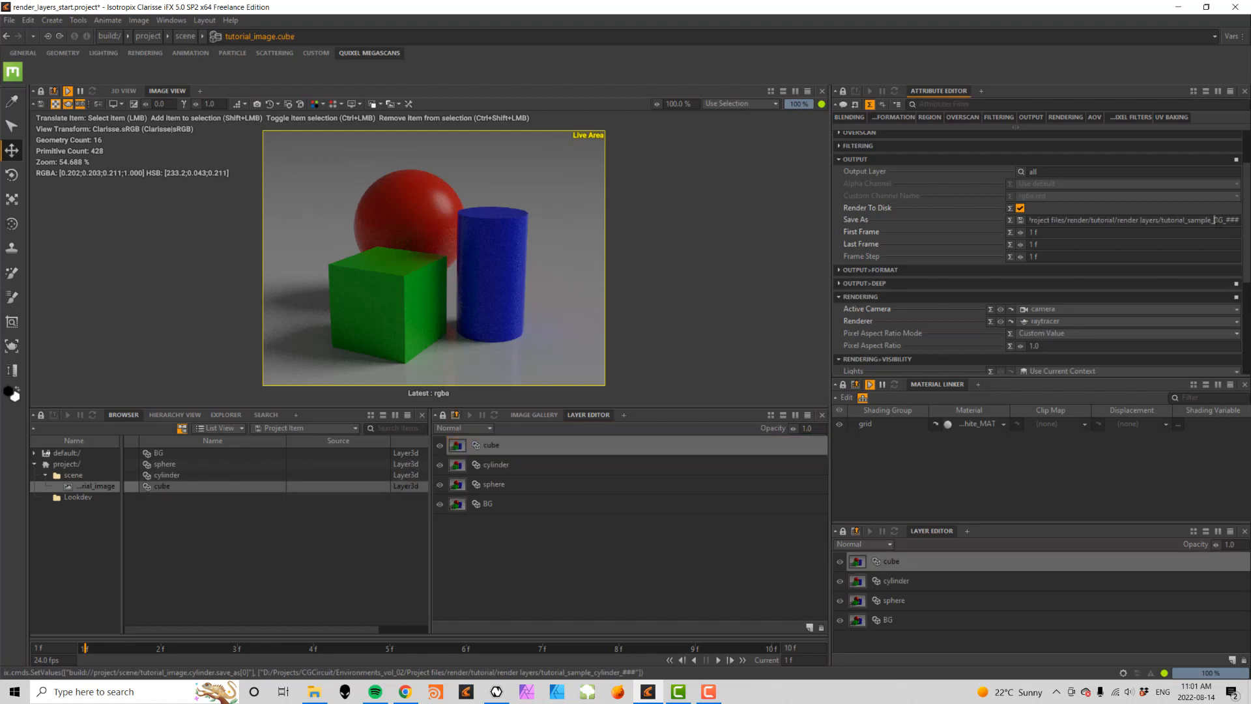
text(cube)
key(Return)
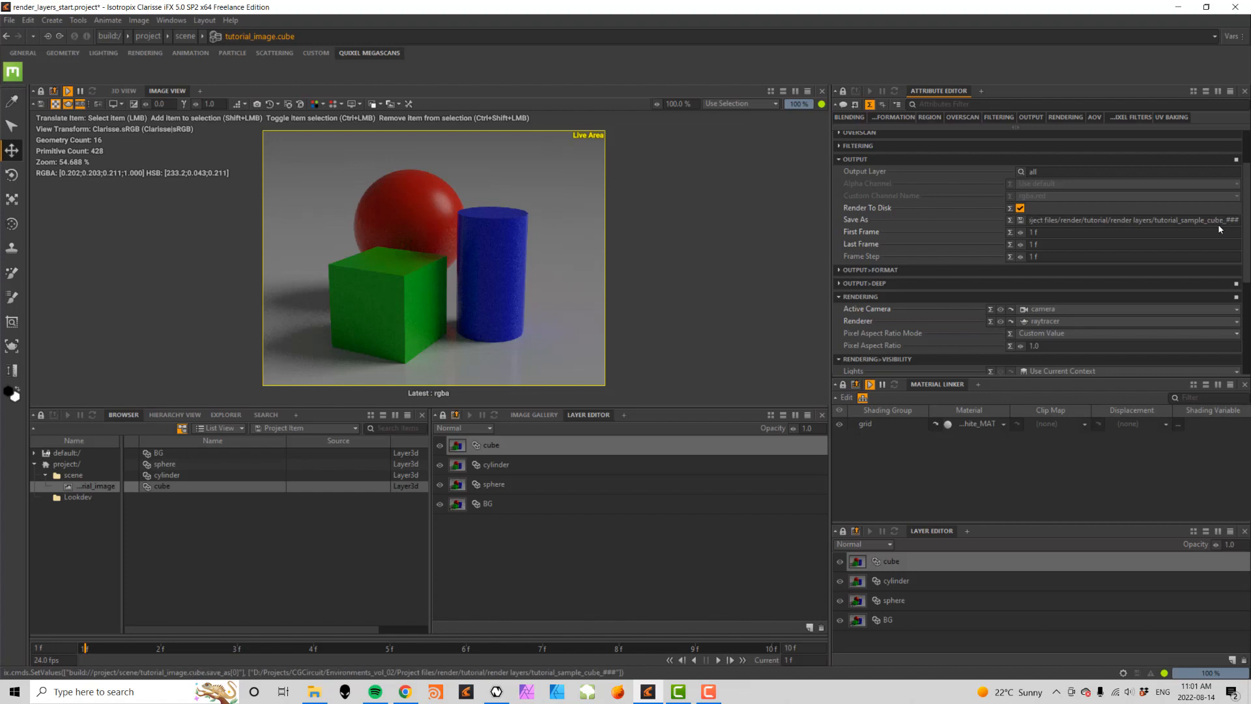
- Hide the cube, cylinder and sphere layers, leaving only BG visible
click(440, 445)
click(440, 465)
click(440, 485)
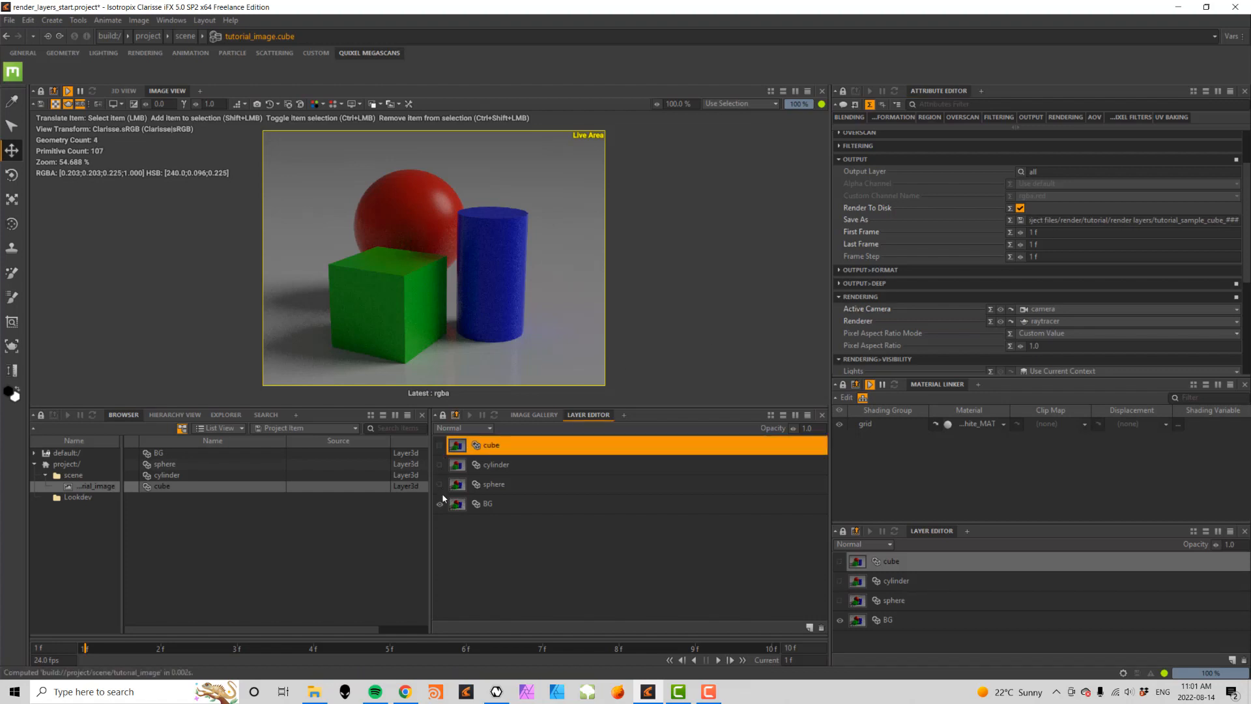
- With BG hidden, preview the sphere, cylinder and cube layers one at a time, and show BG again
click(439, 503)
click(440, 484)
click(439, 484)
click(440, 465)
click(441, 465)
click(439, 446)
click(438, 446)
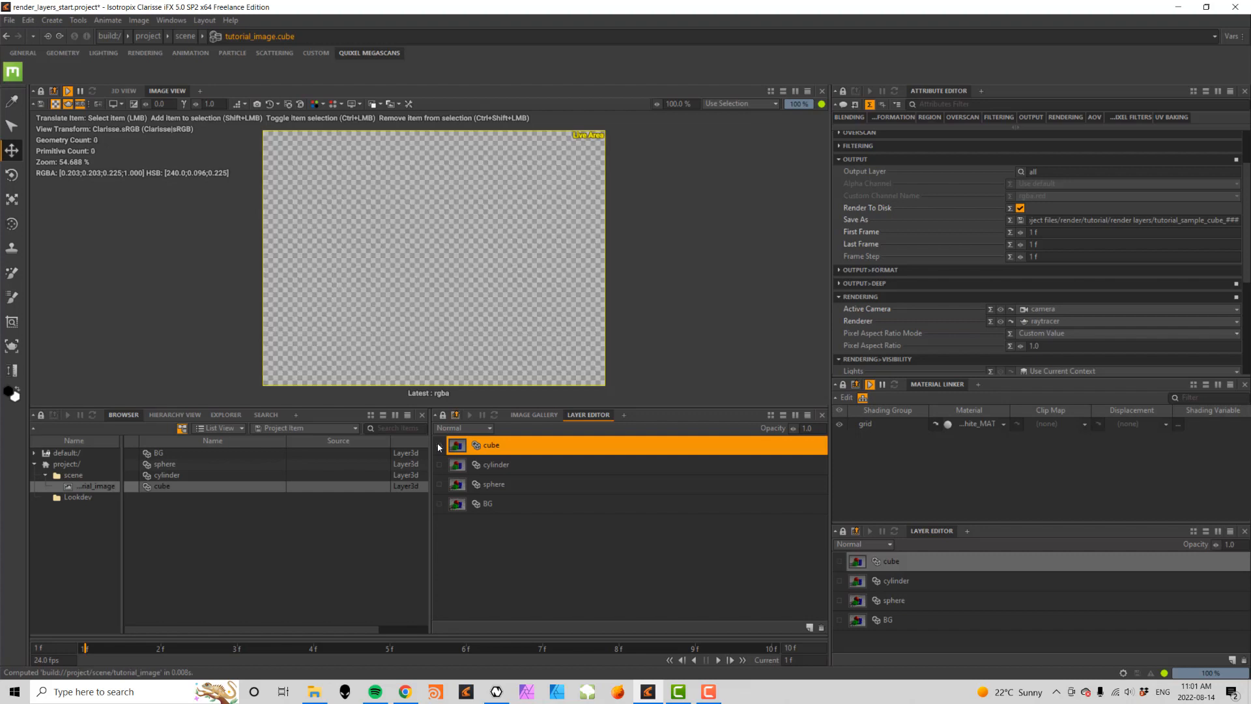
click(439, 503)
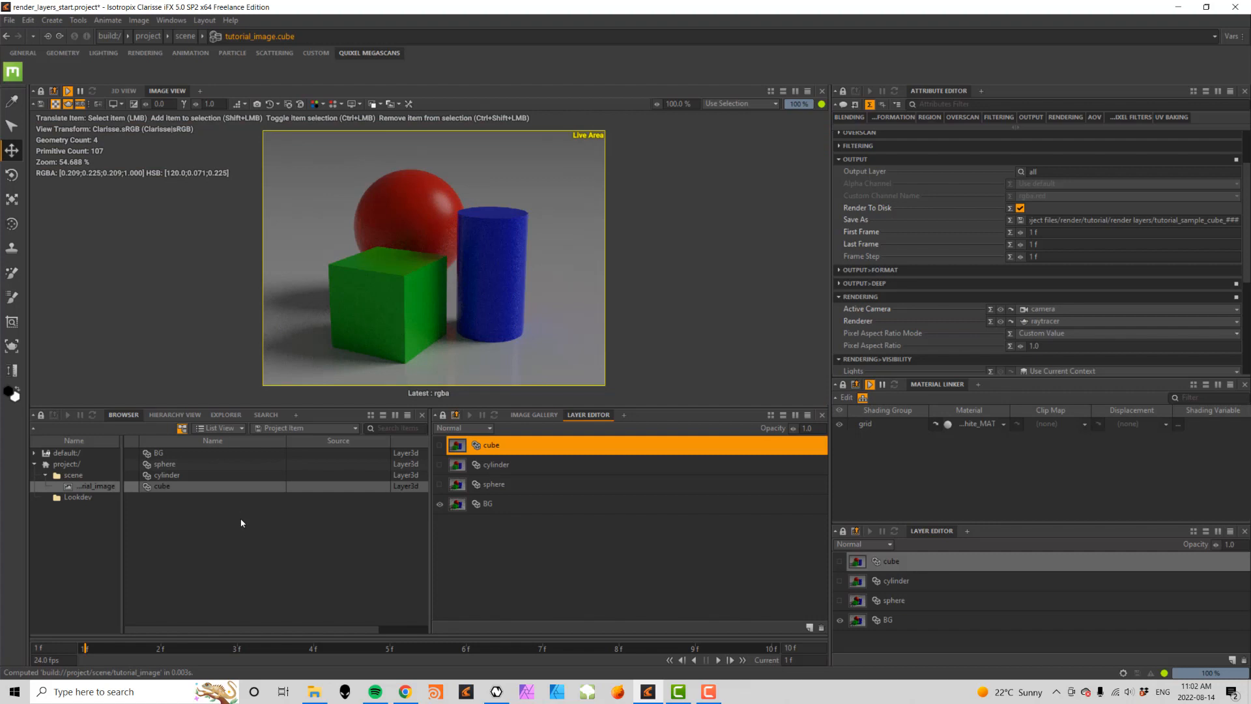
- Create a new group in the scene context and name it BG_GRP
click(73, 475)
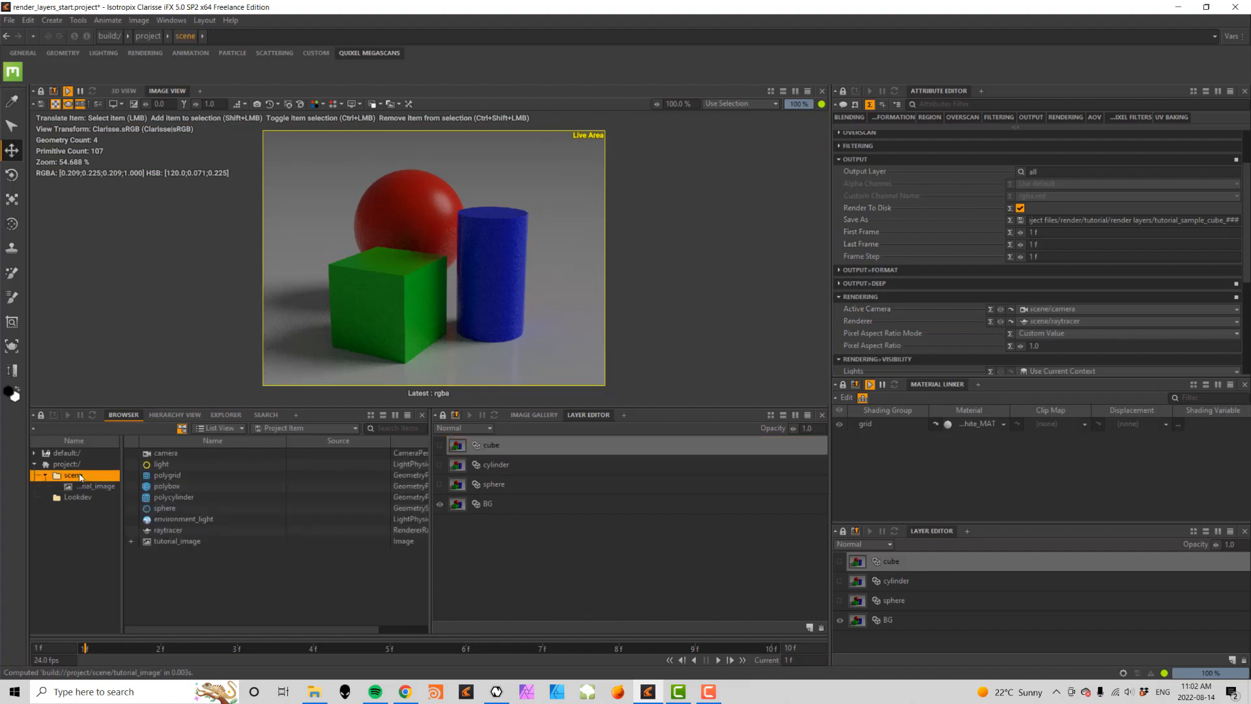
right_click(149, 577)
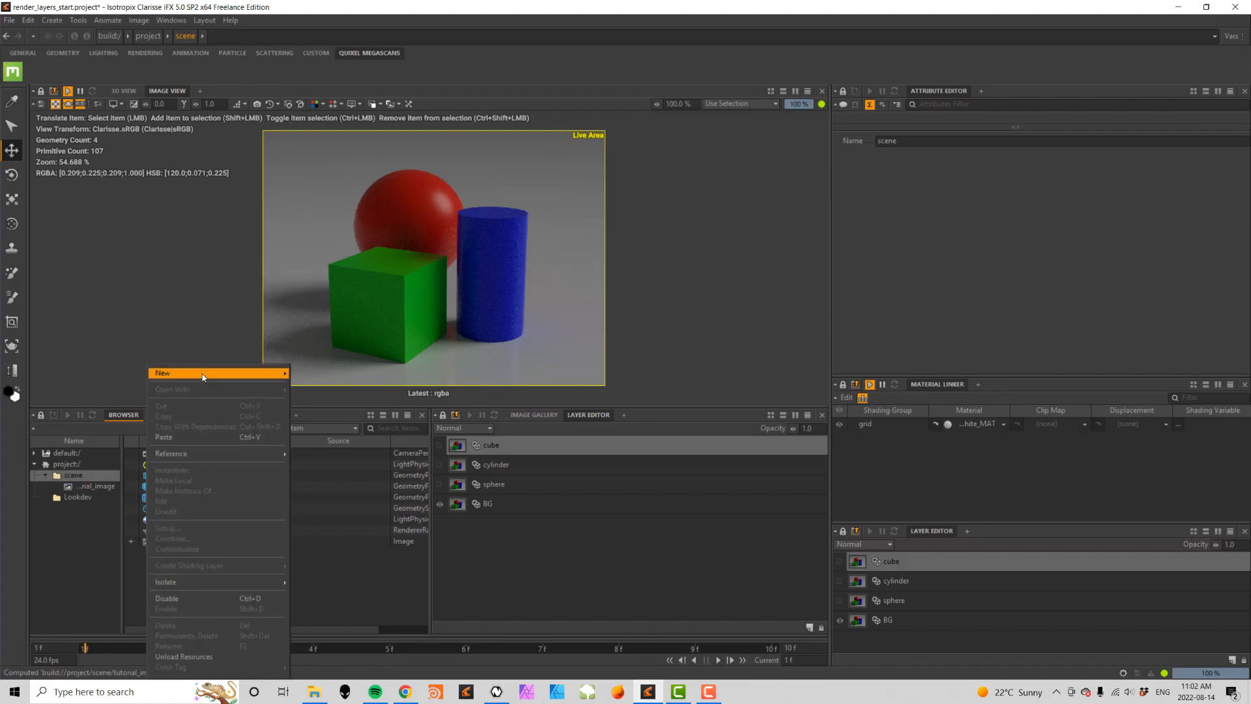
mouse_move(203, 377)
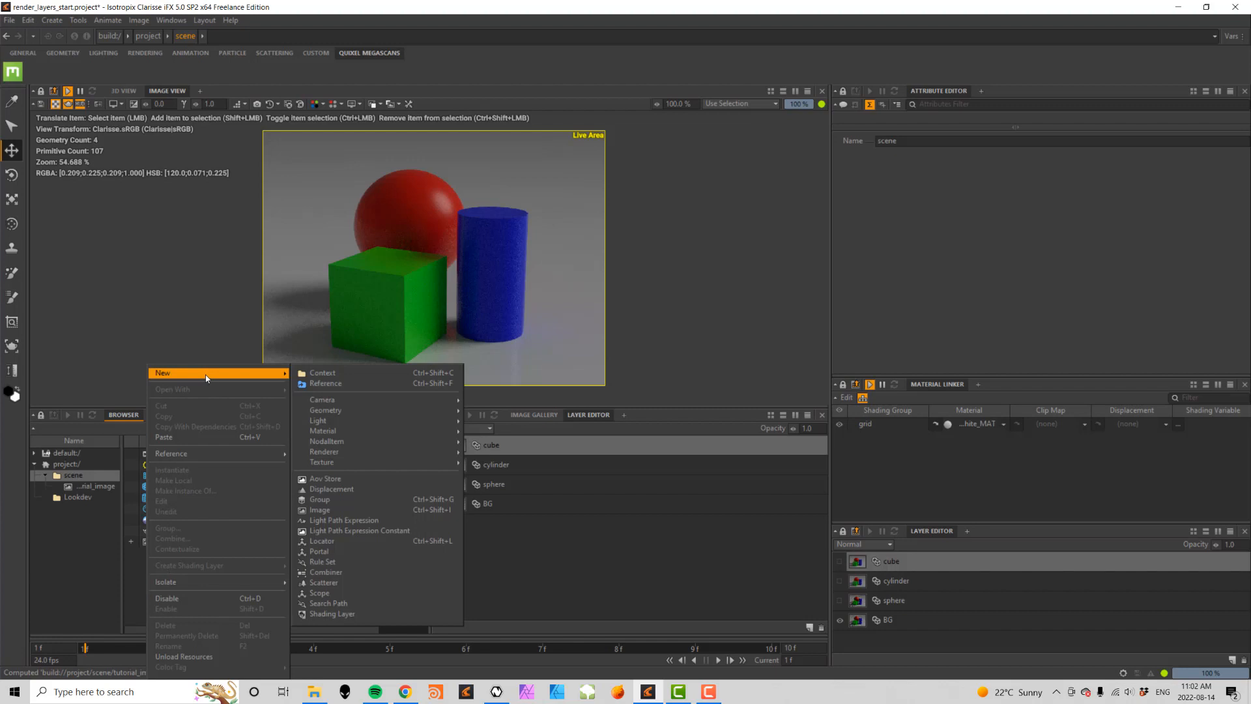
click(319, 499)
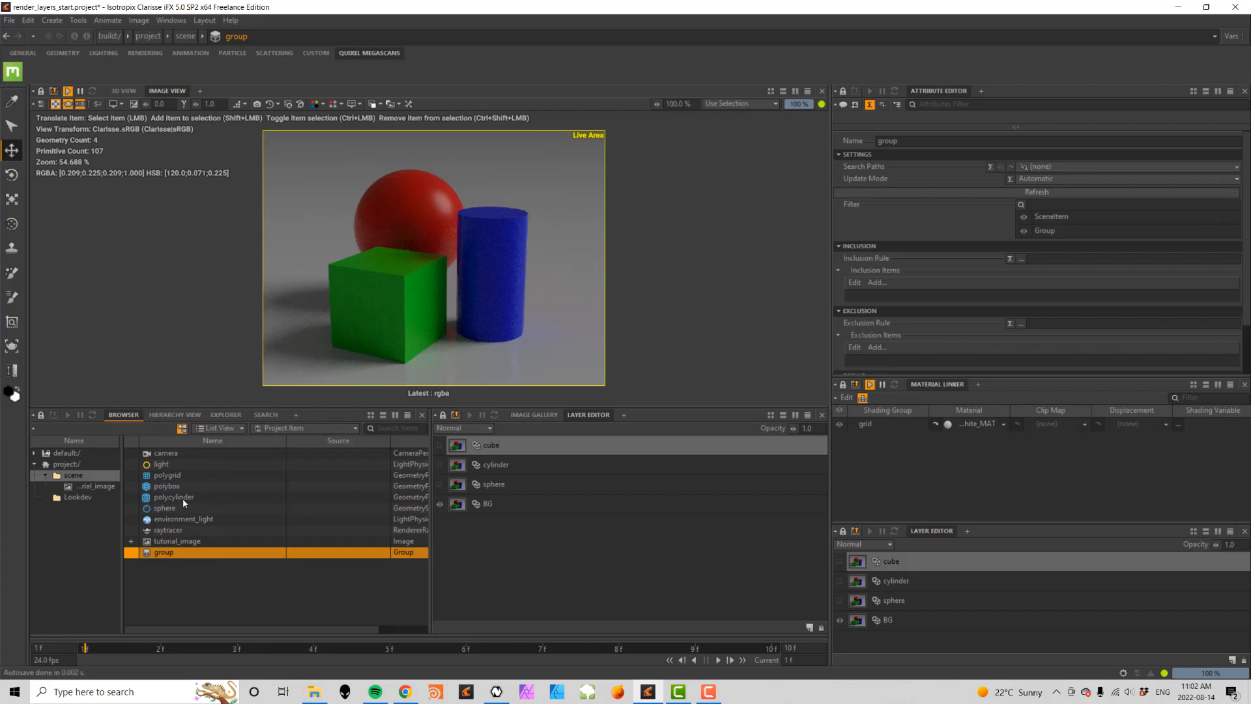
double_click(163, 552)
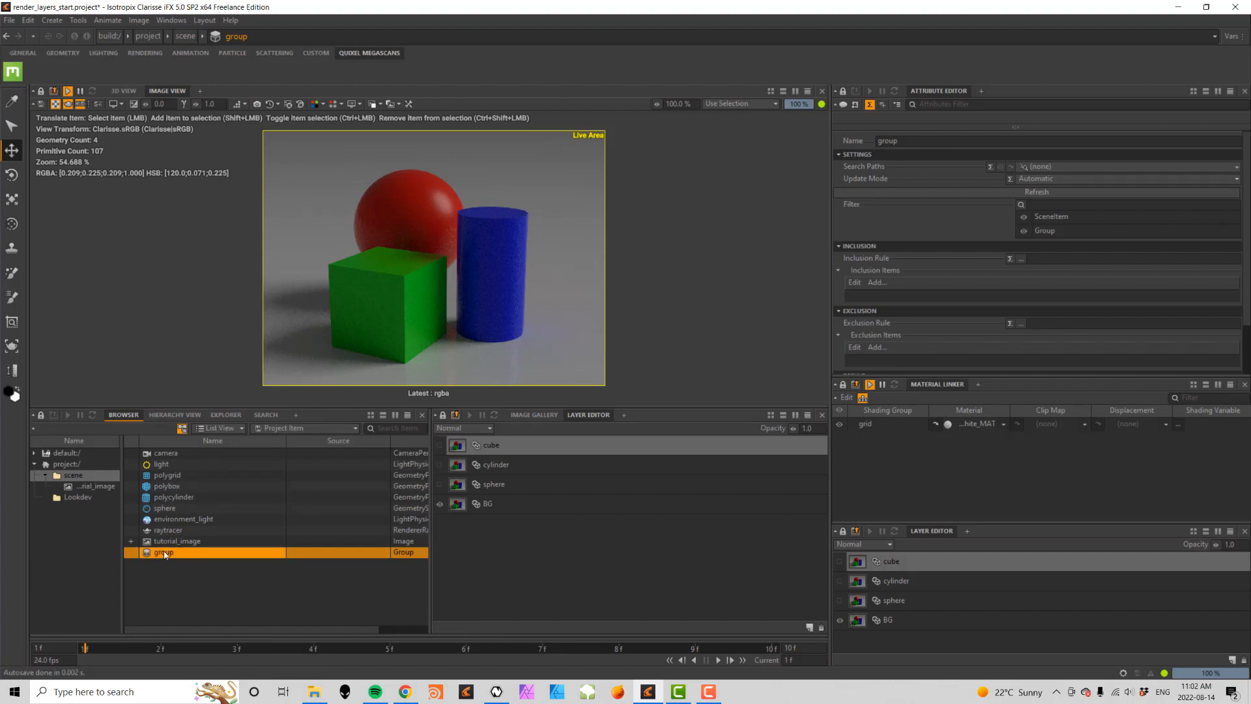
text(BG_GRP)
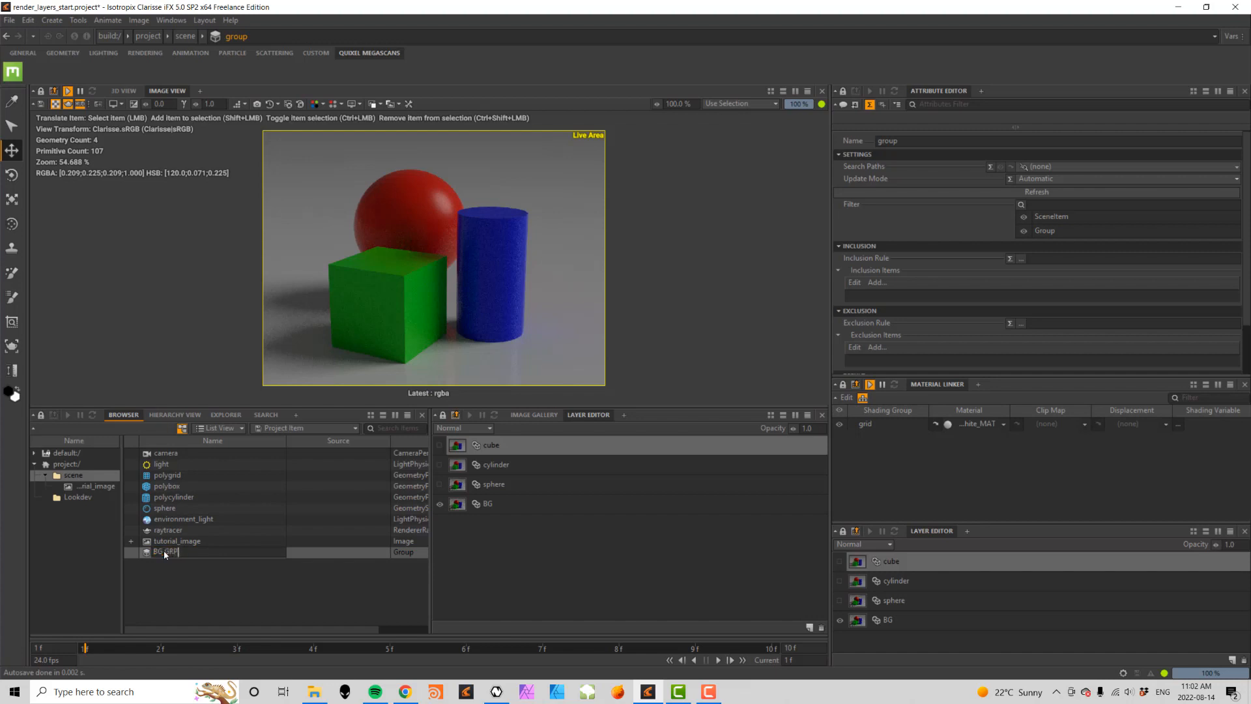
key(Return)
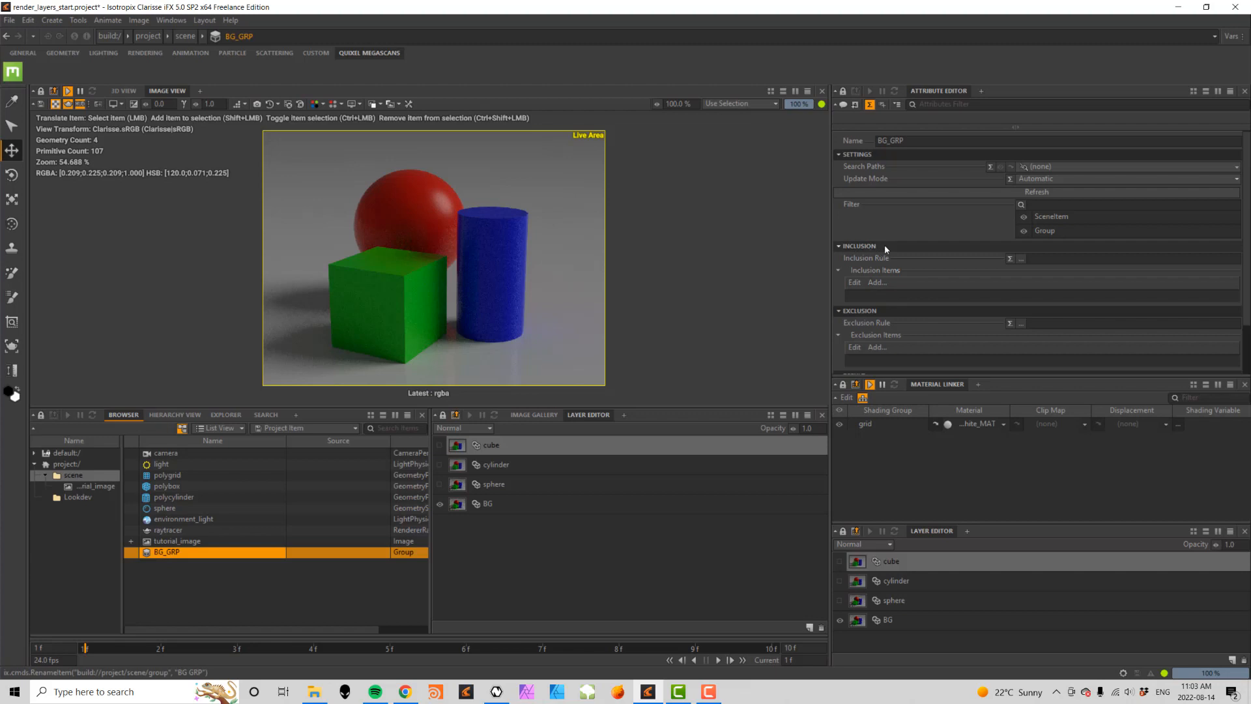
- Add polygrid to the inclusion items of BG_GRP
click(875, 282)
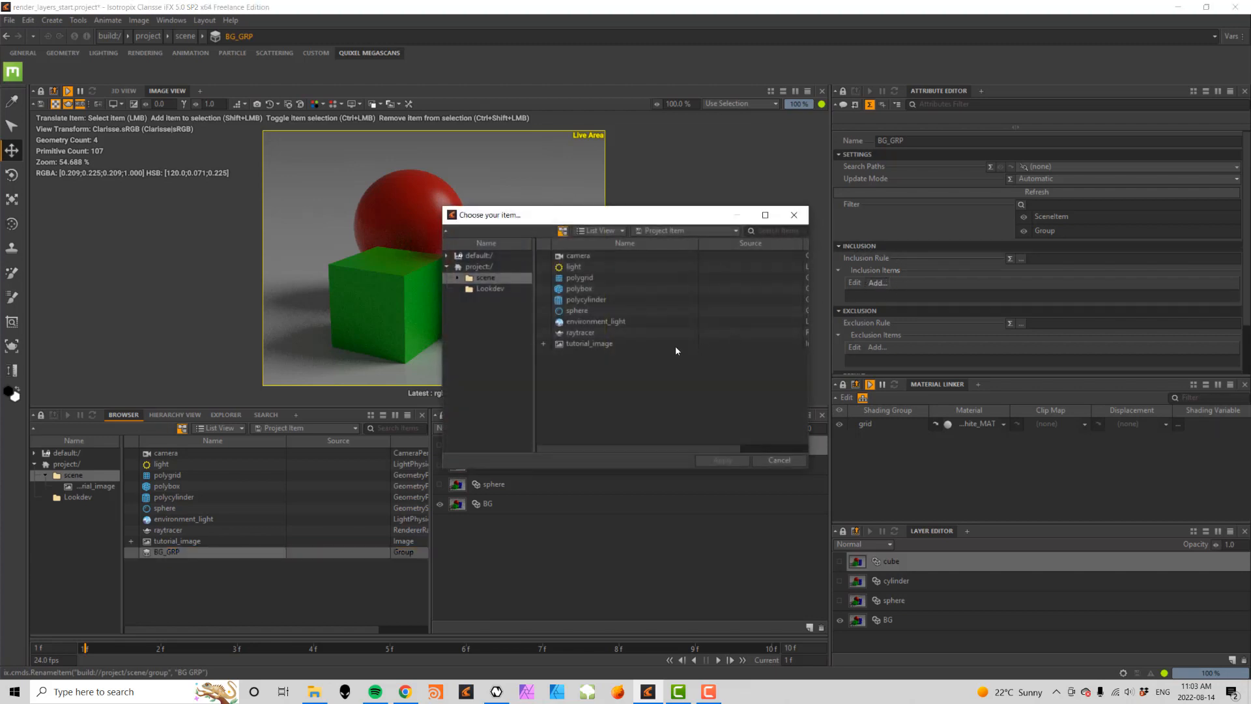
click(583, 279)
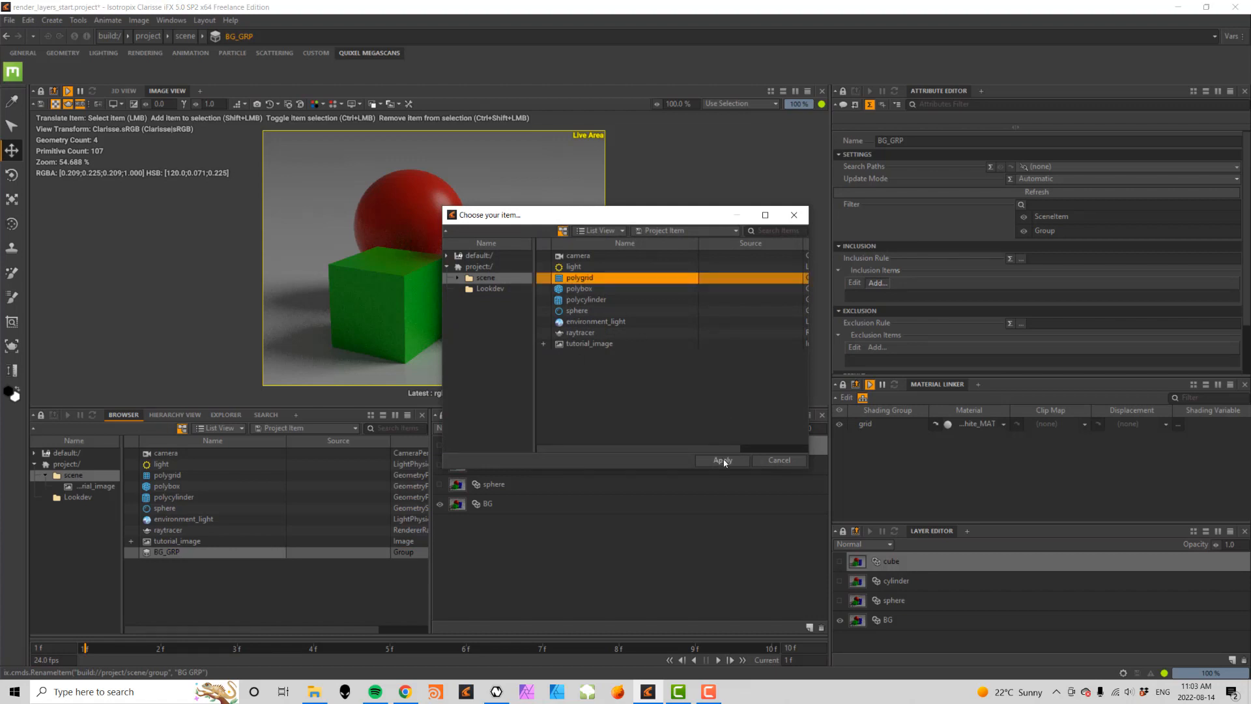
click(723, 460)
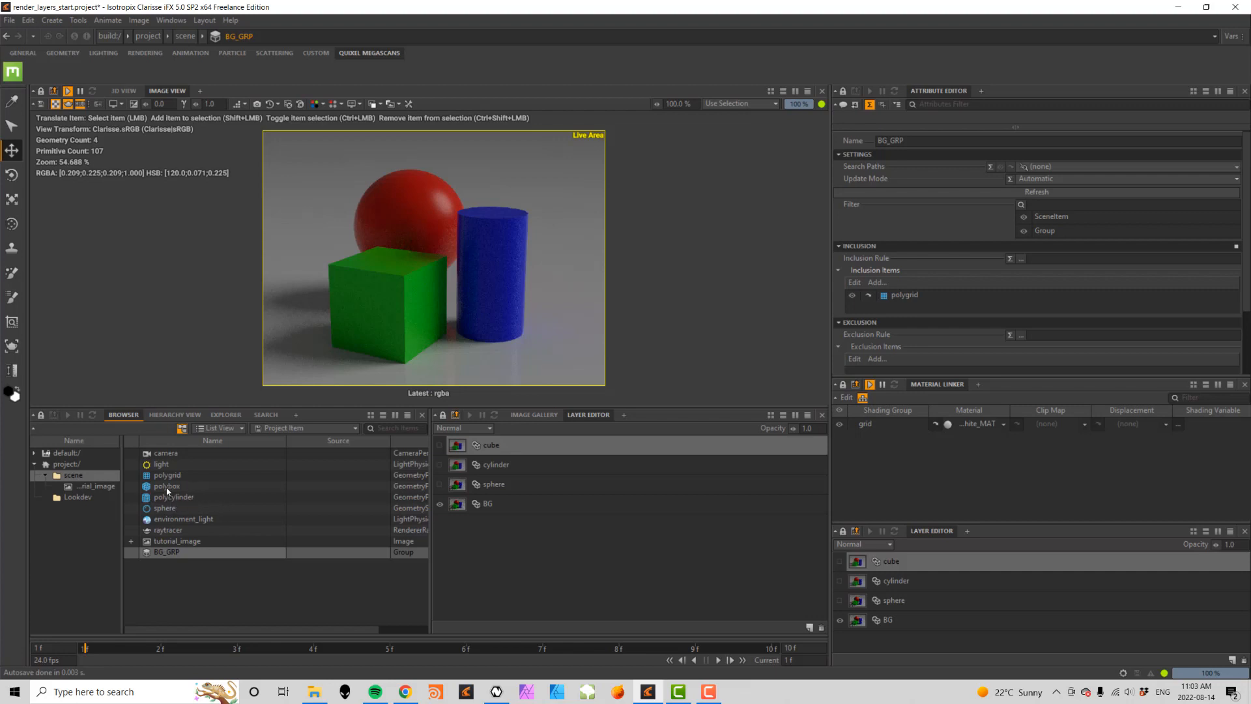
- Create a group from the polybox object and name it cube_GRP
right_click(166, 489)
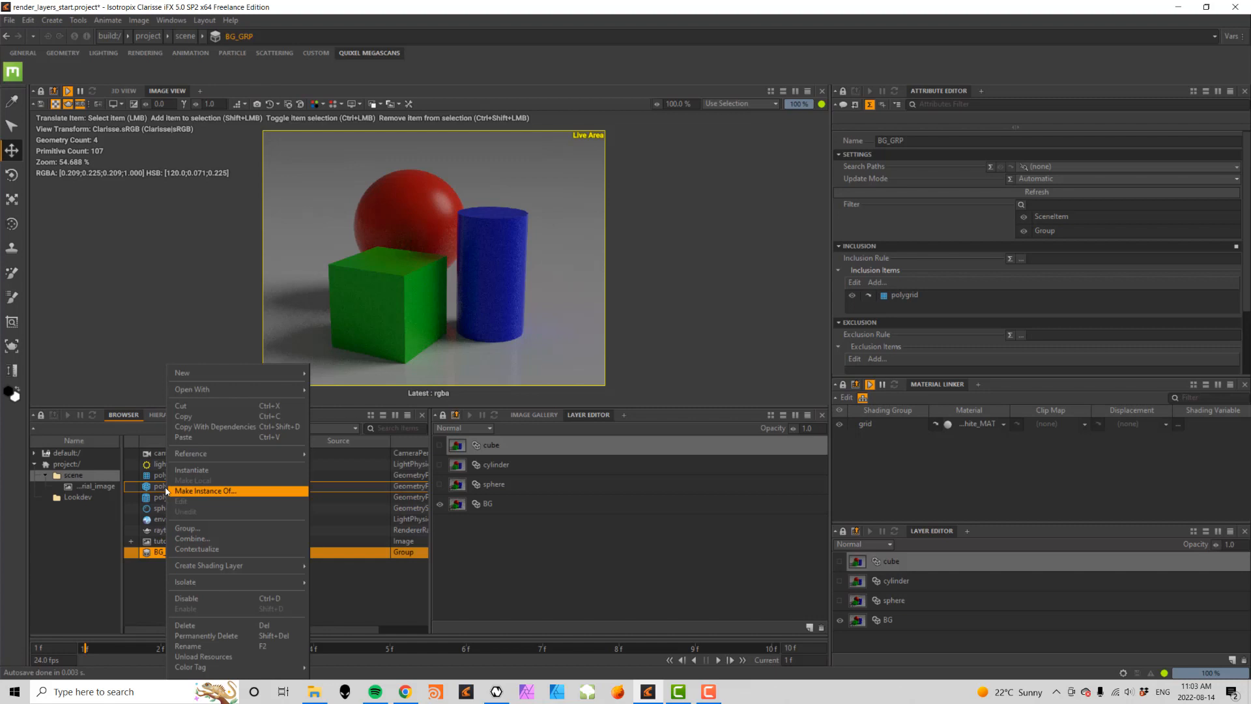
click(188, 528)
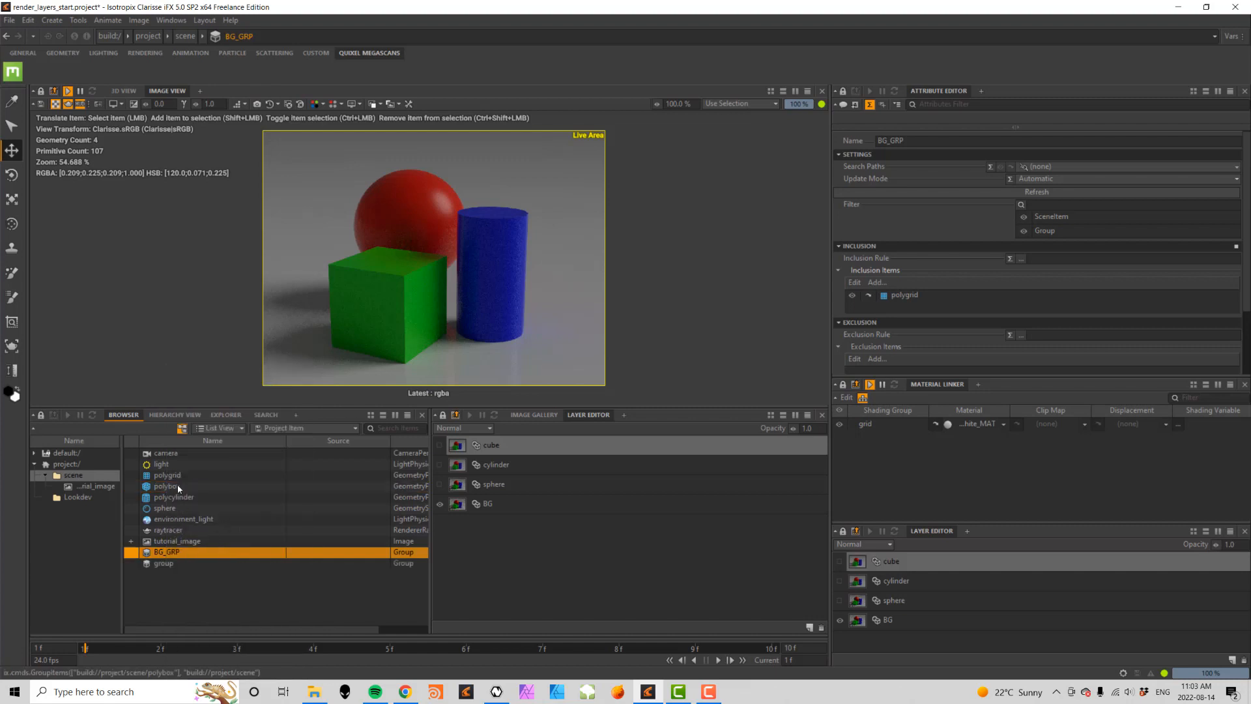
click(164, 564)
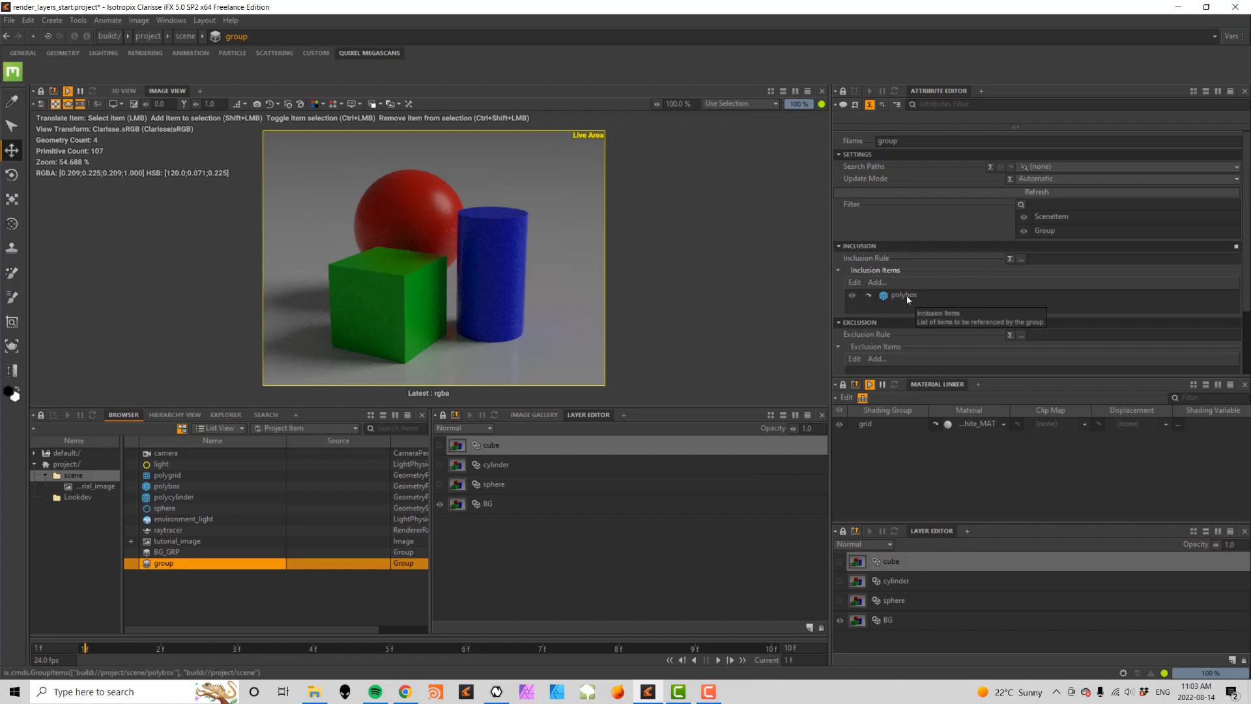
click(173, 564)
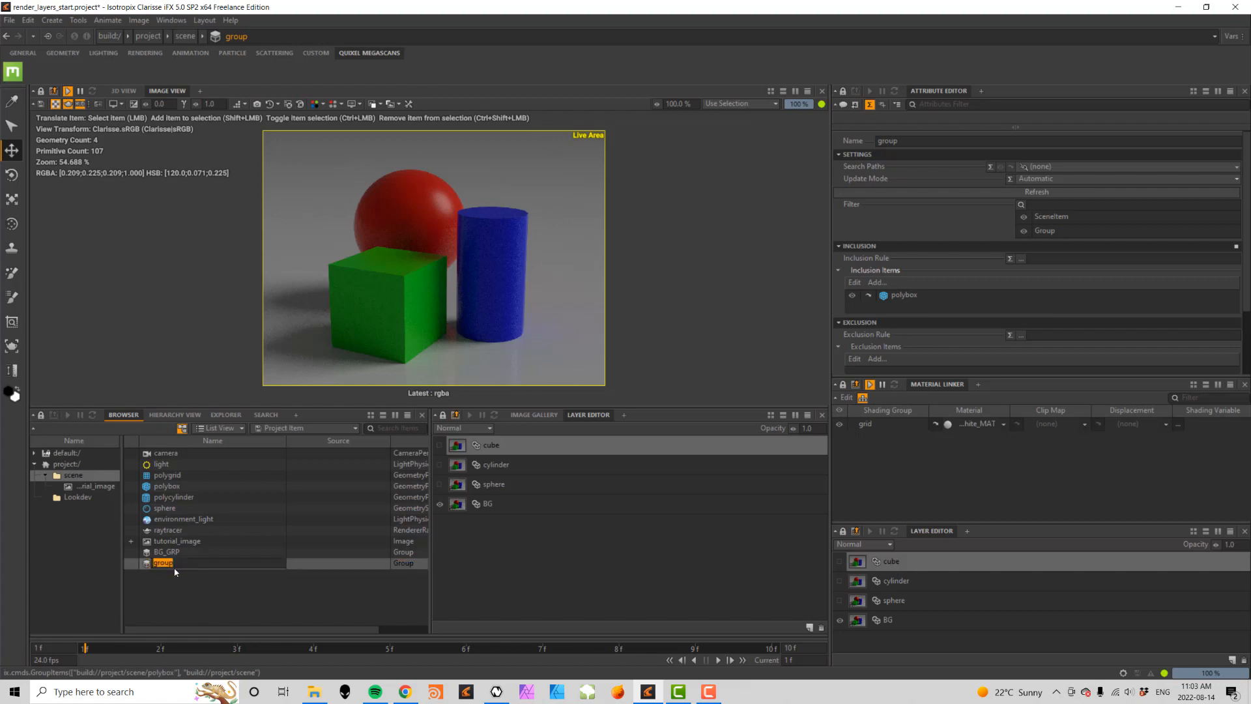
text(cube_GRP)
key(Return)
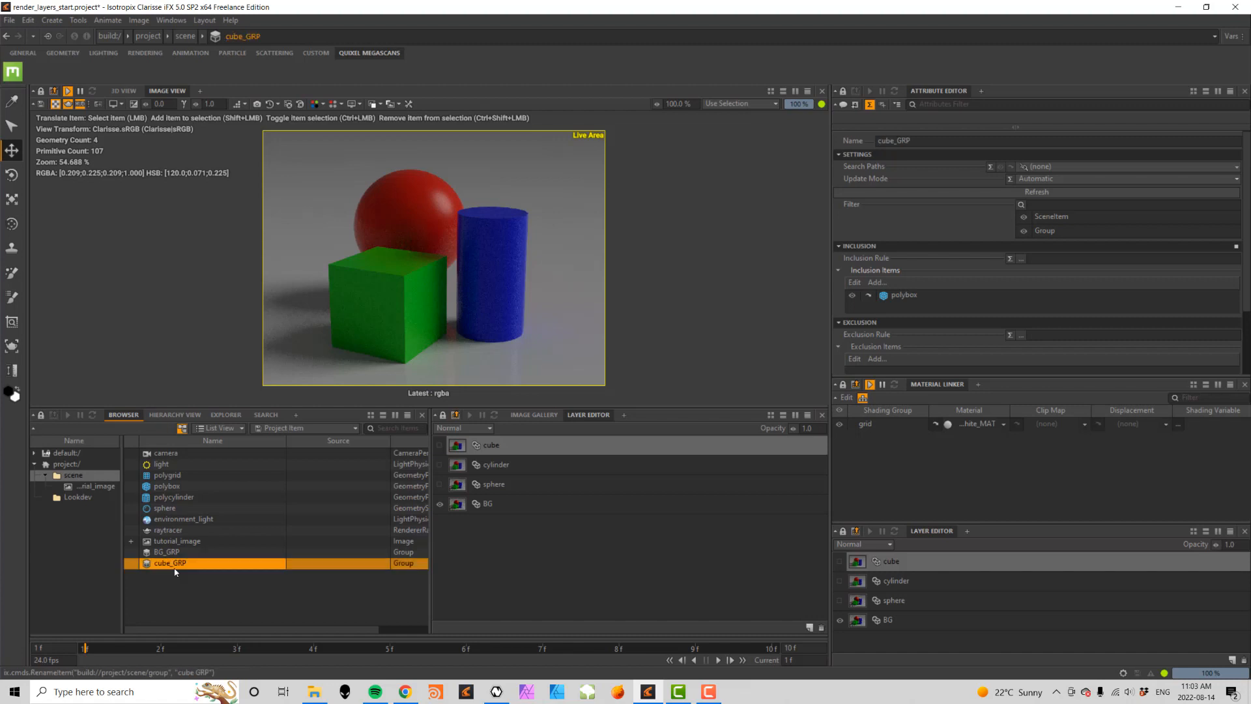
- Create a group from the polycylinder object and name it cylinder_GRP
right_click(176, 497)
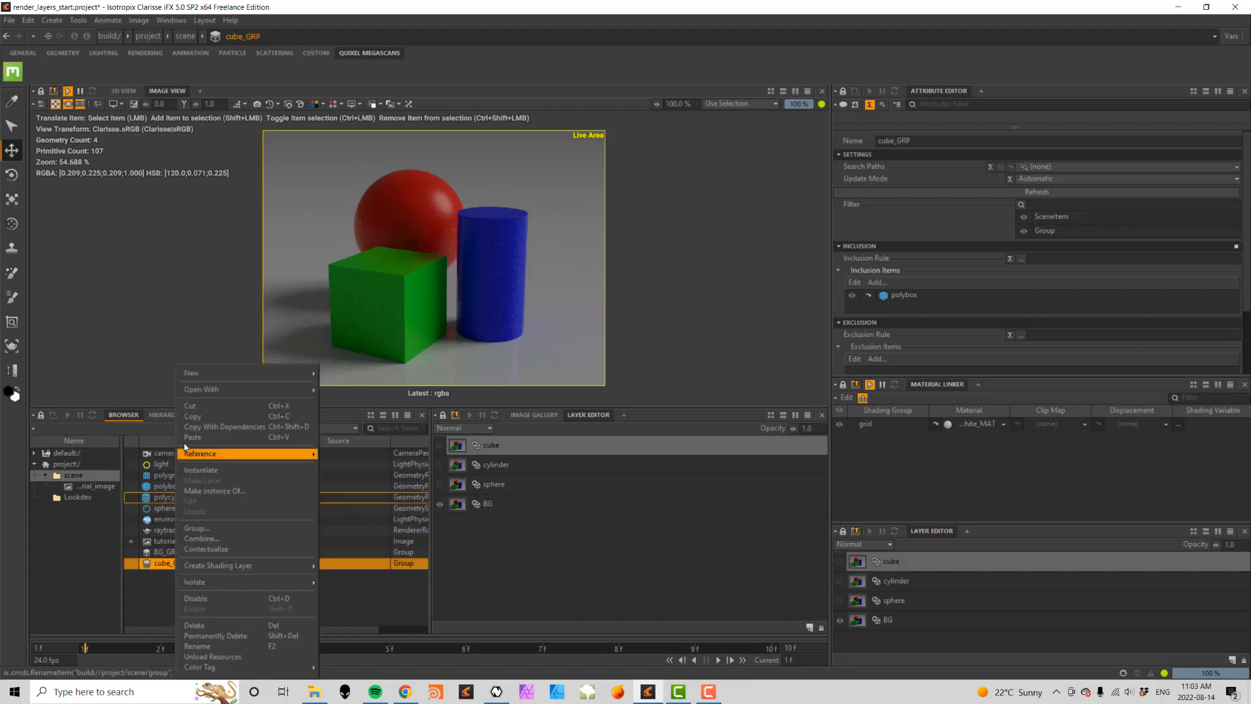
click(205, 529)
double_click(168, 576)
text(cylinder_ GRP)
key(Return)
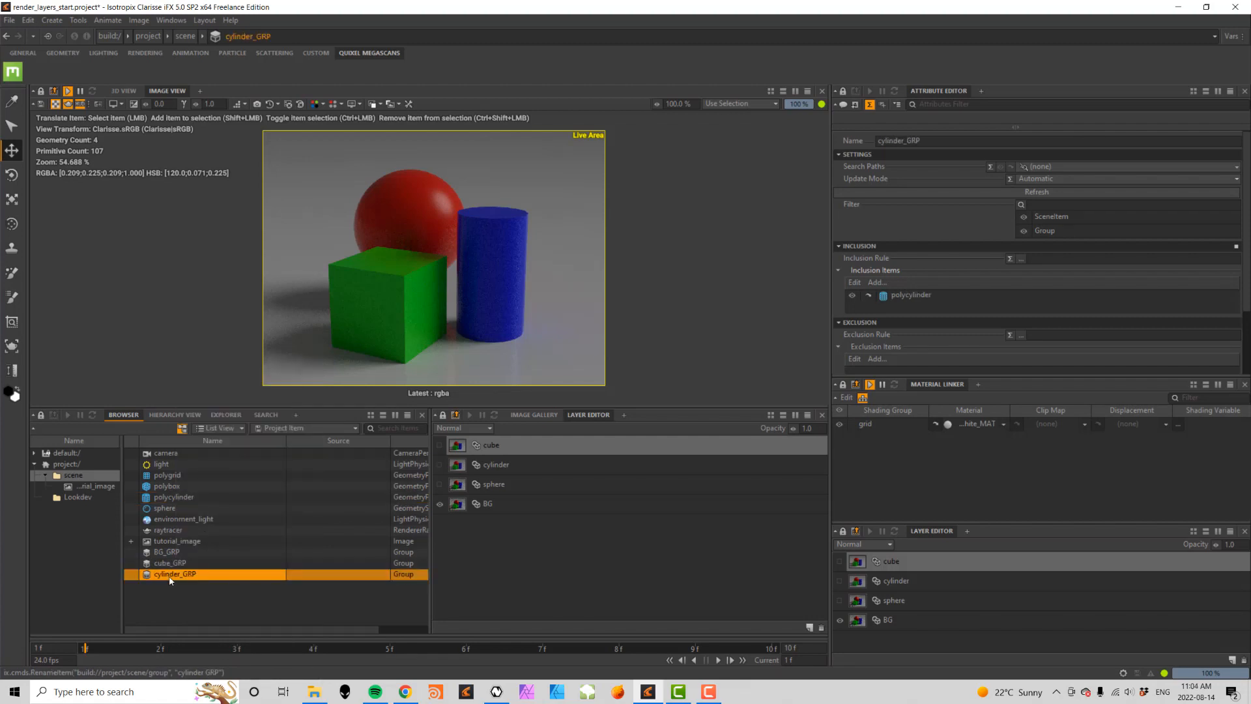
- Create a group from the sphere object and name it sphere_GRP
right_click(171, 512)
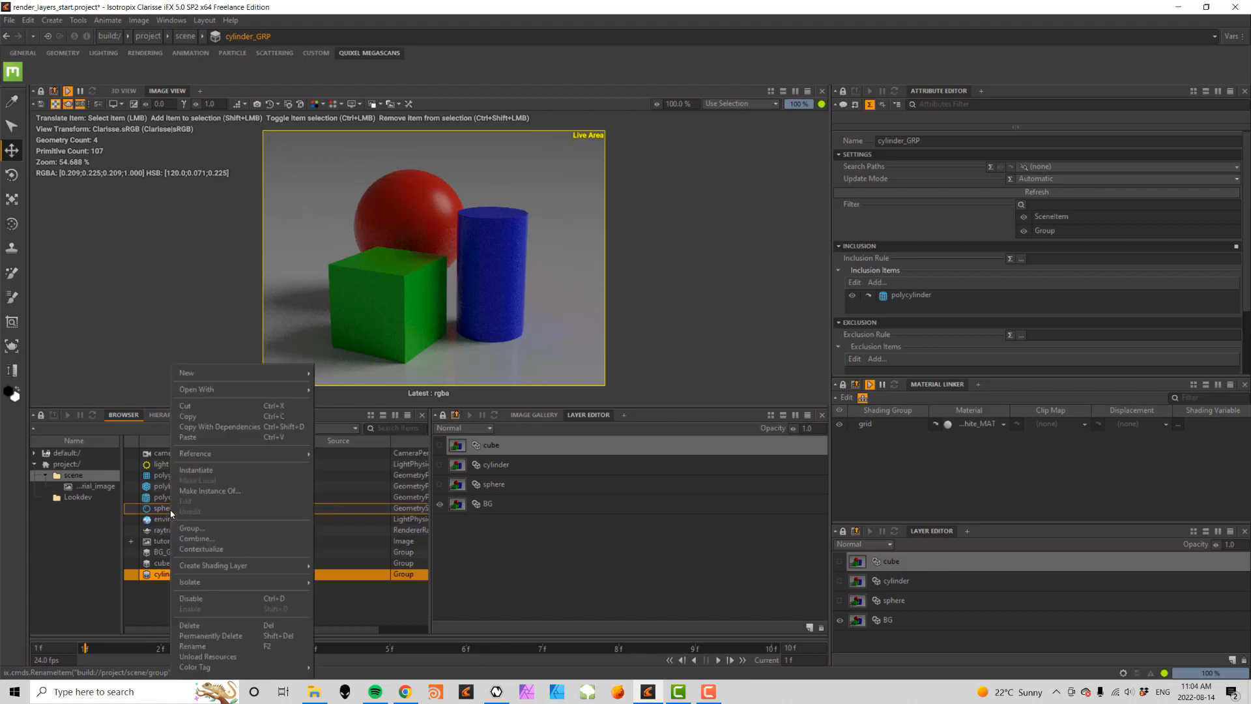
click(193, 528)
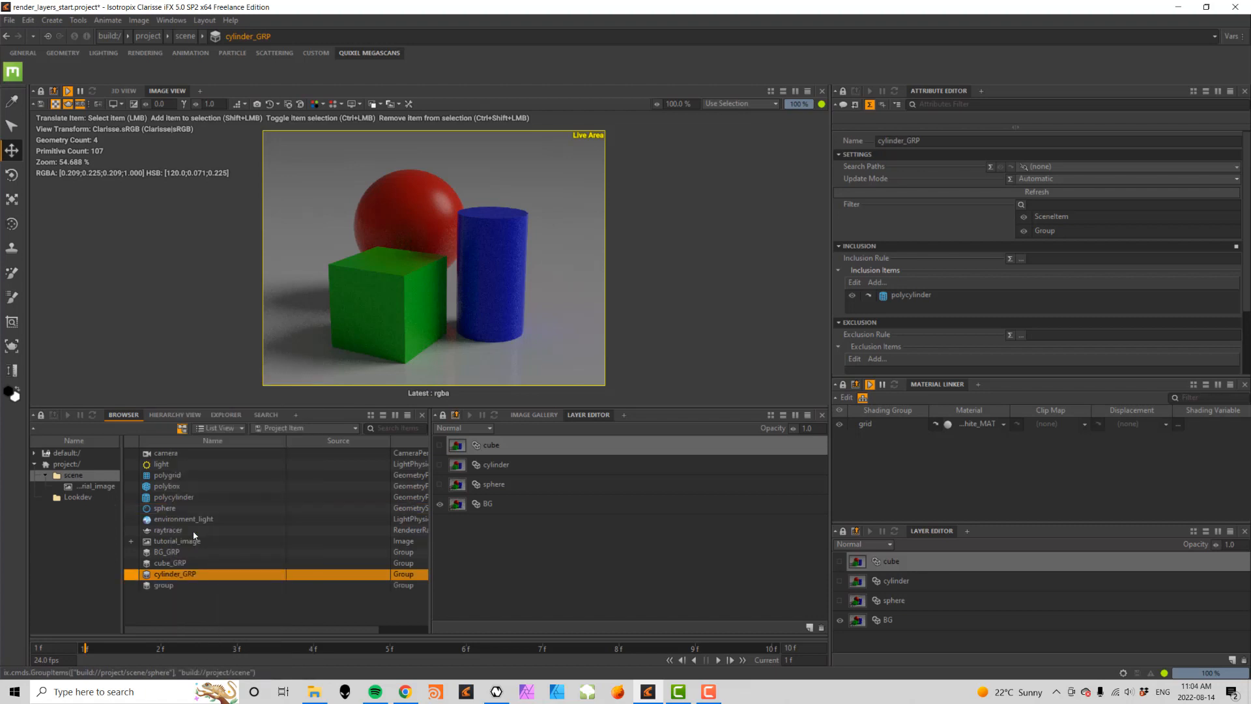
click(164, 586)
text(sphere)
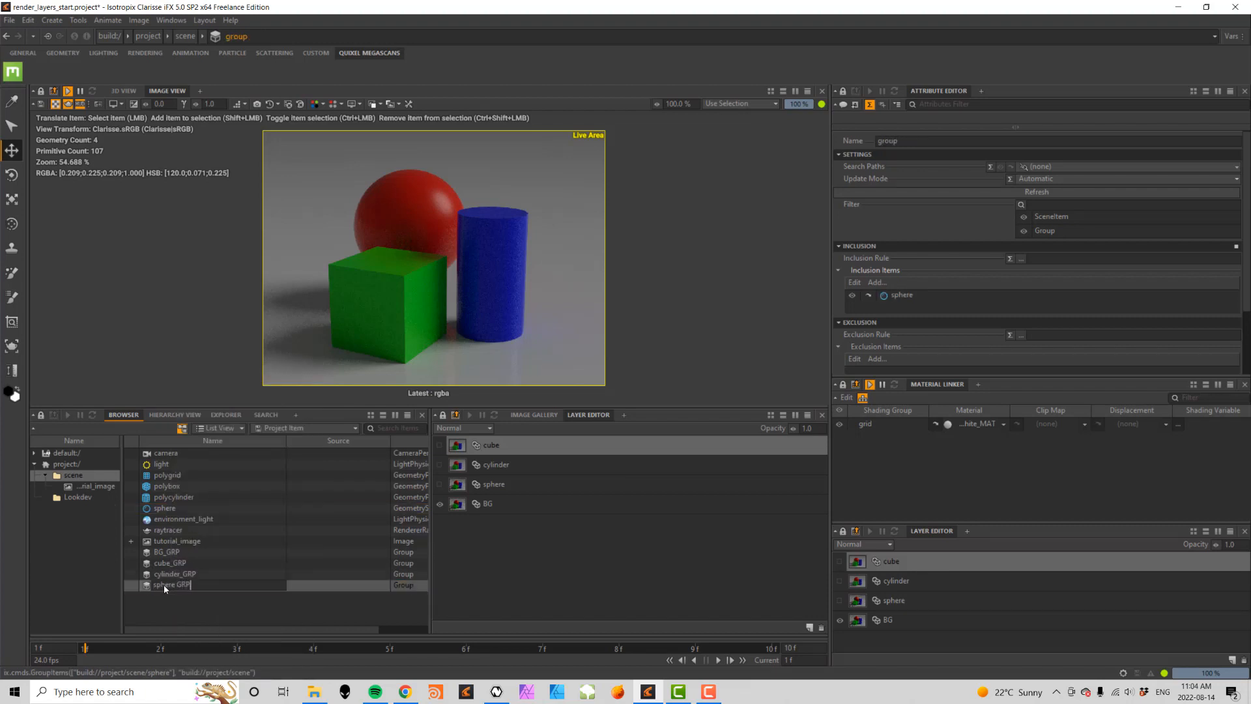
text(_GRP)
key(Return)
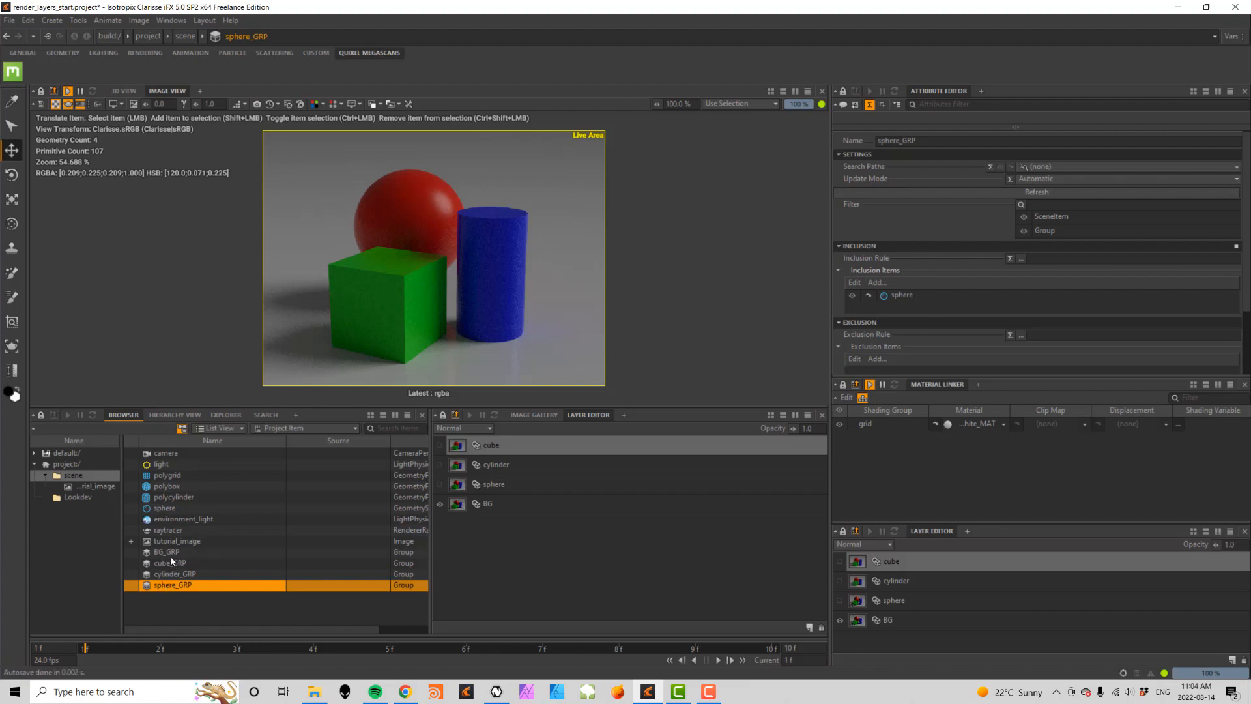
- Set the BG layer's rendering visibility Geometries to BG_GRP and hide the layer
click(498, 503)
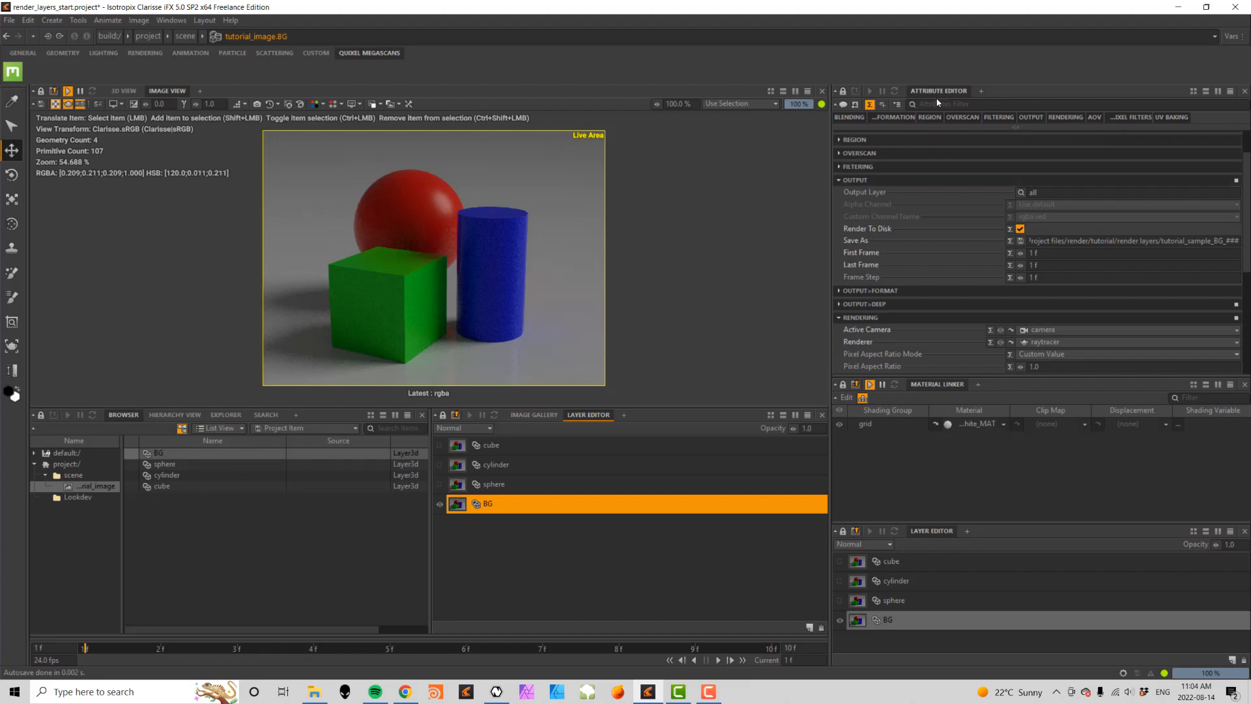
scroll(1246, 246, down, 3)
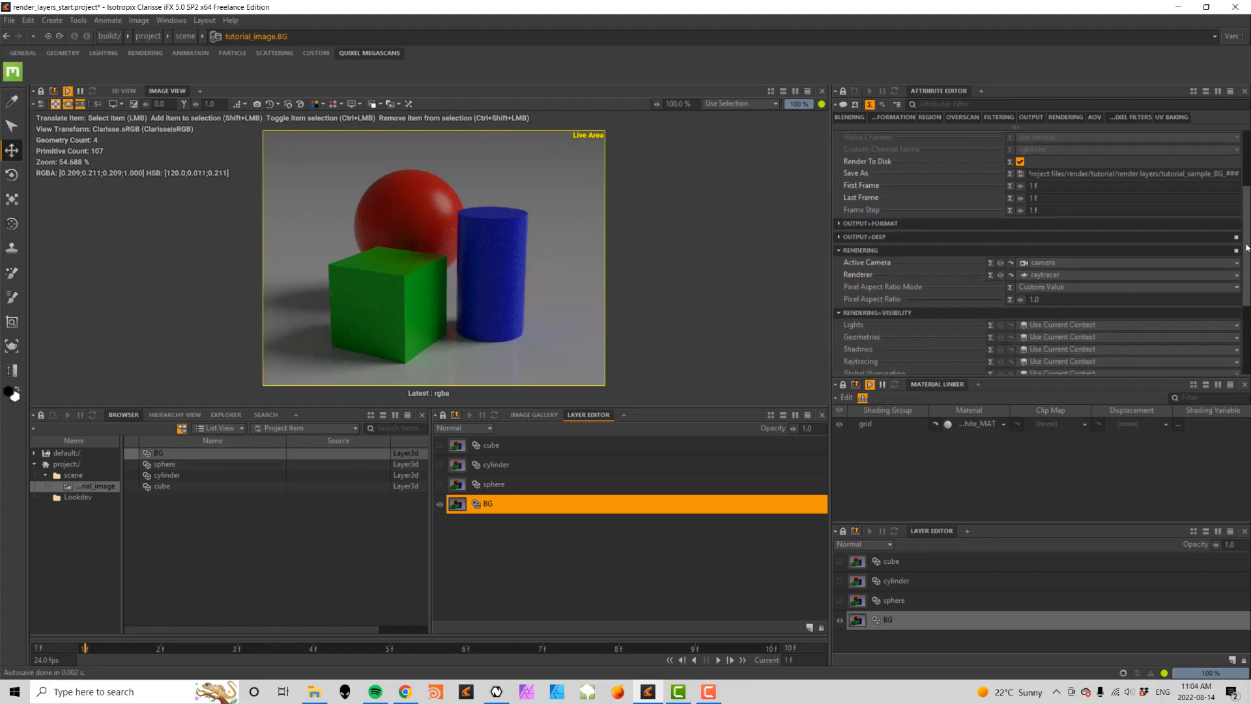
scroll(1246, 246, down, 4)
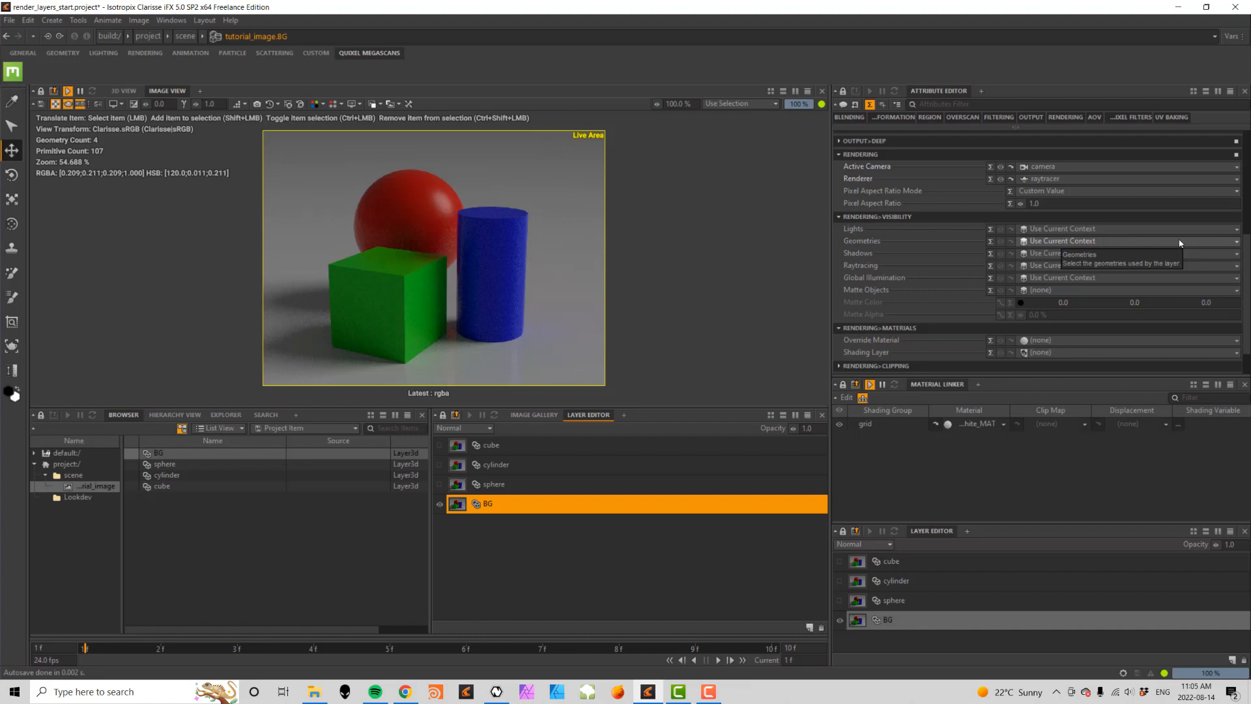
click(1237, 242)
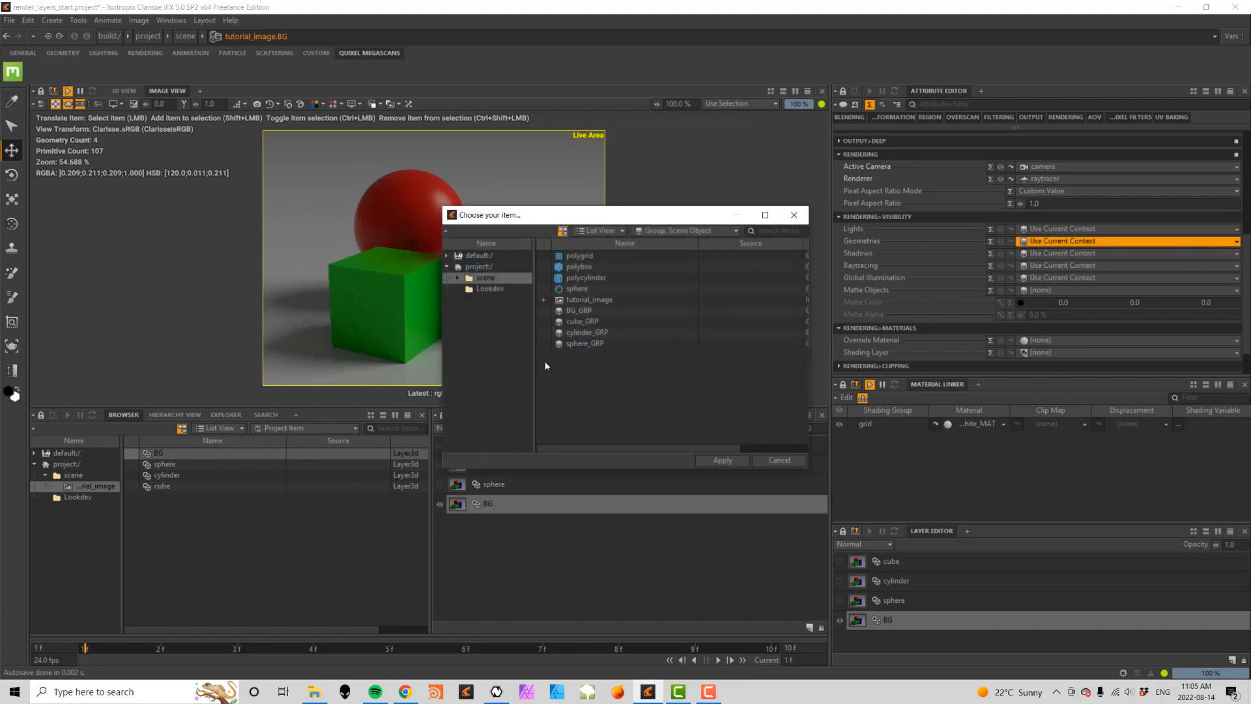
click(578, 311)
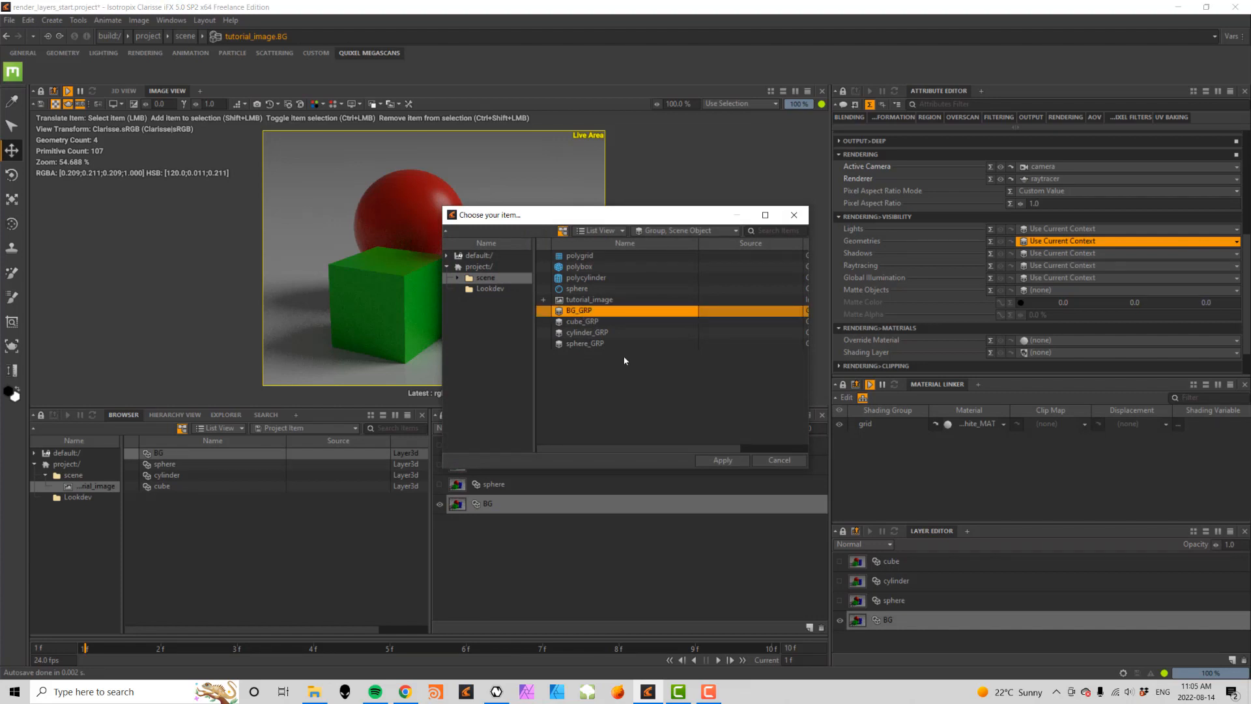
click(719, 461)
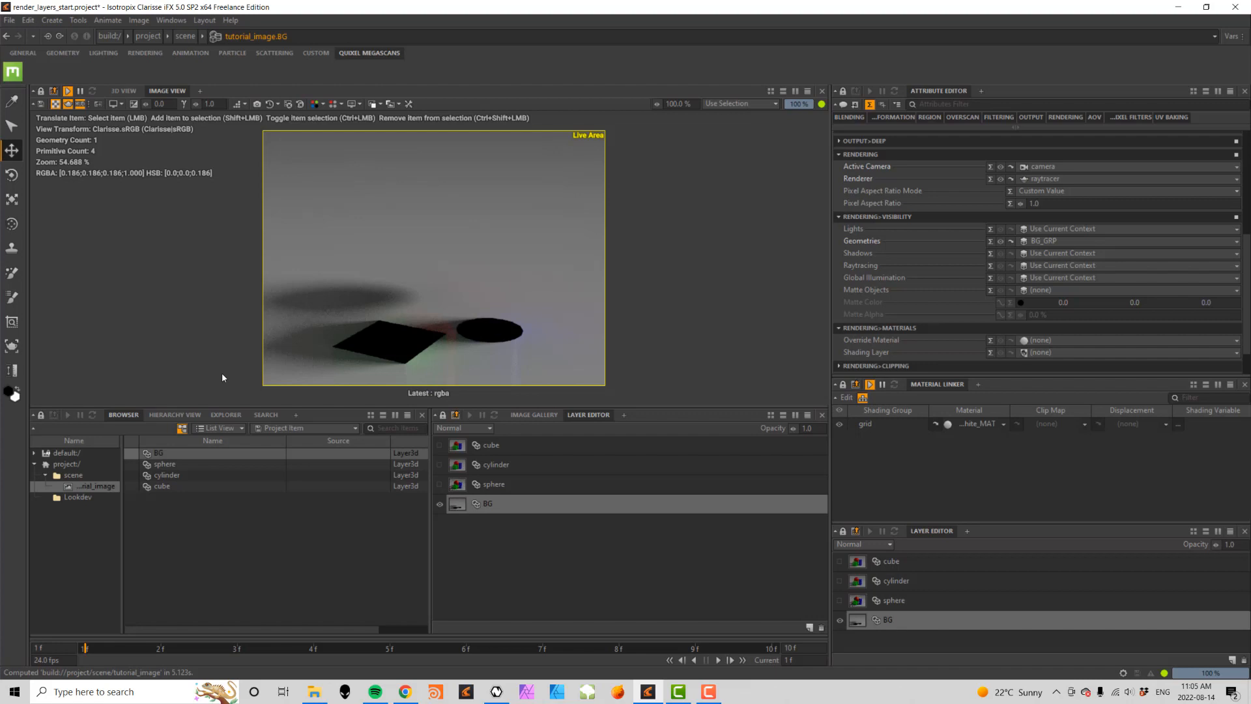
click(439, 504)
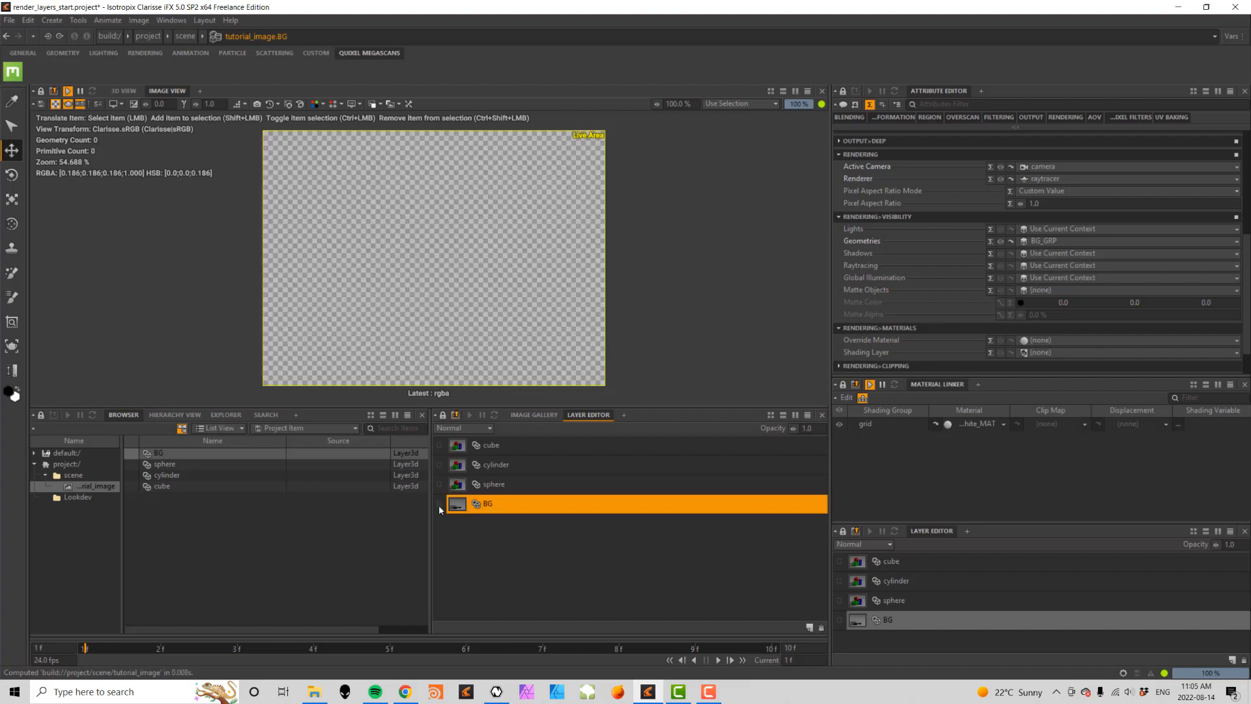
- Set the sphere layer's Geometries to sphere_GRP and make the layer visible
click(513, 489)
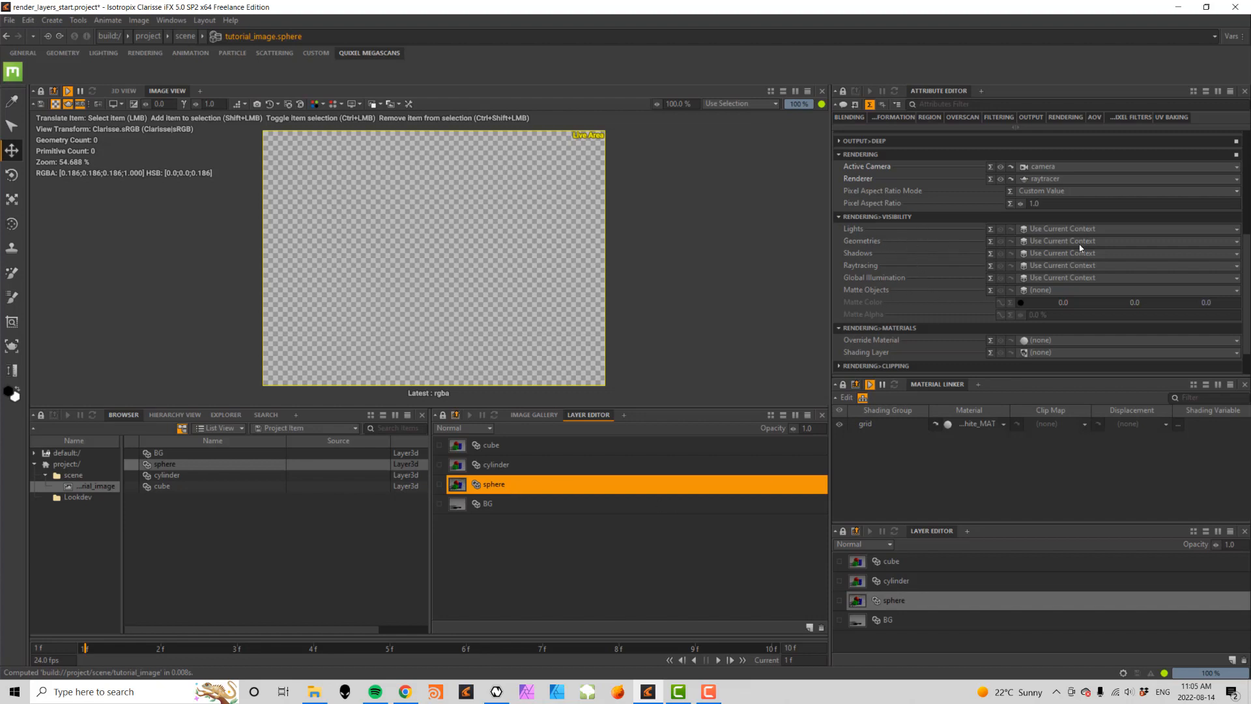
click(1222, 240)
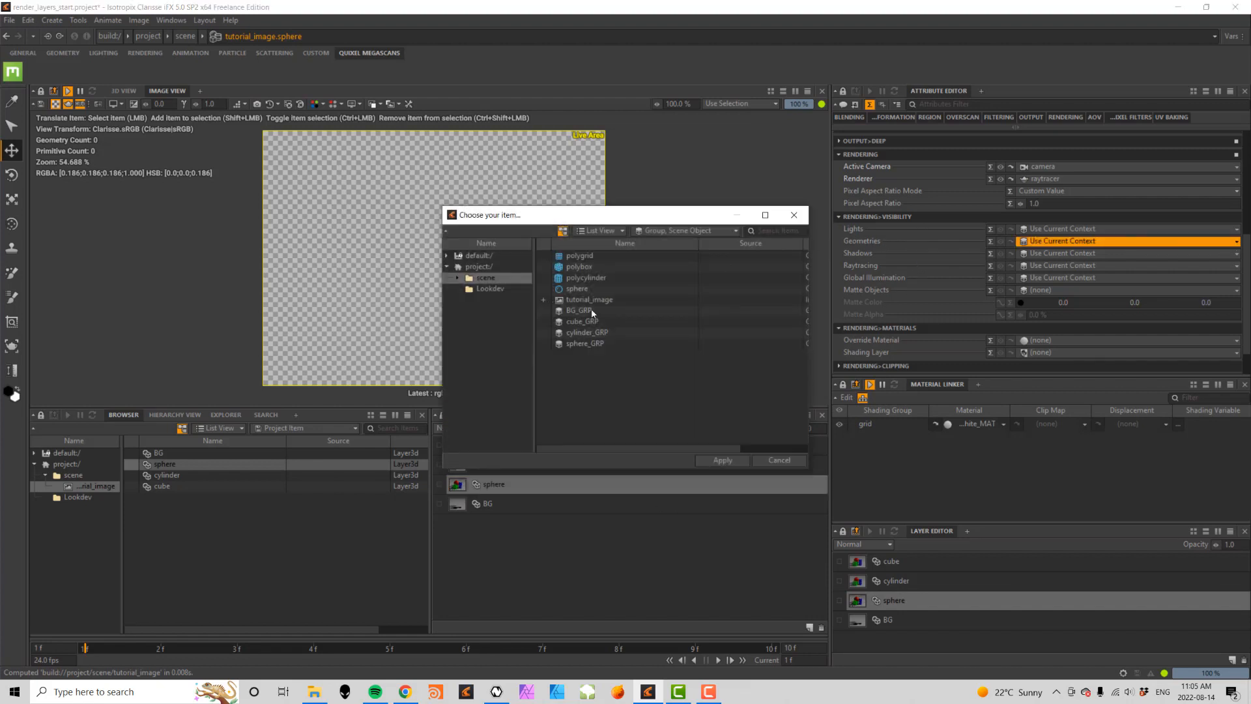
click(585, 343)
click(723, 460)
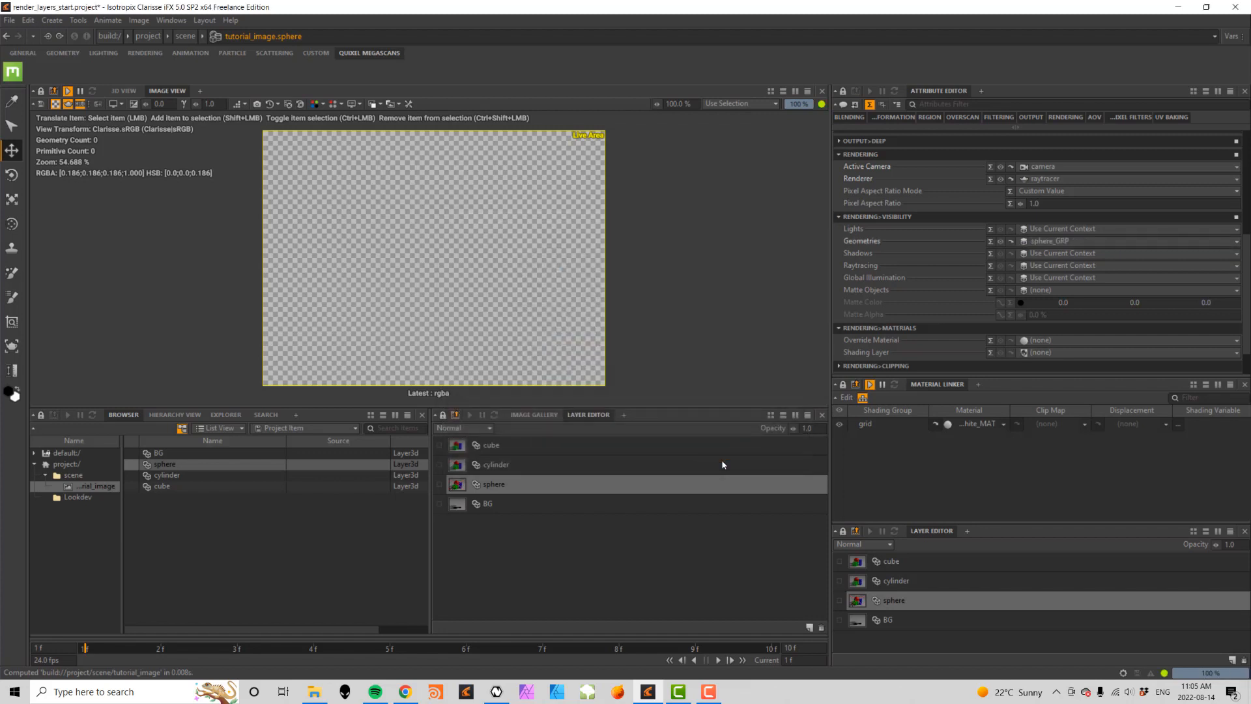
click(439, 484)
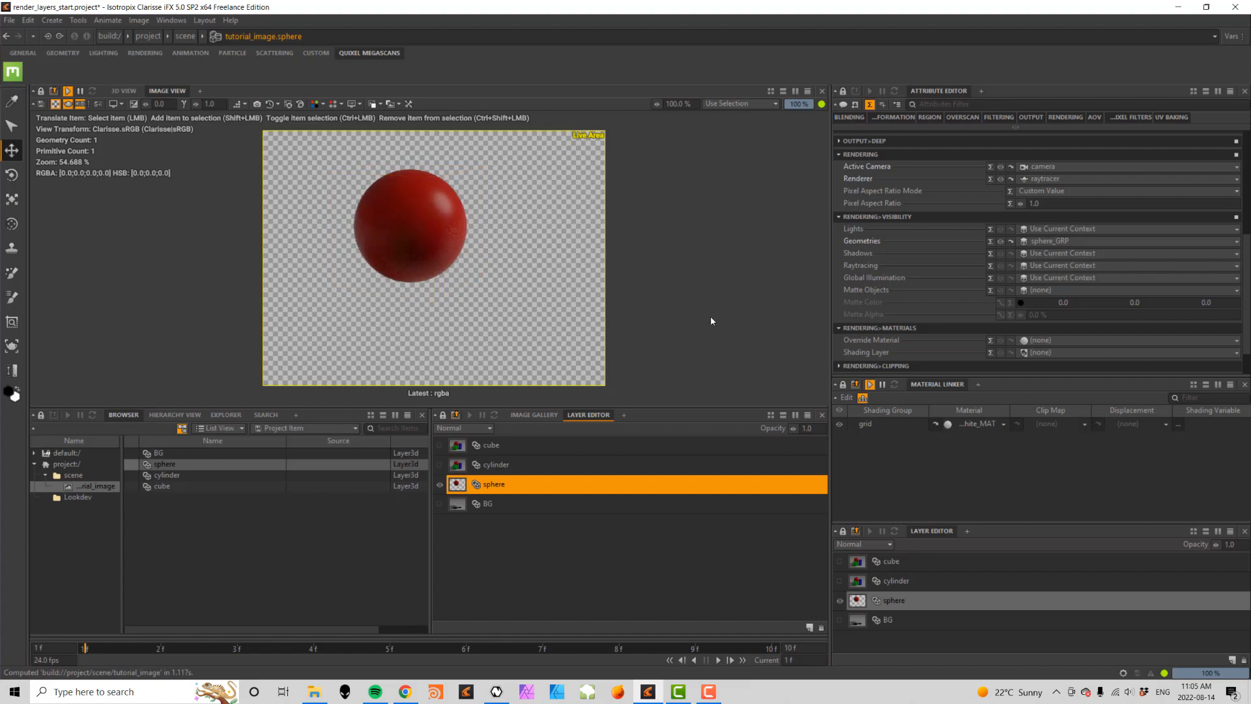
- Set the cylinder layer's Geometries to cylinder_GRP and make the layer visible
click(497, 466)
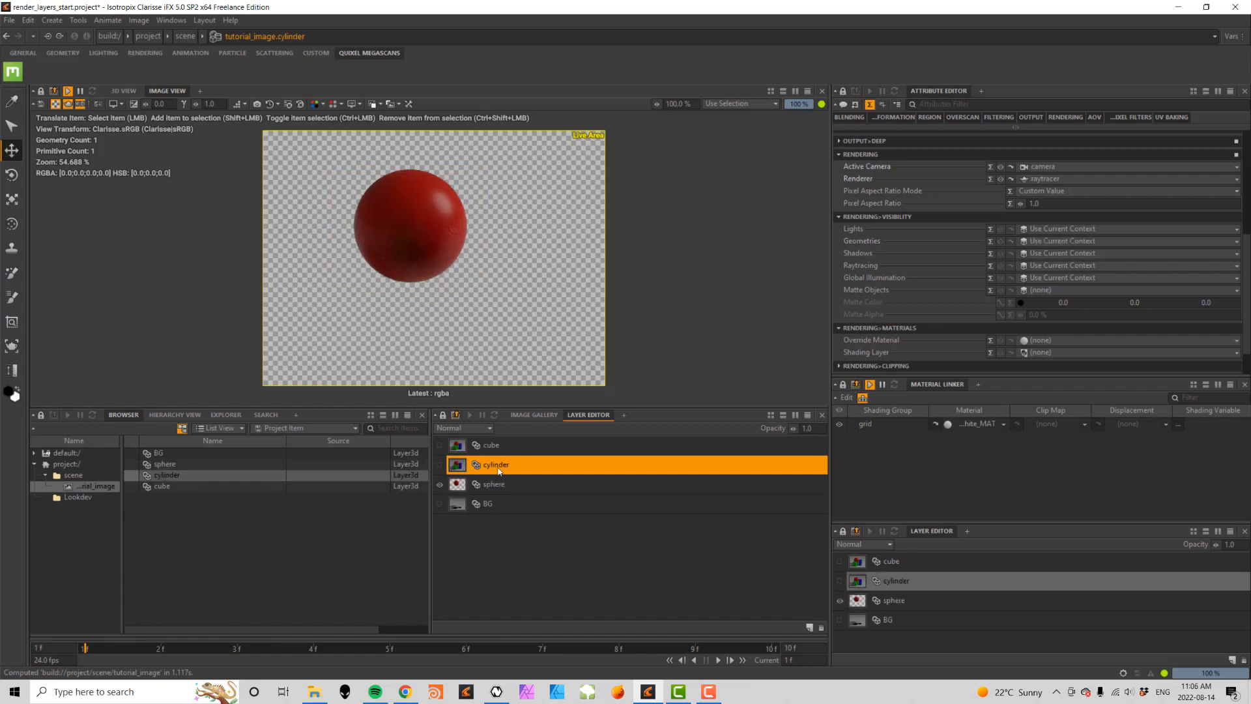
click(1223, 243)
double_click(593, 332)
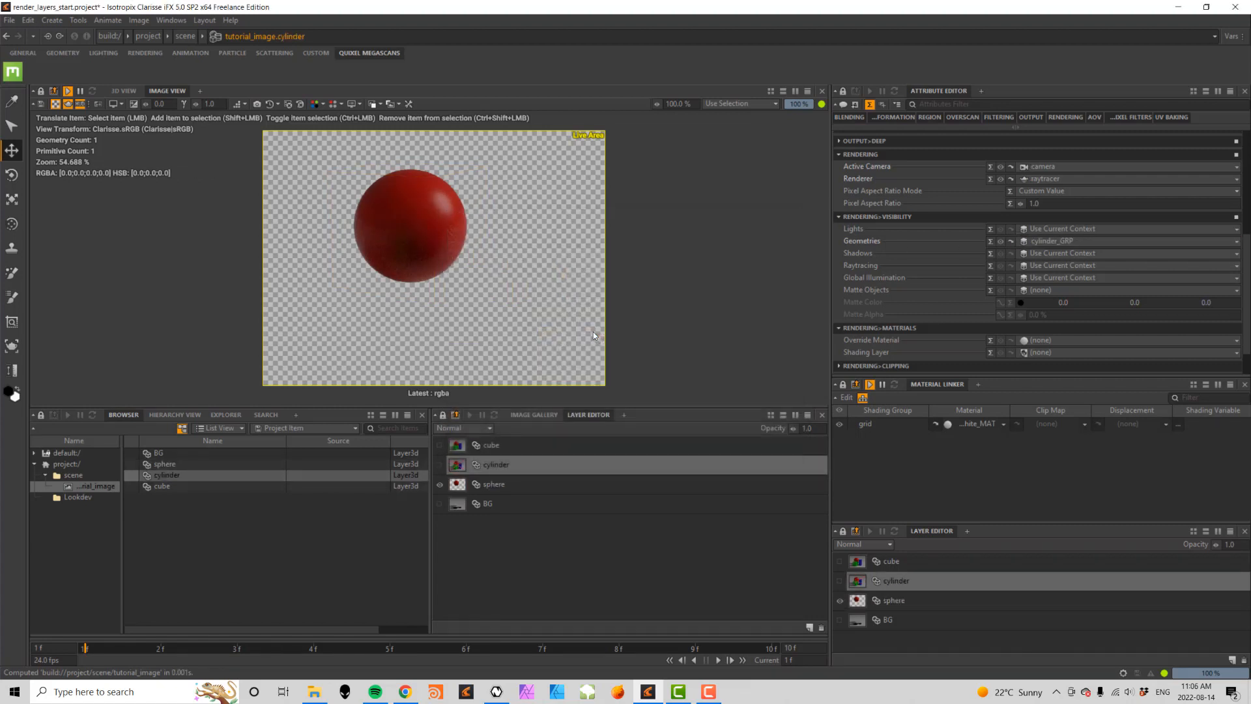
click(440, 464)
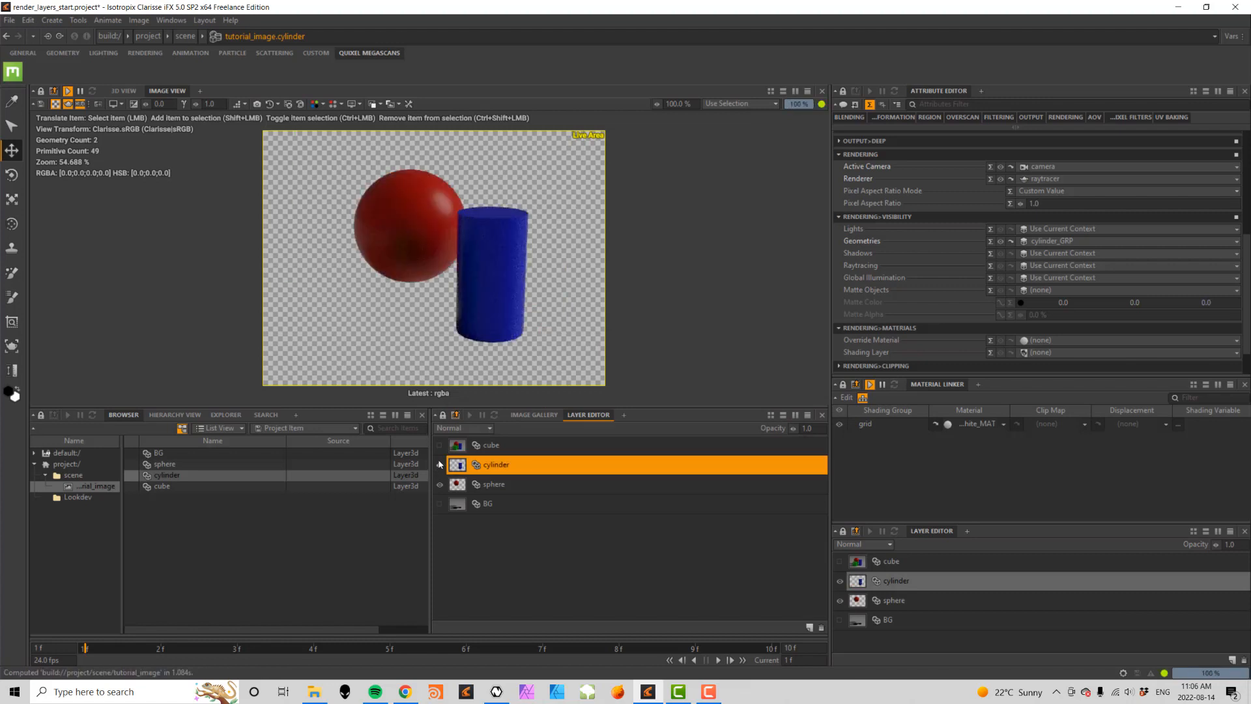
- Set the cube layer's Geometries to cube_GRP and make both the cube and BG layers visible
click(531, 447)
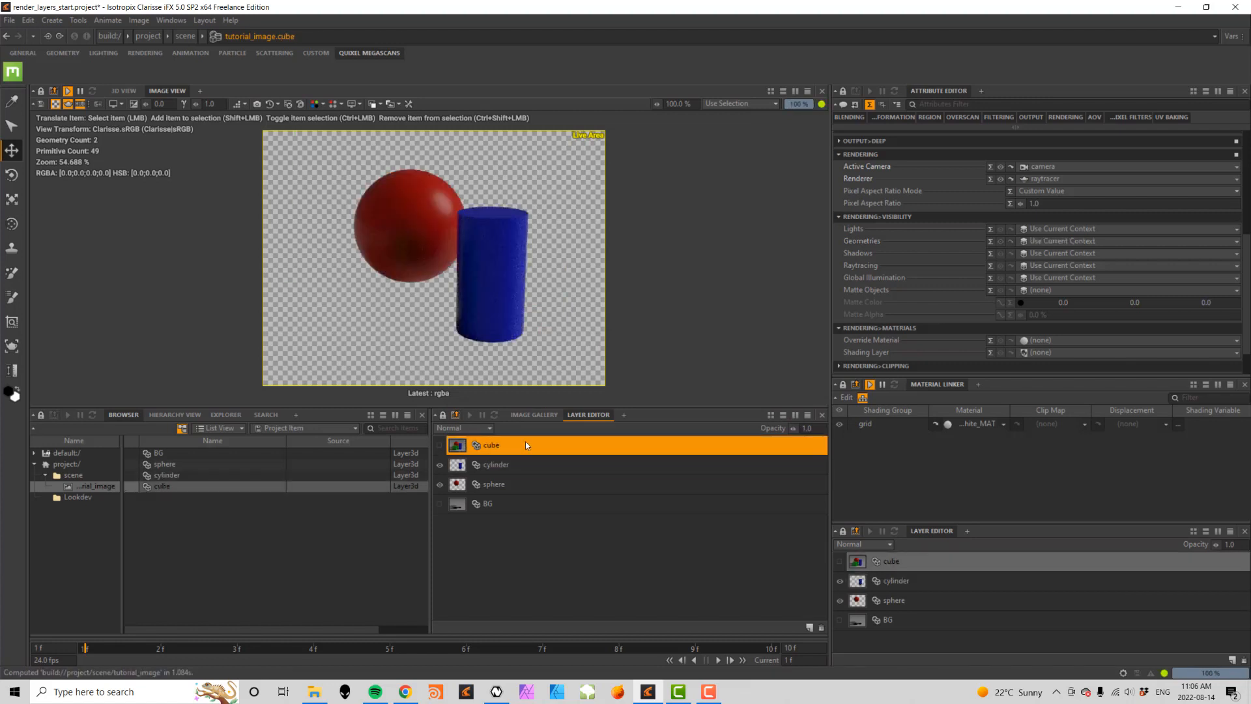
click(1210, 242)
double_click(590, 317)
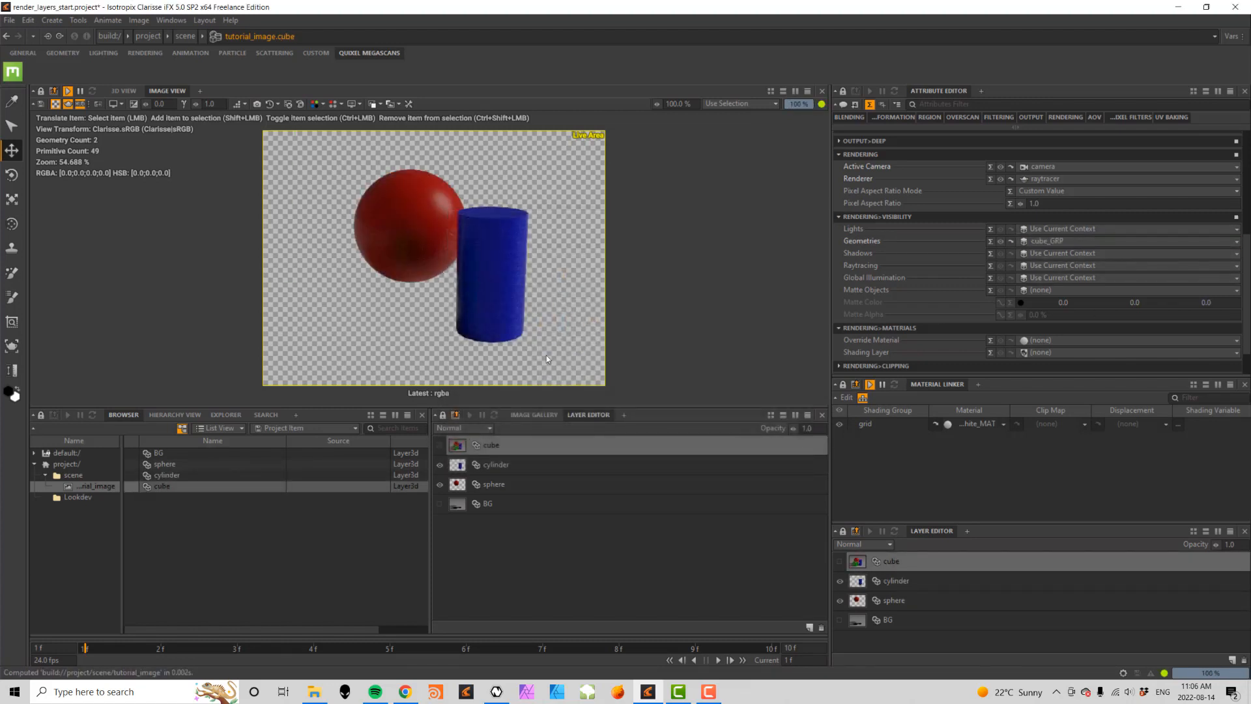
click(440, 446)
click(440, 503)
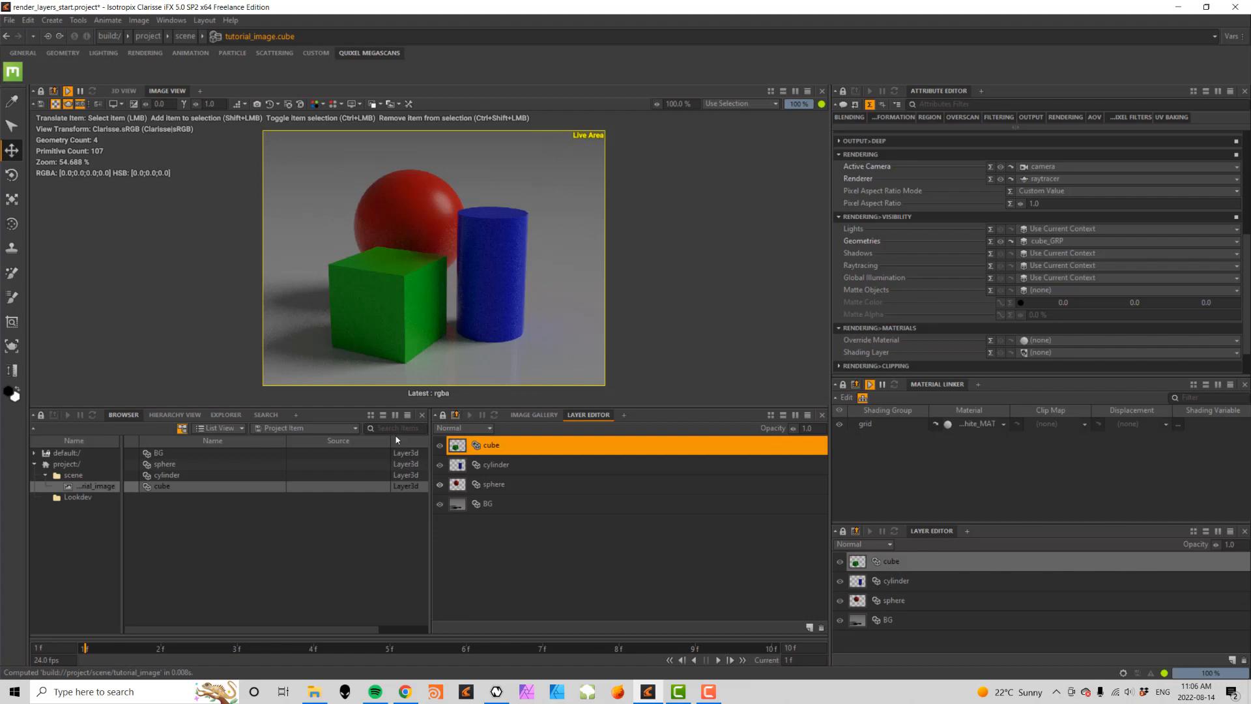
- Render the BG, sphere, cylinder and cube layers of tutorial_image to disk with the Render Manager and close it
click(171, 21)
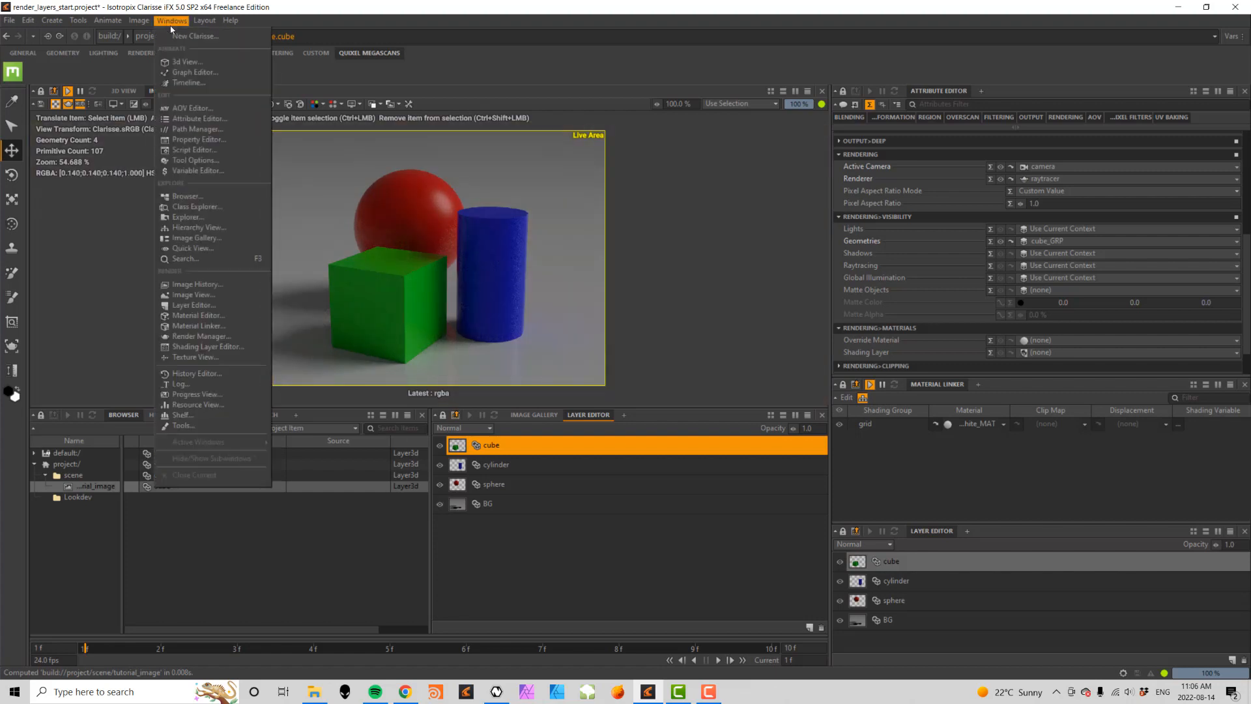
click(194, 336)
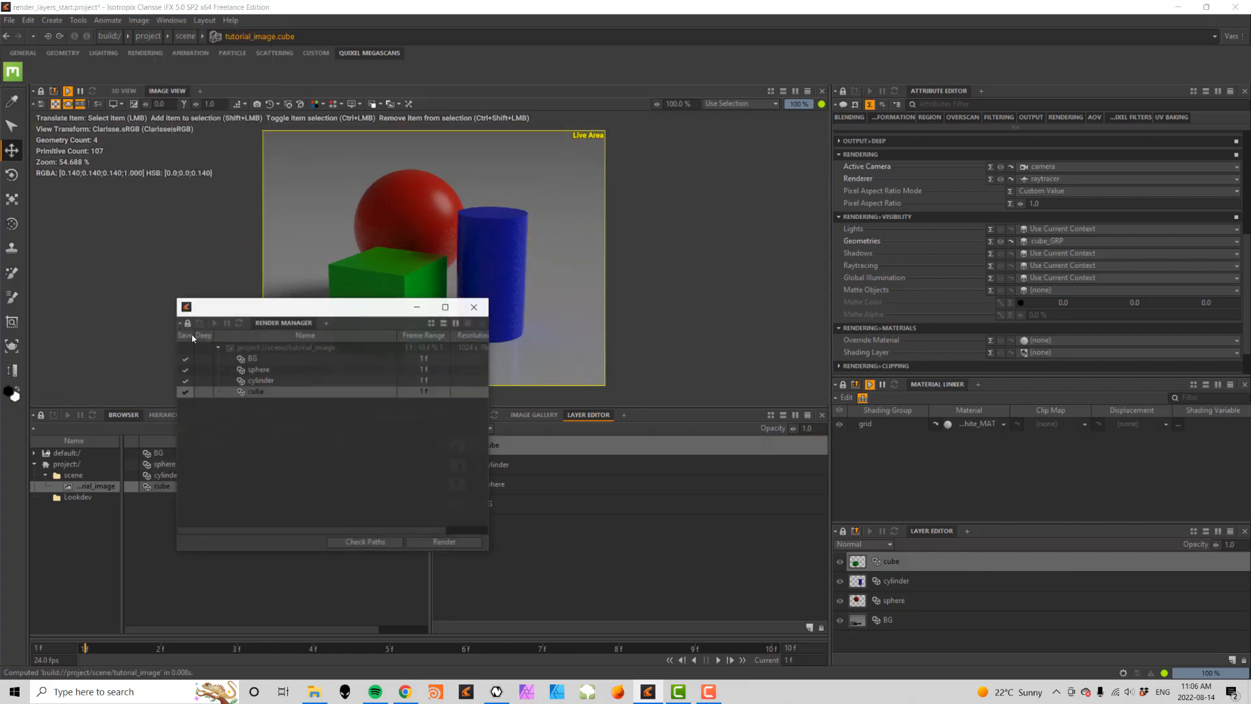
drag(302, 310, 605, 157)
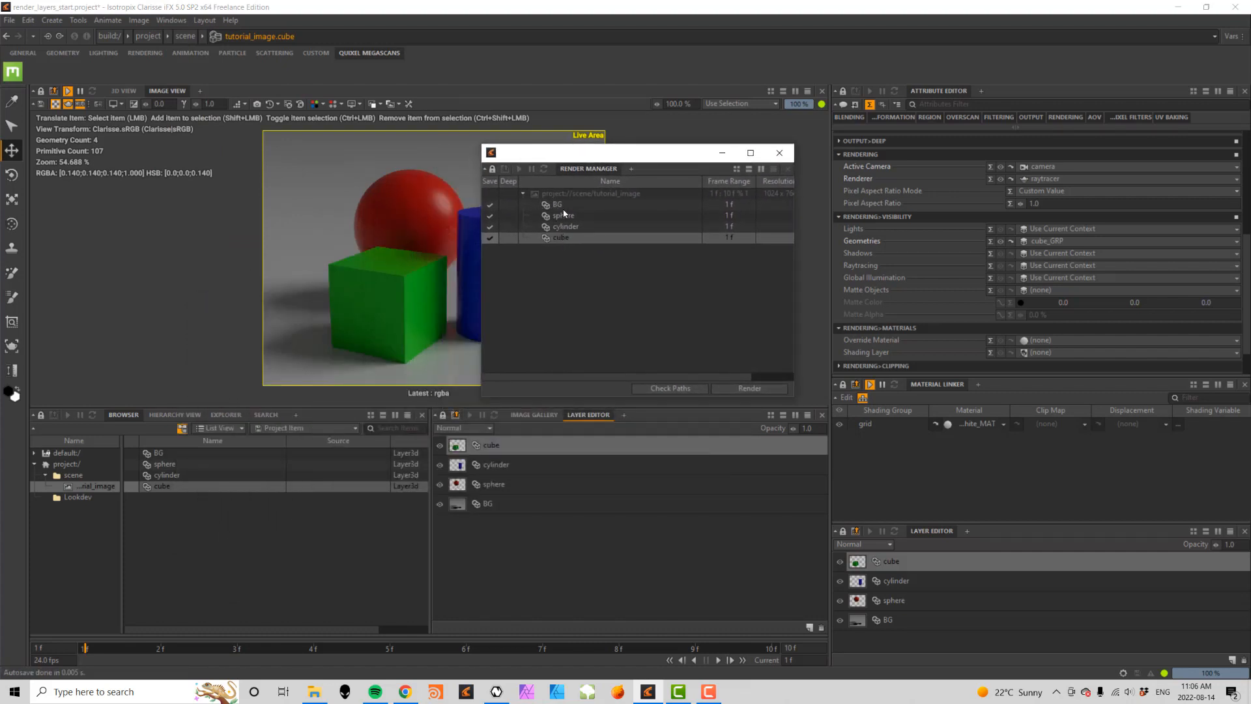
click(748, 389)
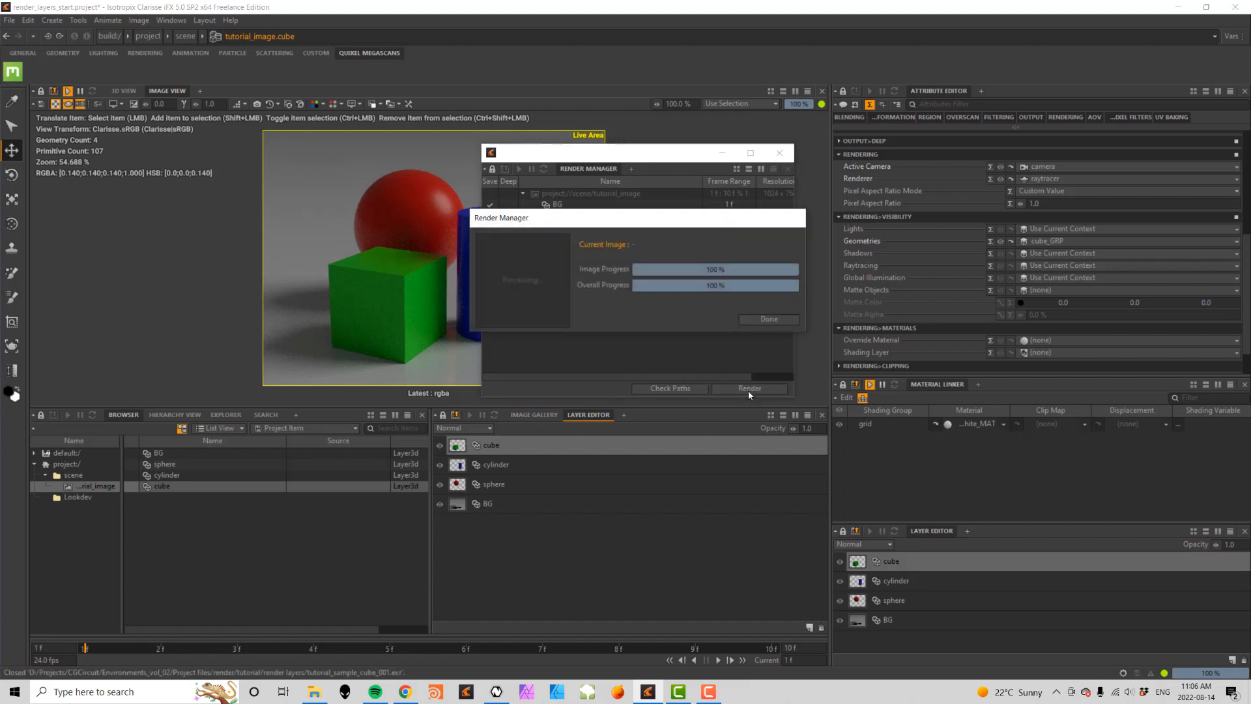
click(764, 317)
click(779, 152)
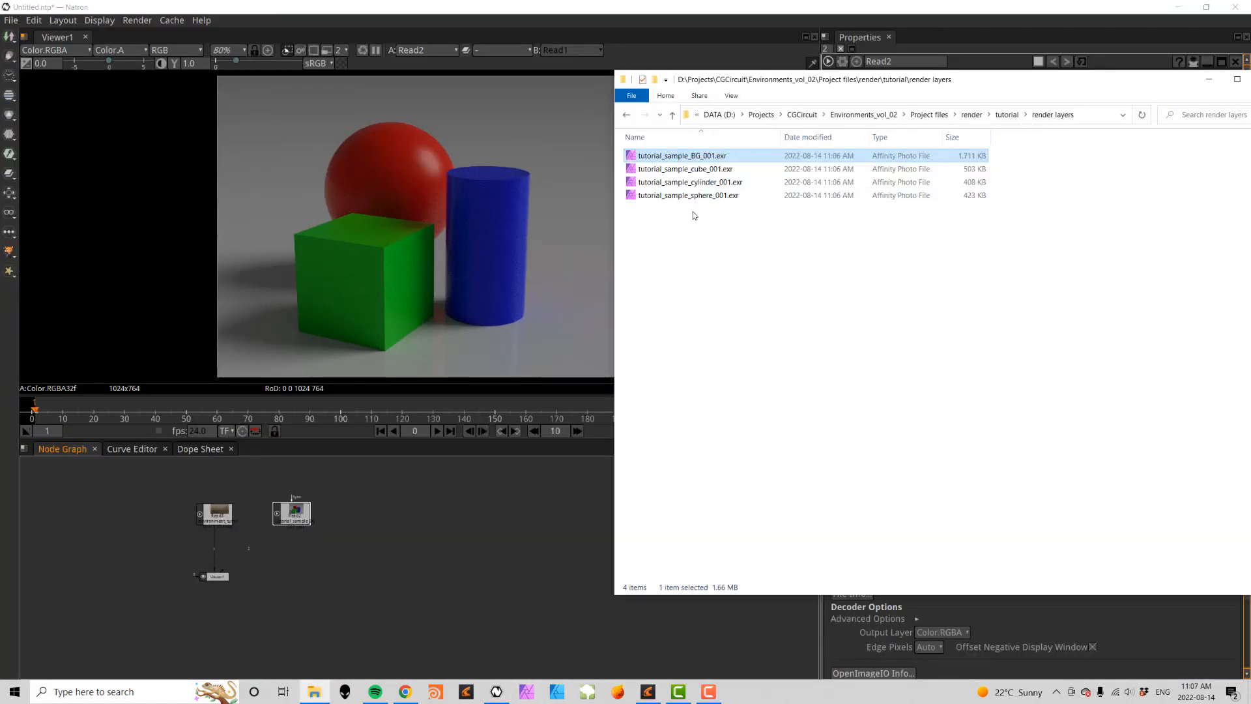
- Switch to Natron, load the tutorial_sample BG, cube, cylinder and sphere EXR files into the node graph, and spread out the stacked read nodes
drag(752, 272, 482, 528)
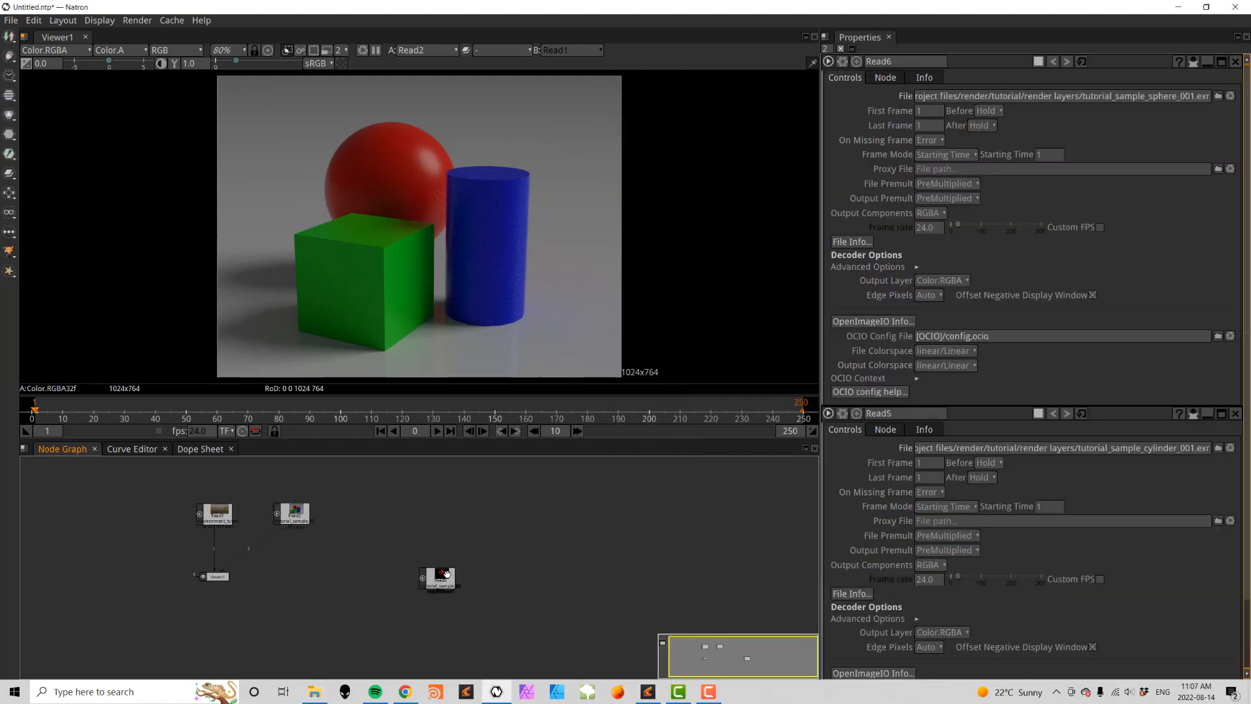
drag(440, 576, 598, 501)
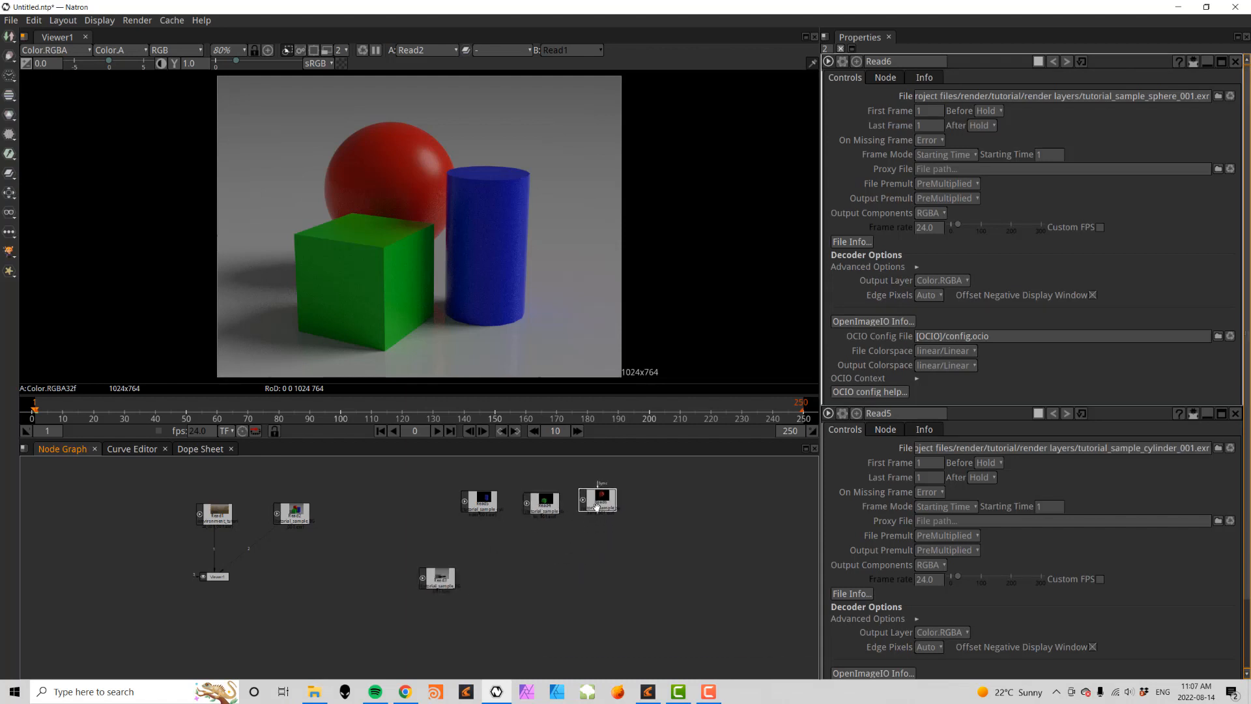
- Move the BG read node in line with the other layers and view the cylinder, cube, sphere and BG renders one by one
drag(440, 576, 674, 510)
click(484, 498)
key(1)
click(546, 510)
key(2)
key(1)
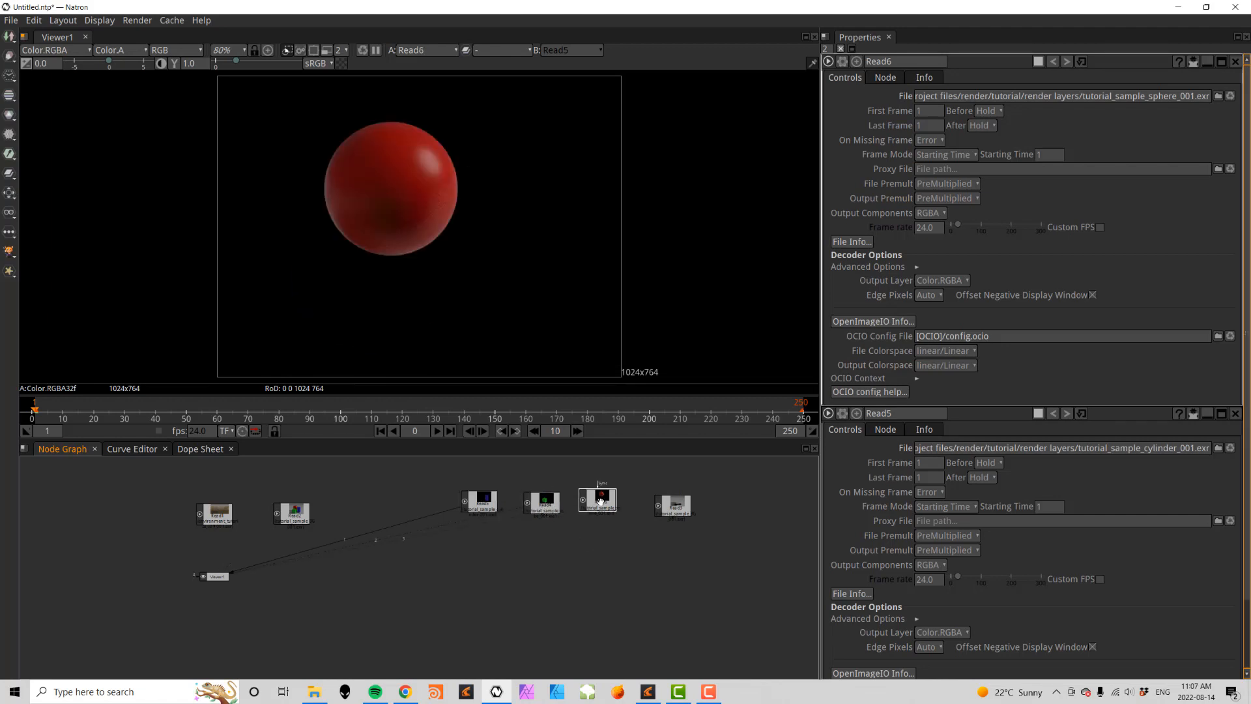
click(660, 508)
key(1)
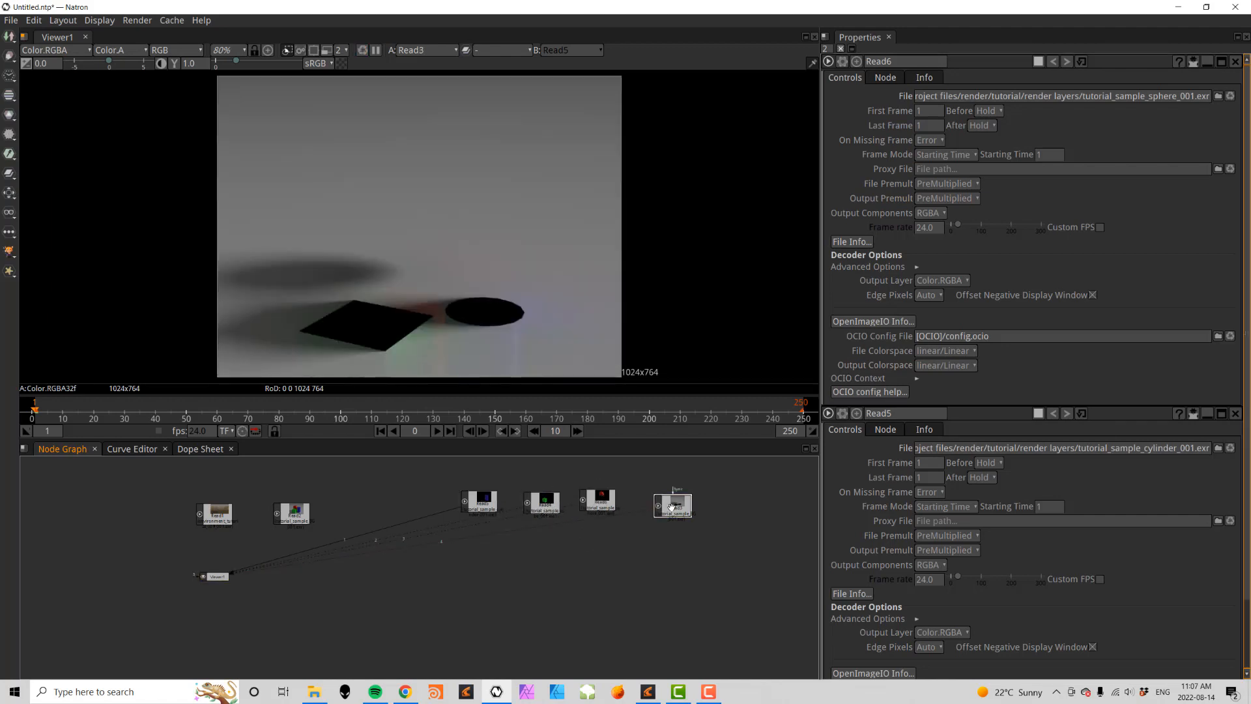
drag(671, 507, 678, 501)
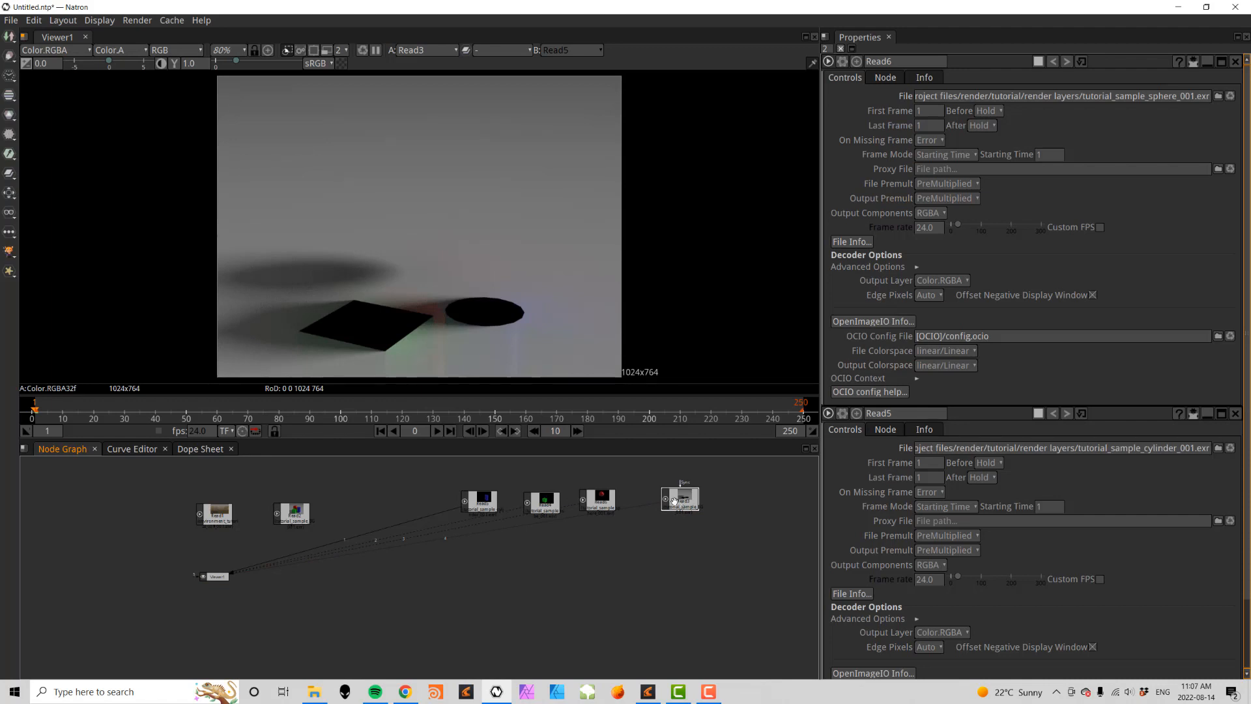
- Add a Merge node below the BG read node with BG as input B and the sphere as input A, and view it
key(m)
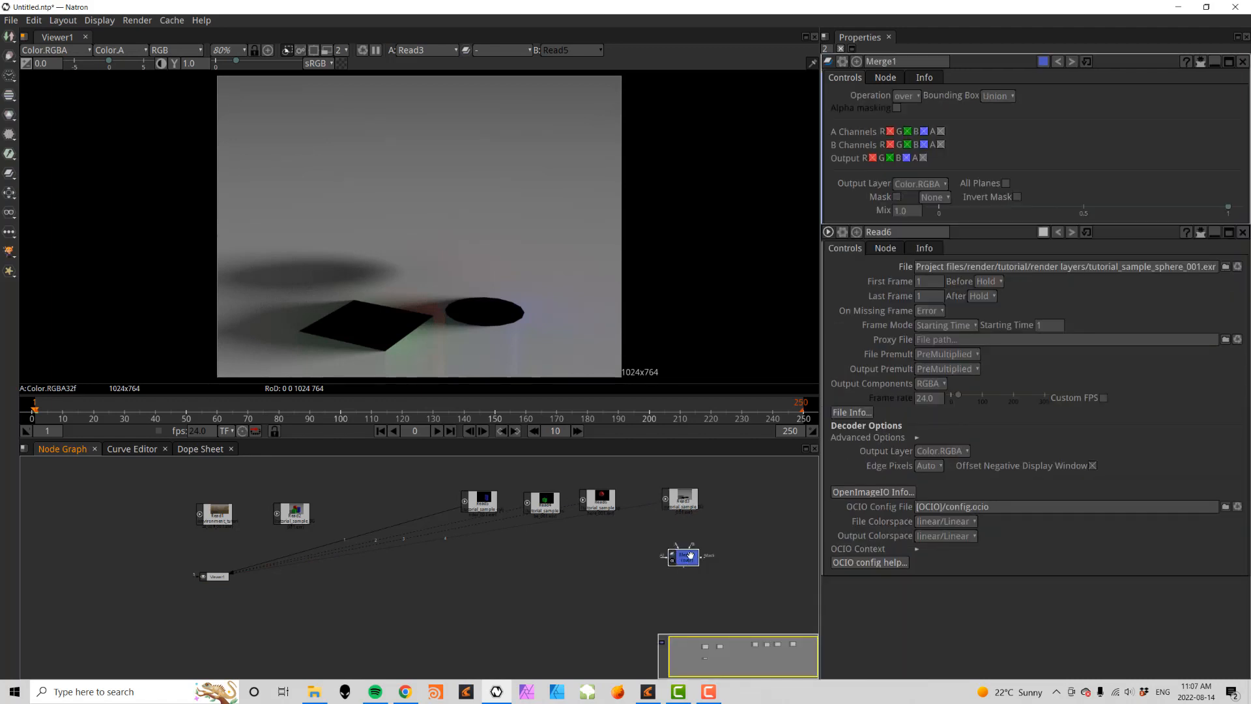
drag(677, 546, 683, 506)
drag(687, 563, 682, 562)
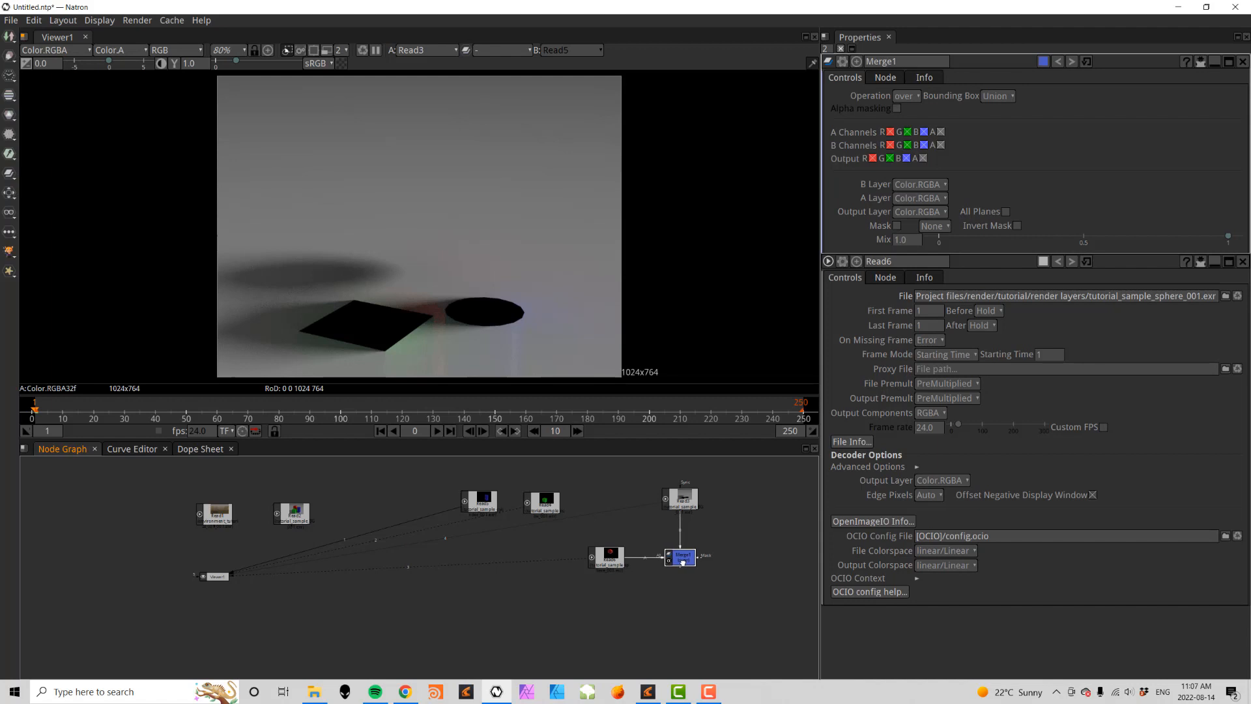
key(1)
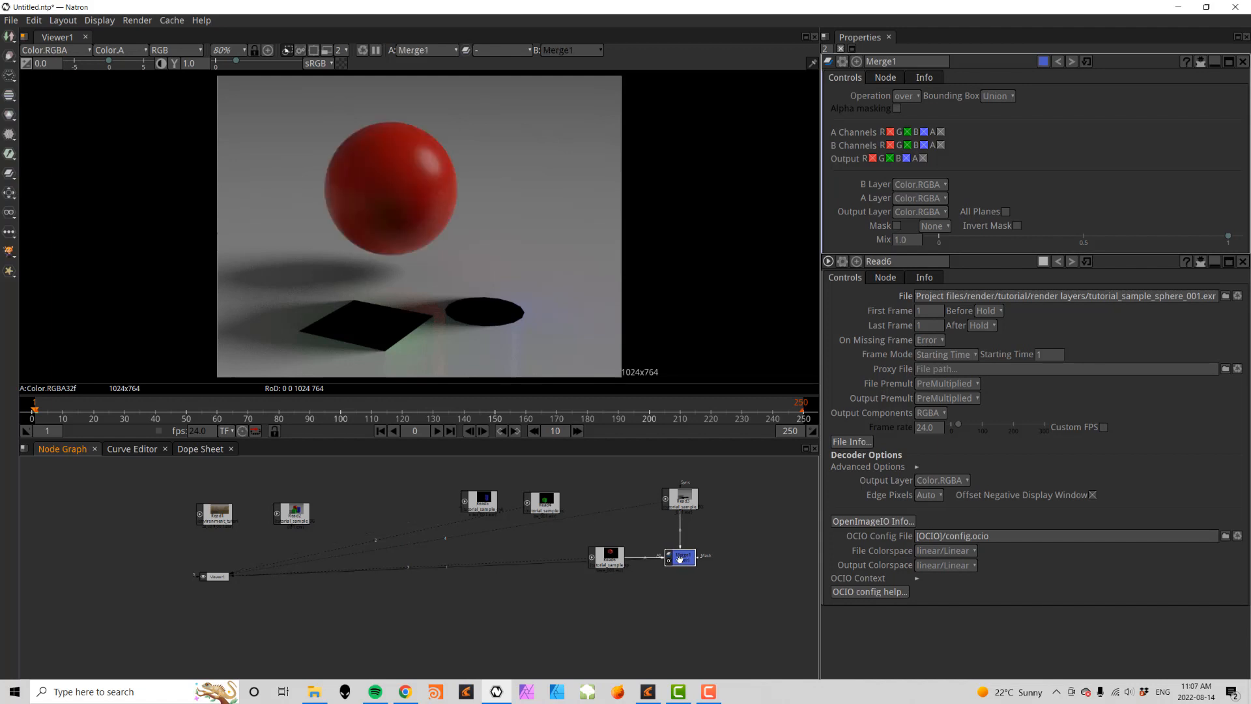
- Add a second Merge that places the cylinder over the BG and sphere merge, align it below, and view the result
click(677, 607)
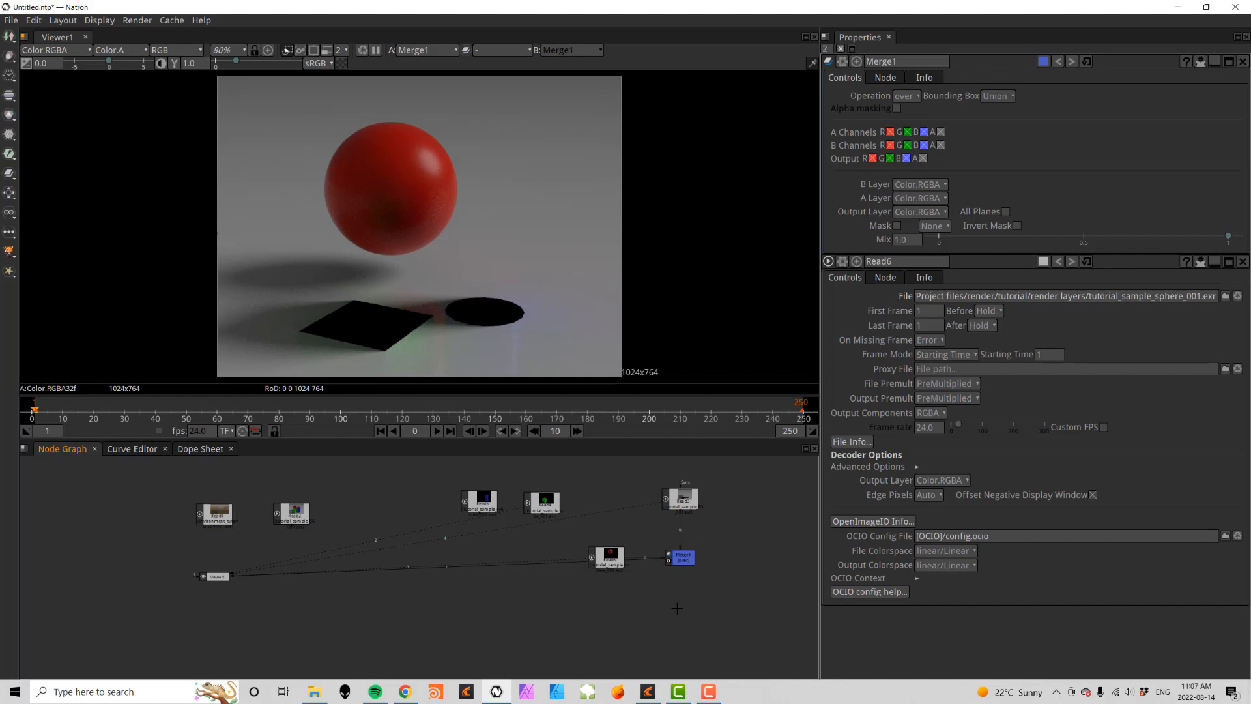
key(m)
drag(503, 518, 684, 565)
click(685, 609)
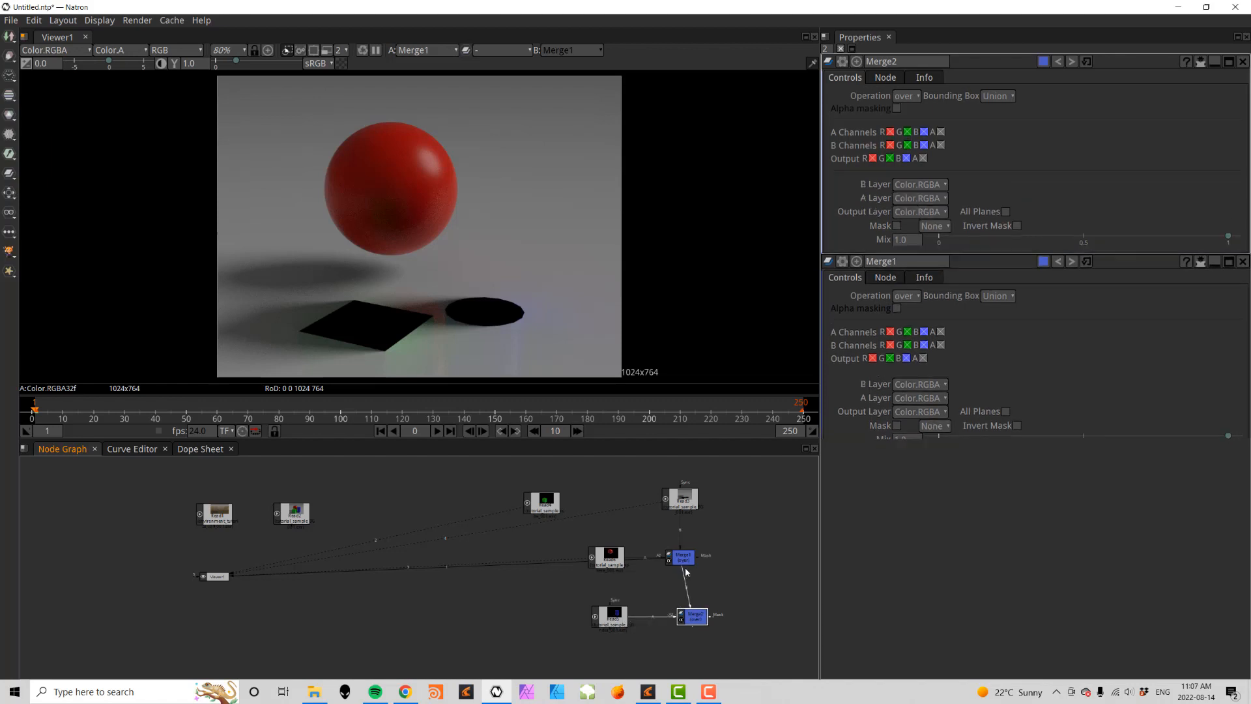
drag(693, 615, 680, 613)
key(1)
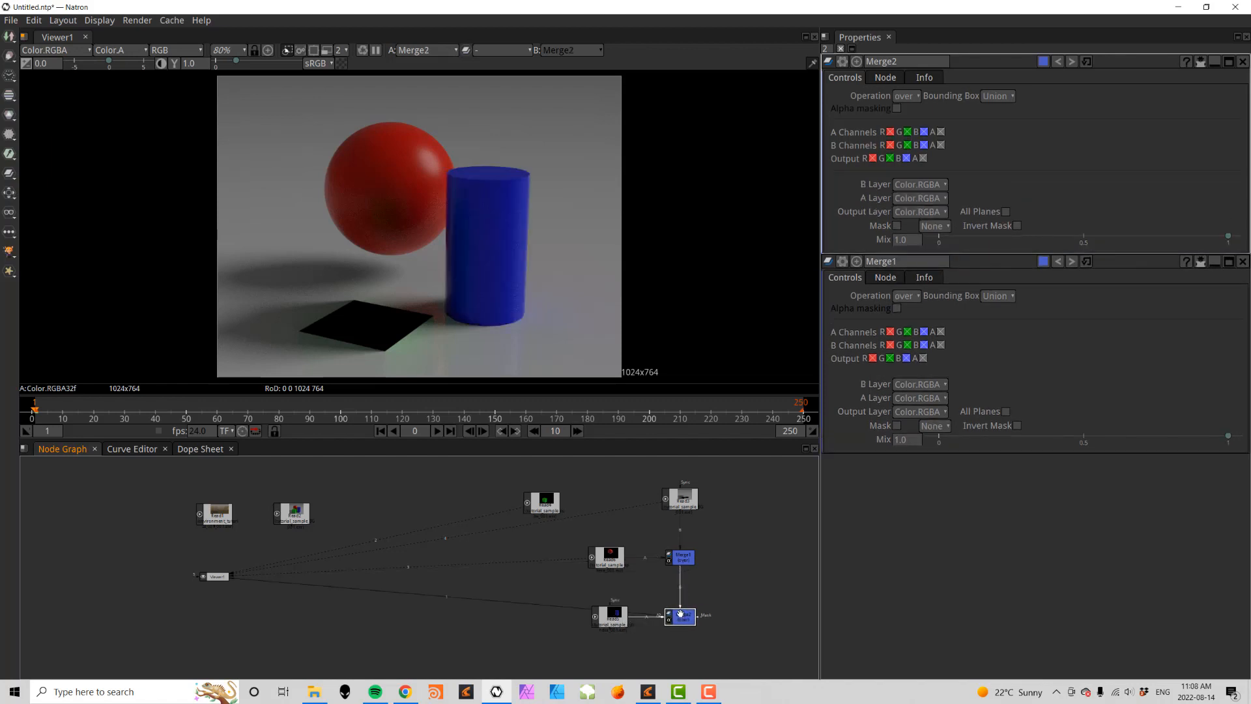
- Move the cube read node below the others, merge it over the cylinder merge with a third Merge, and view the full composite
scroll(716, 599, down, 1)
drag(429, 489, 474, 612)
click(514, 608)
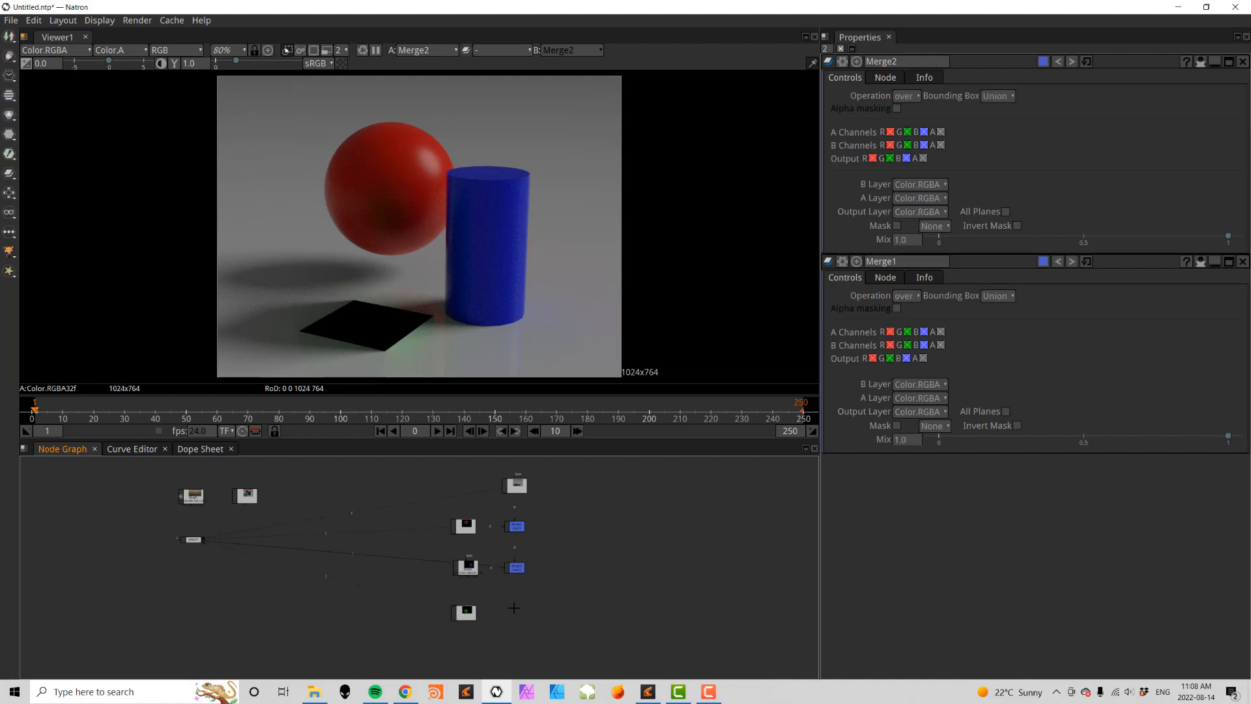
key(m)
scroll(515, 608, up, 3)
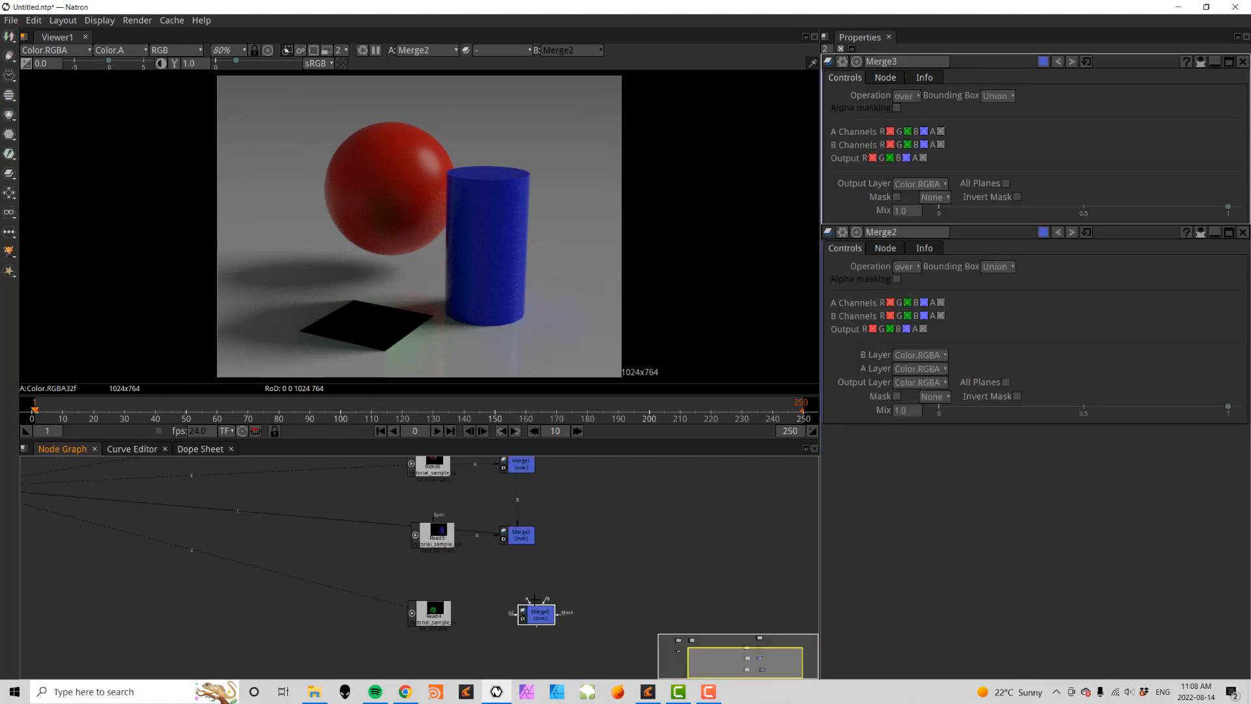
drag(514, 598, 451, 613)
drag(548, 598, 525, 611)
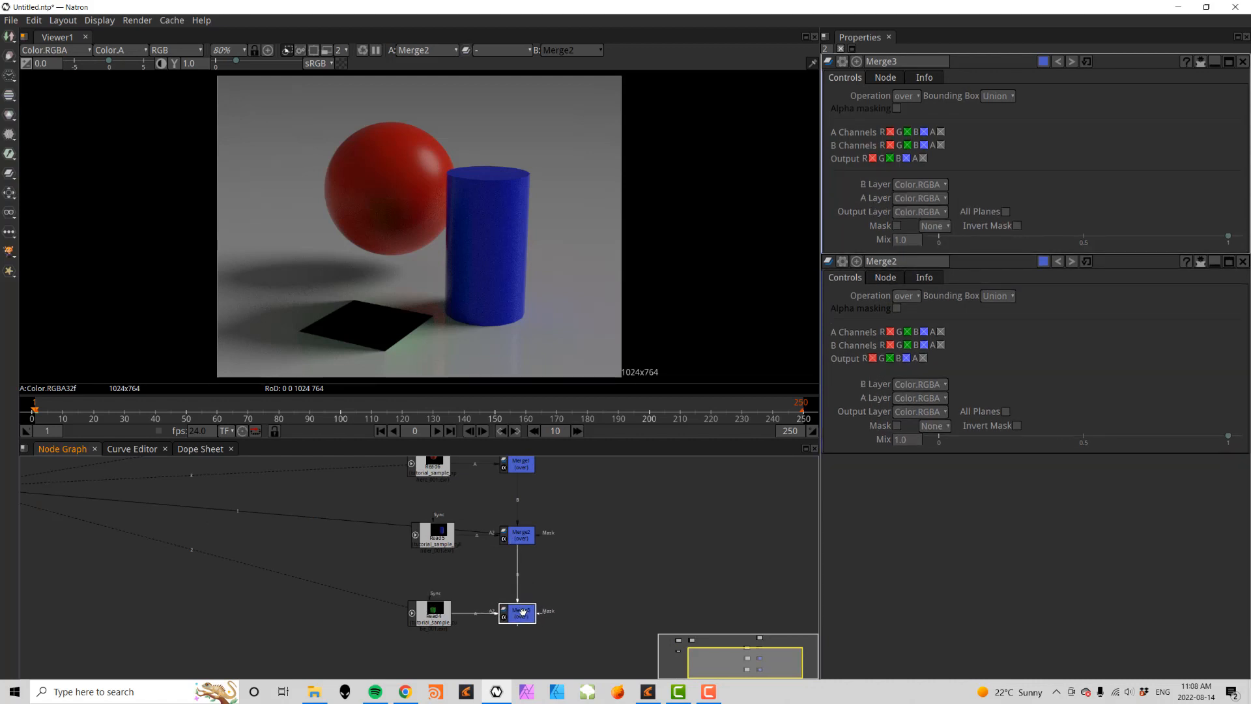
key(1)
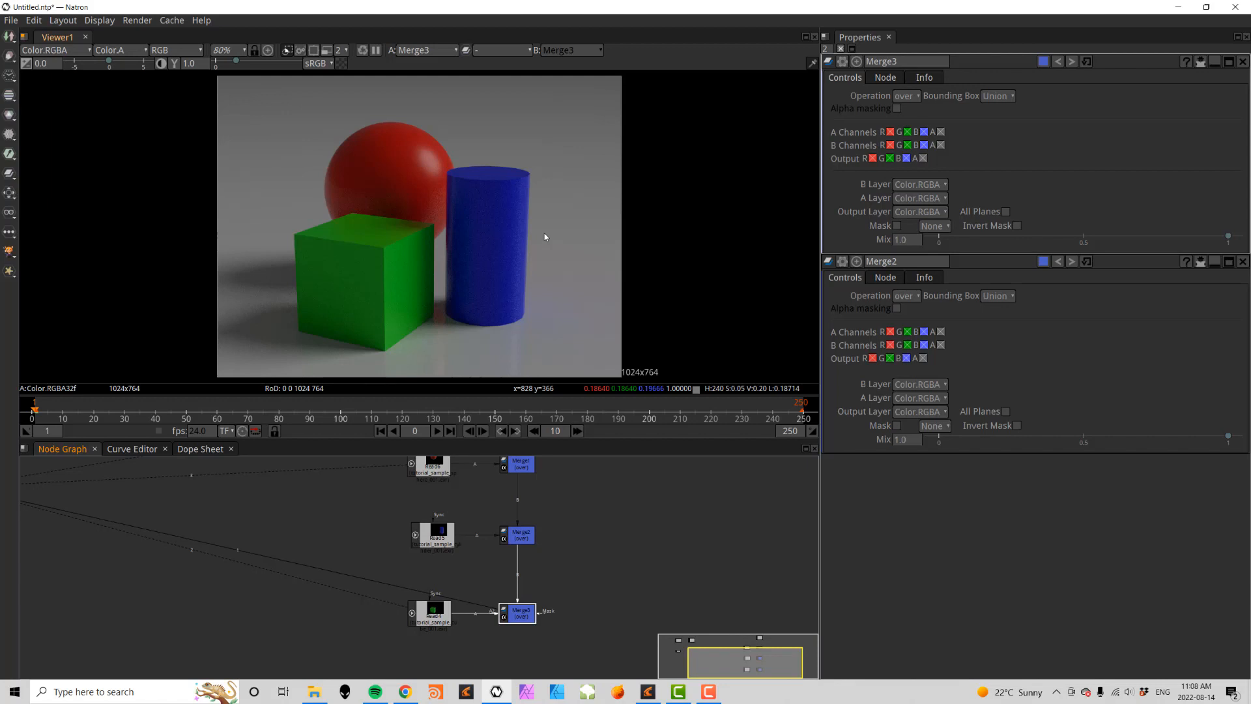
- Insert a Grade node between the sphere read node and its Merge, lined up with that Merge
middle_drag(573, 476, 590, 545)
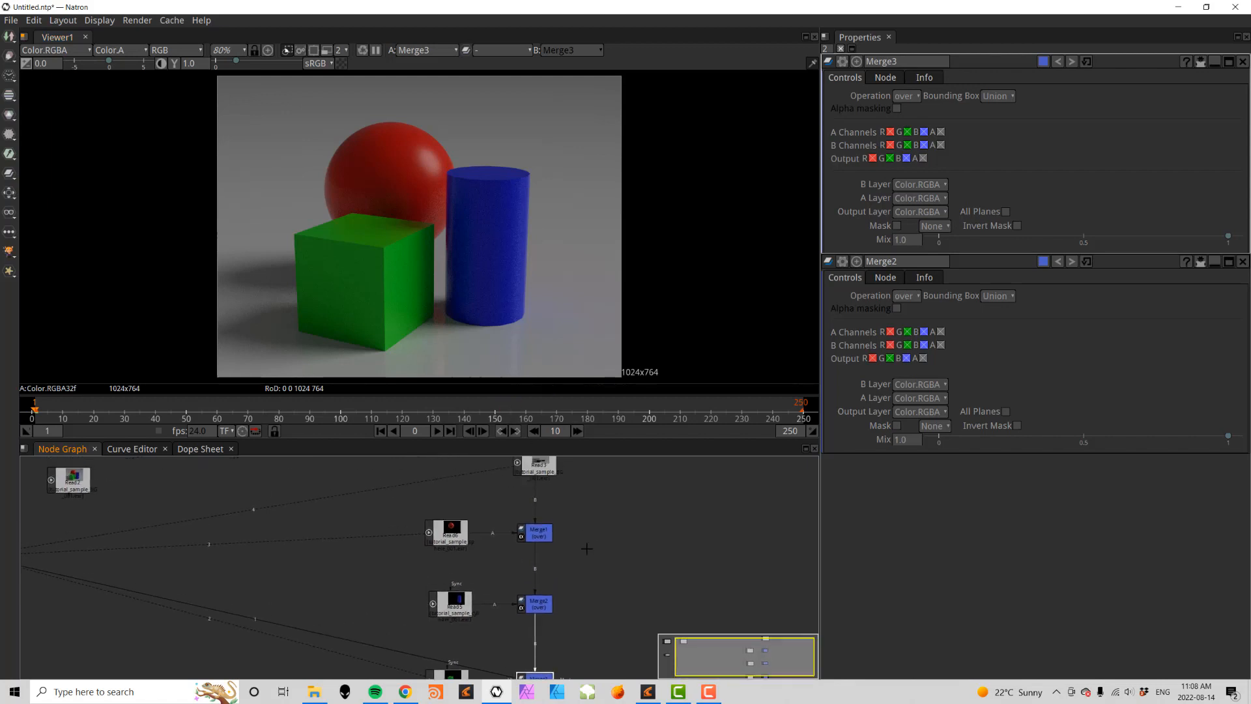
drag(452, 532, 447, 496)
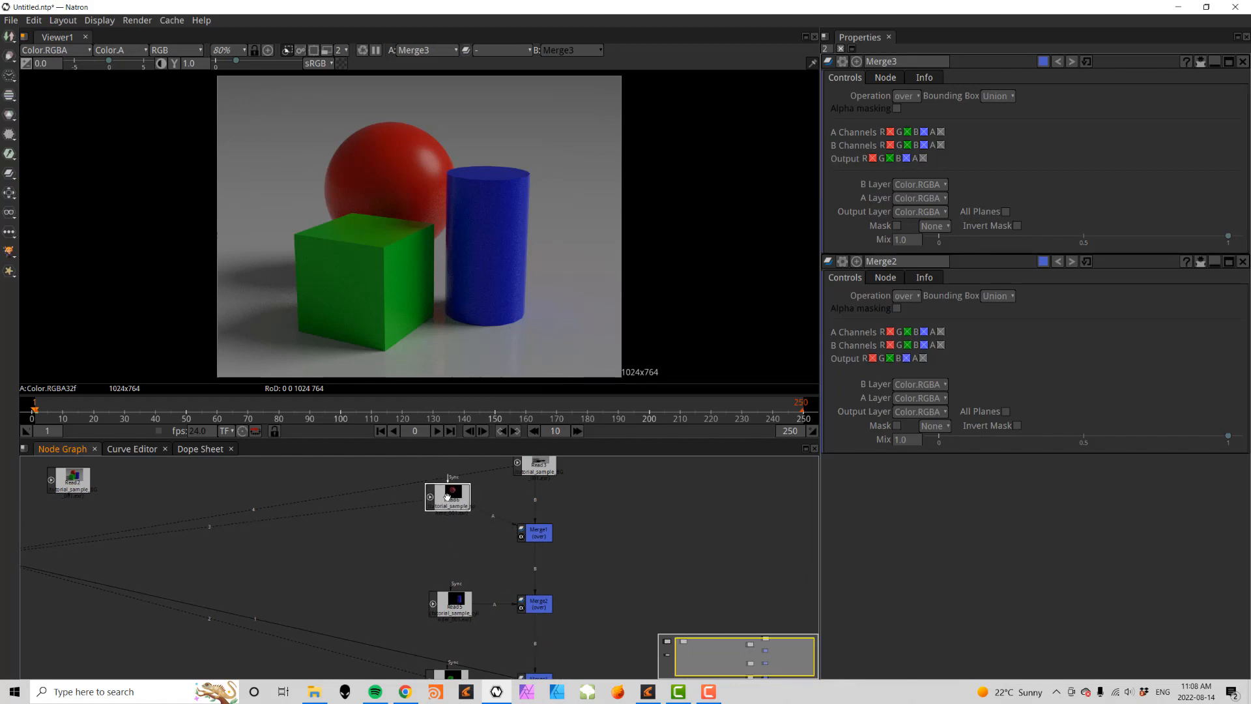
key(g)
drag(450, 525, 450, 534)
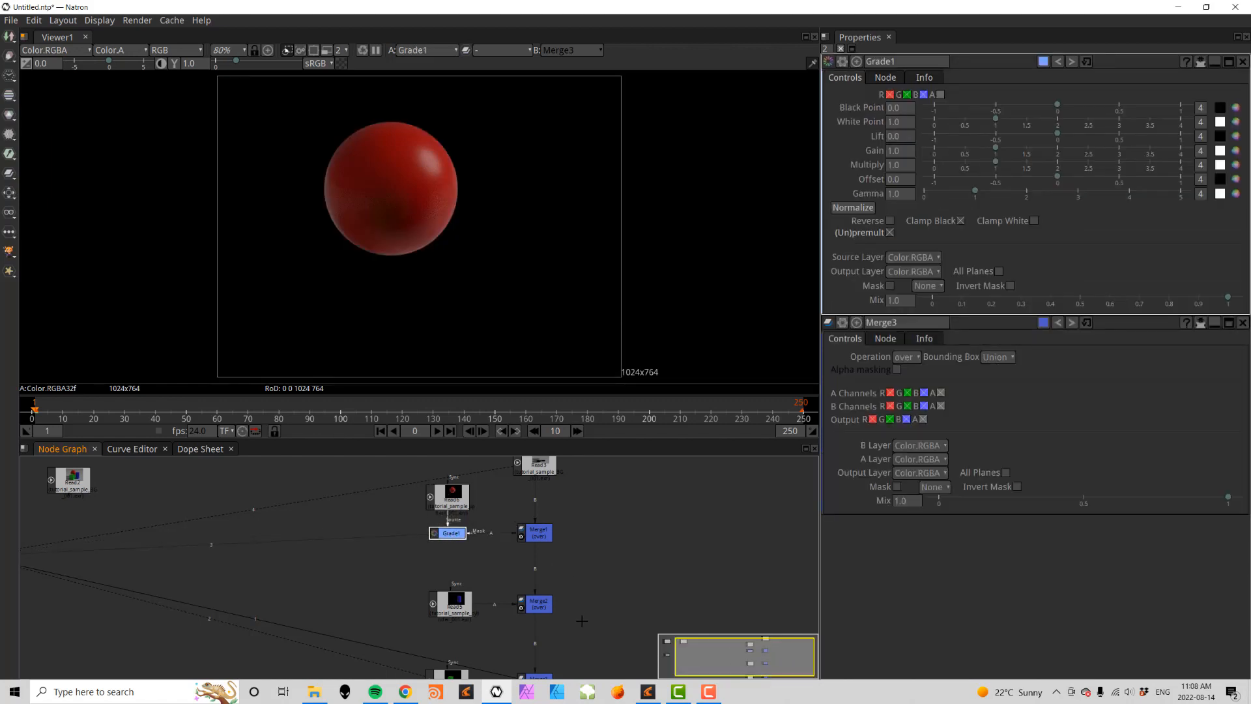
- View the final merge and set the sphere Grade's Gamma to about 1.3
middle_drag(582, 621, 570, 580)
click(531, 642)
key(1)
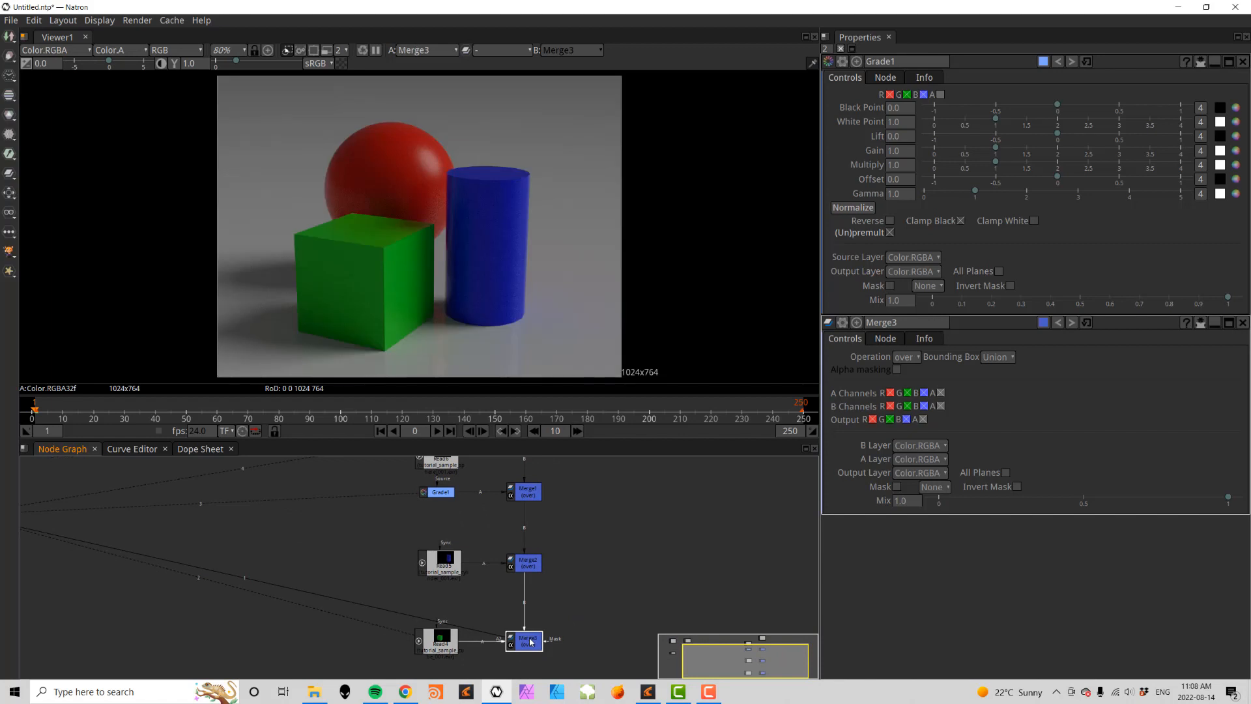
click(445, 492)
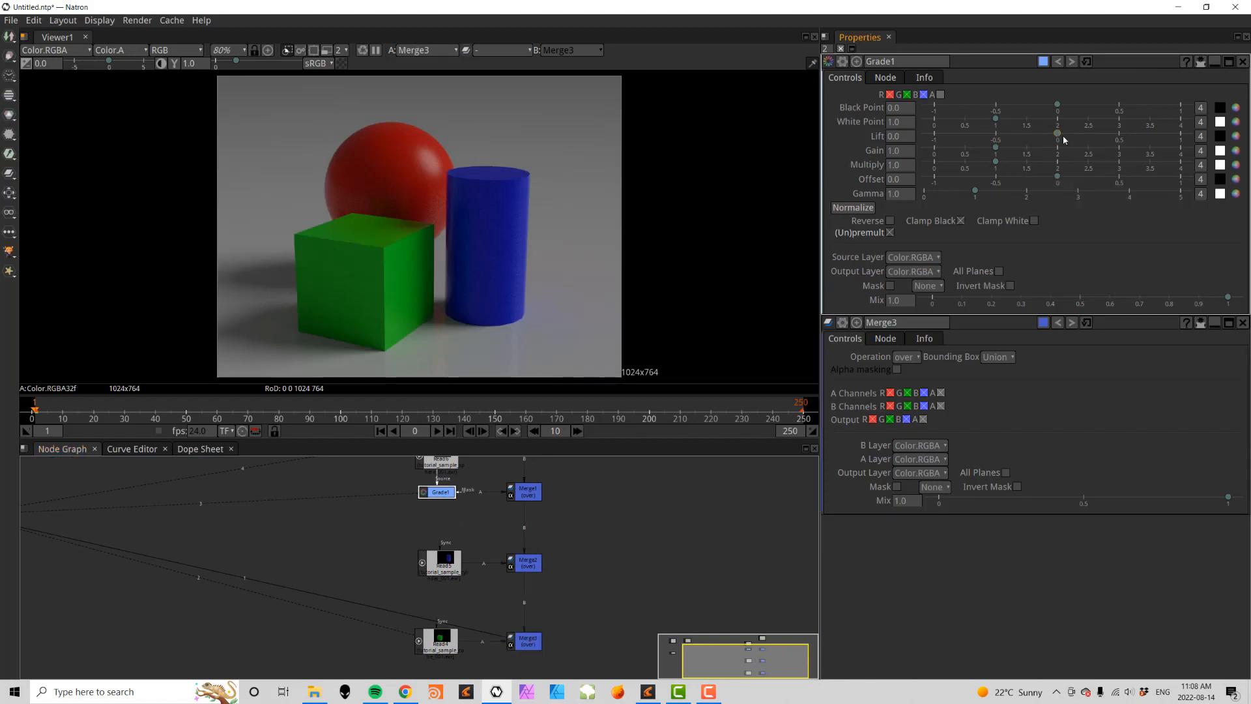
drag(975, 193, 991, 201)
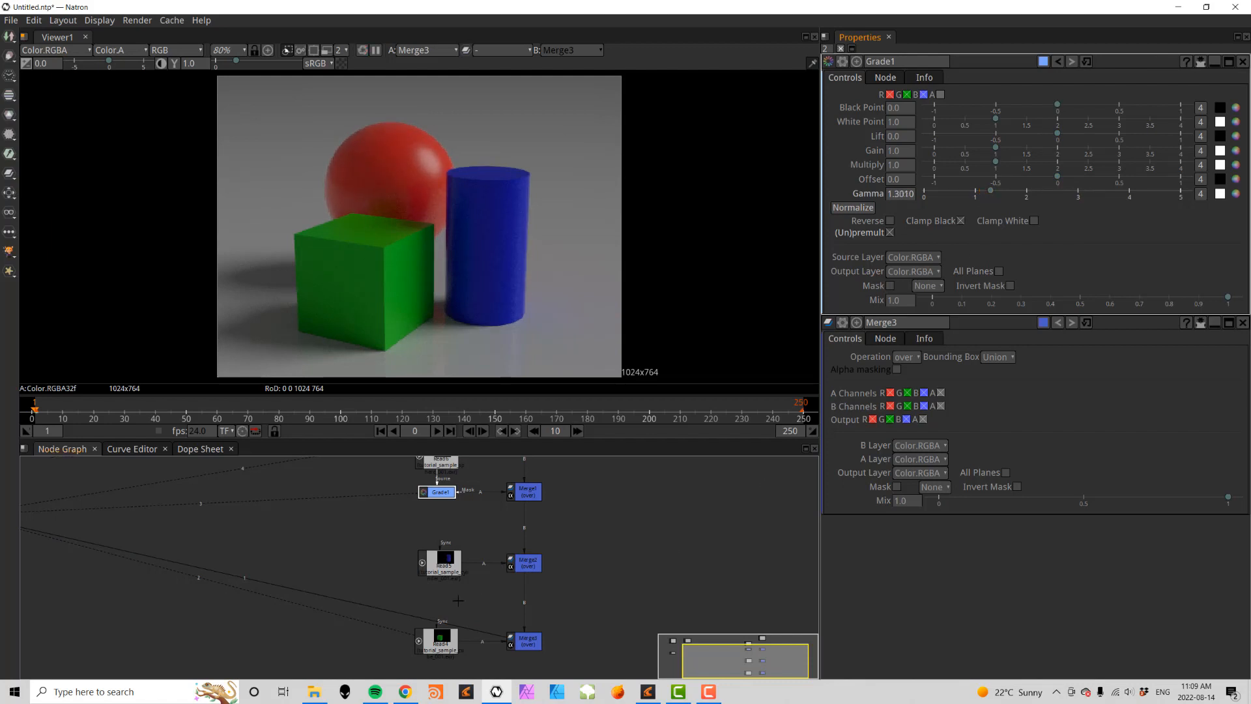
- Insert a Grade node after the cube read node and lower the final Merge to line up with it
middle_drag(569, 609, 577, 532)
click(449, 562)
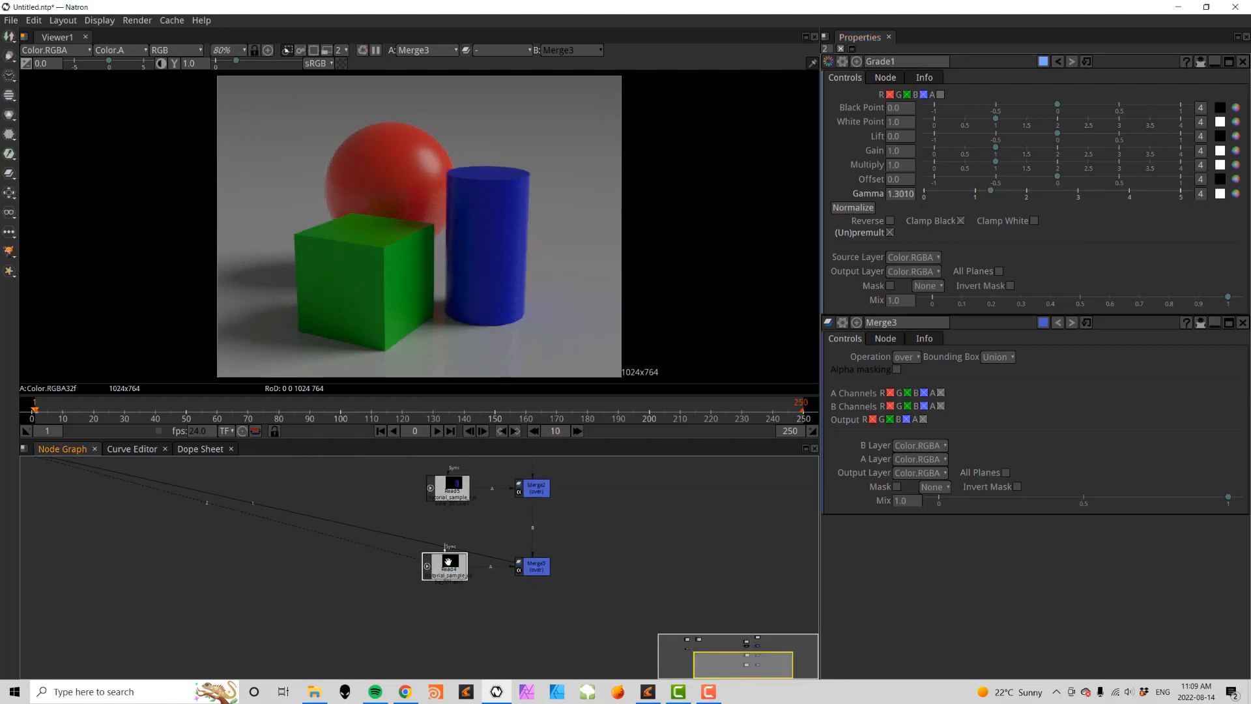
key(g)
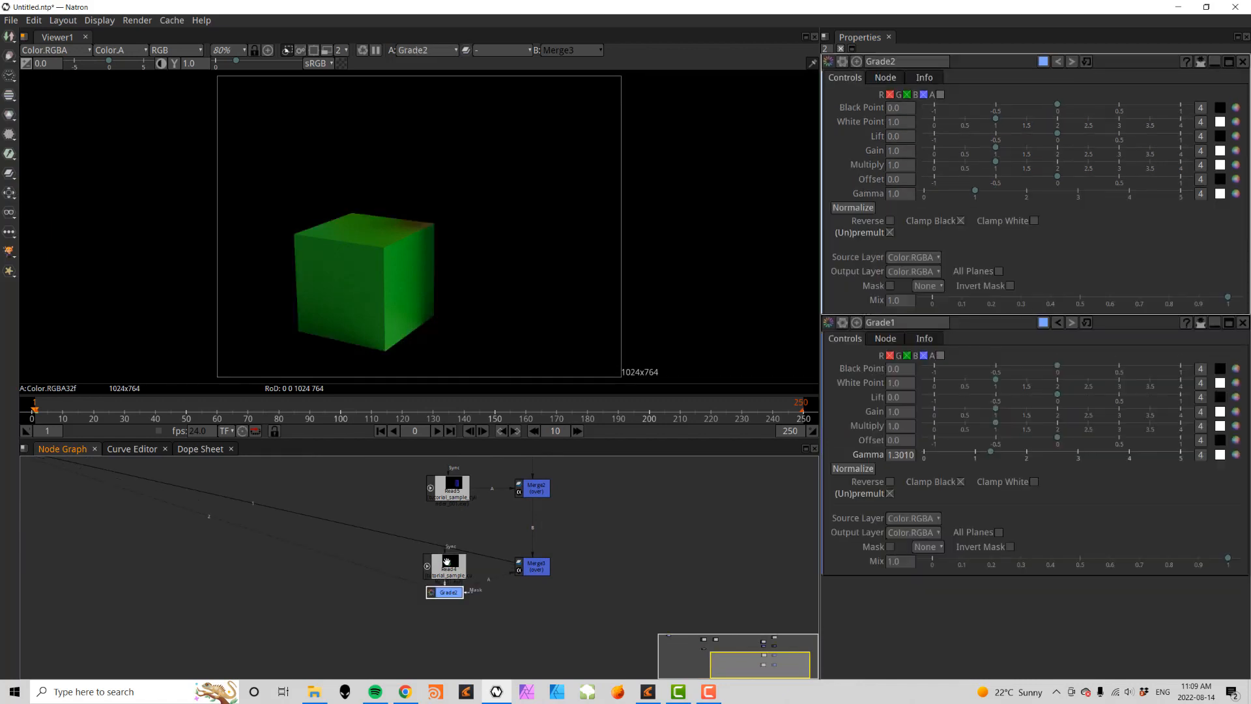
drag(455, 604, 452, 612)
drag(538, 565, 539, 611)
- View the full composite and set the cube Grade's Gamma to about 0.77
key(1)
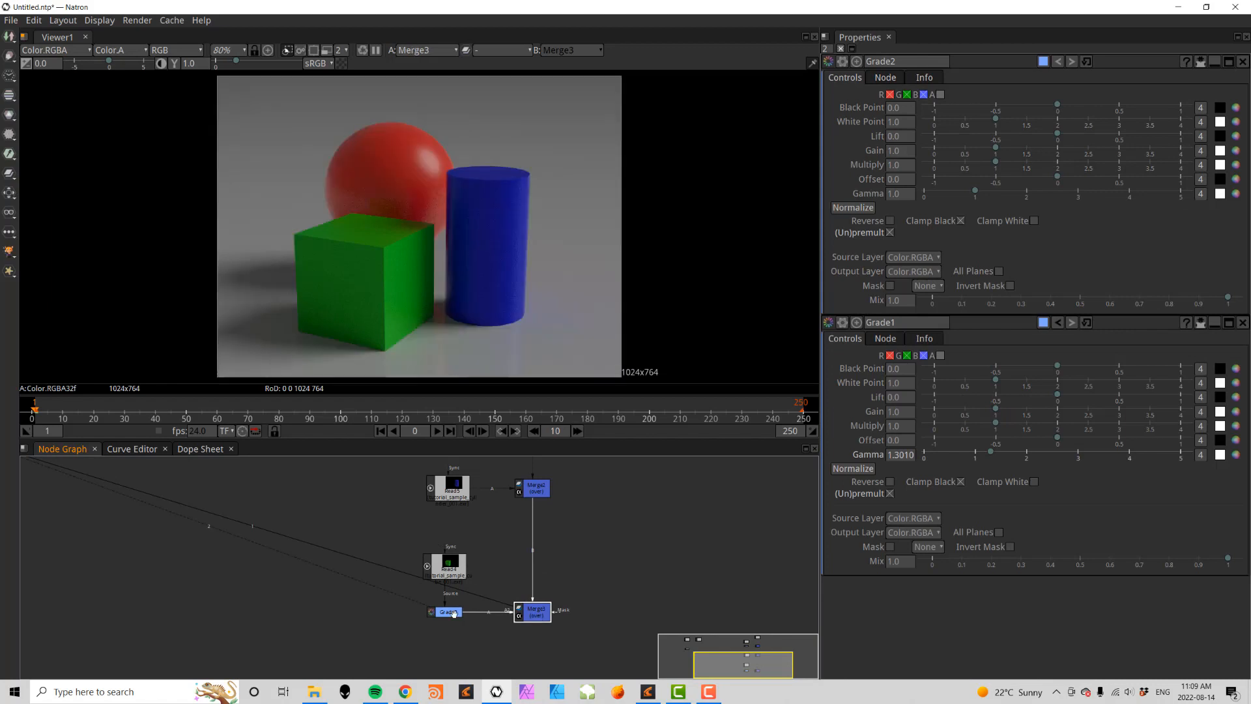
click(454, 615)
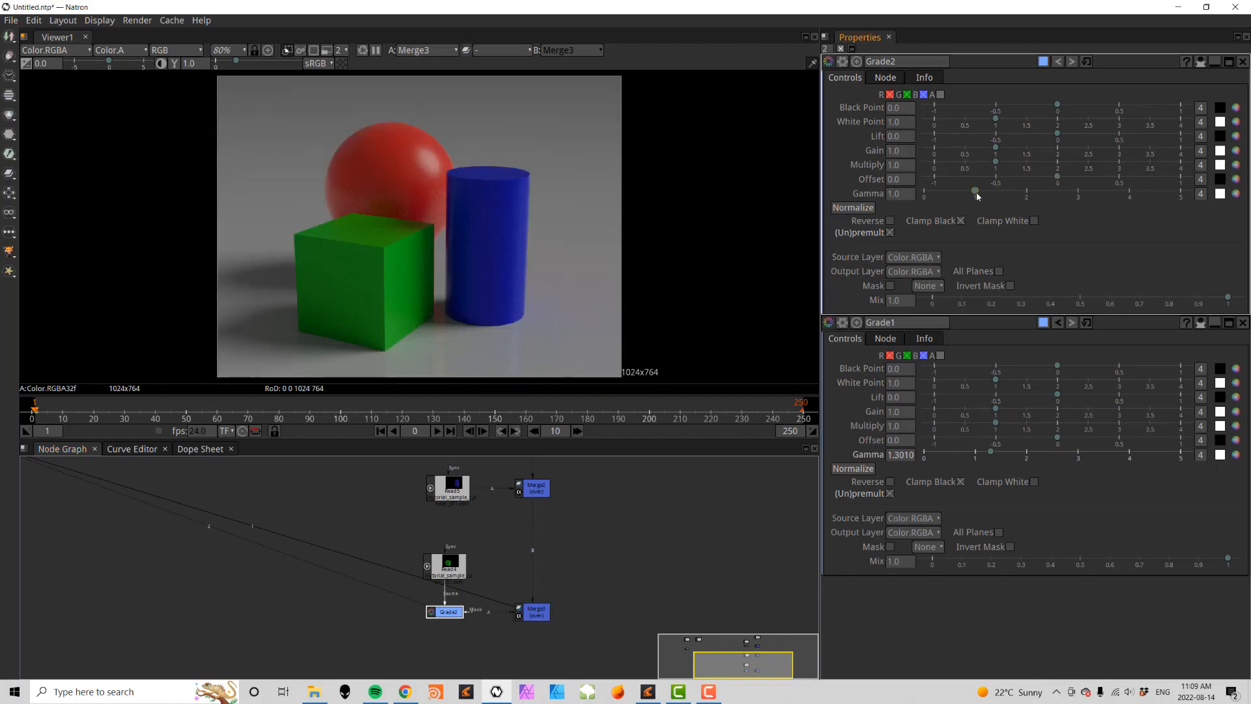
drag(975, 192, 965, 195)
- Add a ColorCorrect node after the cube's Grade, align the final Merge with it, and set its master Saturation to about 0.67
click(453, 609)
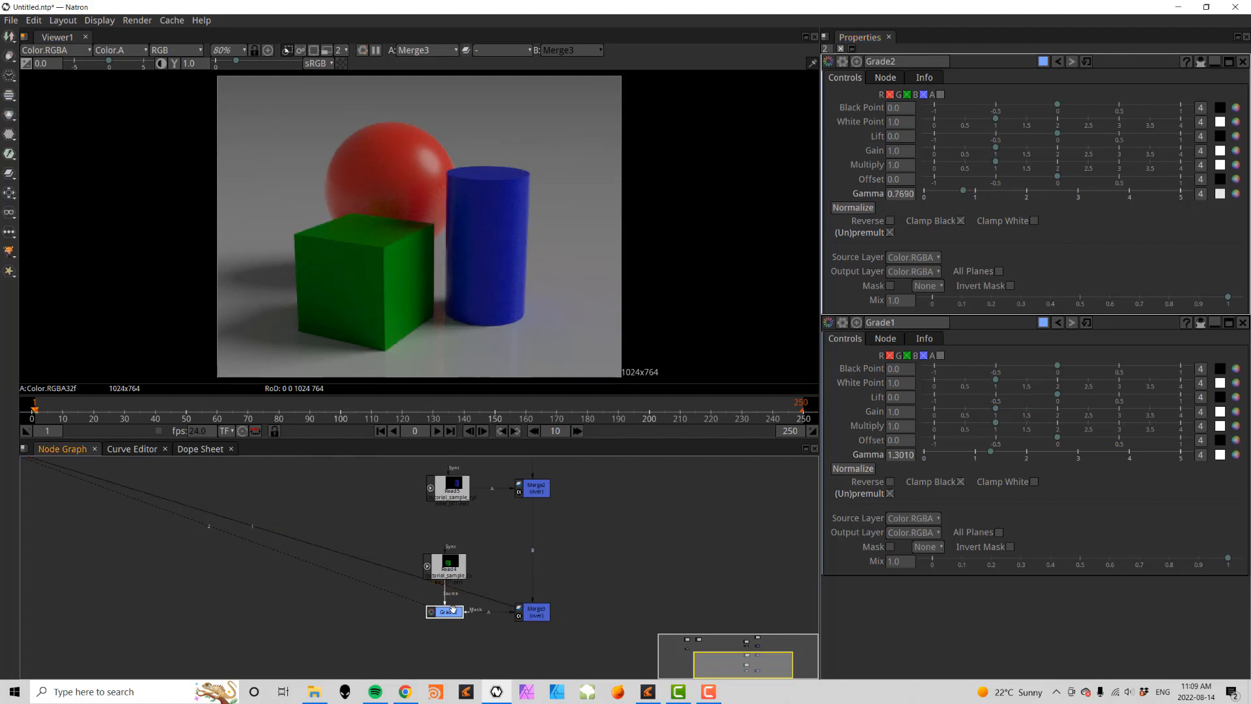
key(c)
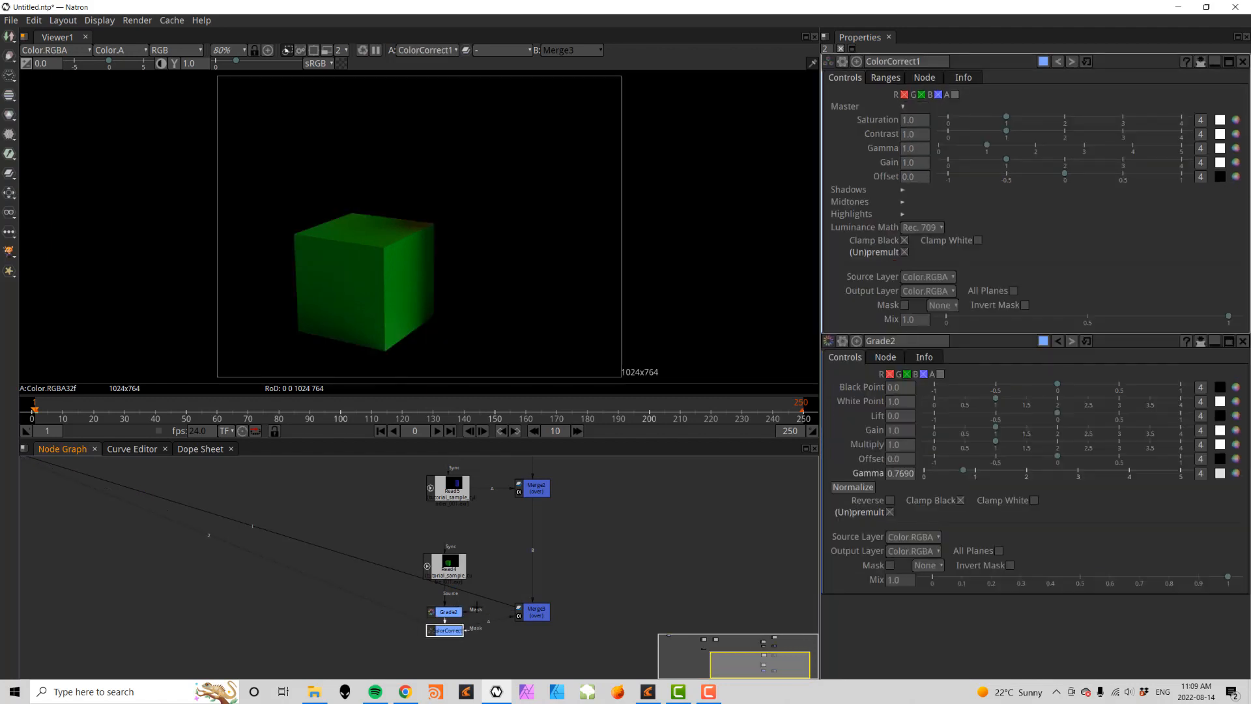
drag(448, 638, 448, 643)
drag(536, 614, 537, 644)
click(450, 641)
drag(1005, 119, 988, 122)
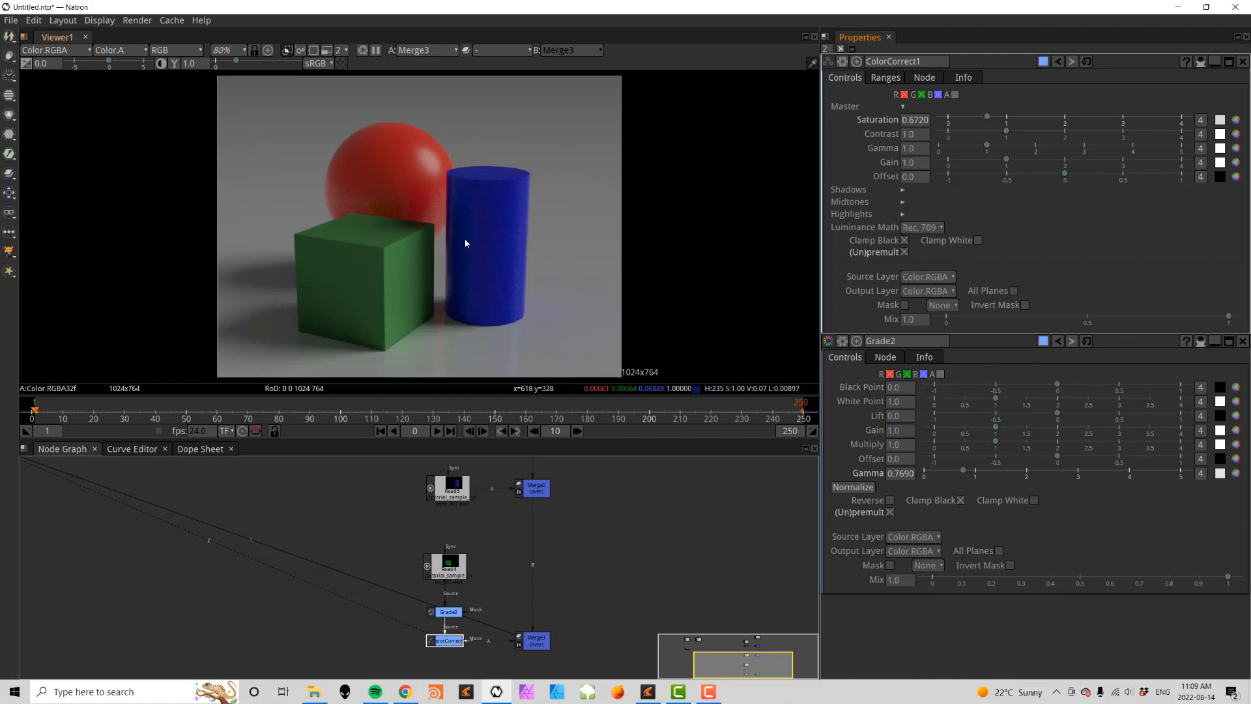